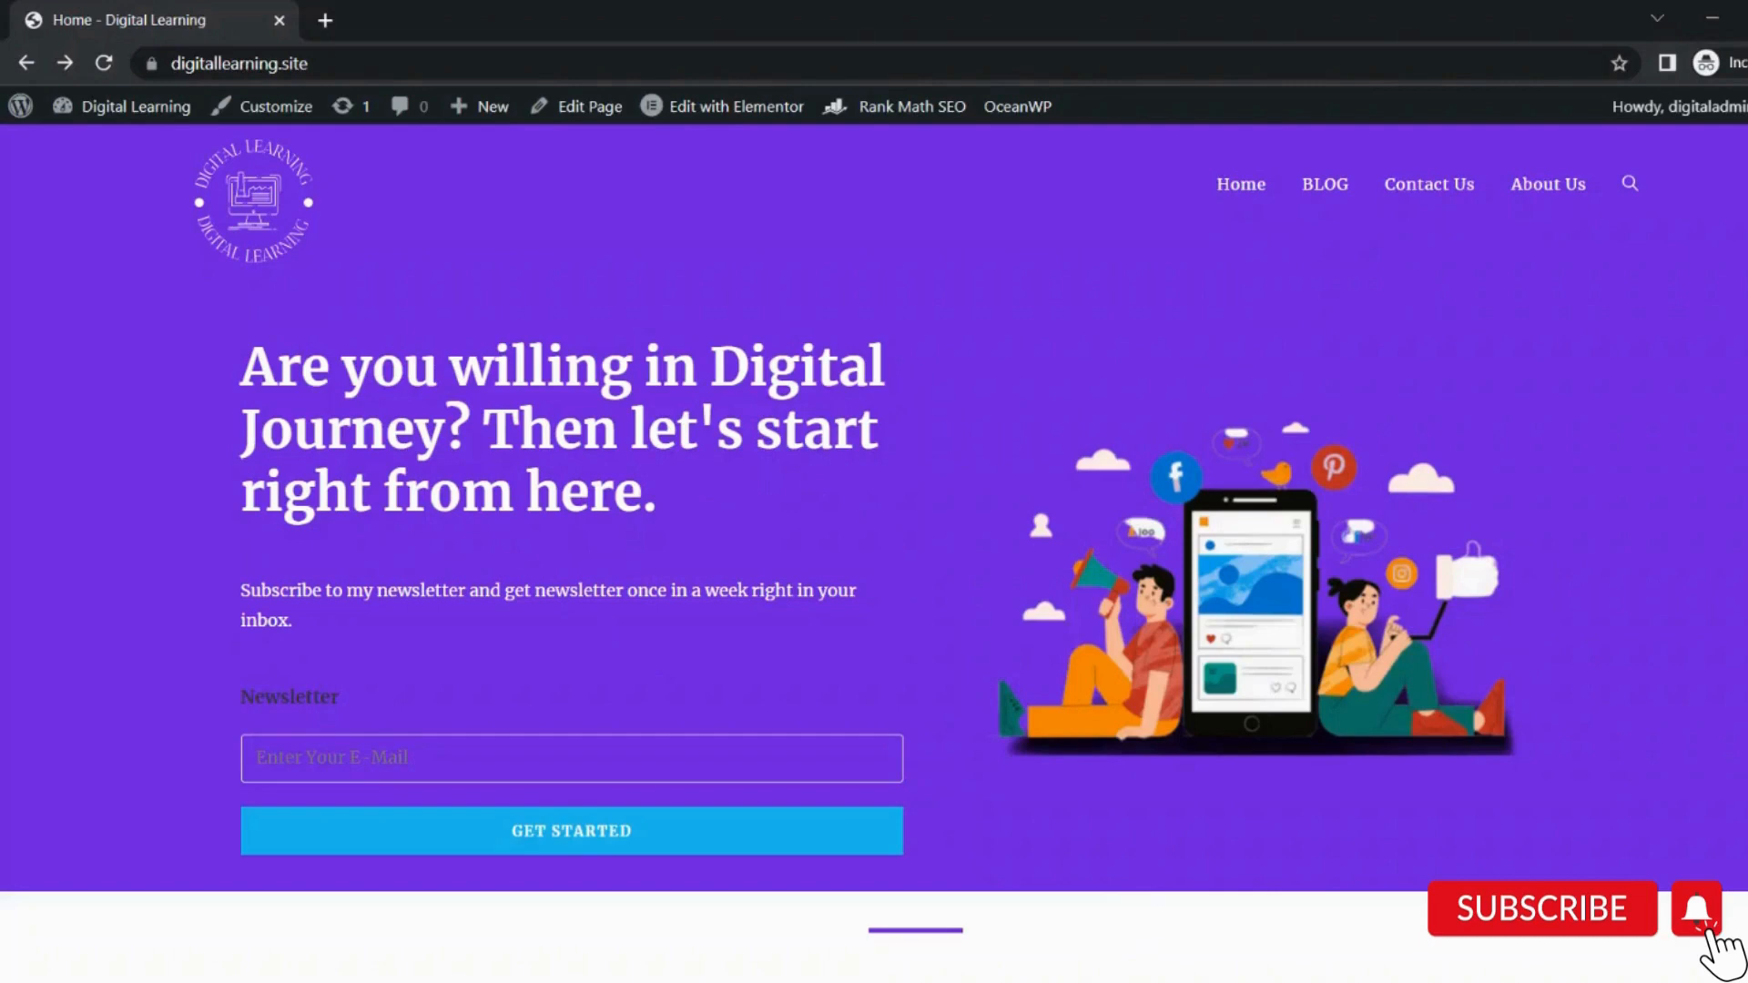
Examine the Digital Learning home page from the newsletter banner through Recent Posts and the Hostinger banner to the footer.
scroll(874, 553, "down", 4)
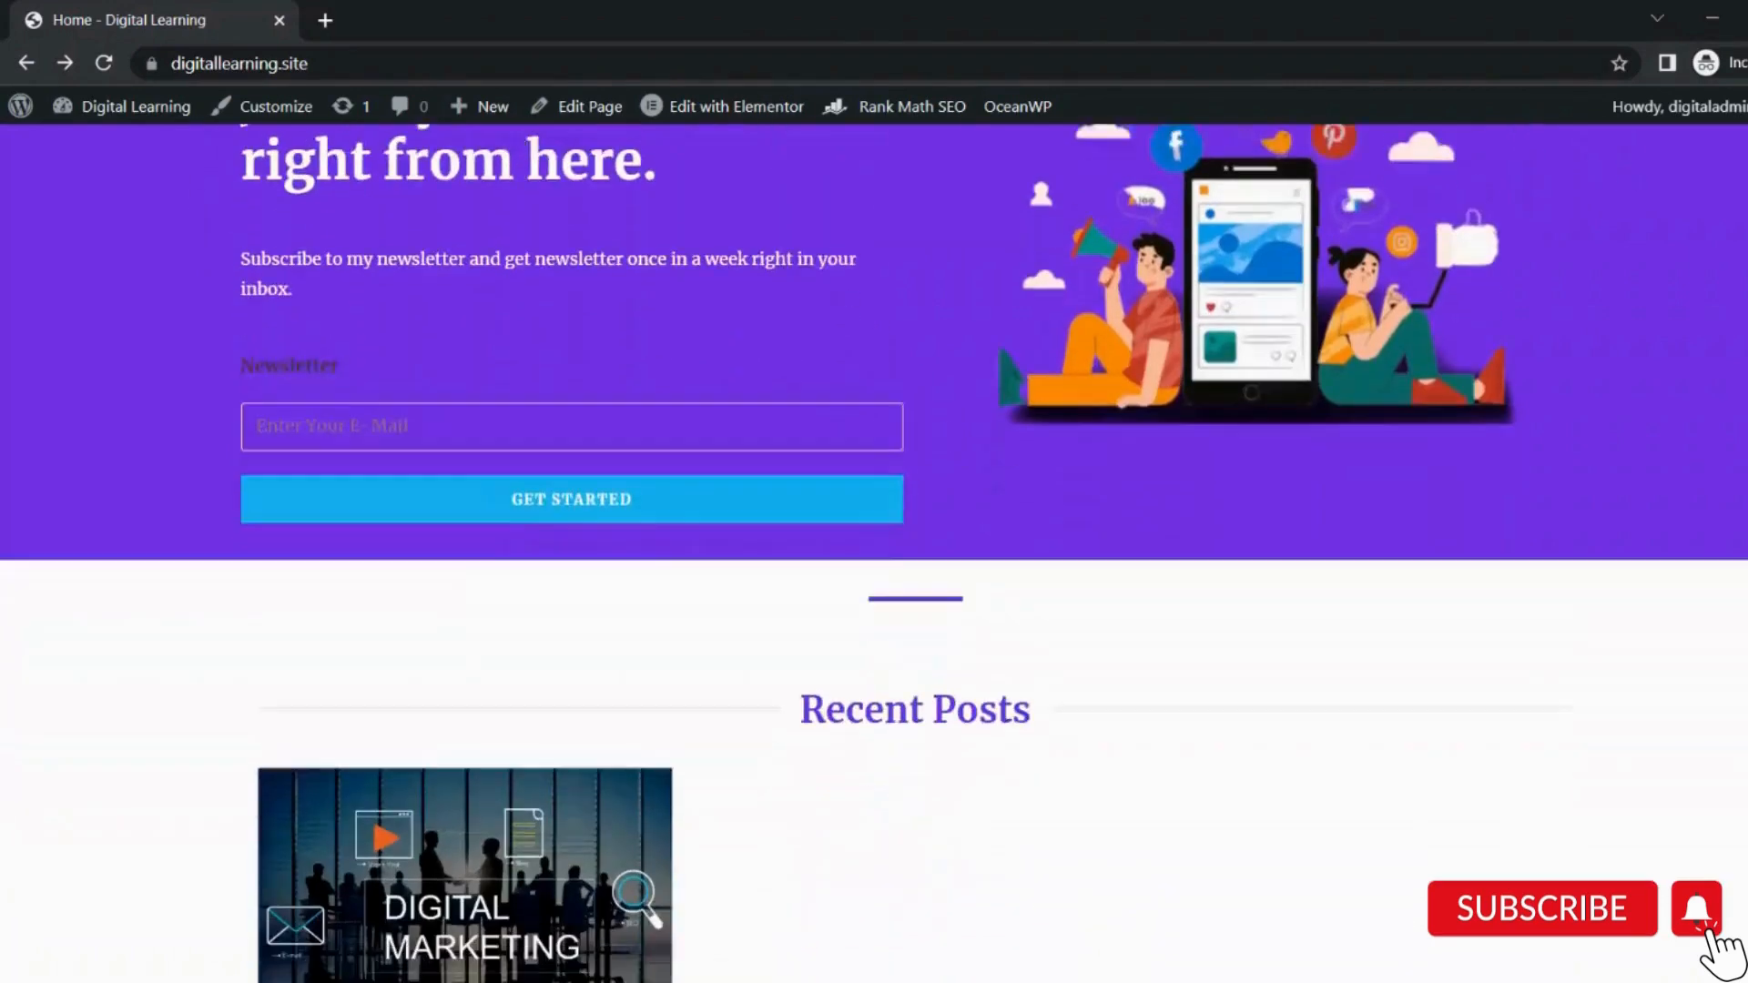
scroll(874, 553, "up", 4)
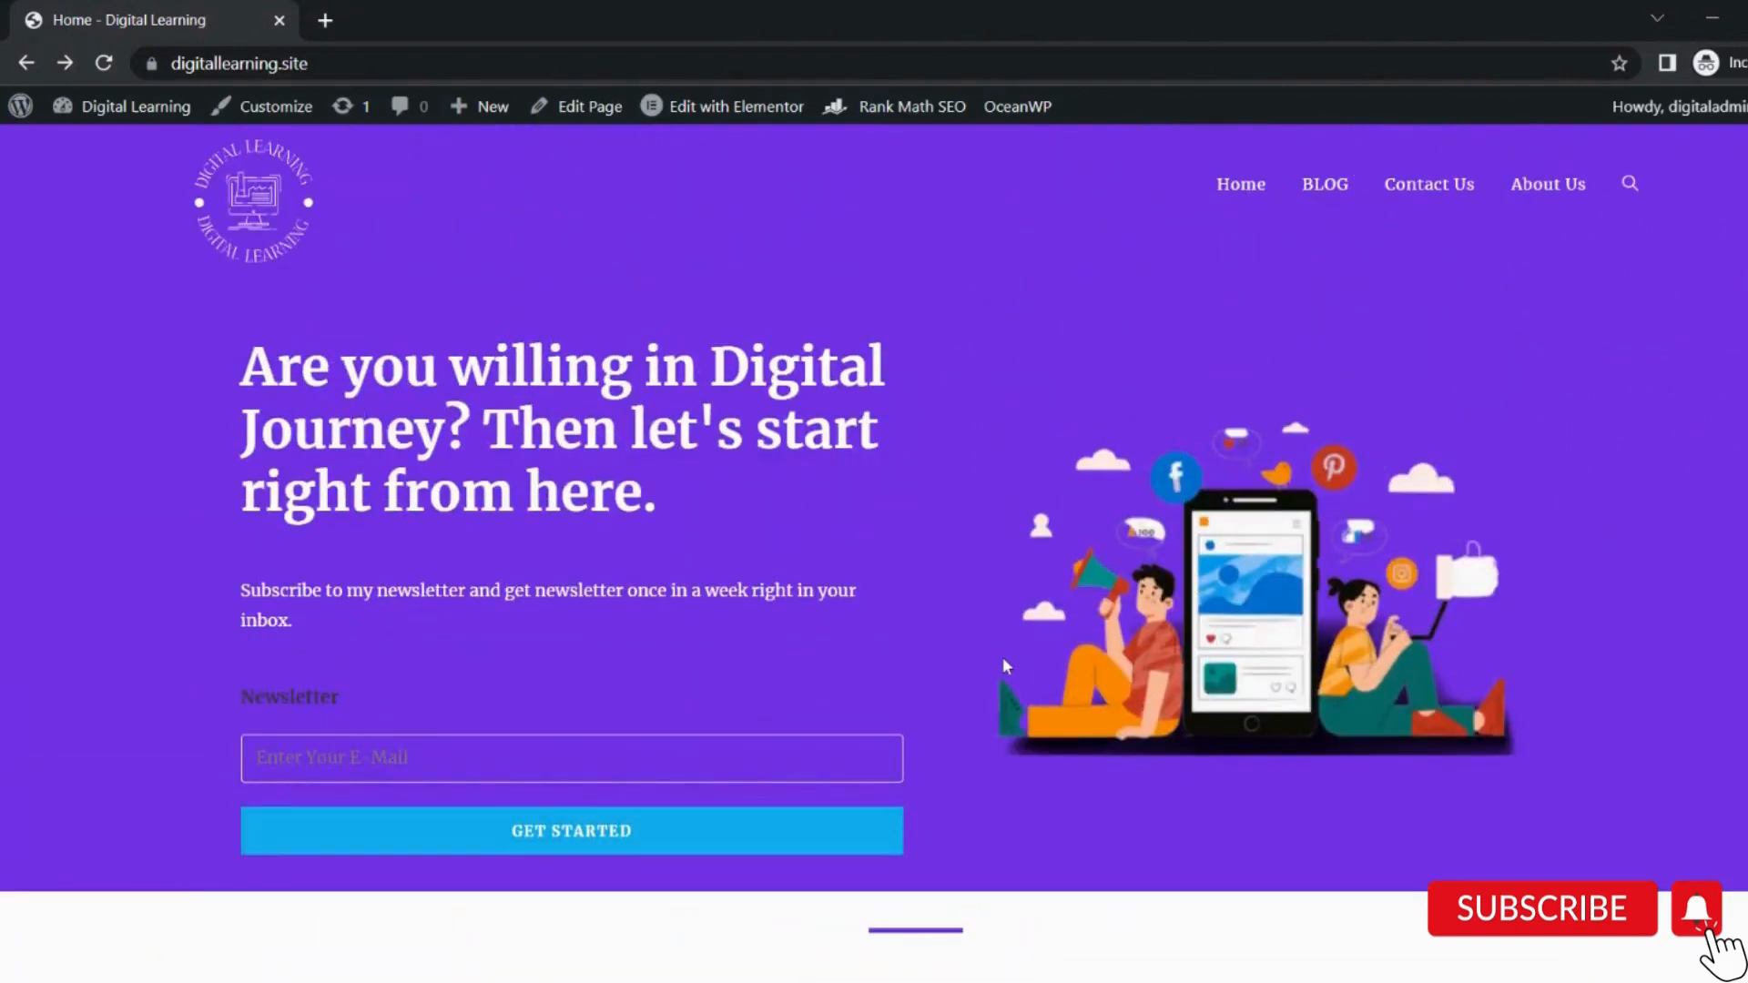
scroll(1002, 658, "down", 3)
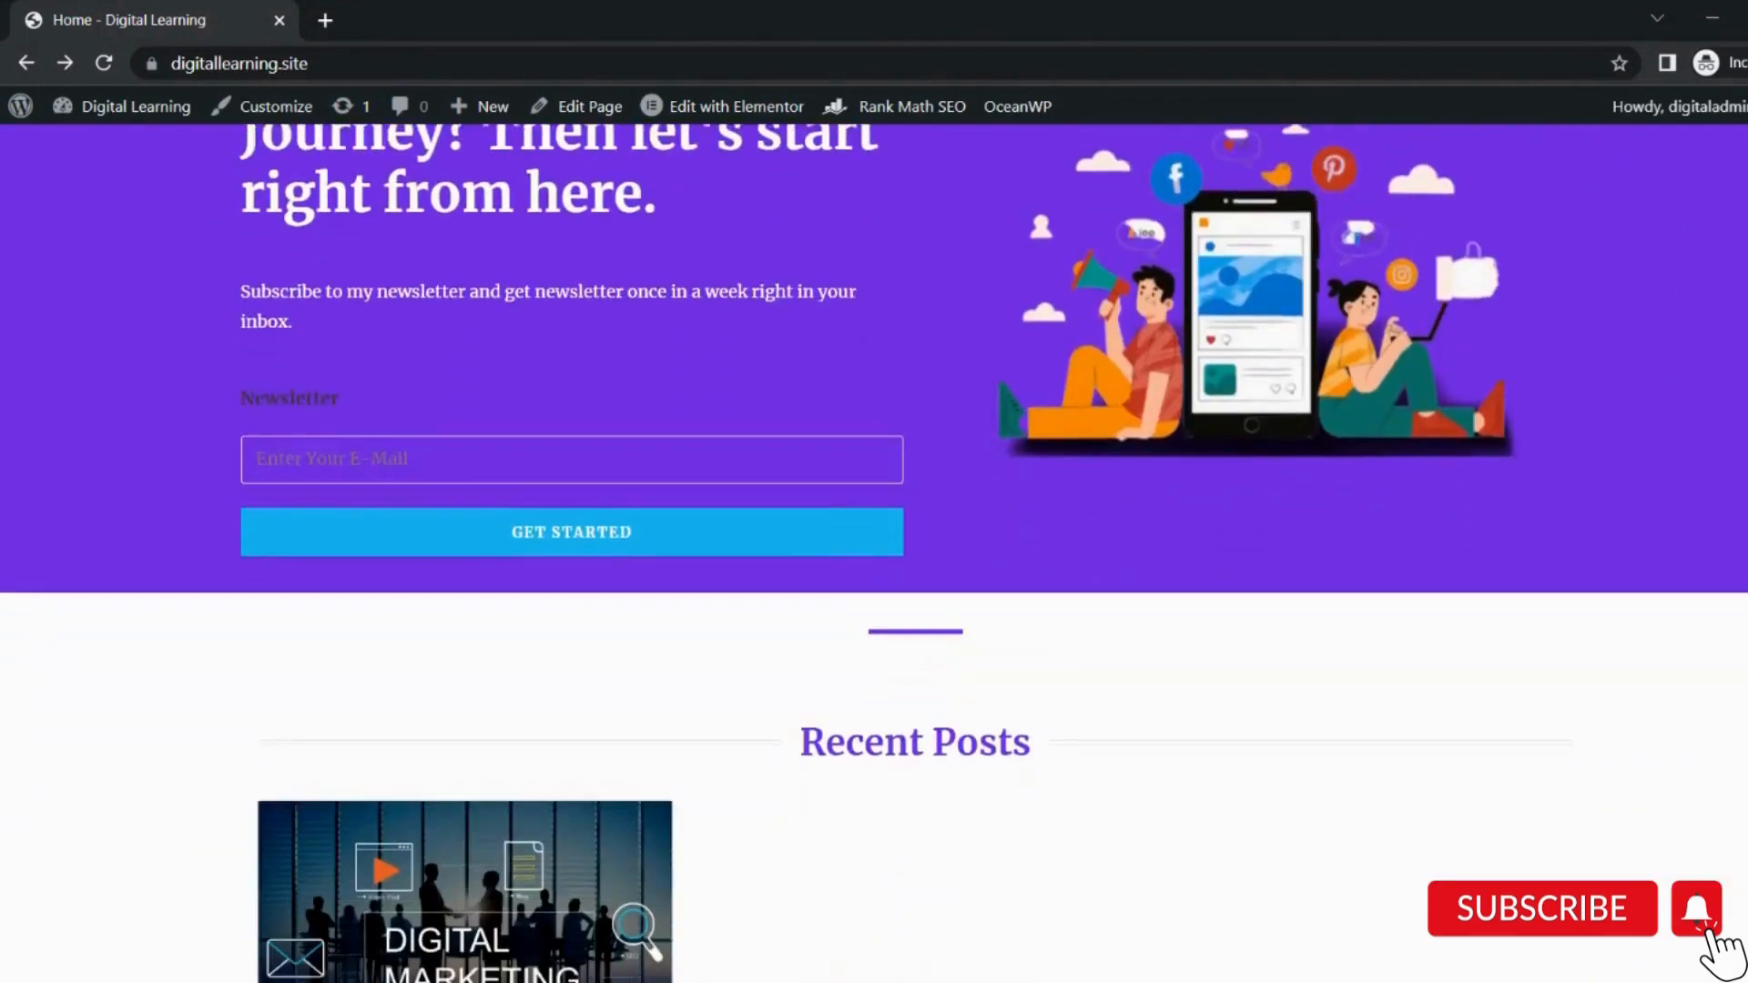
scroll(964, 625, "down", 4)
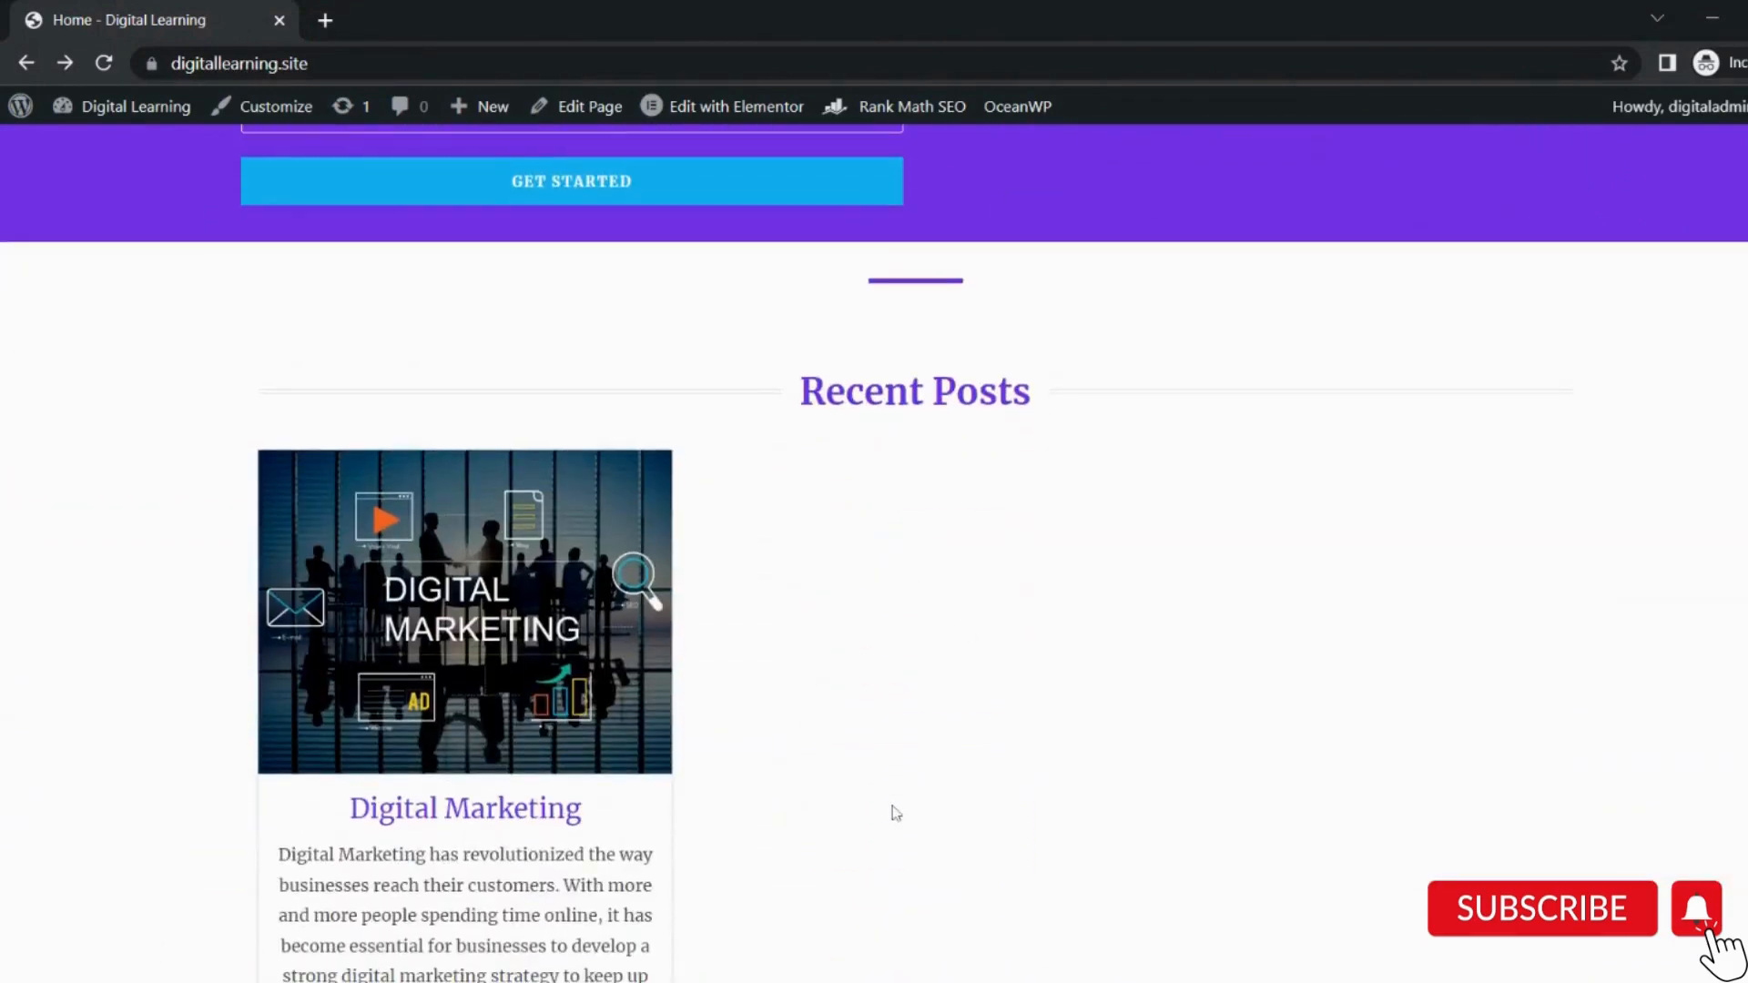
scroll(896, 813, "down", 6)
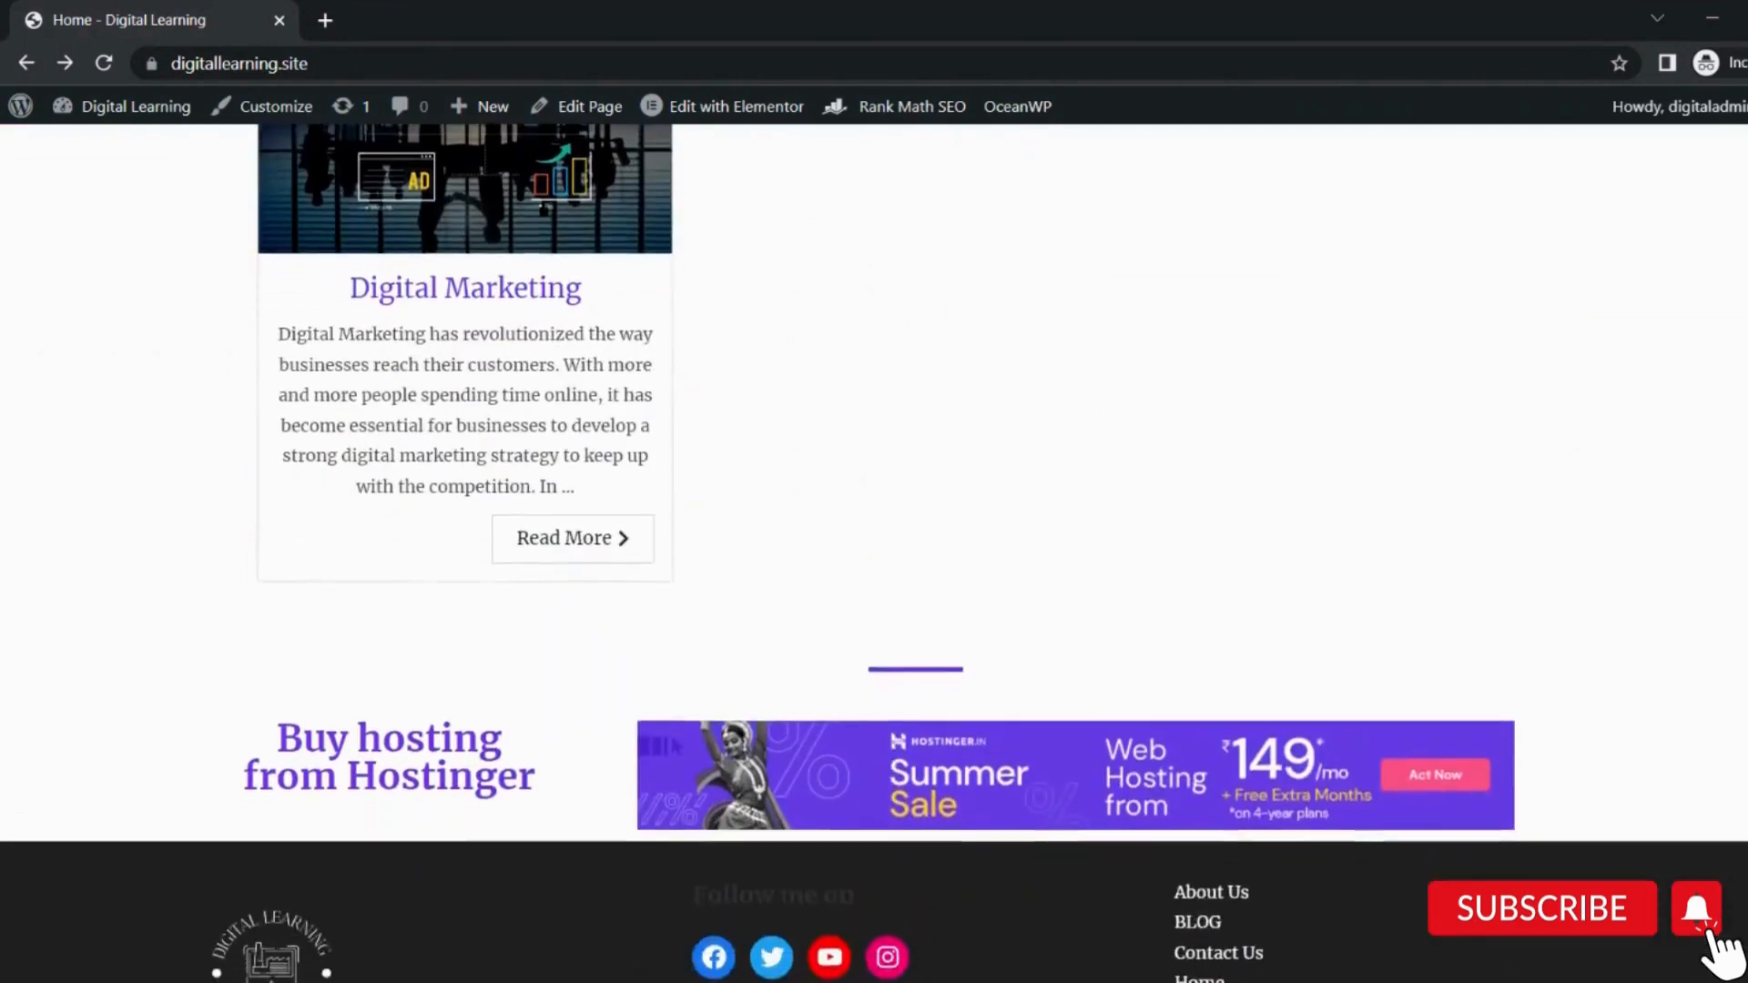
scroll(607, 767, "down", 2)
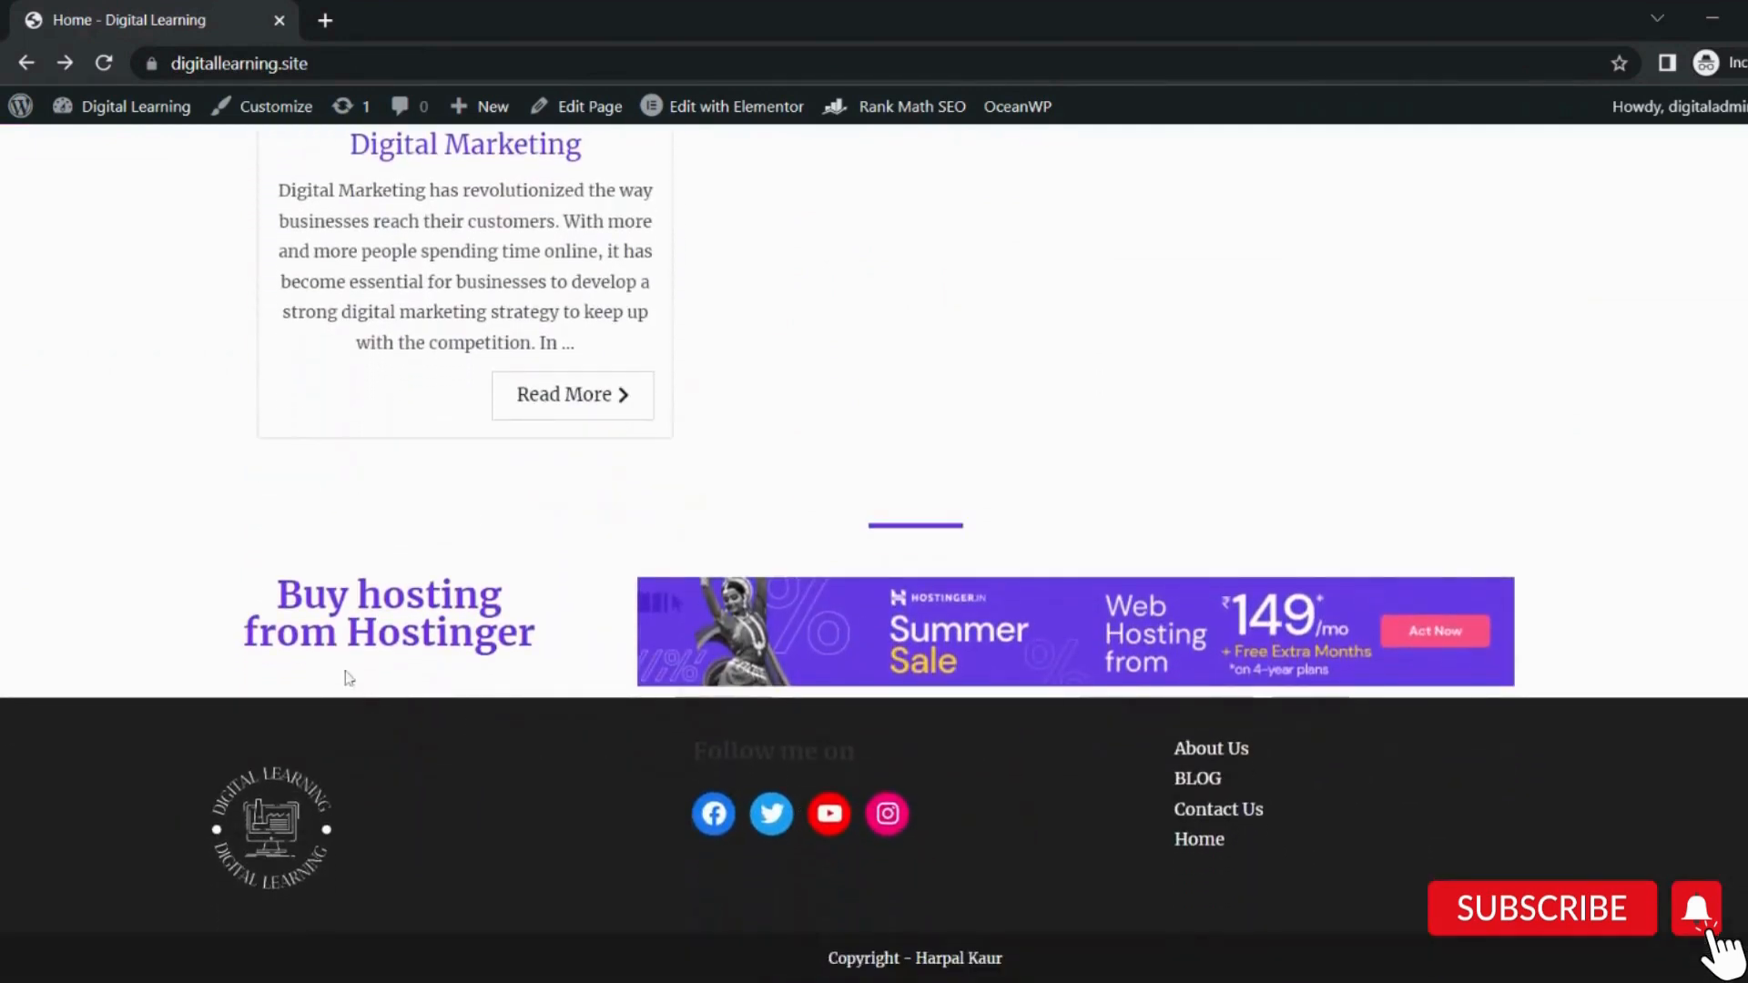
left_click(955, 648)
Open the site's BLOG page and look over the post listing and the sidebar's recent posts, share links and banner.
scroll(1069, 847, "up", 15)
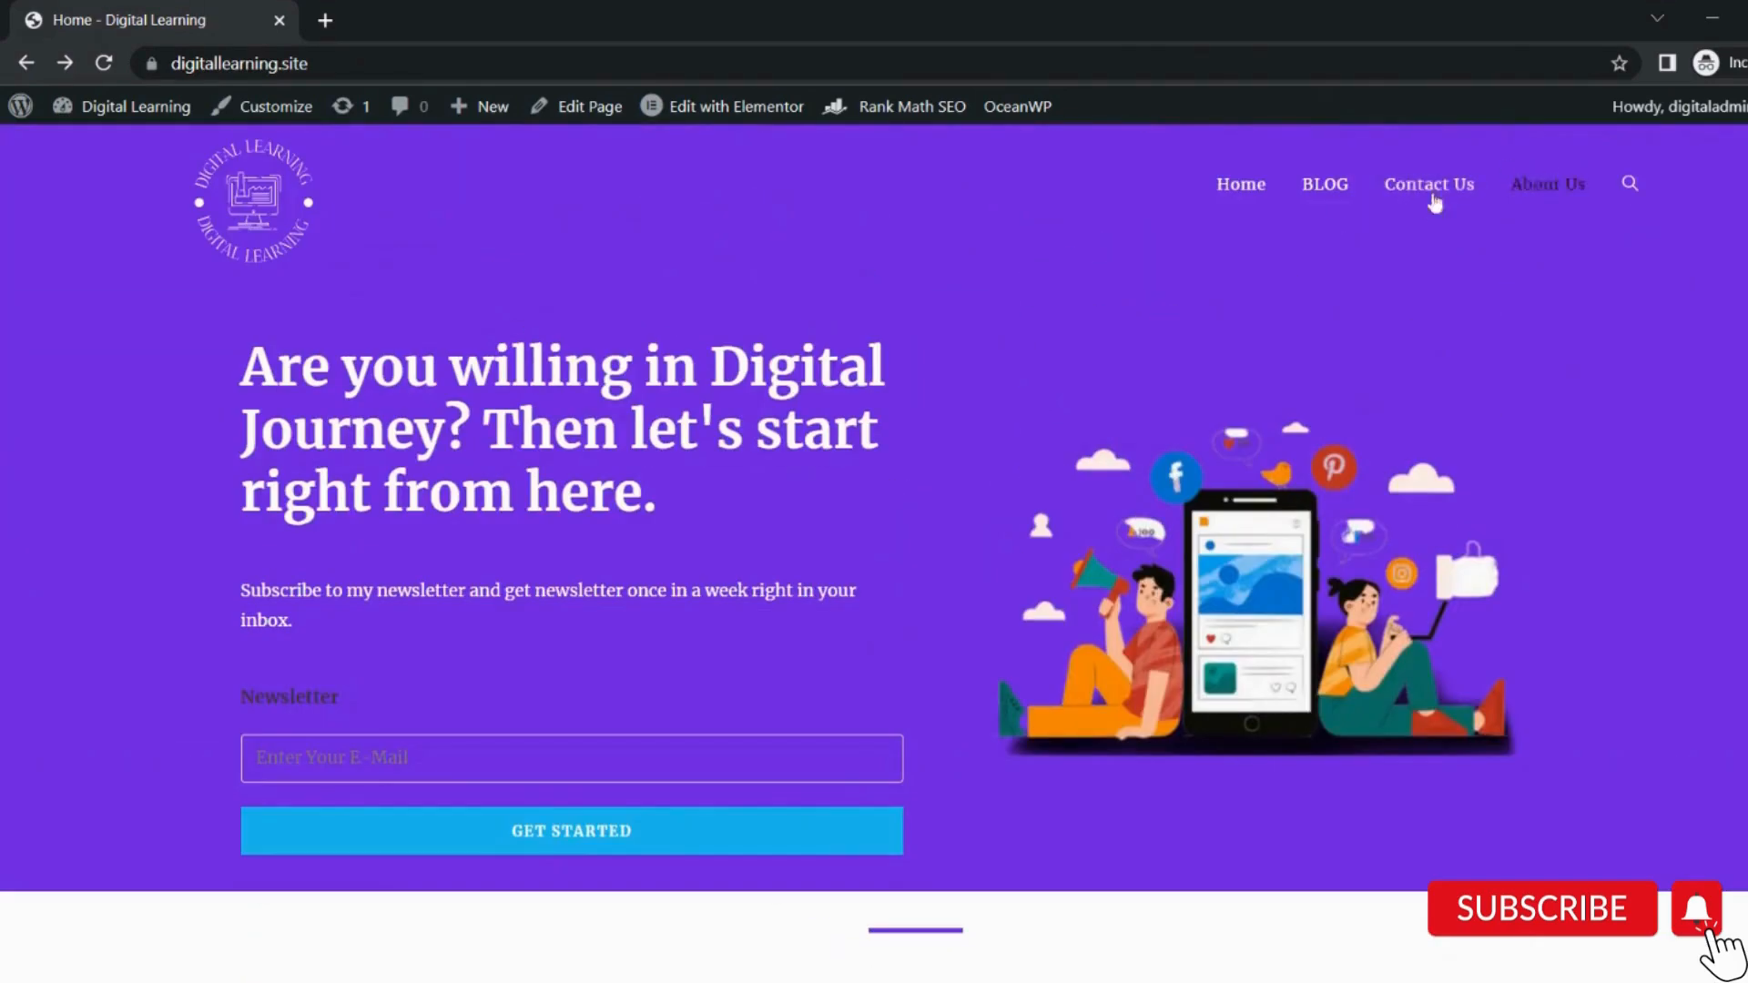
left_click(1337, 192)
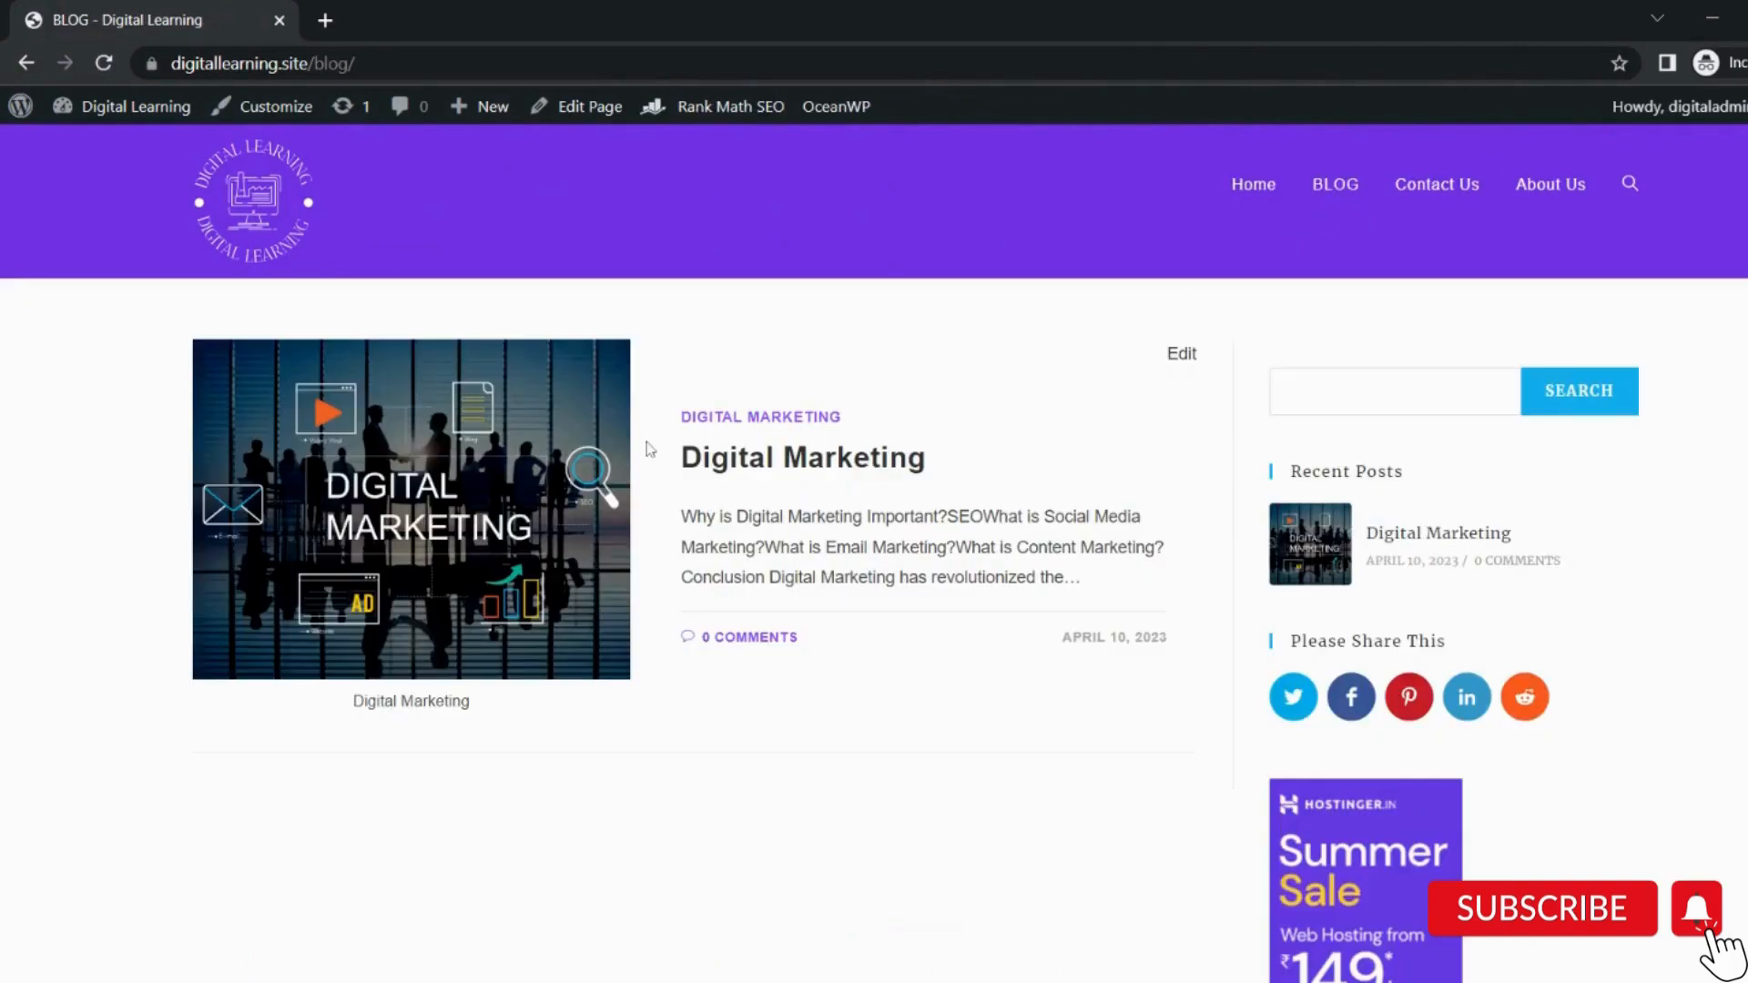
scroll(1493, 505, "down", 10)
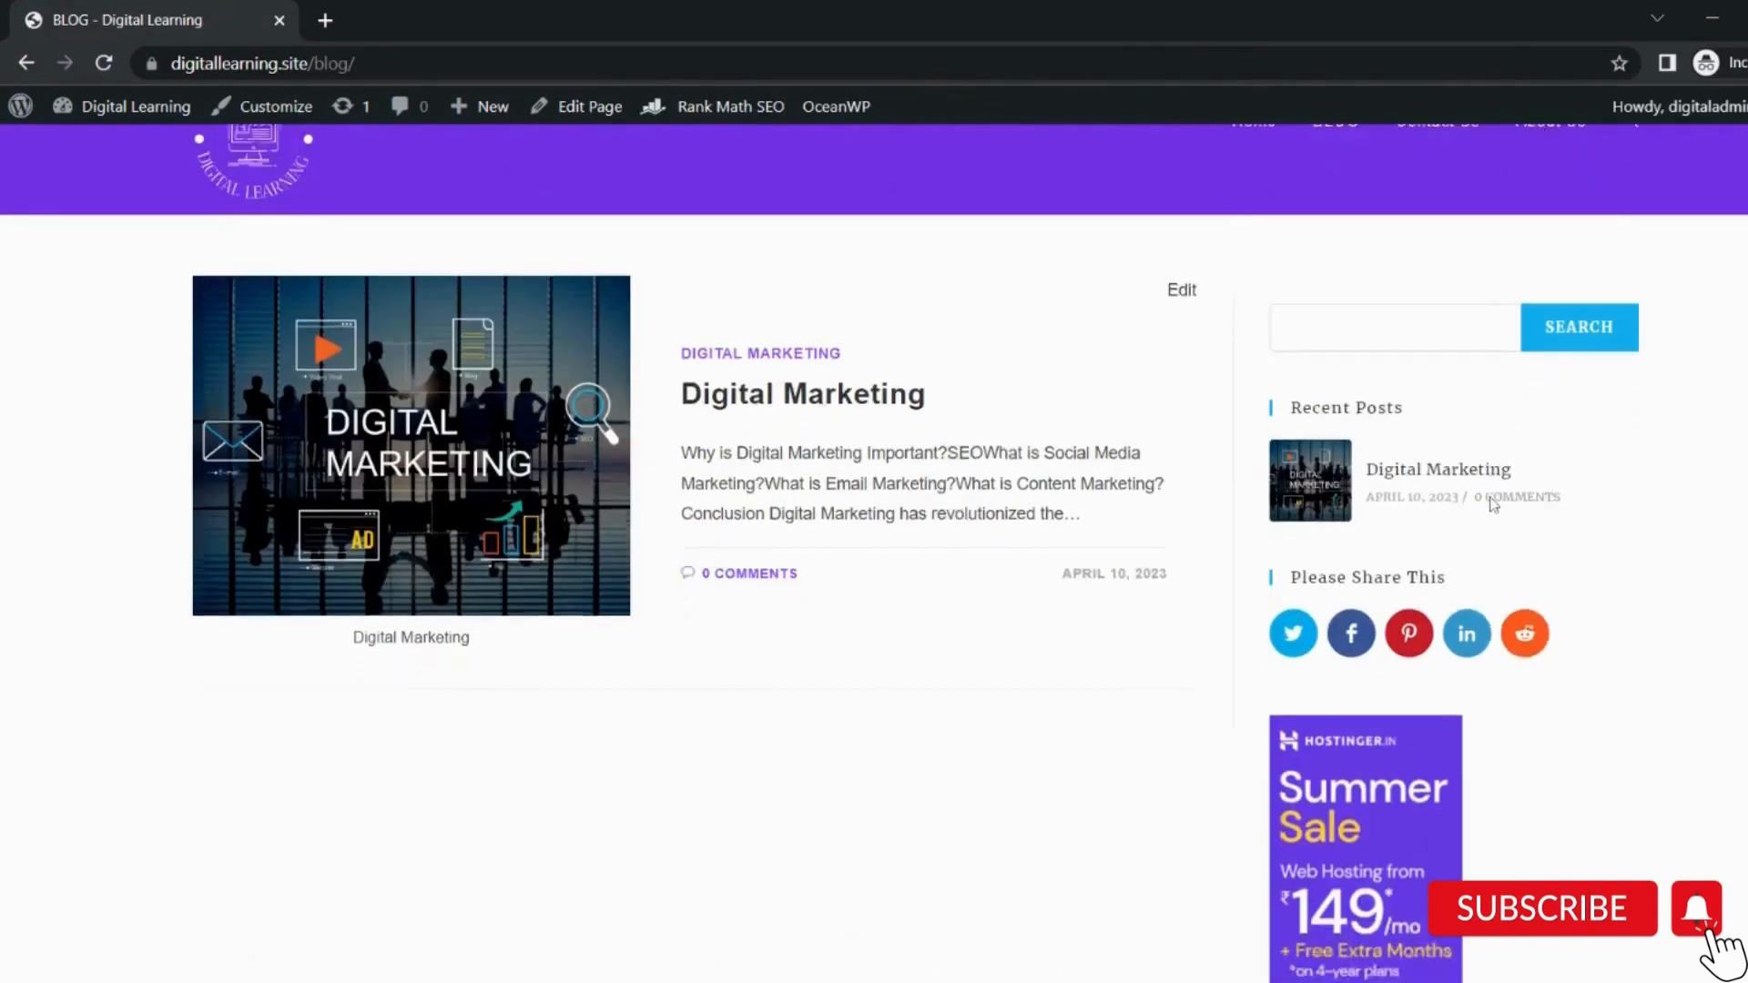
scroll(874, 552, "up", 10)
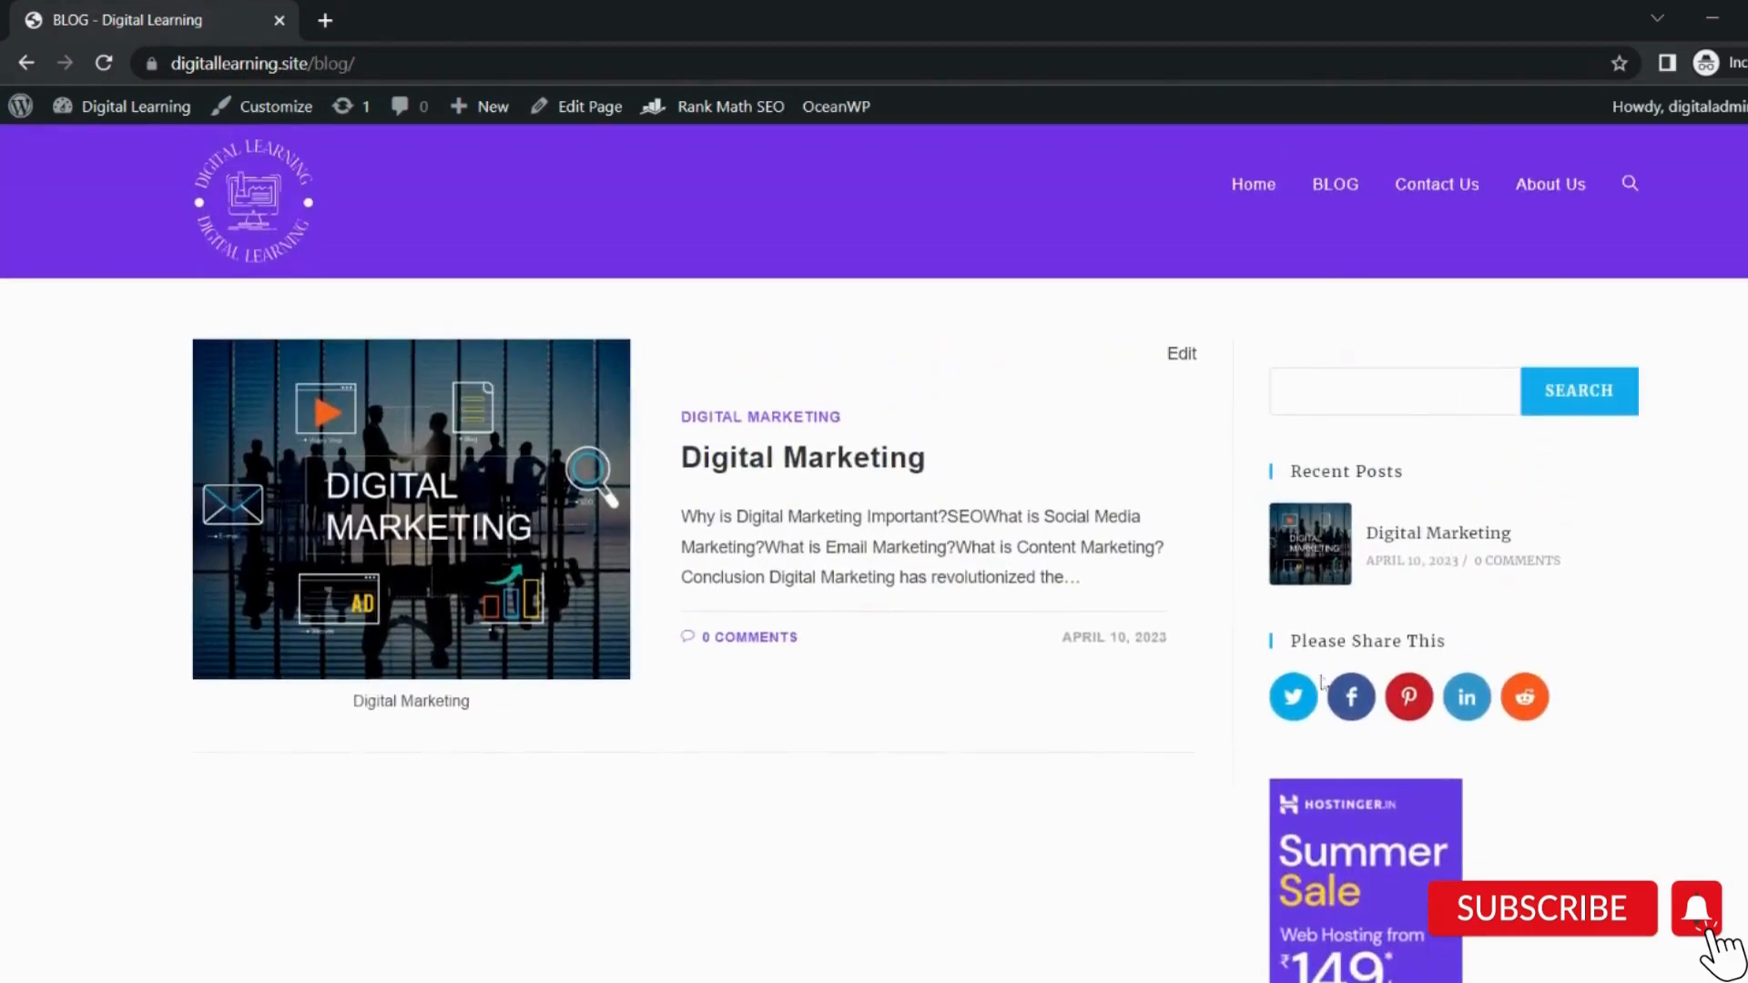
scroll(1508, 704, "down", 3)
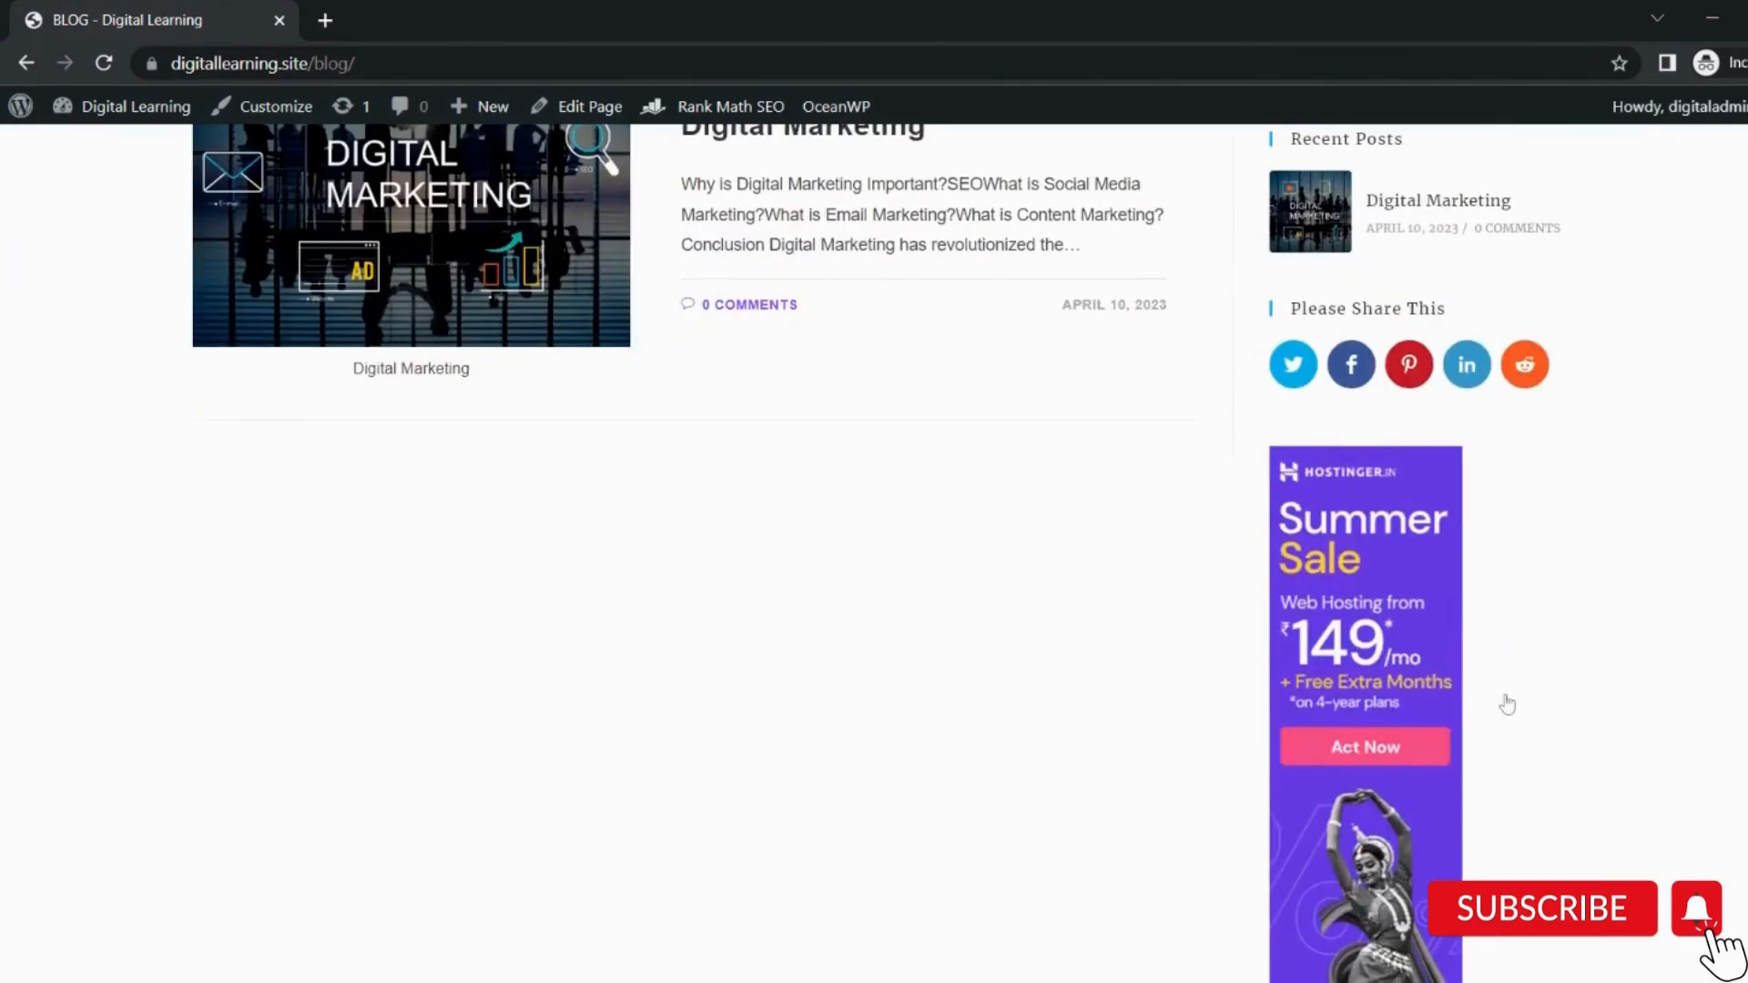
scroll(1510, 702, "up", 2)
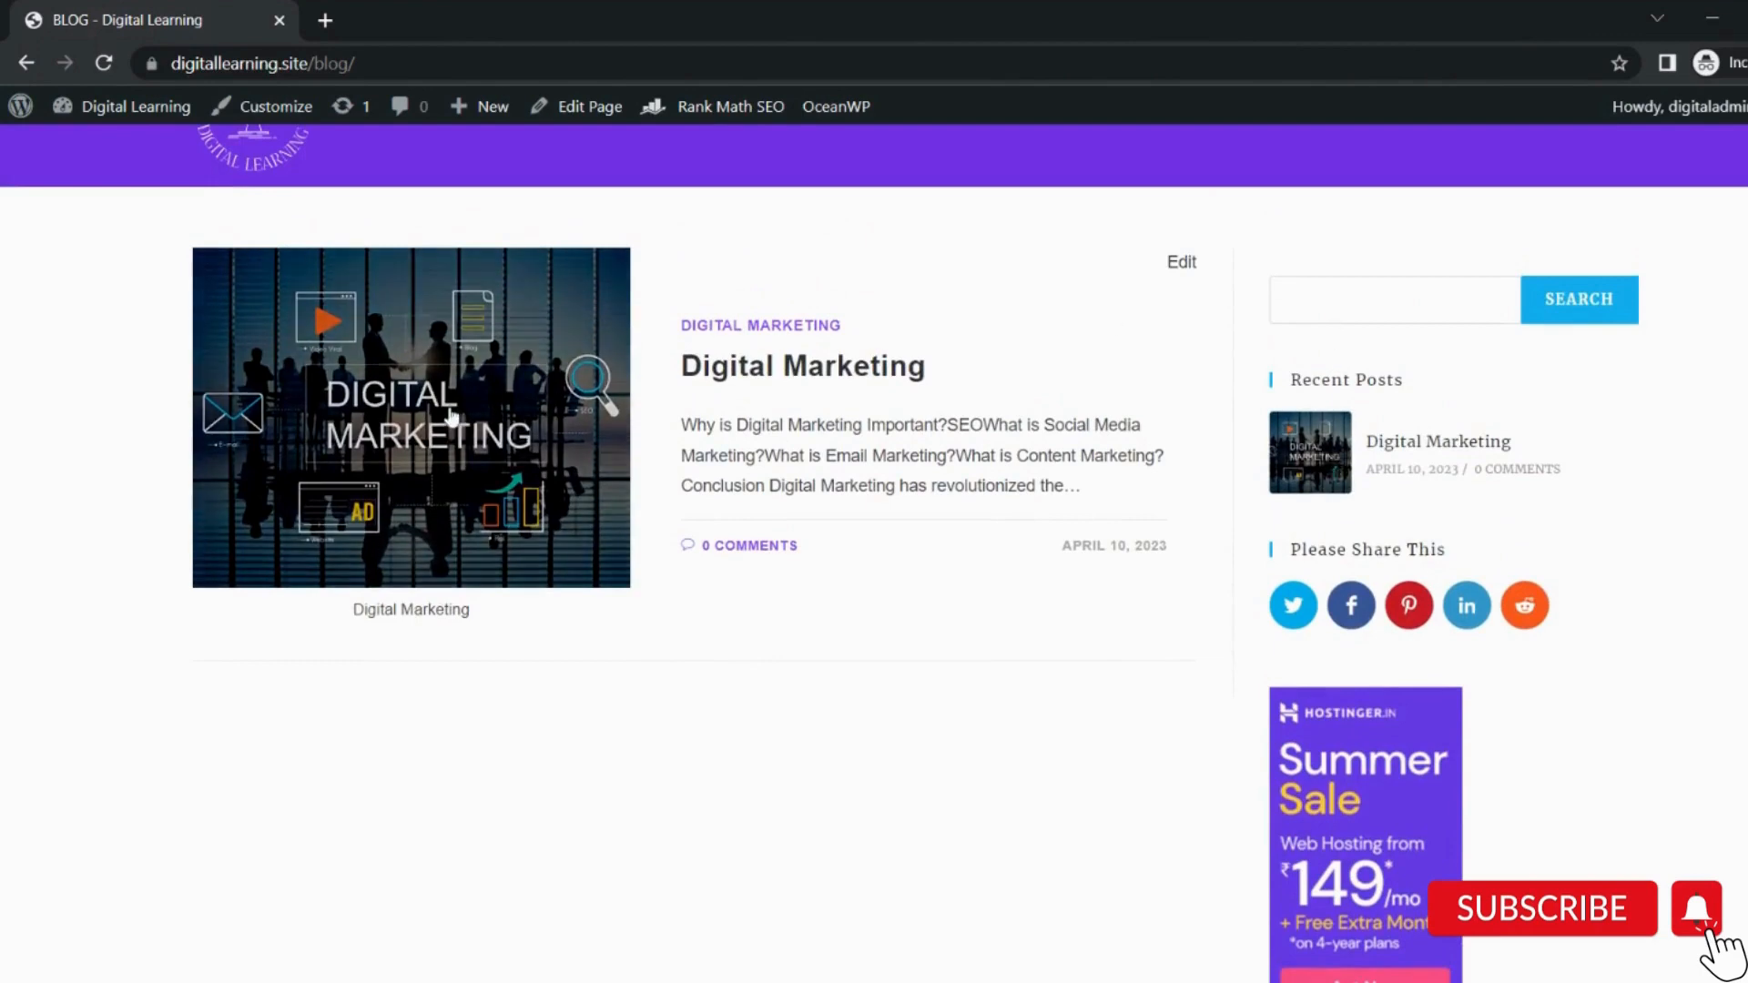
Open the Digital Marketing post and look through it from the table of contents to the comment form.
left_click(507, 405)
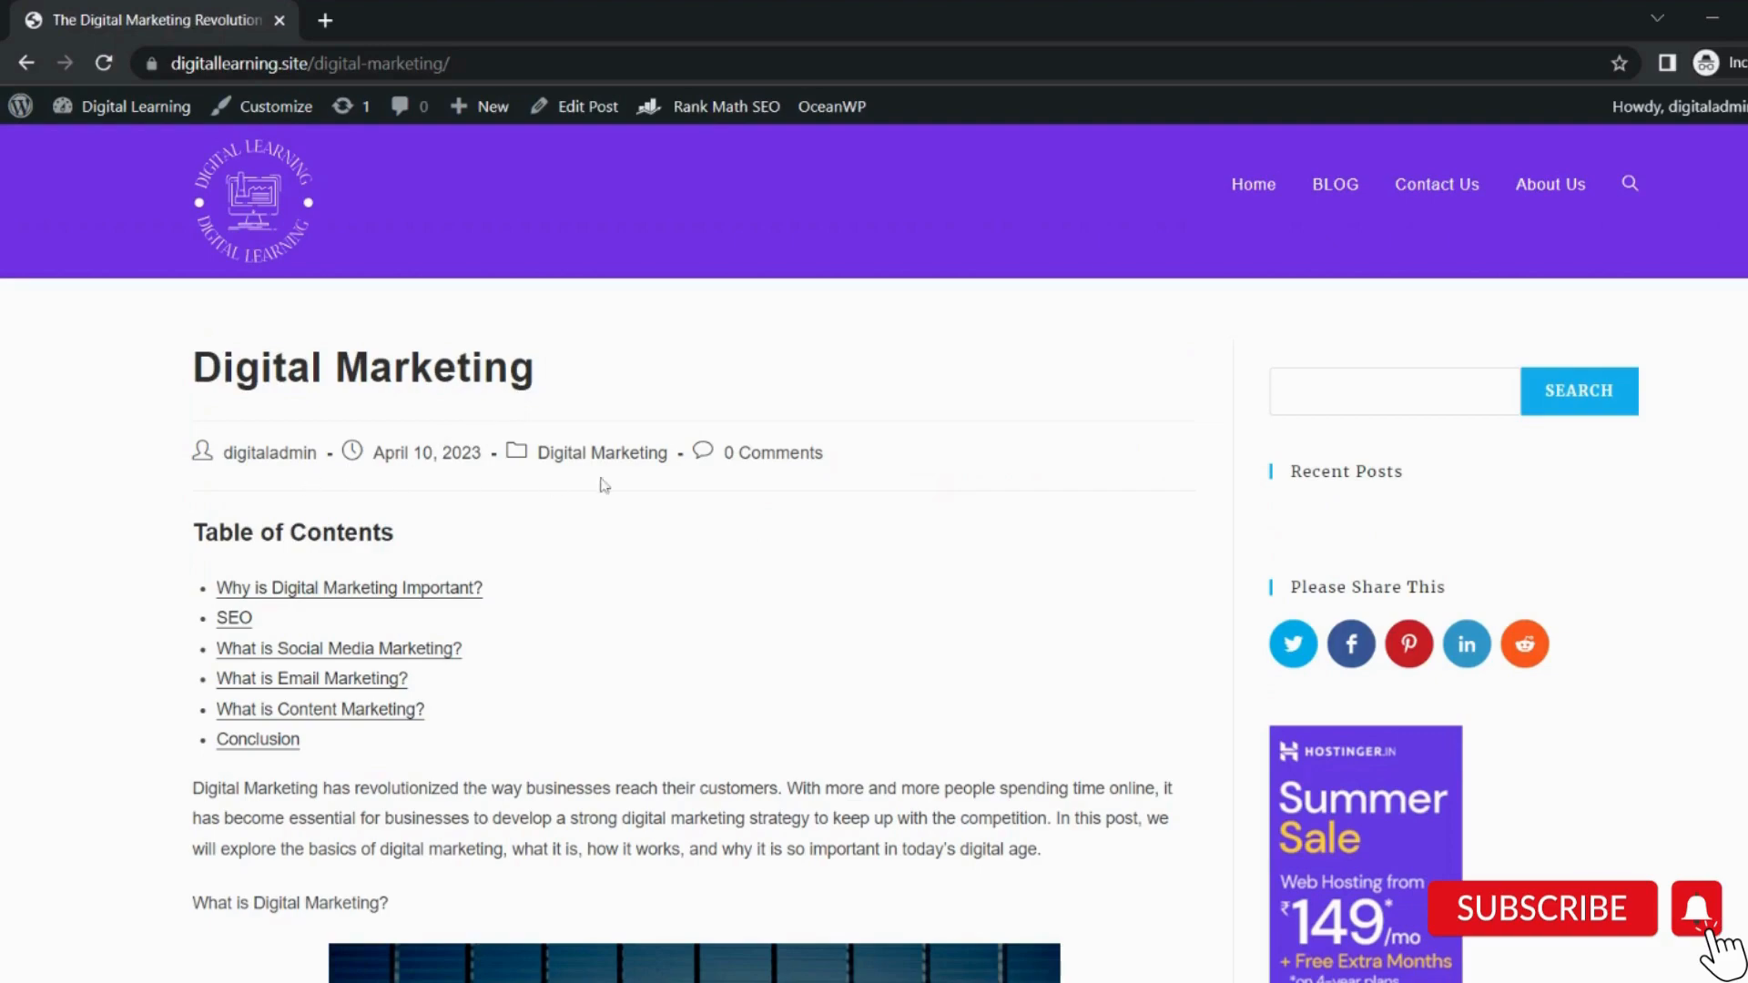
scroll(850, 539, "down", 9)
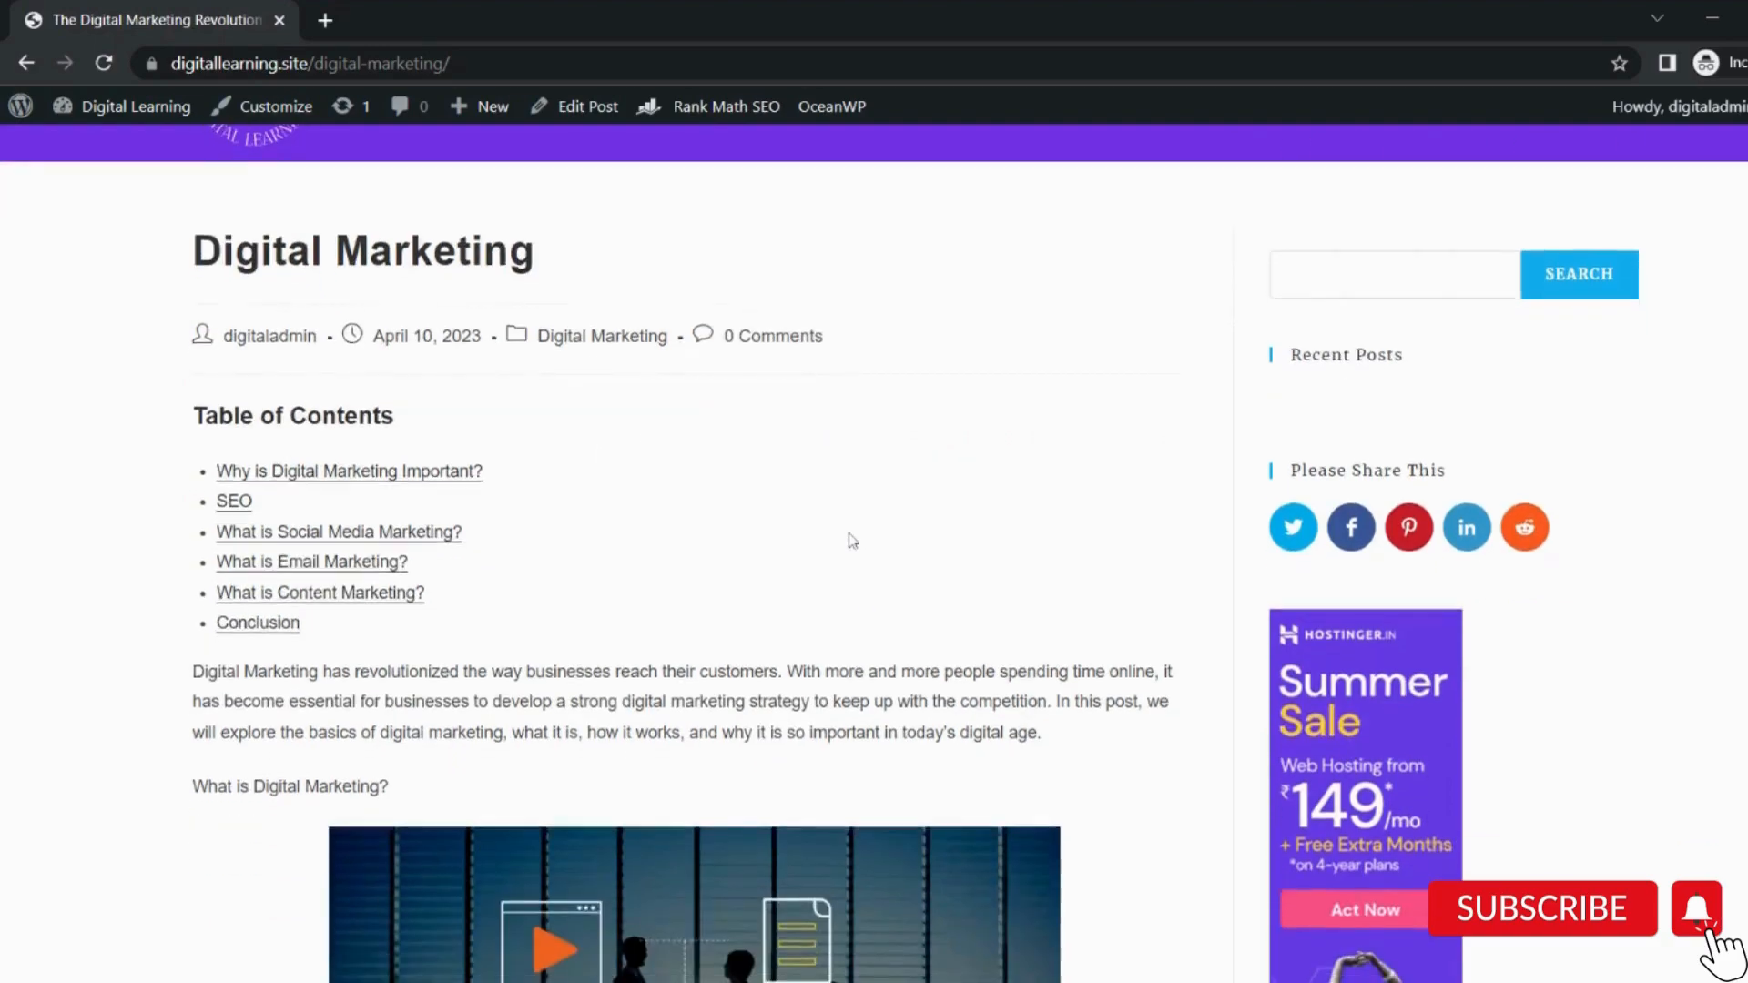
scroll(850, 539, "down", 13)
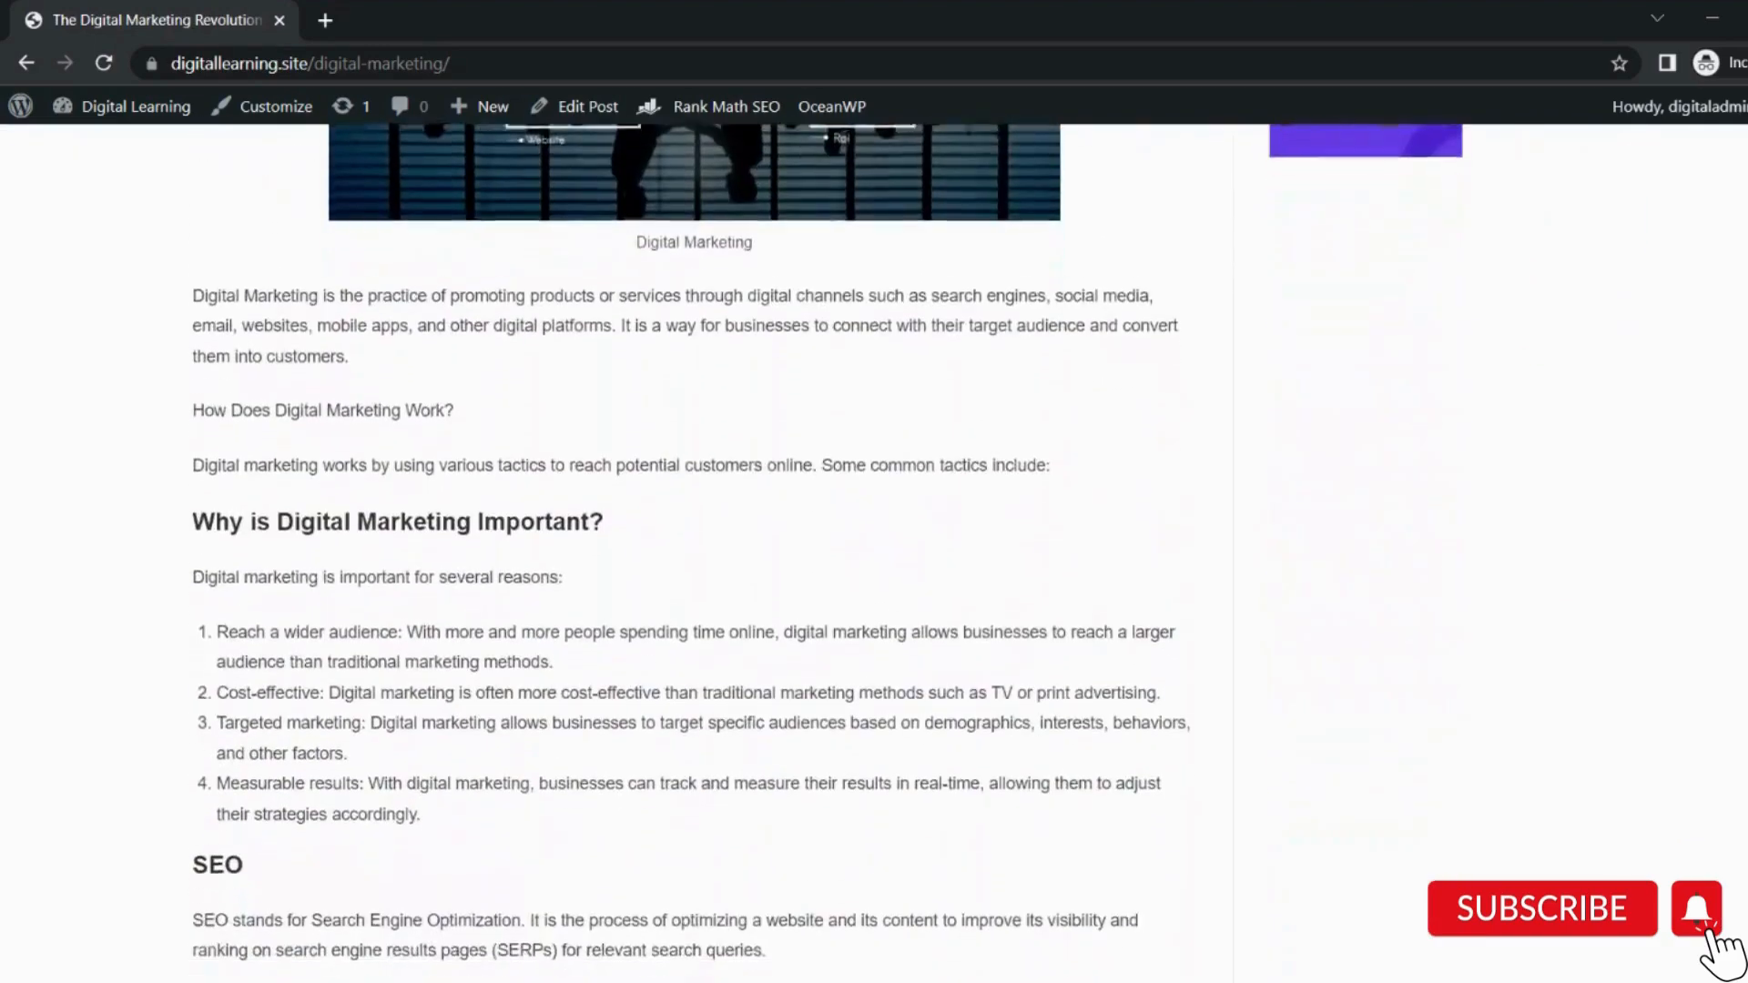
scroll(689, 553, "down", 18)
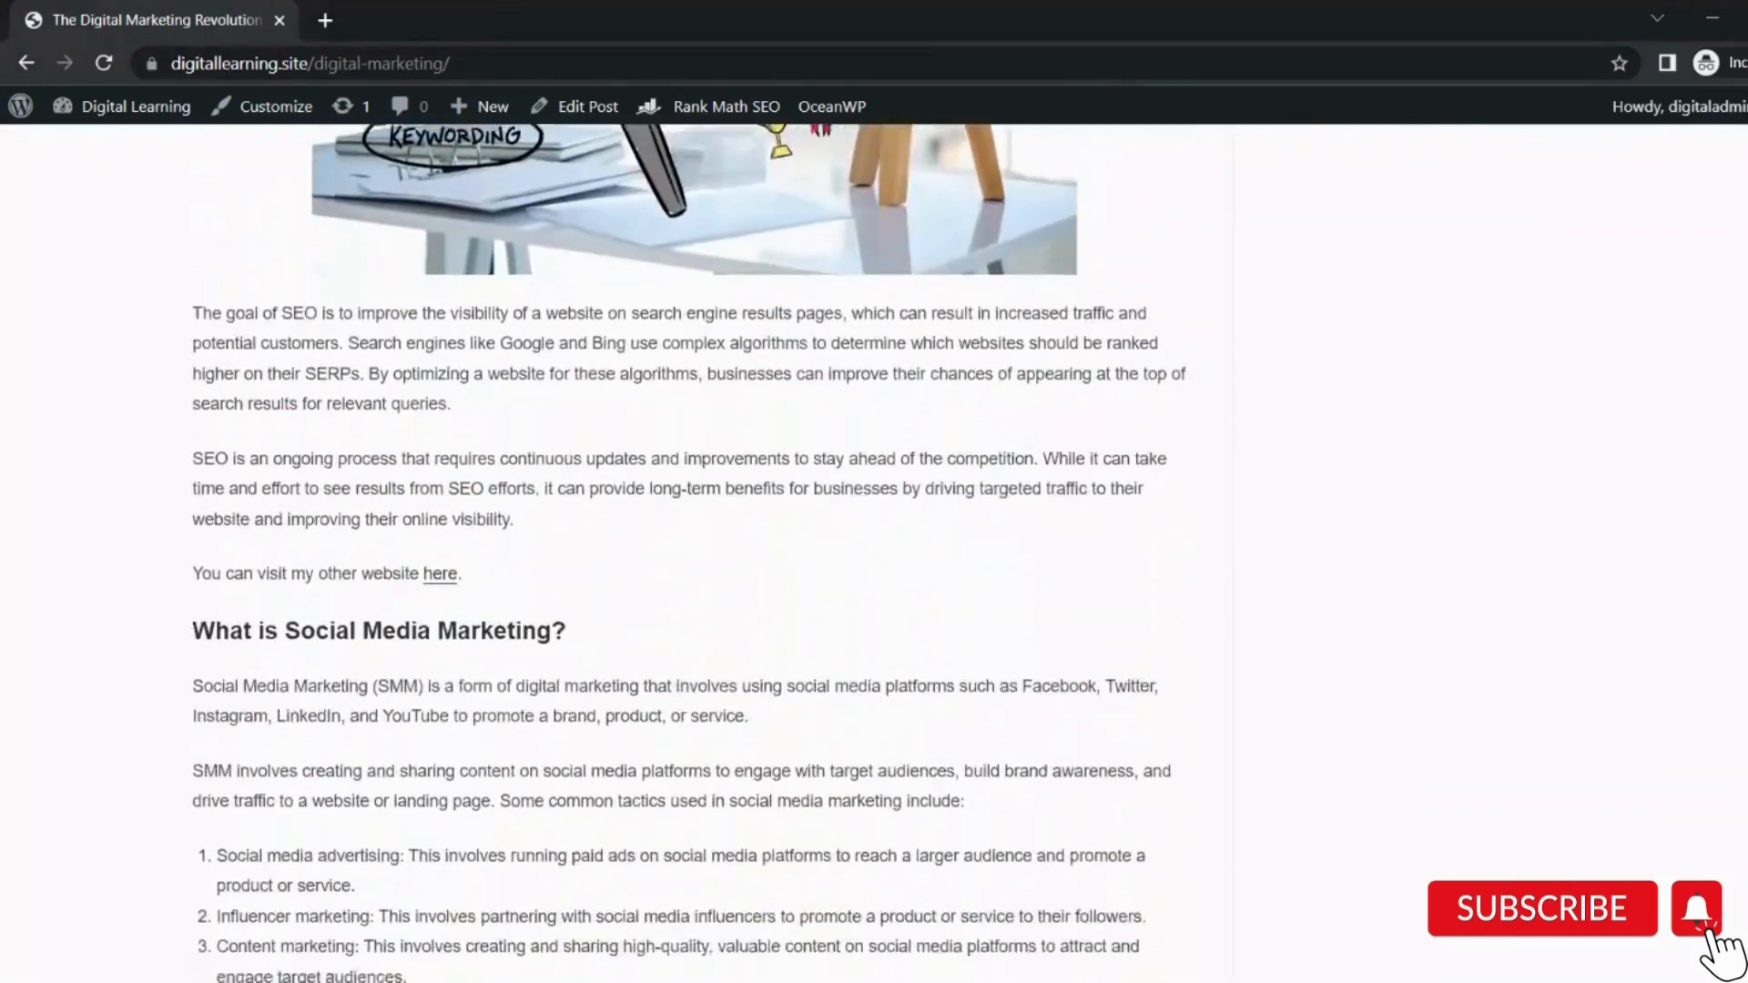
scroll(692, 553, "down", 20)
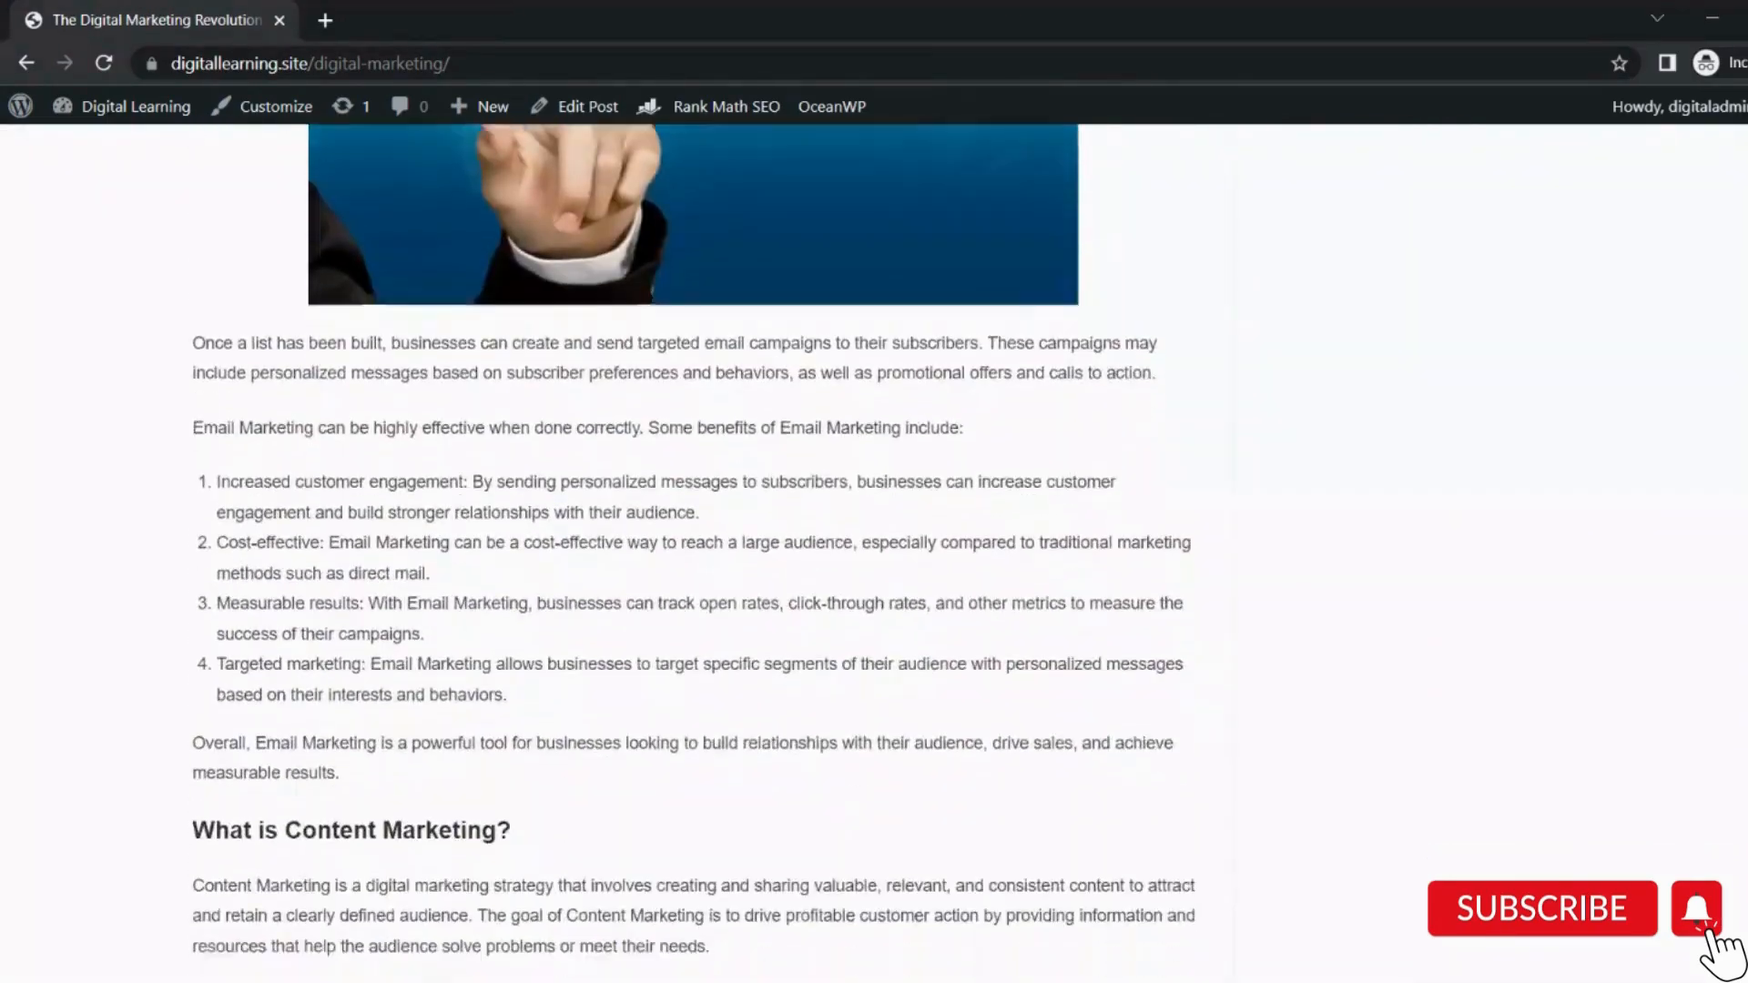
scroll(692, 553, "down", 8)
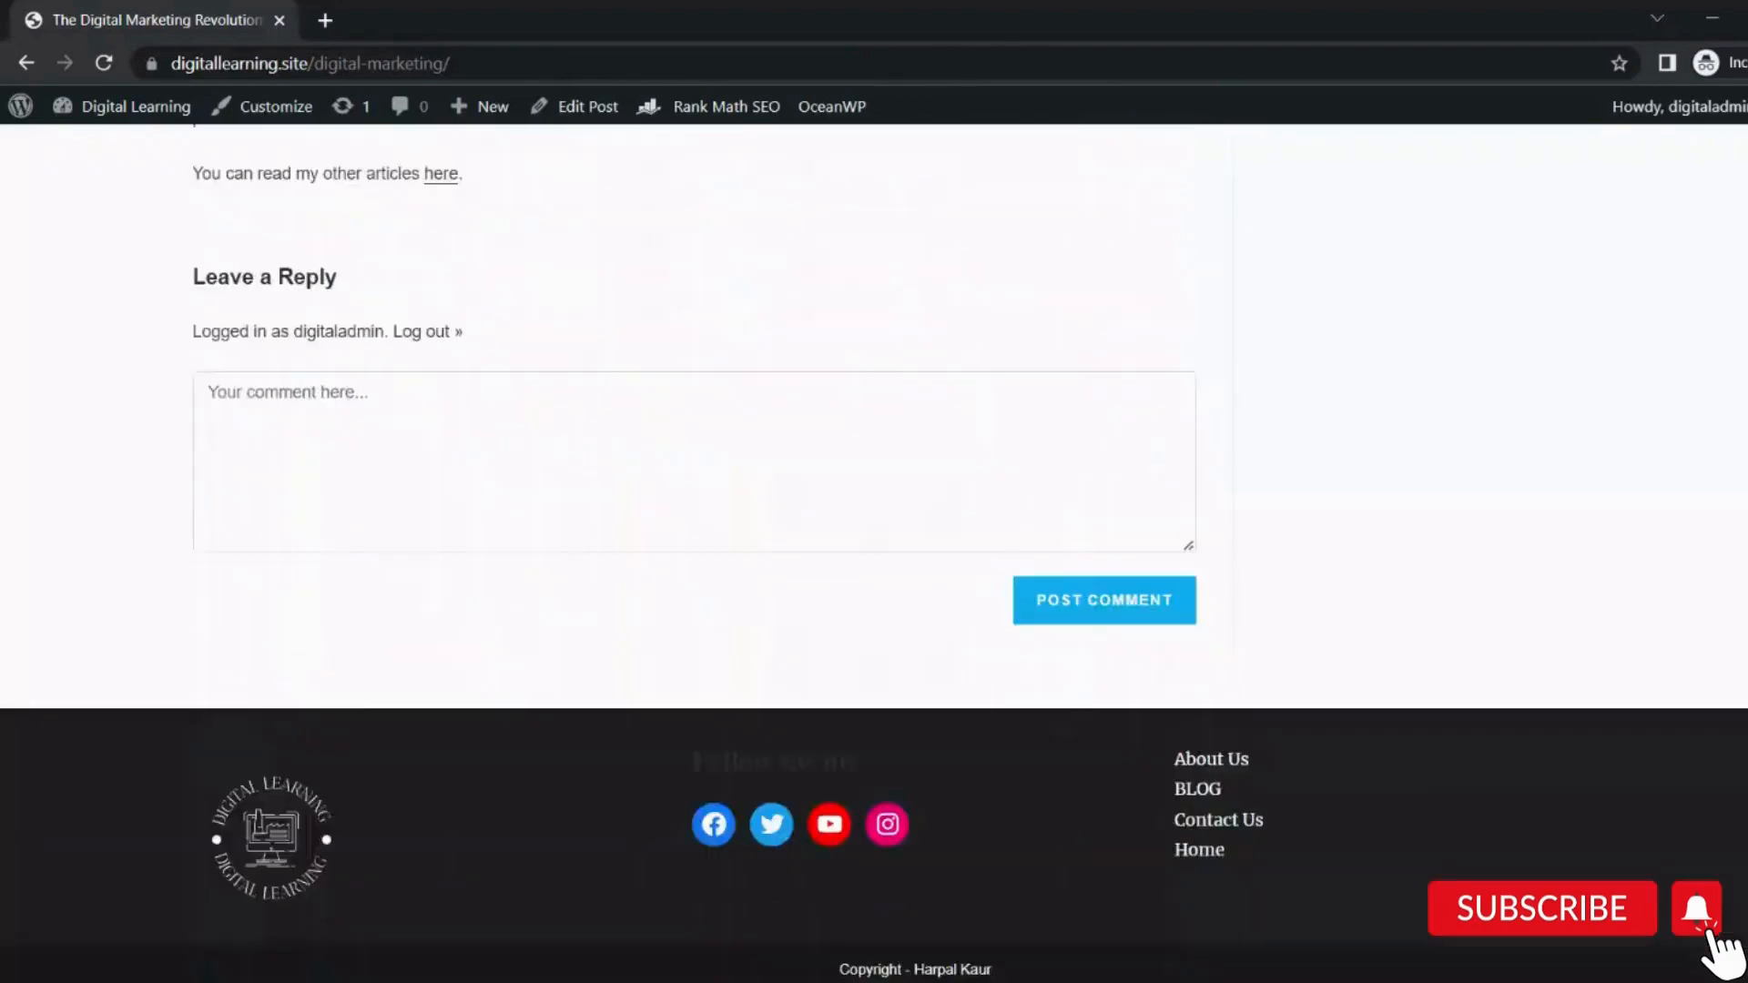
Open the site's Contact Us page, look over the contact form and submit it with all fields empty.
scroll(692, 553, "up", 20)
scroll(692, 552, "up", 20)
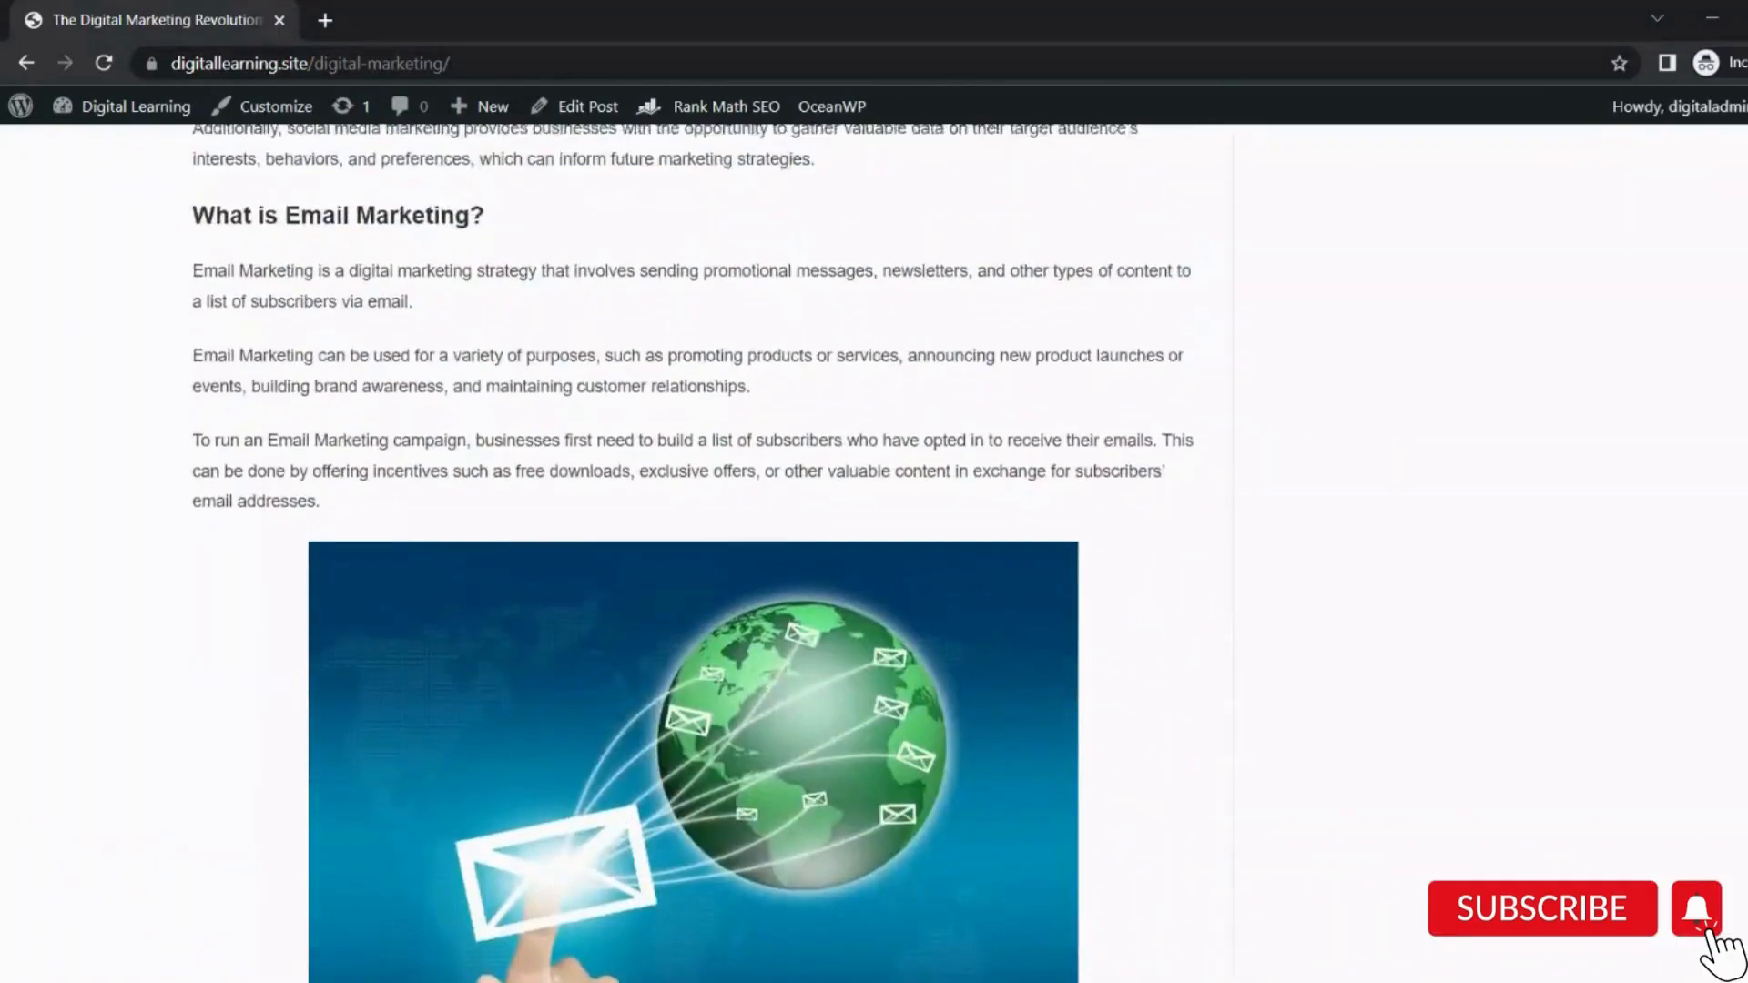
scroll(693, 553, "up", 15)
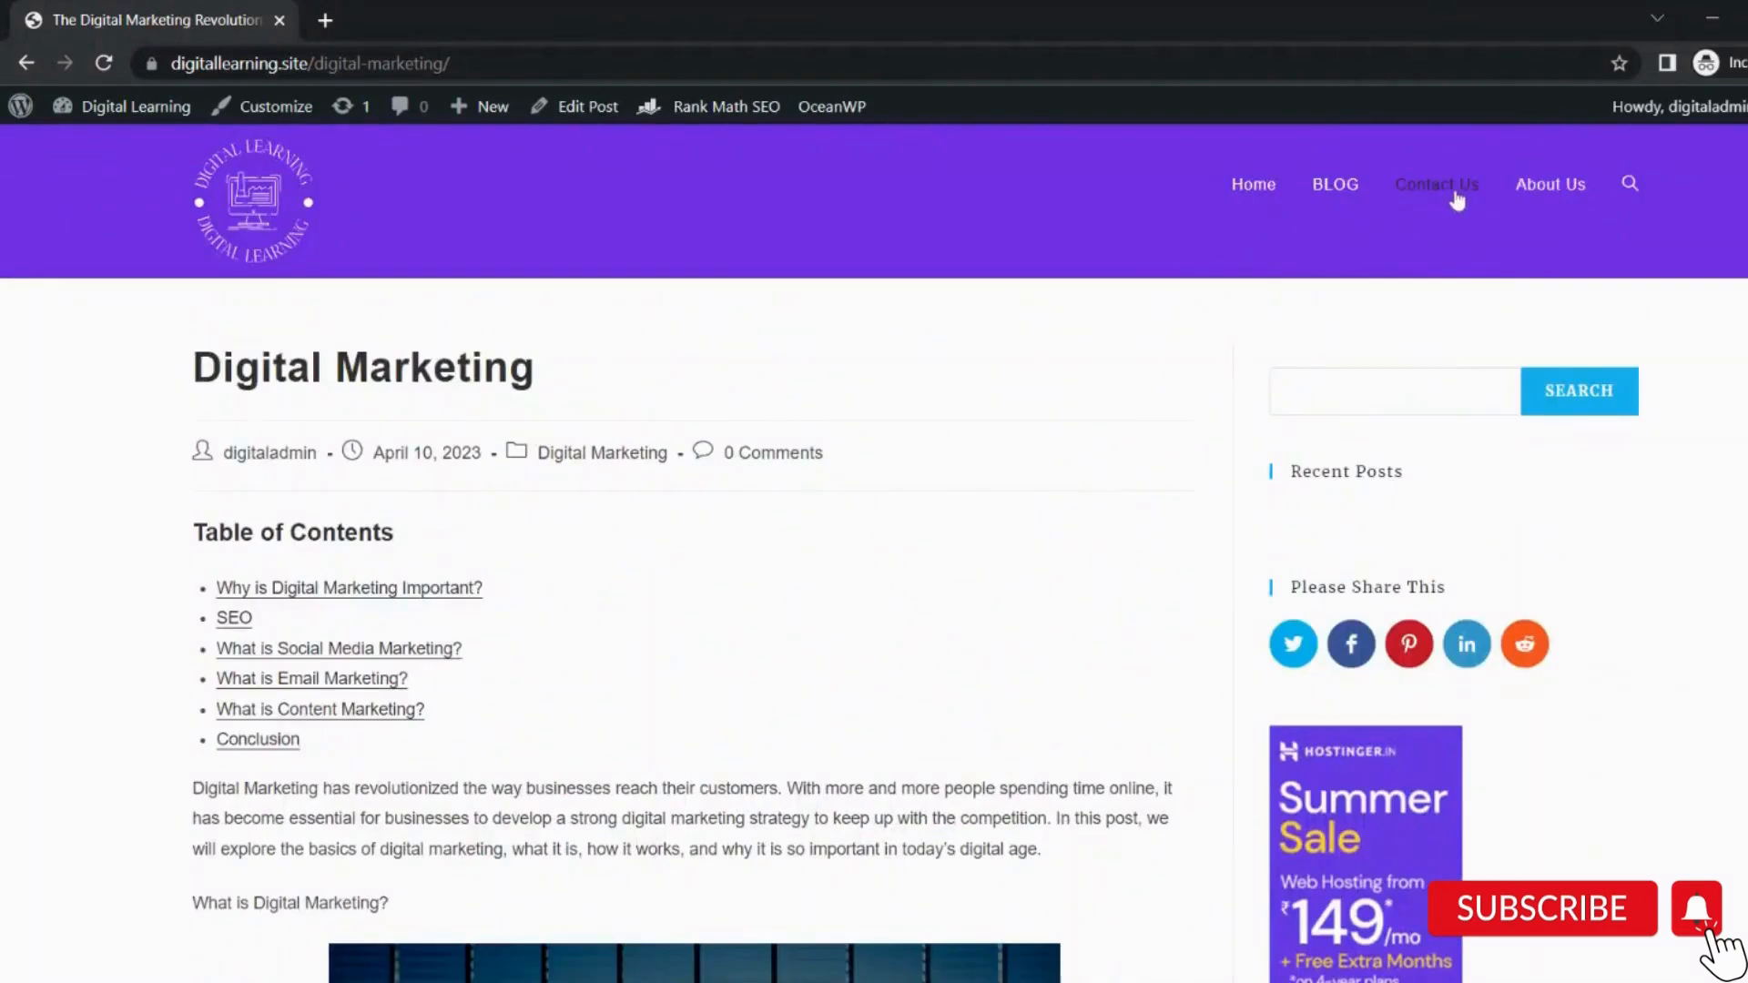
left_click(1454, 191)
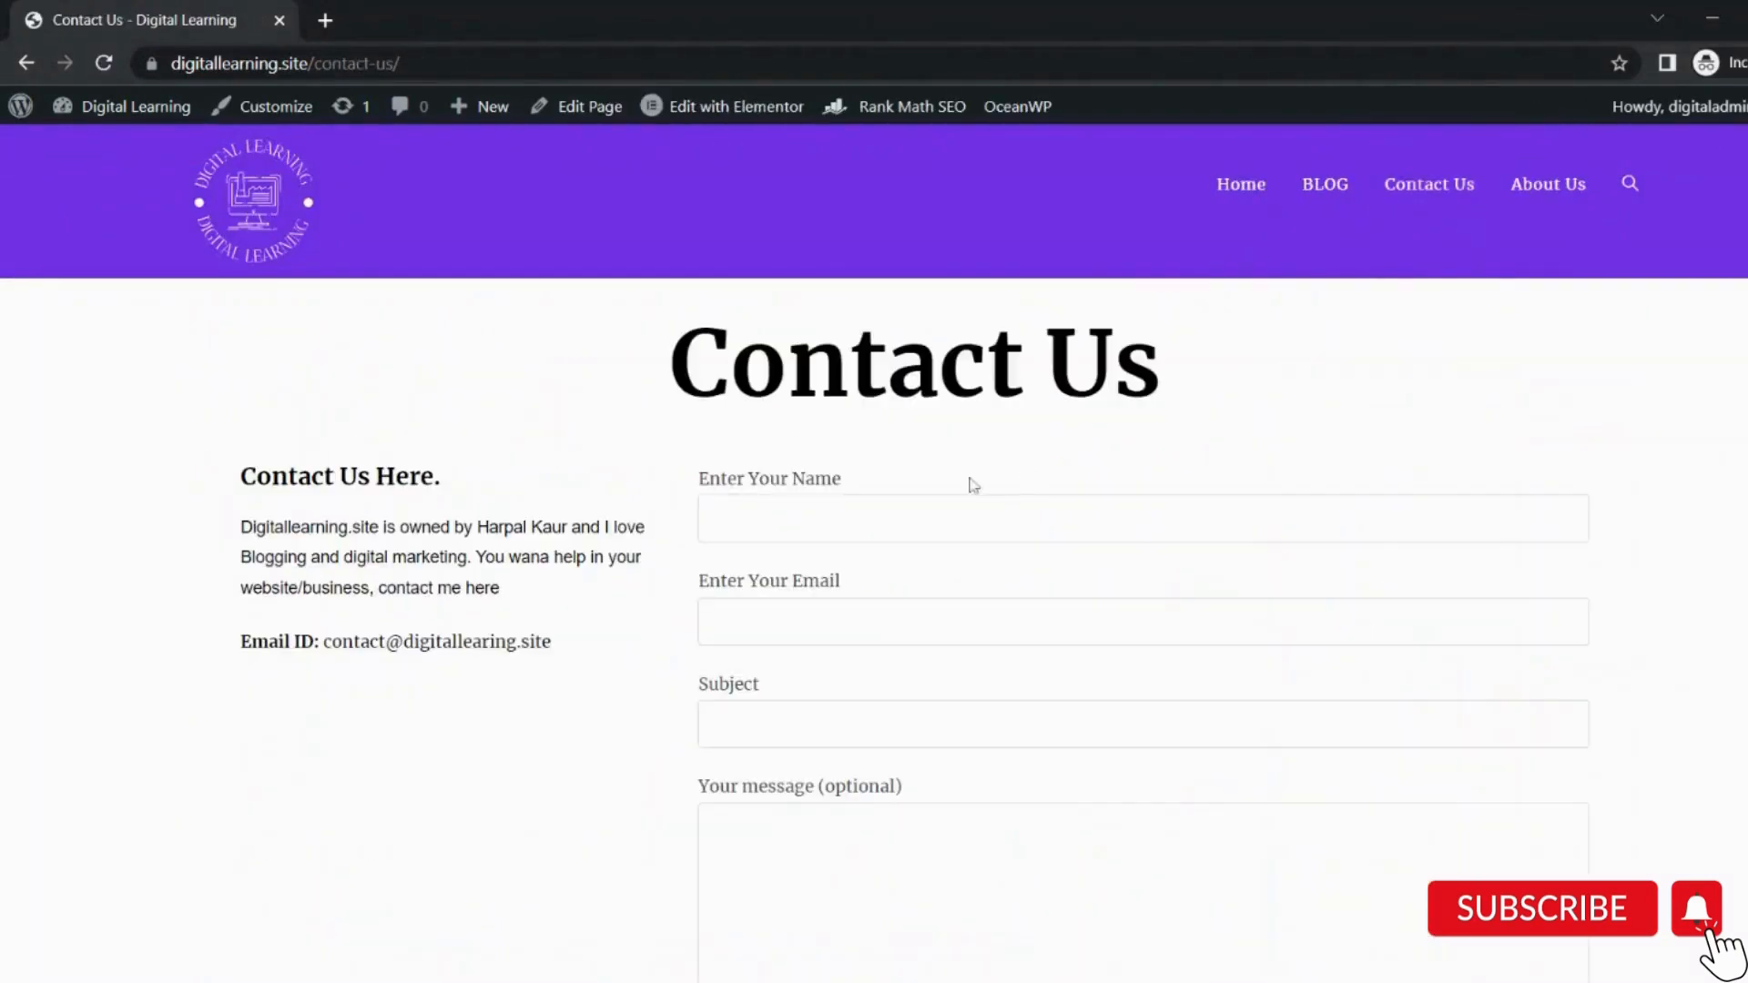
scroll(874, 547, "down", 5)
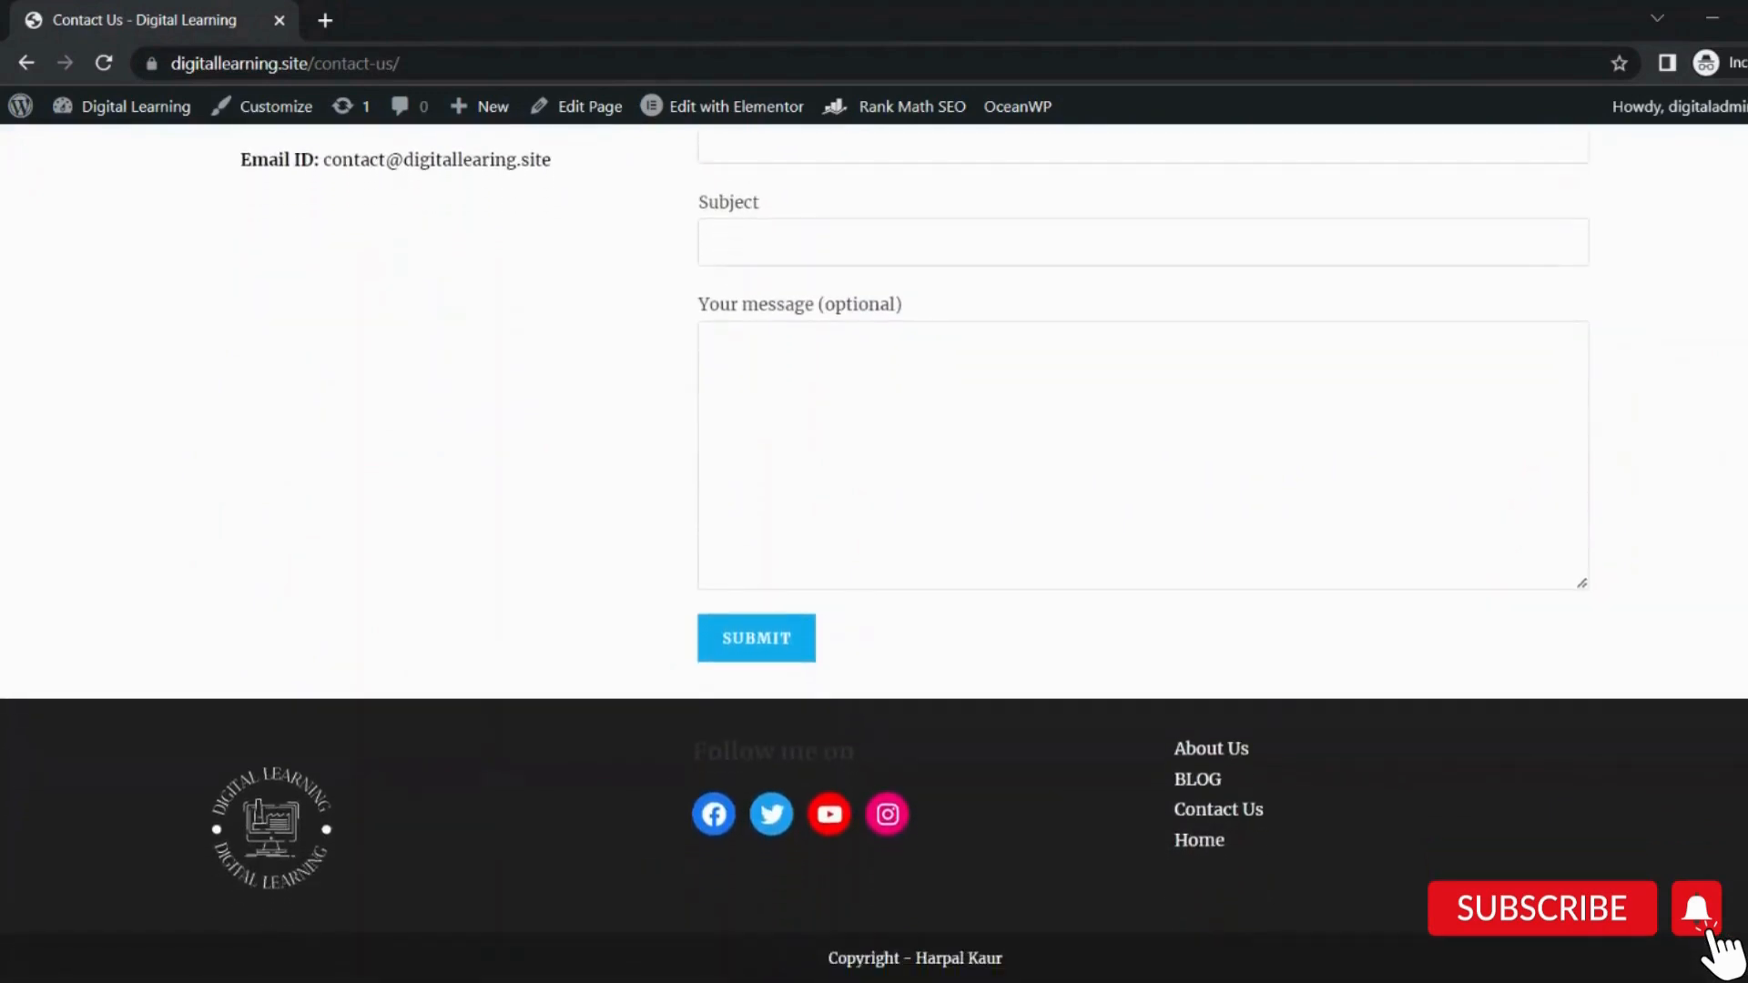
scroll(1034, 482, "up", 5)
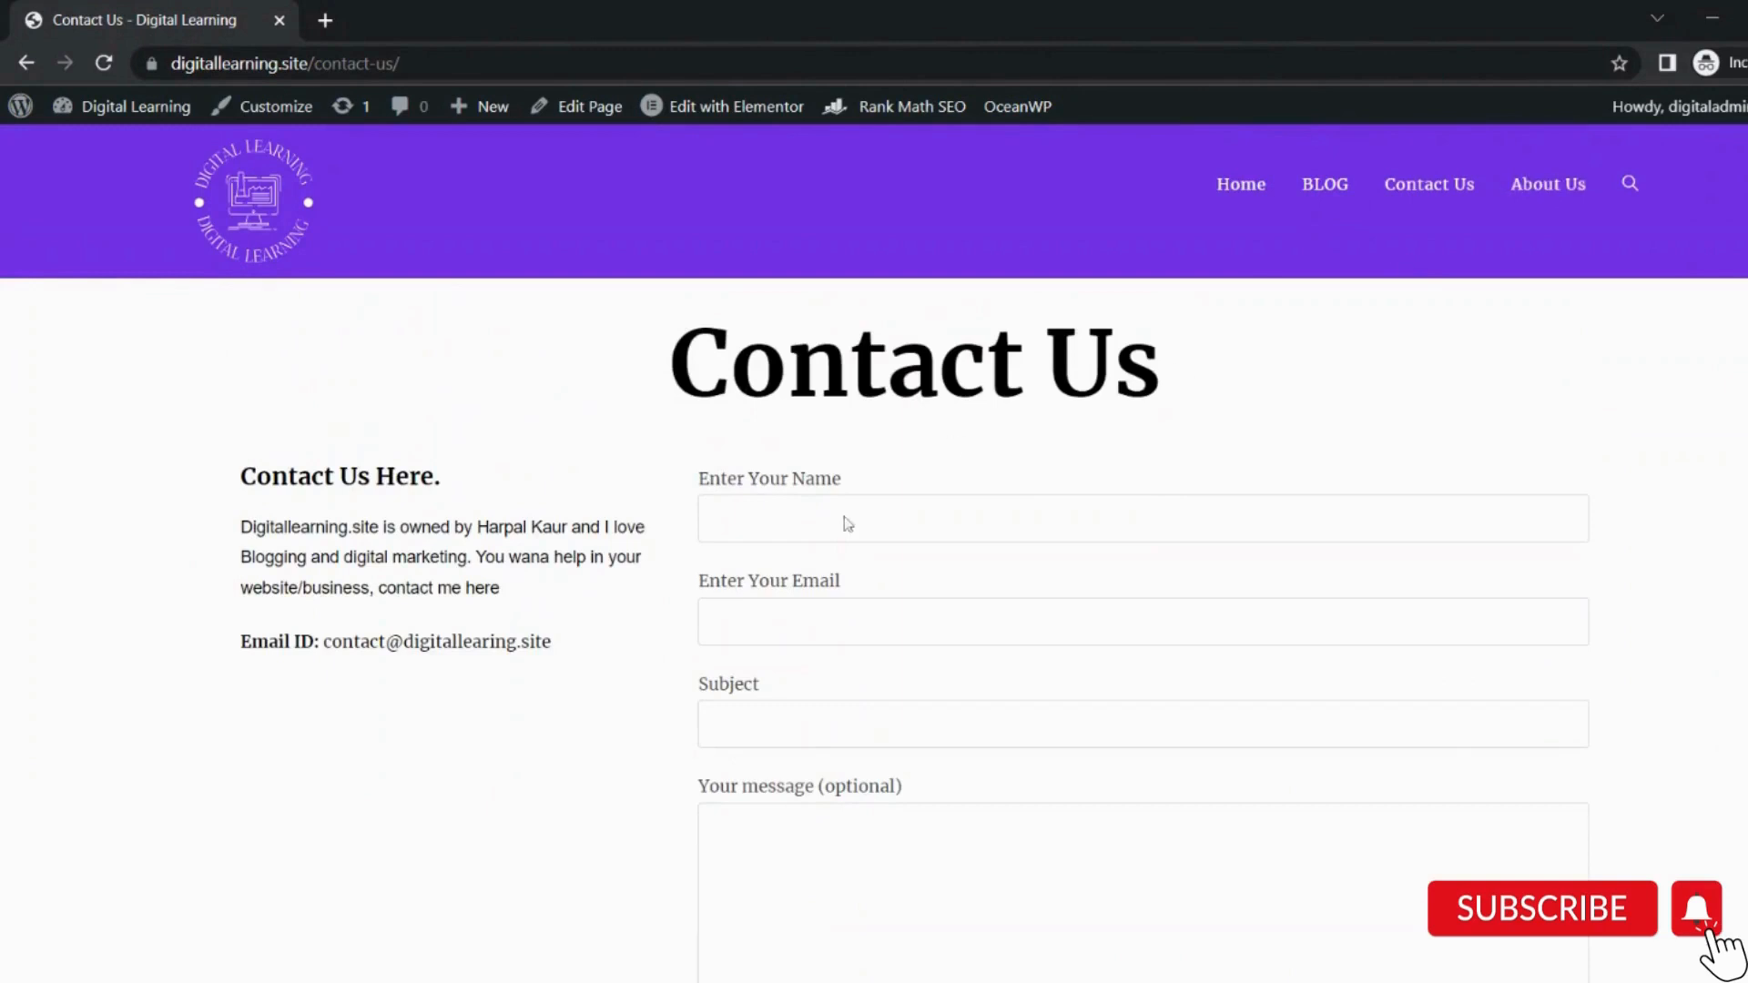
scroll(874, 546, "down", 3)
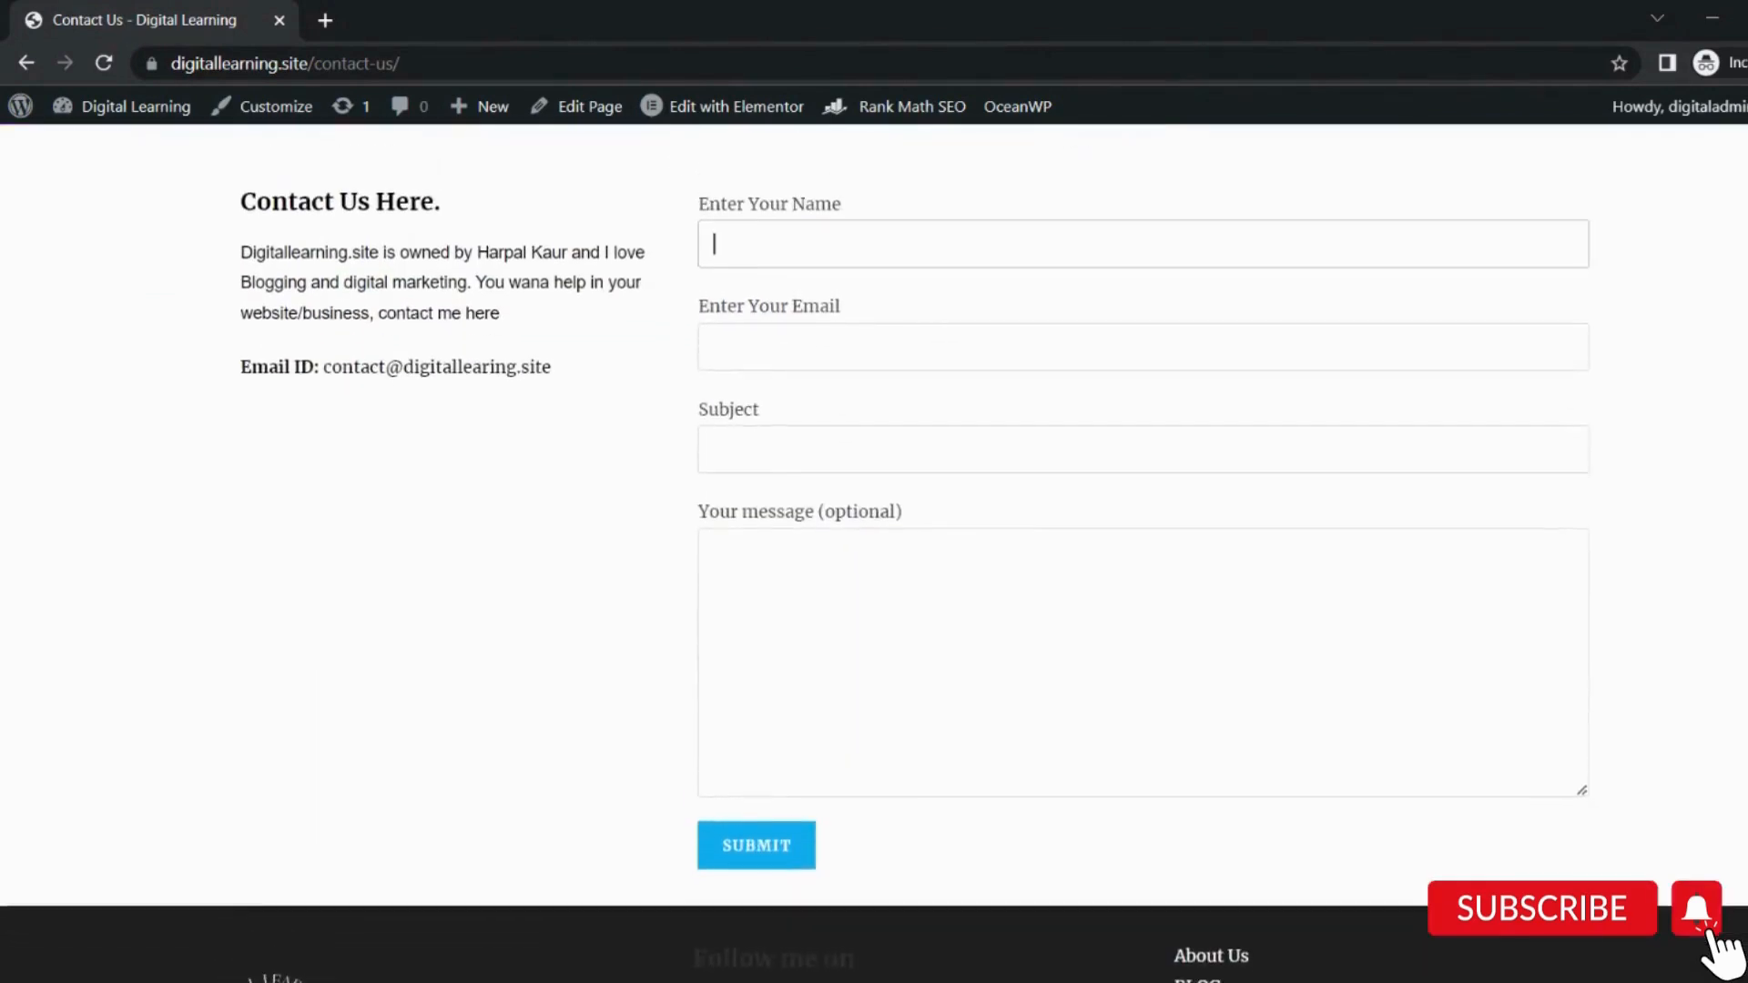
left_click(770, 838)
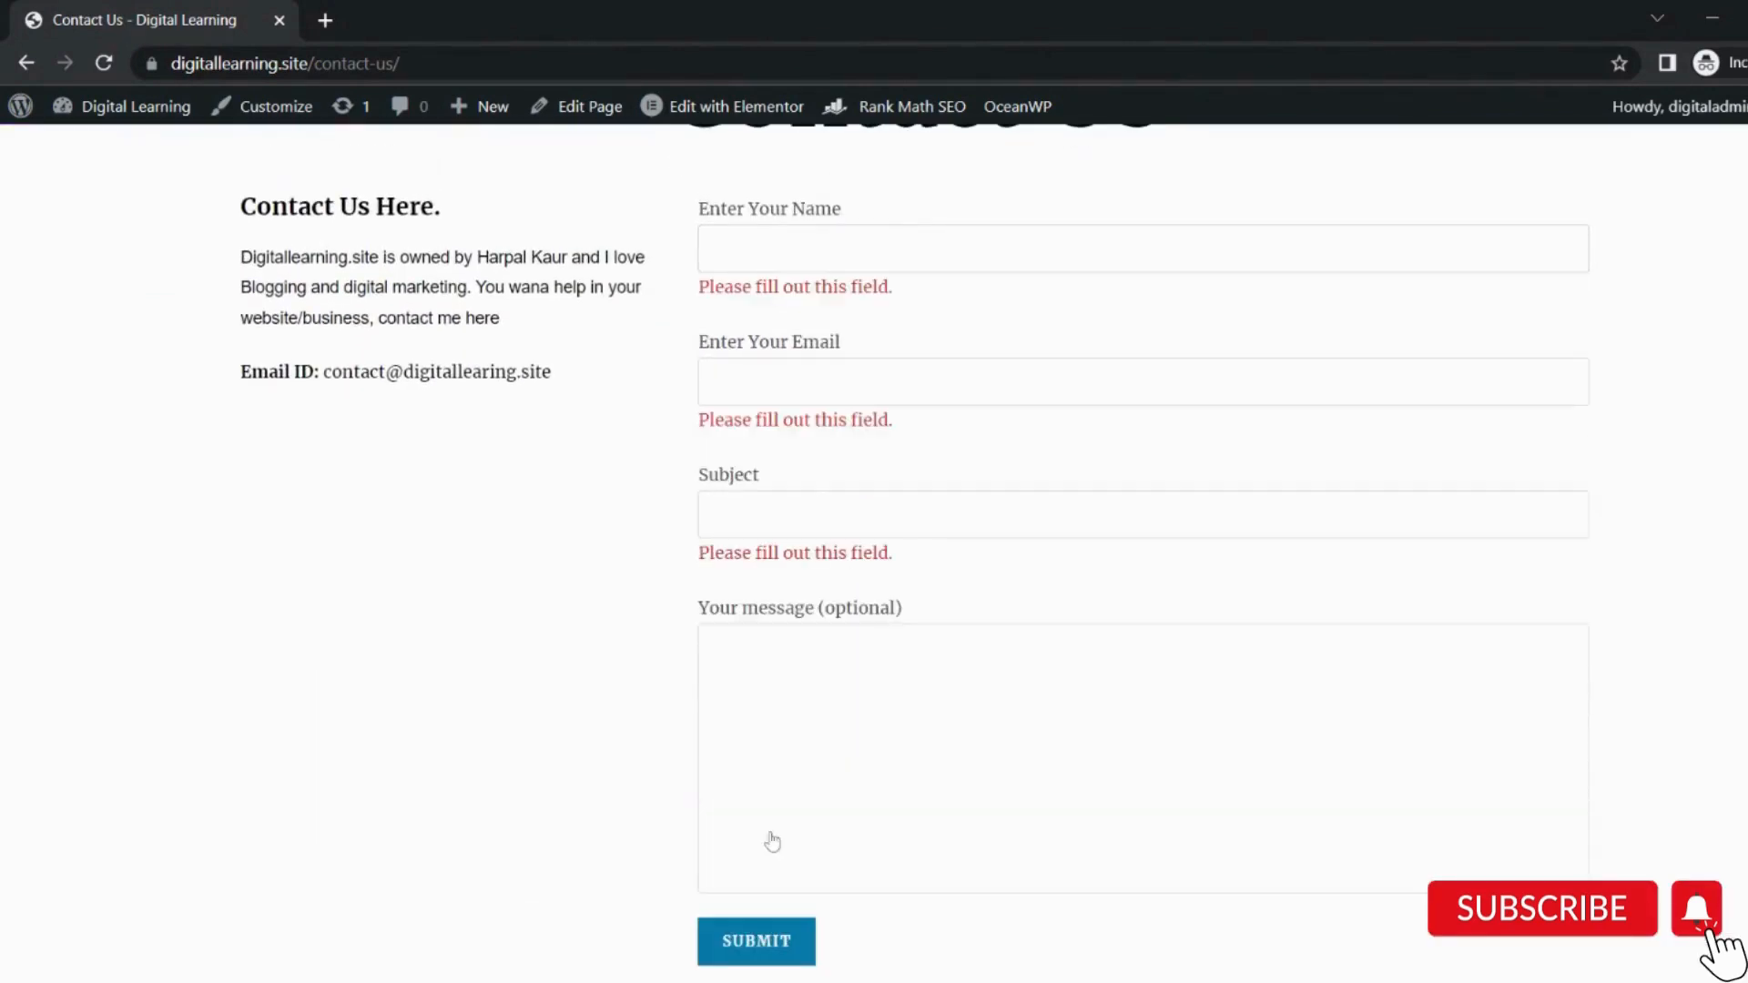
View the About Us page down to its footer and return to the site's Home page.
scroll(882, 617, "up", 3)
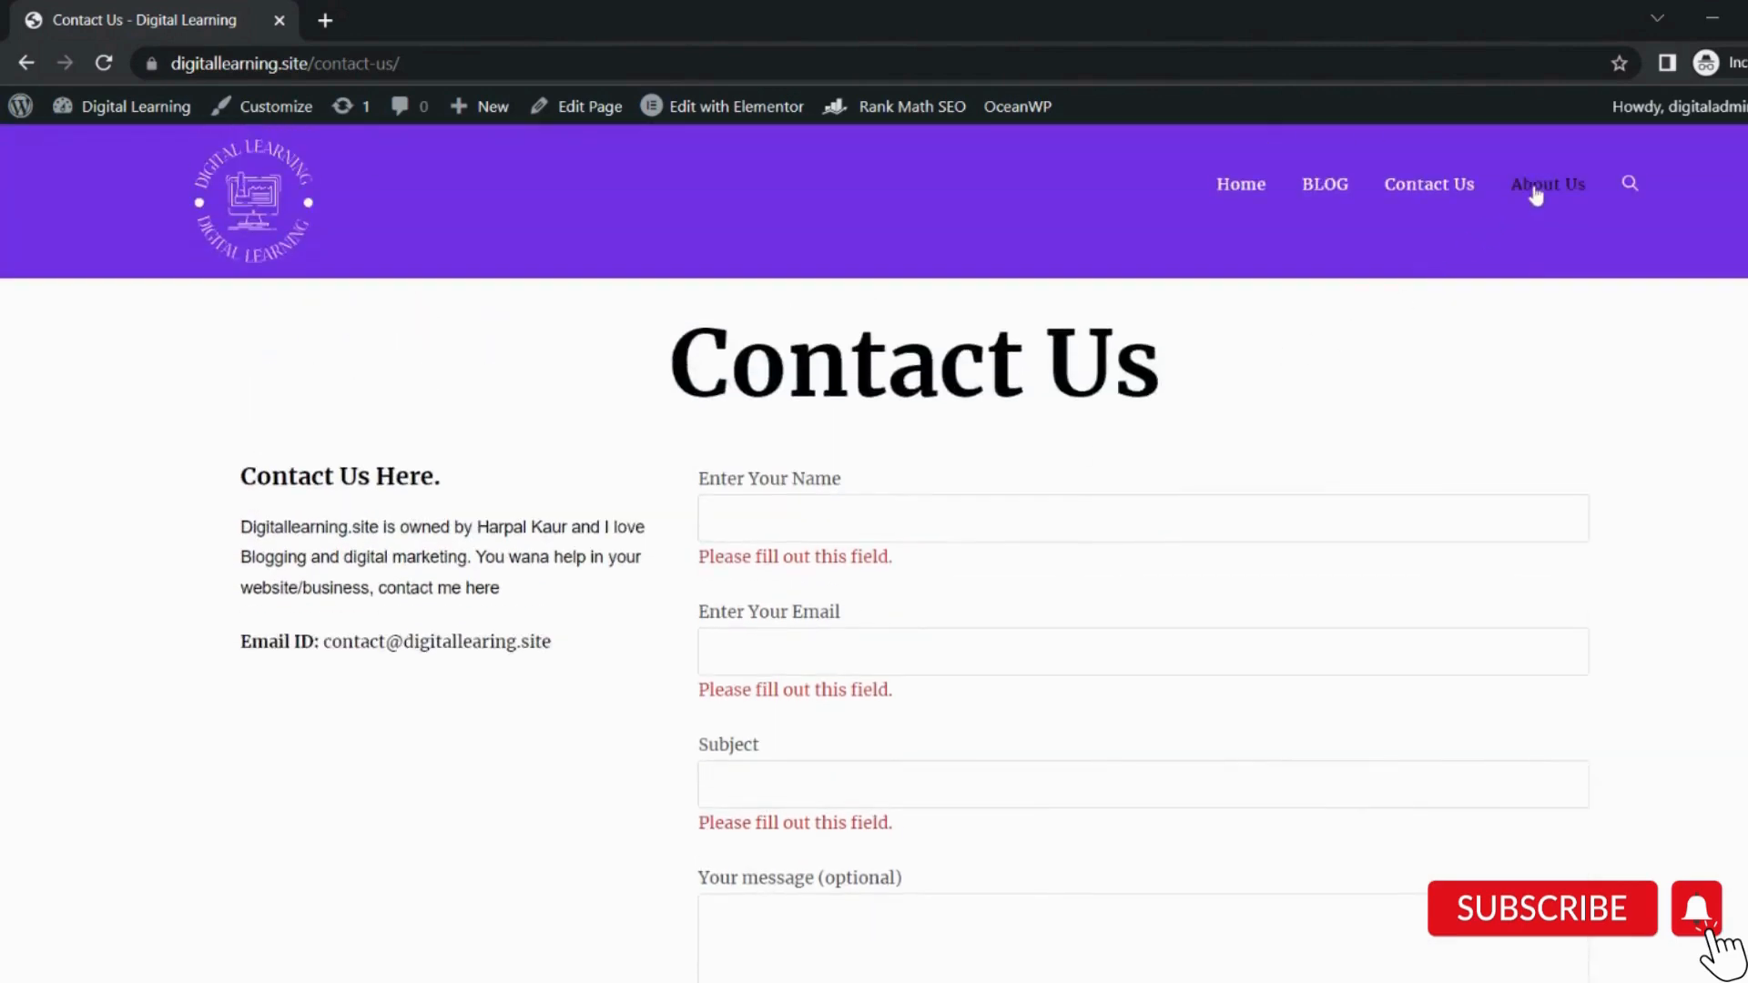
left_click(1536, 188)
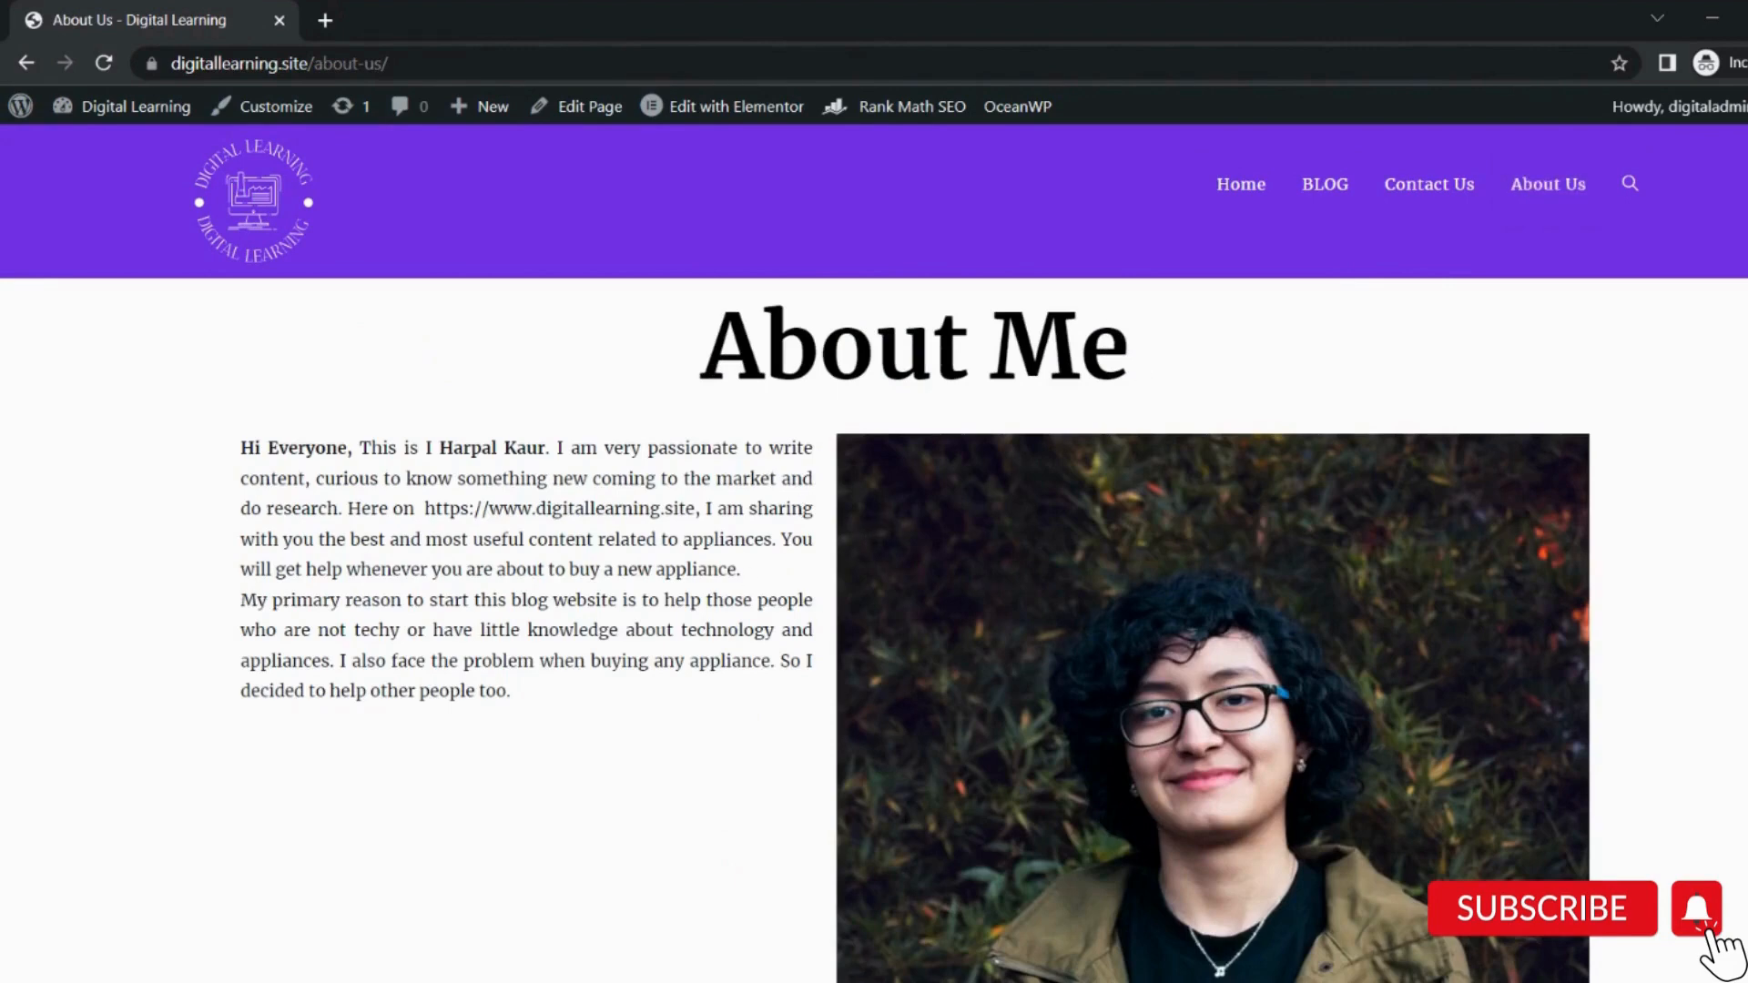
scroll(1081, 365, "down", 3)
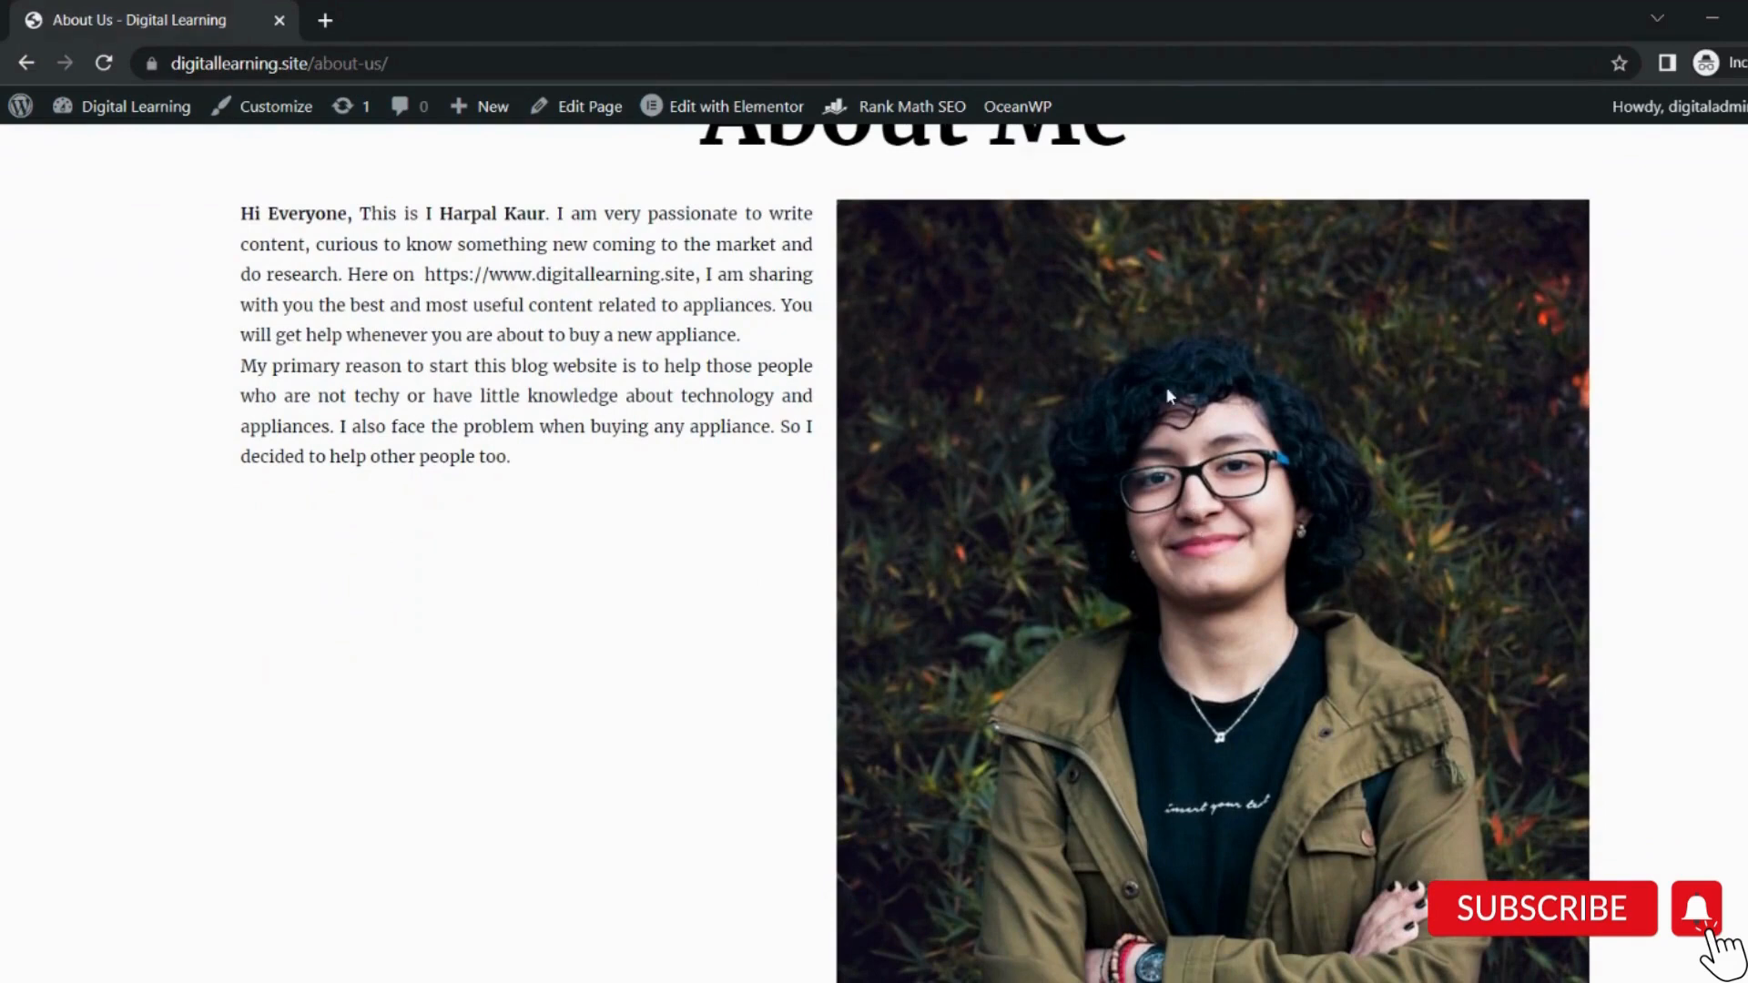
scroll(1167, 386, "down", 6)
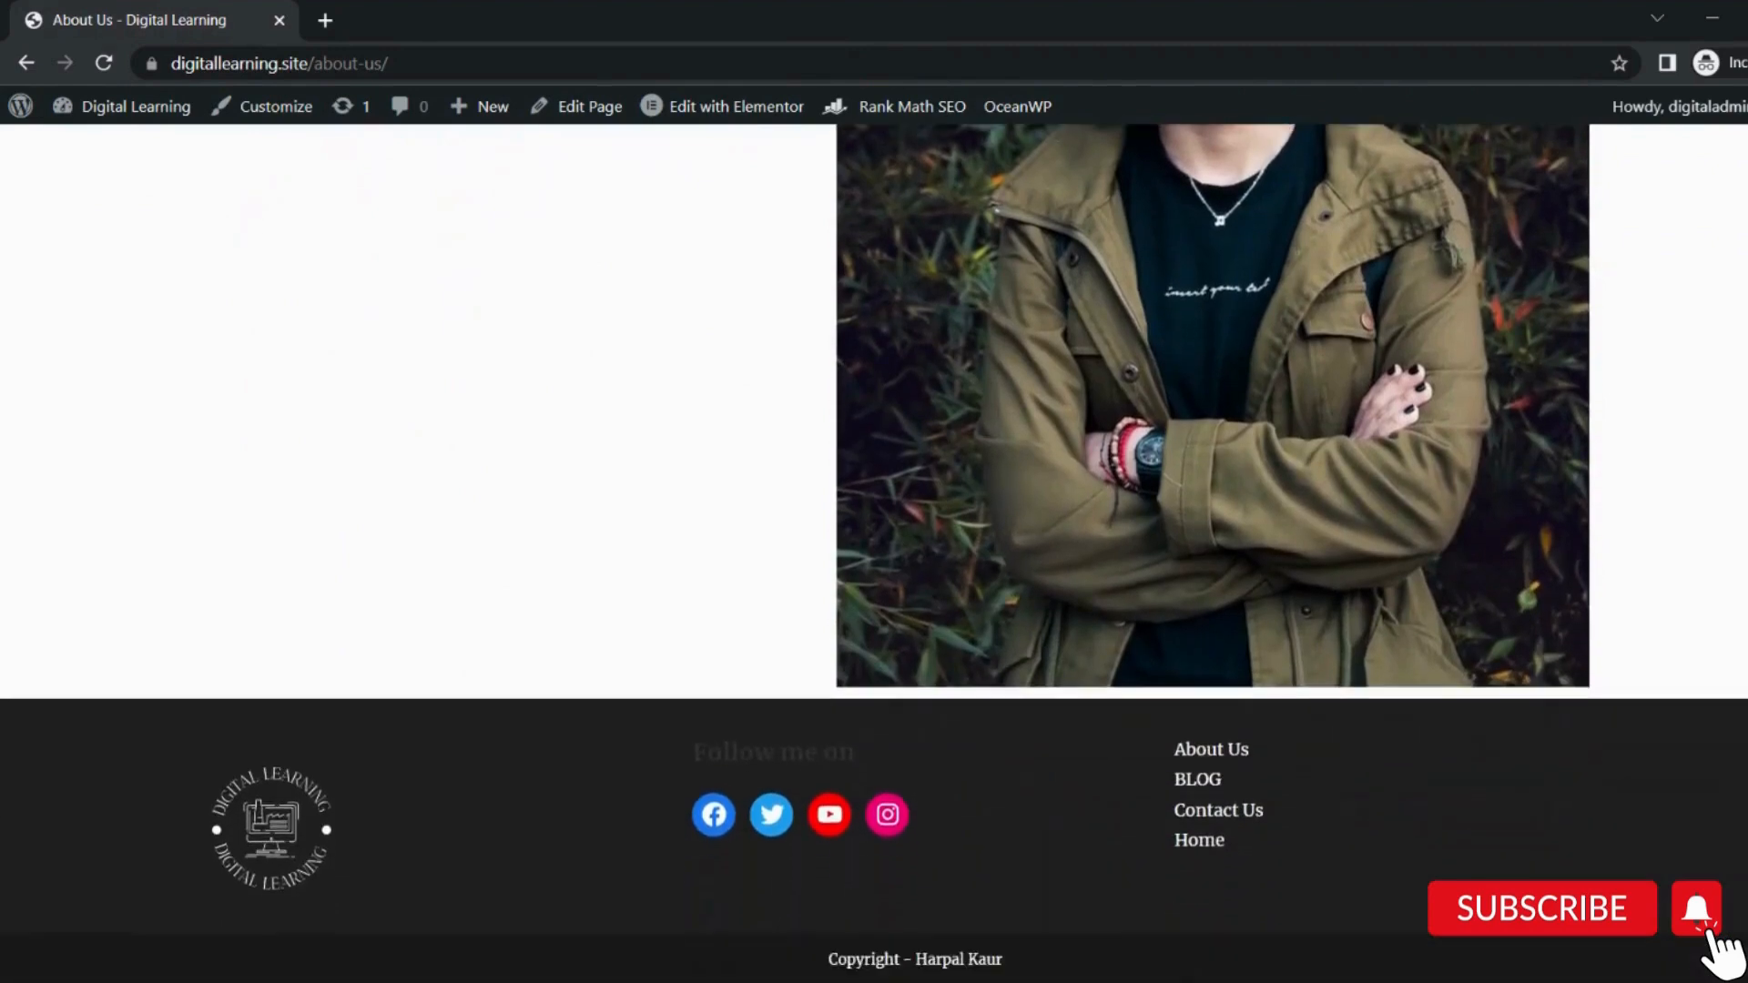
scroll(1166, 386, "up", 7)
left_click(1242, 181)
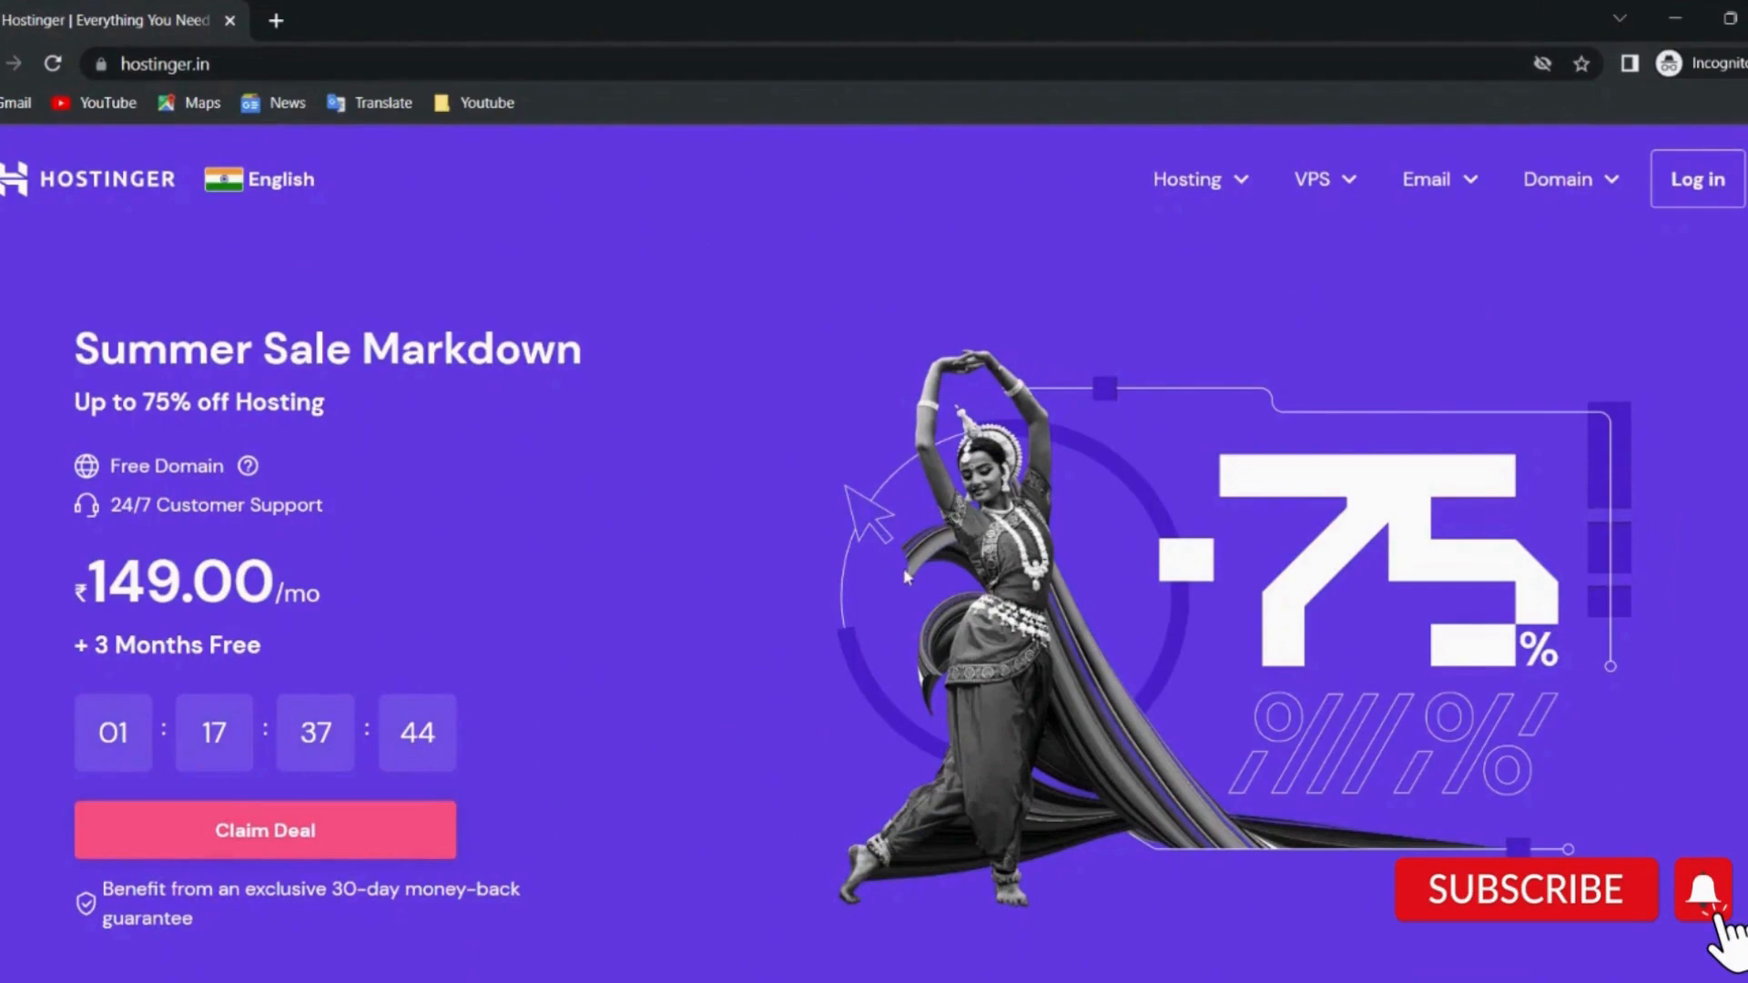
Look over the Hostinger home page's reviews and hosting plans, and open the WordPress Hosting page.
scroll(905, 575, "down", 7)
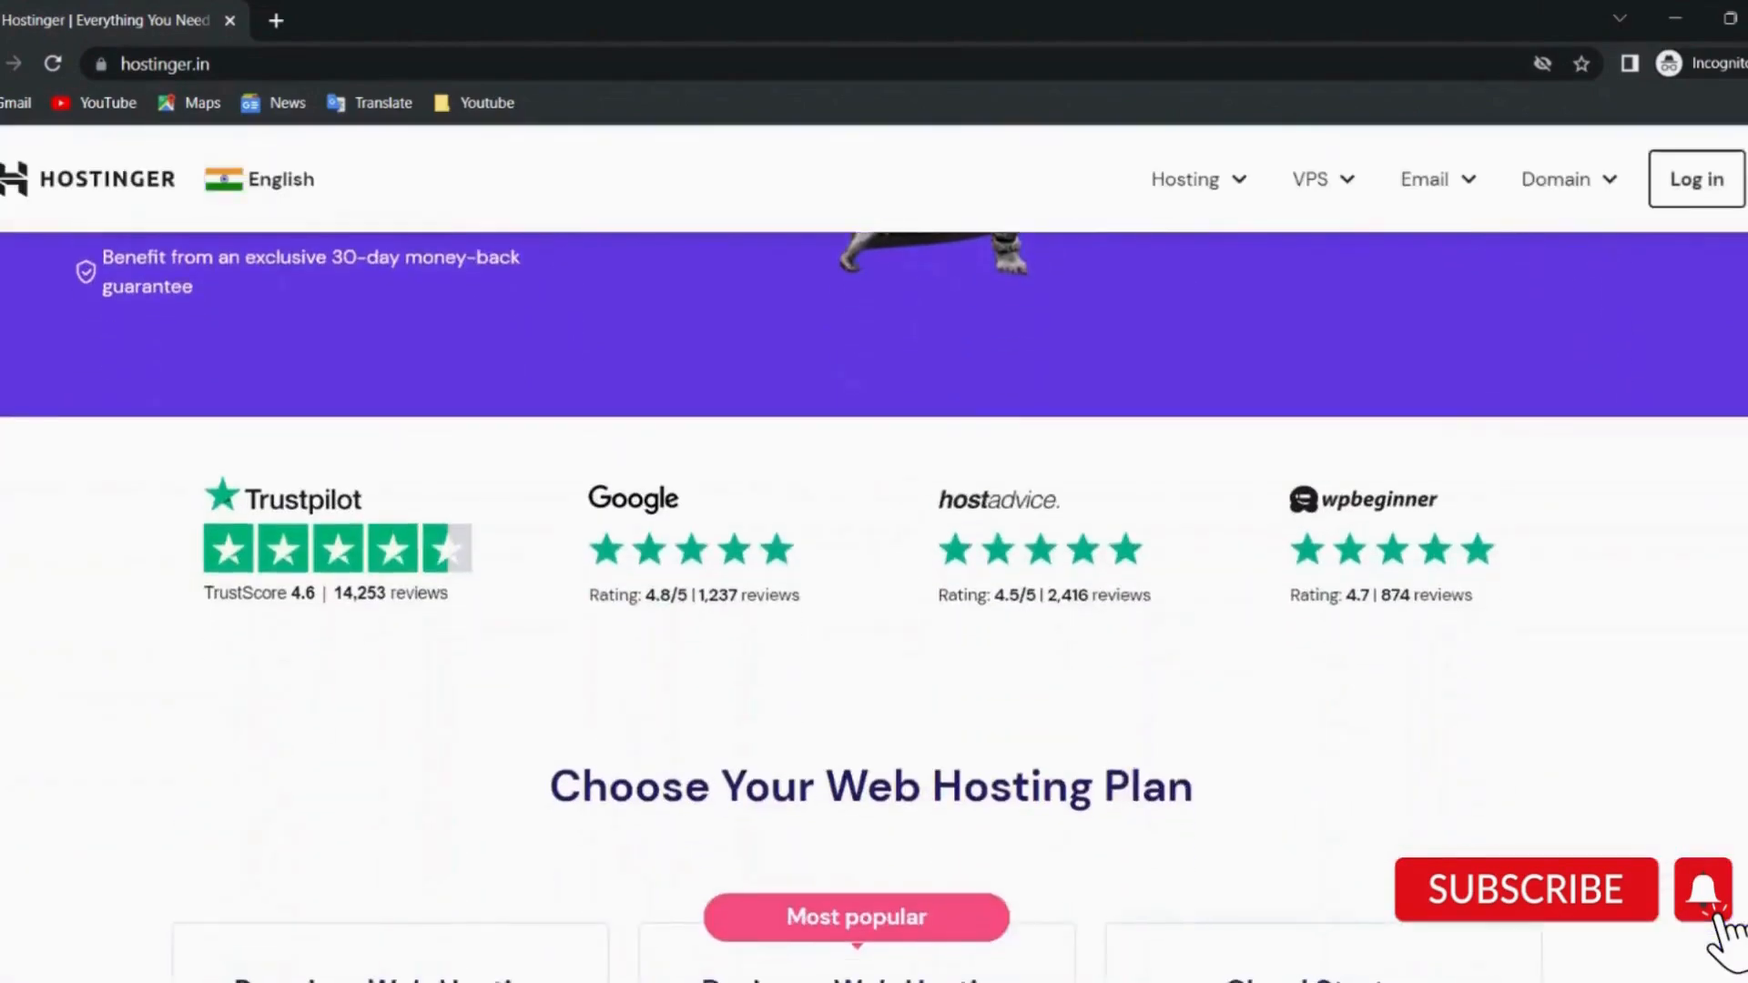
scroll(905, 575, "down", 4)
scroll(905, 576, "down", 2)
scroll(906, 576, "up", 5)
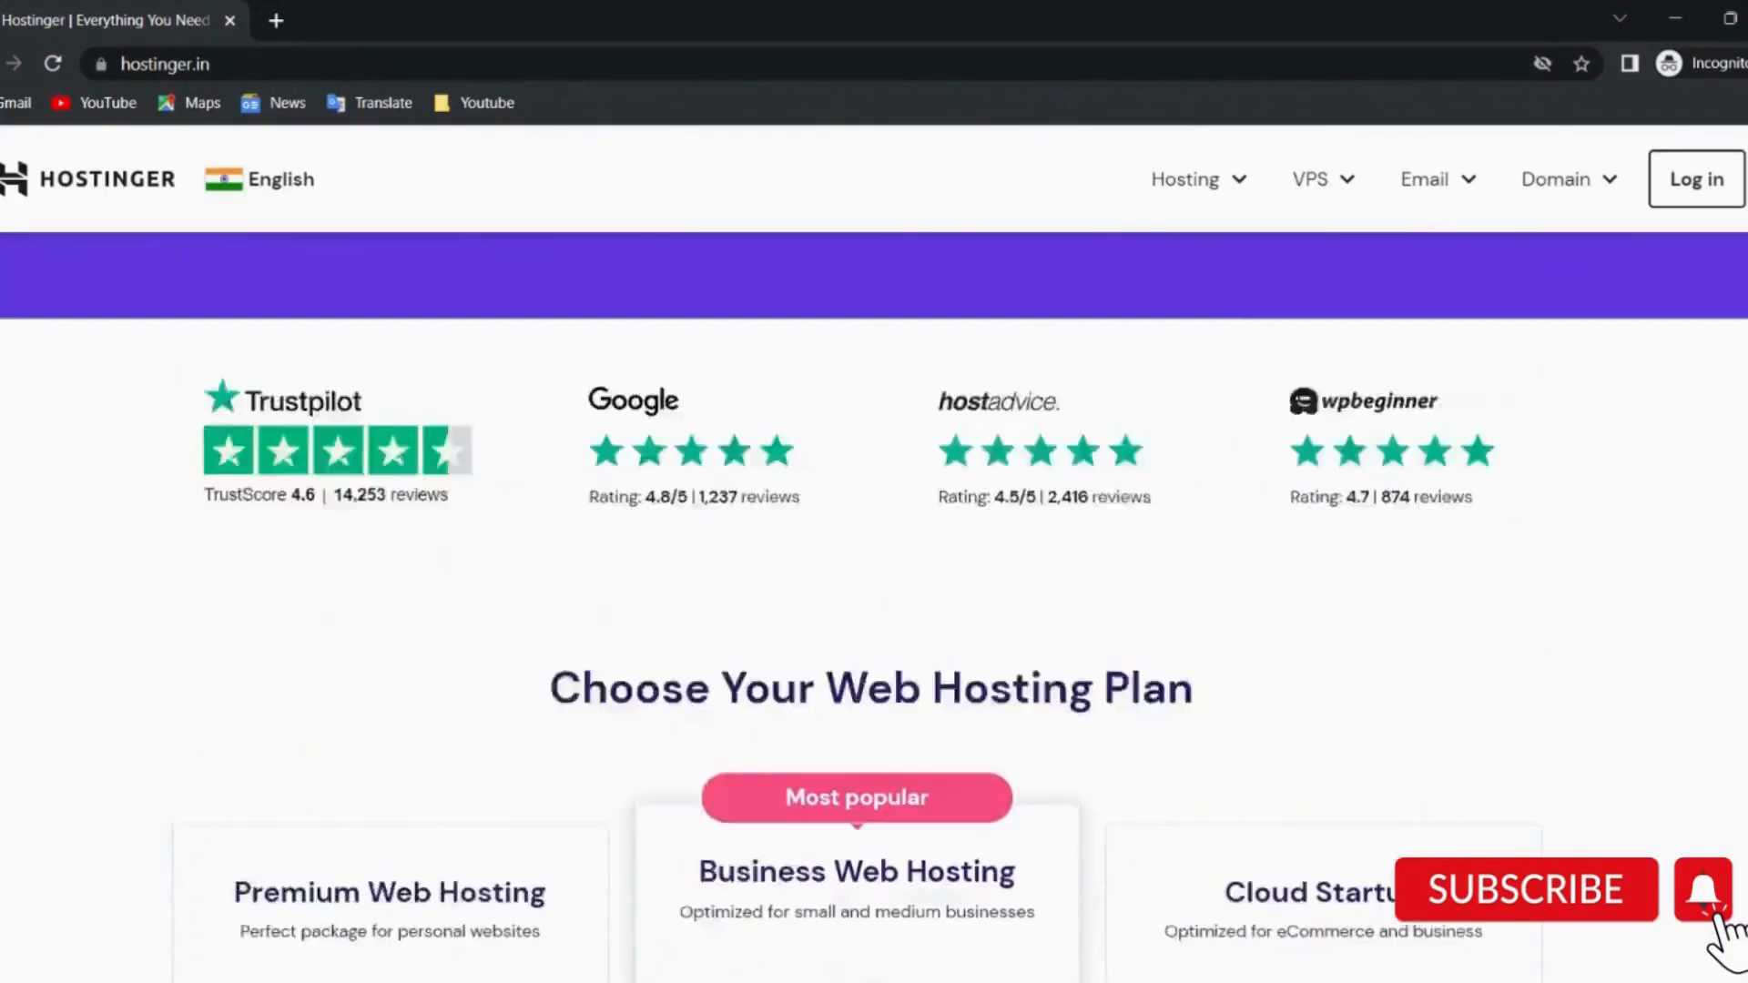
scroll(874, 546, "up", 7)
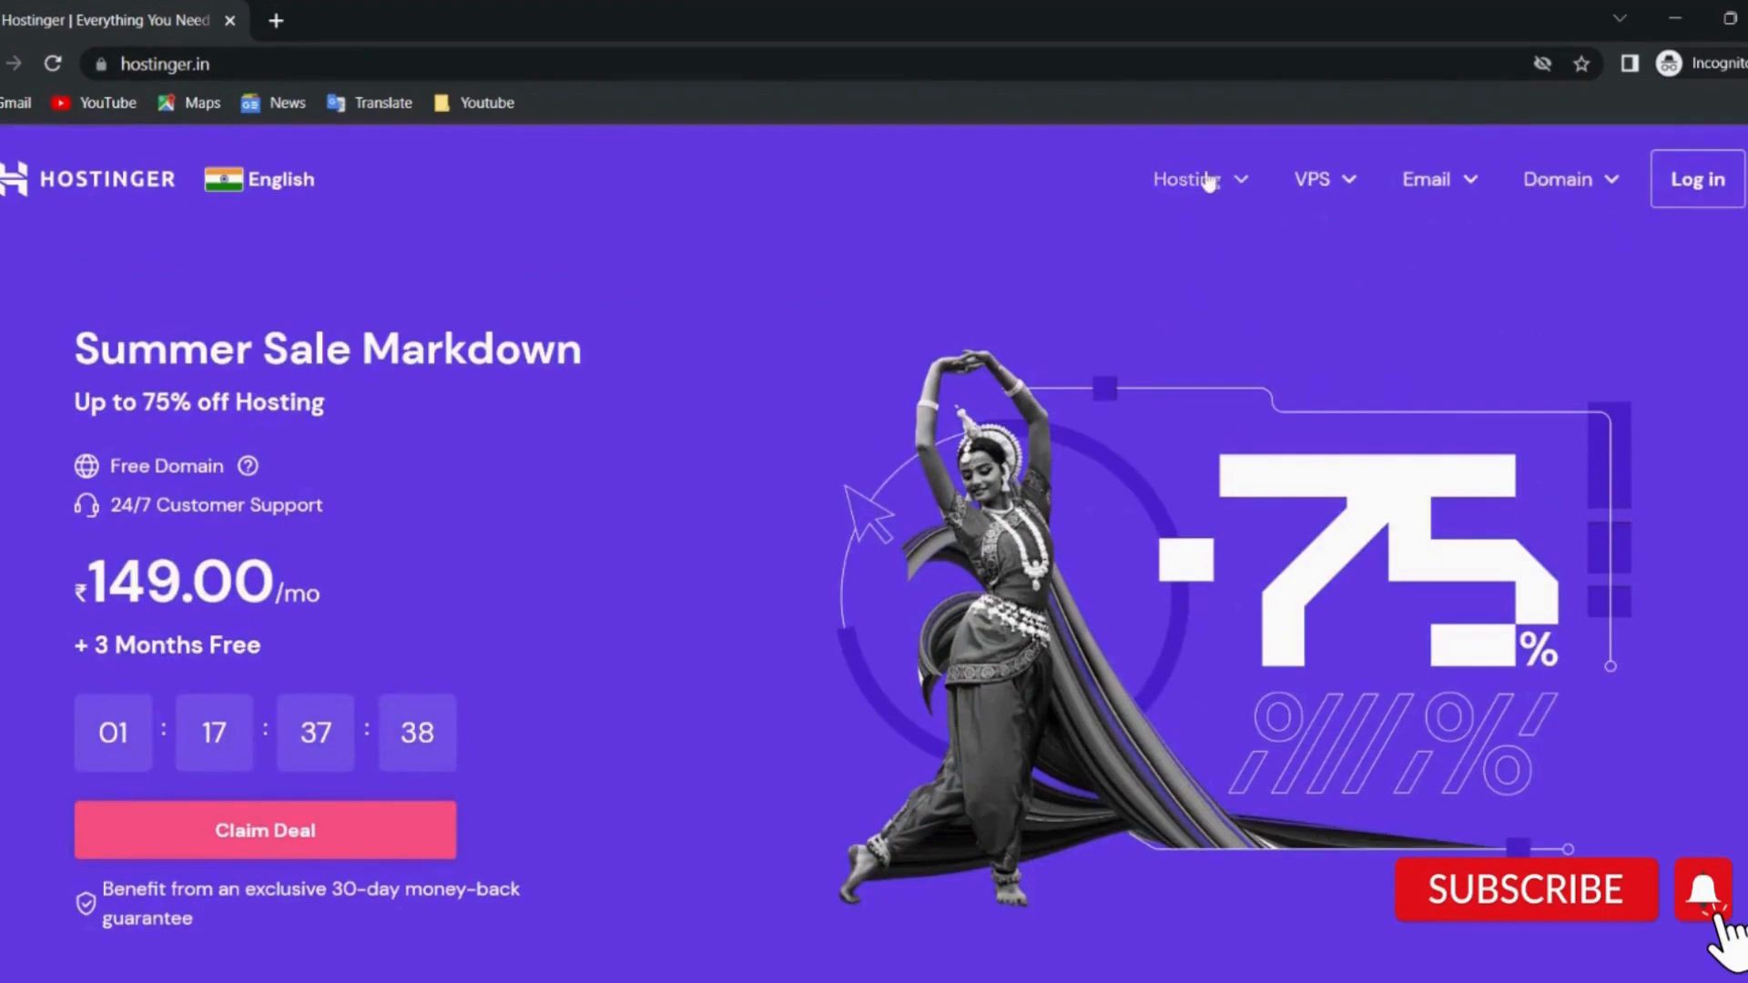
left_click(1209, 182)
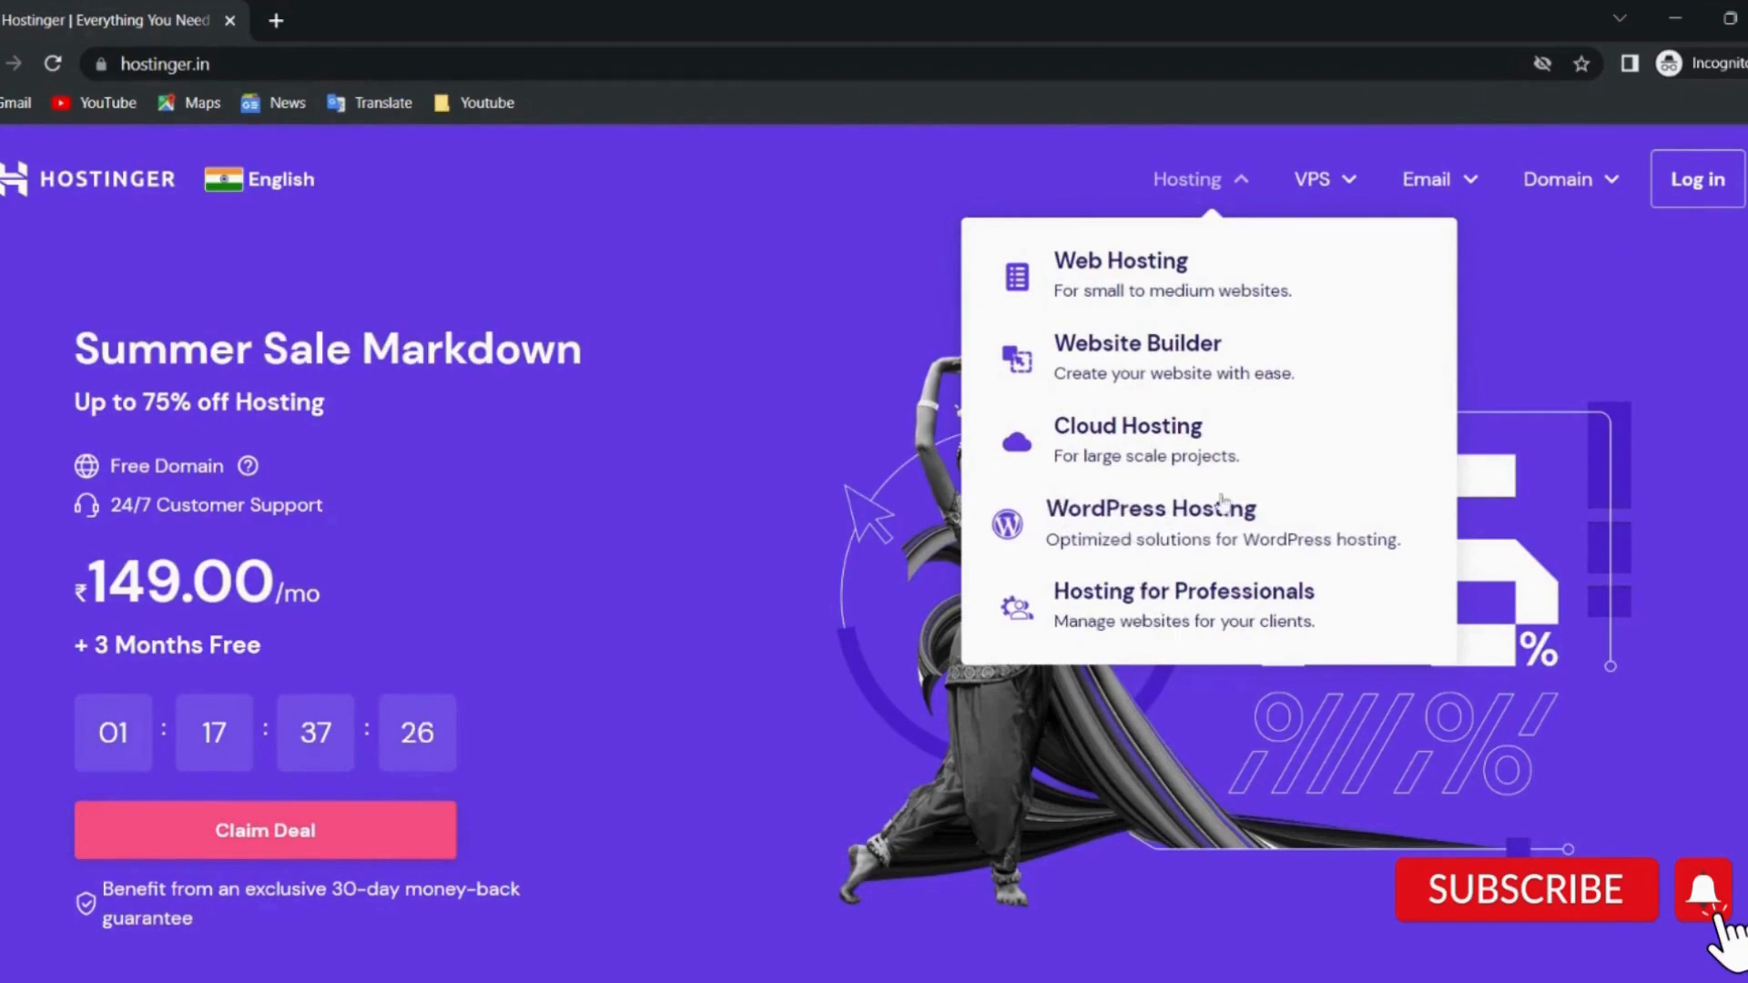
left_click(1138, 528)
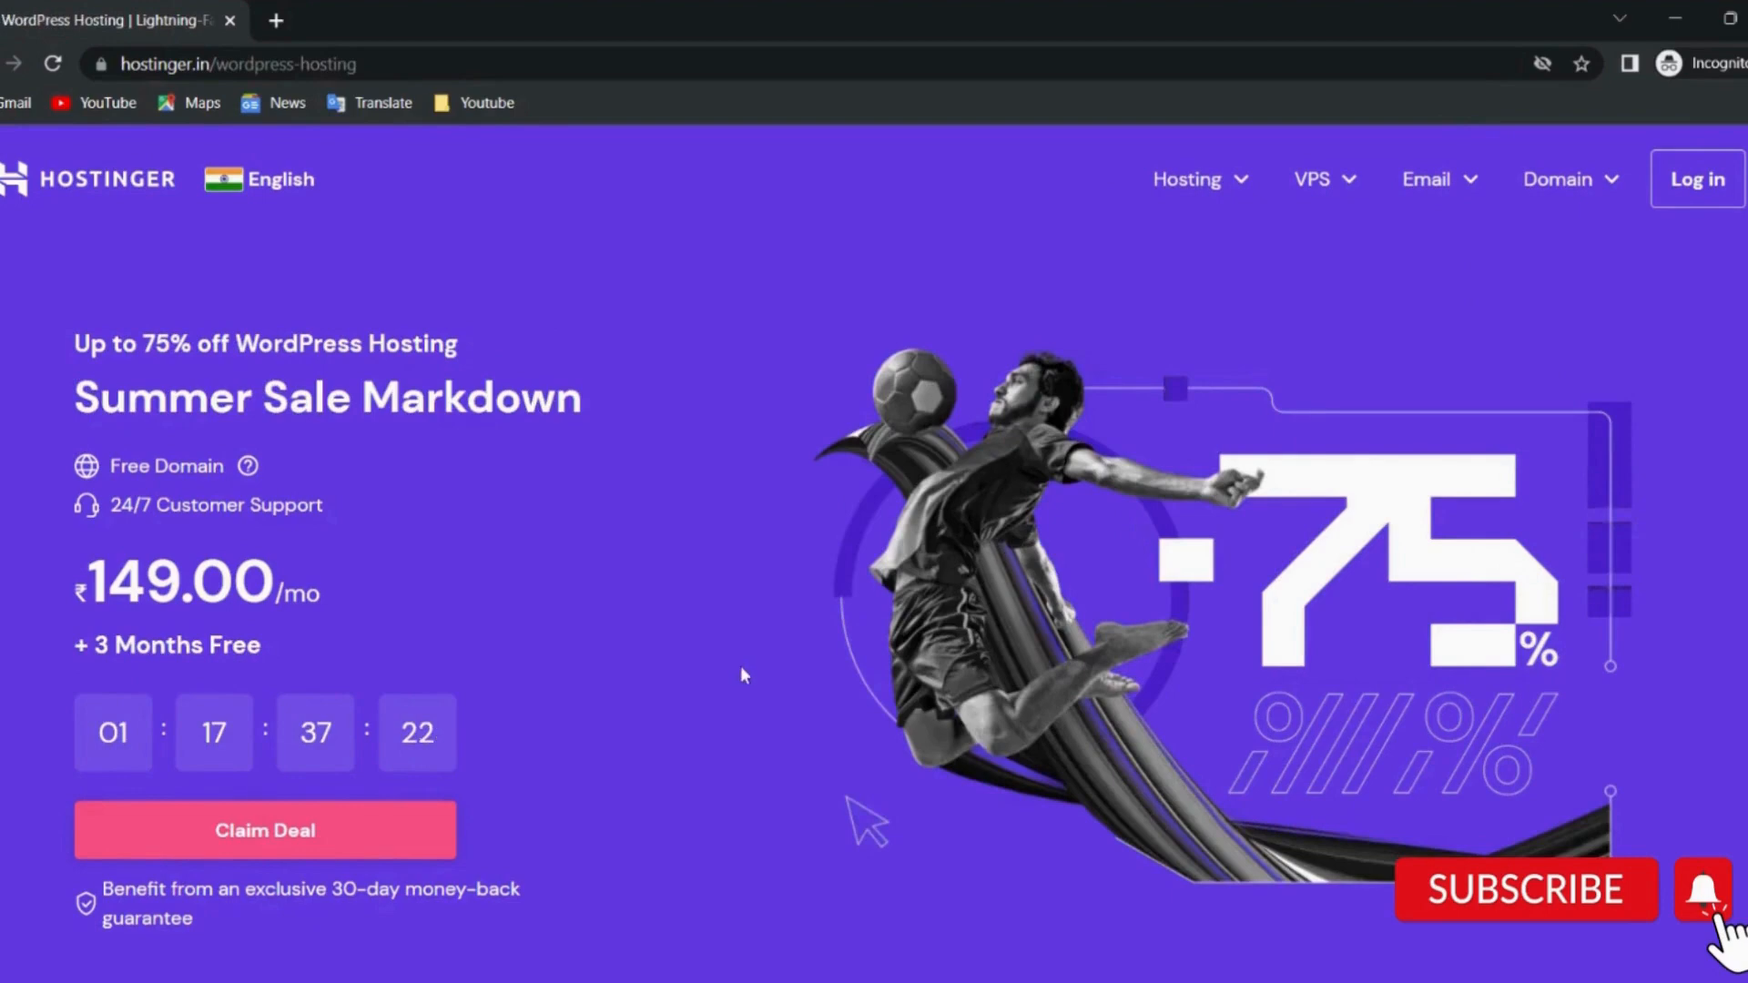
Compare the prices and top features of the four WordPress hosting plans.
scroll(741, 672, "down", 6)
scroll(744, 673, "down", 5)
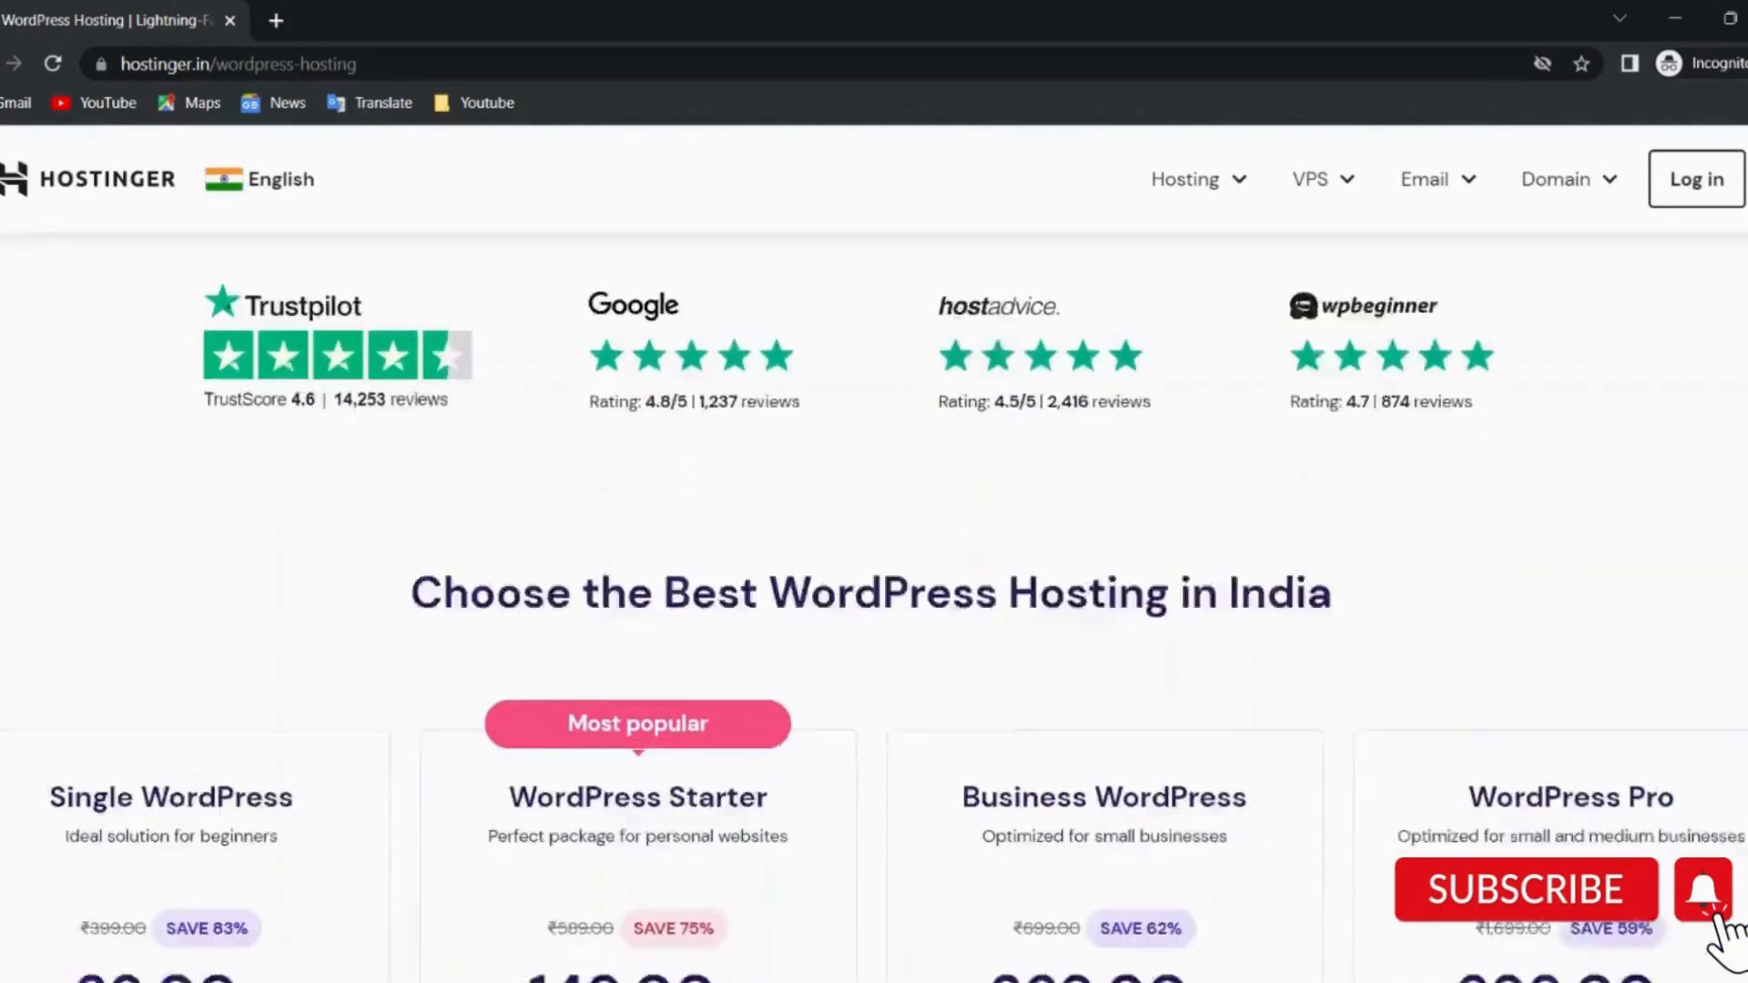
scroll(637, 692, "down", 1)
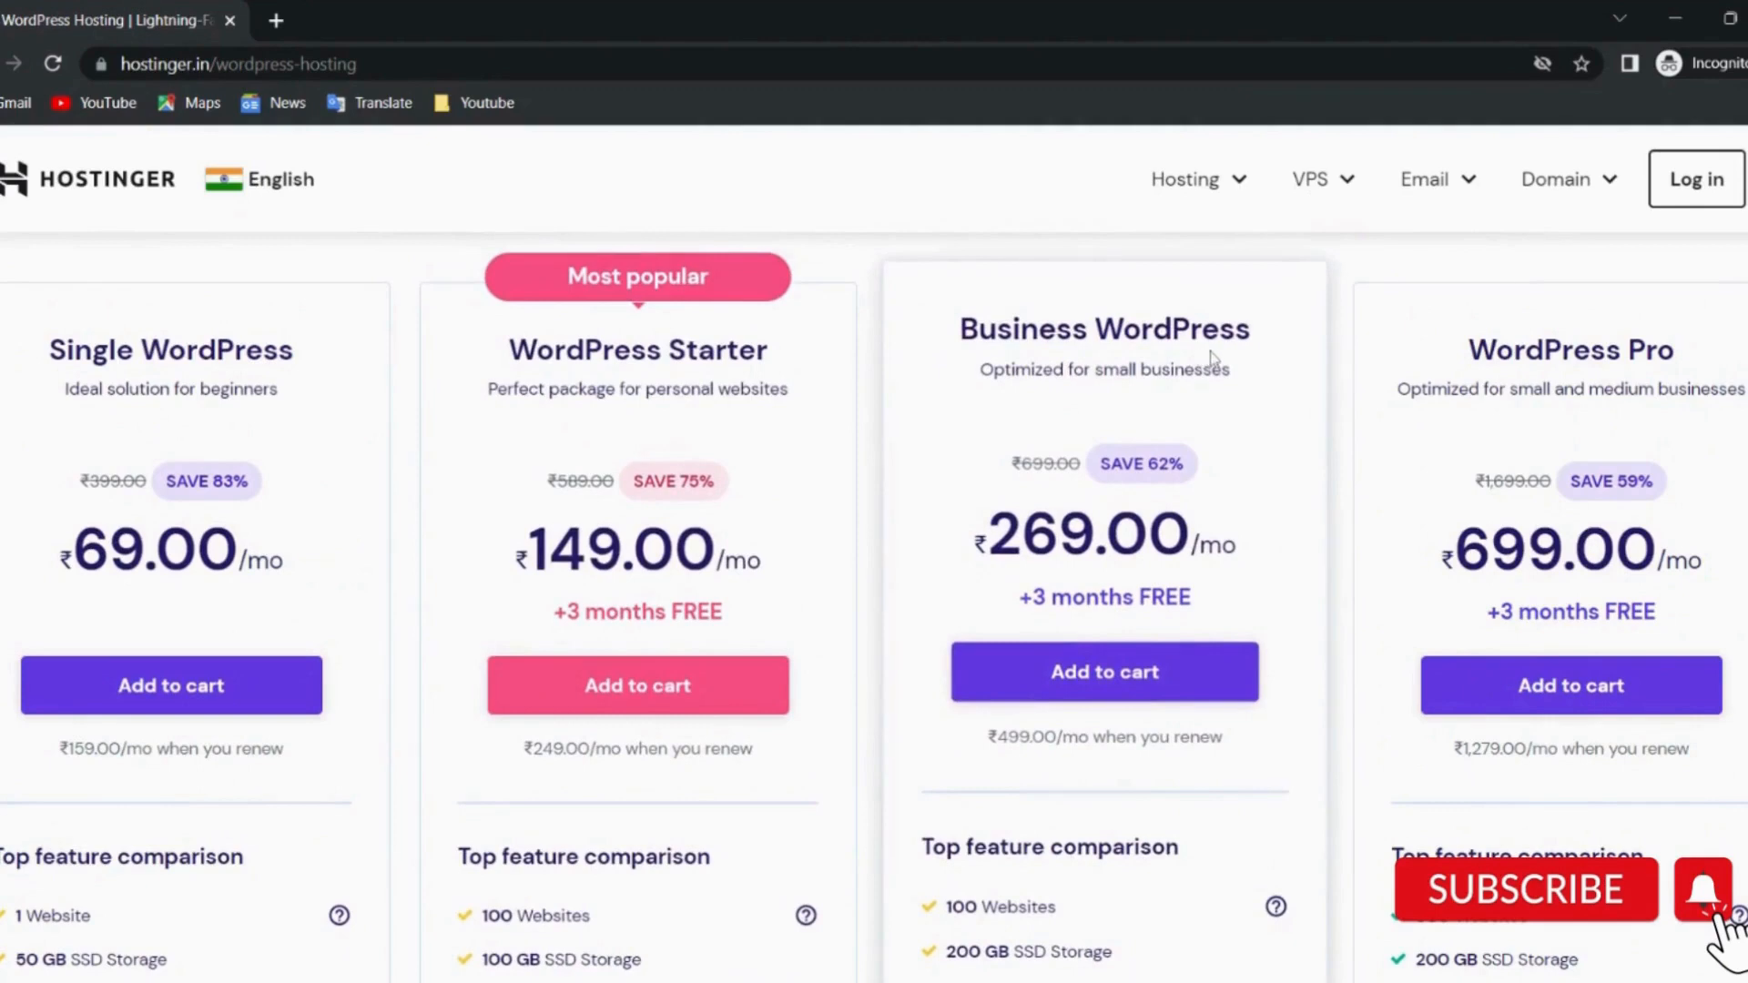
scroll(1212, 455, "down", 1)
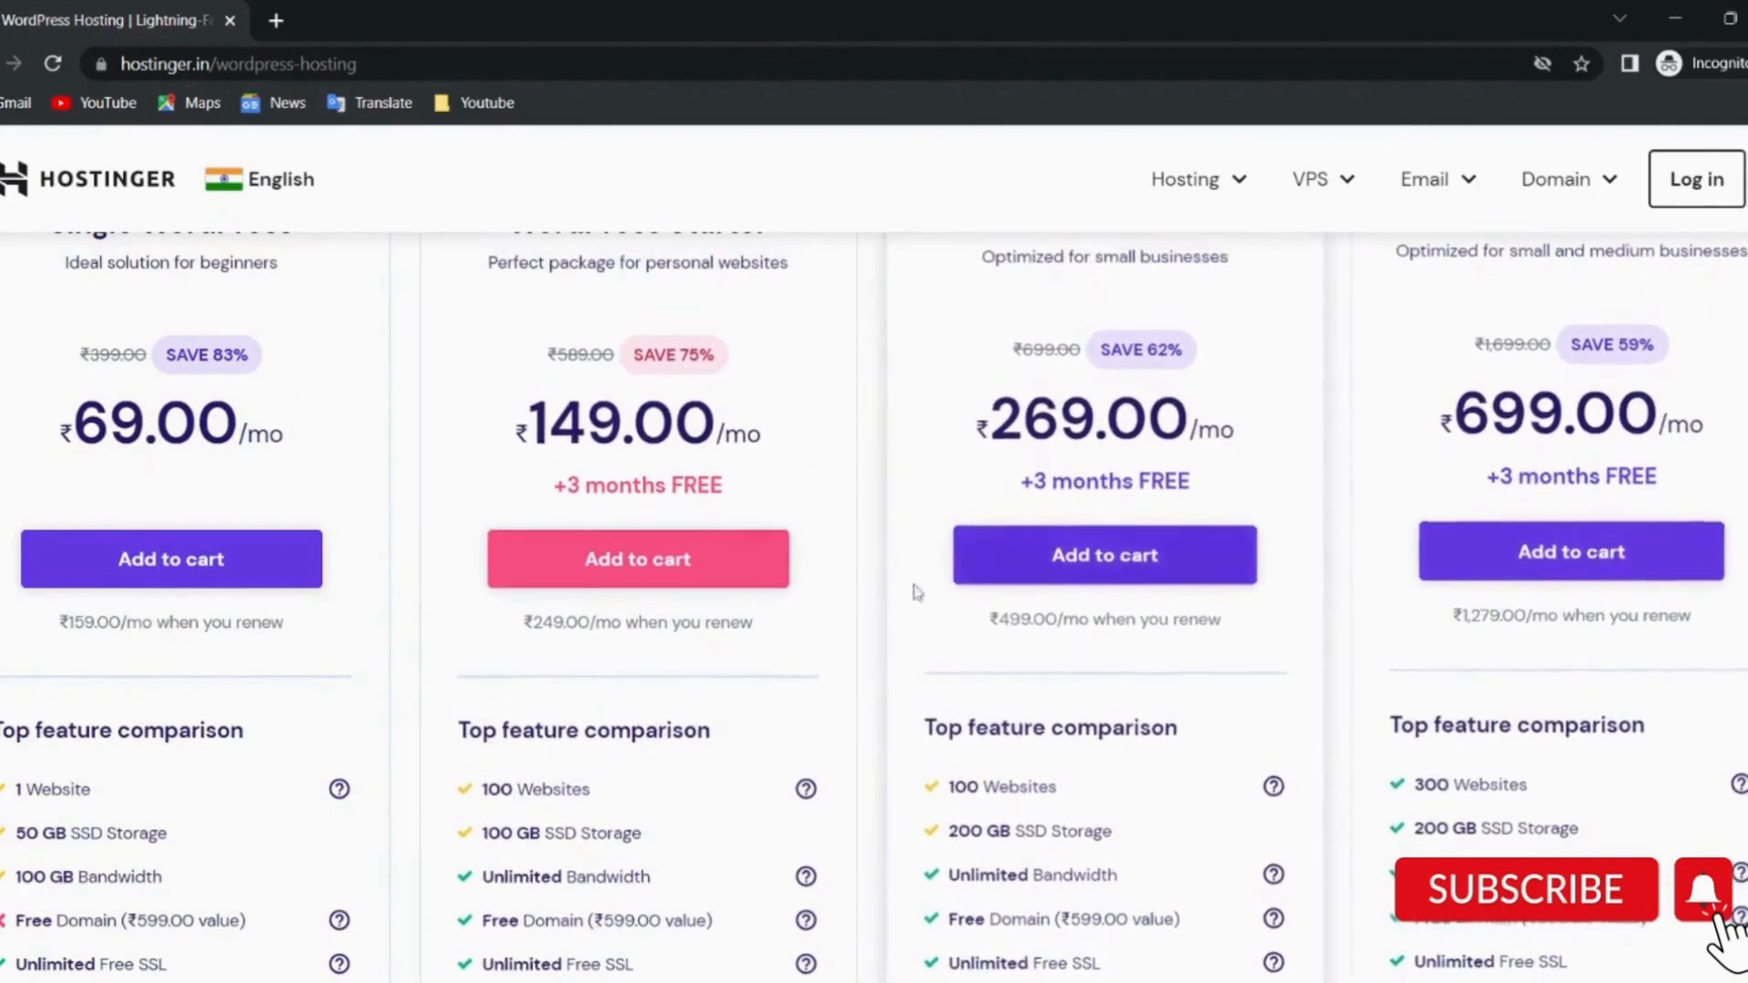
scroll(888, 596, "down", 2)
scroll(888, 597, "down", 3)
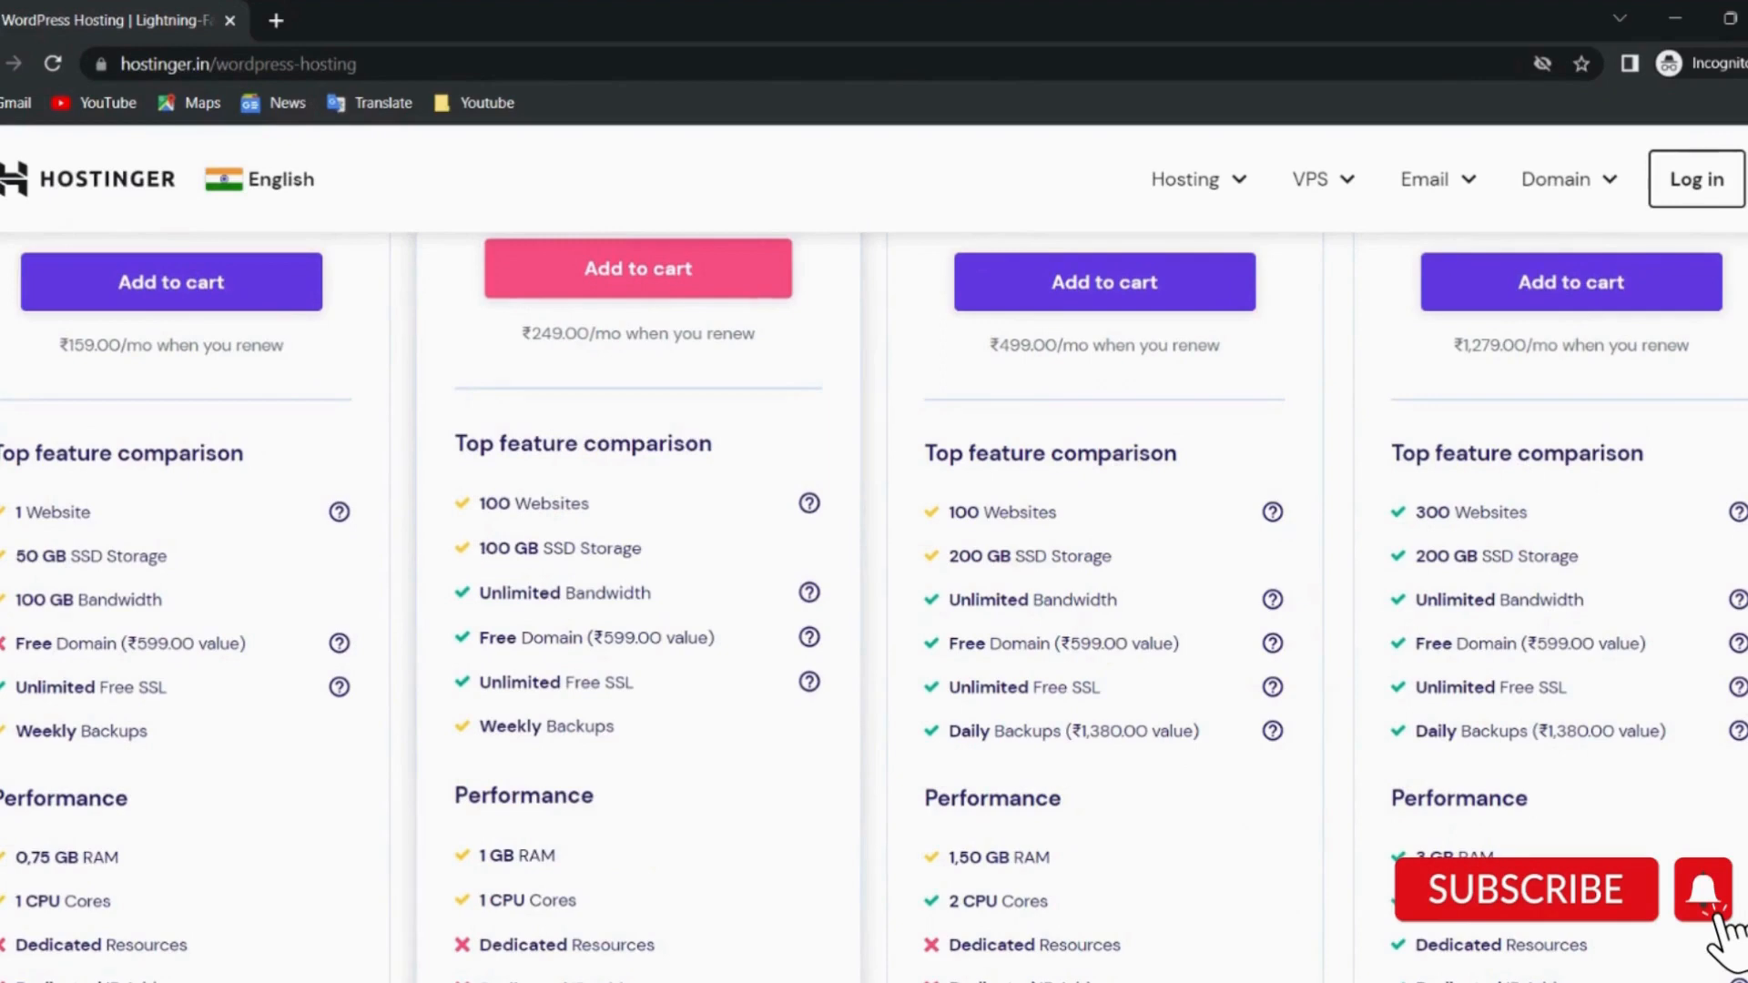
Compare the plans' performance, security, free bonuses, WordPress options, and service and support features.
scroll(874, 607, "down", 3)
scroll(874, 565, "down", 3)
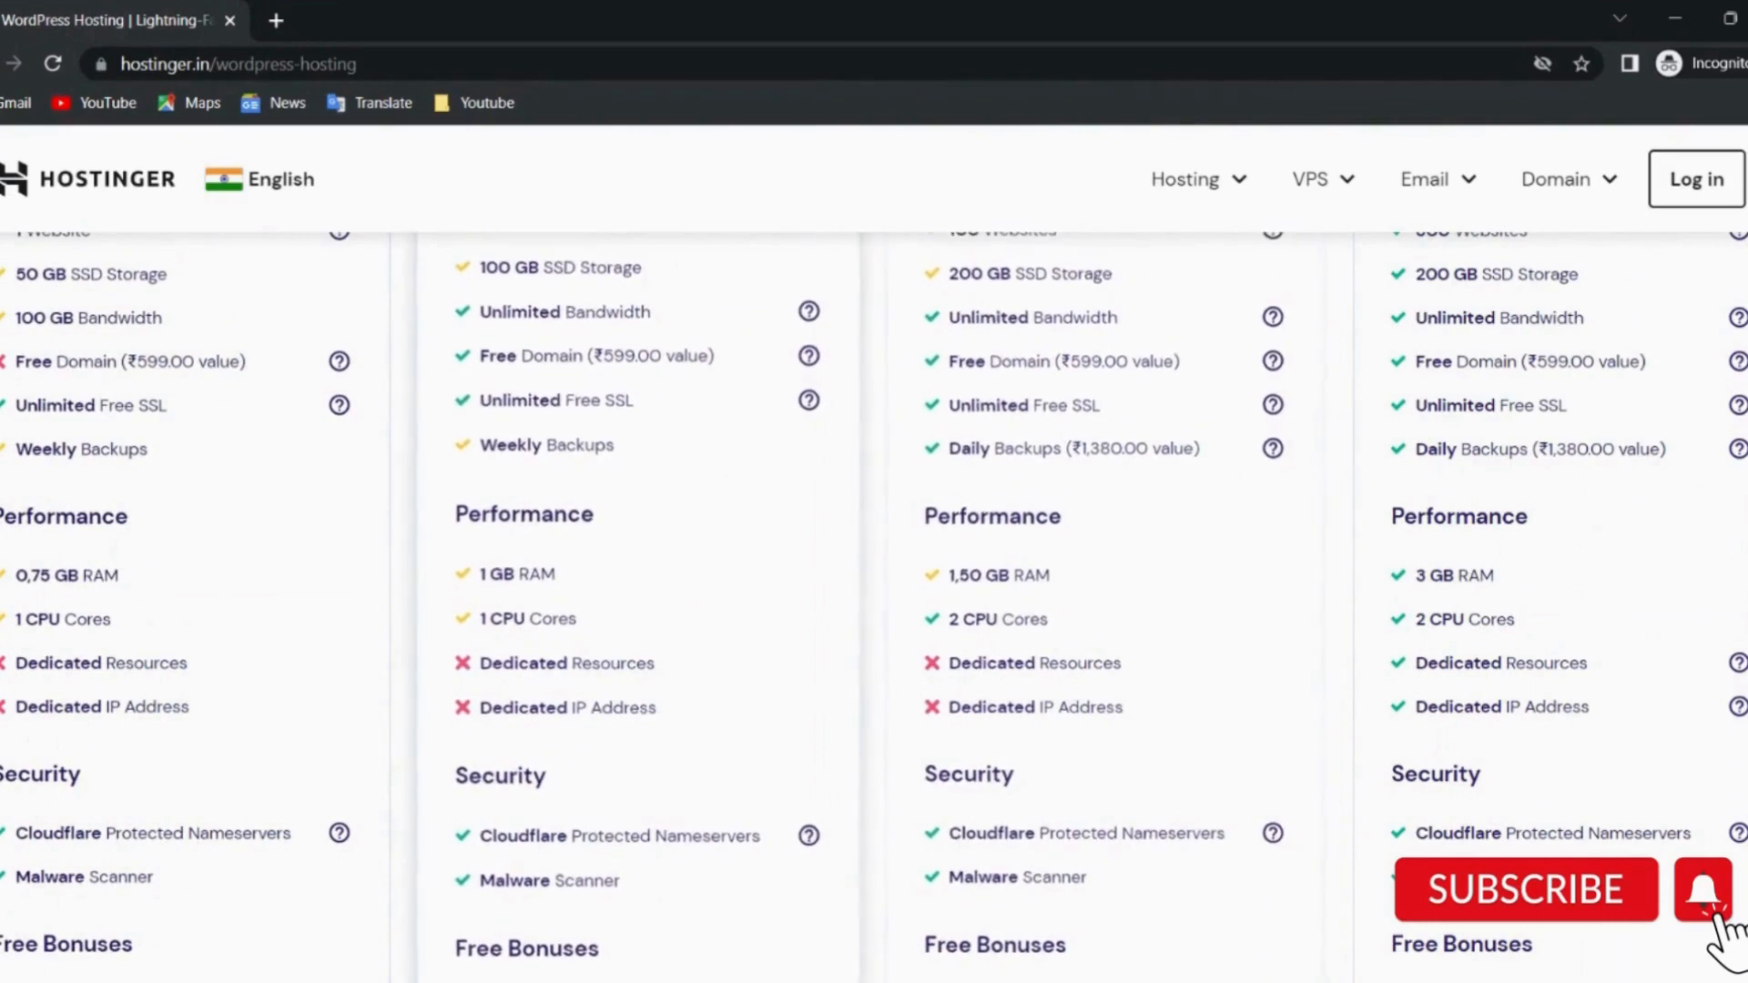
scroll(874, 594, "down", 1)
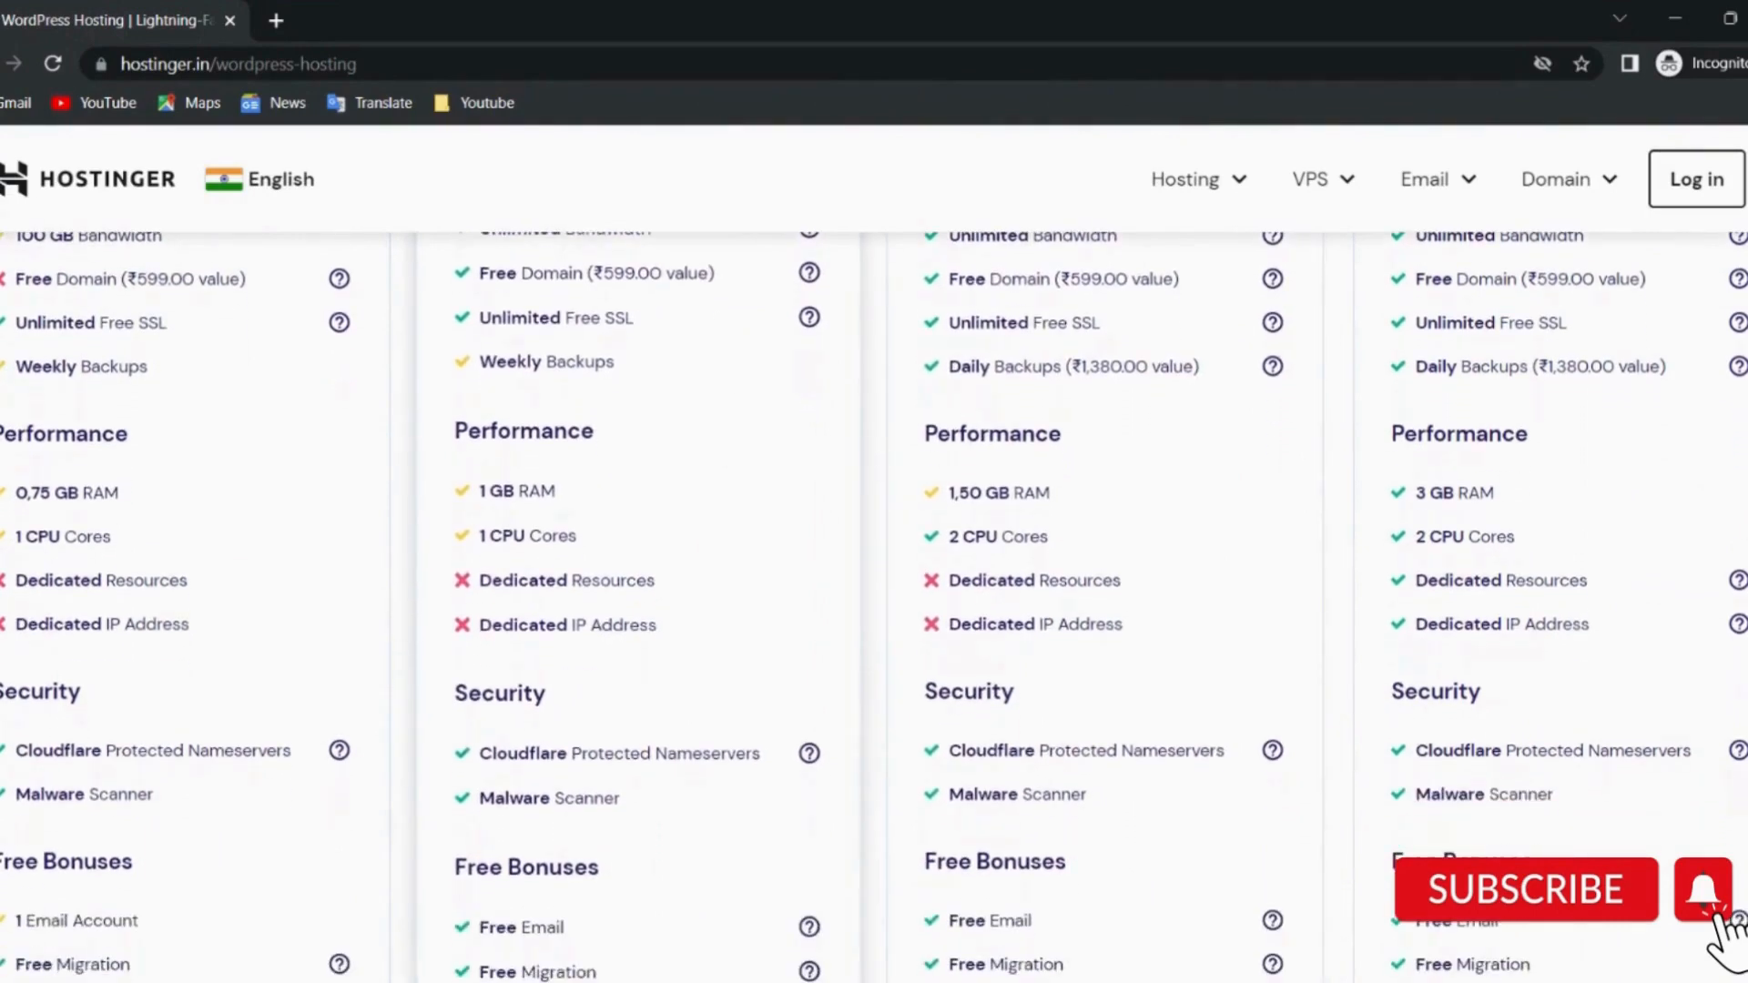
scroll(874, 607, "down", 1)
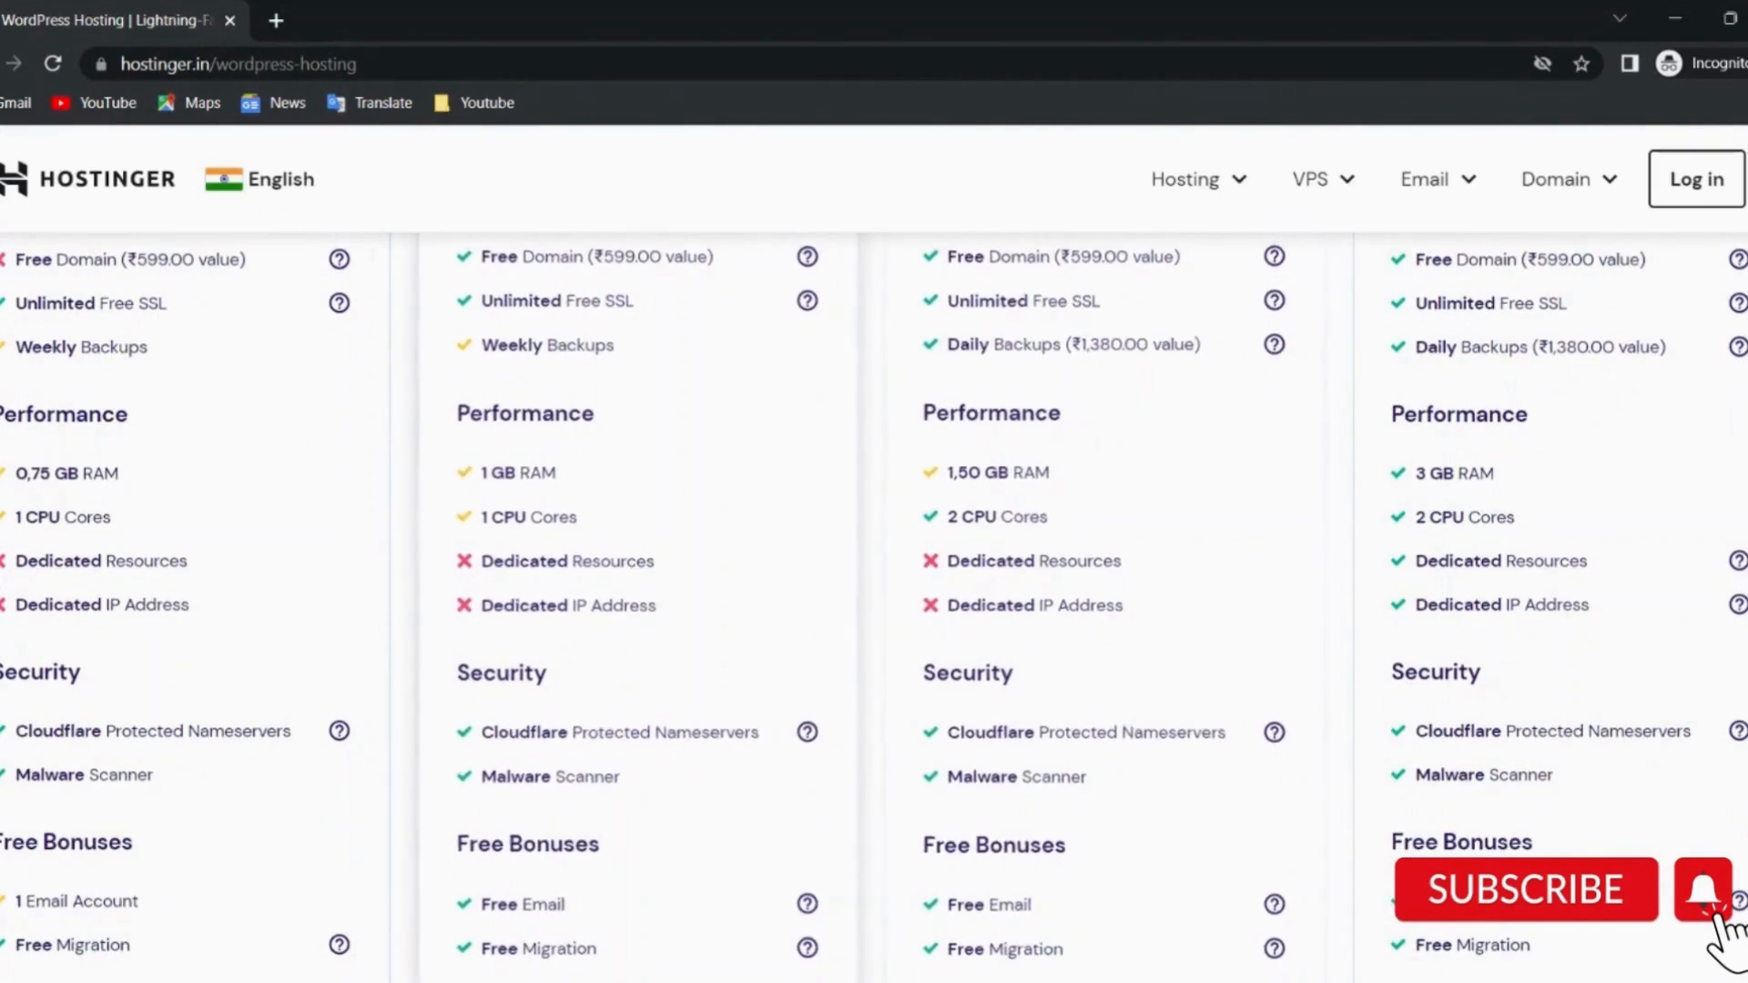
scroll(531, 436, "down", 2)
scroll(531, 436, "down", 7)
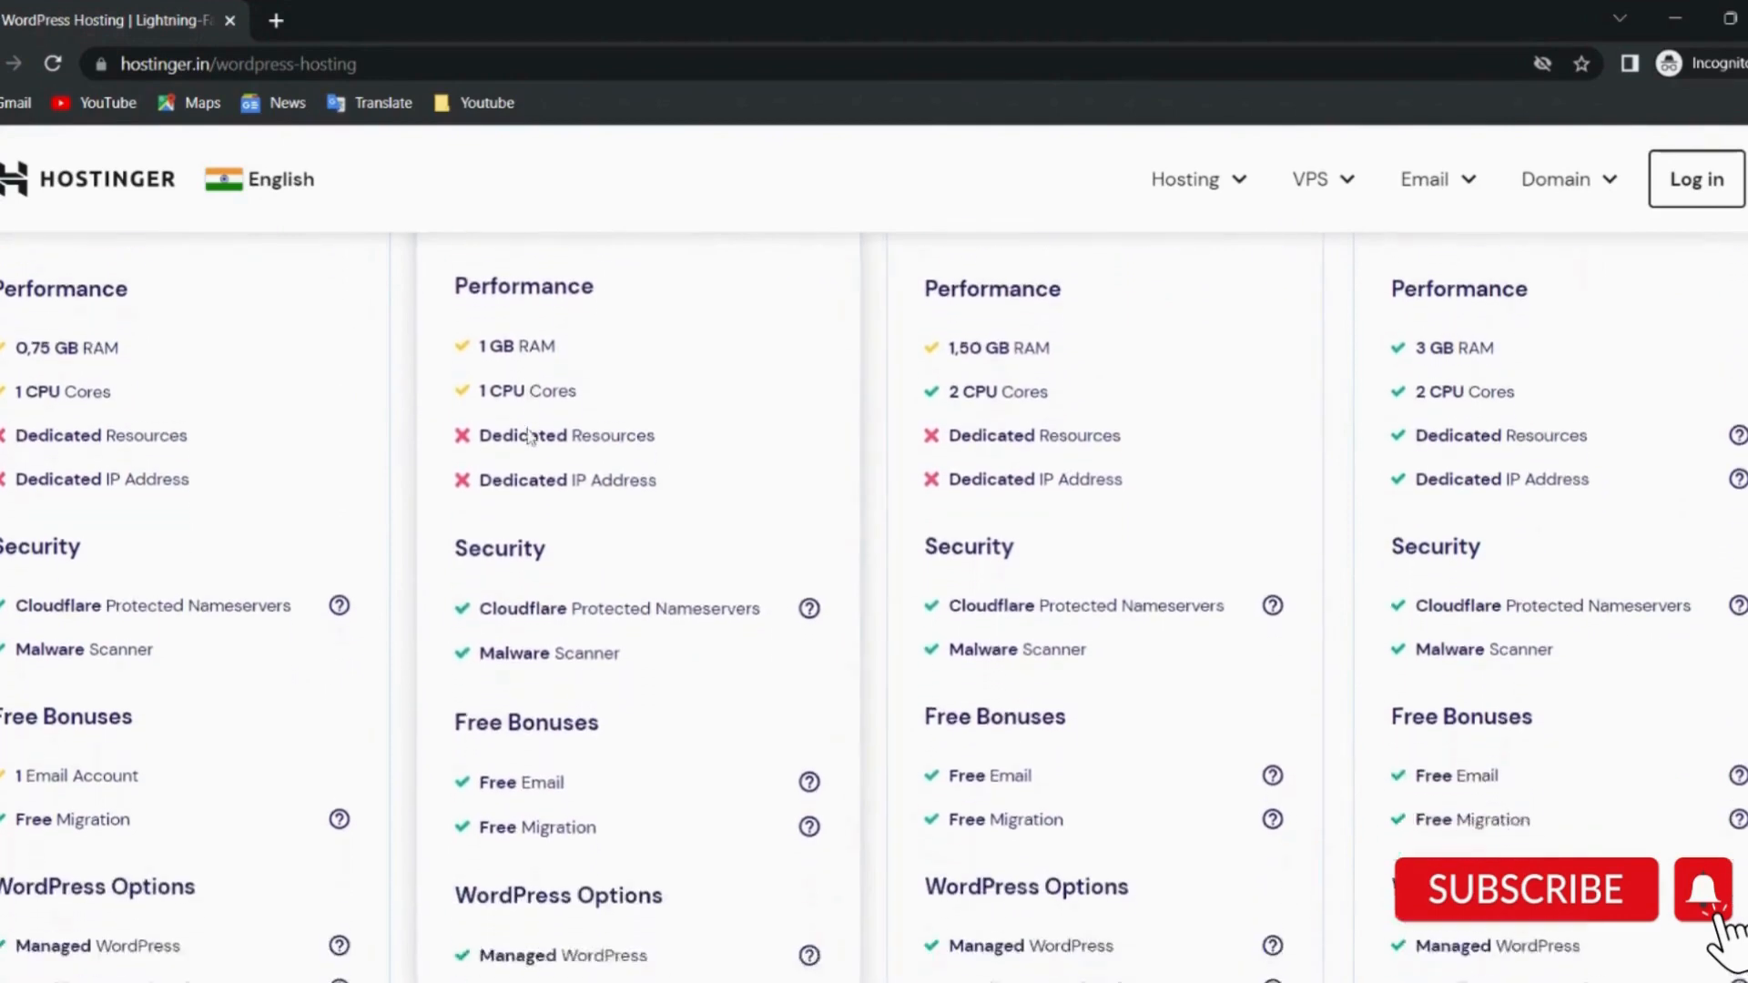
scroll(531, 435, "down", 2)
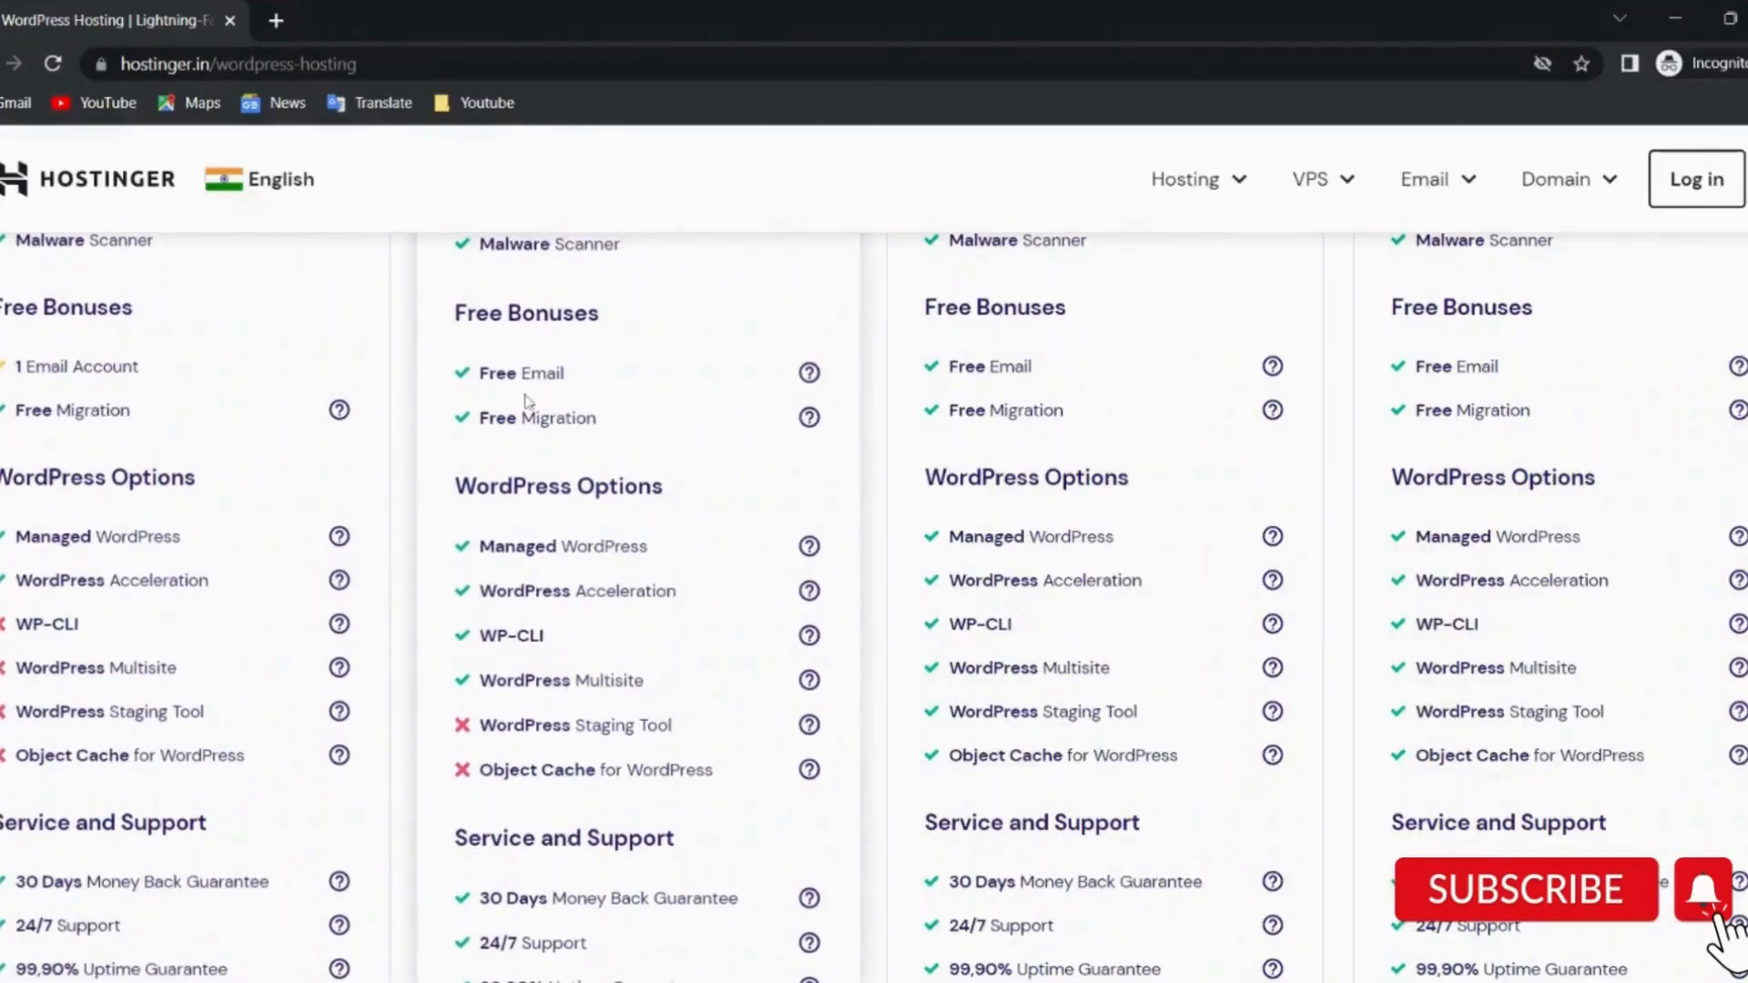
scroll(875, 565, "down", 2)
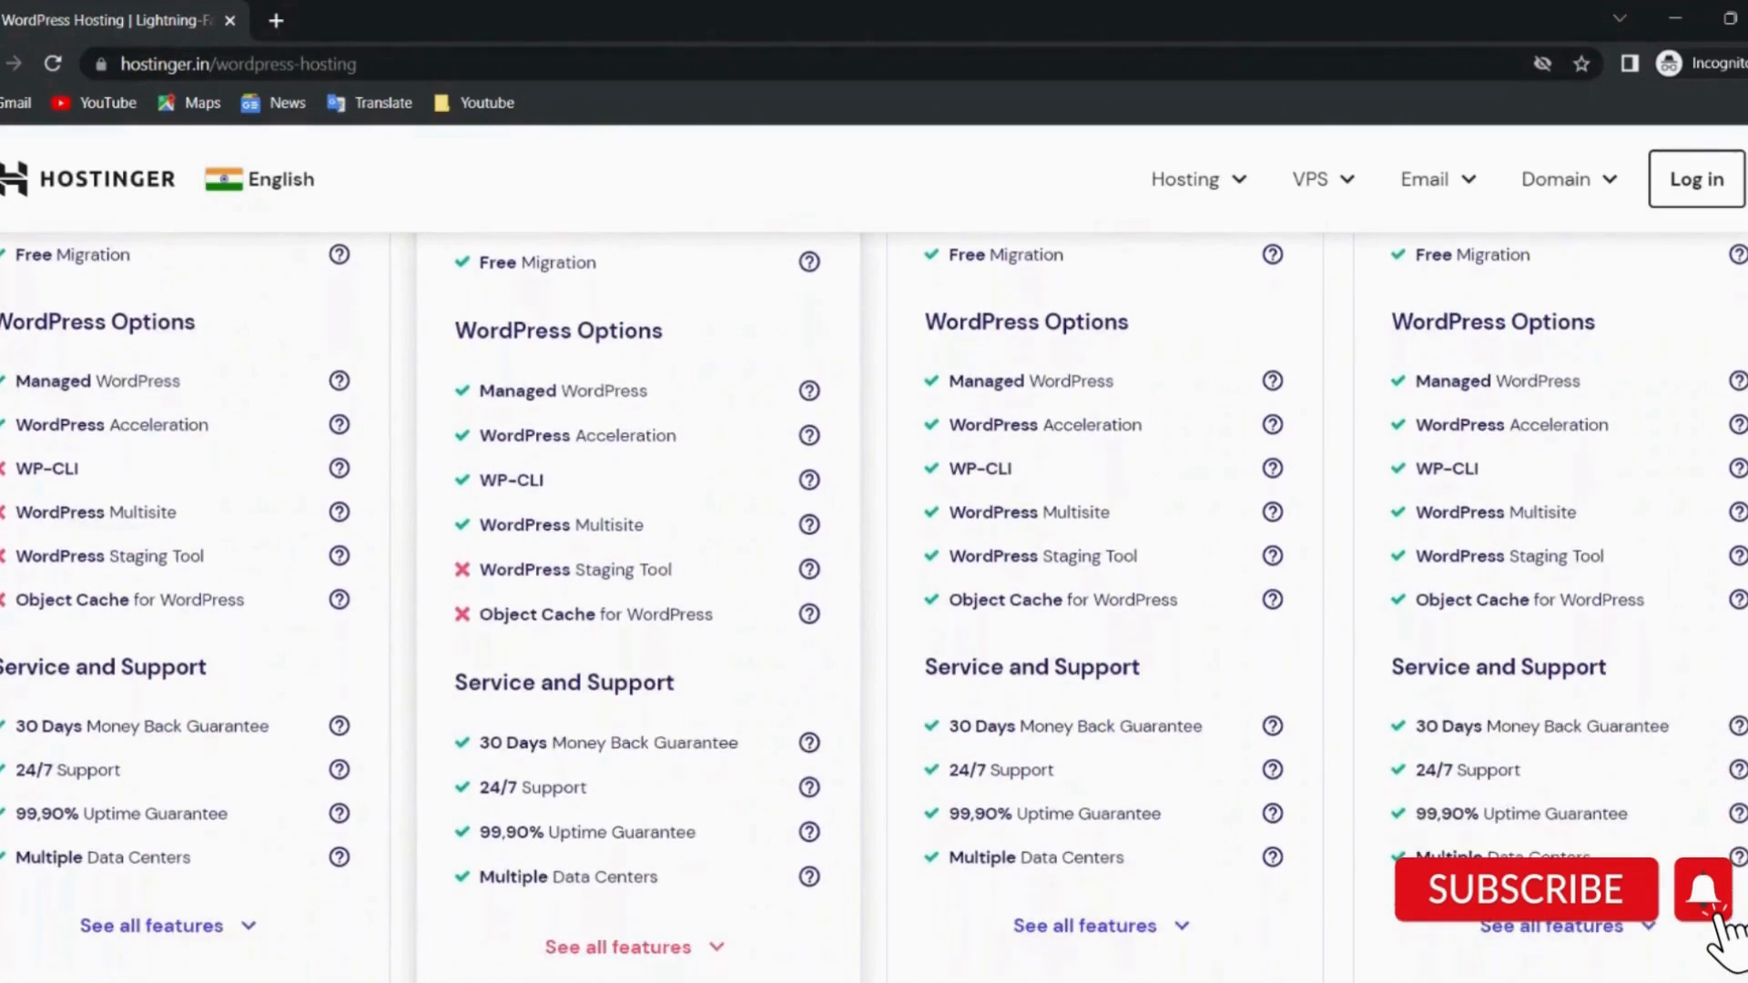
scroll(475, 518, "down", 3)
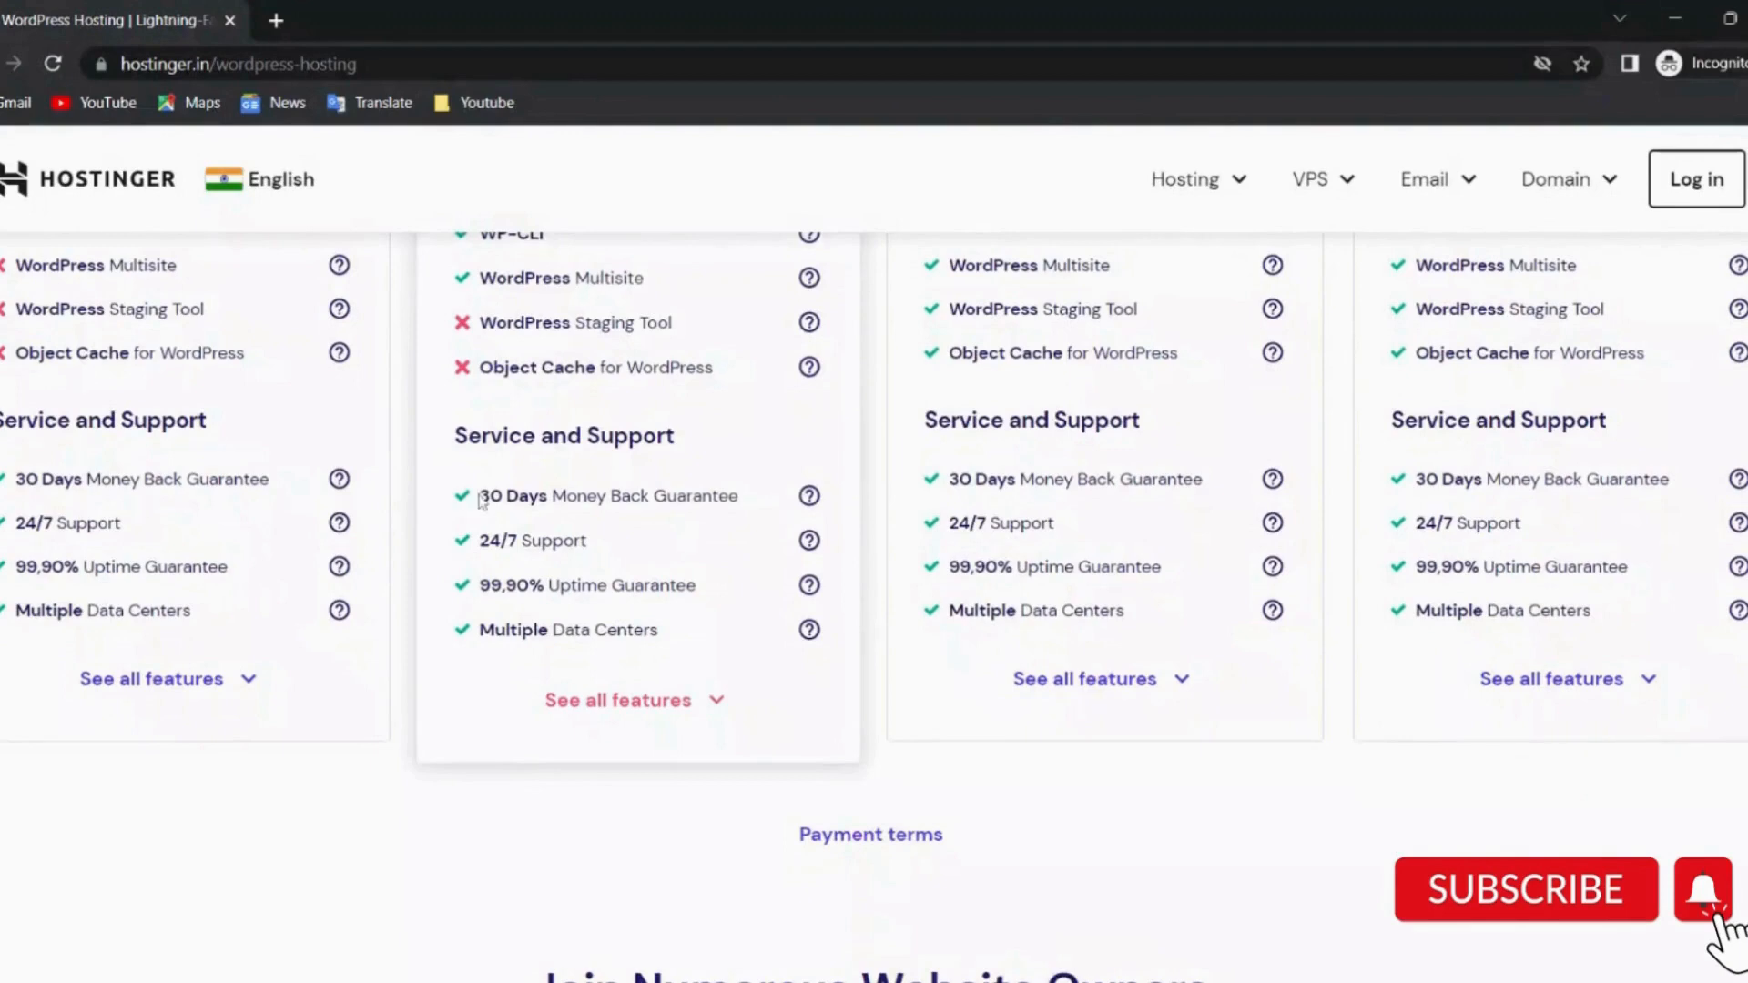
Check the WordPress Starter plan's money-back guarantee and free-months offer, and add the plan to the cart.
left_click_drag(481, 500, 758, 524)
left_click(759, 524)
scroll(755, 662, "down", 3)
scroll(755, 662, "up", 15)
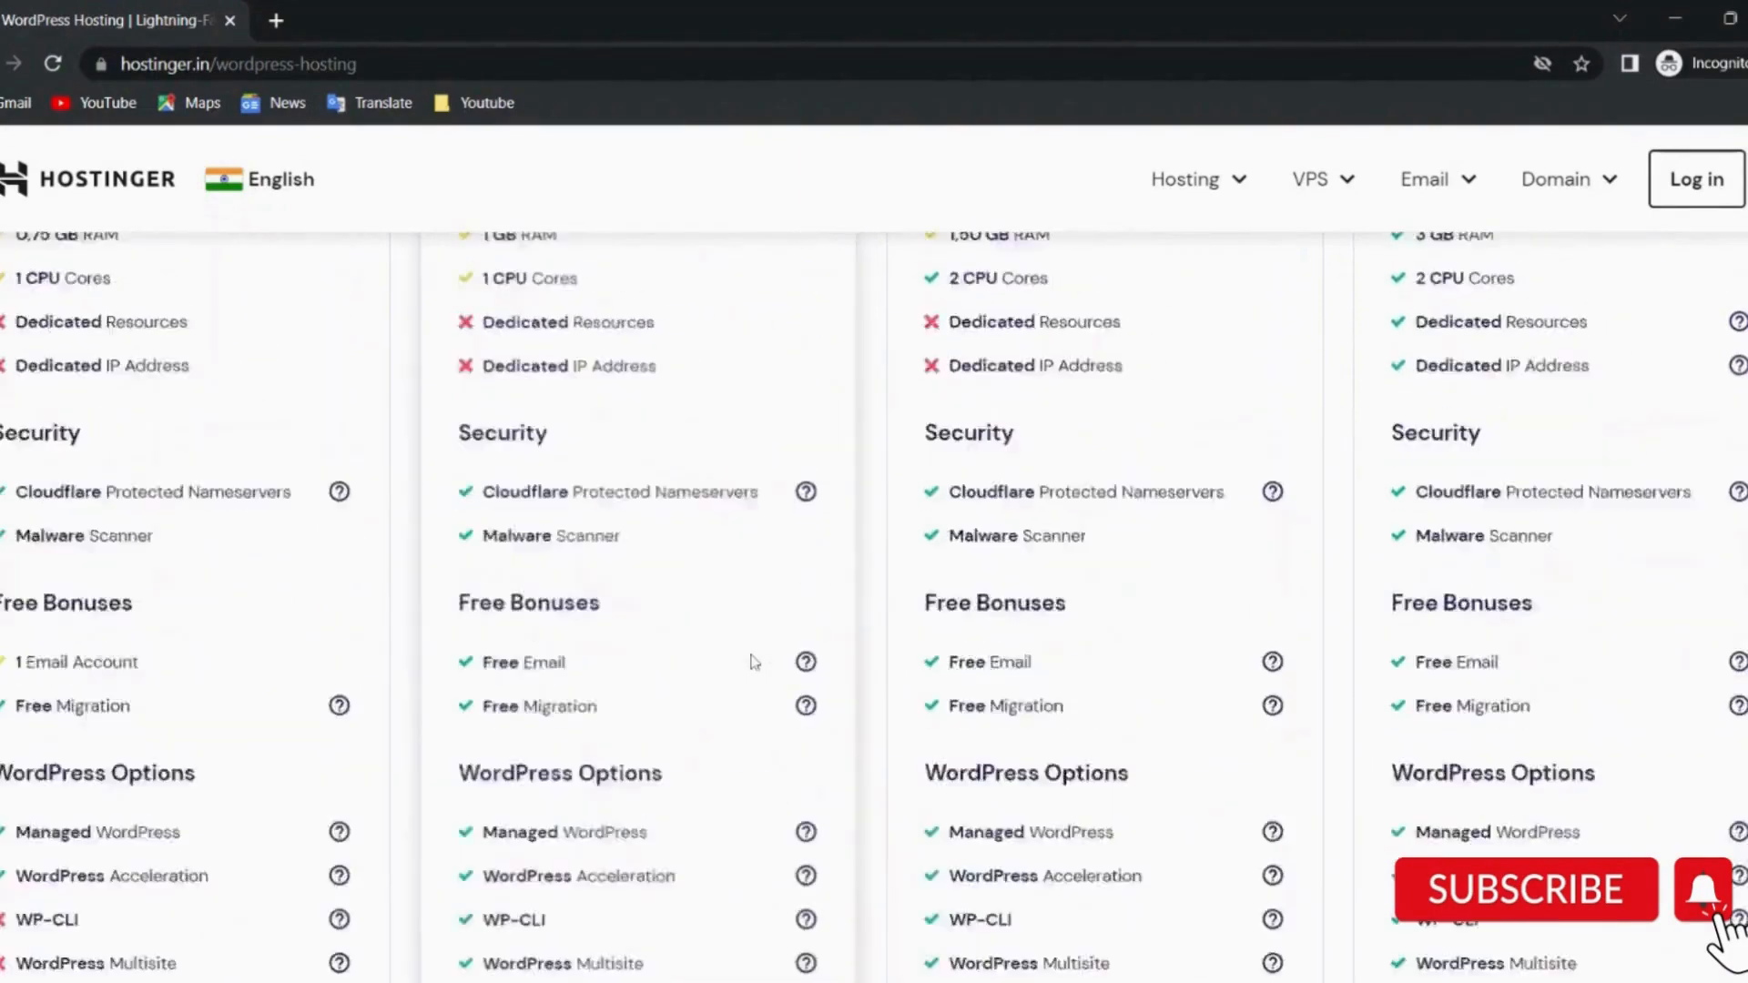
scroll(755, 662, "down", 5)
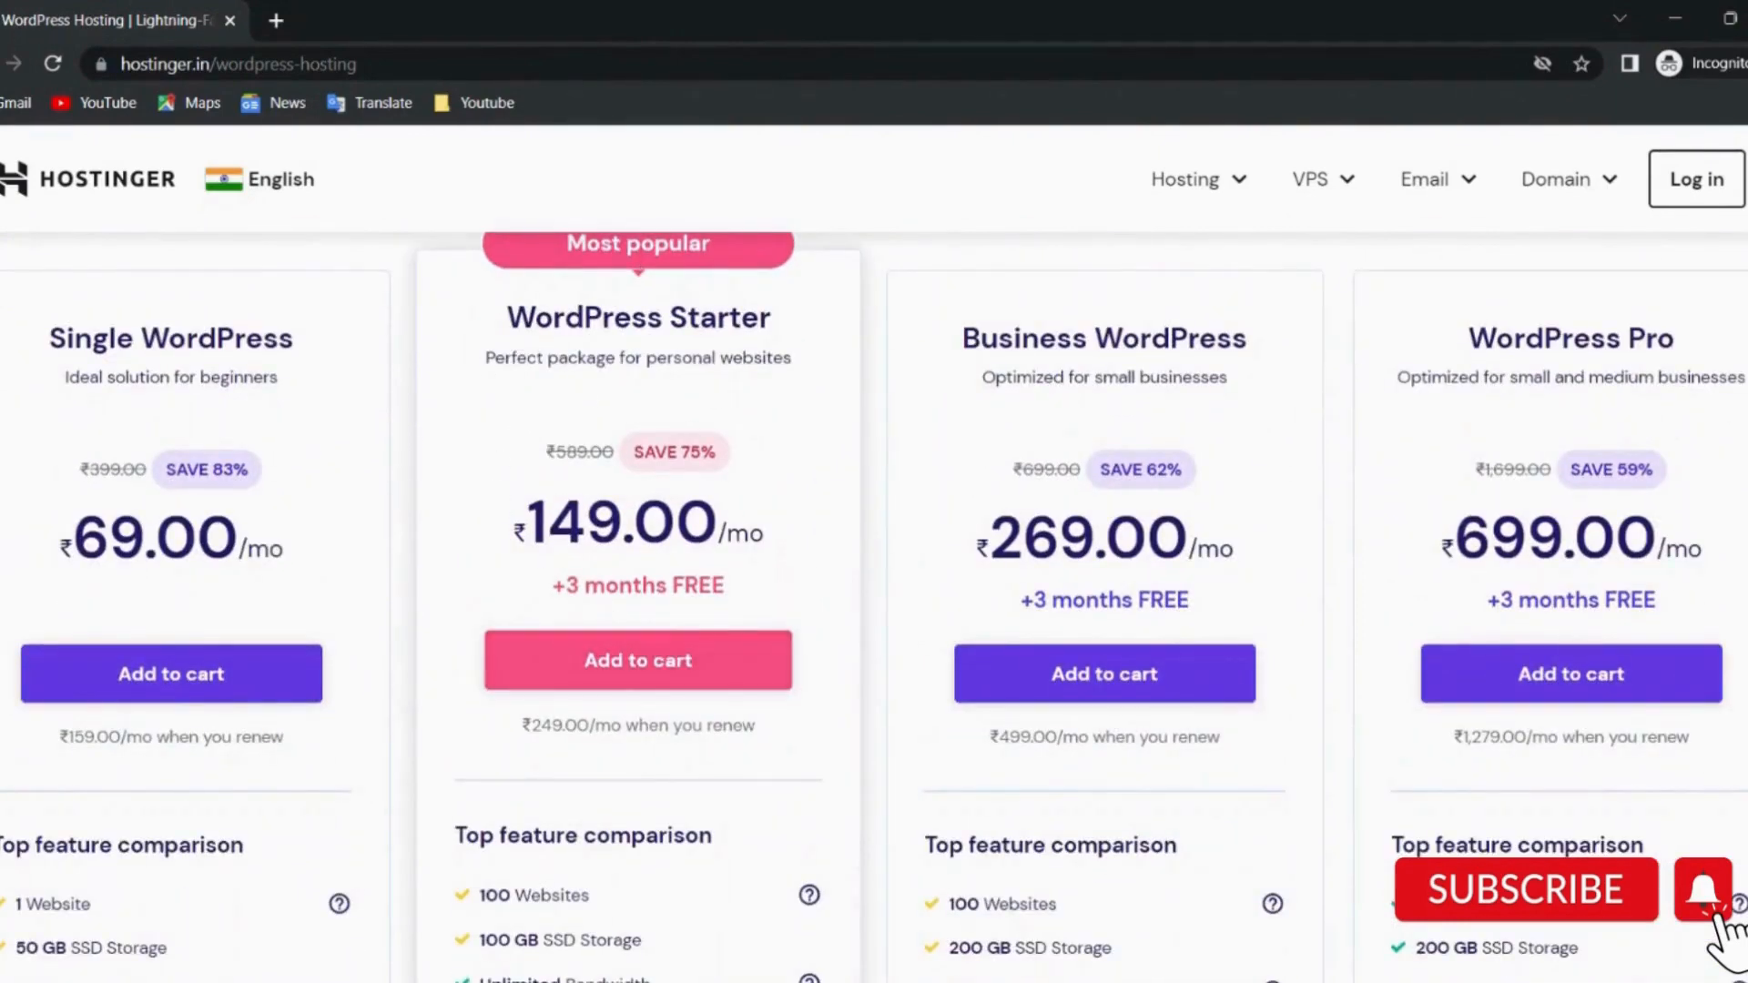
left_click_drag(562, 586, 742, 599)
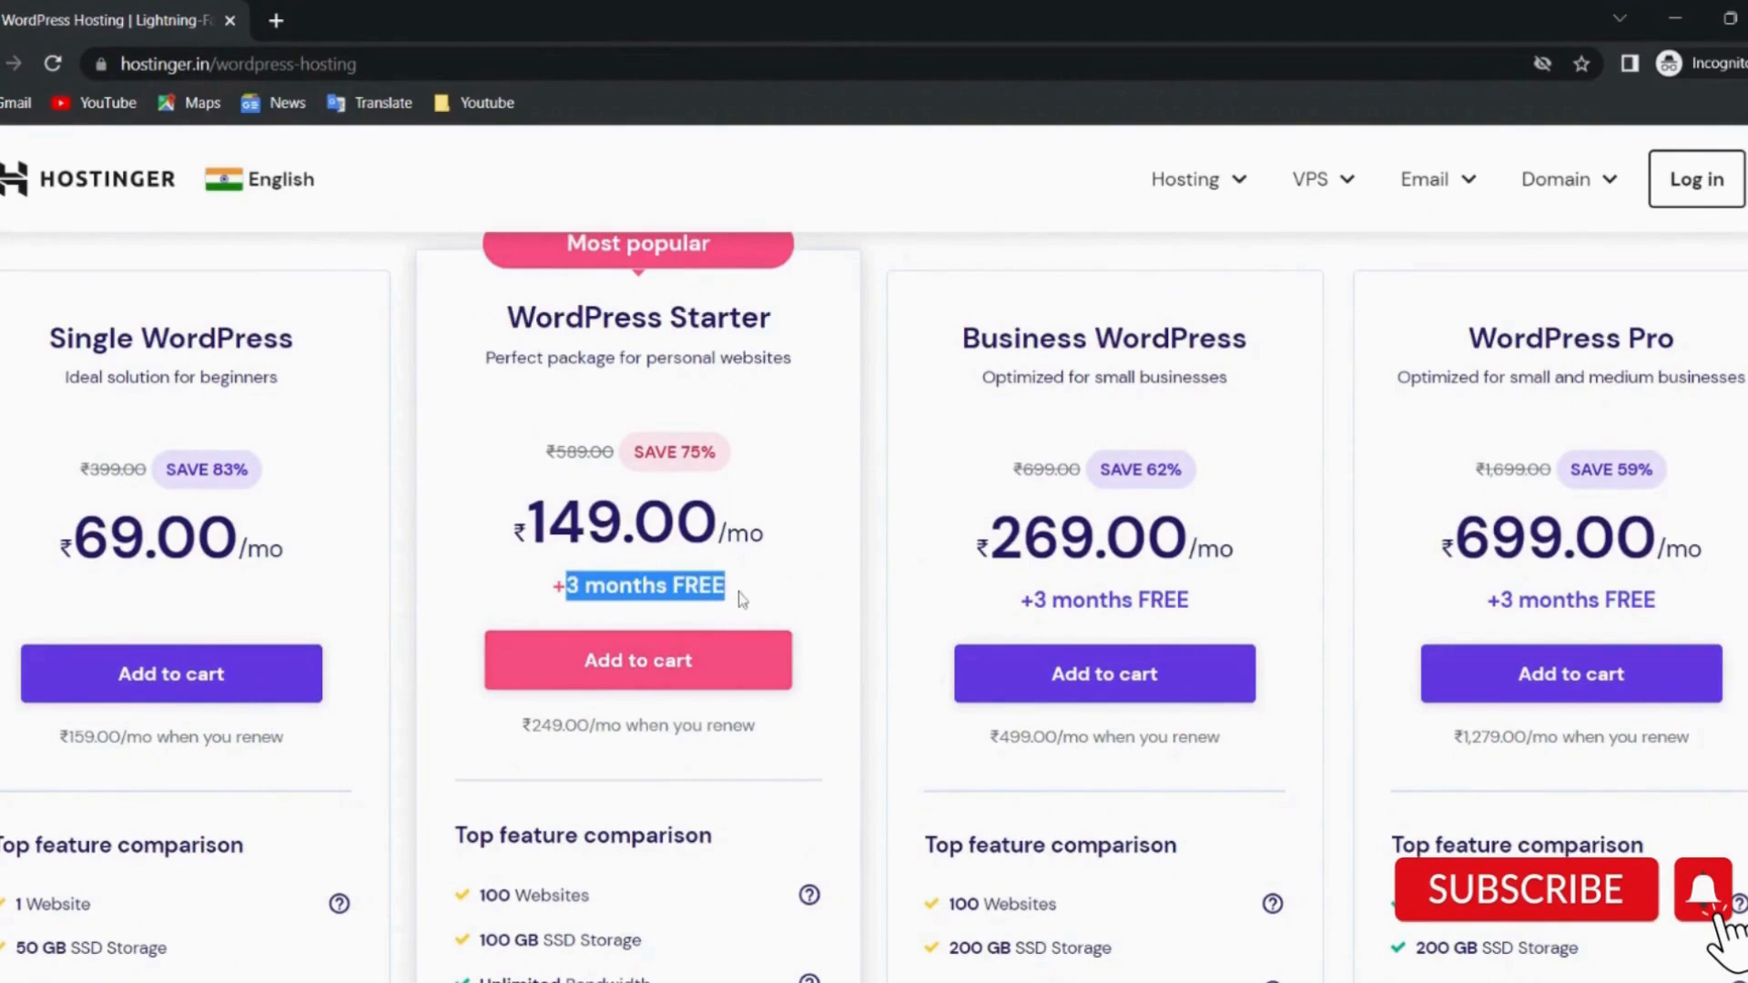
left_click(742, 599)
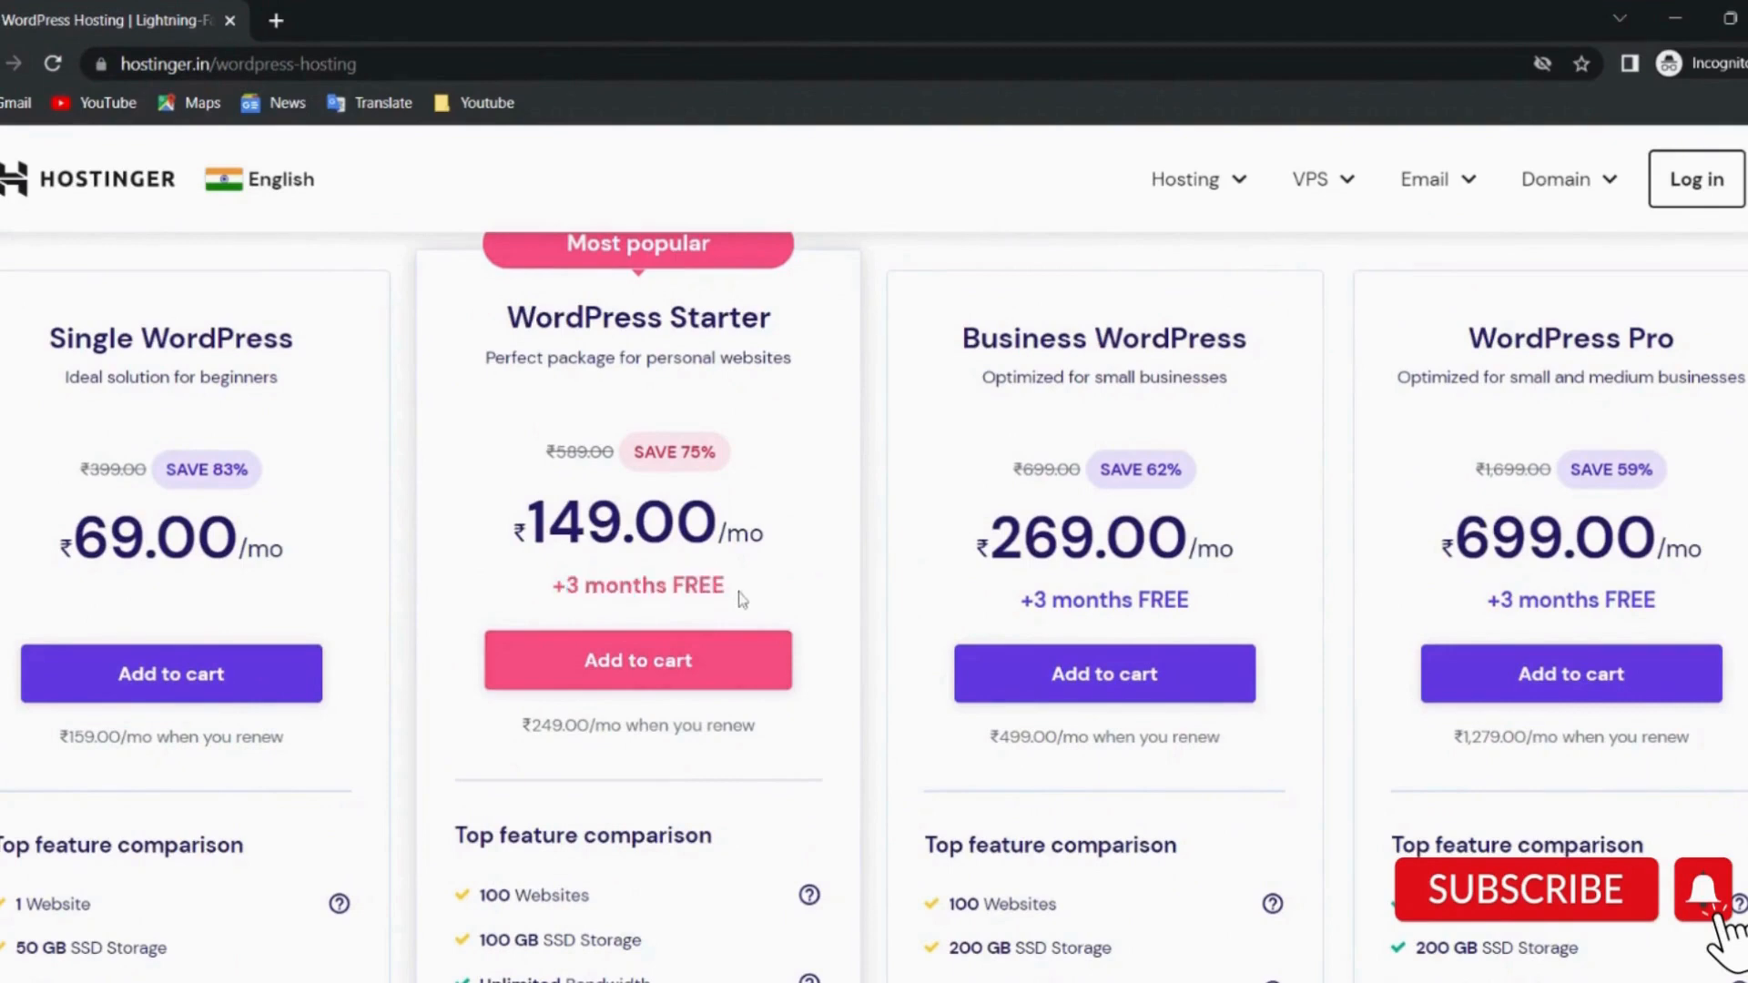
left_click(655, 670)
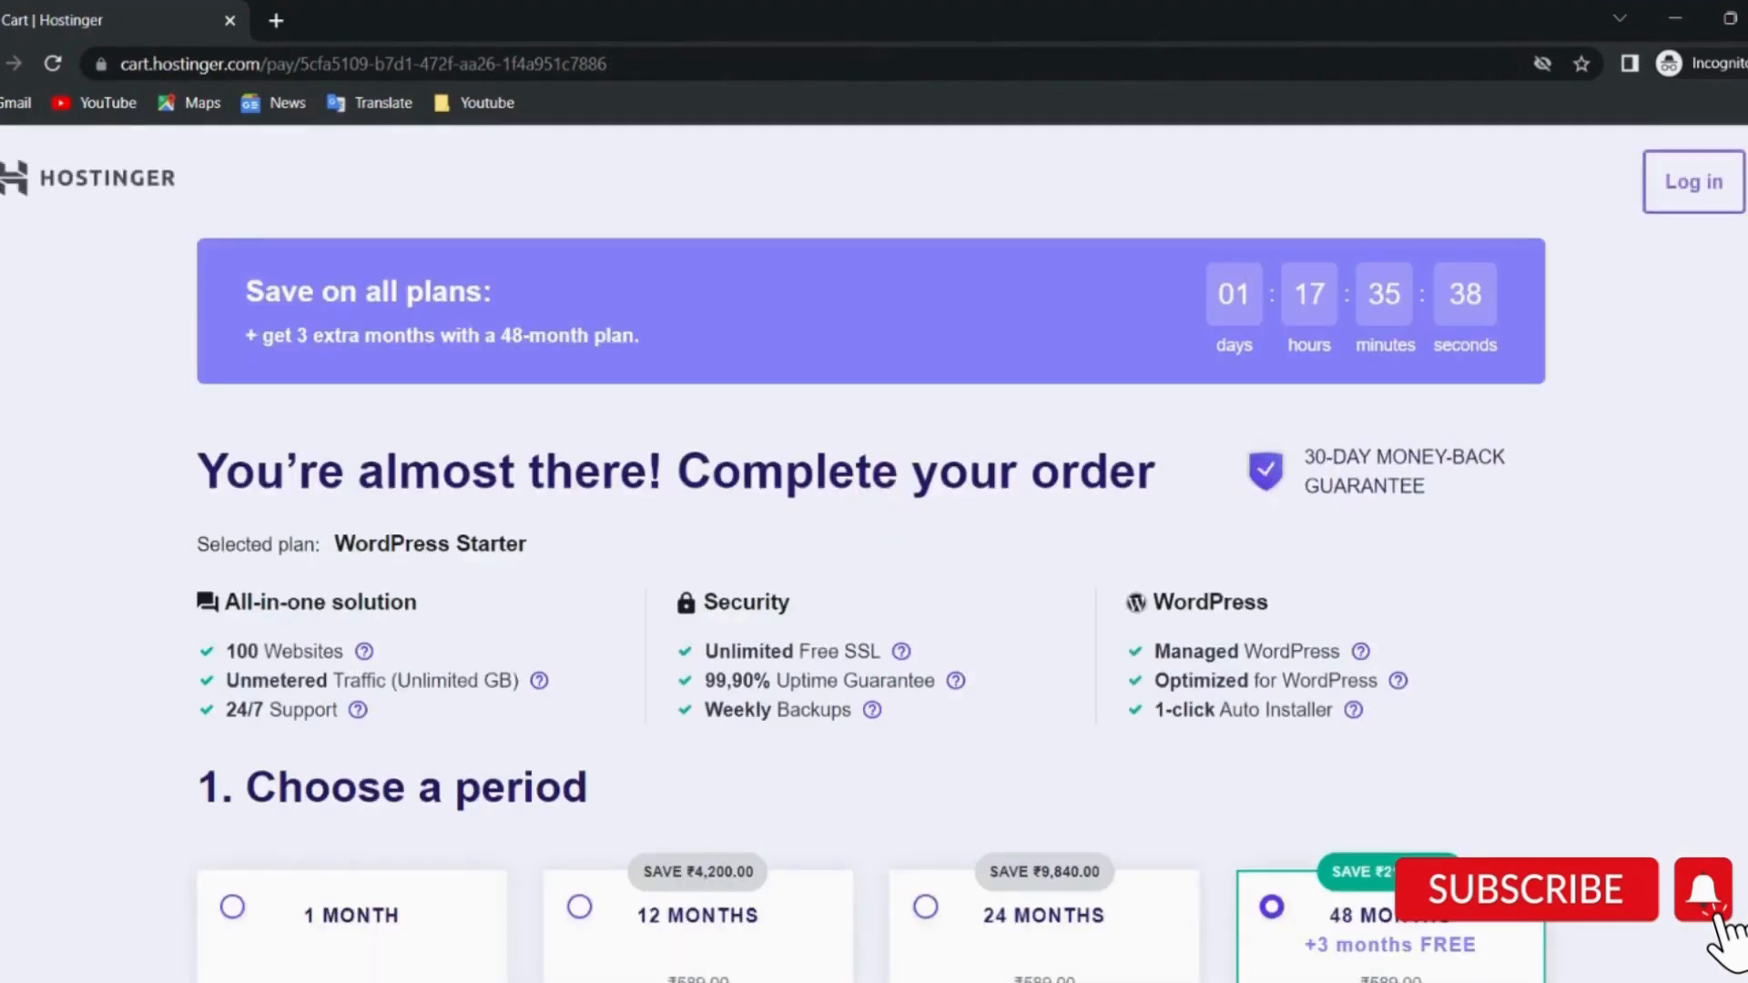
Compare the billing periods offered for the WordPress Starter plan, from 1 month to 48 months.
scroll(882, 613, "down", 6)
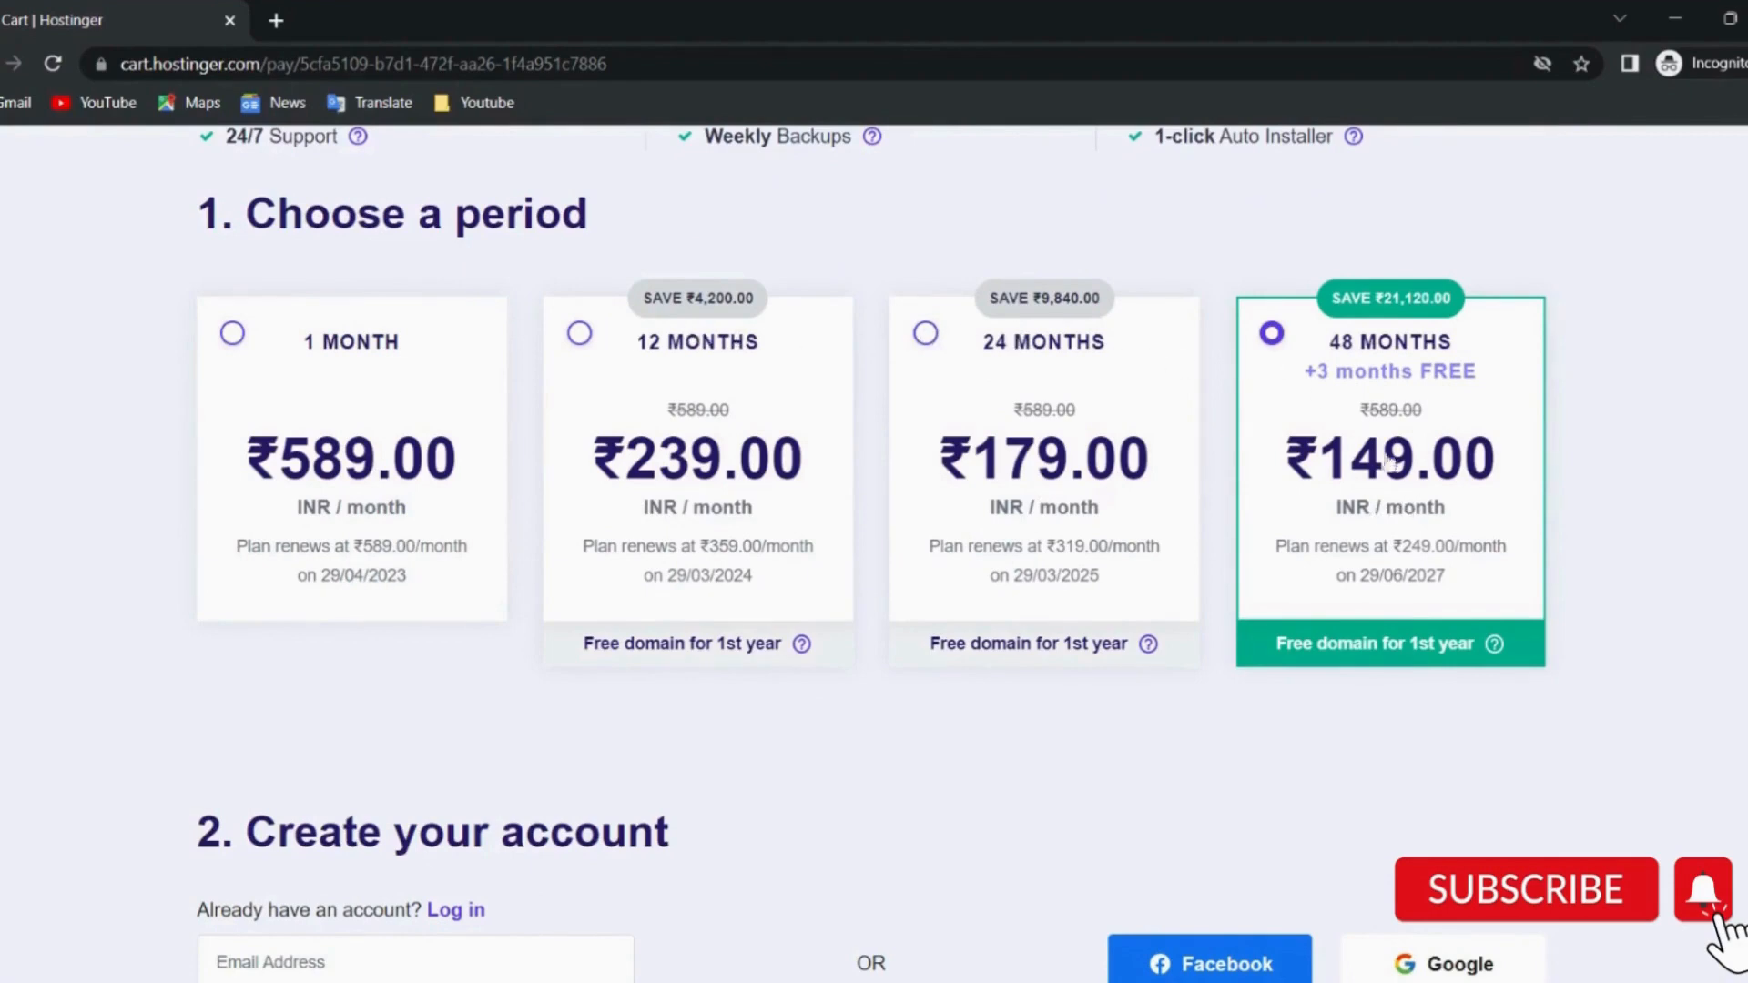
scroll(1290, 508, "down", 2)
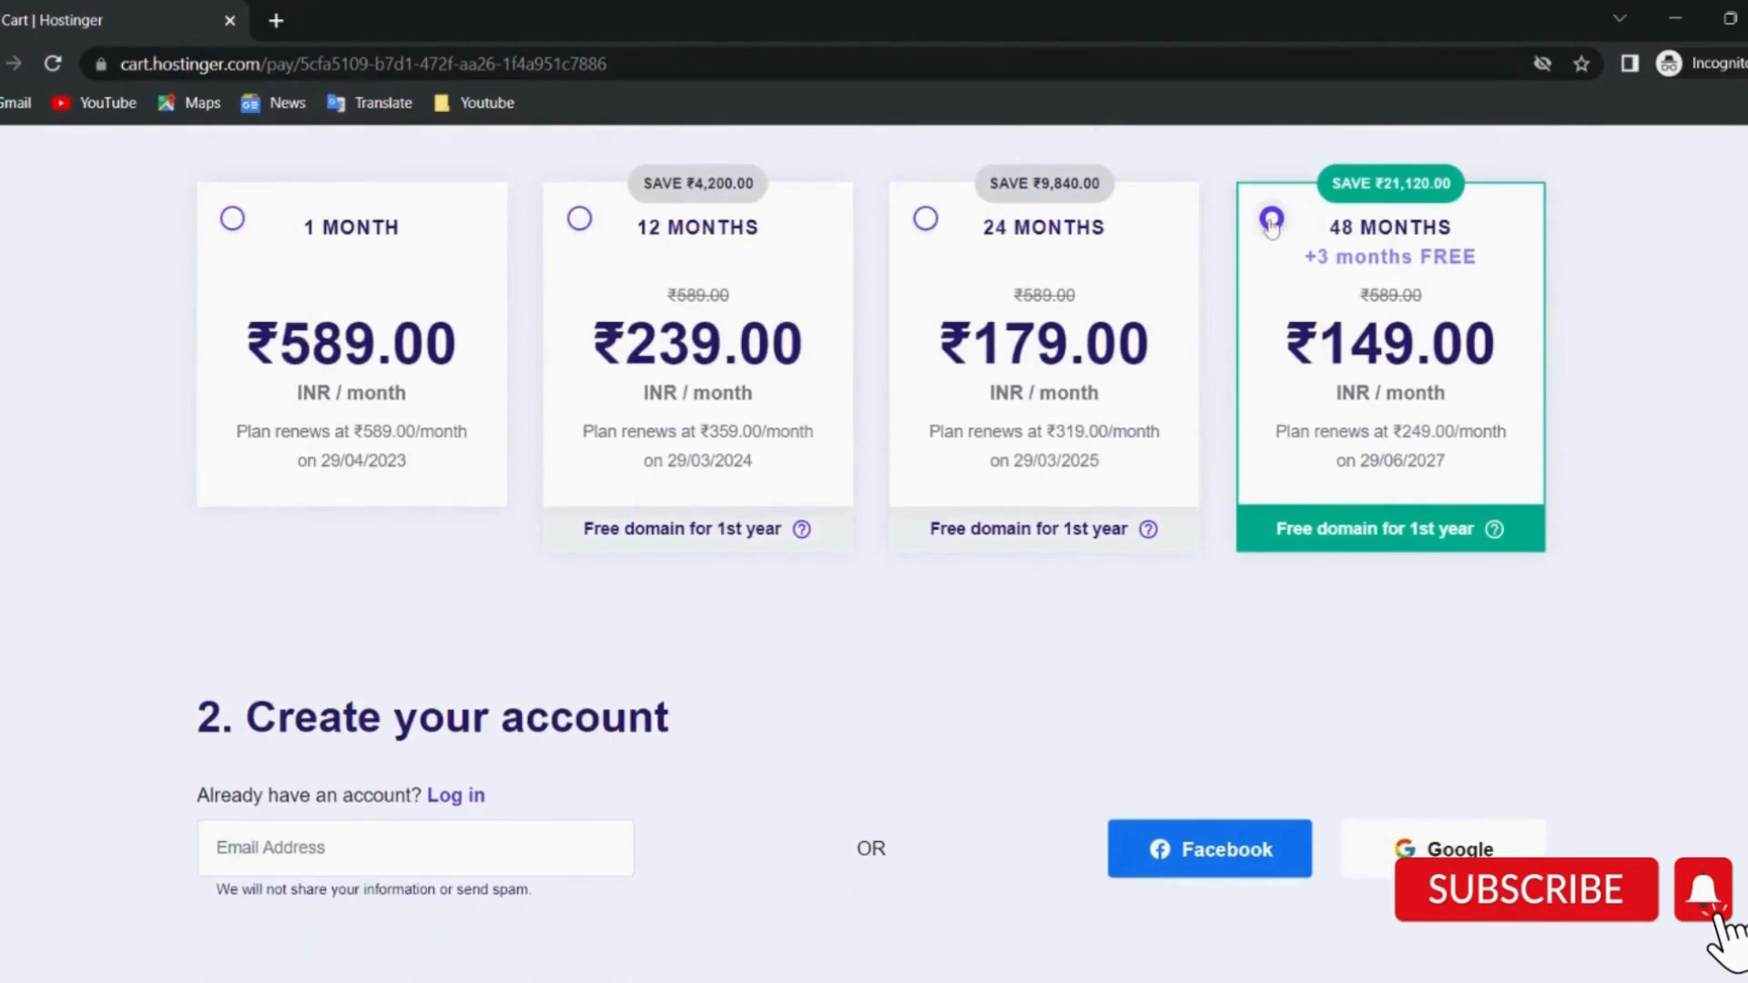
scroll(1272, 228, "up", 2)
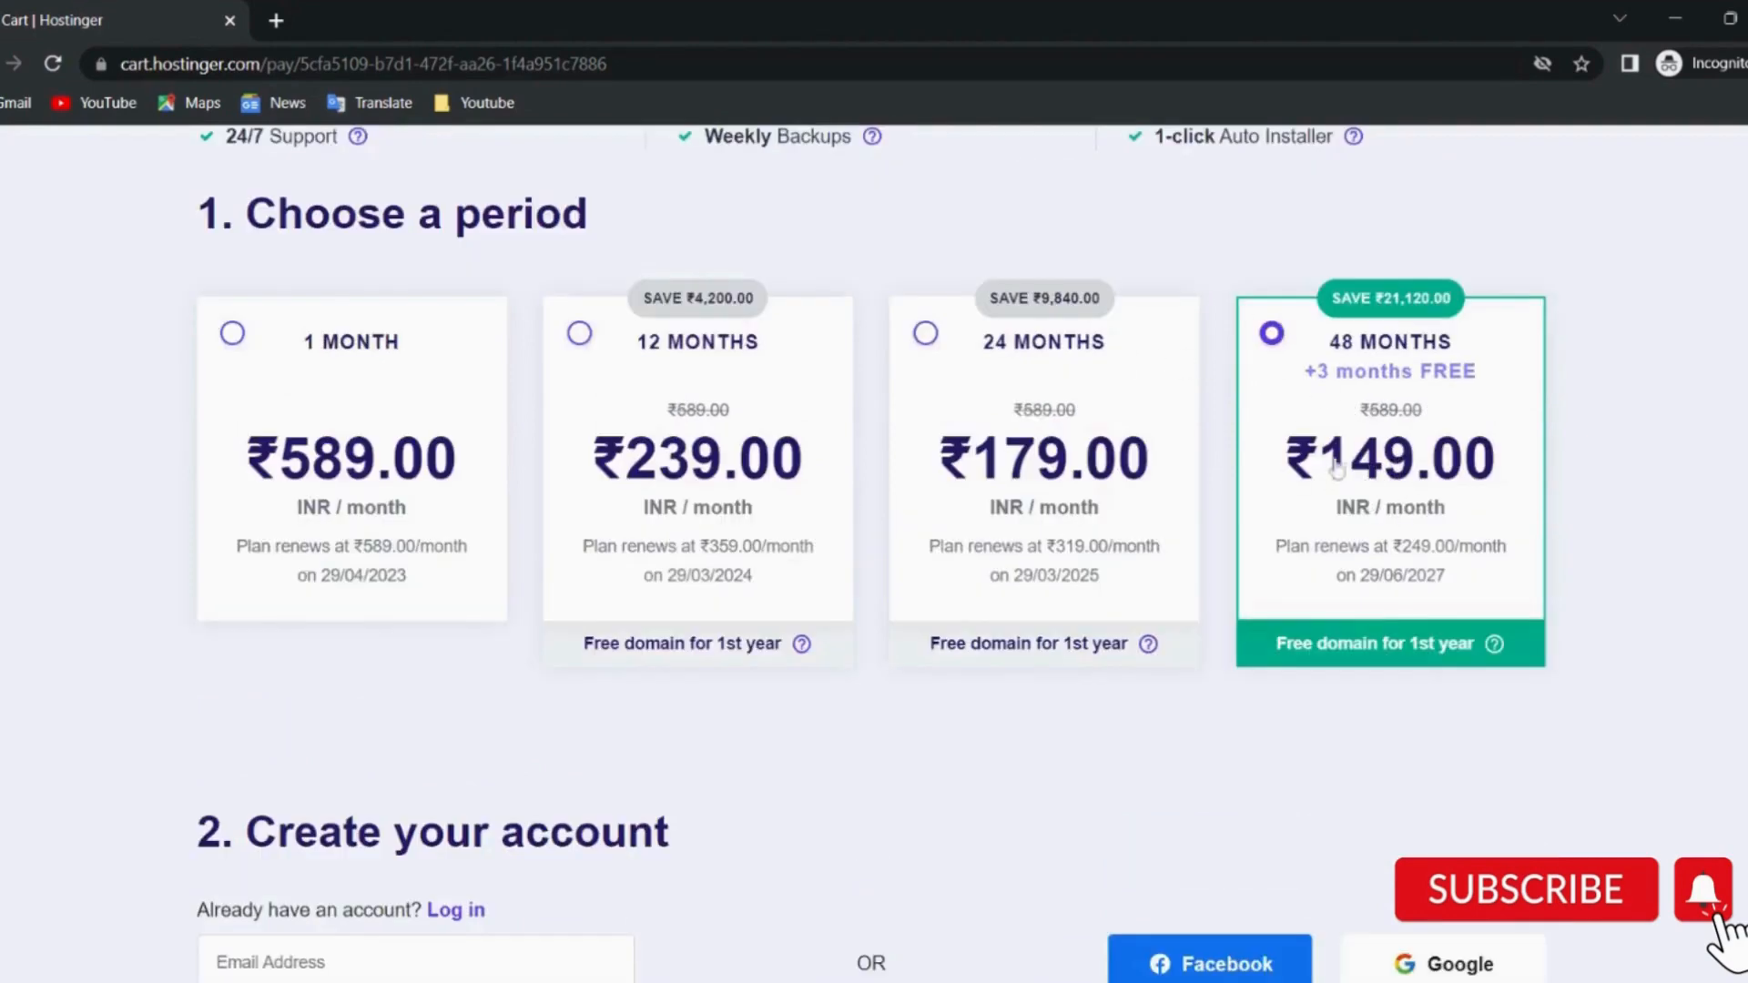
scroll(1289, 508, "down", 2)
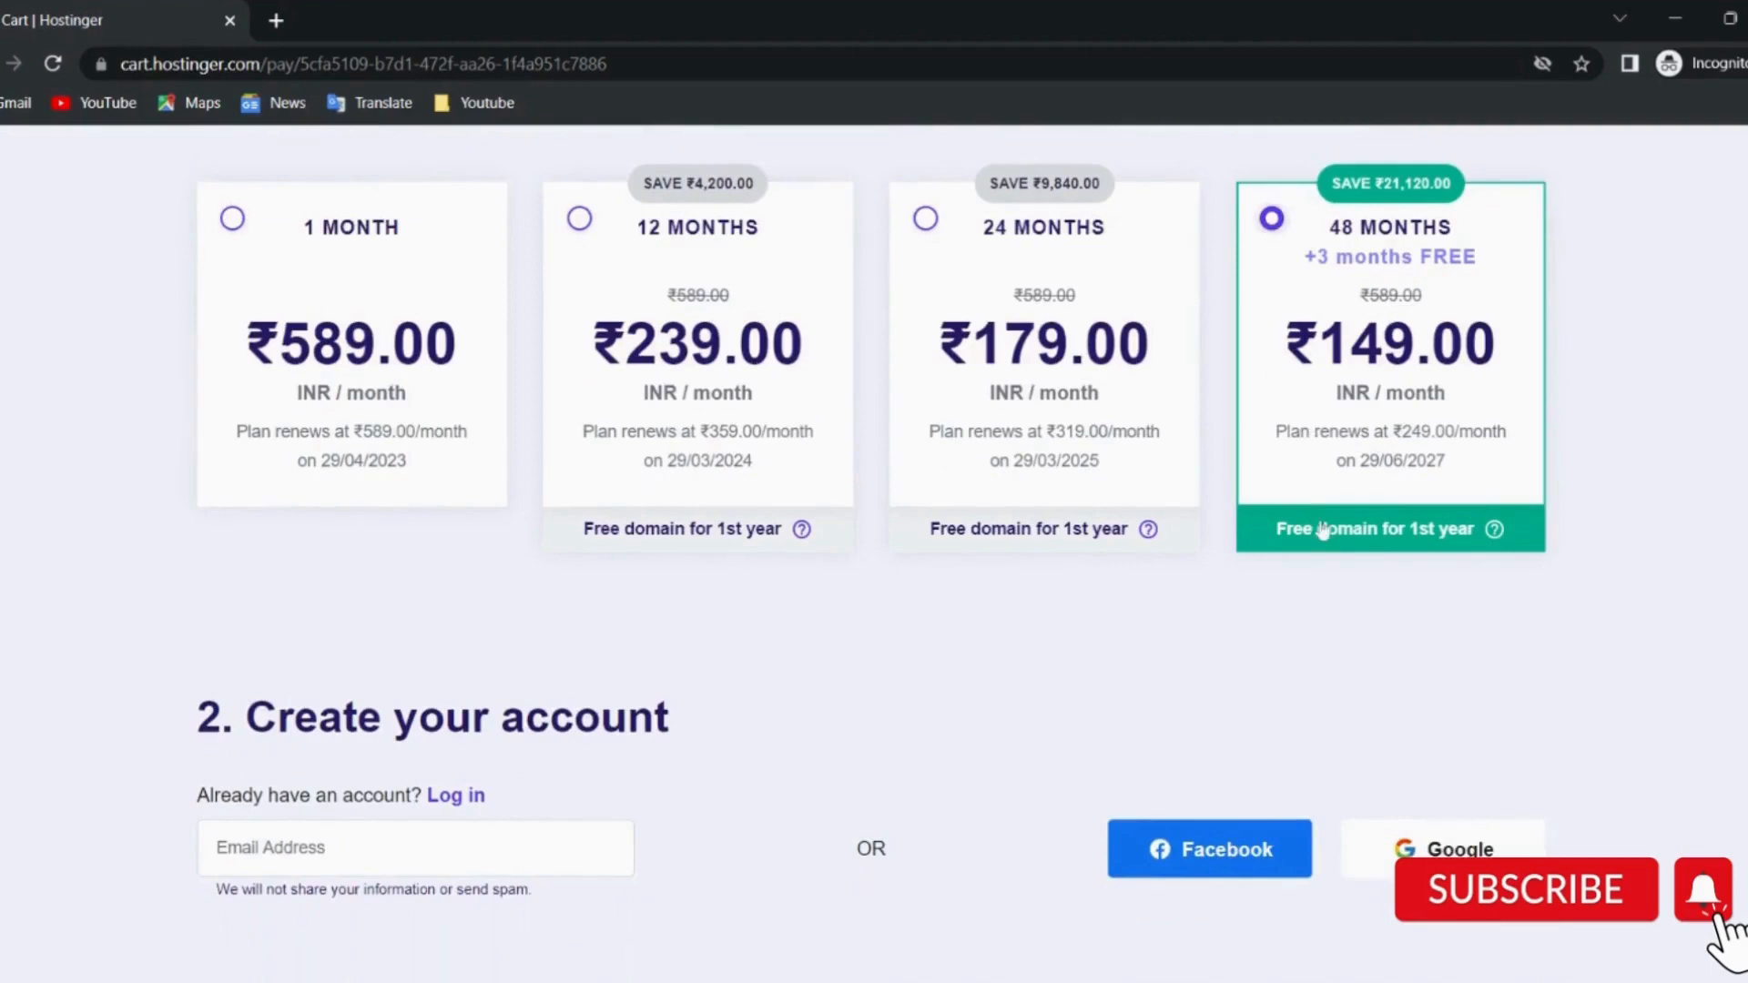
scroll(1323, 531, "down", 2)
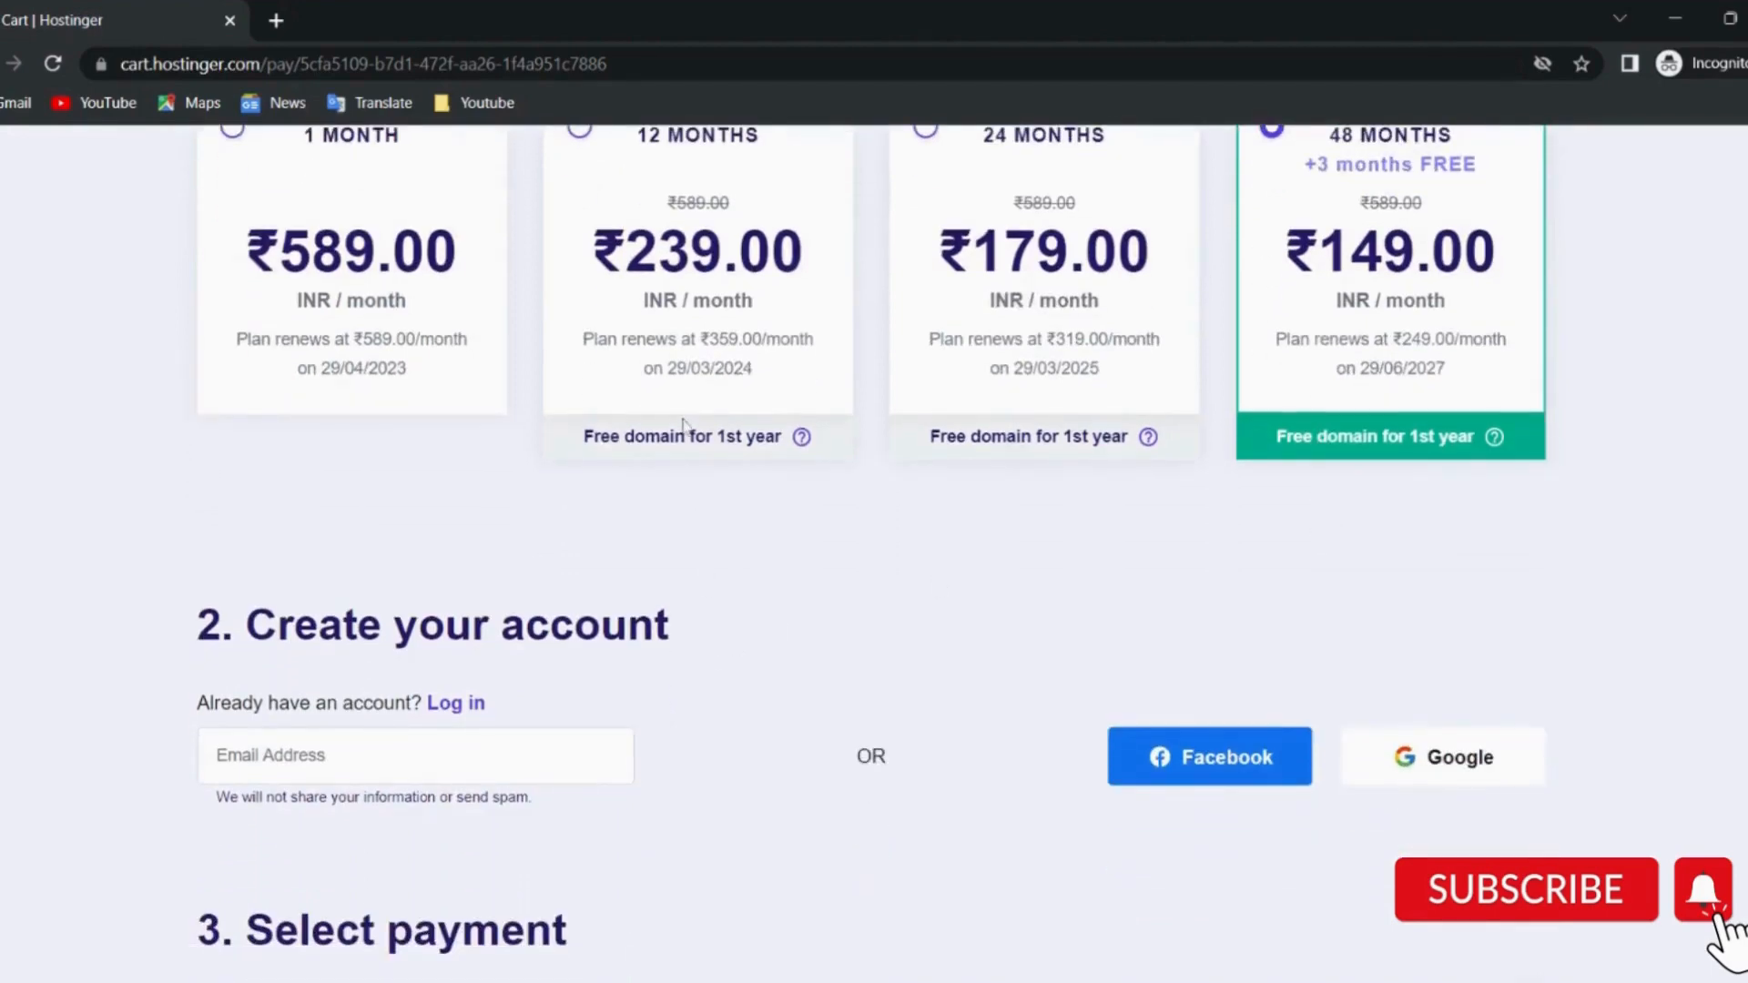
Look over the account email field and the order summary, and open the coupon code entry.
scroll(683, 425, "down", 3)
left_click(415, 449)
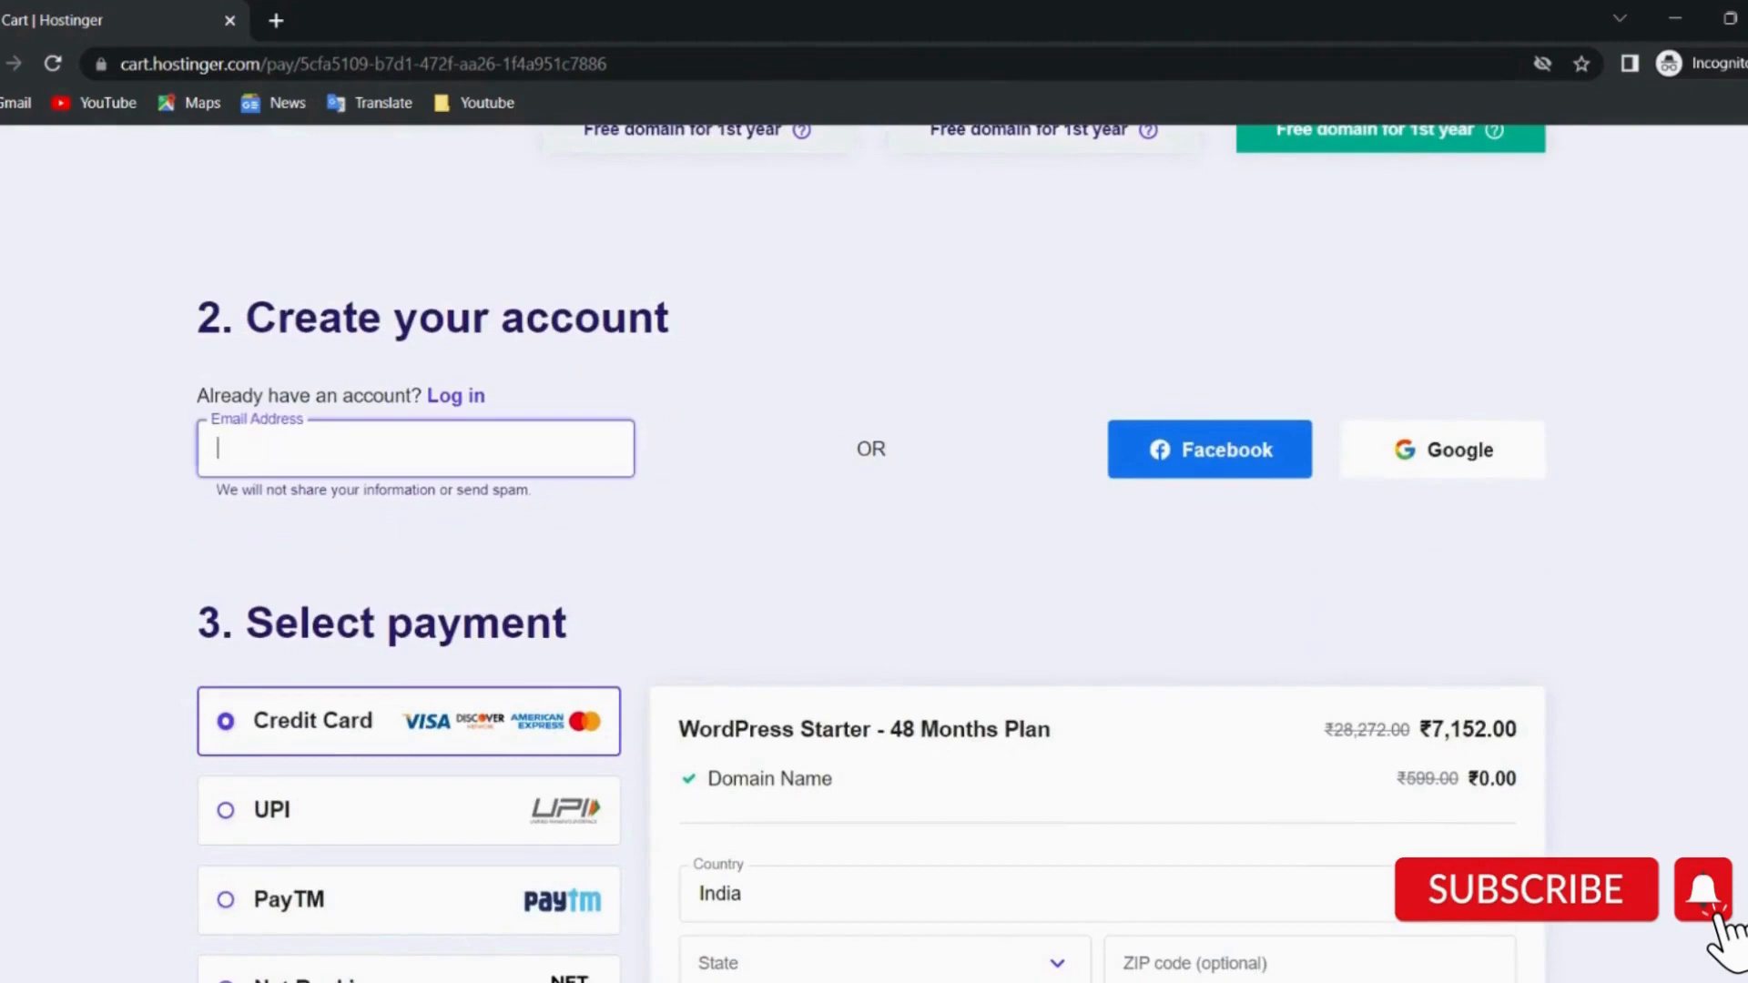
scroll(731, 566, "down", 3)
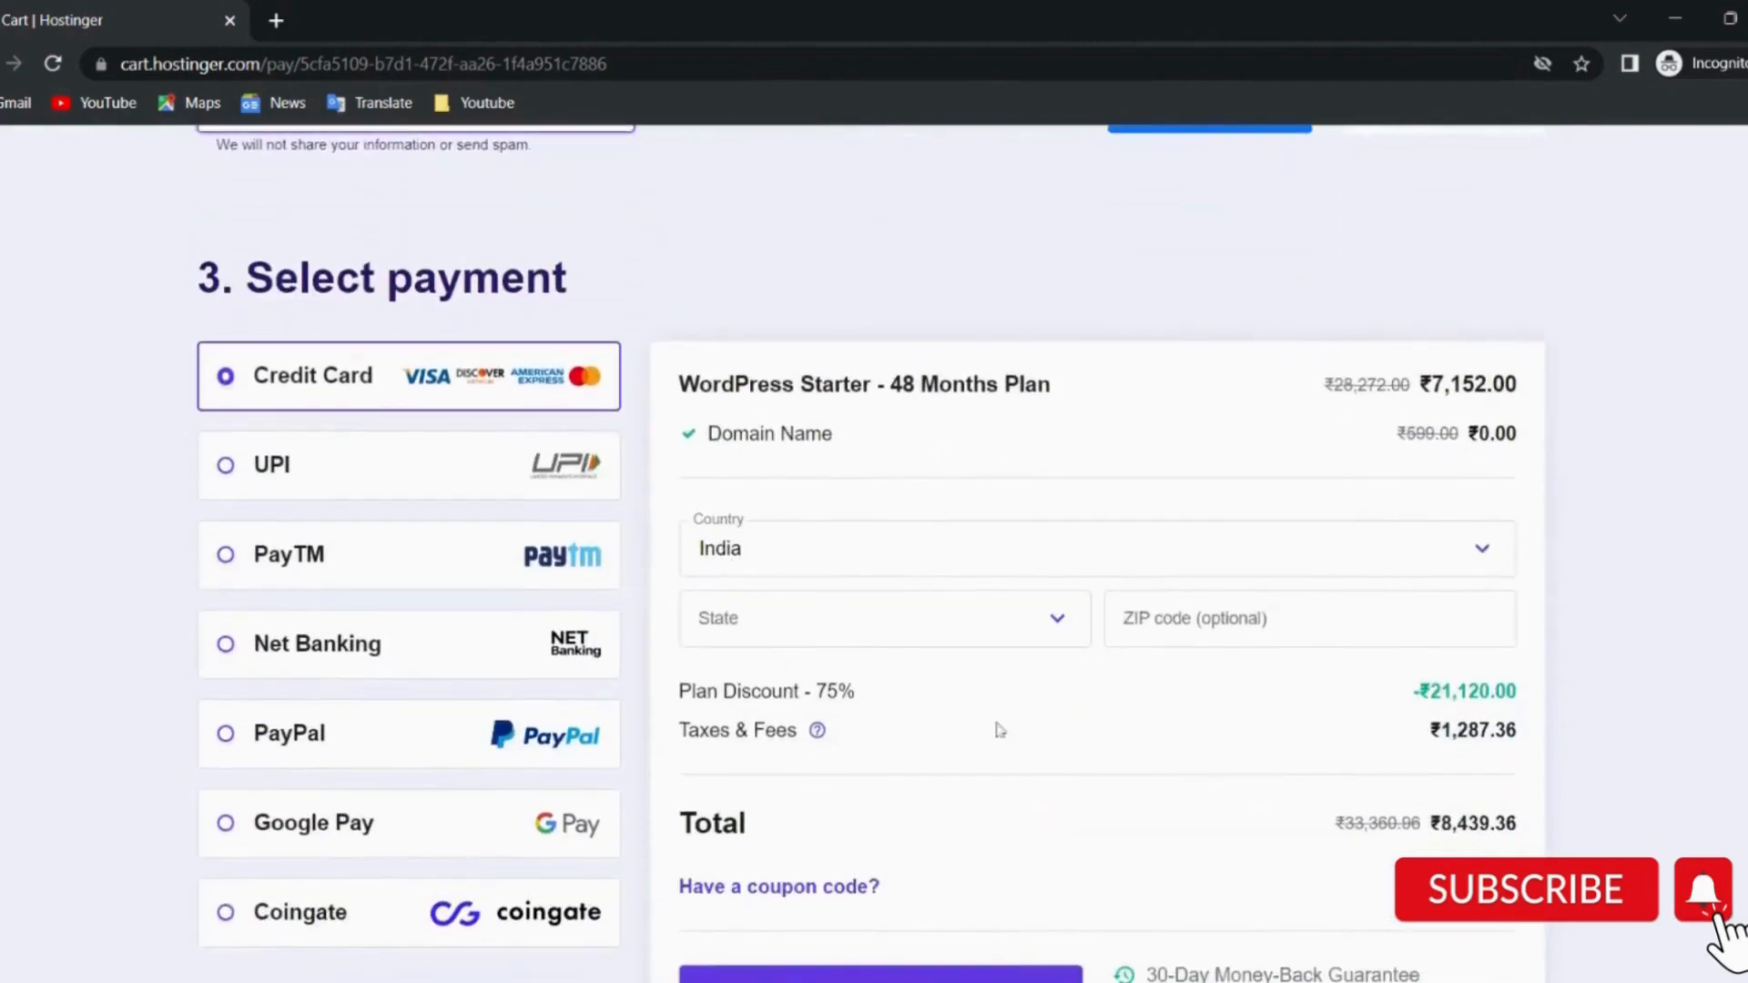
scroll(879, 772, "down", 2)
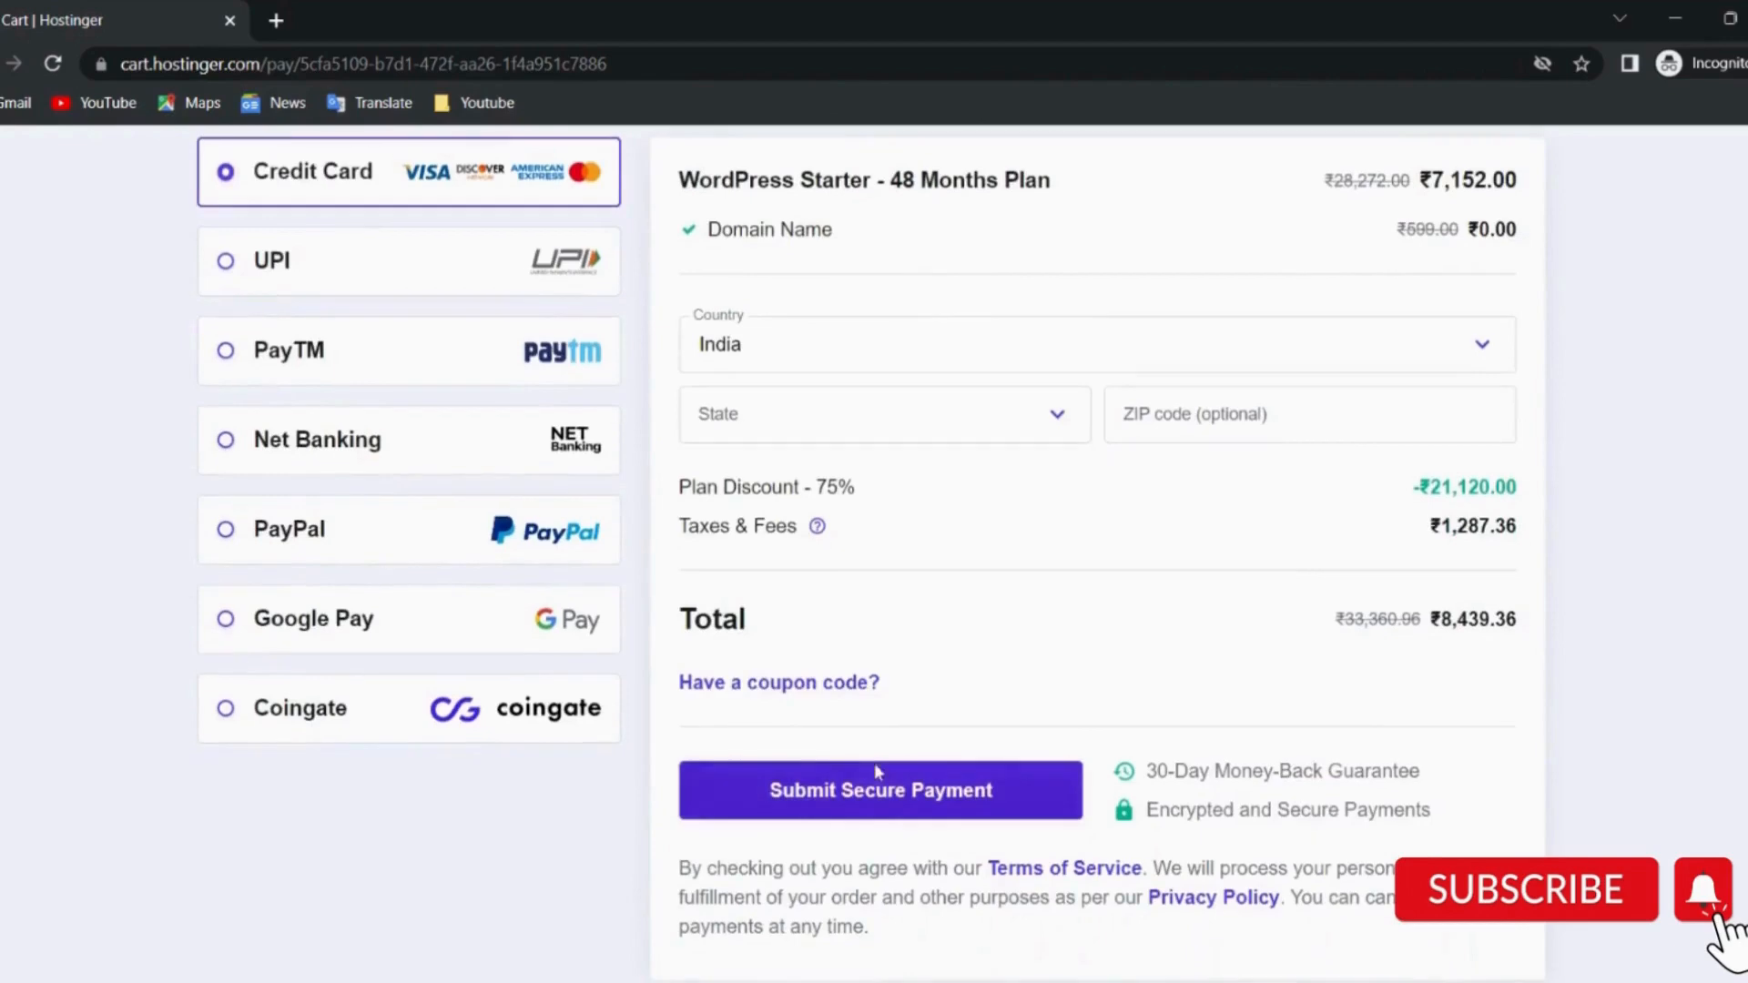
left_click(754, 685)
left_click(765, 754)
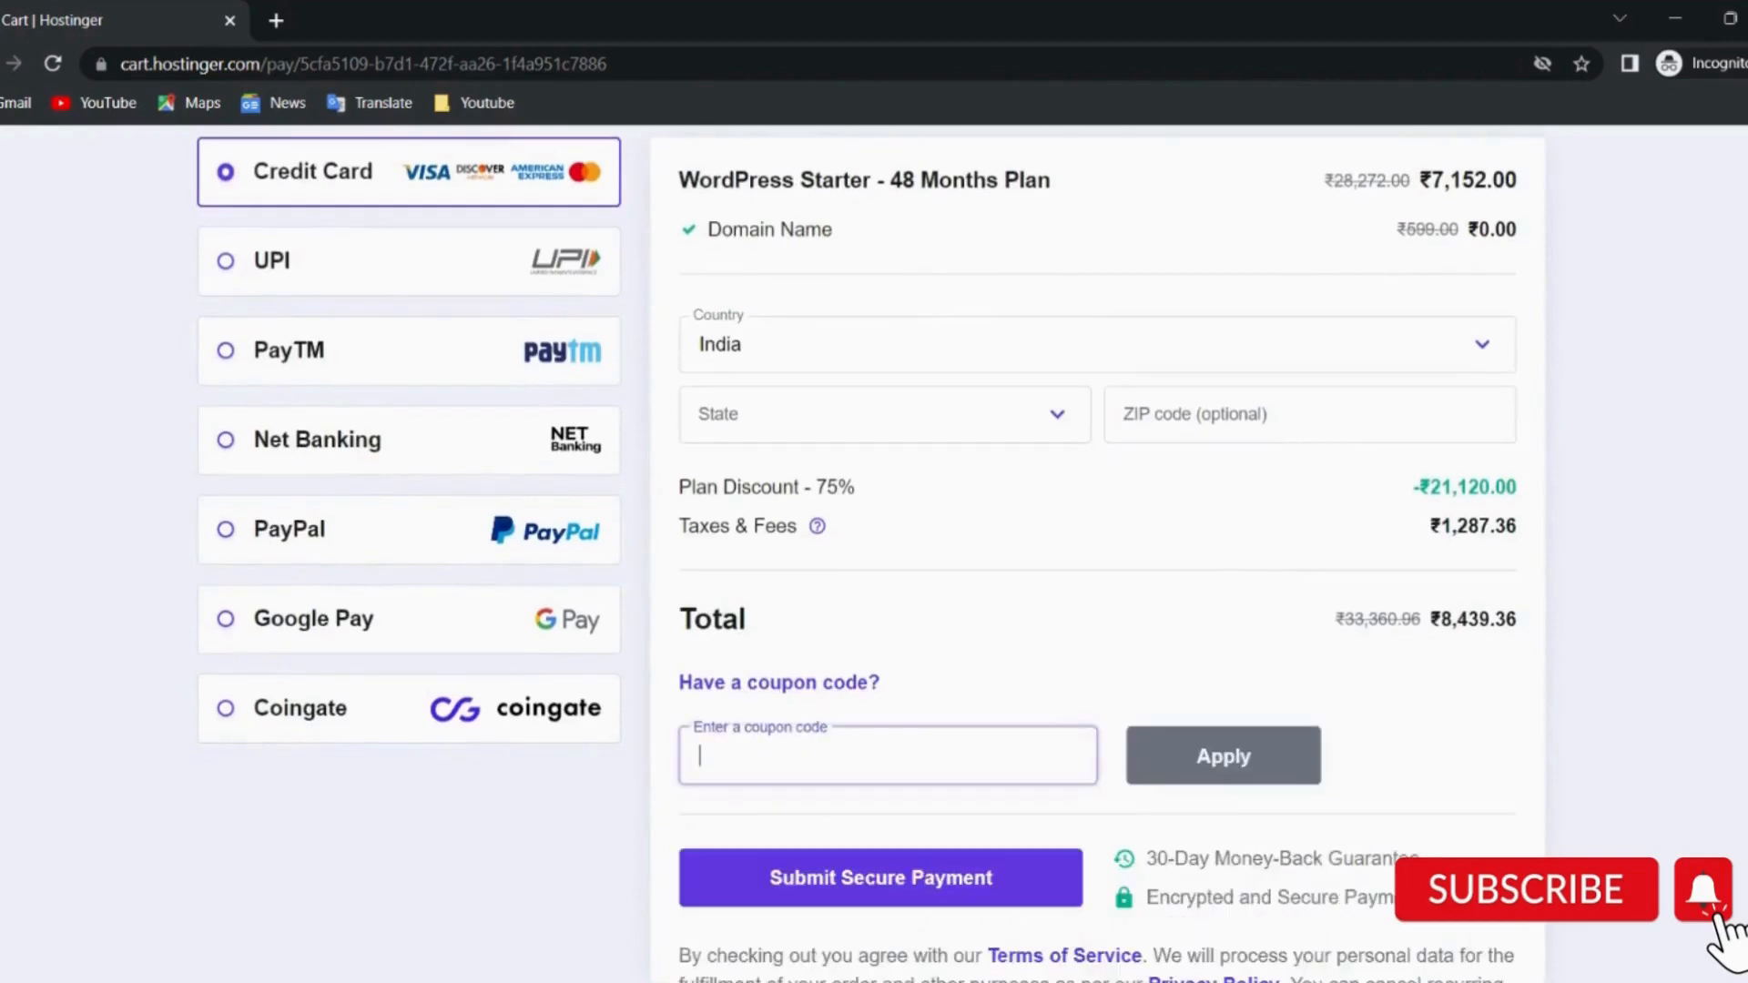
Review the payment methods, taxes and fees, and order total down to the secure payment submission.
scroll(284, 392, "up", 2)
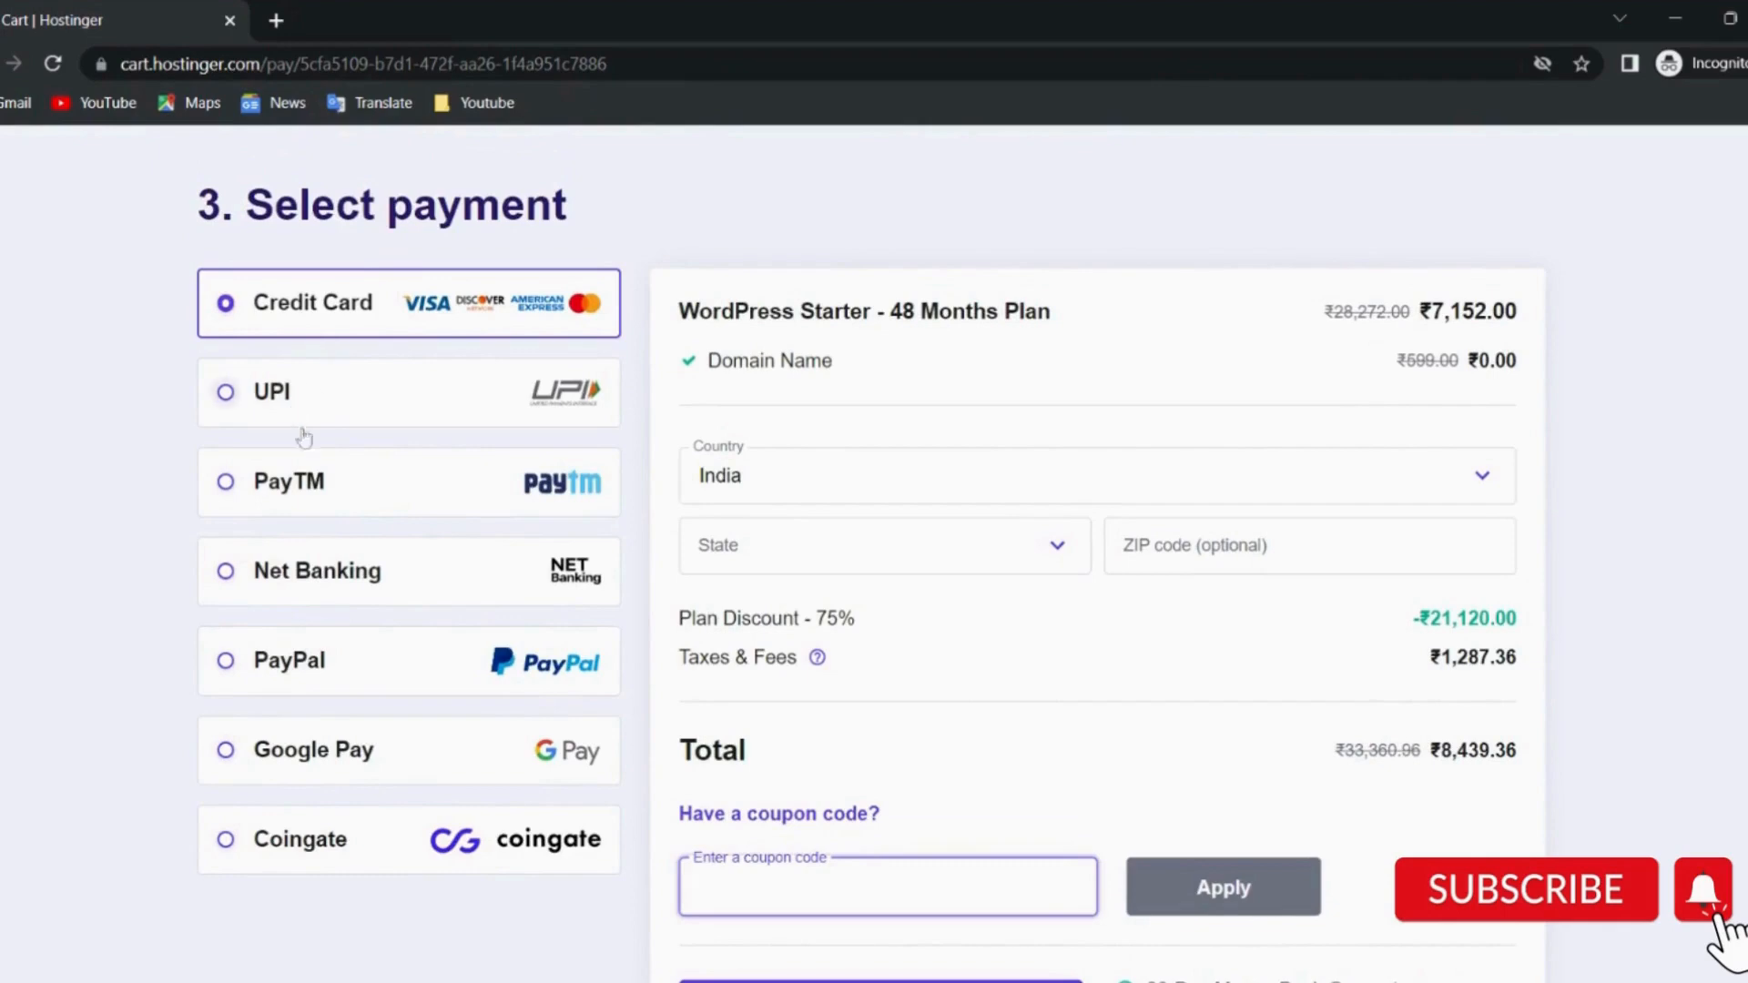
mouse_move(819, 657)
scroll(827, 667, "down", 3)
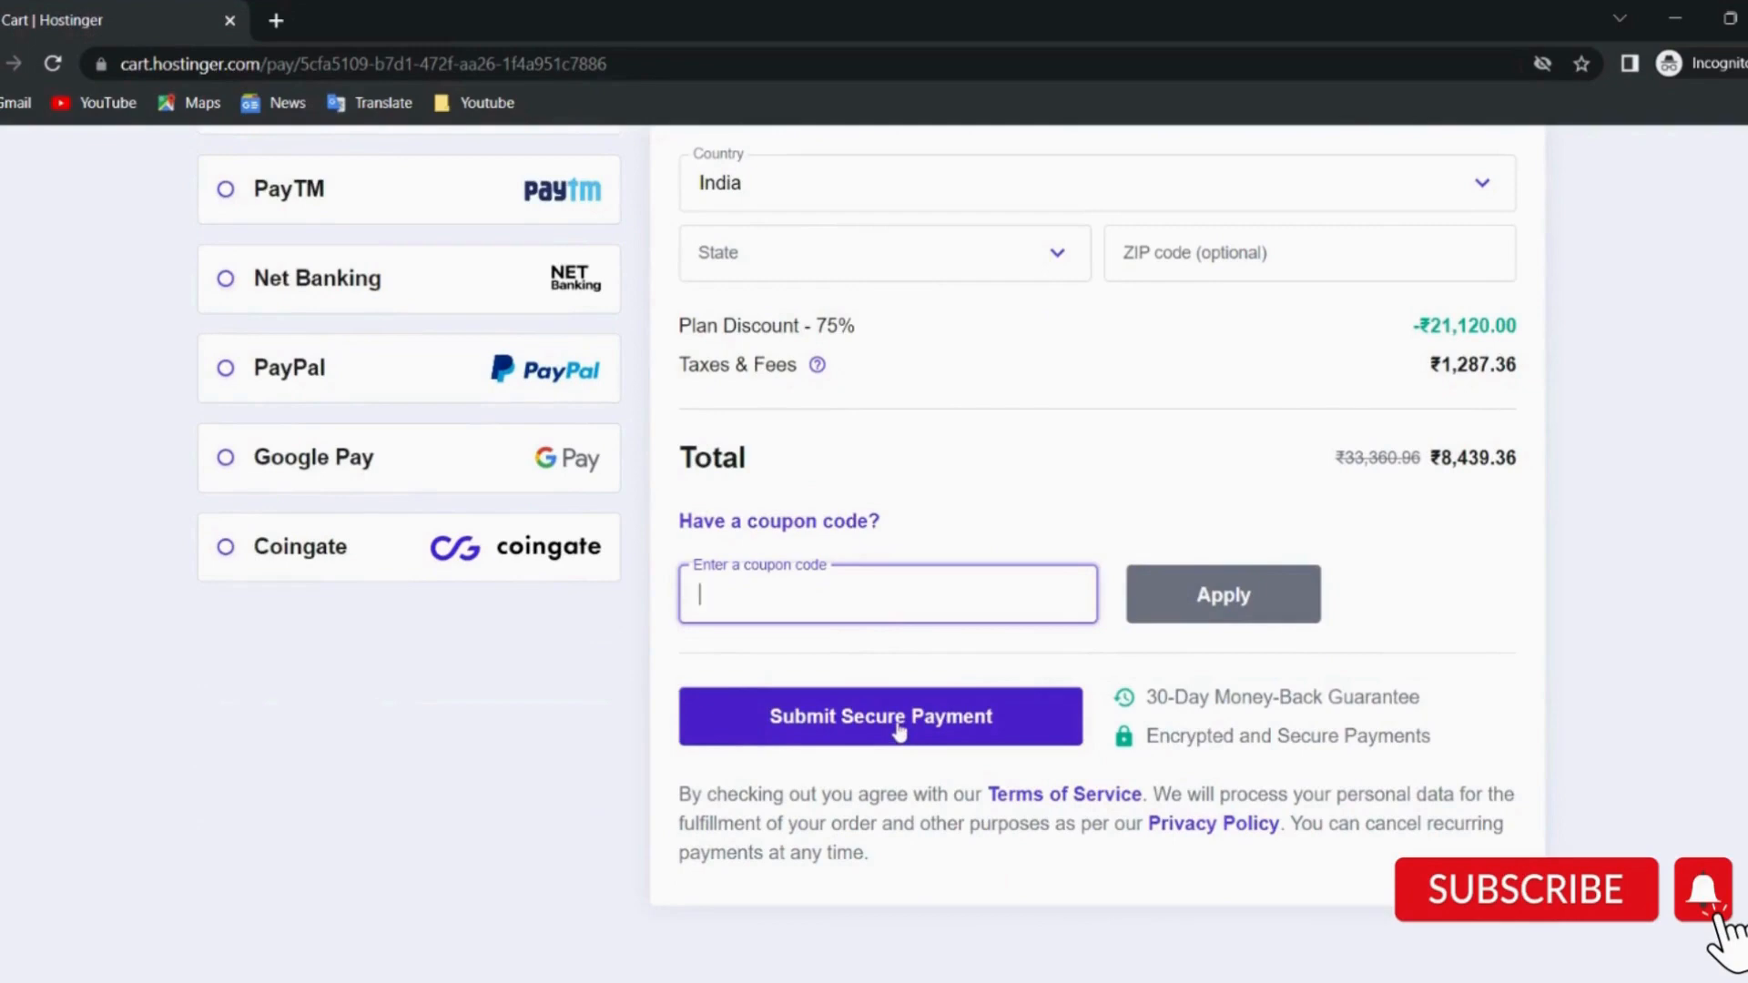
scroll(874, 547, "down", 2)
scroll(874, 546, "up", 15)
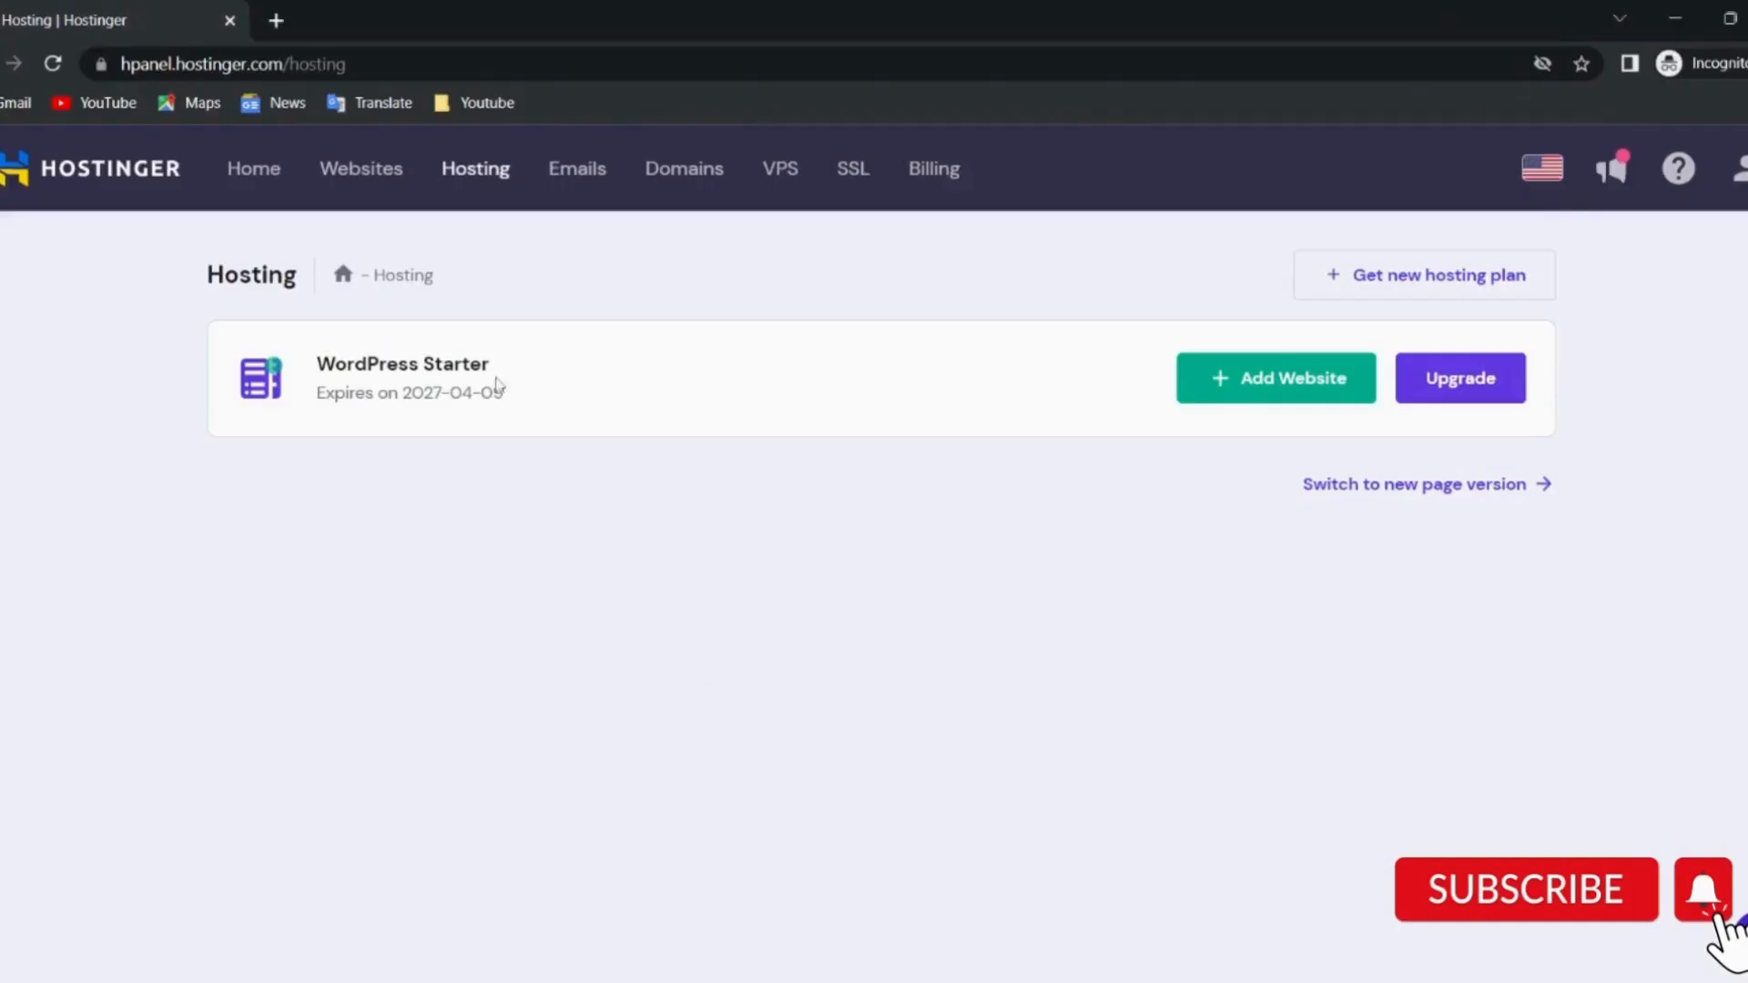
Start adding a website from the Websites page, with Portfolio as its type and Create a new website as the method.
left_click(341, 175)
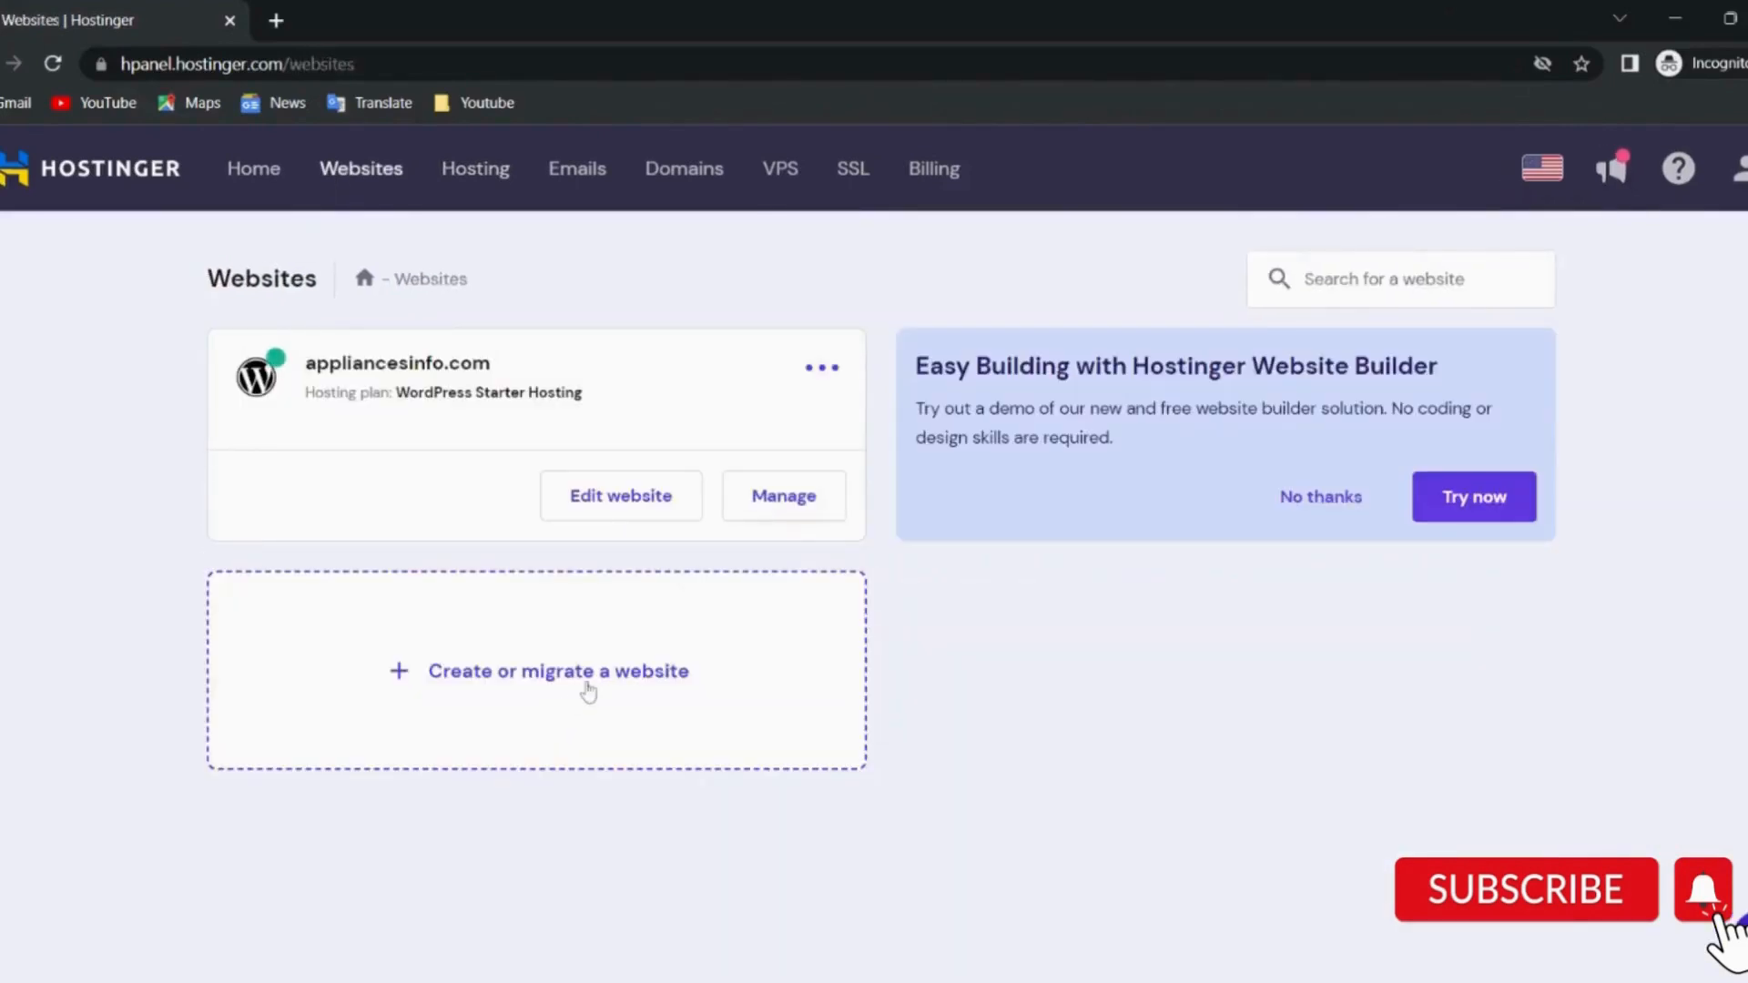
left_click(589, 690)
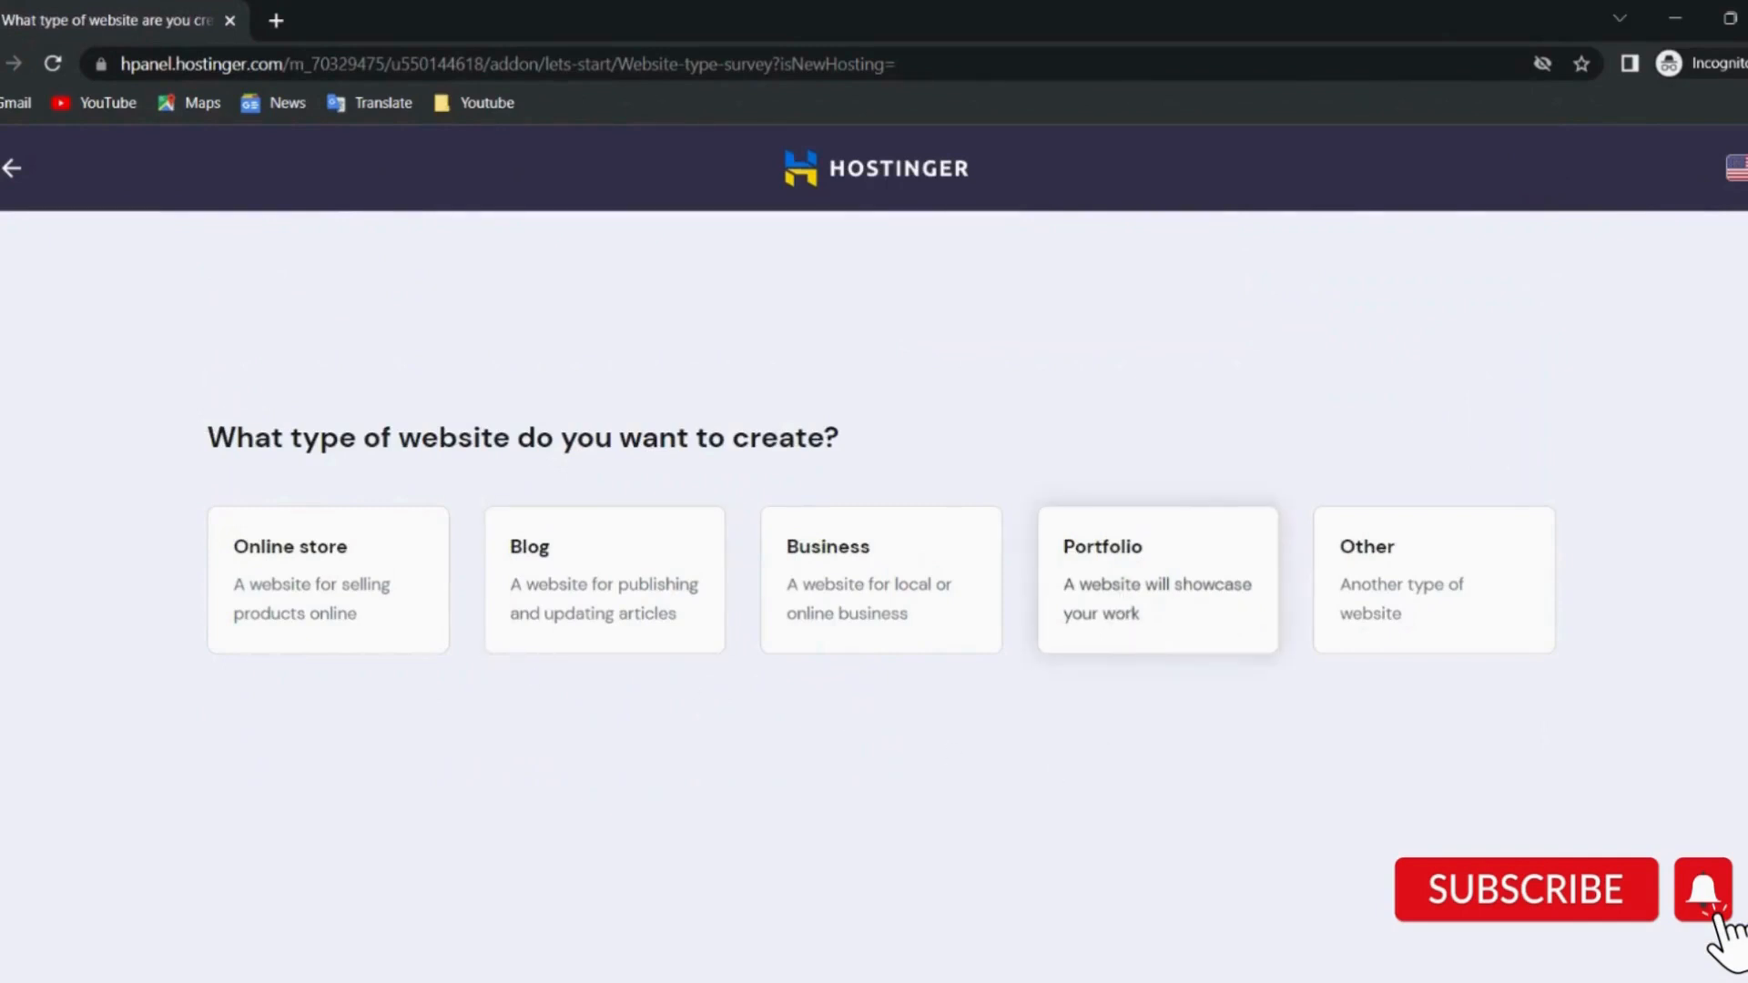
left_click(1125, 603)
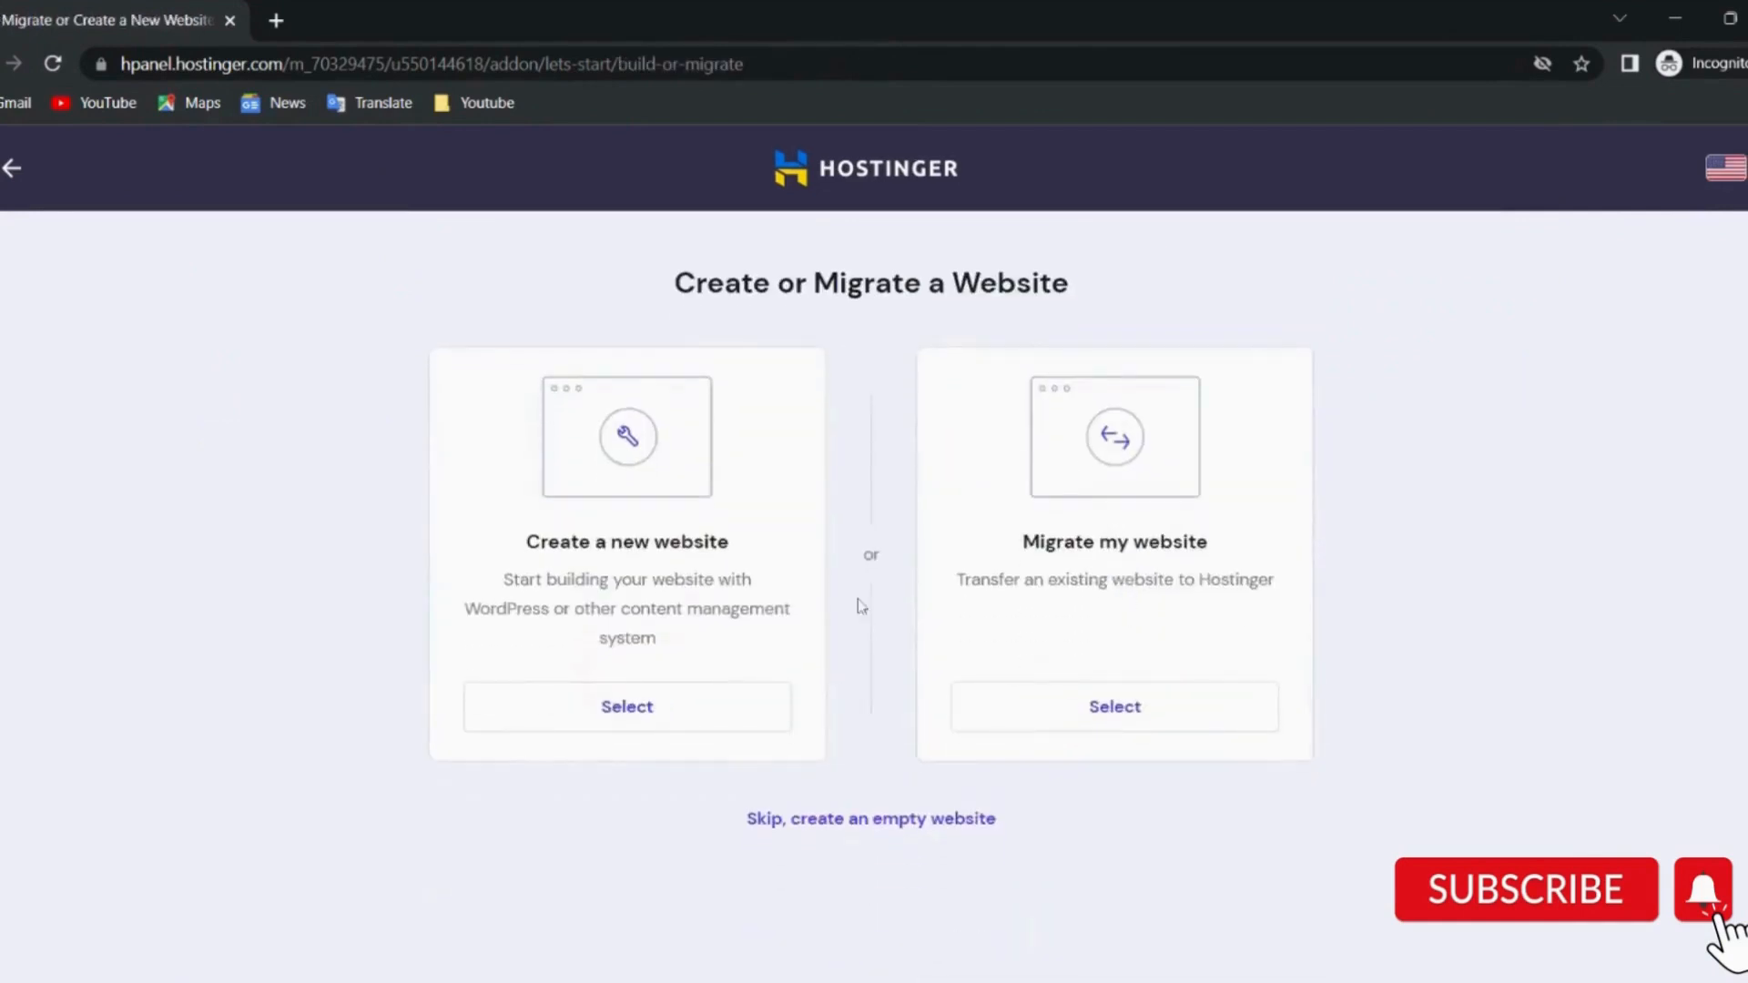
left_click(645, 708)
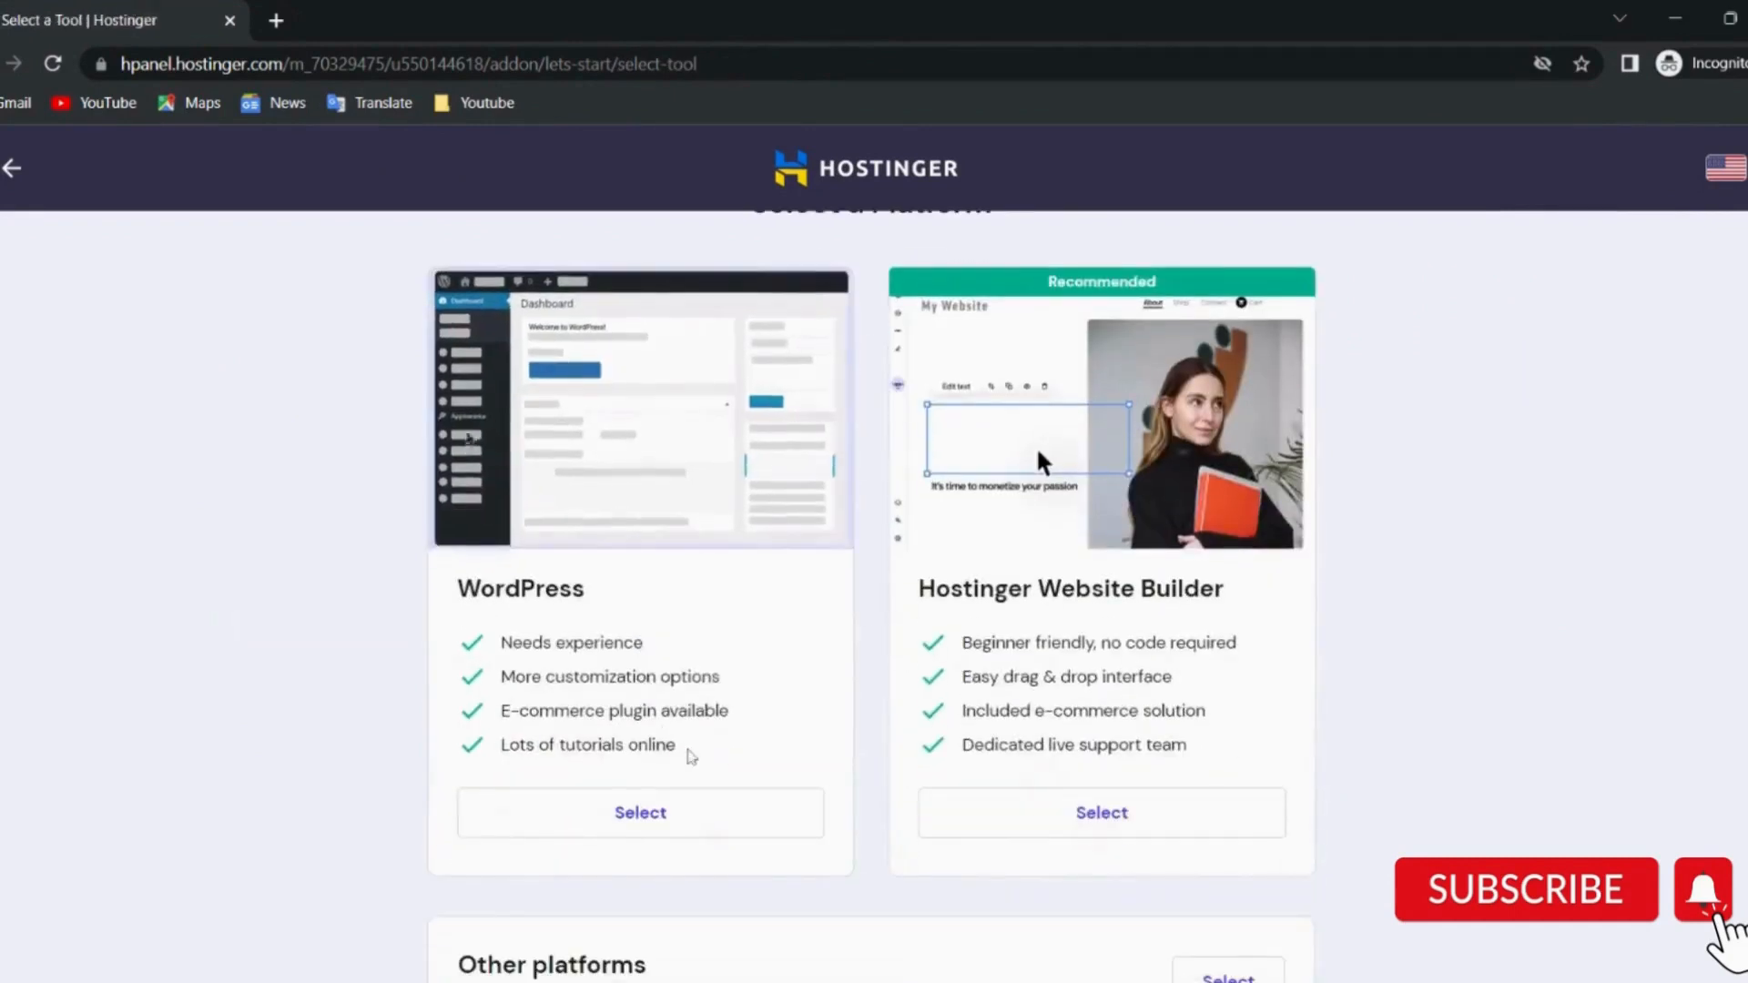
Skip the platform choice to start from scratch and select digitallearning.site as the new website's domain.
scroll(690, 756, "down", 2)
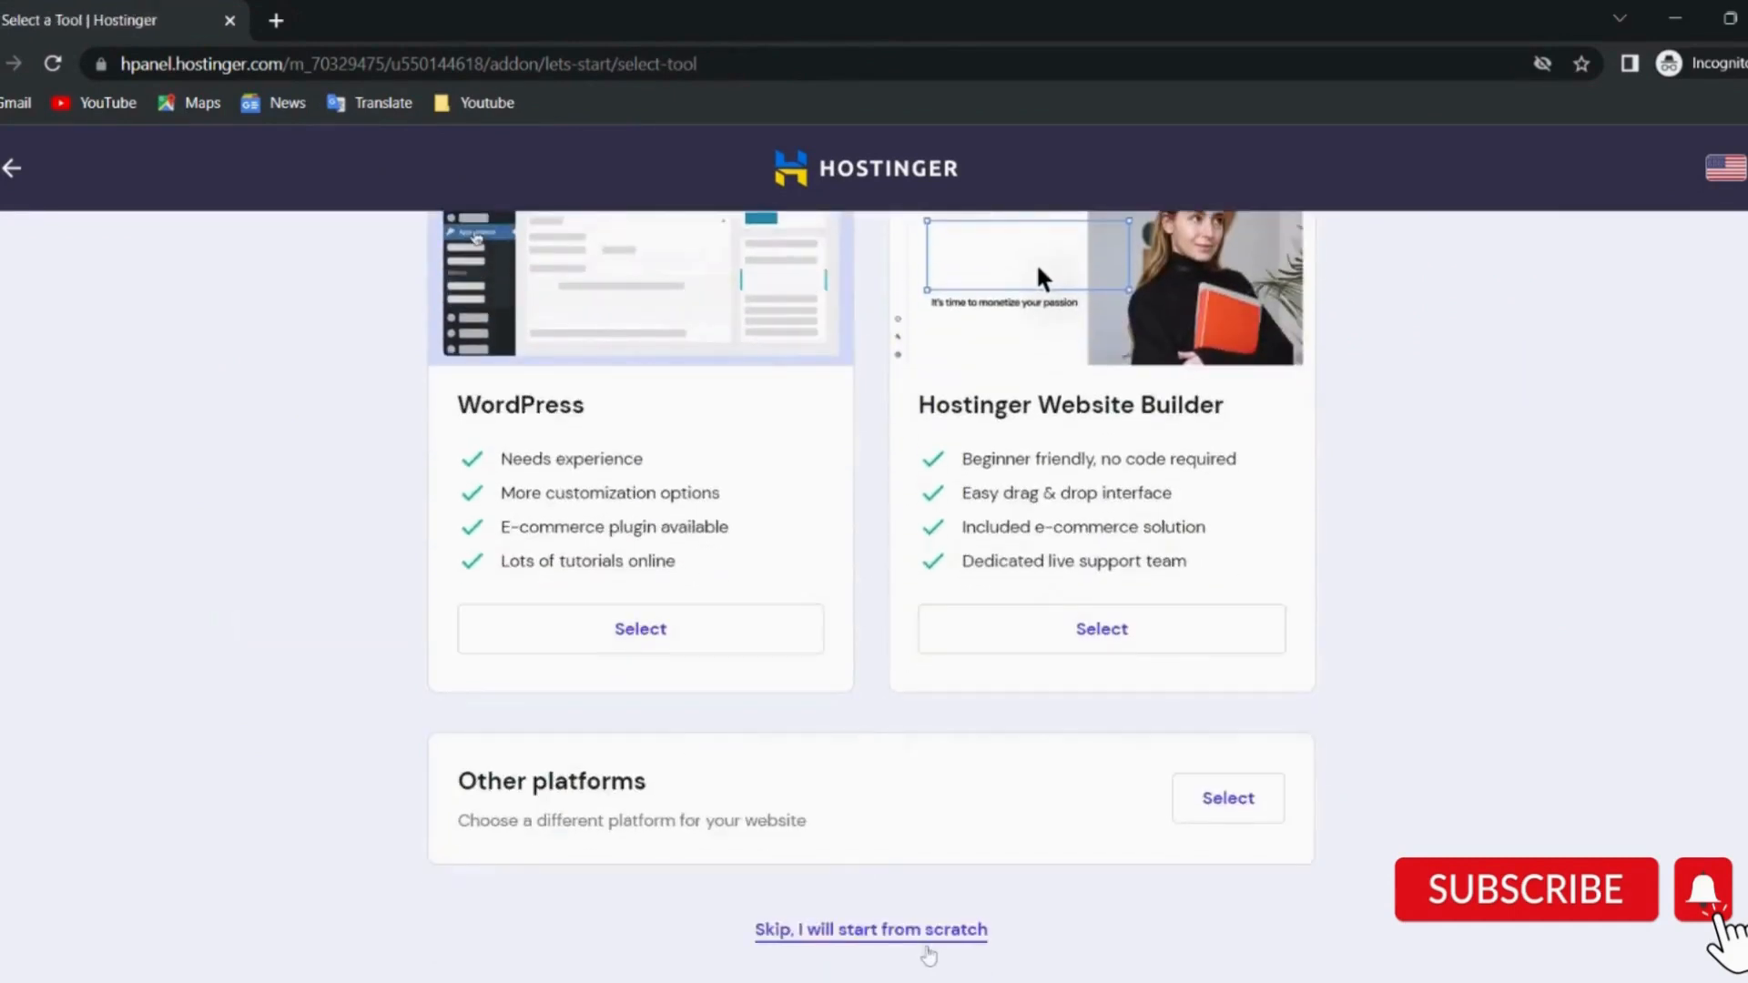
left_click(927, 946)
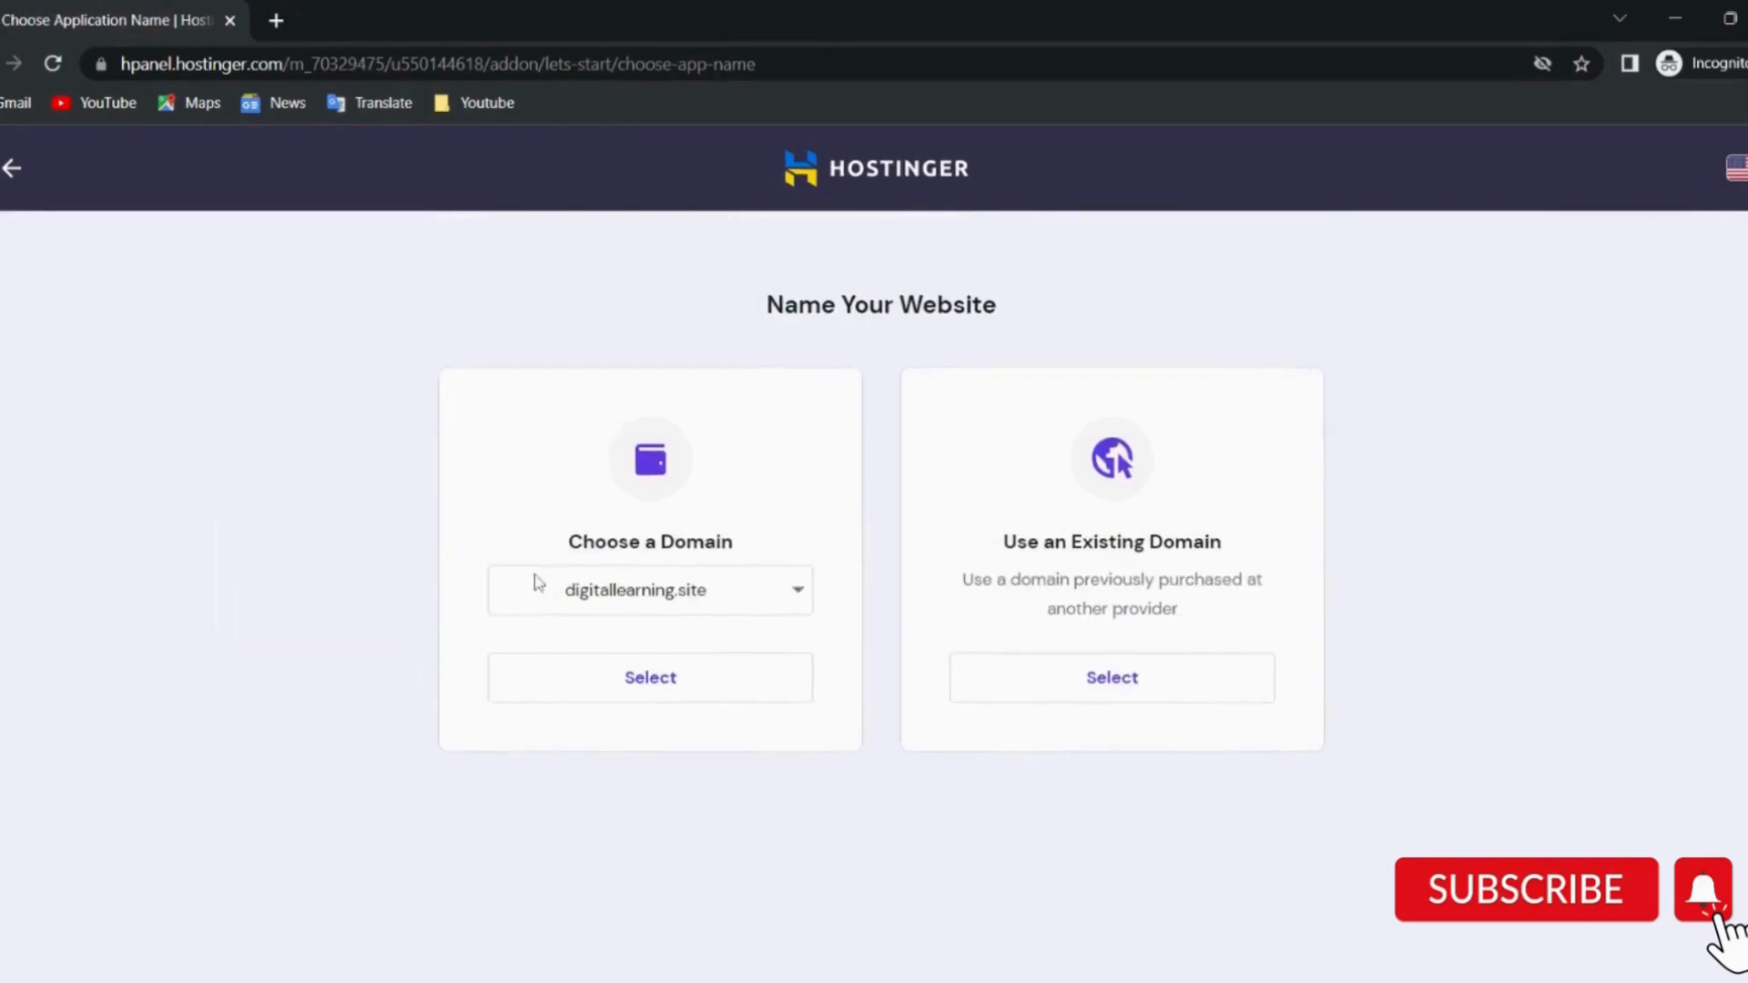
left_click(720, 601)
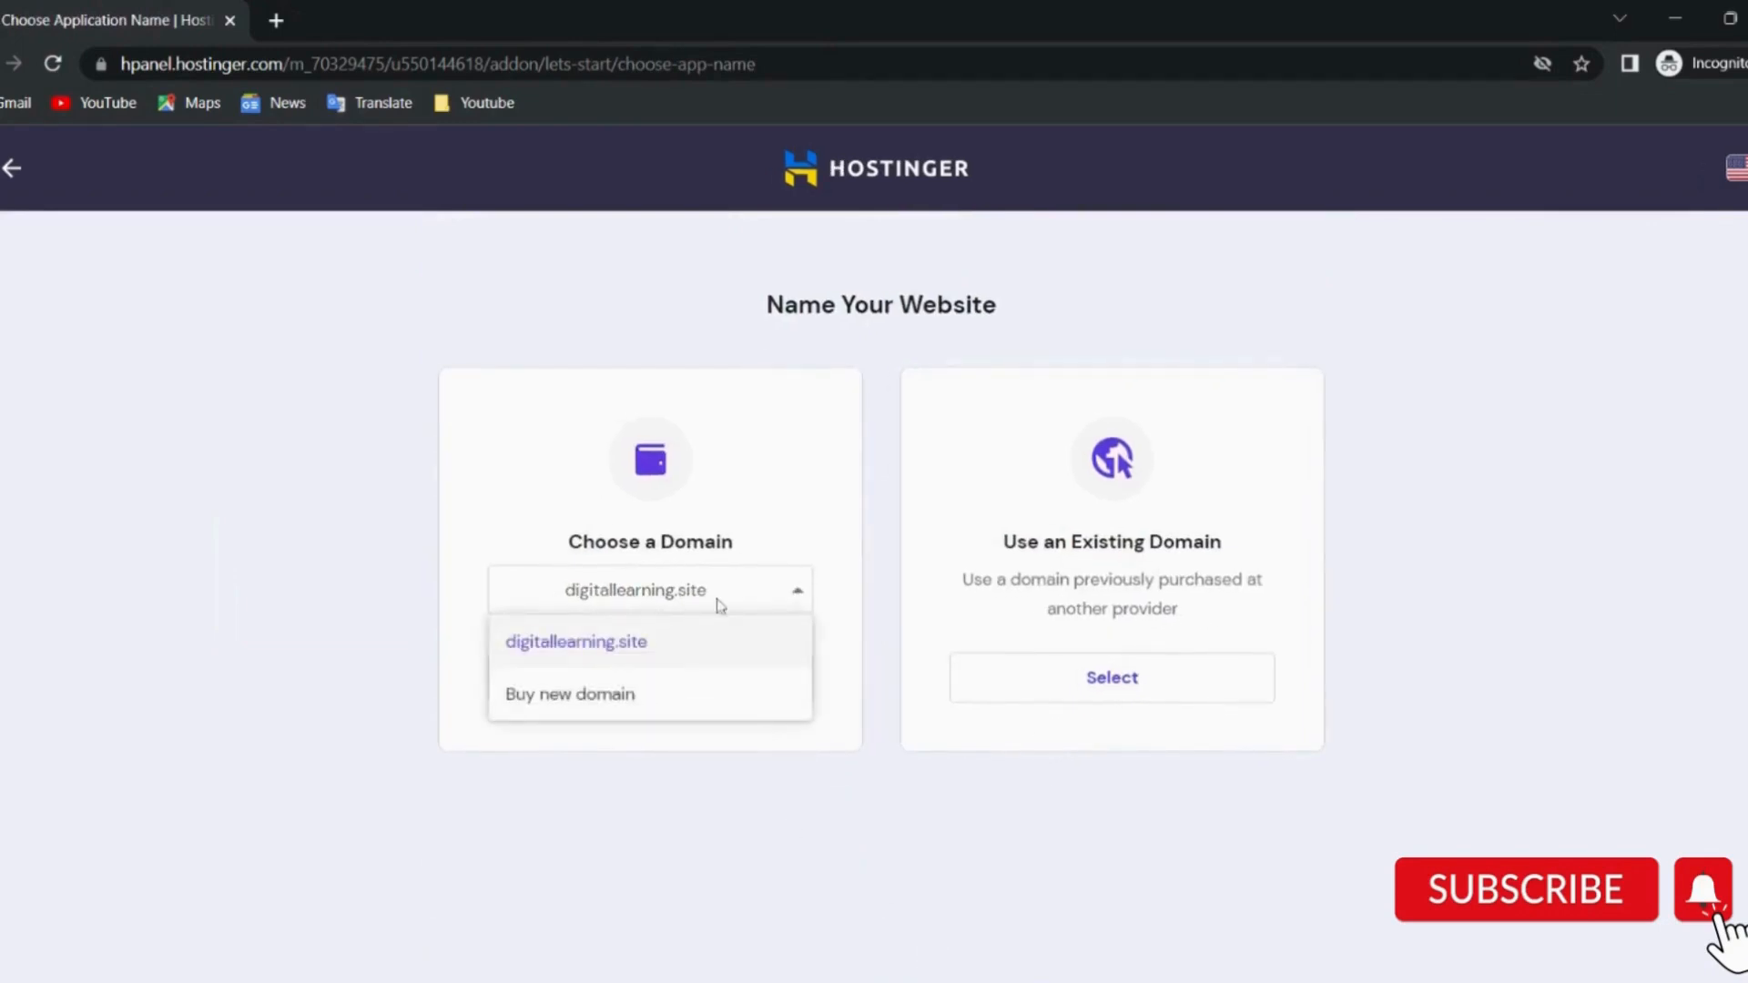
left_click(662, 656)
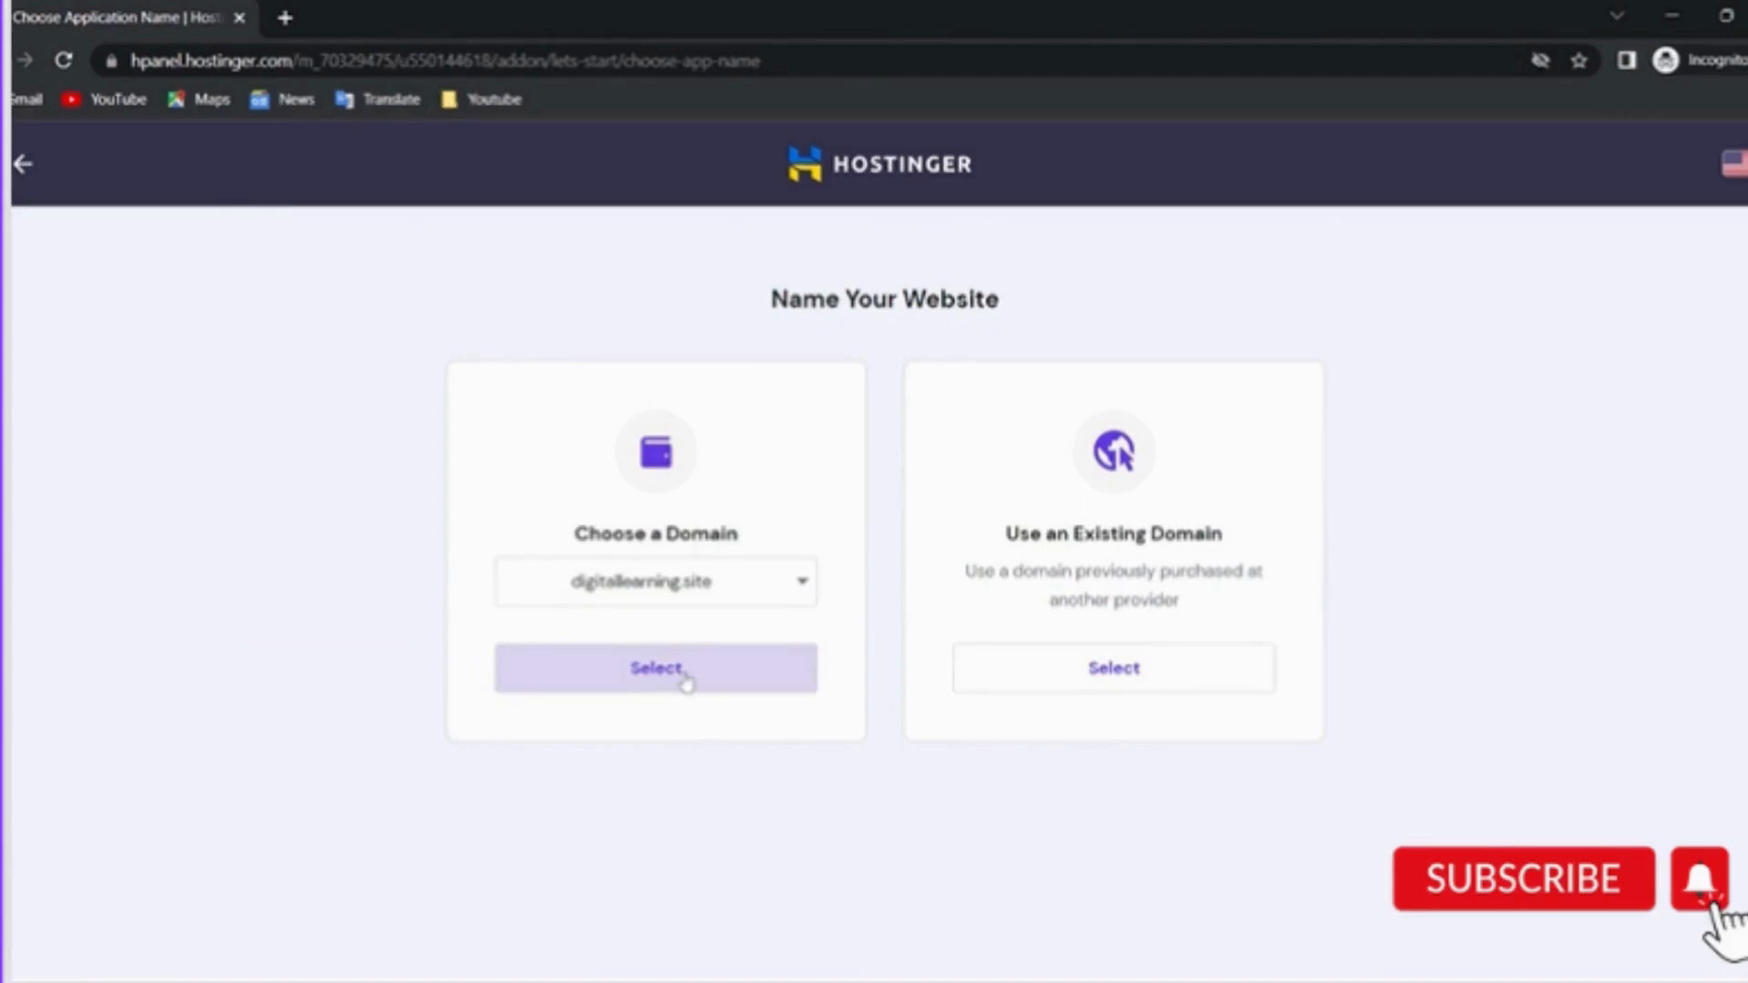
left_click(683, 679)
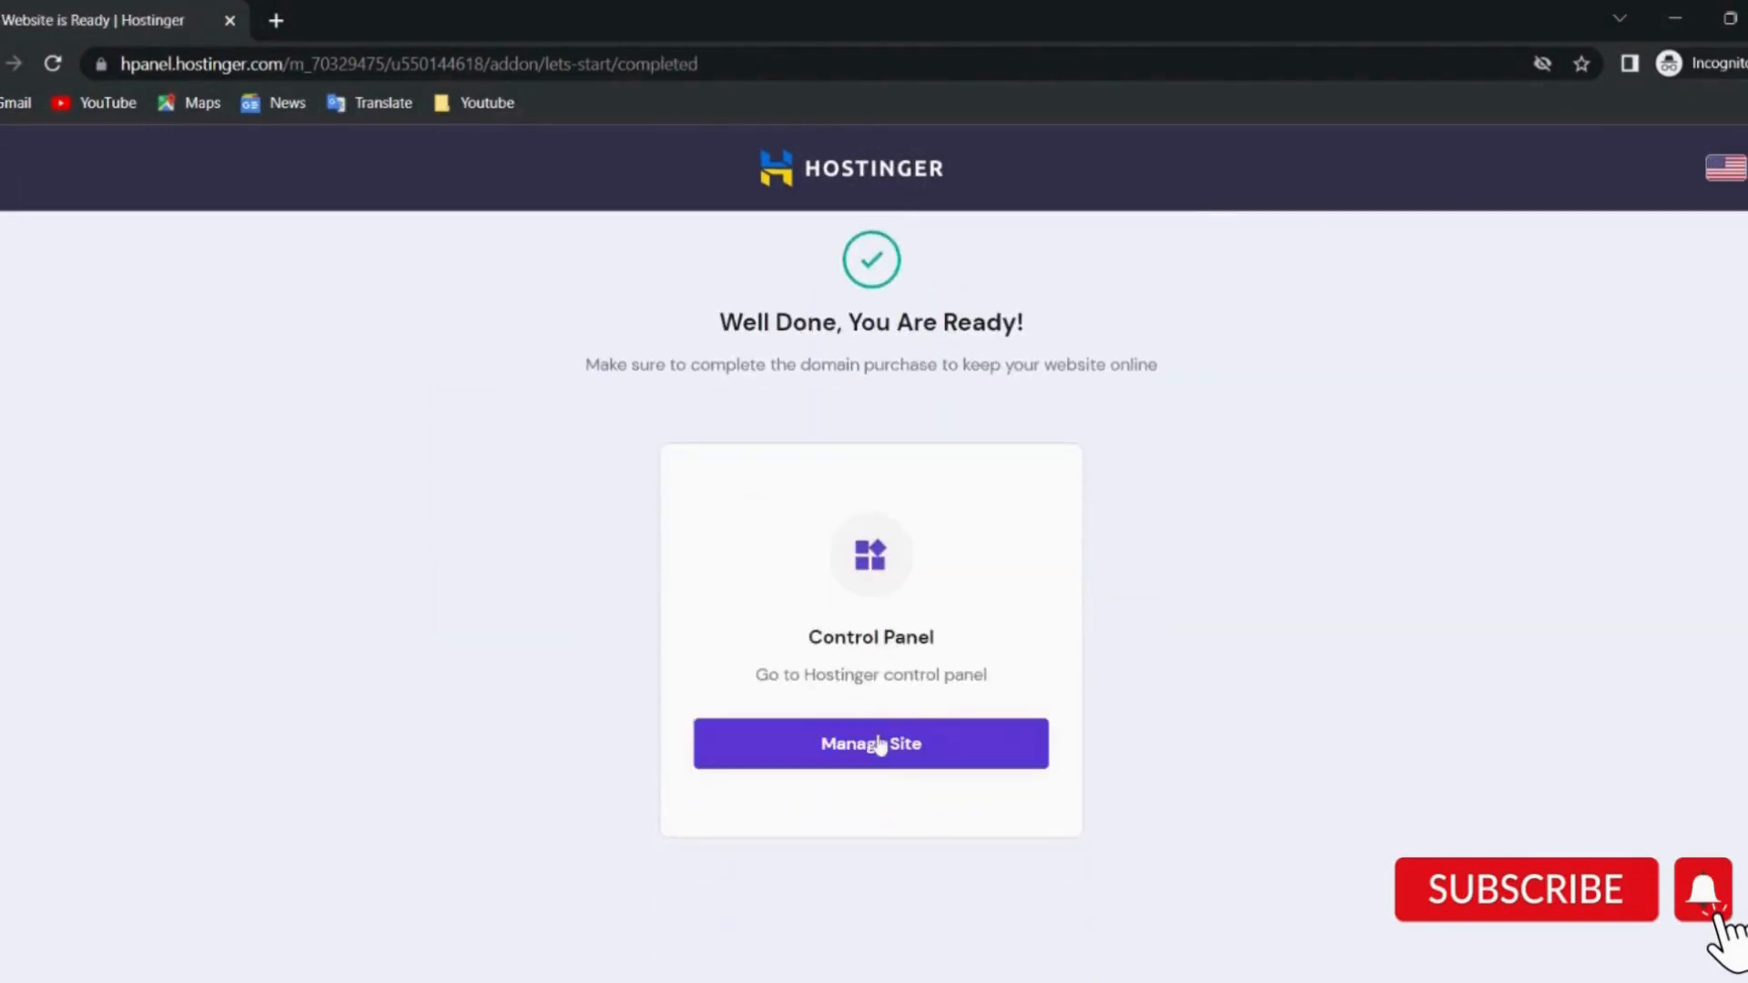
Open the new site's management dashboard and check the website selector for digitallearning.site.
left_click(880, 746)
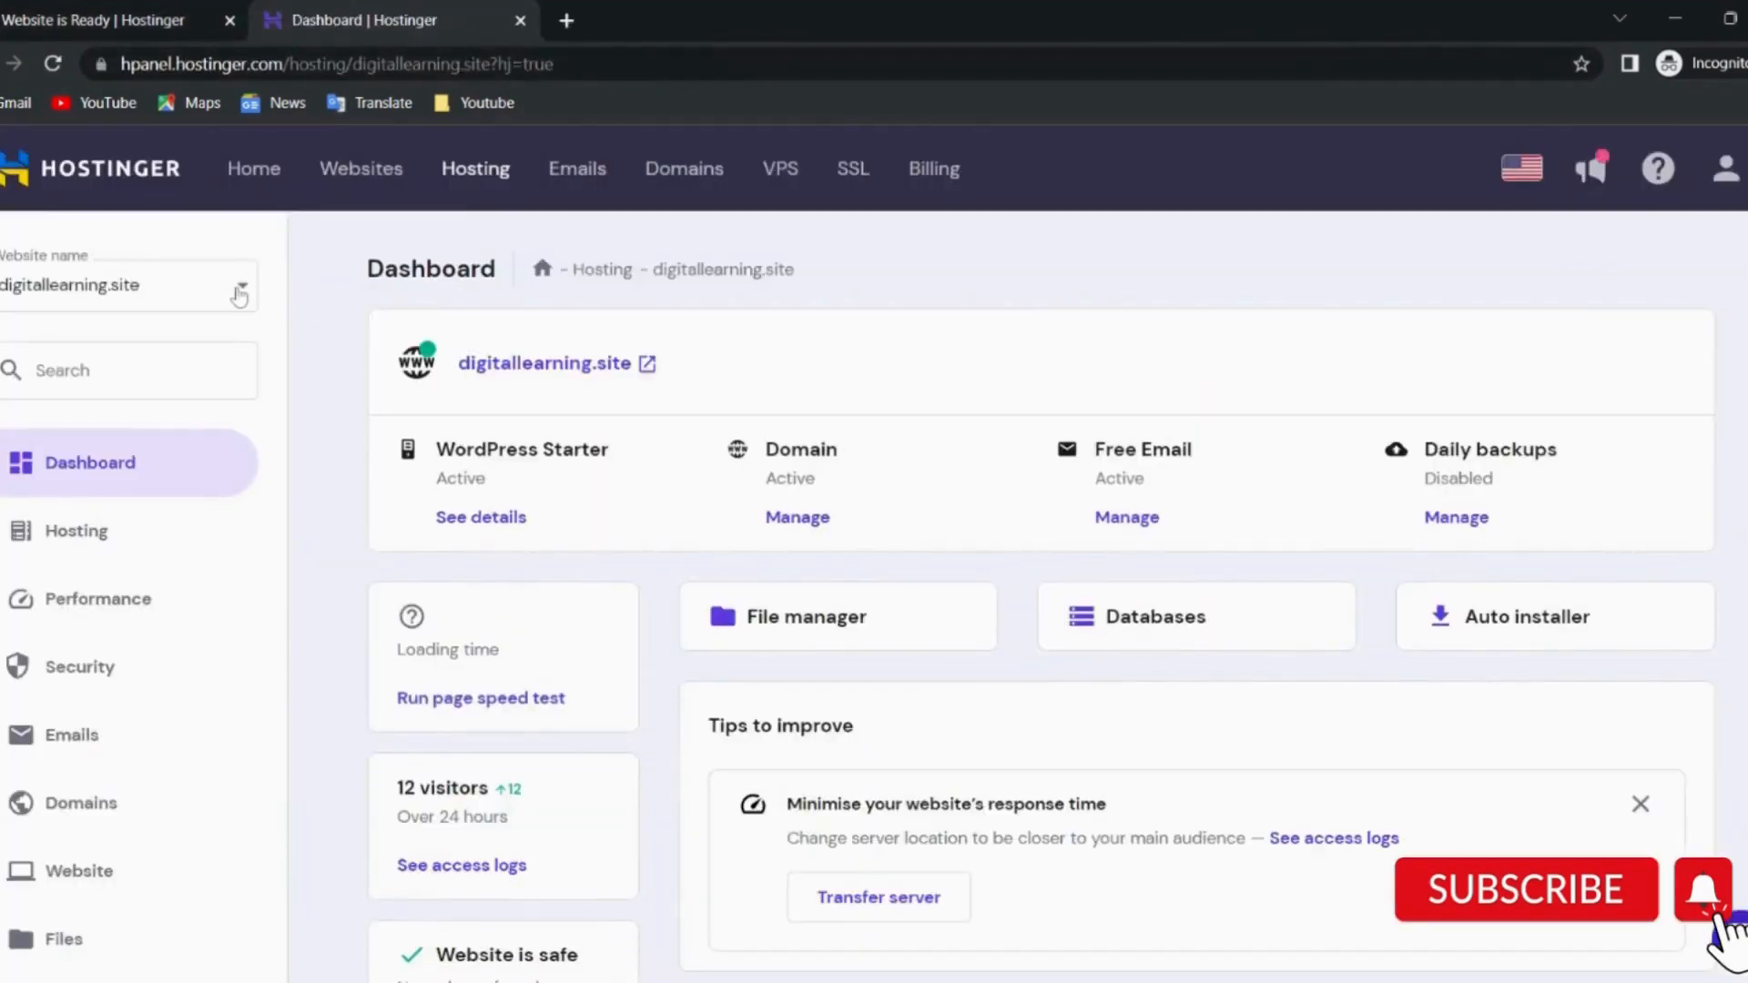
left_click(238, 288)
left_click(331, 286)
left_click(238, 286)
left_click(320, 521)
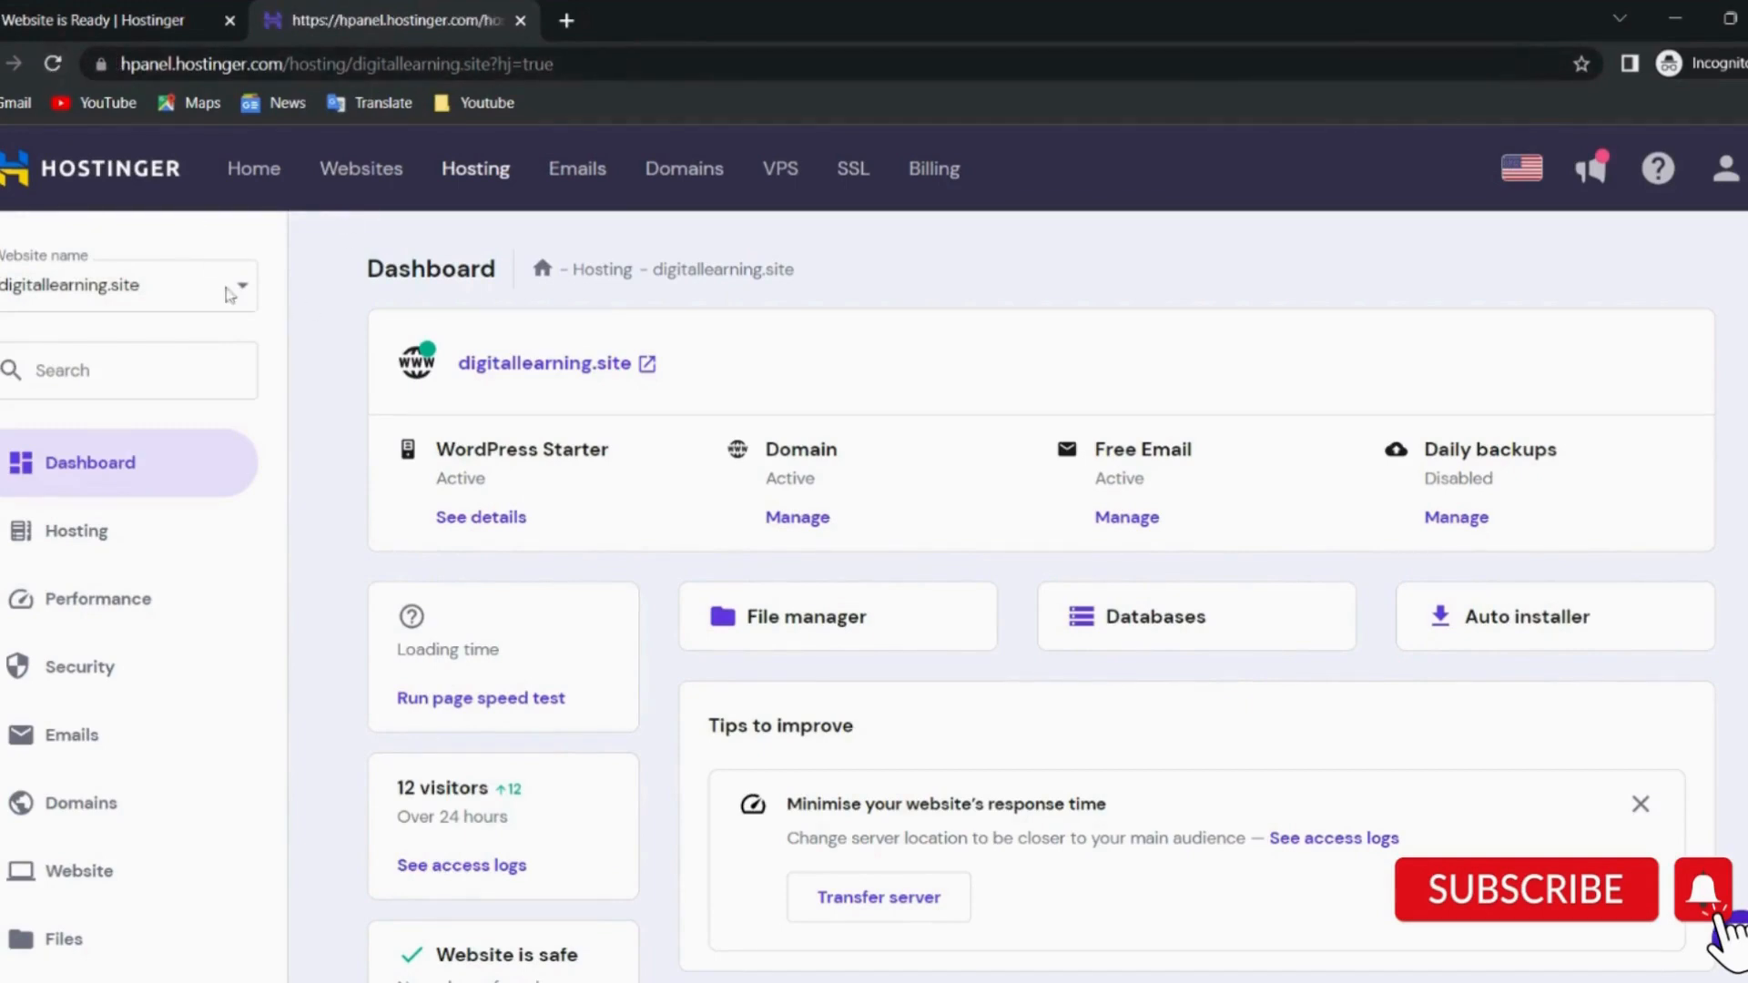
Open the WordPress installation form for digitallearning.site from the site's website tools.
scroll(367, 587, "down", 3)
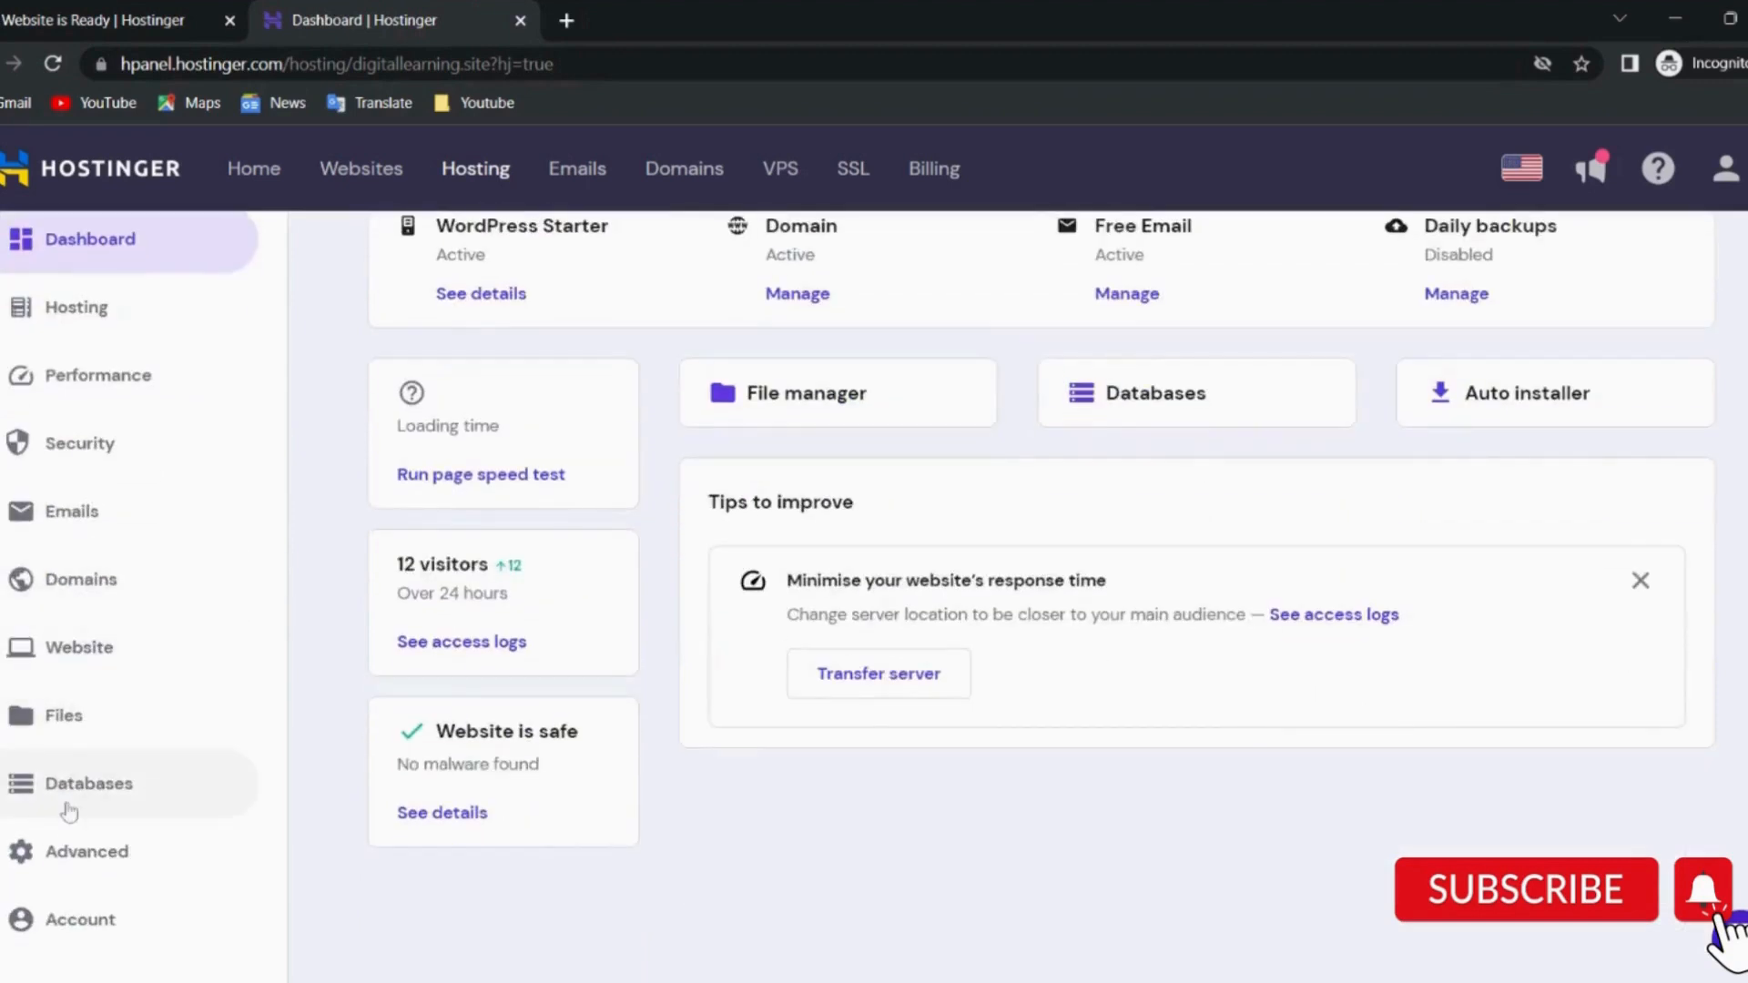
left_click(74, 661)
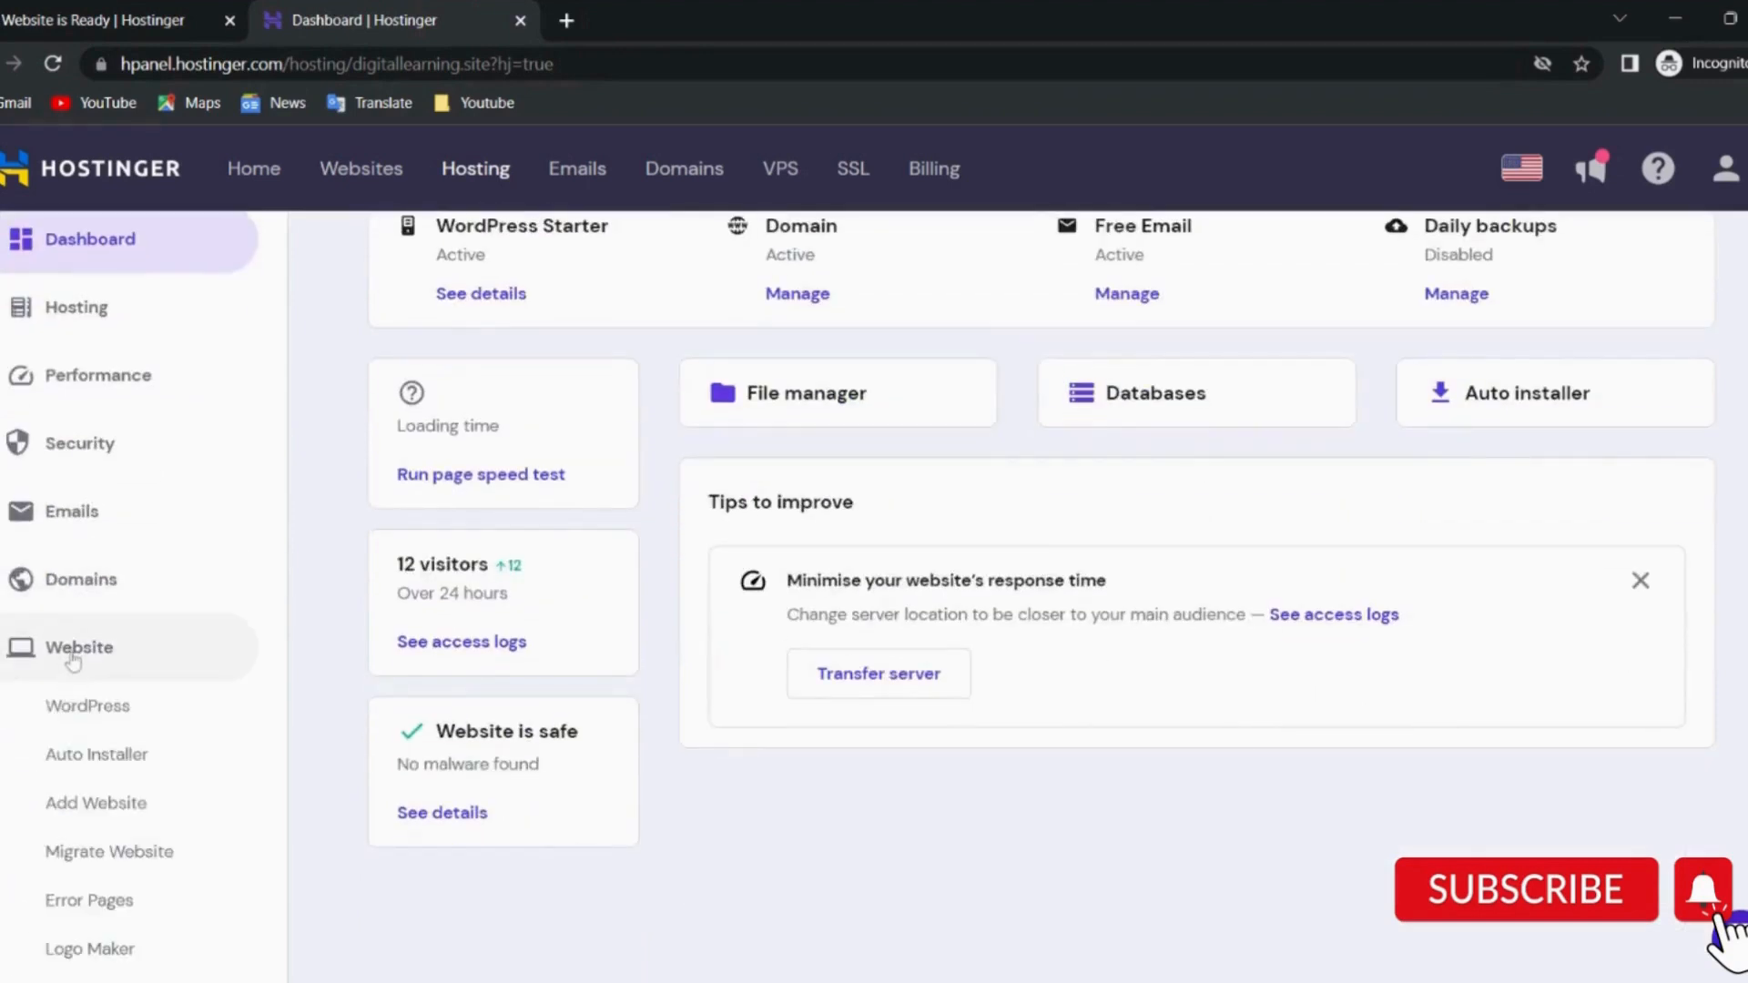
left_click(100, 710)
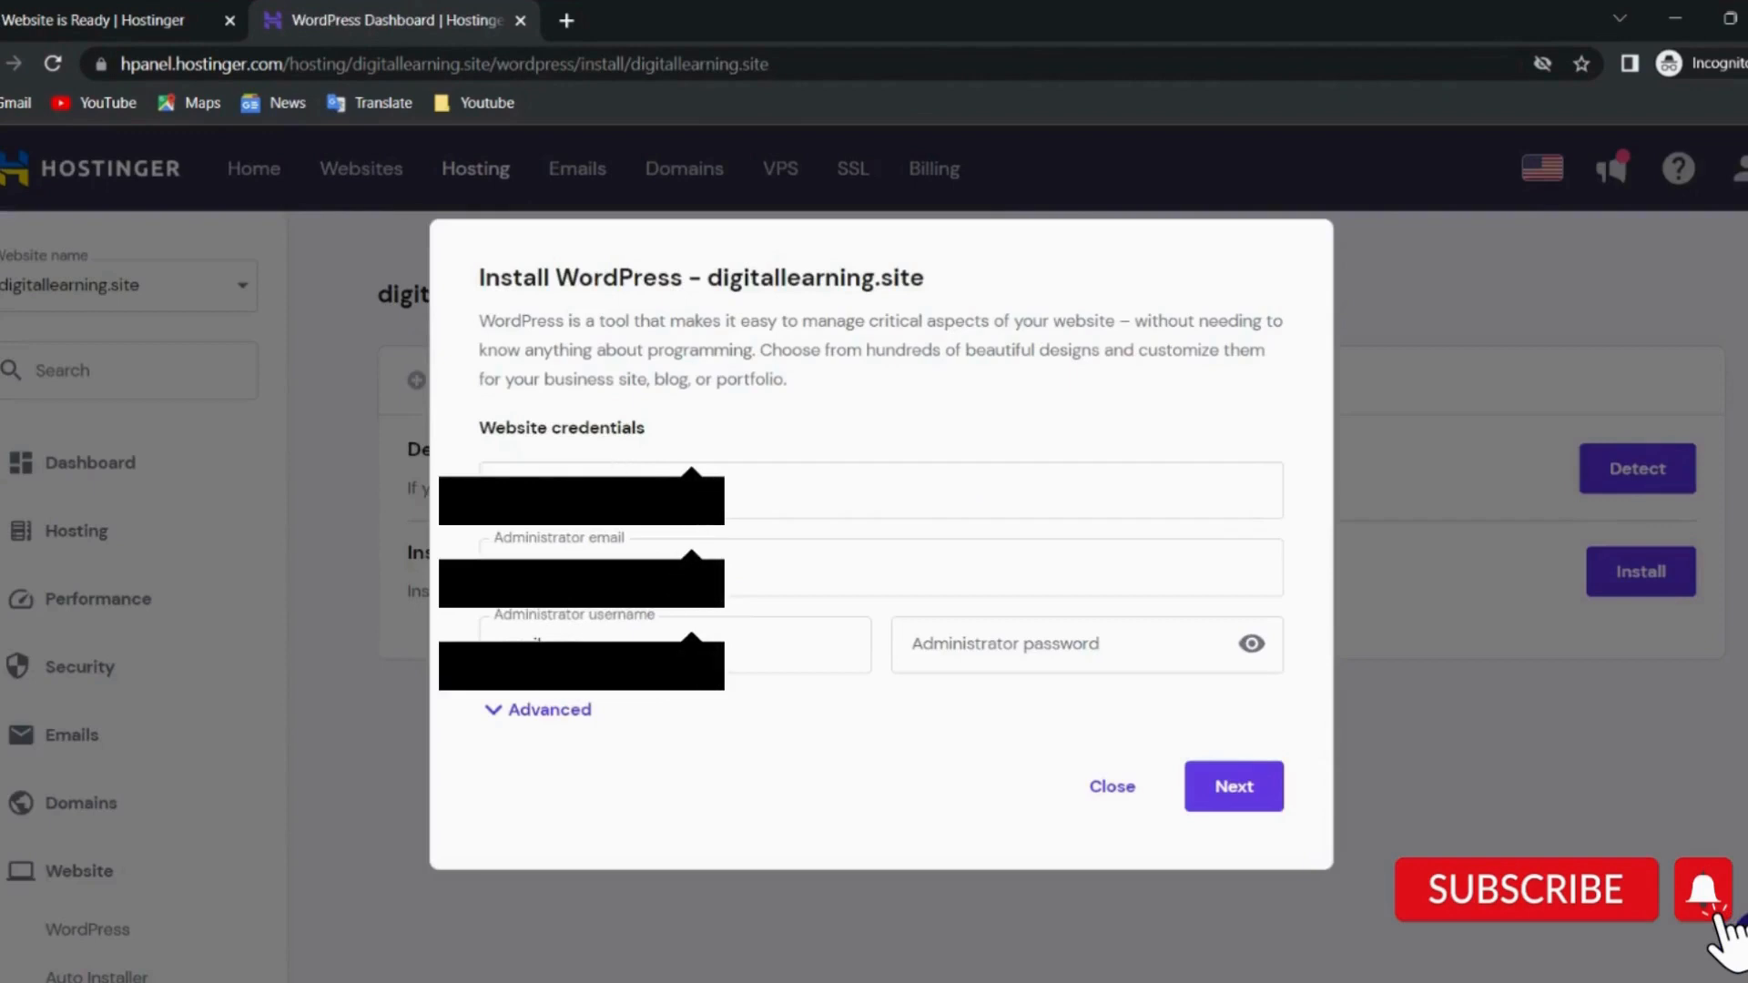
Fill in the website title and the administrator email, username and password, check the advanced options, and continue to the version settings.
left_click(628, 494)
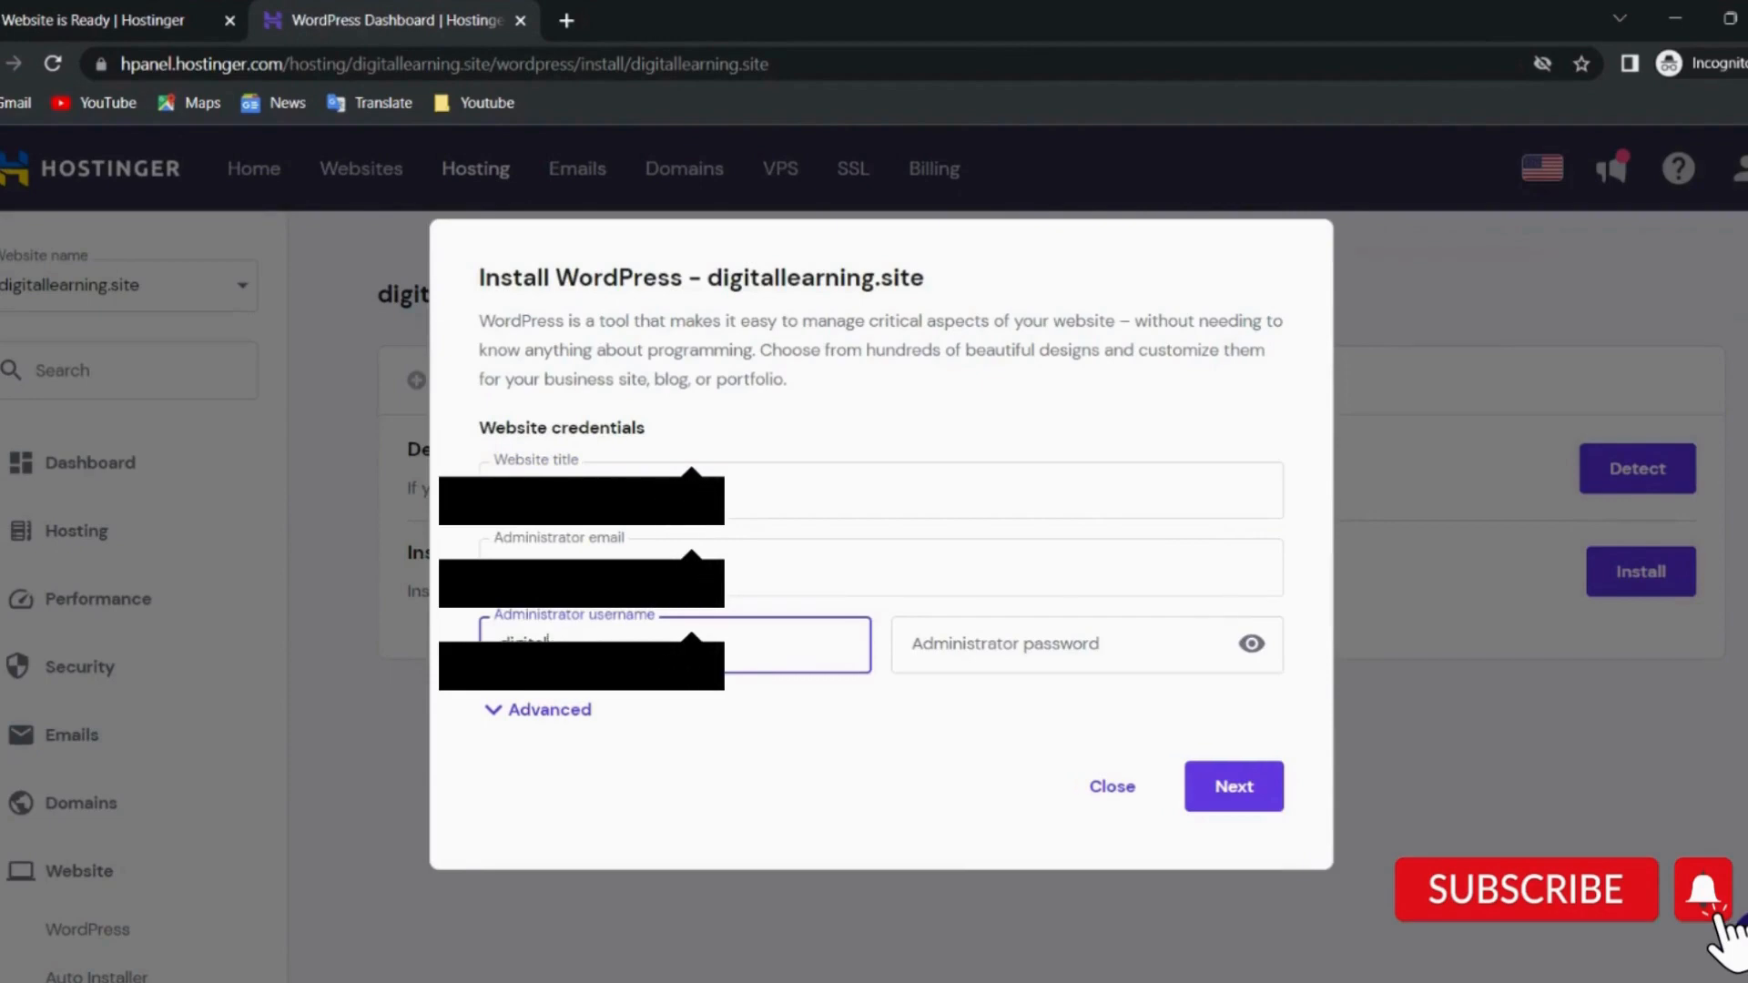
left_click(913, 645)
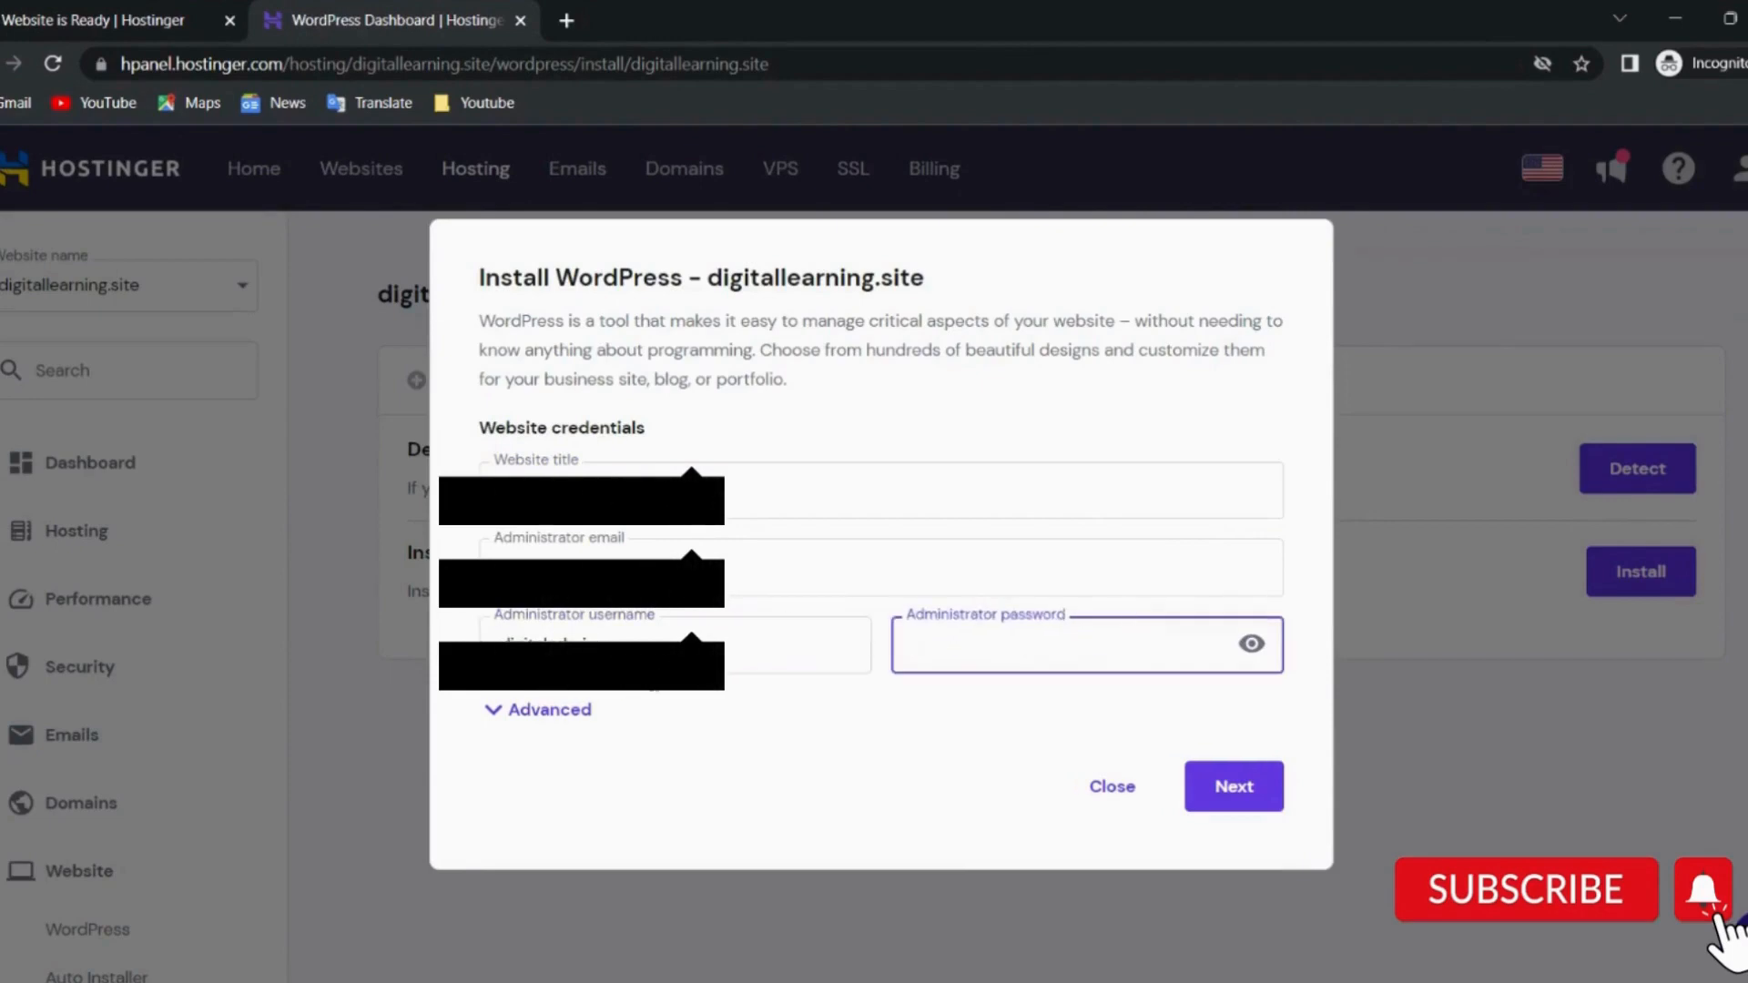
left_click(564, 713)
left_click(912, 602)
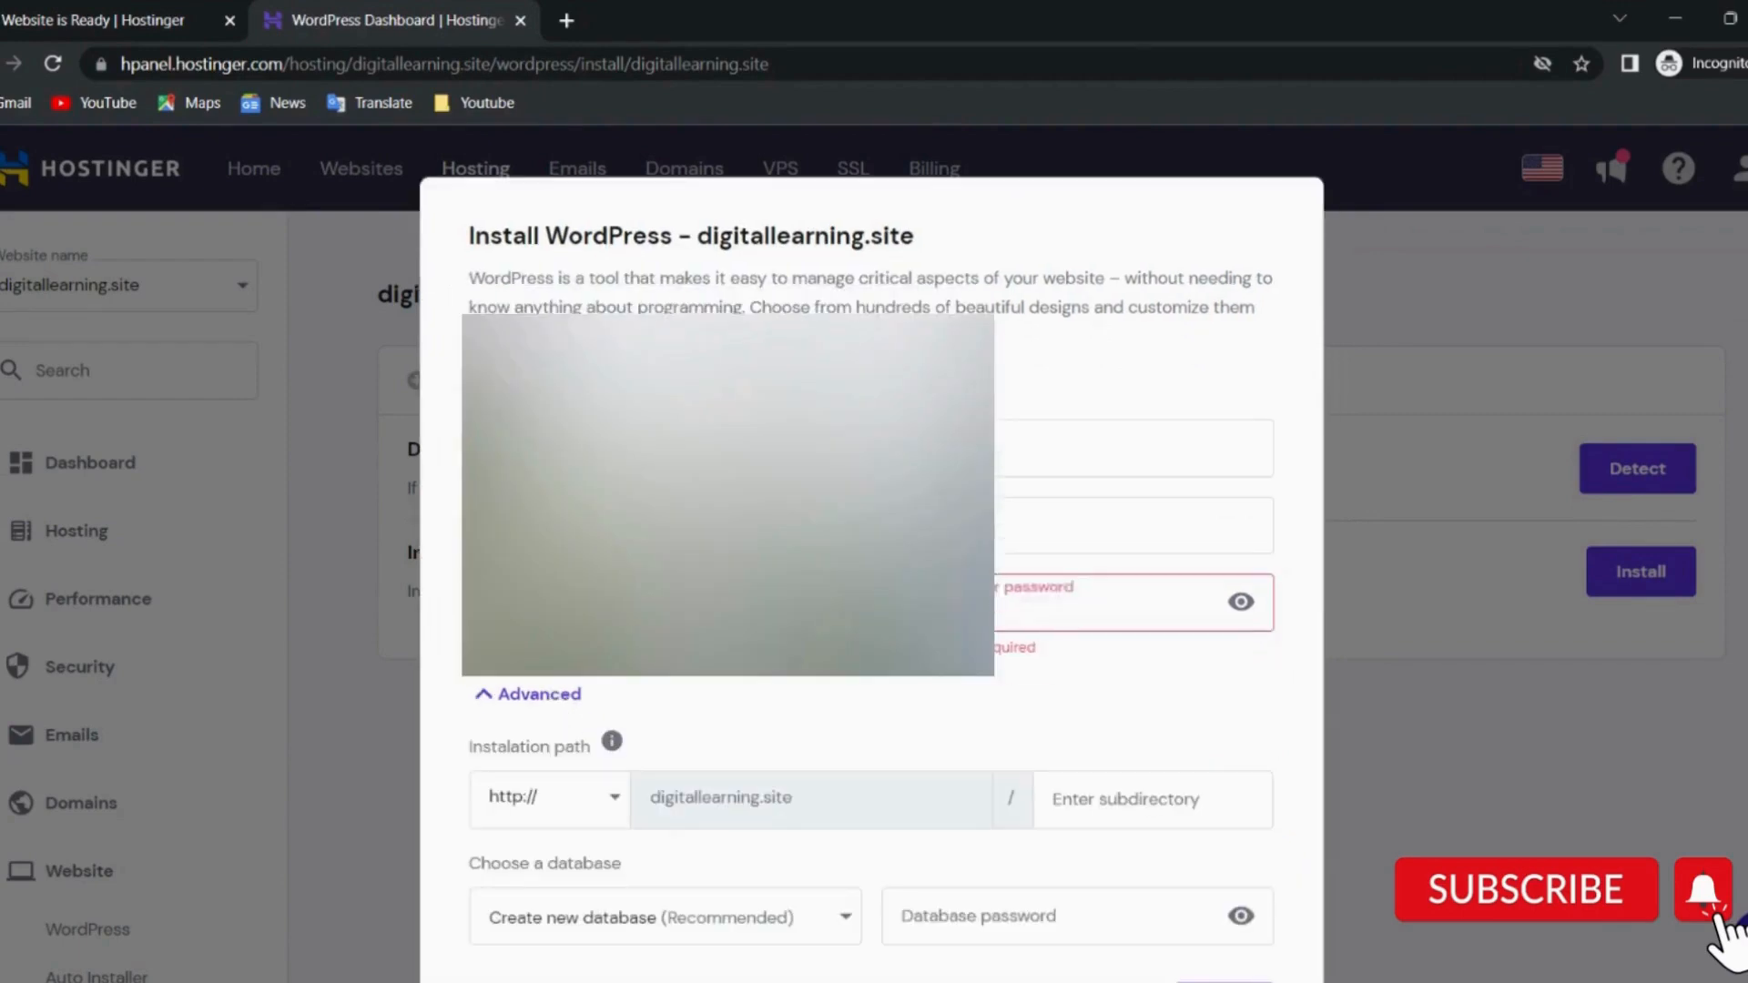
scroll(912, 602, "down", 1)
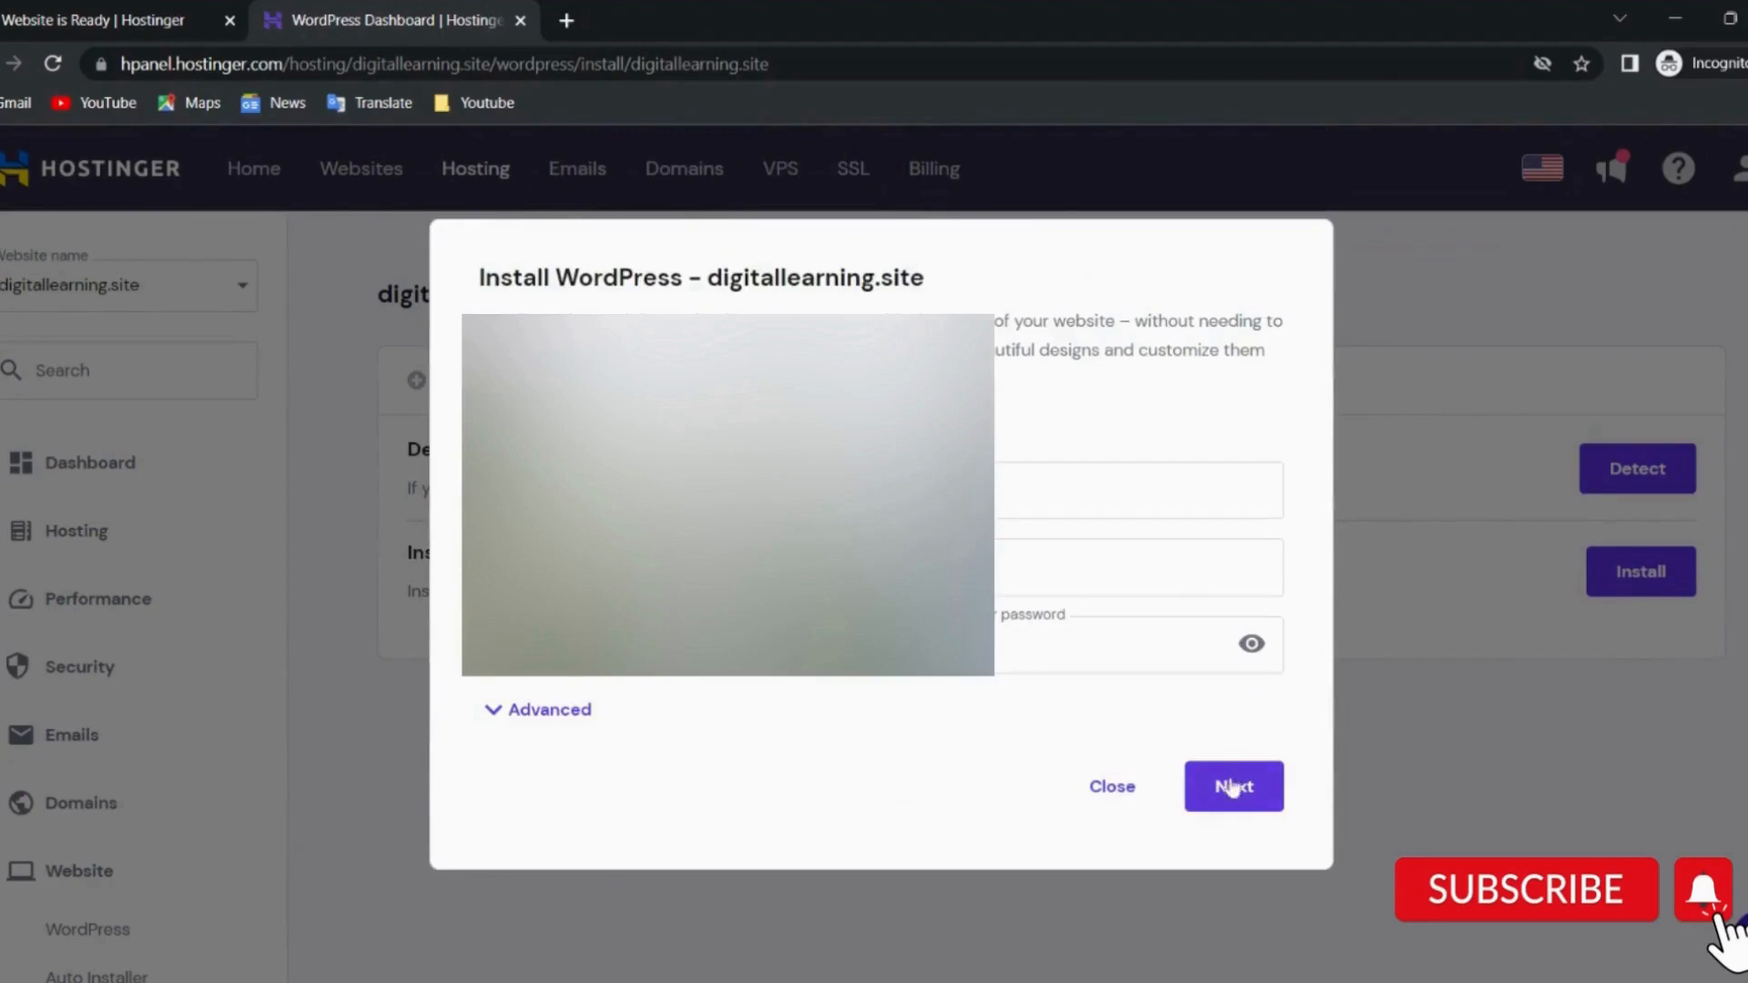
left_click(1231, 788)
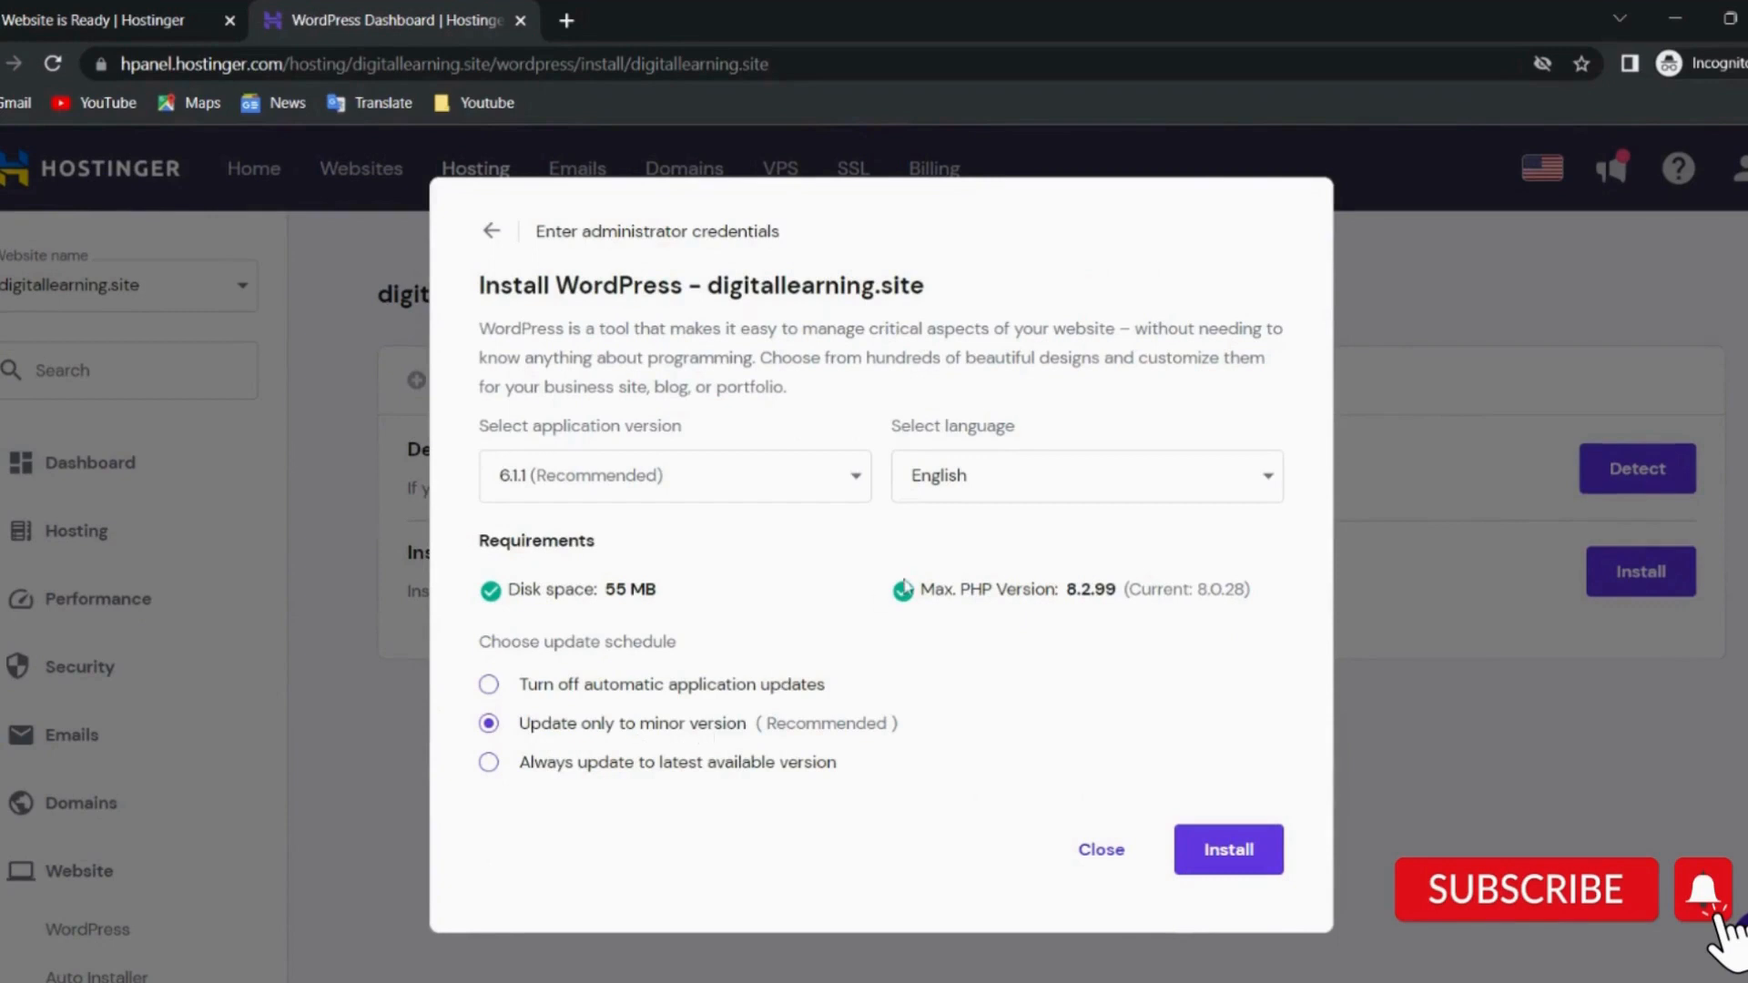
Copy the domain digitallearning.site and visit it in a new browser tab.
left_click_drag(708, 285, 960, 285)
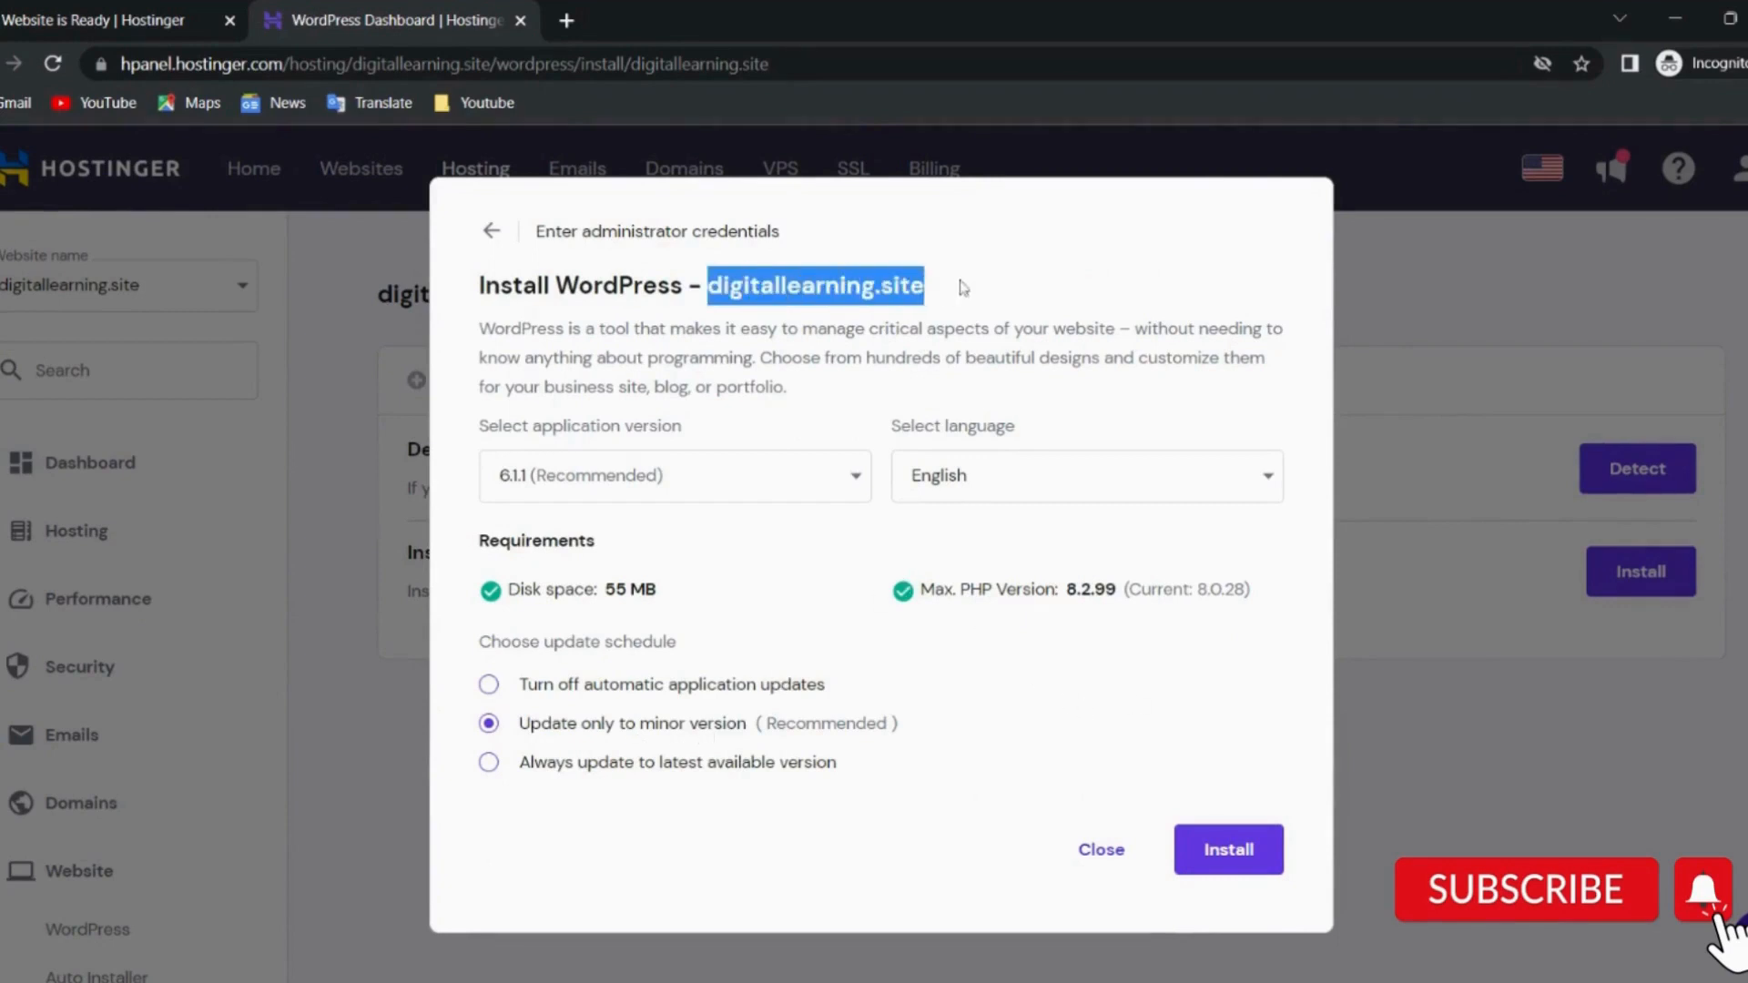
key("ctrl+c")
key("ctrl+t")
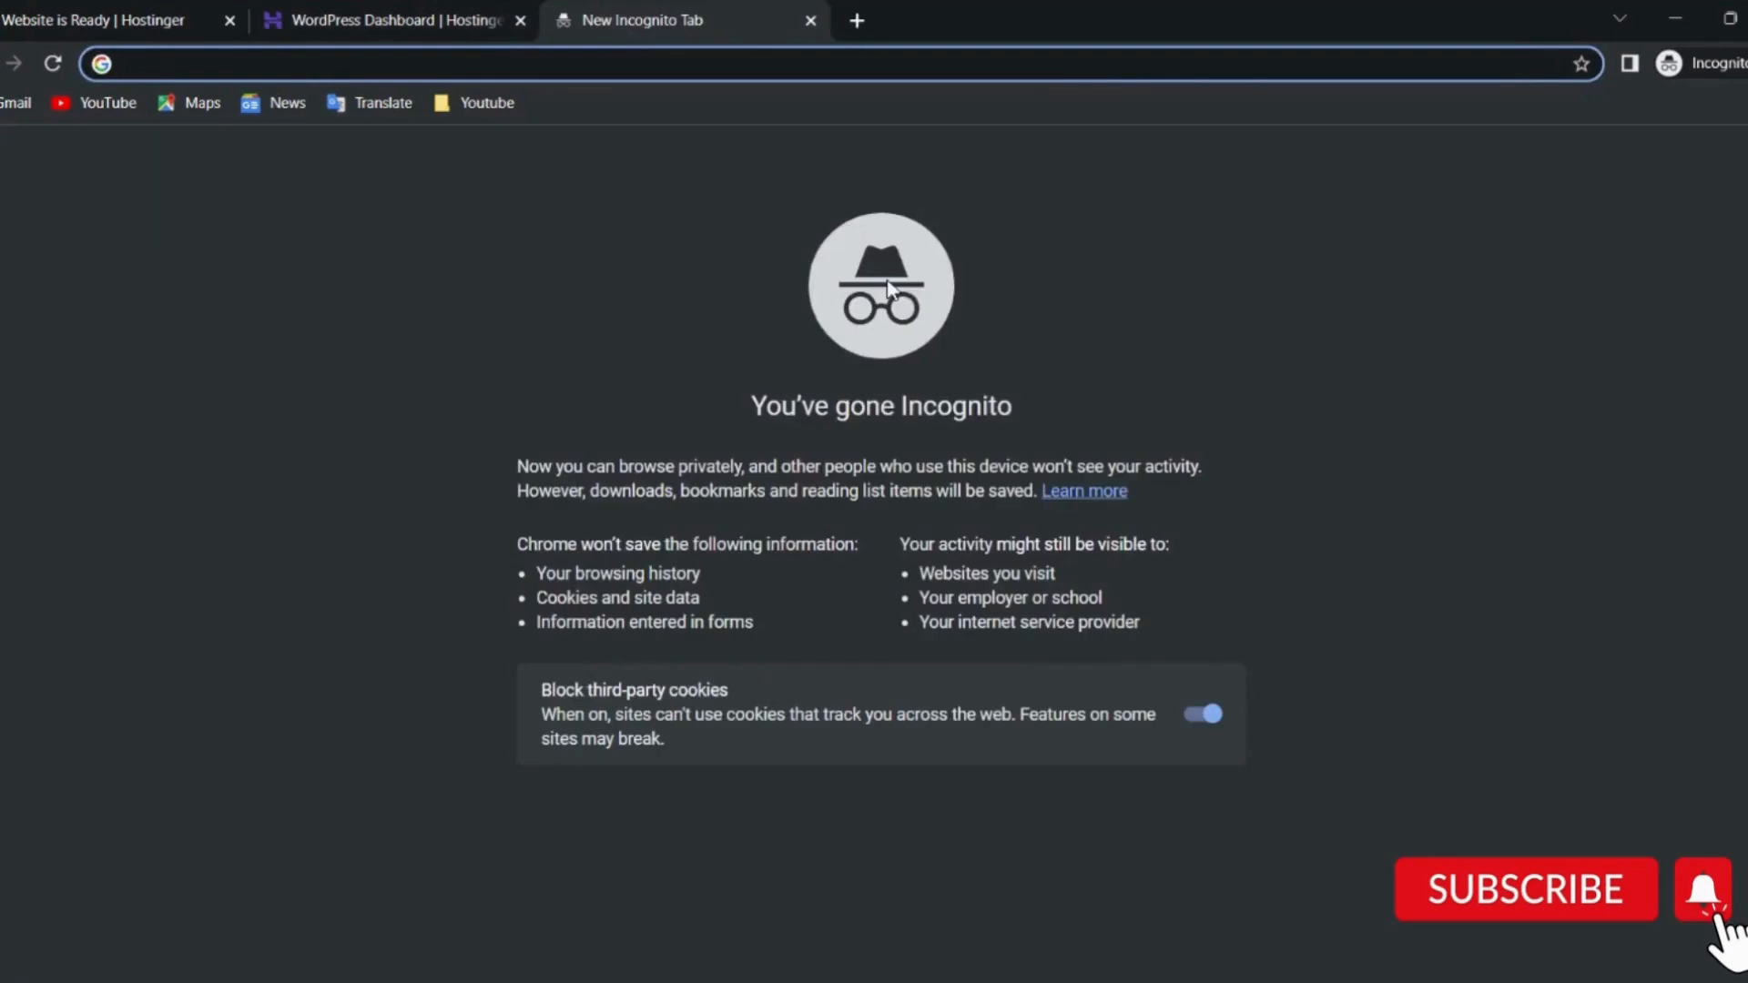
key("ctrl+v")
key("Return")
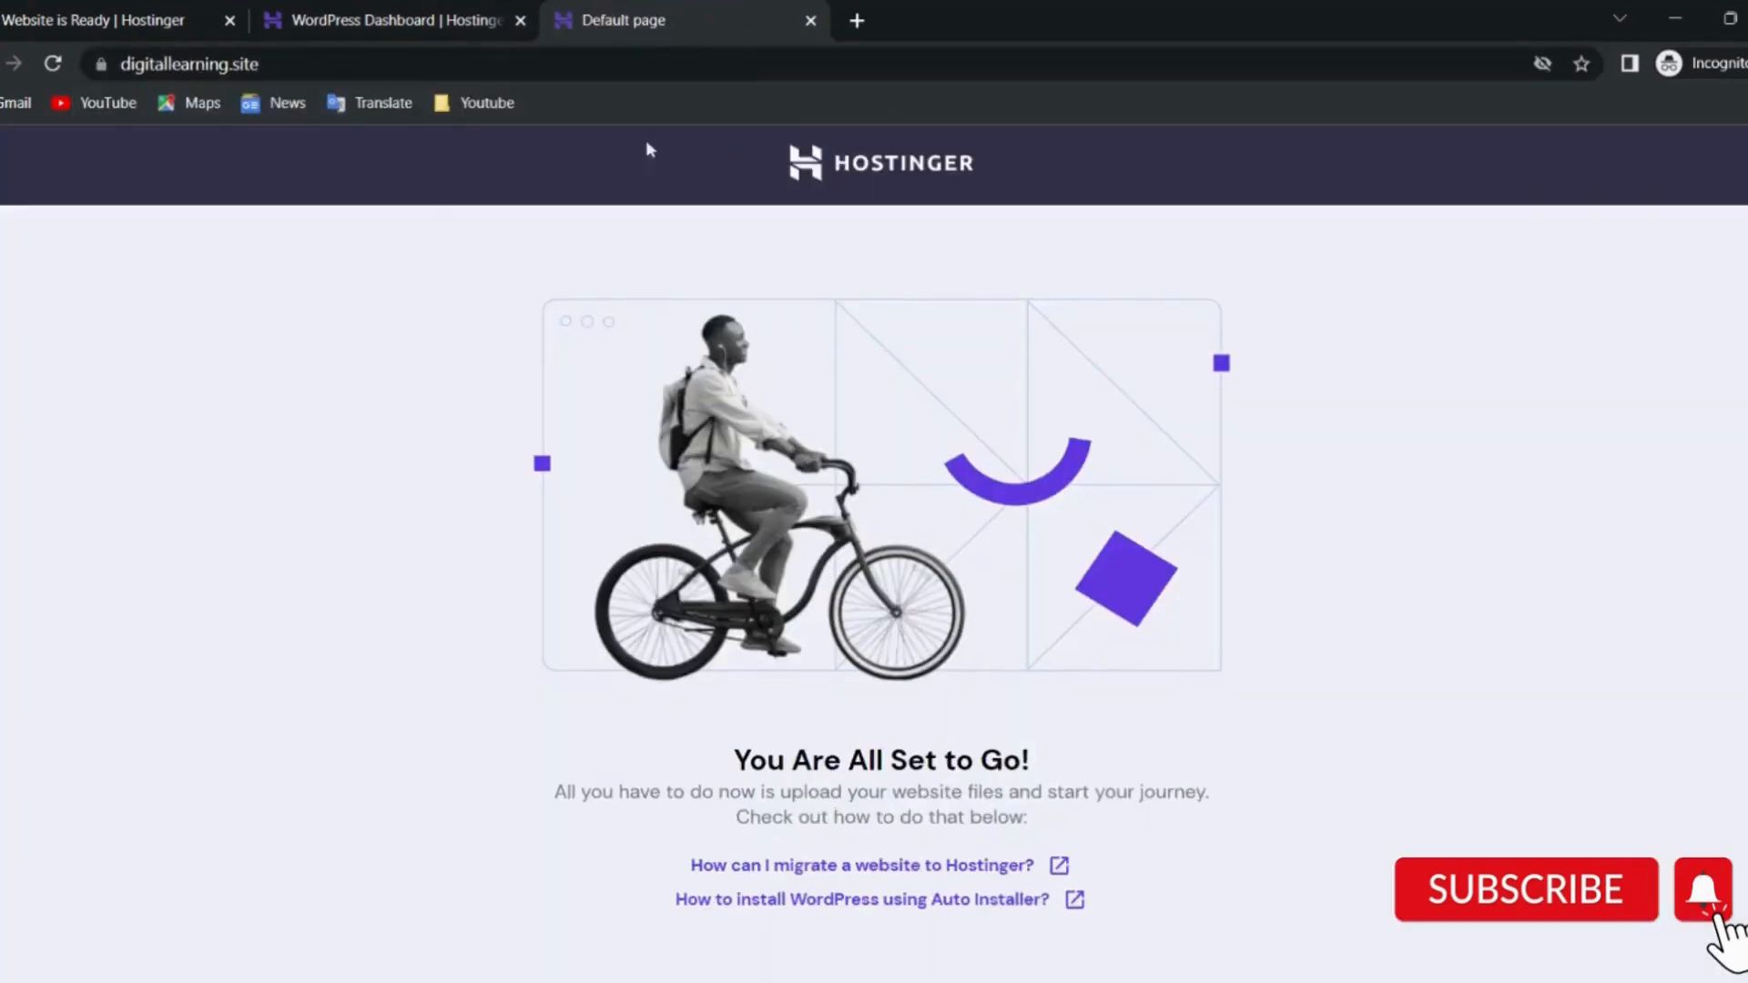
Install WordPress 6.1.1 in English with updates only to minor versions, and view the live Digital Learning site.
left_click(469, 15)
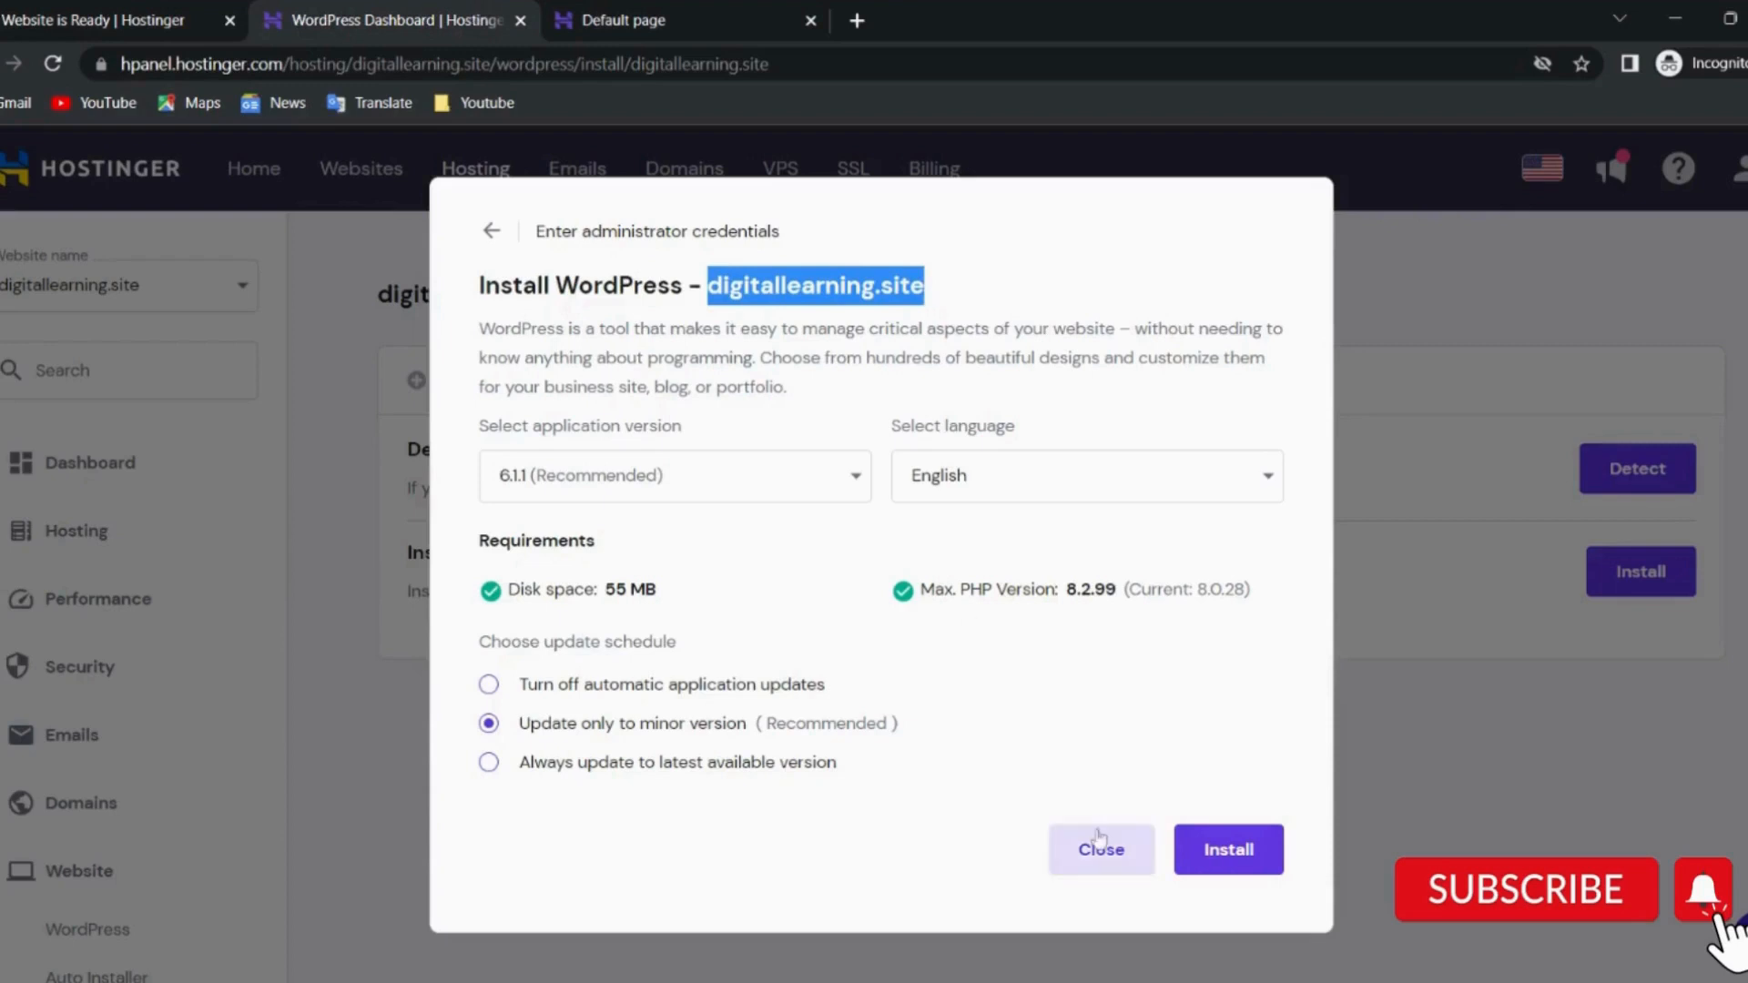
left_click(1211, 851)
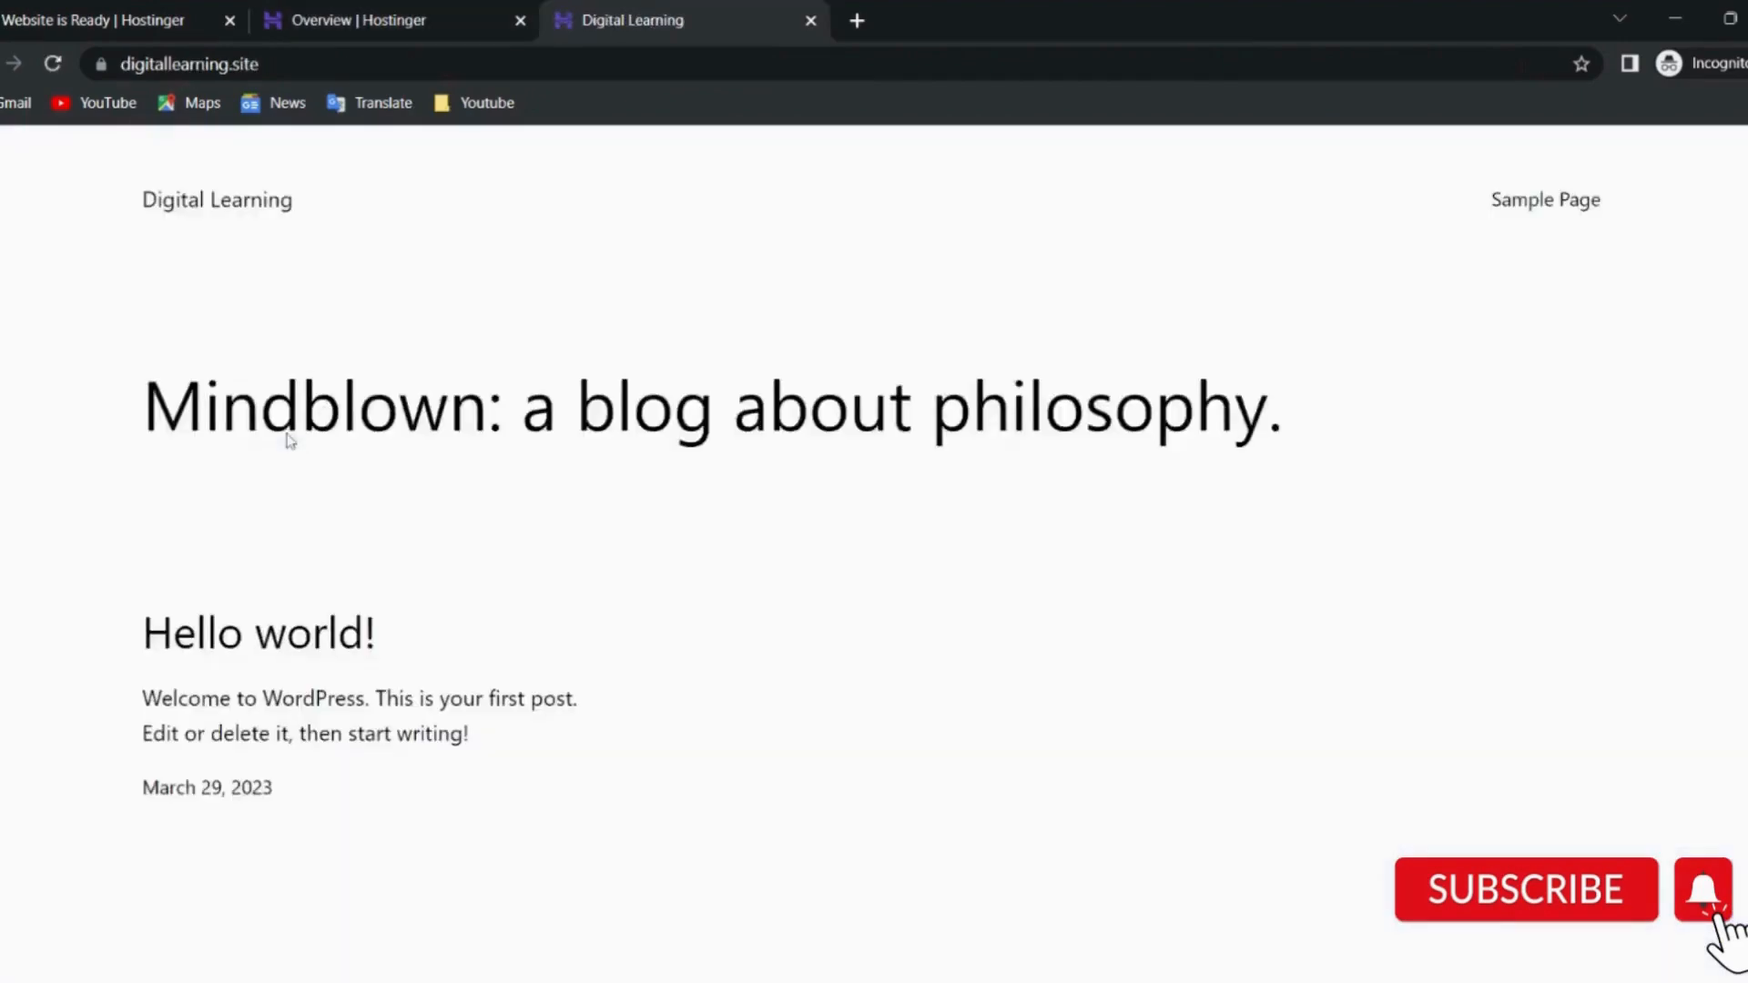
scroll(480, 538, "down", 5)
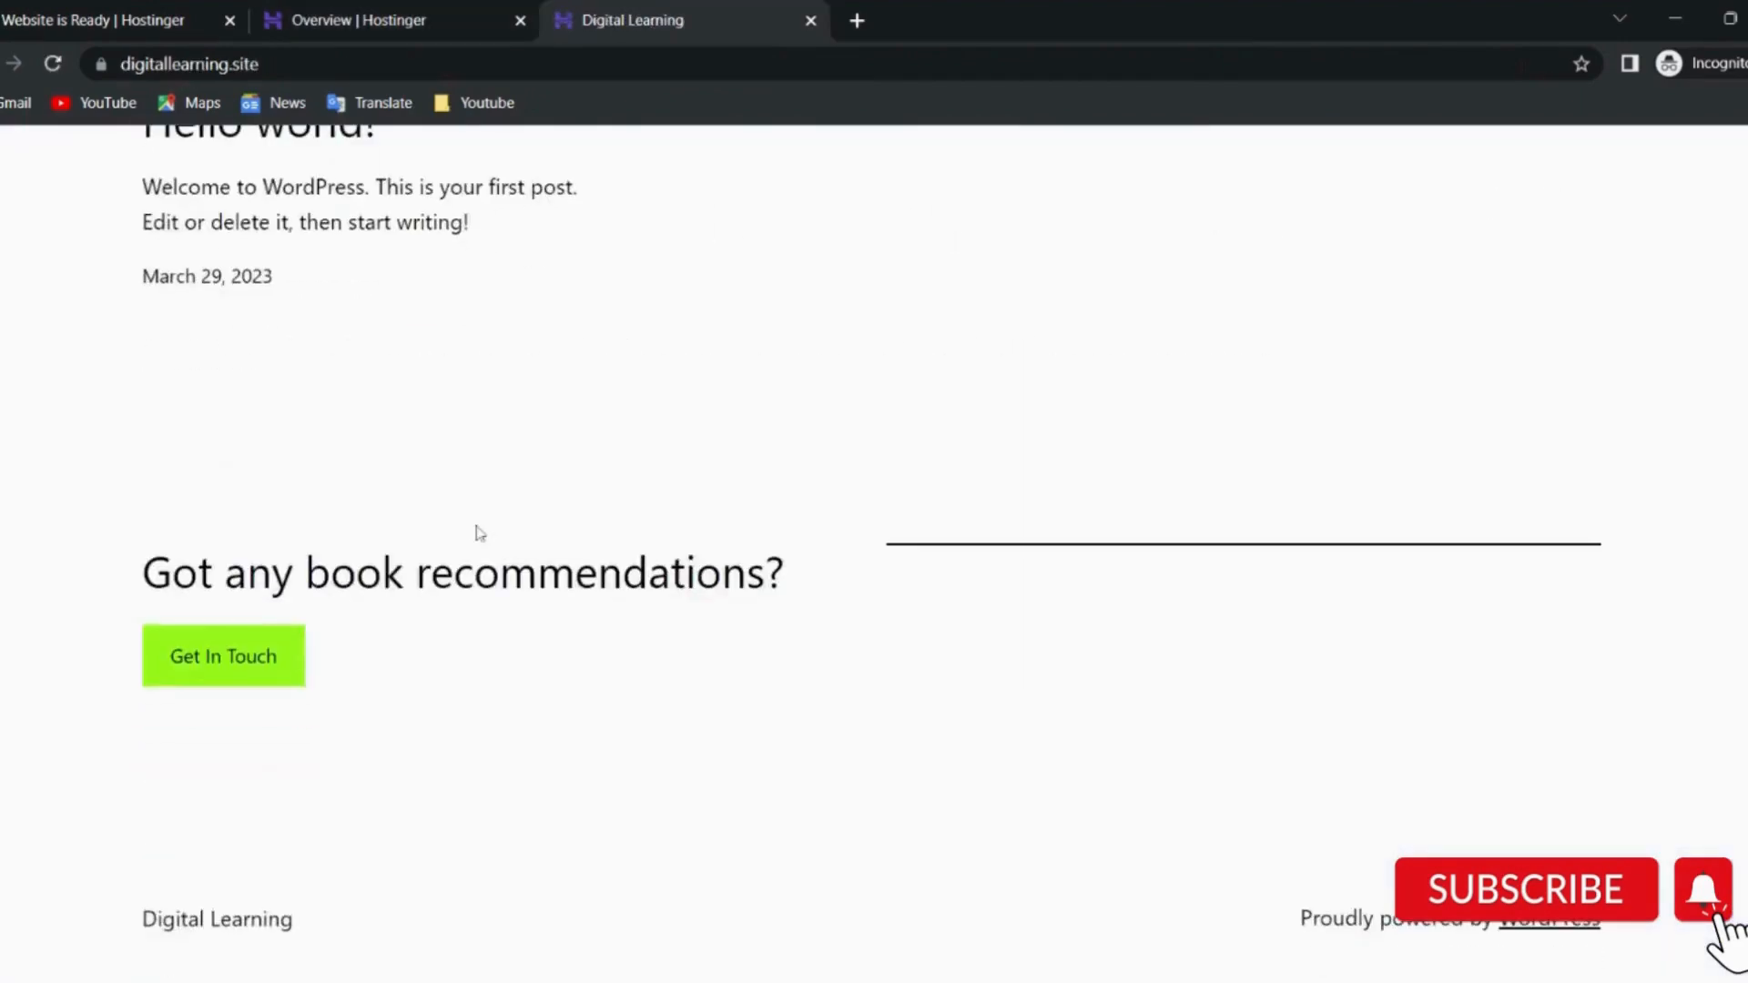
scroll(480, 538, "up", 5)
Return to the site's Hostinger overview and open WordPress Admin to edit the website.
left_click(572, 64)
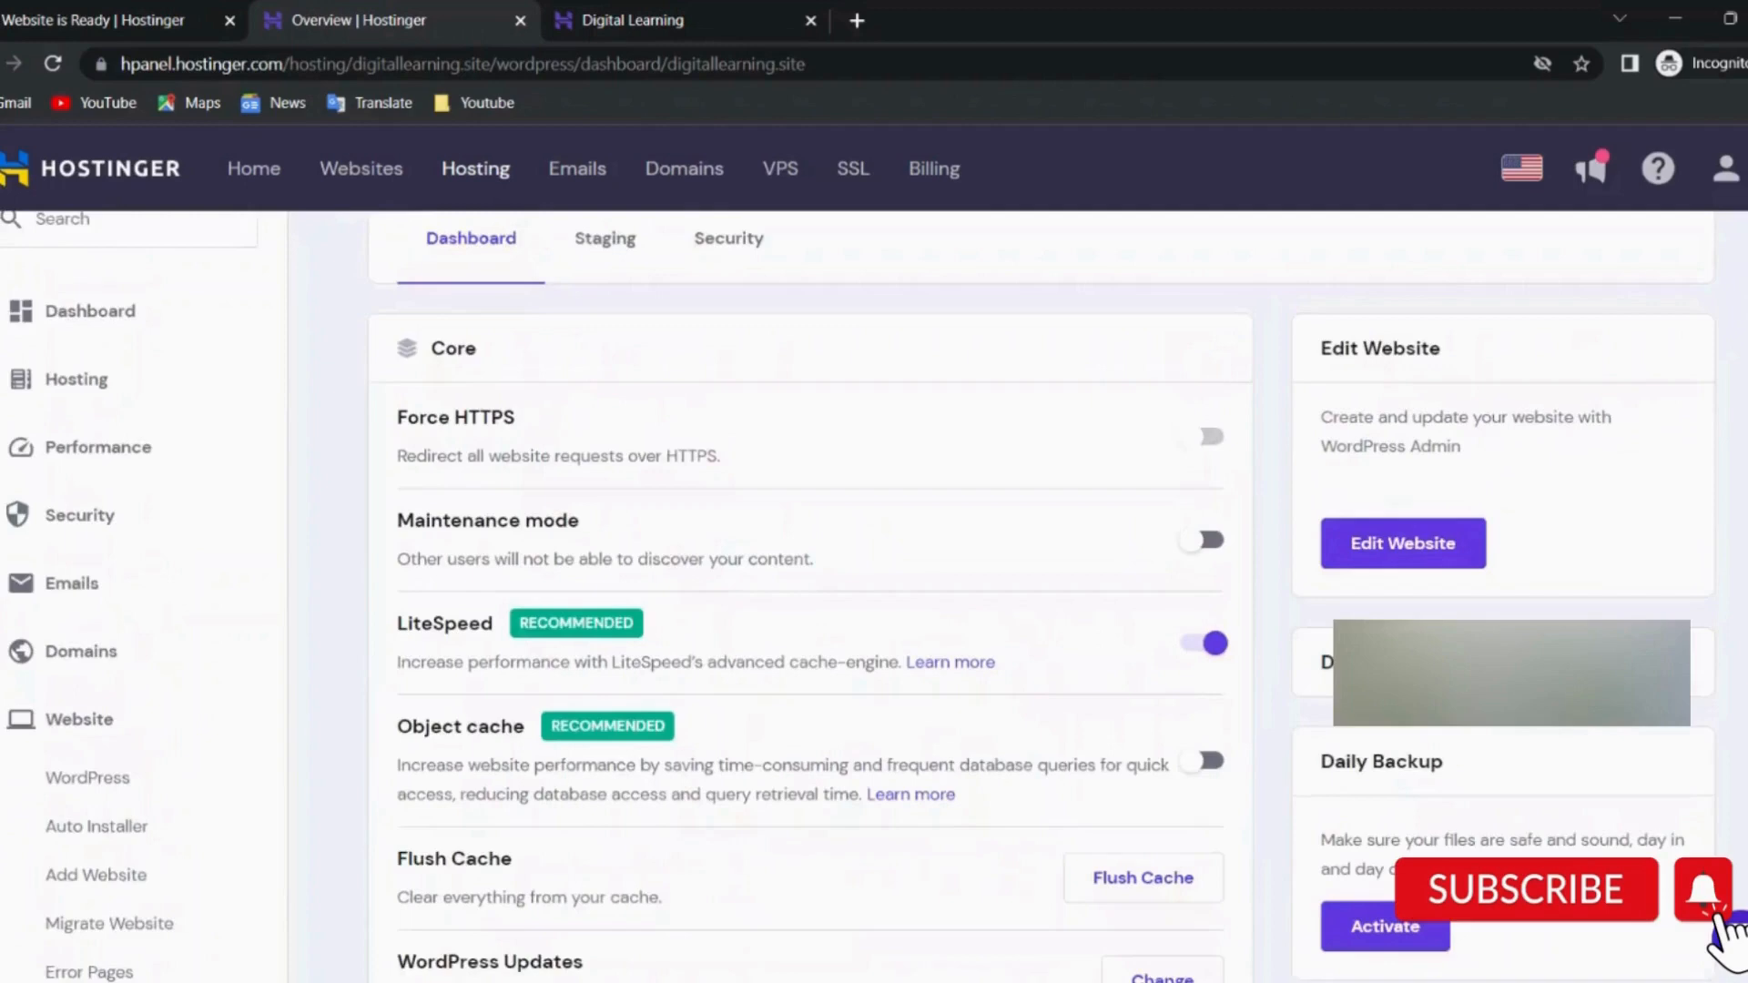
scroll(857, 597, "up", 2)
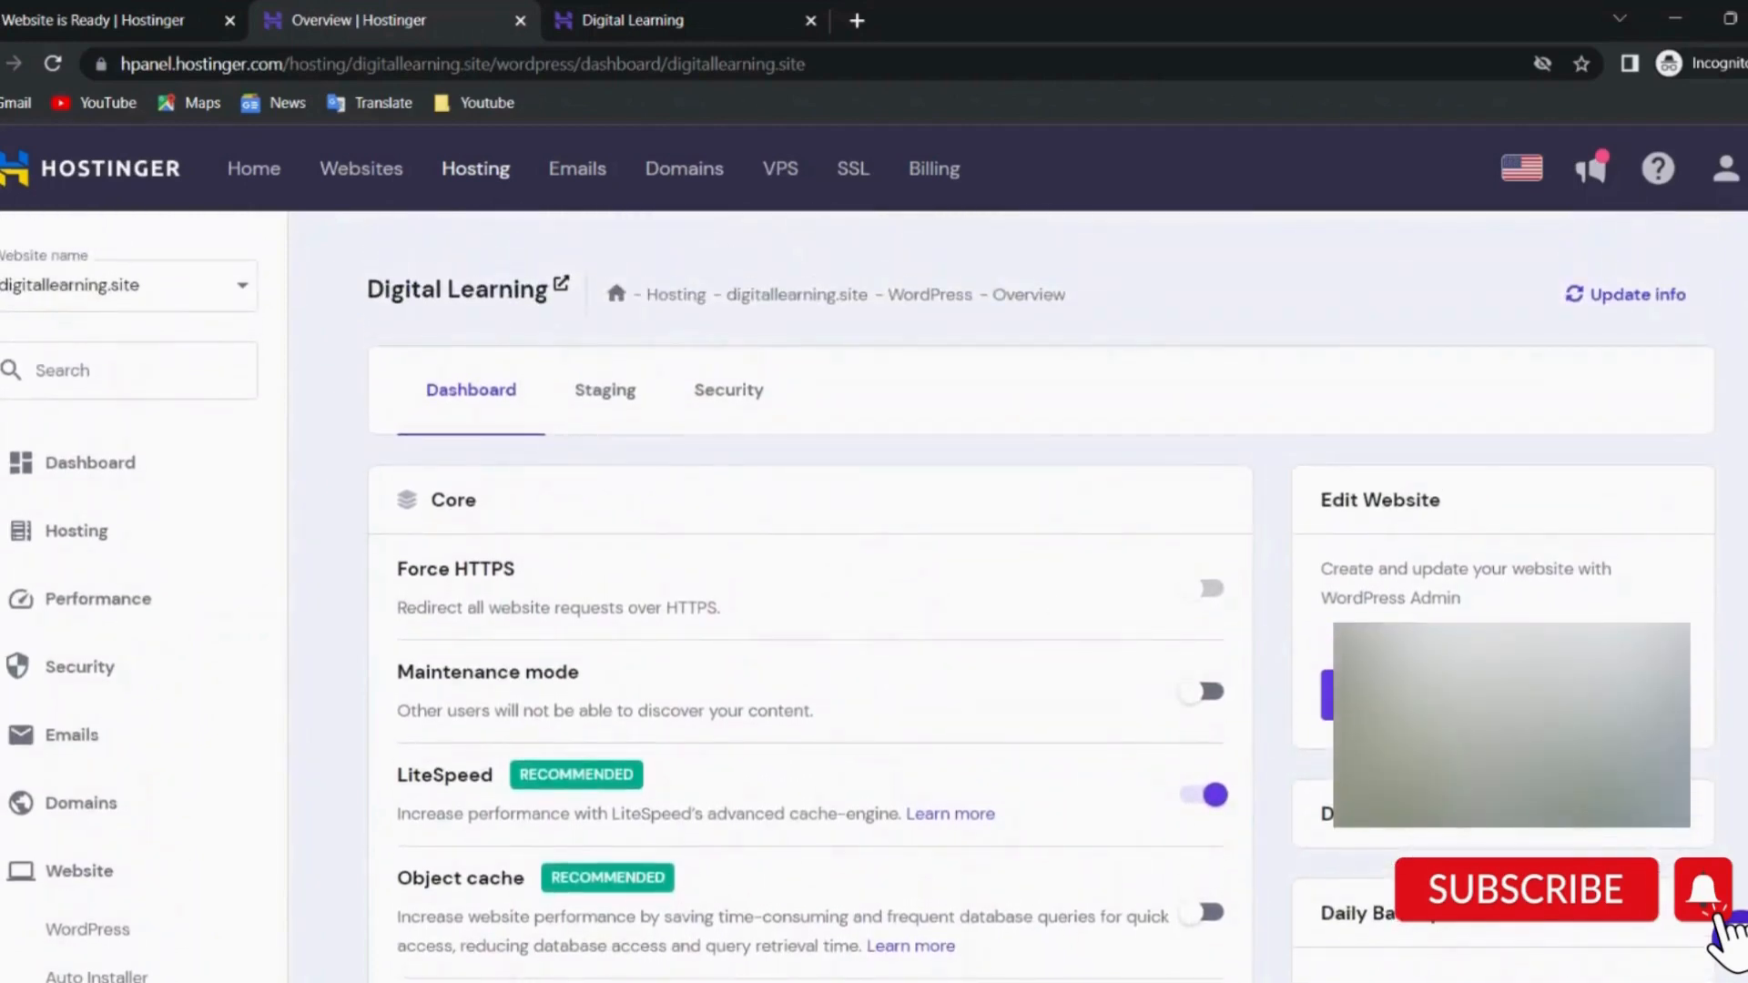
left_click(1420, 695)
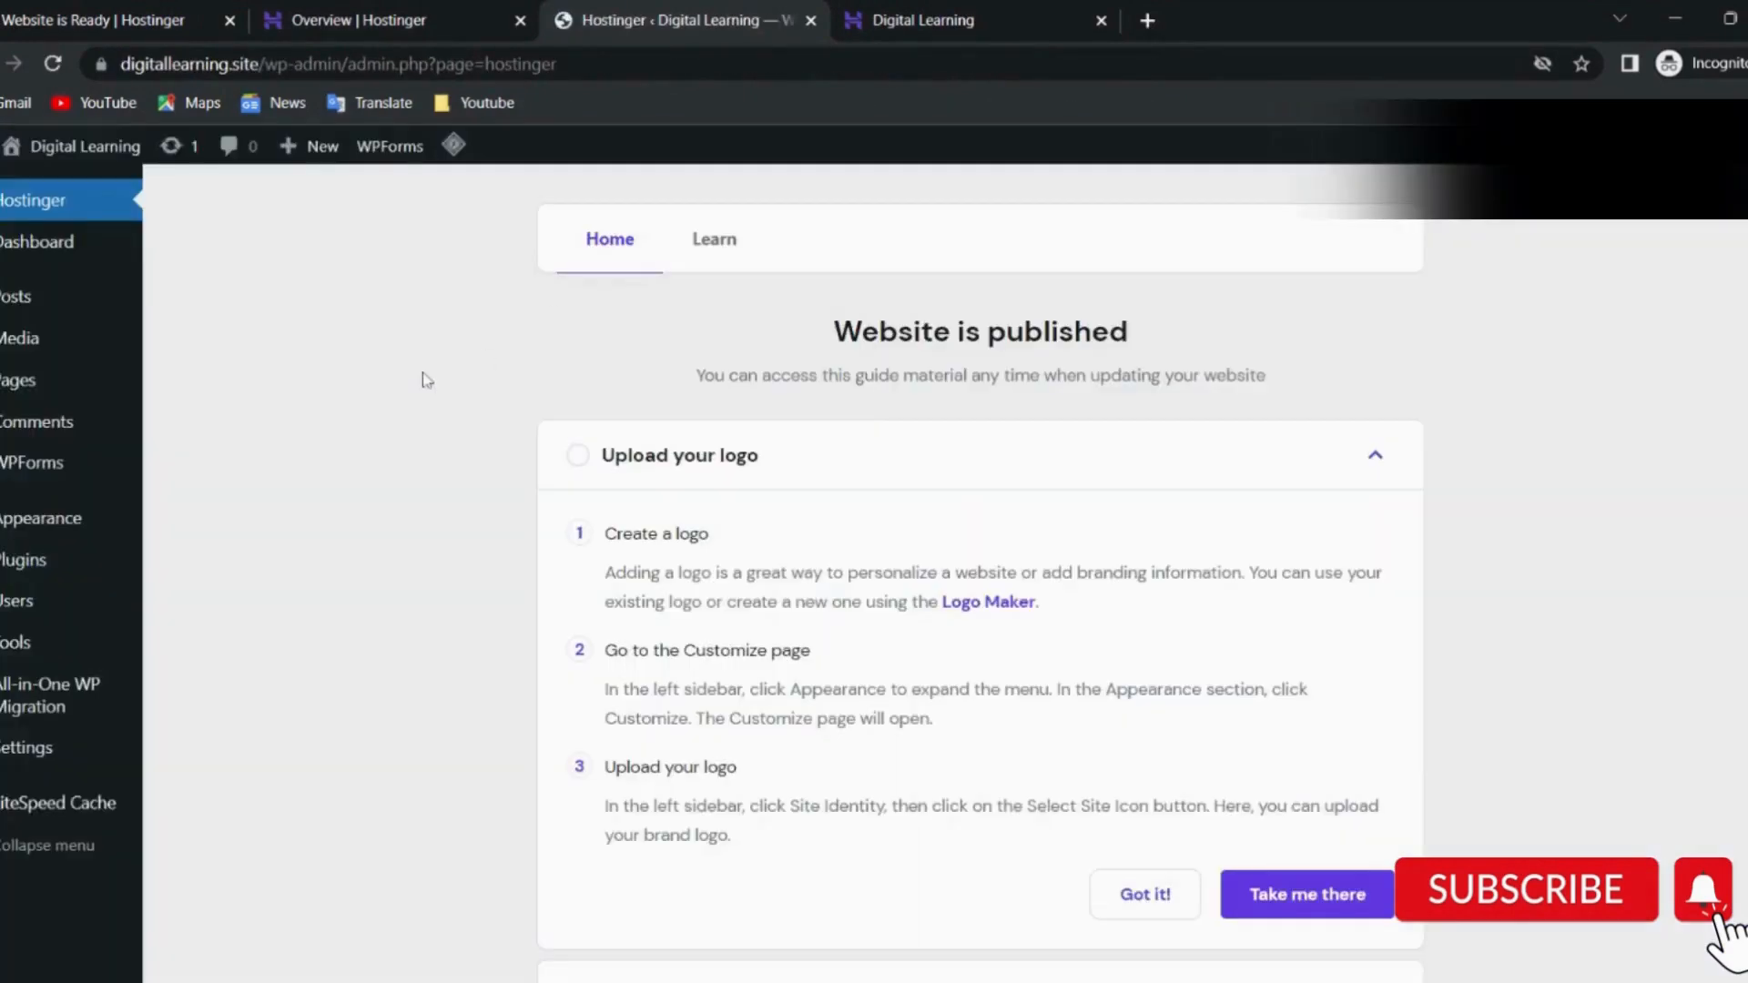
Look through the Hostinger setup guide in WordPress Admin, including its onboarding tasks and WordPress tutorials.
scroll(427, 381, "down", 1)
scroll(427, 381, "down", 5)
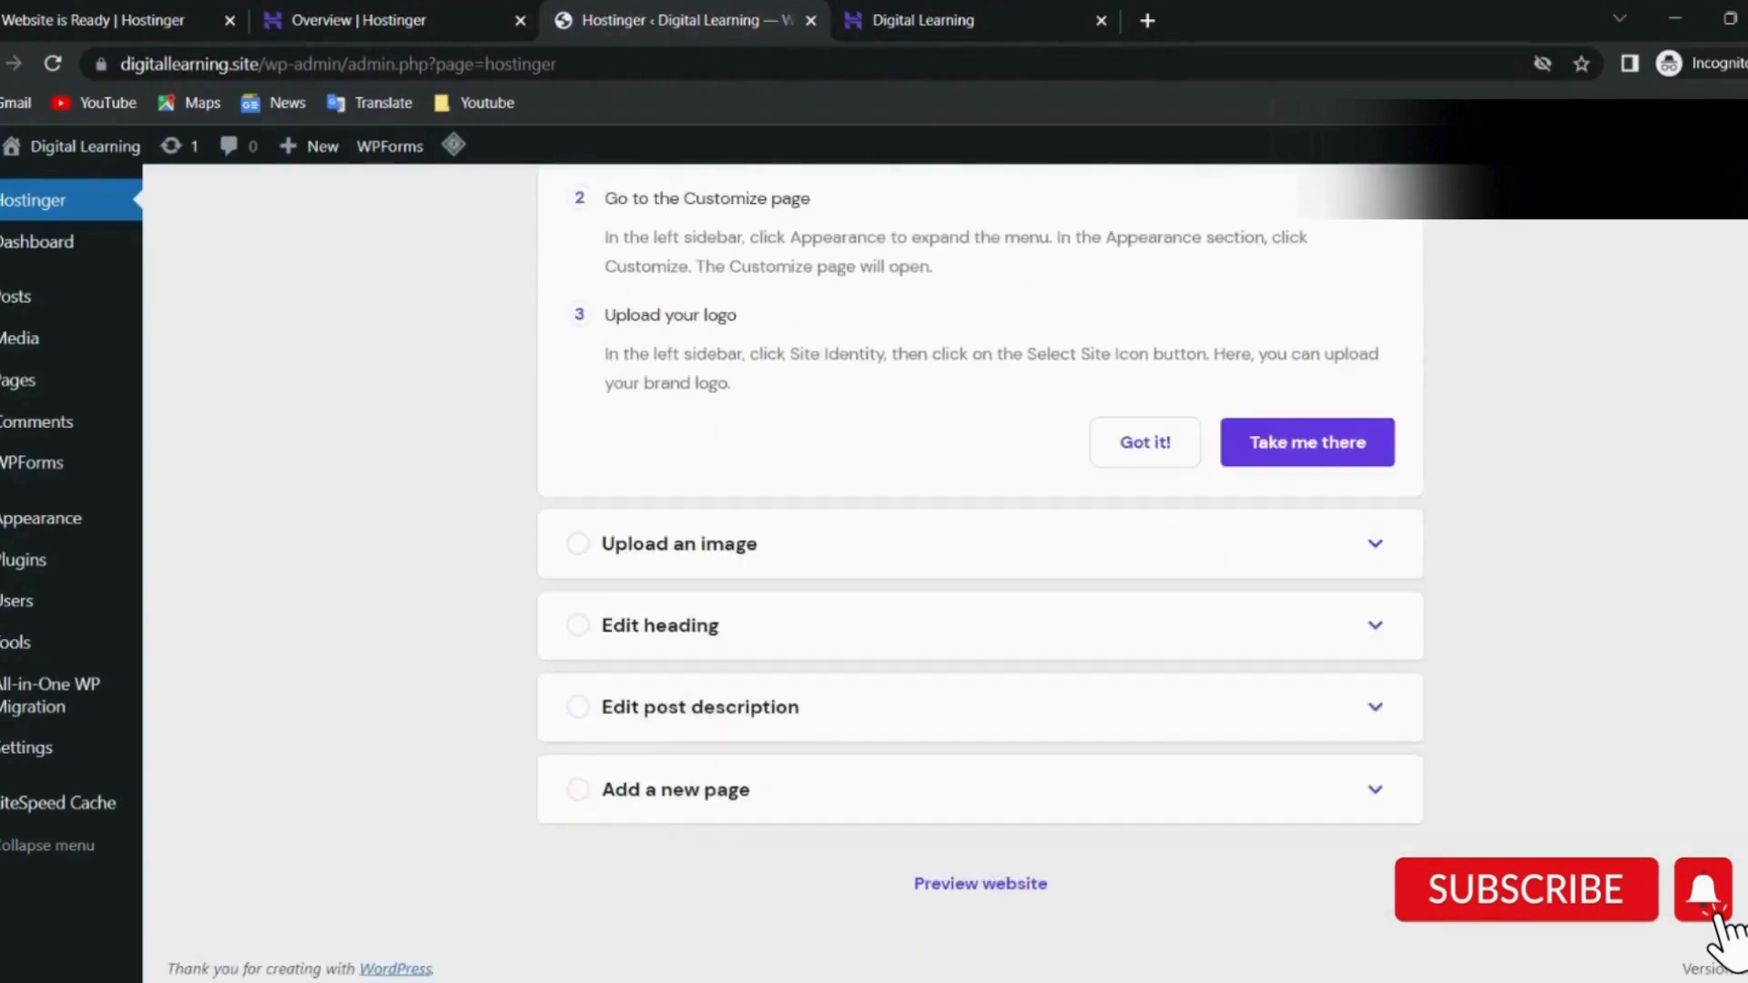
scroll(402, 490, "up", 5)
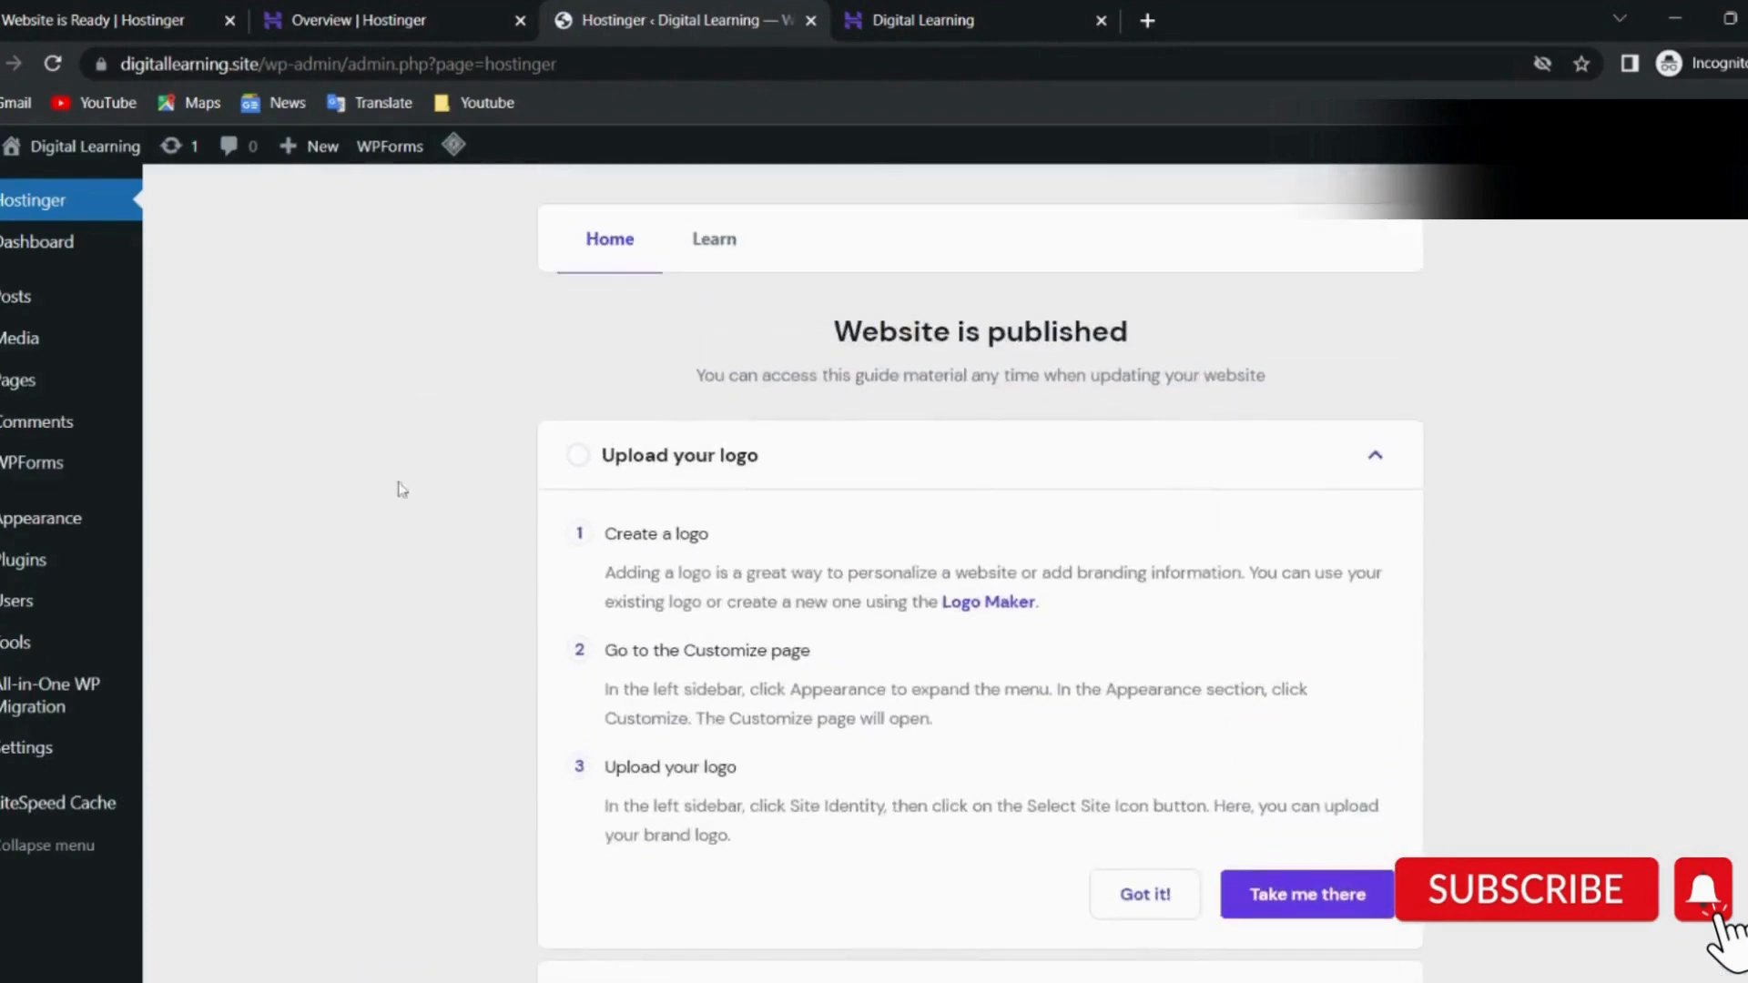
scroll(402, 490, "down", 5)
scroll(402, 490, "up", 5)
scroll(981, 574, "down", 1)
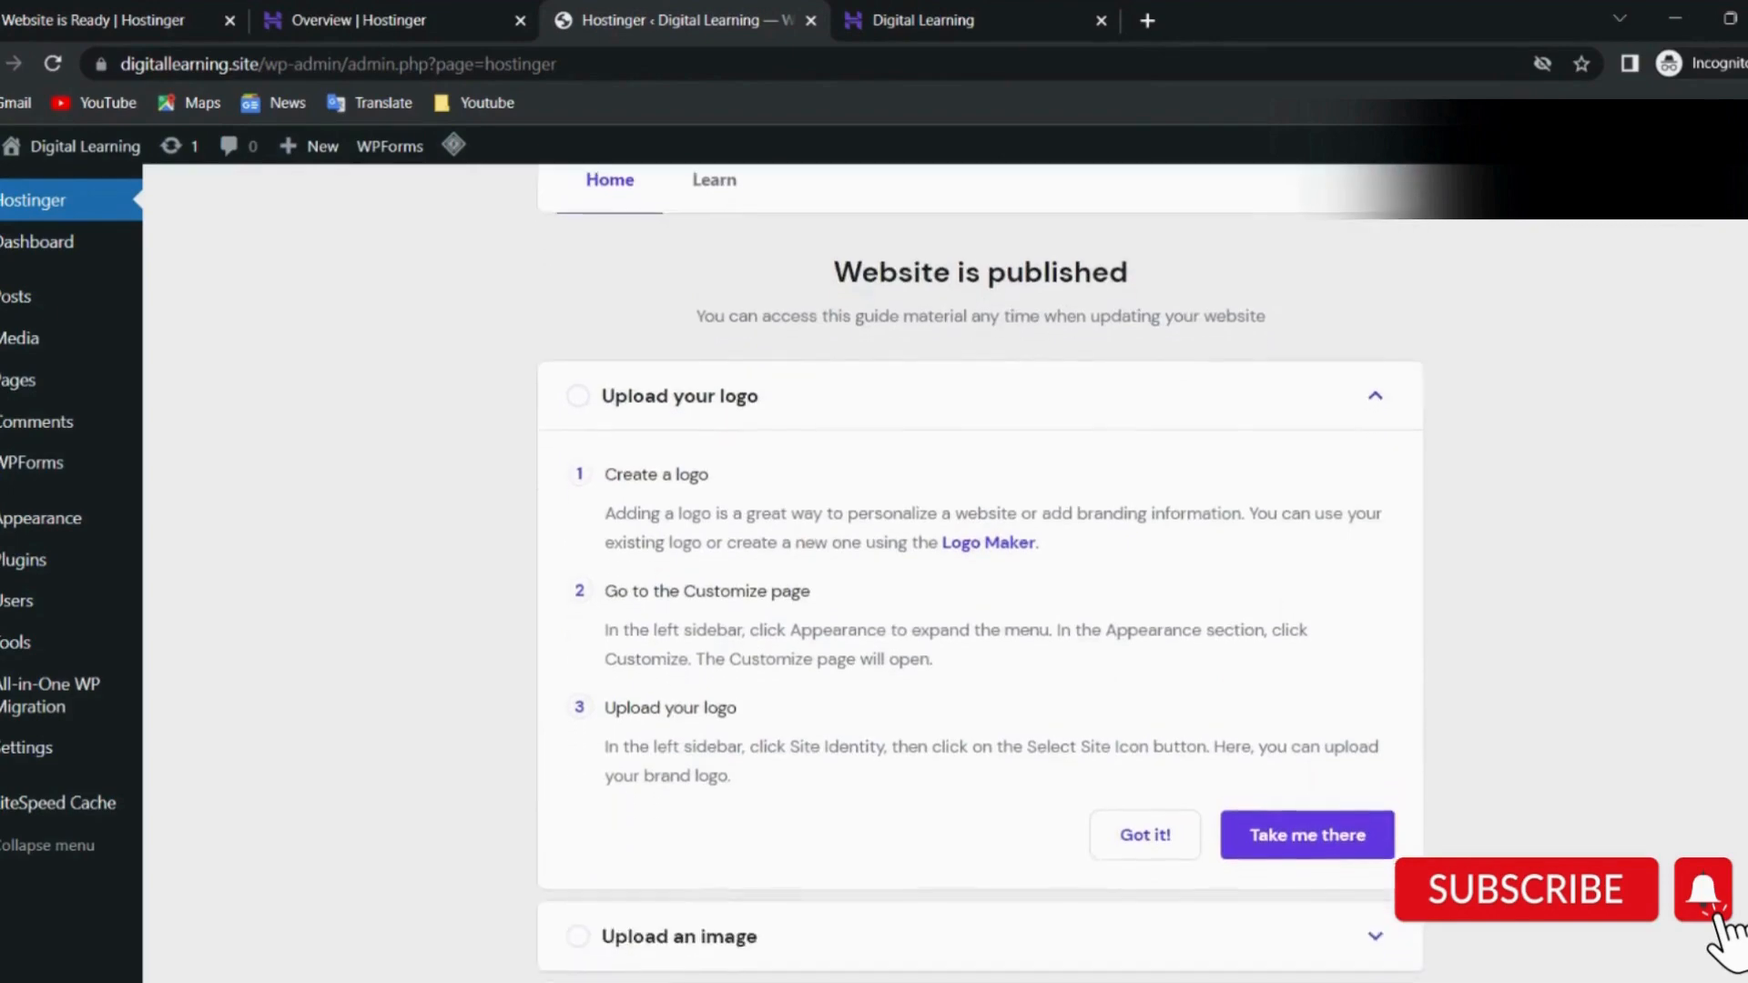
scroll(981, 574, "up", 1)
left_click(715, 257)
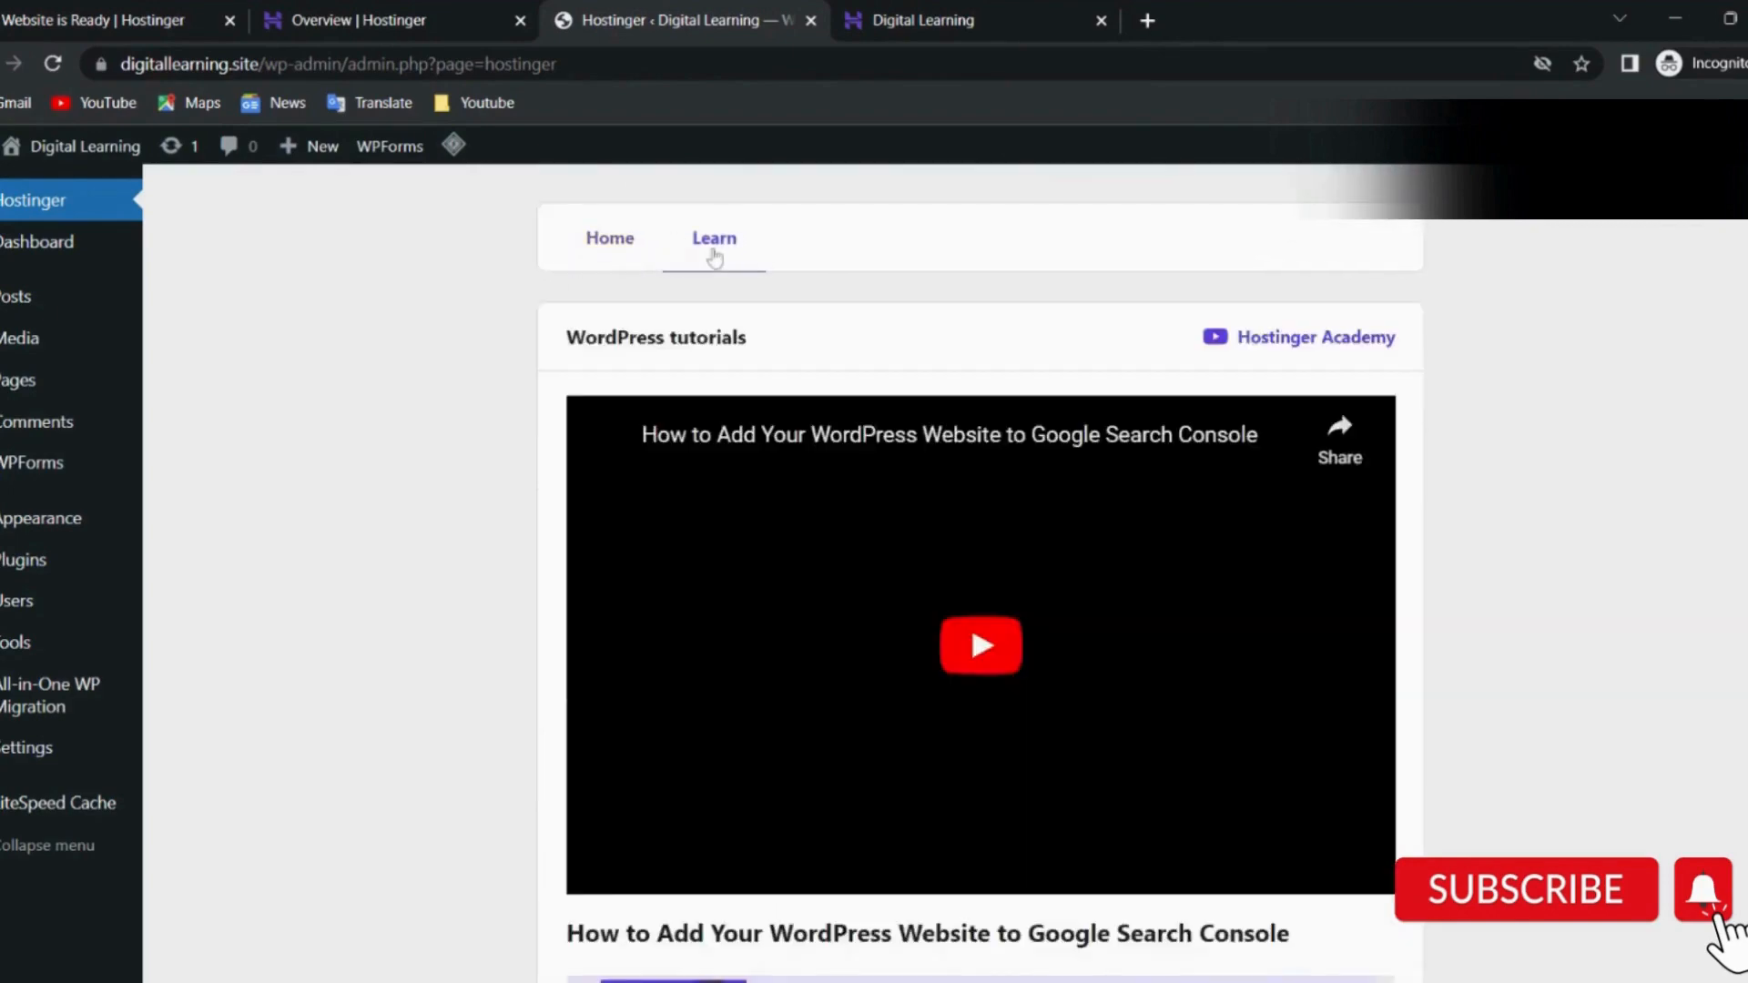
left_click(606, 240)
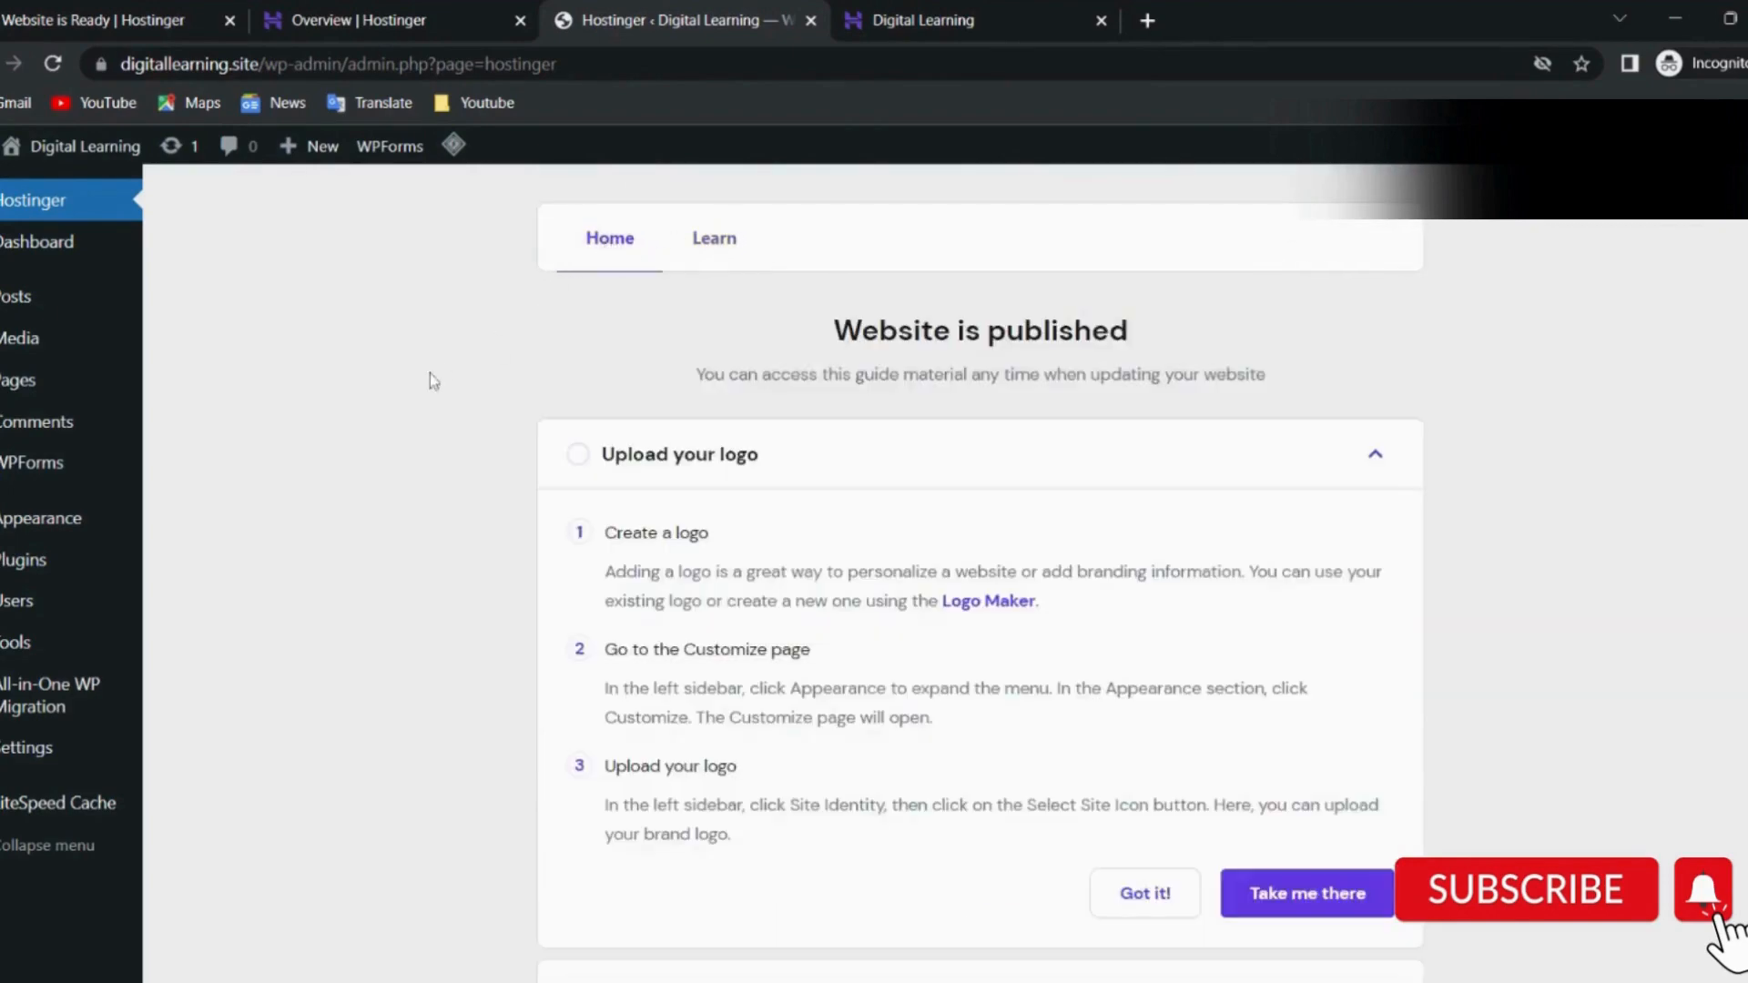
Open the WordPress dashboard and look over its welcome panel and widgets.
left_click(30, 241)
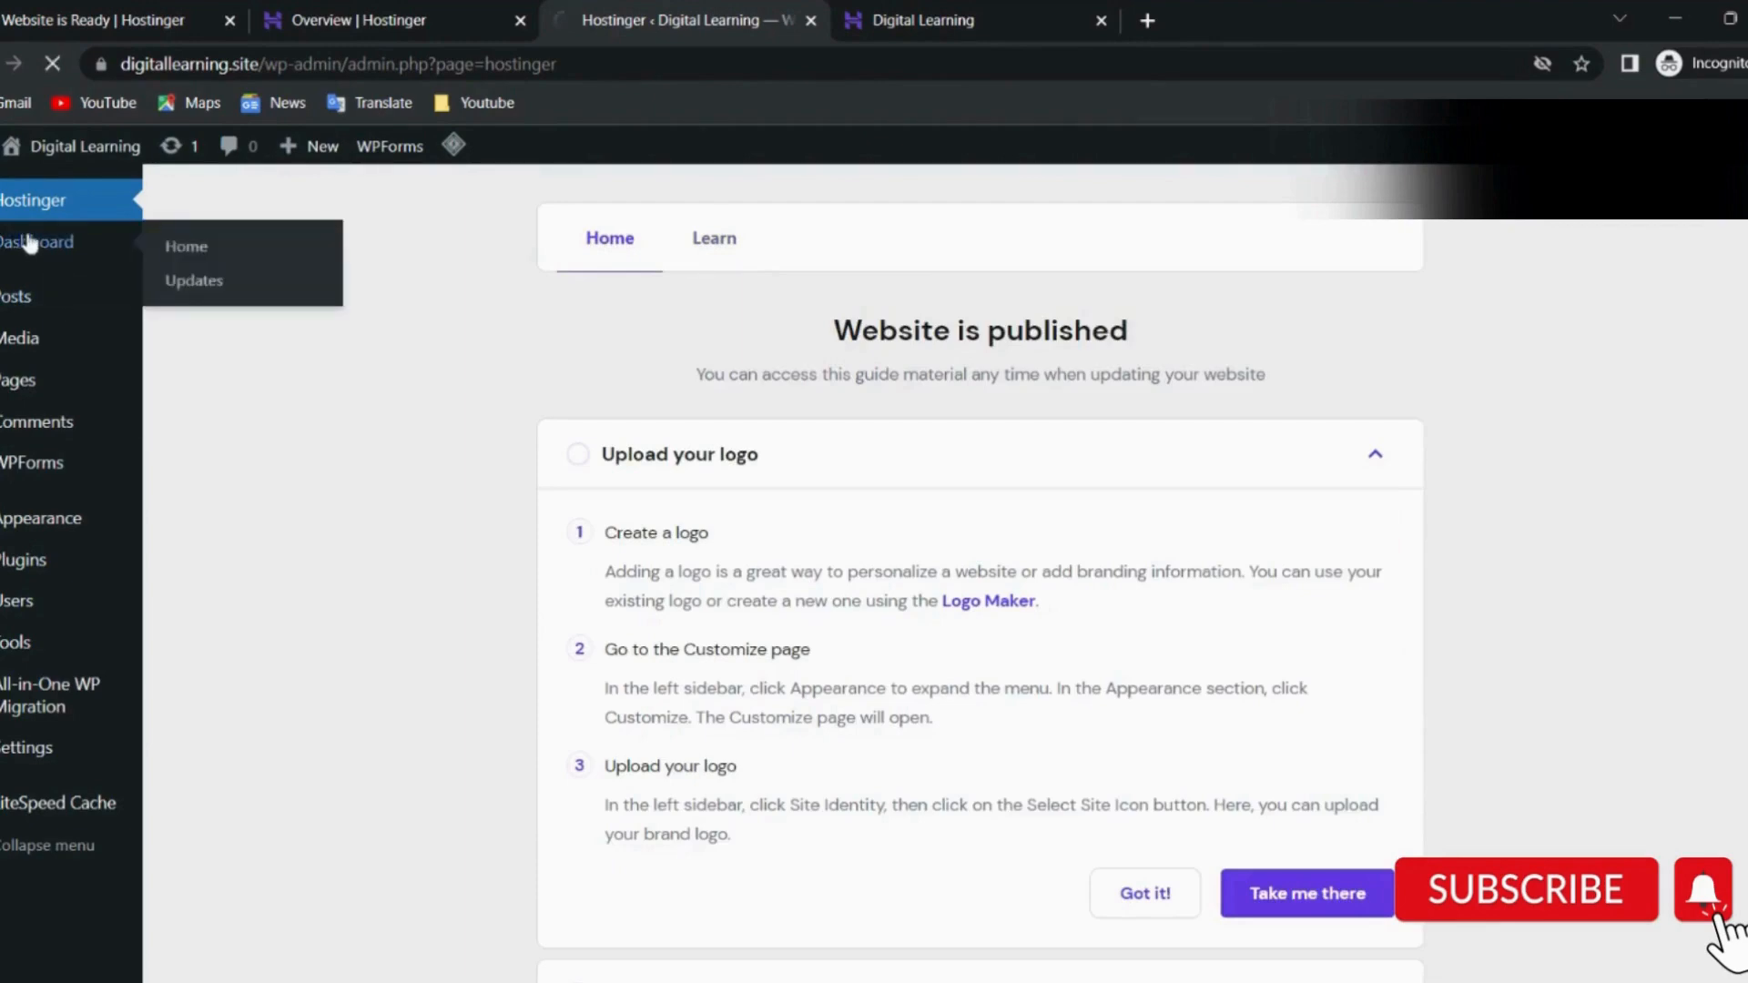
scroll(400, 477, "down", 10)
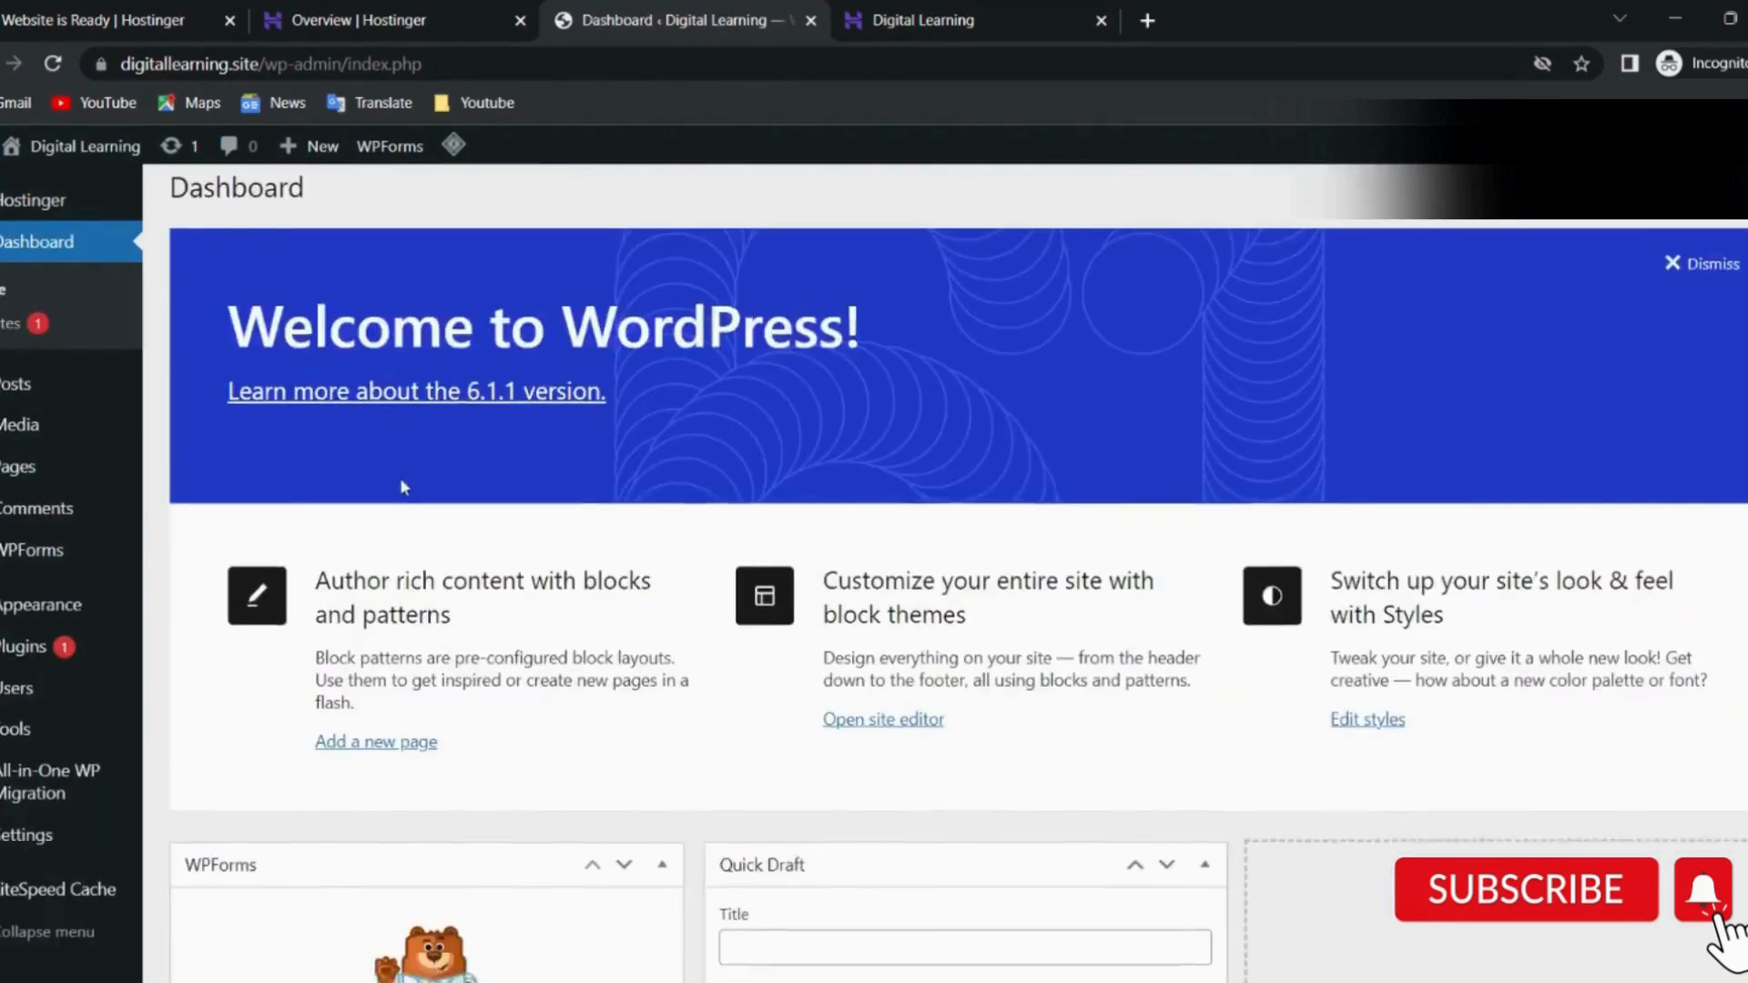
scroll(404, 486, "down", 3)
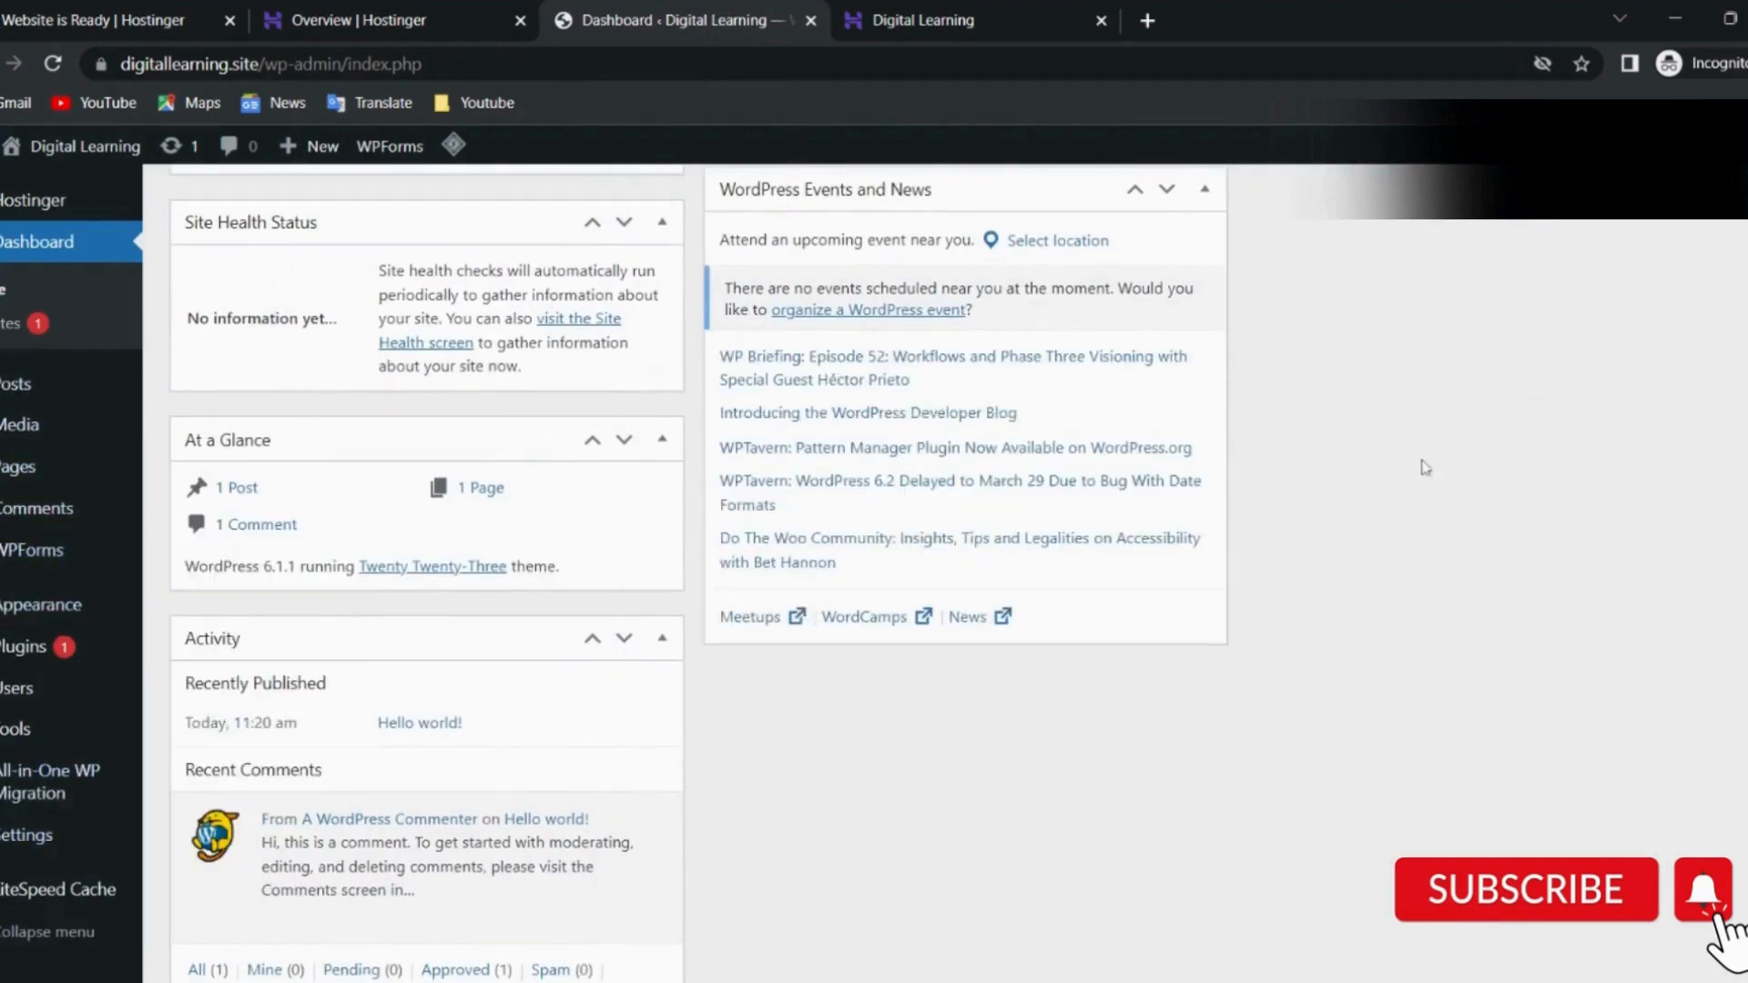
Open the administrator's profile page and log out of WordPress.
mouse_move(1676, 146)
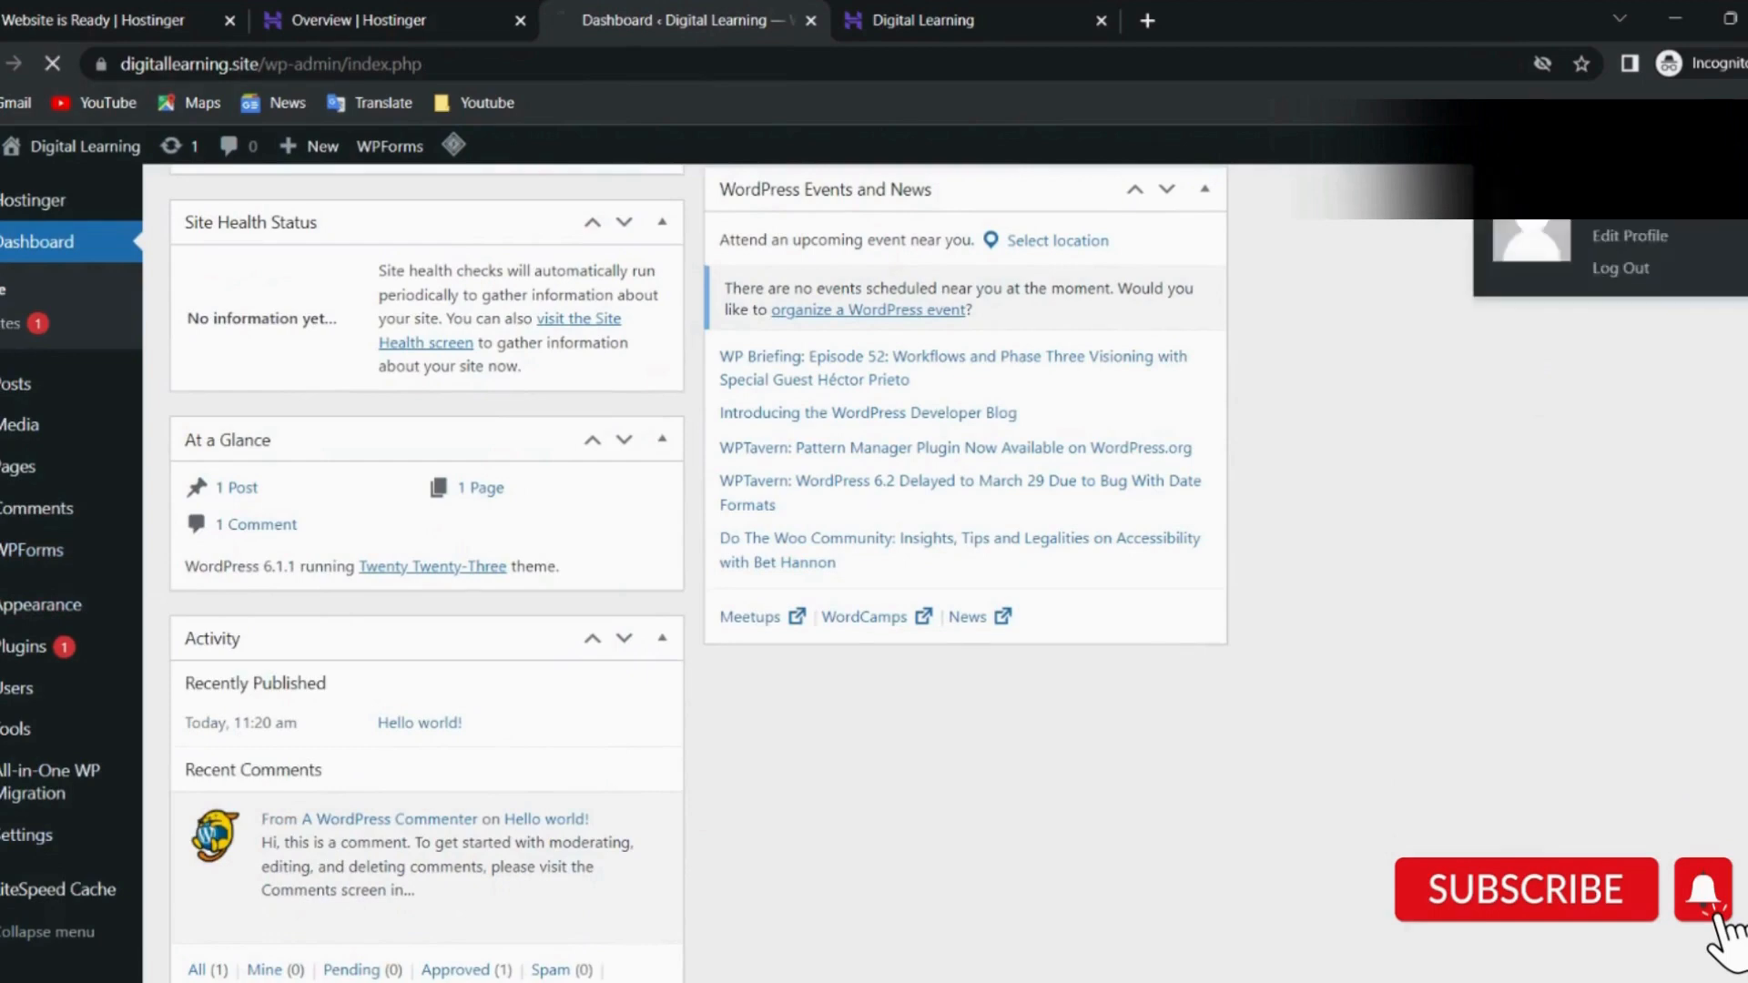
left_click(1652, 238)
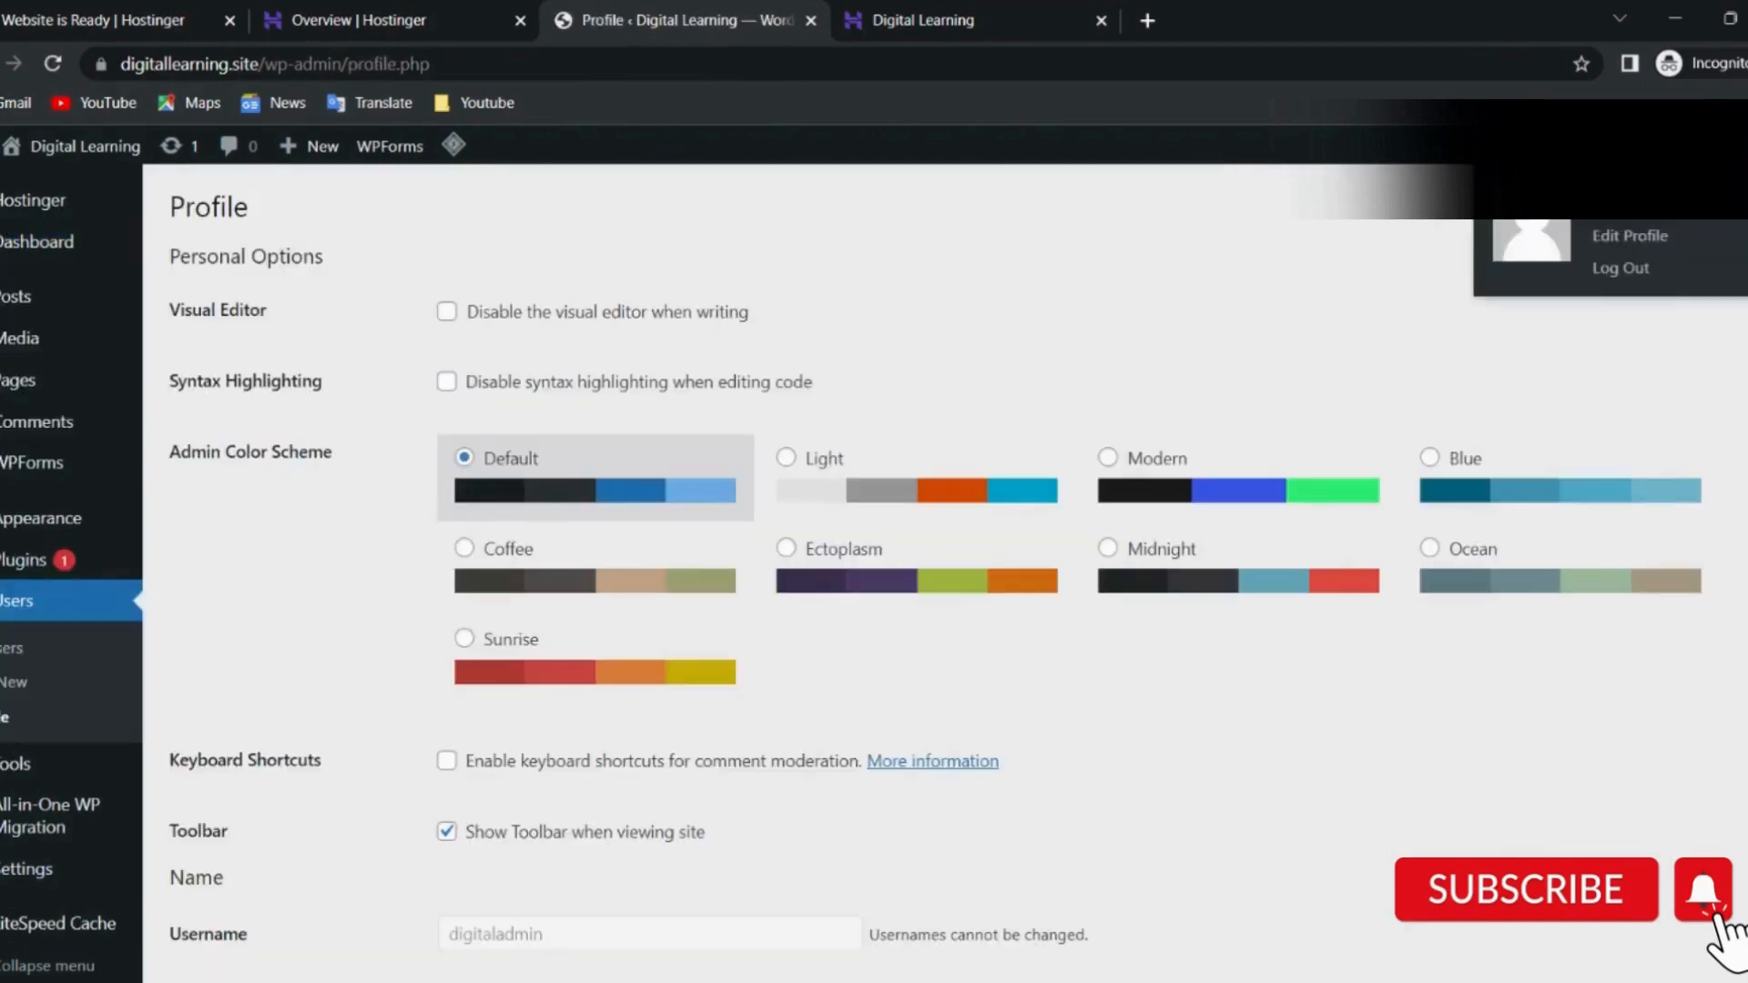
left_click(1621, 268)
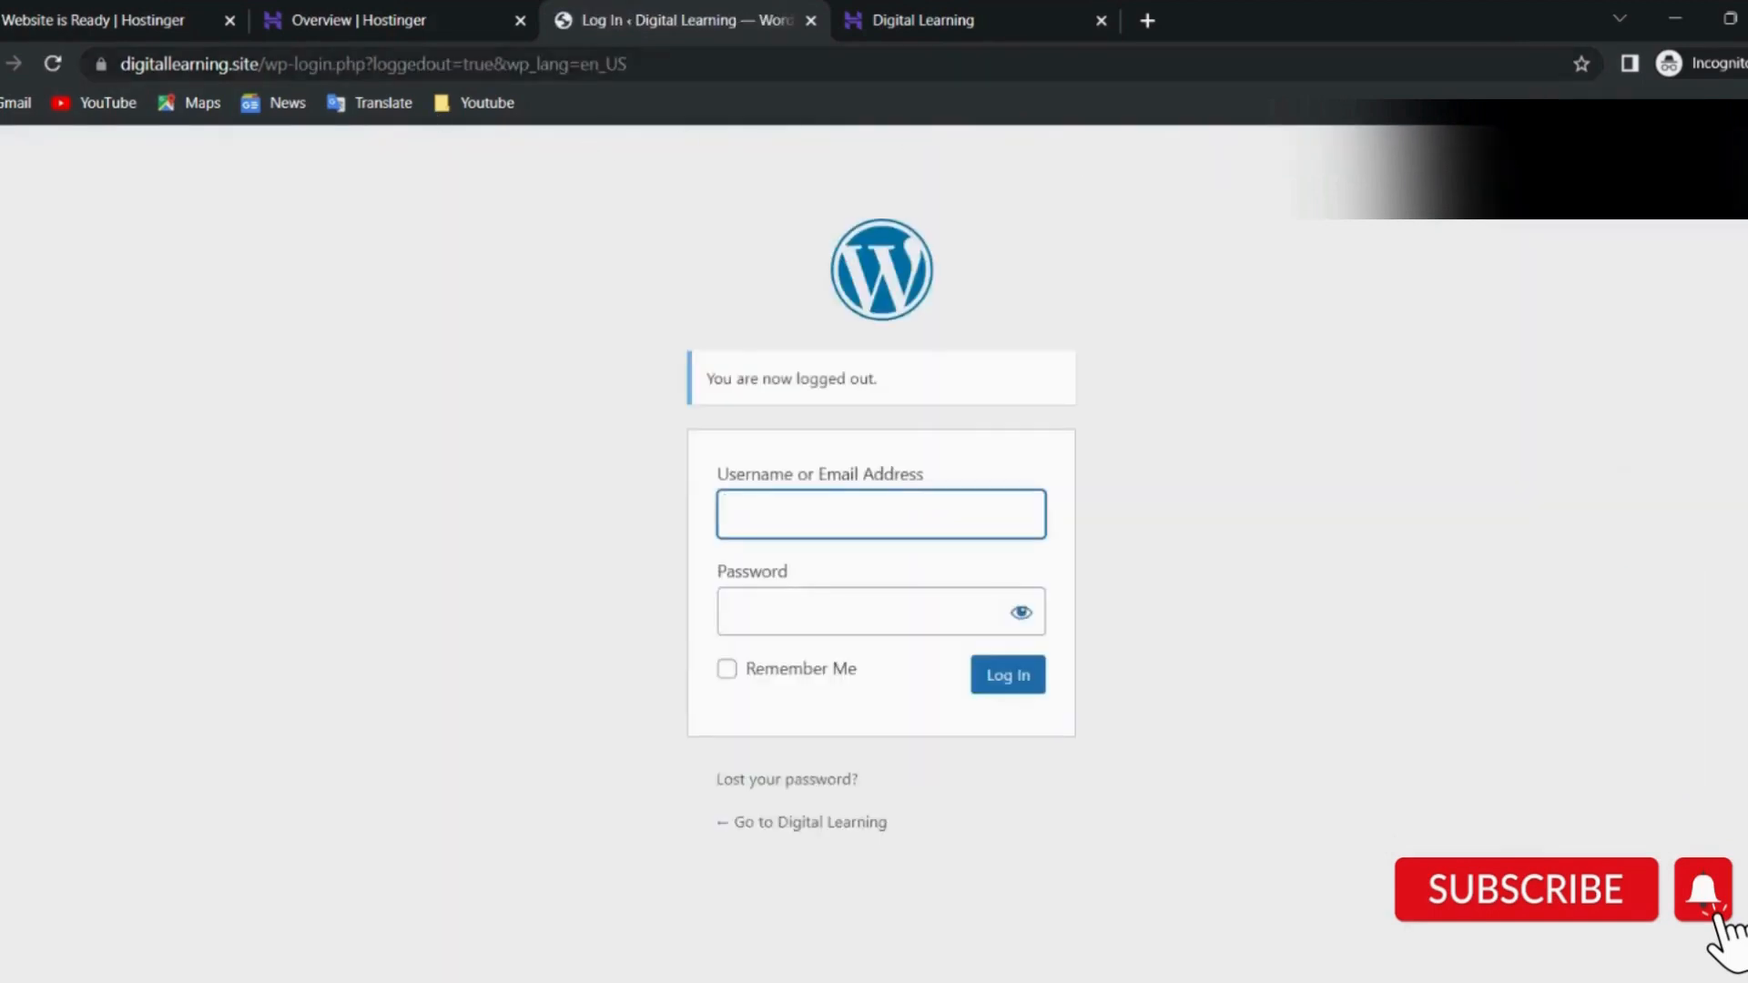
Open the WordPress admin login page by changing the address to digitallearning.site/wp-admin.
left_click_drag(320, 64, 820, 145)
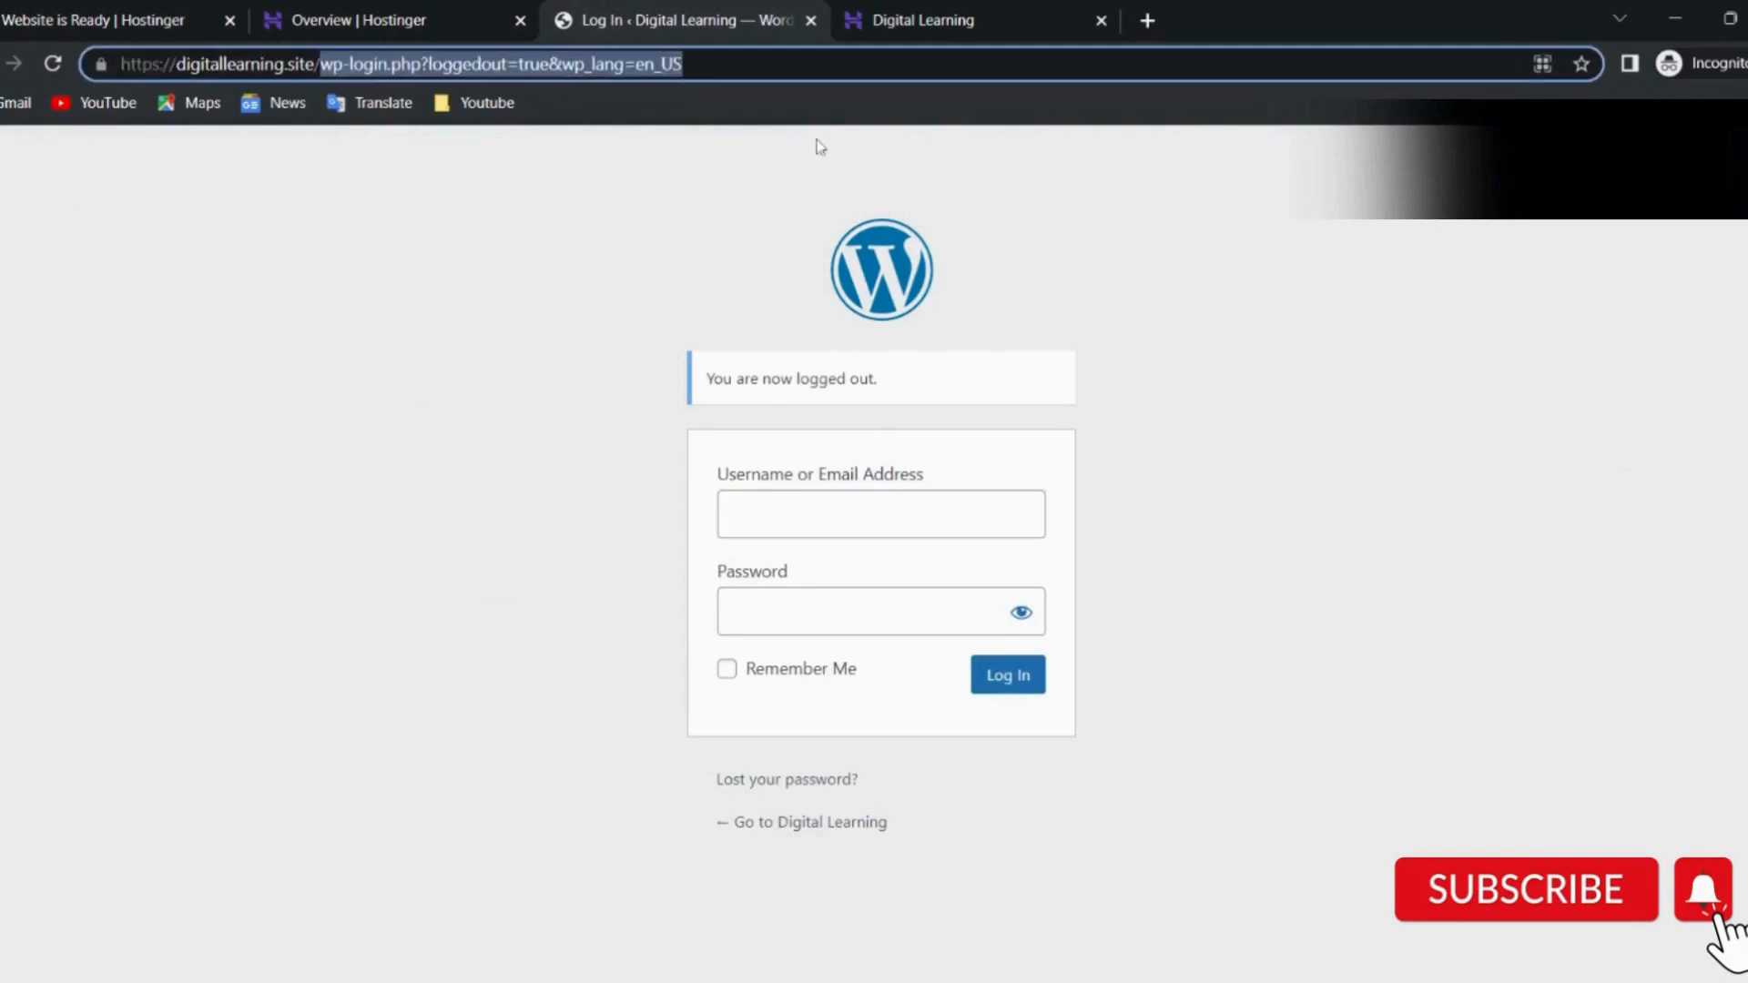
key("BackSpace")
type("w")
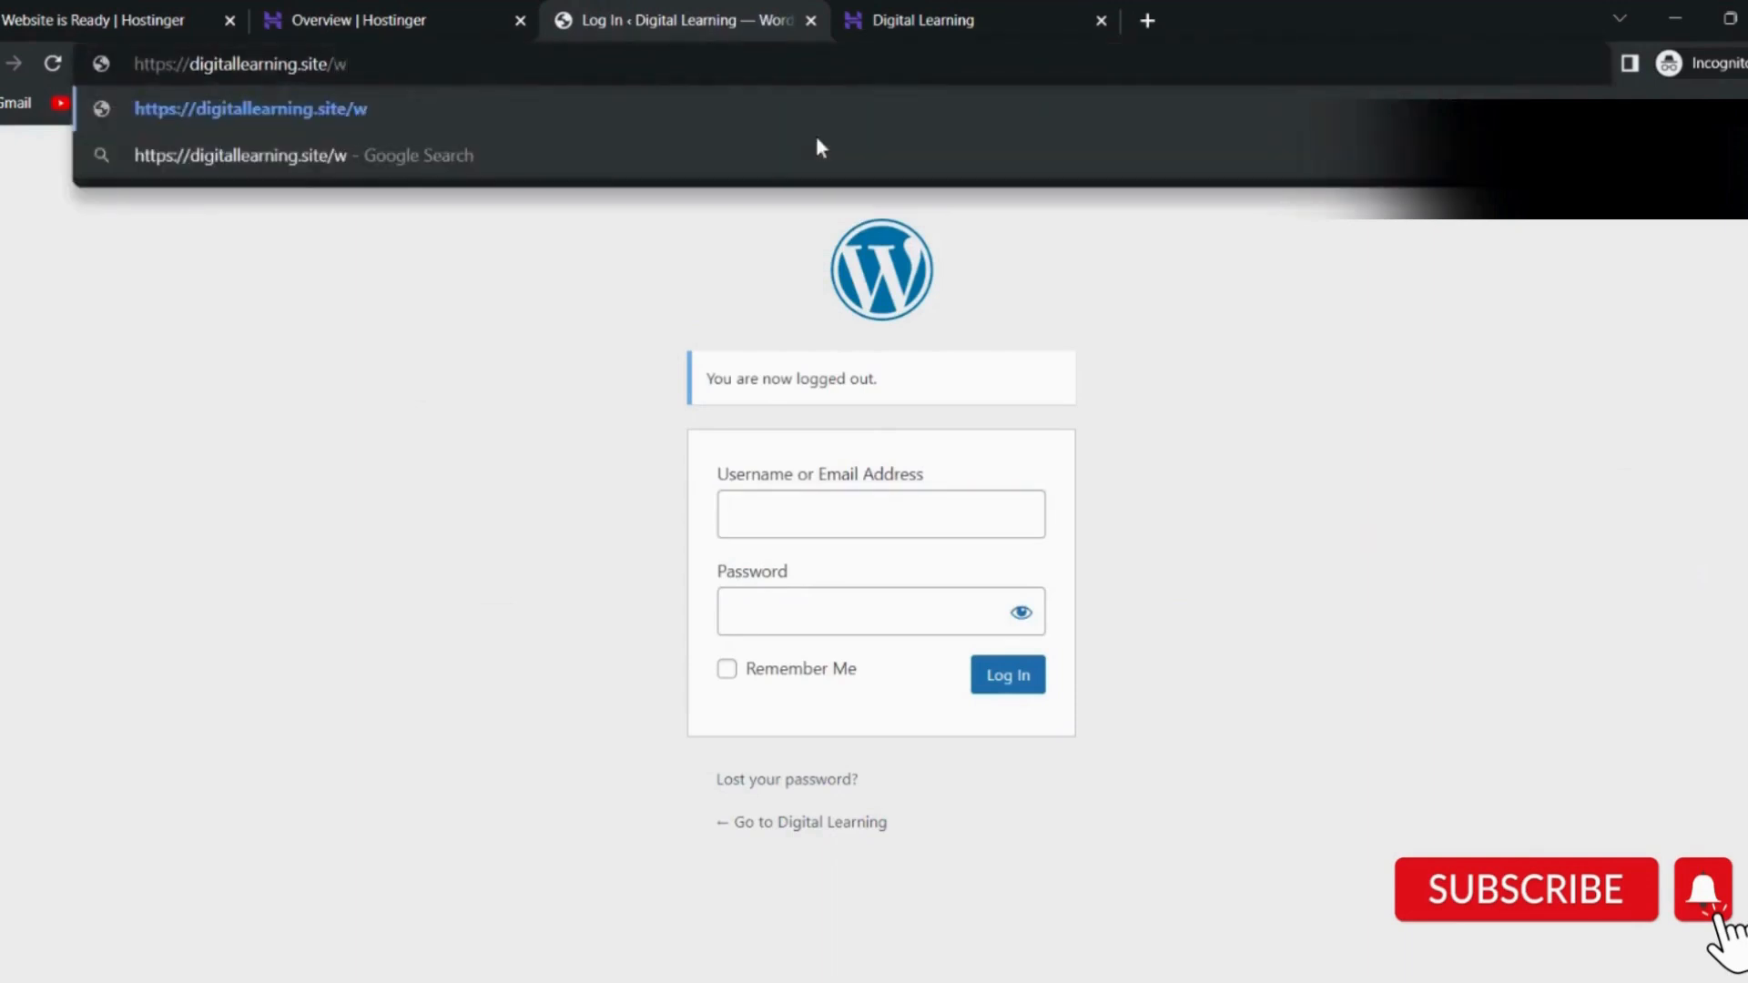
type("p-admin")
key("Return")
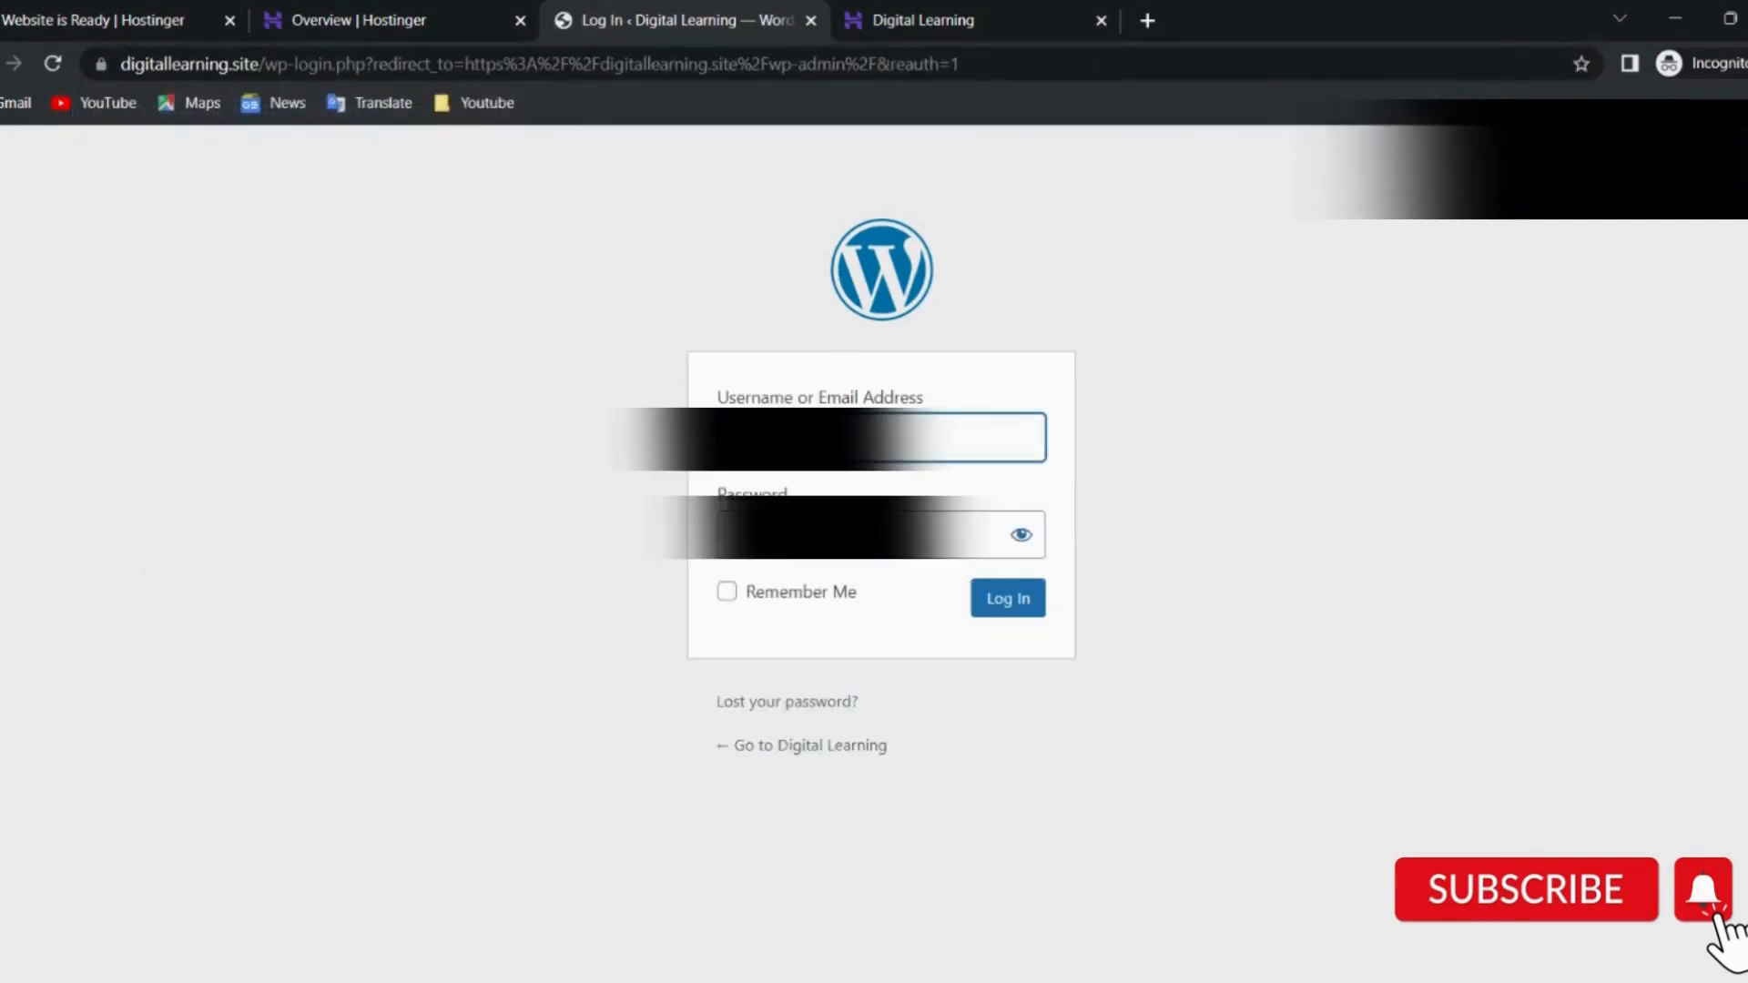
Log in to WordPress with the administrator username and password.
type("min")
key("Tab")
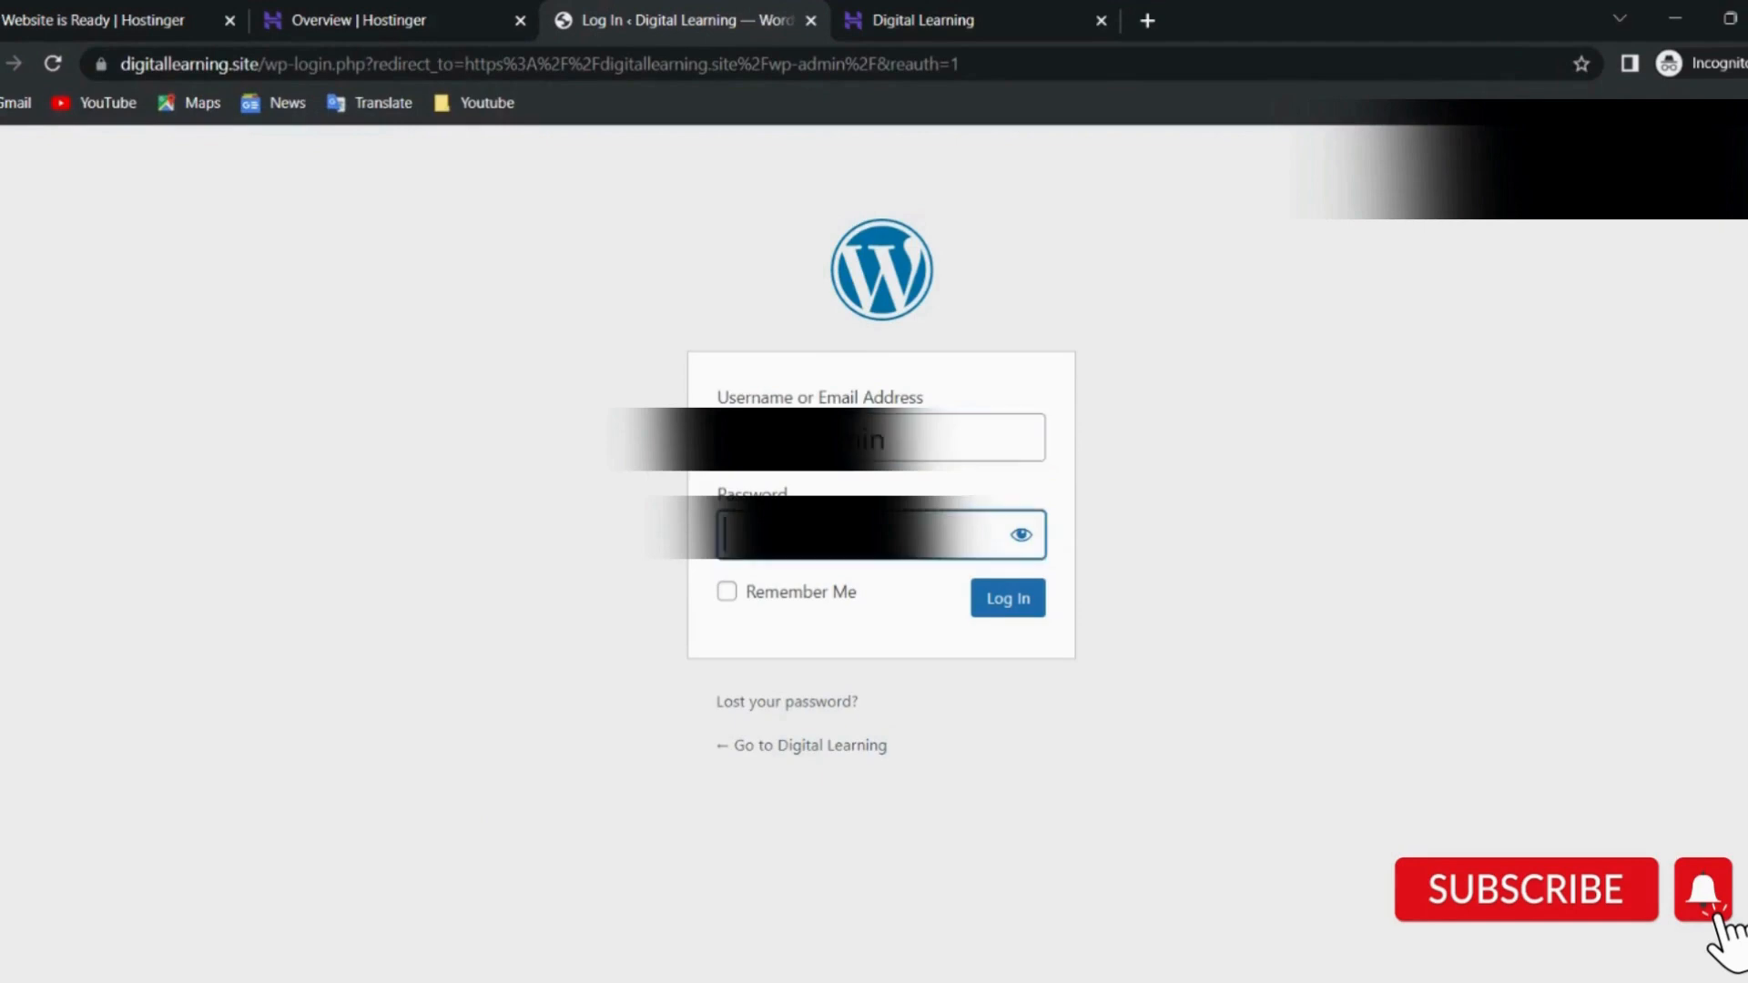
key("ctrl+v")
key("ctrl+a")
key("BackSpace")
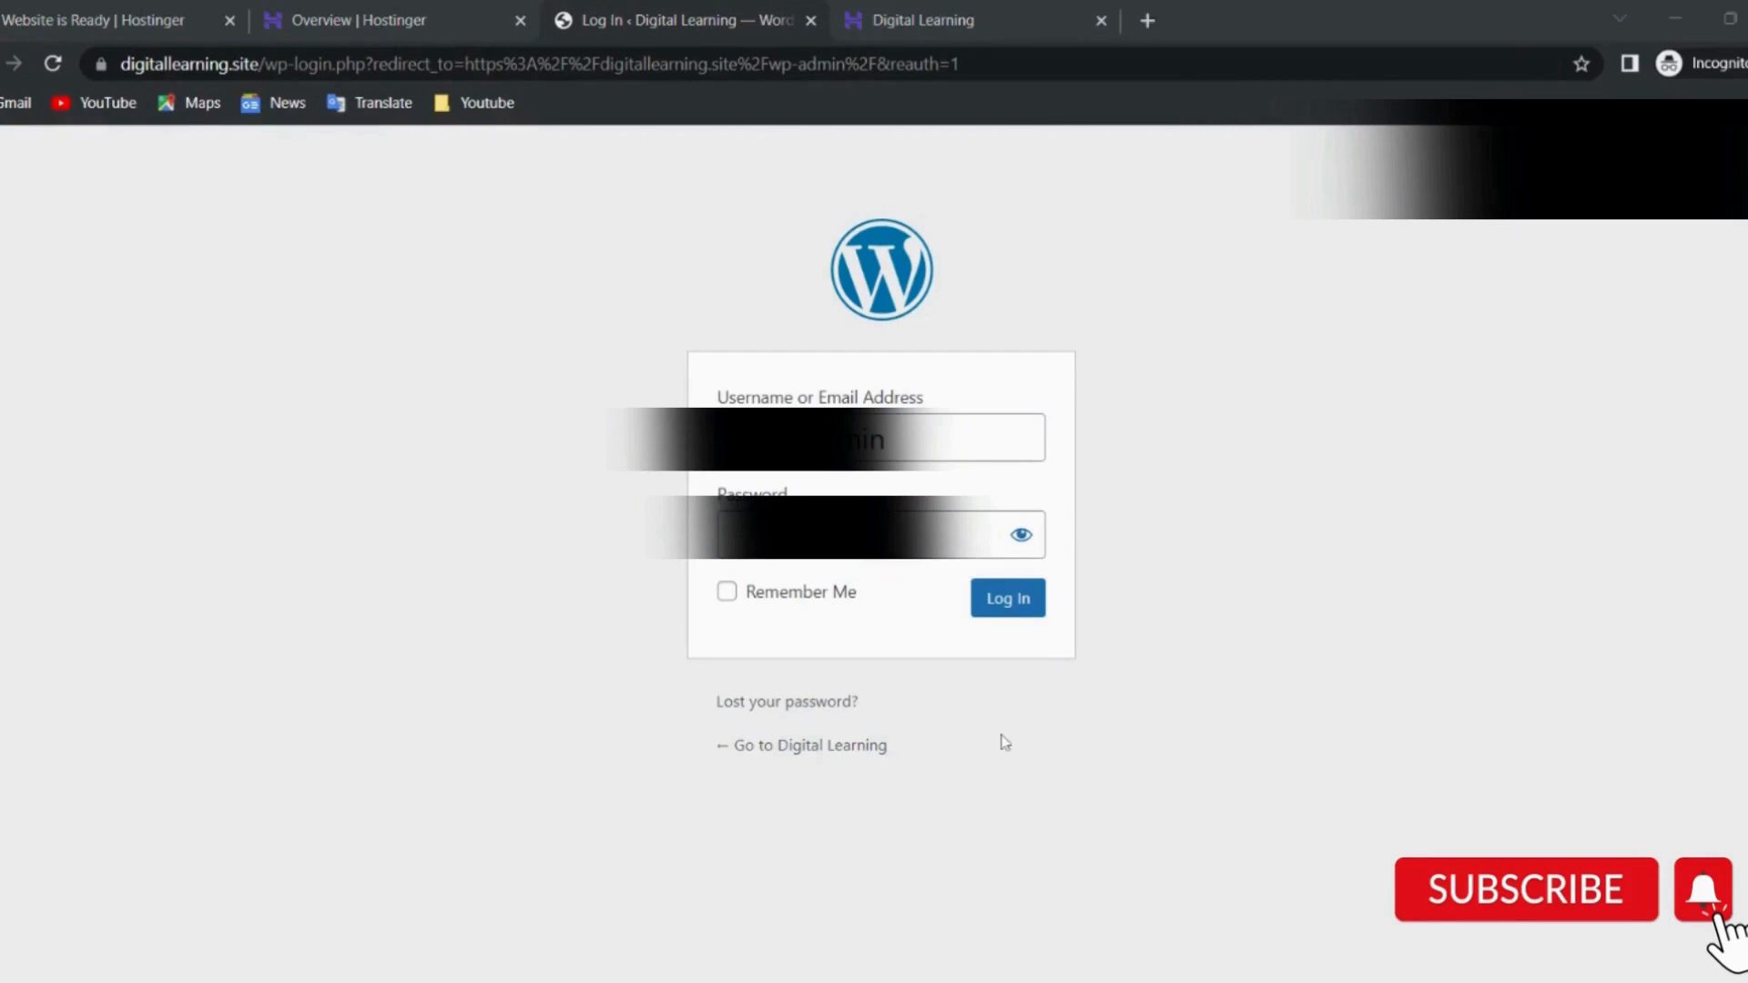
left_click(1484, 441)
left_click(892, 536)
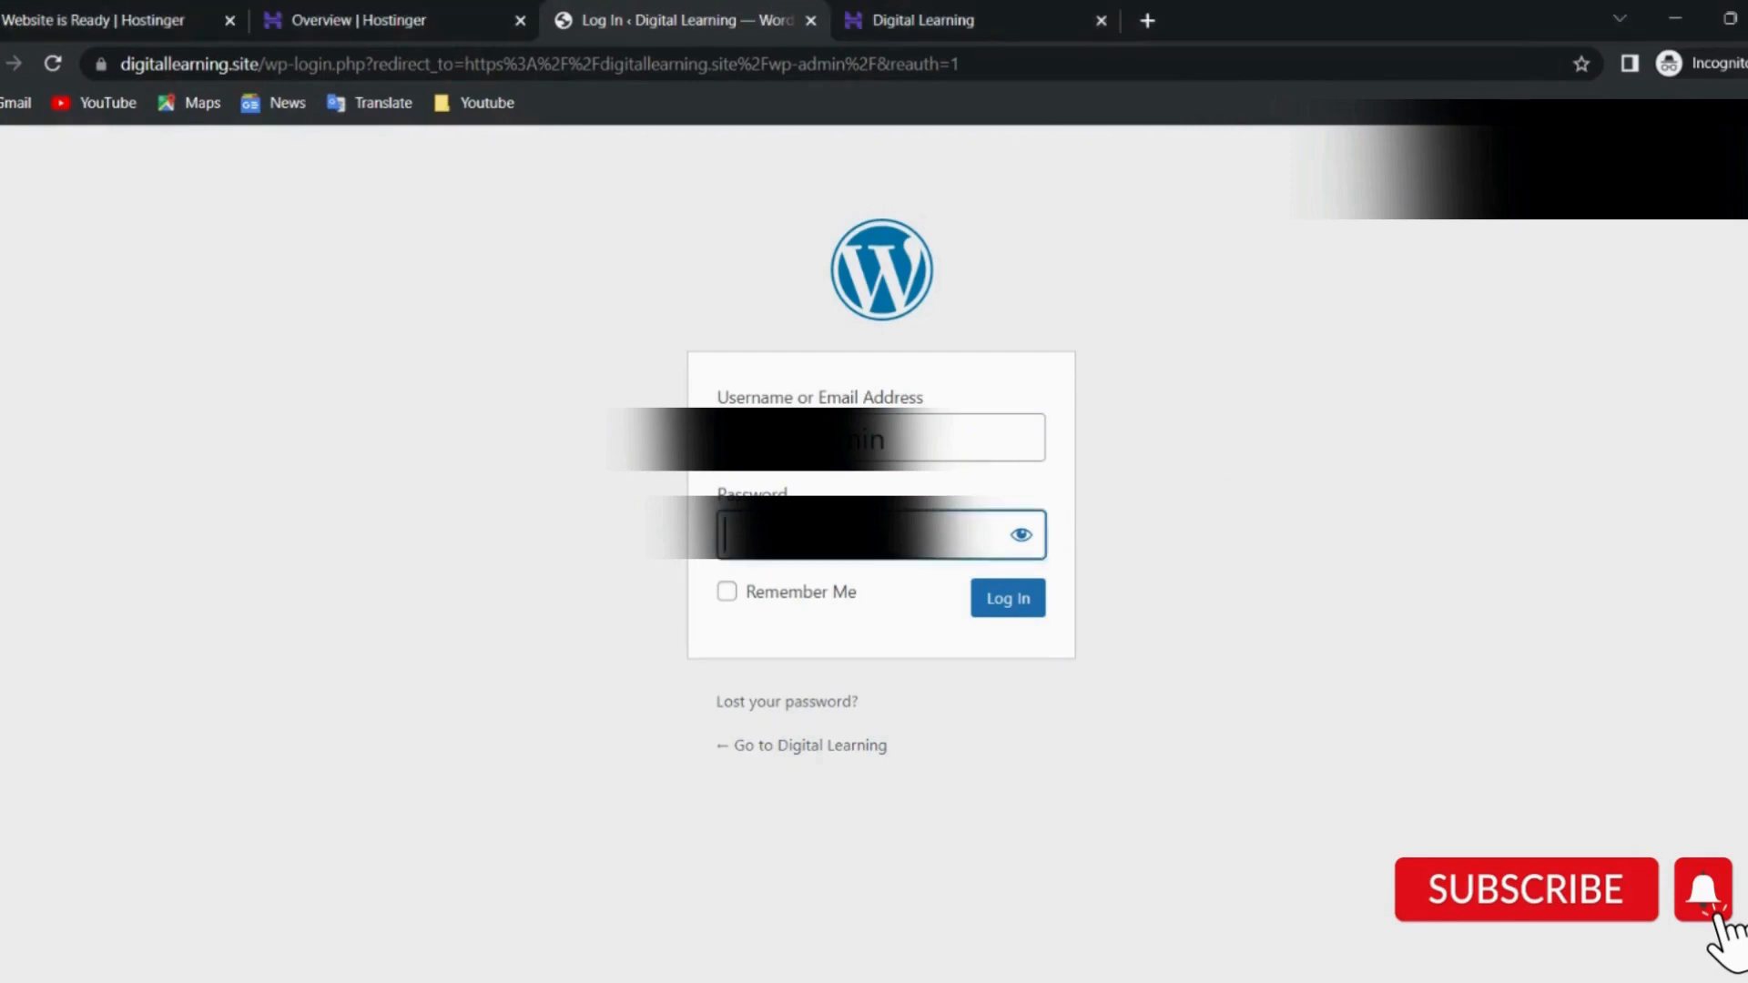
left_click(1020, 606)
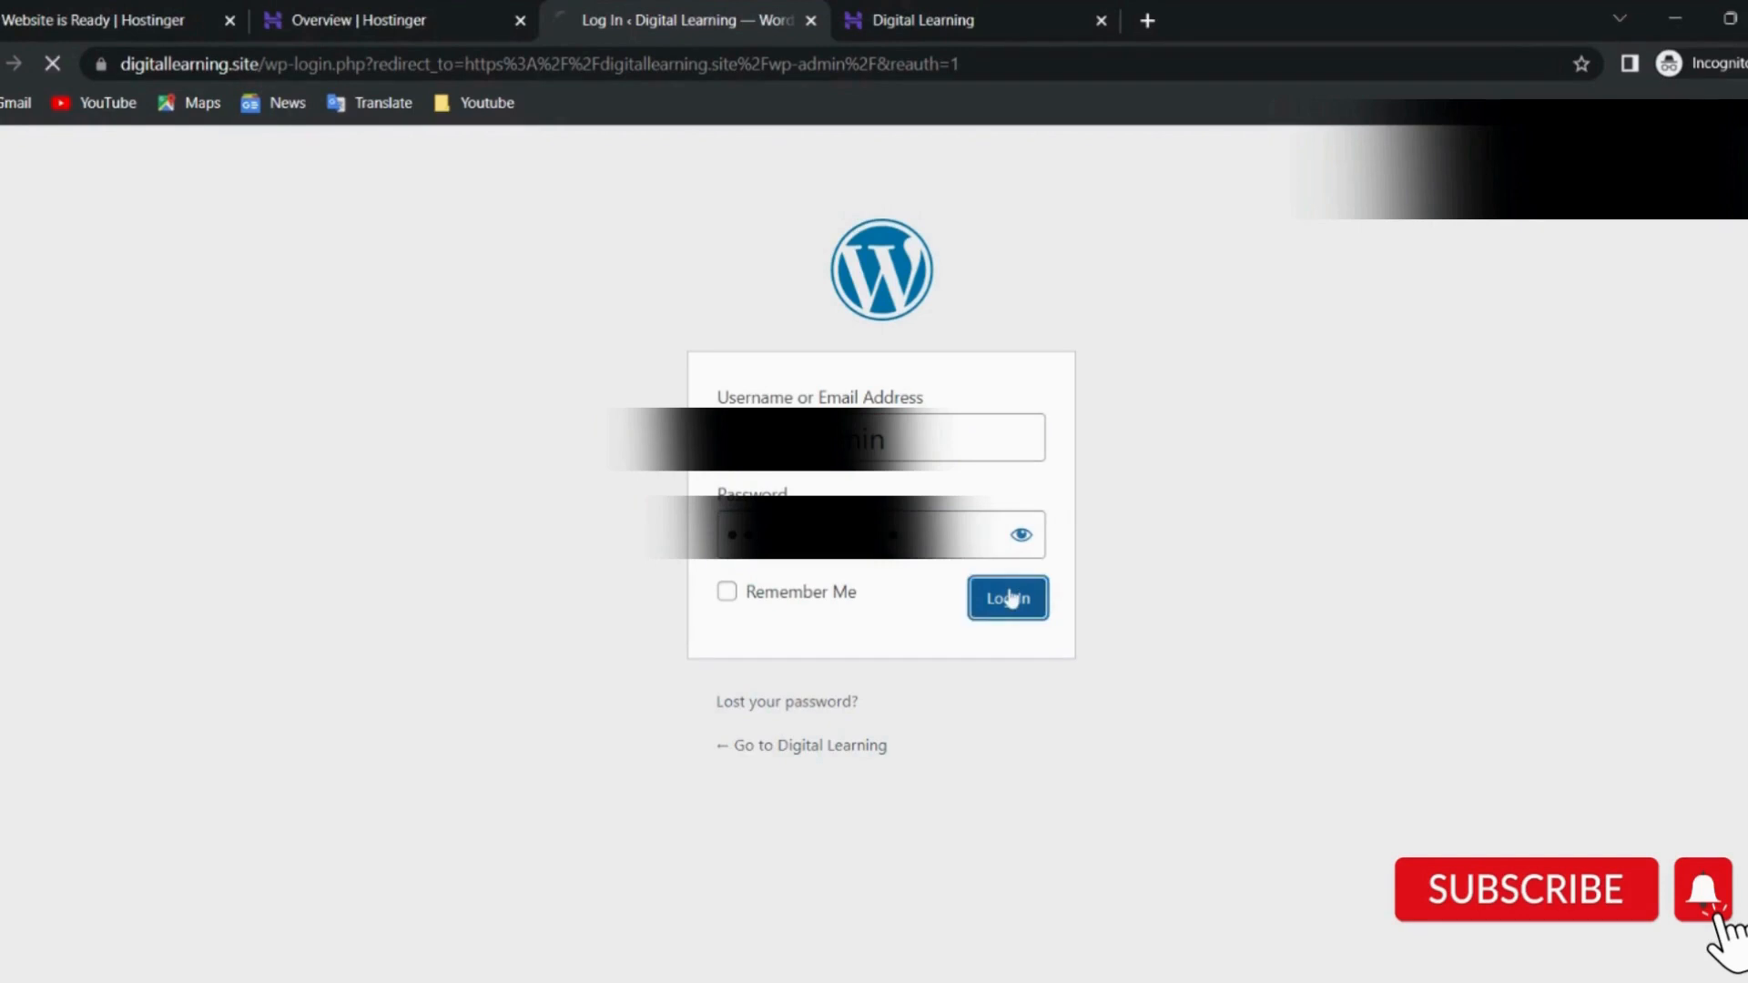
Look over the WordPress dashboard, from the welcome panel to the widgets for forms, site health, activity and news.
scroll(771, 437, "down", 8)
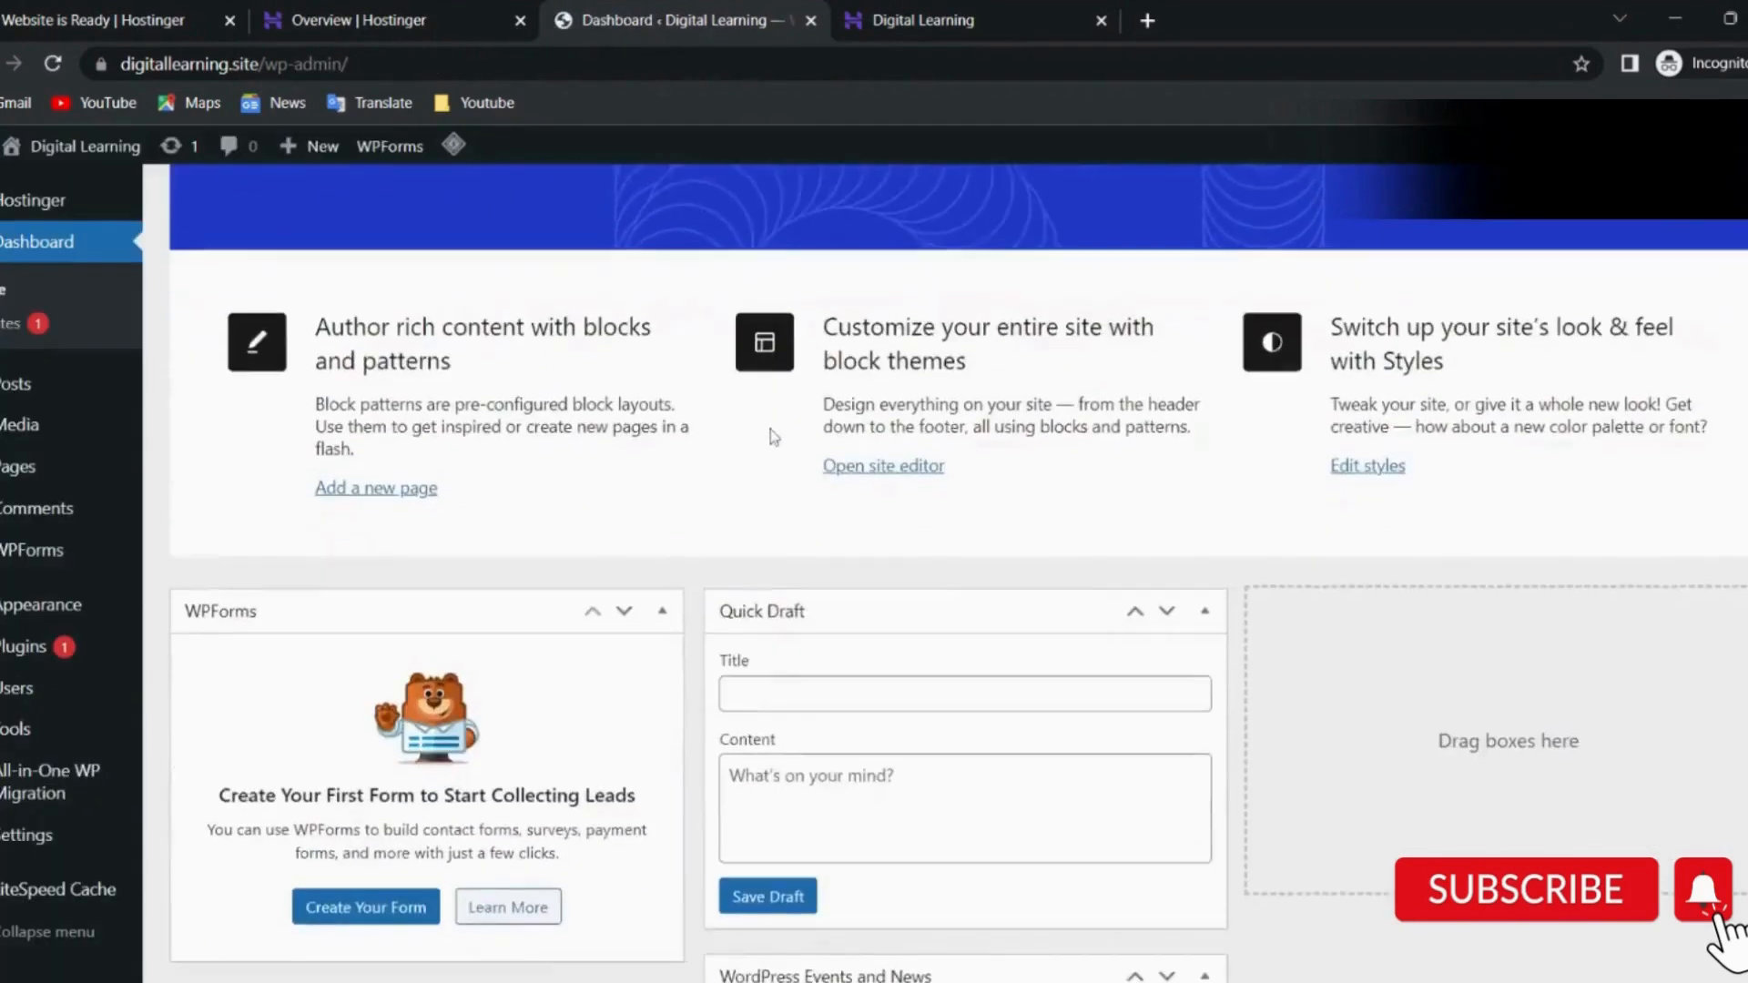
scroll(959, 574, "down", 4)
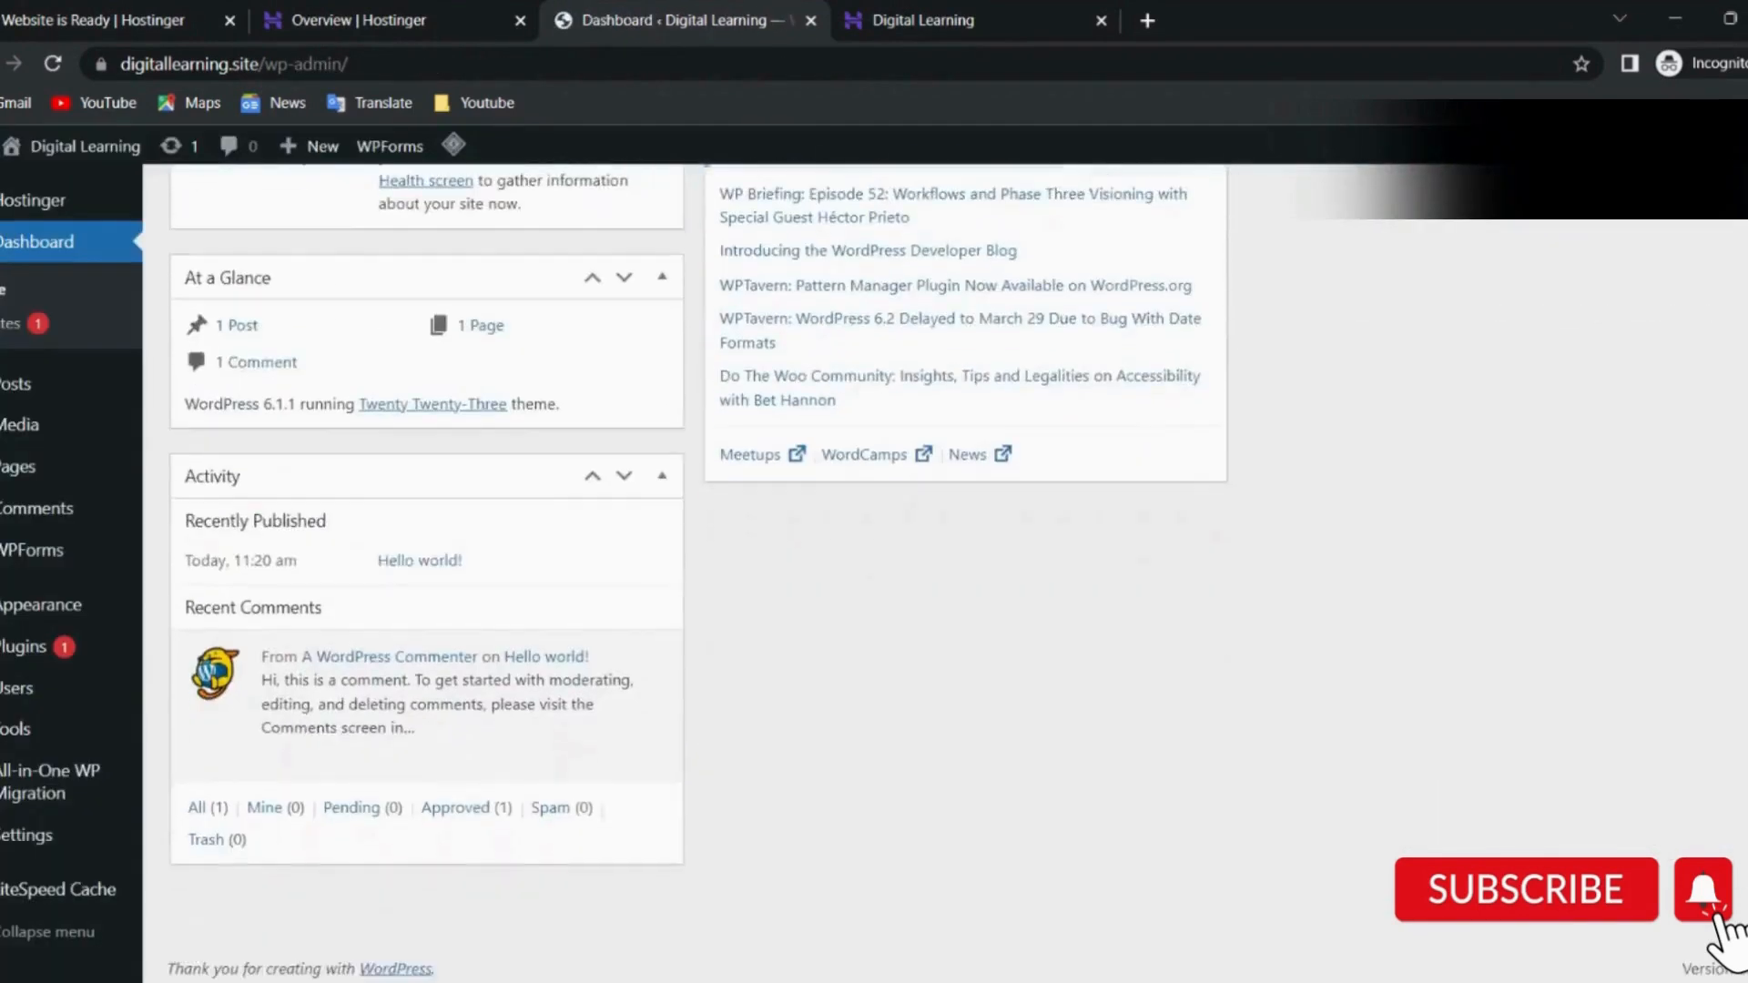
scroll(959, 573, "up", 5)
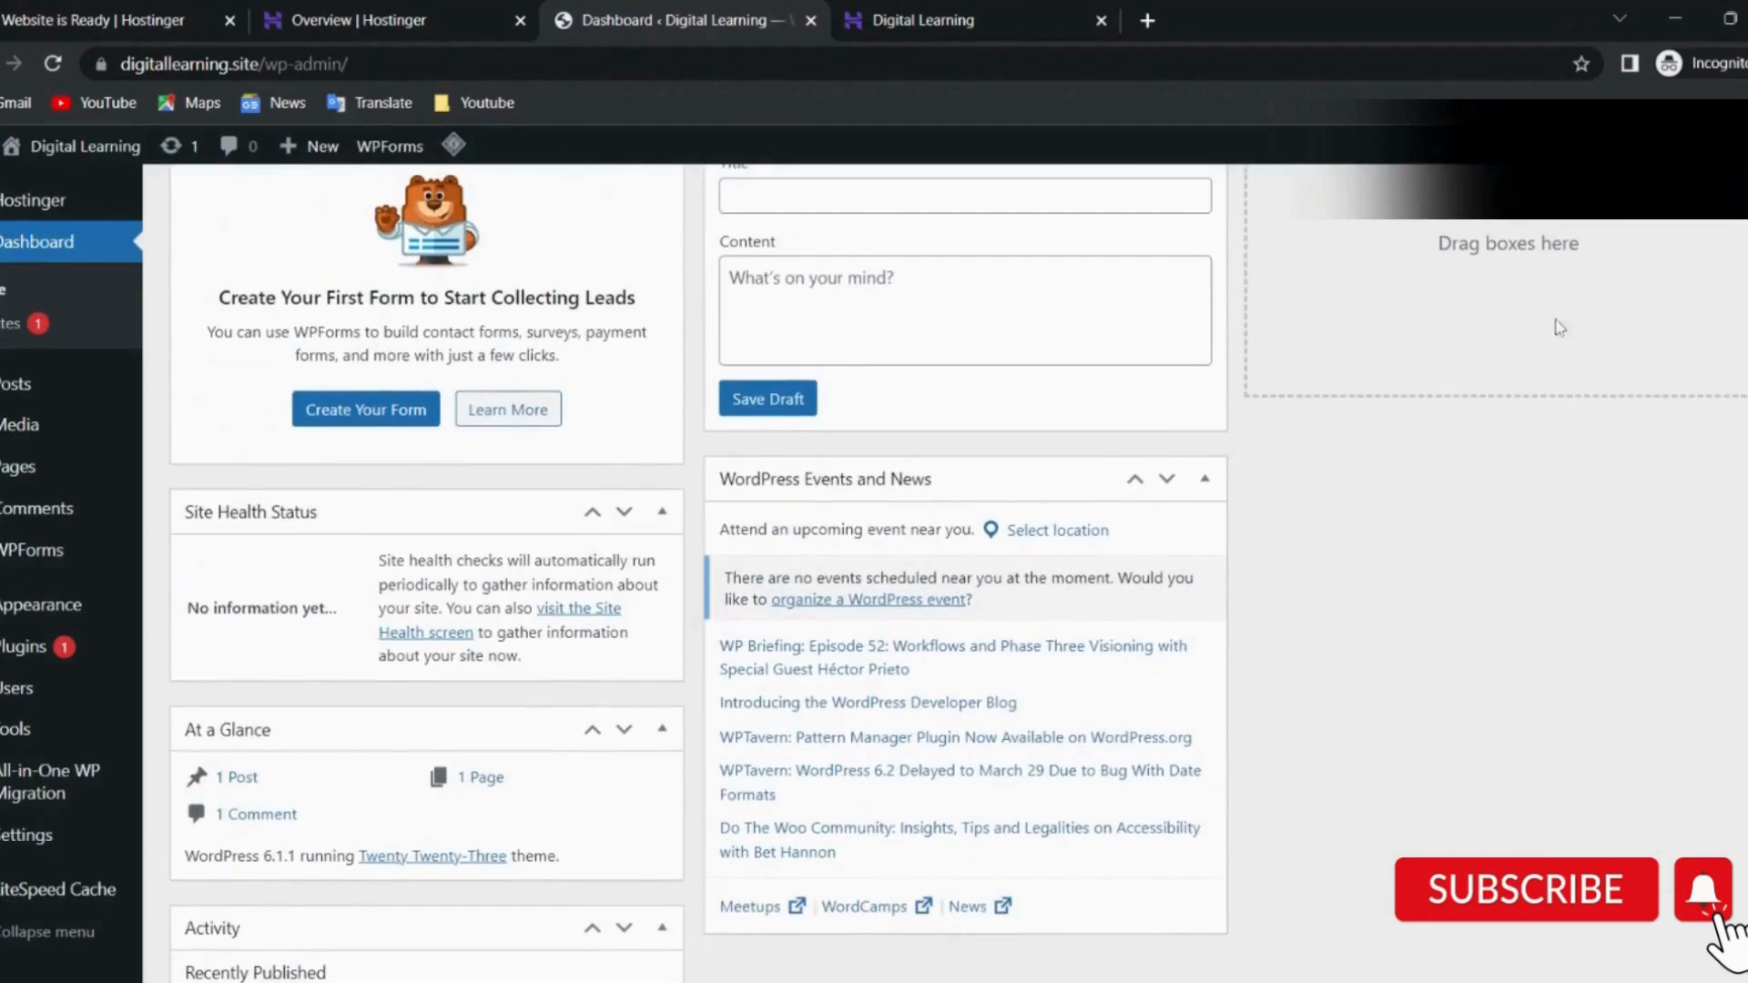
scroll(1085, 798, "down", 2)
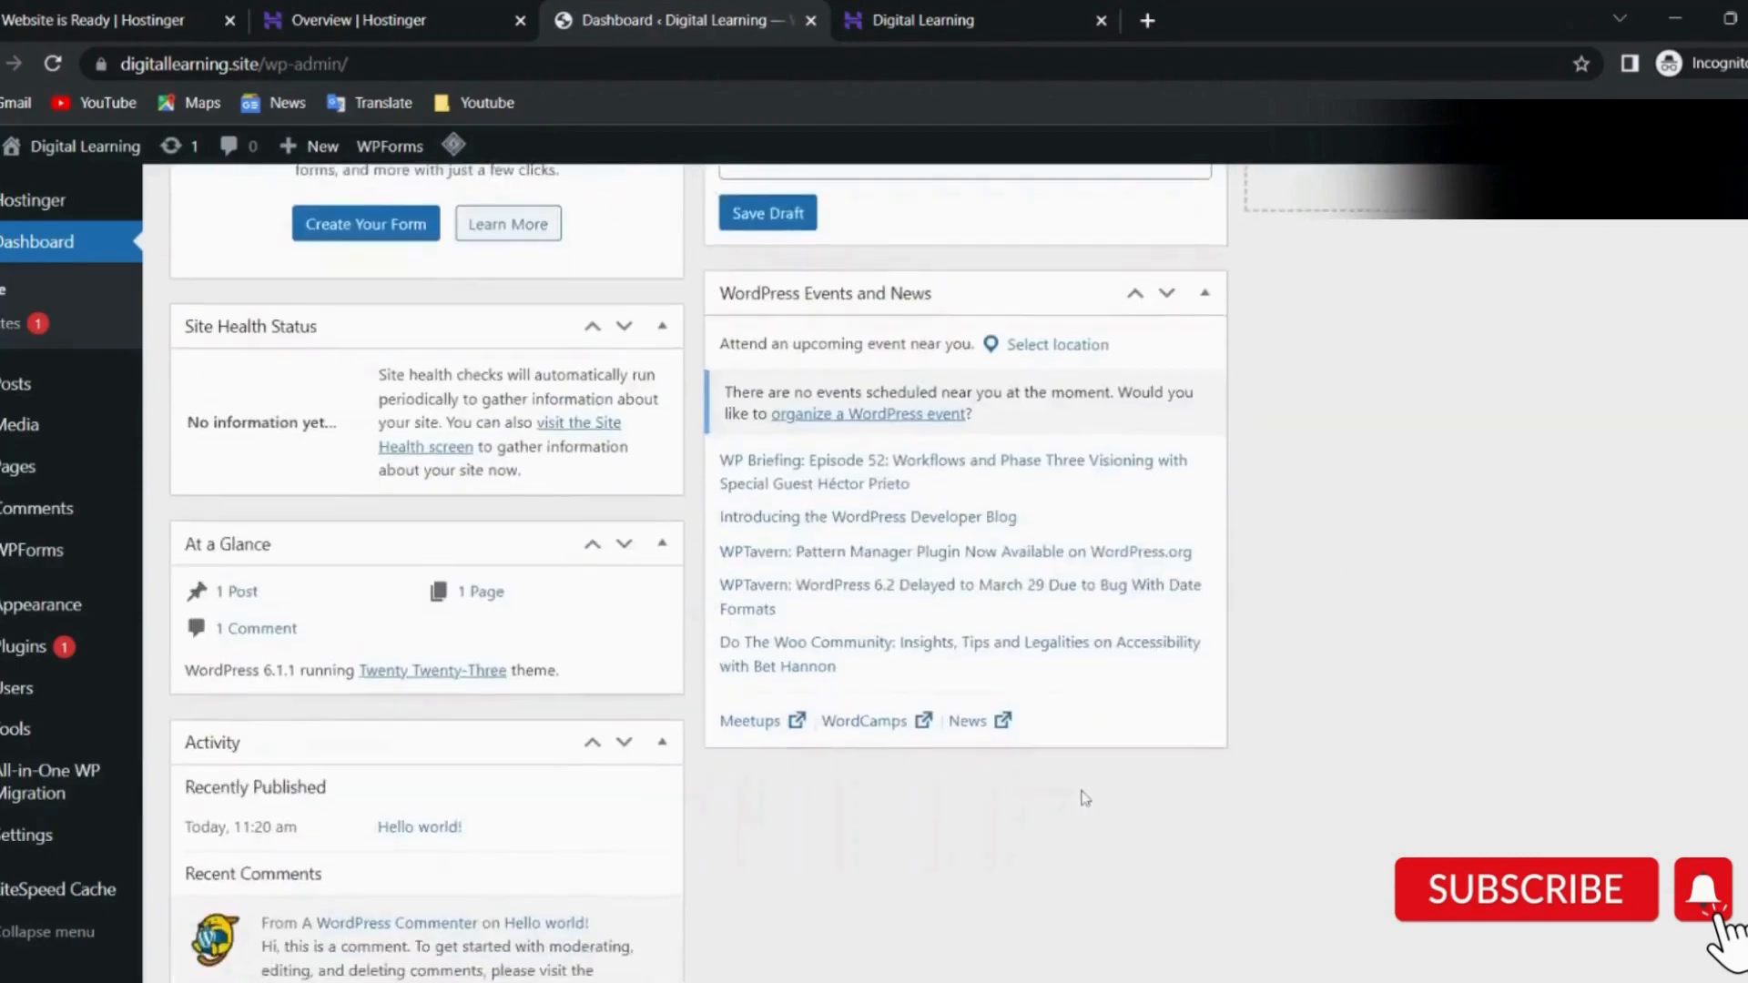
scroll(1085, 798, "up", 5)
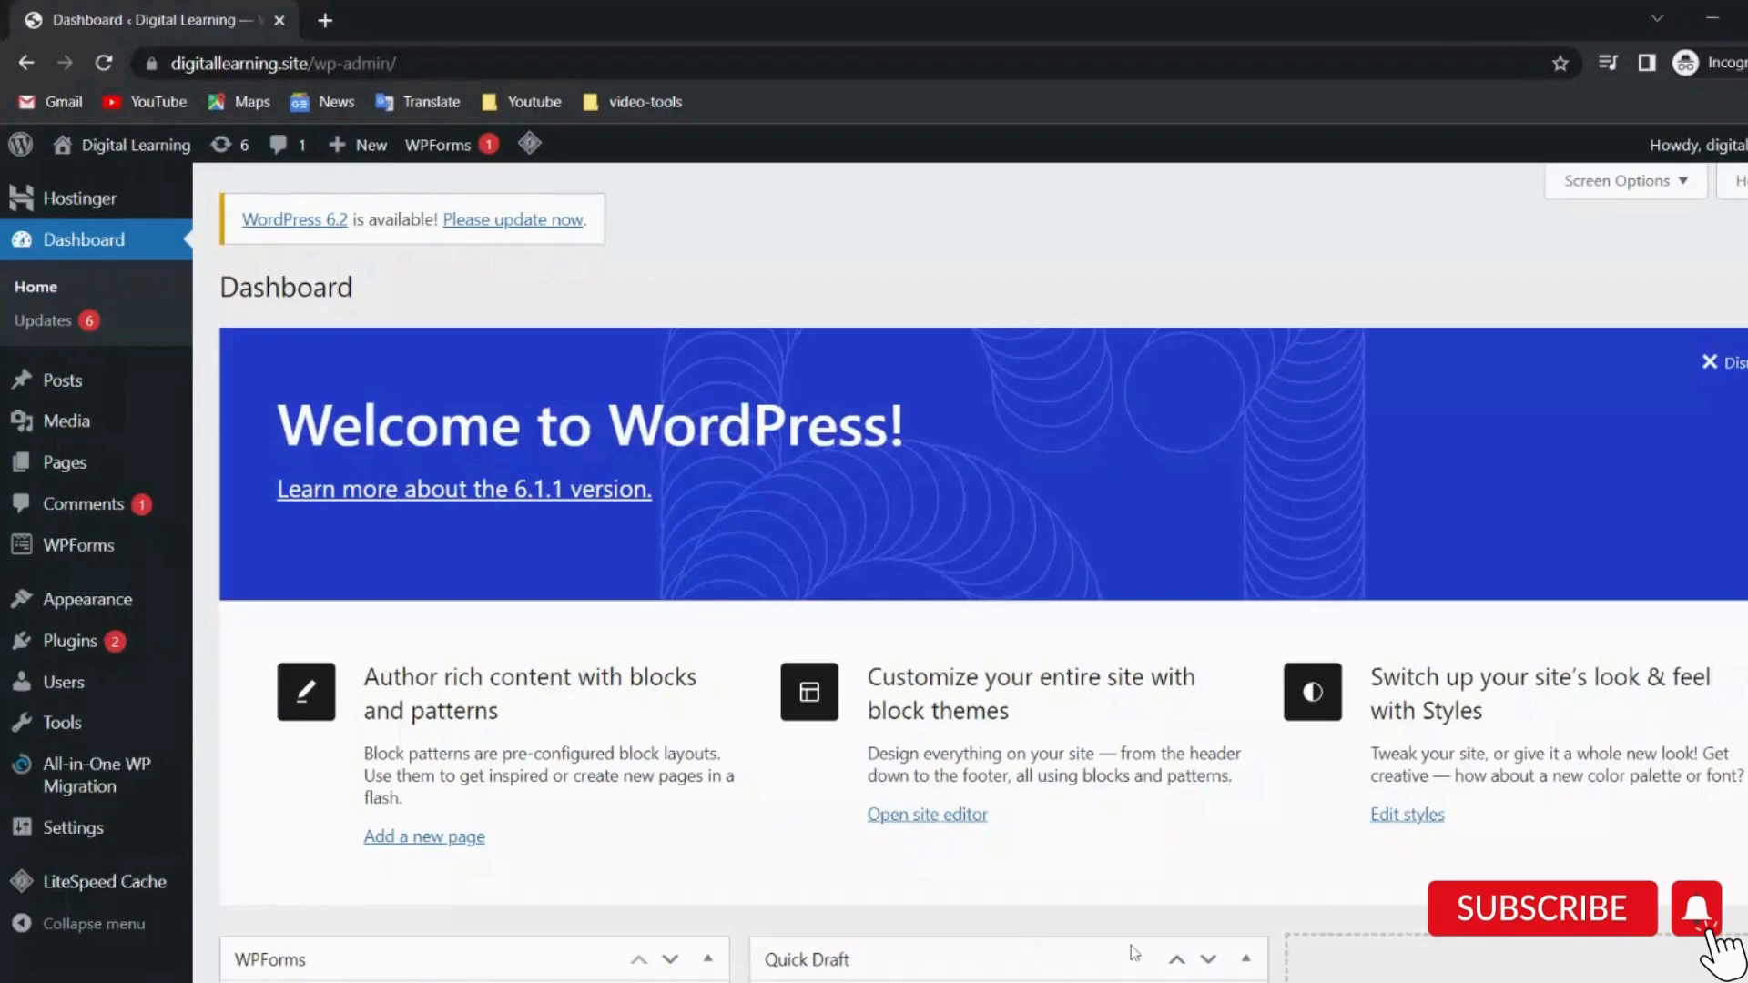
scroll(890, 499, "down", 3)
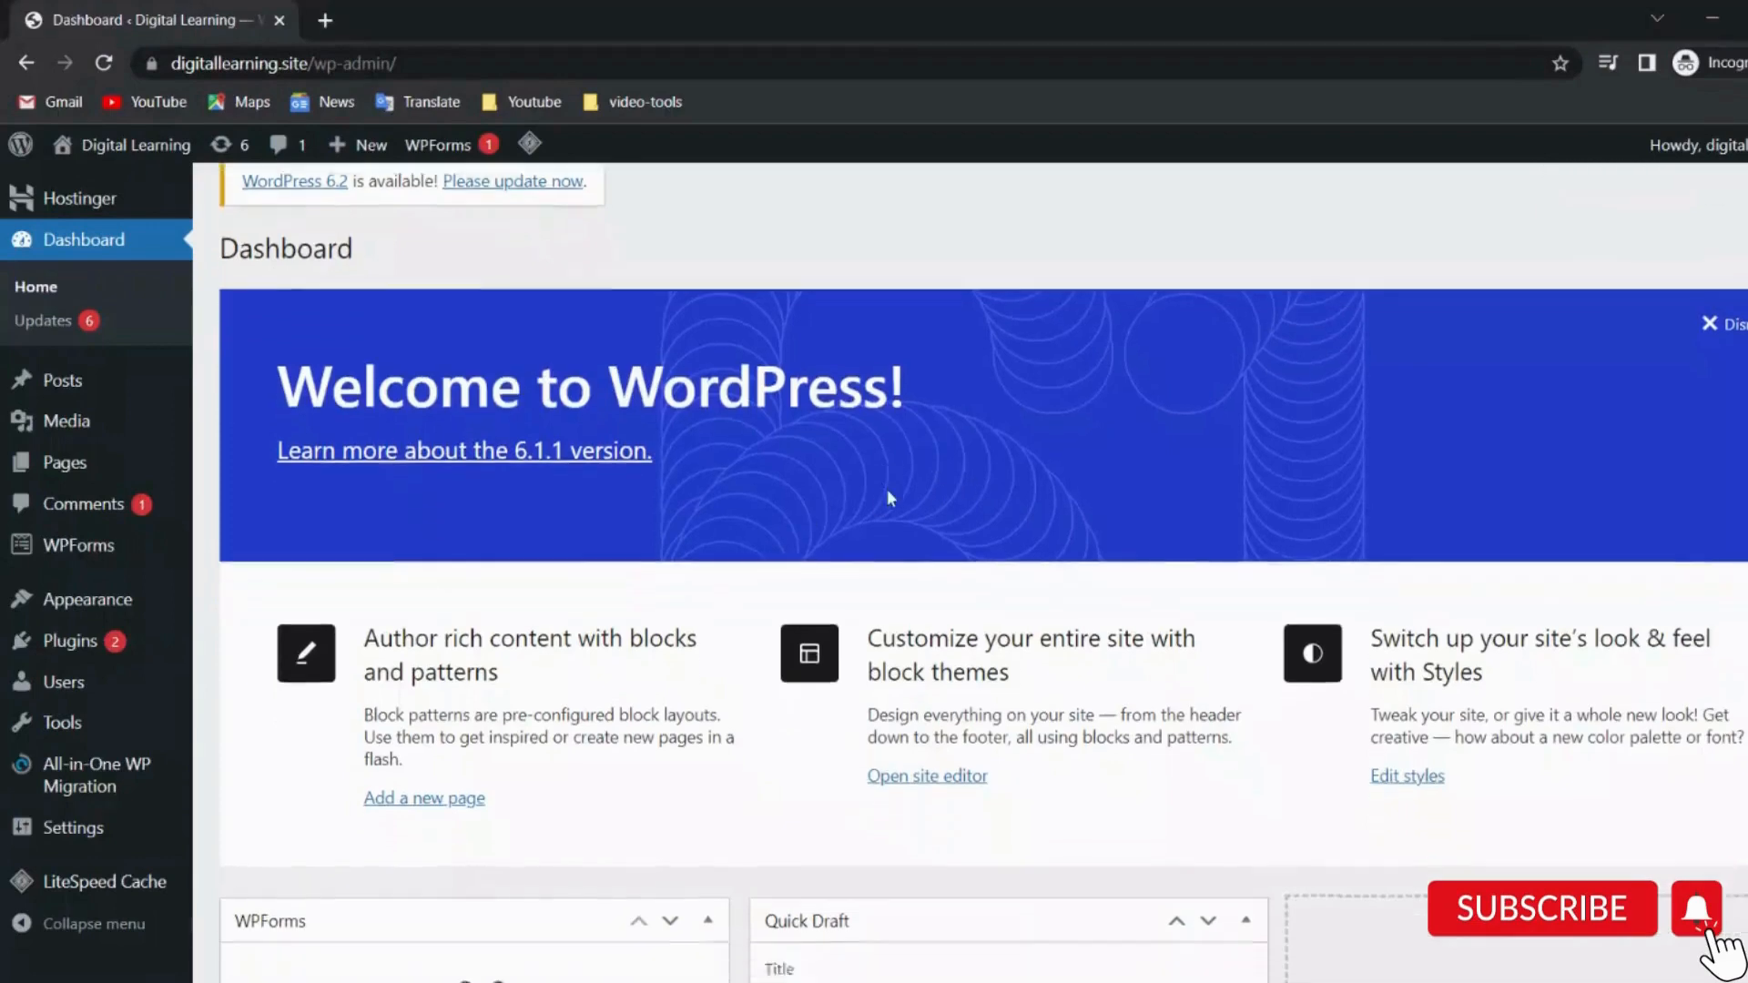
scroll(890, 499, "up", 3)
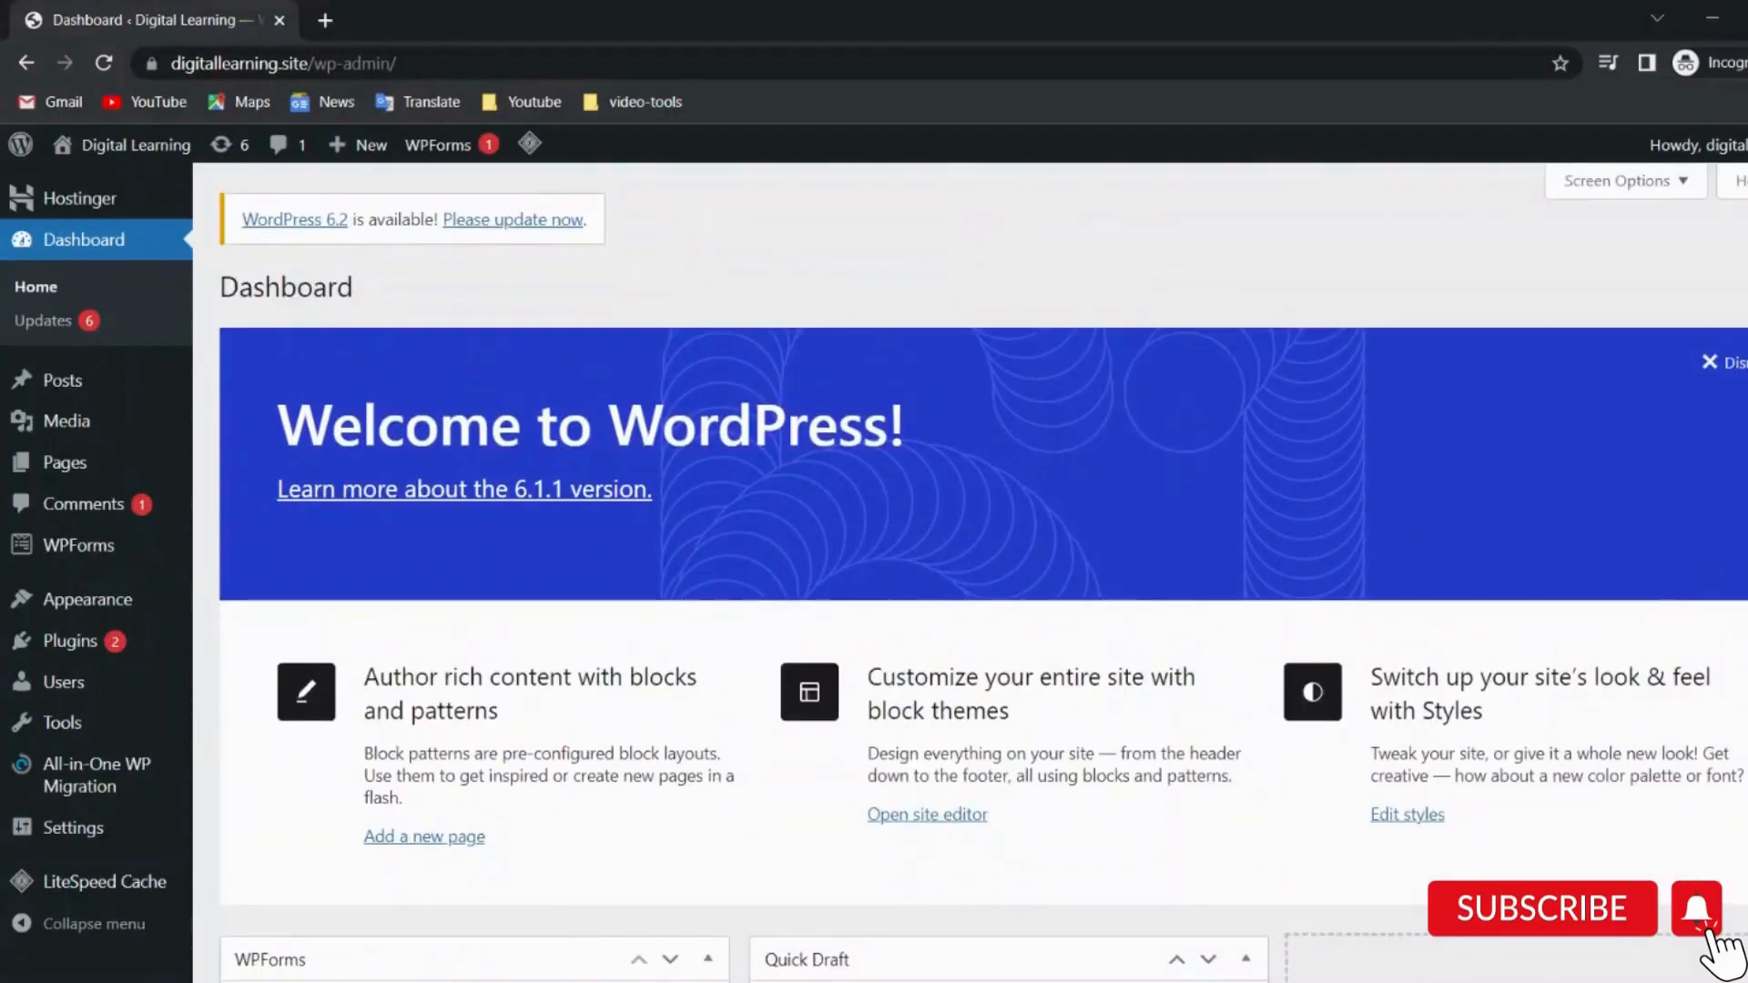
scroll(983, 572, "down", 8)
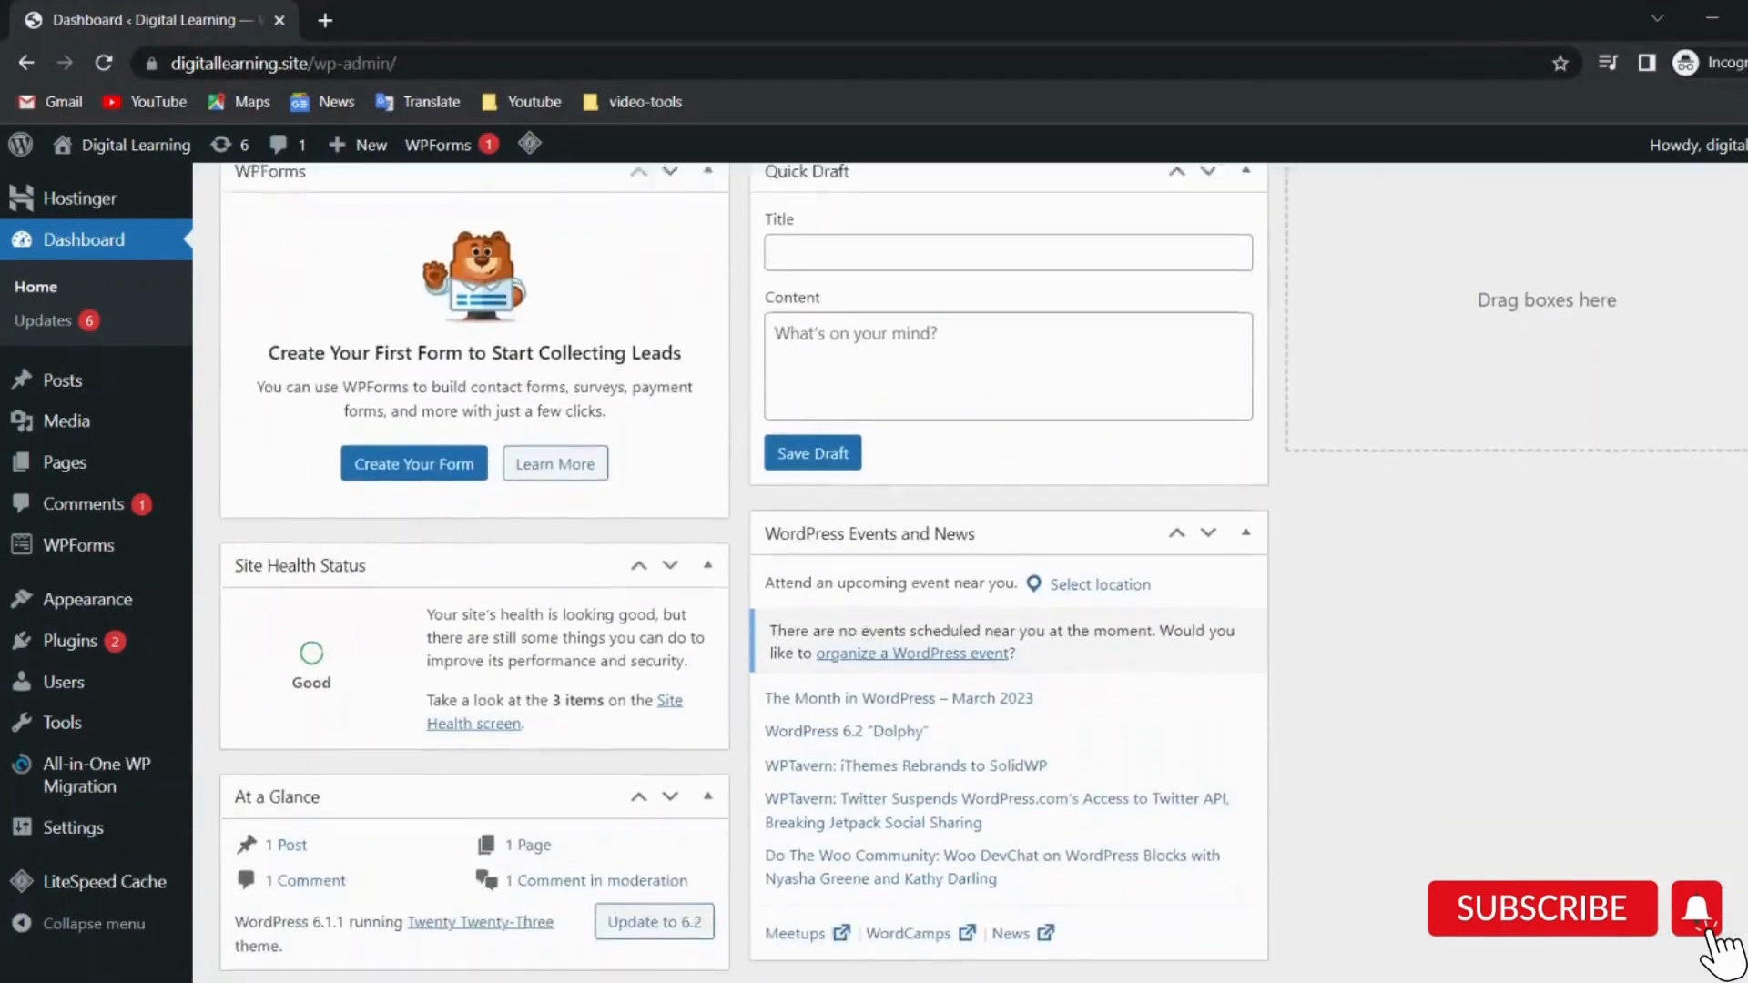
Hide all dashboard boxes: WPForms, Site Health Status, At a Glance, Activity, Quick Draft, WordPress Events and News, and Welcome.
scroll(983, 572, "up", 8)
left_click(1648, 179)
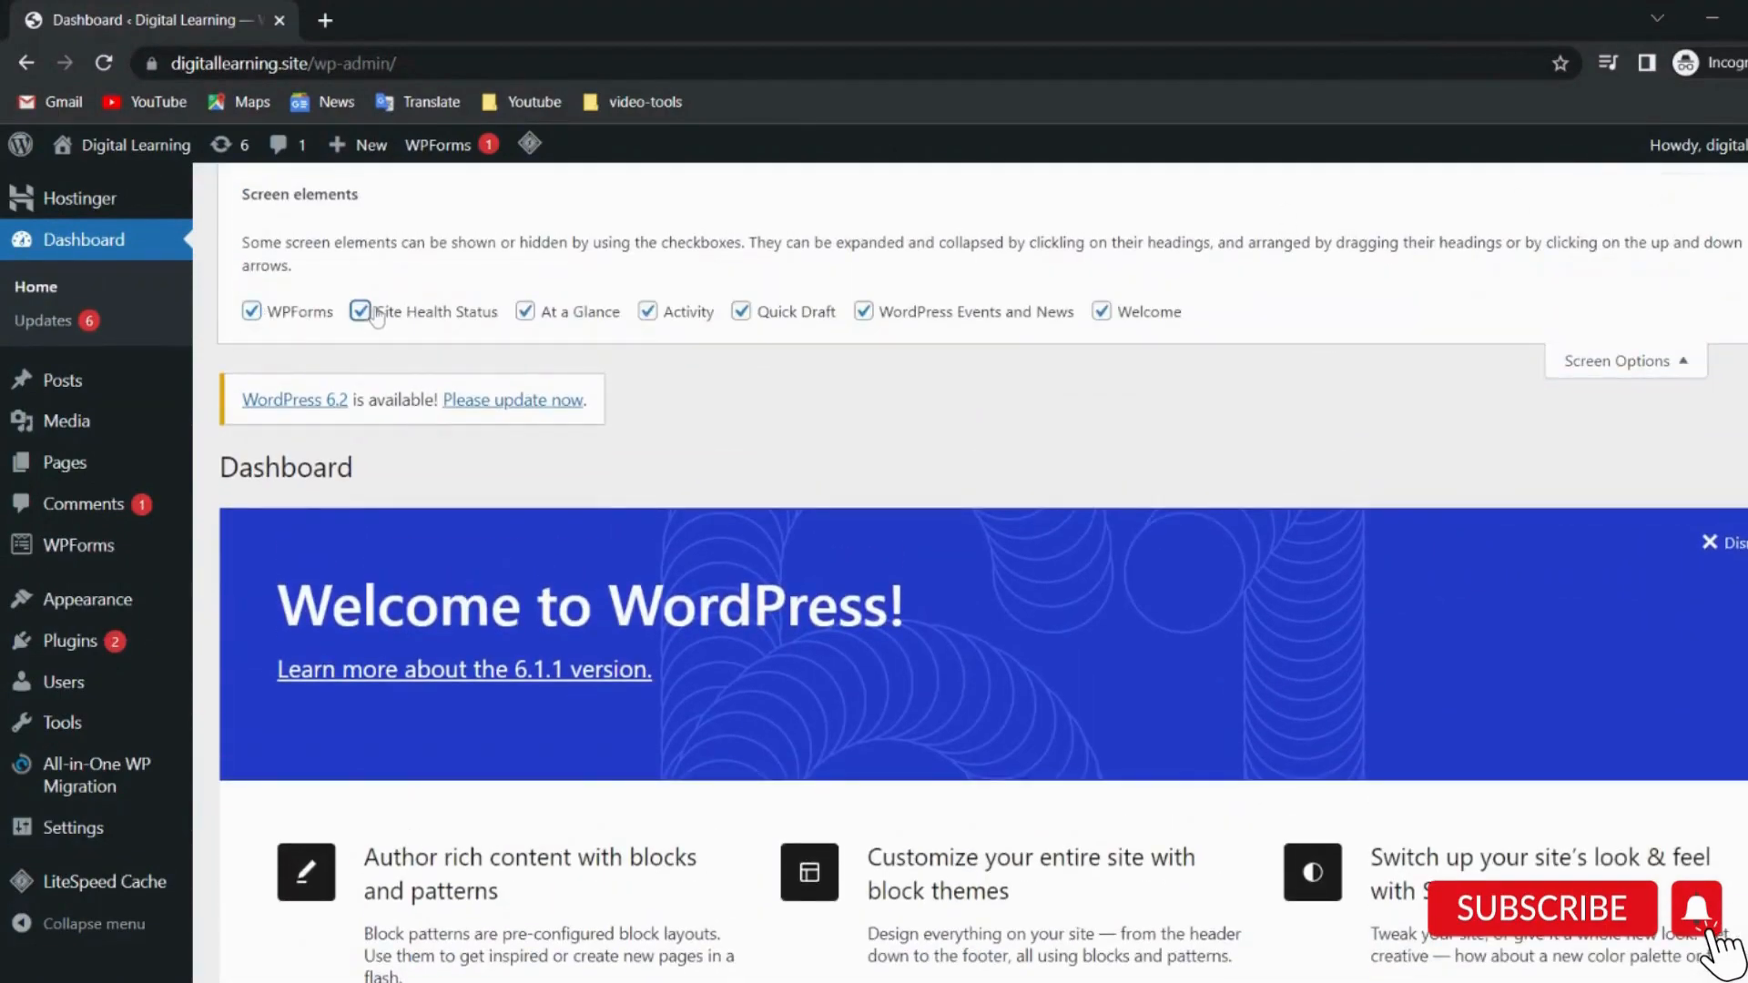
left_click(547, 315)
left_click(649, 314)
left_click(746, 315)
left_click(865, 314)
left_click(1103, 312)
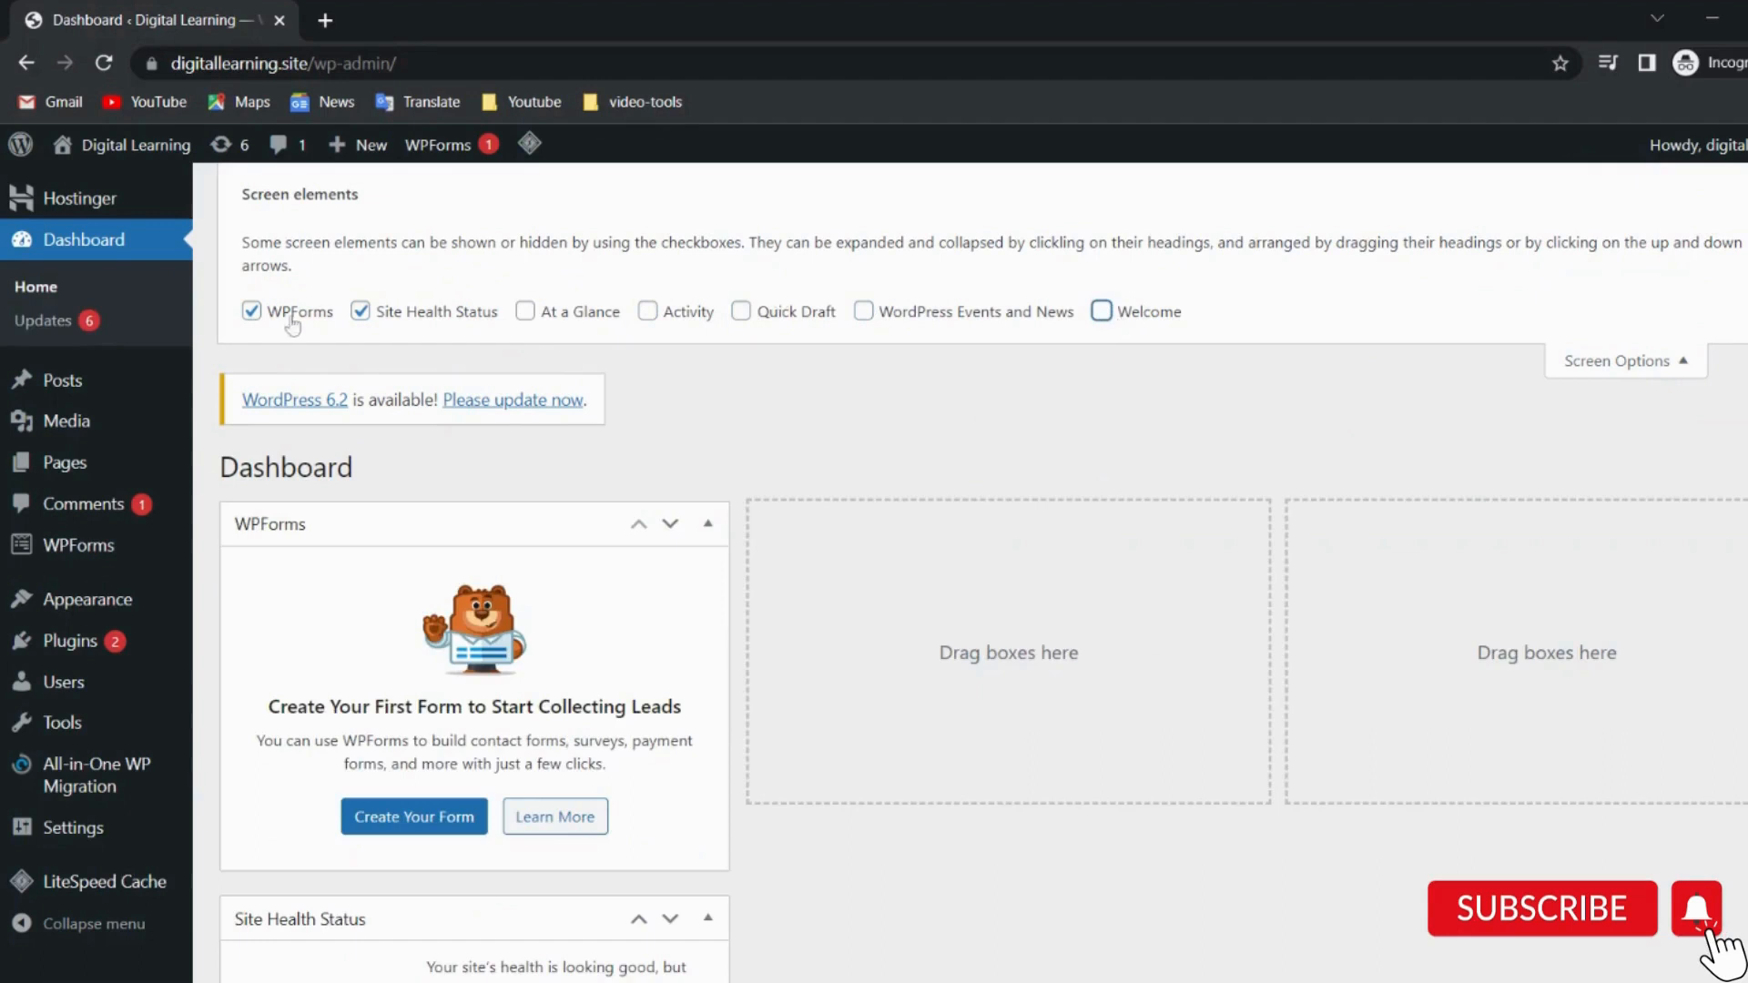
left_click(252, 312)
left_click(362, 289)
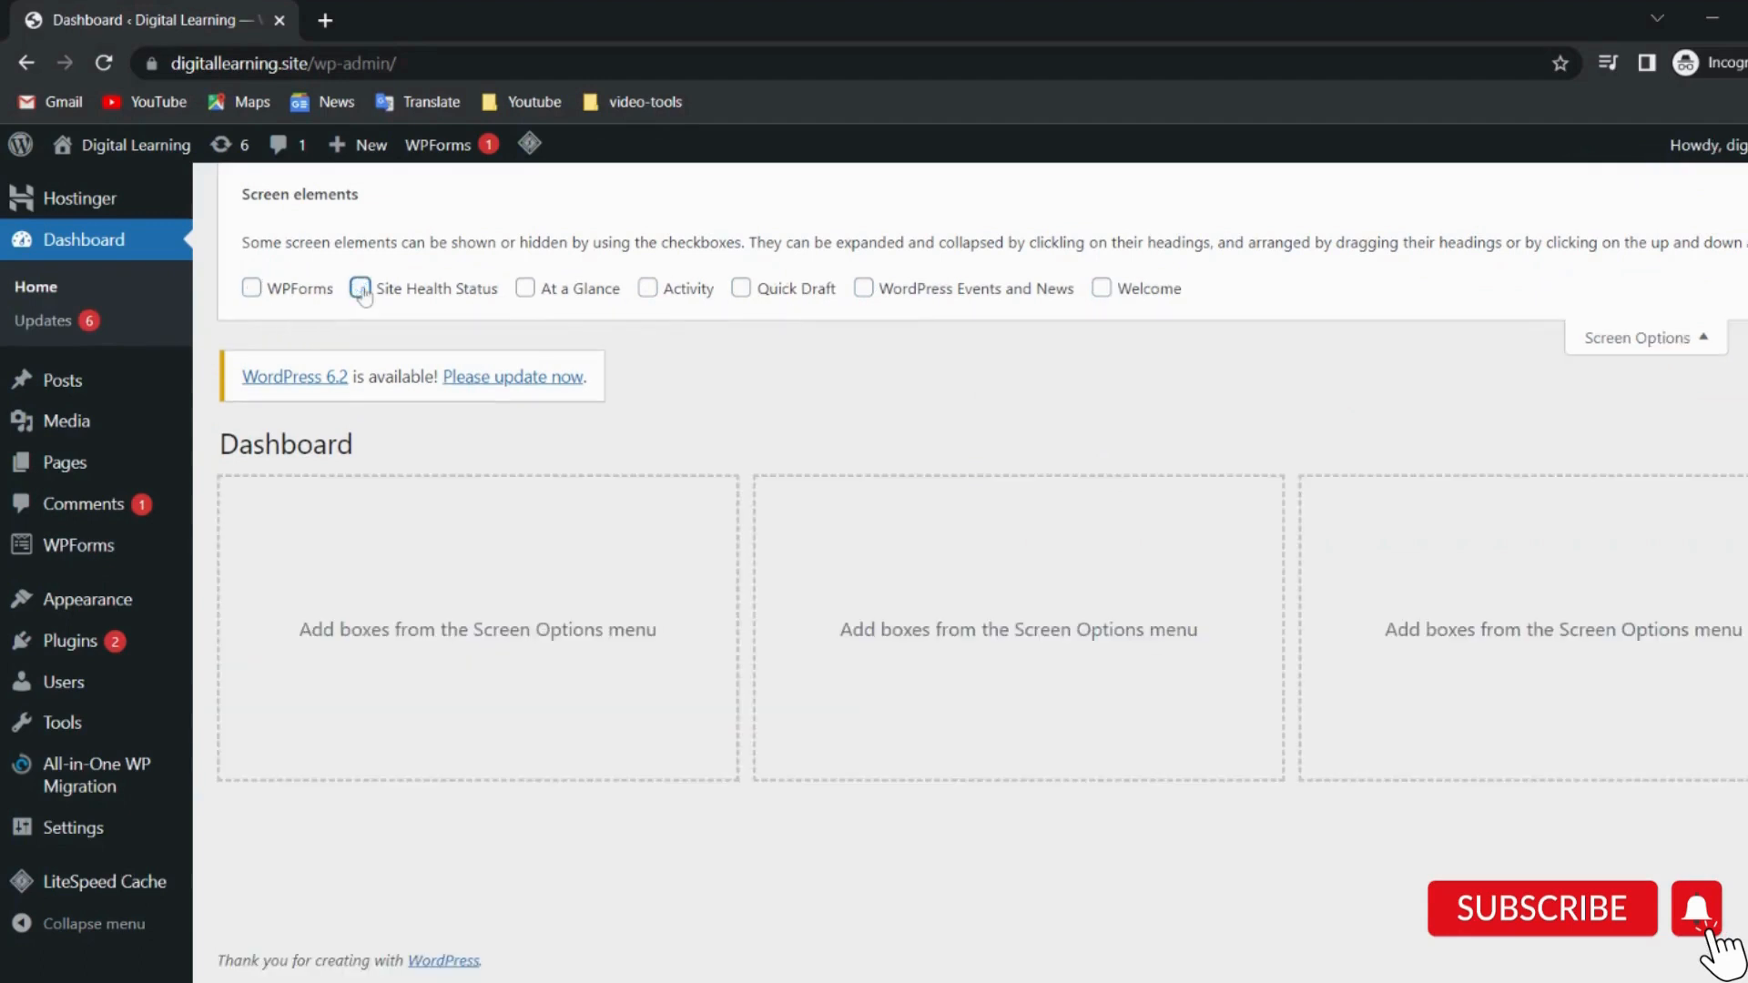
left_click(1608, 341)
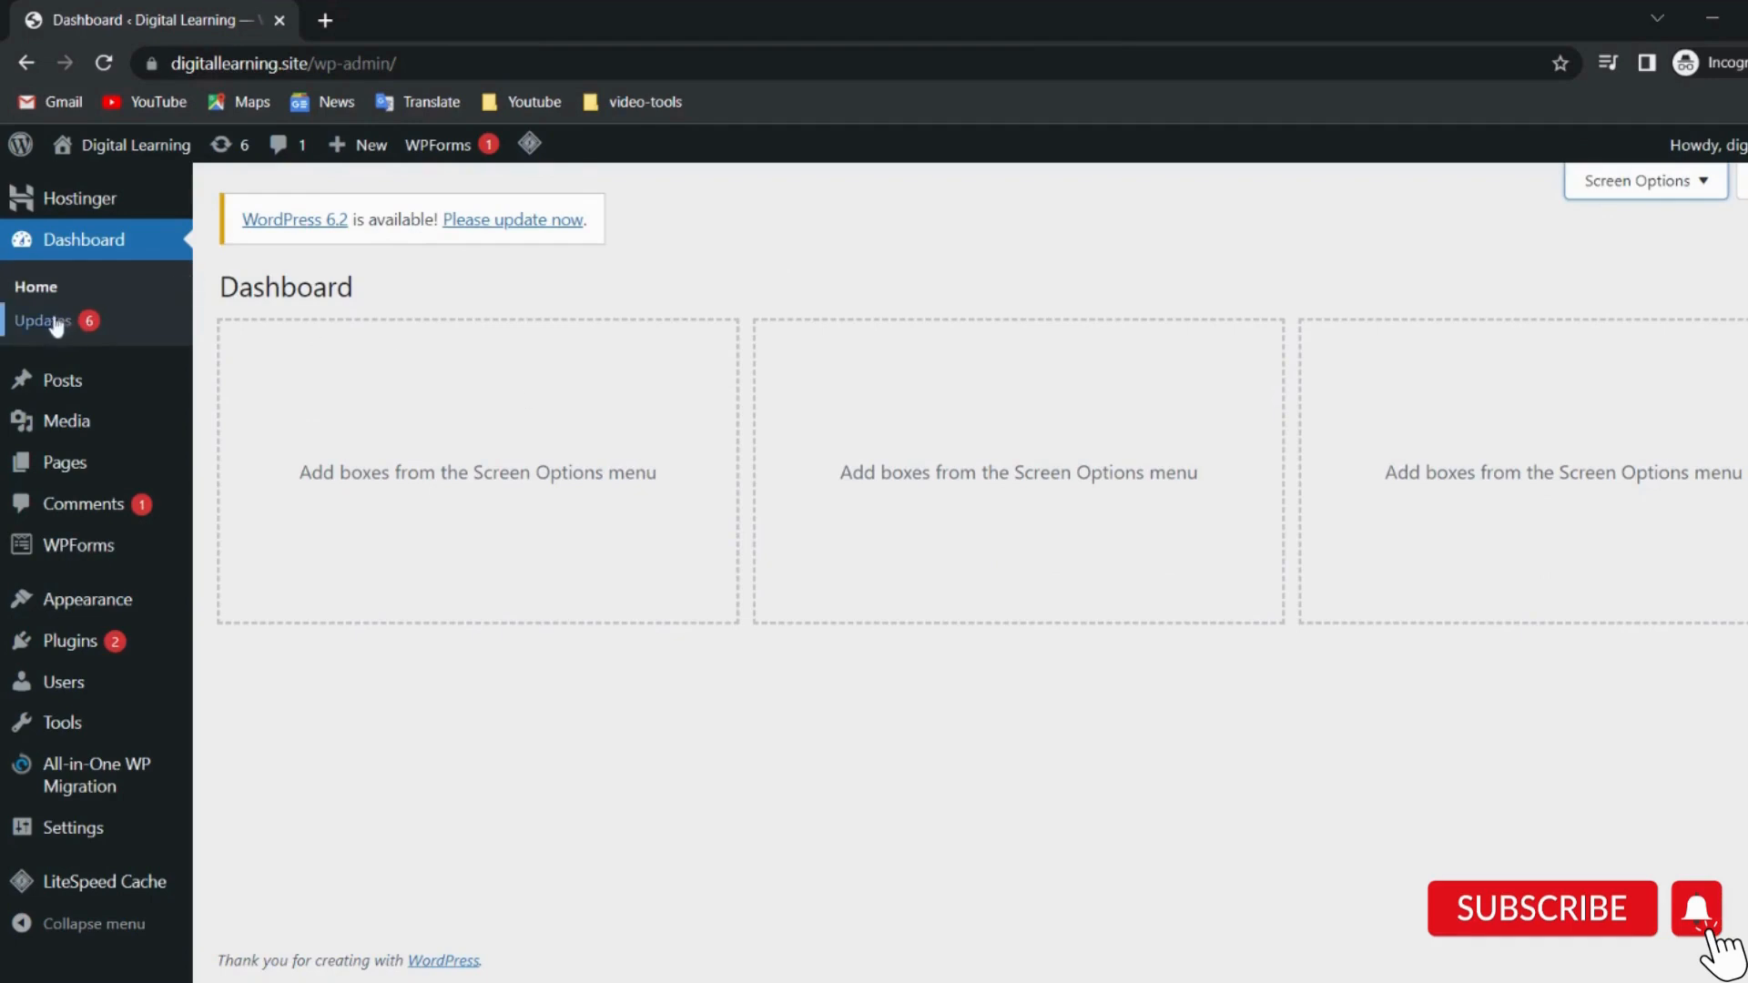
Bulk-deactivate all installed plugins except Hostinger and LiteSpeed Cache.
mouse_move(71, 403)
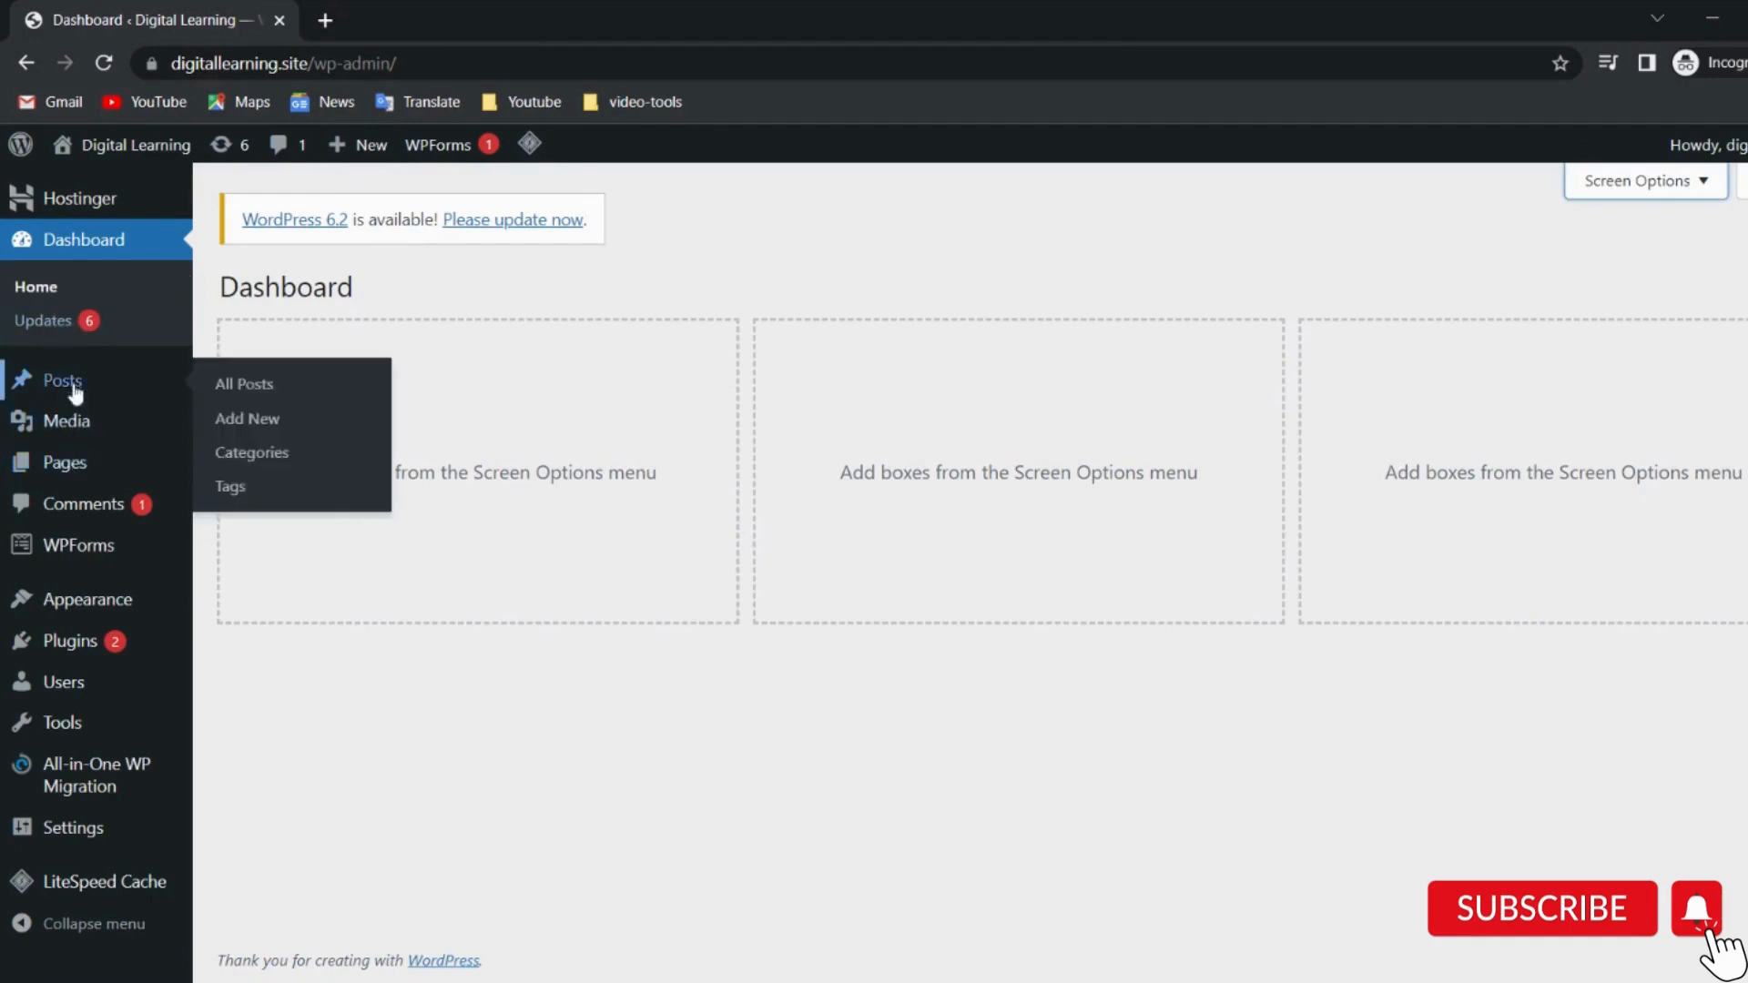
left_click(90, 645)
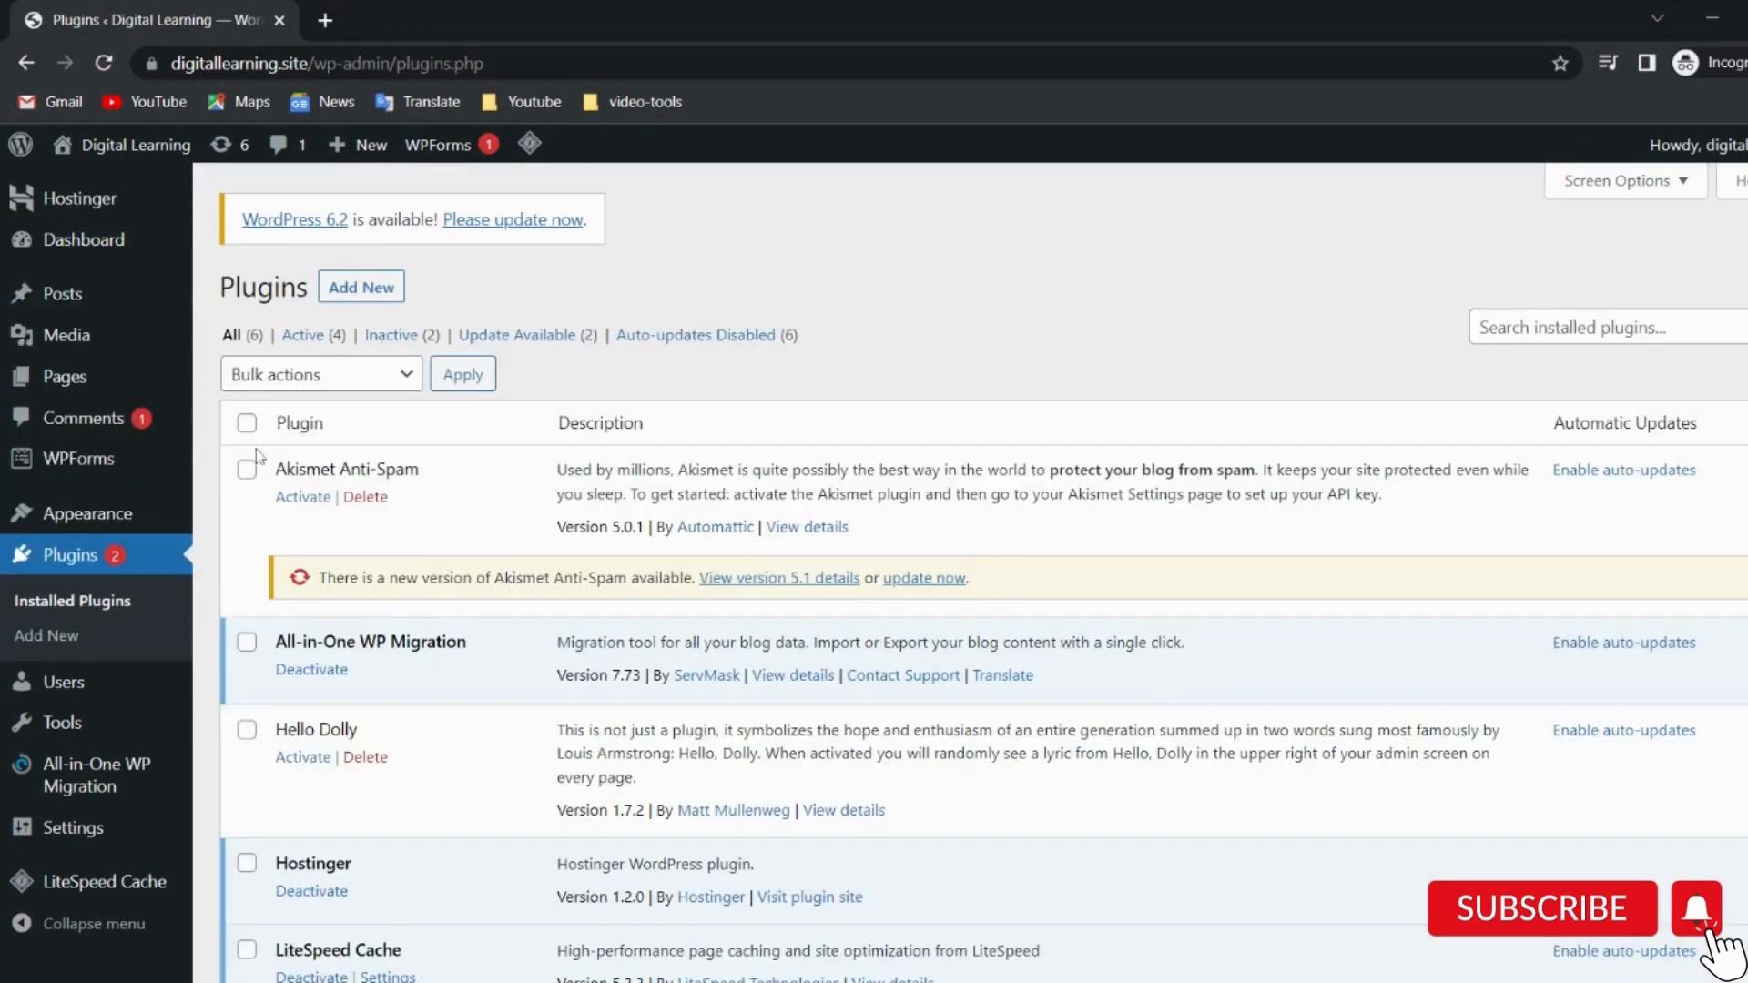
left_click(247, 469)
scroll(251, 475, "down", 4)
scroll(251, 480, "up", 1)
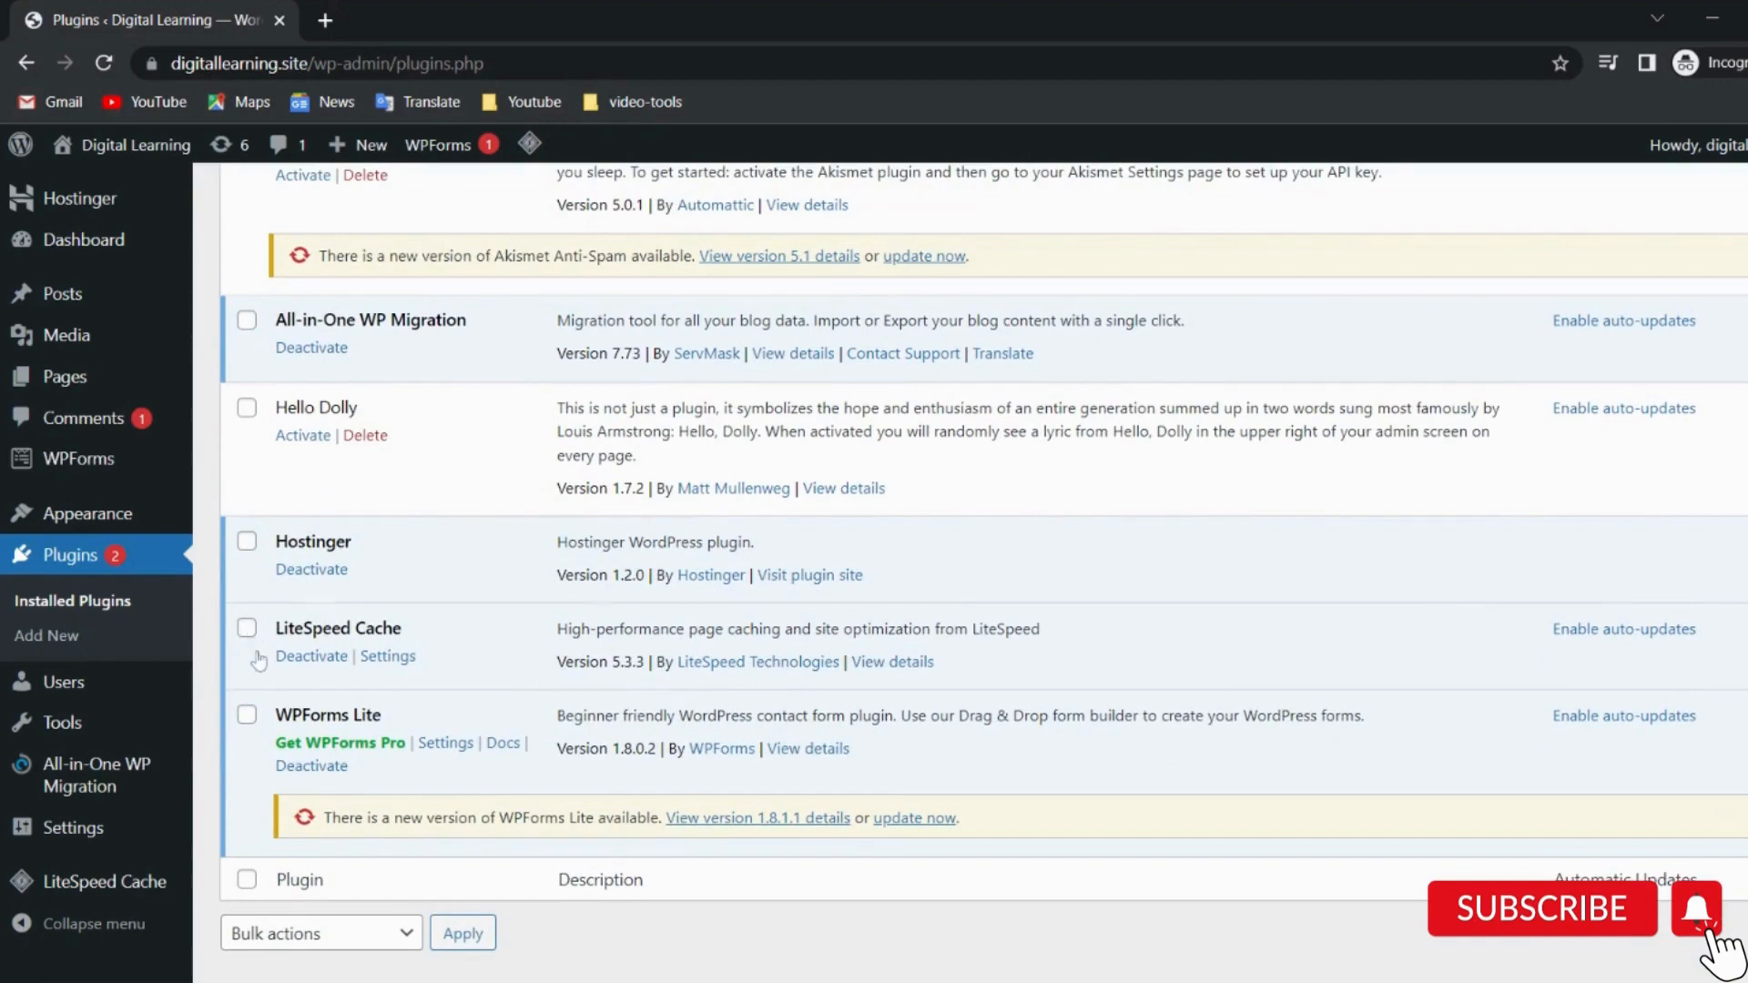
left_click(247, 881)
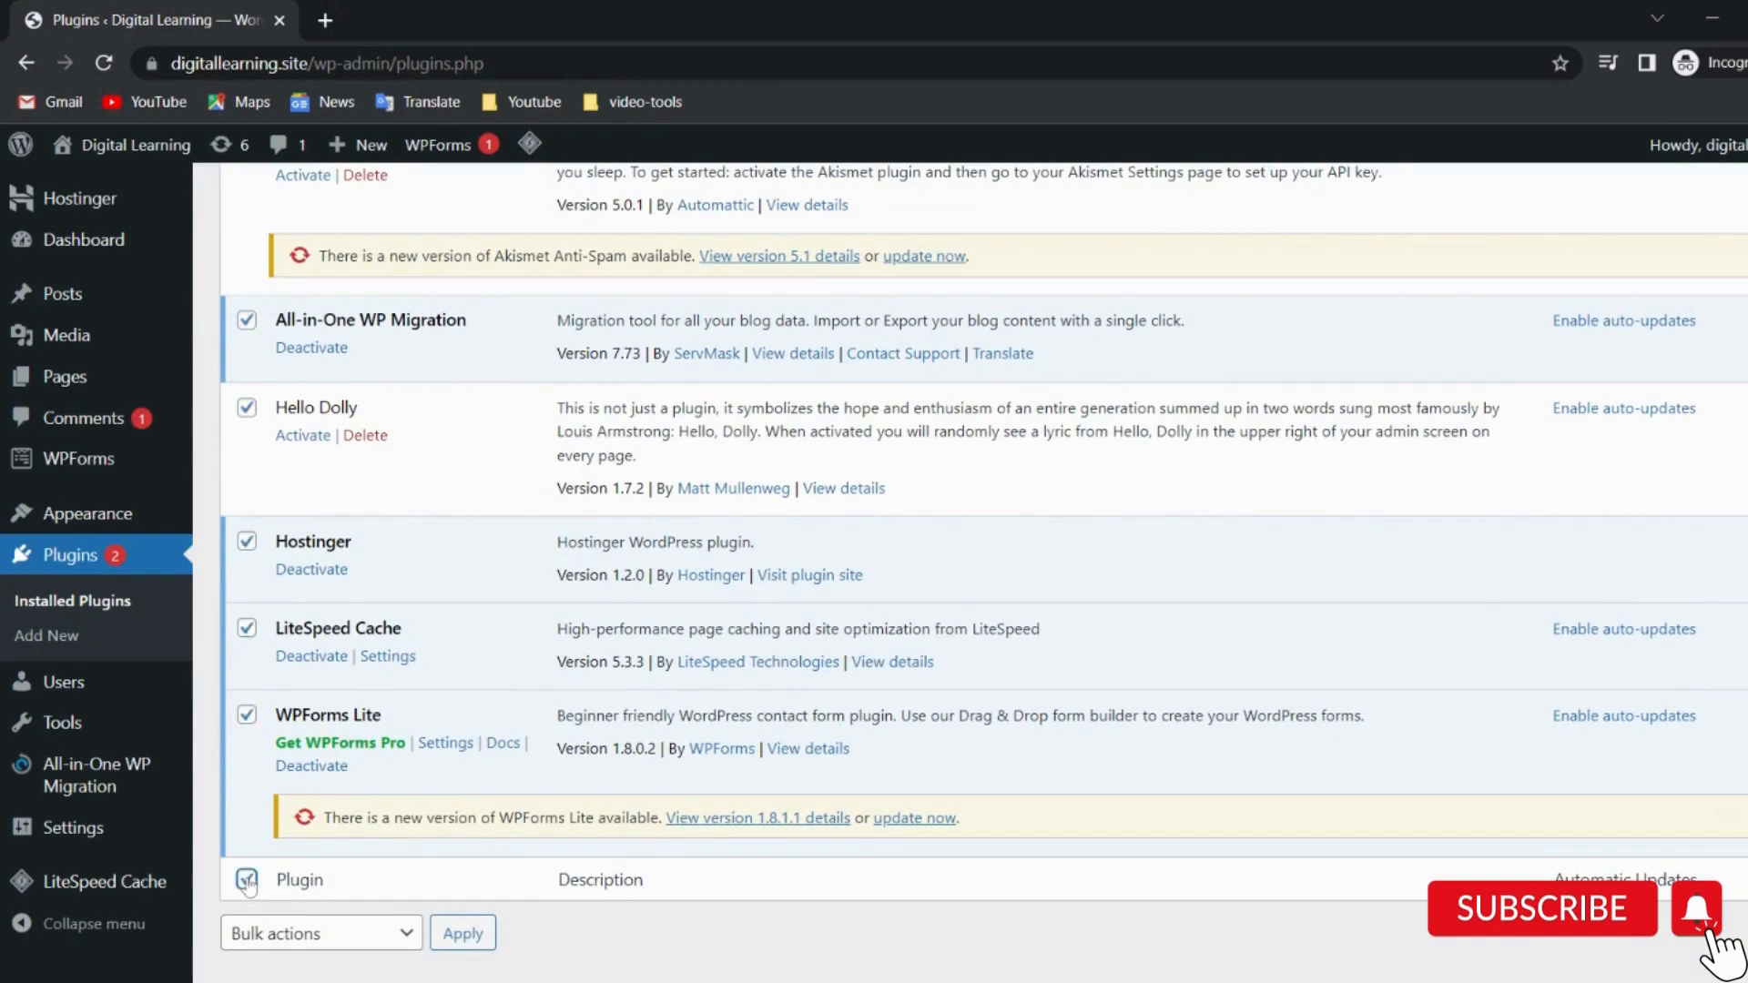
left_click(248, 629)
left_click(247, 542)
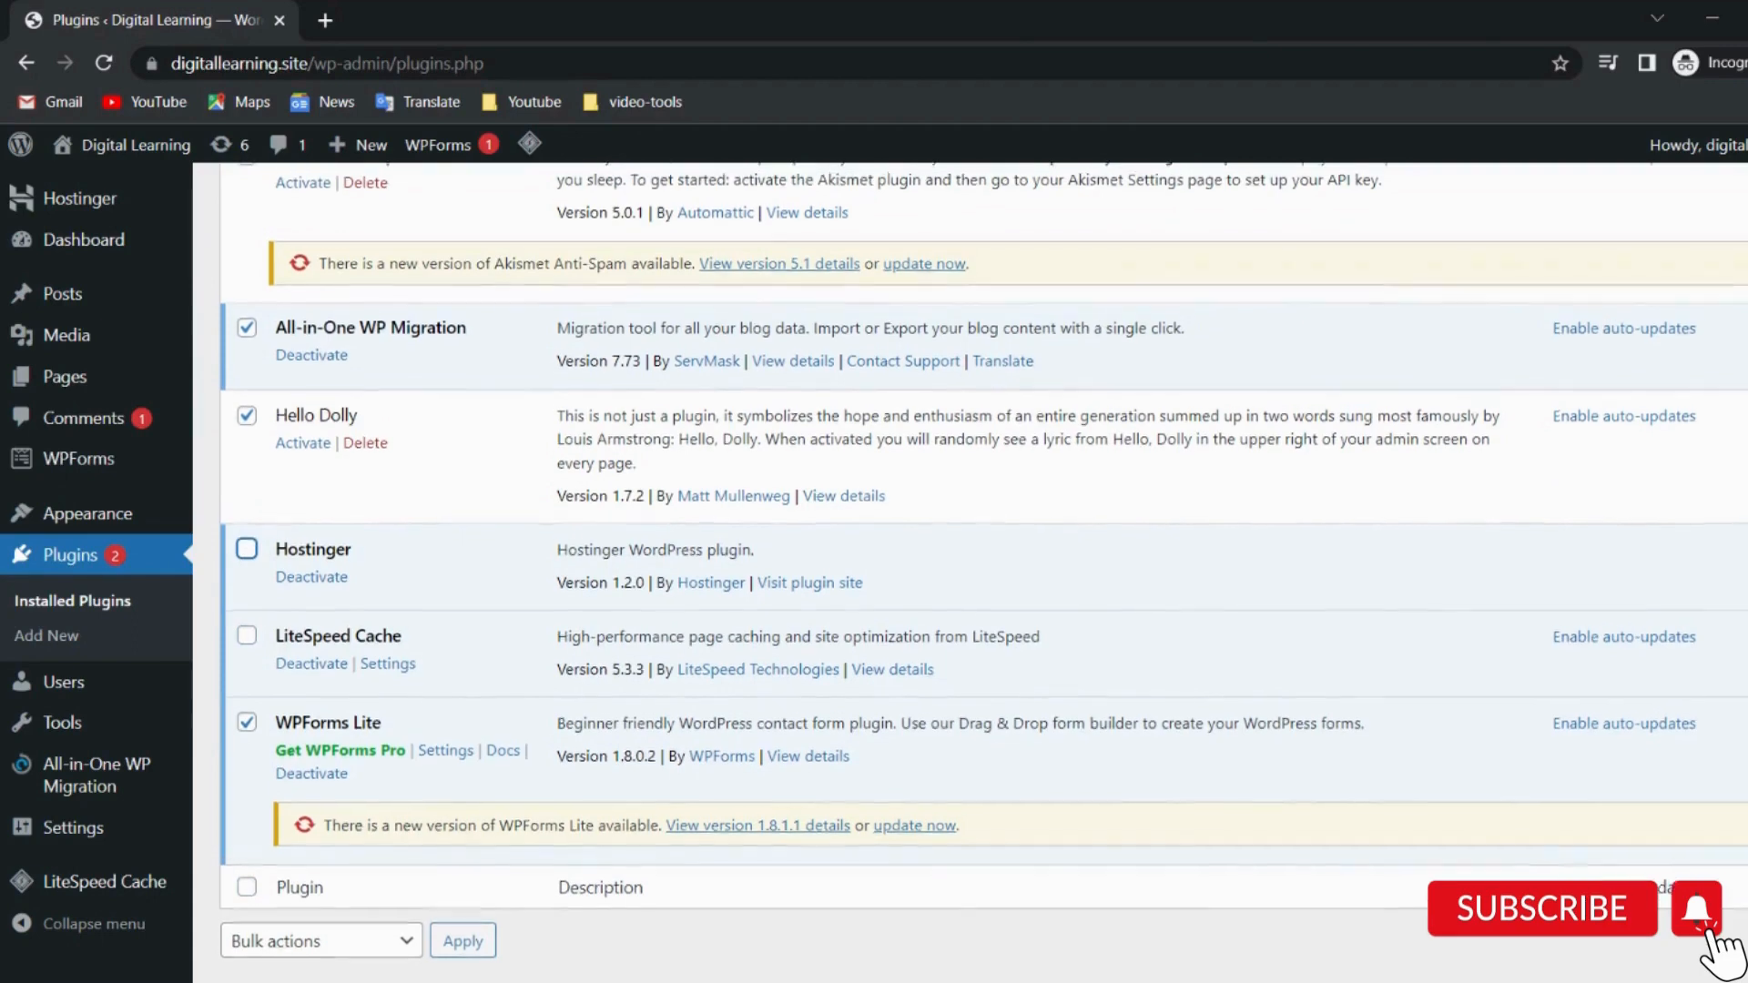
scroll(263, 392, "up", 4)
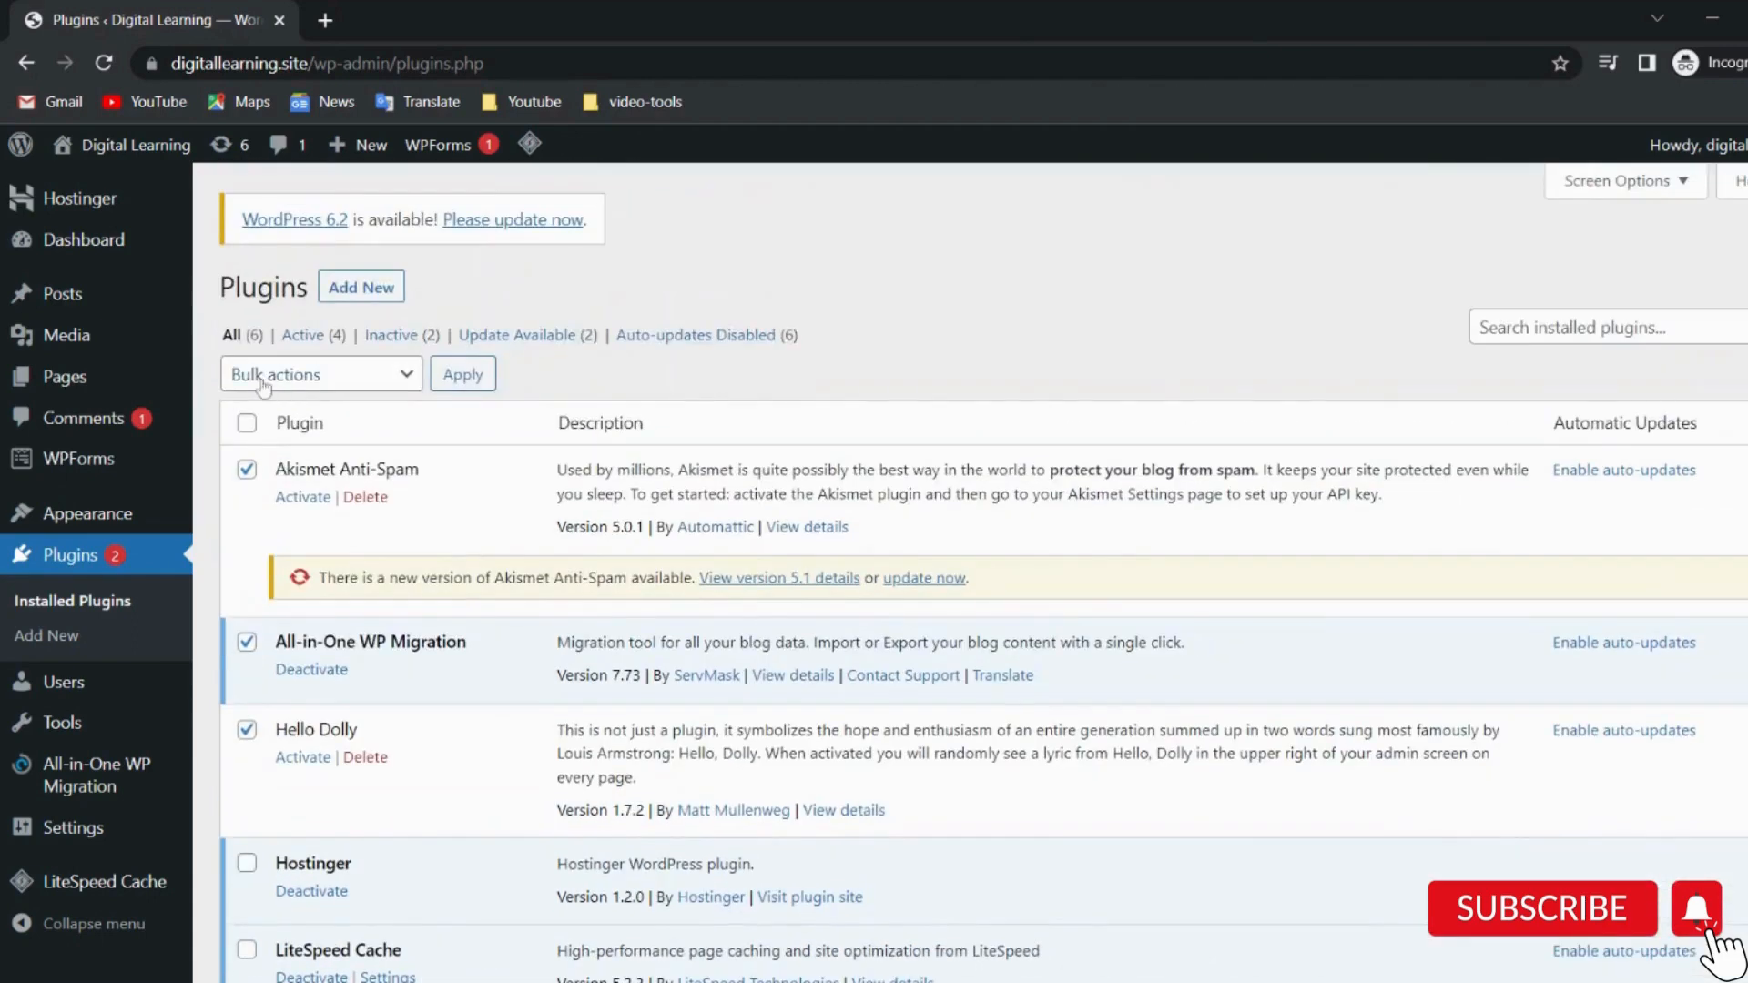
left_click(264, 383)
left_click(273, 459)
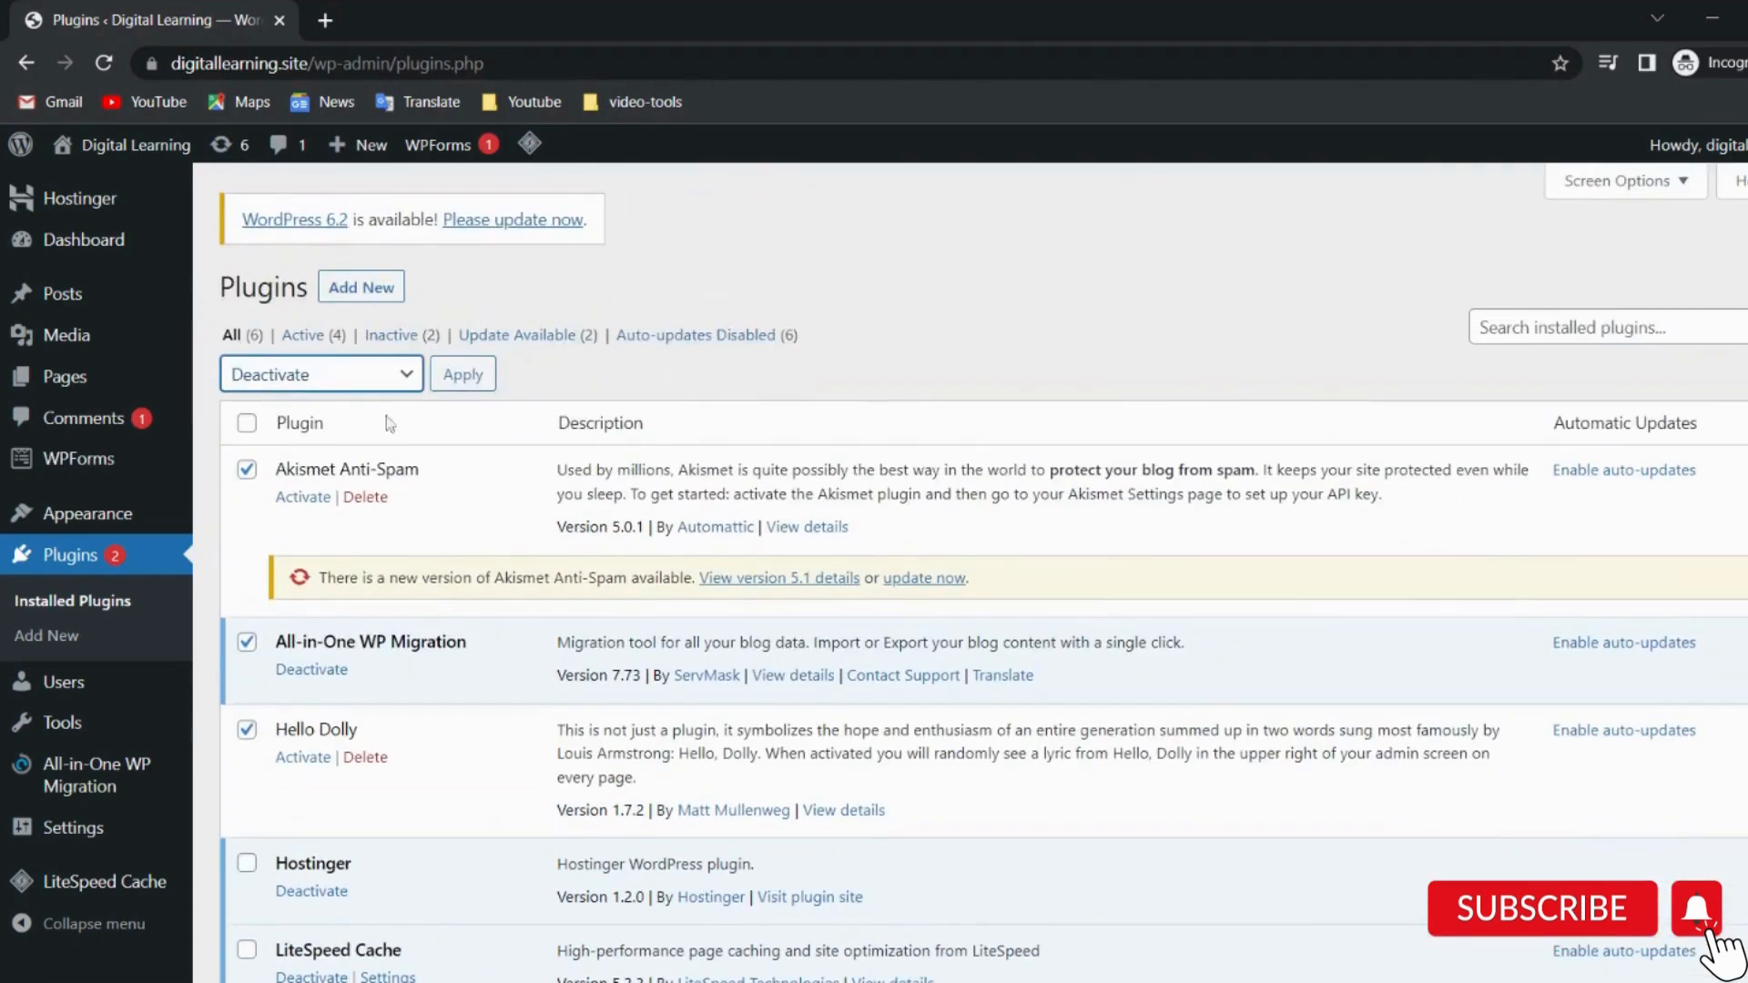
left_click(483, 376)
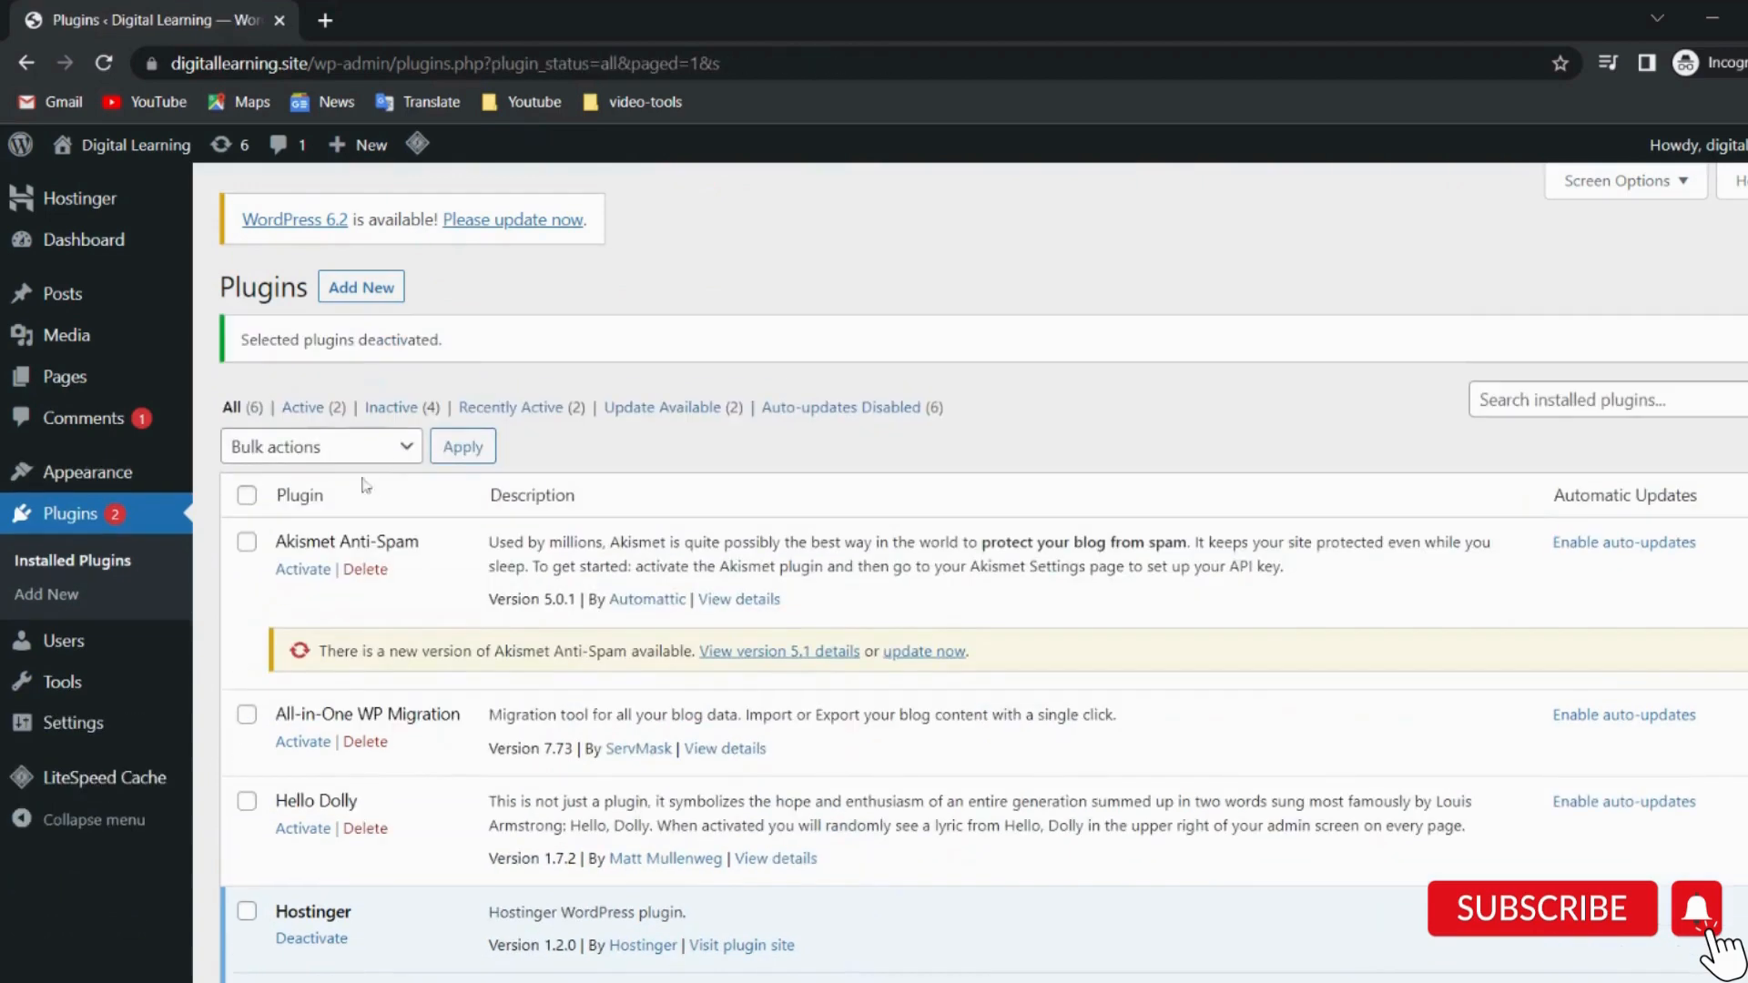
Delete the Akismet Anti-Spam, All-in-One WP Migration, Hello Dolly and WPForms Lite plugins together with their data.
left_click(247, 496)
scroll(247, 510, "down", 2)
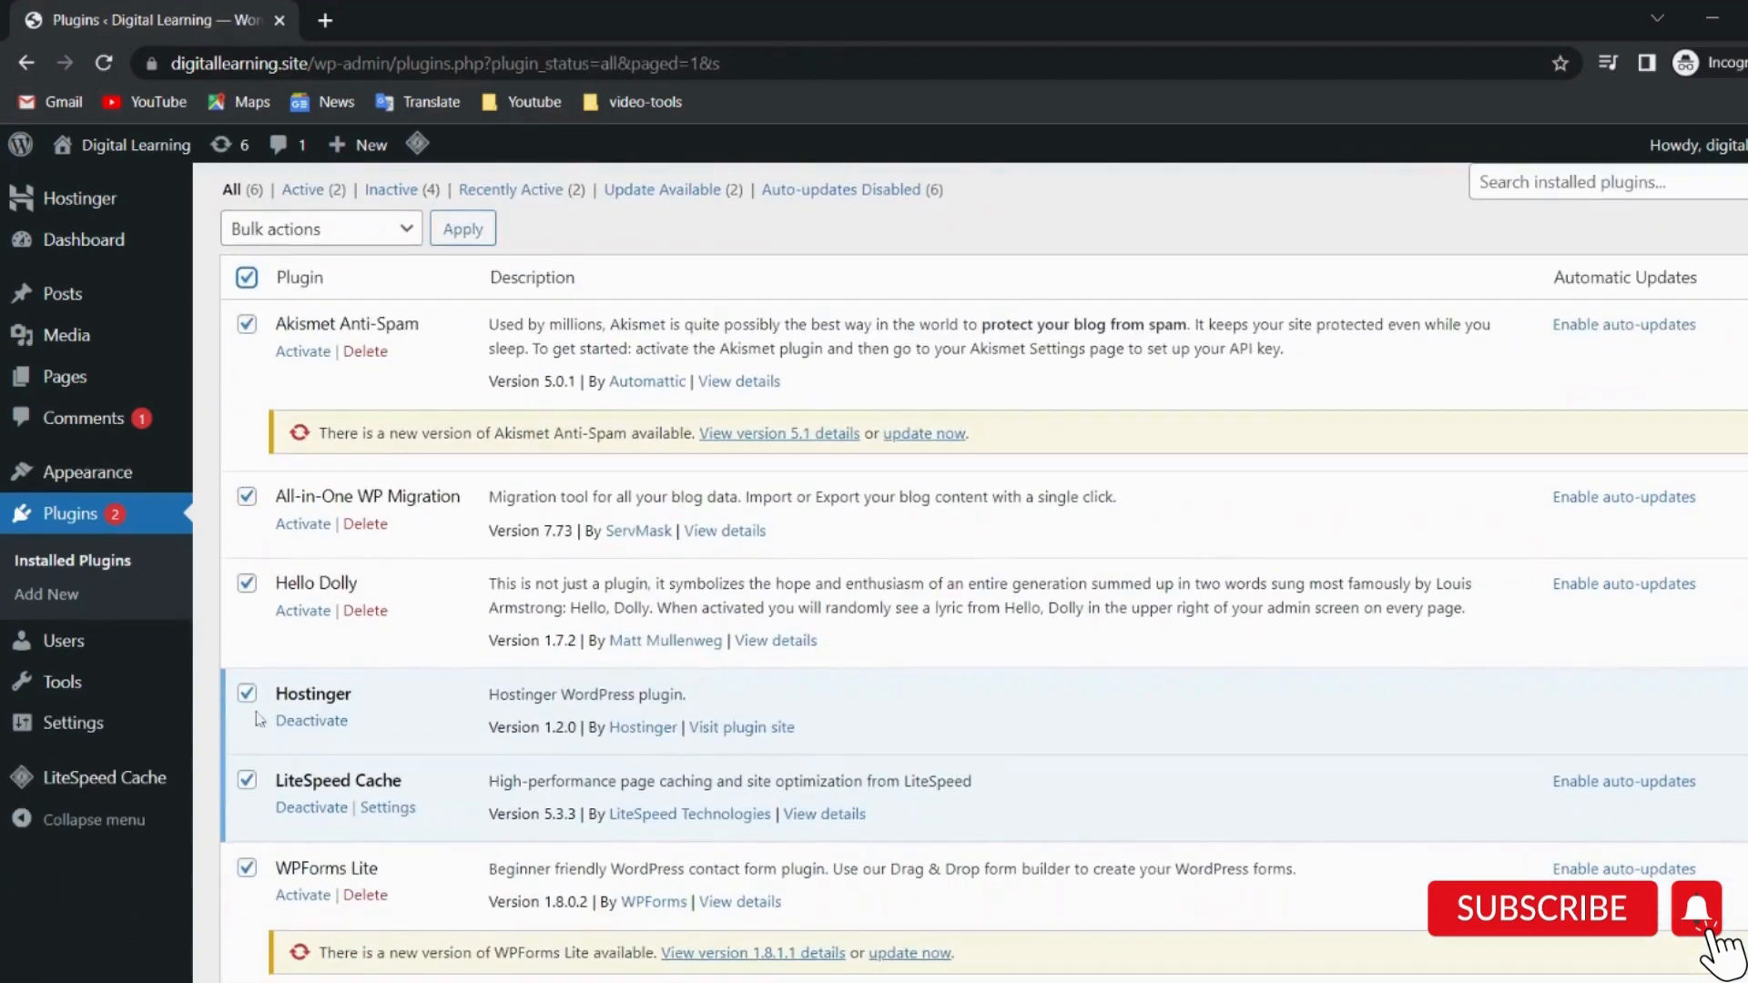
left_click(248, 696)
left_click(271, 372)
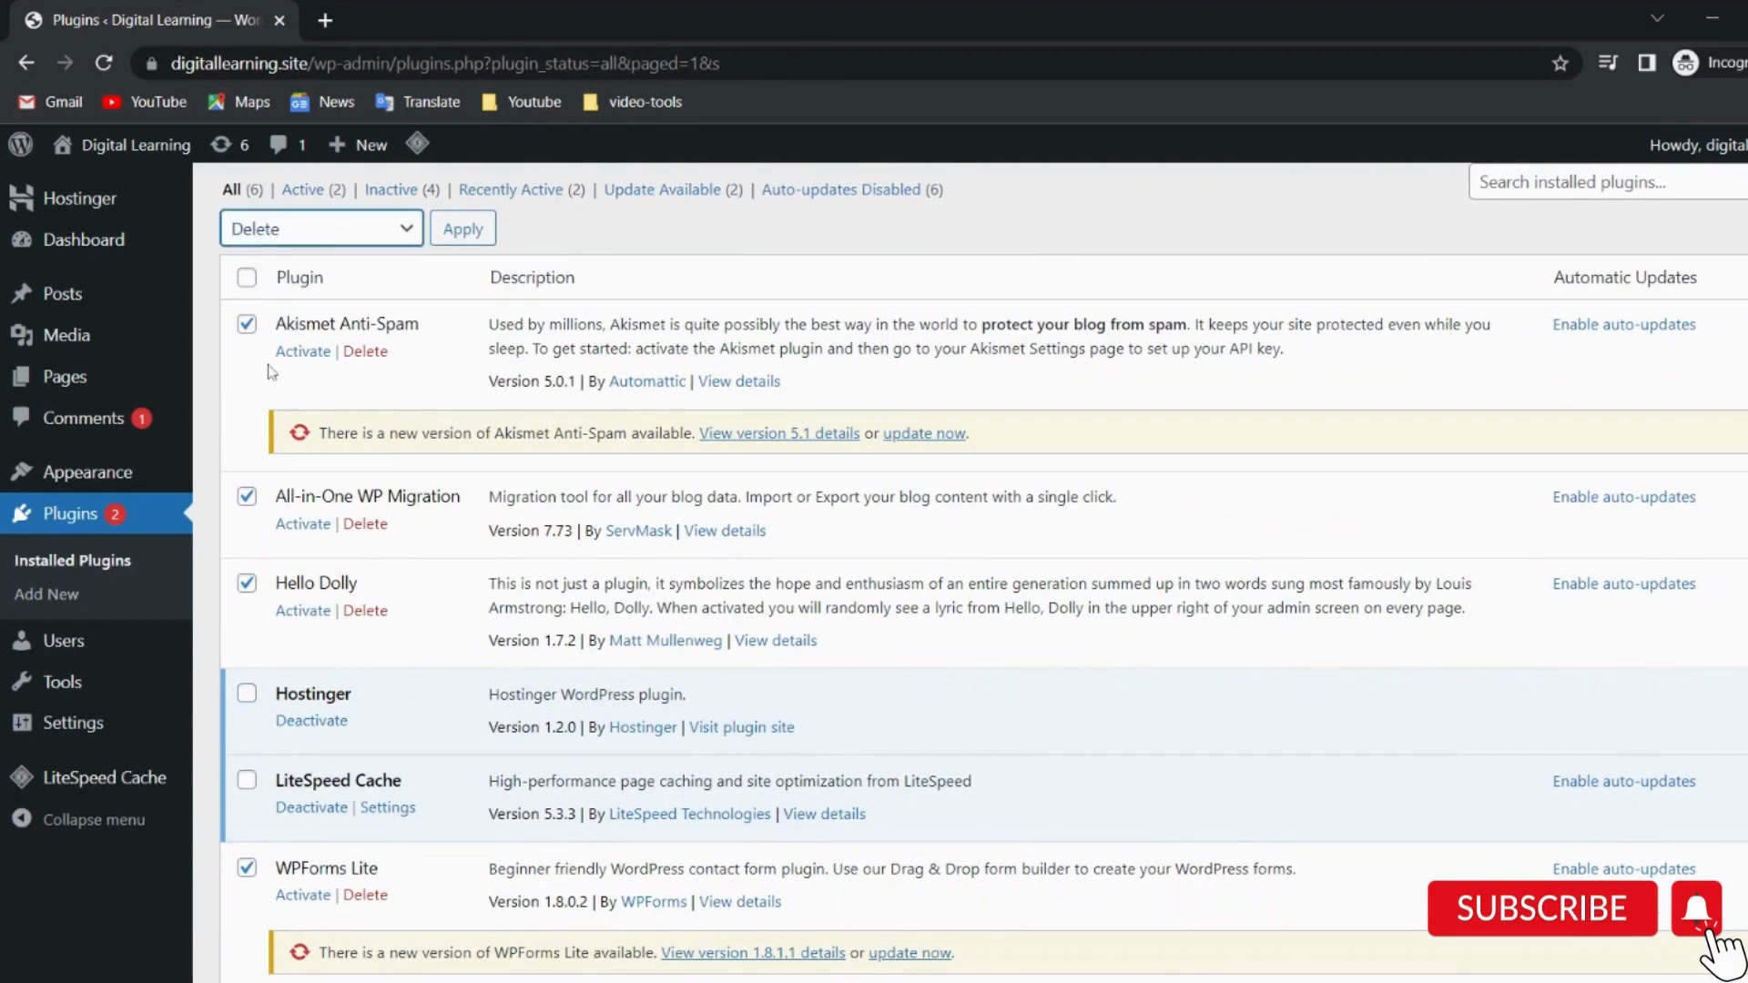
left_click(463, 230)
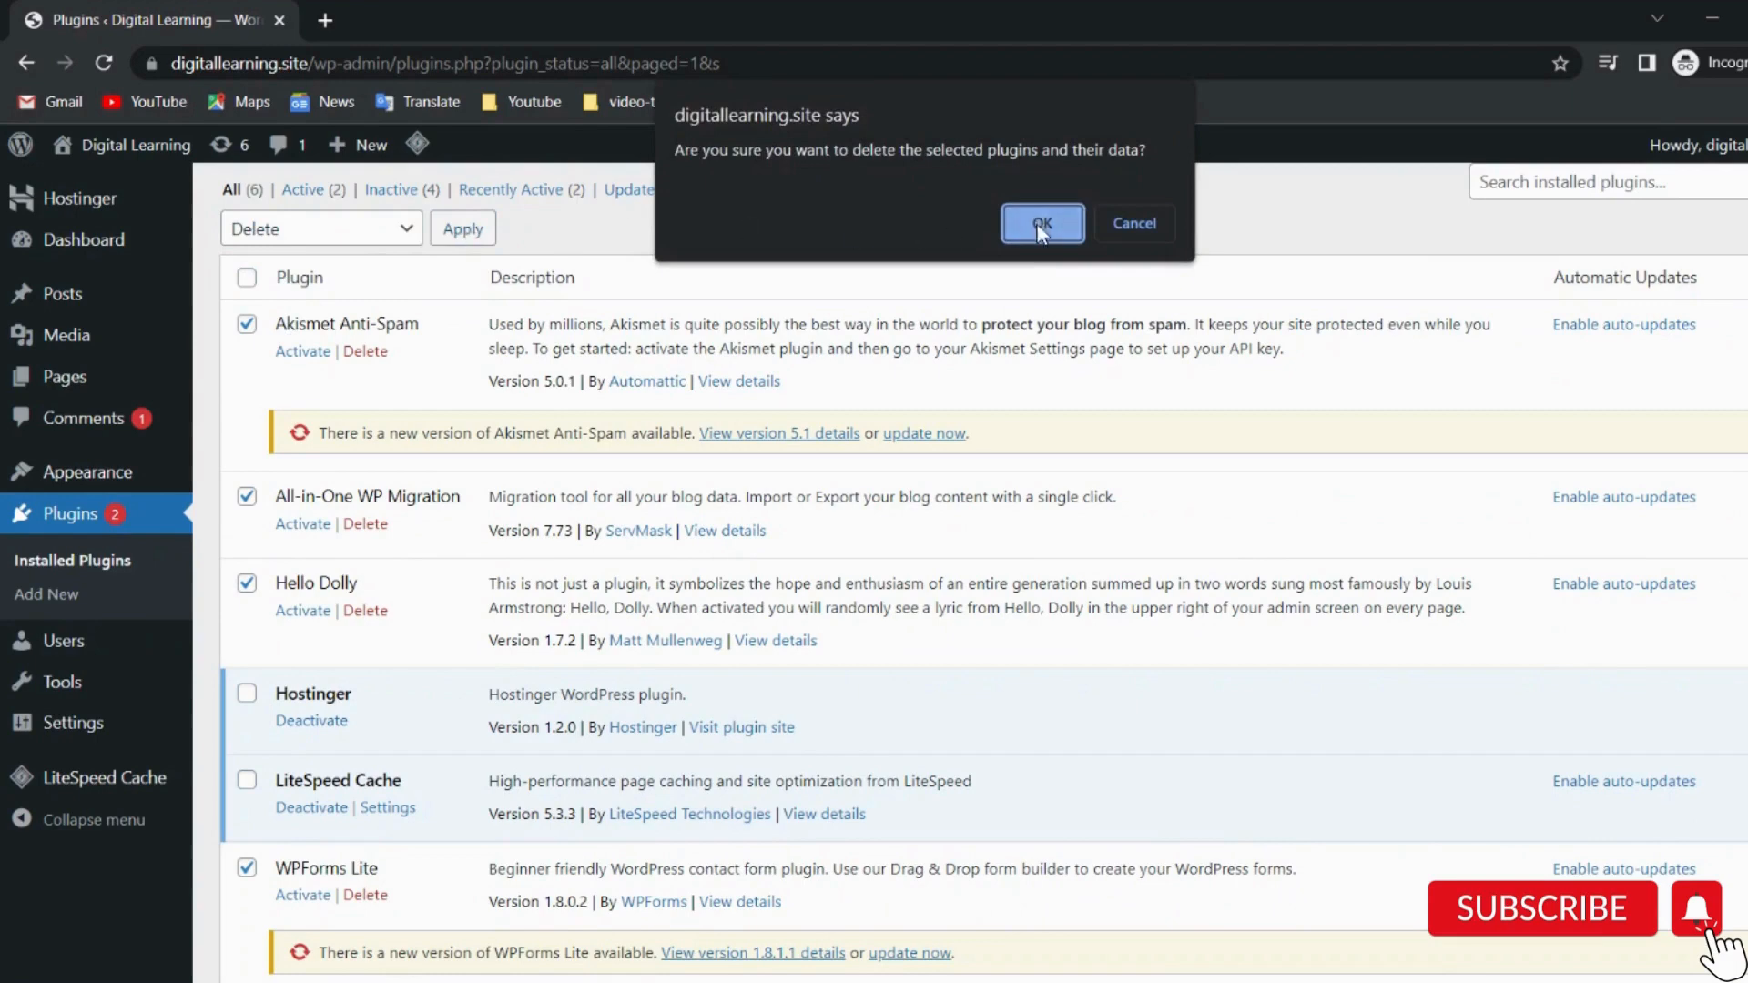
left_click(1041, 225)
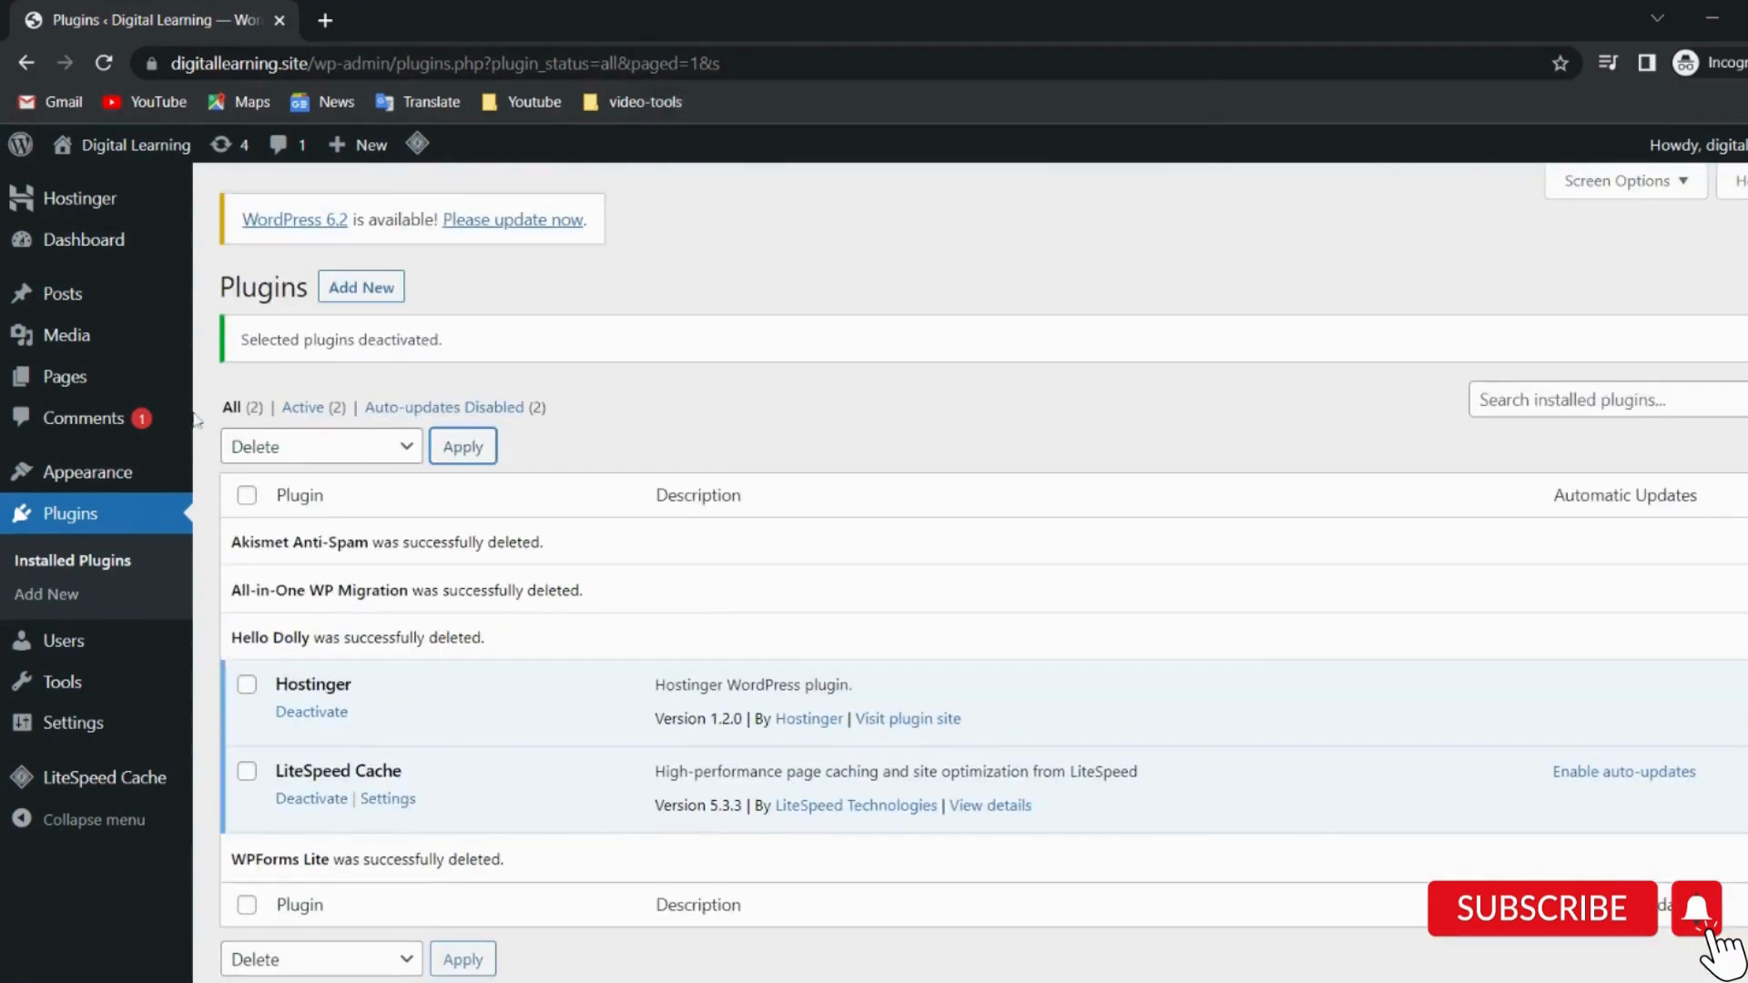
Move all of the site's comments to the trash with a bulk action.
left_click(80, 418)
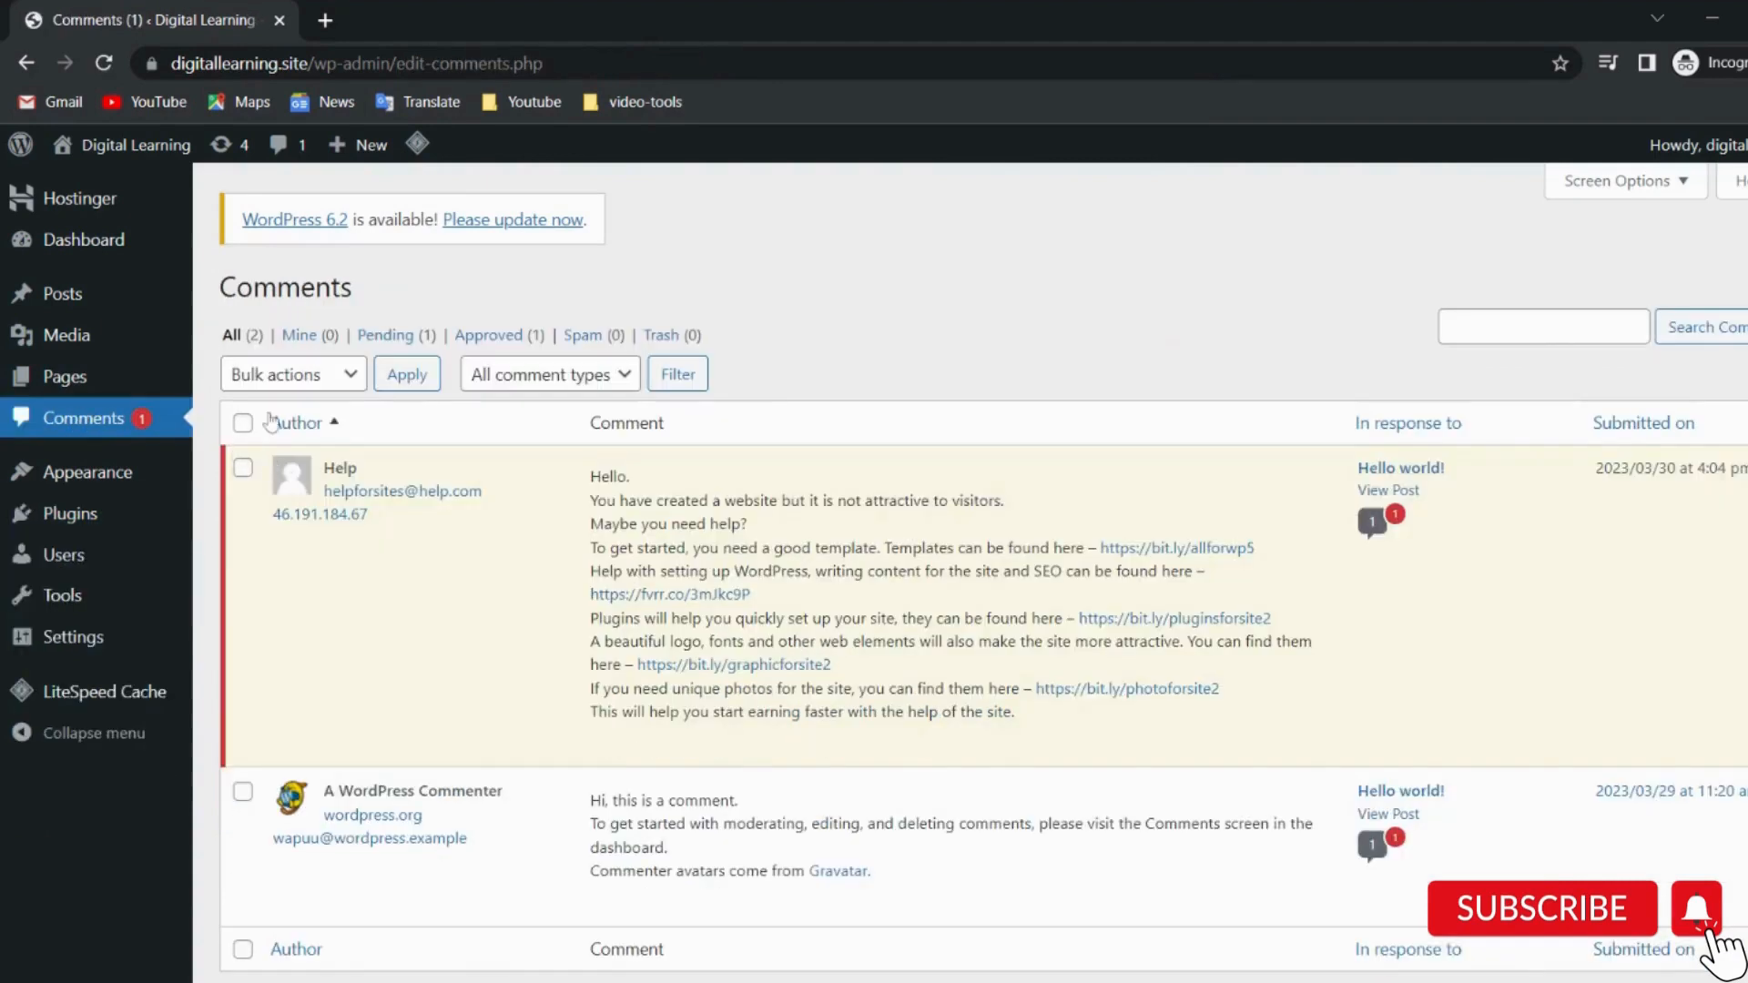
left_click(242, 423)
left_click(293, 374)
left_click(273, 480)
left_click(406, 375)
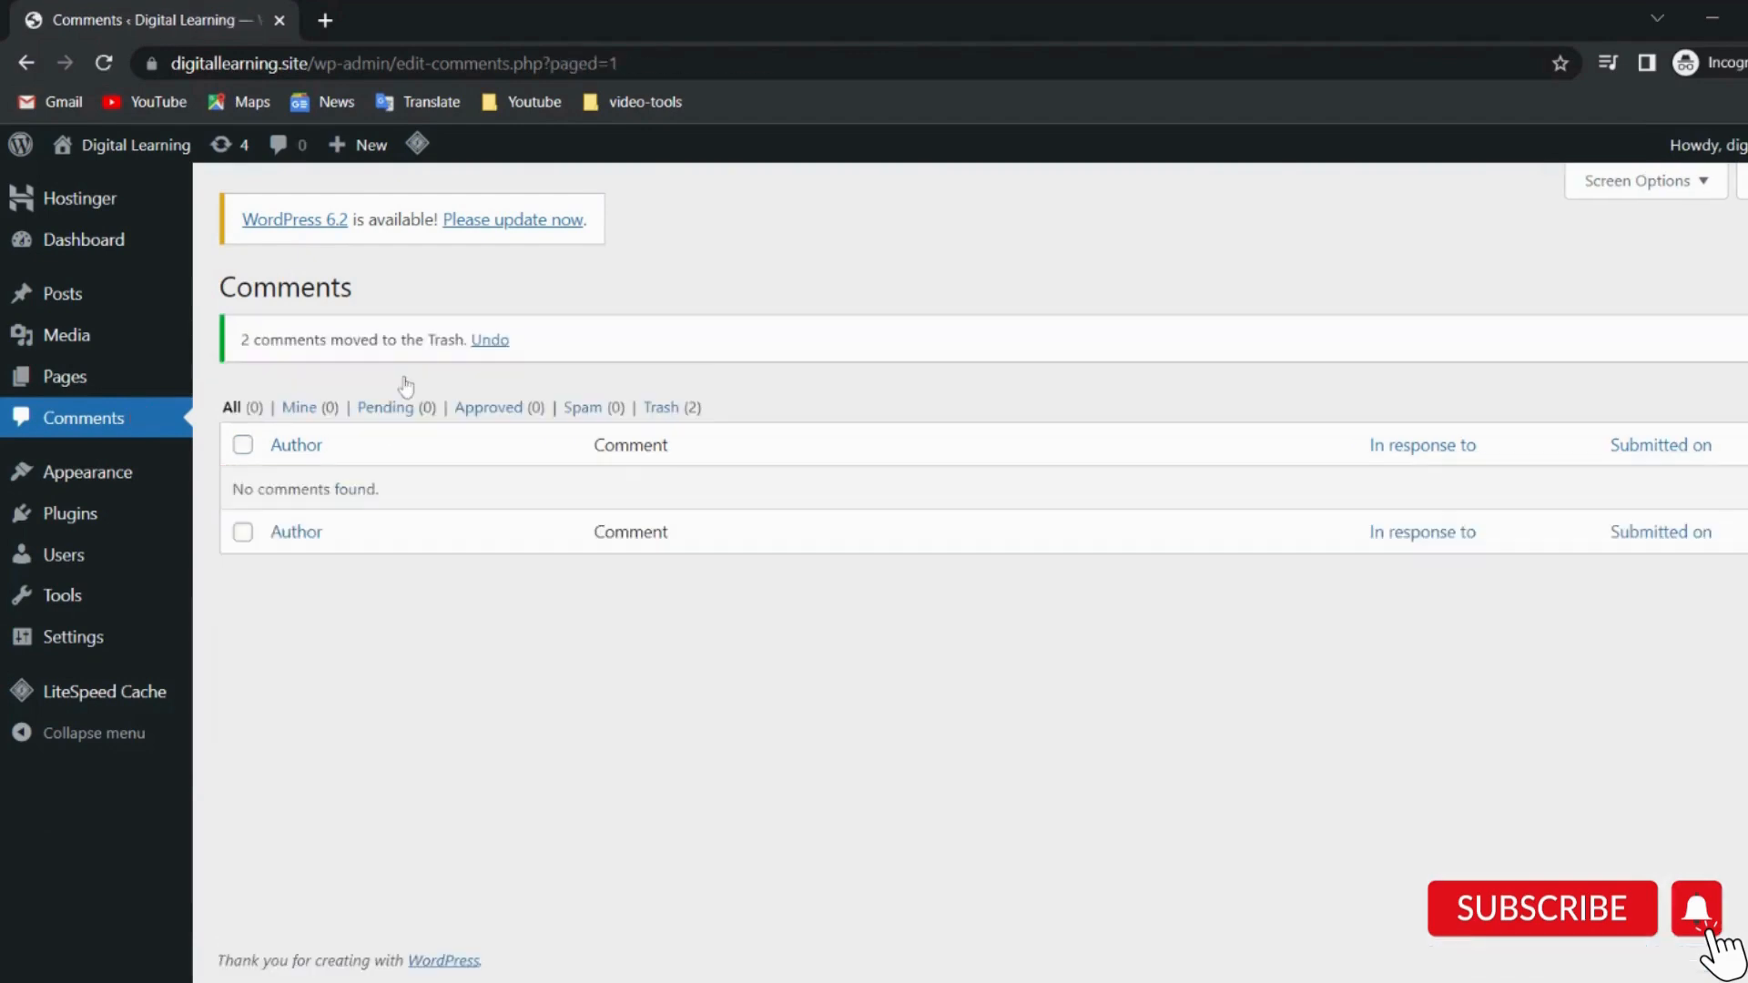
Move the "Hello world!" post to the trash with a bulk action.
left_click(84, 297)
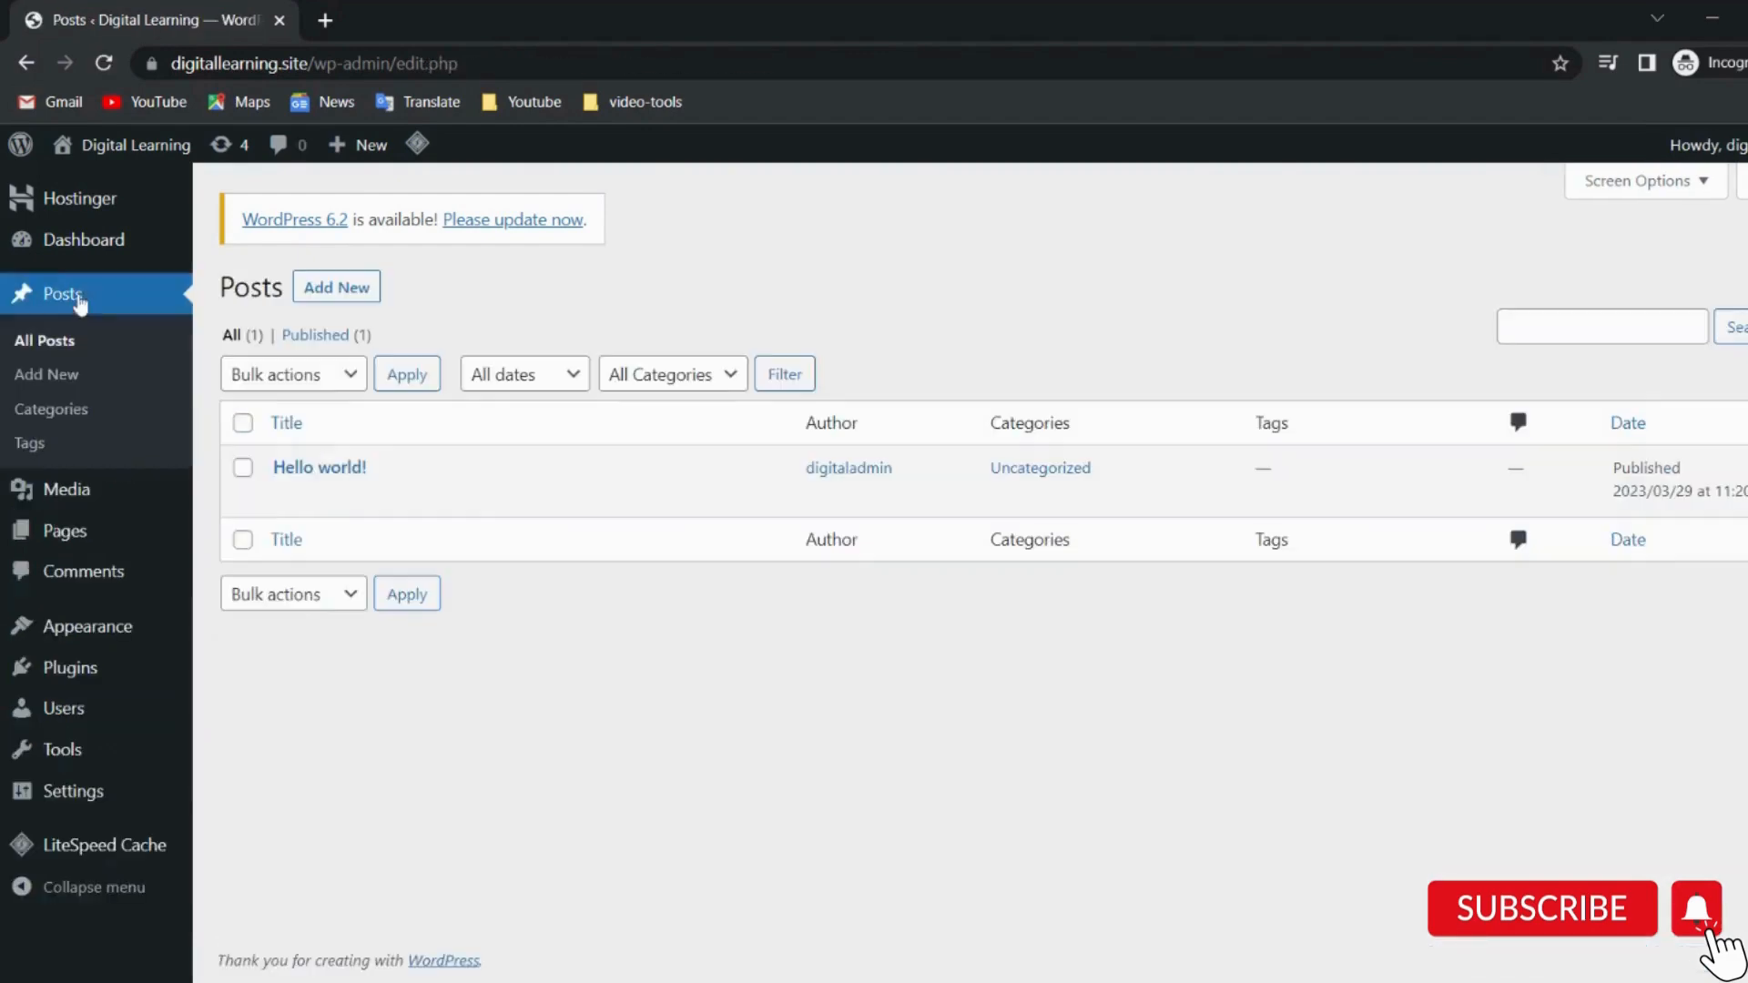
left_click(242, 467)
left_click(346, 380)
left_click(285, 462)
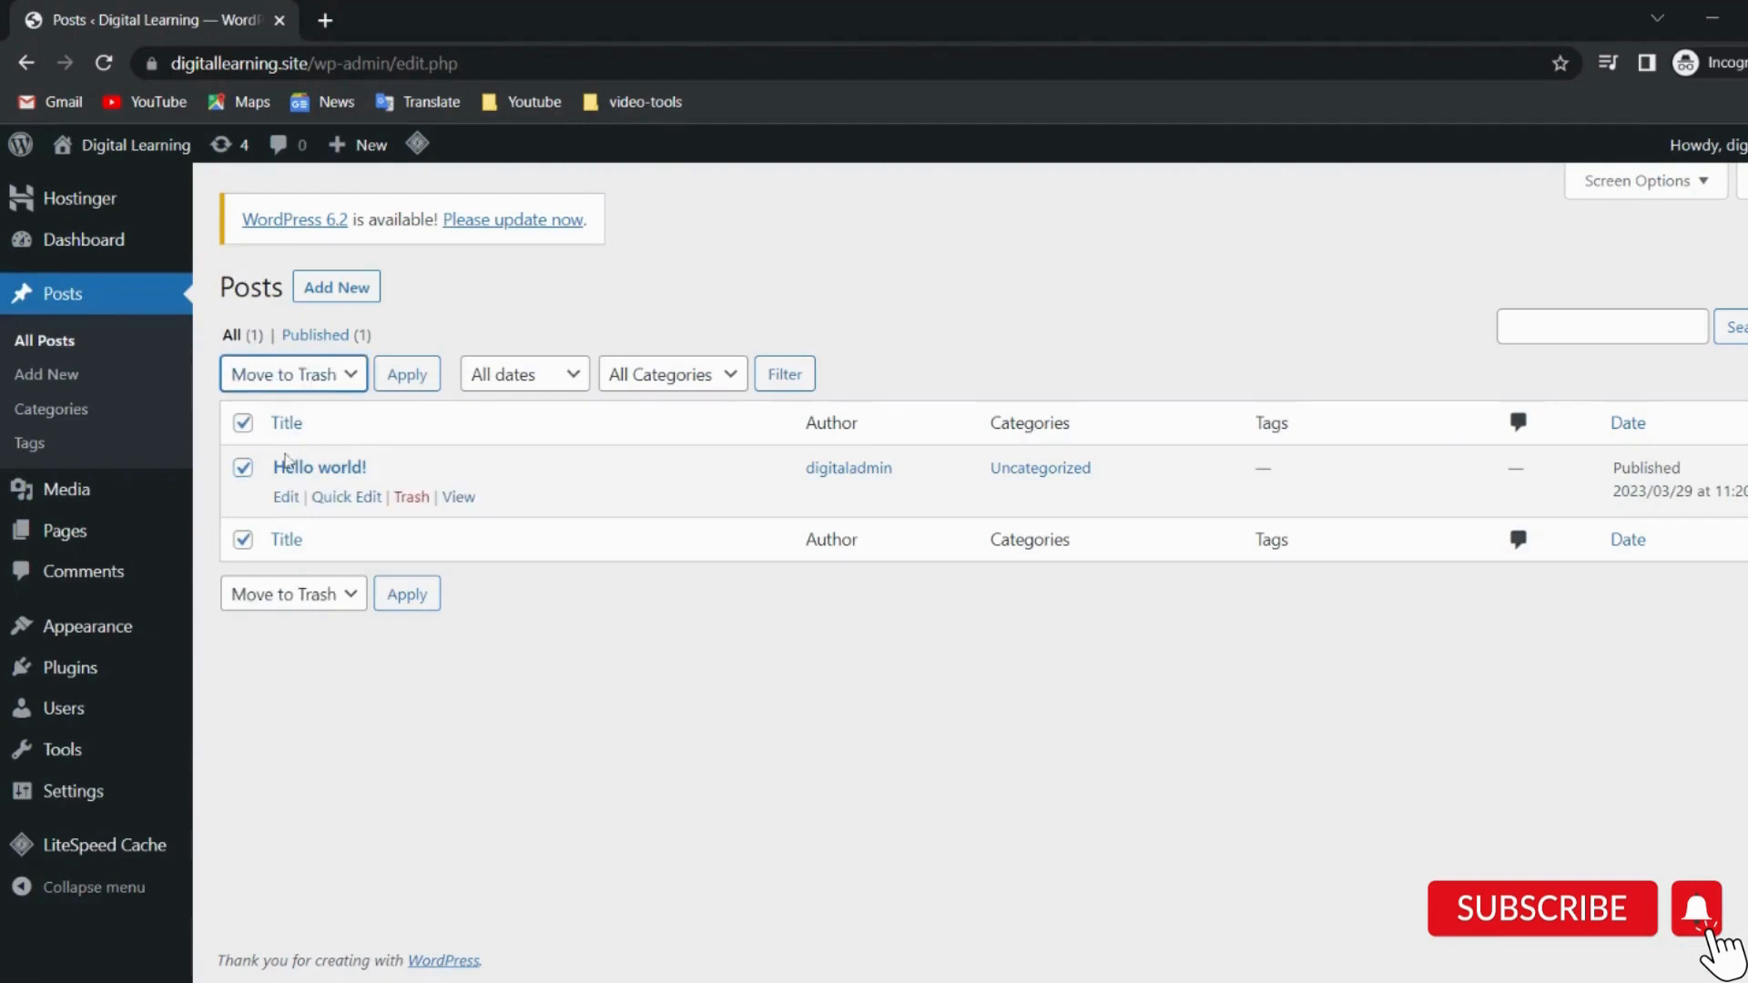
left_click(404, 386)
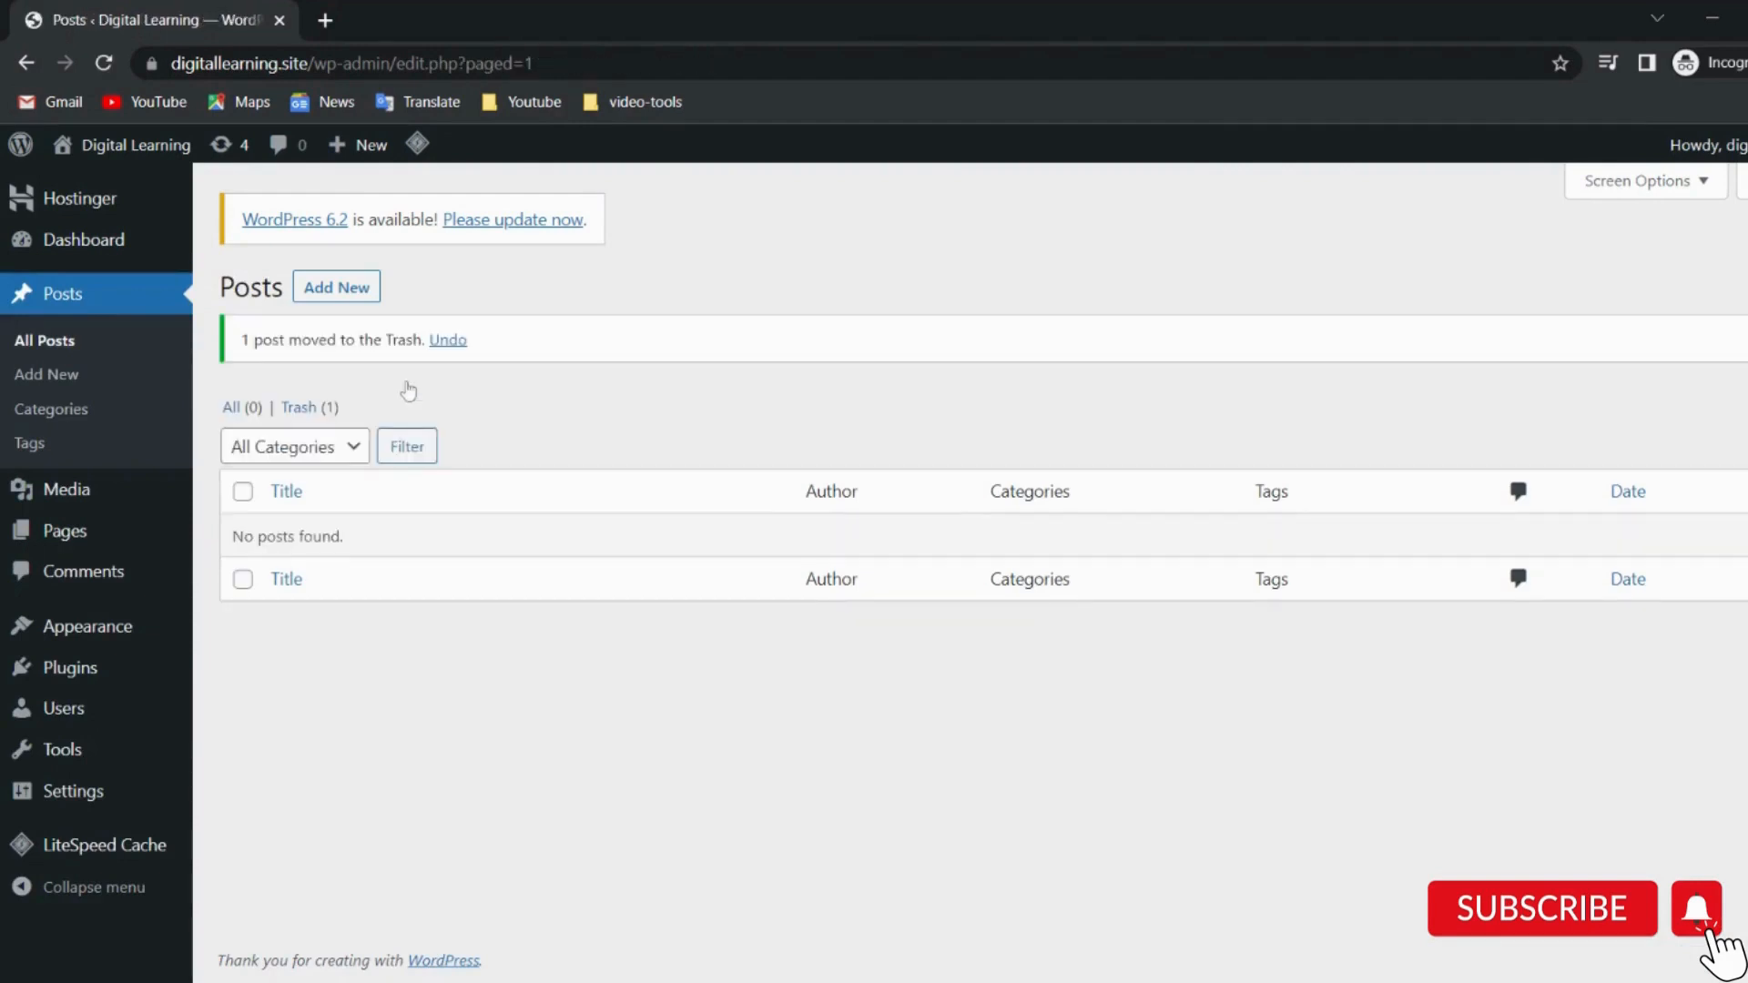
Review the available WordPress core, plugin and theme updates.
left_click(95, 237)
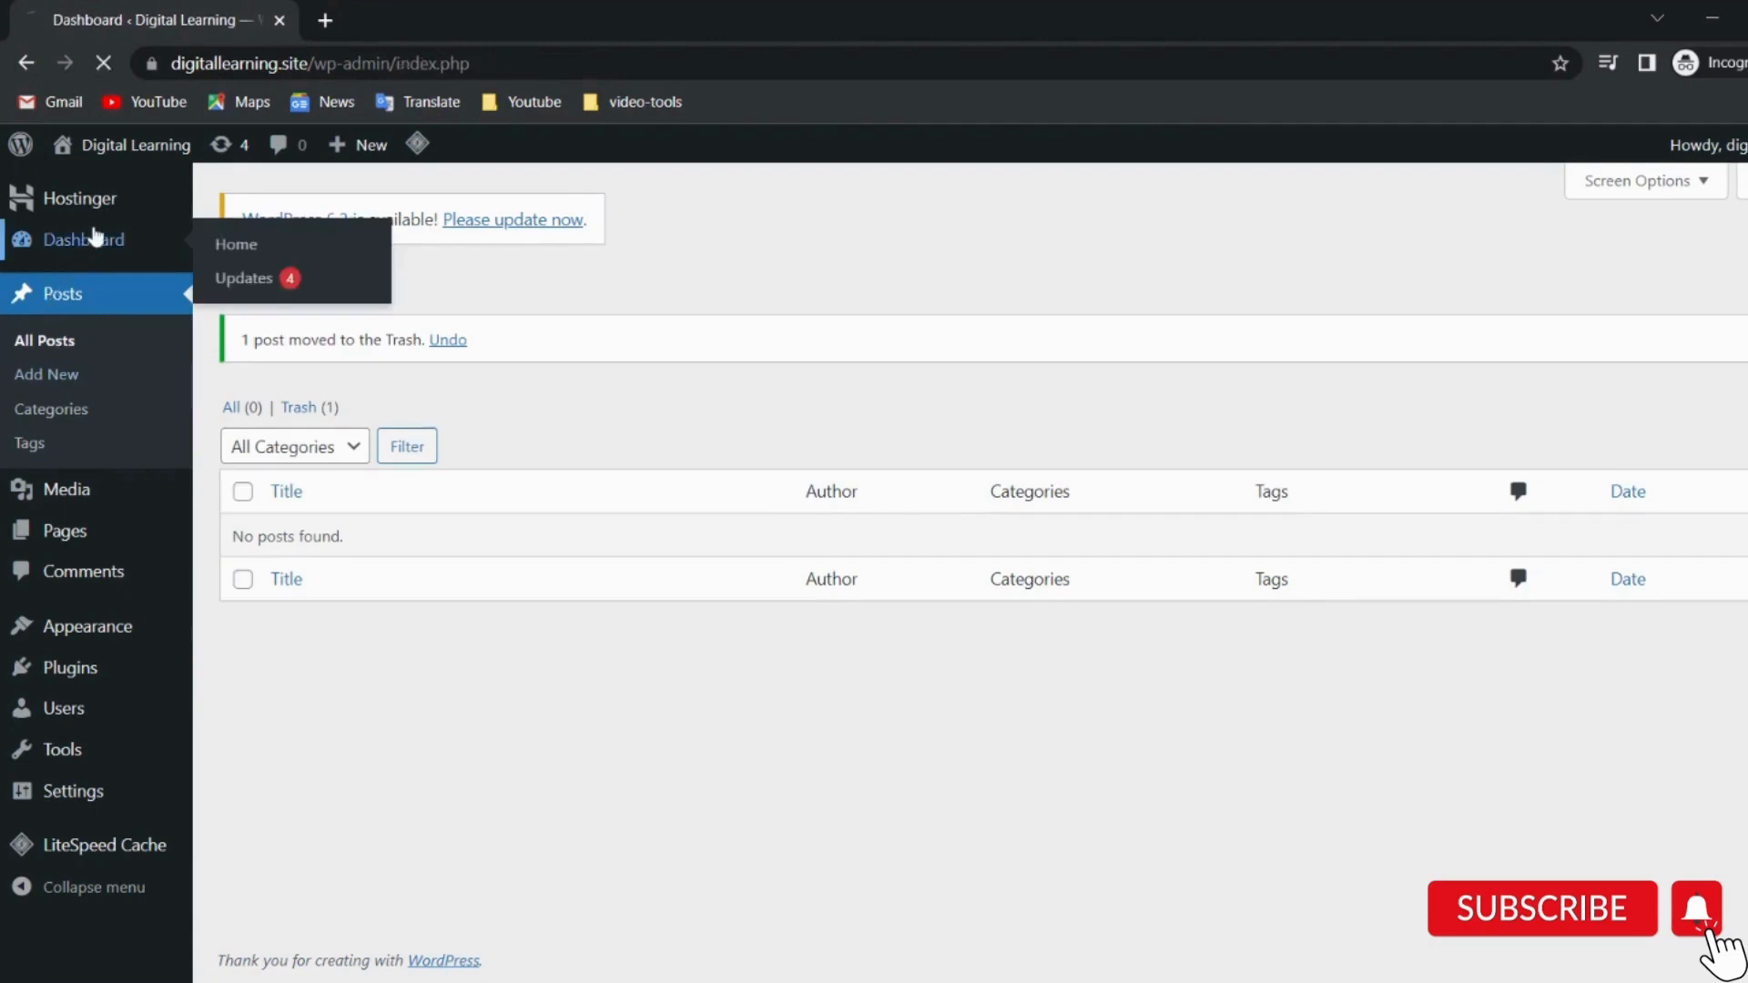
left_click(52, 326)
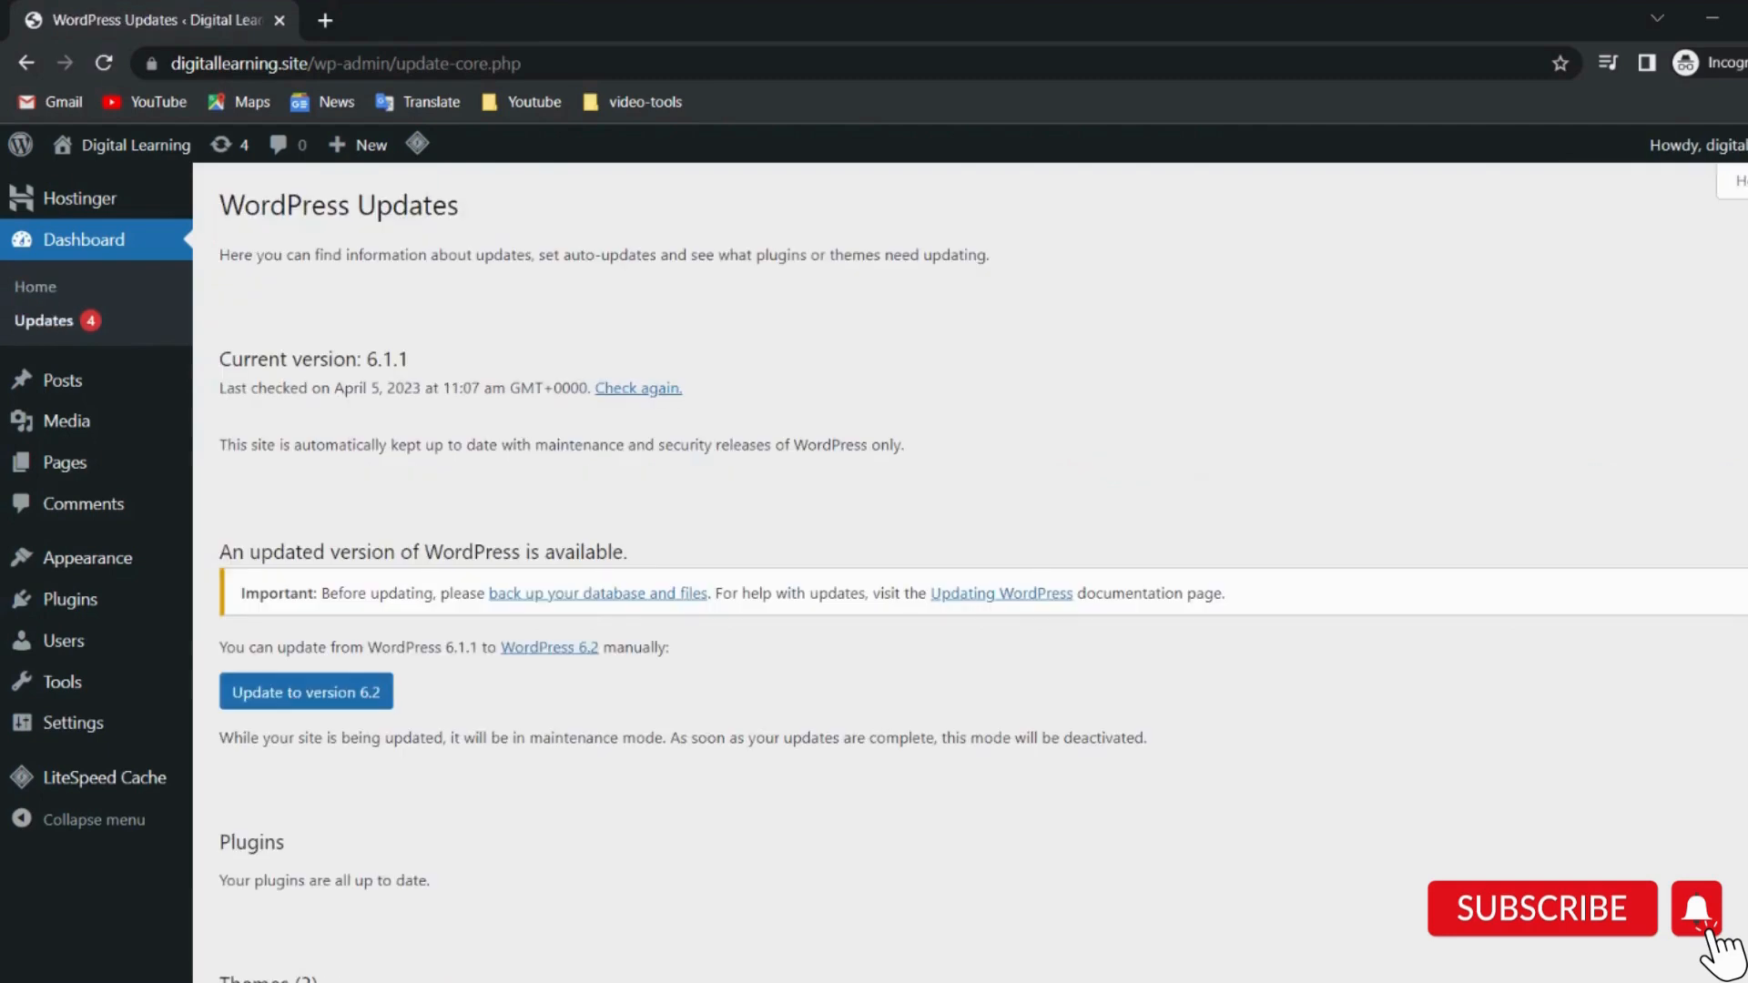
scroll(665, 688, "down", 1)
scroll(664, 687, "up", 1)
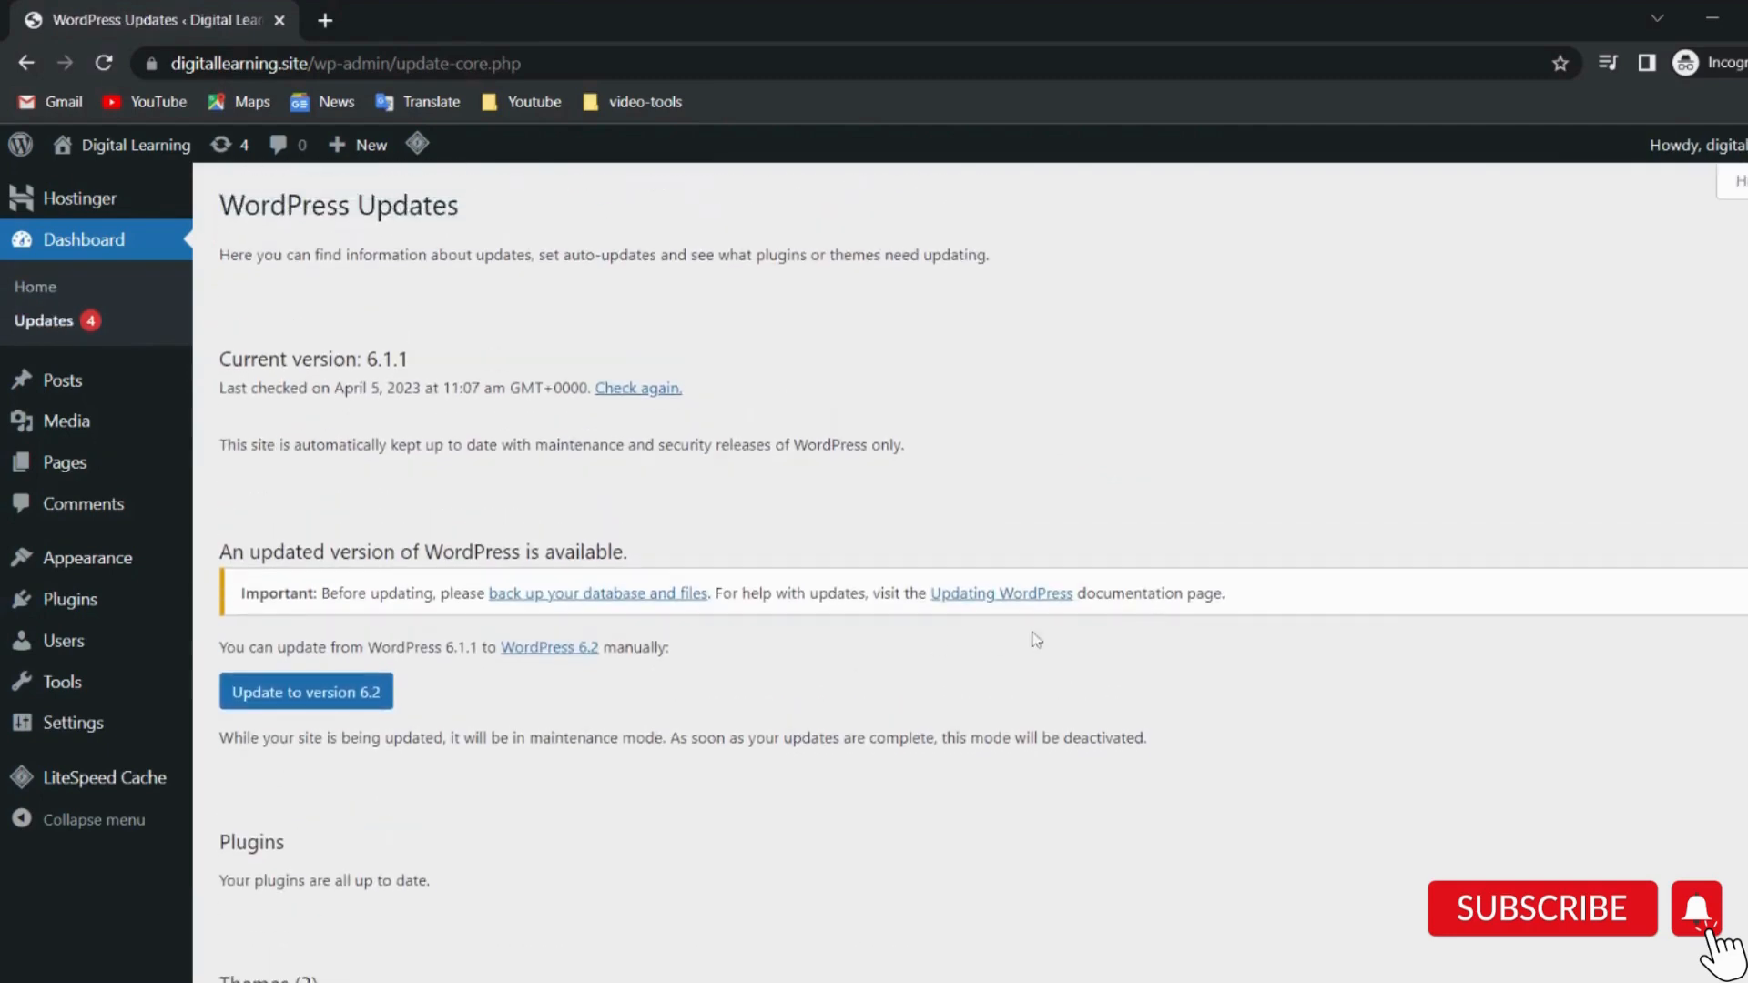
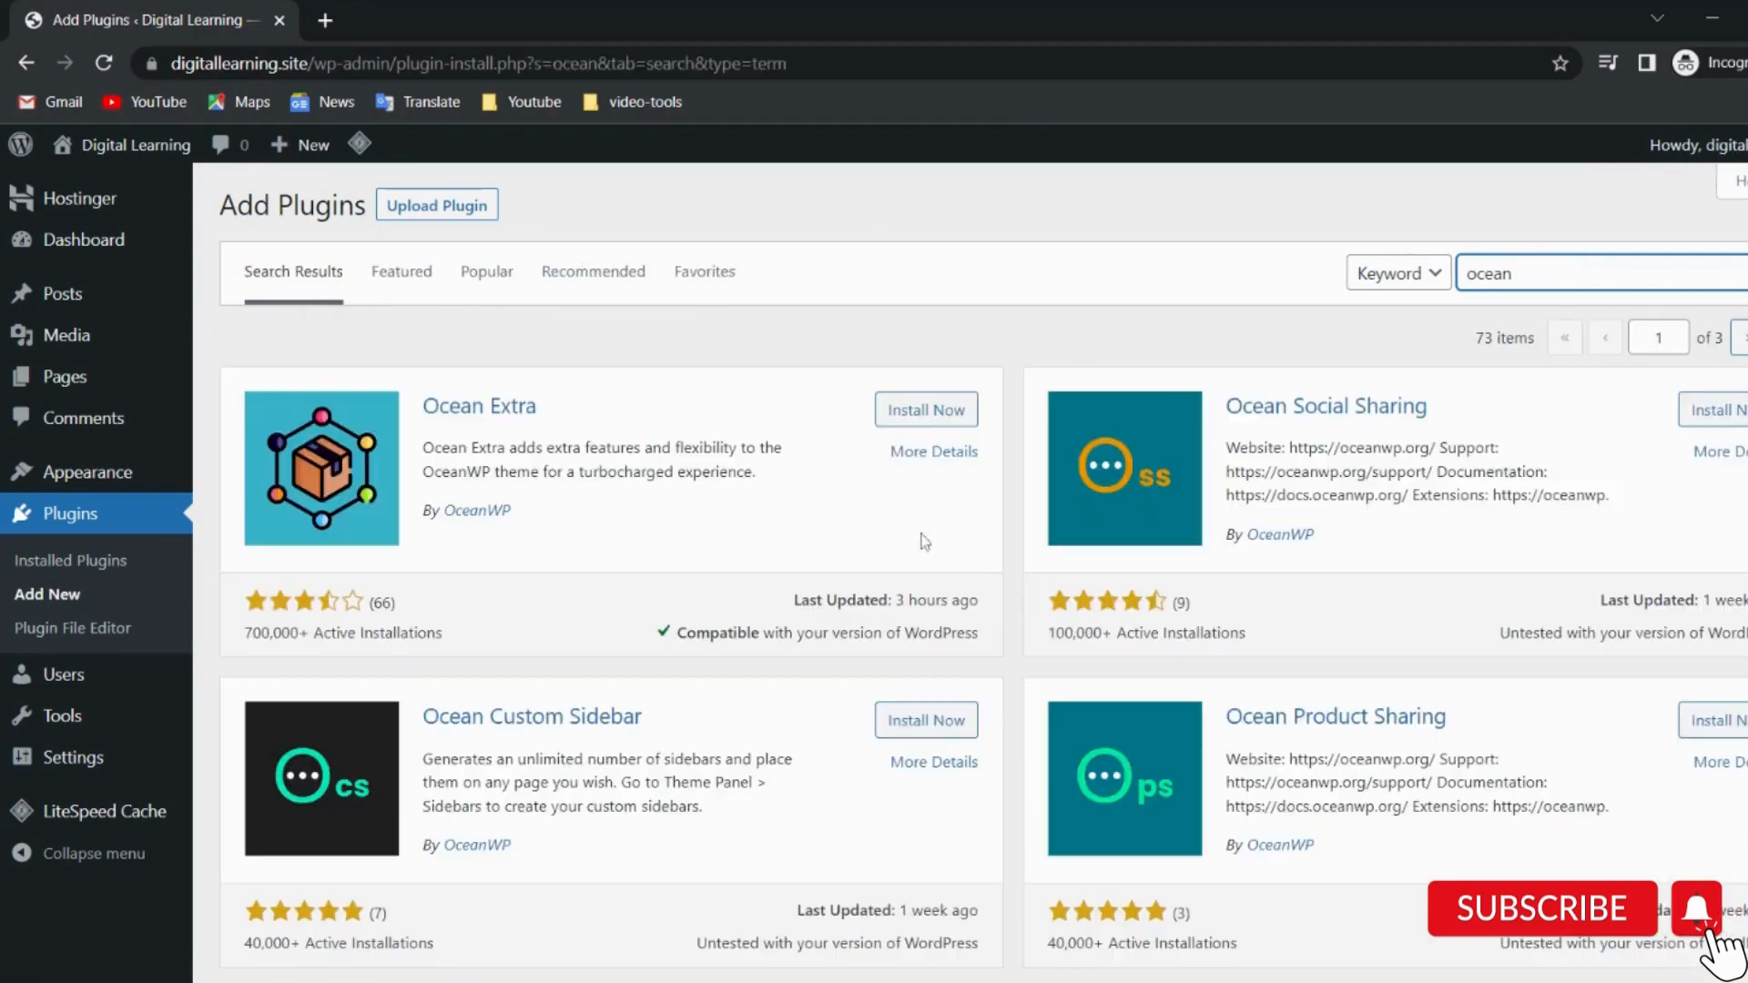
Install the Ocean Extra plugin, and find Contact Form 7 by searching "contact form" and install it.
left_click(926, 410)
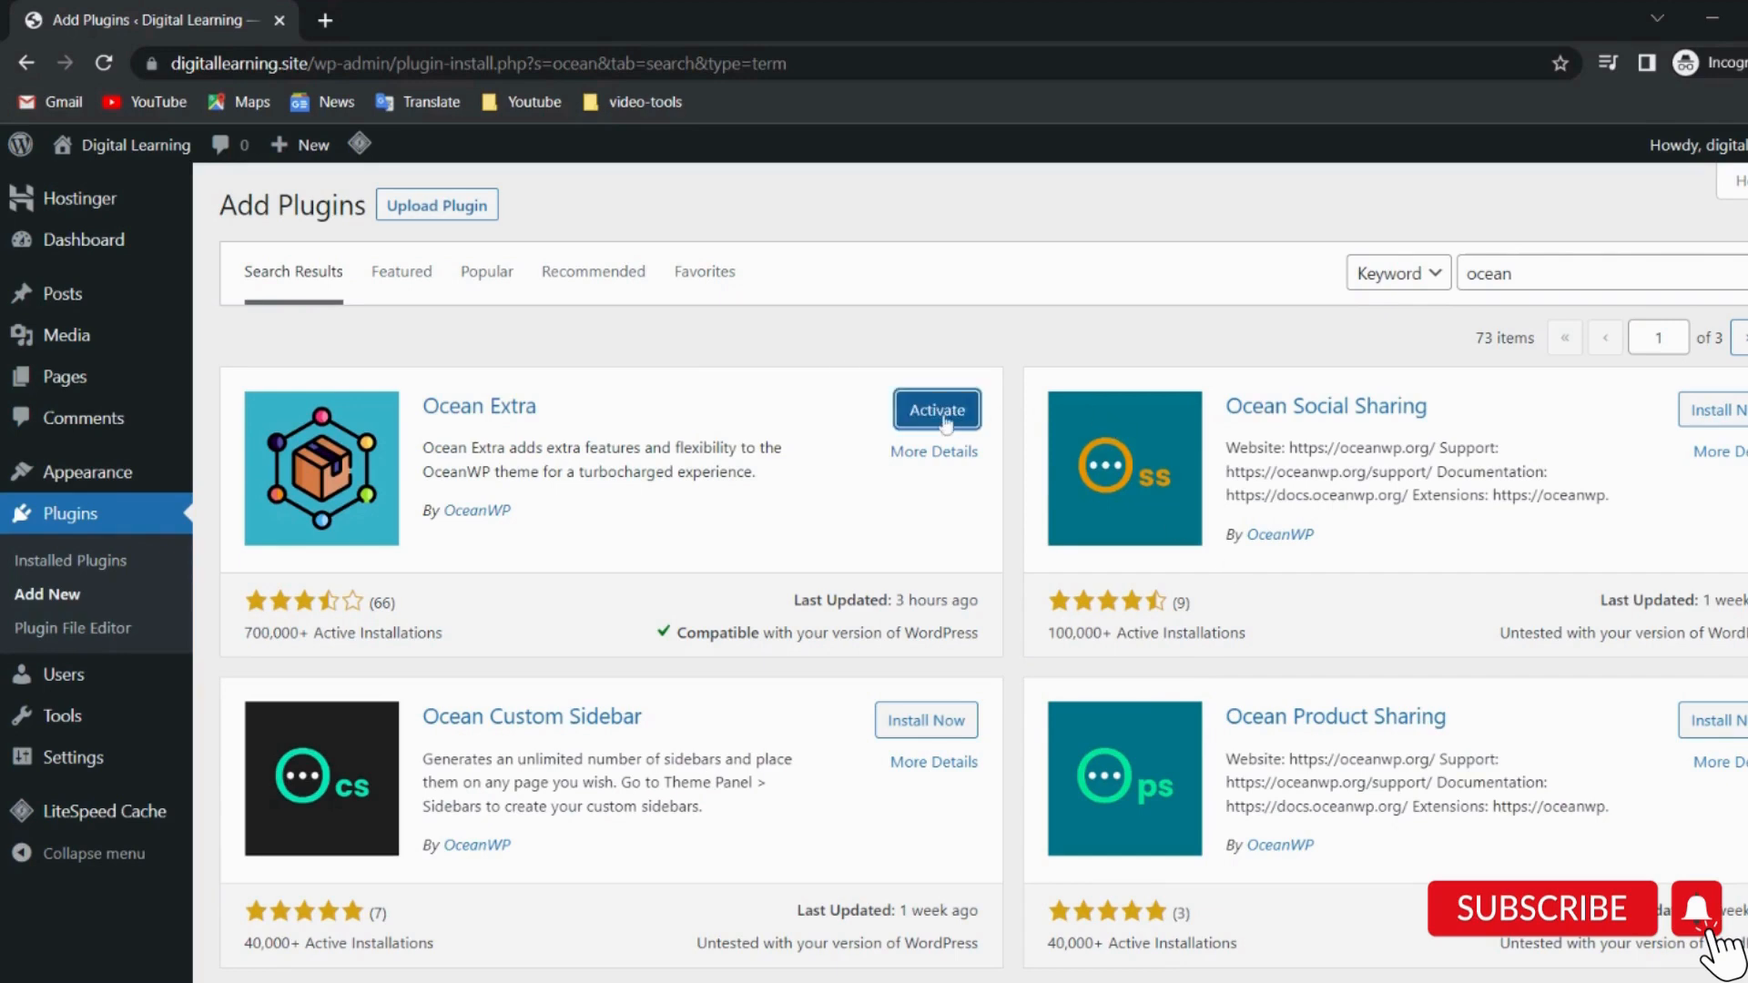
left_click_drag(1548, 275, 1421, 284)
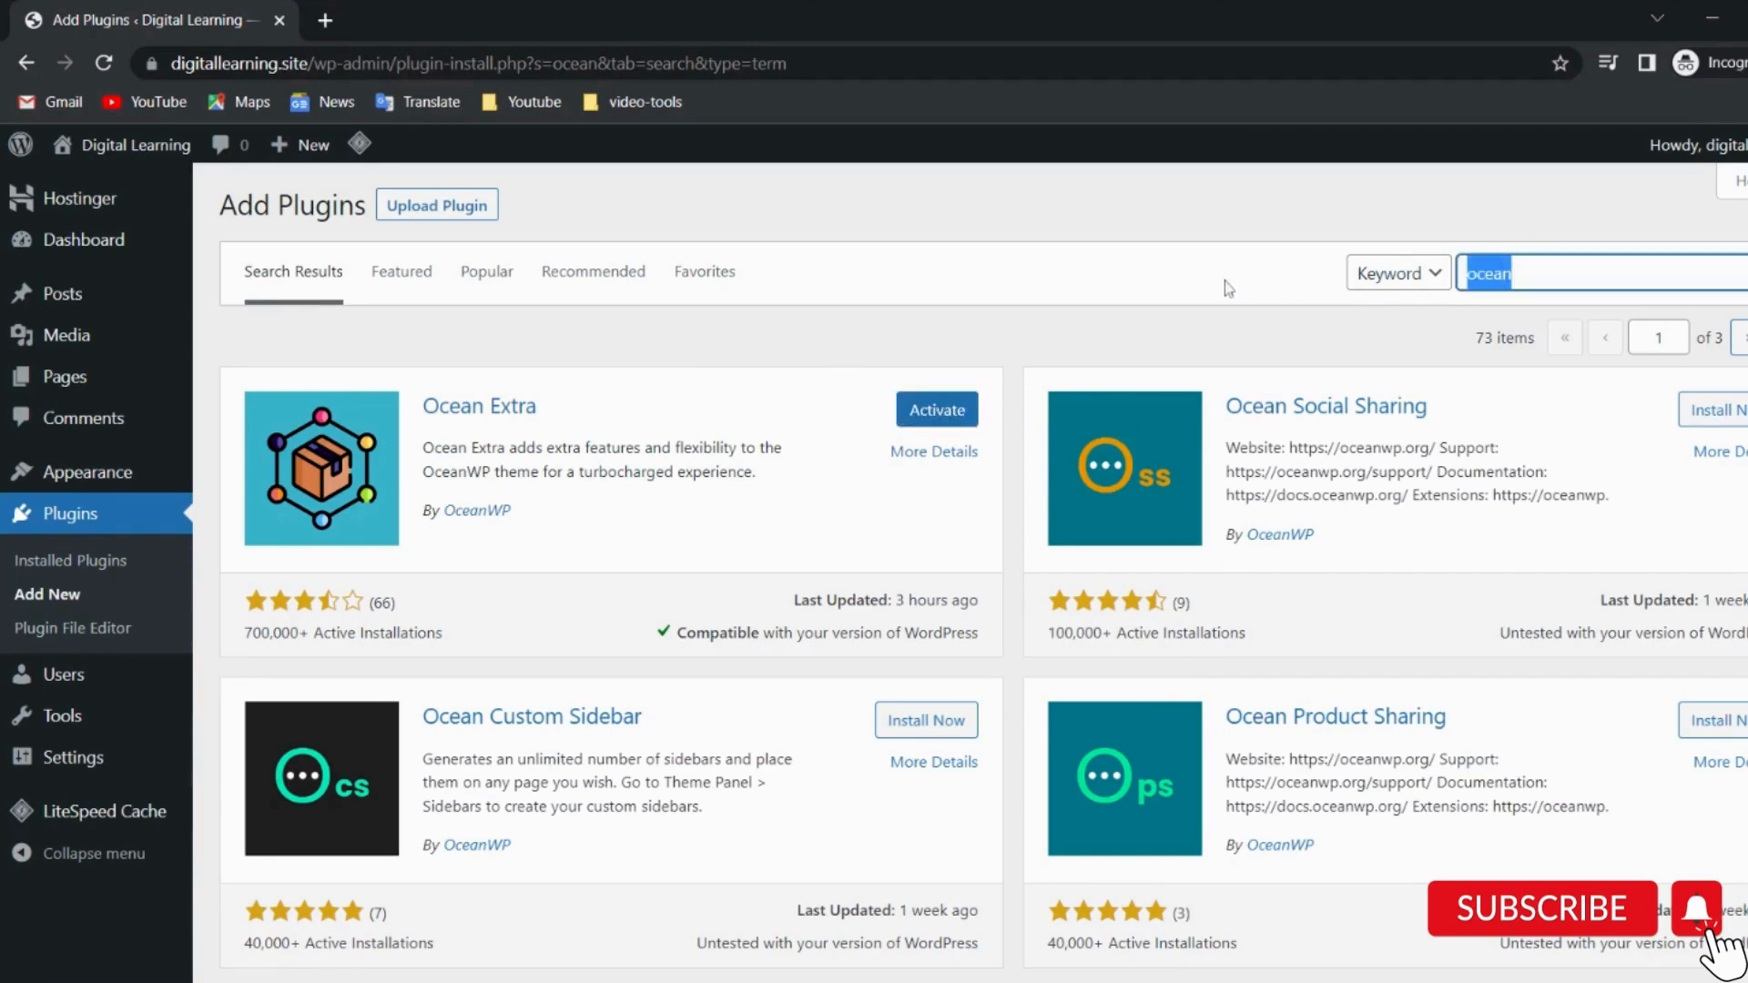
type("contact form")
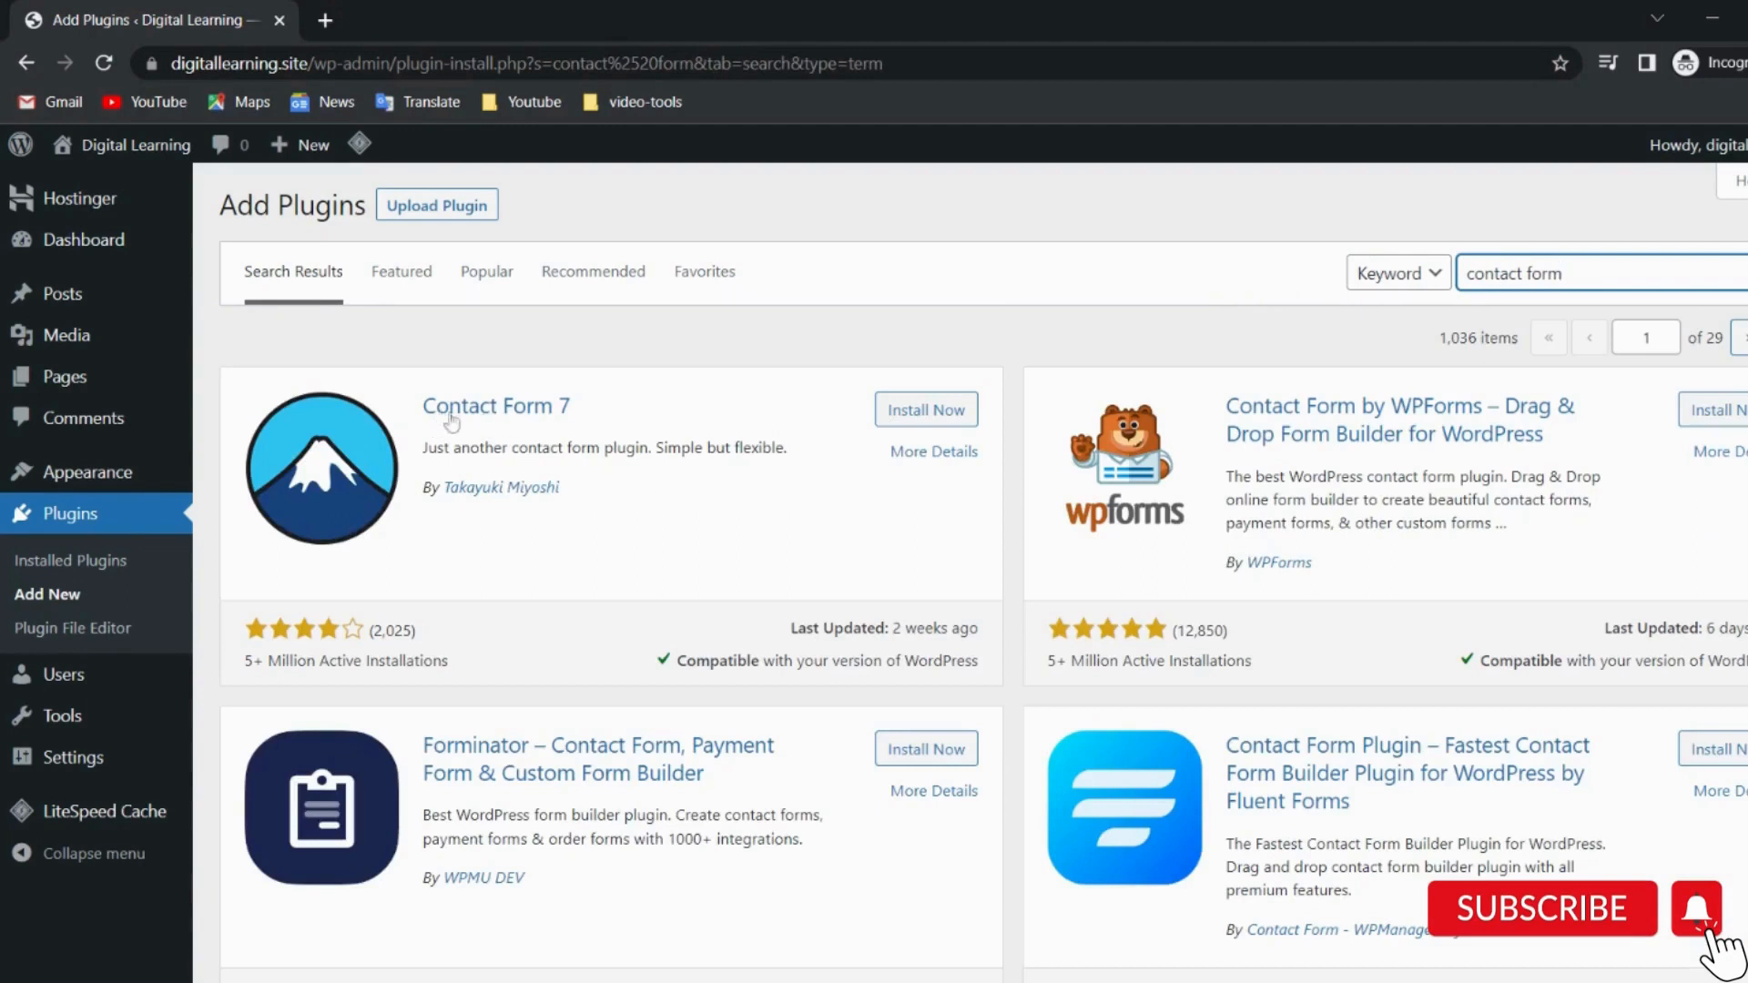
left_click(941, 410)
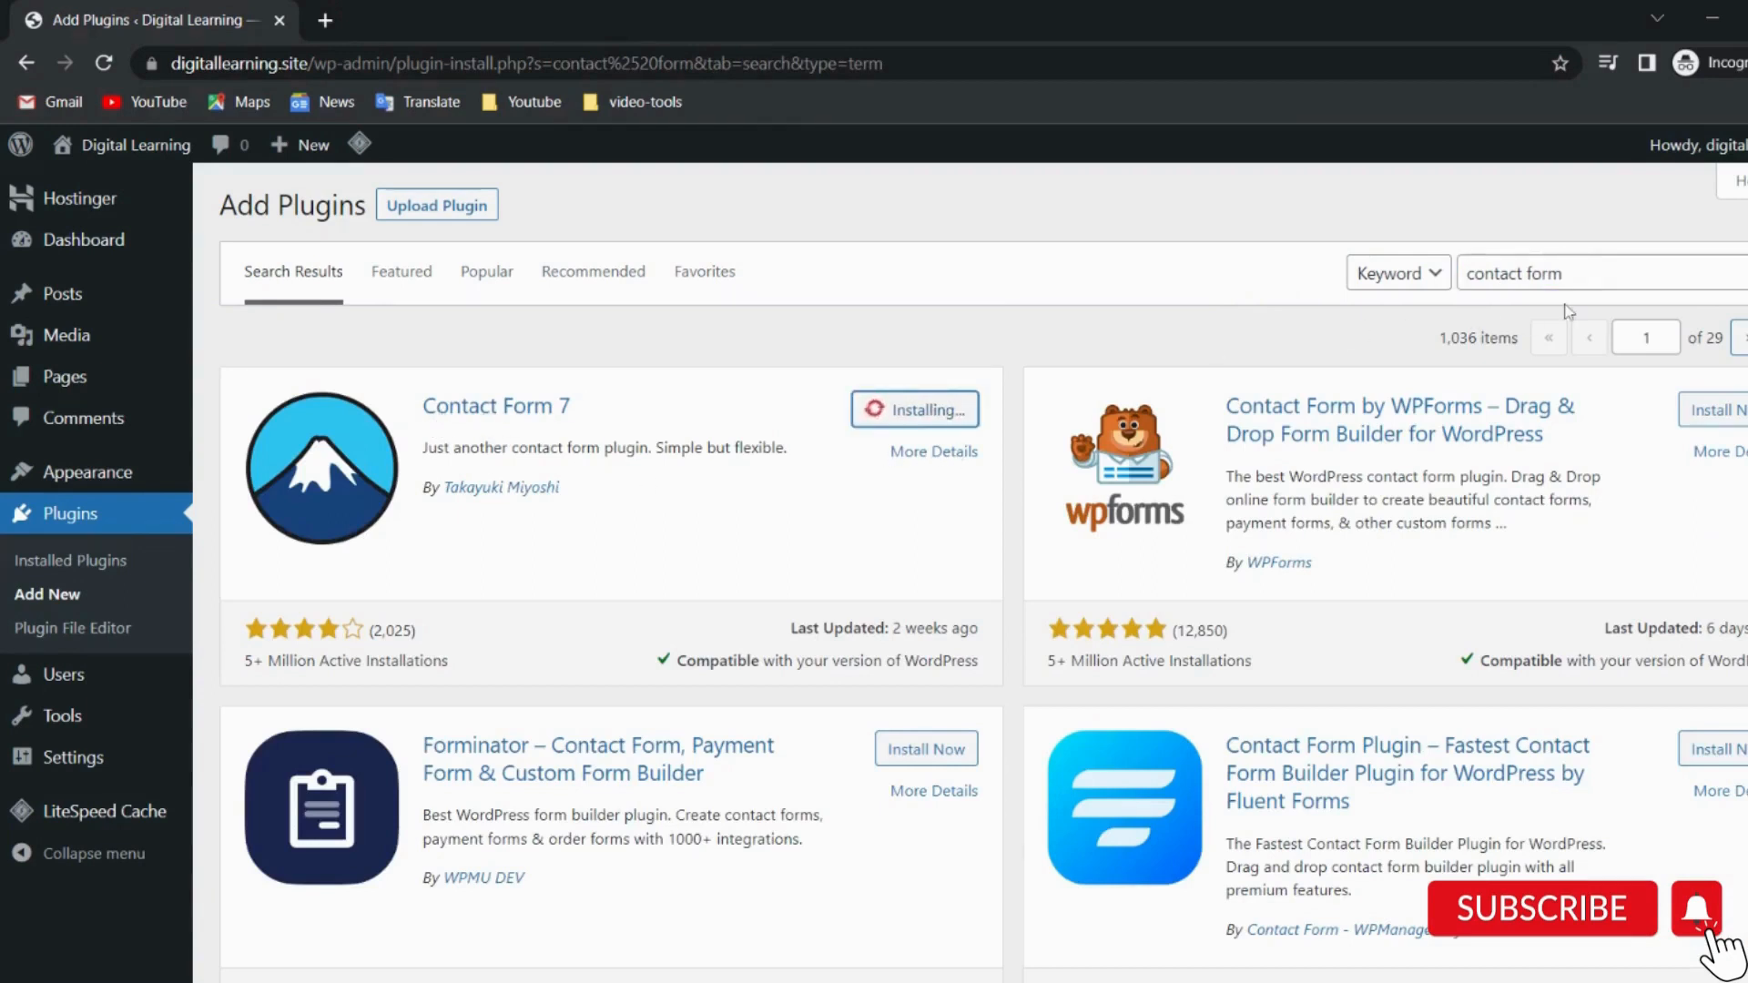
Search the plugin directory for "the post grid" and install The Post Grid by RadiusTheme.
left_click_drag(1565, 274, 1435, 281)
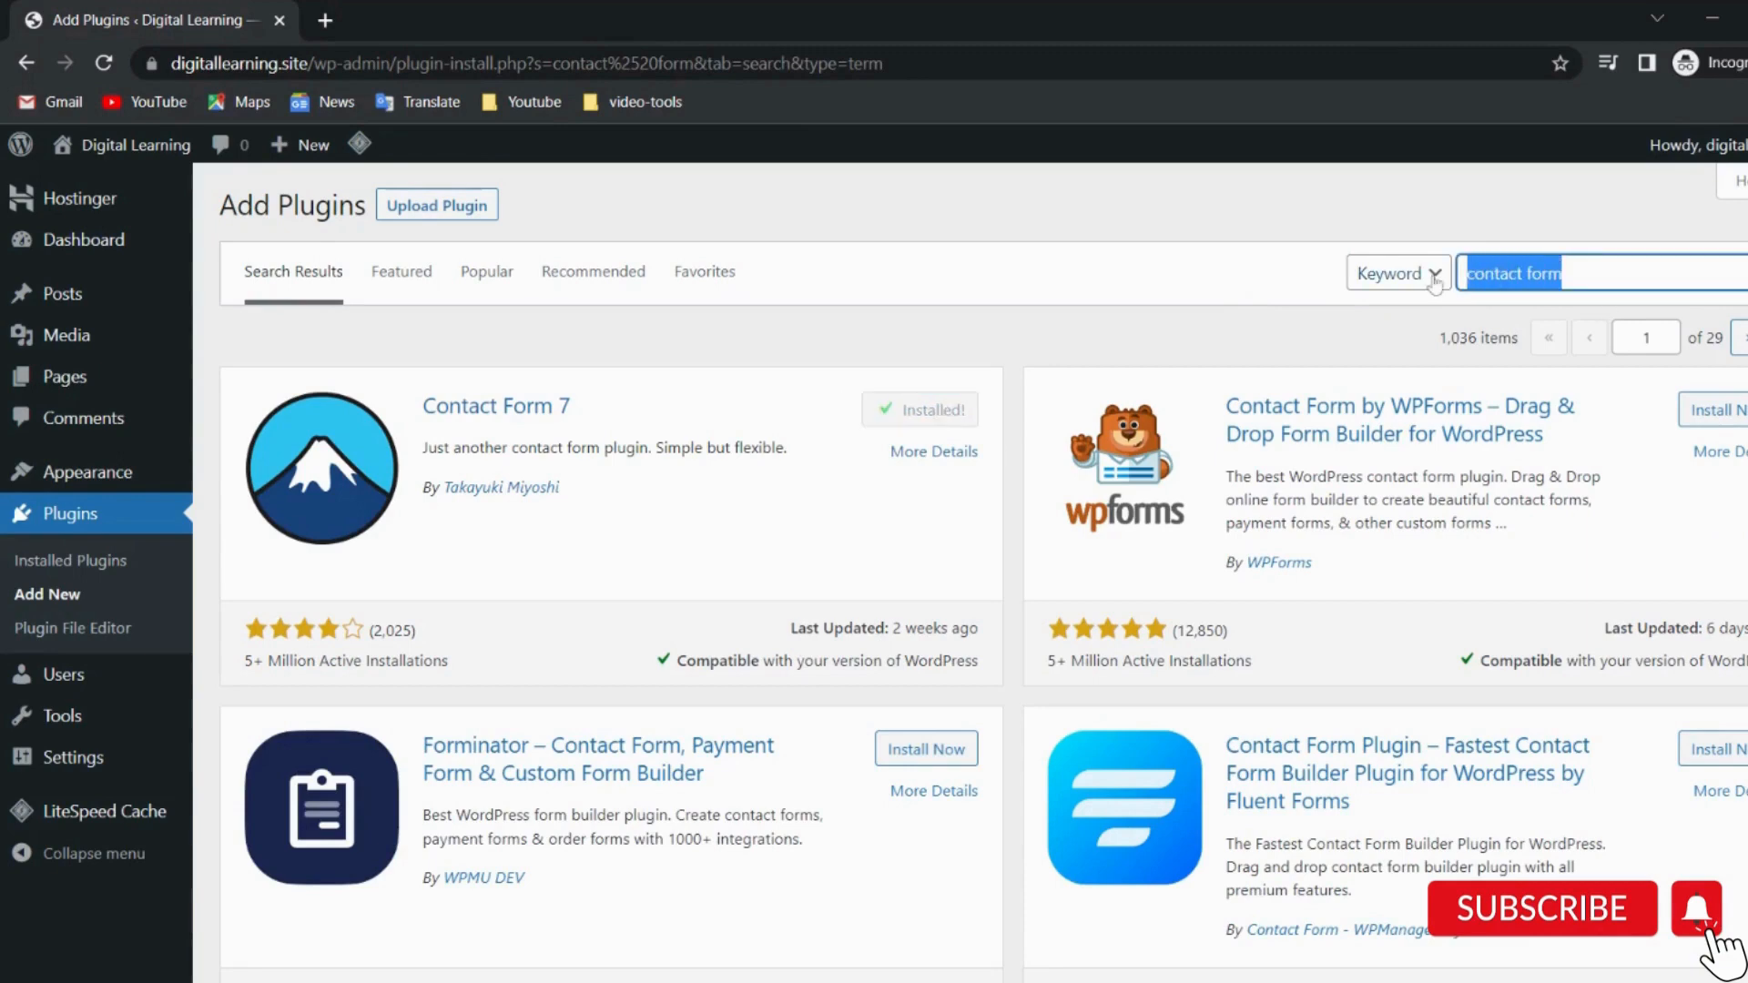
type("the ")
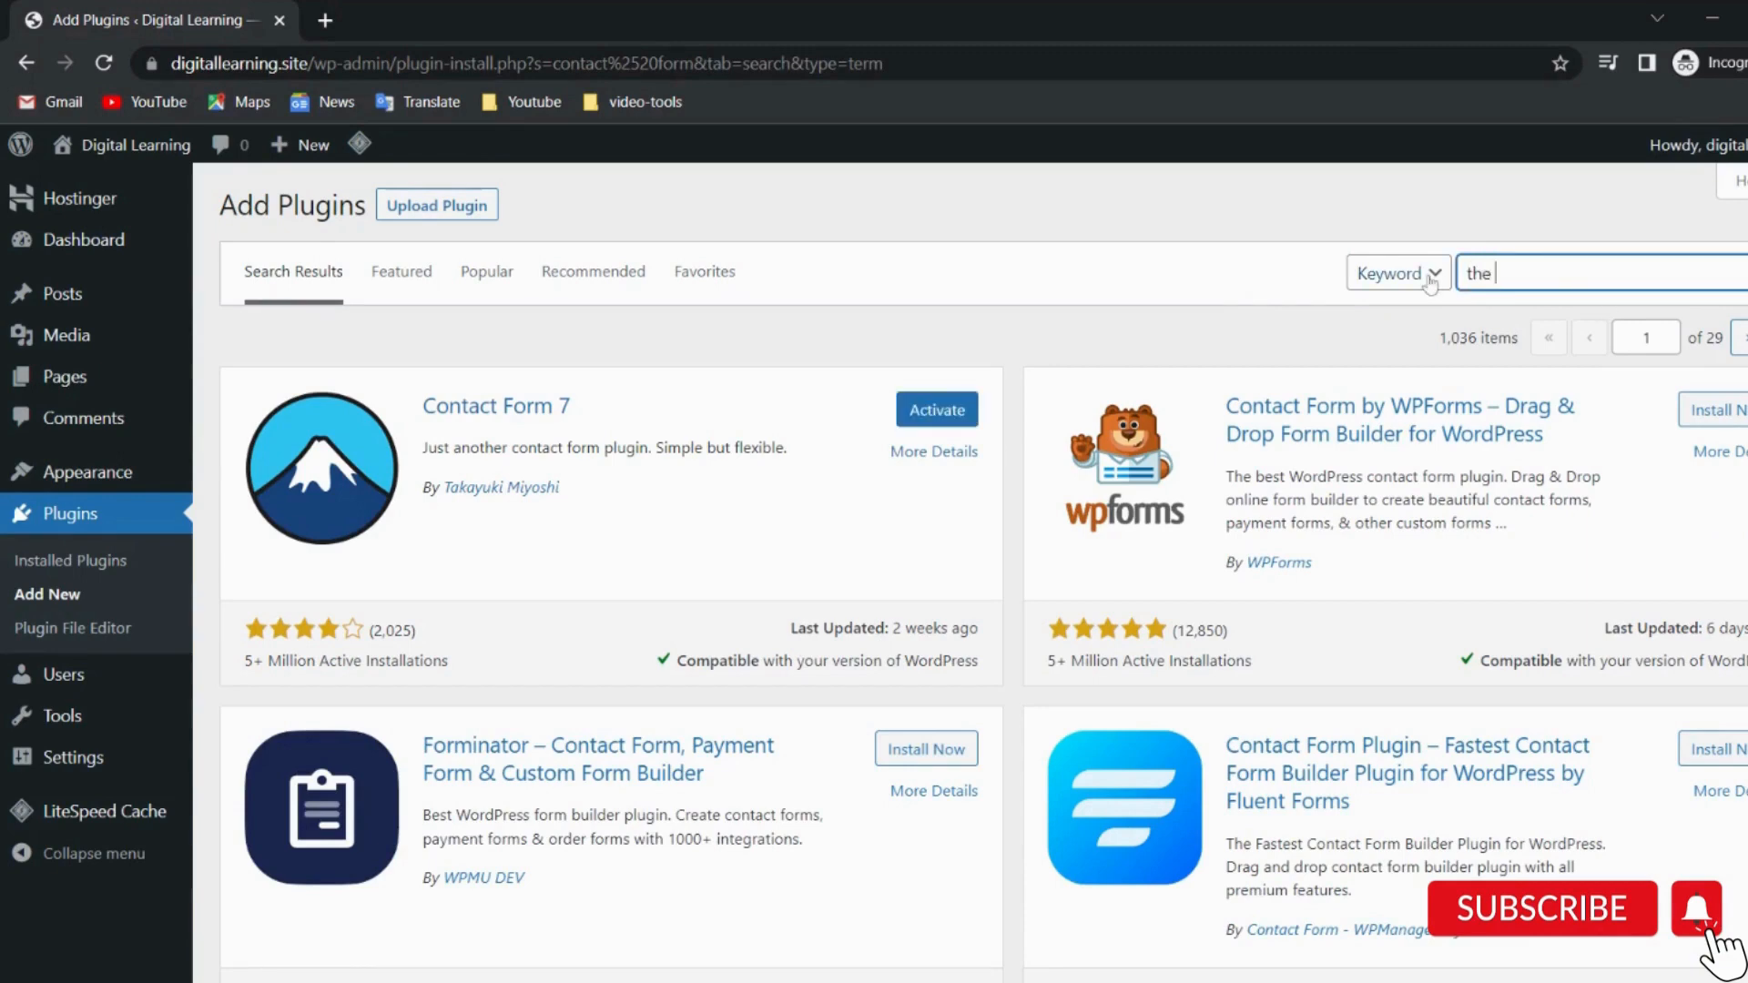
type("post grid")
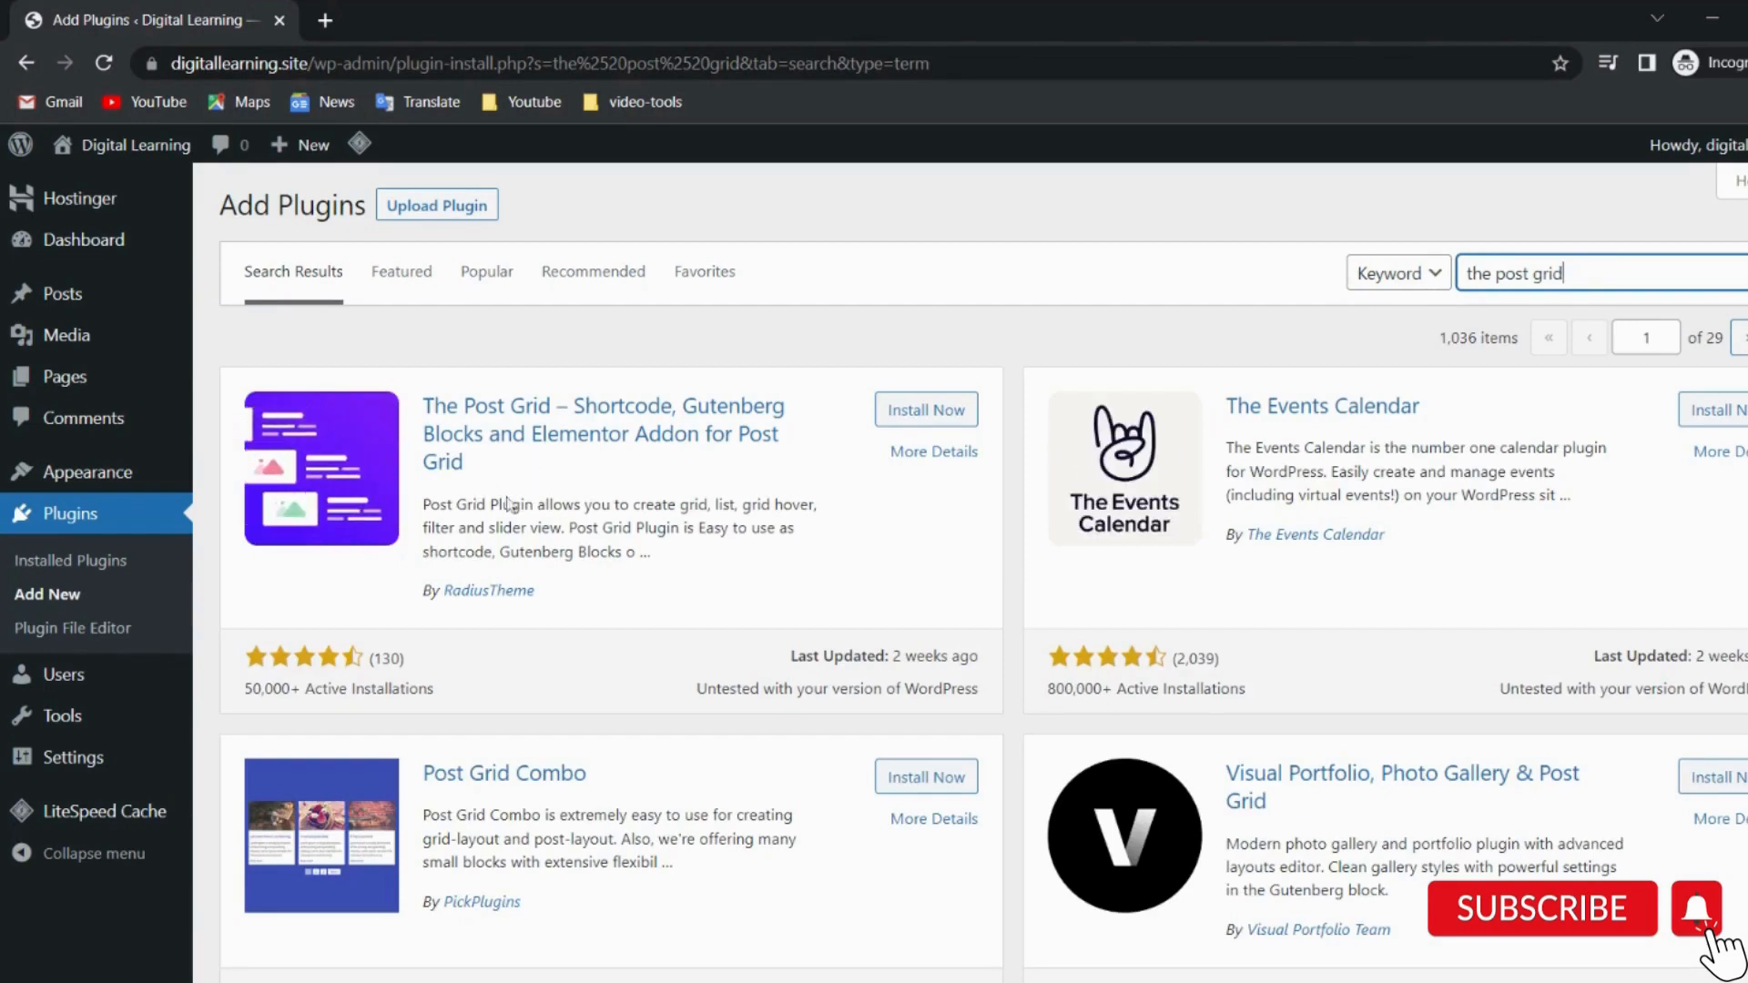
left_click(914, 417)
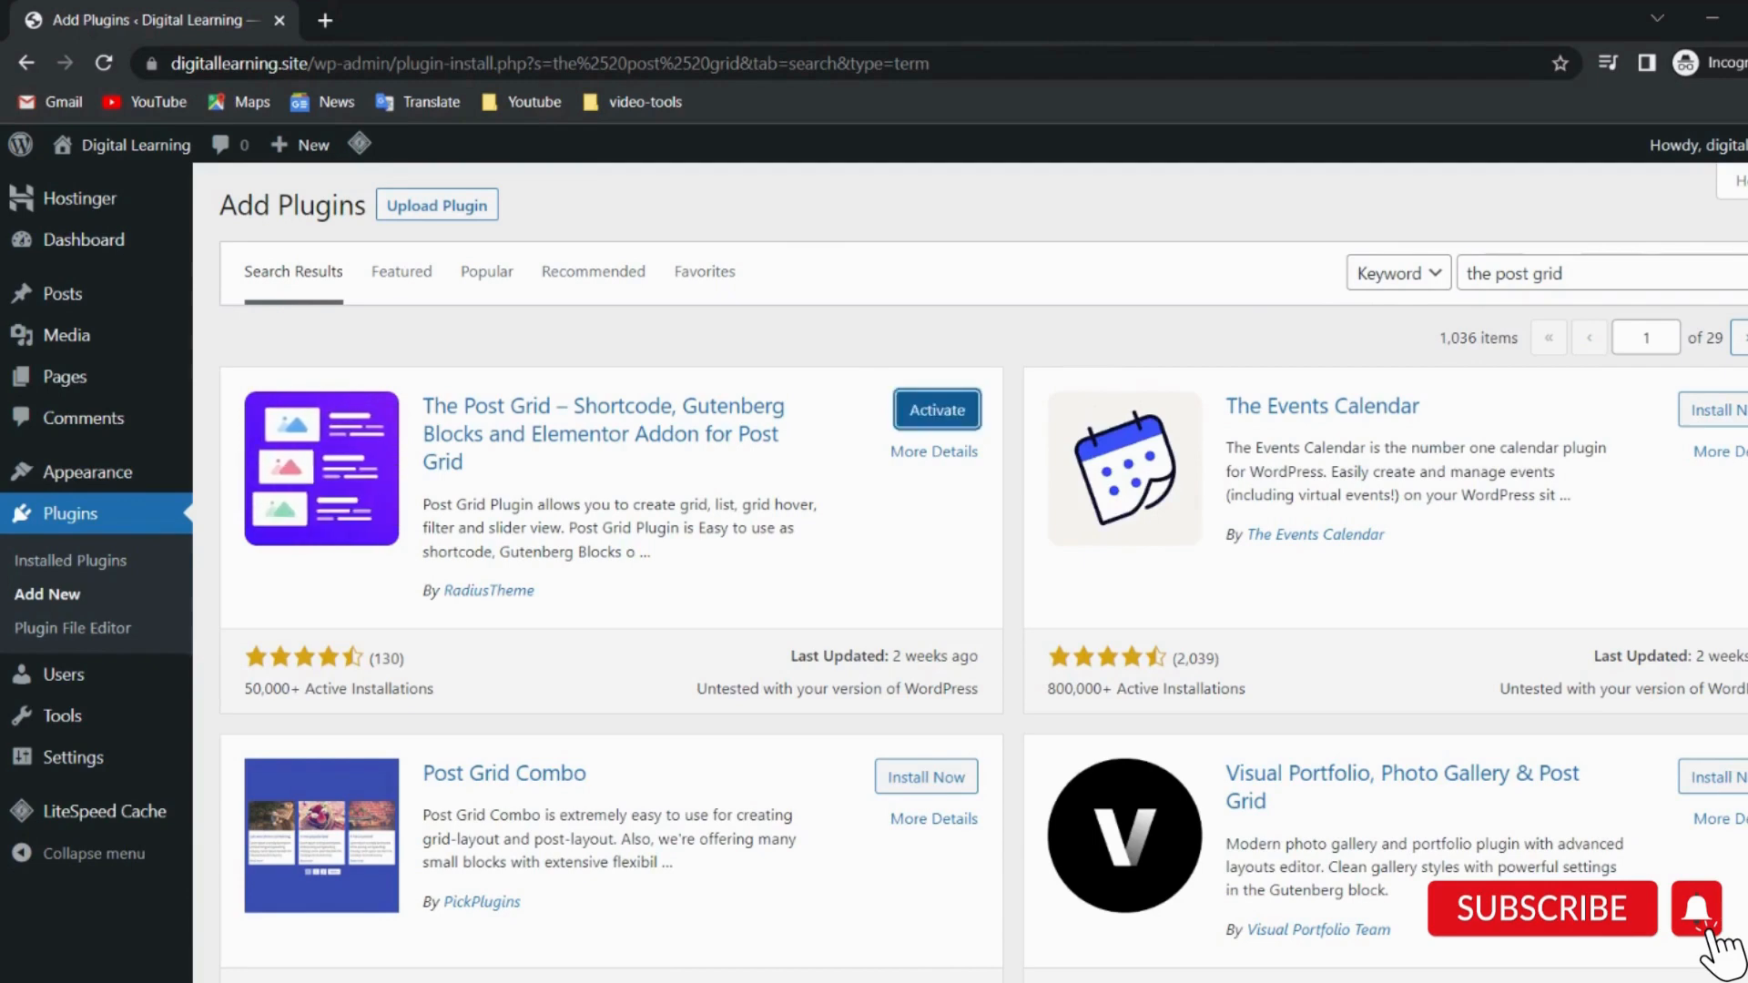
Search the plugin directory for "rank math" and install Rank Math SEO.
triple_click(1548, 274)
type("rank math")
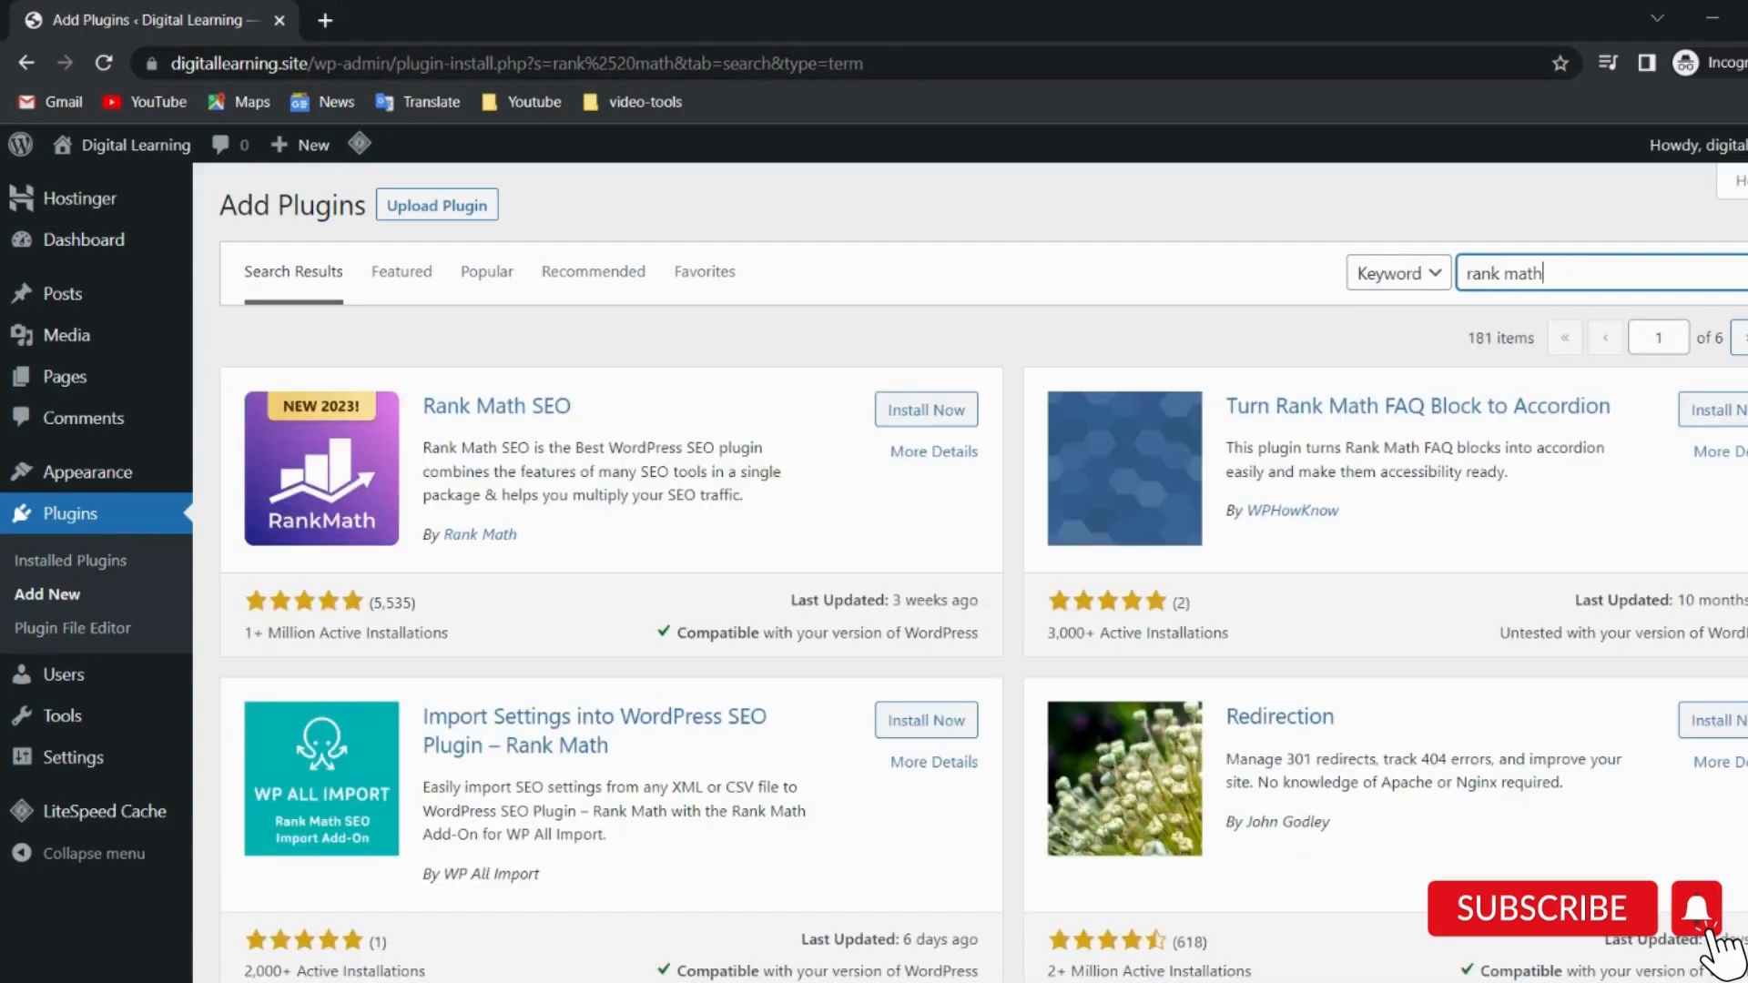
left_click(919, 410)
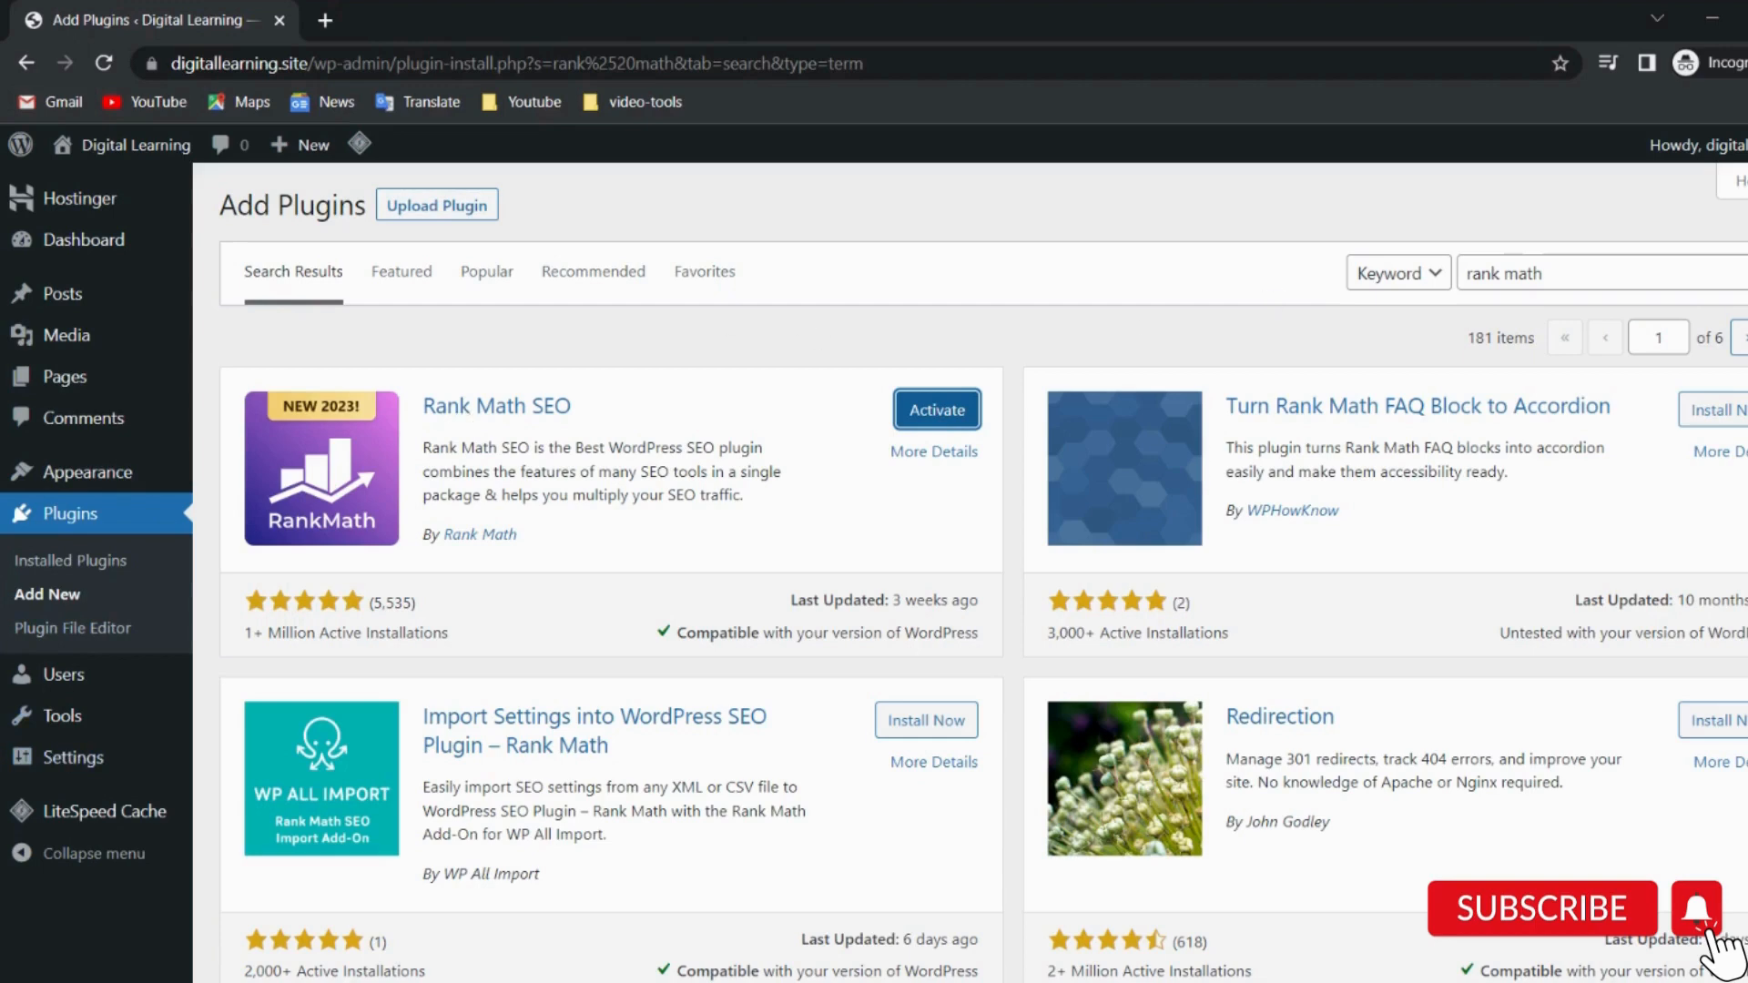
Search the plugin directory for "elementor" and install Elementor Website Builder.
left_click(1541, 274)
left_click_drag(1541, 273, 1362, 289)
type("eleme")
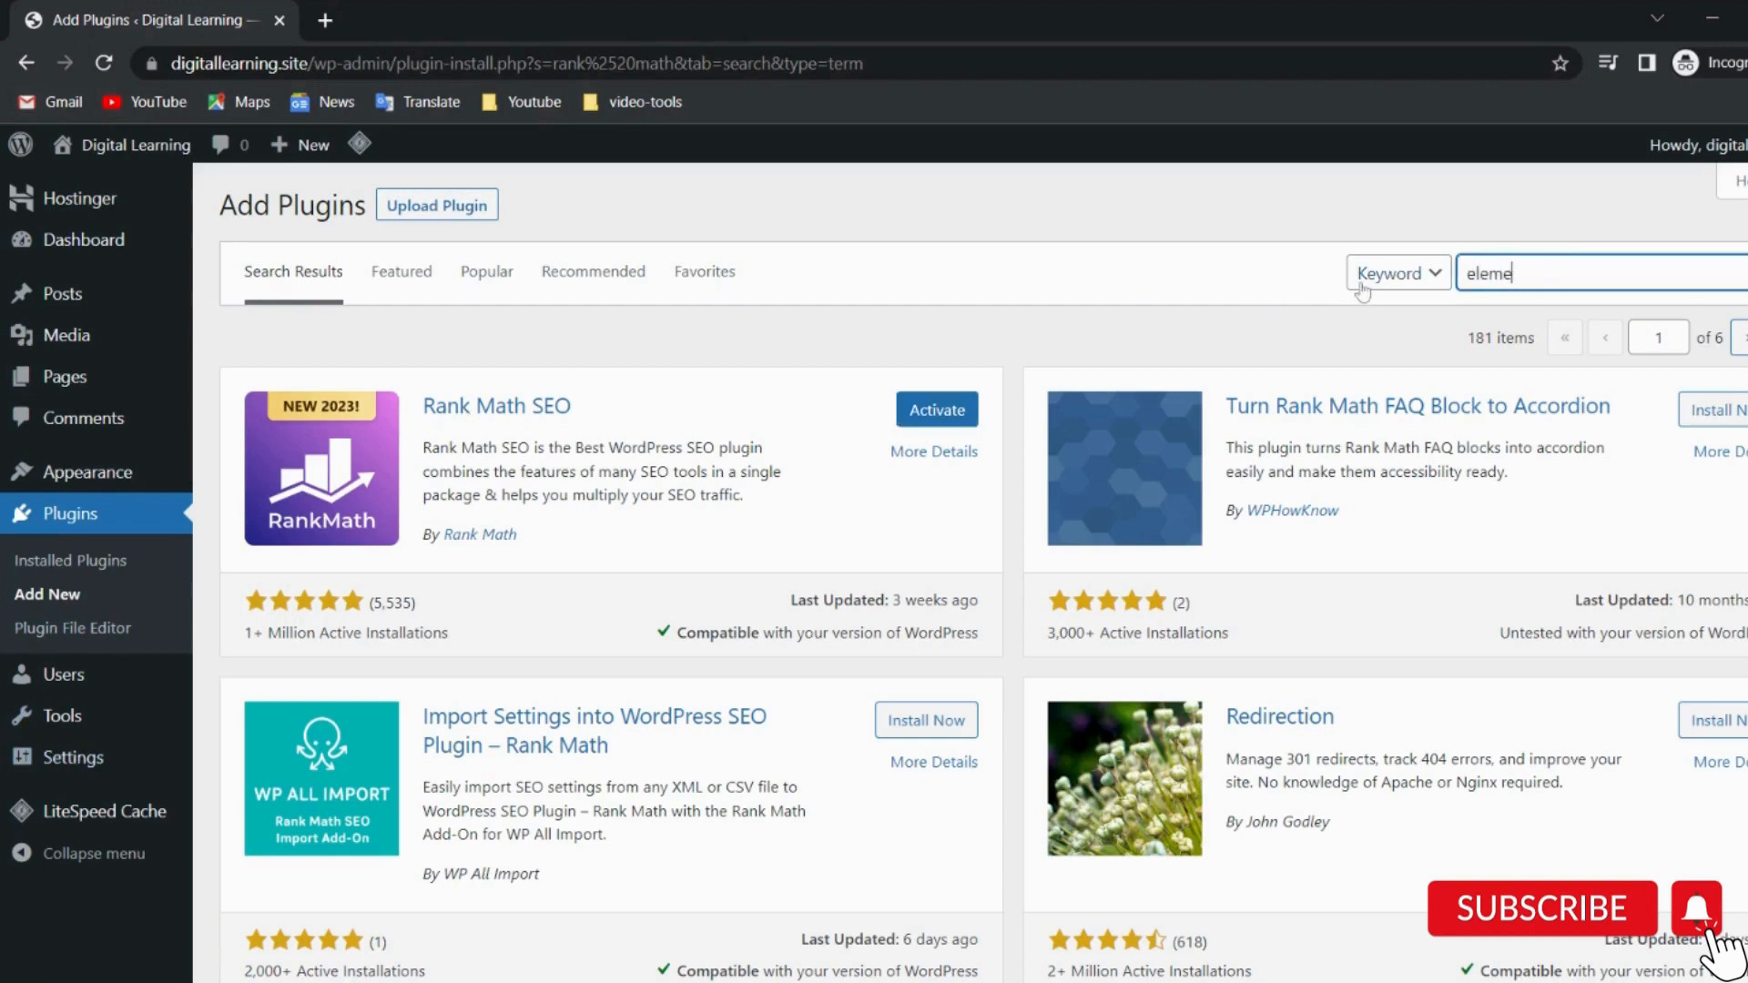
type("ntor")
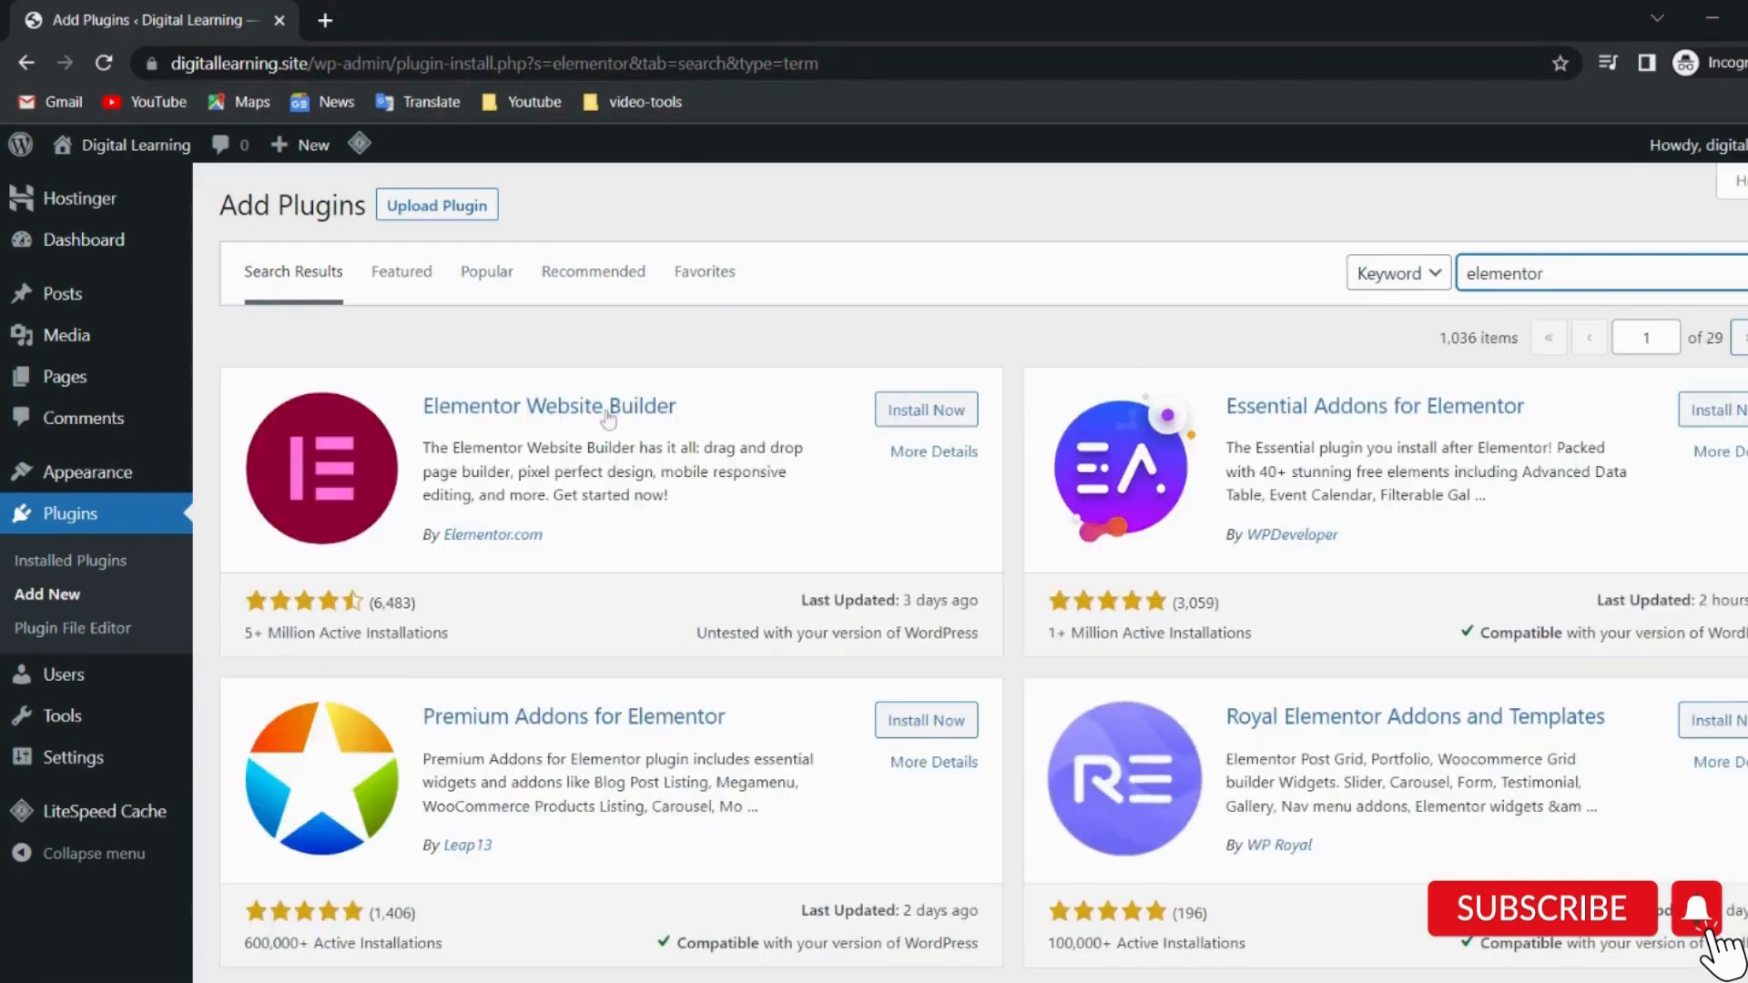
left_click(927, 411)
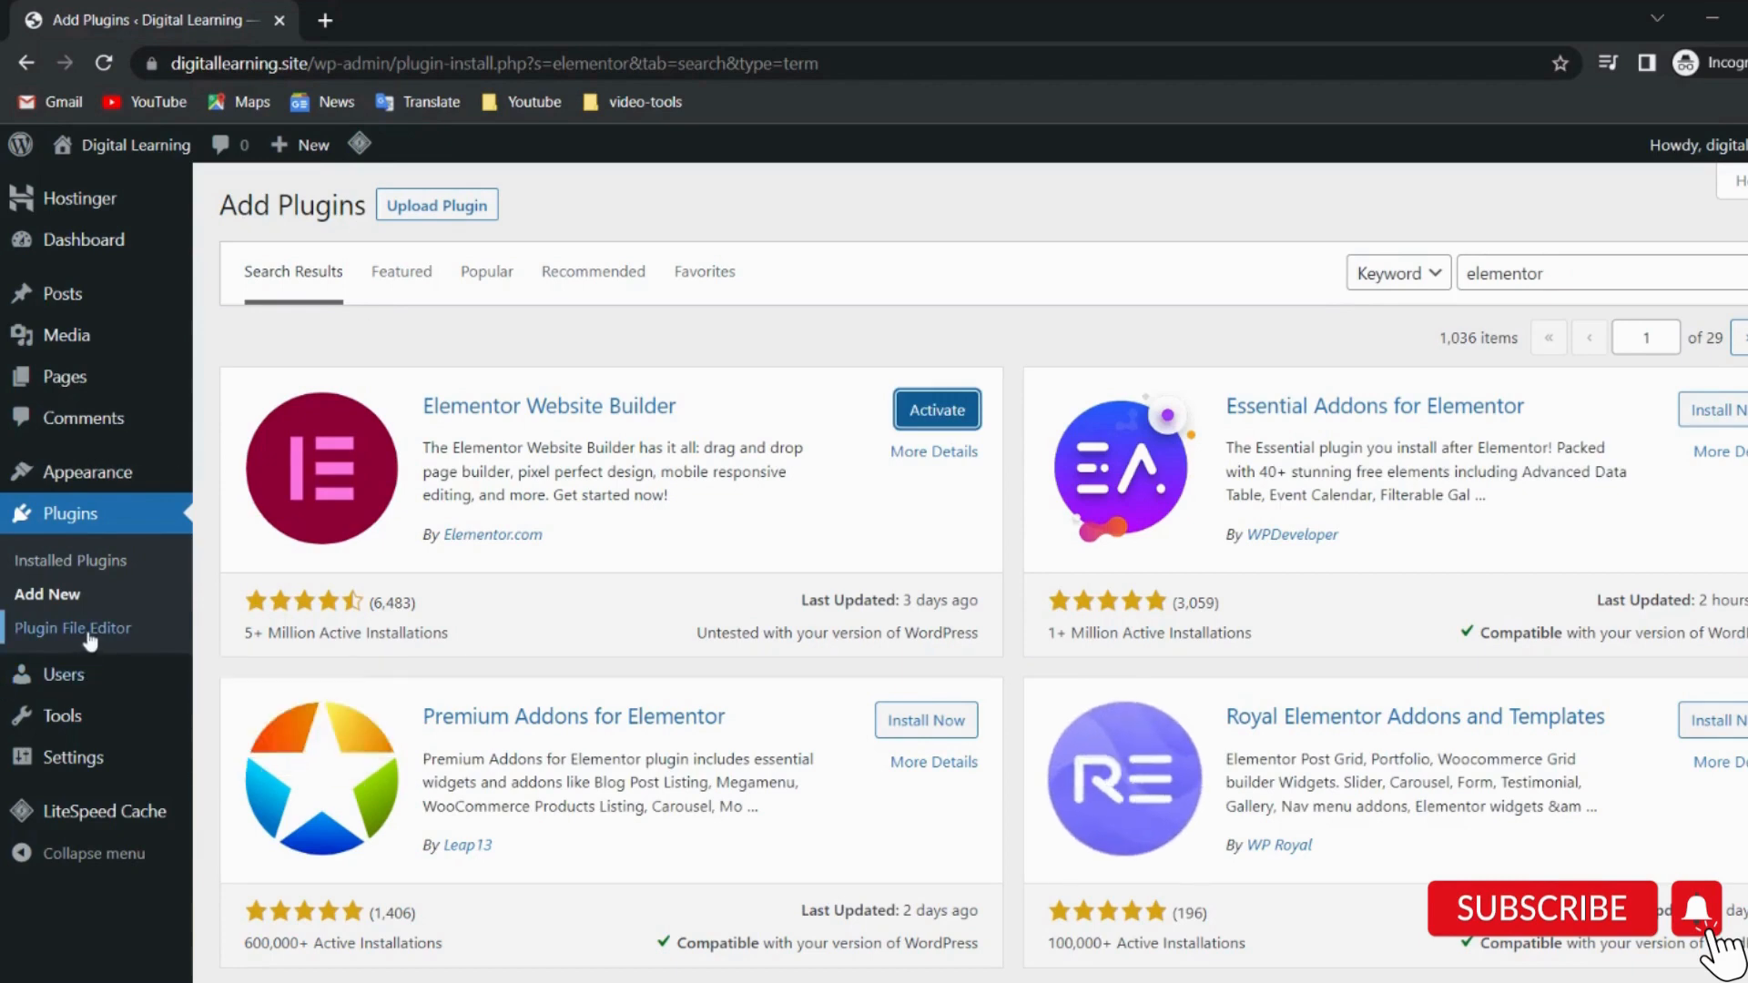
Bulk-activate the installed plugins, leaving LiteSpeed Cache out of the selection.
left_click(80, 574)
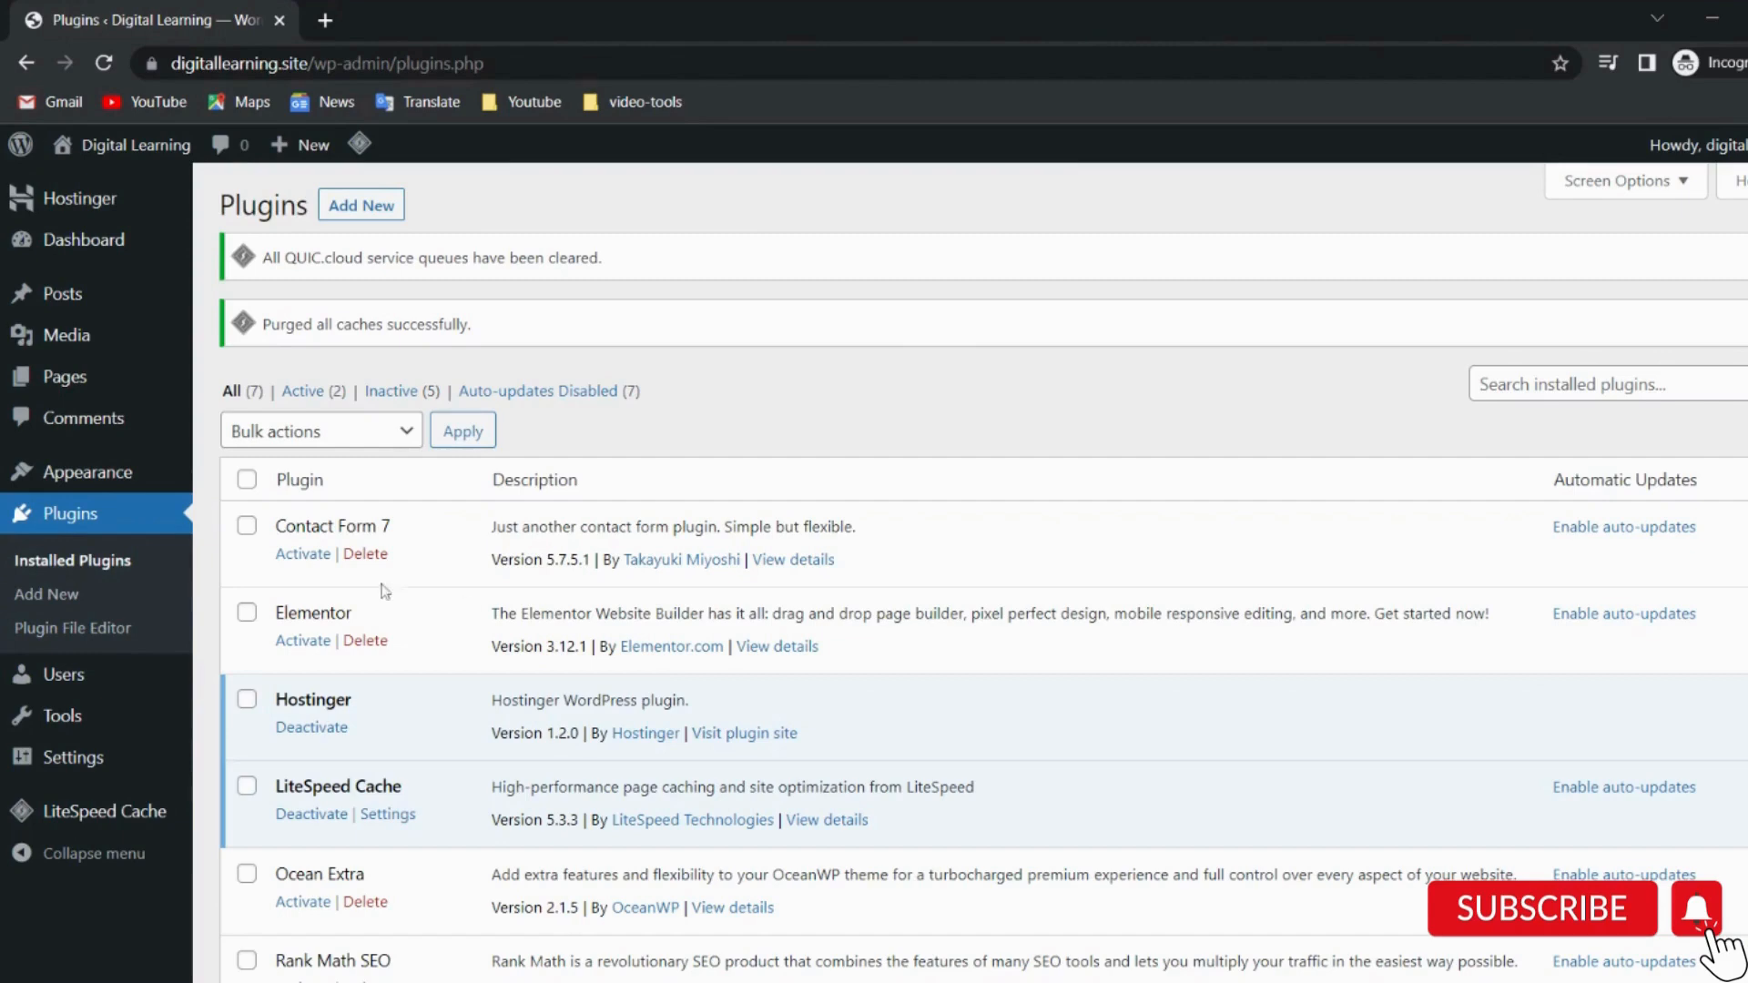
left_click(247, 526)
scroll(251, 539, "down", 3)
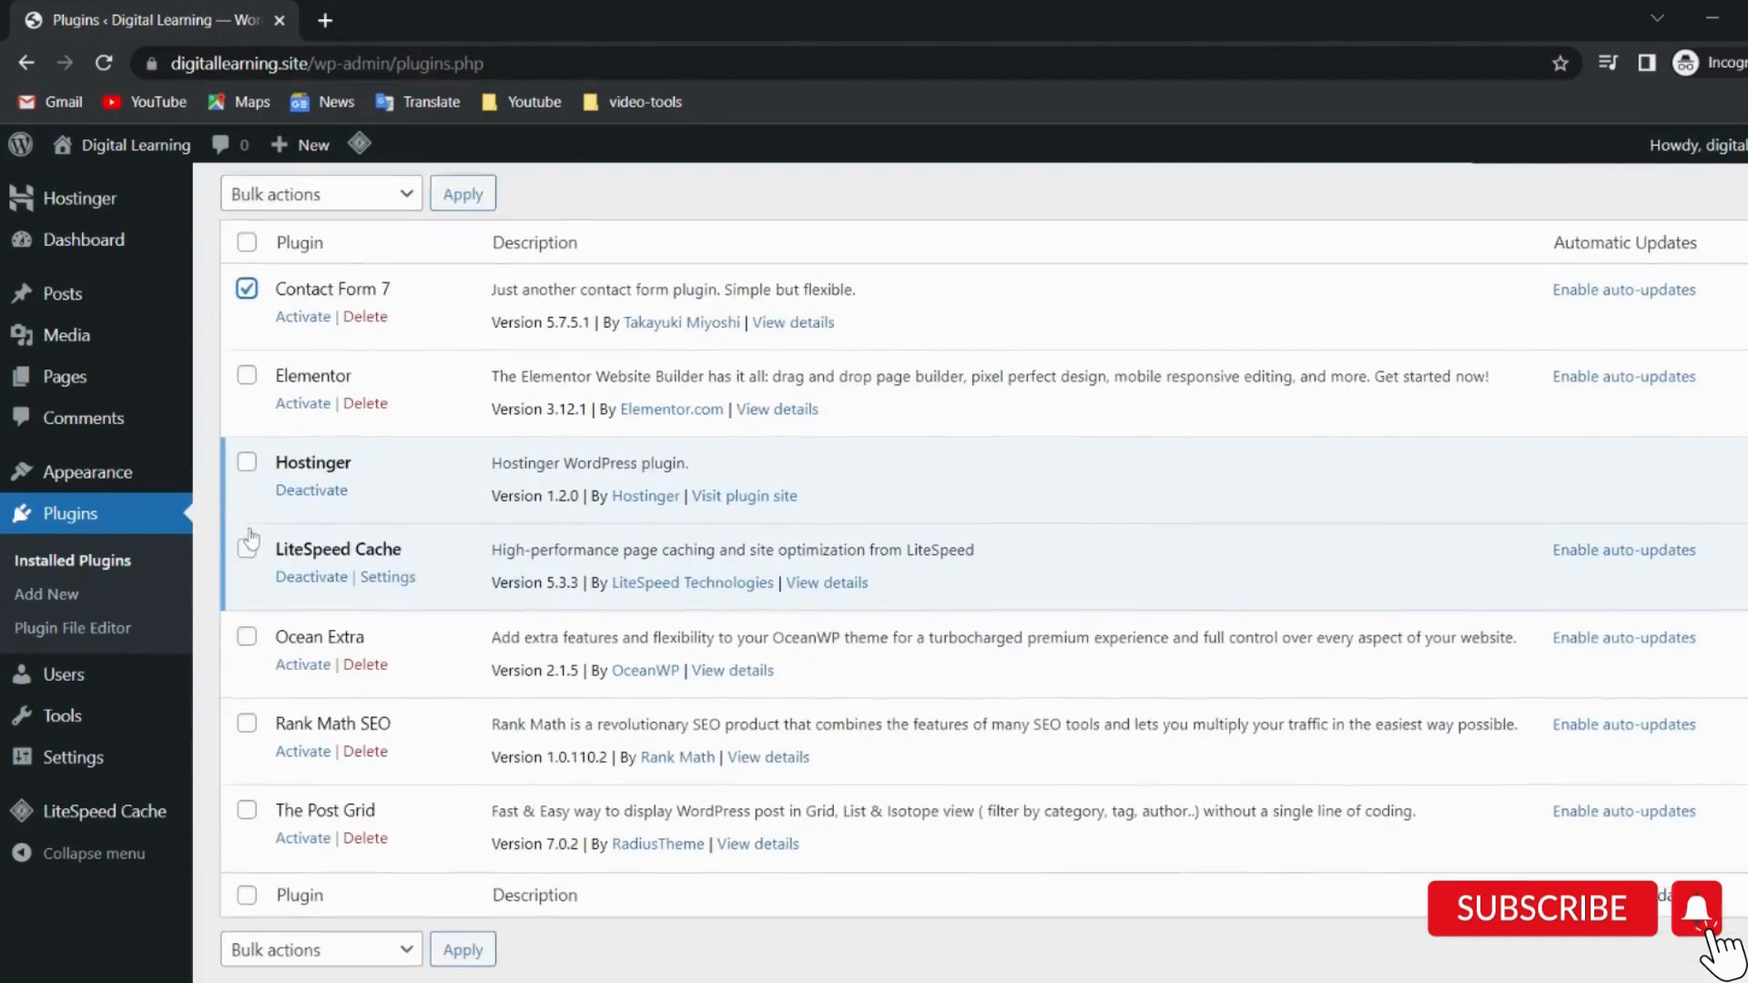
left_click(247, 235)
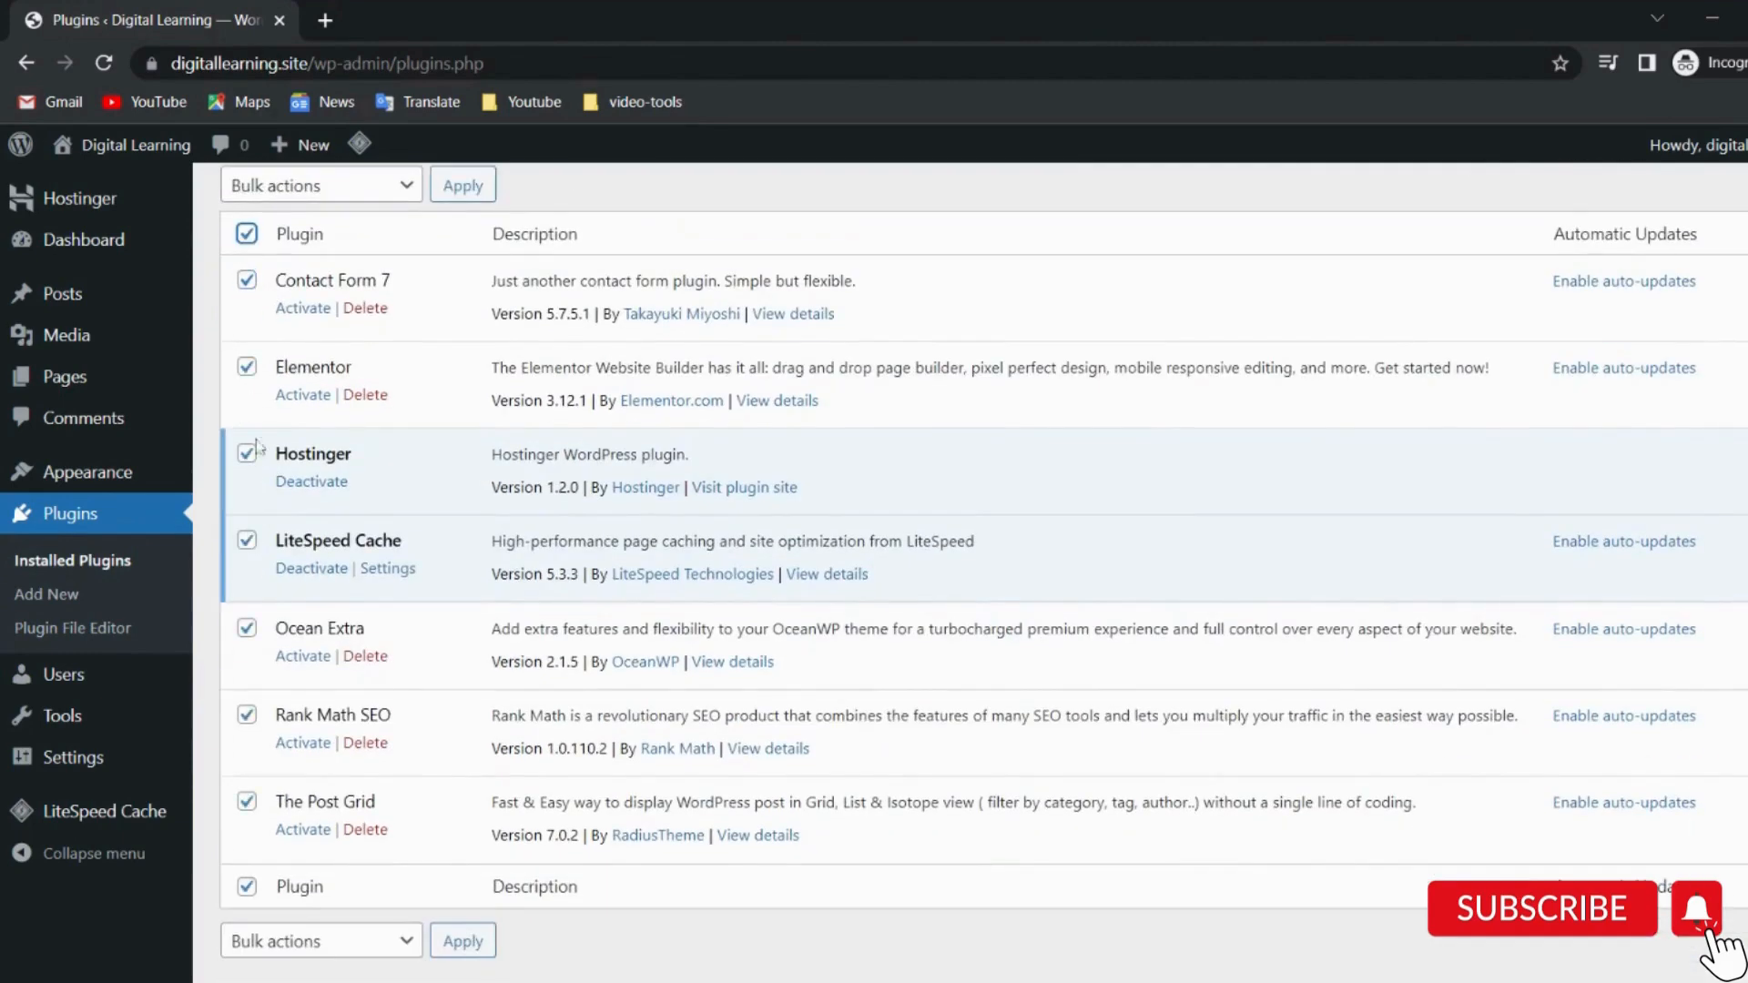
left_click(246, 544)
scroll(245, 551, "up", 3)
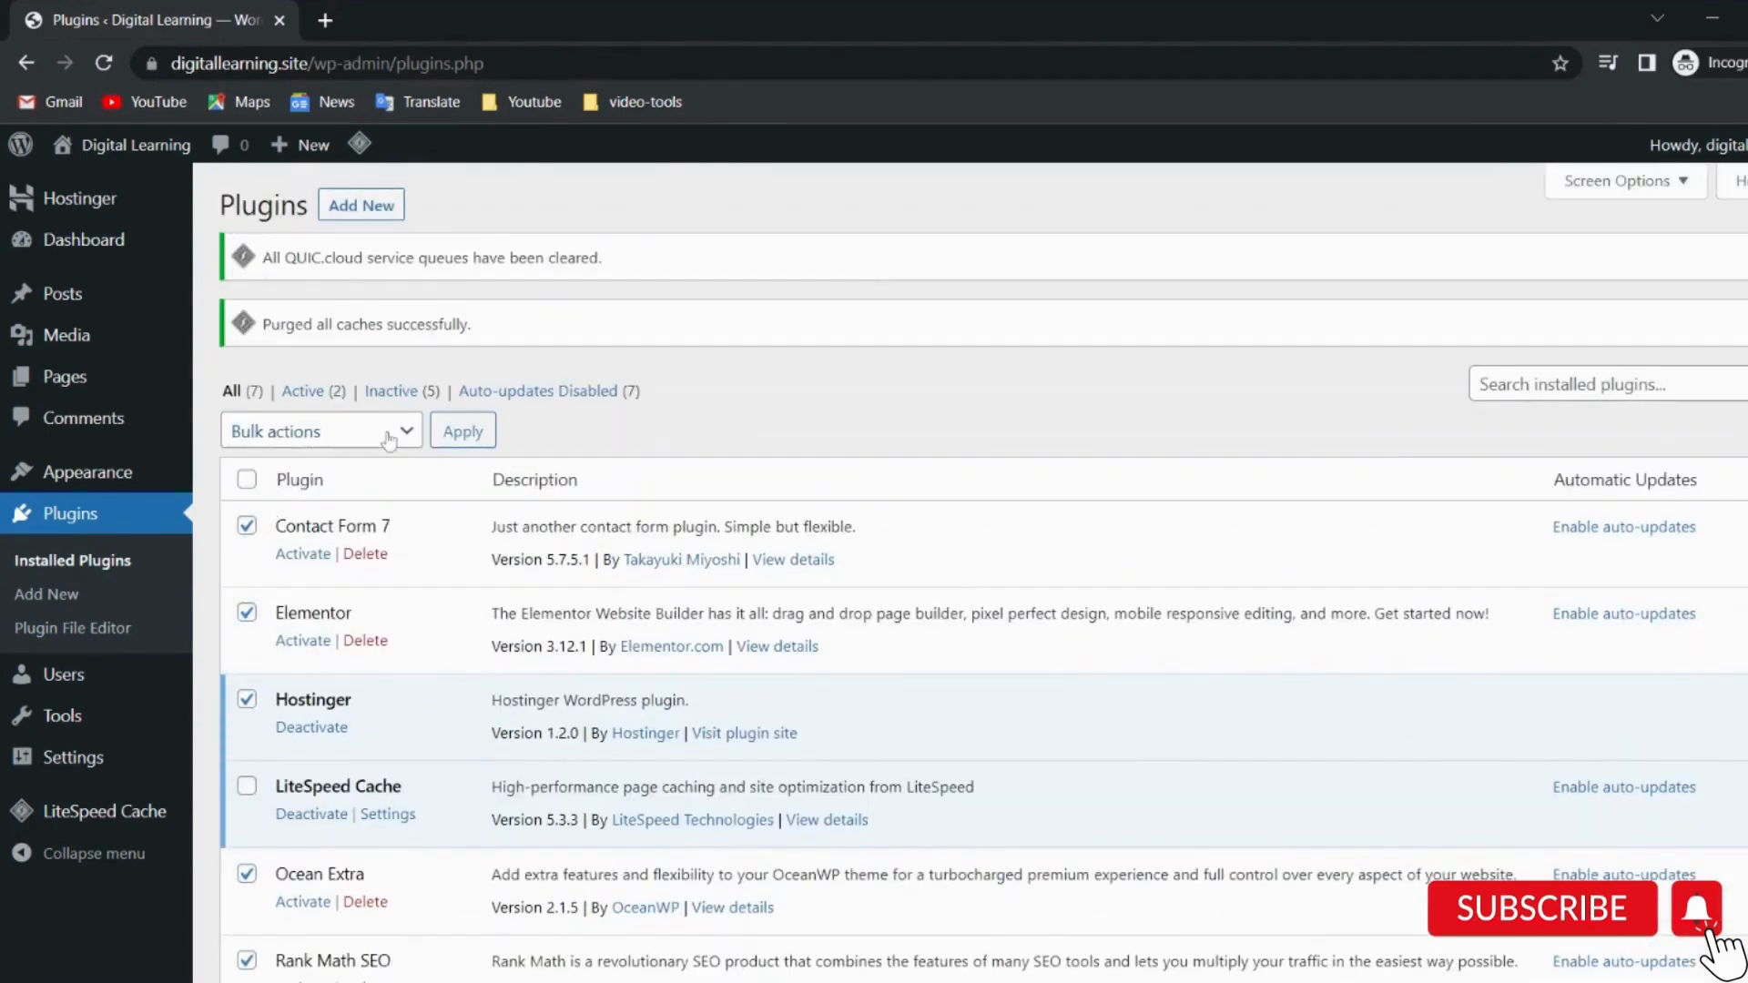
left_click(389, 442)
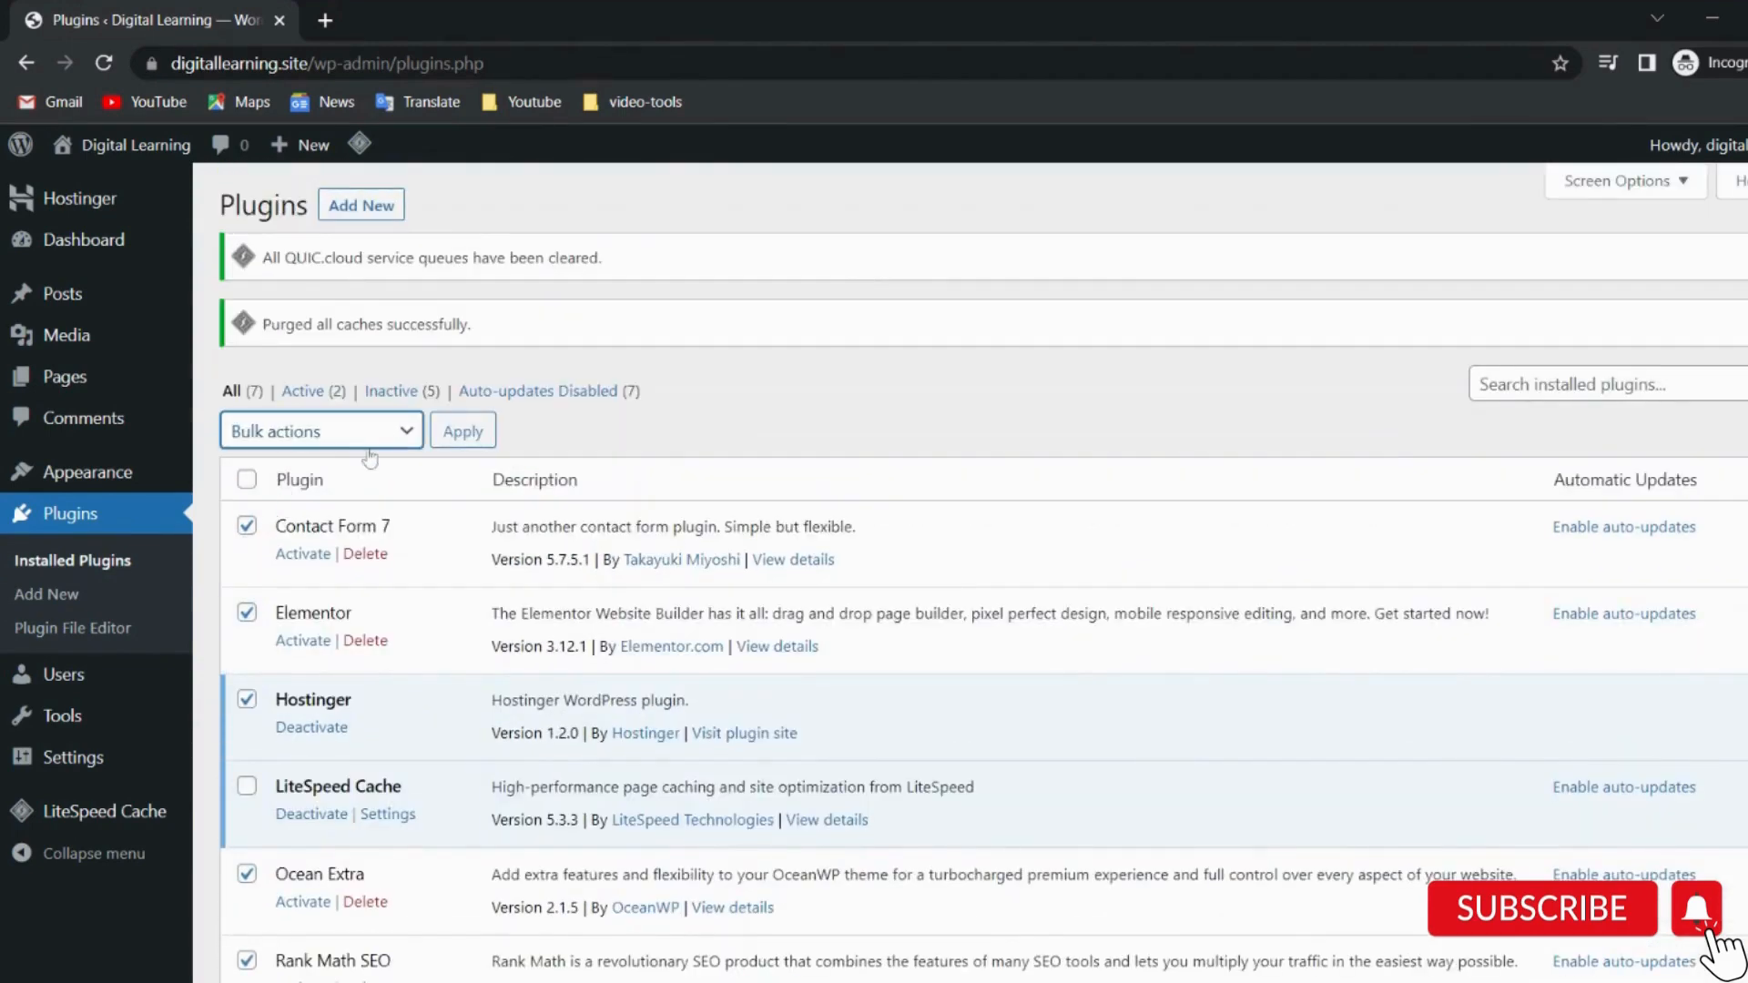
left_click(370, 458)
left_click(462, 432)
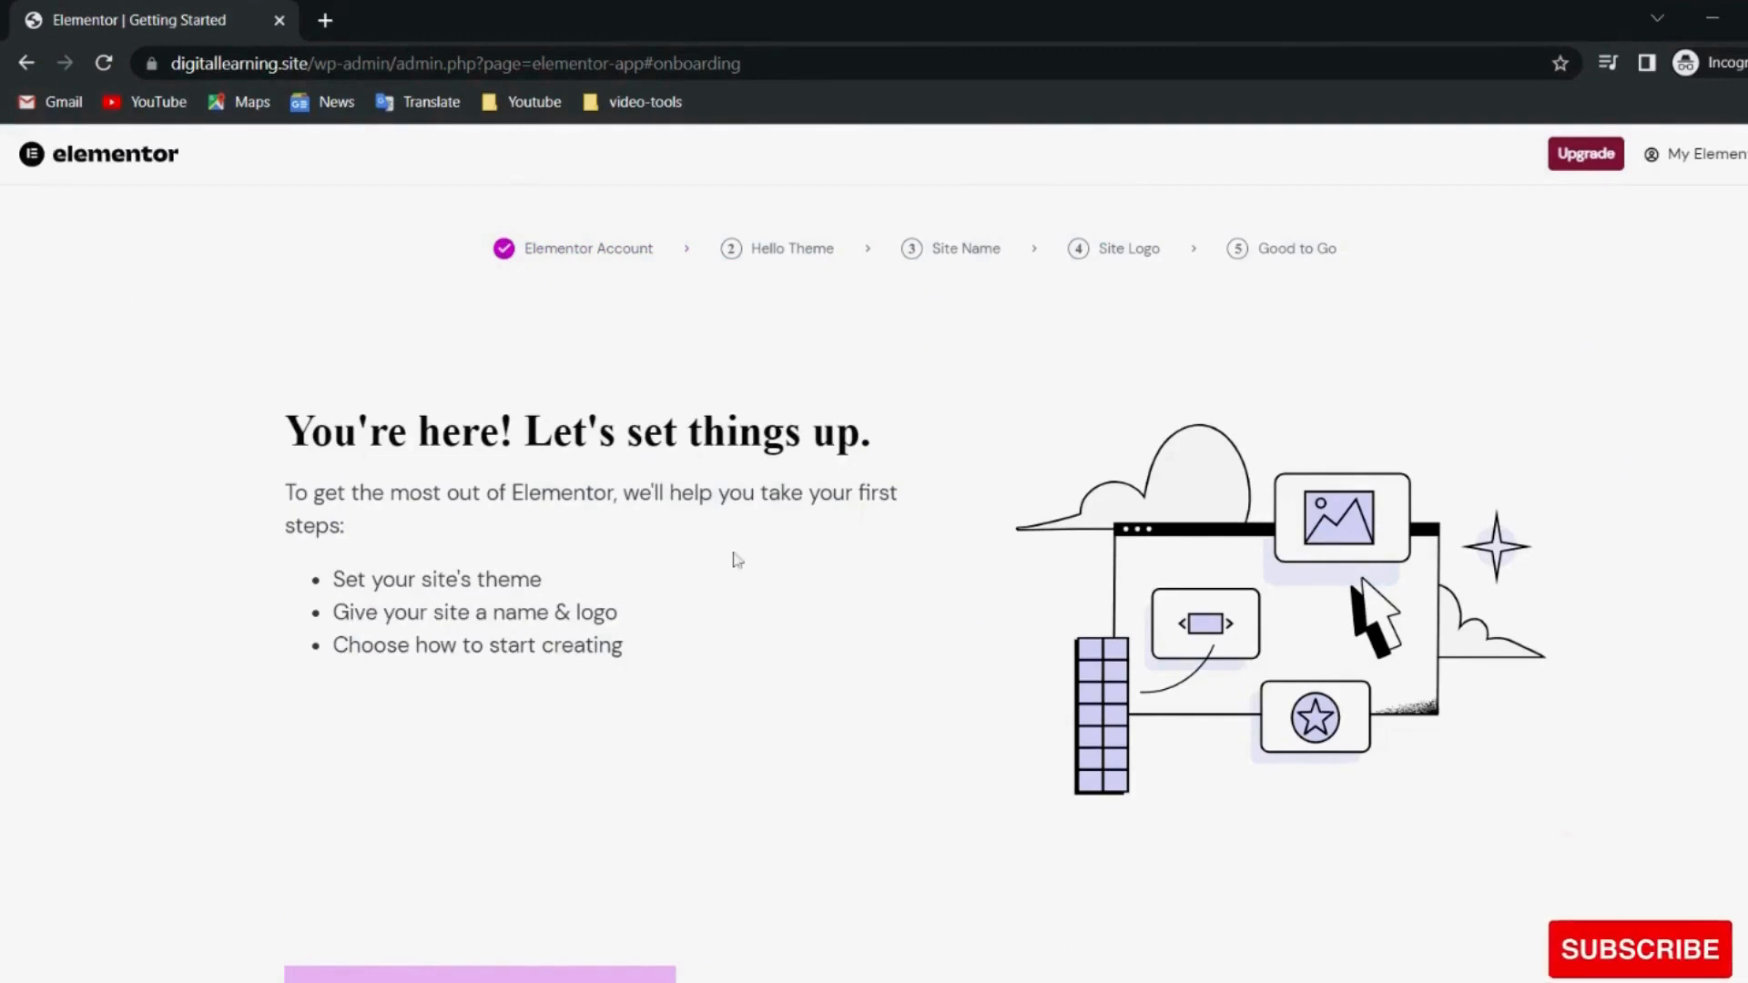
Start Elementor's onboarding setup and skip the Hello theme.
scroll(1155, 627, "down", 1)
scroll(1155, 627, "up", 1)
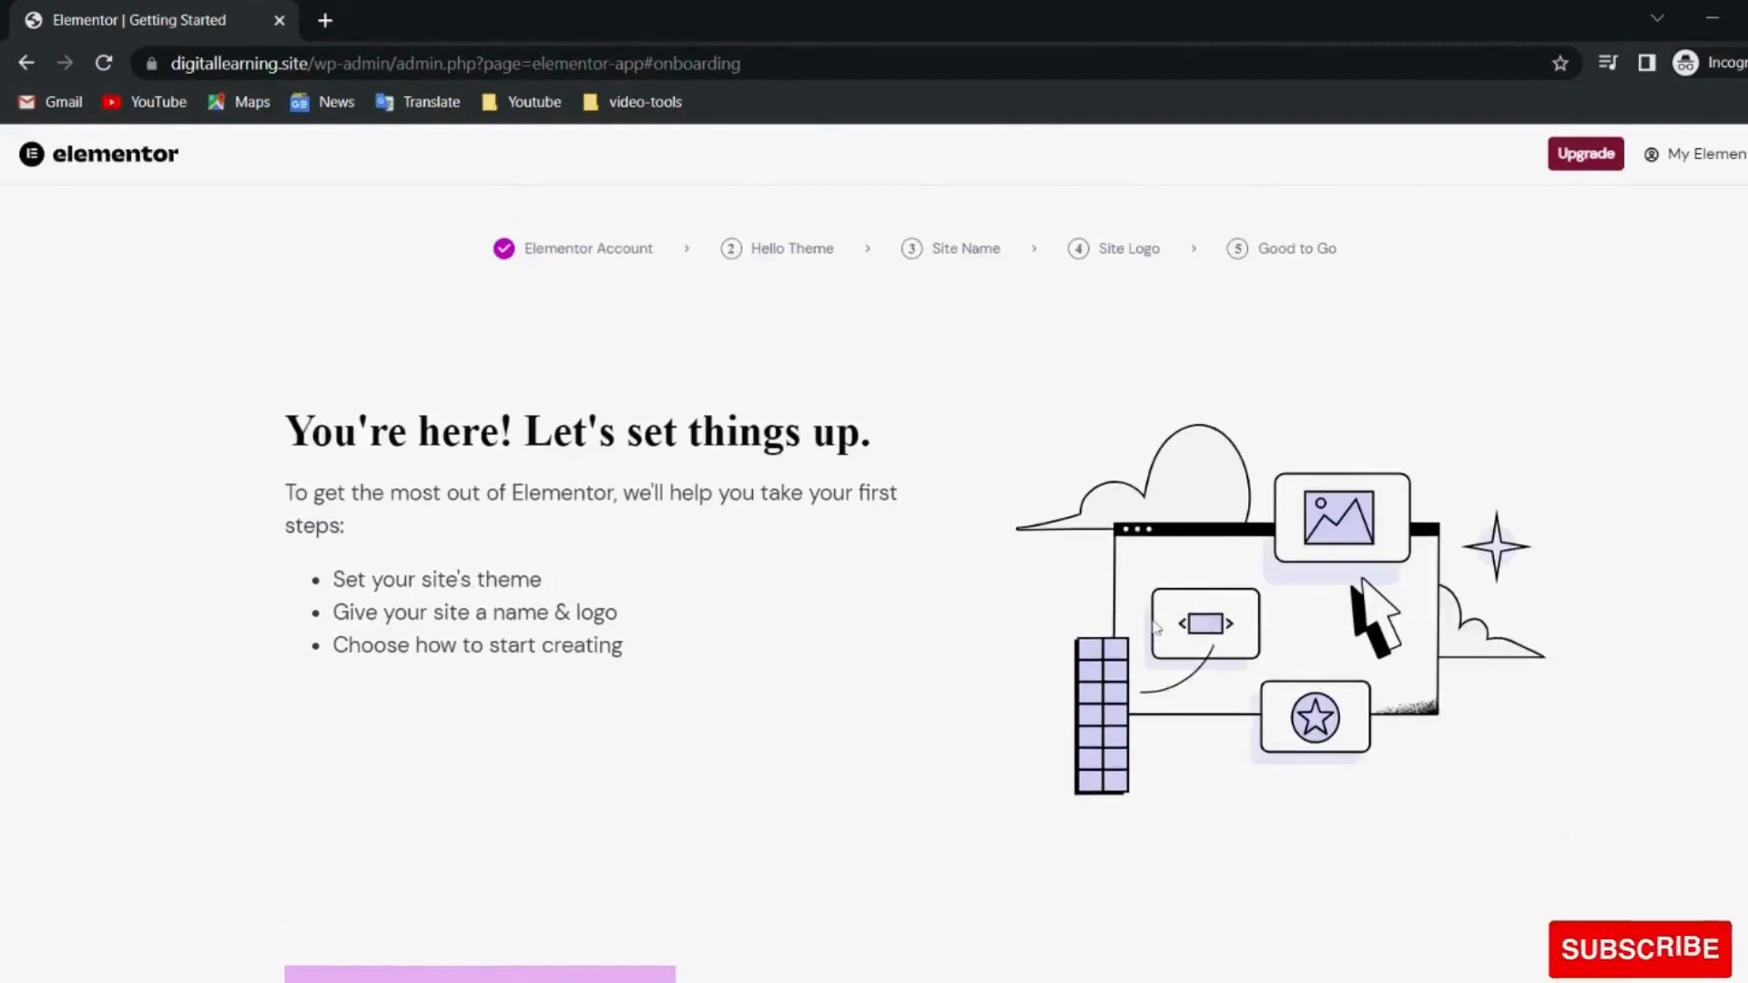
scroll(1154, 627, "down", 1)
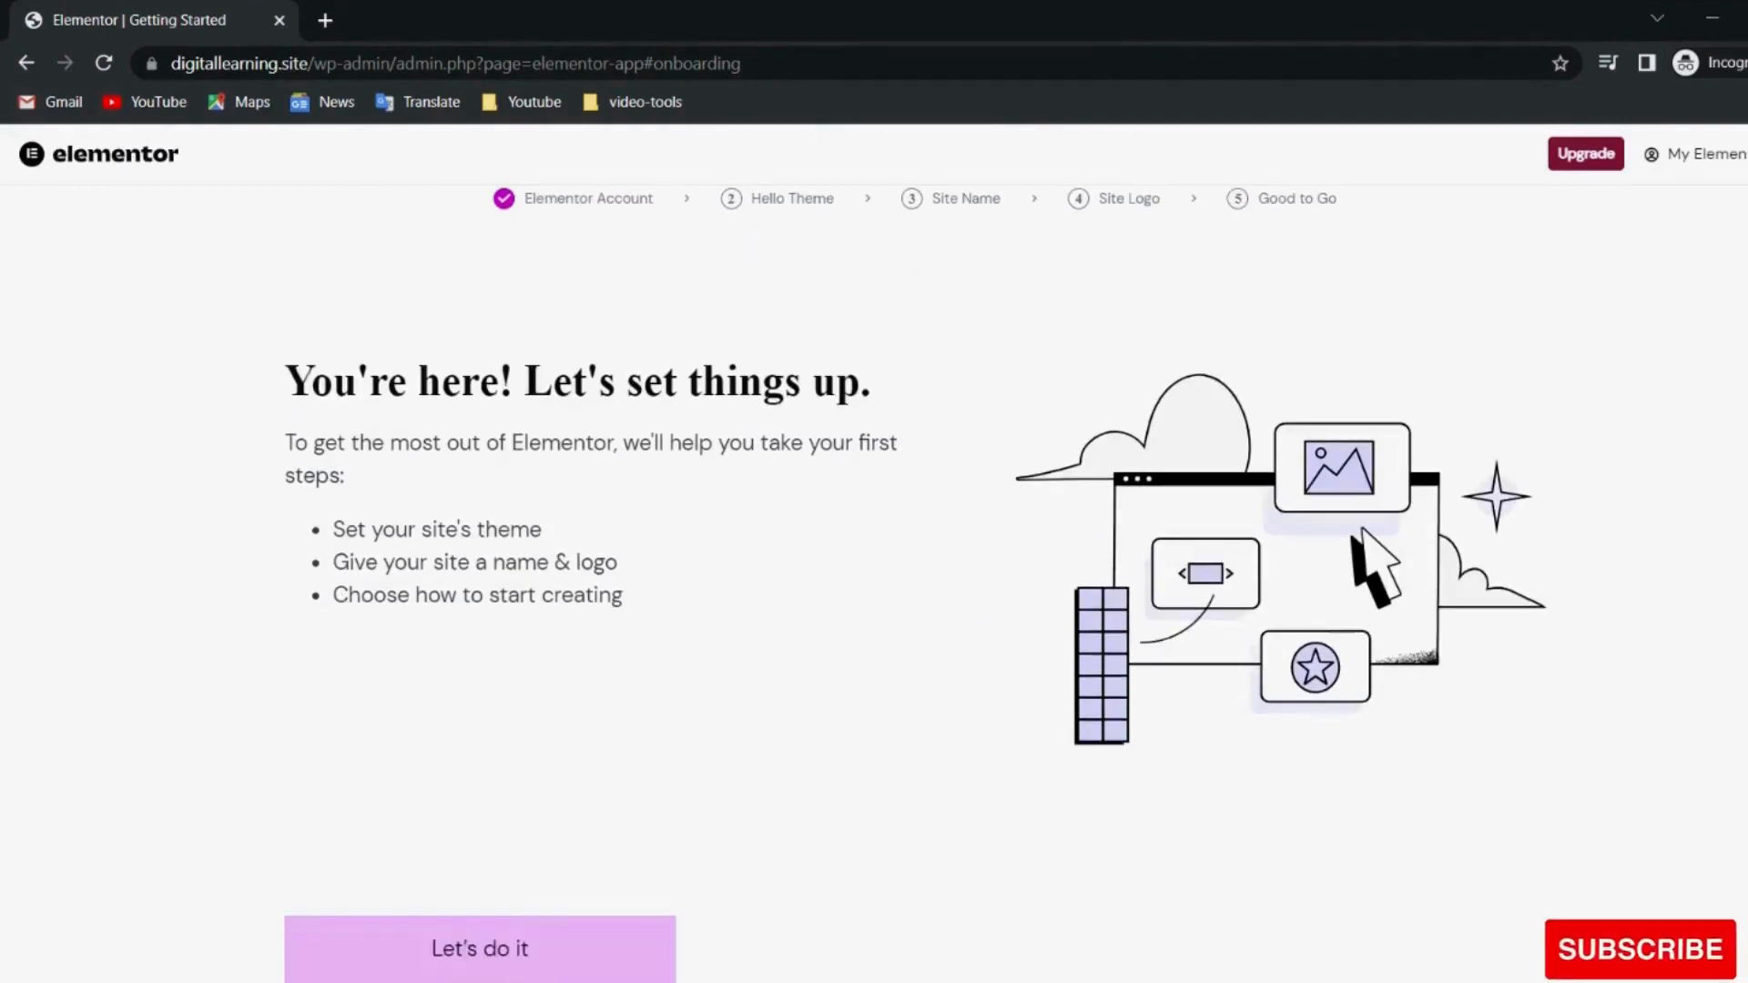
left_click(480, 953)
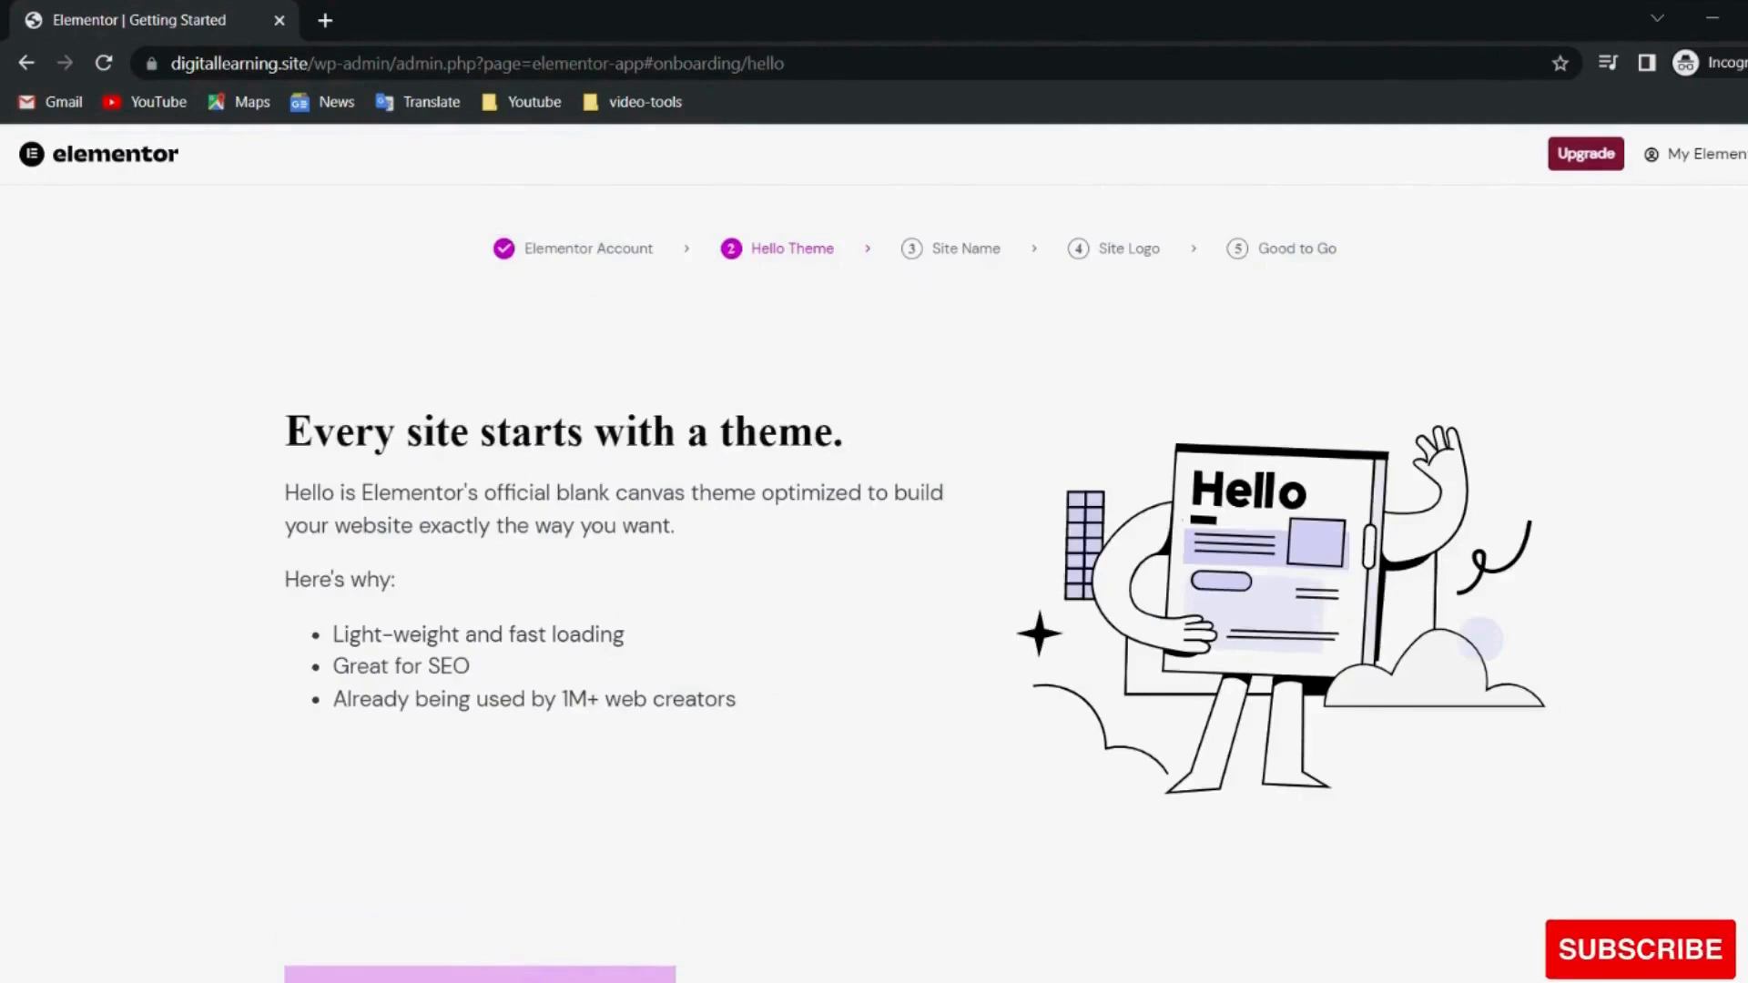
scroll(874, 546, "down", 1)
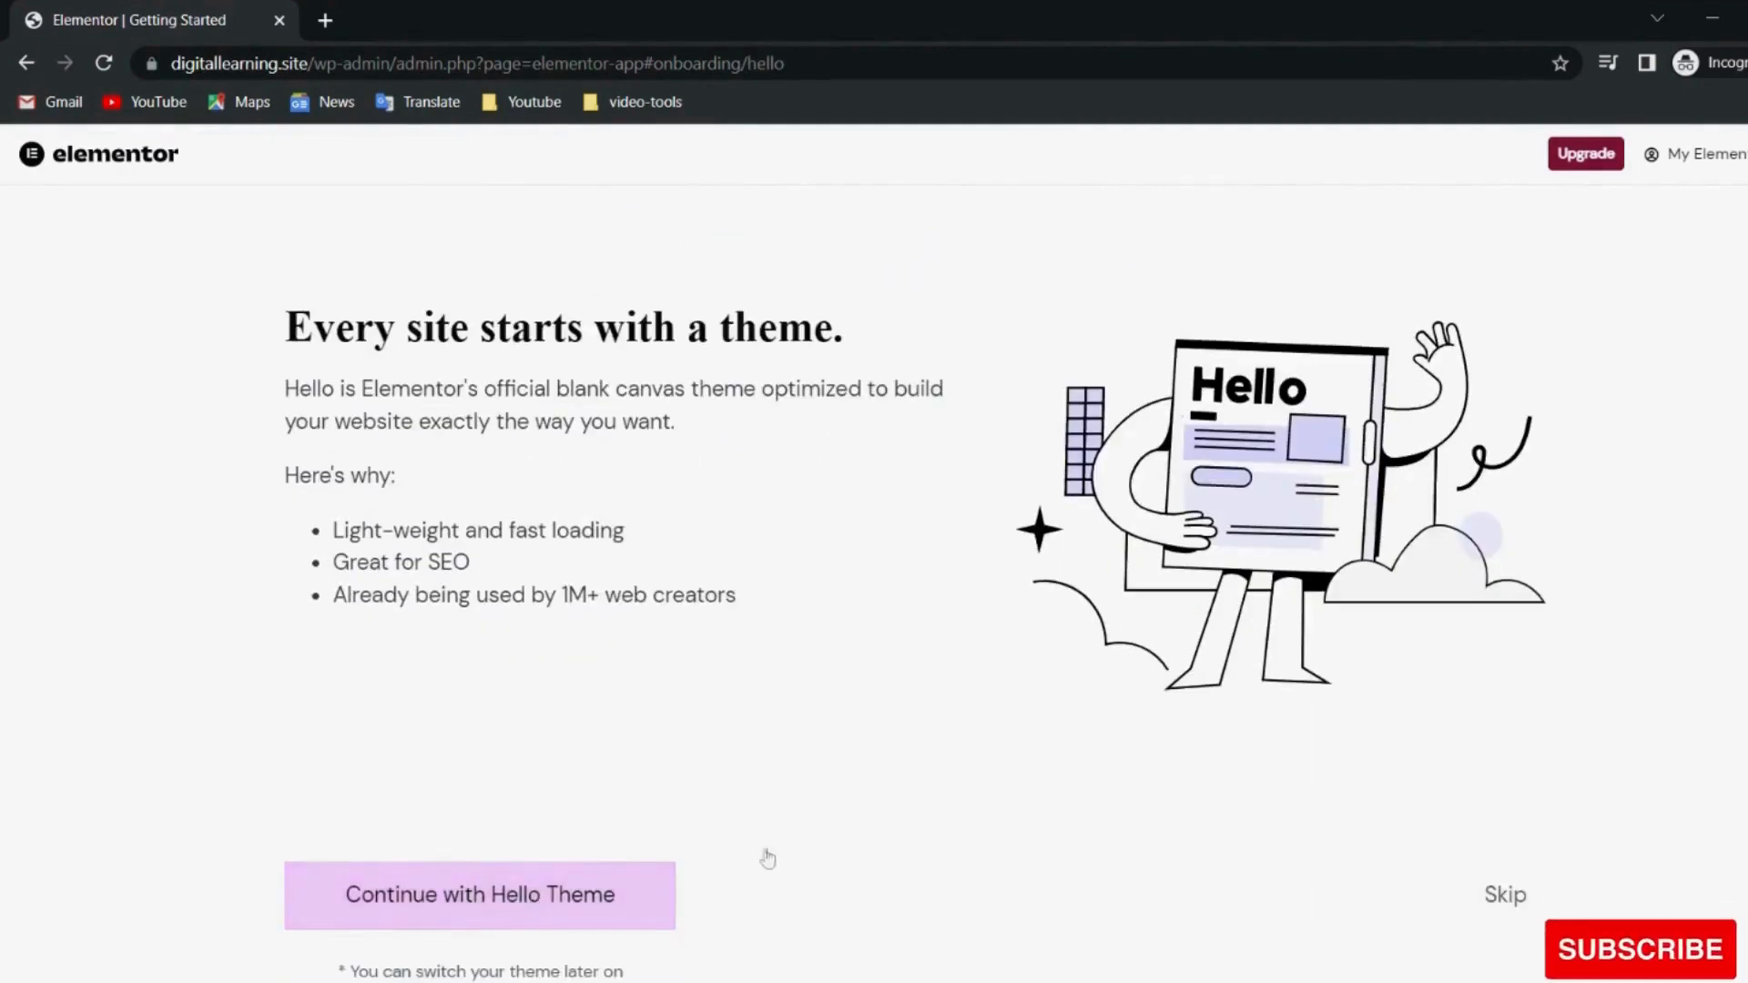
left_click(1507, 896)
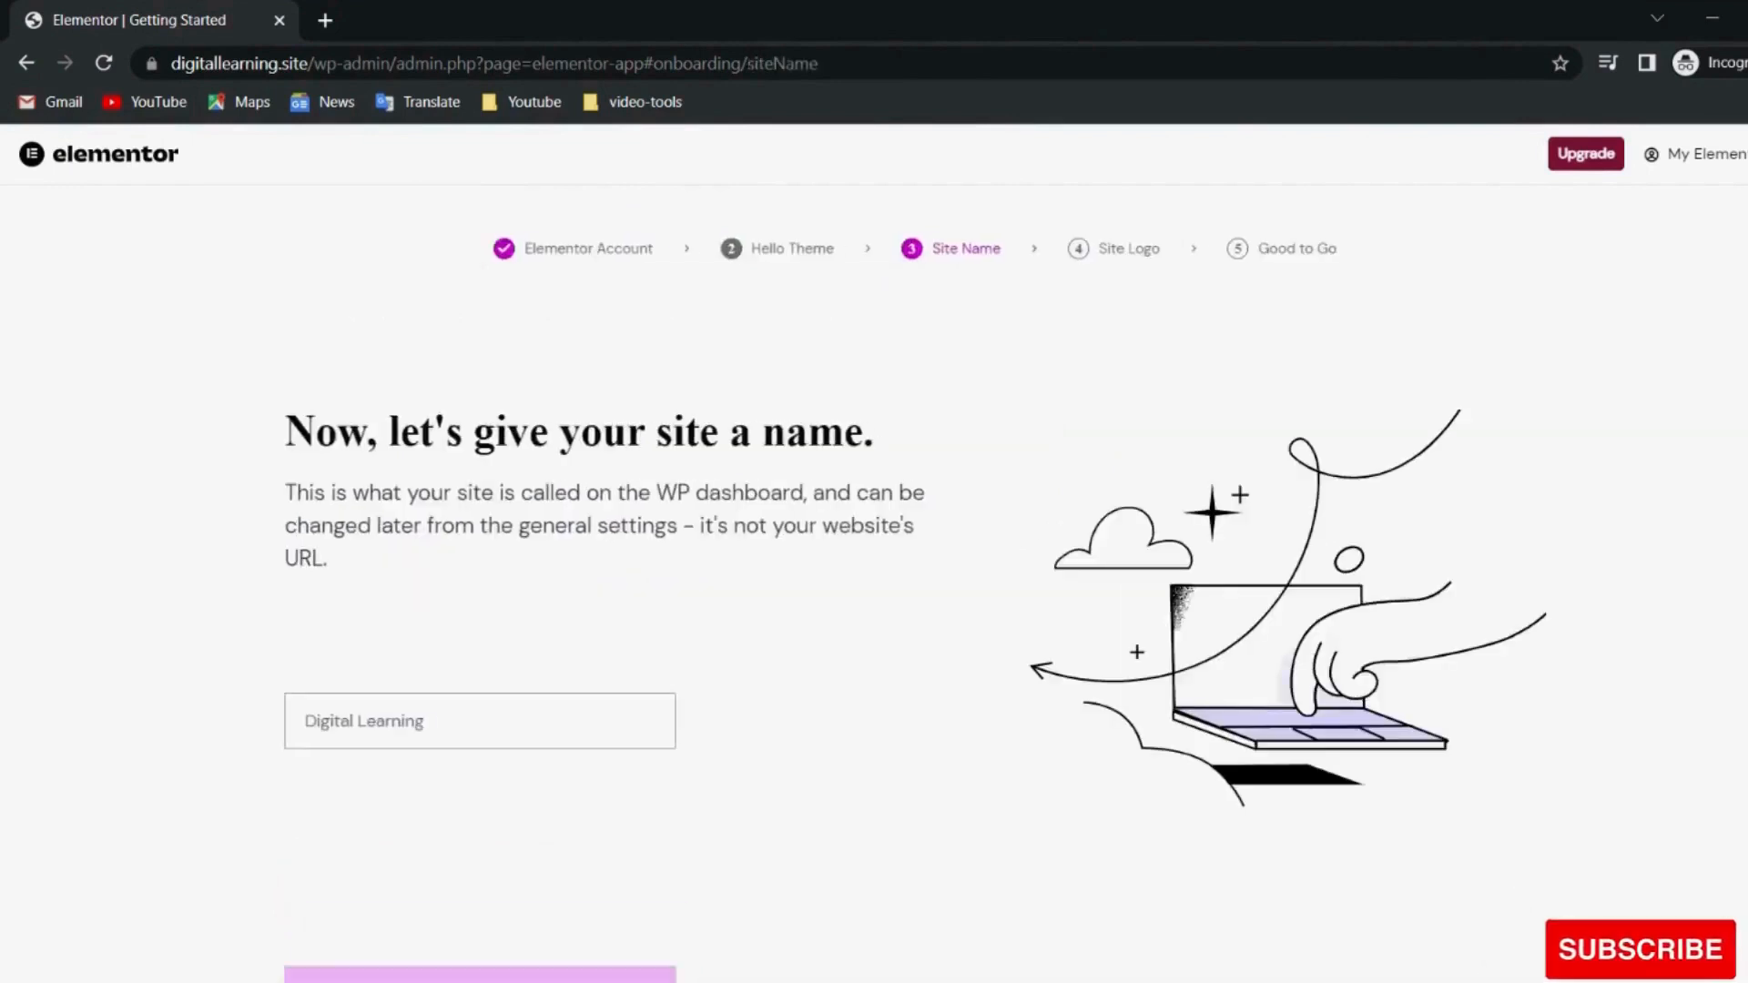
Keep "Digital Learning" as the site name in the Elementor onboarding and continue to the site logo stage.
left_click(426, 722)
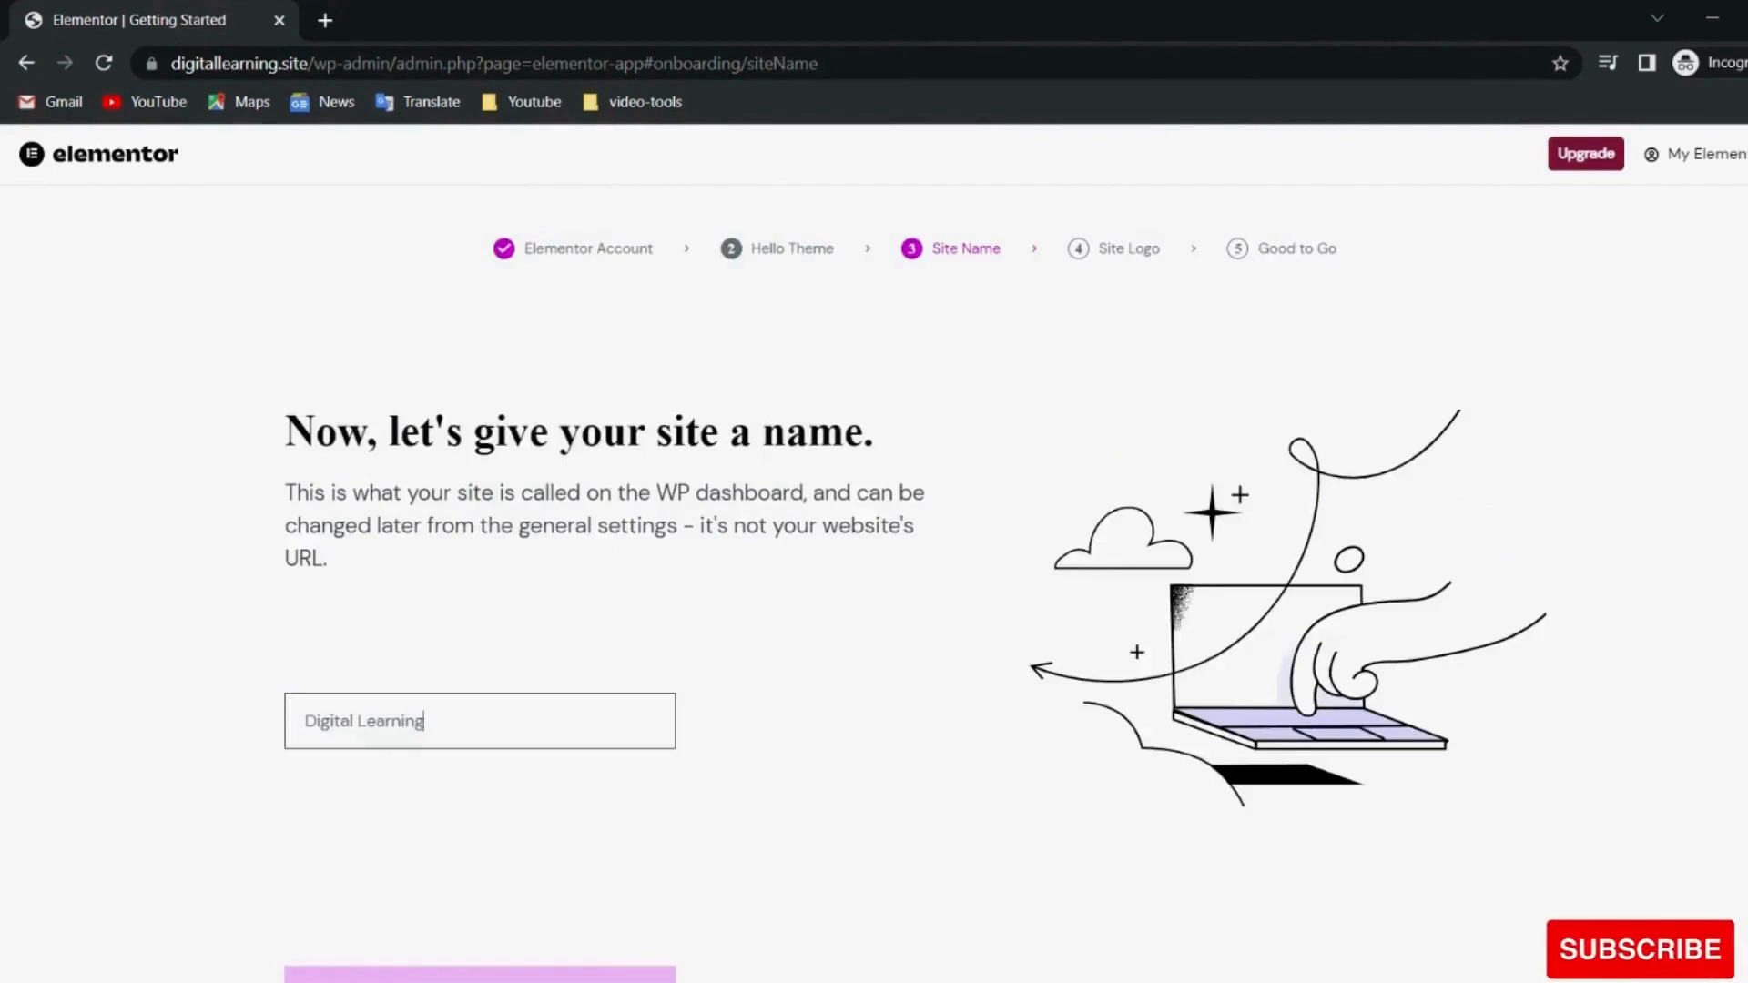
scroll(508, 863, "down", 1)
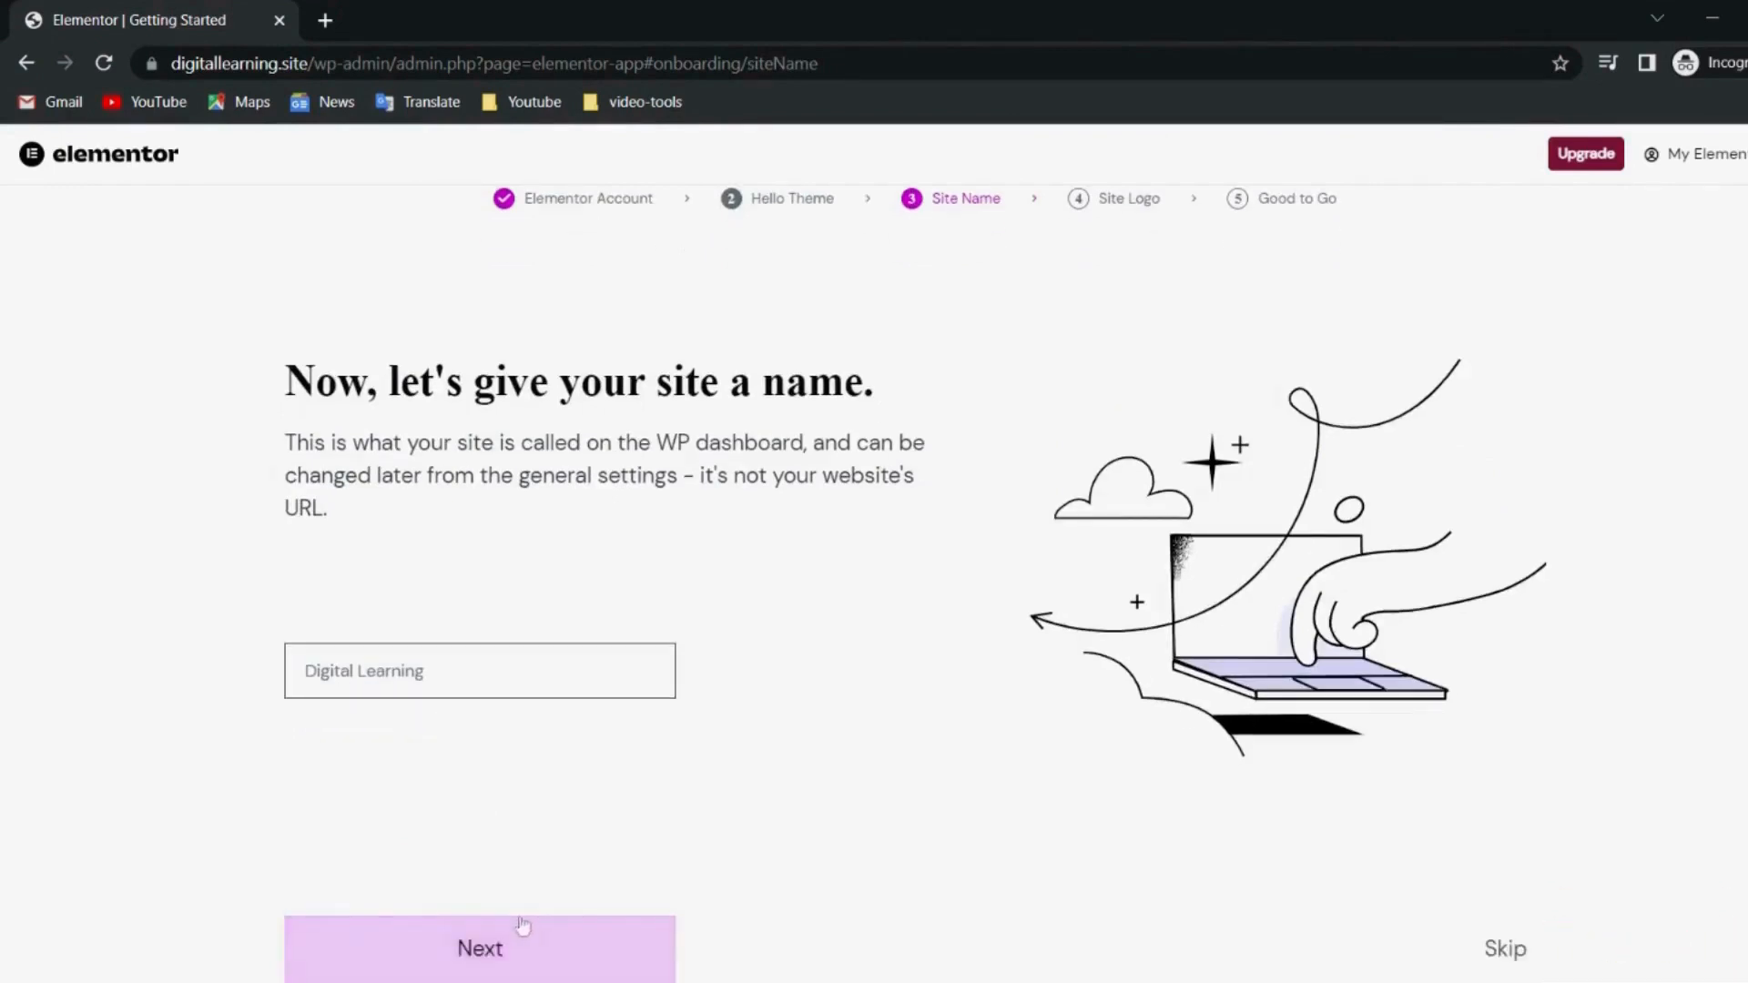
left_click(480, 948)
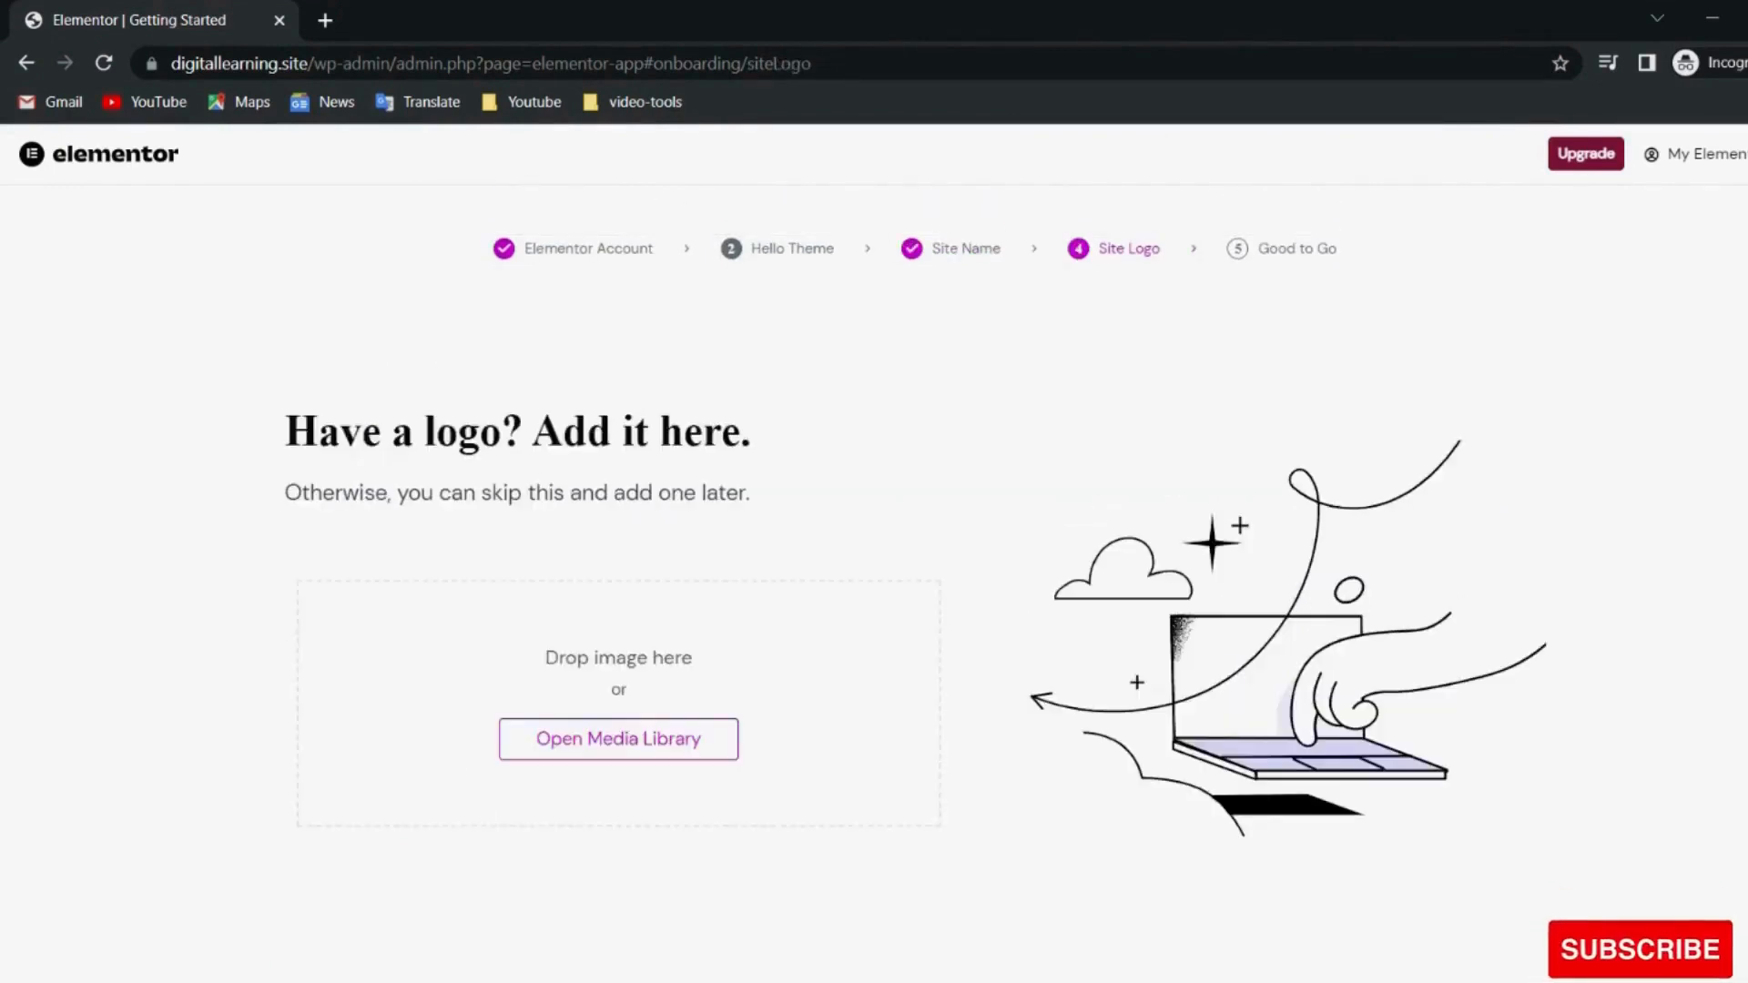
scroll(1021, 812, "down", 1)
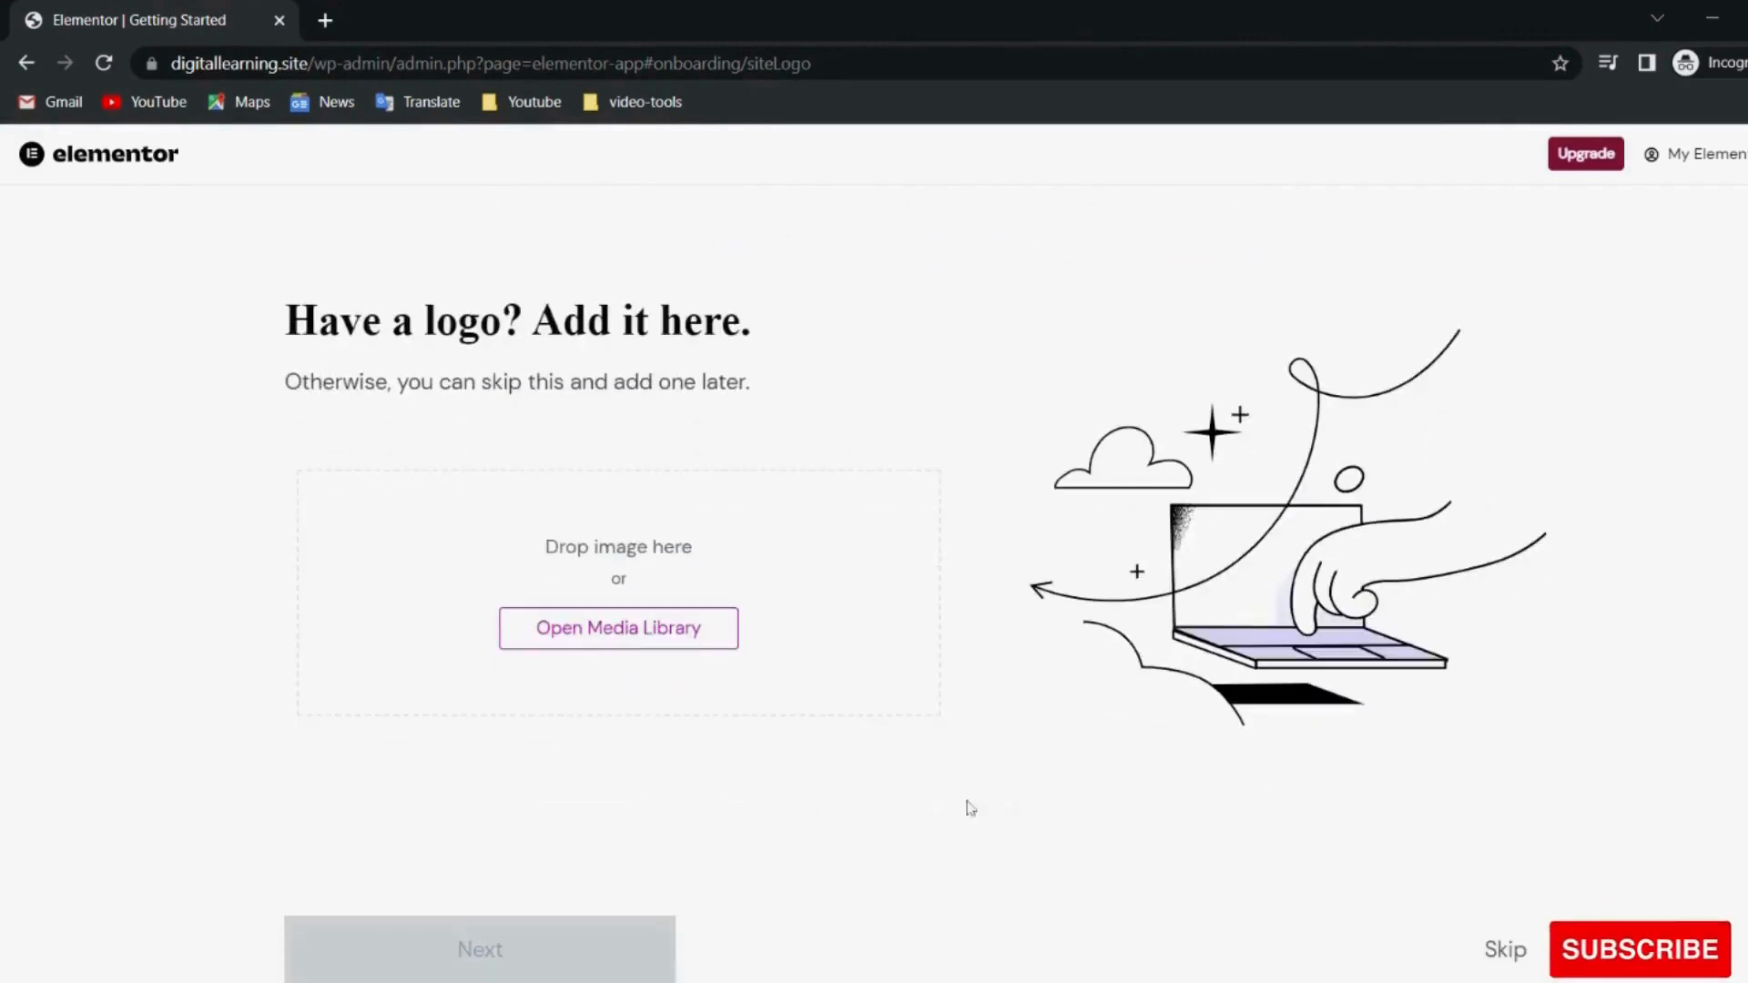
Skip the site logo in Elementor's onboarding and choose to edit a blank canvas with the Elementor Editor.
left_click(1504, 950)
scroll(927, 667, "down", 1)
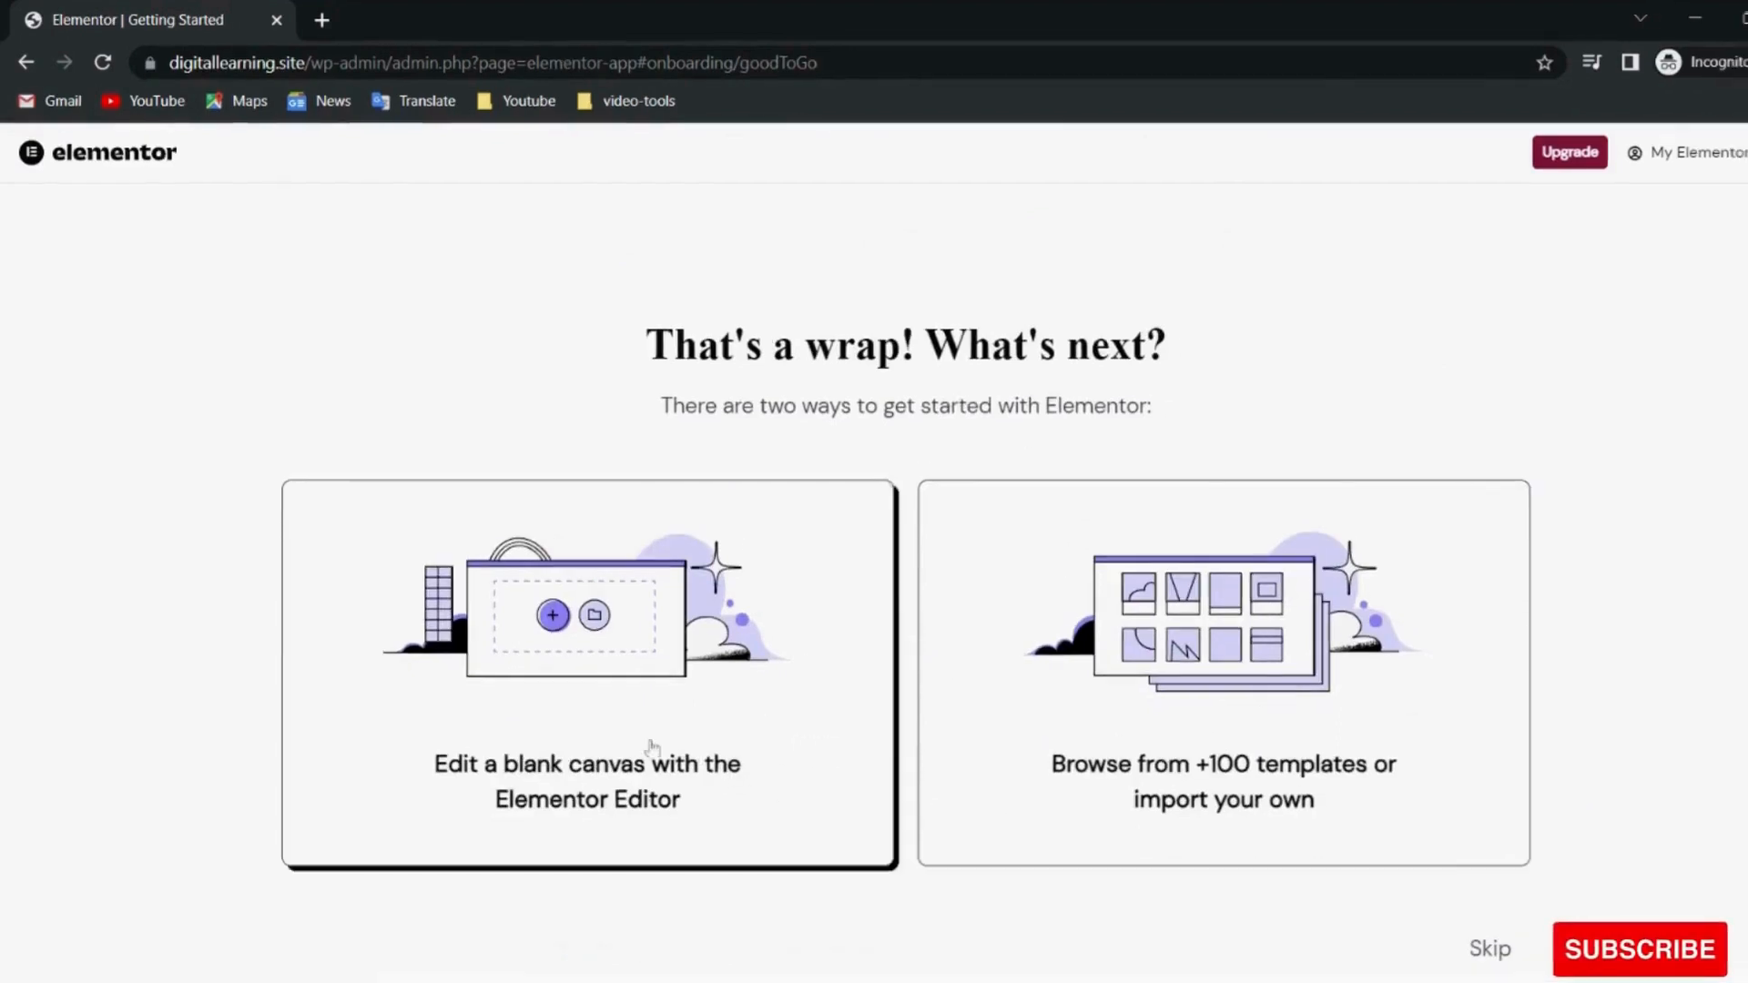
left_click(651, 746)
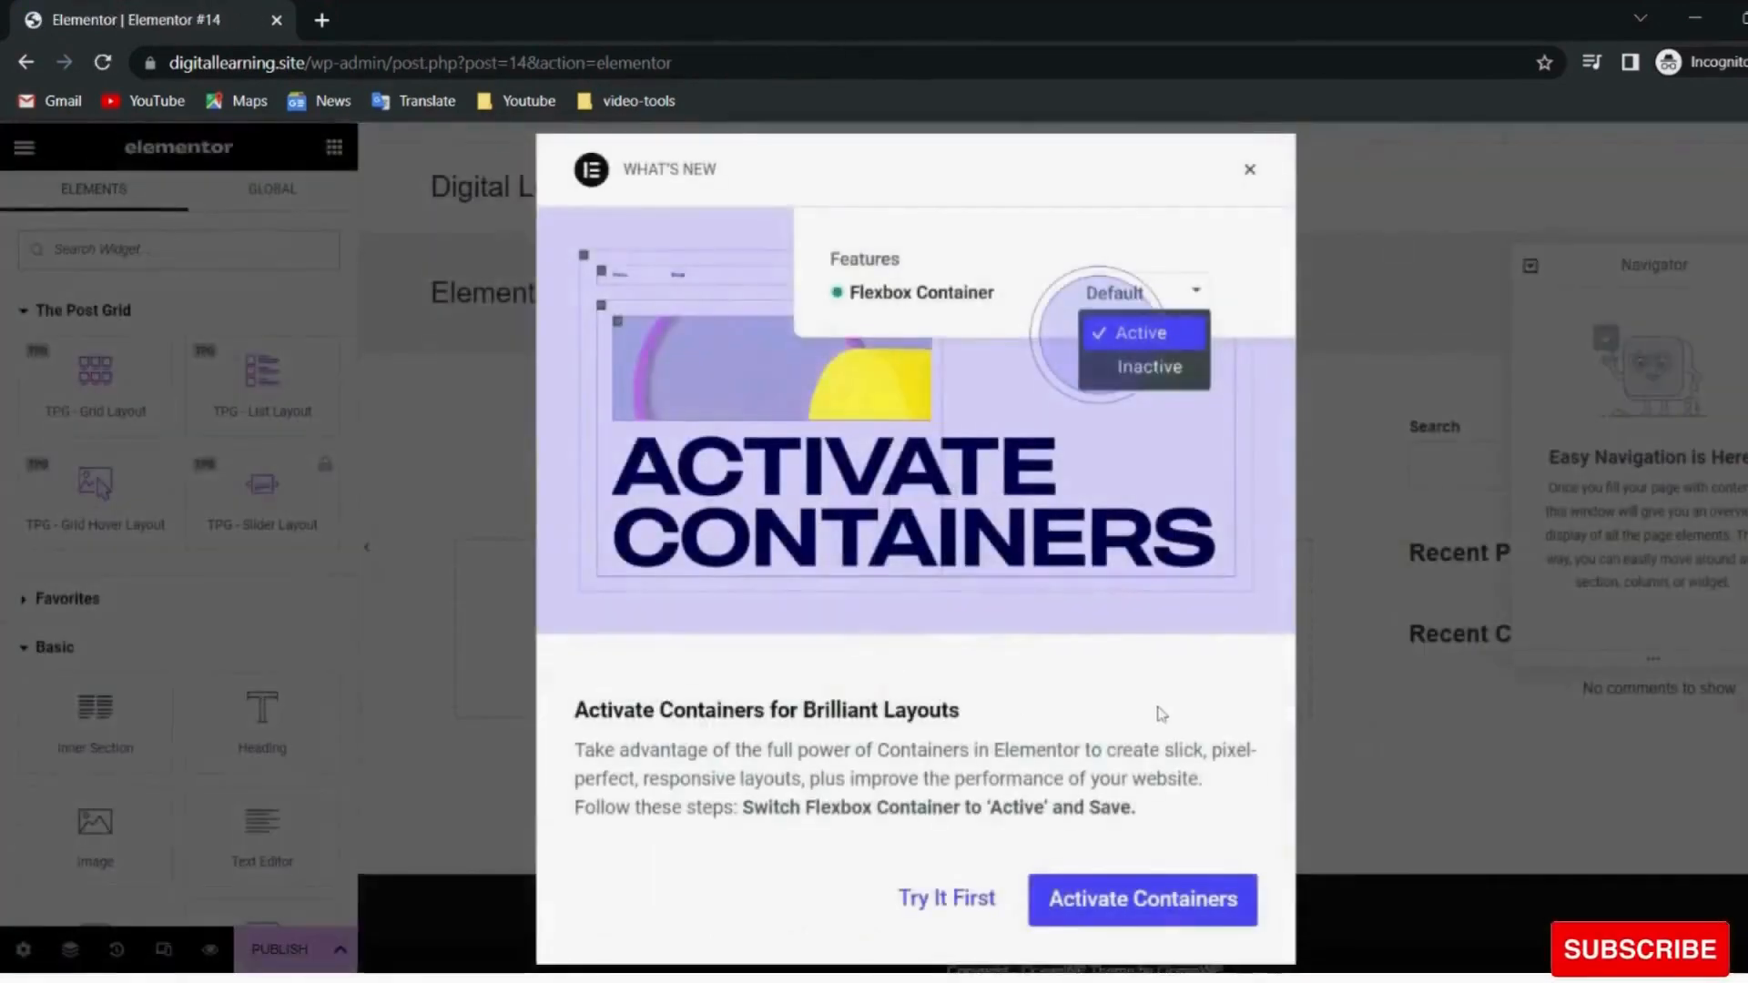
Follow the offer to activate containers and review Elementor's ongoing experiments and stable features, including Flexbox Container and Nested Elements.
left_click(1151, 902)
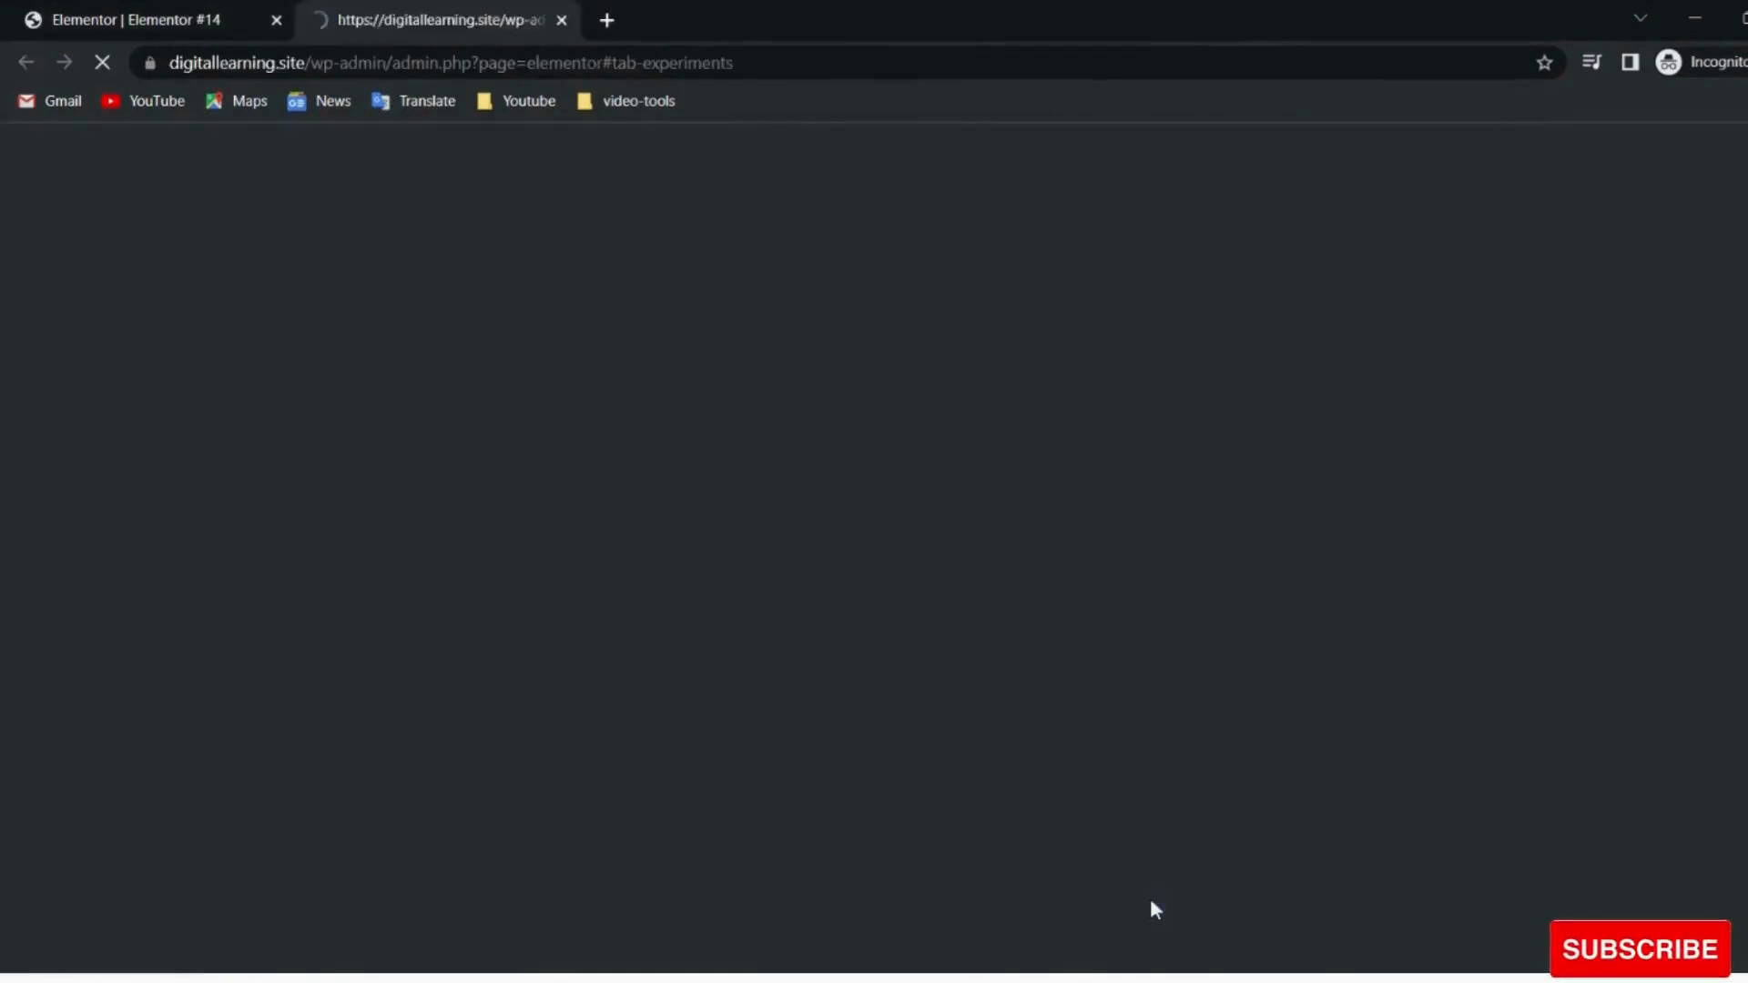
scroll(674, 524, "down", 1)
scroll(675, 523, "down", 1)
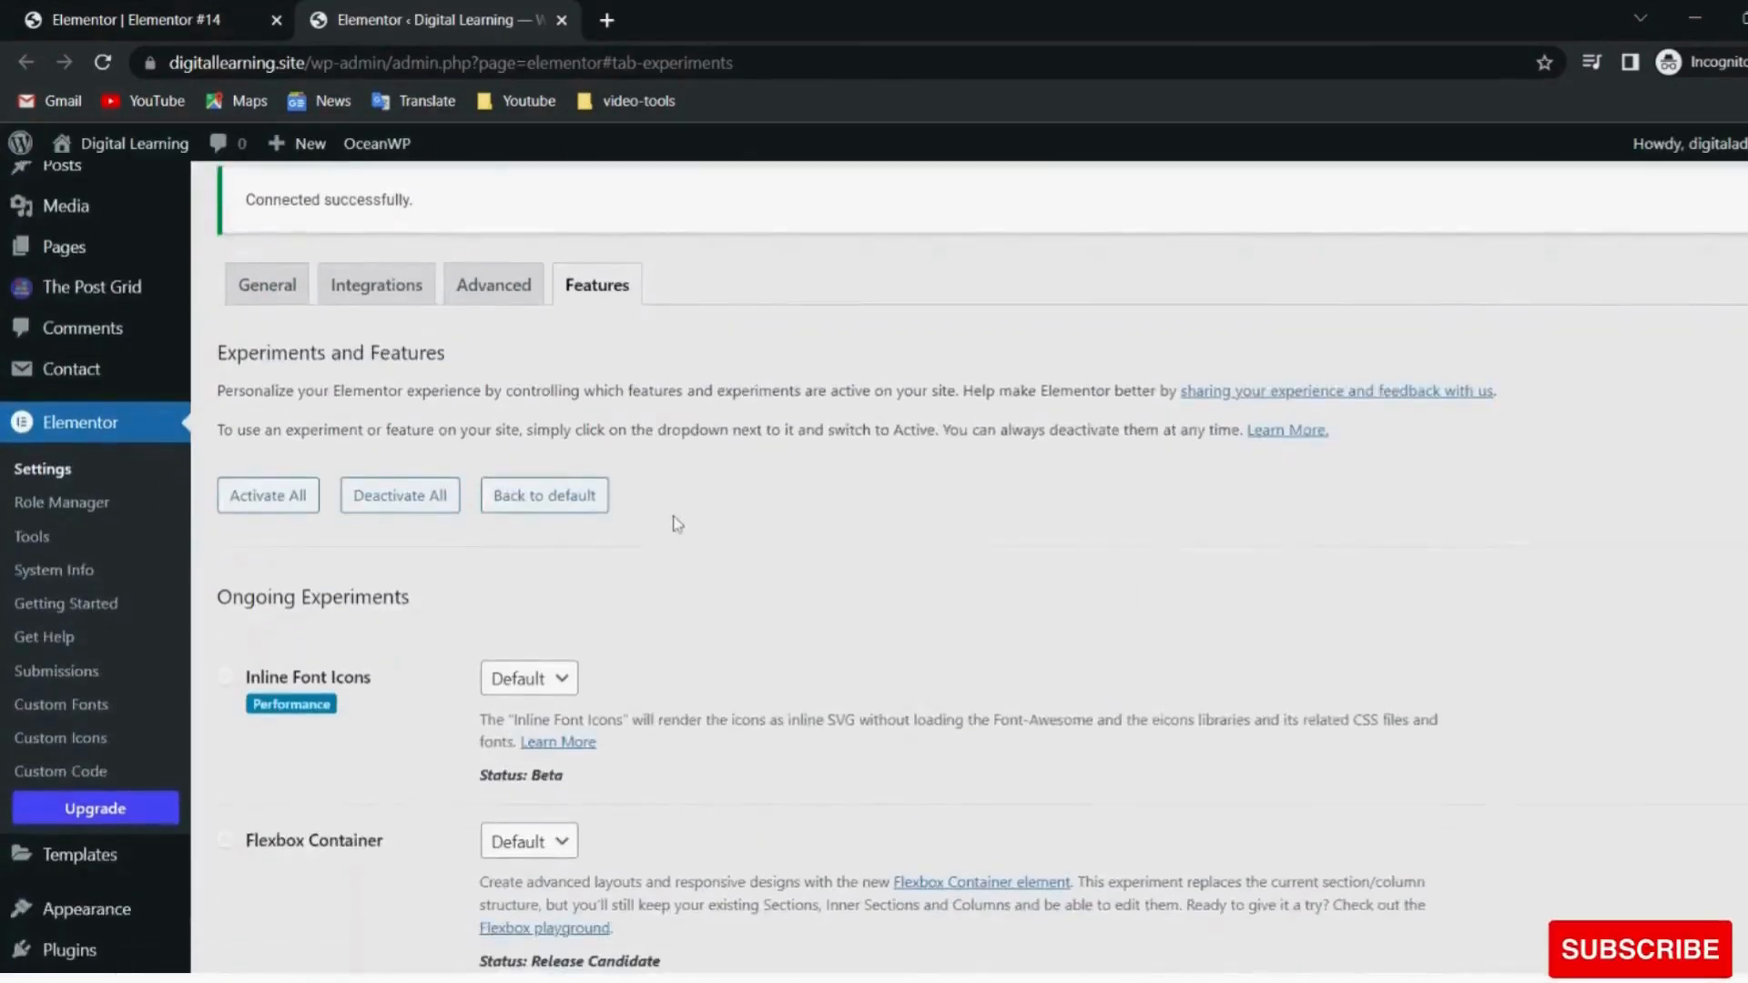
scroll(675, 524, "down", 5)
scroll(675, 524, "down", 12)
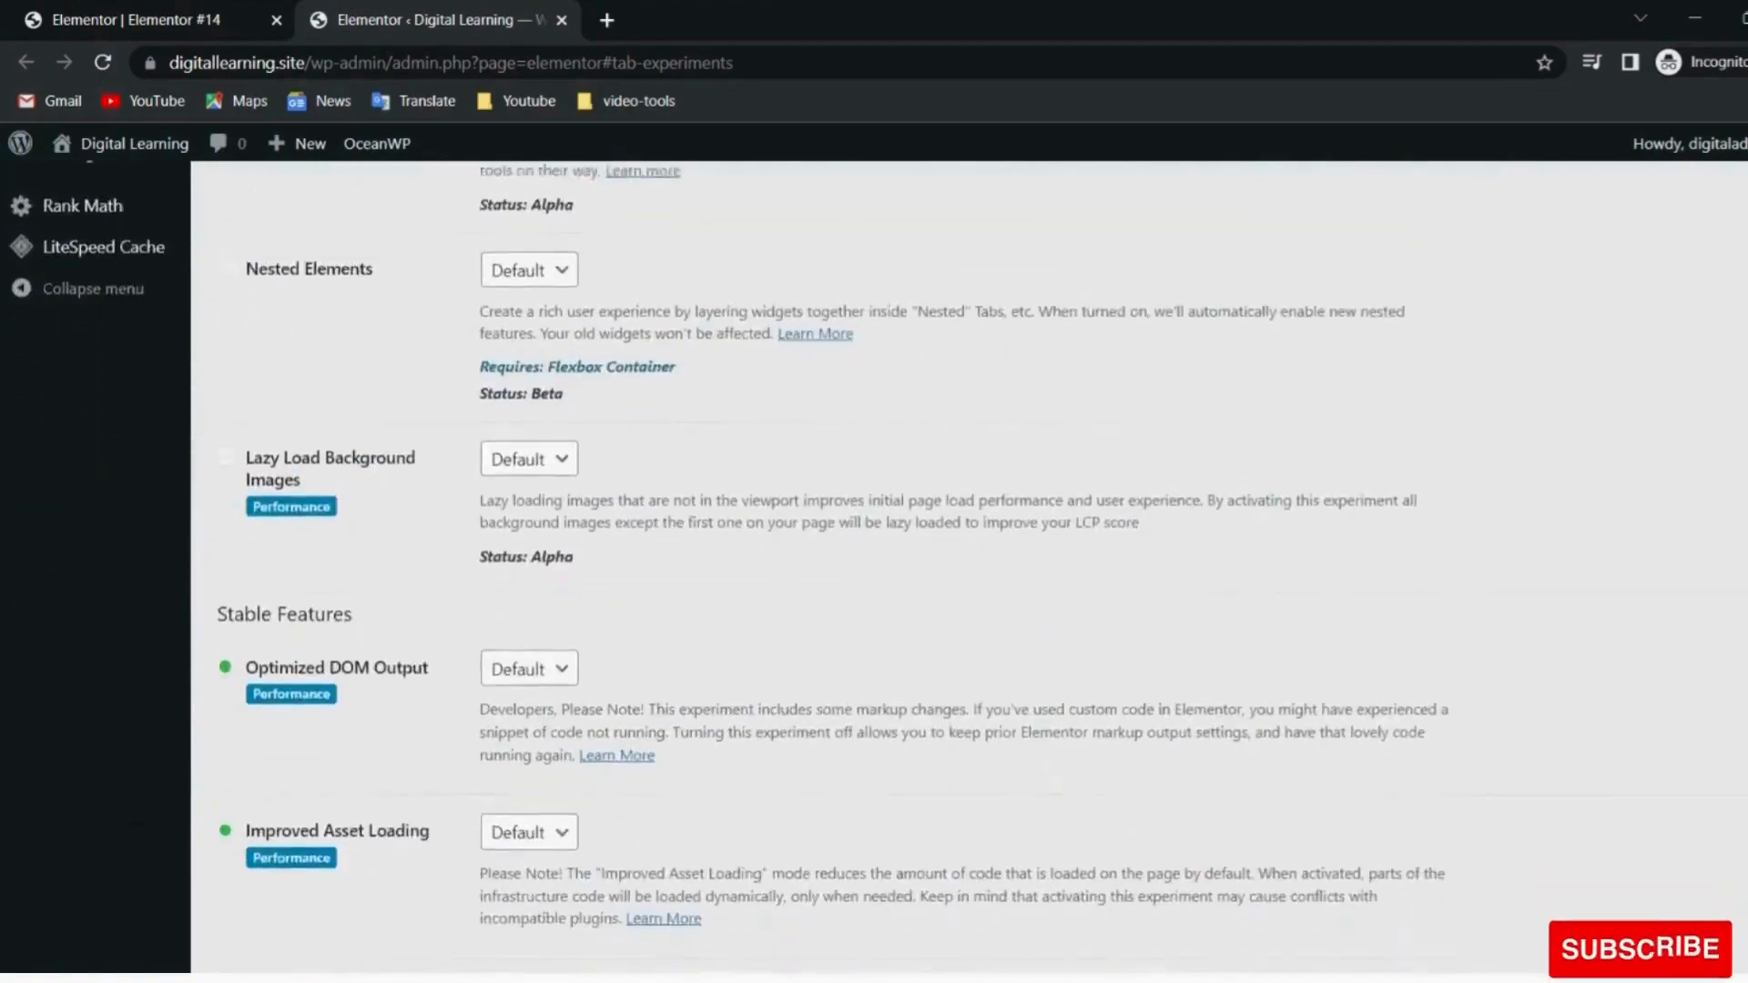
scroll(675, 523, "up", 16)
scroll(675, 523, "up", 2)
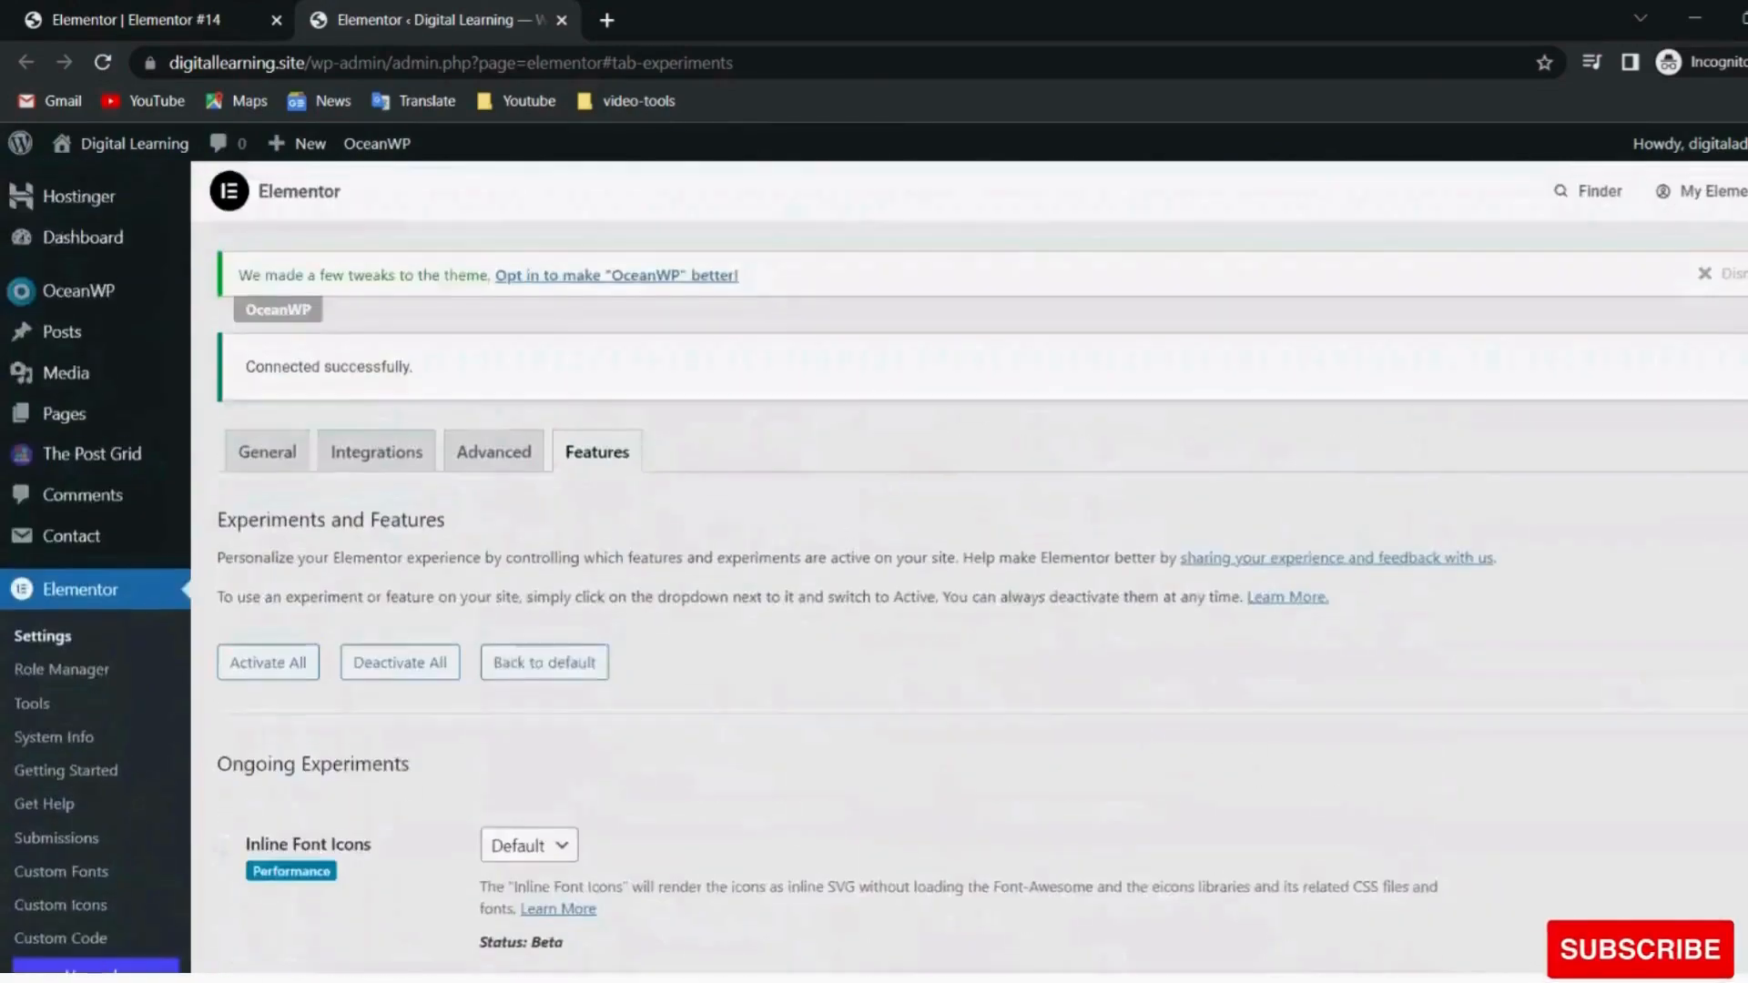
scroll(675, 524, "down", 12)
scroll(675, 524, "up", 18)
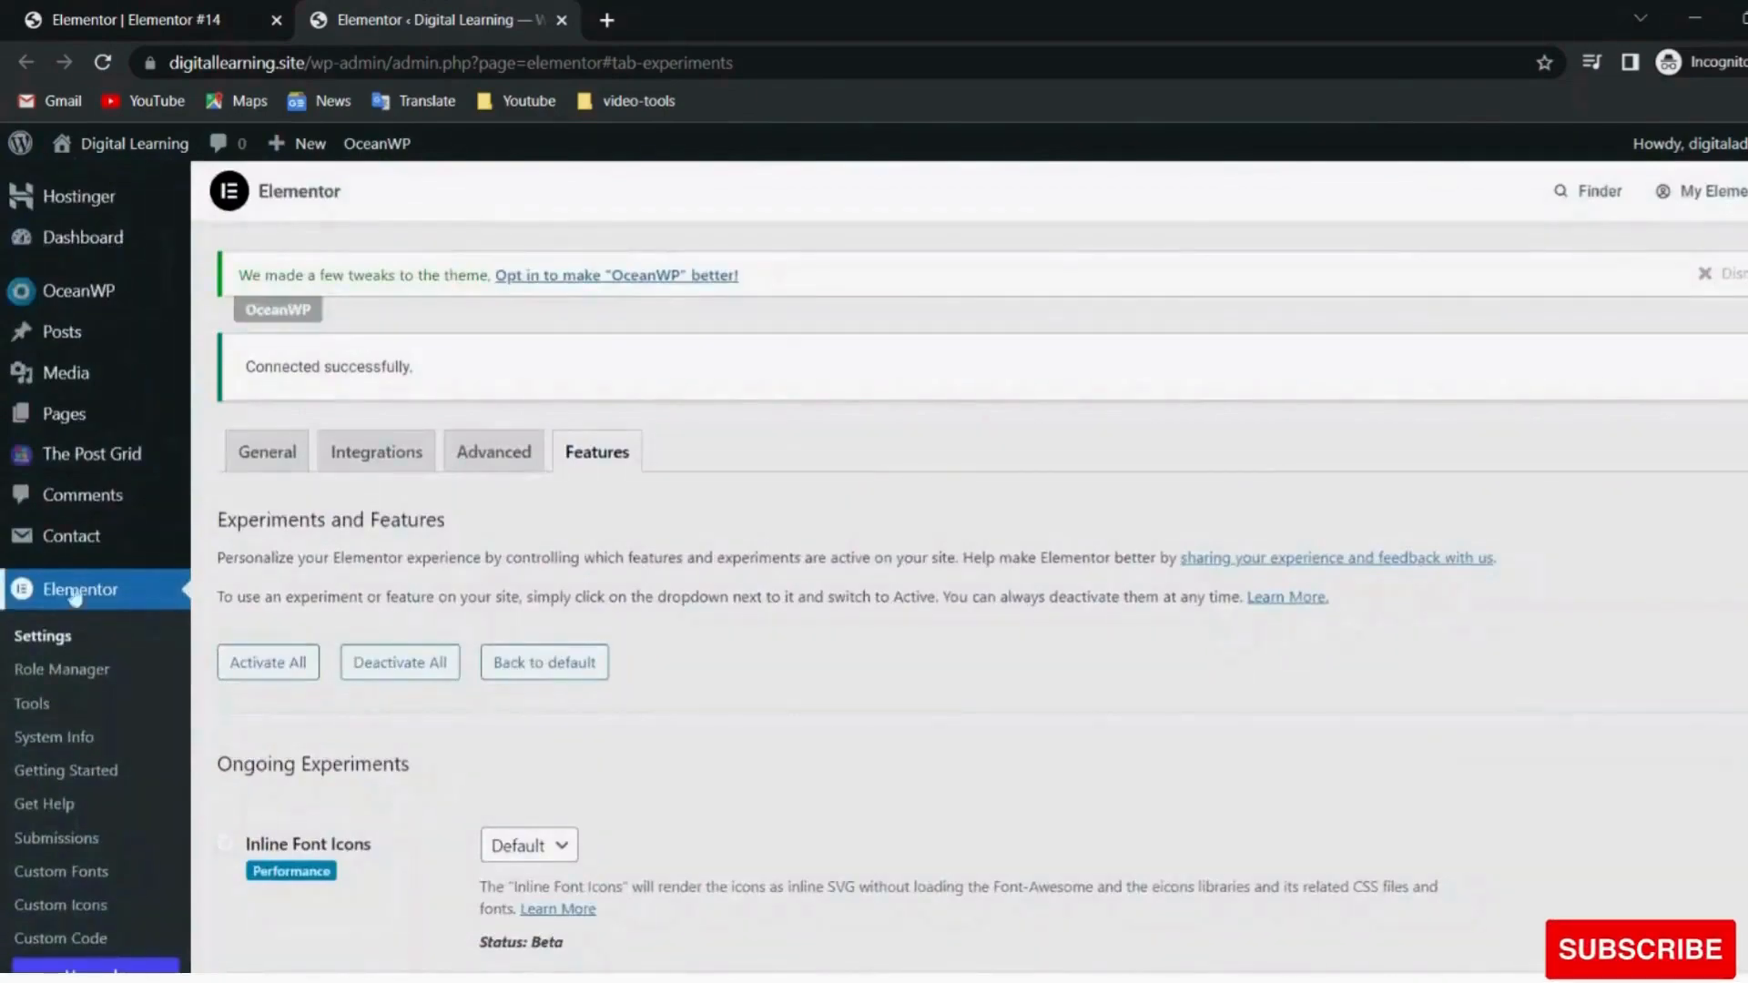
Search the plugin directory for "rank math" and install Rank Math SEO.
mouse_move(80, 462)
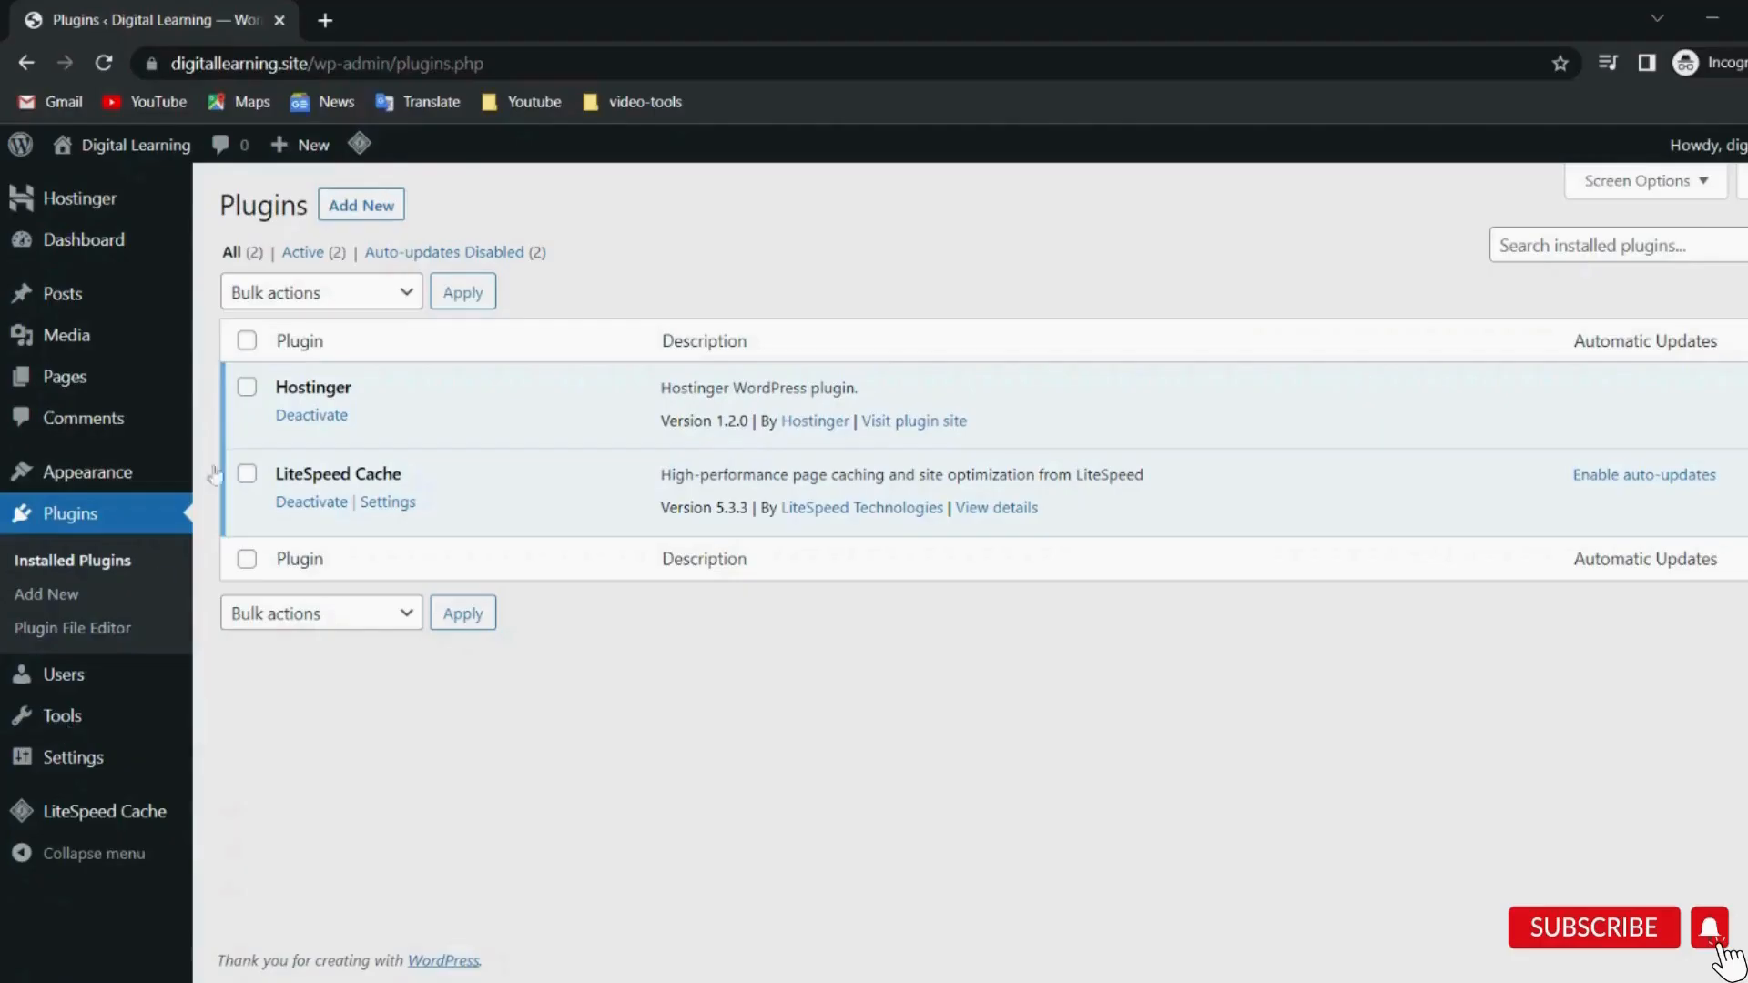
left_click(366, 209)
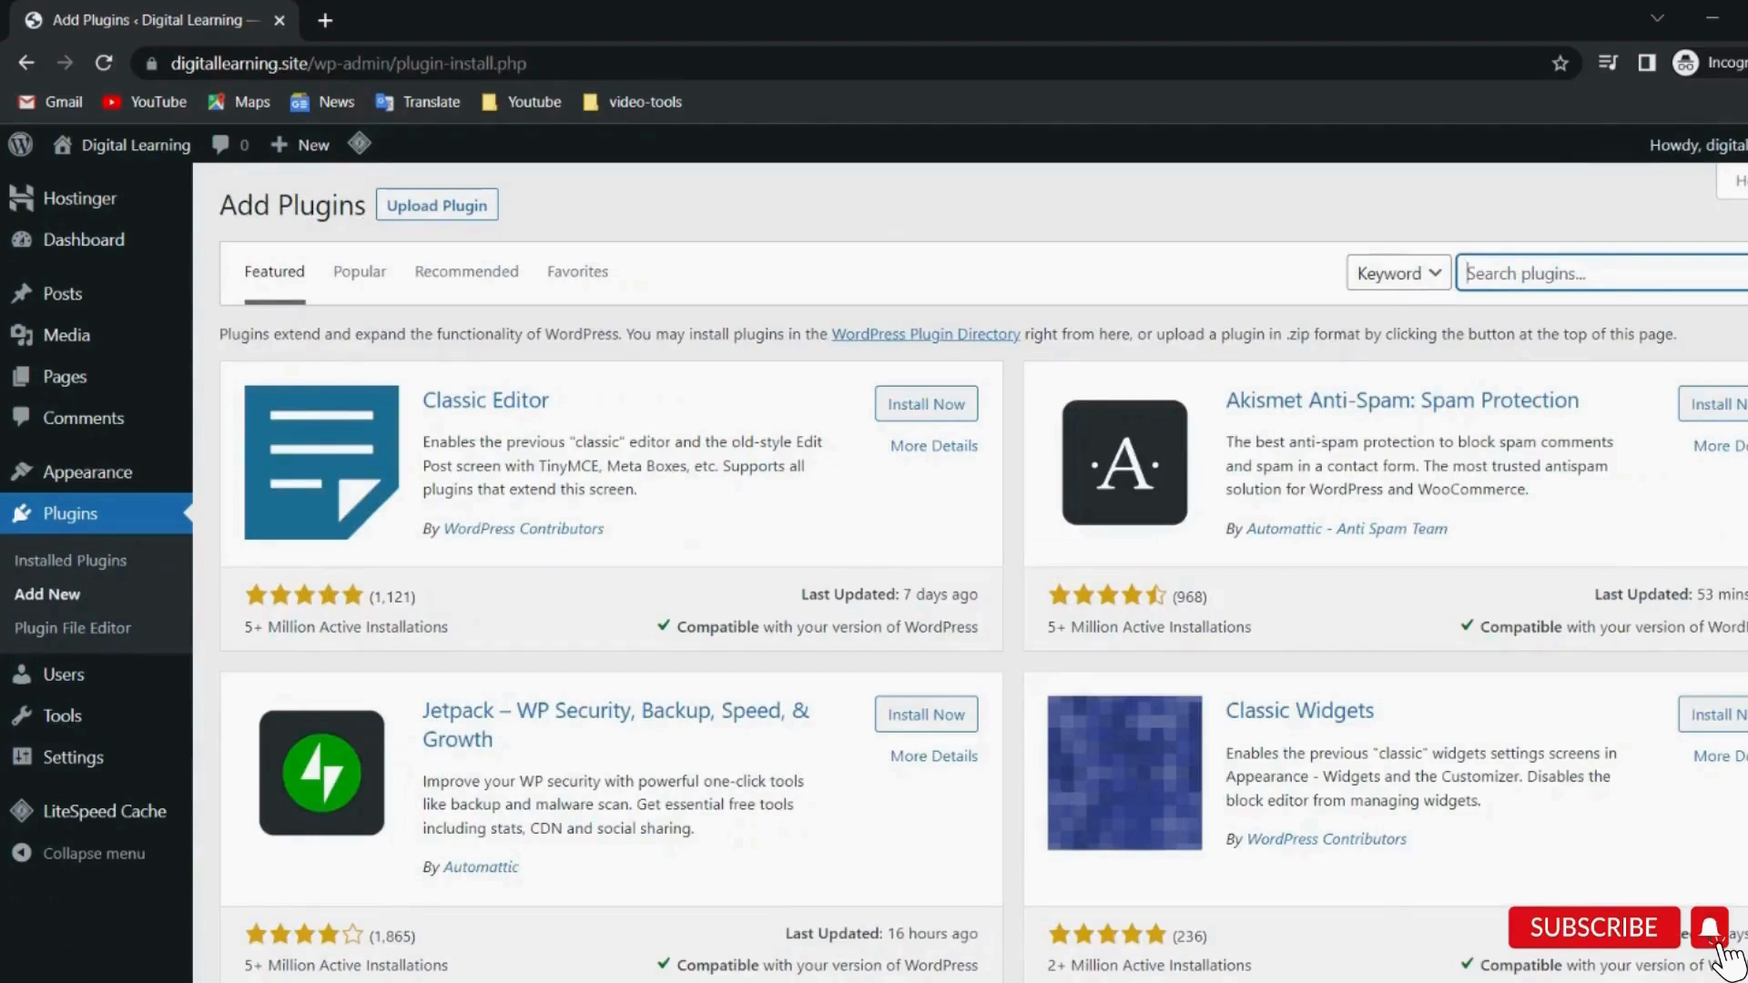
type("rank math")
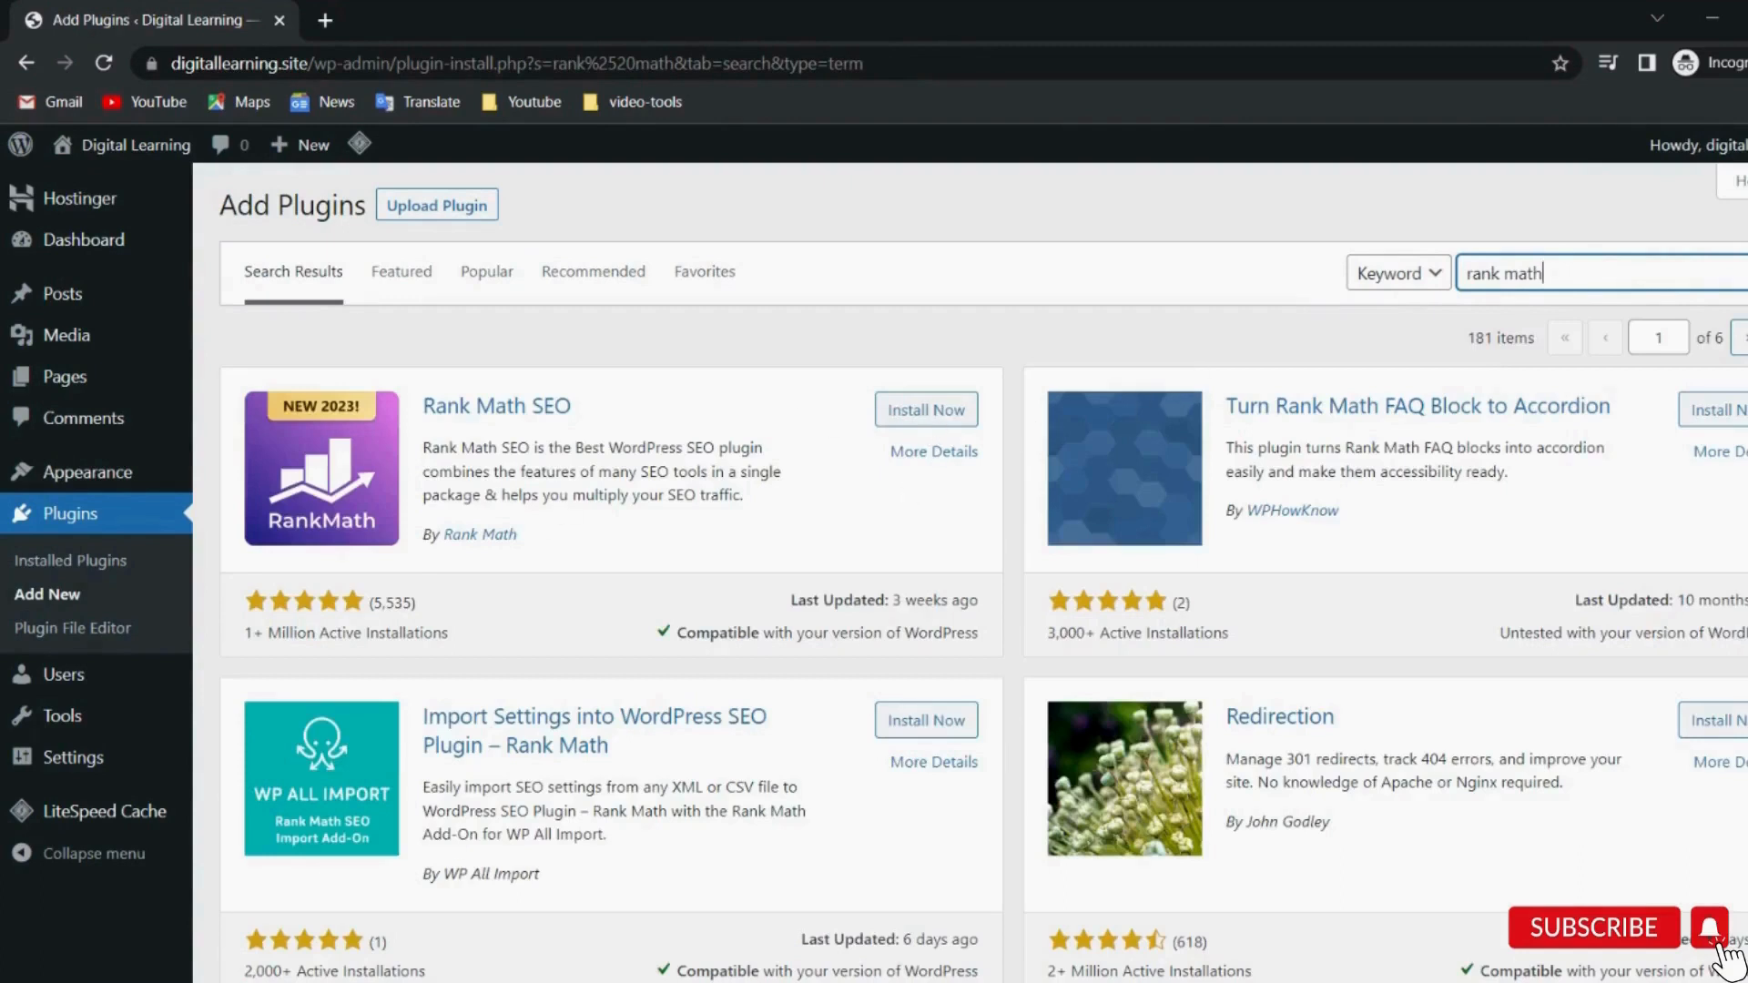
left_click(901, 411)
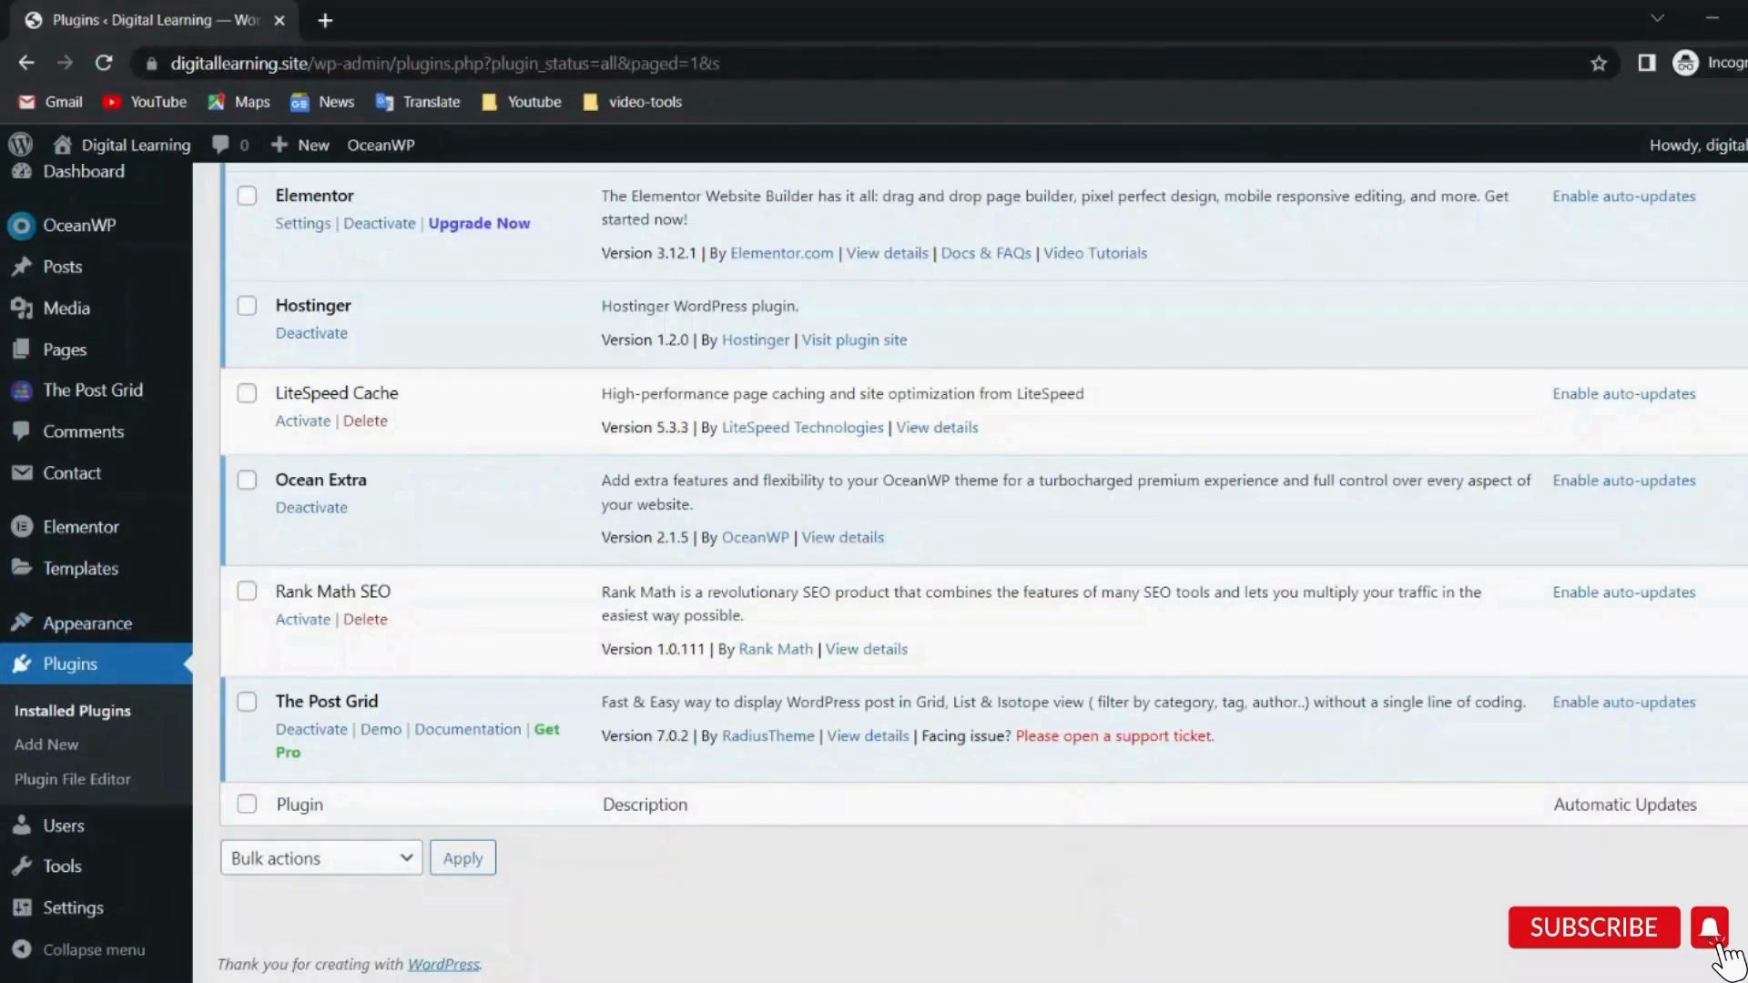
Activate the Rank Math SEO plugin and check its entry in the installed plugins list.
left_click(303, 626)
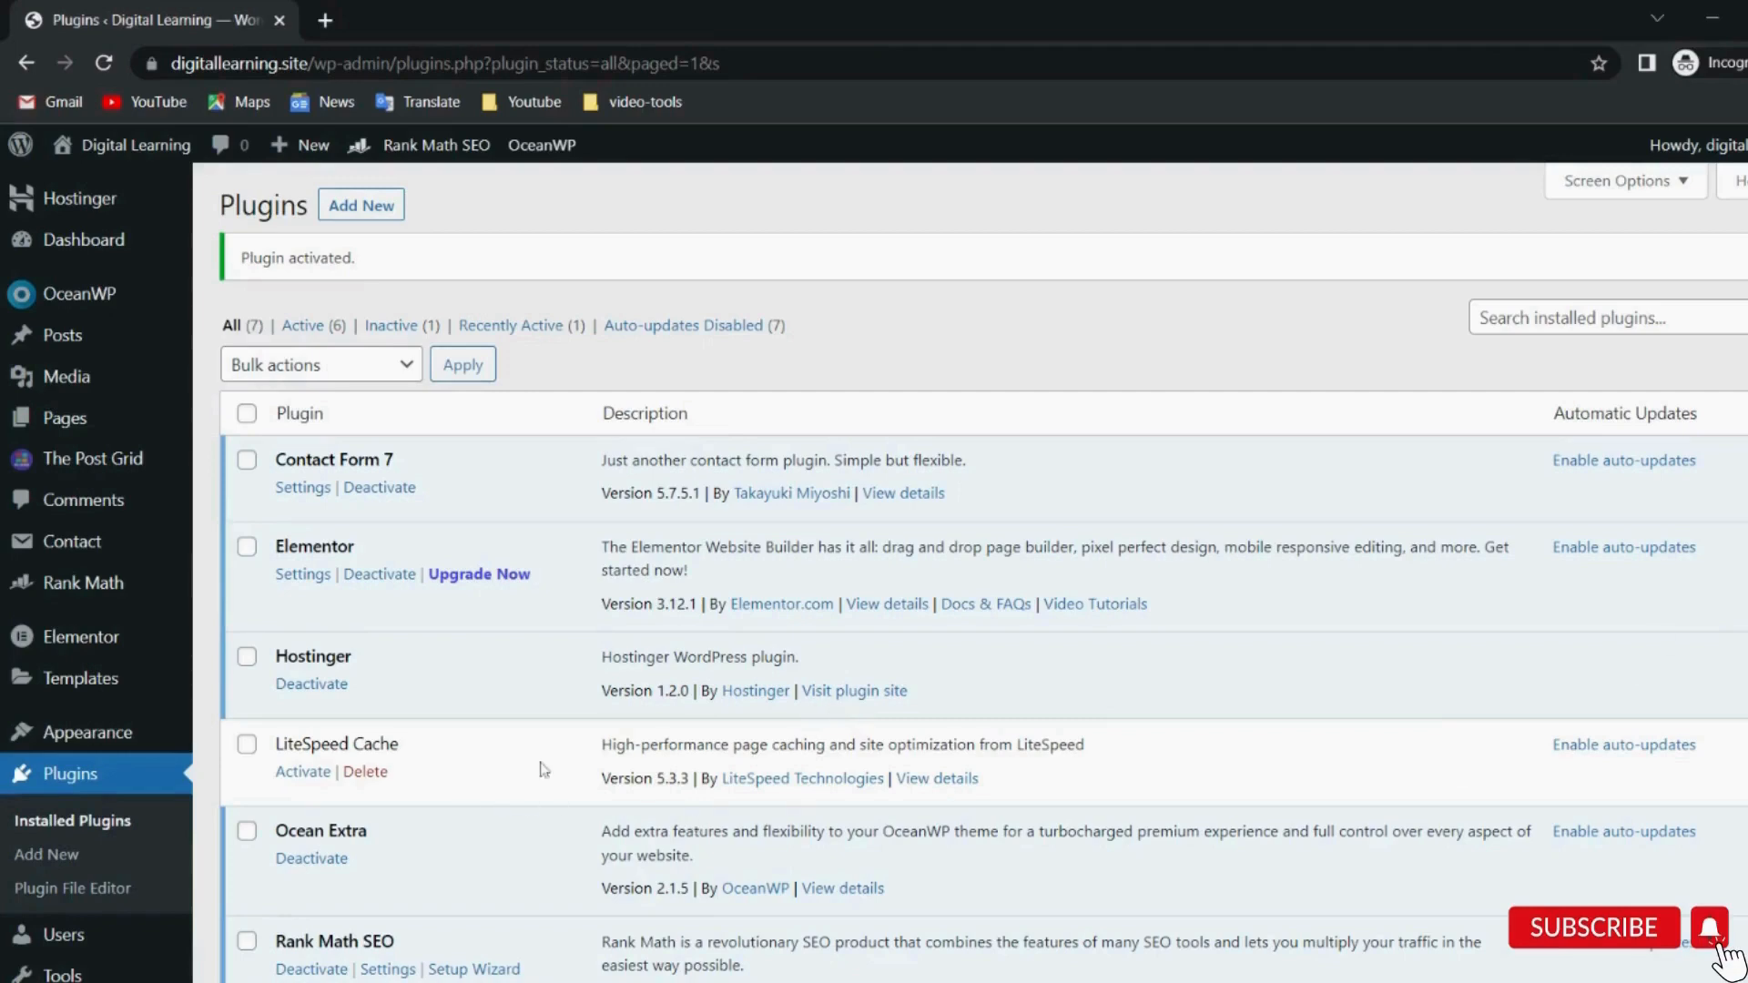
scroll(293, 902, "down", 3)
scroll(289, 902, "down", 2)
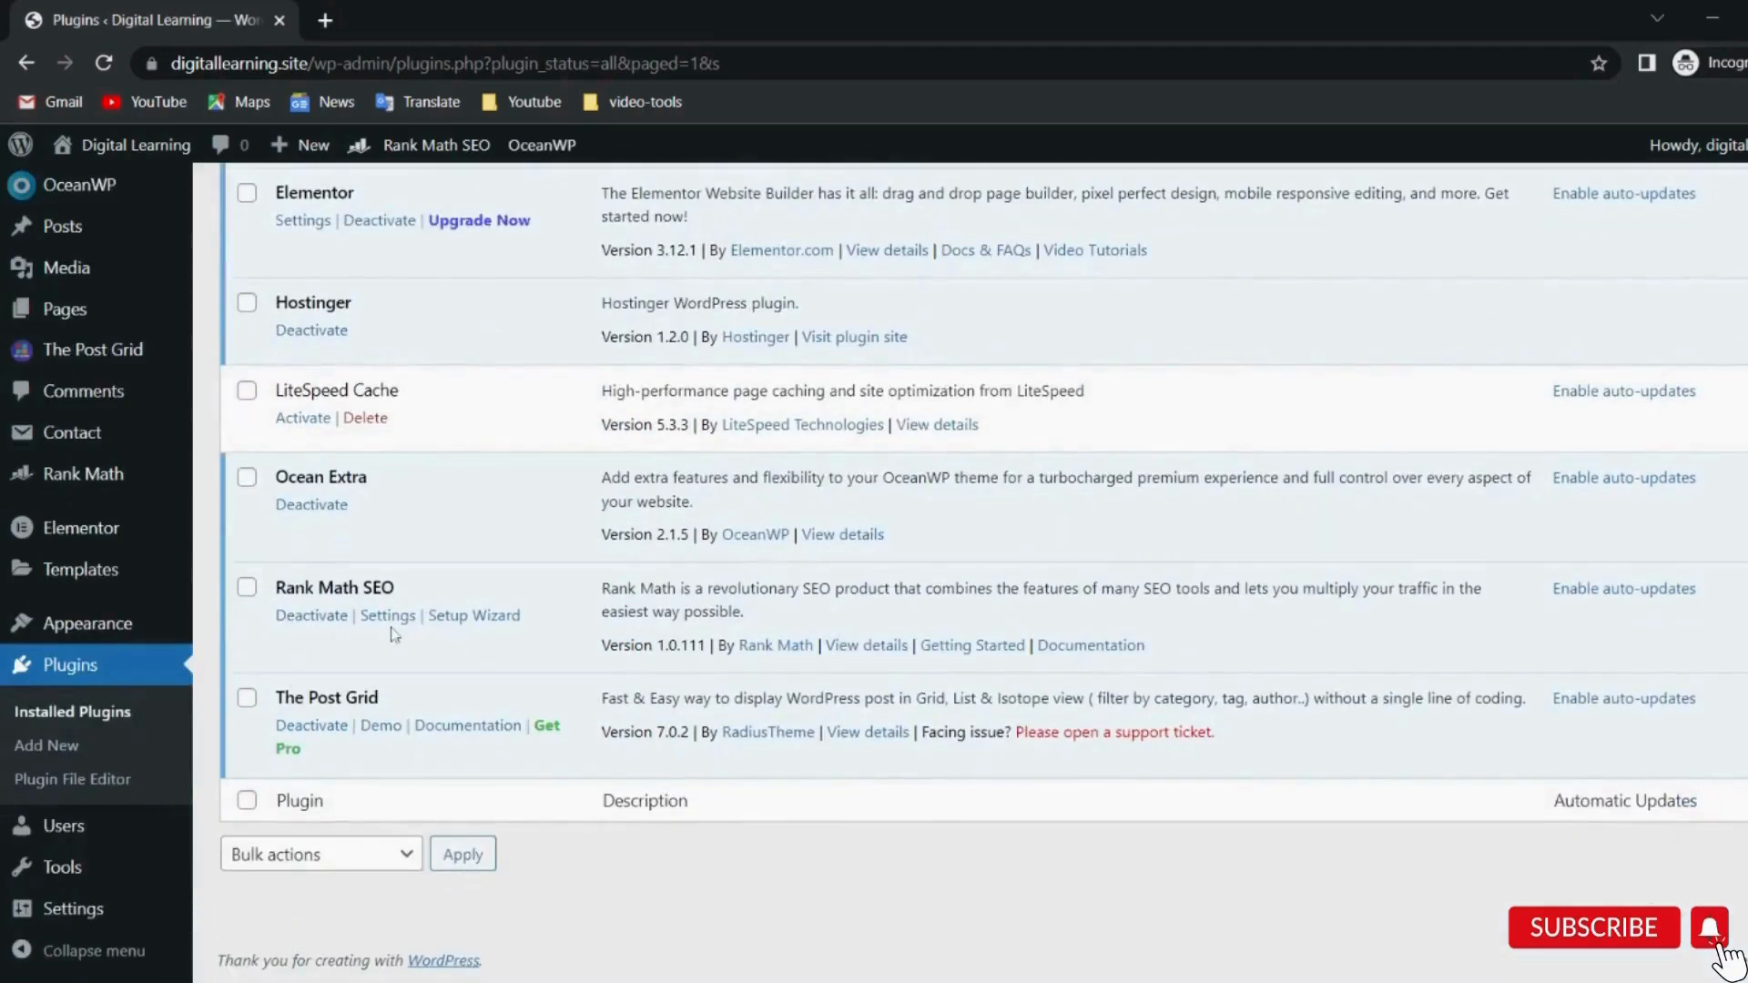
scroll(394, 635, "up", 4)
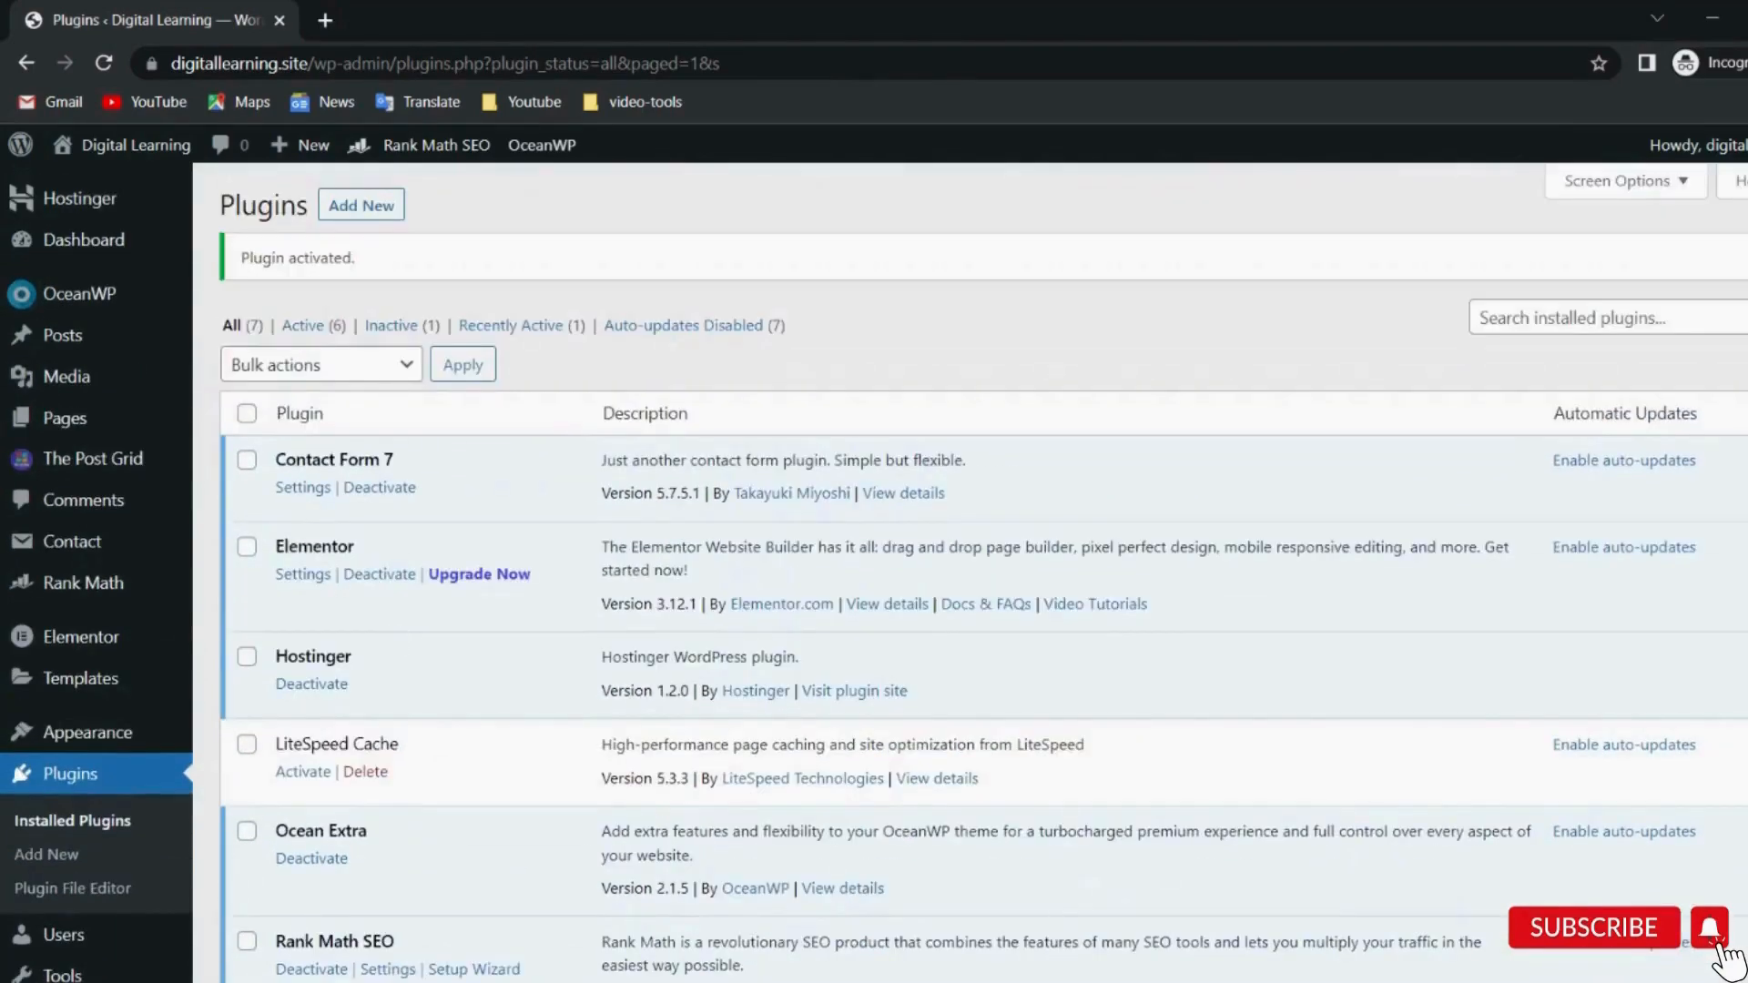
scroll(300, 300, "down", 4)
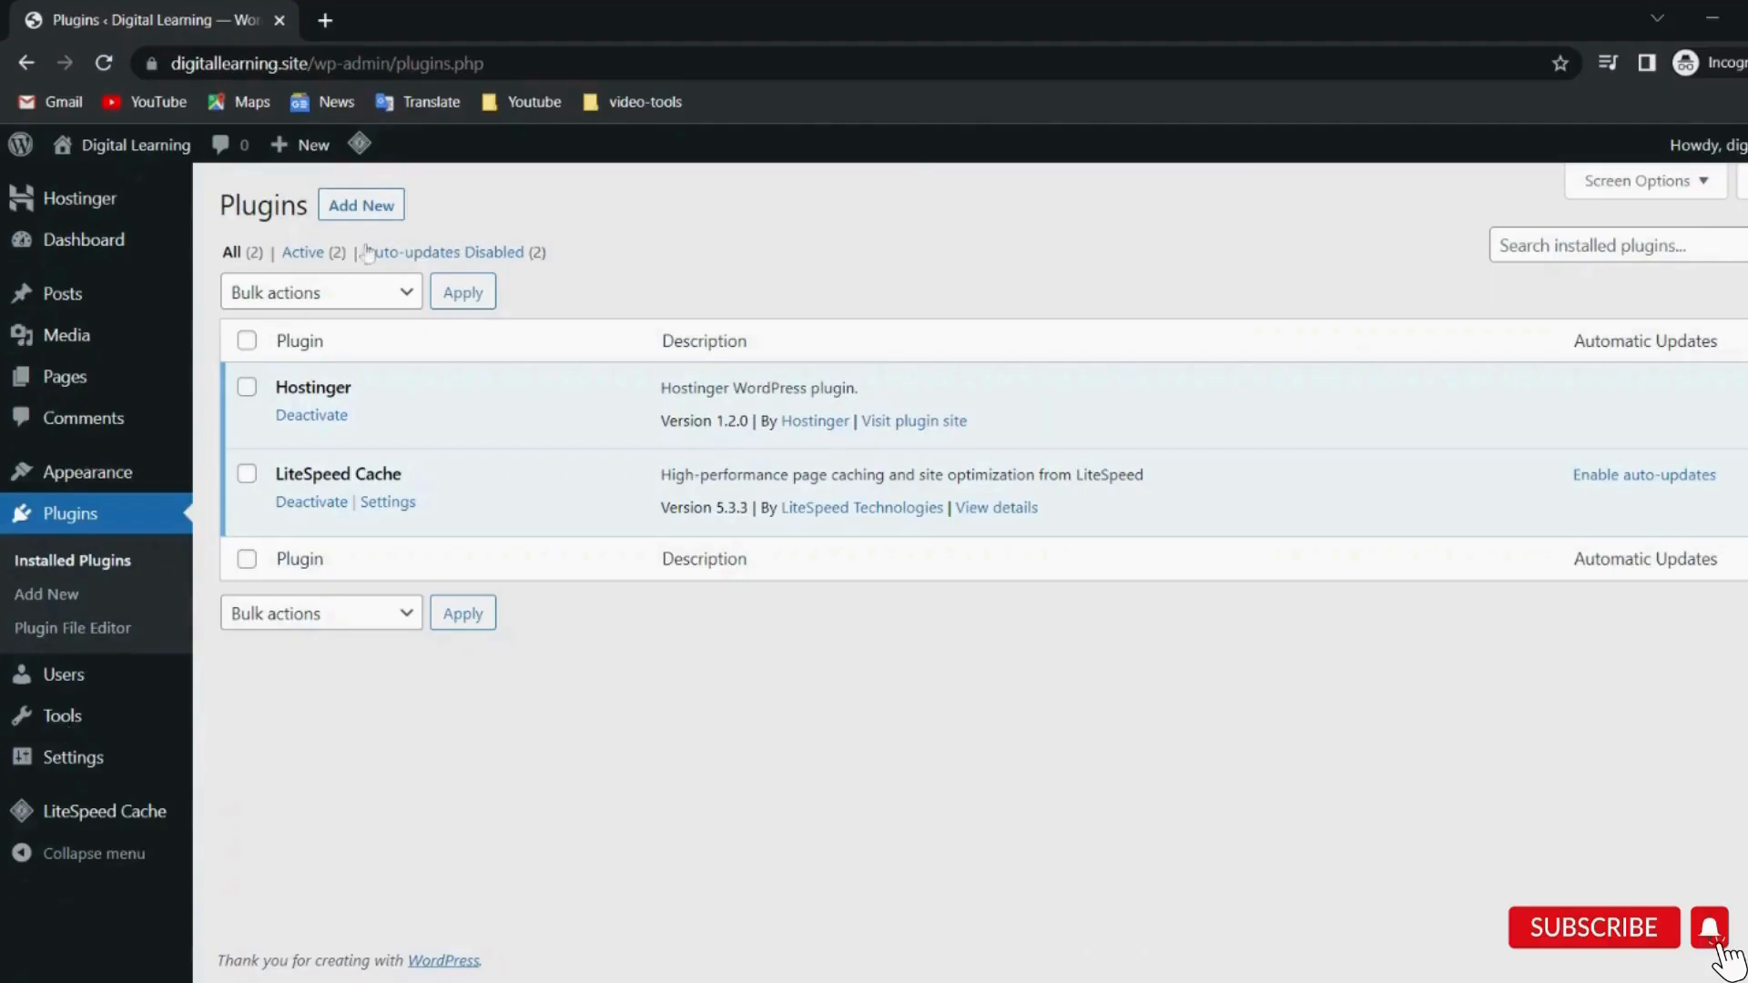
Add a new plugin by searching the directory for "rank math" and installing Rank Math SEO.
left_click(368, 207)
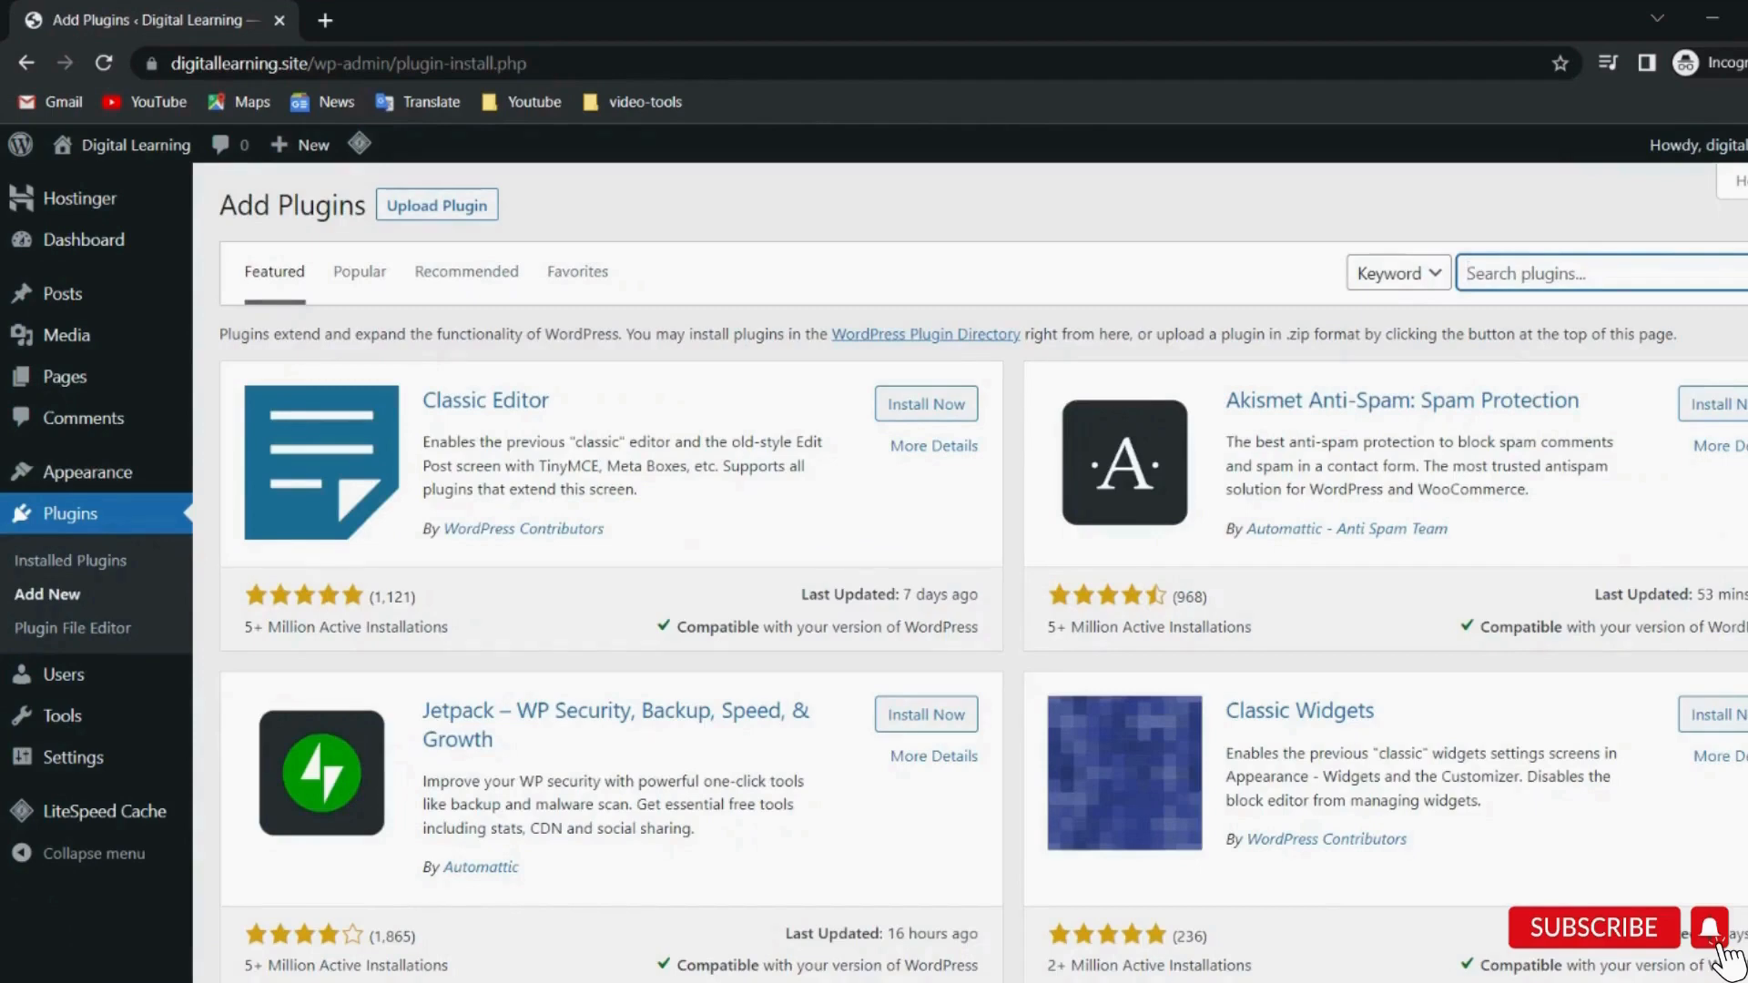
type("rank math")
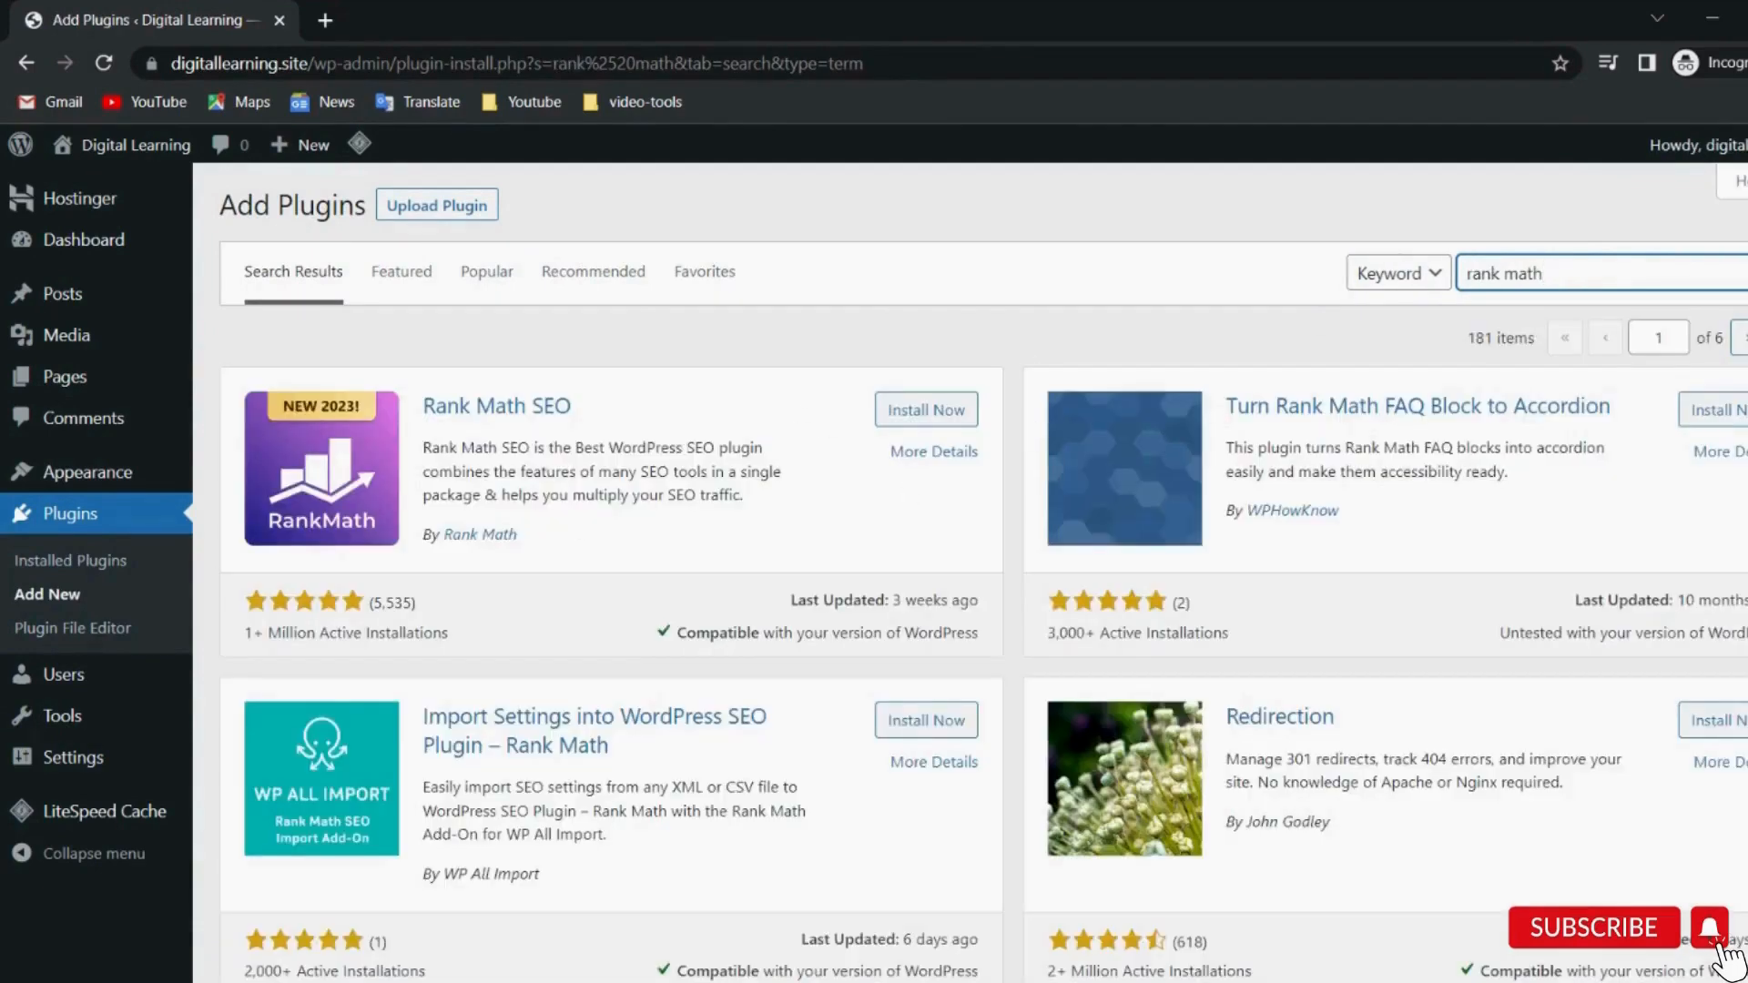
left_click(922, 410)
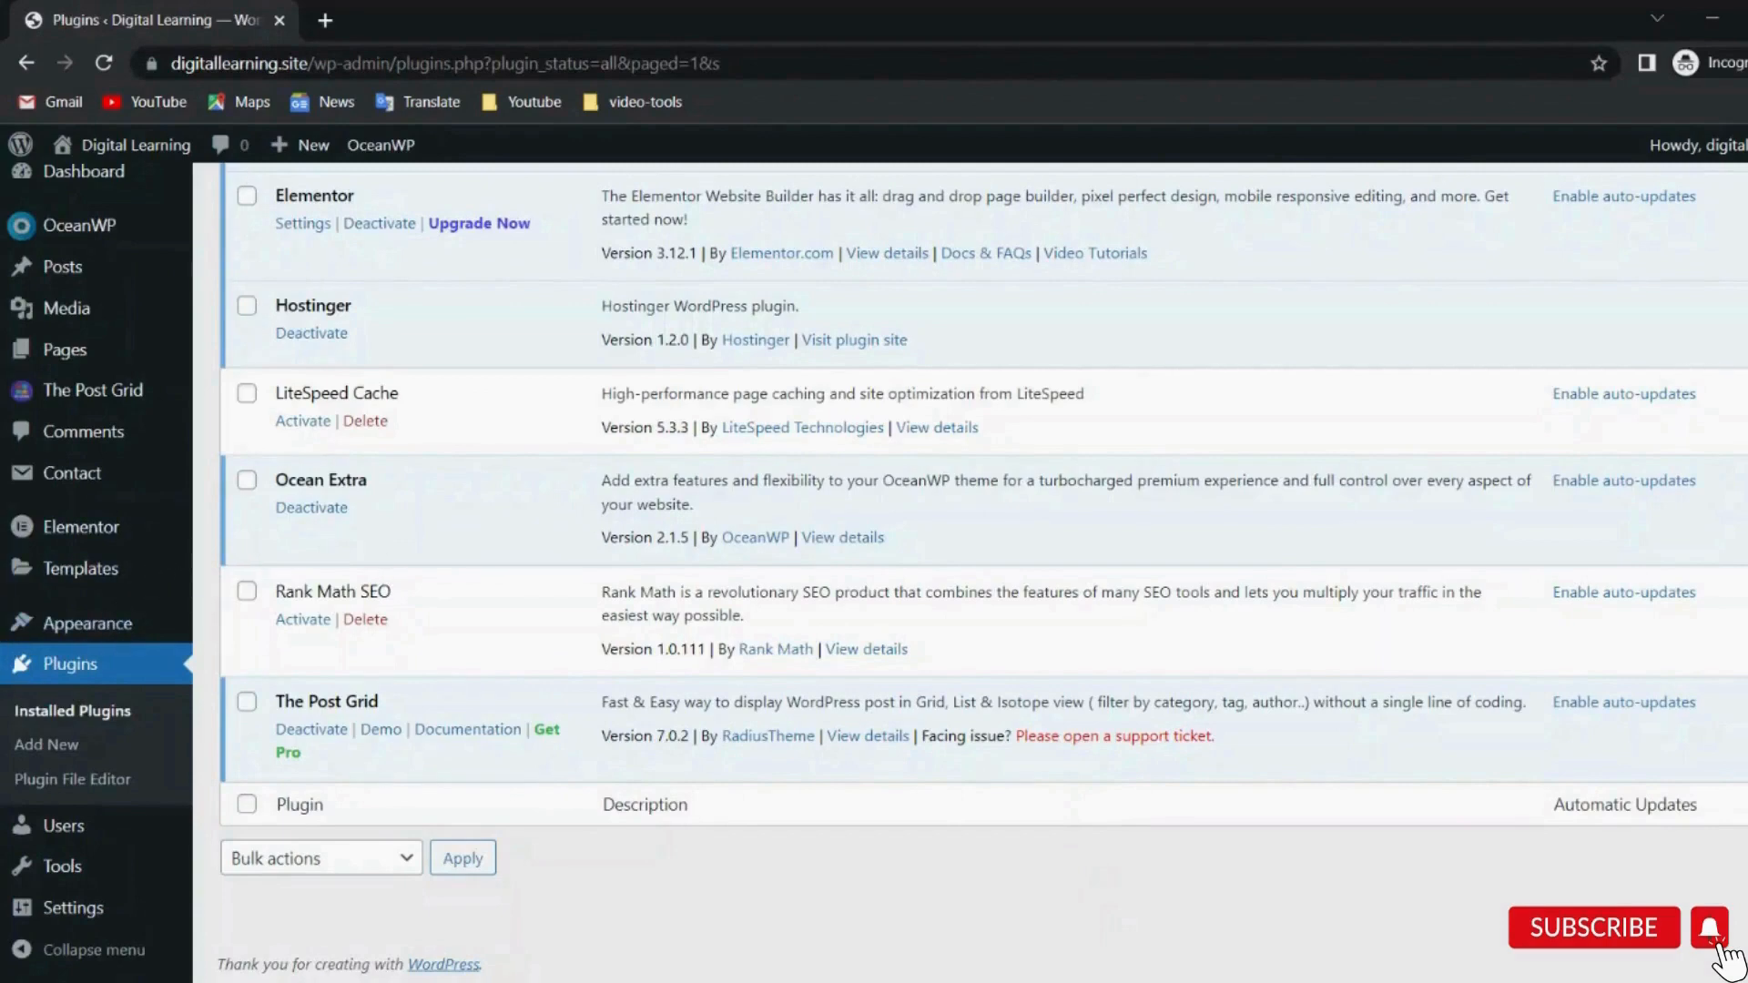
Activate Rank Math SEO in the installed plugins list, leaving LiteSpeed Cache inactive.
left_click(303, 621)
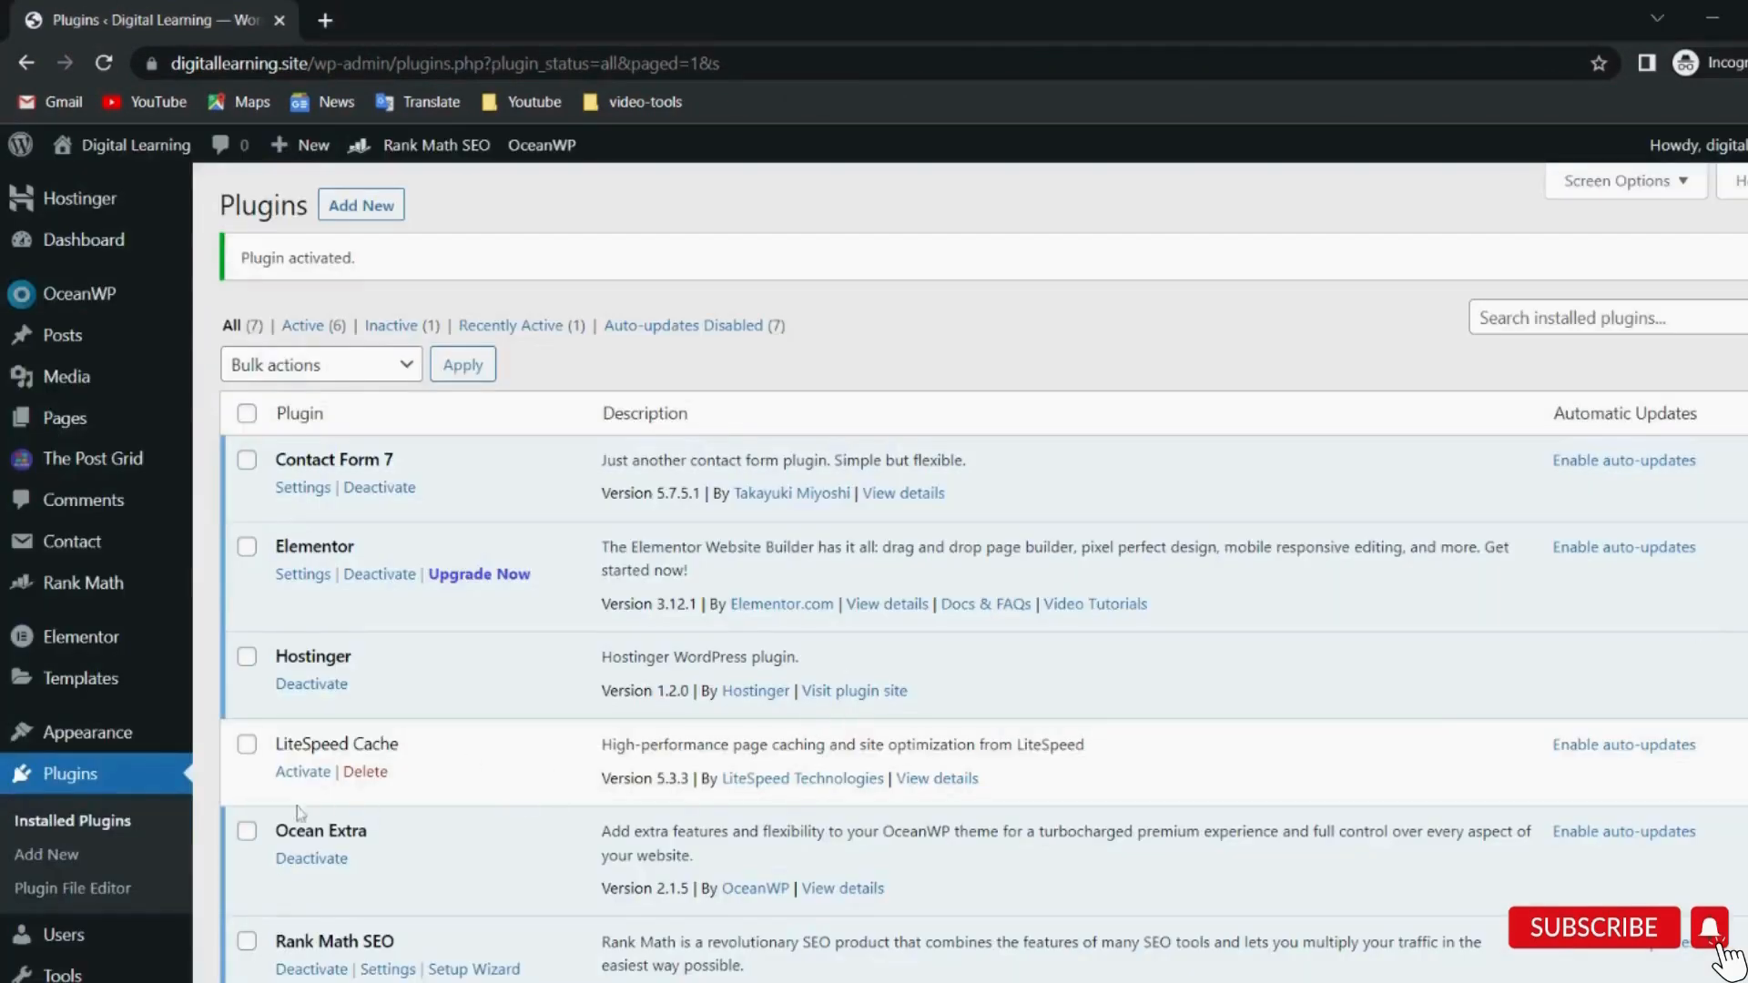
scroll(294, 902, "down", 4)
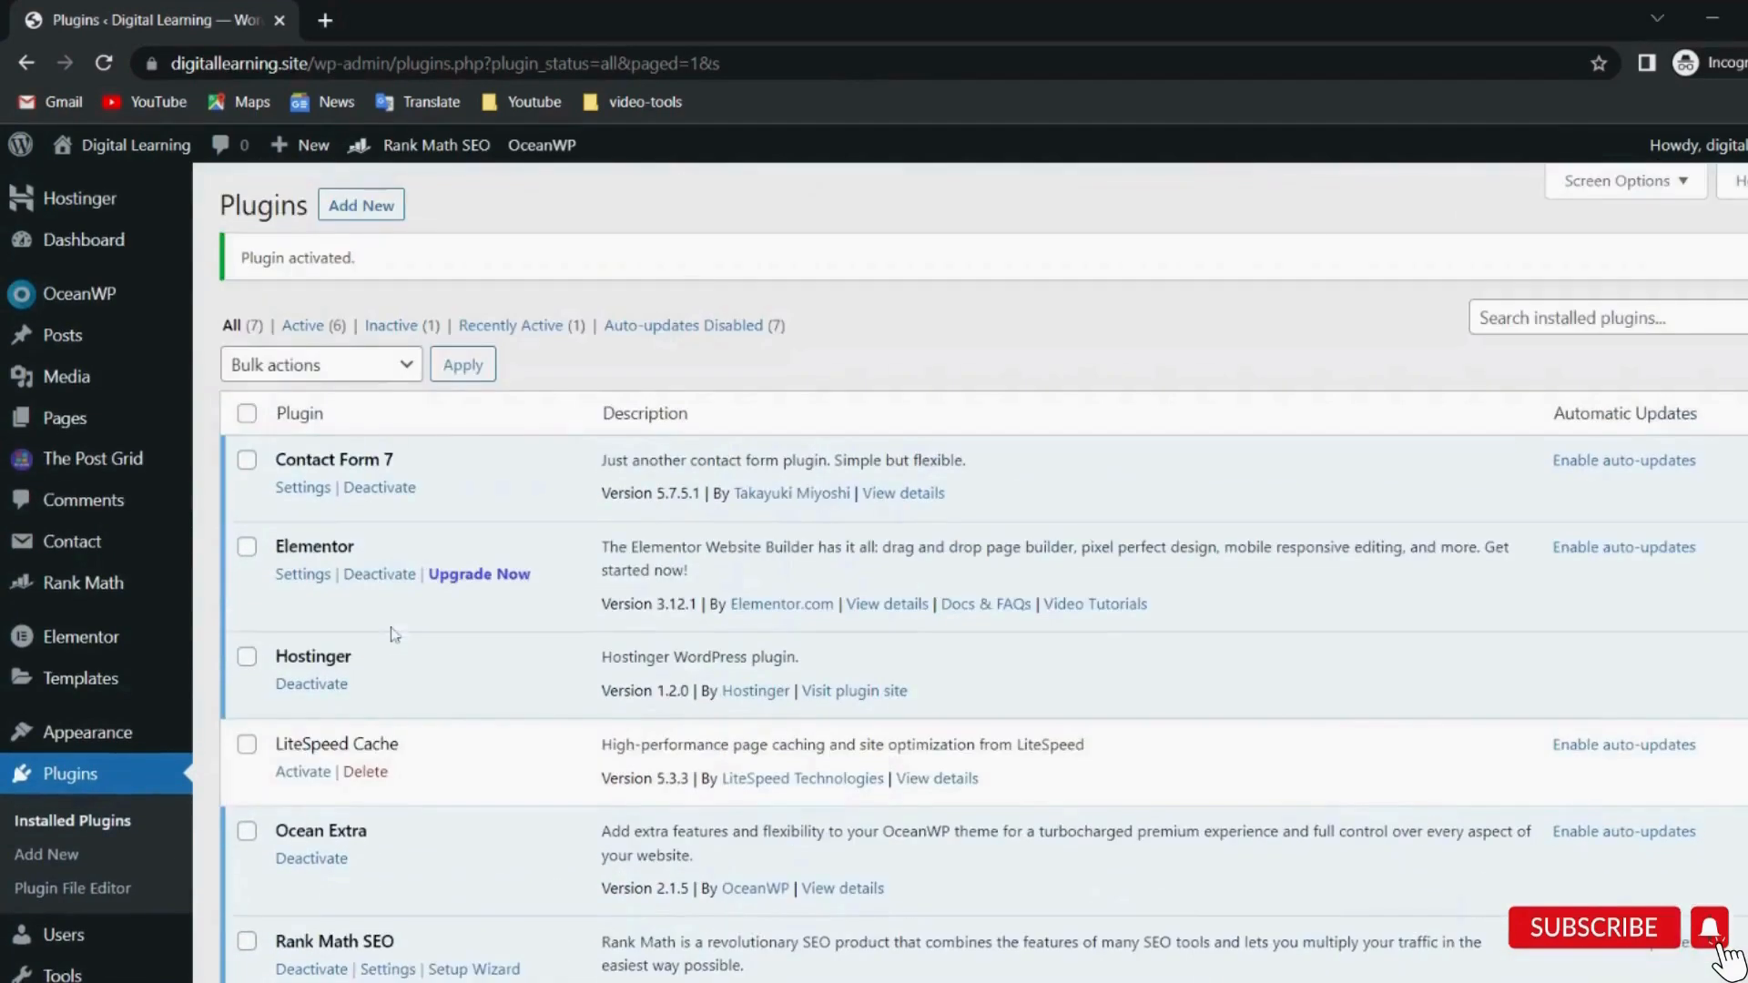
scroll(88, 872, "down", 3)
Open Rank Math's setup and connect a free account through Google sign-in, activating the Rank Math Free Plan for digitallearning.site.
left_click(88, 872)
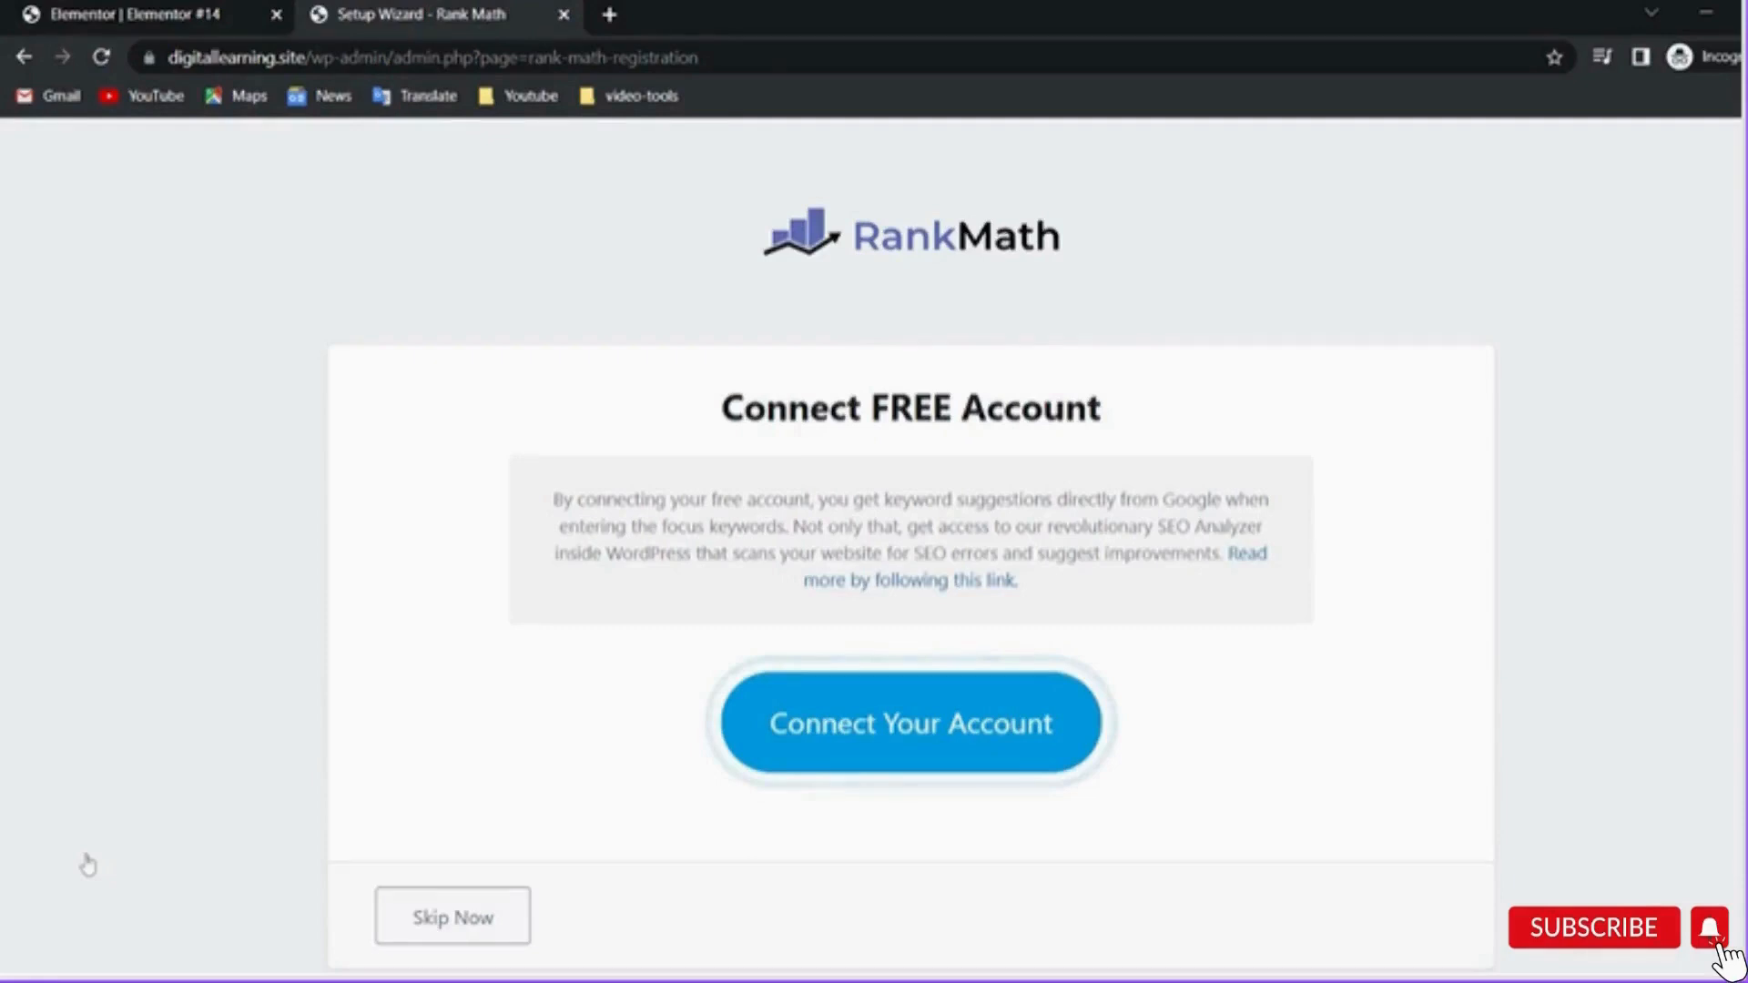
scroll(546, 792, "down", 1)
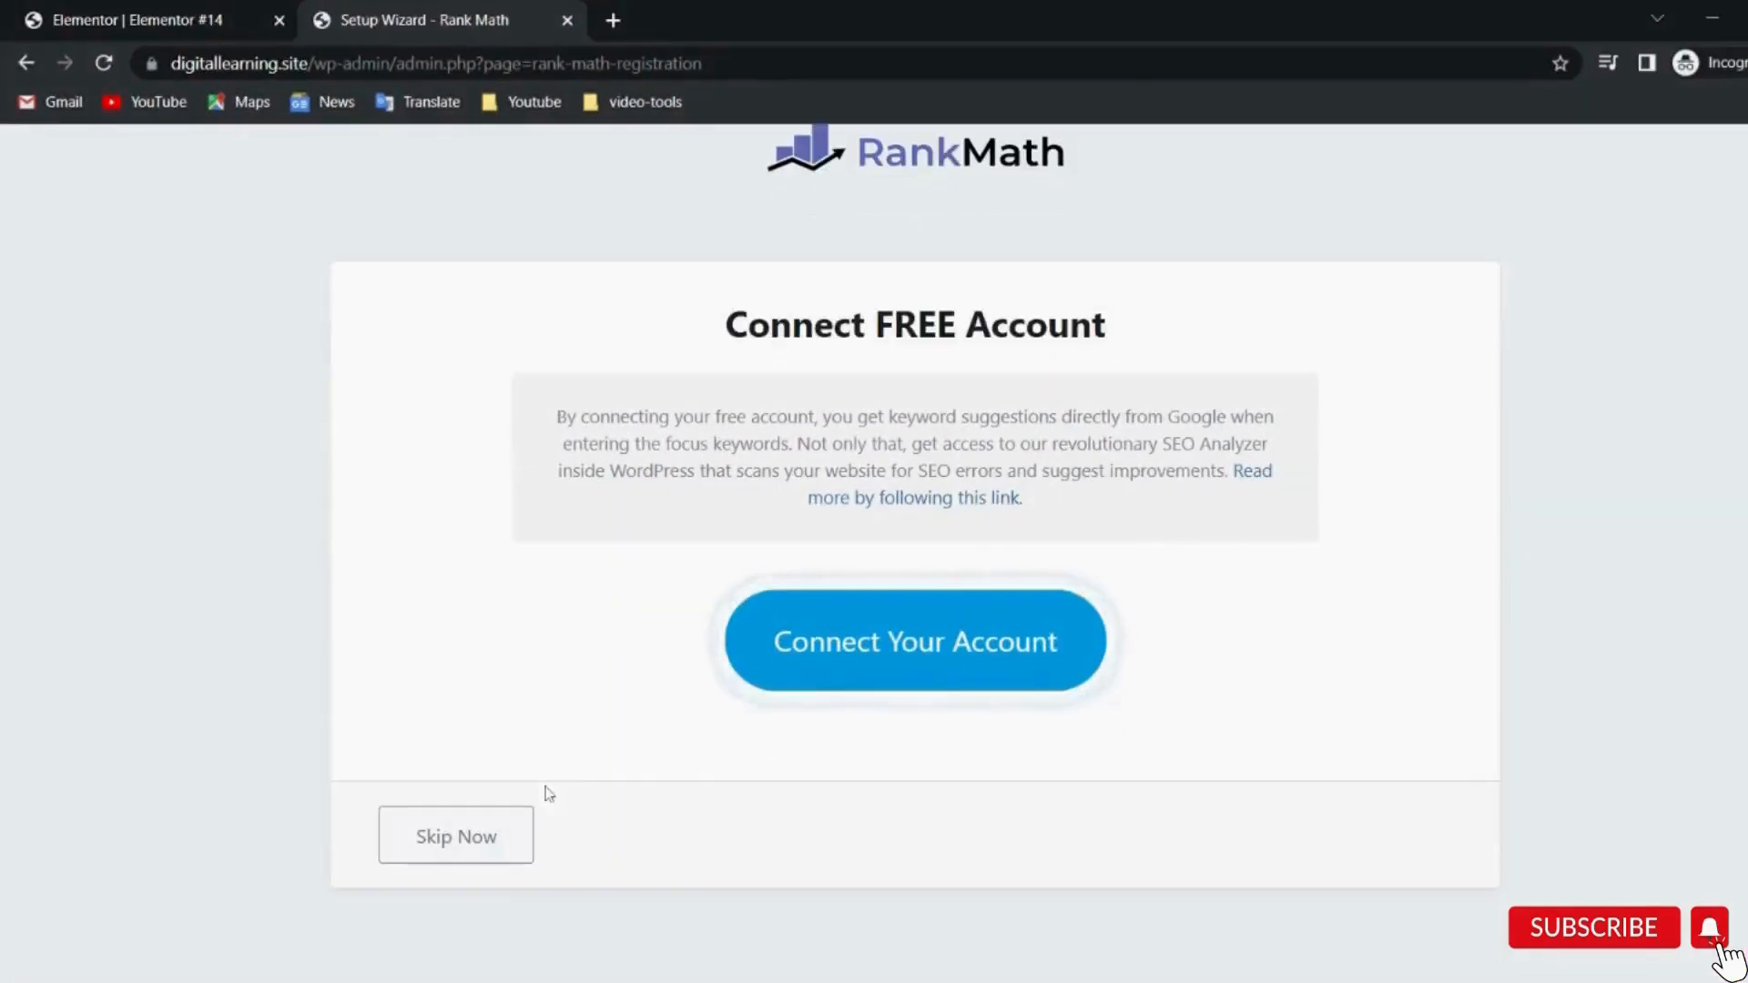
left_click(891, 648)
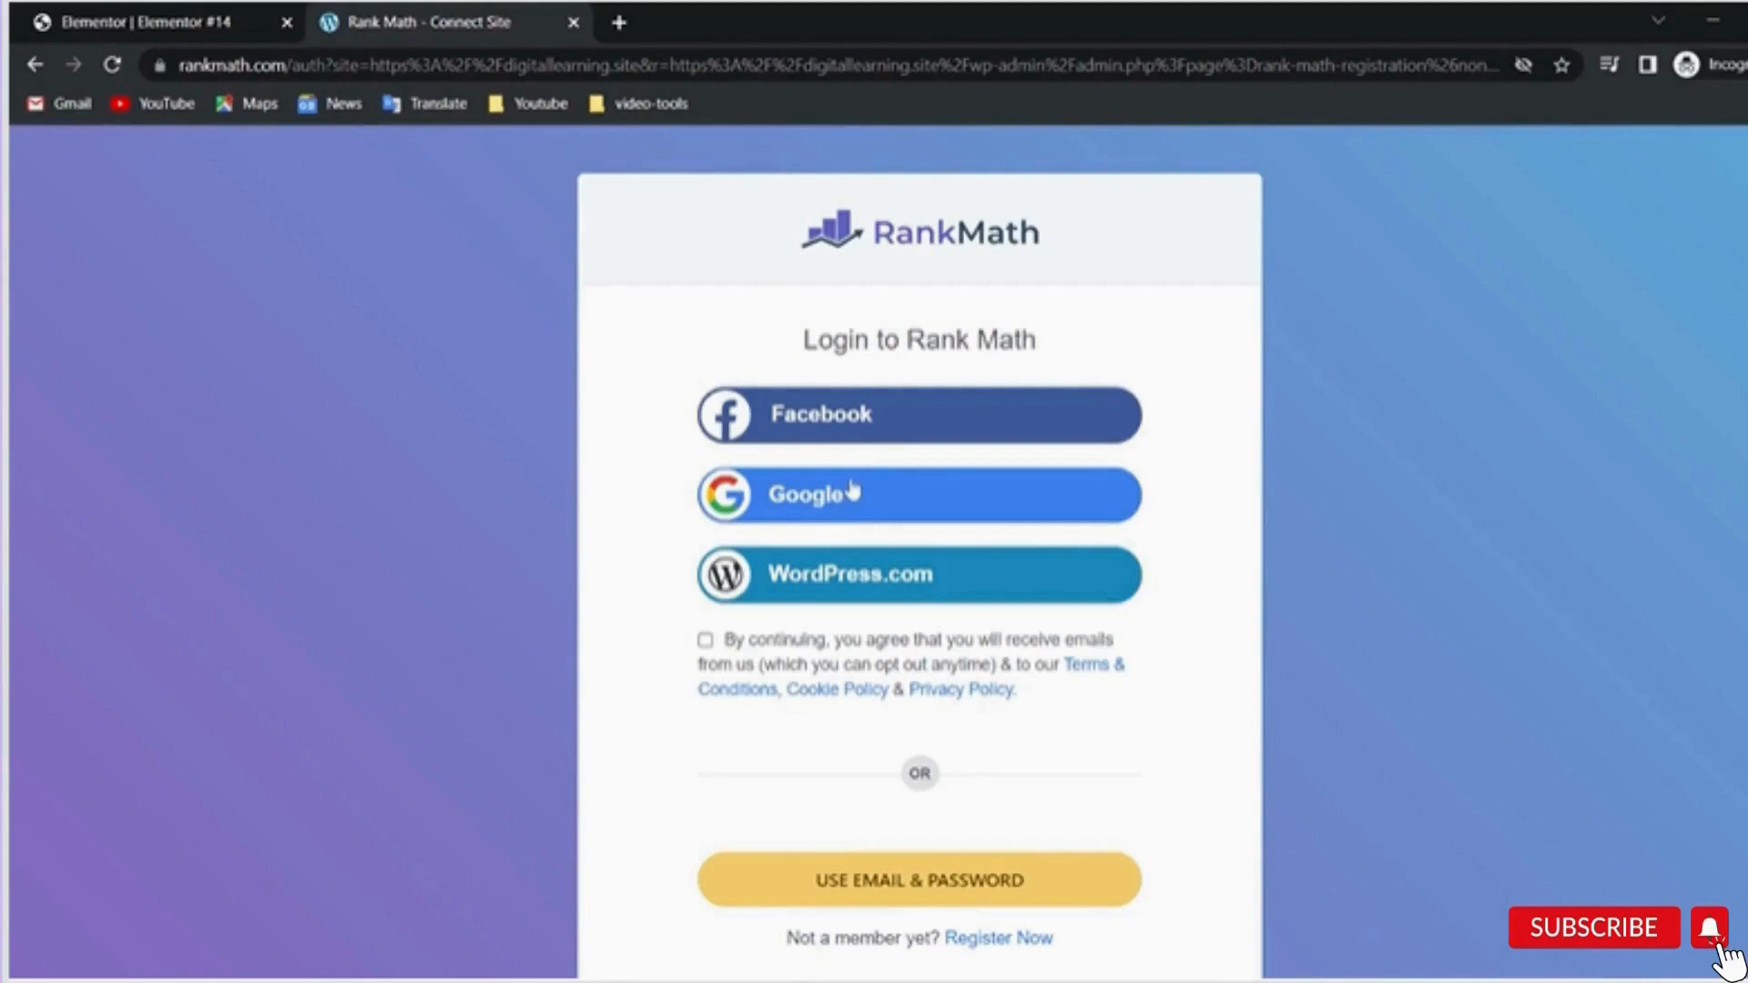
left_click(822, 503)
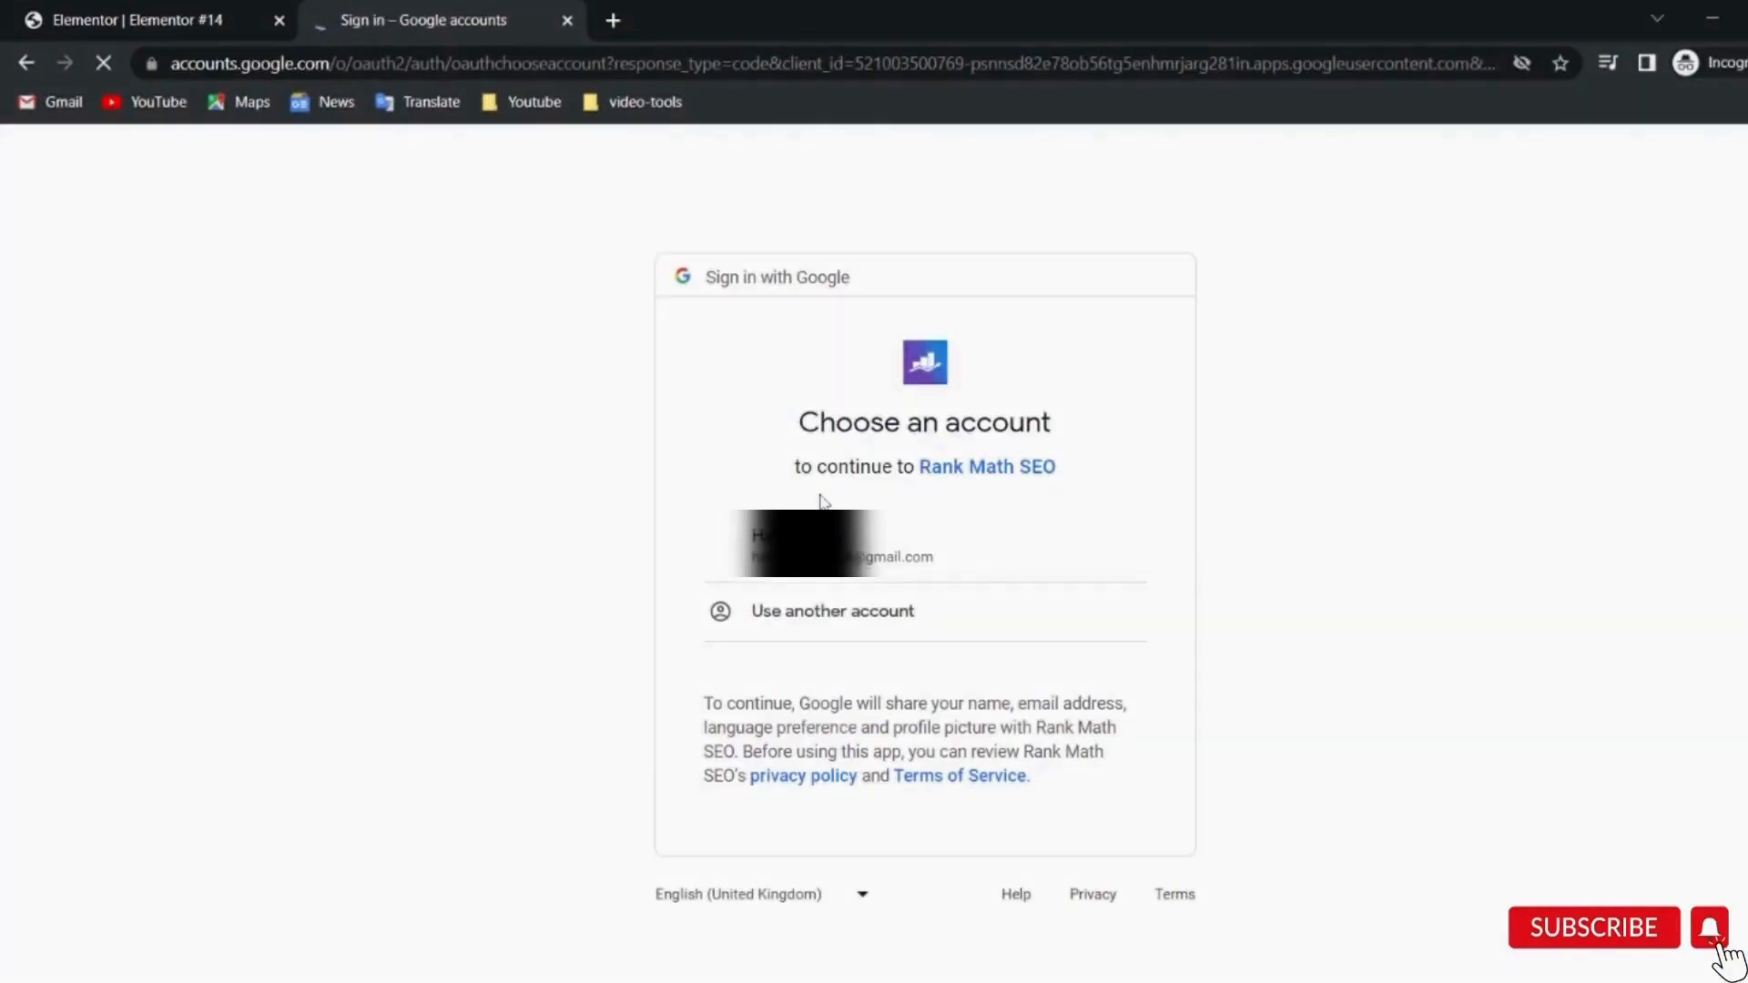
left_click(820, 544)
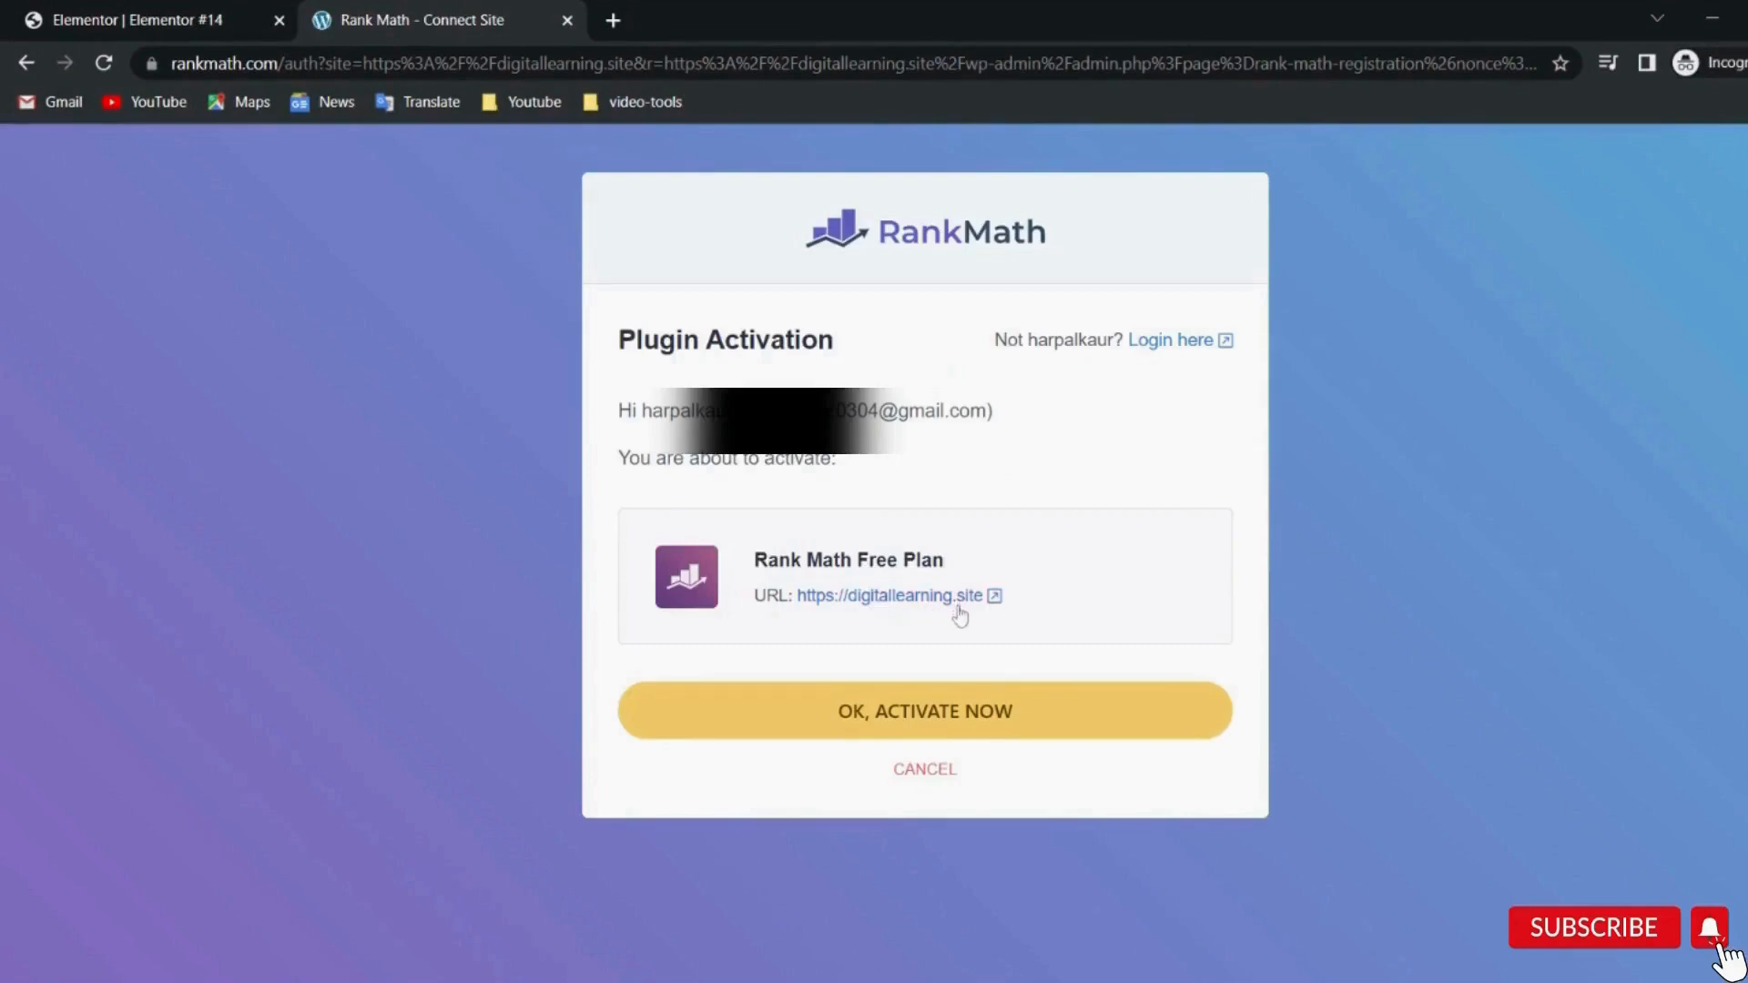
left_click(913, 716)
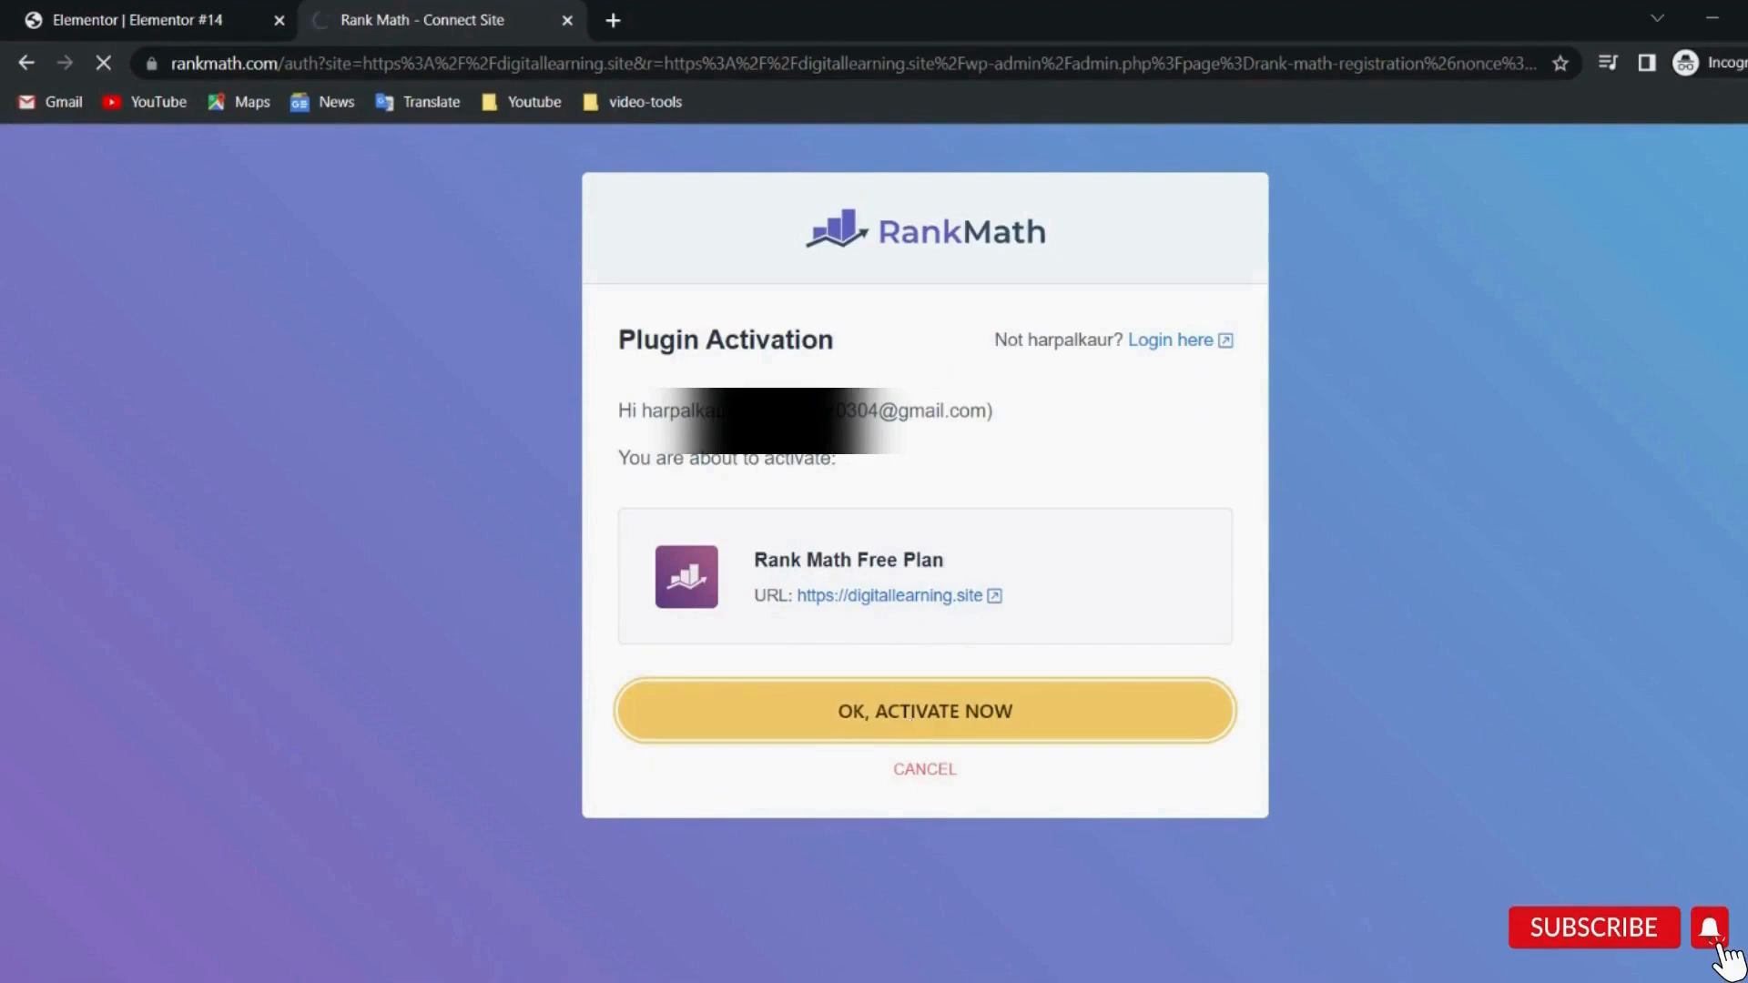
Start the Rank Math setup wizard in Advanced mode and review the site details through to the default social share image.
scroll(562, 458, "down", 3)
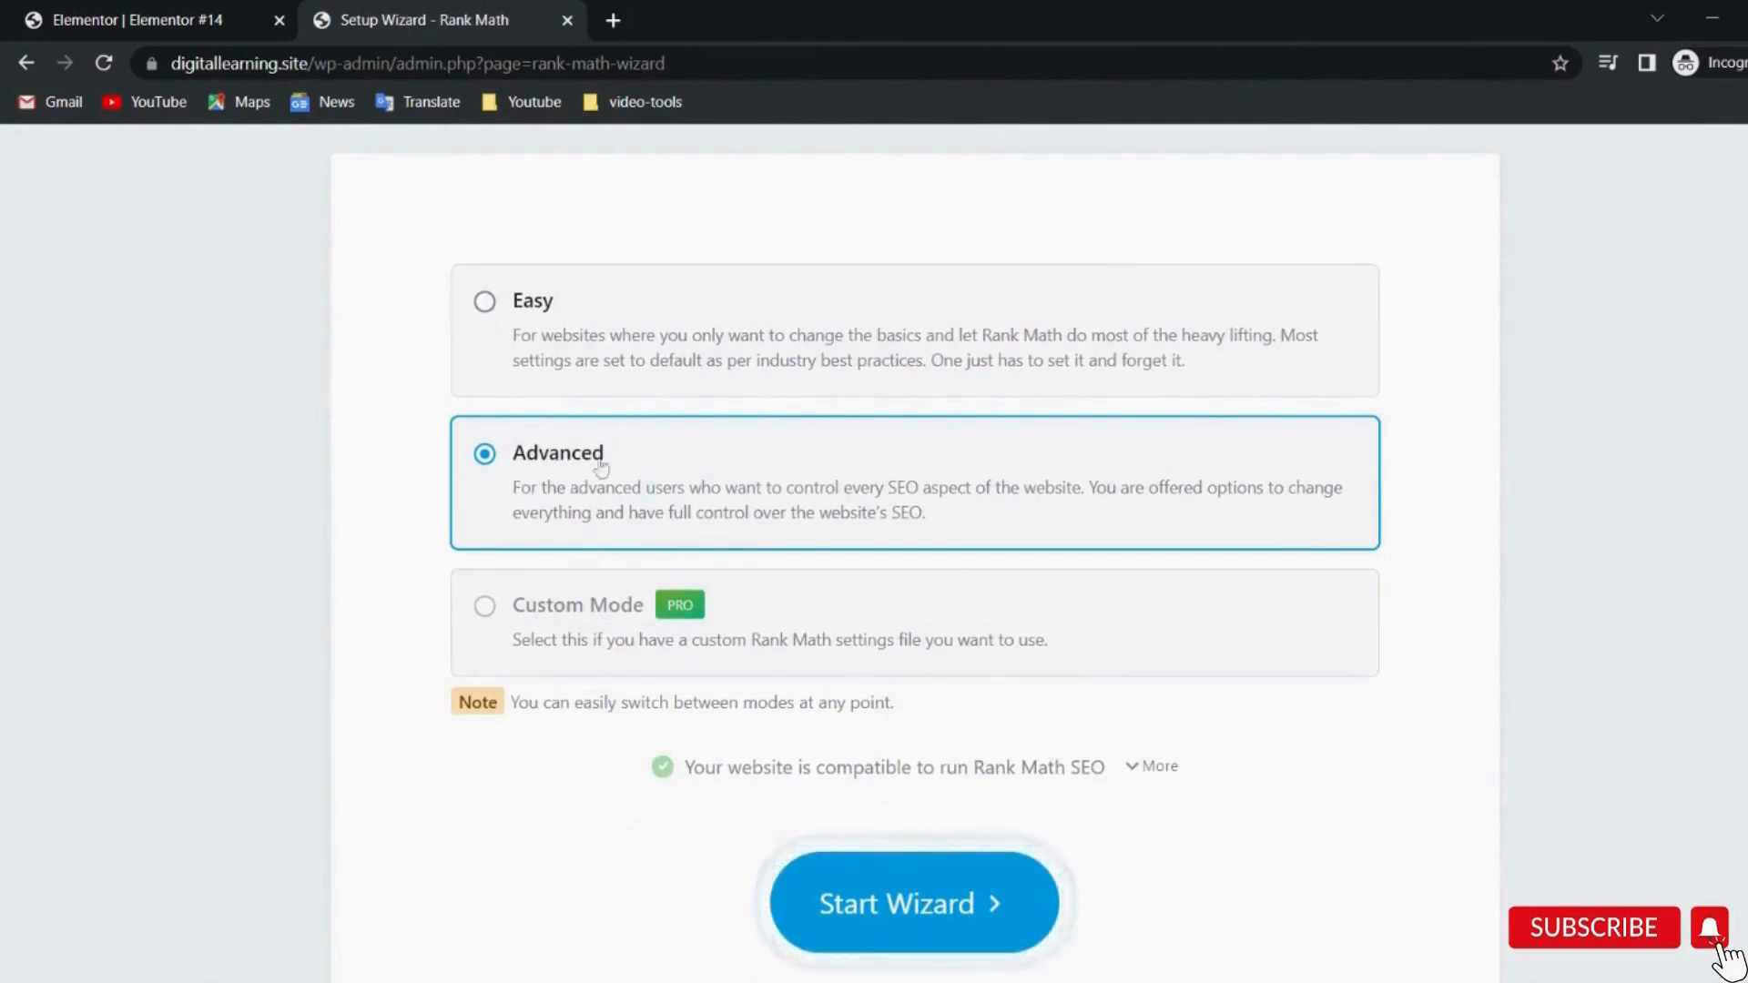
left_click(936, 901)
scroll(922, 901, "down", 5)
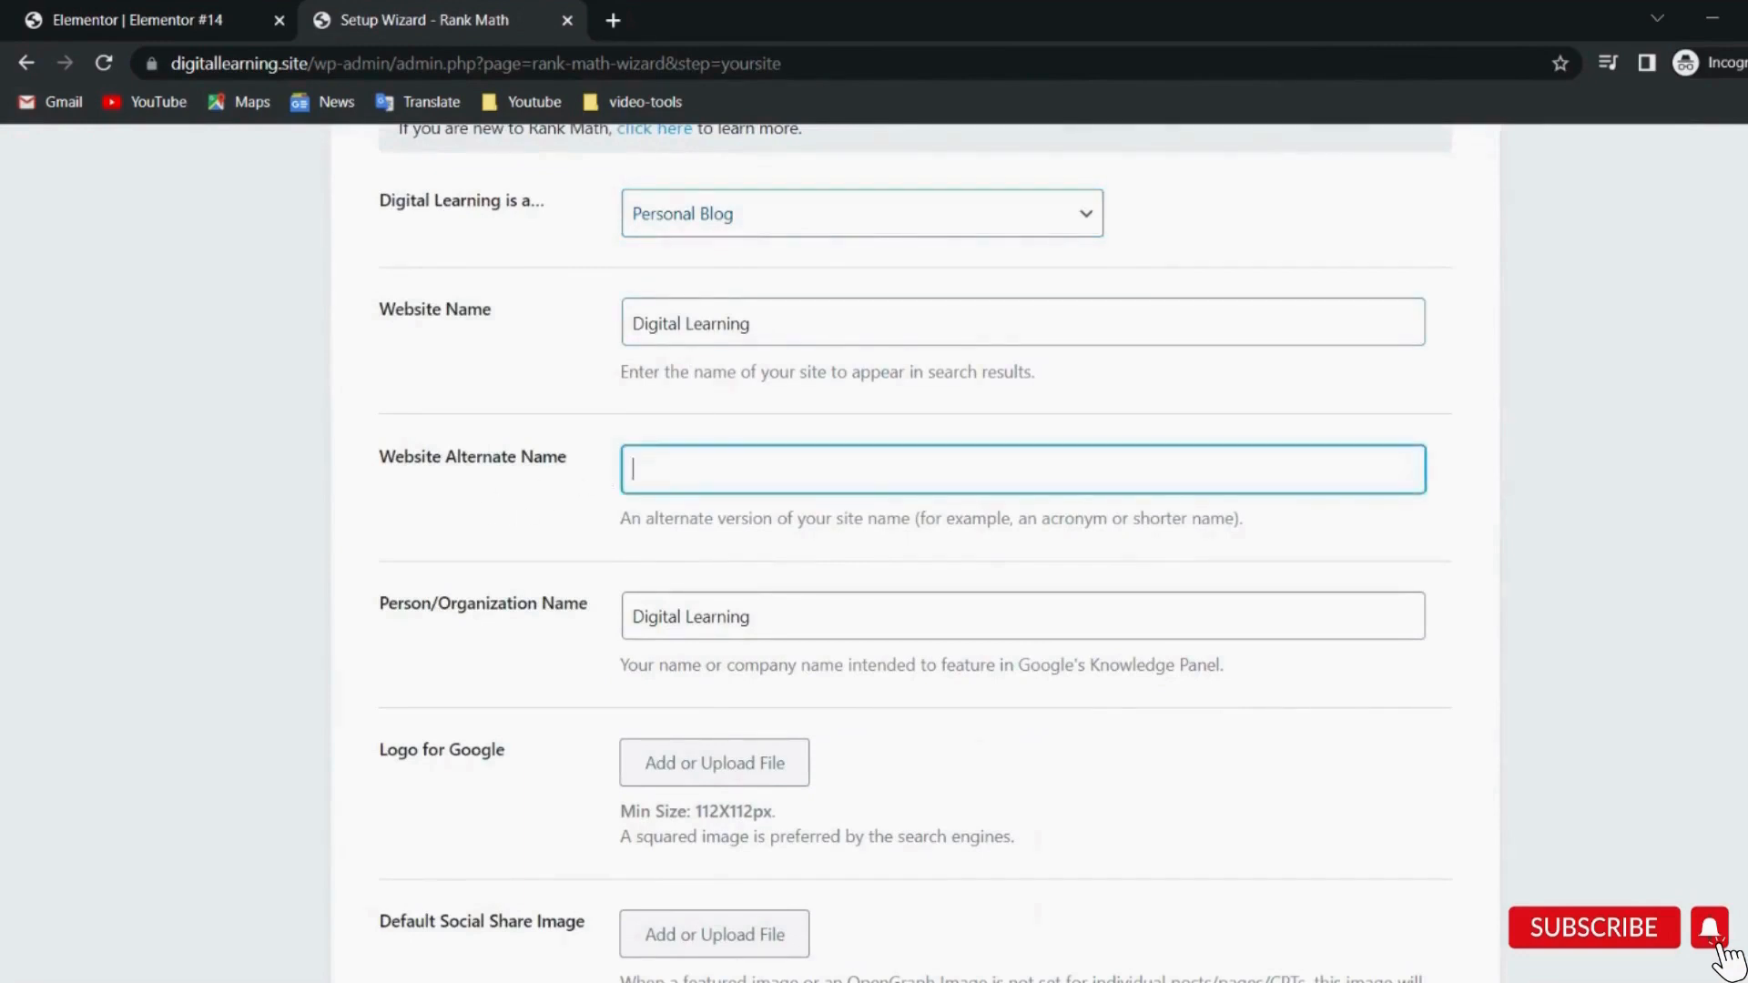
scroll(538, 398, "down", 3)
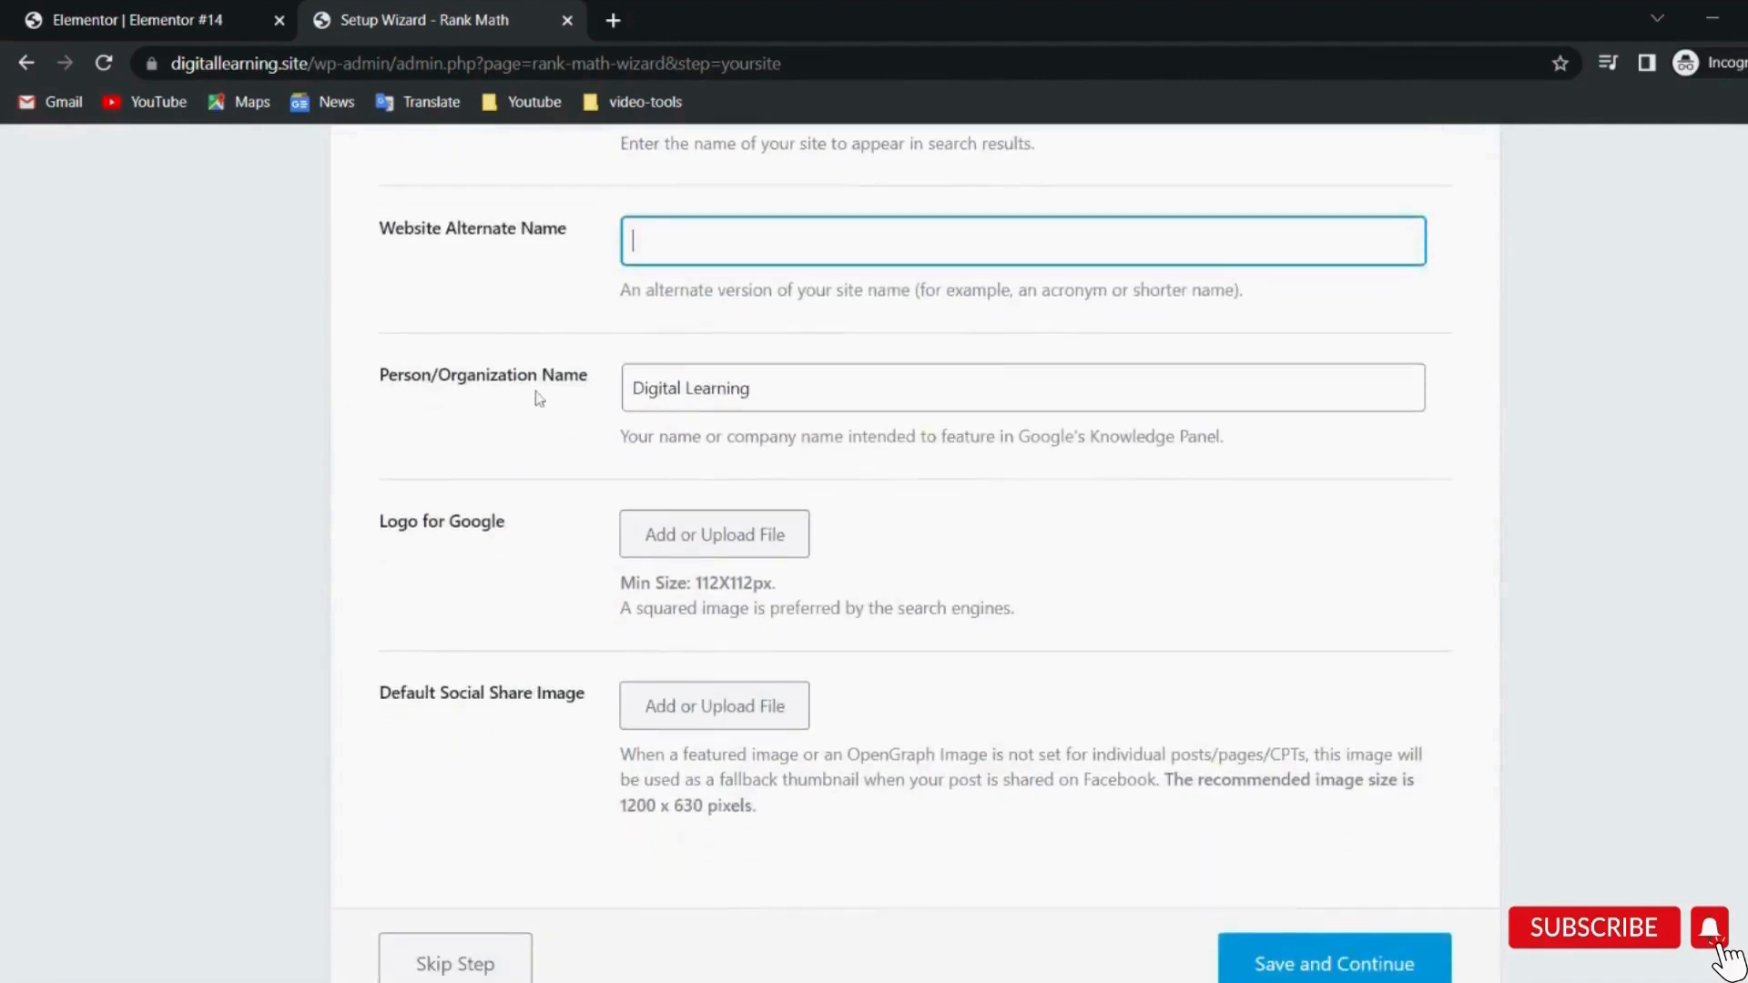
scroll(528, 380, "down", 2)
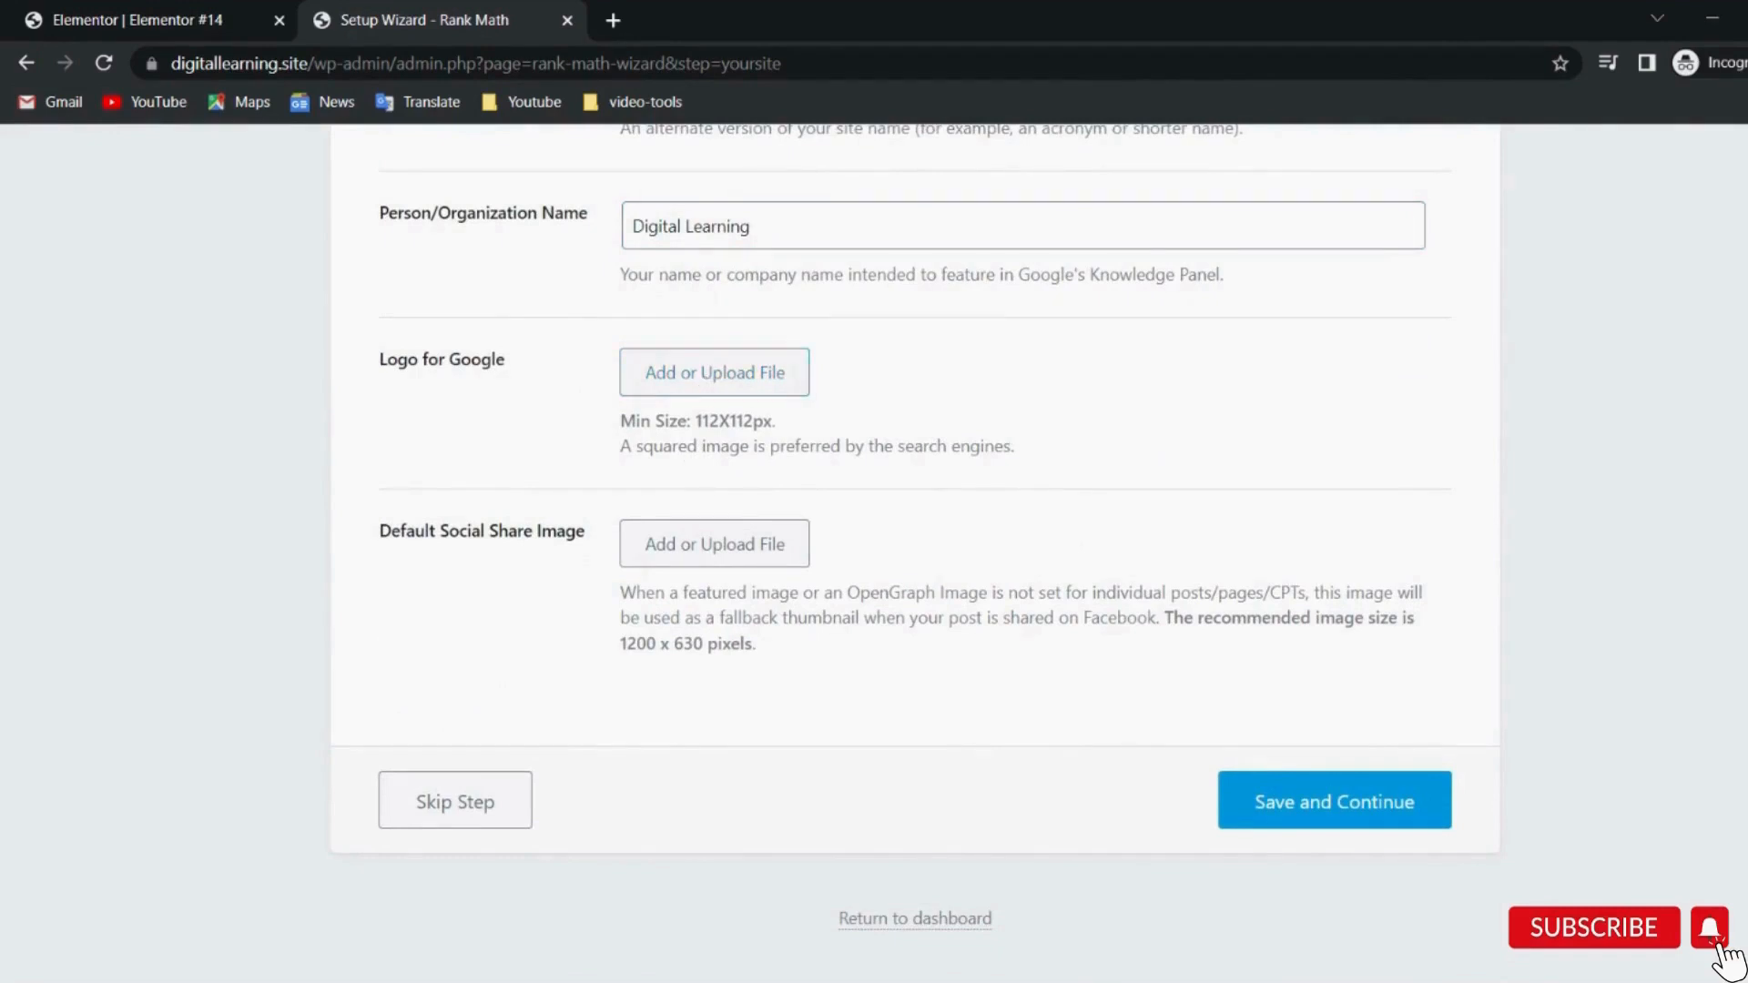
scroll(914, 492, "down", 1)
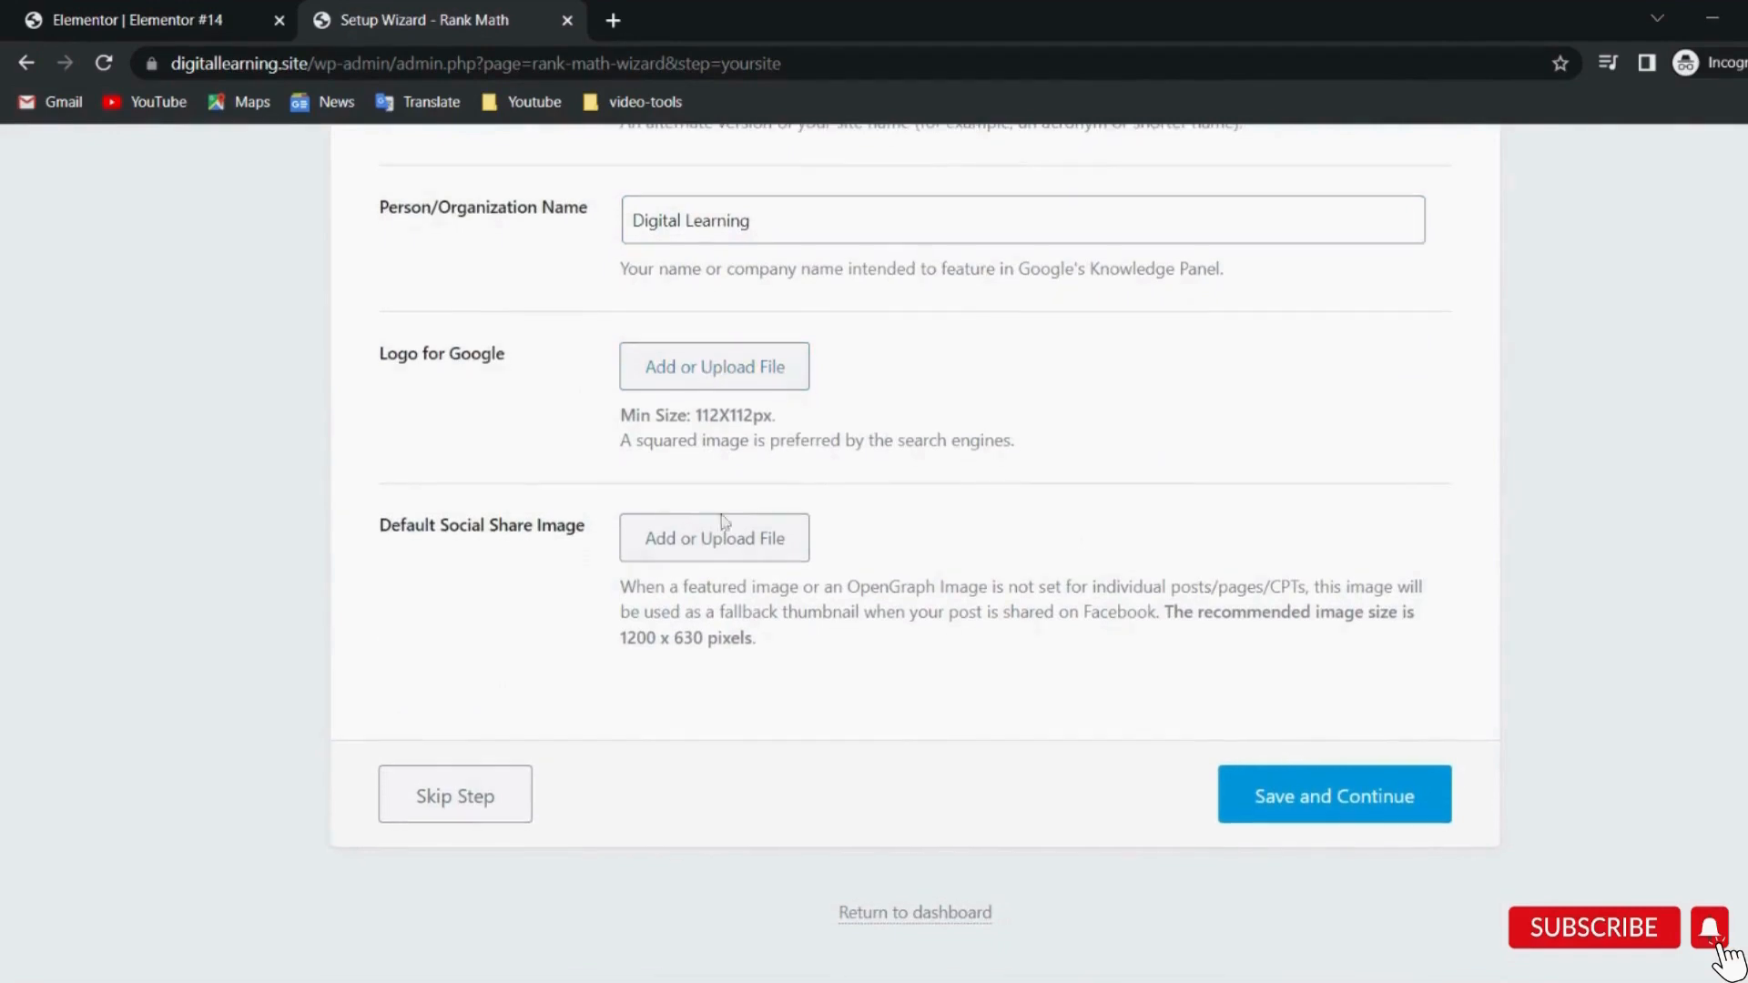
left_click_drag(551, 537, 577, 533)
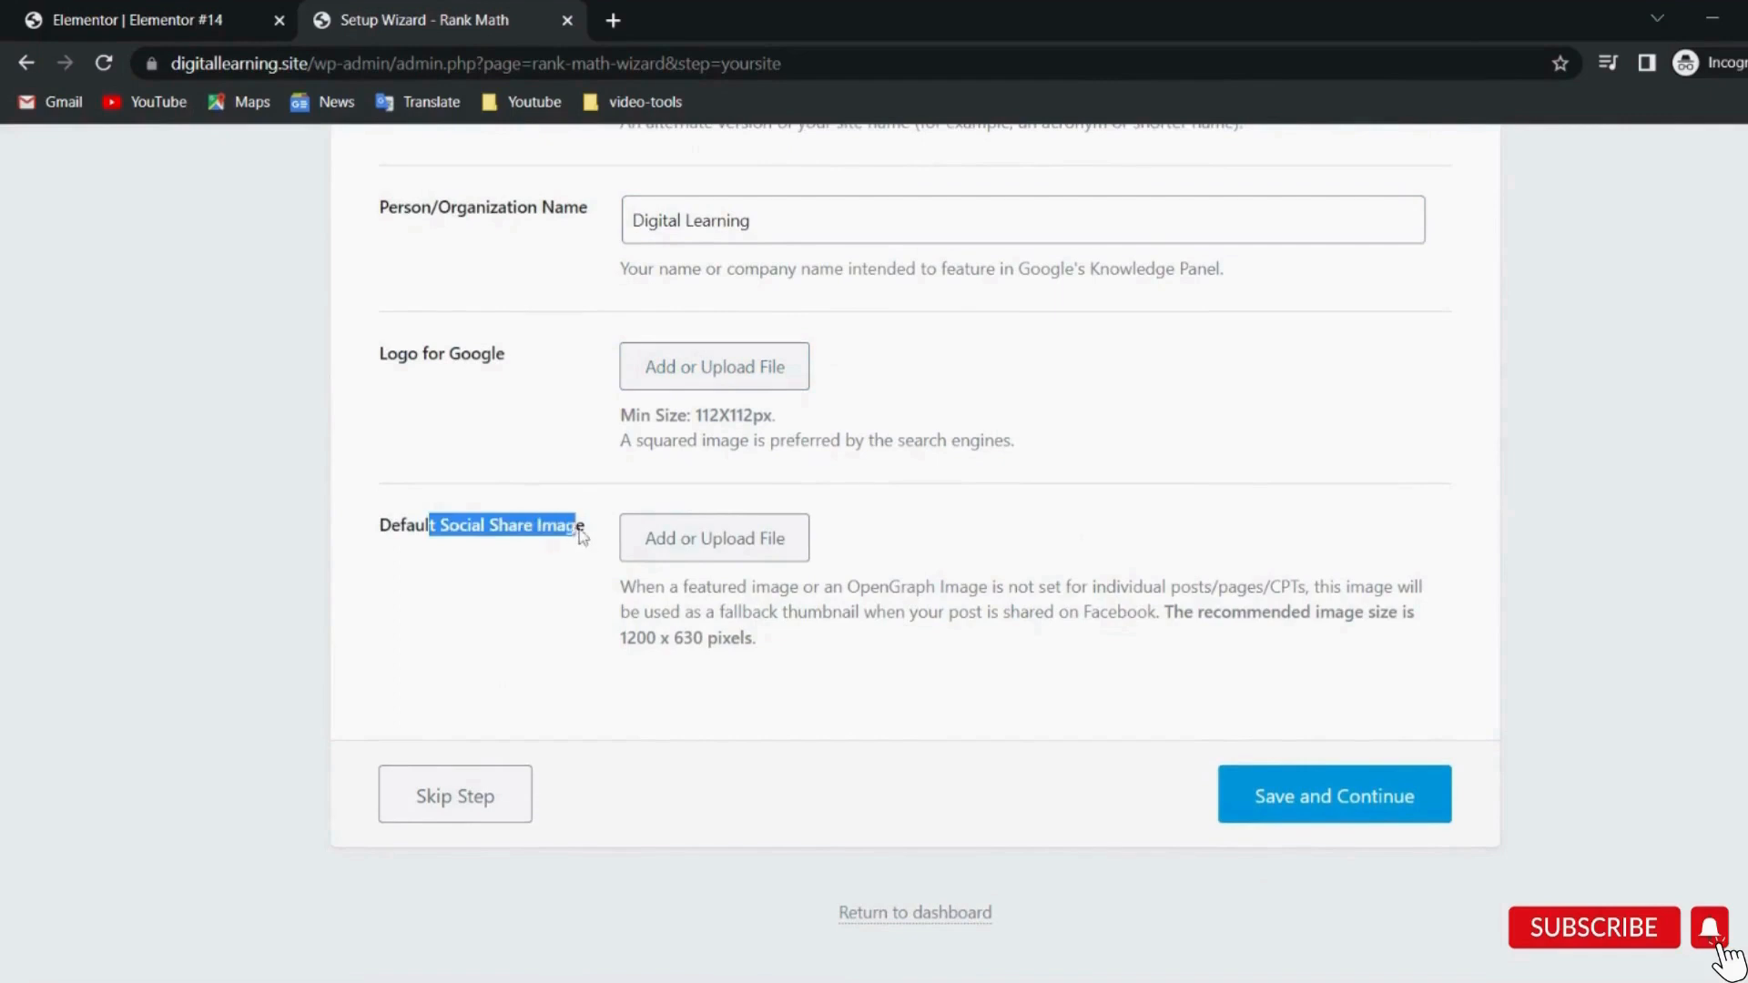
left_click(583, 538)
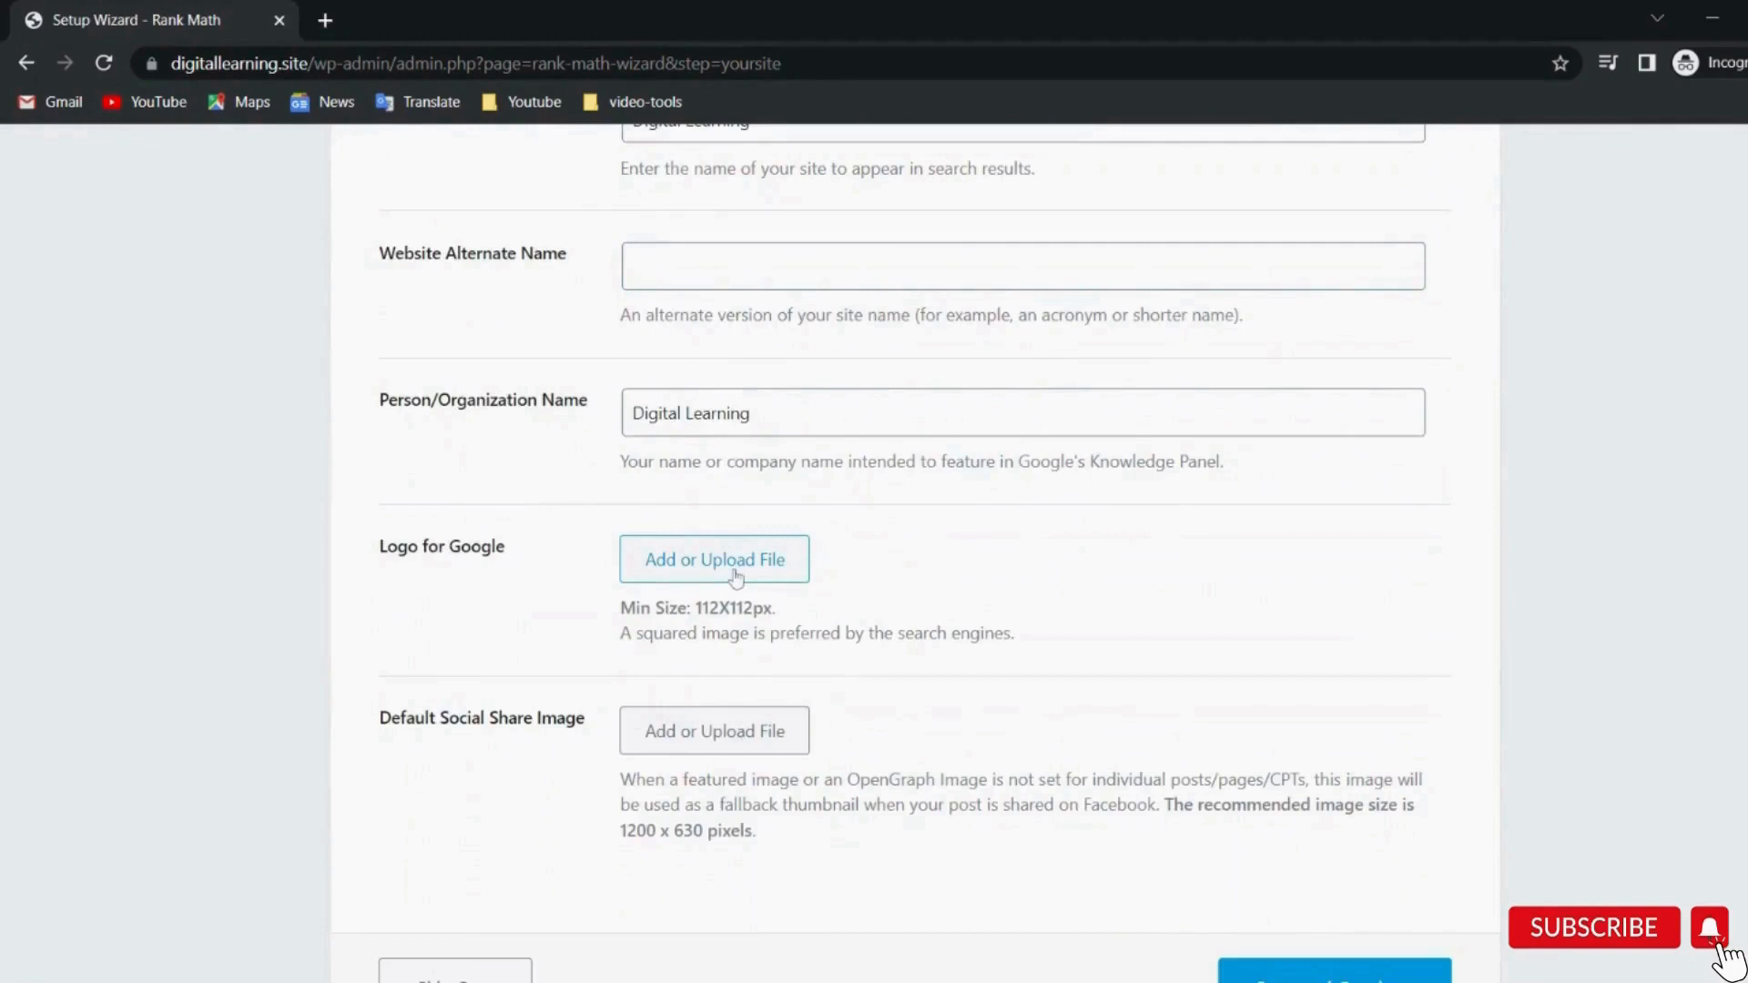
Upload digital-learning-low-resolution-logo-white-on-transparent-background (1).png and use it as the Logo for Google.
left_click(736, 577)
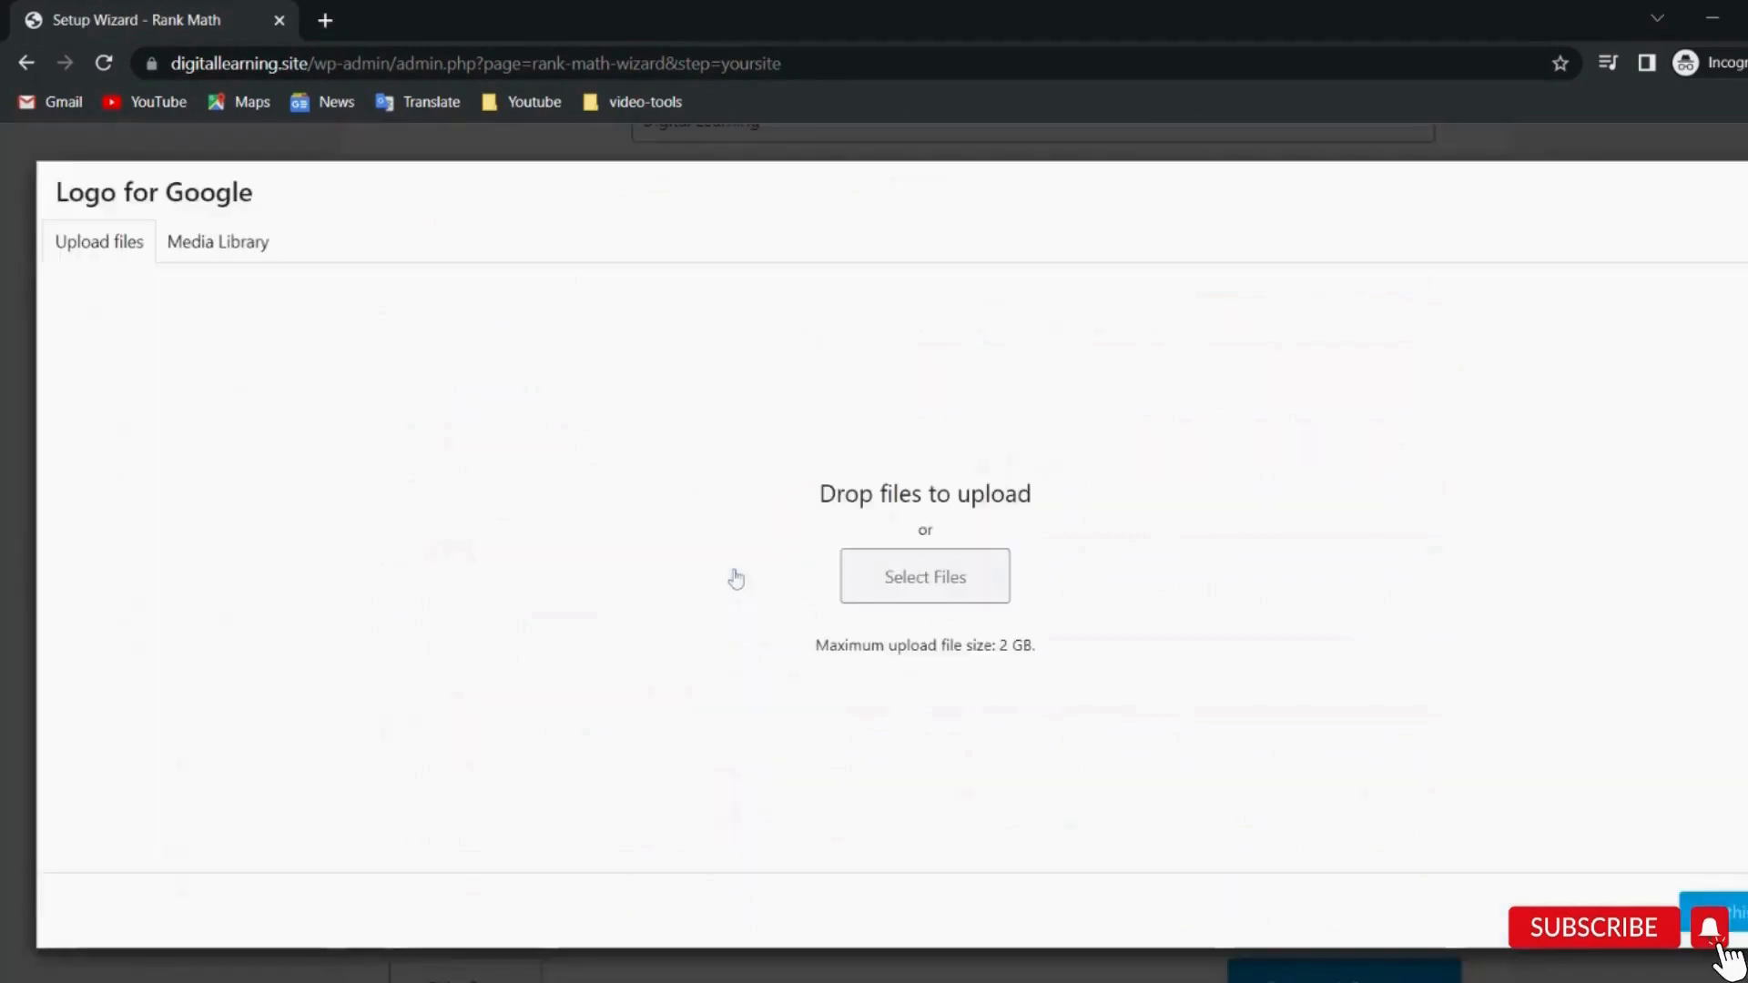
left_click(895, 584)
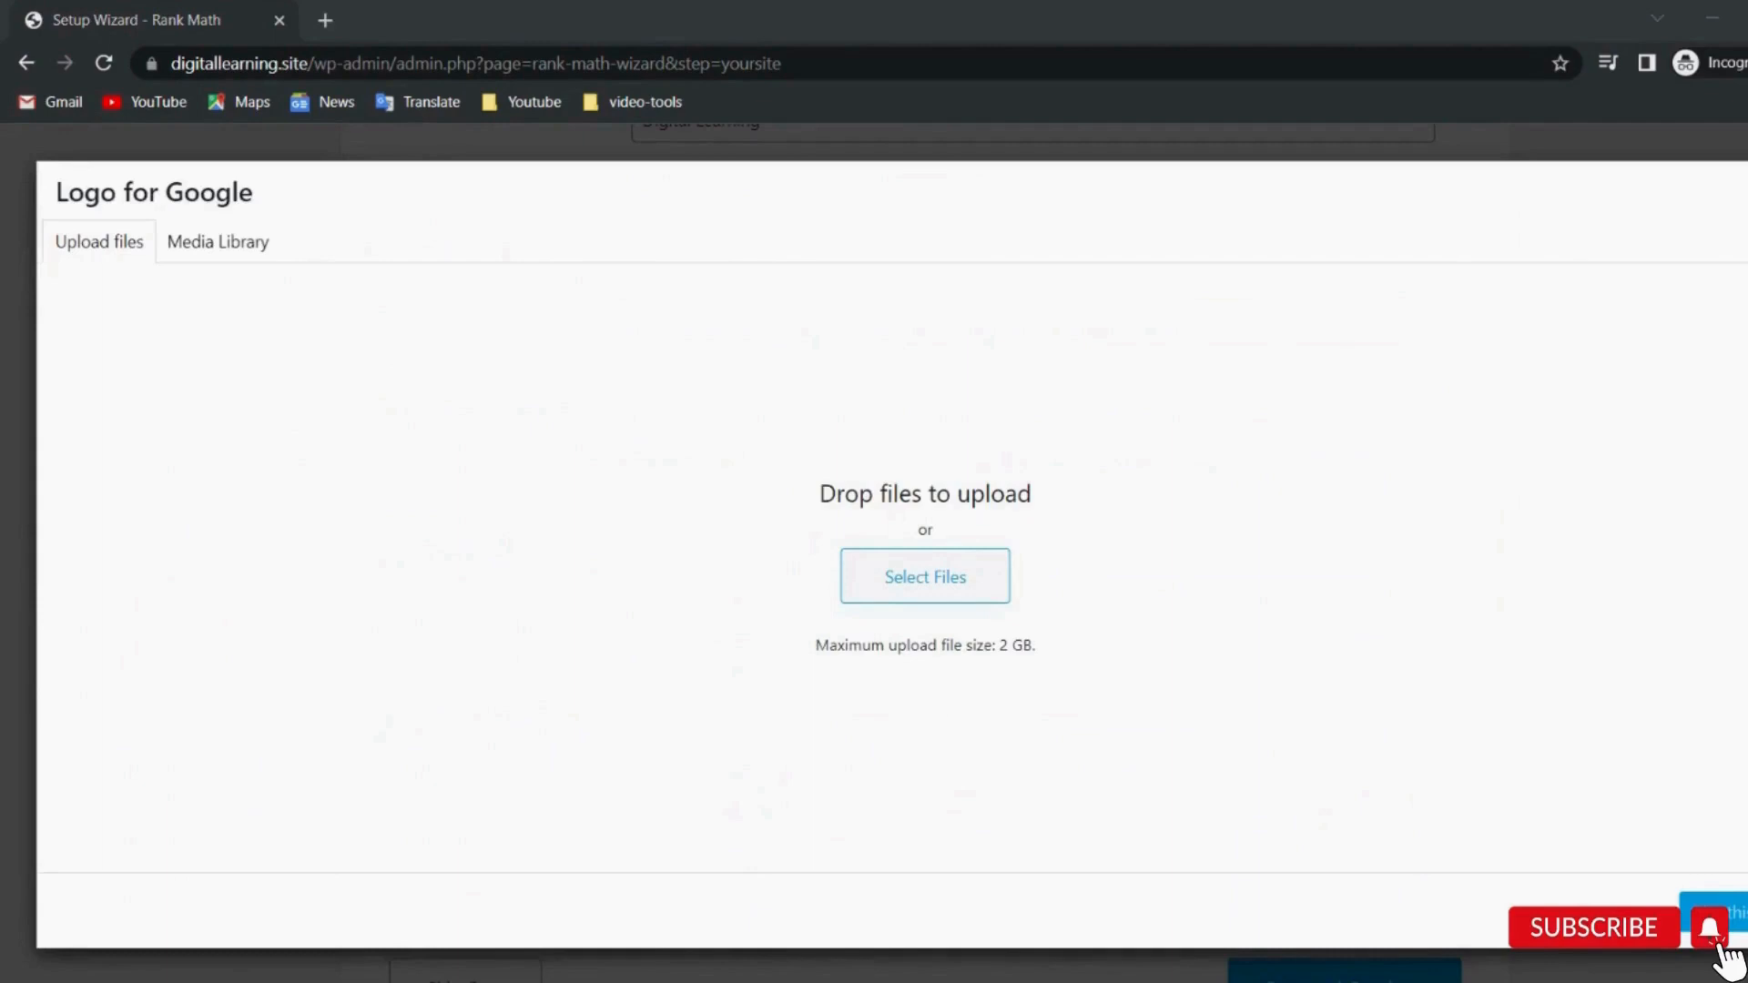
left_click(777, 554)
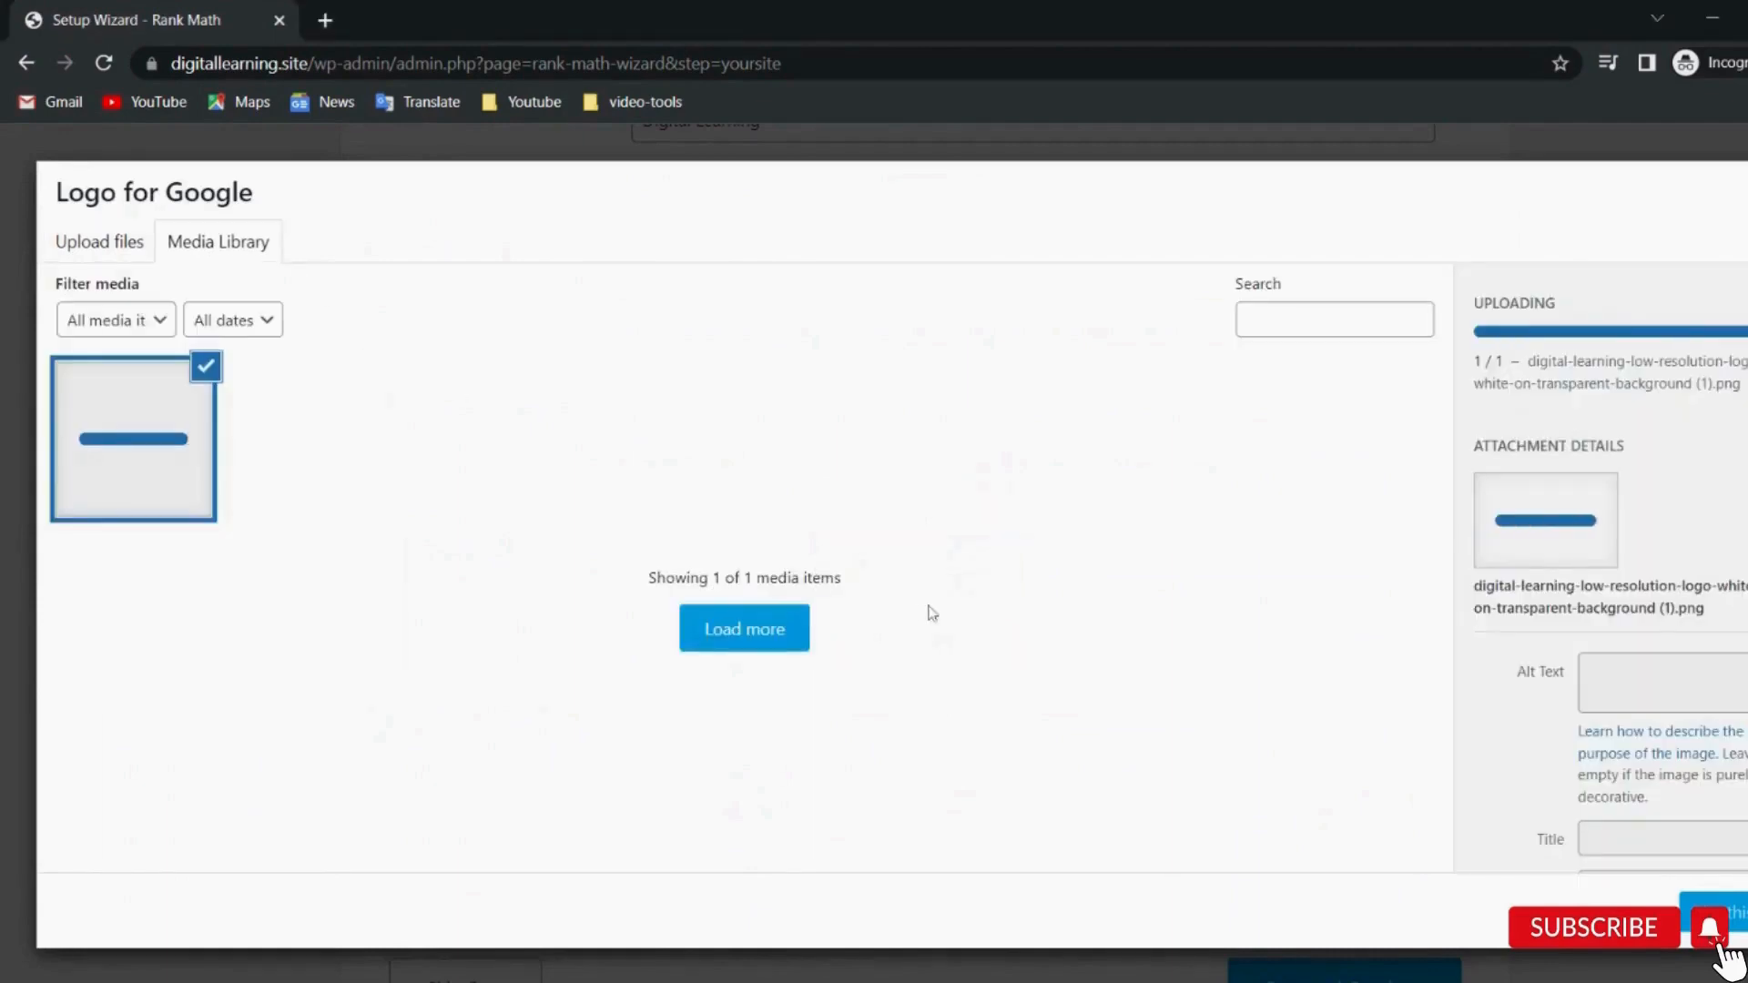
left_click(1738, 925)
Leave the default social share image empty and save the site details to reach the Analytics step.
scroll(950, 570, "down", 4)
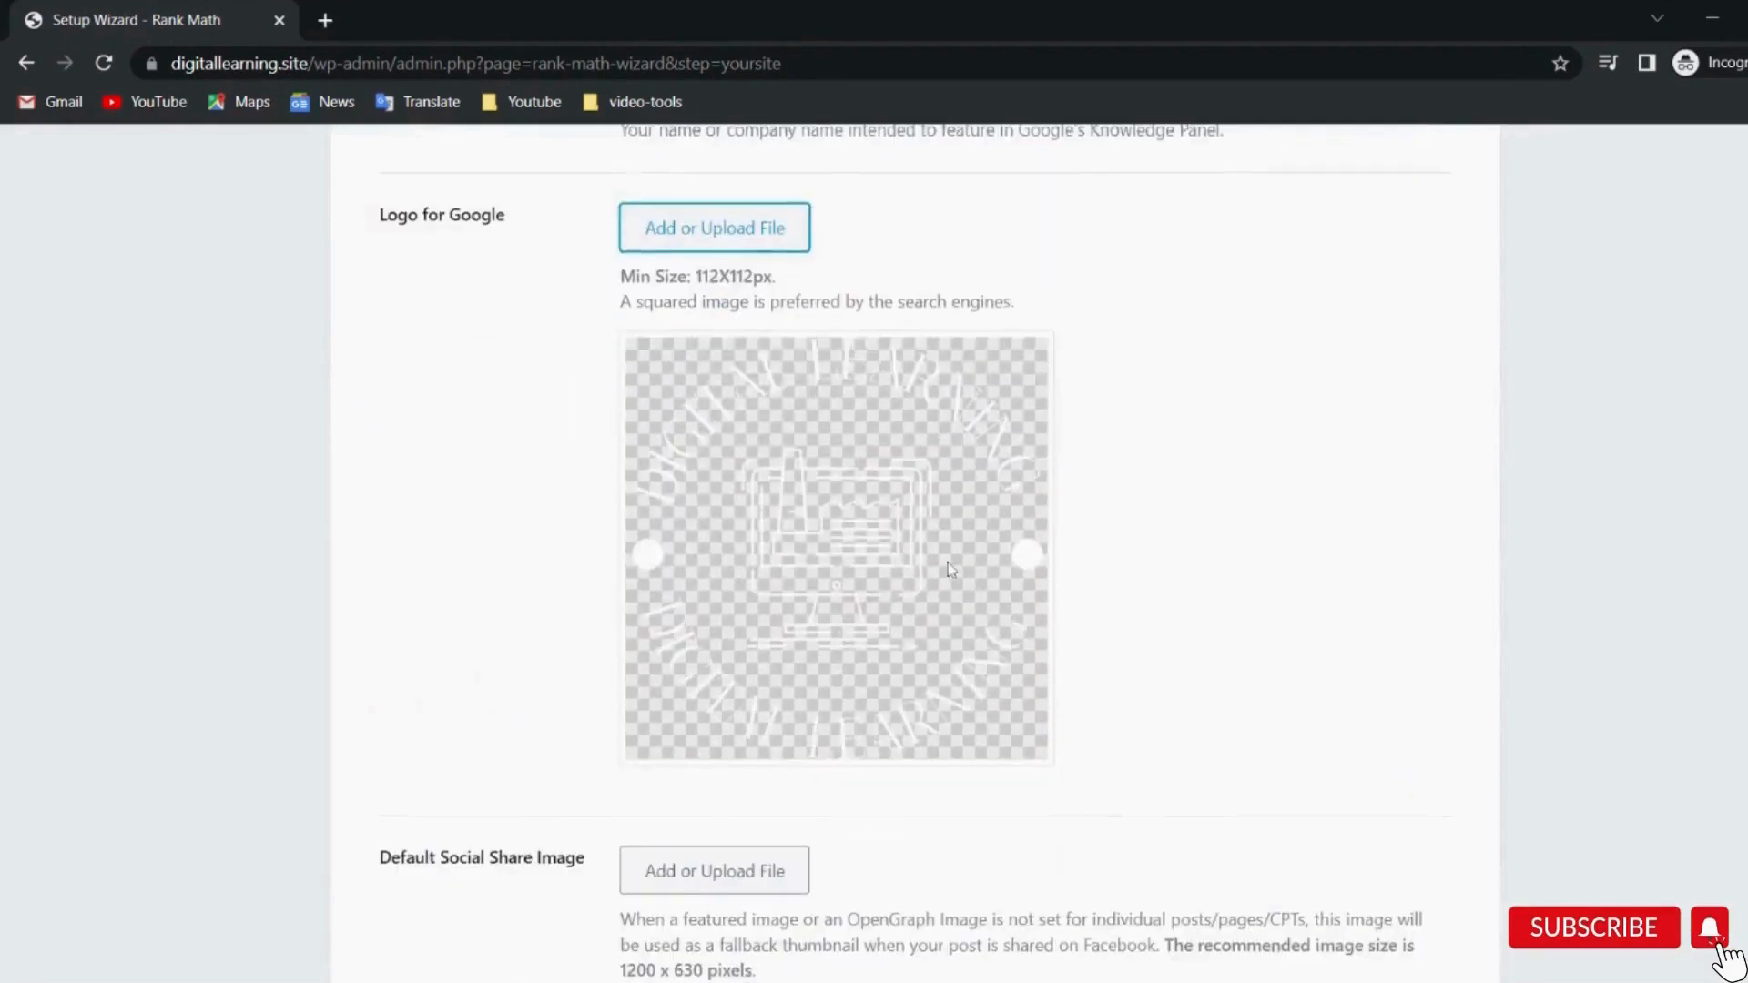
scroll(1319, 547, "down", 4)
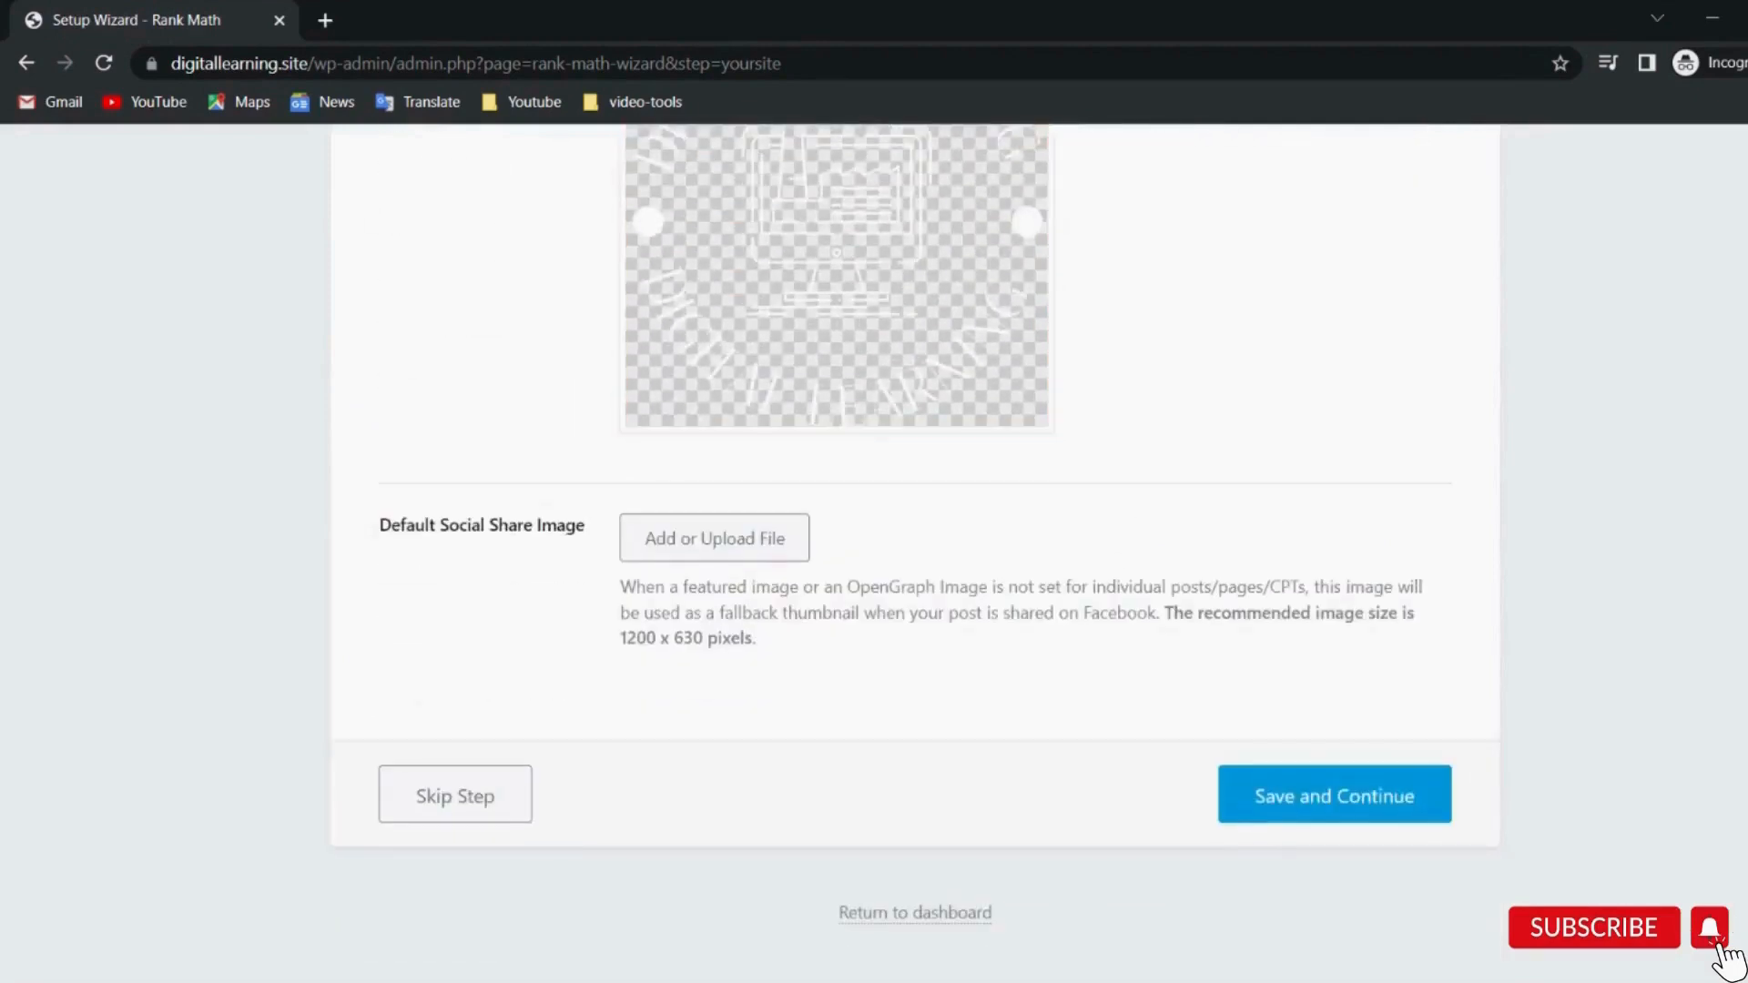
left_click_drag(380, 526, 605, 529)
left_click(608, 528)
left_click(1344, 799)
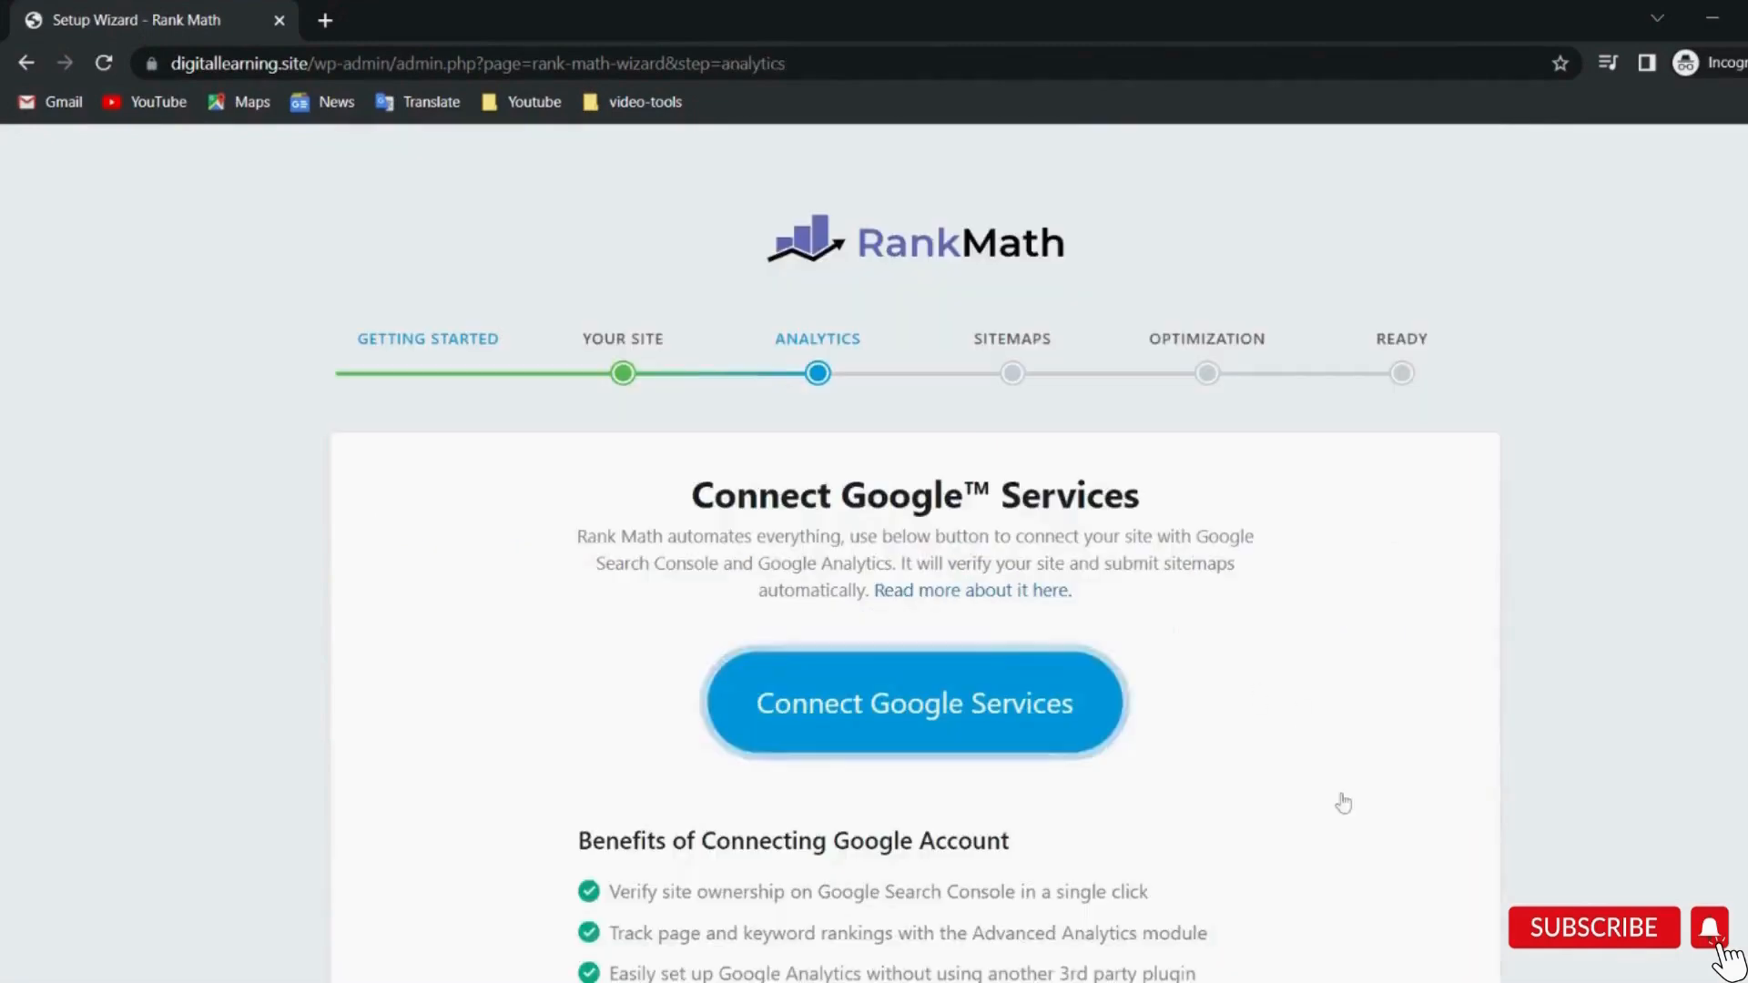
Start connecting Google Services and choose the Google account for Rank Math SEO.
scroll(1056, 636, "down", 3)
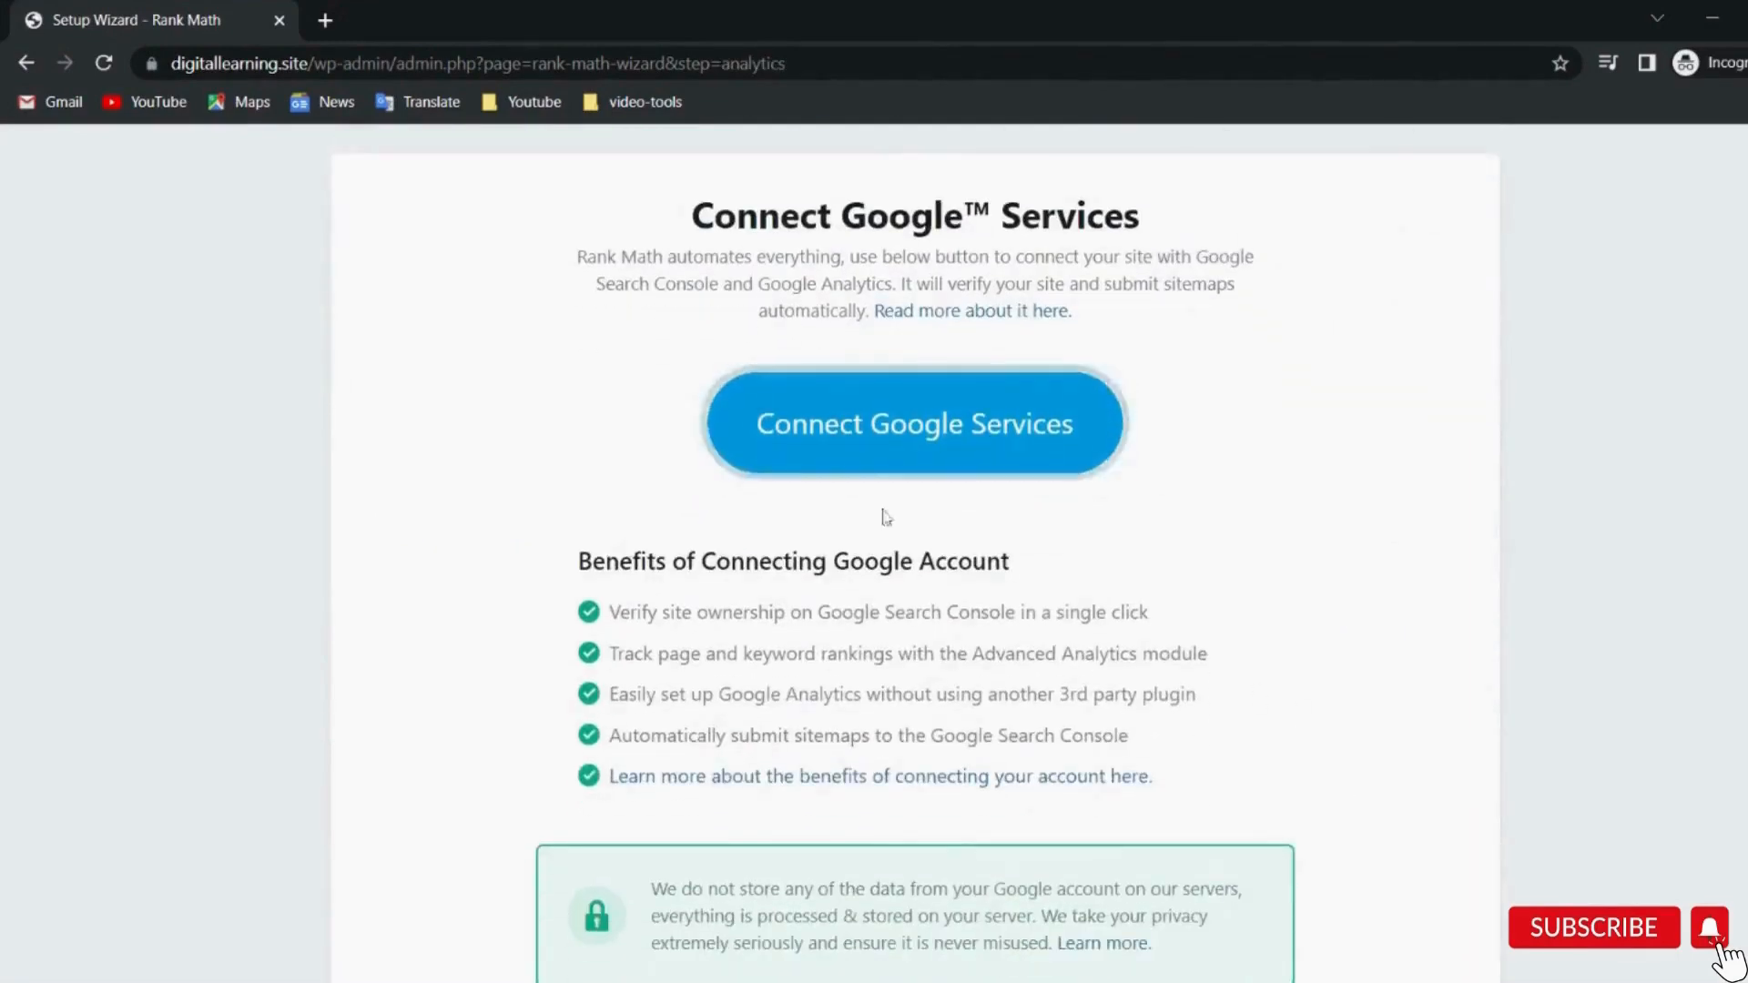
left_click(935, 430)
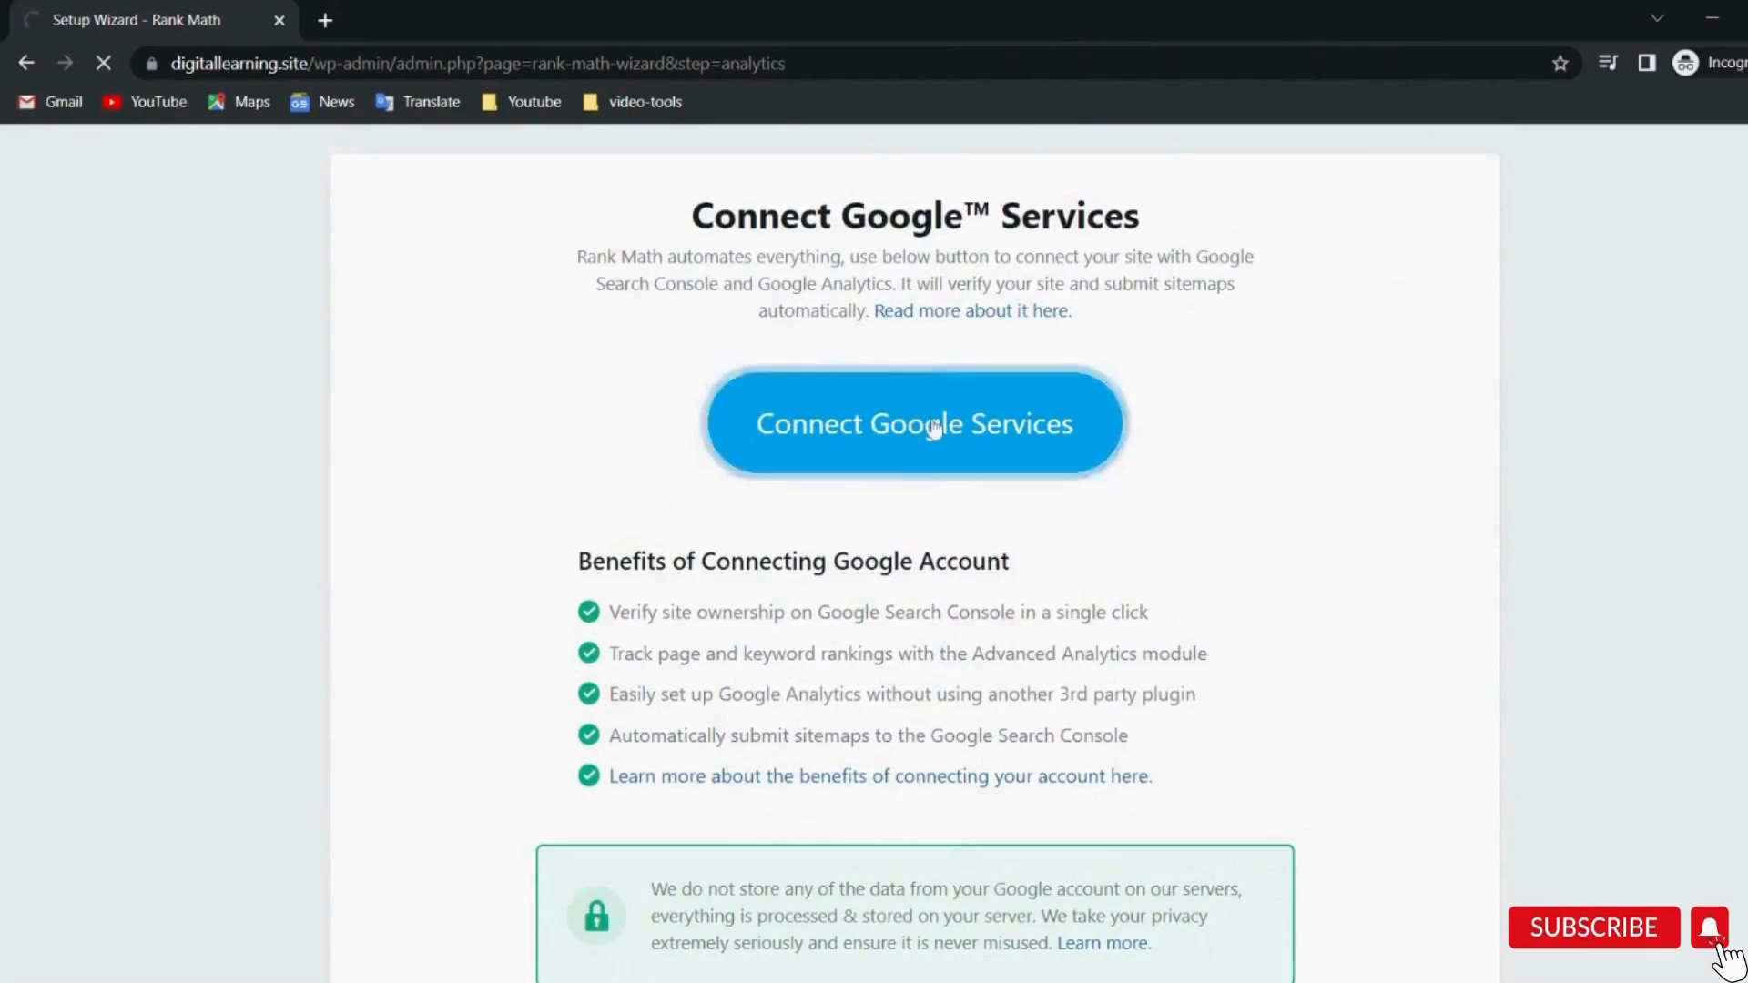
left_click(846, 547)
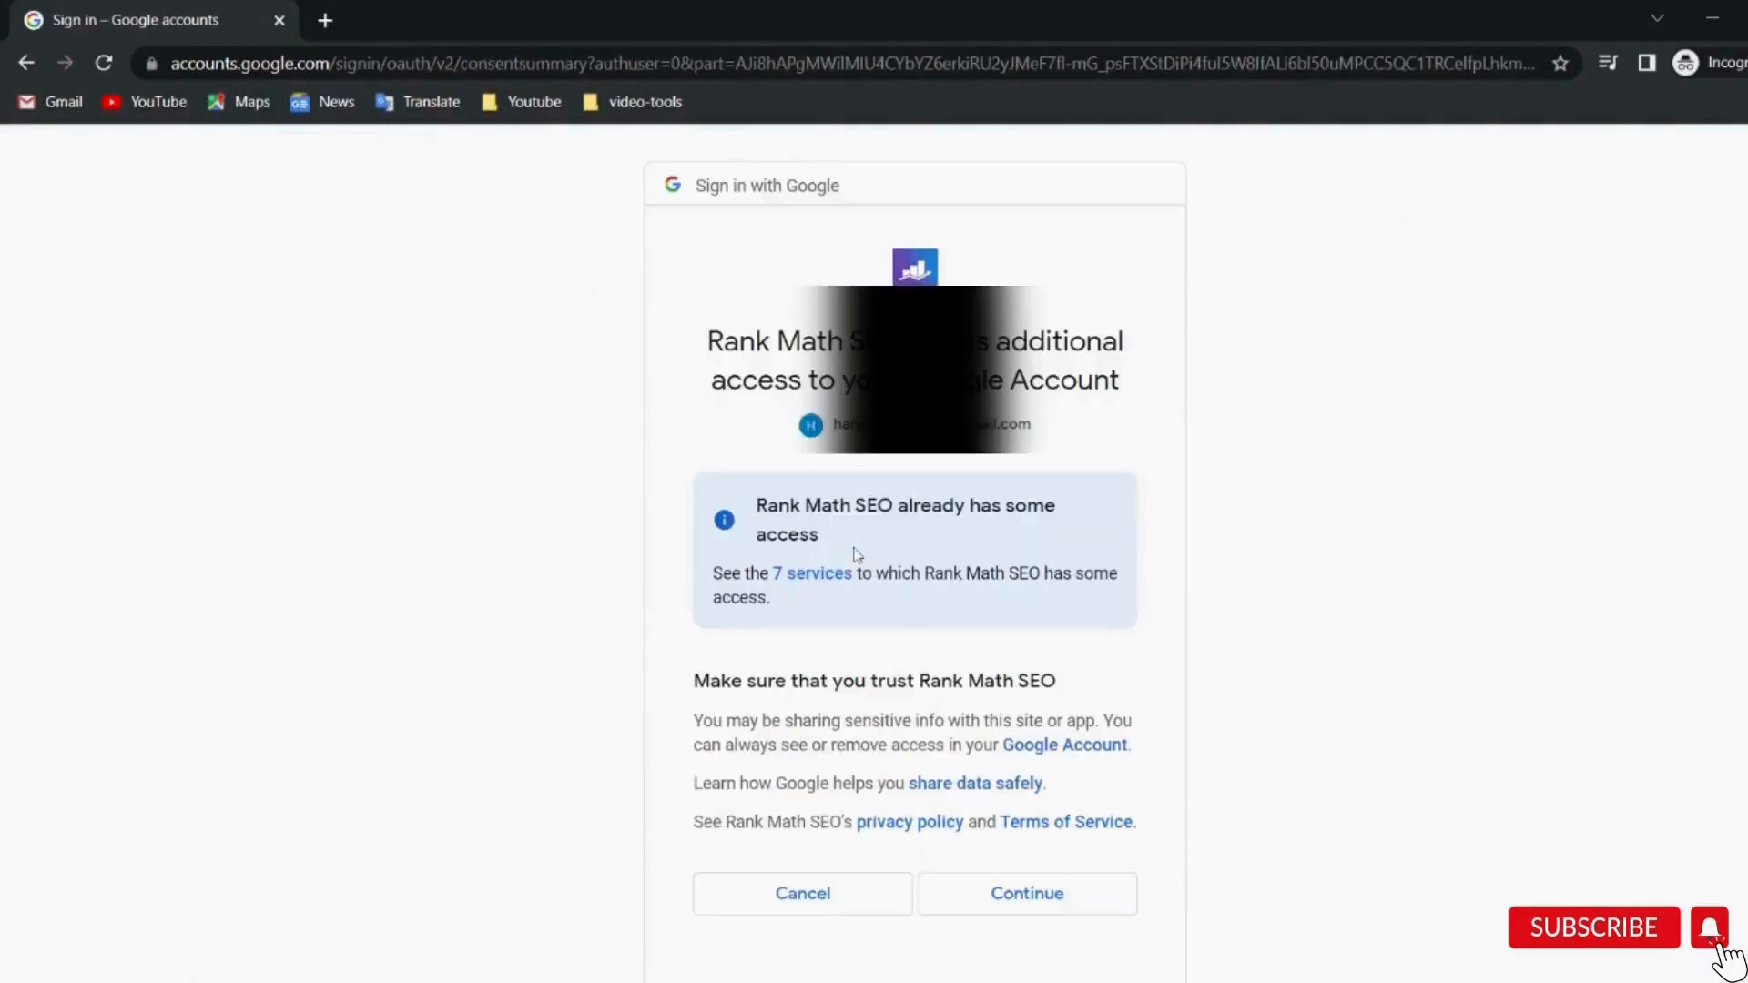
scroll(857, 555, "down", 1)
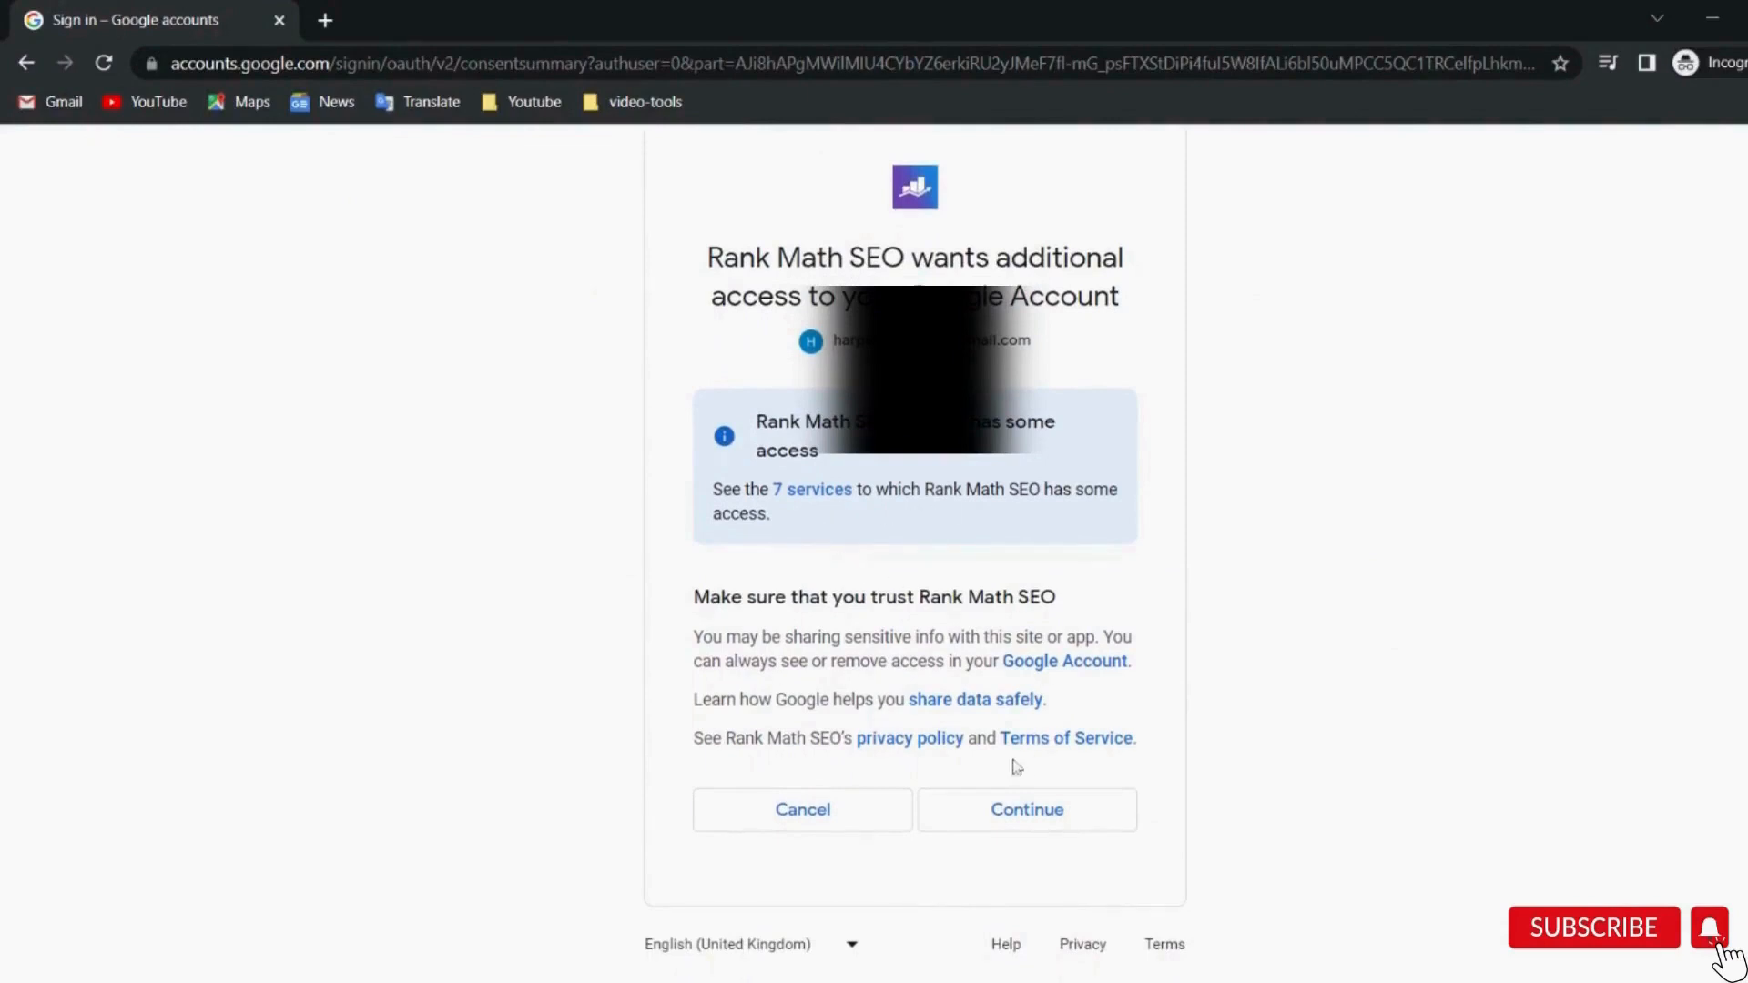
Examine the list of services Rank Math SEO can already access, including the personal info and site management permissions.
left_click(799, 504)
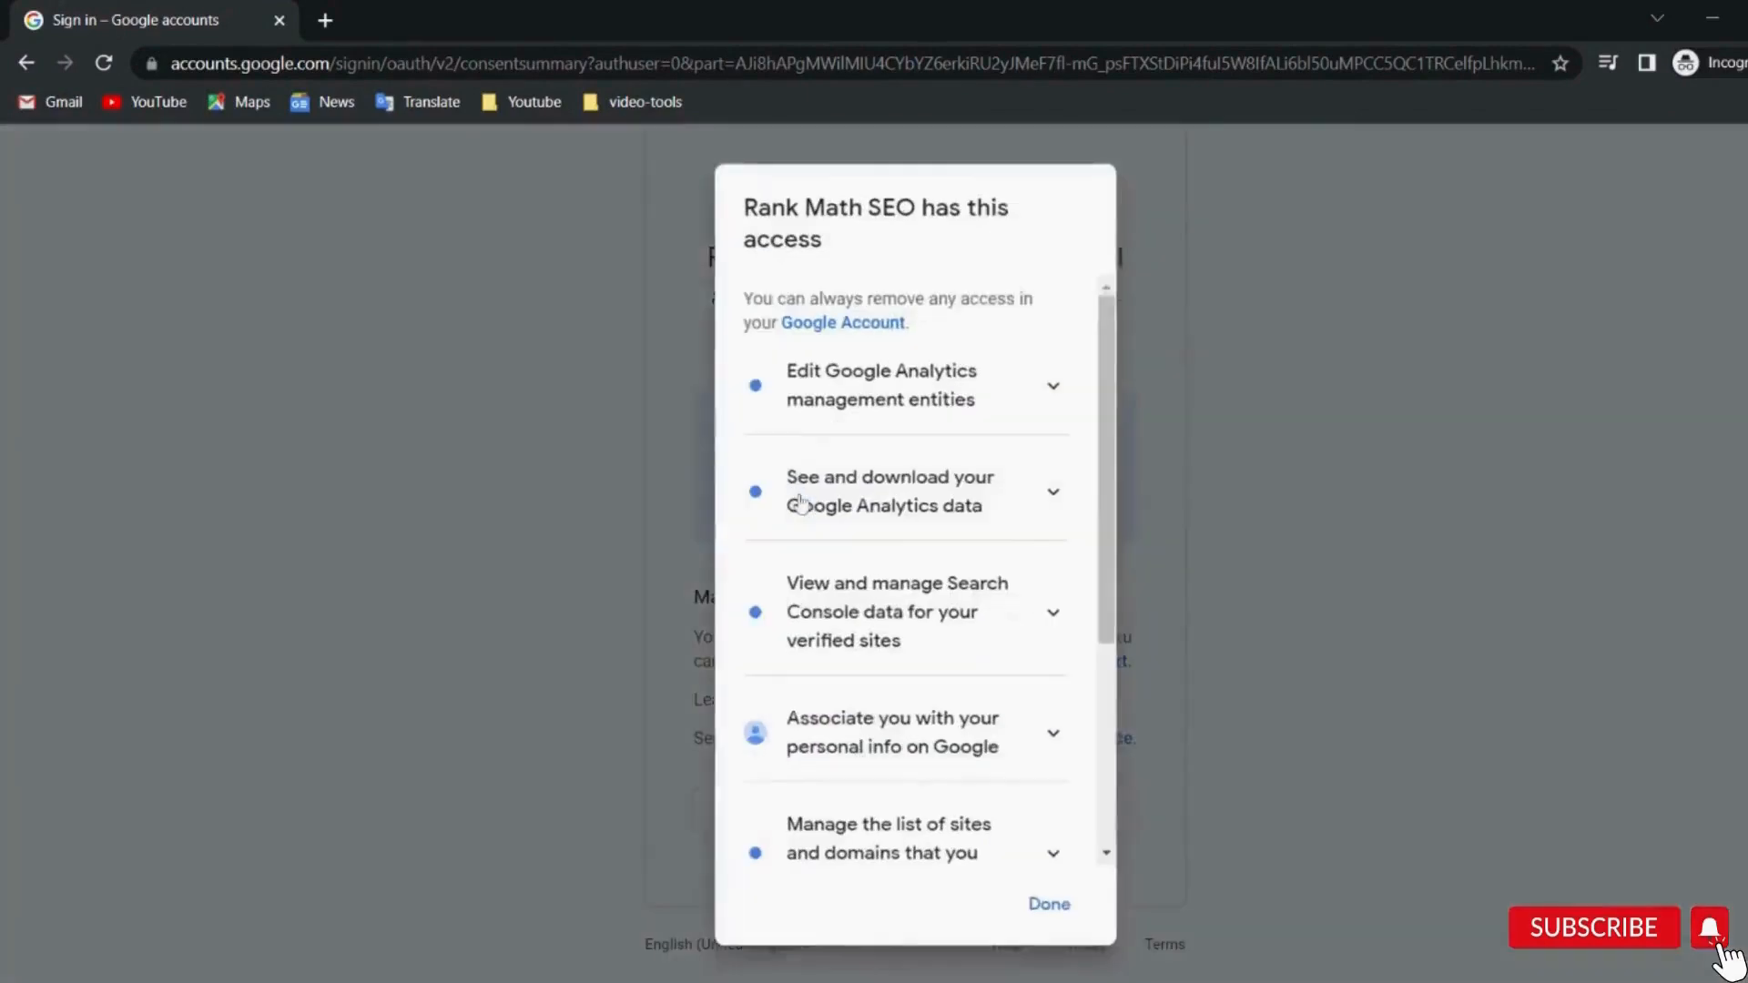
scroll(799, 503, "down", 2)
scroll(799, 501, "down", 3)
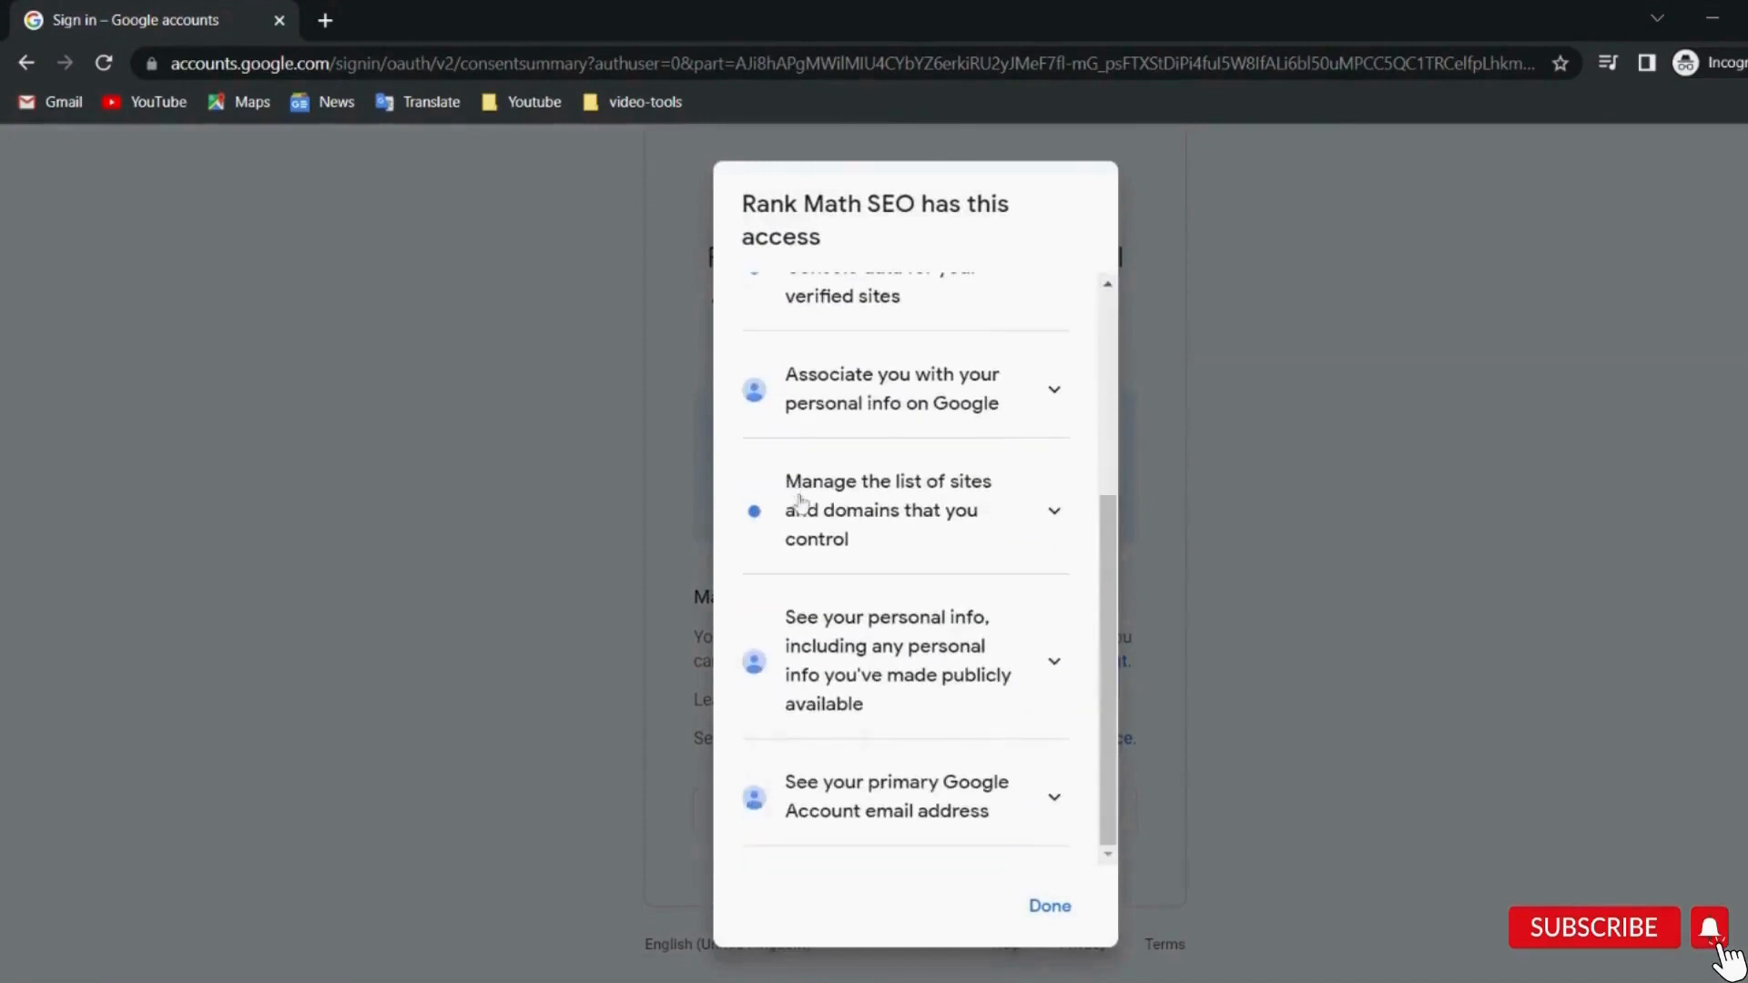
scroll(800, 499, "up", 5)
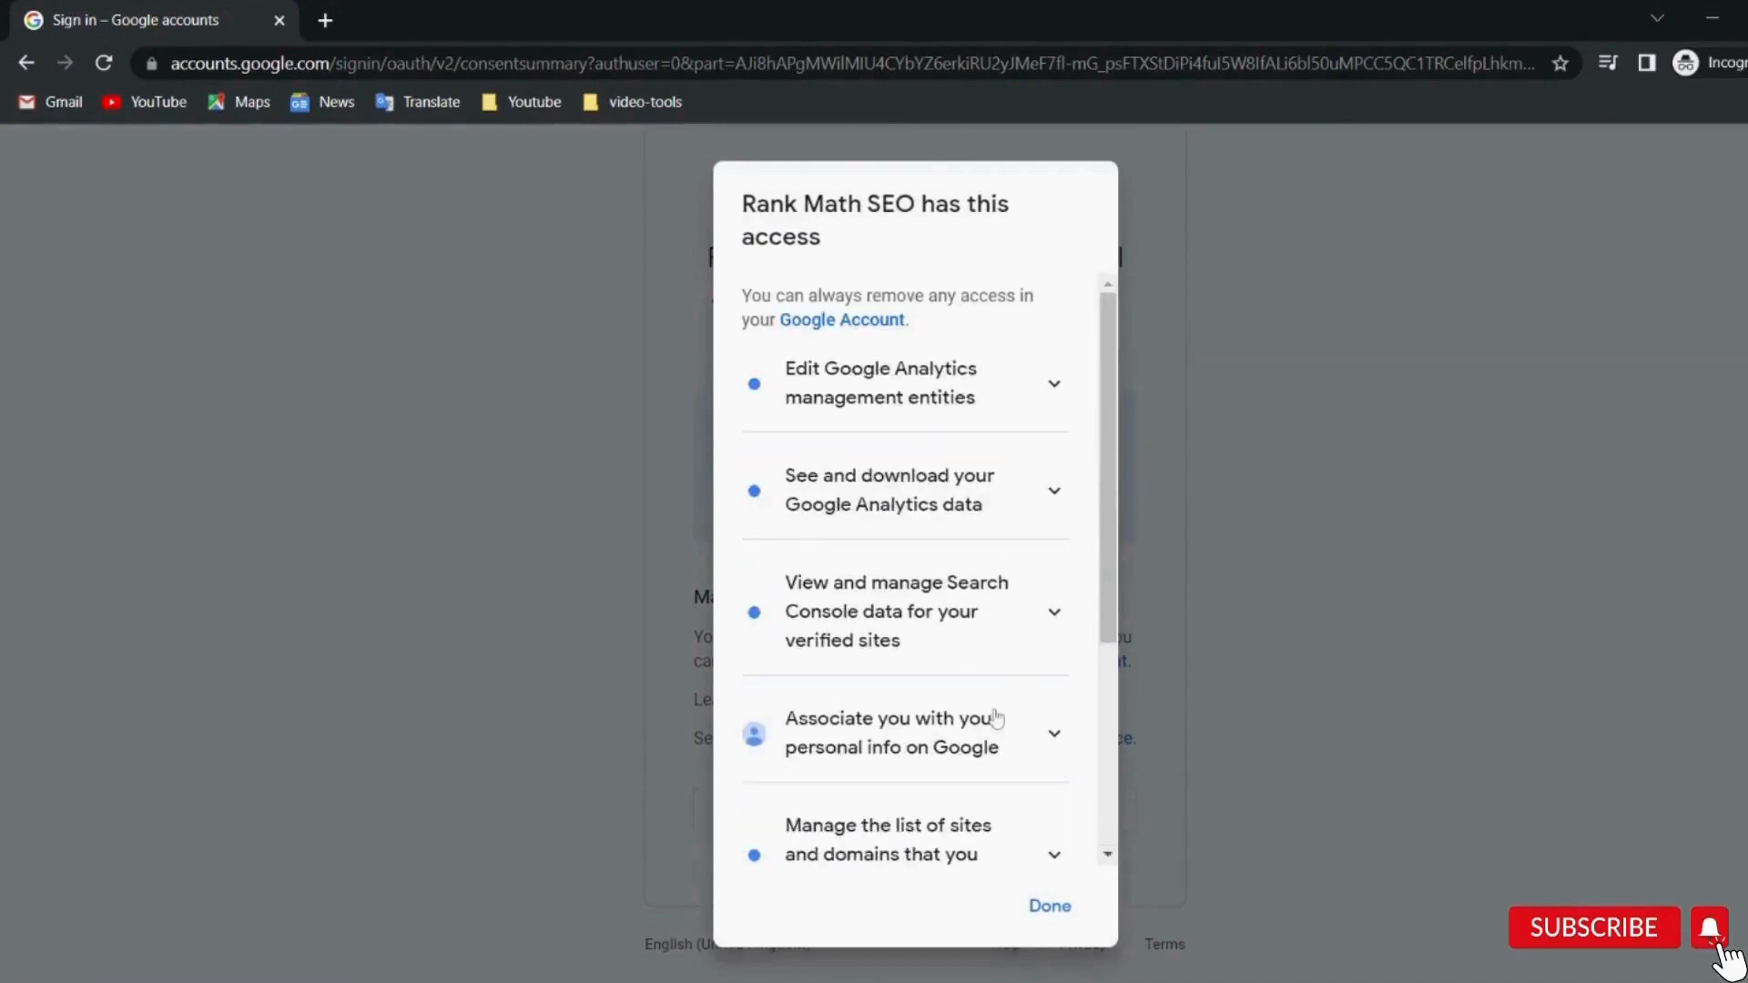
scroll(995, 718, "down", 2)
left_click(1054, 557)
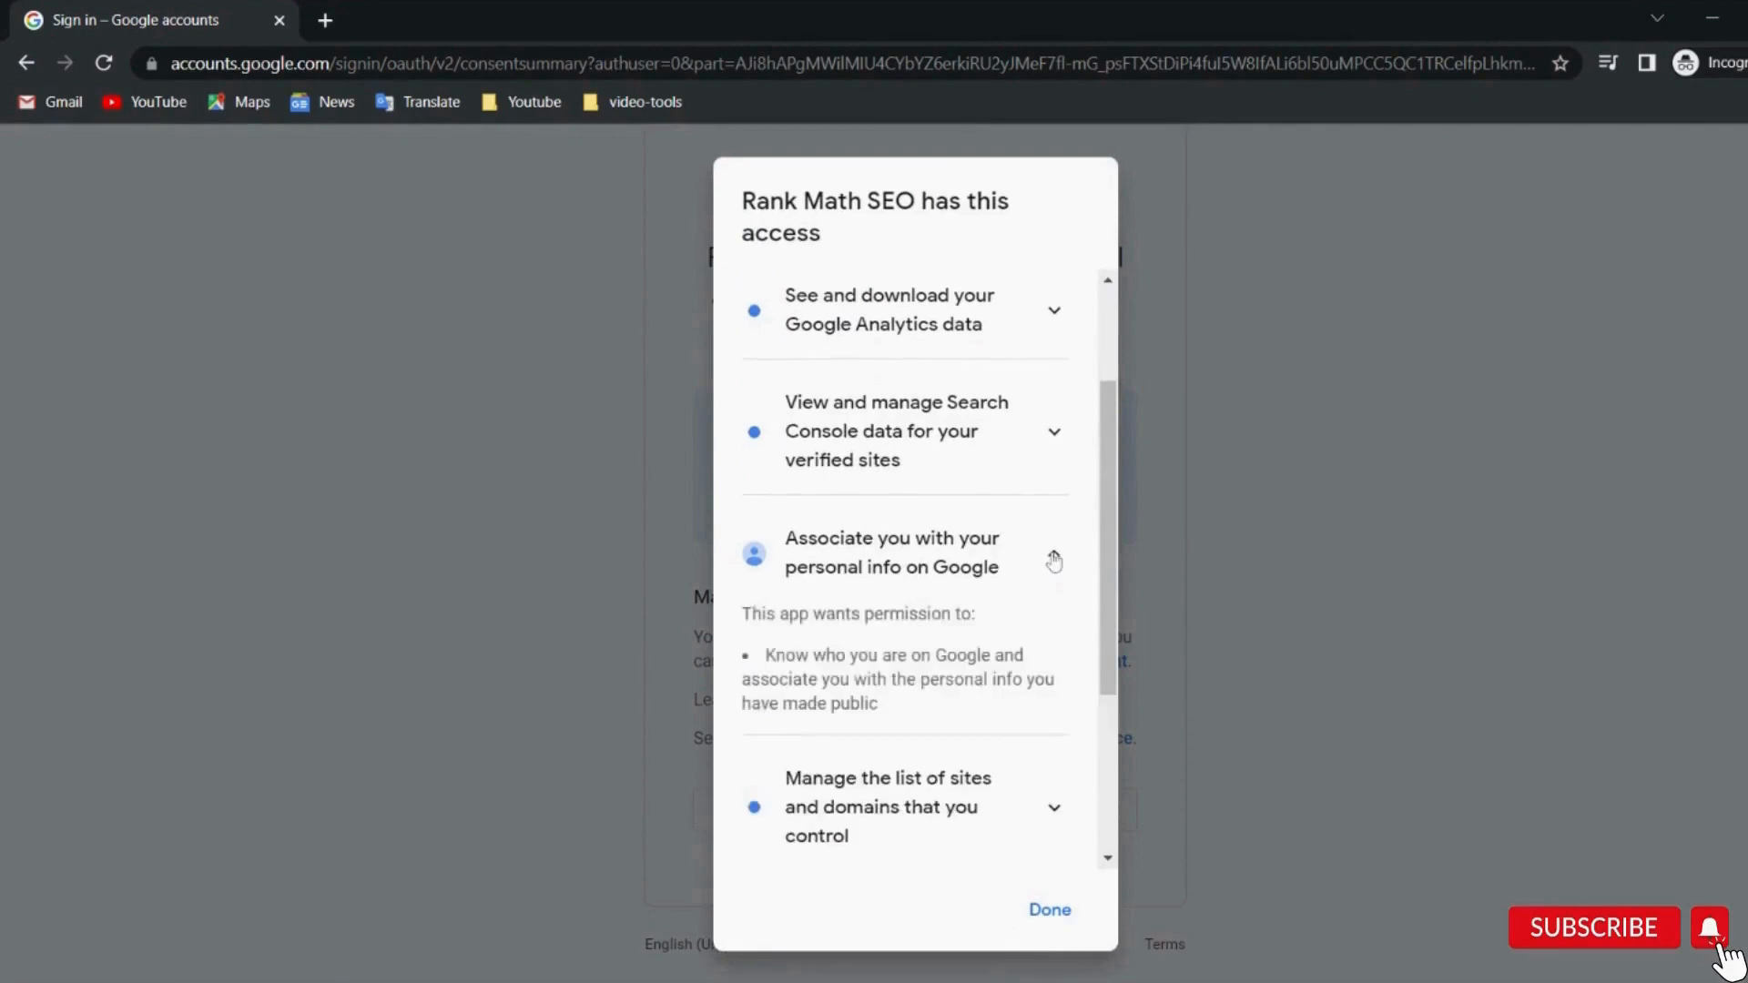
scroll(1056, 558, "down", 3)
left_click(1054, 513)
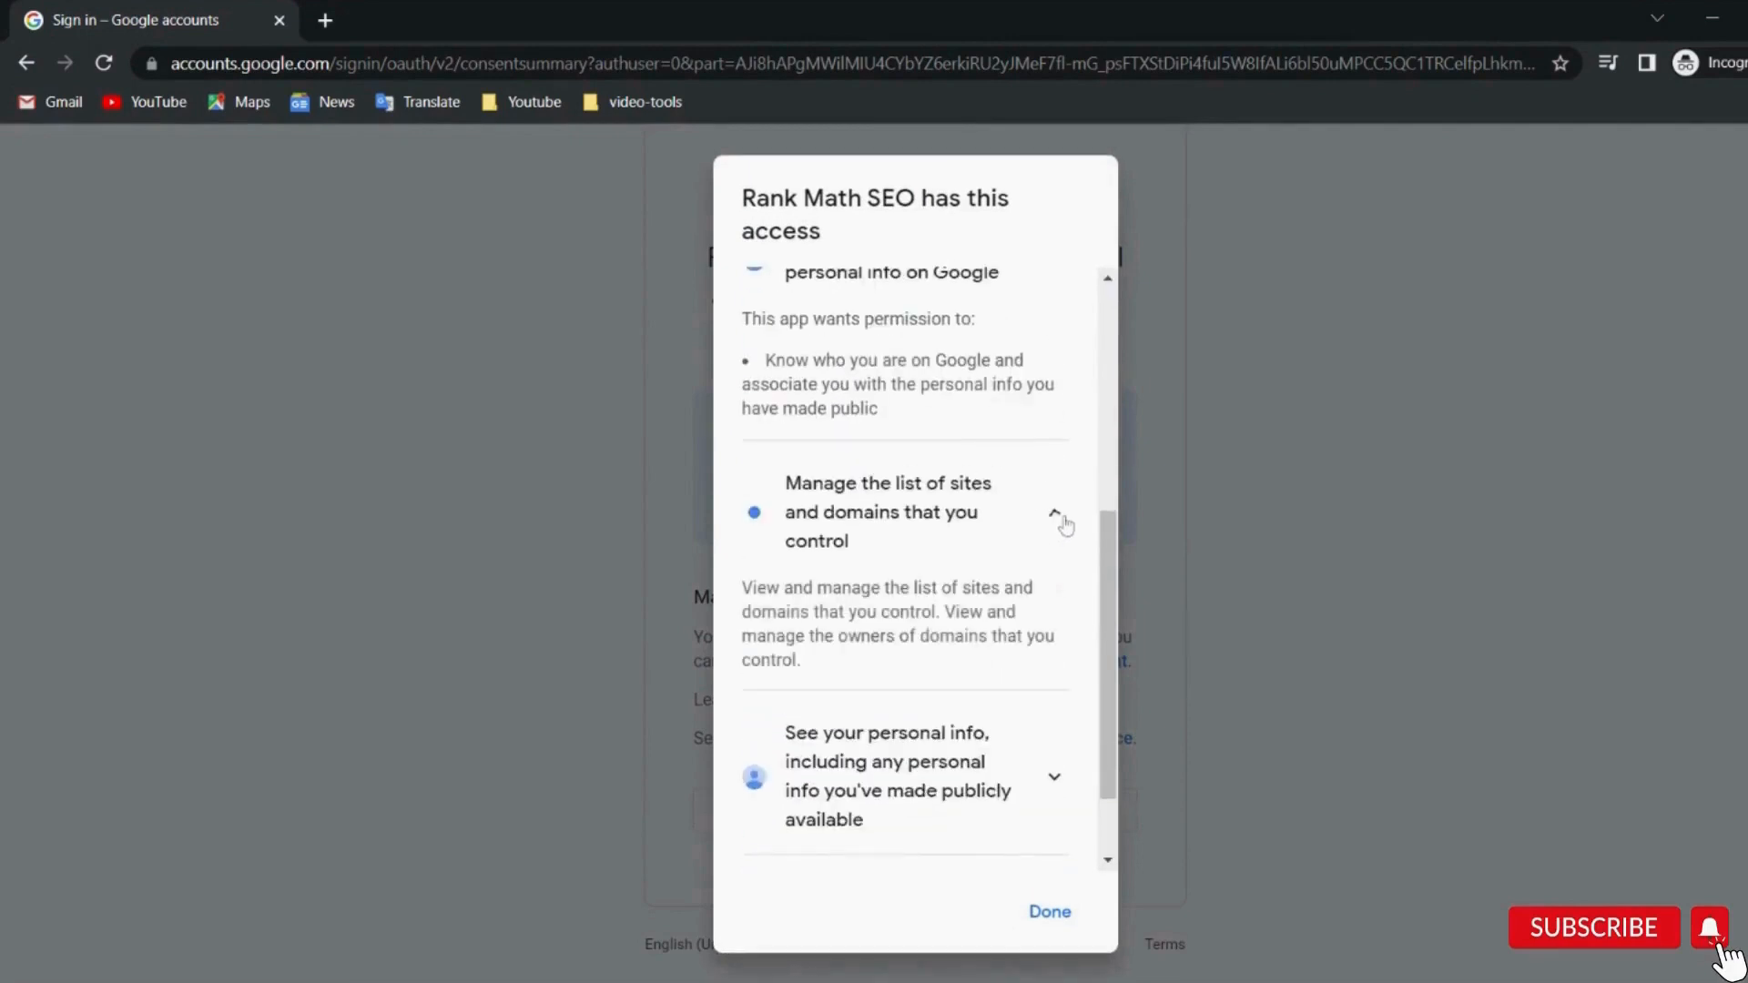
left_click(1055, 514)
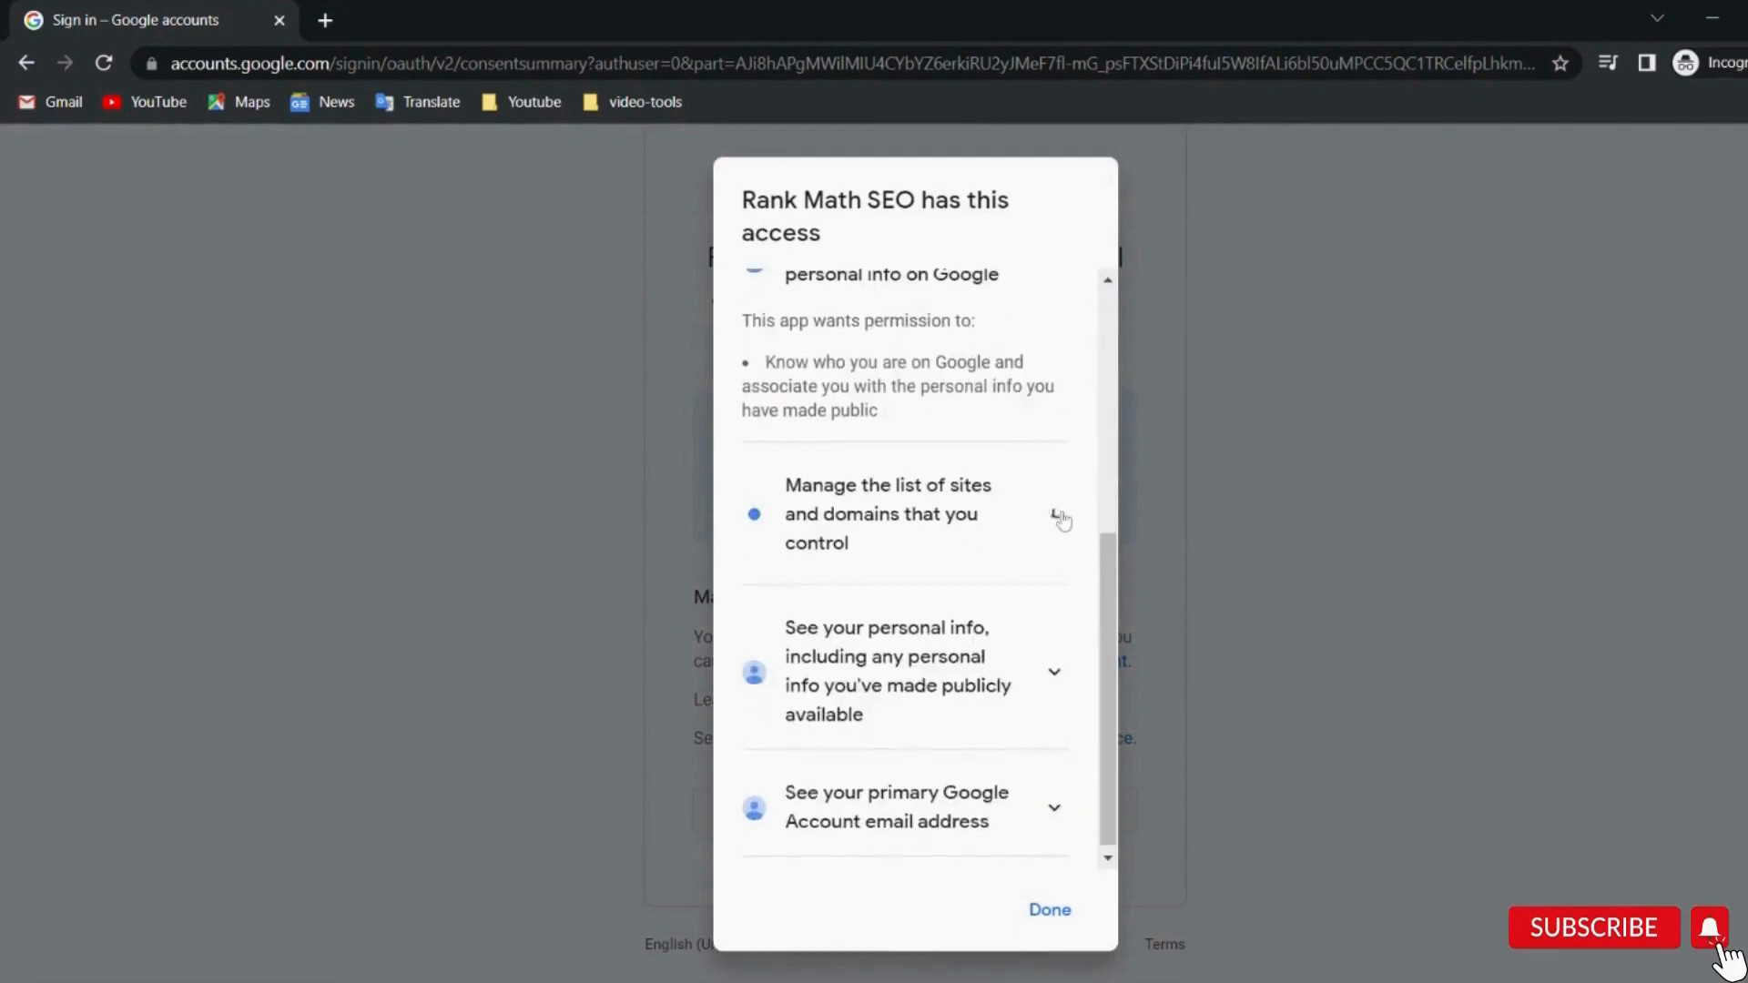
left_click(1047, 909)
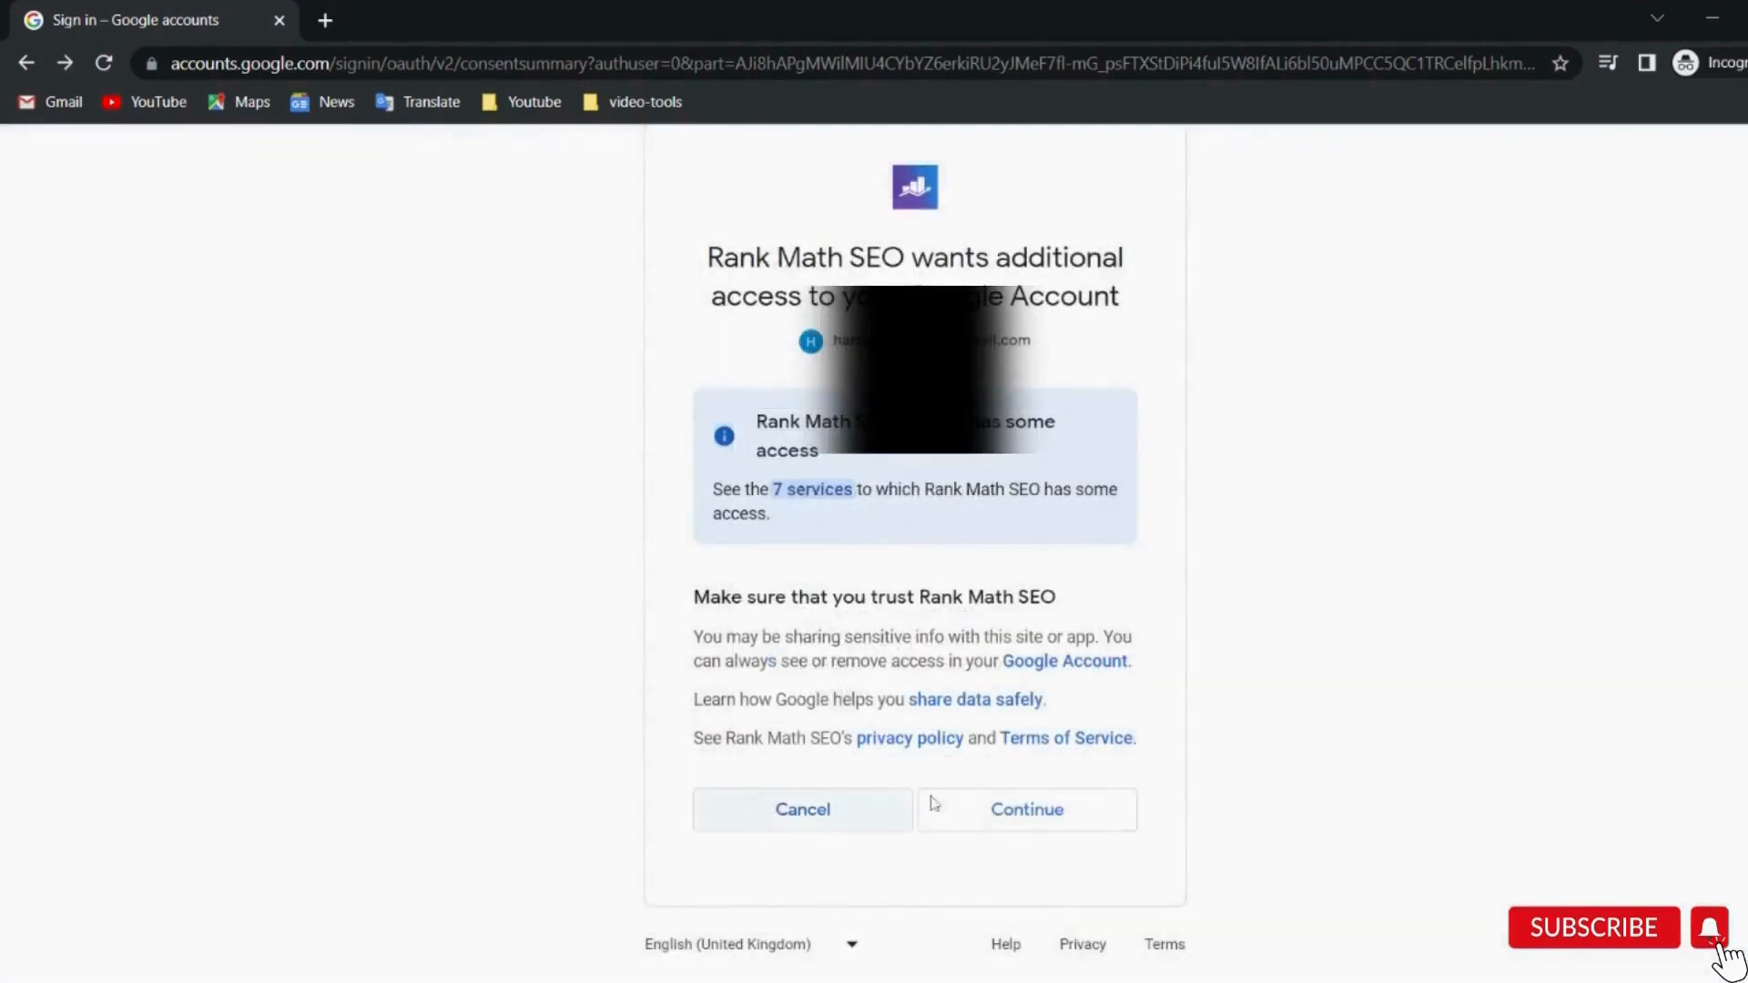
Grant Rank Math SEO the additional Google access and check the Search Console and Analytics settings in the wizard.
left_click(1027, 809)
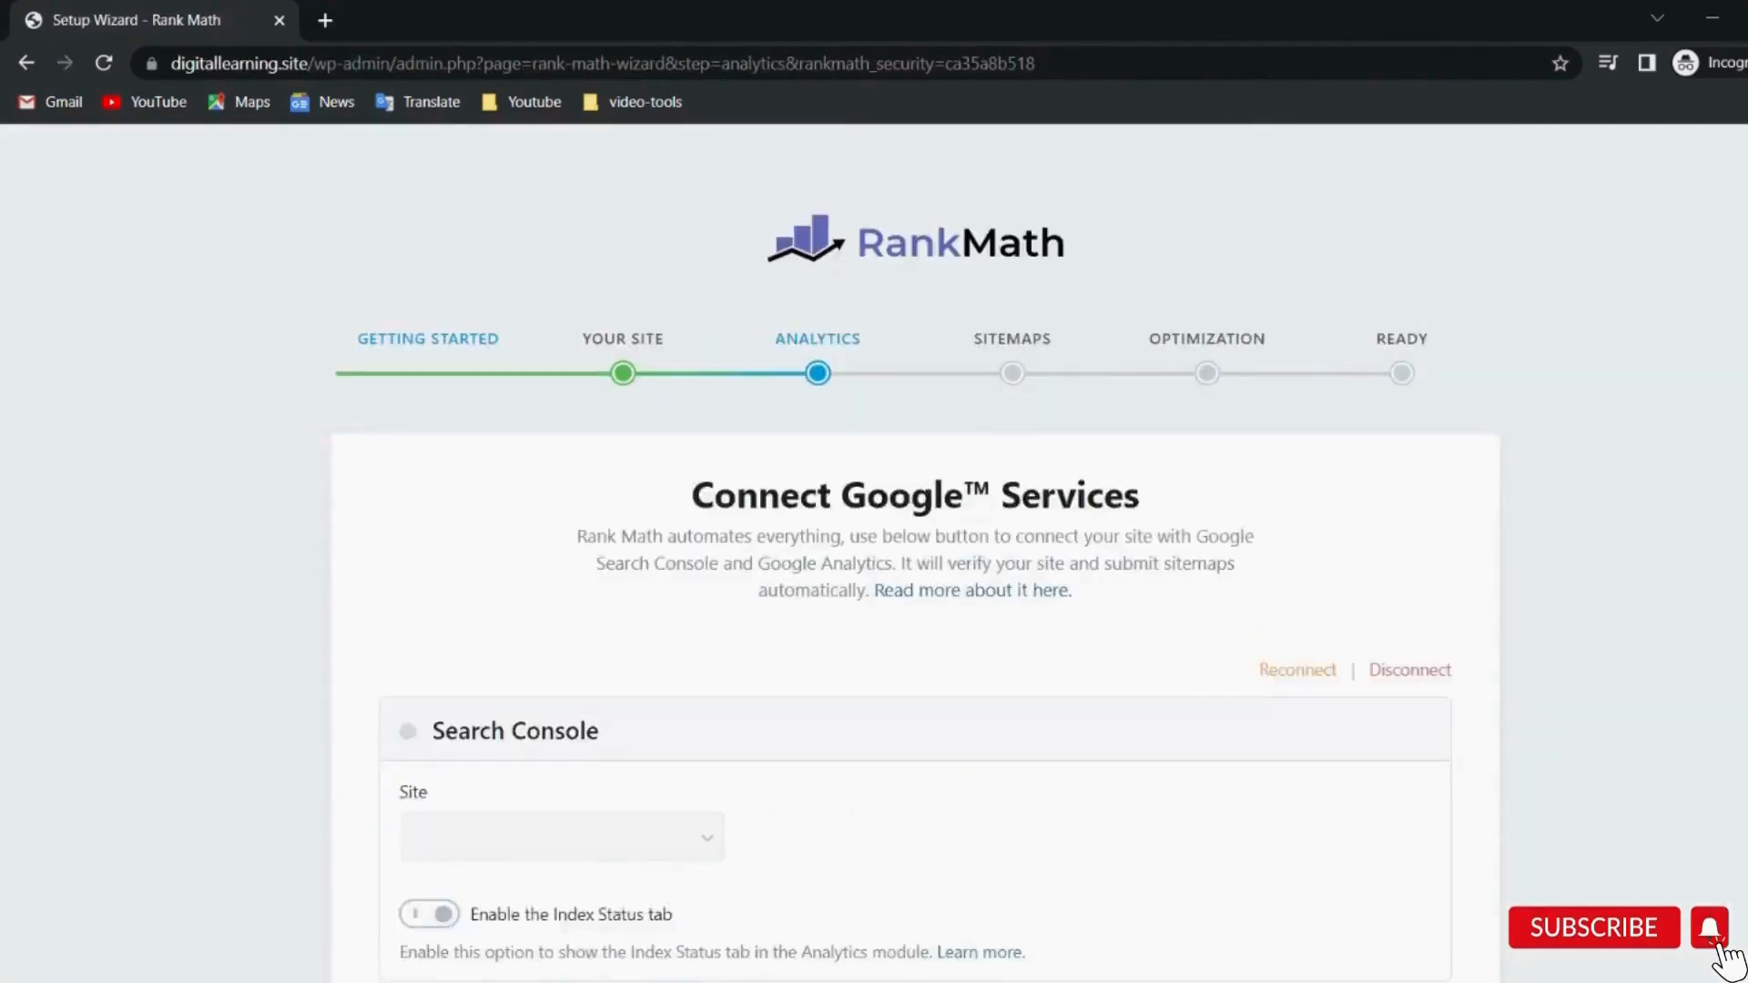
scroll(761, 533, "down", 4)
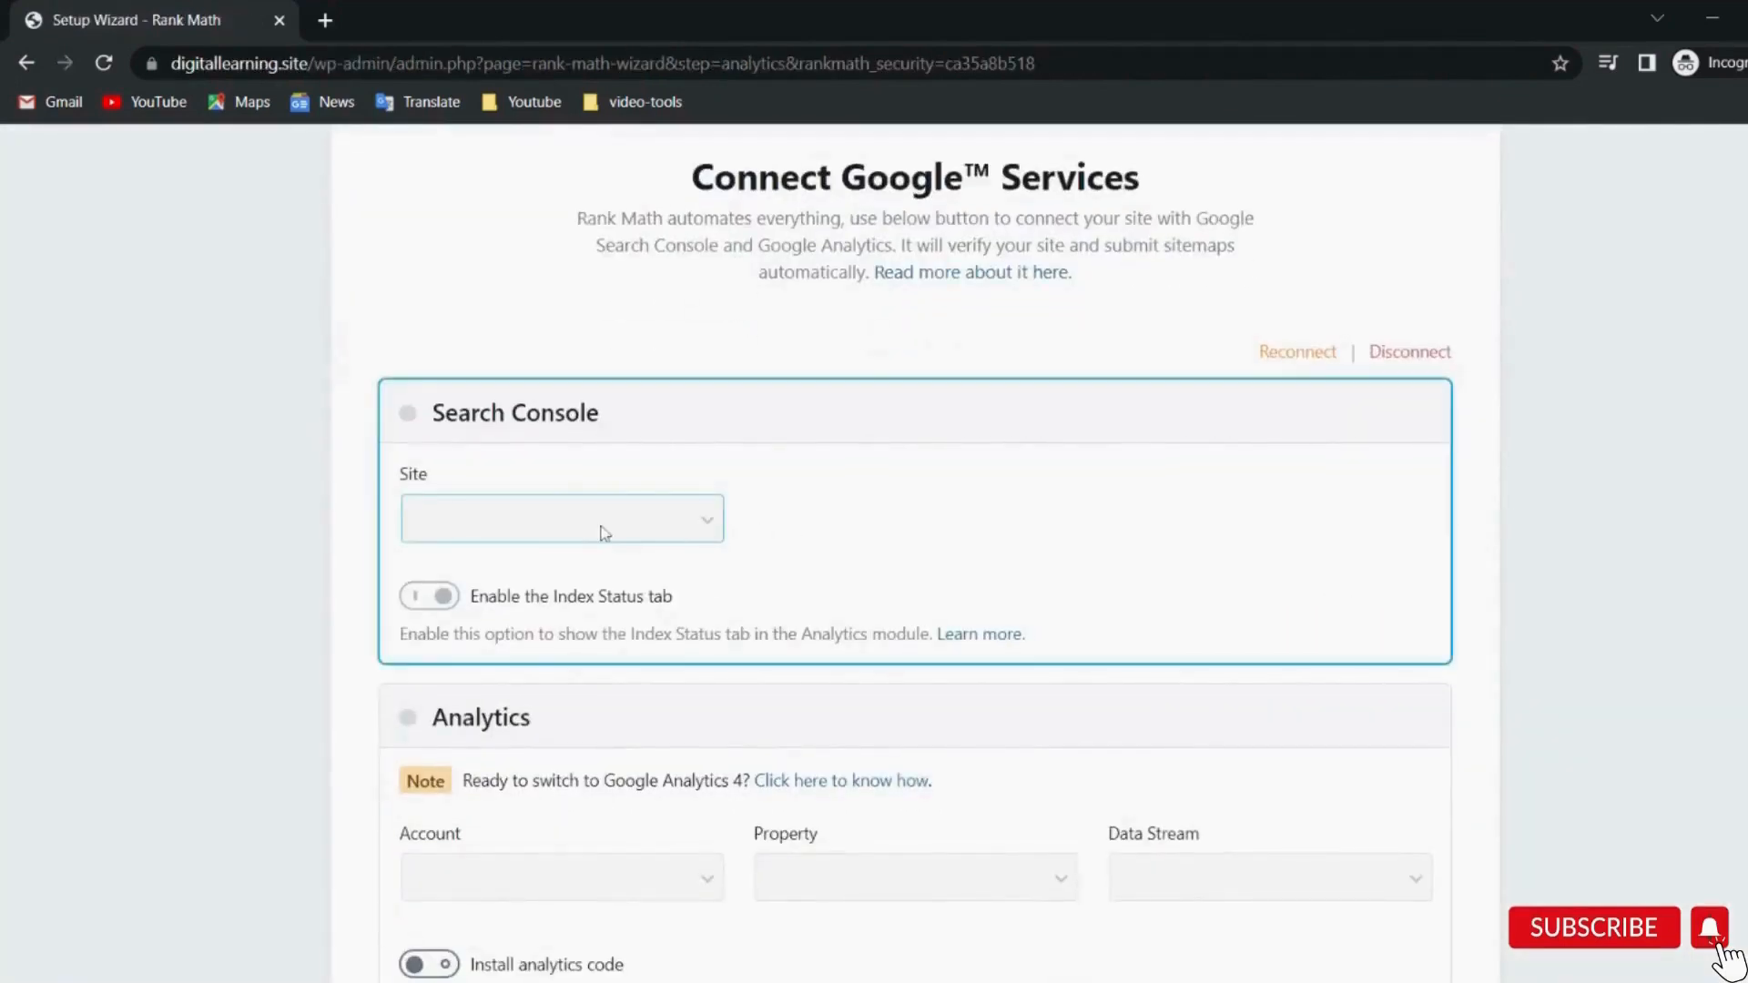
scroll(938, 477, "up", 3)
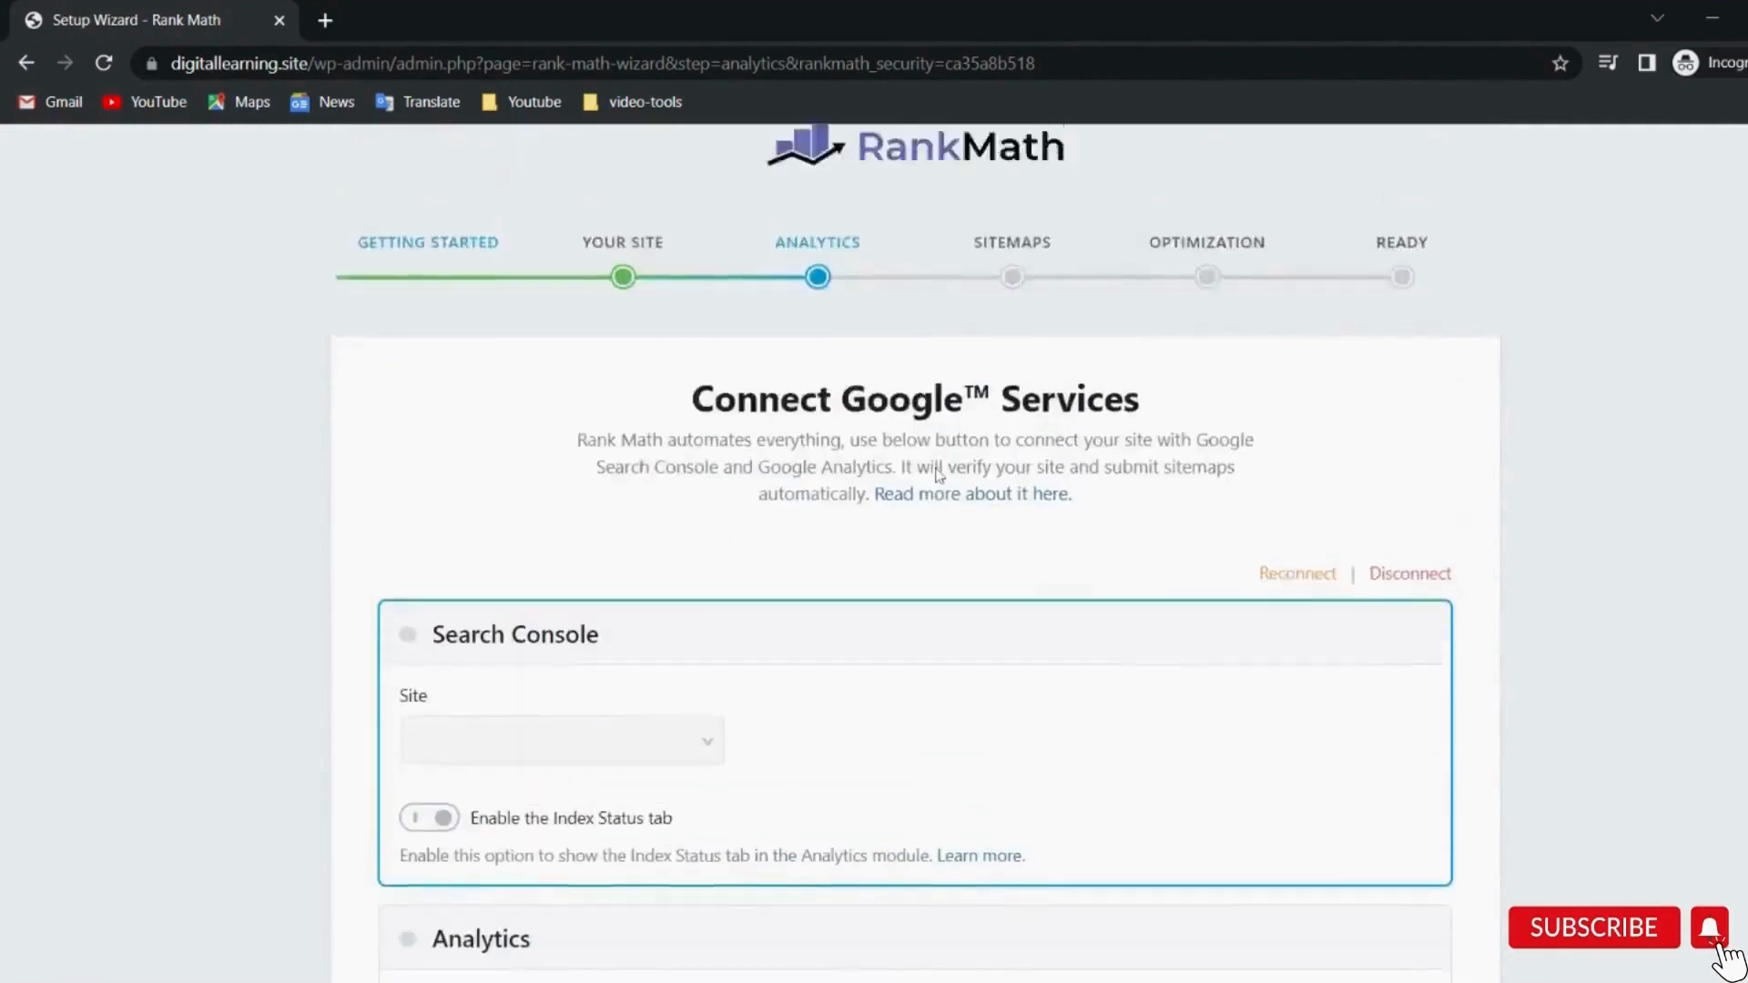
scroll(940, 476, "down", 2)
scroll(940, 475, "down", 2)
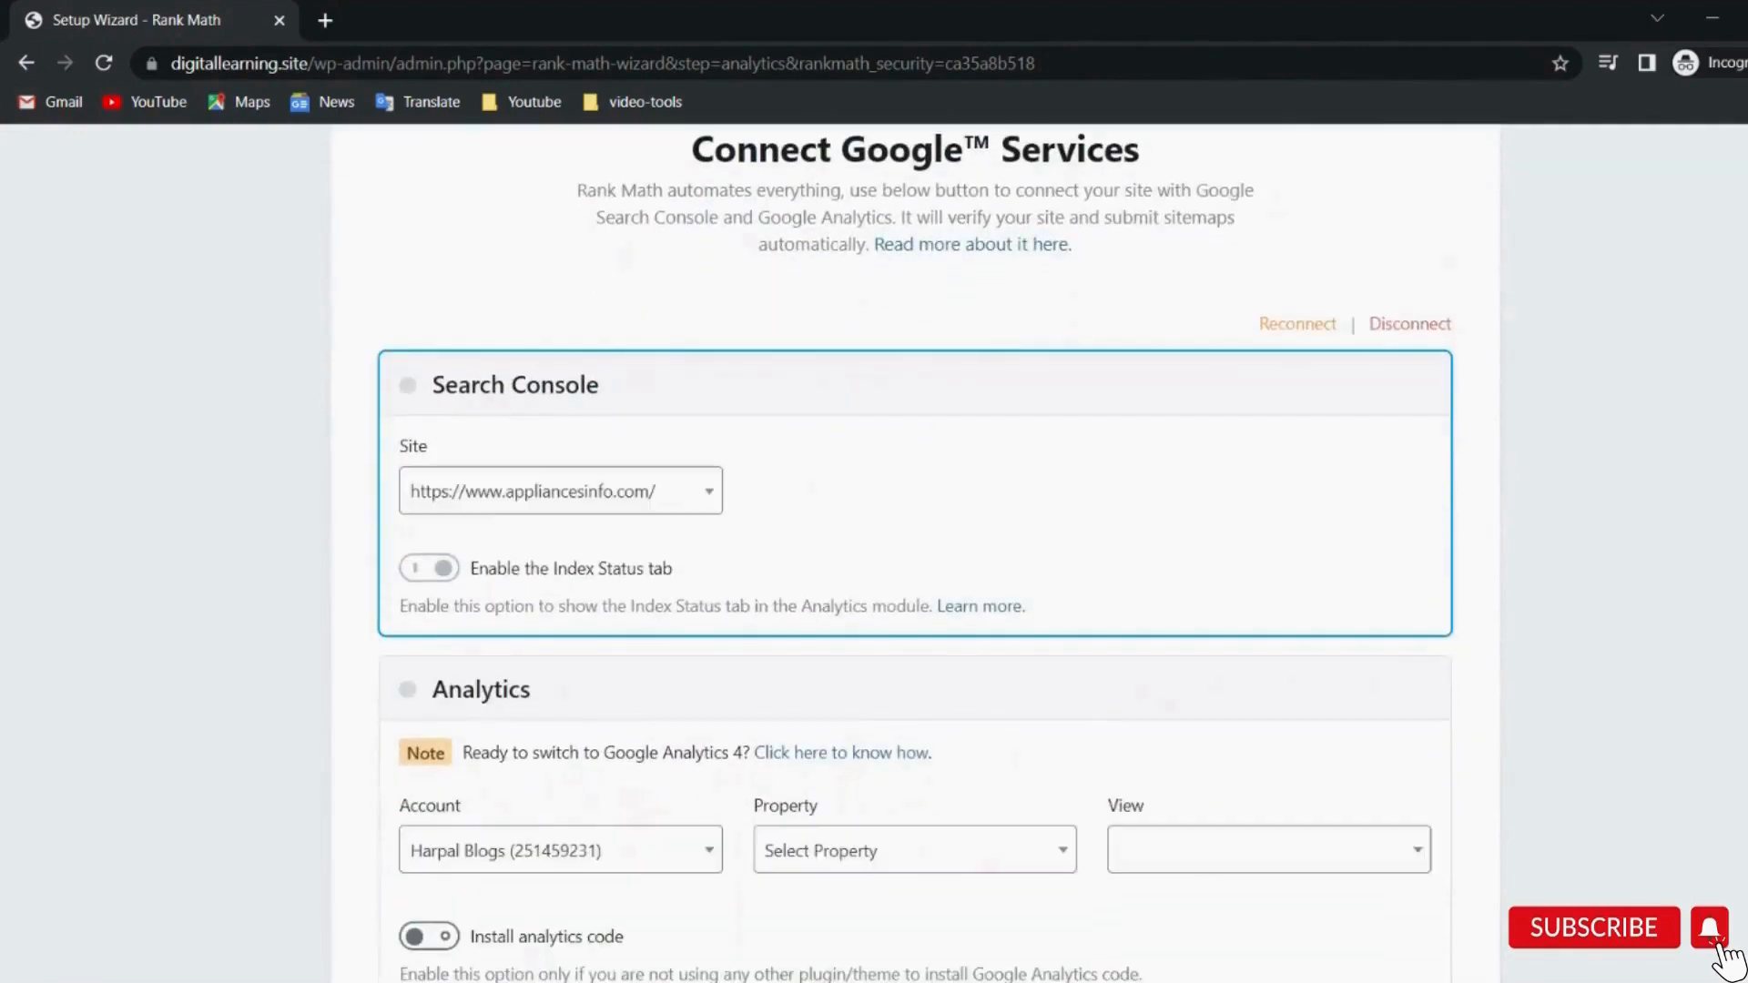
Check the Search Console site choices and reconnect Google Services with the same Google account.
left_click(705, 492)
left_click(1296, 326)
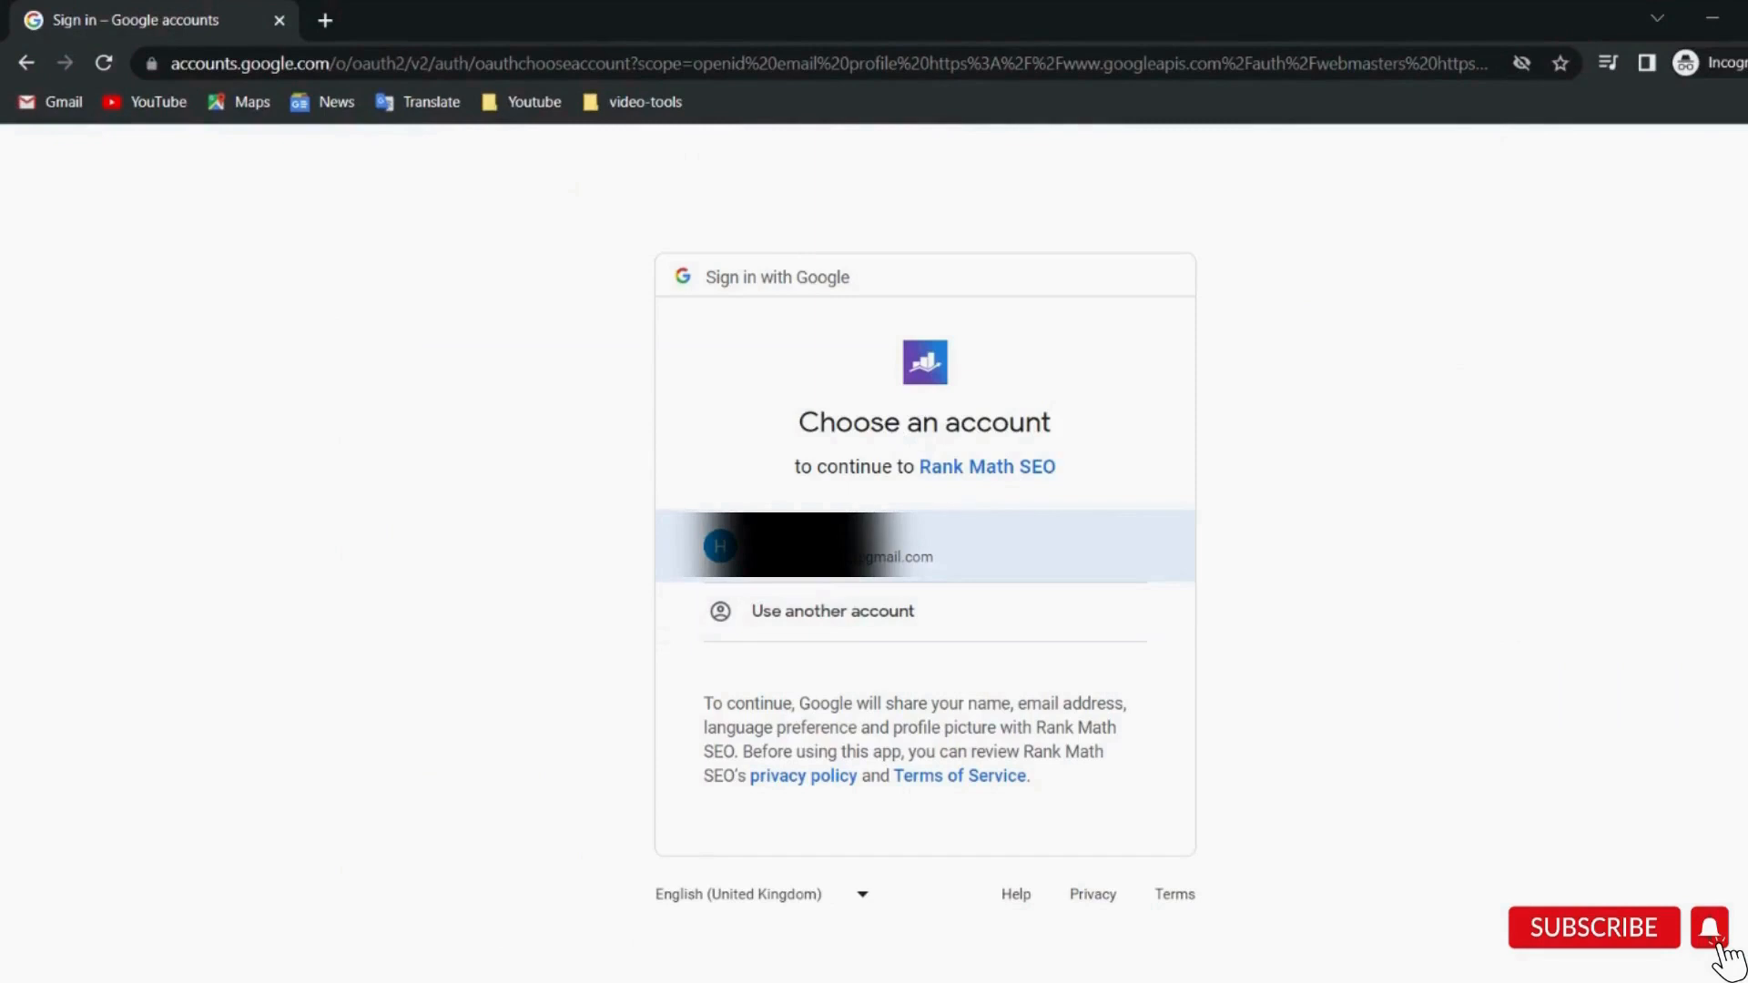
left_click(847, 550)
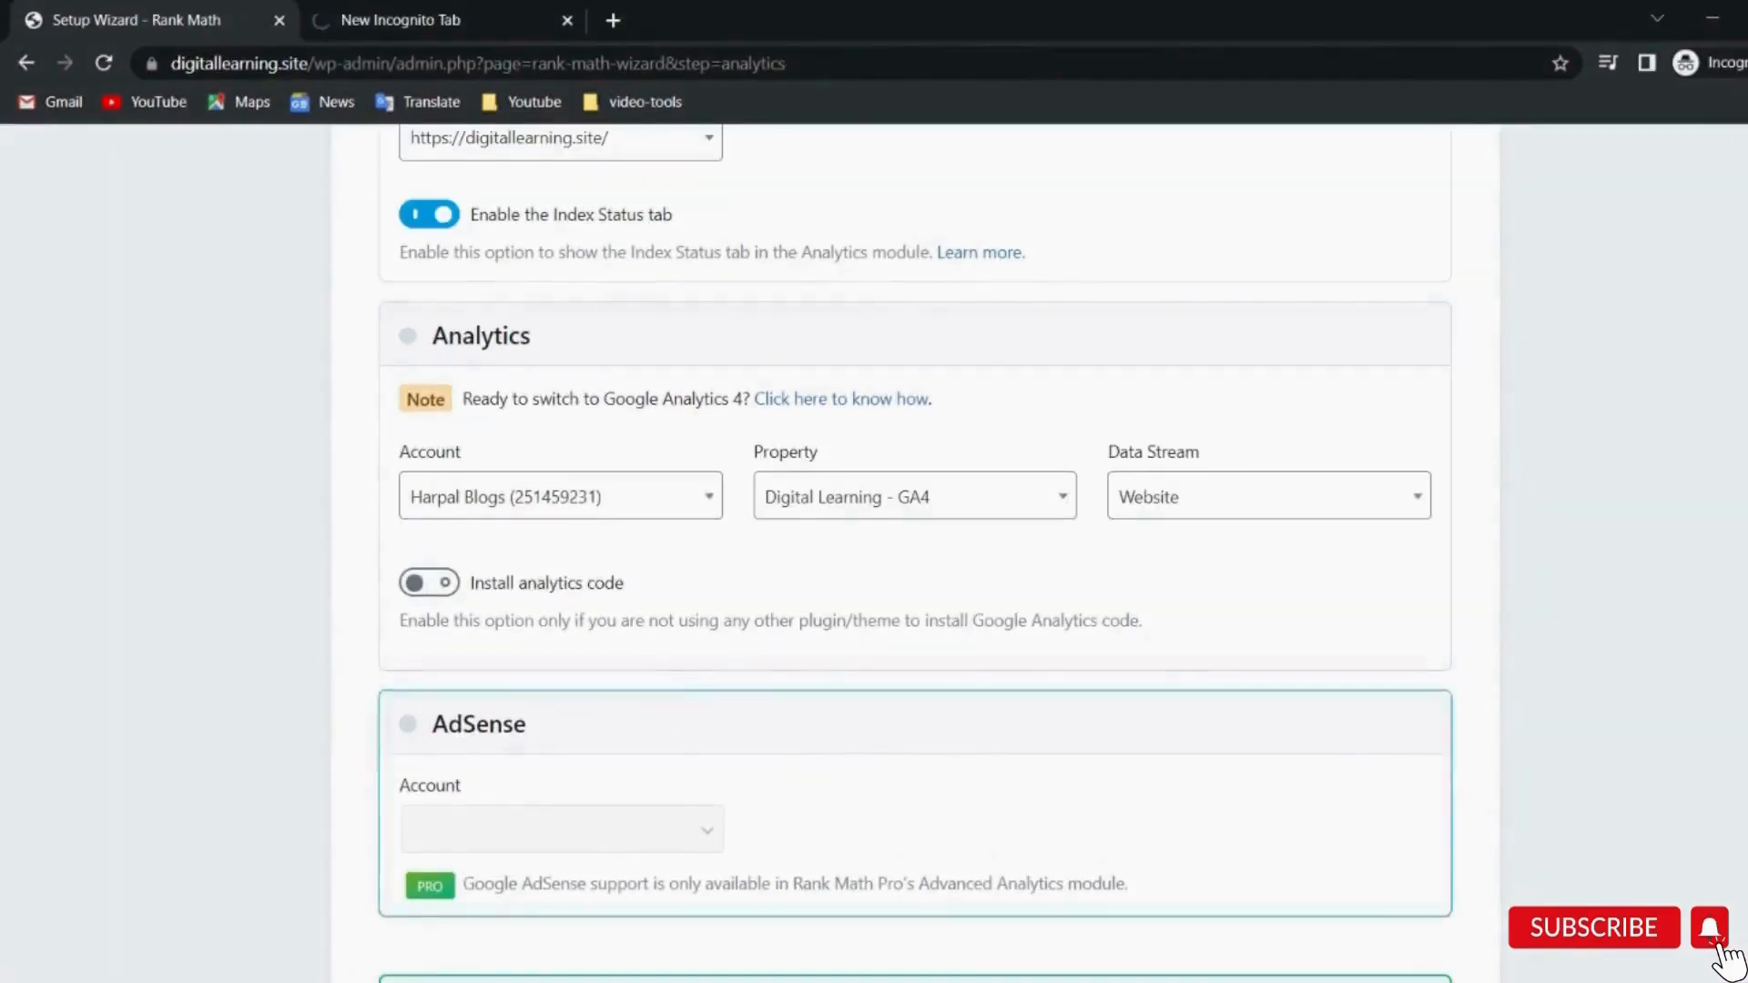
Select the Website data stream for the Digital Learning - GA4 property and disable the Index Status tab.
left_click(1233, 493)
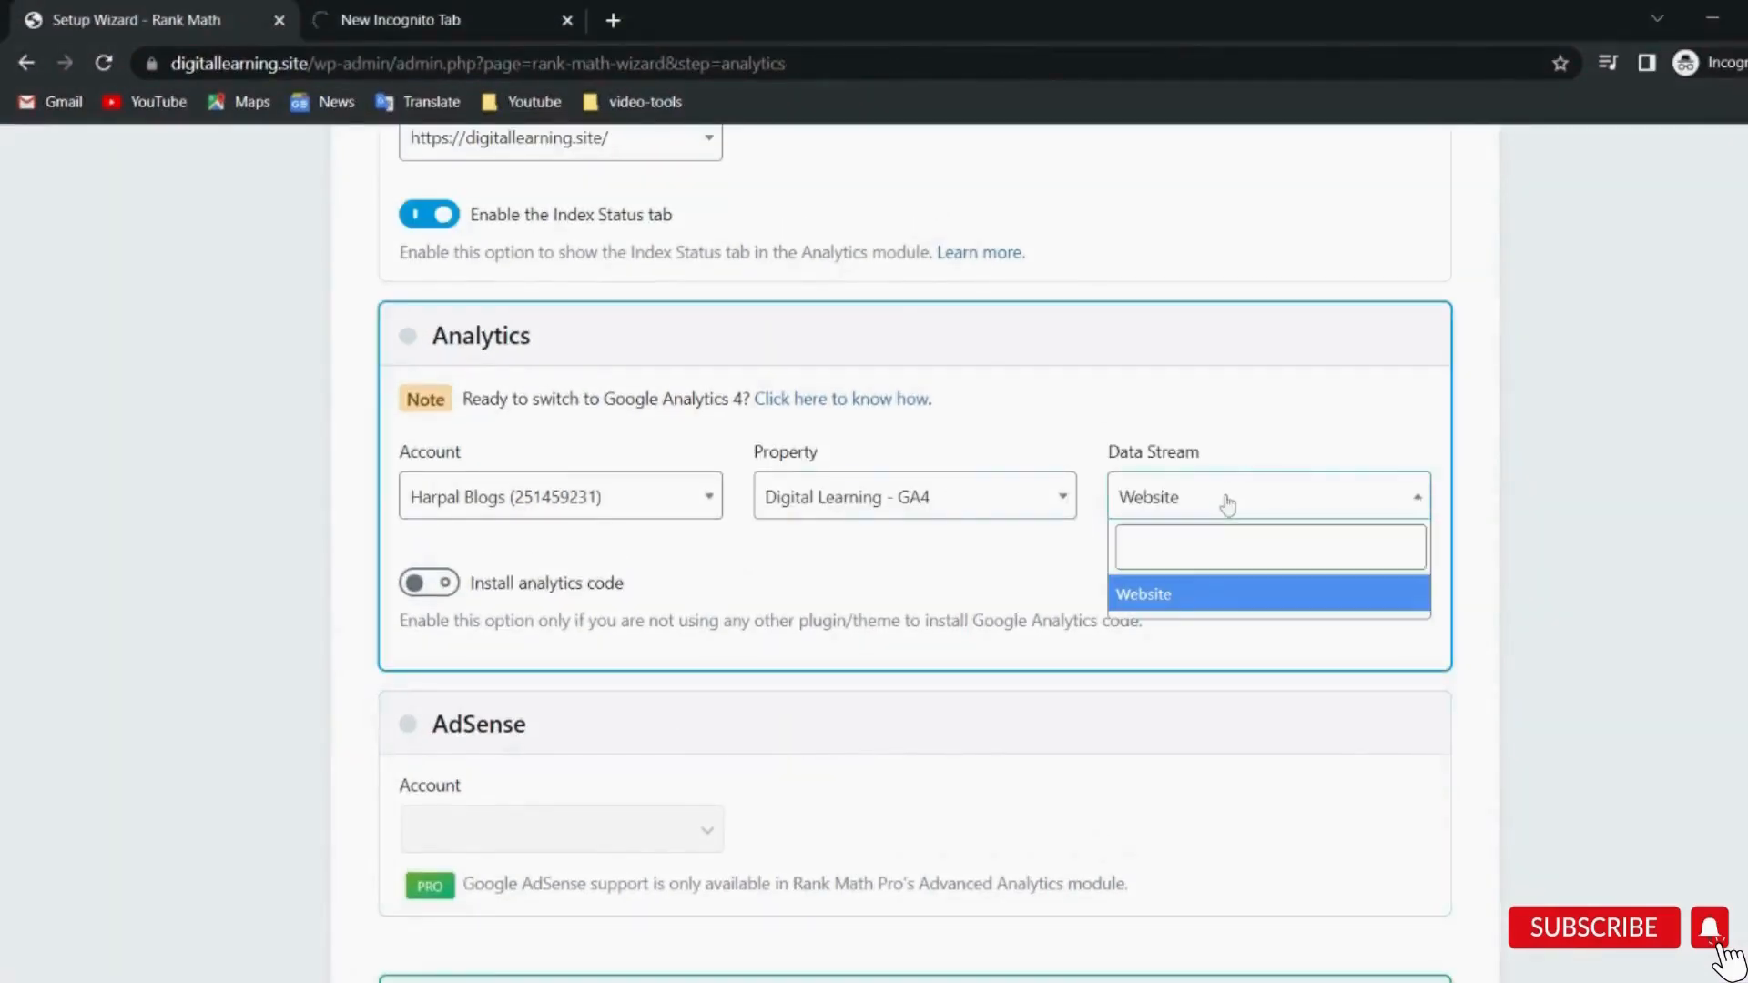
left_click(1172, 599)
scroll(1168, 605, "up", 3)
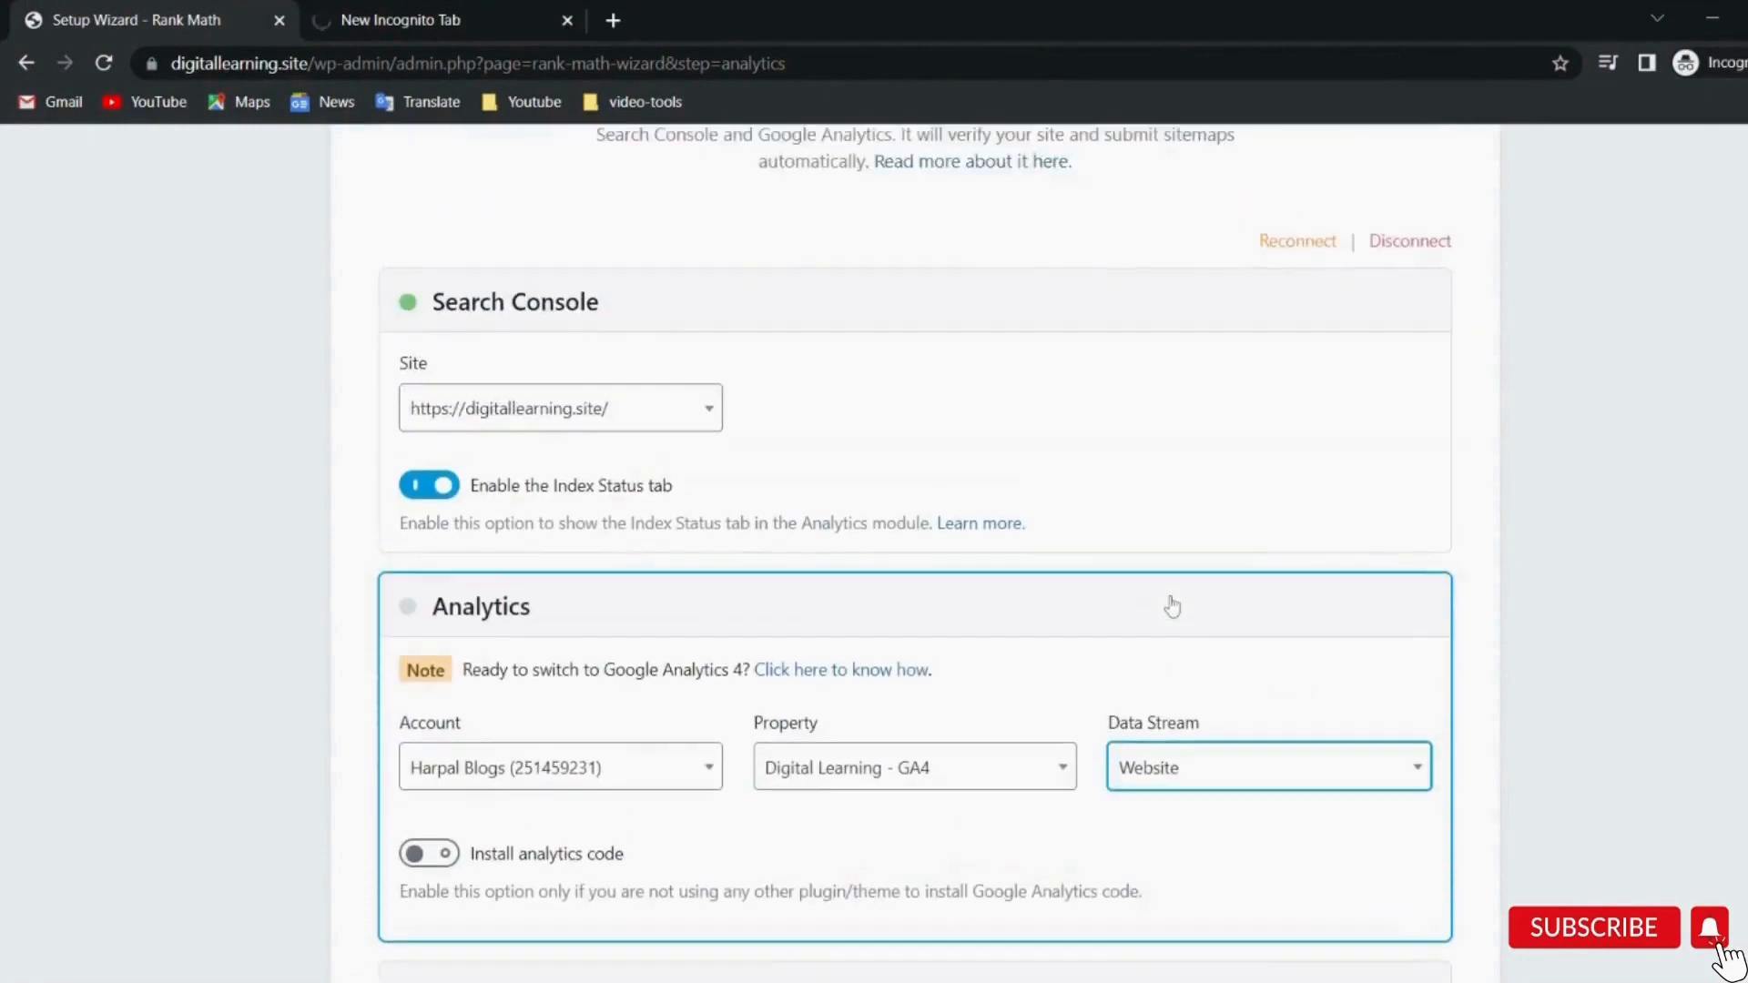
scroll(1162, 550, "down", 1)
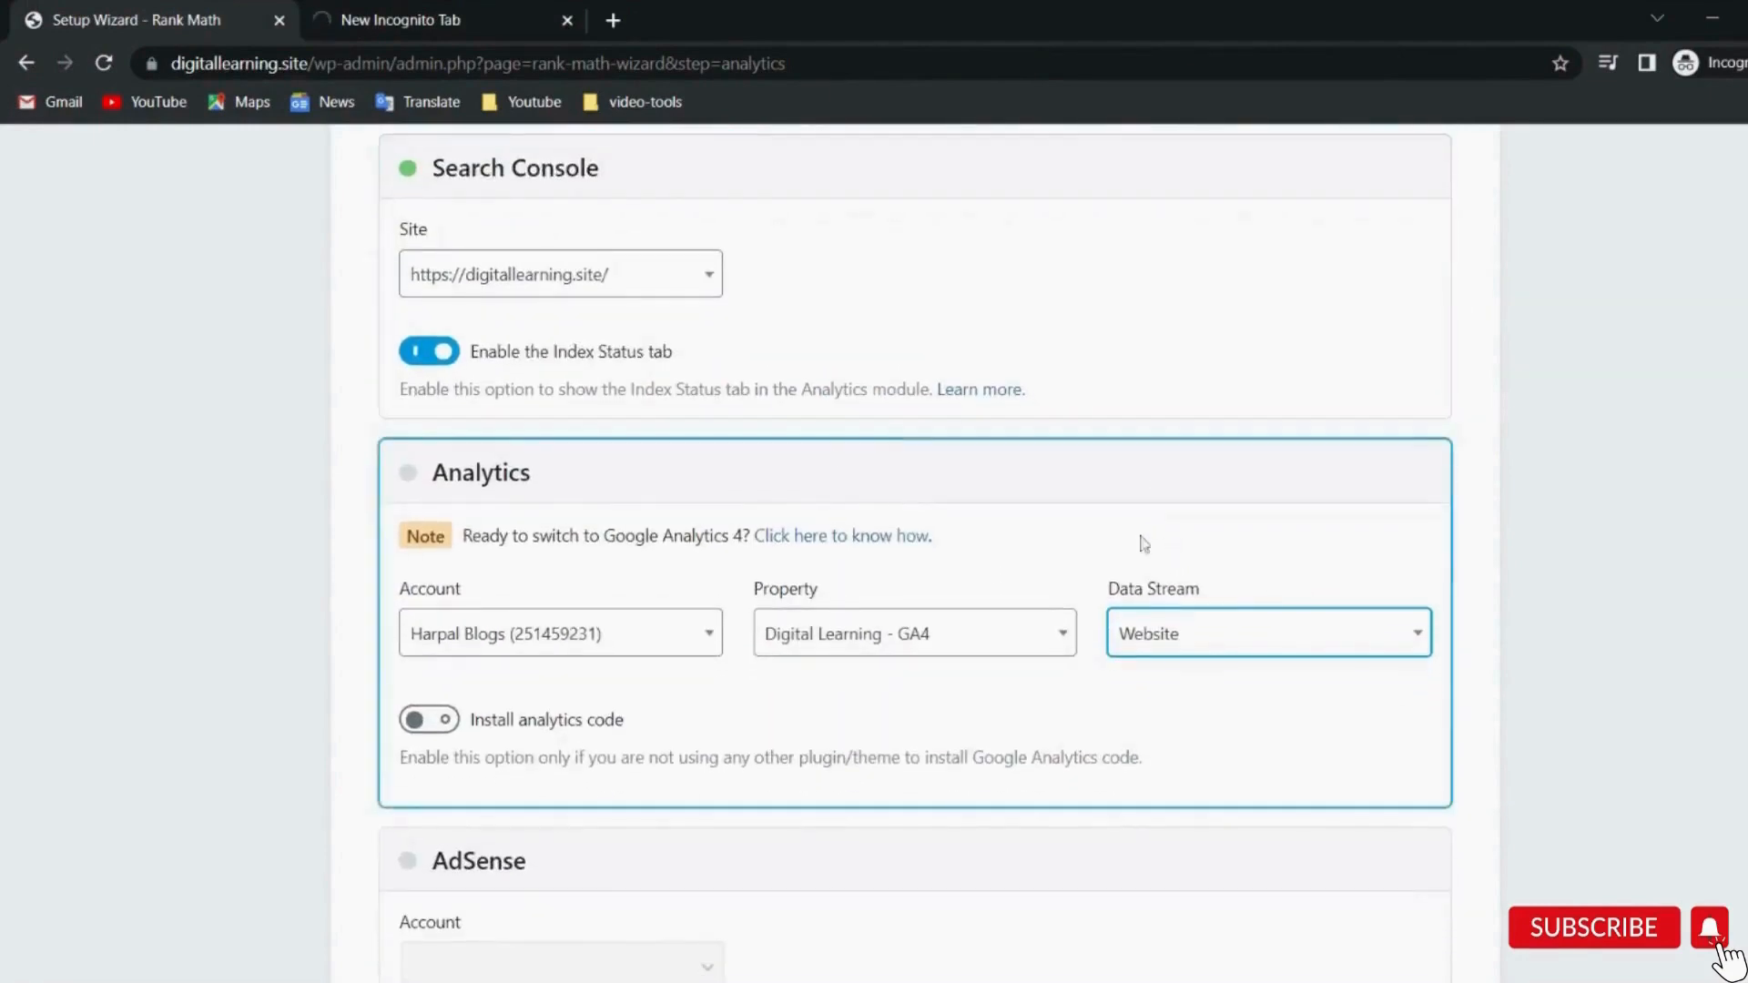
left_click(428, 359)
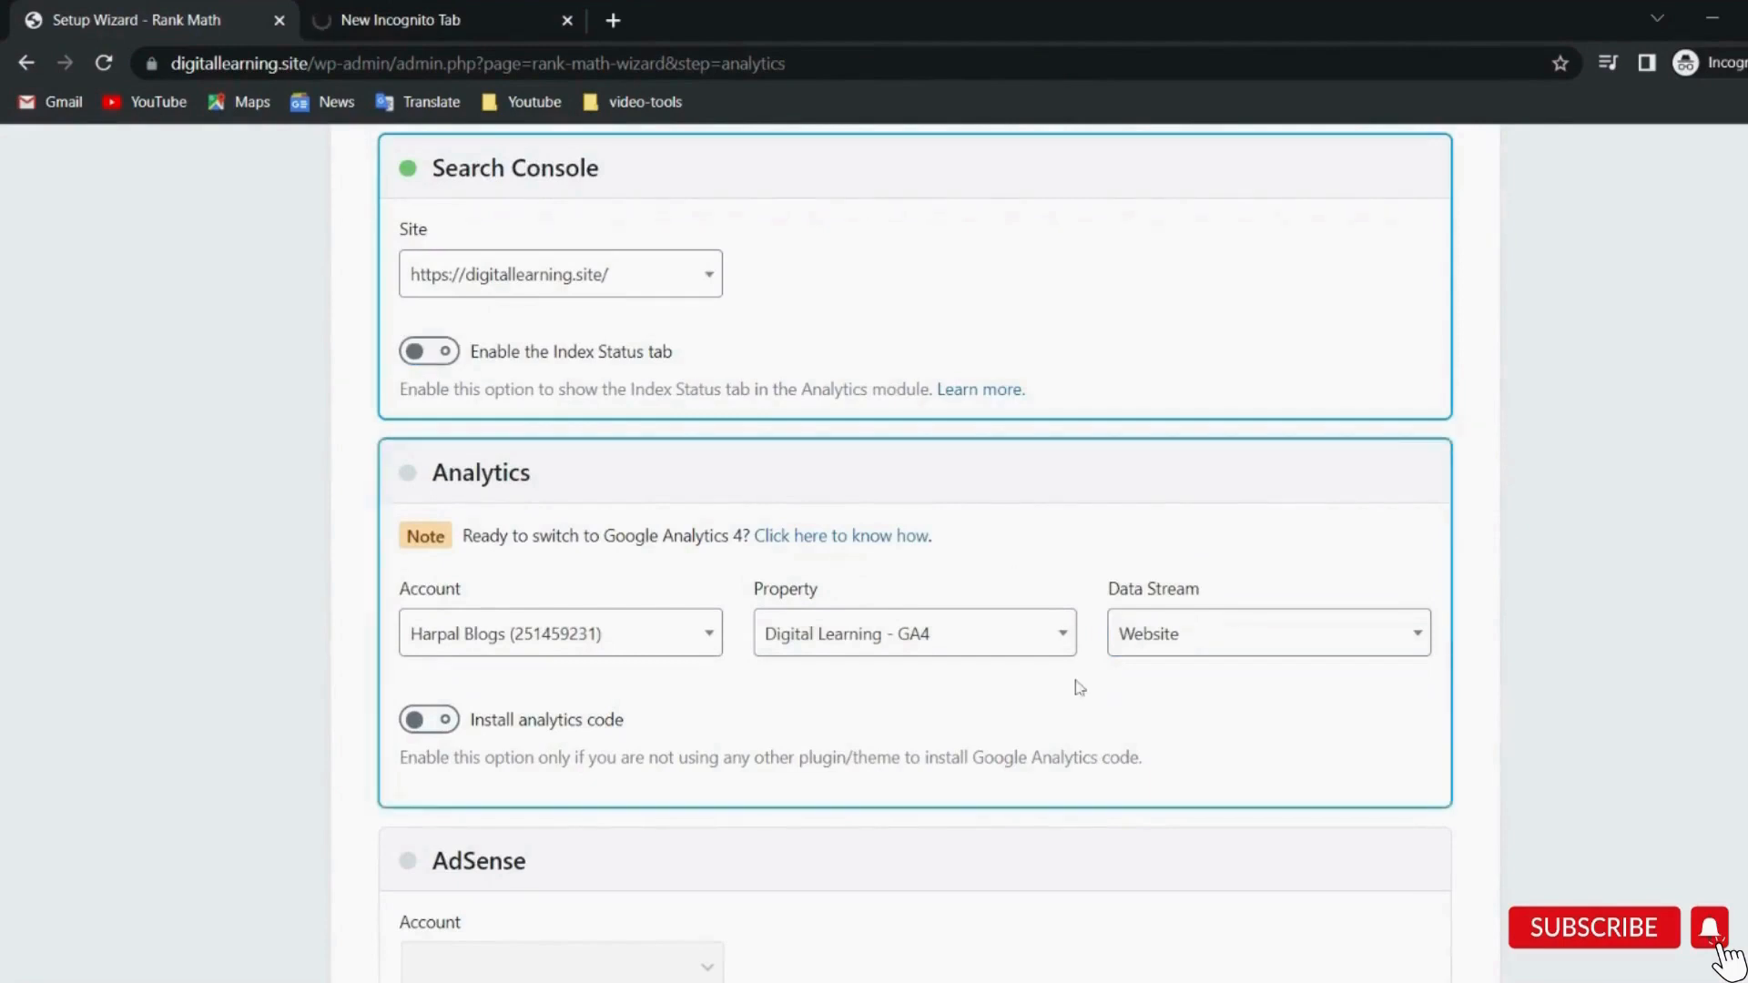
Keep Email Reports enabled and save the Analytics settings to continue to the Sitemaps step.
scroll(1079, 687, "down", 2)
scroll(1079, 687, "down", 3)
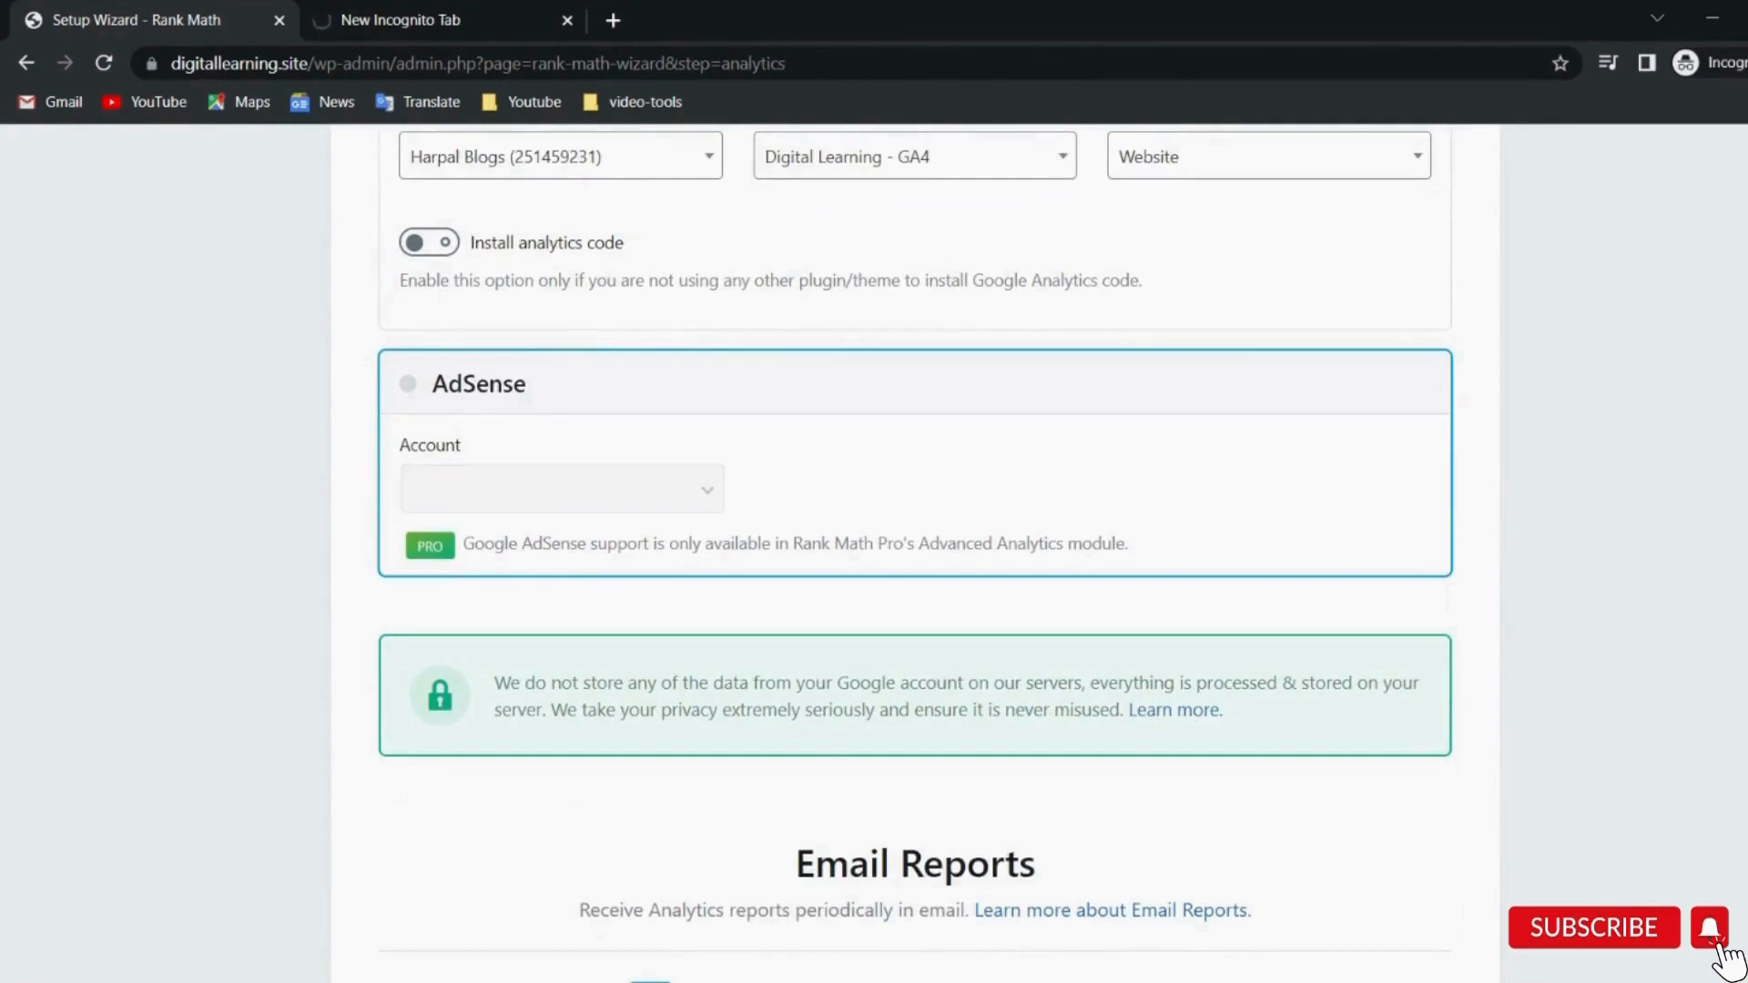
scroll(874, 547, "down", 4)
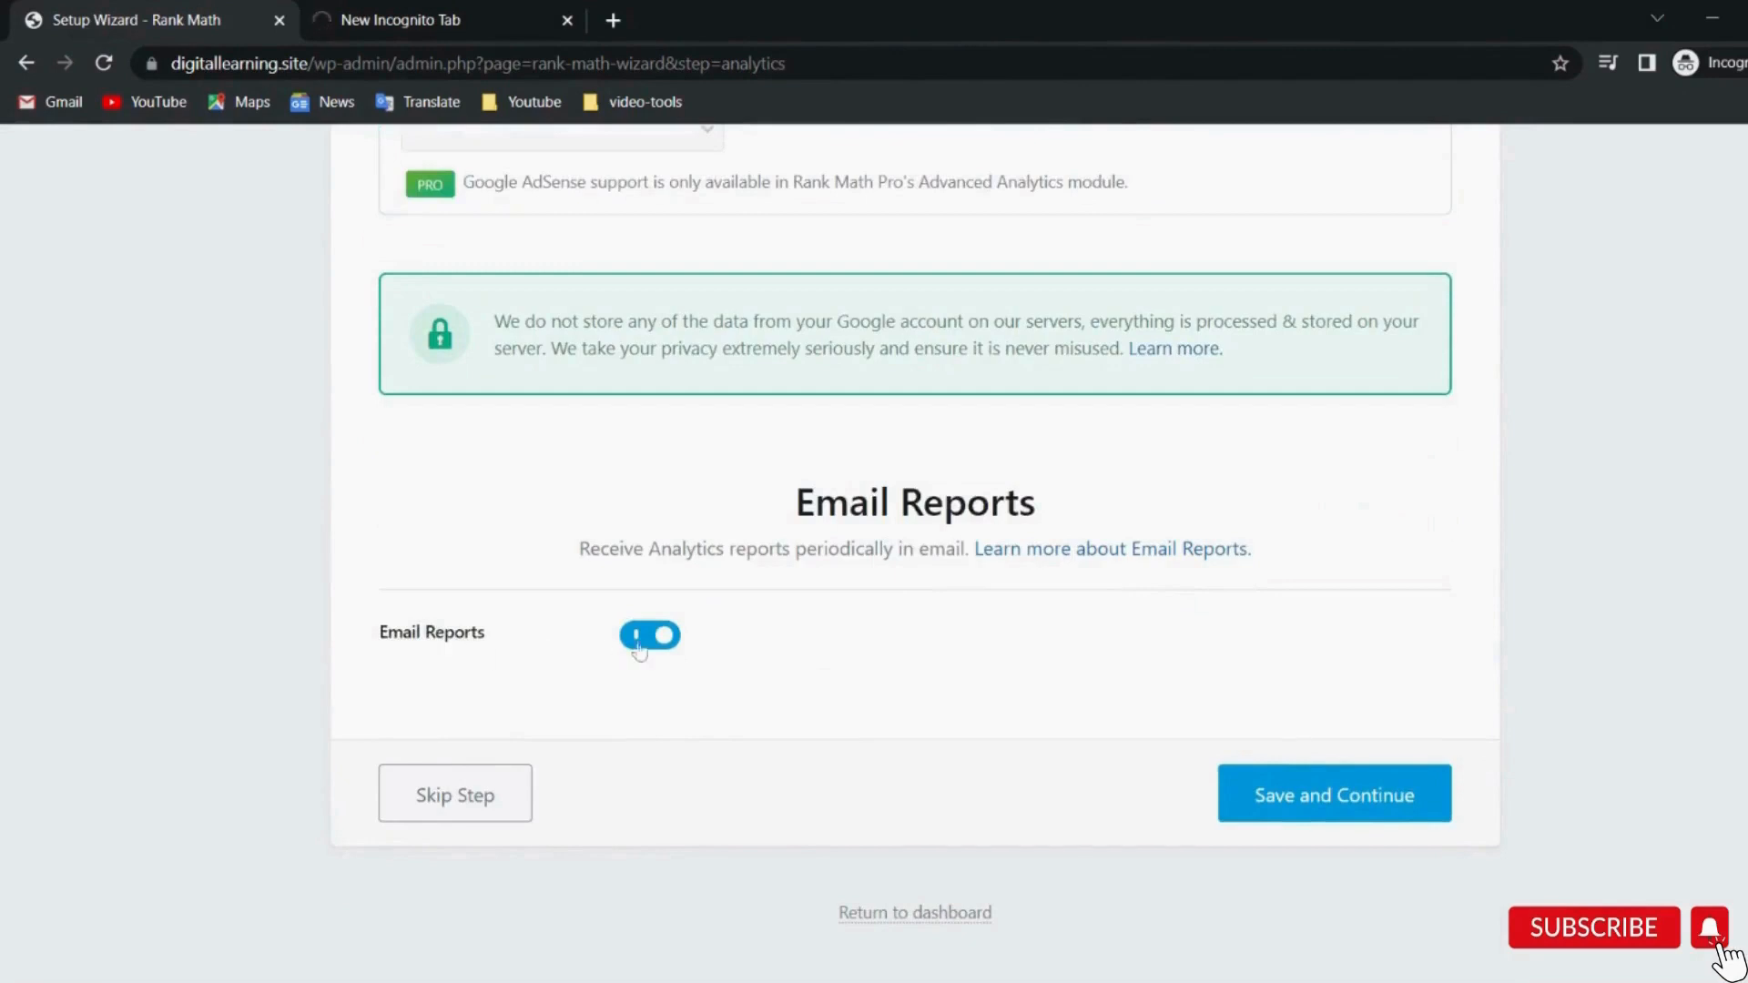
left_click(1319, 803)
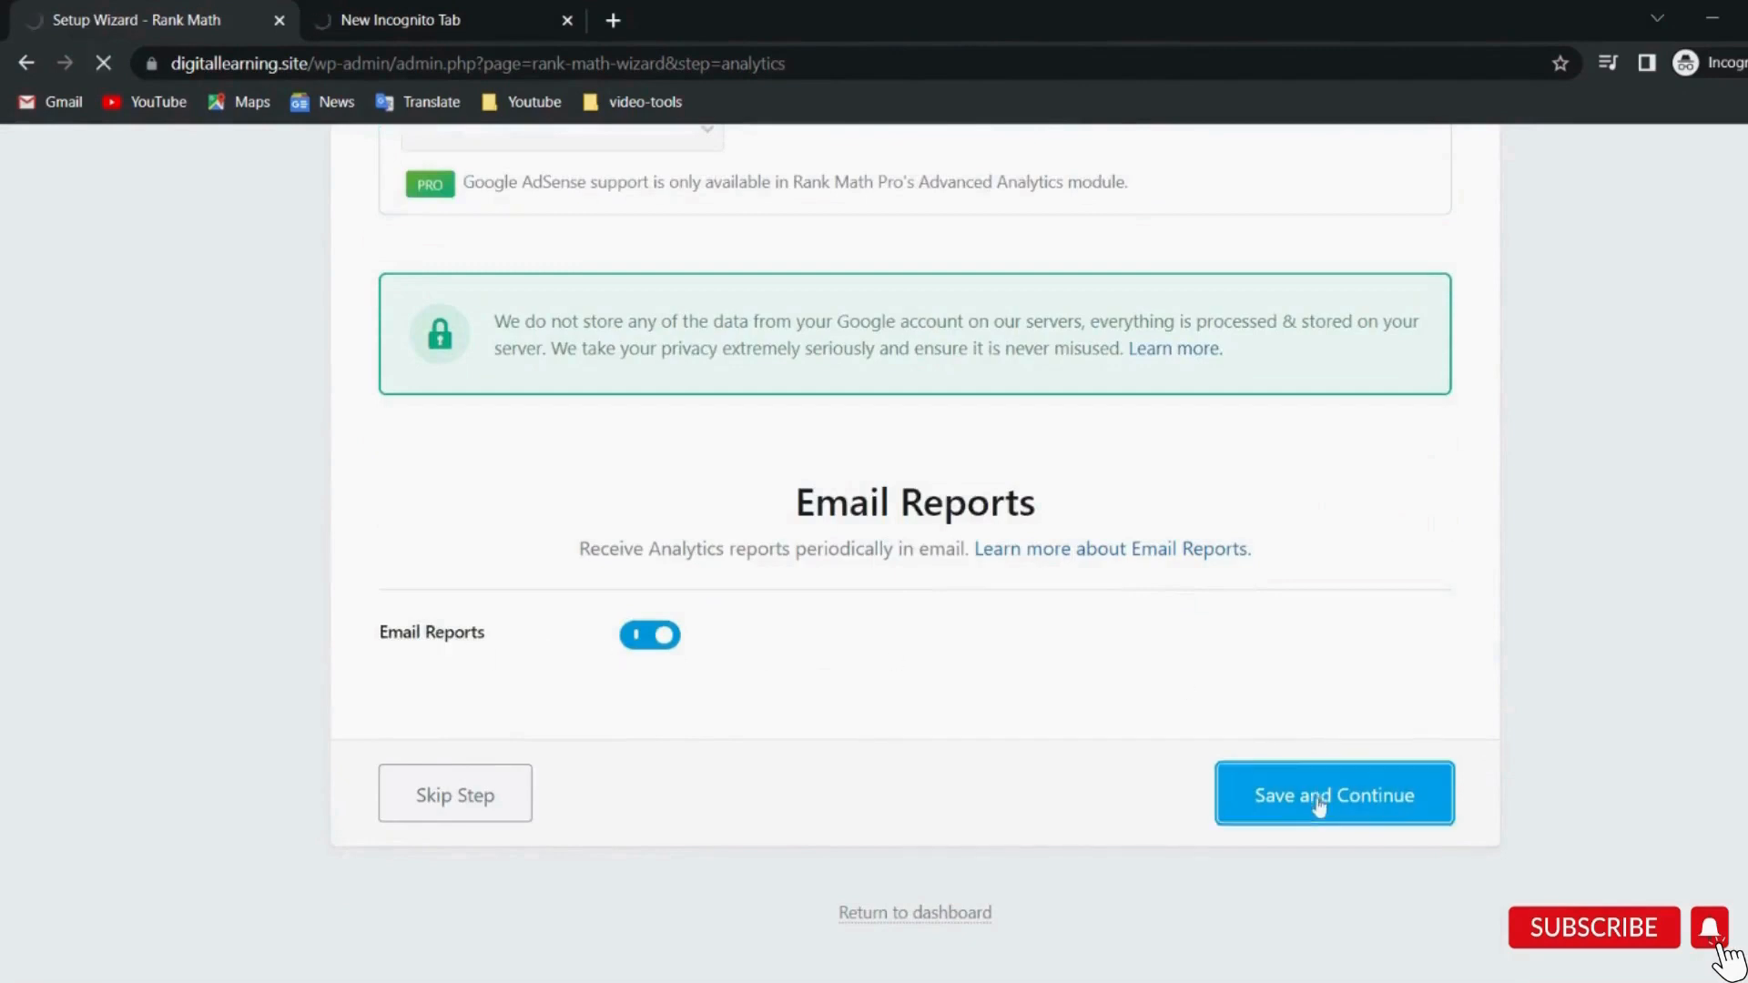
Keep the sitemap with images, Posts, Pages and Categories included, and save it to continue to Optimization.
scroll(513, 440, "down", 4)
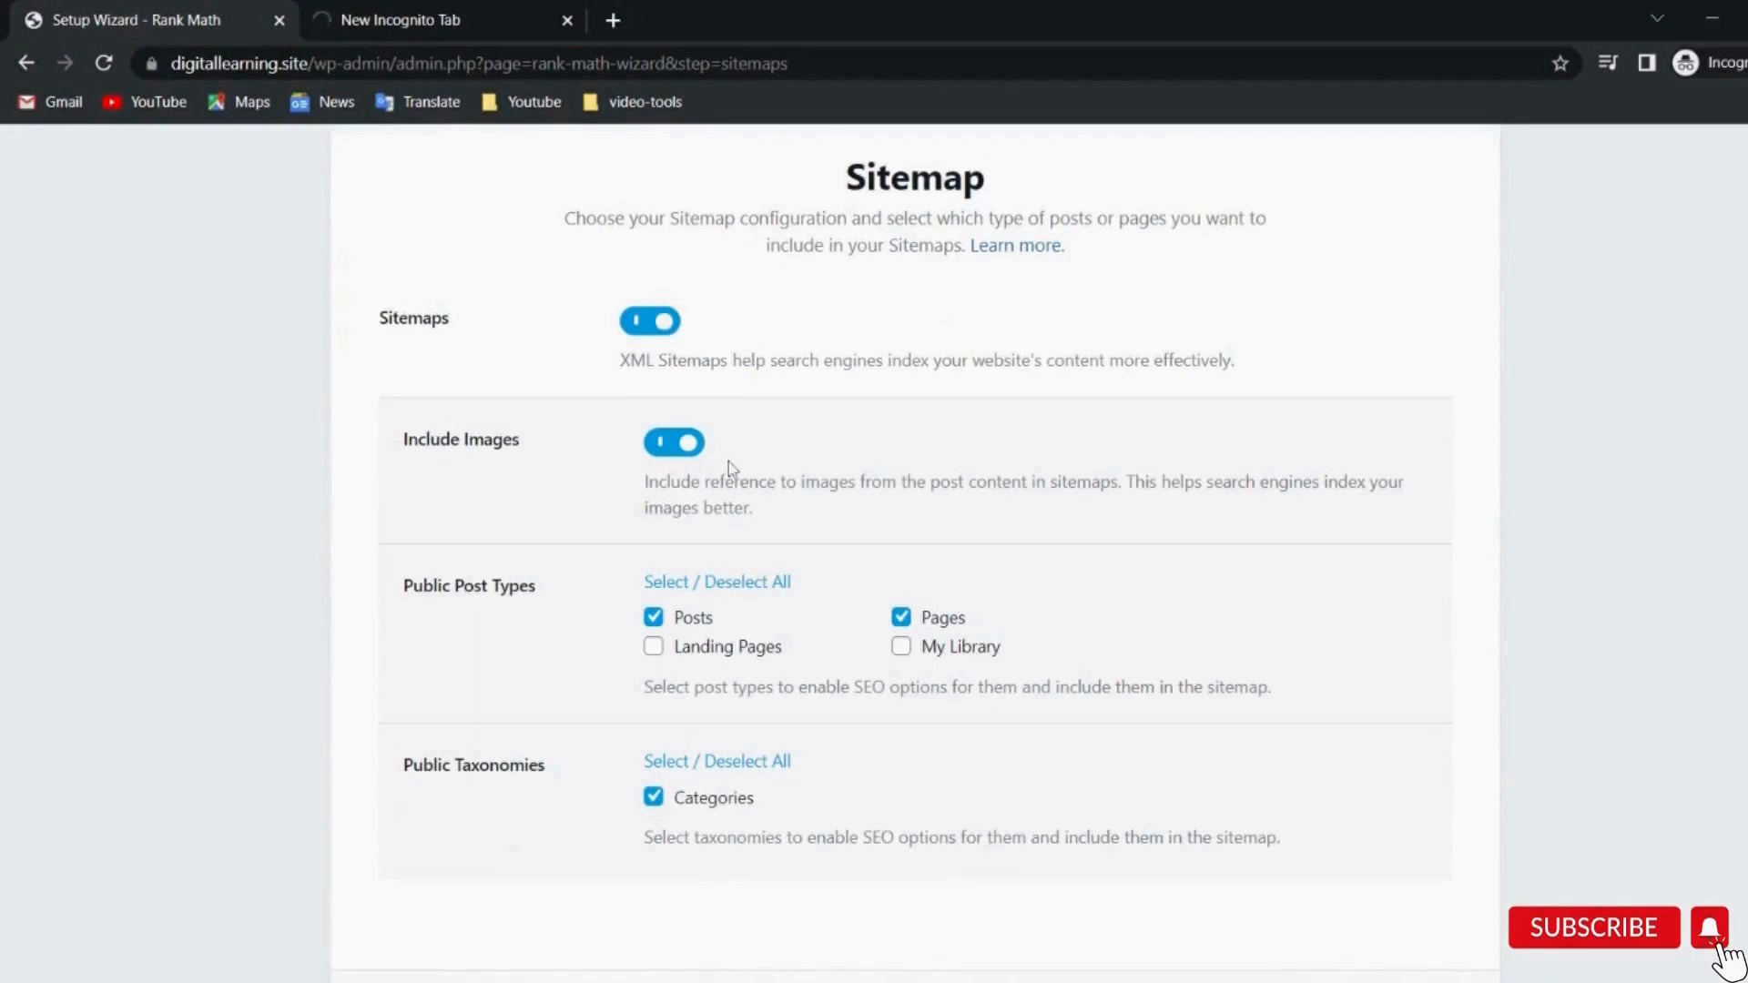
scroll(729, 461, "down", 3)
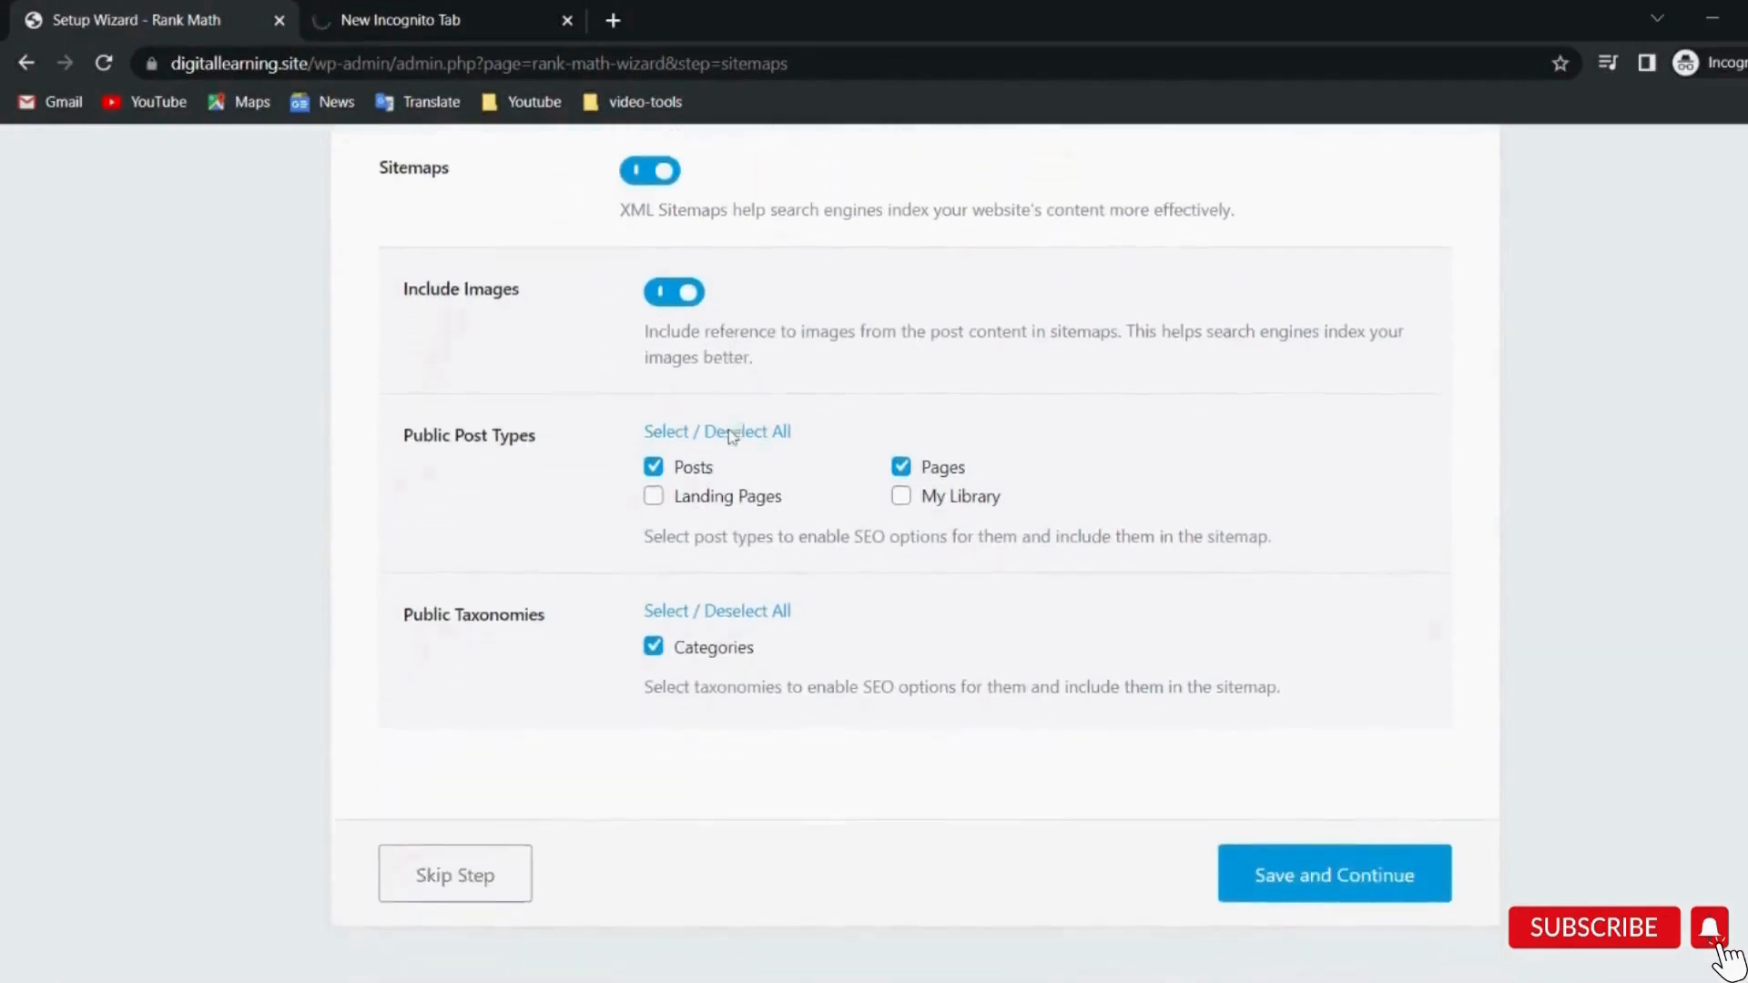
scroll(731, 437, "down", 1)
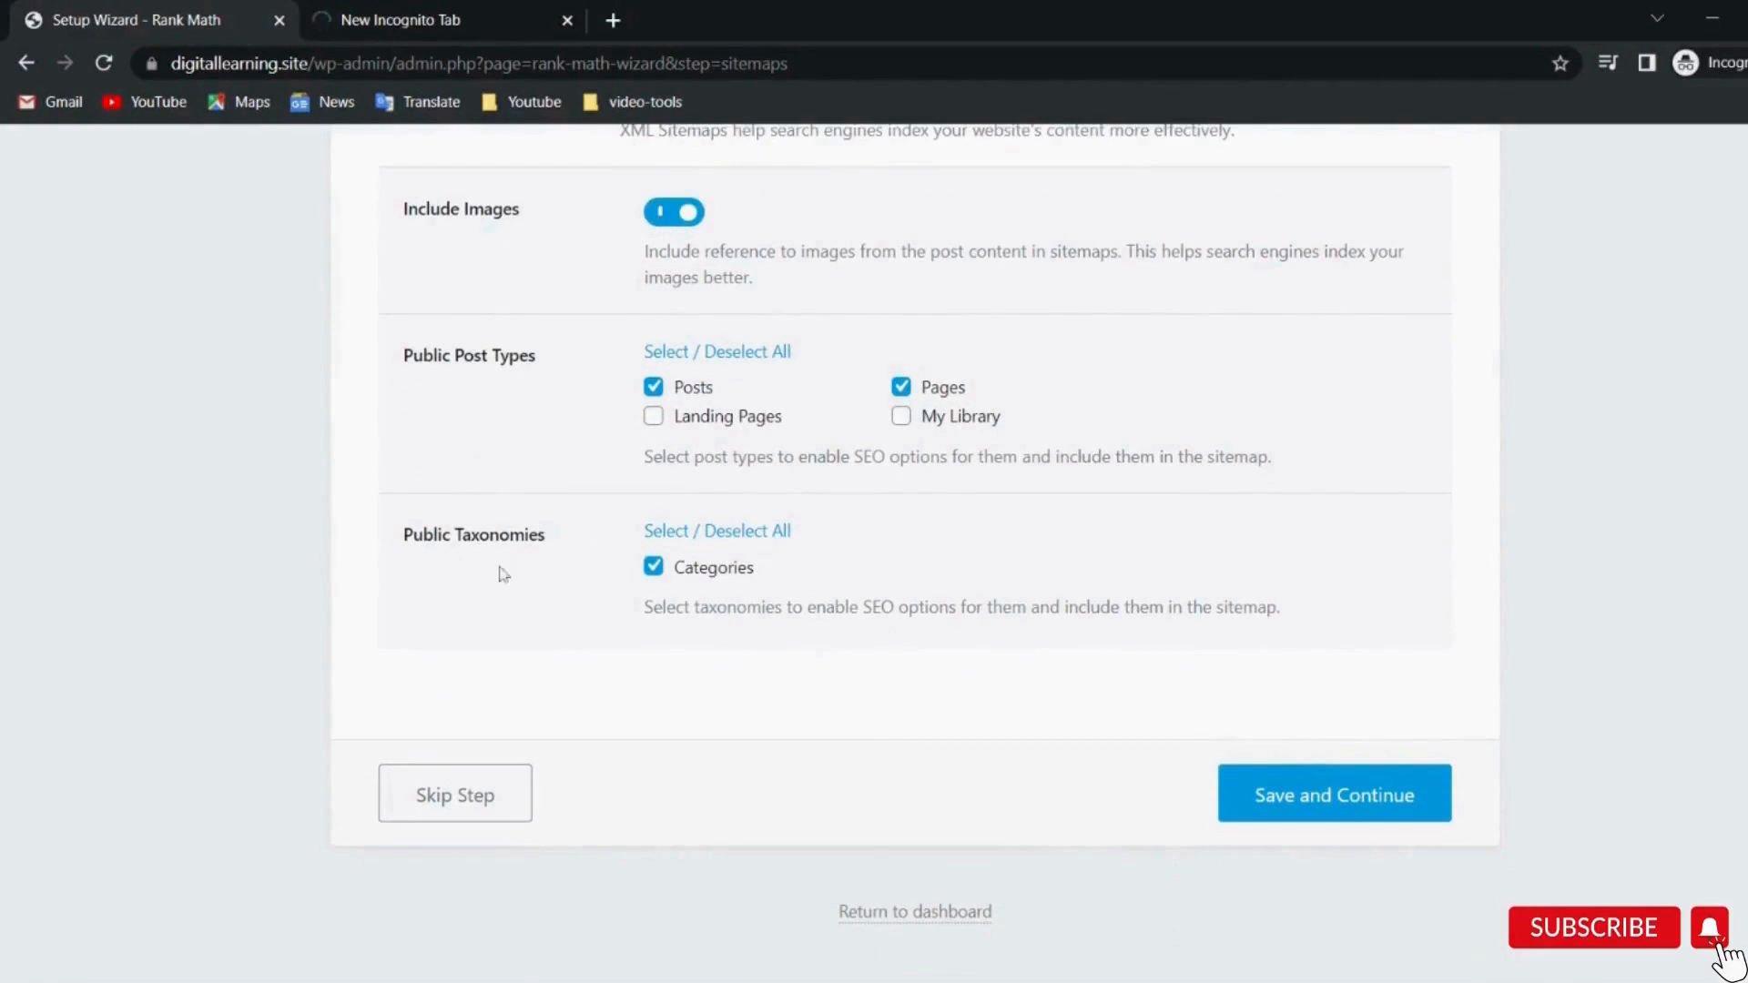
left_click(1303, 798)
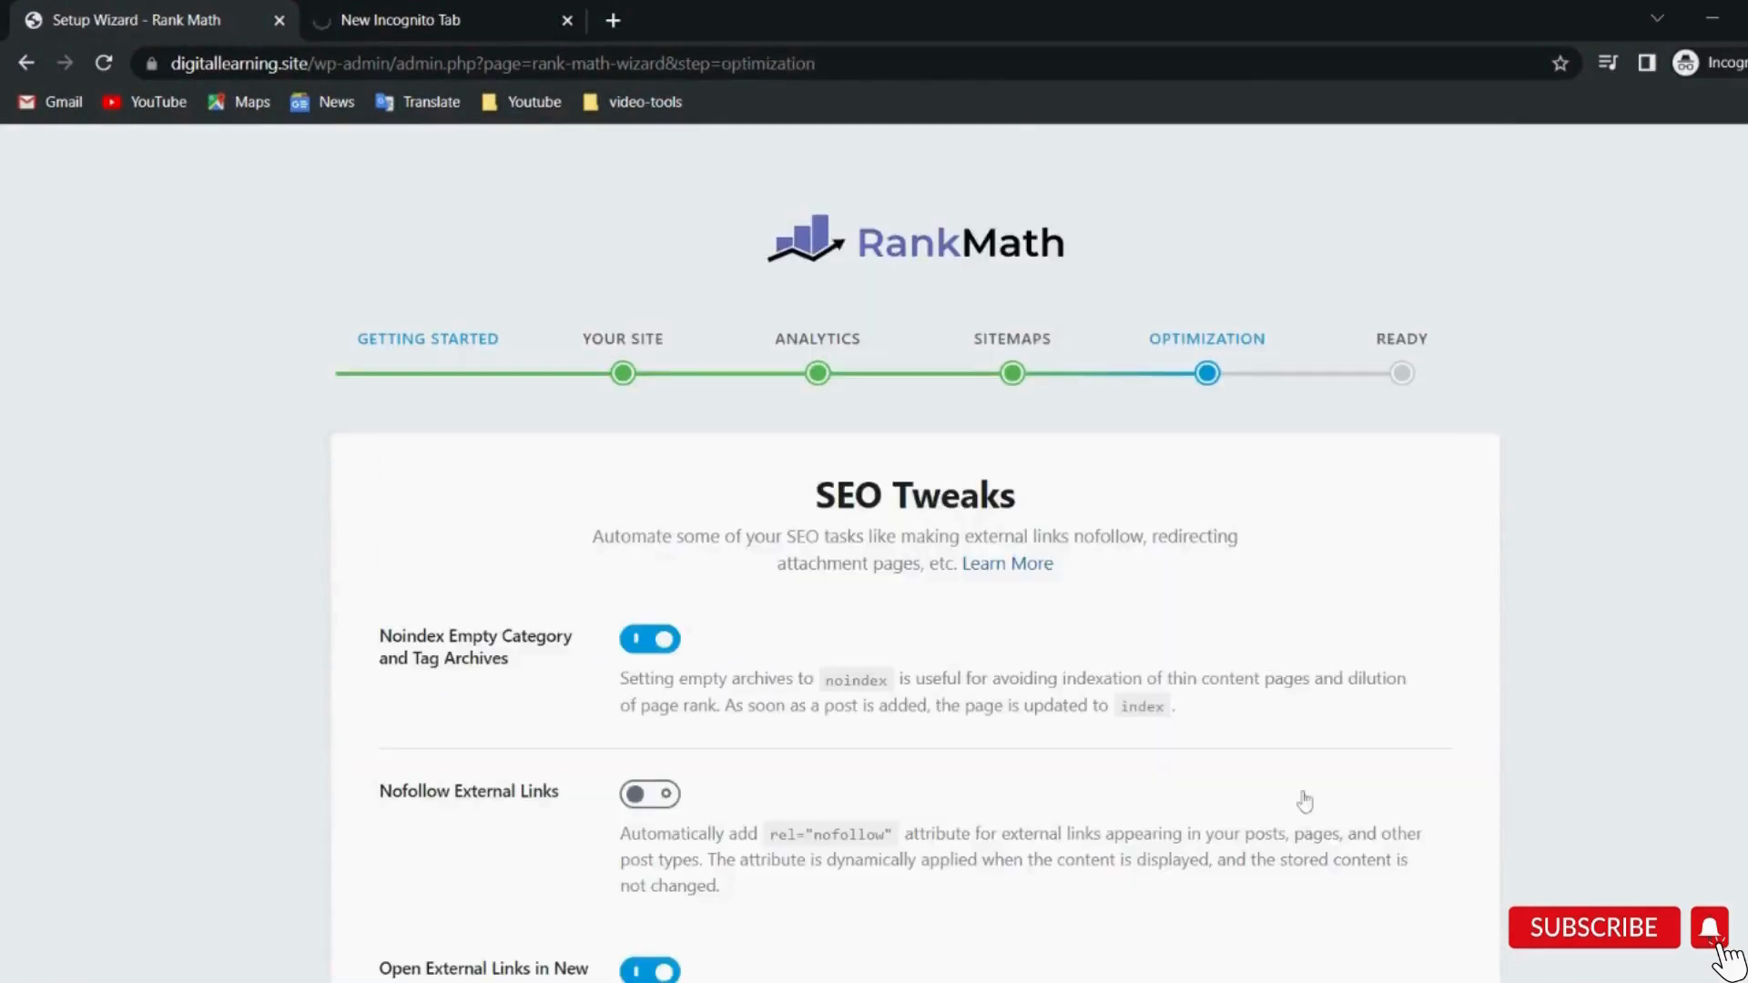
Switch on Nofollow External Links, keep the other SEO tweaks enabled, and save to continue to the Ready step.
scroll(802, 659, "down", 2)
scroll(801, 659, "down", 2)
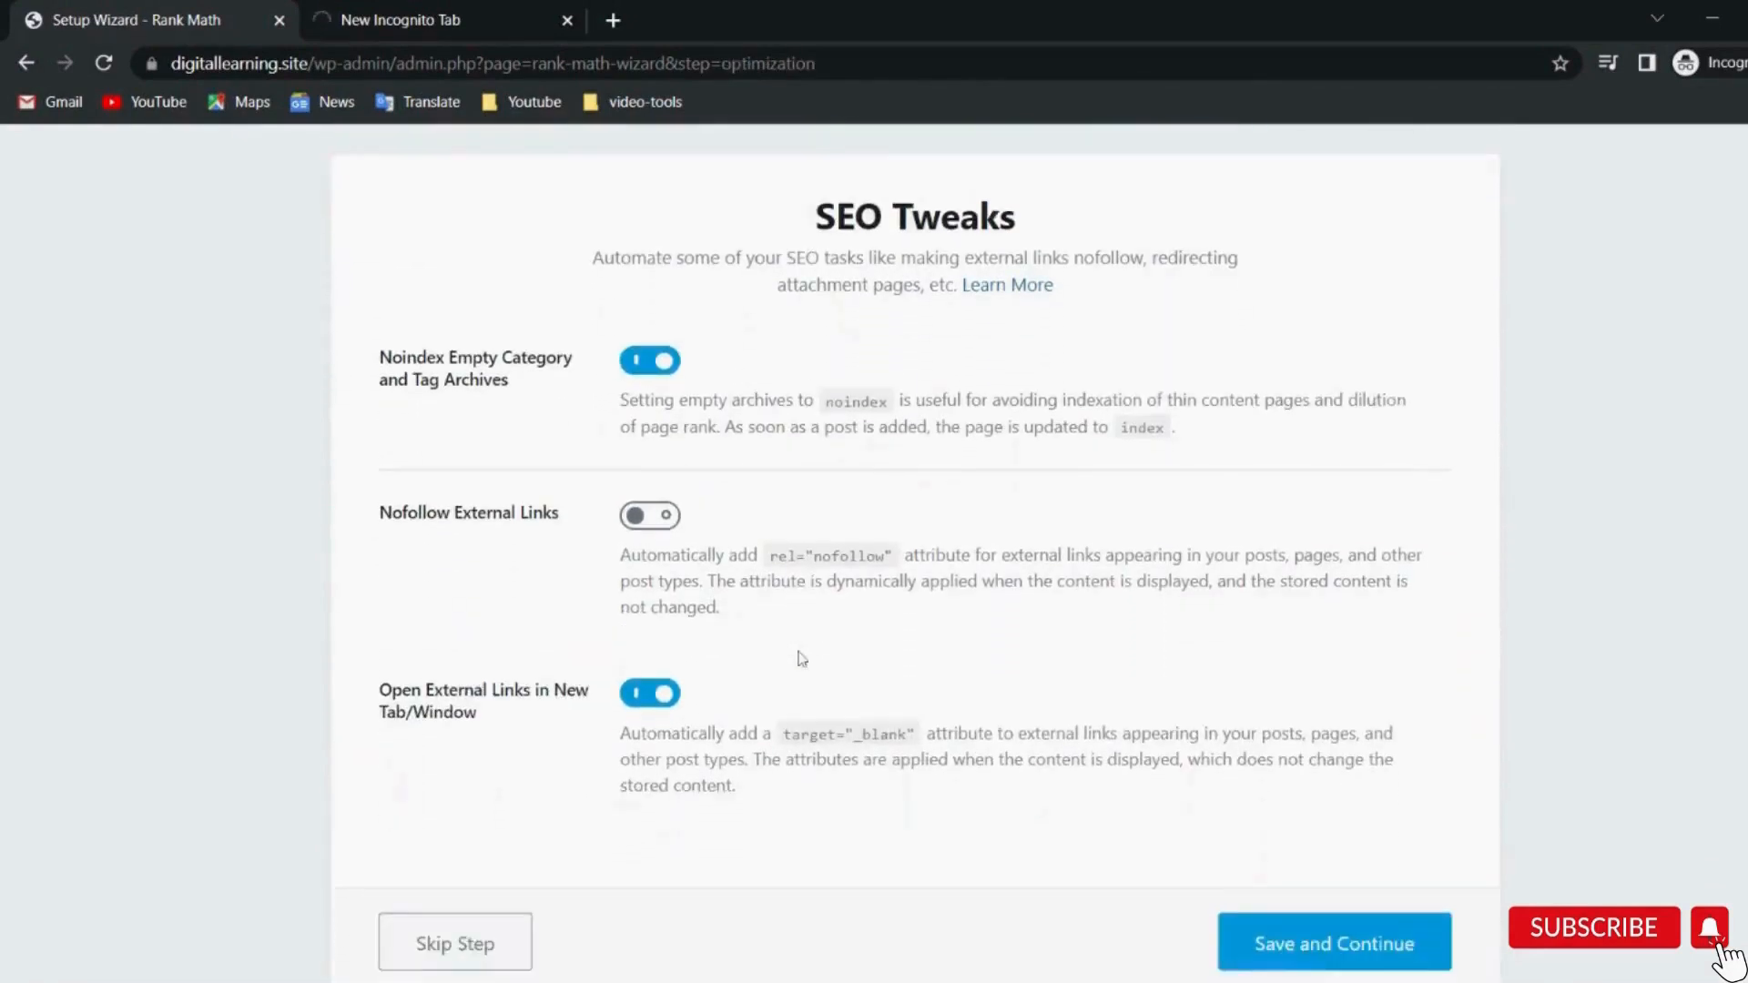
scroll(966, 717, "down", 1)
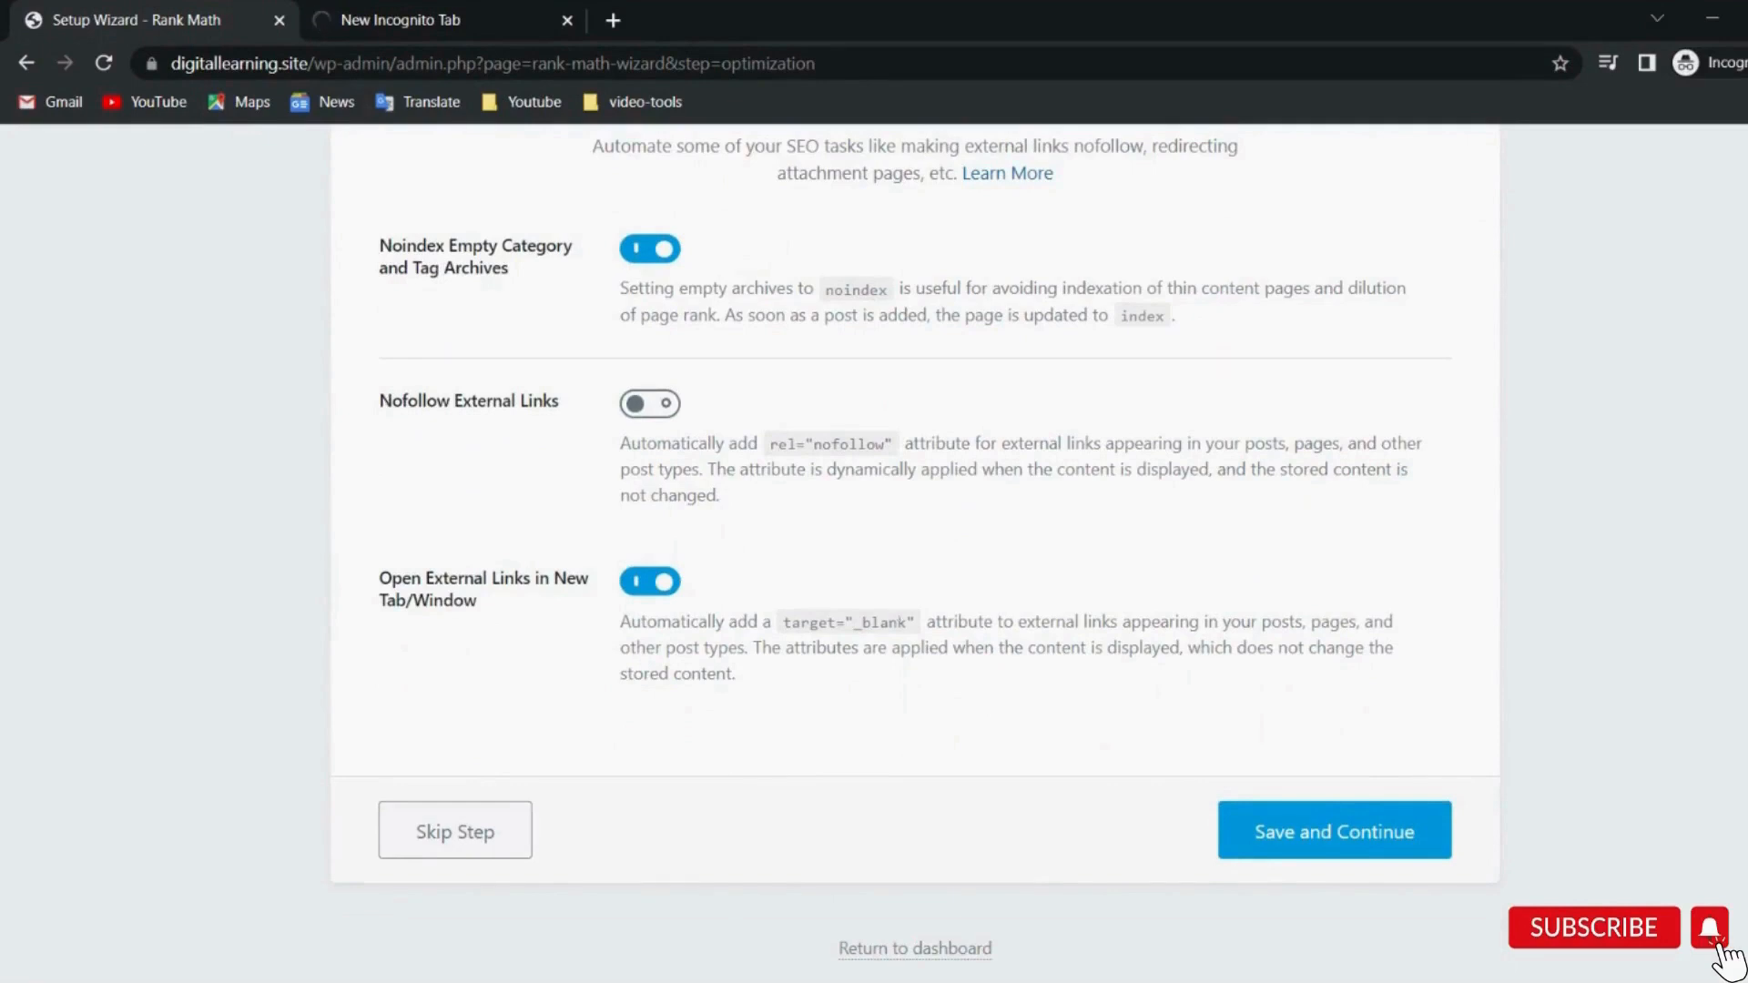
left_click(653, 418)
left_click(1273, 838)
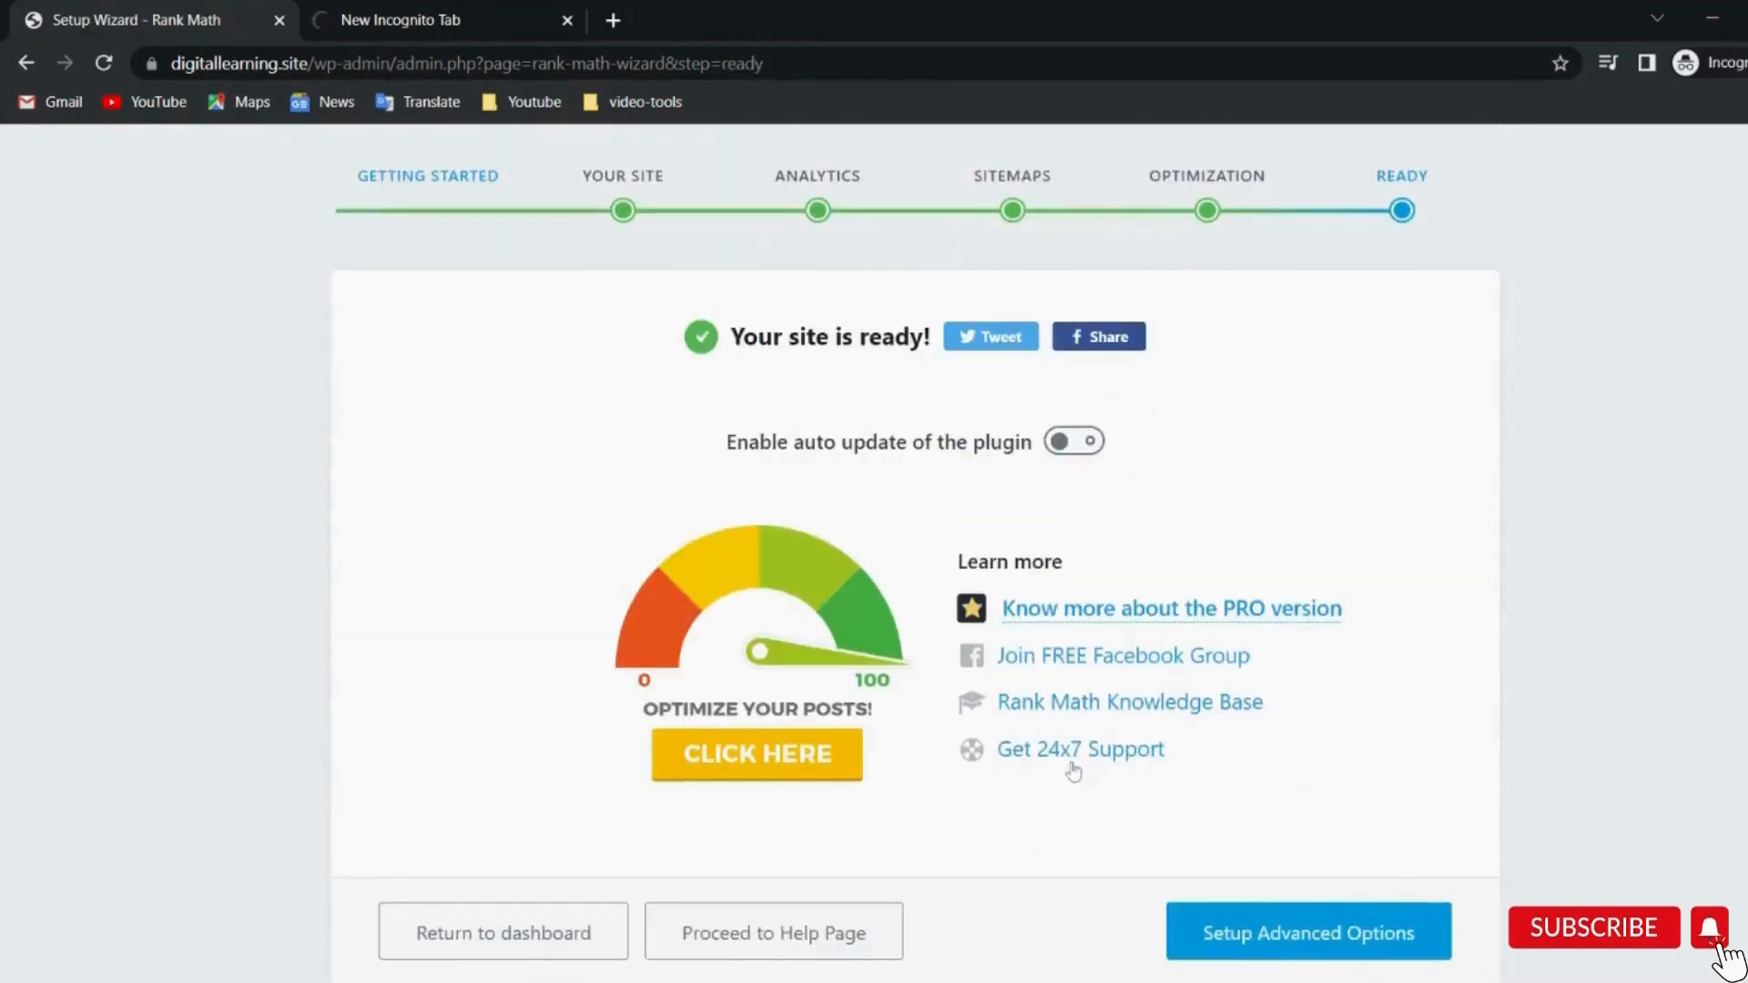
Start the advanced options setup, leave Role Manager disabled, and save to continue to 404 + Redirection.
left_click(1290, 933)
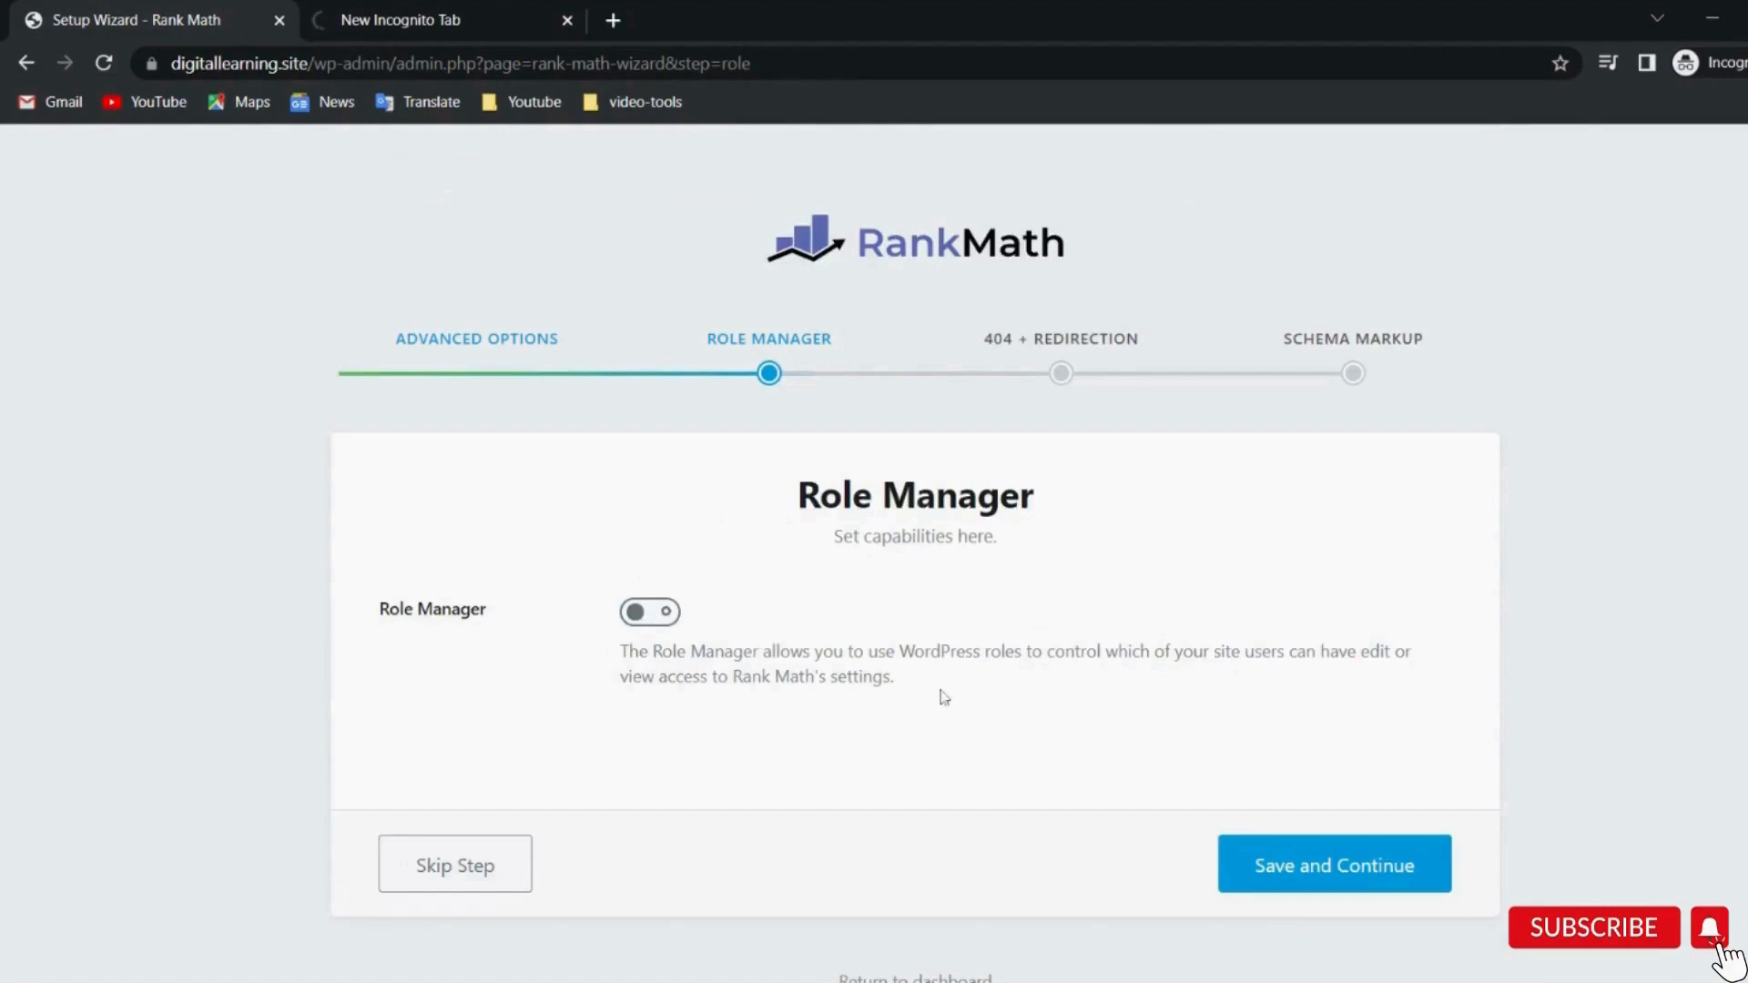
scroll(941, 692, "down", 1)
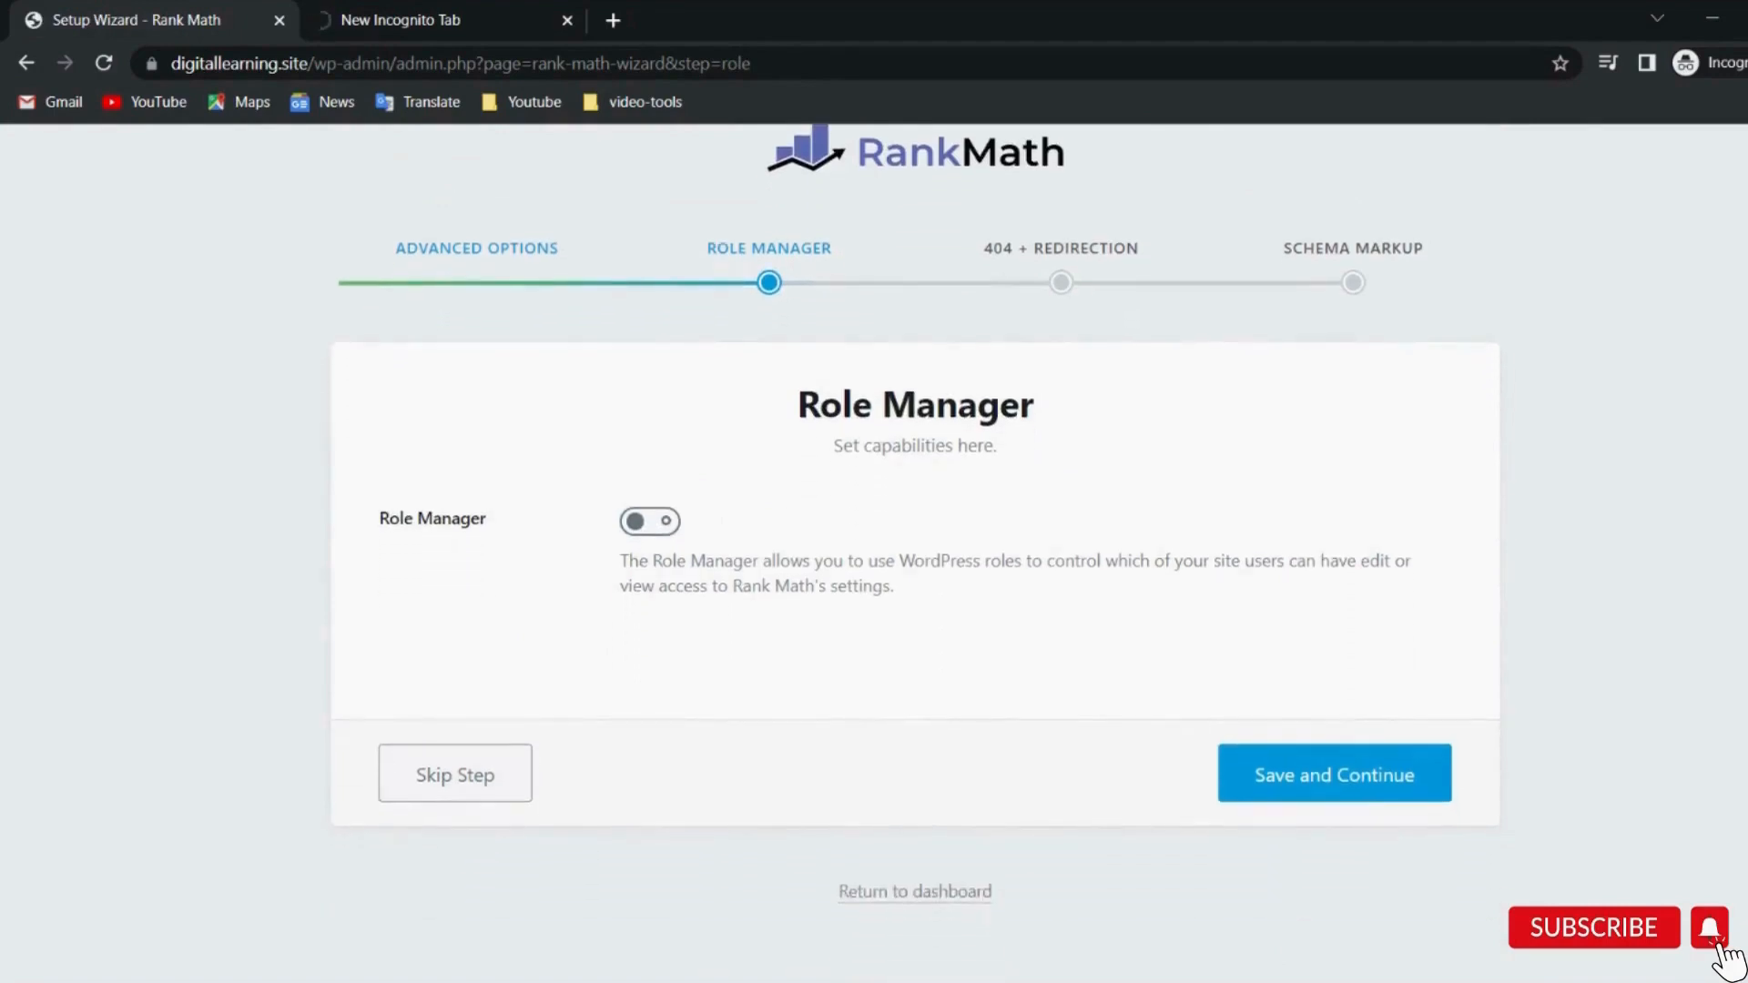
left_click(1314, 777)
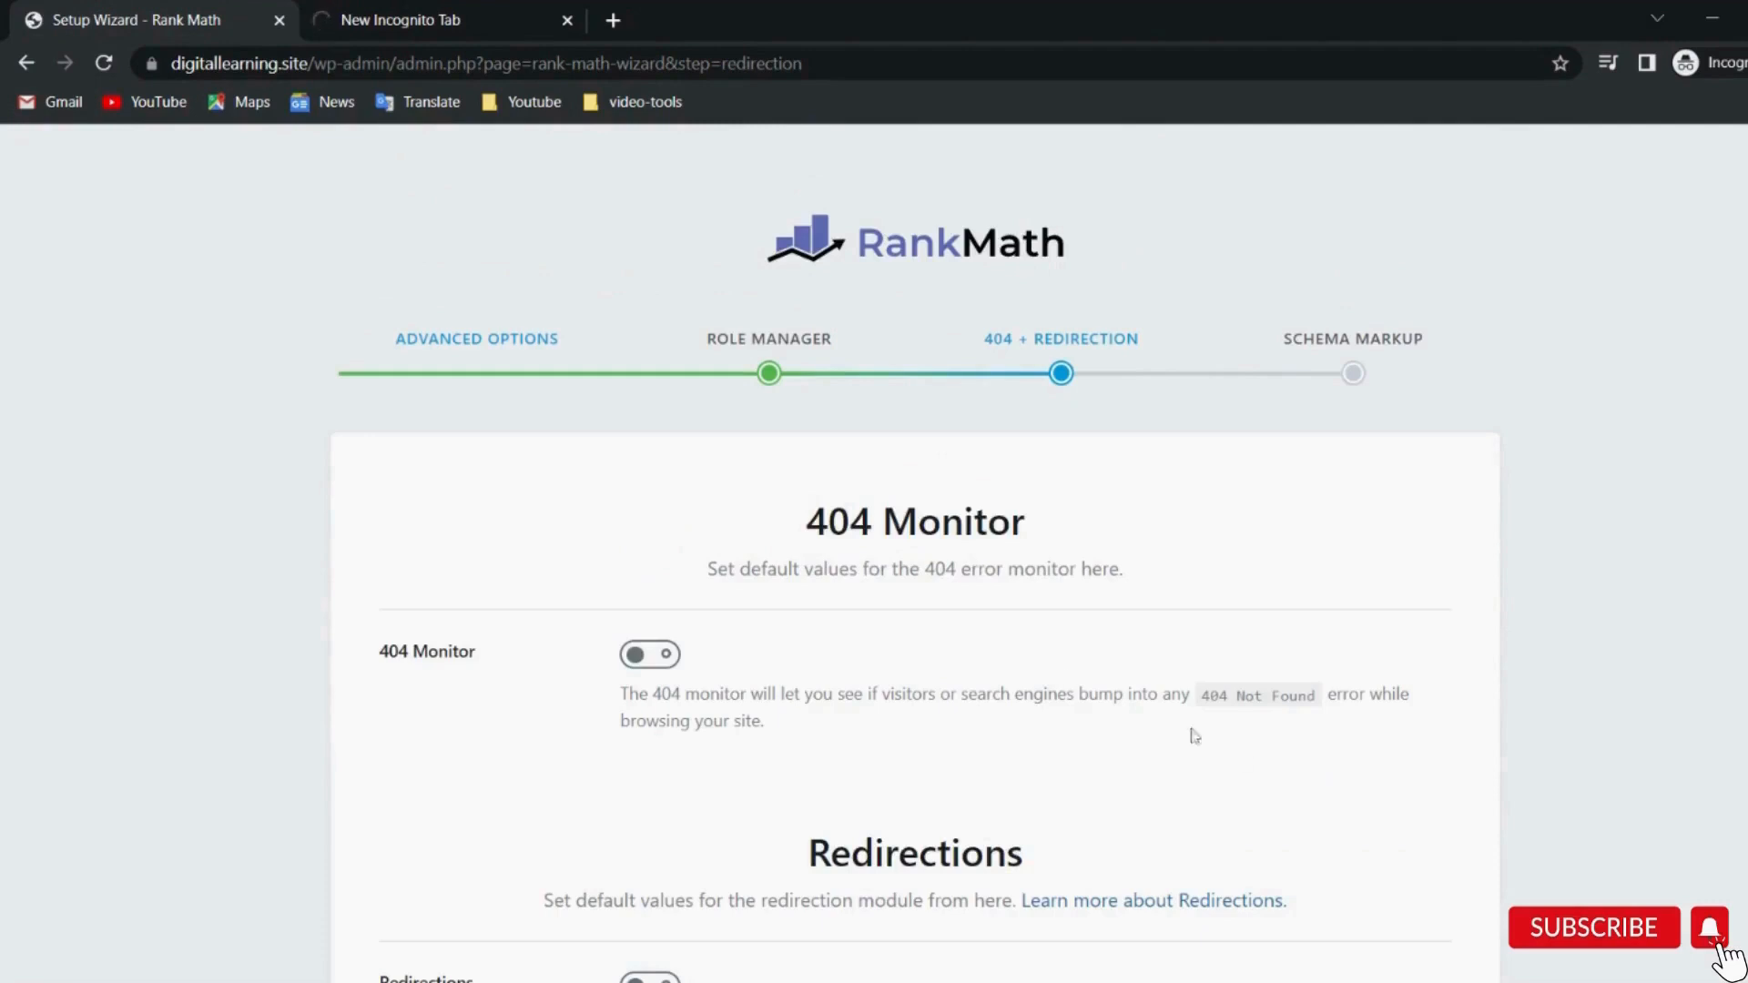
Leave 404 Monitor and Redirections disabled and save to continue to Schema Markup.
scroll(1068, 680, "down", 4)
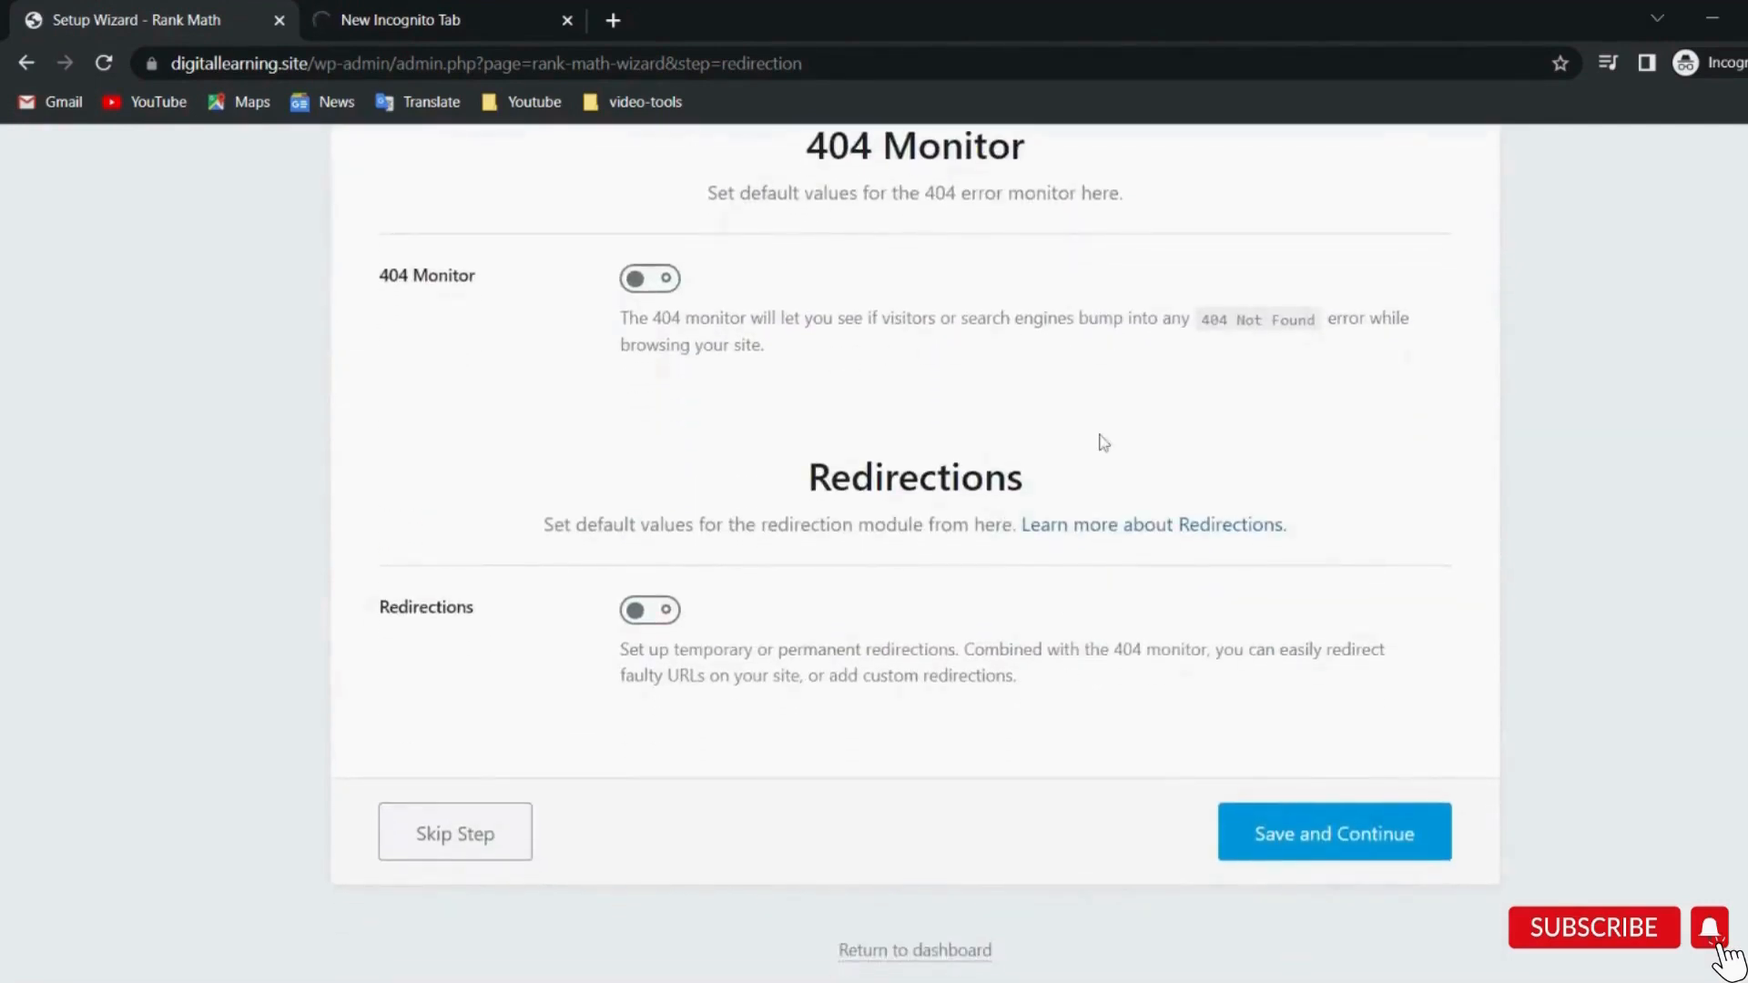
scroll(1103, 443, "down", 1)
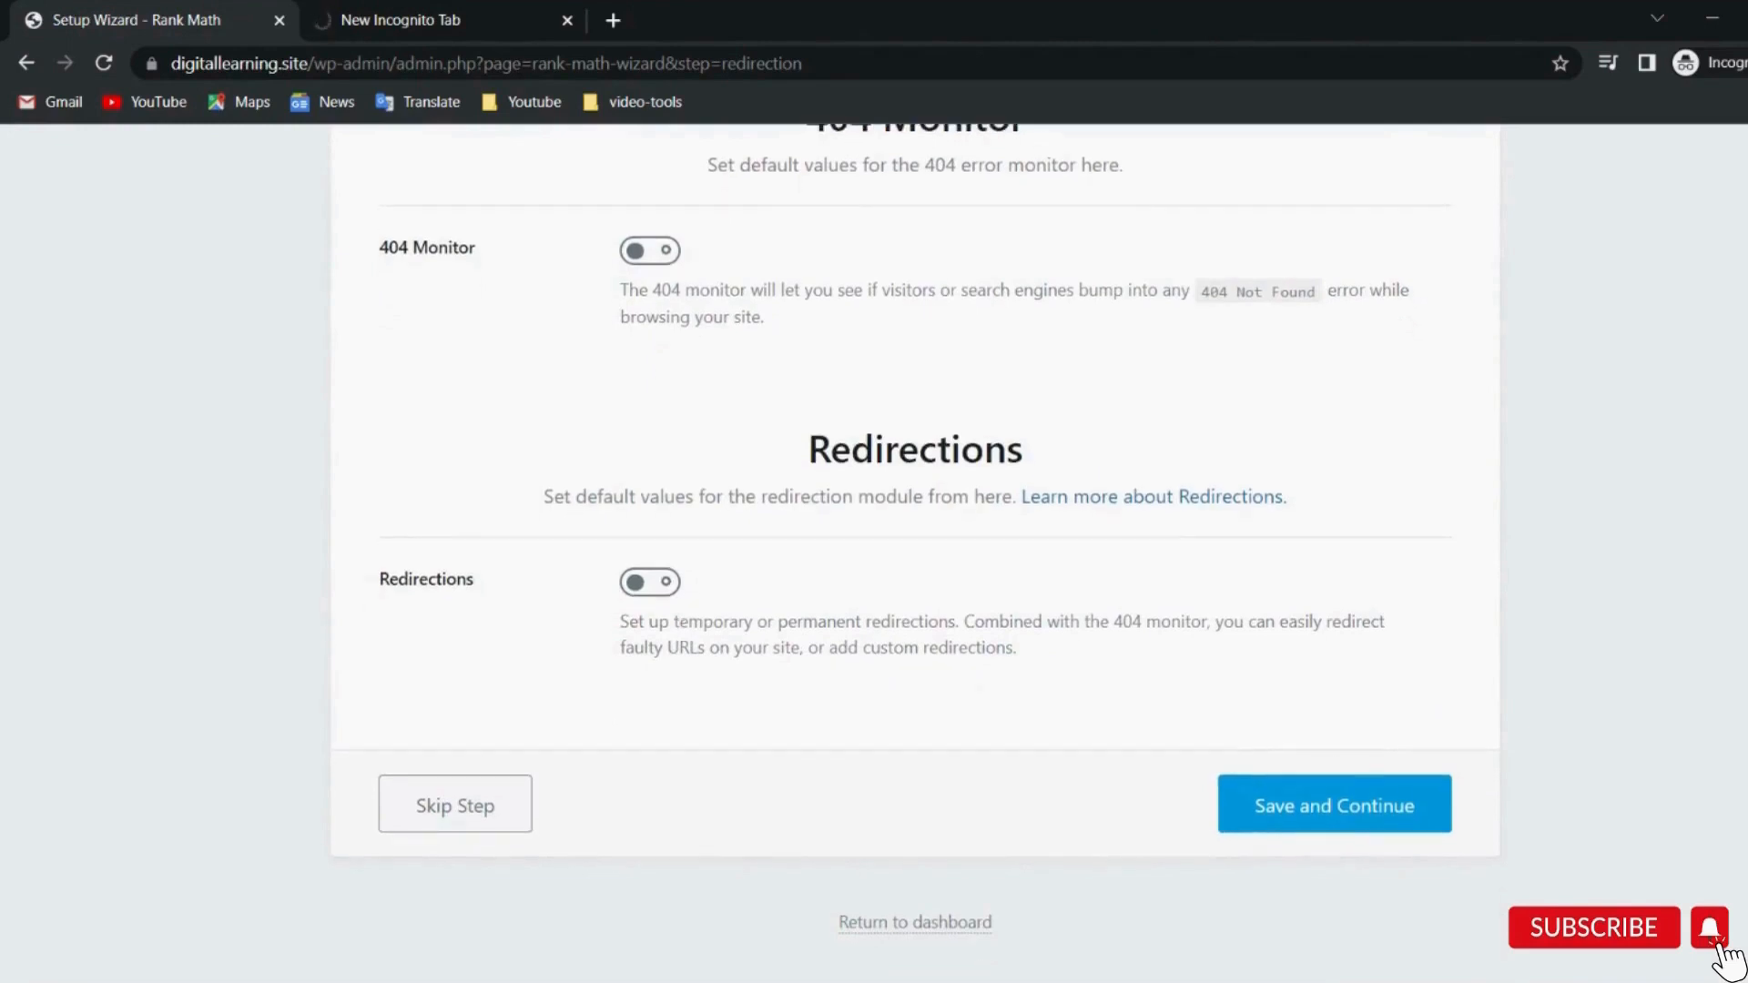
scroll(915, 528, "down", 1)
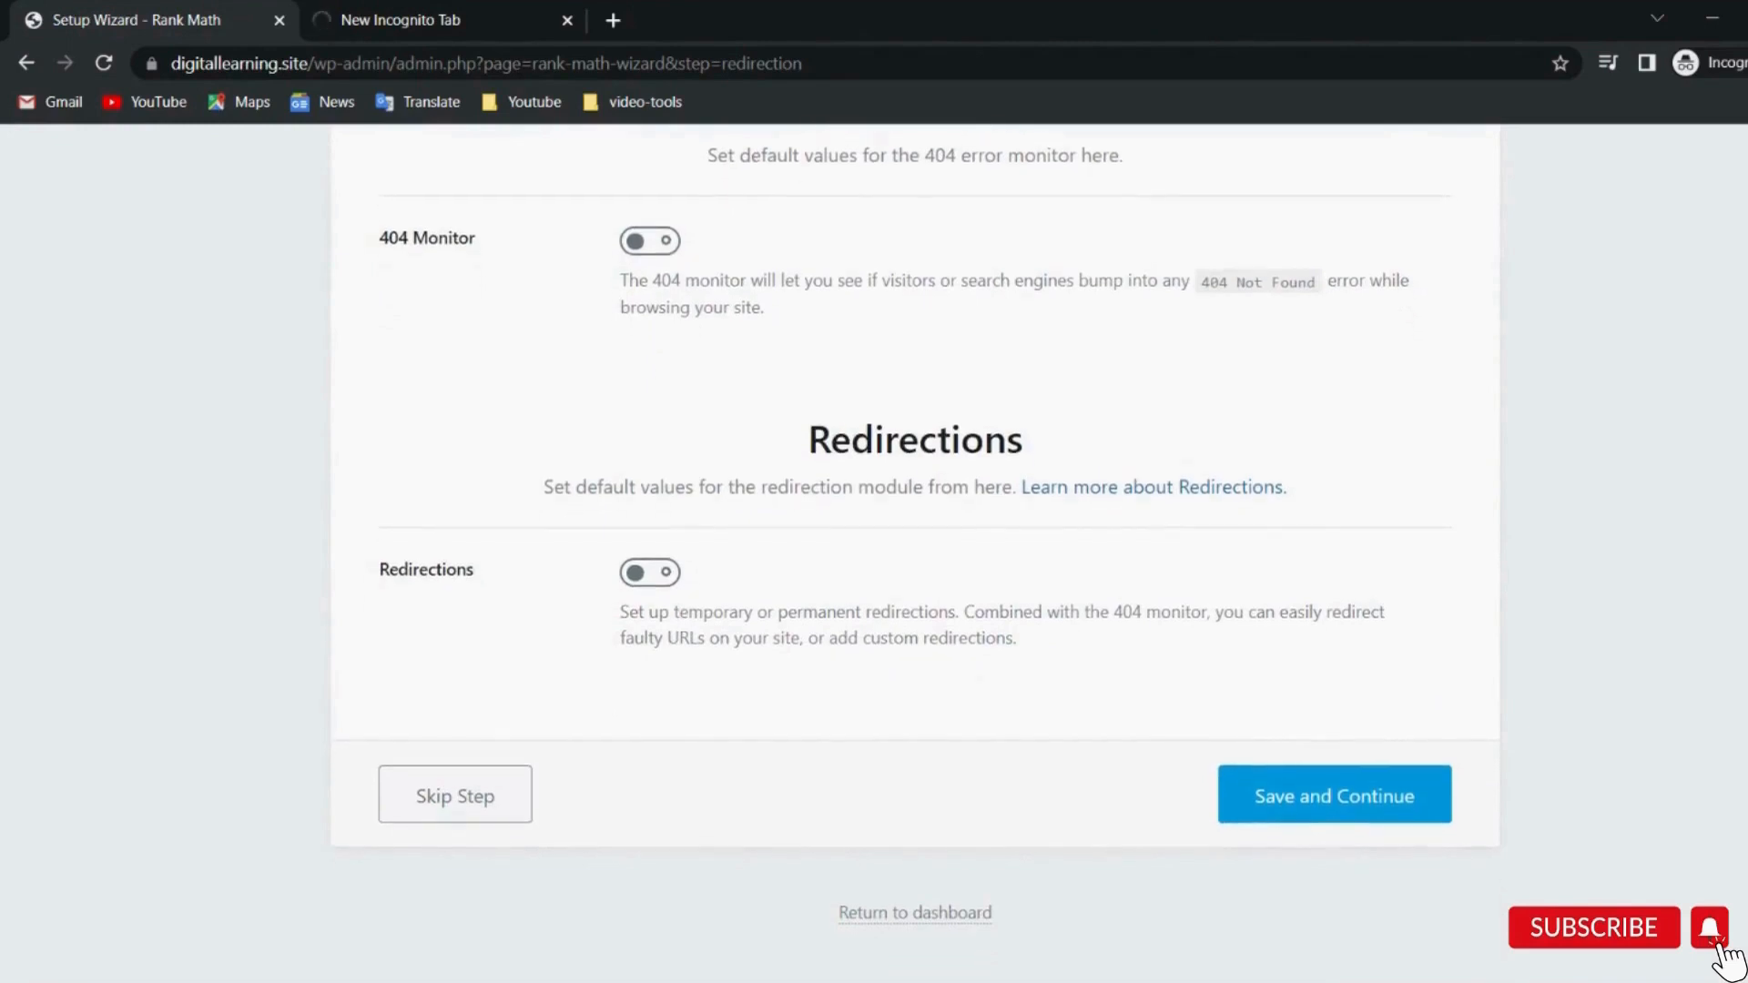
left_click(1335, 811)
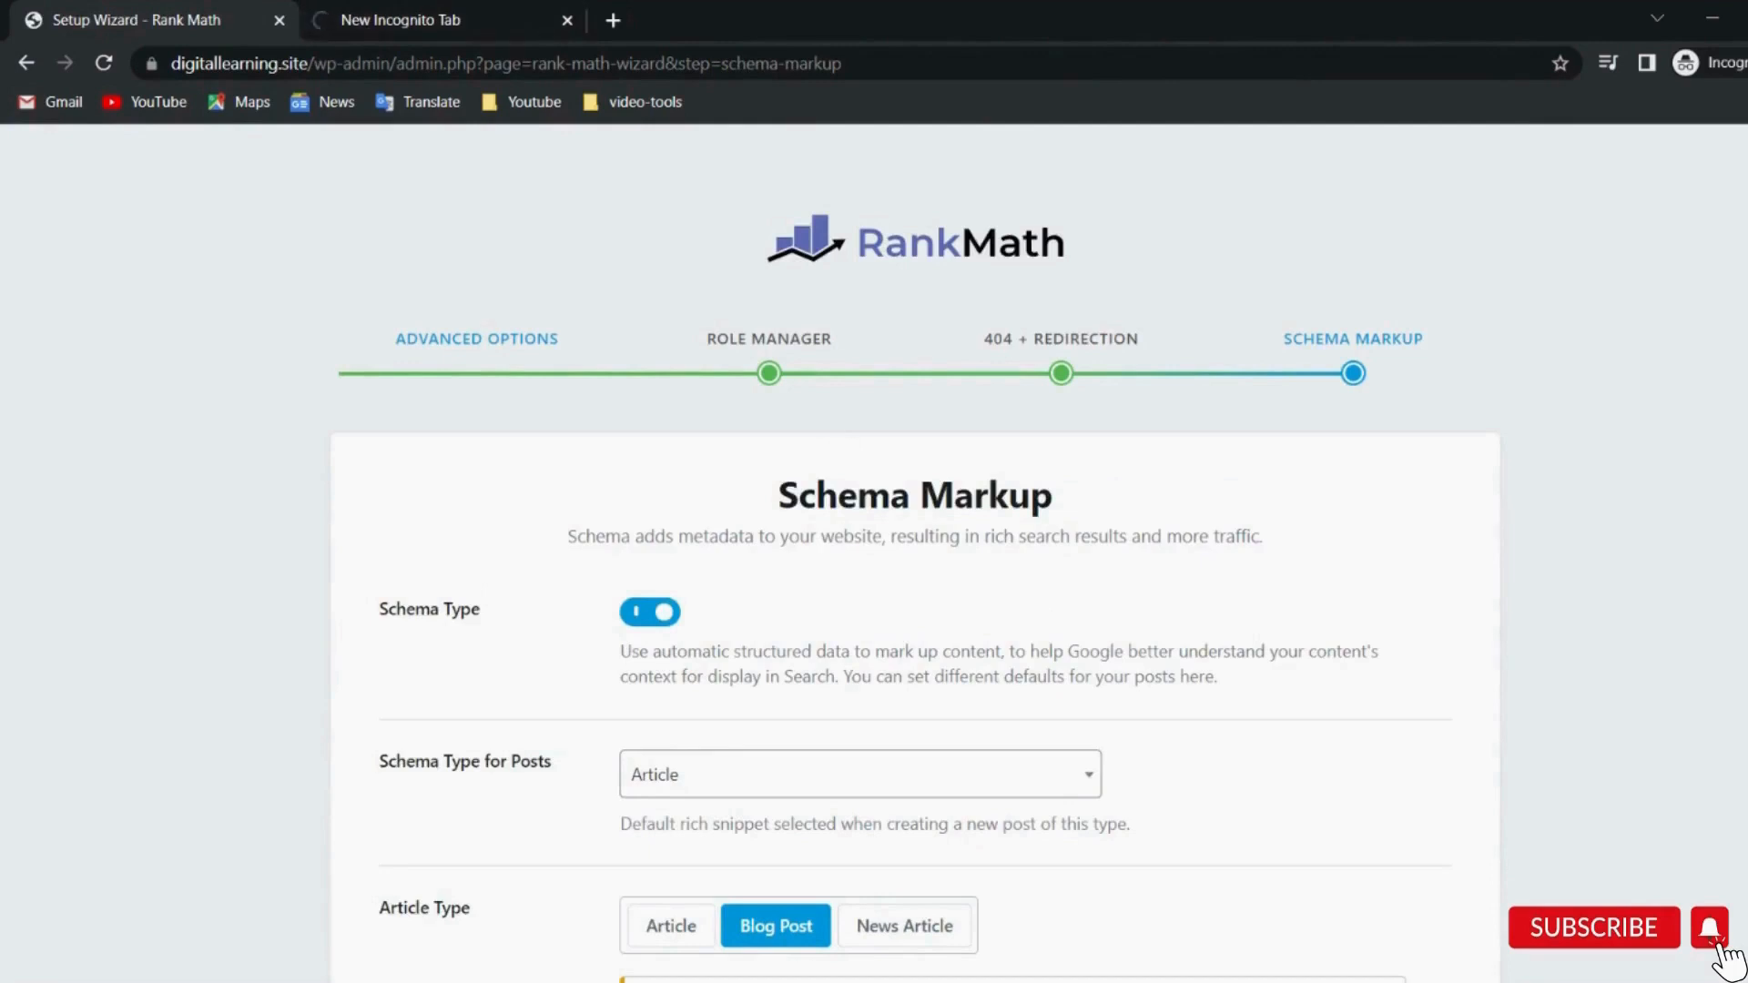
Keep Article schema with type Blog Post for Posts and type Article for Pages, and save to finish the setup wizard.
scroll(668, 496, "down", 5)
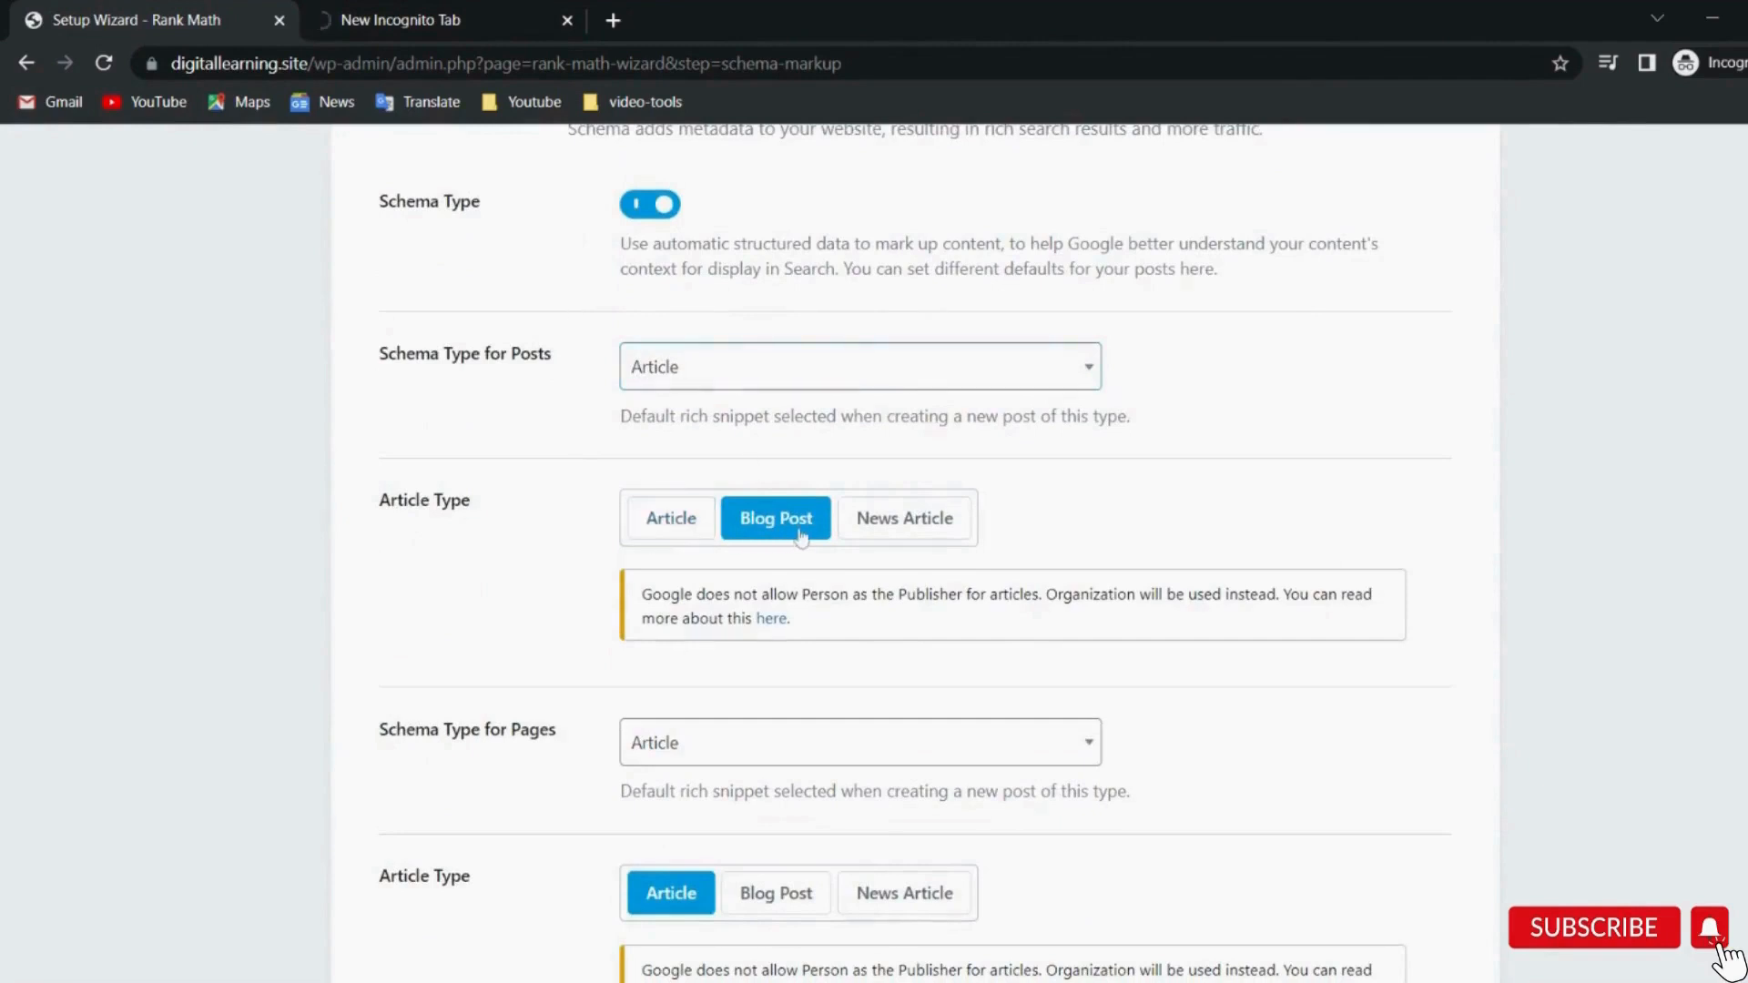
scroll(779, 537, "down", 4)
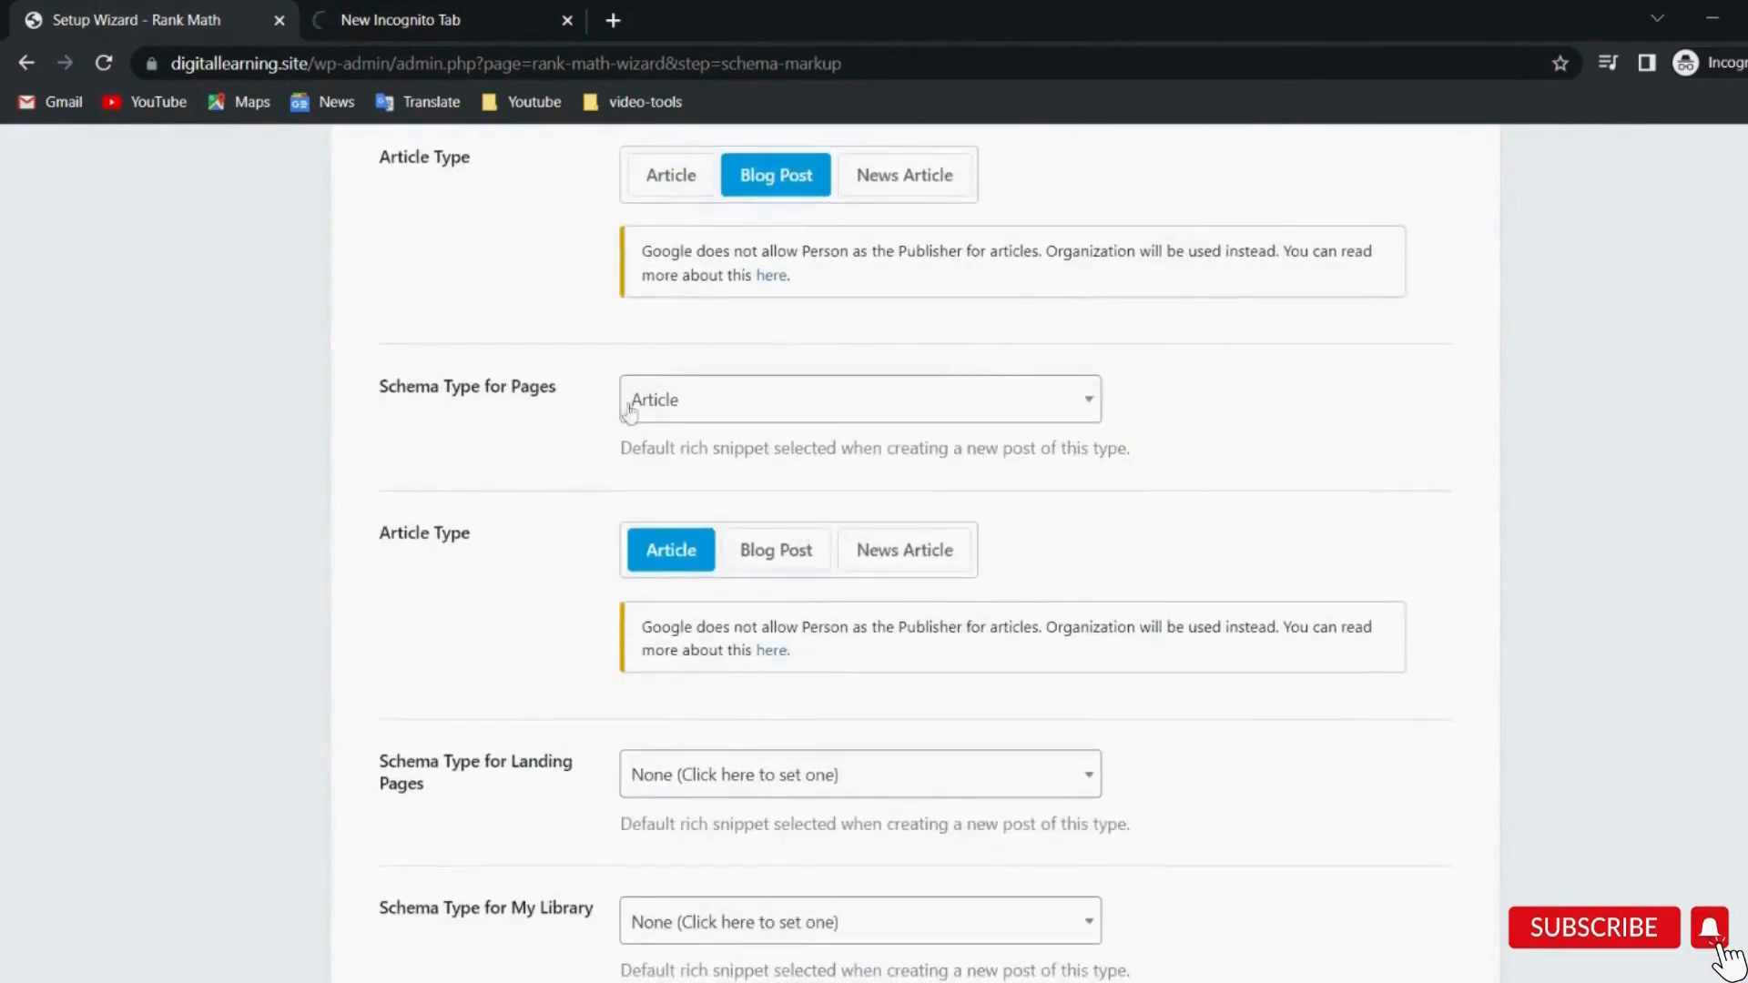
scroll(727, 408, "down", 3)
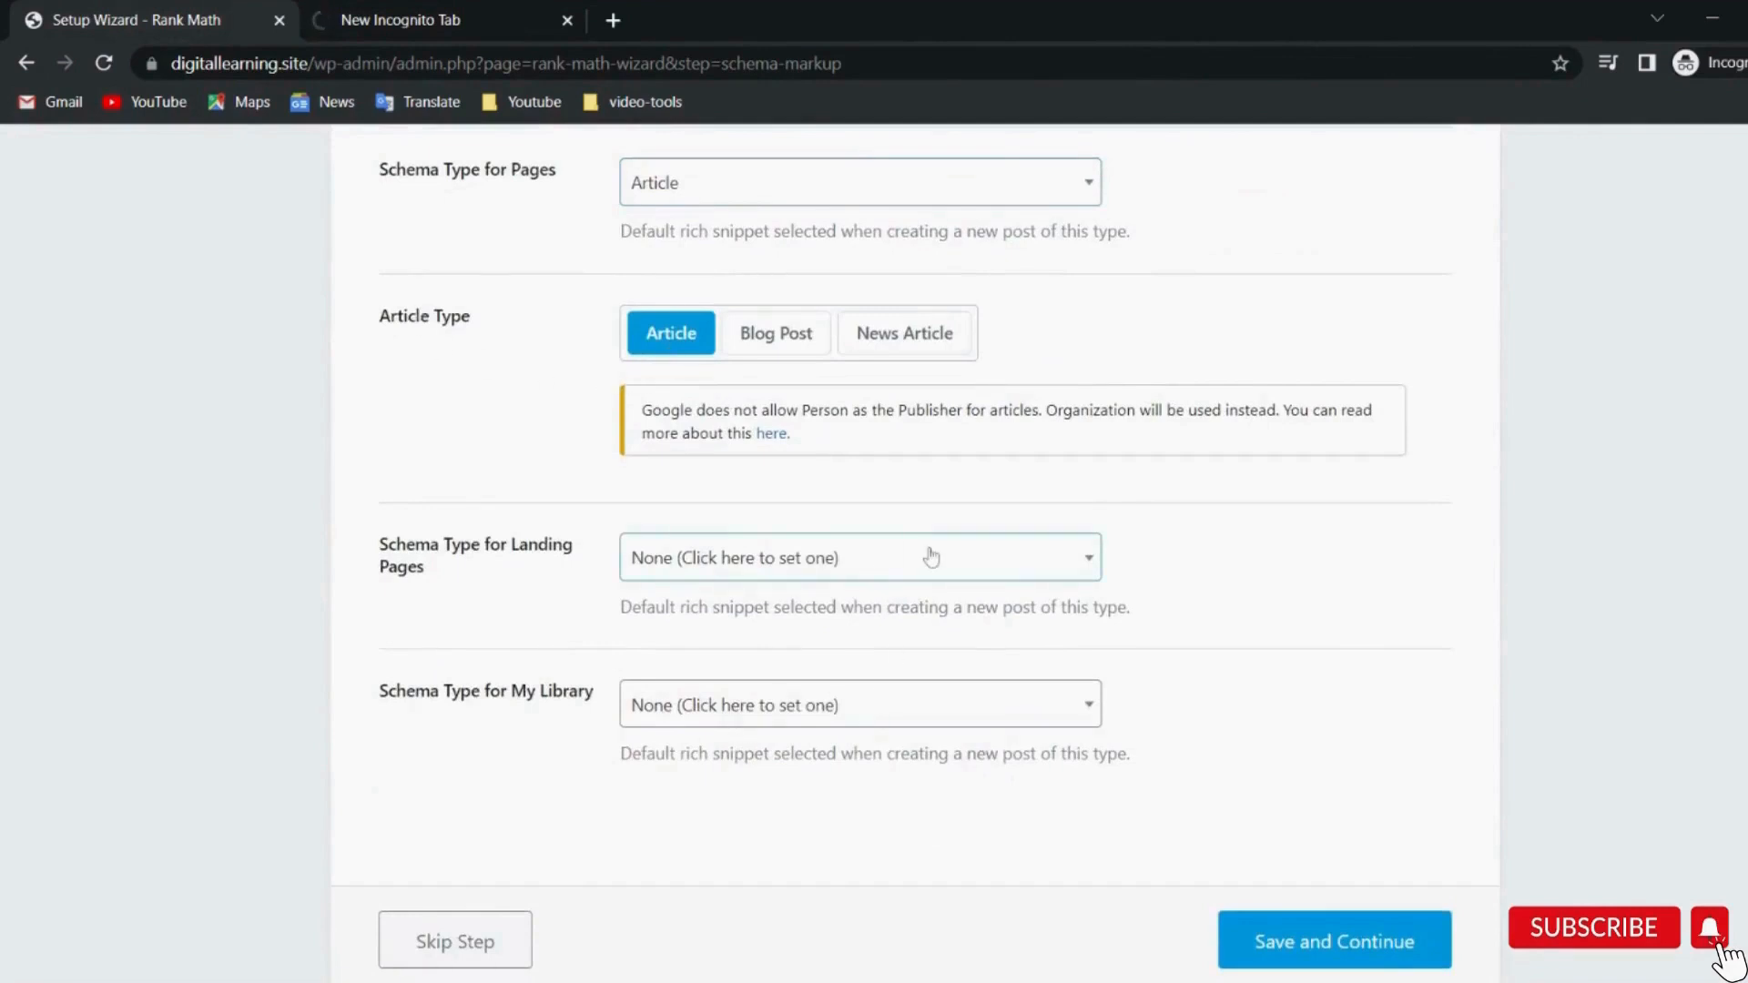
scroll(929, 558, "down", 2)
left_click(1322, 801)
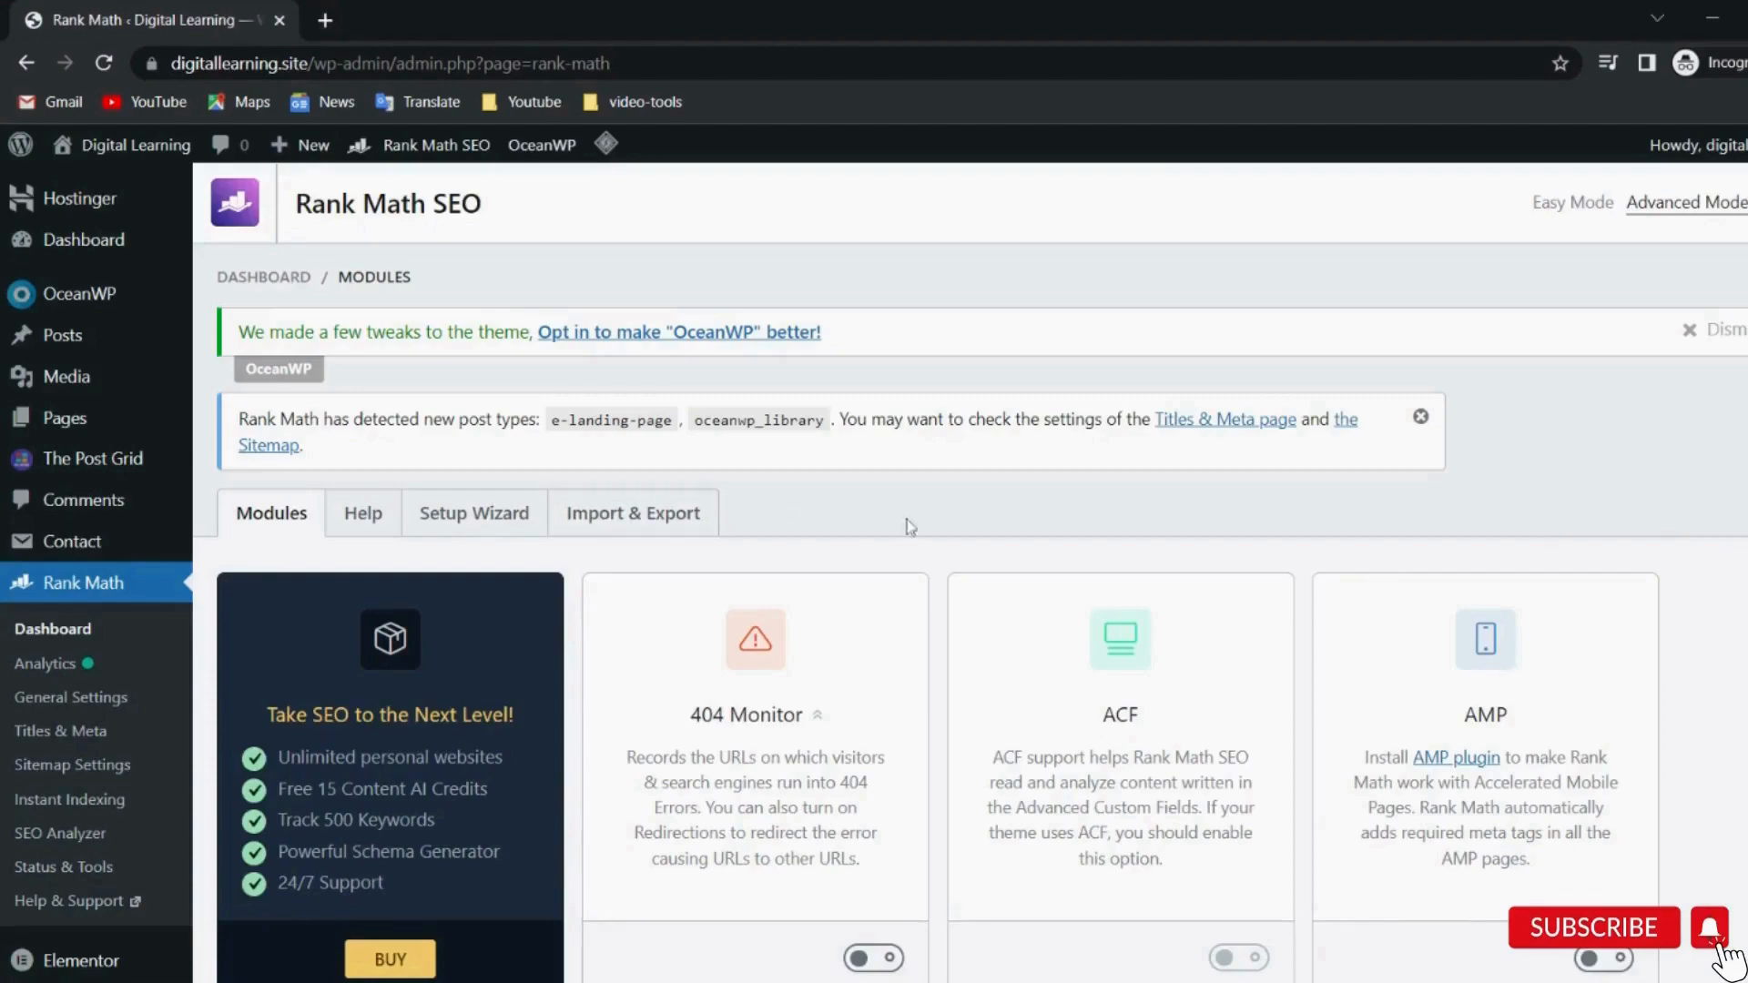
Look through the Rank Math modules and the overview charts on its Analytics dashboard.
scroll(829, 674, "down", 15)
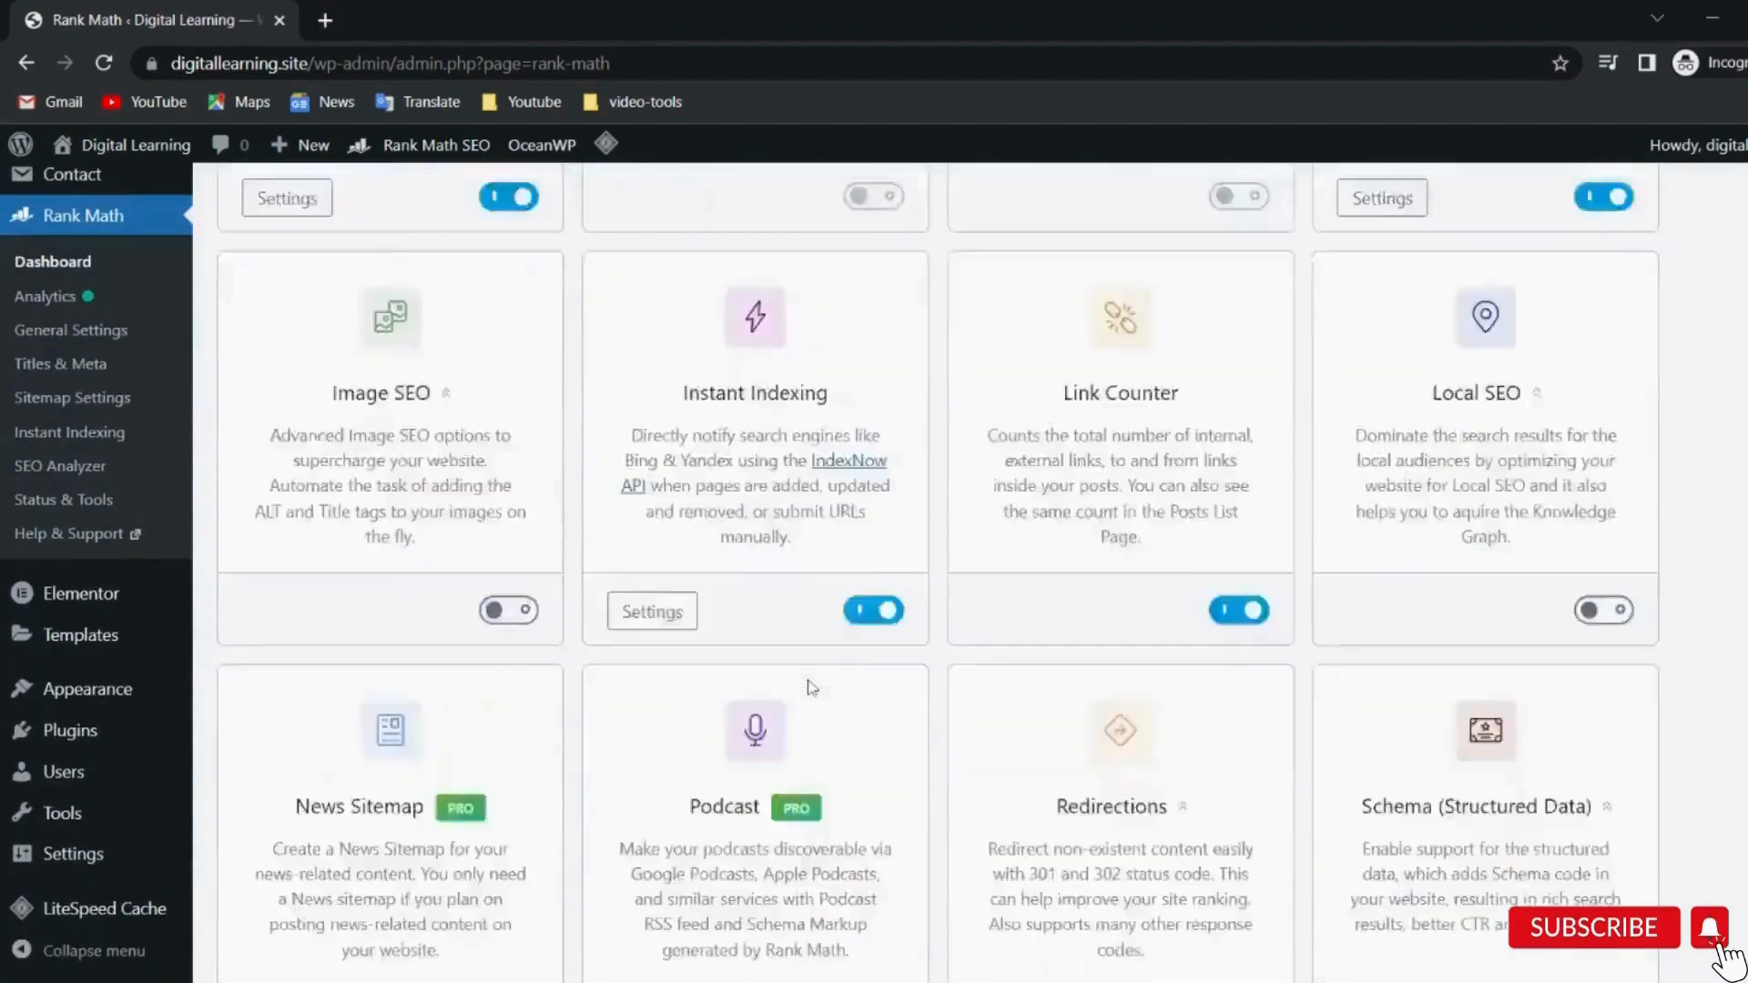
scroll(60, 635, "up", 15)
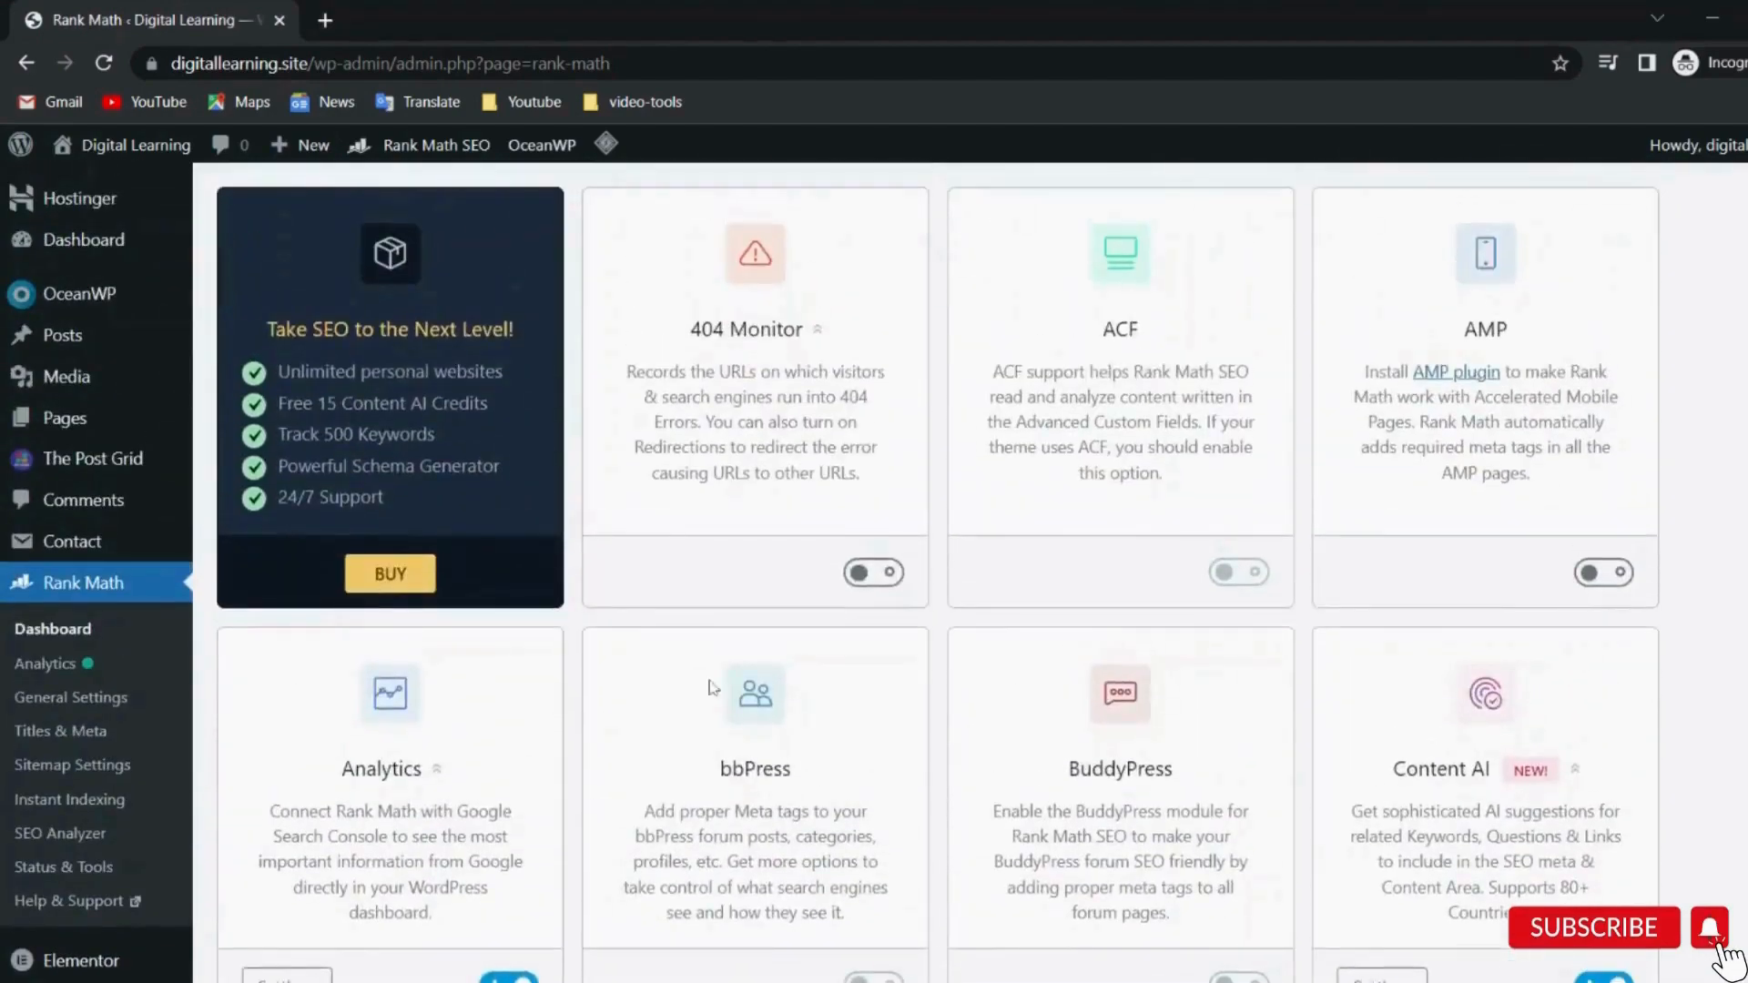
left_click(22, 672)
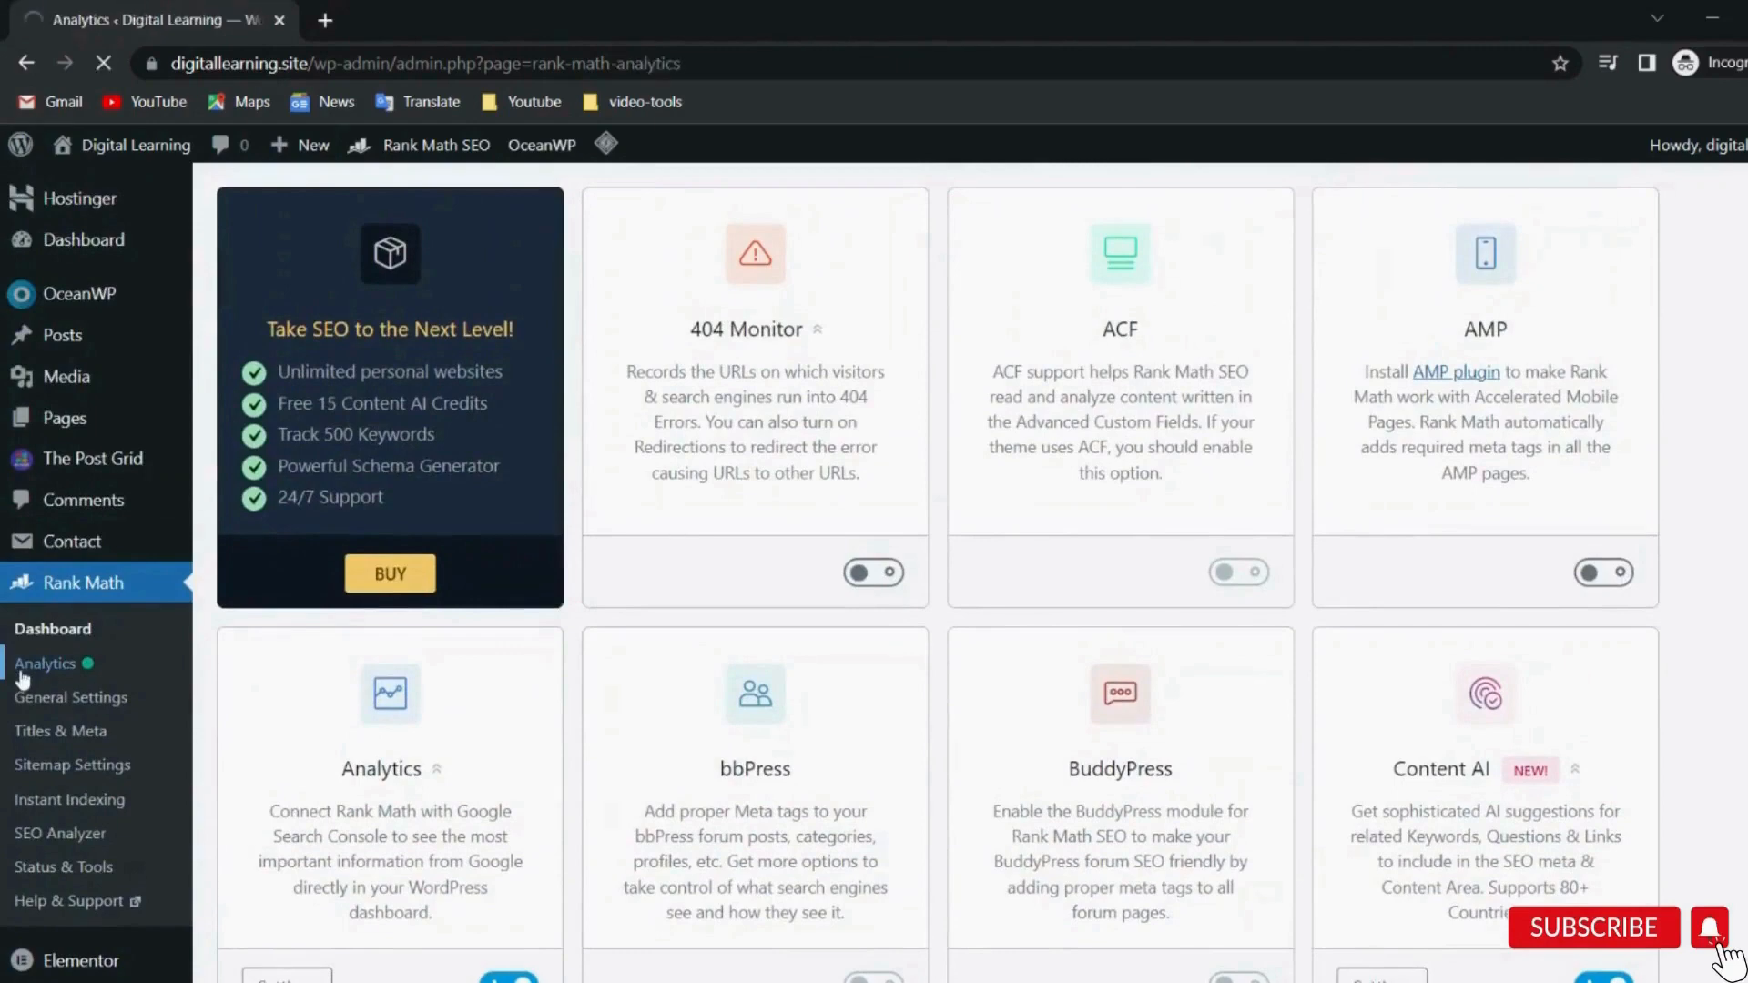
scroll(1297, 357, "down", 5)
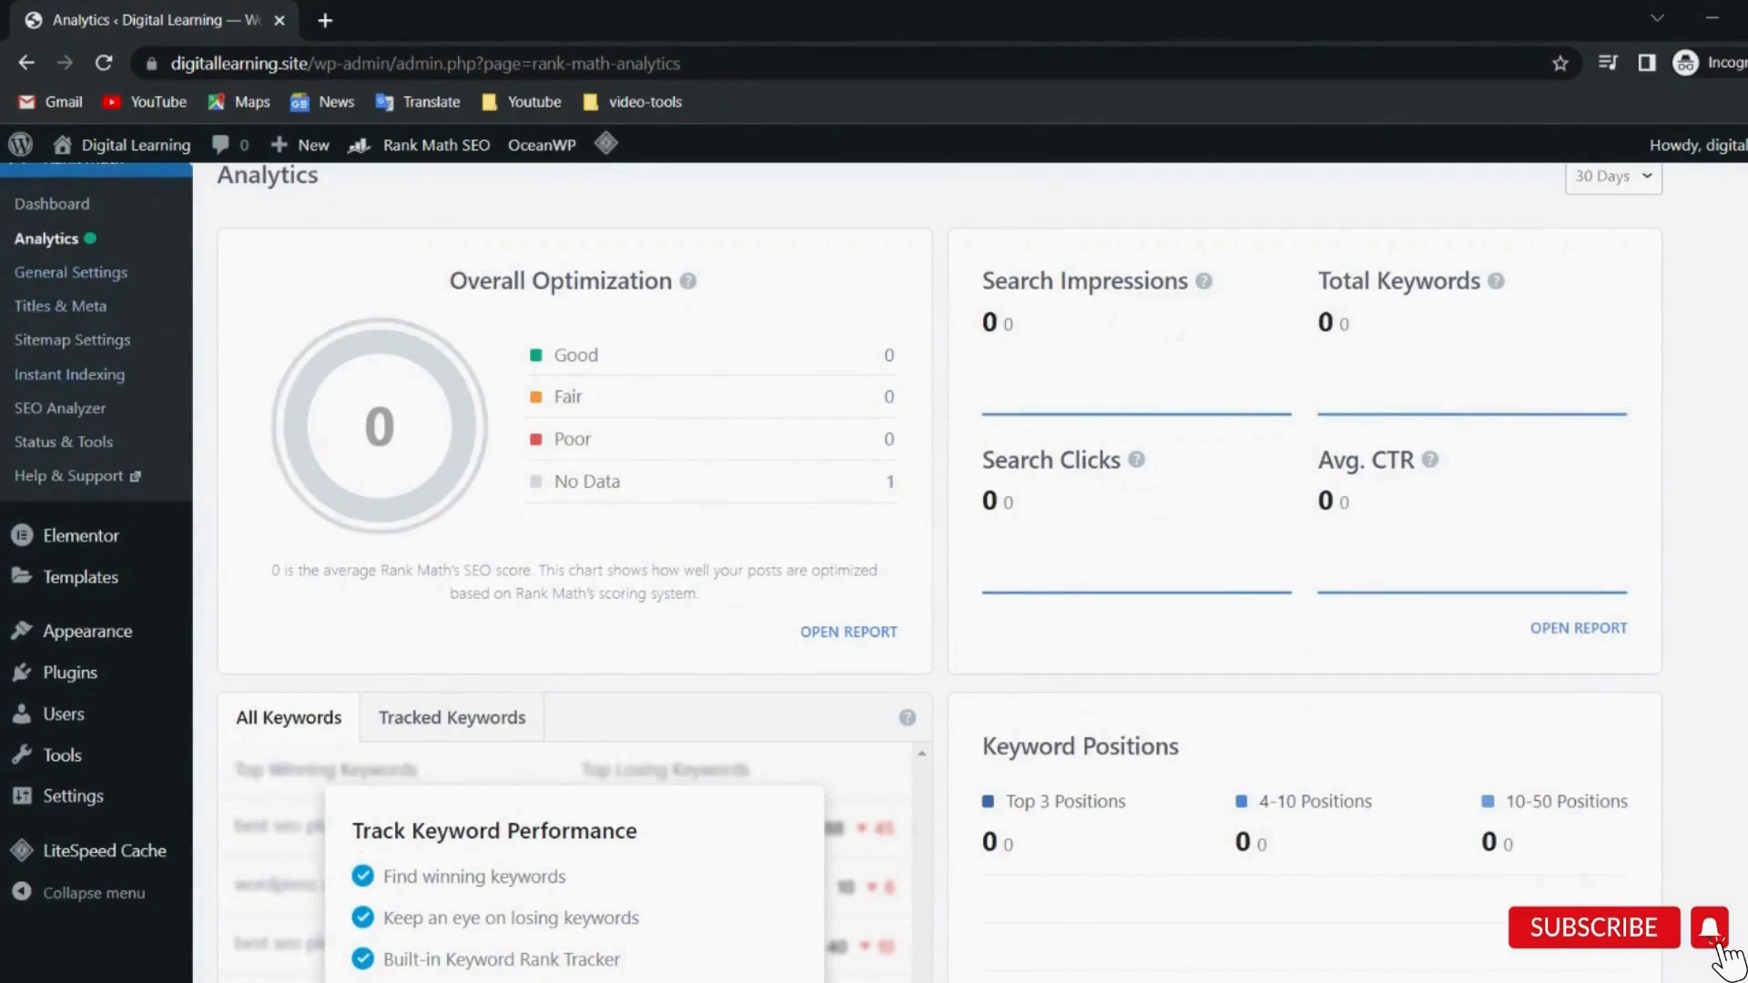
scroll(702, 681, "up", 5)
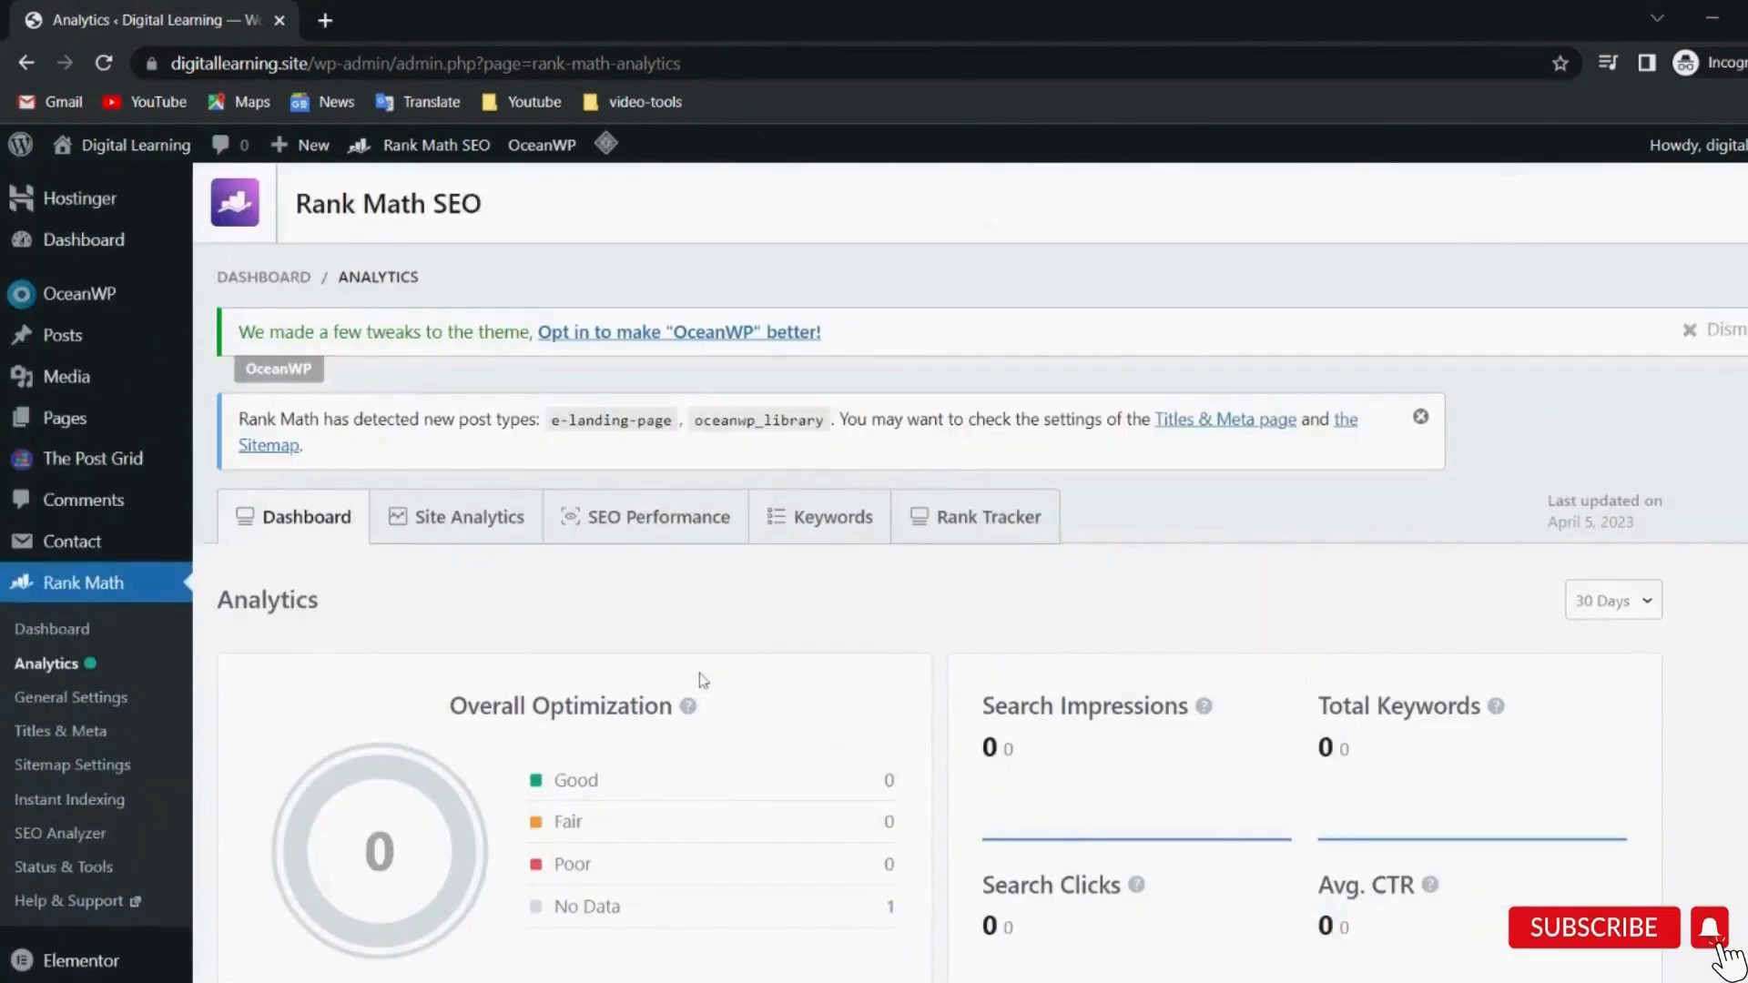
mouse_move(88, 351)
left_click(69, 421)
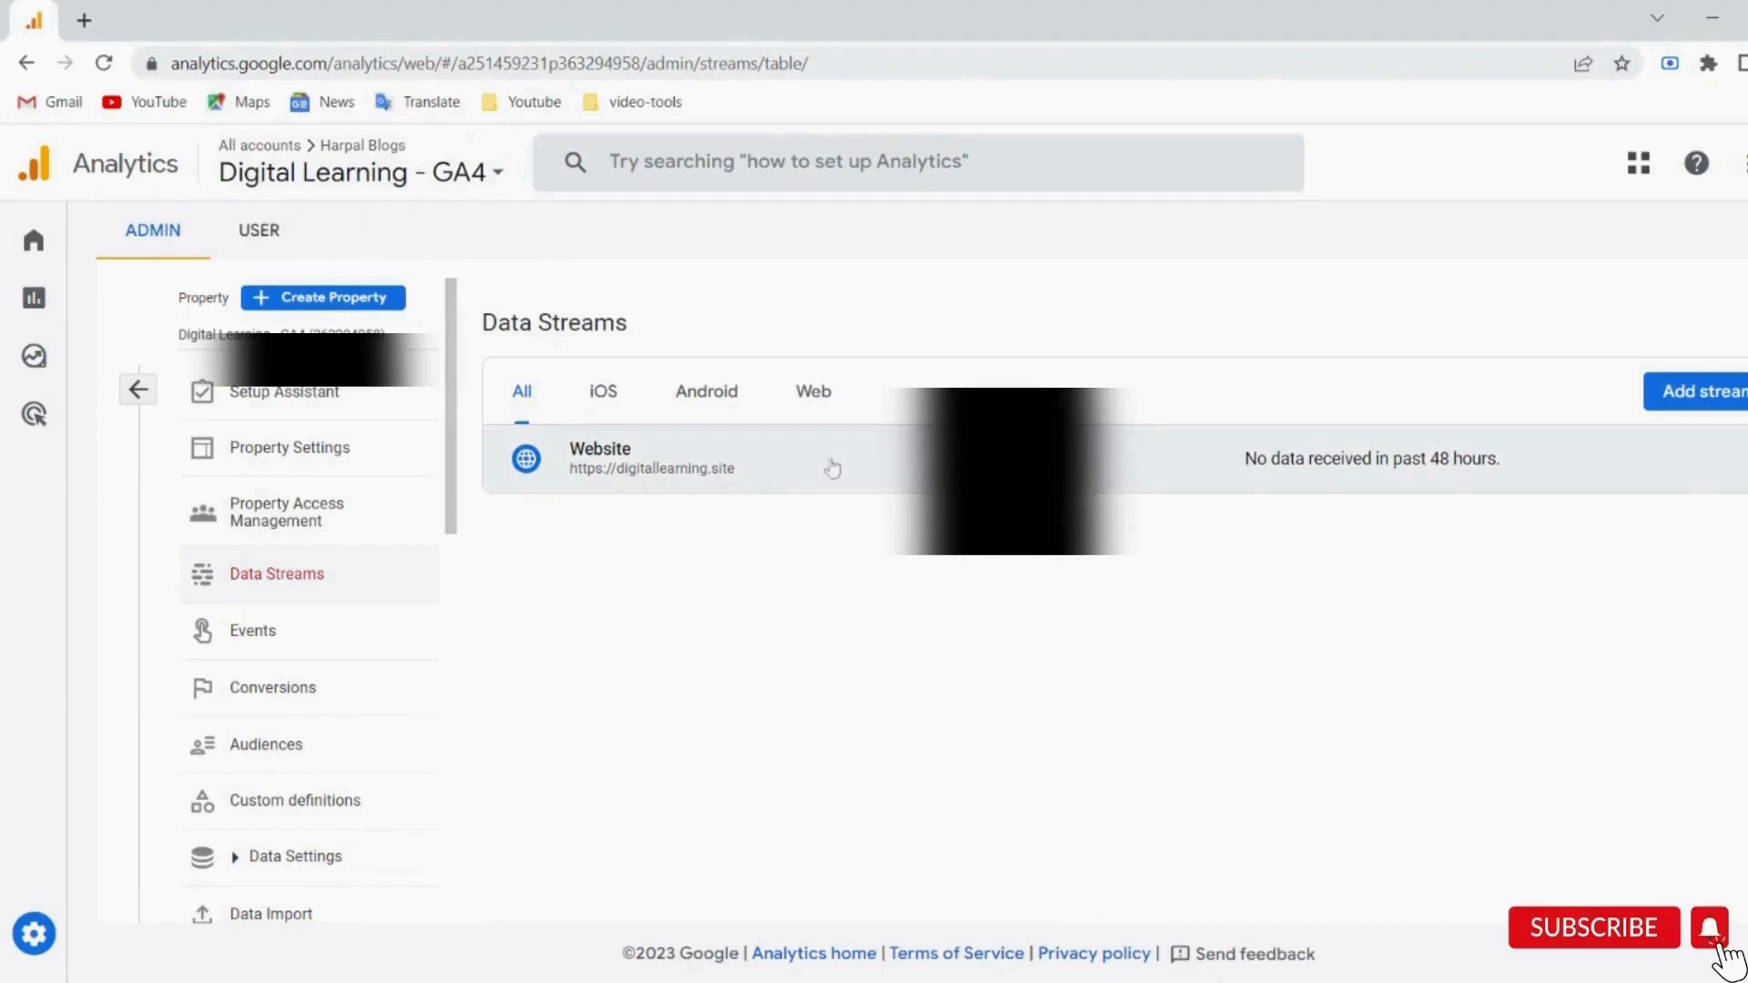
In Google Analytics, open the digitallearning.site Website data stream and bring up the manual installation instructions for its Google tag.
left_click(703, 466)
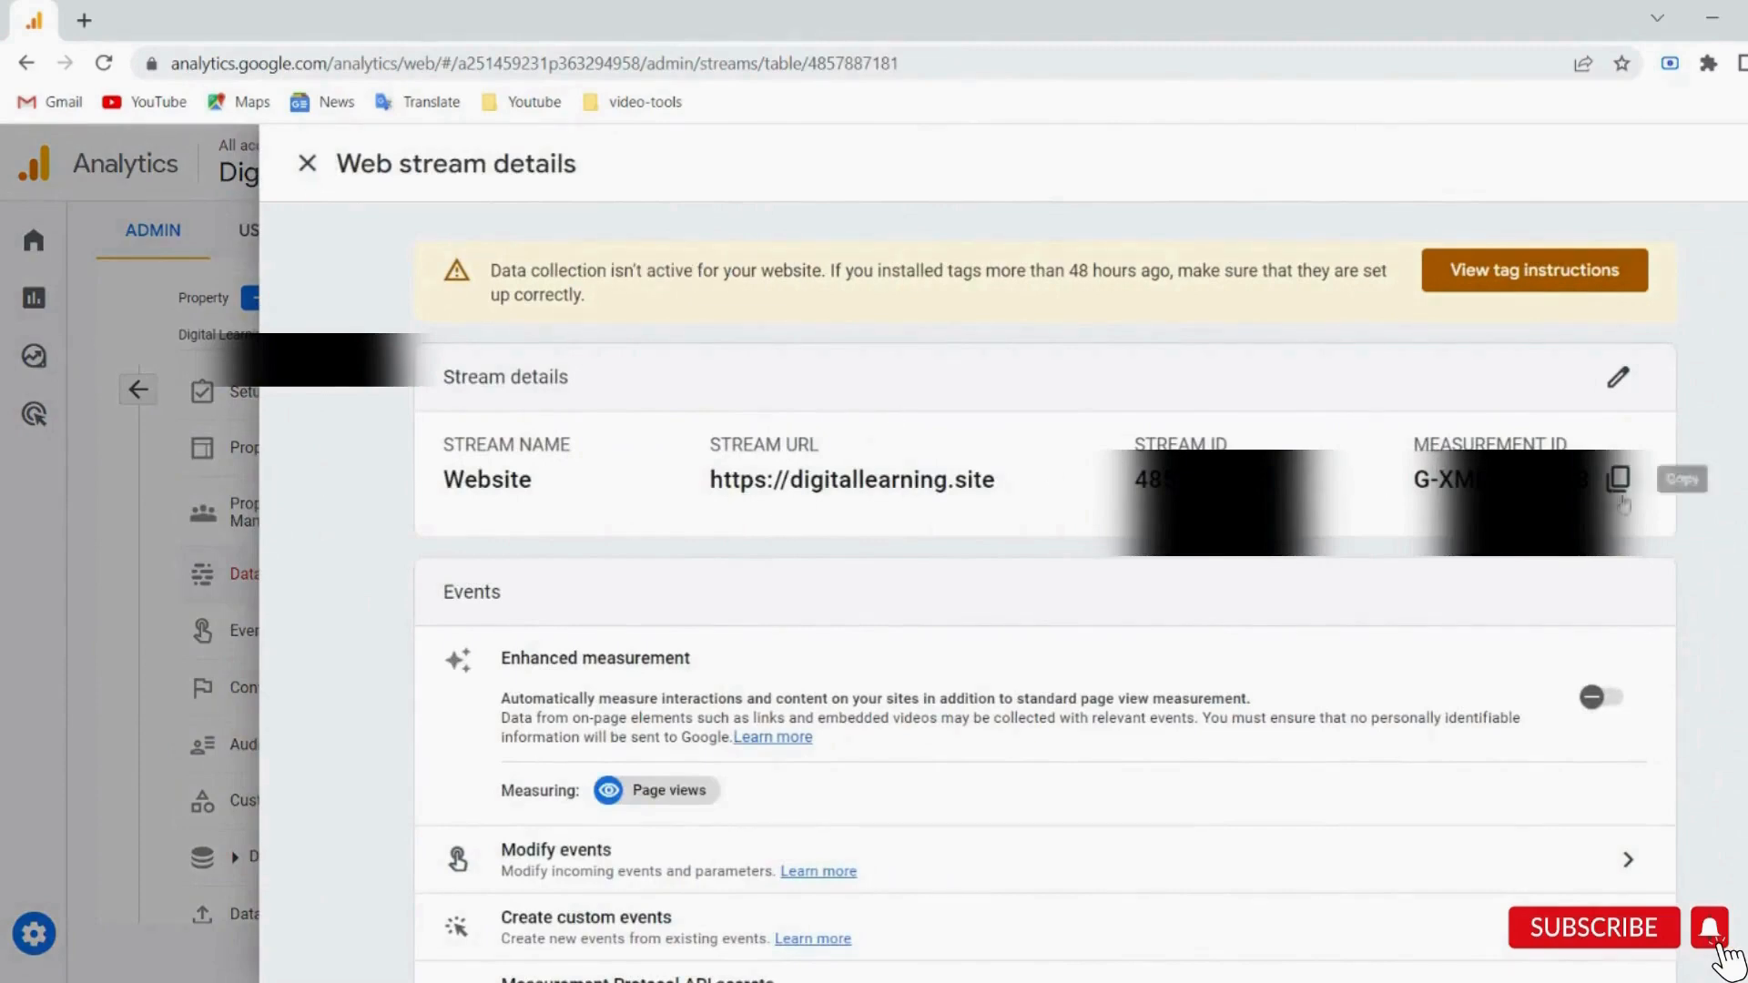
left_click(1518, 270)
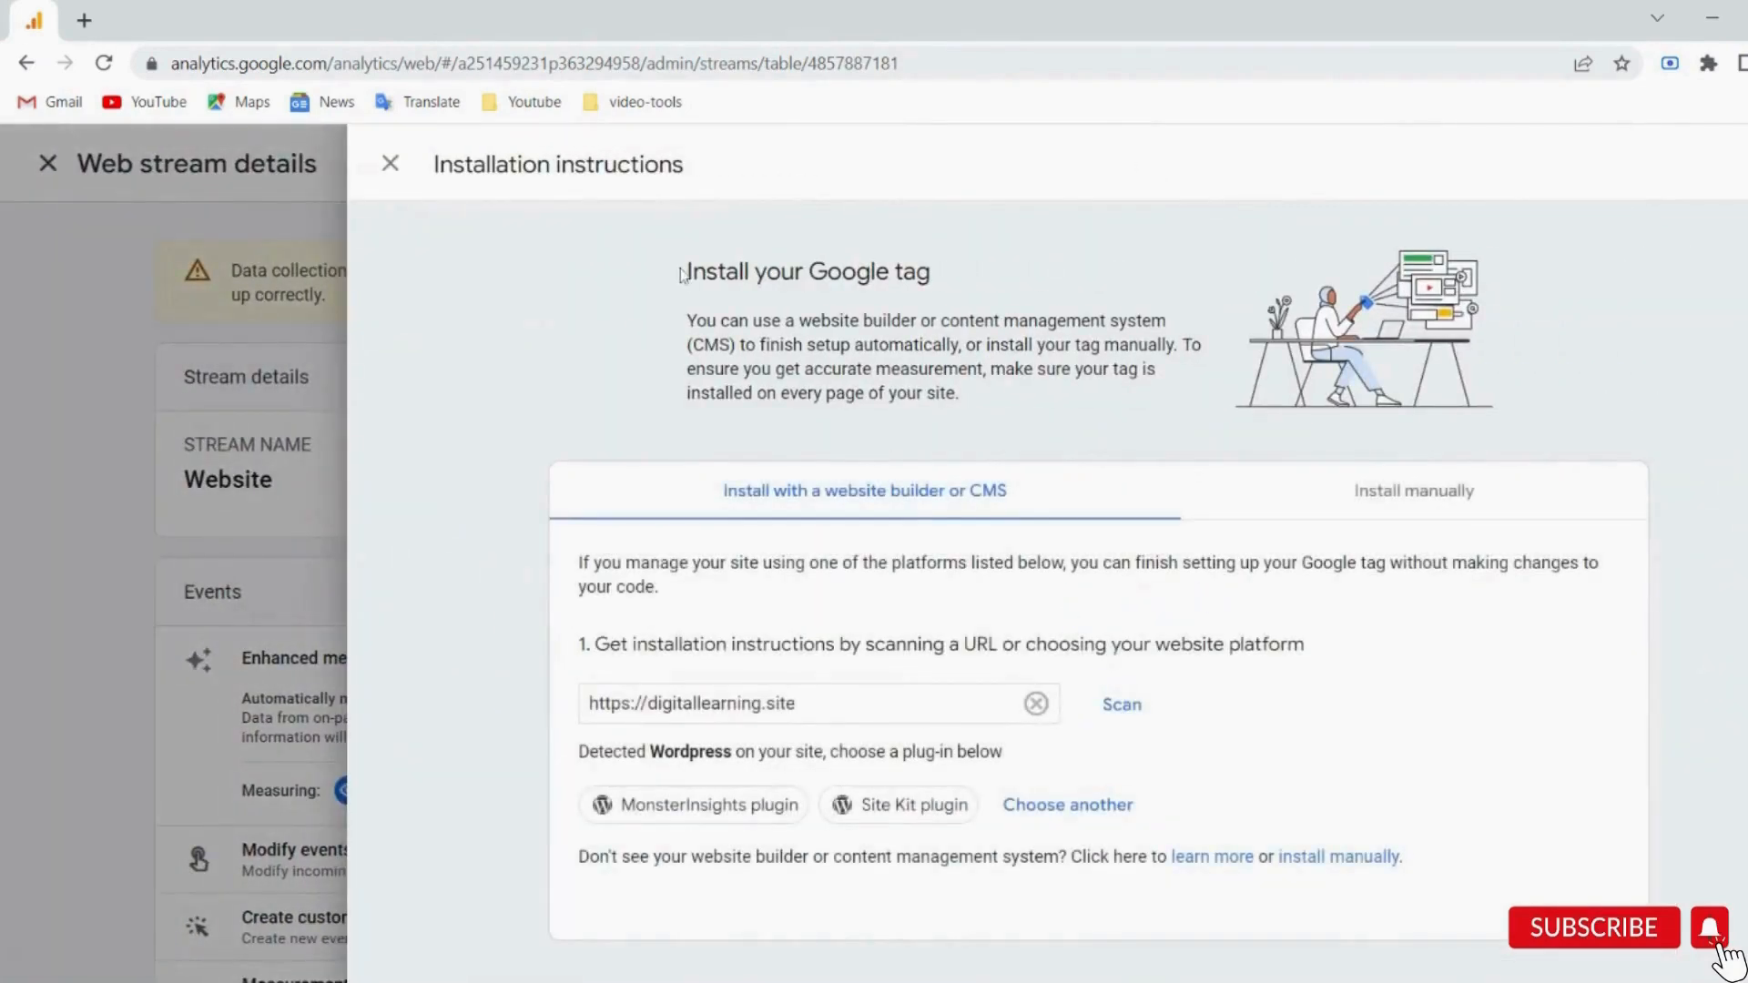
left_click_drag(681, 275, 922, 273)
left_click(948, 267)
left_click(1406, 493)
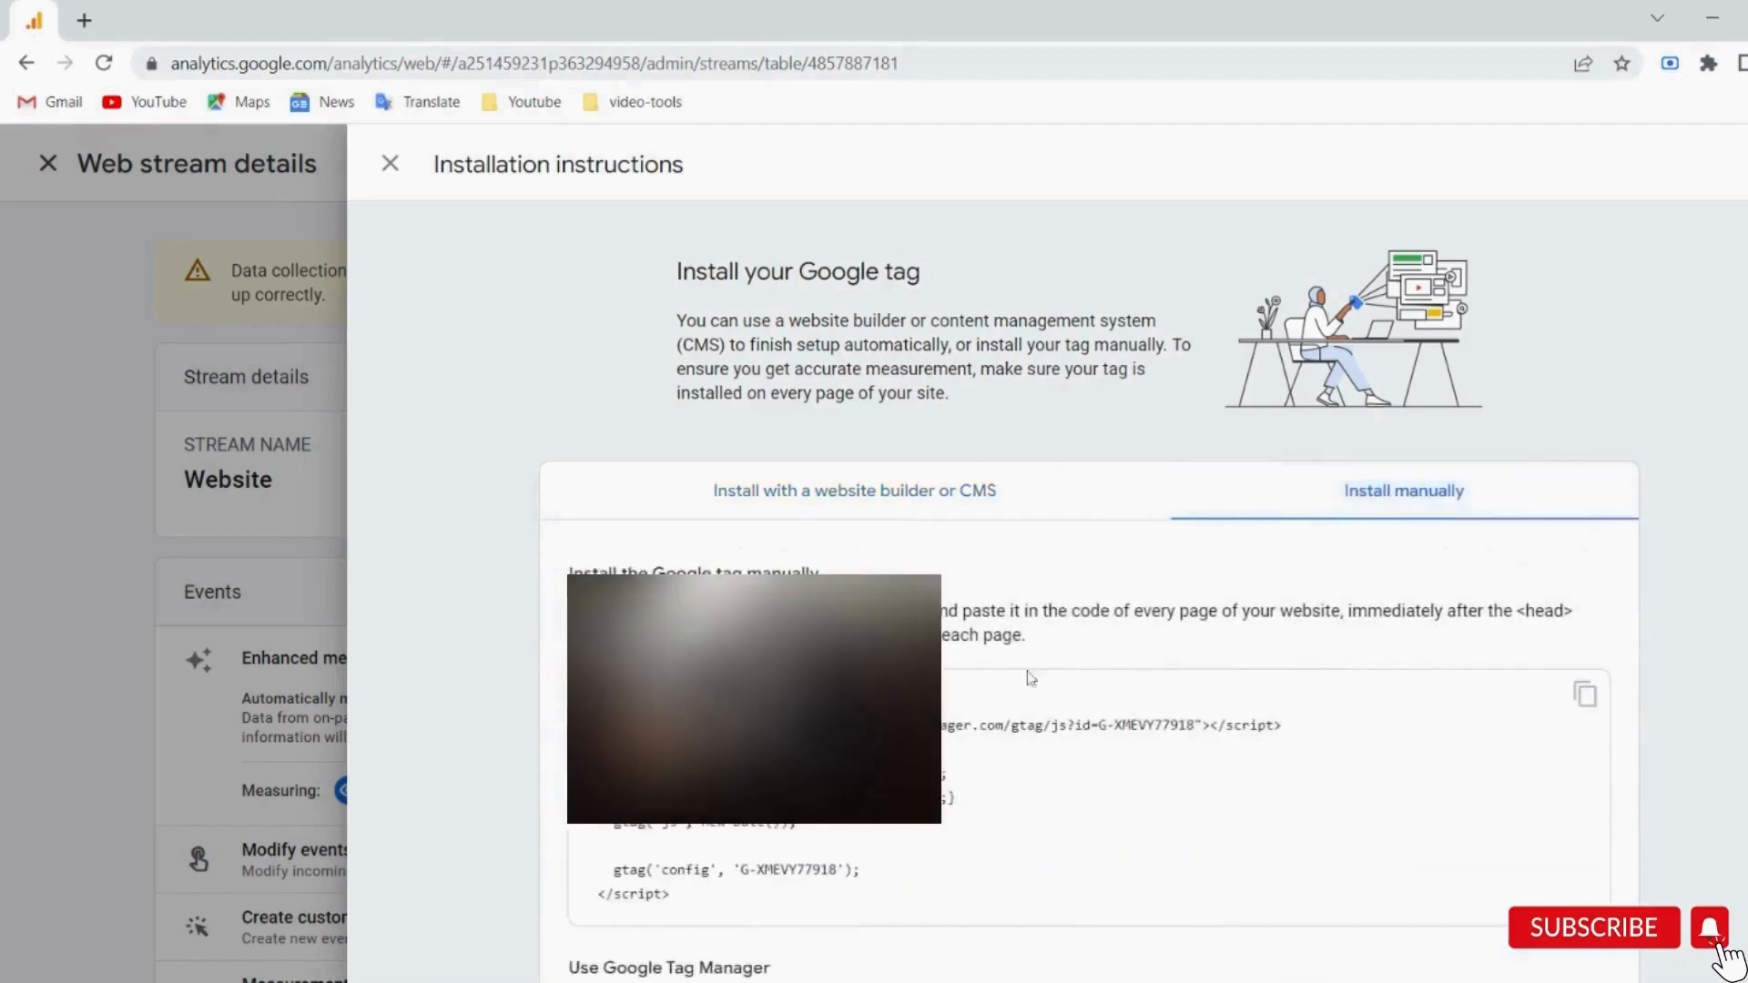
Copy the whole Google tag script from the manual installation instructions.
scroll(997, 729, "down", 1)
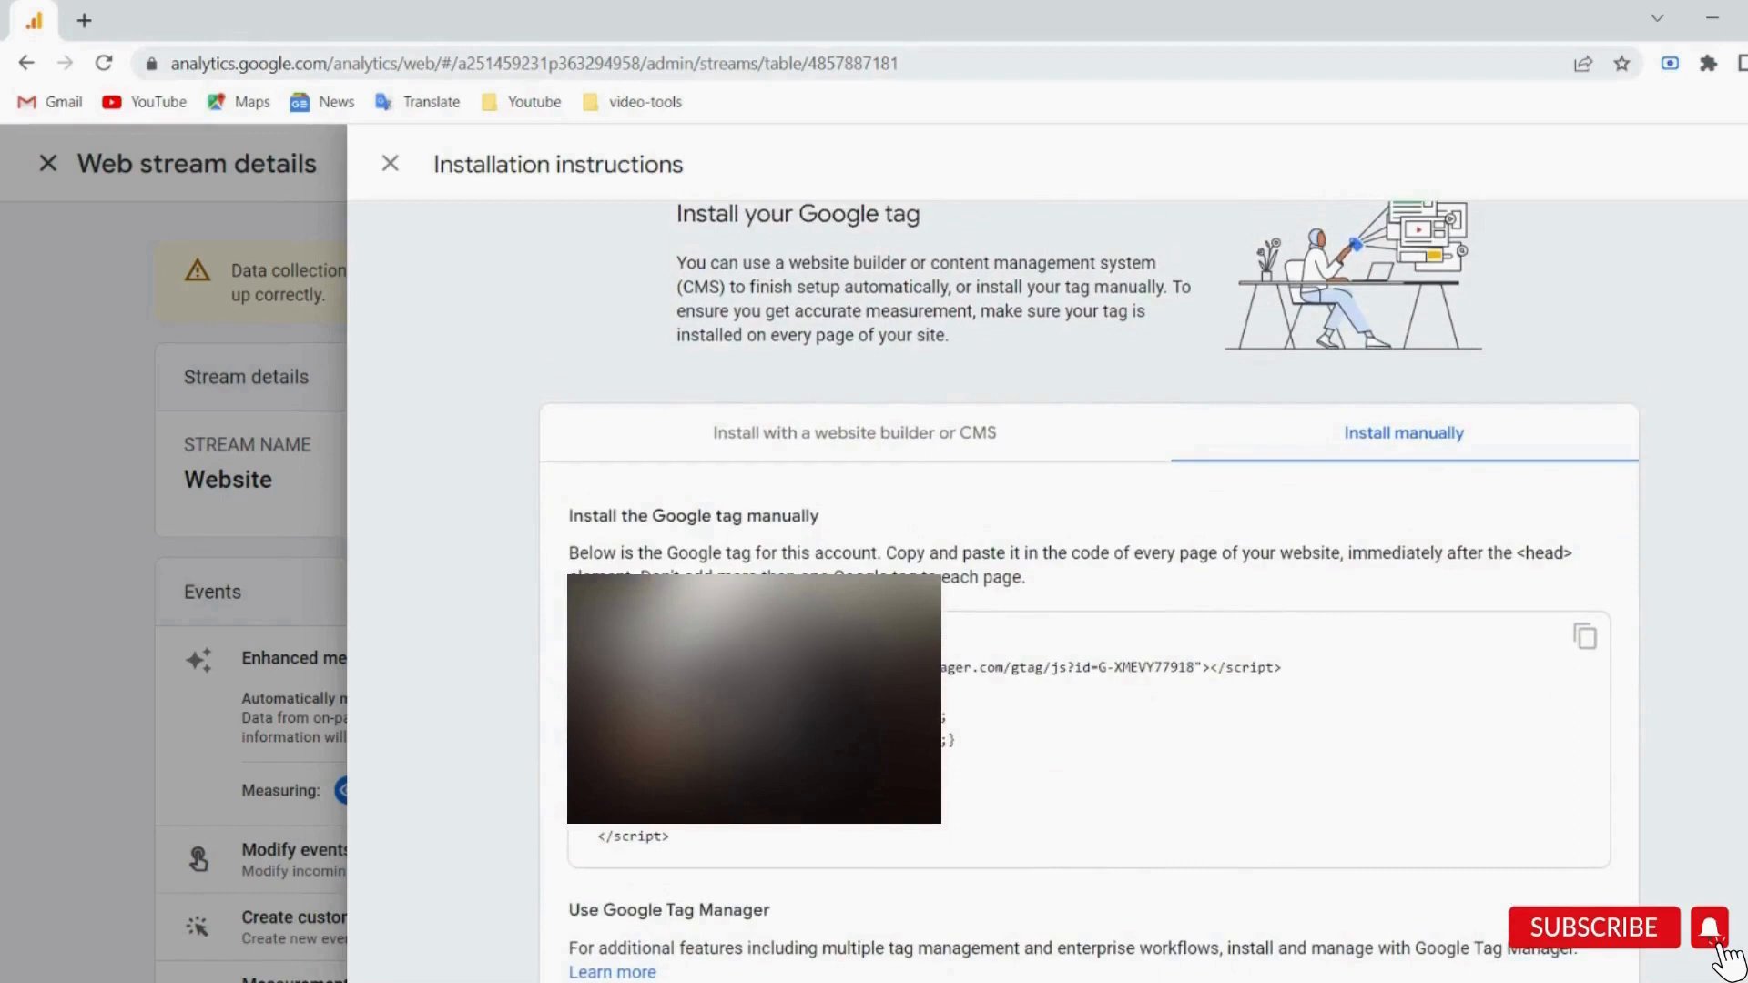
left_click_drag(783, 870, 638, 642)
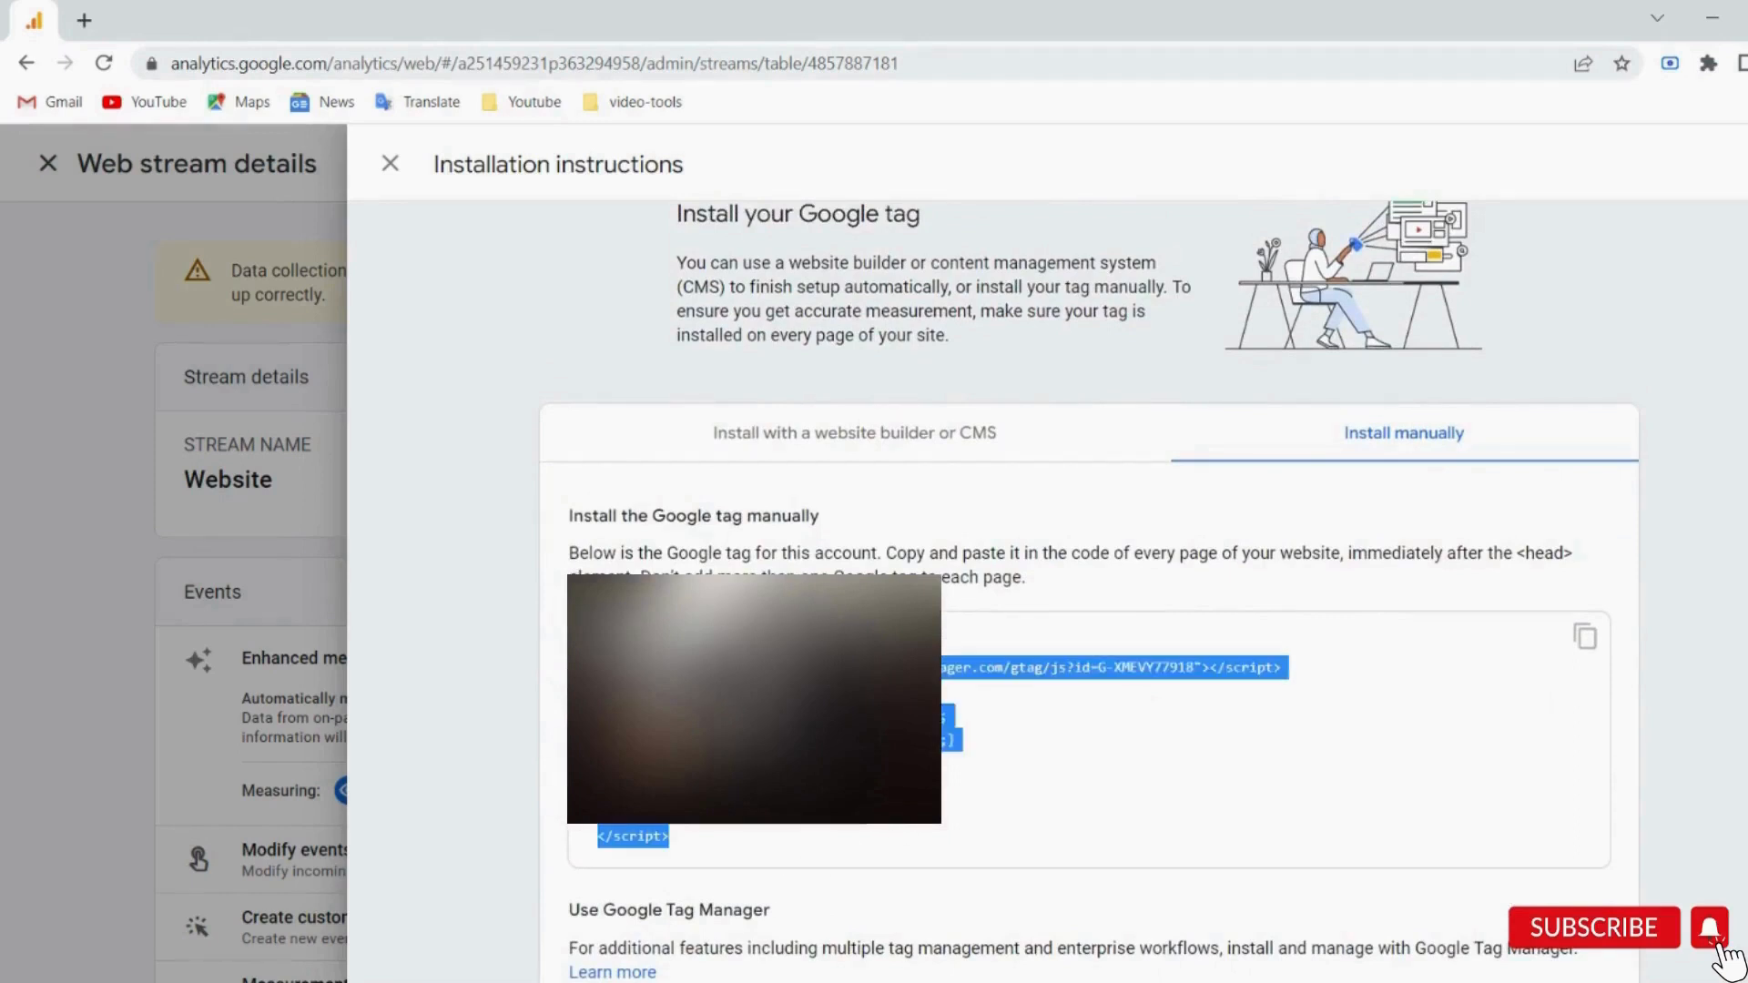
left_click(1460, 697)
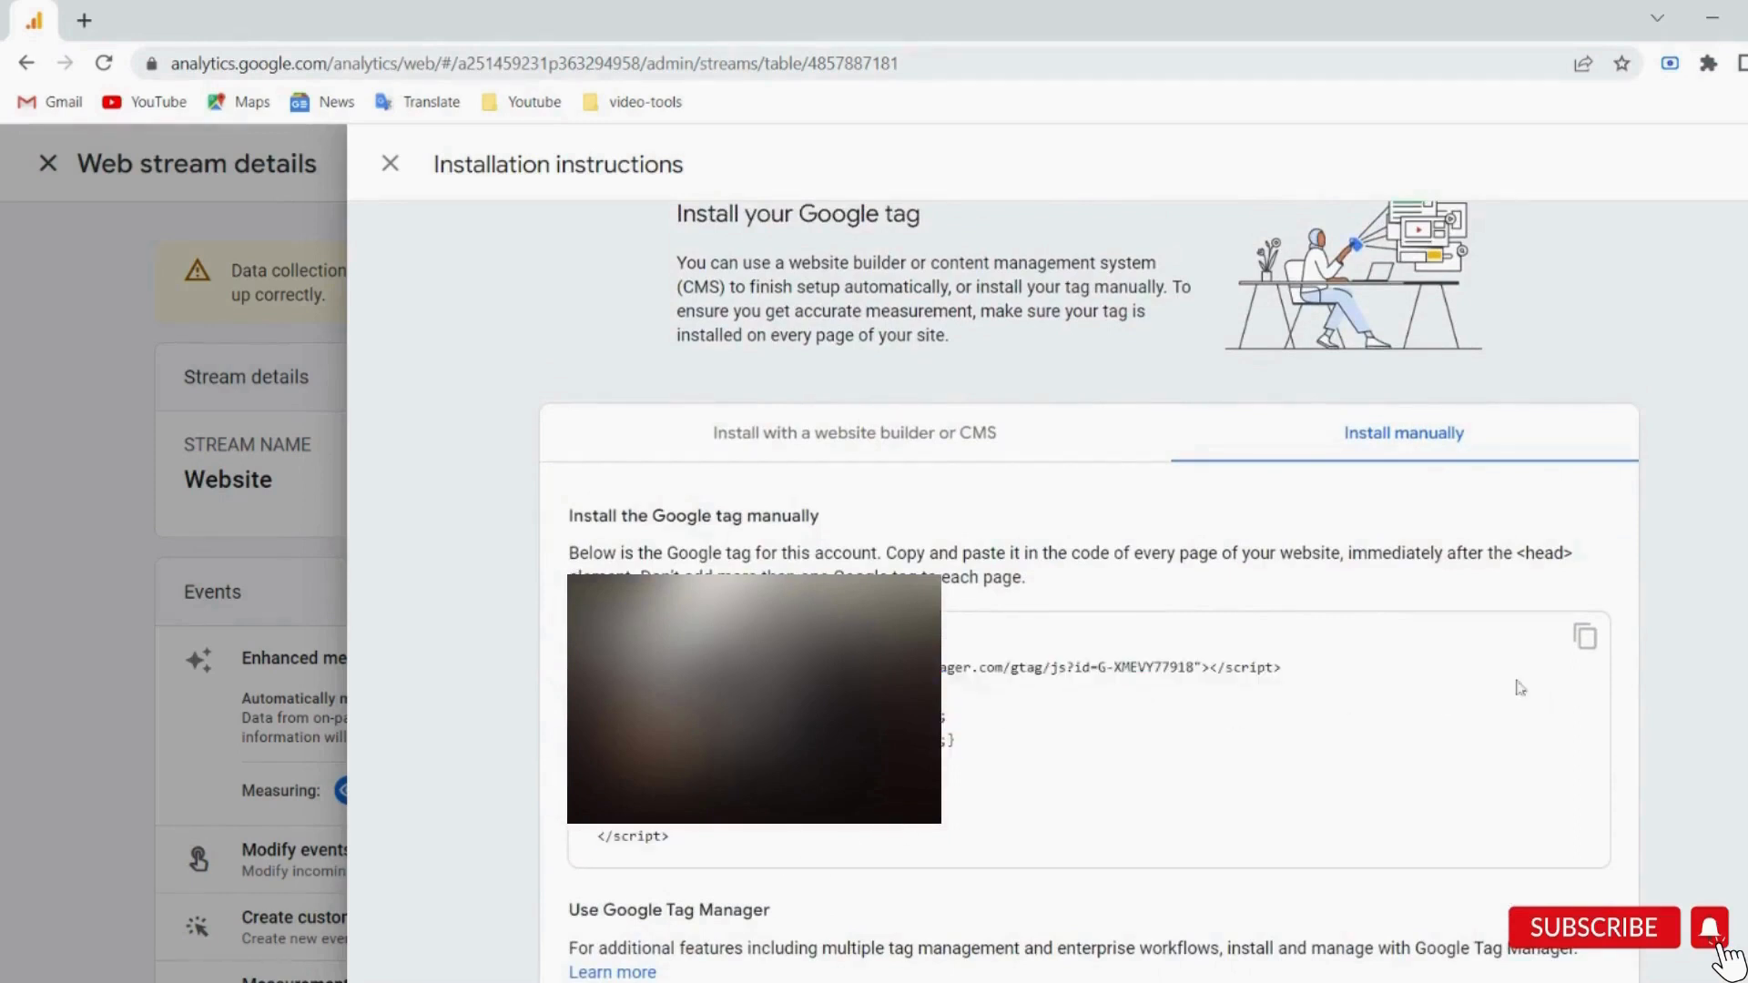
left_click(1585, 640)
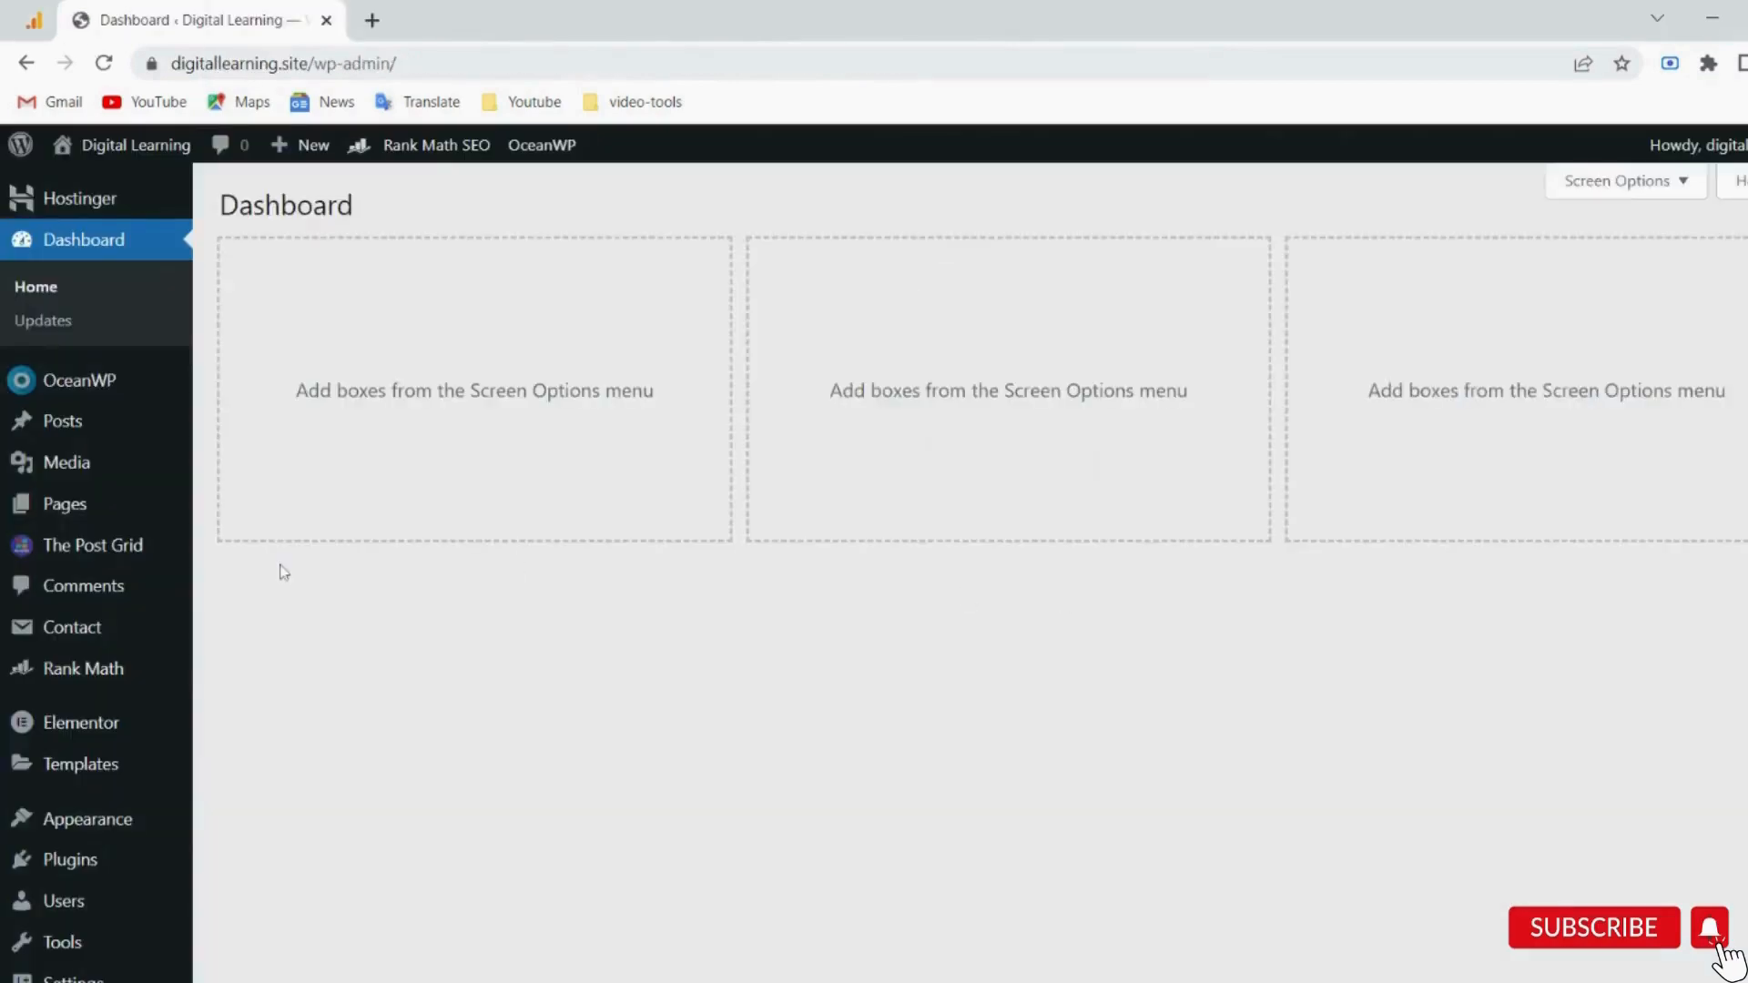
In the WordPress admin, open the OceanWP theme's header.php in the Theme File Editor.
mouse_move(100, 819)
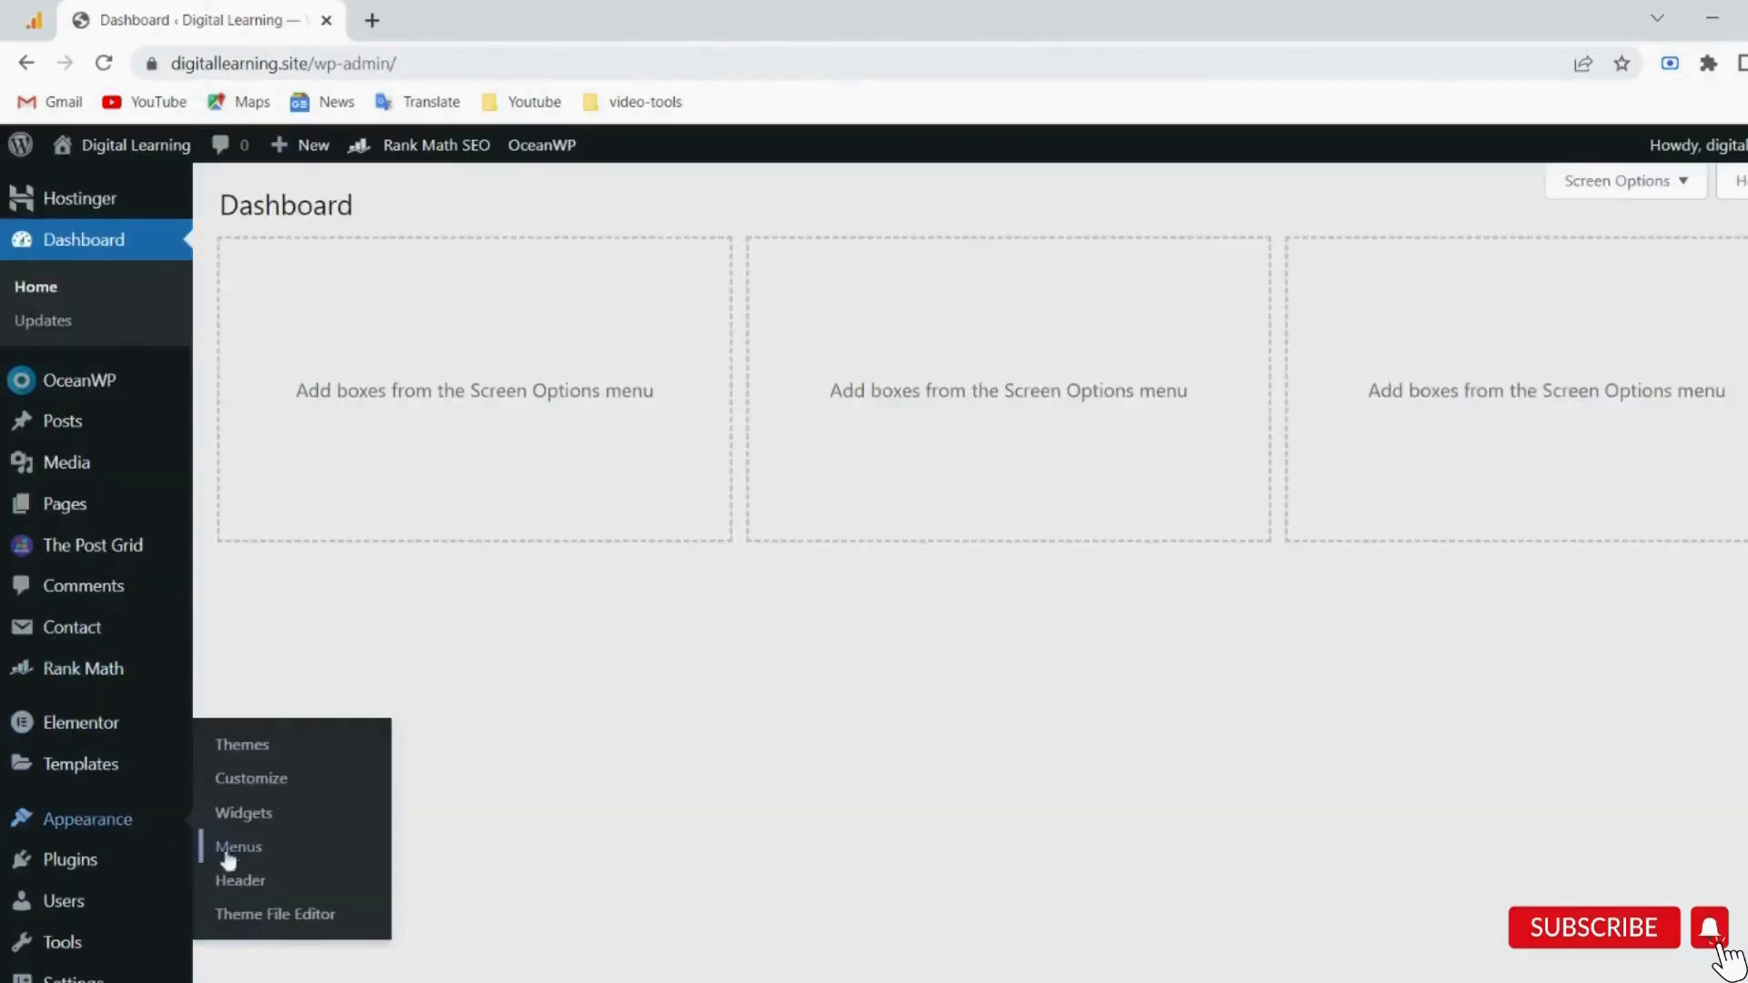
left_click(248, 921)
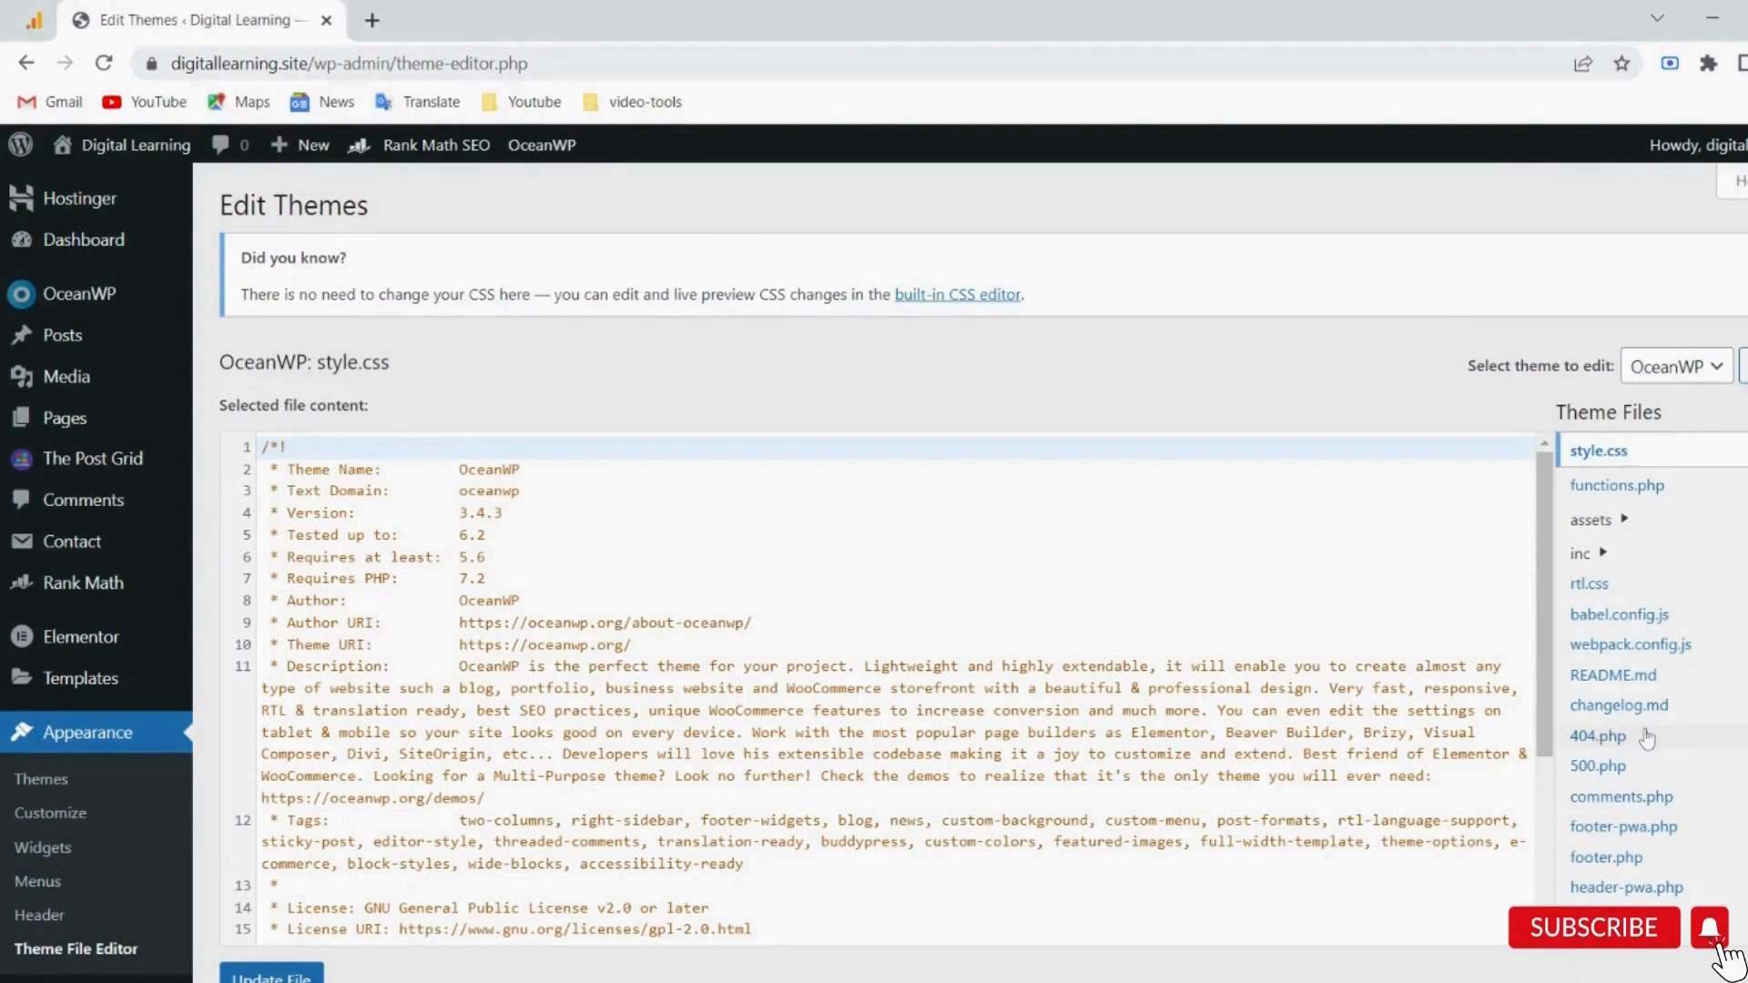
scroll(1620, 864, "down", 1)
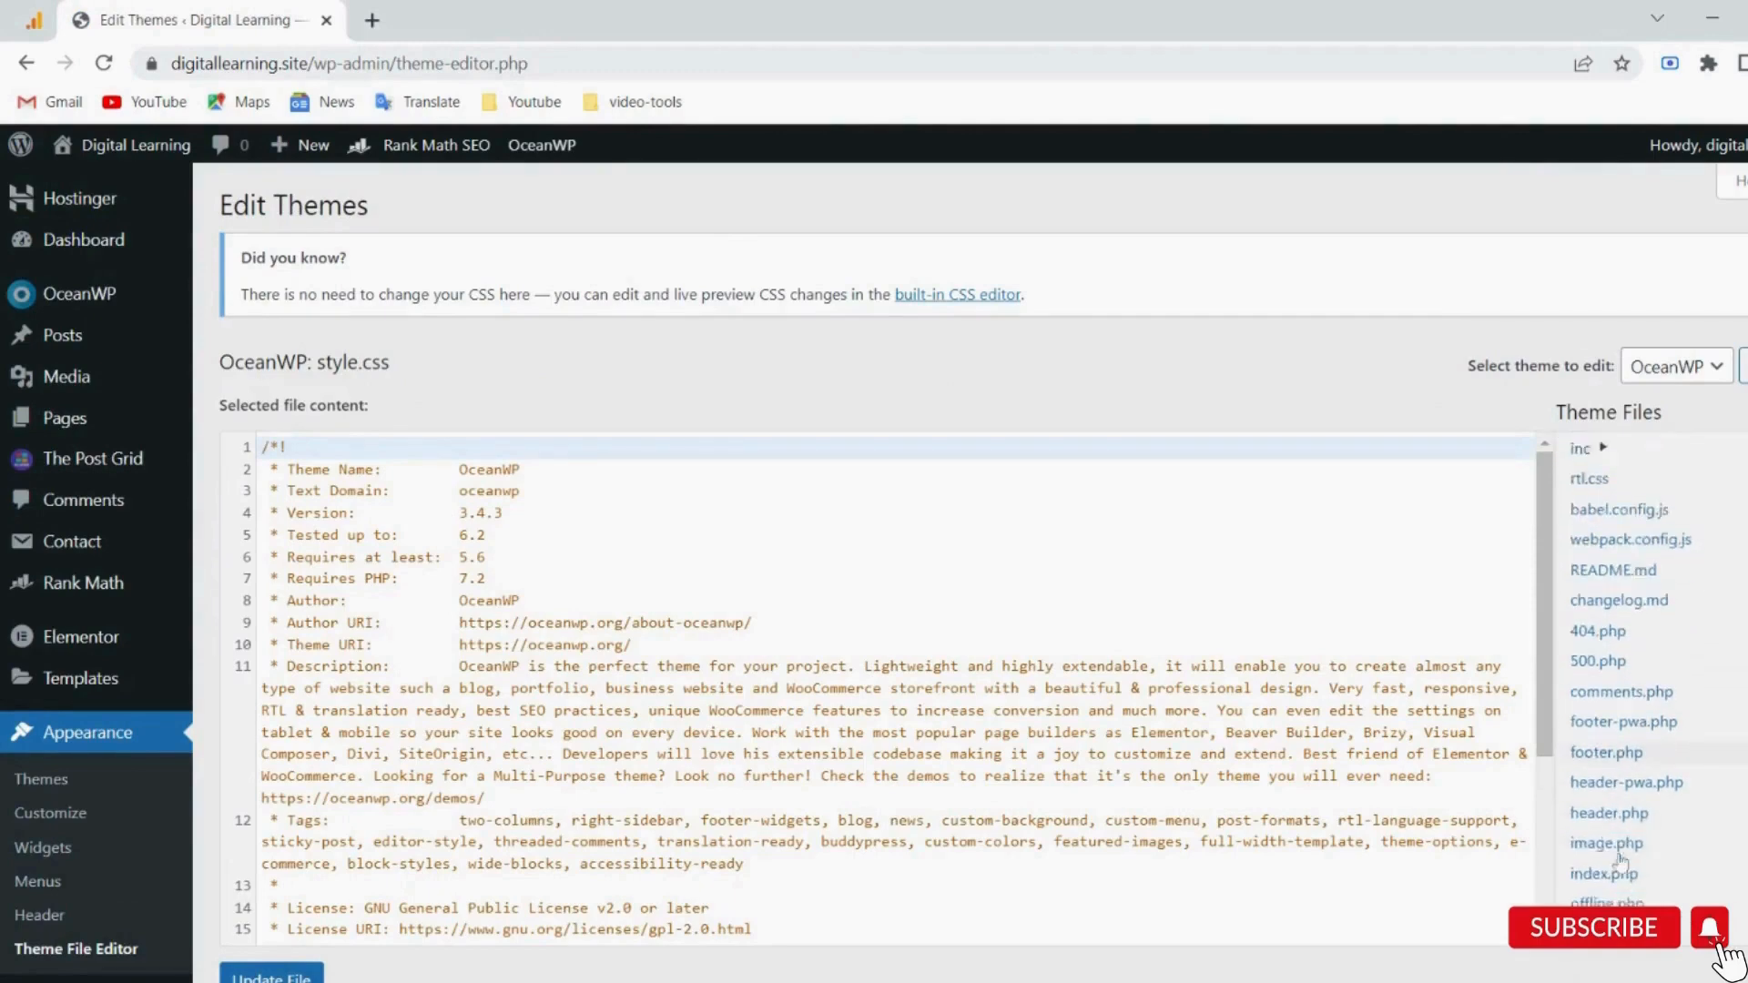
scroll(1621, 863, "down", 1)
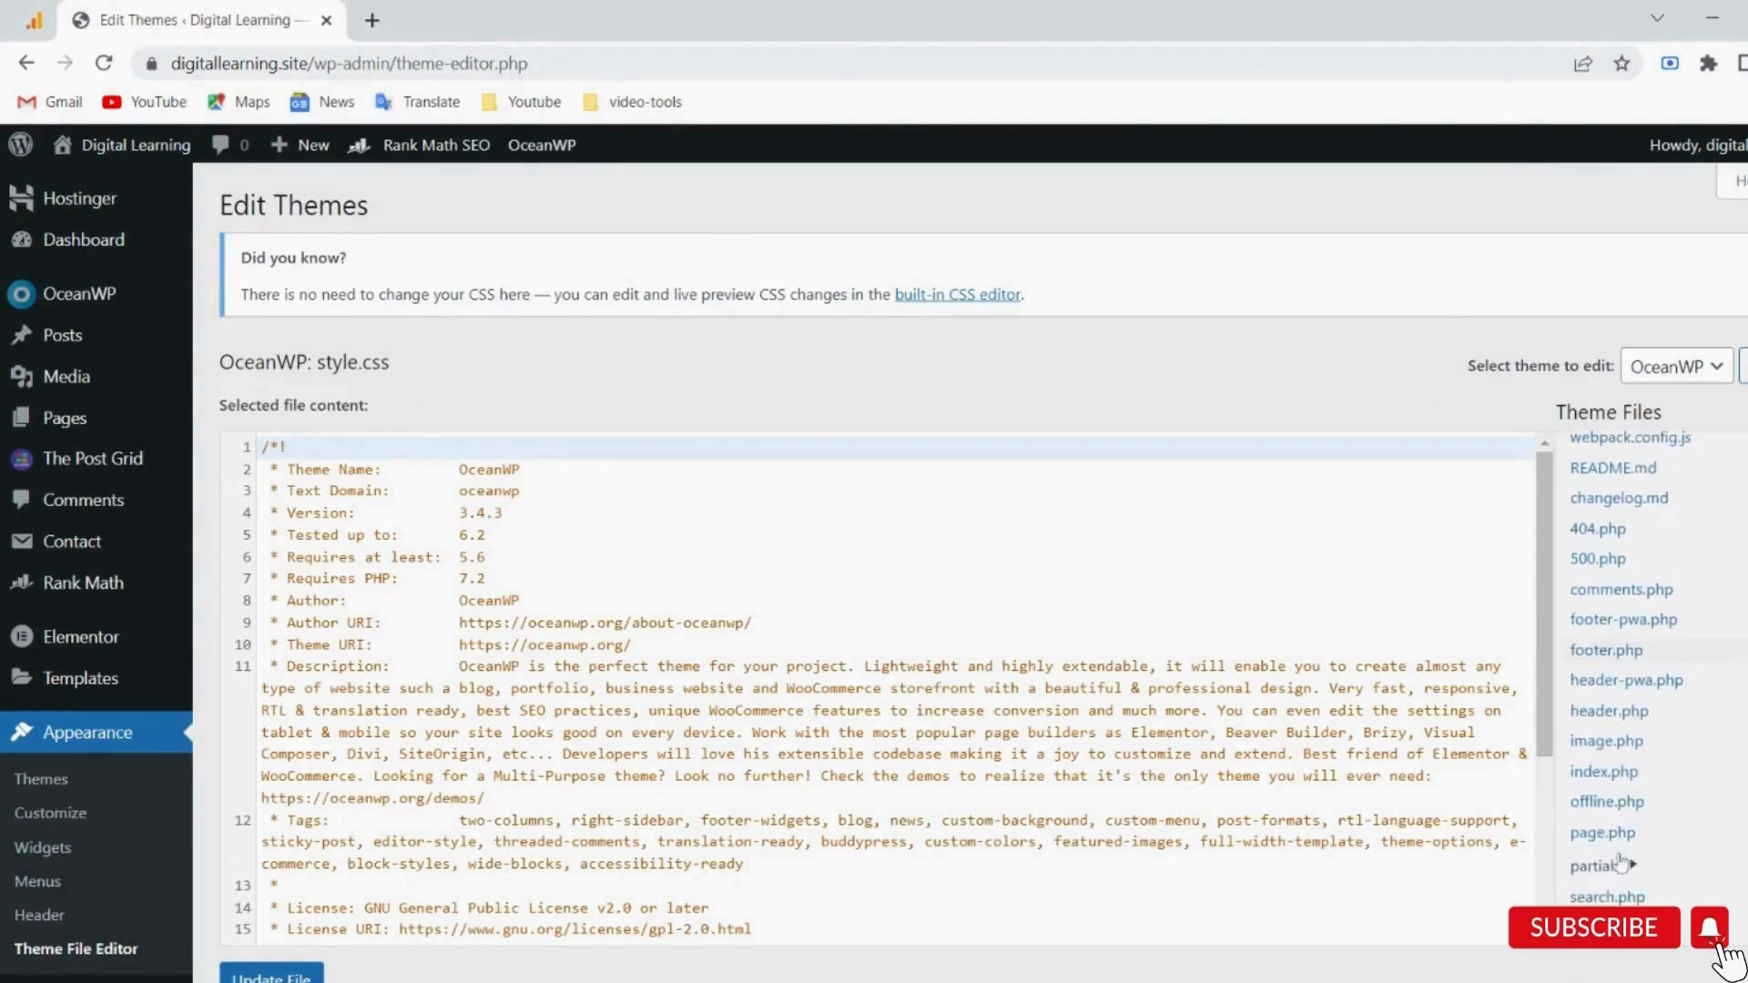
left_click(1648, 709)
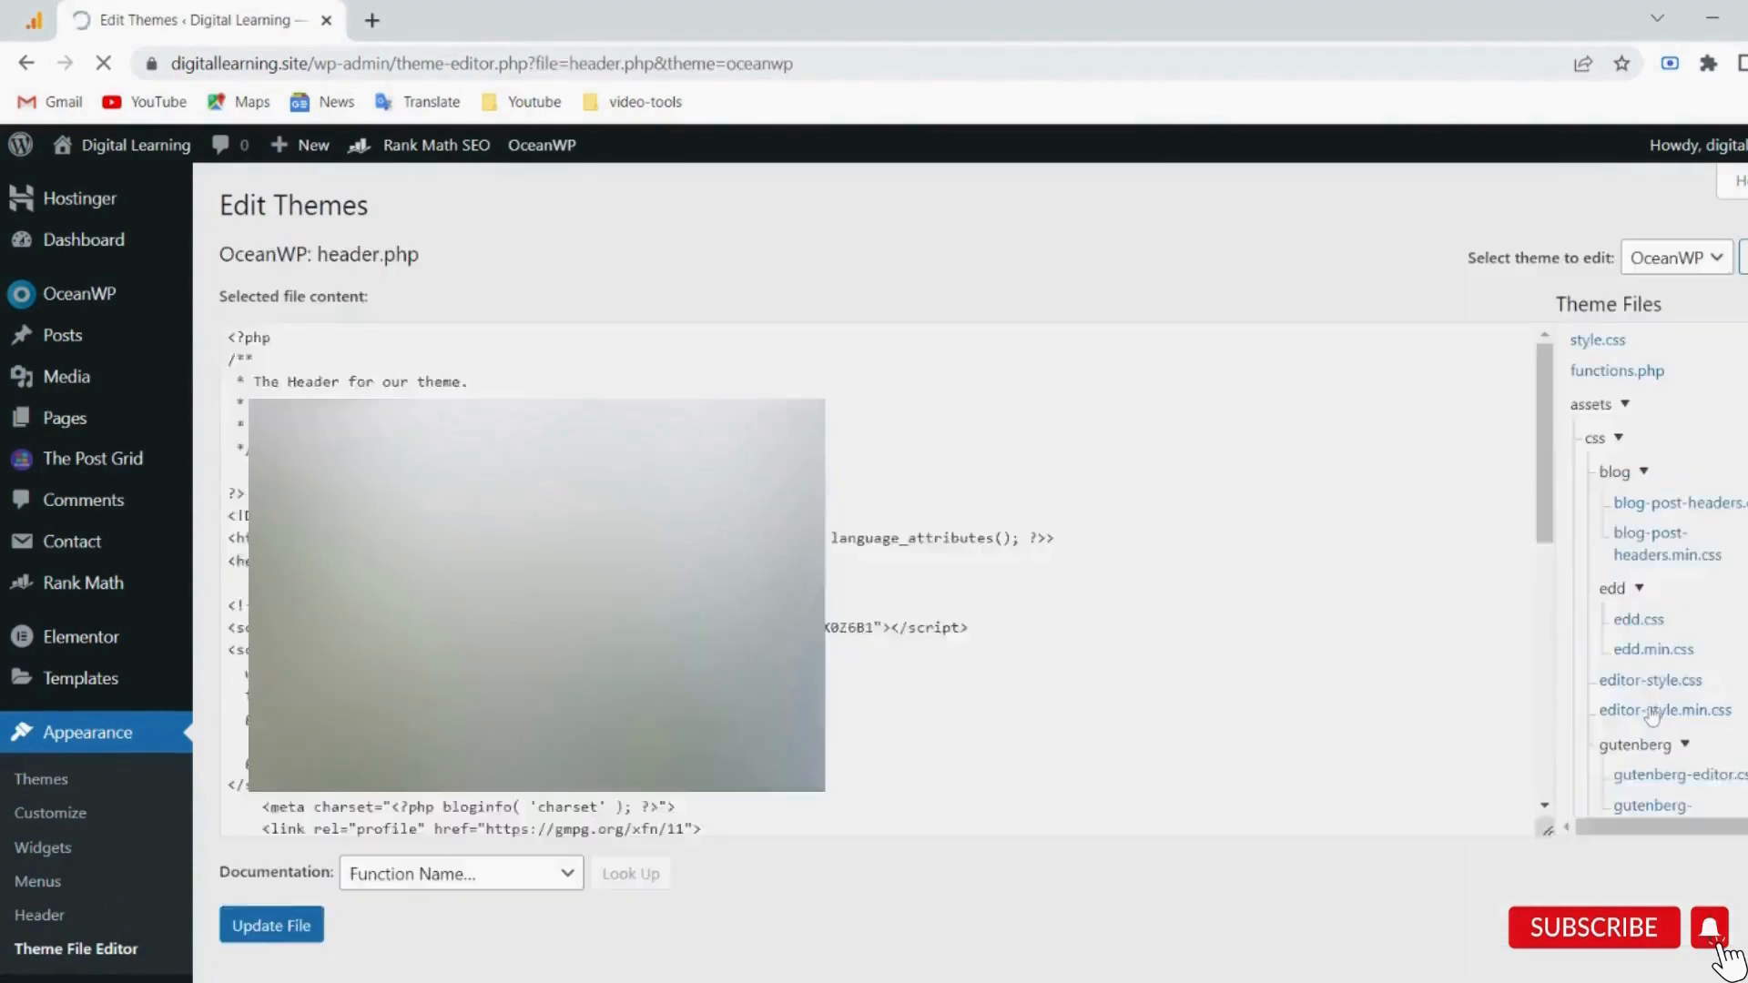
Look through the header.php code around the closing head tag and put the cursor on the blank line above wp_head().
scroll(892, 579, "down", 6)
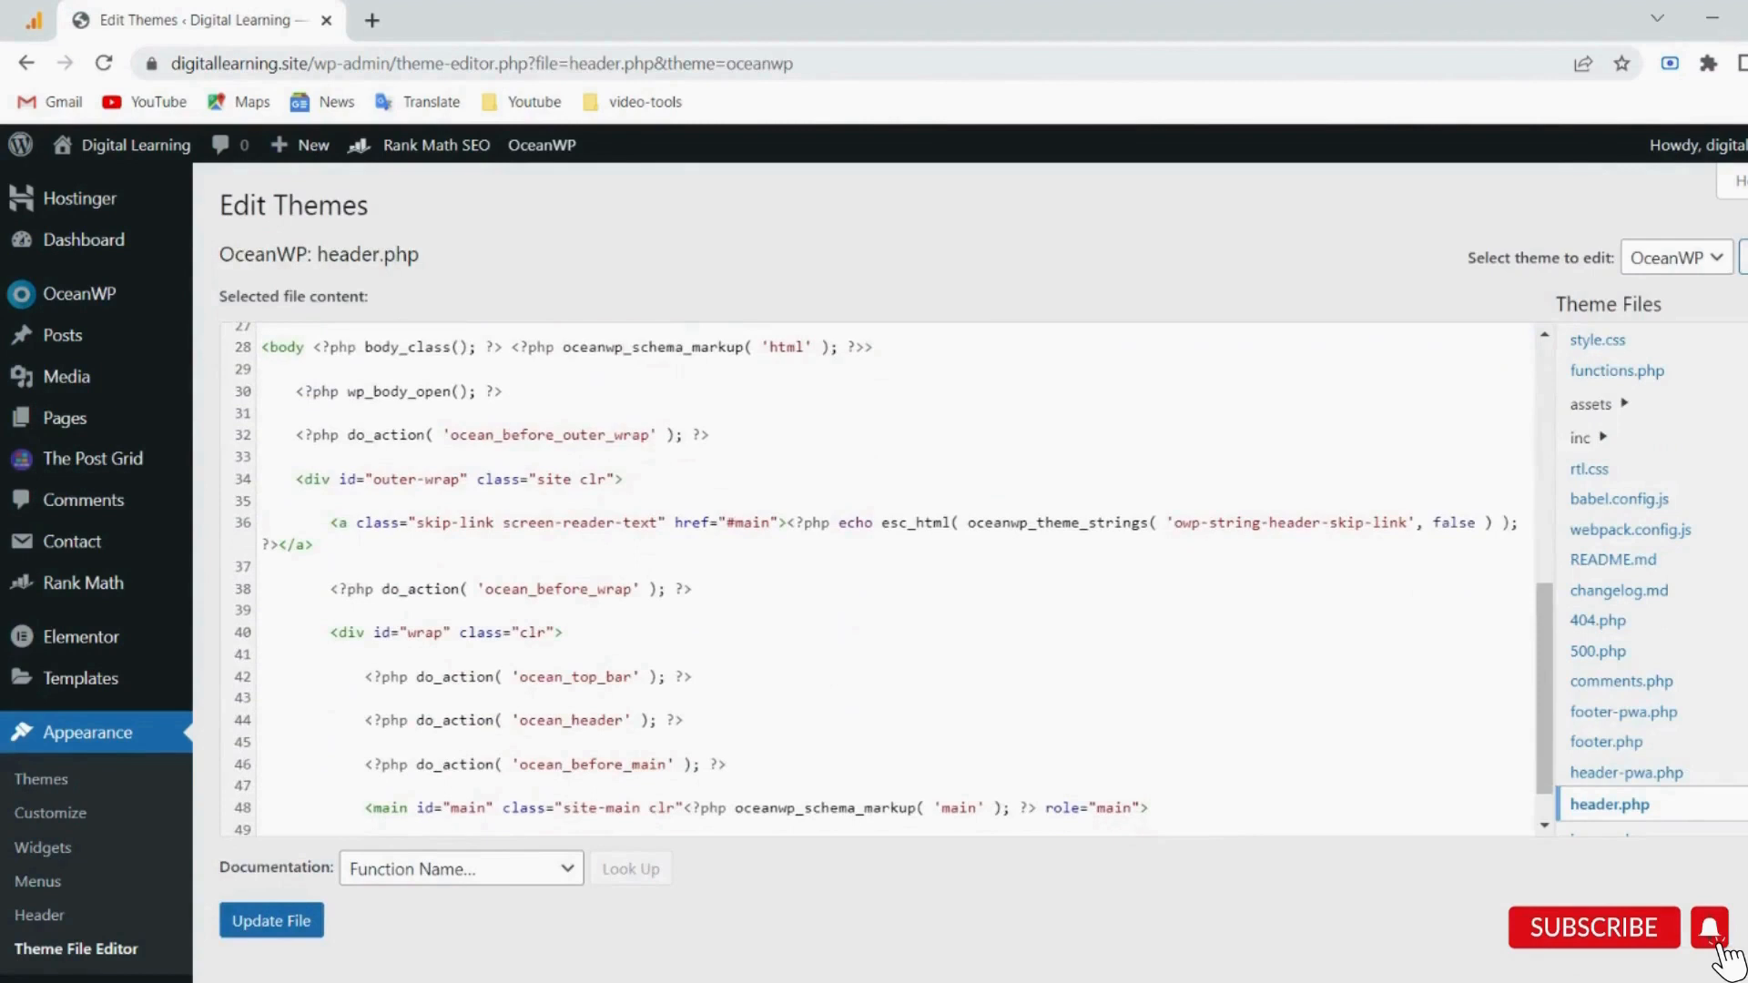
scroll(888, 580, "up", 1)
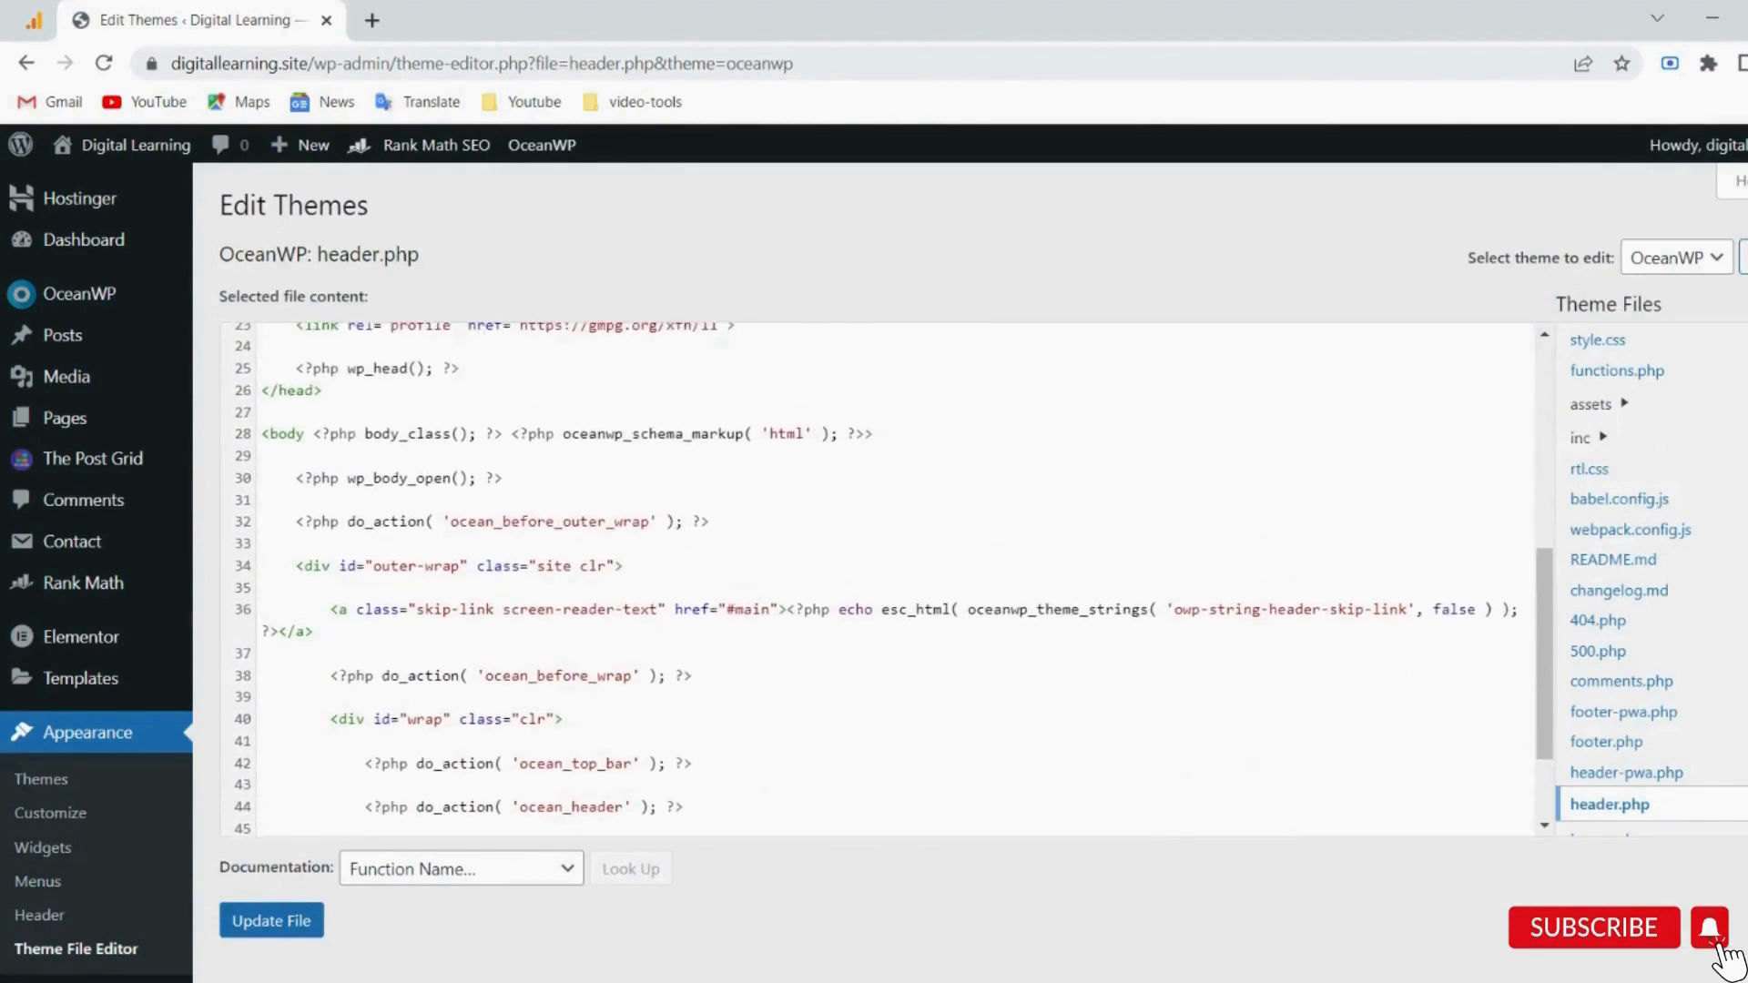
left_click(322, 390)
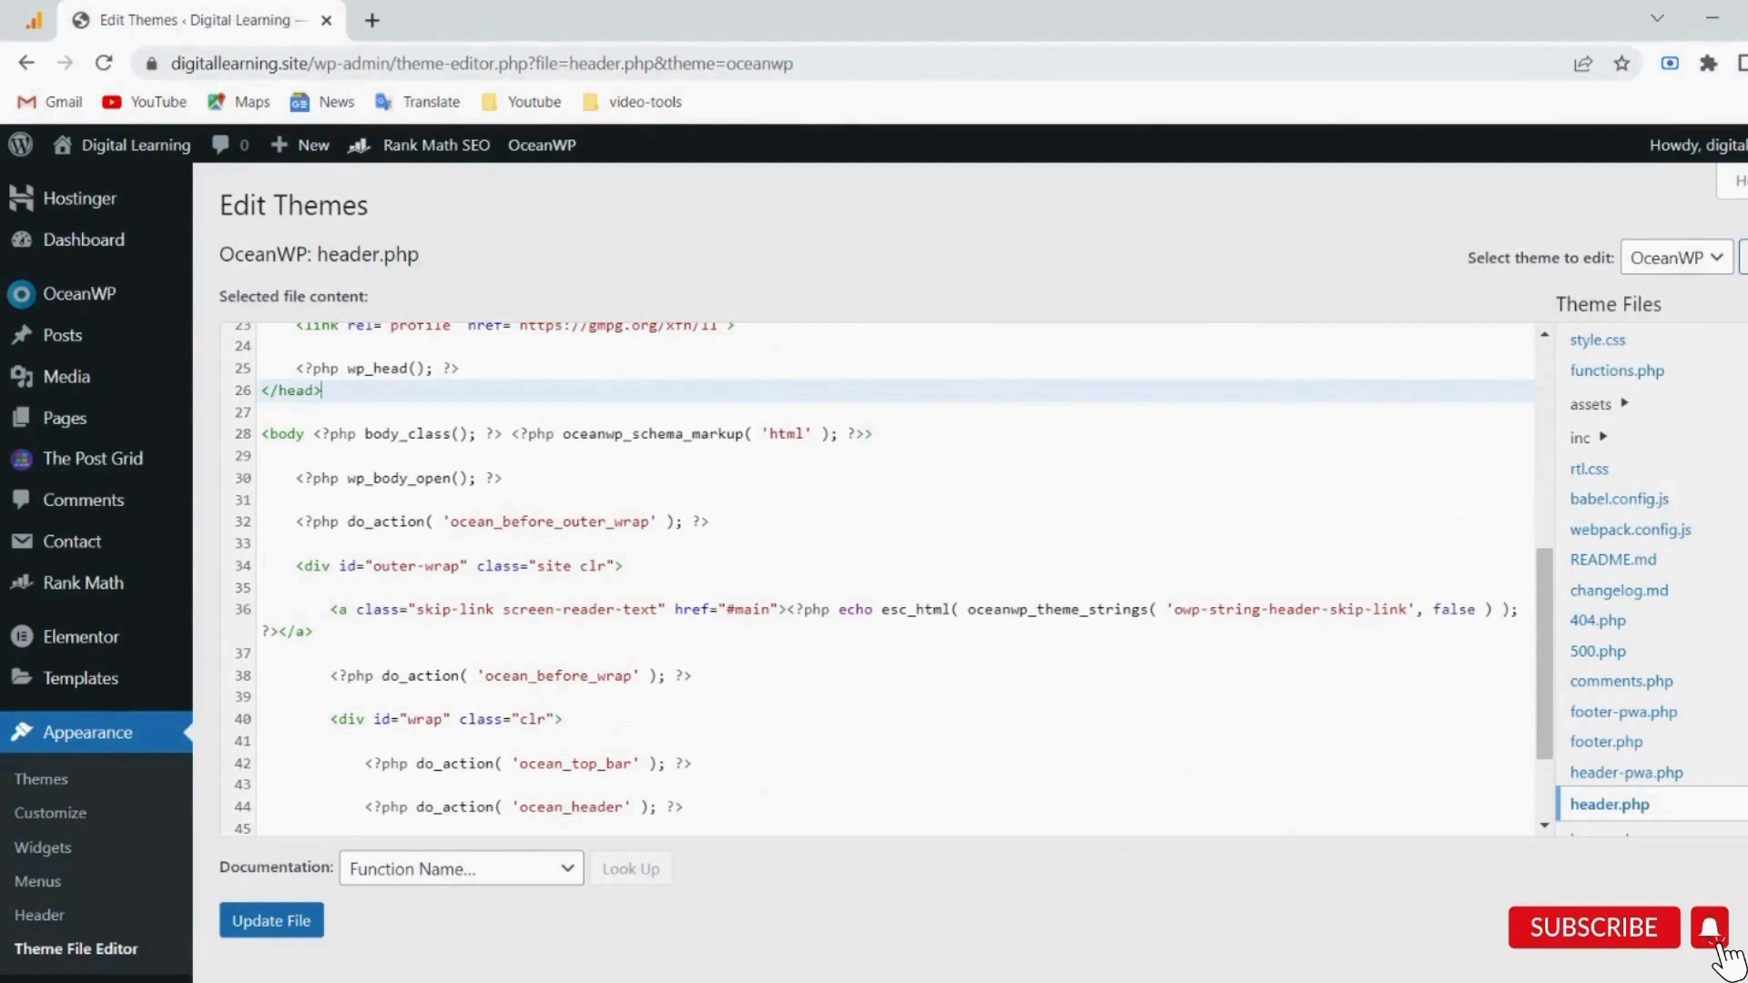
left_click(263, 346)
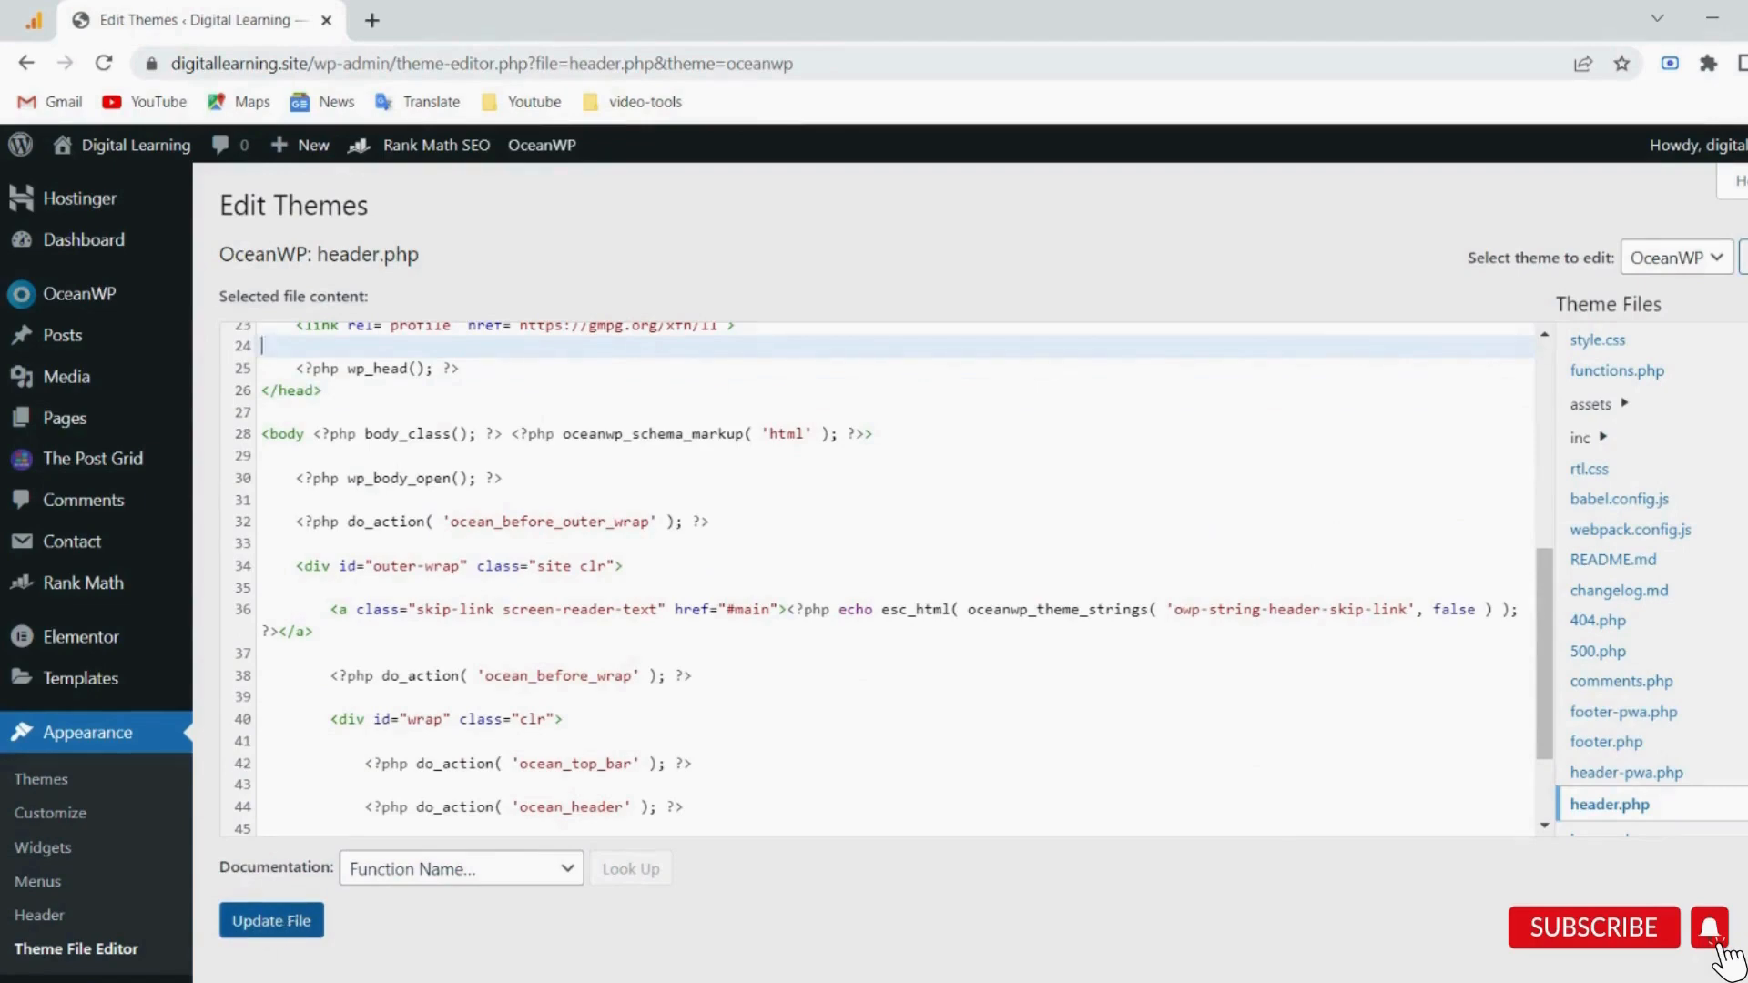
In Google Analytics, close the tag instructions and Website stream details, and switch to the Digital learning property of the digitallearning account.
left_click(43, 19)
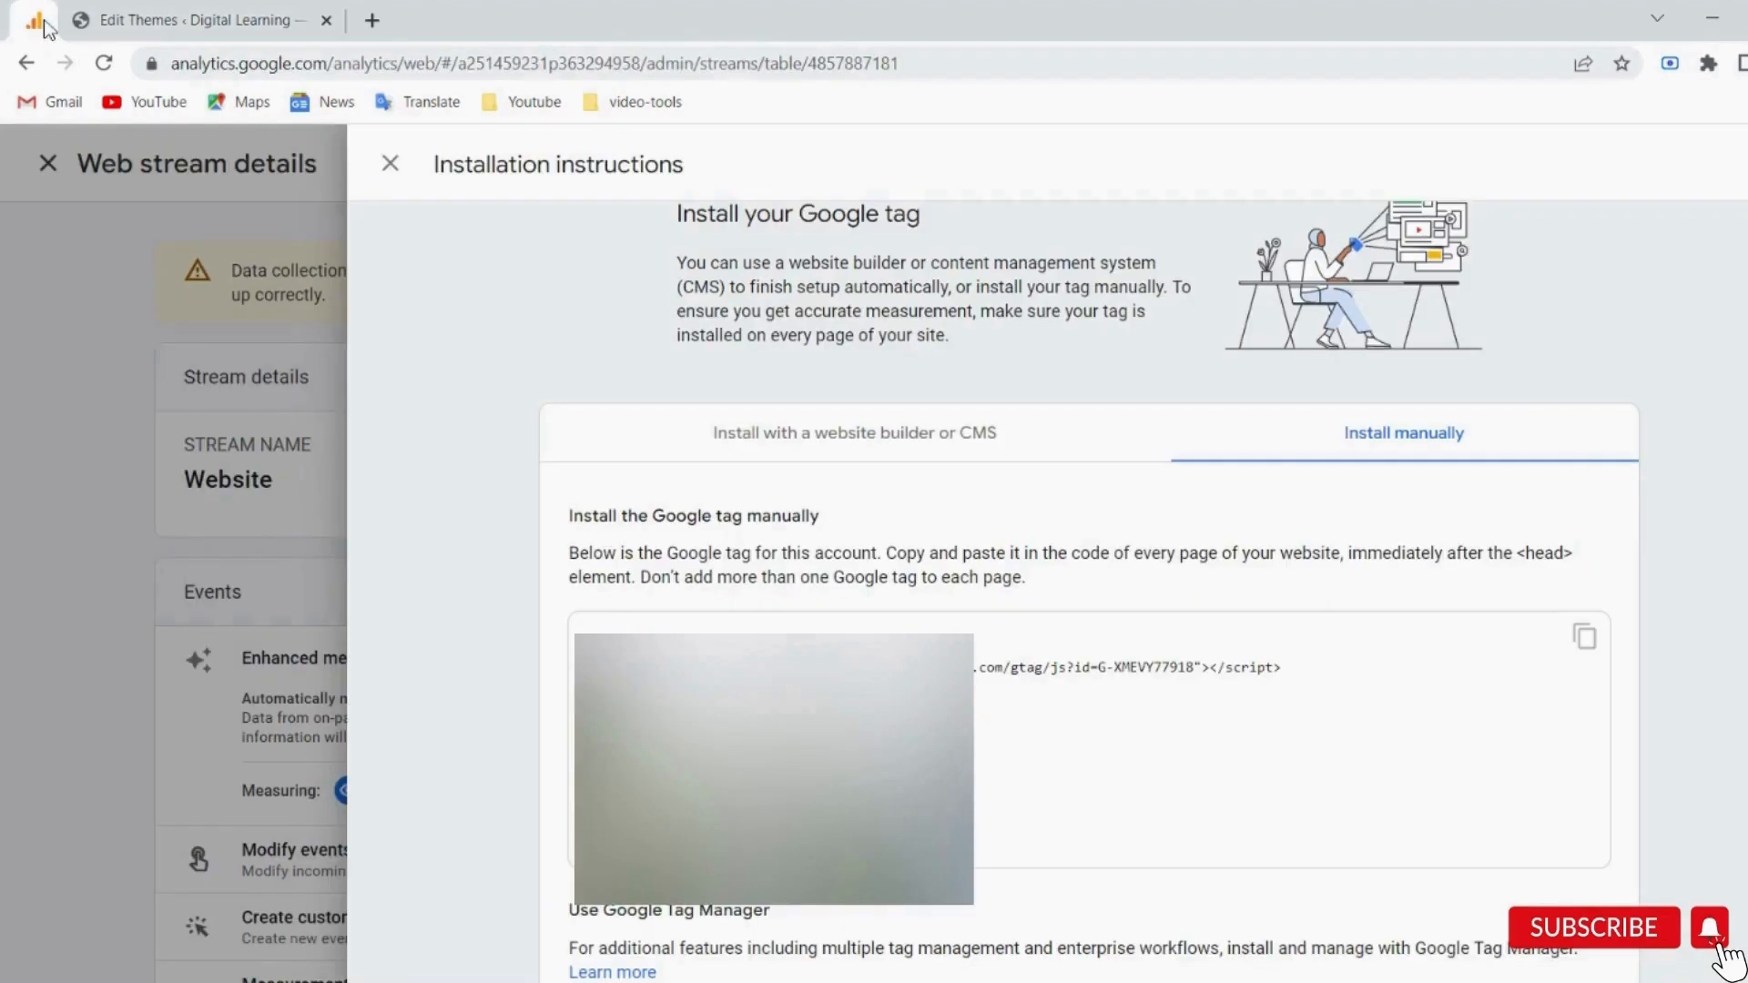
left_click(390, 164)
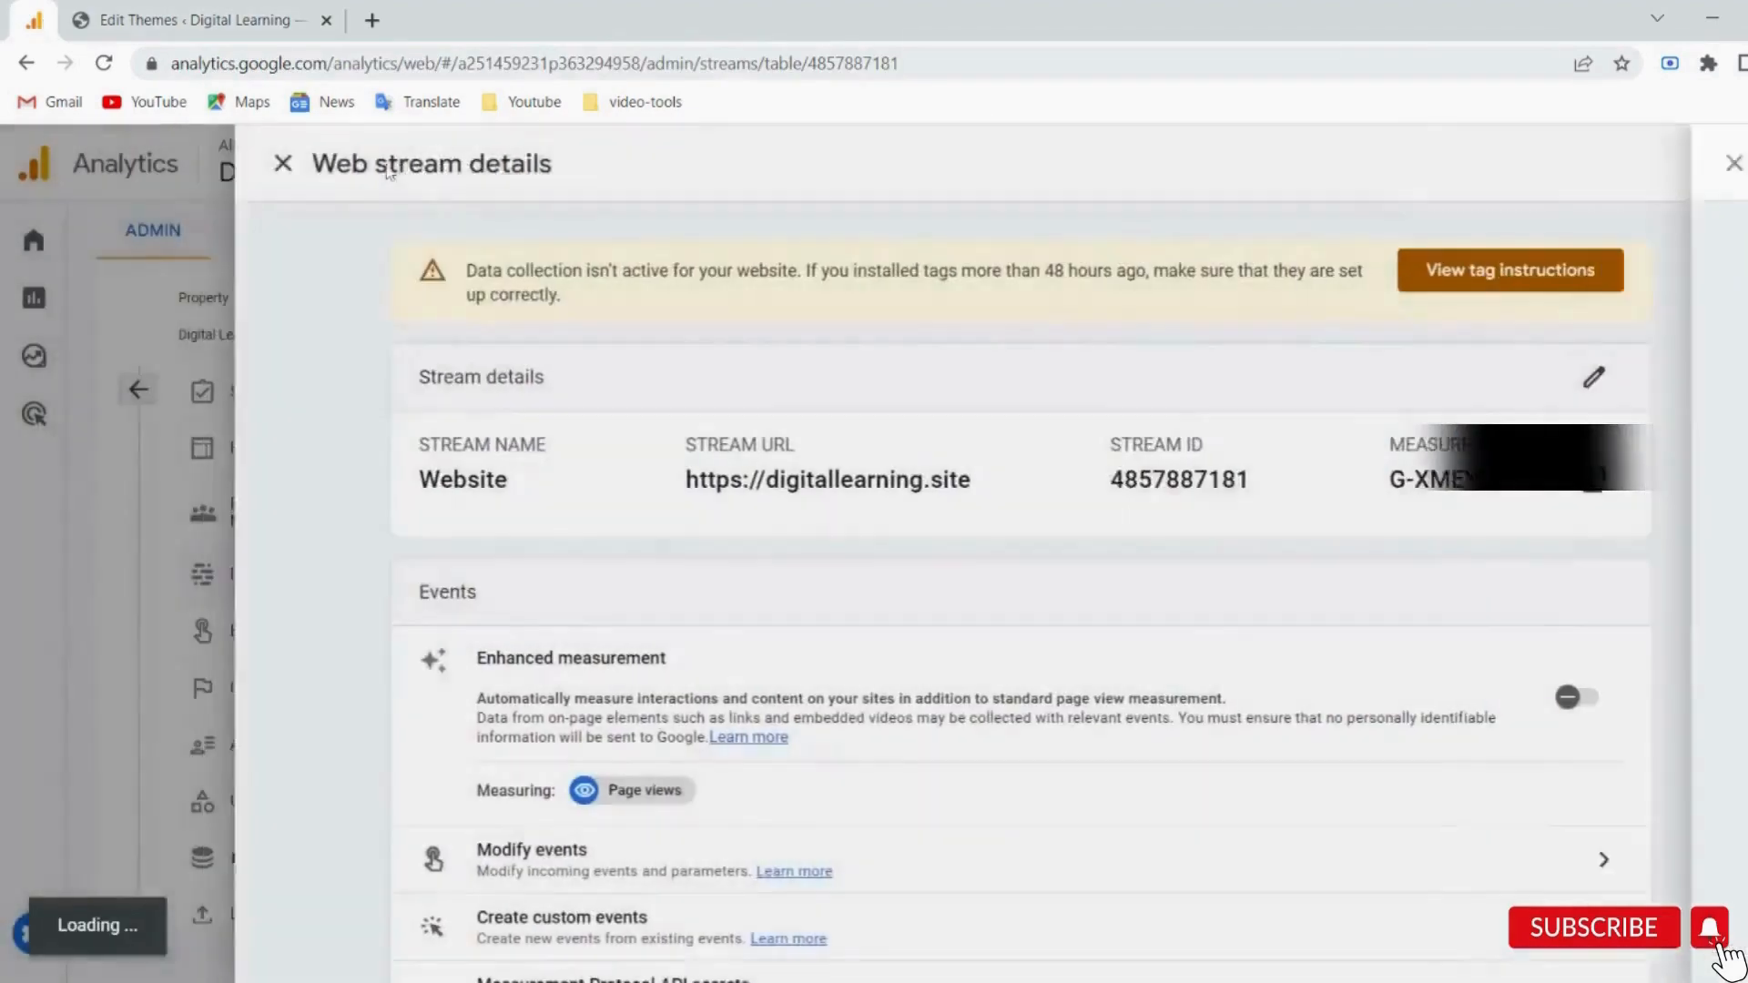
left_click(307, 163)
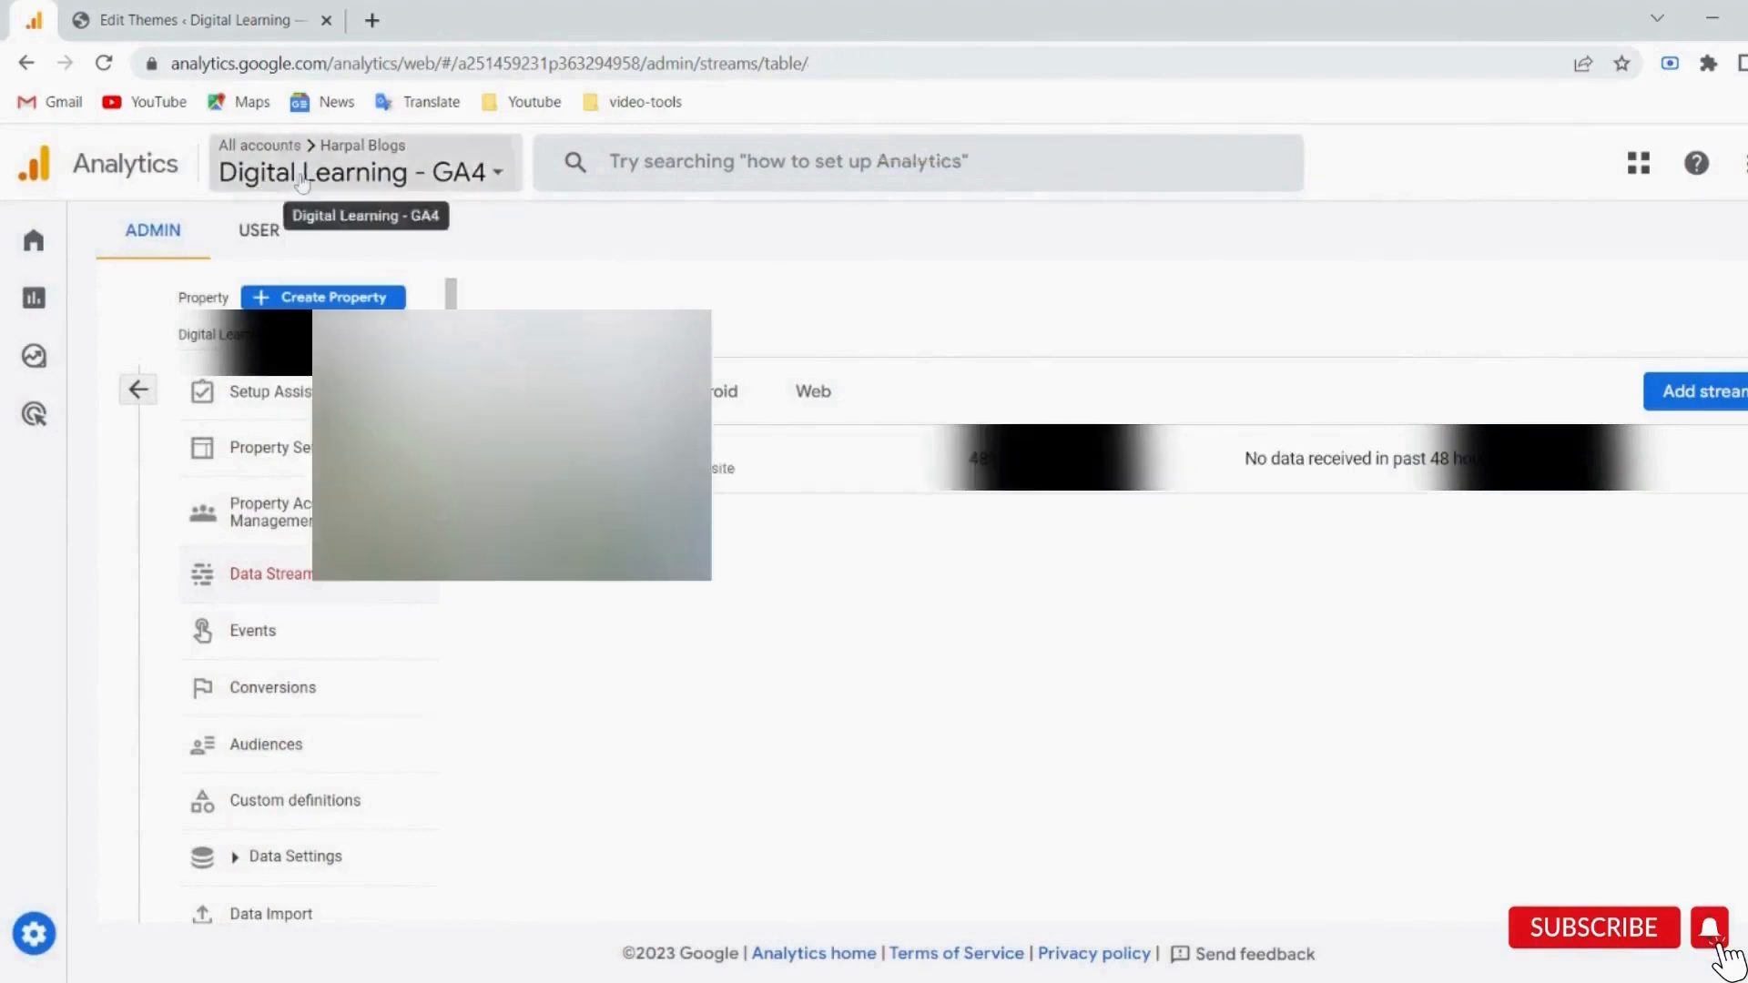
left_click(302, 180)
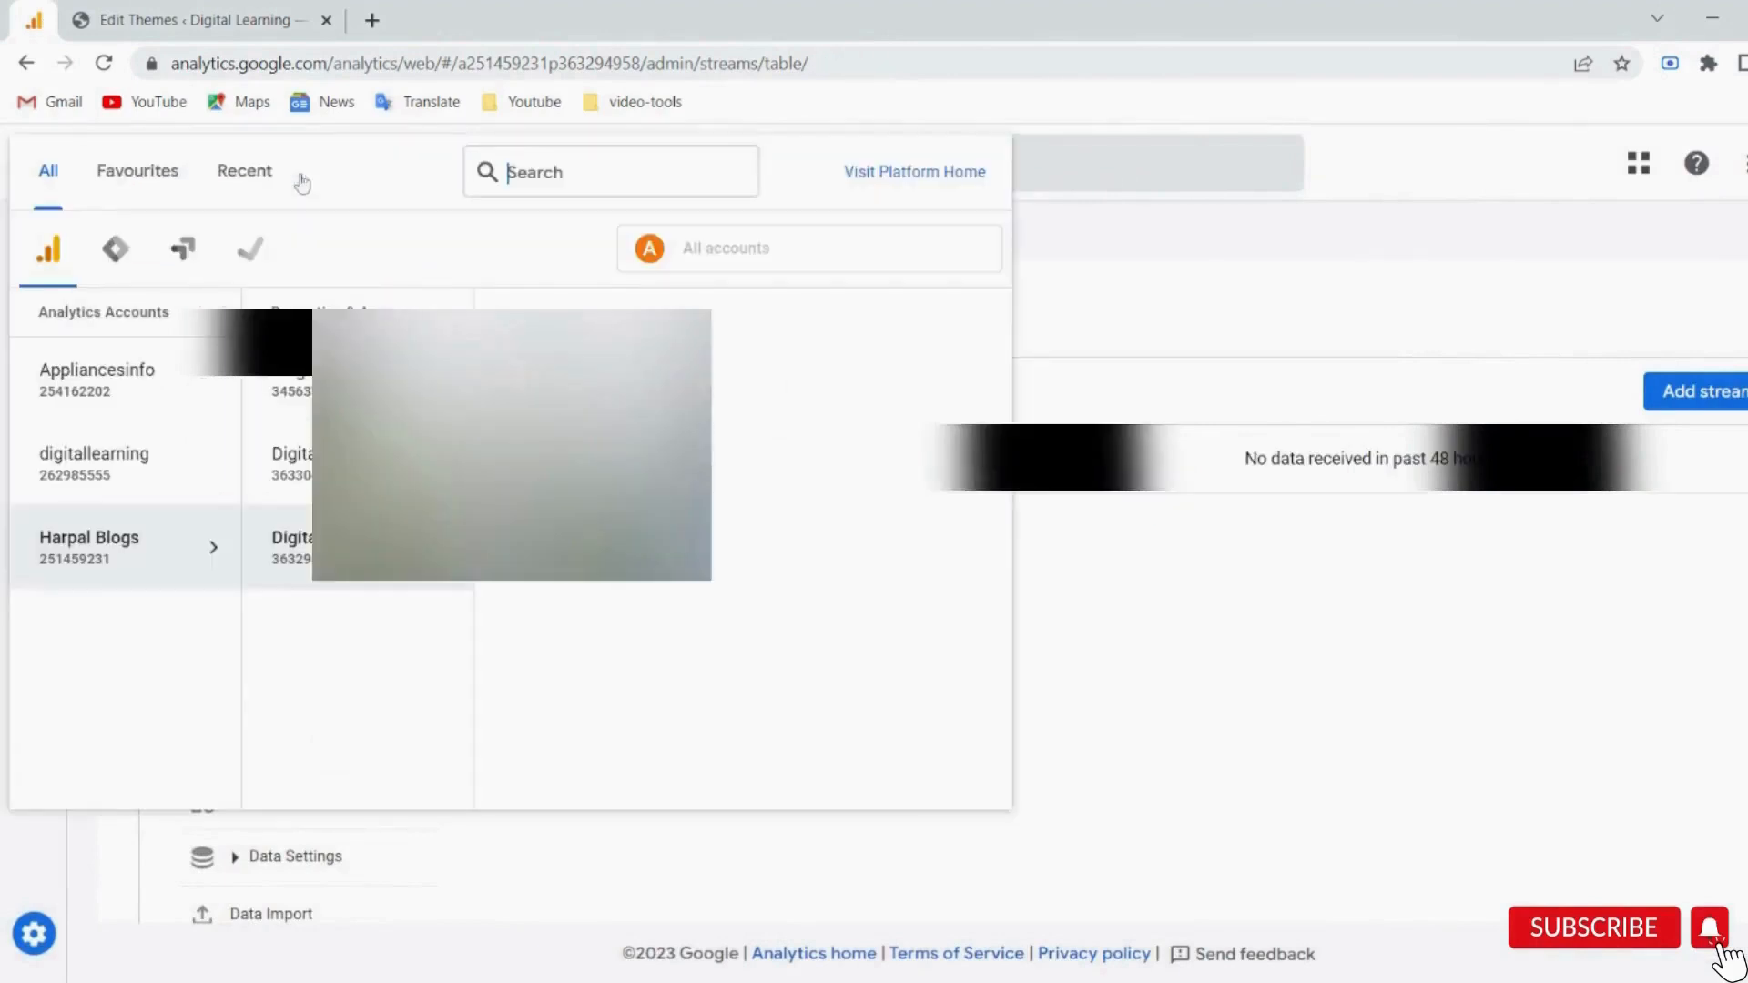
left_click(163, 473)
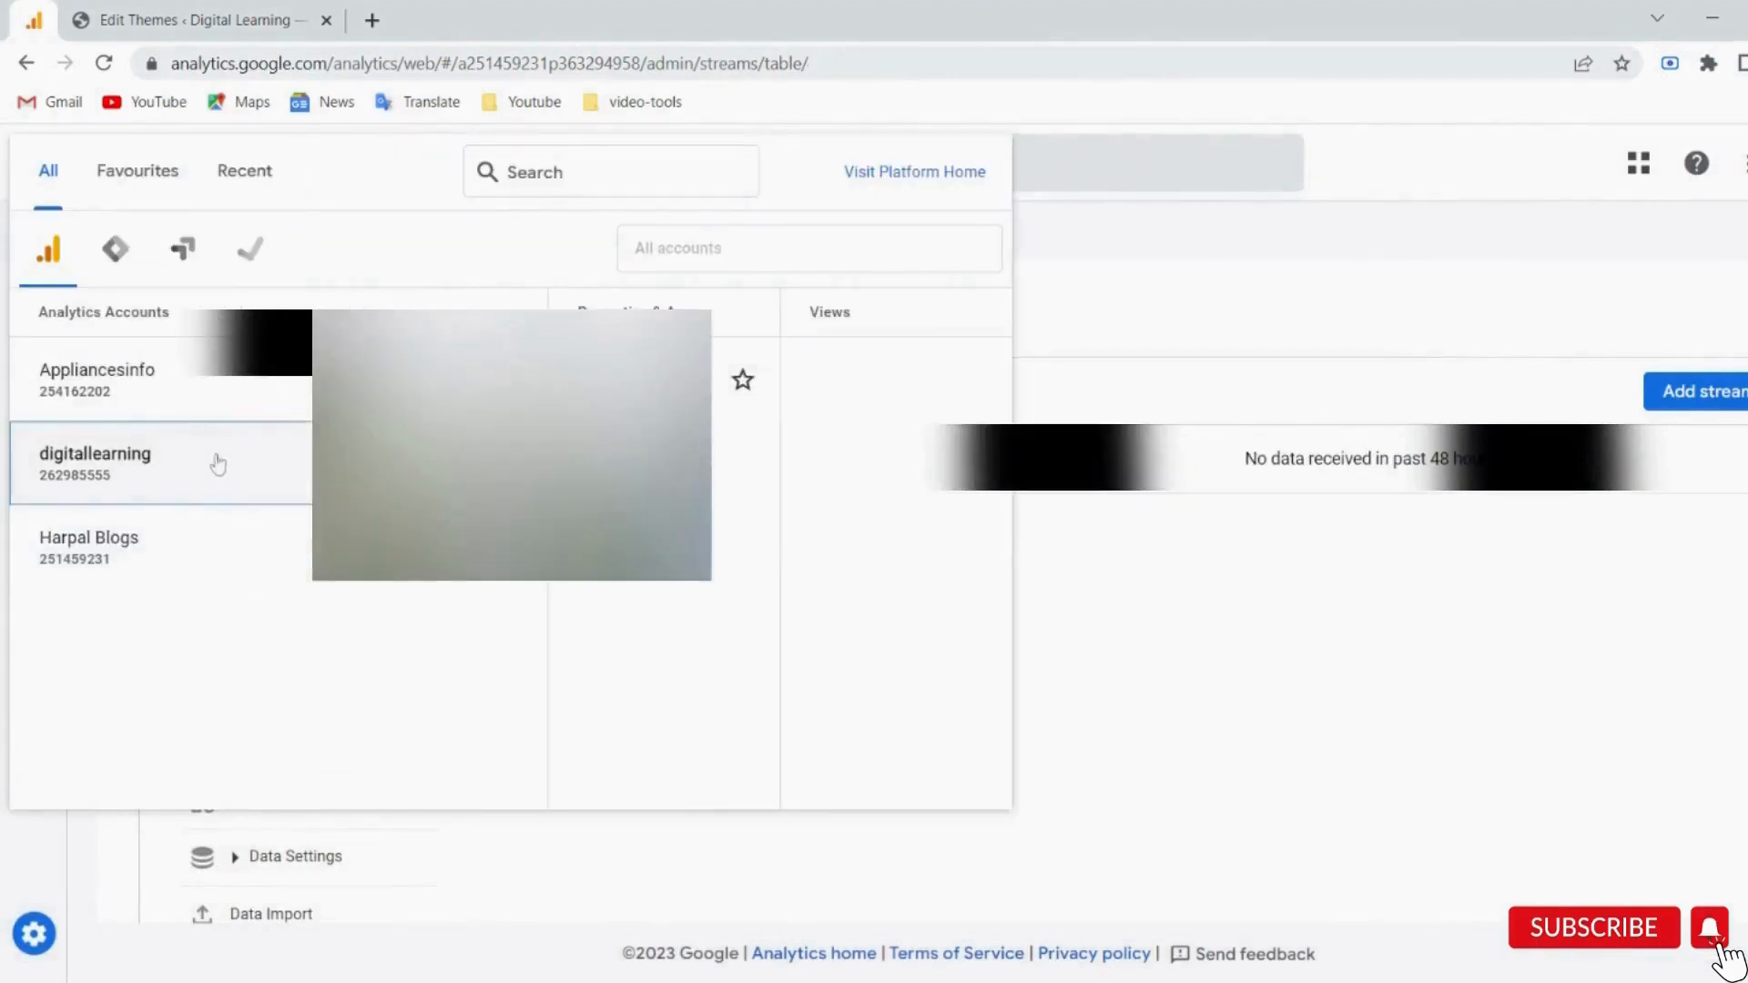
left_click(392, 382)
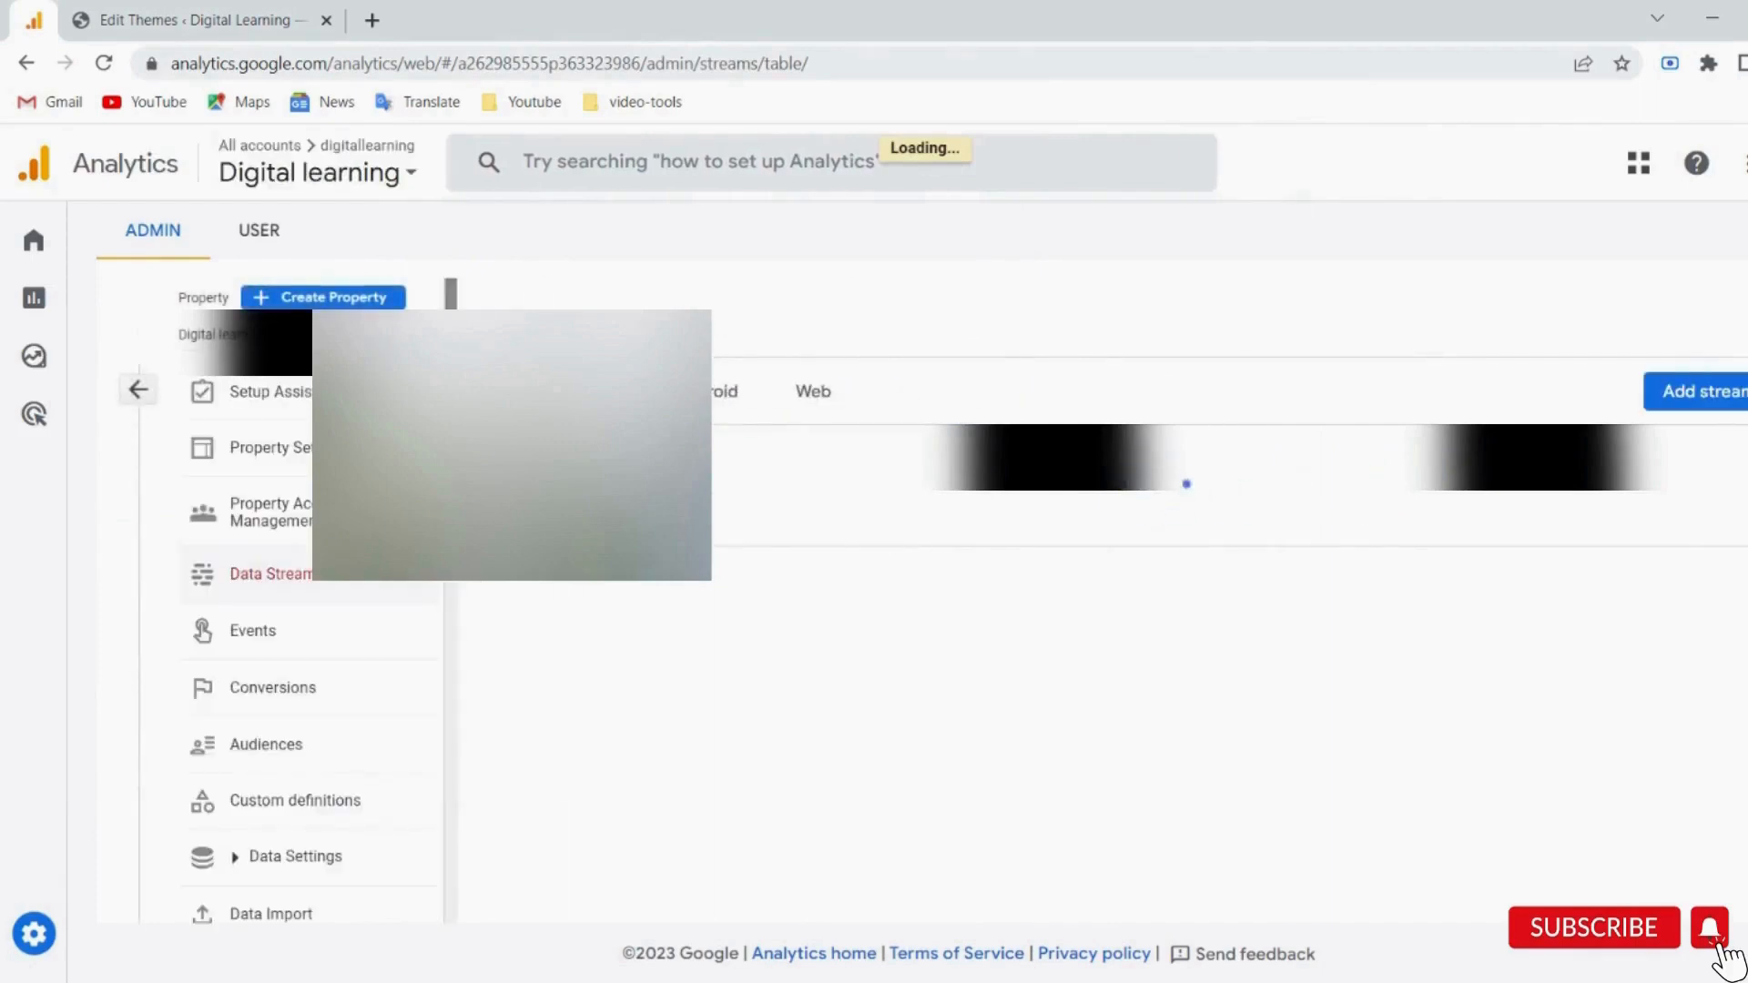
left_click(396, 175)
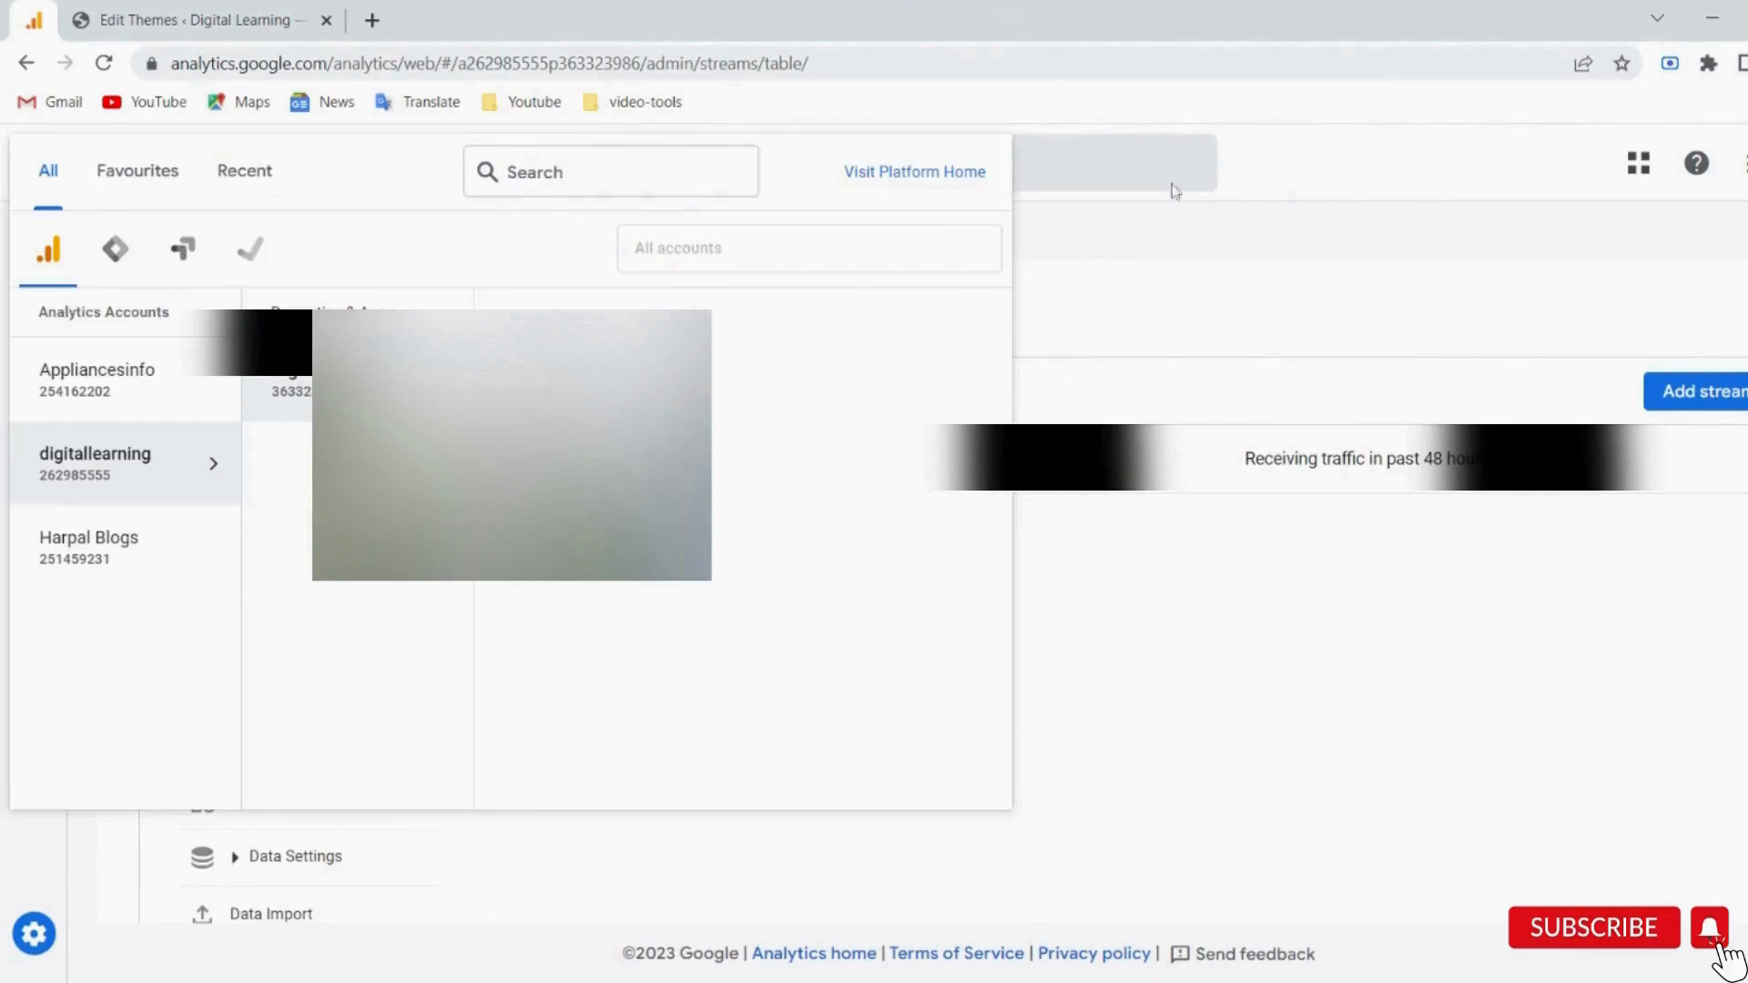
left_click(1243, 294)
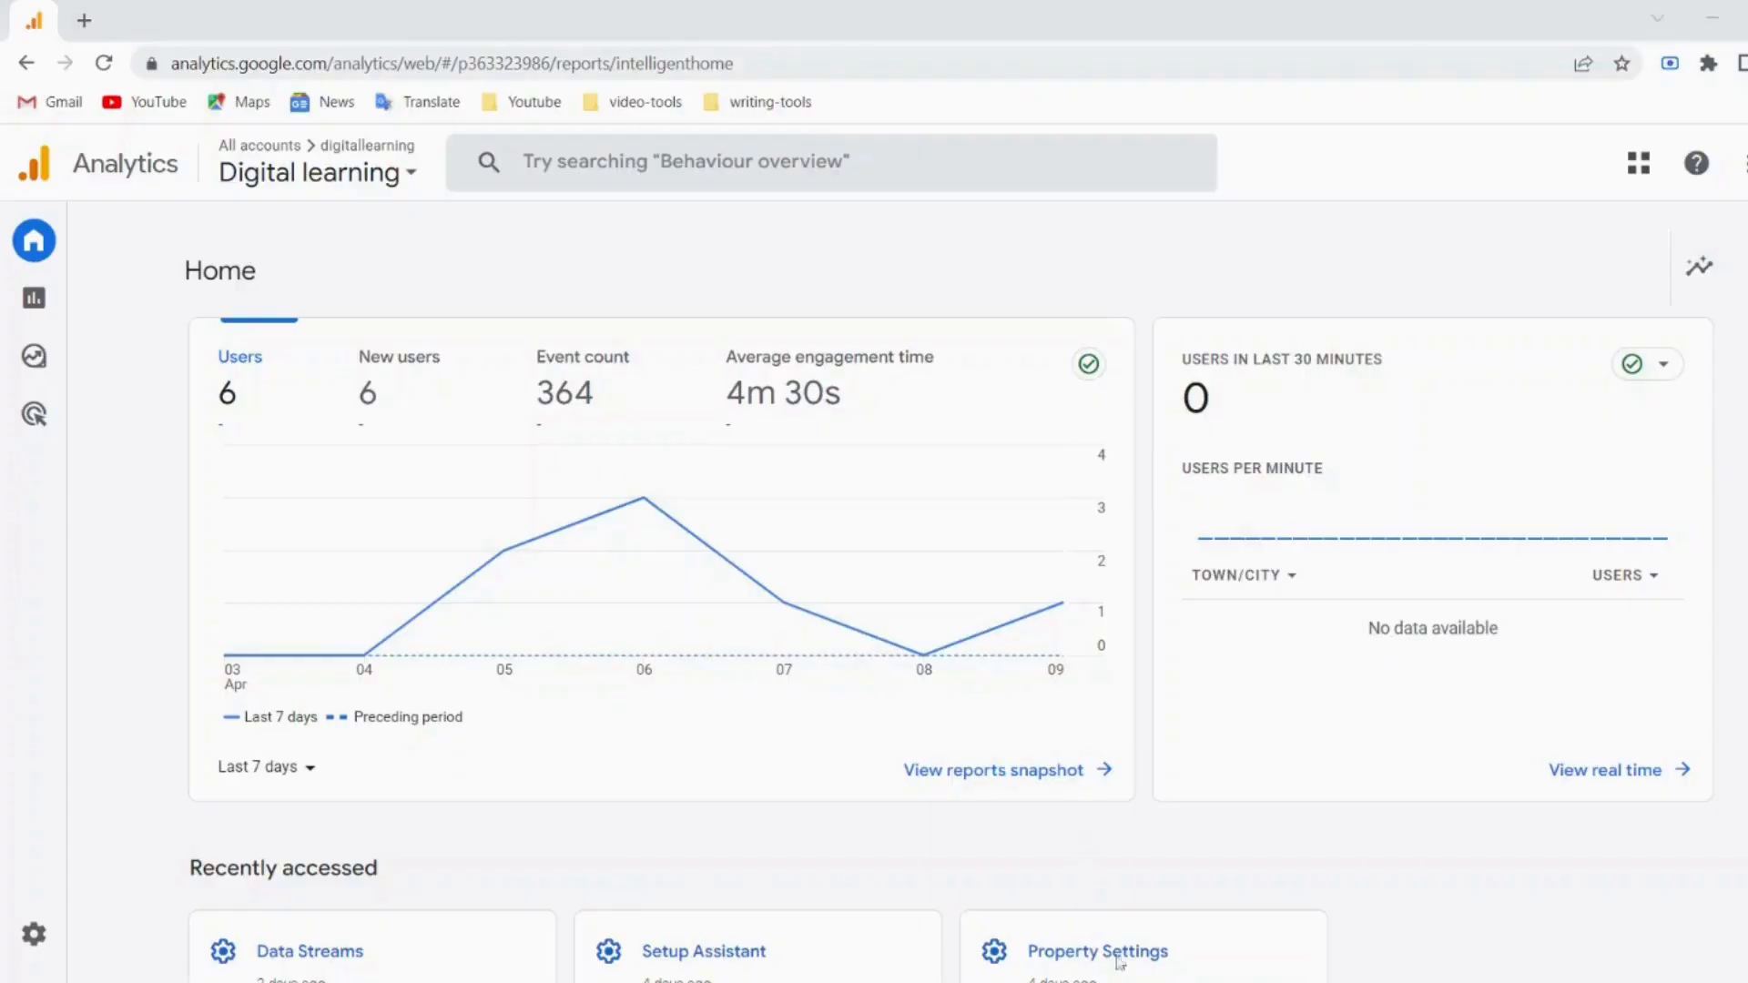
Check the selected Analytics account and look over the user, country, session and page-view cards on the property's home page.
mouse_move(23, 282)
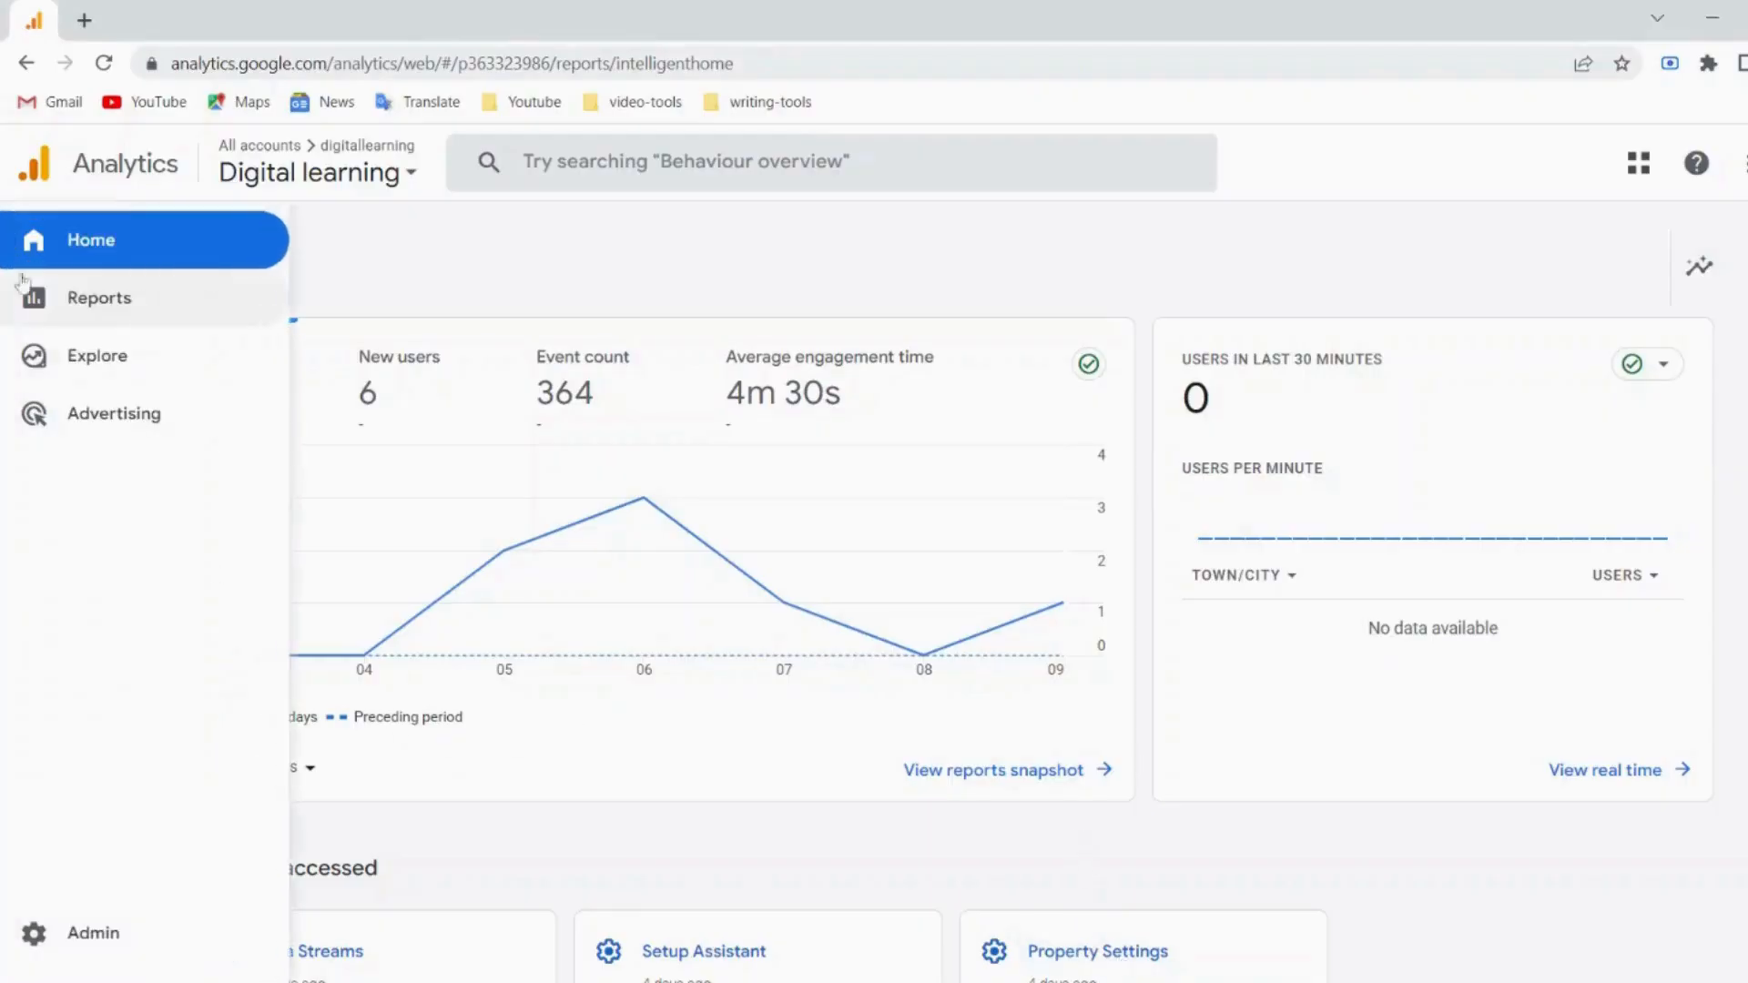
left_click(409, 178)
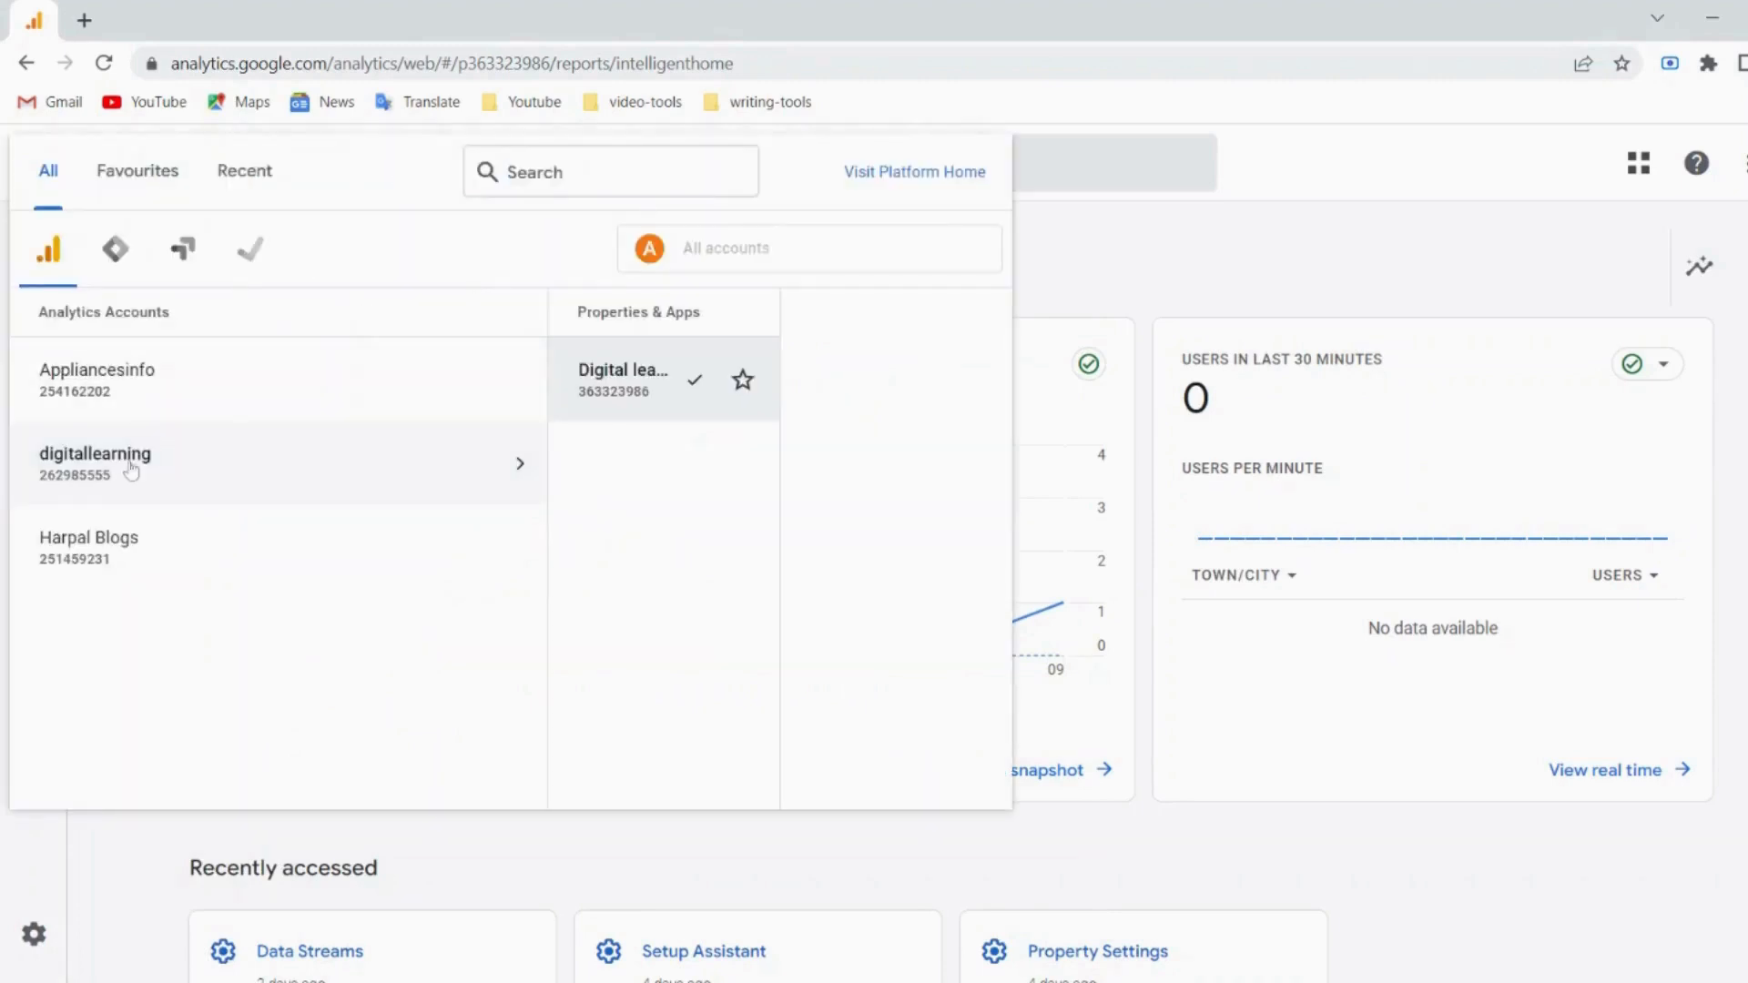
left_click(461, 353)
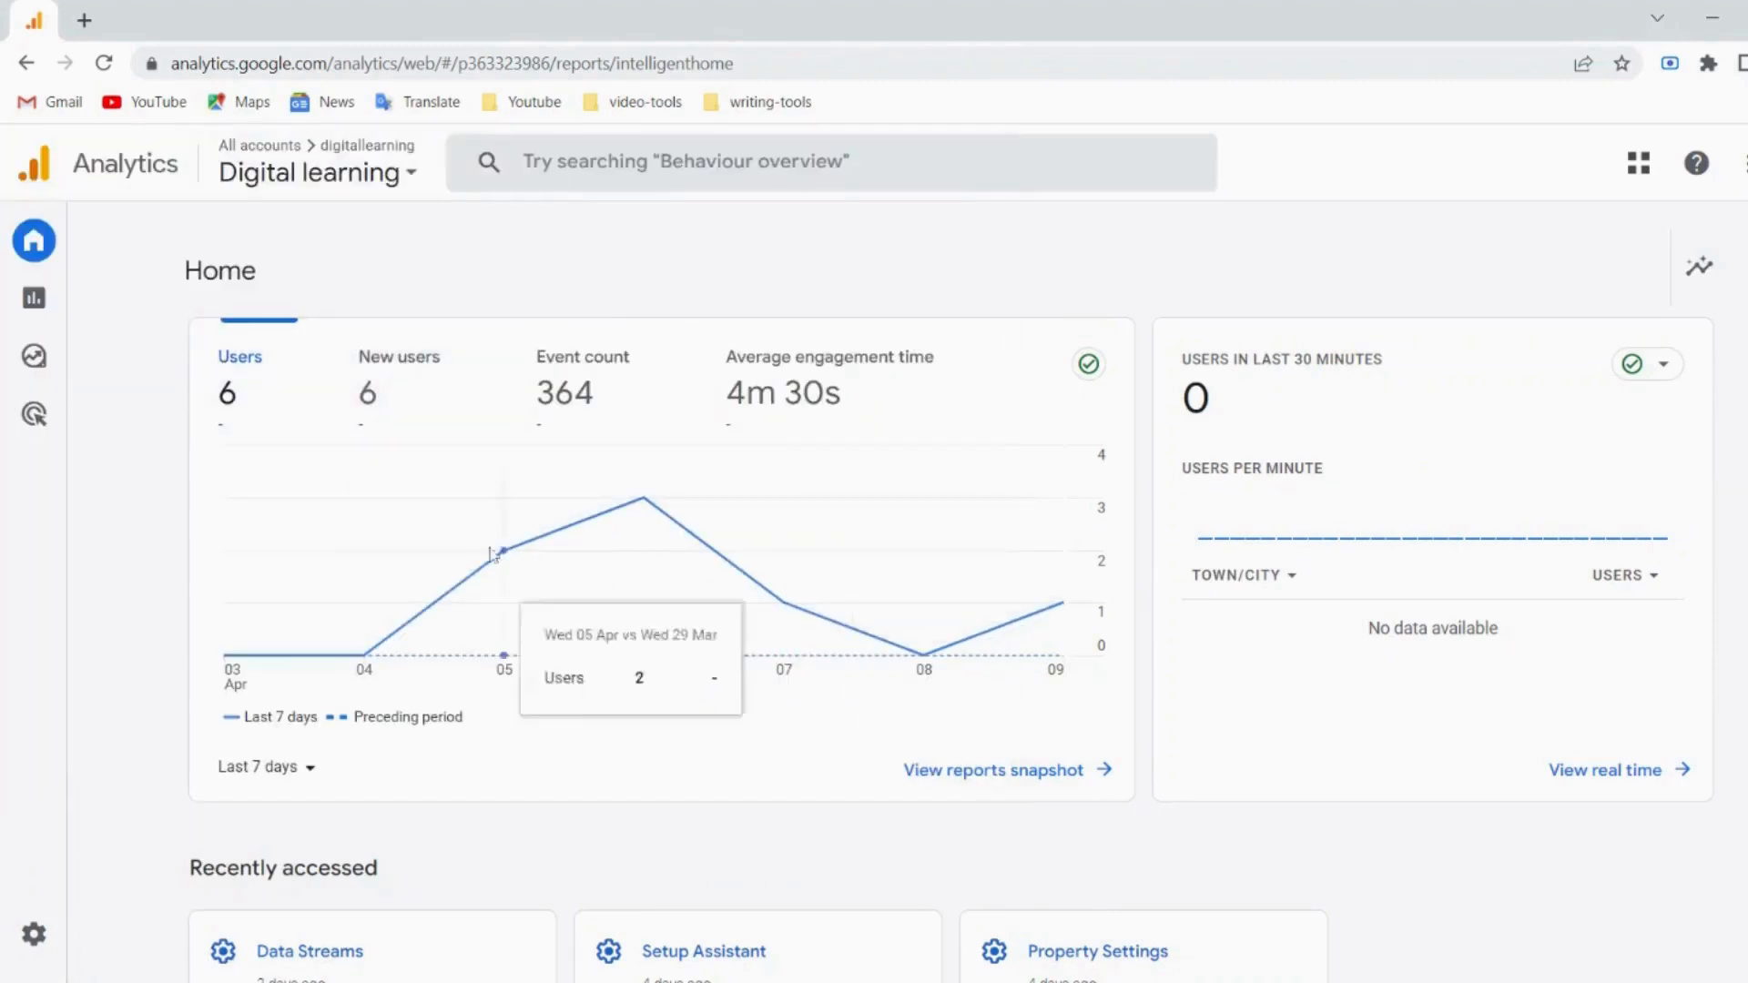
scroll(535, 654, "down", 5)
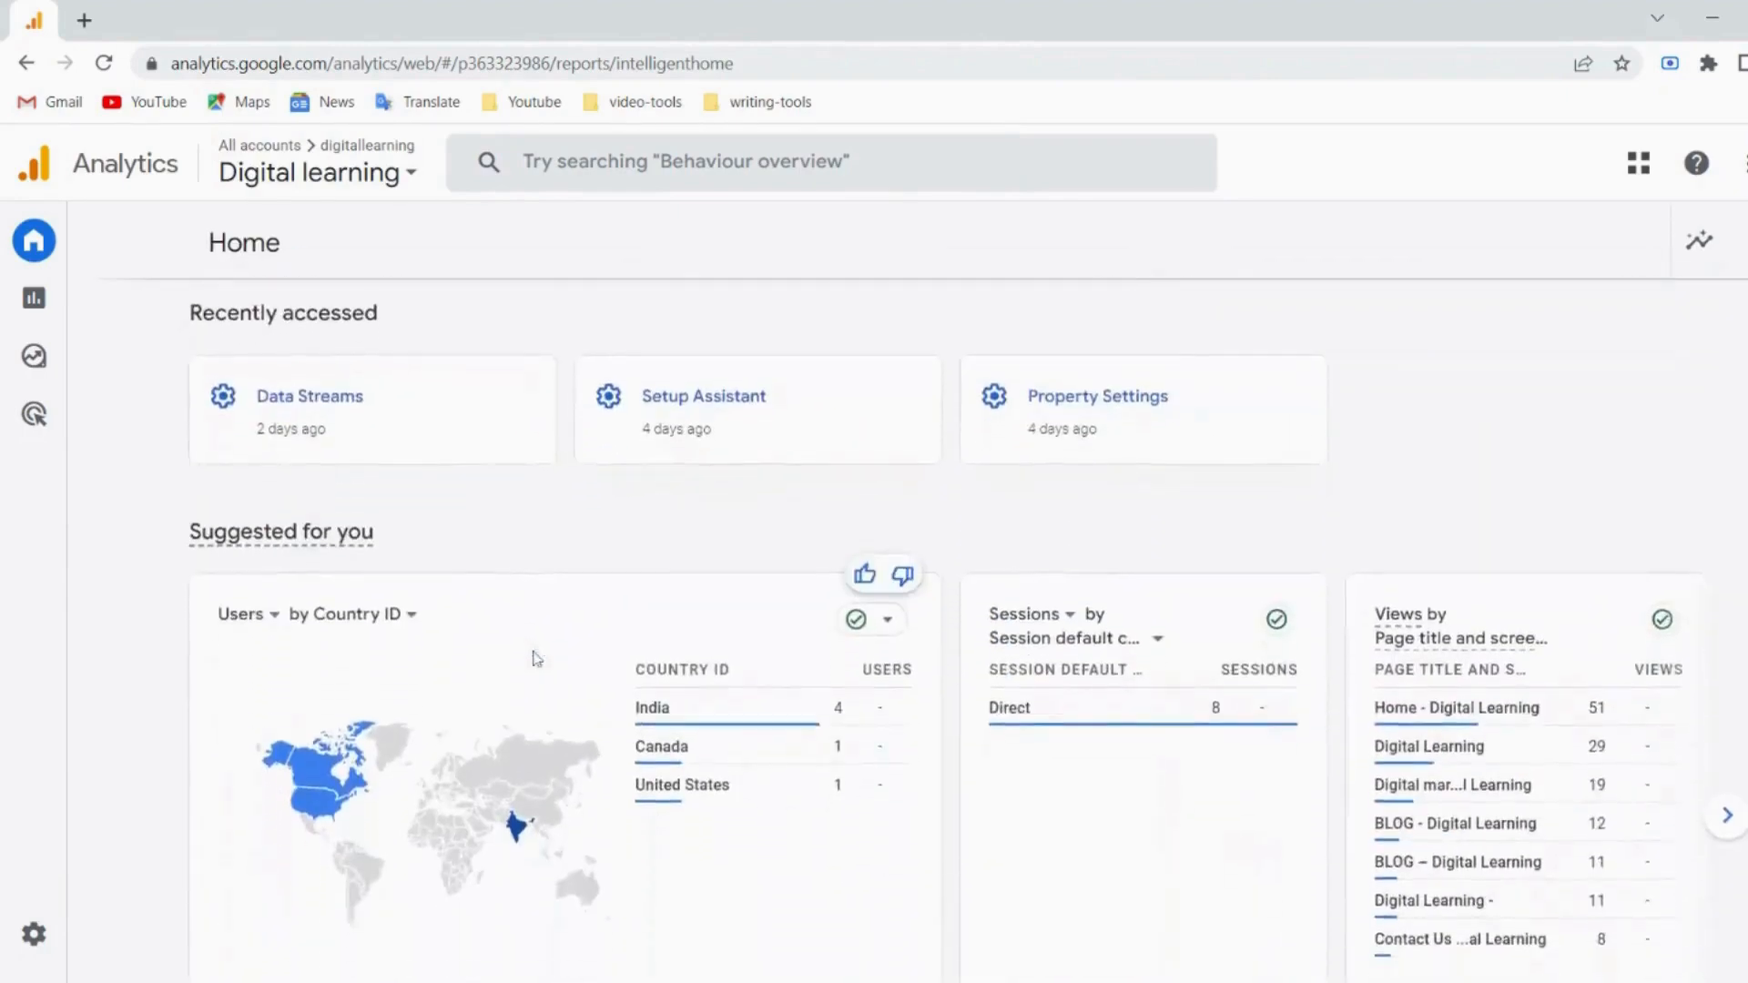
scroll(535, 658, "down", 1)
scroll(536, 658, "up", 1)
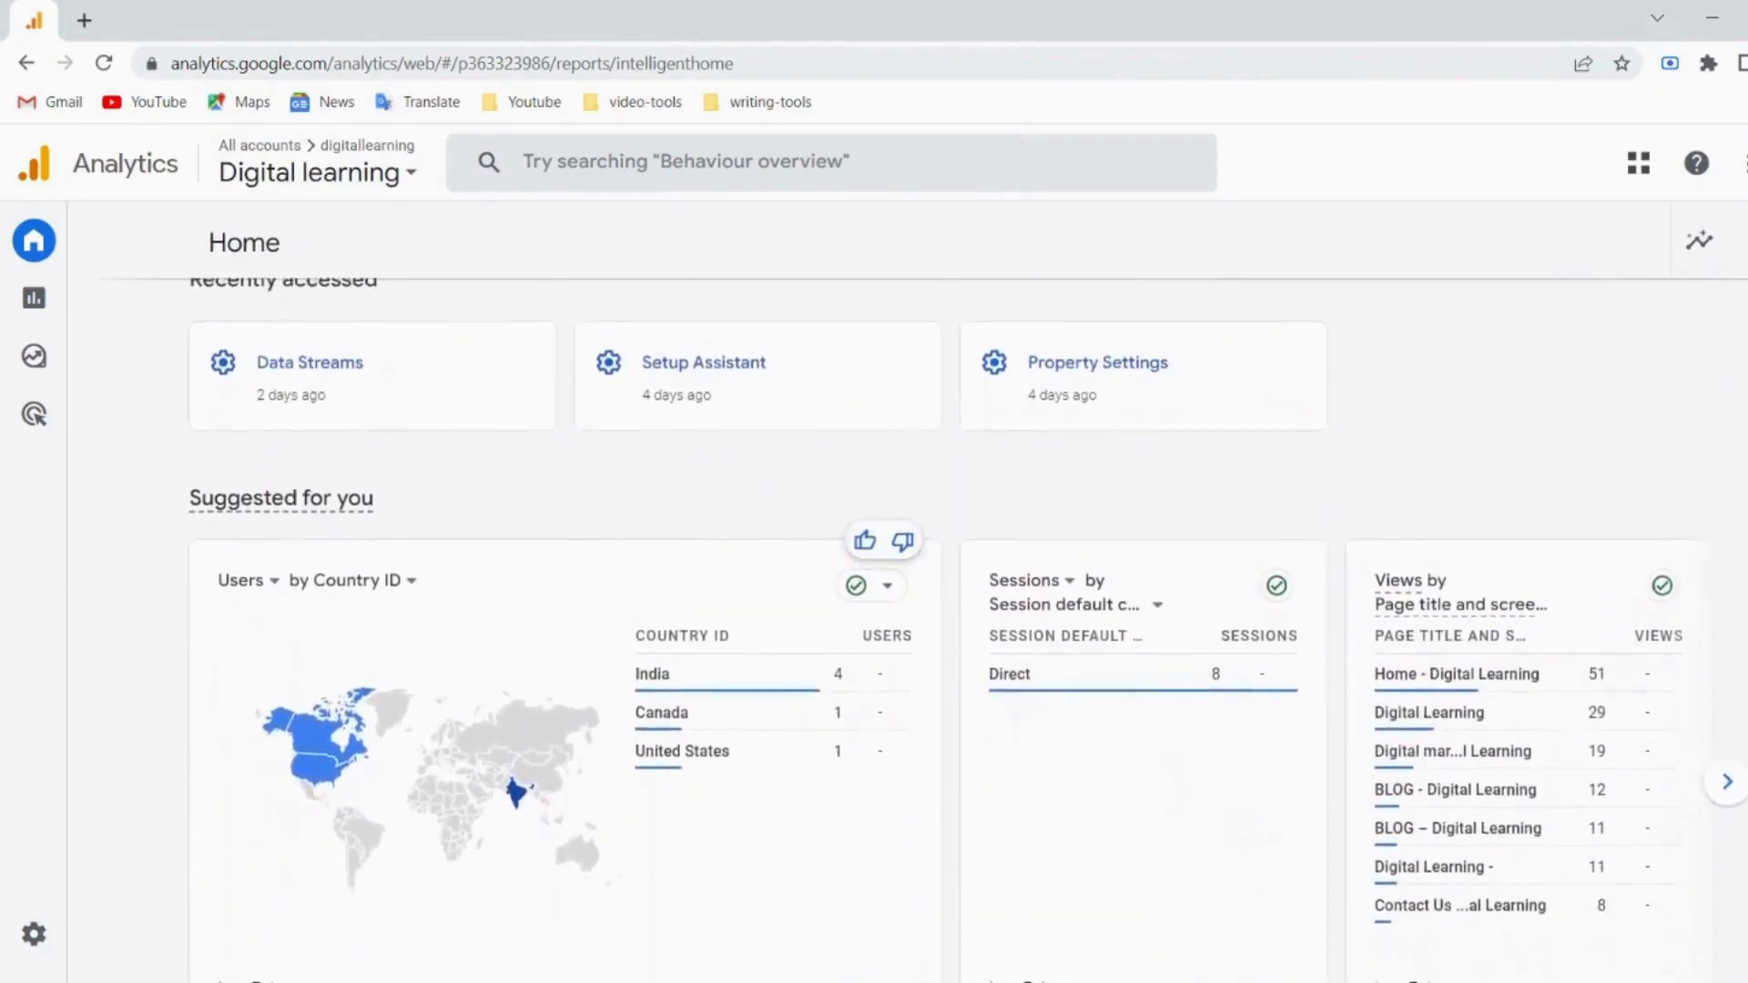
scroll(536, 655, "up", 6)
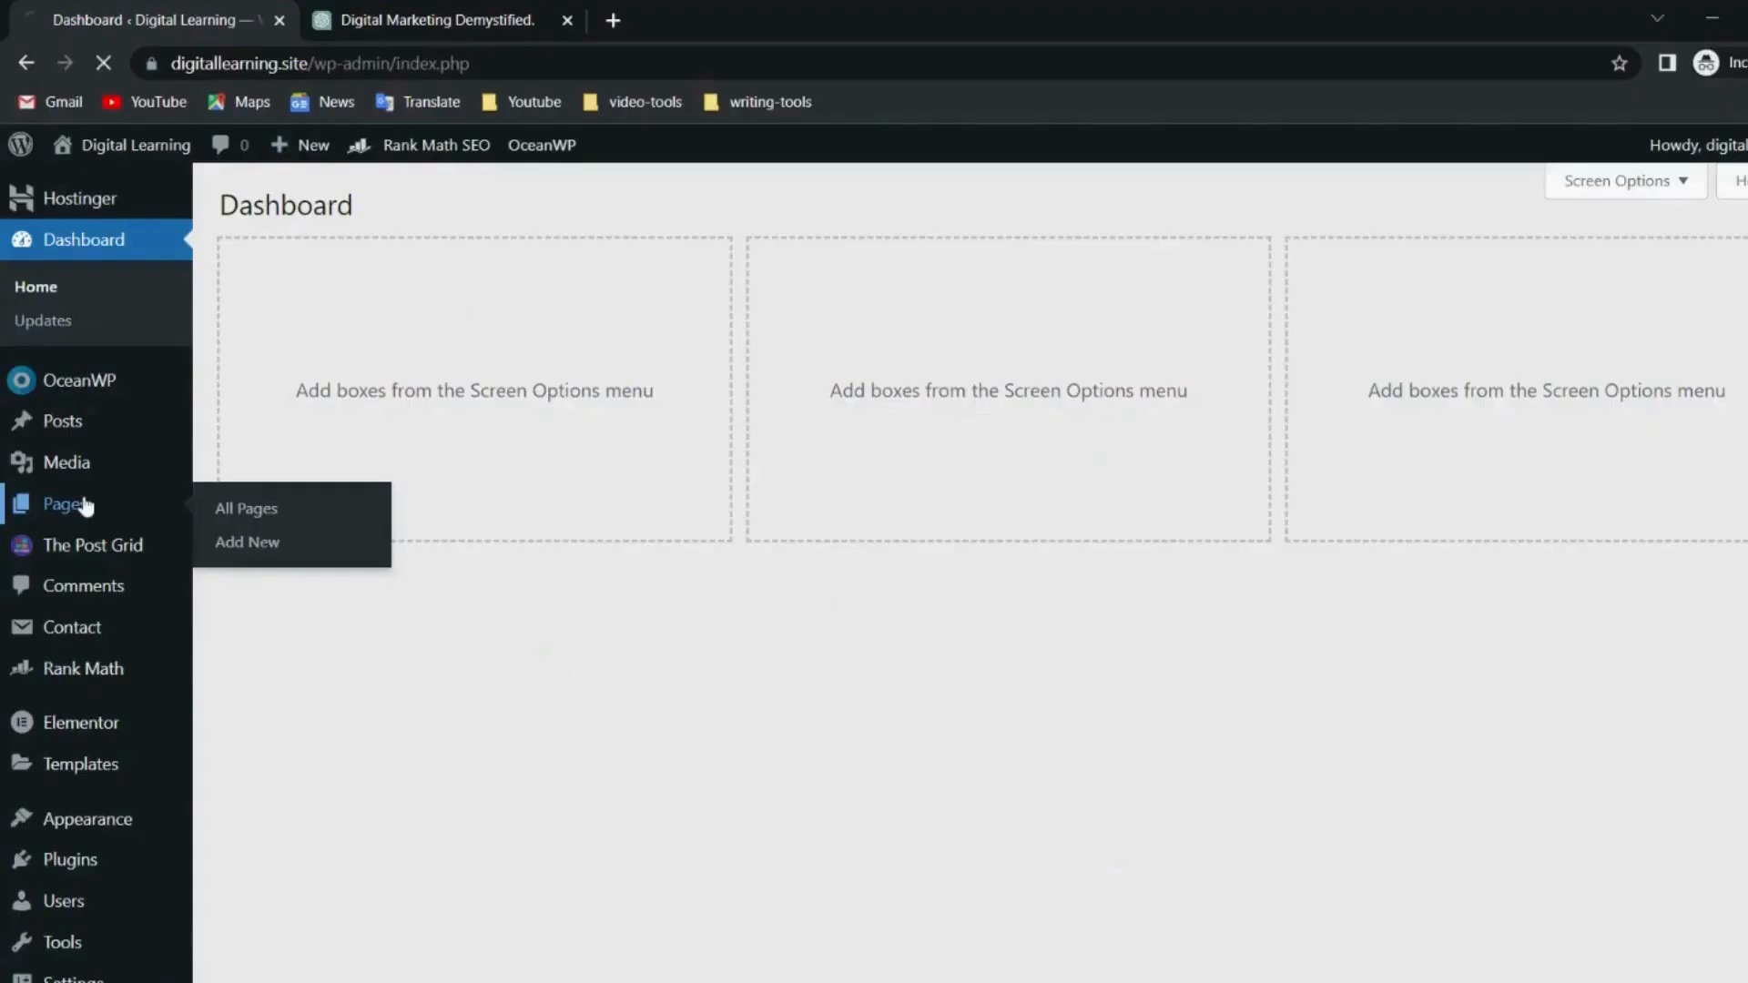
In the WordPress admin, create and publish a new page titled Home, and return to the pages list.
left_click(78, 503)
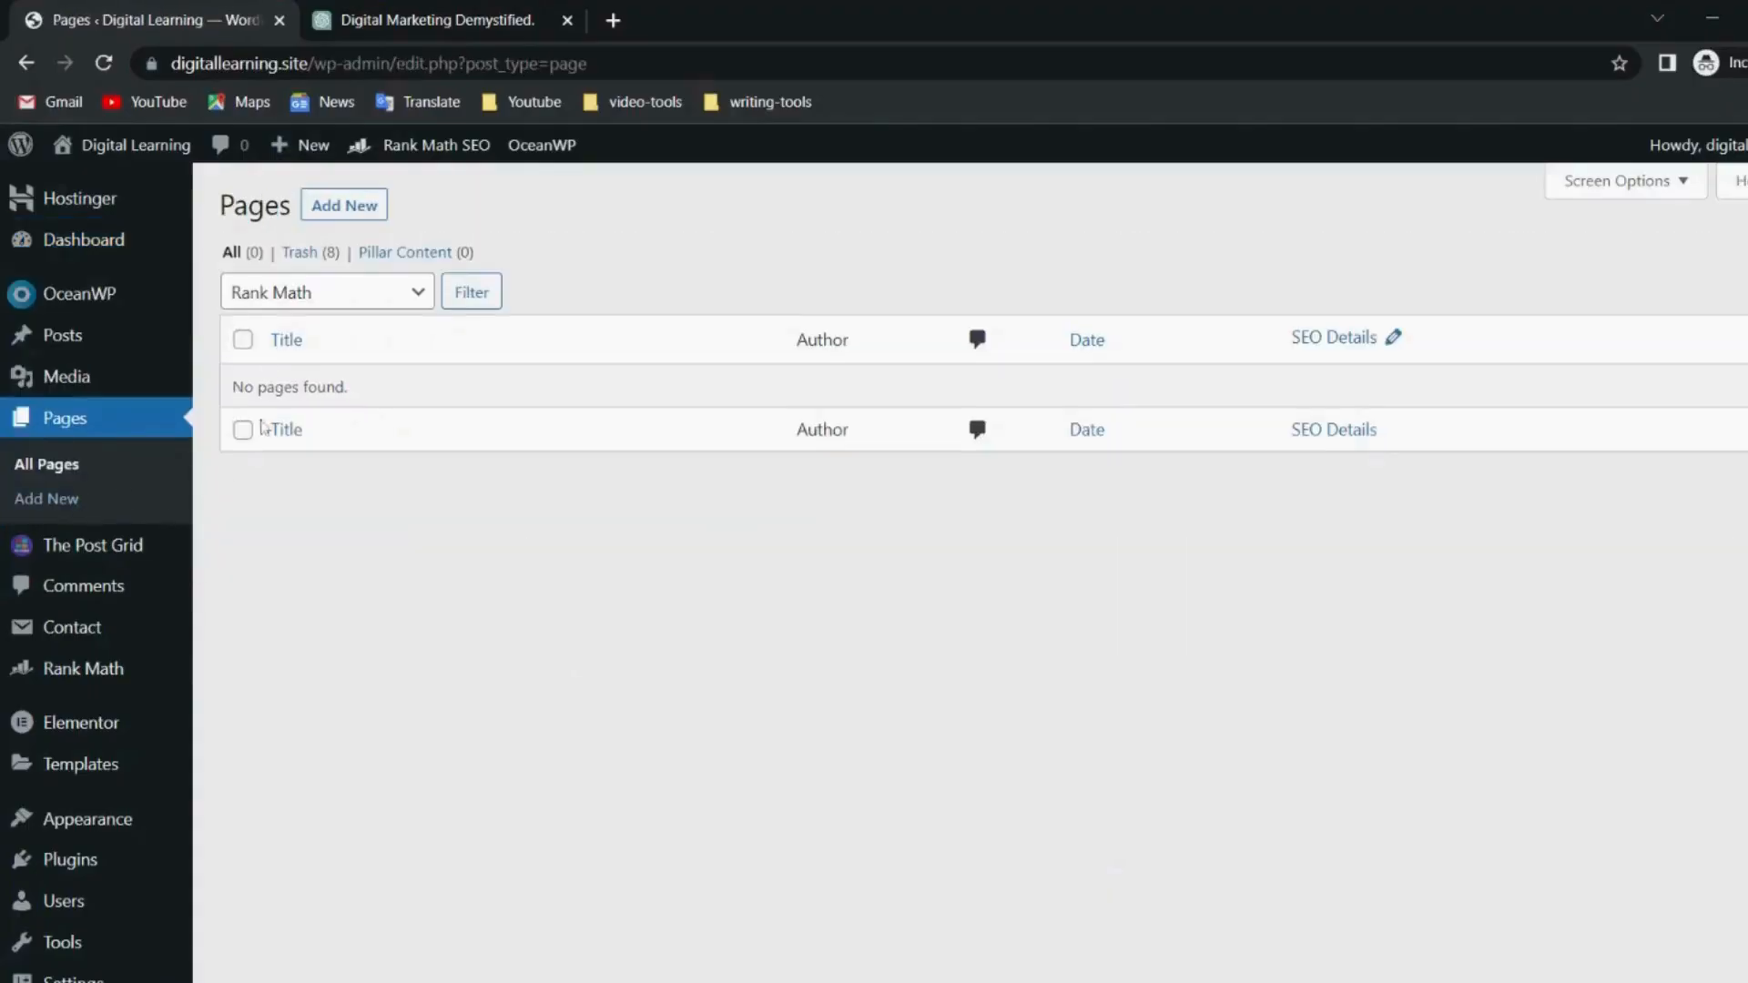
left_click(342, 206)
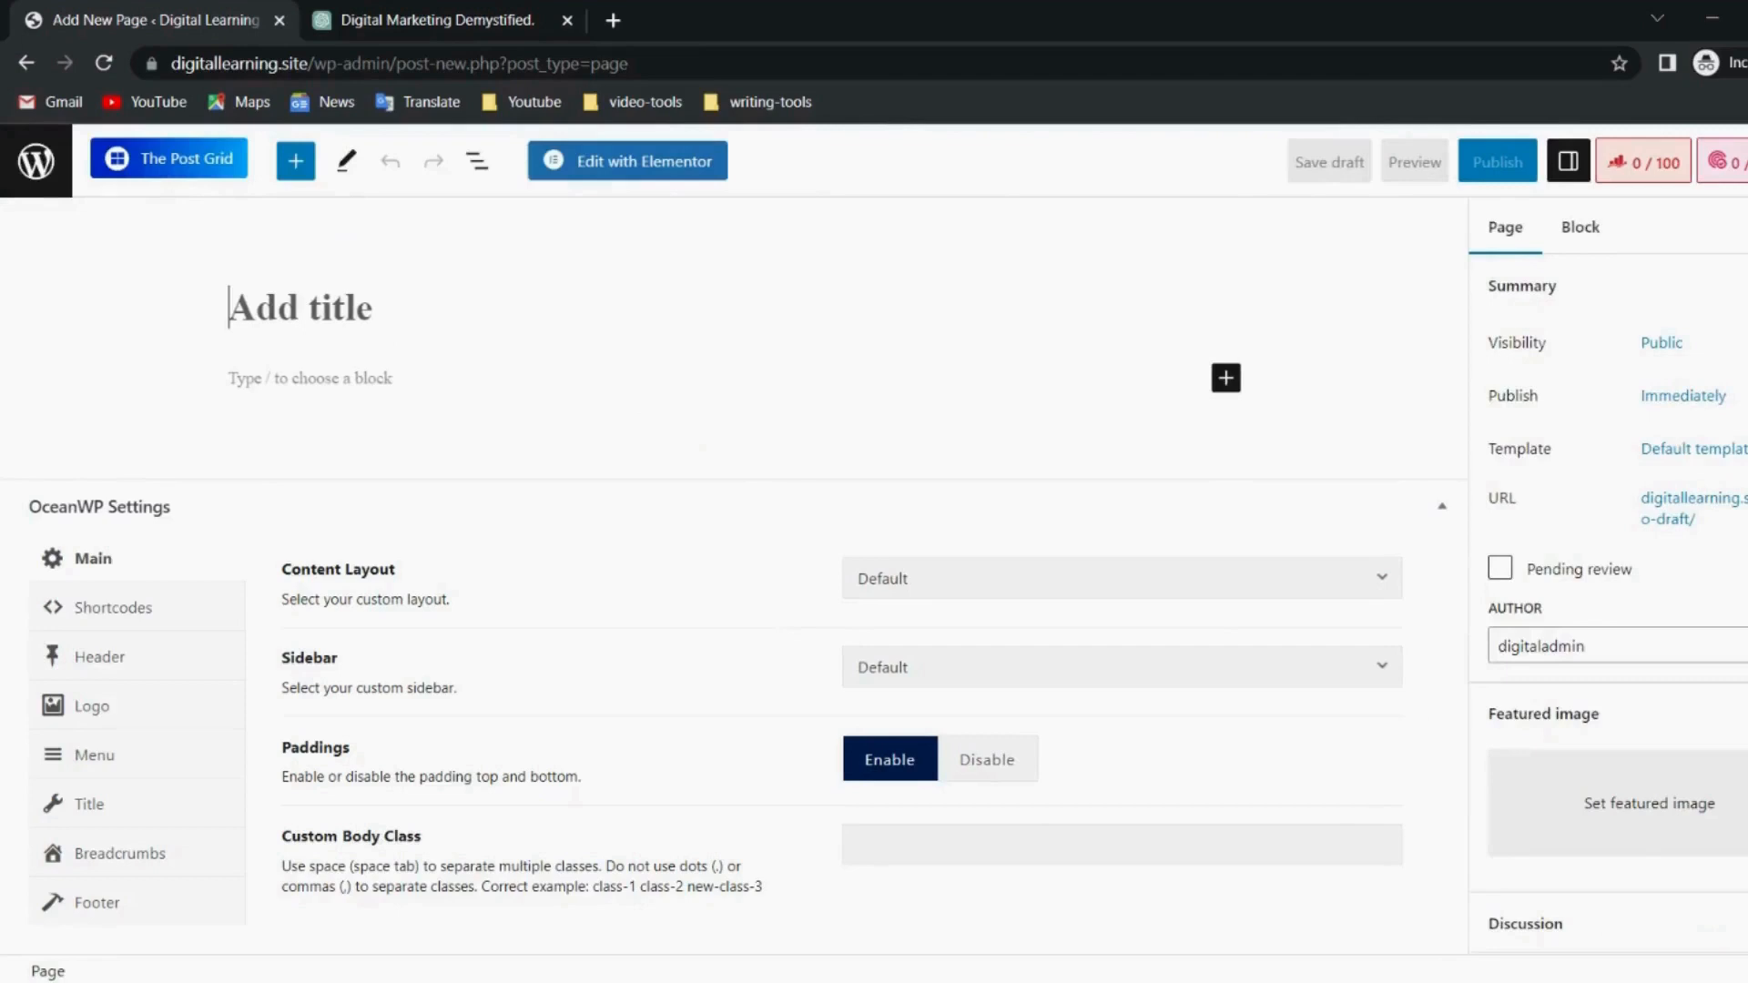
type("Home")
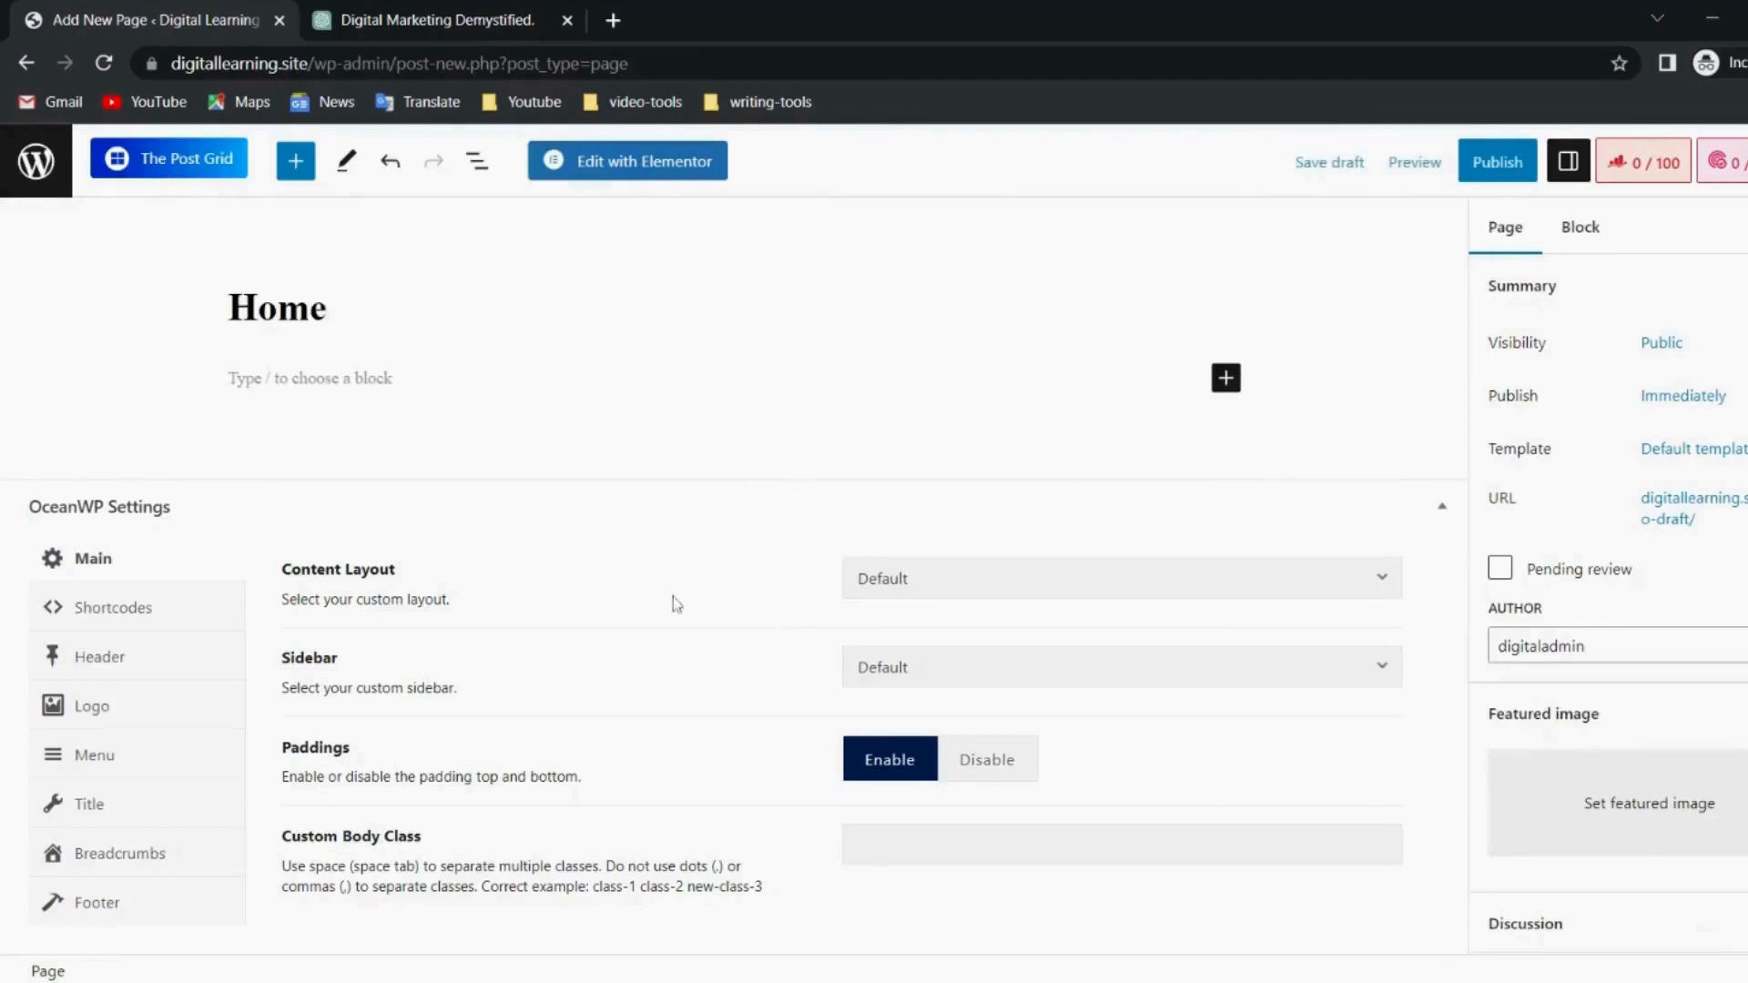
left_click(1506, 169)
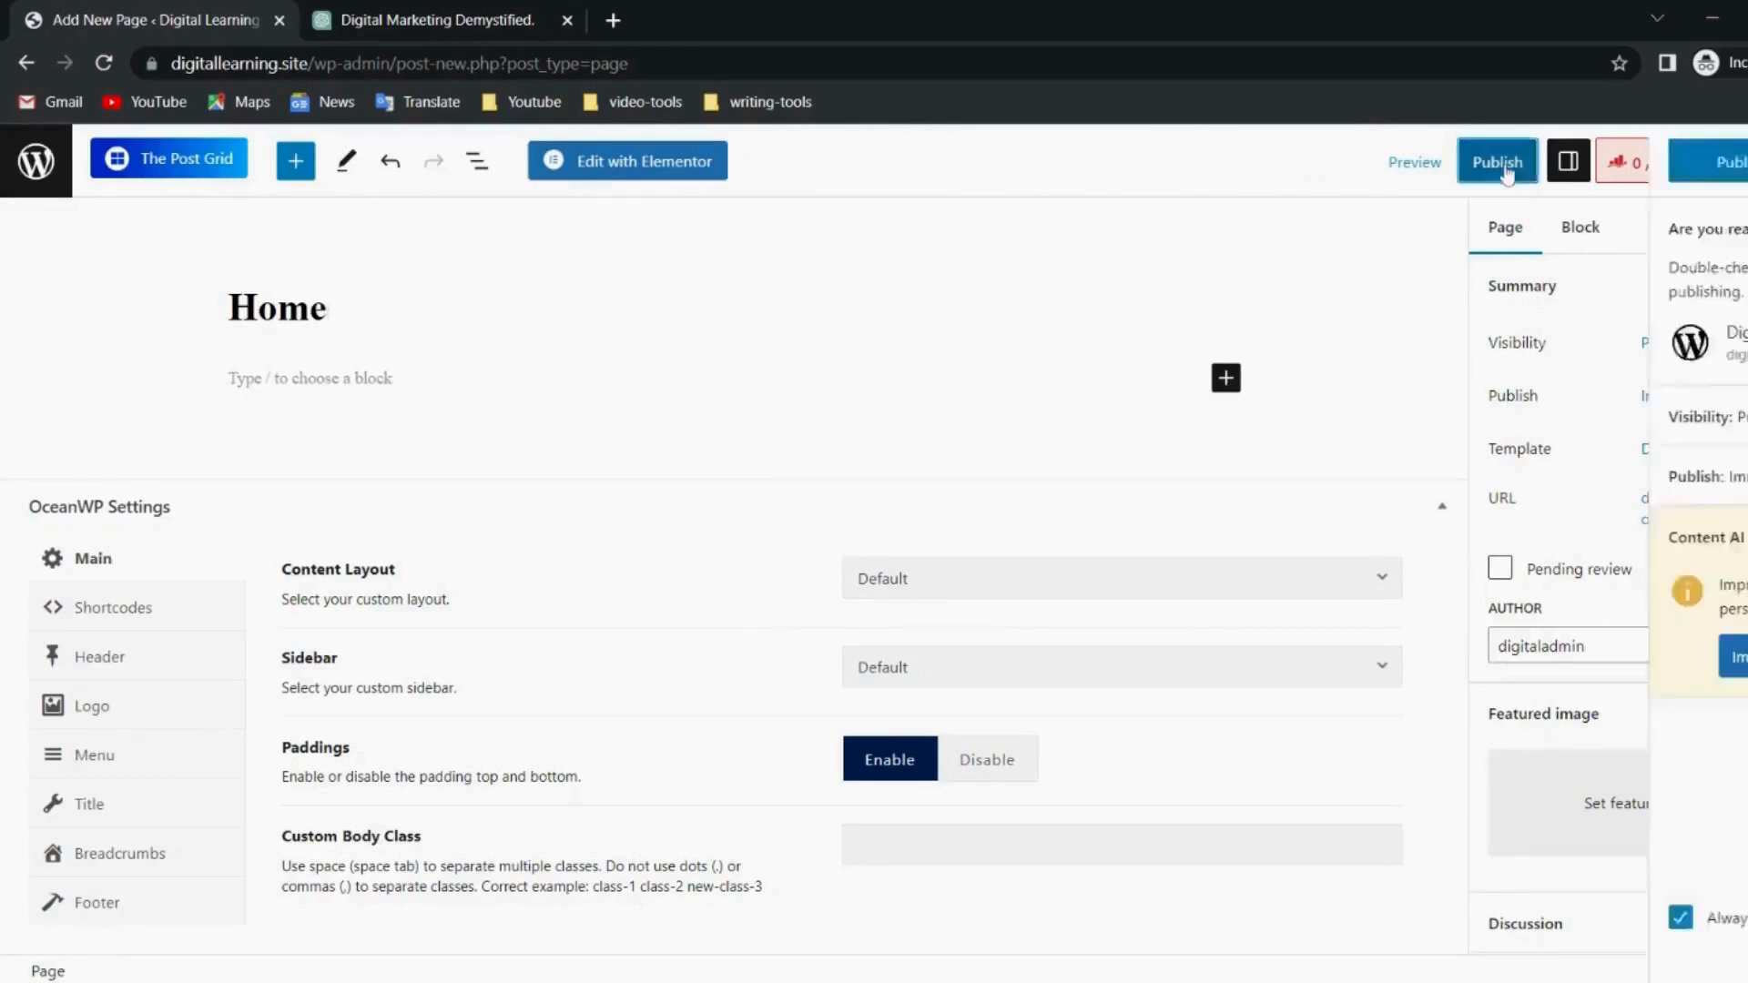
left_click(1601, 162)
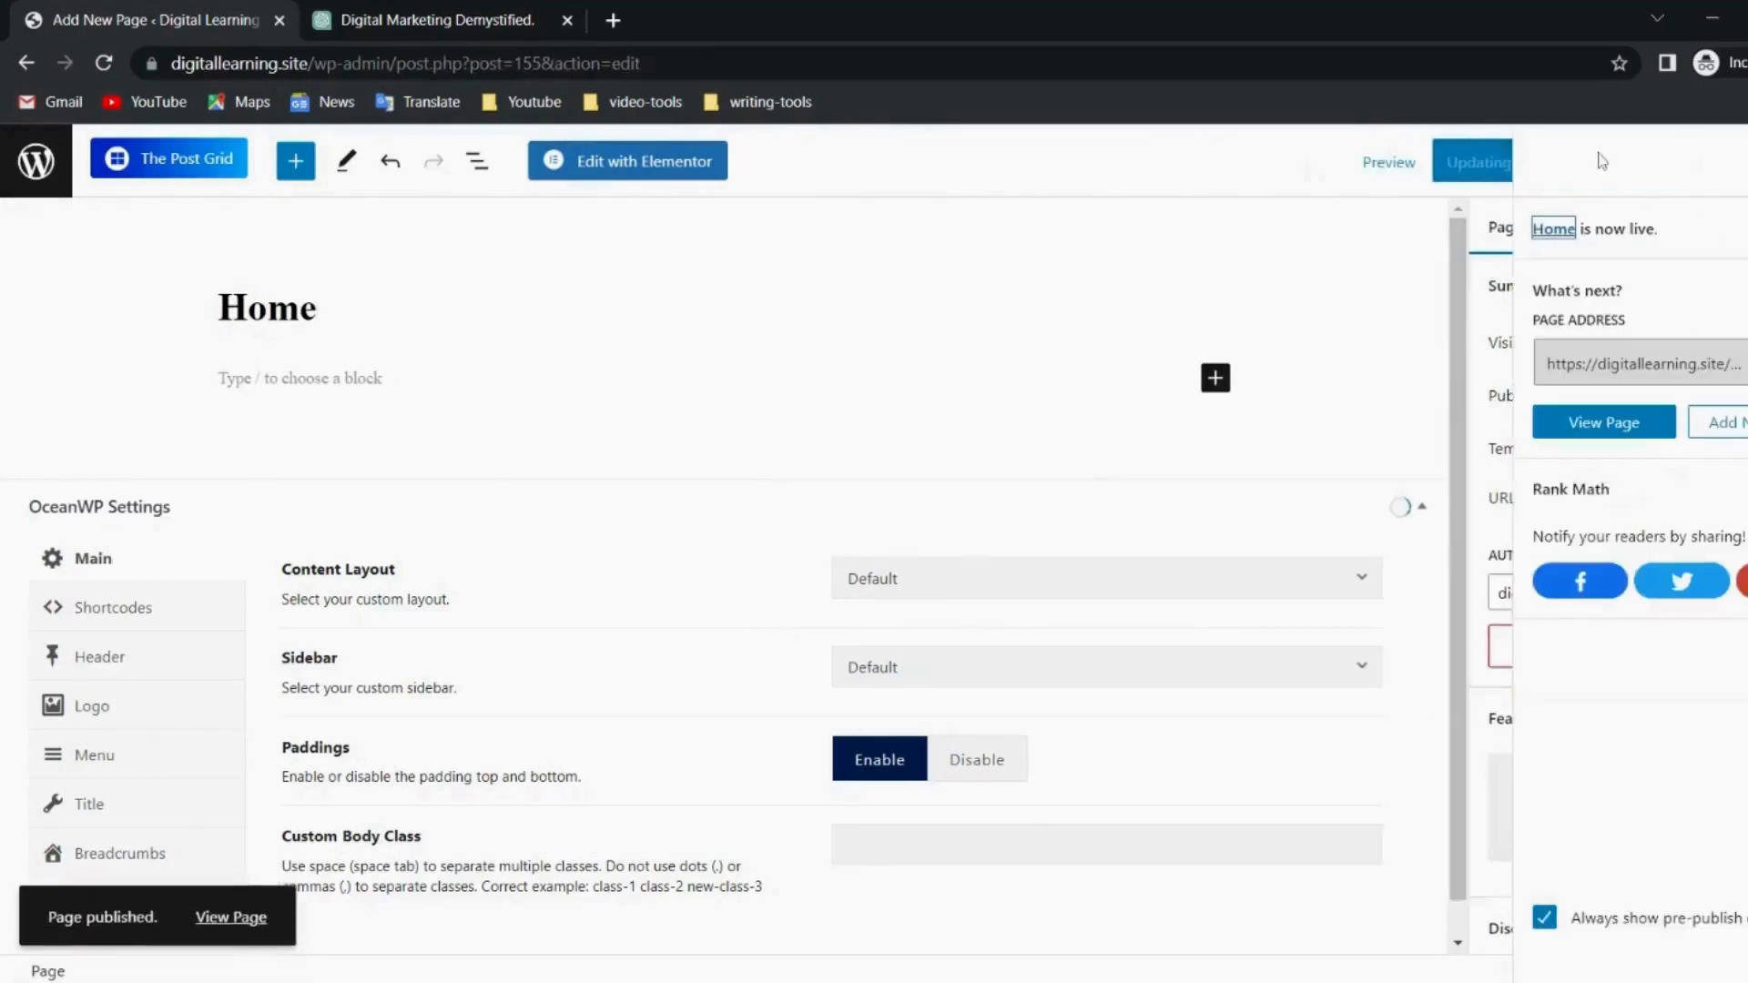
left_click(37, 164)
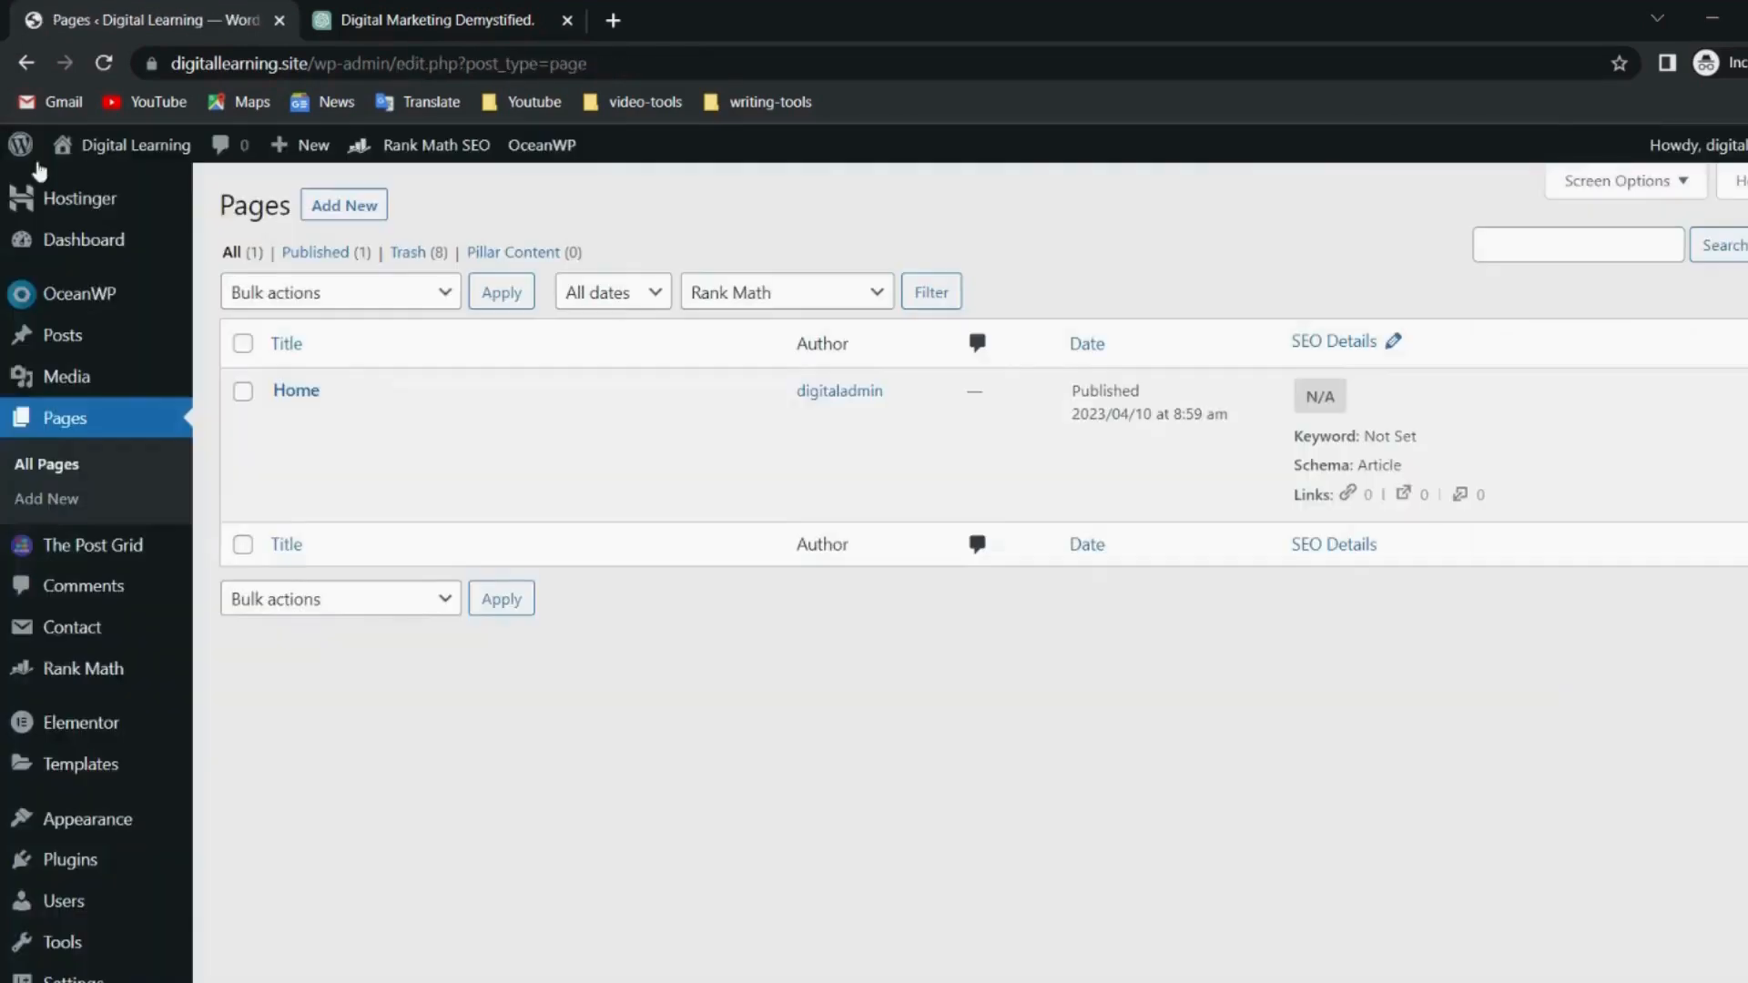
Add another page titled BLOG, publish it, and go back to the pages list.
left_click(329, 207)
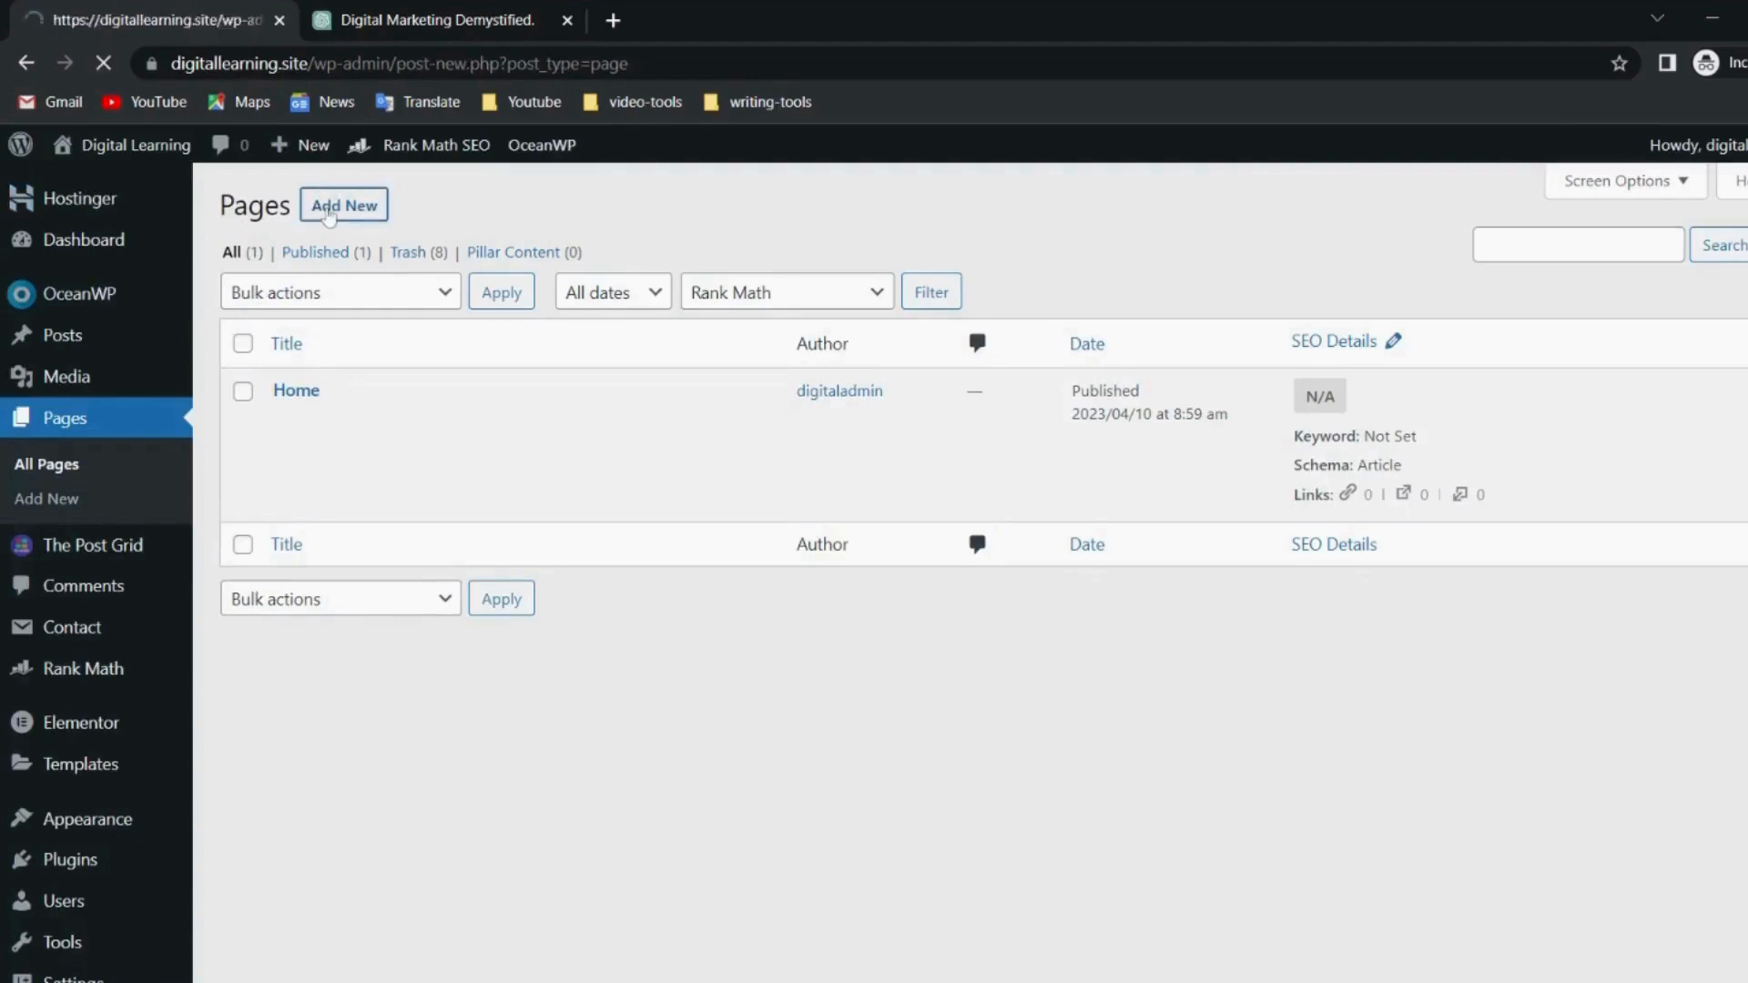
type("B")
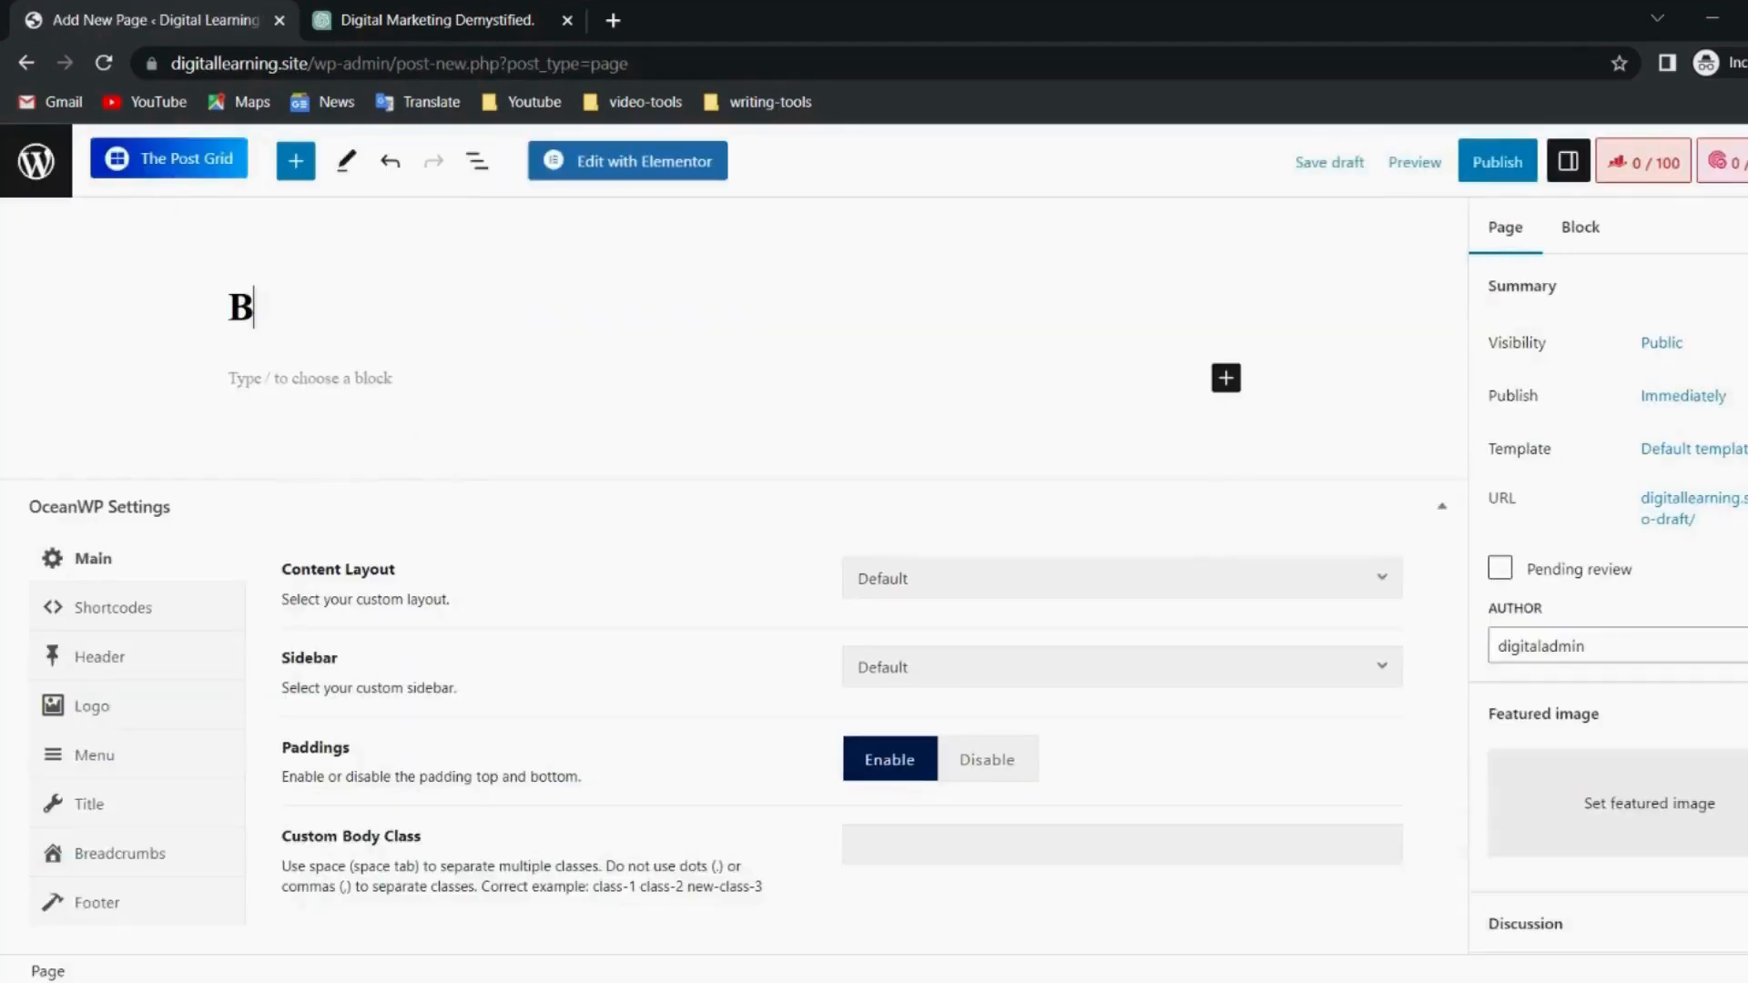
type("LOG")
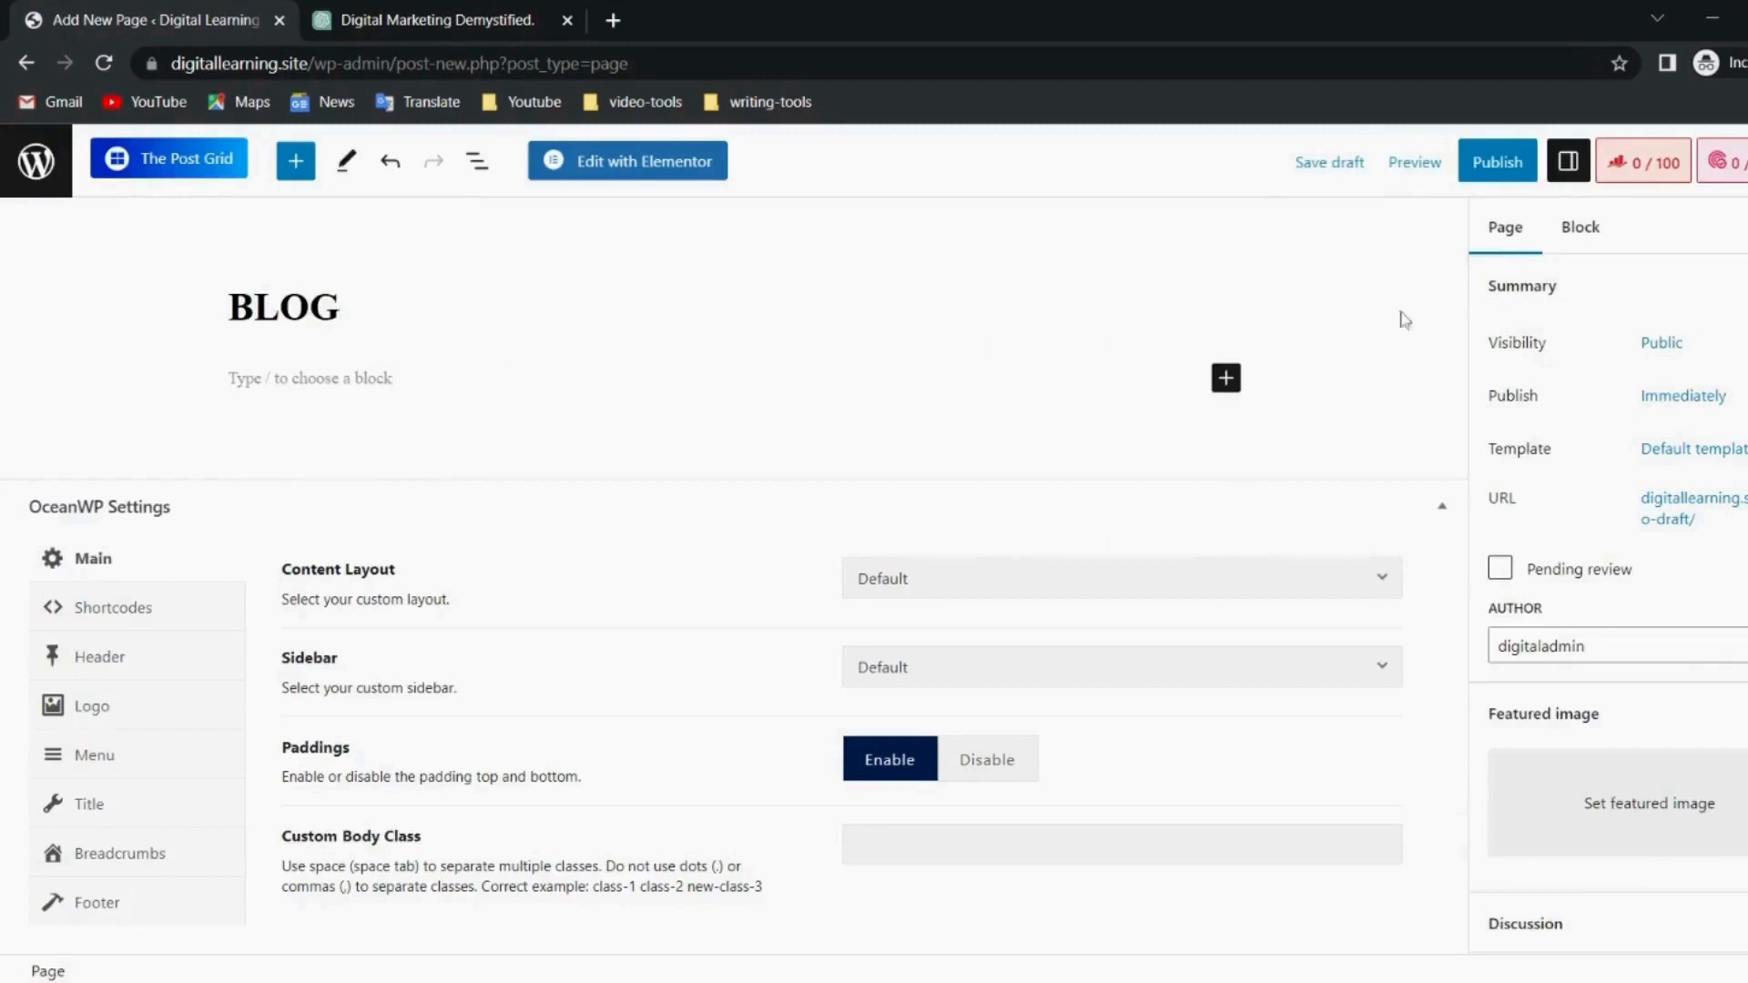
left_click(1496, 161)
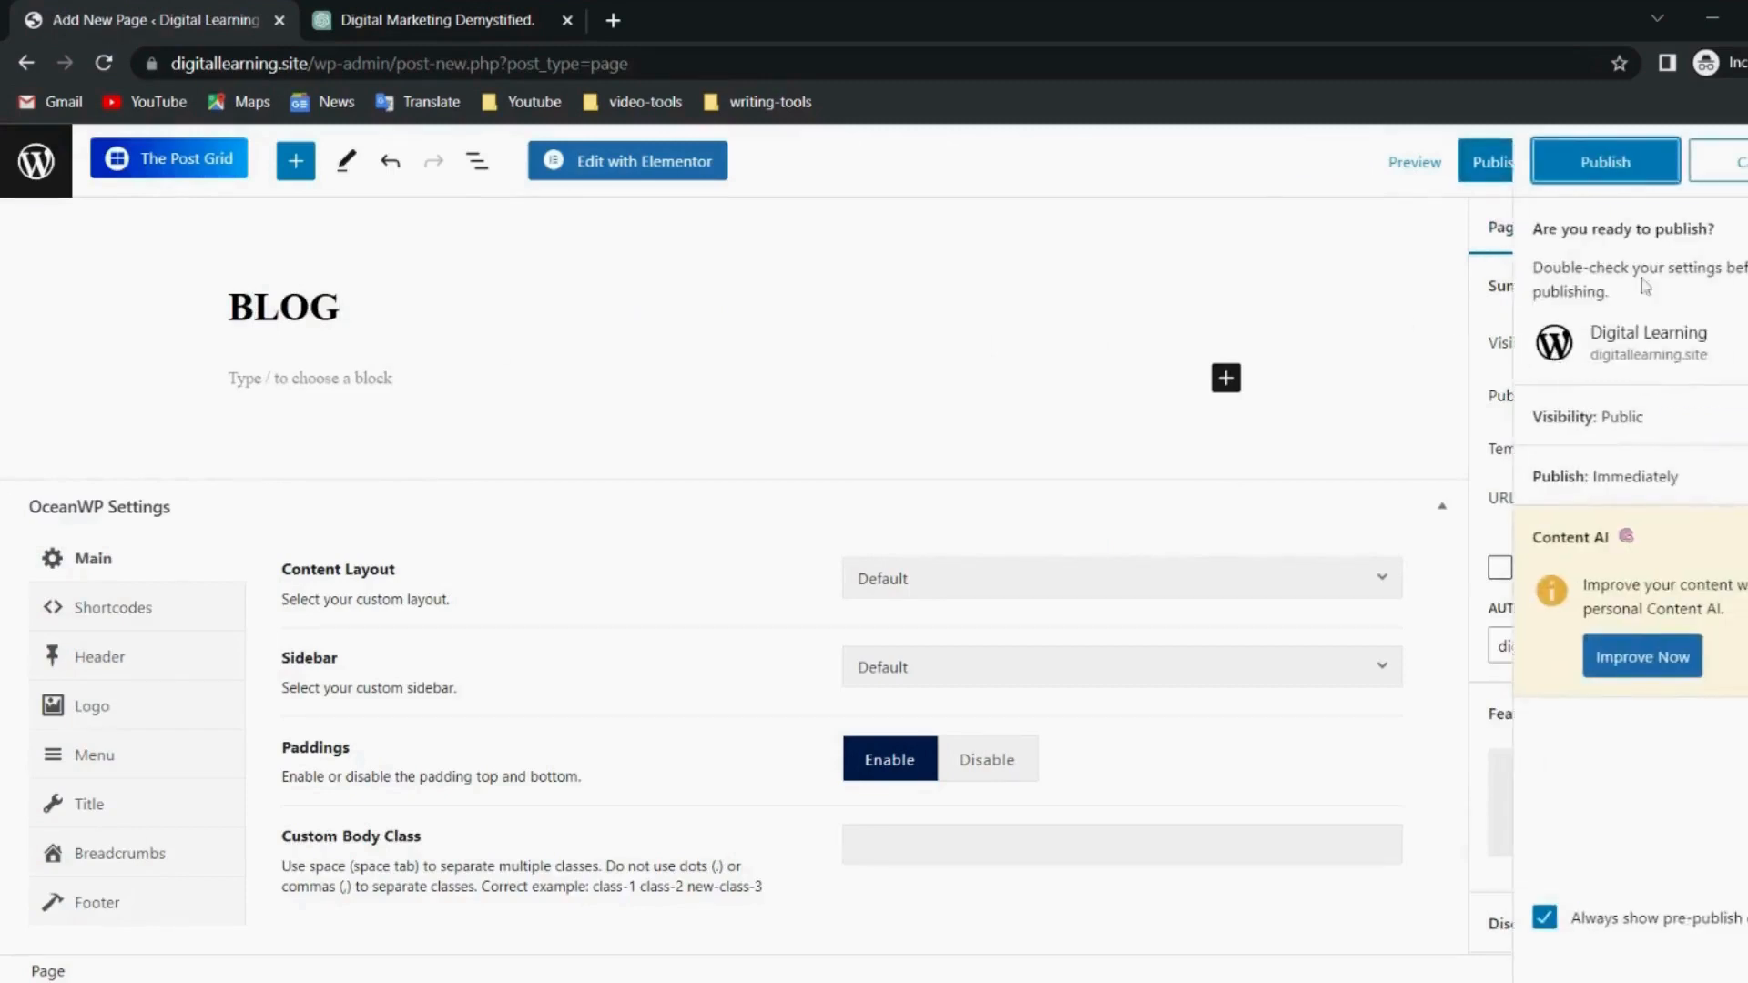
left_click(1606, 162)
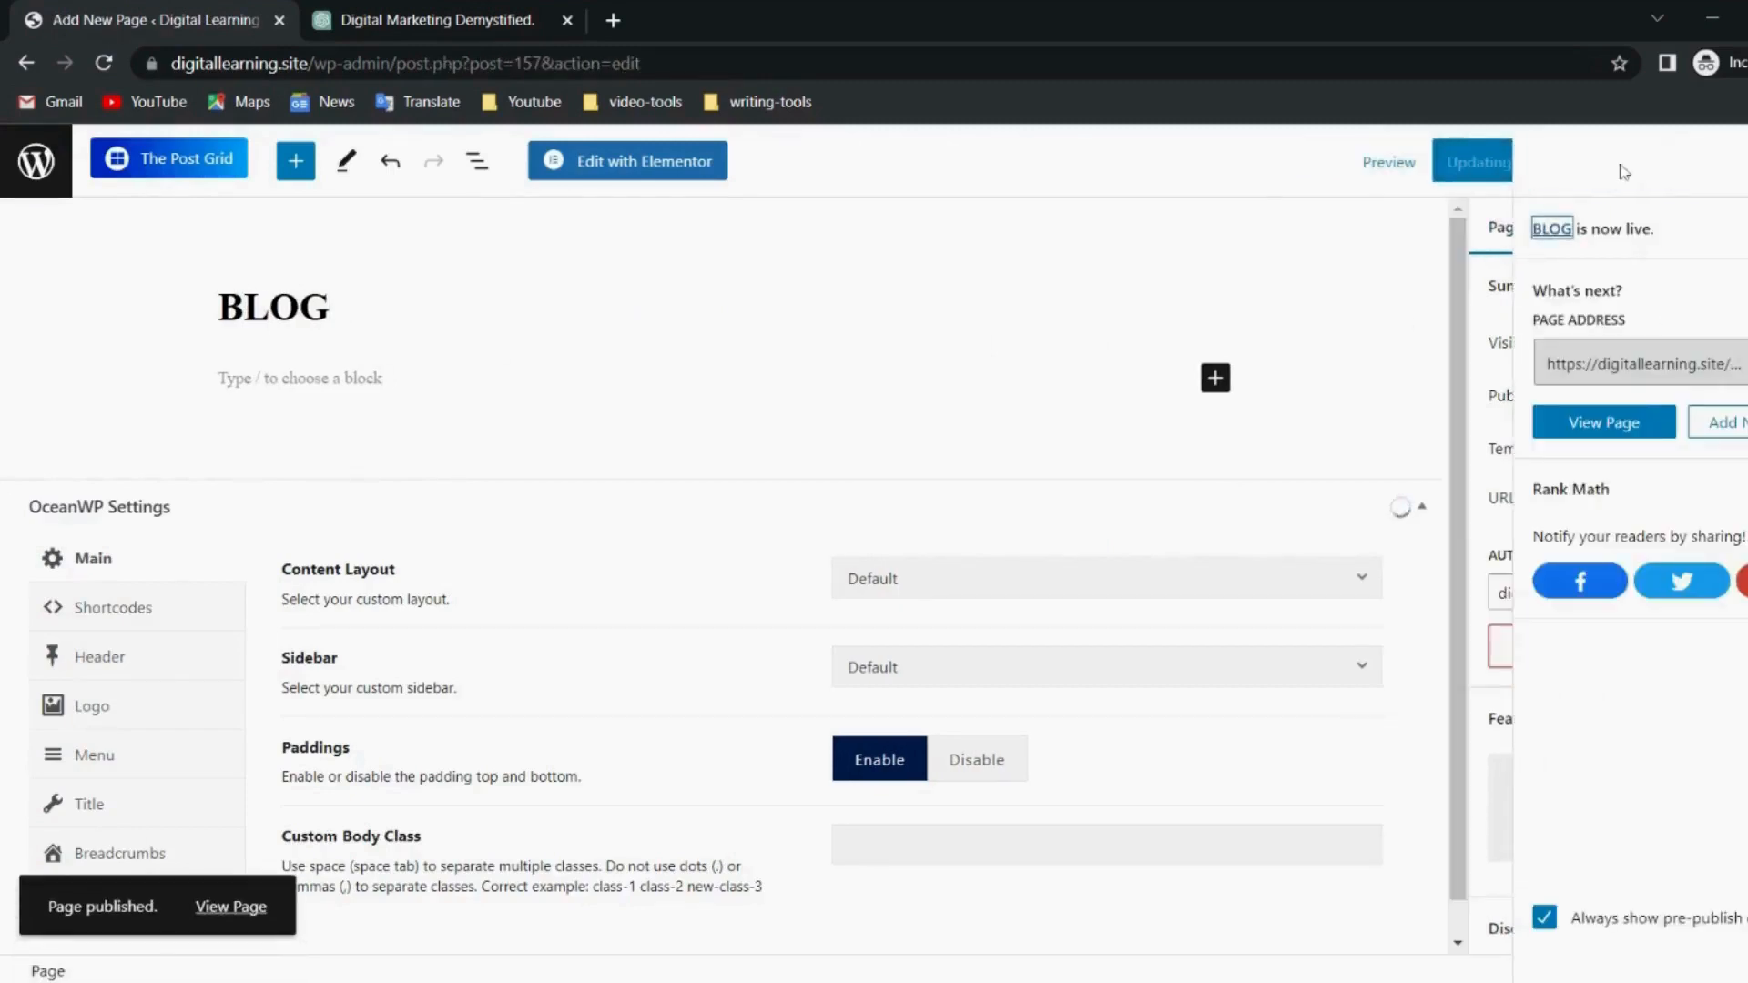
left_click(50, 176)
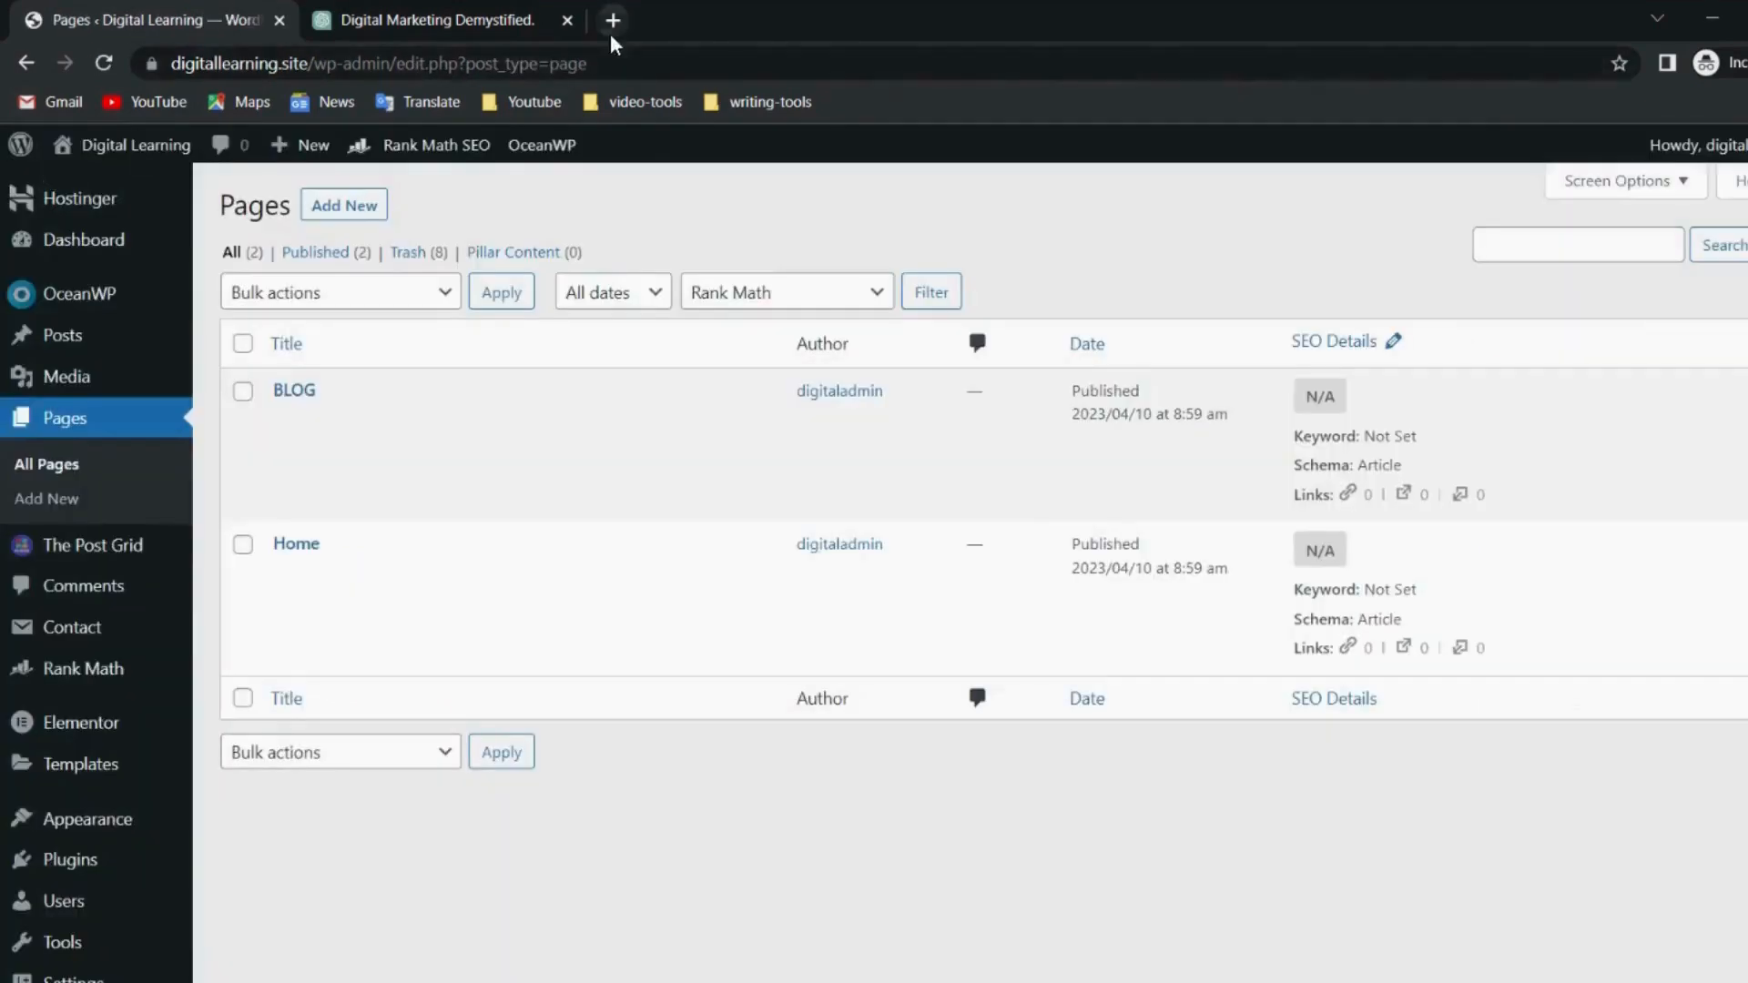
Open the live site digitallearning.site in a new browser tab to view its front page.
left_click(611, 31)
type("digitallearning.site")
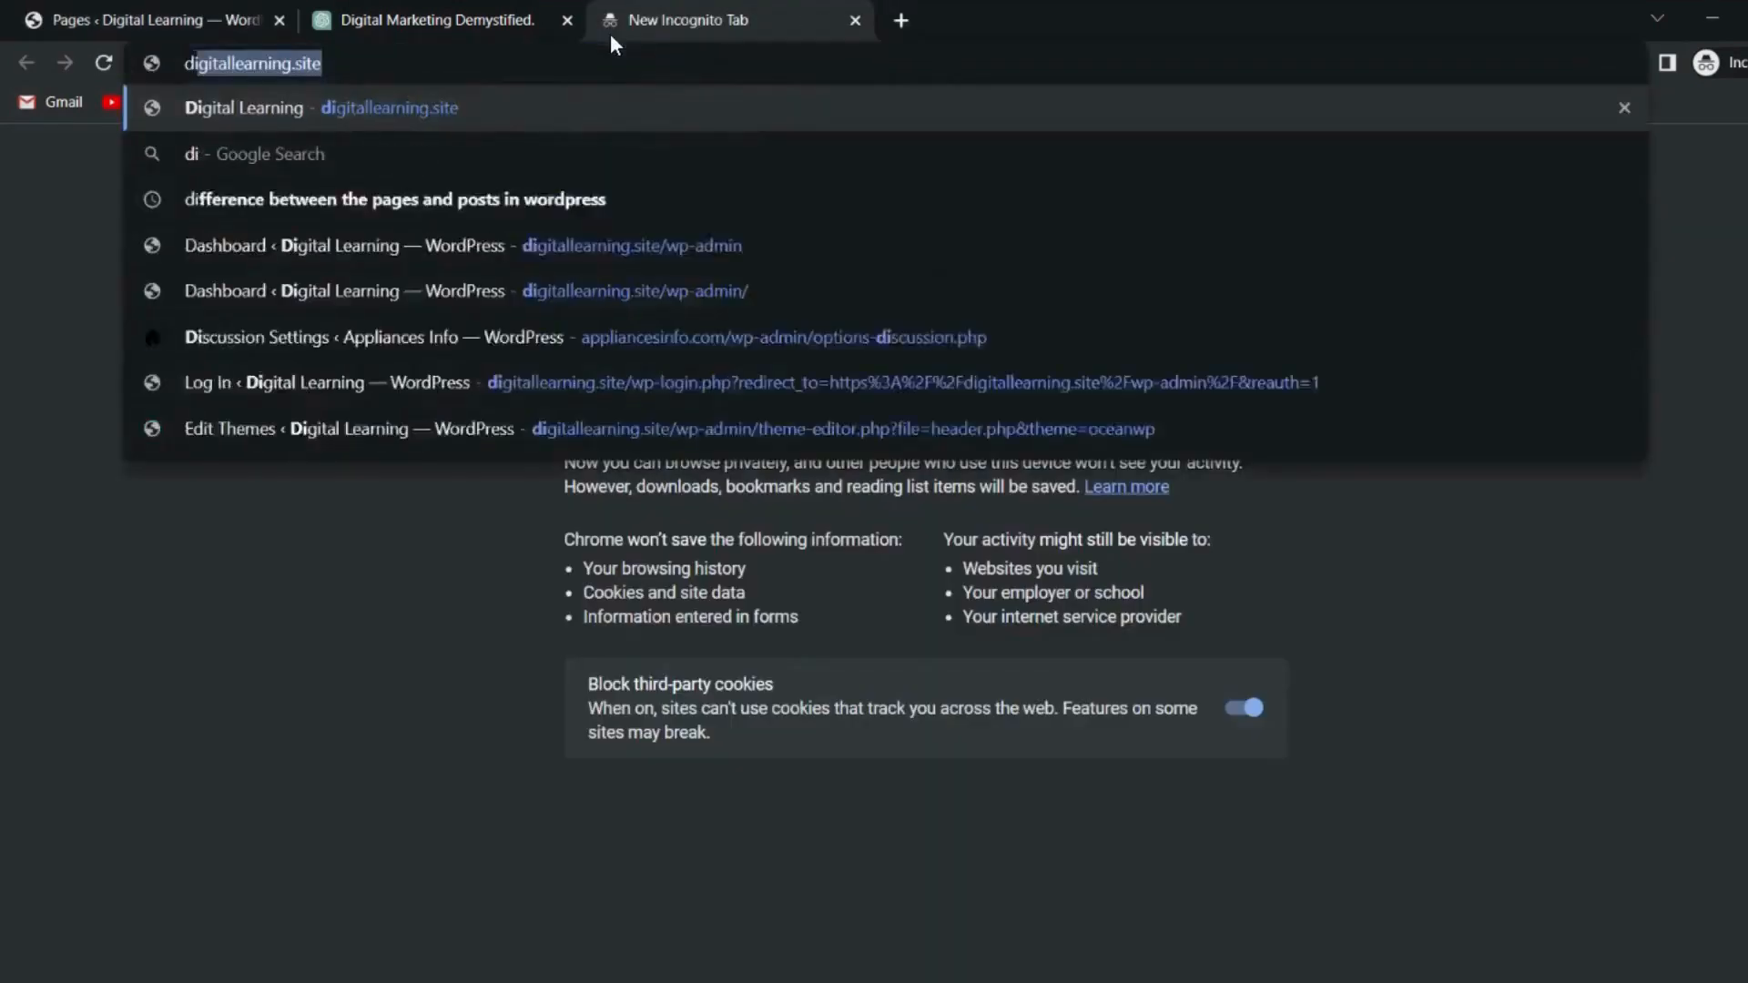
key("Return")
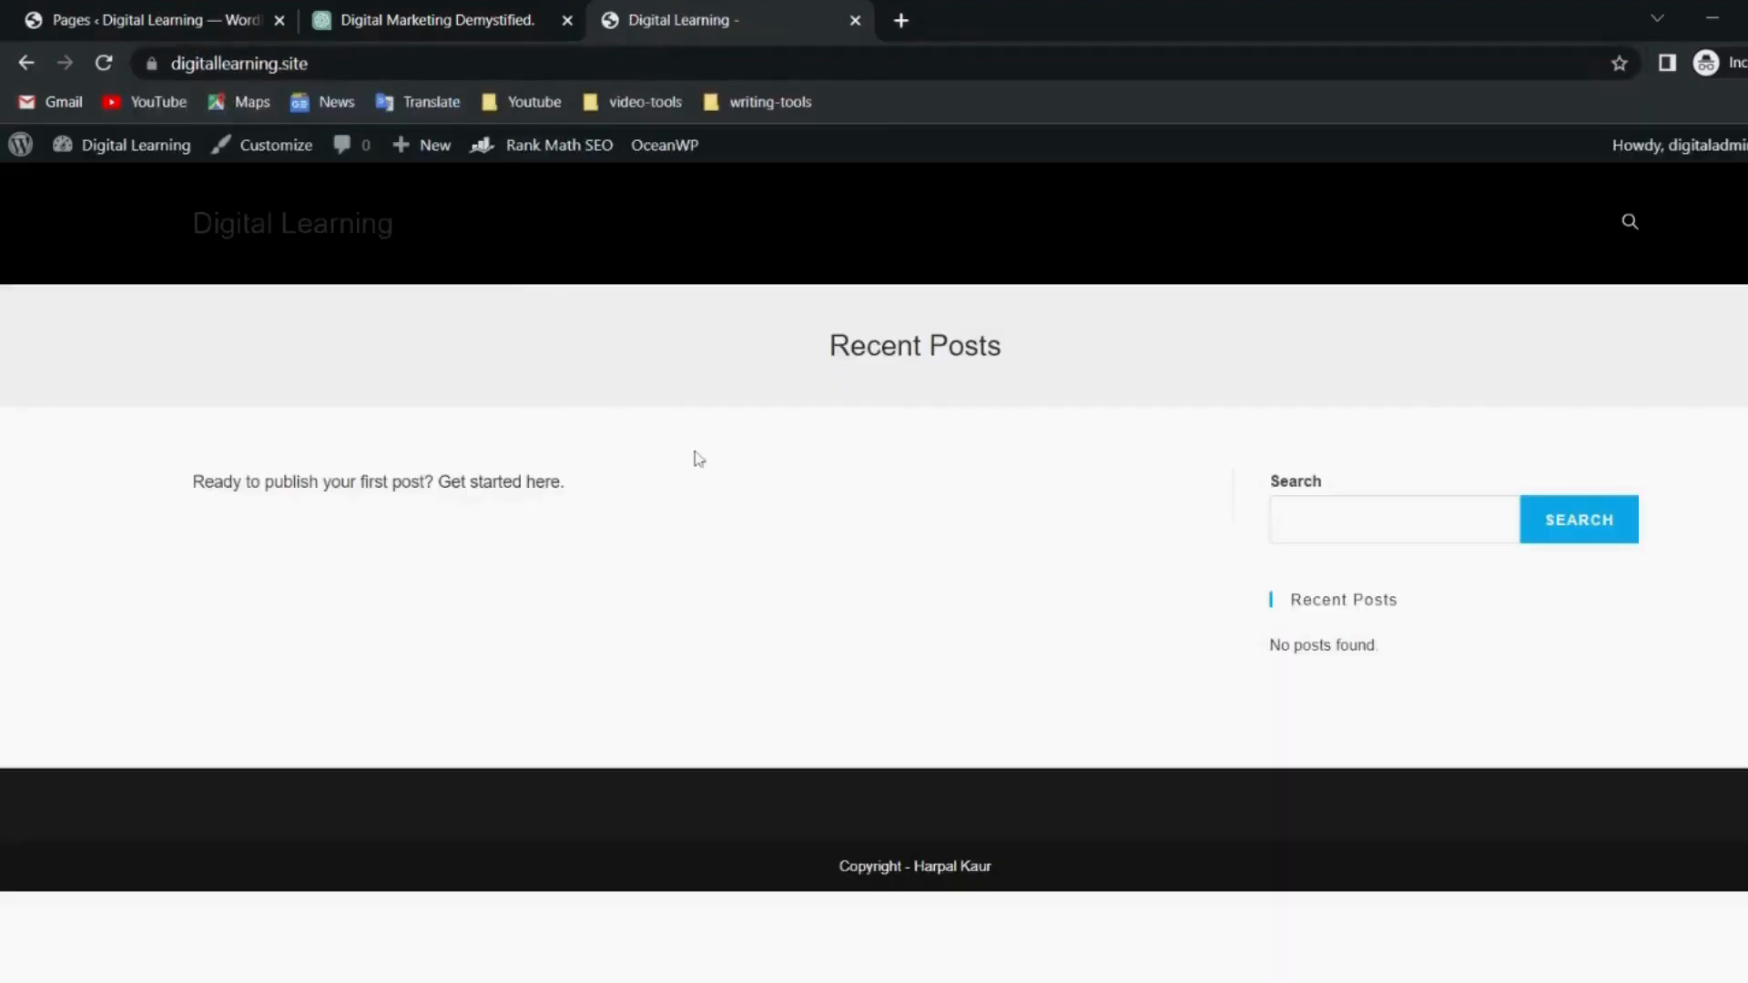
Return to the WordPress admin and start a new blog post from the posts list.
left_click(65, 18)
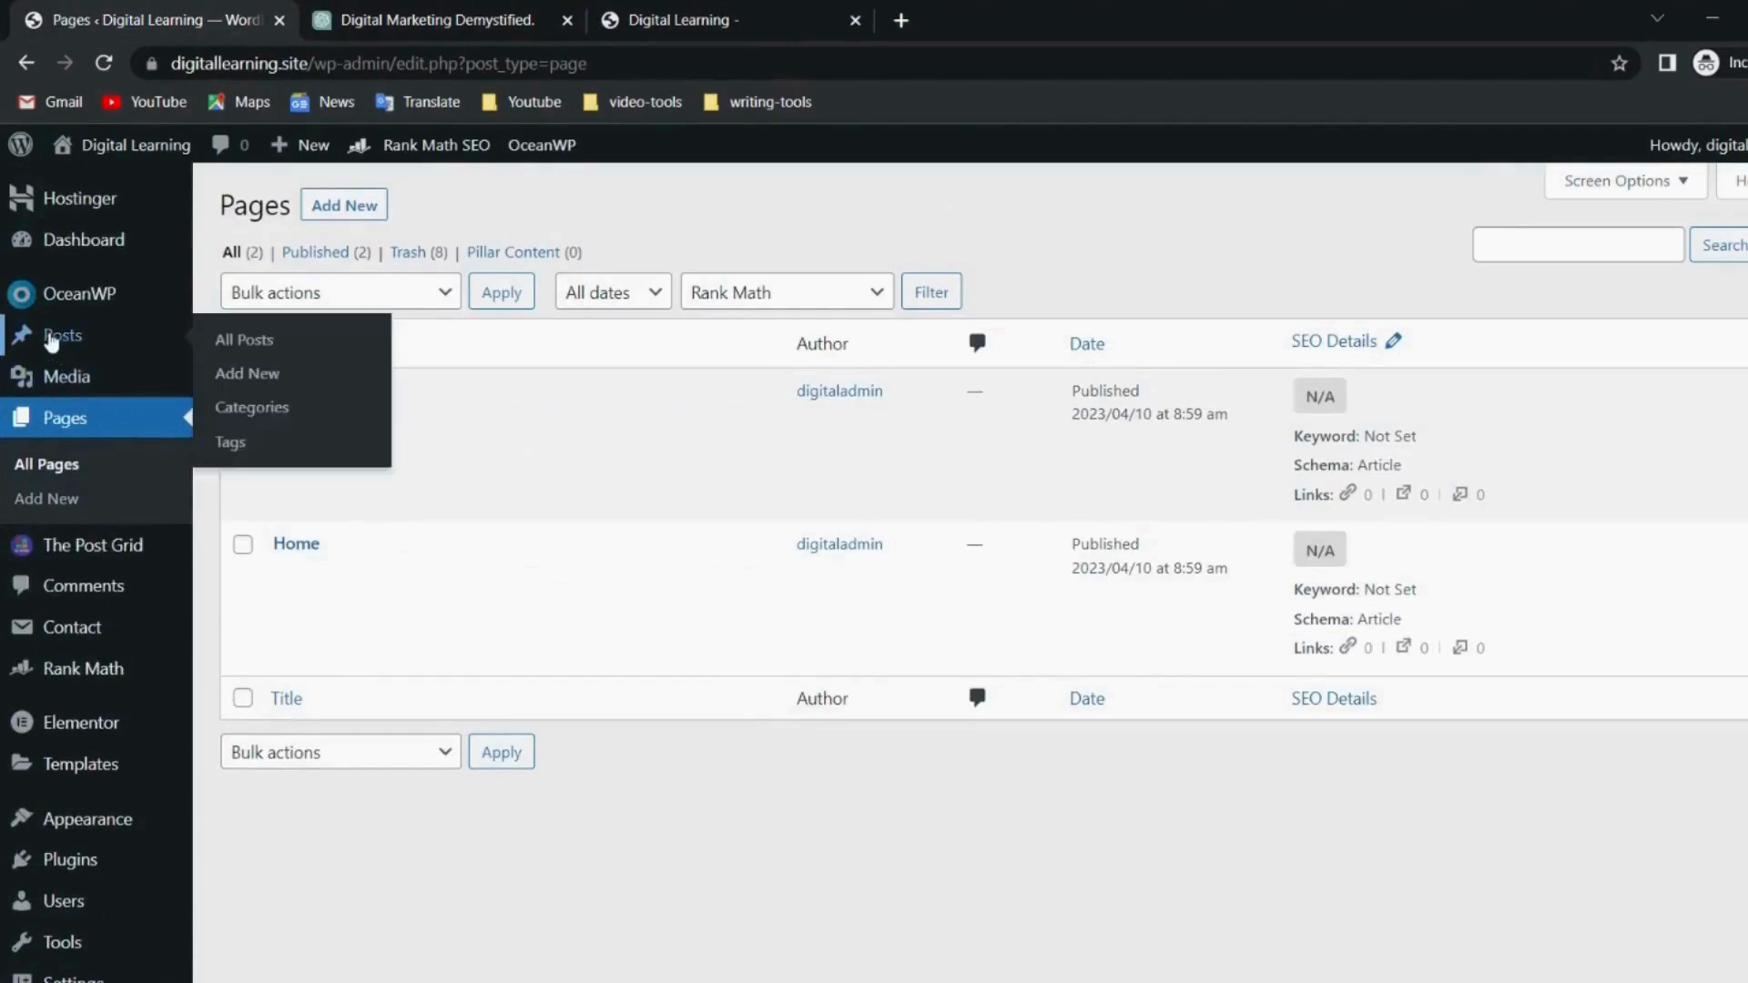
left_click(52, 342)
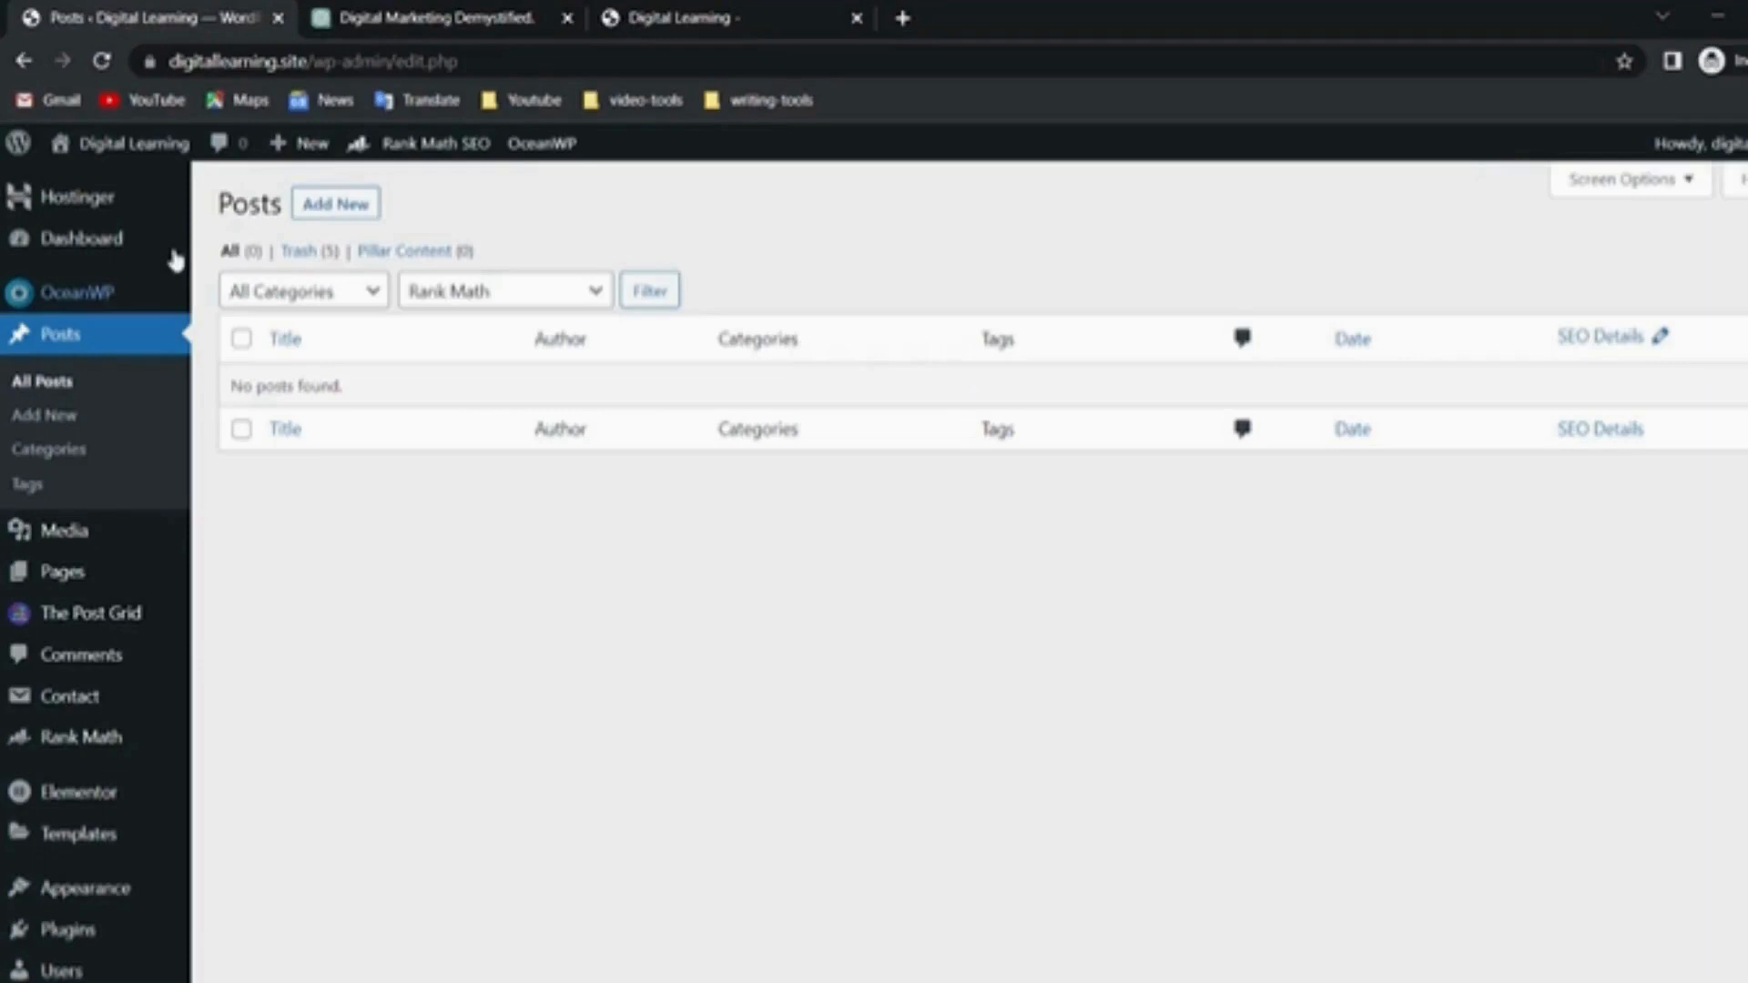
left_click(335, 204)
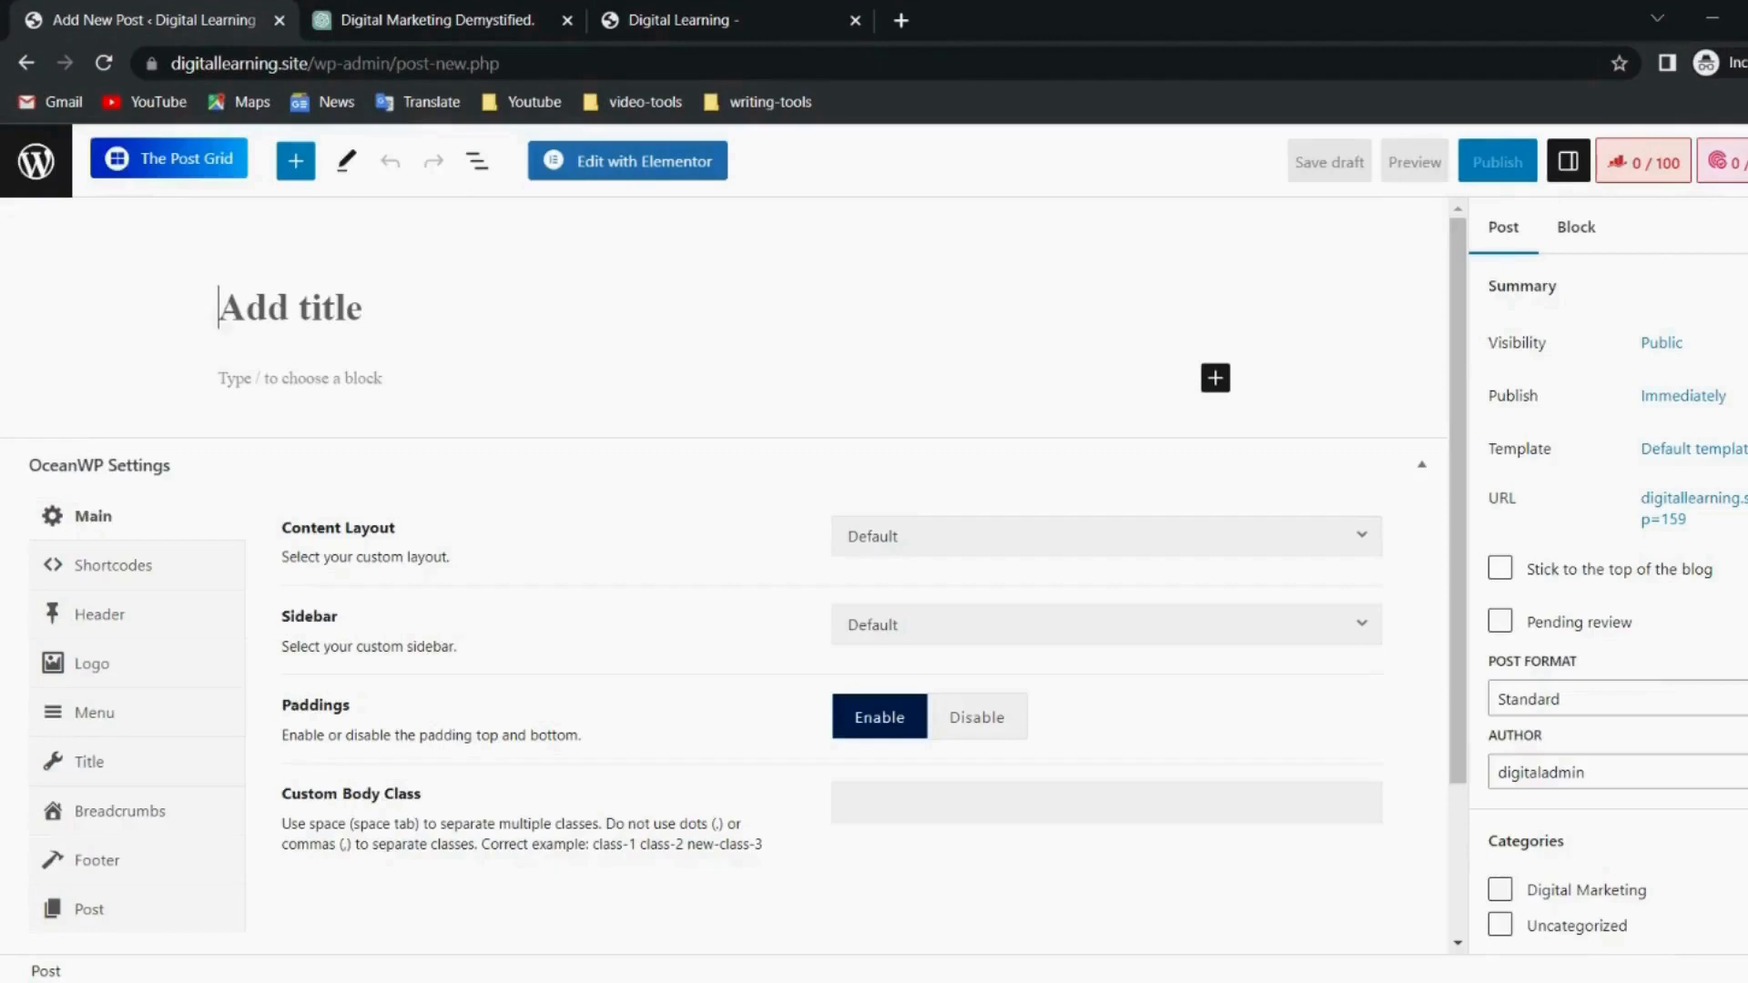
Title the new post Digital Marketing and copy the title text for reuse.
type("Digital Marketing")
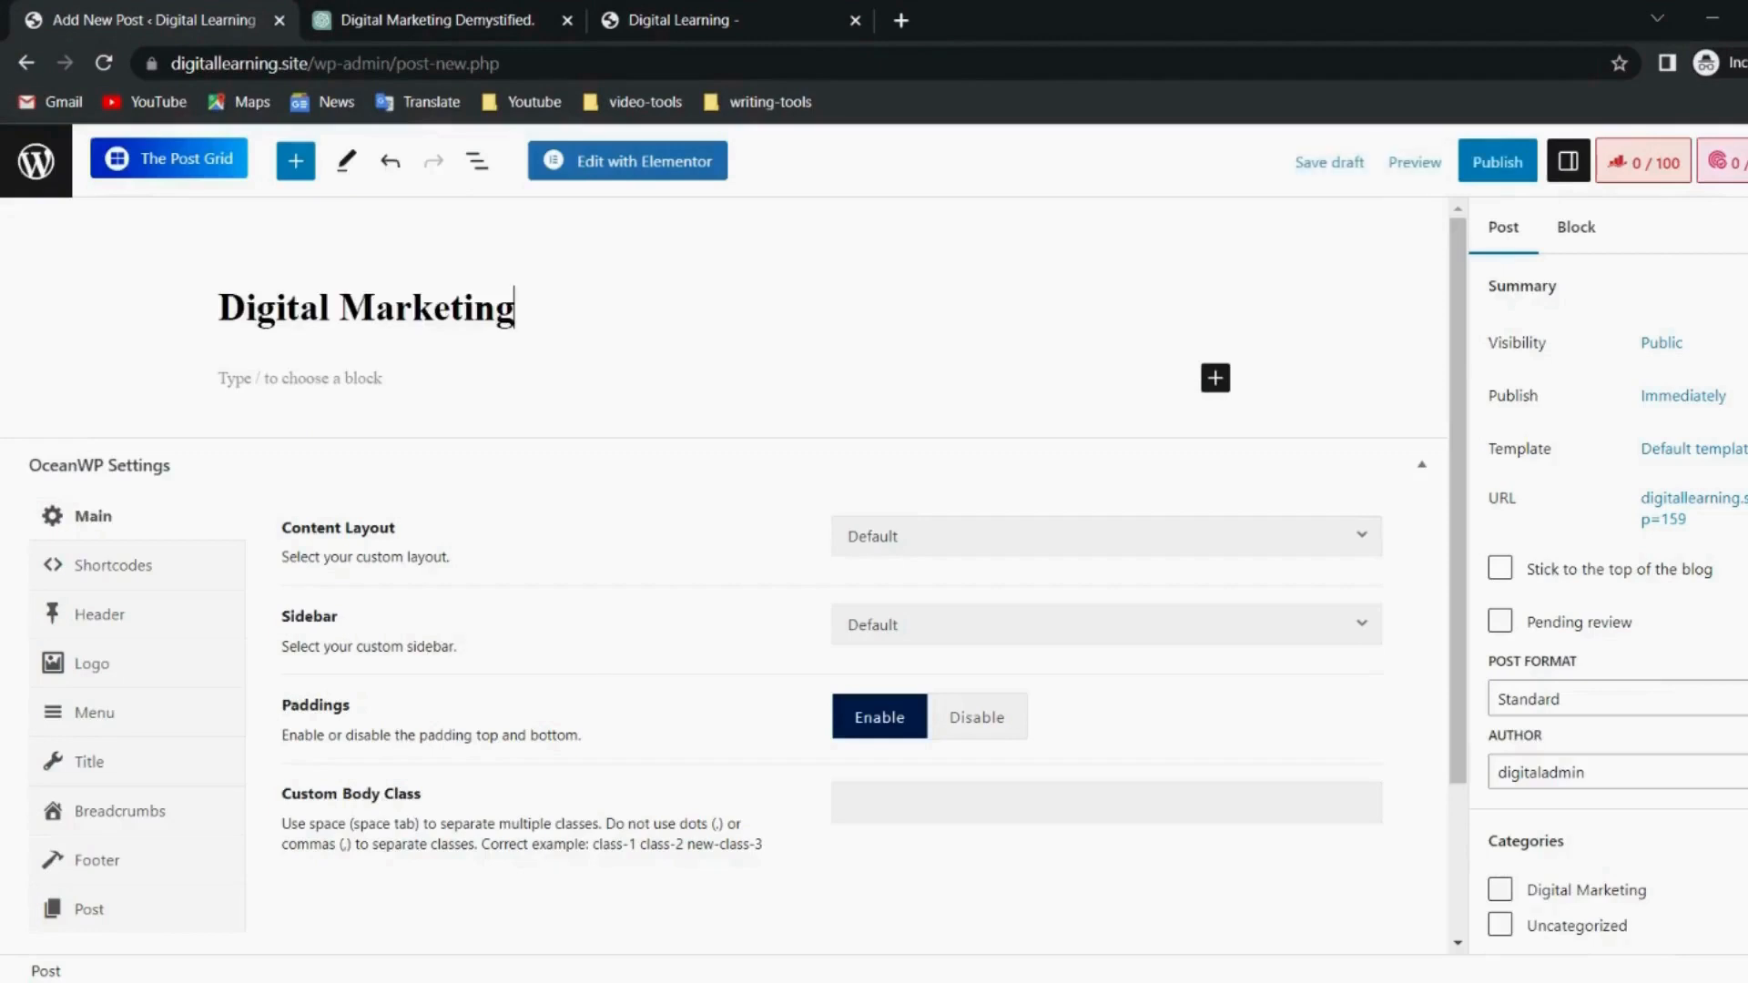
key("ctrl+a")
key("ctrl+c")
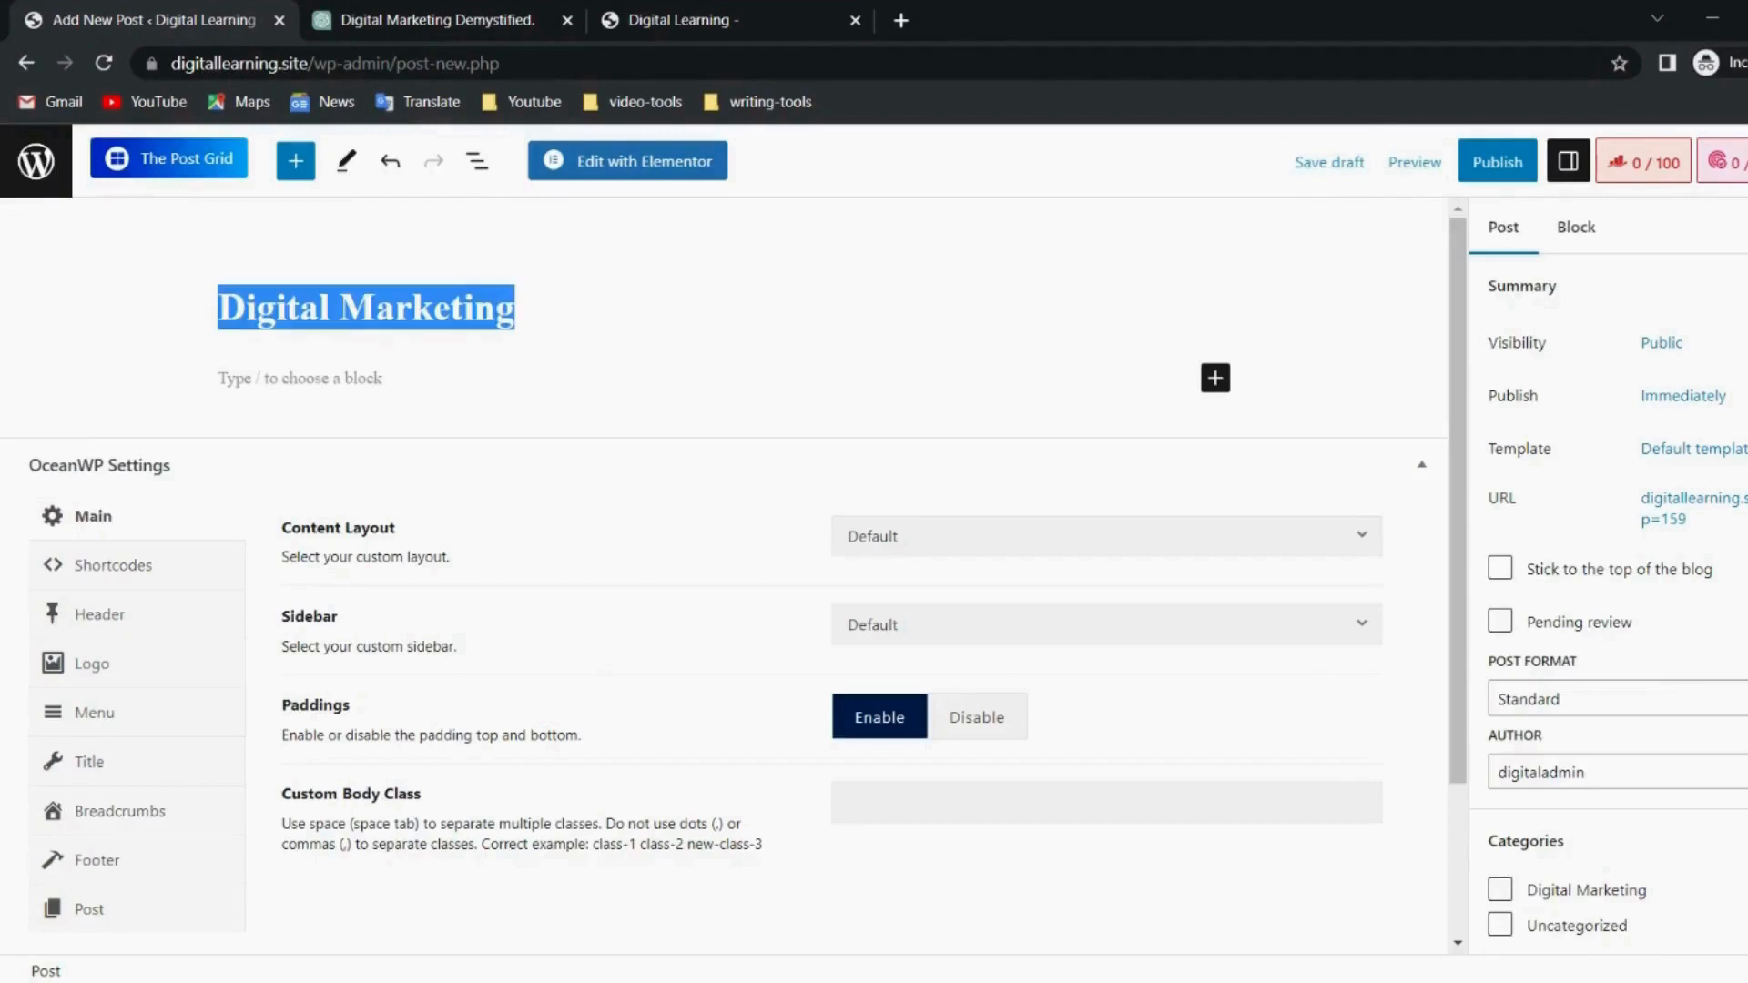
type("Digital")
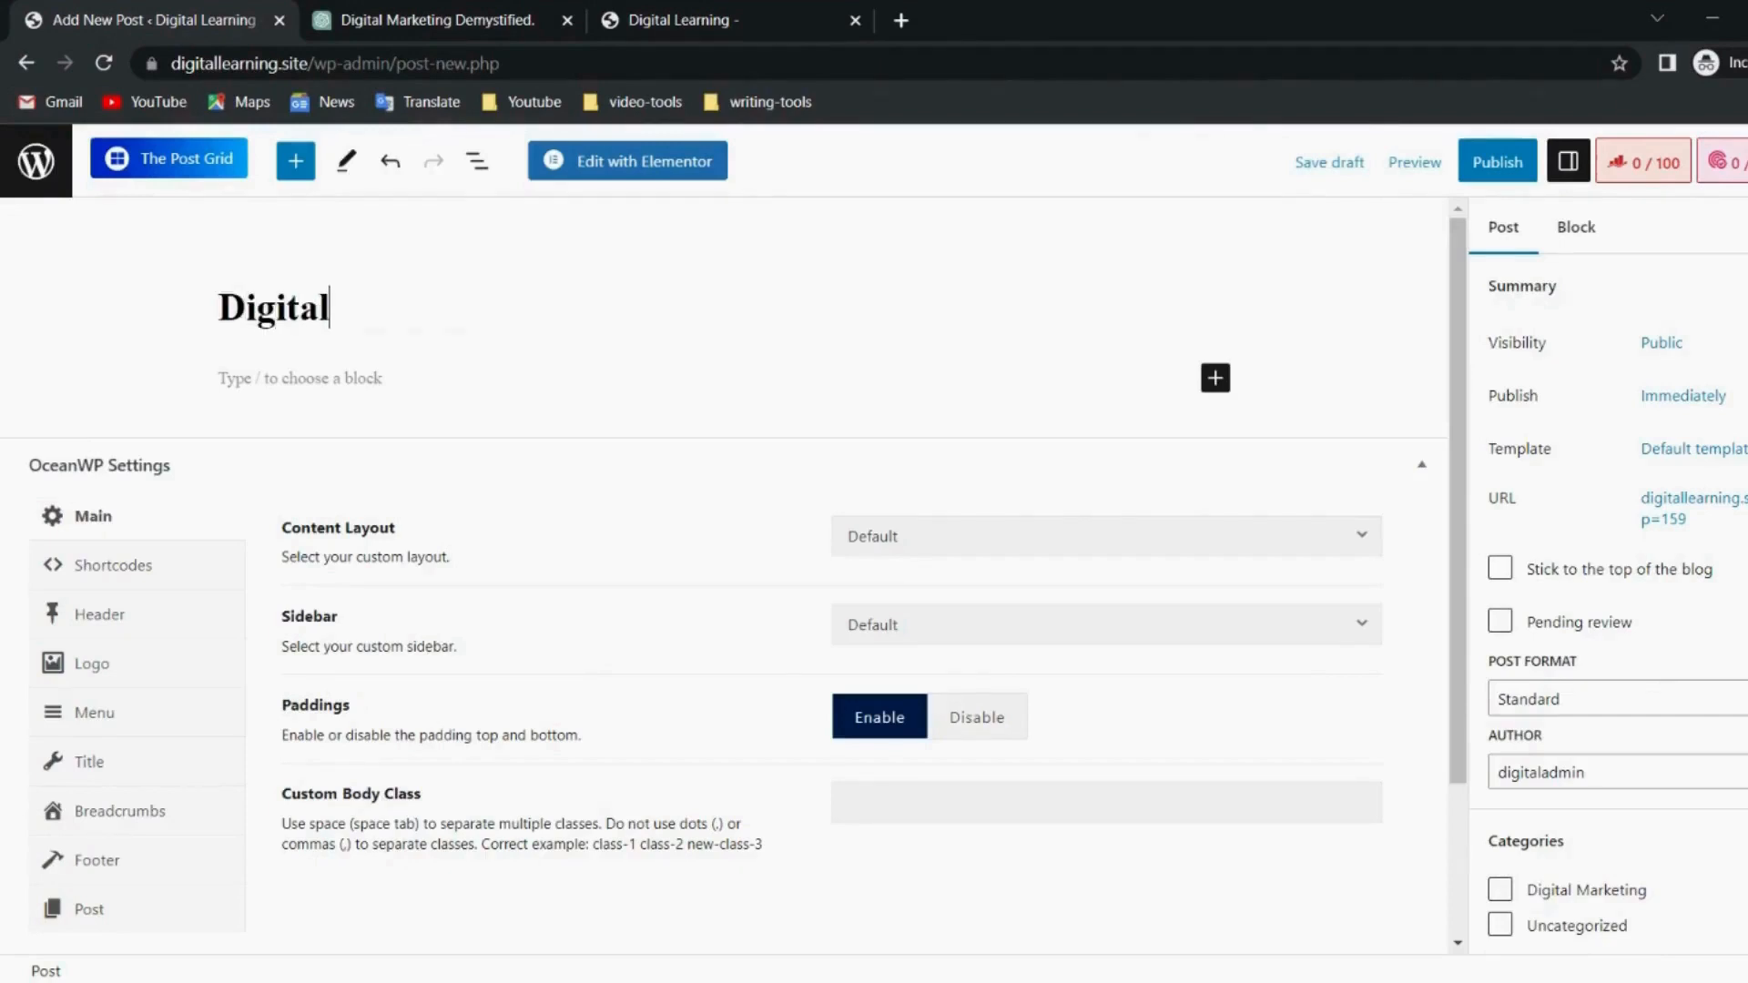
type(" Marketi")
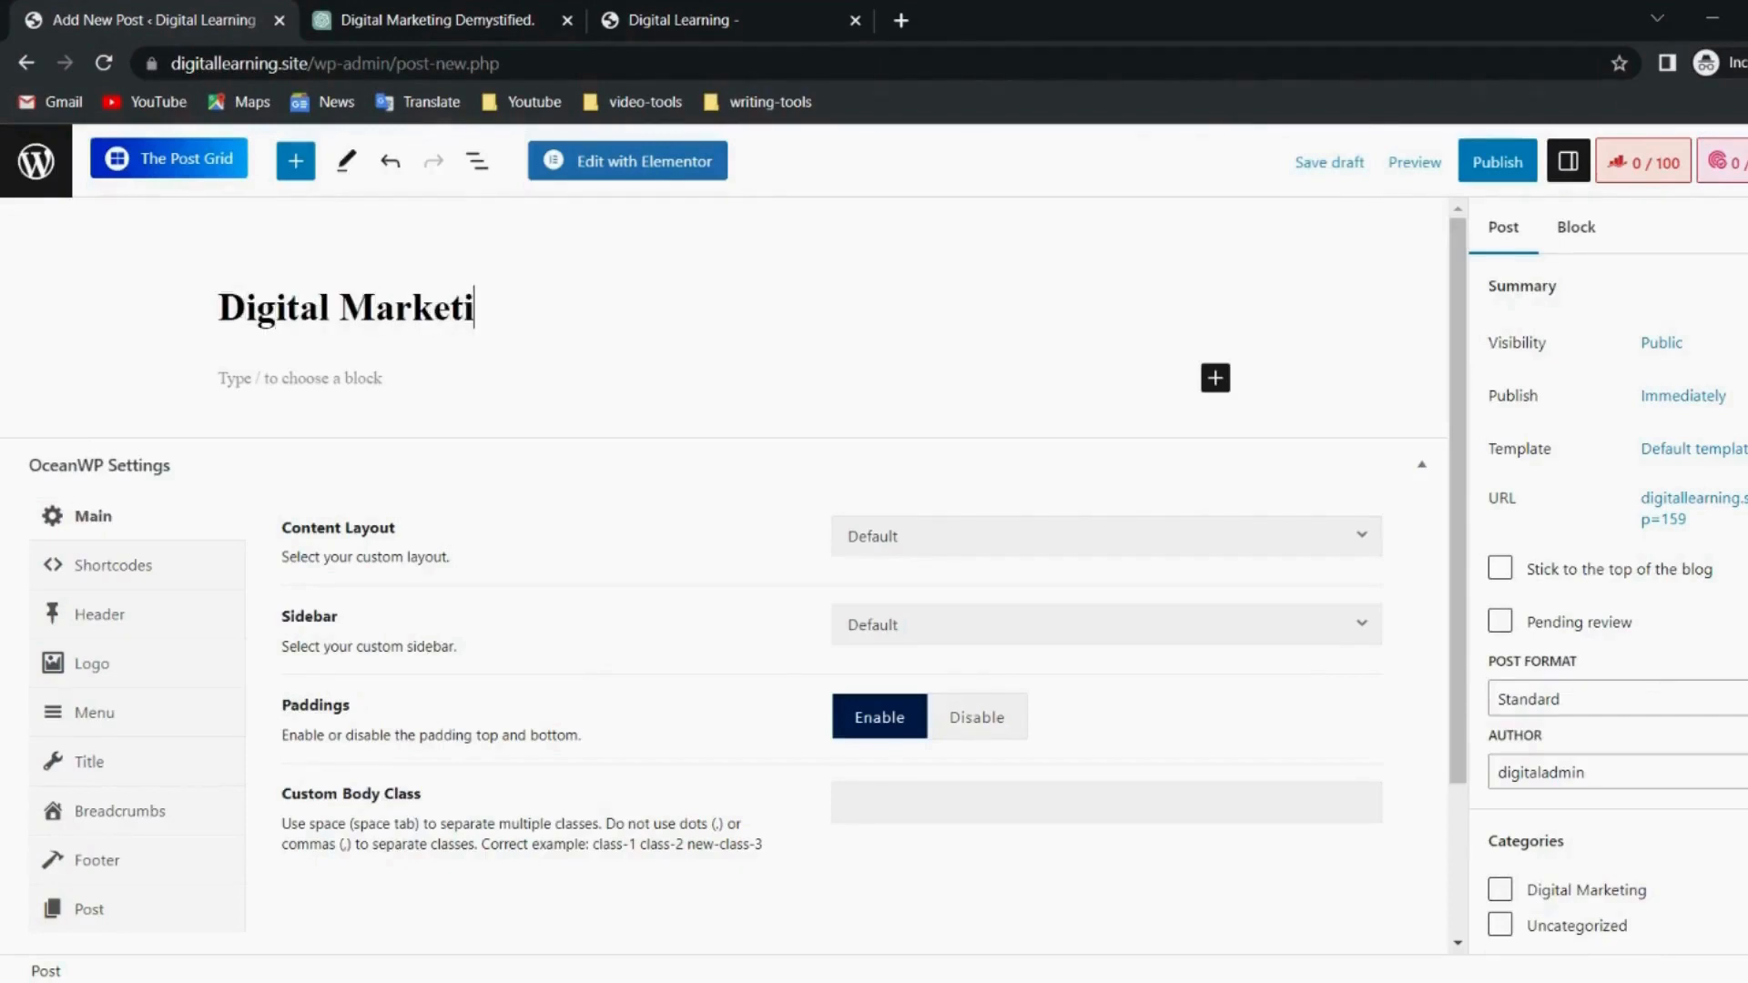
type("ng")
Switch to ChatGPT and examine the prompt asking for a blog title that includes the focus keyword "Digital Marketing".
left_click(480, 15)
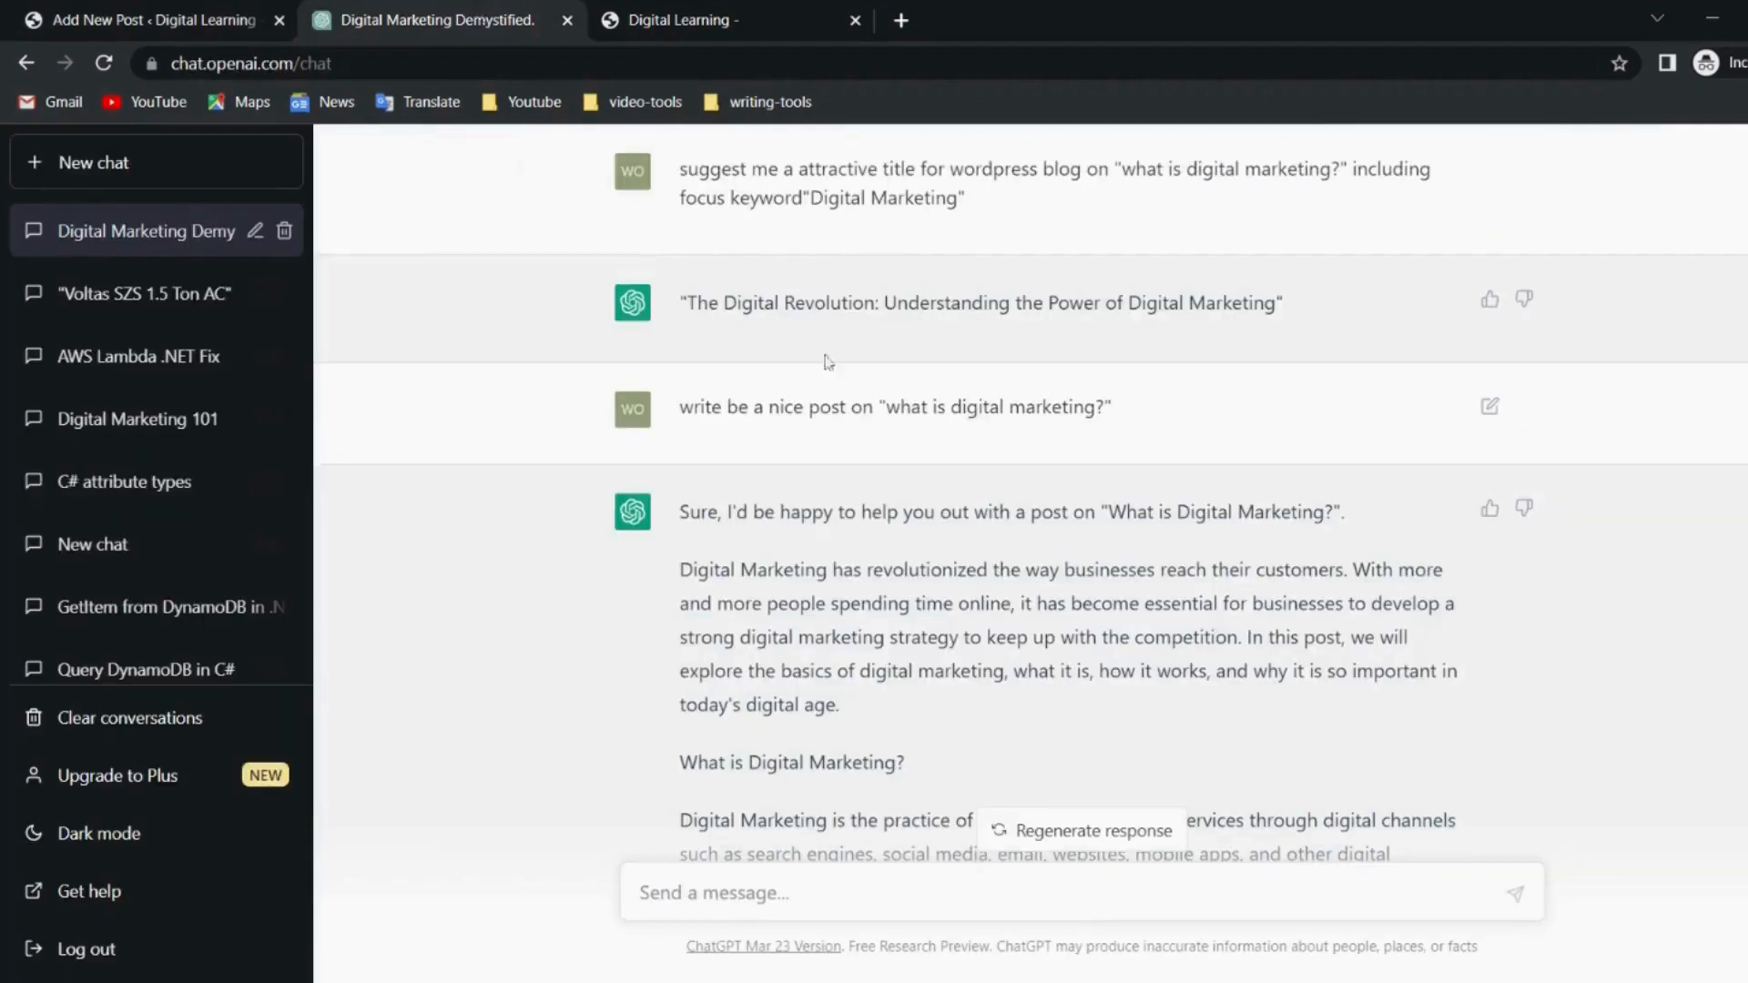
left_click_drag(697, 169, 925, 169)
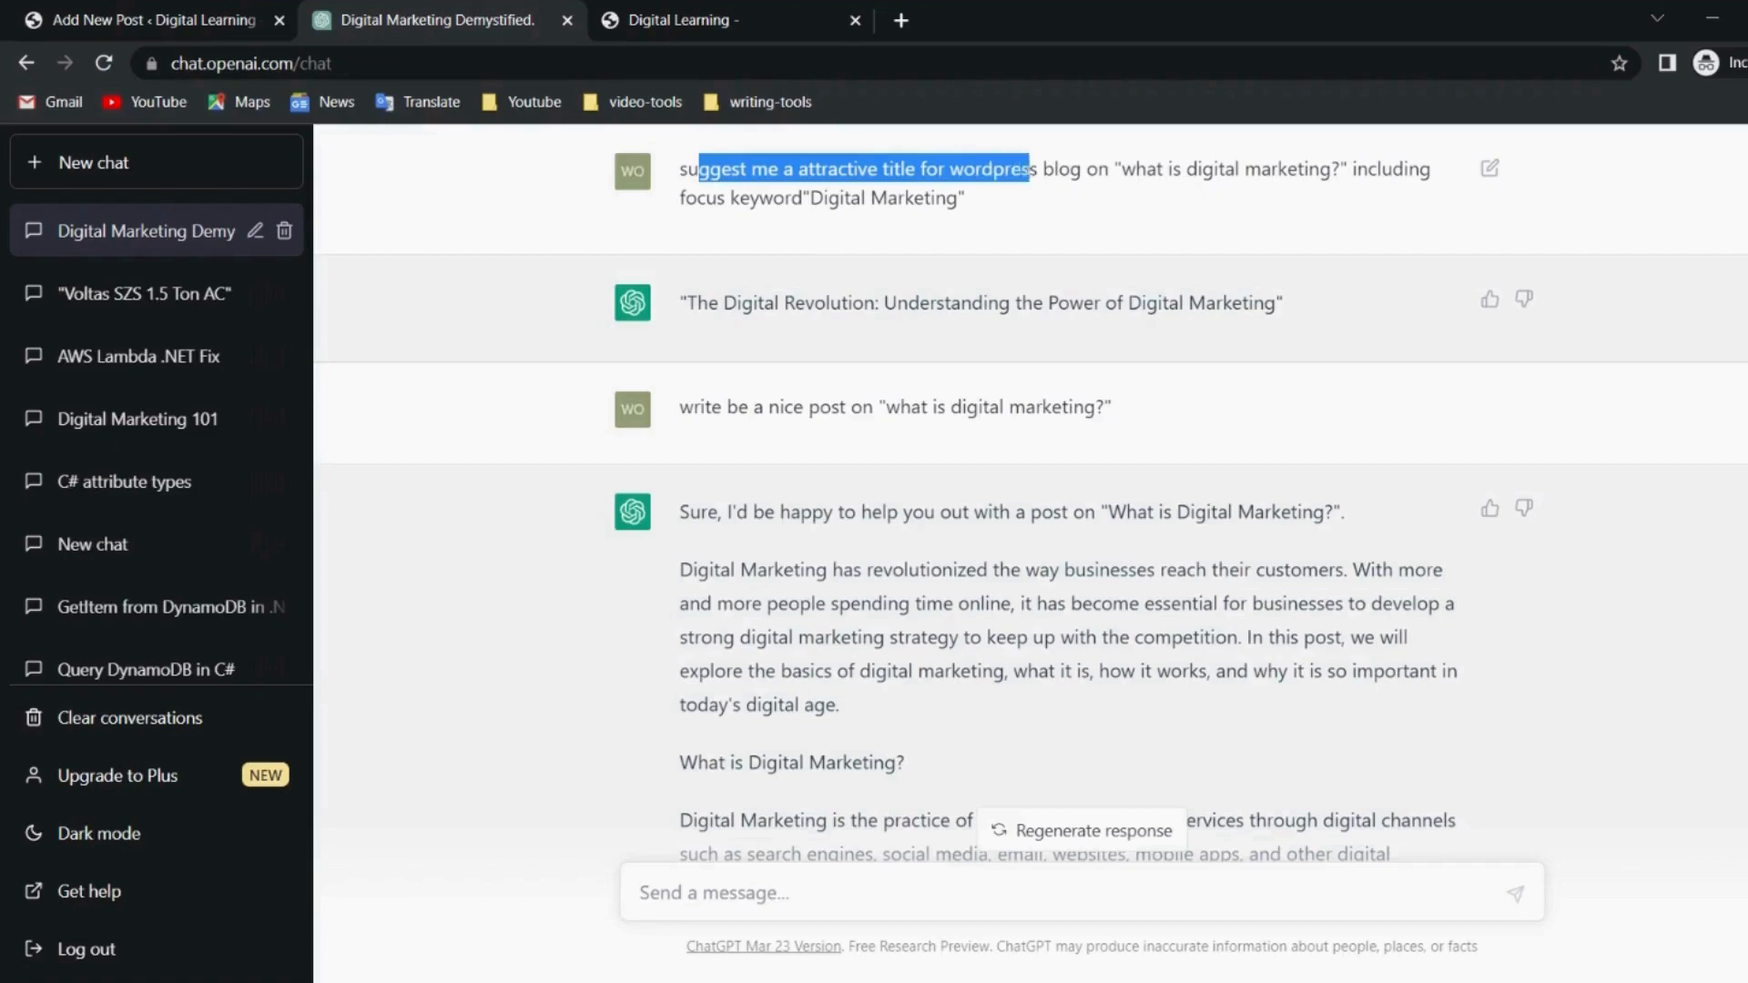
left_click_drag(1033, 170, 813, 212)
left_click(812, 211)
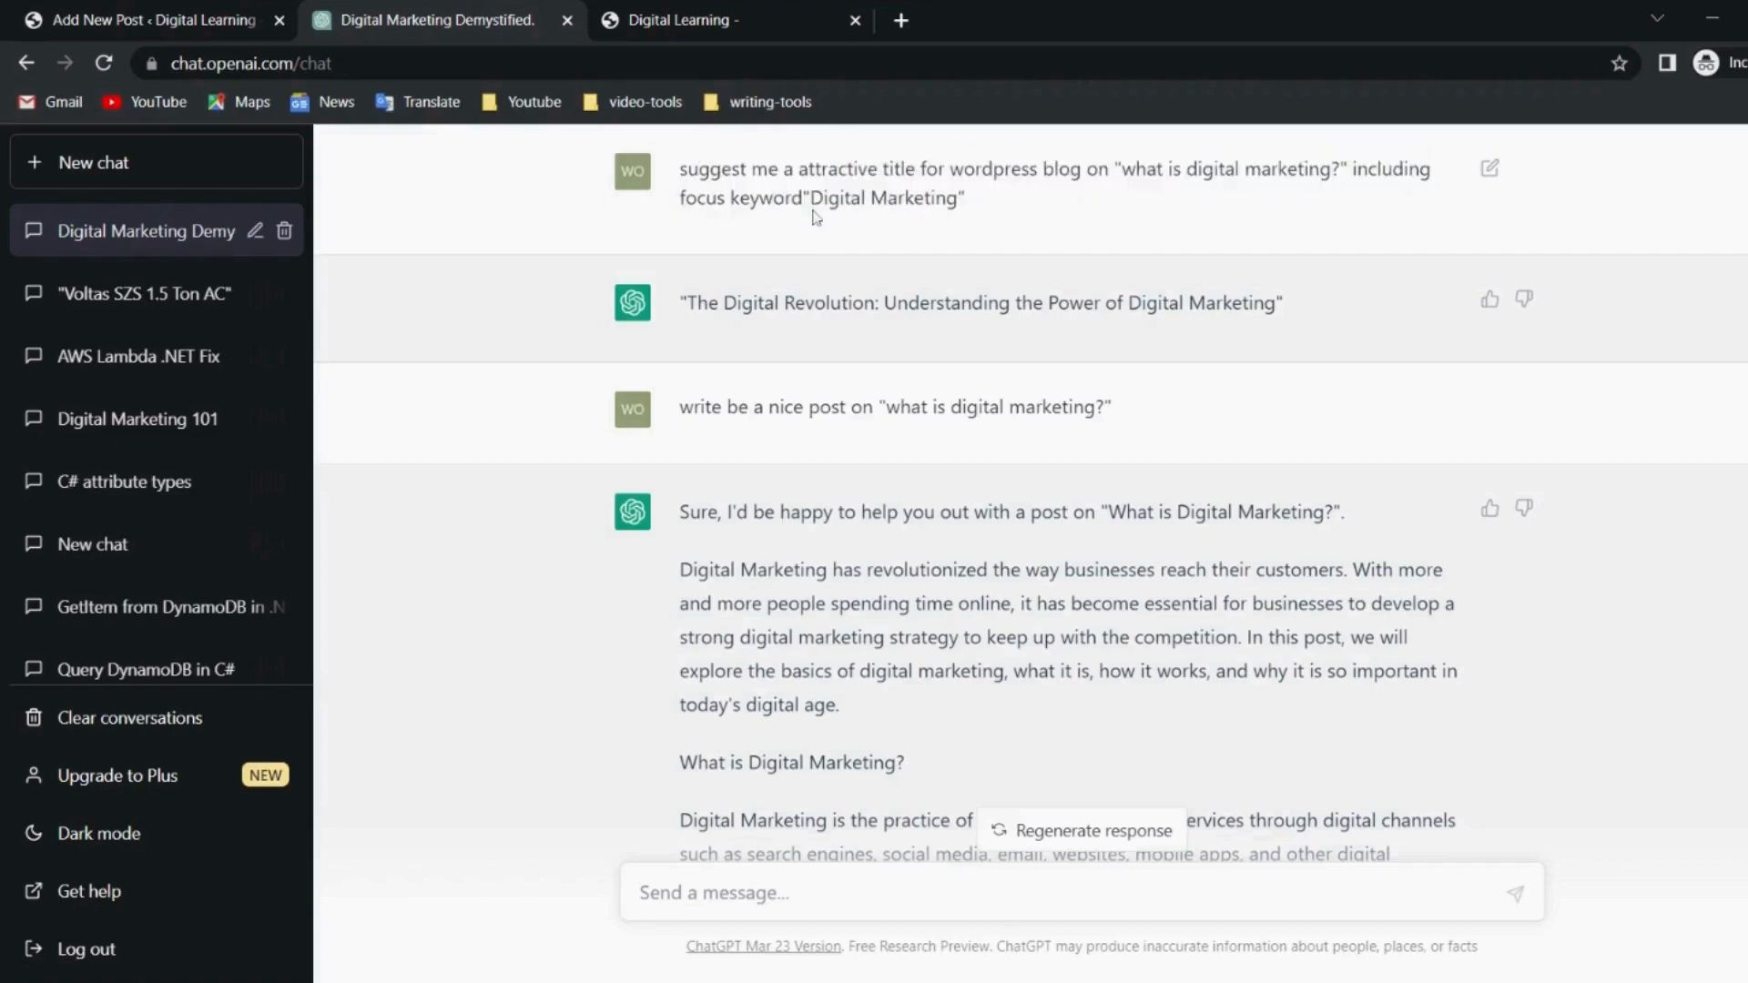
triple_click(813, 206)
left_click(812, 205)
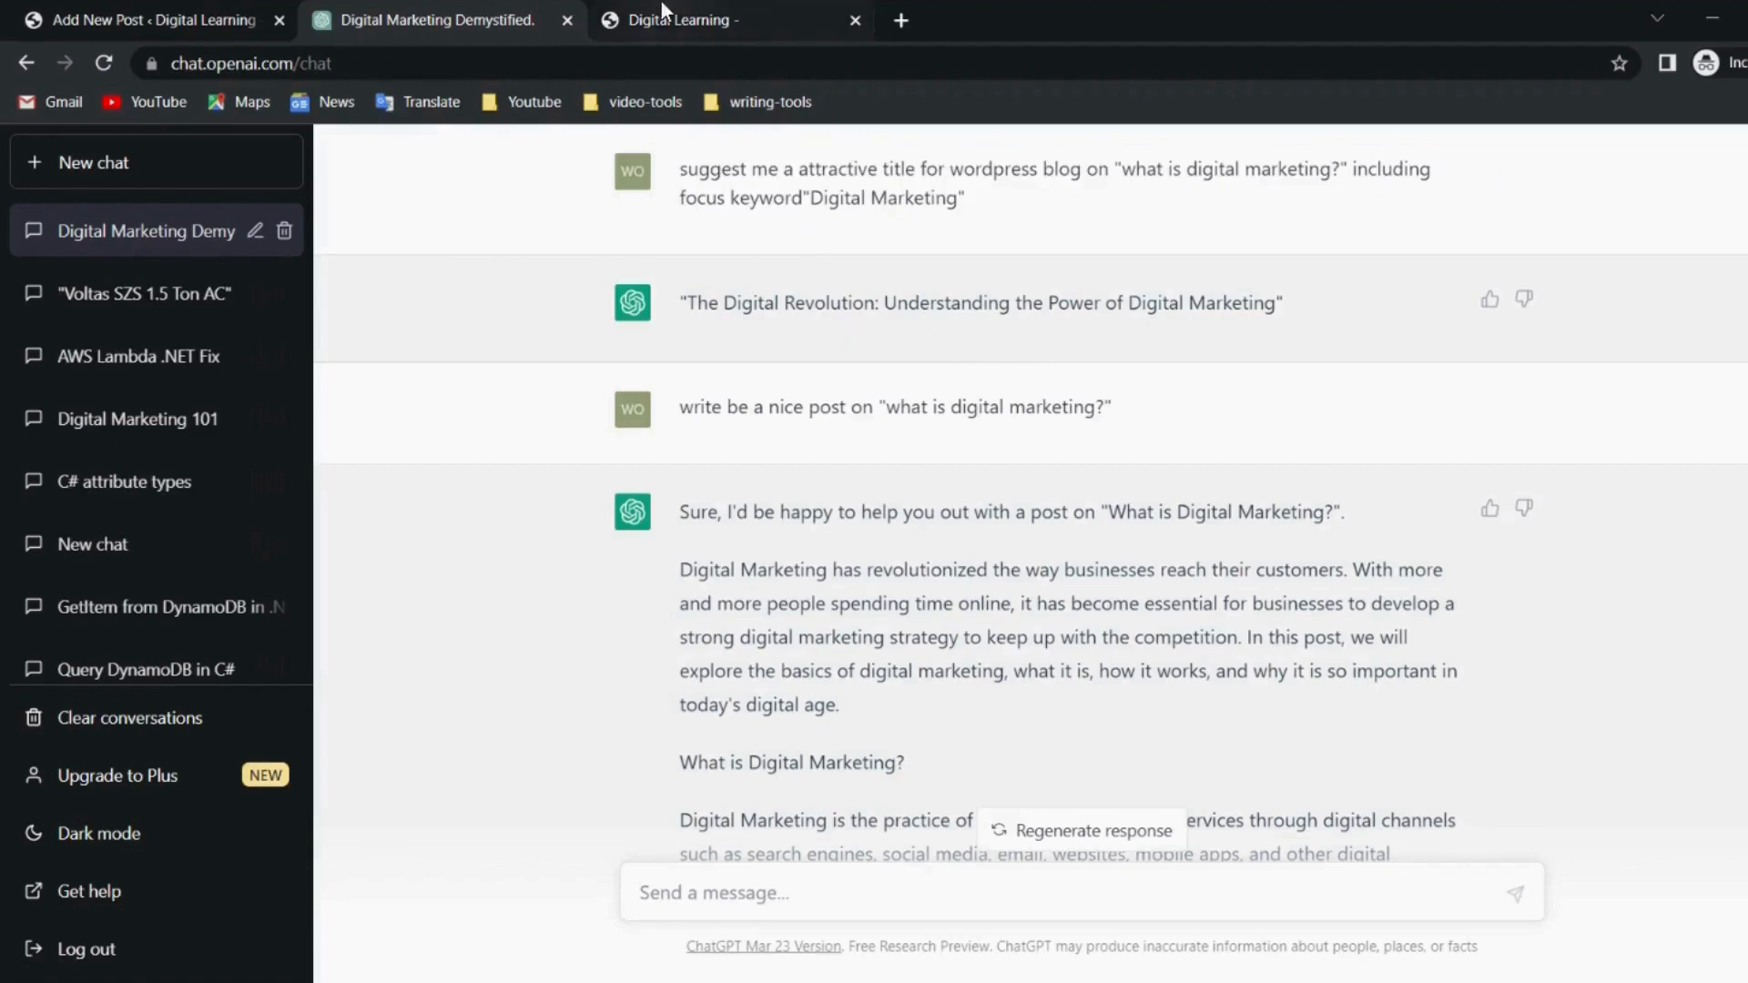
Return to the WordPress post, set its Rank Math focus keyword to Digital Marketing, and check the SEO title result.
left_click(222, 8)
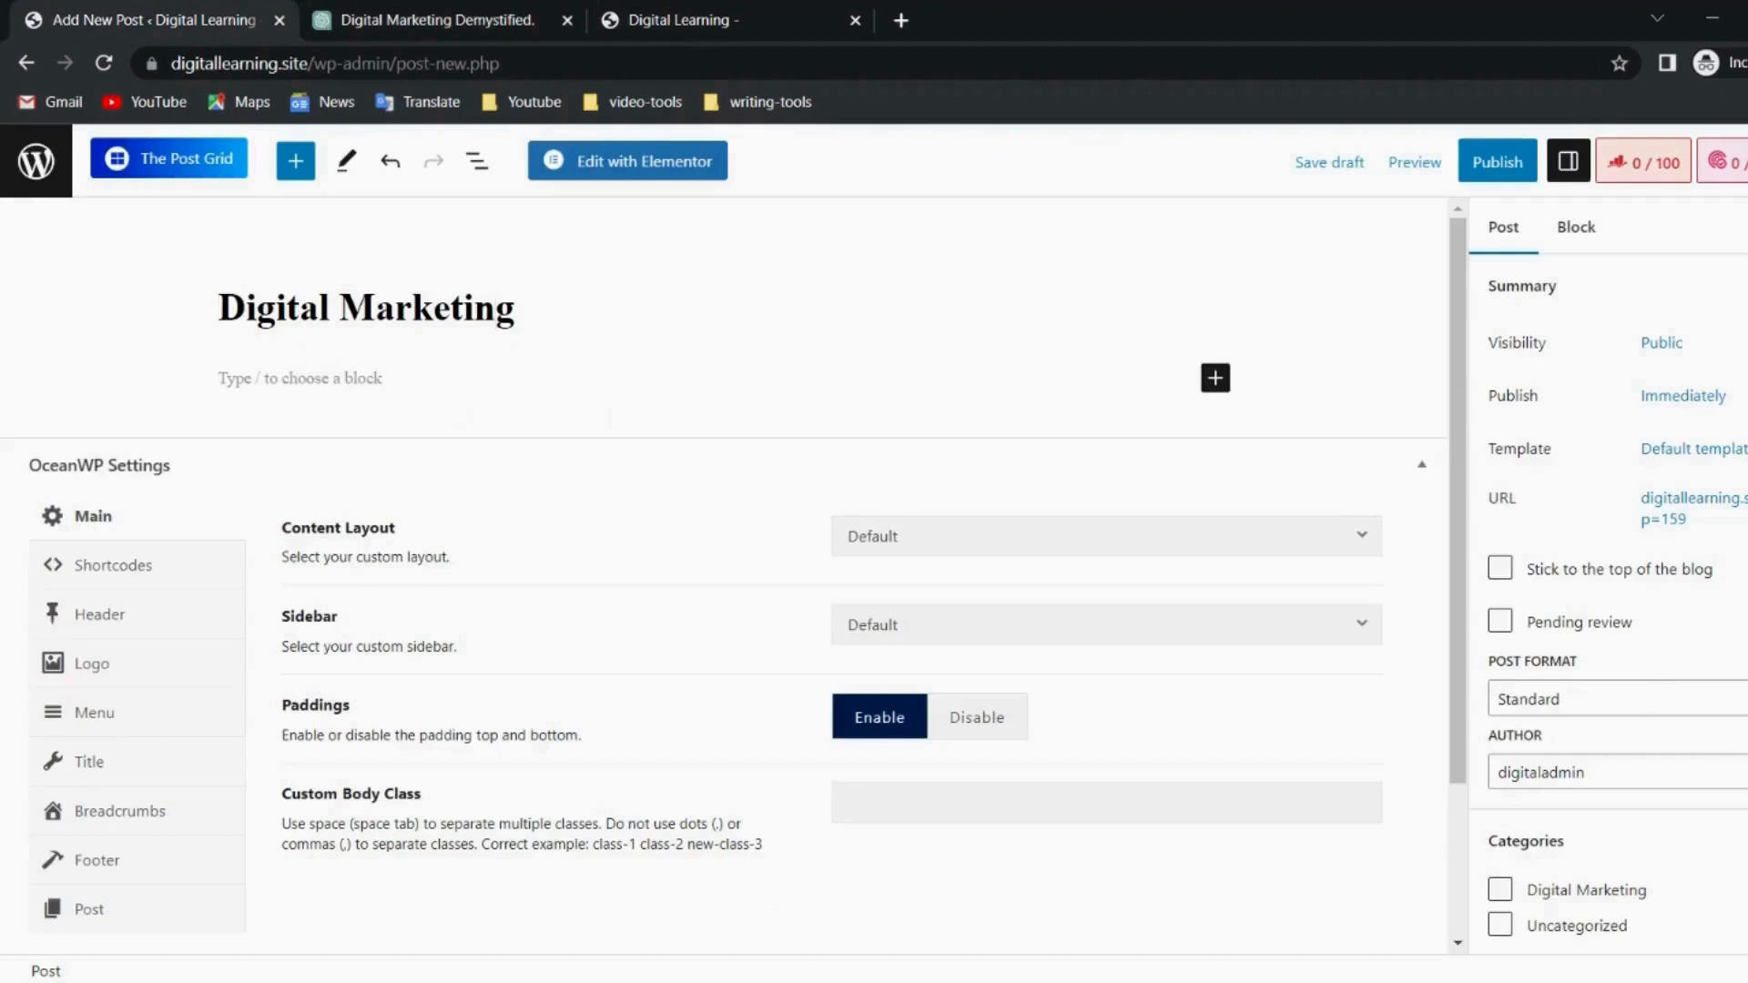
left_click(1636, 164)
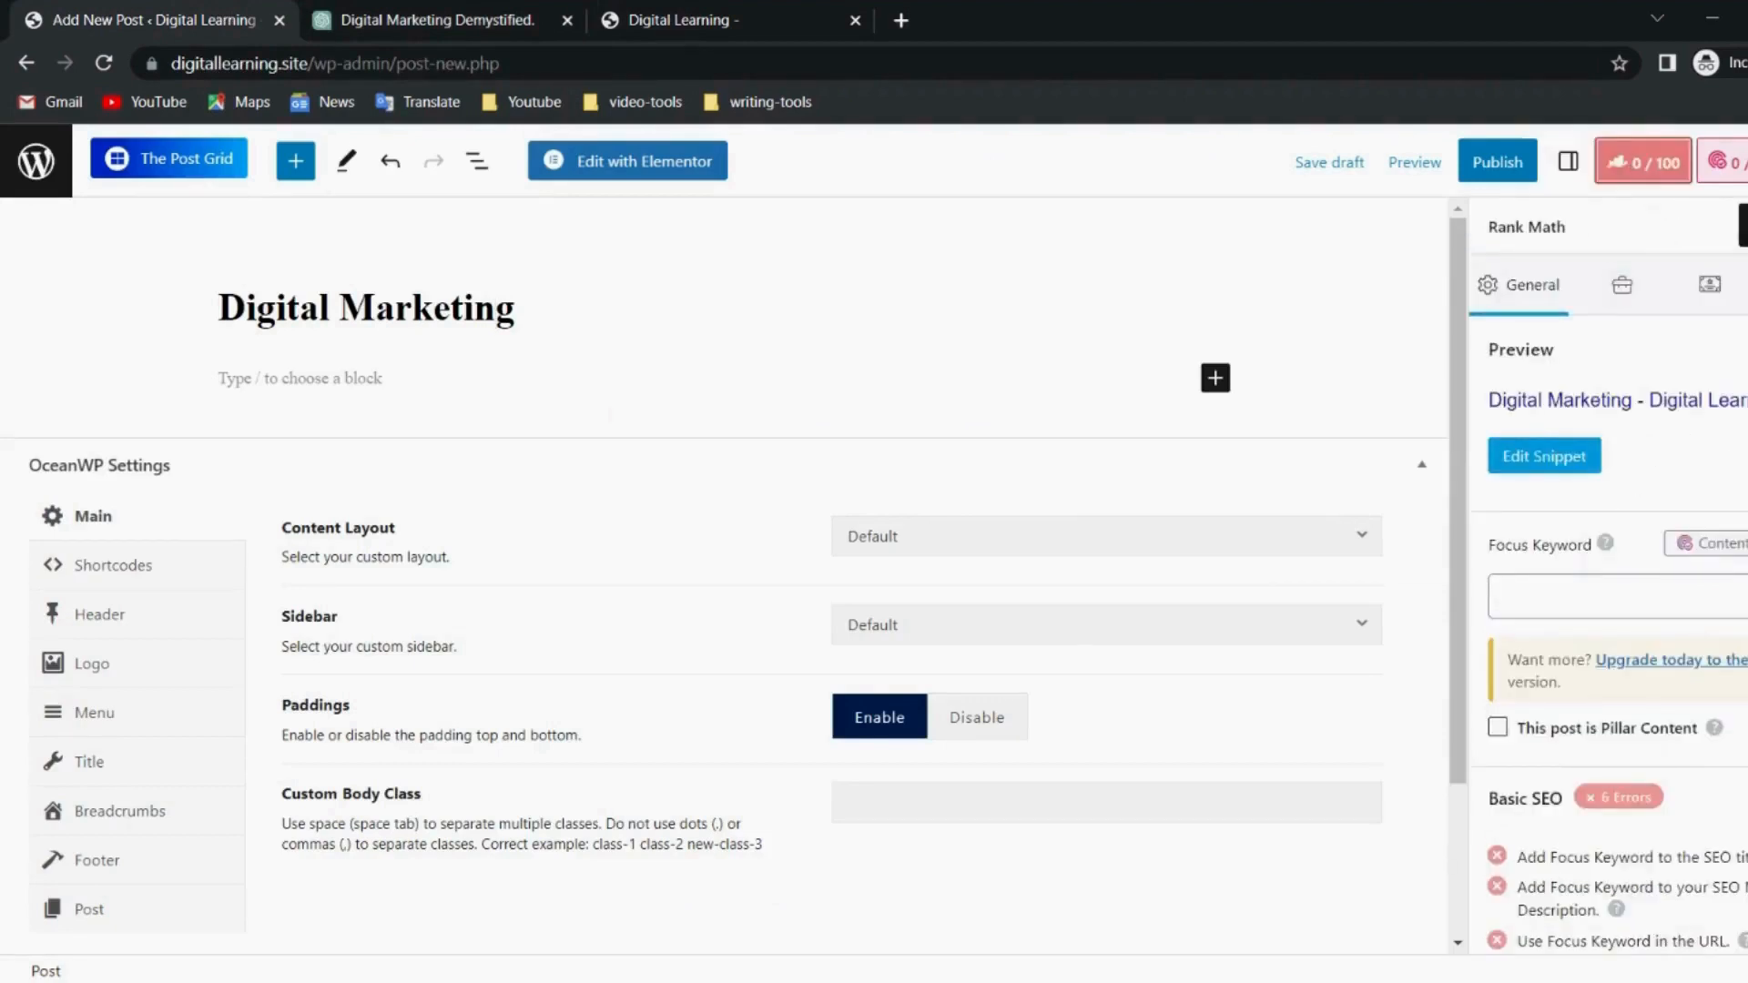
left_click(1617, 597)
key("ctrl+v")
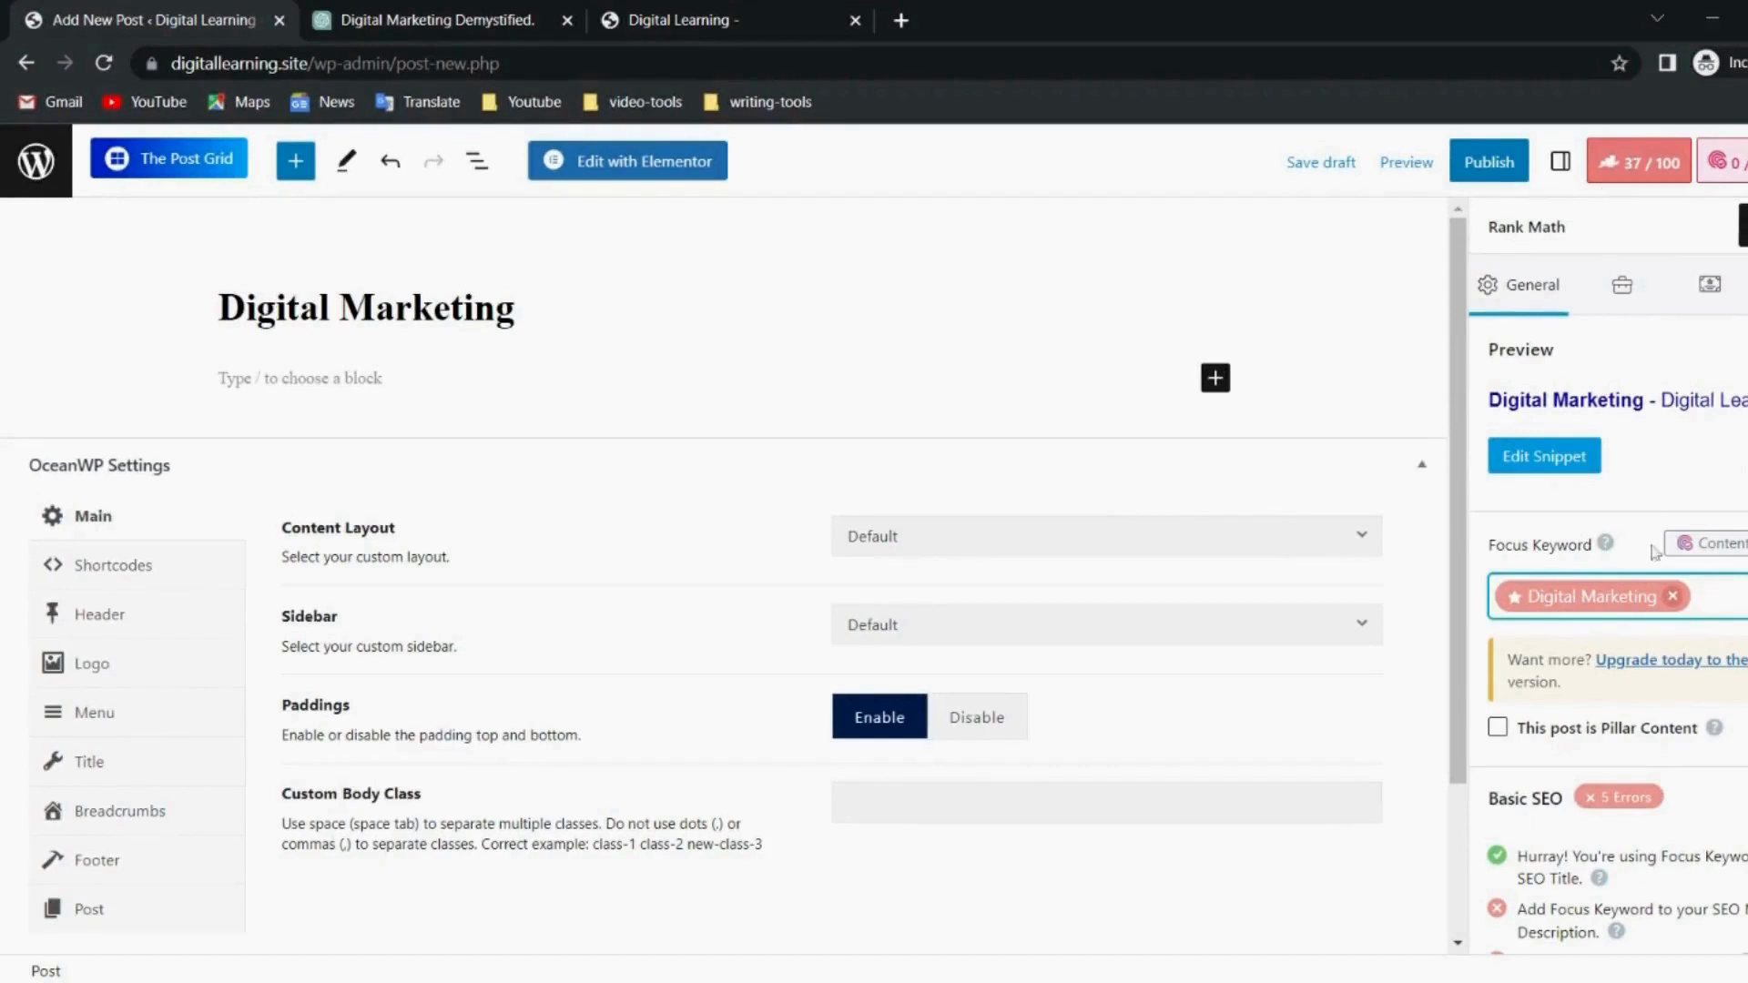
left_click(1673, 597)
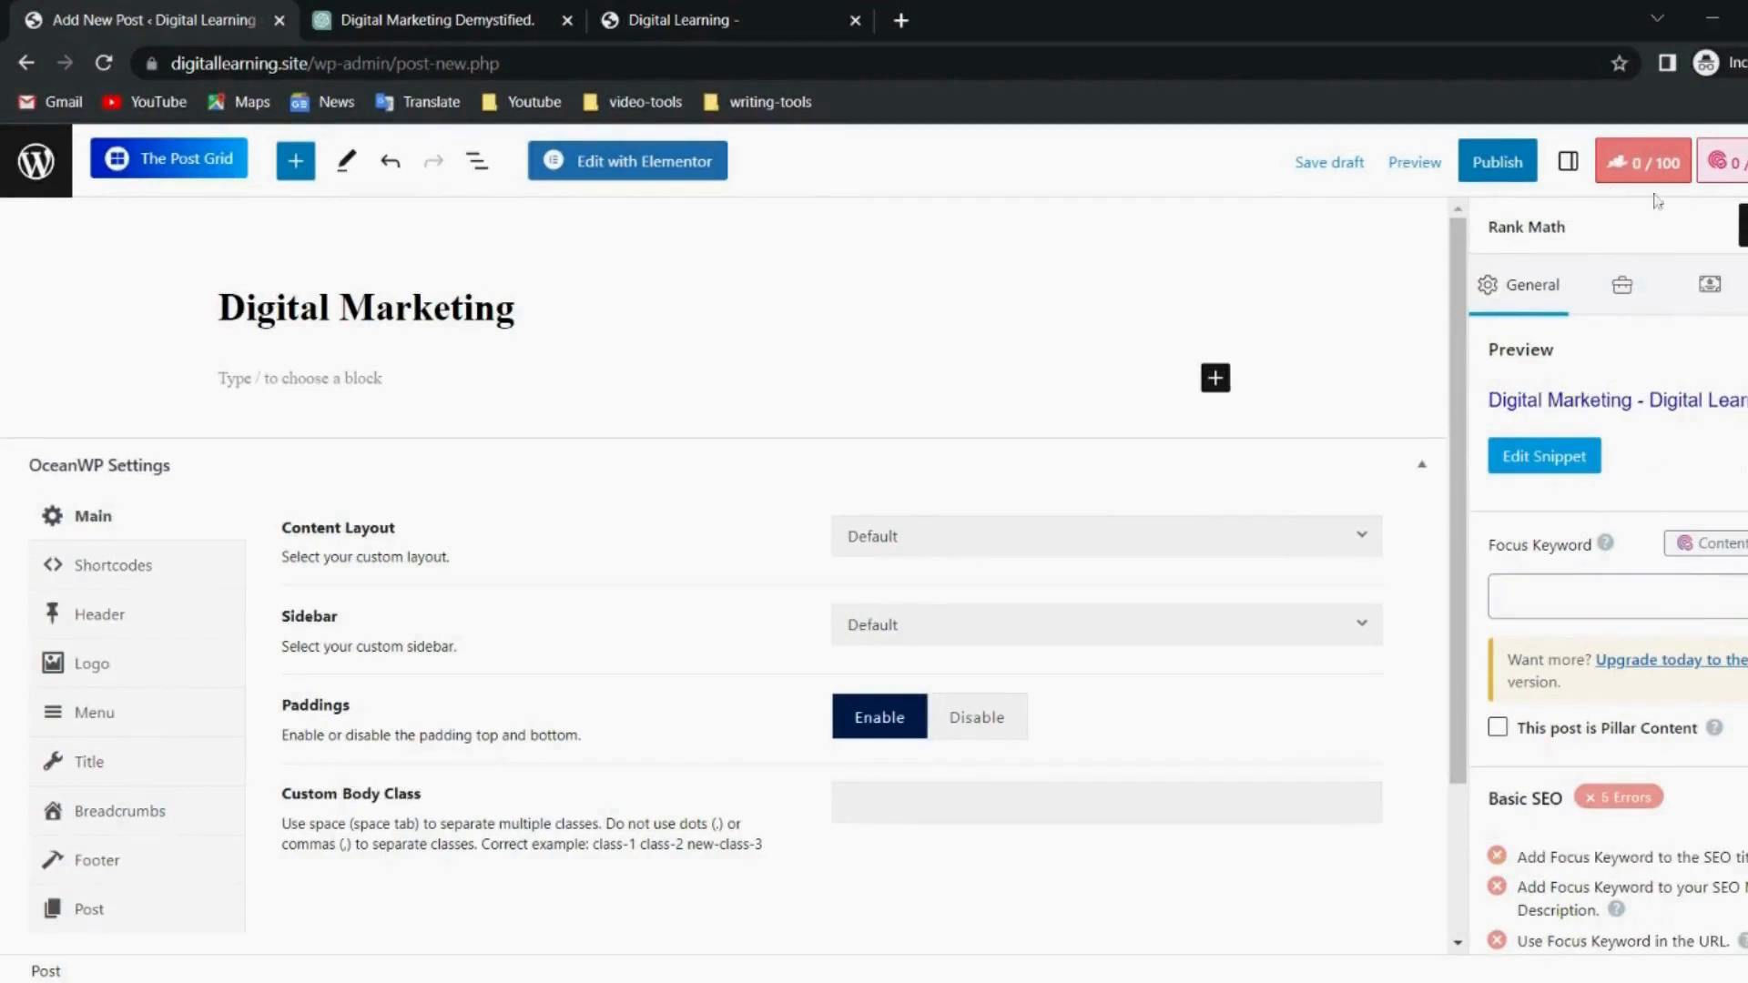
left_click(1619, 597)
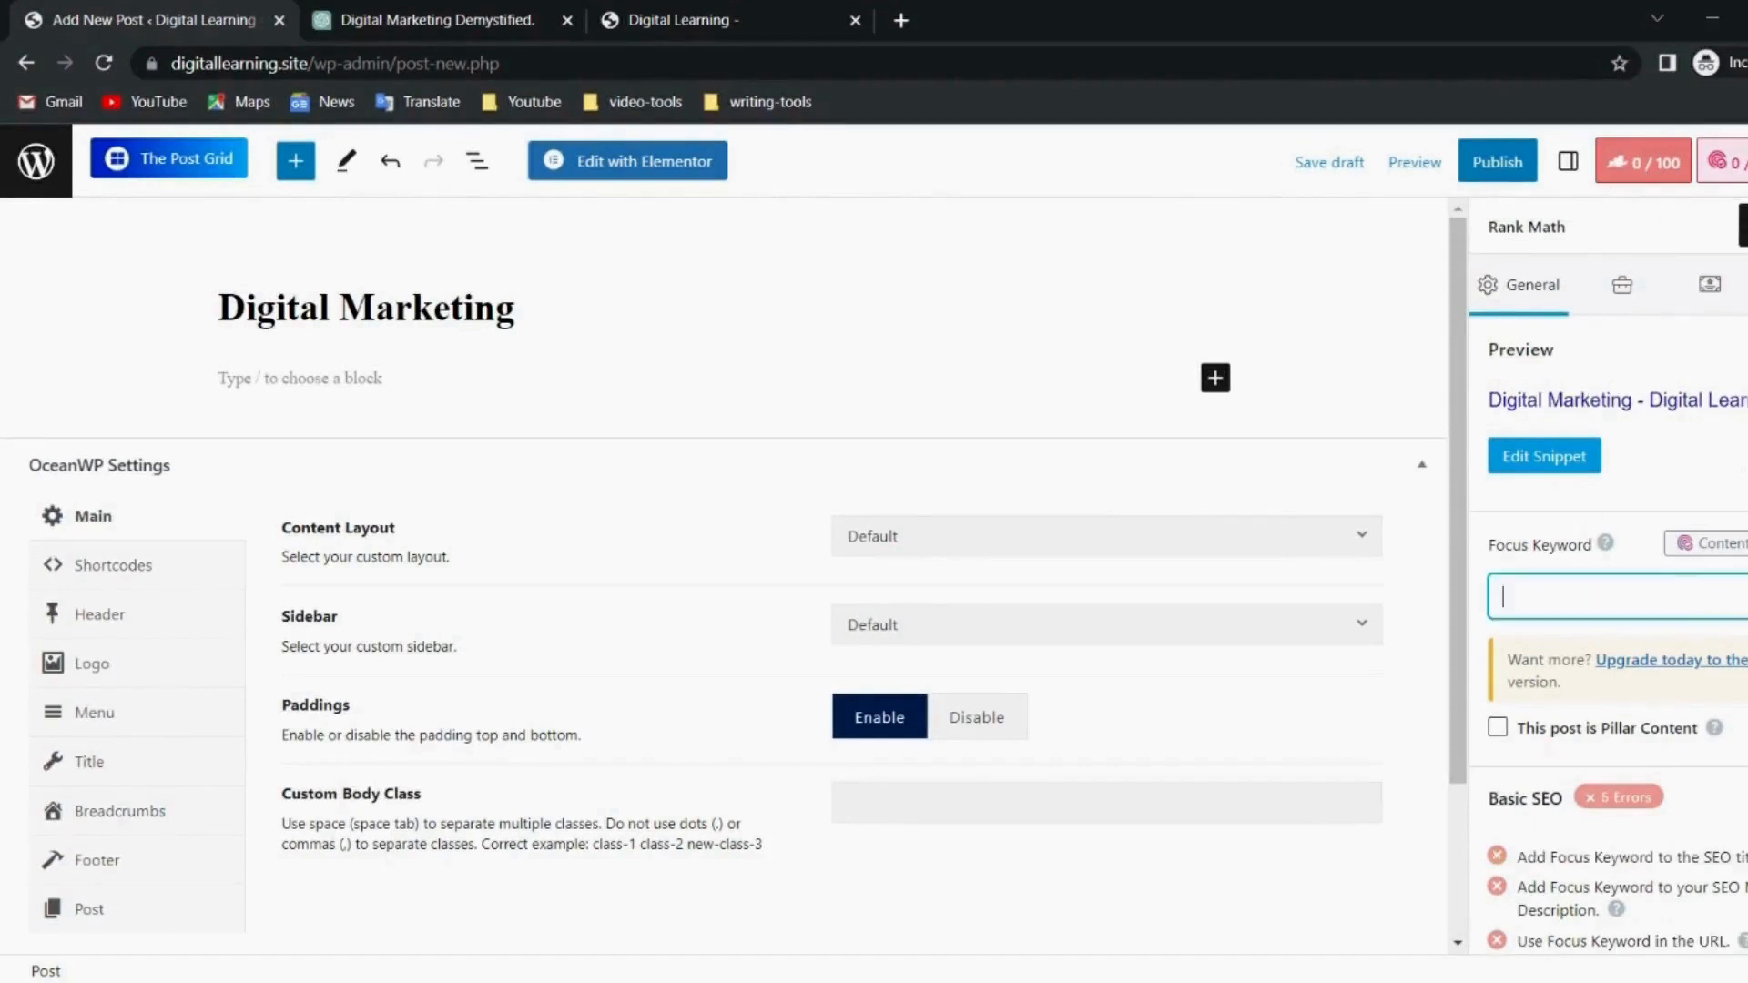
type("Digital Marketing")
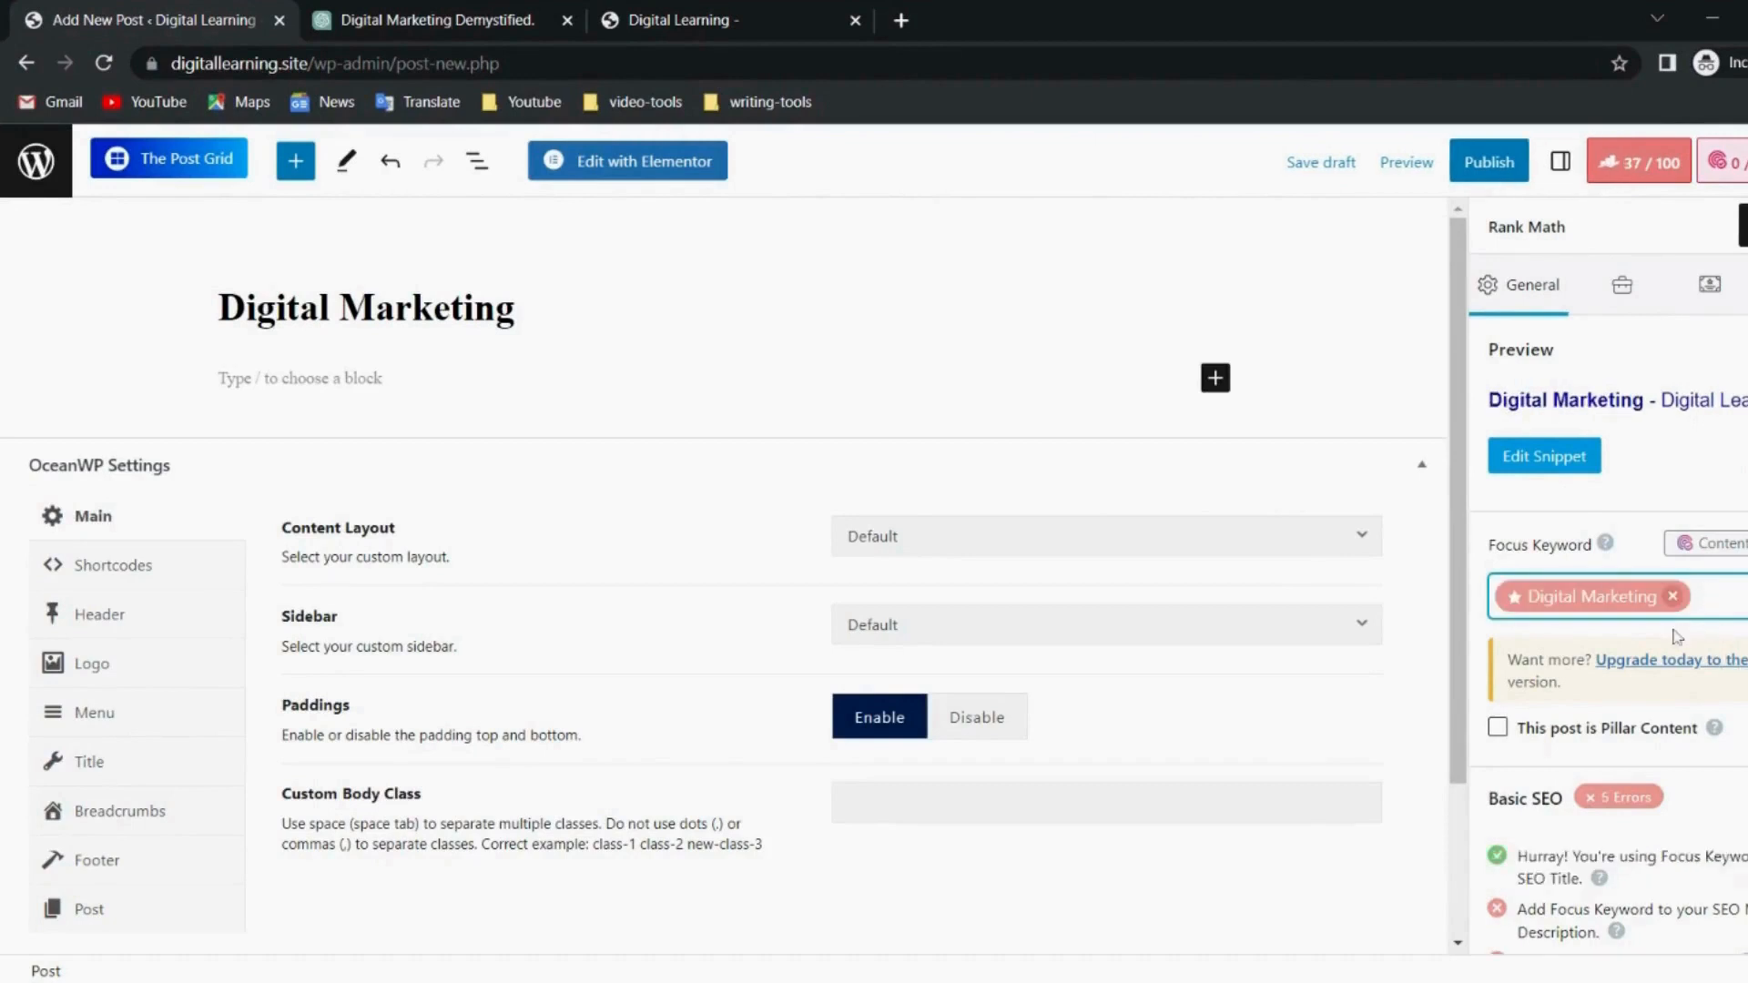
scroll(1689, 638, "down", 2)
left_click_drag(1516, 720, 1589, 745)
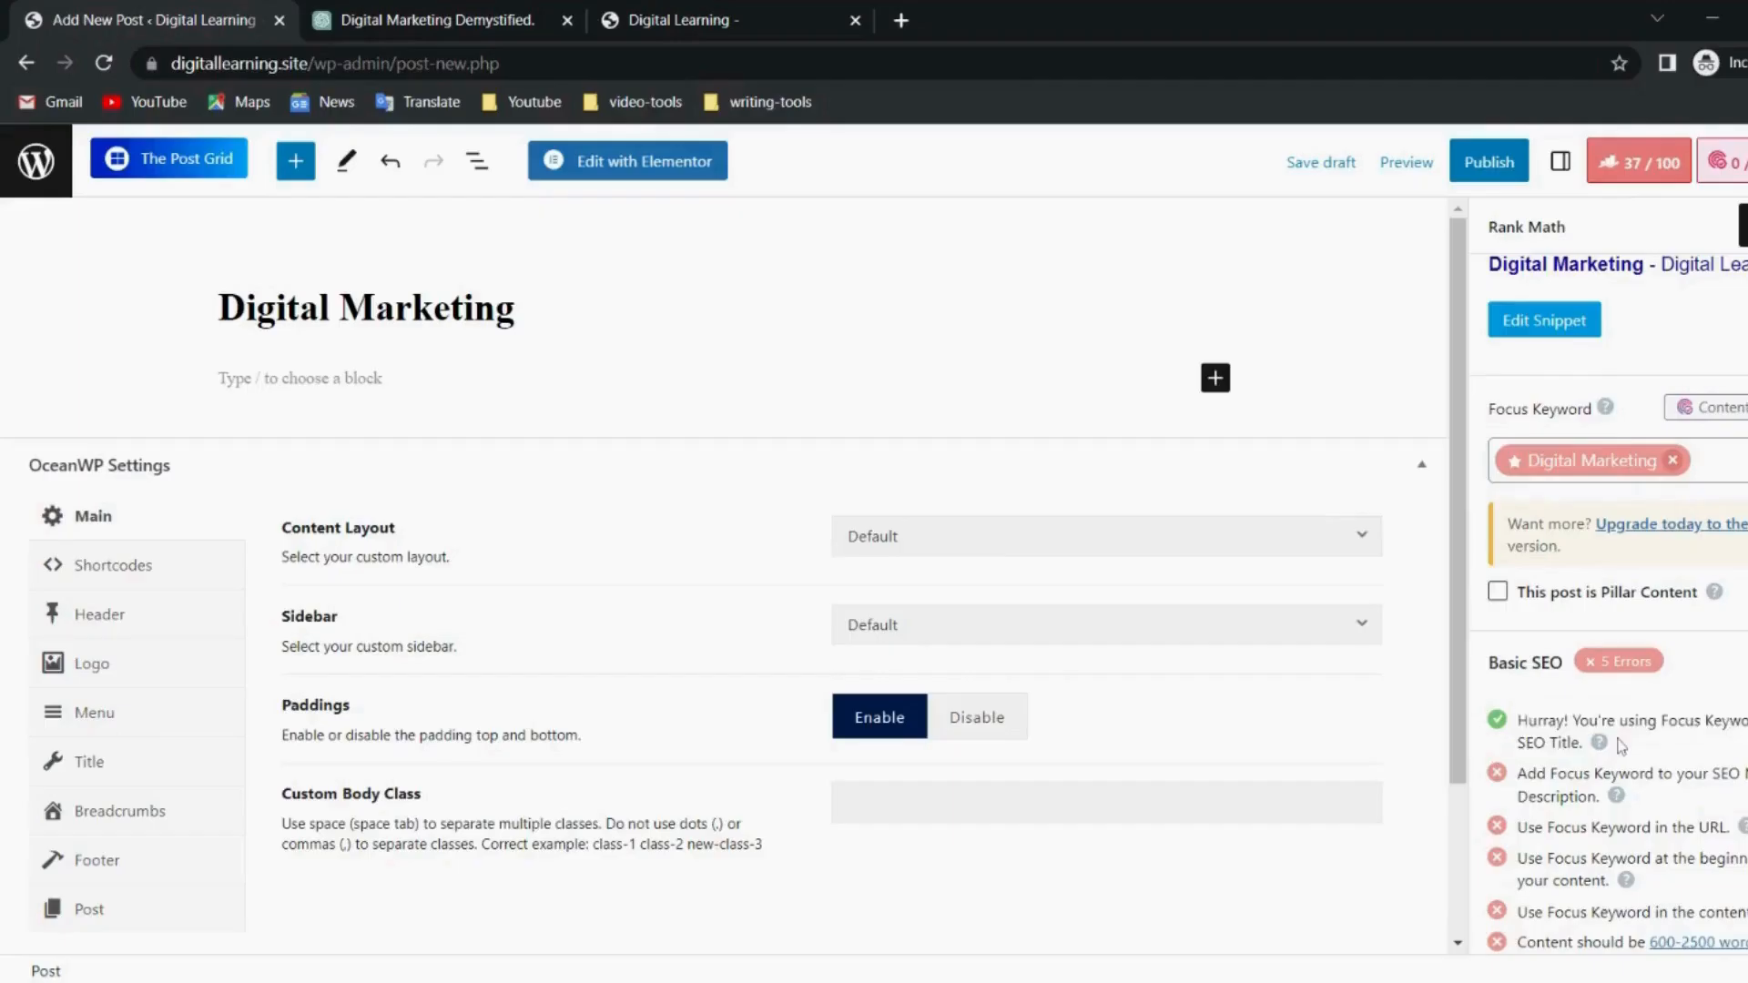
Disable the breadcrumbs display in the post's OceanWP settings, then view the main and header settings.
scroll(995, 560, "down", 2)
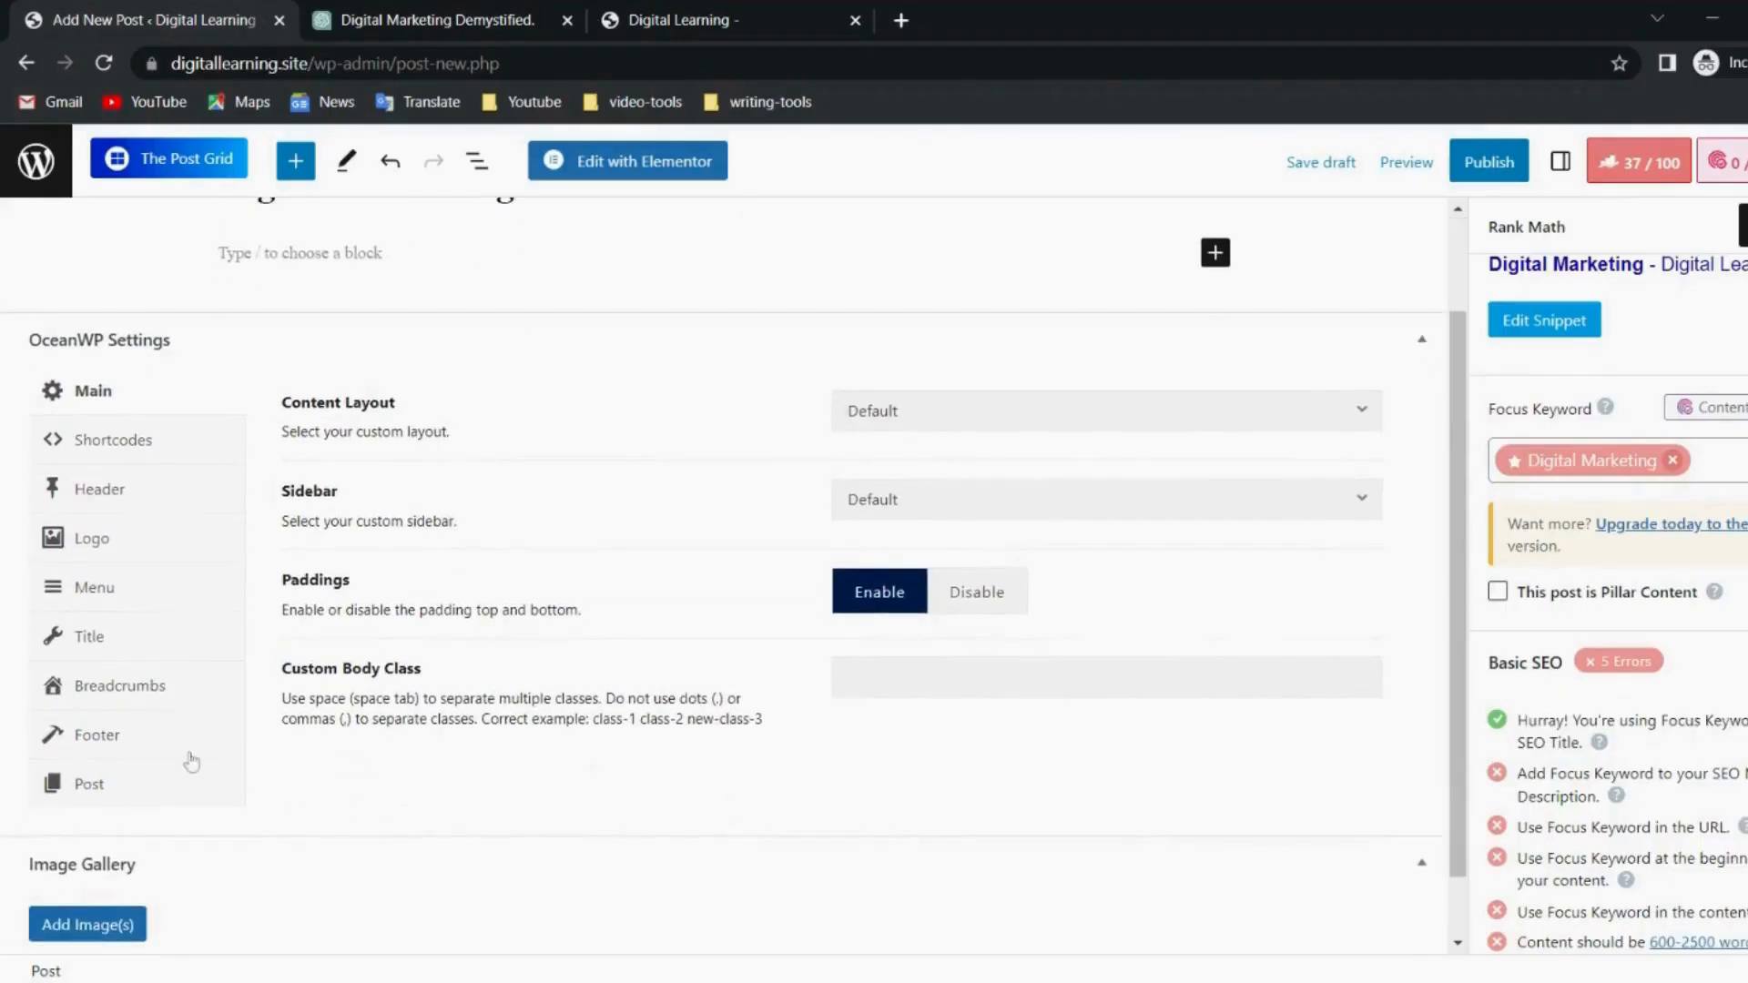
left_click(143, 699)
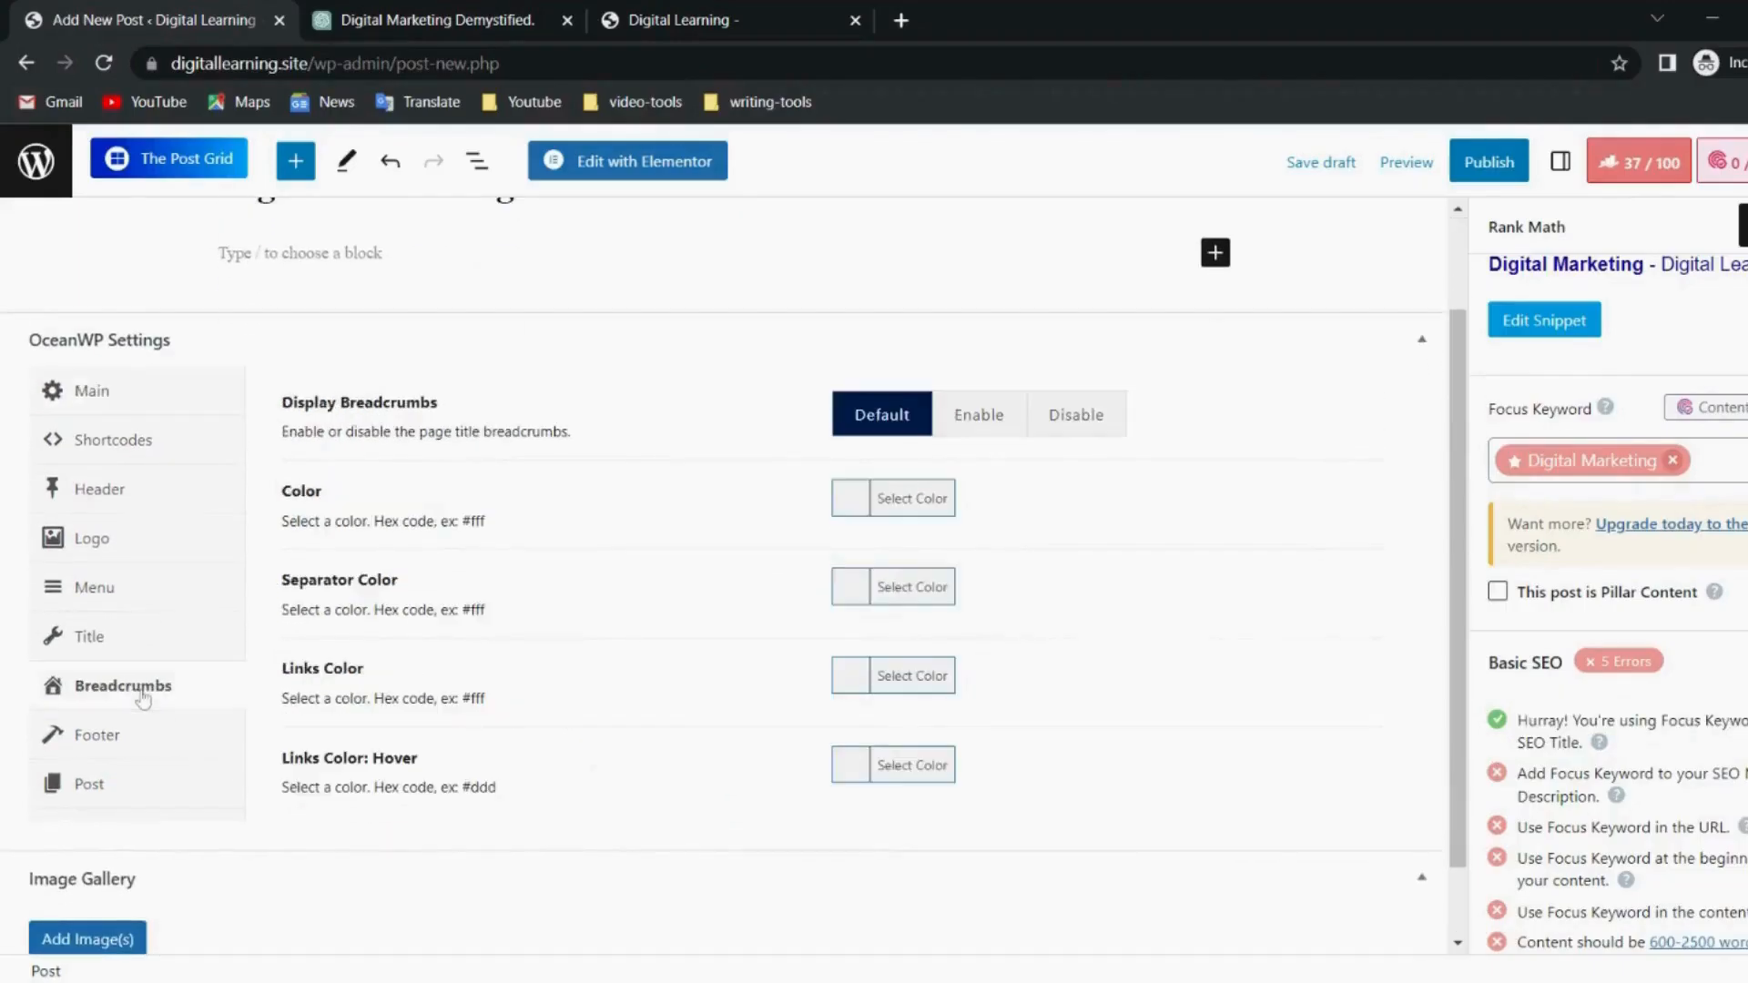
left_click(1095, 428)
left_click(133, 397)
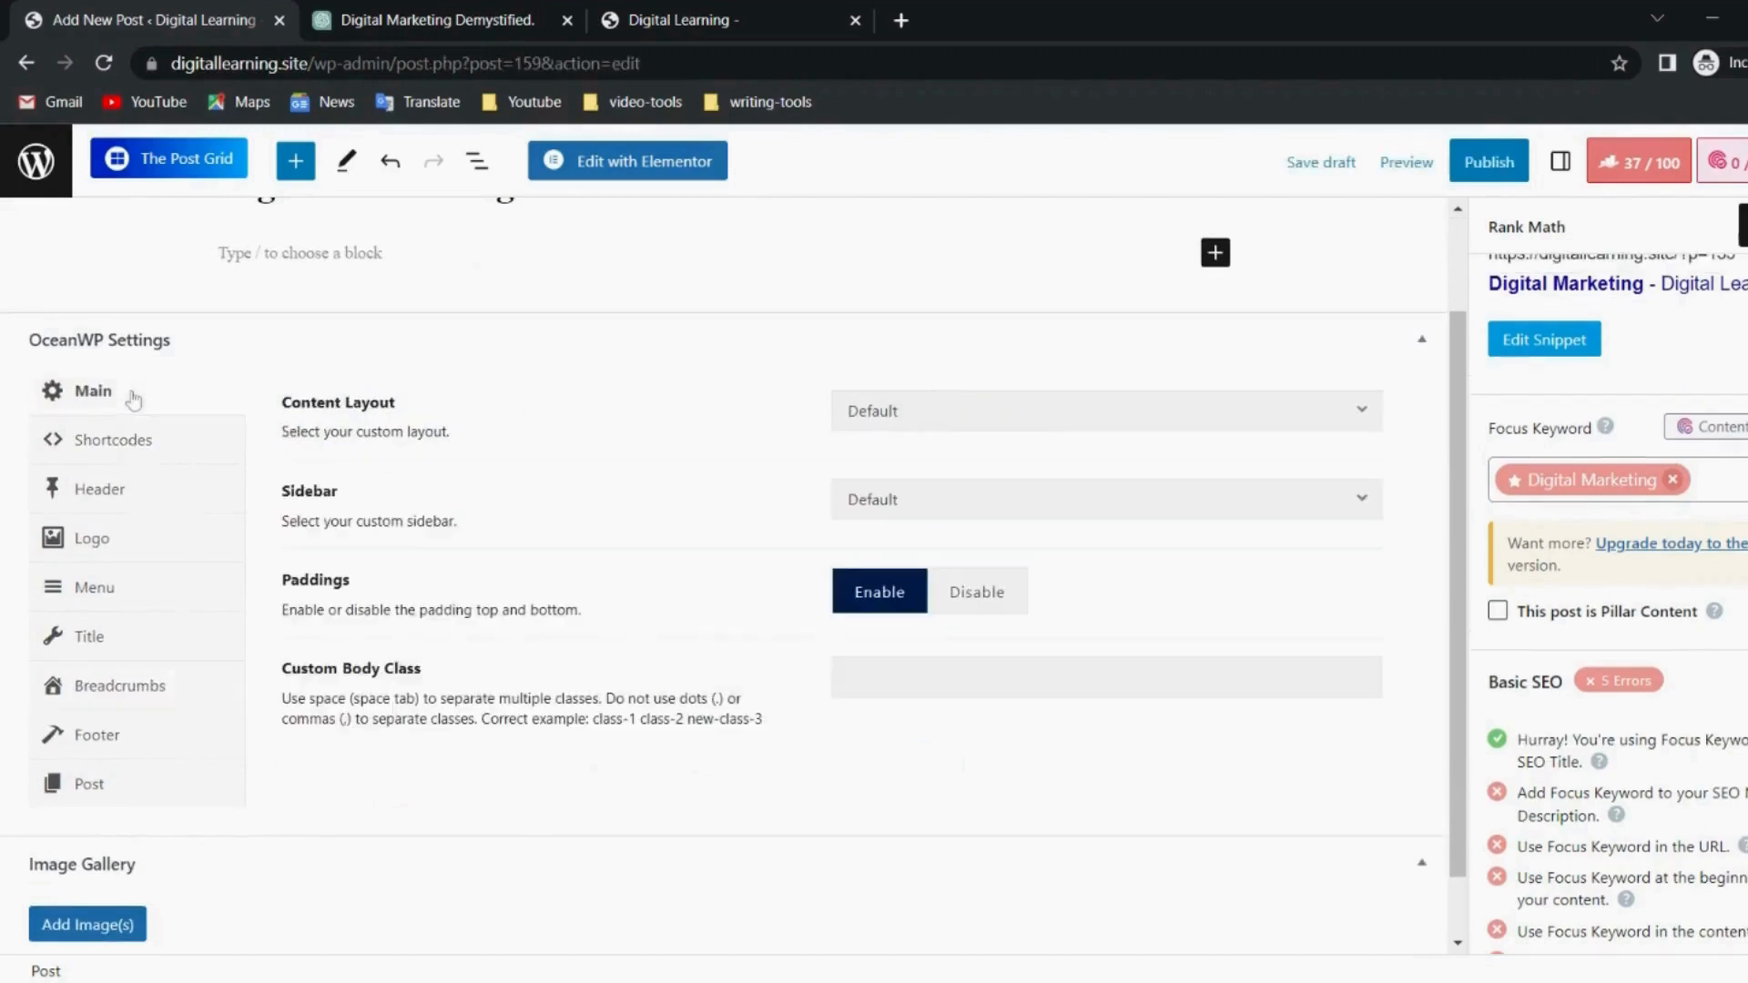
left_click(98, 489)
Review the Basic SEO checks in Rank Math, especially the use of the focus keyword in the URL.
scroll(364, 546, "up", 2)
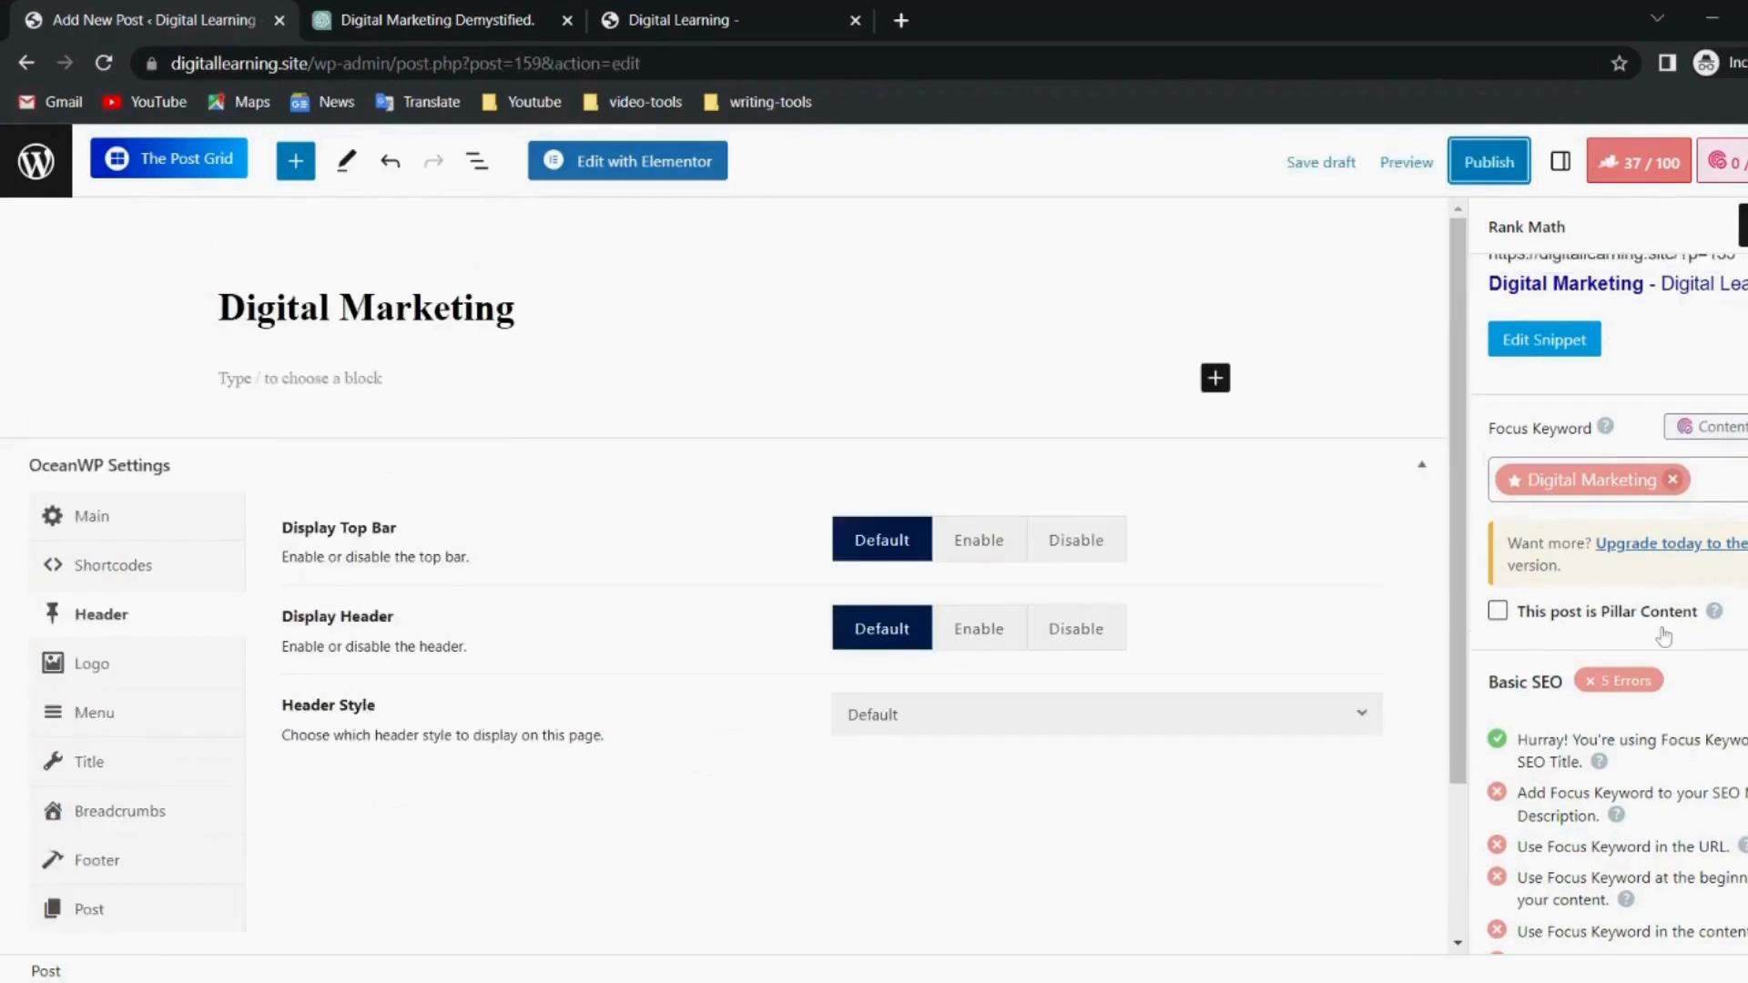
scroll(1664, 637, "down", 1)
scroll(1665, 638, "down", 2)
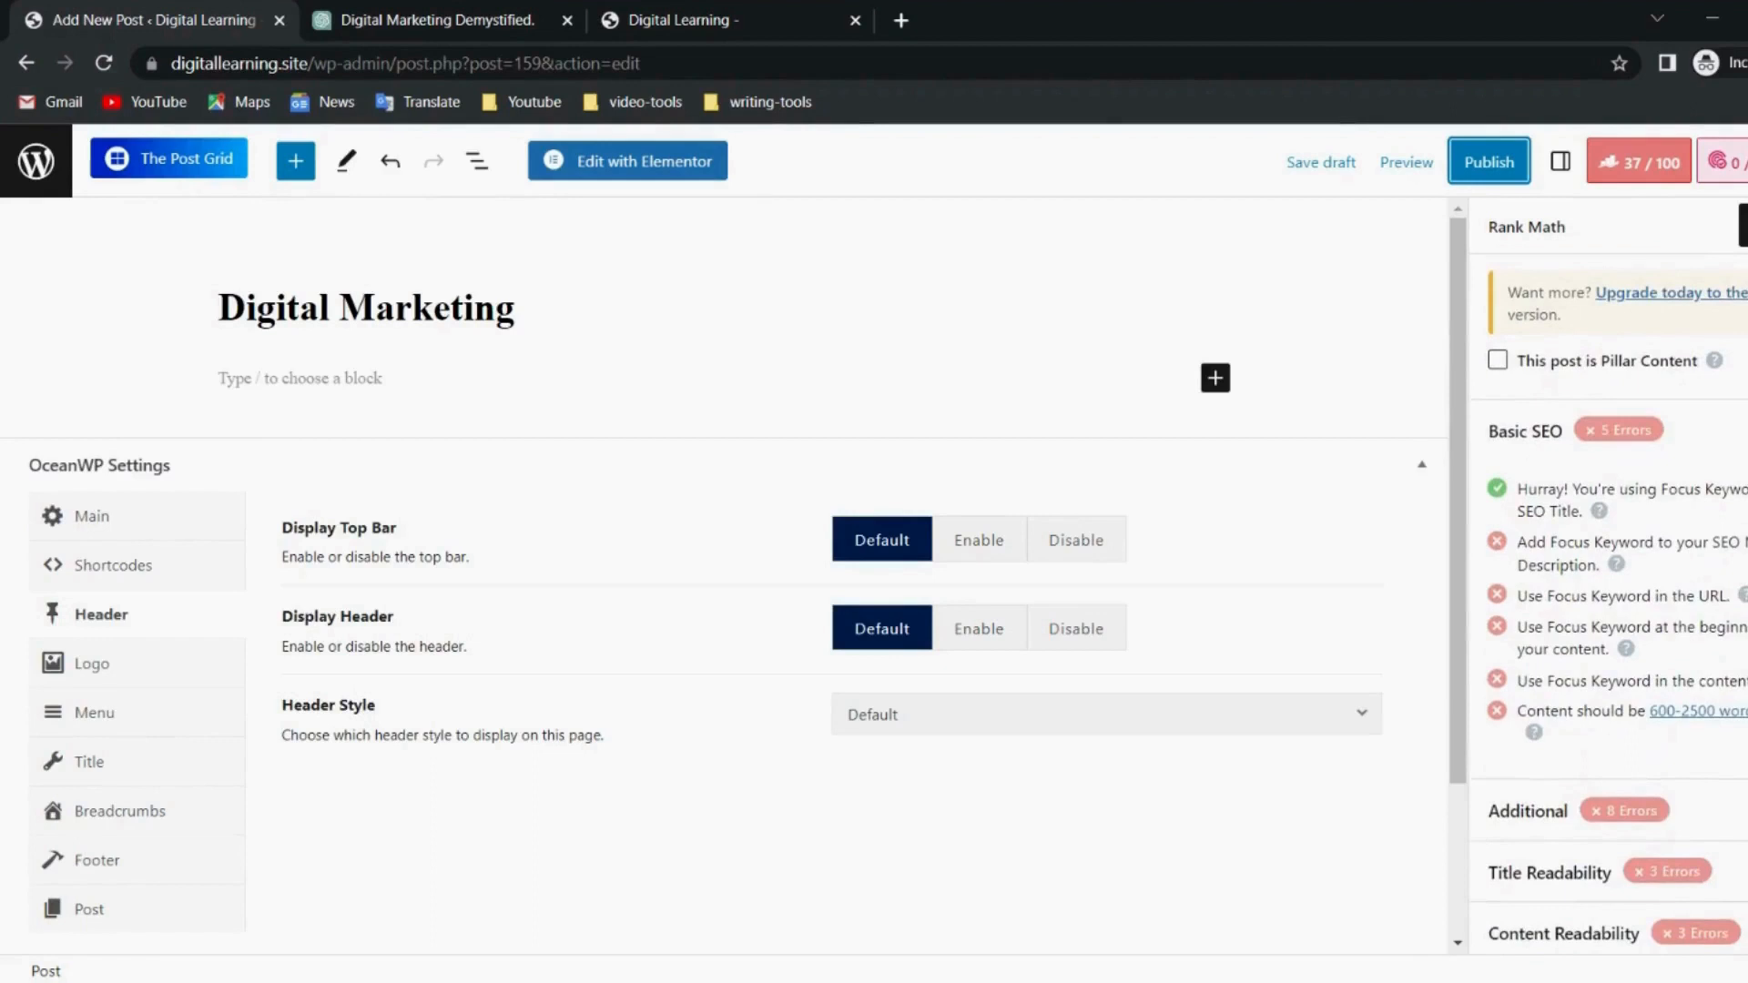
left_click_drag(1517, 596, 1719, 595)
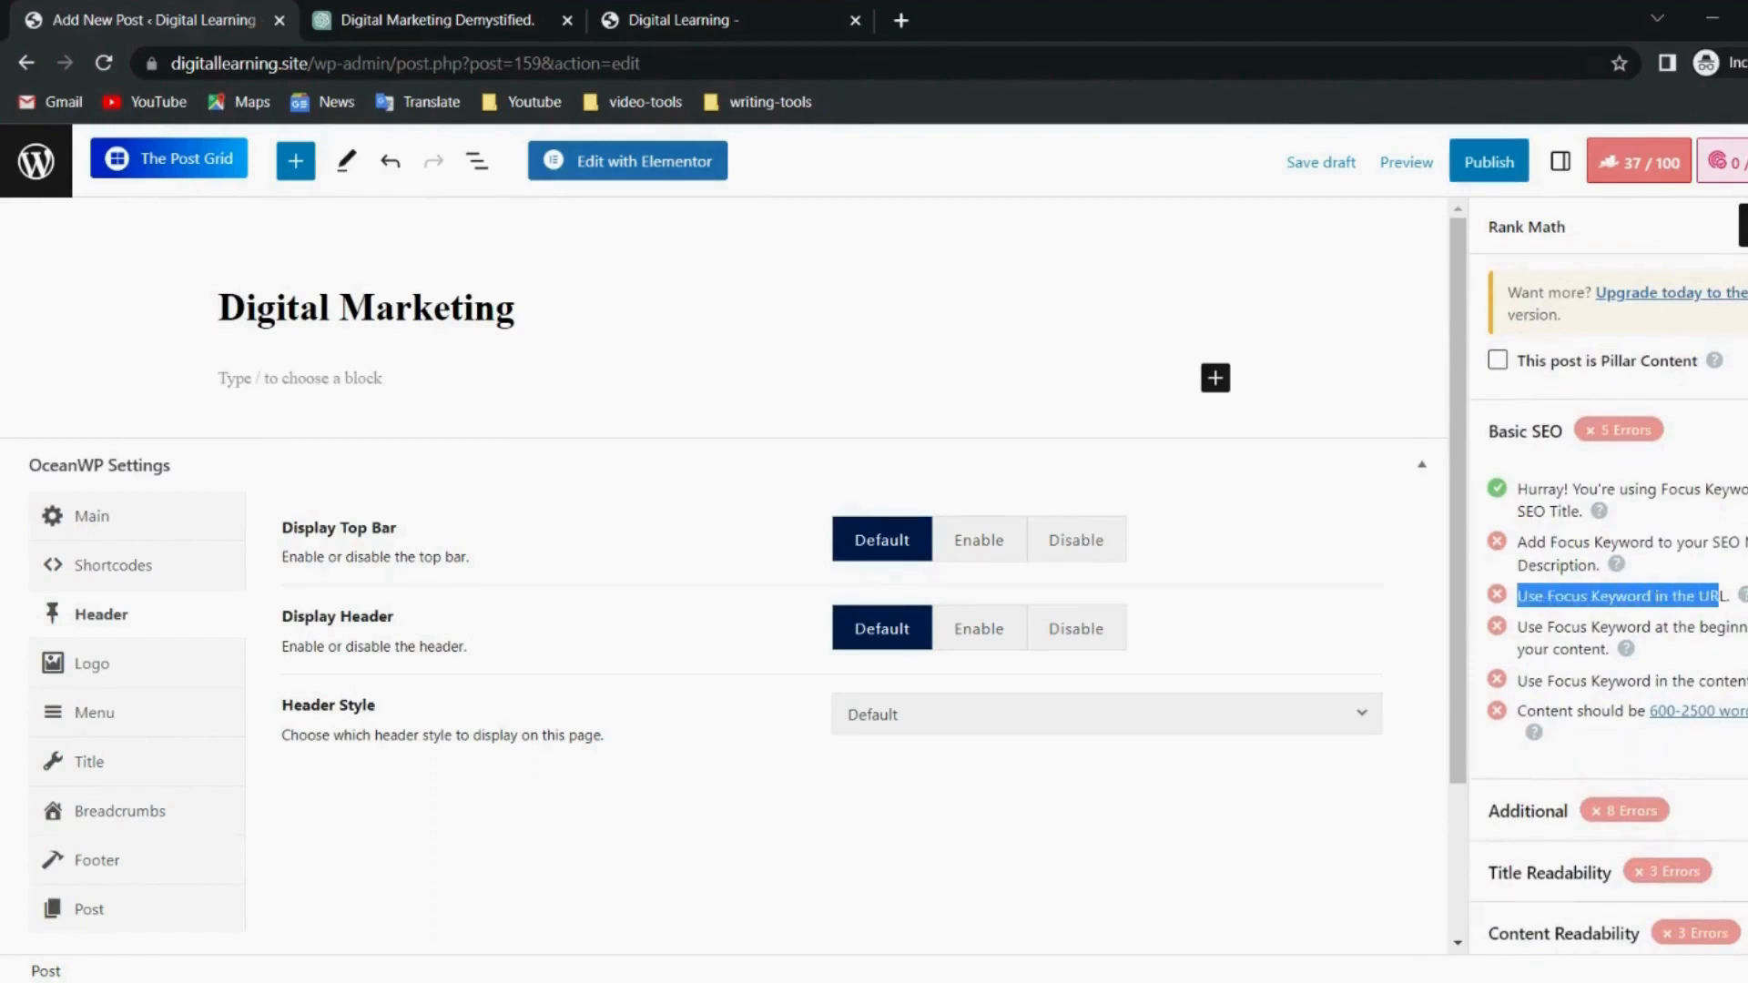
left_click(1404, 391)
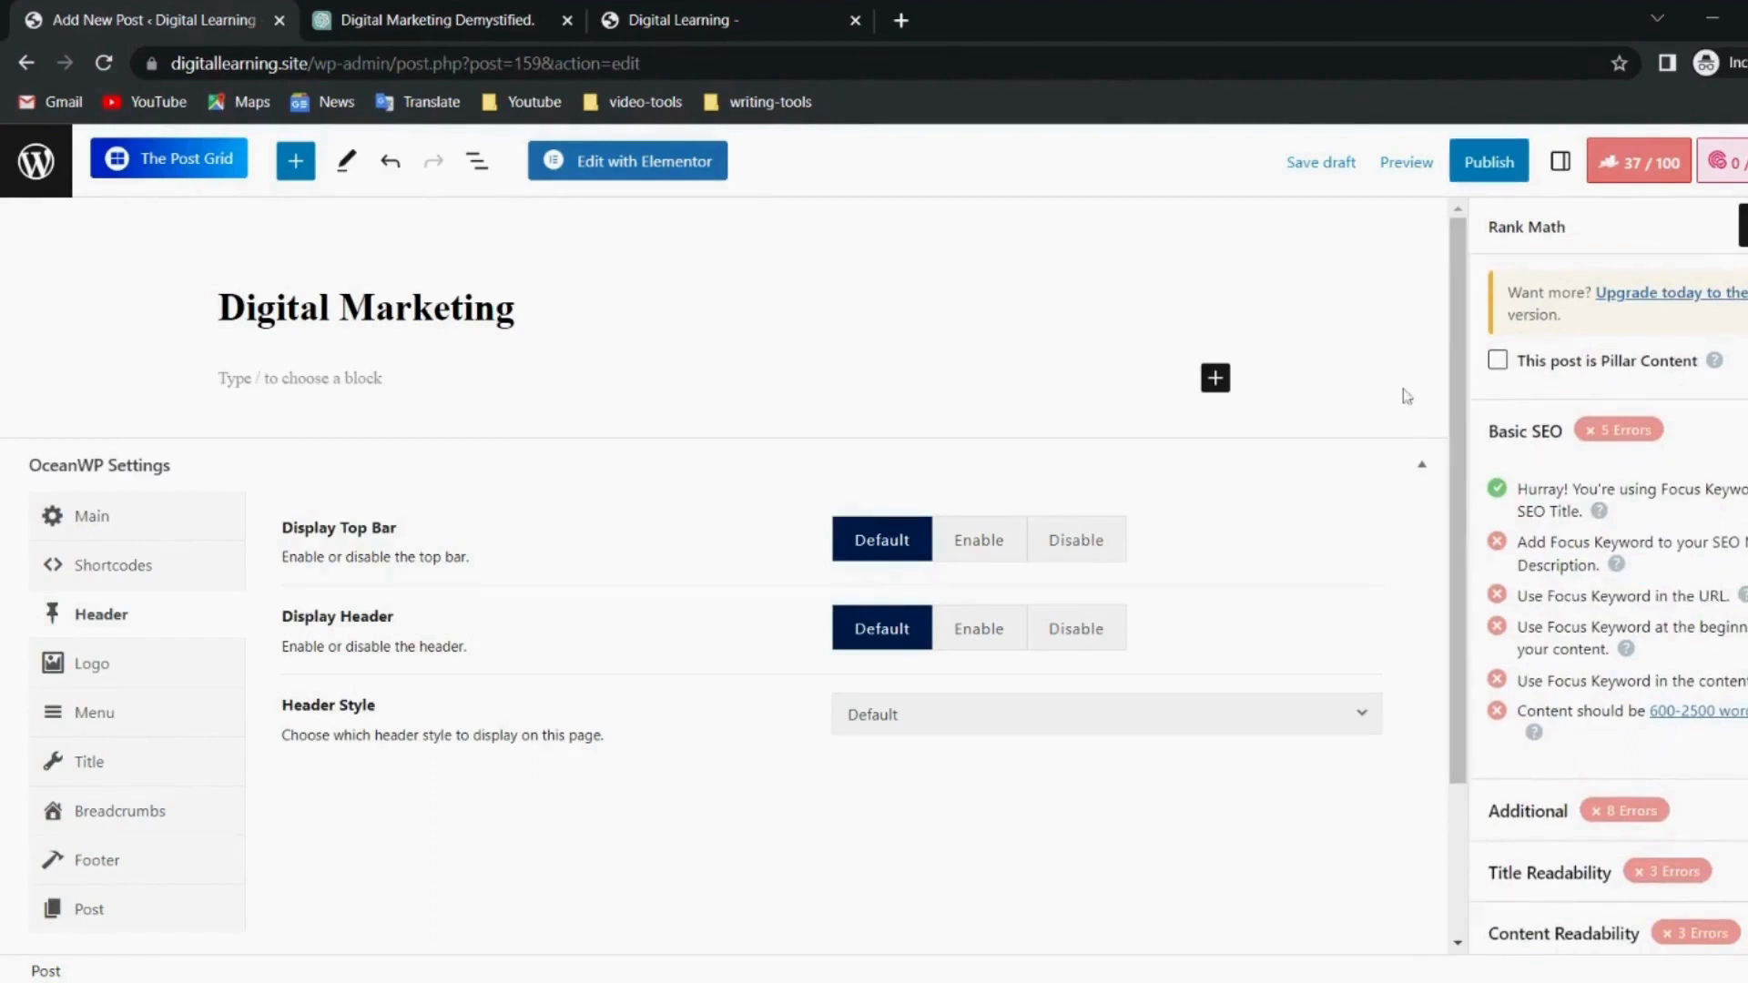
Publish the Digital Marketing post and close the publishing confirmation.
left_click(1560, 164)
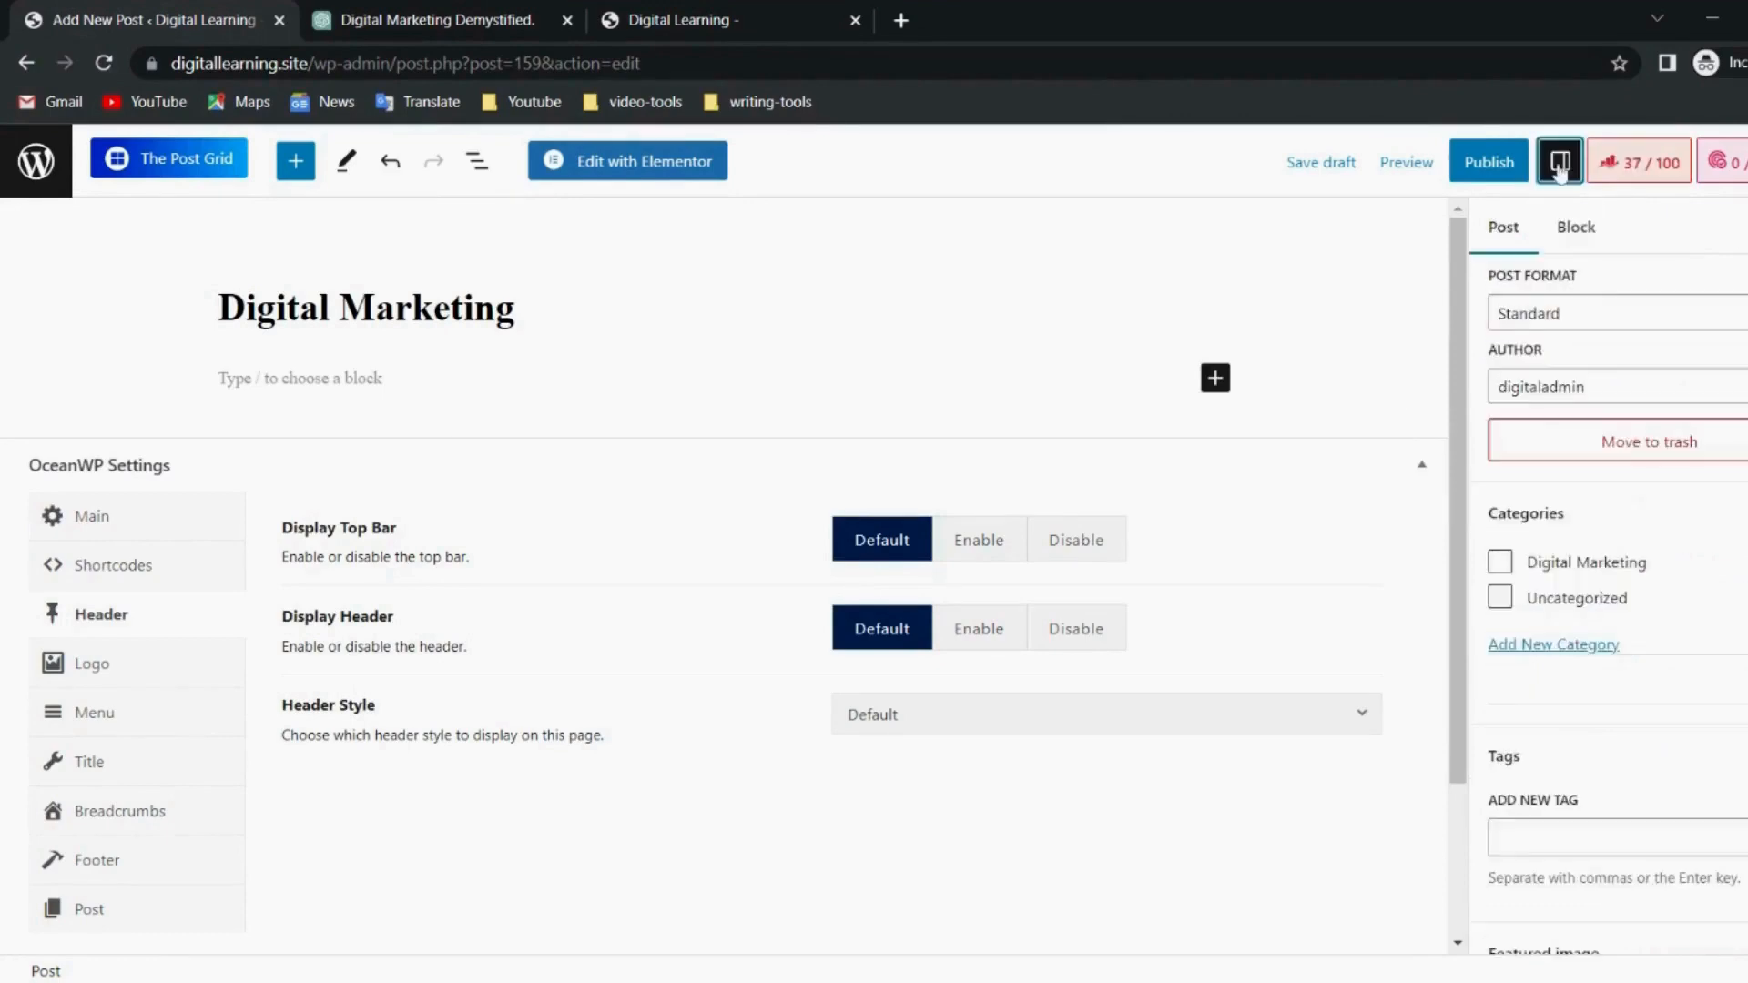
left_click(1477, 164)
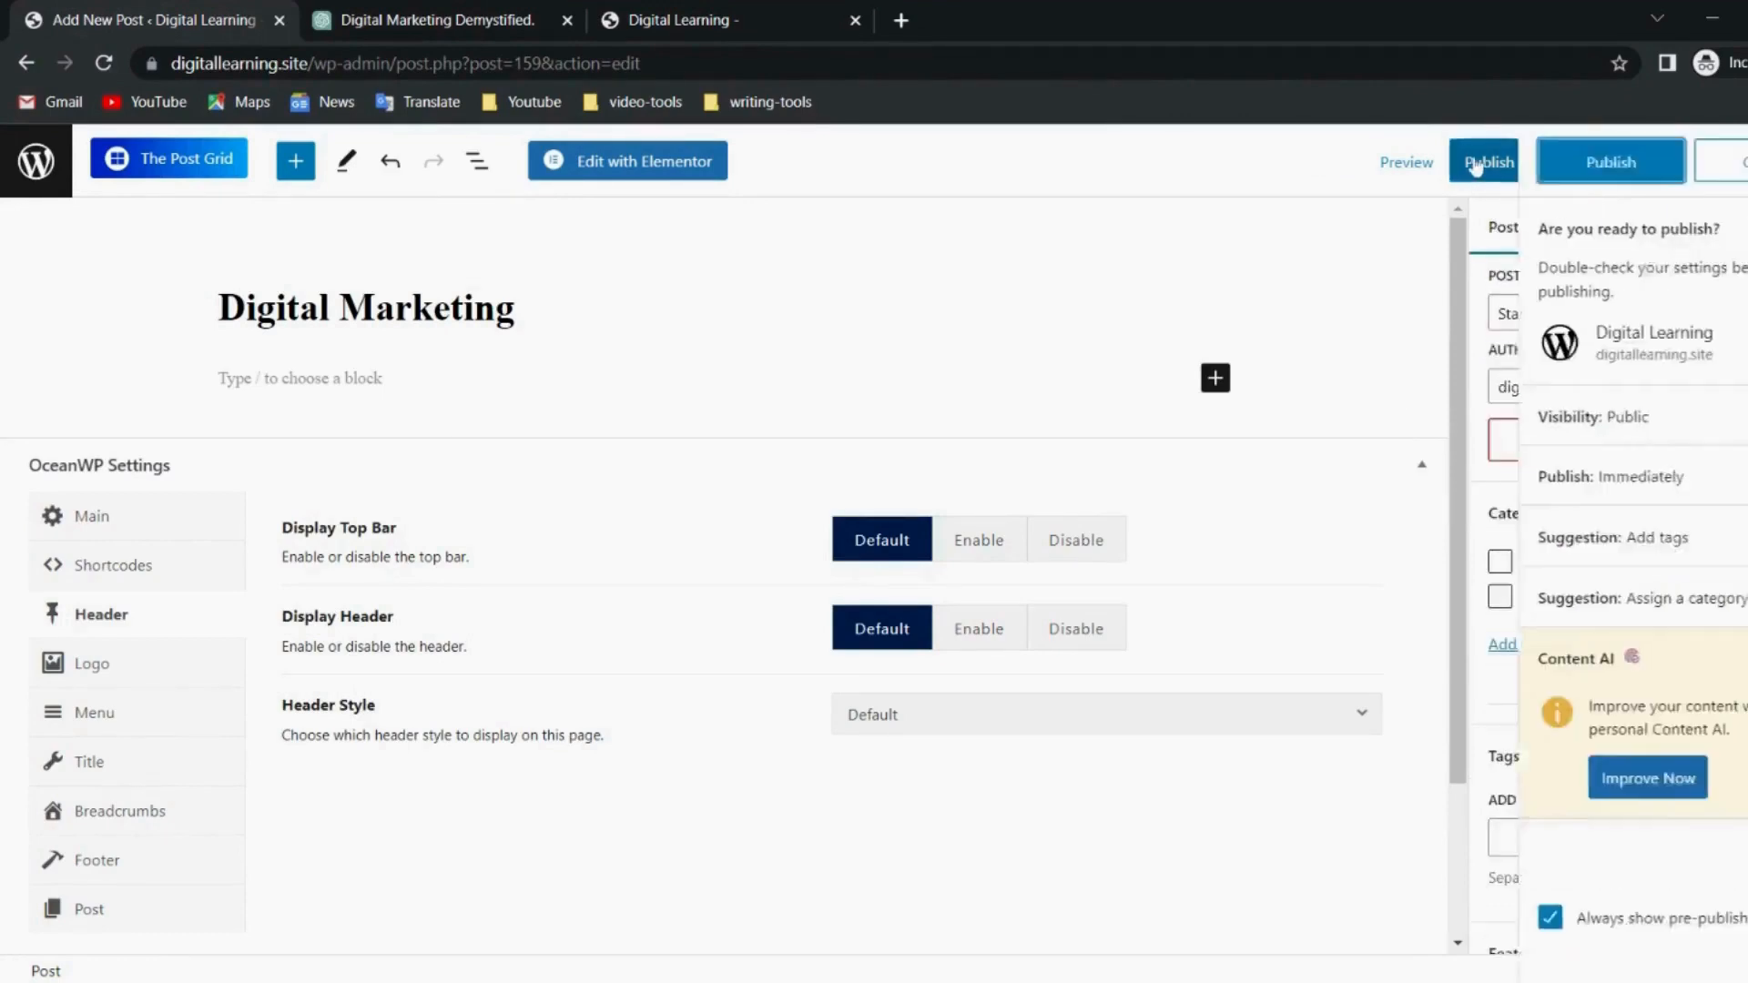
left_click(1597, 164)
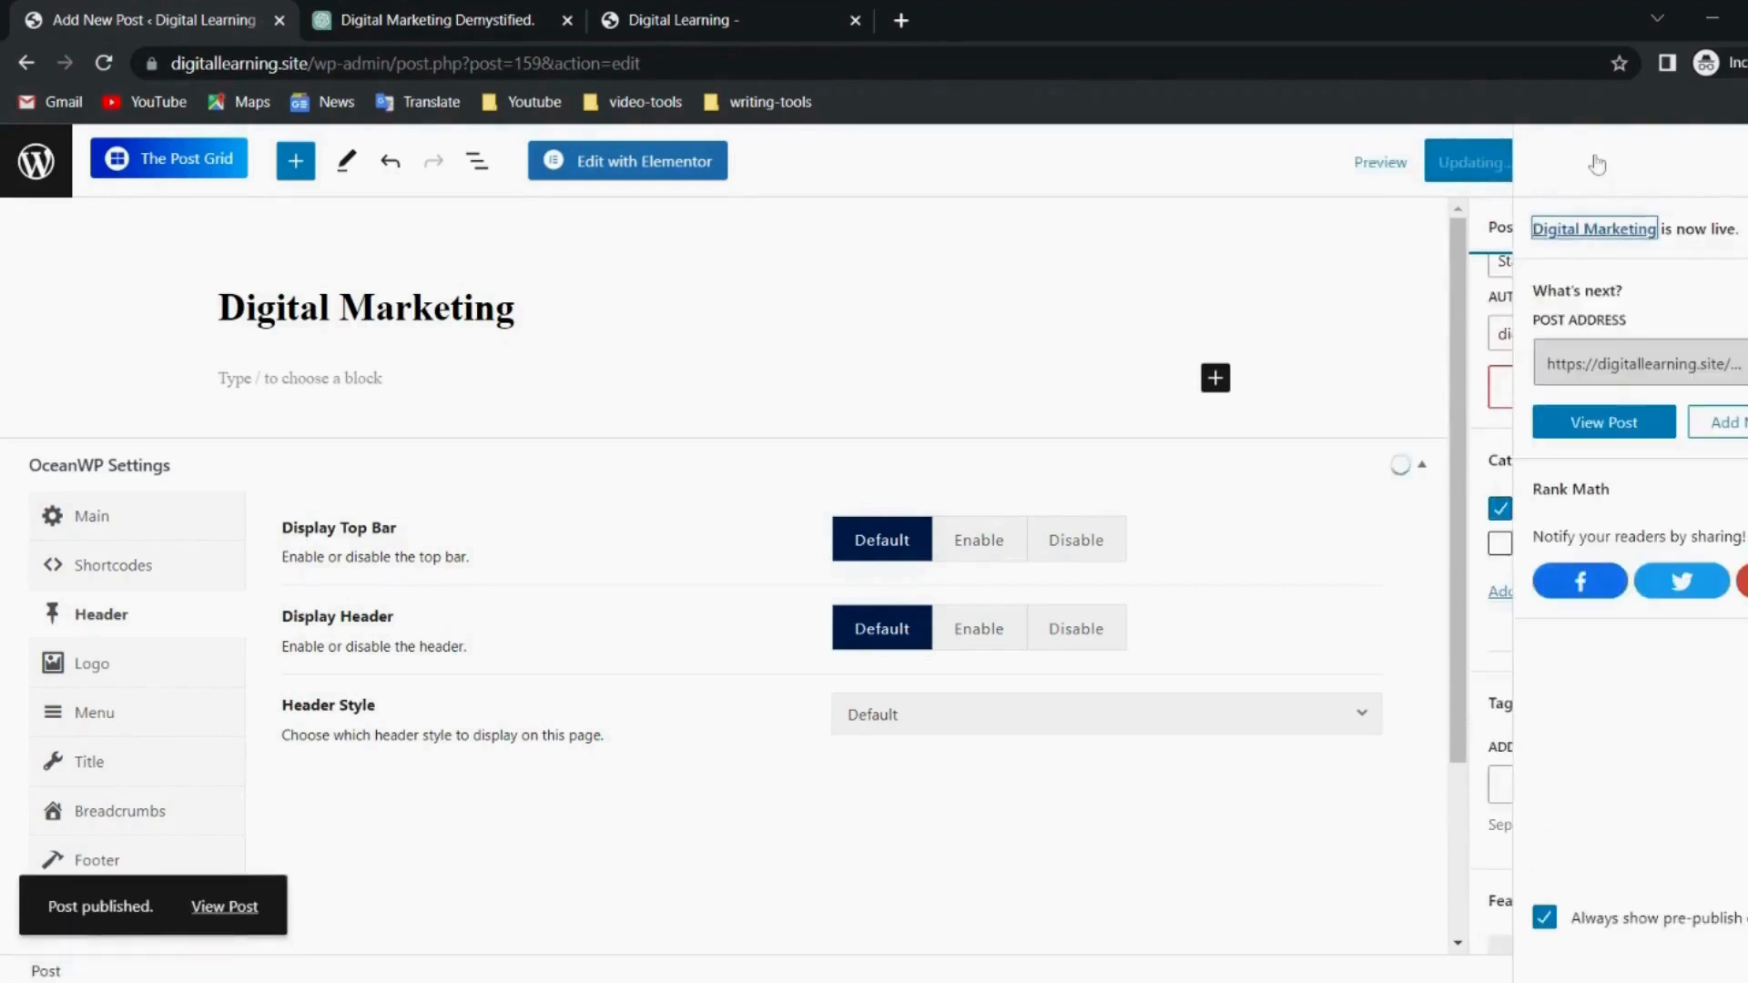
left_click(1747, 162)
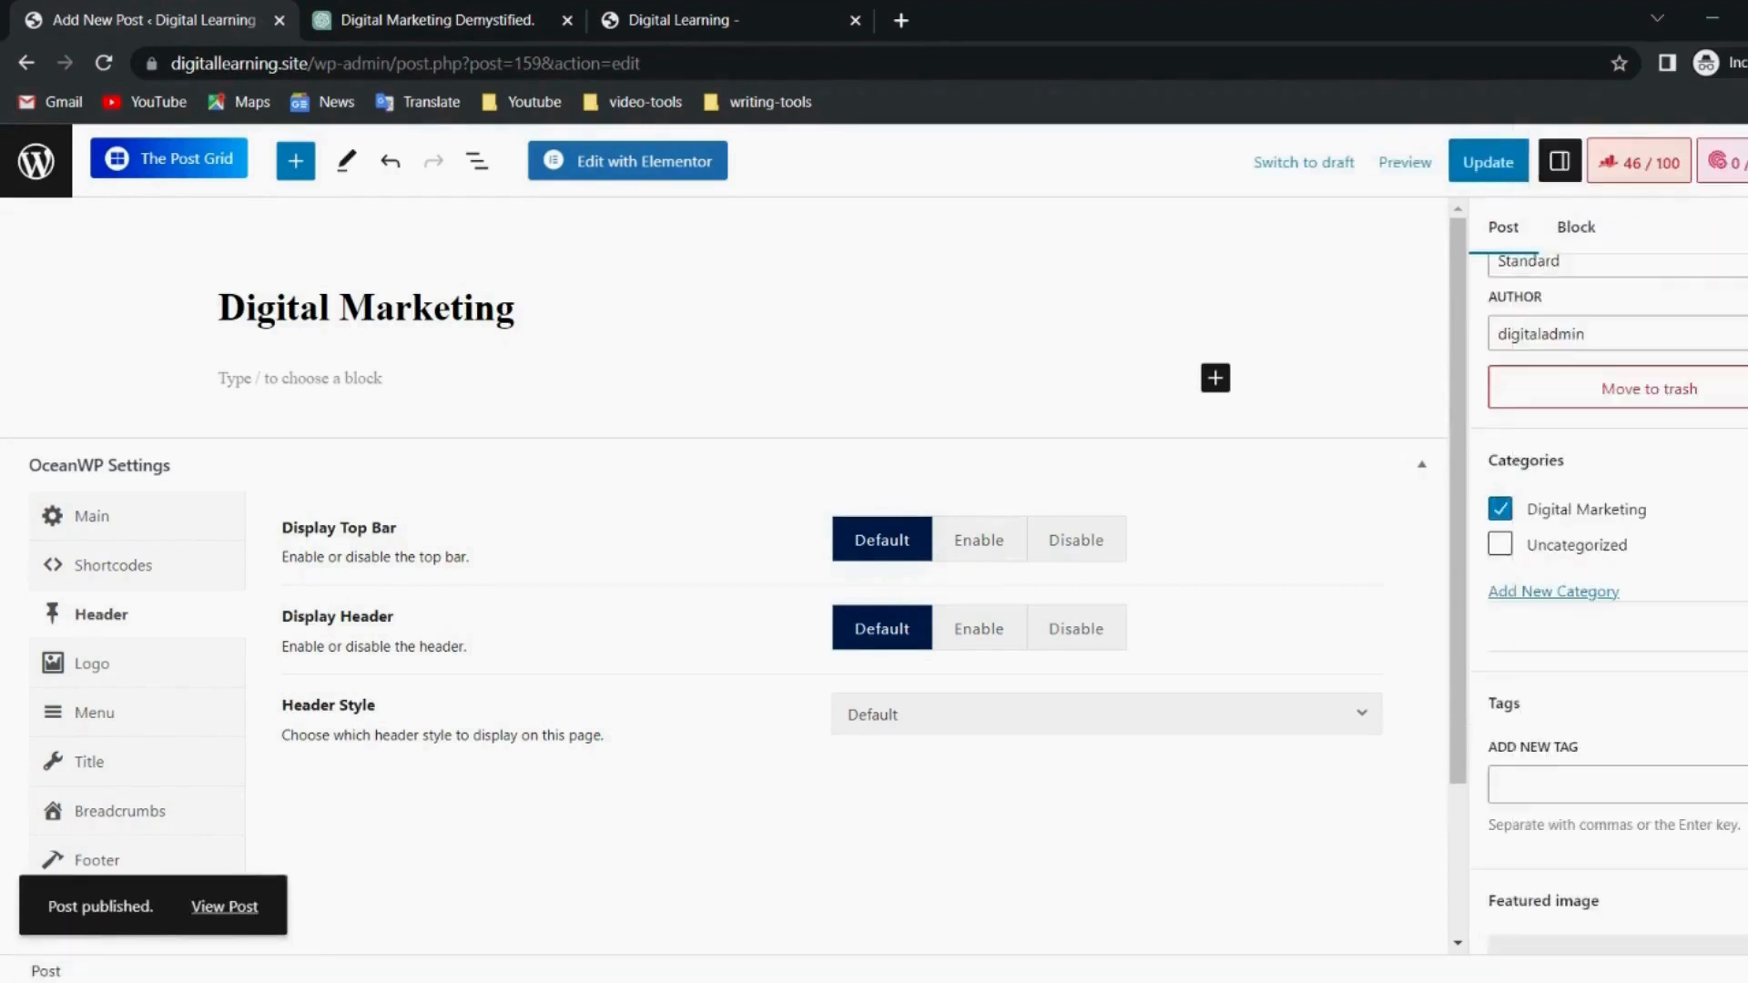
Recheck the published post's Rank Math Basic SEO results for the focus keyword in the URL.
left_click(1628, 167)
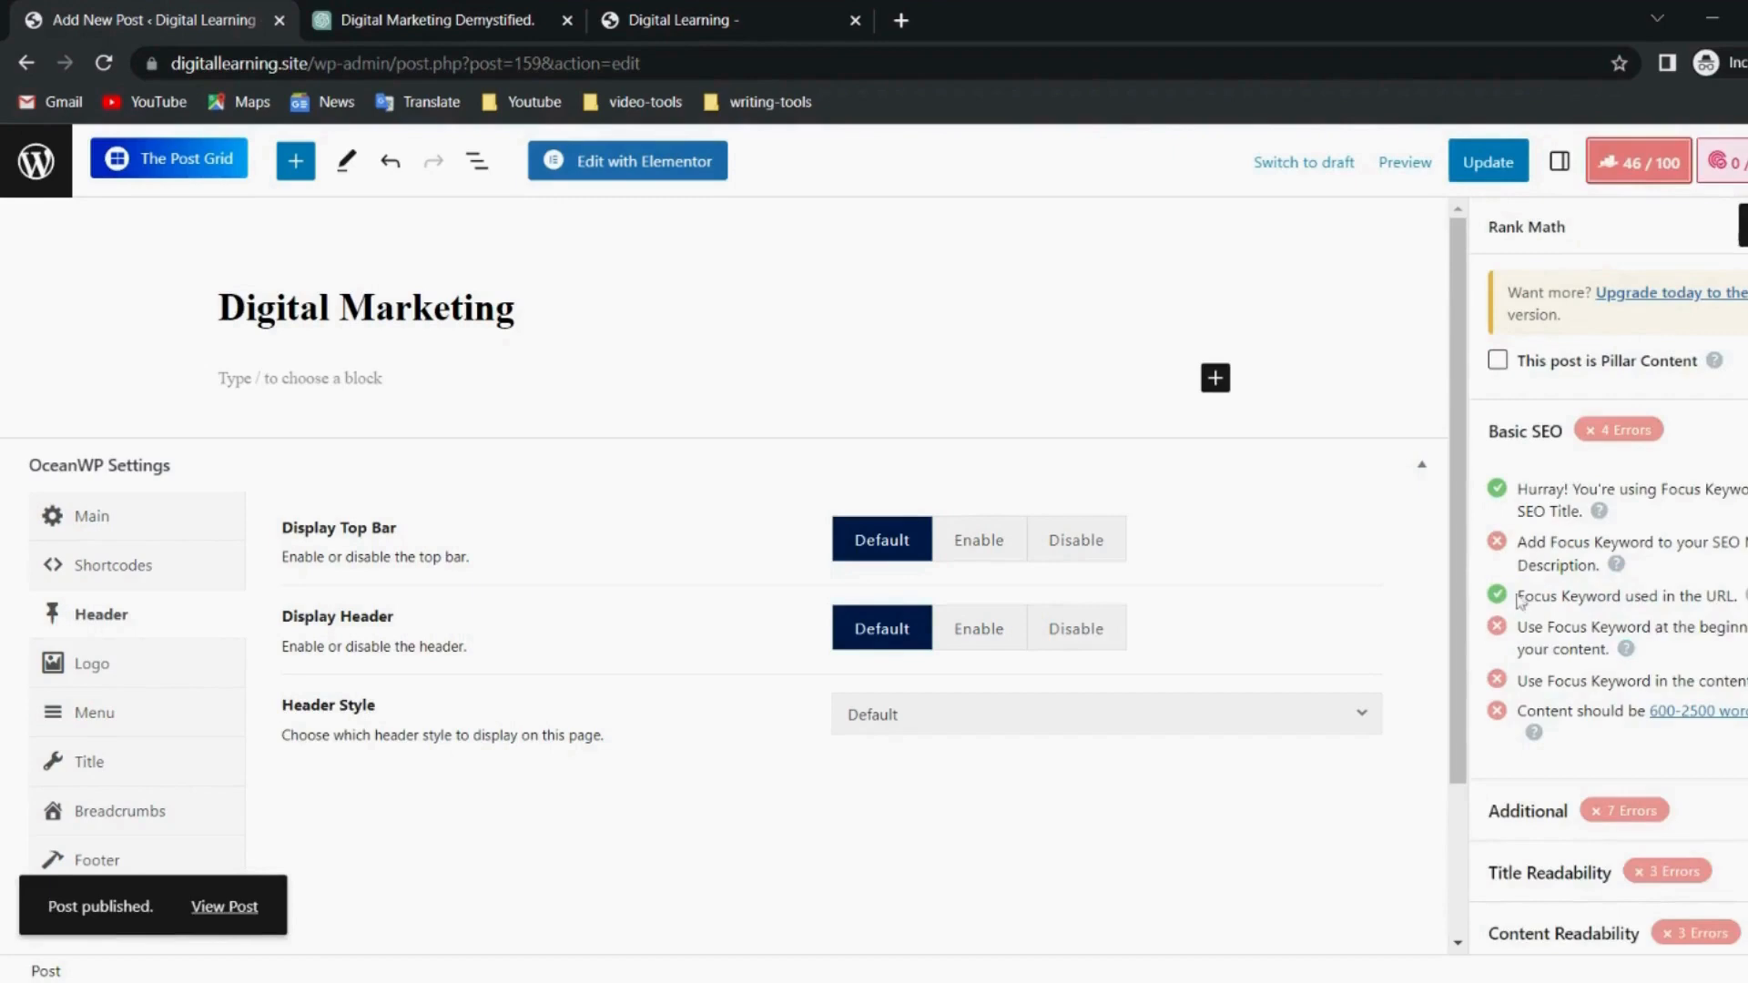
left_click_drag(1517, 596, 1728, 597)
left_click(1728, 596)
scroll(1371, 371, "down", 2)
scroll(1366, 371, "up", 2)
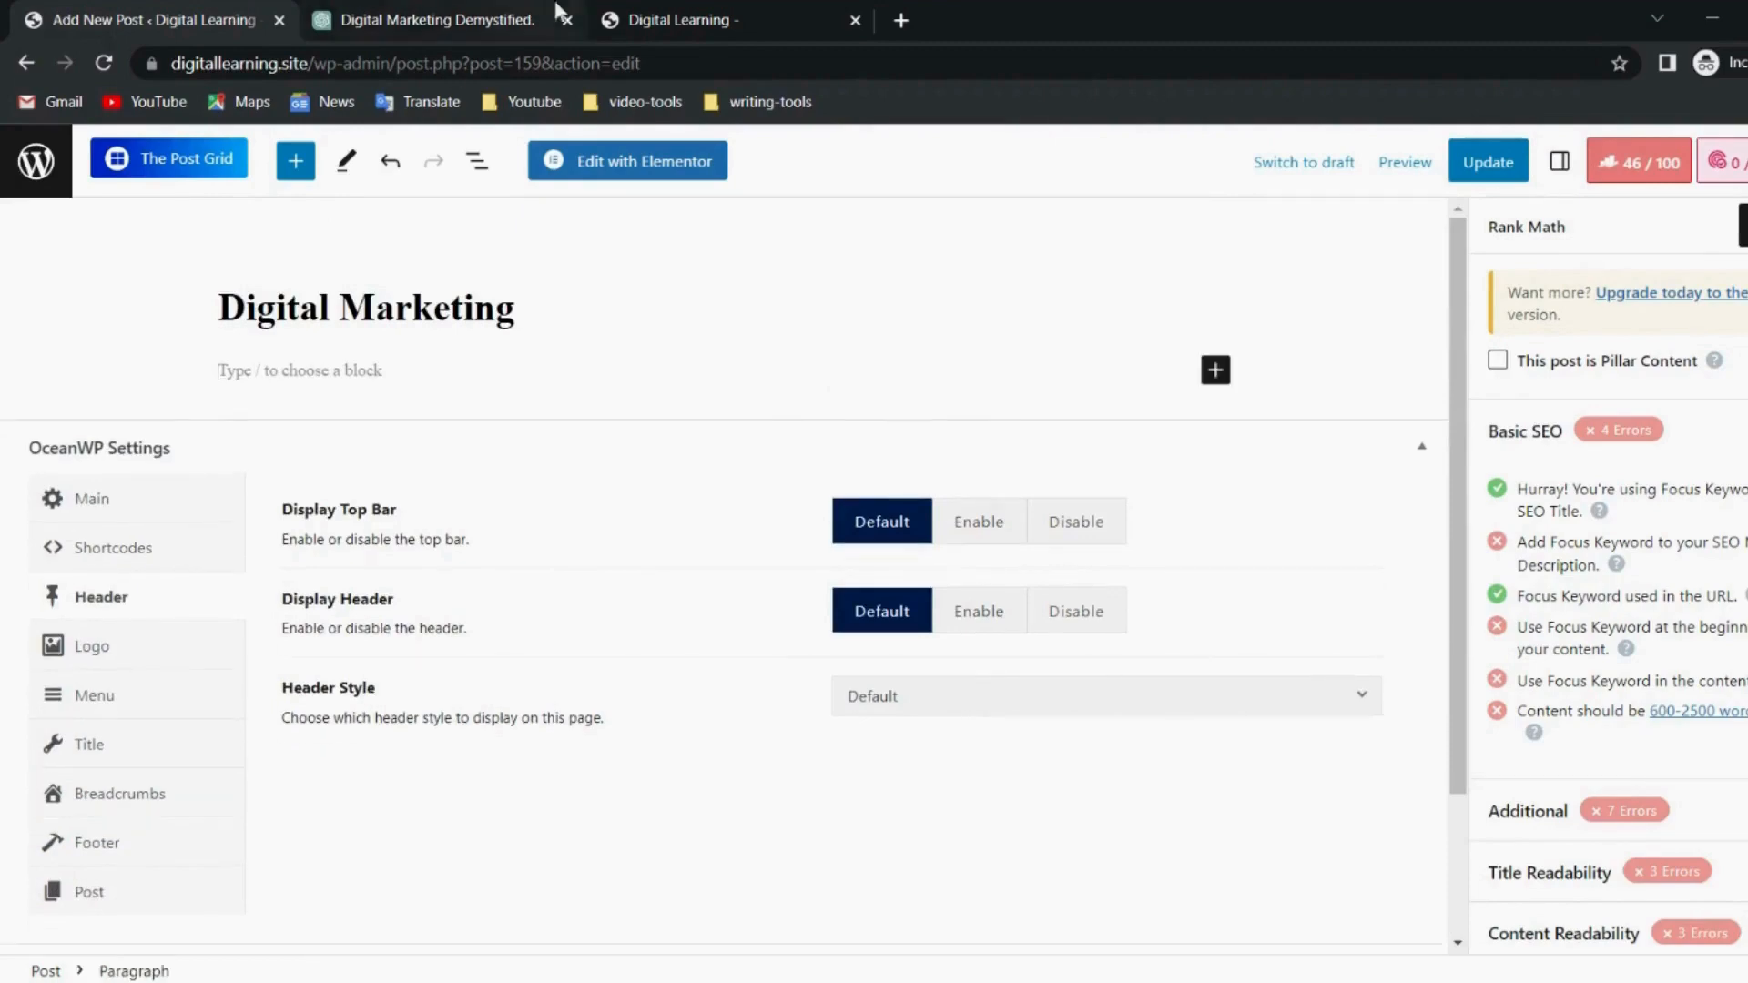
Copy the ChatGPT article from its introduction through "Some common tactics include:" and paste it into the WordPress post body.
left_click(437, 20)
scroll(773, 429, "down", 1)
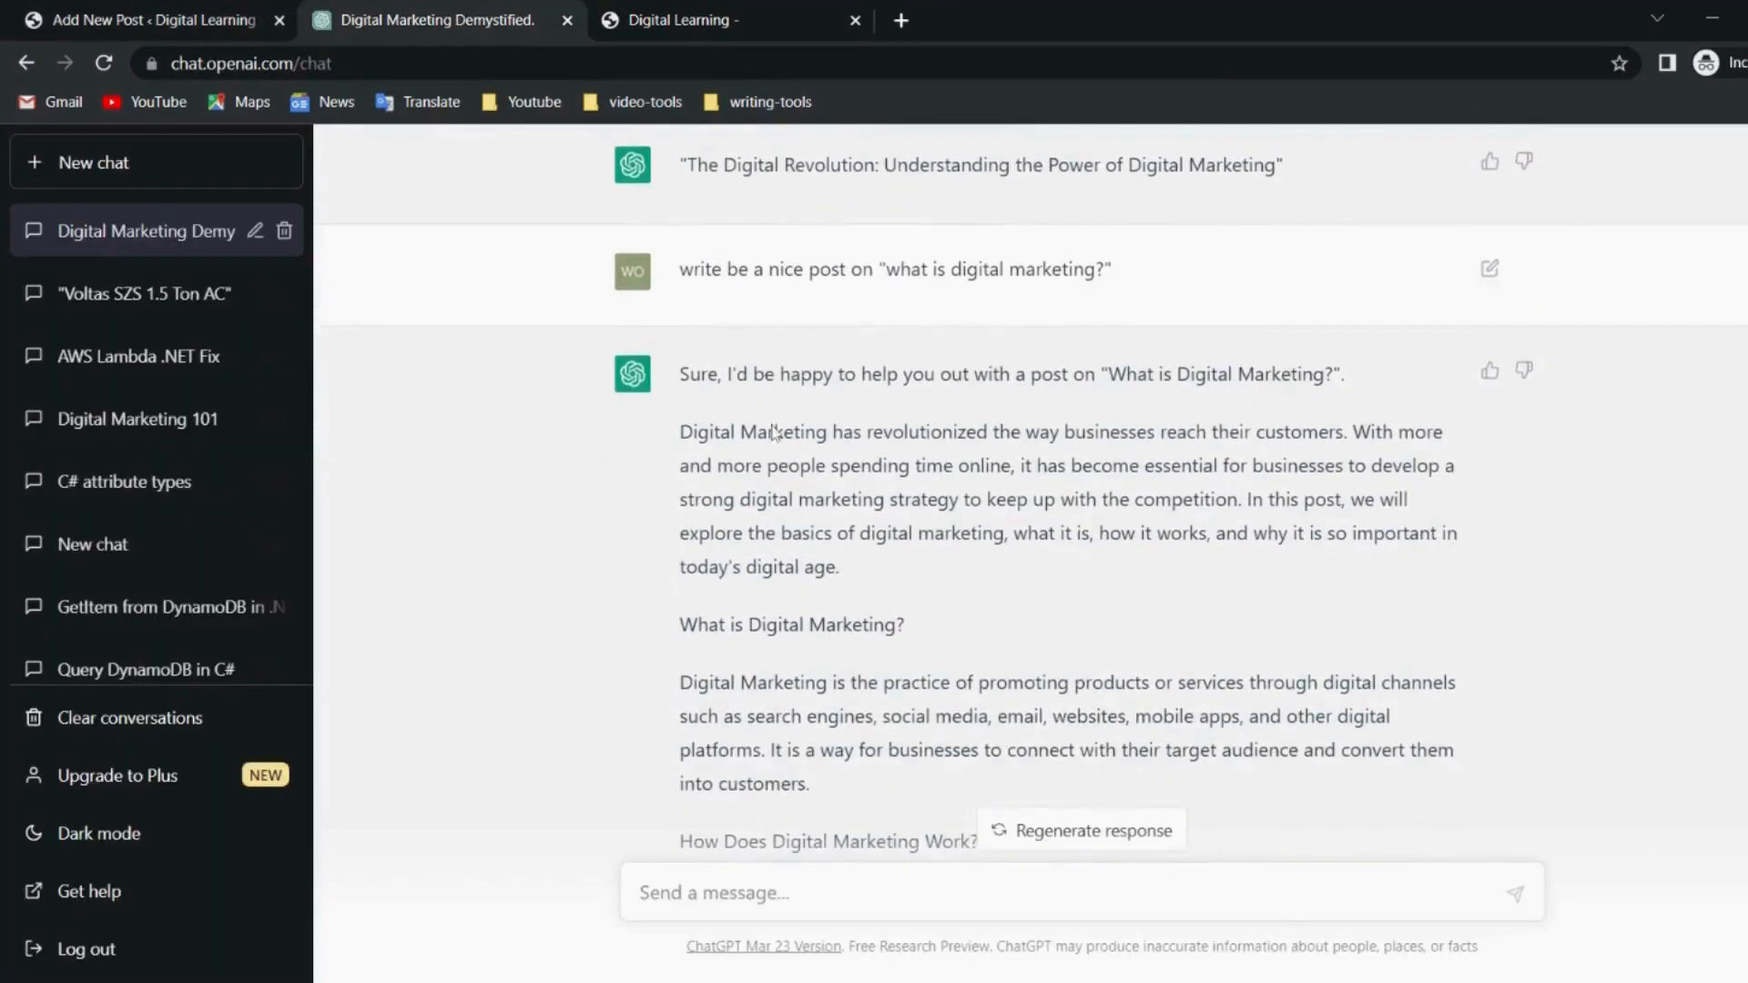
left_click_drag(679, 270, 1101, 294)
left_click(1039, 317)
left_click_drag(679, 432, 882, 678)
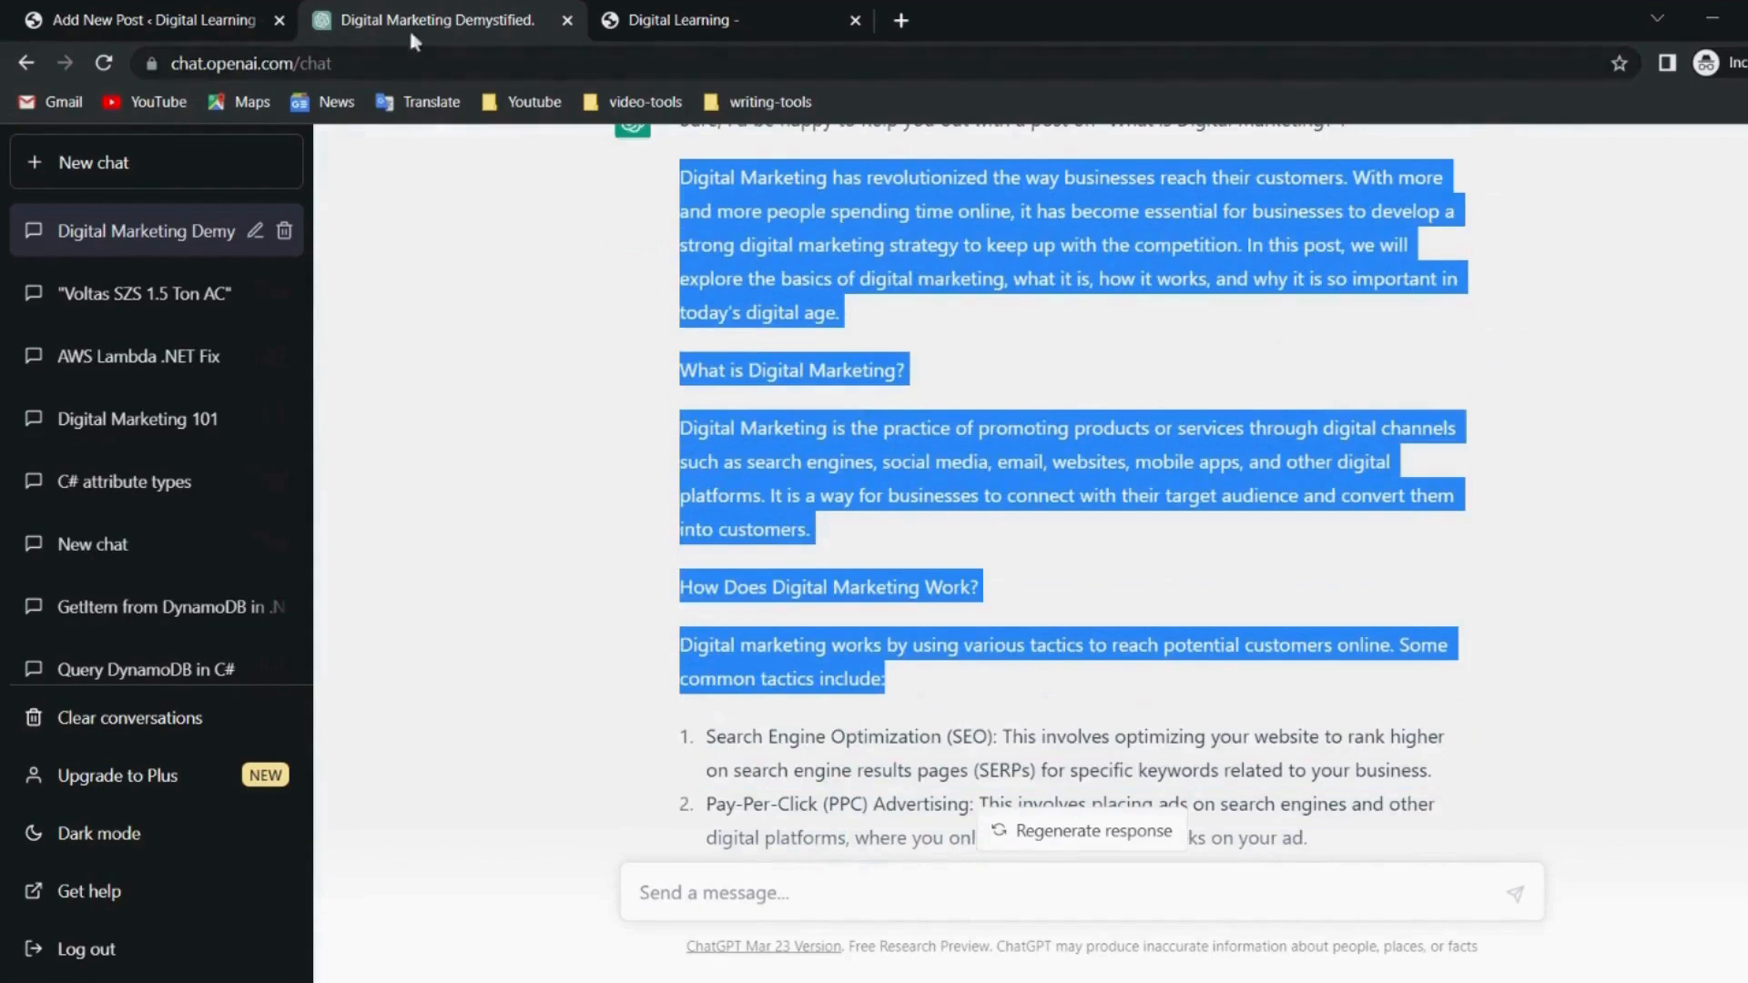
left_click(186, 15)
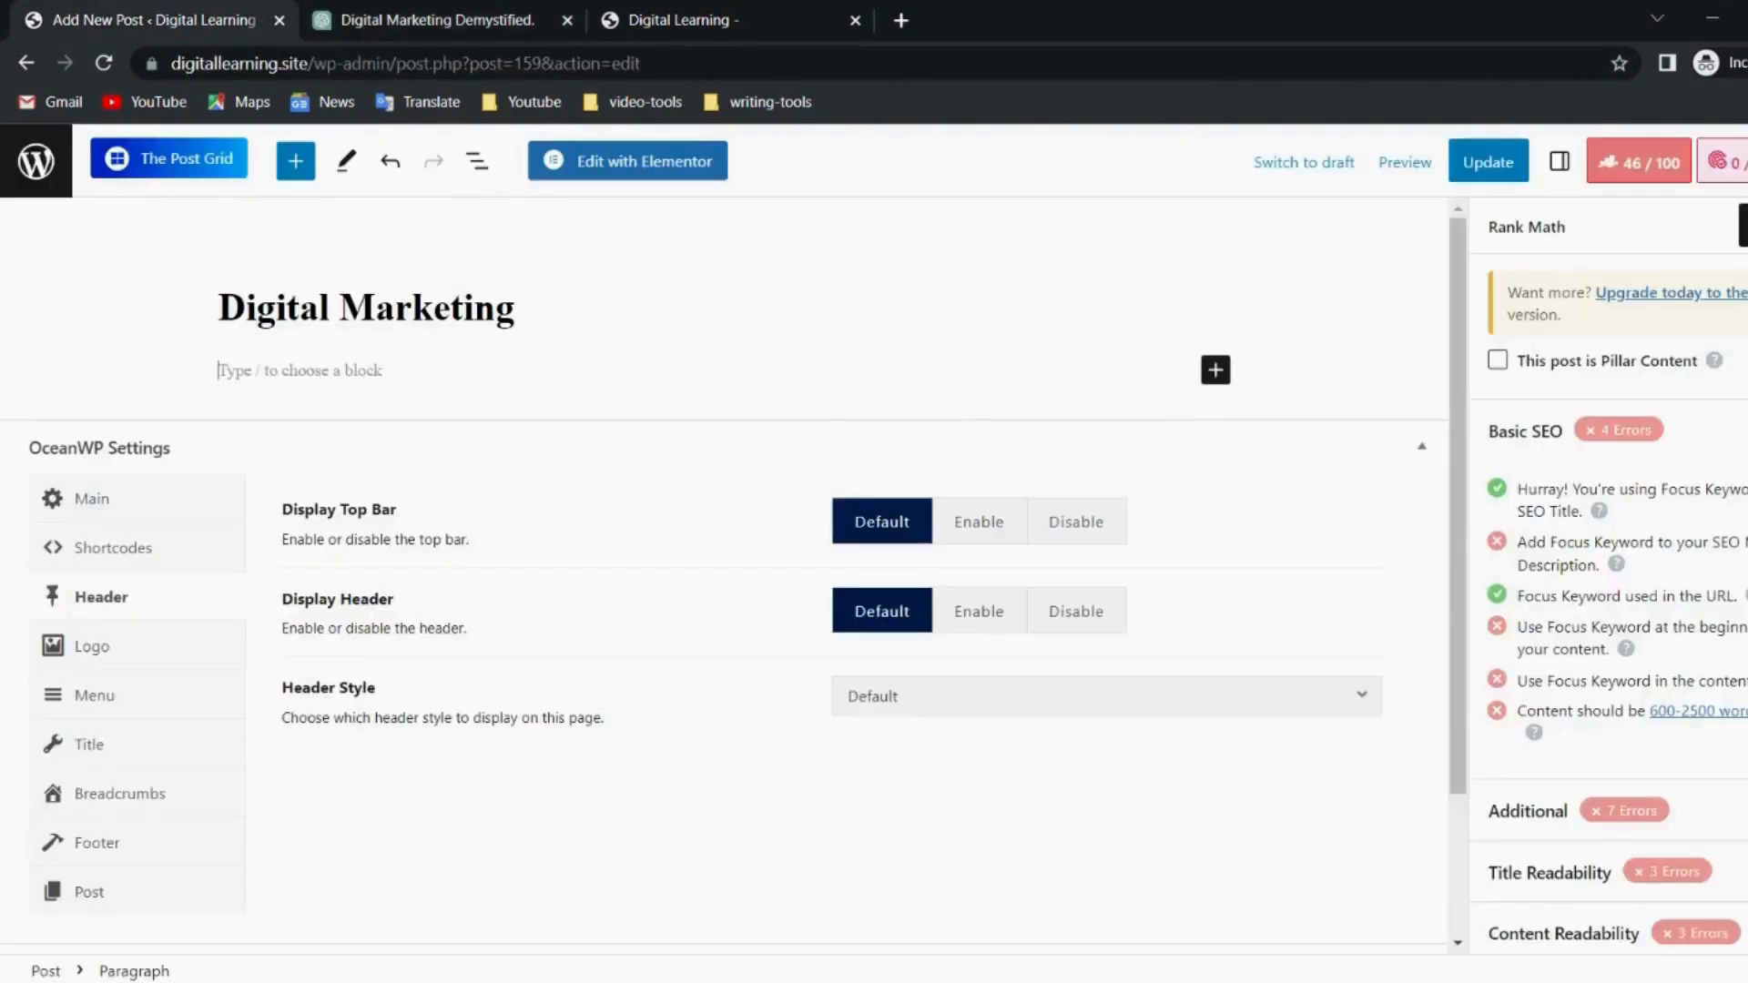
type("Digital Marketing has revolutionized the way businesses reach their customers. With more and more people spending time online, it has become essential for businesses to develop a strong digital marketing strategy to keep up with the competition. In this post, we will explore the basics of digital marketing, what it is, how it works, and why it is so important in today's digital age. What is Digital Marketing? Digital Marketing is the practice of promoting products or services through digital channels such as search engines, social media, email, websites, mobile apps, and other digital platforms. It is a way for businesses to connect with their target audience and convert them into customers. Digital marketing works by using various tactics to reach potential customers online. Some common tactics include:")
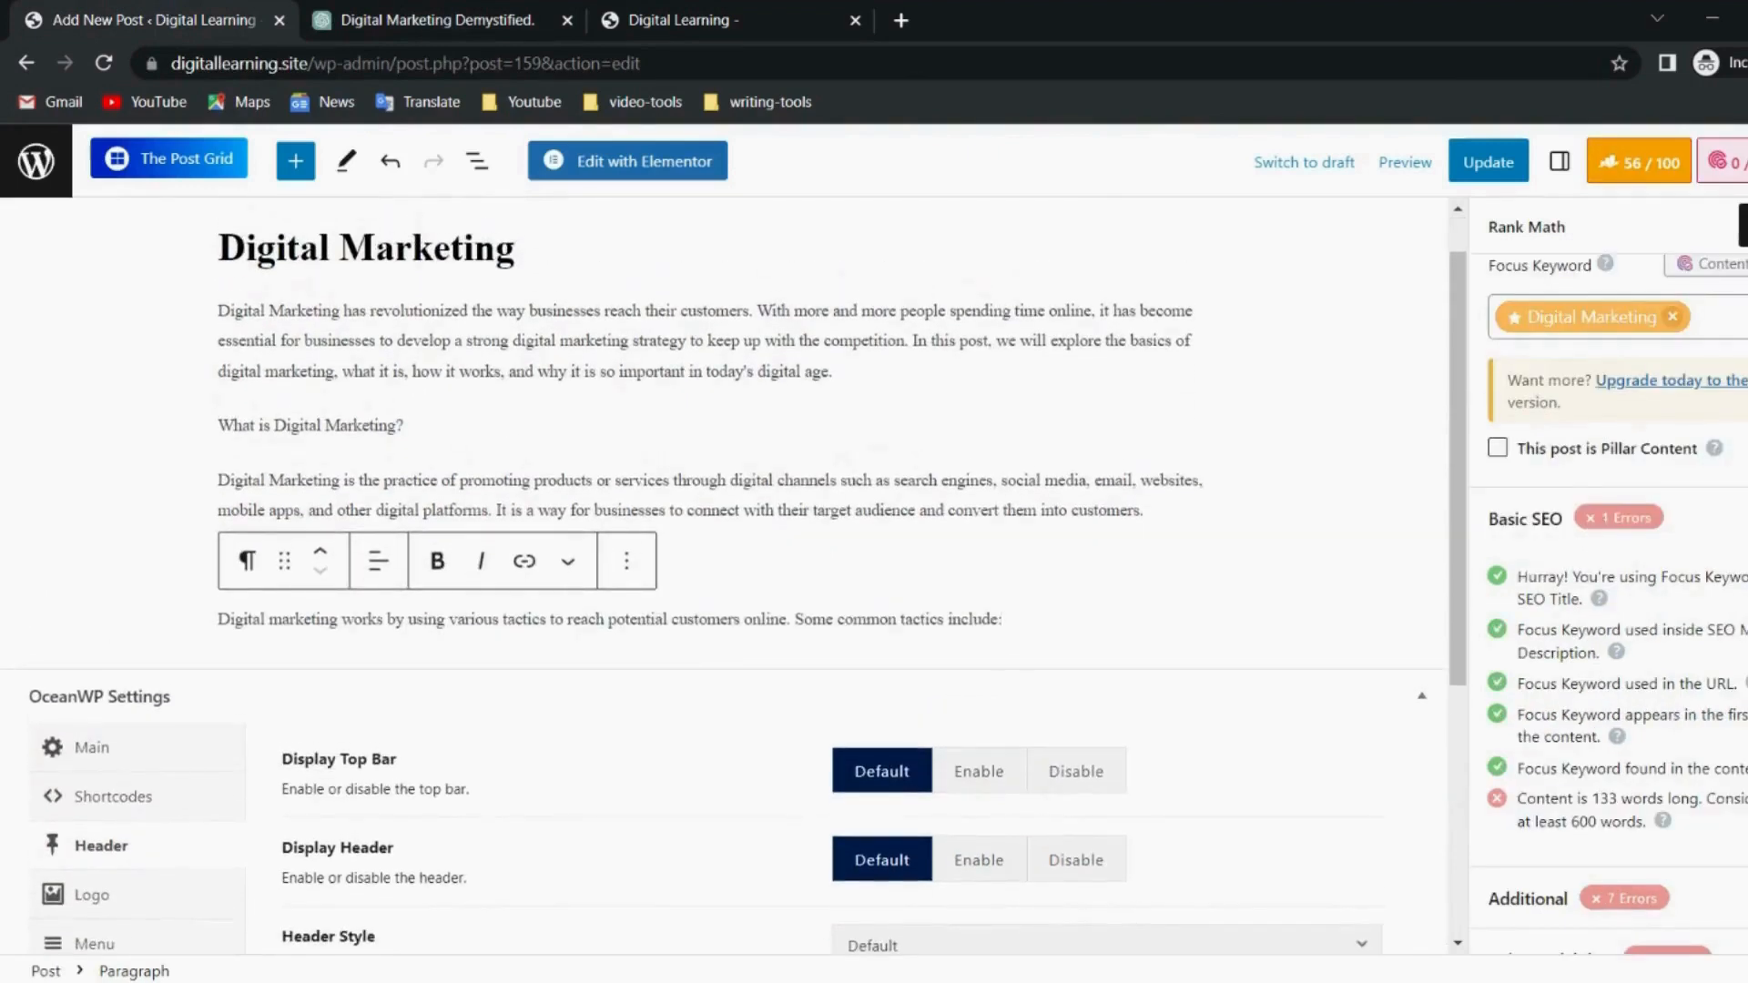
Add a Heading block below the paragraph ending in "Some common tactics include:".
key("Return")
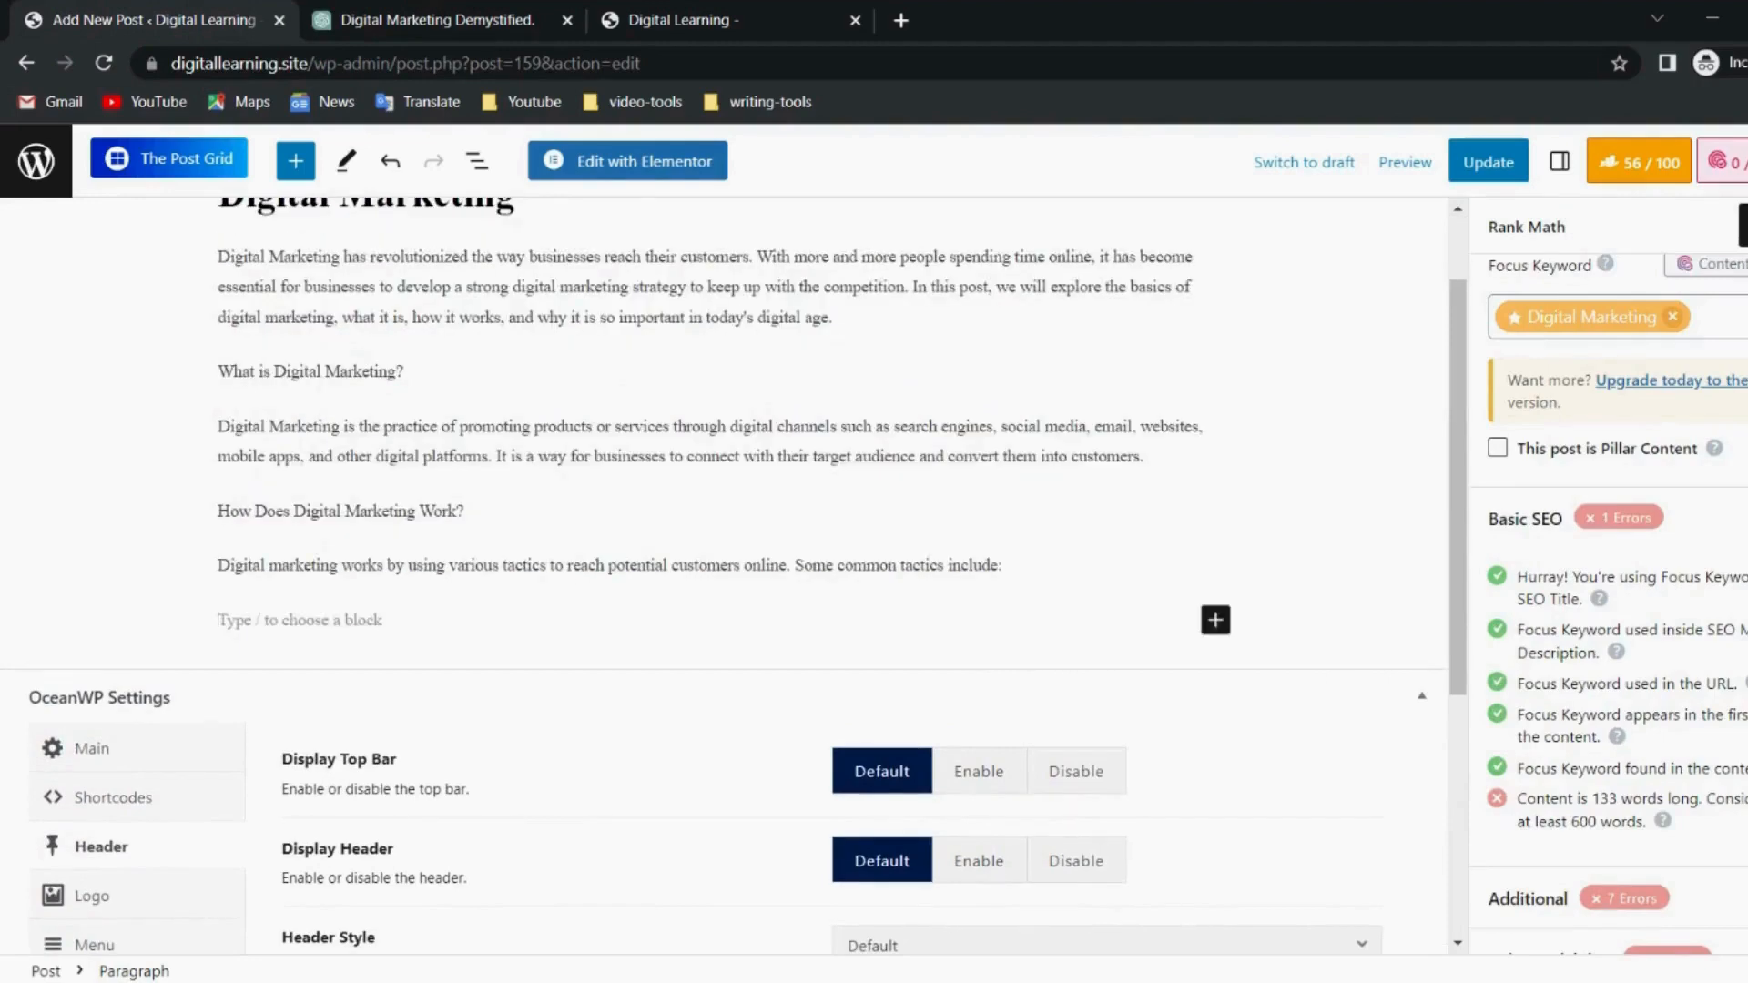
left_click(1215, 622)
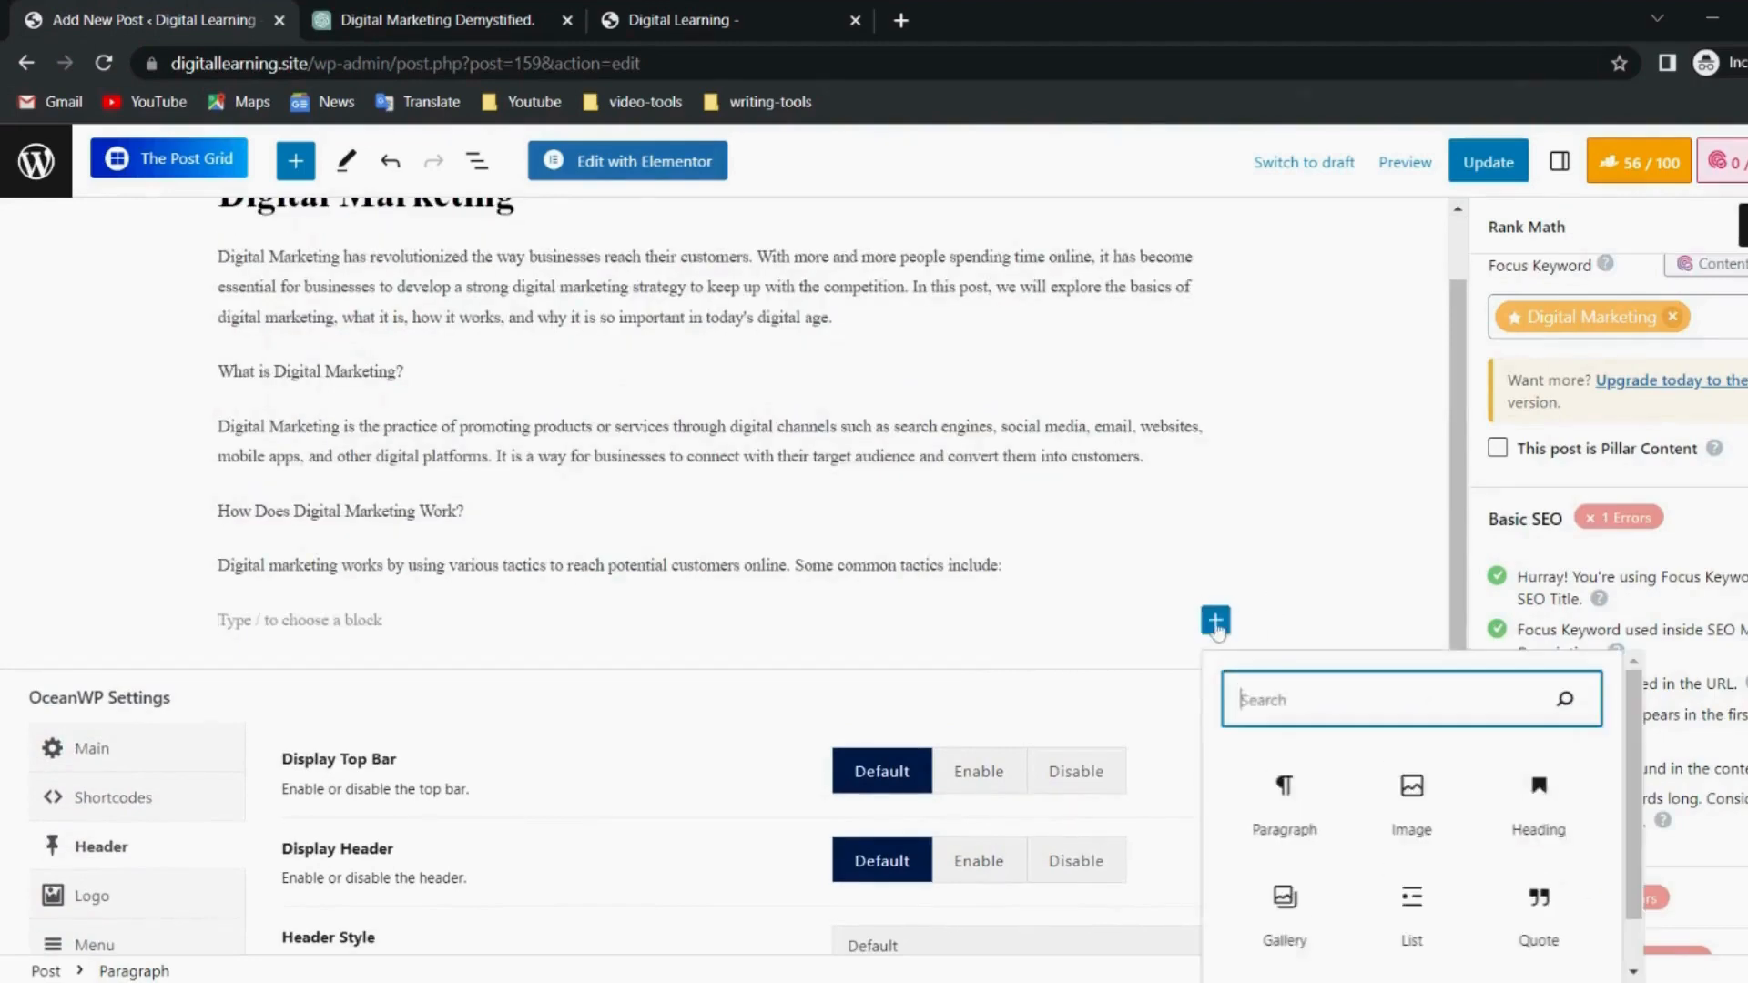
key("Tab")
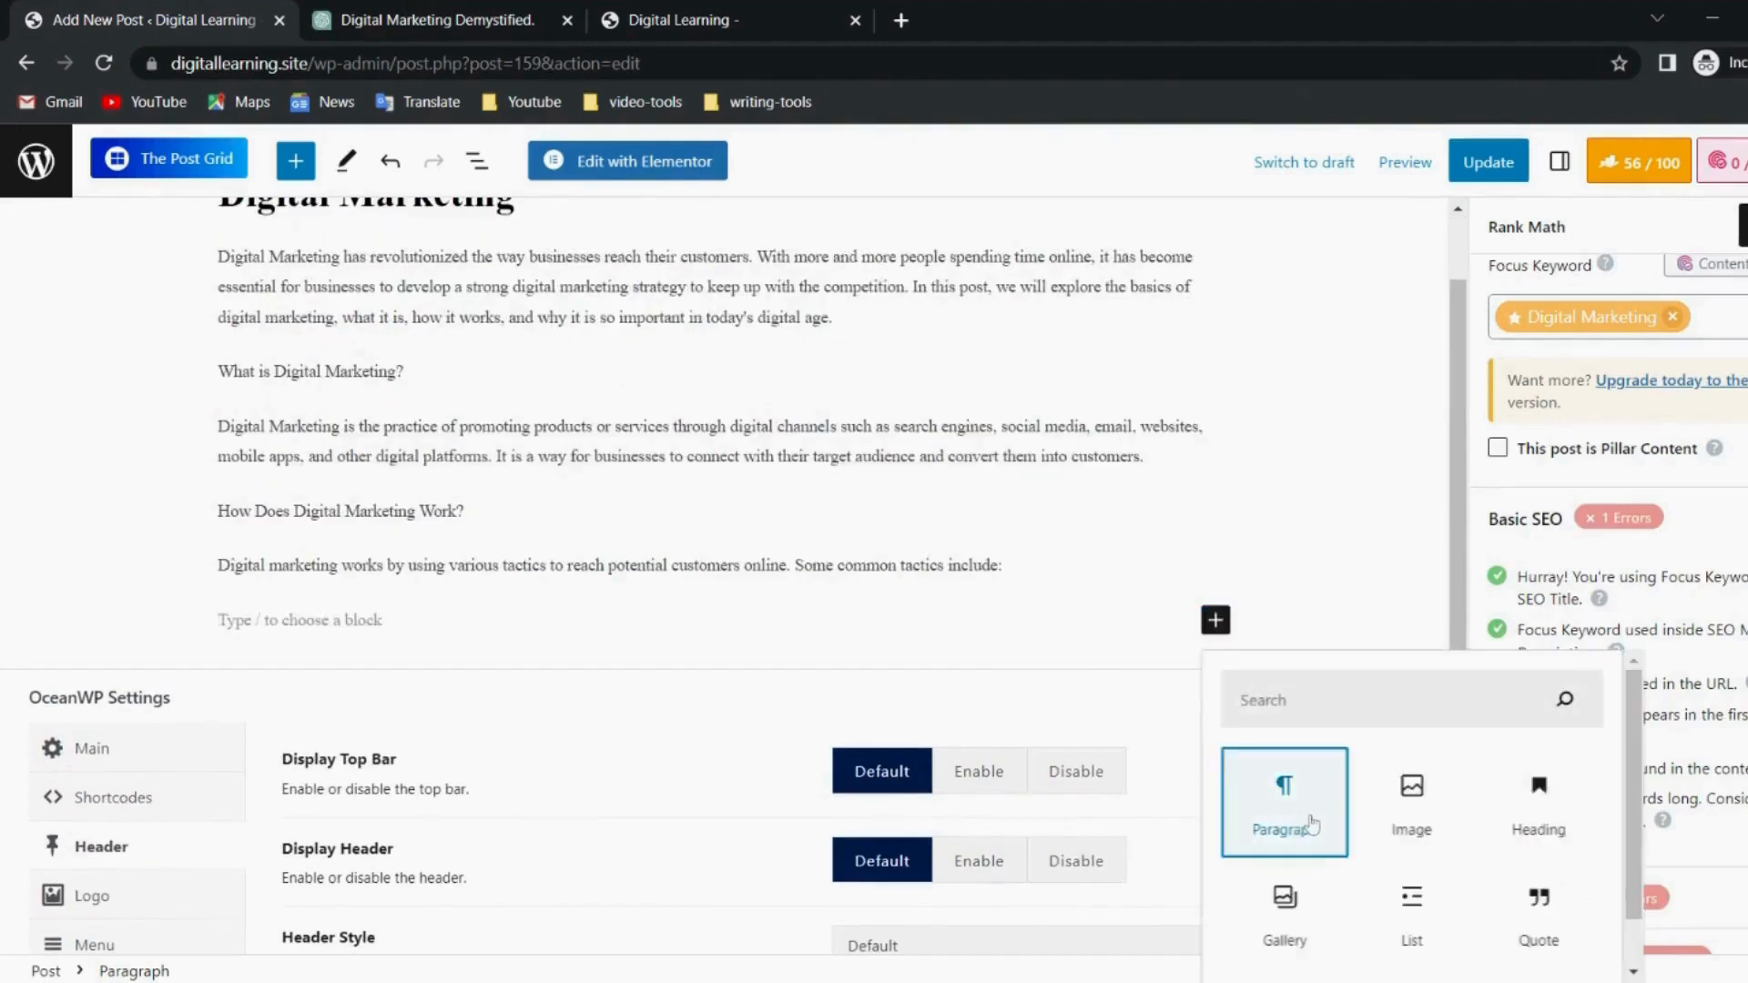
left_click(1533, 820)
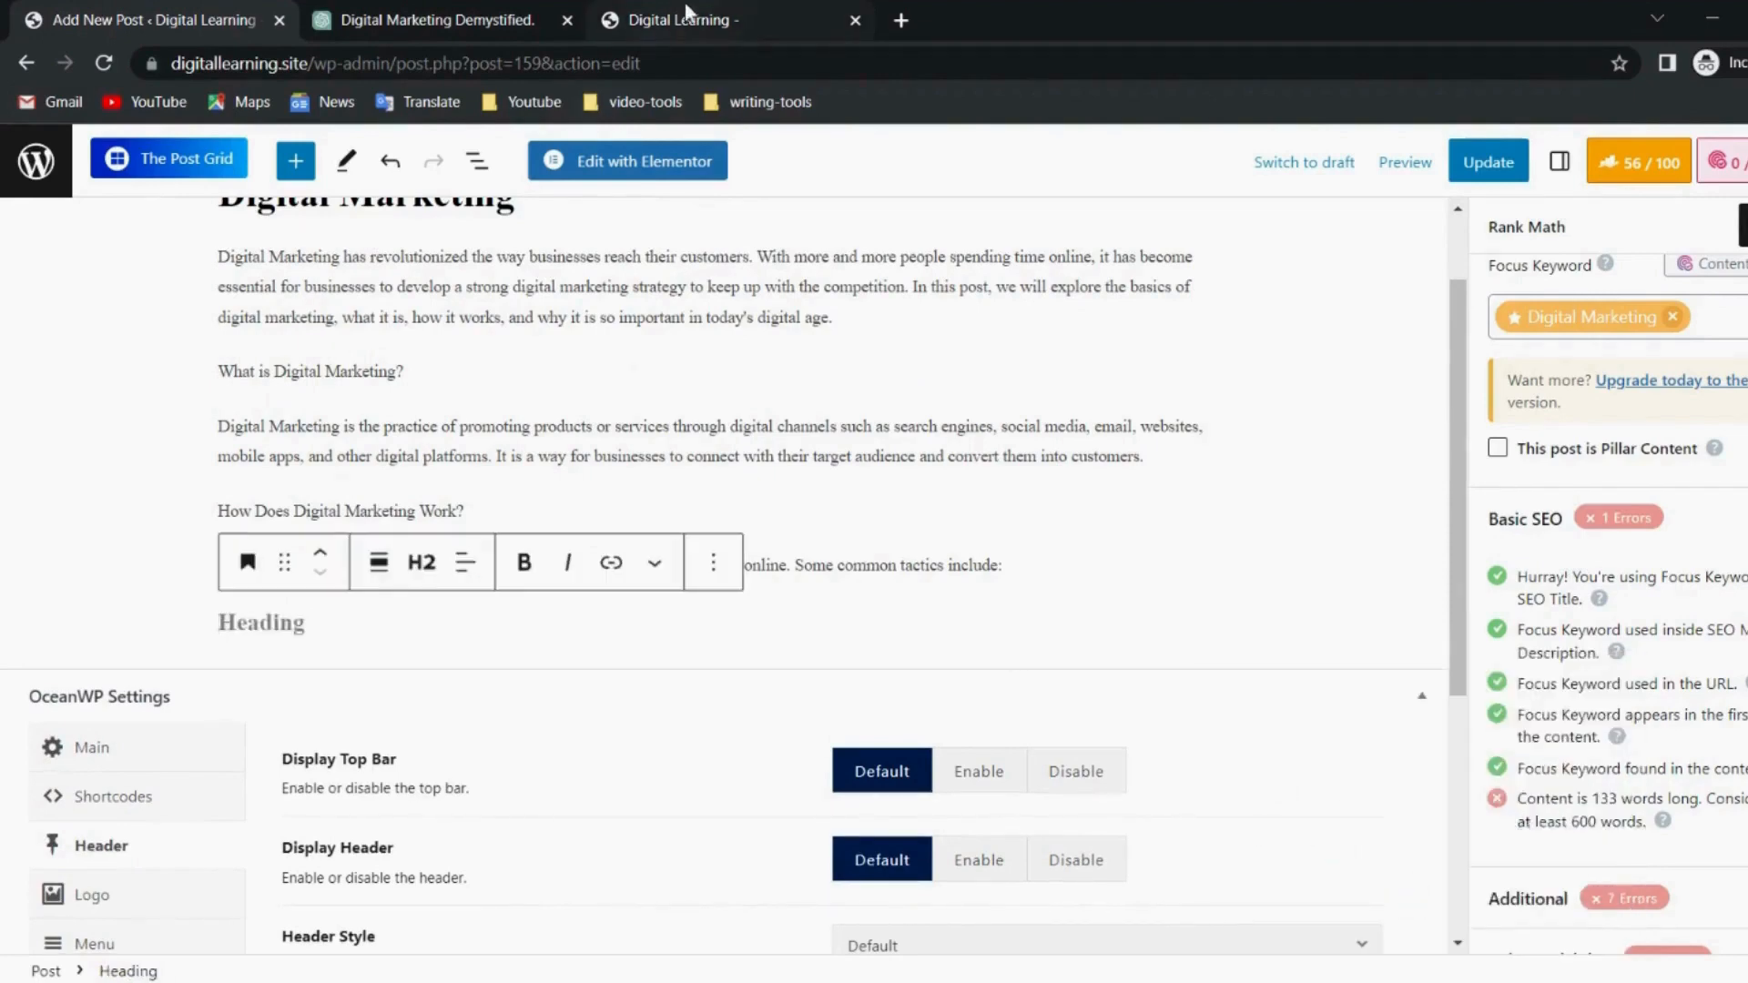
Copy "Why is Digital Marketing Important?" from the ChatGPT article and paste it into the post's empty heading block.
left_click(401, 4)
scroll(1059, 619, "down", 9)
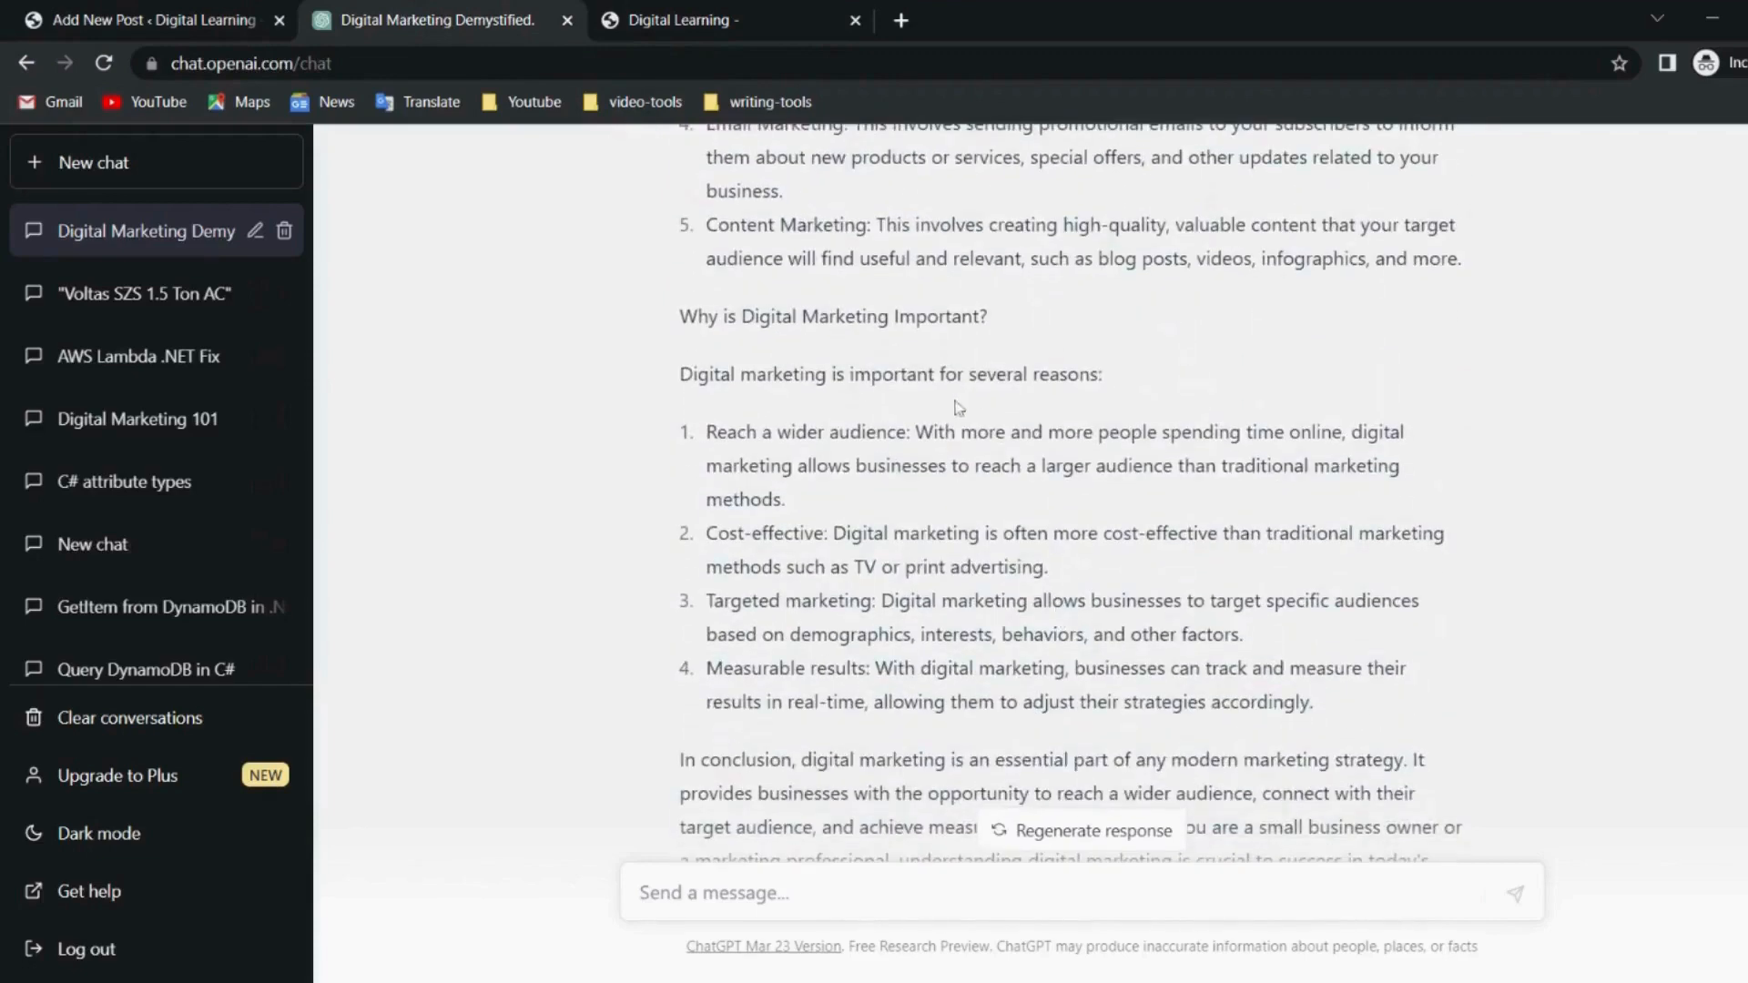
scroll(965, 474, "up", 1)
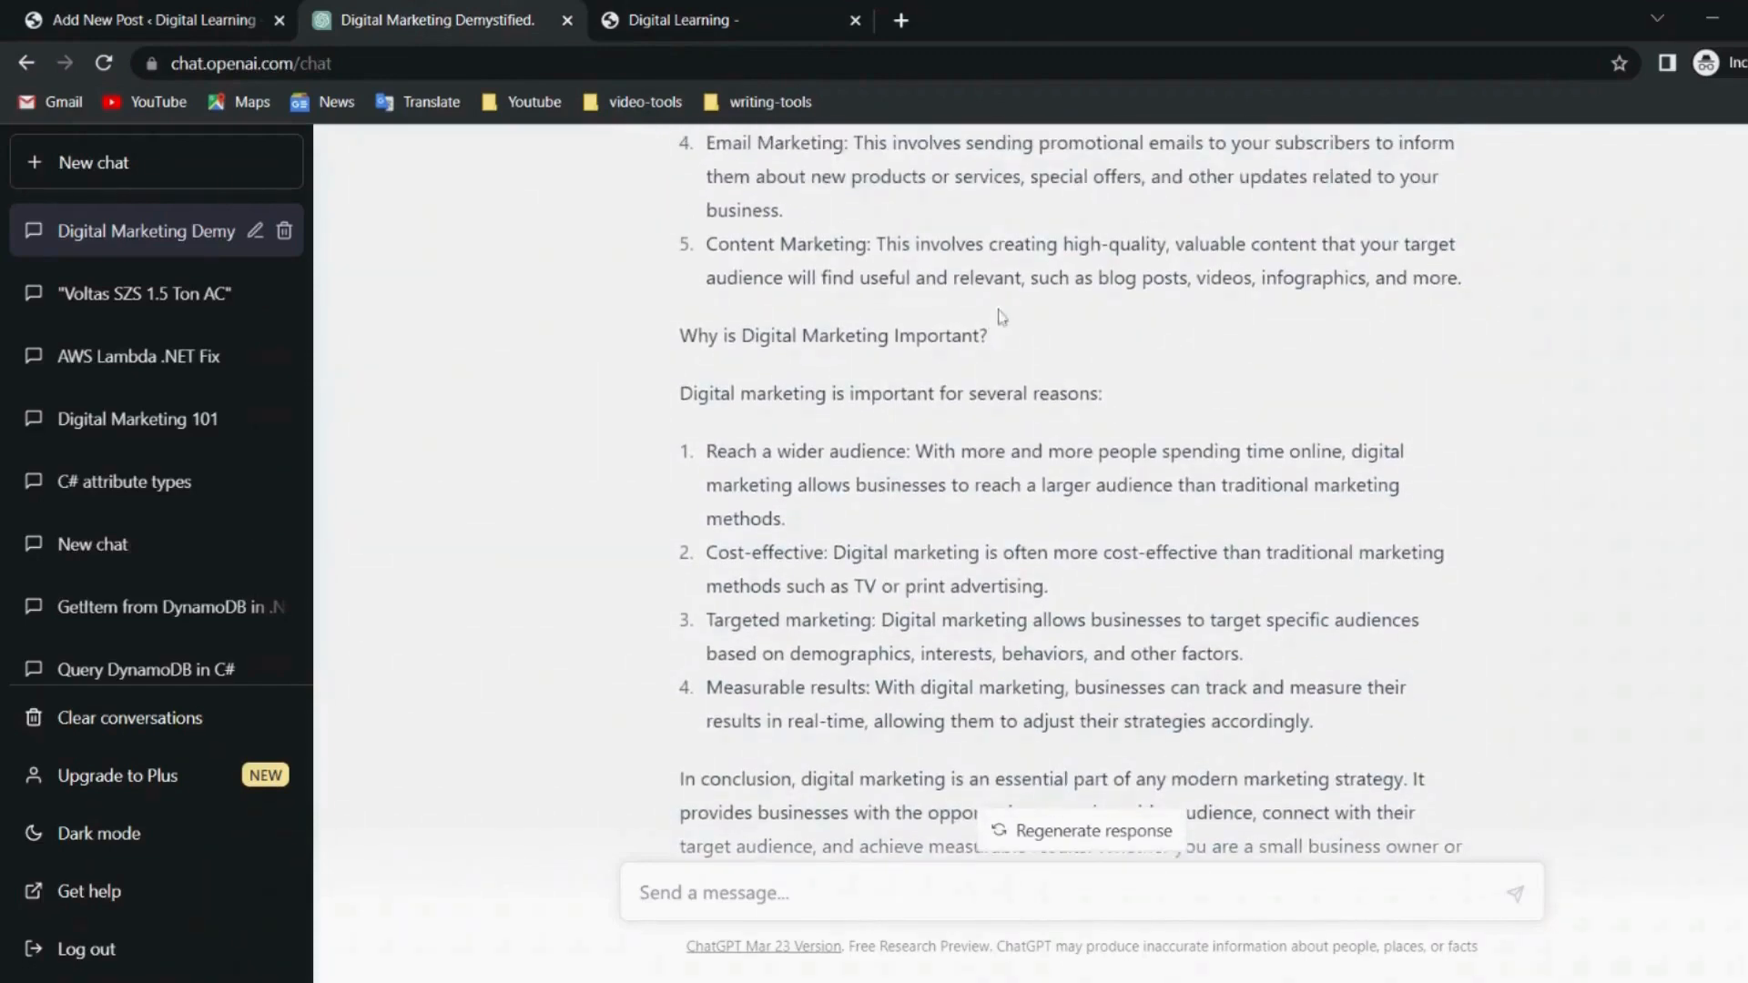
left_click_drag(995, 339, 683, 344)
key("ctrl+c")
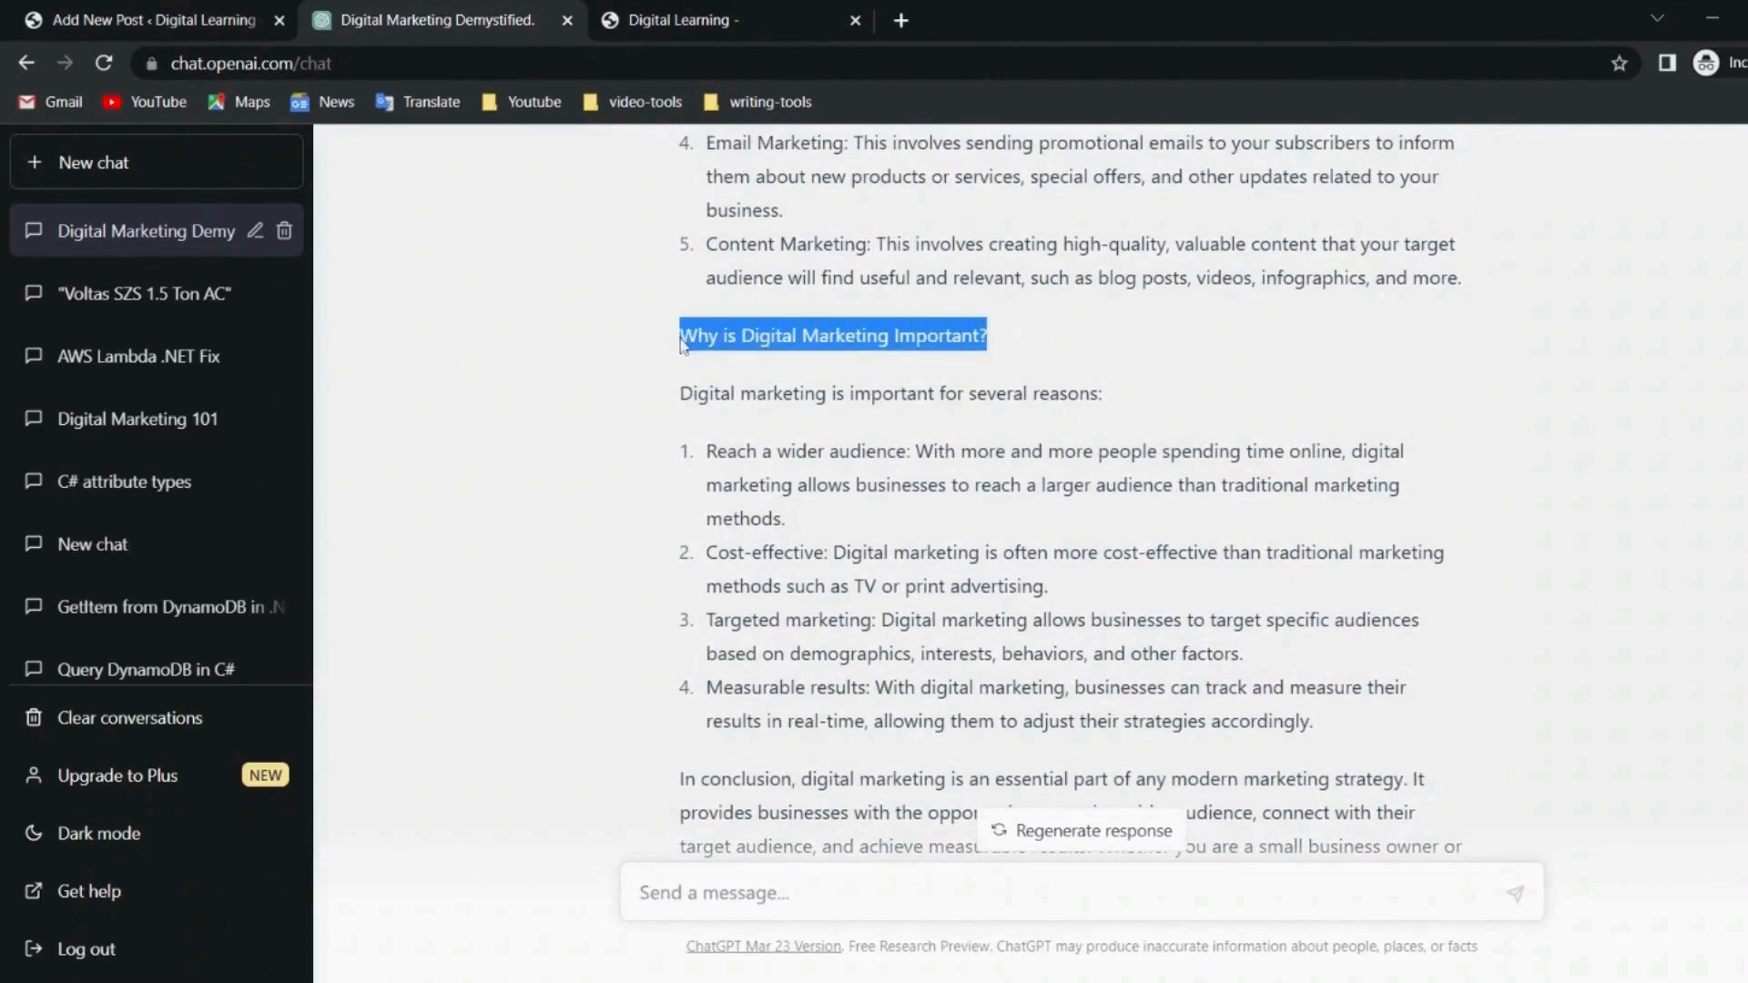
left_click(182, 18)
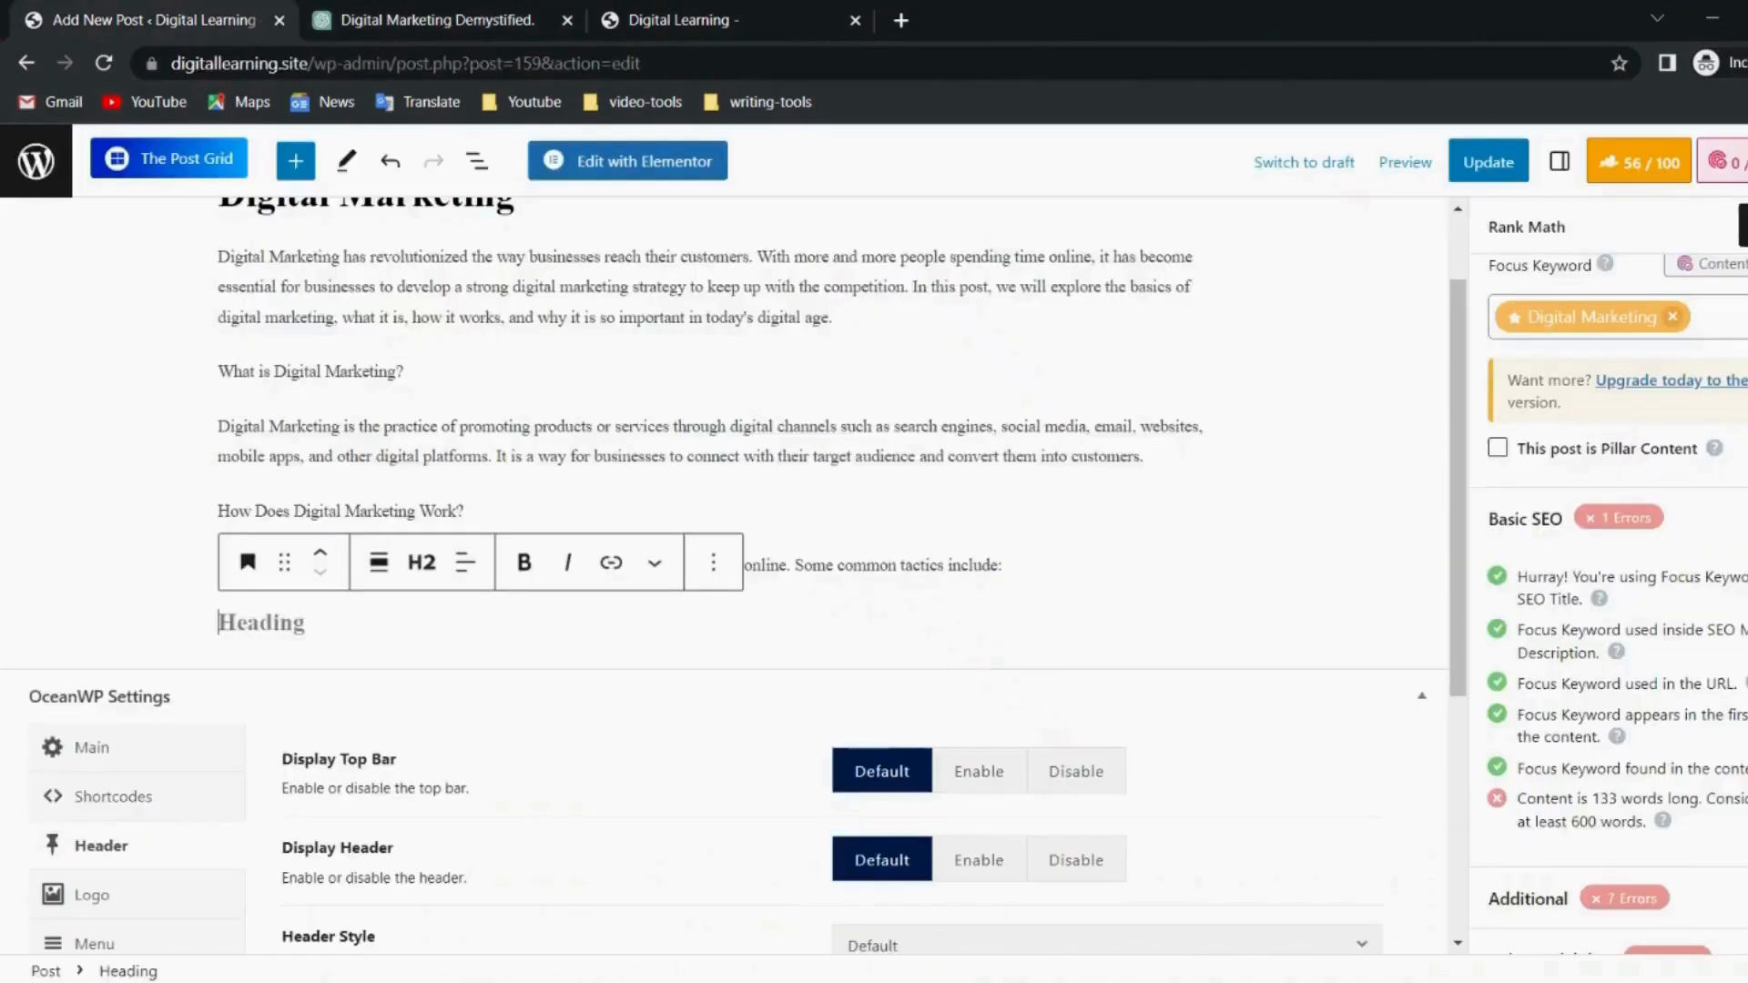
key("ctrl+v")
scroll(728, 574, "down", 3)
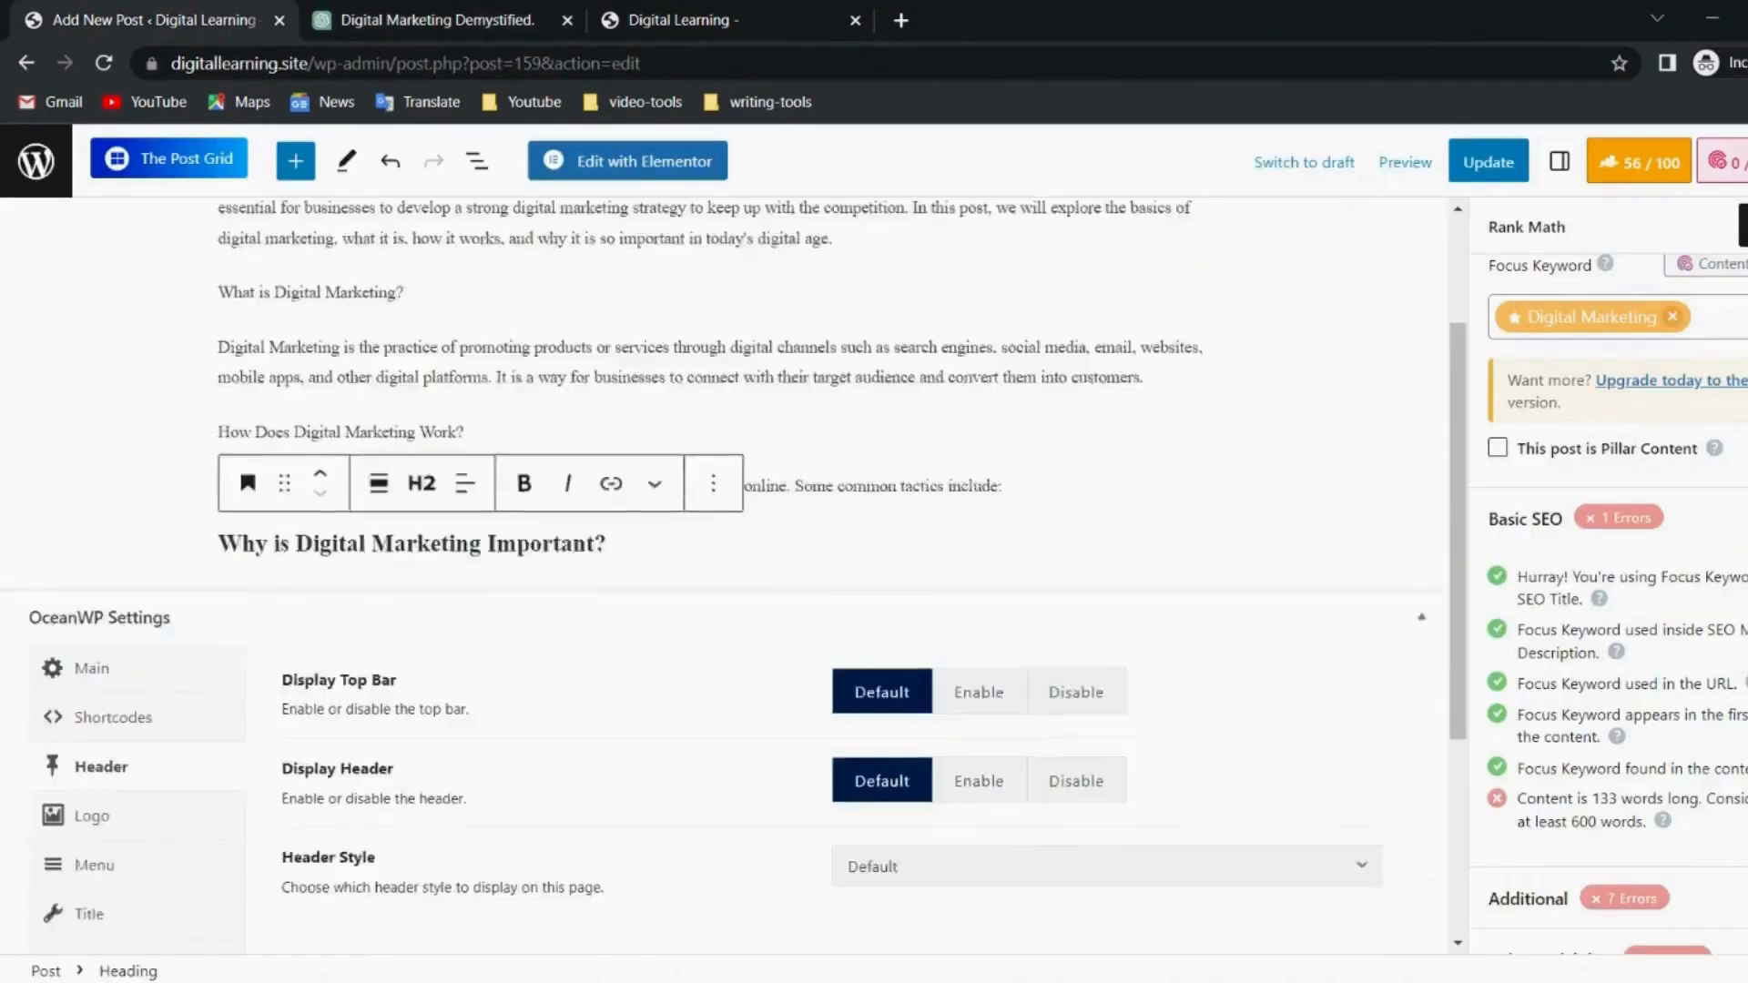
Copy "Digital marketing is important for several reasons:" with its four numbered reasons from ChatGPT and start a new block below the post's heading.
key("Return")
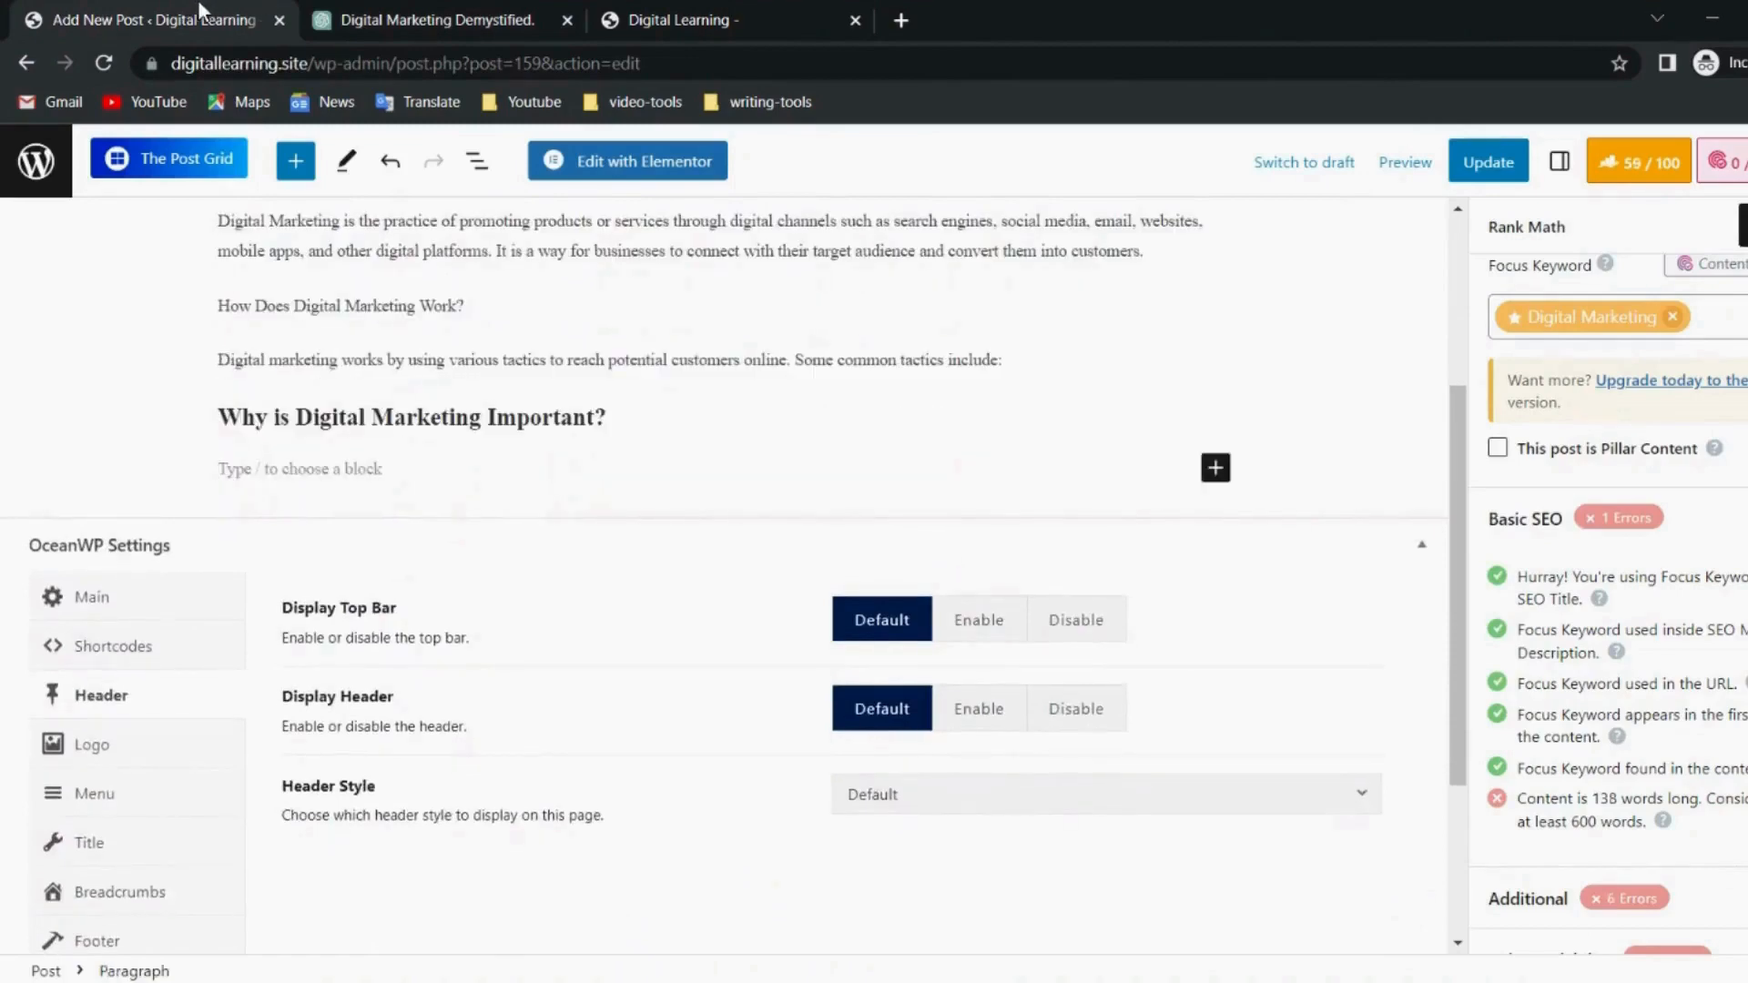
left_click(444, 13)
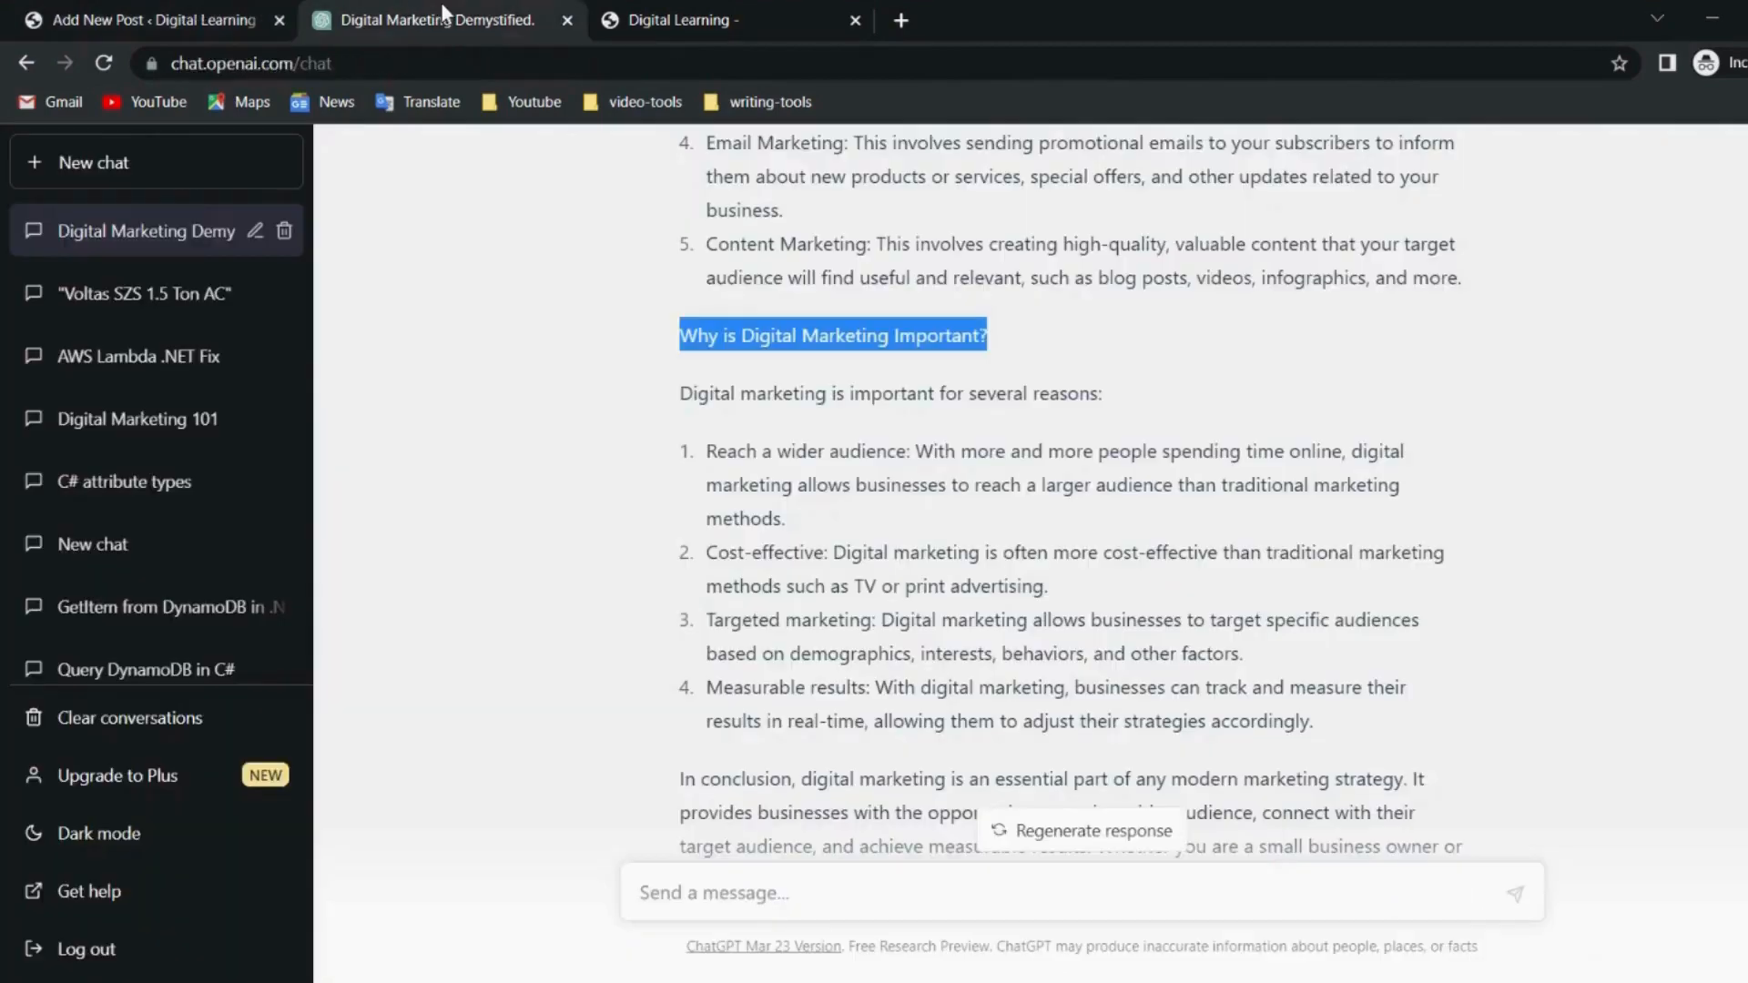
left_click(680, 394)
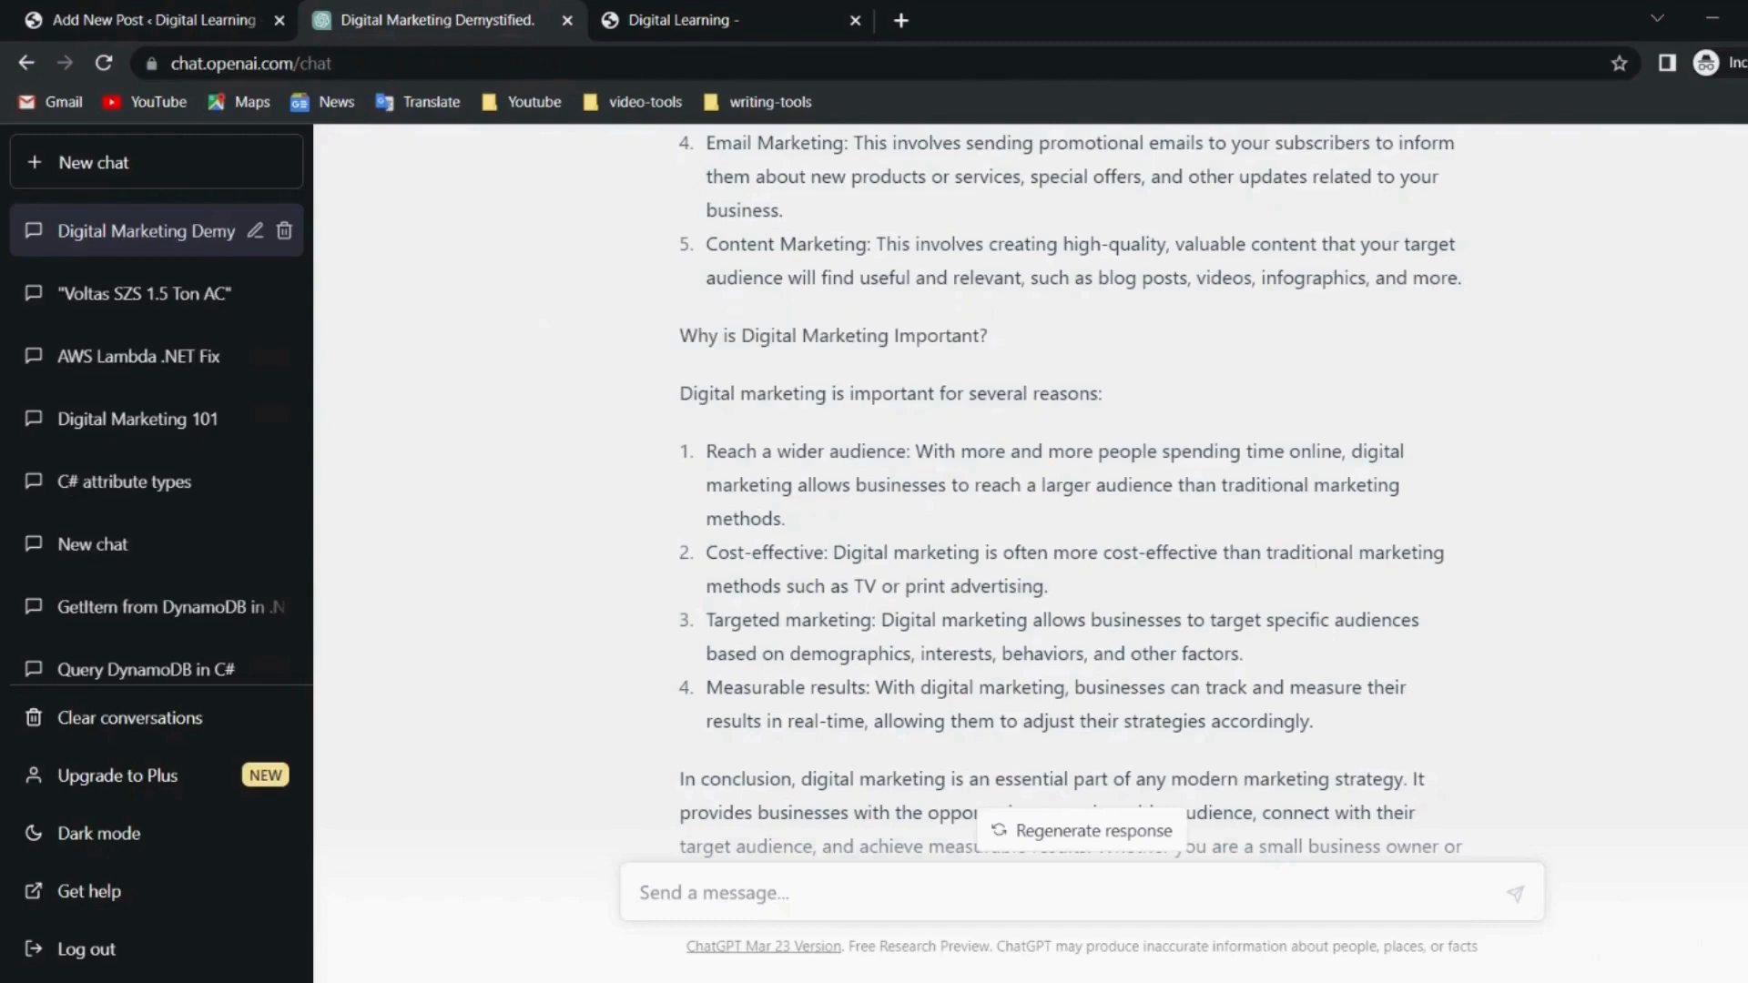
left_click_drag(680, 394, 1311, 504)
key("ctrl+c")
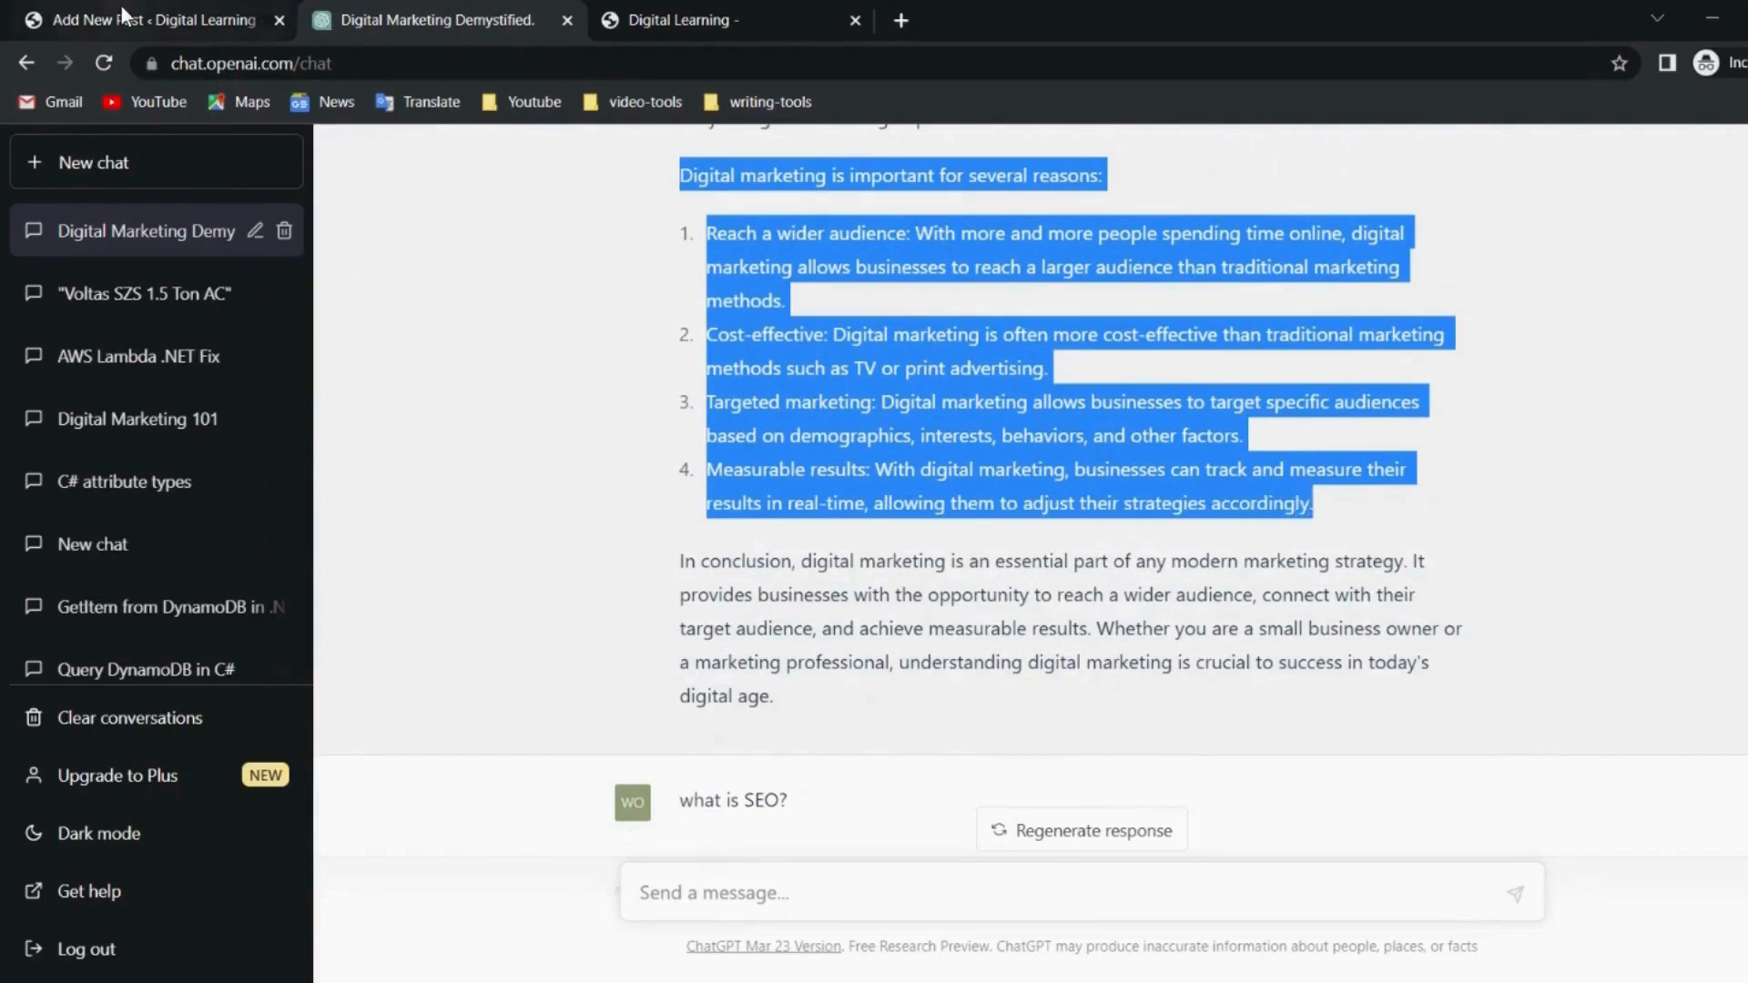
left_click(123, 18)
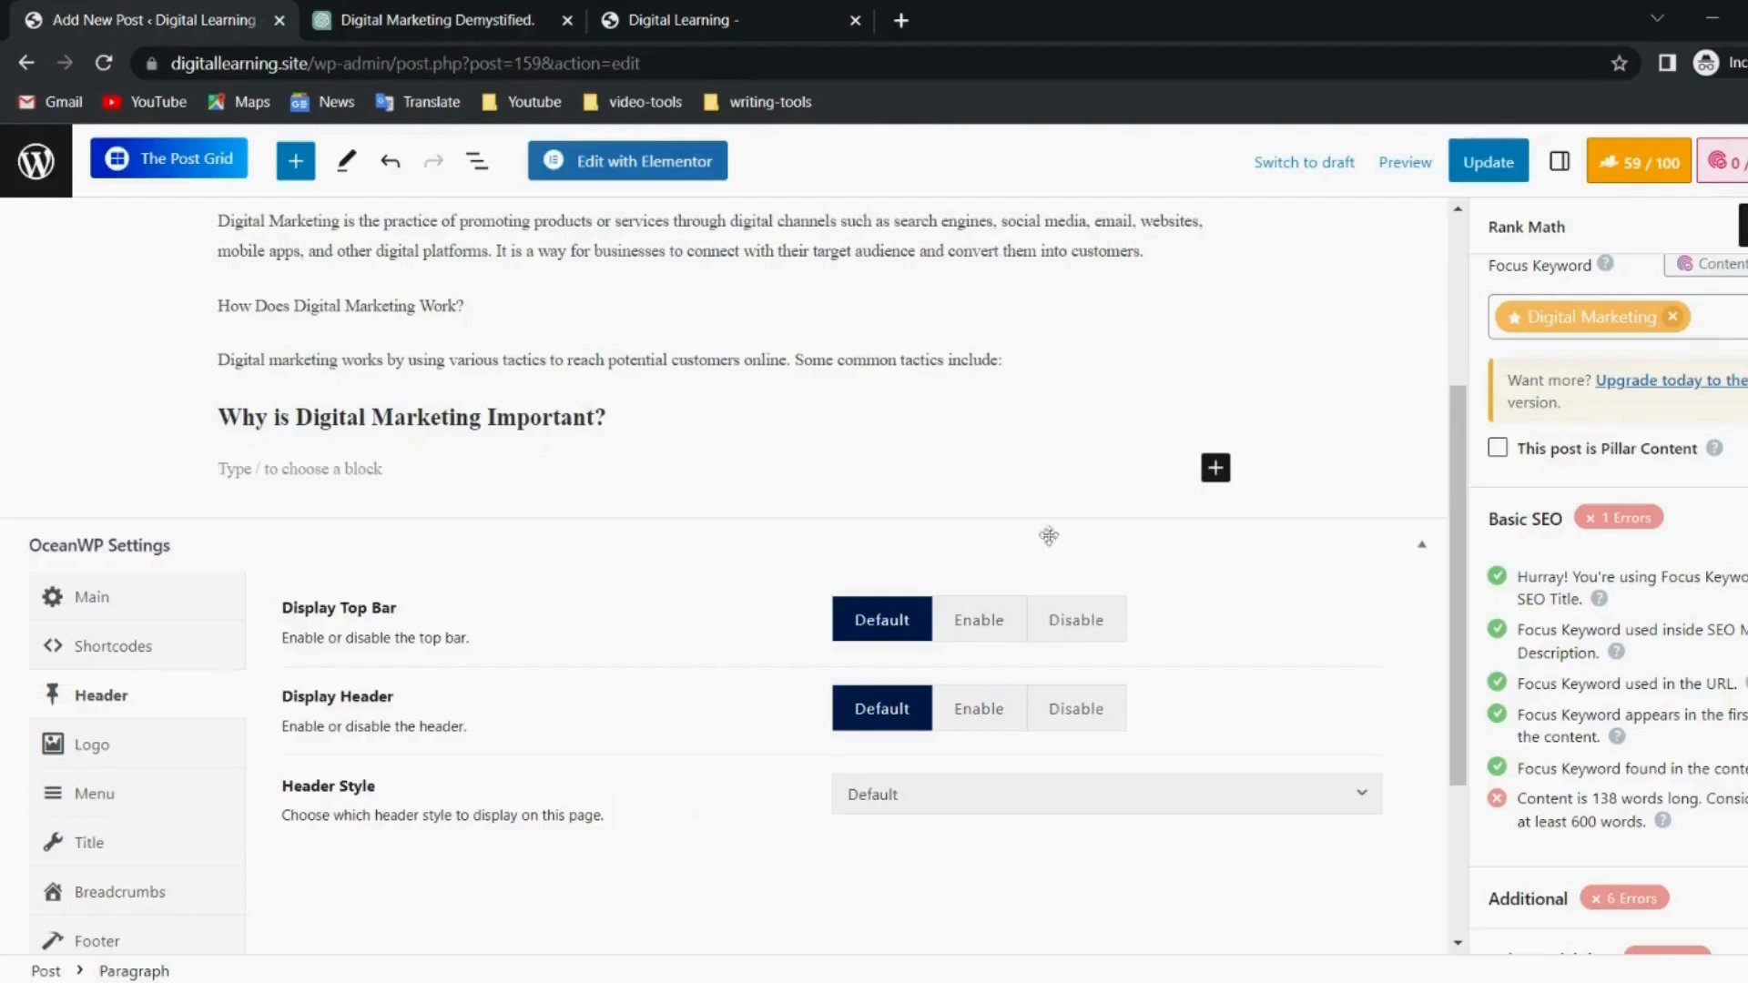
left_click(1215, 468)
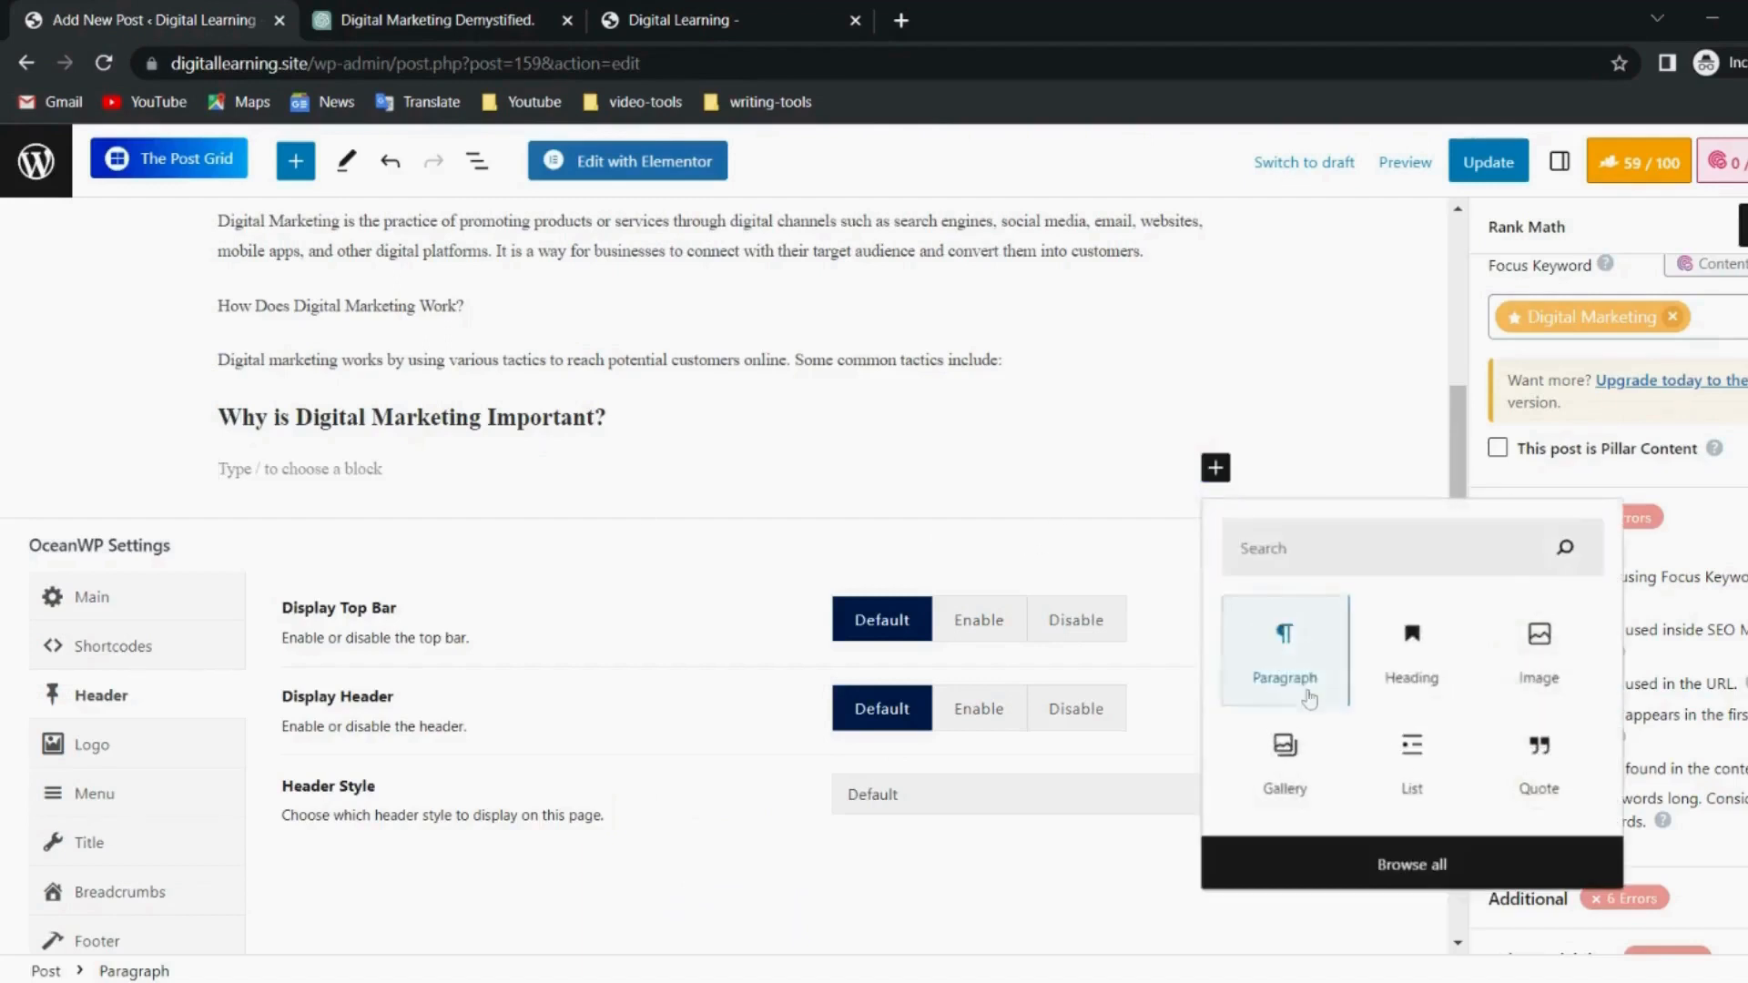
Paste the copied reasons paragraph and numbered list under the "Why is Digital Marketing Important?" heading.
left_click(1285, 642)
key("ctrl+v")
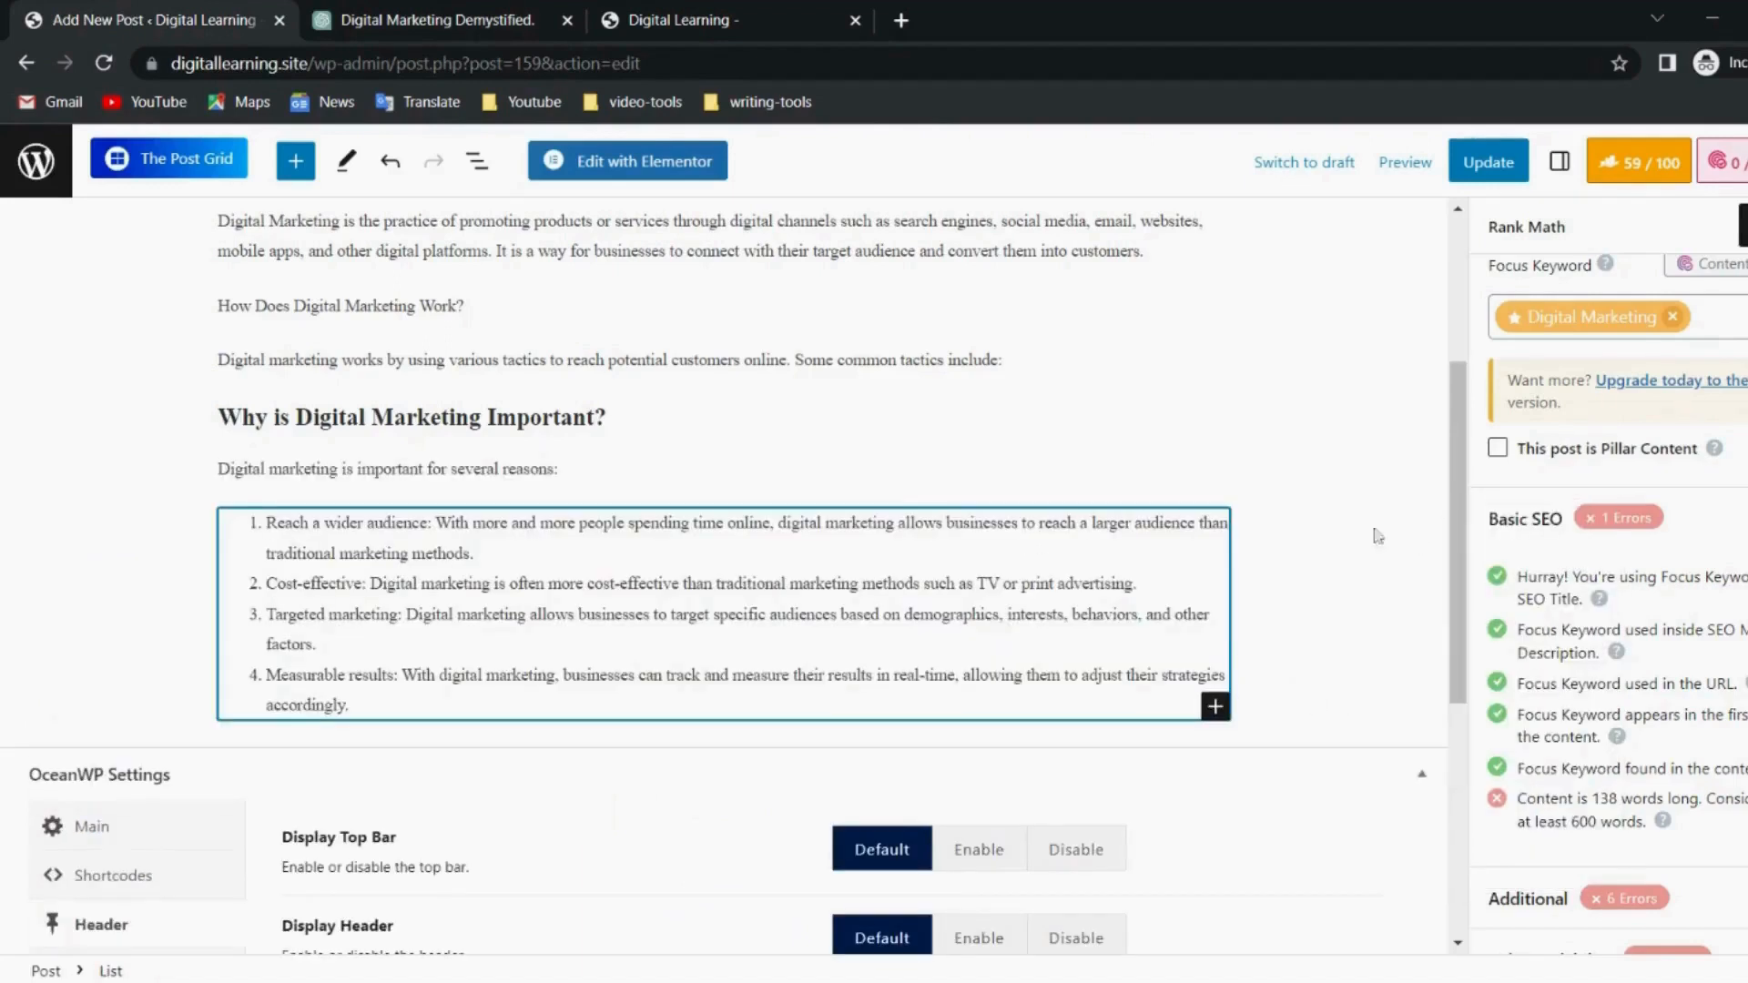
left_click(607, 417)
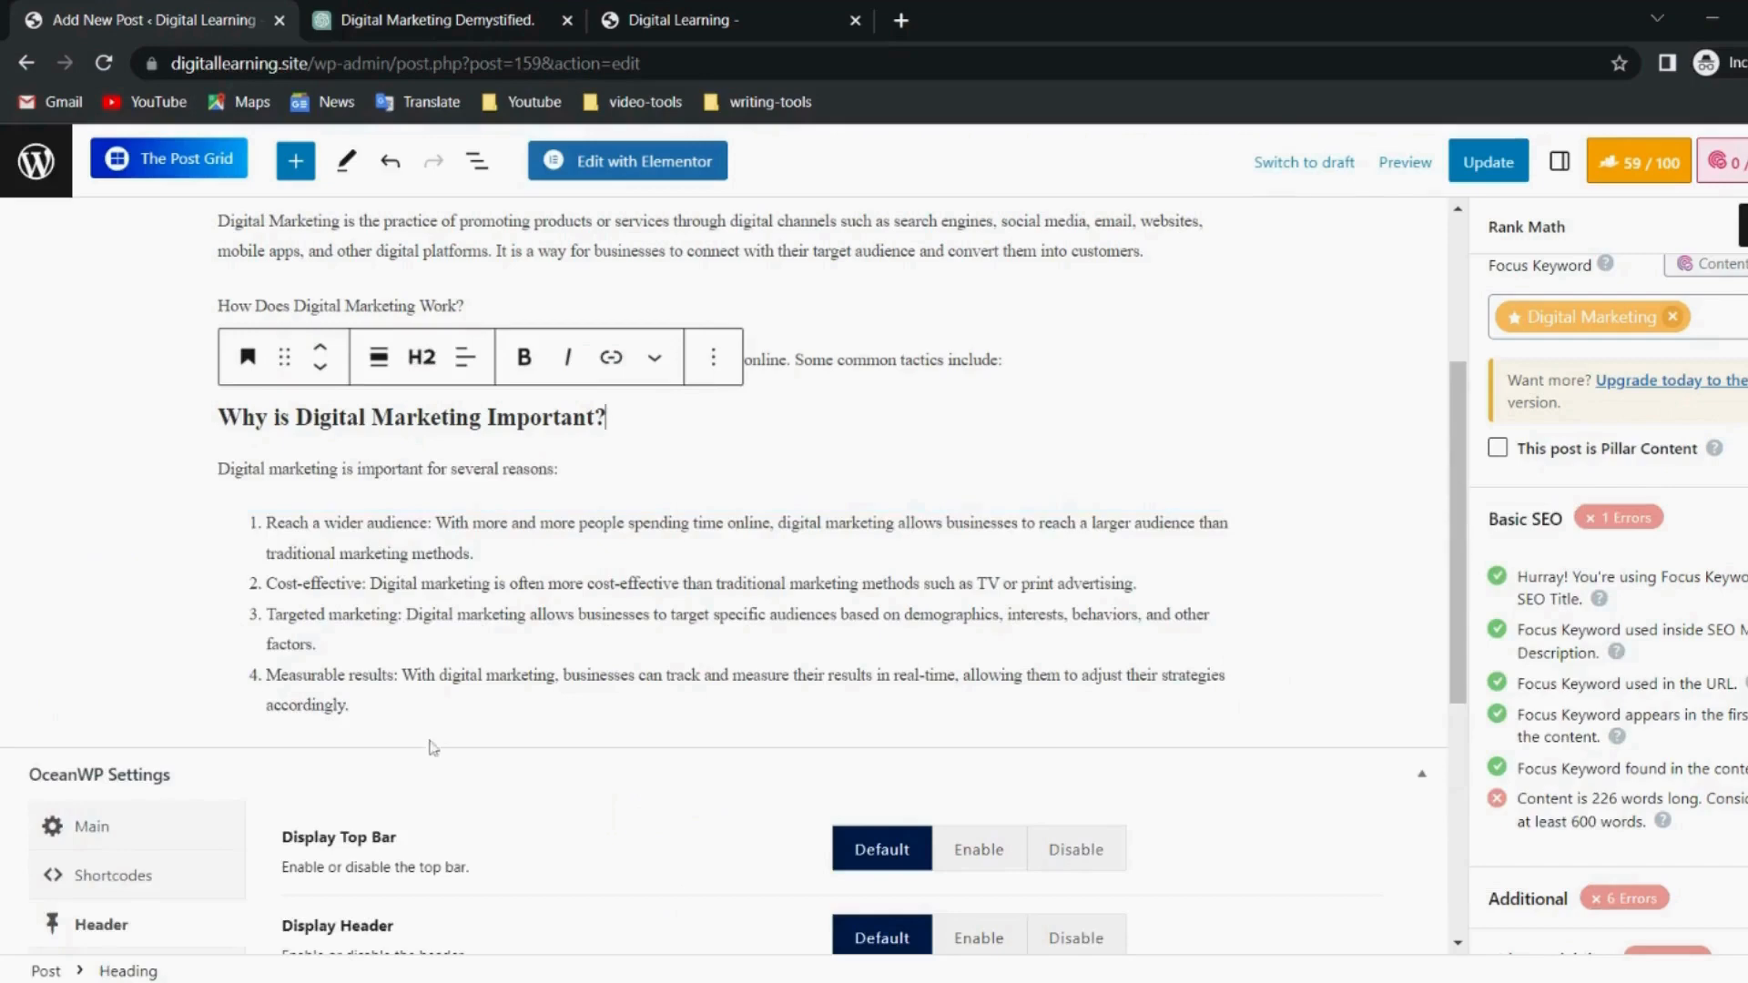
Insert an empty Heading block after the numbered list of reasons at the end of the post.
left_click(428, 706)
key("Return")
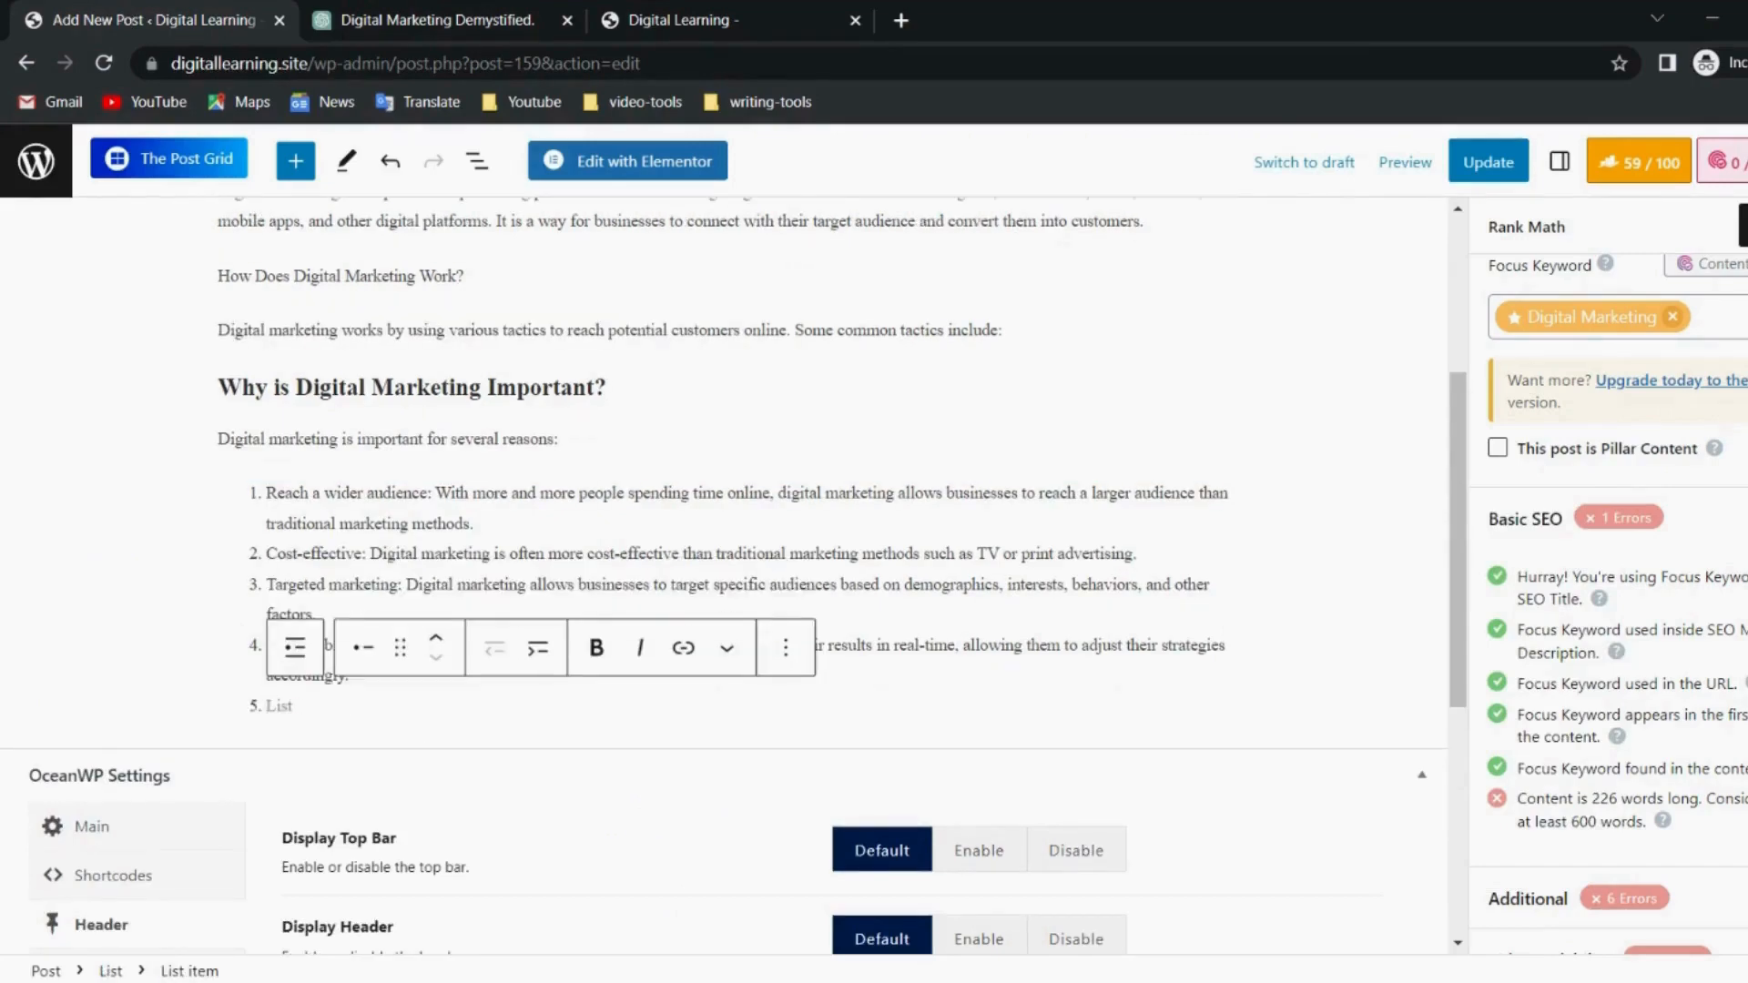
key("Return")
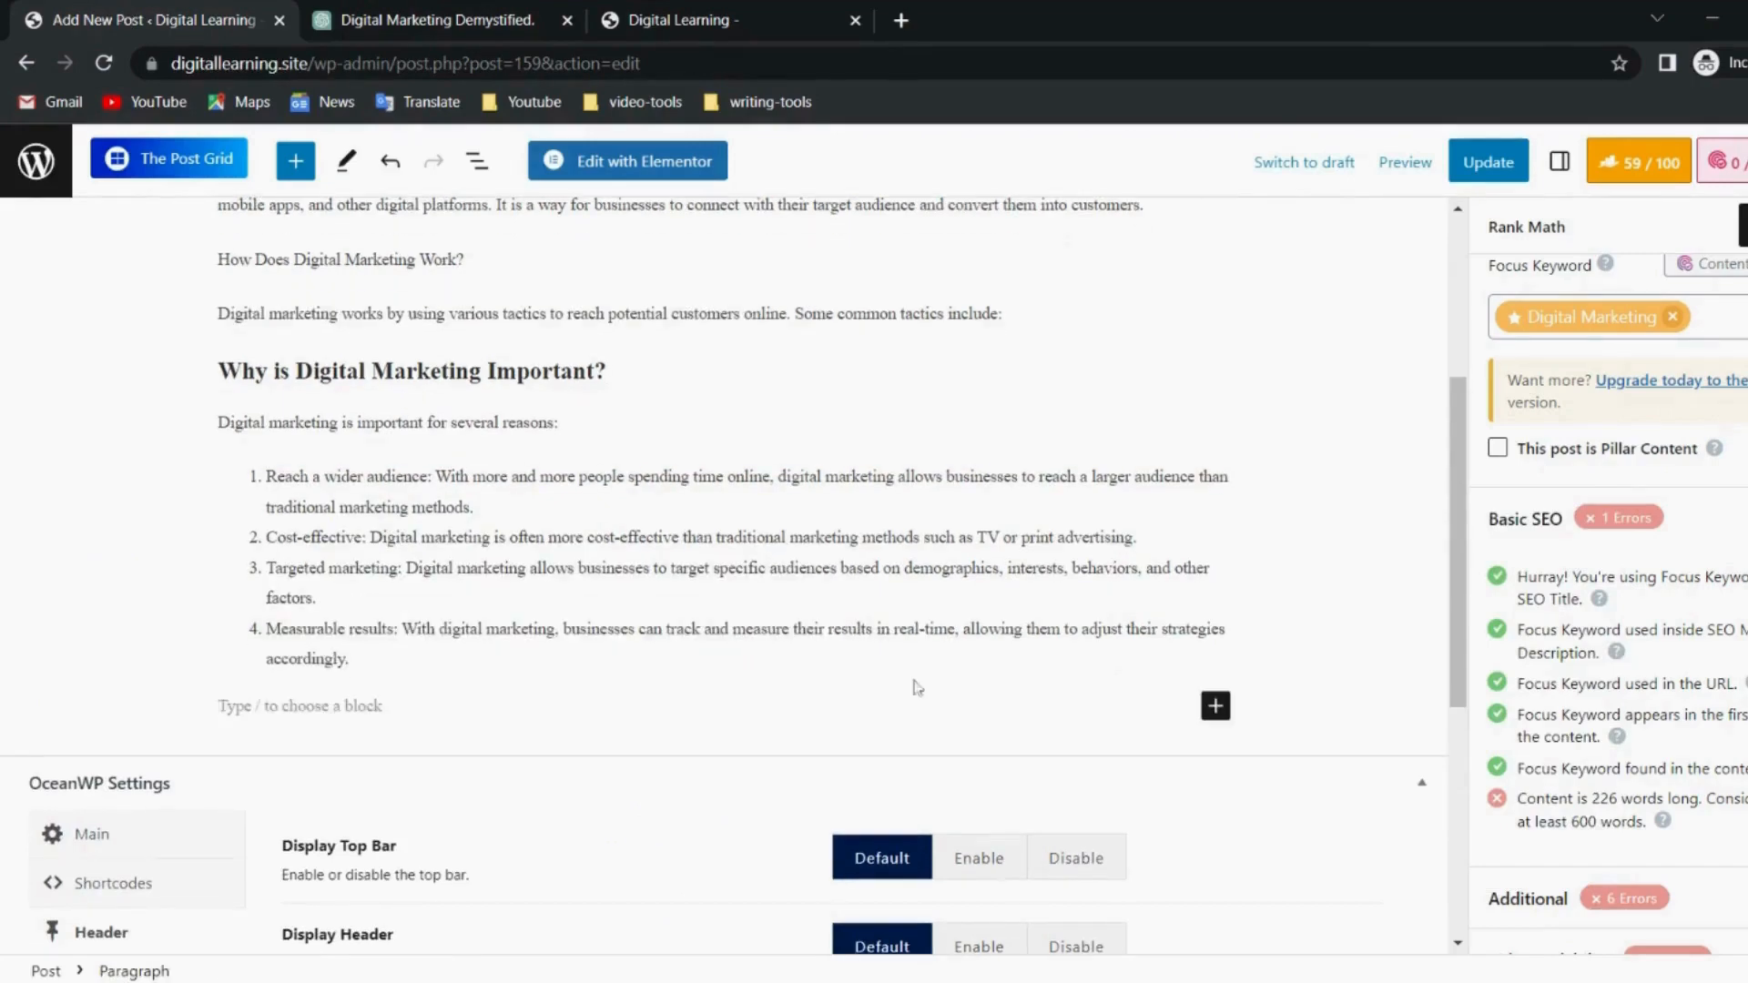
left_click(1216, 705)
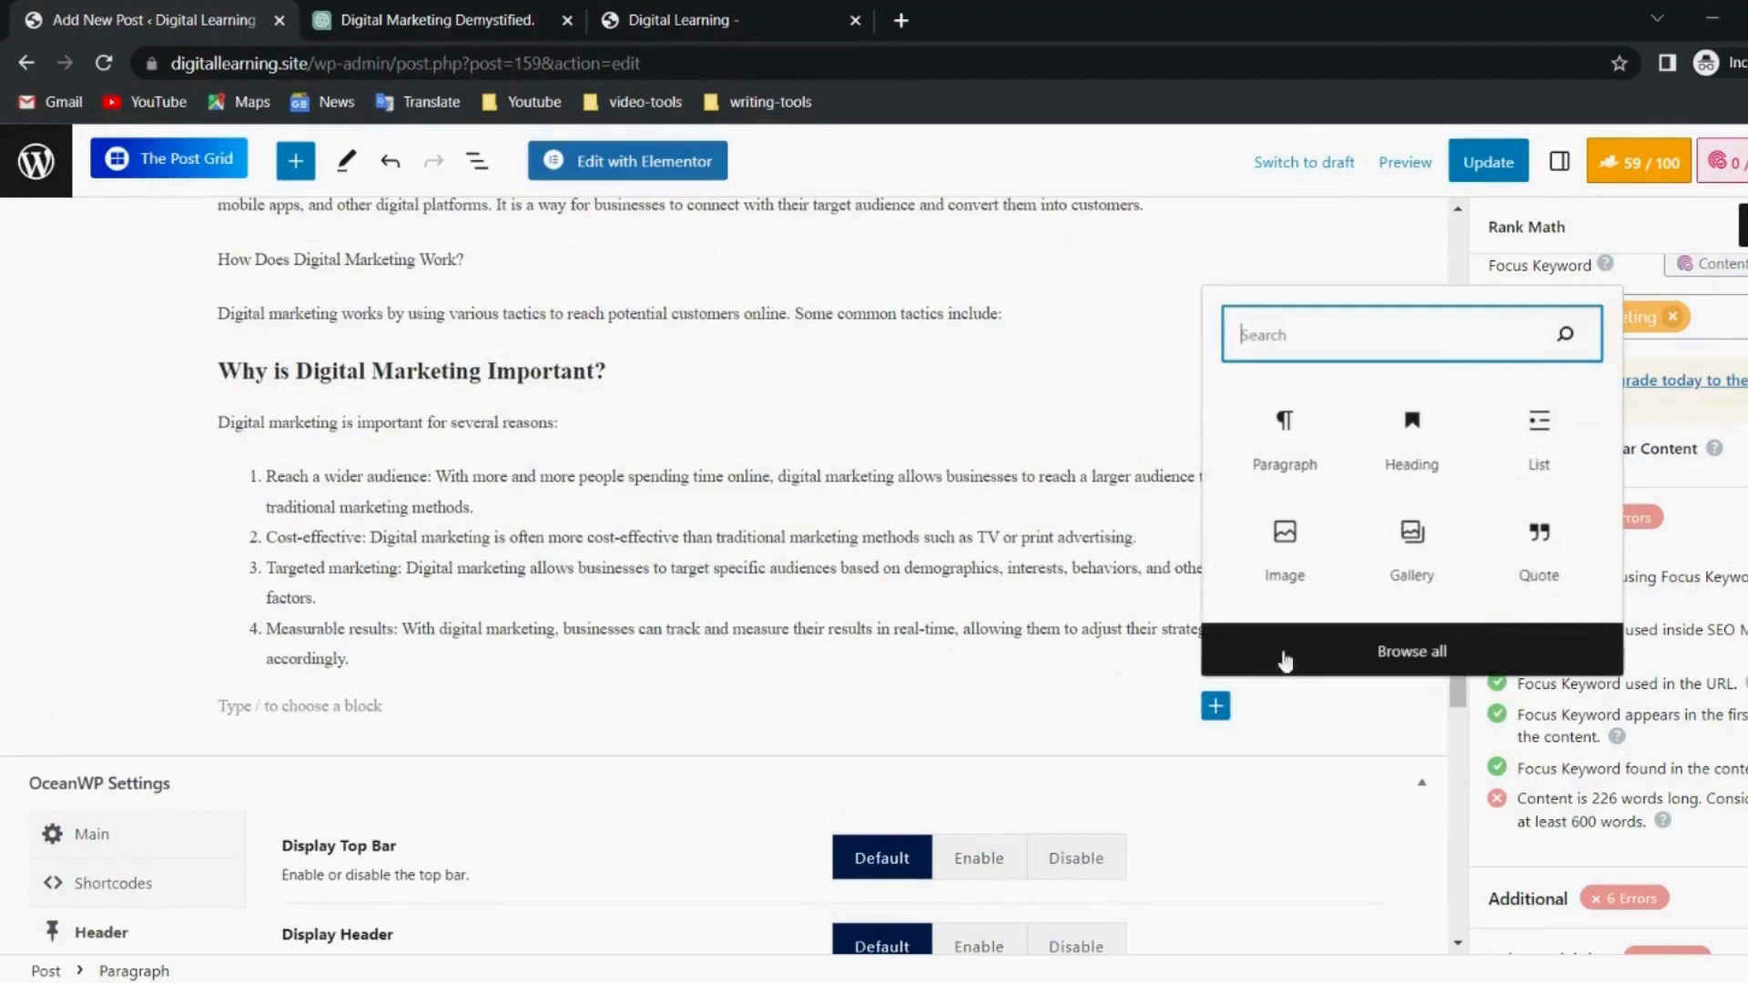
left_click(1413, 432)
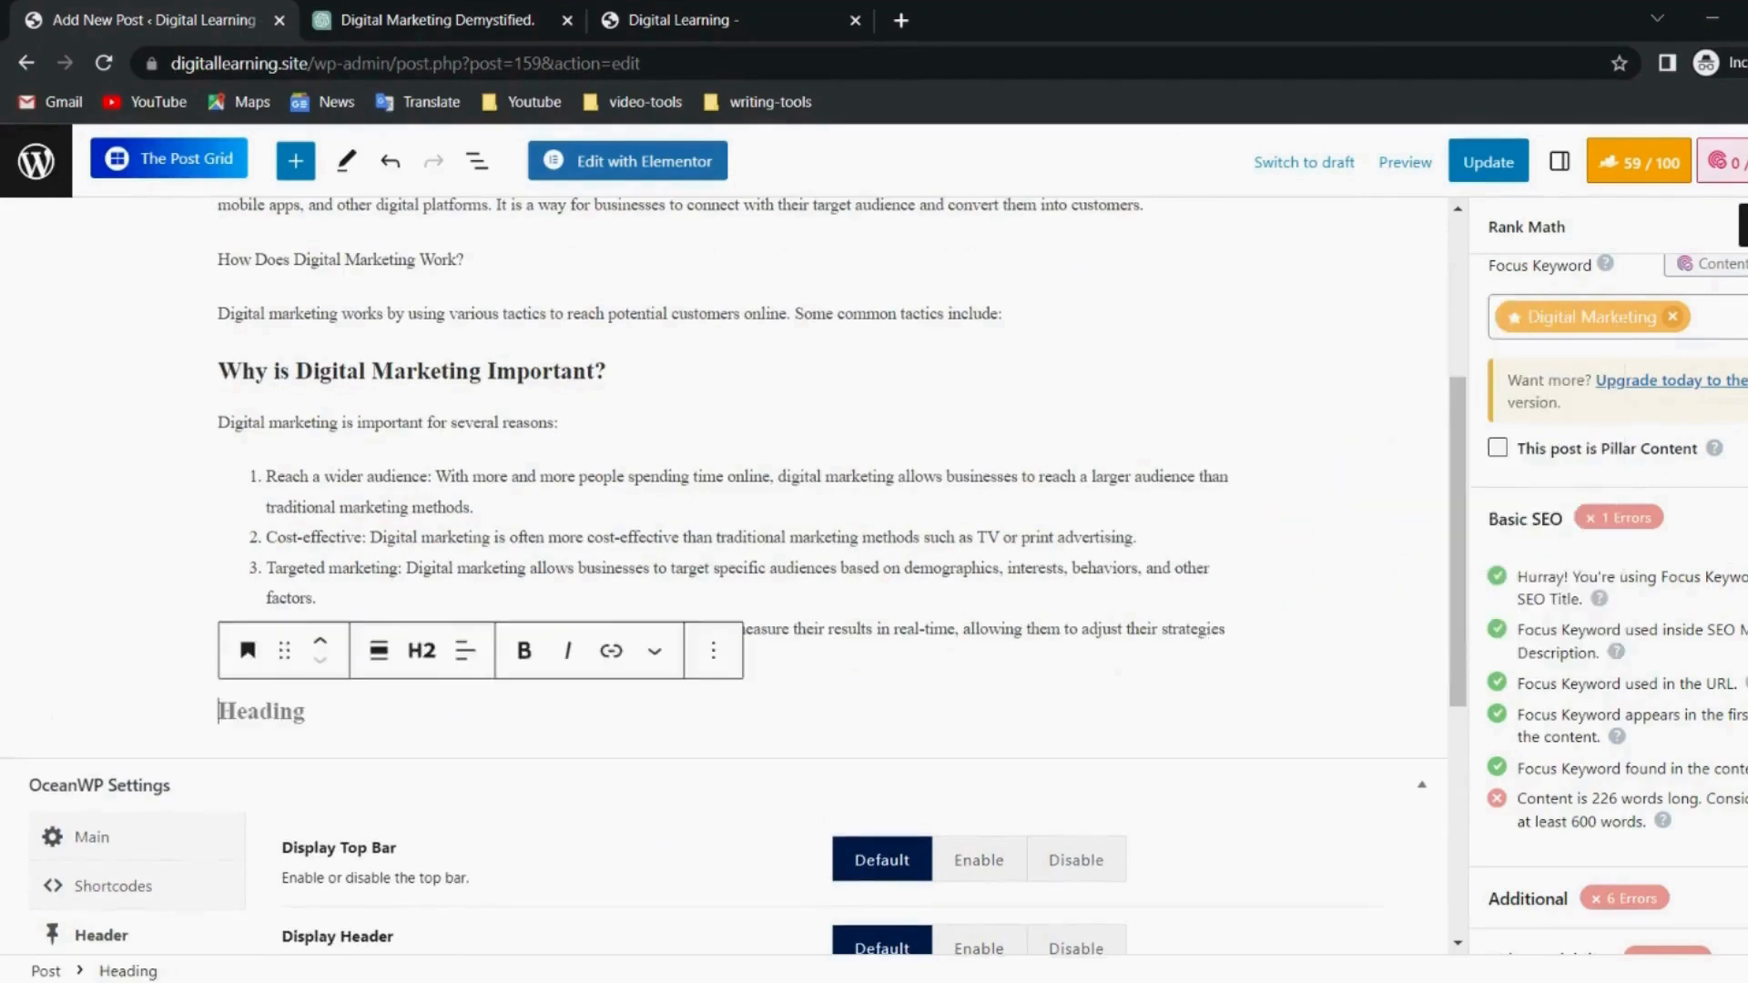
Check the "what is SEO?" question in ChatGPT and enter SEO as the new heading's text in the post.
left_click(442, 18)
scroll(775, 241, "down", 3)
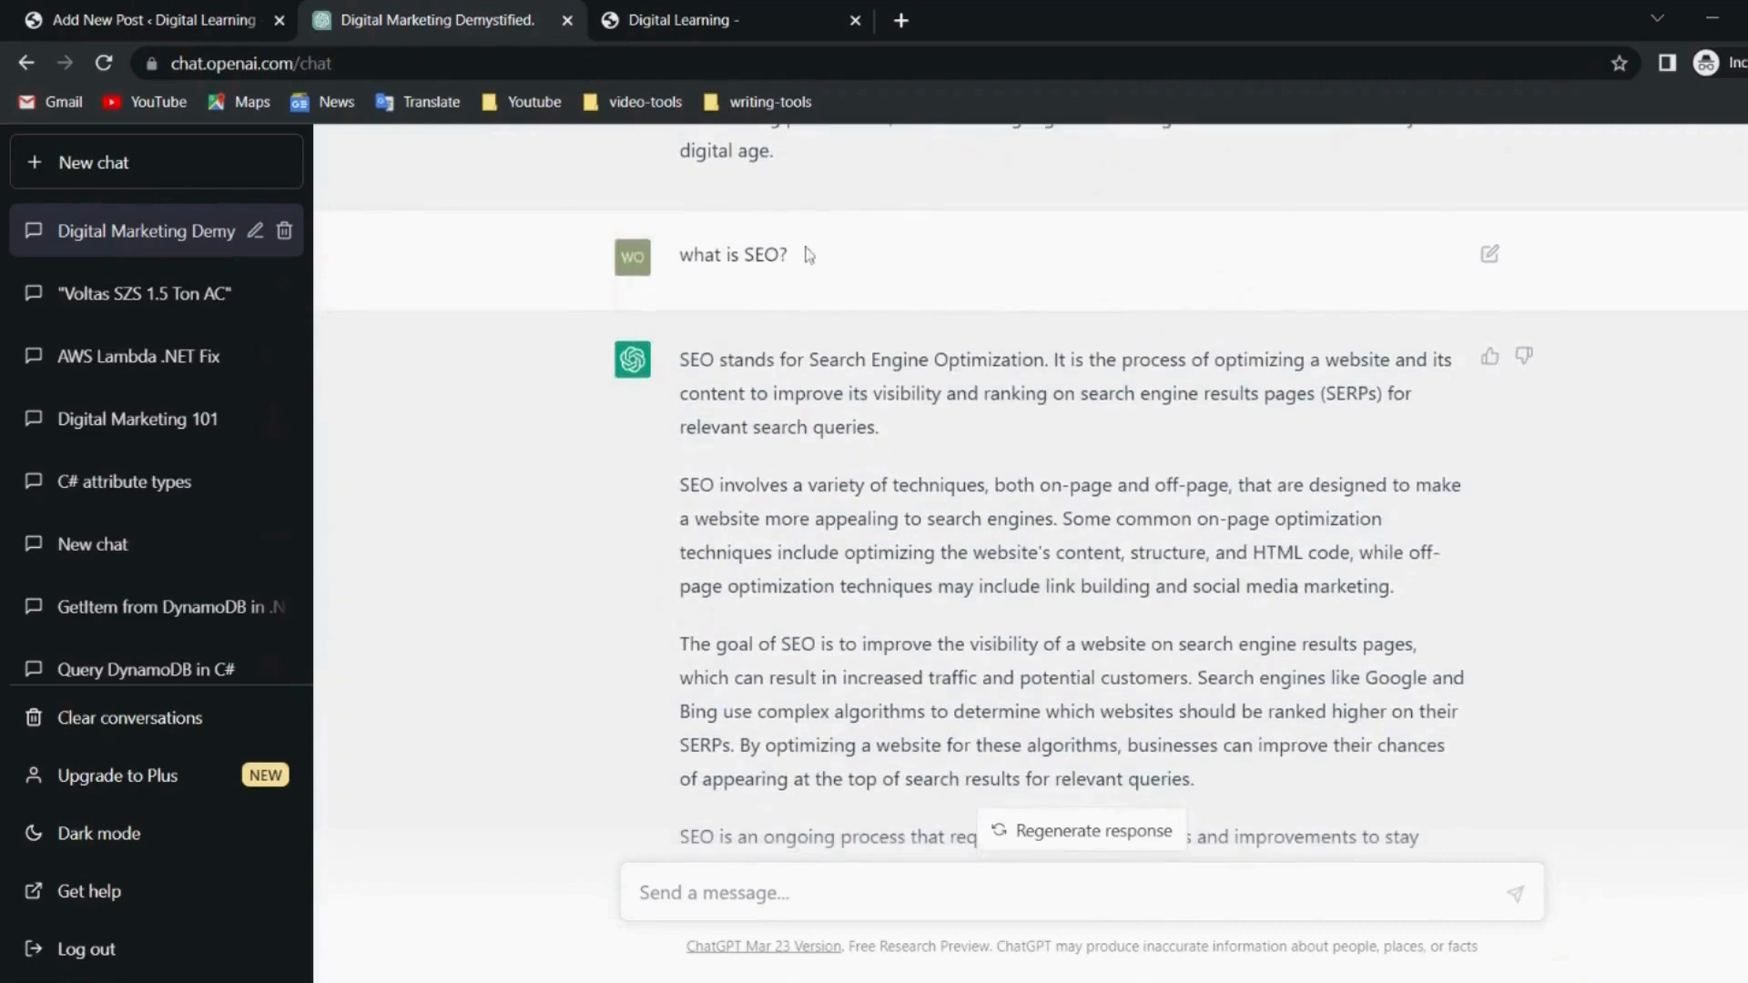
left_click_drag(807, 255, 680, 255)
left_click(763, 268)
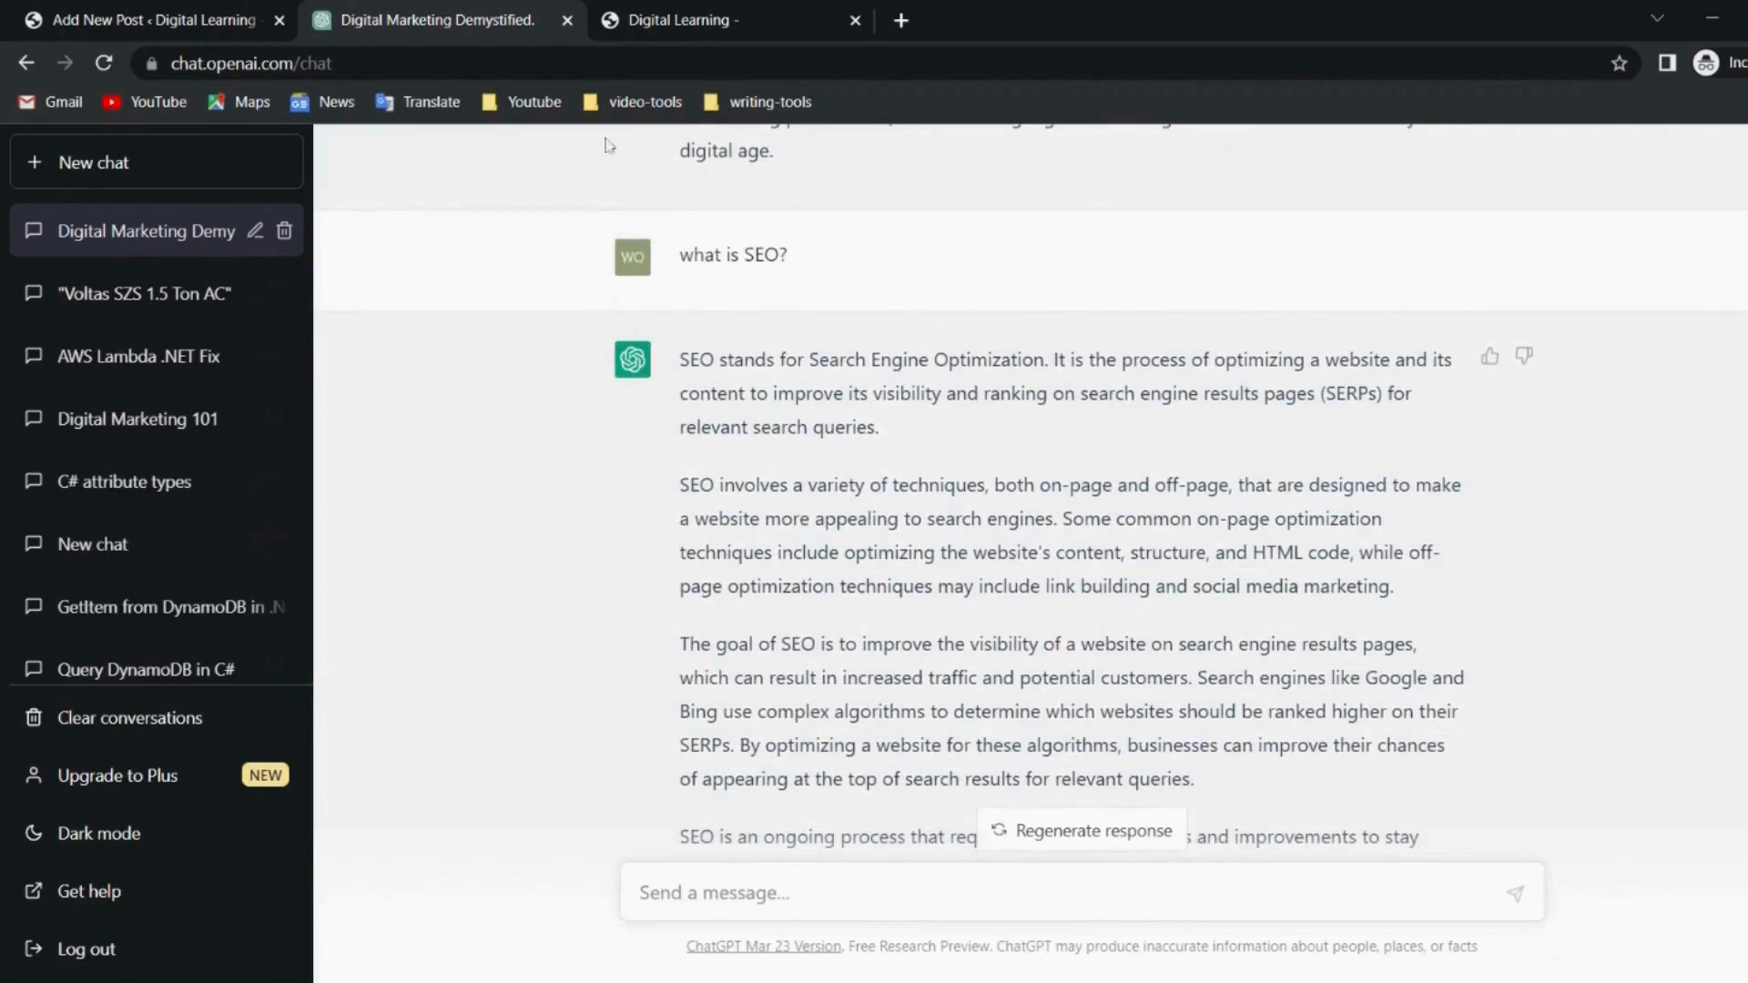
left_click(191, 20)
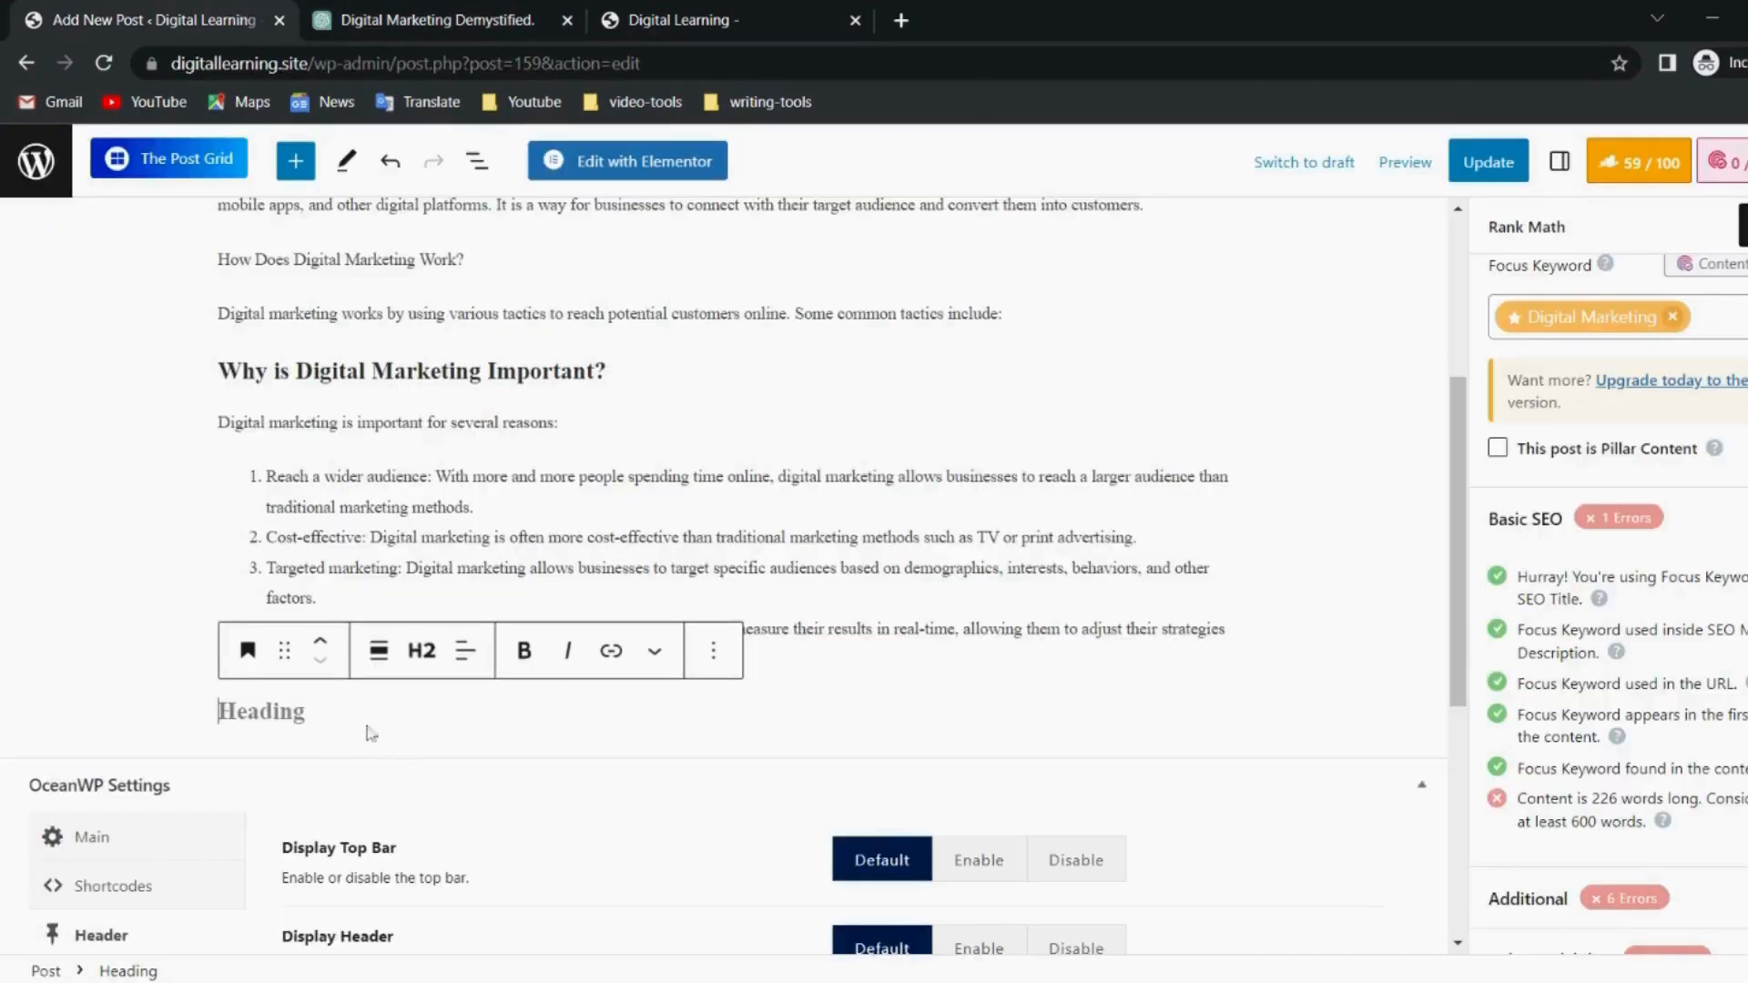
type("SEO")
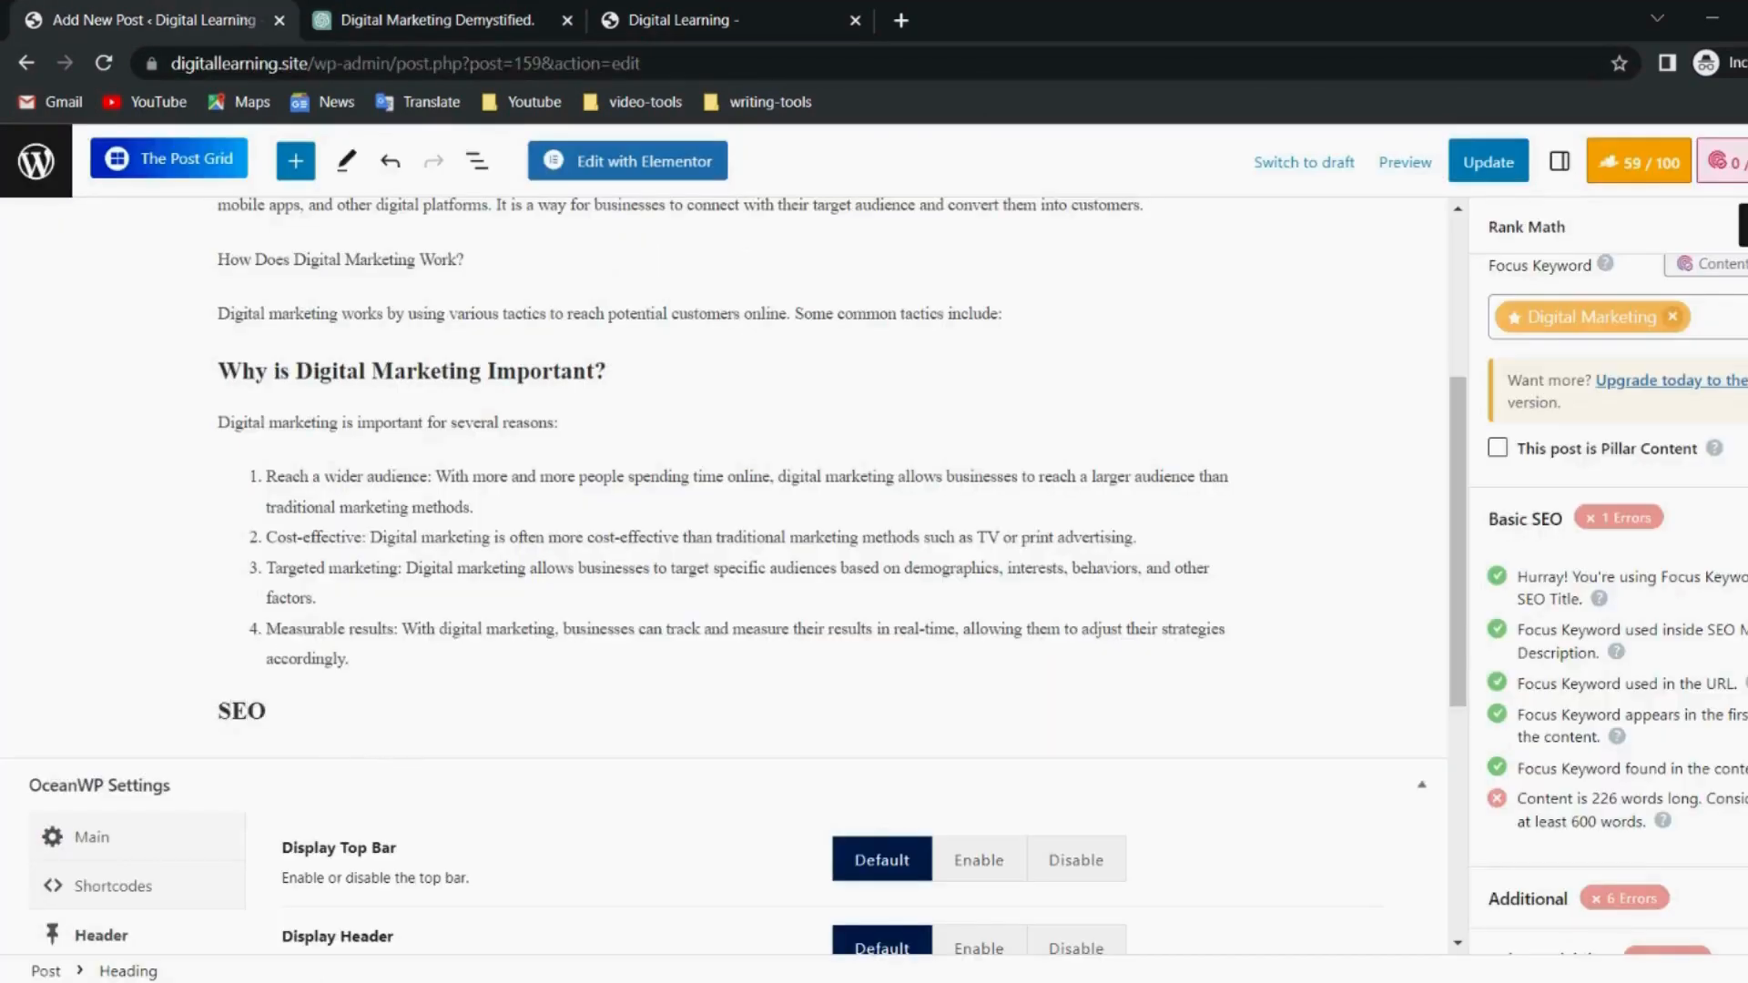
key("Return")
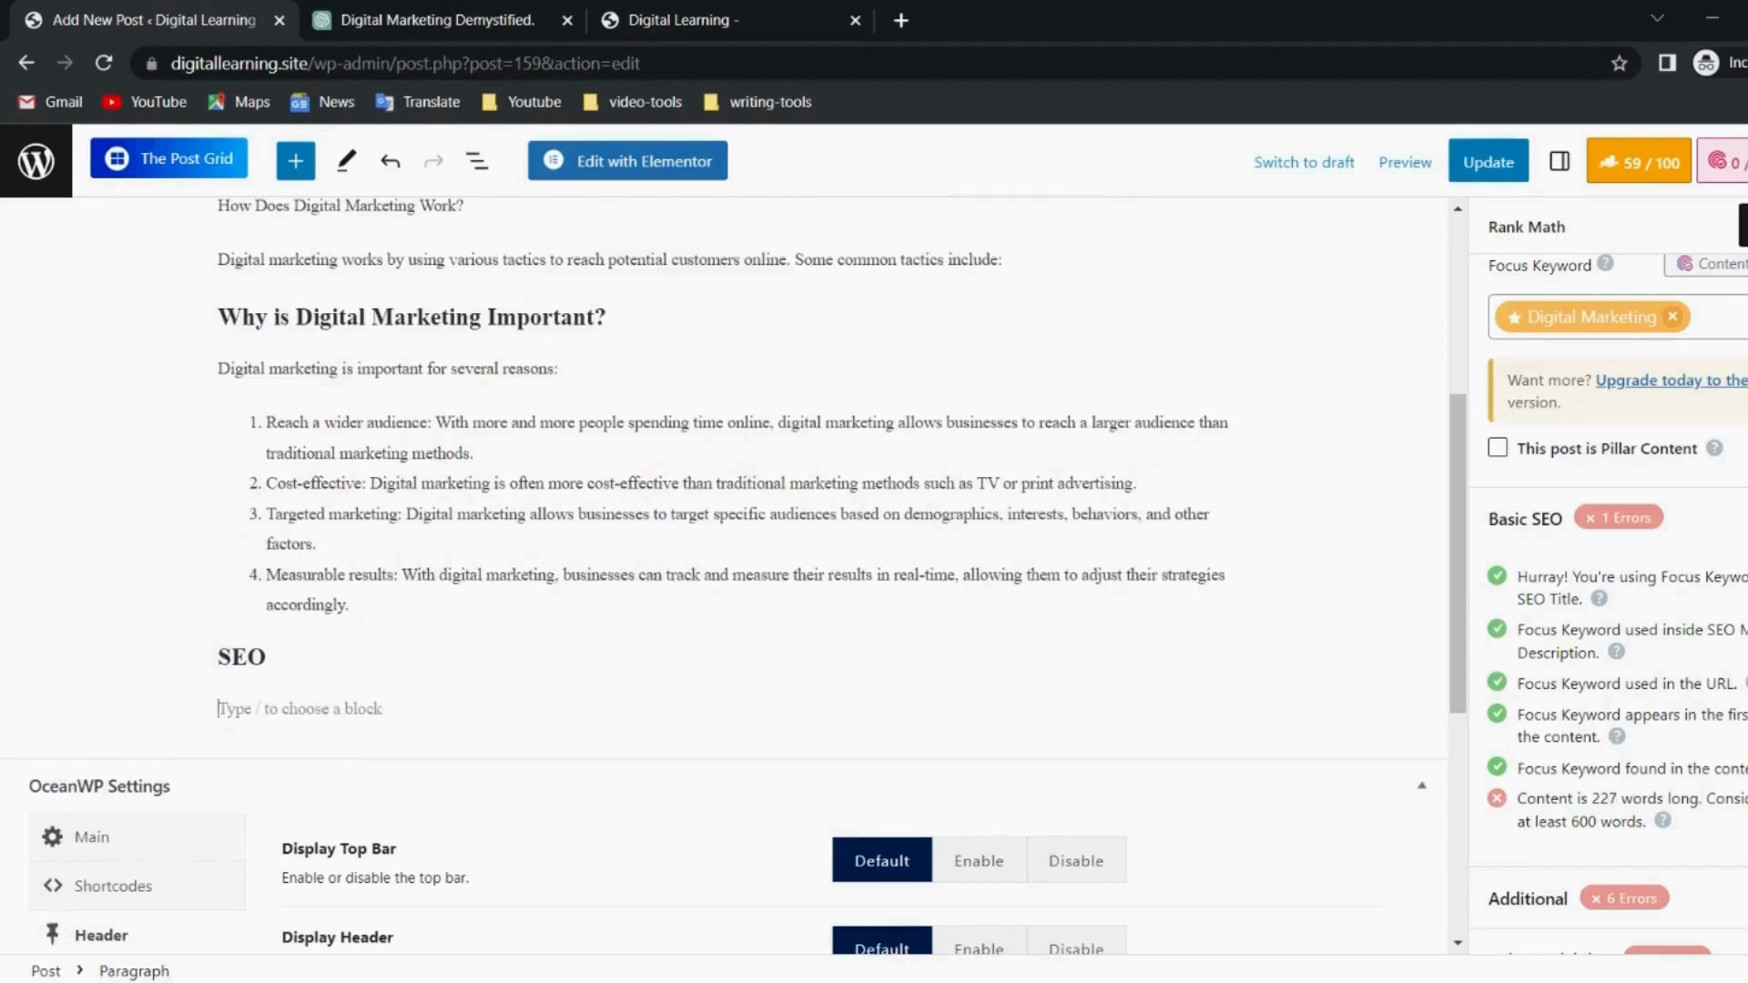
Try to copy ChatGPT's answer to "what is SEO?" into the post under the SEO heading.
left_click(412, 18)
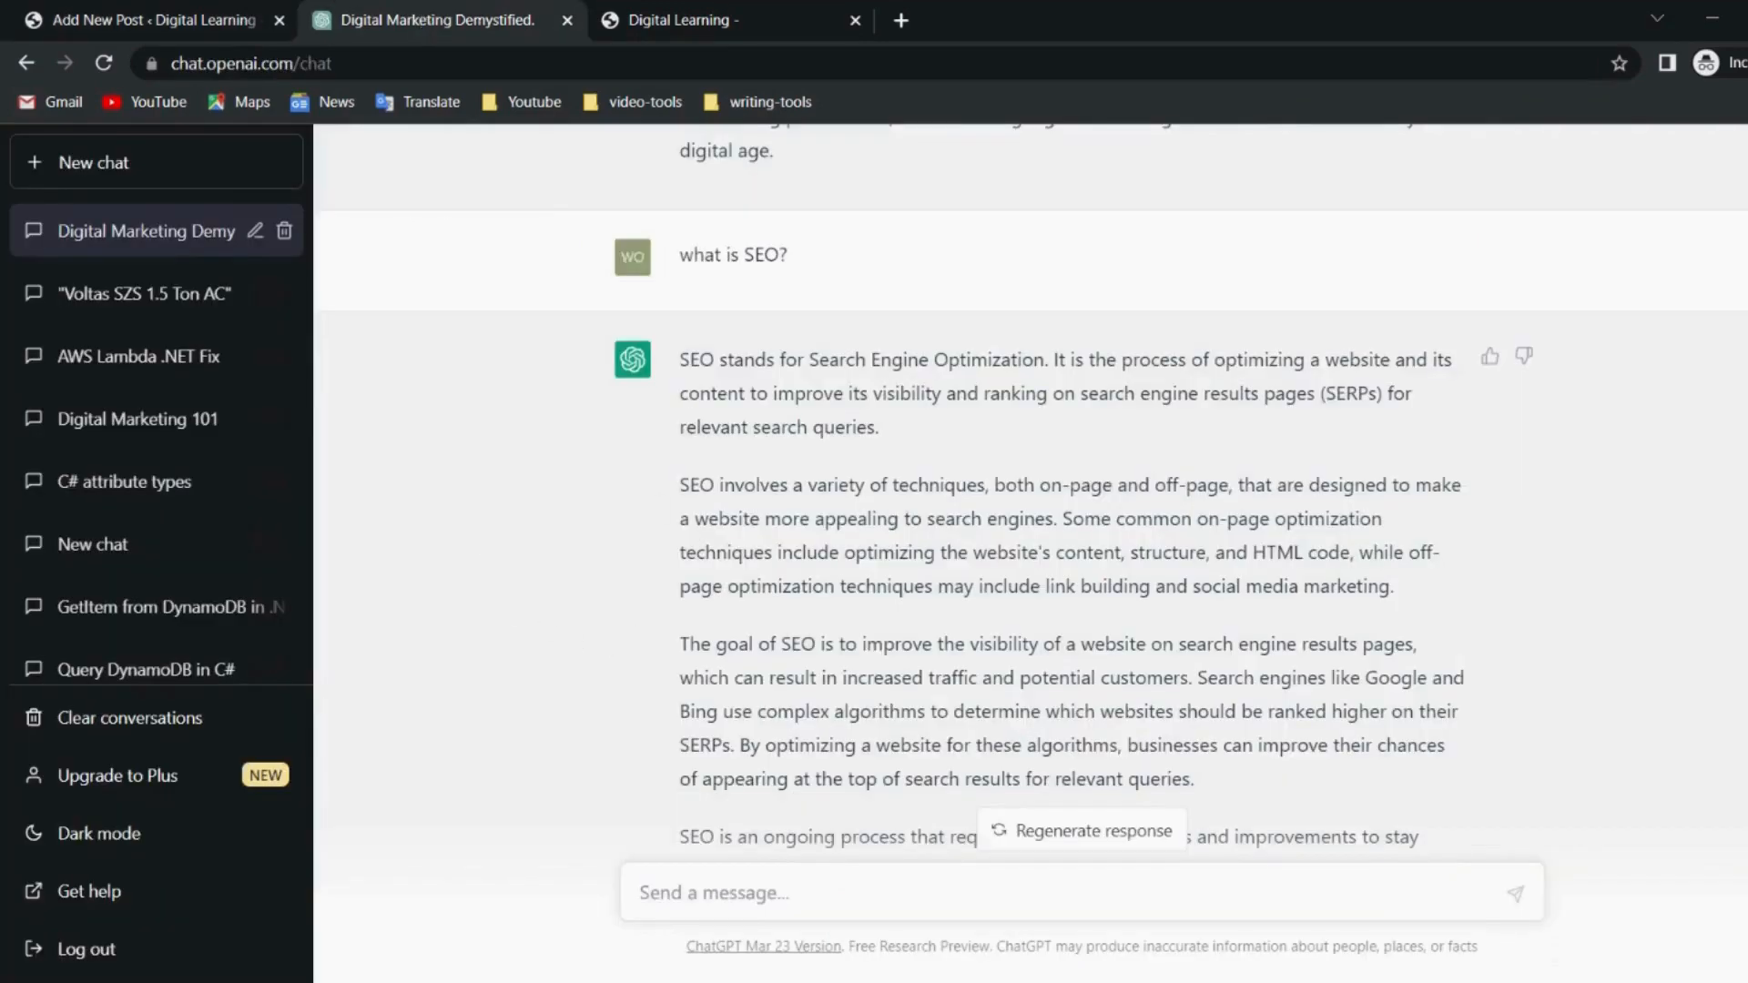
left_click_drag(680, 359, 883, 837)
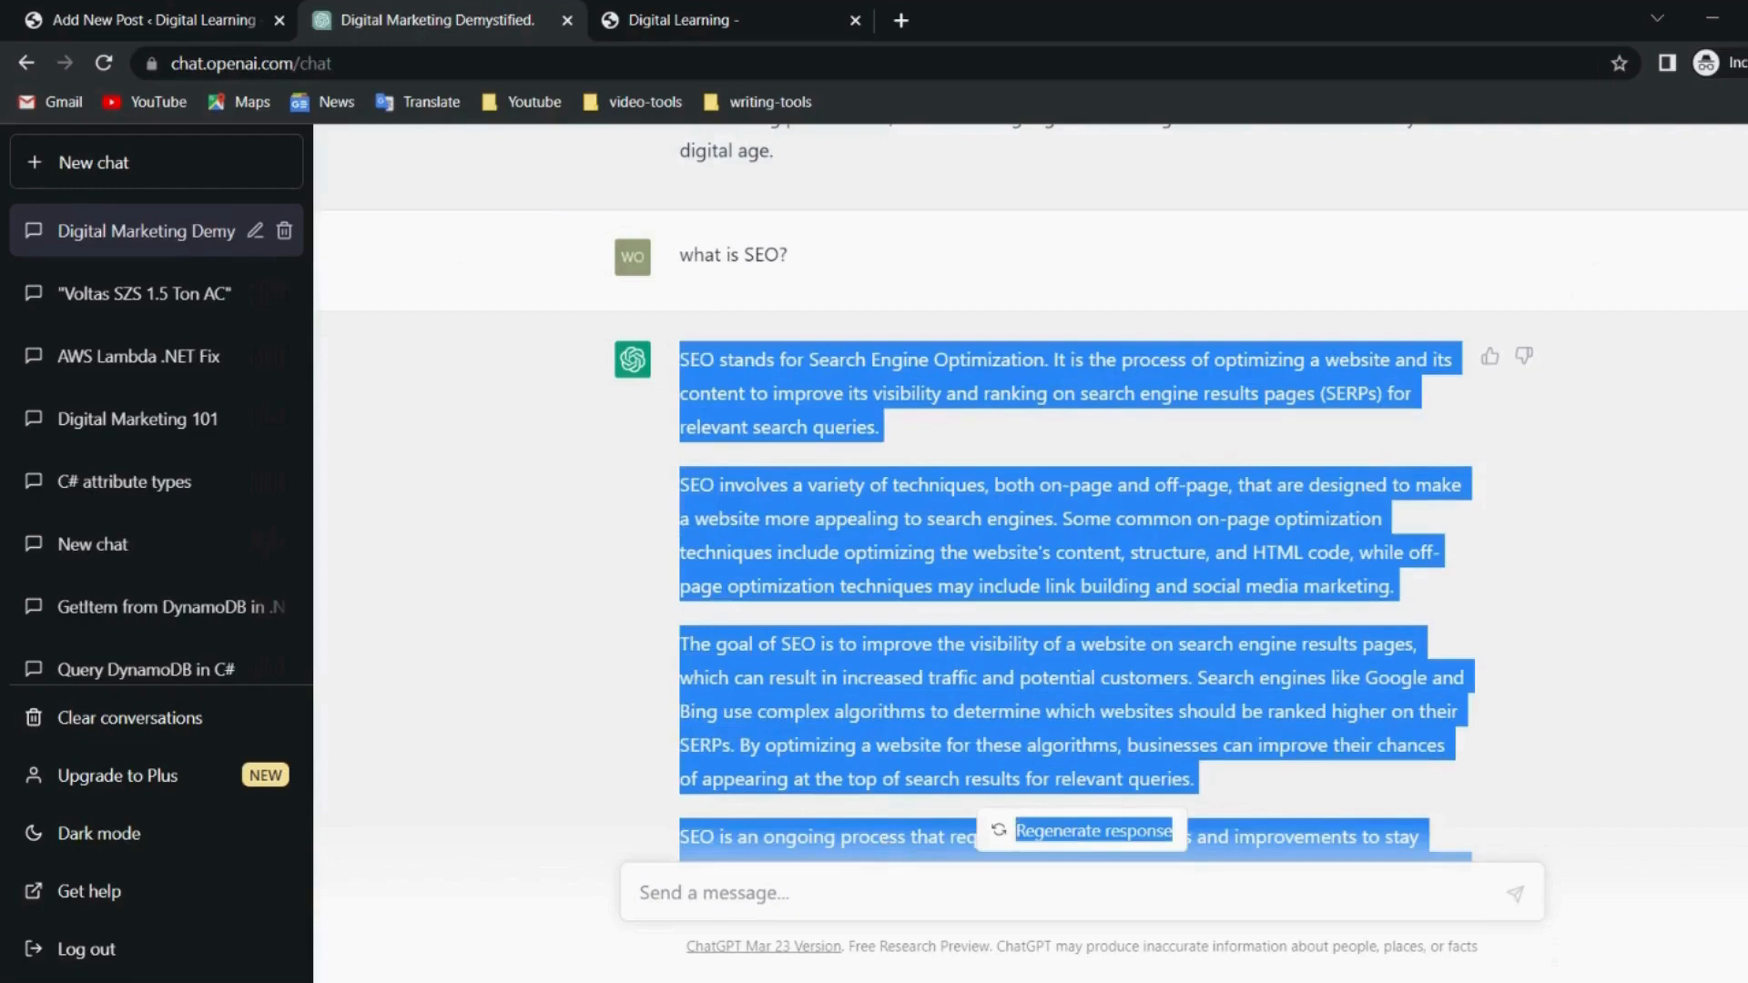
scroll(1007, 613, "down", 4)
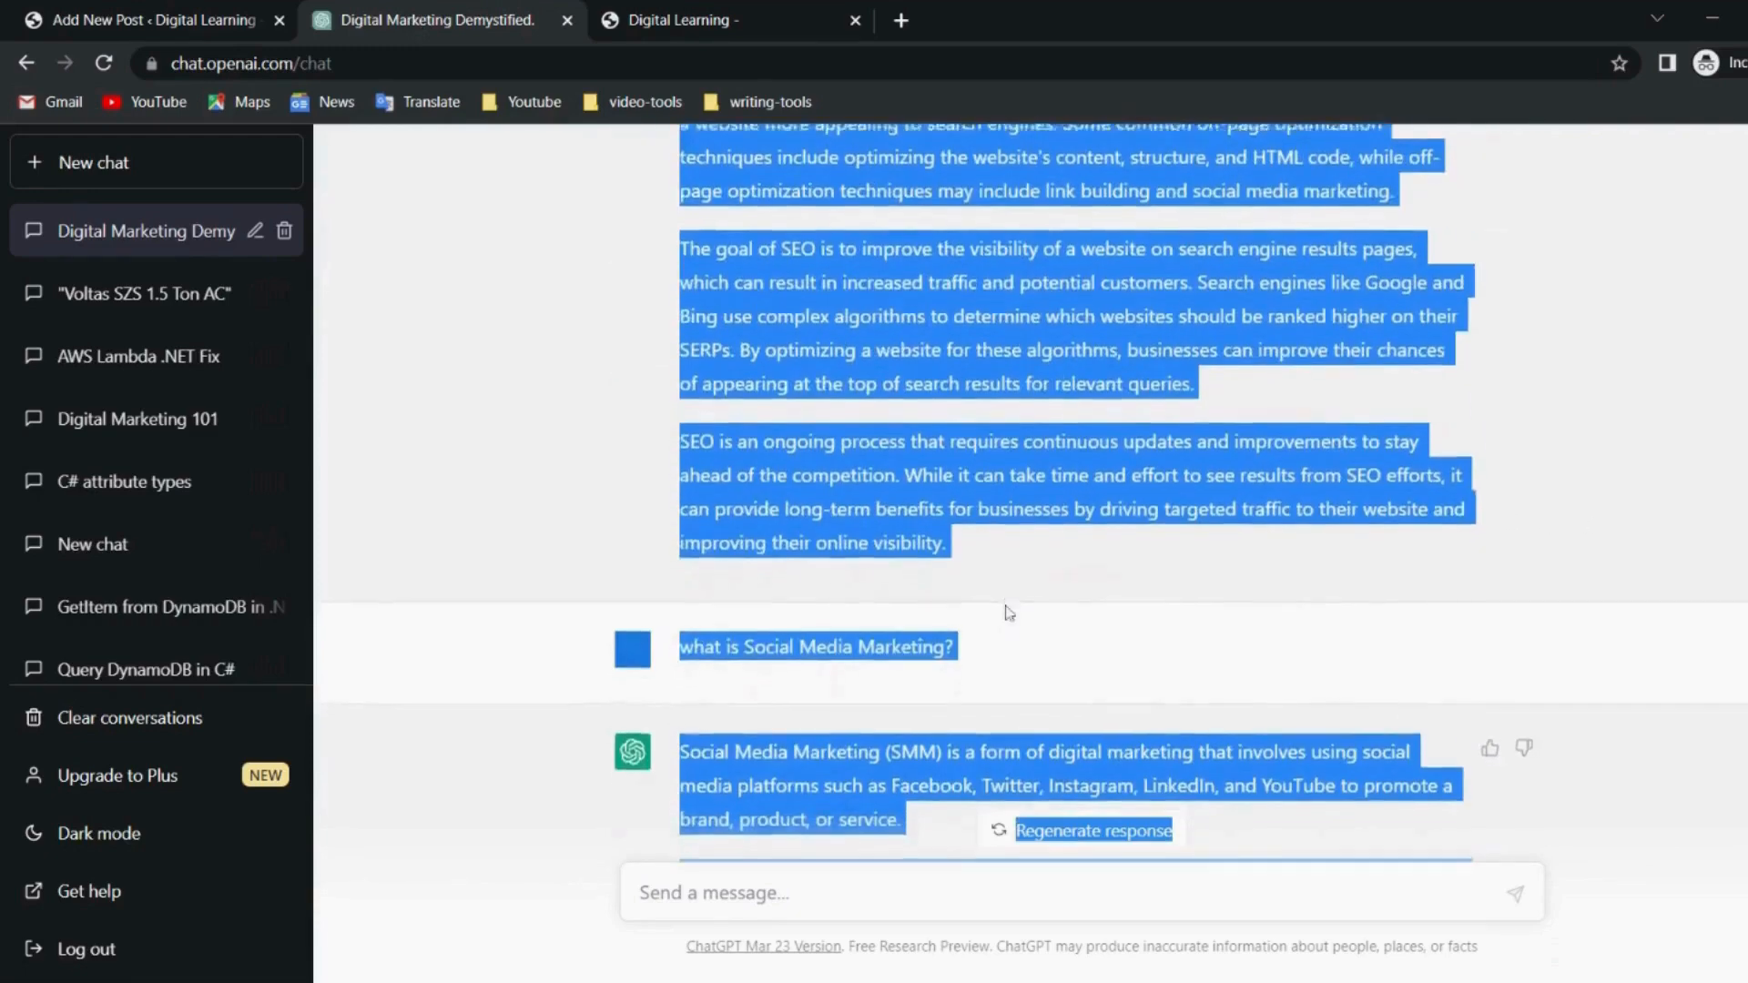
scroll(1007, 613, "down", 10)
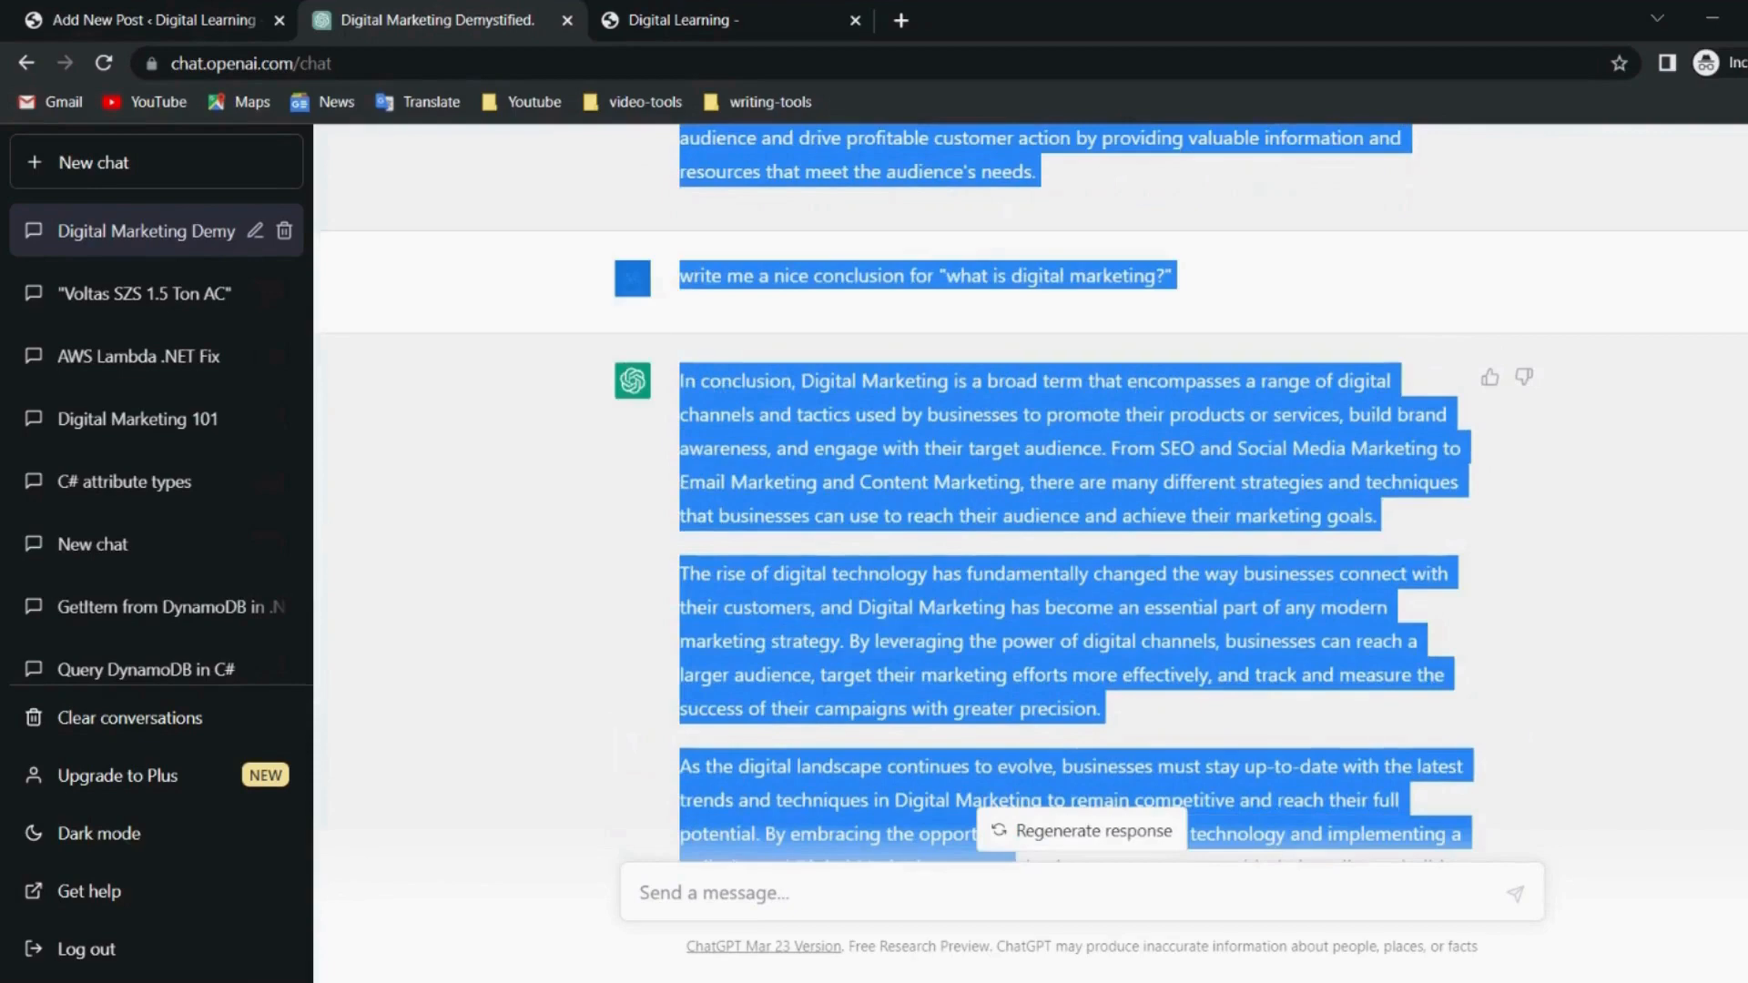
left_click(116, 13)
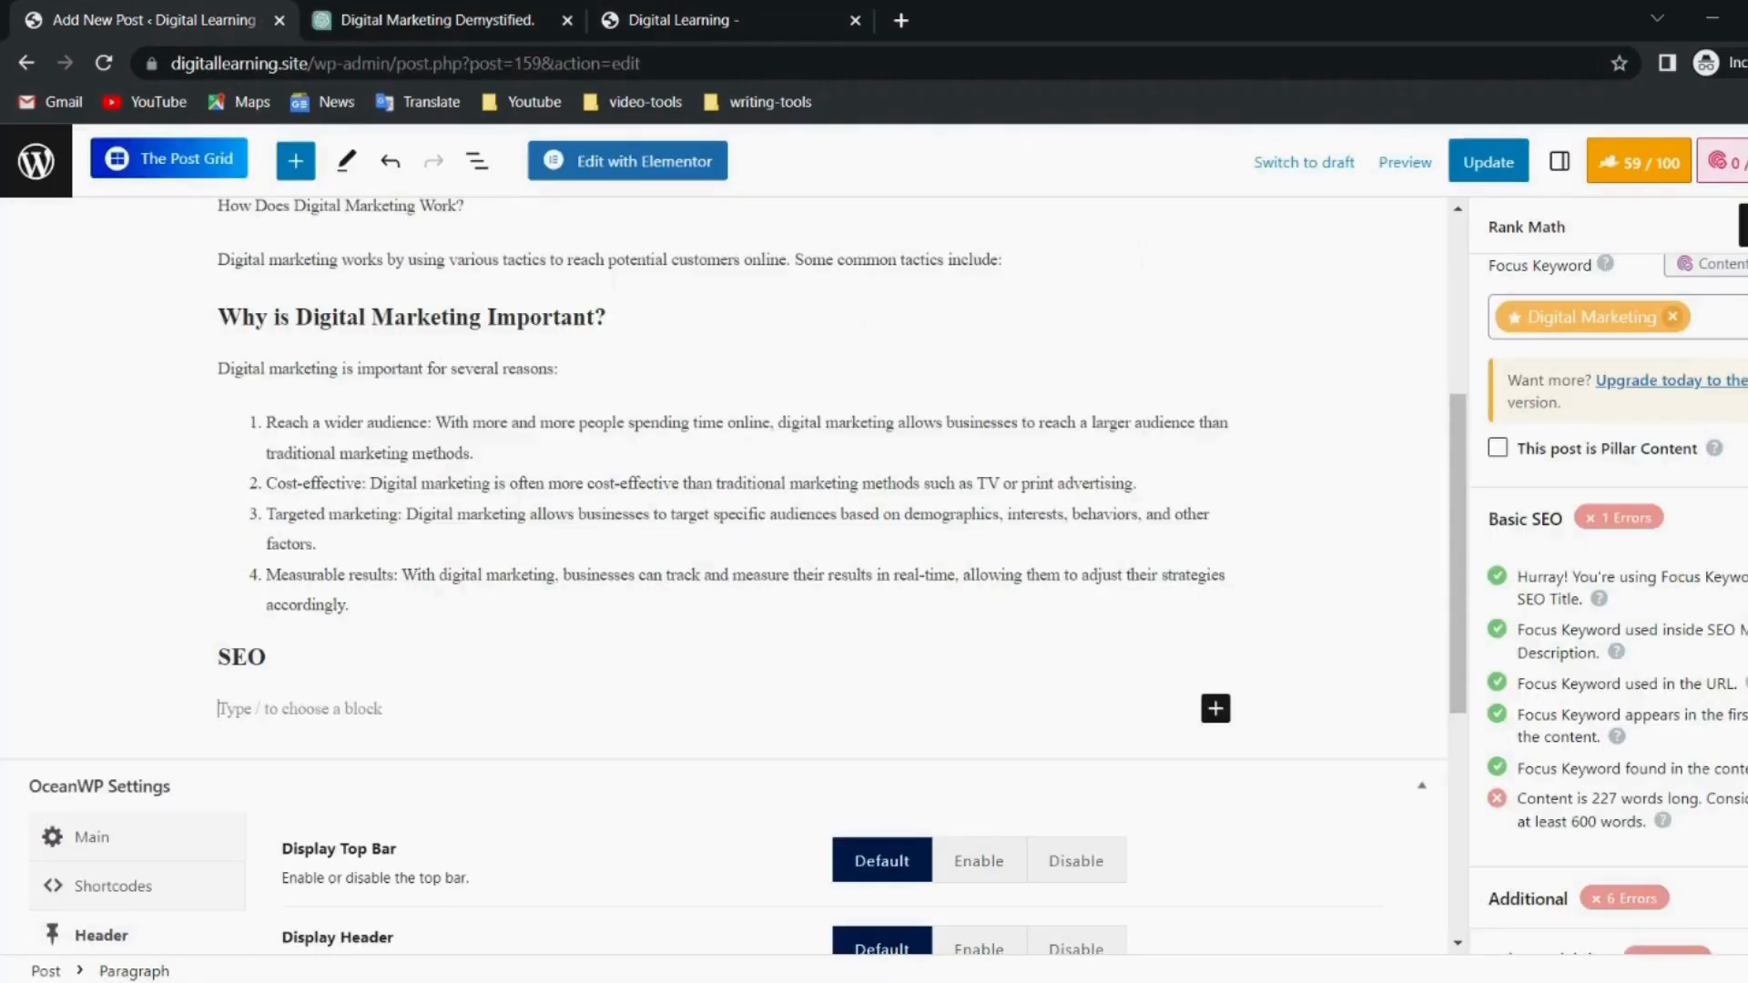
key("ctrl+v")
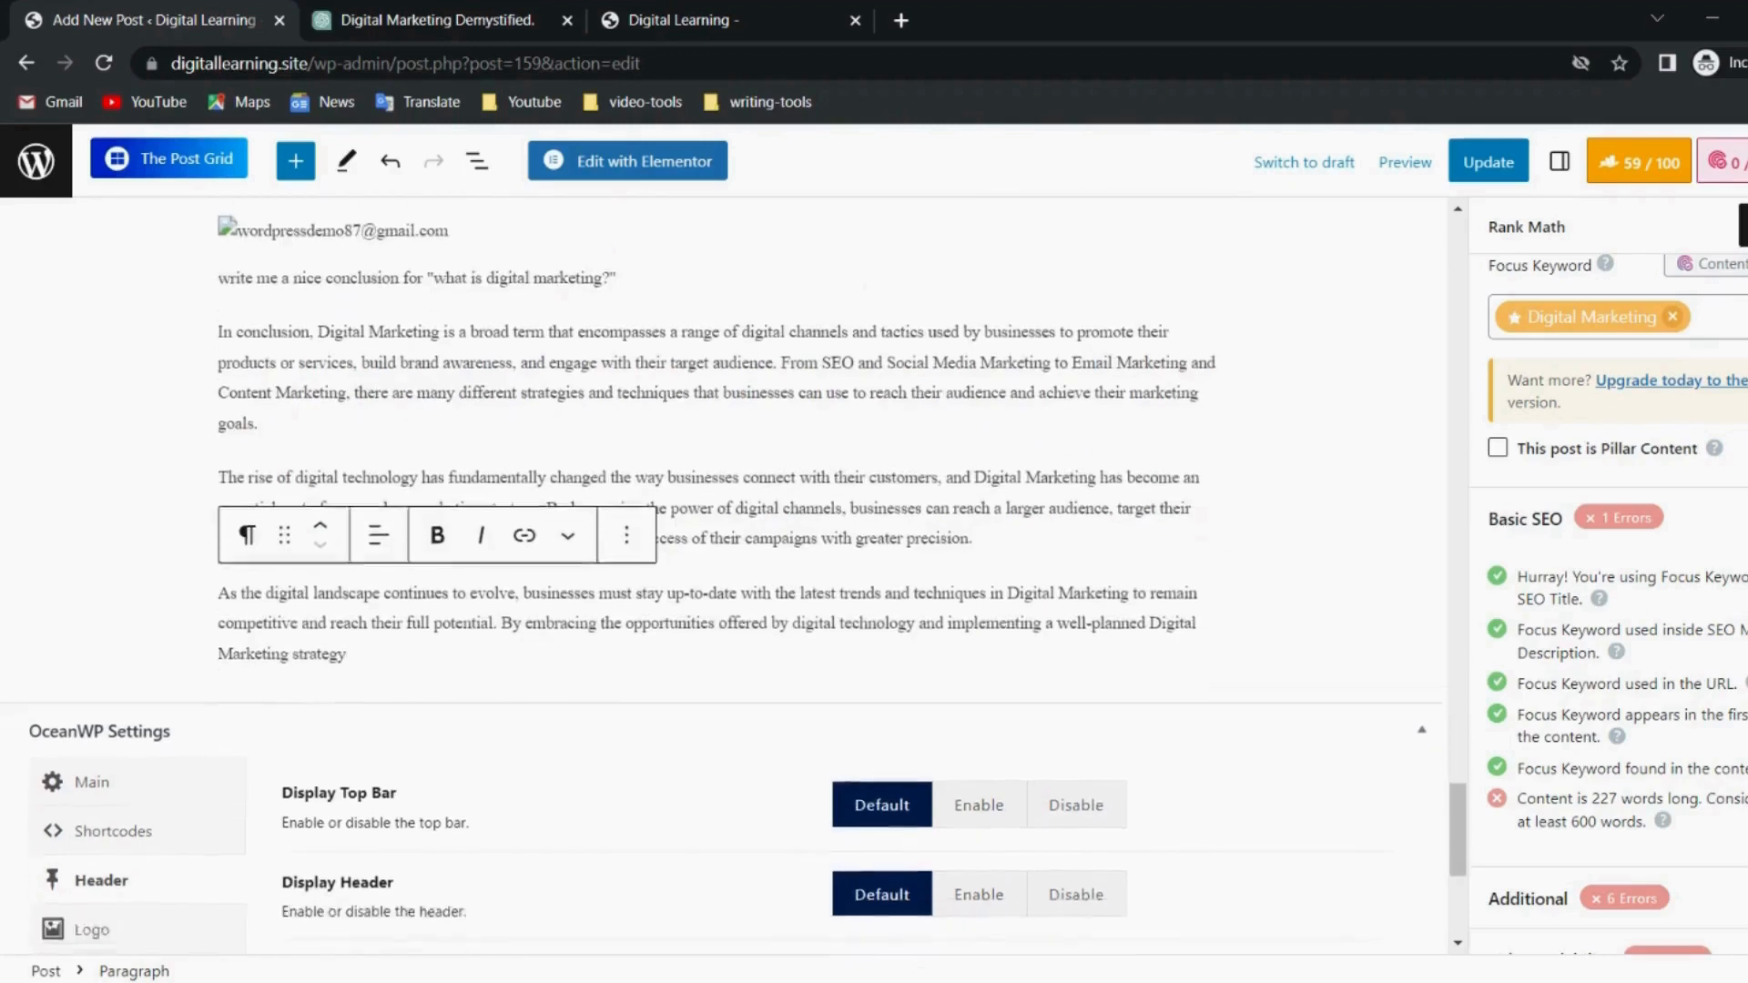
type(".")
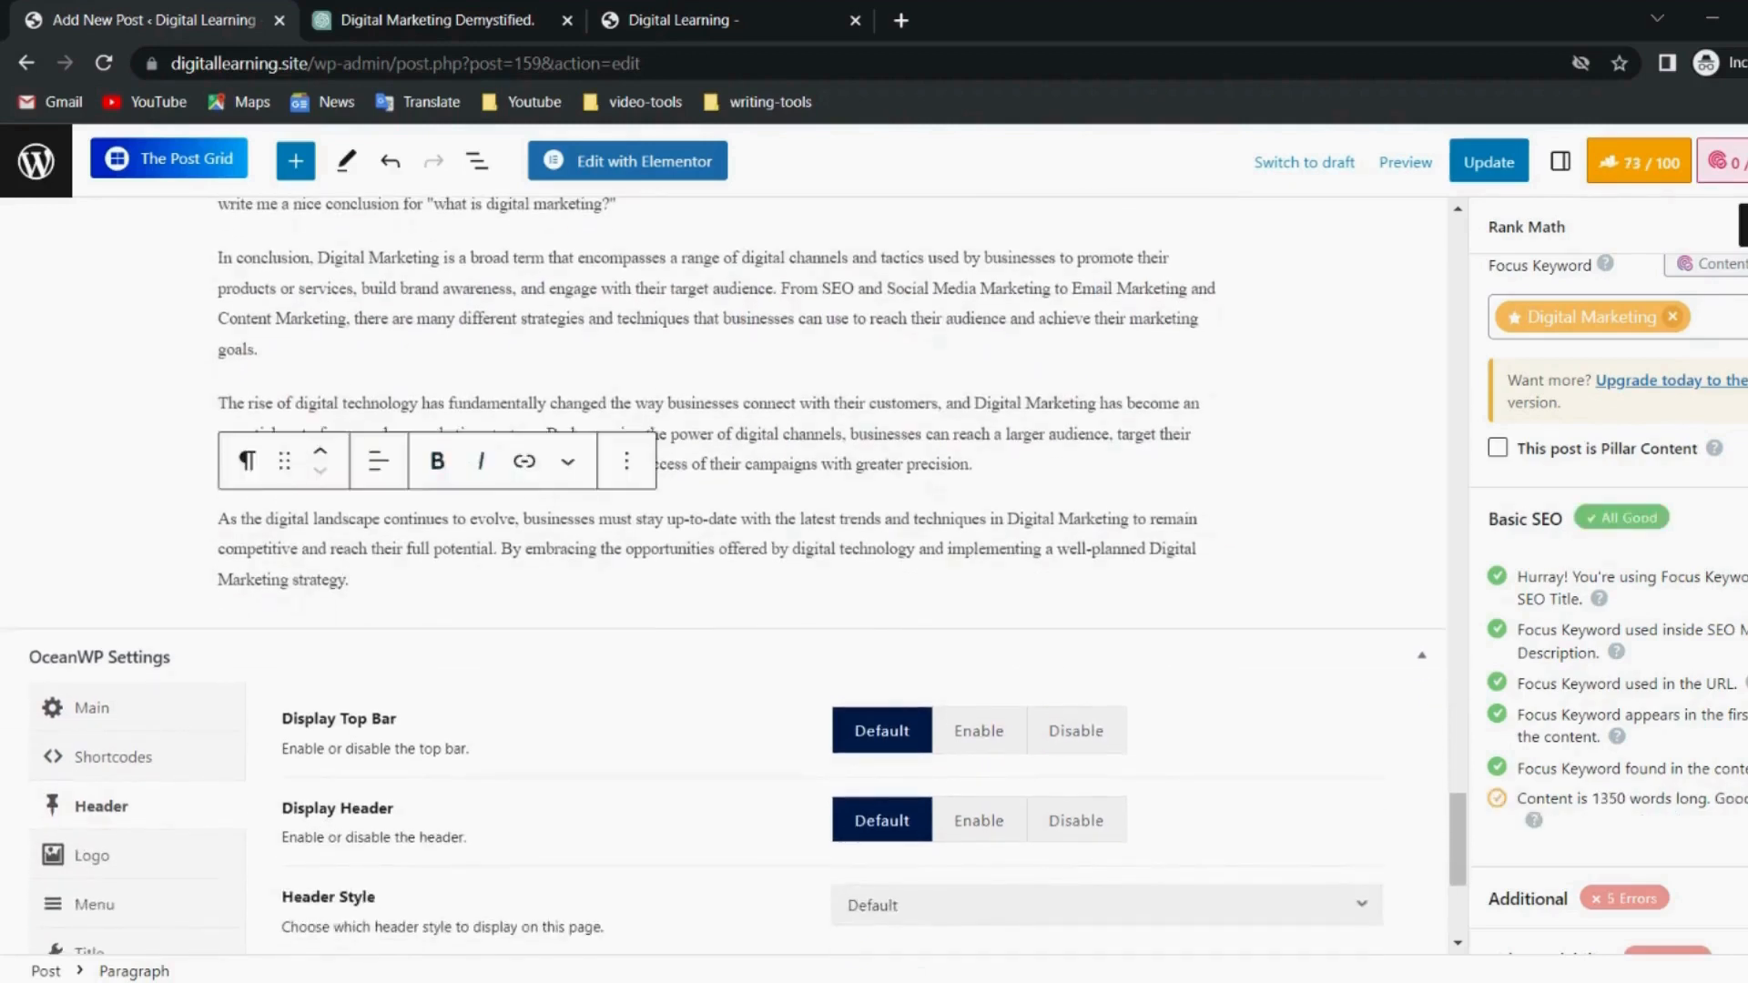
Add a heading after the SEO text using the question "what is Social Media Marketing?" copied from ChatGPT.
key("Return")
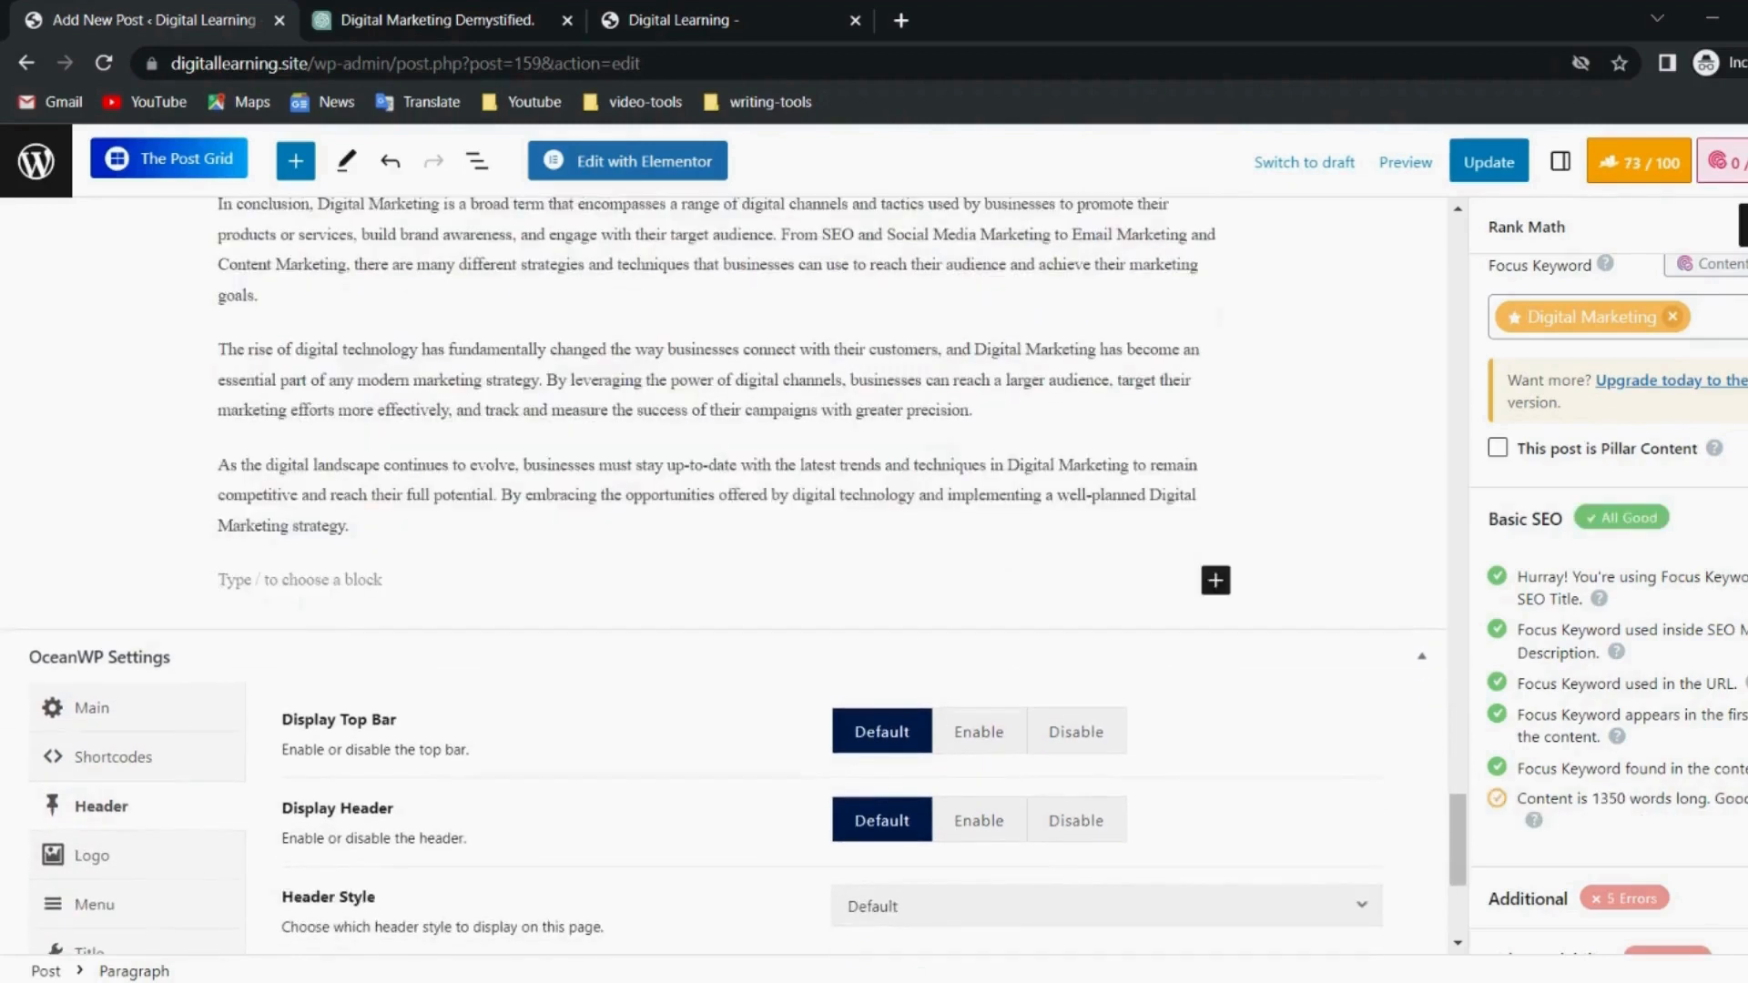
left_click(1216, 581)
left_click(1286, 868)
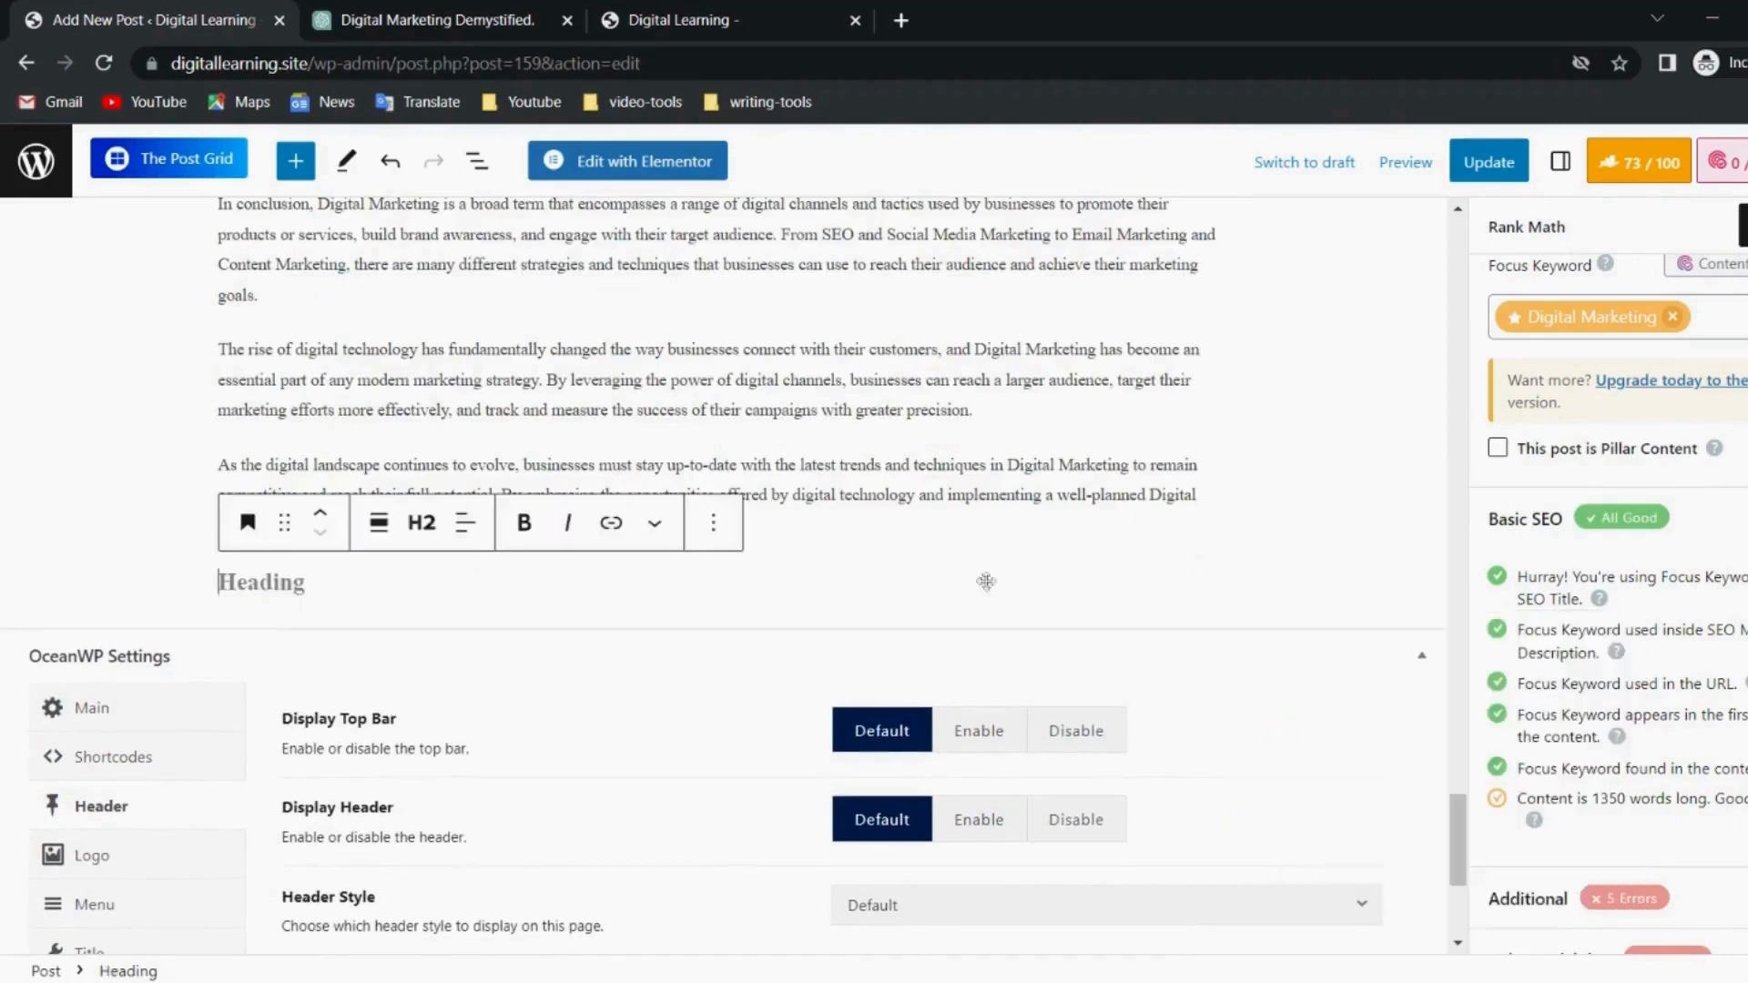
left_click(460, 13)
scroll(825, 668, "up", 10)
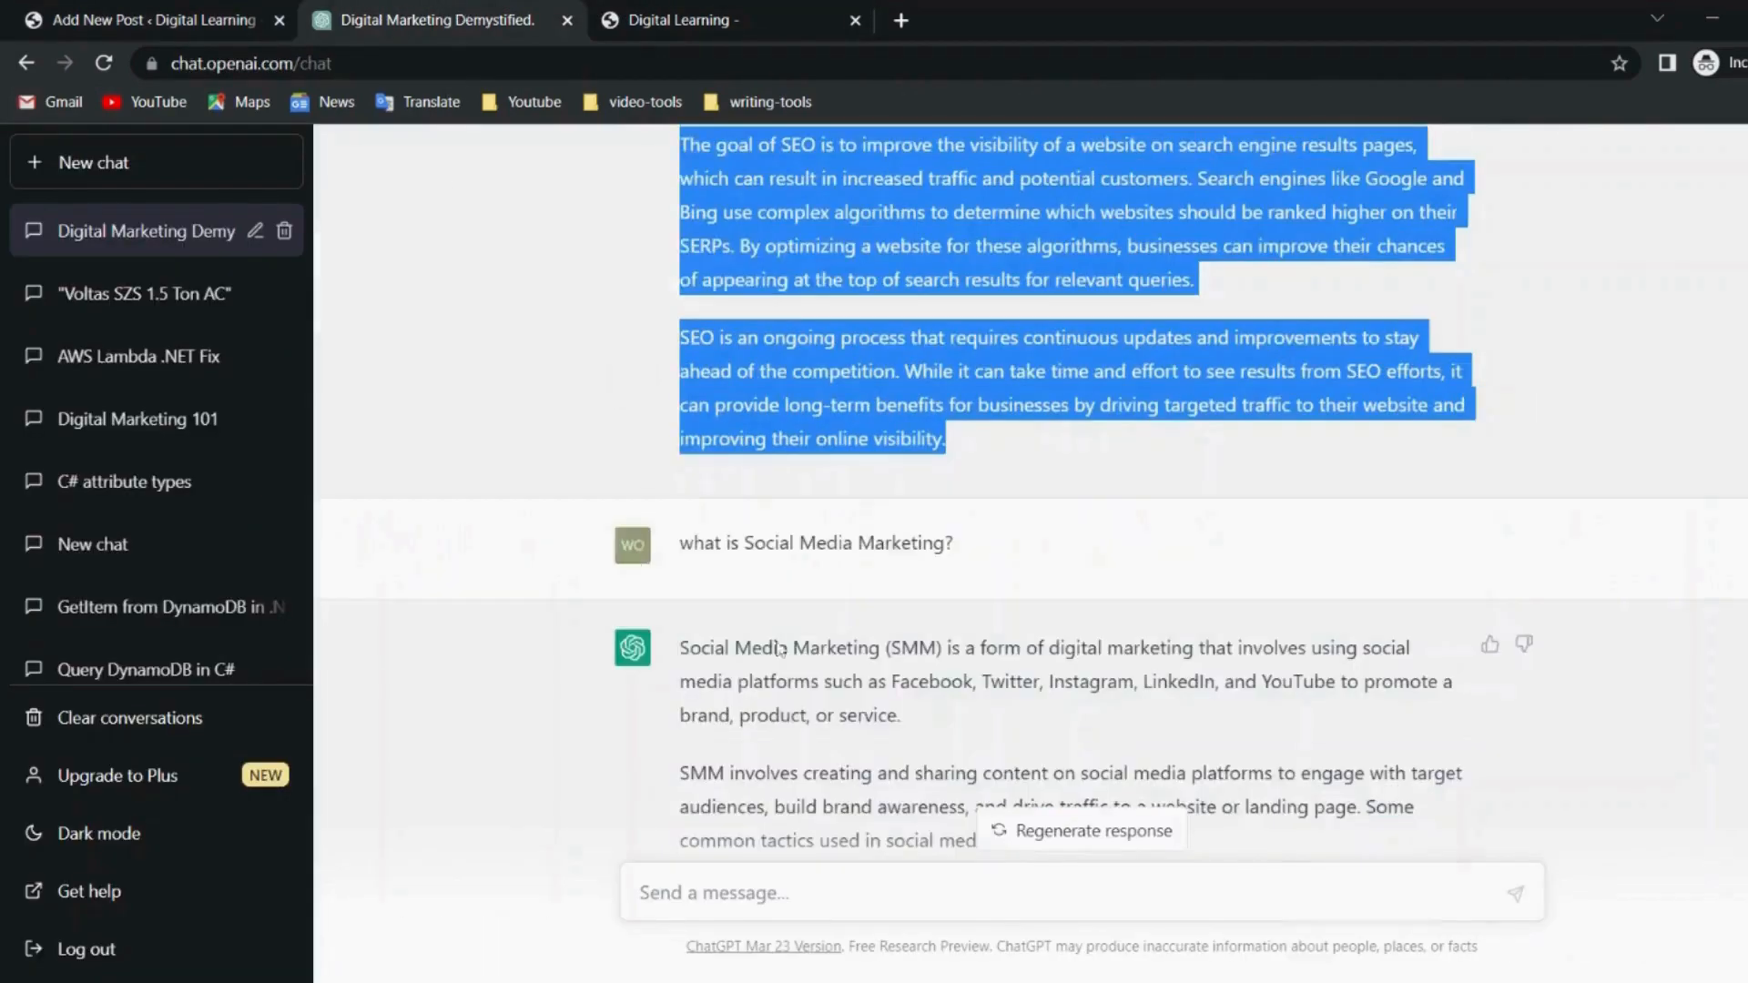
left_click_drag(958, 544, 678, 545)
key("ctrl+c")
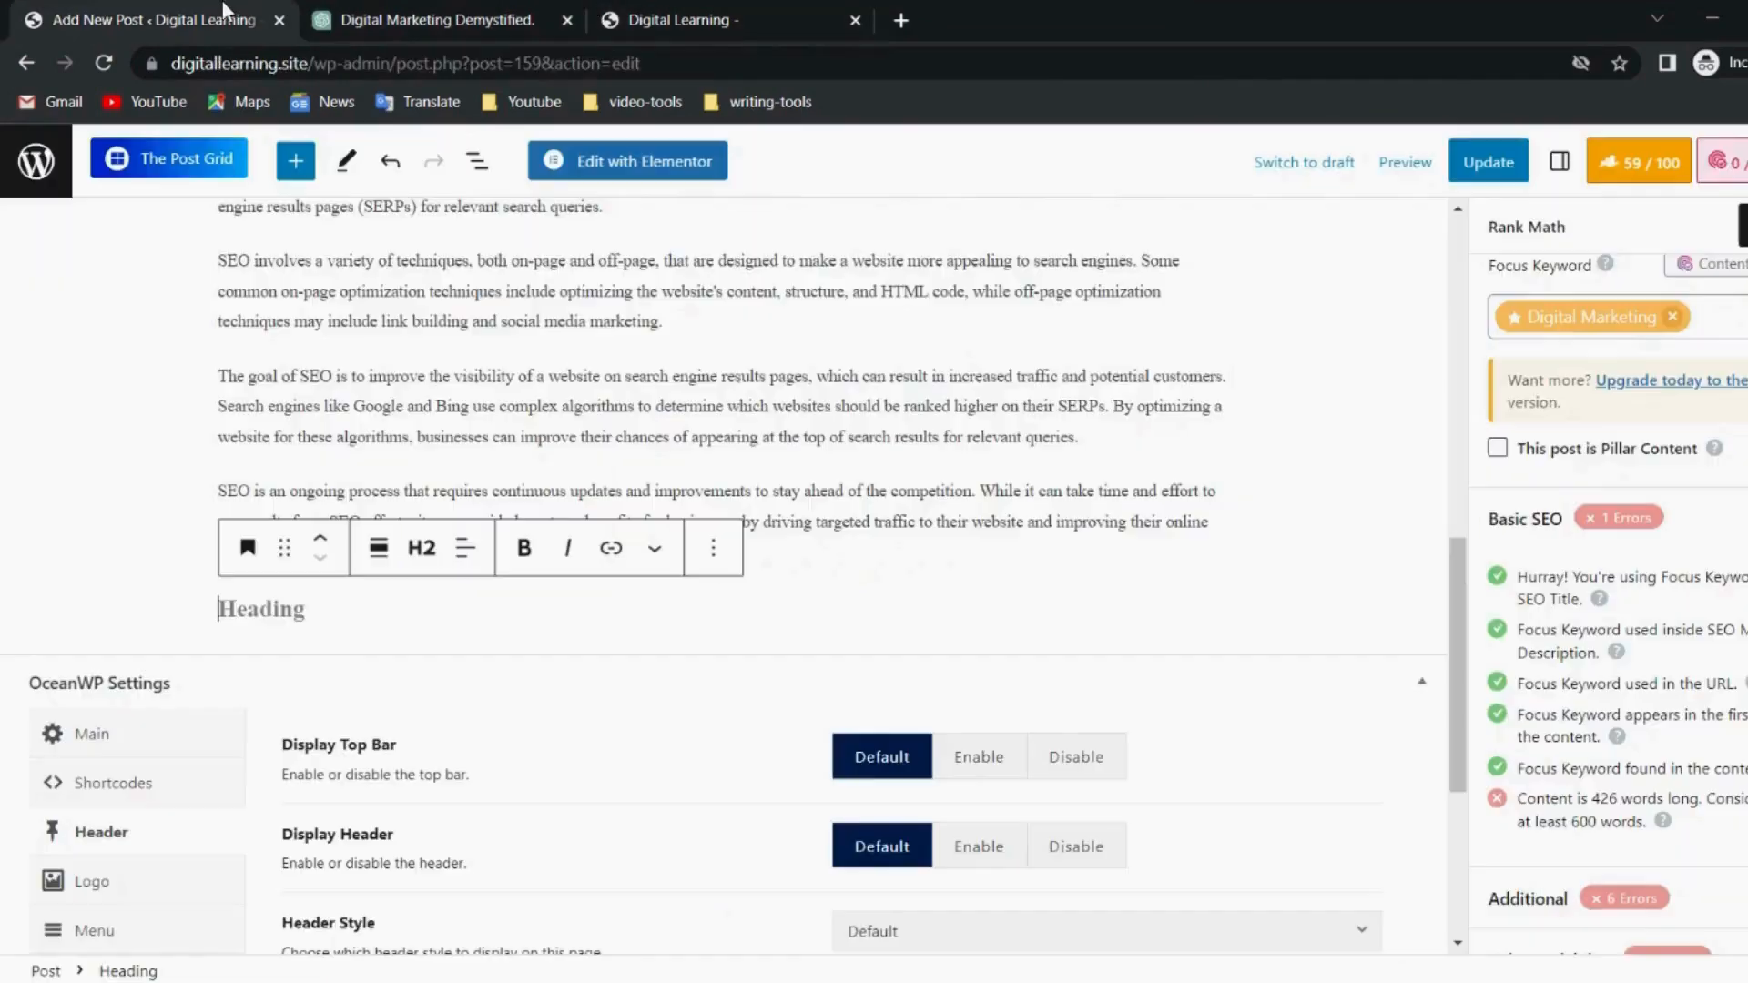
left_click(222, 12)
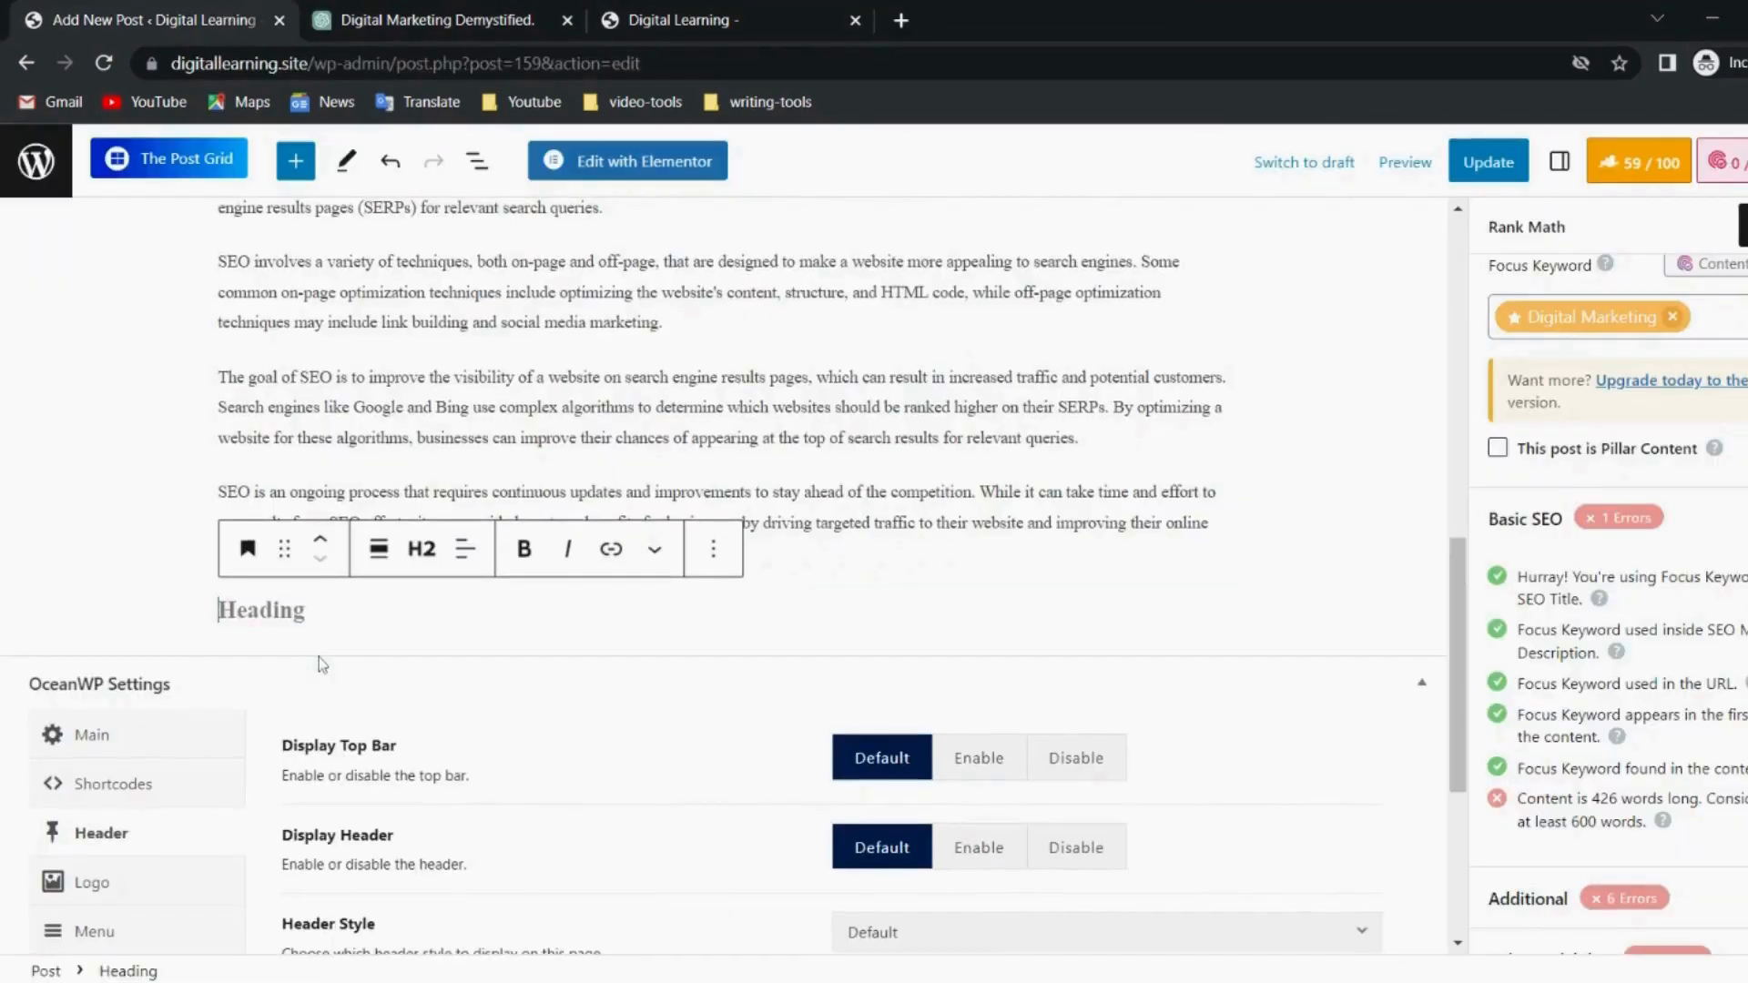
key("ctrl+v")
key("Return")
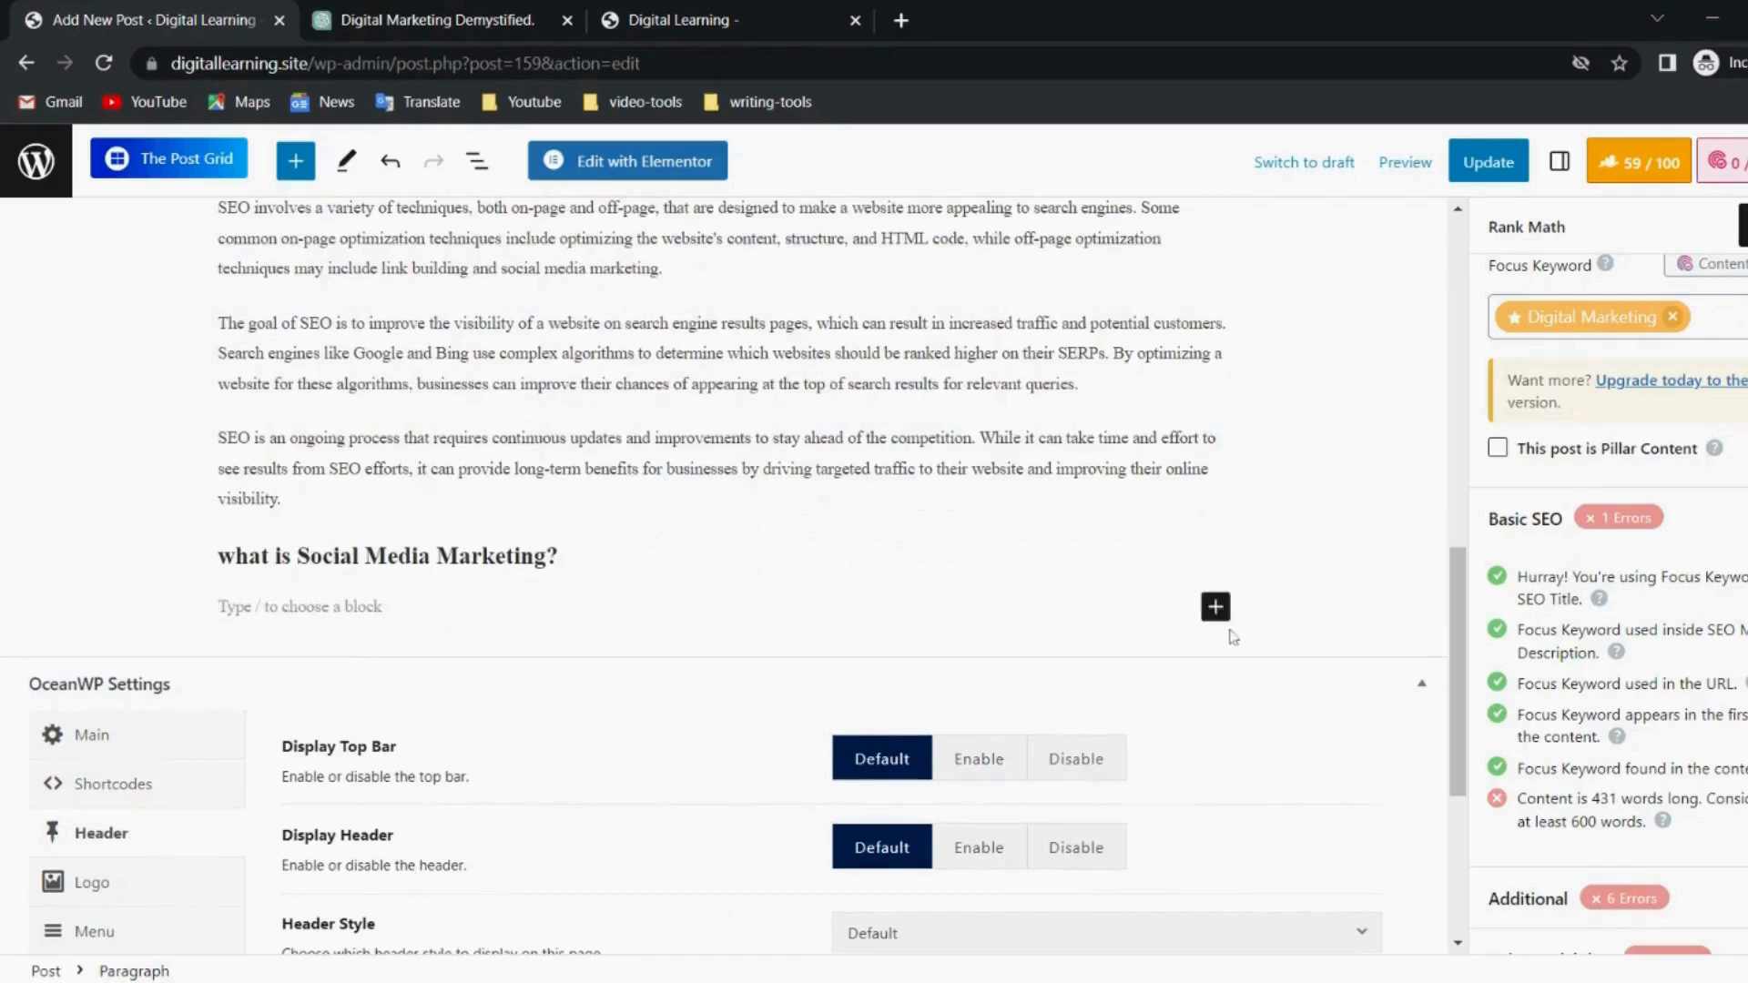
Copy ChatGPT's full Social Media Marketing answer into the post under the "what is Social Media Marketing?" heading.
left_click(443, 17)
scroll(435, 318, "down", 4)
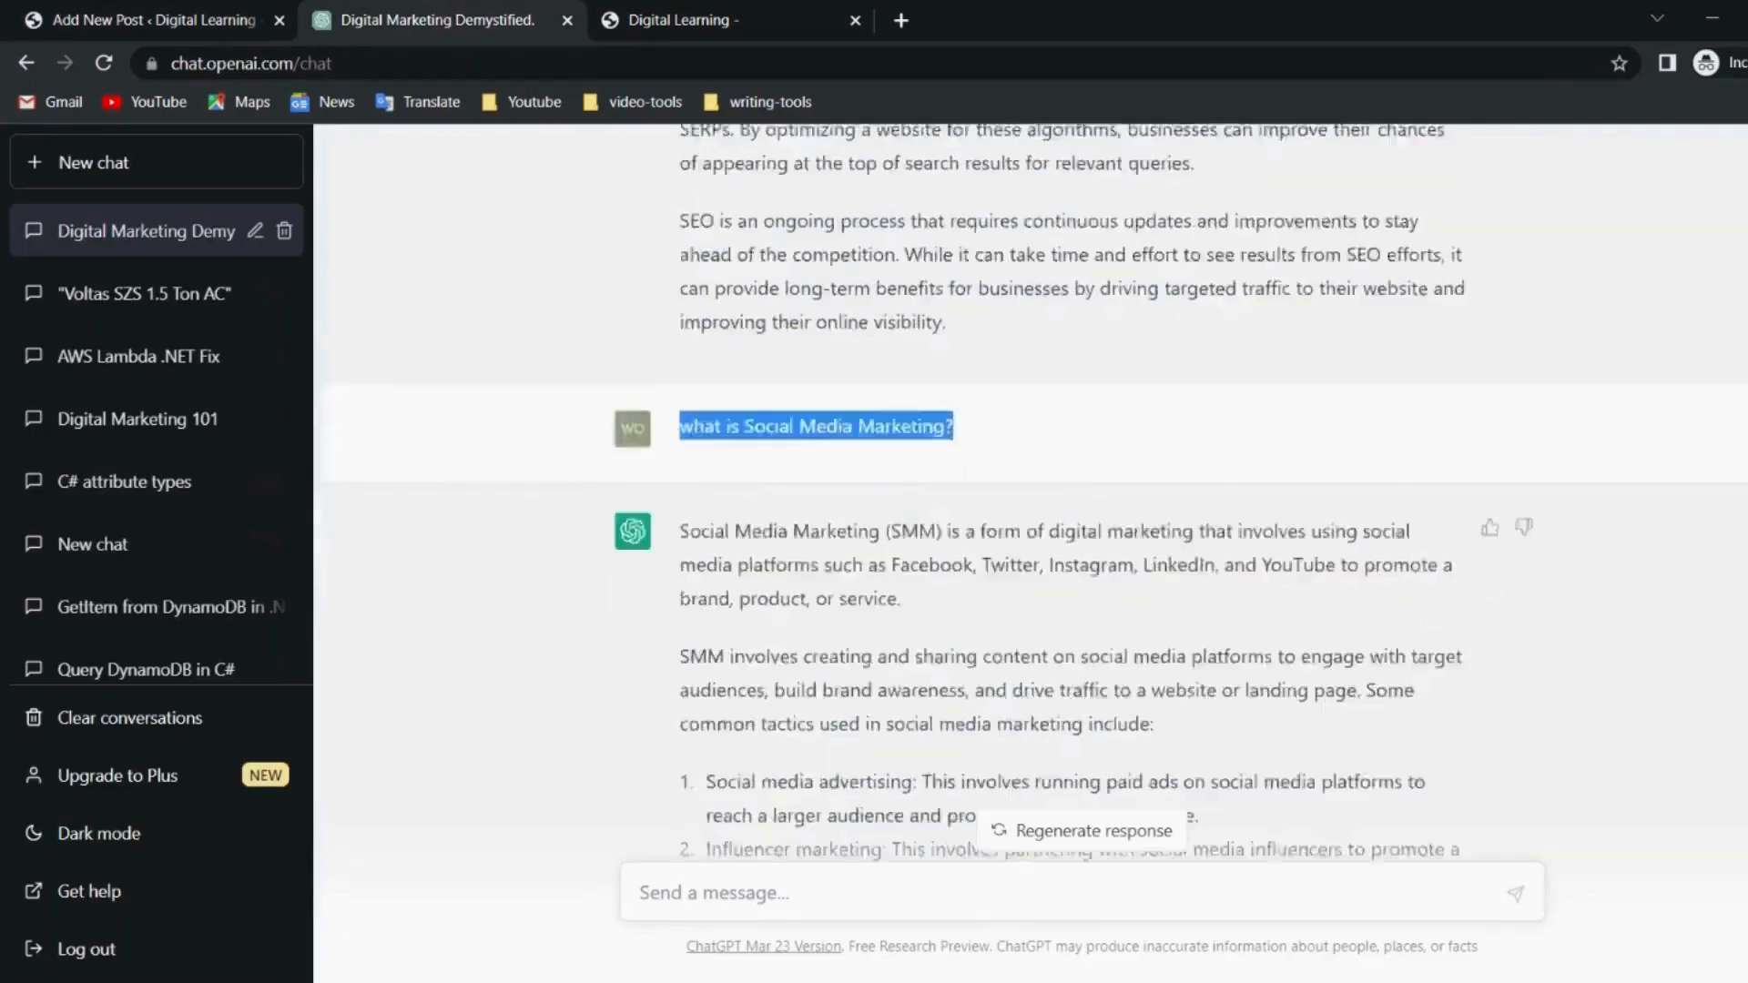
left_click_drag(683, 306, 1092, 901)
left_click_drag(896, 861, 856, 765)
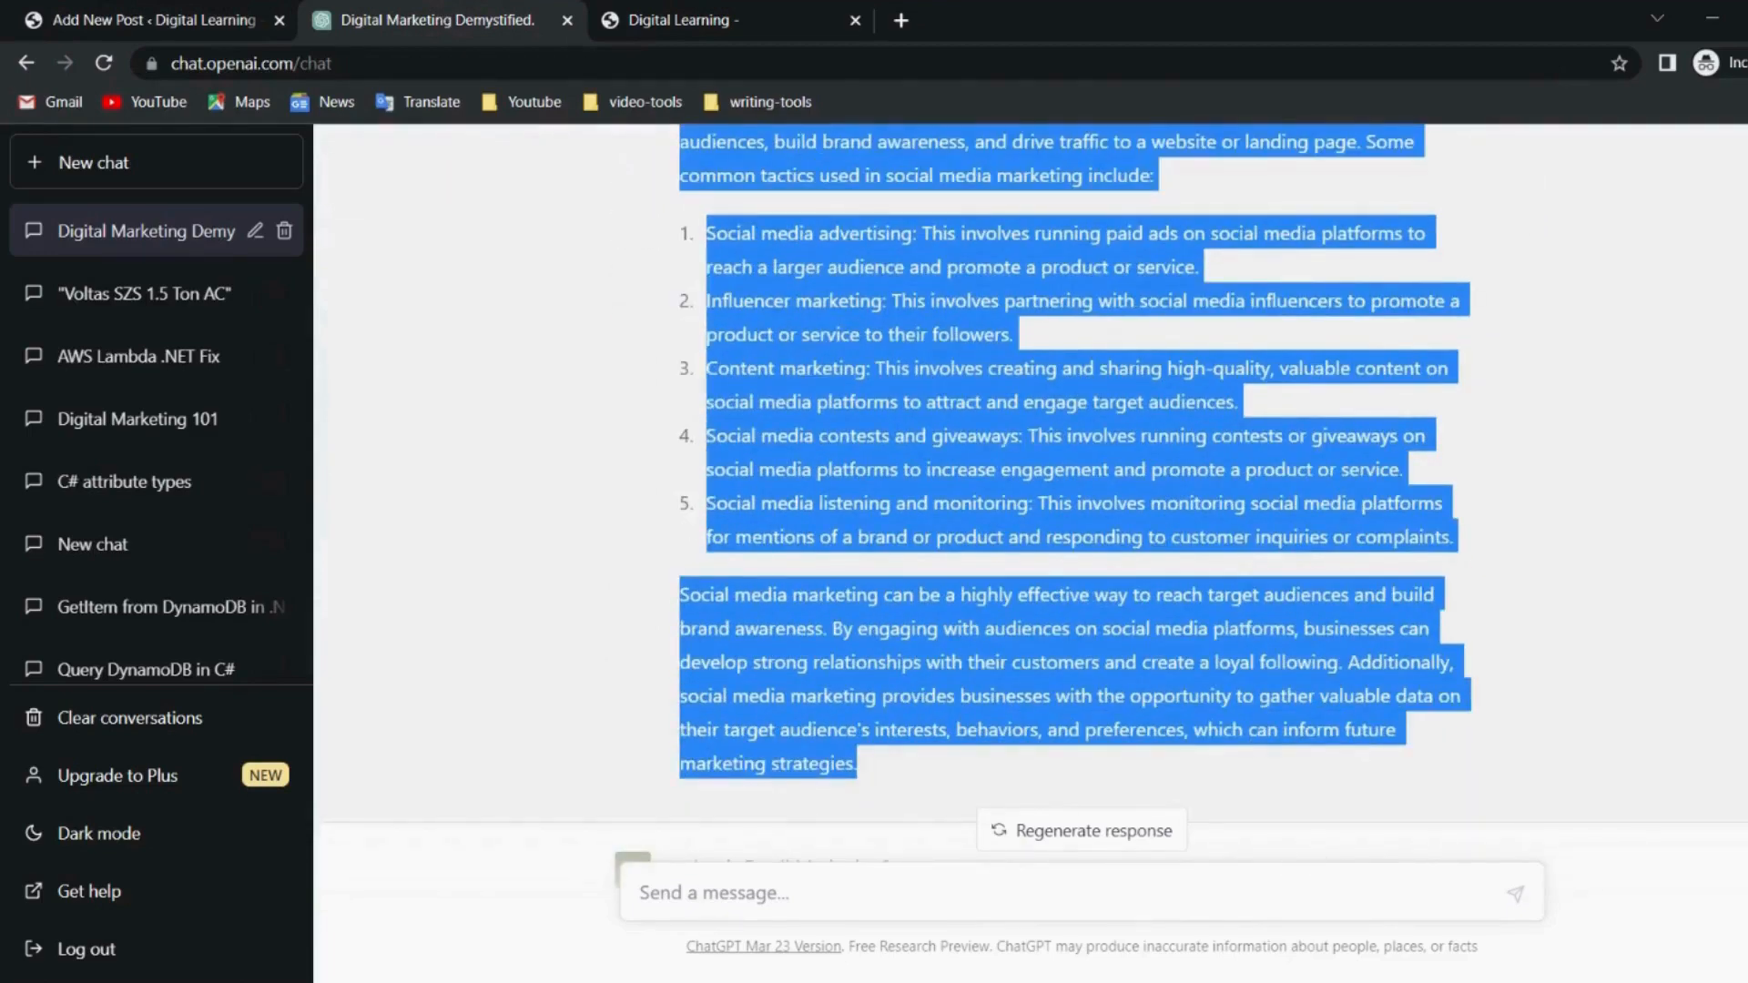
scroll(1074, 492, "up", 8)
scroll(1075, 492, "down", 13)
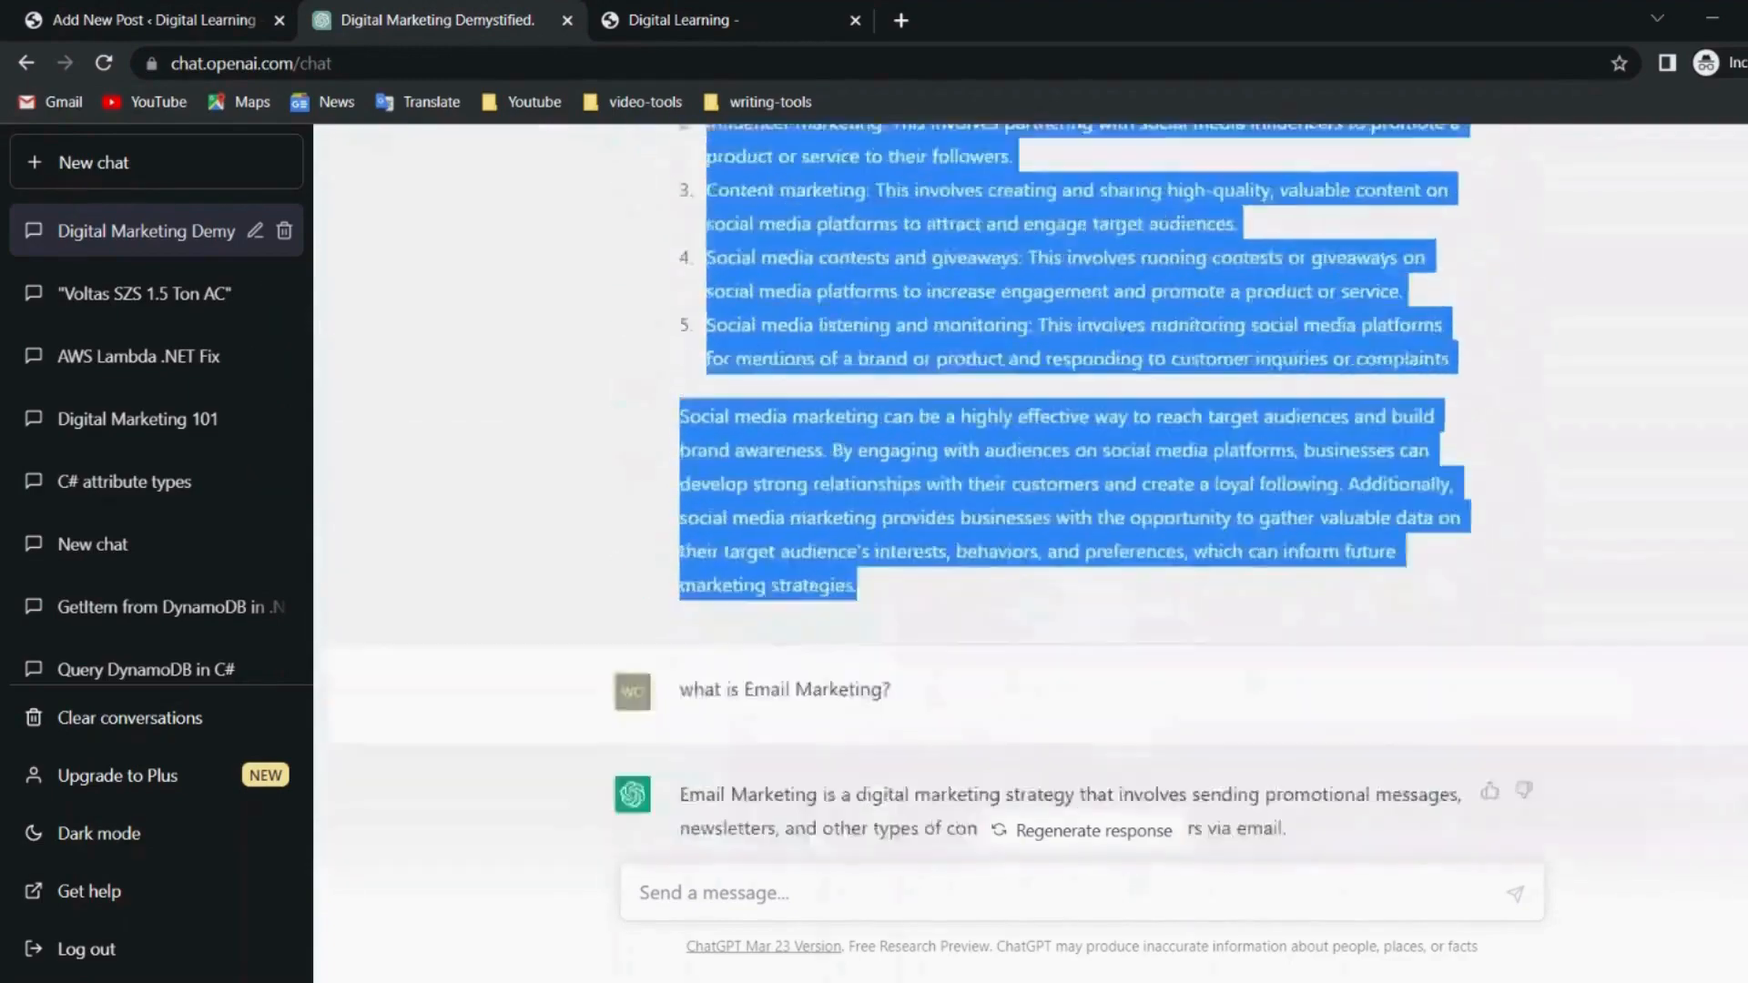
left_click(238, 13)
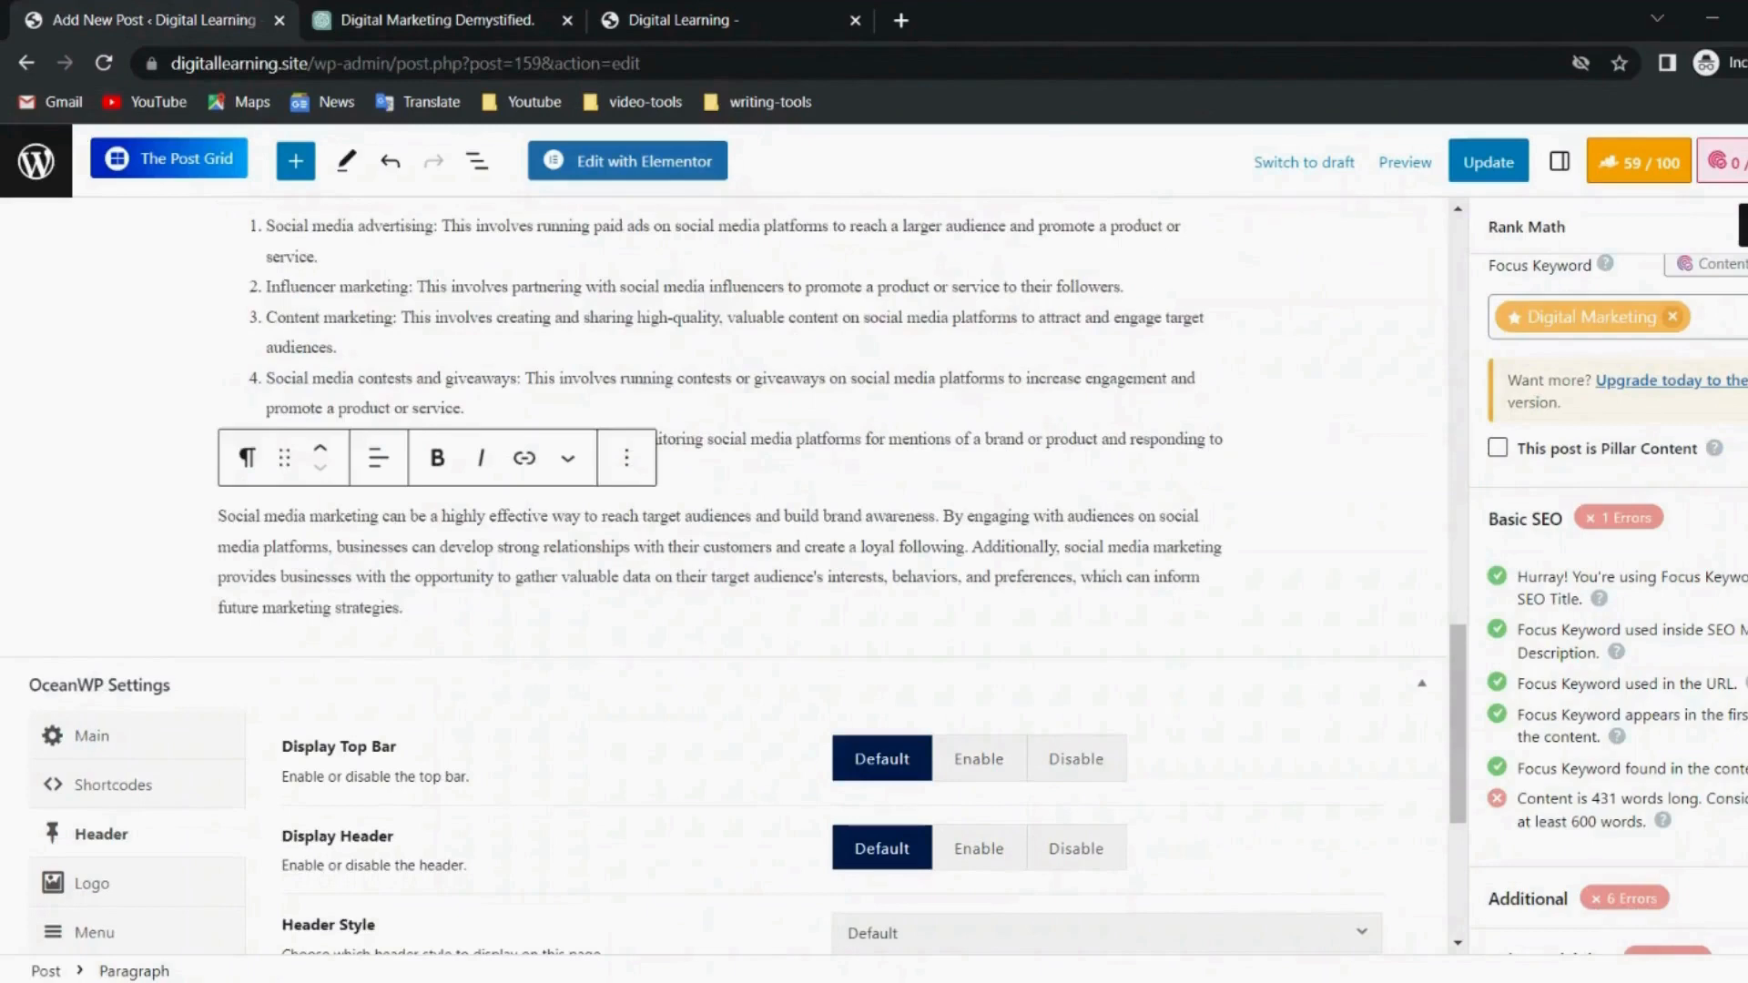
Add a heading after the social media section using the question "what is Email Marketing?" copied from ChatGPT.
key("Return")
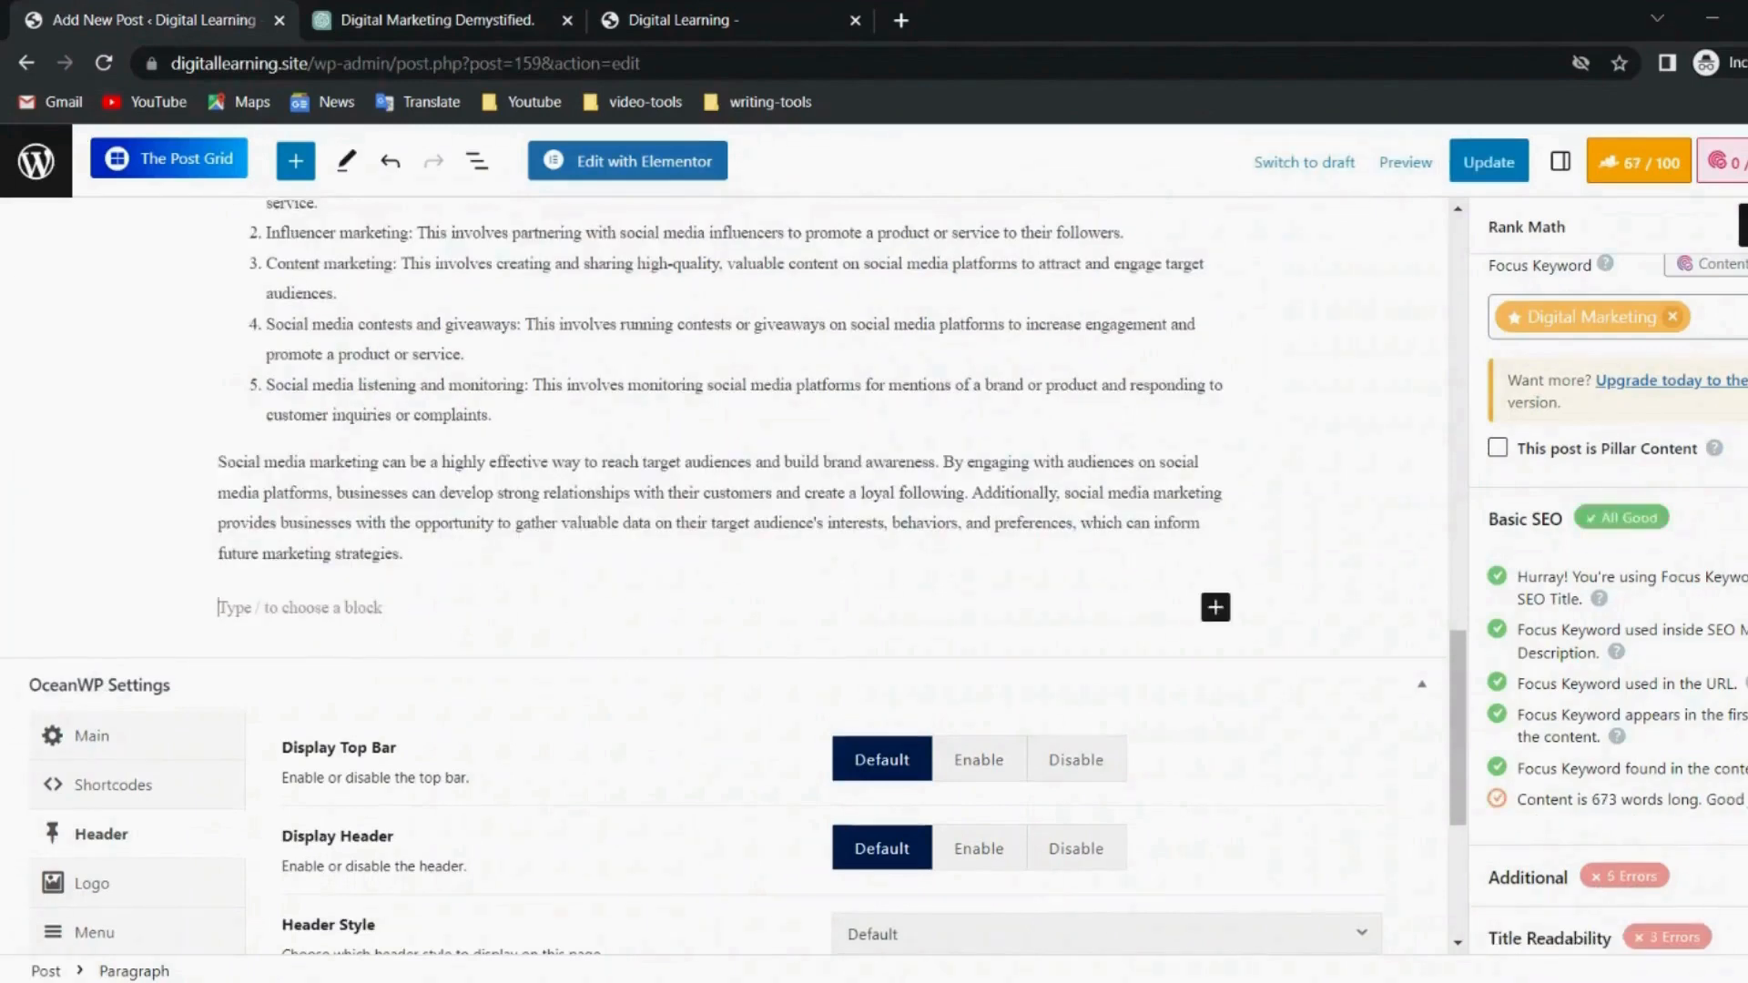
left_click(1215, 608)
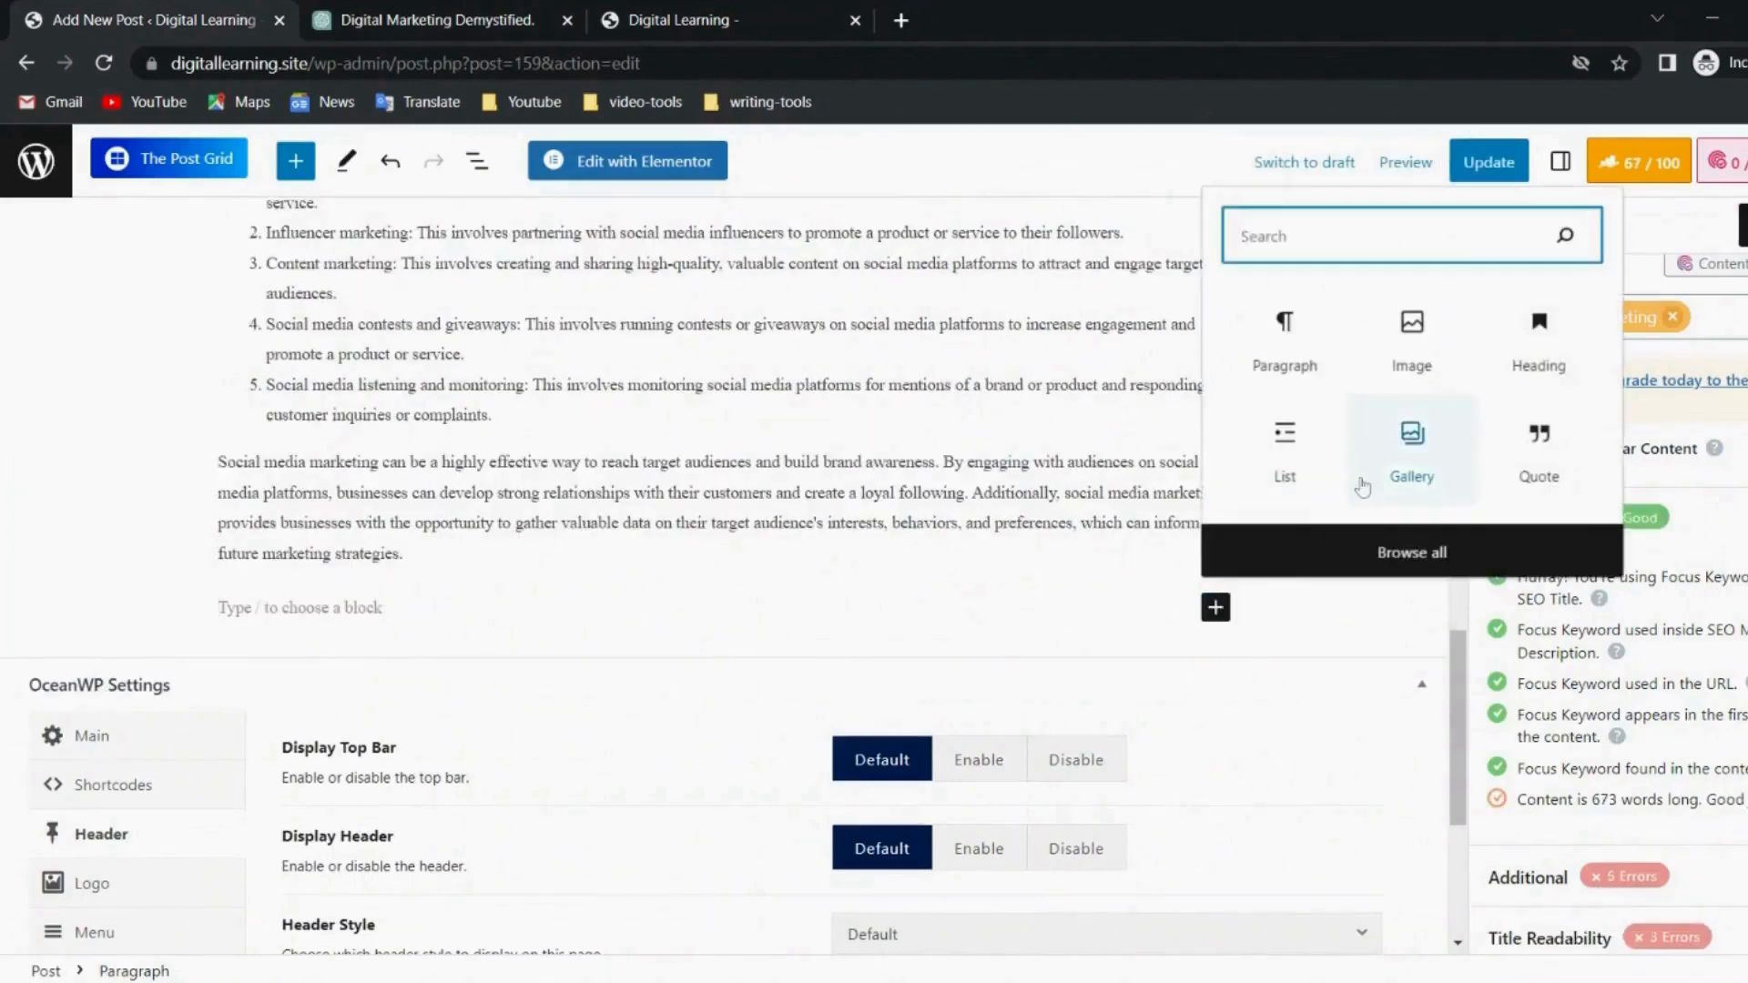
left_click(1539, 342)
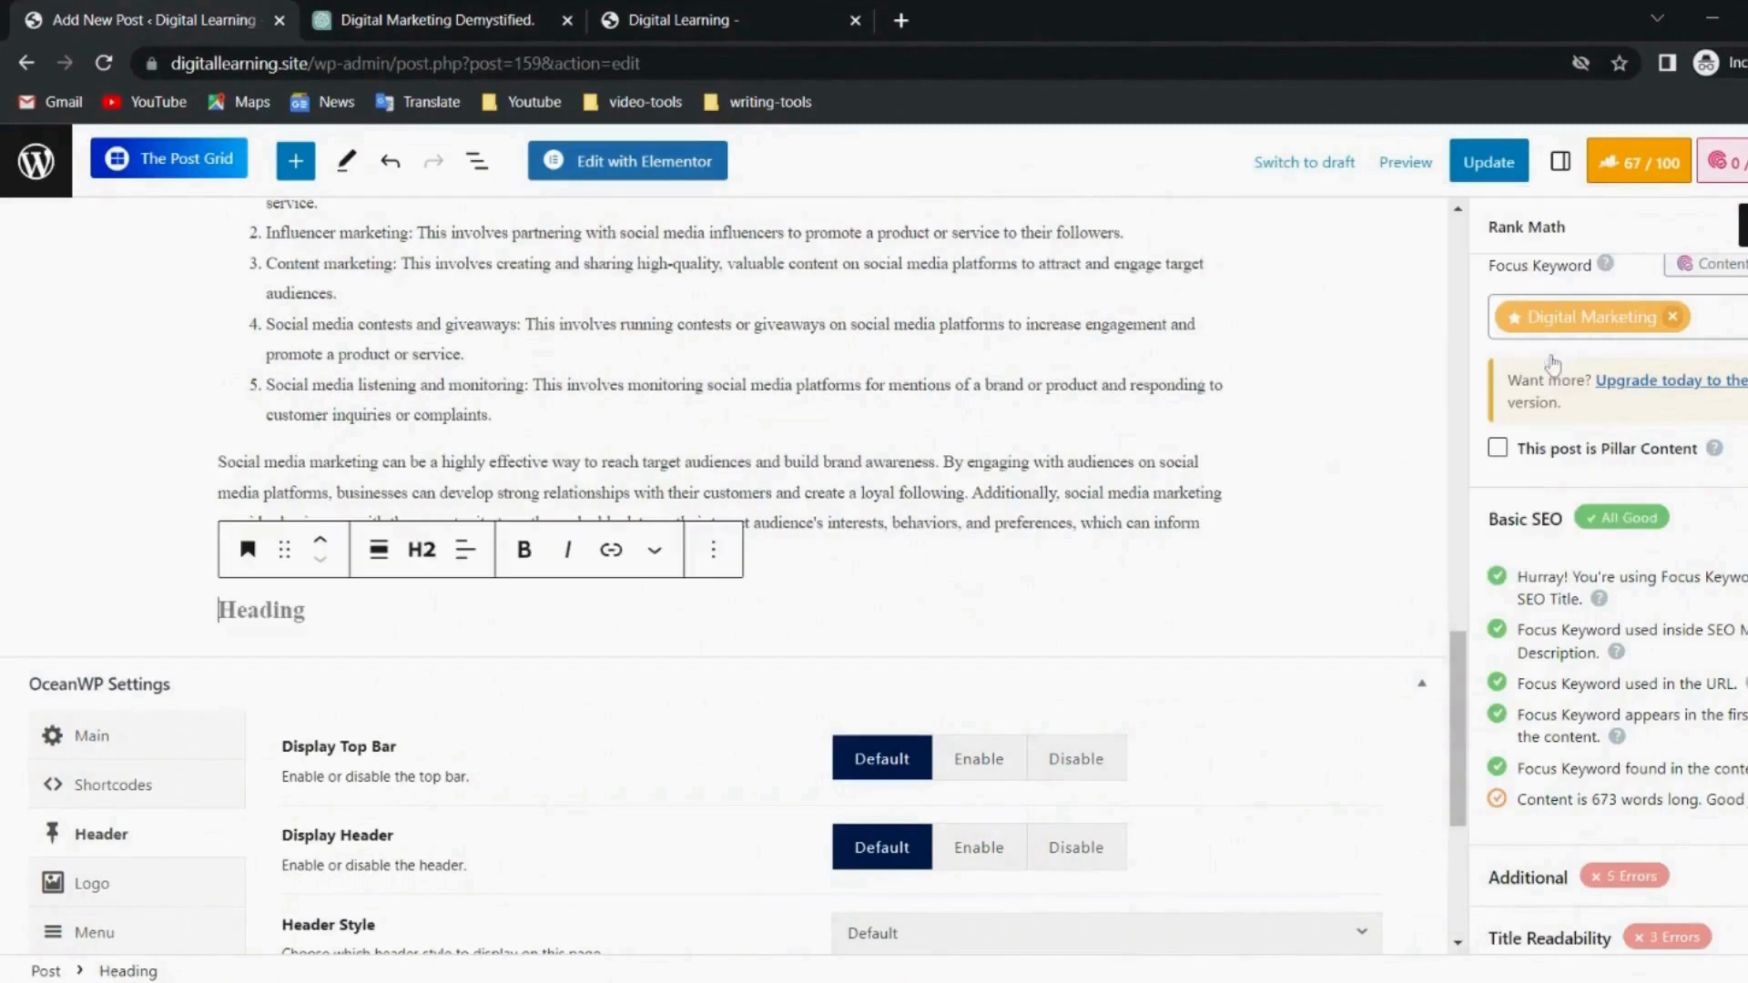
left_click(401, 12)
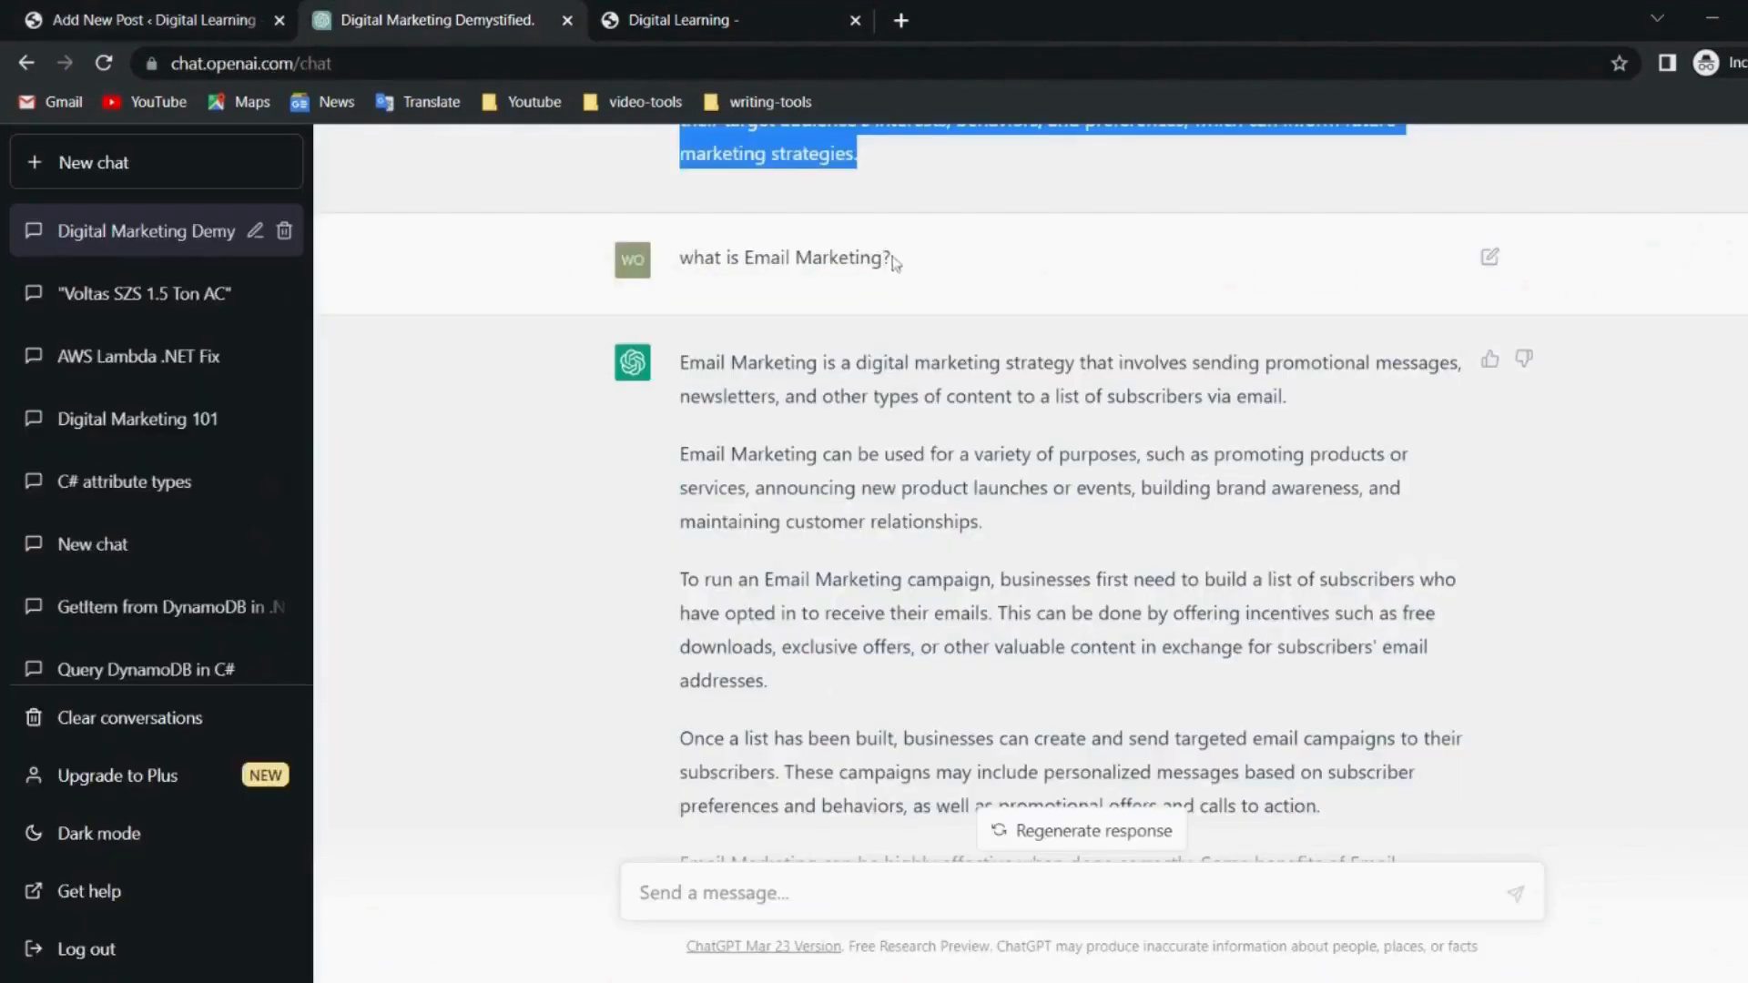
left_click_drag(911, 266, 685, 279)
key("ctrl+c")
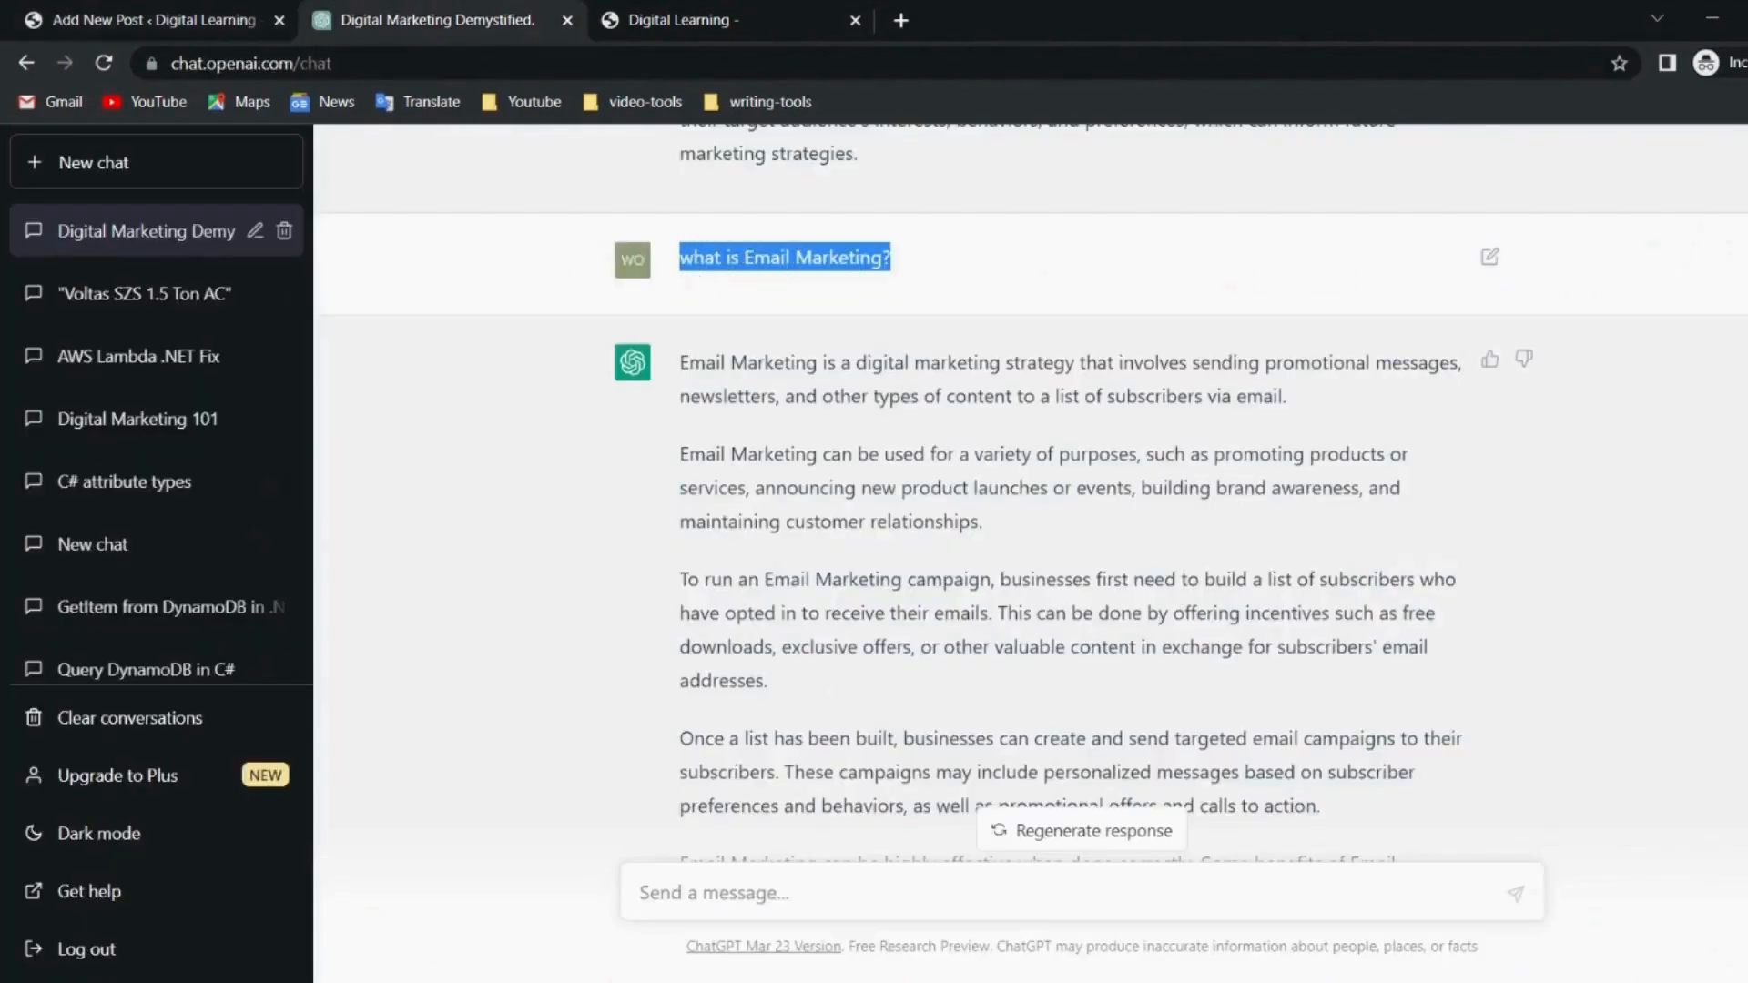
left_click(215, 9)
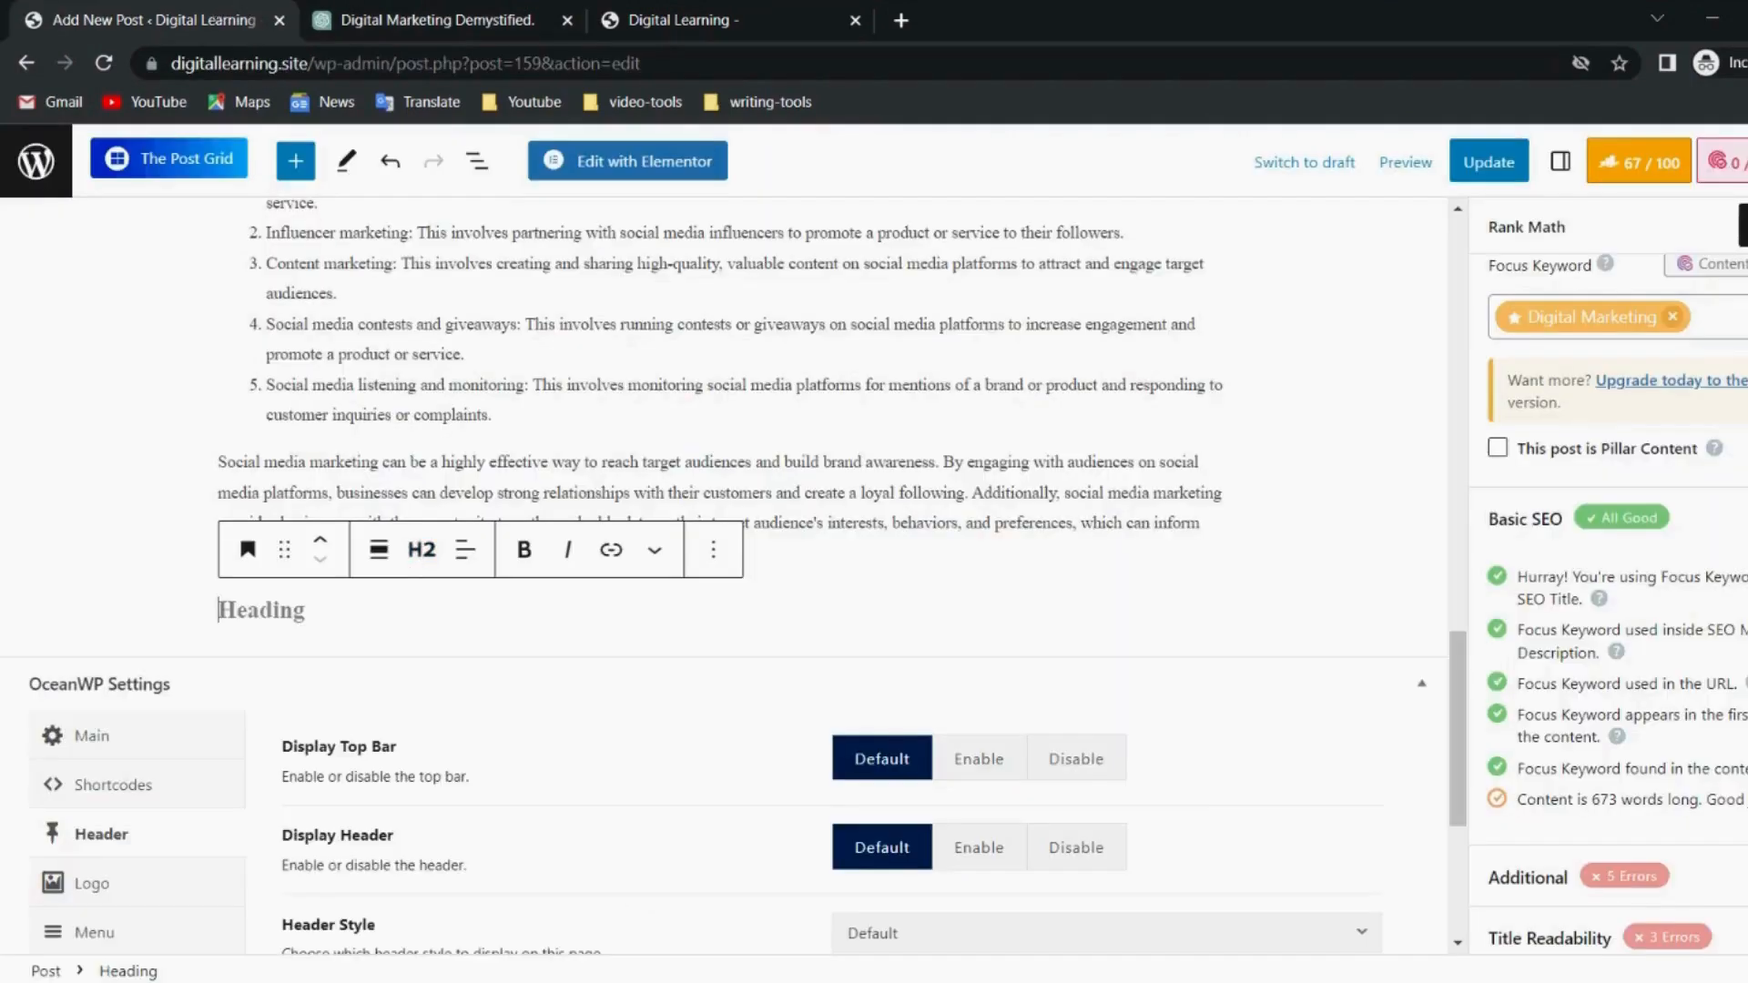
key("ctrl+v")
key("Return")
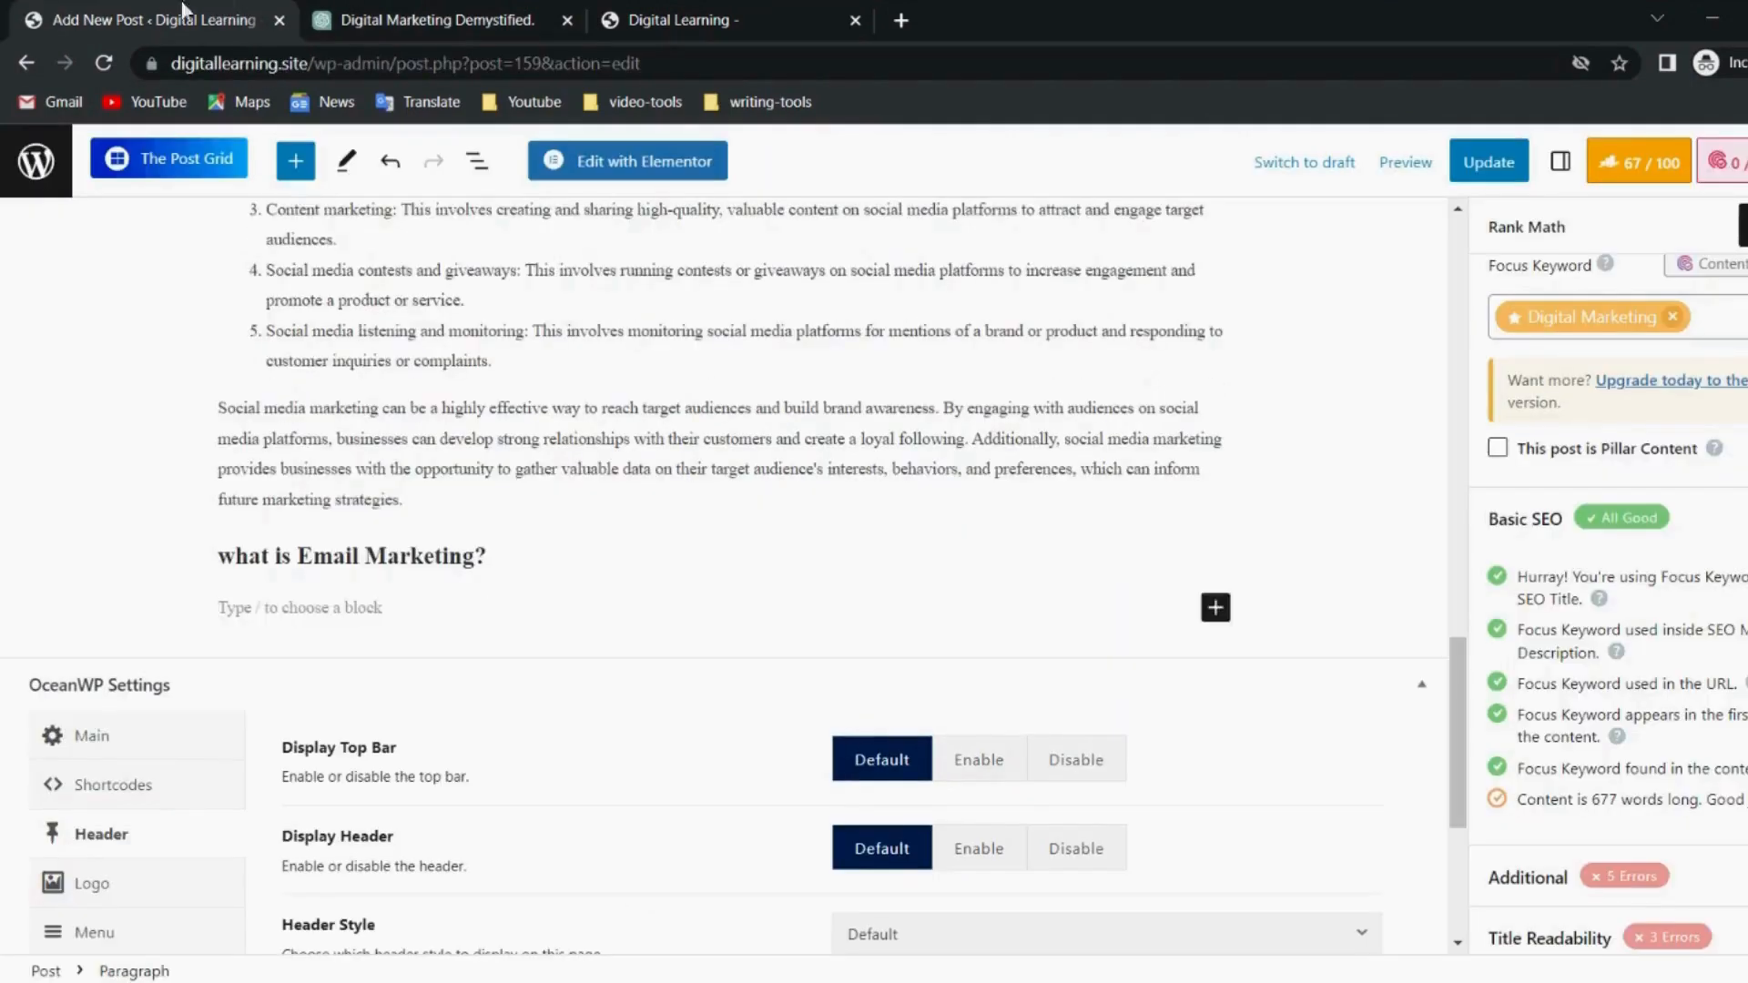
Copy ChatGPT's full Email Marketing answer into the post under the "what is Email Marketing?" heading.
left_click(418, 20)
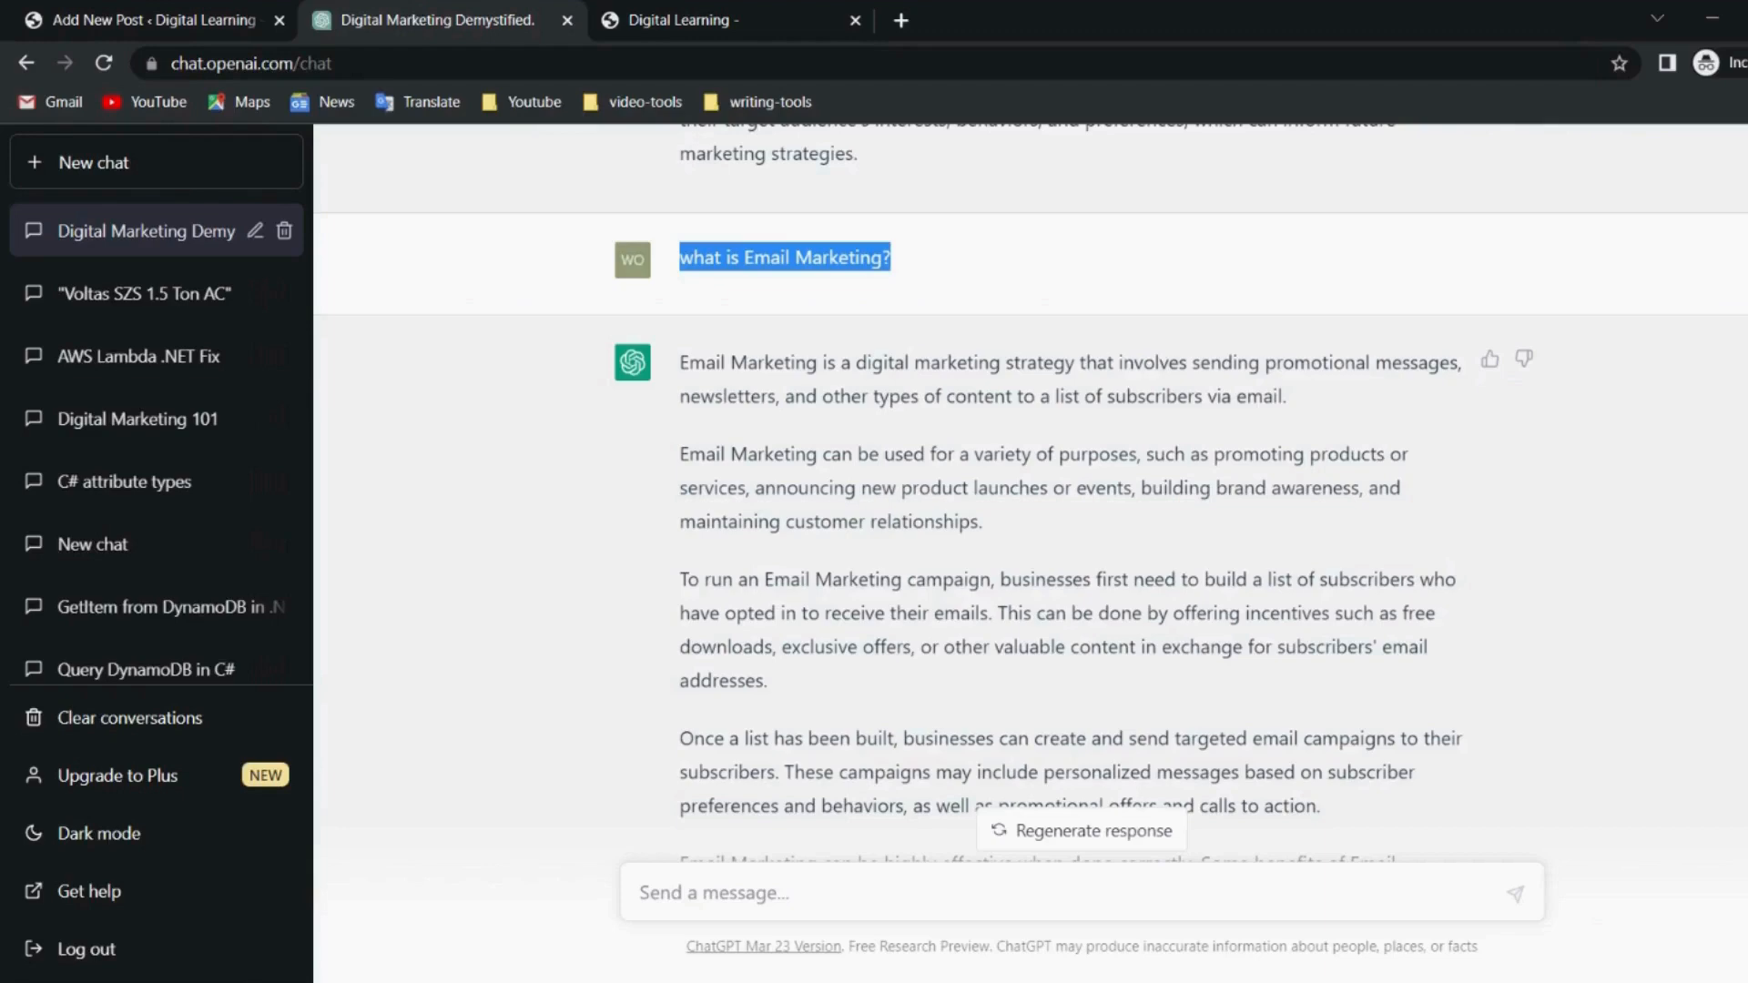
left_click_drag(680, 362, 1247, 806)
scroll(1247, 806, "down", 4)
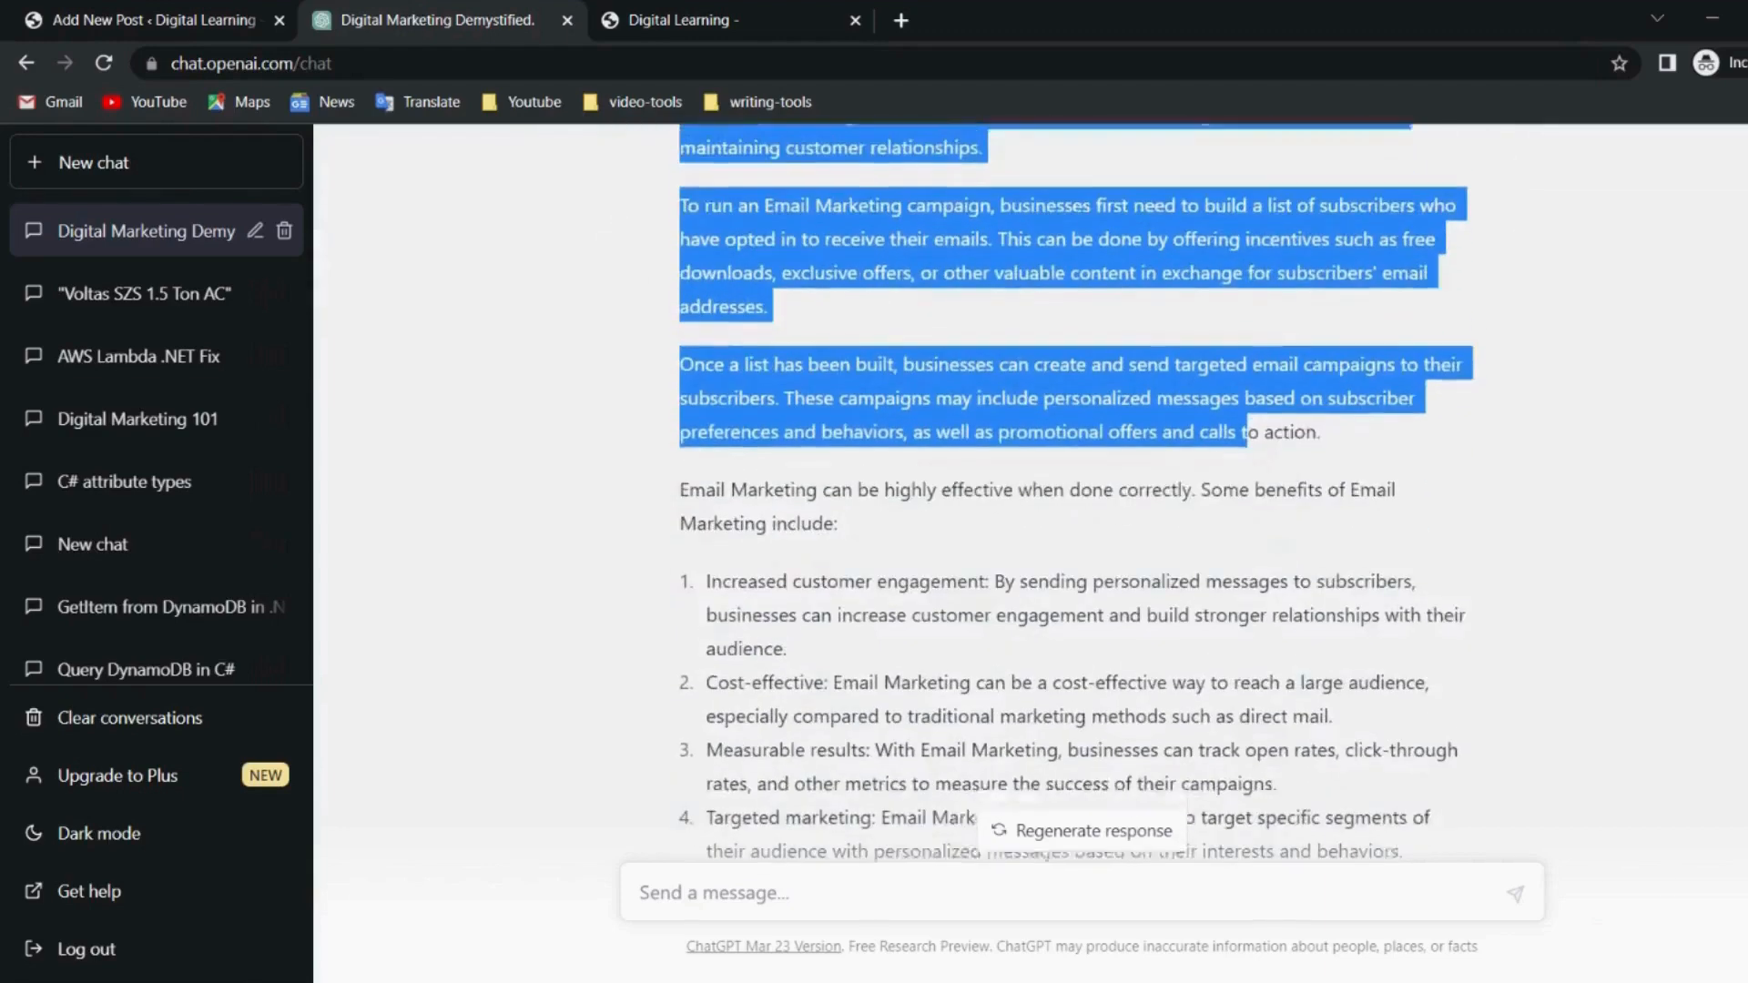
left_click_drag(1247, 419, 1247, 583)
scroll(1247, 824, "down", 4)
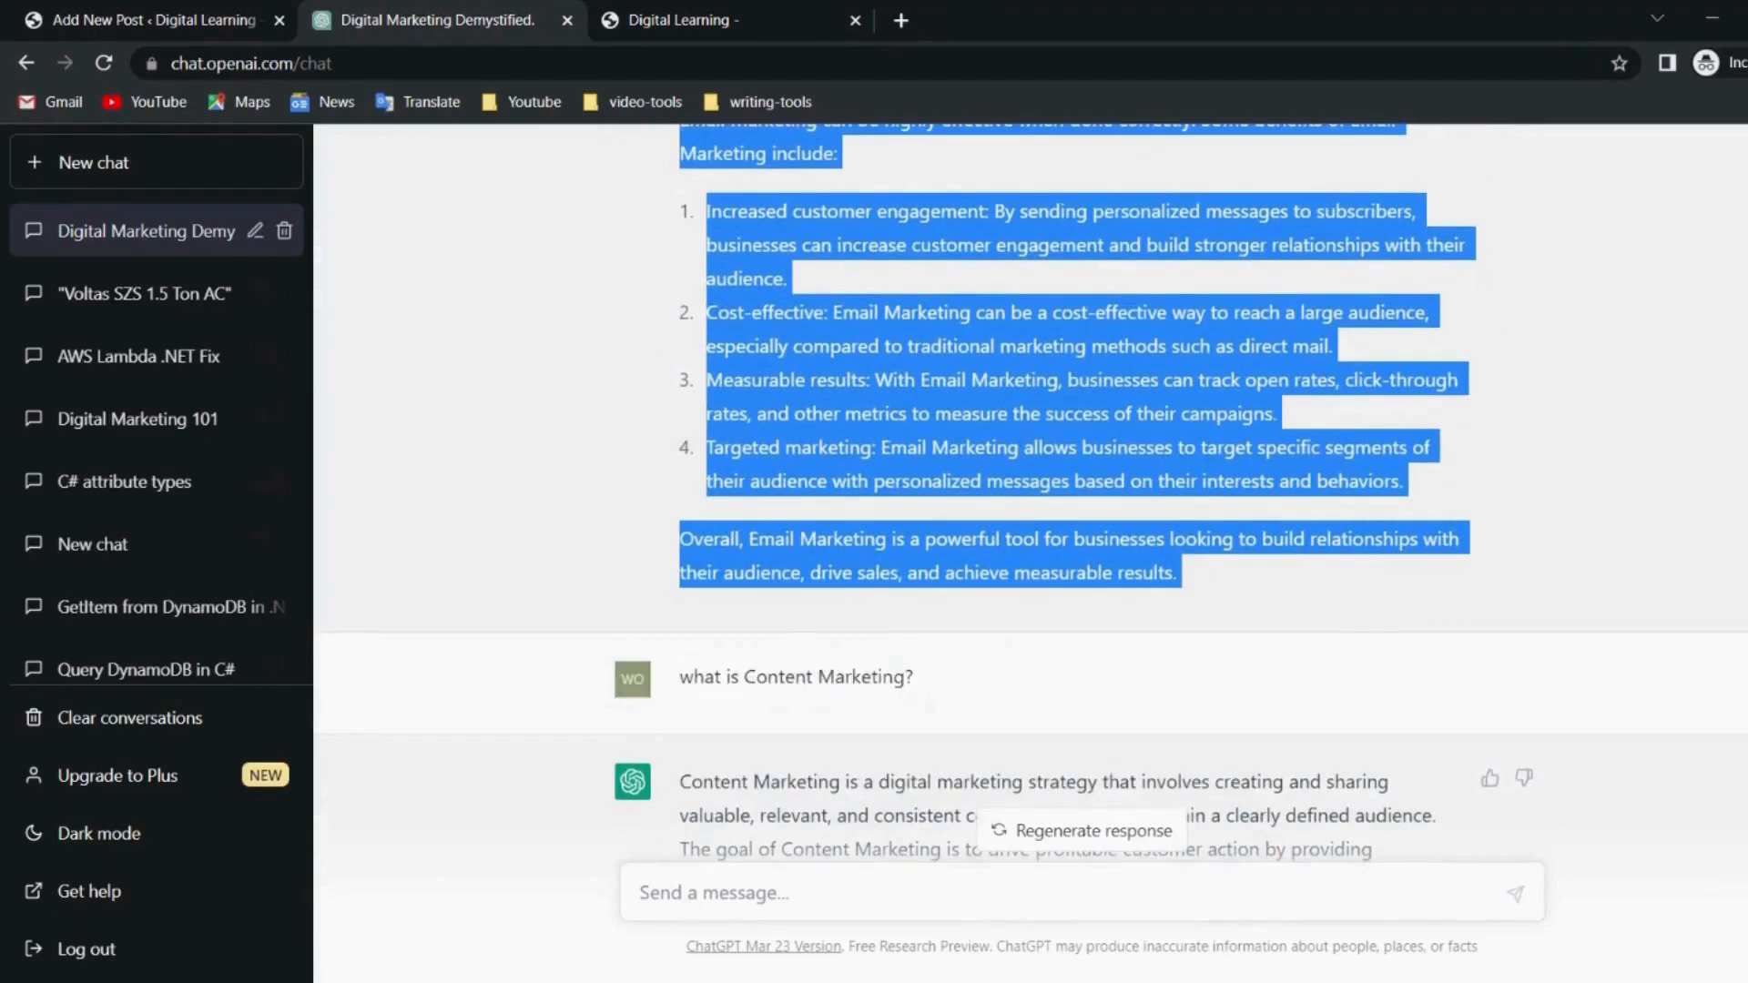
left_click(237, 20)
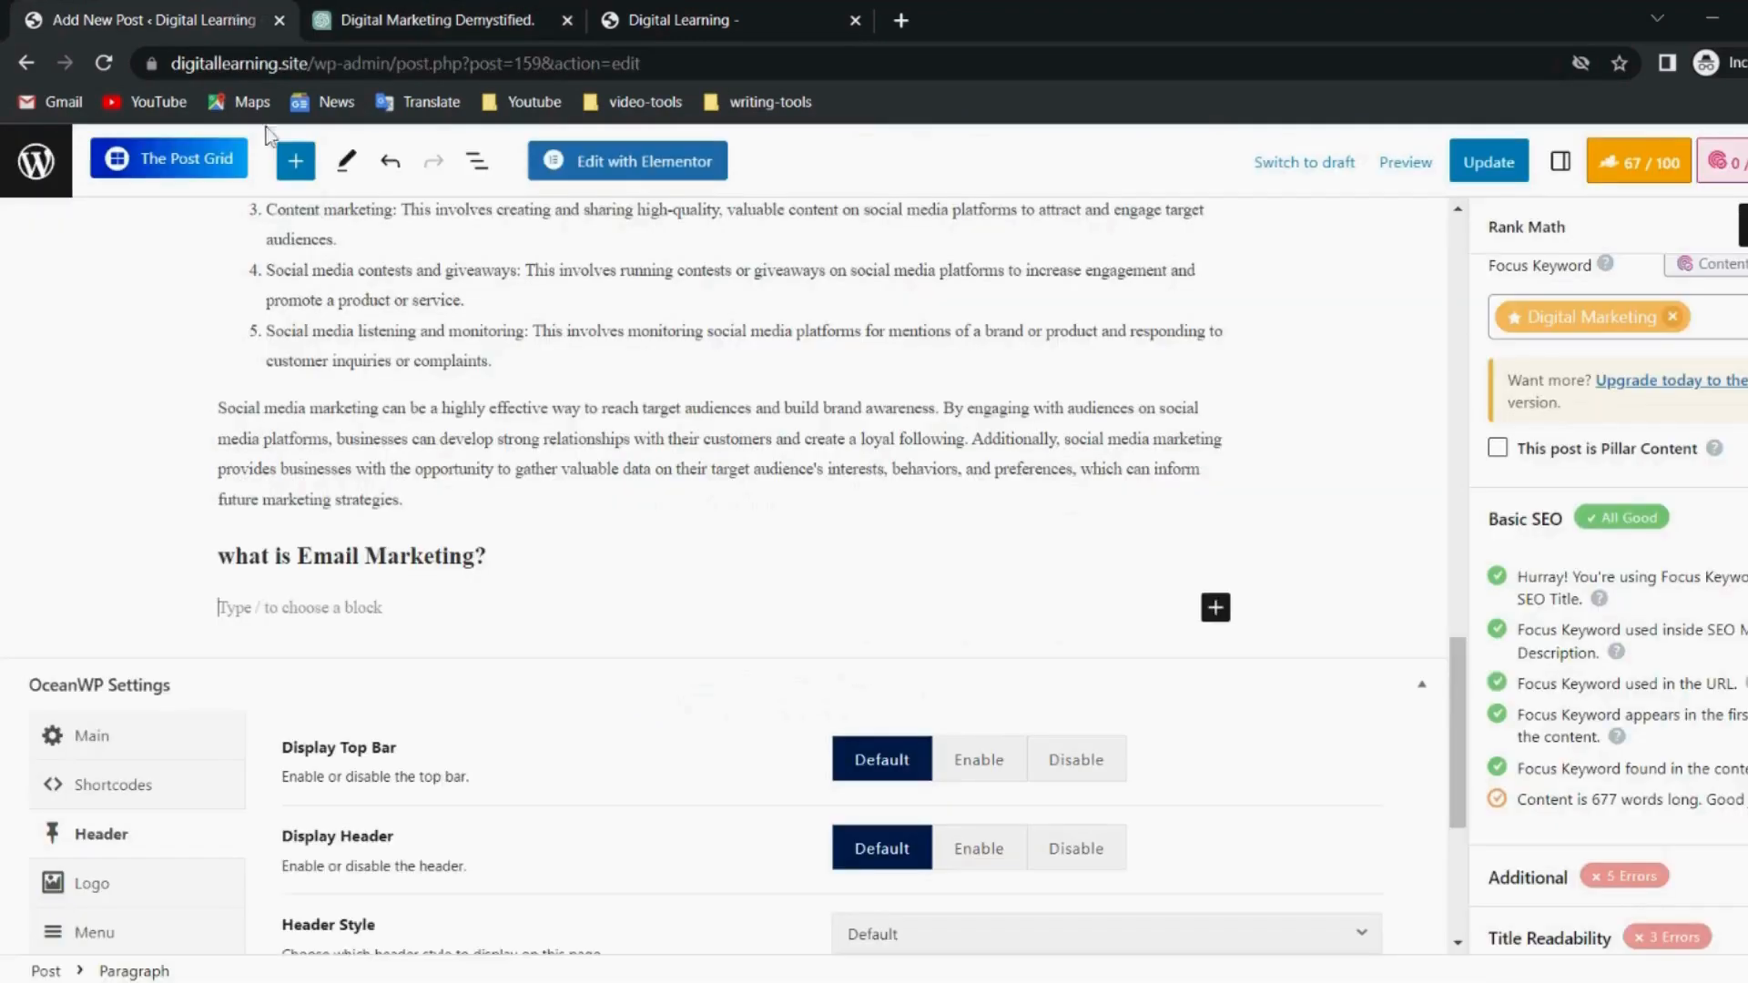
key("ctrl+v")
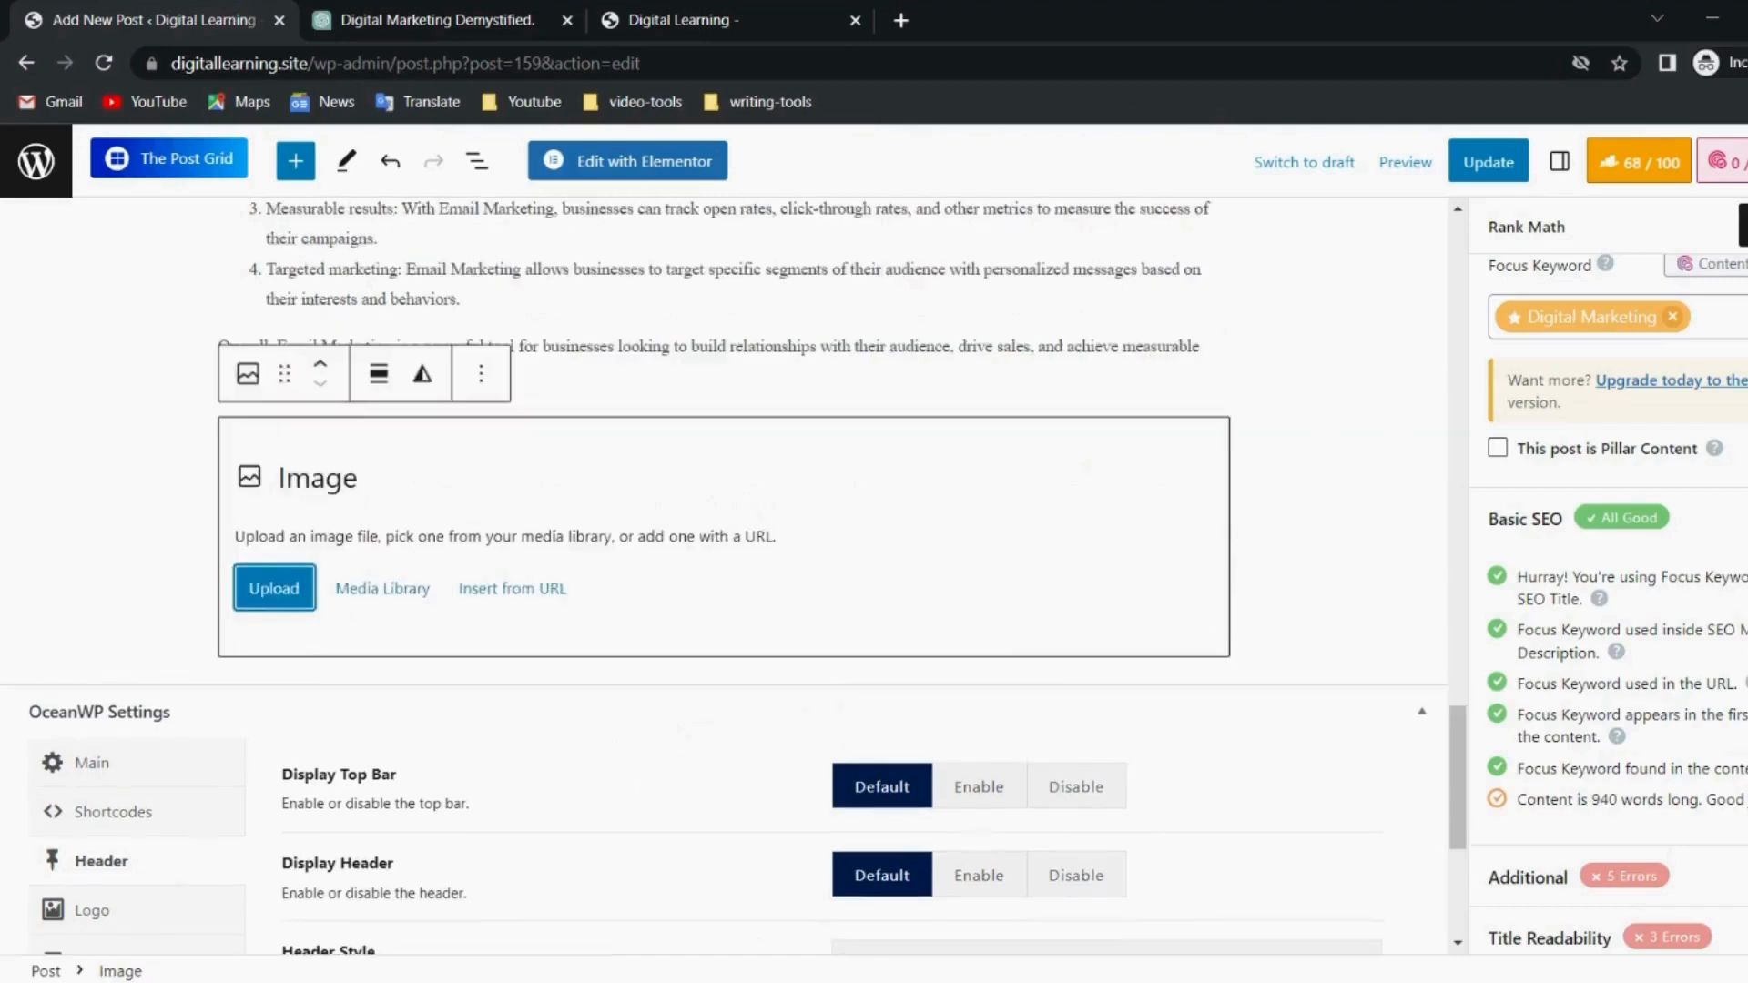
Delete the empty image block below the last paragraph of the Email Marketing section.
left_click(1166, 346)
left_click(1047, 537)
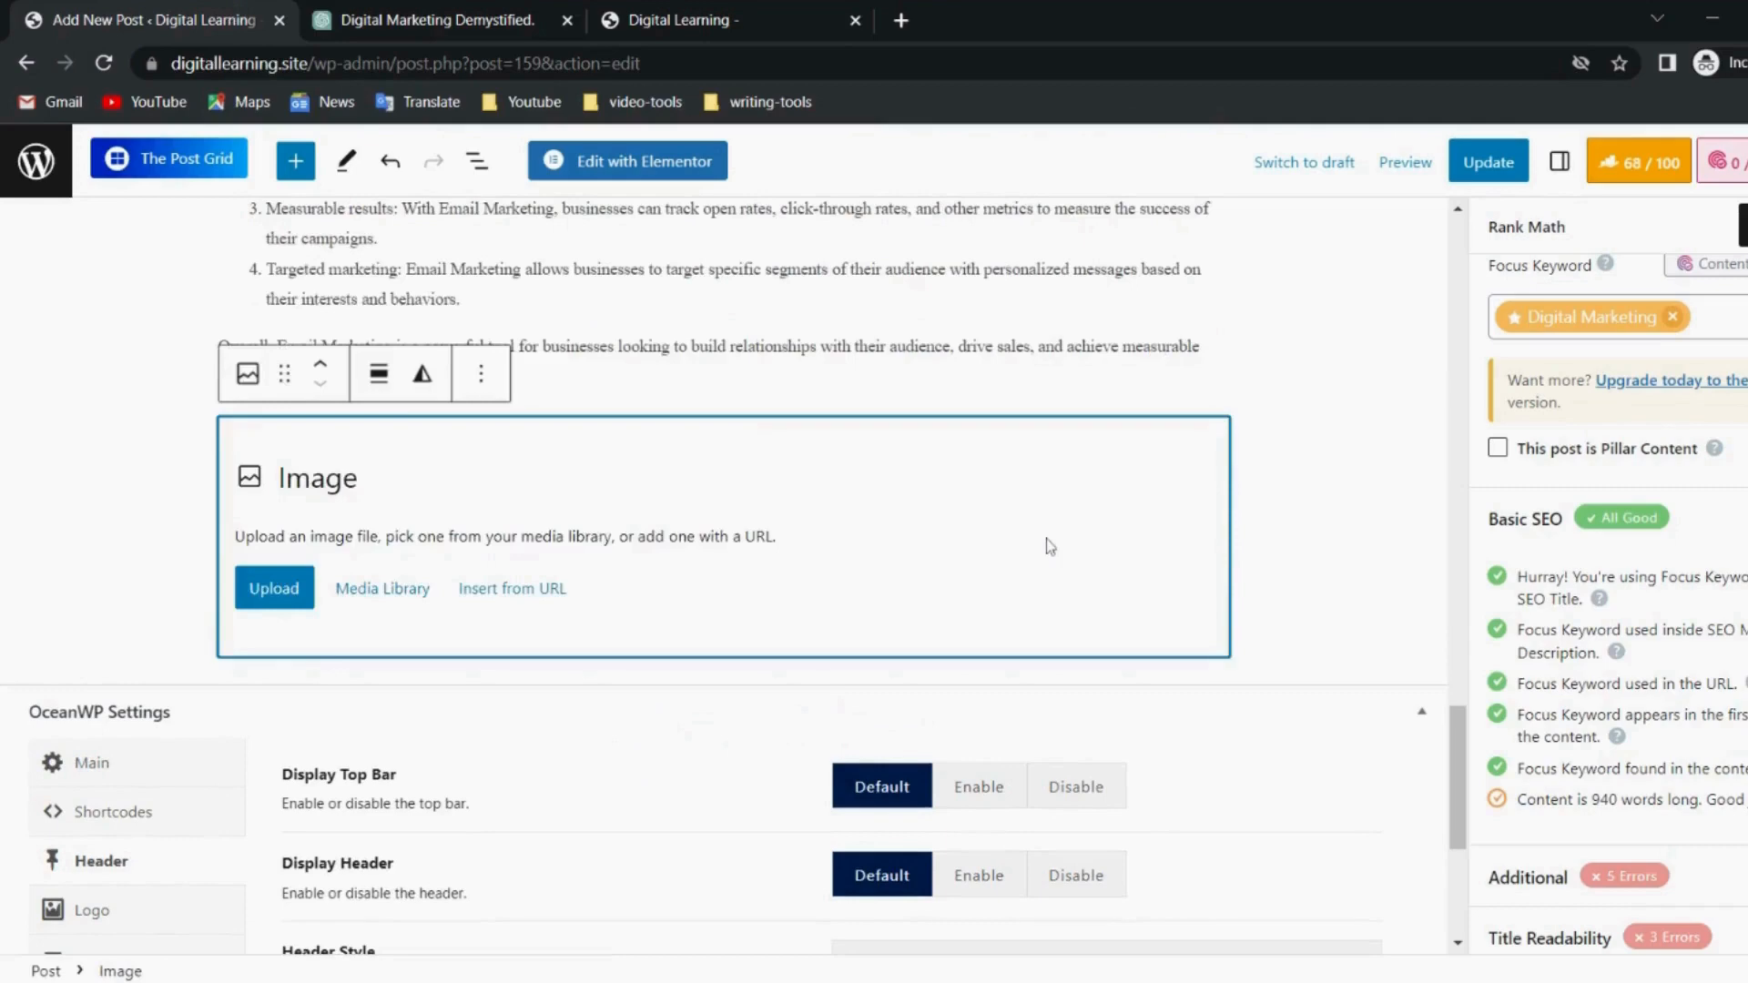
key("Delete")
scroll(1049, 546, "up", 4)
scroll(1049, 547, "down", 1)
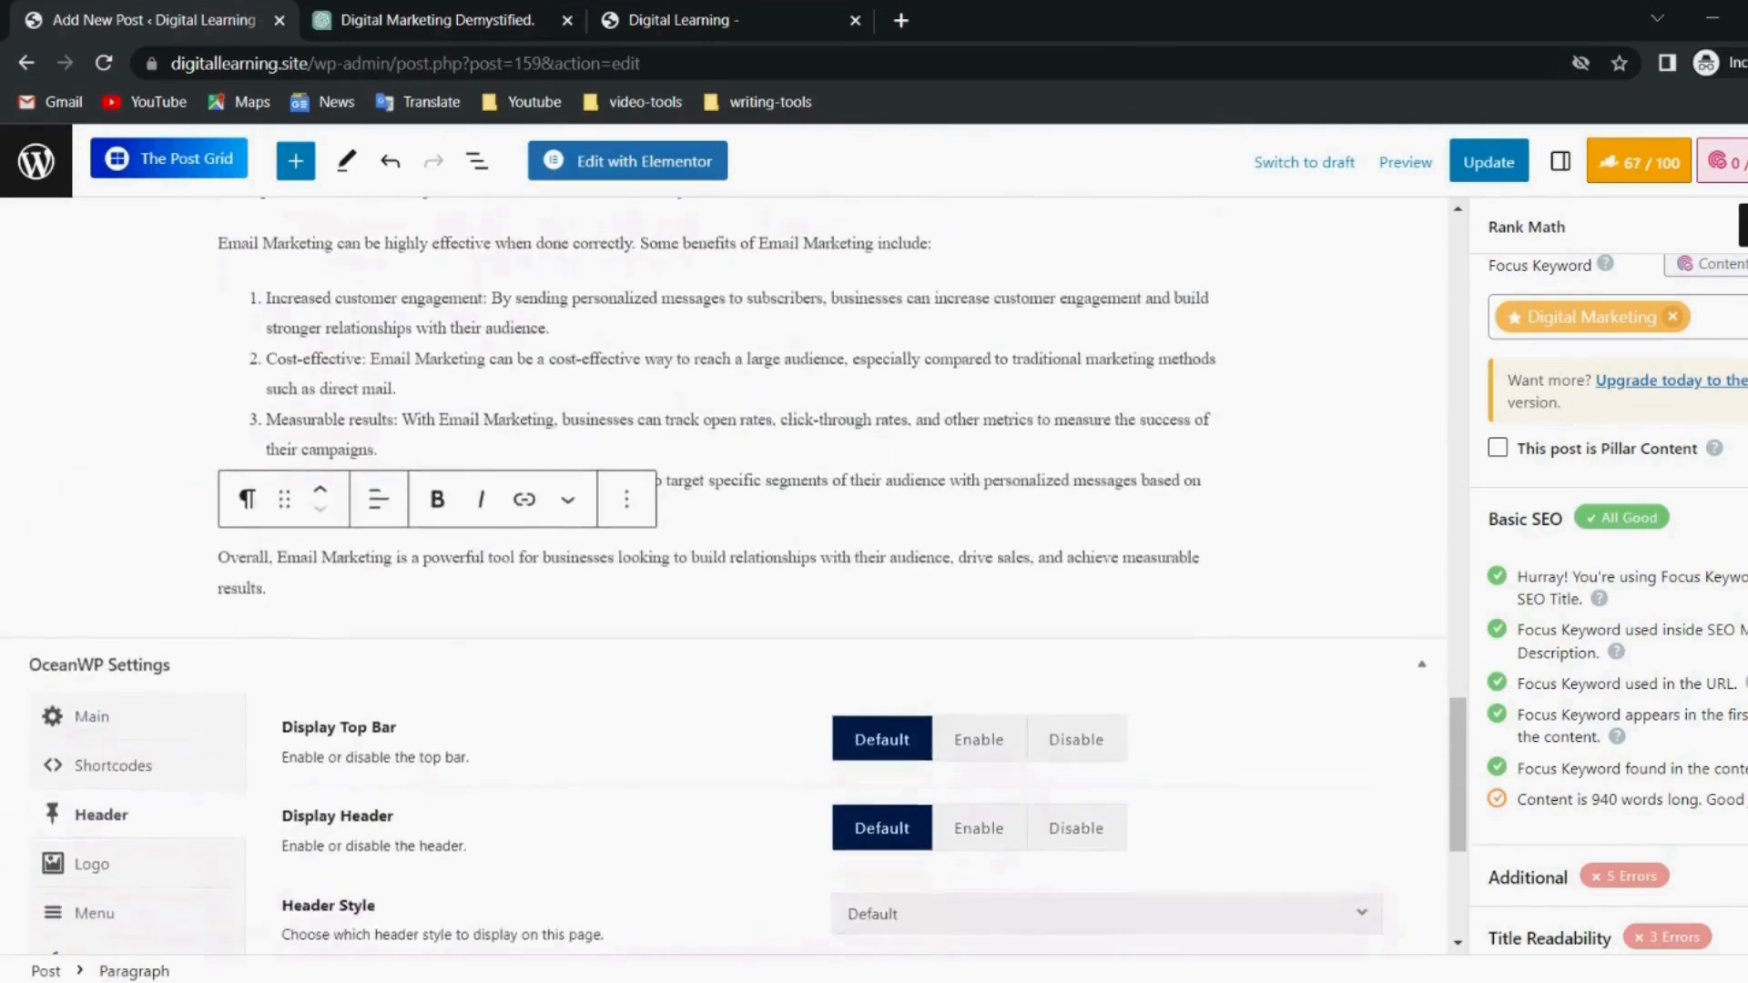
Add a heading after the email marketing section using the question "what is Content Marketing?" copied from ChatGPT.
key("Return")
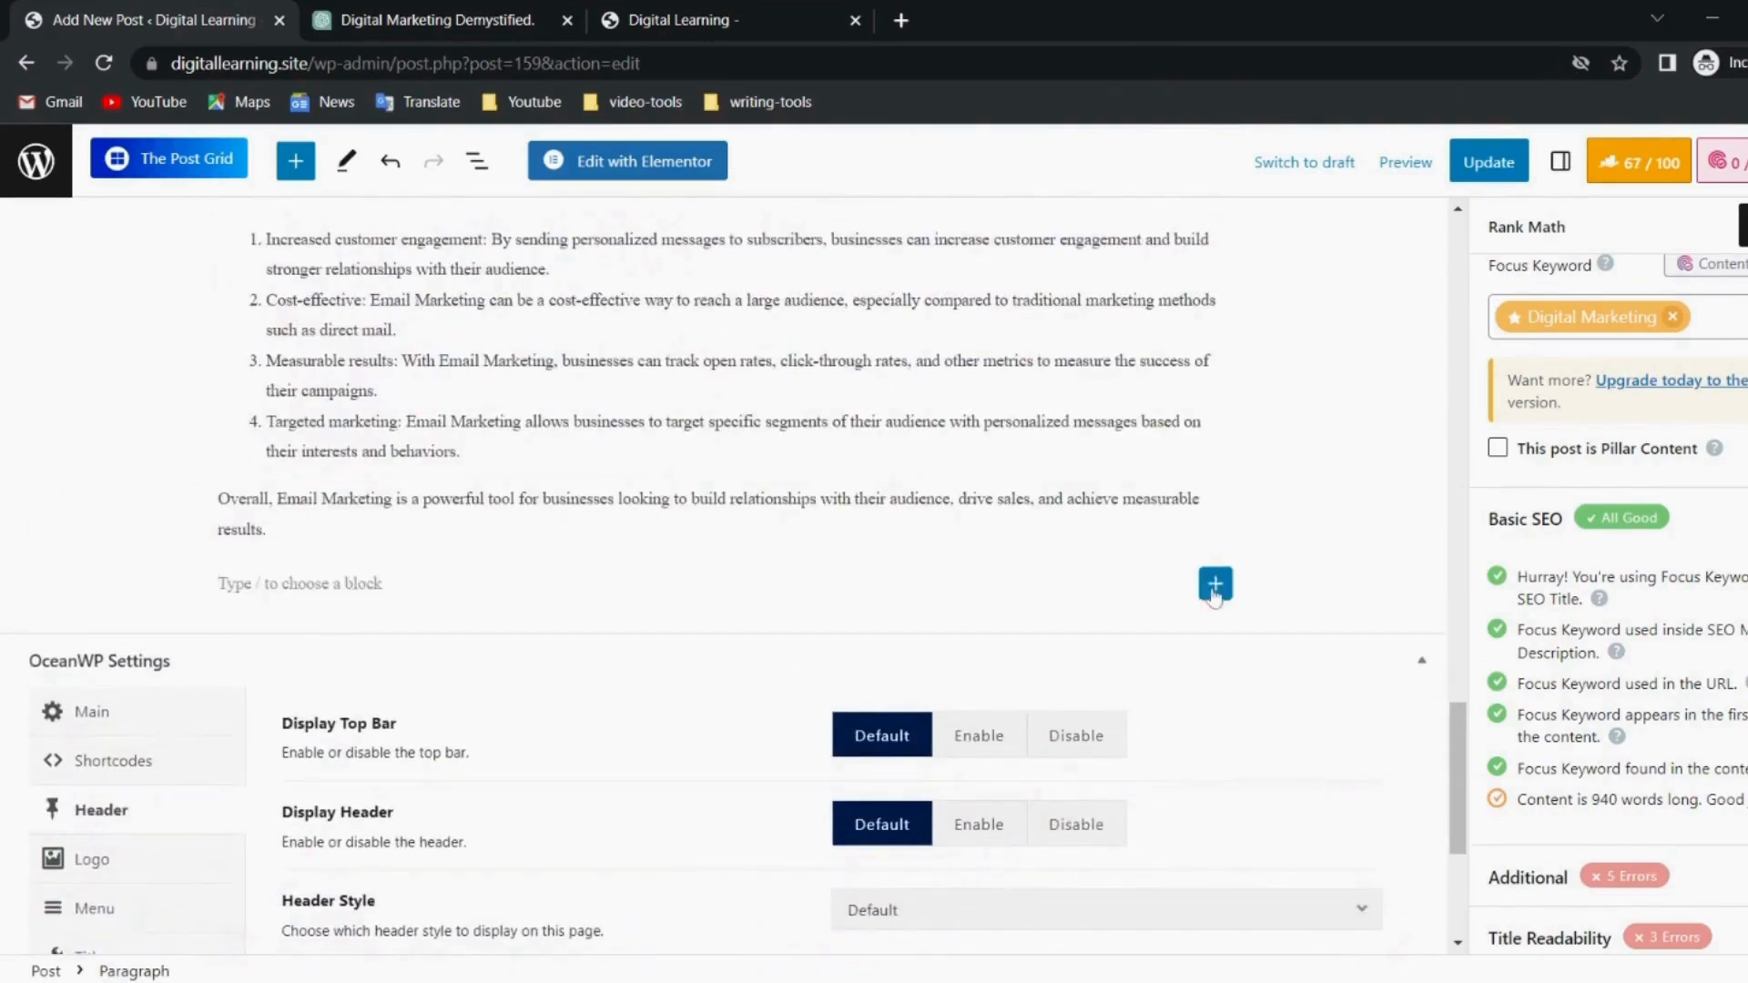
left_click(1215, 583)
left_click(1537, 770)
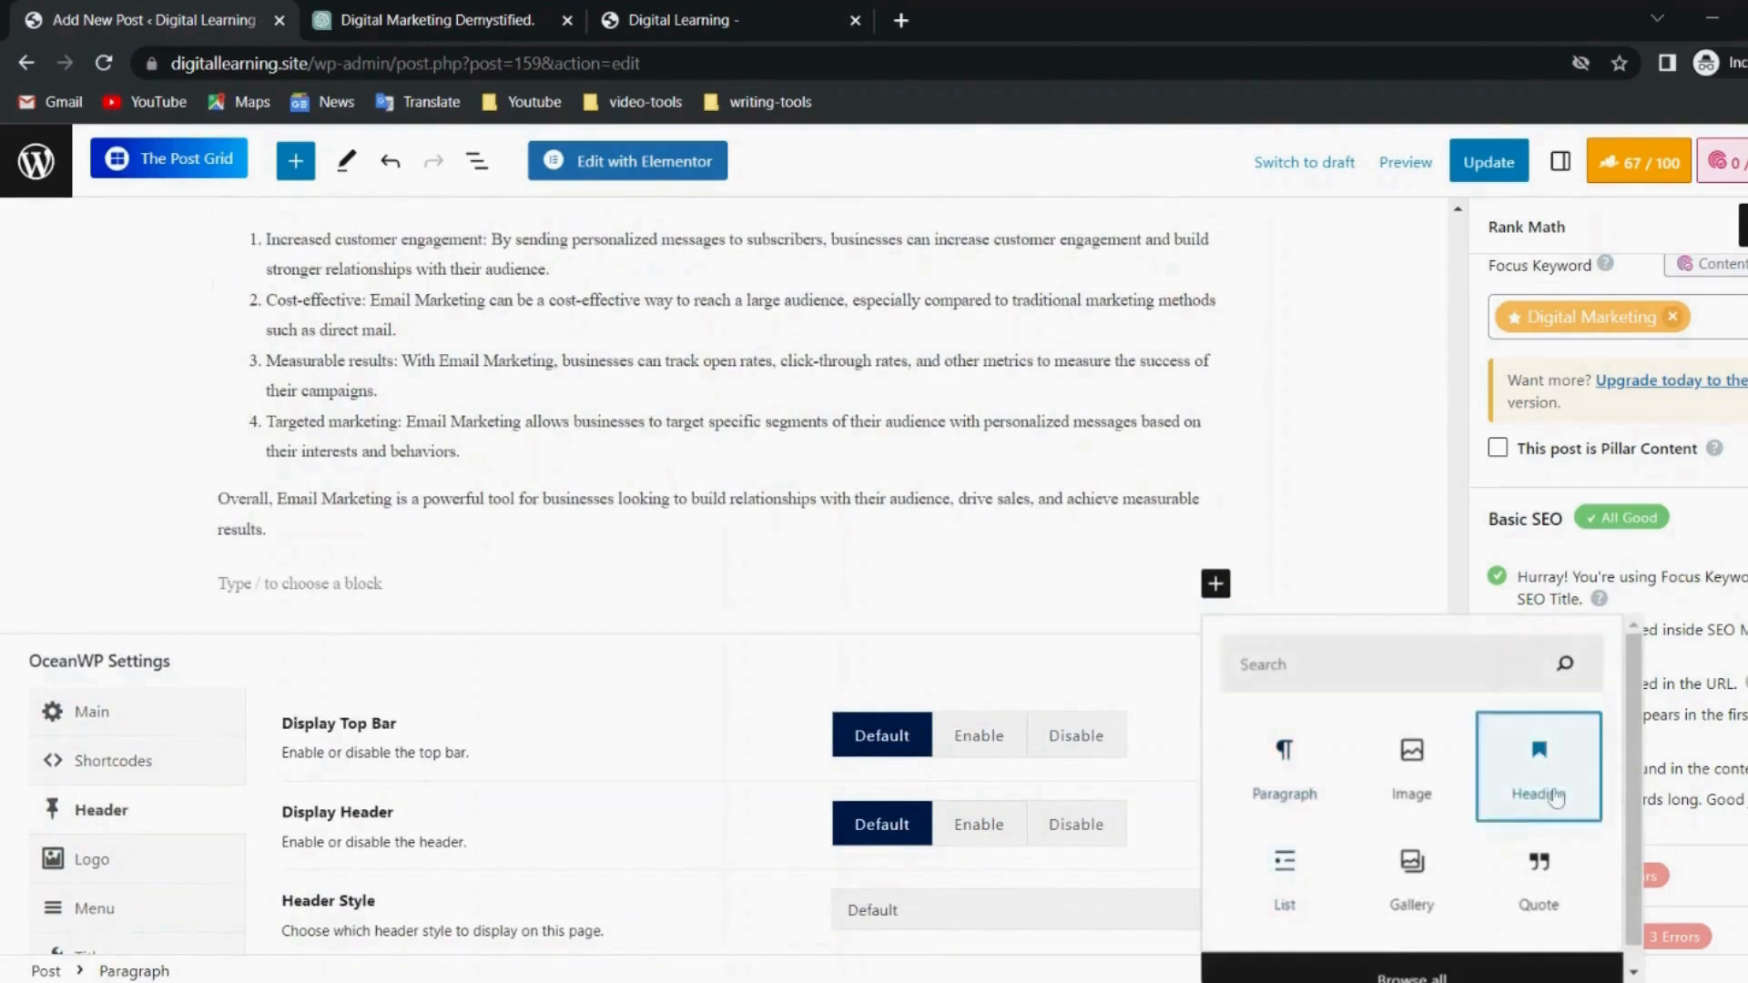
left_click(696, 6)
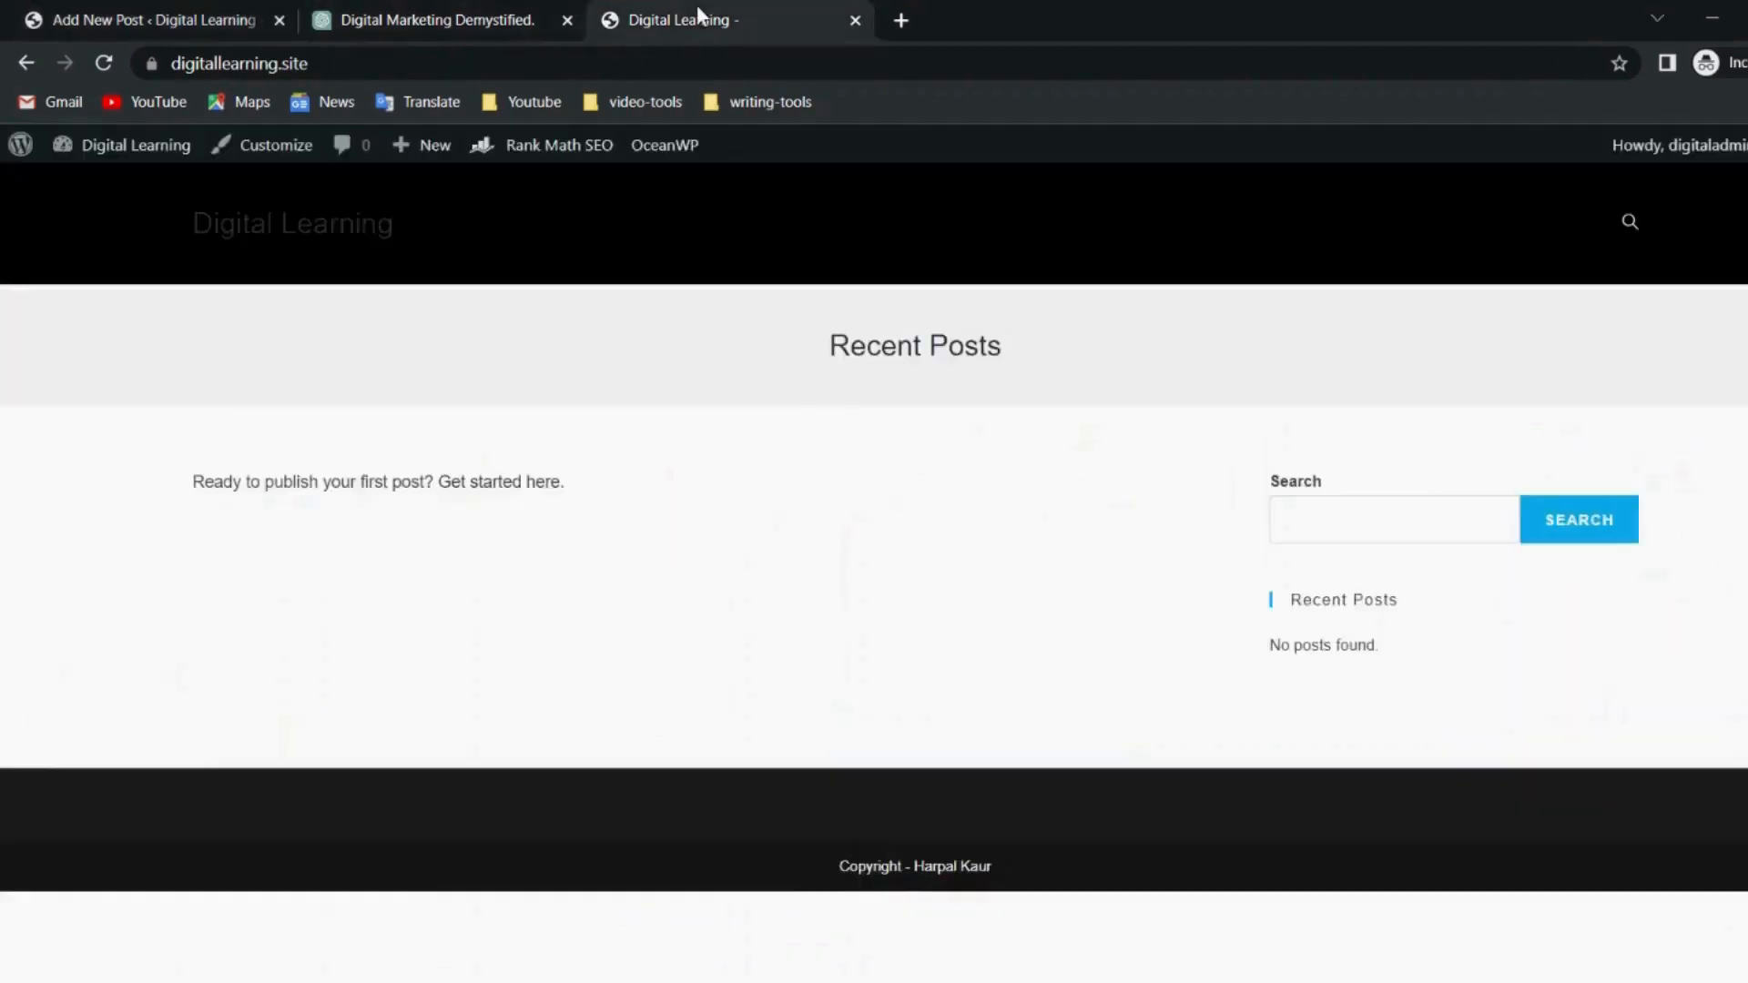
left_click(479, 6)
scroll(888, 726, "down", 2)
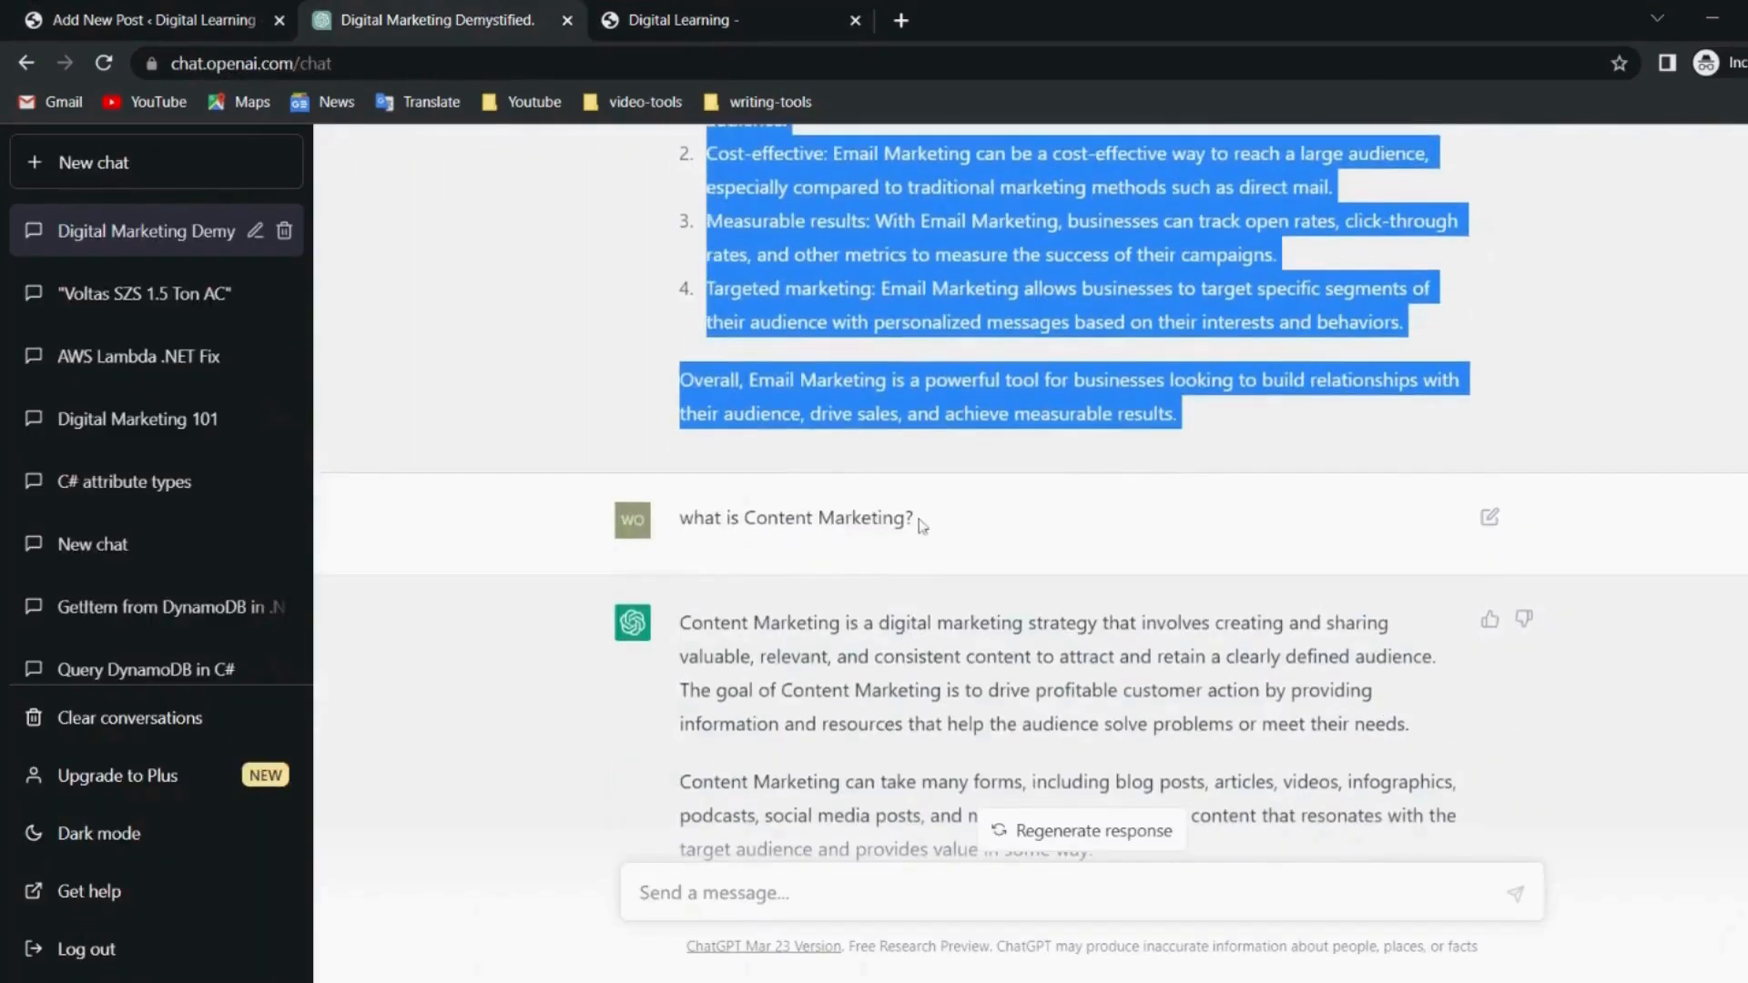
left_click_drag(920, 524, 683, 544)
key("ctrl+c")
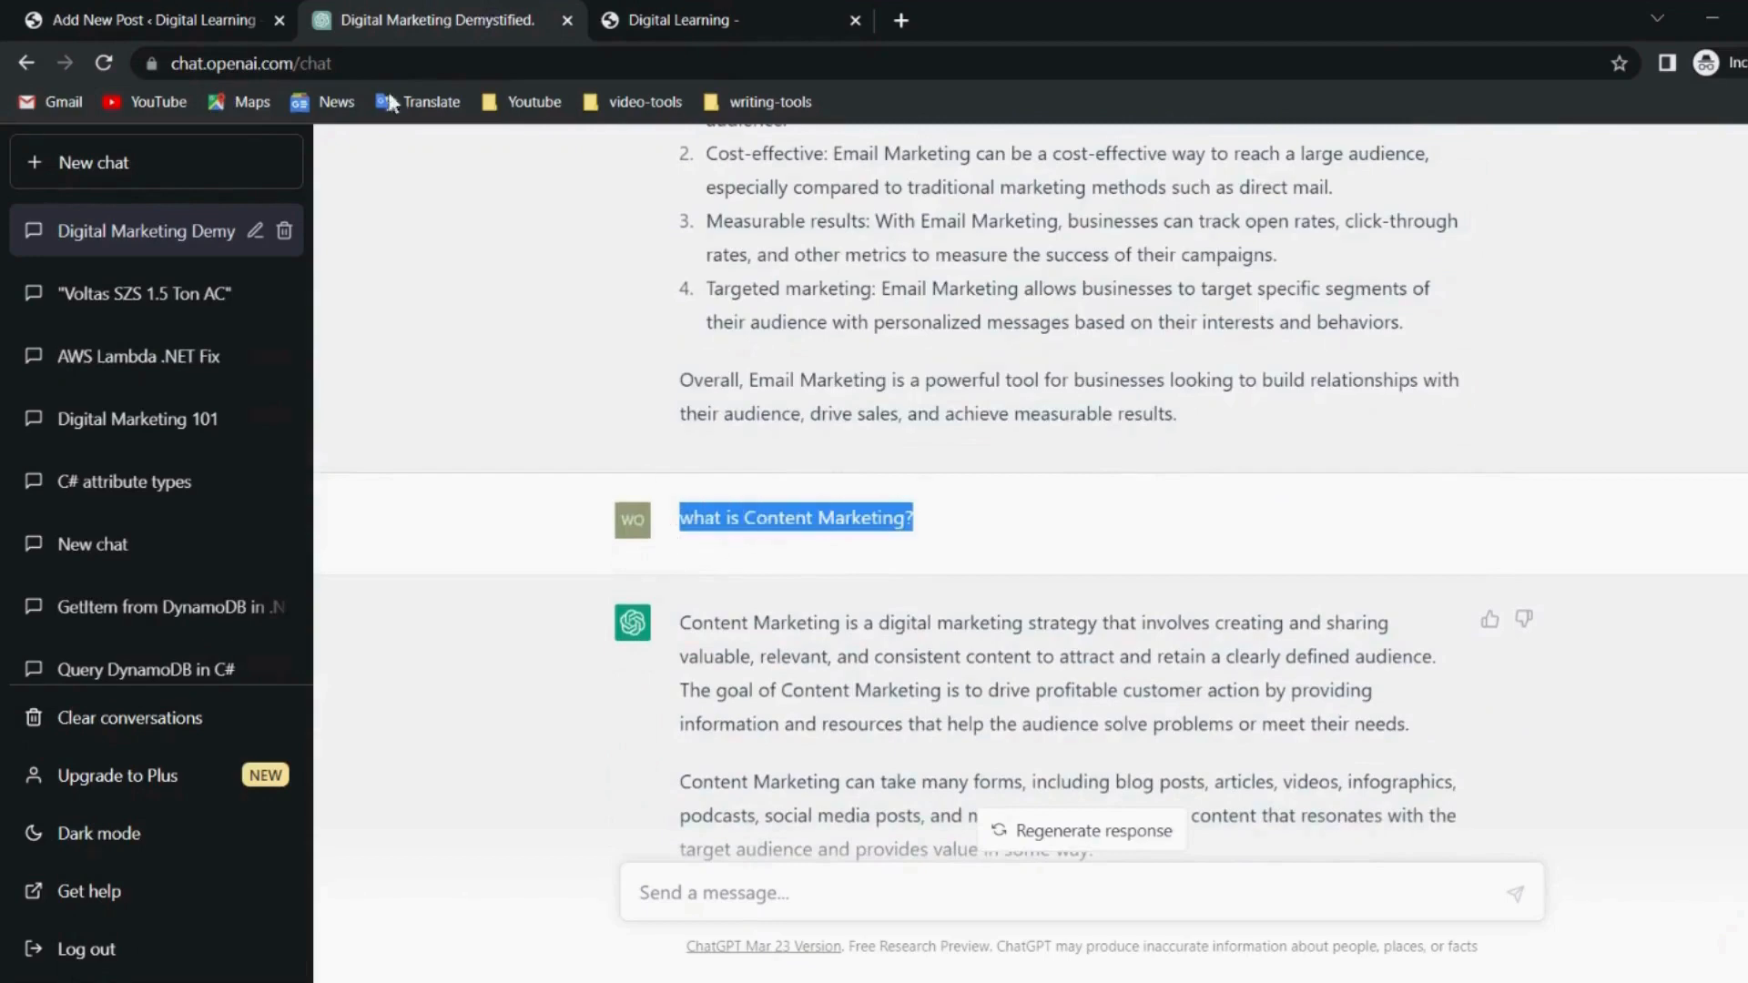
left_click(186, 13)
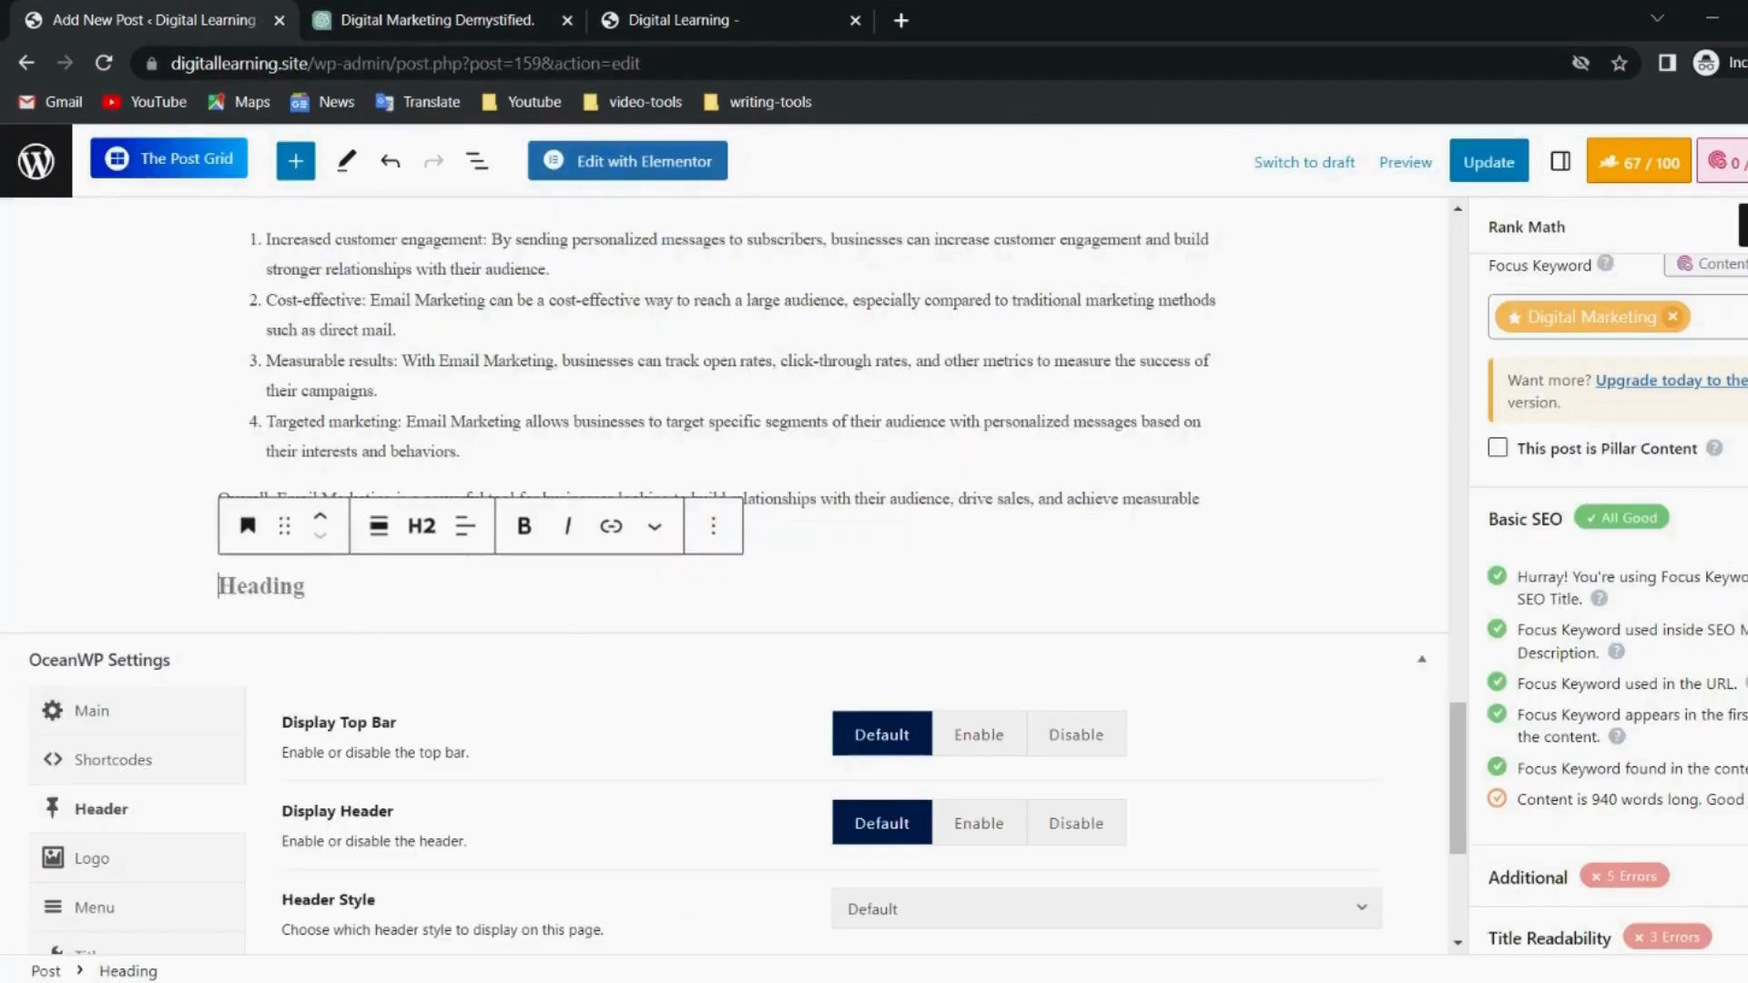
key("ctrl+v")
key("Return")
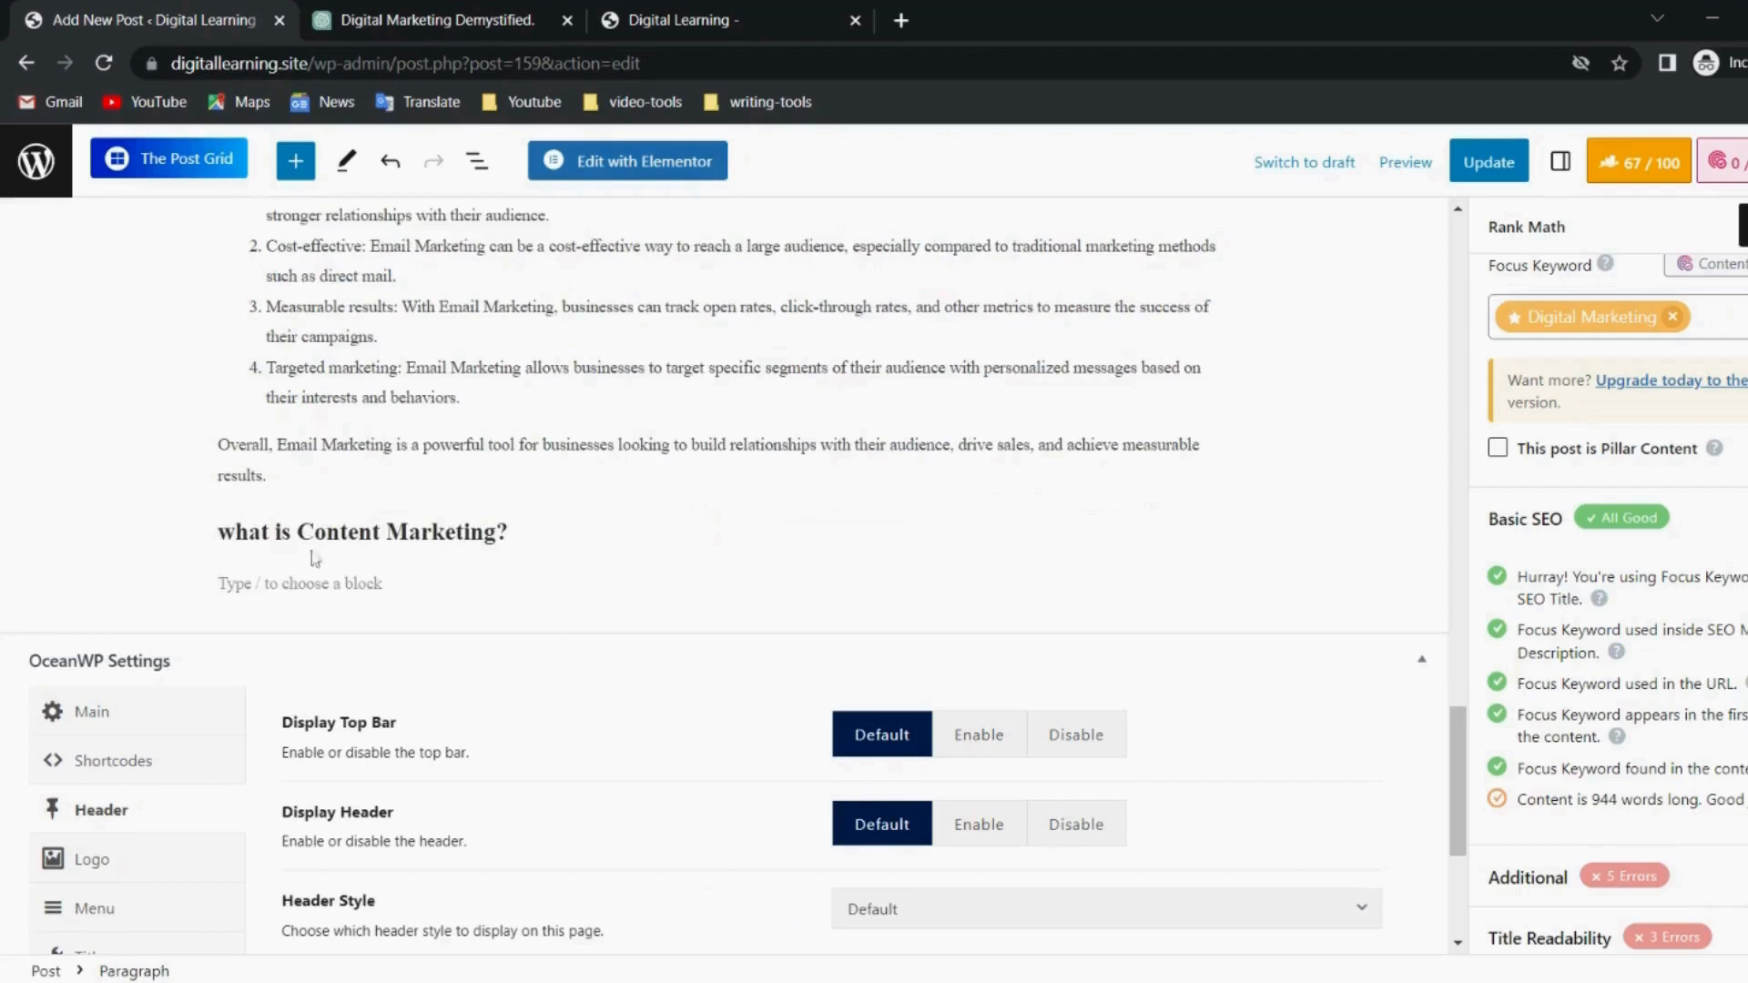
Copy ChatGPT's Content Marketing answer, from its opening paragraph through the four-item benefits list, under the "what is Content Marketing?" heading.
left_click(471, 13)
scroll(776, 579, "down", 5)
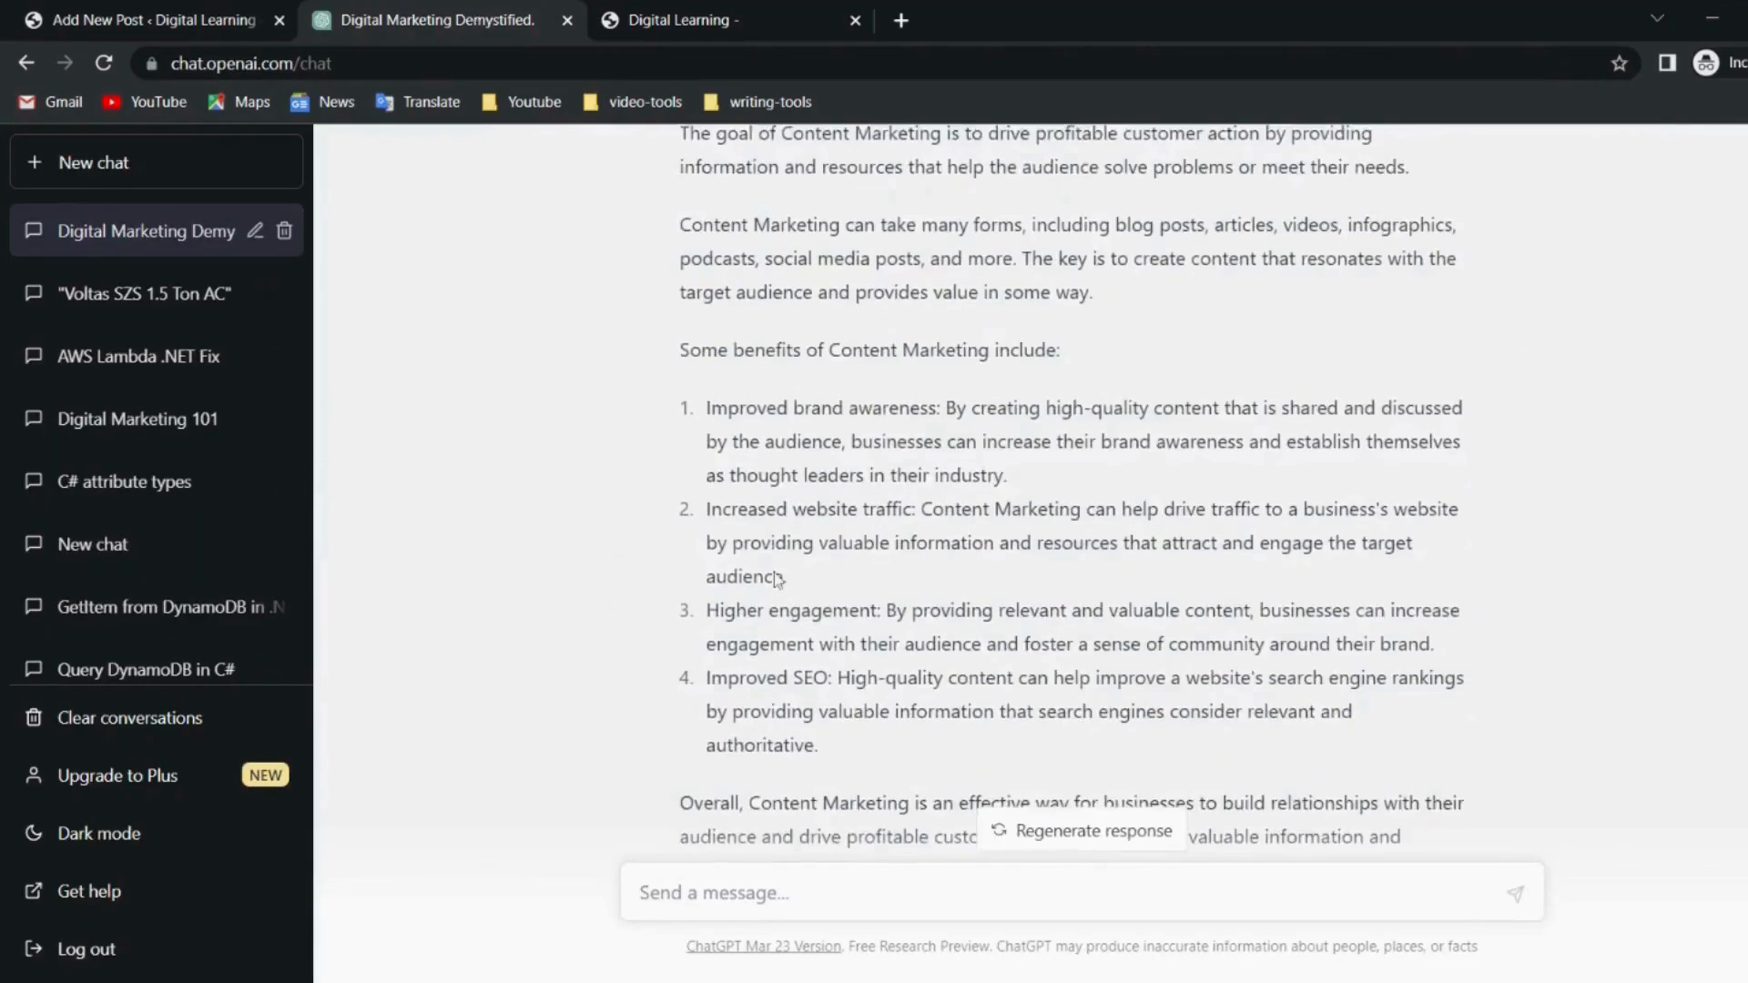
scroll(775, 579, "up", 1)
left_click_drag(679, 152, 818, 832)
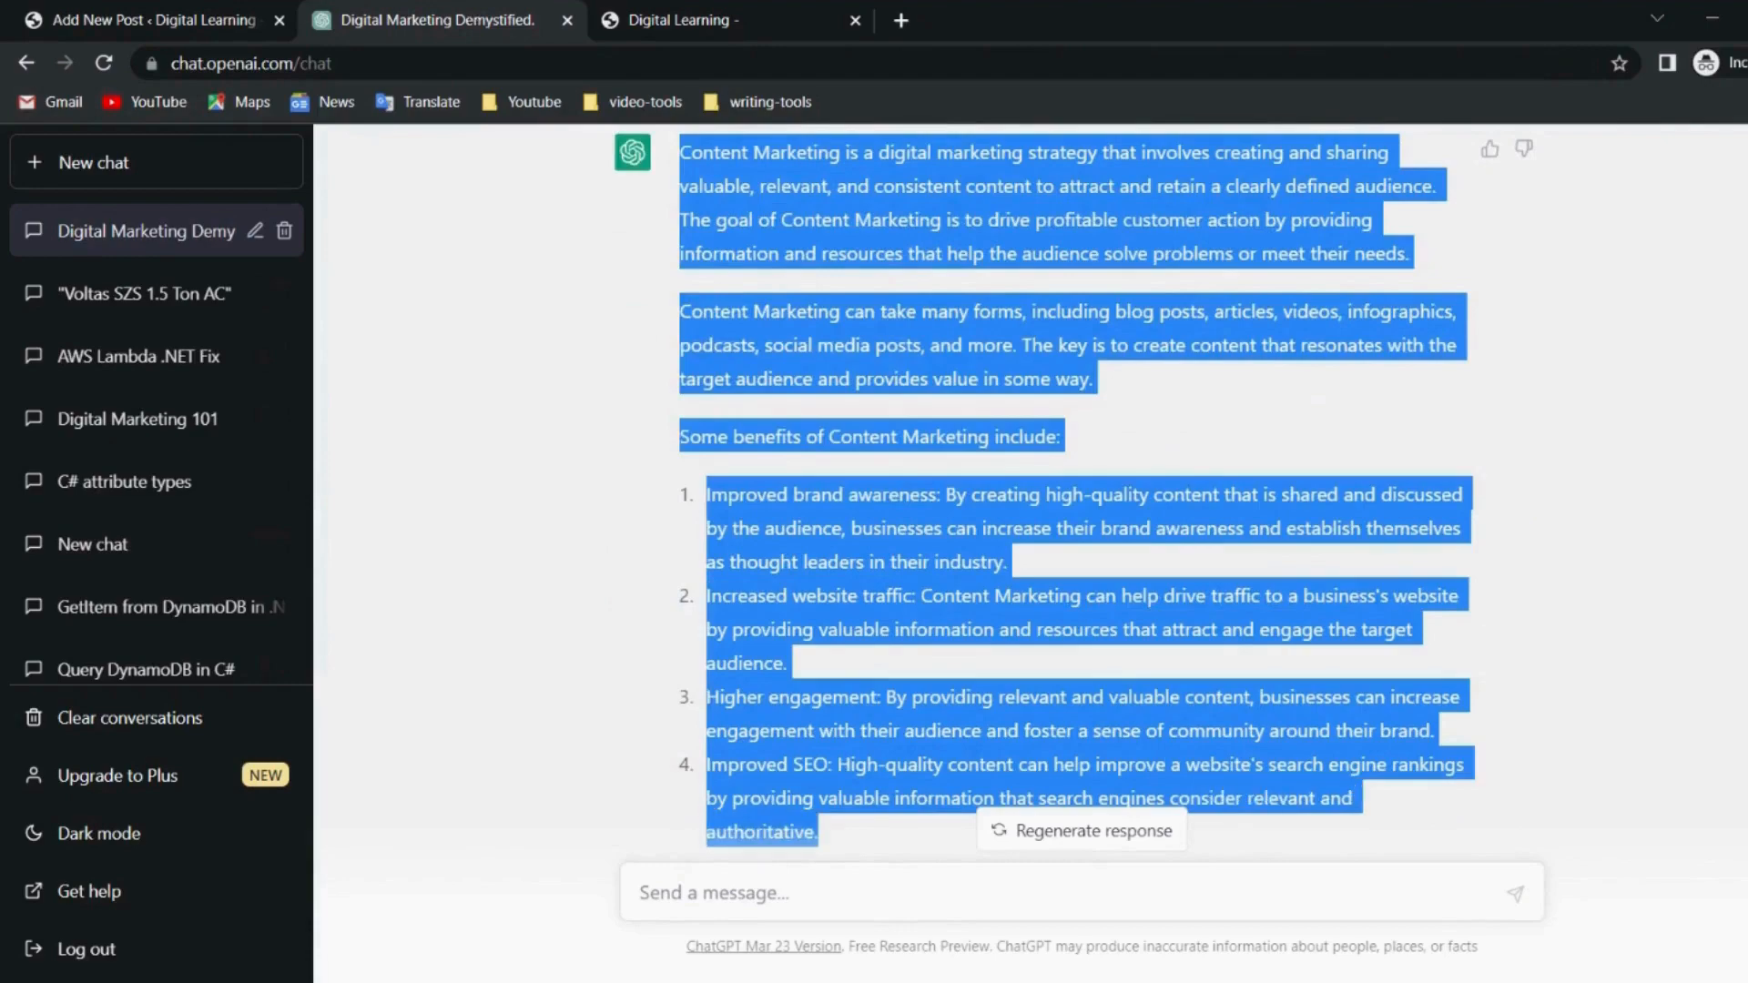
scroll(1317, 384, "down", 8)
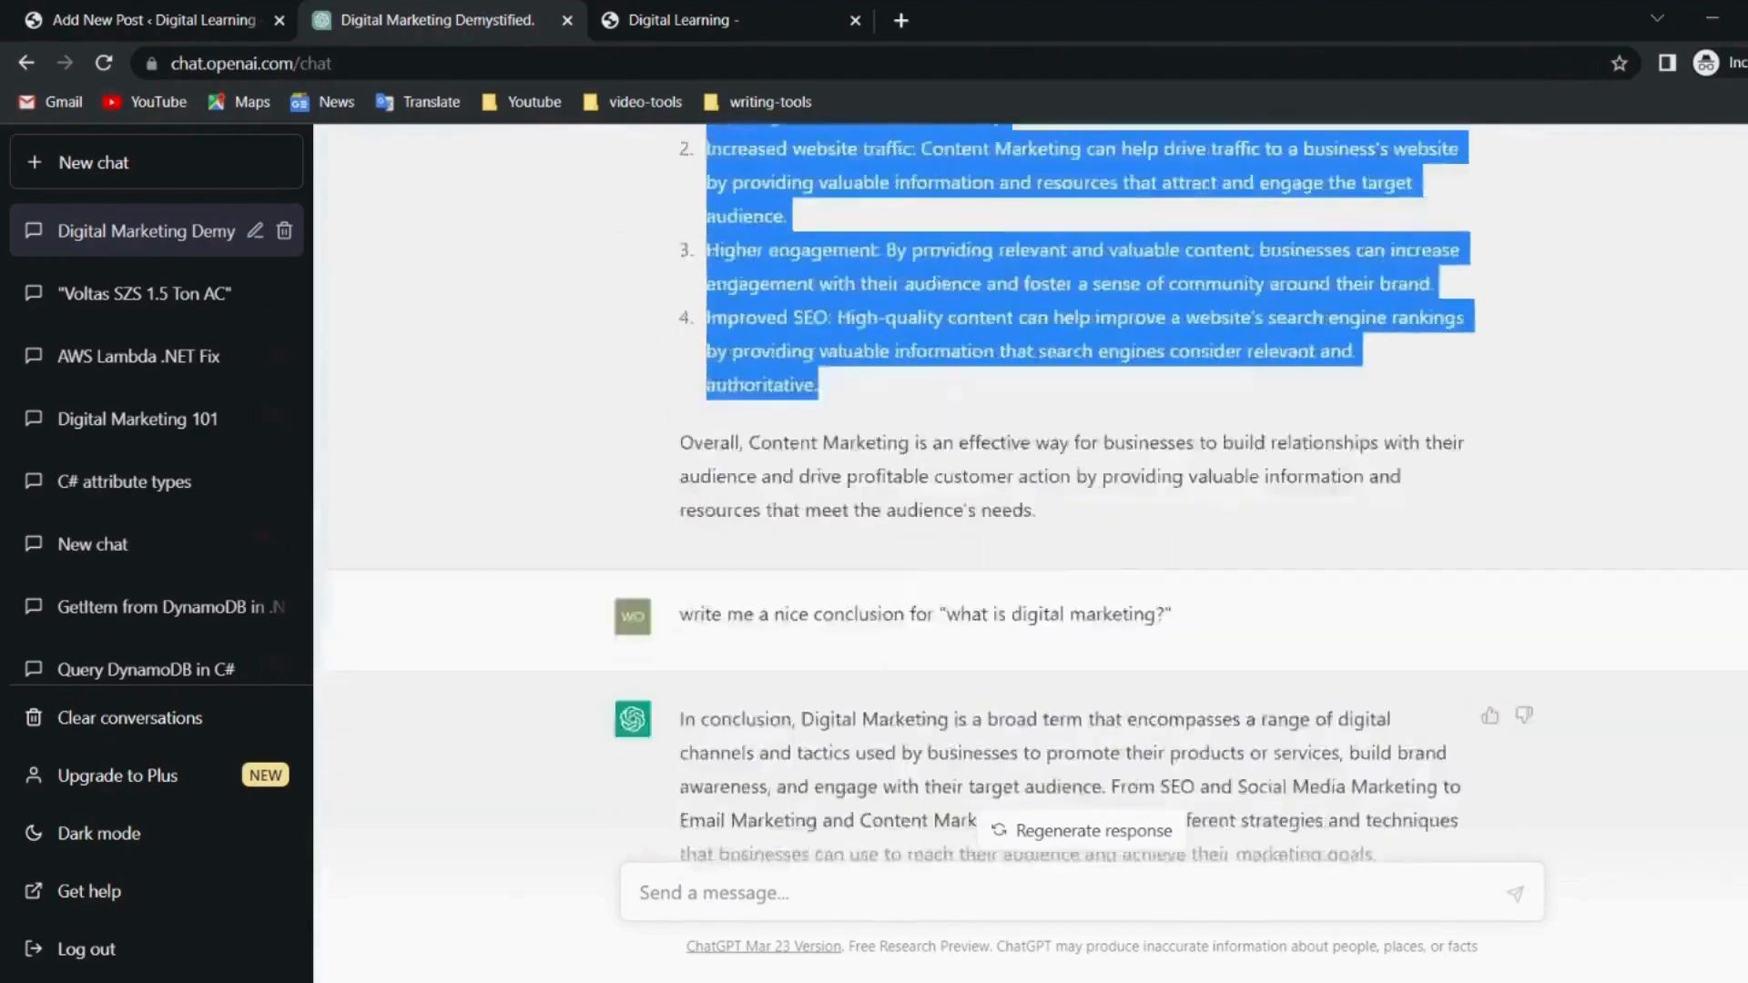
left_click(108, 12)
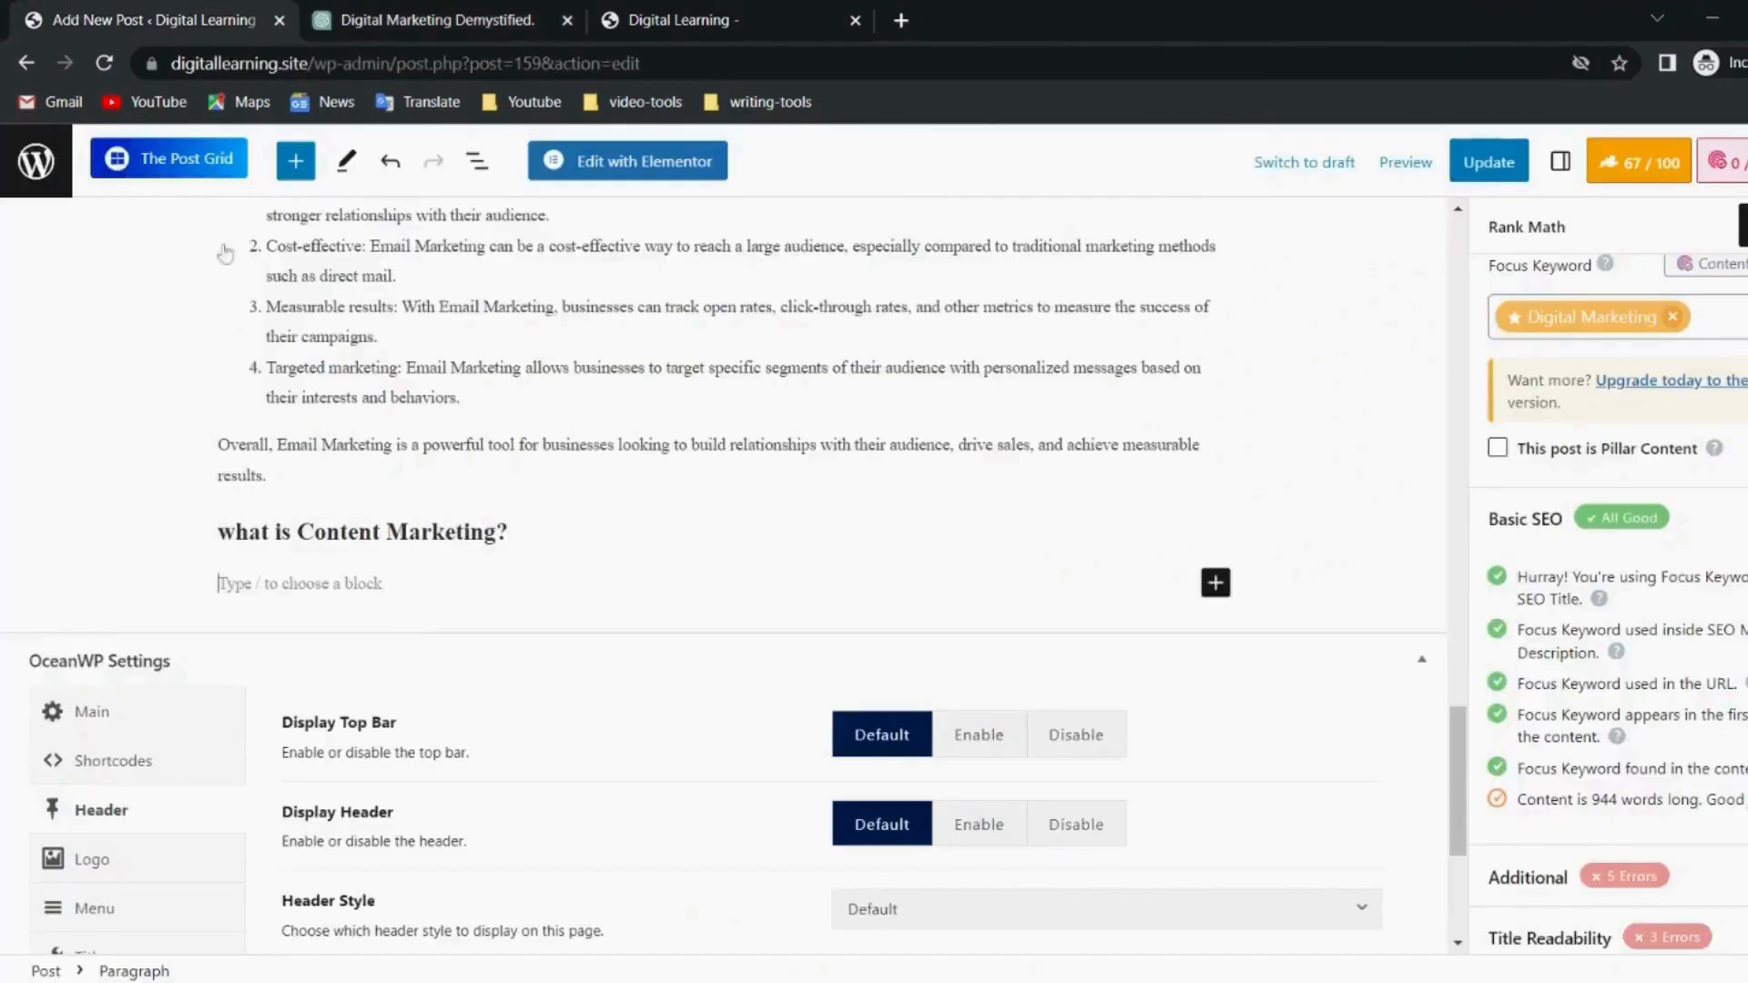
type("Content Marketing is a digital marketing strategy that involves creating and sharing valuable, relevant, and consistent content to attract and retain a clearly defined audience. The goal of Content Marketing is to drive profitable customer action by providing information and resources that help the audience solve problems or meet their needs. Content Marketing can take many forms, including blog posts, articles, videos, infographics, podcasts, social media posts, and more. The key is to create content that resonates with the target audience and provides value in some way. Improved brand awareness: By creating high-quality content that is shared and discussed by the audience, businesses can increase their brand awareness and establish themselves as thought leaders in their industry. Increased website traffic: Content Marketing can help drive traffic to a business's website by providing valuable information and resources that attract and engage the target audience. Higher engagement: By providing relevant and valuable content, businesses can increase engagement with their audience and foster a sense of community around their brand. Improved SEO: High-quality content can help improve a website's search engine rankings by providing valuable information that search engines consider relevant and authoritative.")
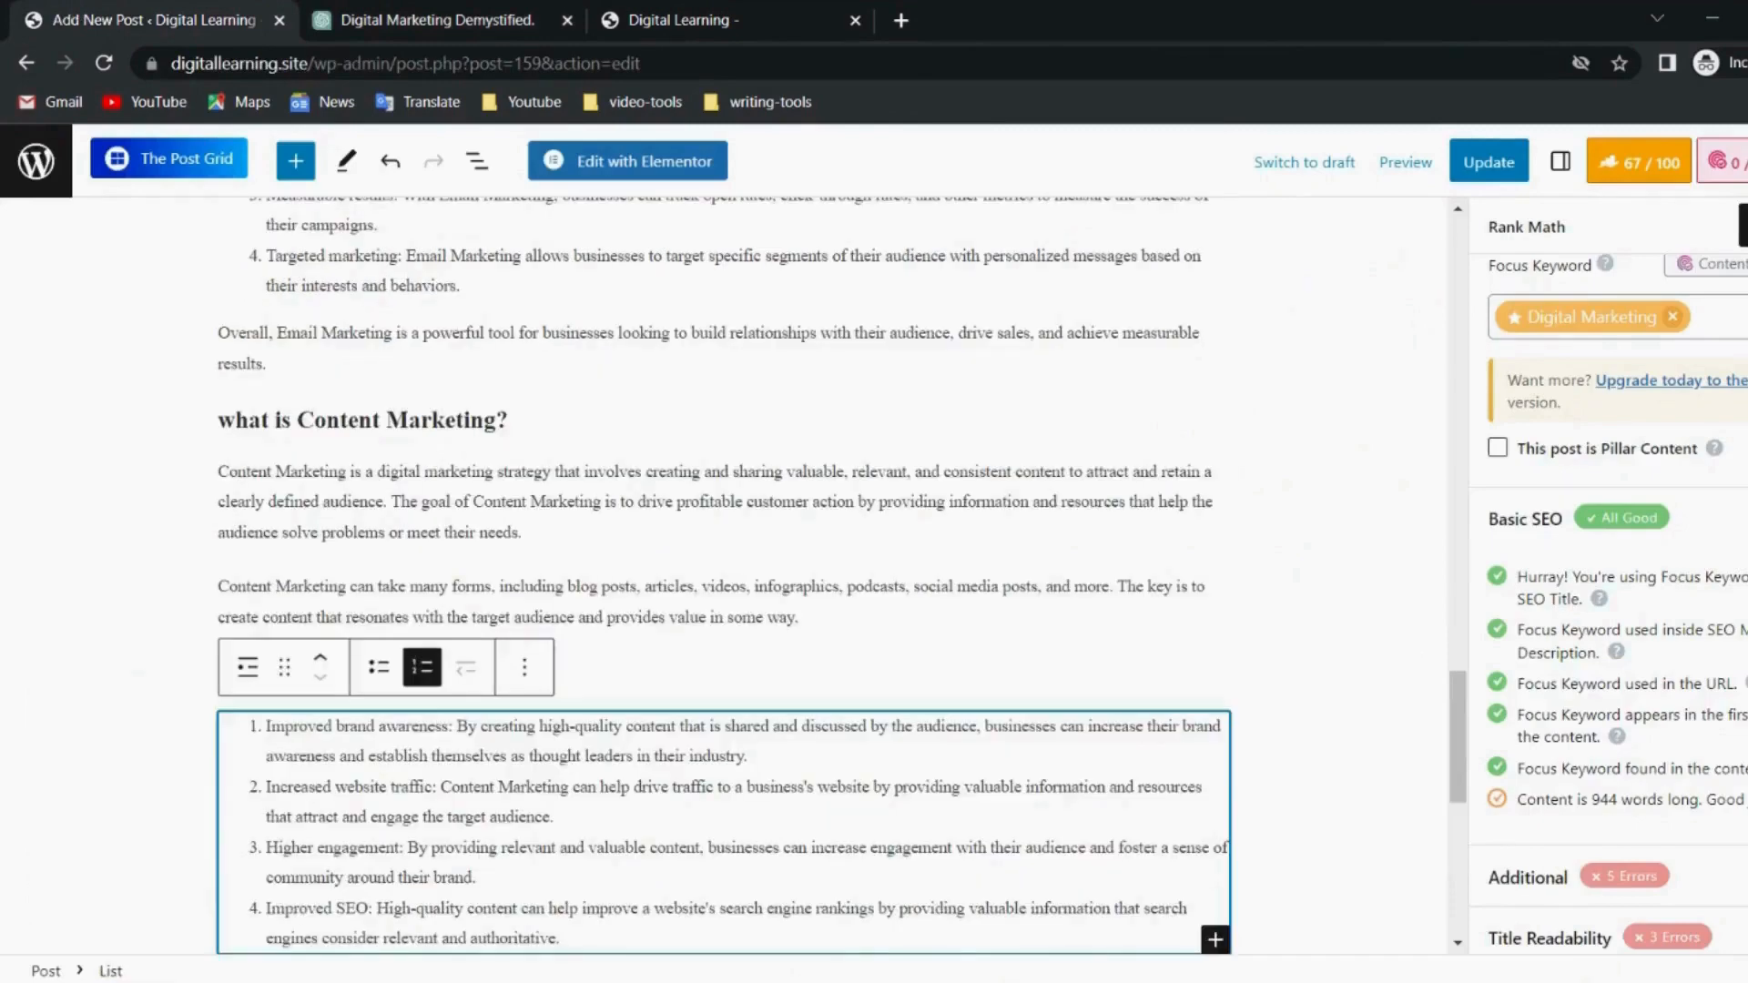
Start a new empty paragraph below the Content Marketing benefits list.
scroll(1108, 648, "down", 5)
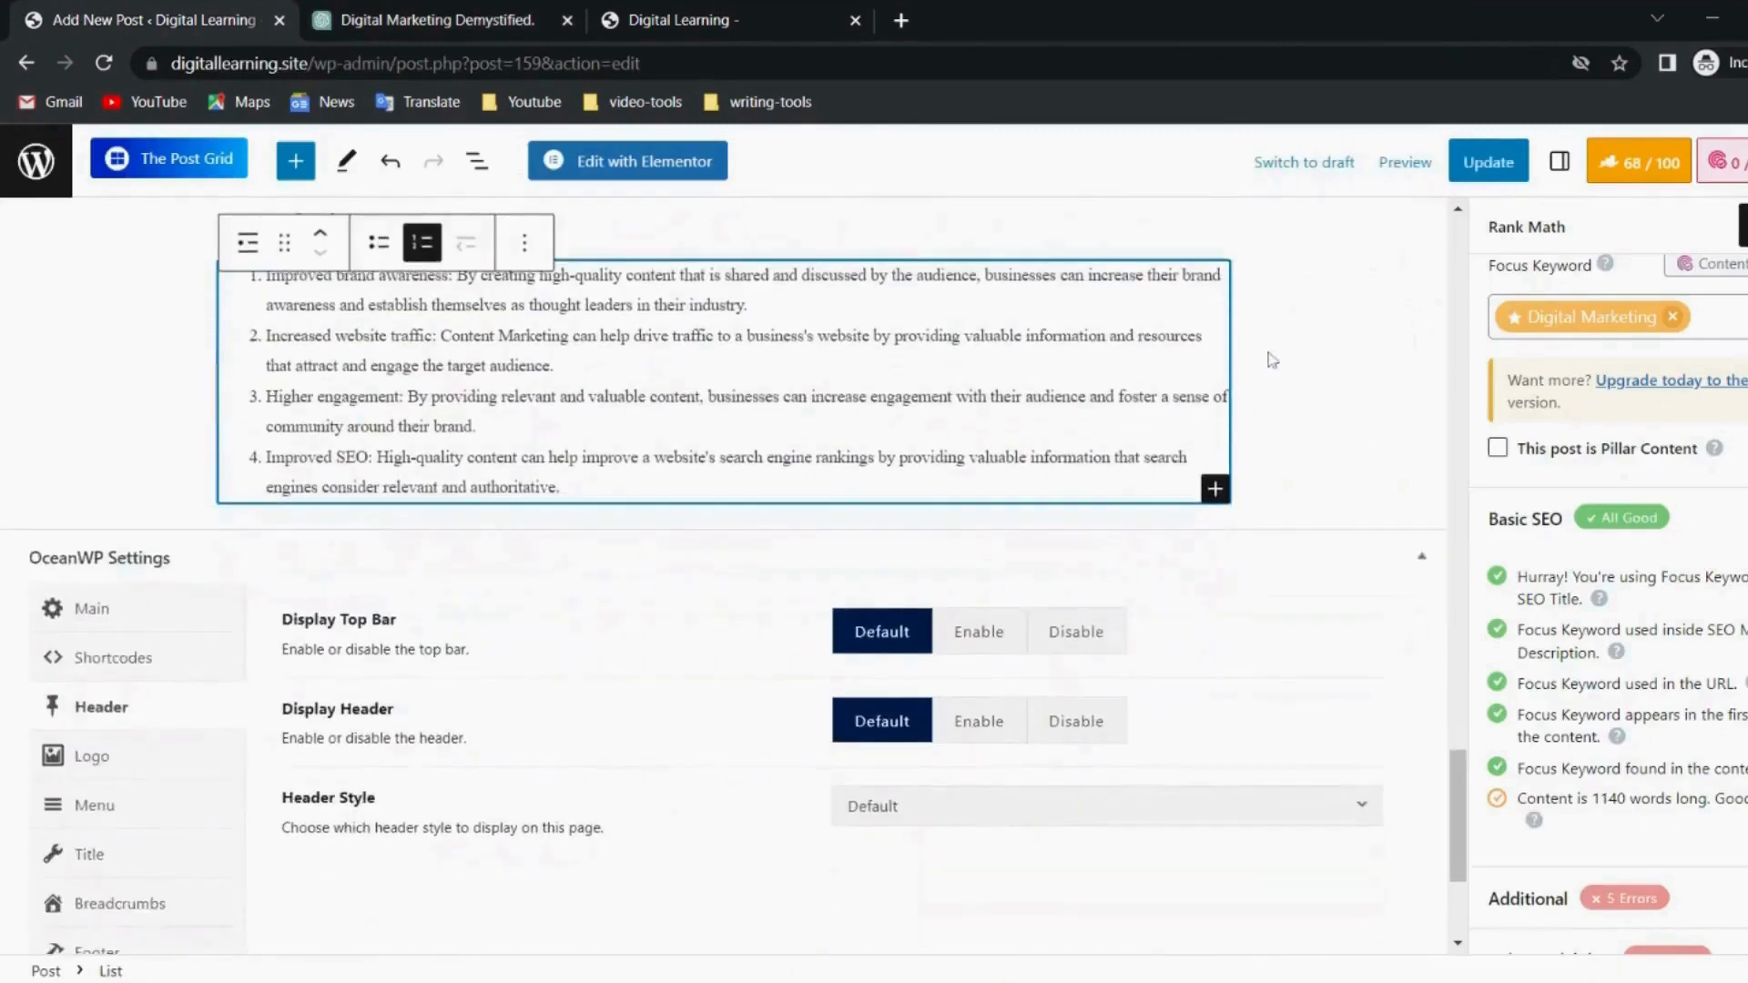
key("BackSpace")
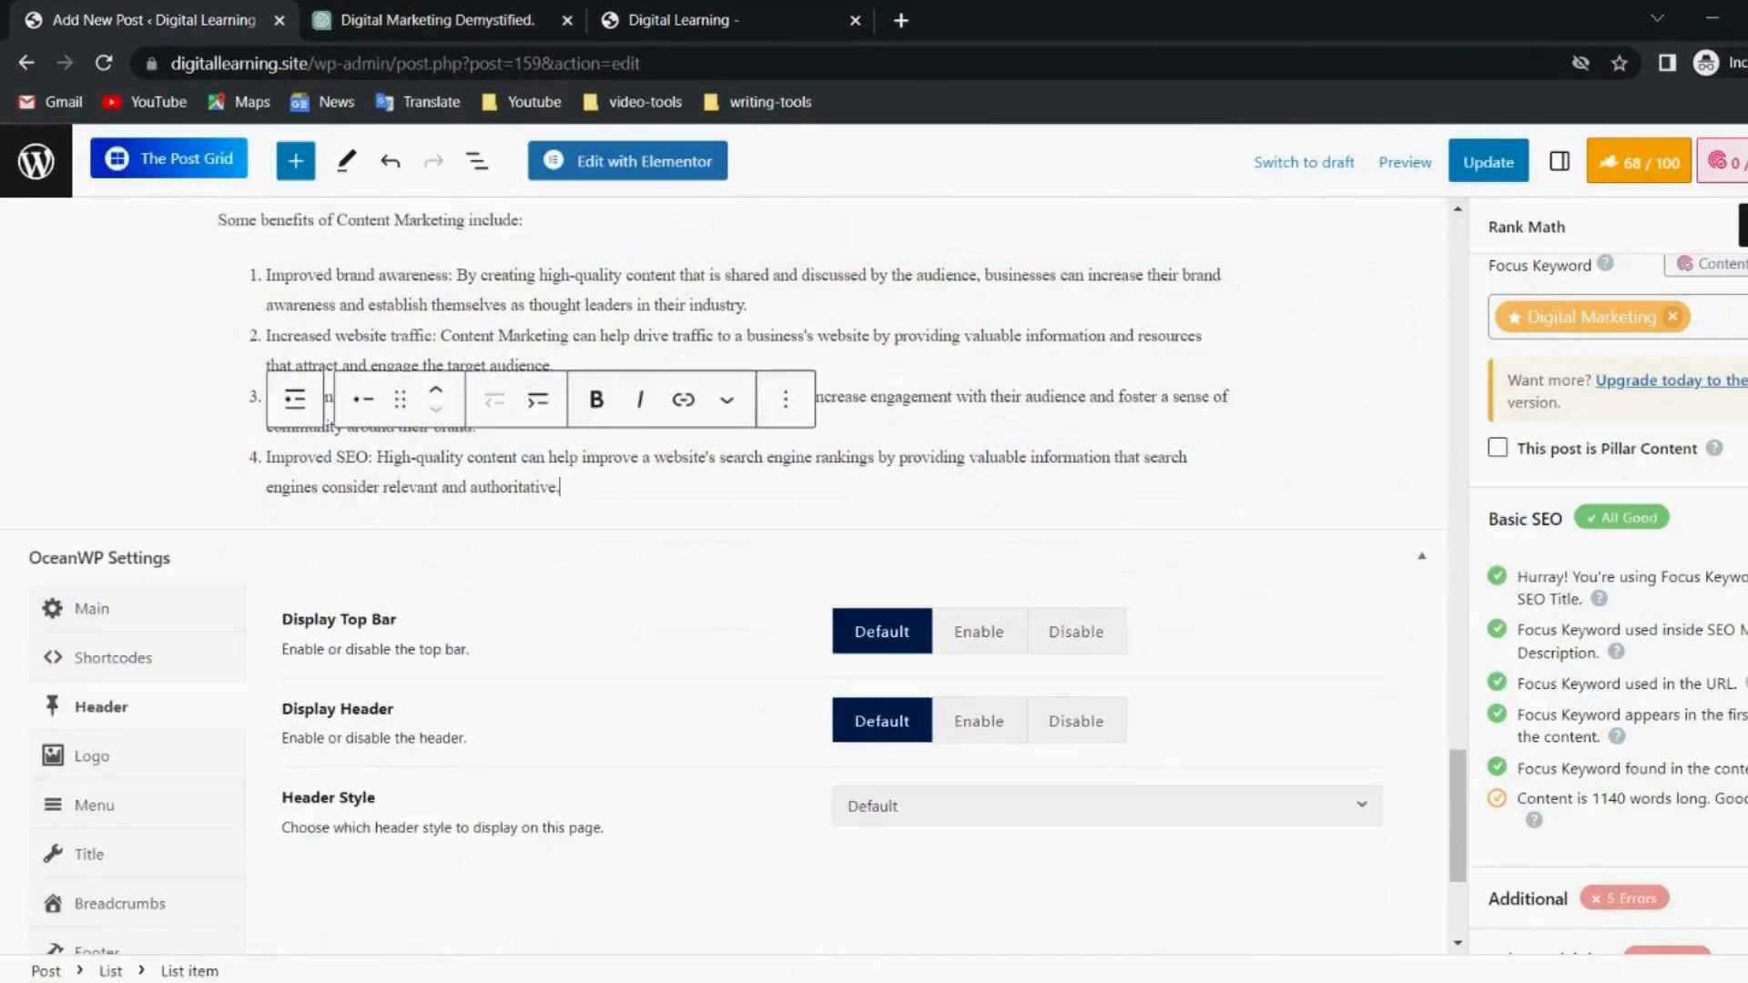
key("Return")
key("Return")
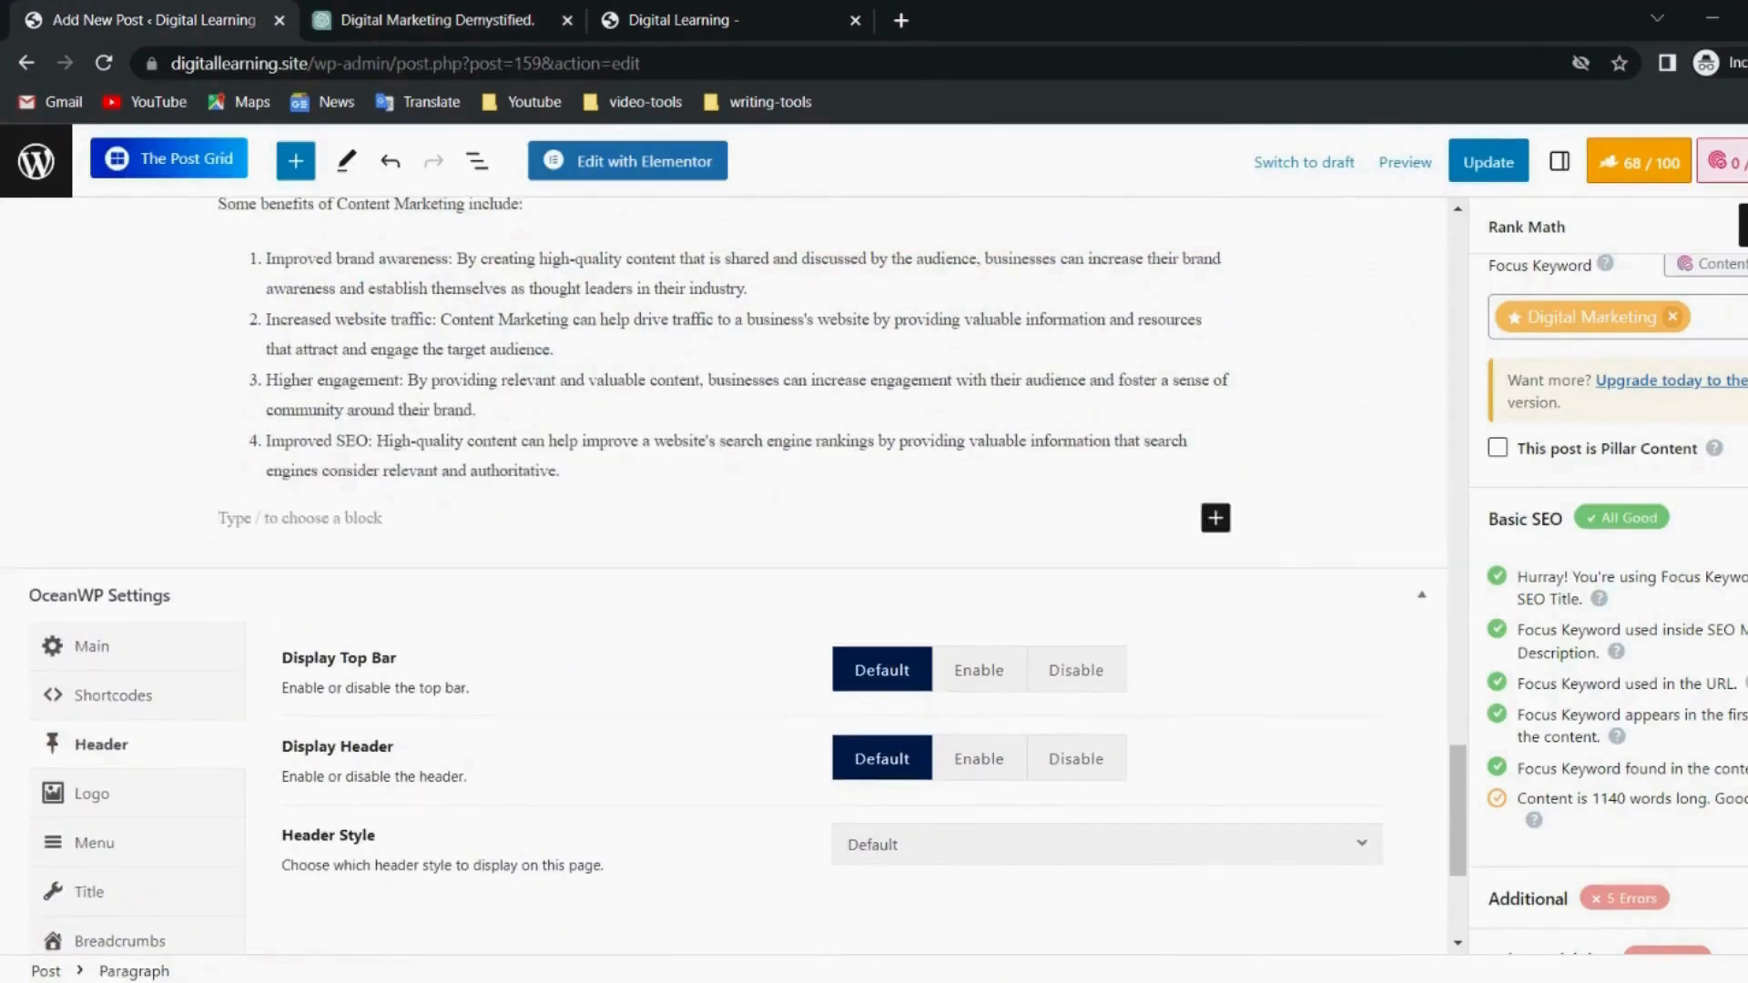
Copy the first two paragraphs of ChatGPT's conclusion for "what is digital marketing?".
key("ctrl+Tab")
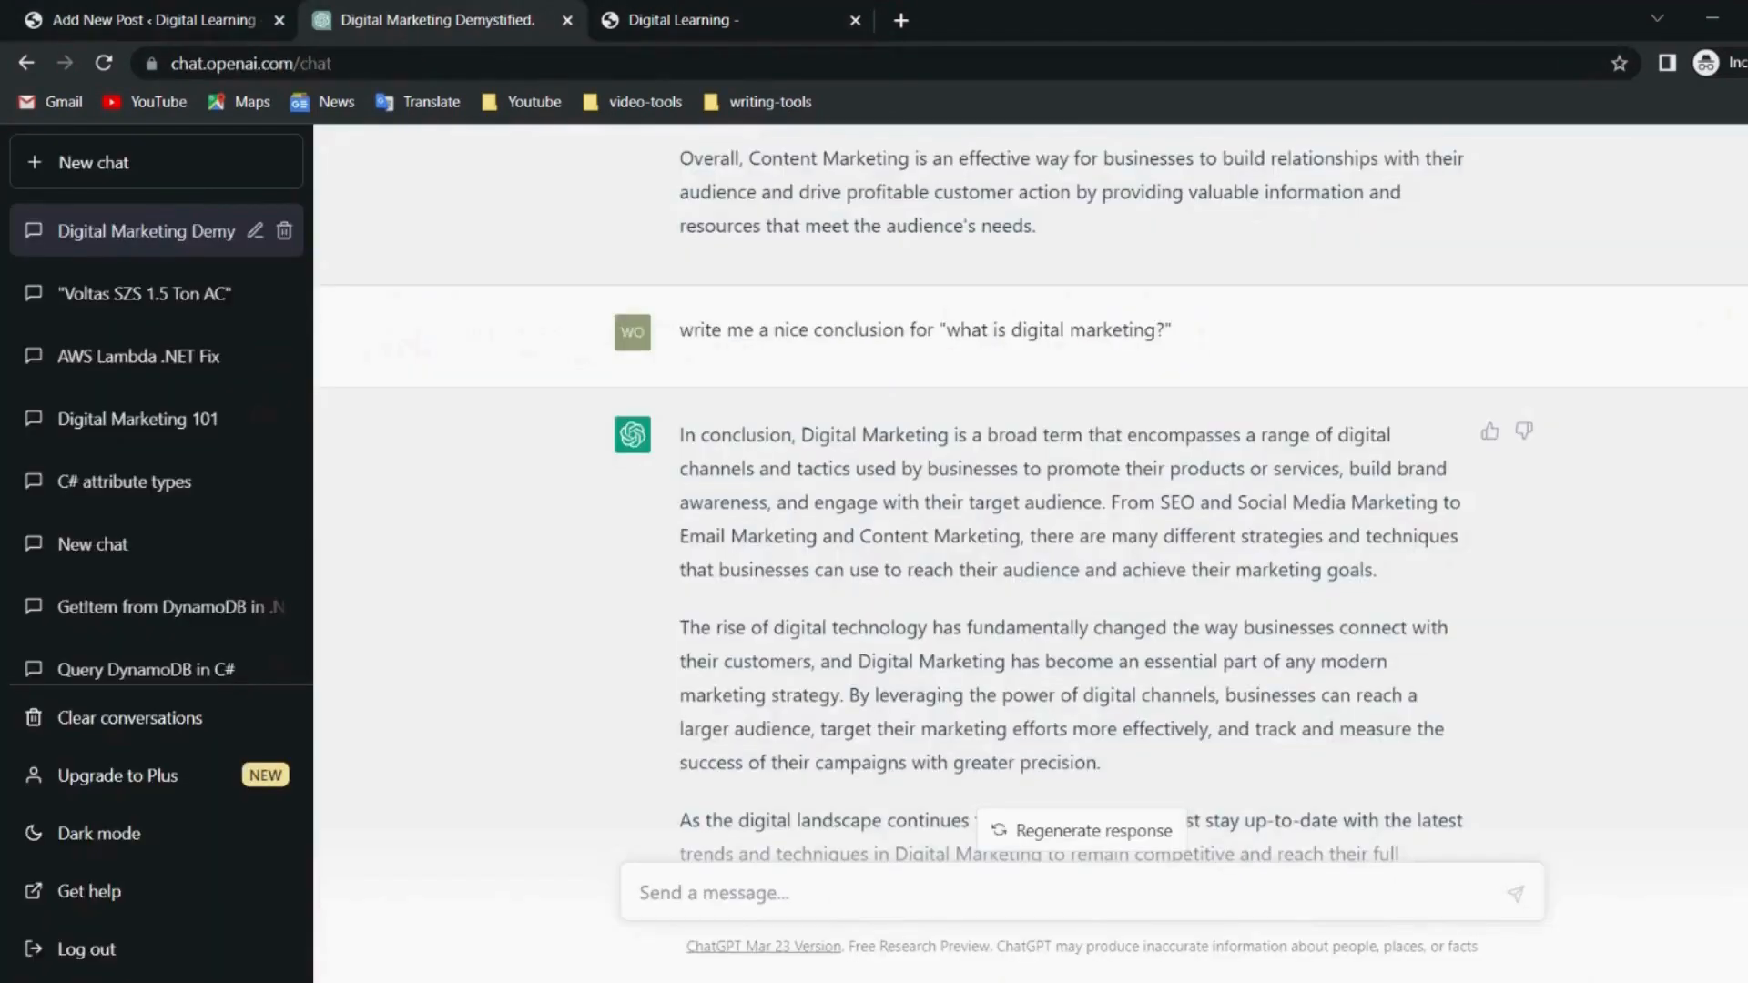
scroll(956, 610, "down", 1)
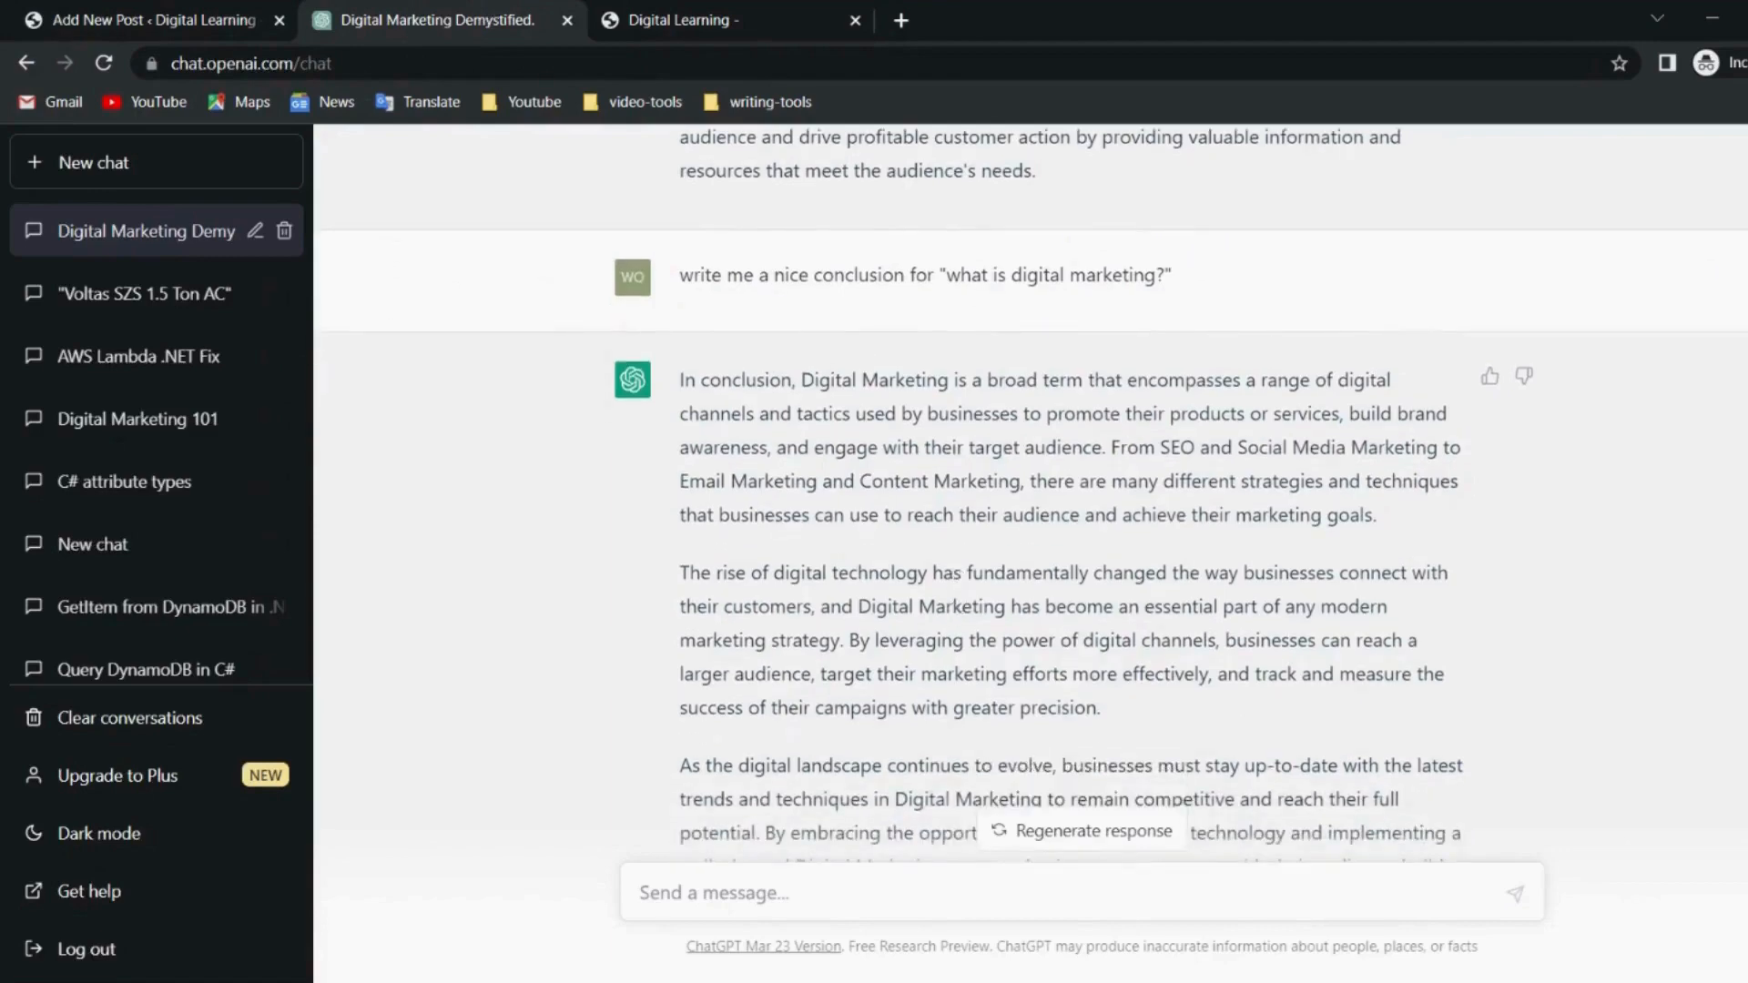
left_click_drag(681, 380, 1459, 827)
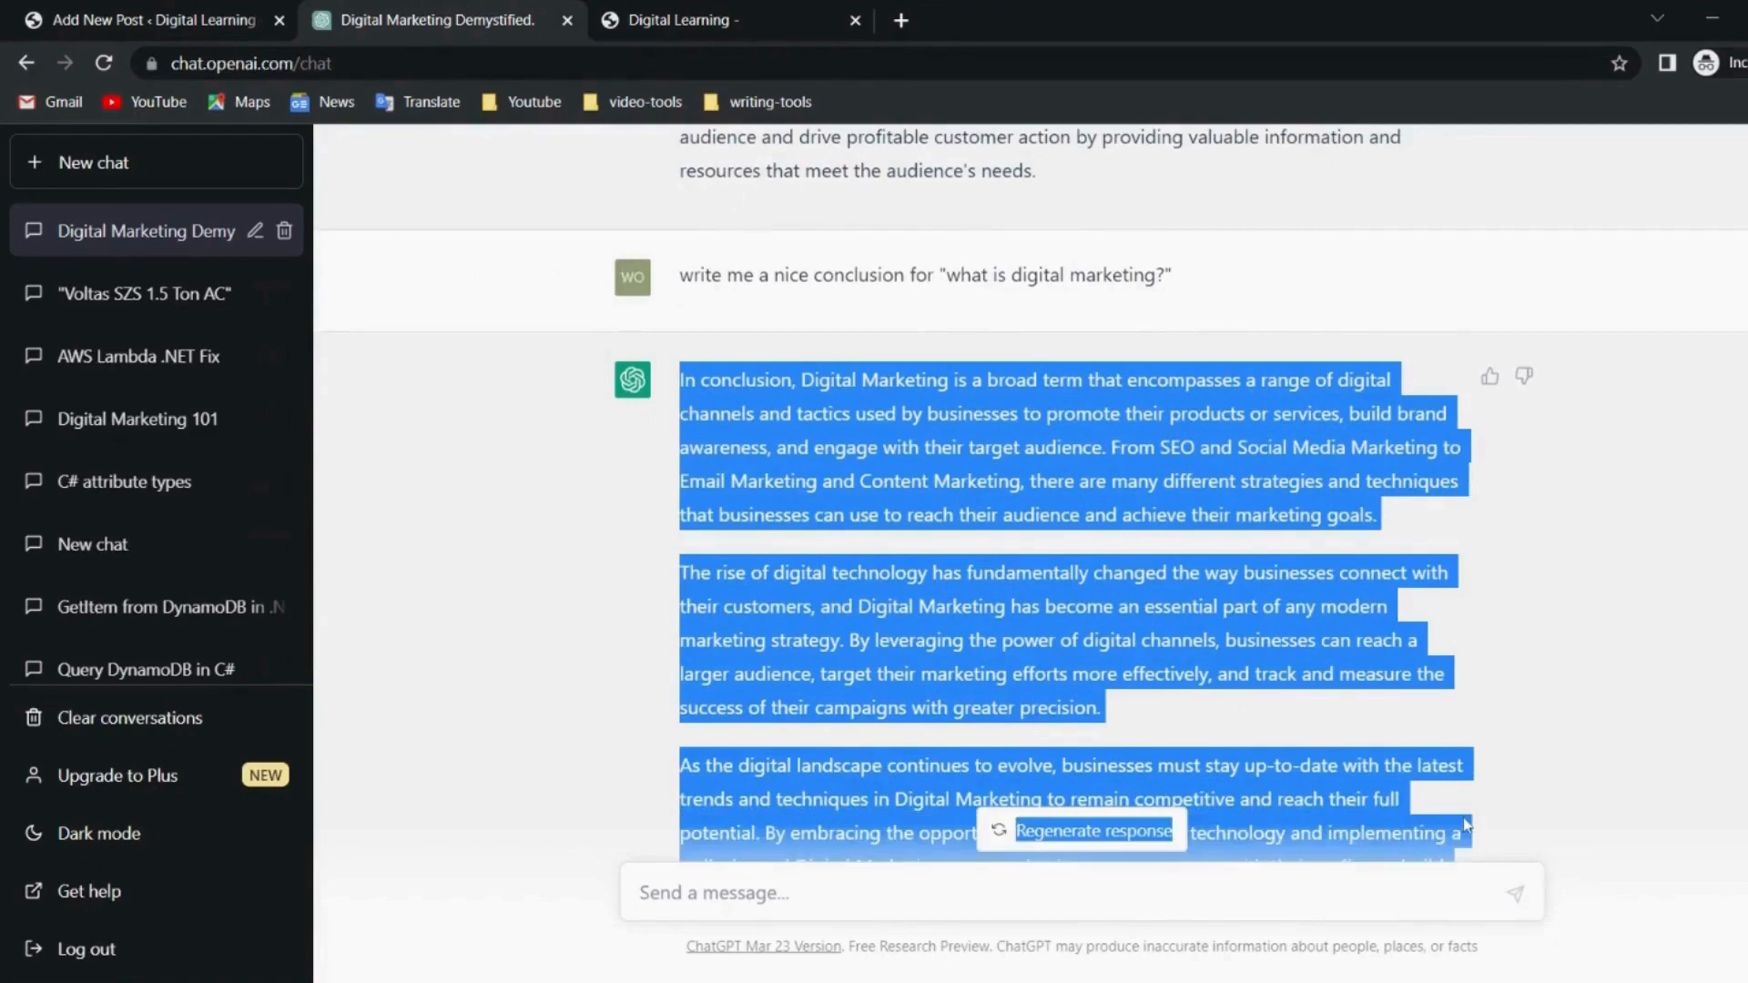
left_click_drag(1104, 709, 683, 390)
key("ctrl+c")
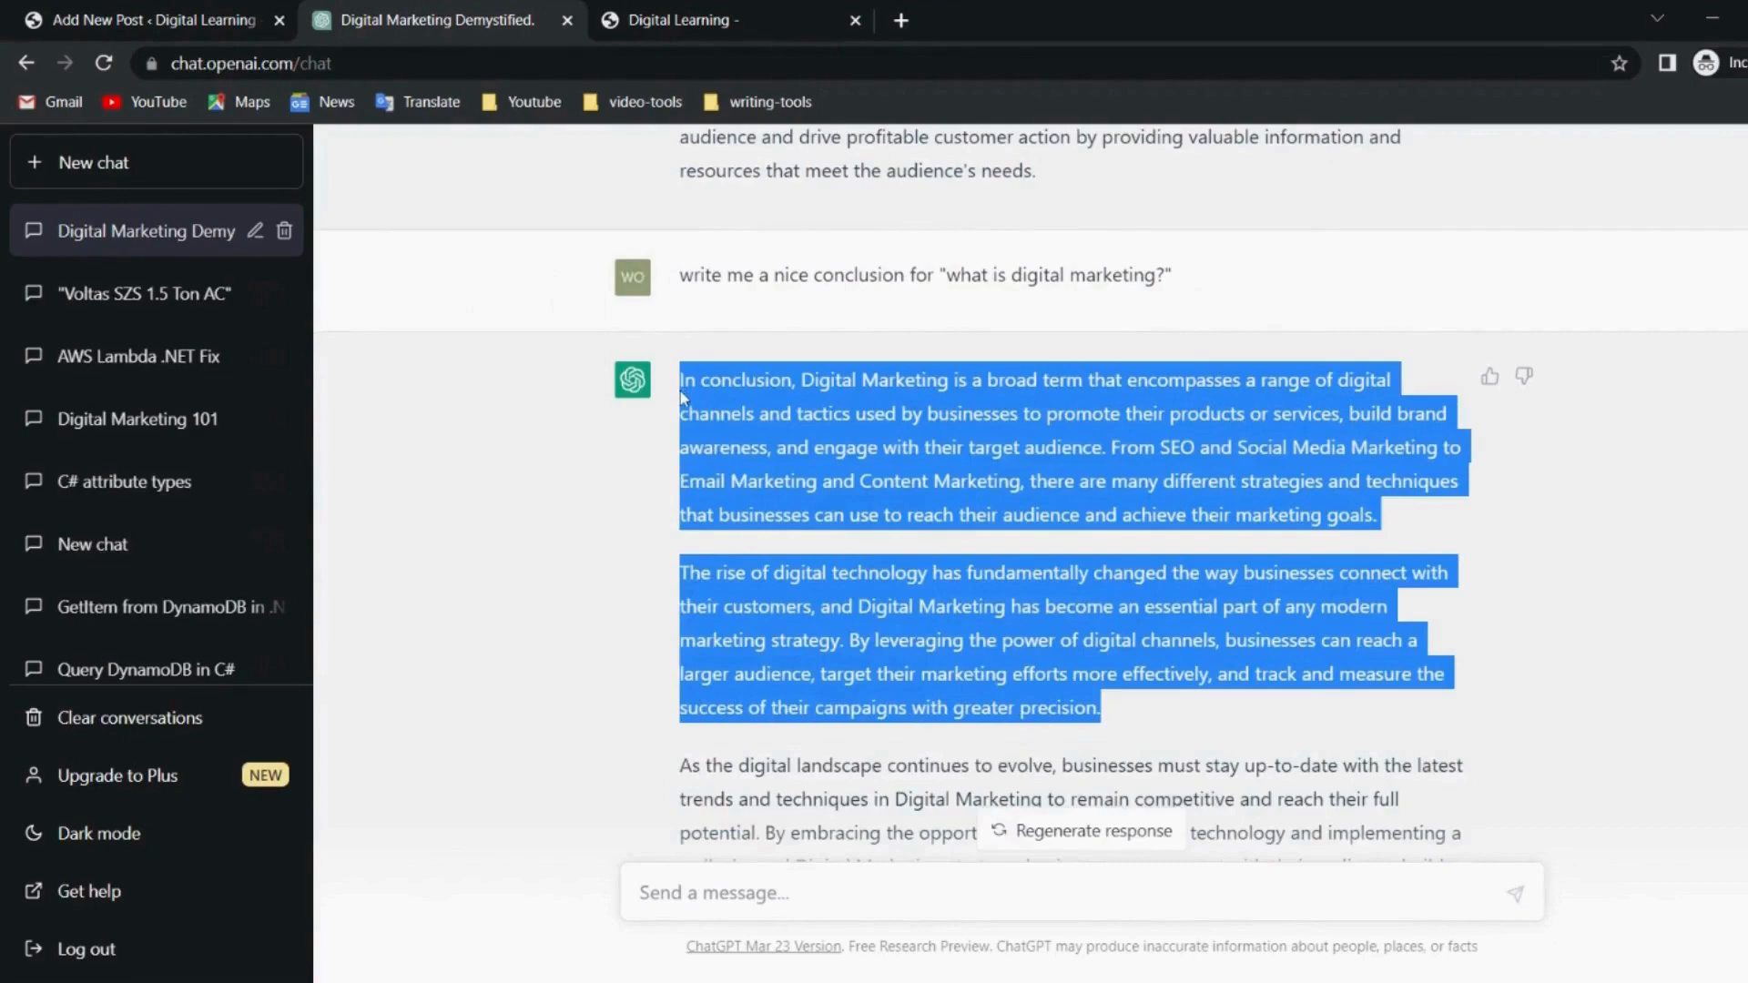
Add a "Conclusion" heading at the end of the post and paste the copied conclusion paragraphs below it.
left_click(218, 20)
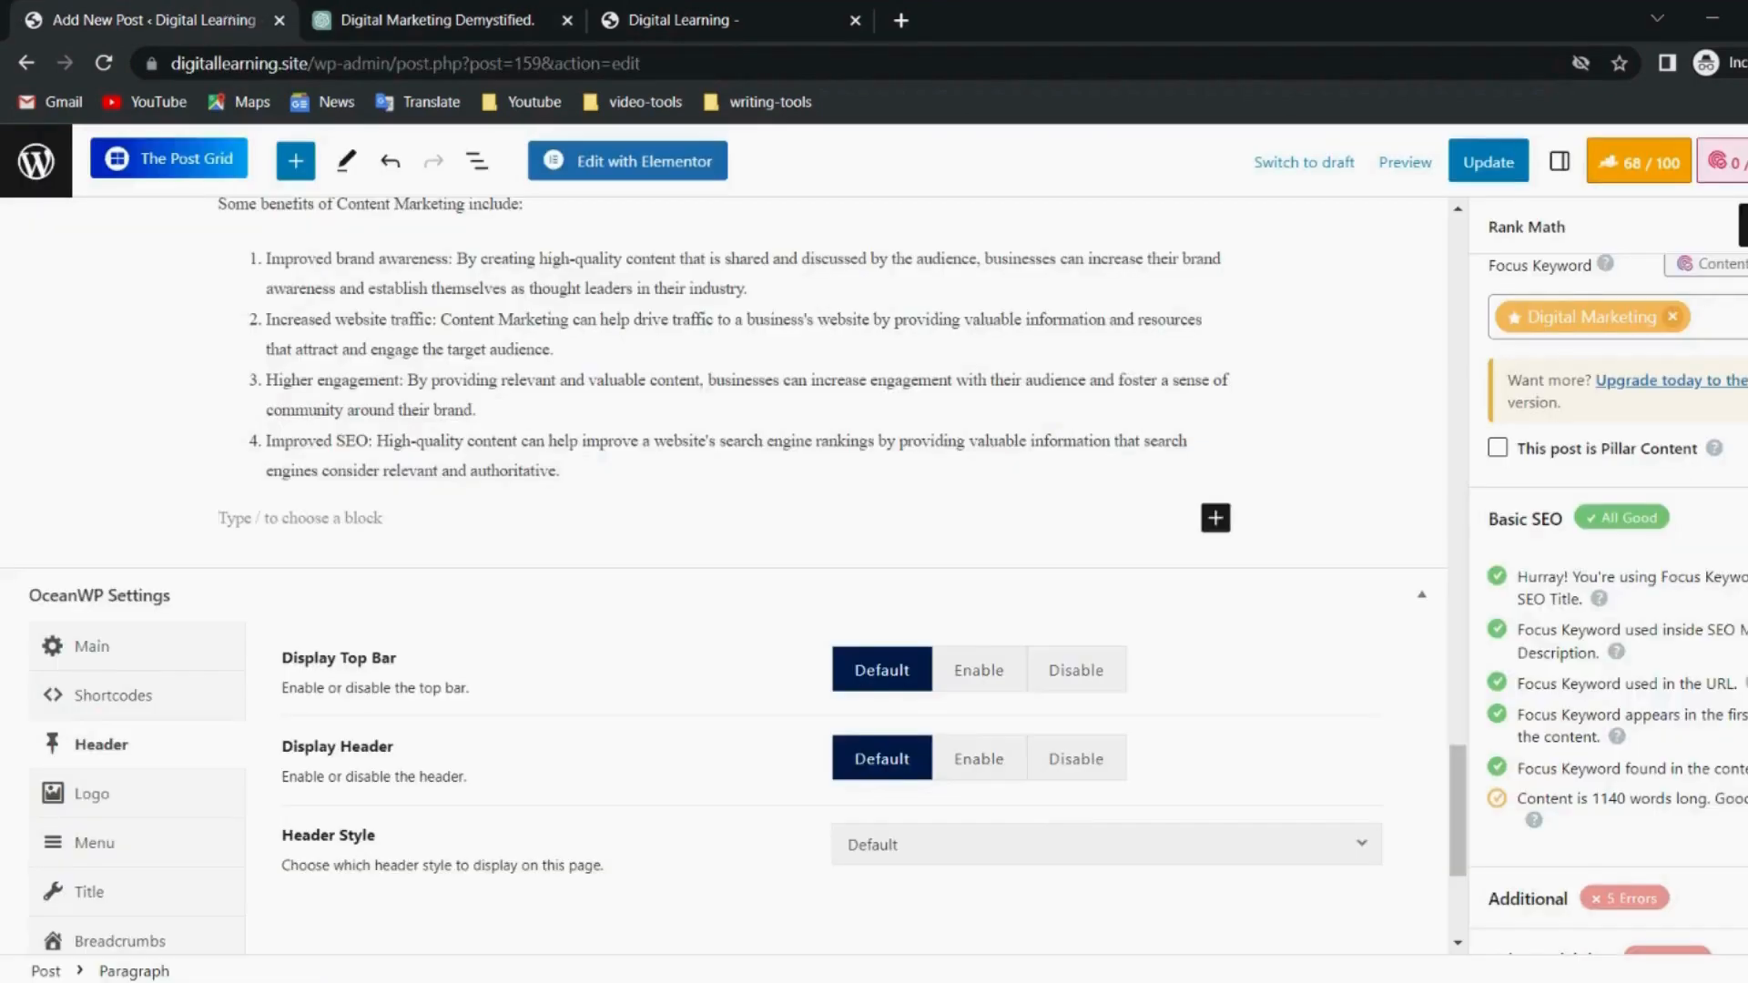
left_click(1216, 518)
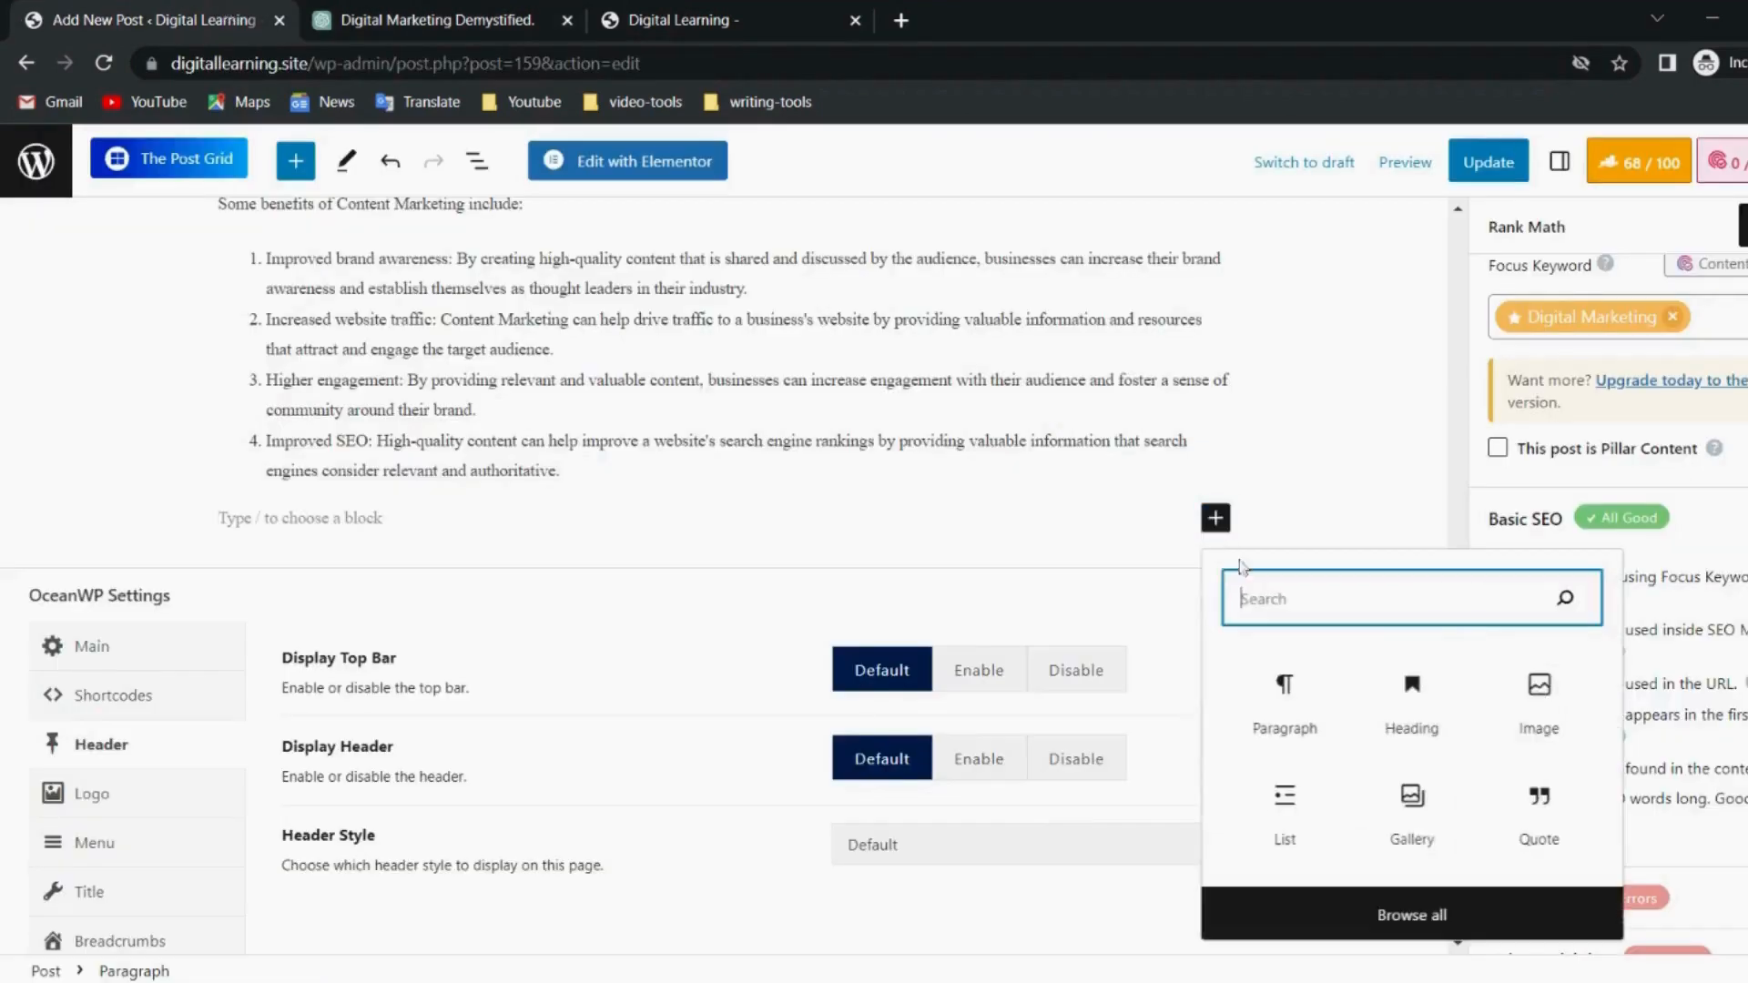
left_click(1414, 715)
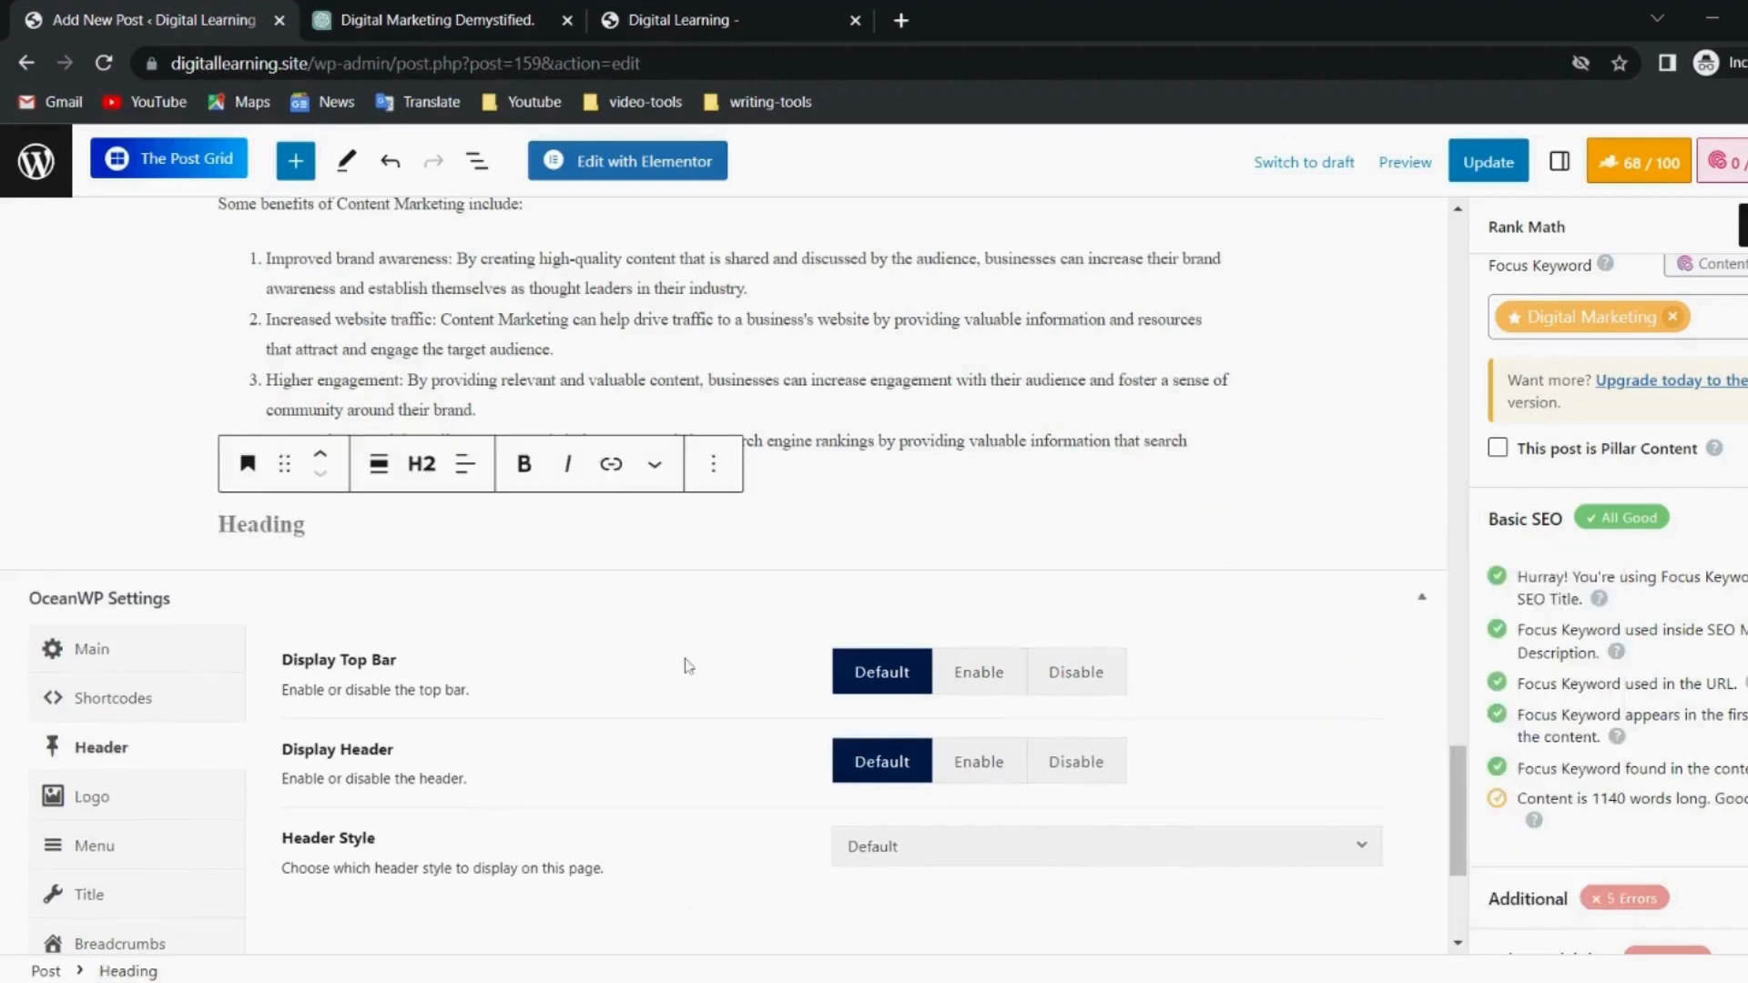
type("Conclu")
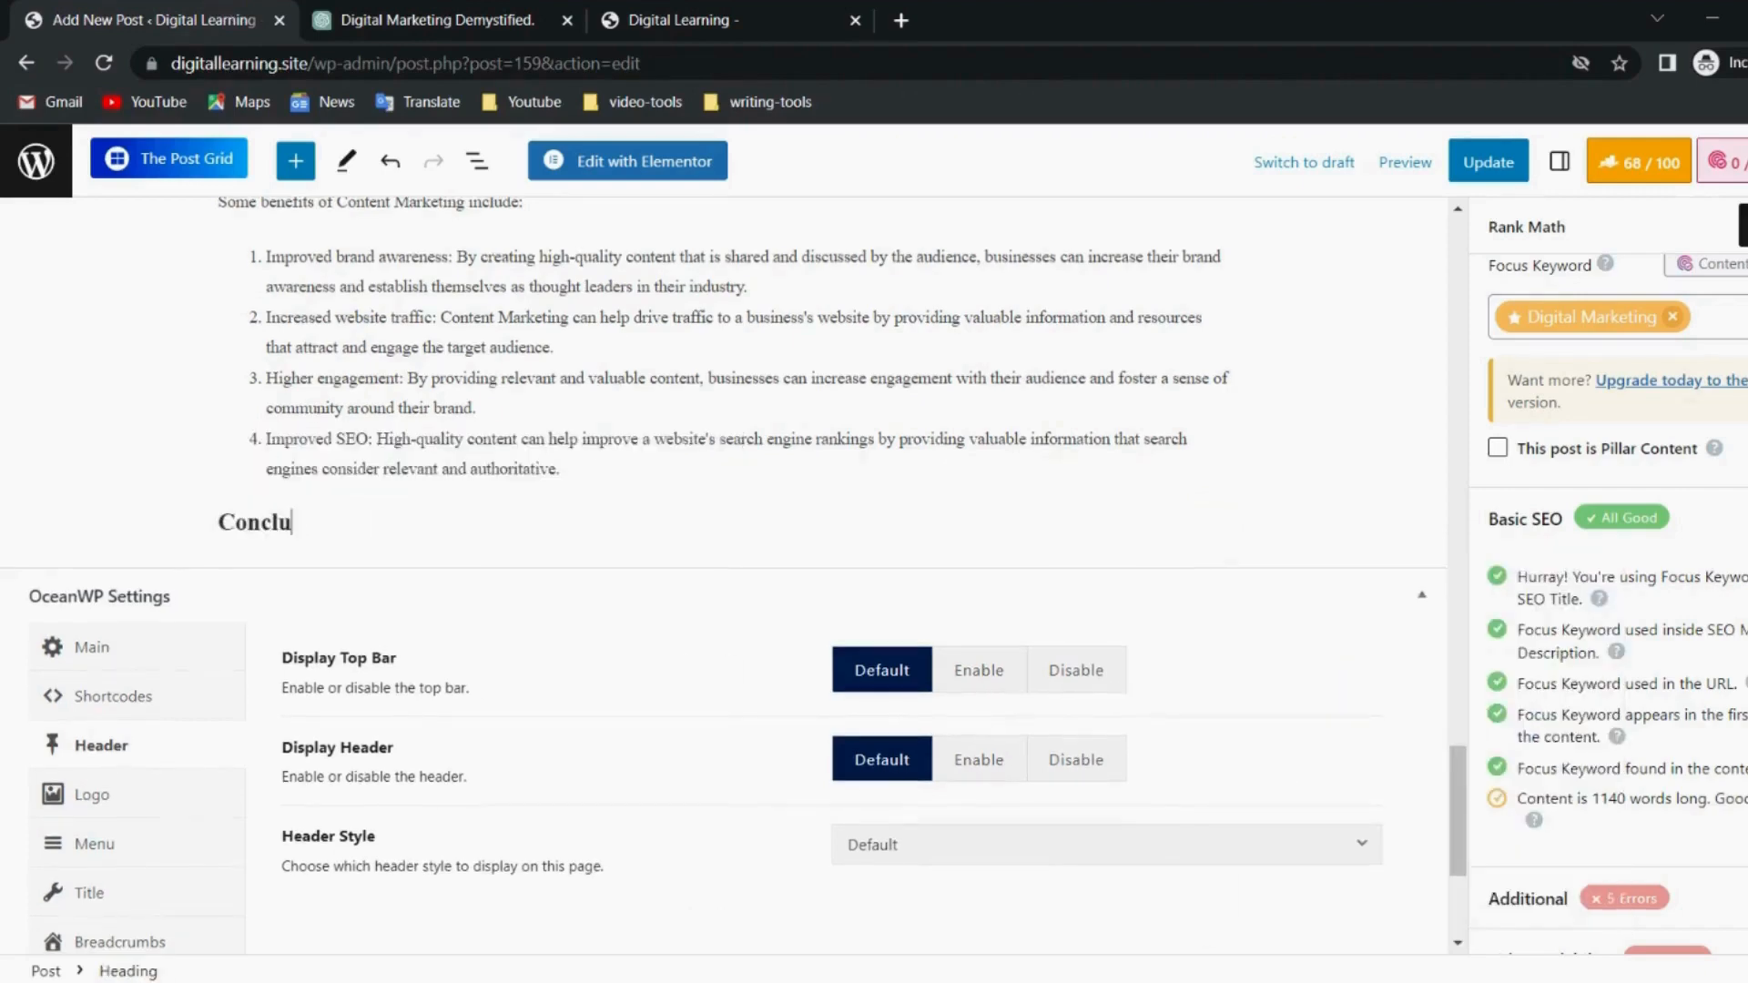
type("sion")
key("Return")
key("ctrl+v")
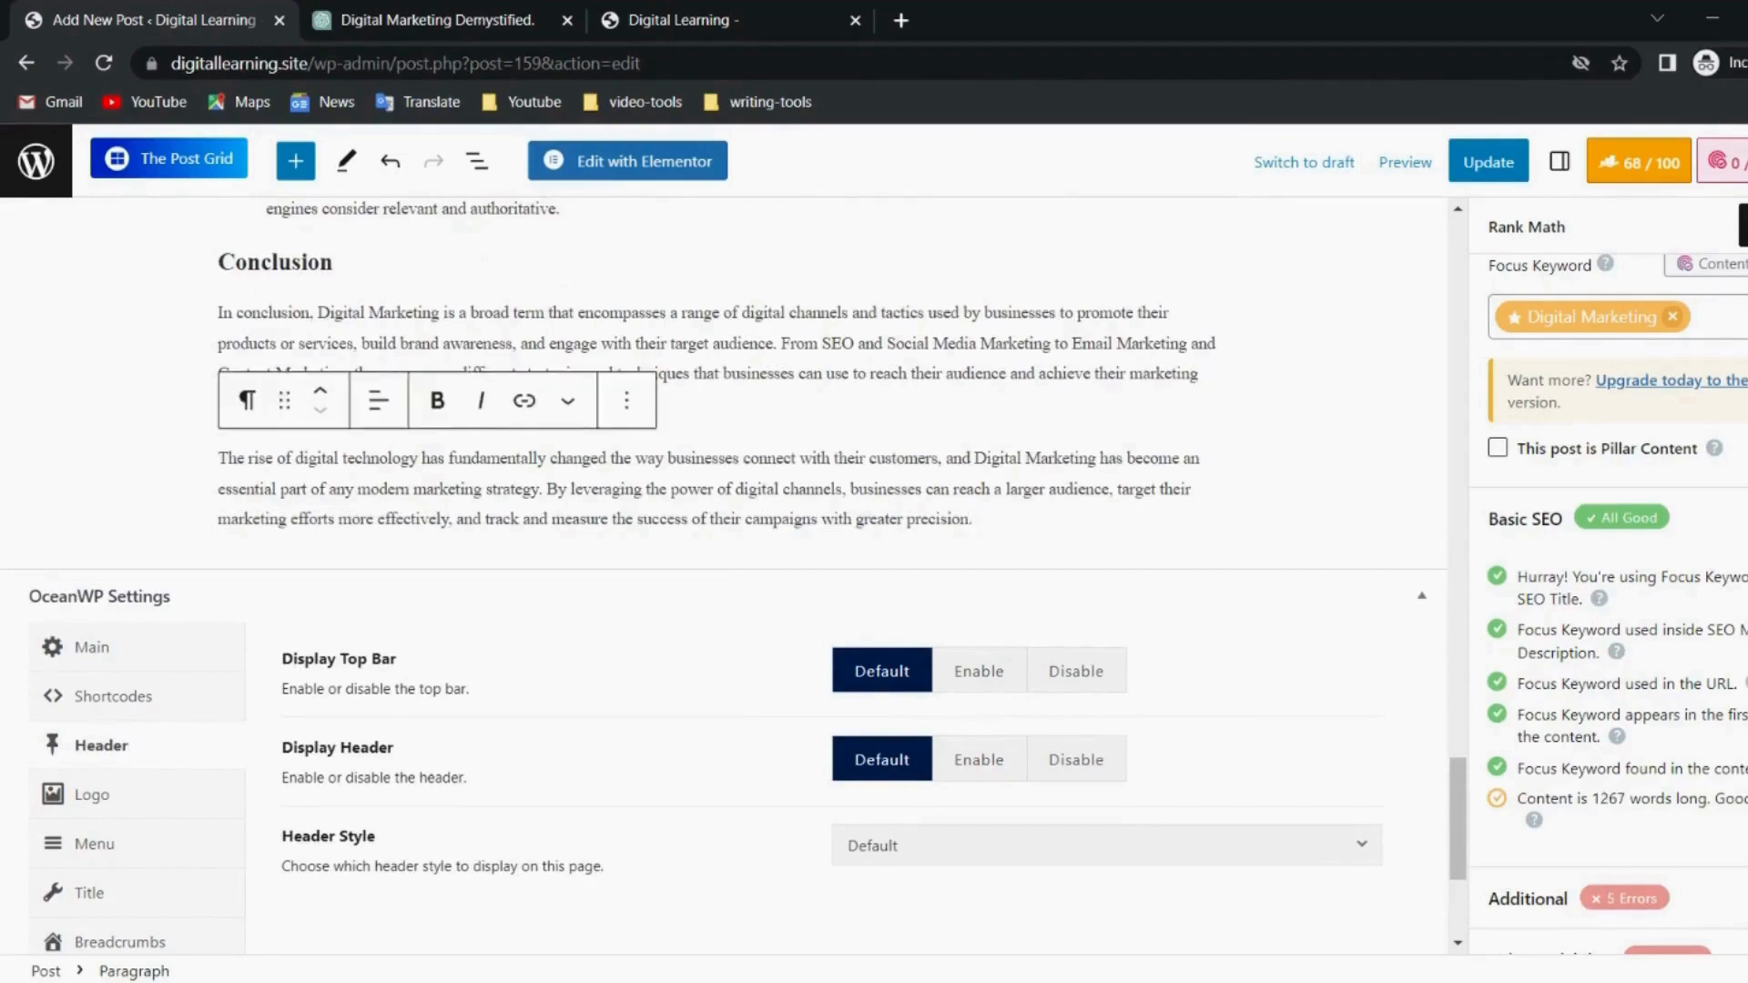
Review the post from its beginning and examine the Basic SEO checks for content length and focus keyword use in the meta description.
scroll(728, 574, "up", 20)
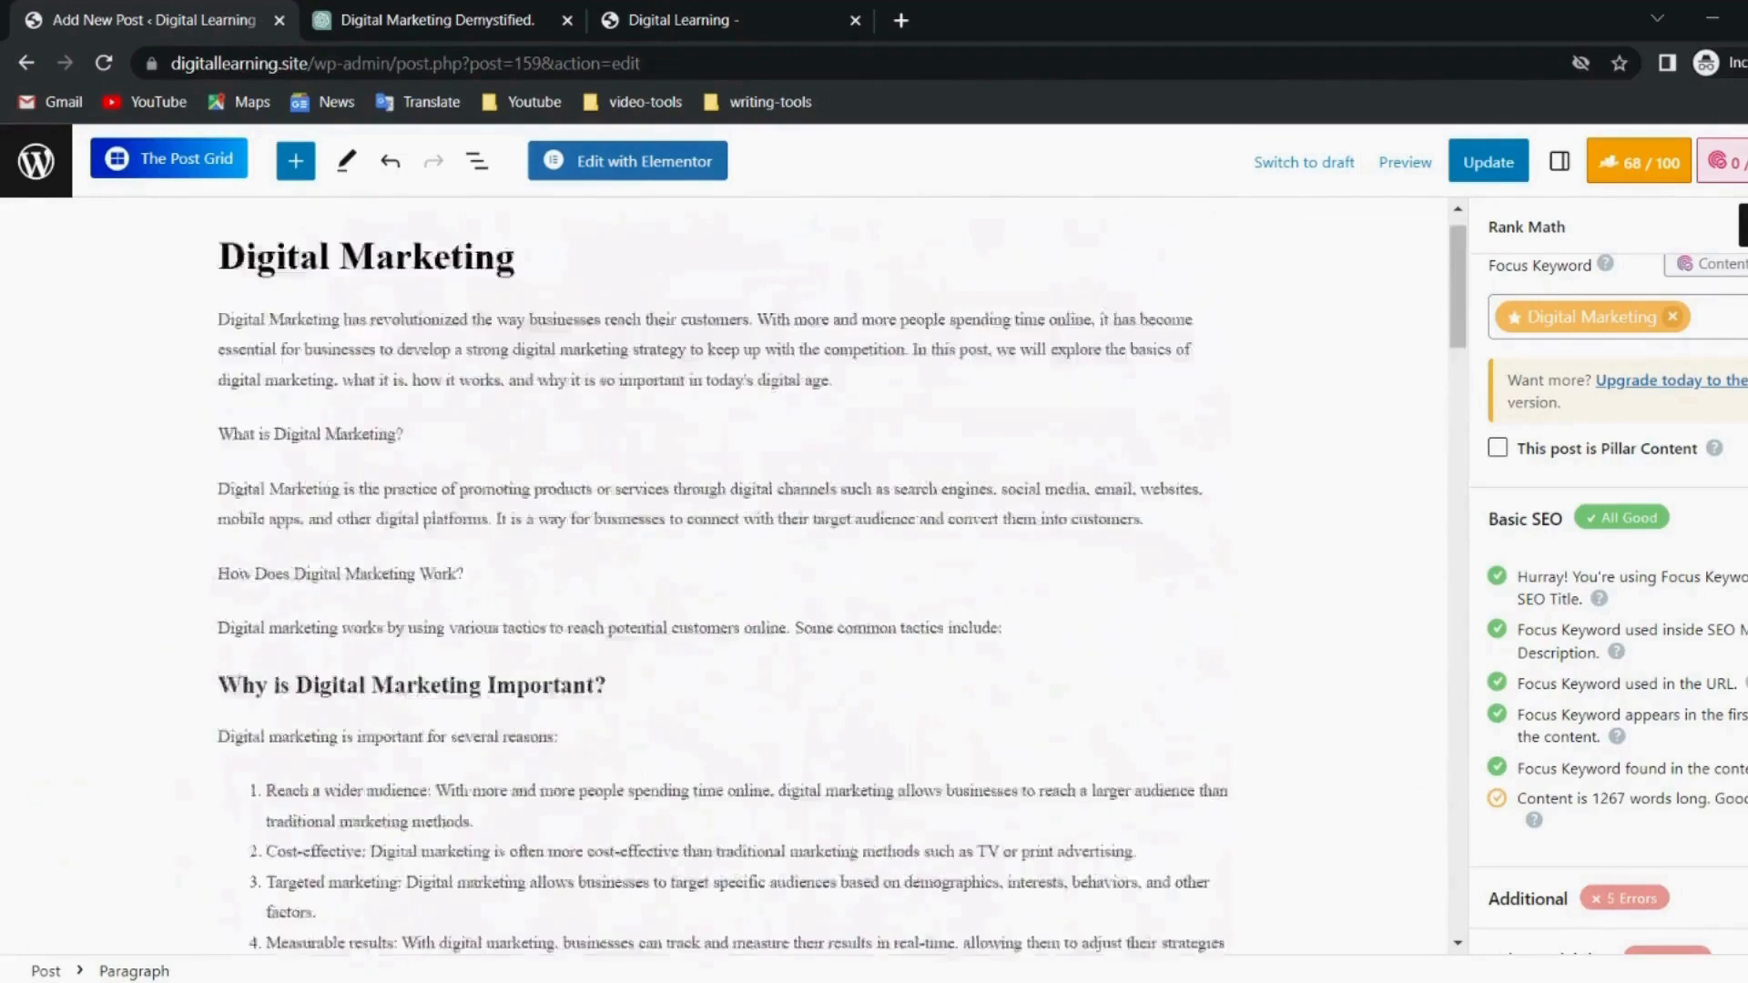
scroll(728, 574, "up", 1)
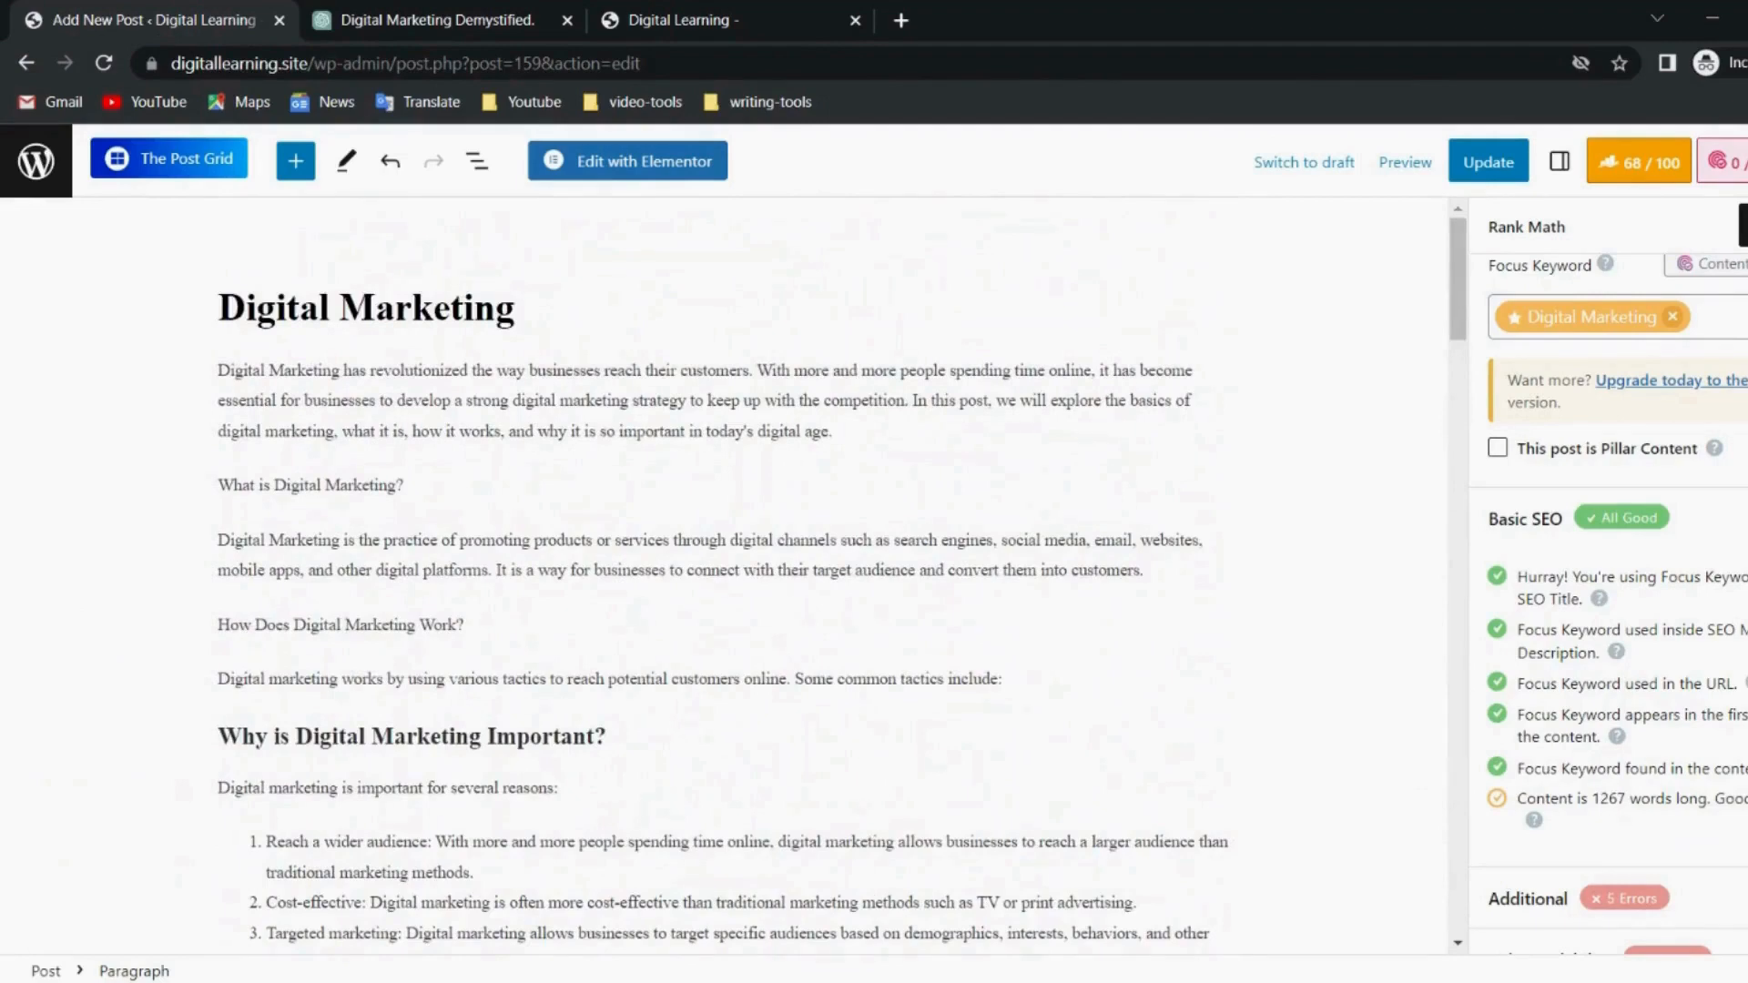
left_click_drag(1593, 799, 1617, 799)
left_click_drag(1524, 629, 1599, 652)
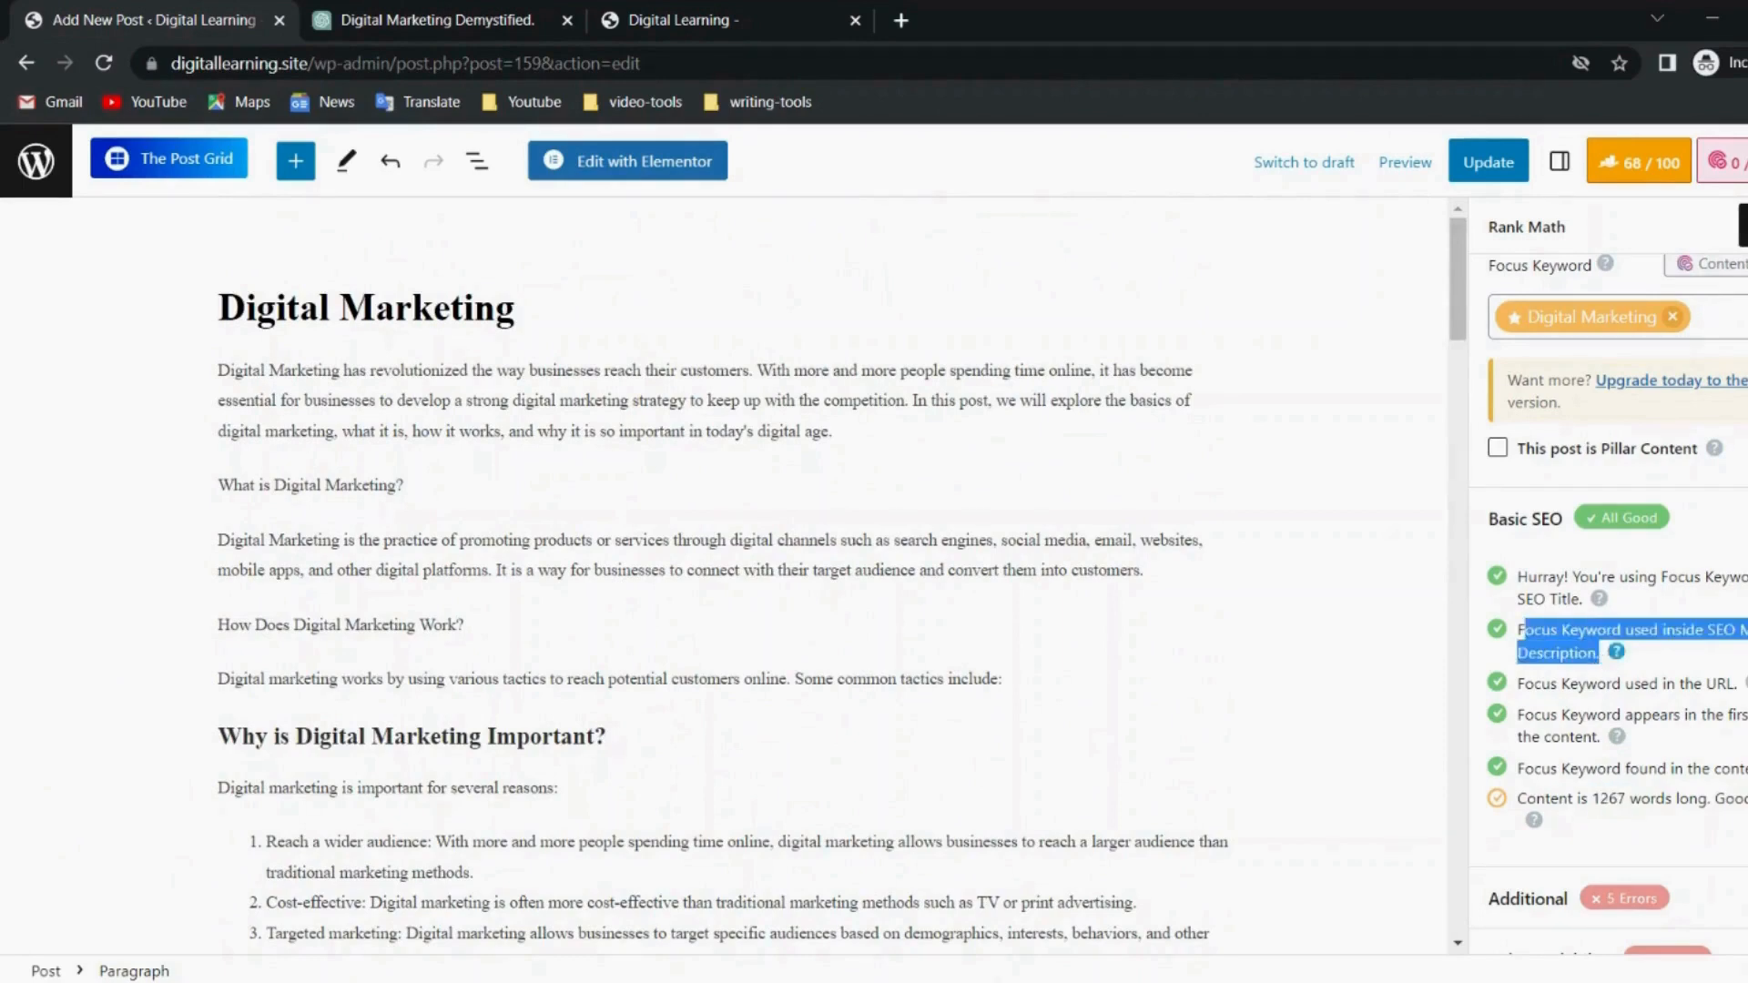
left_click(1629, 653)
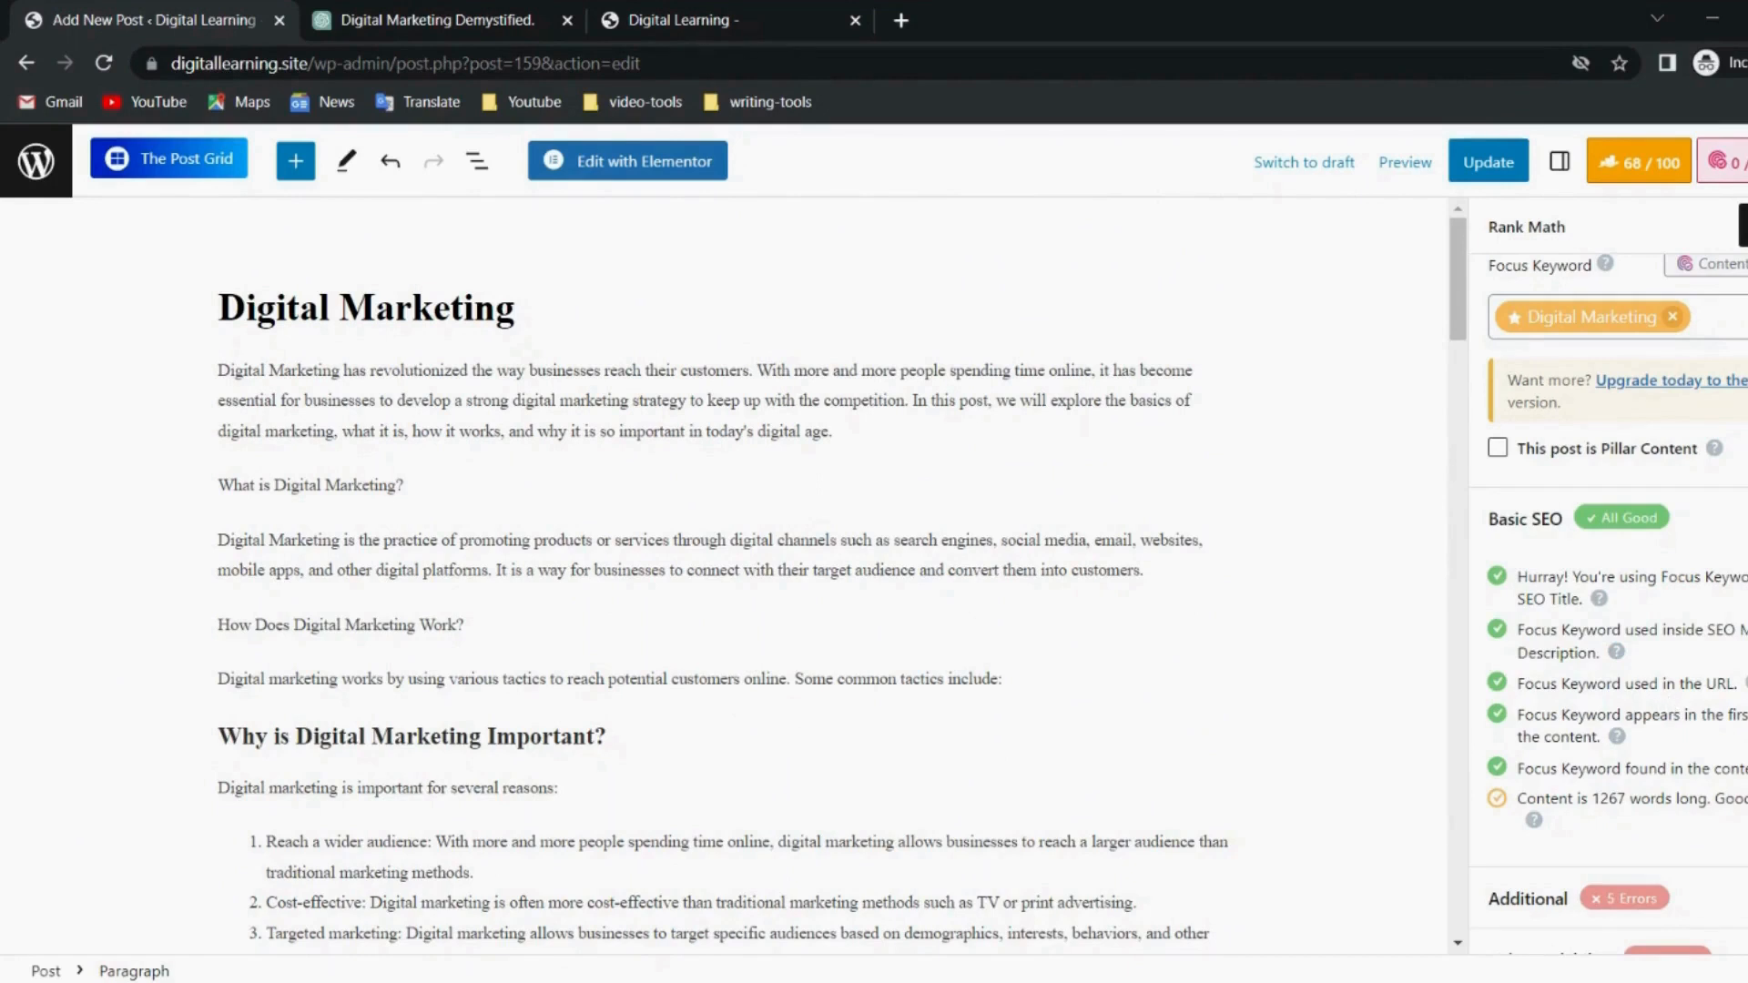
left_click_drag(1540, 737, 1584, 737)
scroll(1584, 736, "down", 1)
scroll(1567, 546, "up", 3)
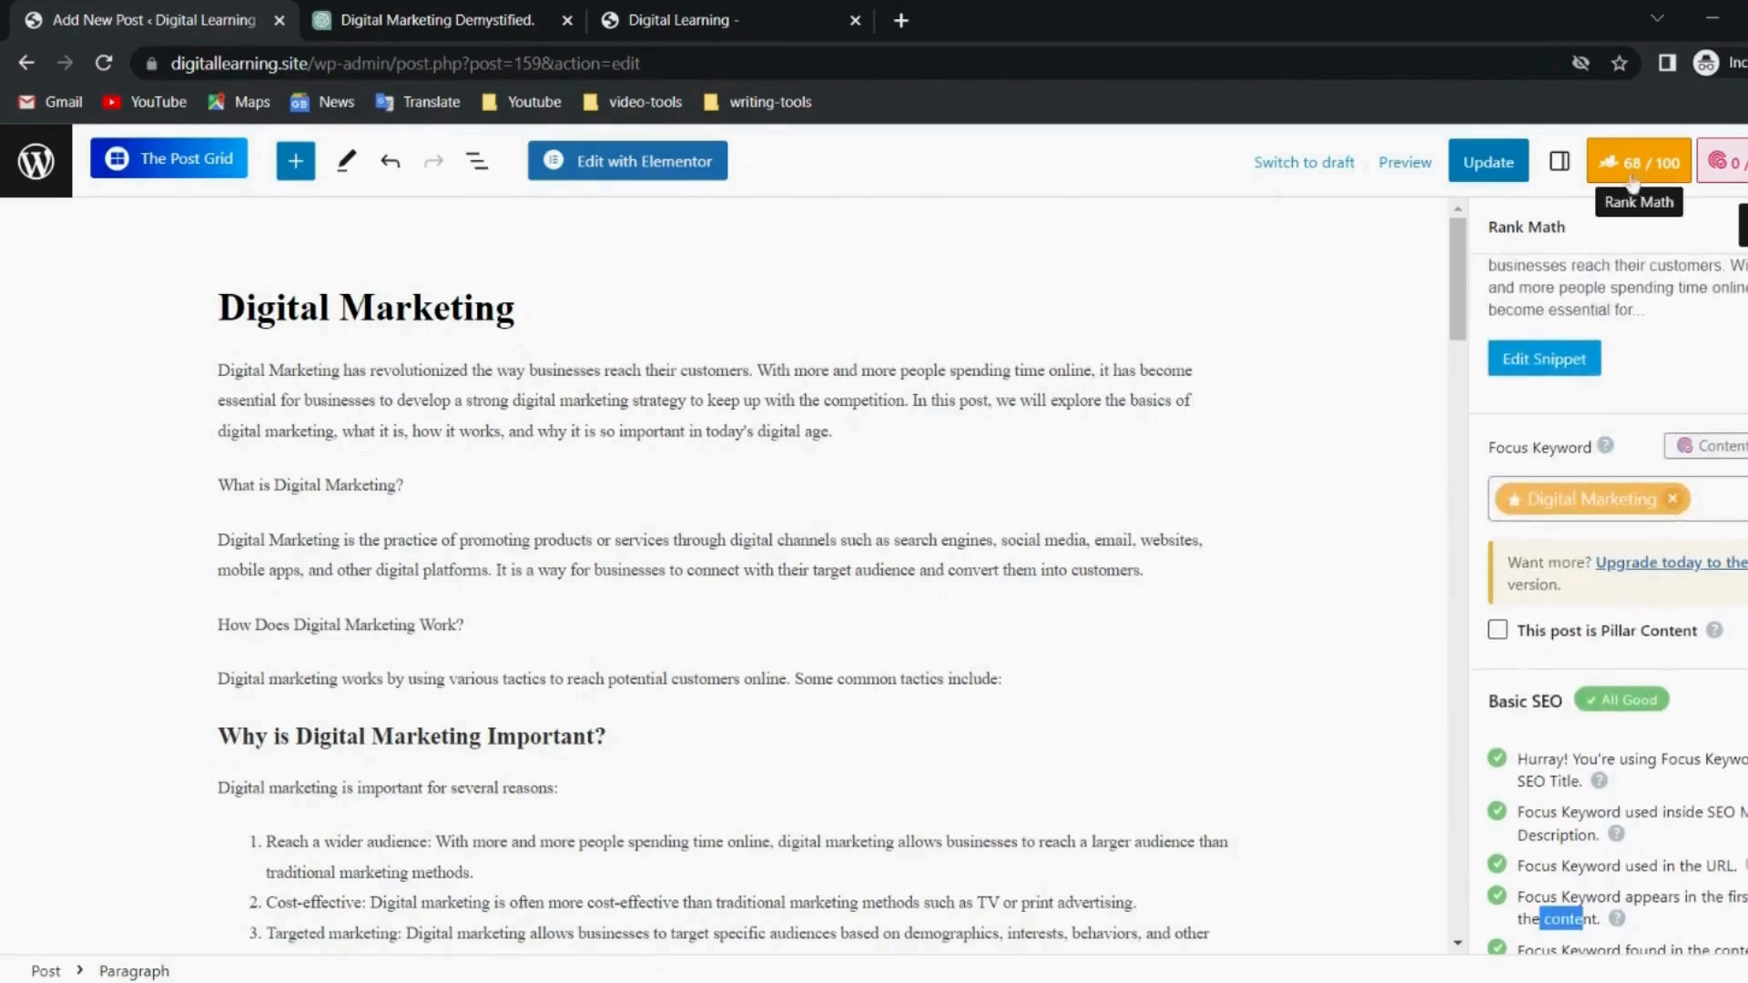
Capitalize the first letter of the Email Marketing and Social Media Marketing headings so both begin with "What".
scroll(724, 583, "down", 3)
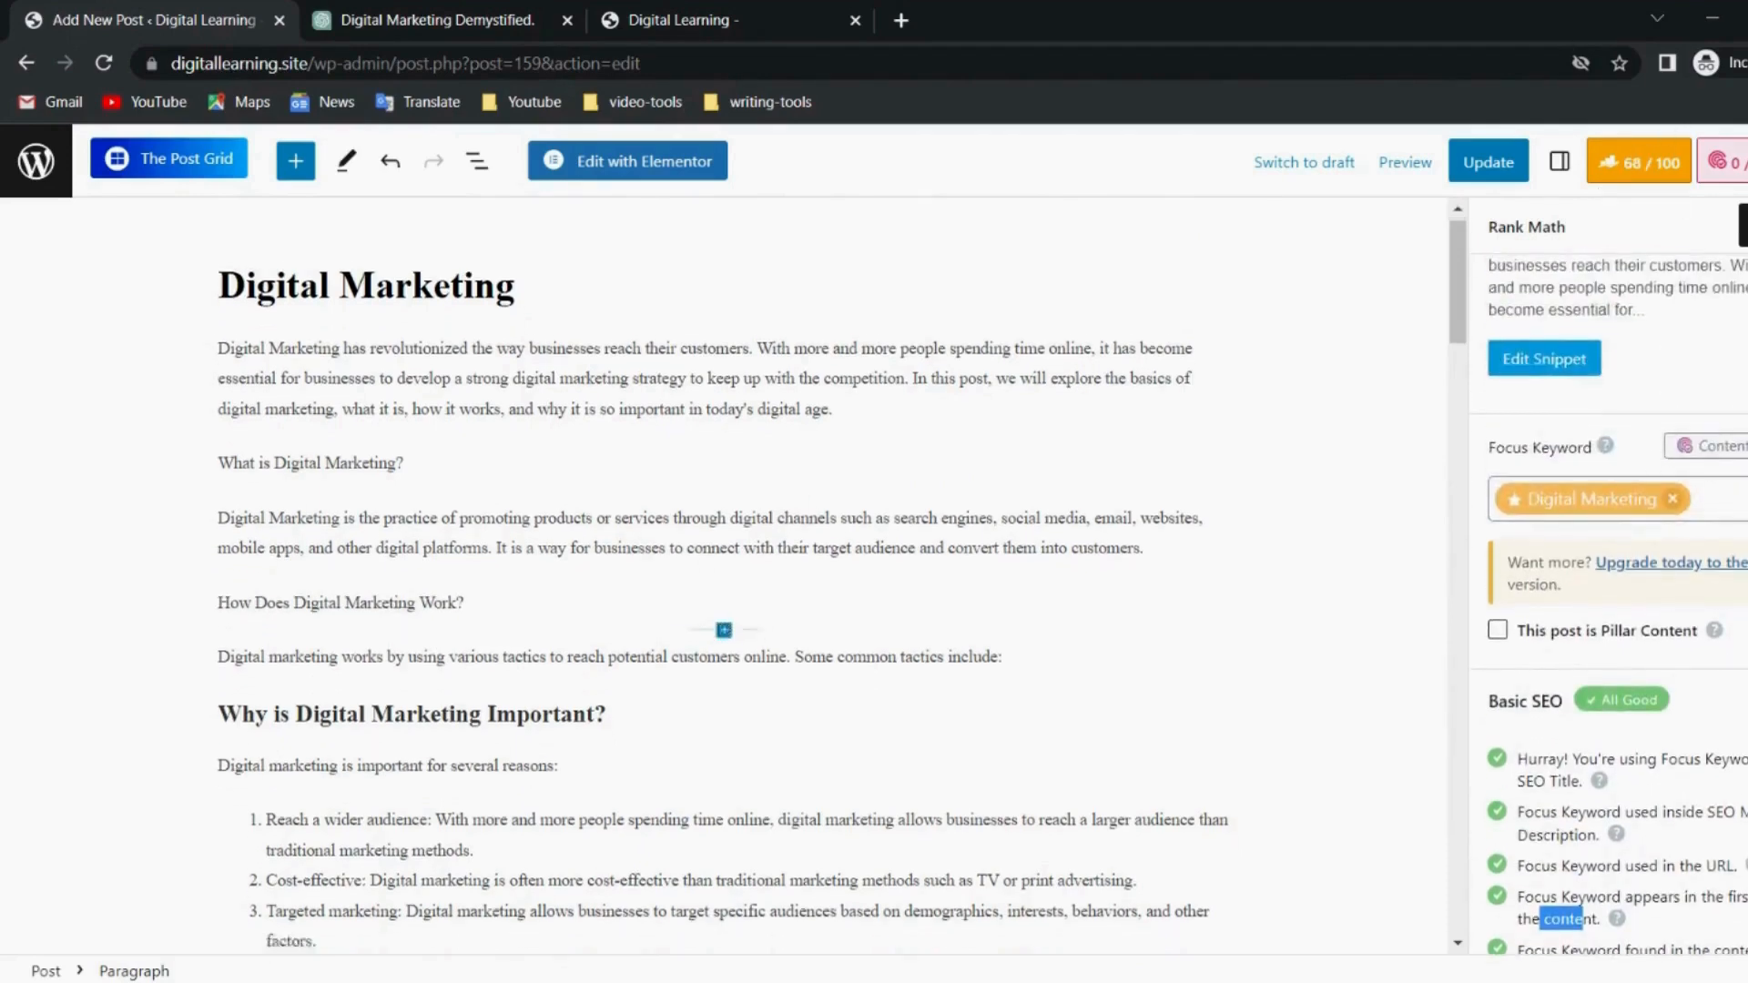
scroll(724, 583, "down", 10)
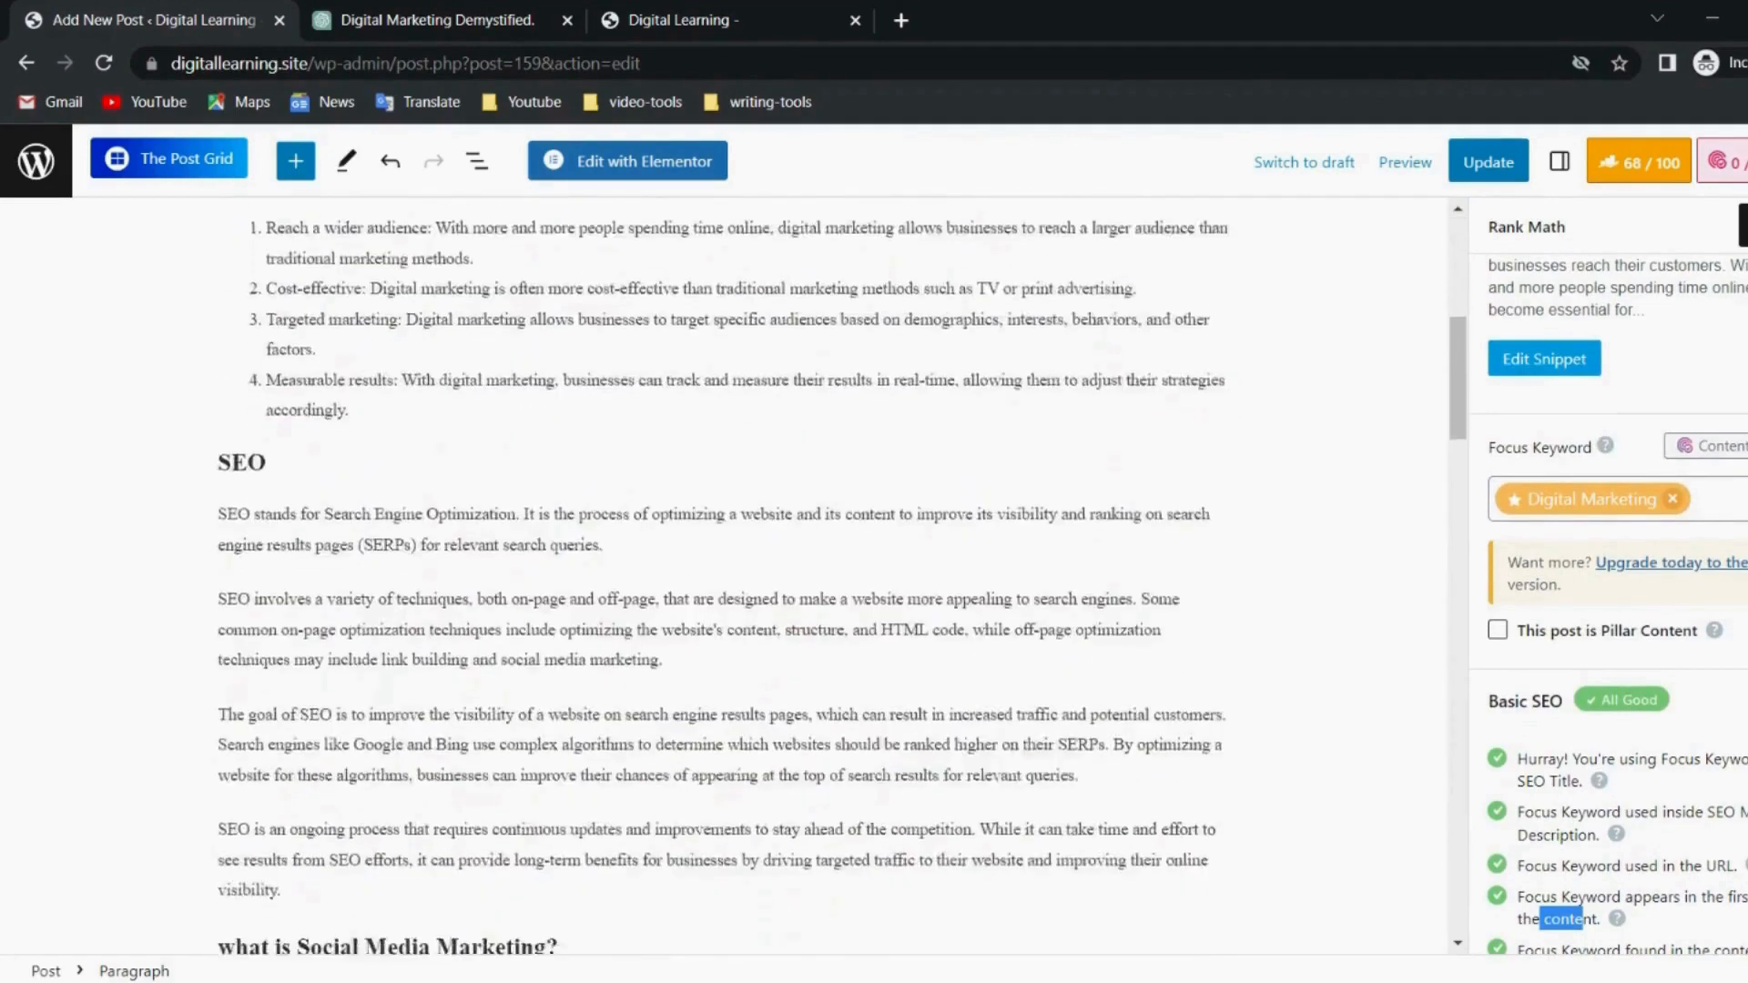
scroll(724, 583, "down", 3)
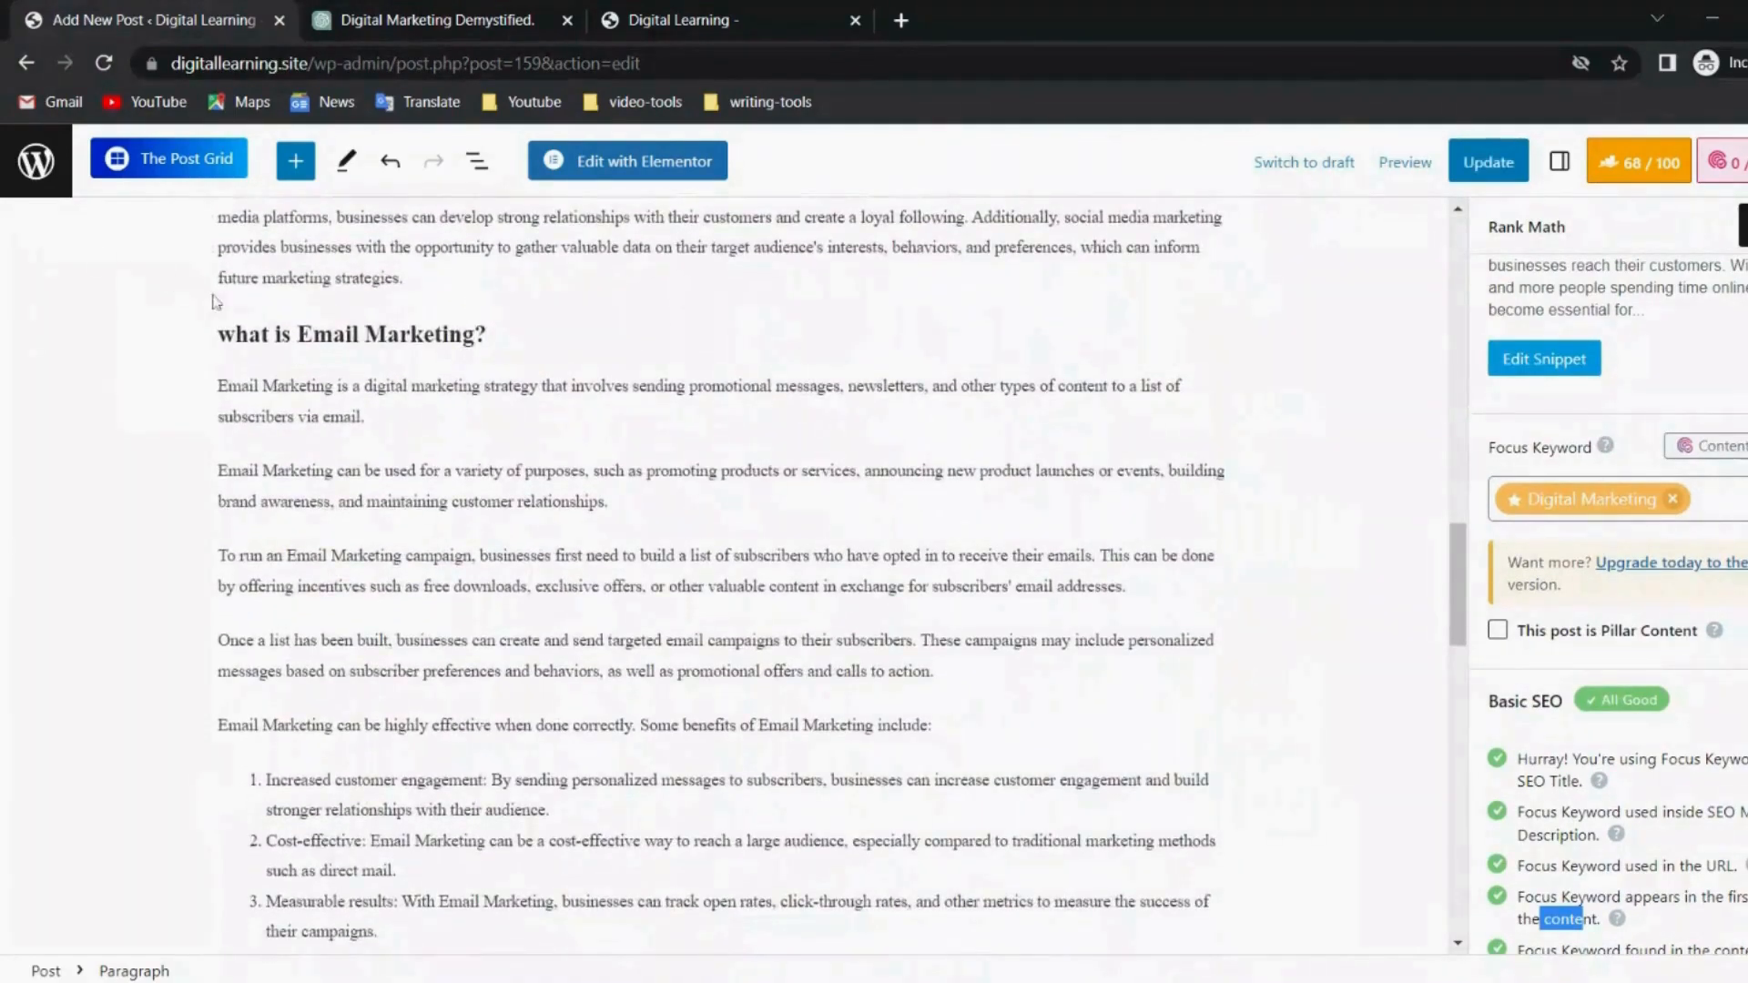
left_click(236, 333)
key("BackSpace")
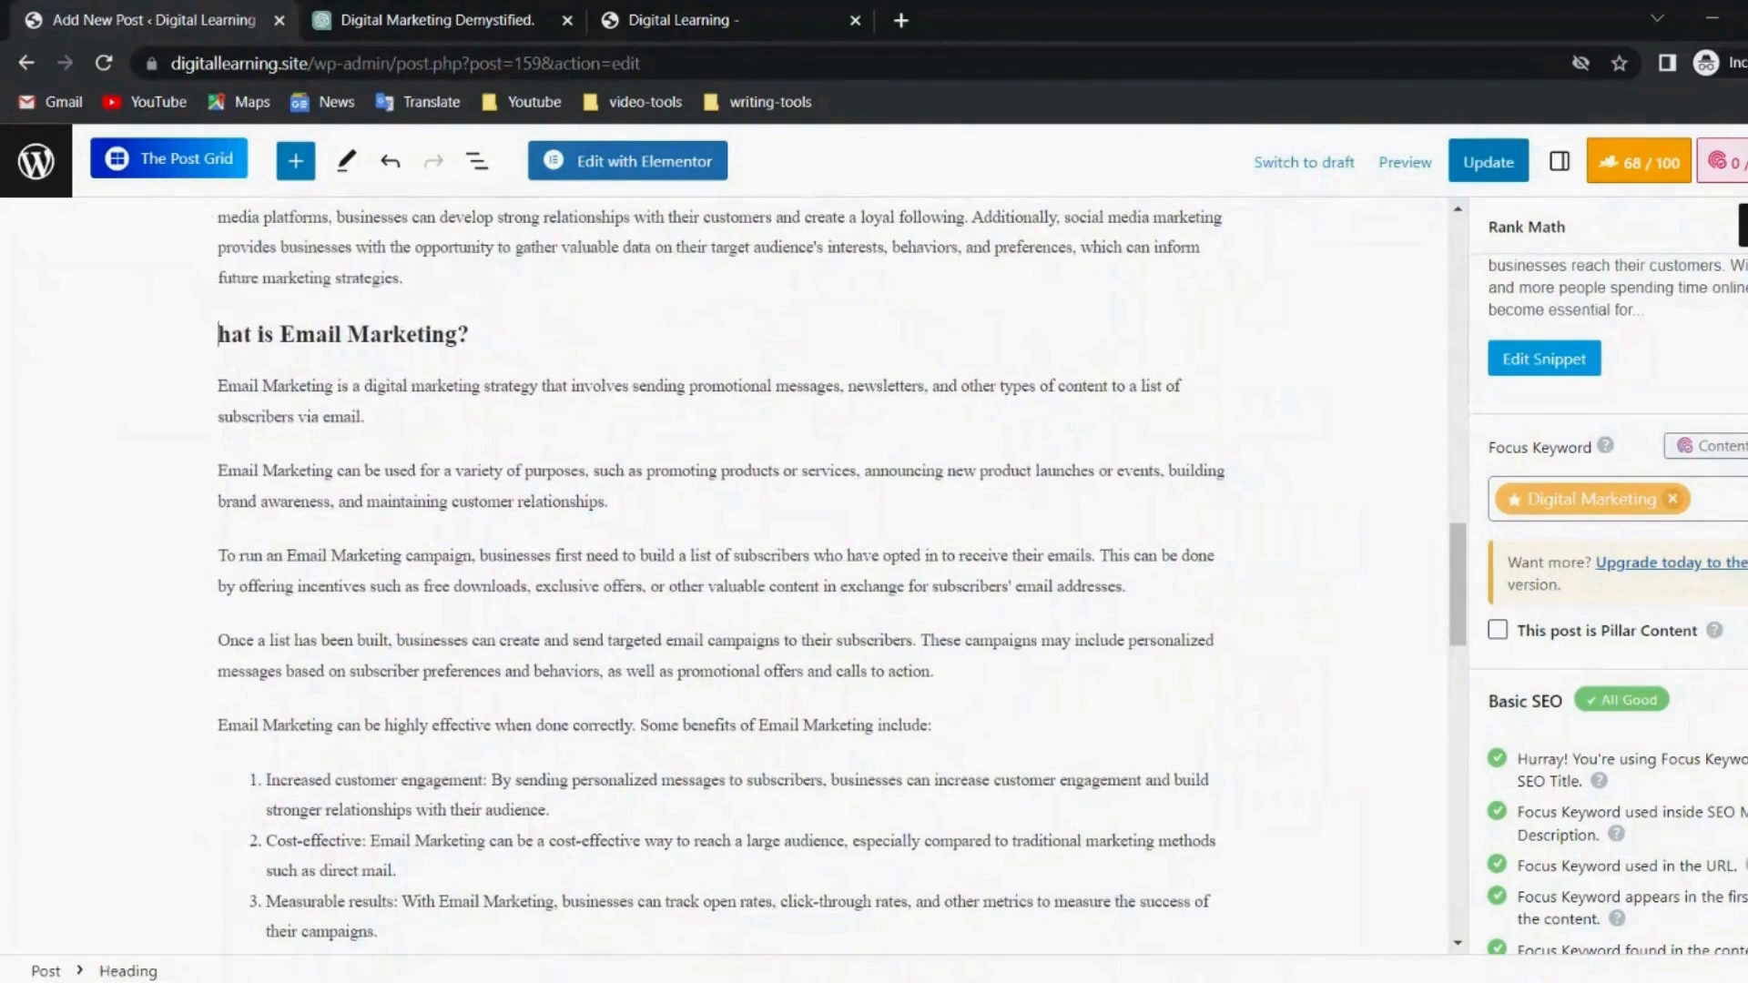
type("W")
scroll(724, 583, "up", 10)
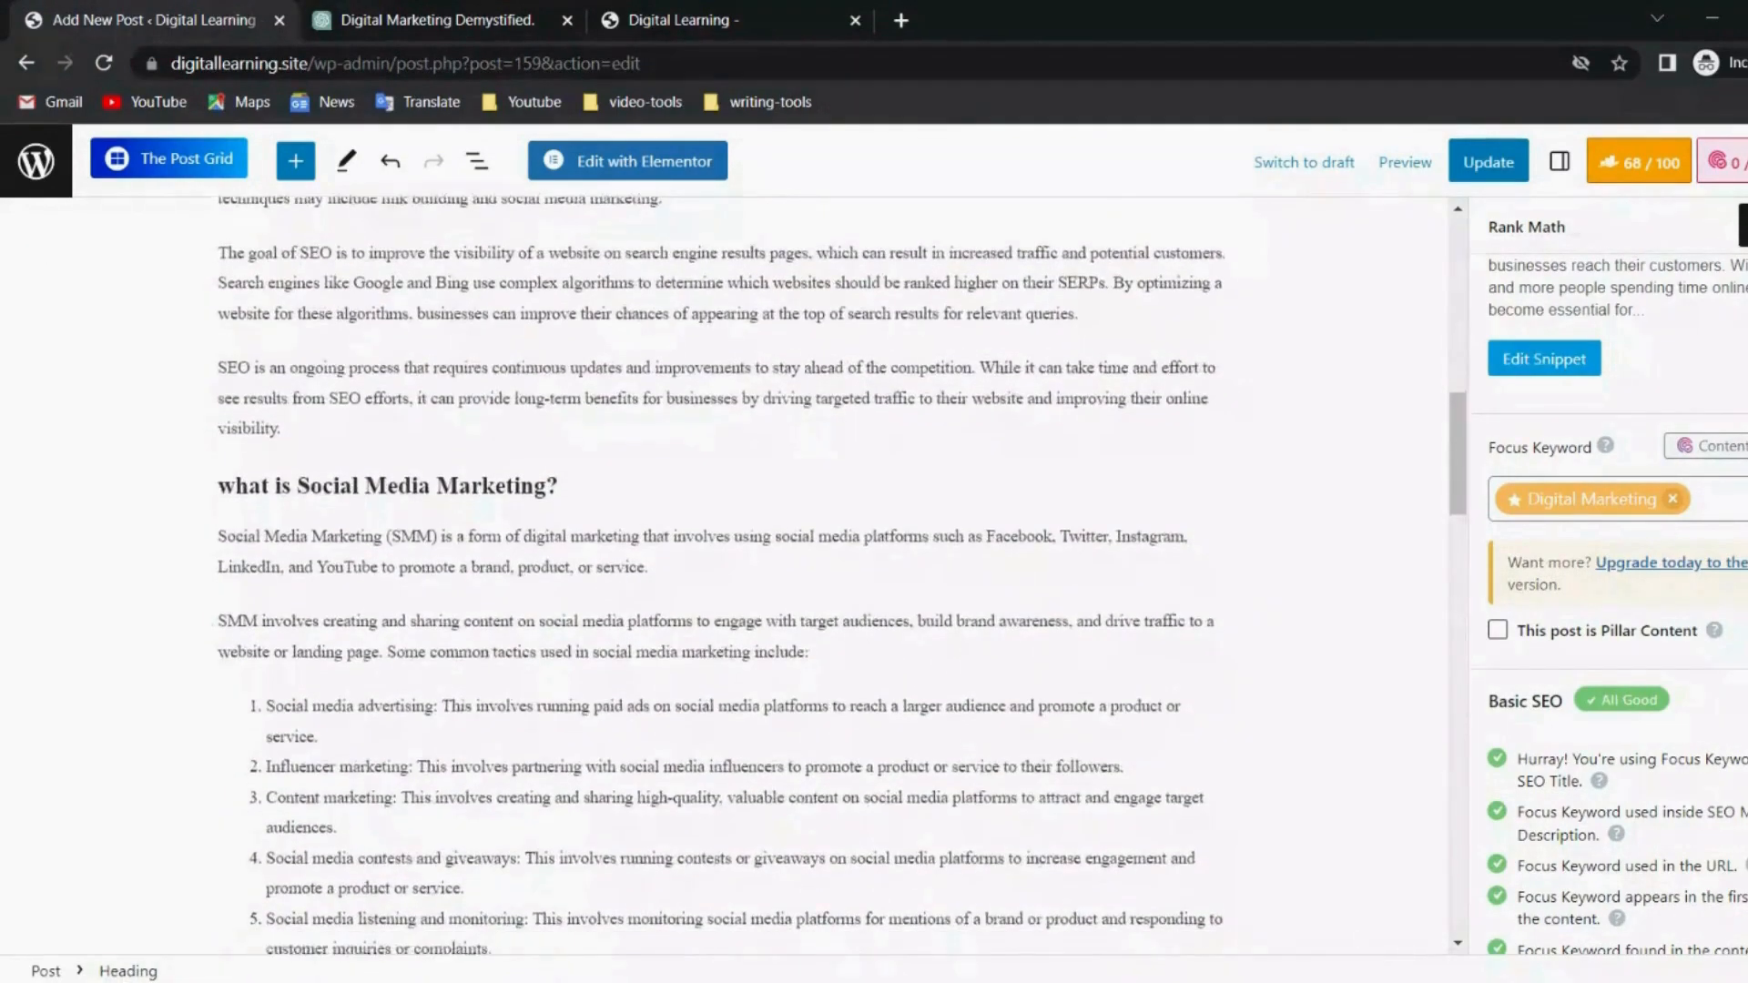
left_click(235, 486)
key("BackSpace")
type("W")
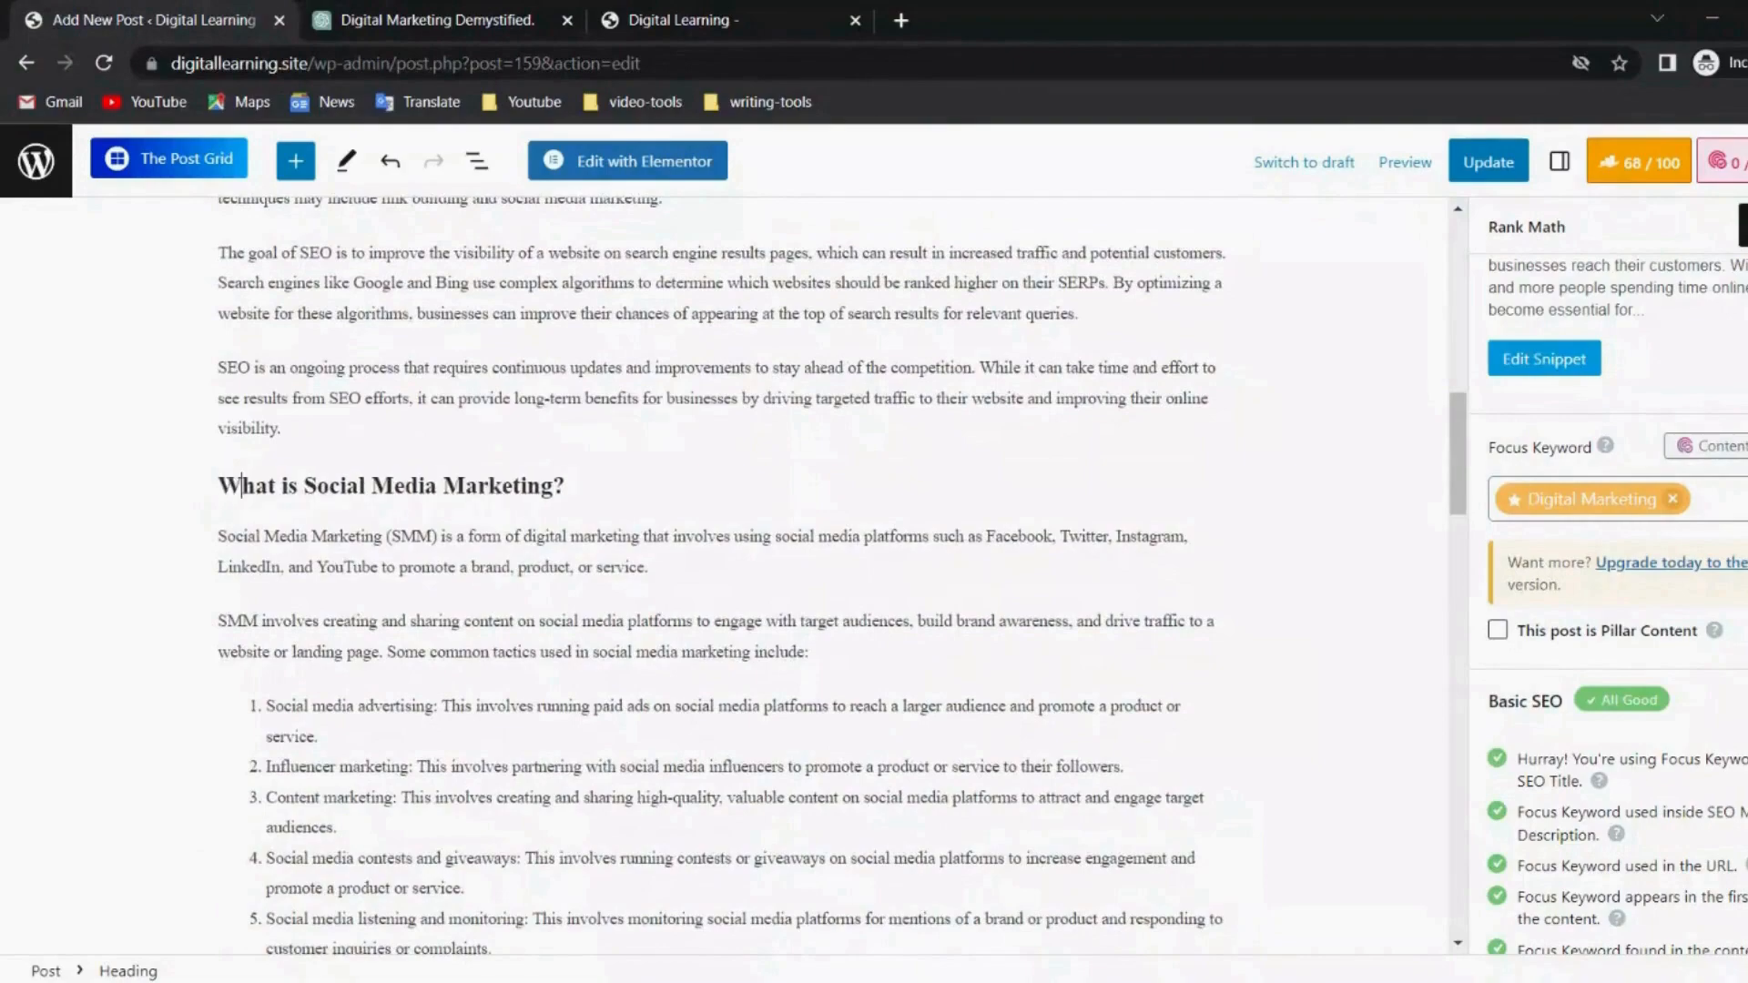
Capitalize the first letter of the Content Marketing heading so it reads "What is Content Marketing?".
scroll(724, 573, "up", 8)
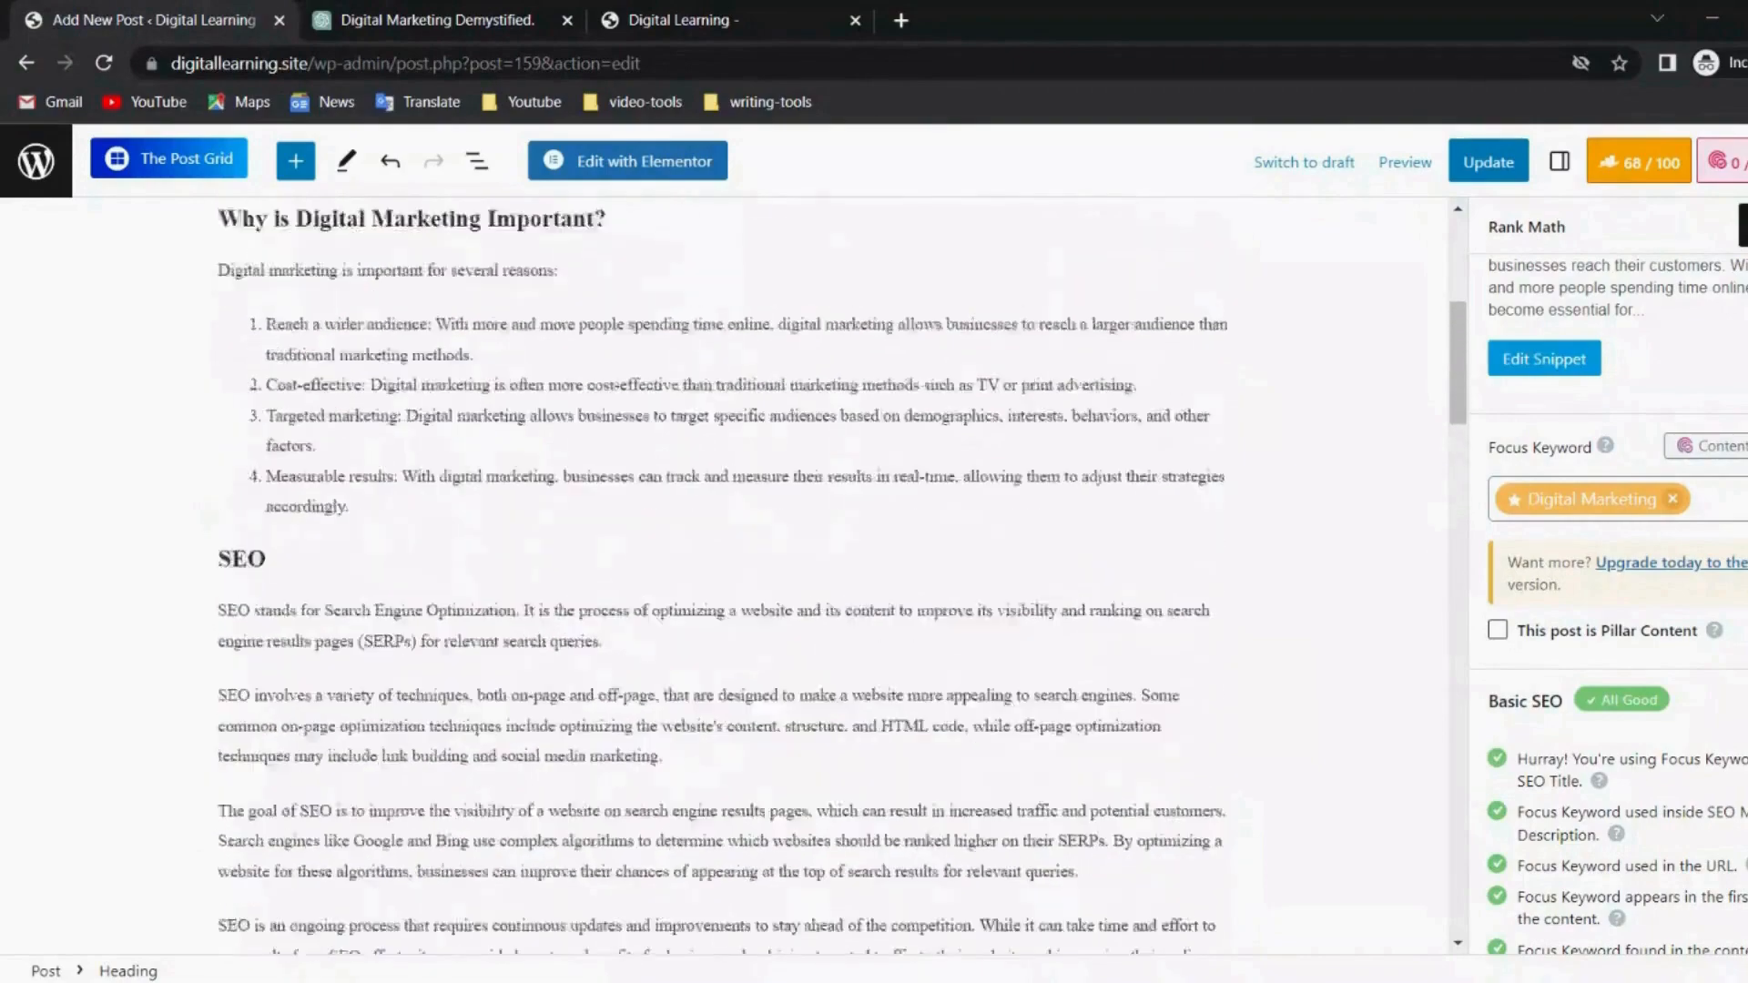
scroll(724, 573, "down", 15)
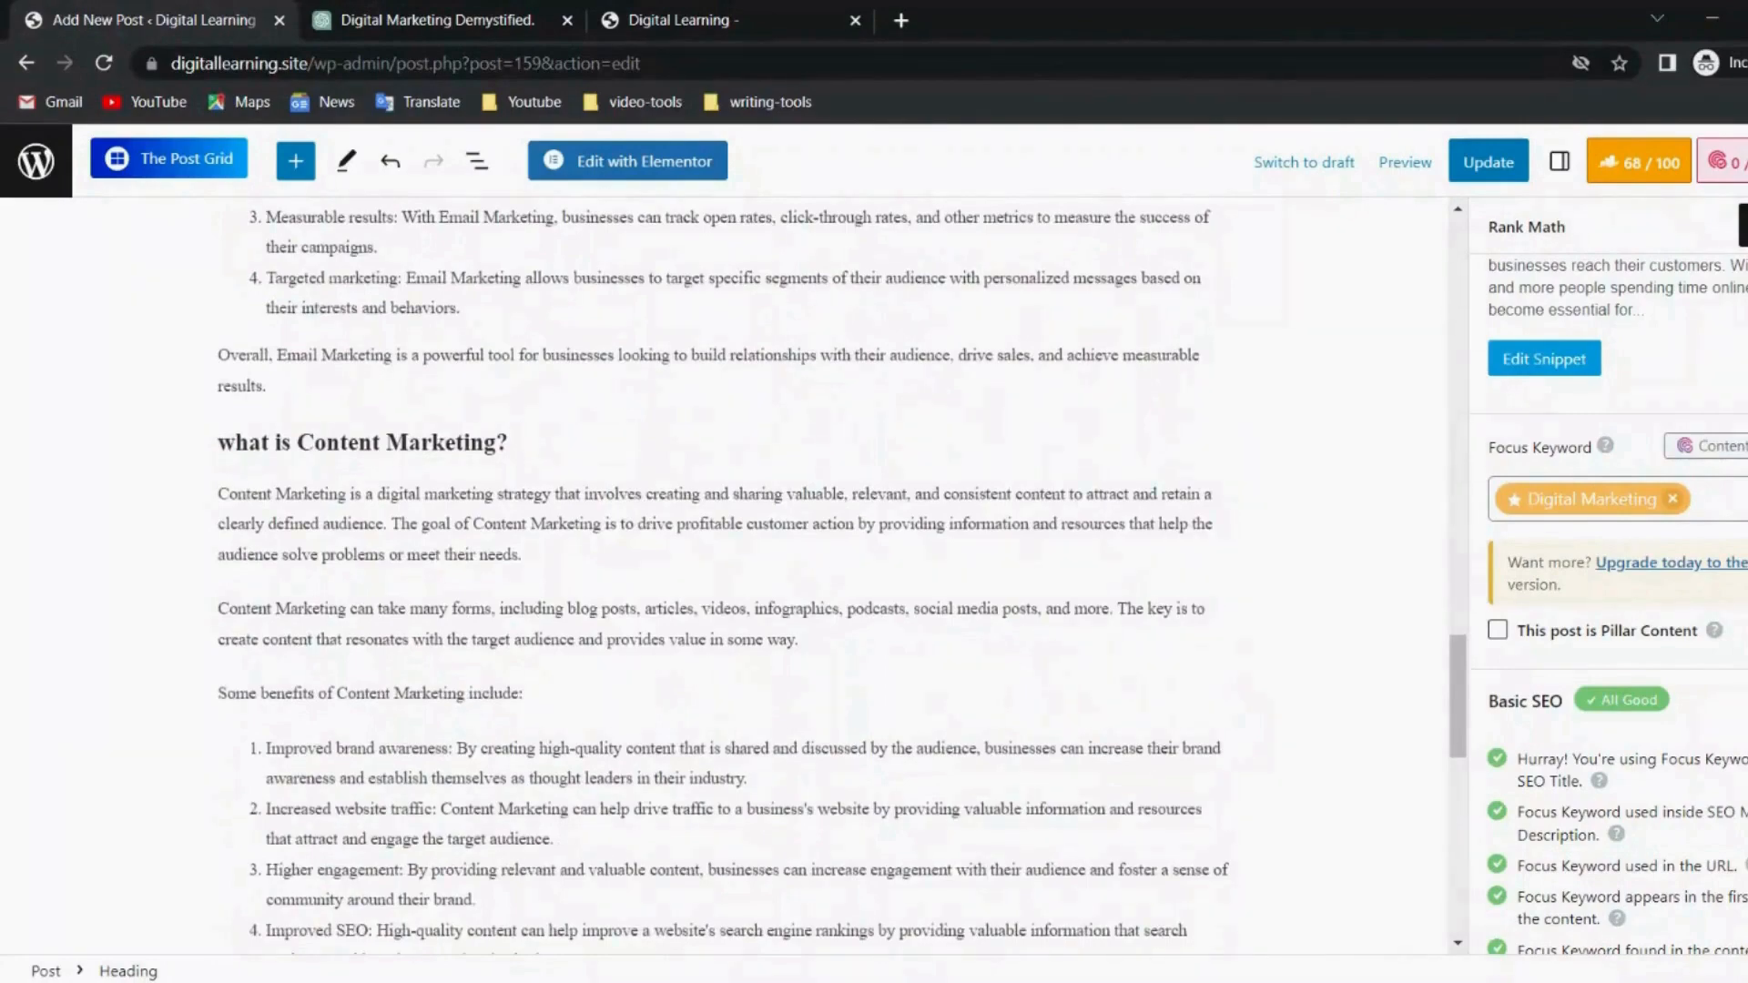
left_click(233, 443)
key("BackSpace")
type("W")
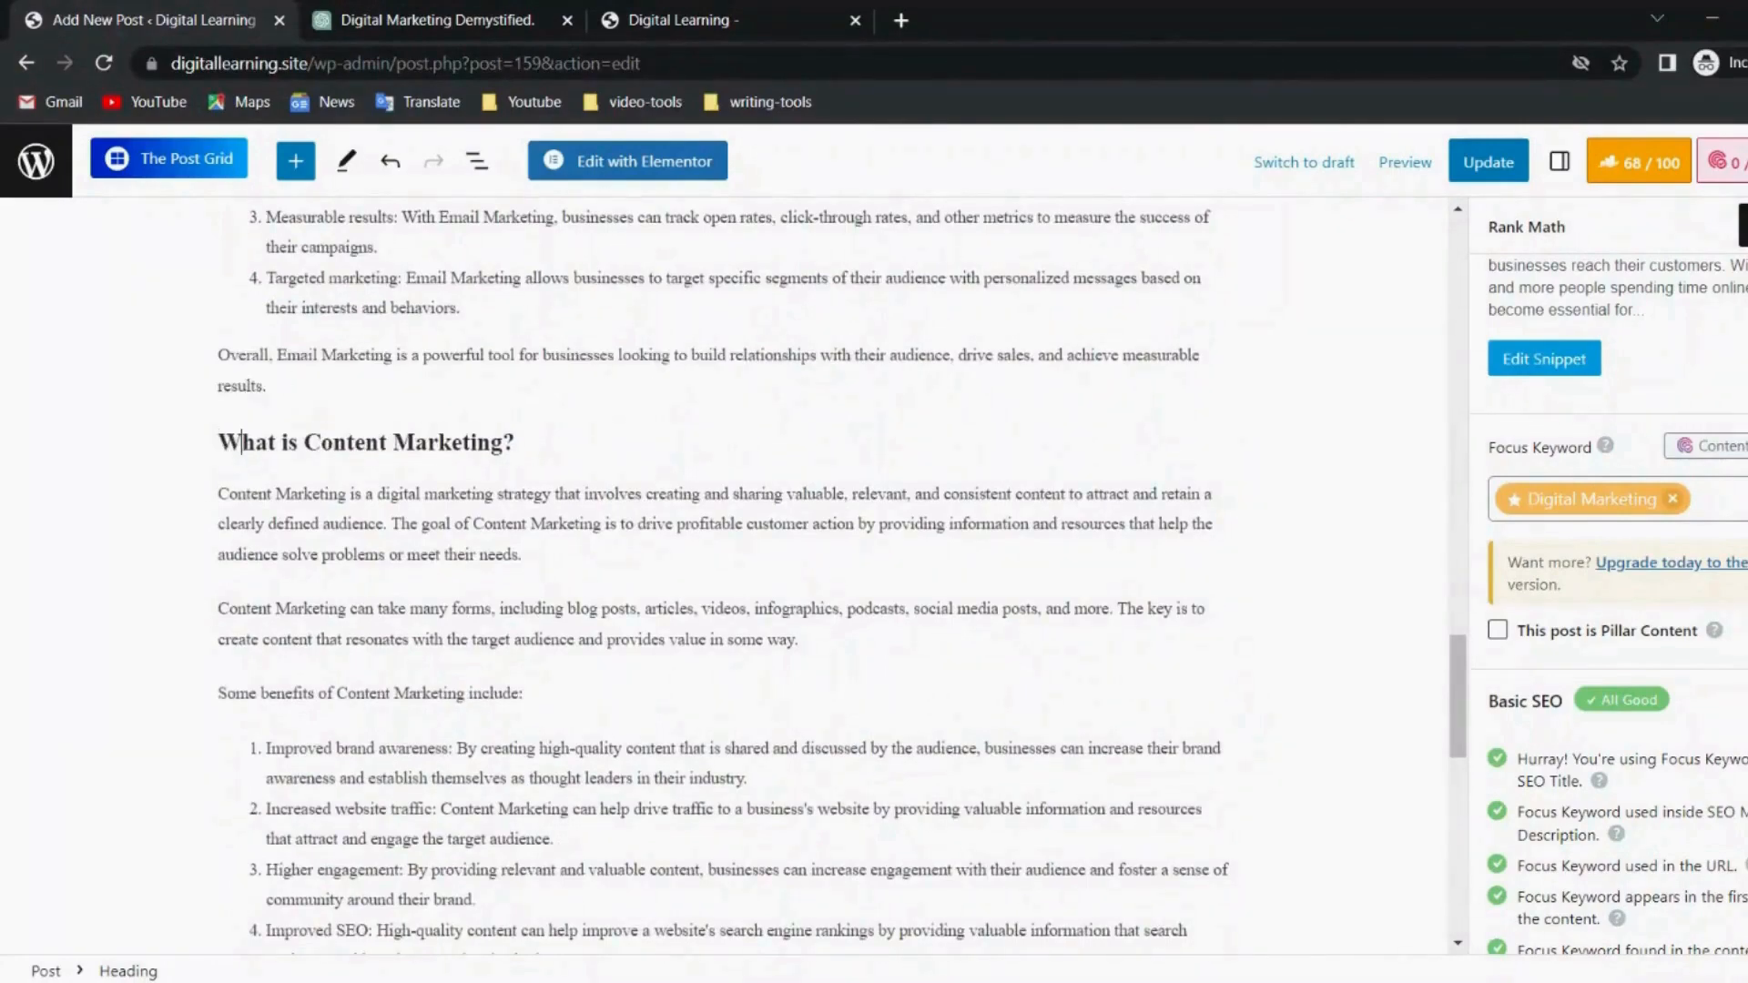
Update the post to save the corrected headings.
scroll(724, 574, "down", 8)
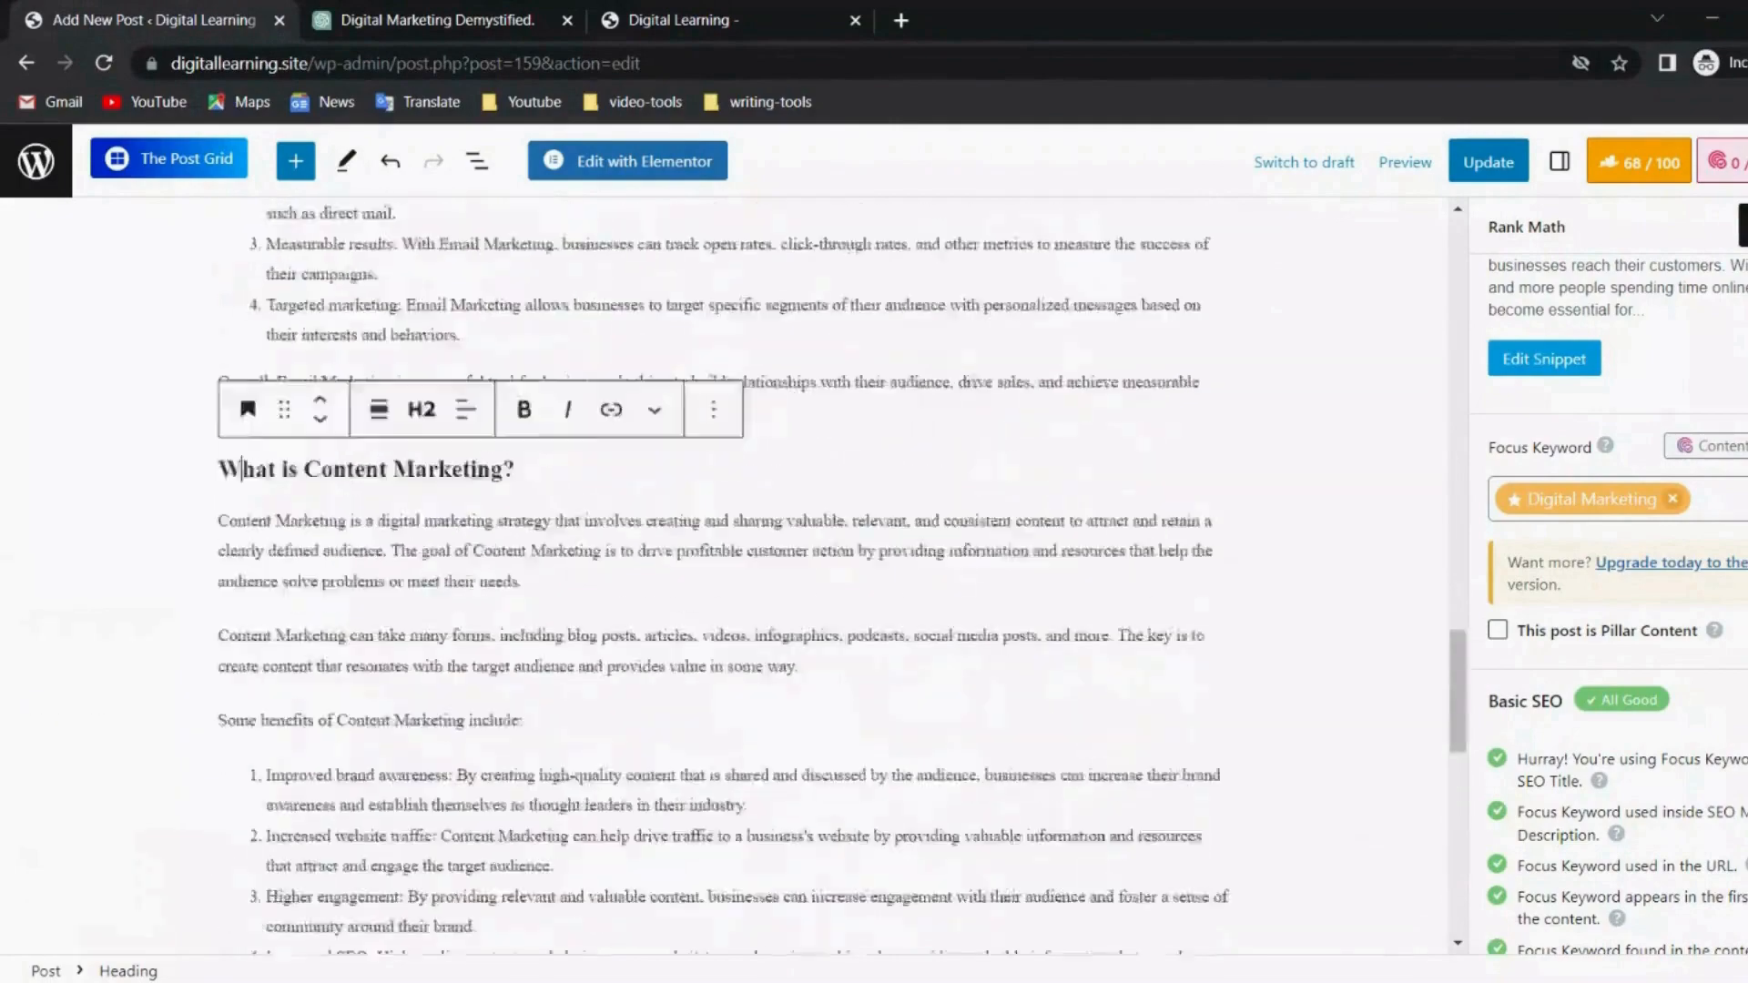
scroll(724, 573, "up", 8)
left_click(1477, 164)
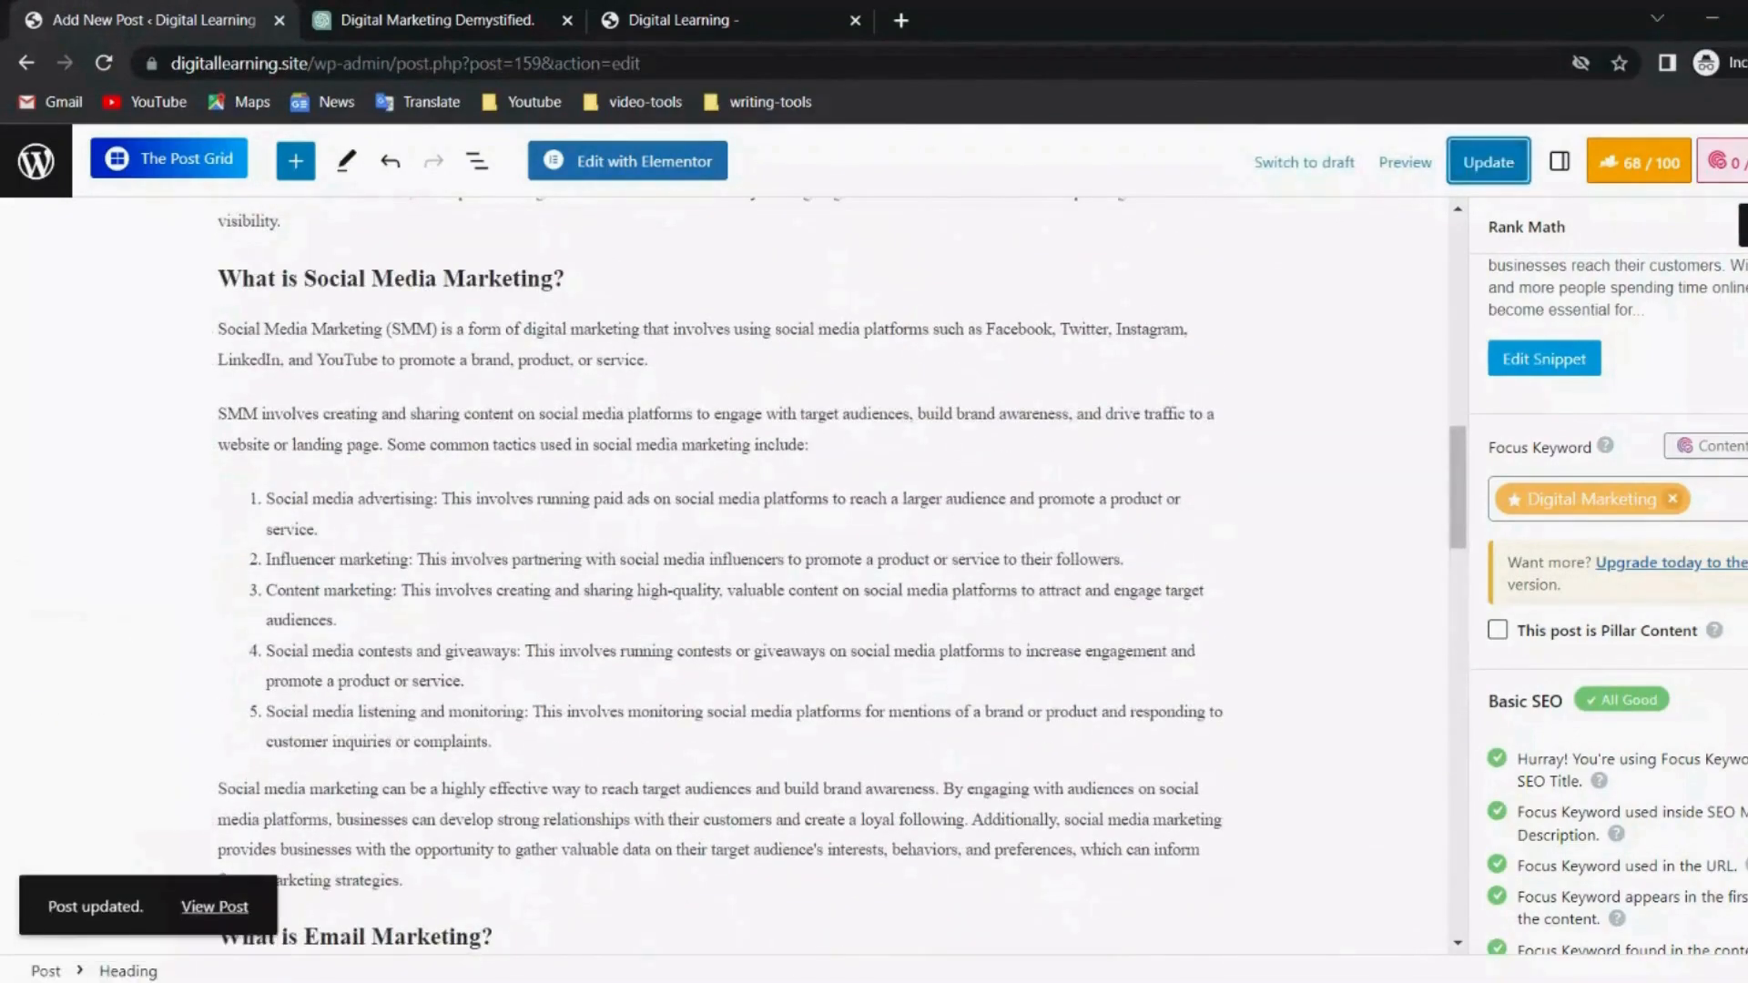
View the updated post on the live site, review its sections and headings, and close the page to return to the editor.
left_click(229, 908)
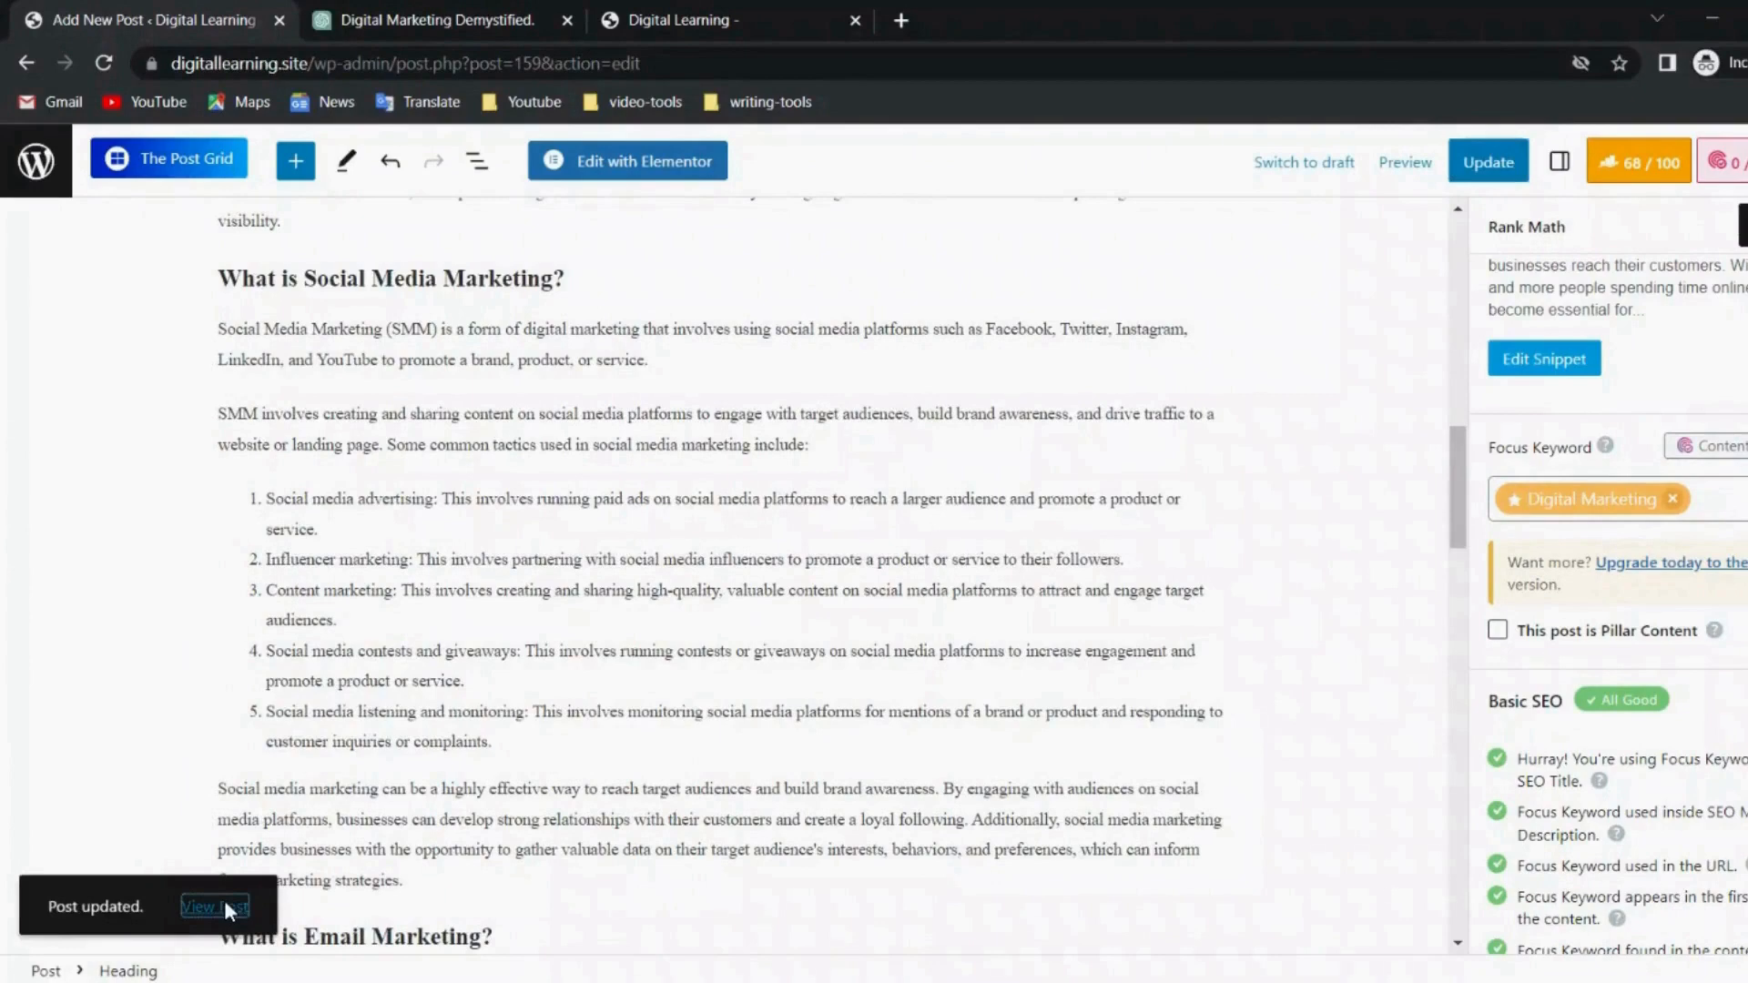
left_click(439, 9)
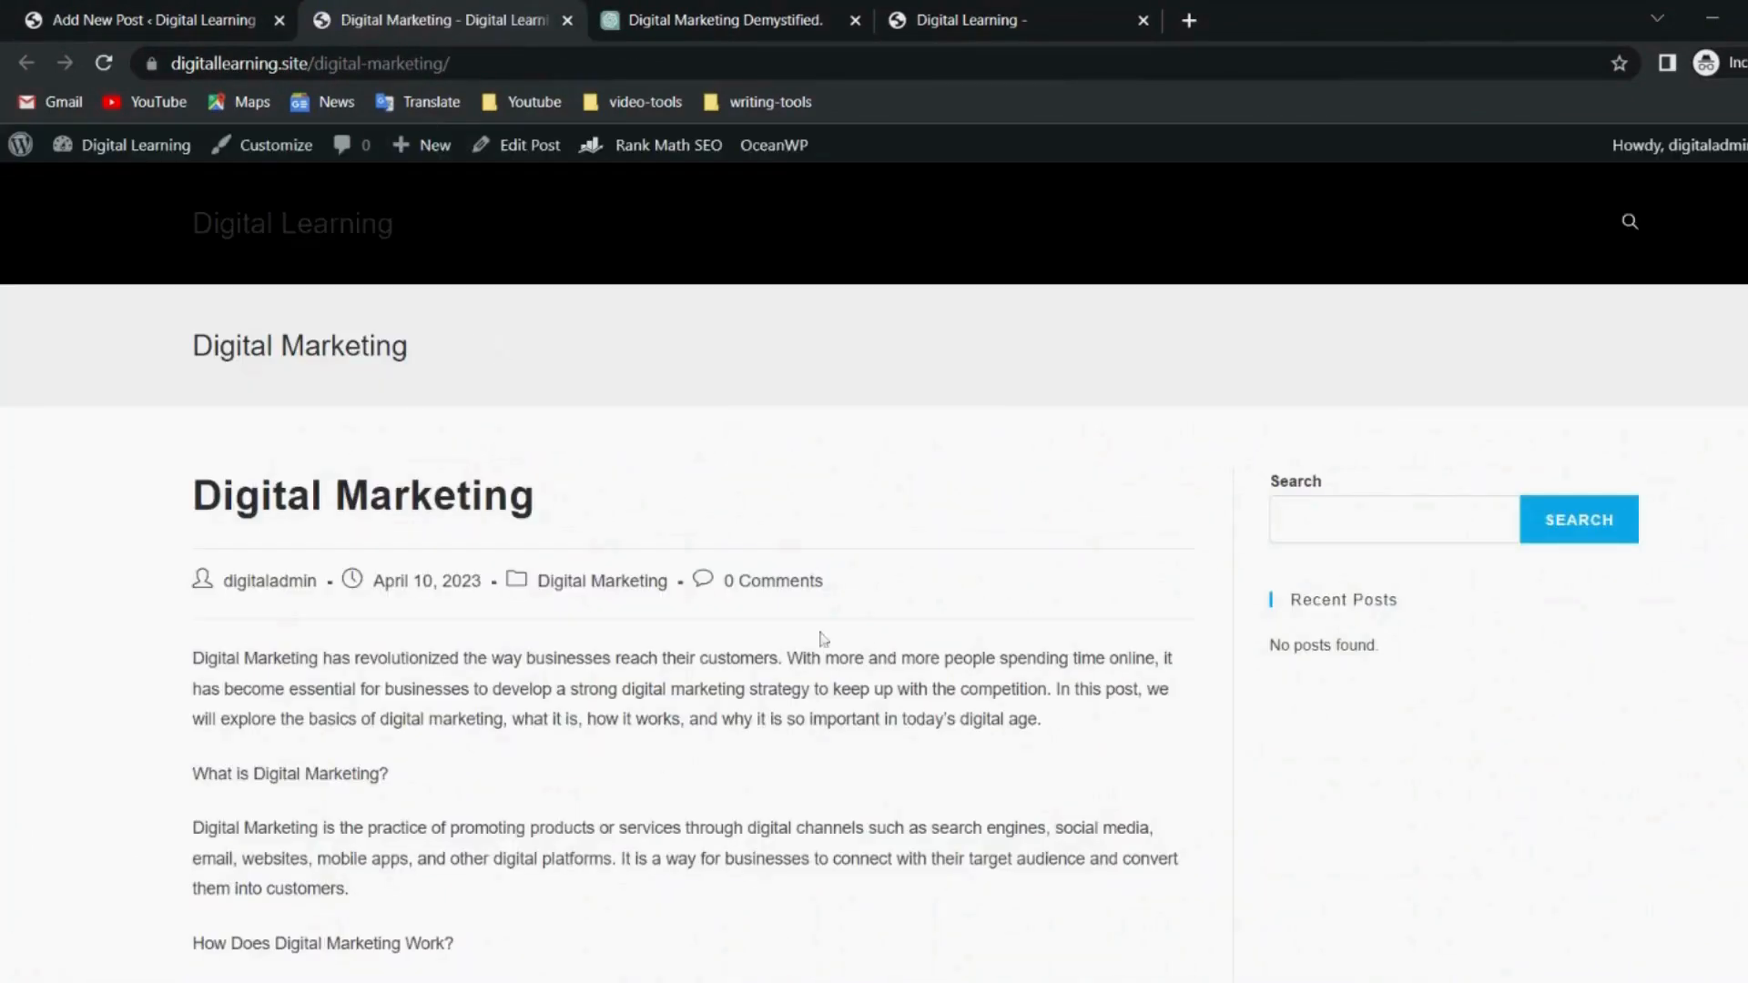
scroll(670, 654, "down", 3)
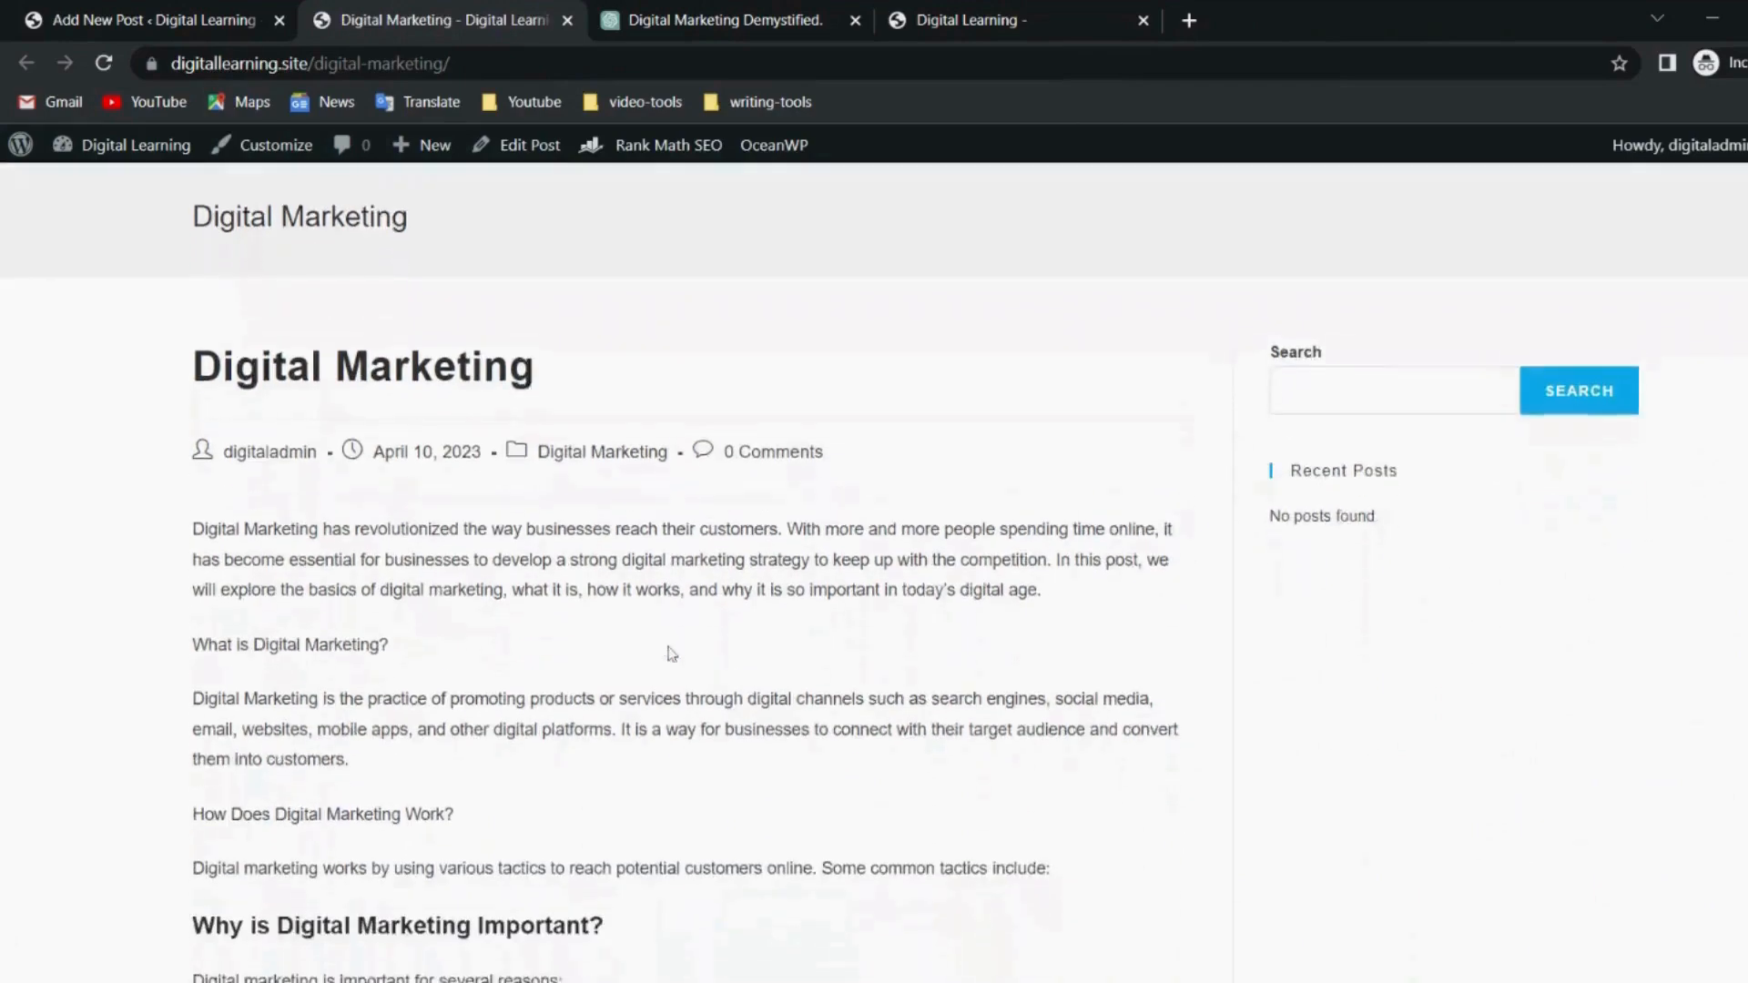
scroll(691, 569, "down", 10)
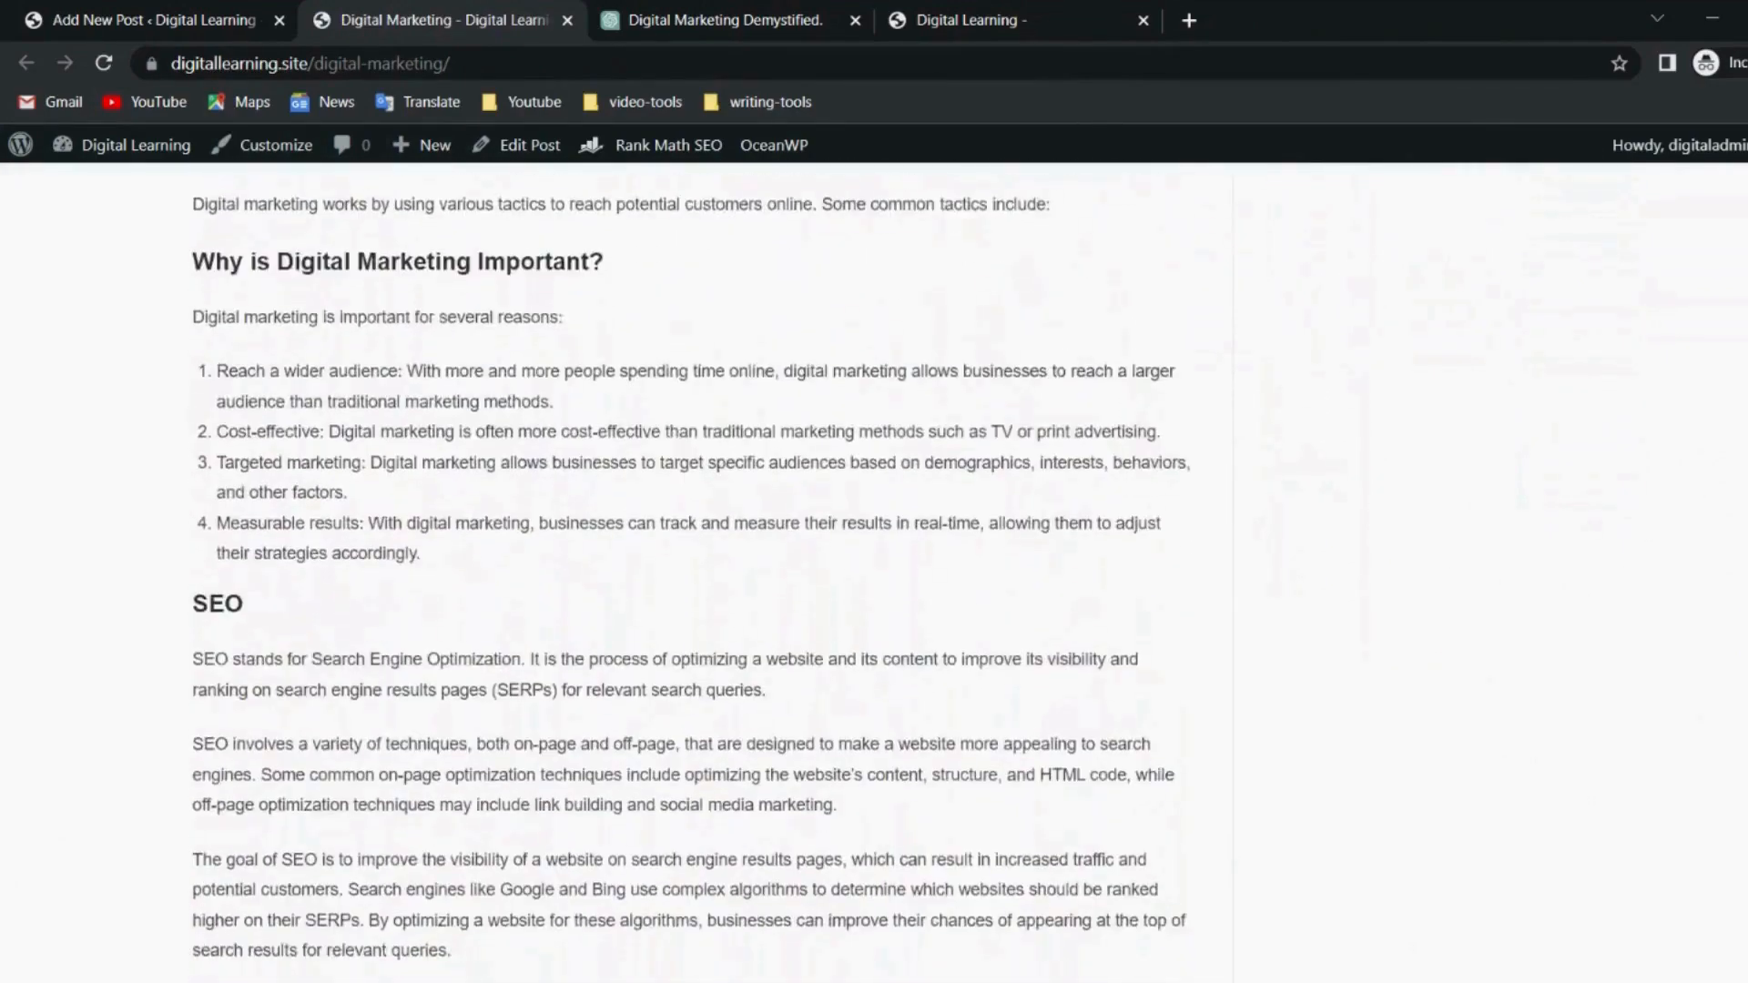
scroll(691, 568, "down", 9)
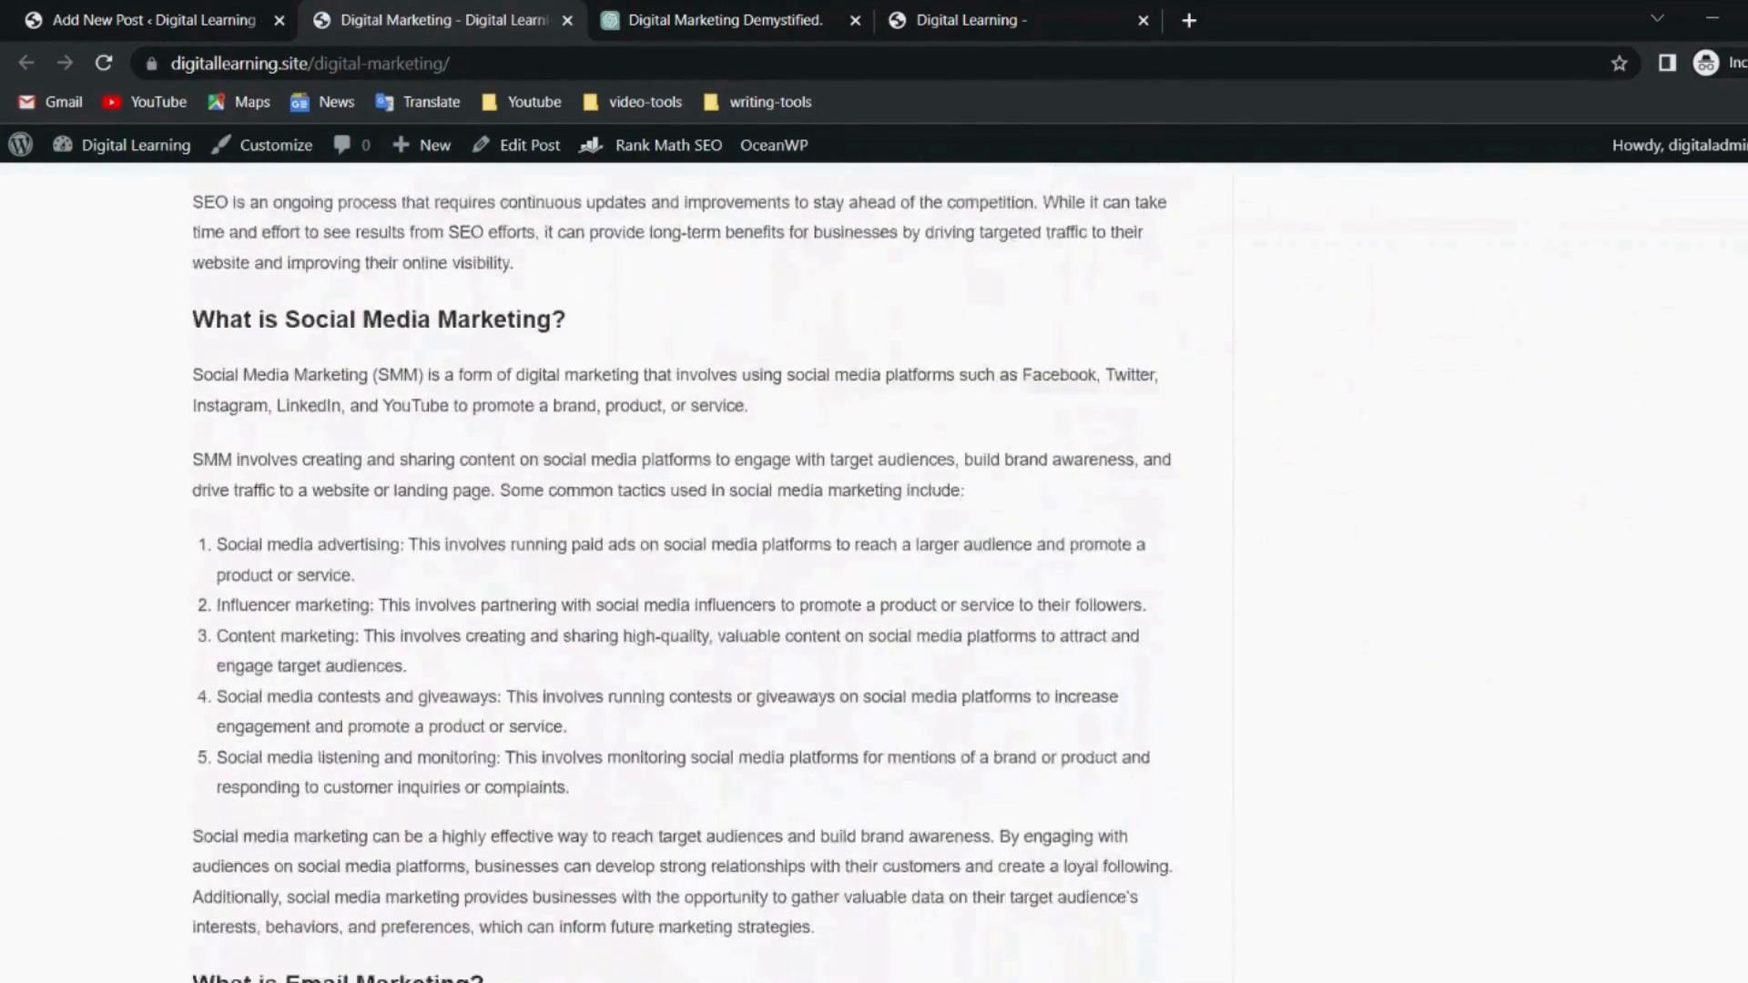
scroll(691, 568, "down", 14)
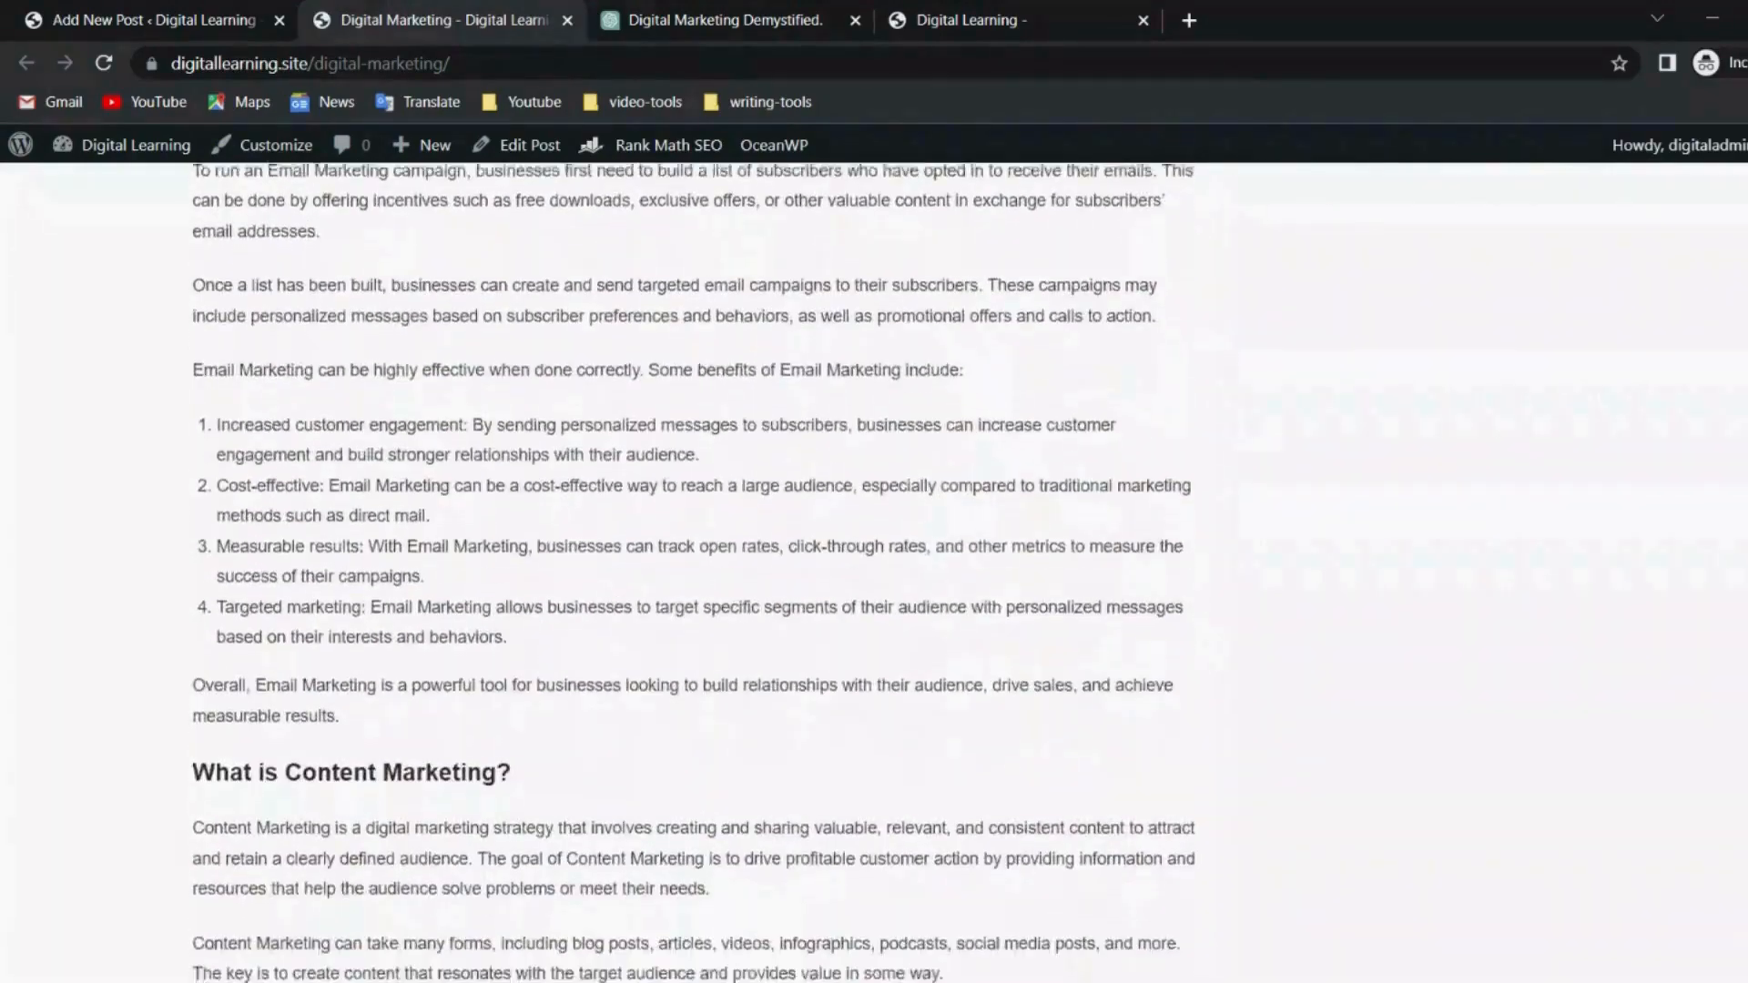
scroll(691, 568, "down", 6)
scroll(691, 569, "up", 20)
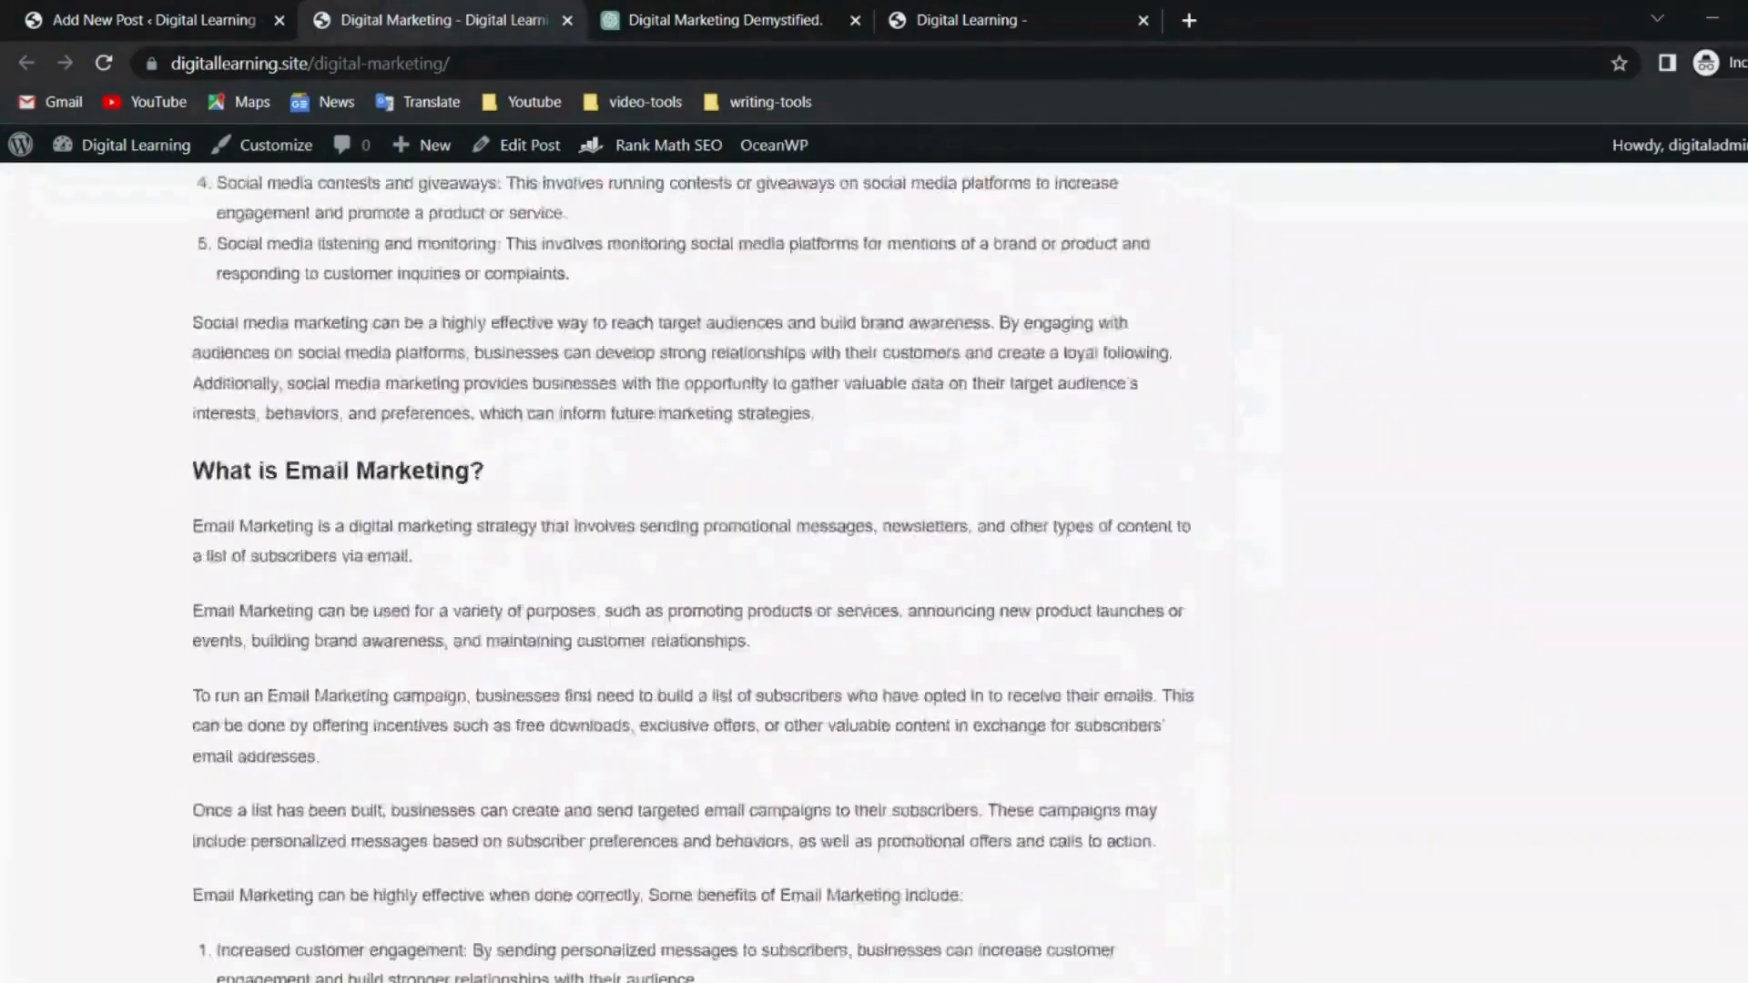
left_click(566, 21)
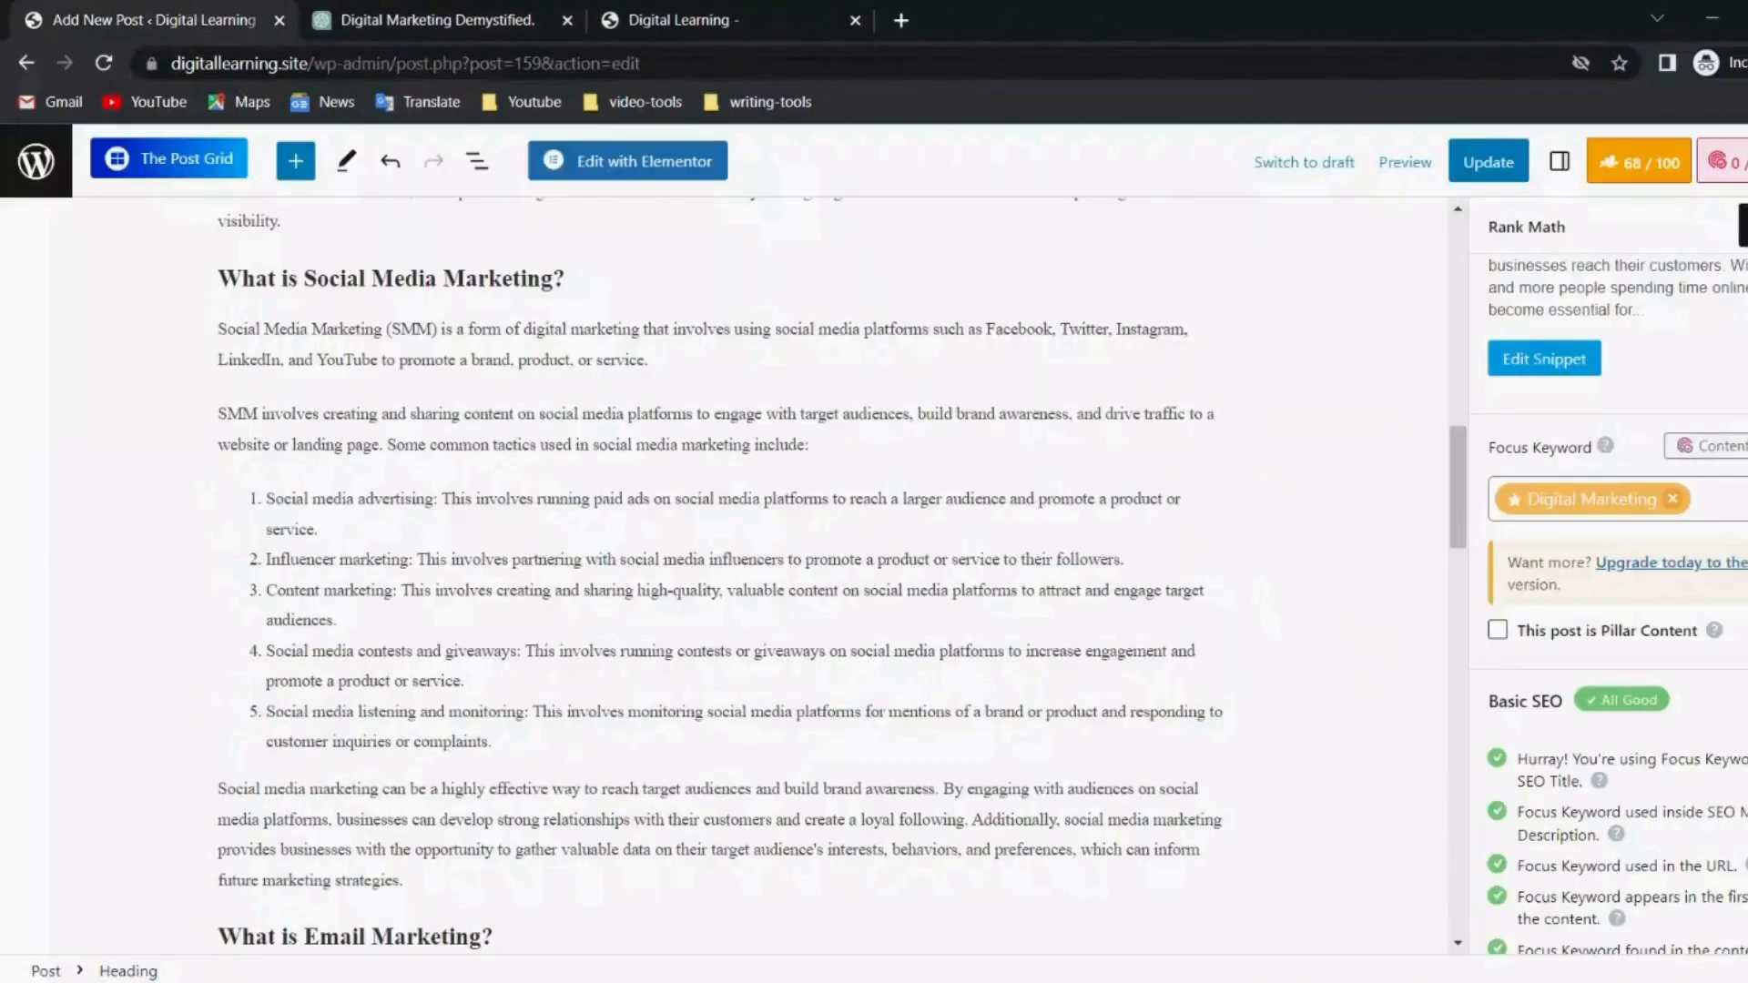
Examine the Content Readability checks in the post's Rank Math analysis.
scroll(197, 474, "down", 2)
scroll(197, 474, "up", 5)
scroll(719, 573, "up", 3)
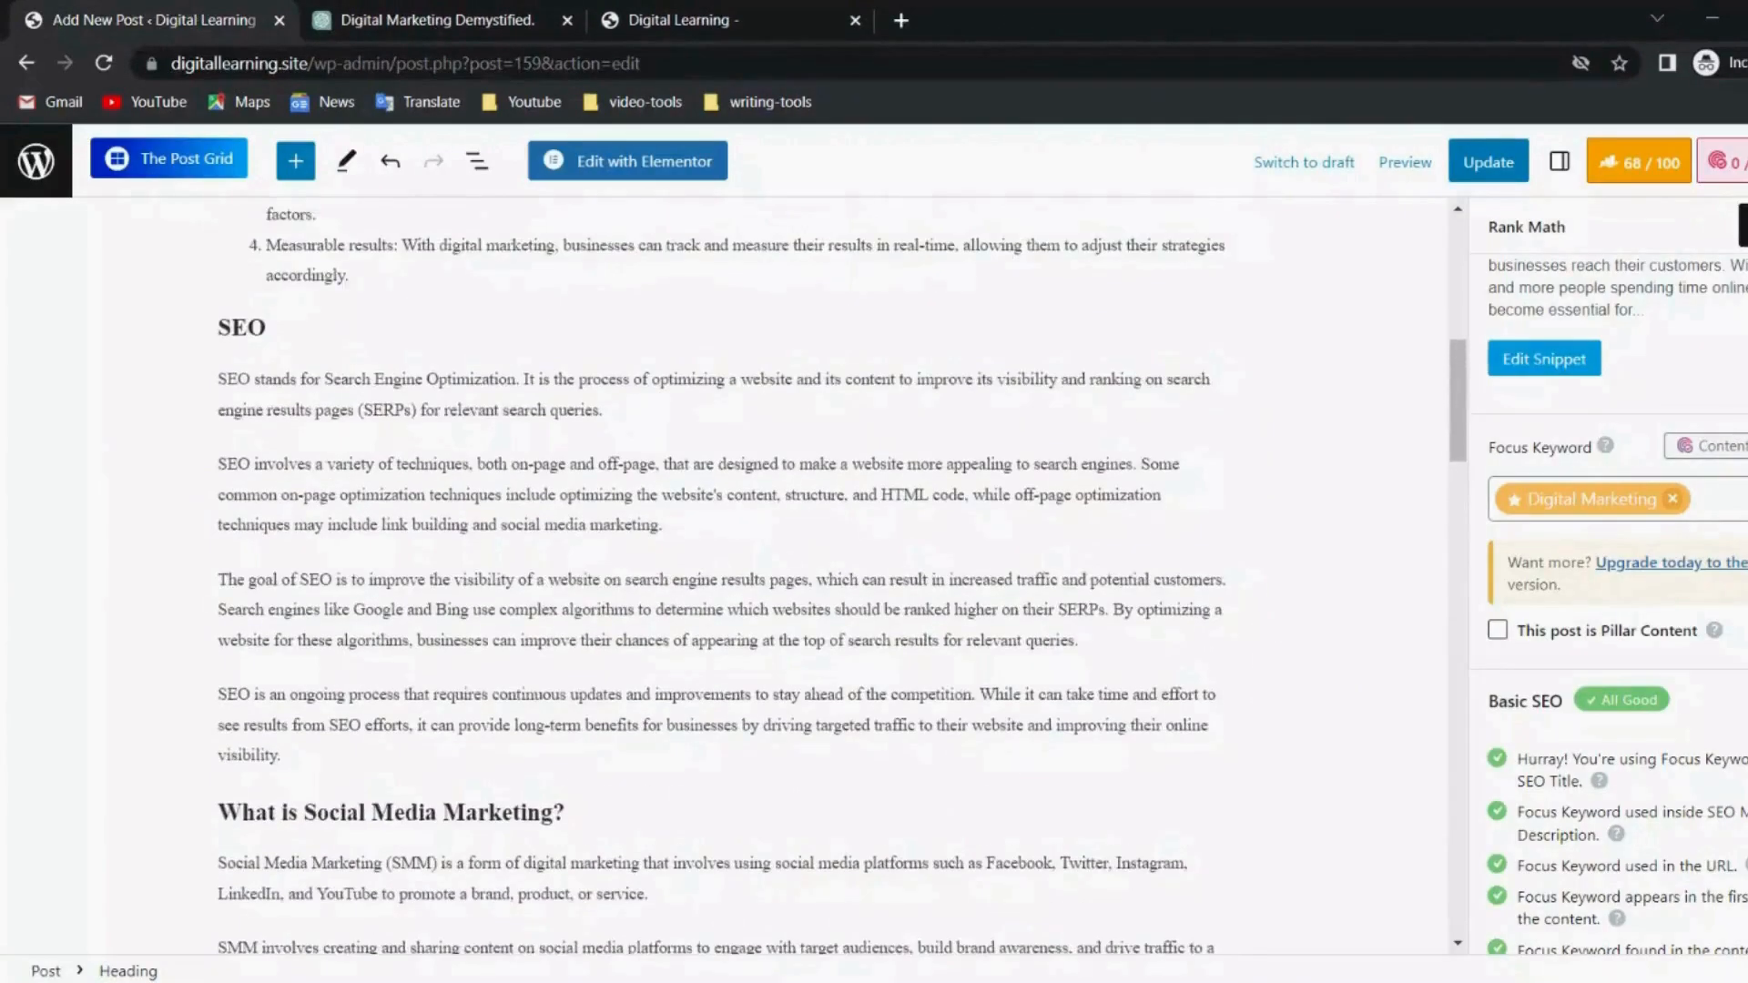
scroll(720, 573, "down", 2)
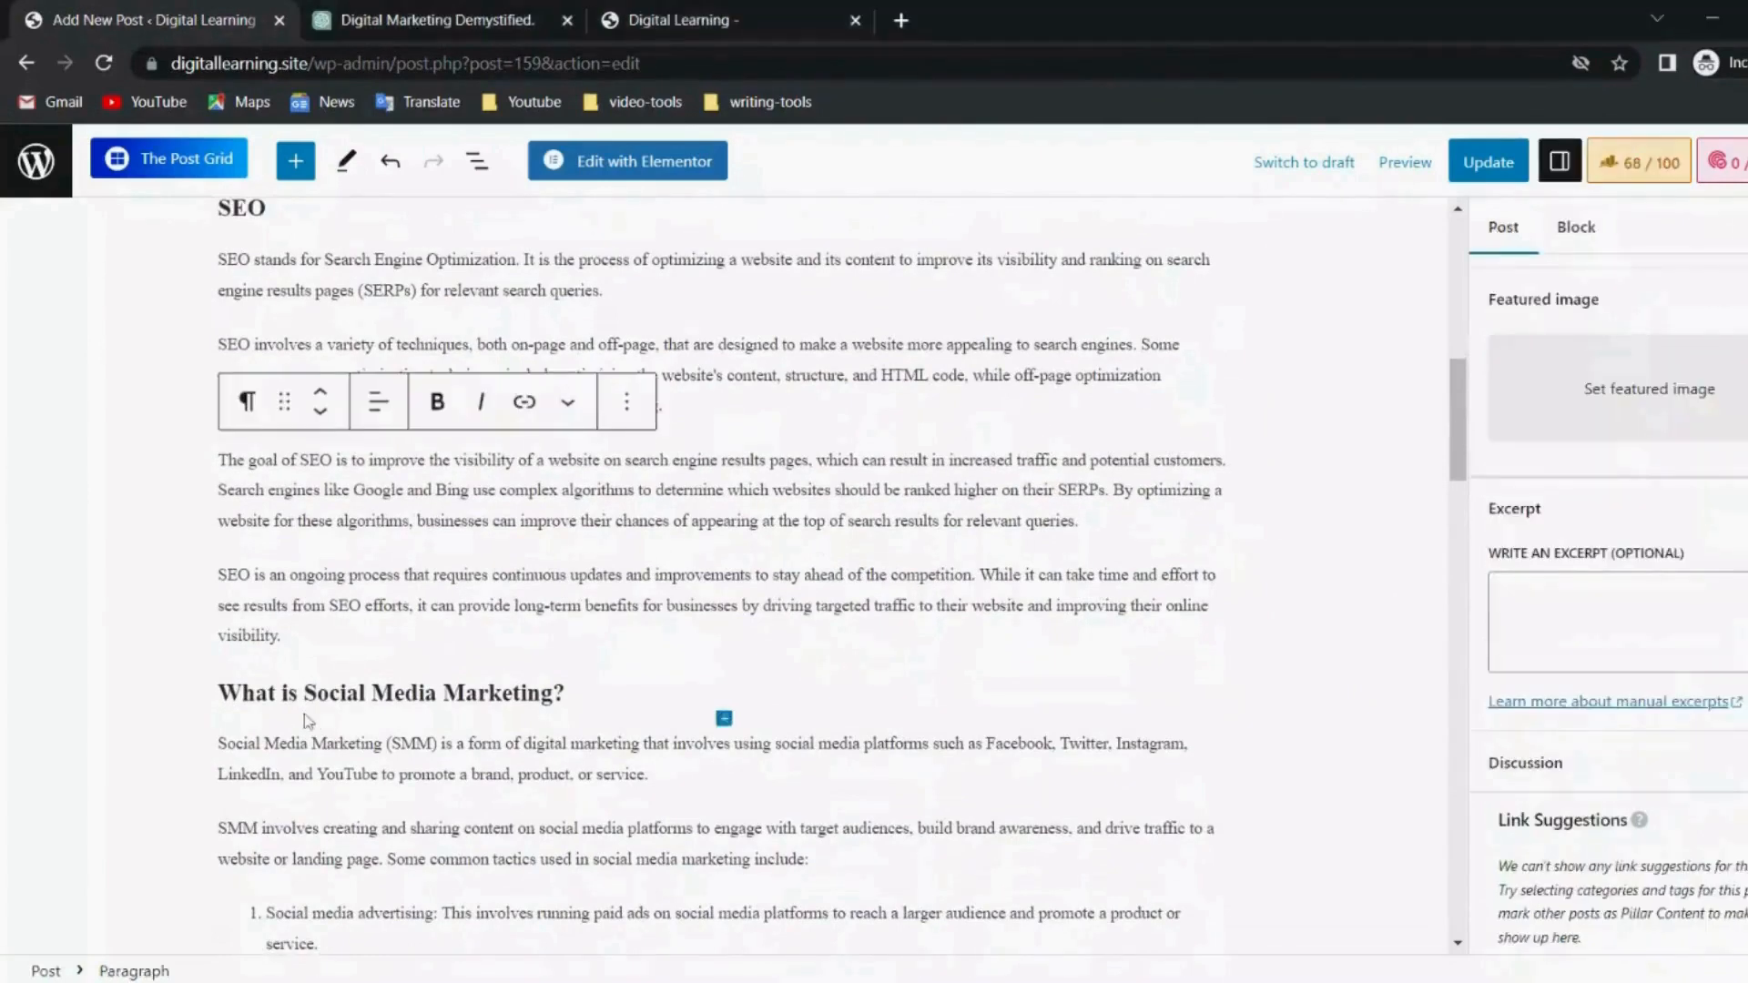
left_click(650, 775)
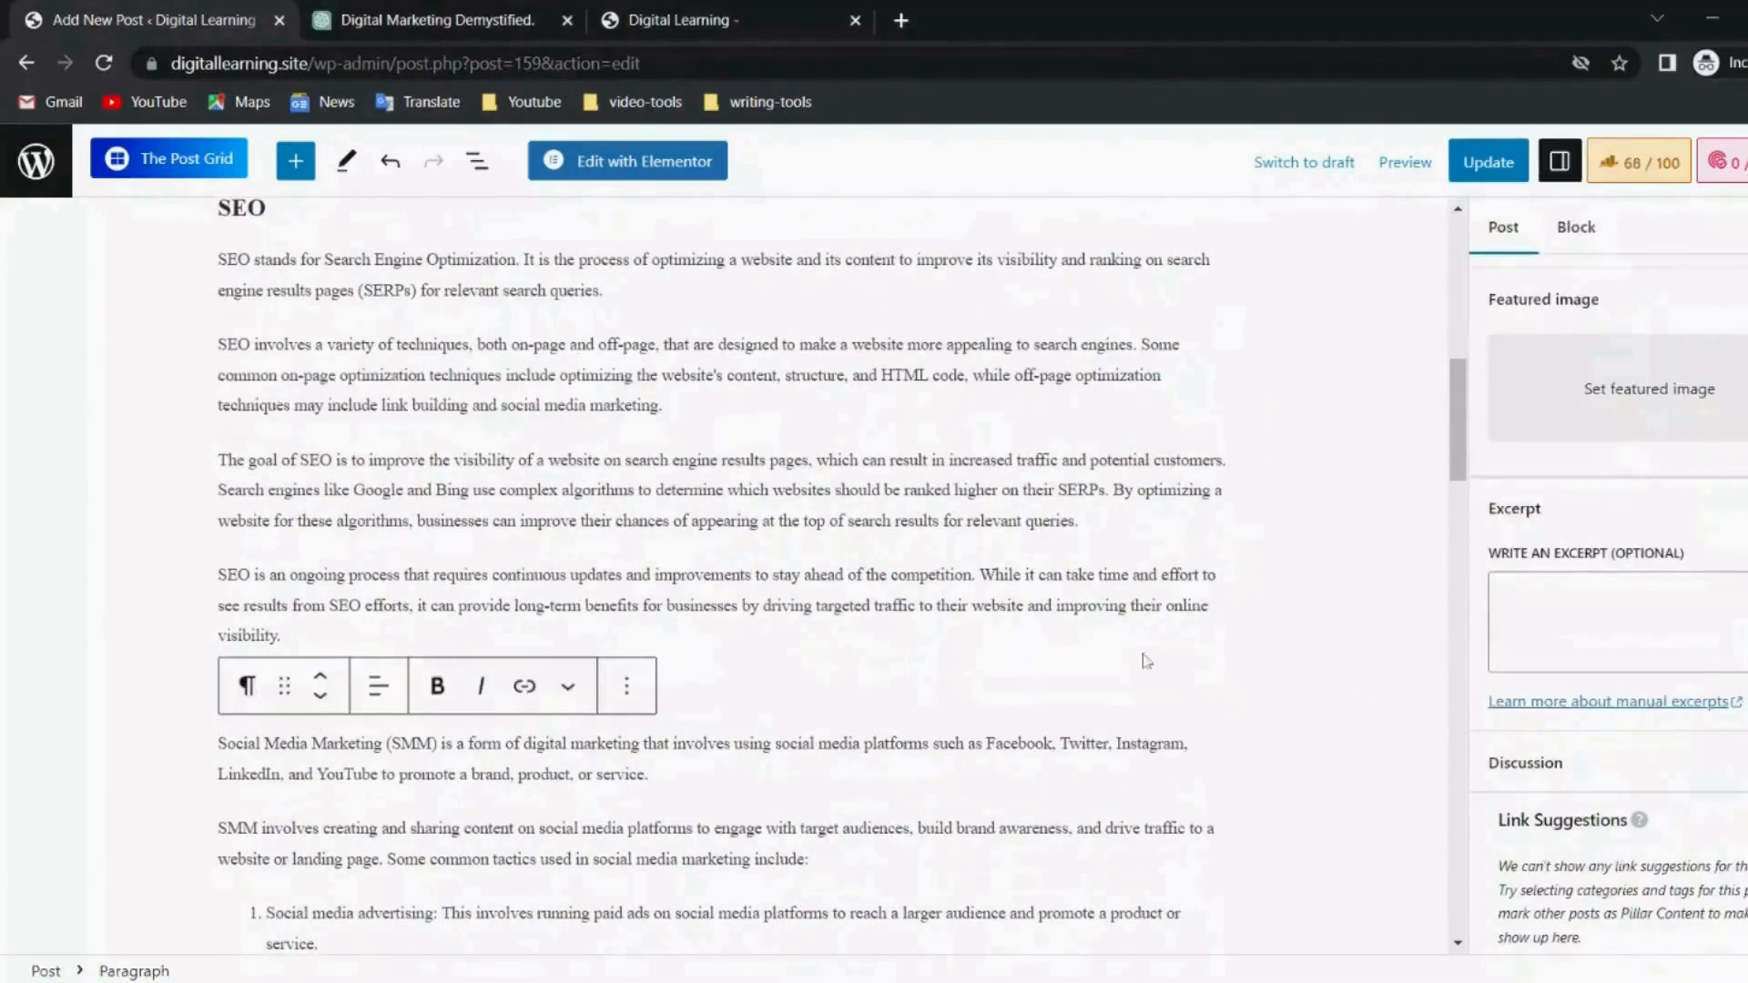
left_click(1639, 163)
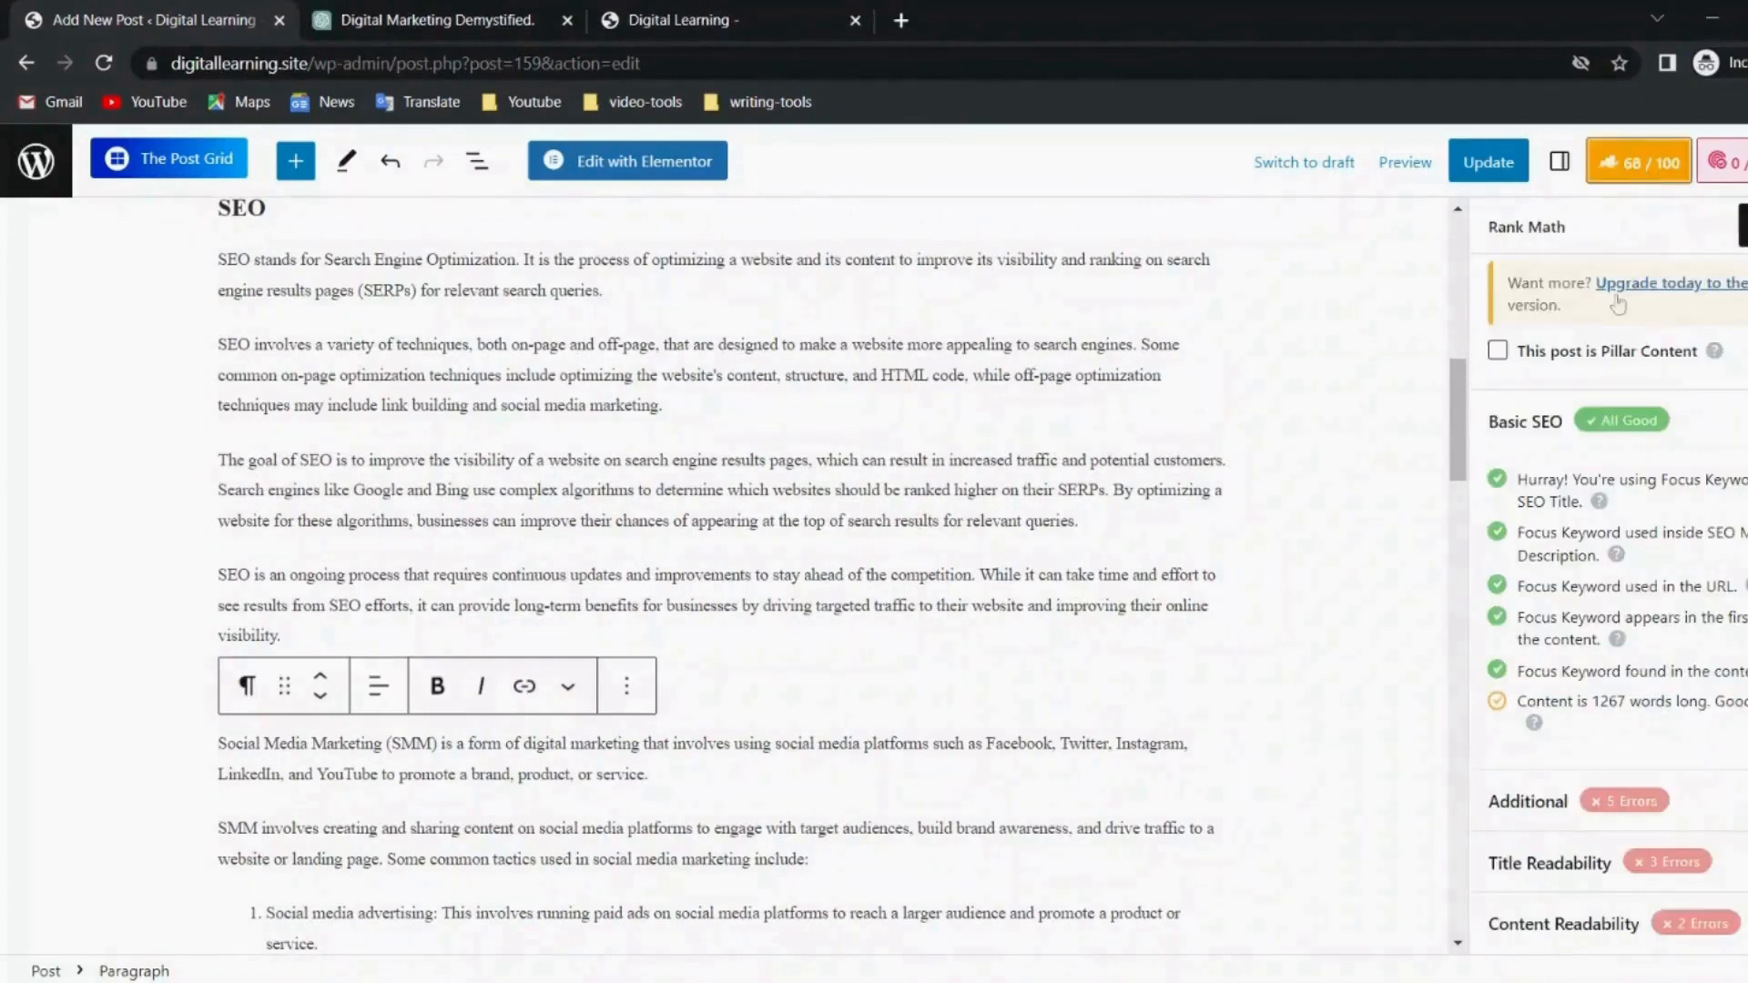
left_click(1593, 923)
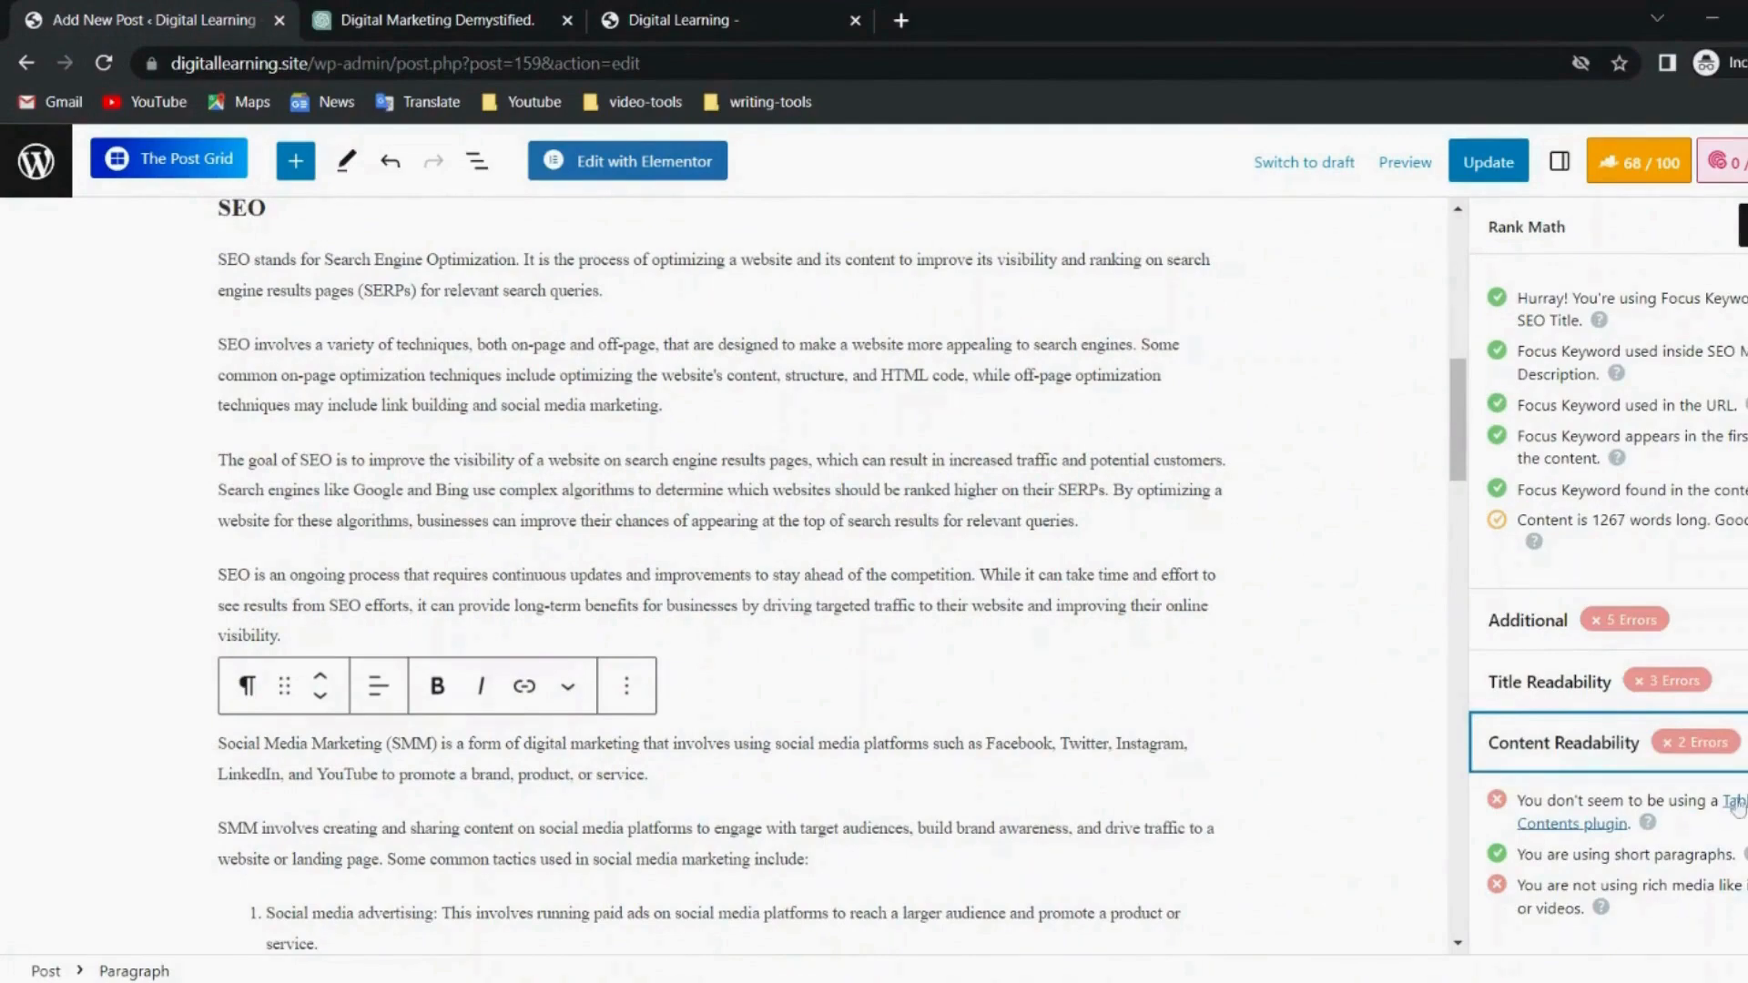
Insert a Table of Contents by Rank Math block directly below the post title and update the post.
scroll(559, 694, "up", 10)
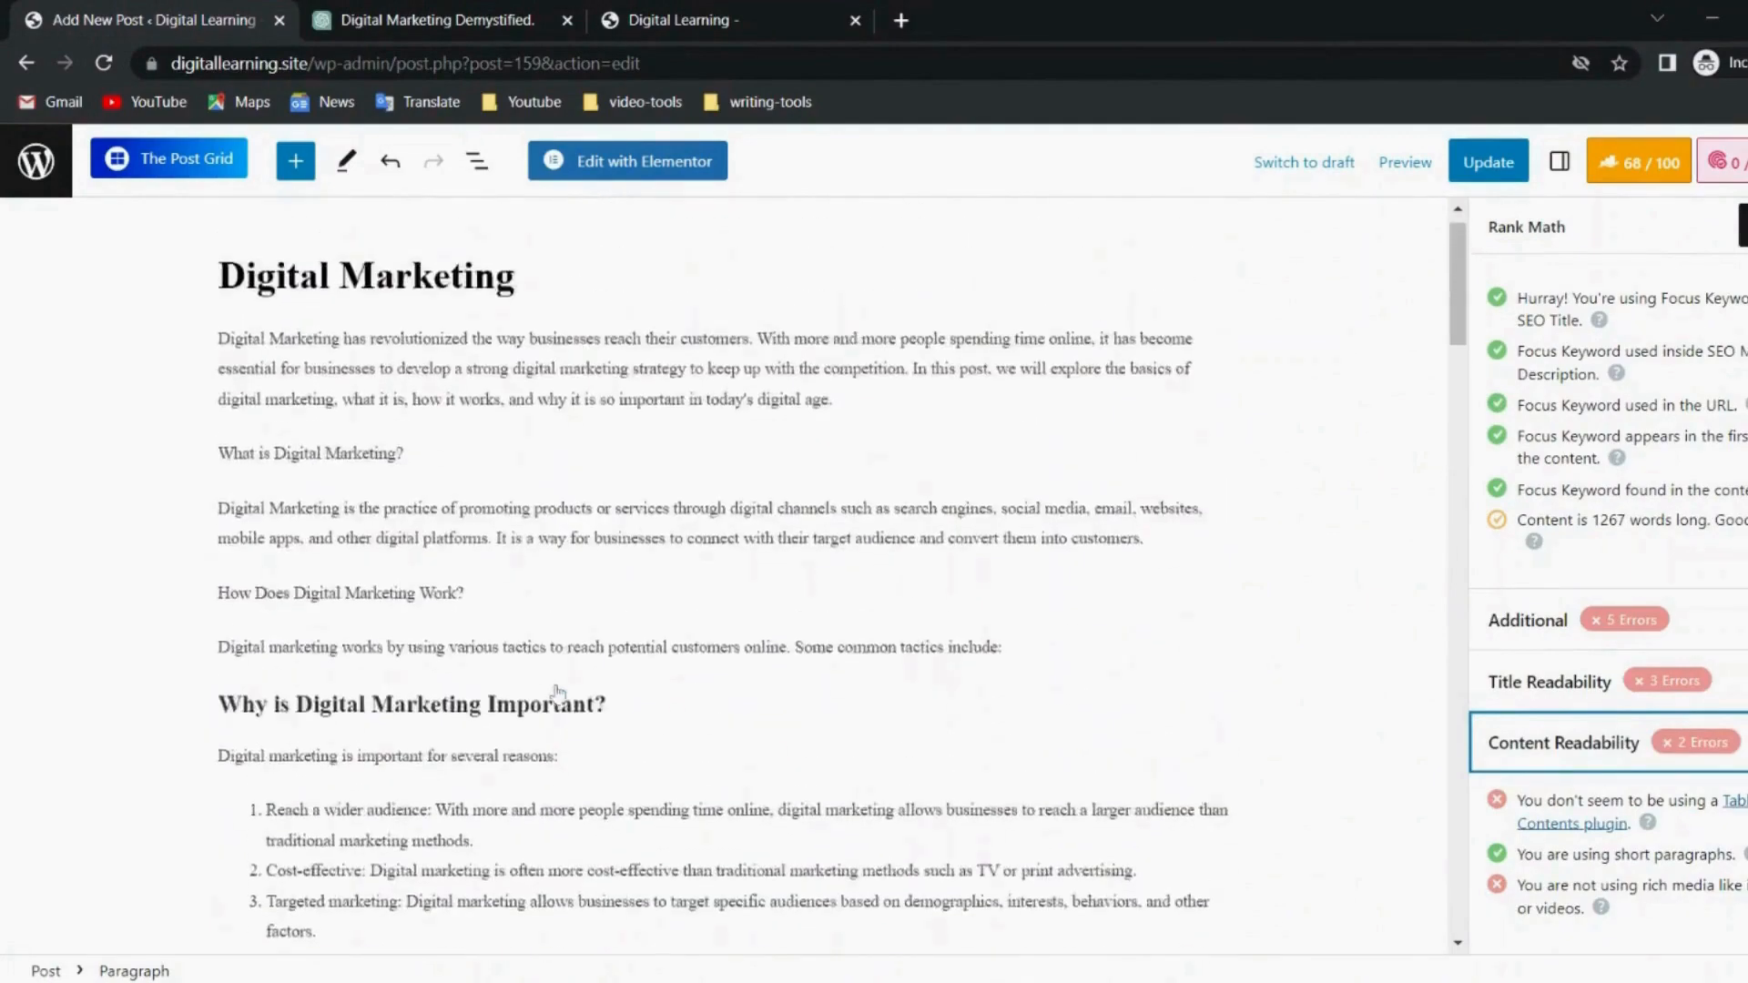
left_click(567, 338)
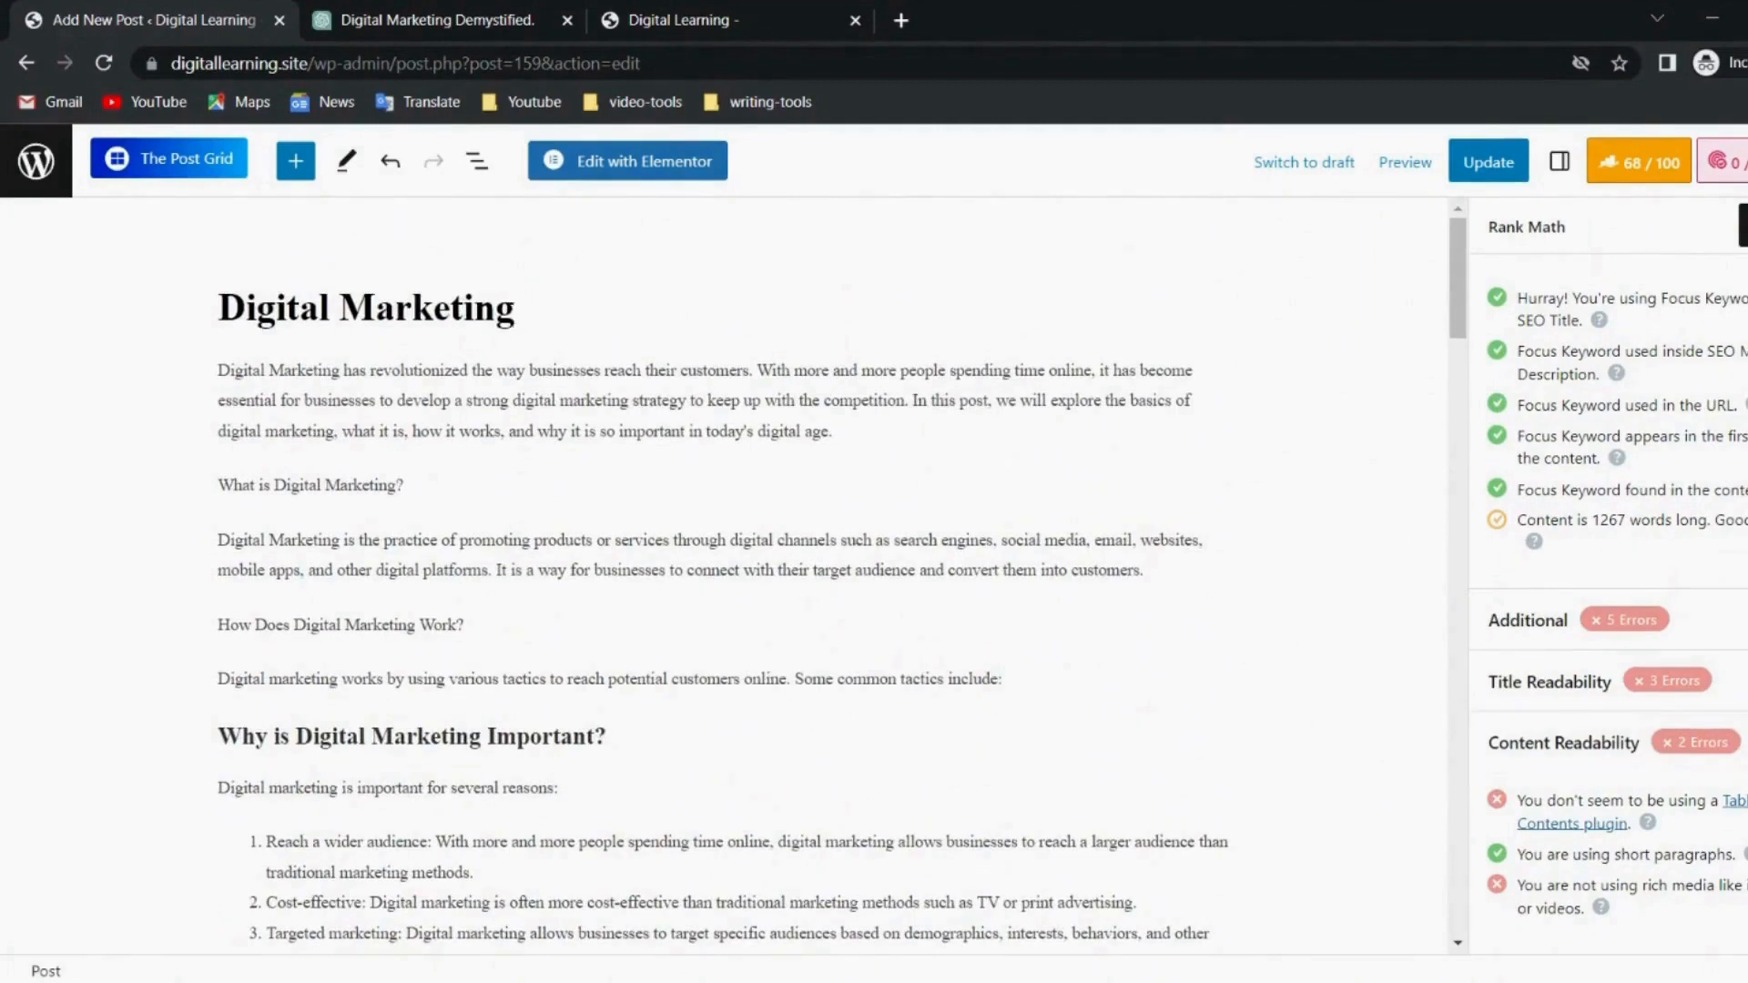
key("Return")
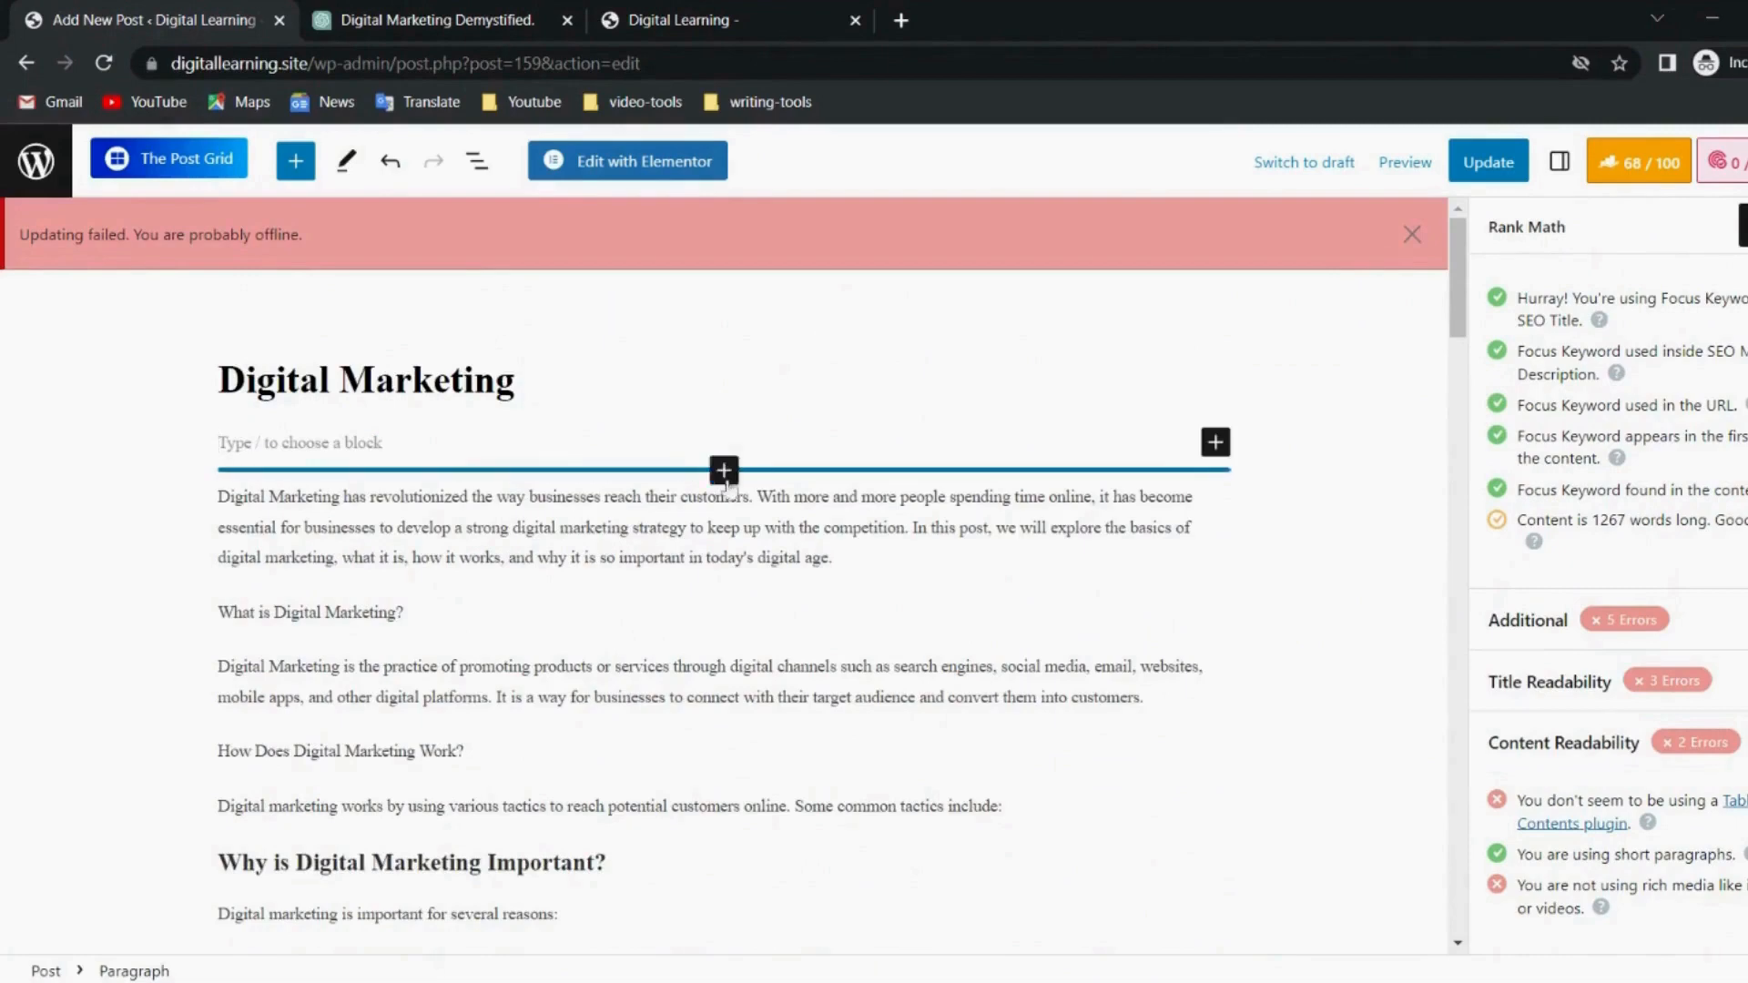
left_click(1216, 442)
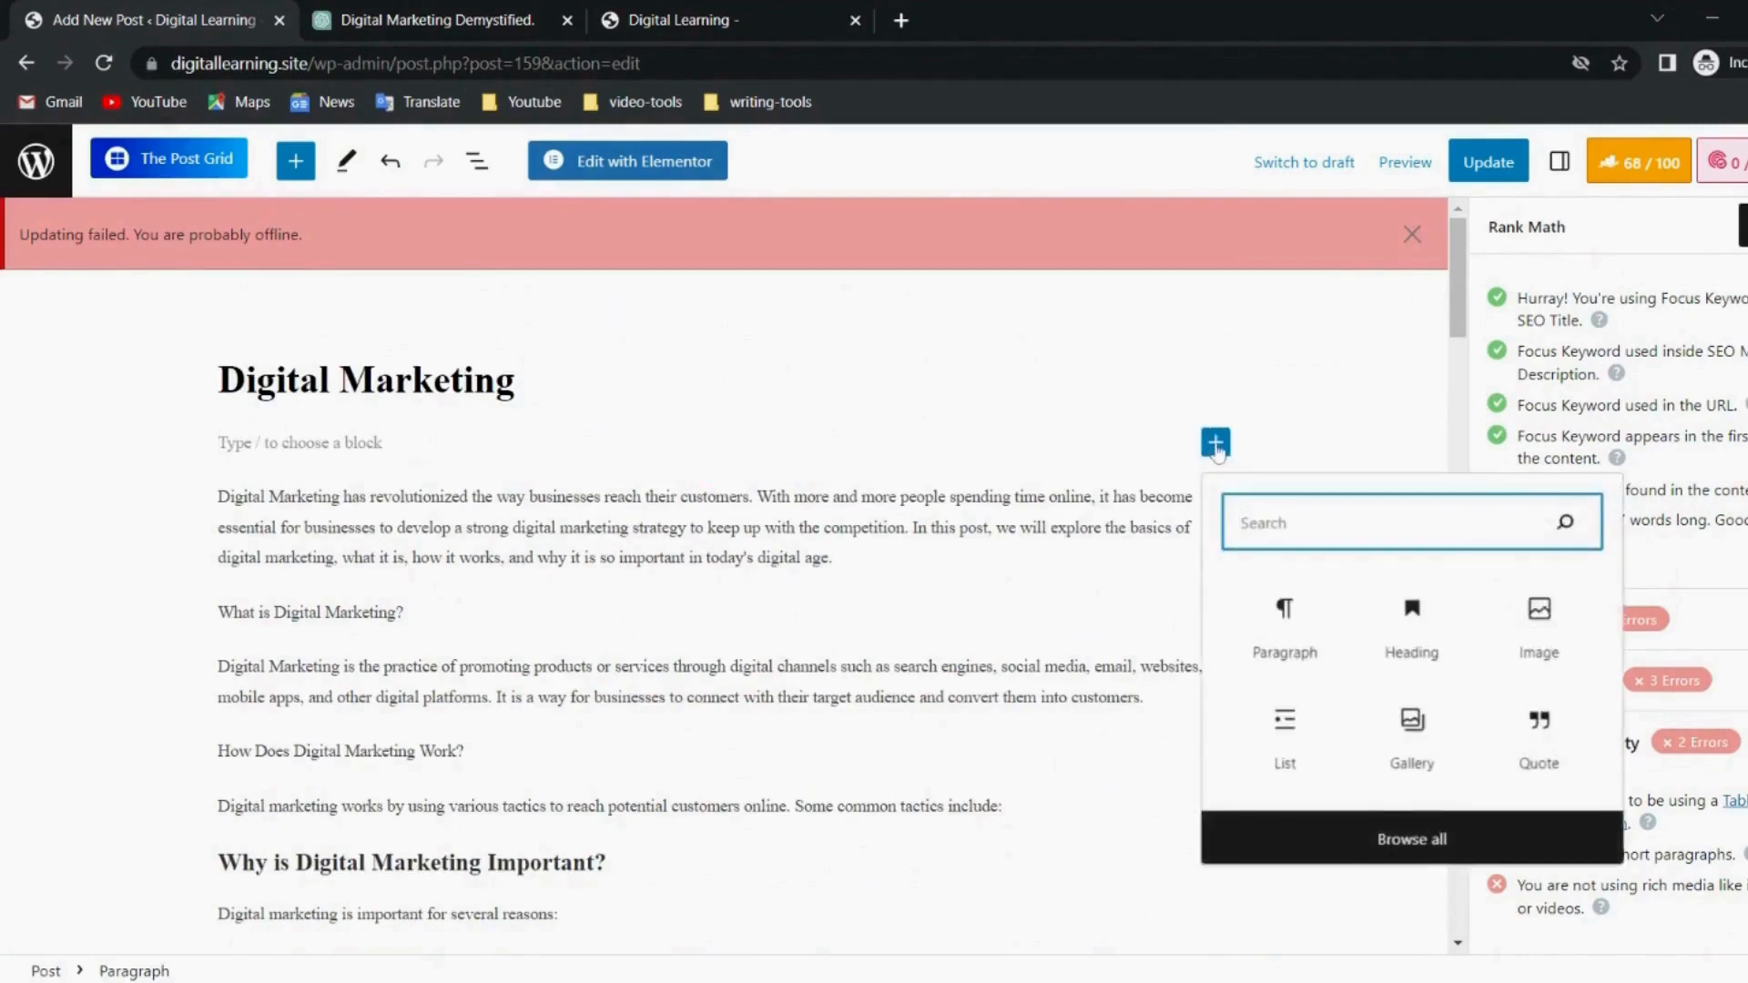
type("table")
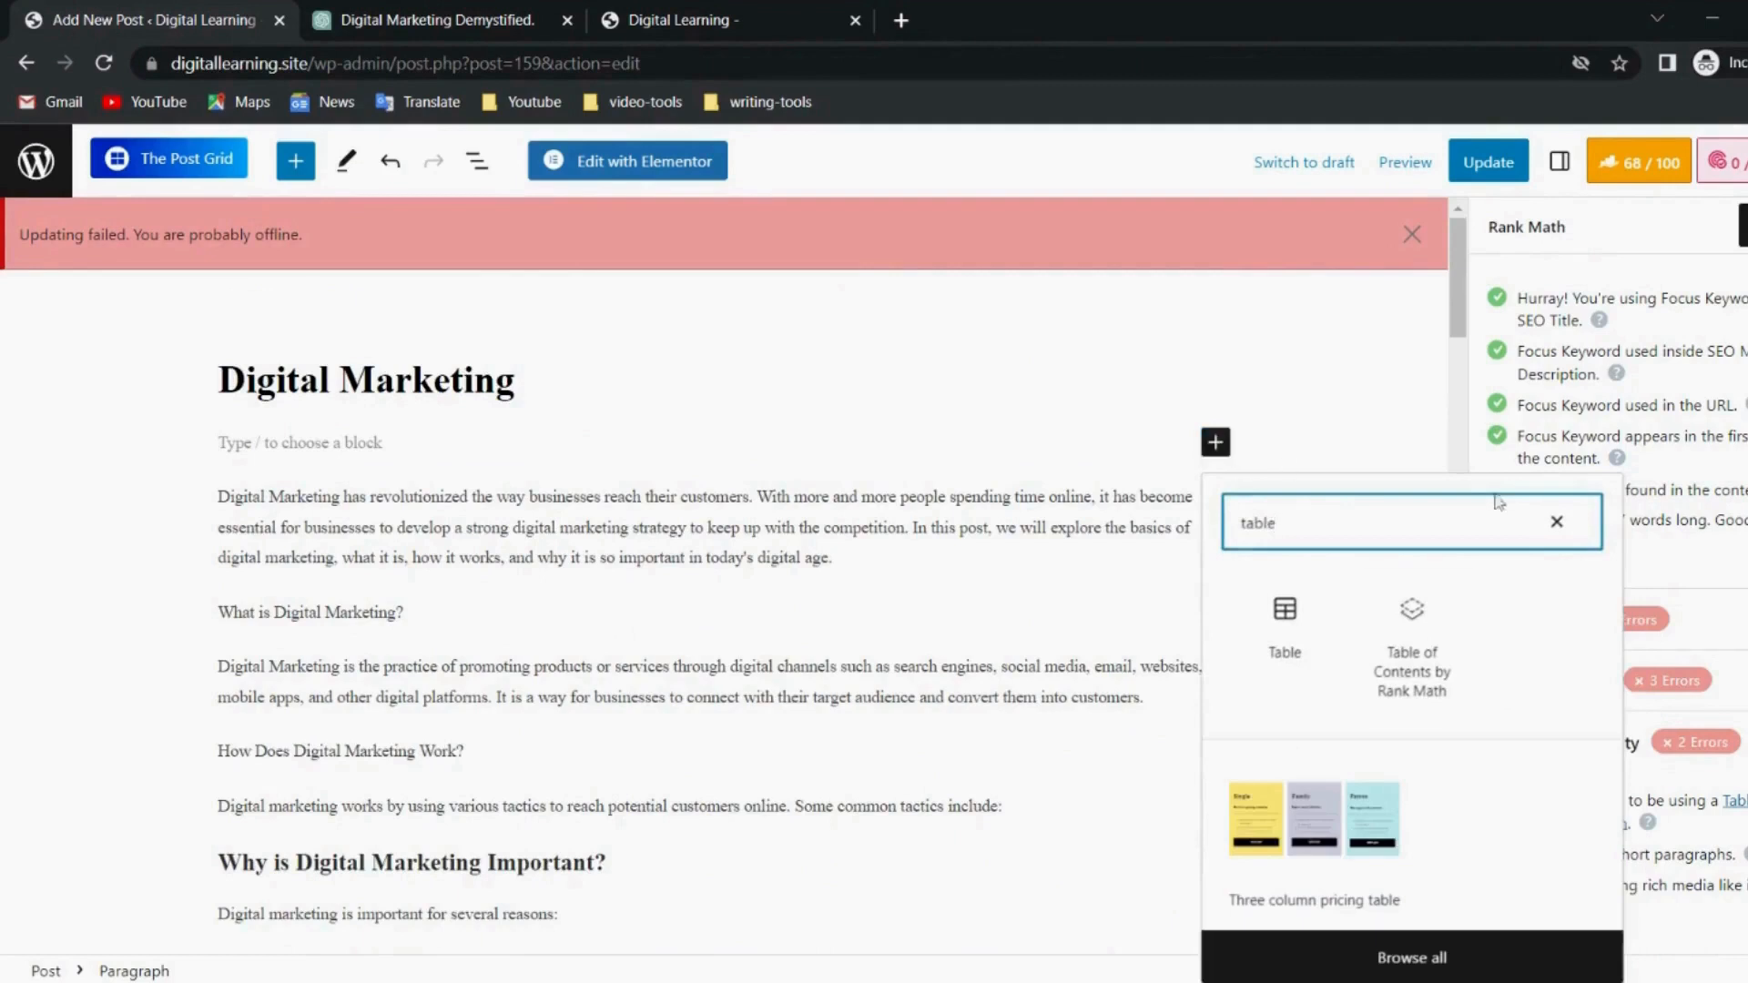
left_click(1412, 628)
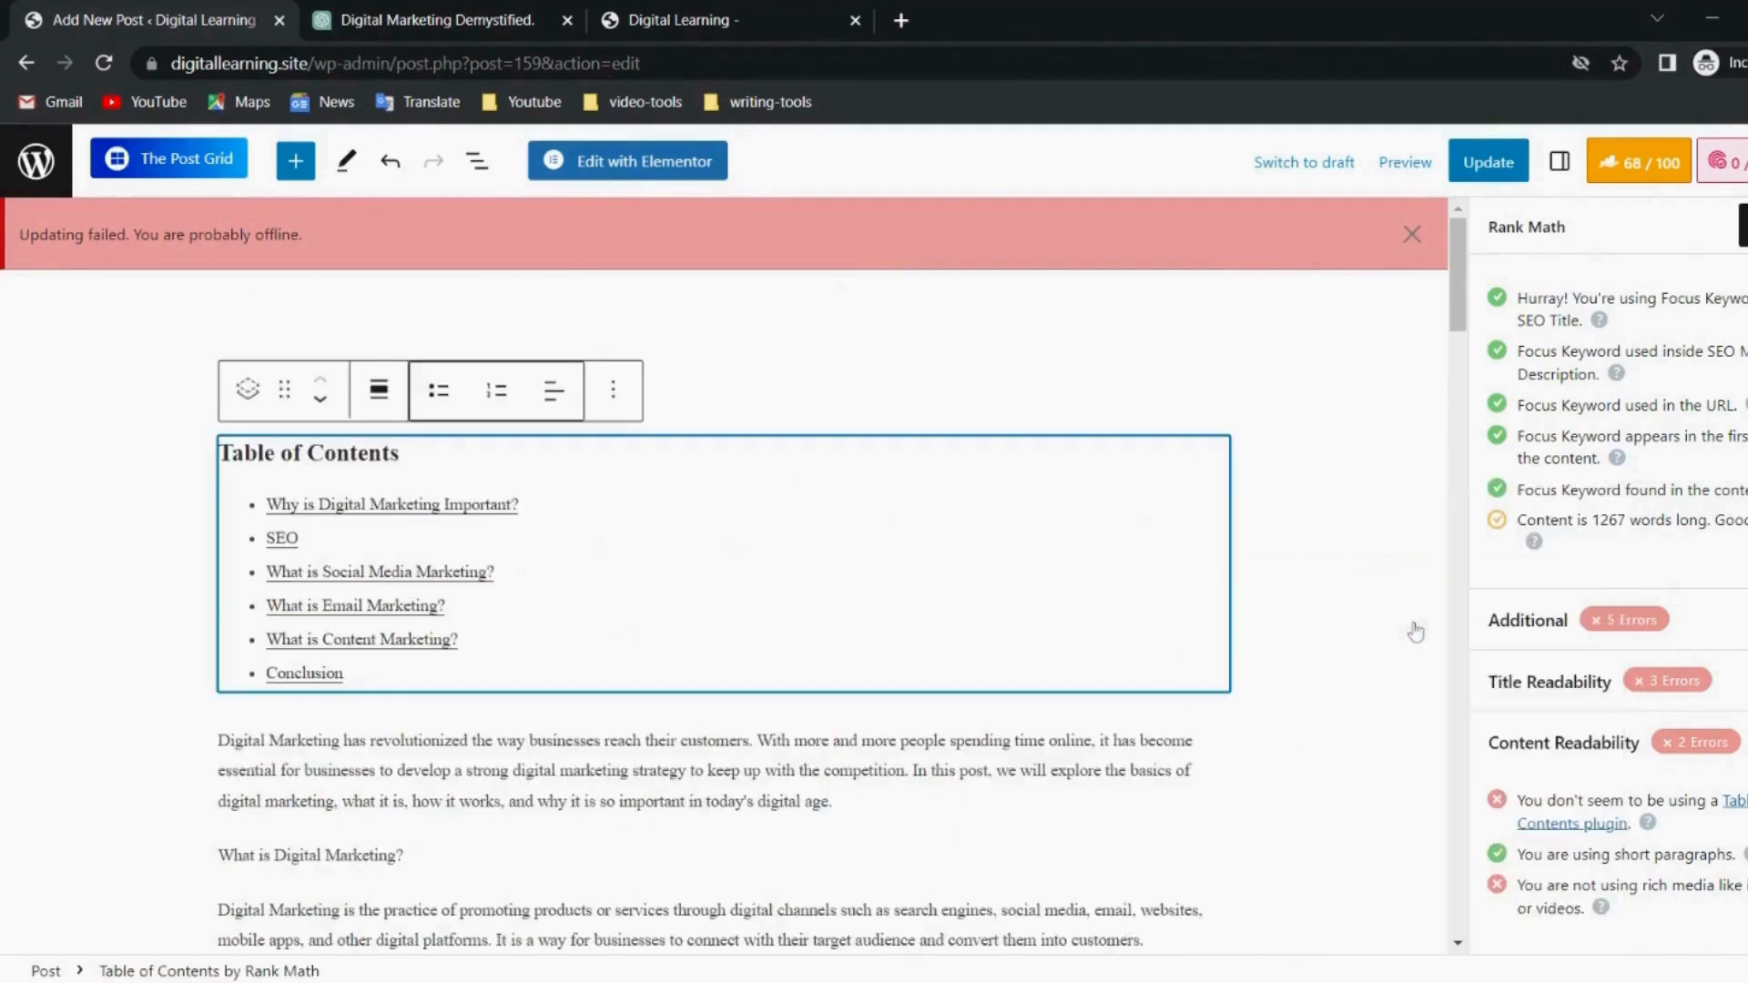
left_click(1255, 756)
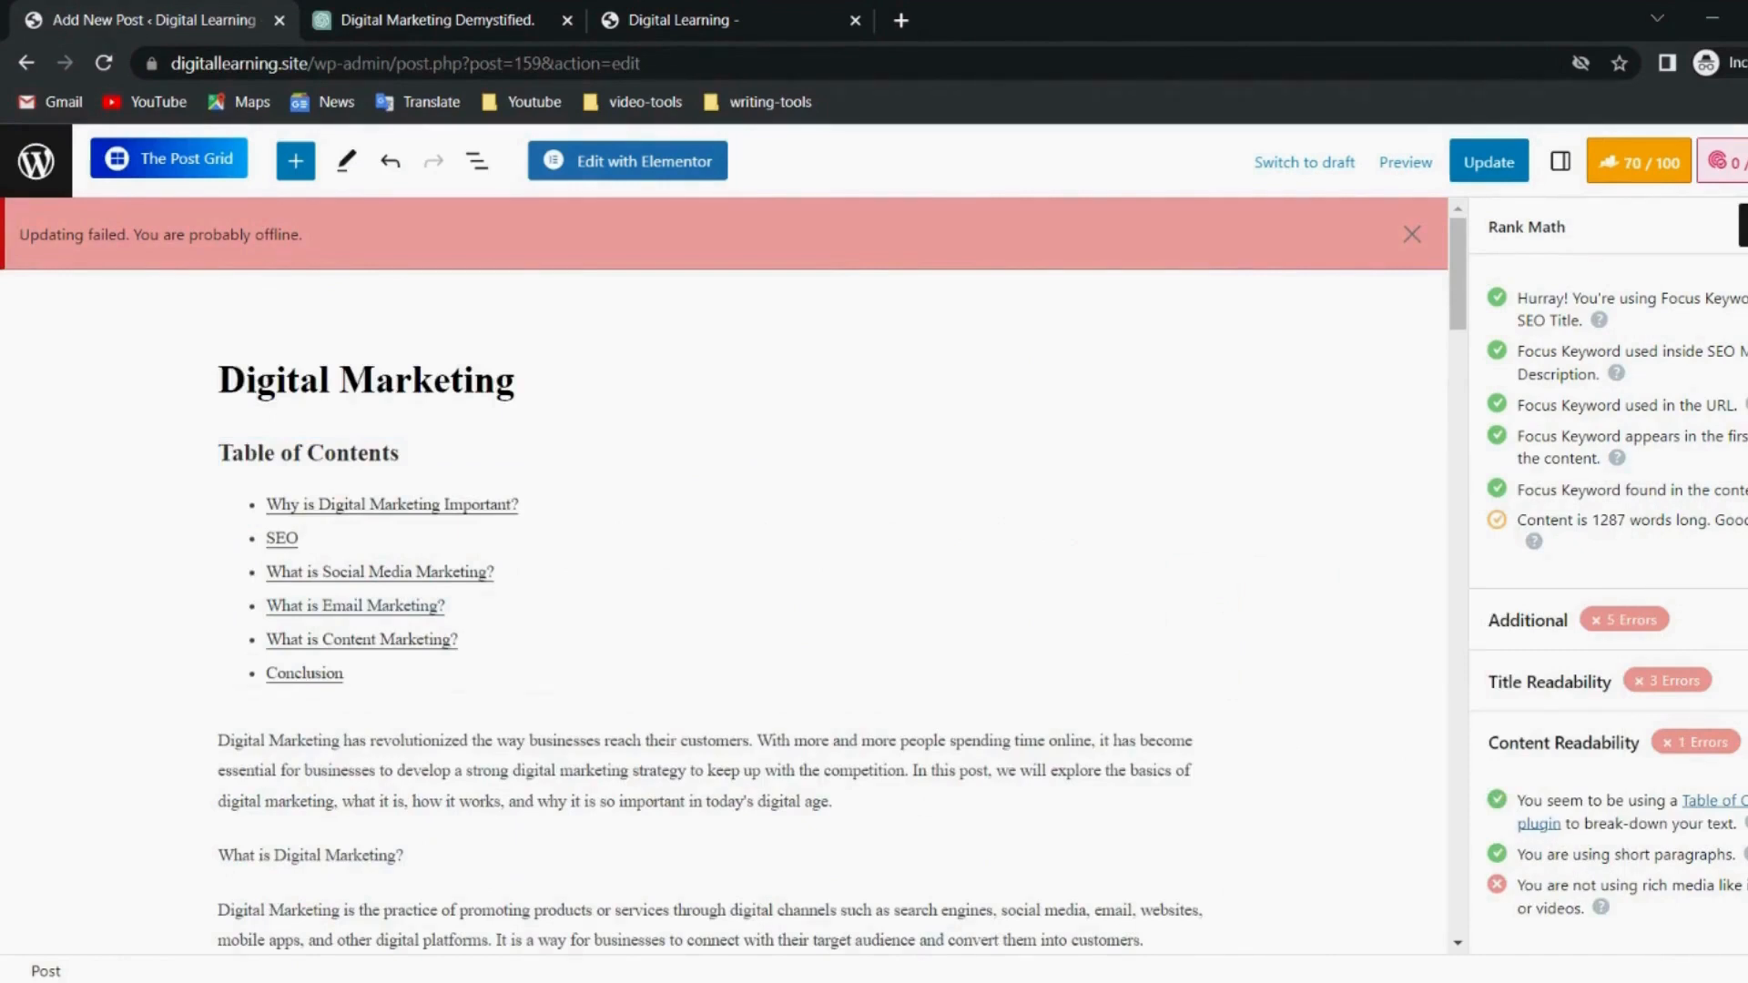
left_click(1488, 162)
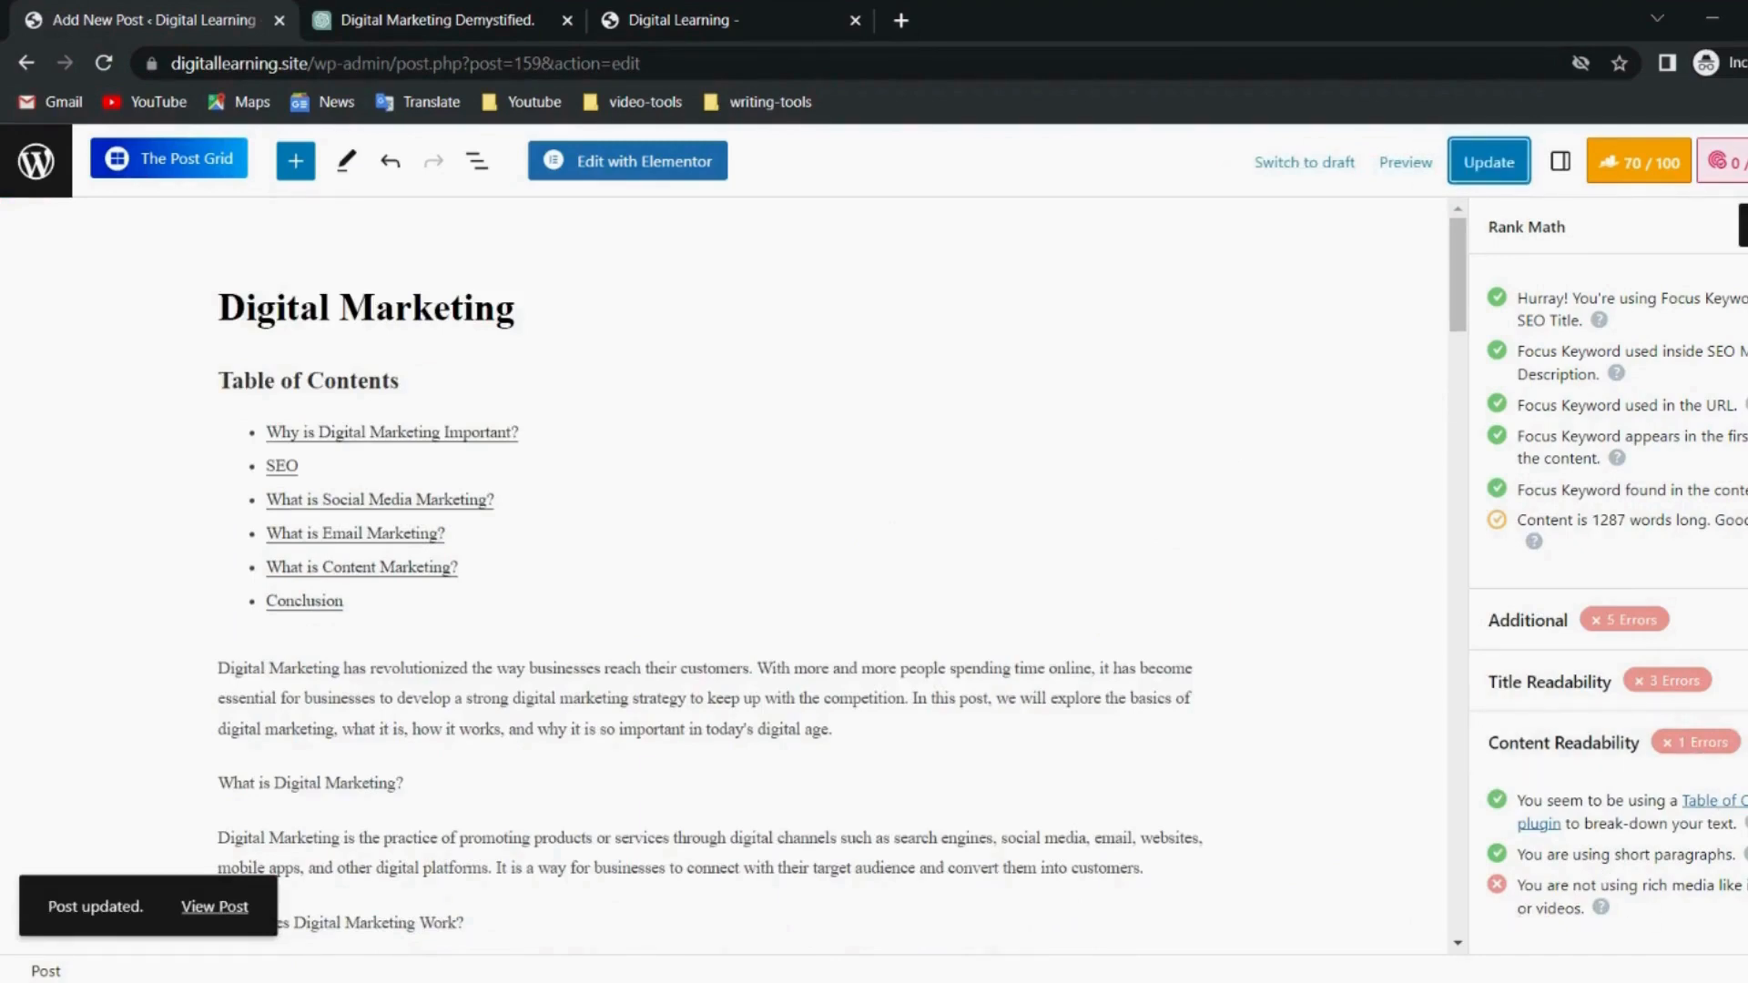
Insert an image block directly below the "What is Digital Marketing?" line.
scroll(728, 574, "down", 4)
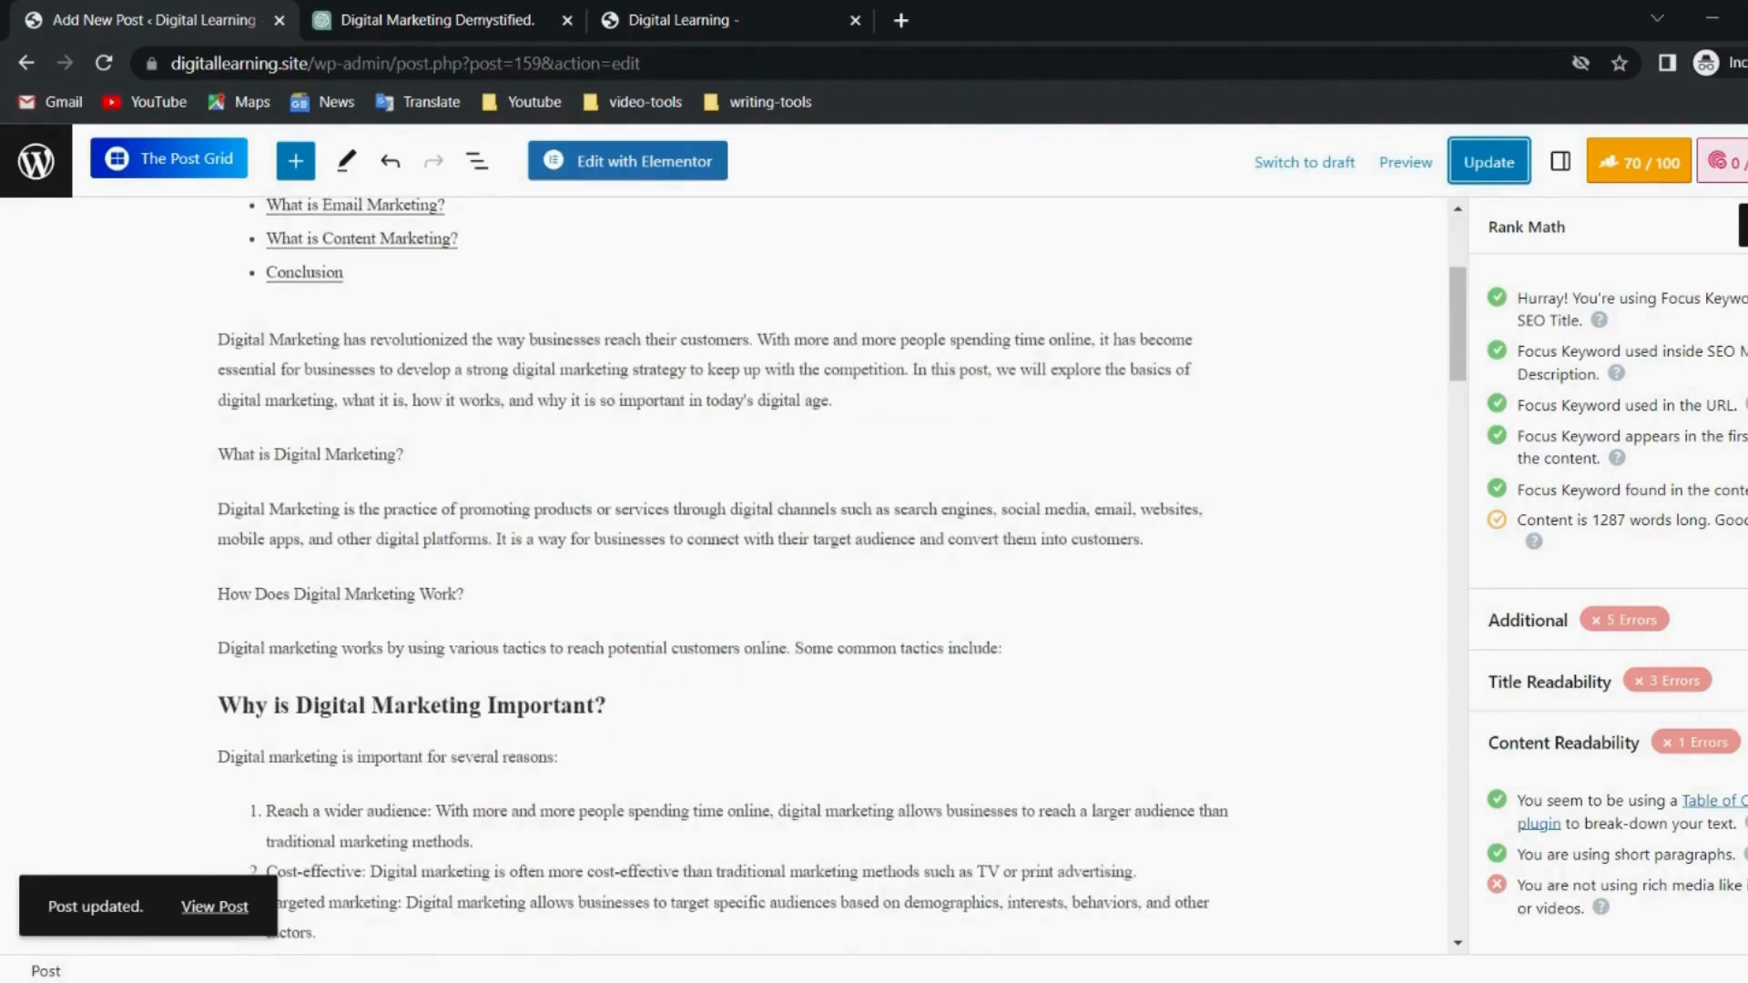
left_click(406, 454)
key("Return")
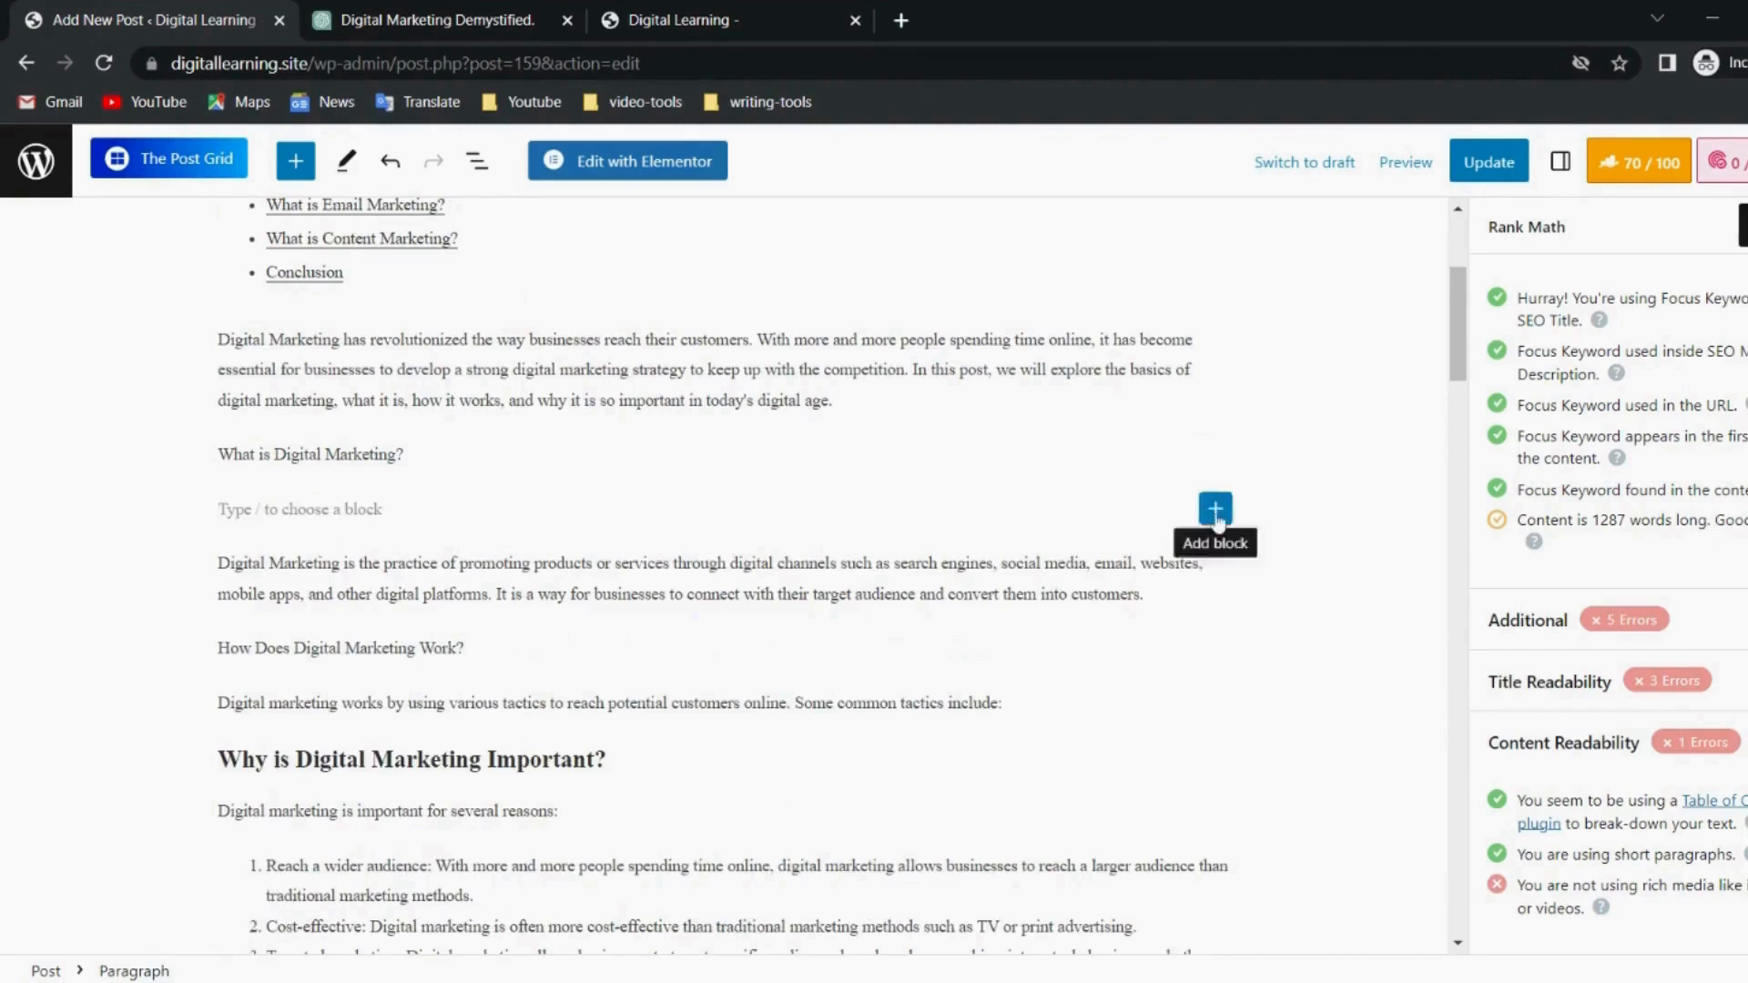
left_click(1215, 510)
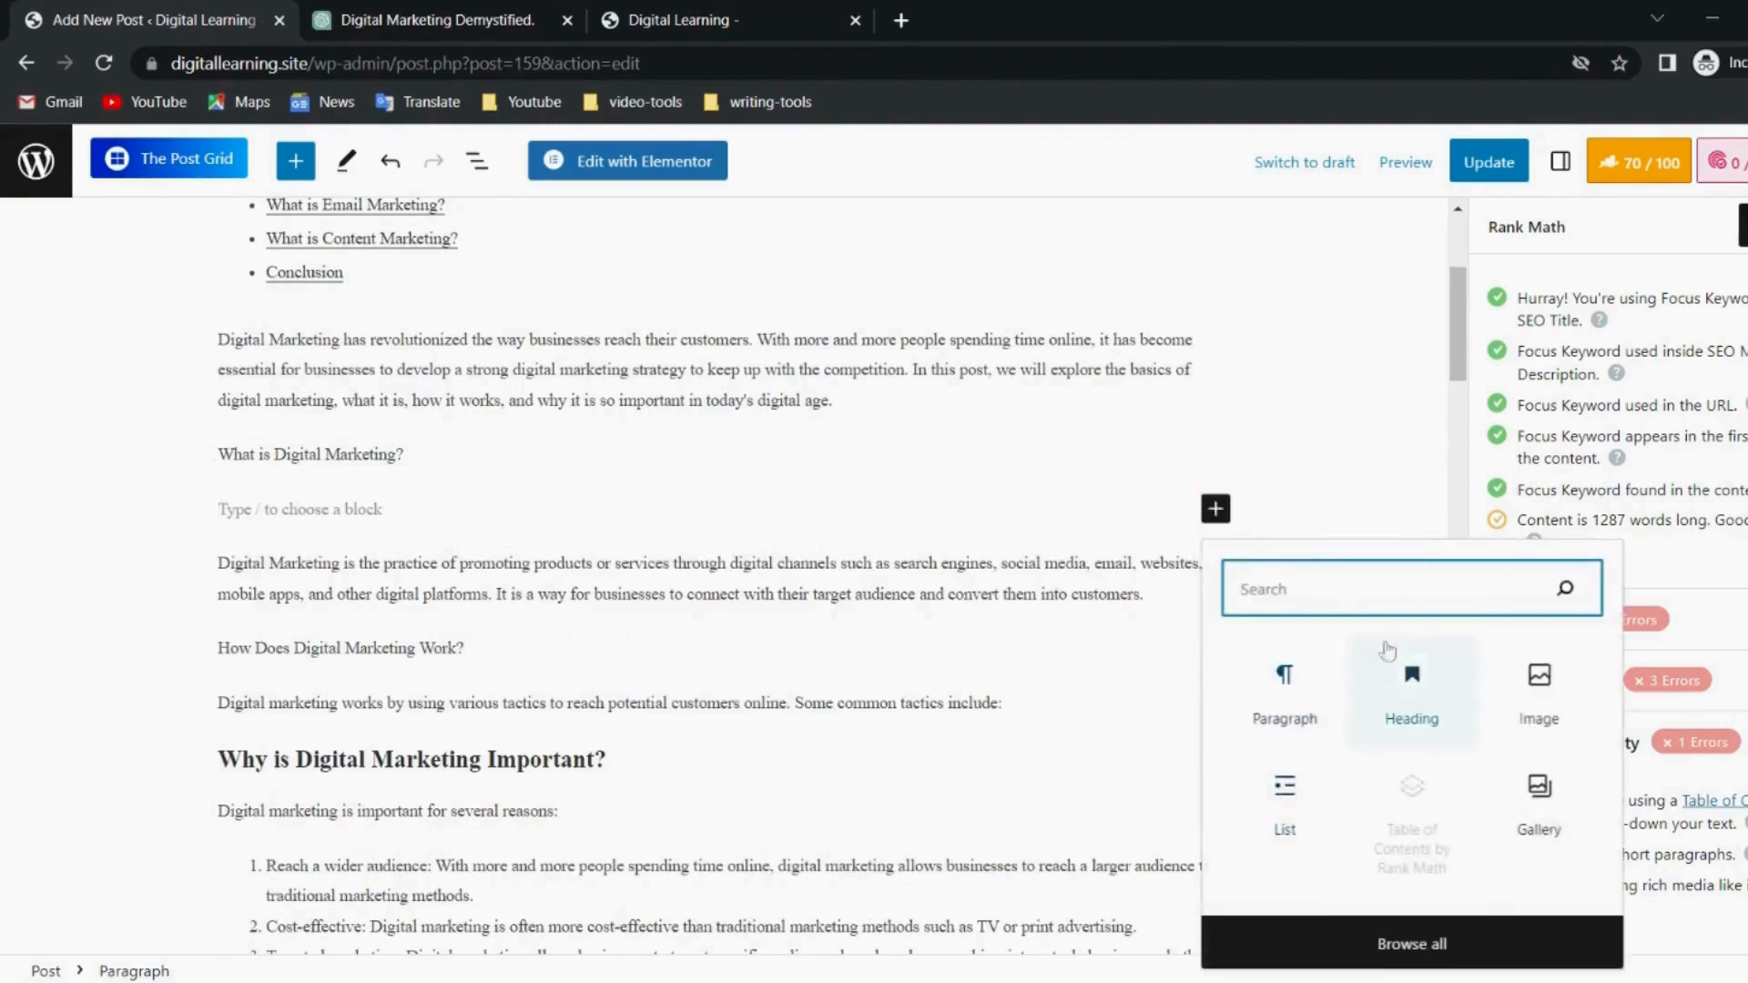
left_click(1539, 684)
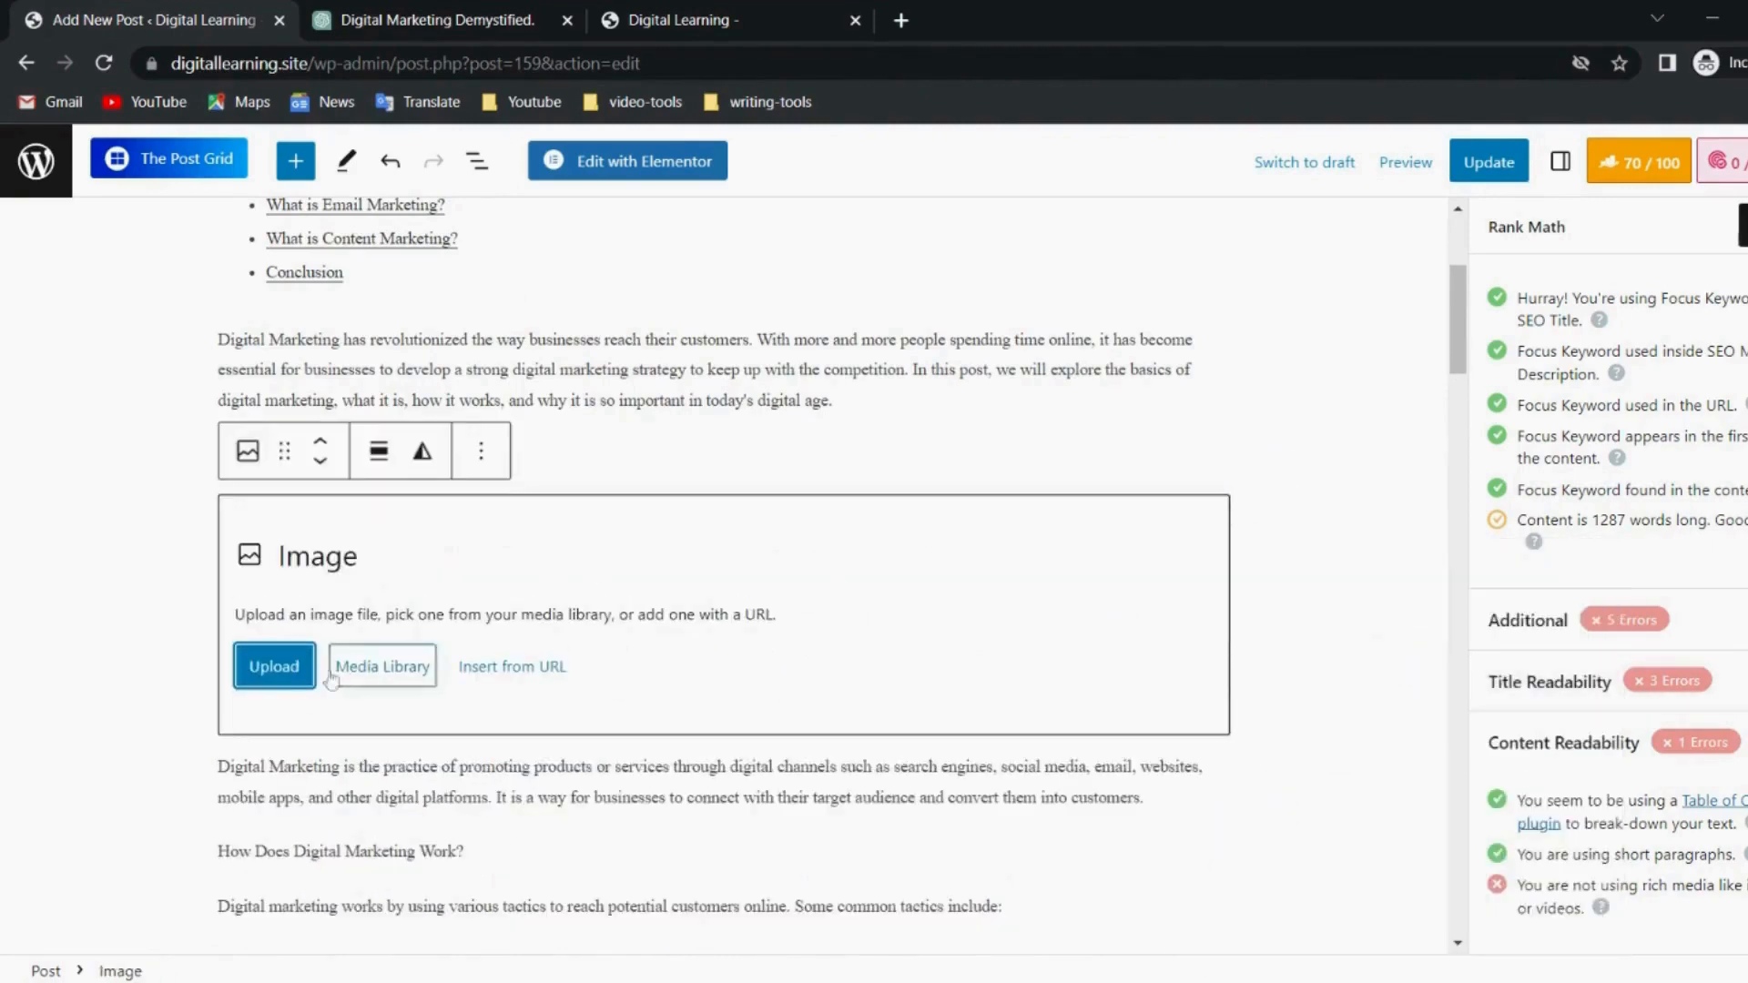
left_click(281, 670)
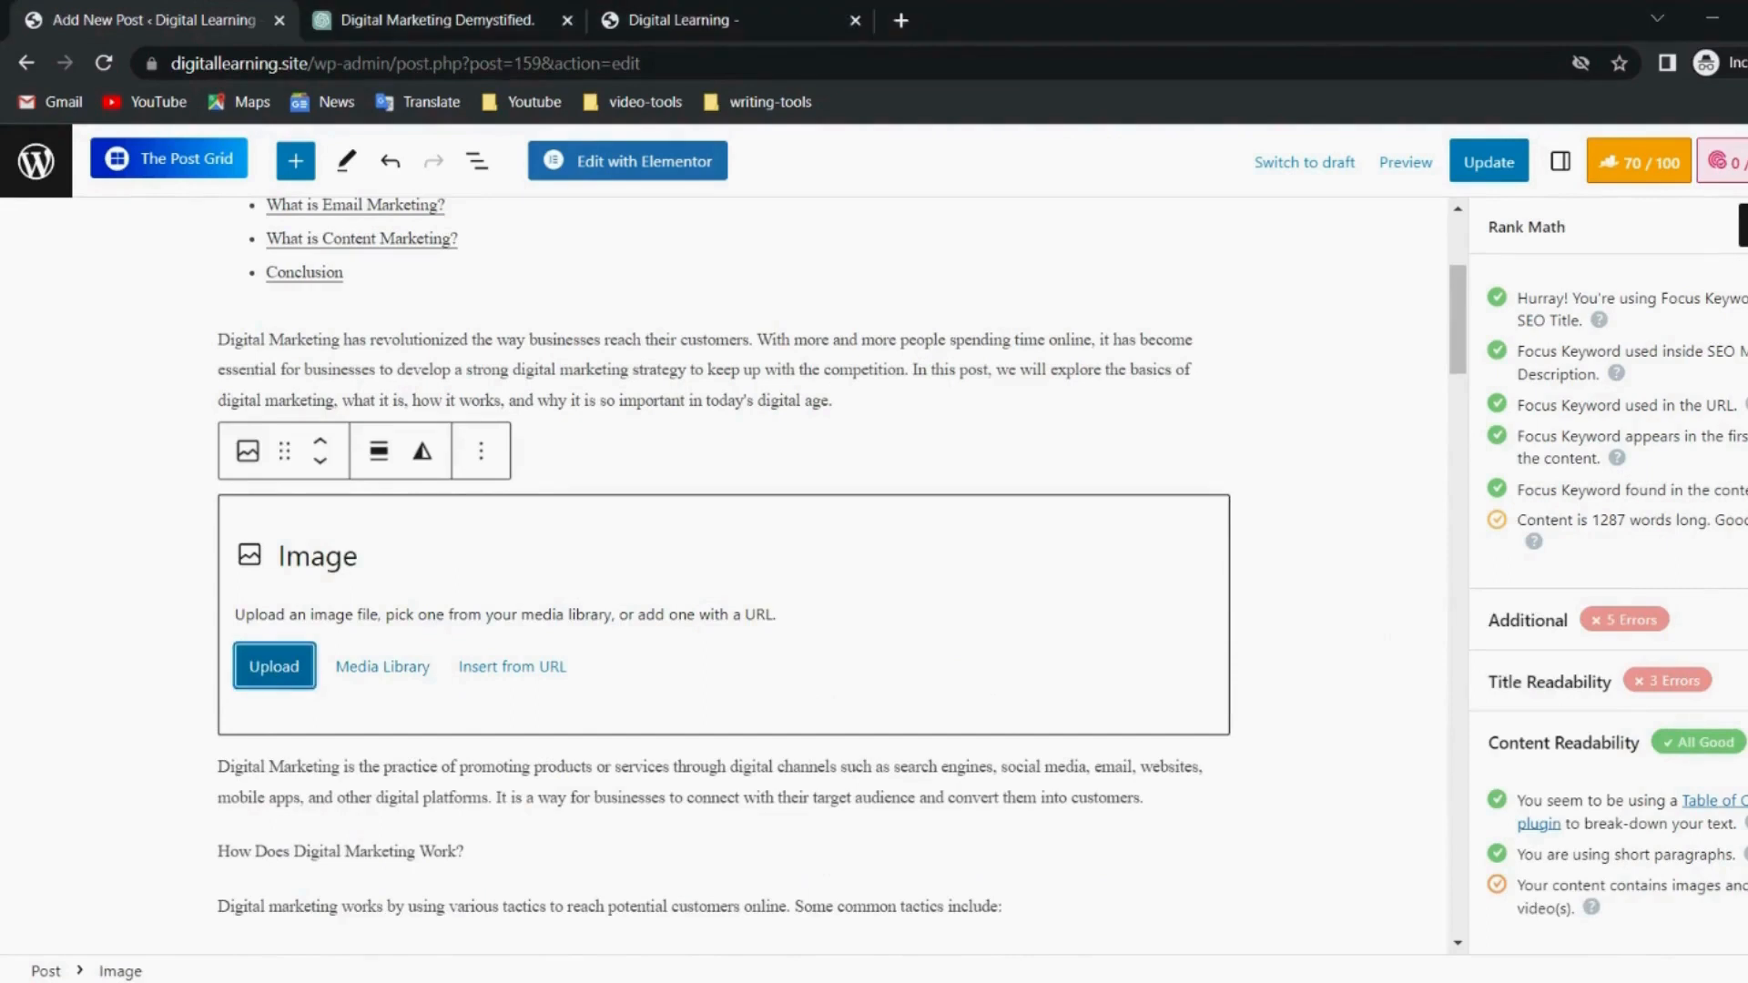
Fill the image block with the existing digital-marketing-with-icons-business-people picture from the media library, giving it the alt text "Digital Marketing".
left_click(384, 673)
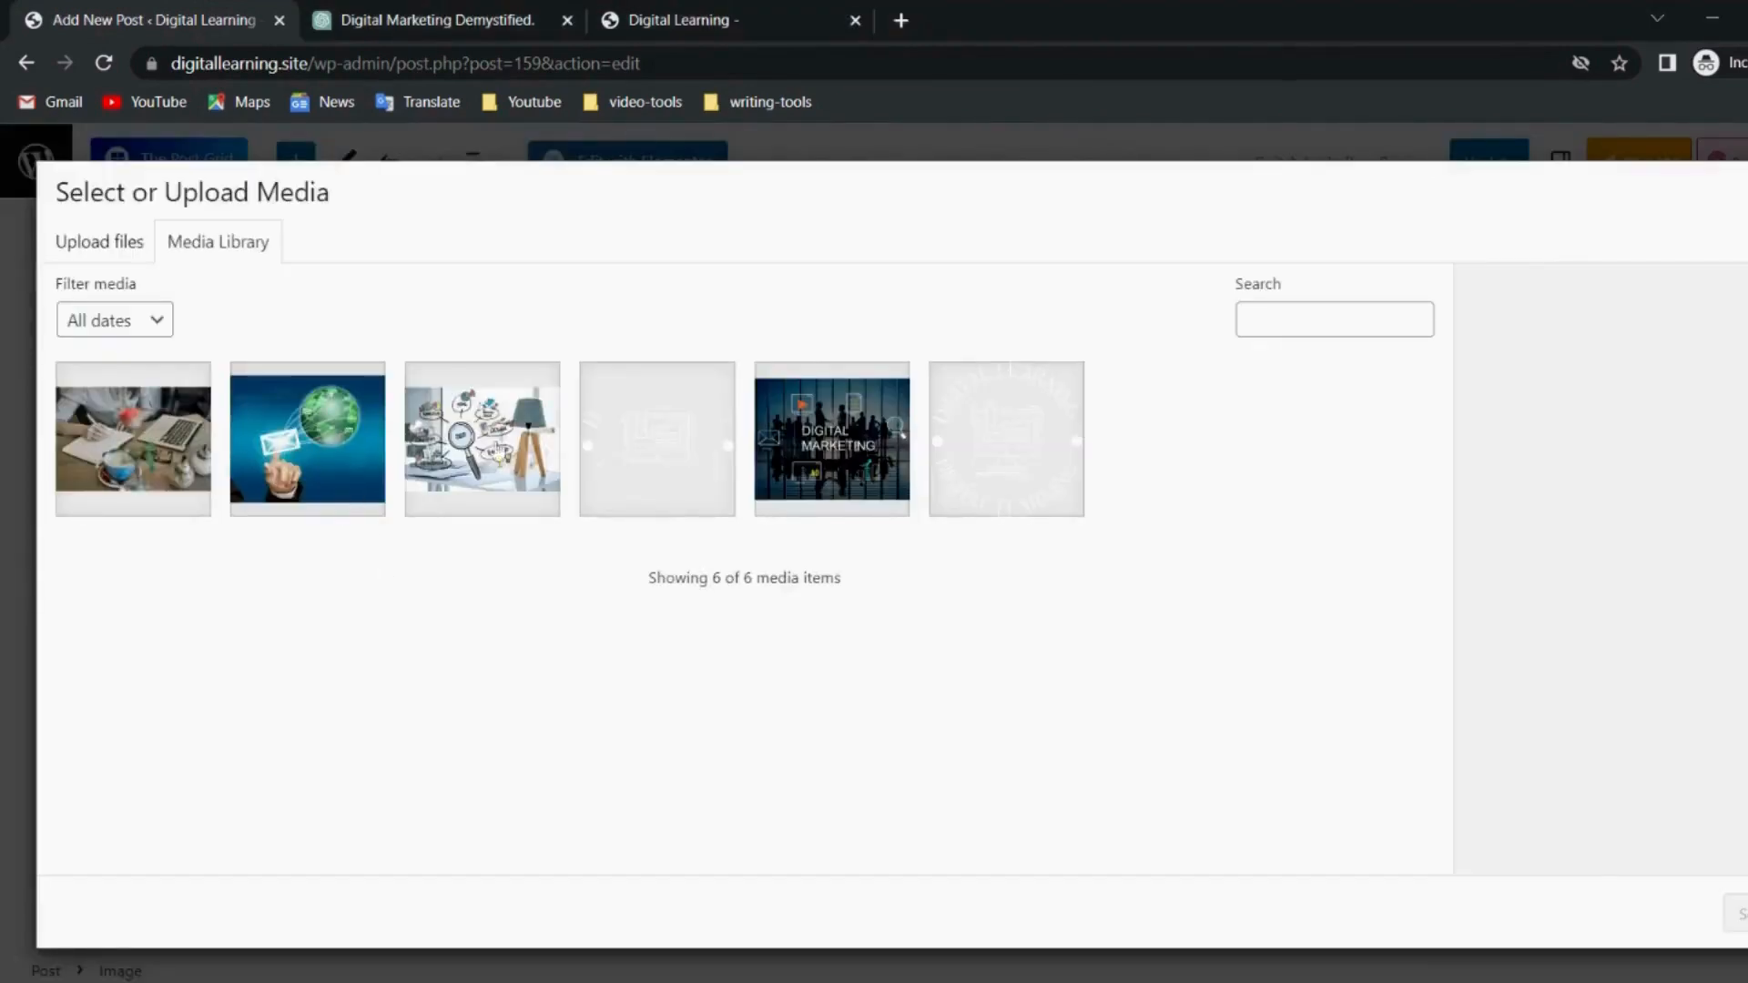
left_click(813, 453)
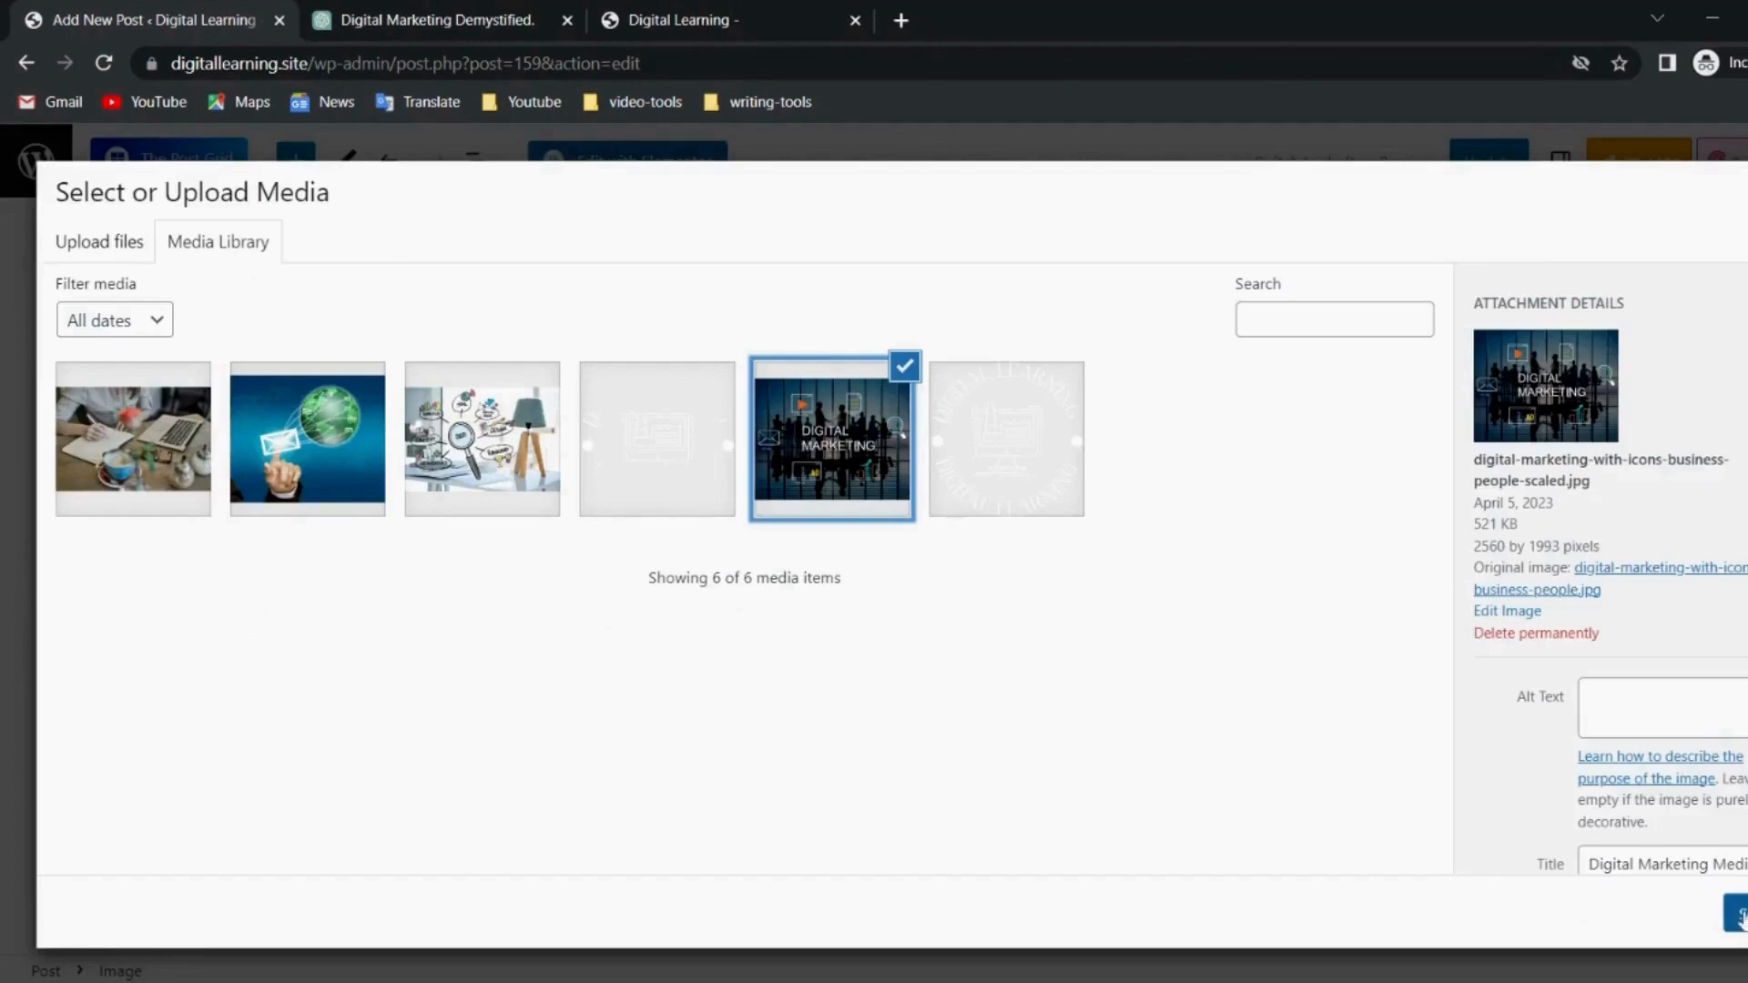
left_click(1675, 714)
type("Di")
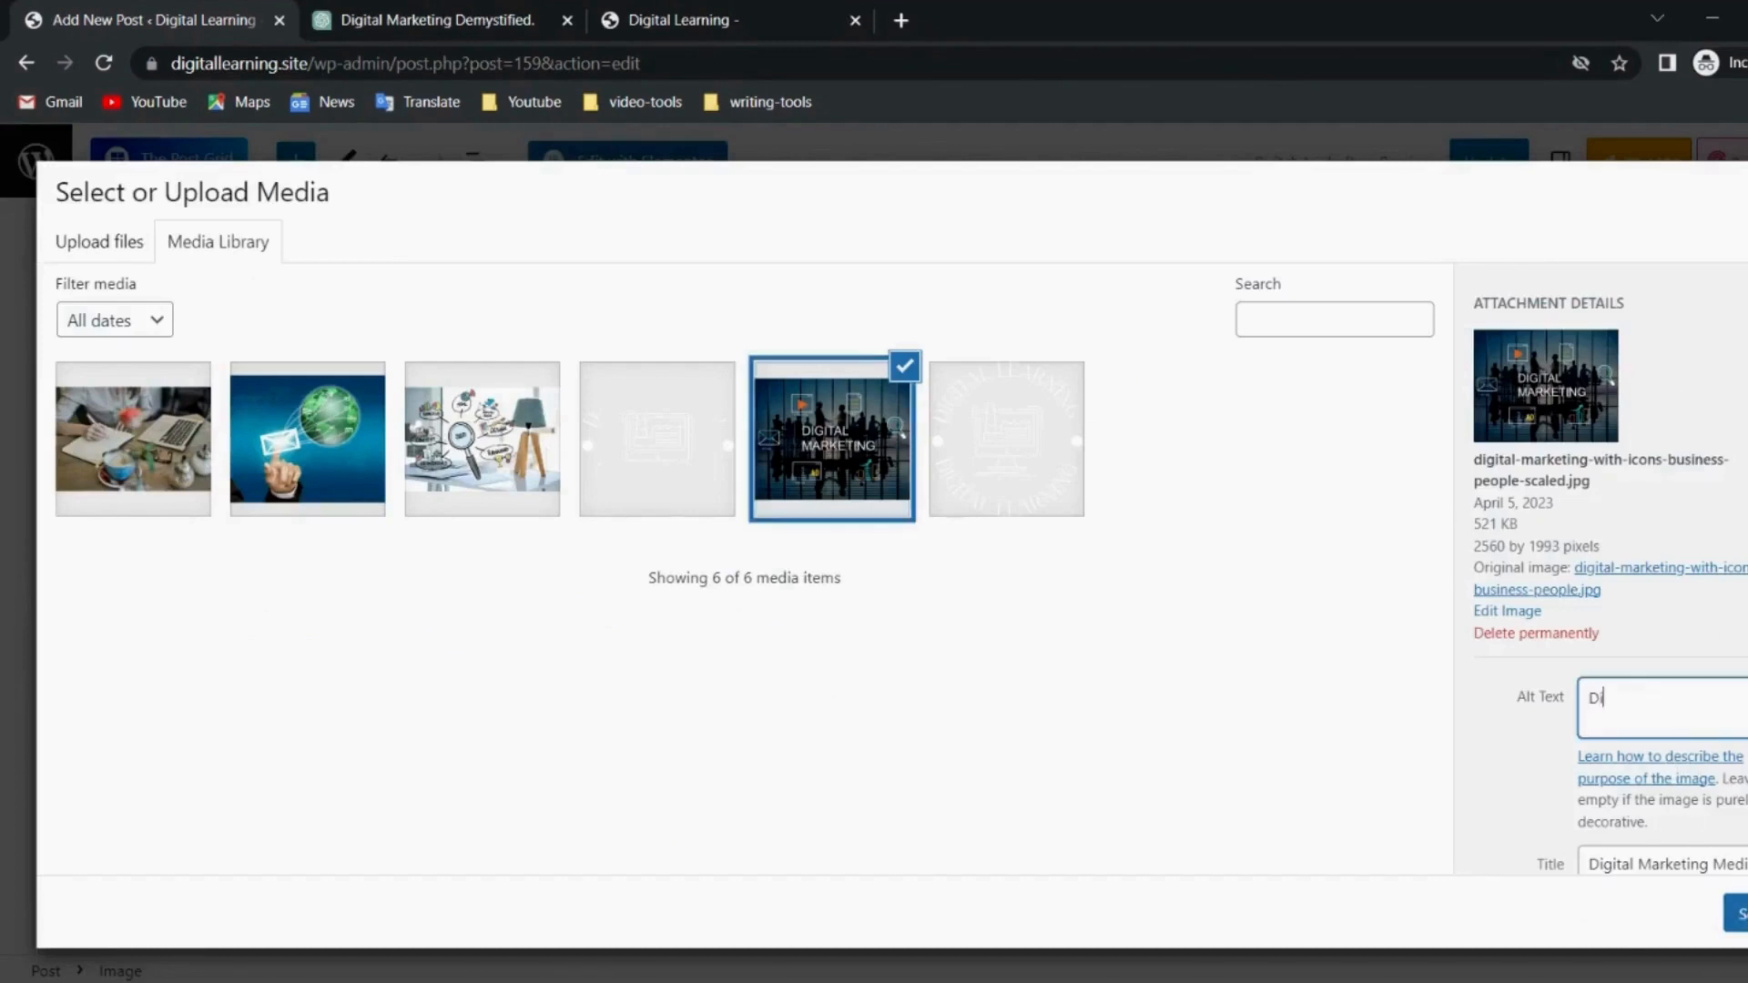
type("gital Marketing")
left_click(1737, 914)
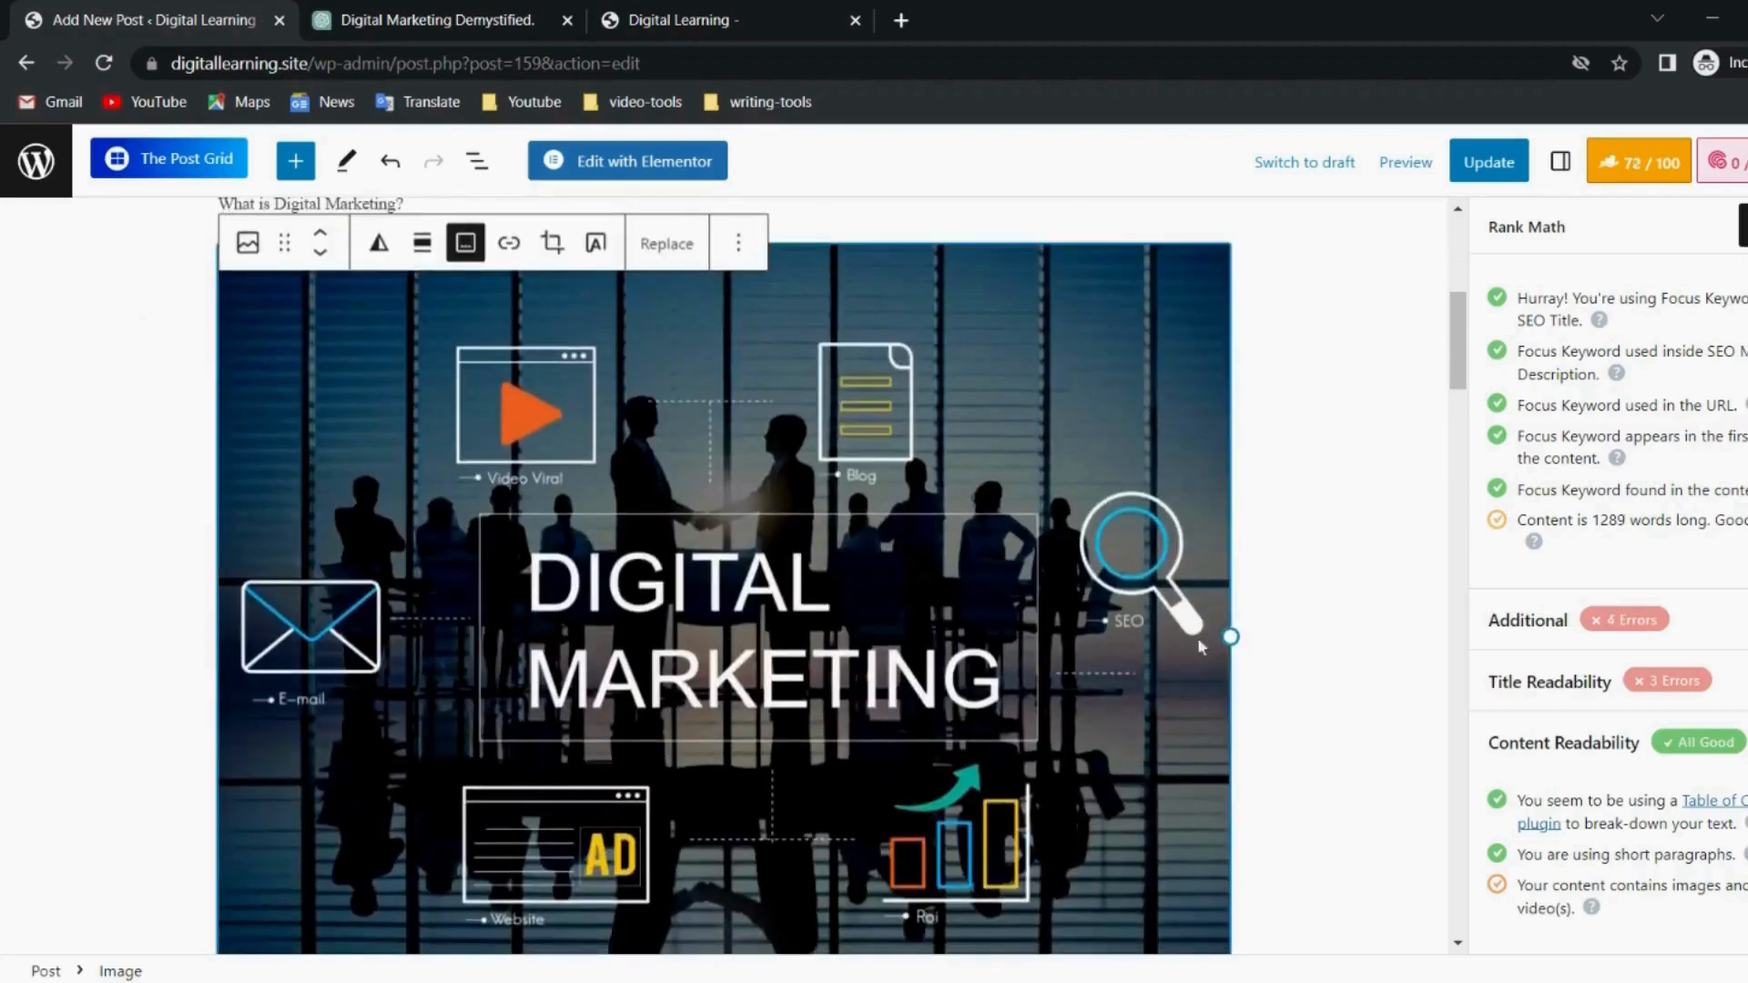
Shrink the Digital Marketing image to about three quarters of the content width.
left_click_drag(1231, 636, 951, 636)
scroll(1182, 643, "down", 4)
scroll(1183, 645, "up", 5)
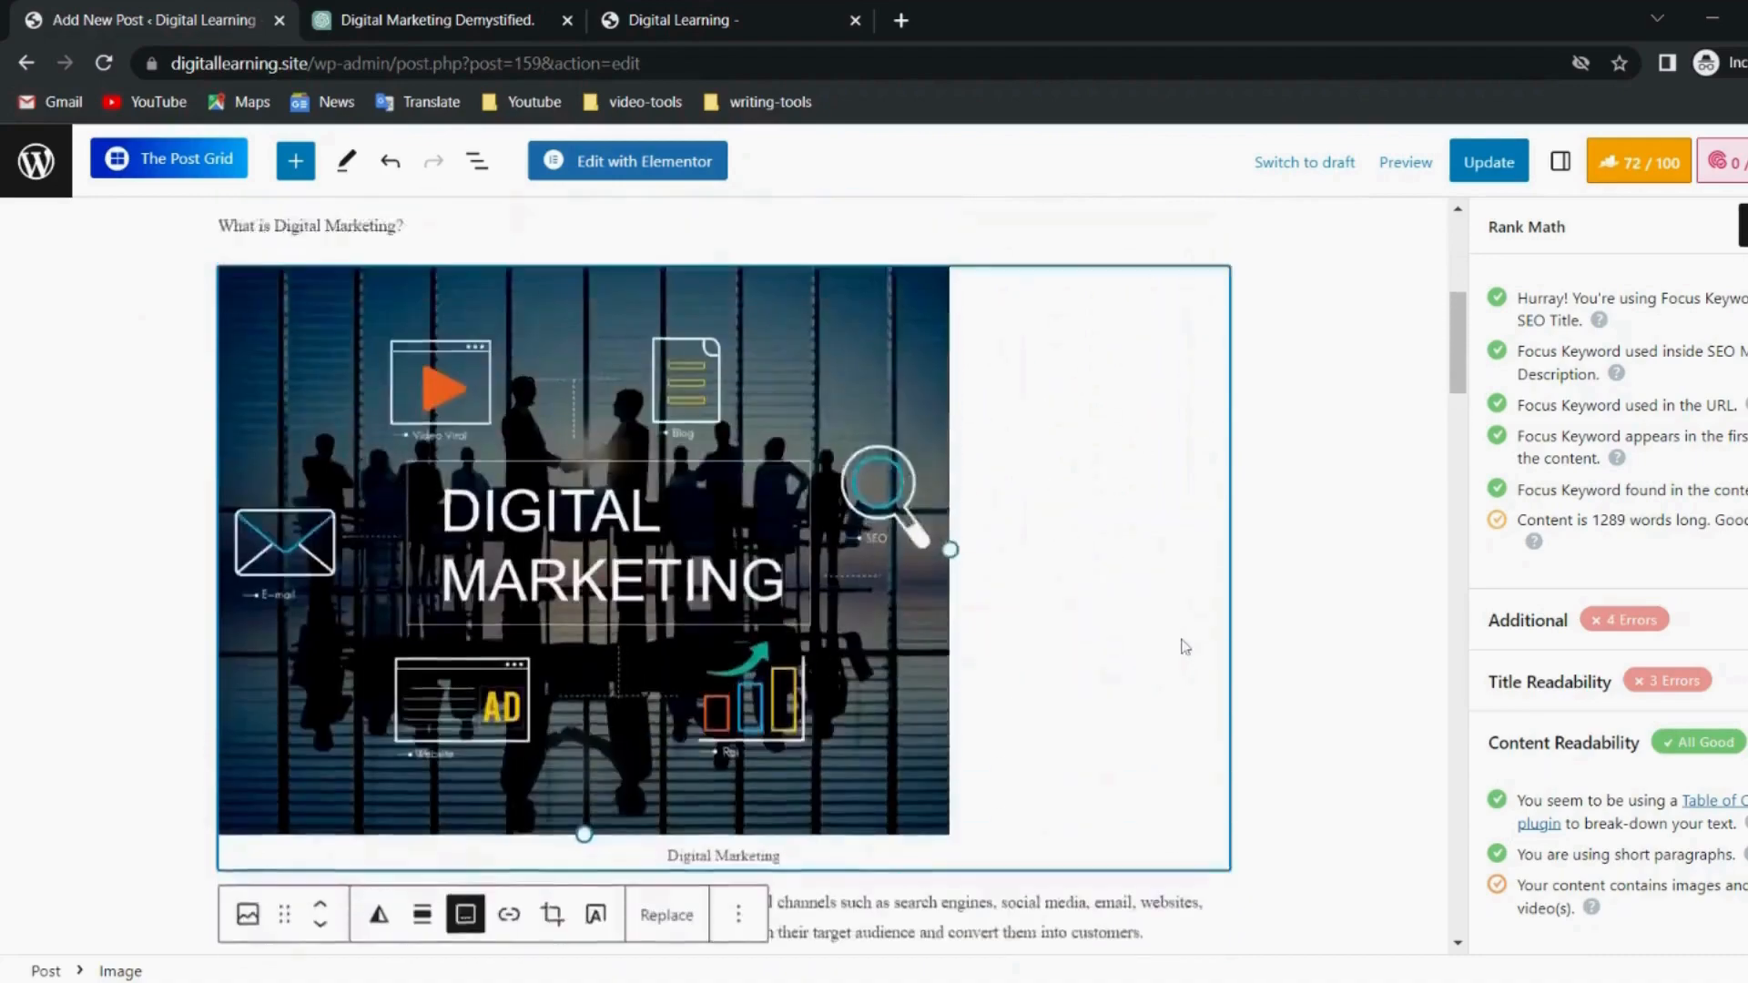
Insert an image block in the SEO section, after the paragraph on on-page and off-page optimization techniques.
scroll(1184, 647, "down", 5)
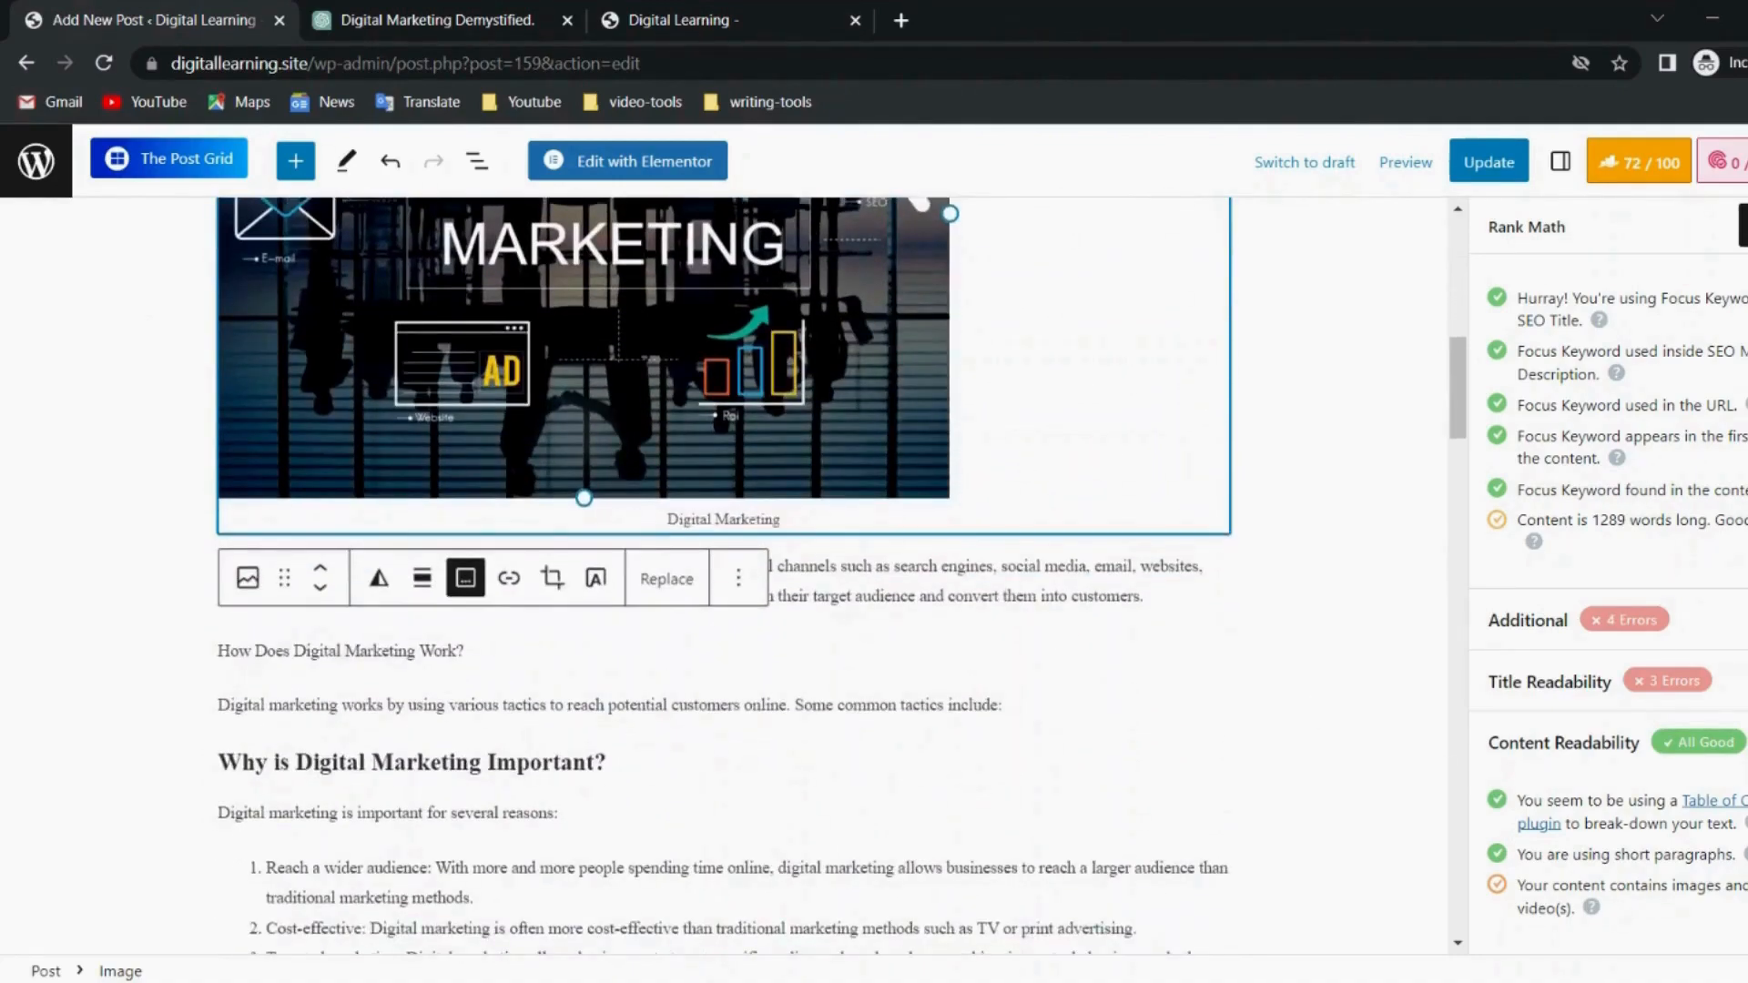
scroll(724, 574, "down", 10)
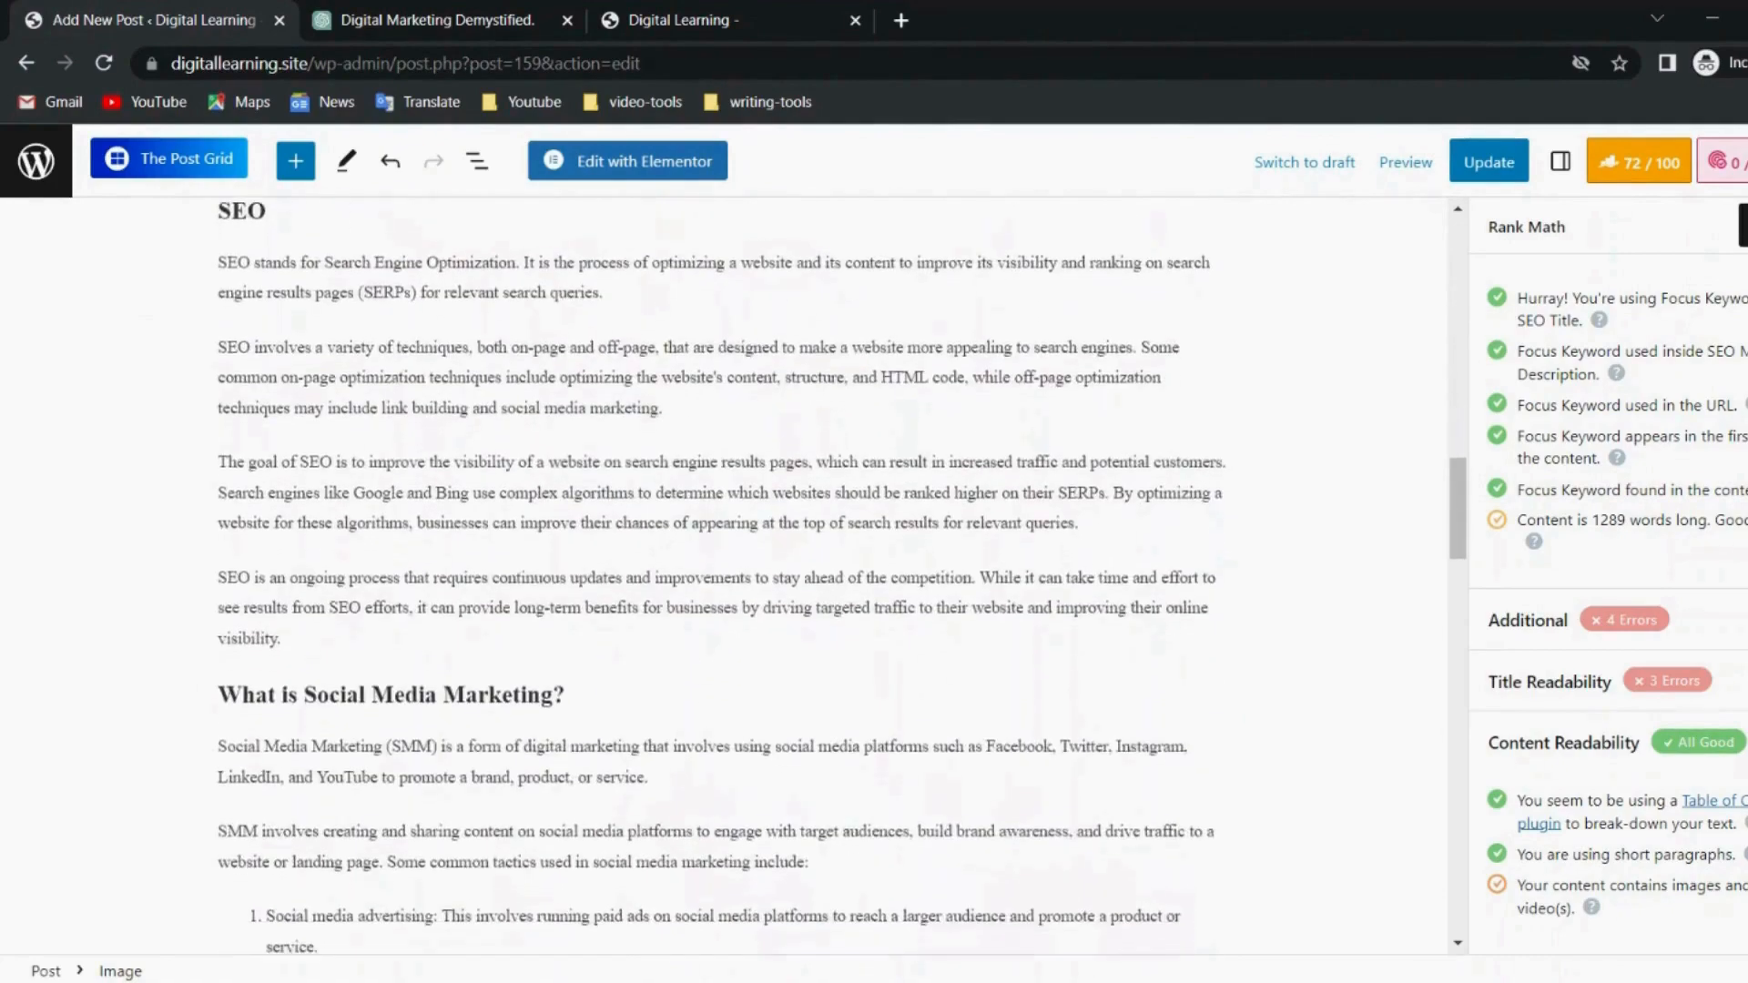
left_click(664, 408)
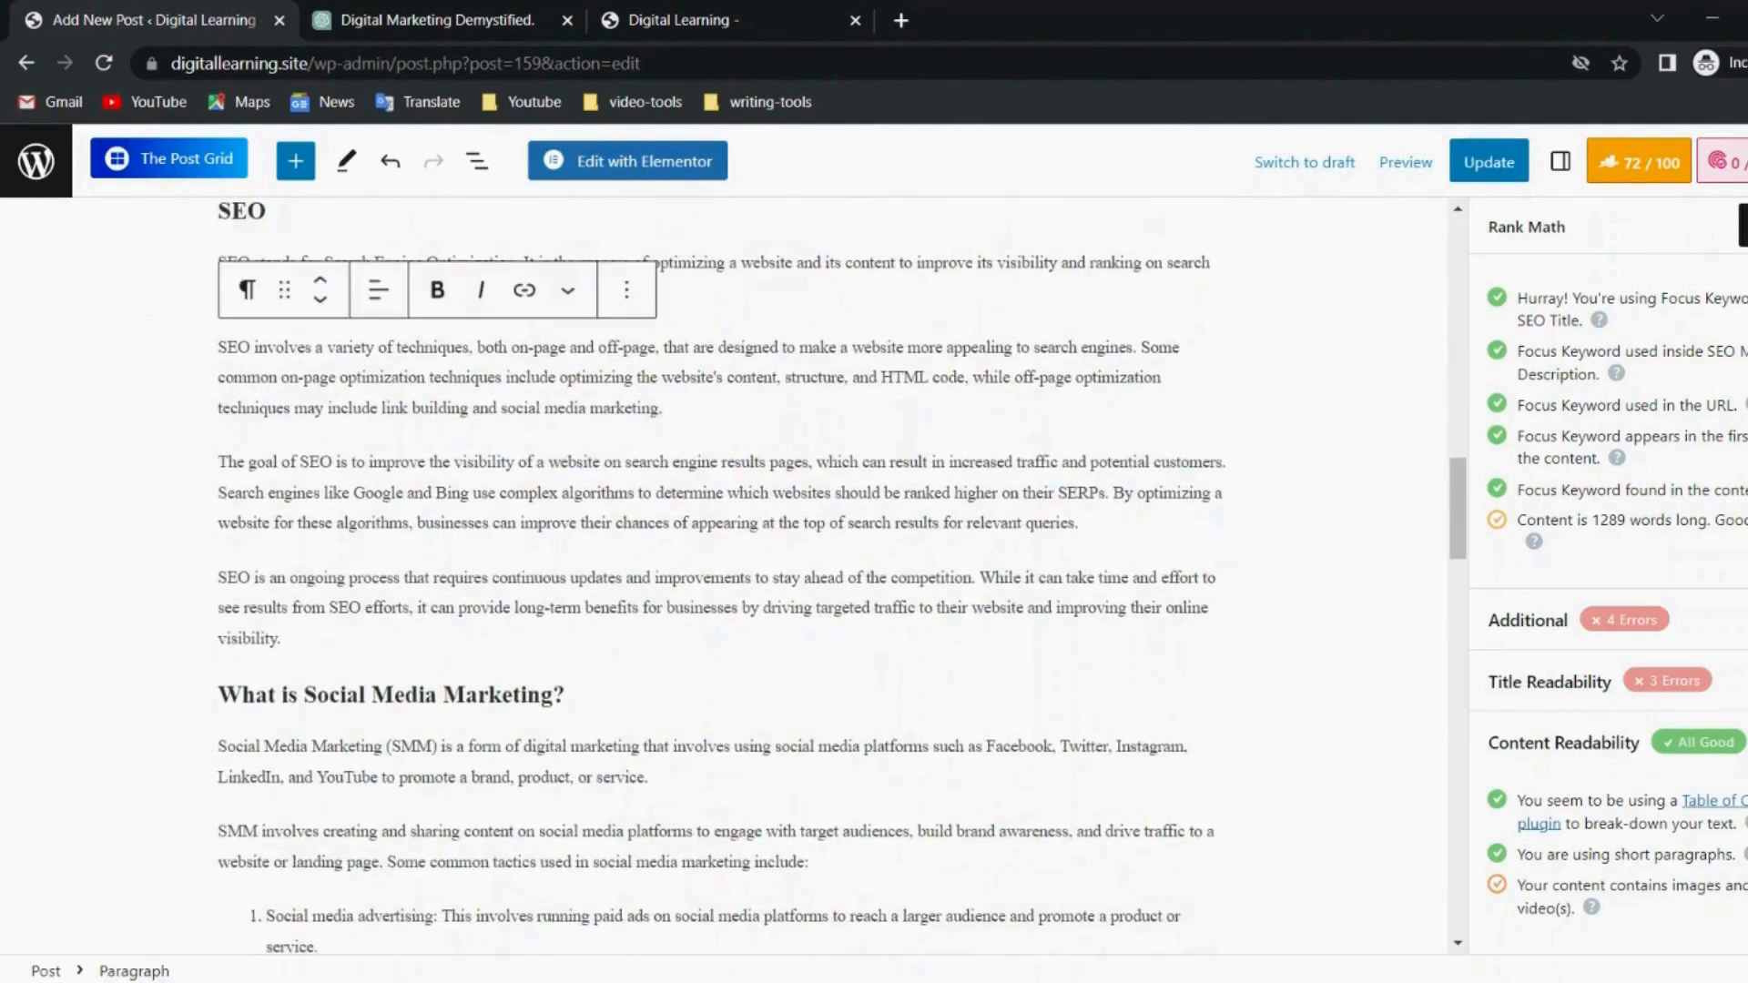
key("Return")
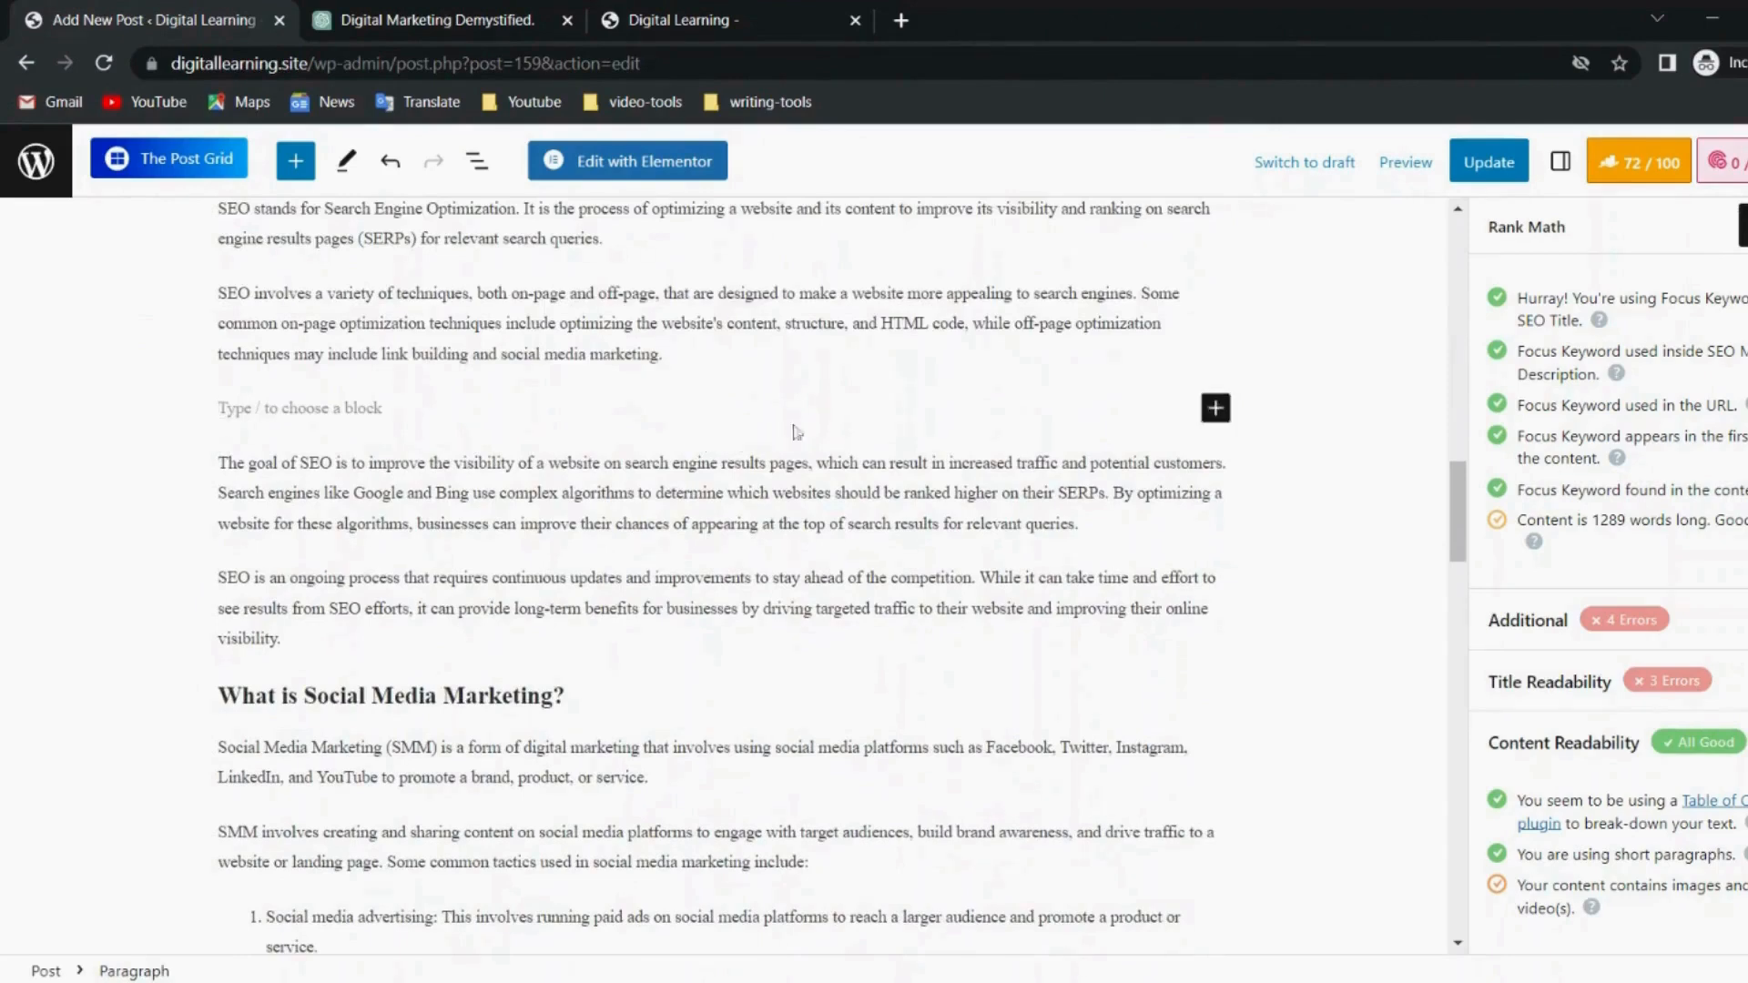
left_click(1216, 408)
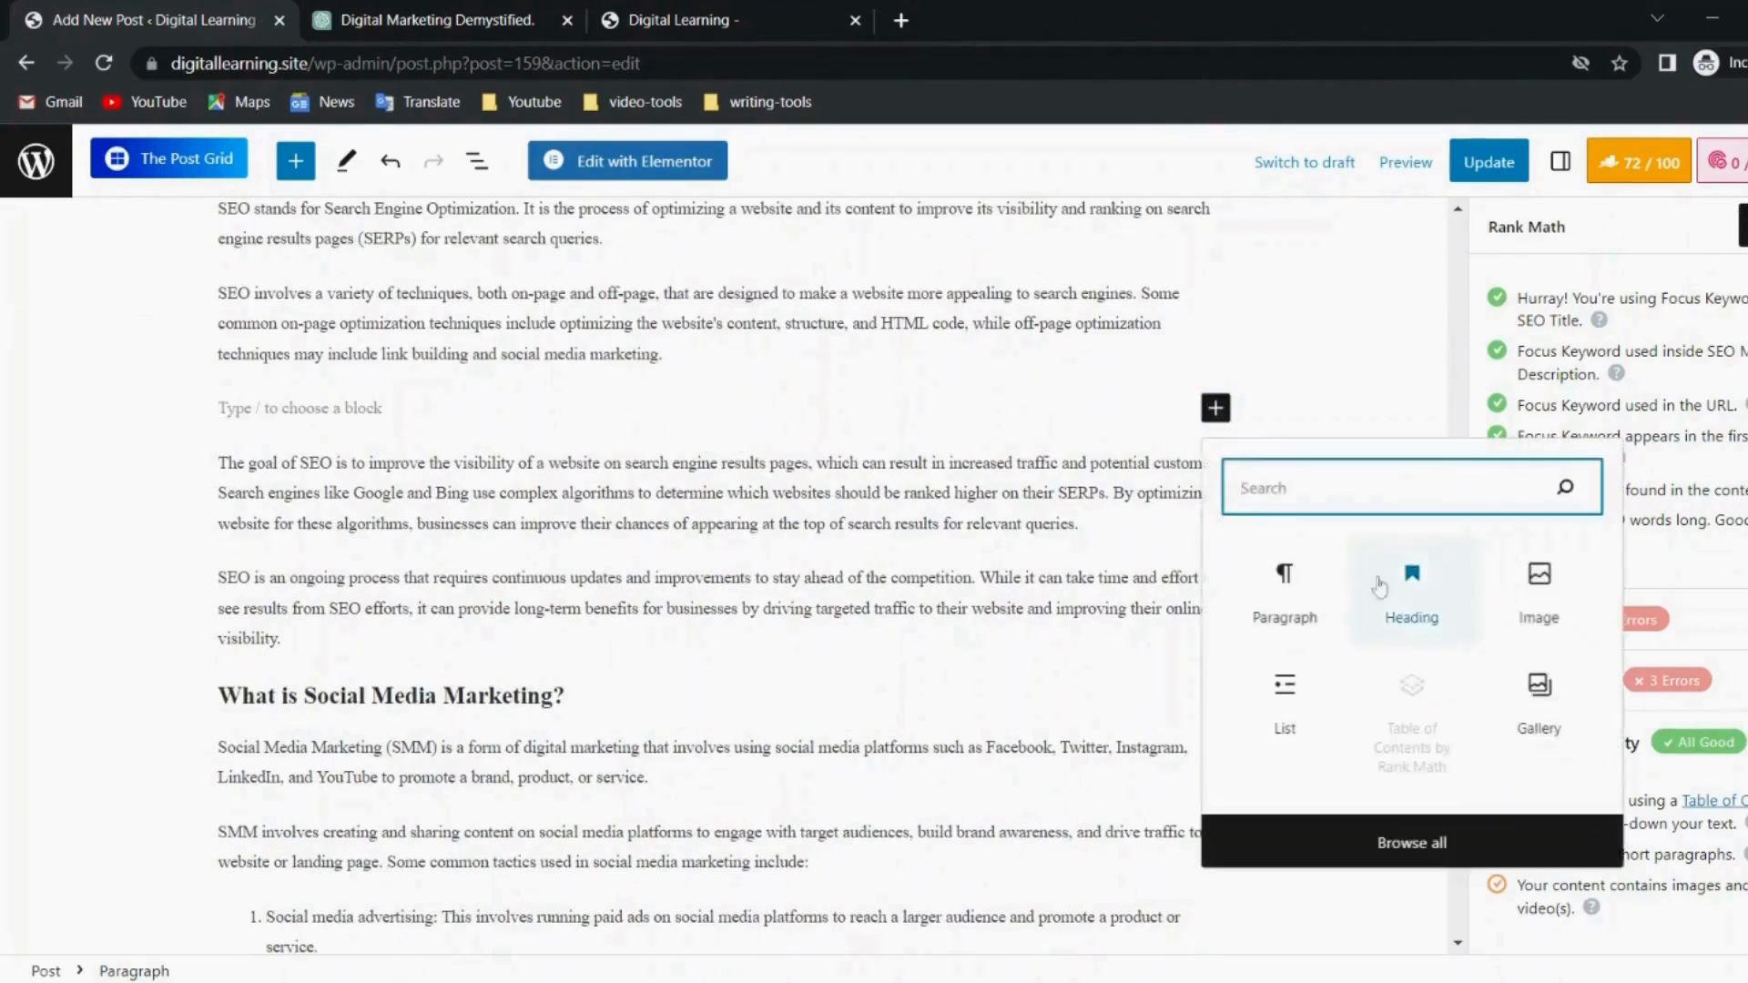
left_click(1525, 635)
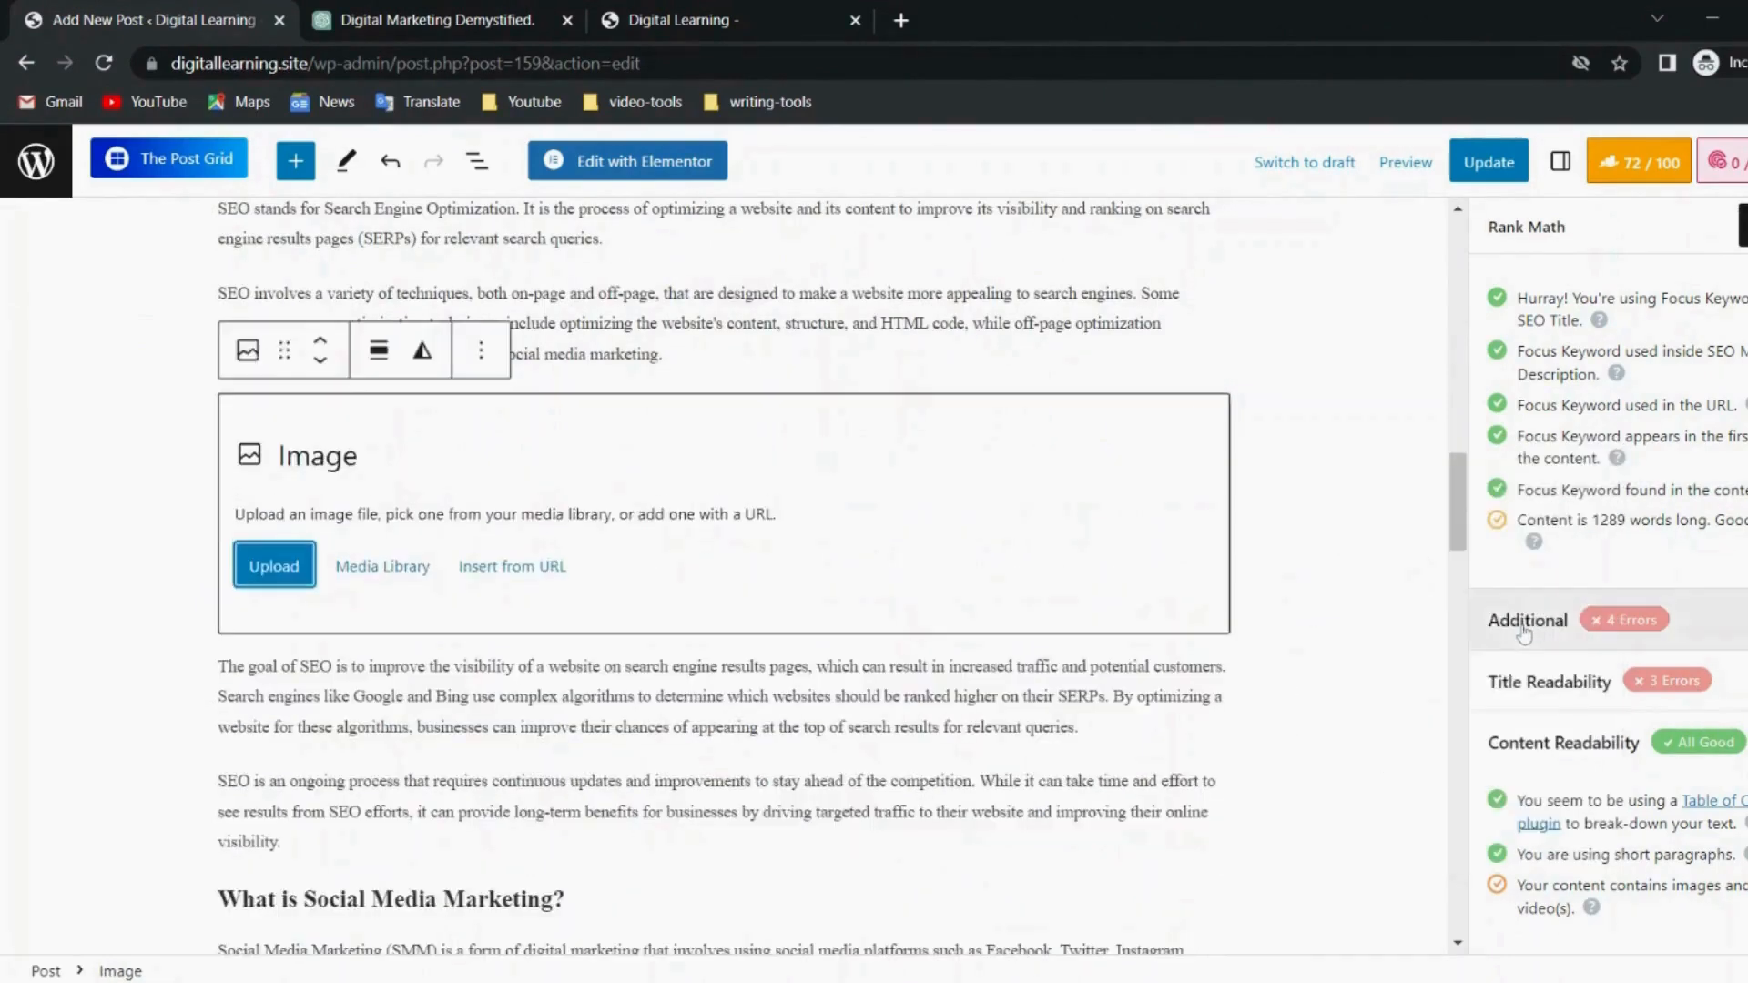
Place magnifying-glass-with-seo-concepts.jpg from the media library with alt text "SEO", and shrink it to about three quarters of the content width.
left_click(411, 573)
left_click(448, 458)
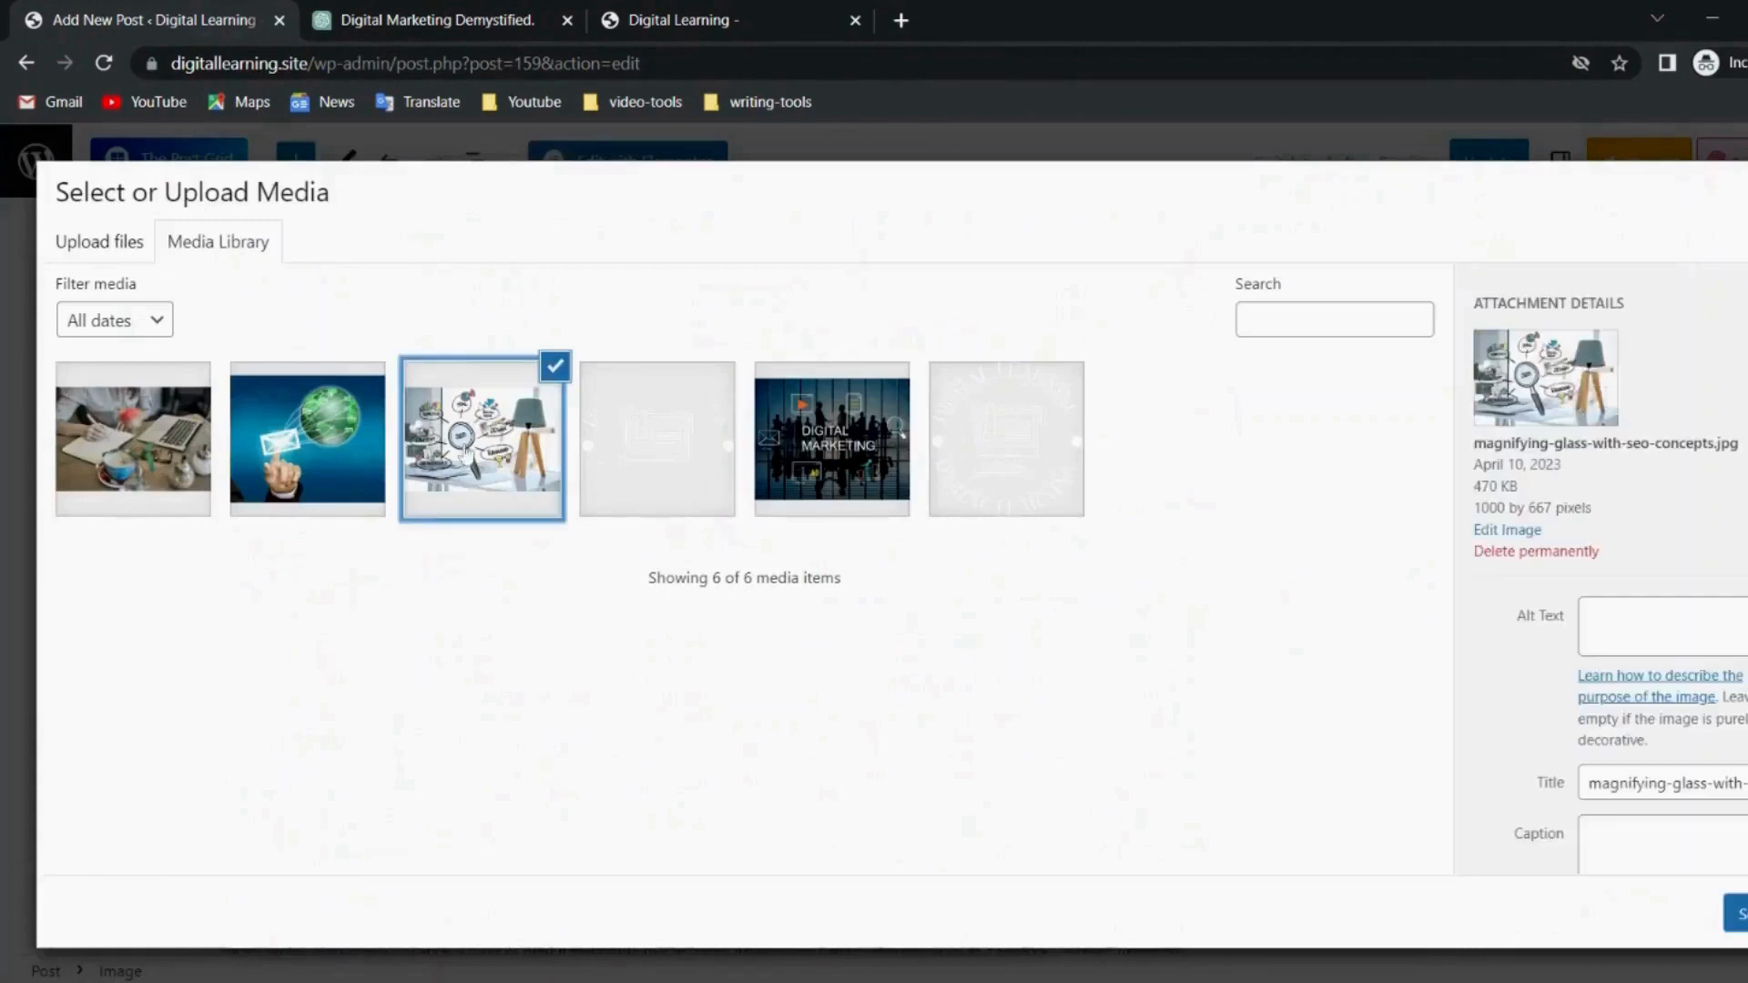
left_click(1664, 626)
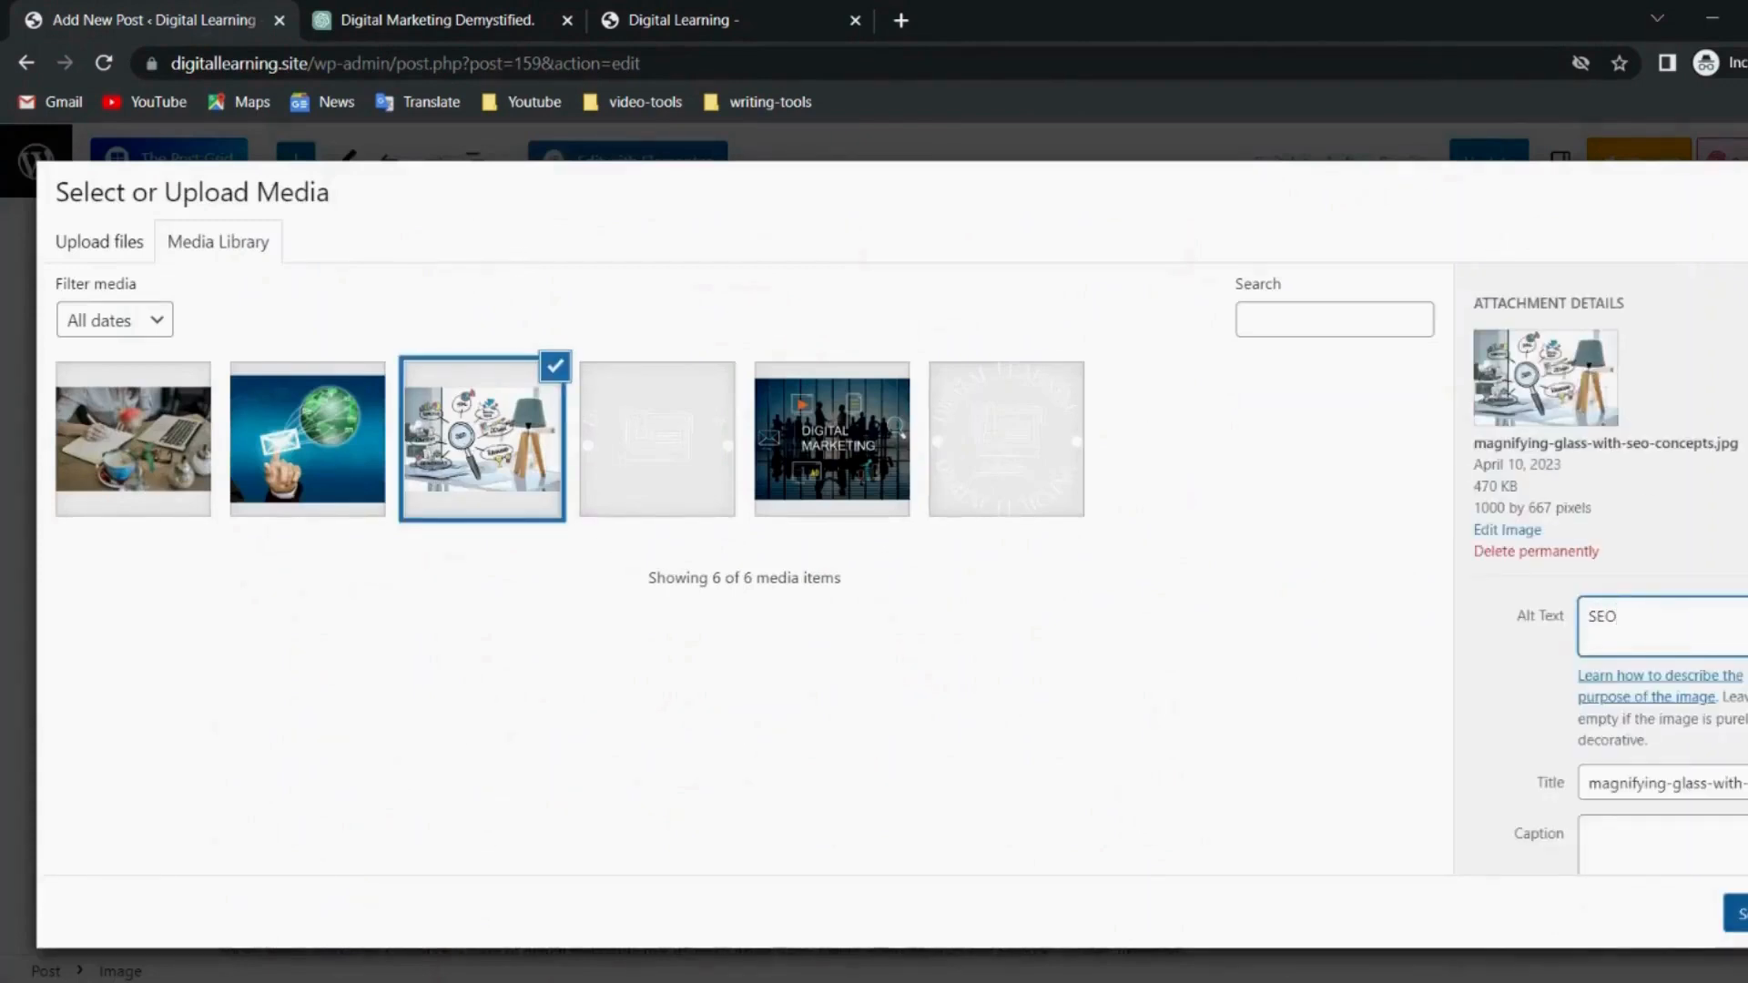
left_click(1738, 913)
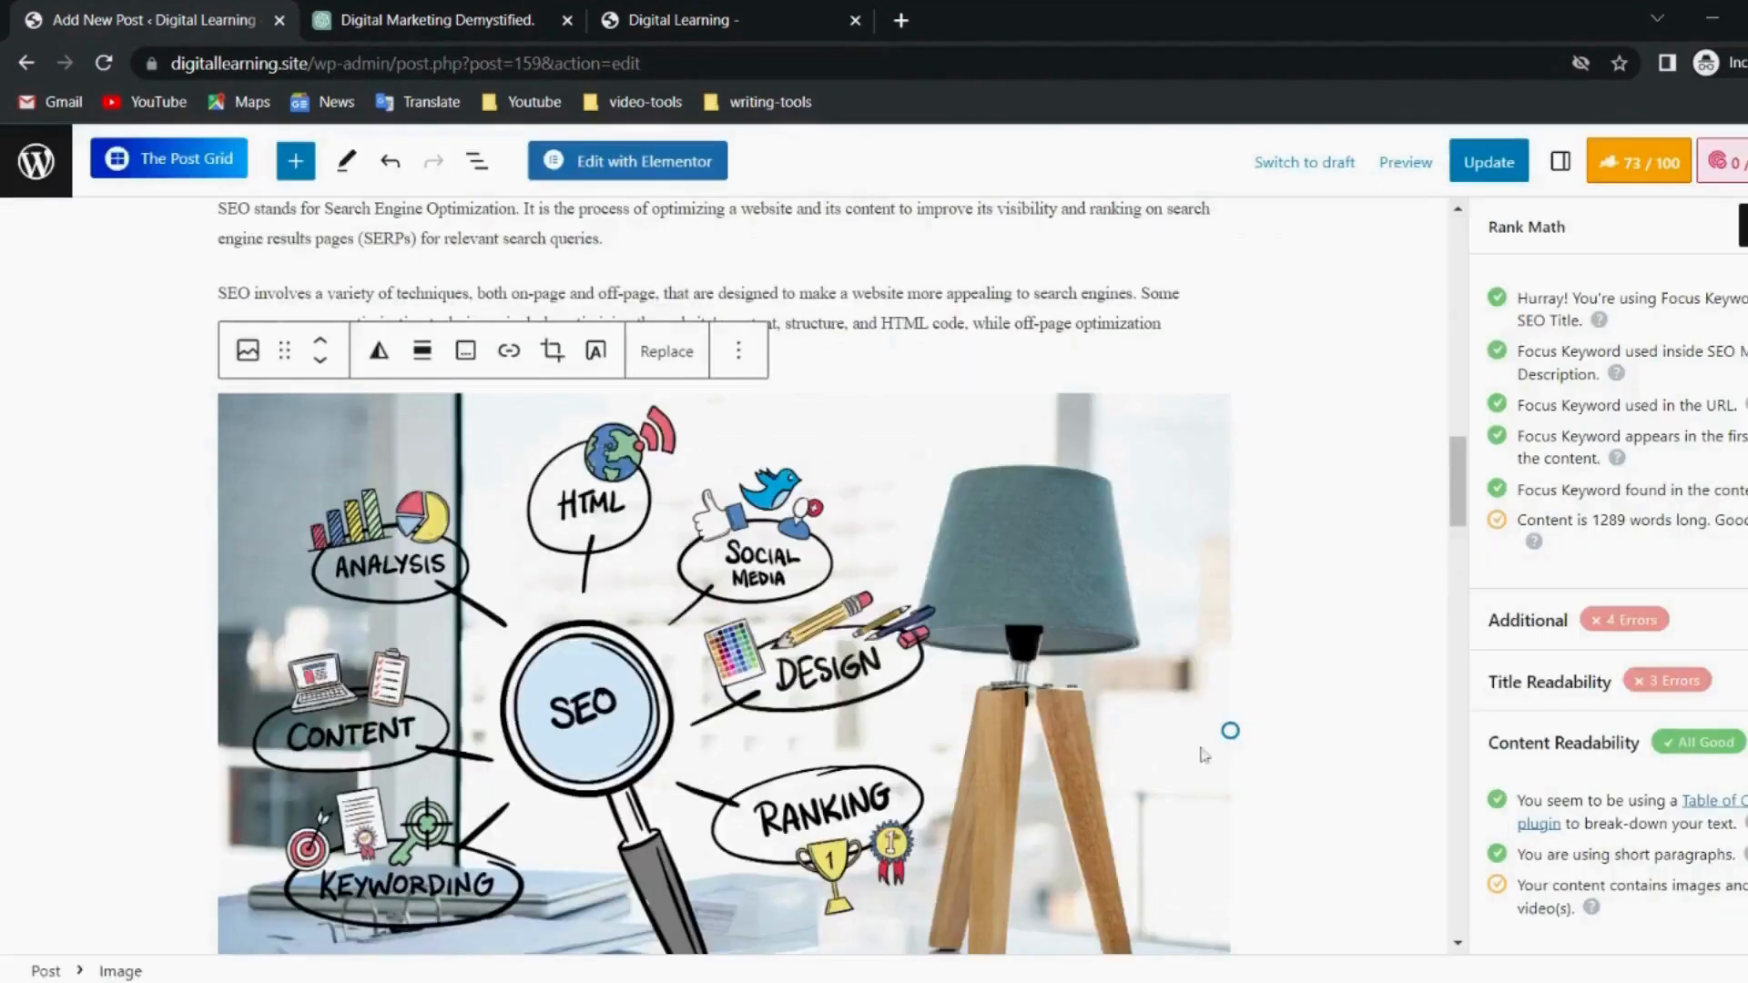
left_click_drag(1230, 731, 1070, 678)
Insert an image block in the Email Marketing section, after the paragraph about building a list of subscribers.
scroll(724, 578, "down", 10)
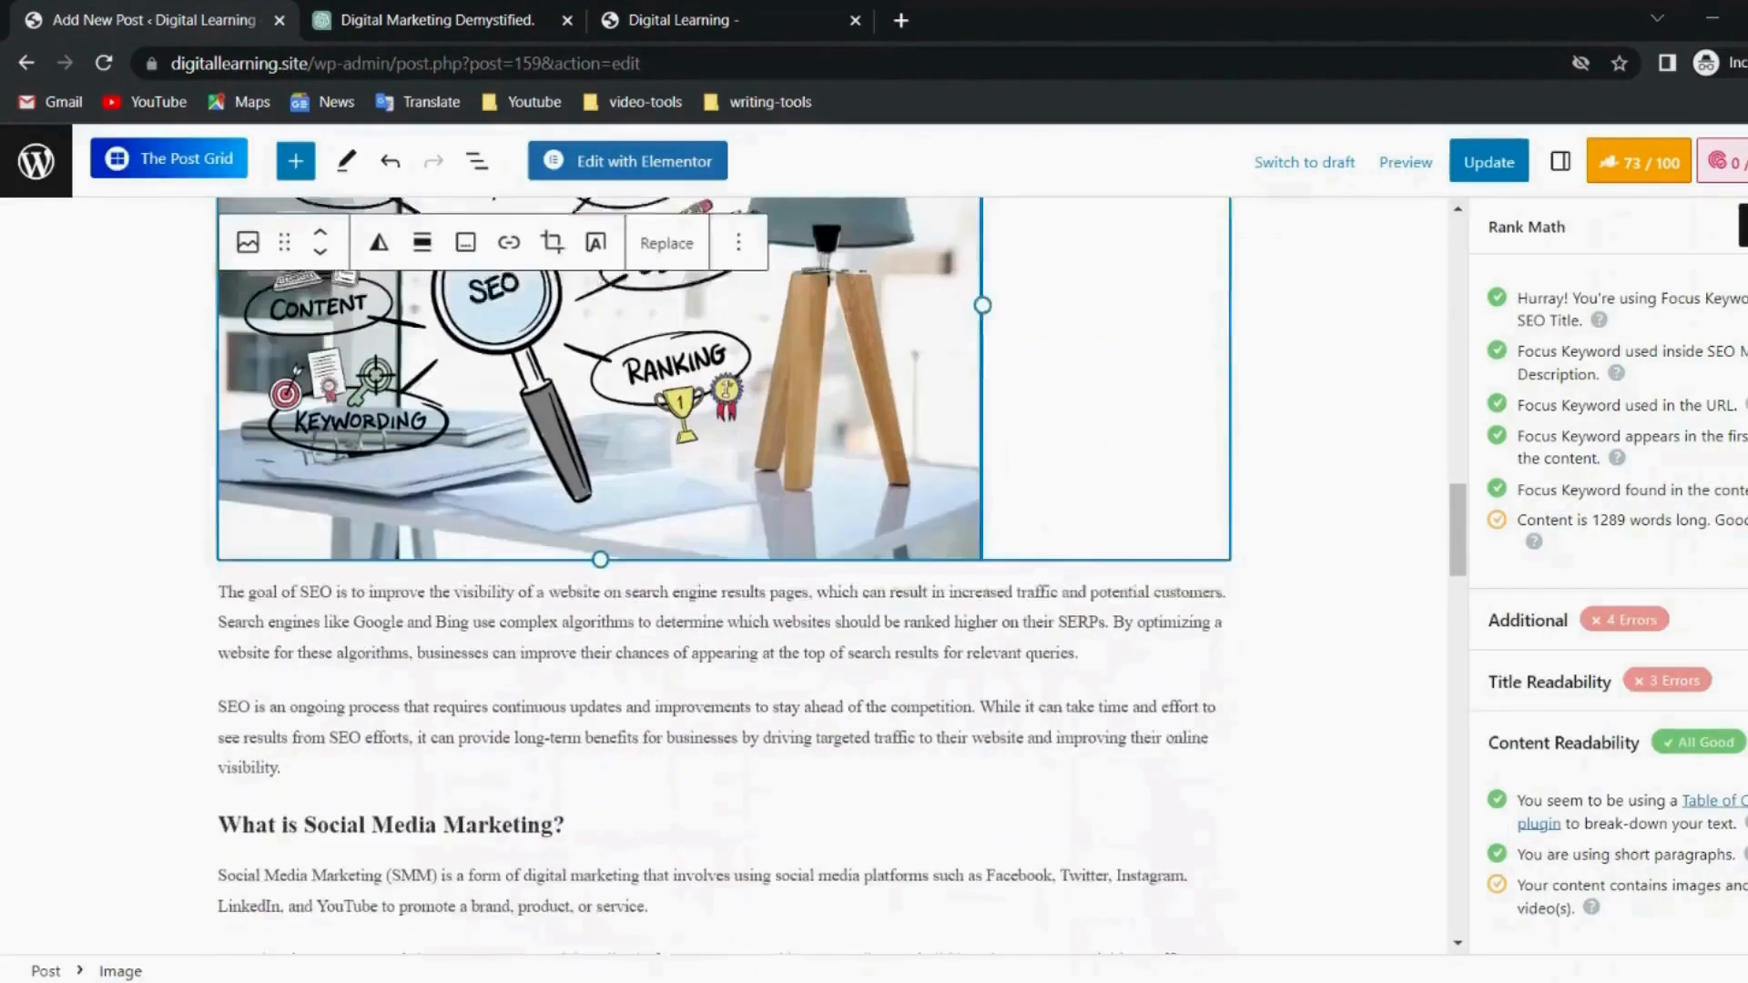
scroll(724, 578, "down", 2)
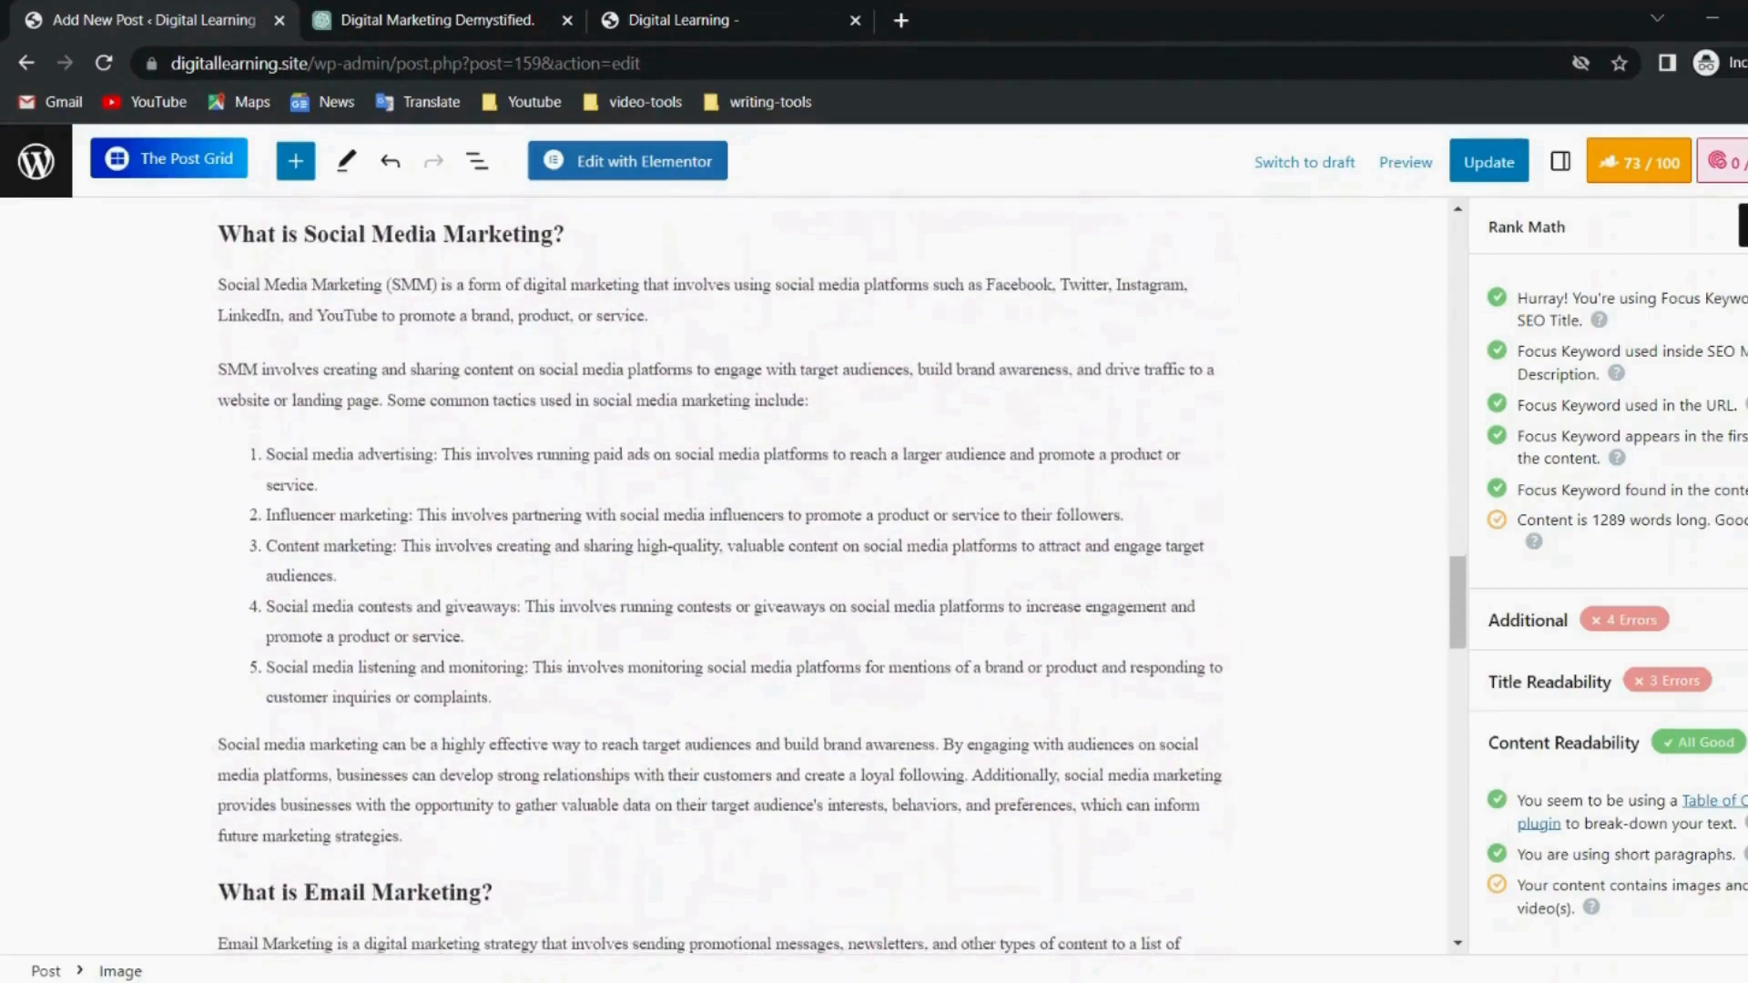
scroll(788, 553, "down", 7)
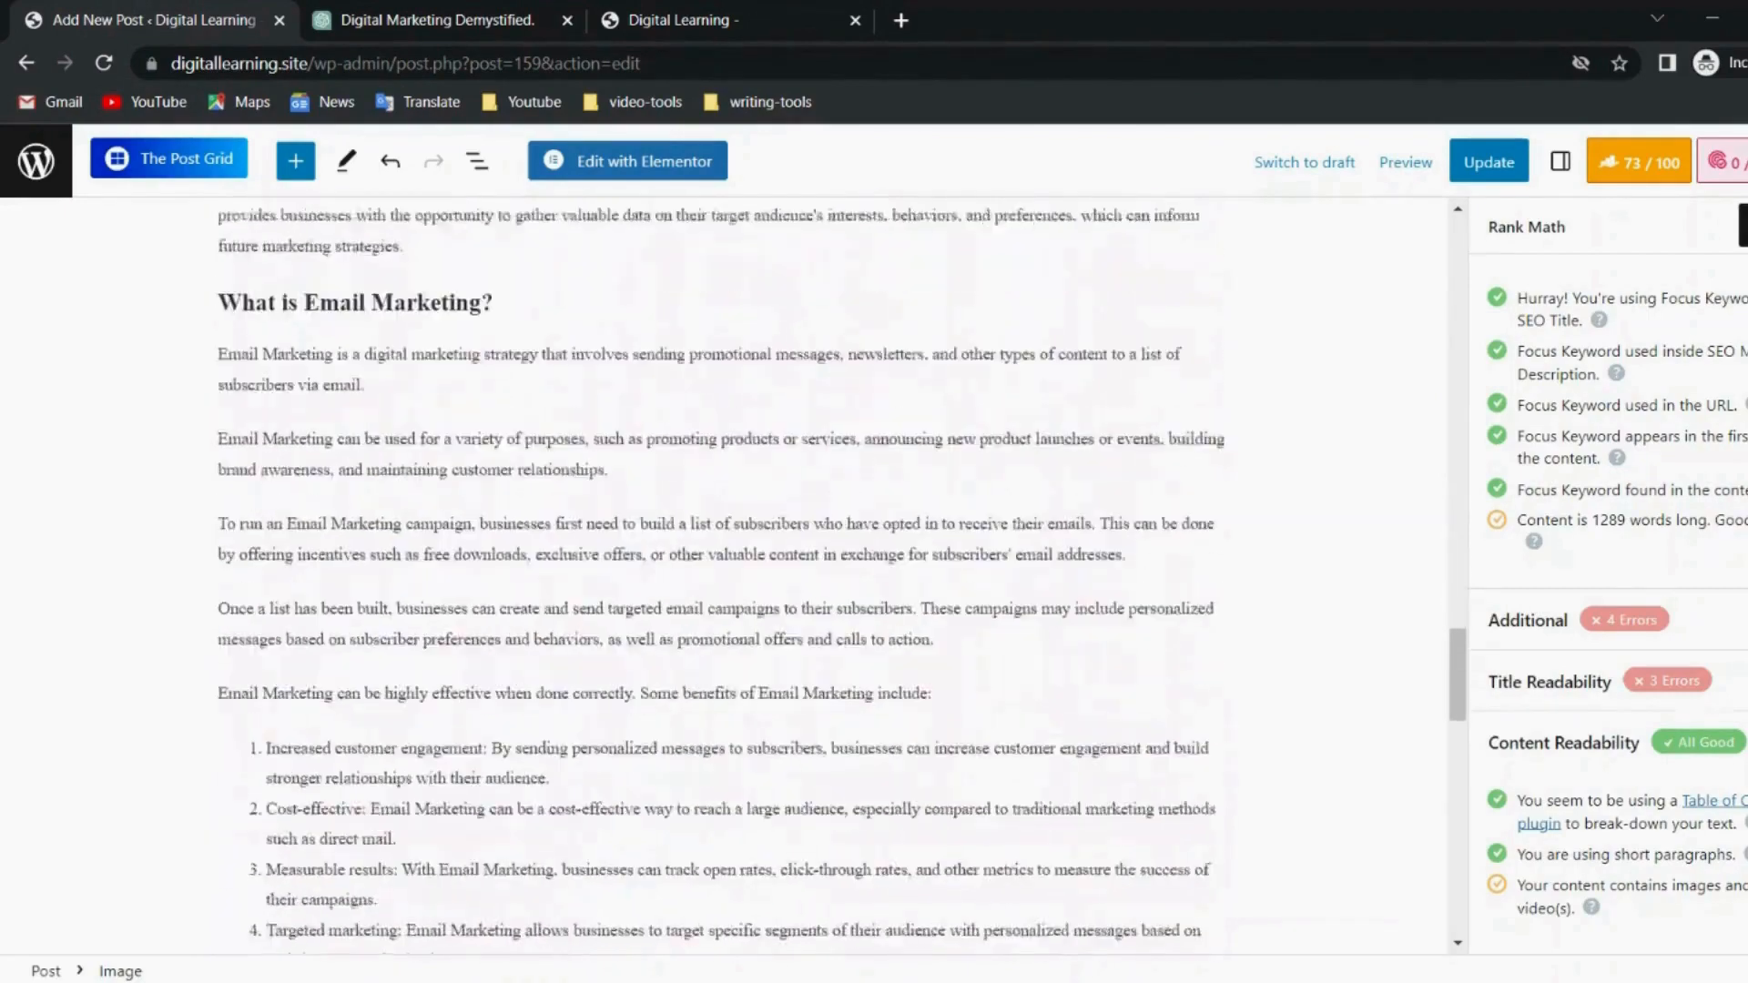
left_click(1131, 512)
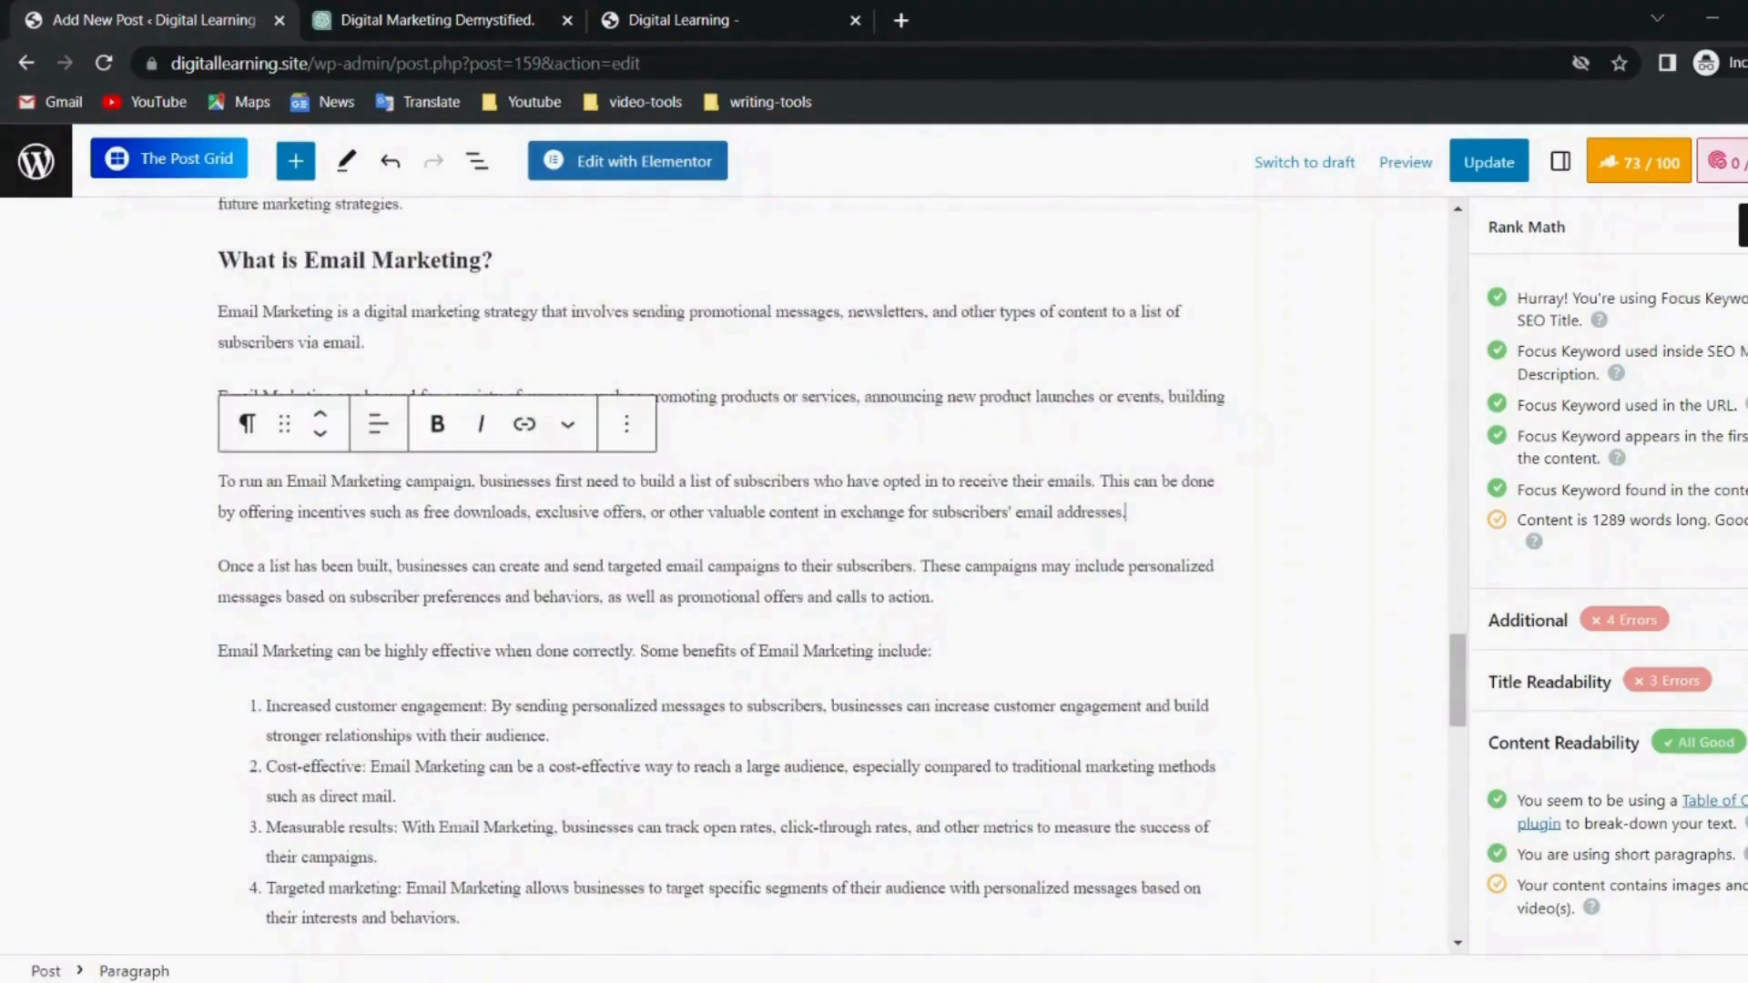
key("Return")
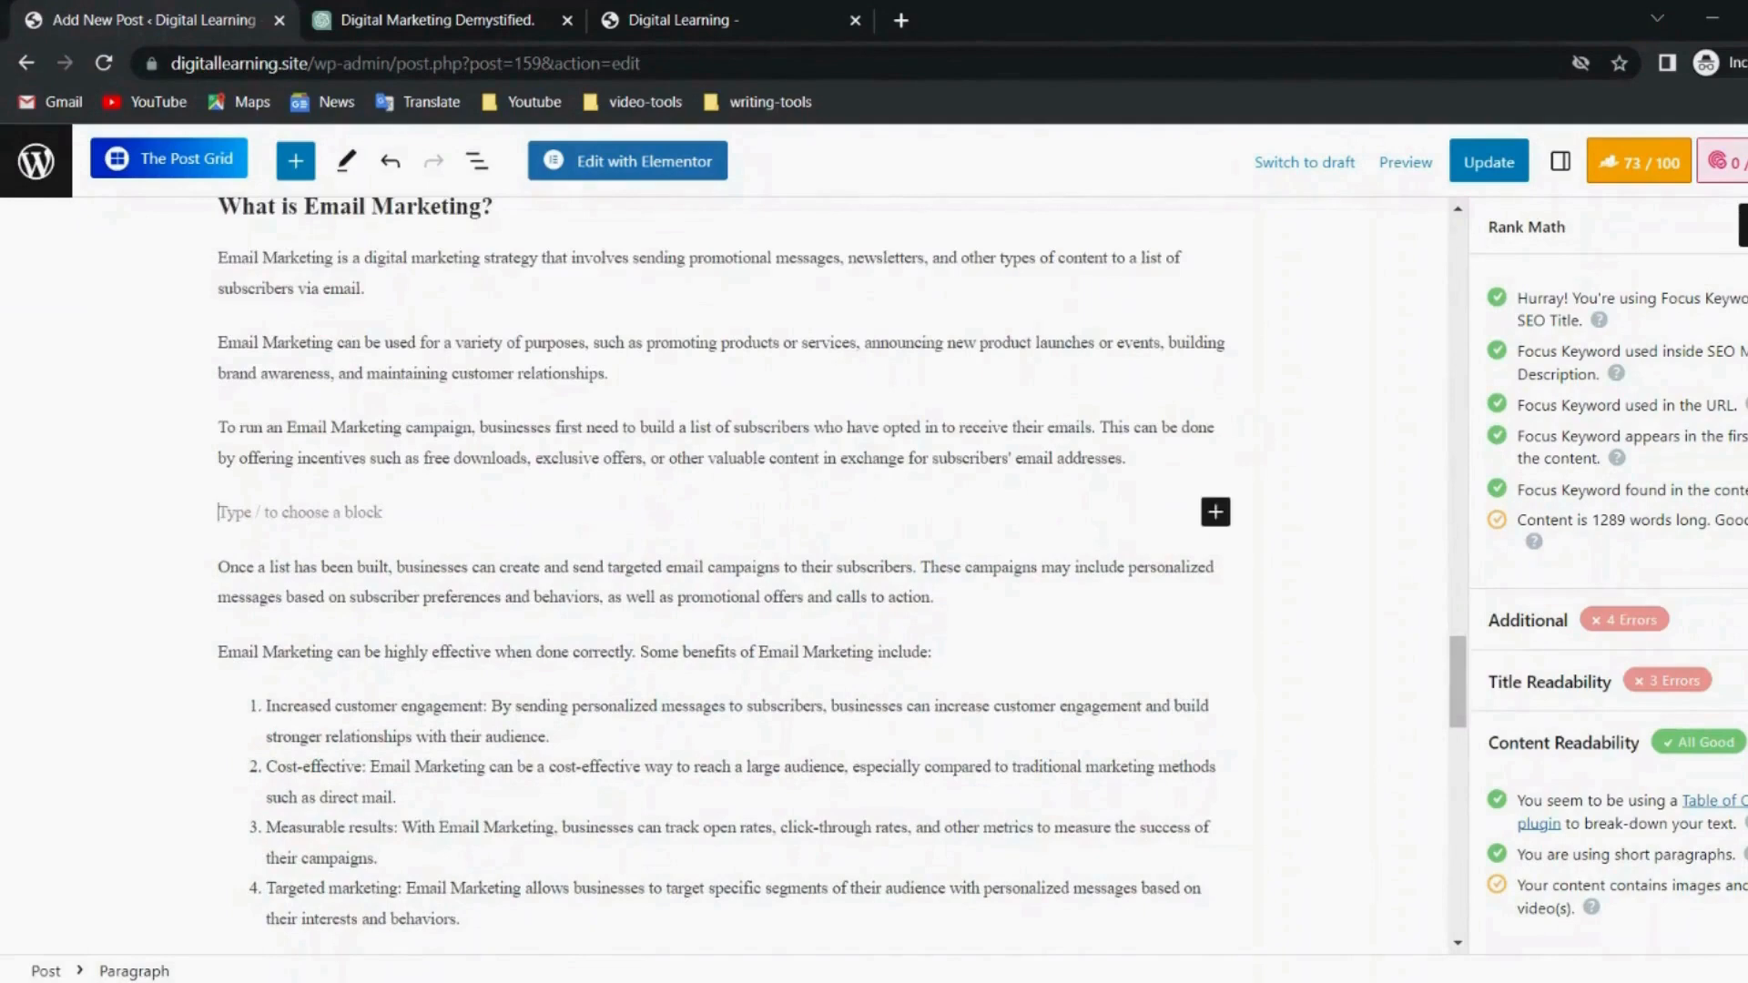
left_click(1216, 512)
left_click(1538, 722)
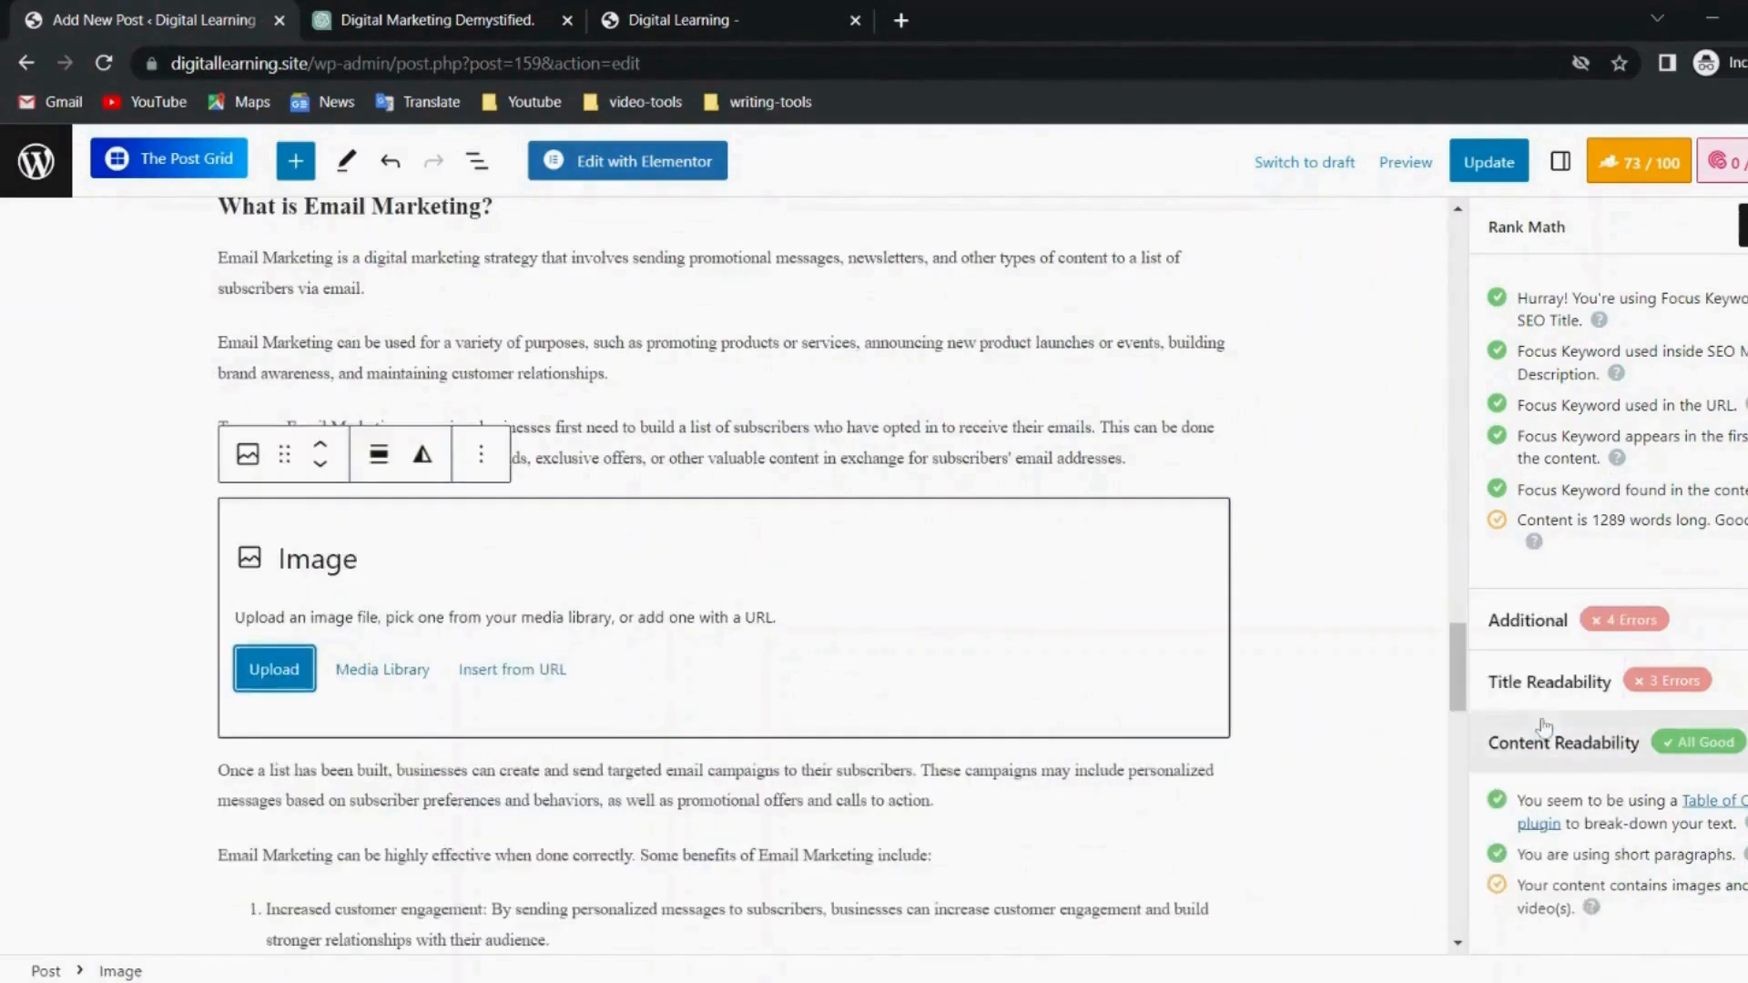
Place hand-pressing-envelope-that-is-sent-world.jpg from the media library with alt text "email marketing", and shrink it to about three quarters of the content width.
left_click(414, 670)
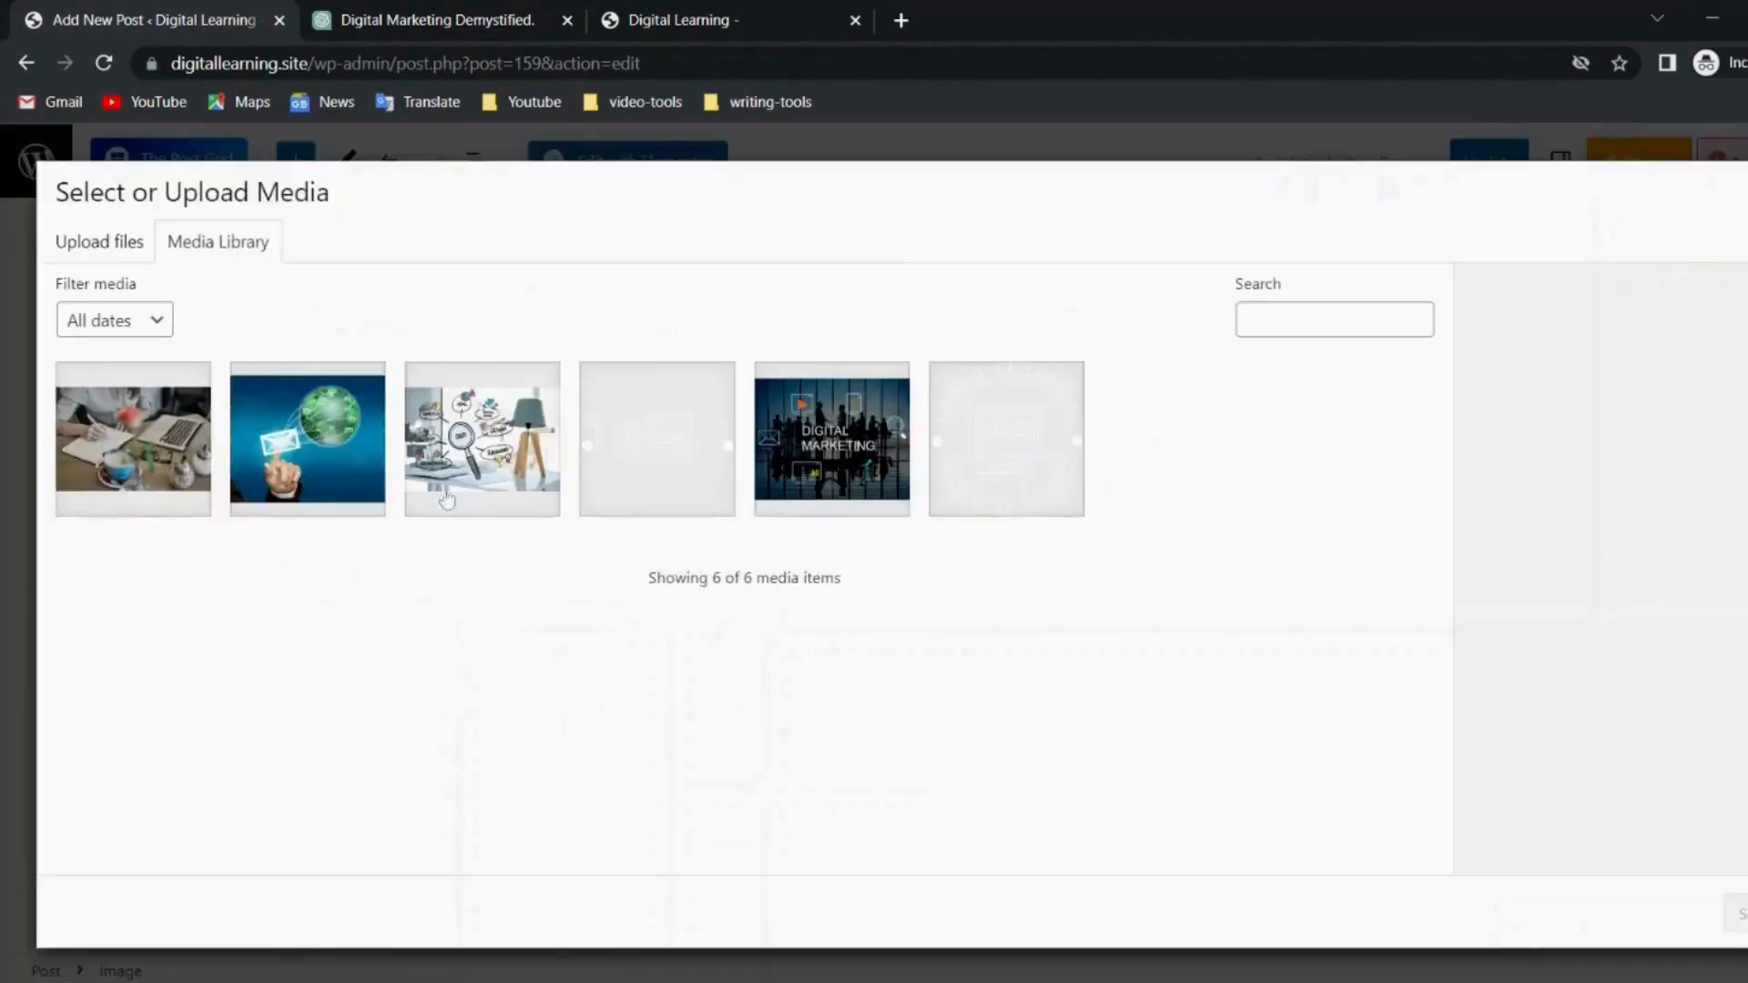
left_click(289, 436)
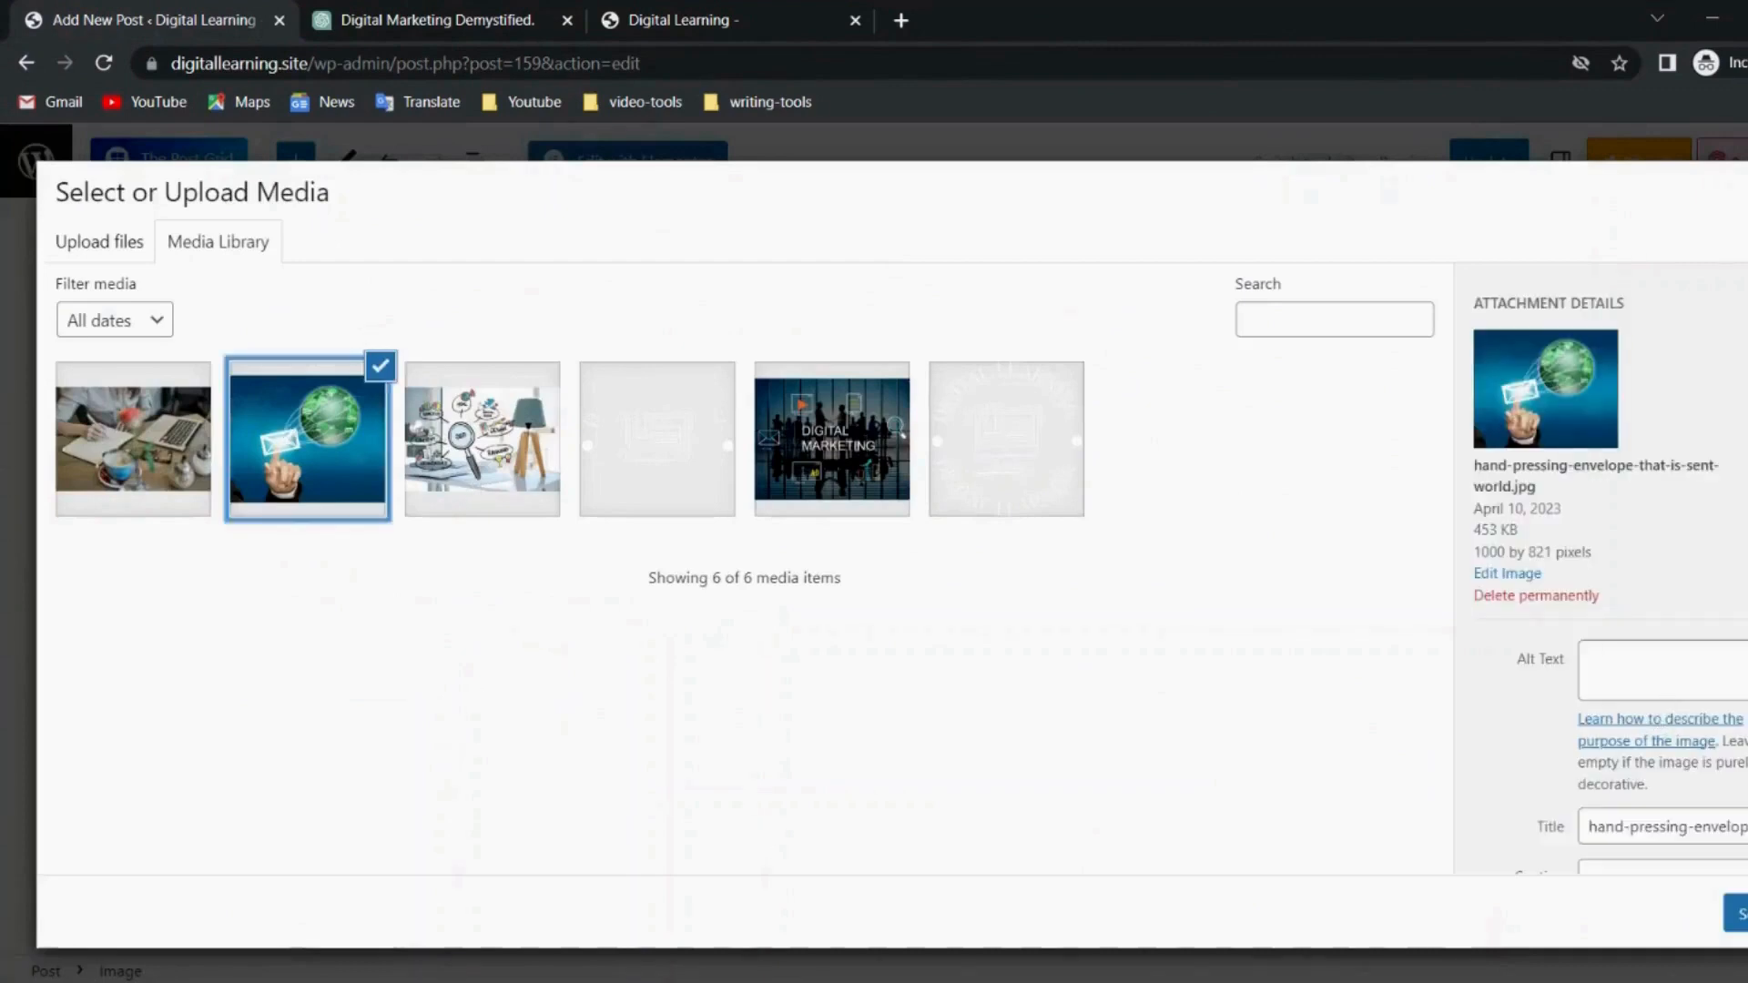
left_click(1587, 651)
type("email")
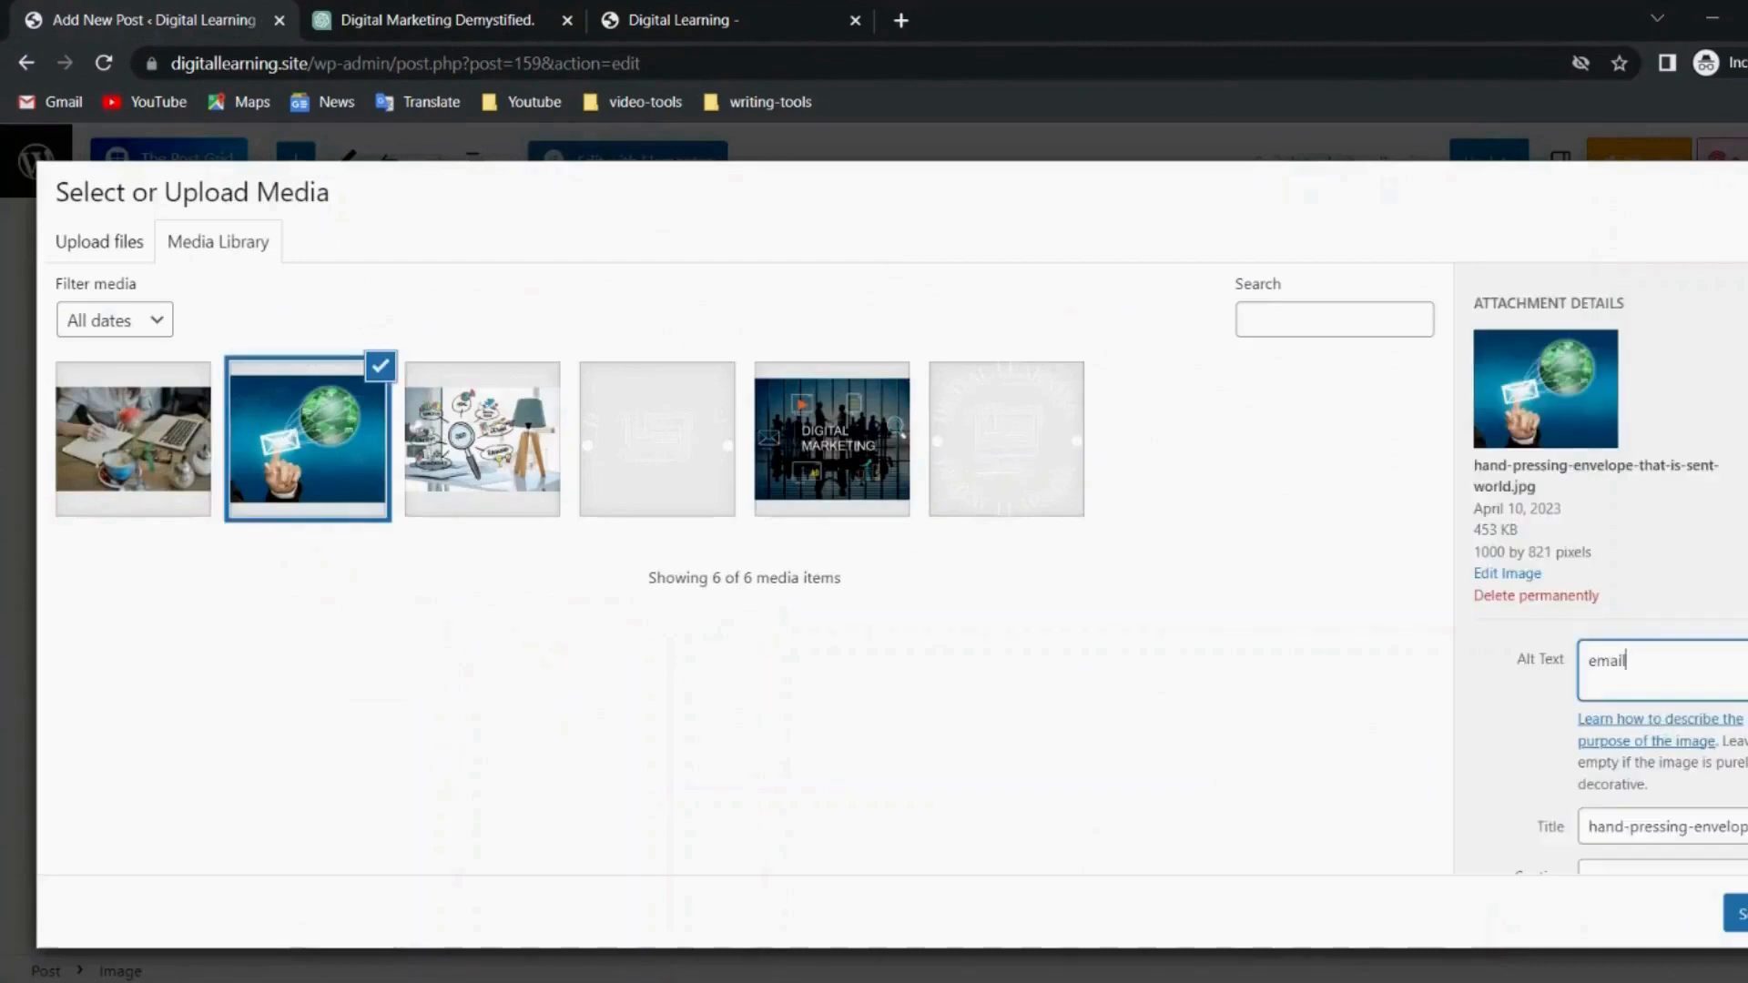
type(" marketing")
left_click(1737, 914)
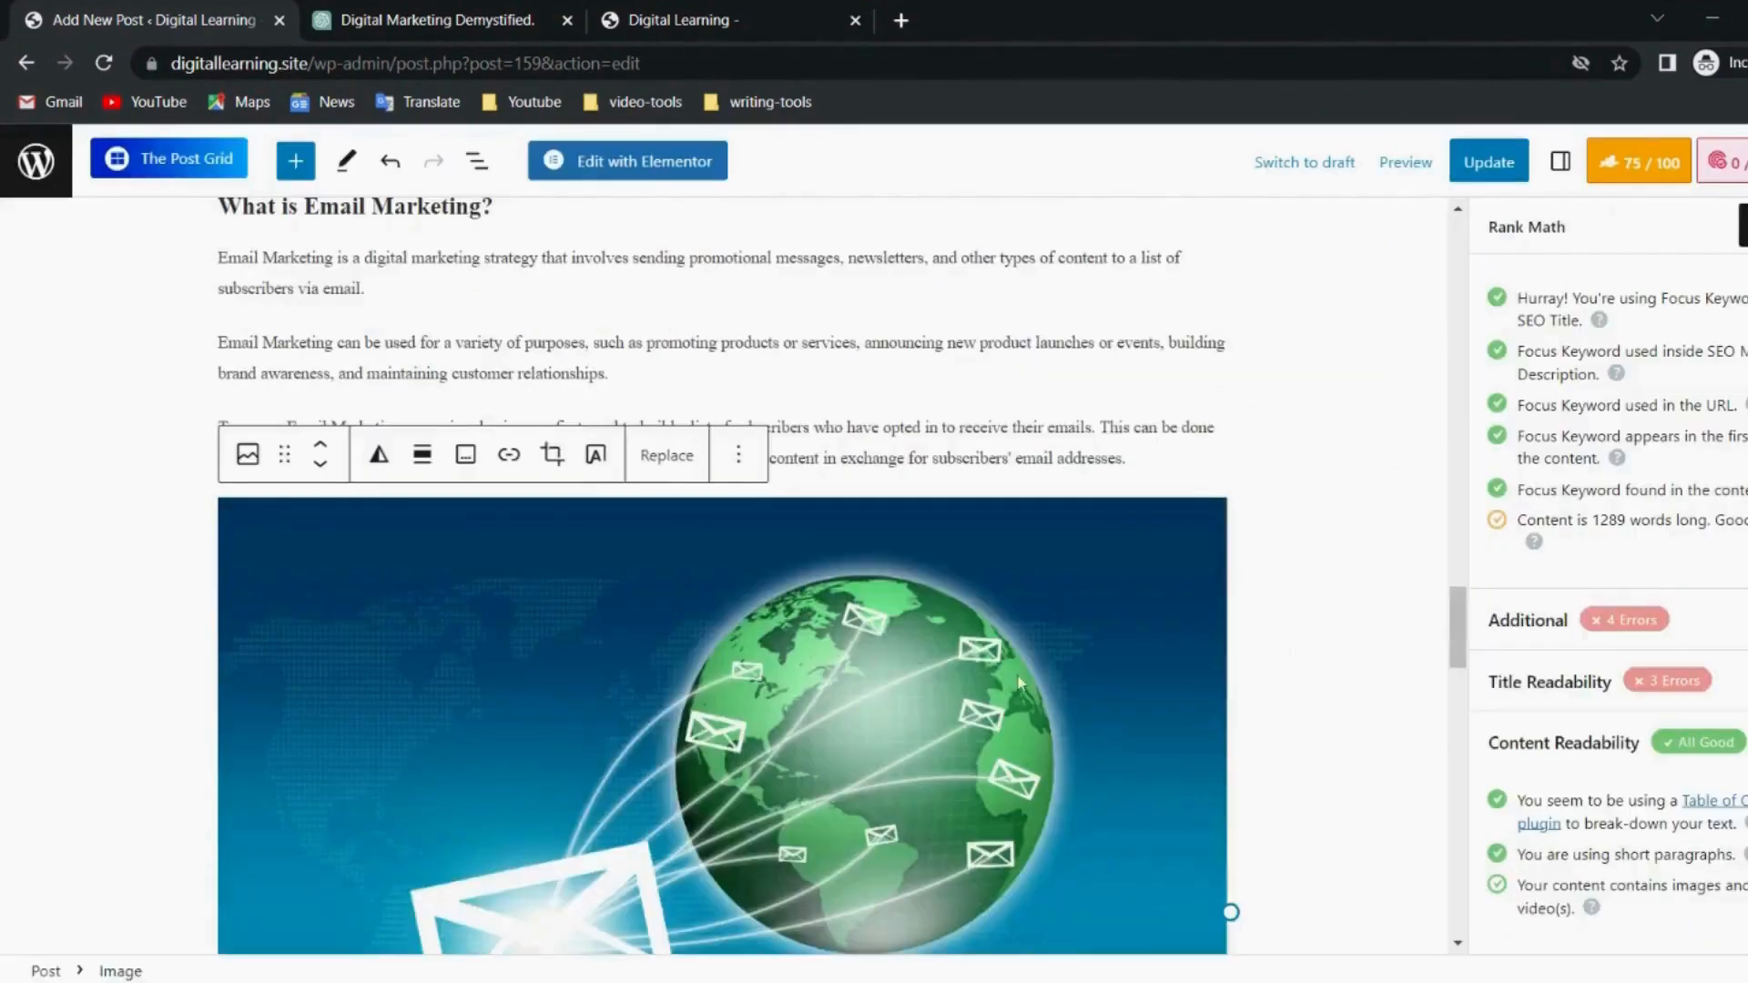
left_click_drag(1230, 913, 992, 815)
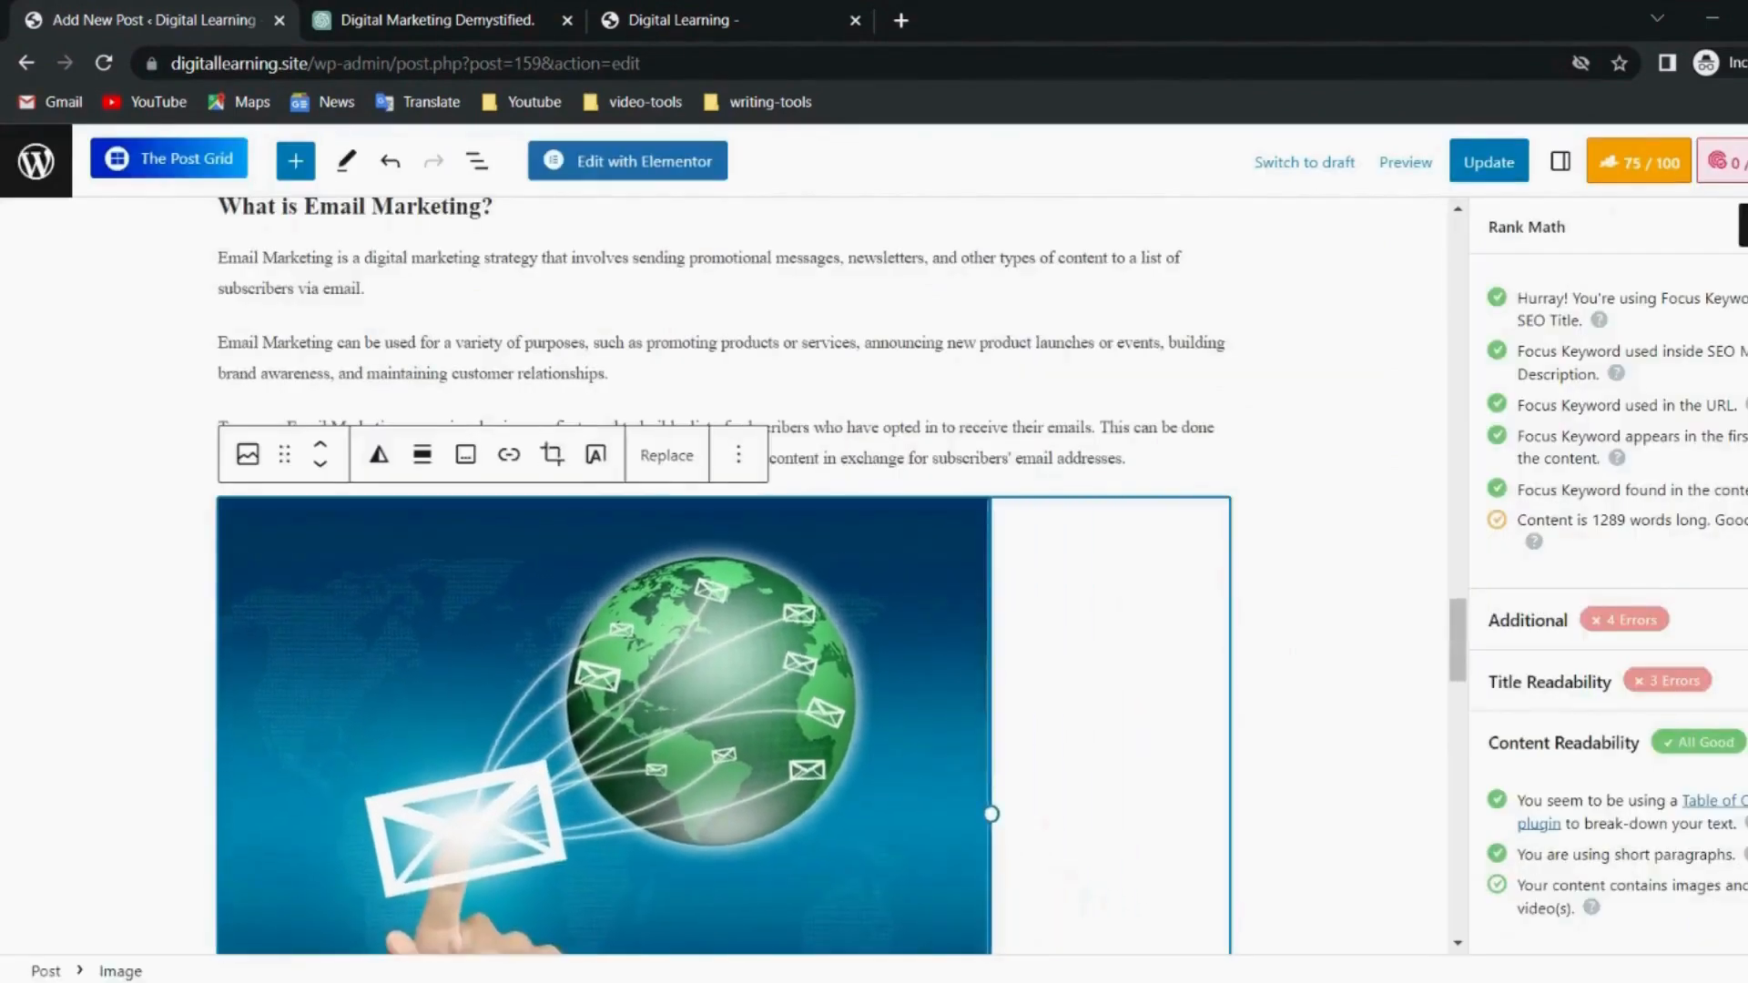
Insert an image block in the Content Marketing section, directly above the line "Some benefits of Content Marketing include:".
scroll(992, 815, "down", 6)
scroll(724, 574, "down", 2)
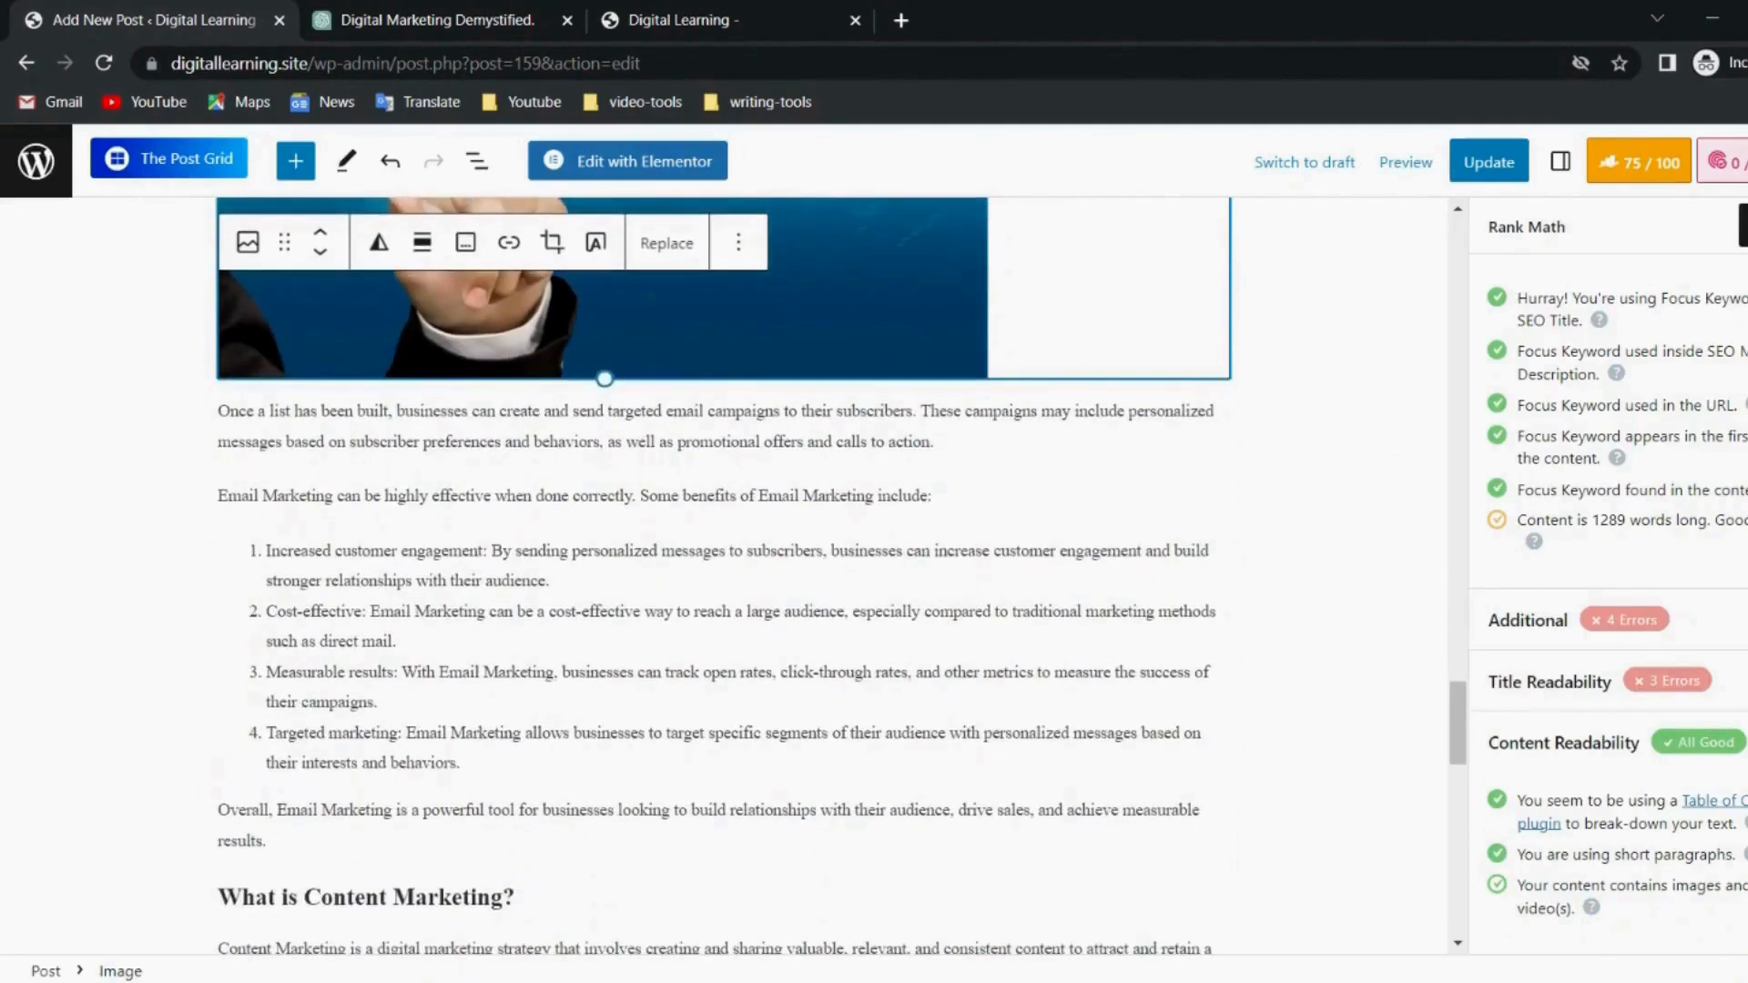
scroll(585, 640, "down", 5)
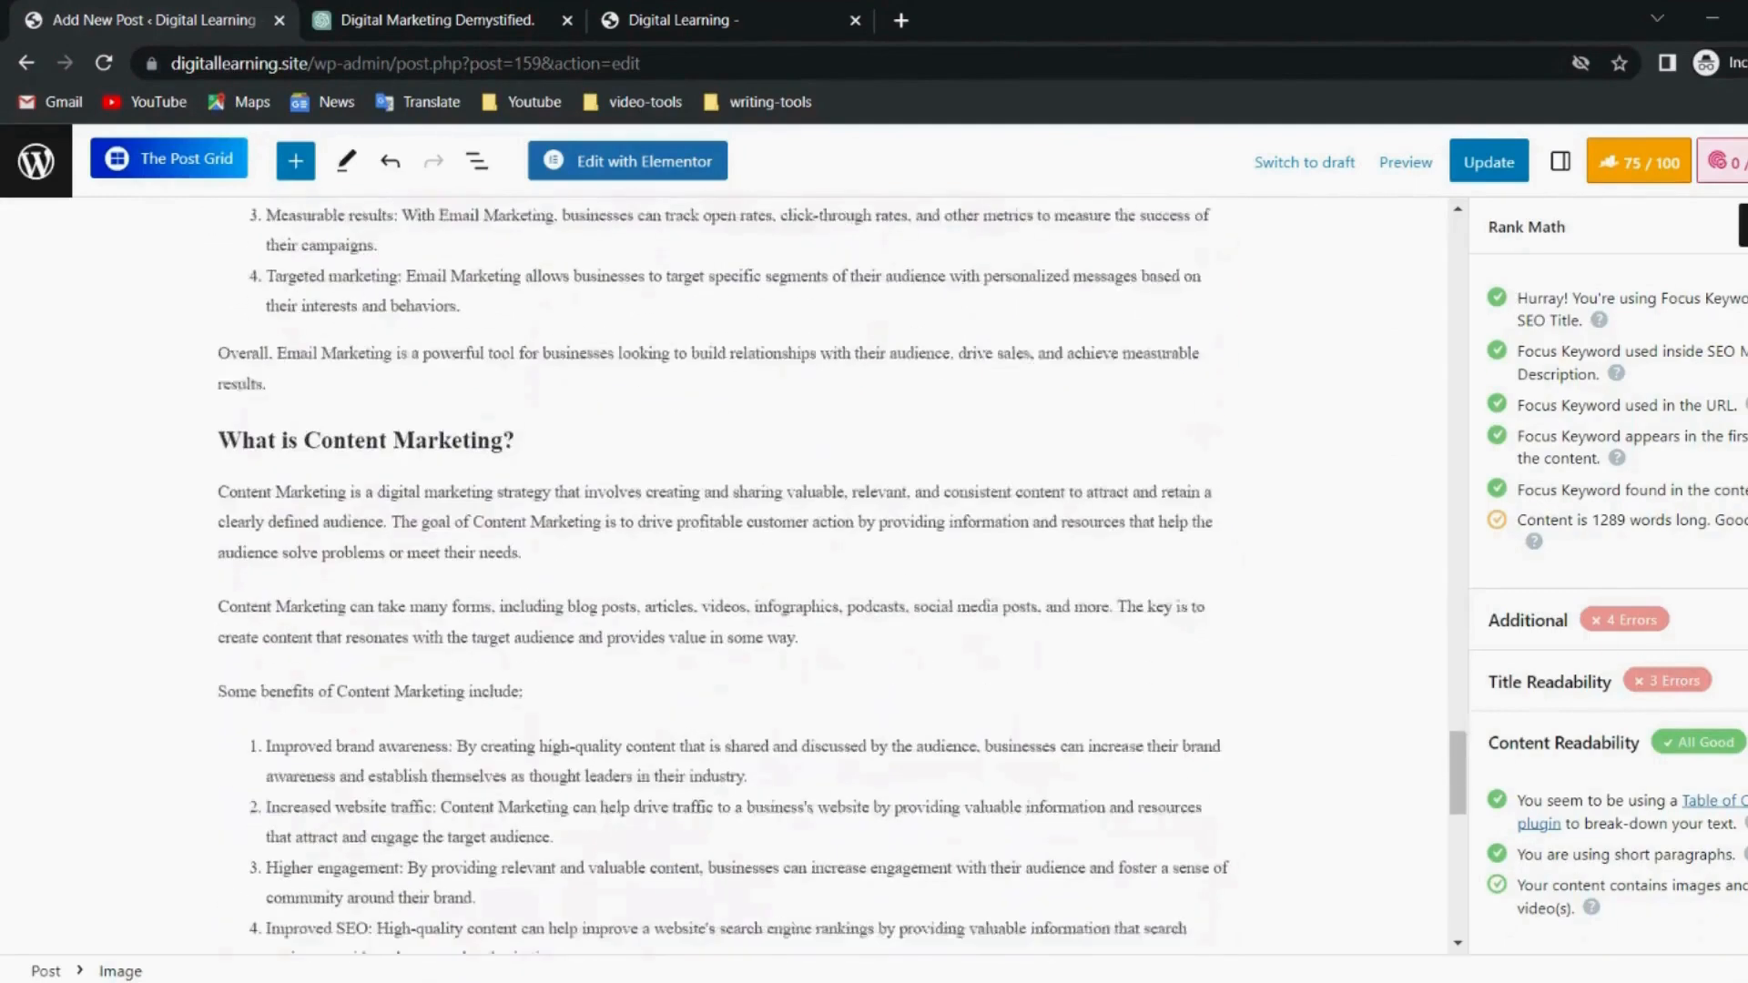
left_click(1217, 575)
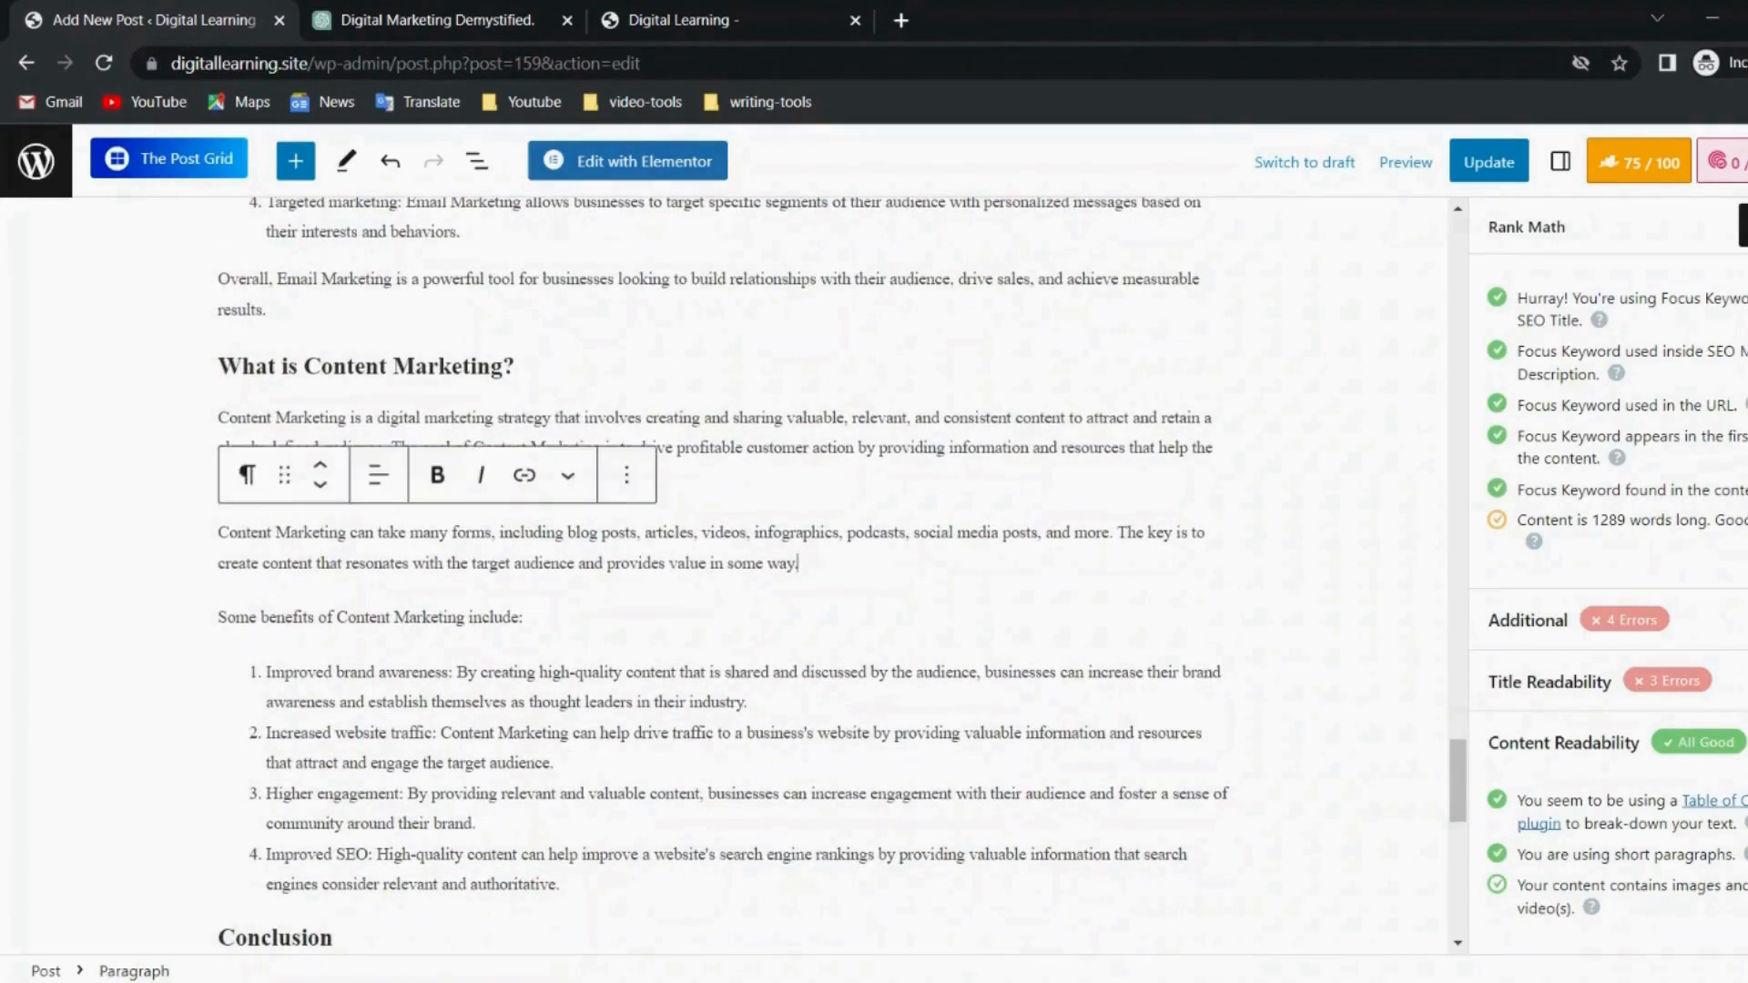
key("Return")
left_click(1215, 565)
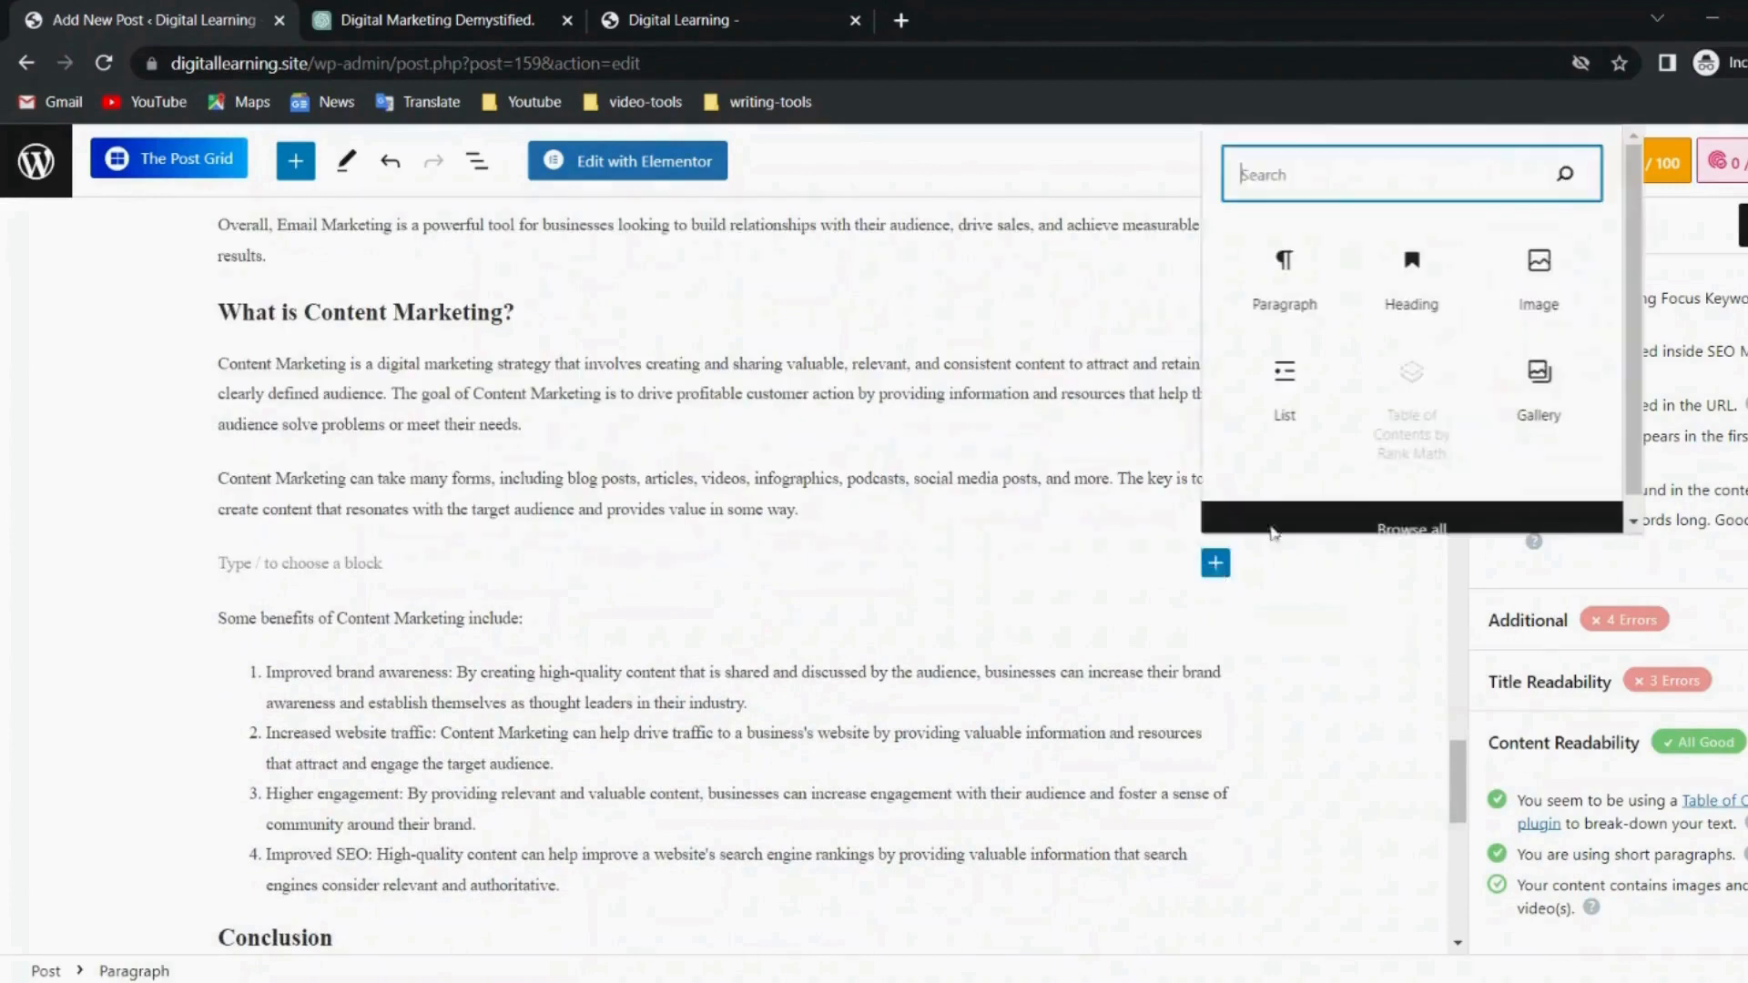
left_click(1538, 274)
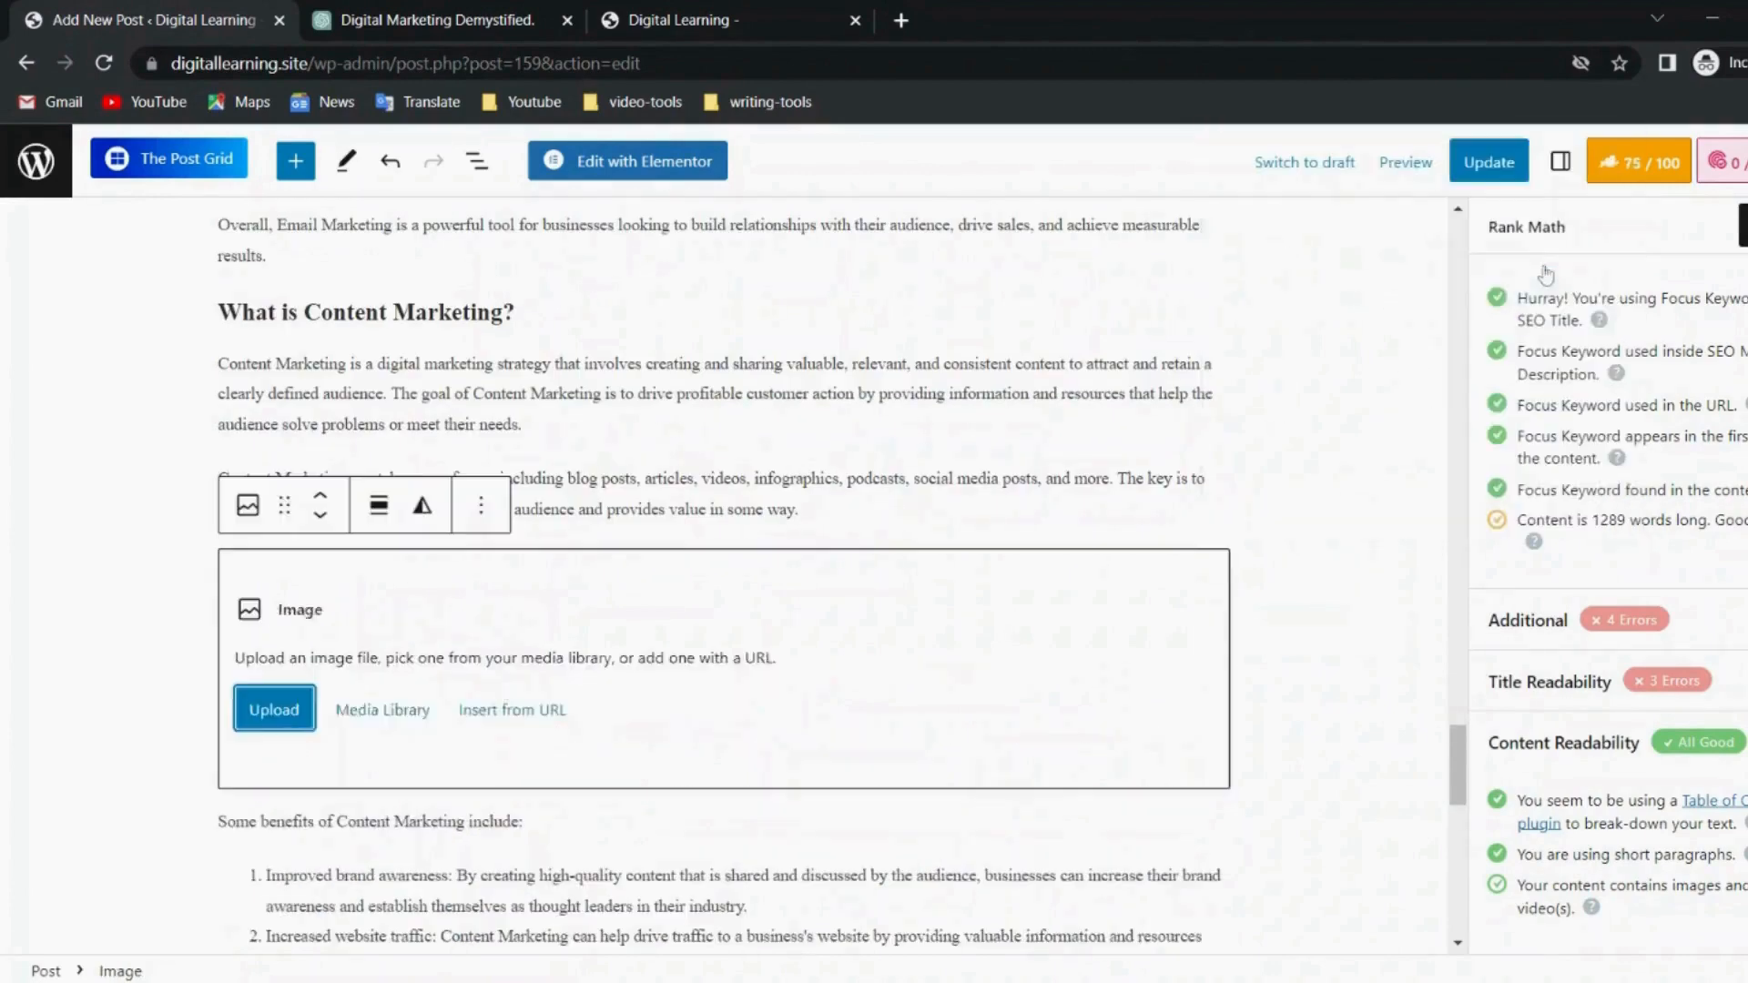
Place the photo of a person writing beside a laptop from the media library with alt text "content writing", and update the post.
left_click(399, 721)
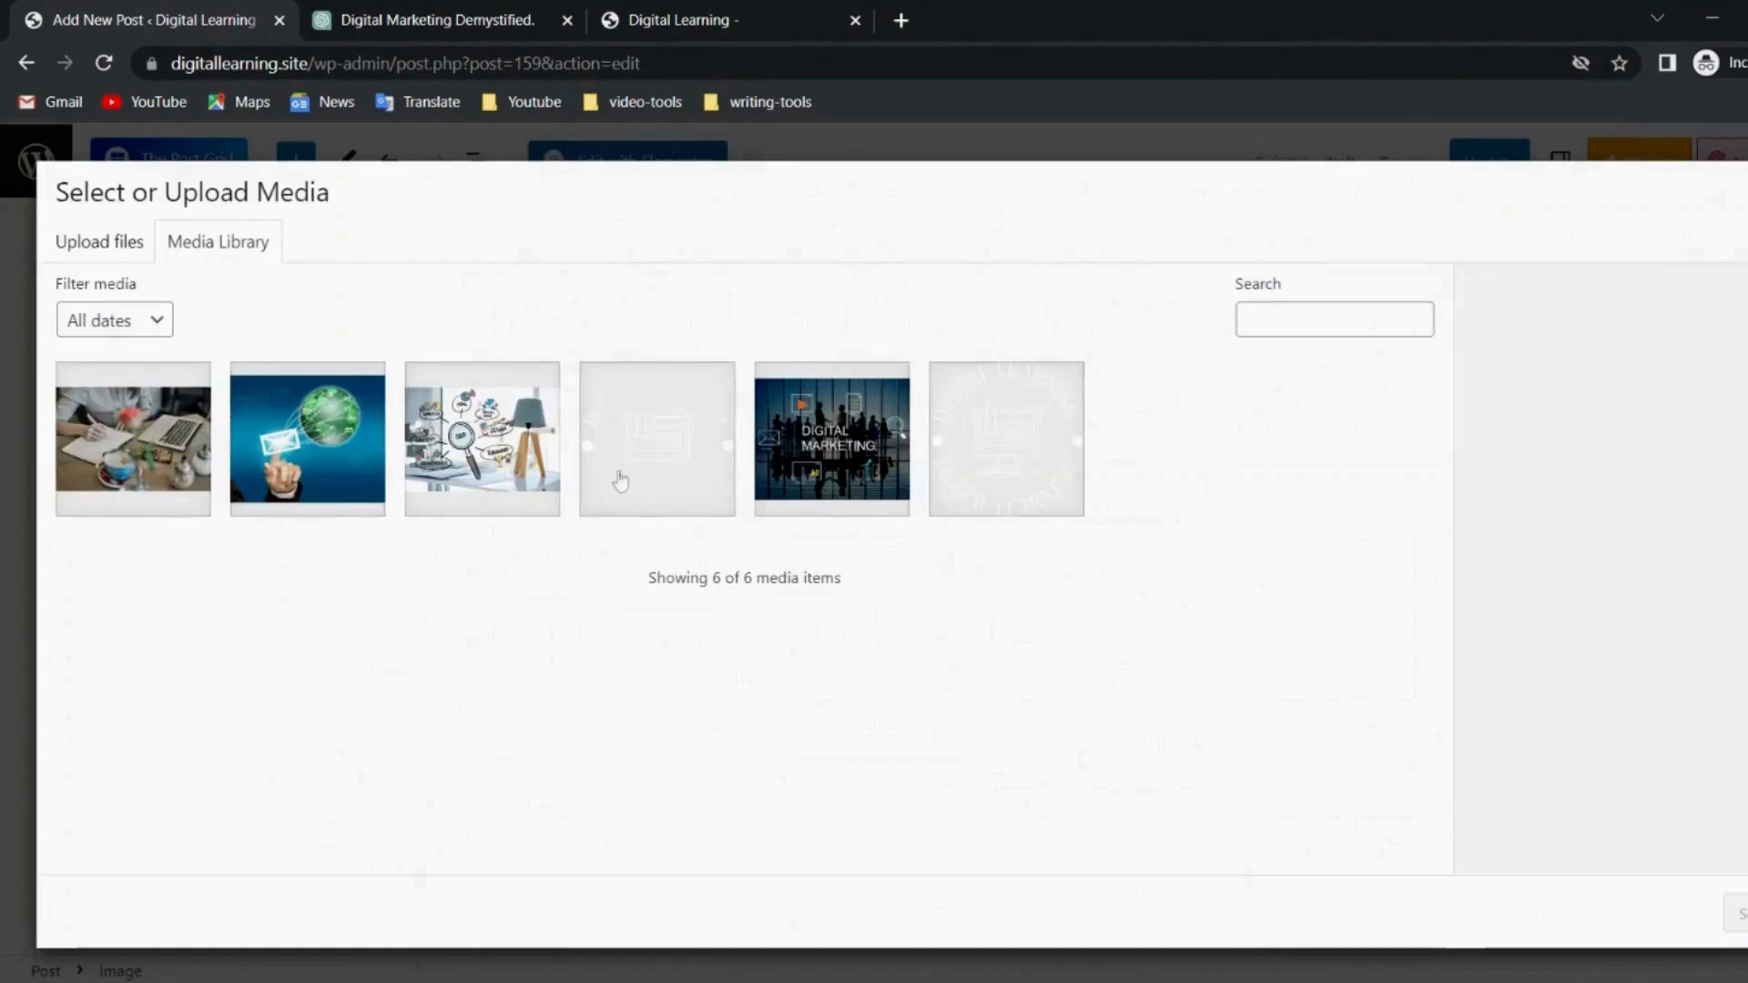
left_click(138, 439)
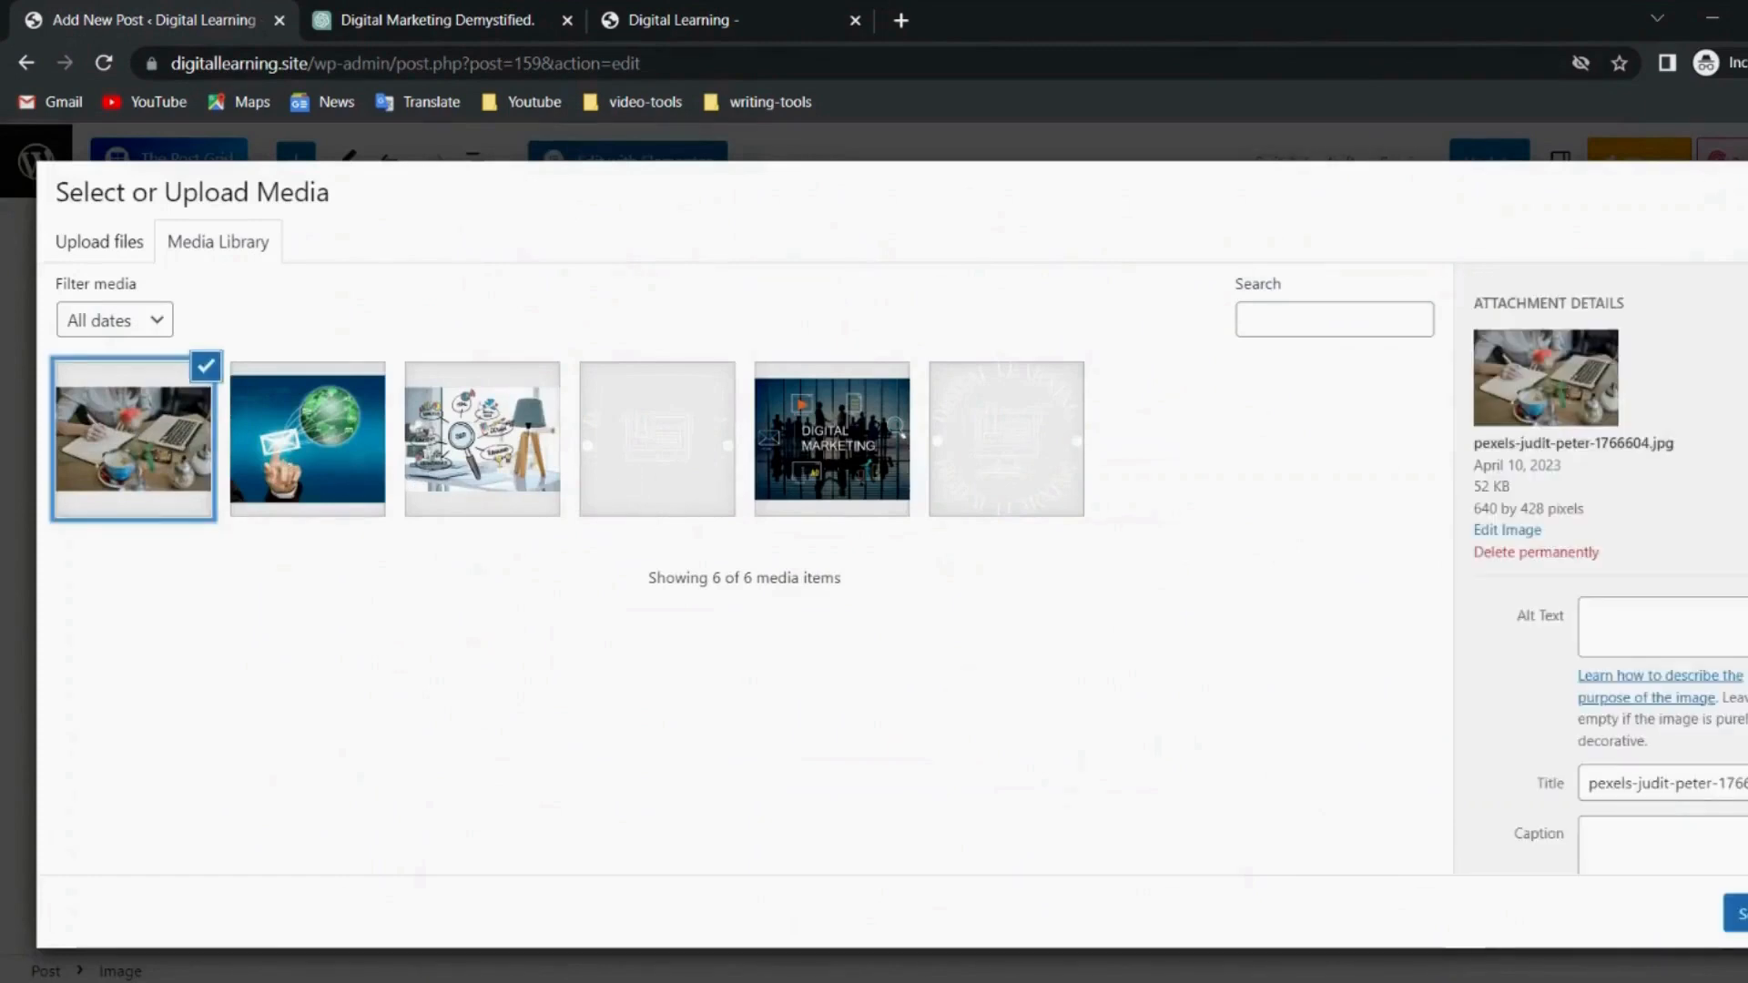
left_click(1589, 617)
type("conten")
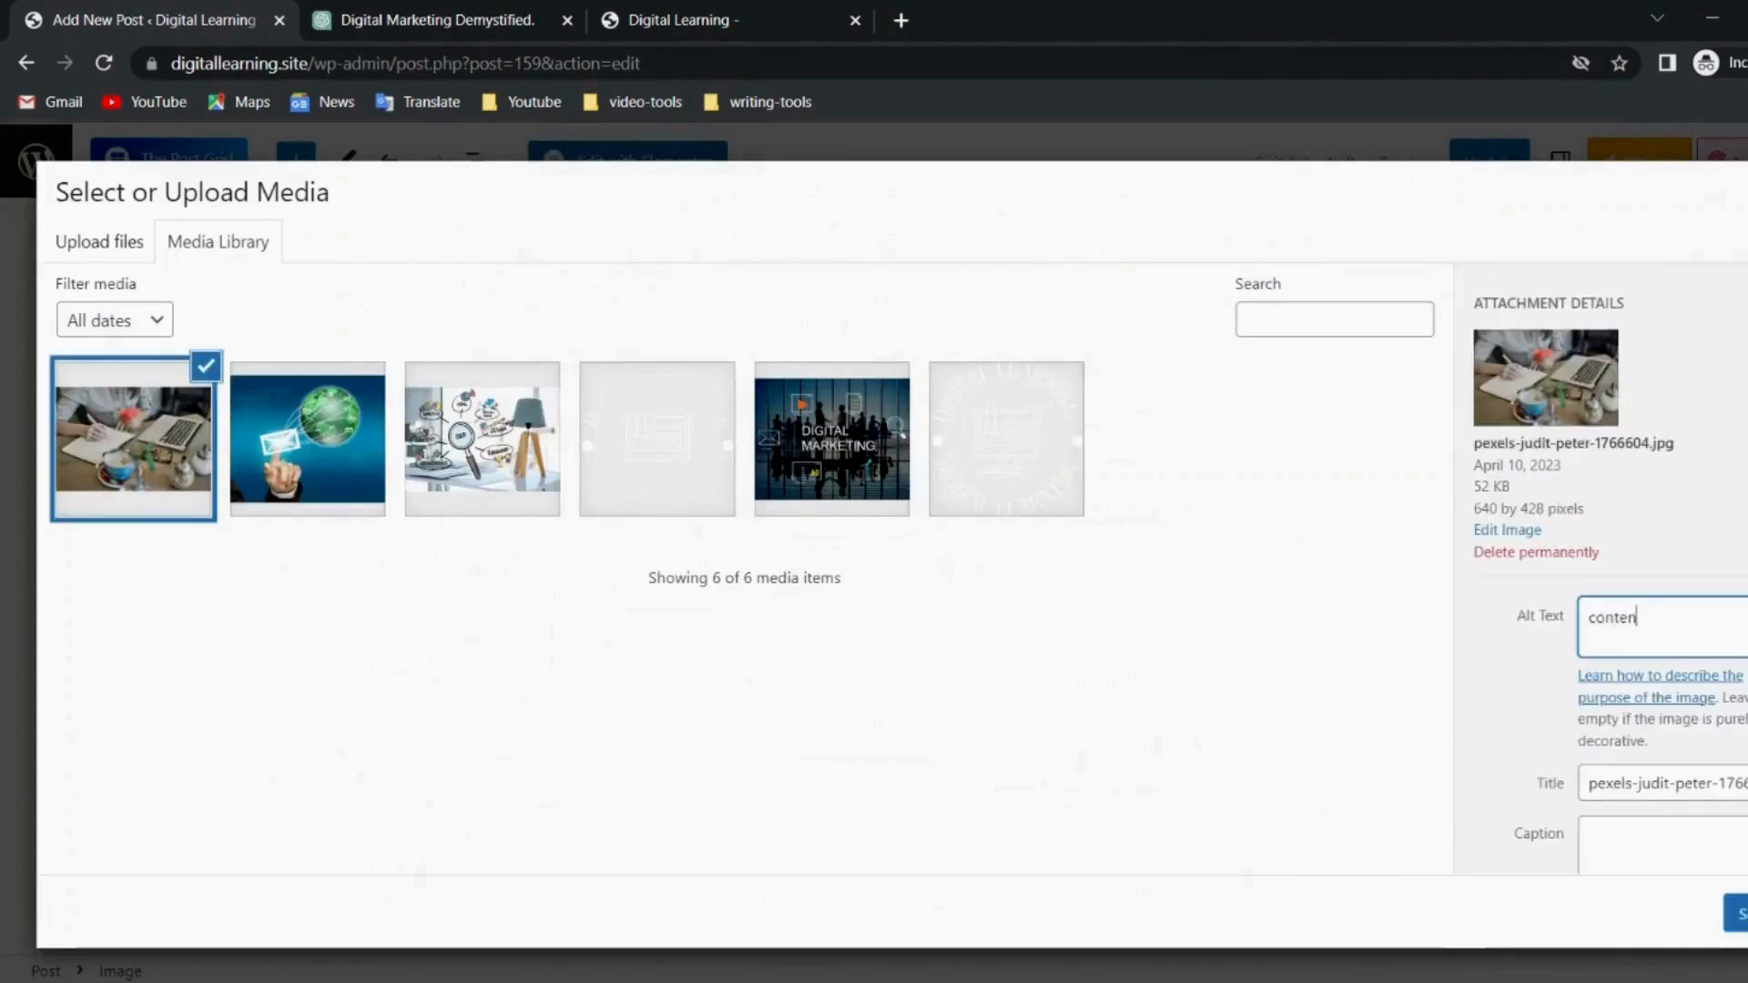
type("t writing")
left_click(1736, 913)
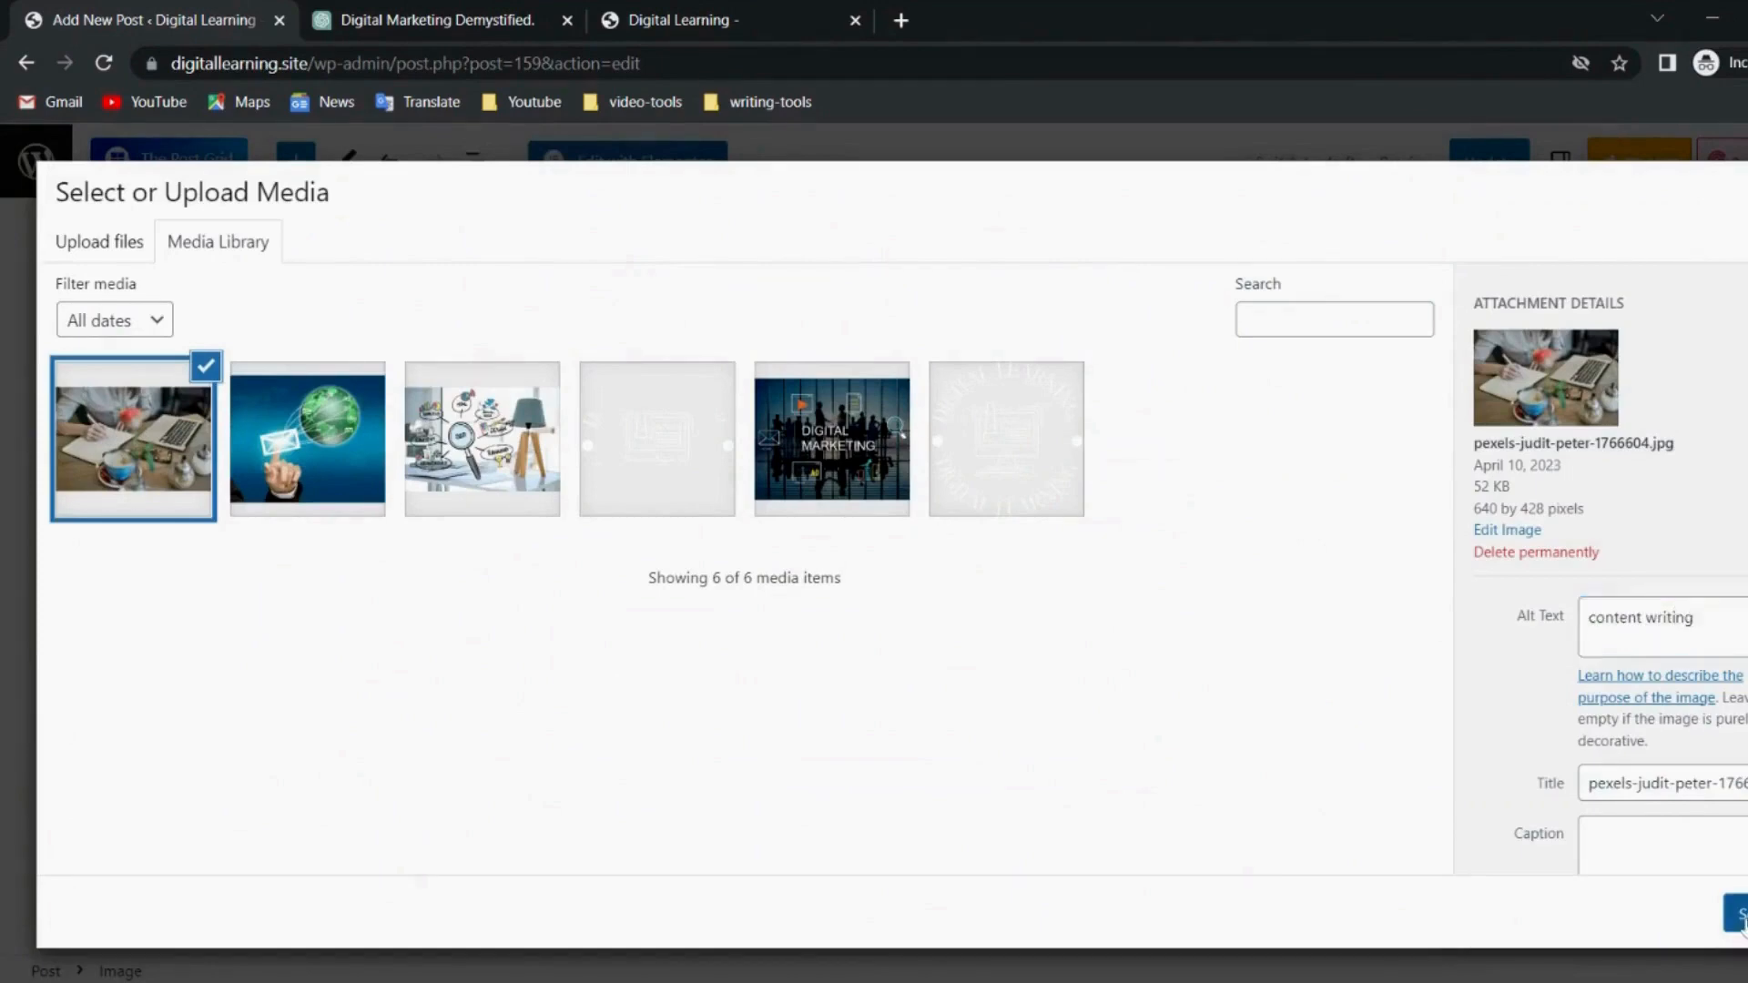
scroll(1189, 687, "down", 10)
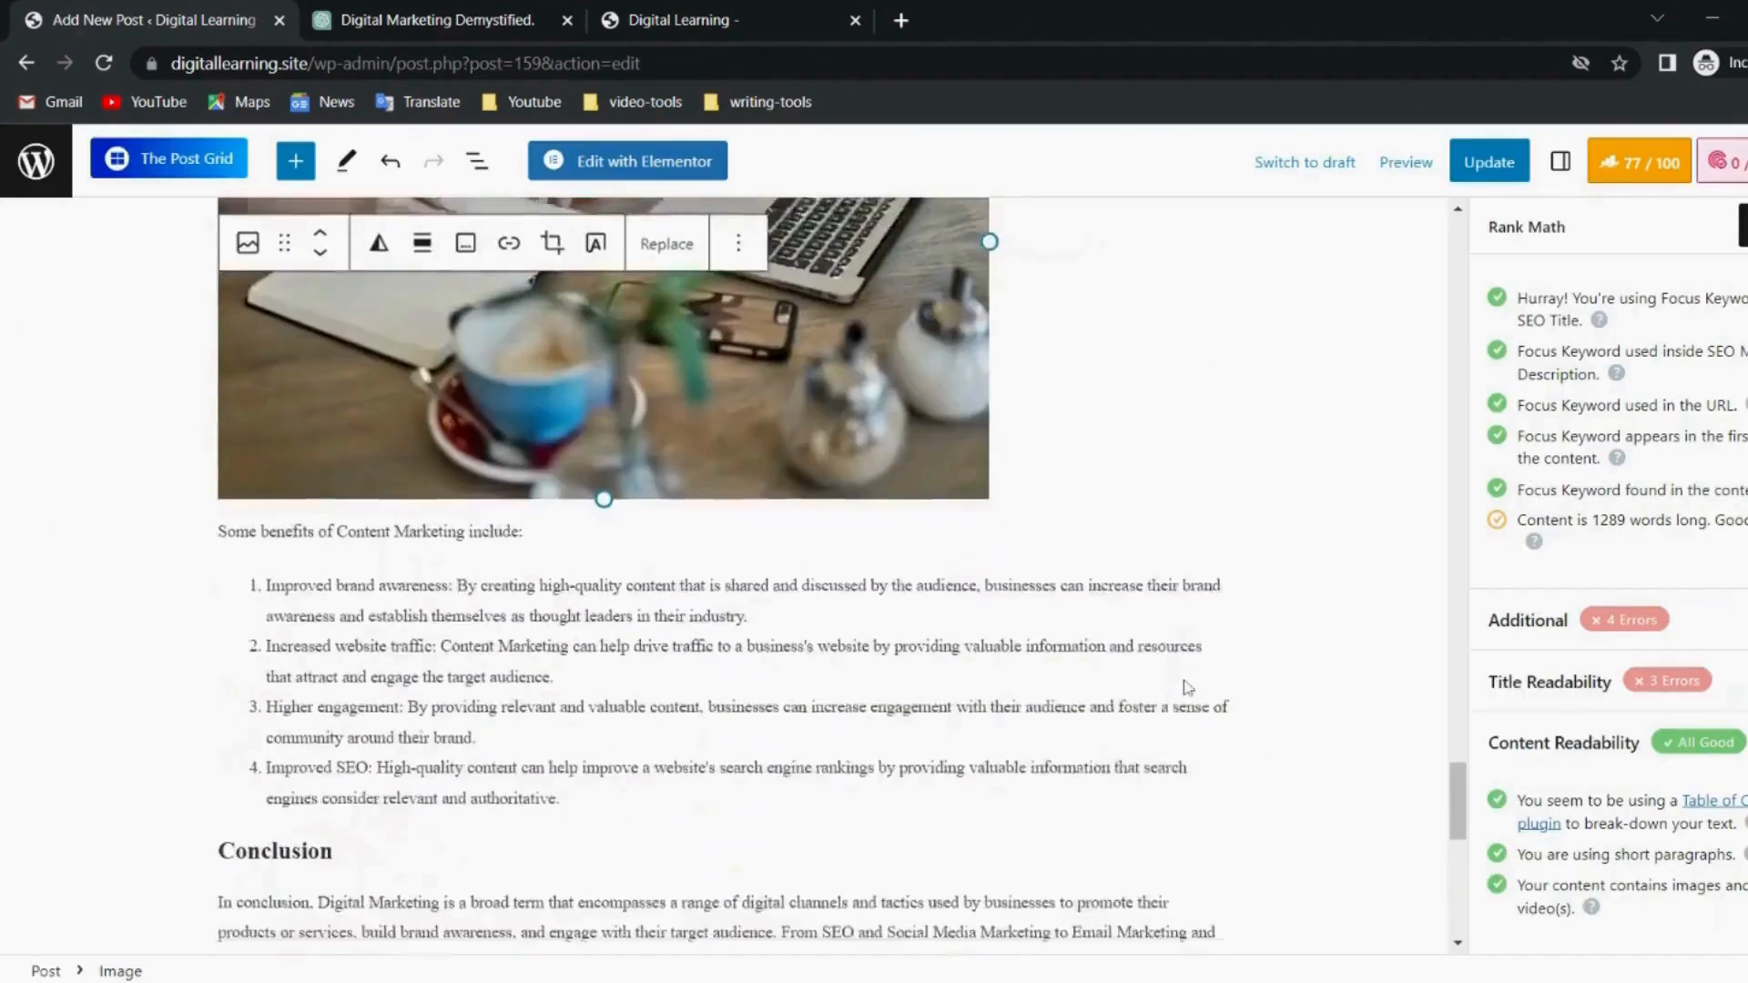
scroll(1190, 674, "up", 15)
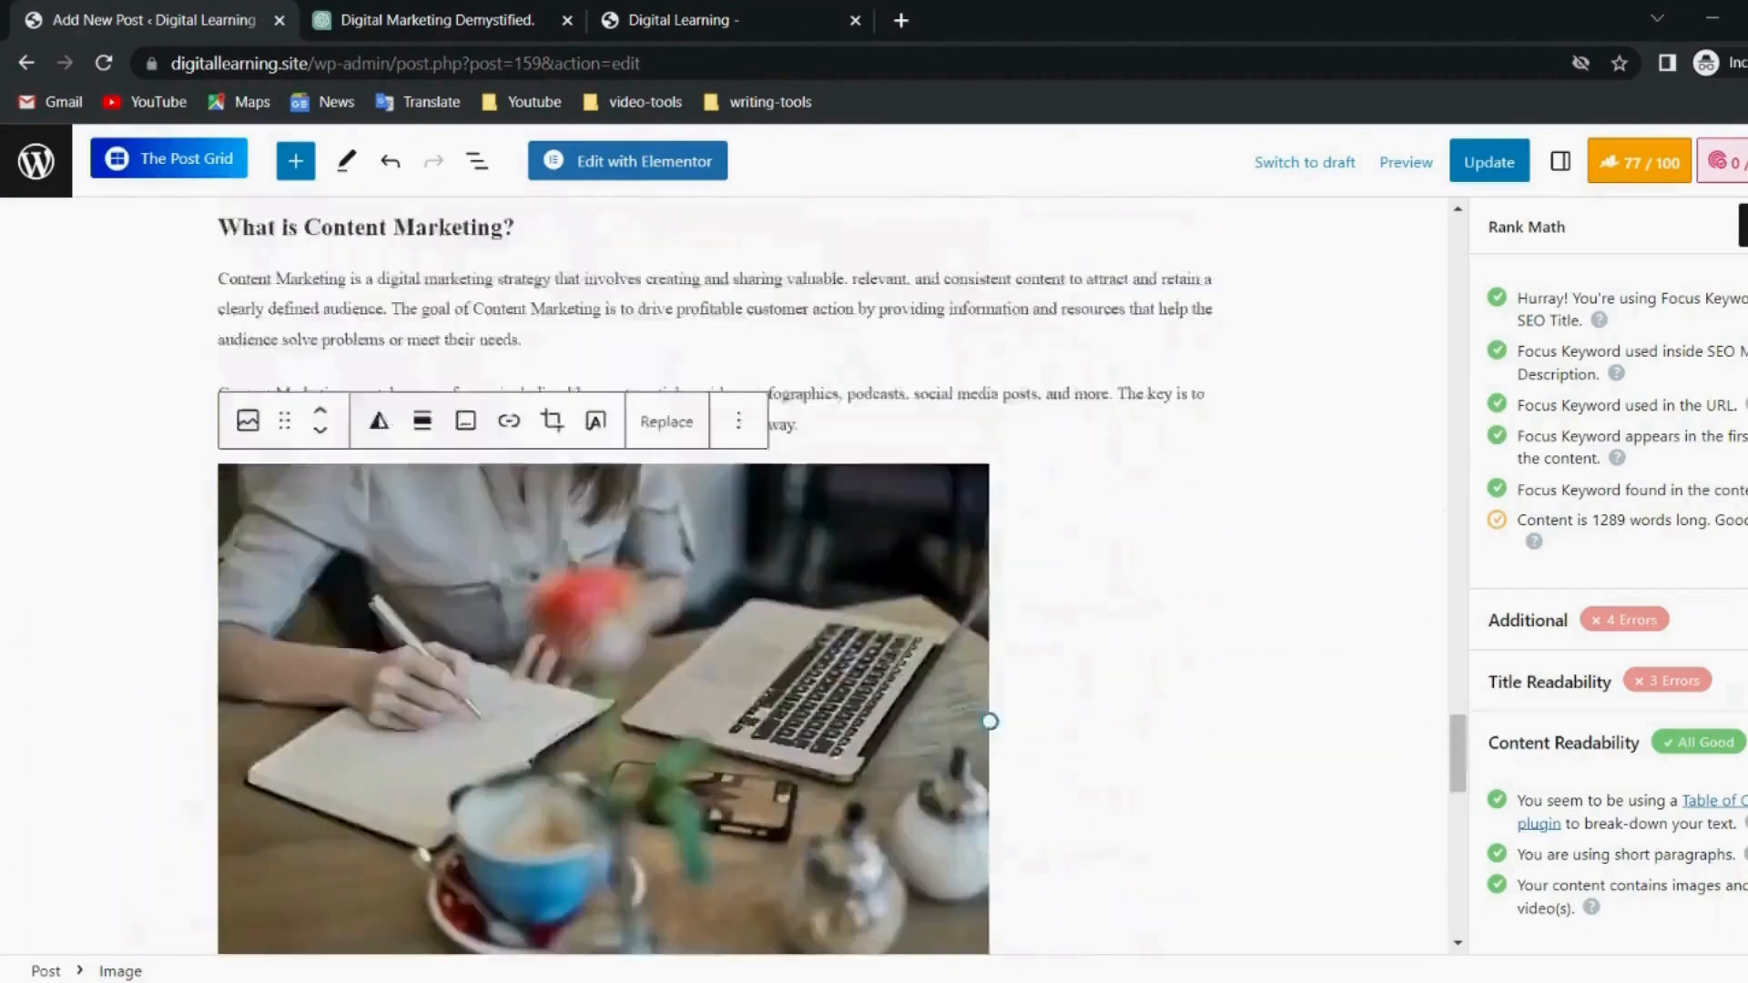
scroll(1189, 674, "up", 3)
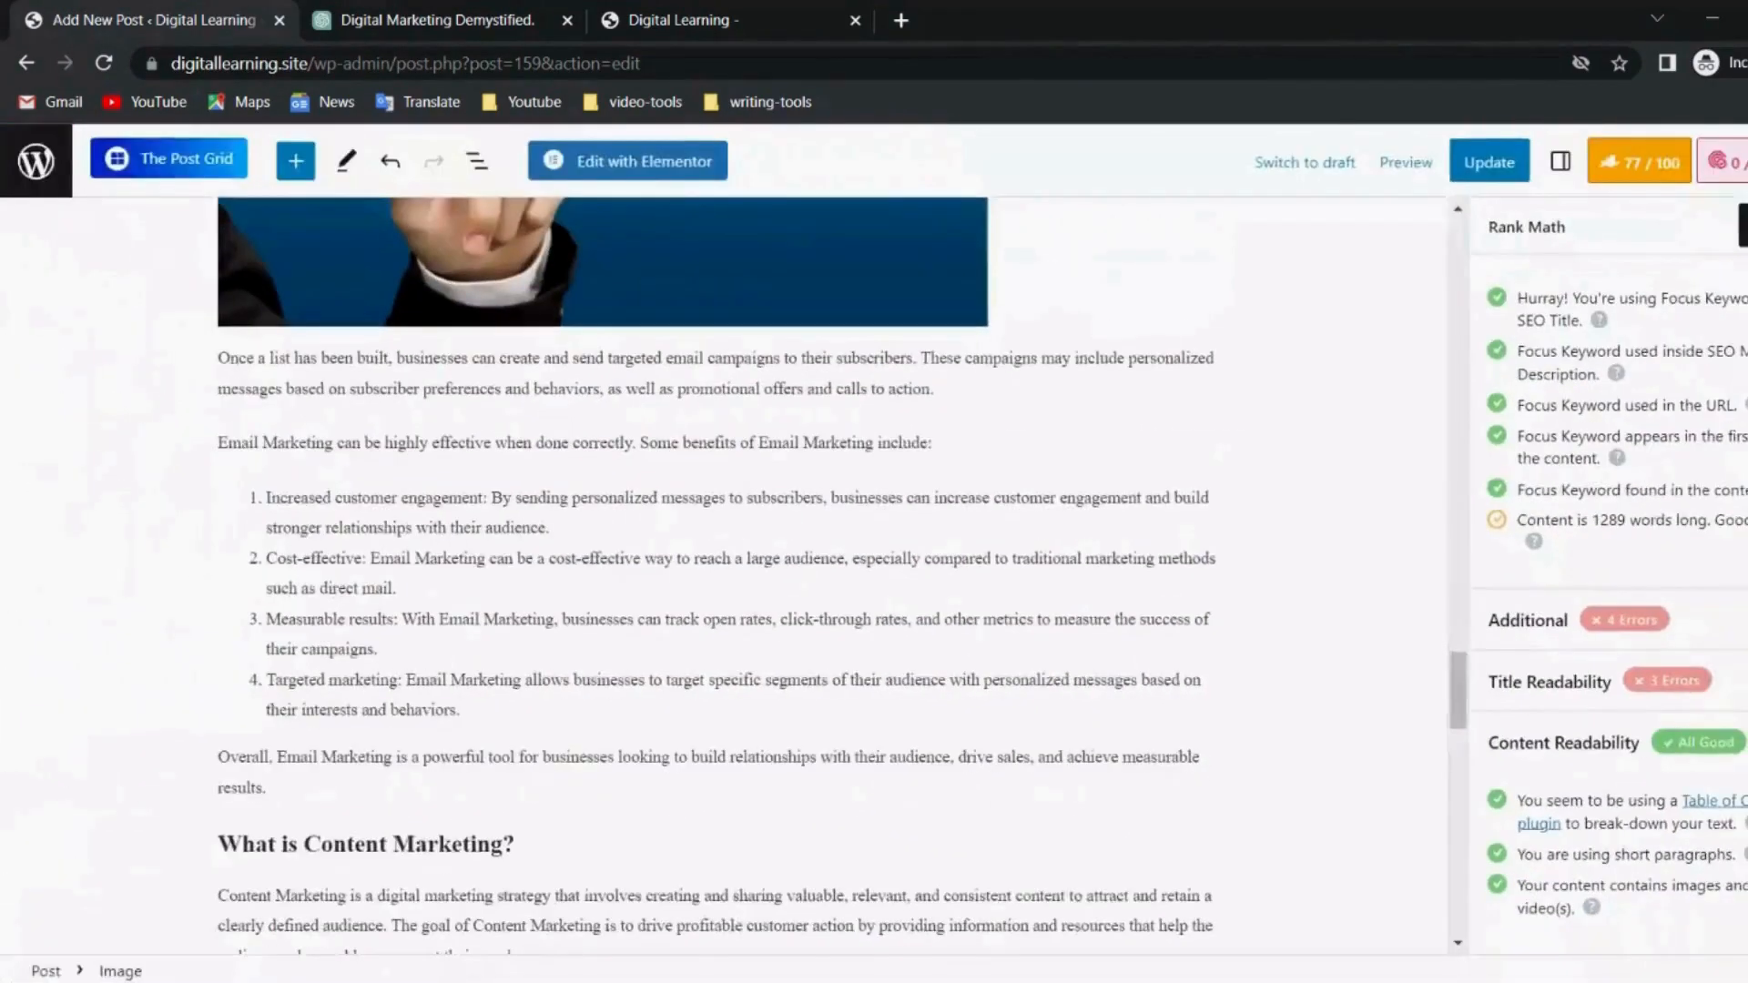
left_click(1490, 164)
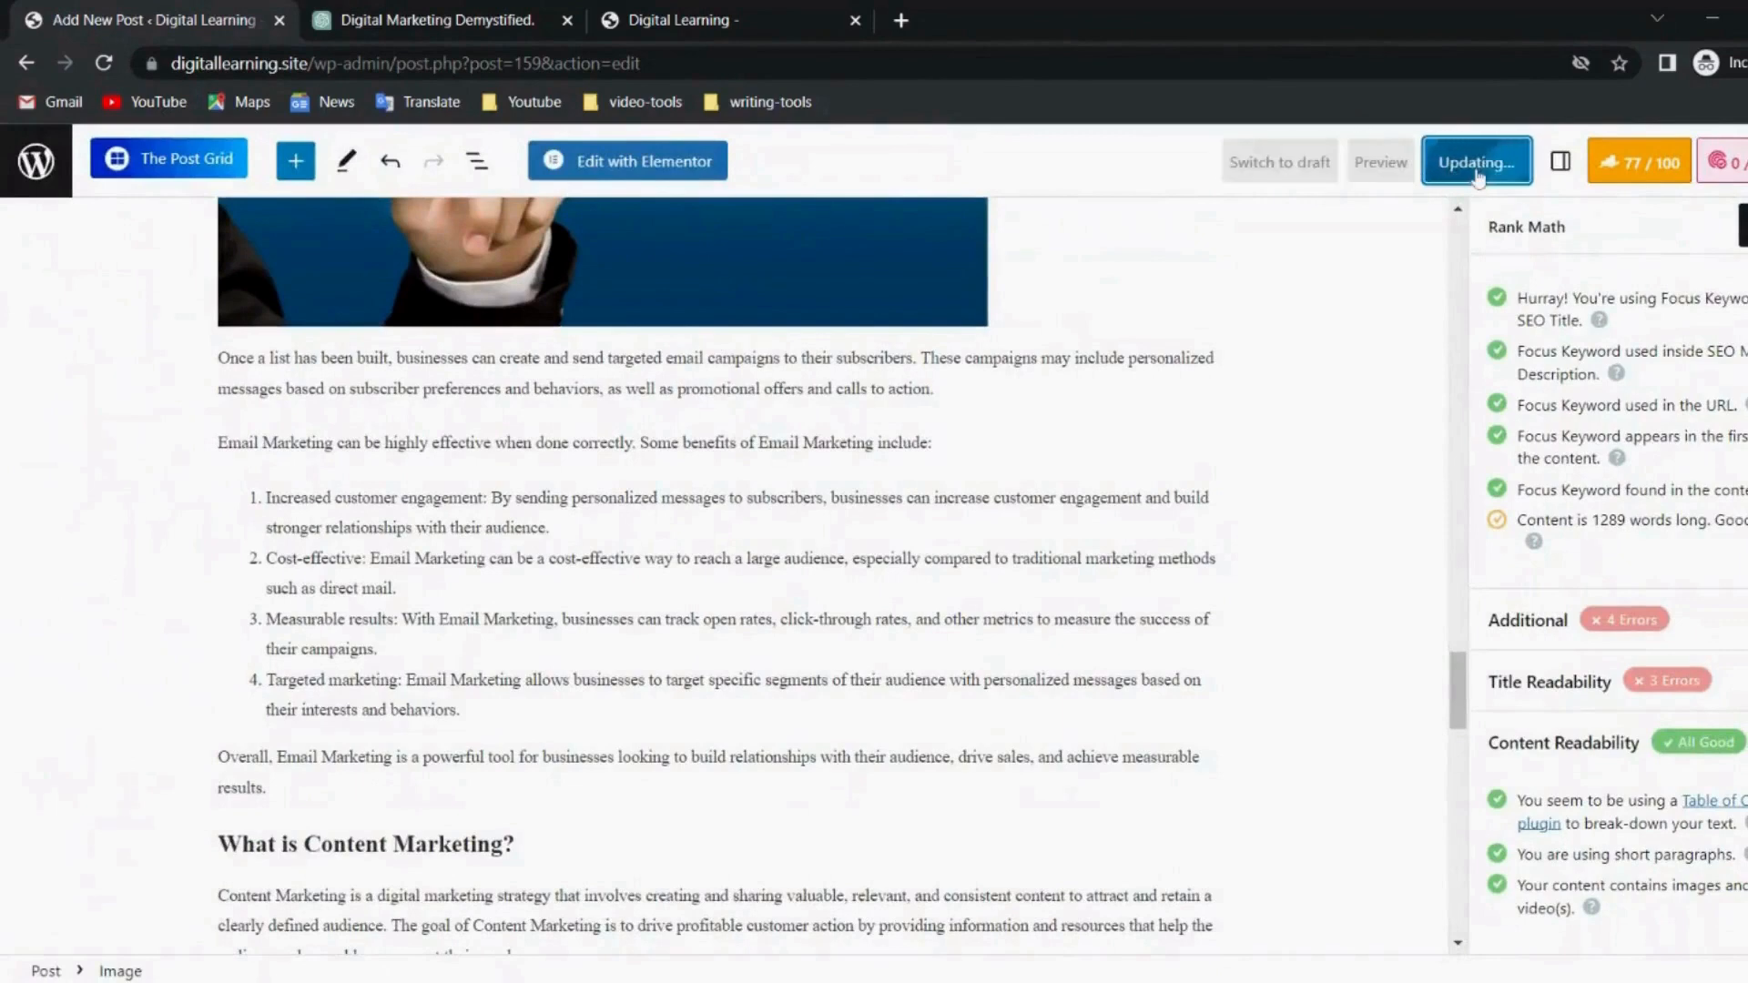
Expand the Title Readability checks and open the post's search snippet for editing.
left_click(1642, 689)
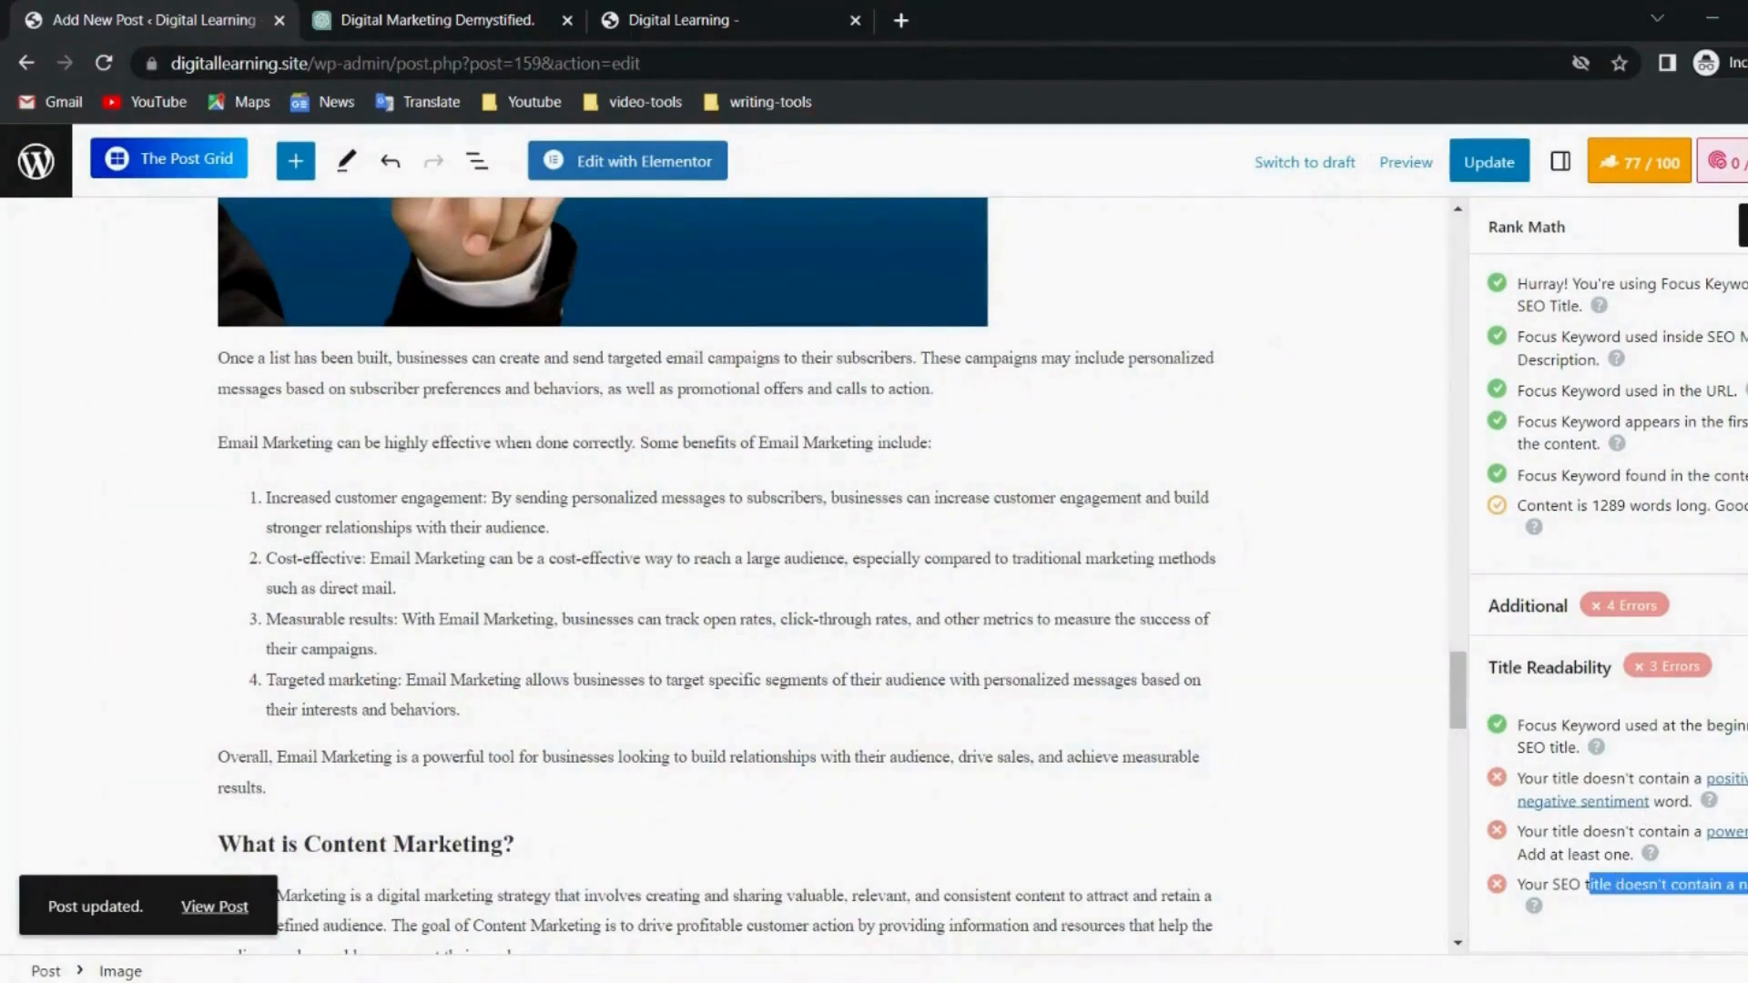
scroll(1722, 562, "up", 5)
scroll(1722, 562, "up", 3)
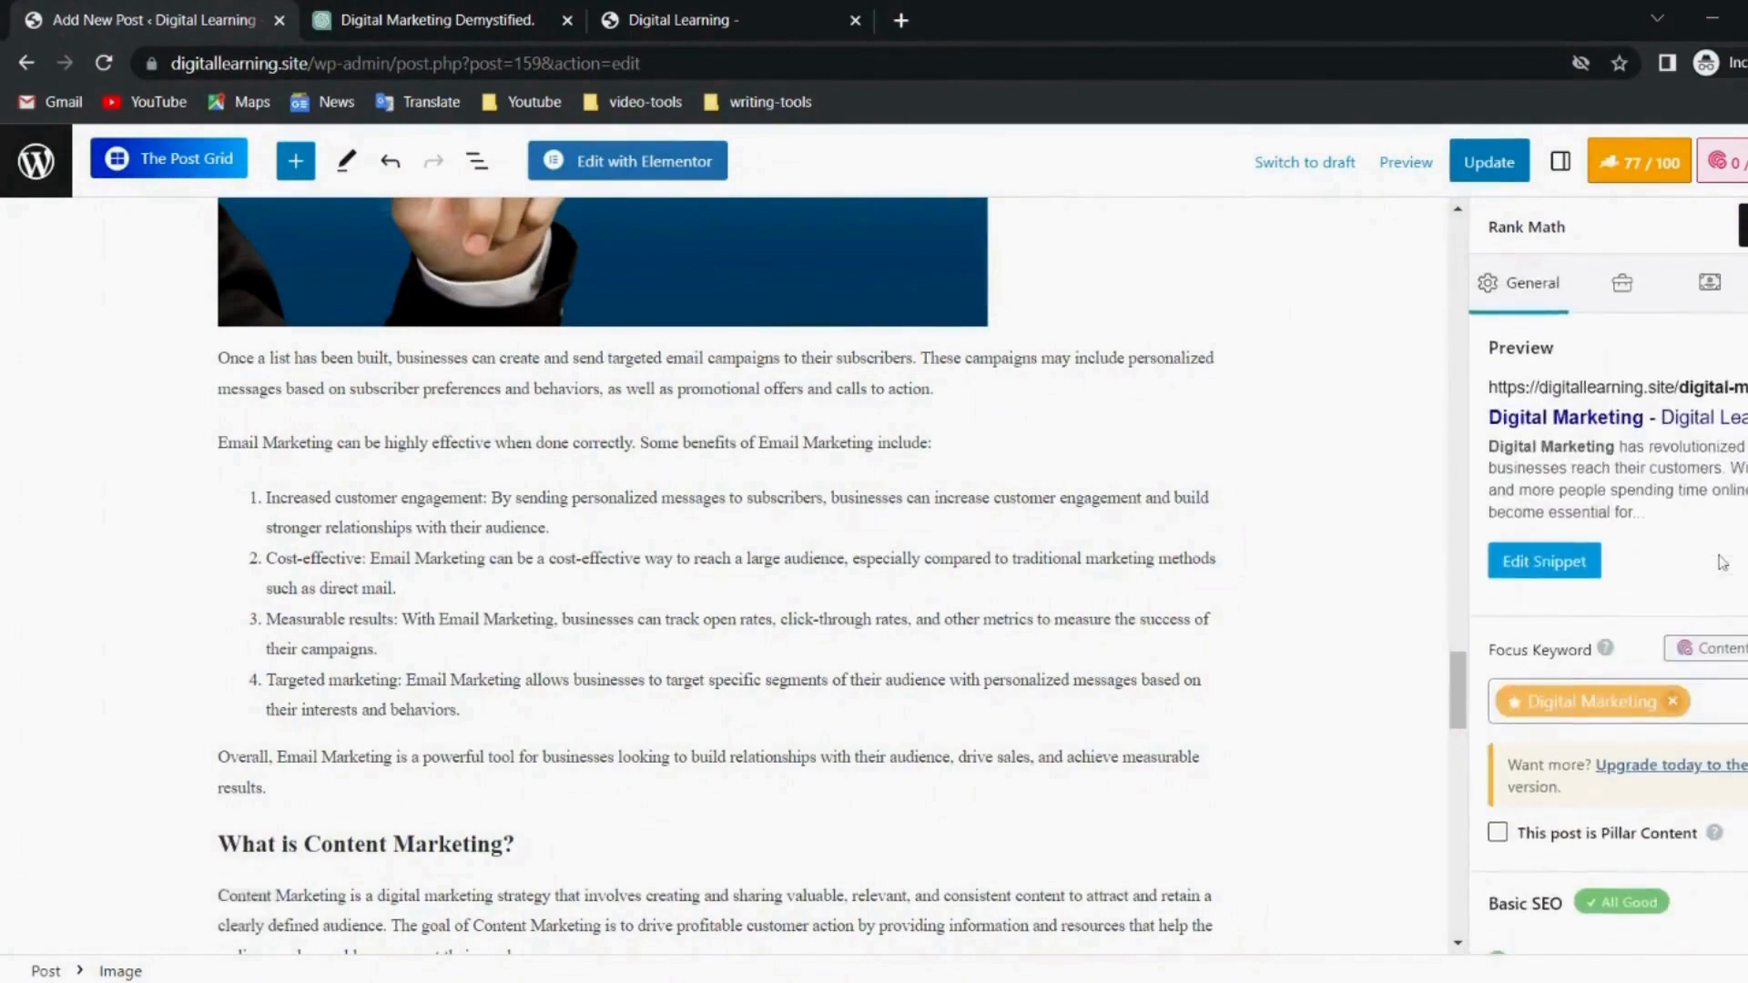
left_click(1542, 565)
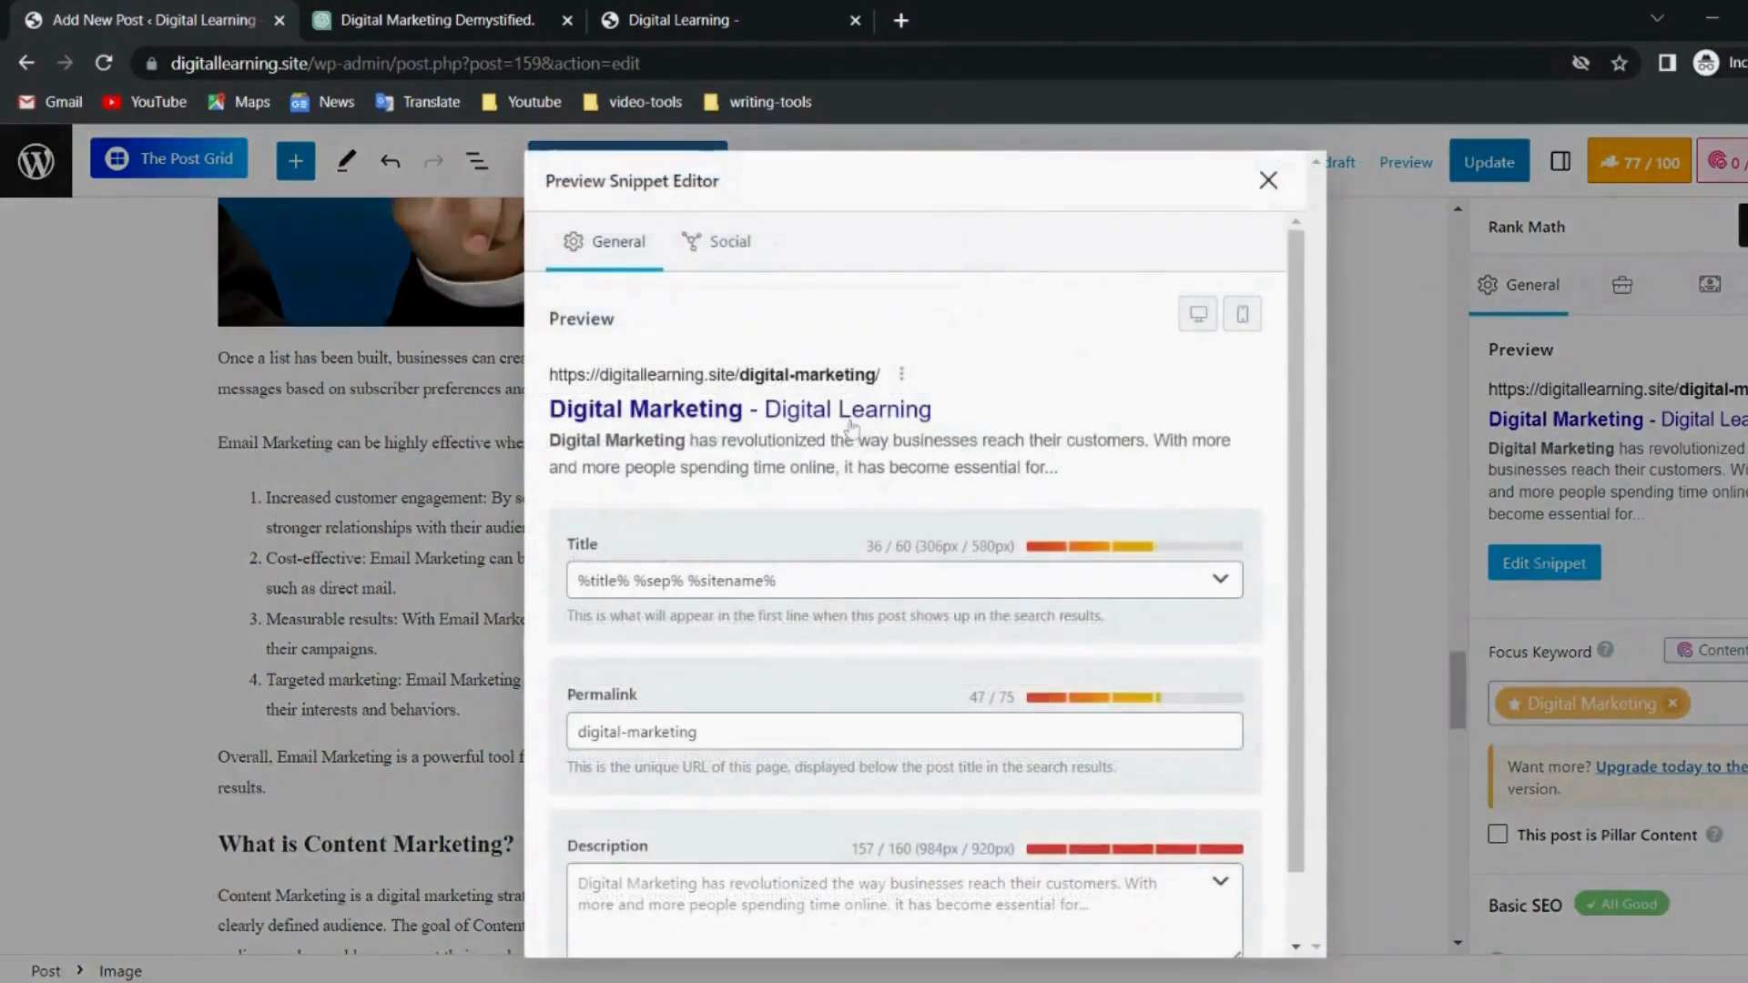
Replace the snippet title with ChatGPT's suggestion "The Digital Revolution: Understanding the Power of Digital Marketing".
left_click(466, 15)
scroll(1029, 492, "up", 20)
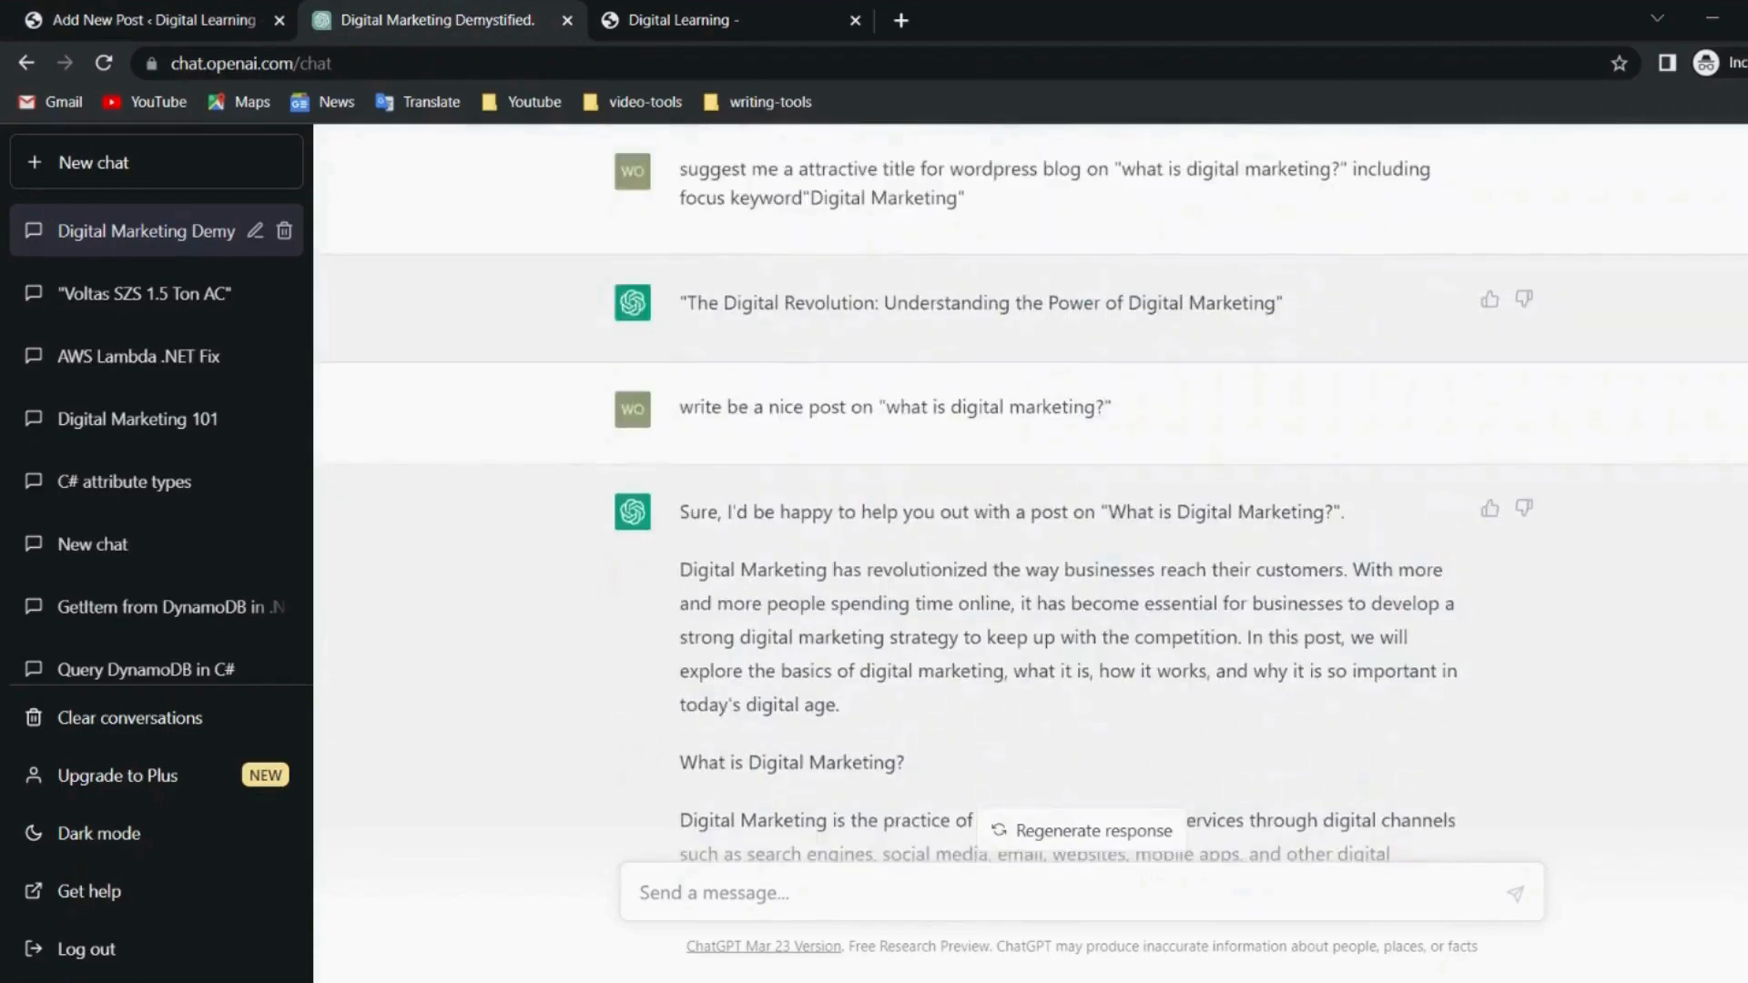
left_click_drag(1286, 304, 688, 303)
key("ctrl+c")
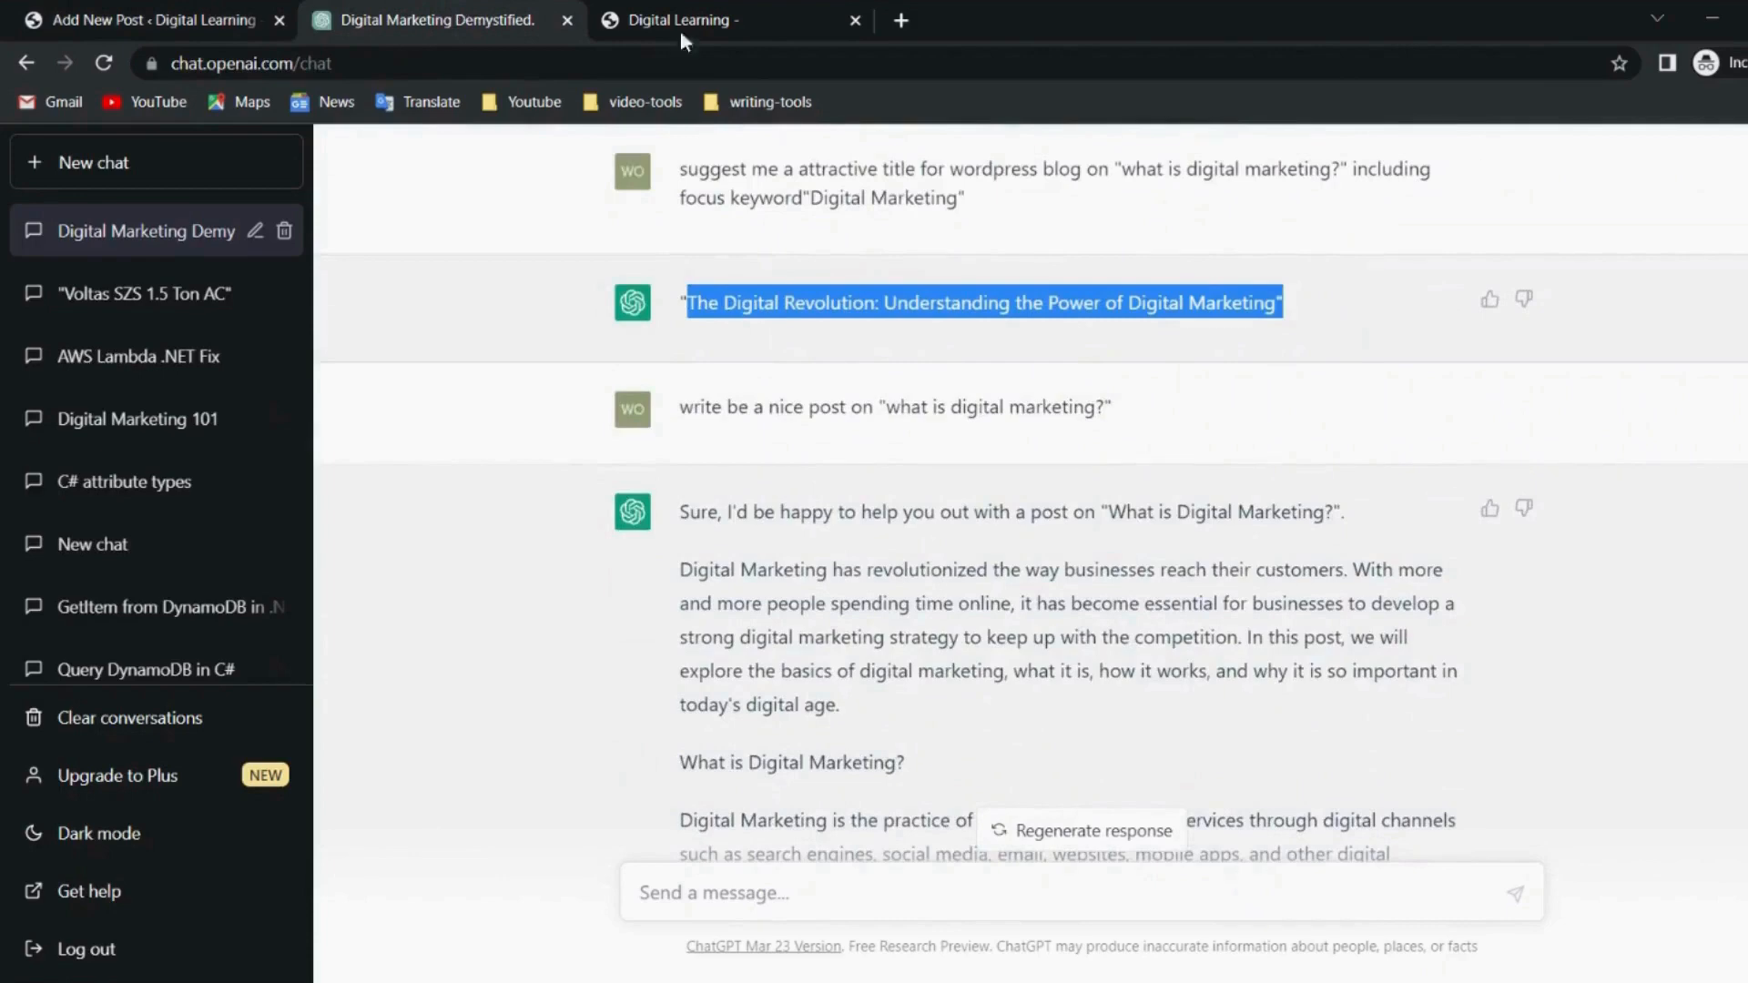
left_click(101, 1)
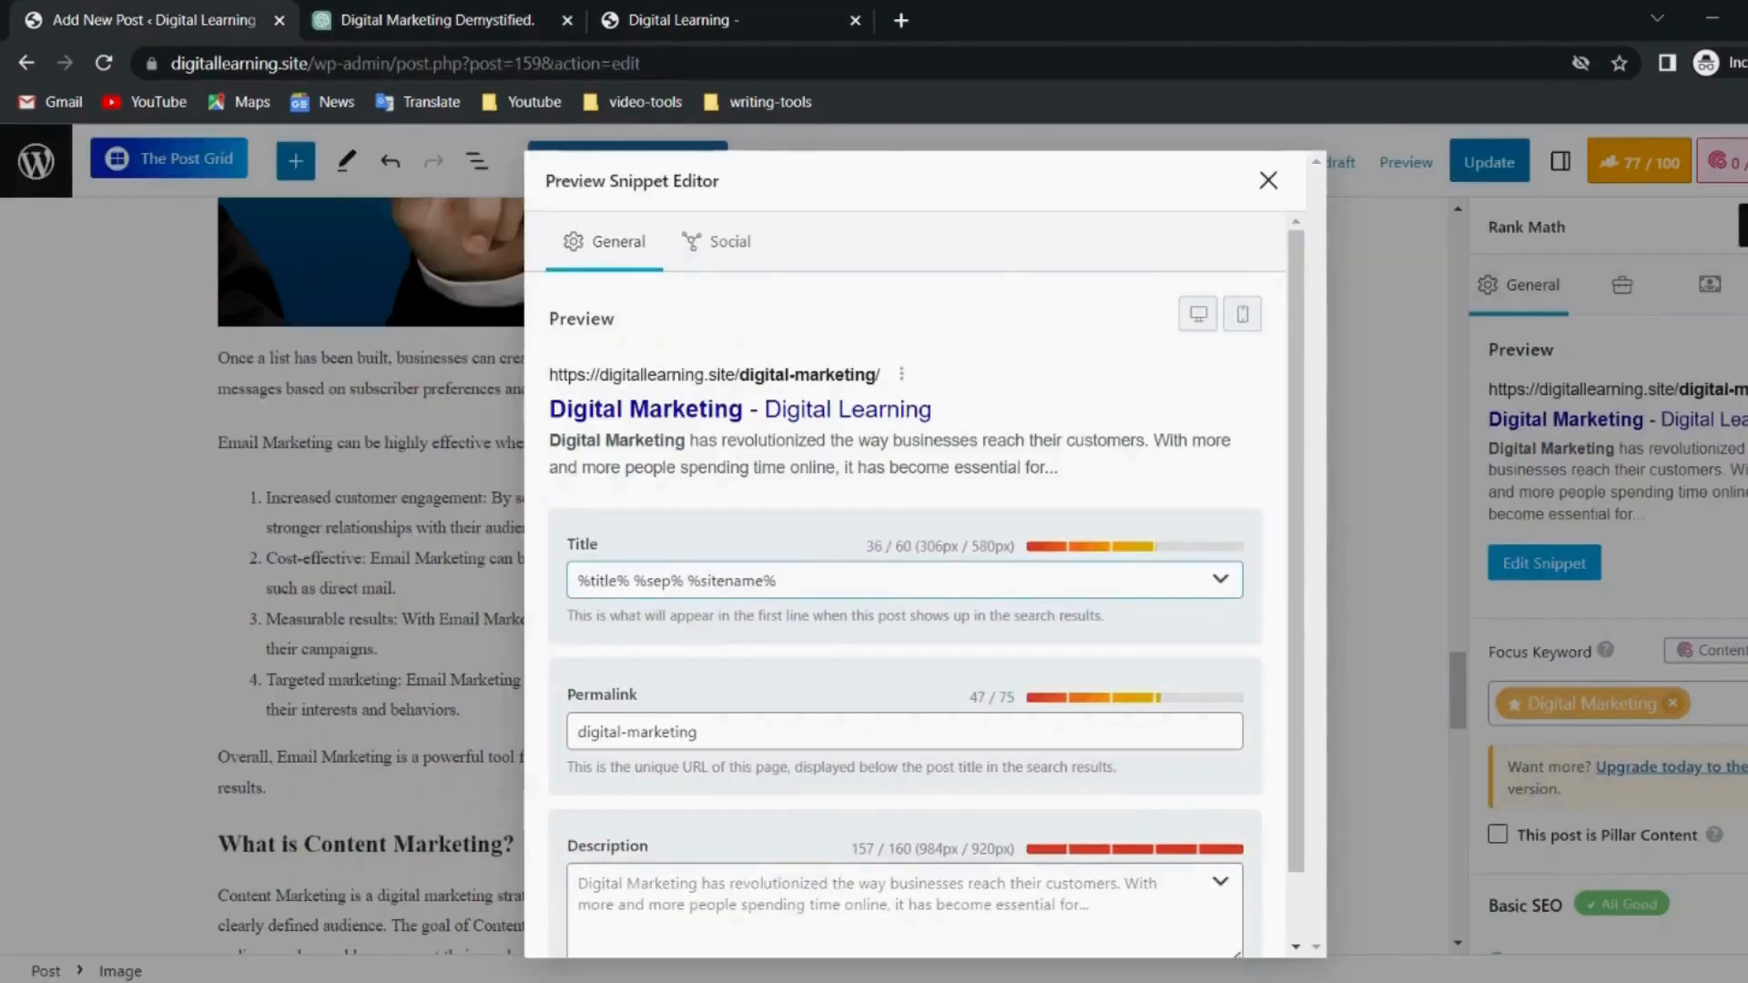
left_click_drag(779, 580, 501, 610)
key("ctrl+v")
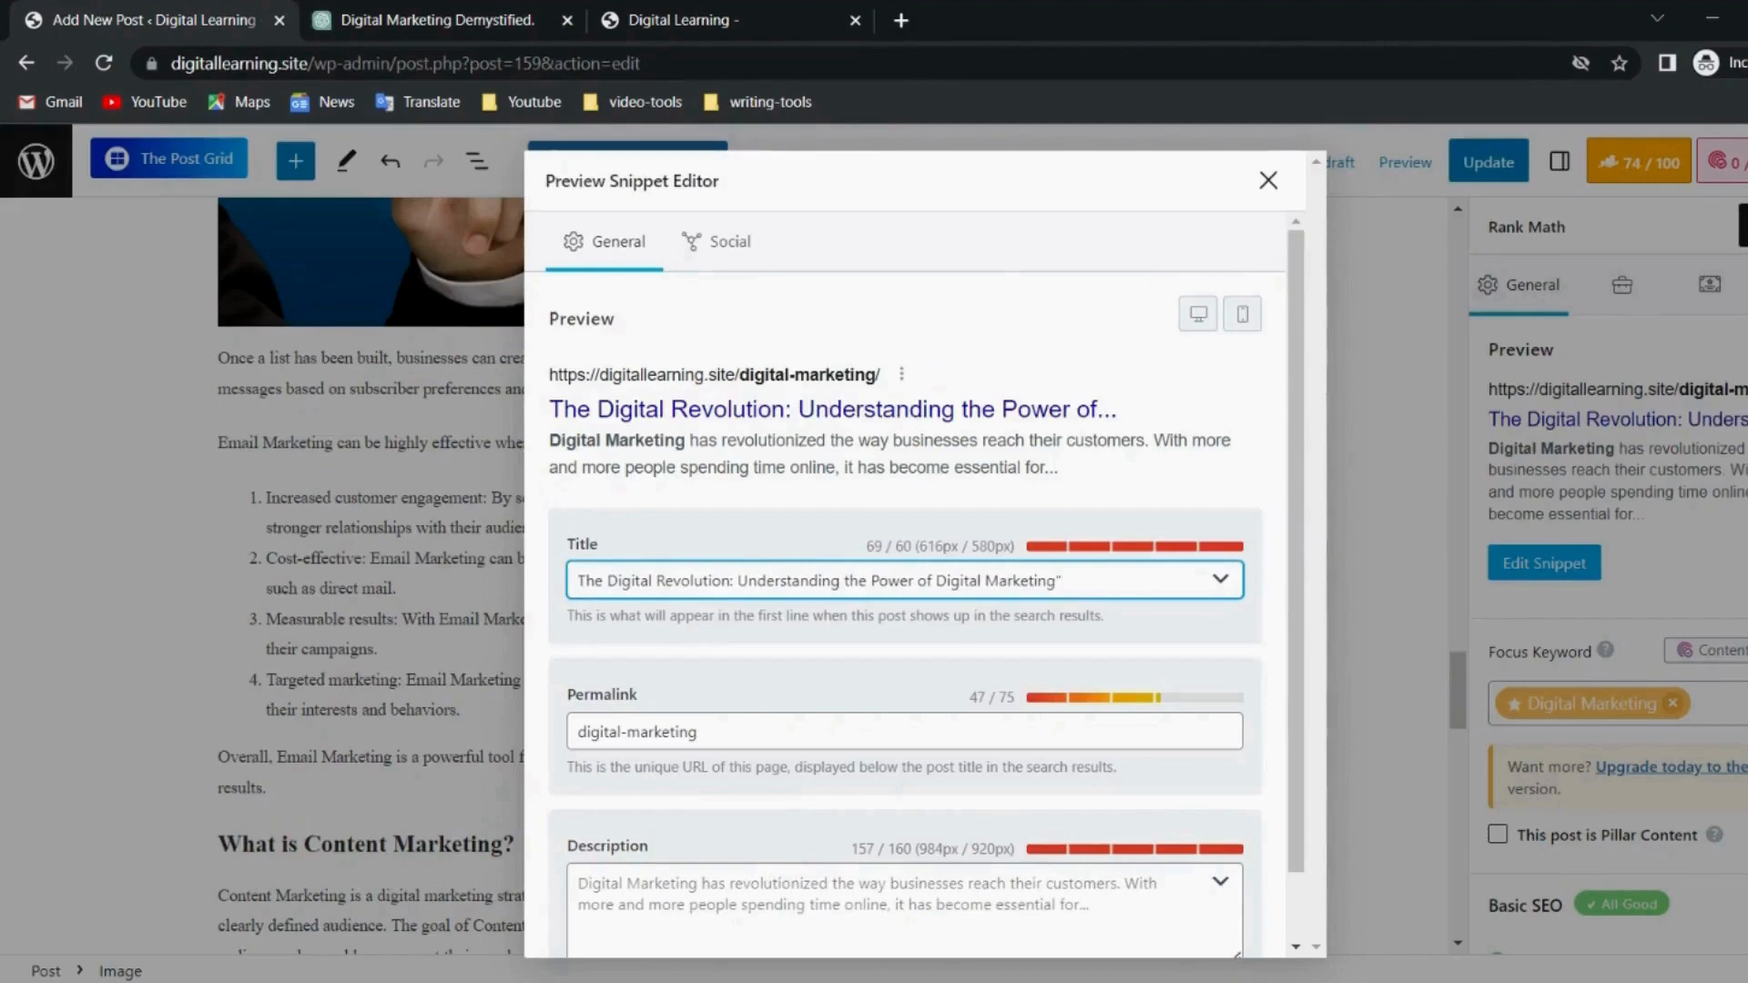
Reorder the snippet title to "Understanding the Power of Digital Marketing: The Digital Revolution" and update the post.
left_click_drag(736, 581, 558, 590)
key("BackSpace")
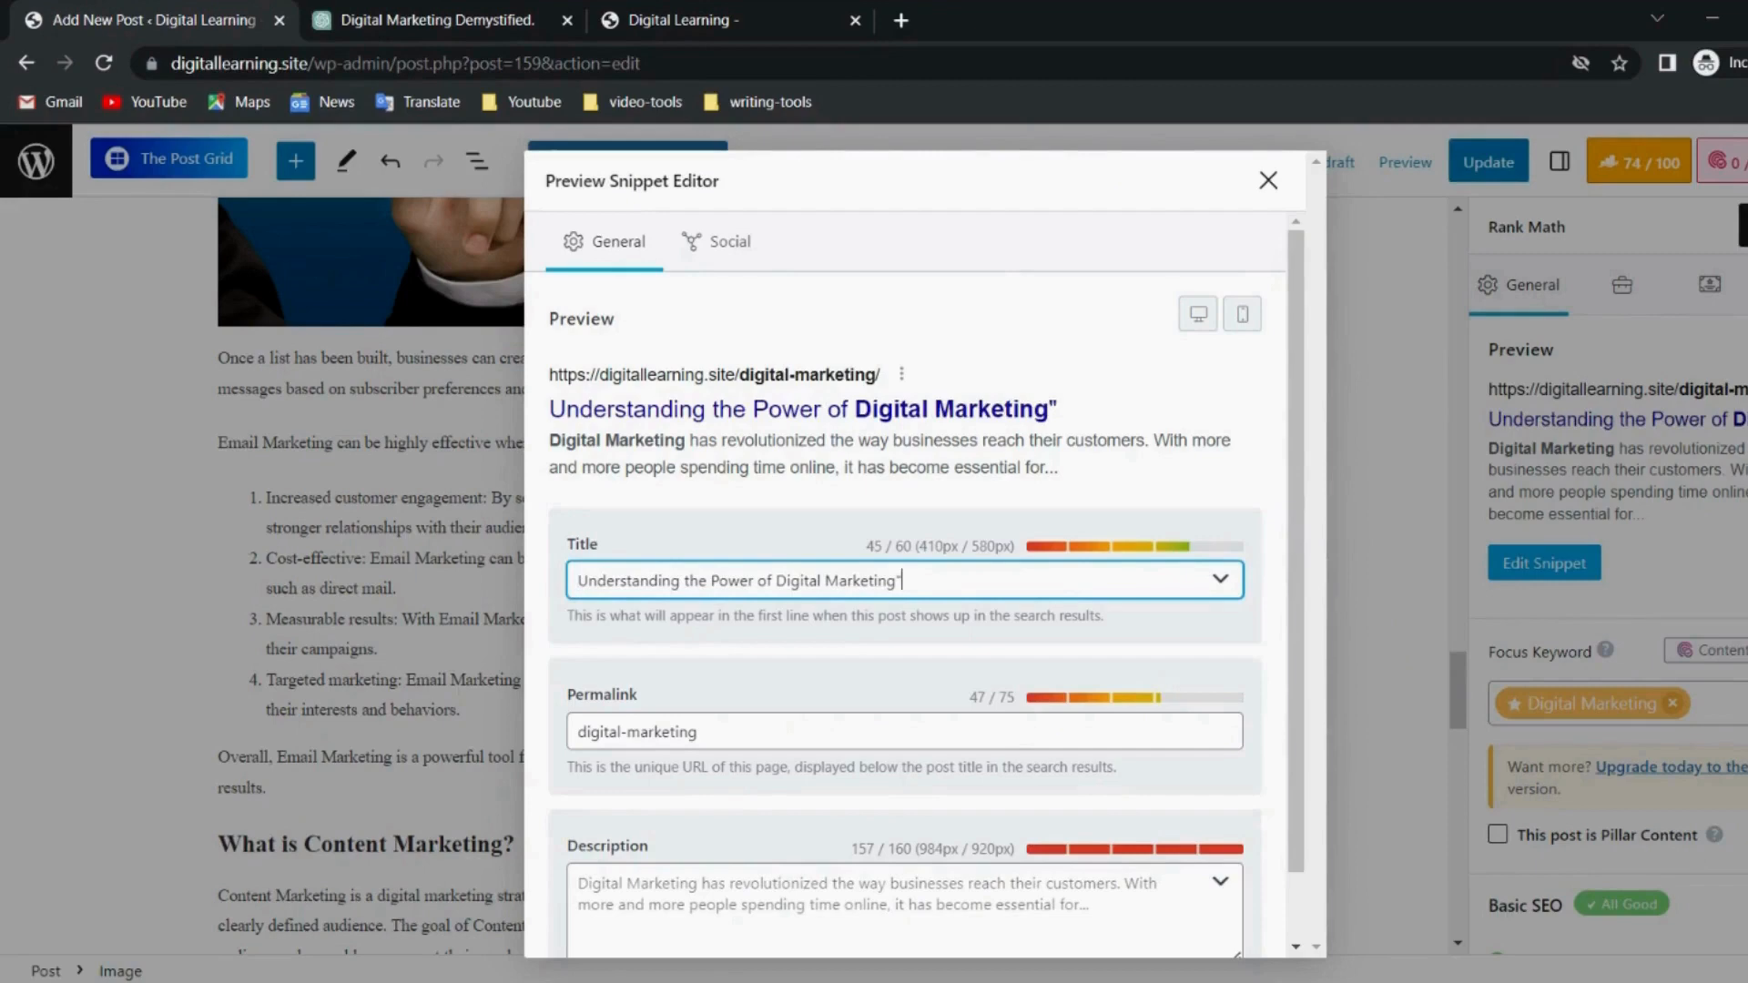
key("BackSpace")
type(":The Digital Revolution:")
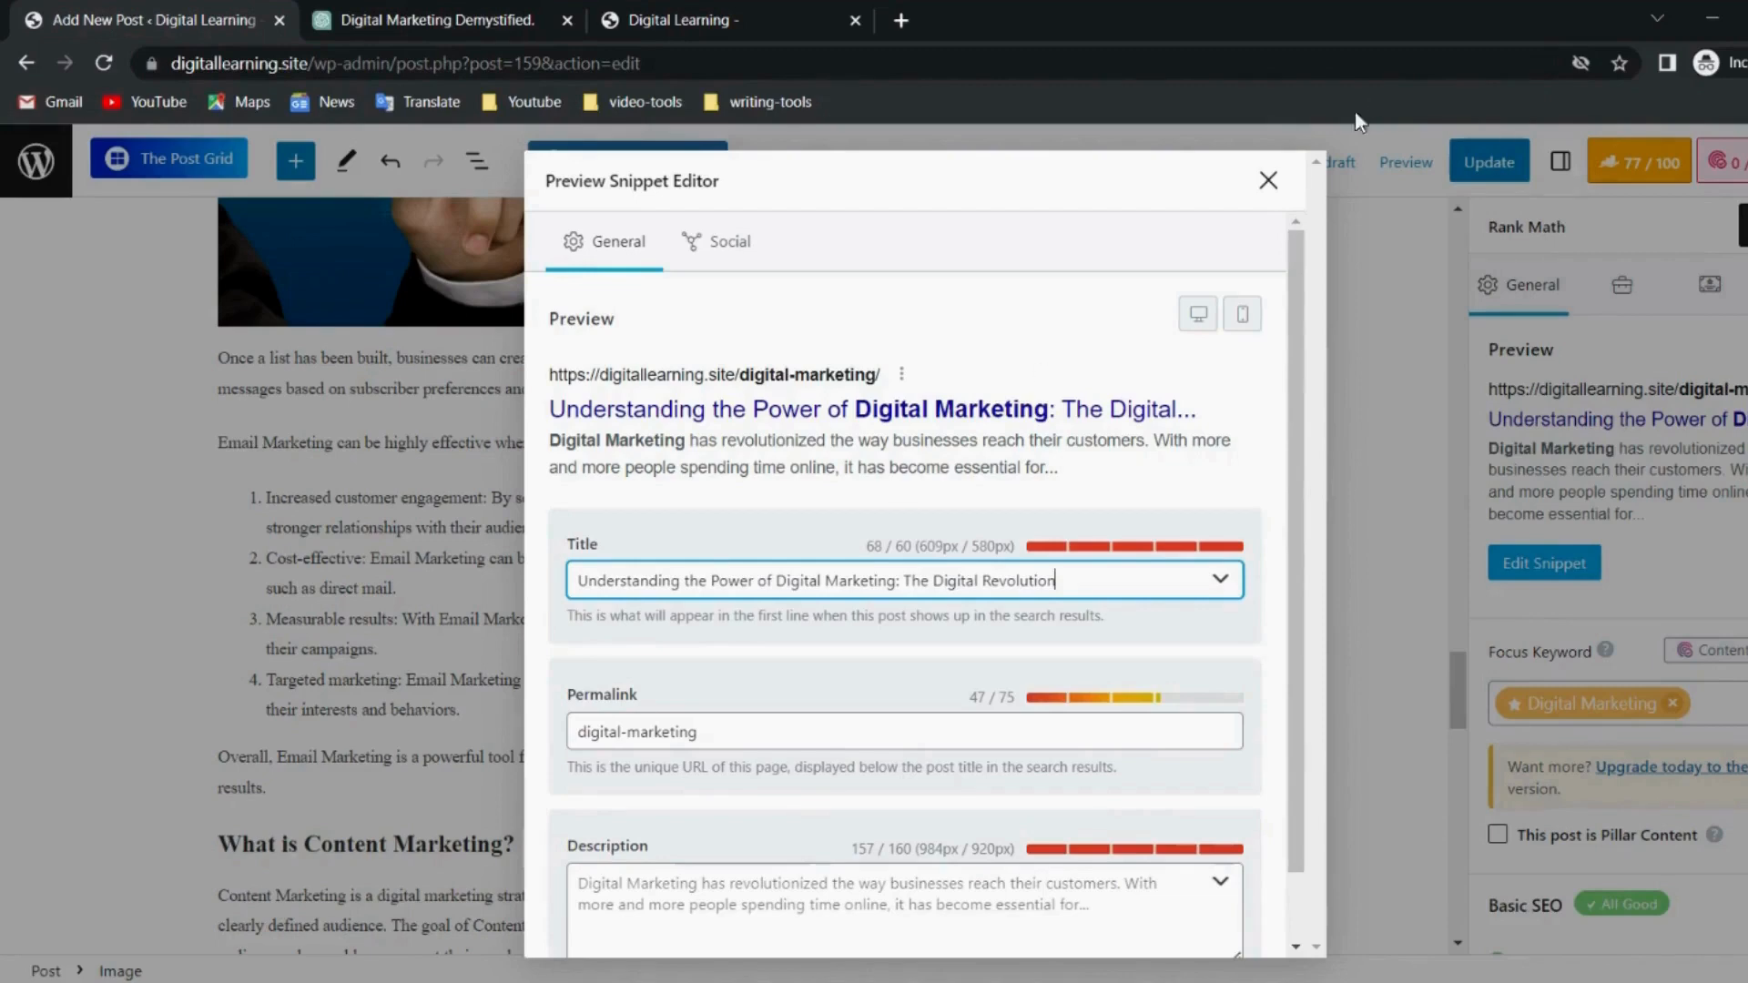
left_click(1268, 181)
left_click(1488, 162)
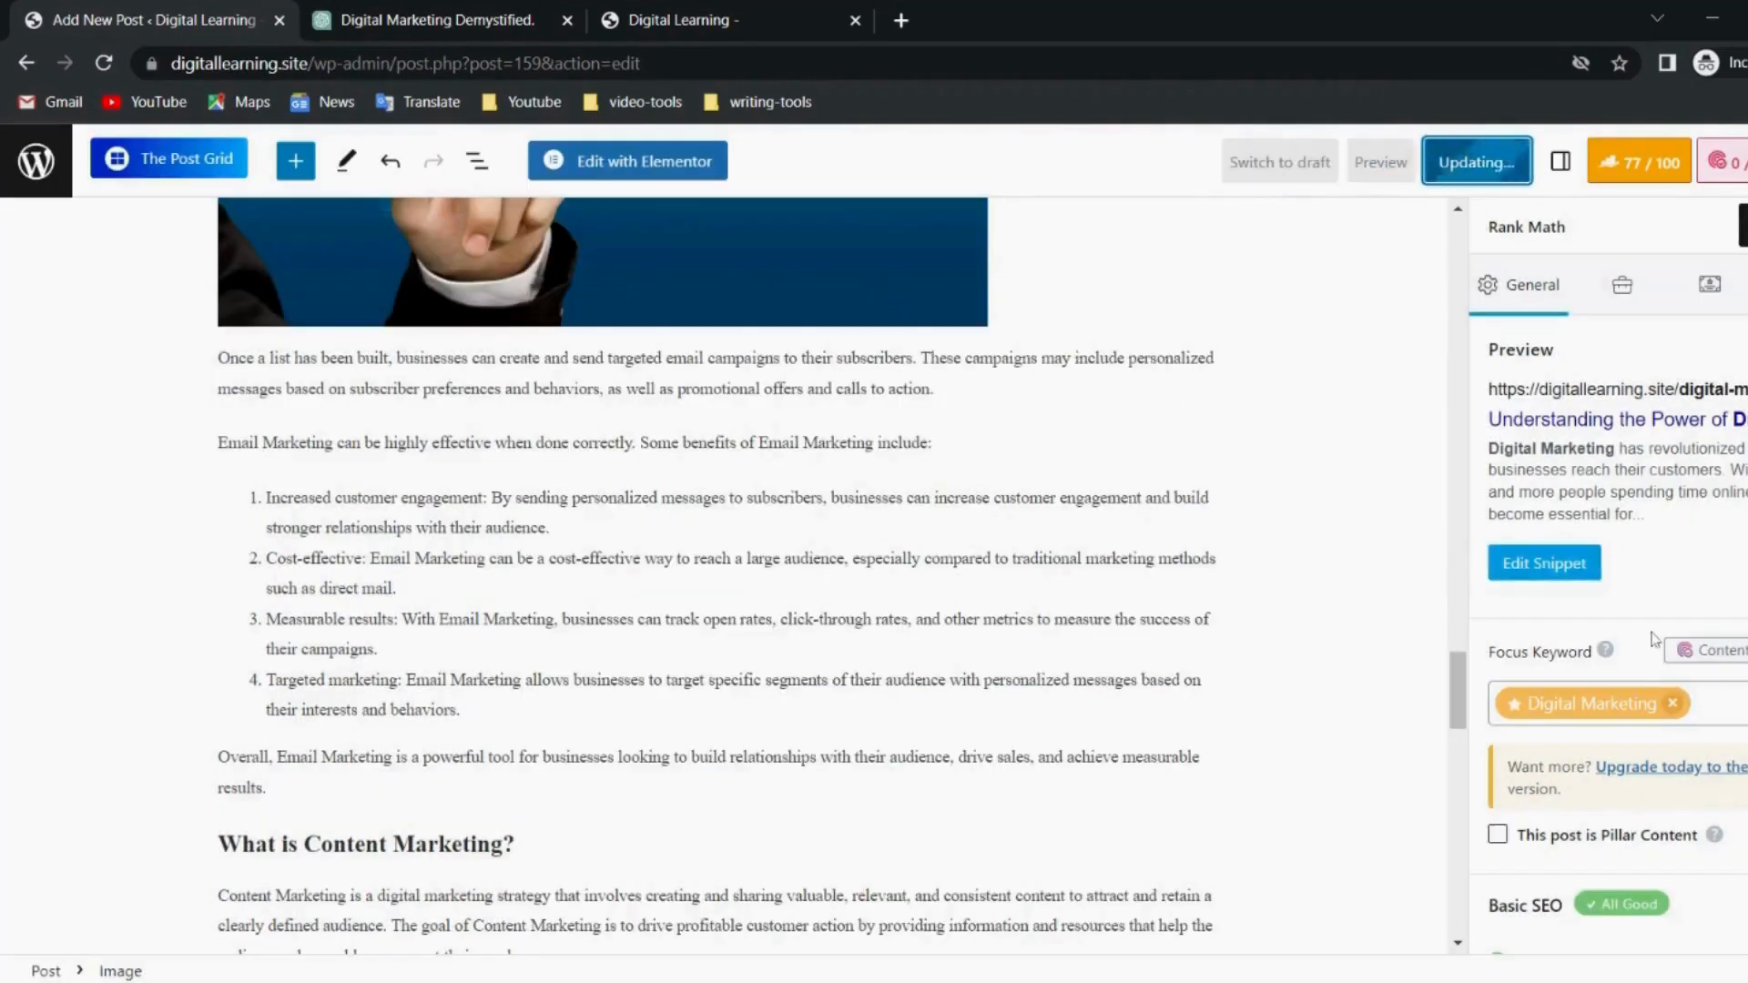
Reopen the search snippet and move "The Digital Revolution" from the end of the title to its start.
scroll(1655, 640, "down", 8)
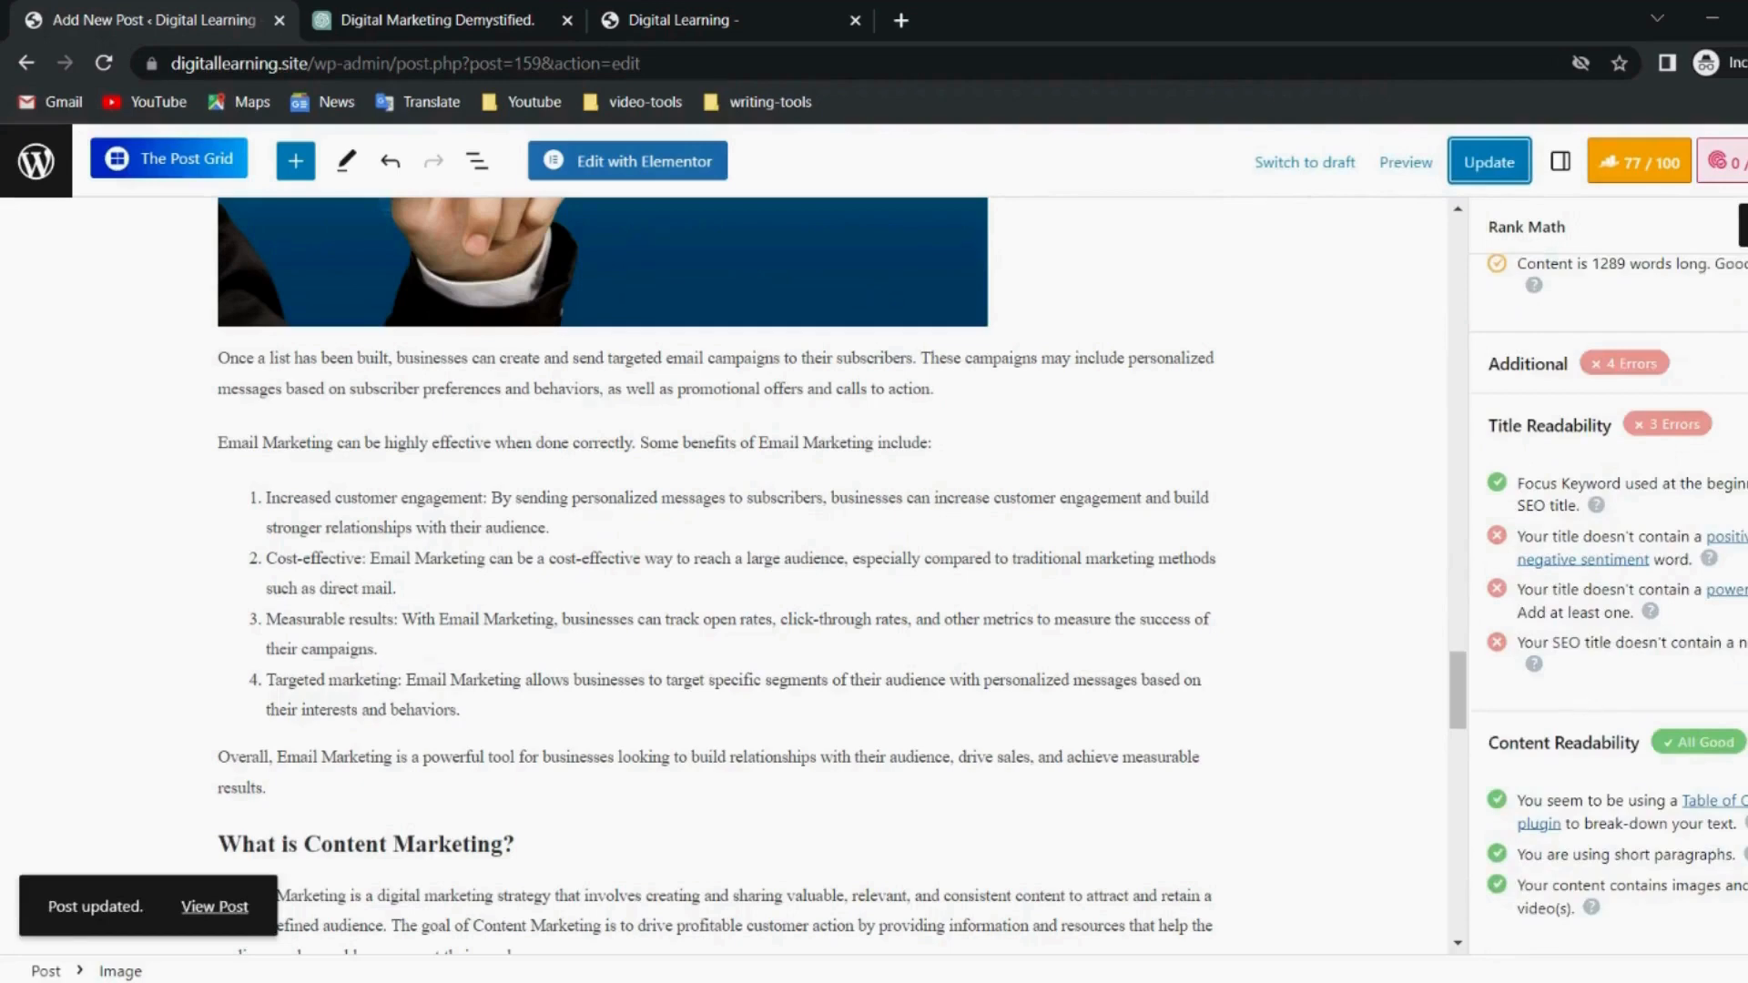
scroll(1603, 547, "up", 10)
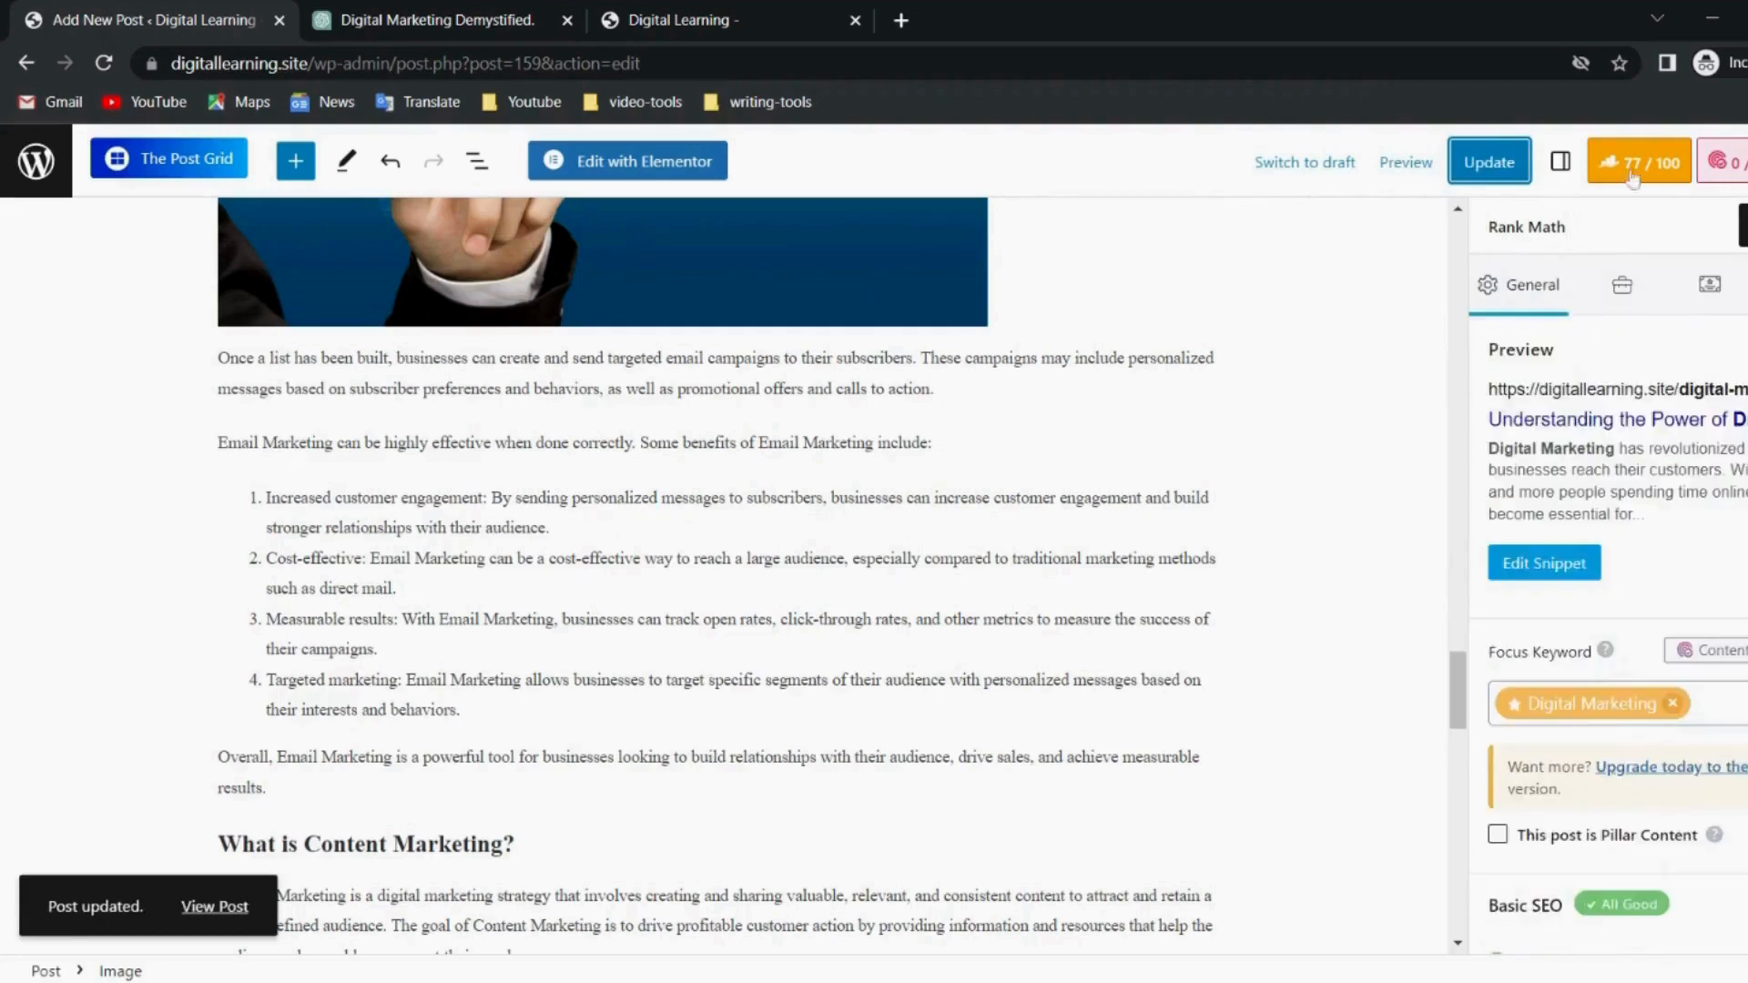
left_click(1519, 564)
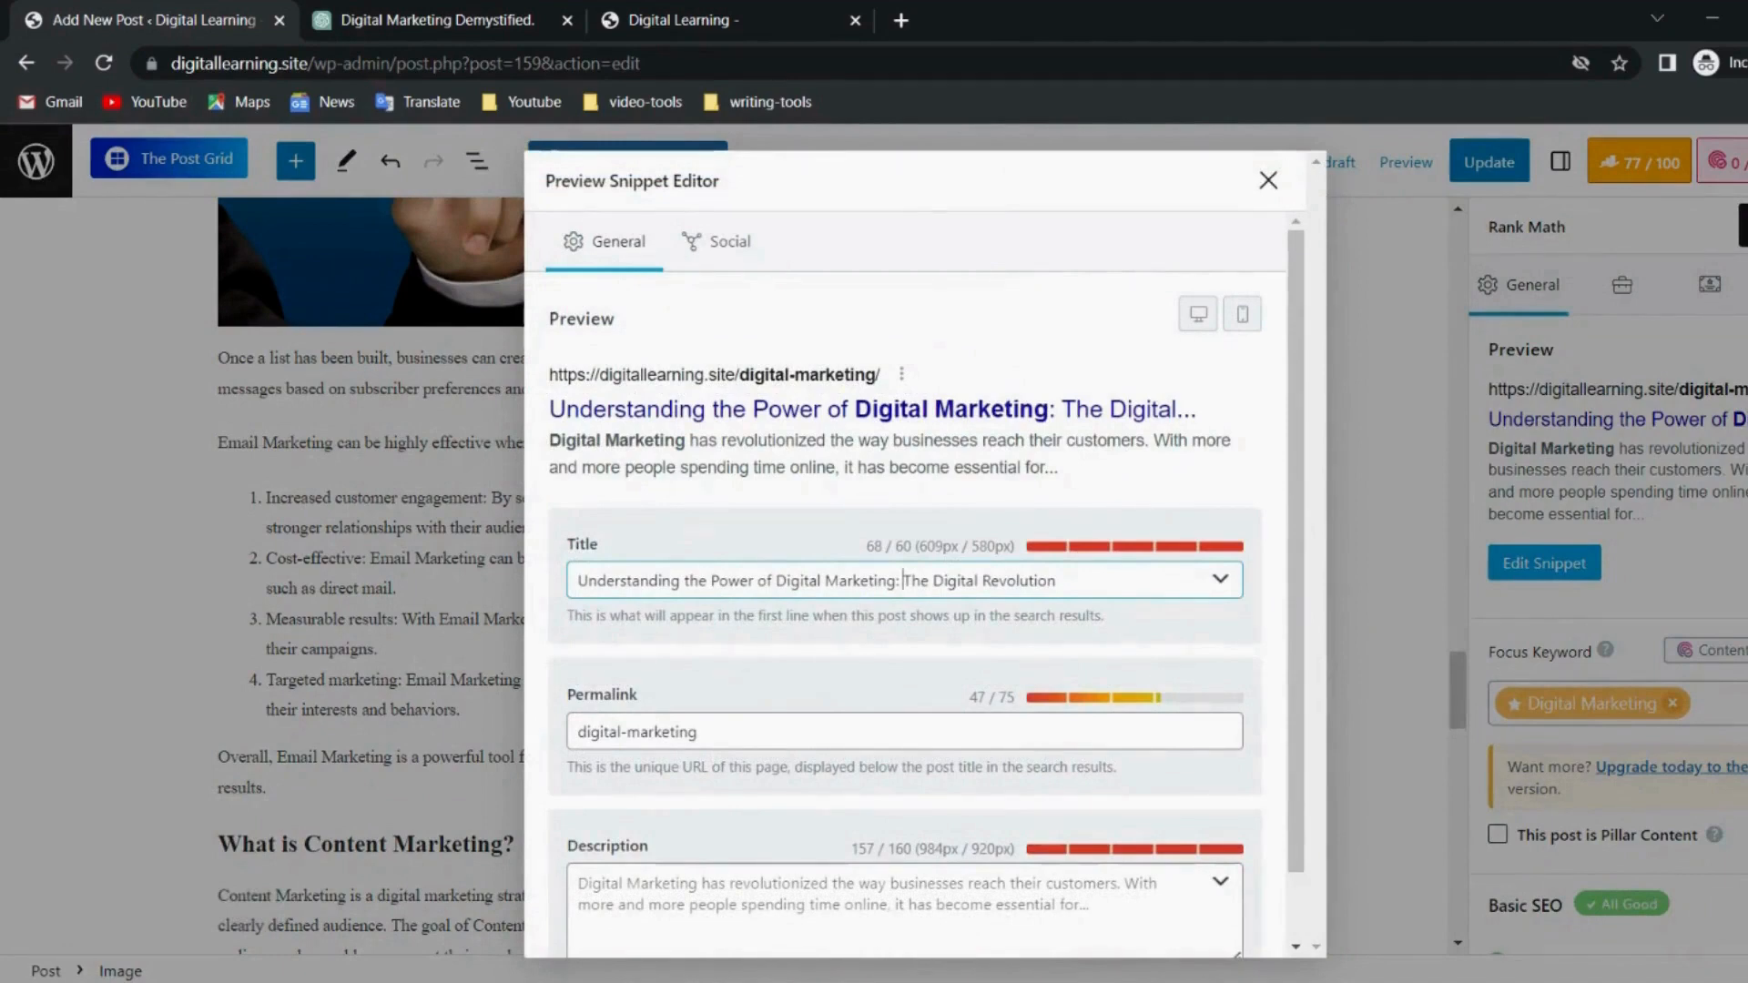
left_click_drag(903, 580, 1057, 580)
key("ctrl+c")
key("BackSpace")
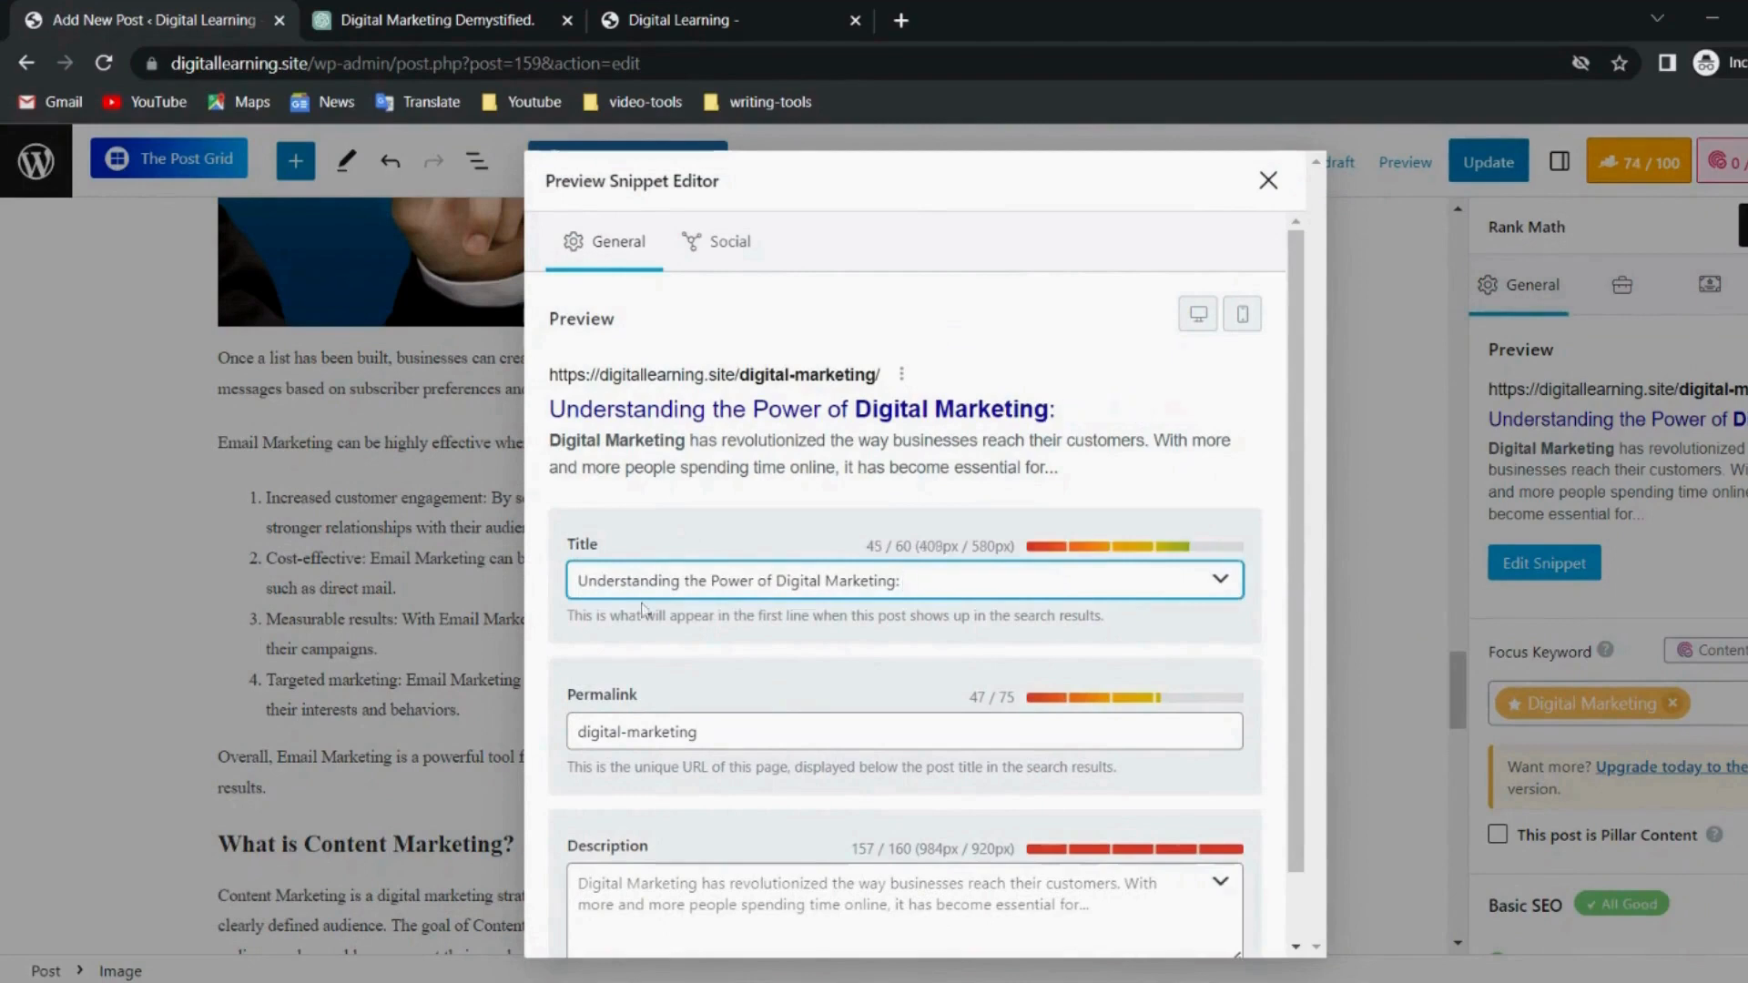
key("Home")
key("ctrl+v")
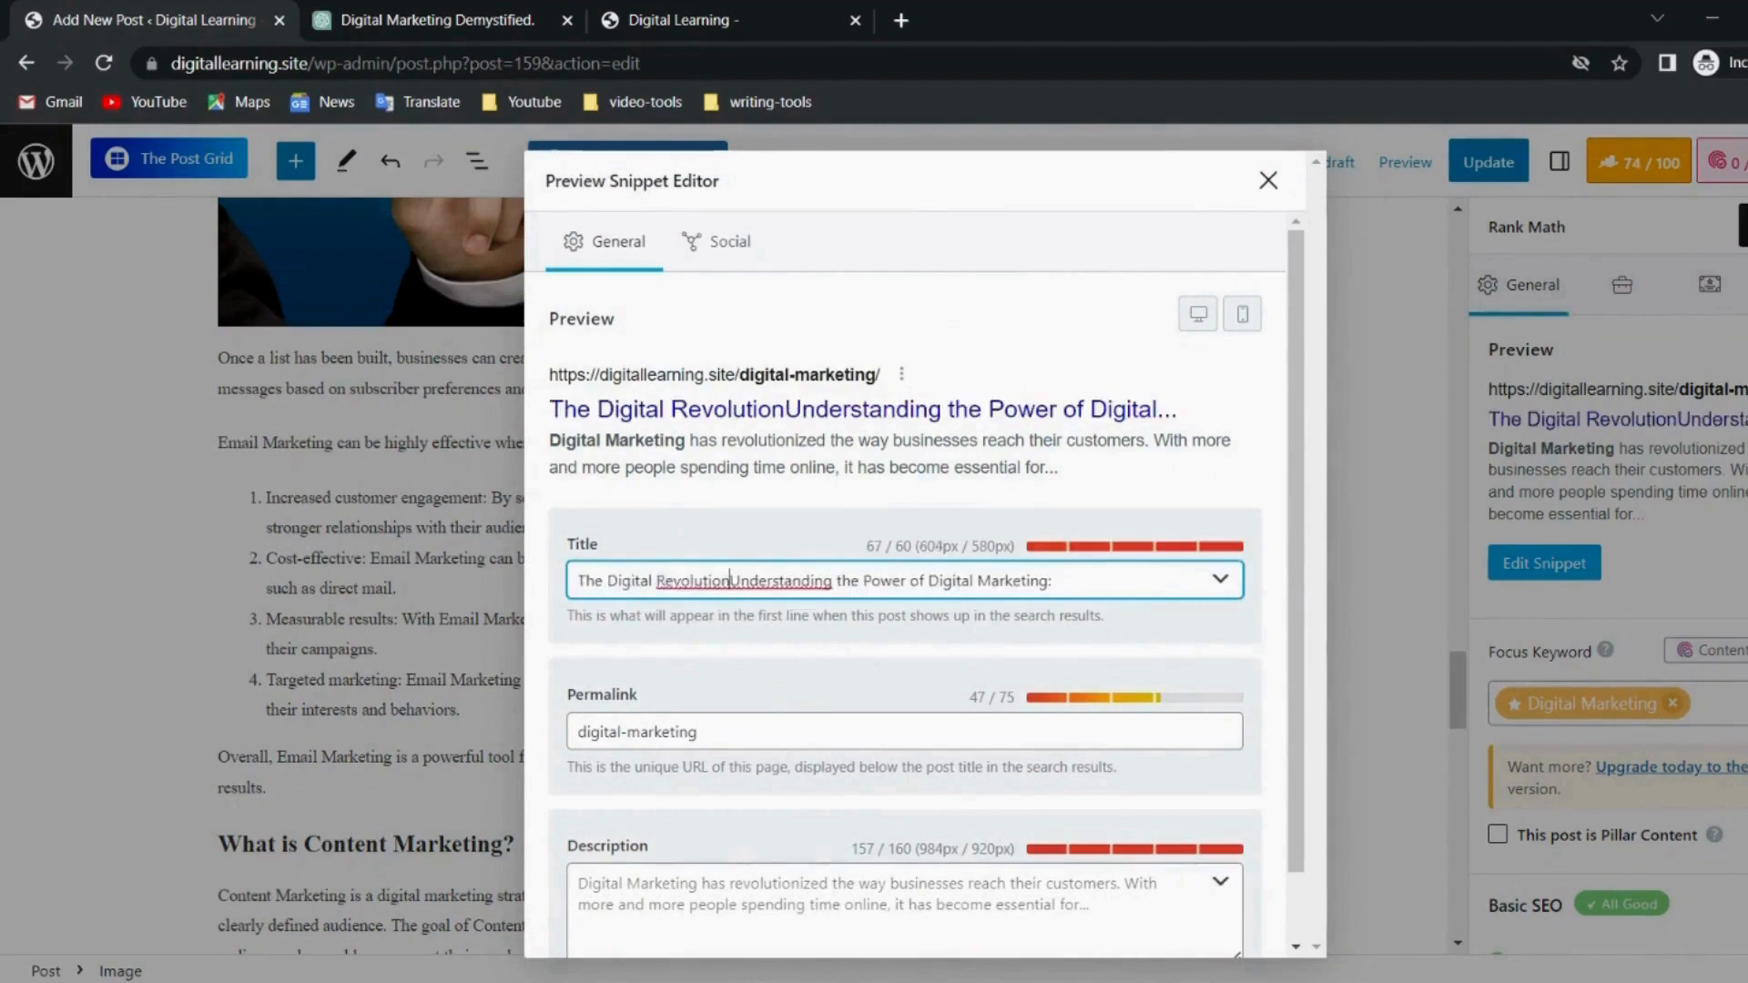
Reword the snippet title as "The Digital Marketing Revolution: Understanding the No. 1 Power" and update the post.
type("Mar")
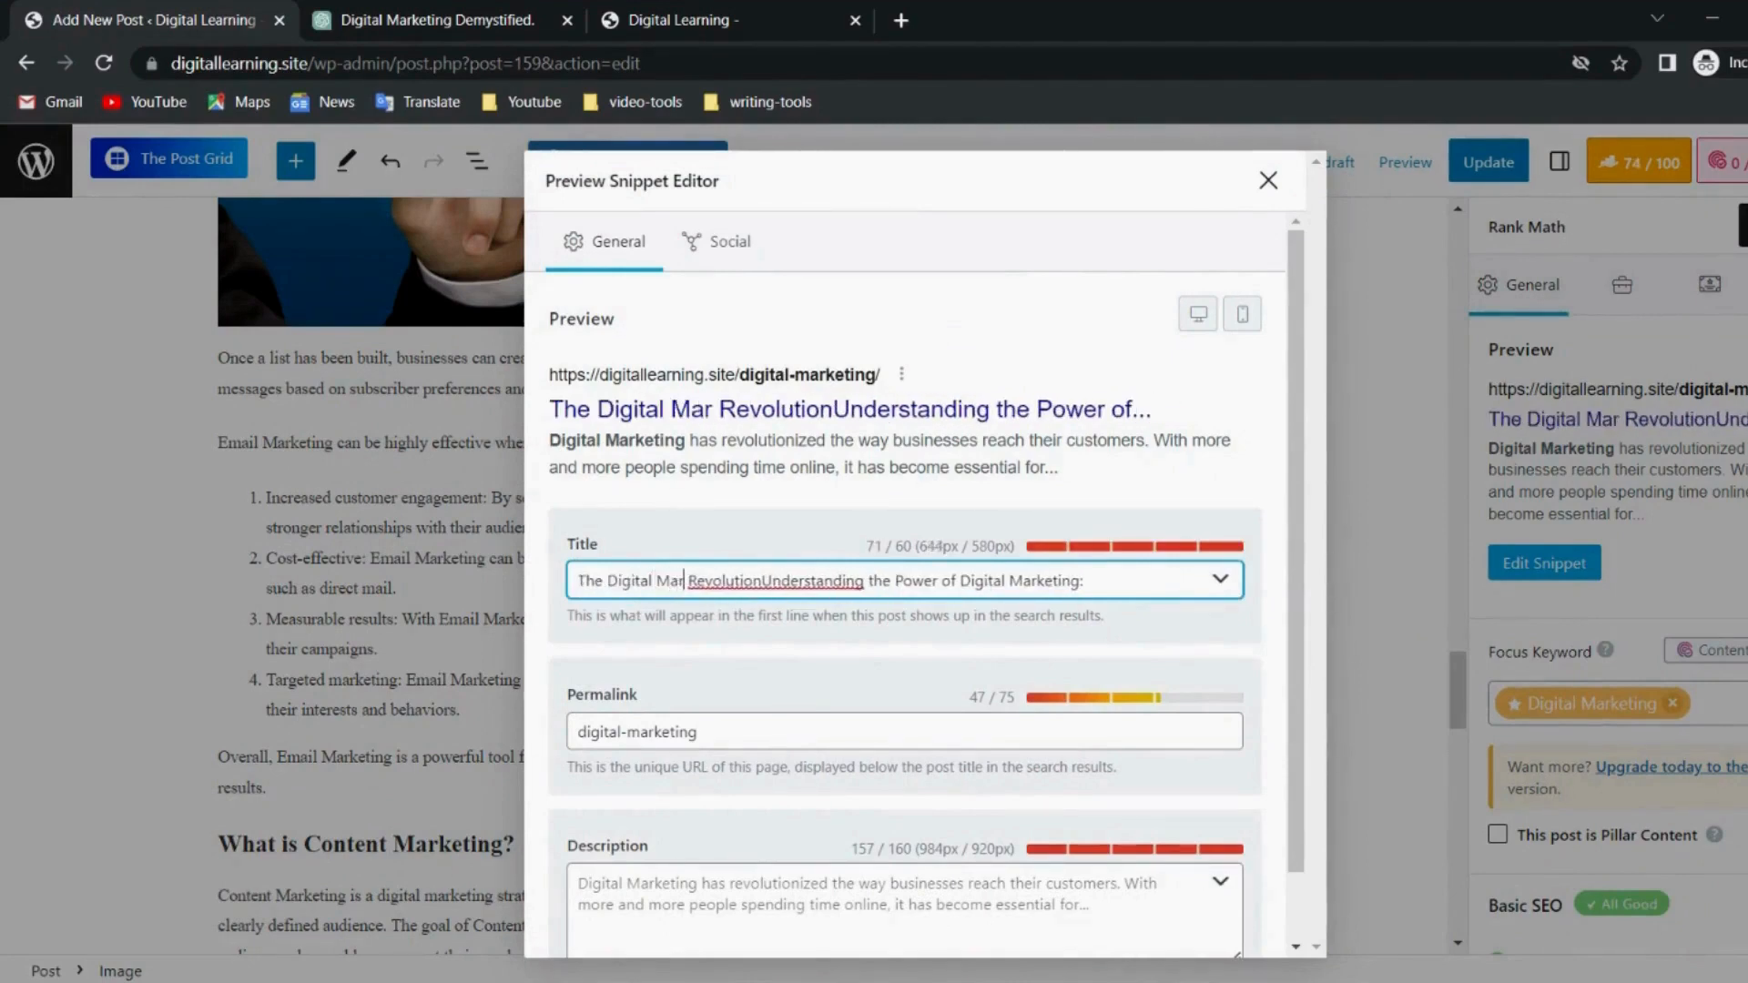
type("keting")
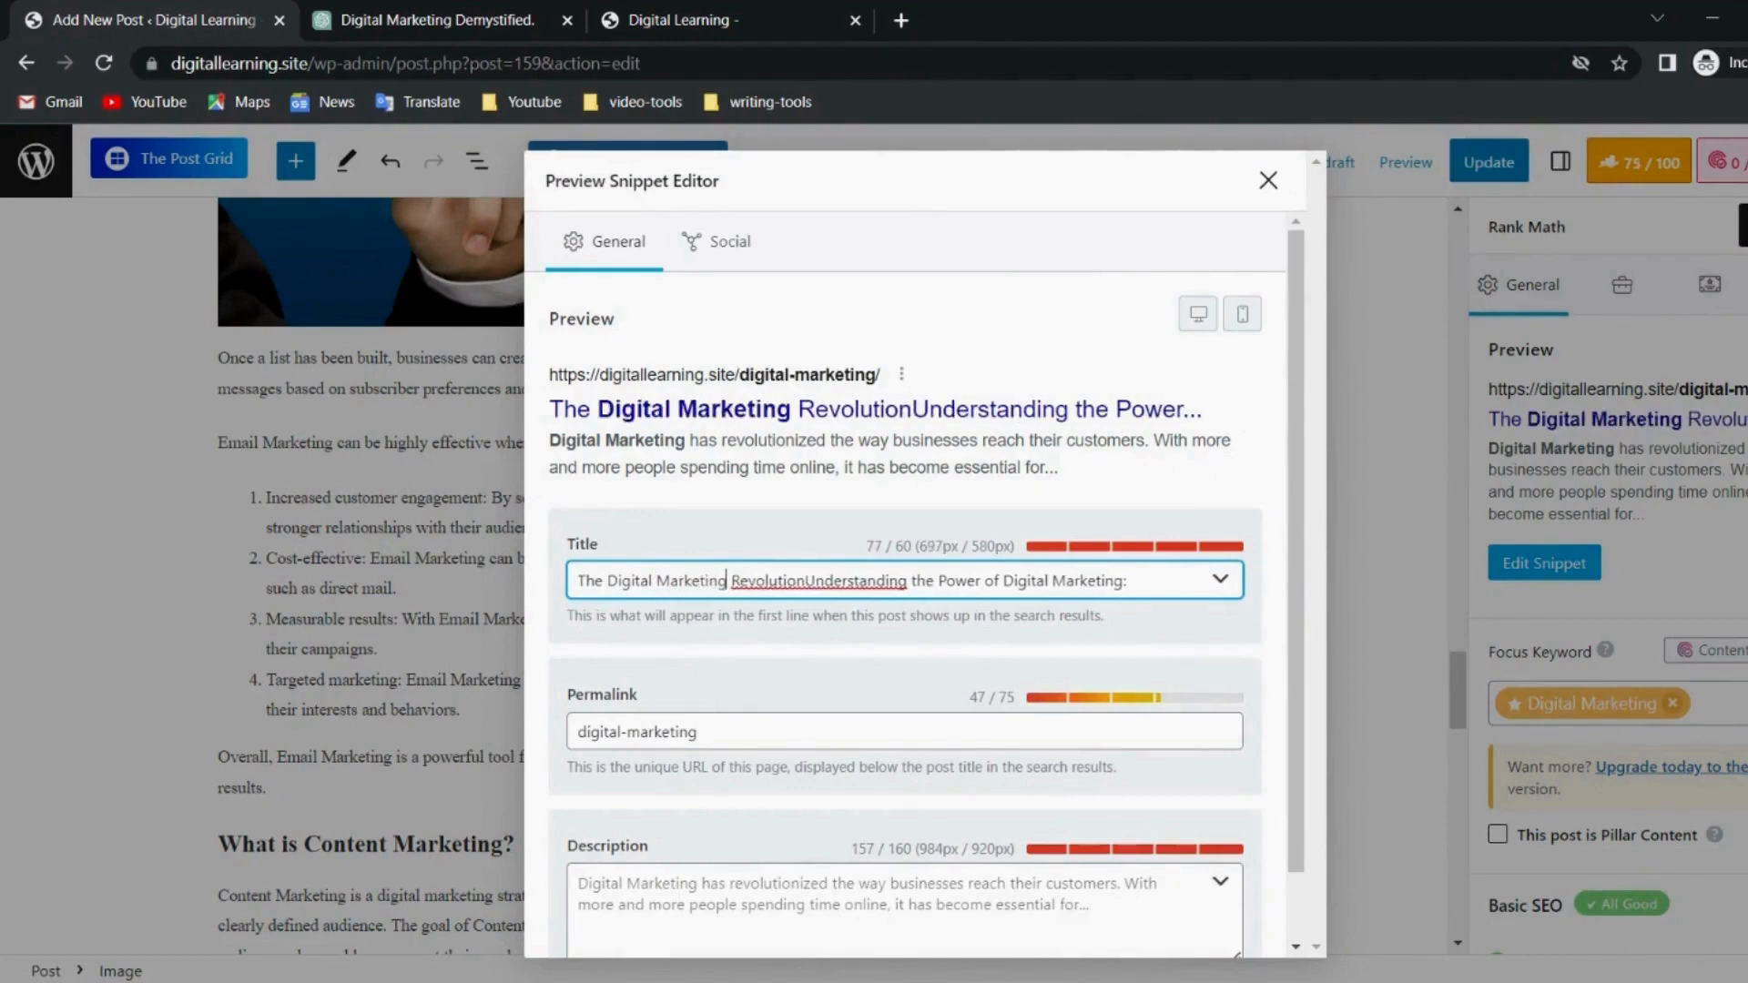
key("BackSpace")
type(":")
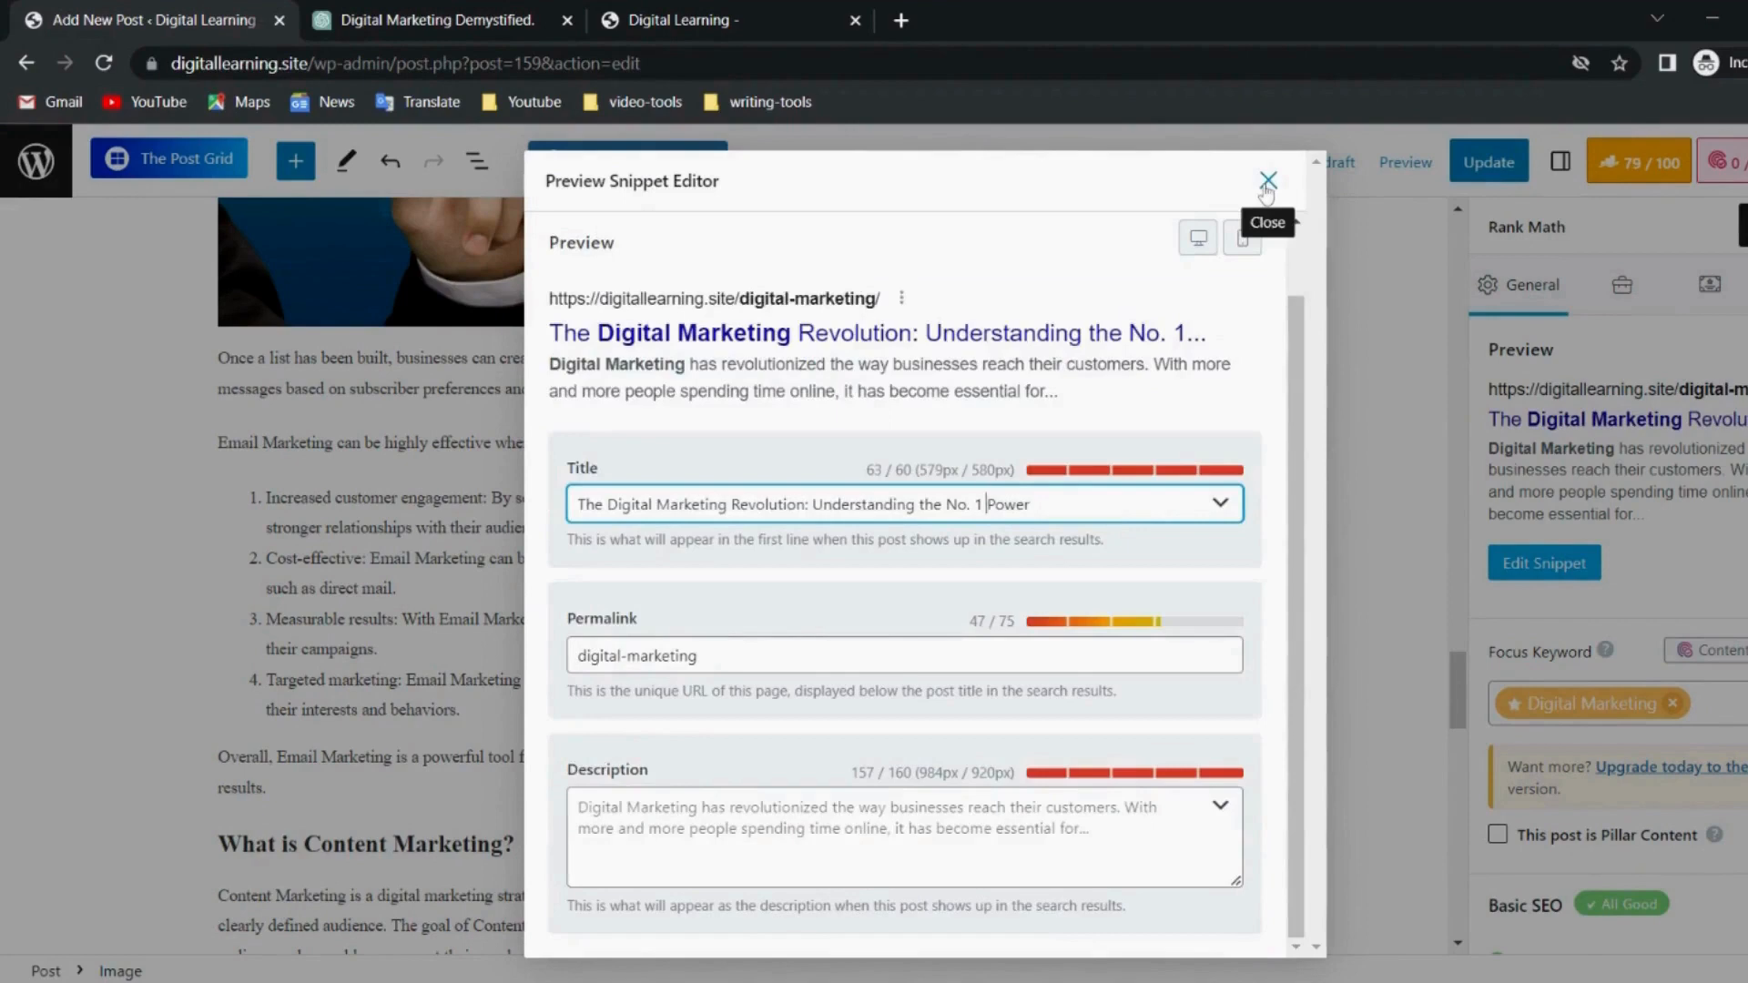
left_click(1268, 180)
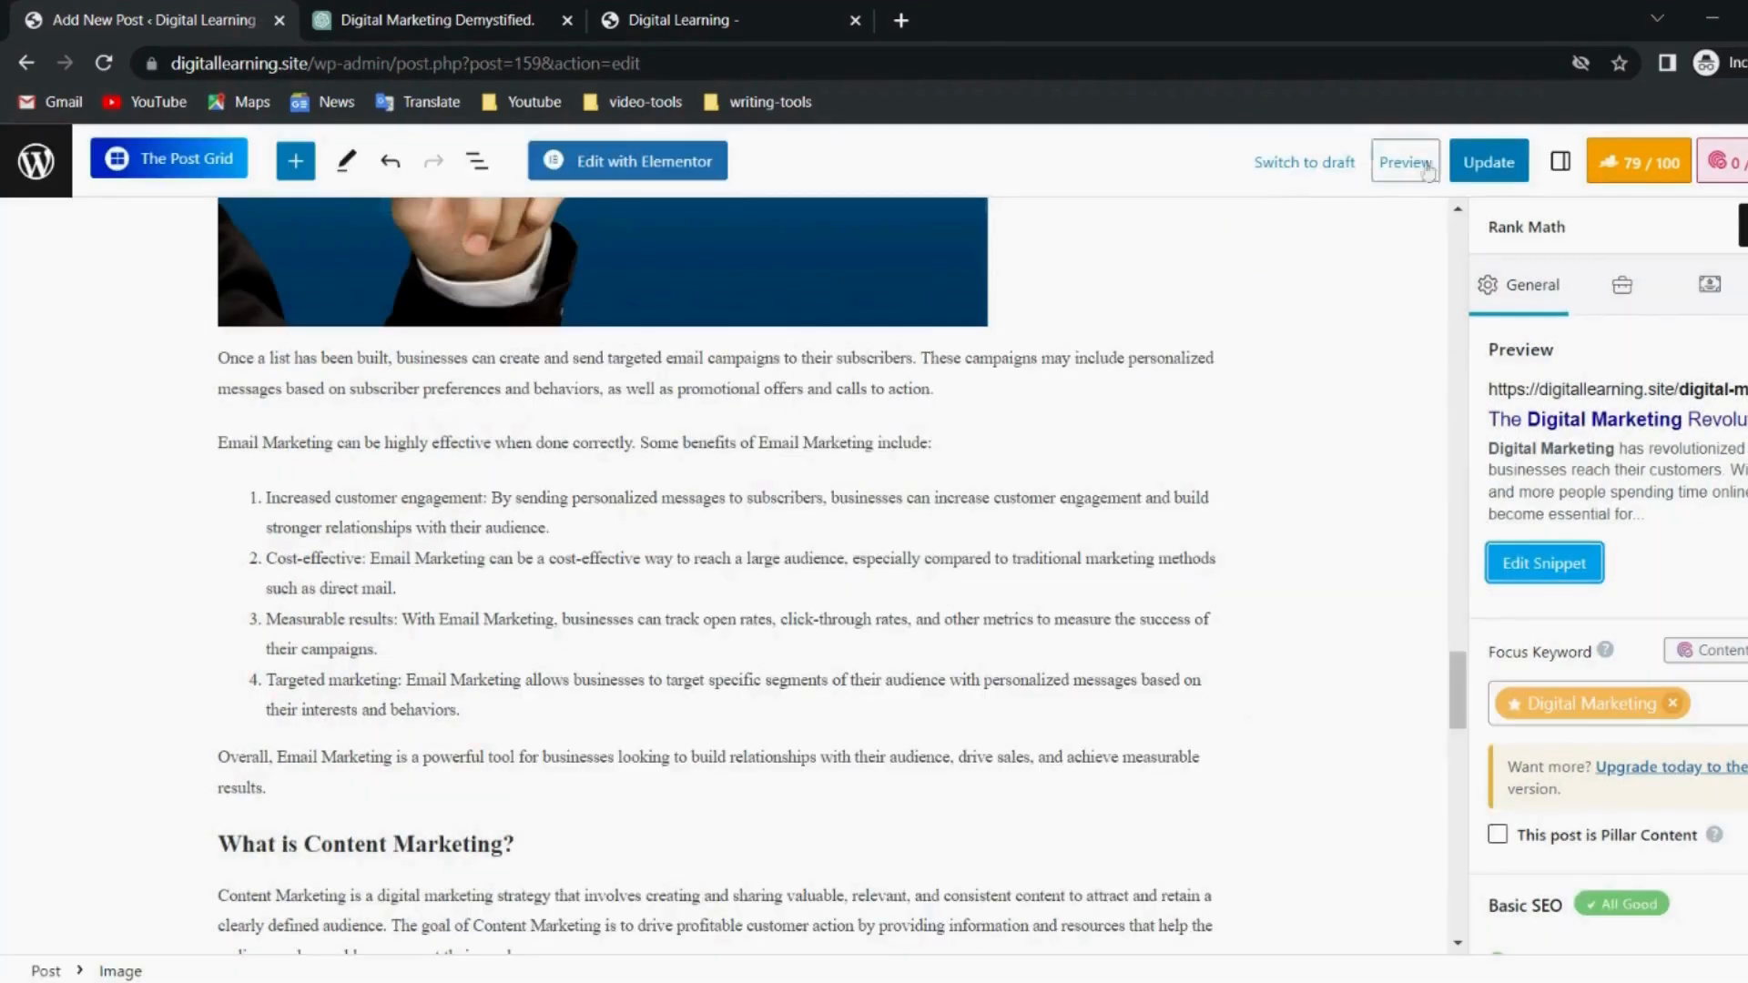
left_click(1488, 162)
Review the Title Readability and Additional checks in Rank Math, especially the items about external, DoFollow and internal links.
scroll(1612, 710, "down", 10)
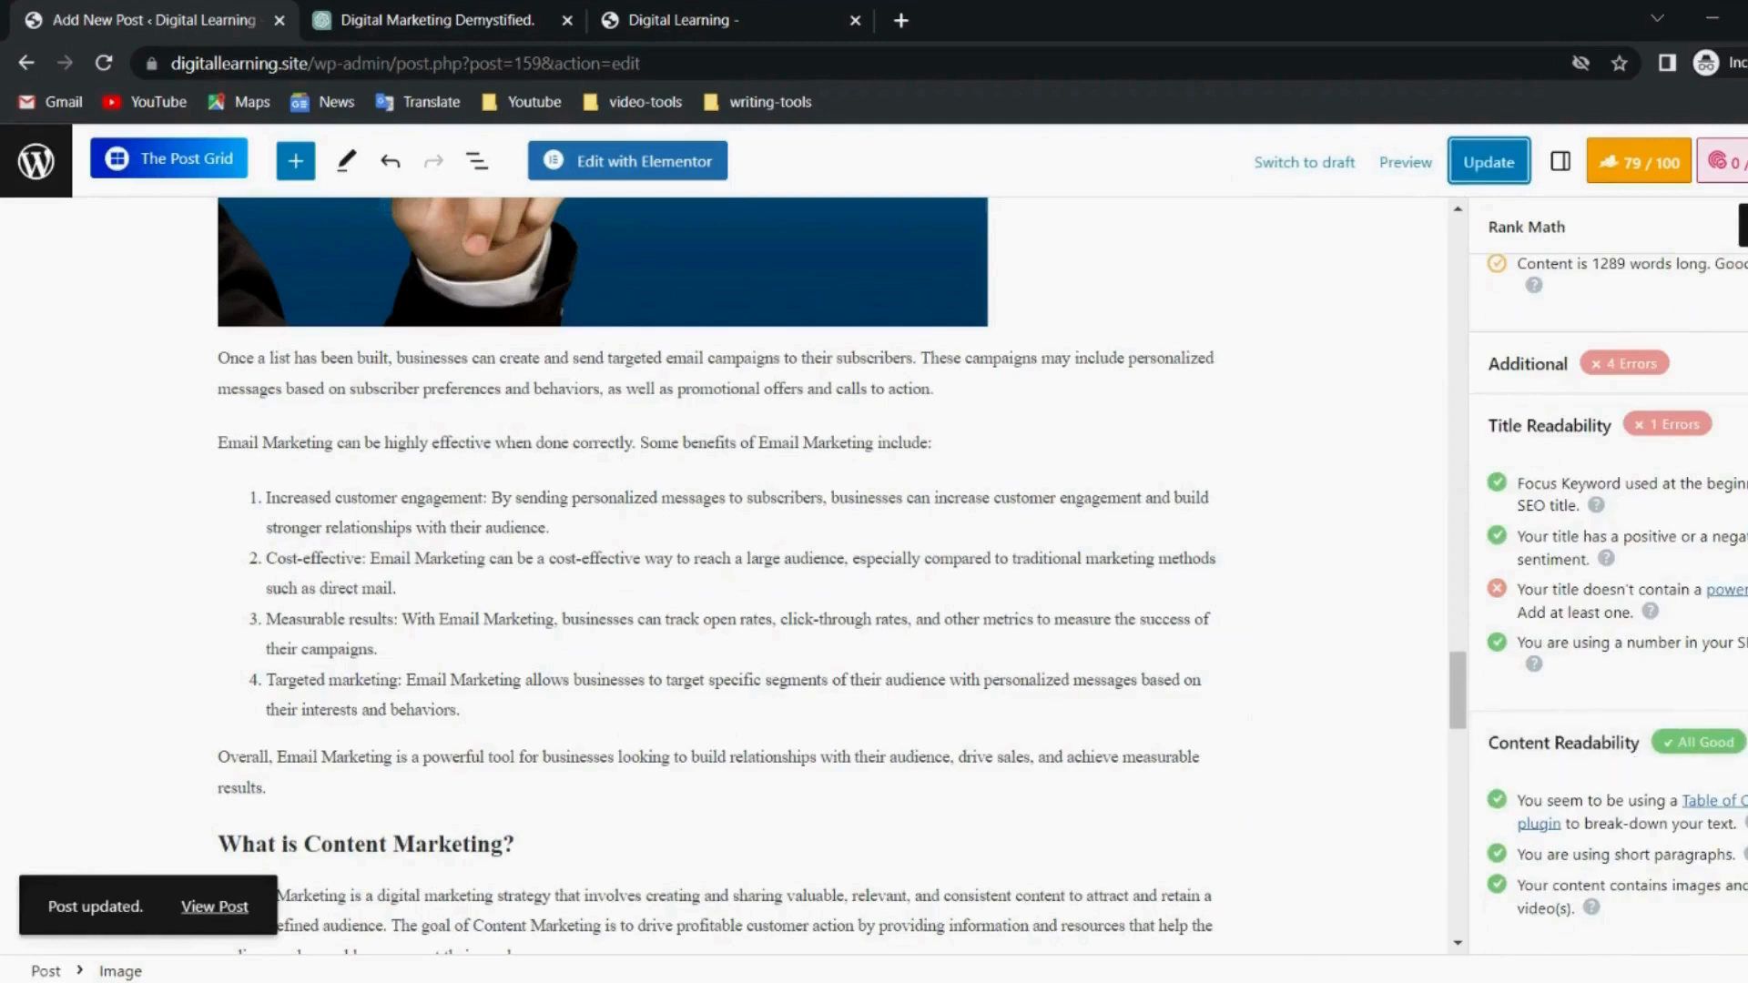
scroll(1607, 583, "up", 3)
left_click(1584, 718)
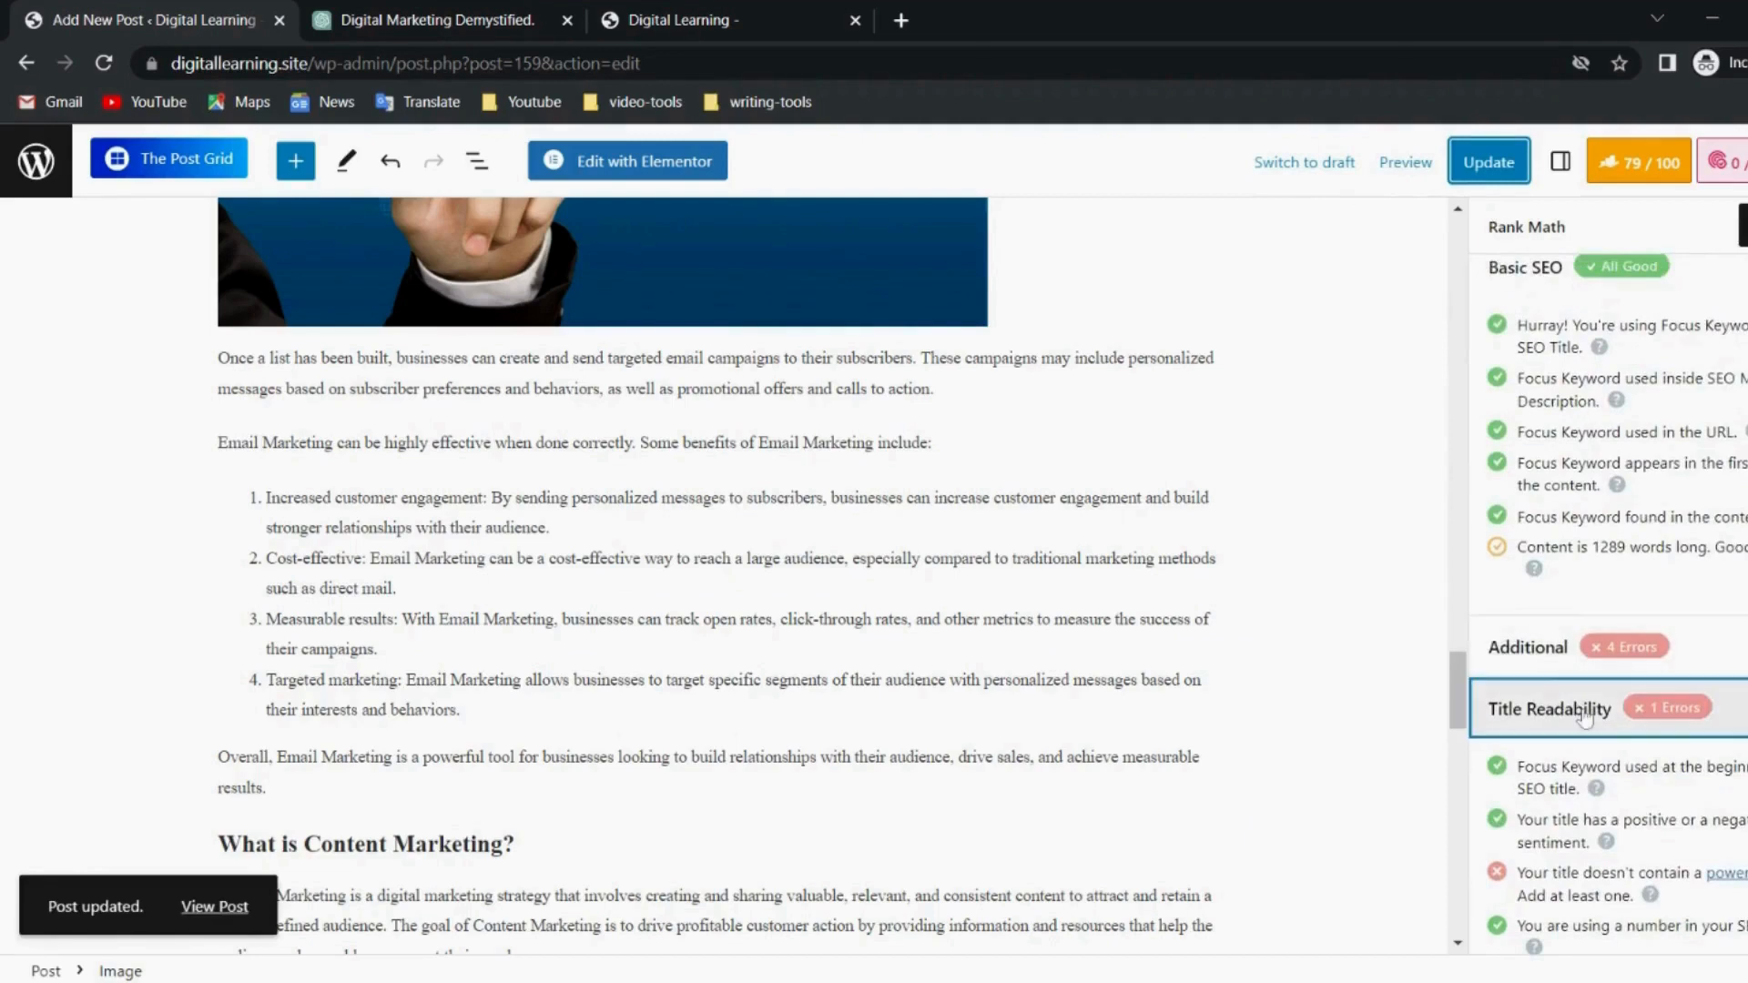
scroll(1586, 718, "down", 1)
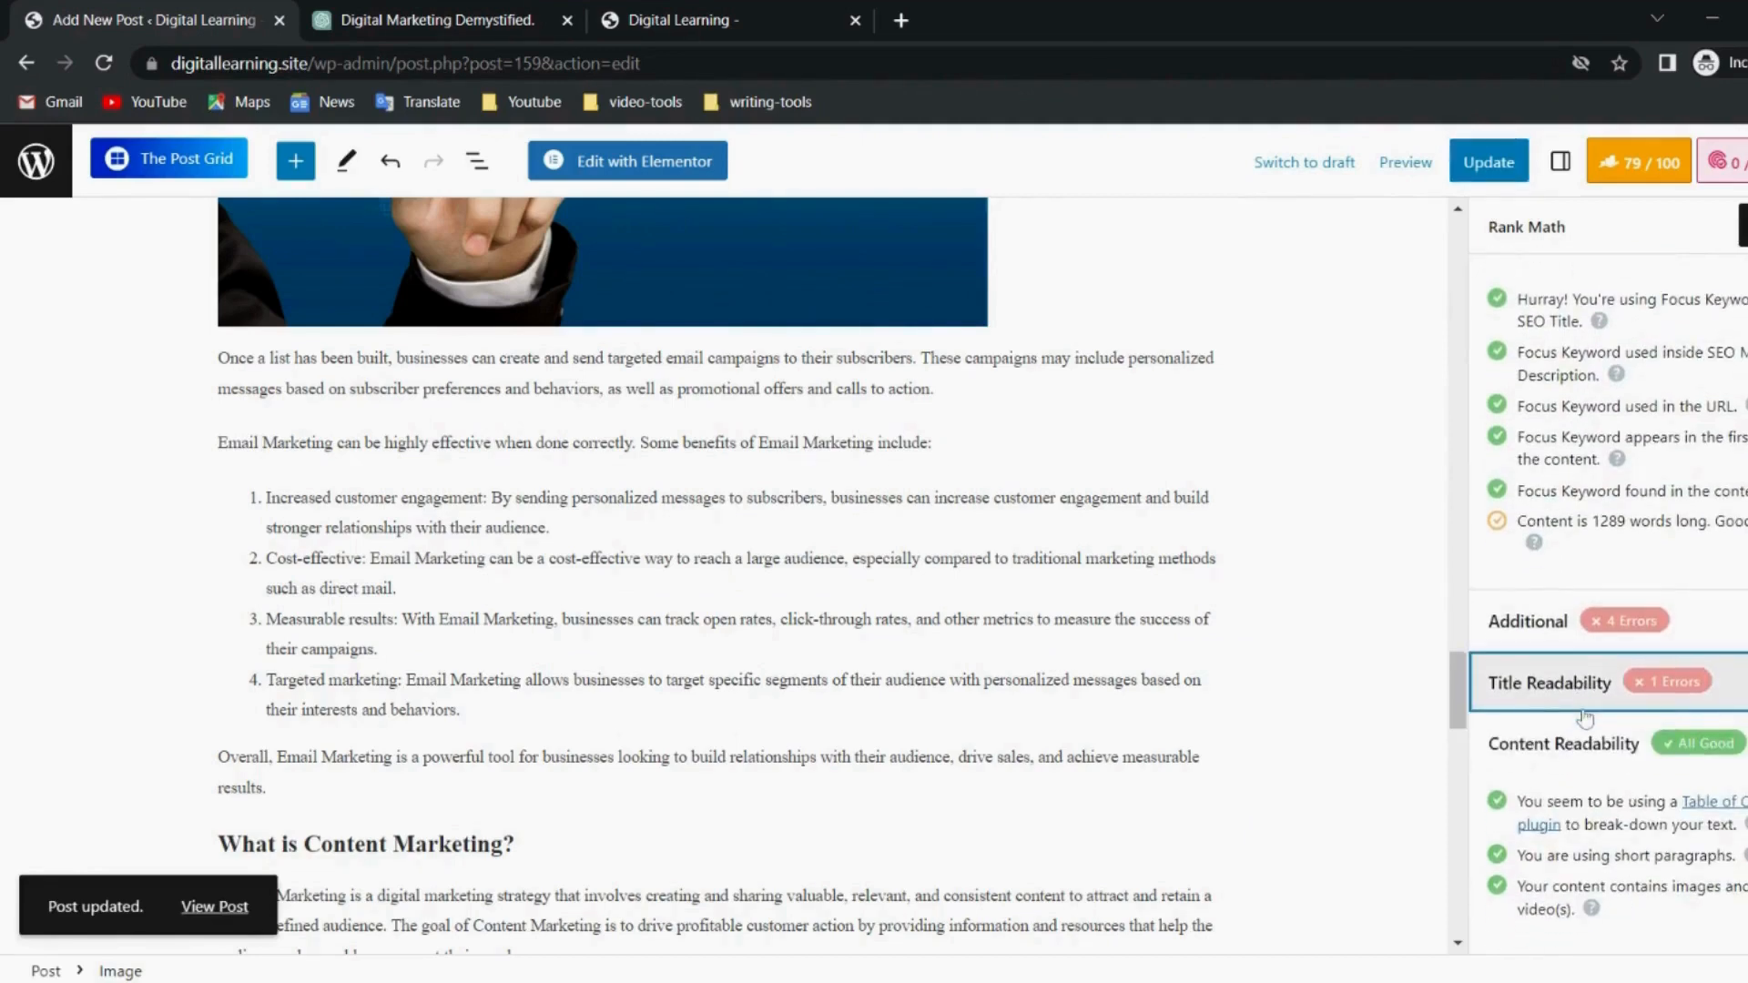
left_click(1585, 703)
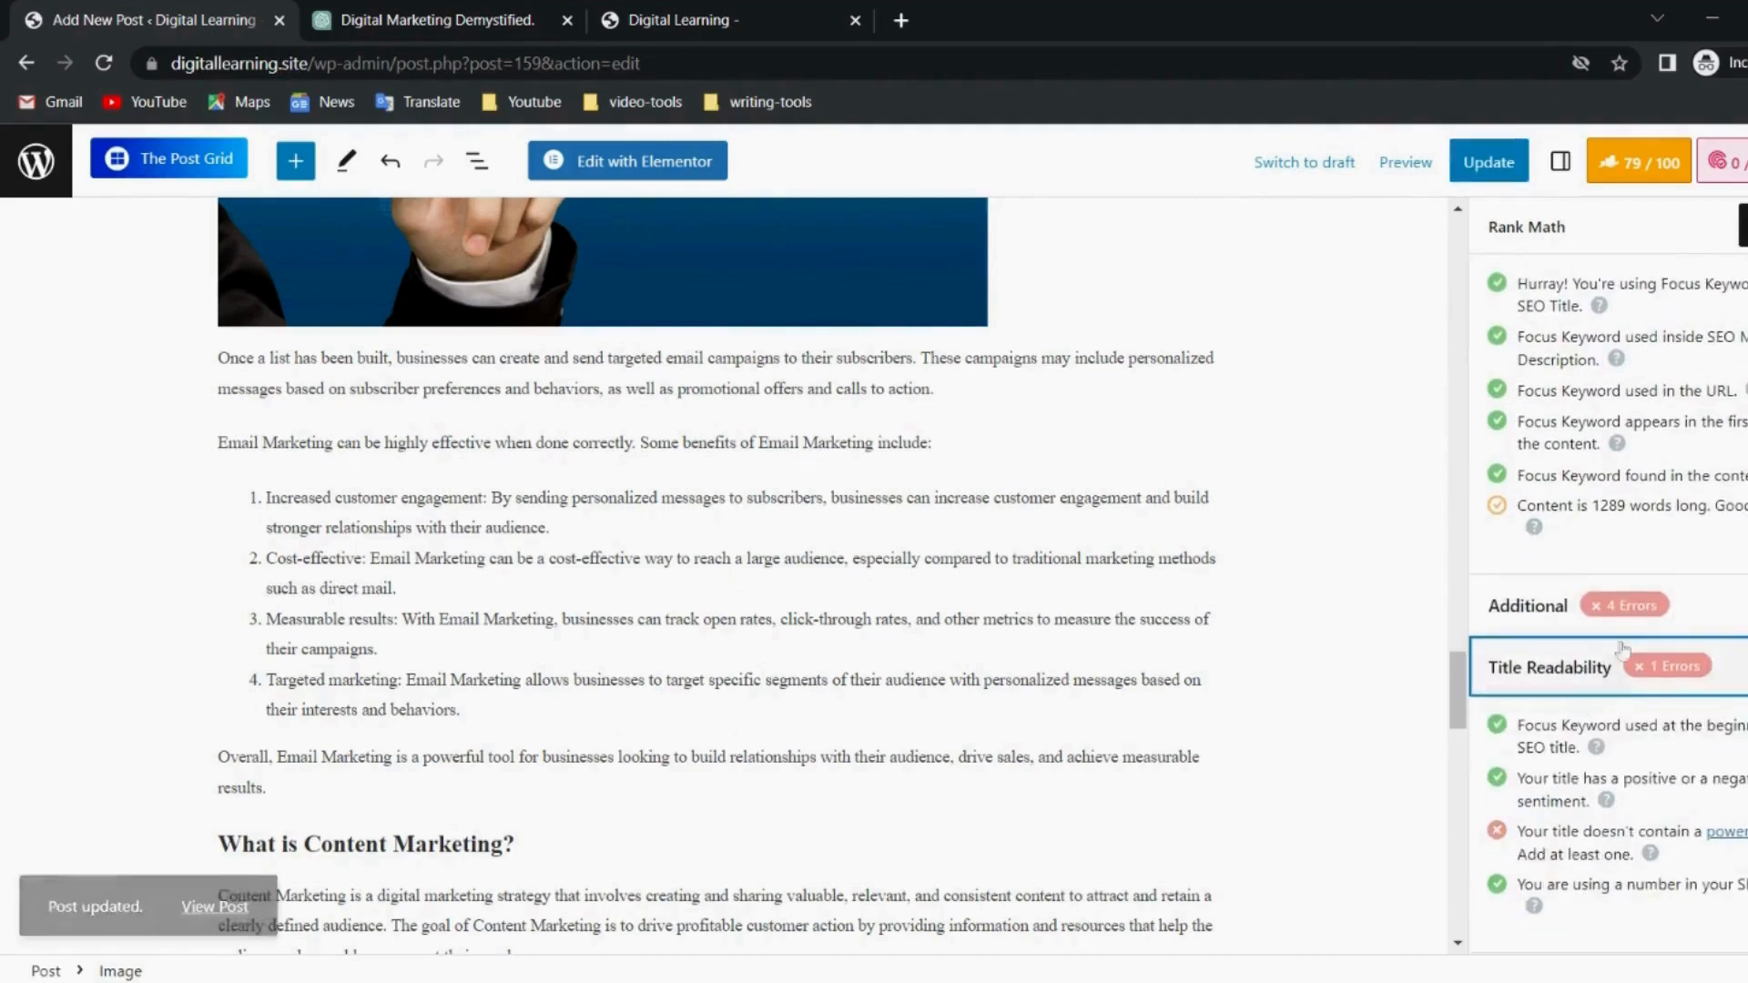
left_click(1596, 605)
scroll(1593, 603, "down", 3)
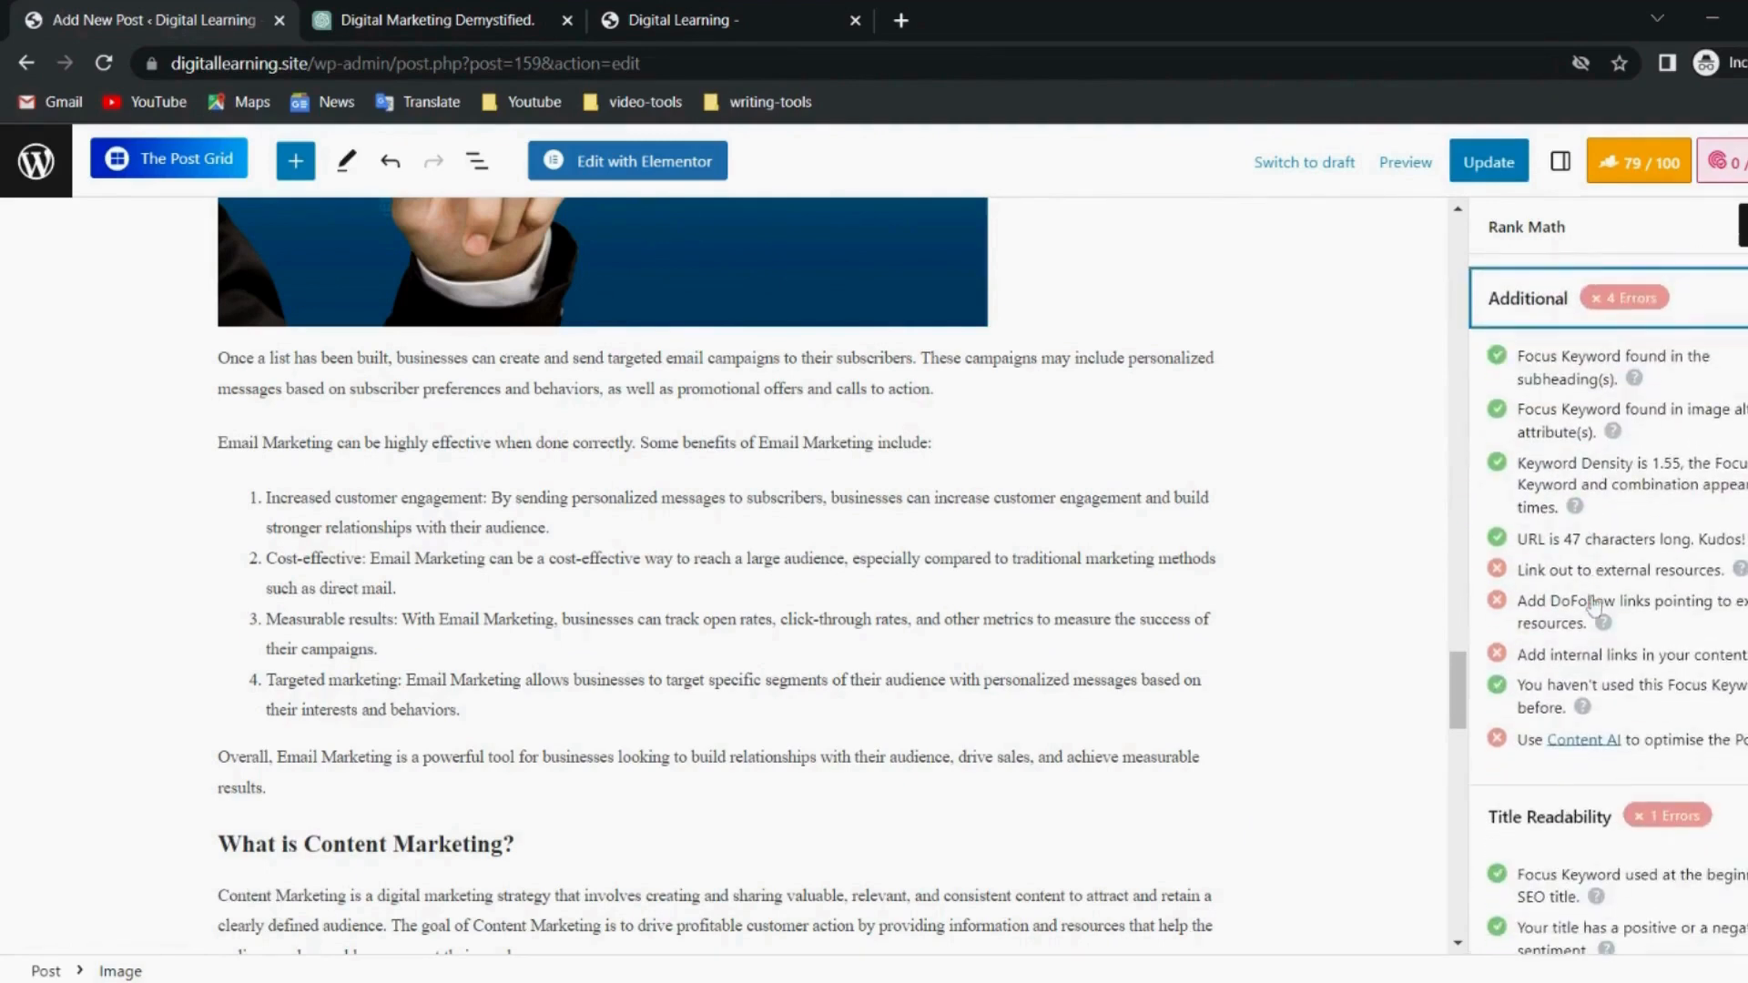
triple_click(1523, 611)
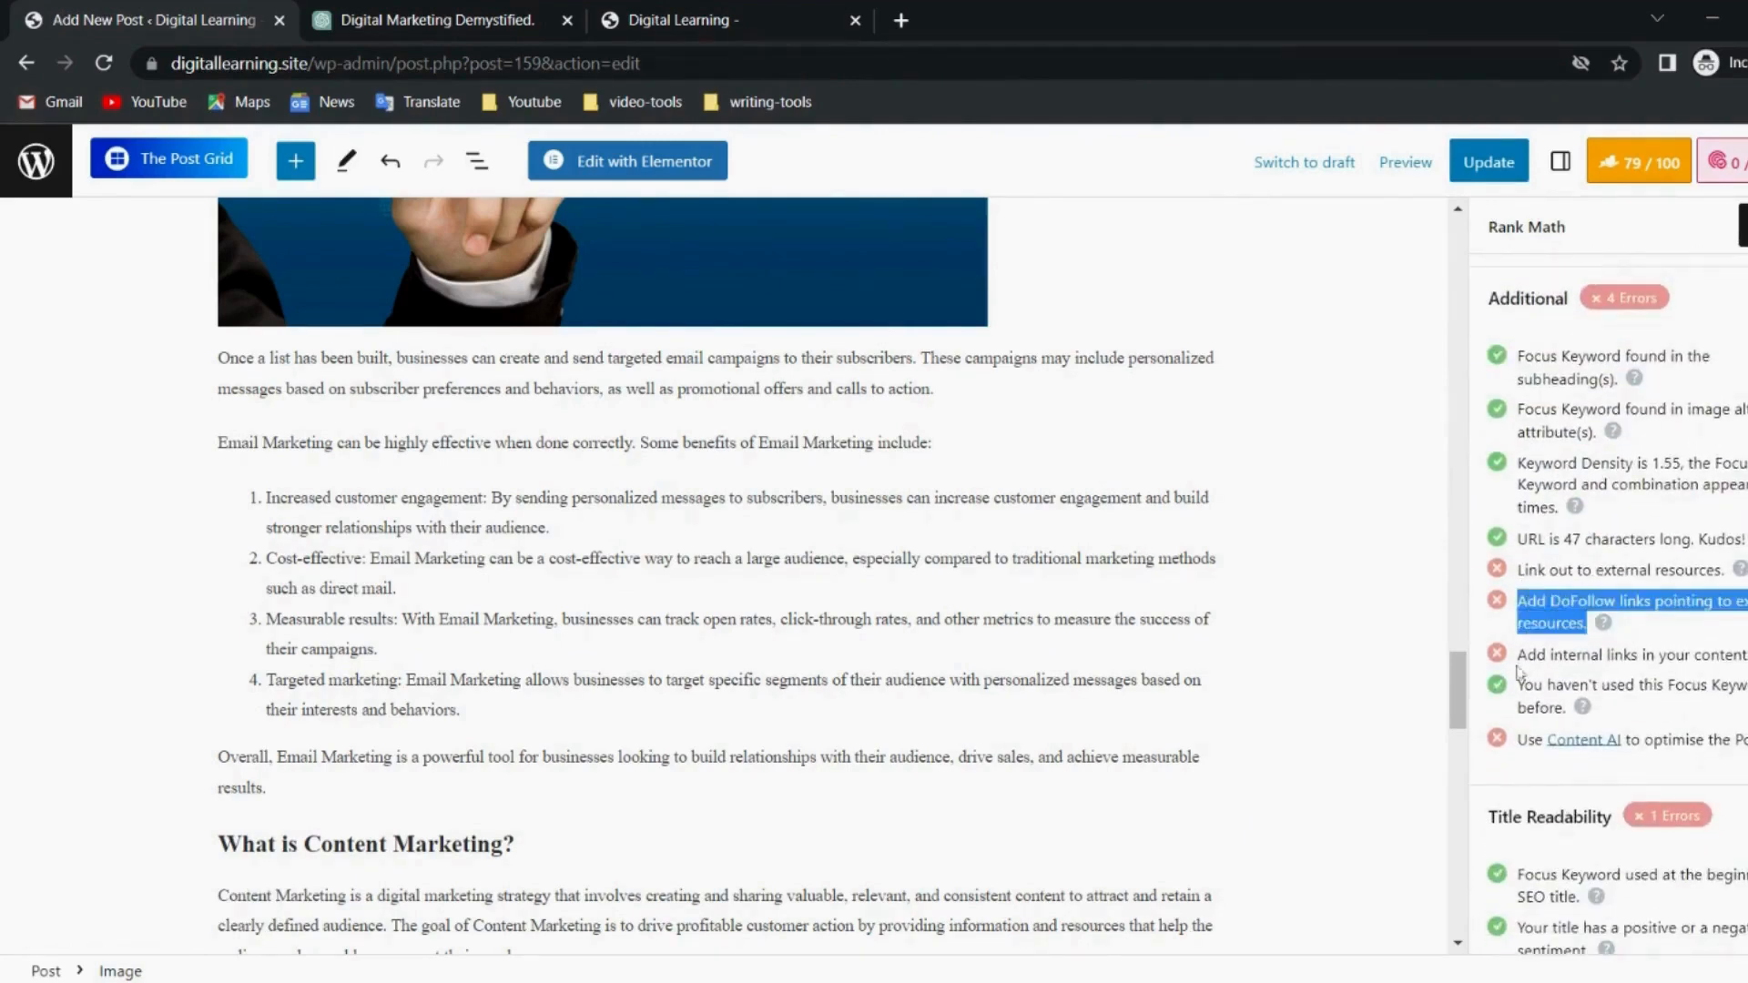
left_click_drag(1518, 655, 1746, 656)
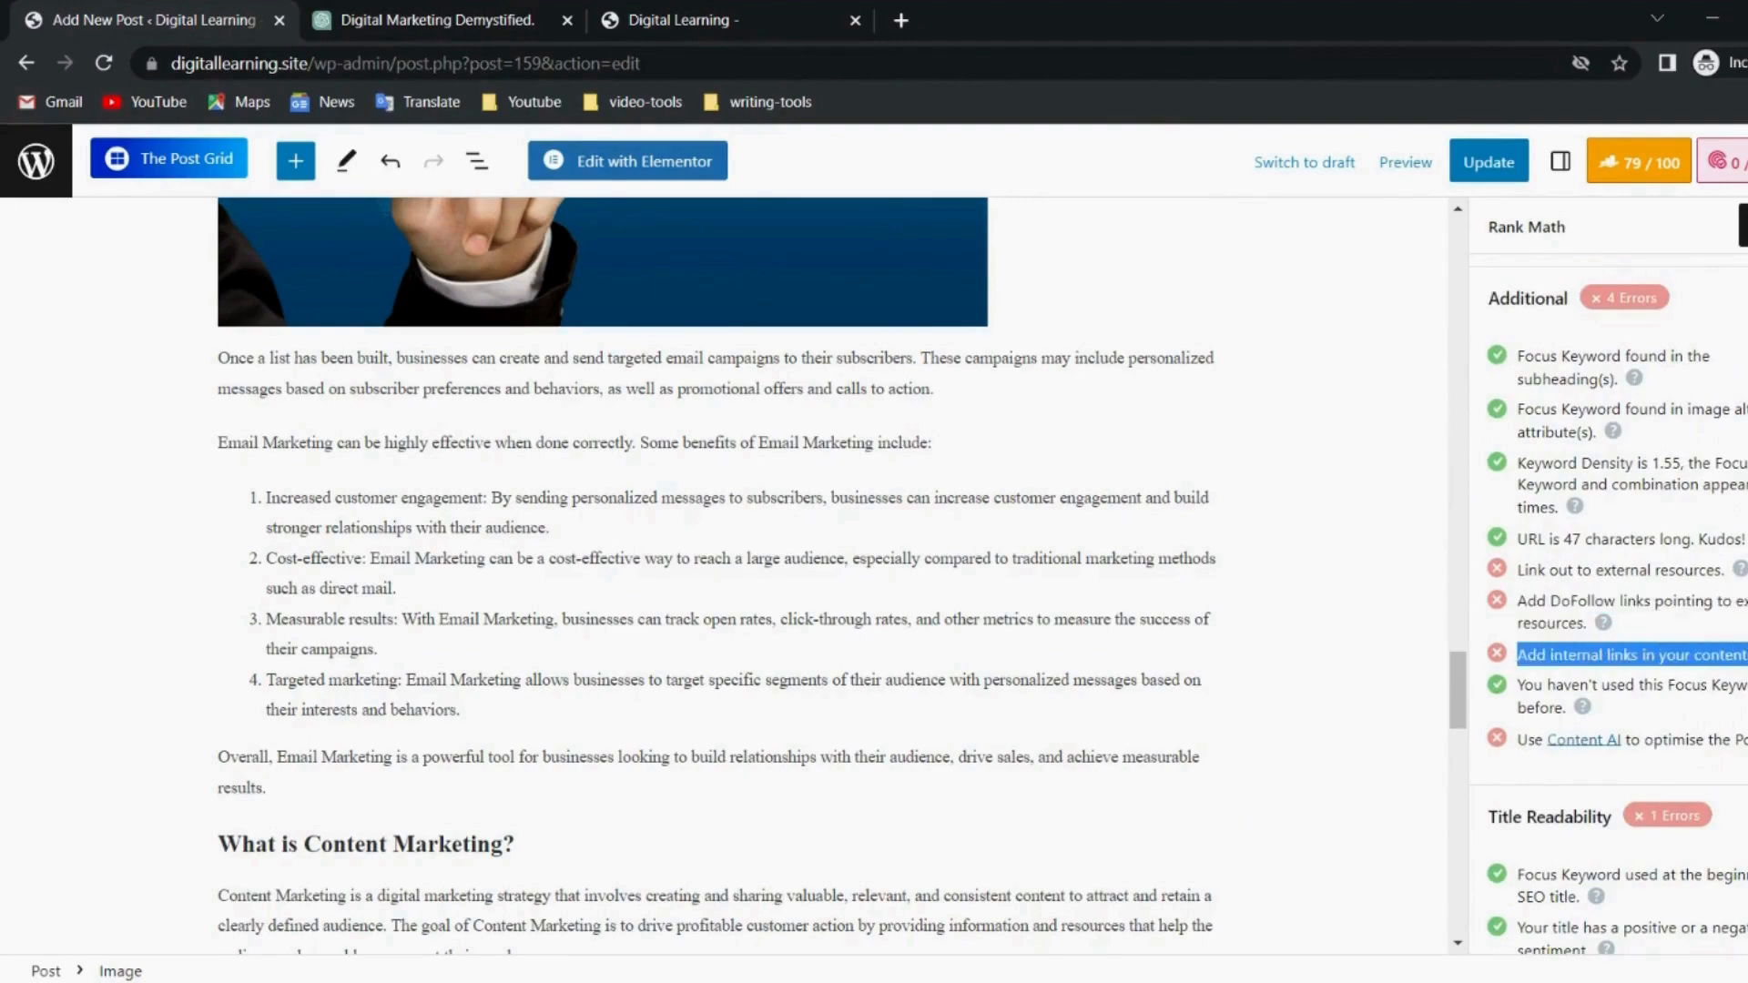
scroll(841, 575, "down", 15)
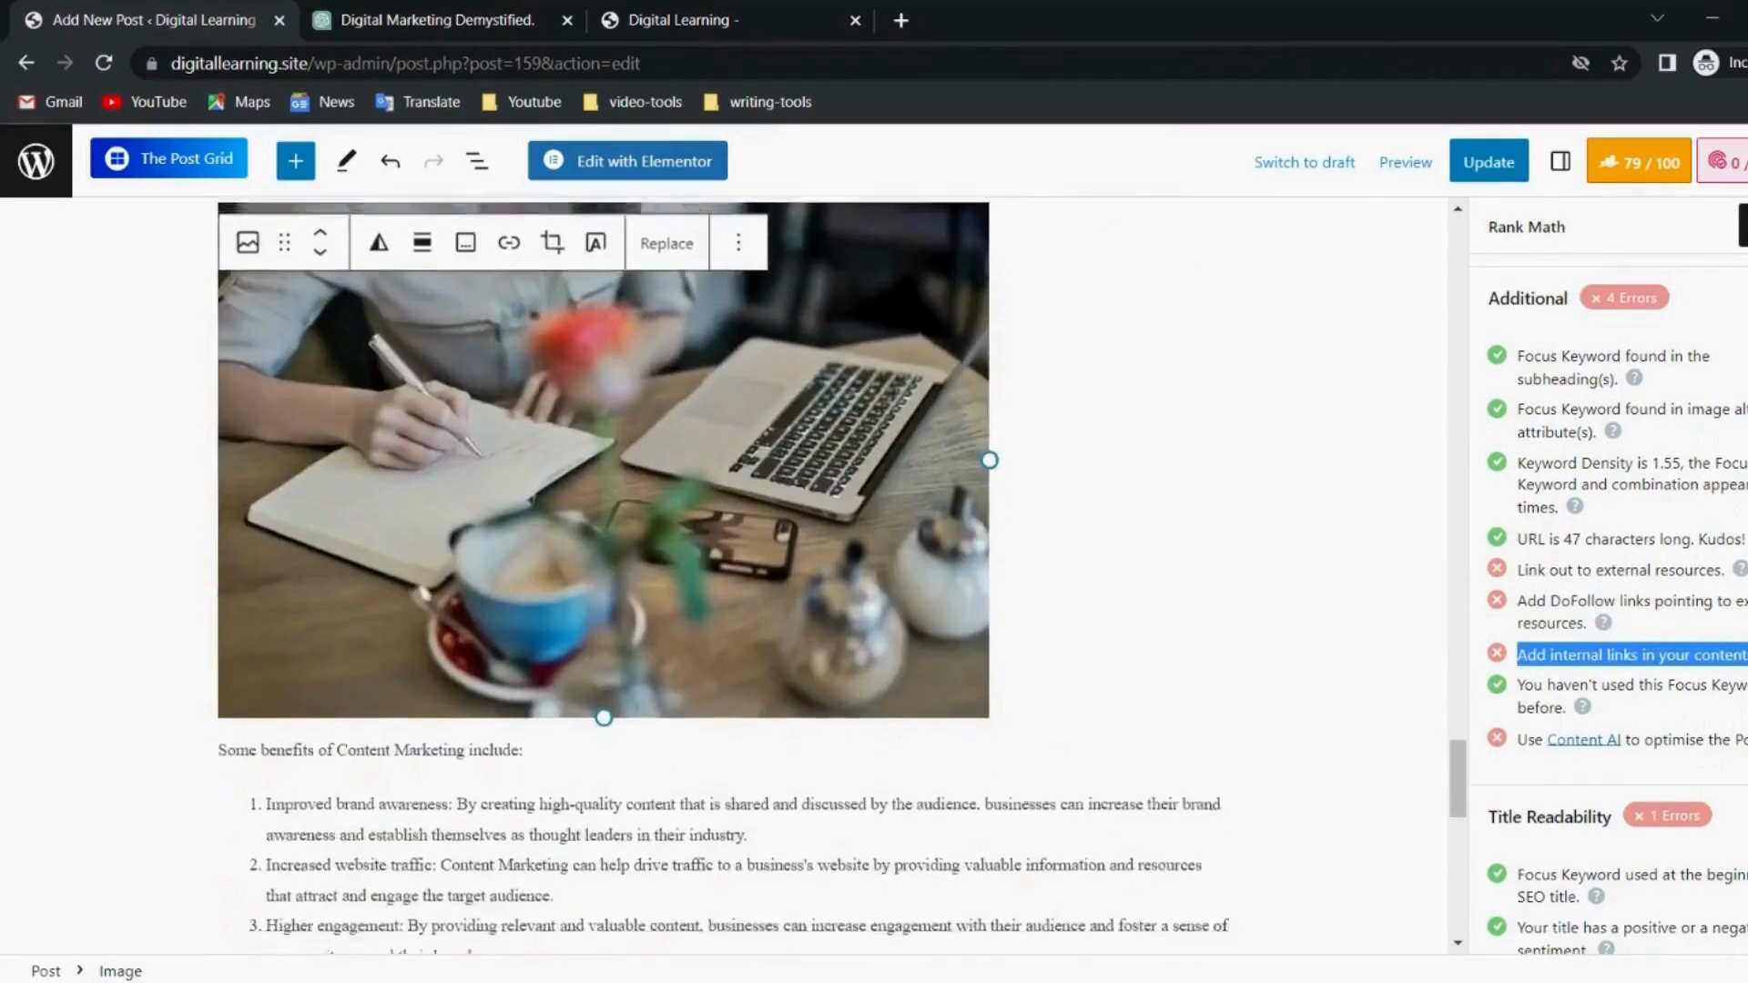
Add a paragraph reading "You can read my other articles here." after the last paragraph of the Conclusion section.
scroll(842, 575, "up", 10)
scroll(841, 575, "up", 10)
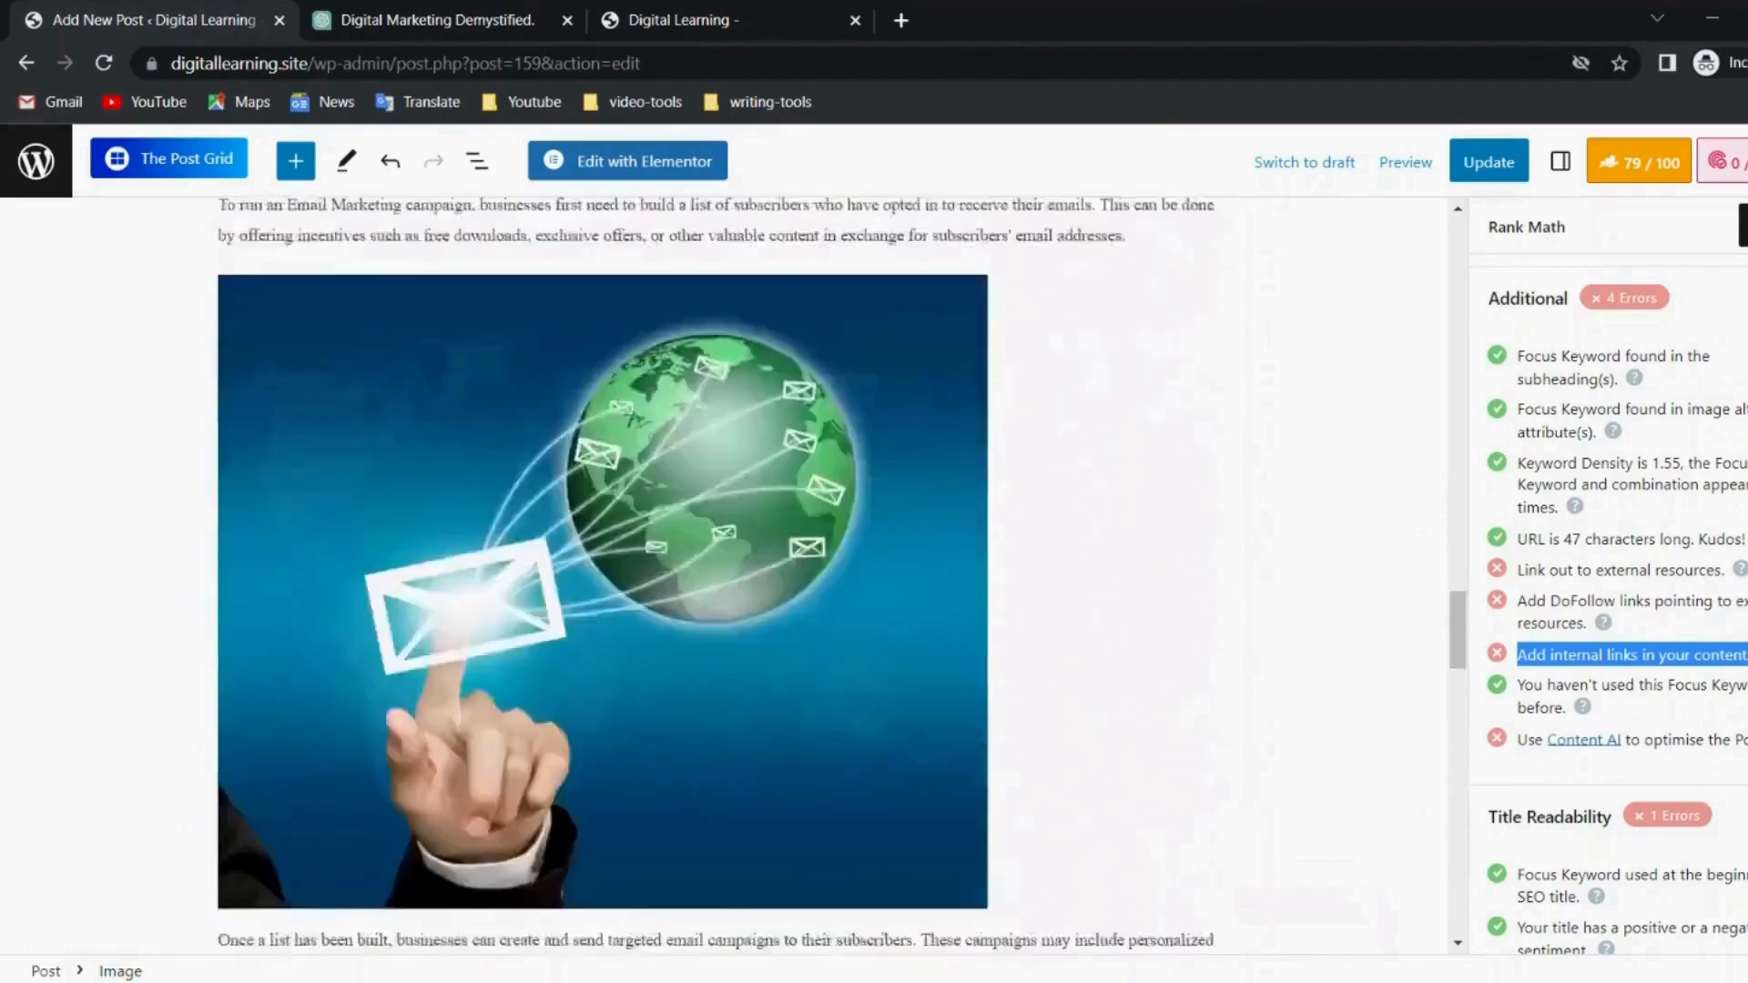
scroll(841, 576, "down", 8)
scroll(842, 576, "up", 2)
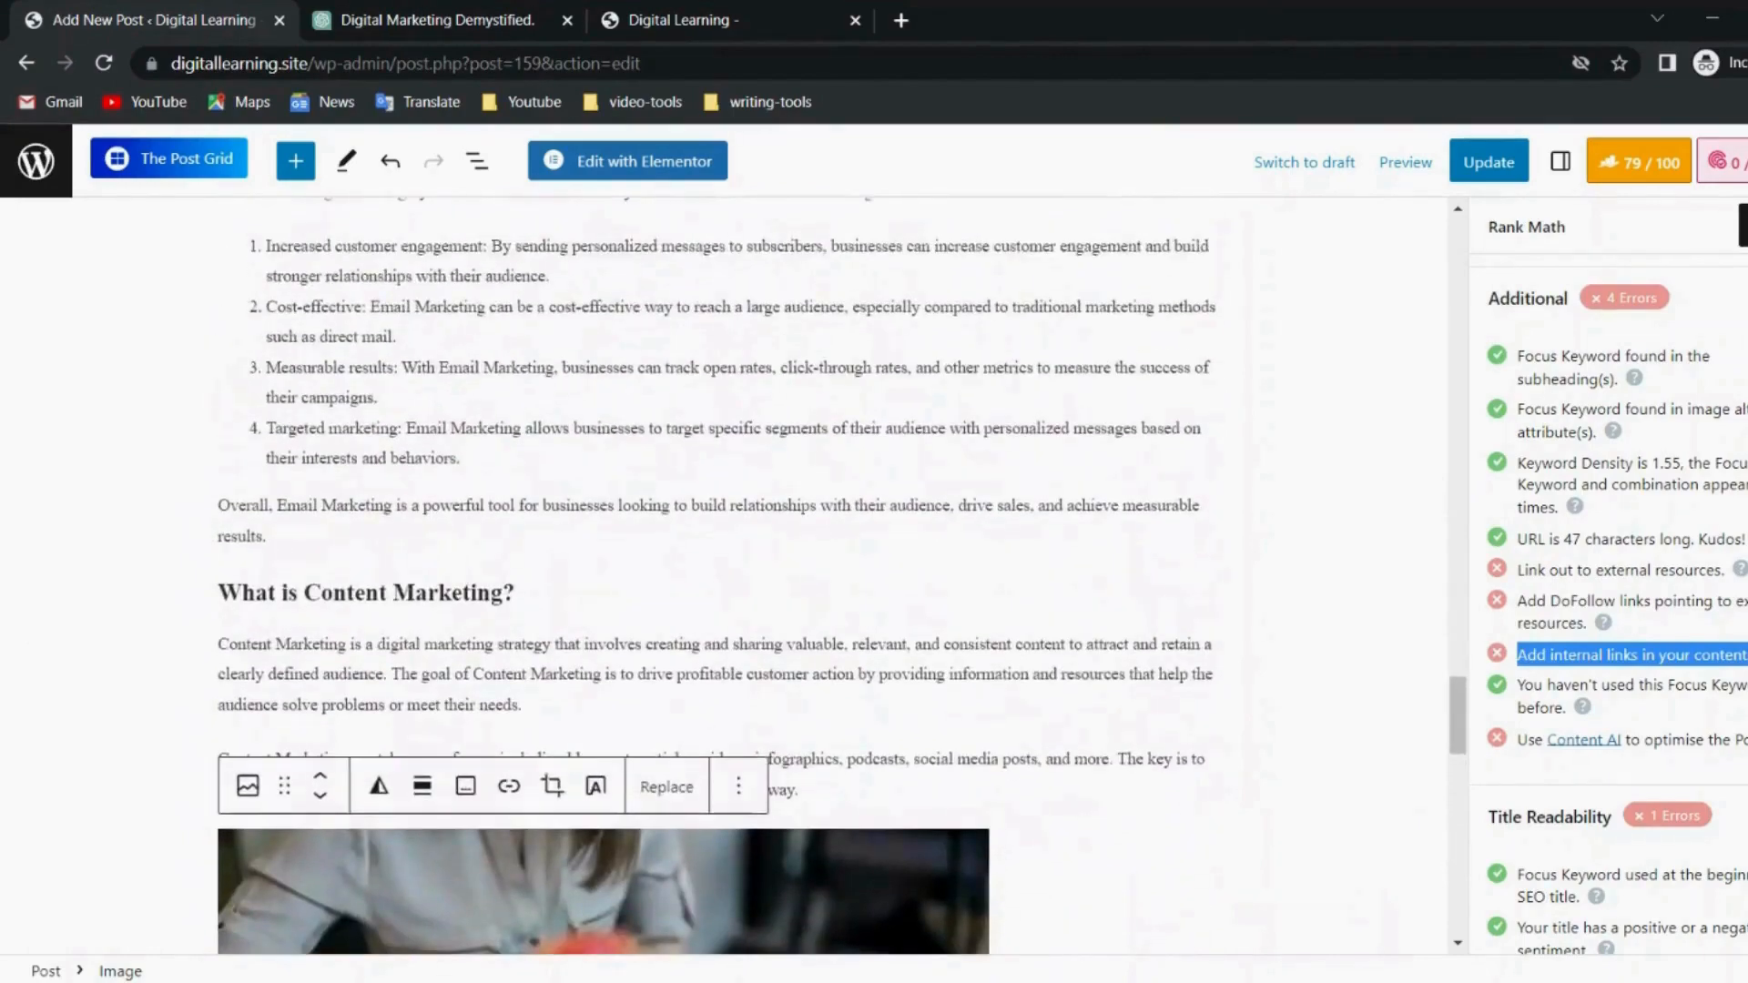
scroll(841, 576, "down", 10)
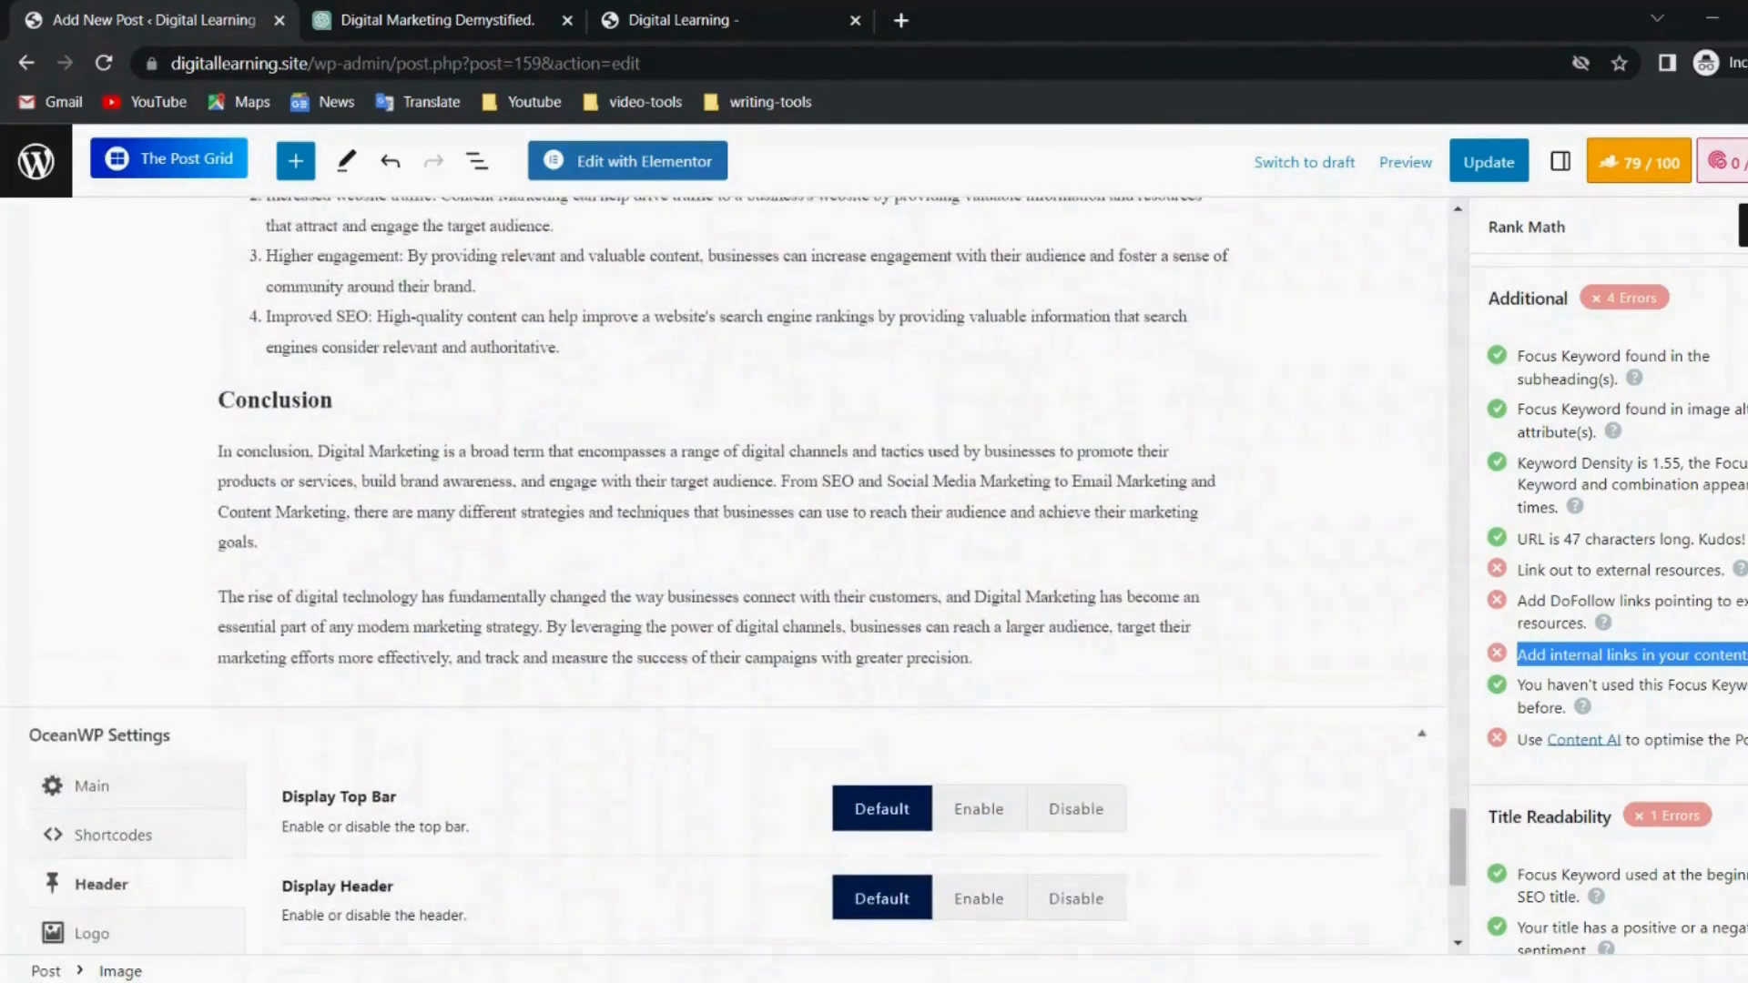
left_click(974, 658)
key("Return")
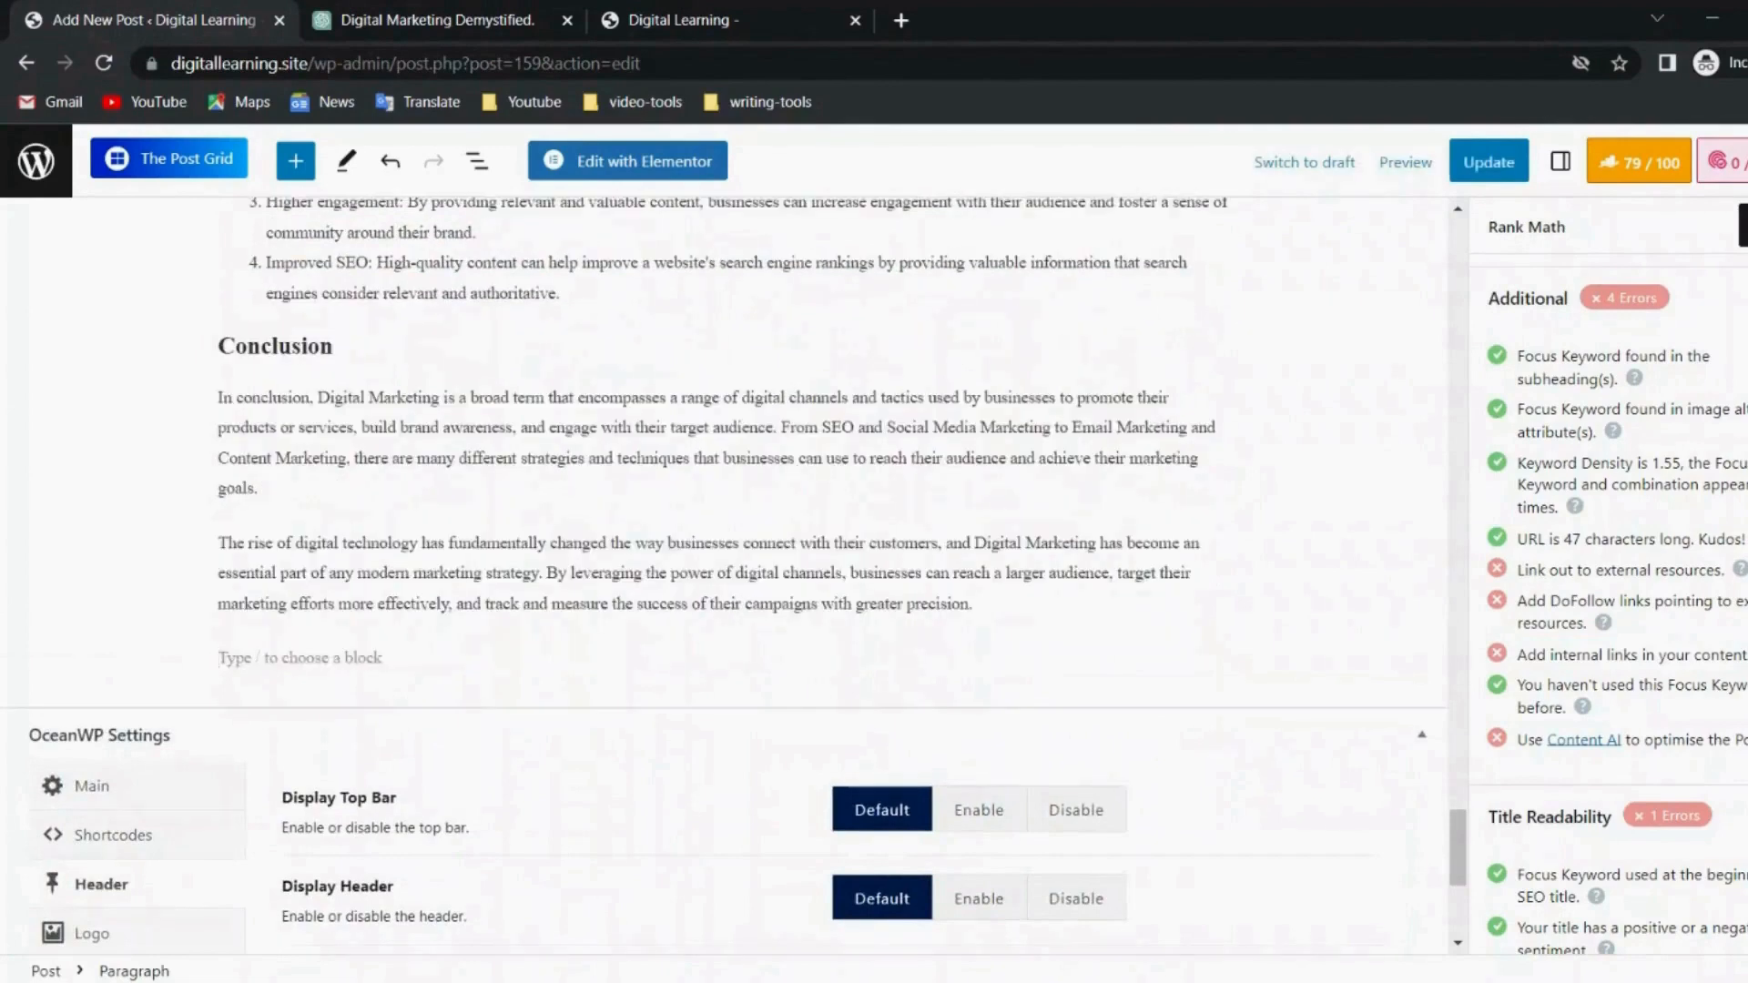
type("You")
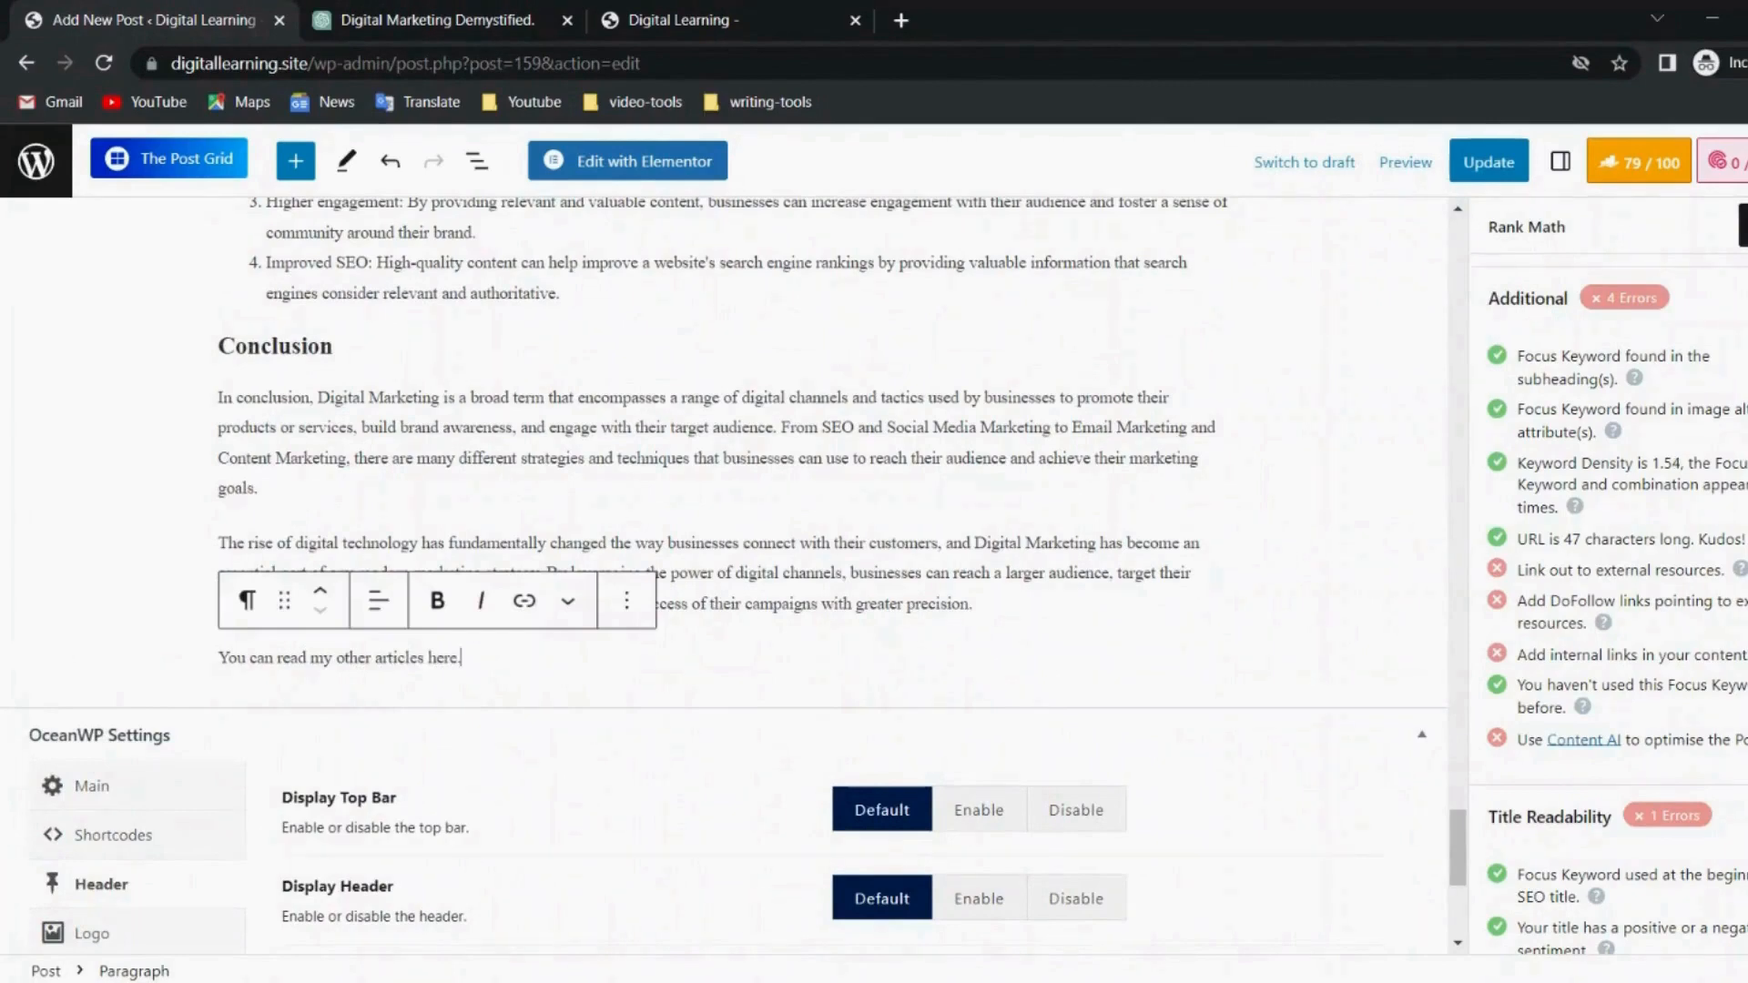
double_click(443, 657)
left_click(525, 604)
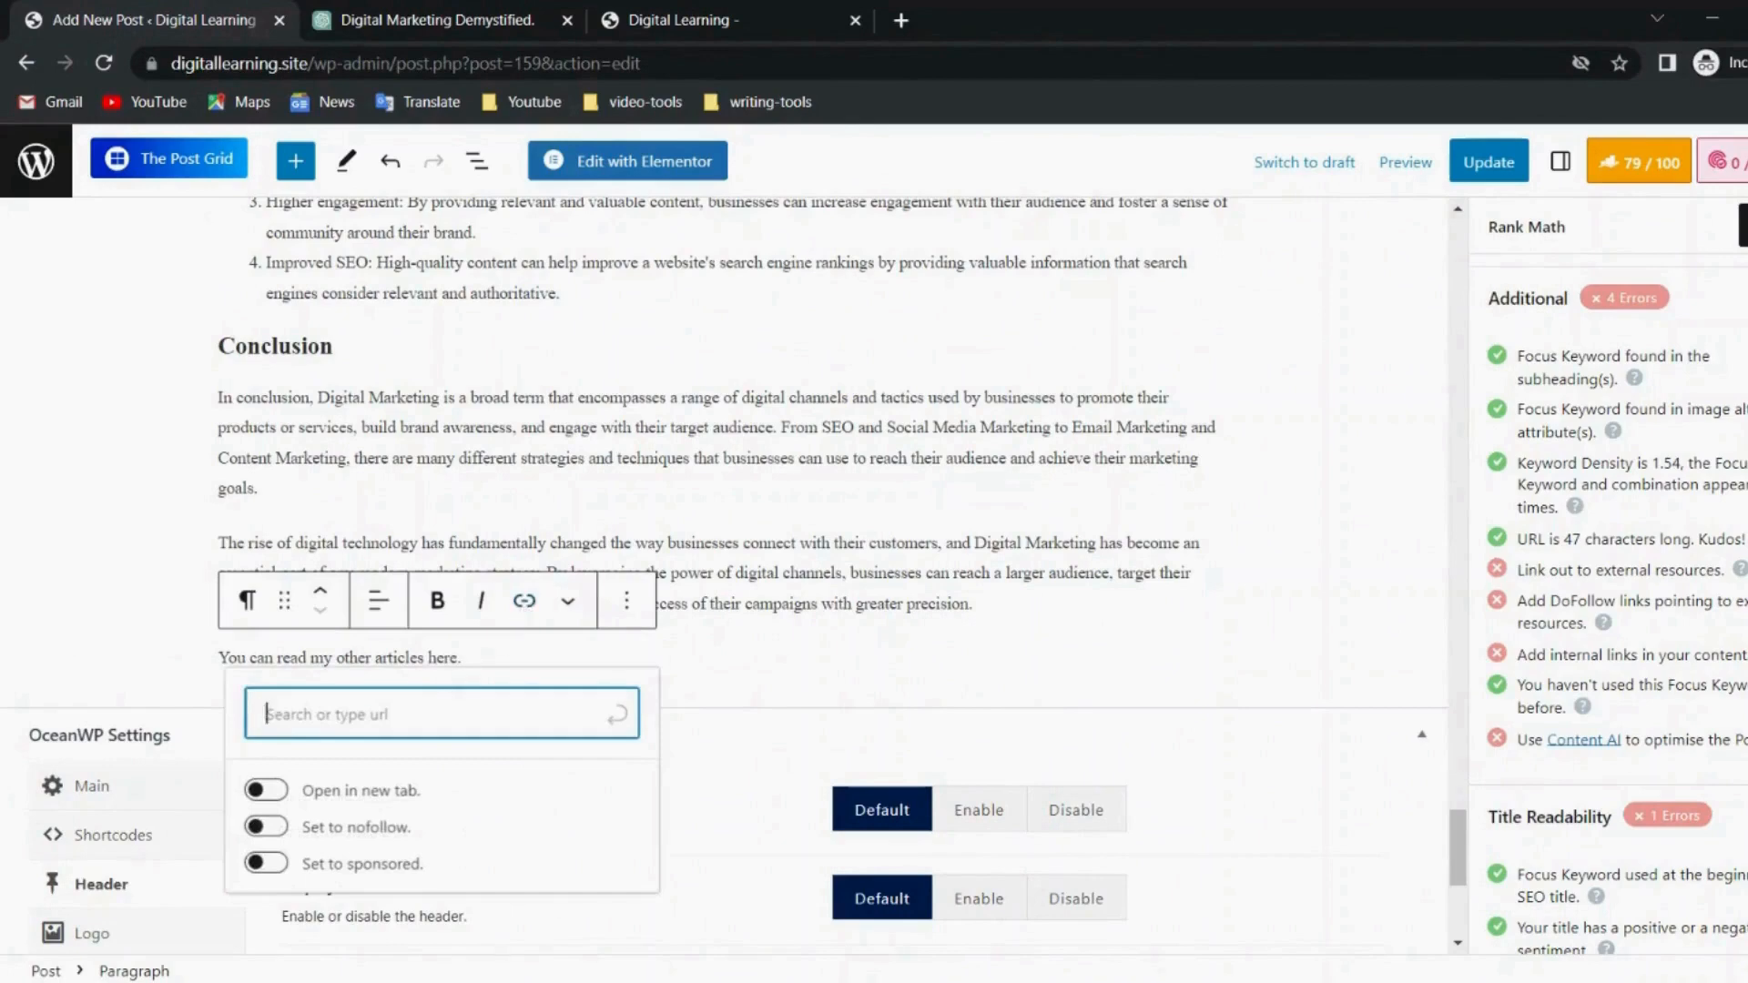
type("https")
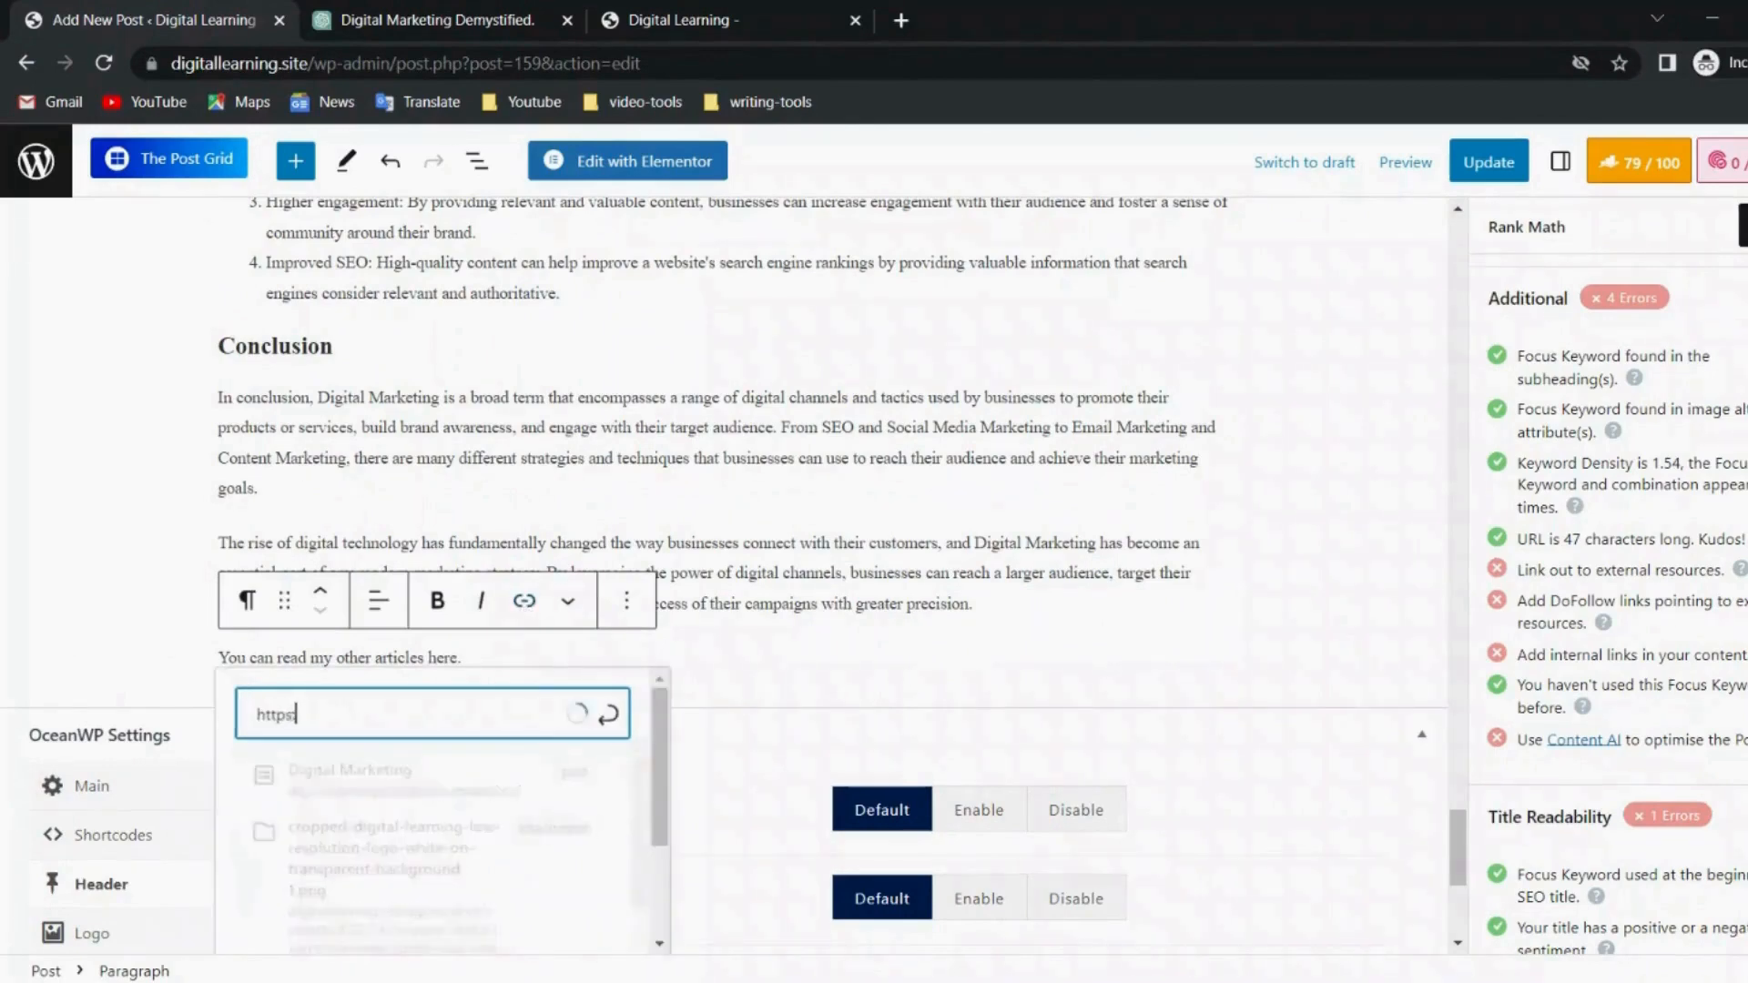
type("://www")
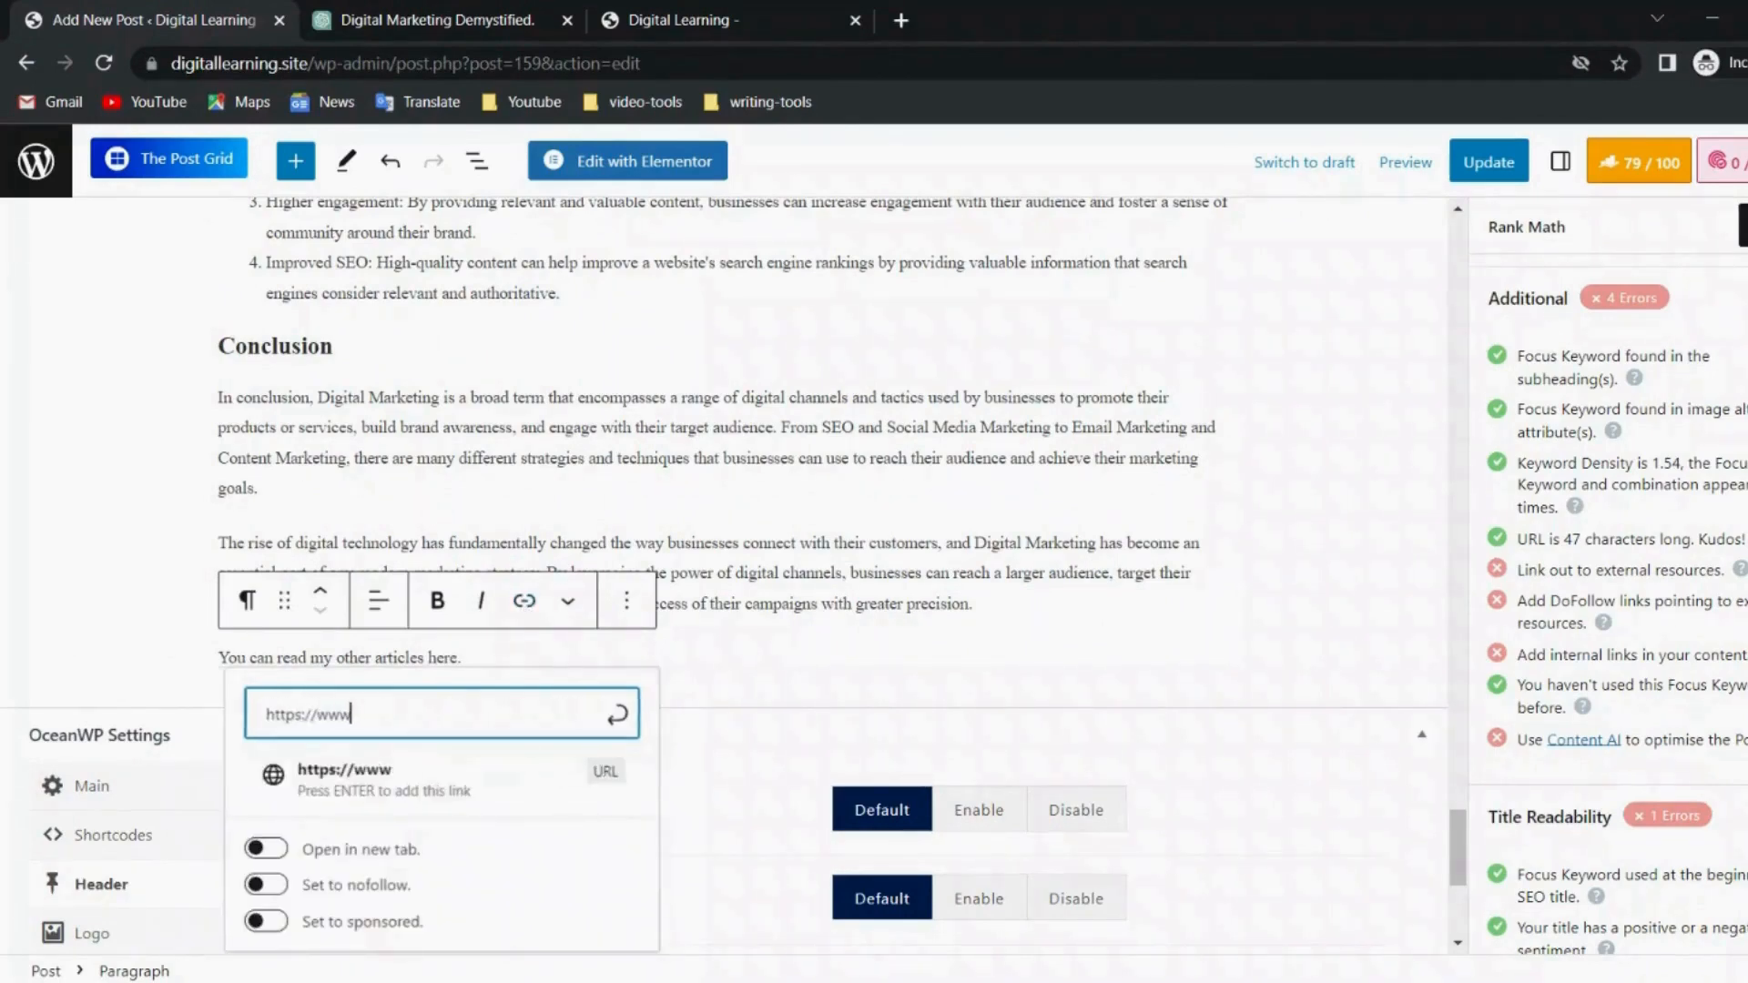
type(".digitallear")
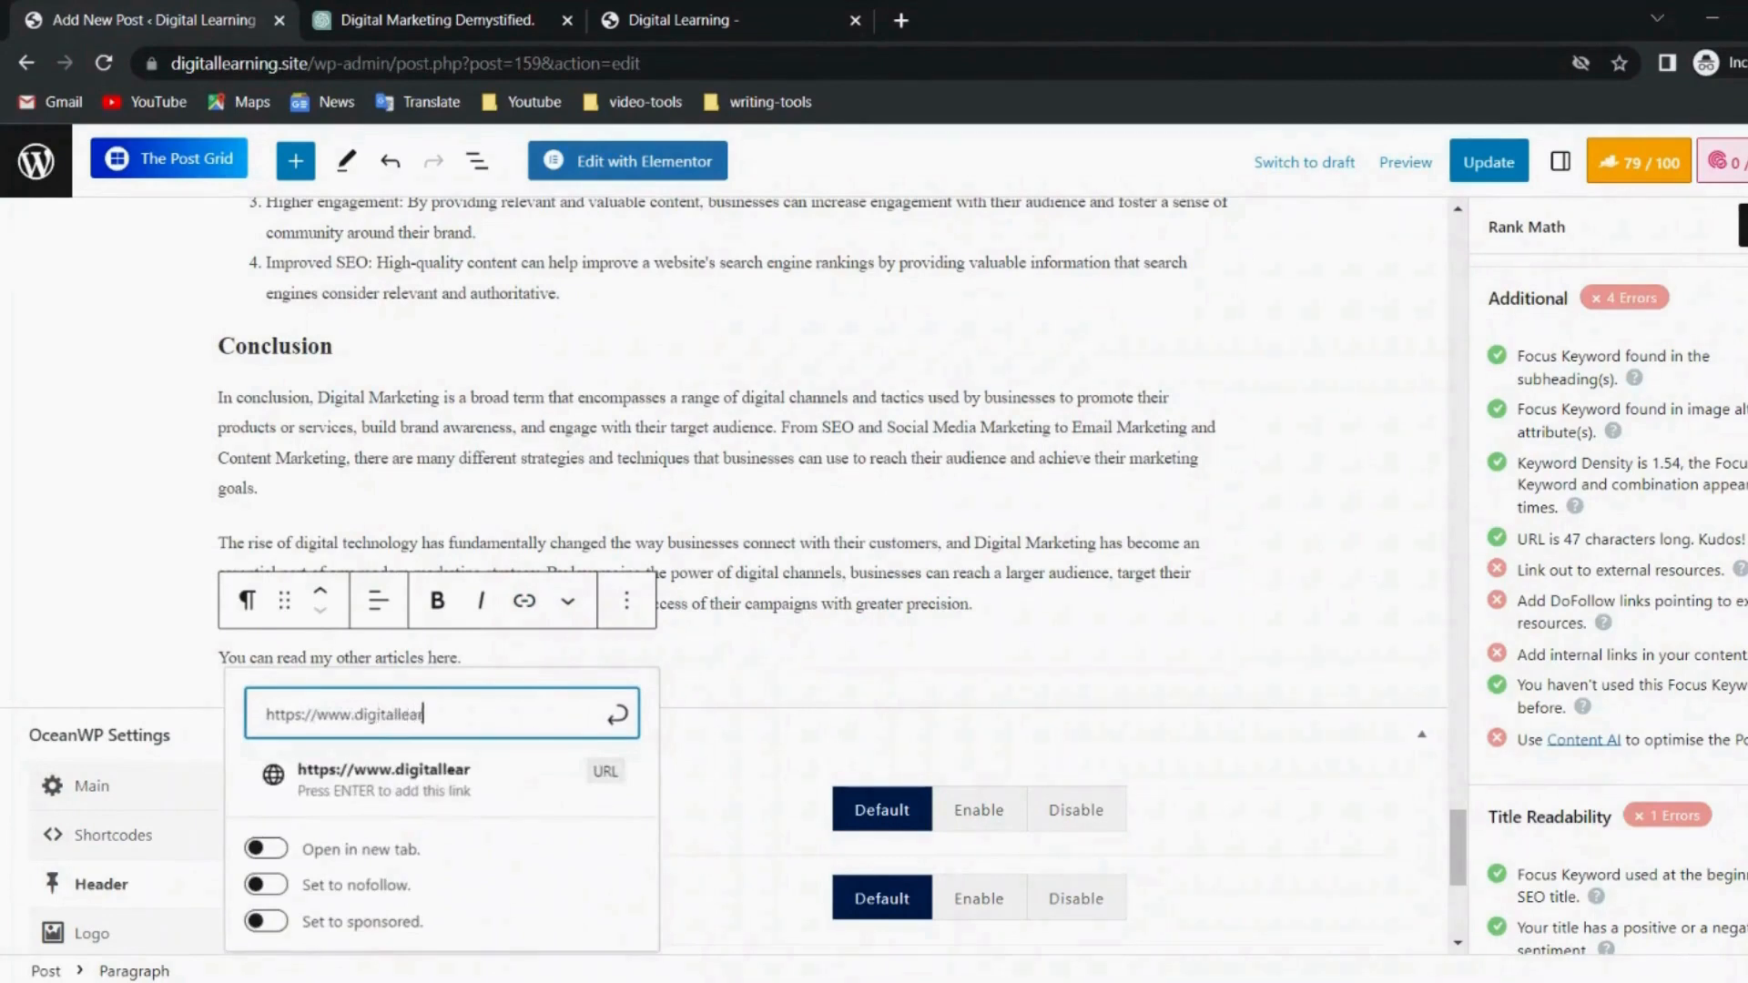
type("ning.site")
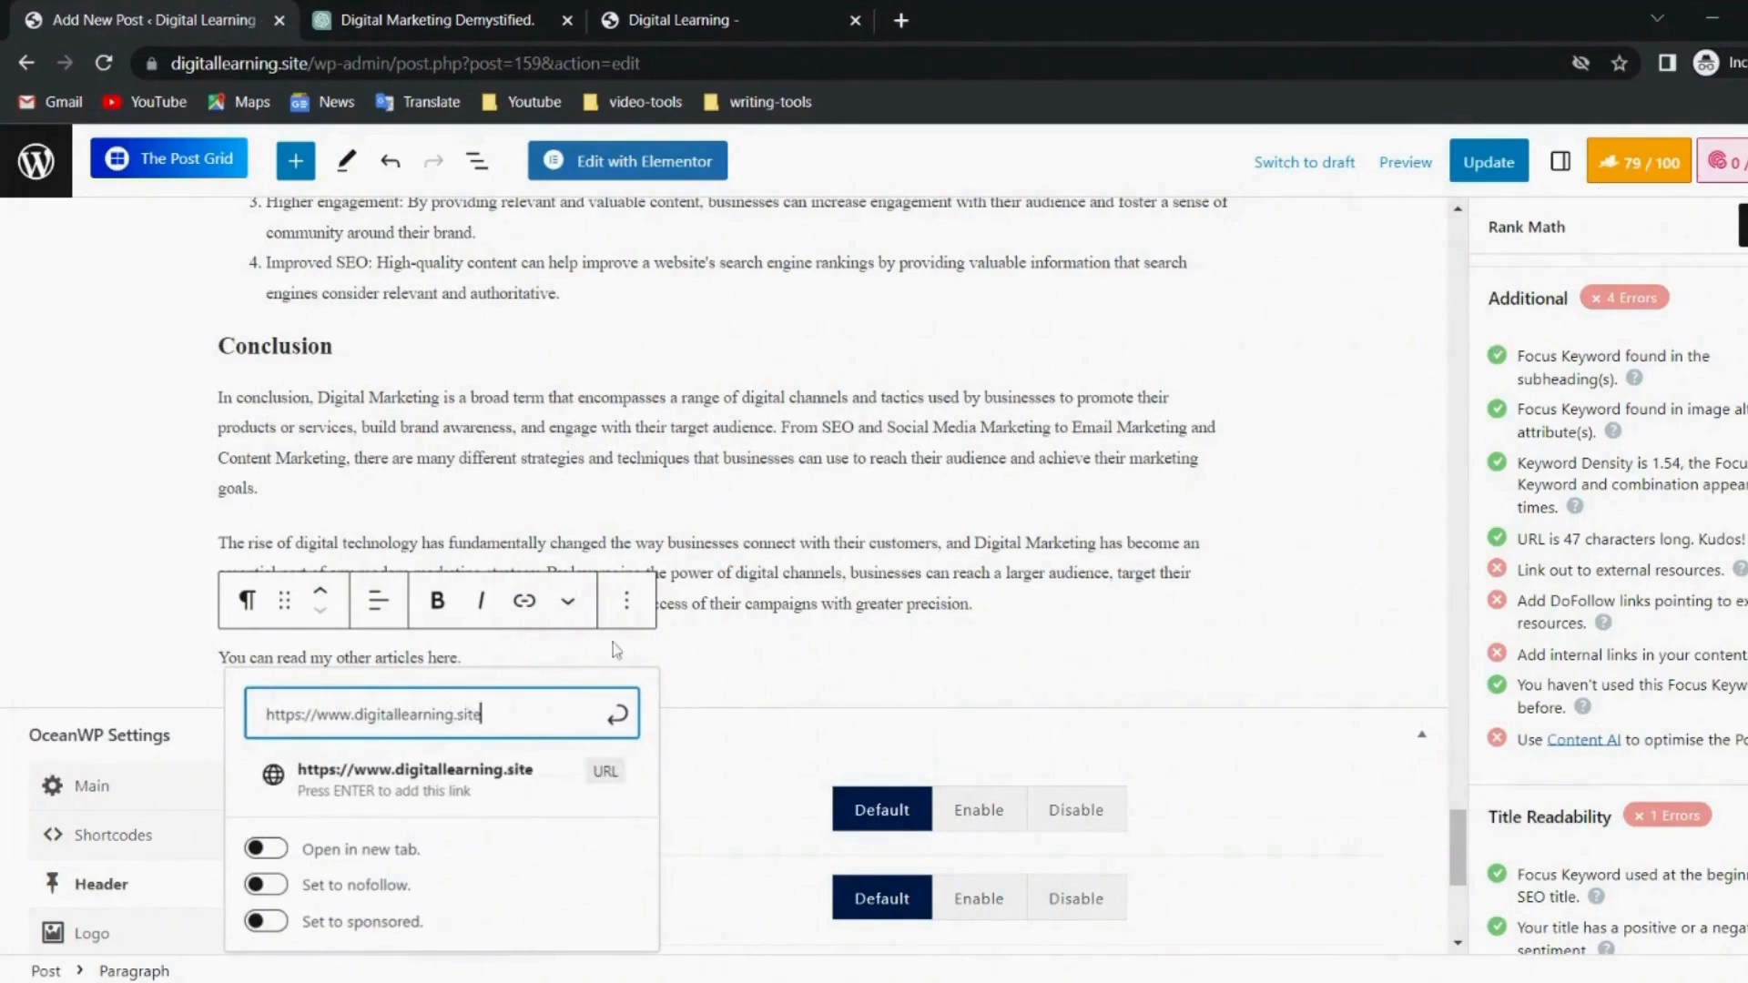
left_click(617, 714)
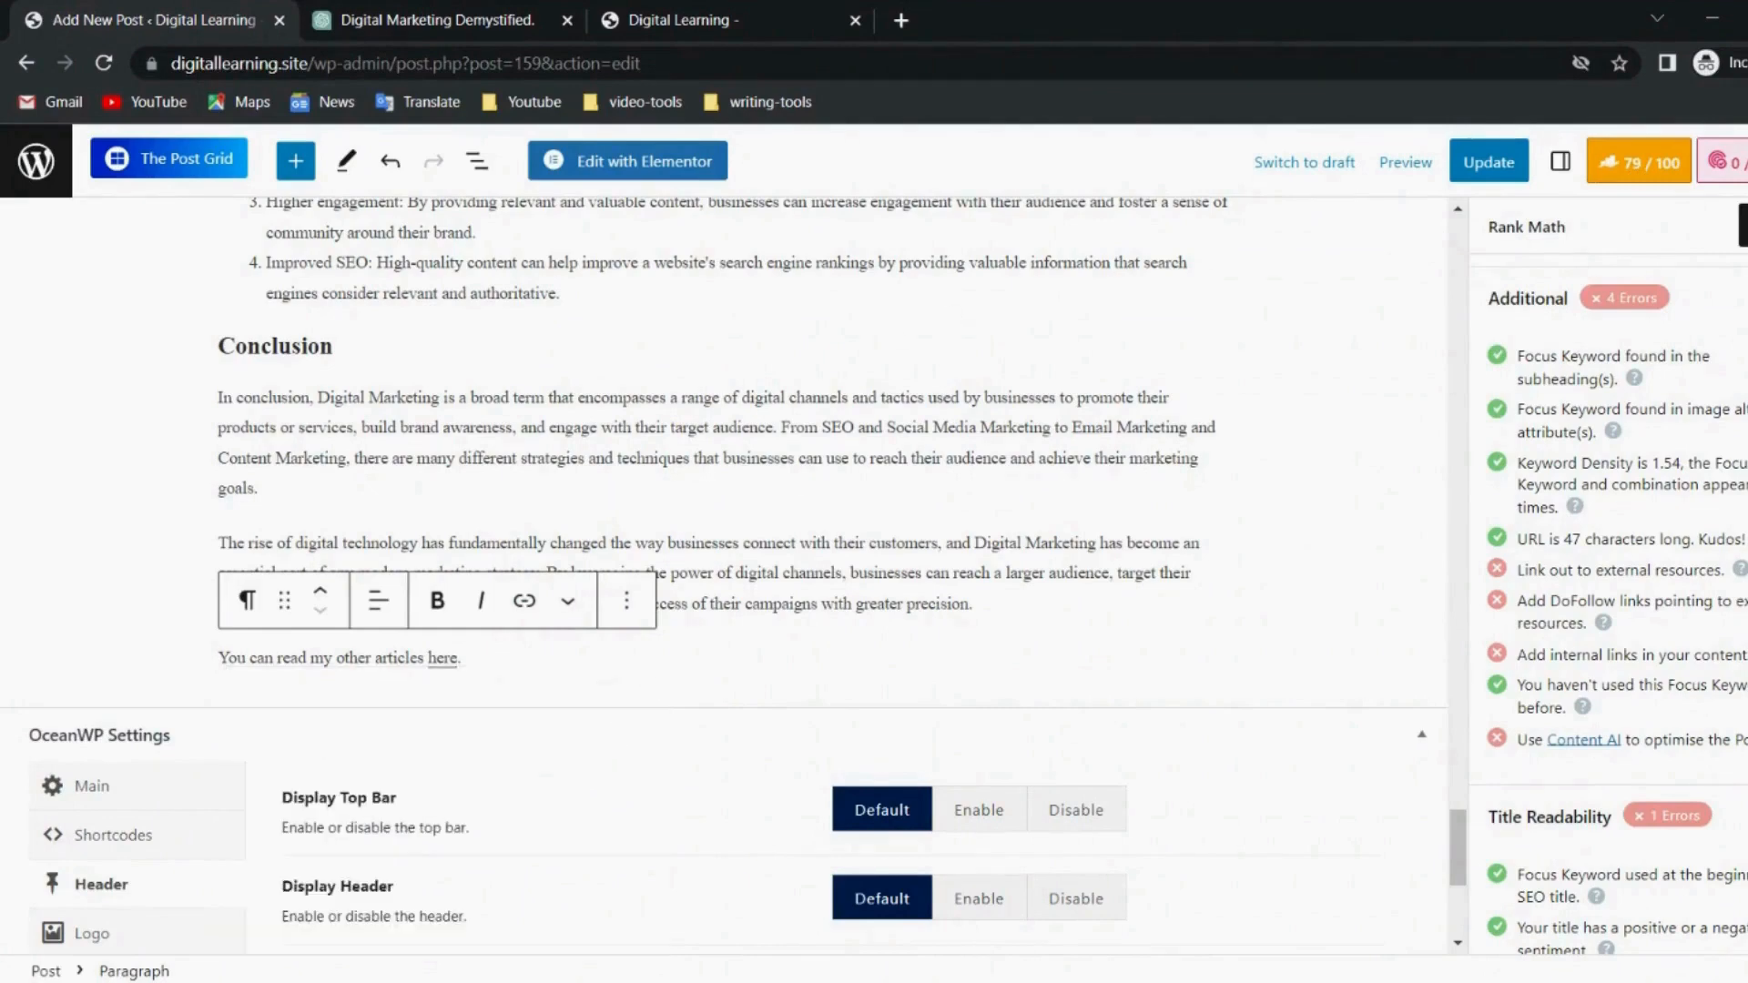
left_click(1493, 164)
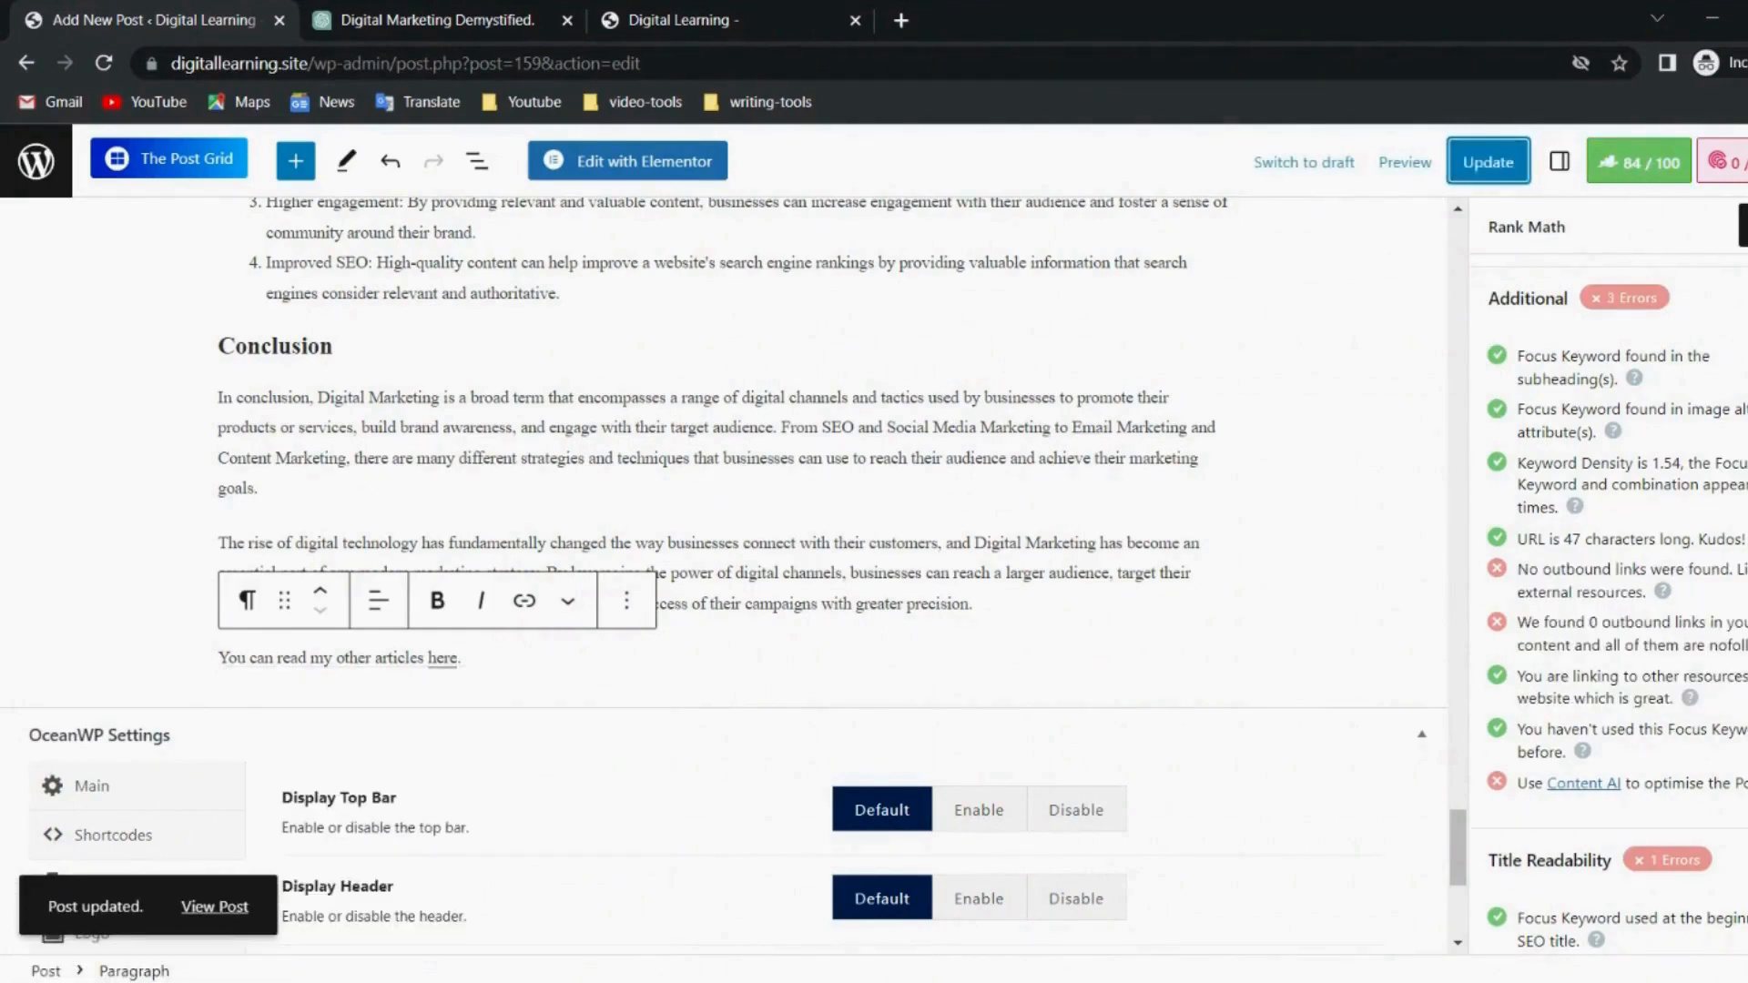
Add a paragraph reading "You can visit my other website here." at the end of the SEO section, before "What is Social Media Marketing?".
scroll(1607, 601, "down", 5)
scroll(1607, 601, "up", 4)
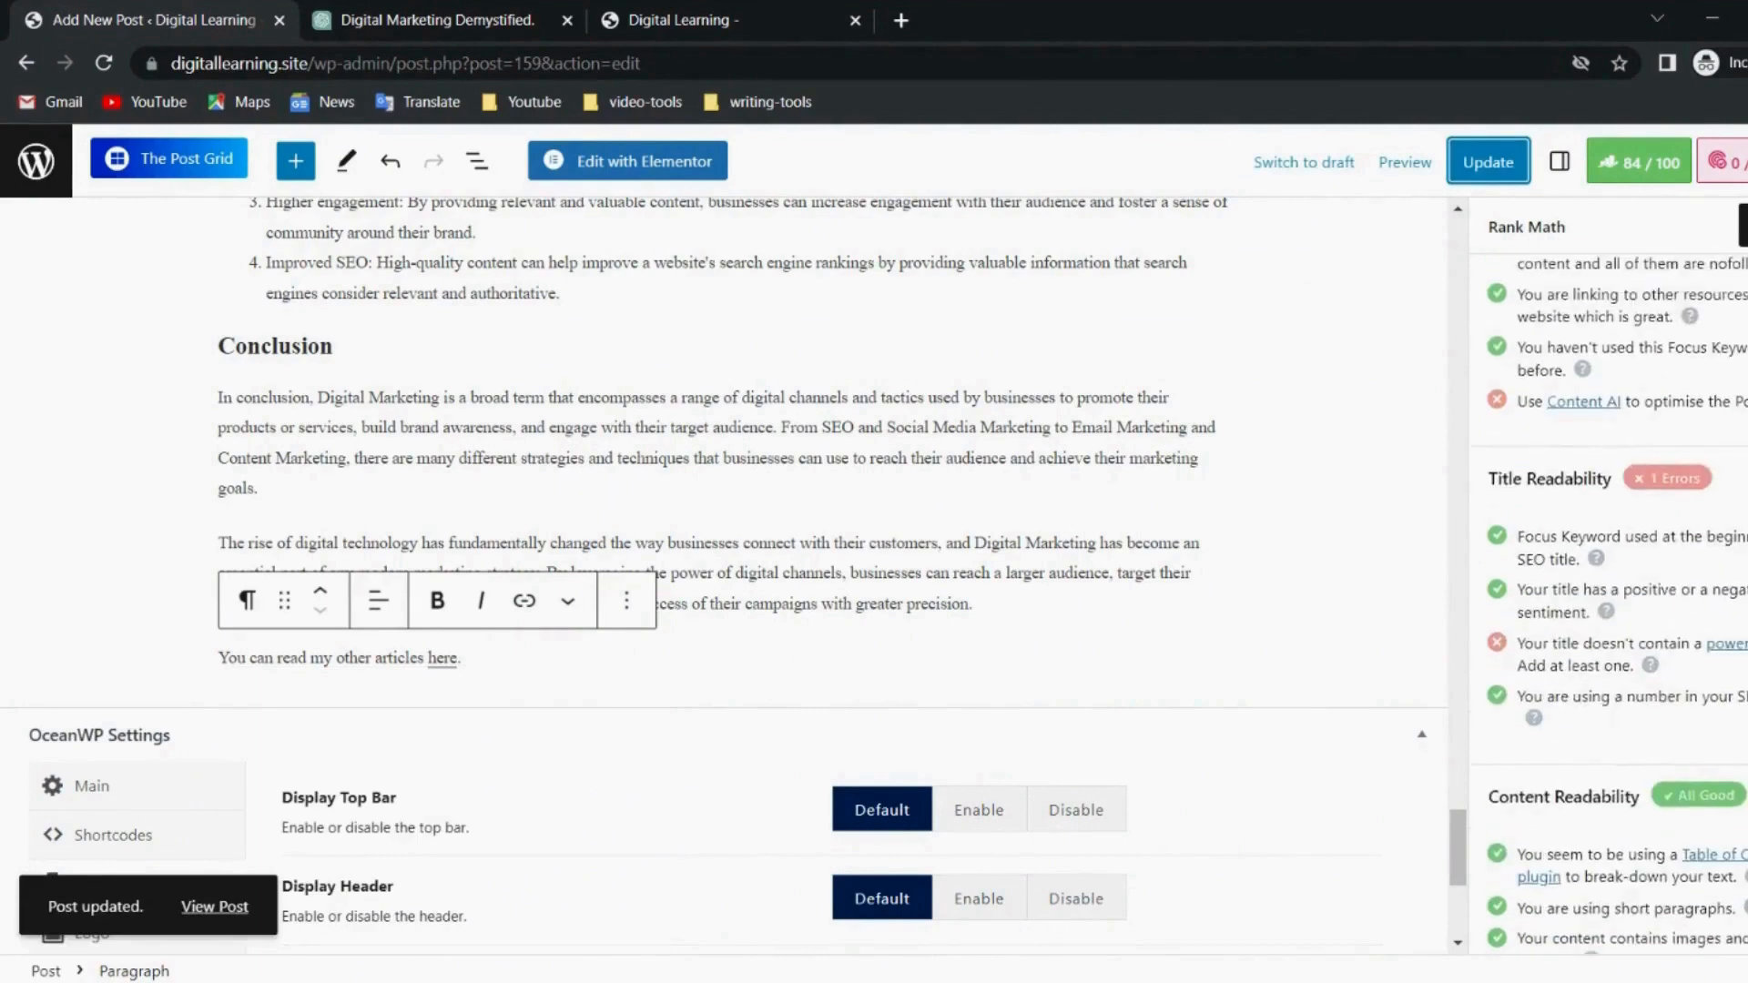
scroll(1608, 583, "up", 1)
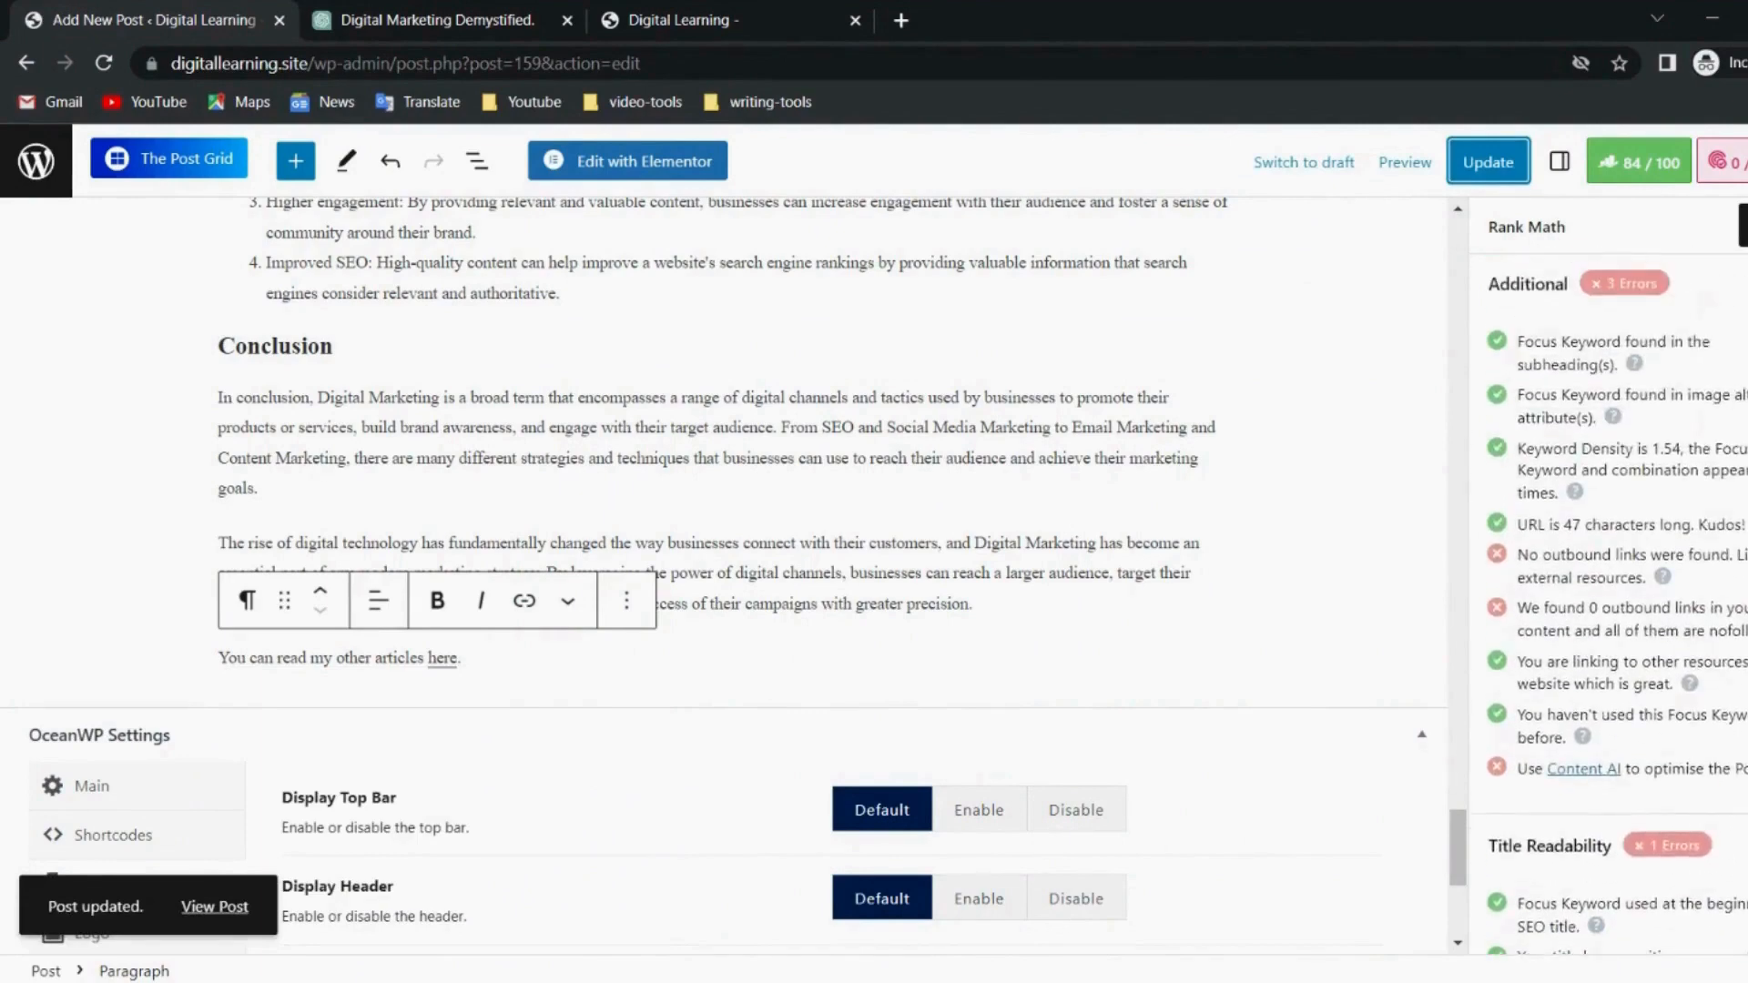
scroll(1607, 583, "up", 8)
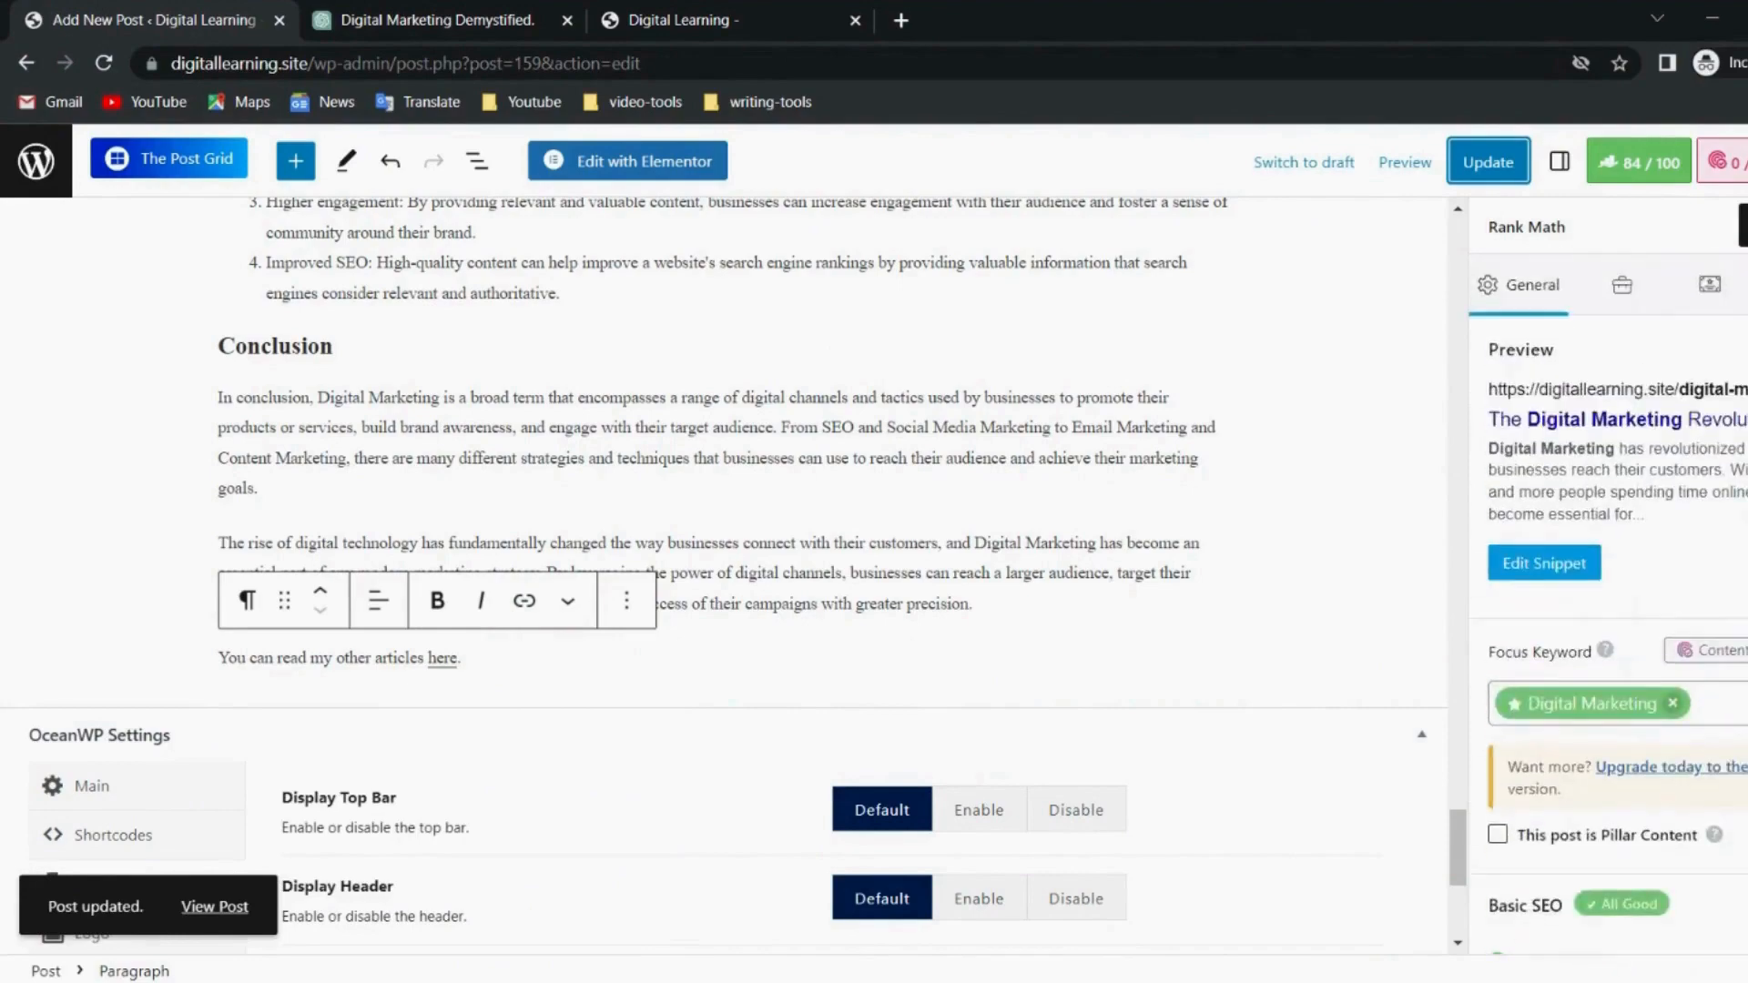
scroll(720, 574, "up", 15)
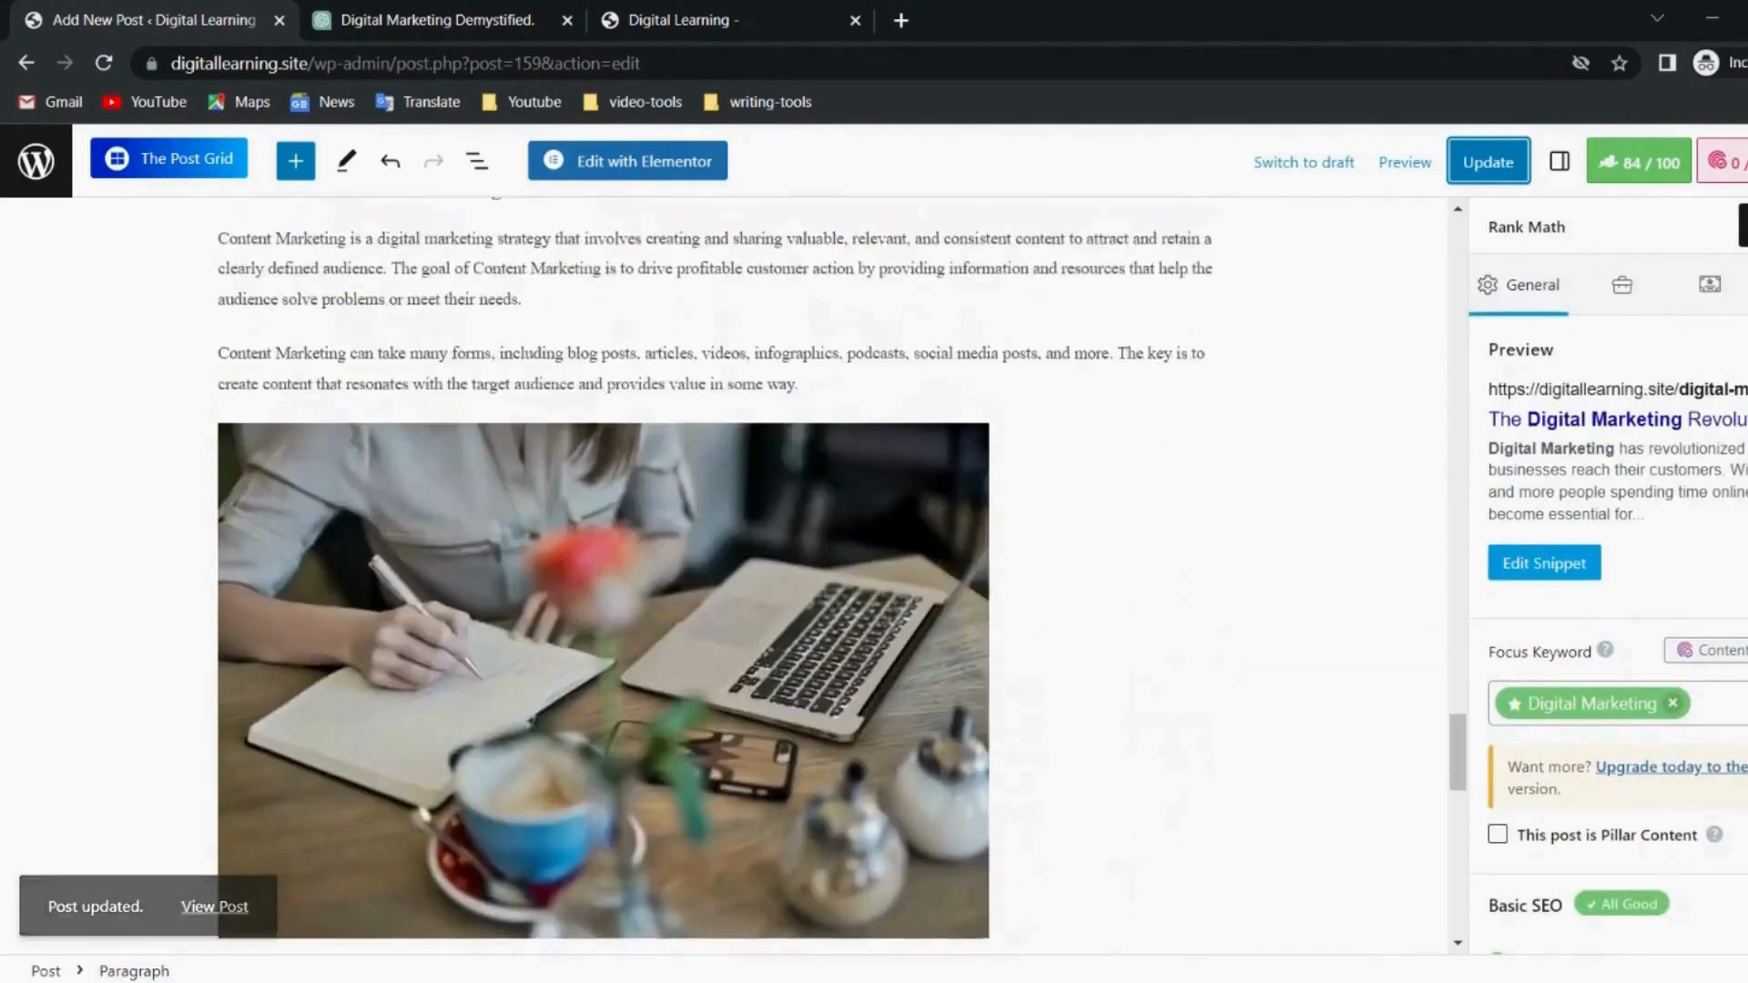
scroll(719, 574, "up", 12)
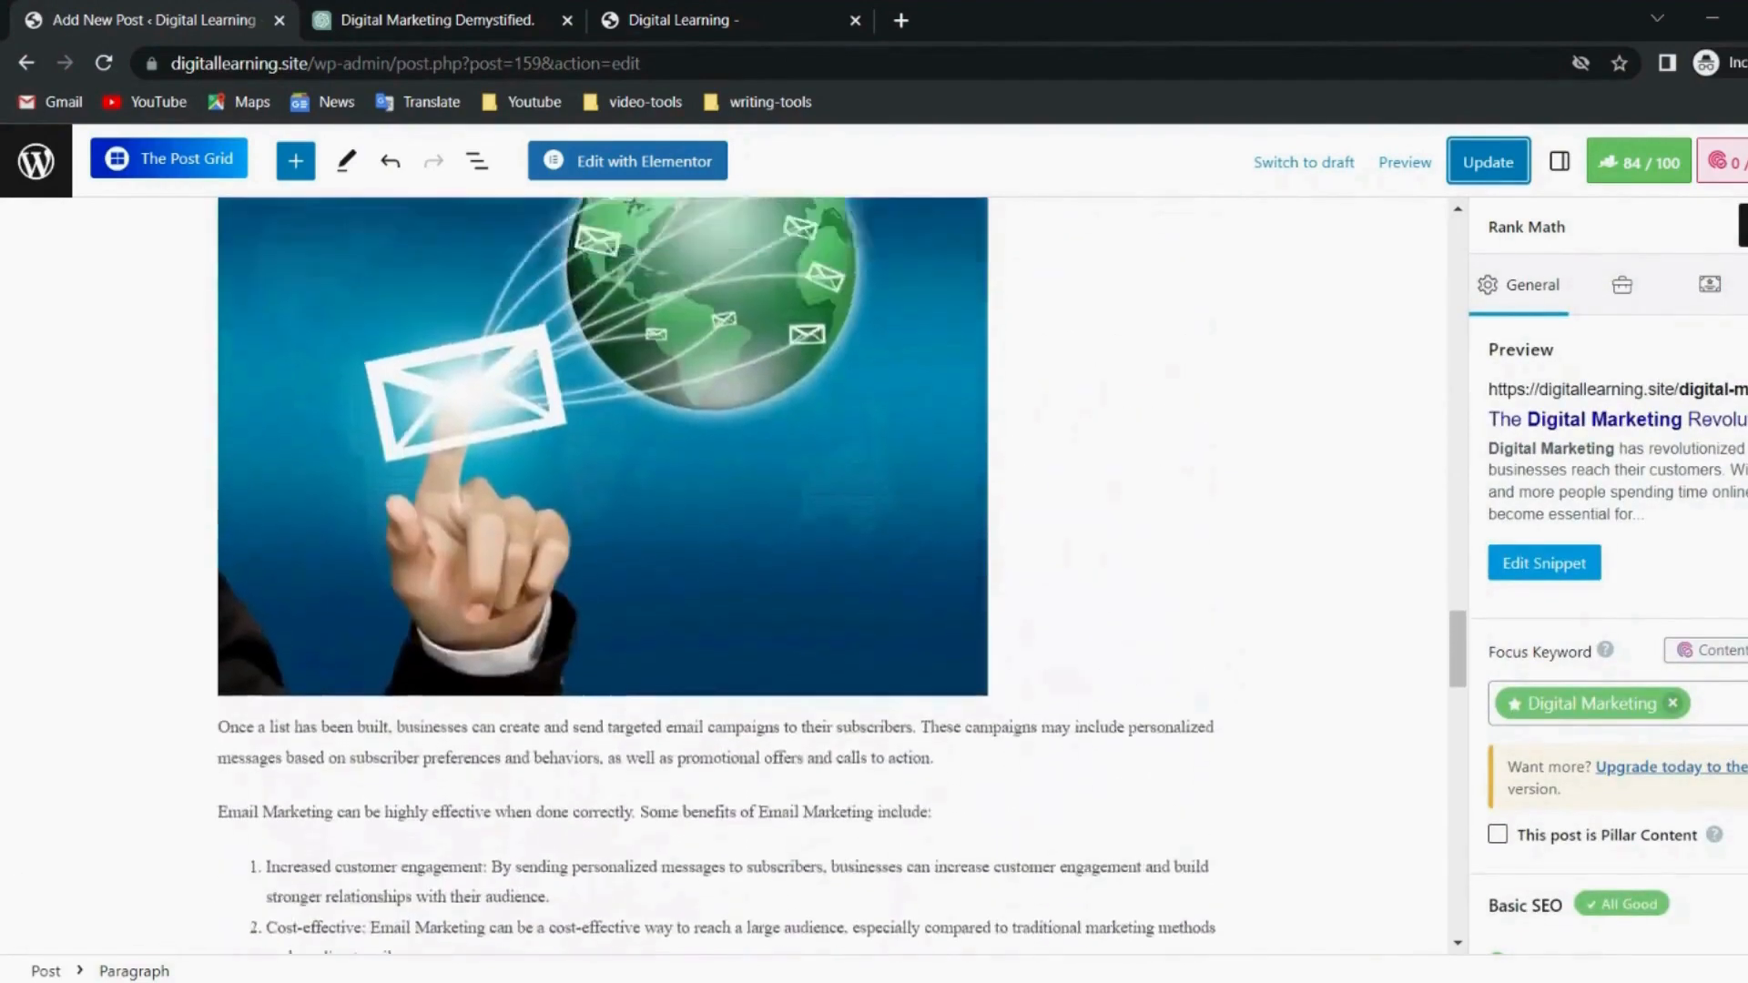
scroll(719, 573, "up", 9)
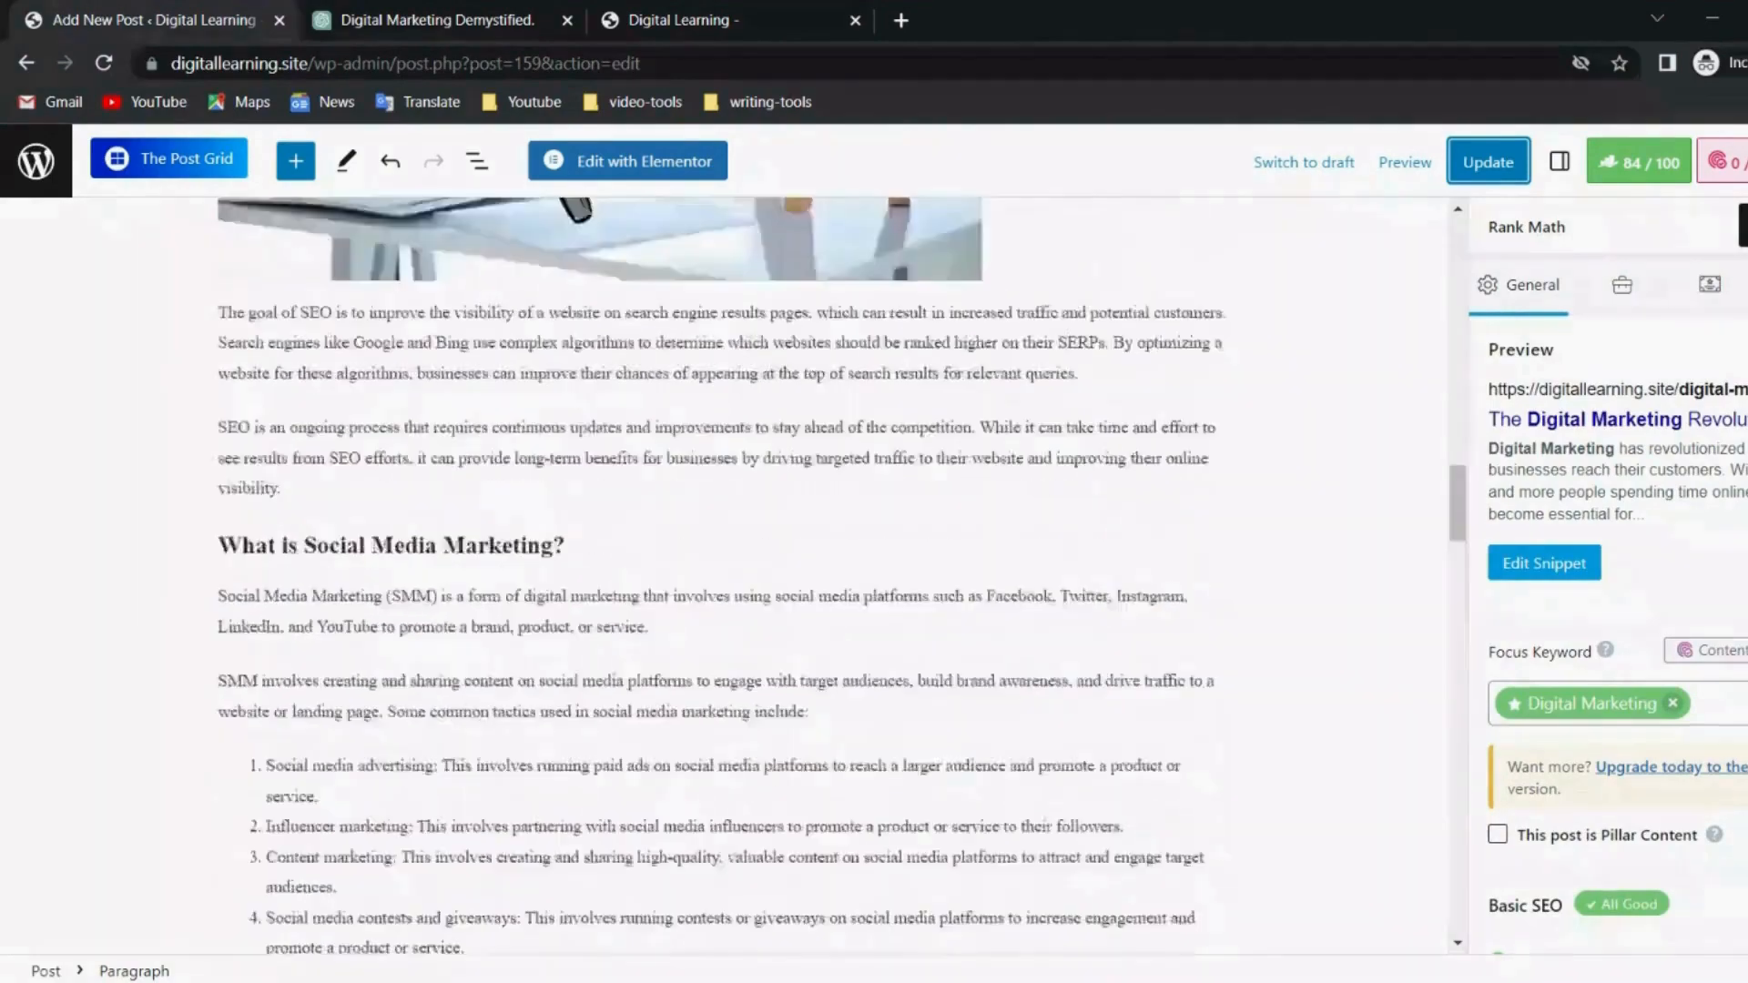
scroll(499, 562, "down", 1)
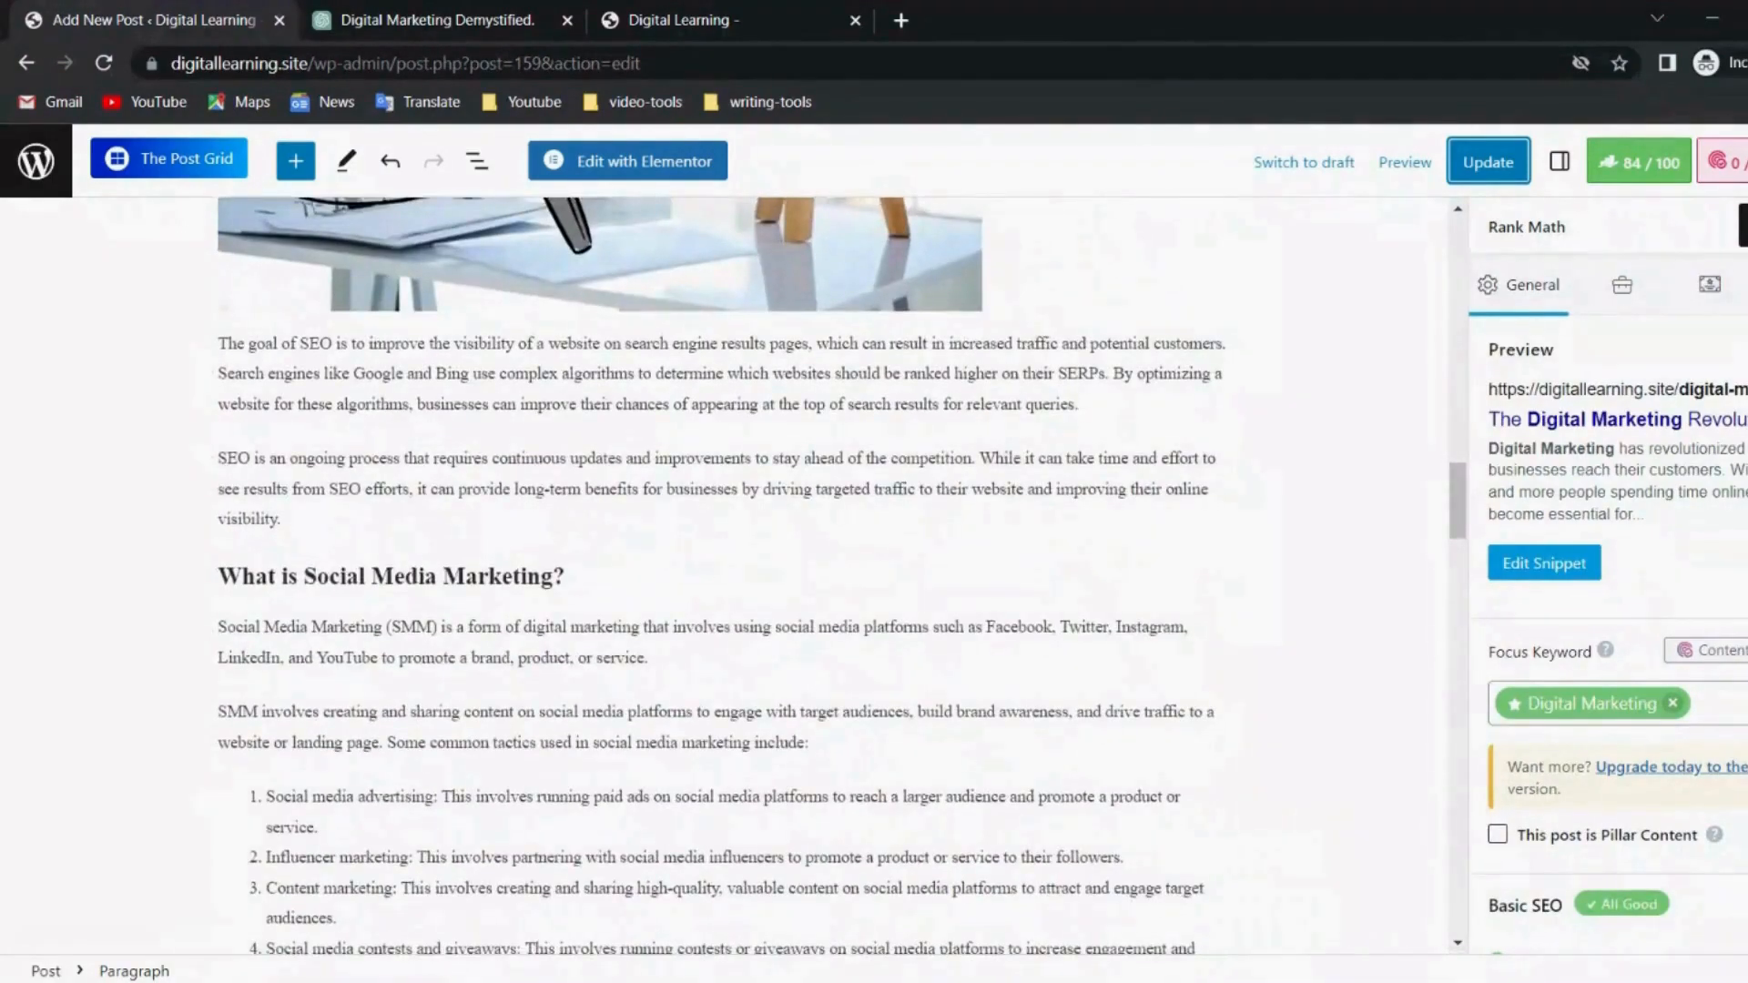
left_click(284, 520)
key("Return")
type("You")
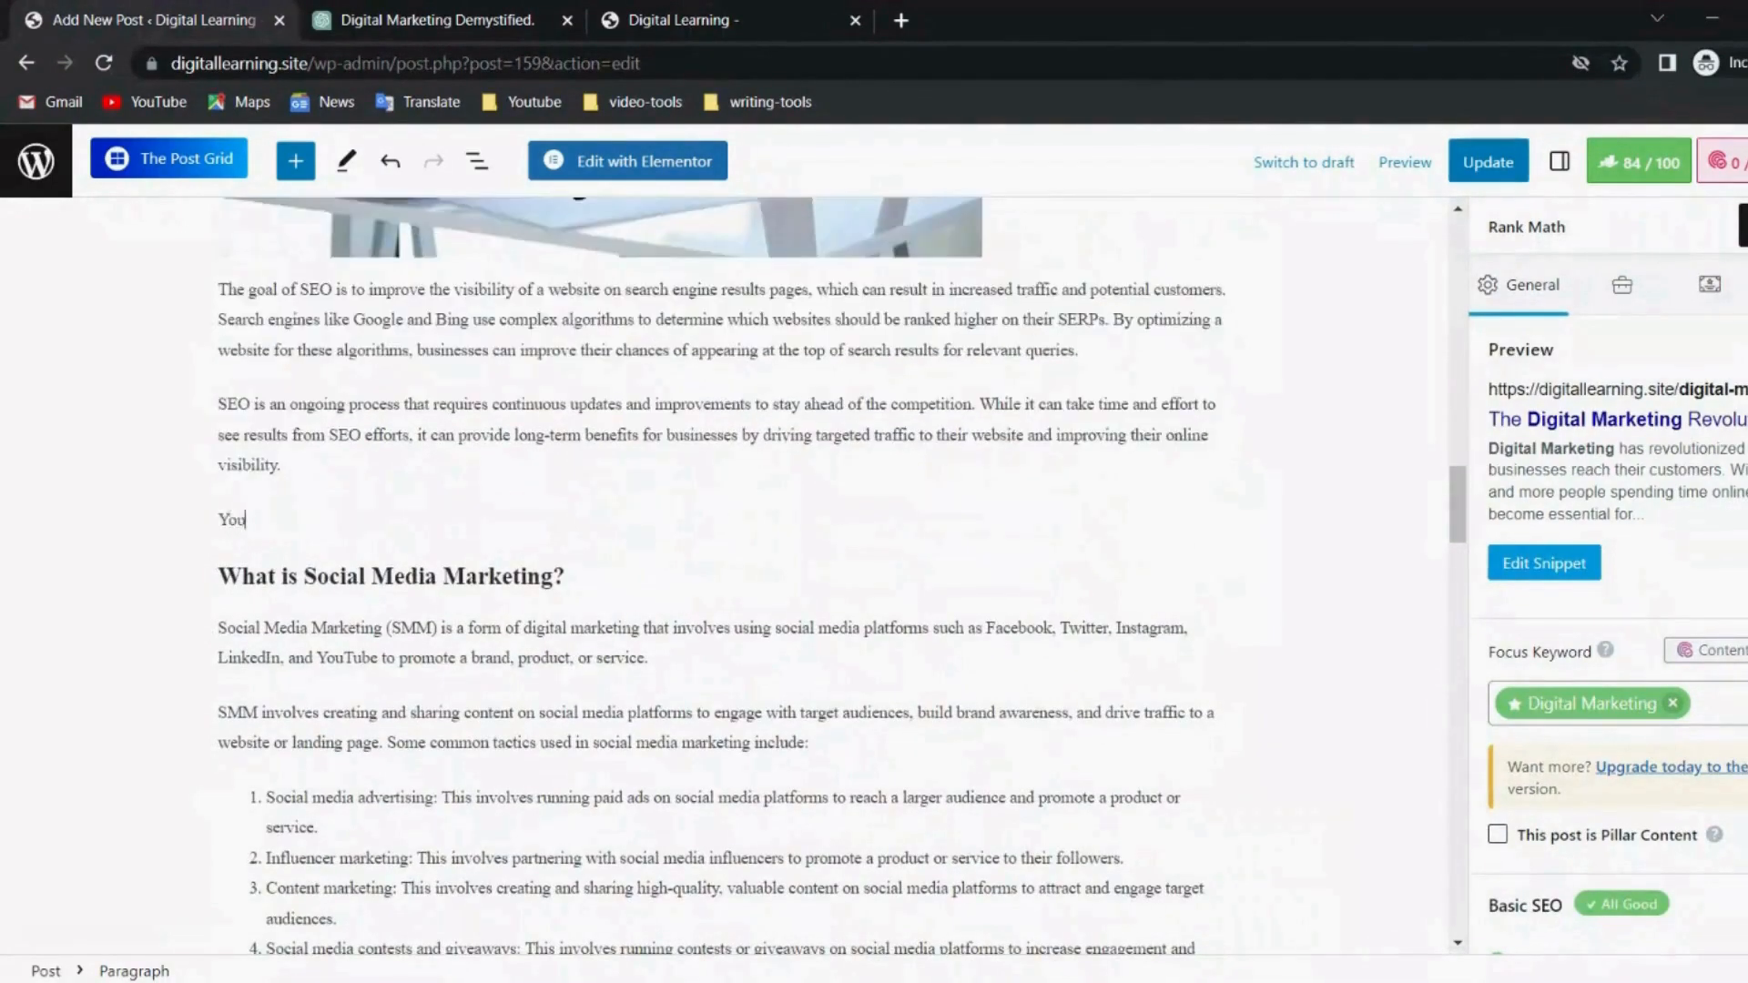
type(" can visit my other website here.")
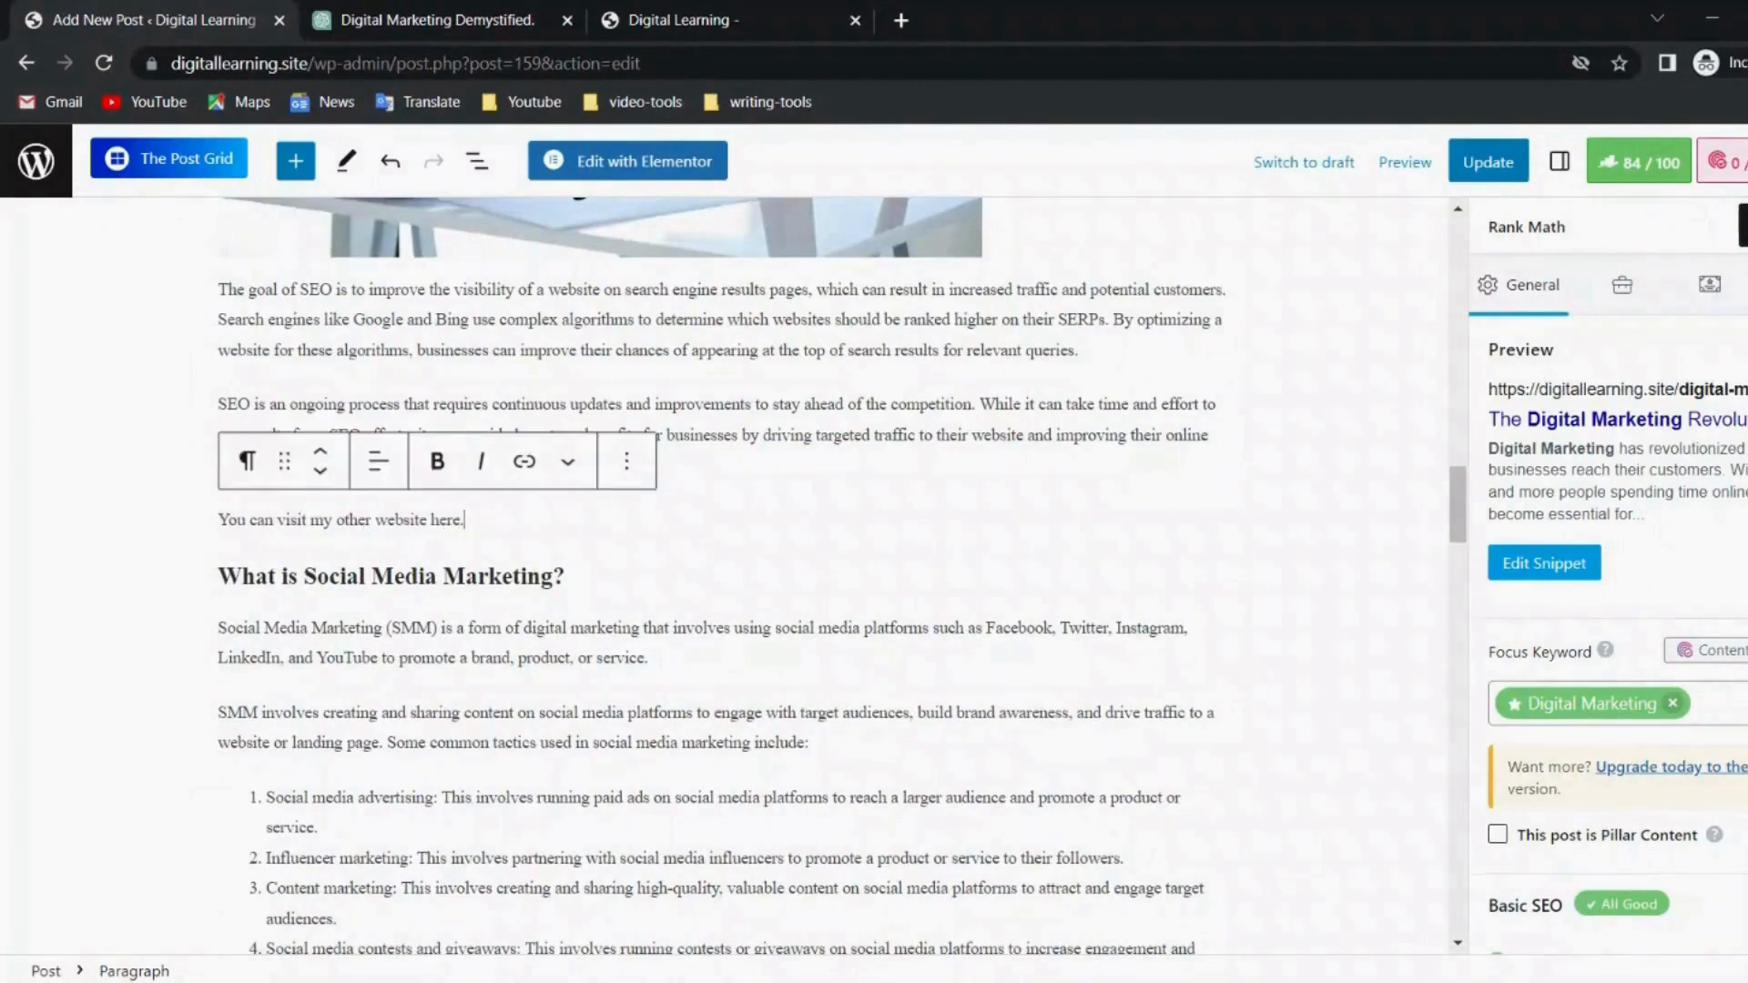
double_click(445, 521)
left_click(532, 469)
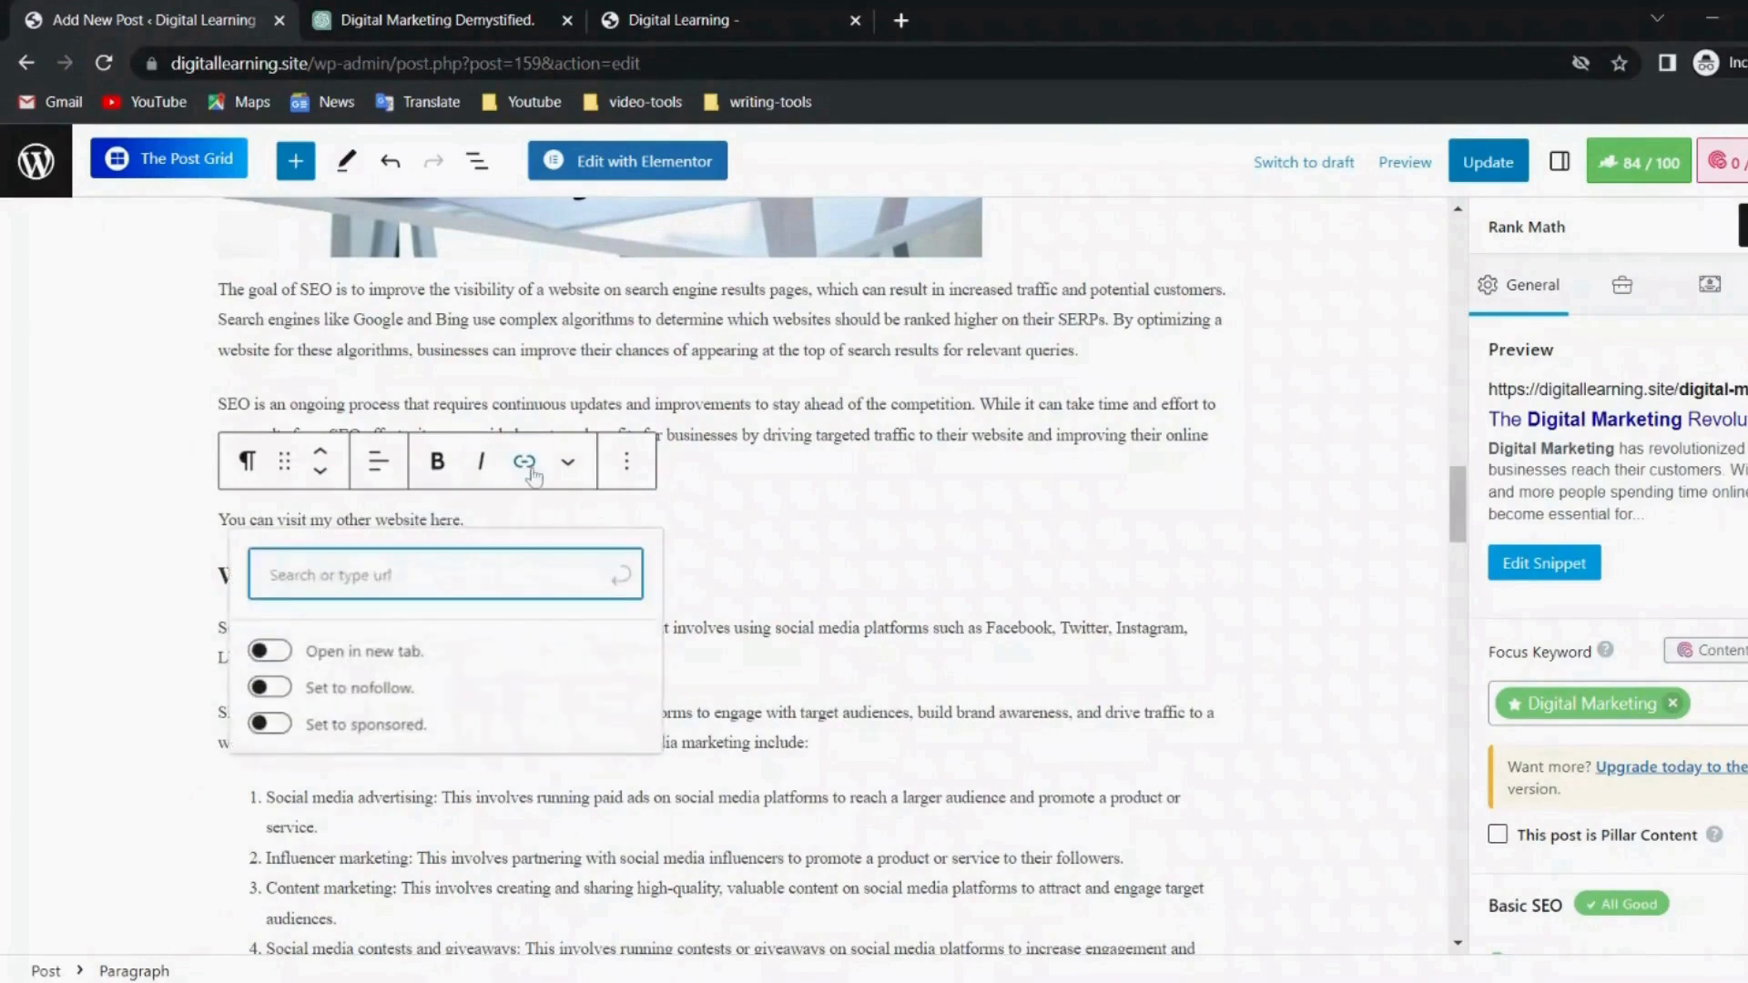
type("https://")
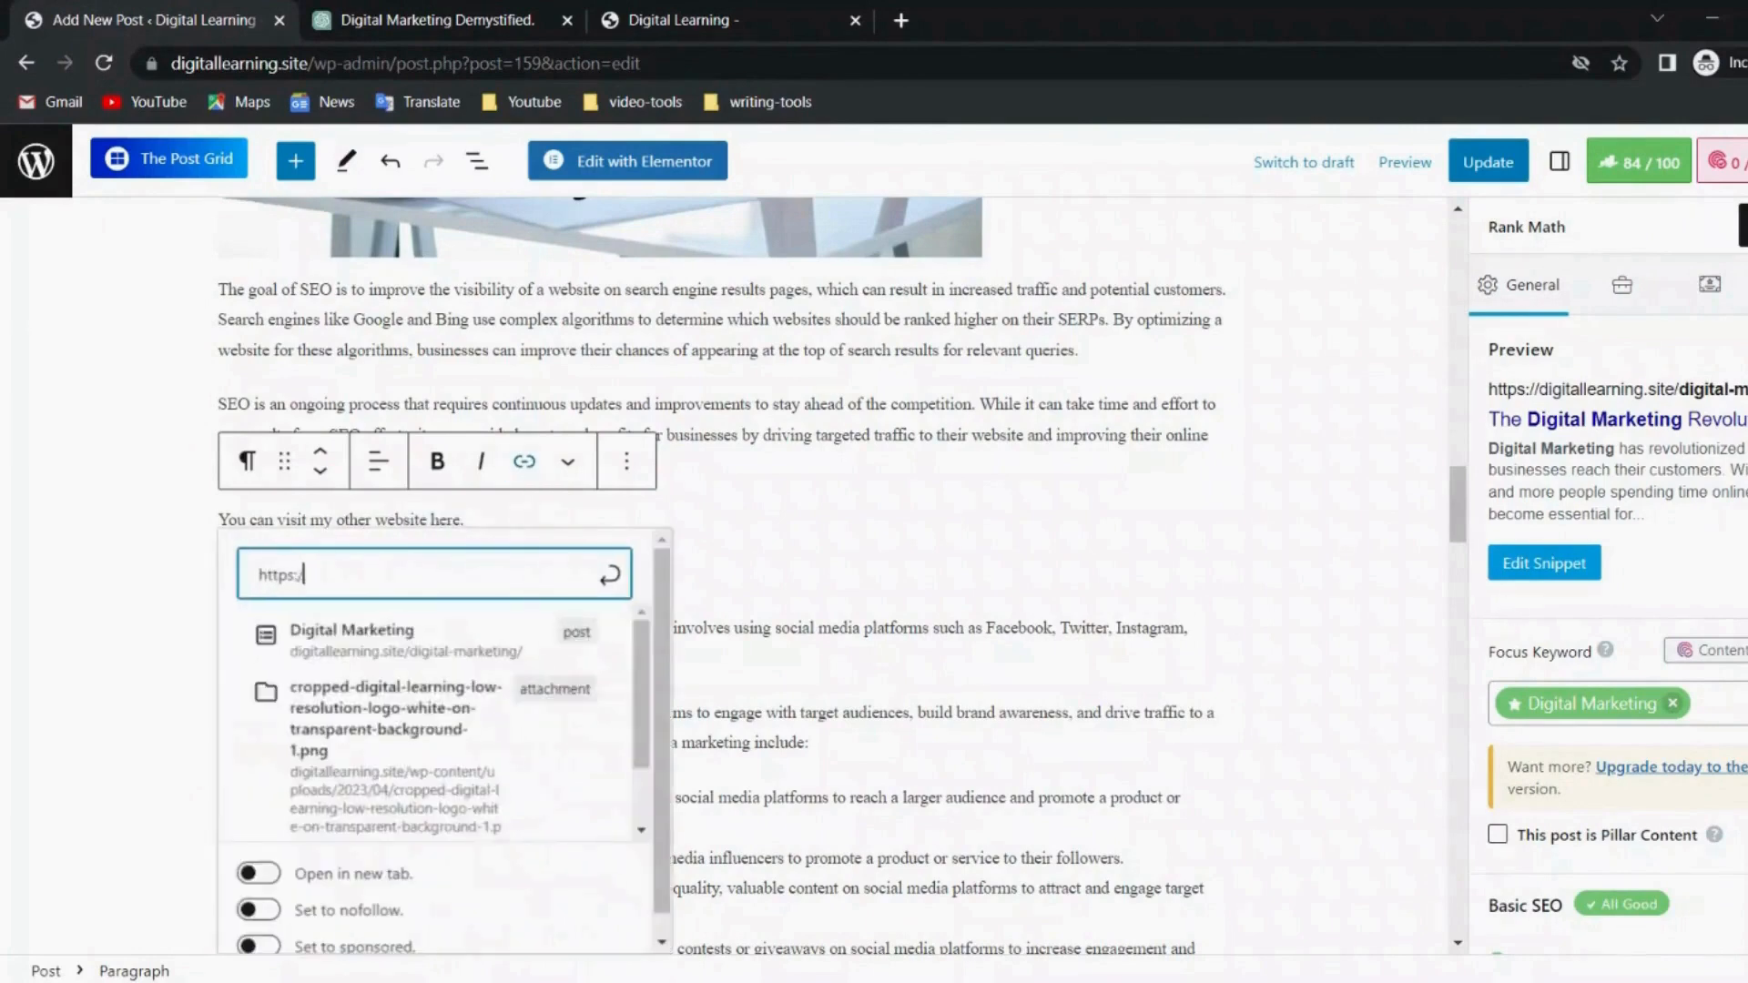
type("appliancesin")
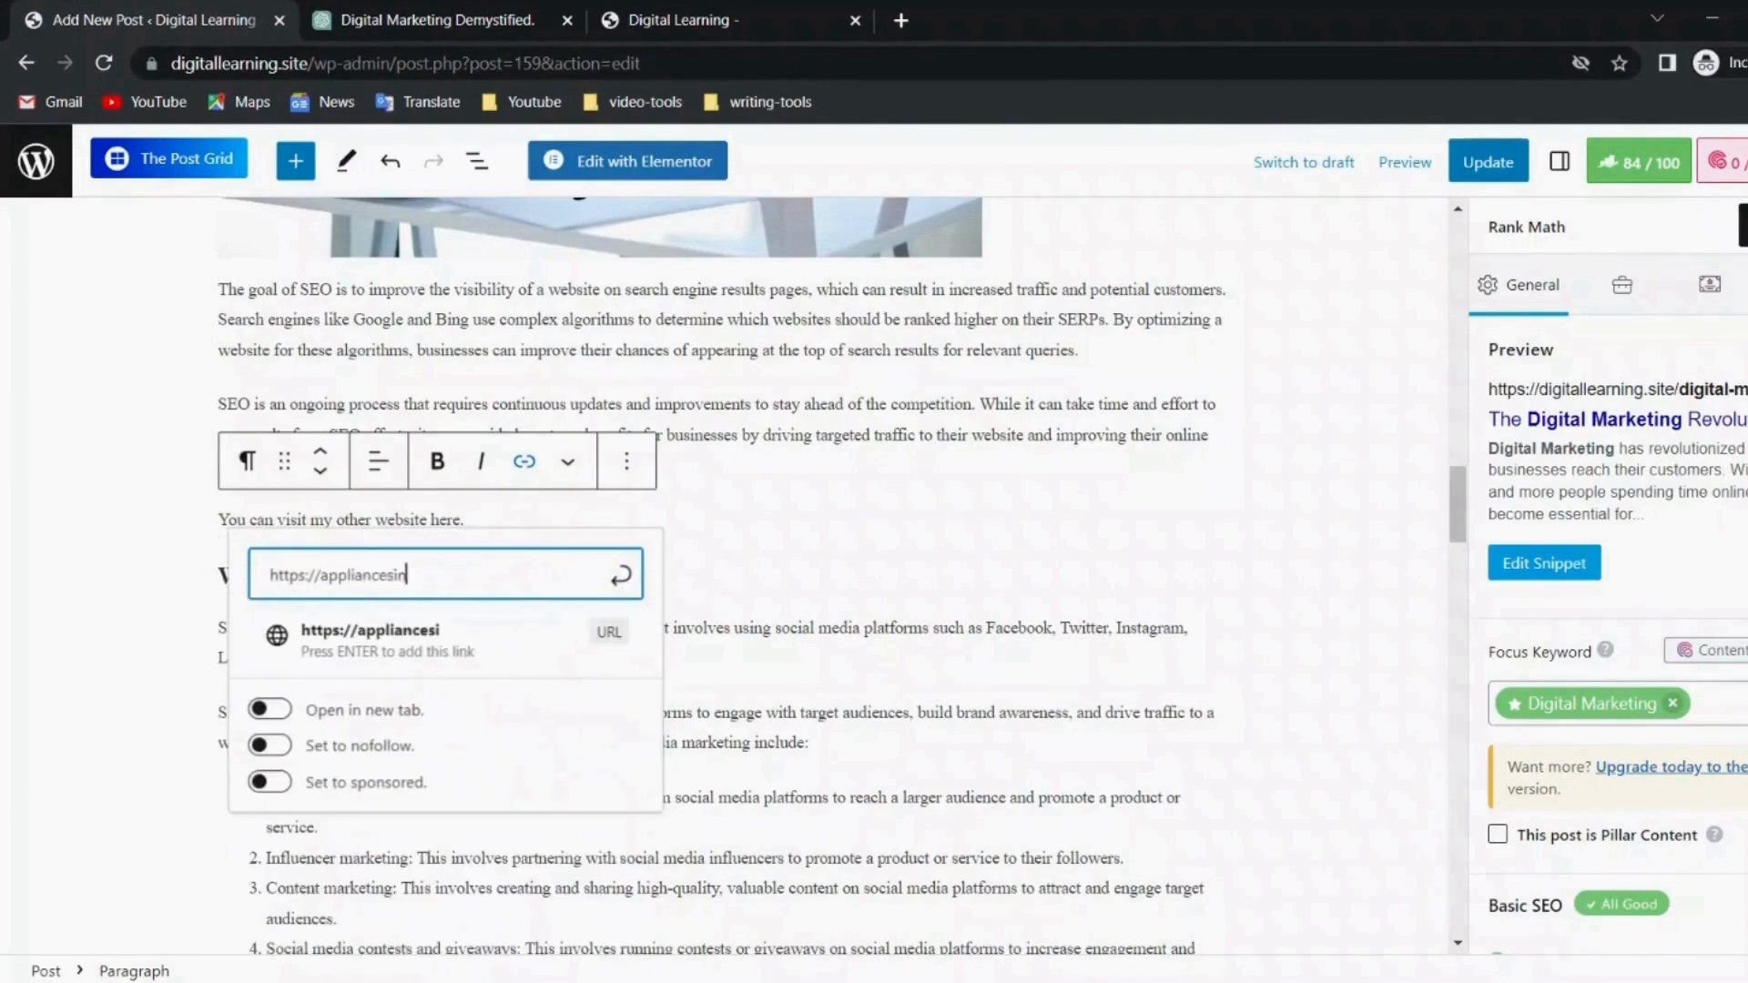
type("fo.com")
left_click(620, 576)
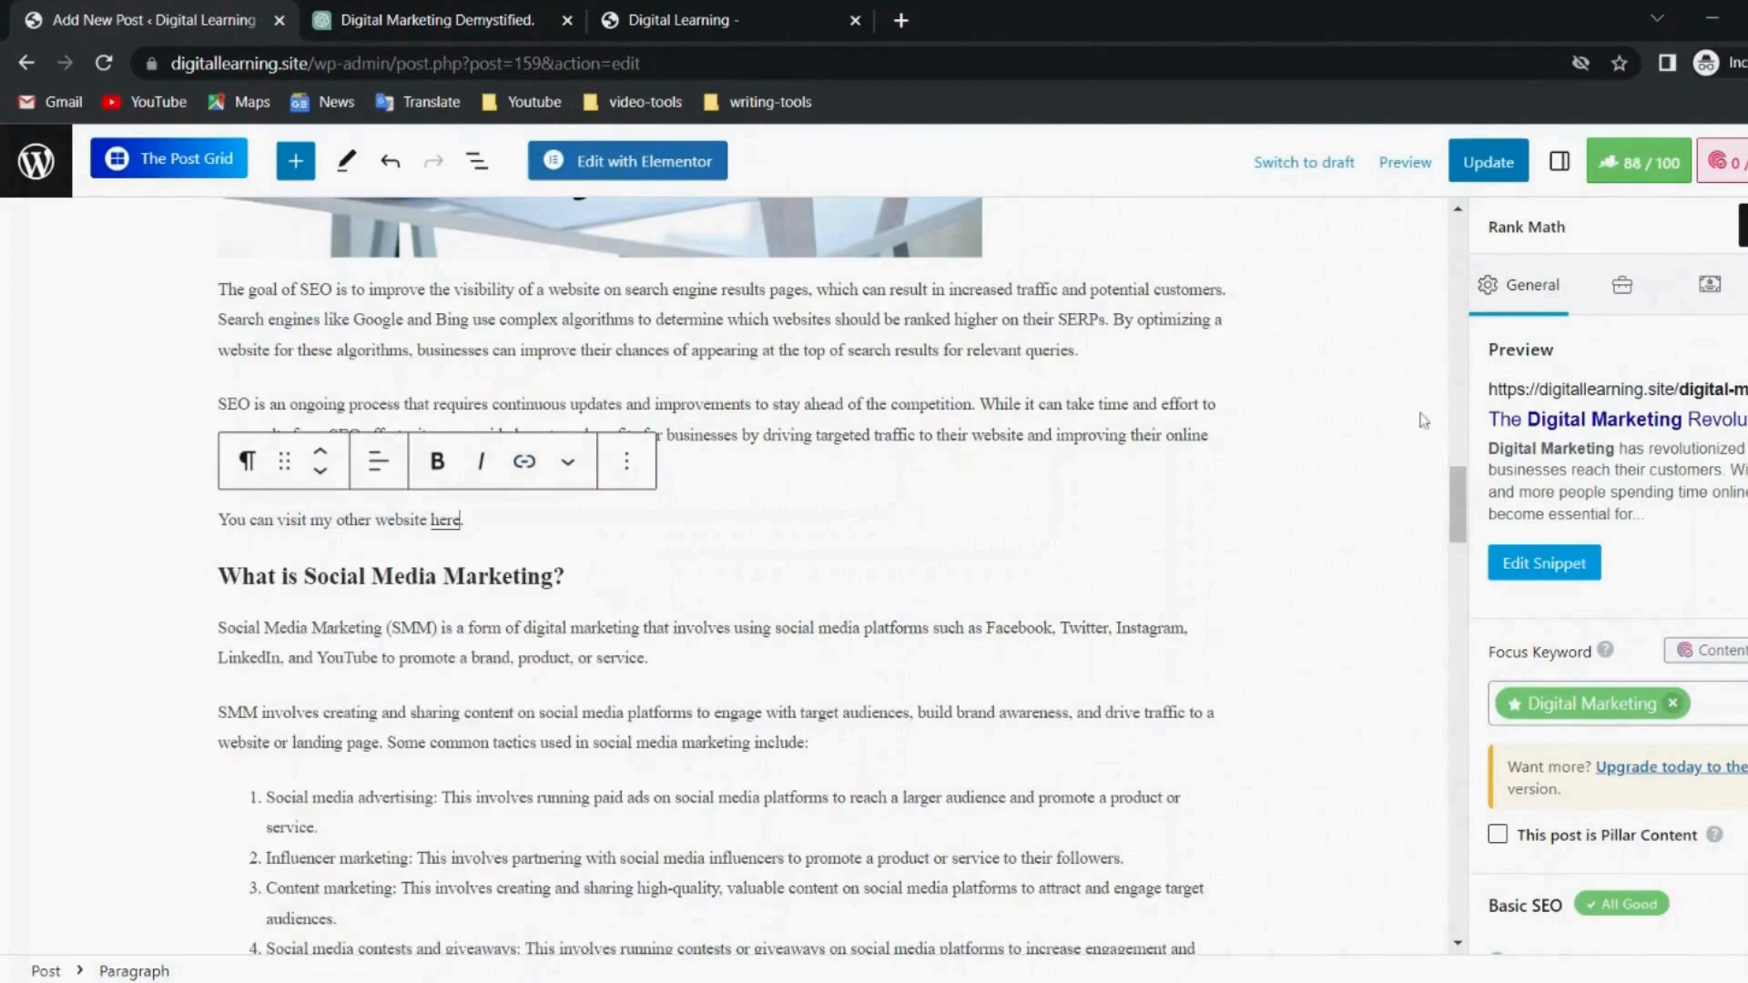
left_click(1494, 154)
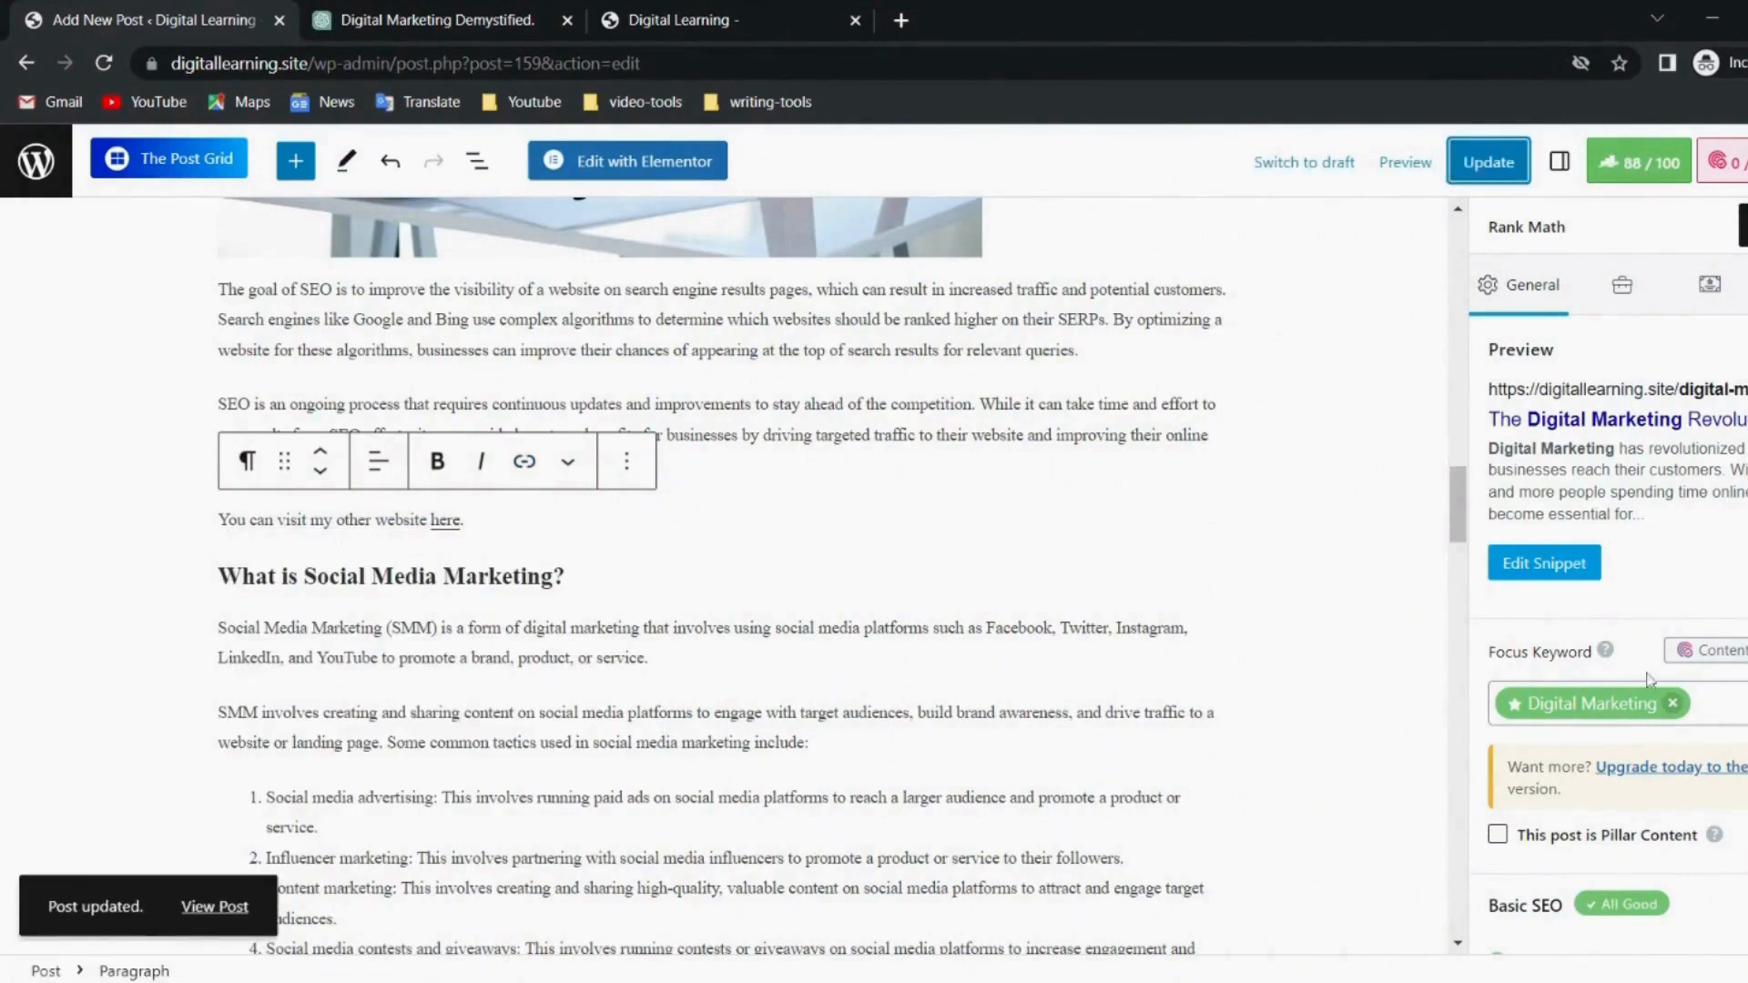
Examine the outbound-link and Title Readability checks in Rank Math, and open the power words article linked there.
scroll(1650, 678, "down", 10)
scroll(1650, 679, "down", 2)
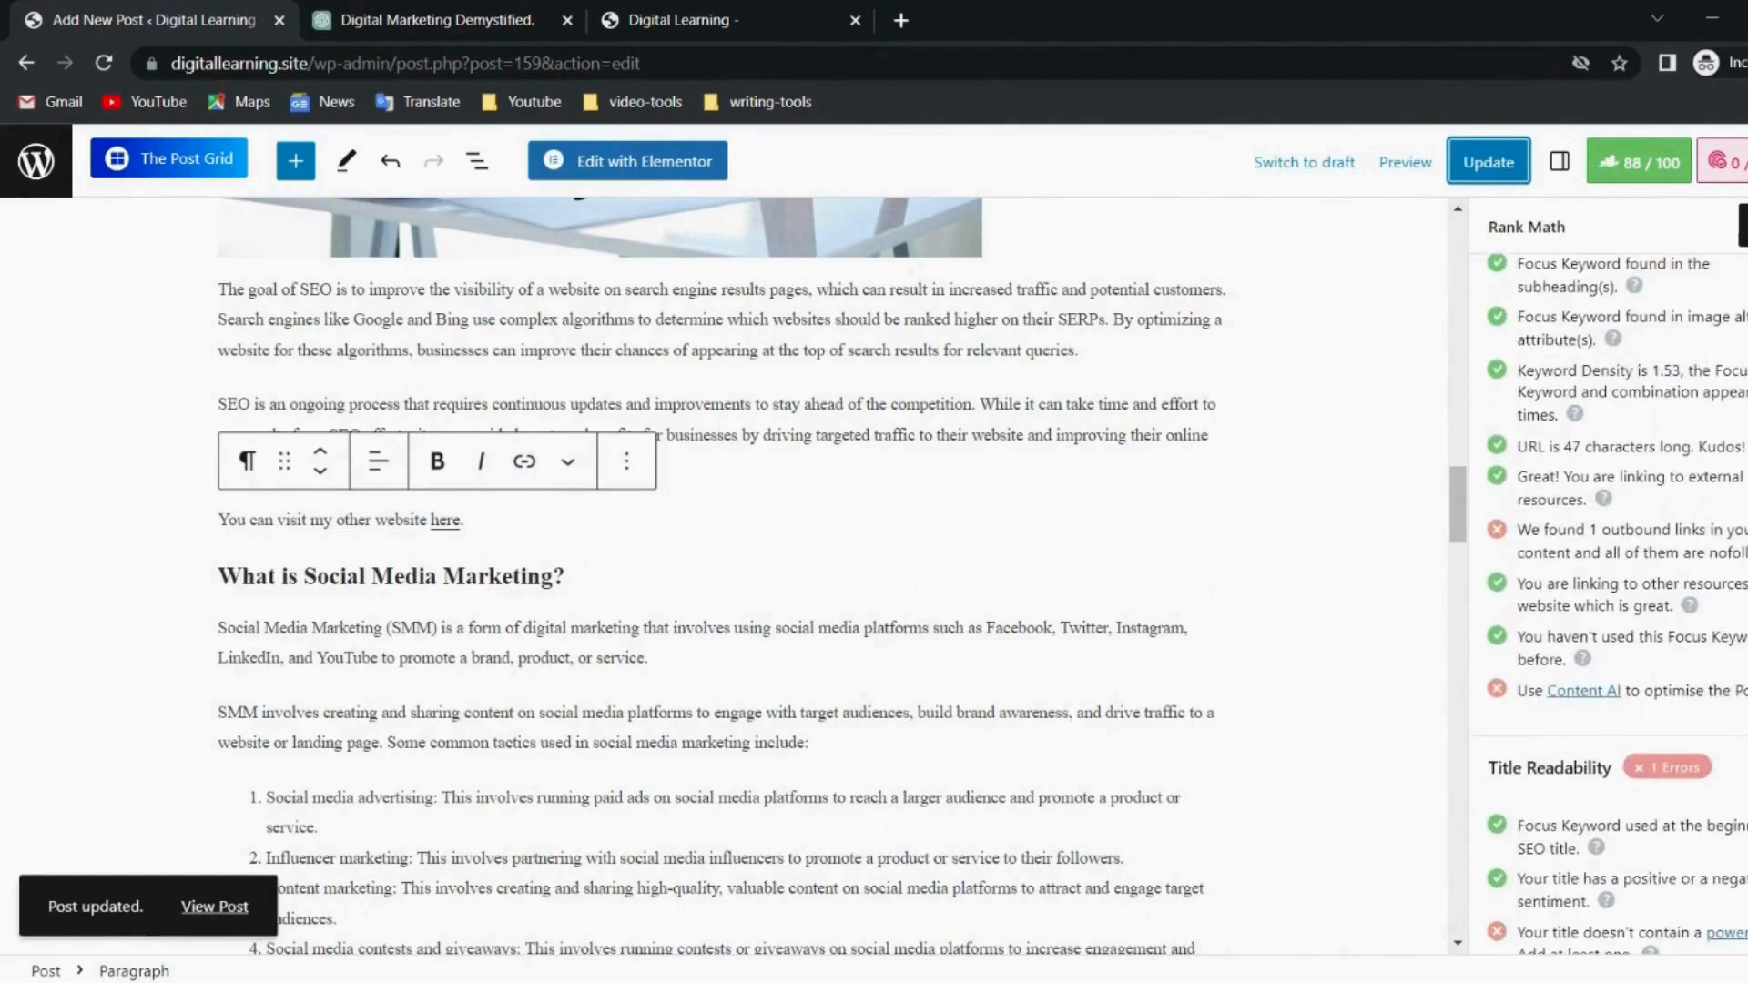
left_click_drag(1533, 552, 1744, 581)
left_click(1708, 628)
scroll(1707, 629, "down", 3)
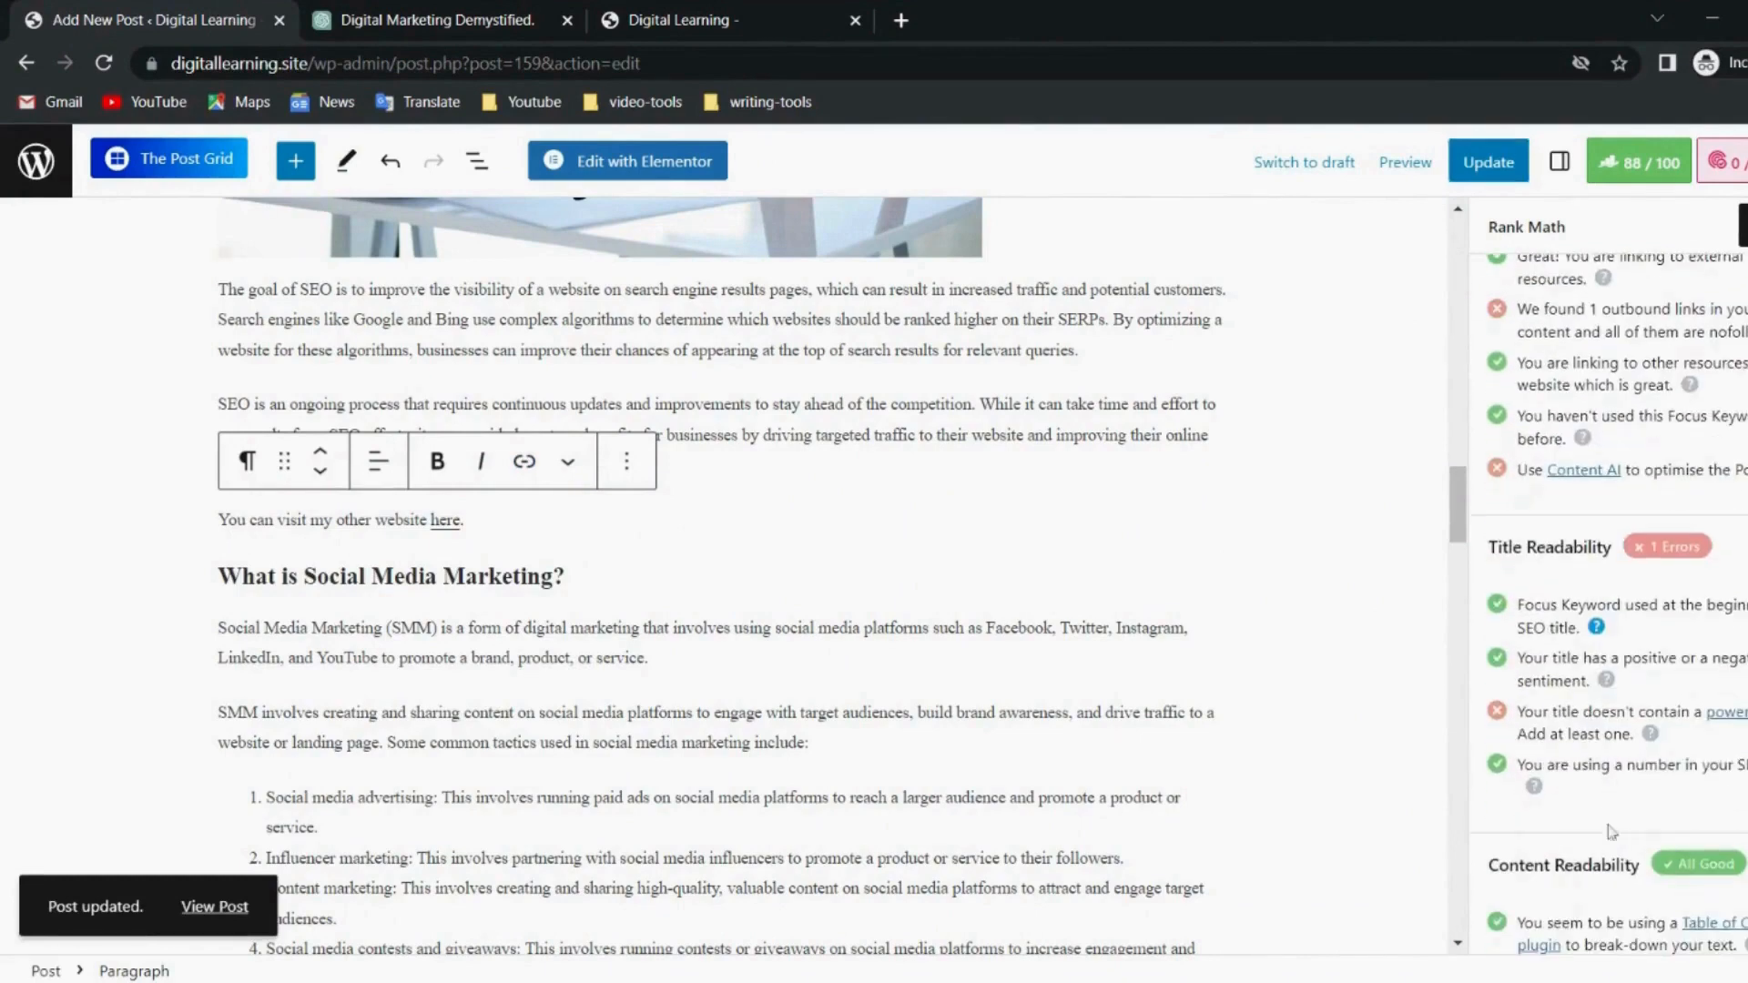
left_click(1734, 713)
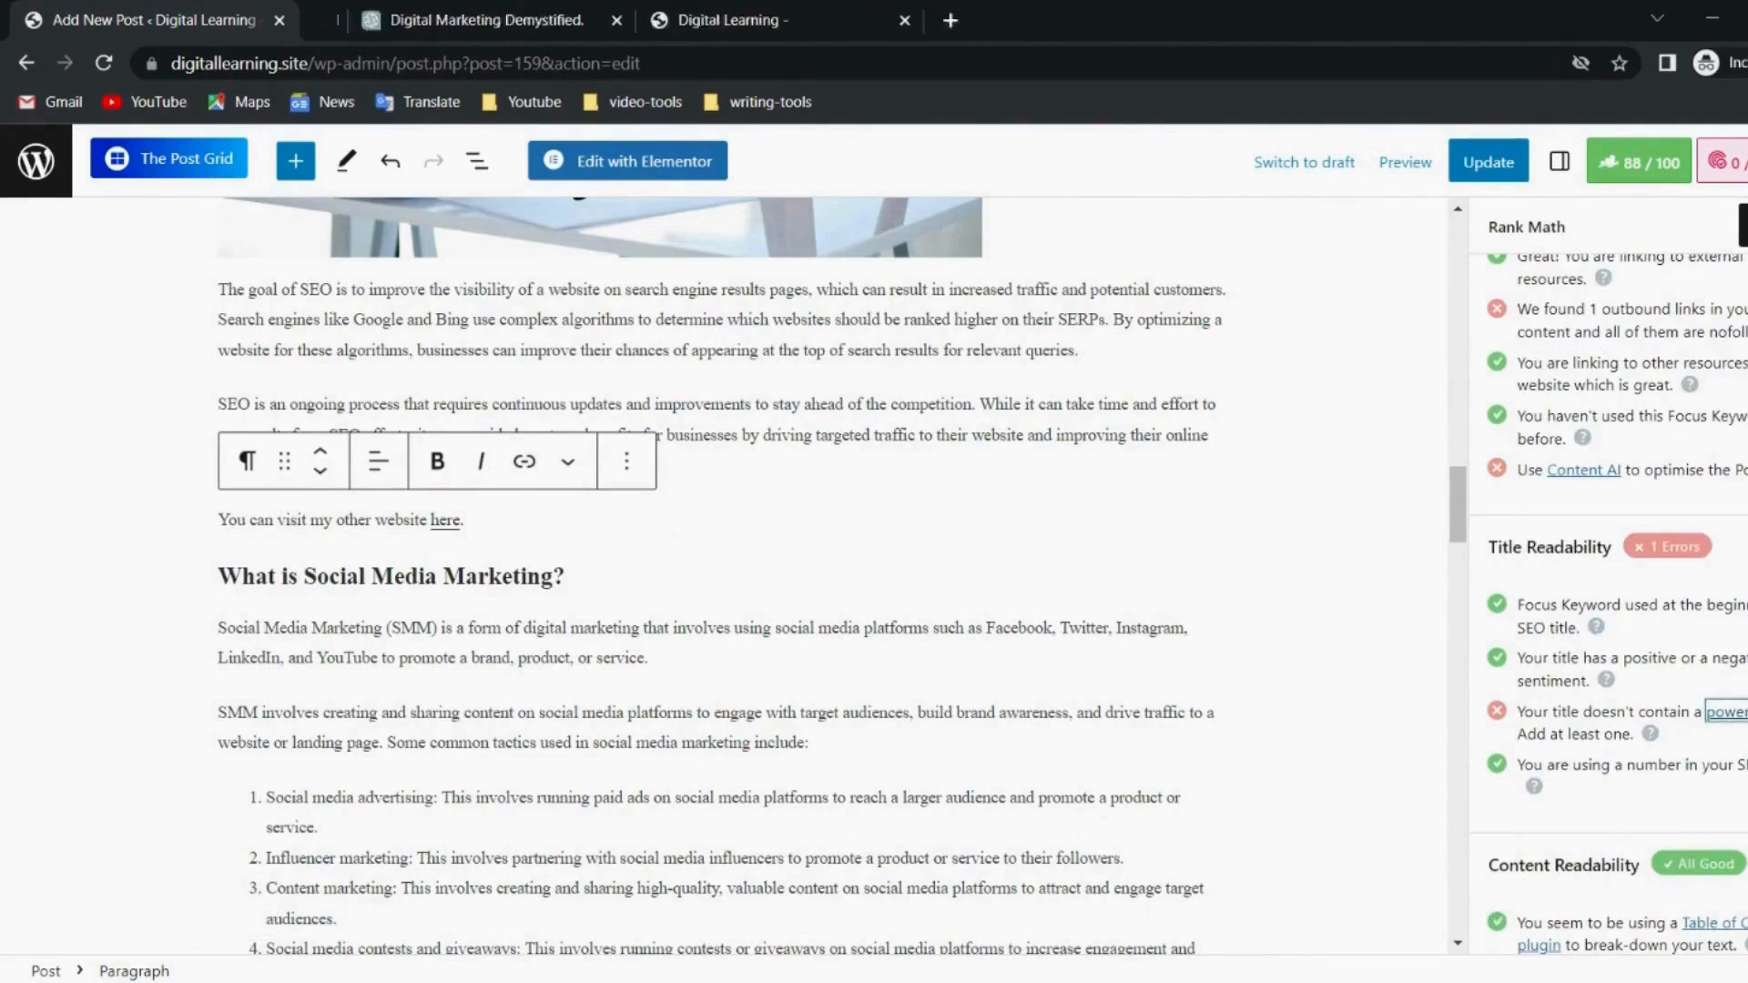
left_click(398, 13)
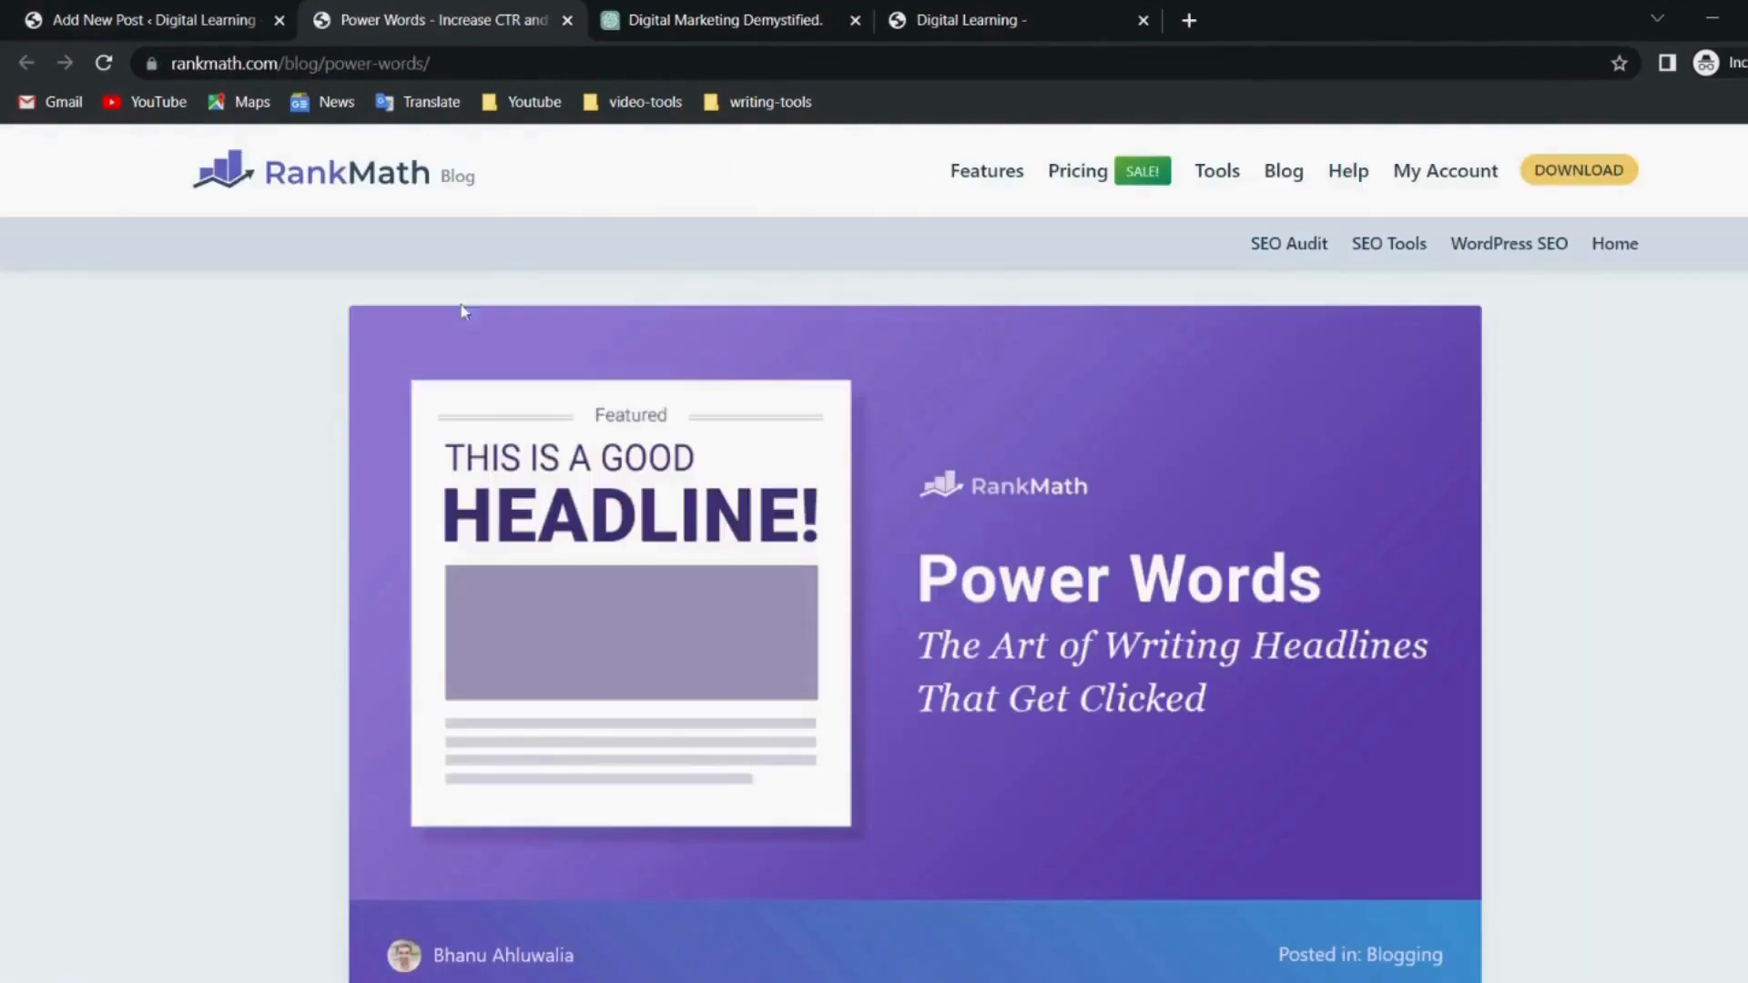
Go to the "List of Power Words for Different Languages" section of the article and look through the English words.
scroll(825, 560, "down", 5)
scroll(828, 560, "down", 1)
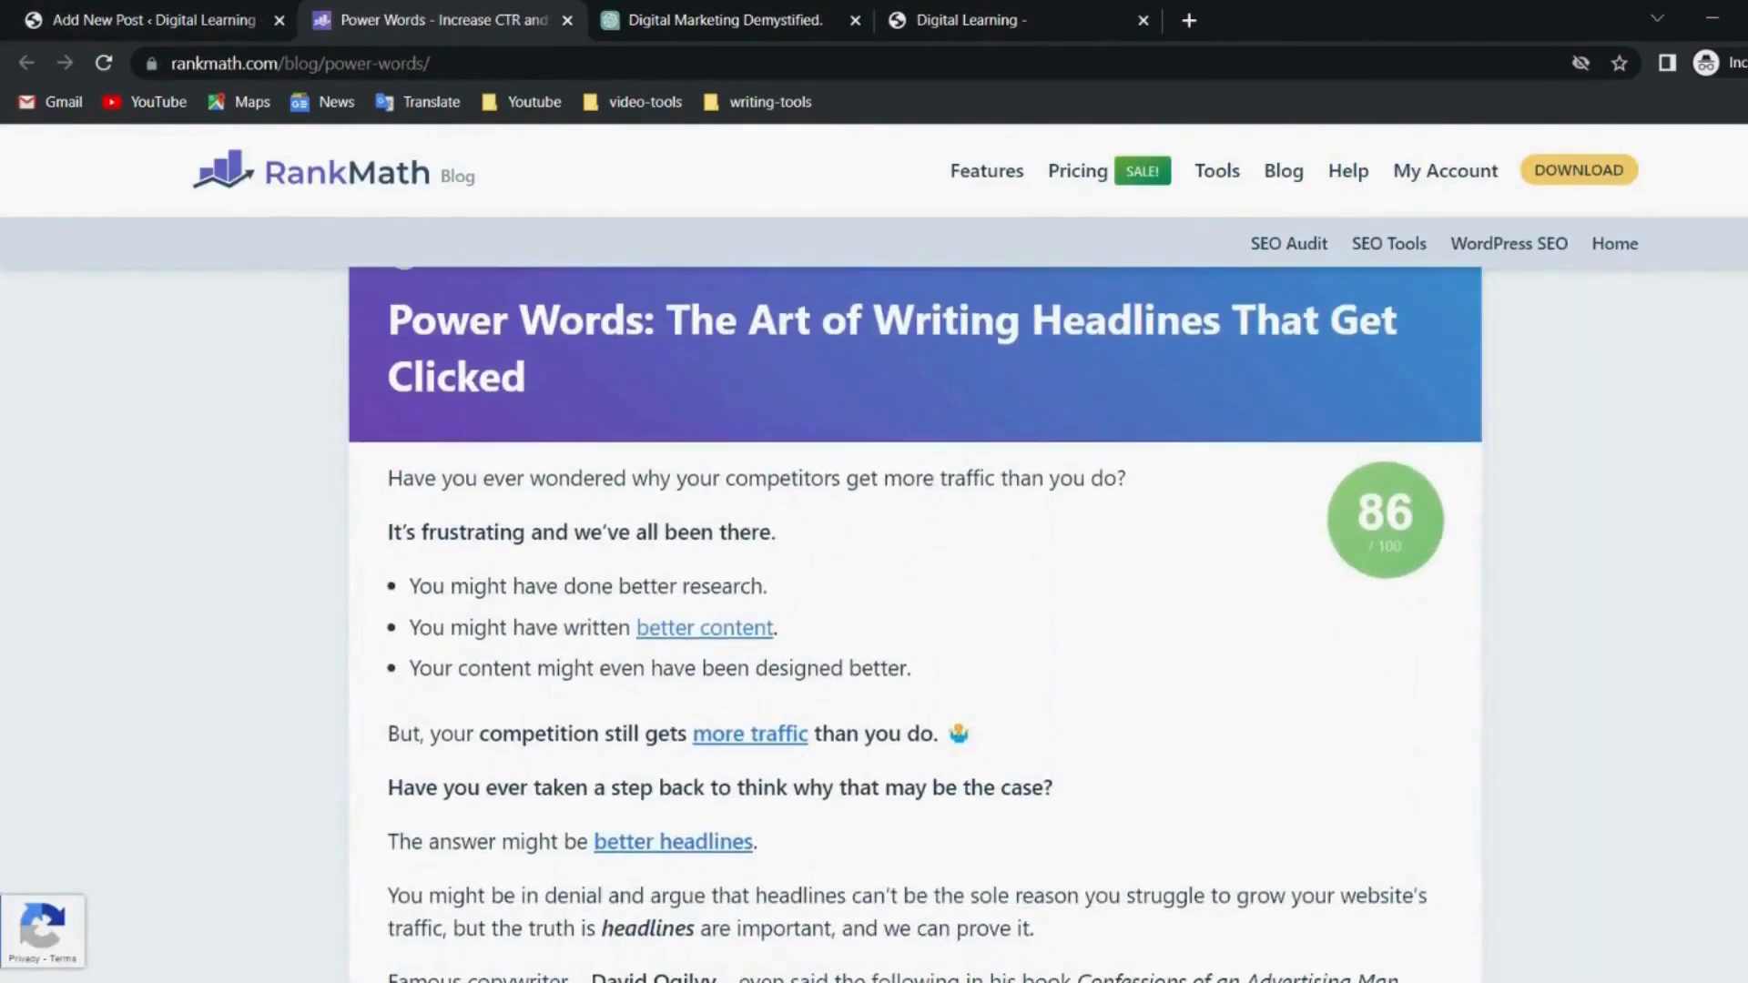
scroll(824, 797, "down", 12)
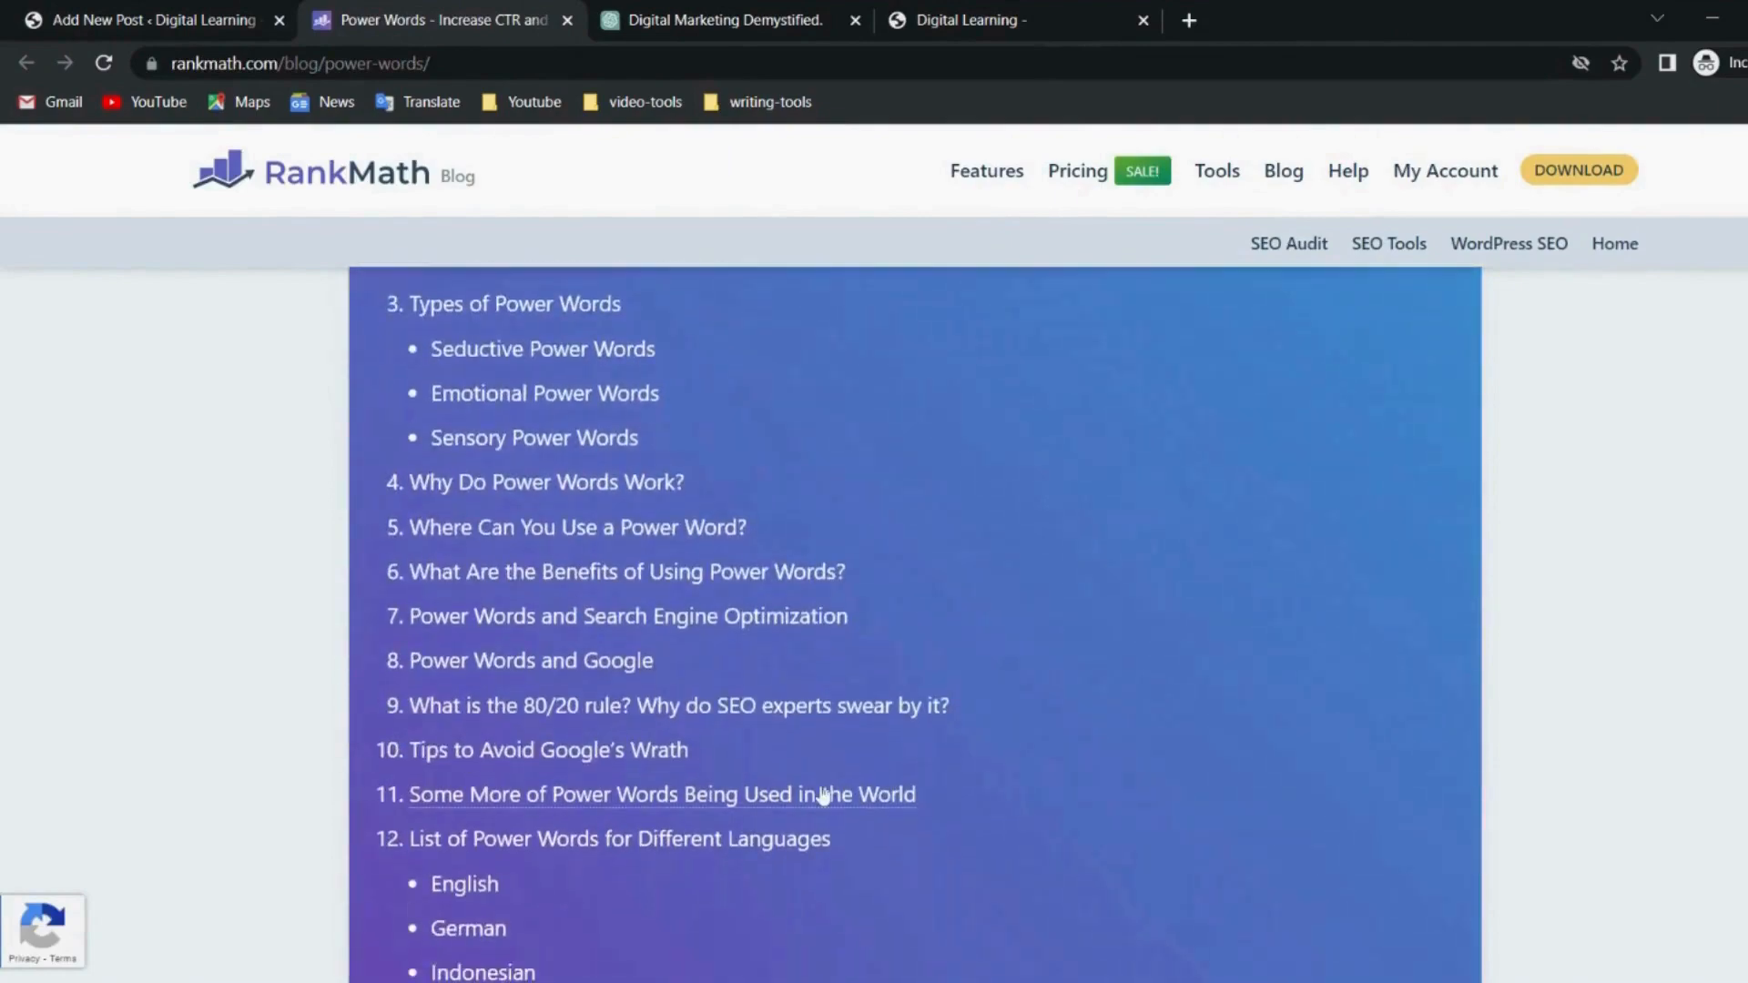
scroll(824, 797, "down", 2)
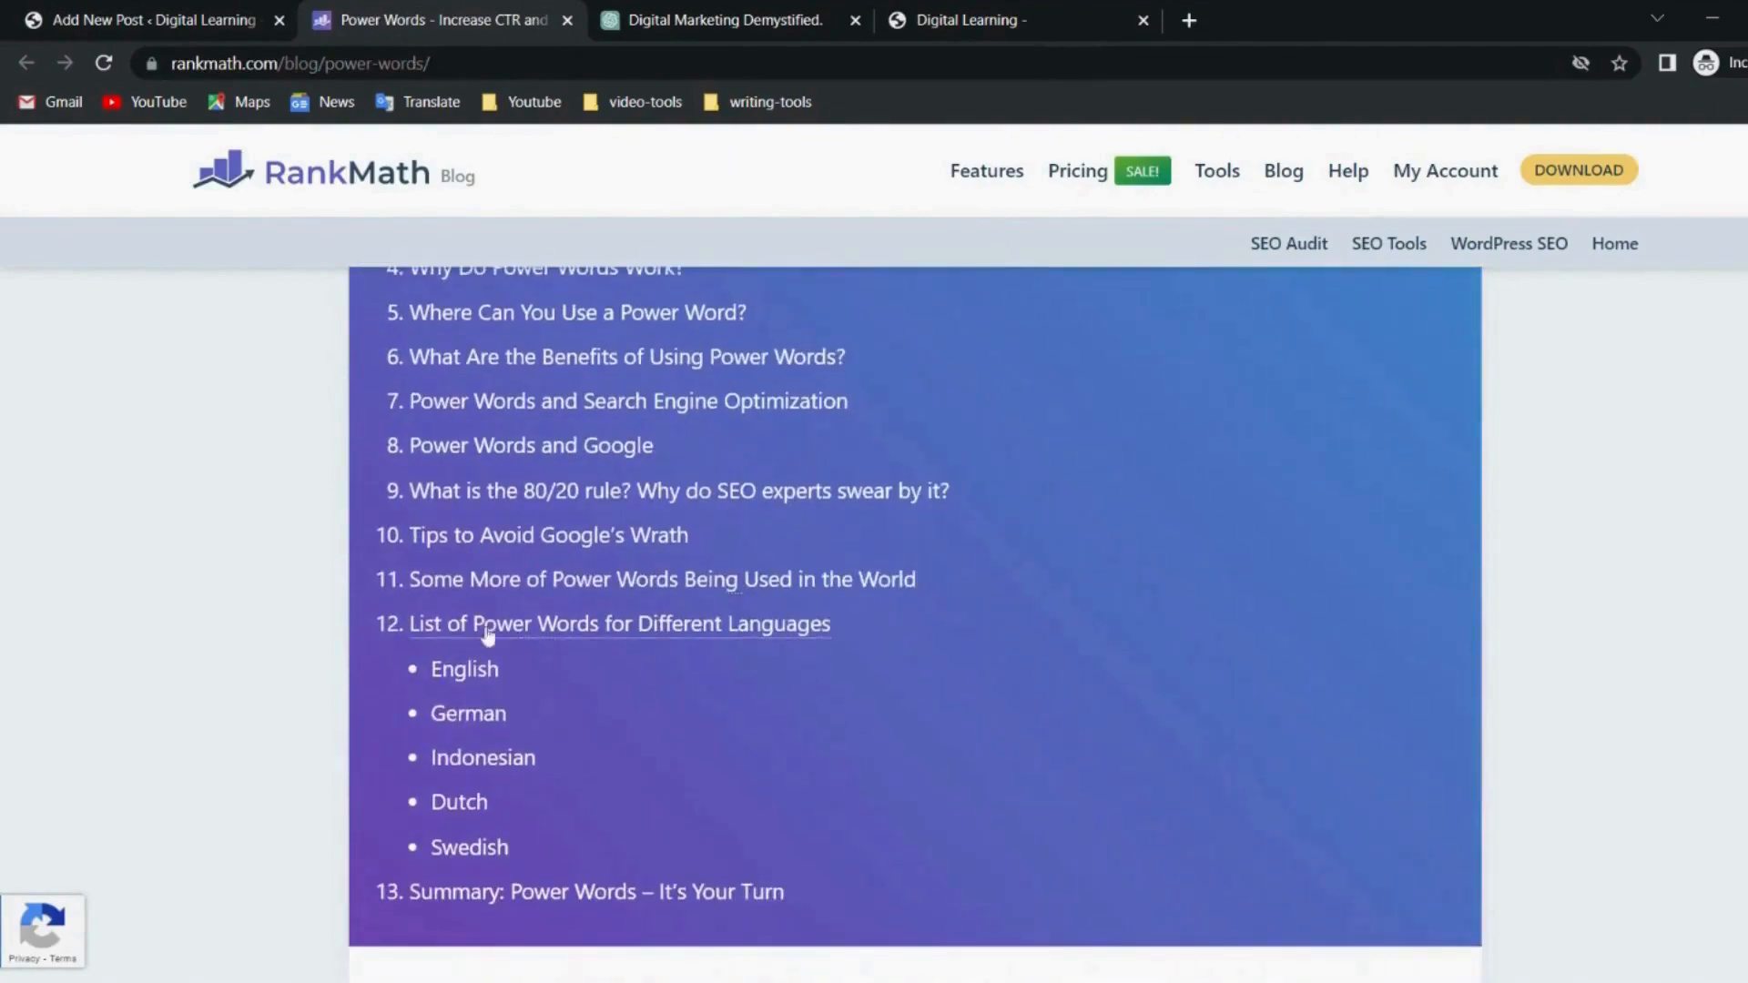
left_click(496, 629)
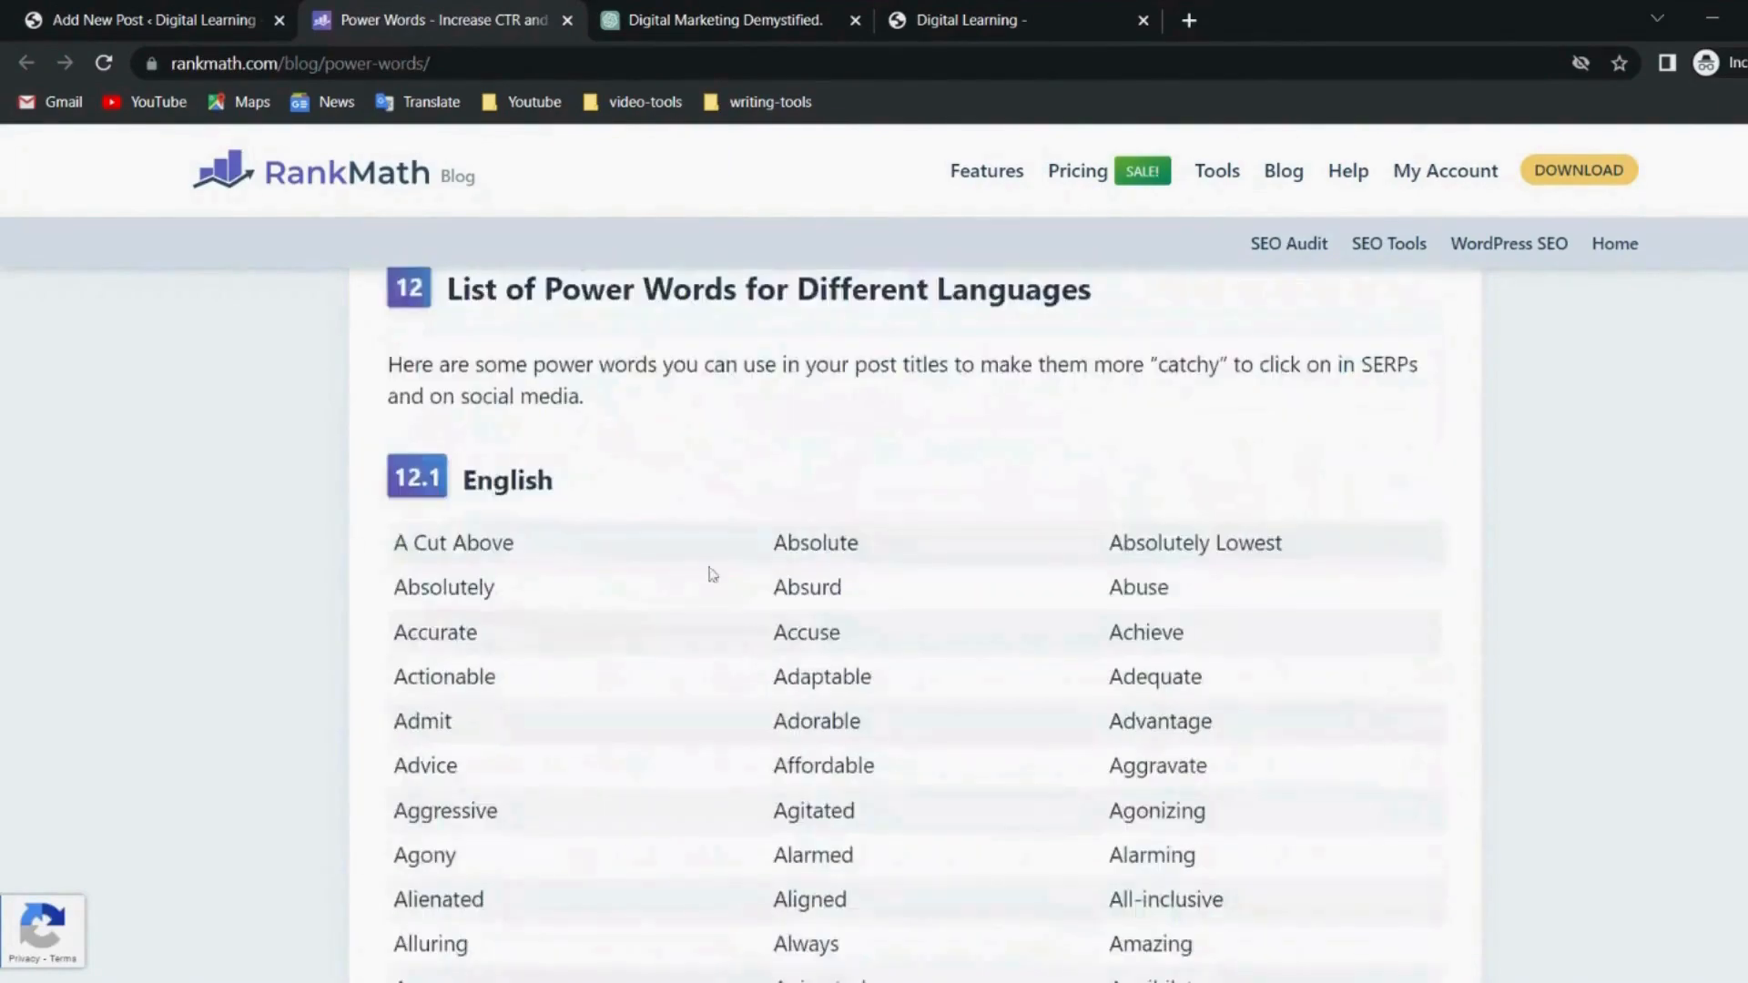
scroll(856, 669, "down", 2)
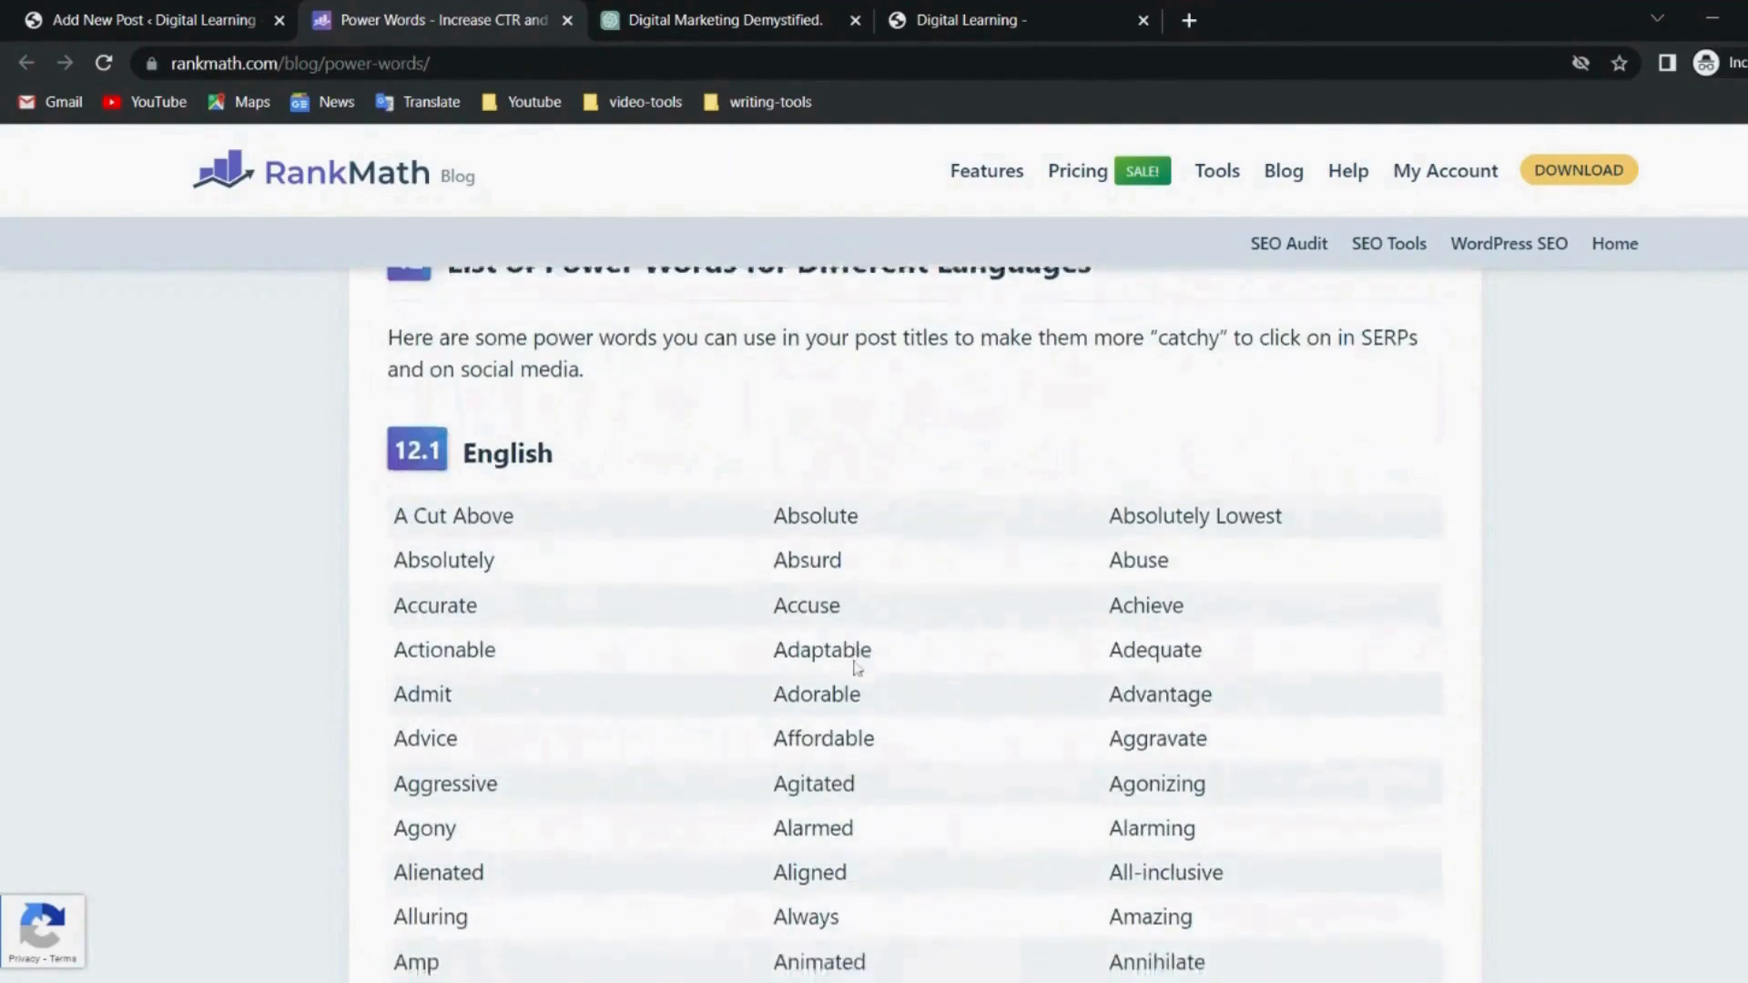
Replace "Understanding" with the power word "Absolutely" in the post's Rank Math SEO title and update the post.
key("ctrl+shift+Tab")
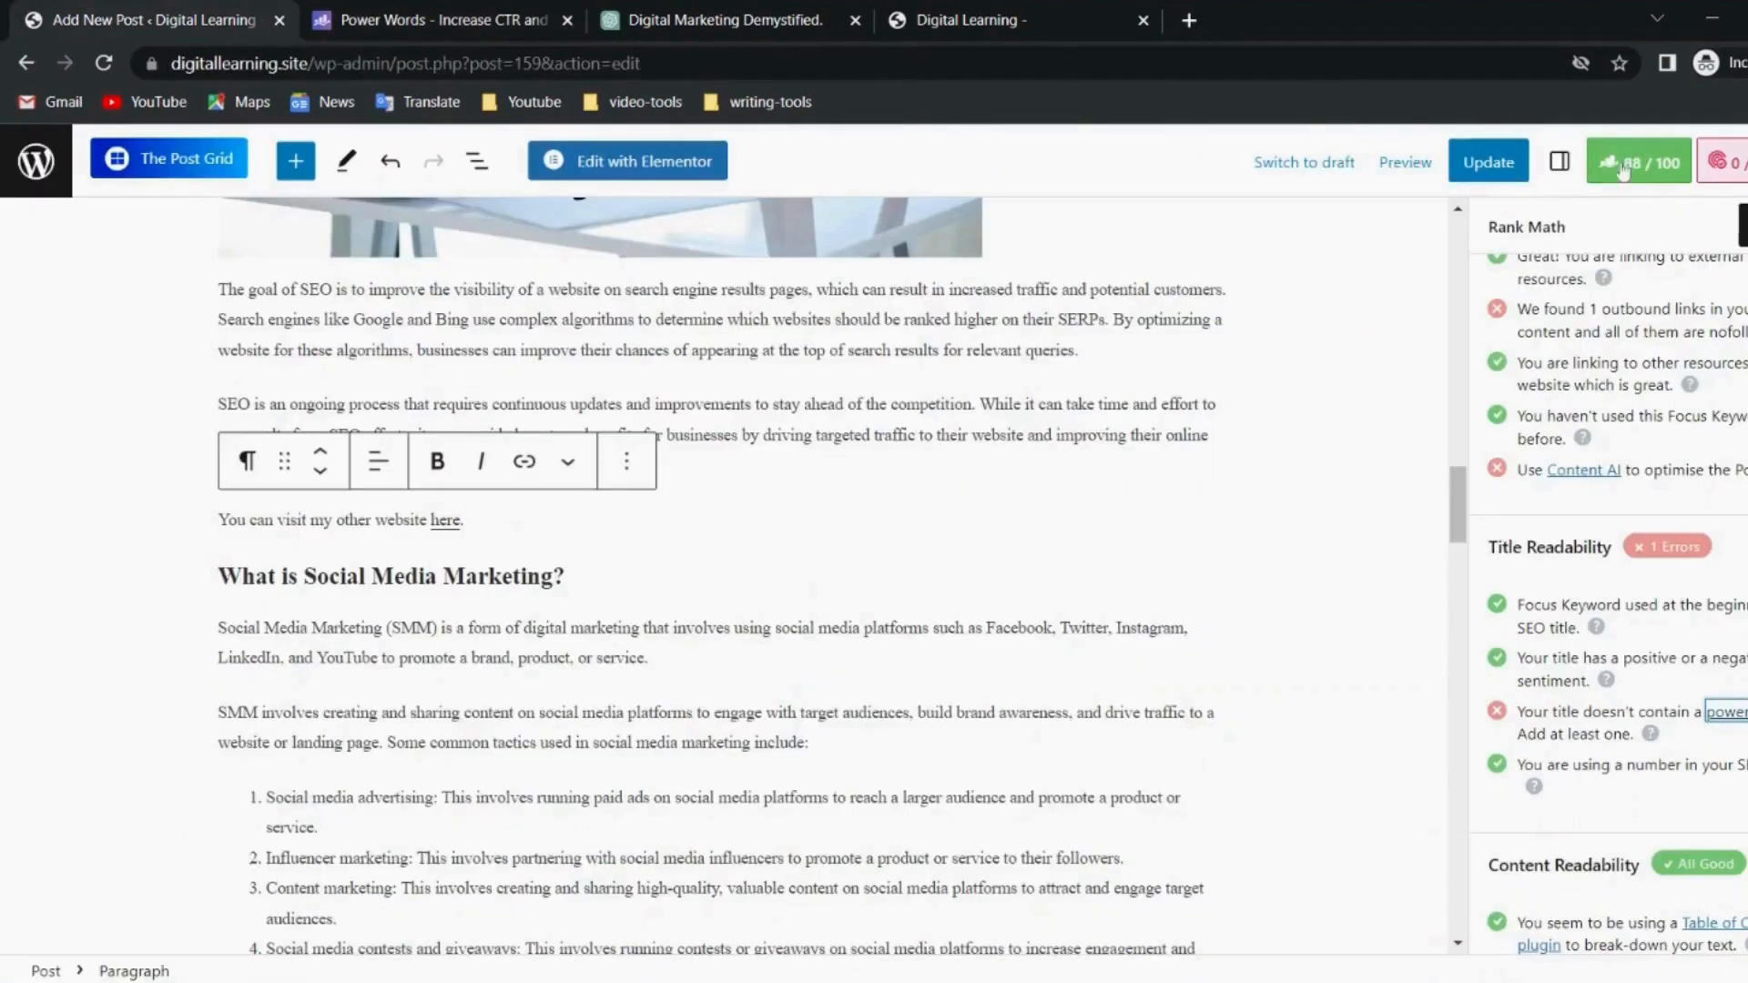
scroll(1623, 362, "up", 10)
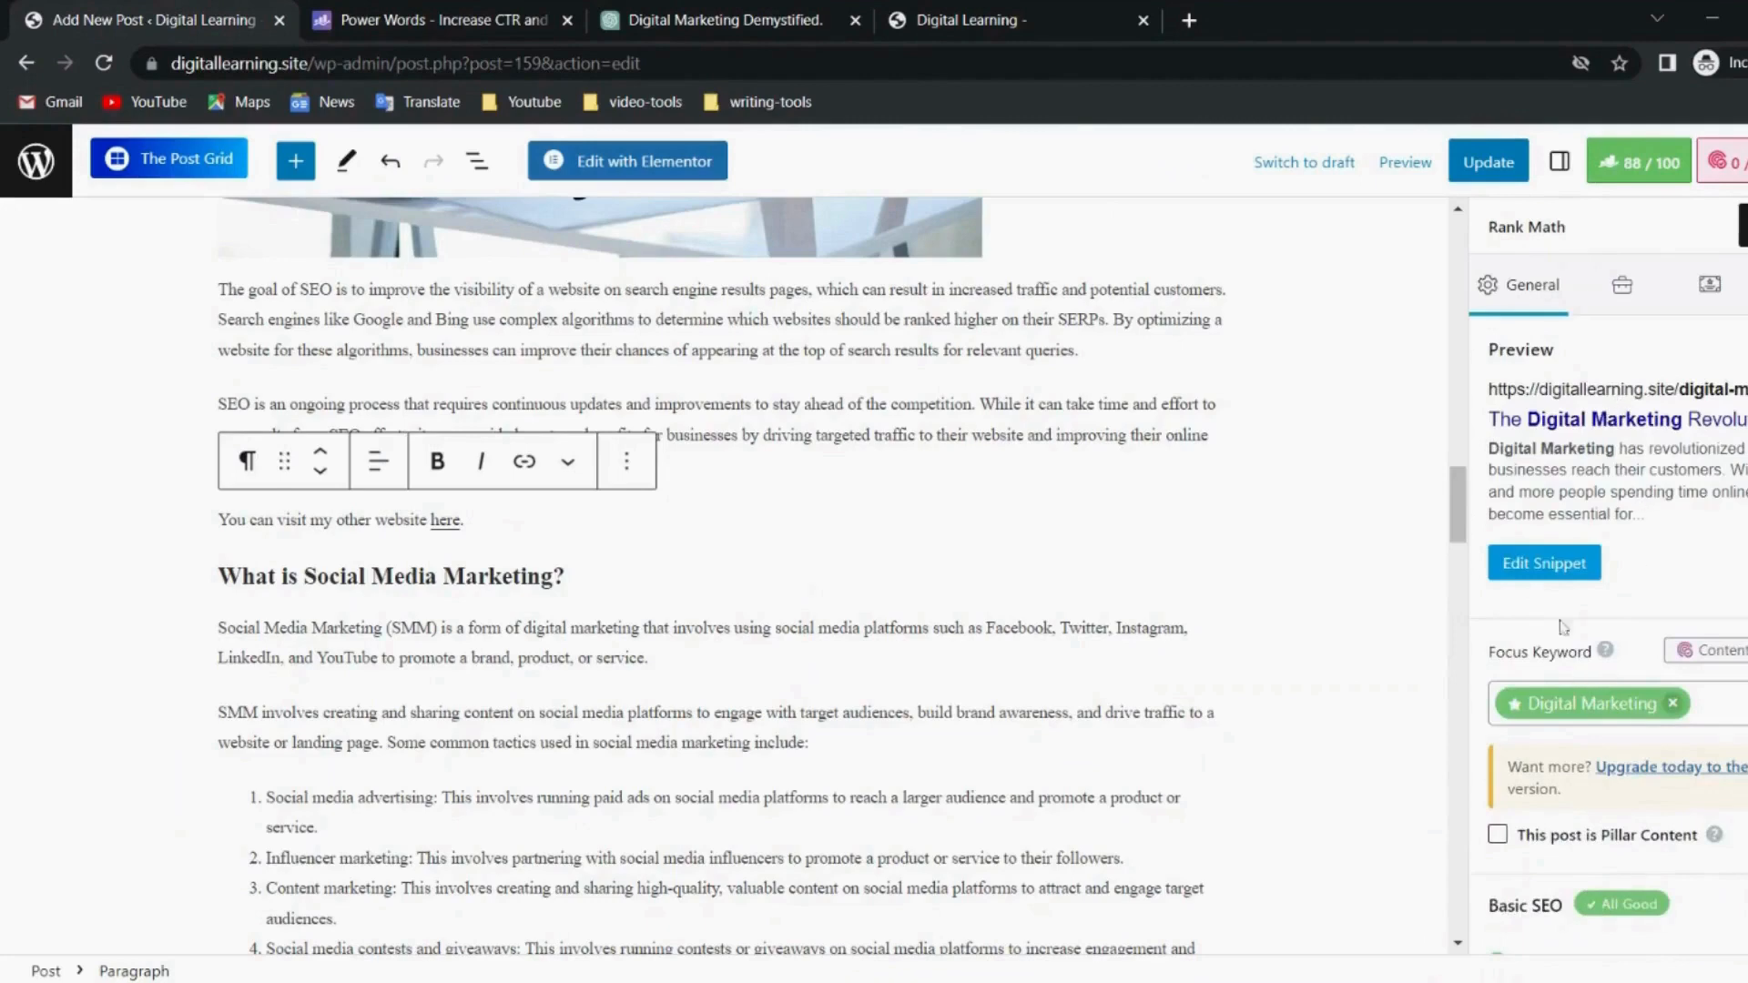
left_click(1554, 566)
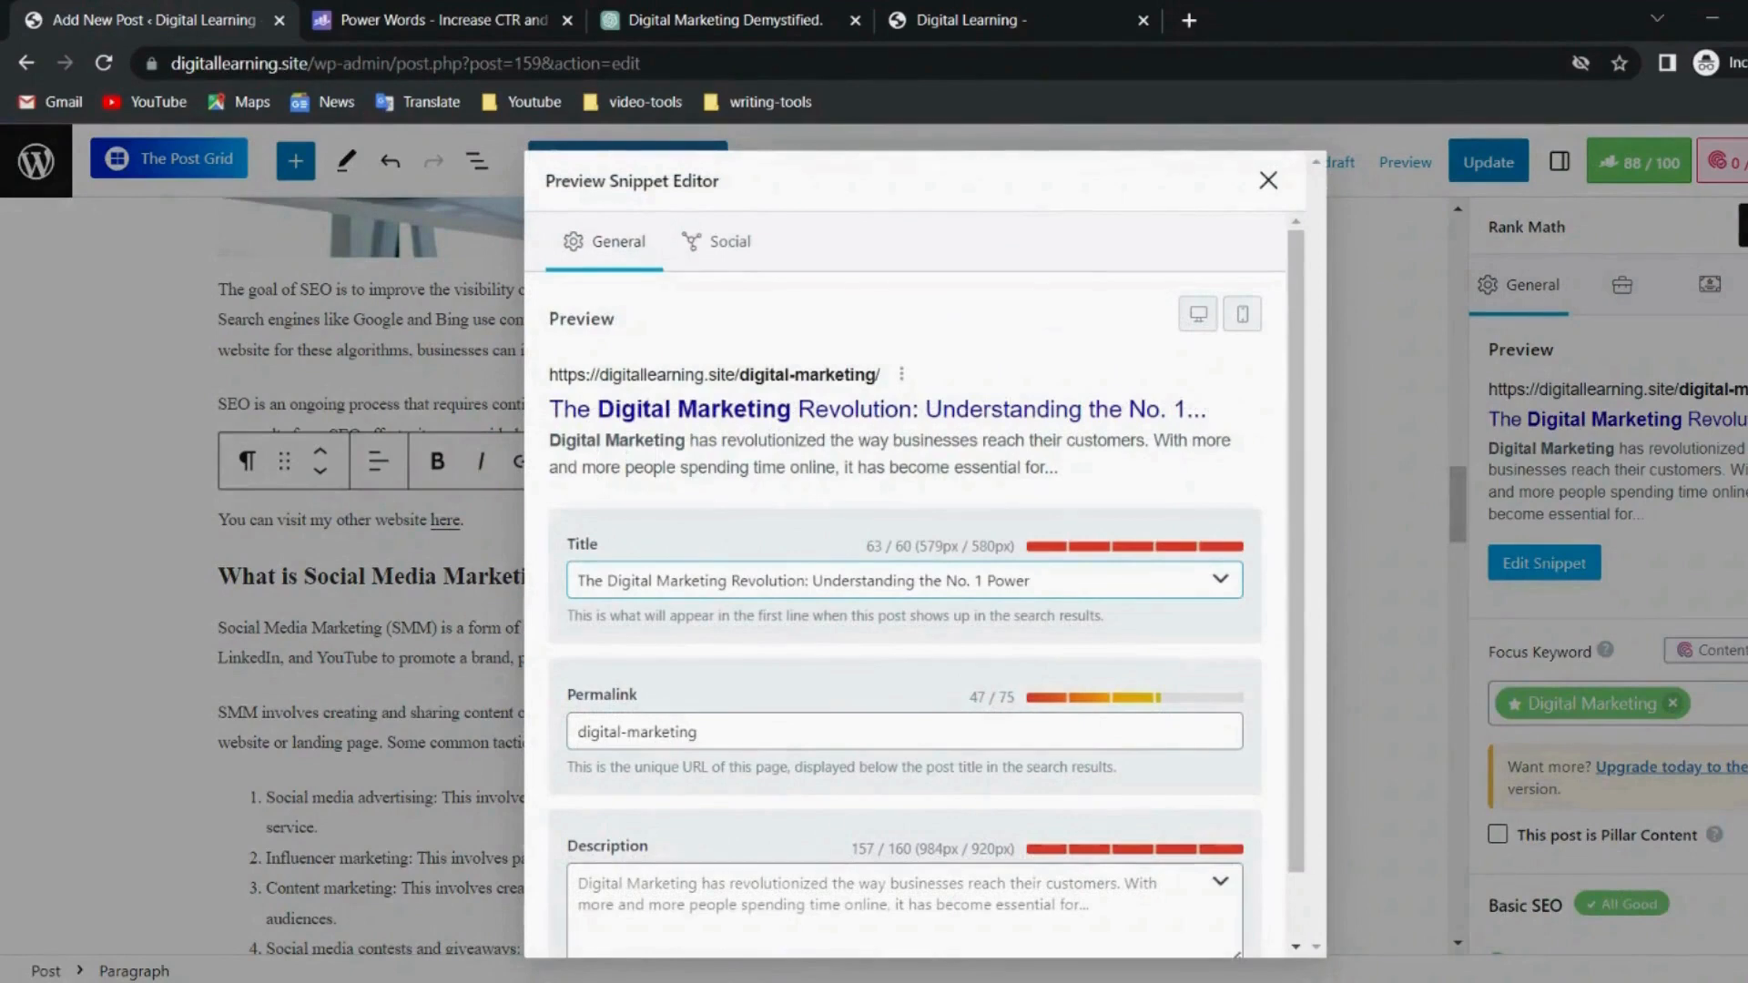
left_click(862, 581)
double_click(861, 581)
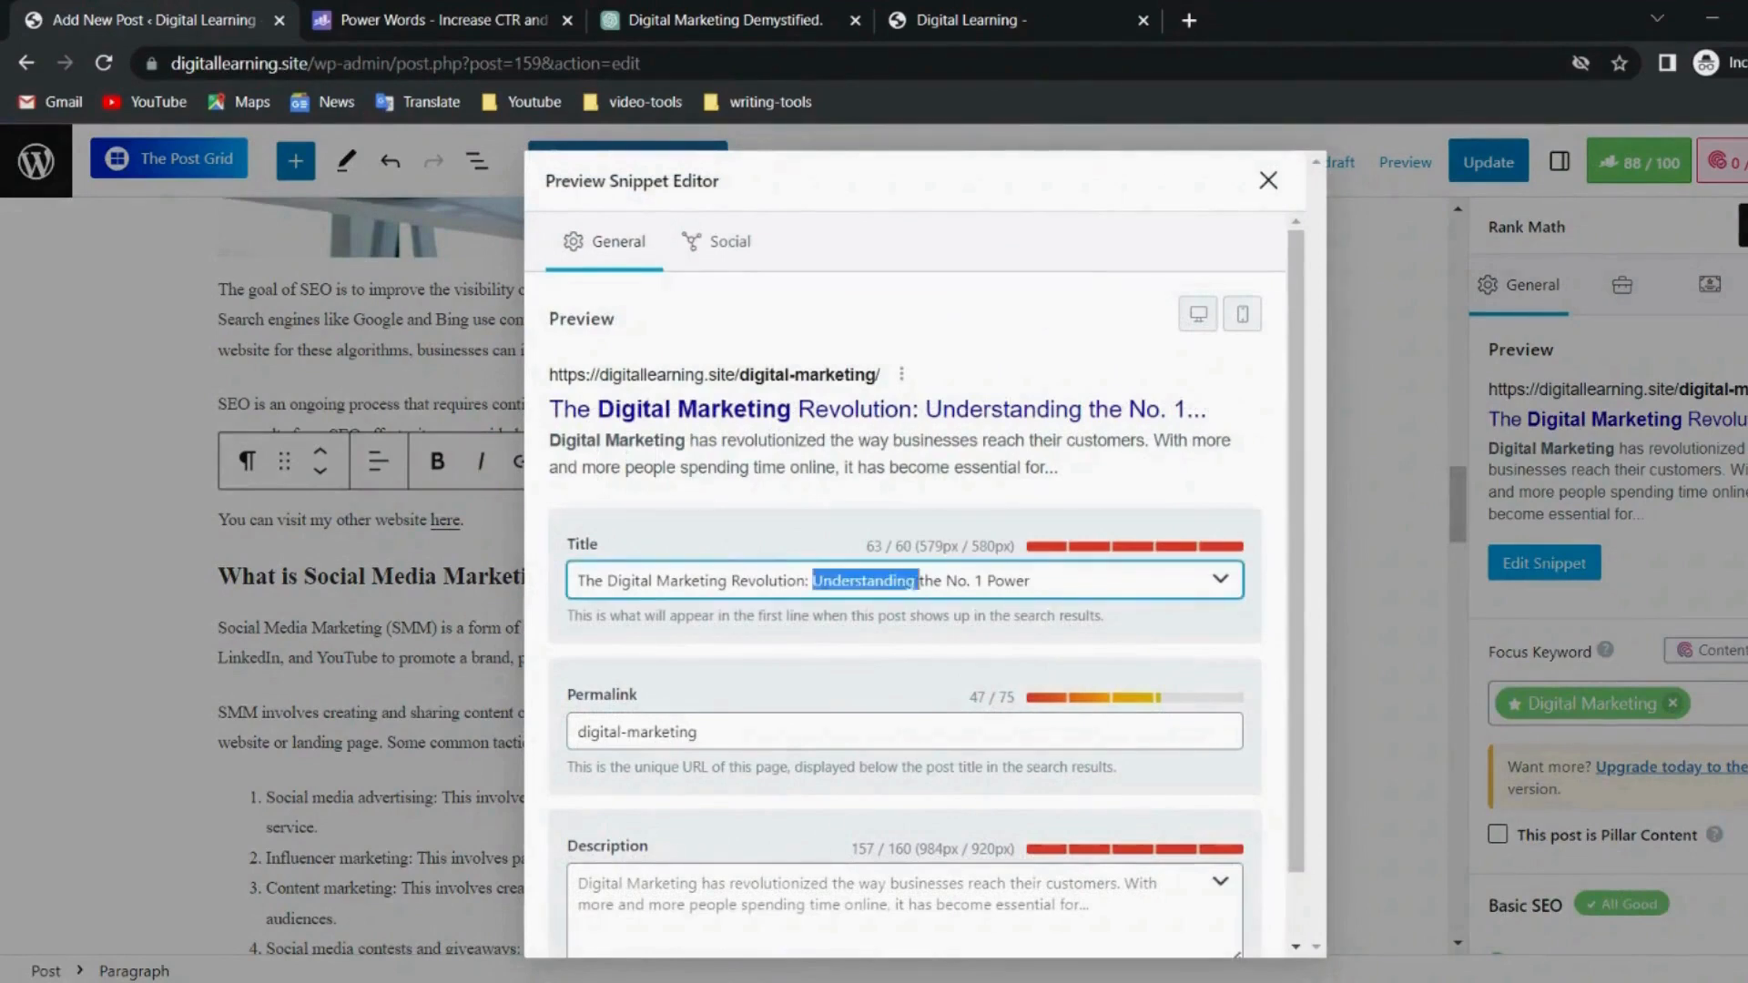
type("Abs")
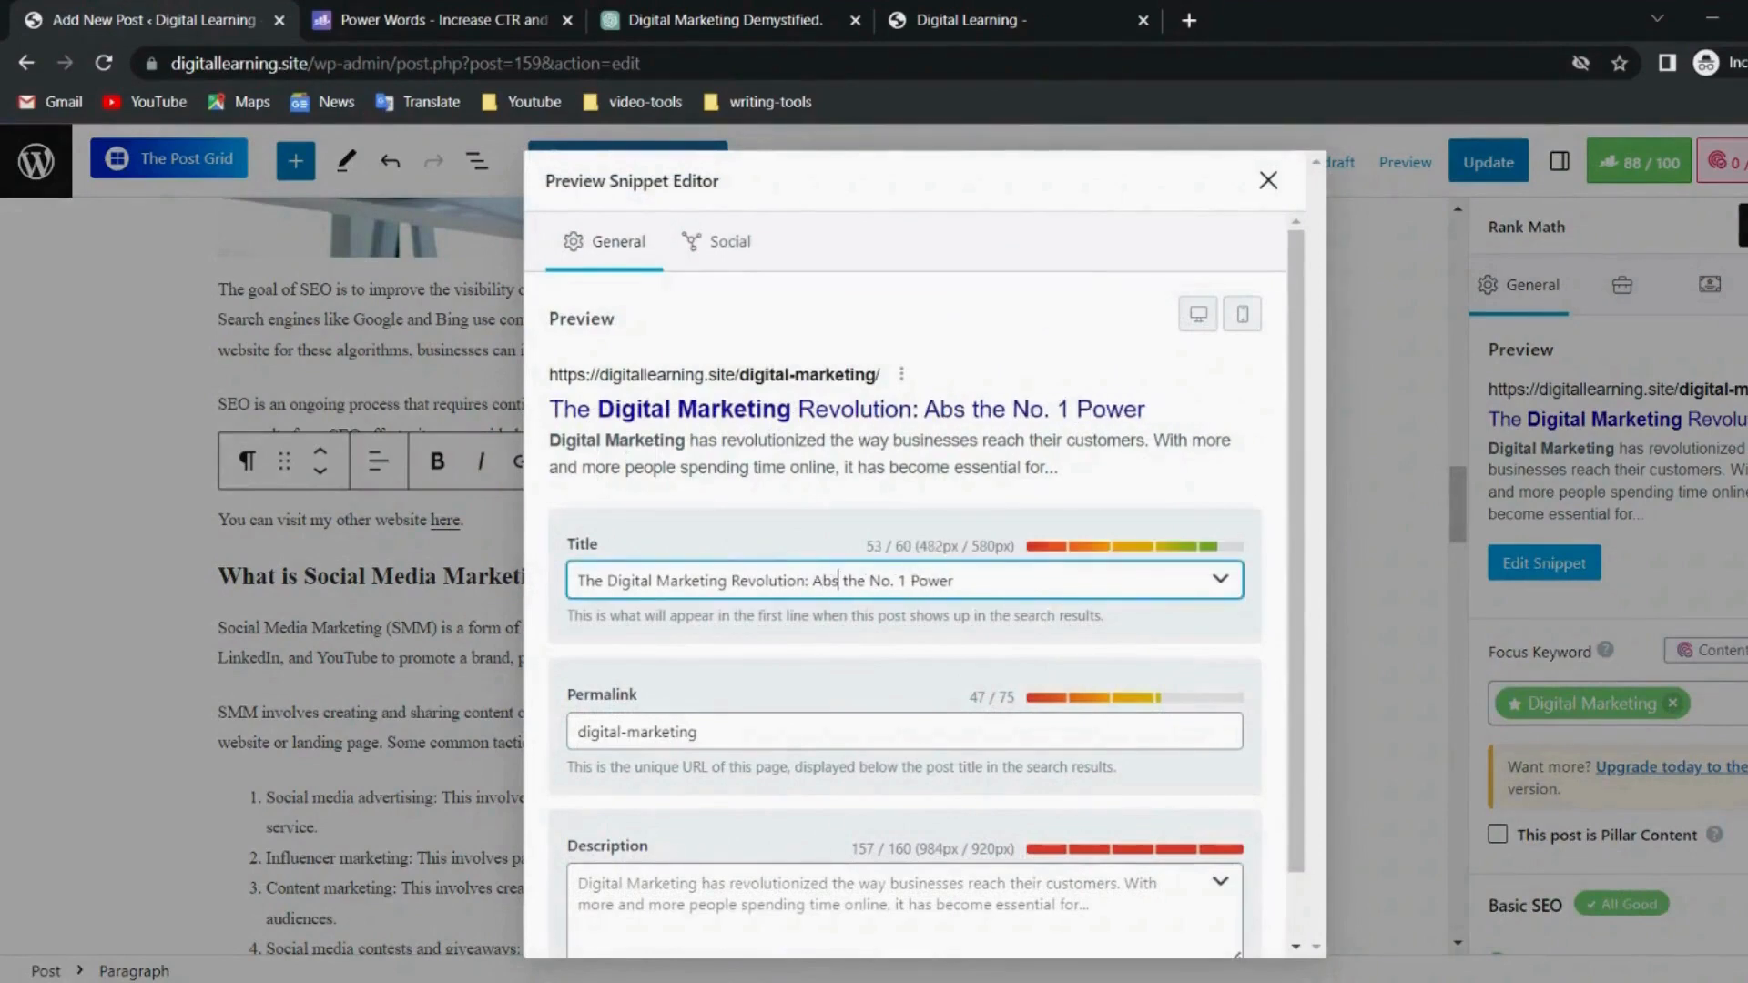
type("olutely")
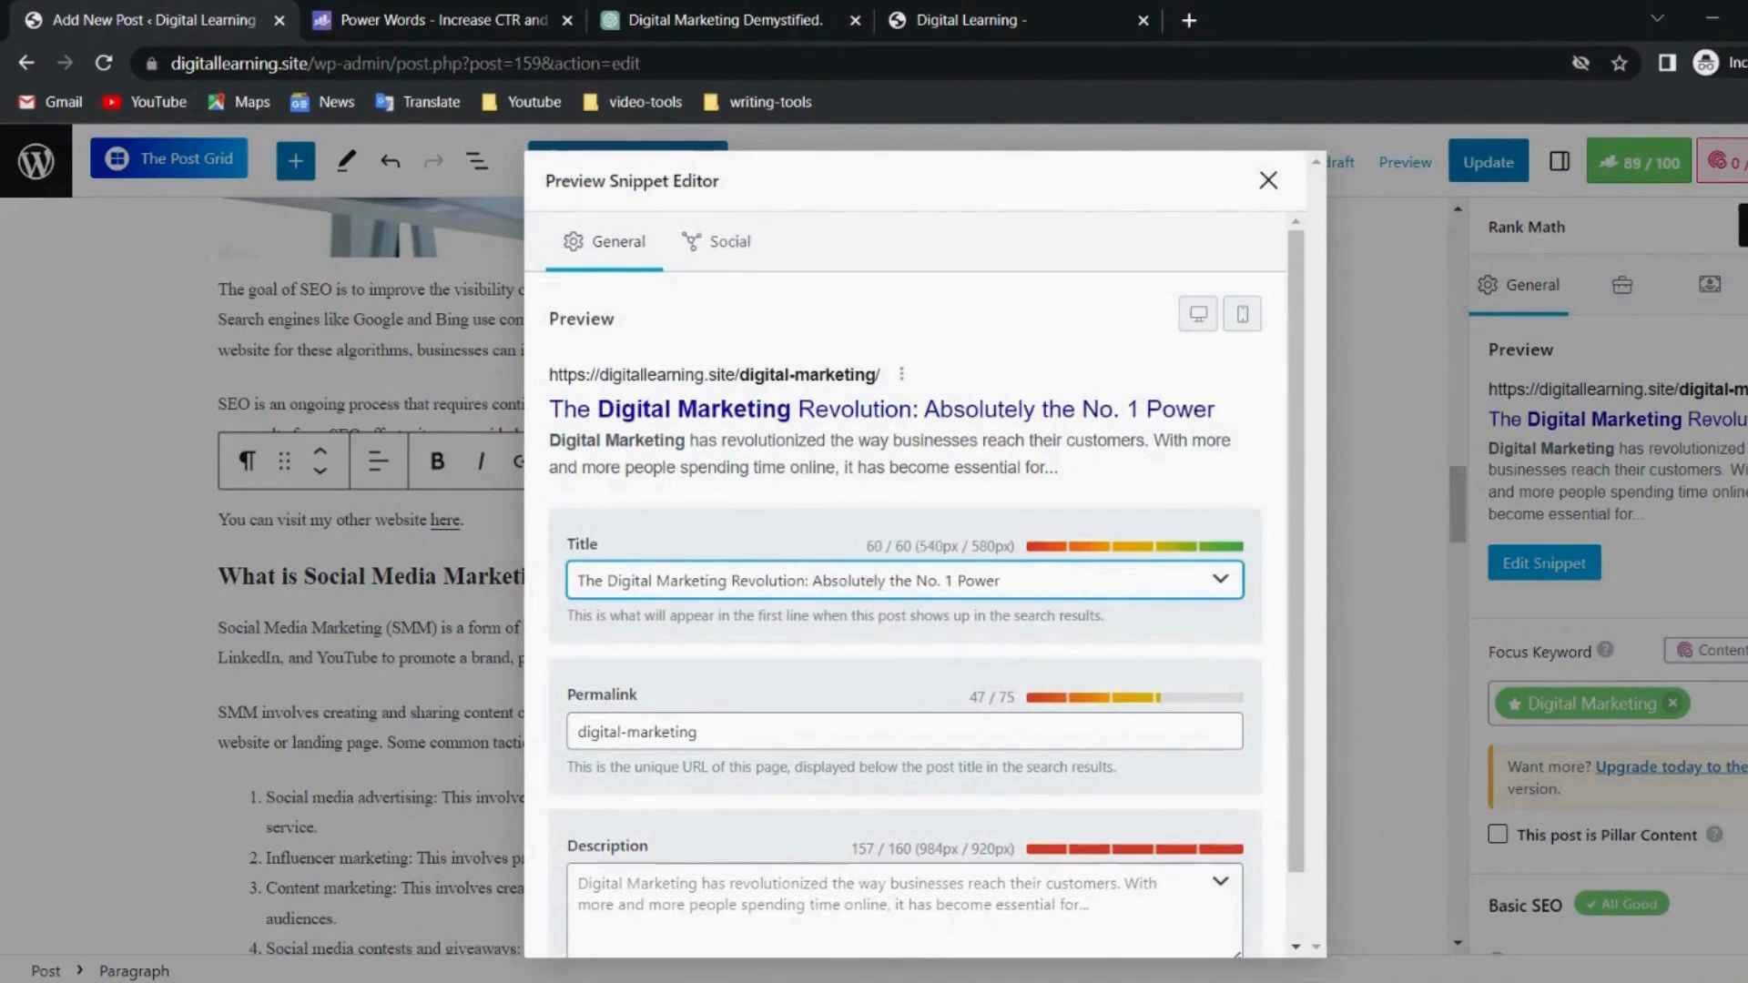
left_click(1271, 199)
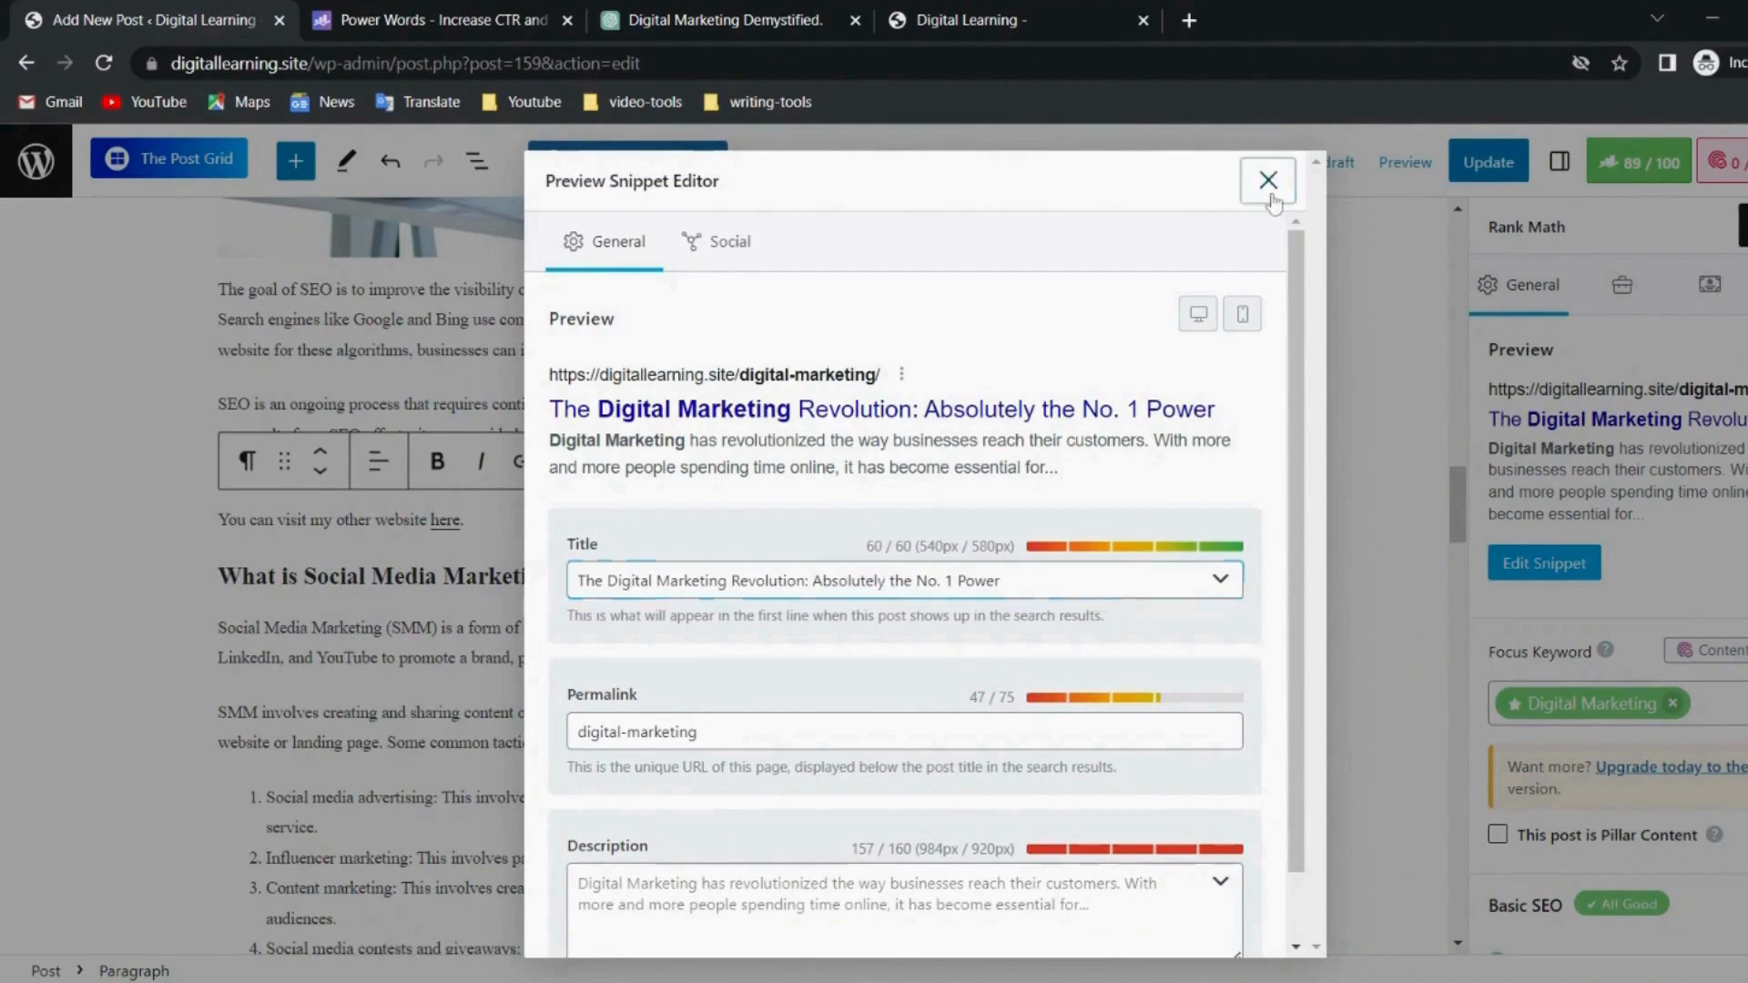
left_click(1488, 162)
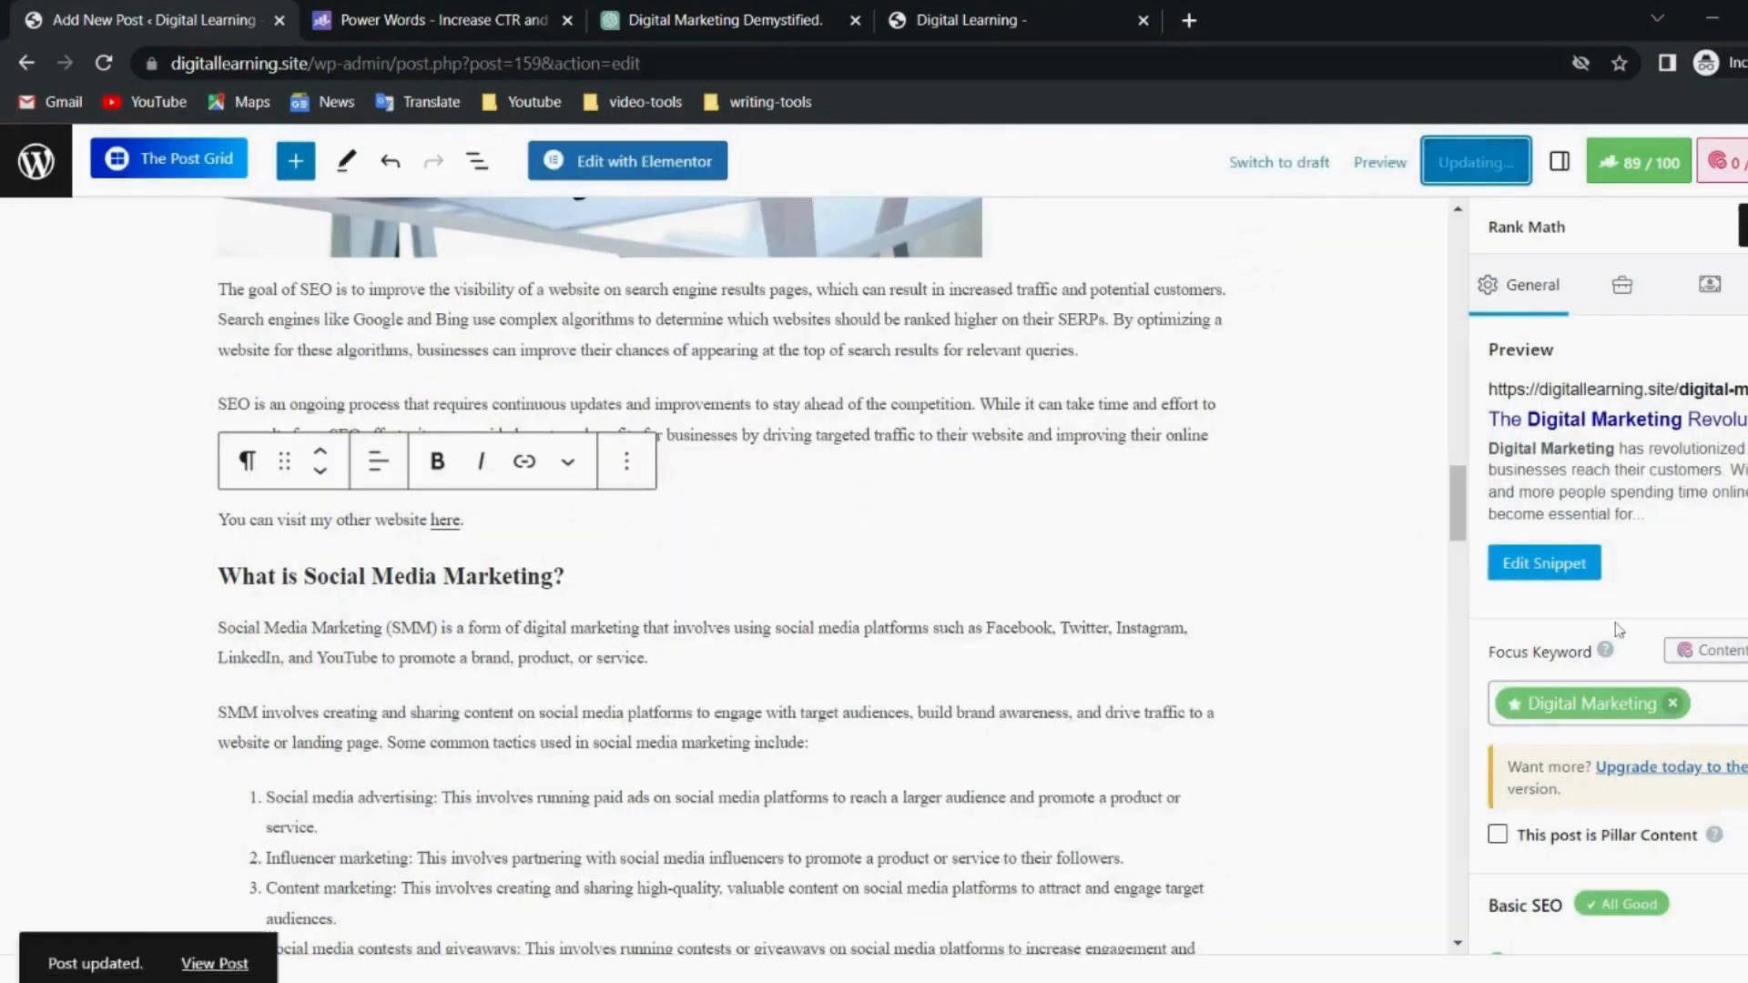
Review the Title Readability and Additional checks in Rank Math, and add "SEO" as a second focus keyword.
scroll(1620, 629, "down", 15)
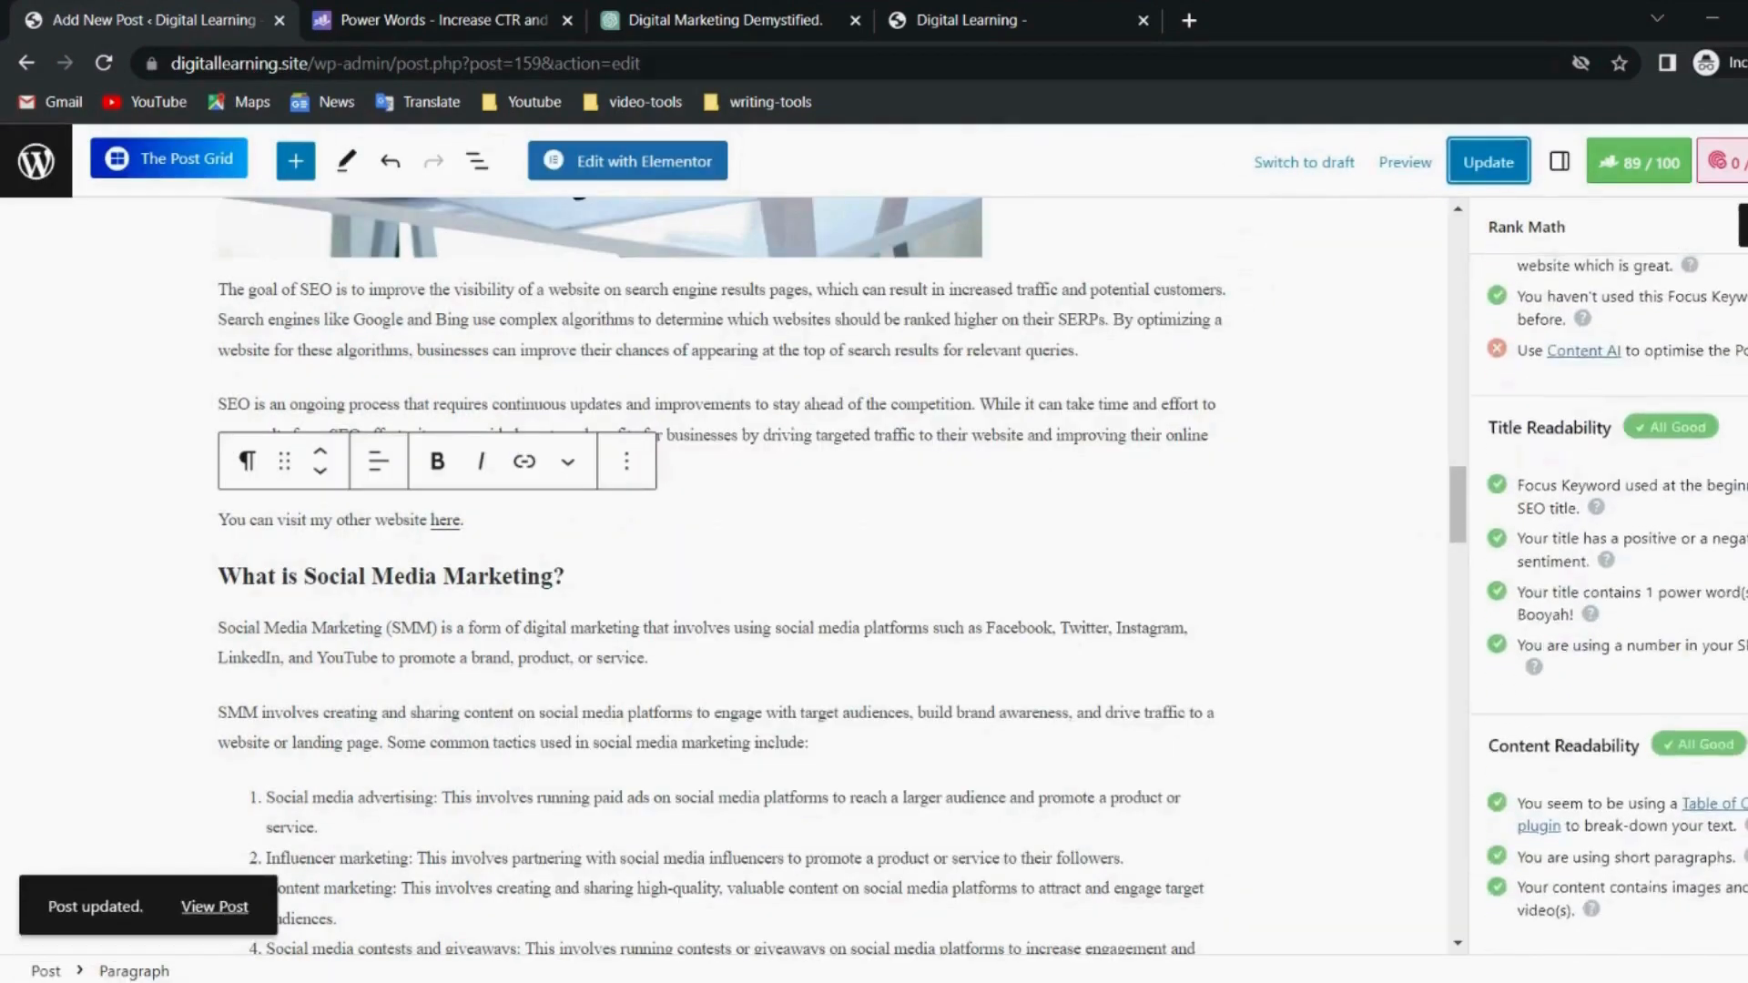
scroll(1618, 599, "up", 15)
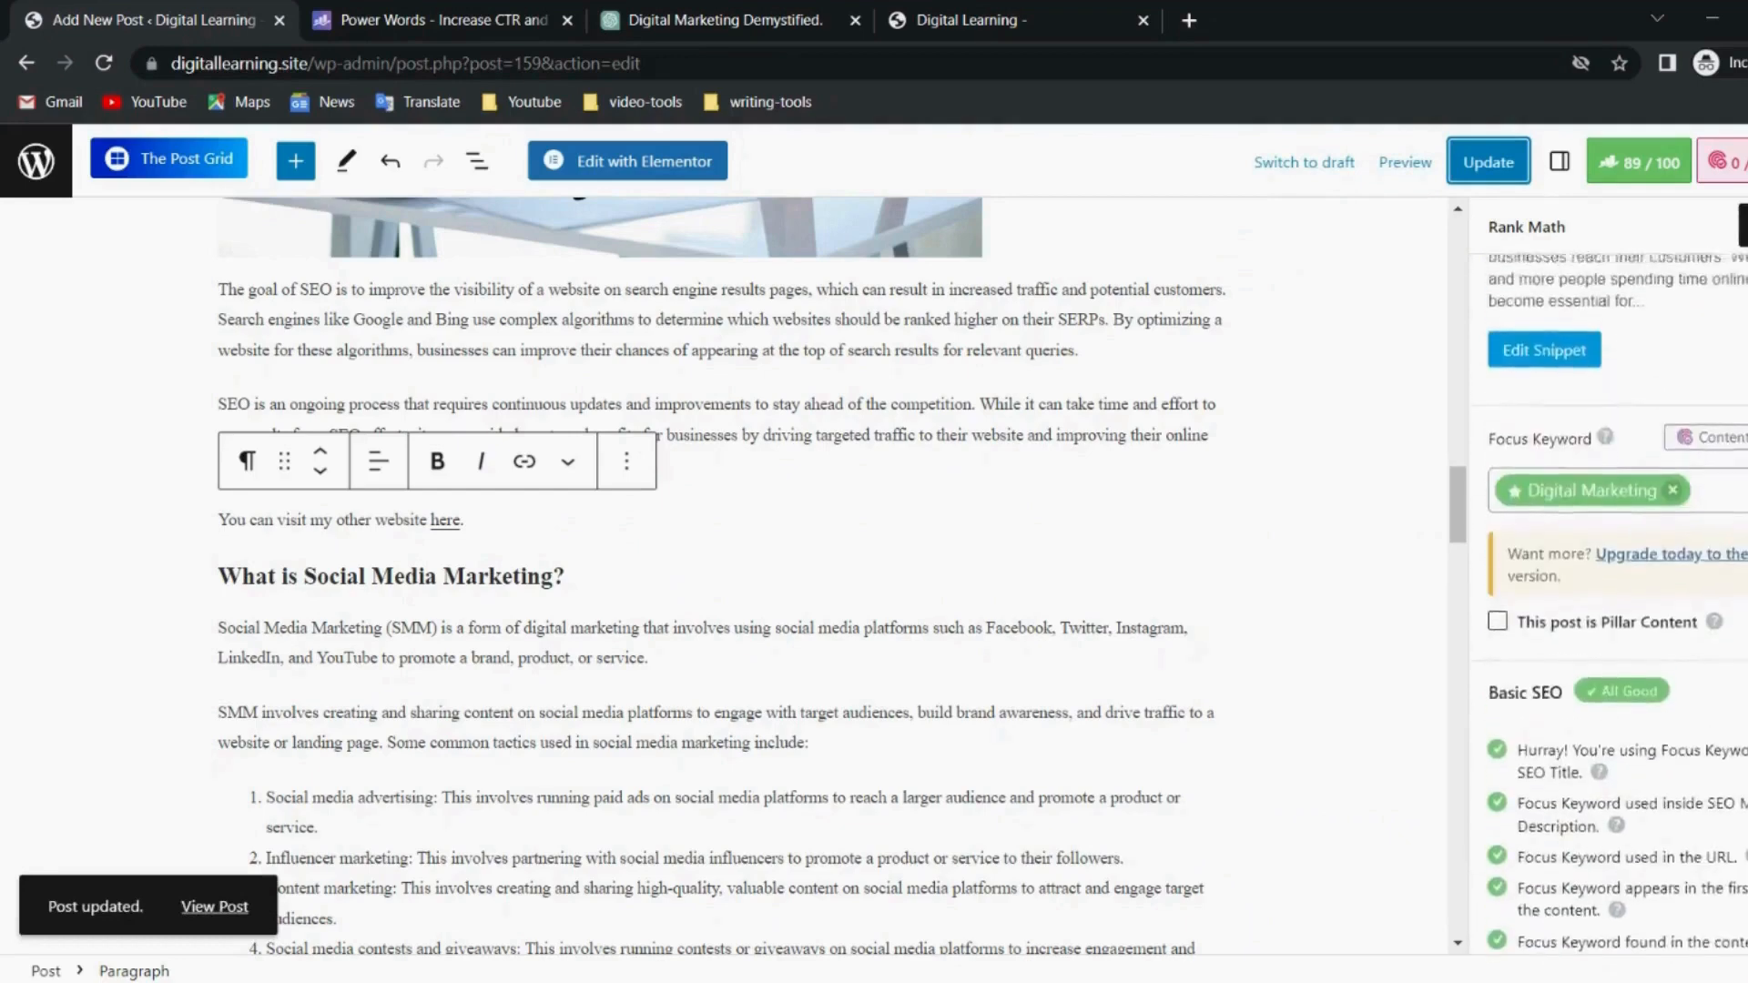
scroll(1609, 583, "down", 10)
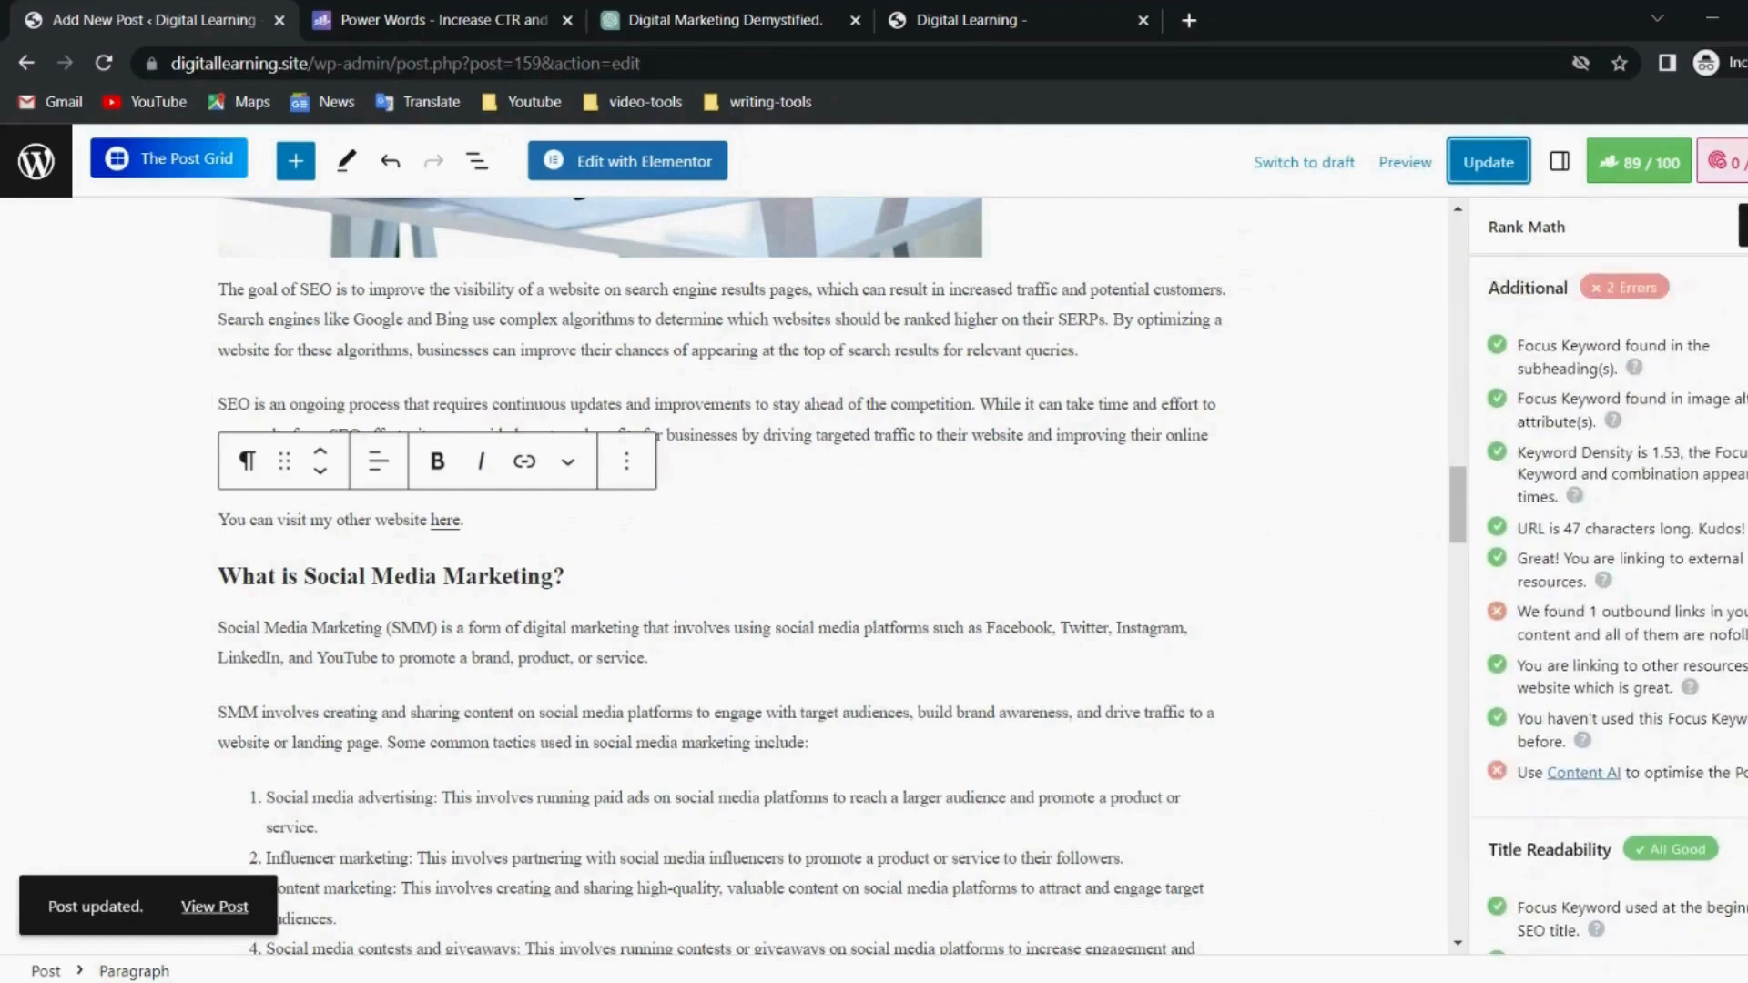
left_click_drag(1517, 772, 1744, 773)
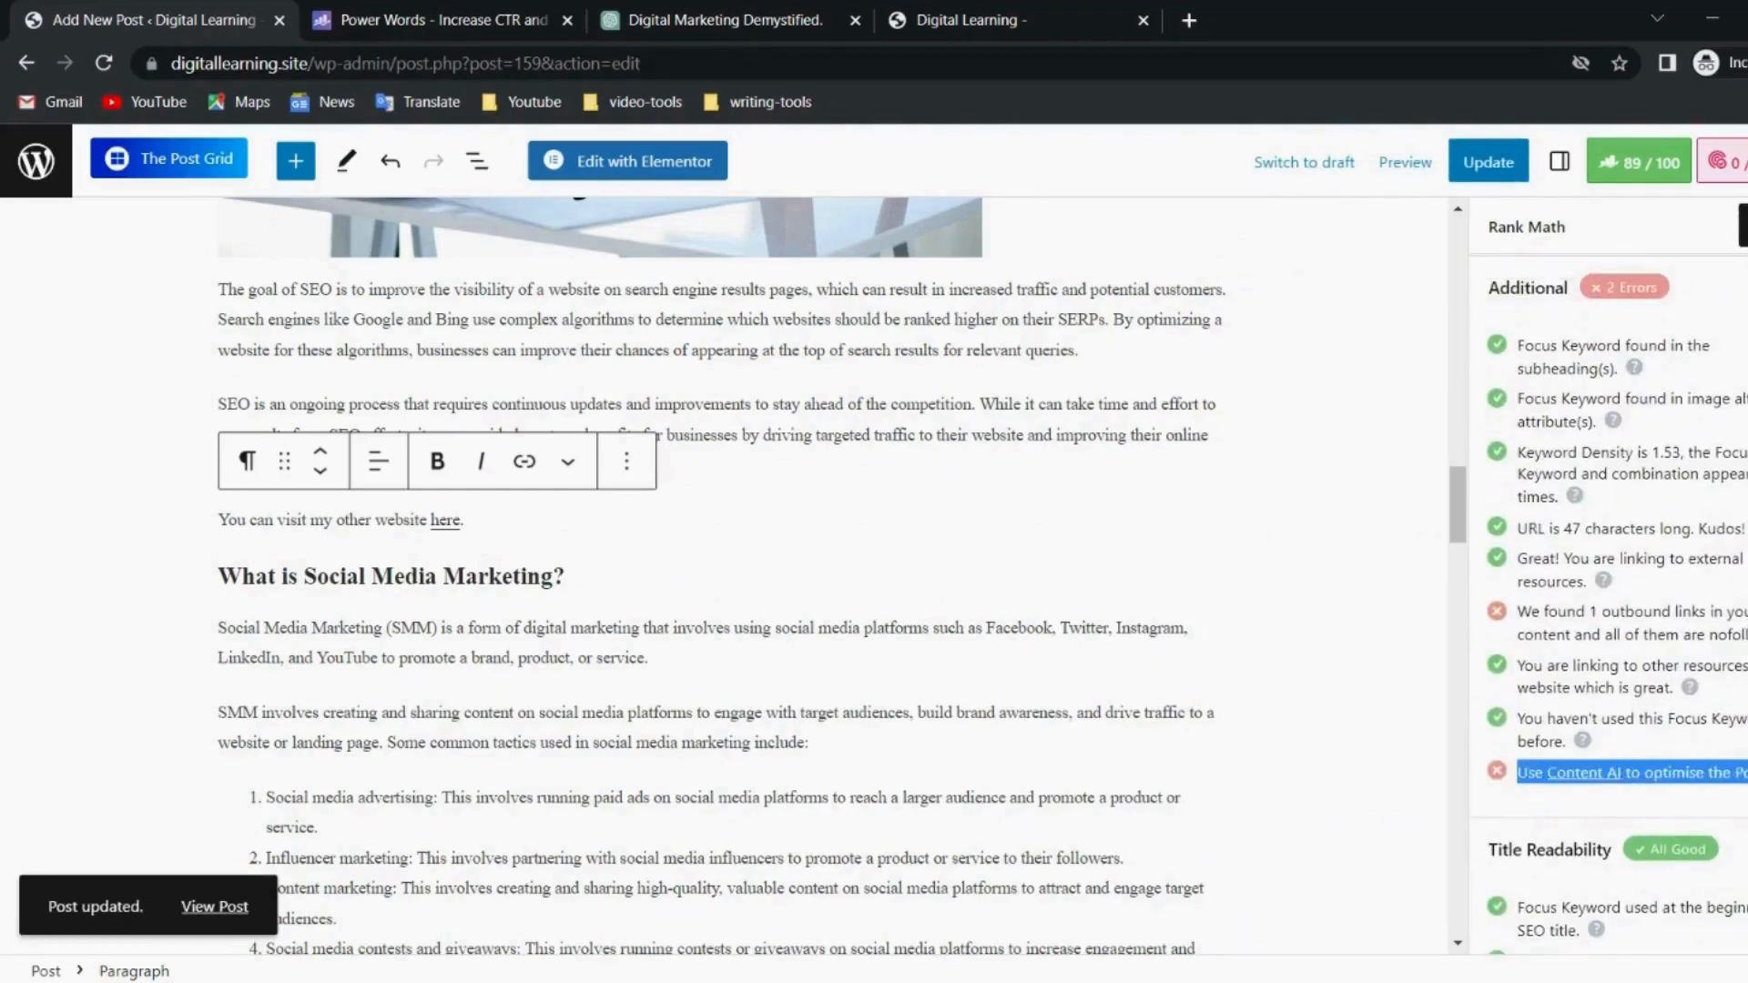
left_click(1744, 774)
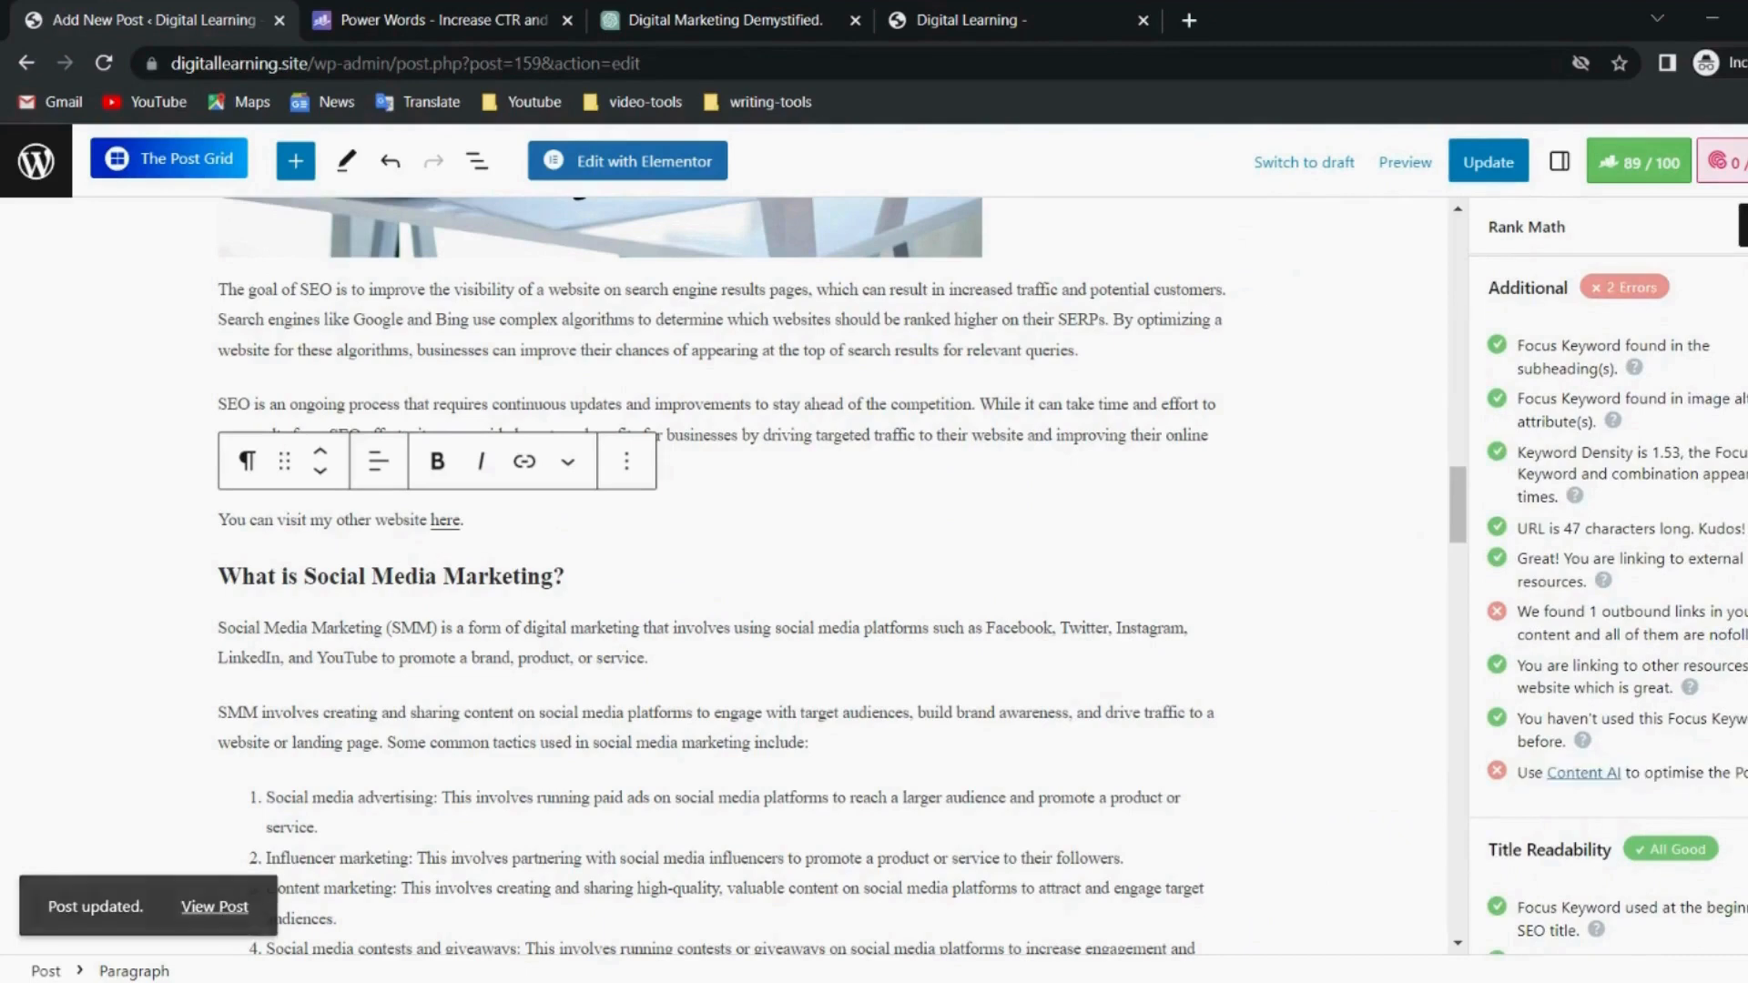
scroll(1608, 601, "up", 10)
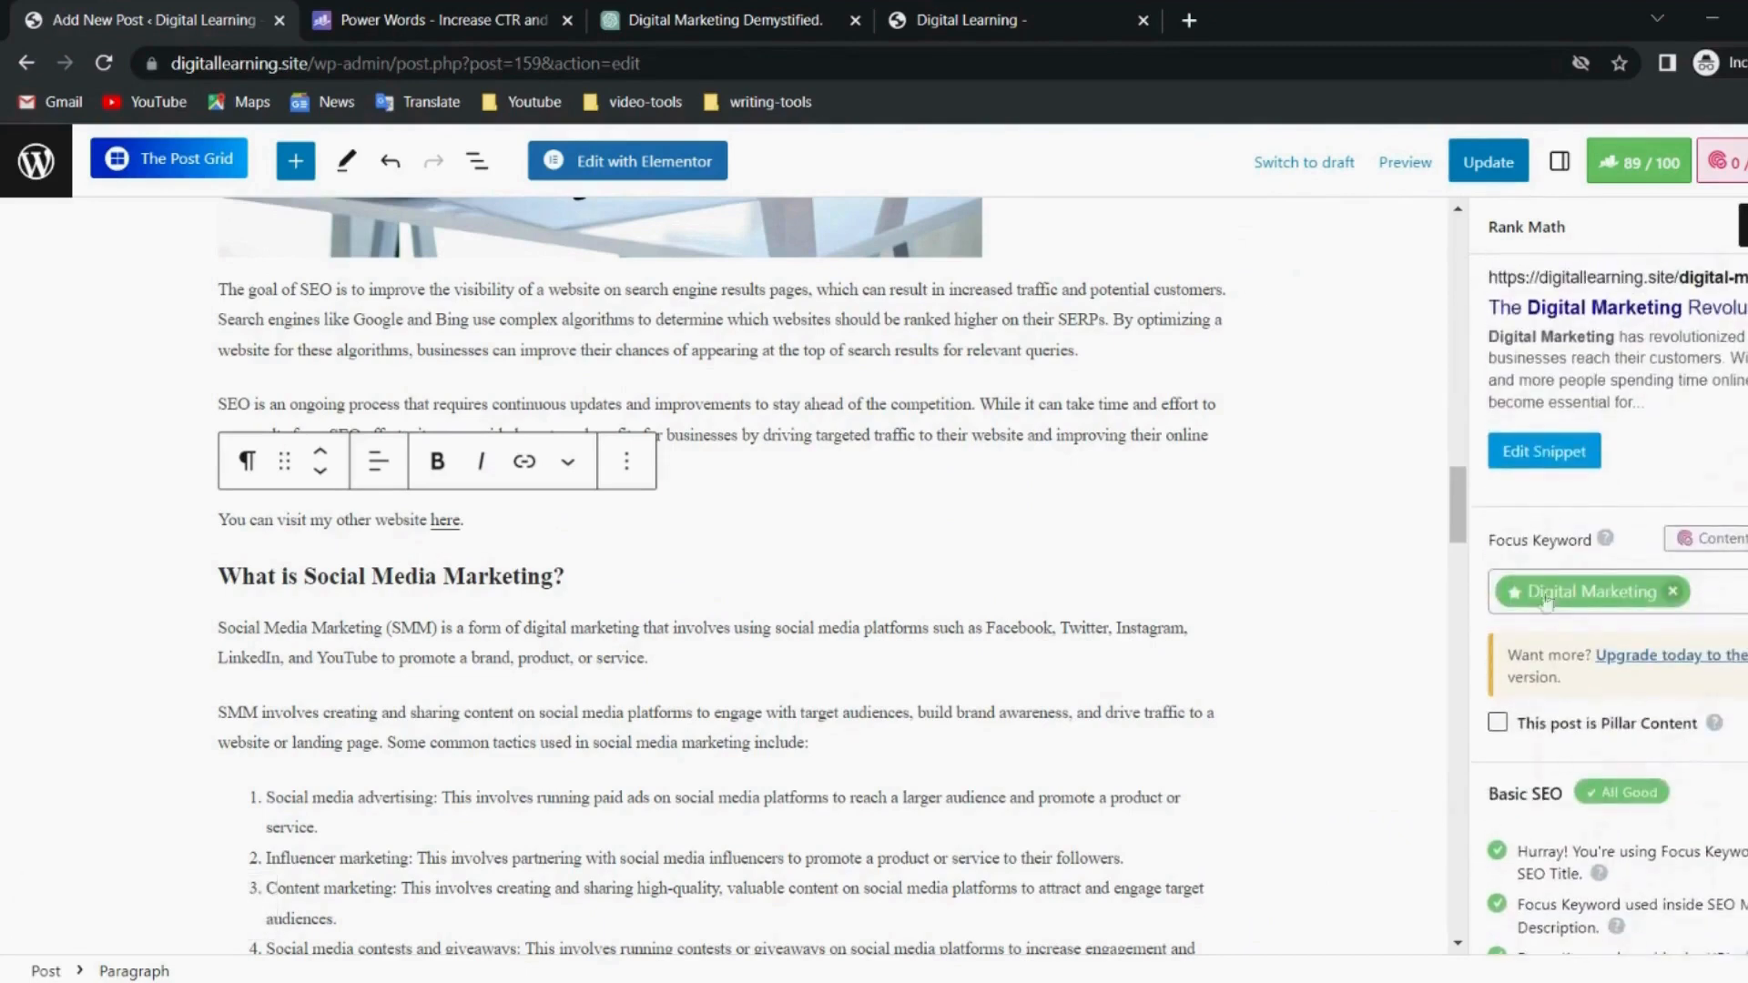
left_click(1712, 592)
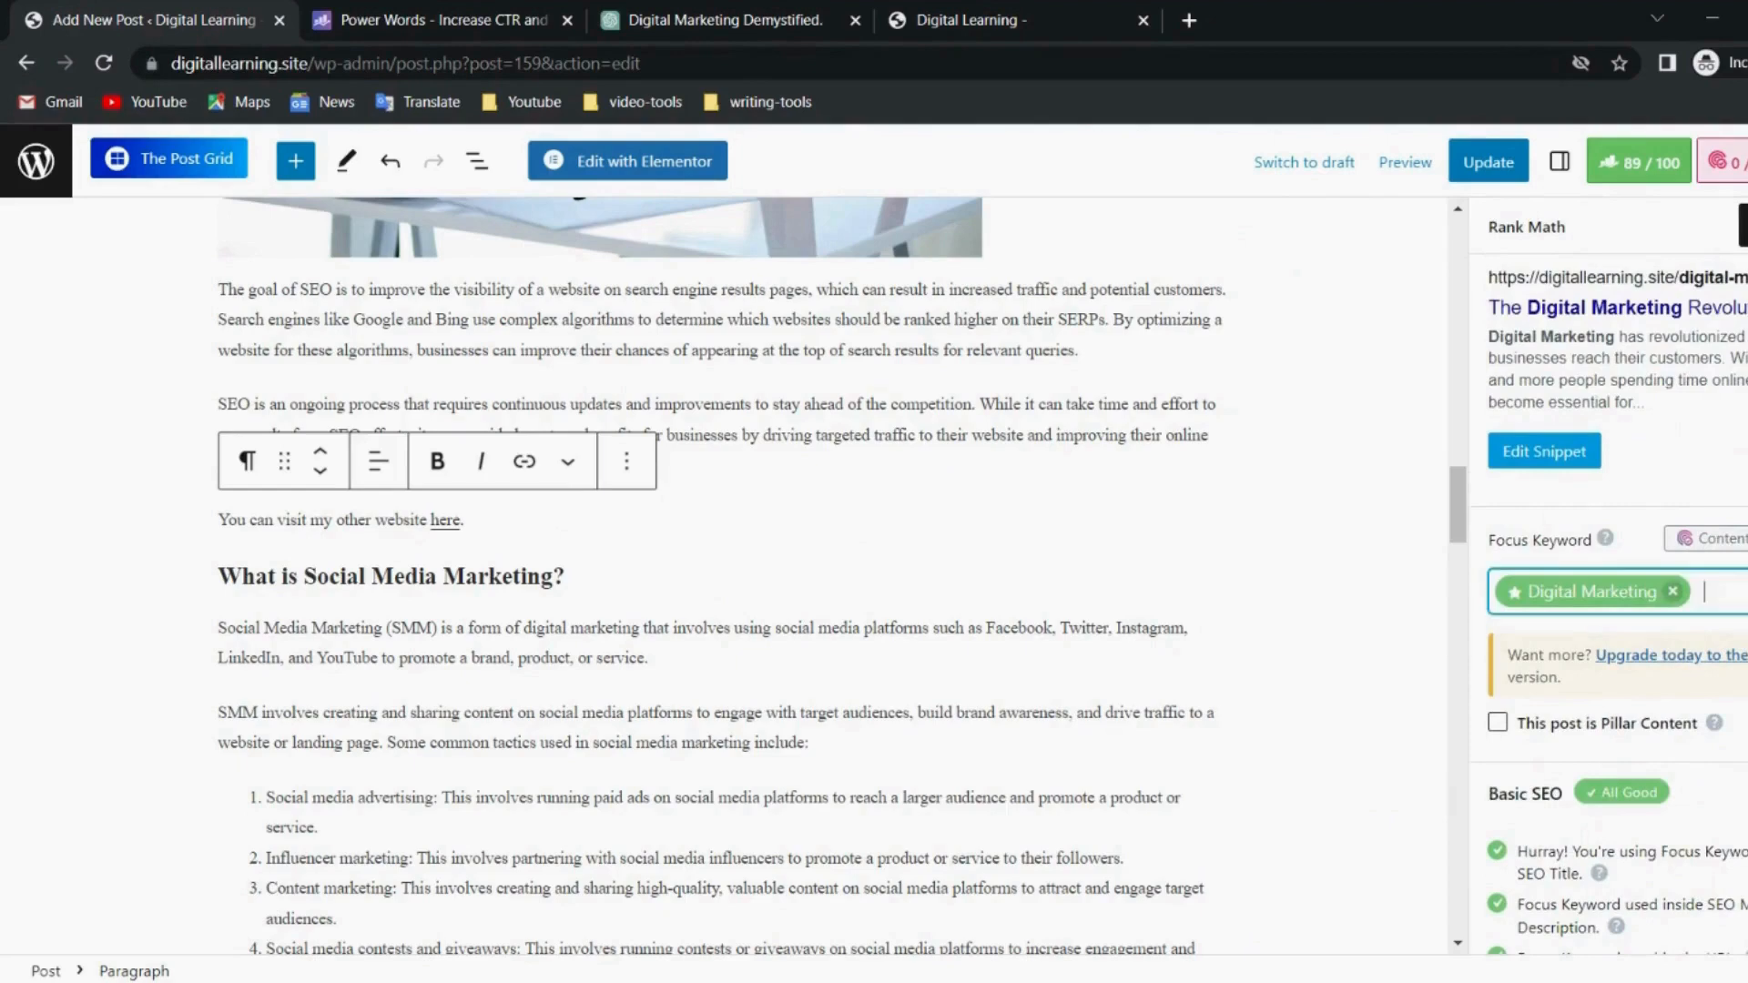
type("SEO")
key("Return")
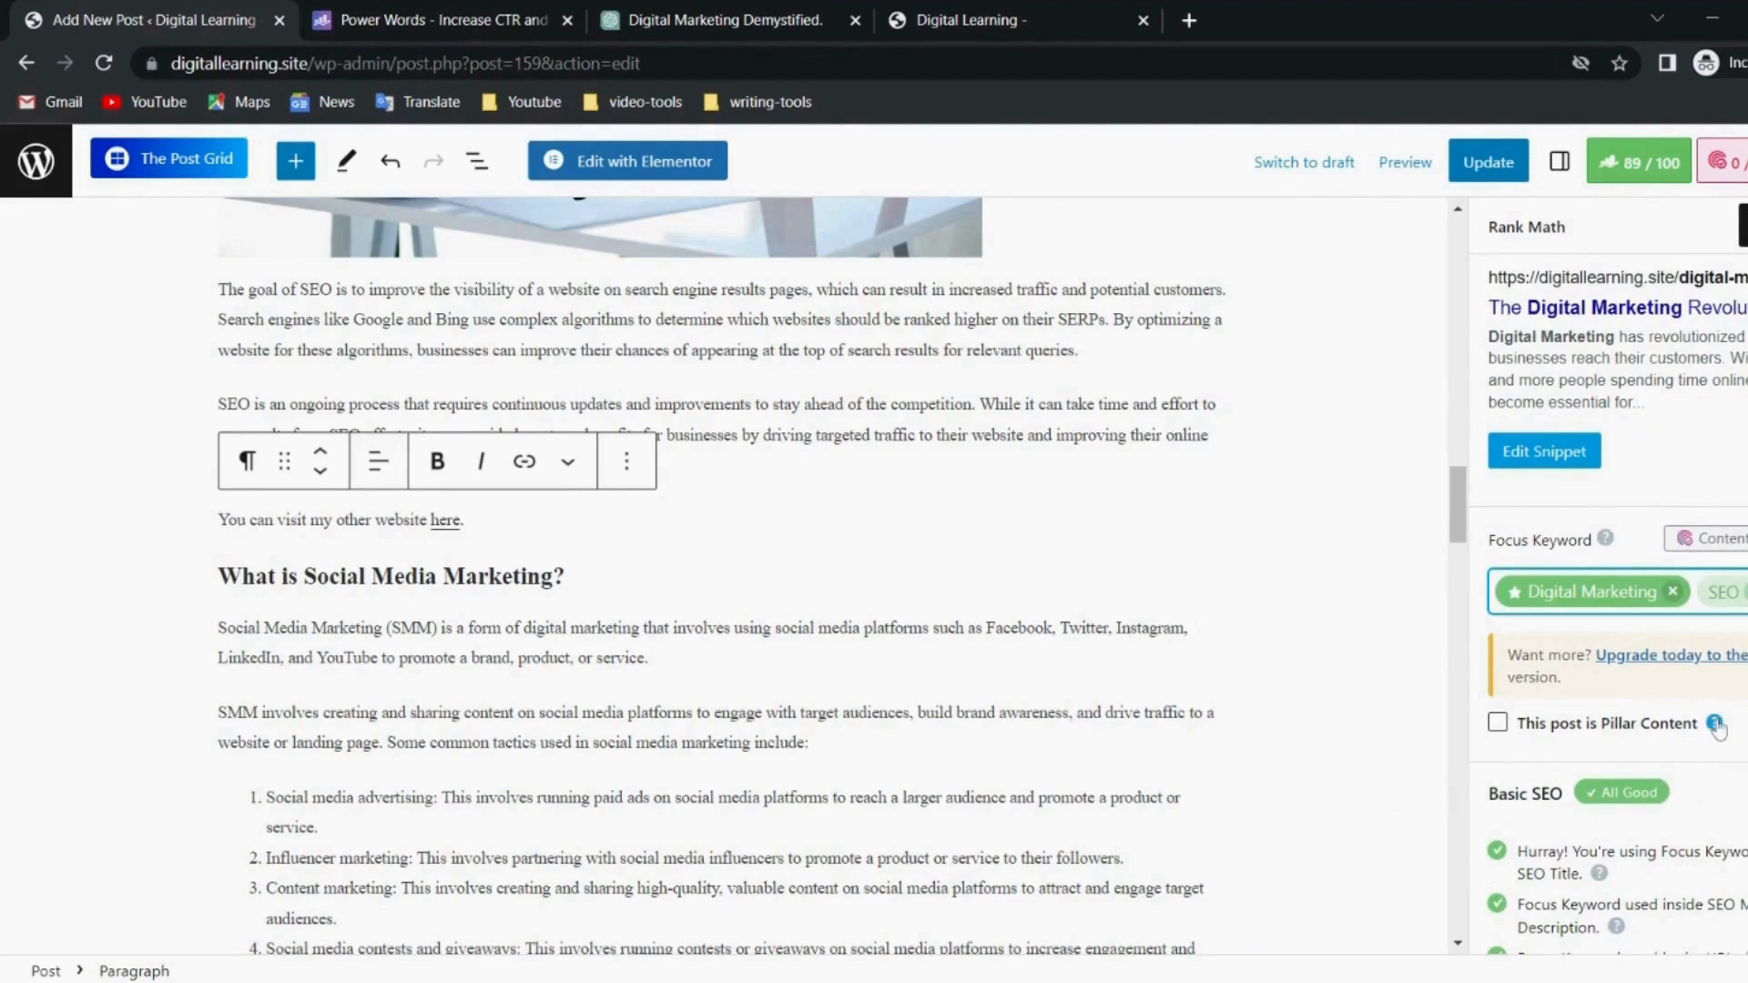
Try "Social Media Marketing" as an additional focus keyword, remove it and update the post.
type("Social Me")
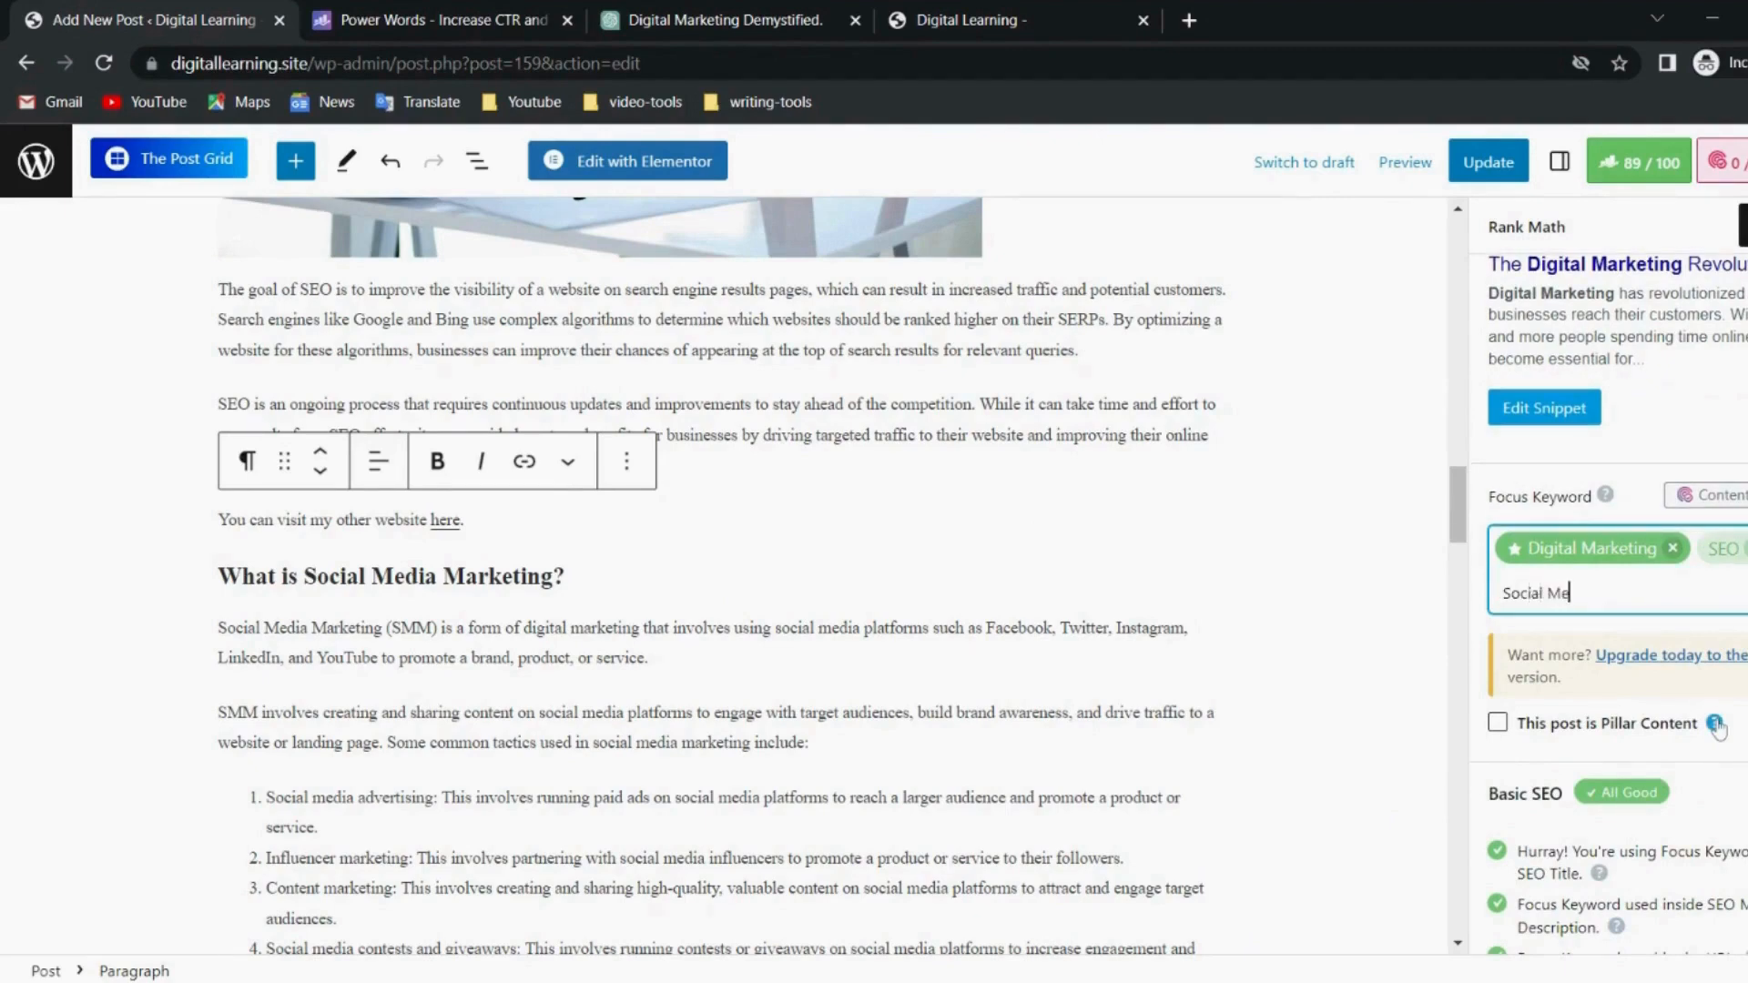
type("dia Marketing")
key("Return")
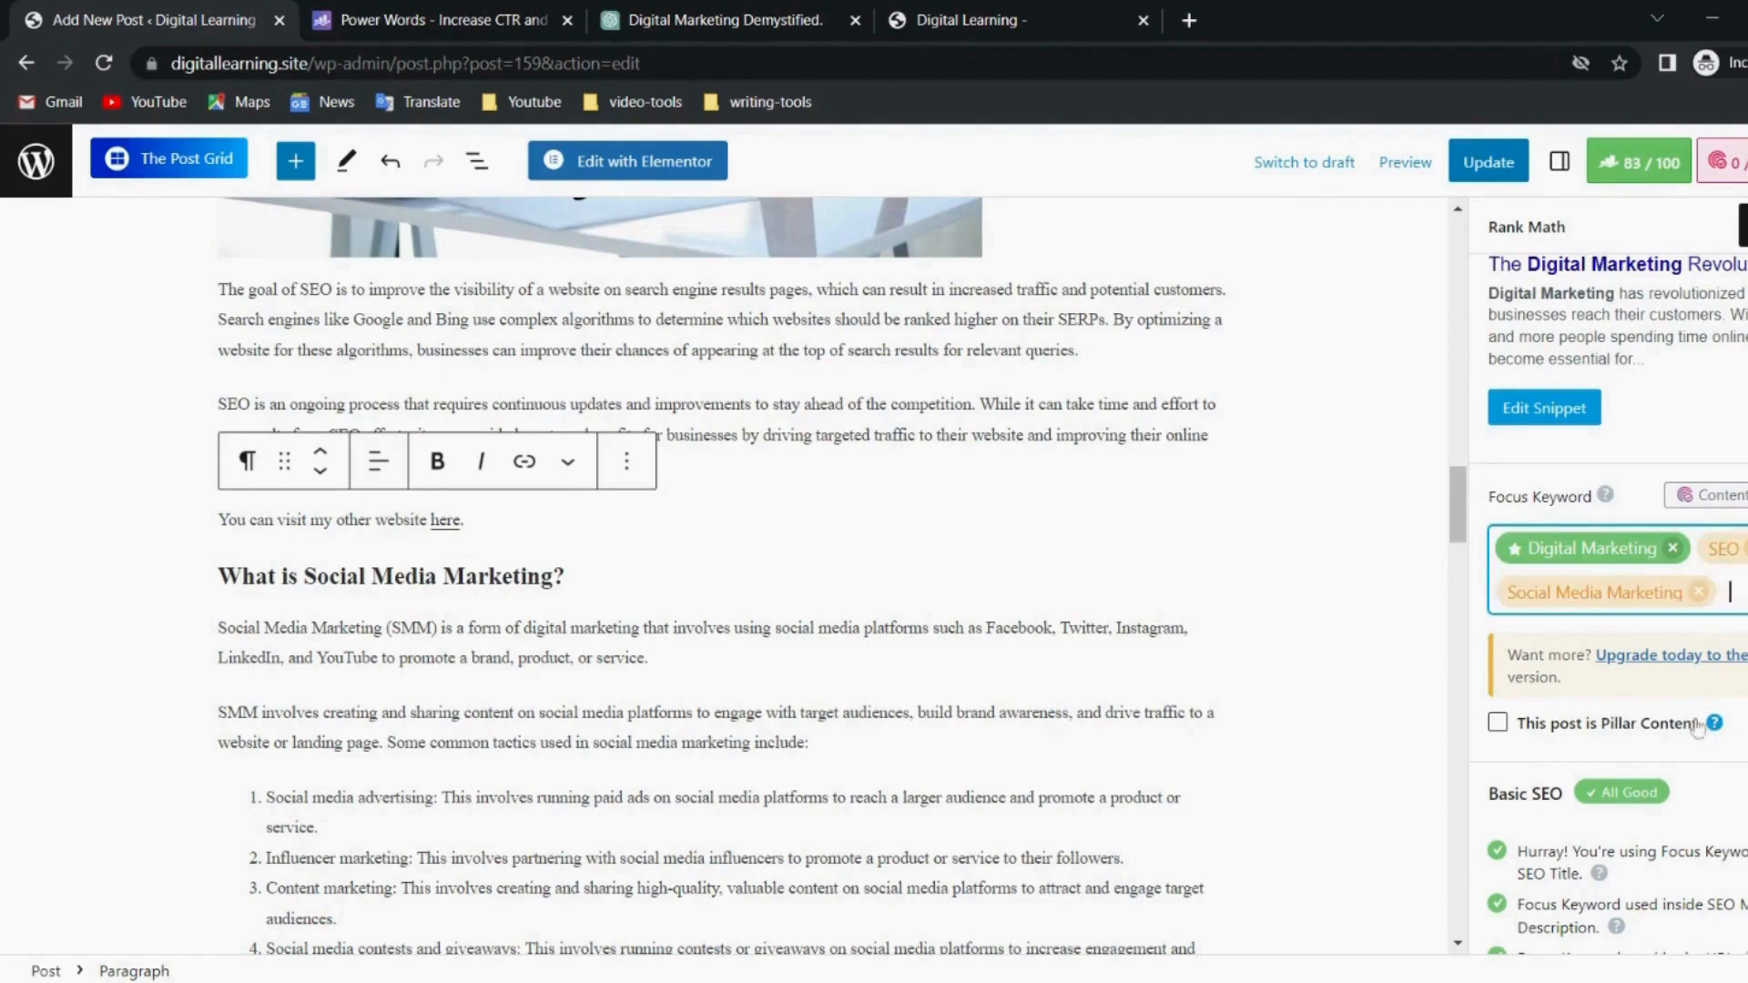
left_click(1699, 594)
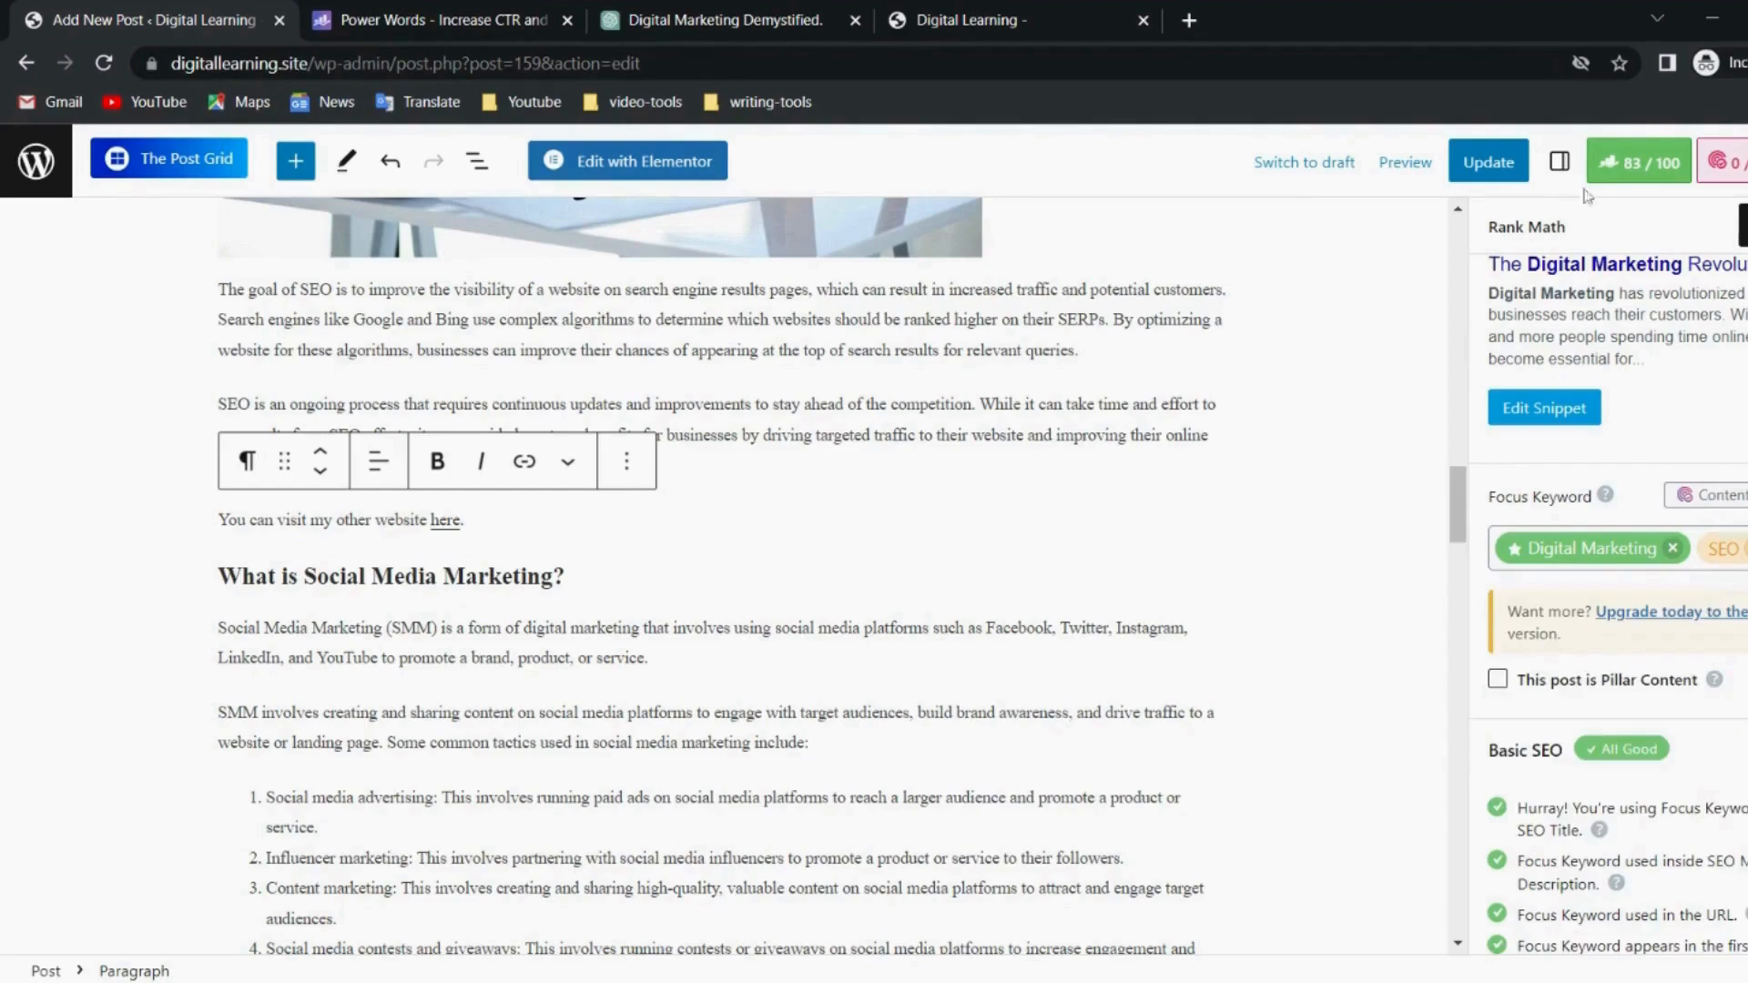
left_click(1488, 162)
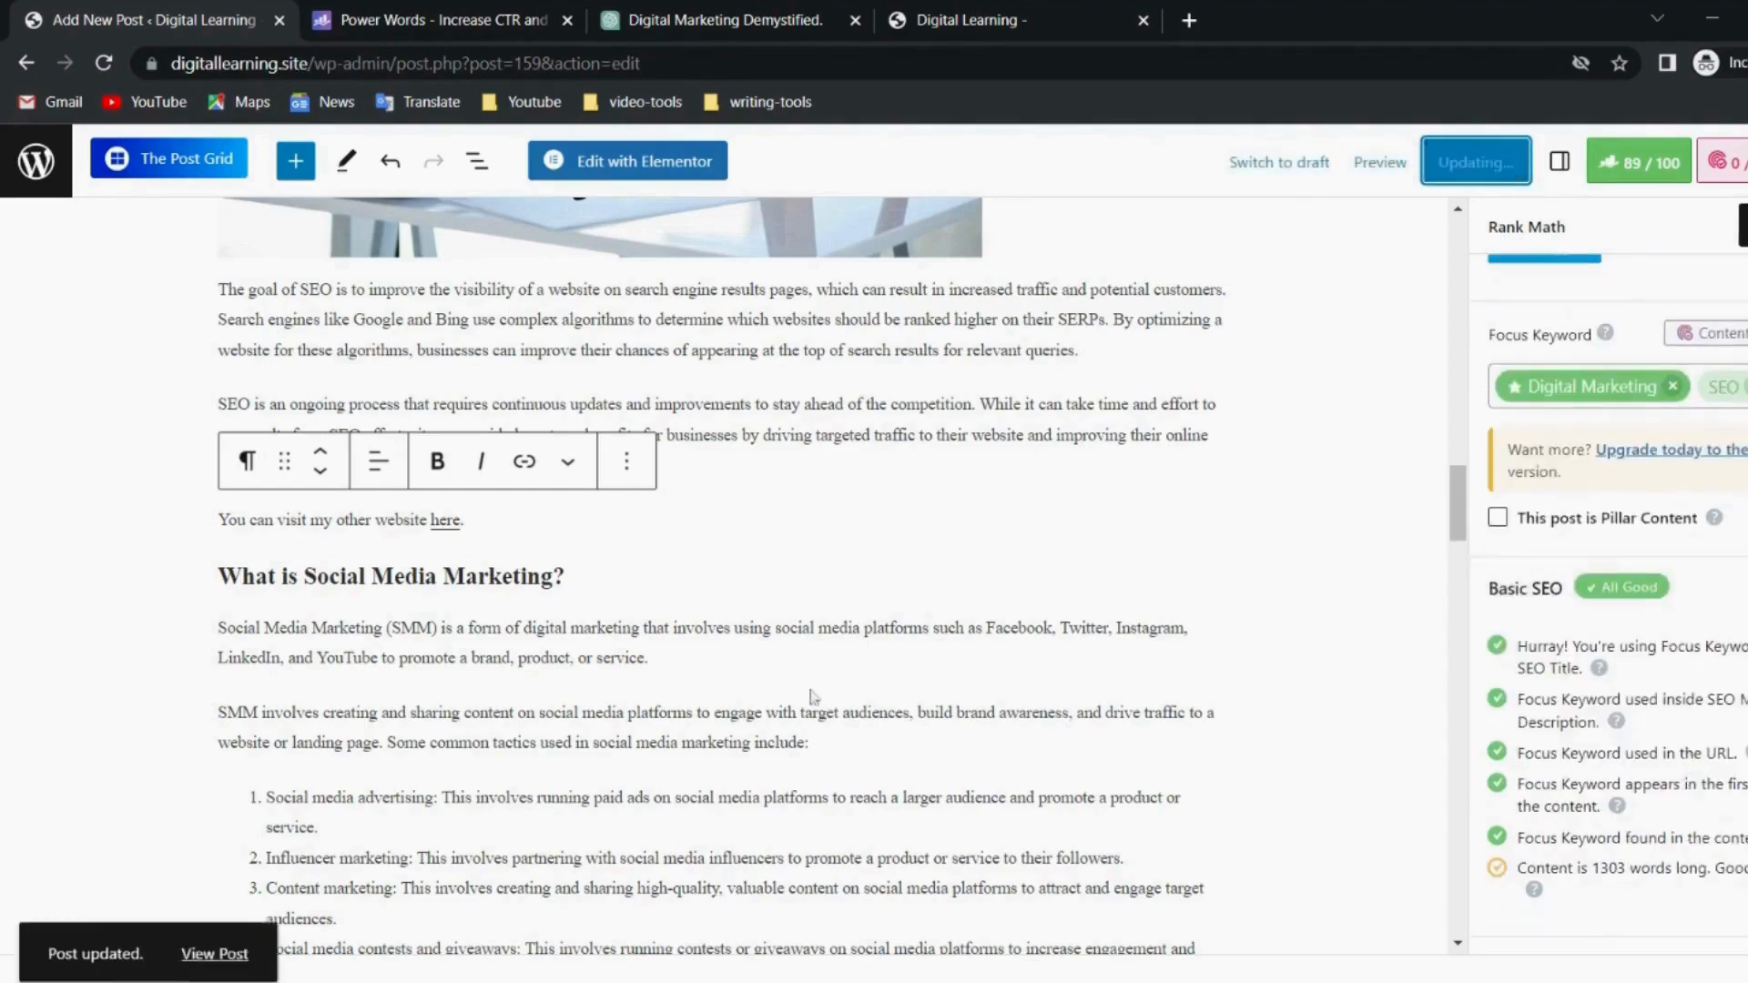
Try "Email Marketing", copied from the email marketing section, as an additional focus keyword and remove it again.
scroll(813, 697, "down", 9)
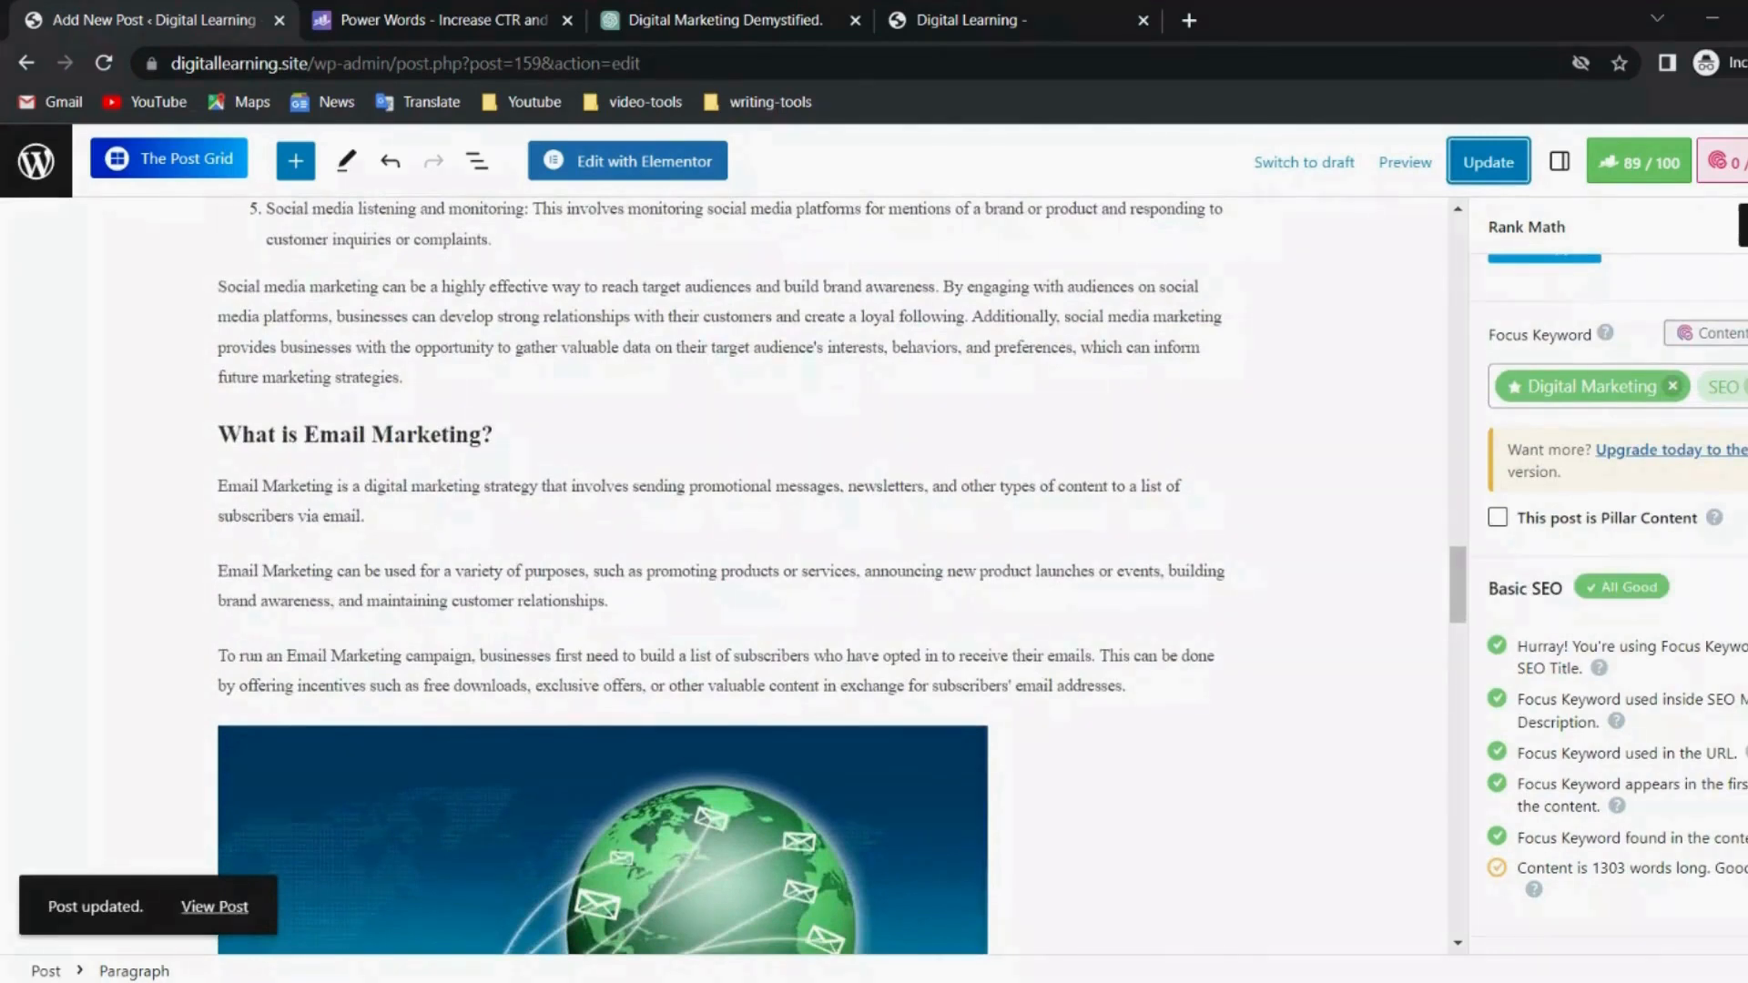
left_click(334, 572)
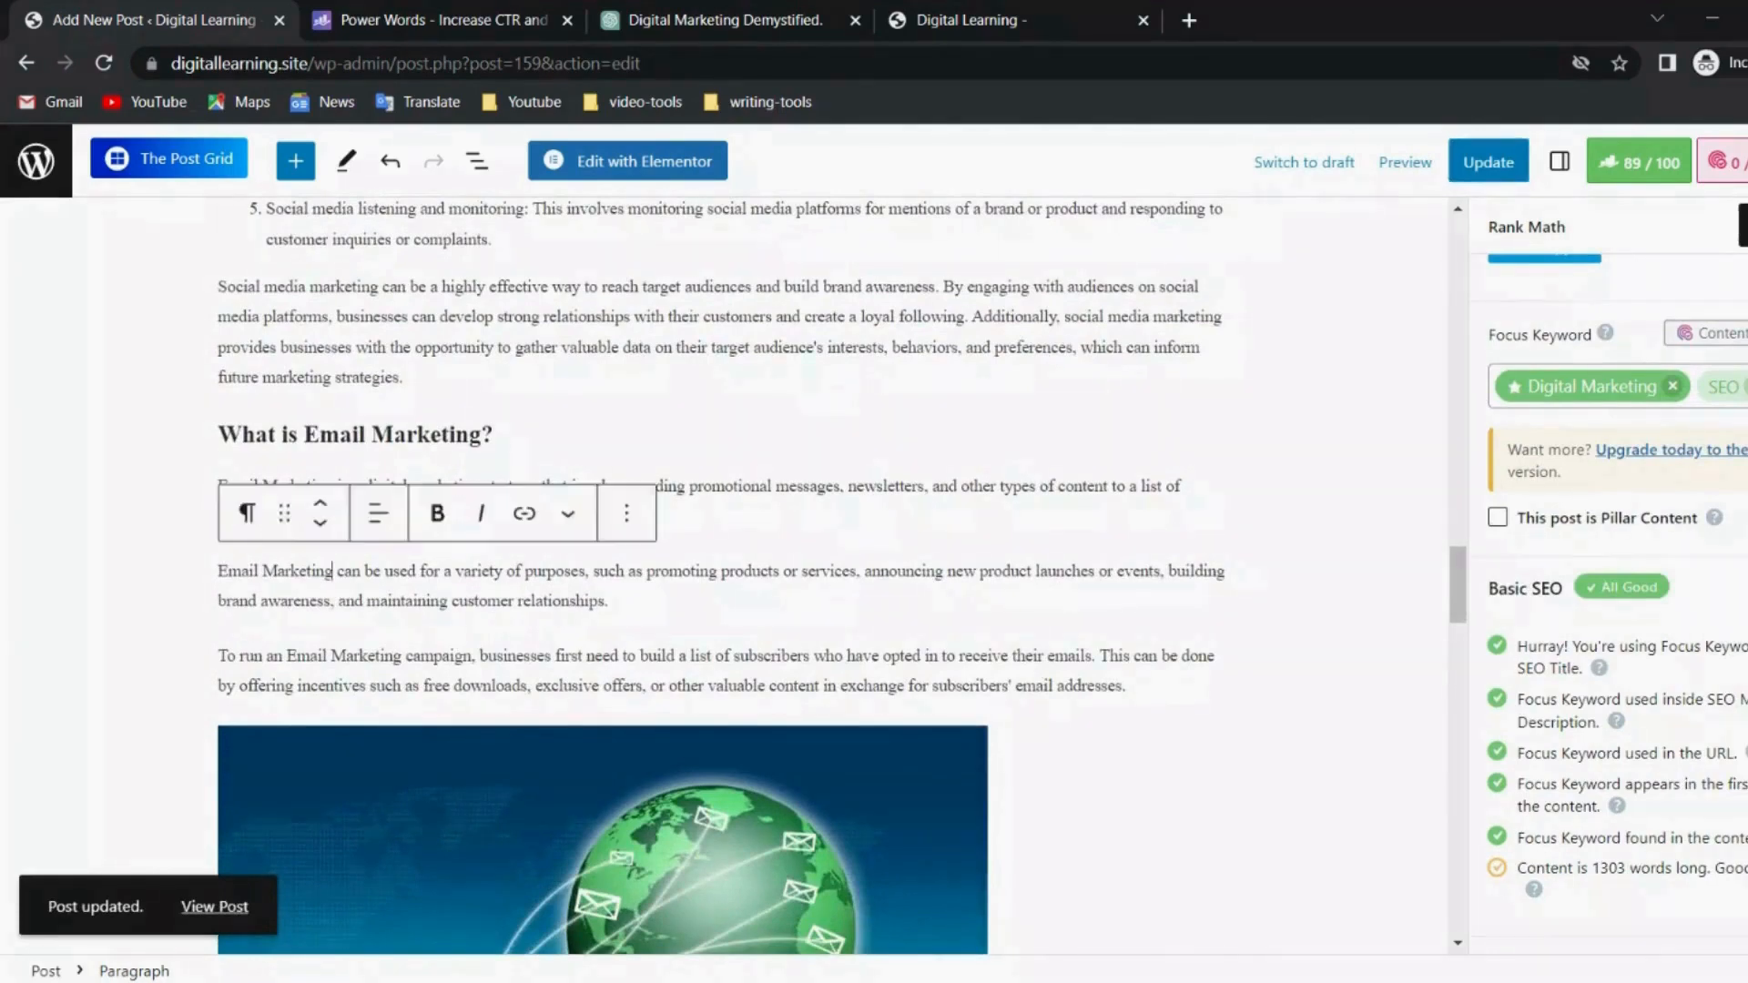
key("ctrl+shift+Left")
key("ctrl+shift+Left")
key("ctrl+c")
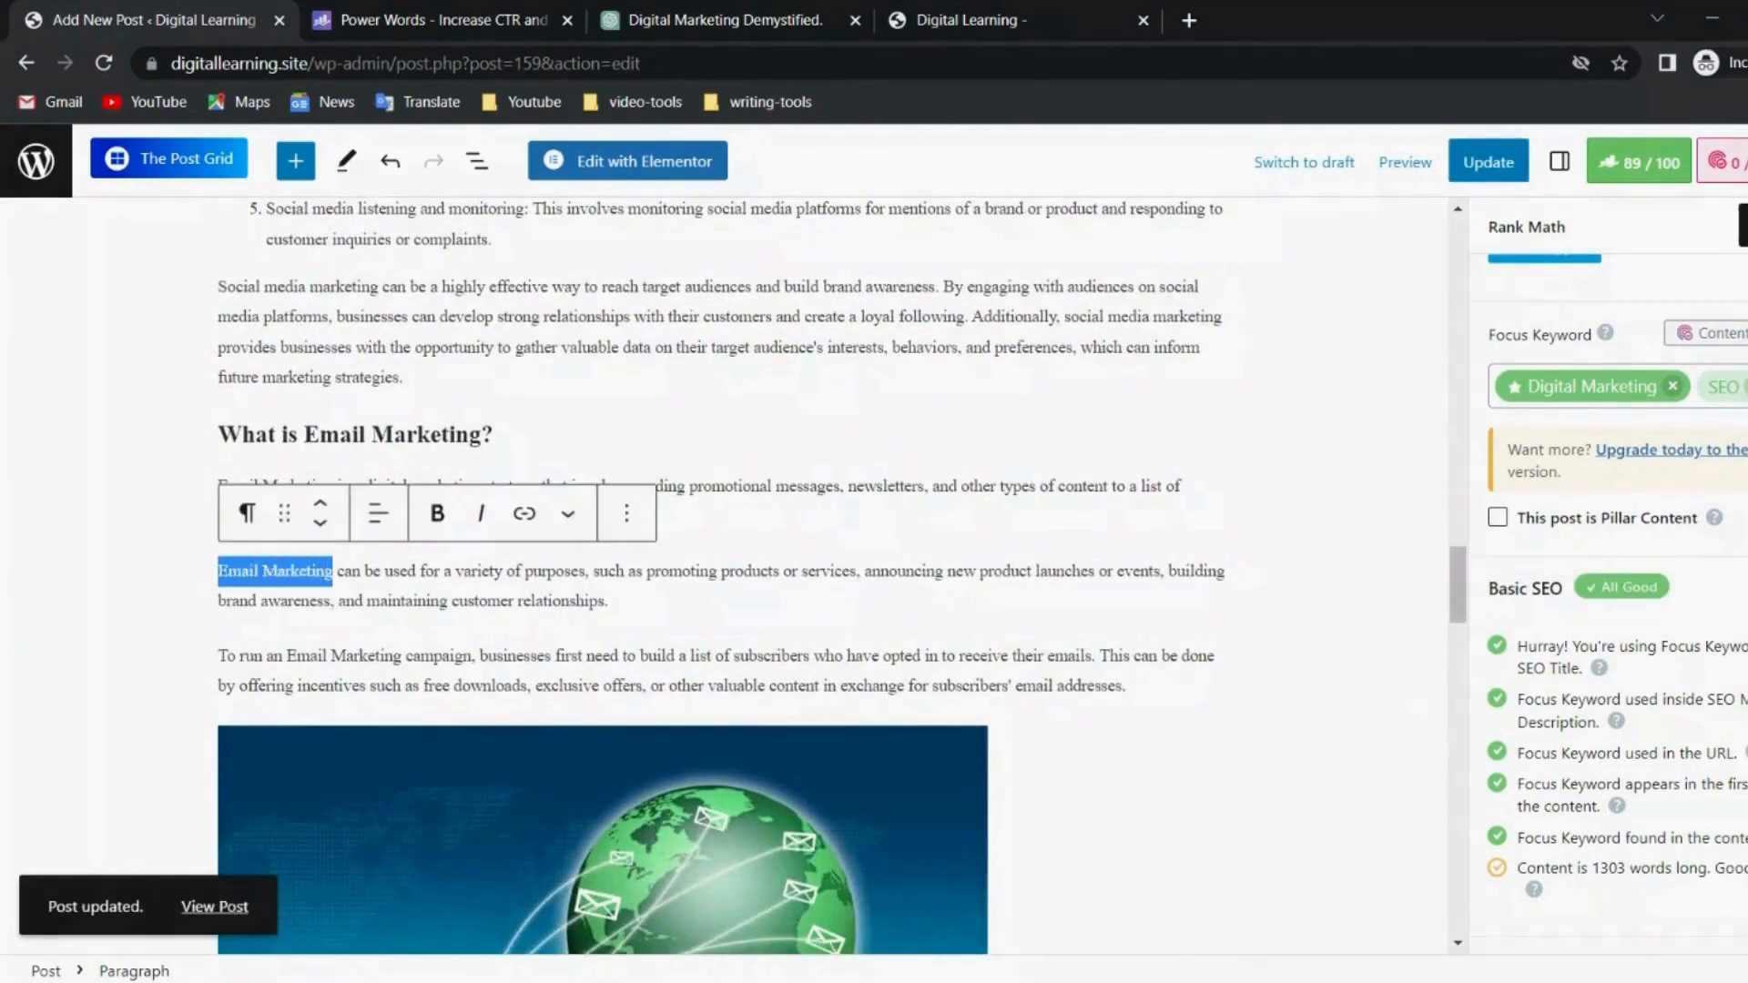
left_click(1730, 401)
key("ctrl+v")
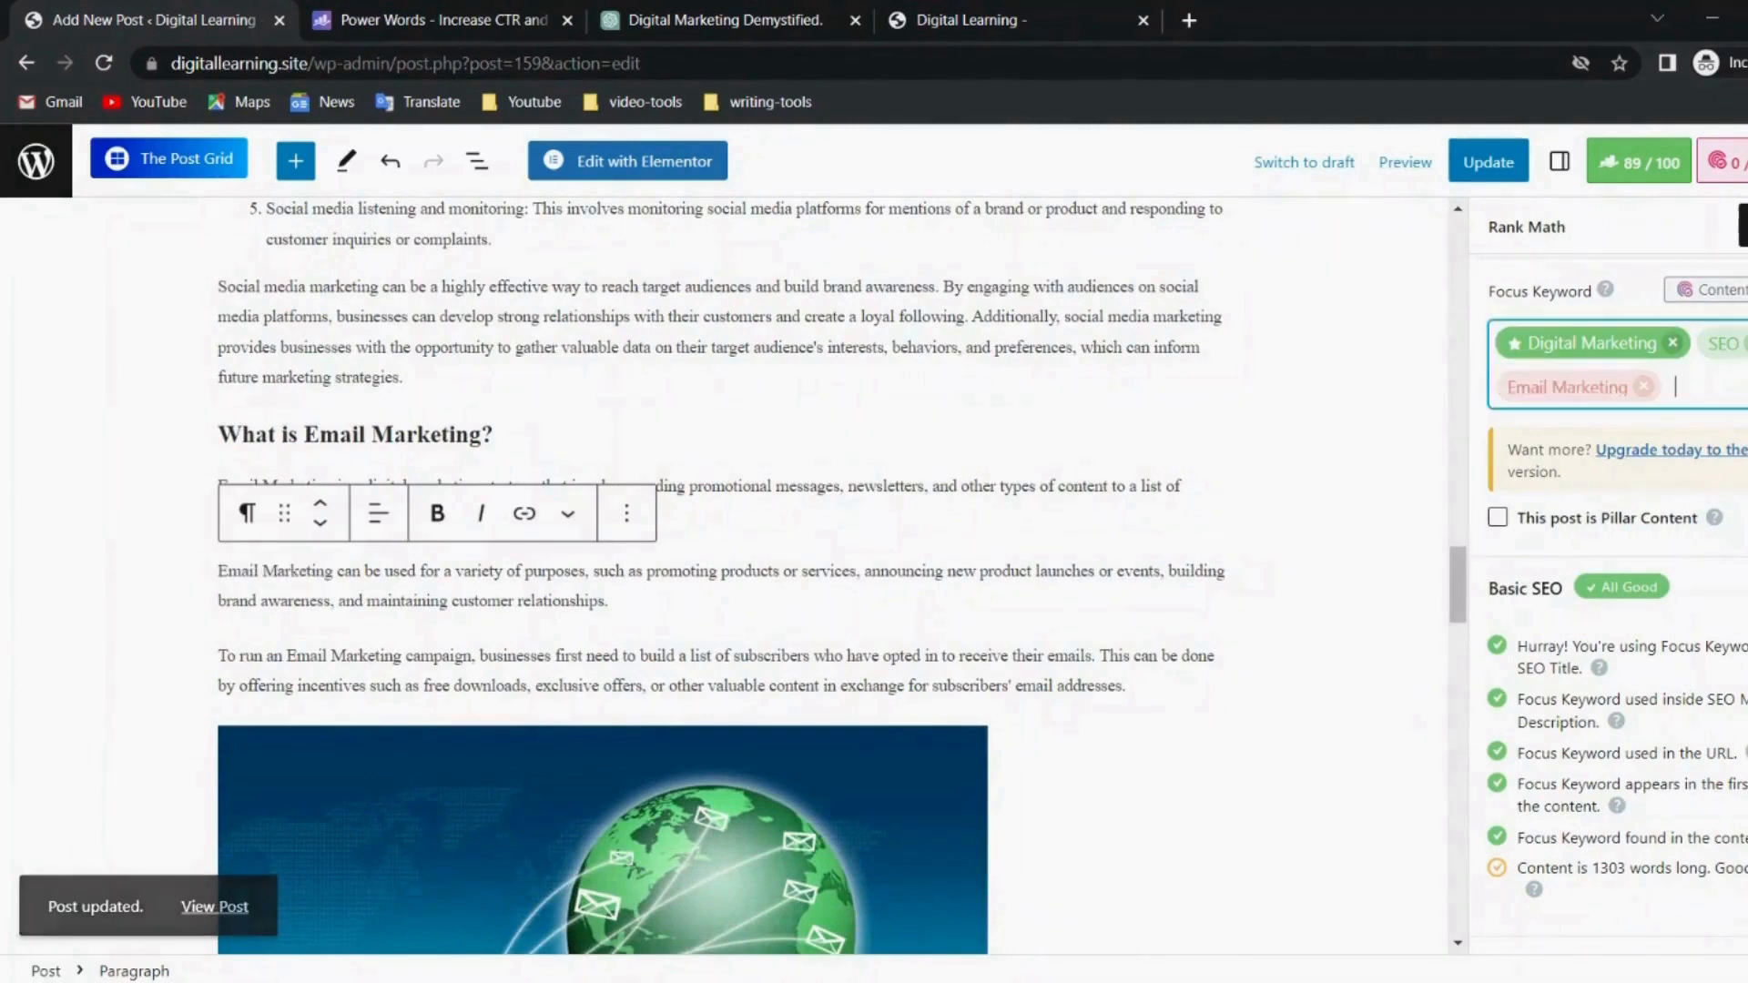
left_click(1644, 388)
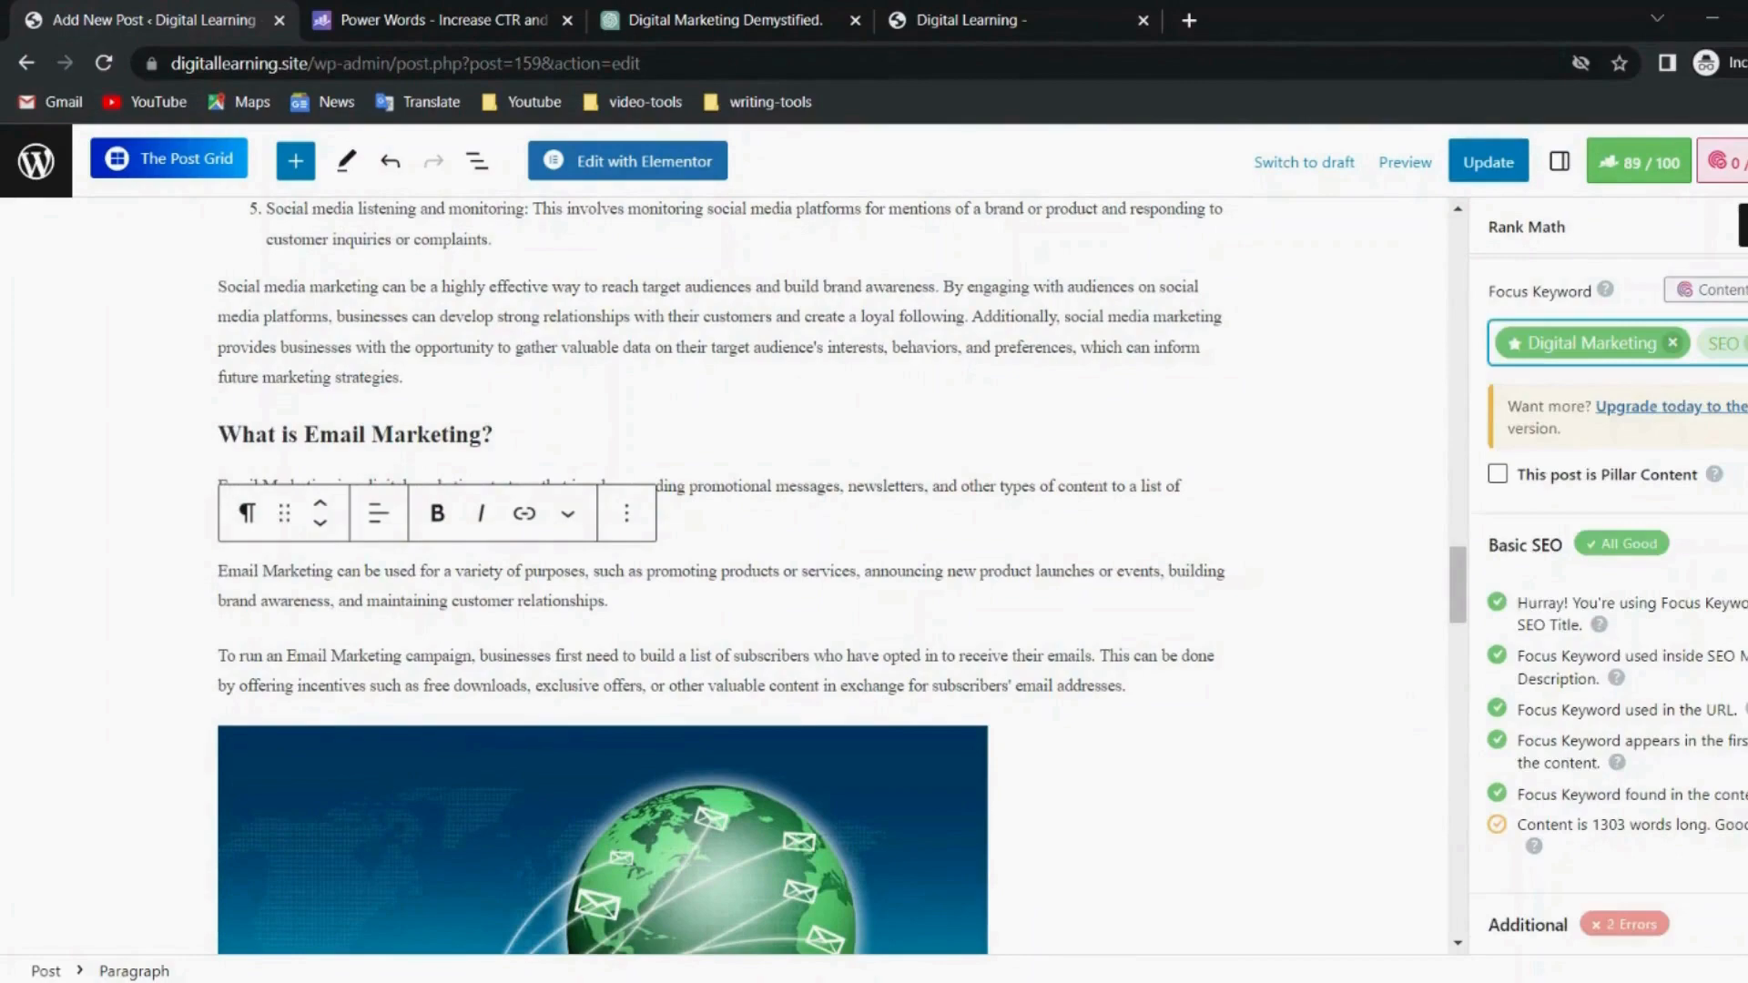
key("ctrl+v")
scroll(1605, 742, "down", 4)
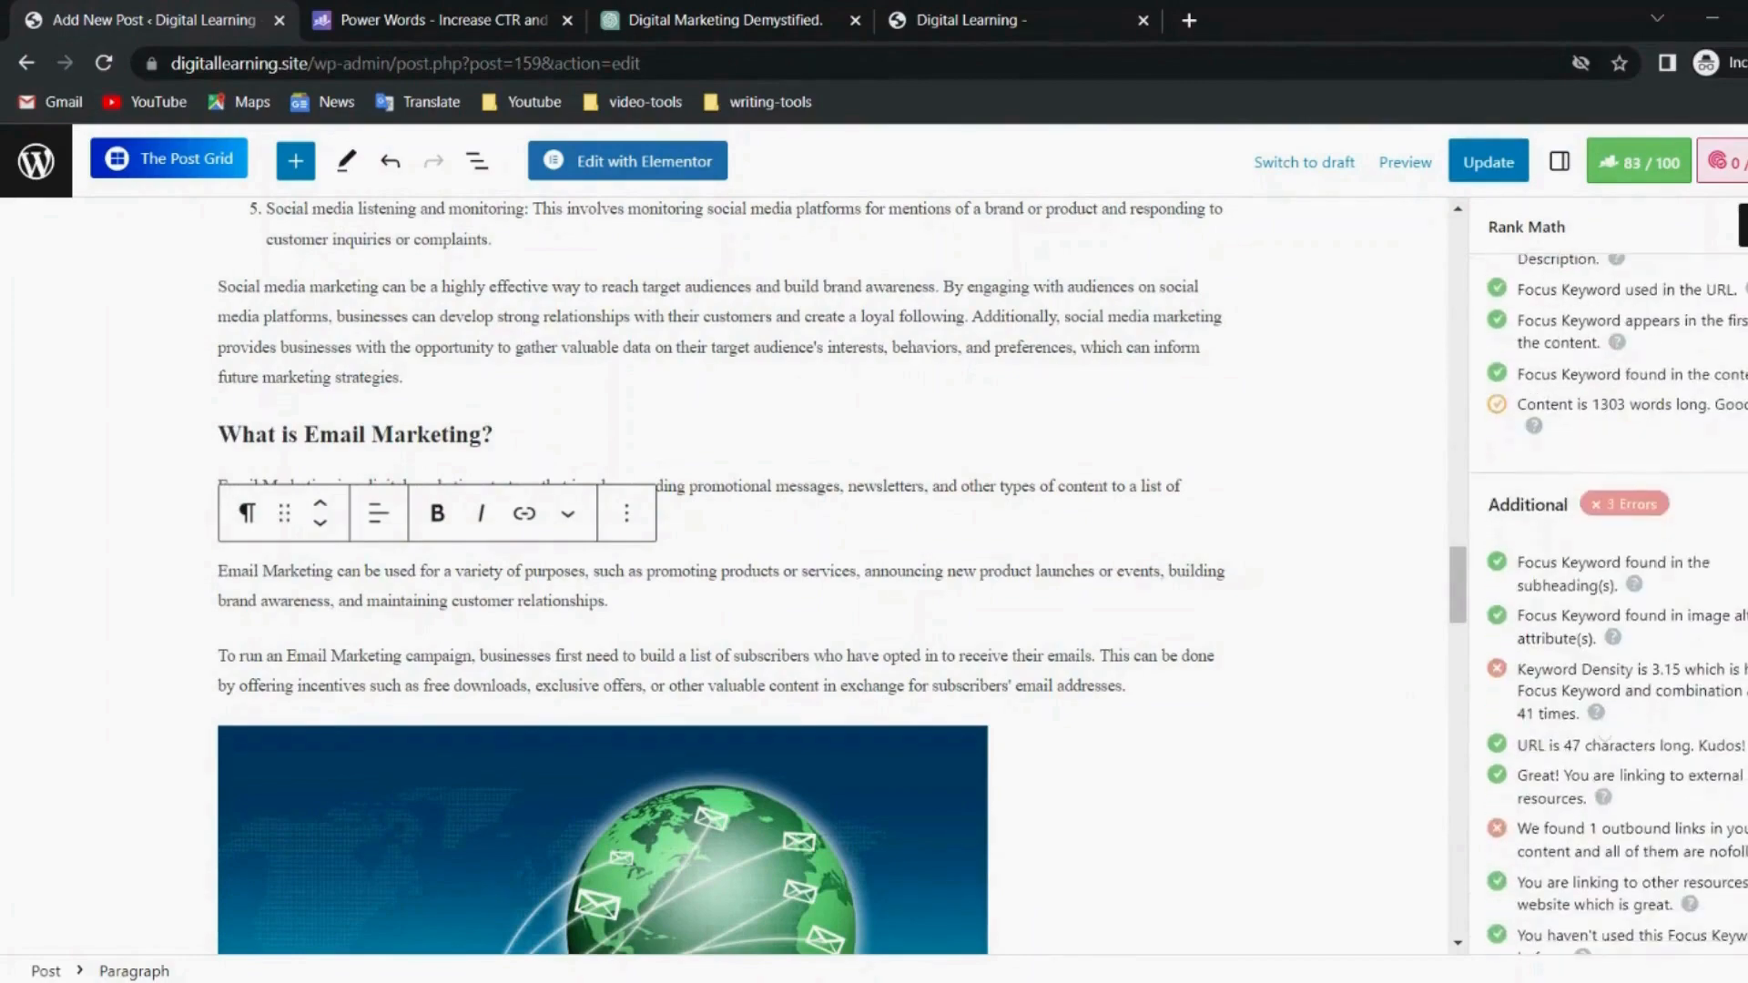
Update the post, close the power words article and reload the digitallearning.site home page.
left_click(1489, 161)
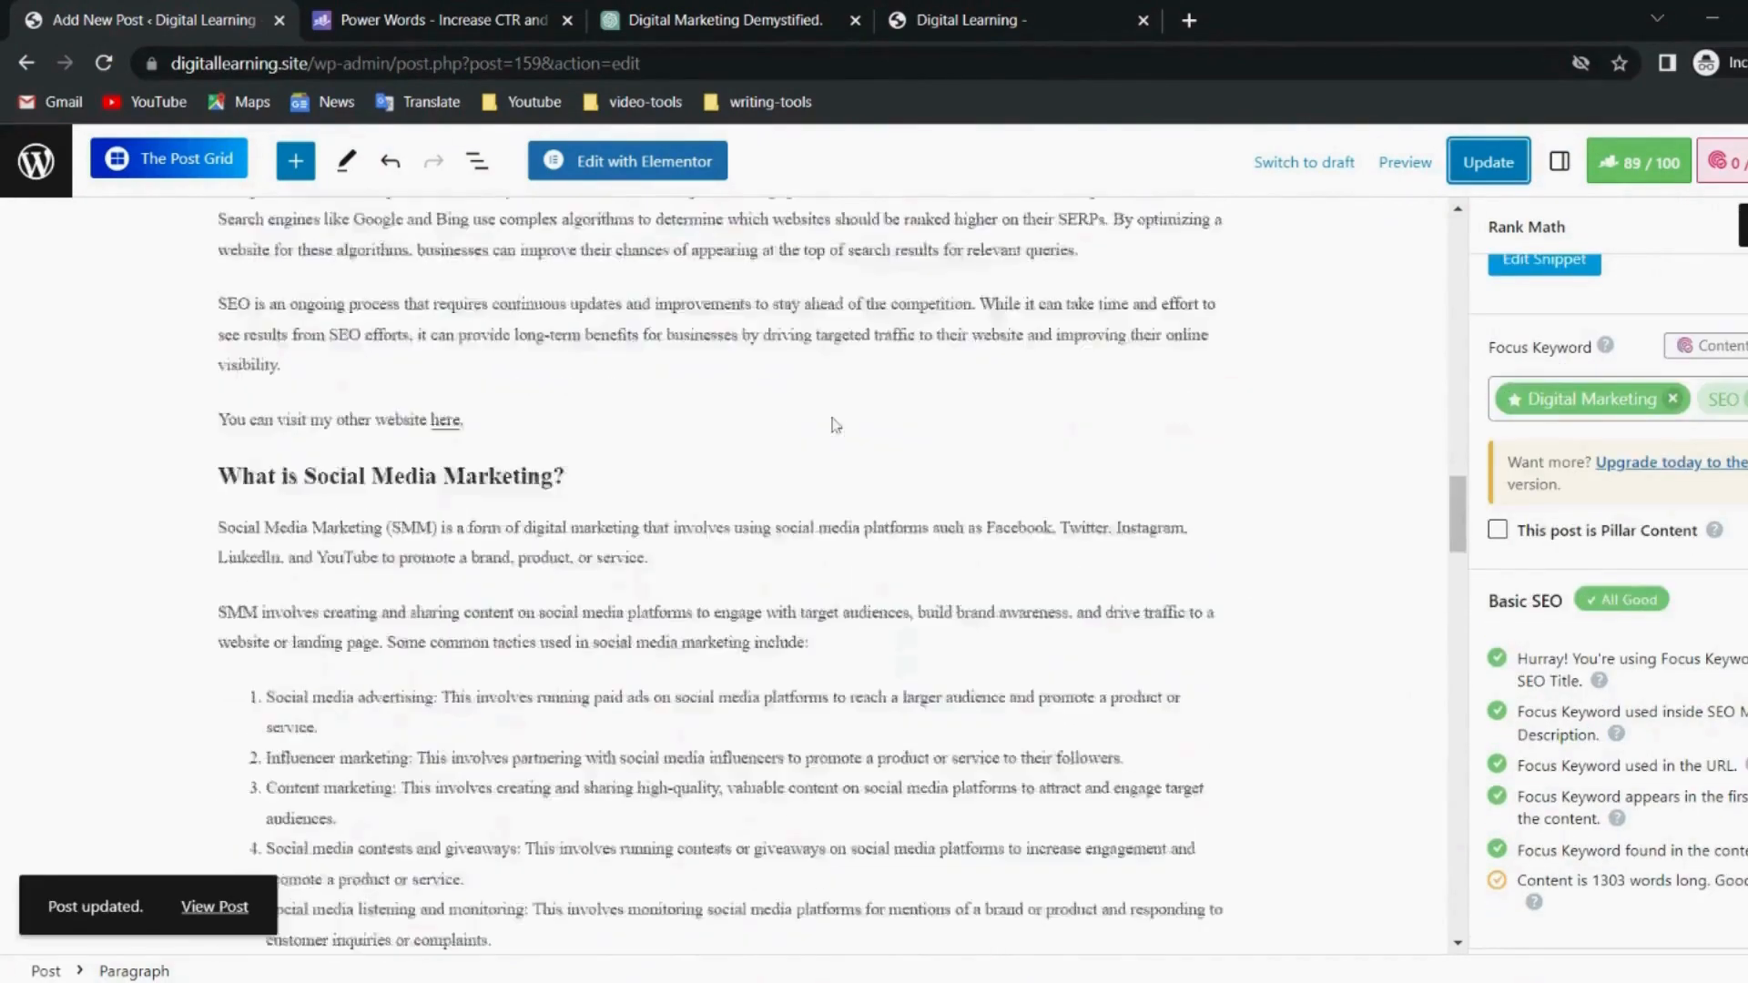
left_click(566, 19)
left_click(692, 20)
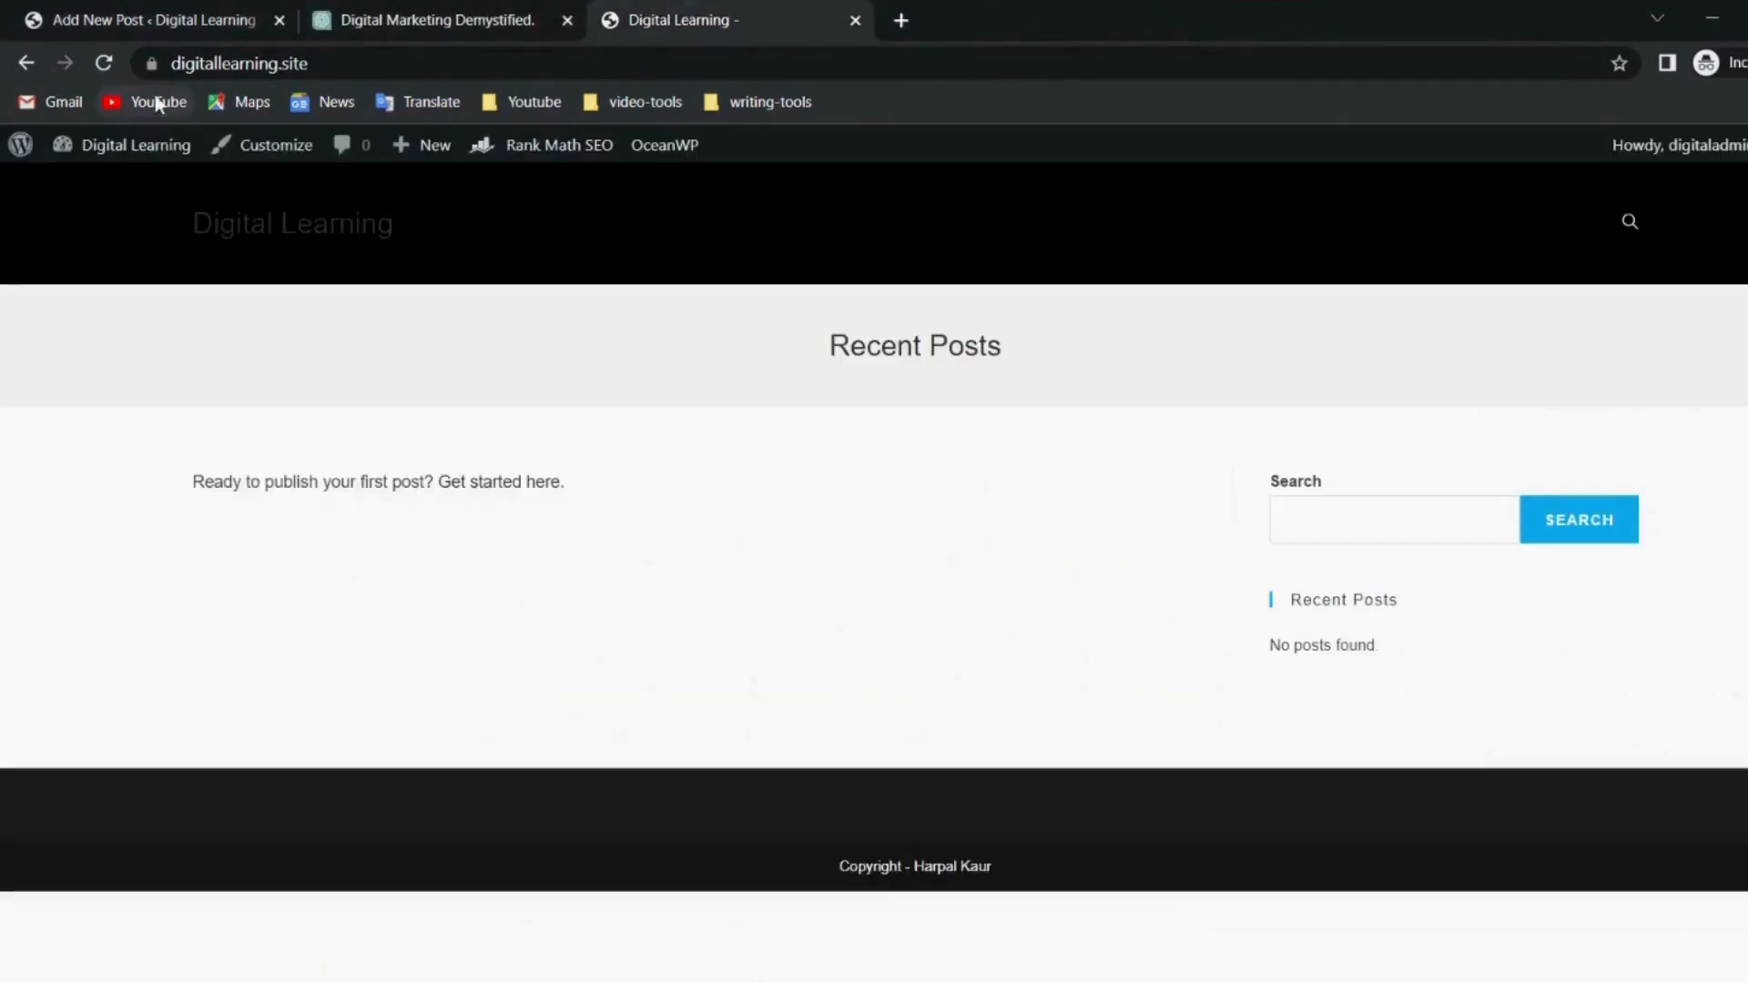
left_click(105, 63)
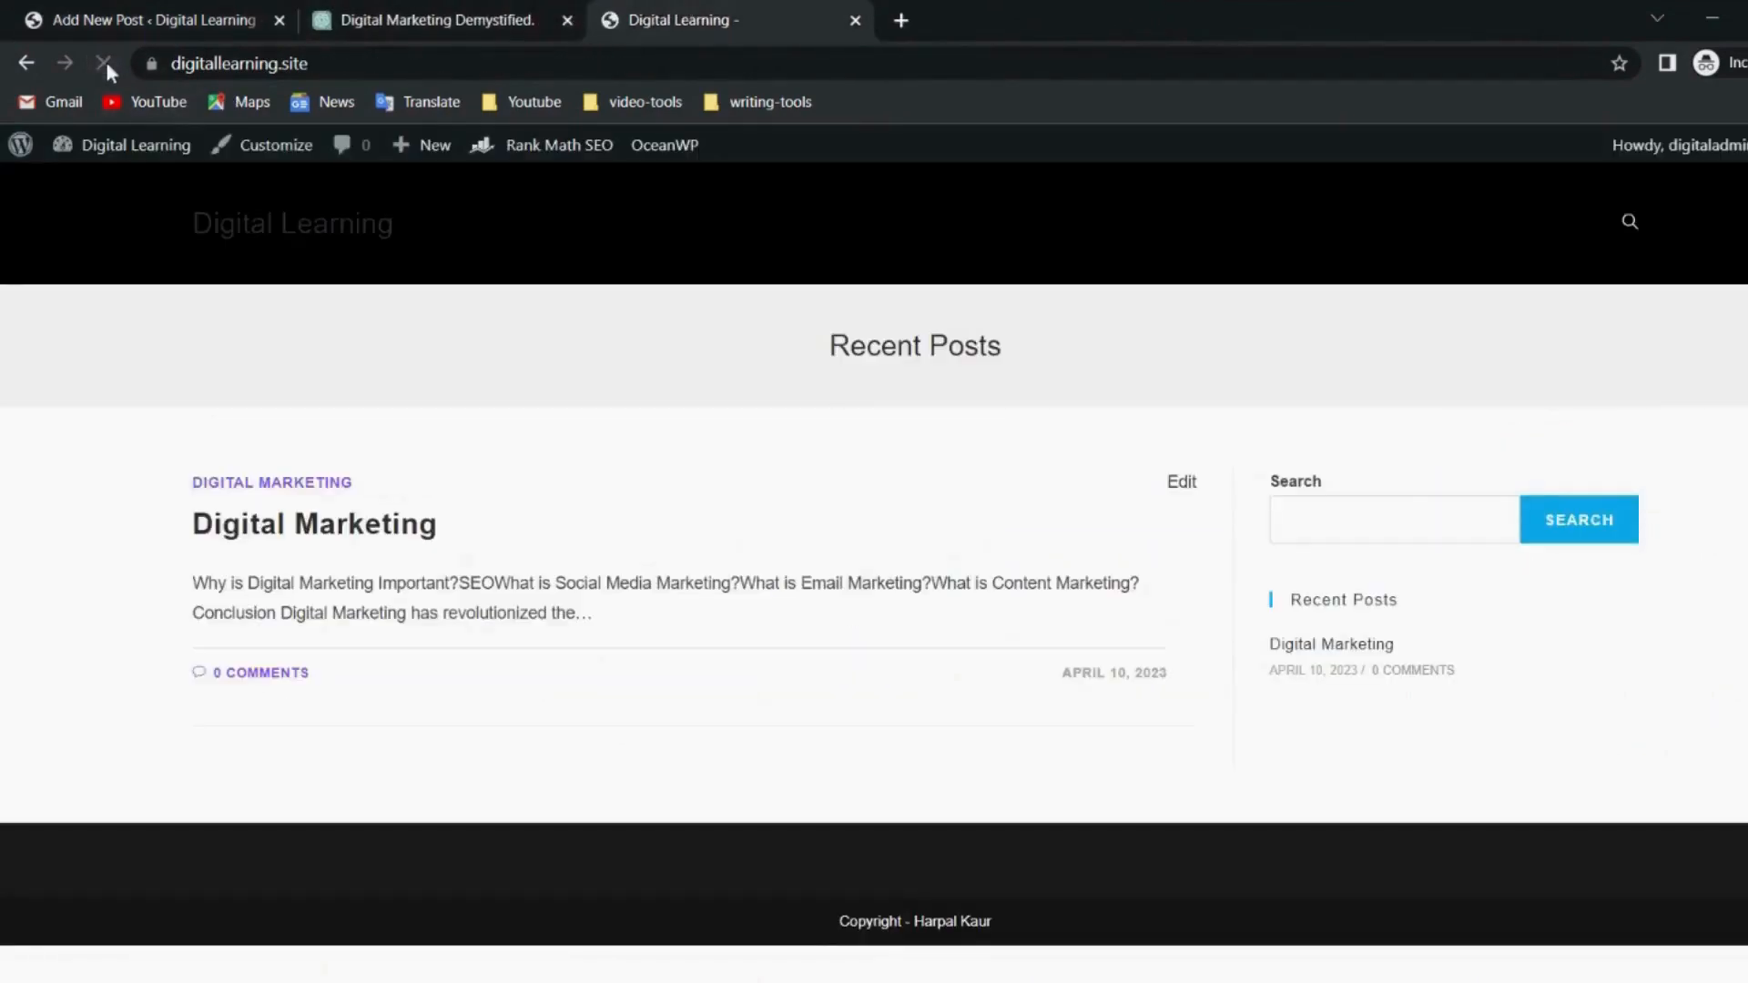
Open the published Digital Marketing post and look through its table of contents, sections and images.
left_click(330, 530)
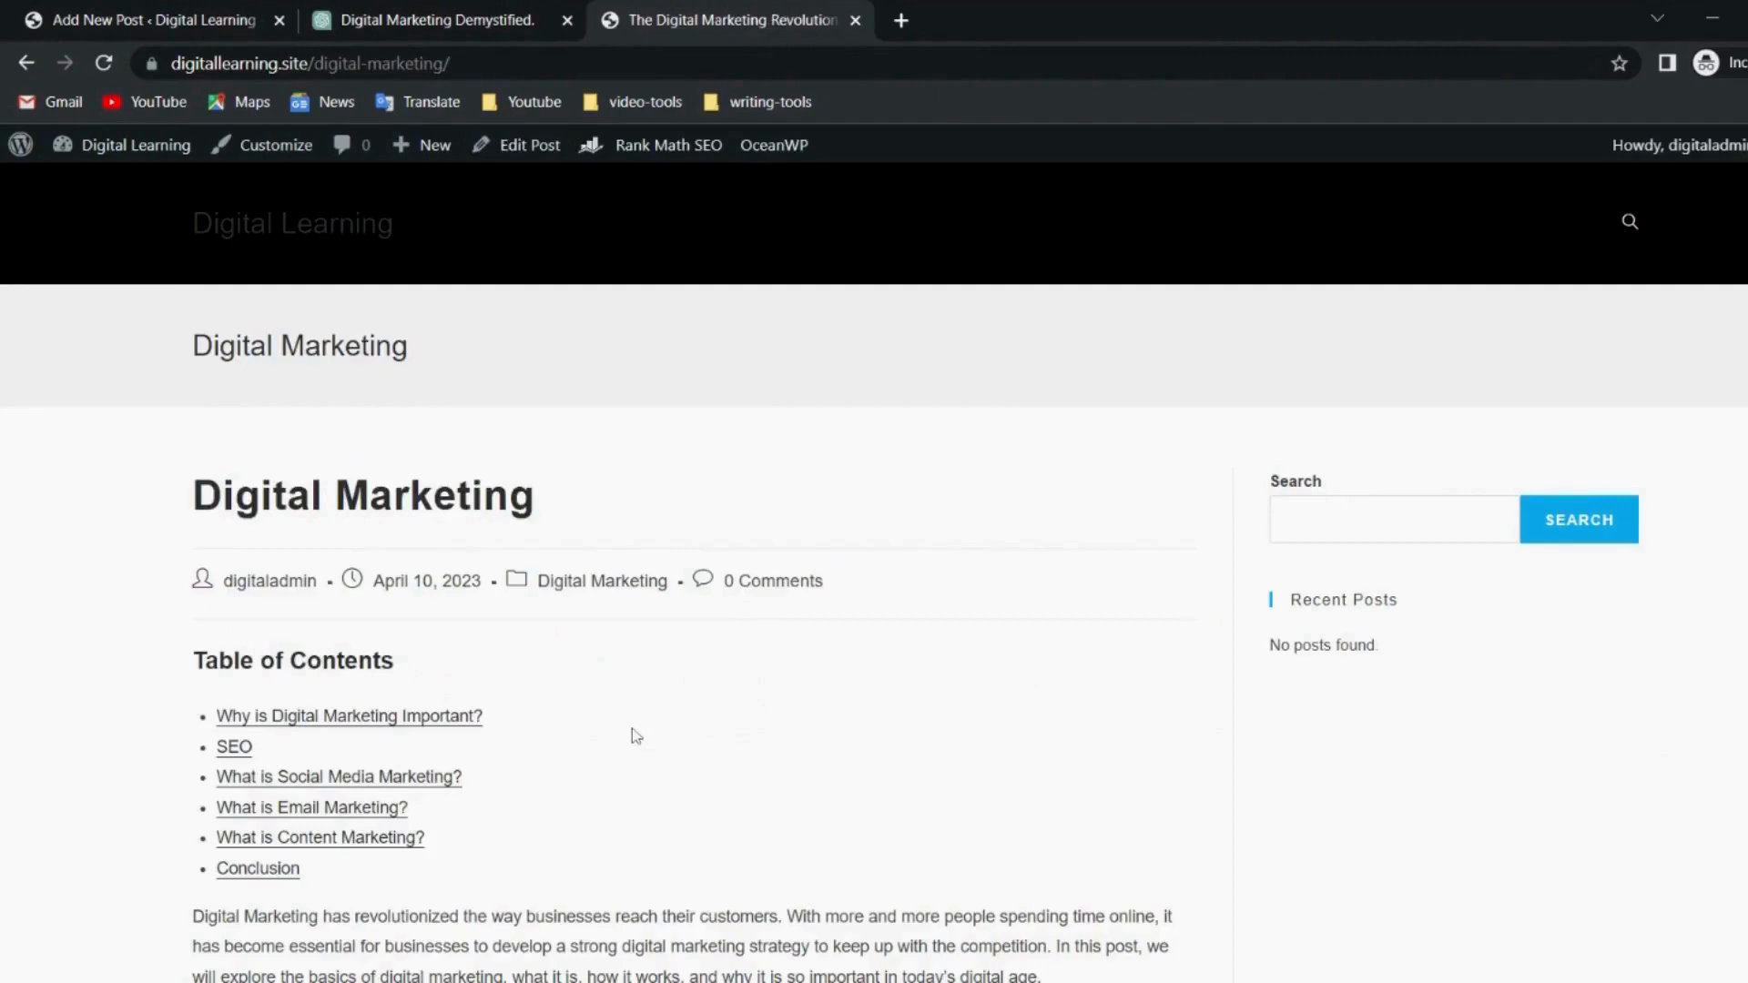
scroll(635, 736, "down", 4)
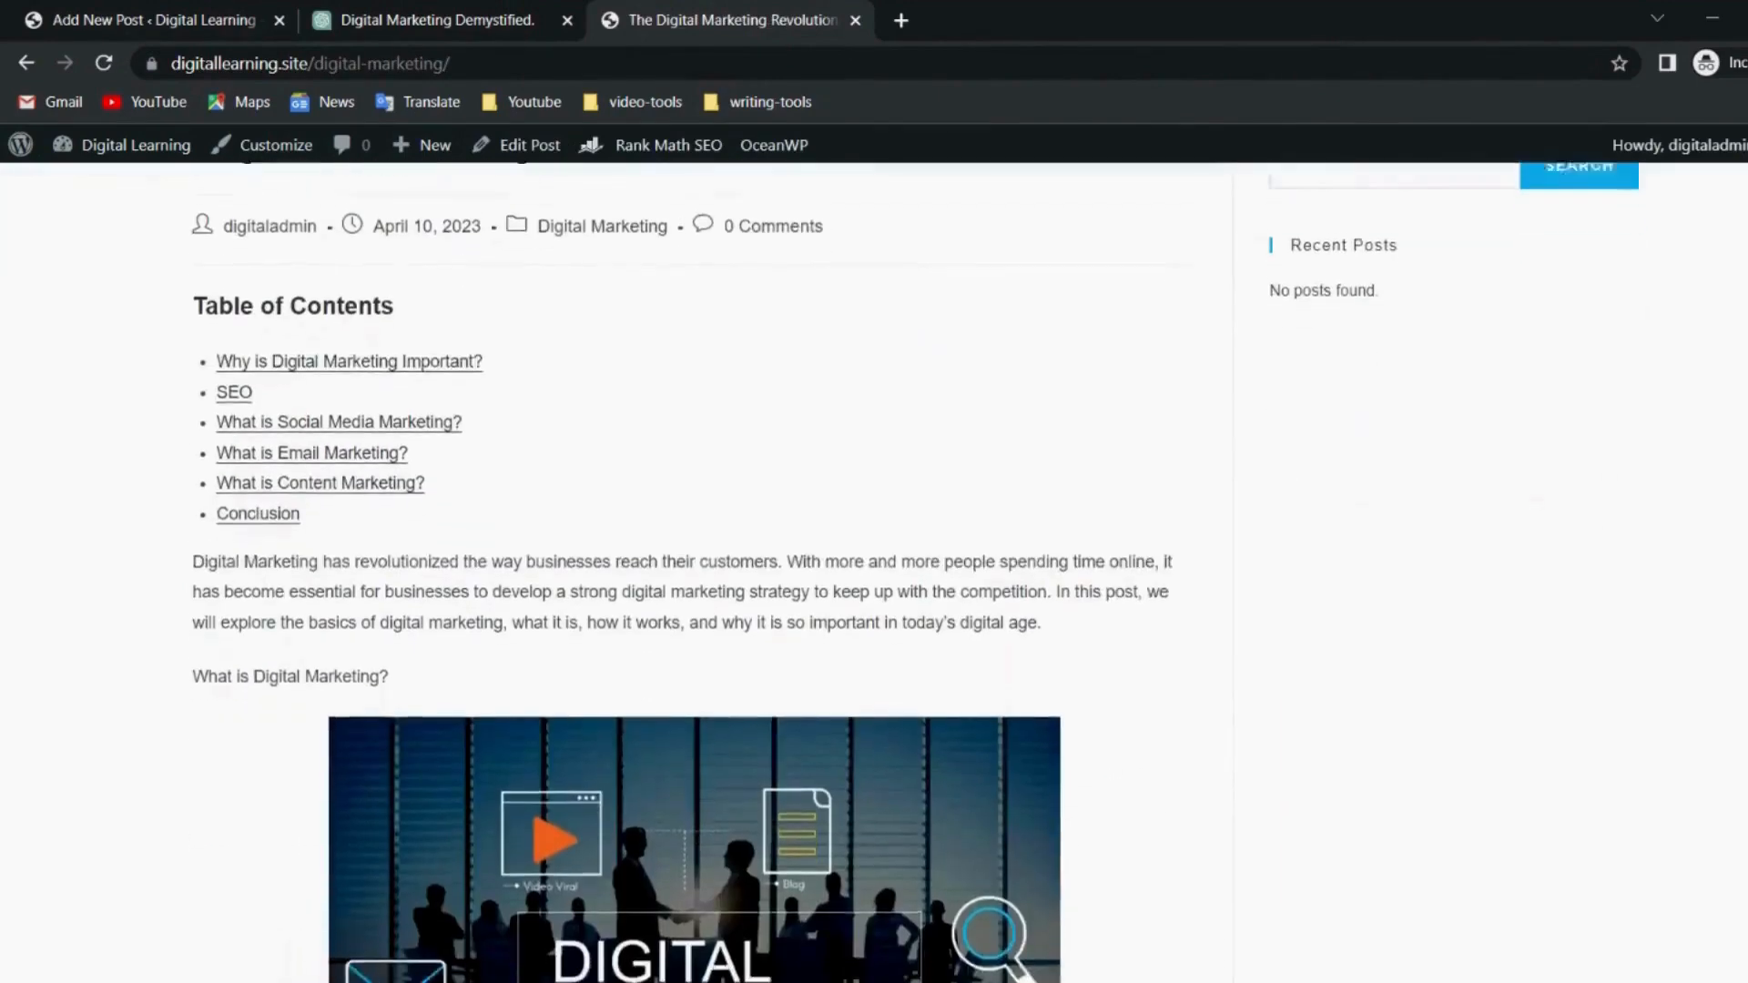
scroll(419, 683, "up", 4)
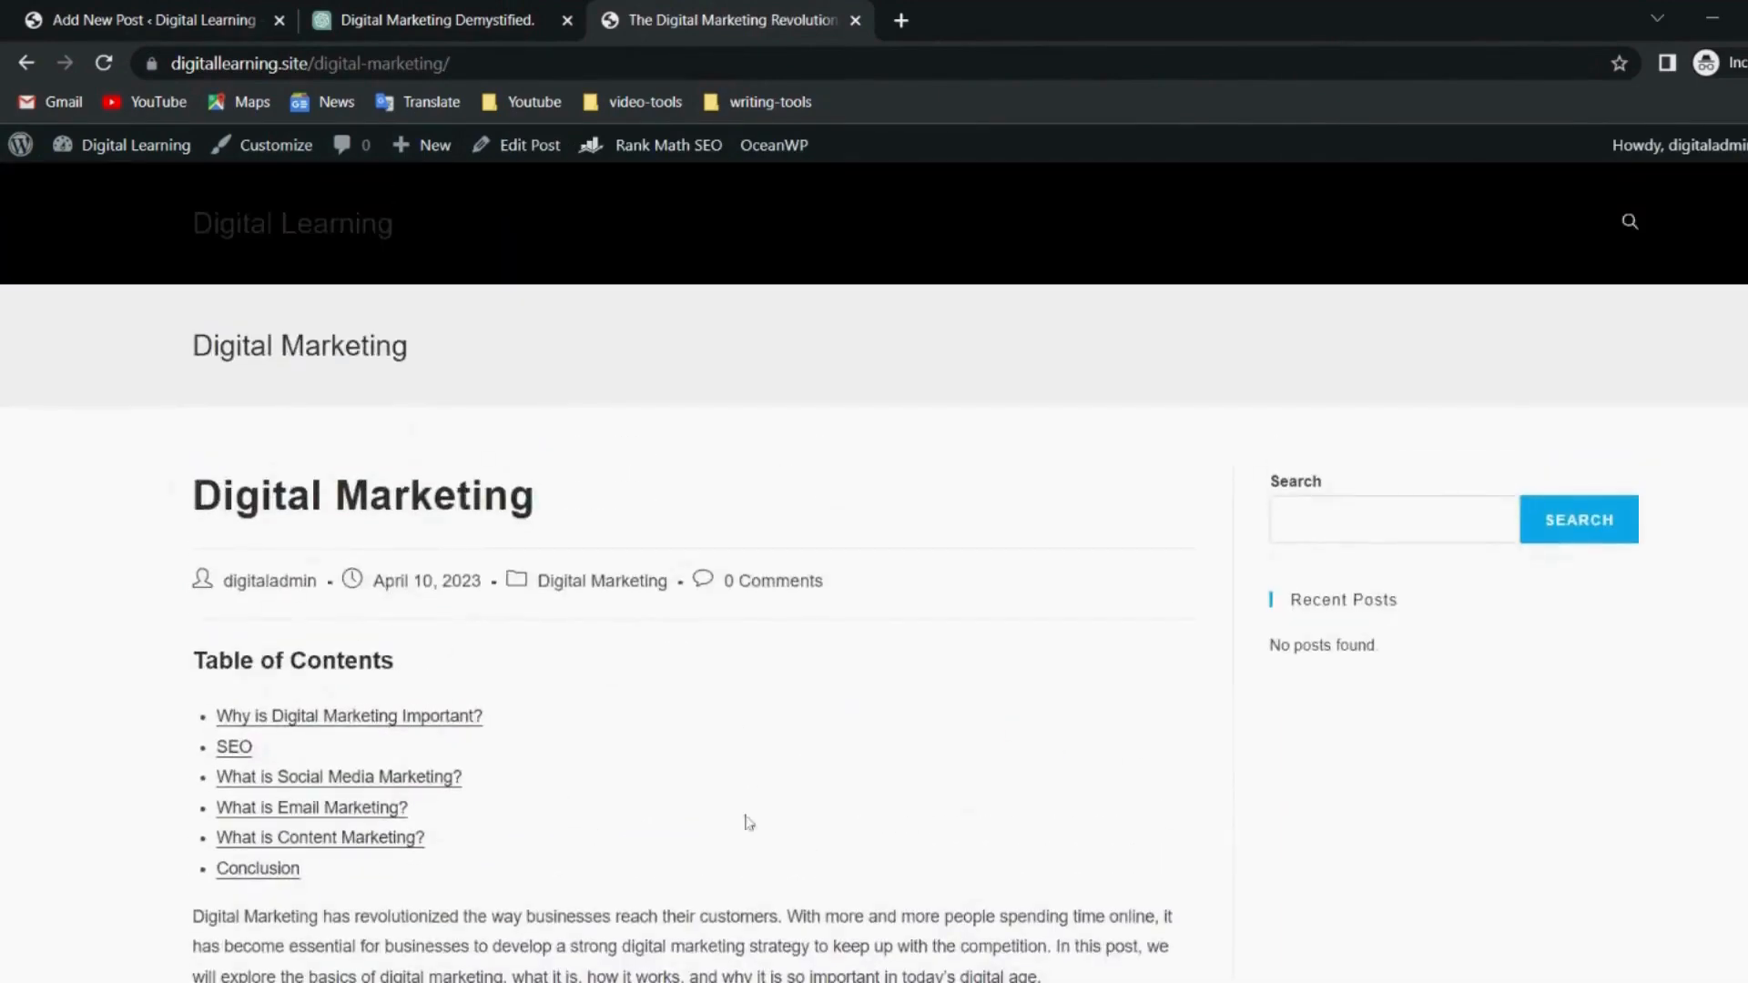
scroll(748, 823, "down", 15)
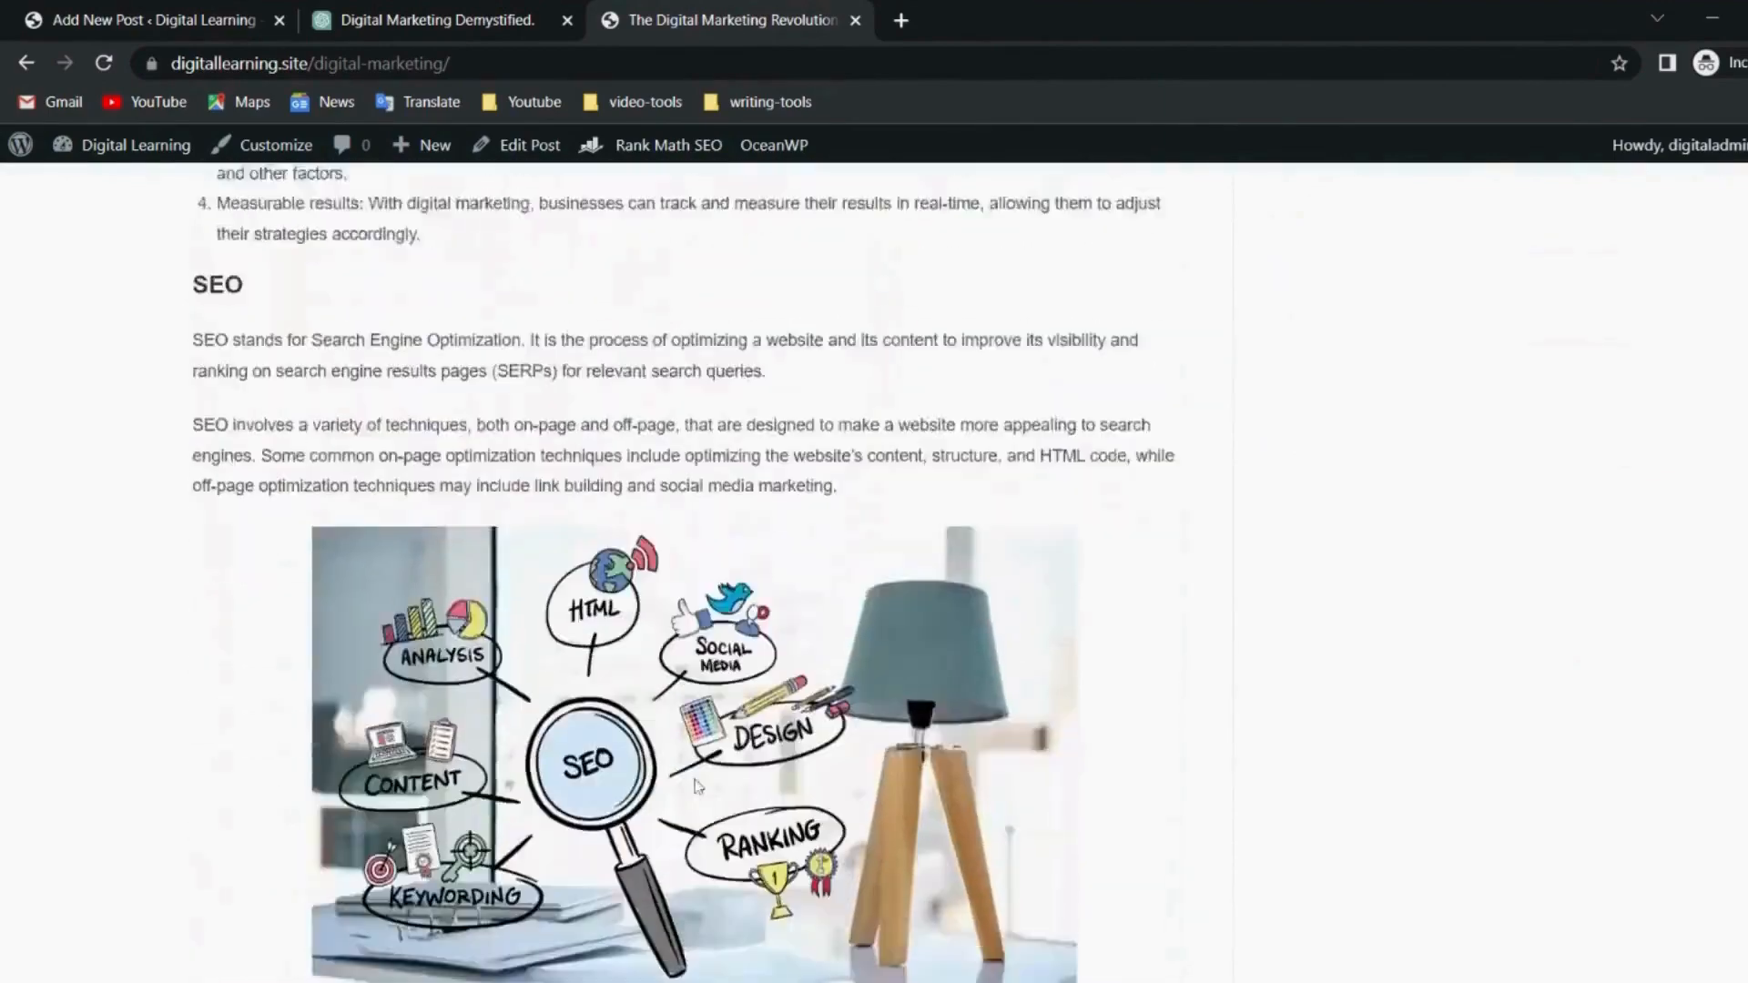
scroll(698, 785, "down", 15)
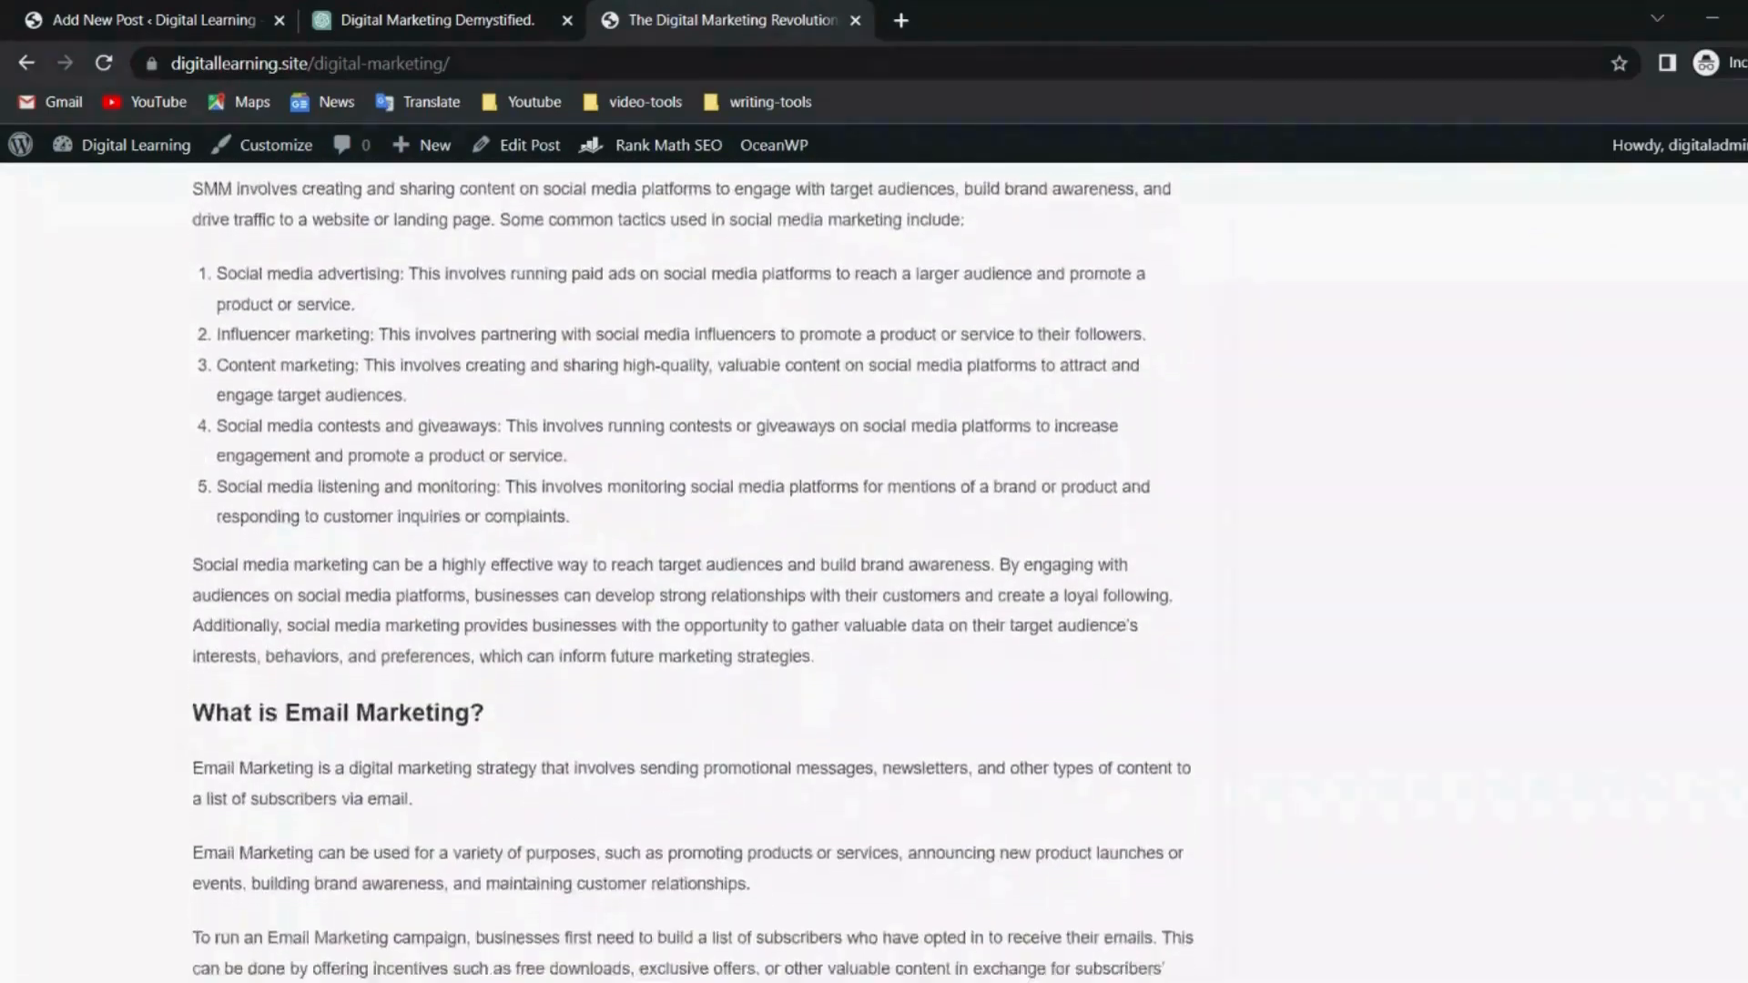
scroll(692, 565, "down", 15)
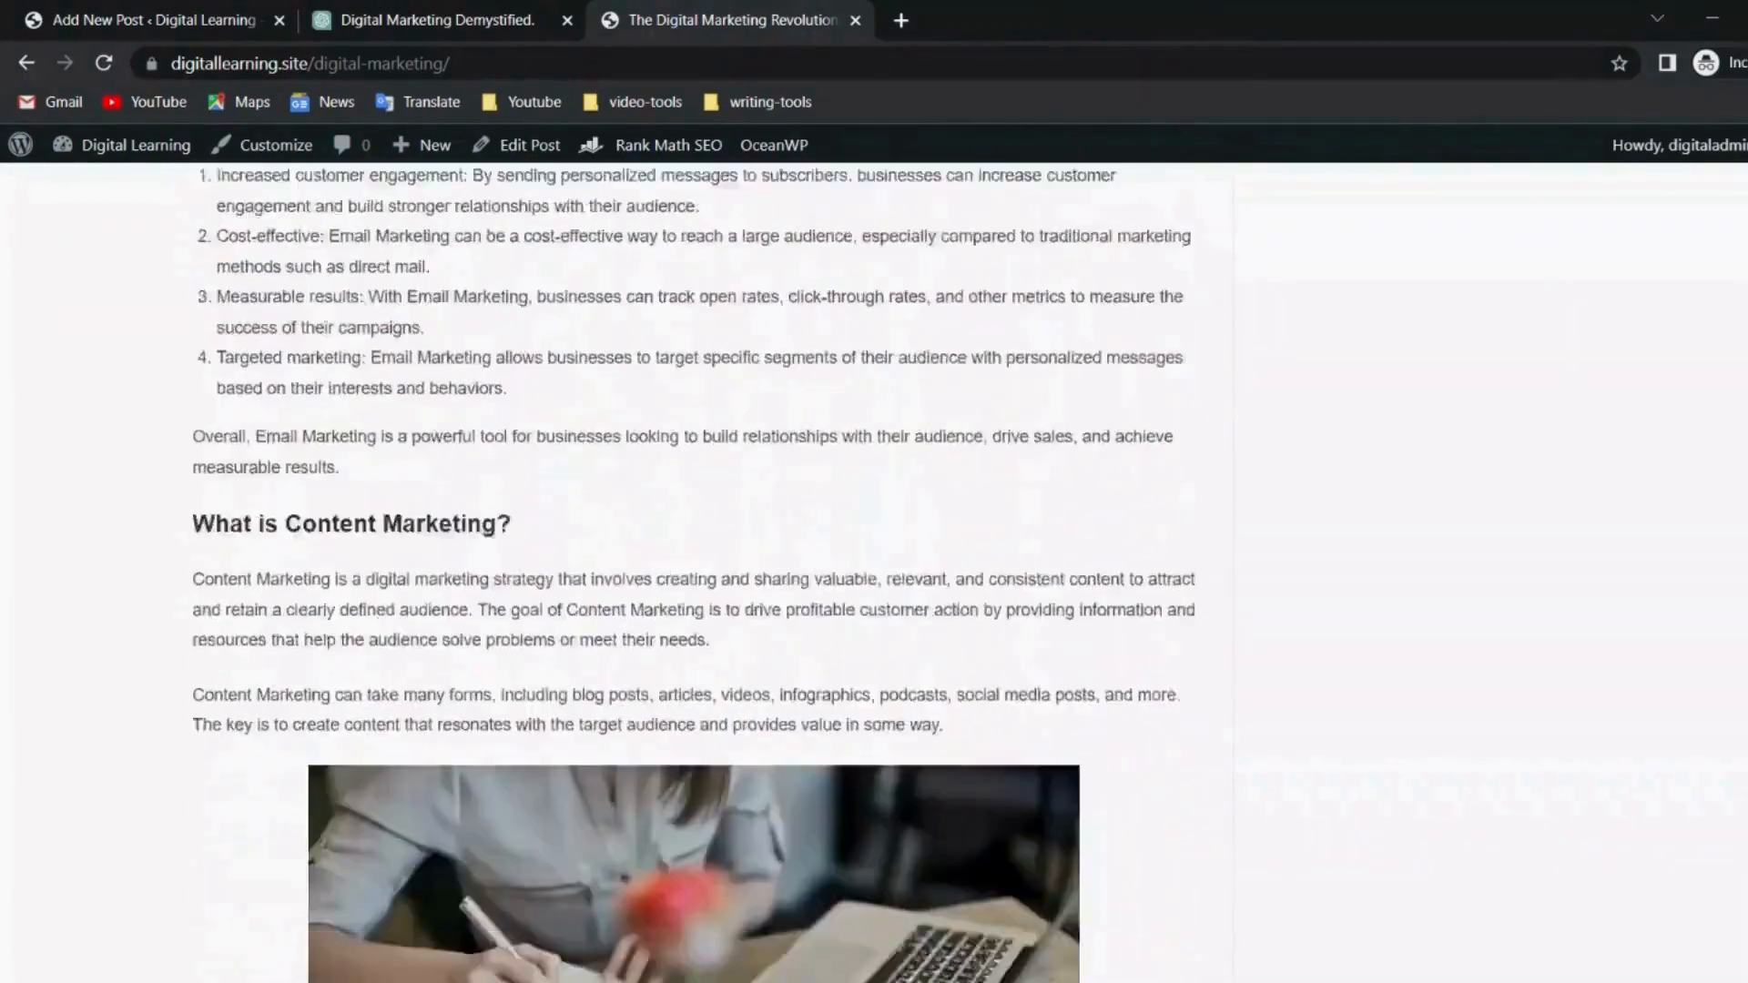
Read the published Digital Marketing post through to its comment form and return to the site's home page.
scroll(692, 565, "down", 15)
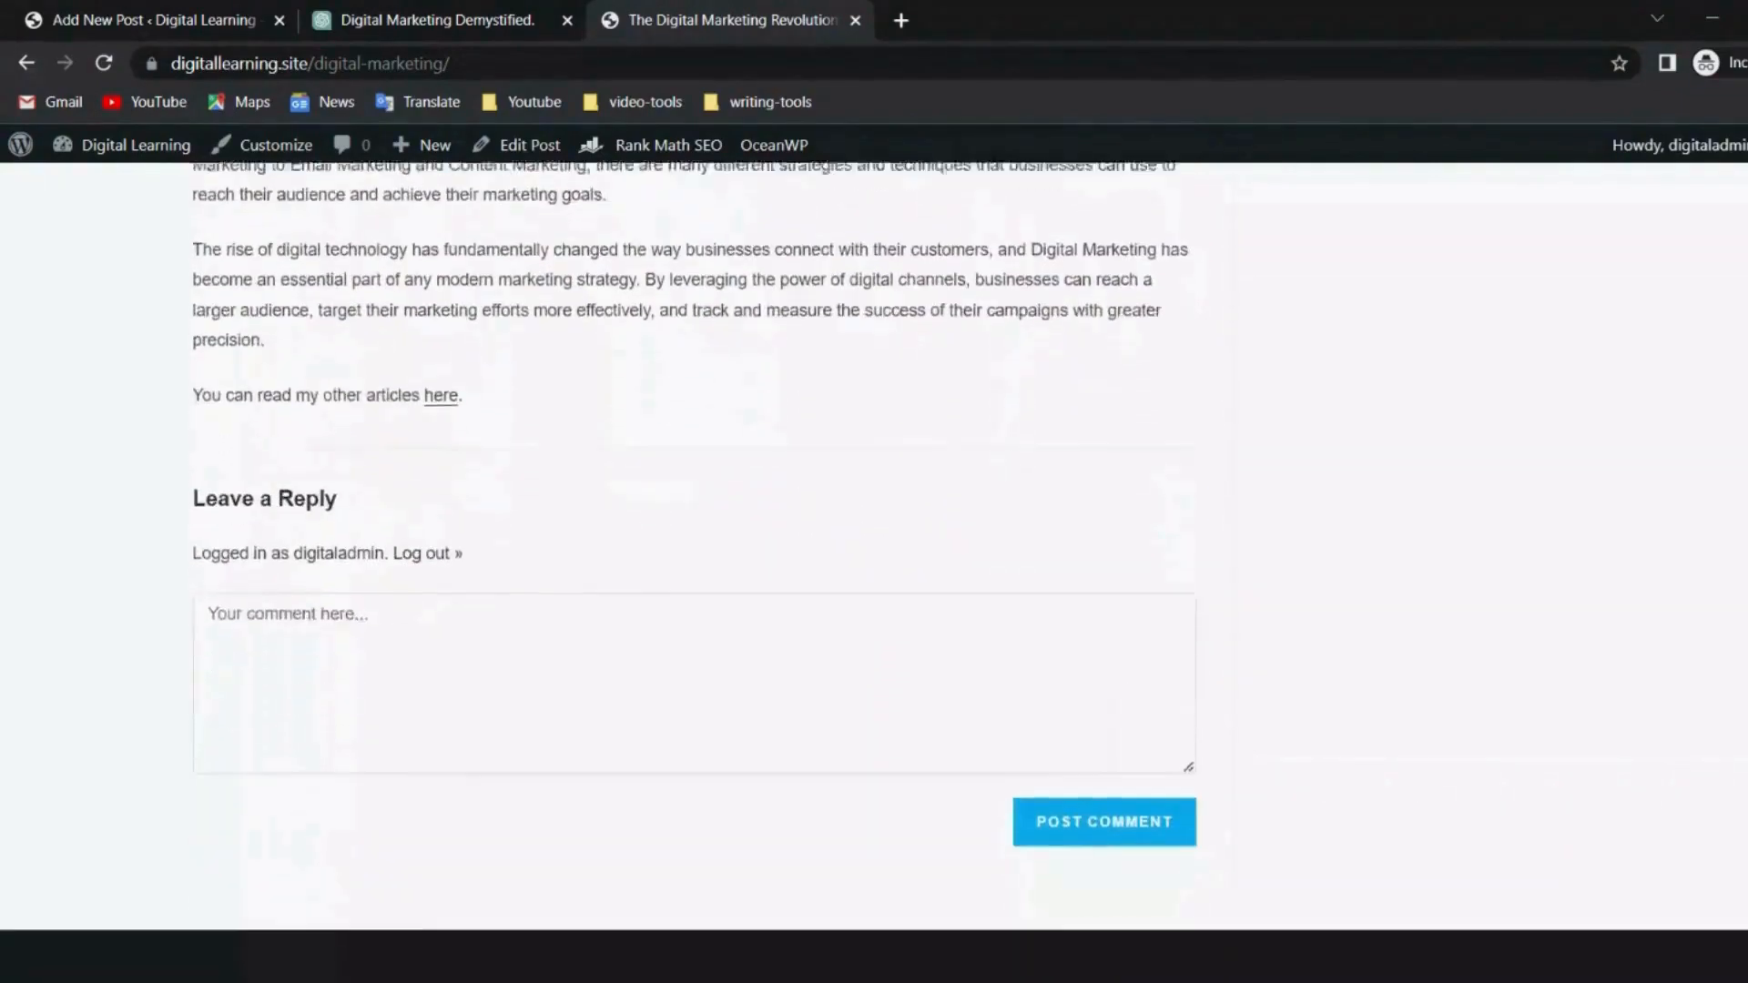
scroll(692, 565, "down", 3)
scroll(692, 564, "up", 20)
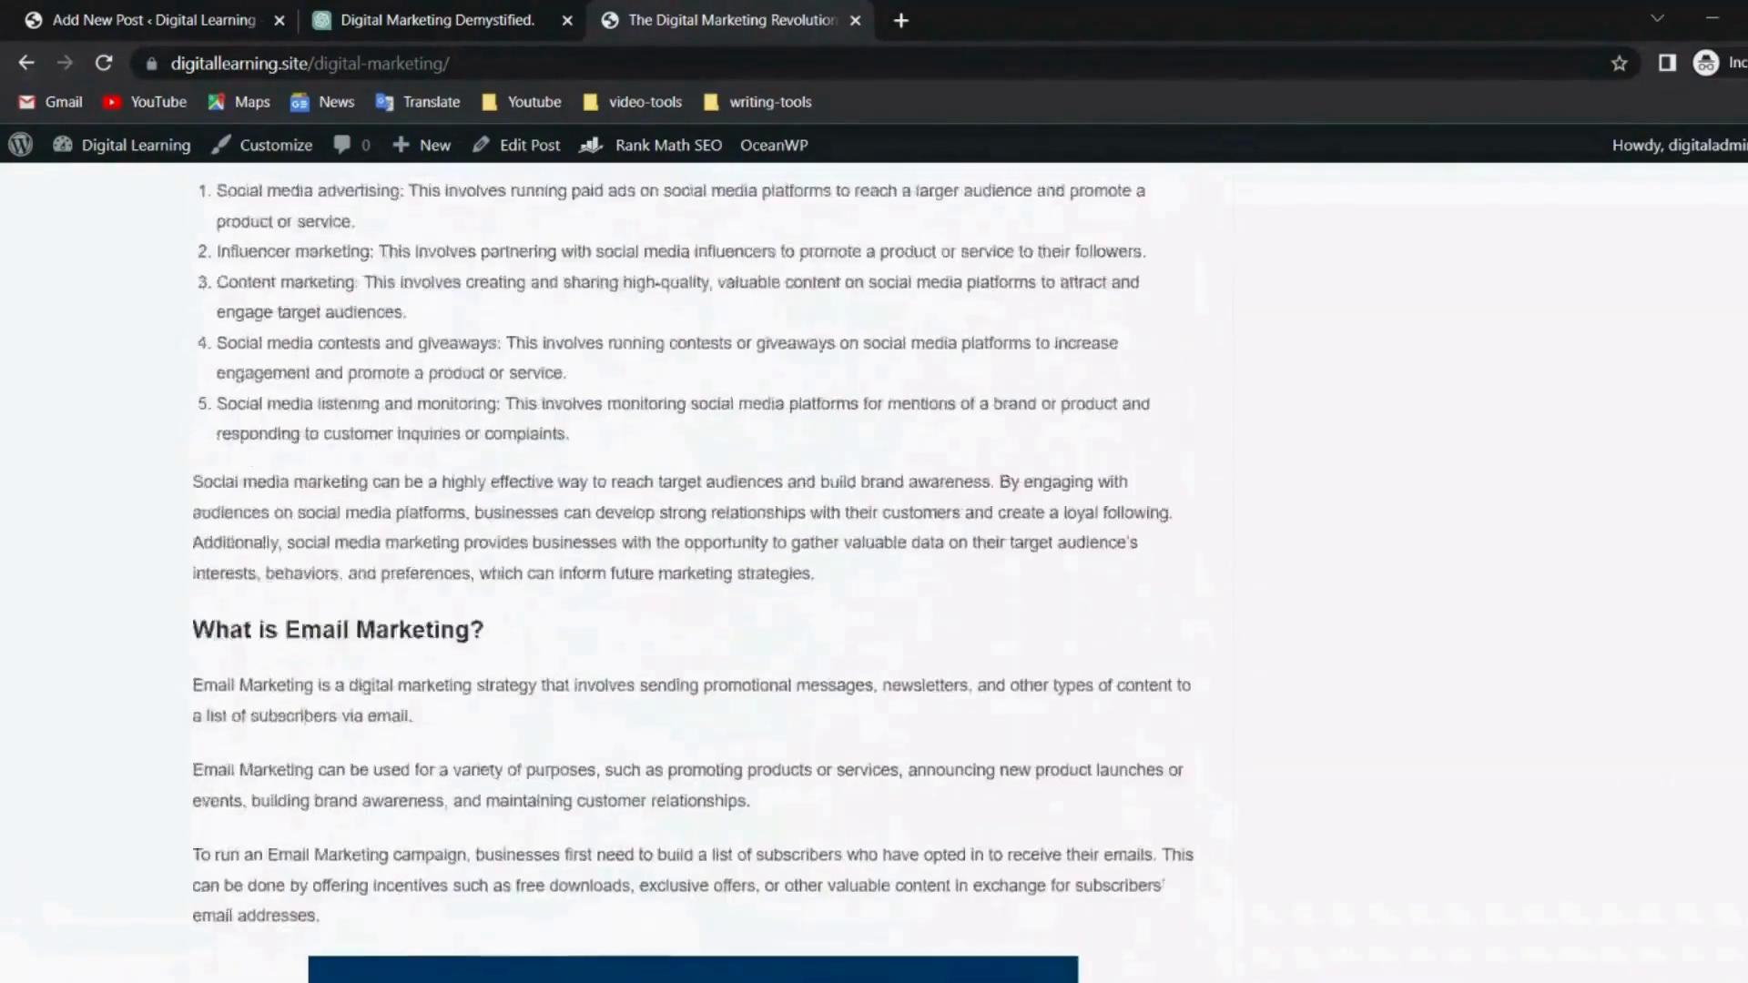
scroll(600, 758, "up", 15)
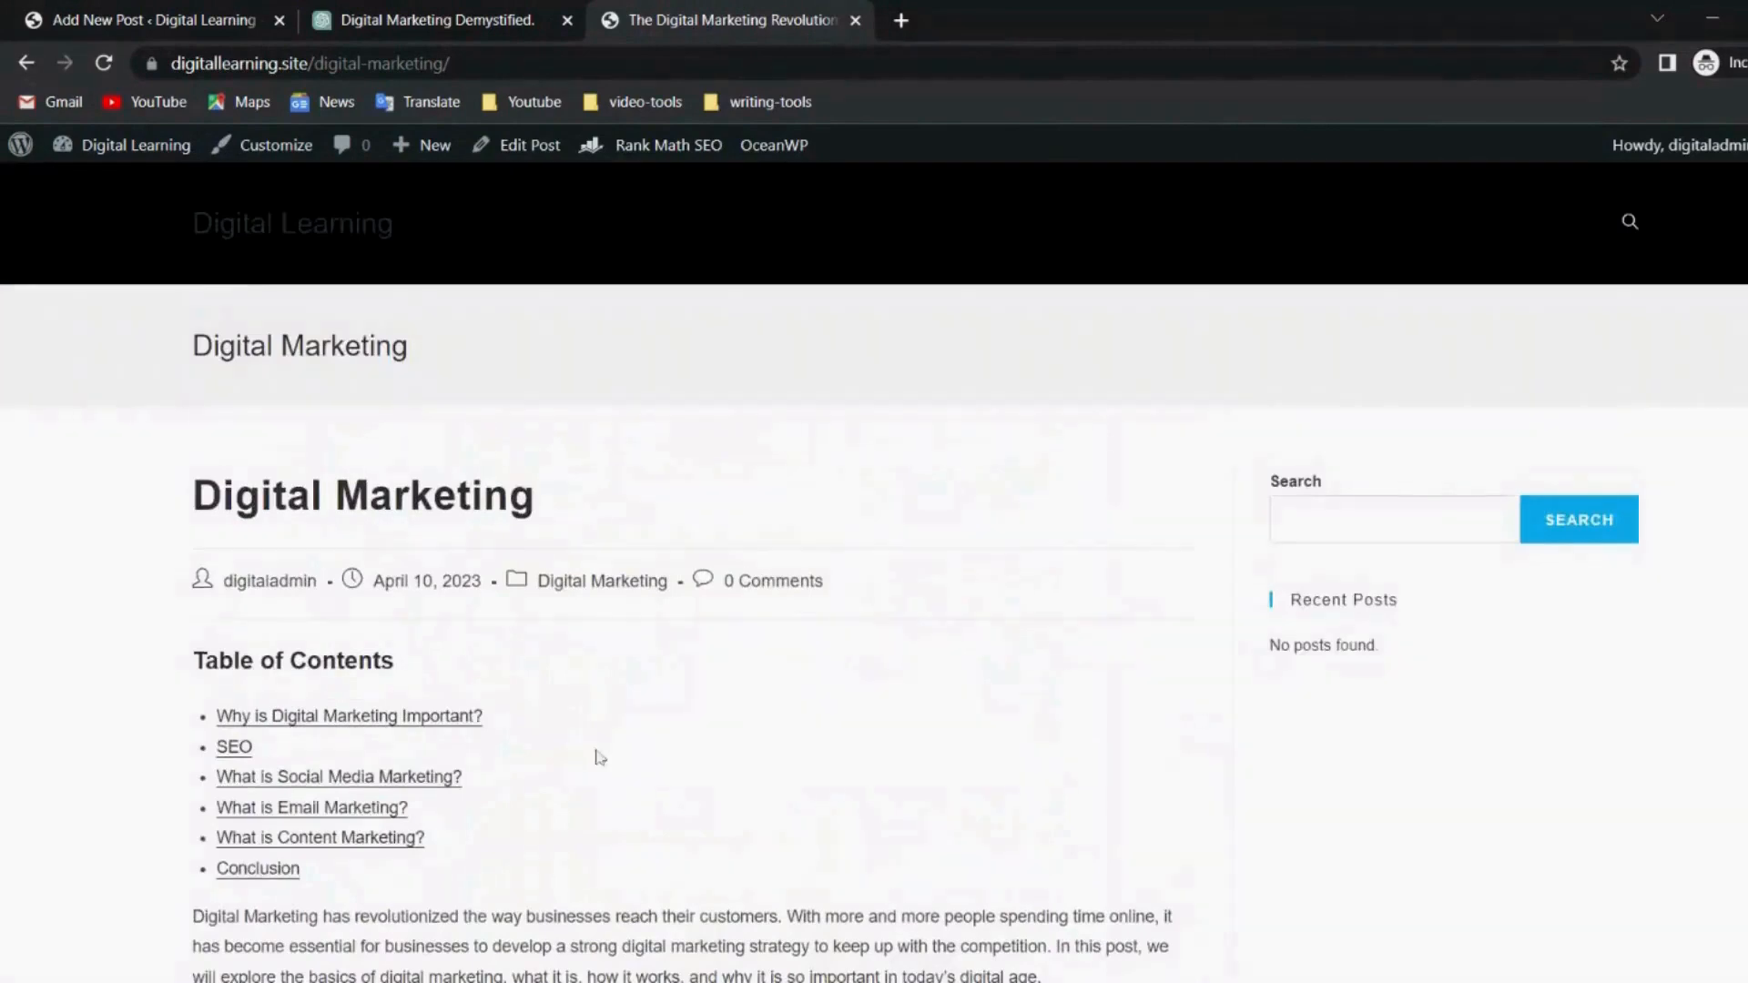
left_click(313, 223)
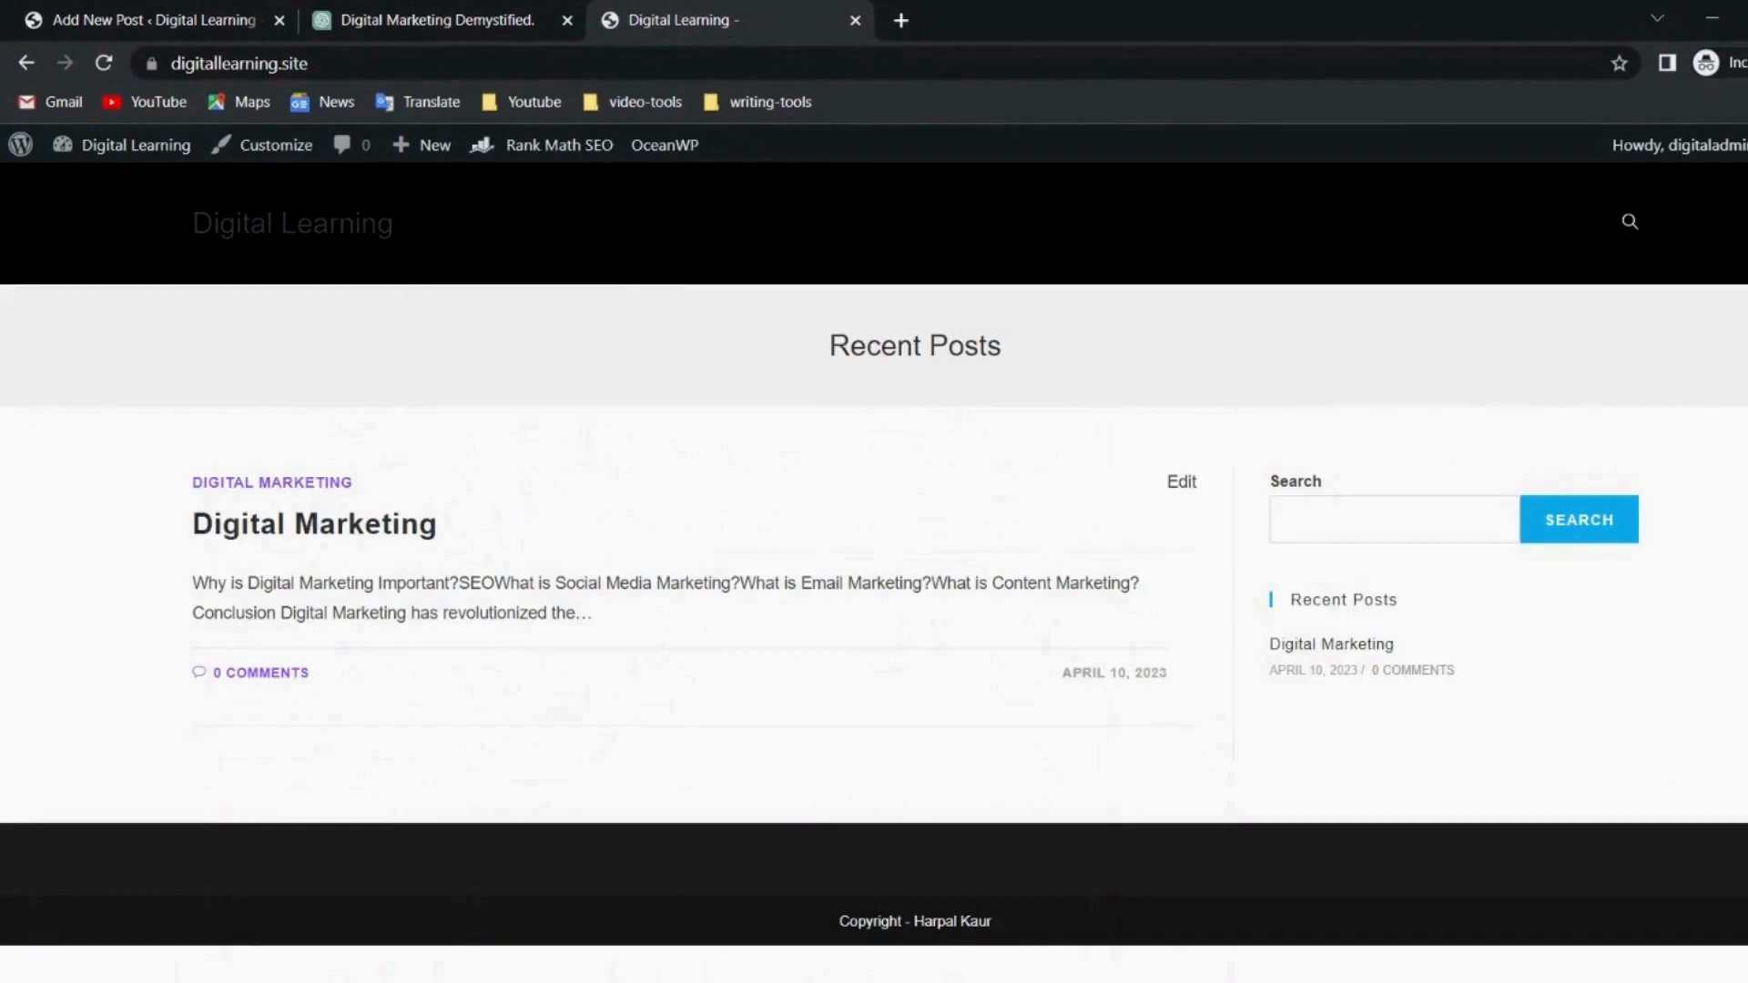
Set the existing "DIGITAL MARKETING" business people image from the media library as the post's featured image and update the post.
key("ctrl+1")
left_click(1559, 161)
left_click(1516, 241)
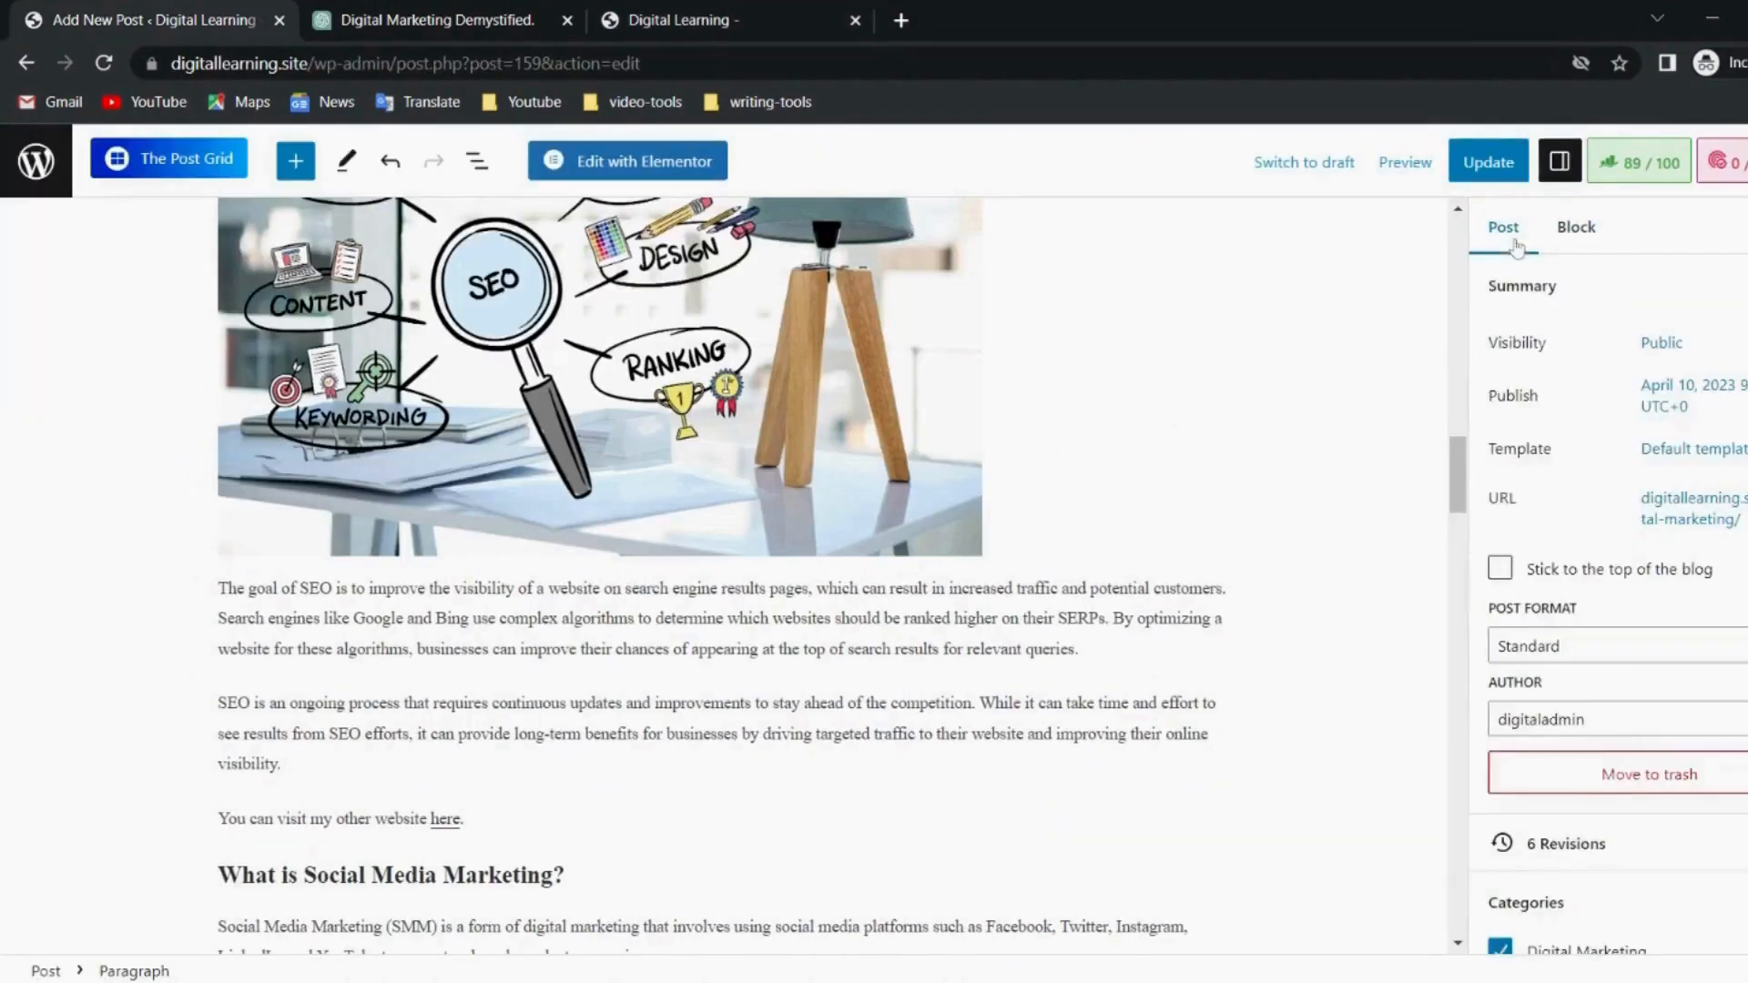
scroll(1604, 672, "down", 8)
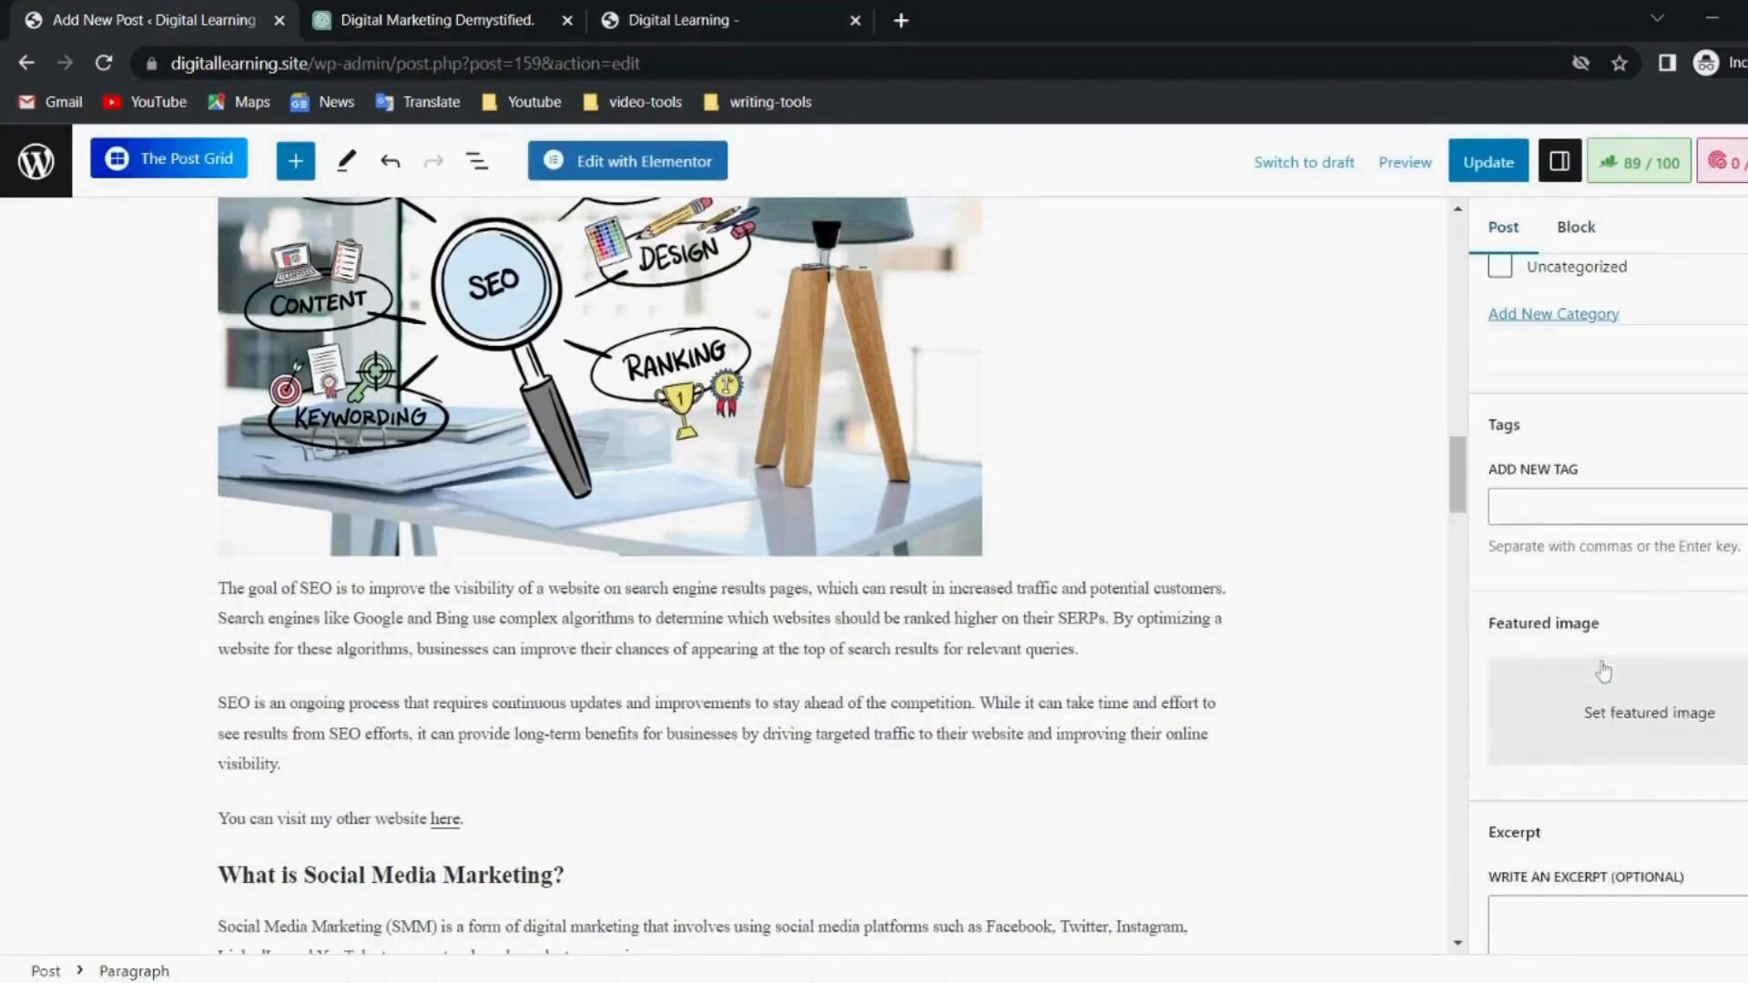
left_click(1605, 672)
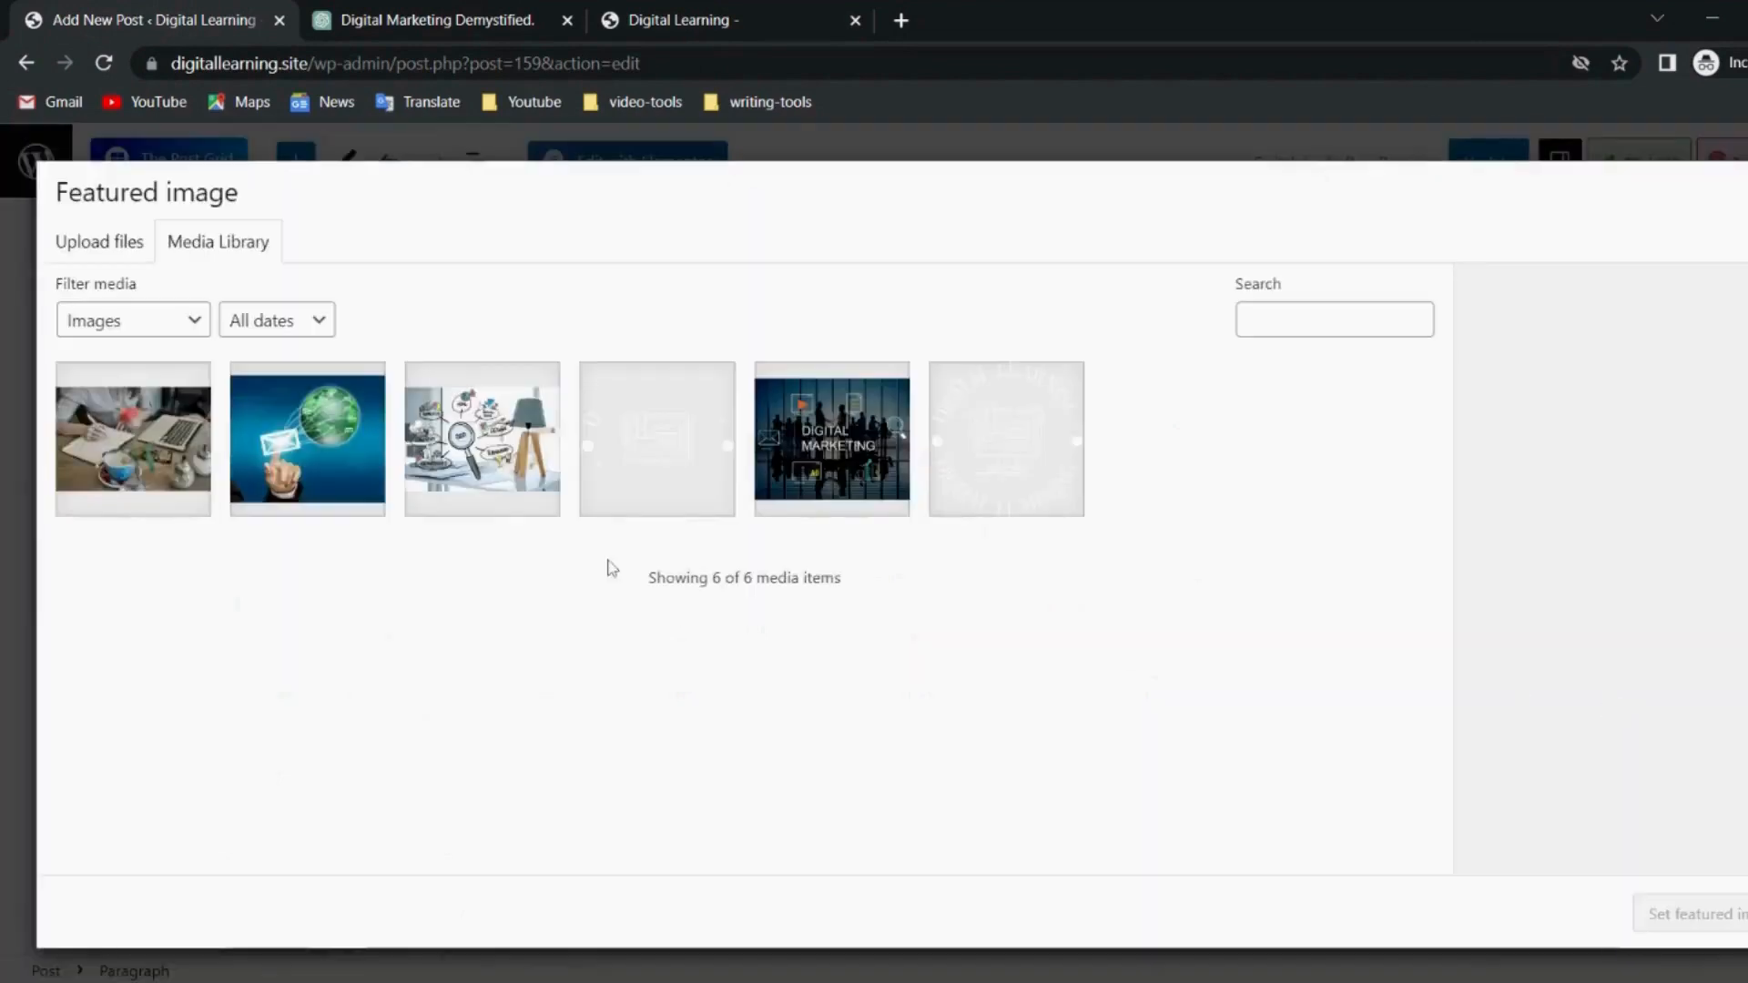
left_click(827, 455)
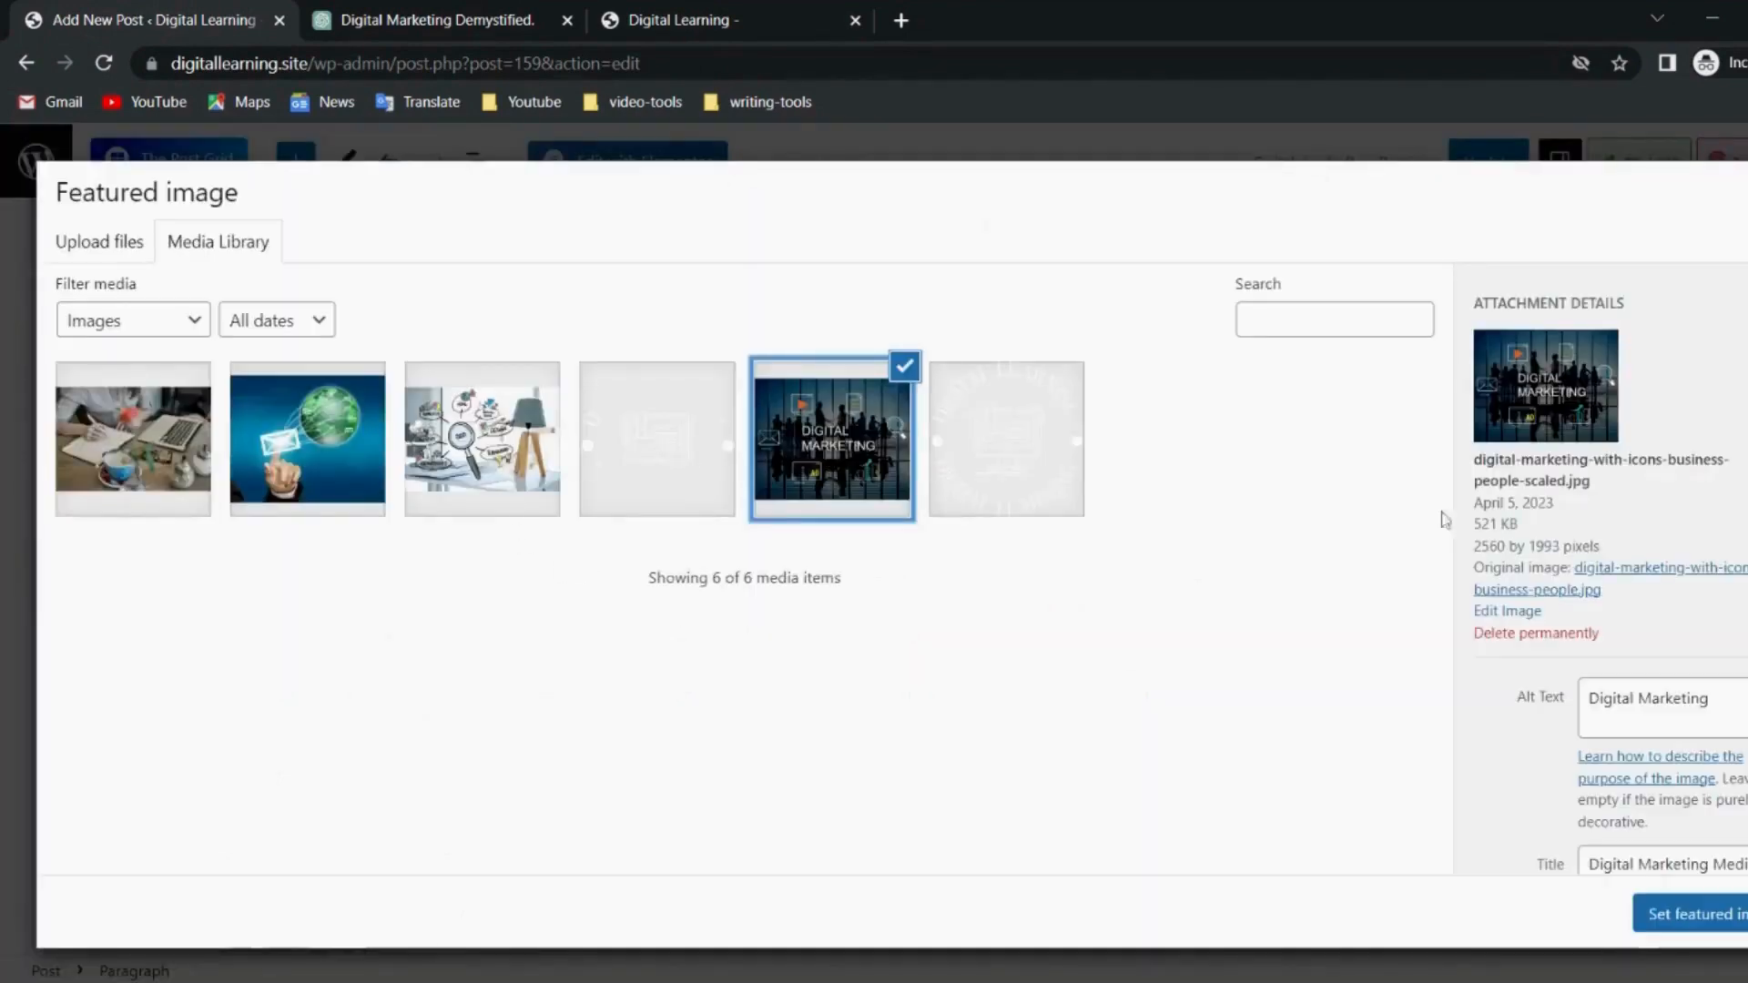
left_click(1701, 918)
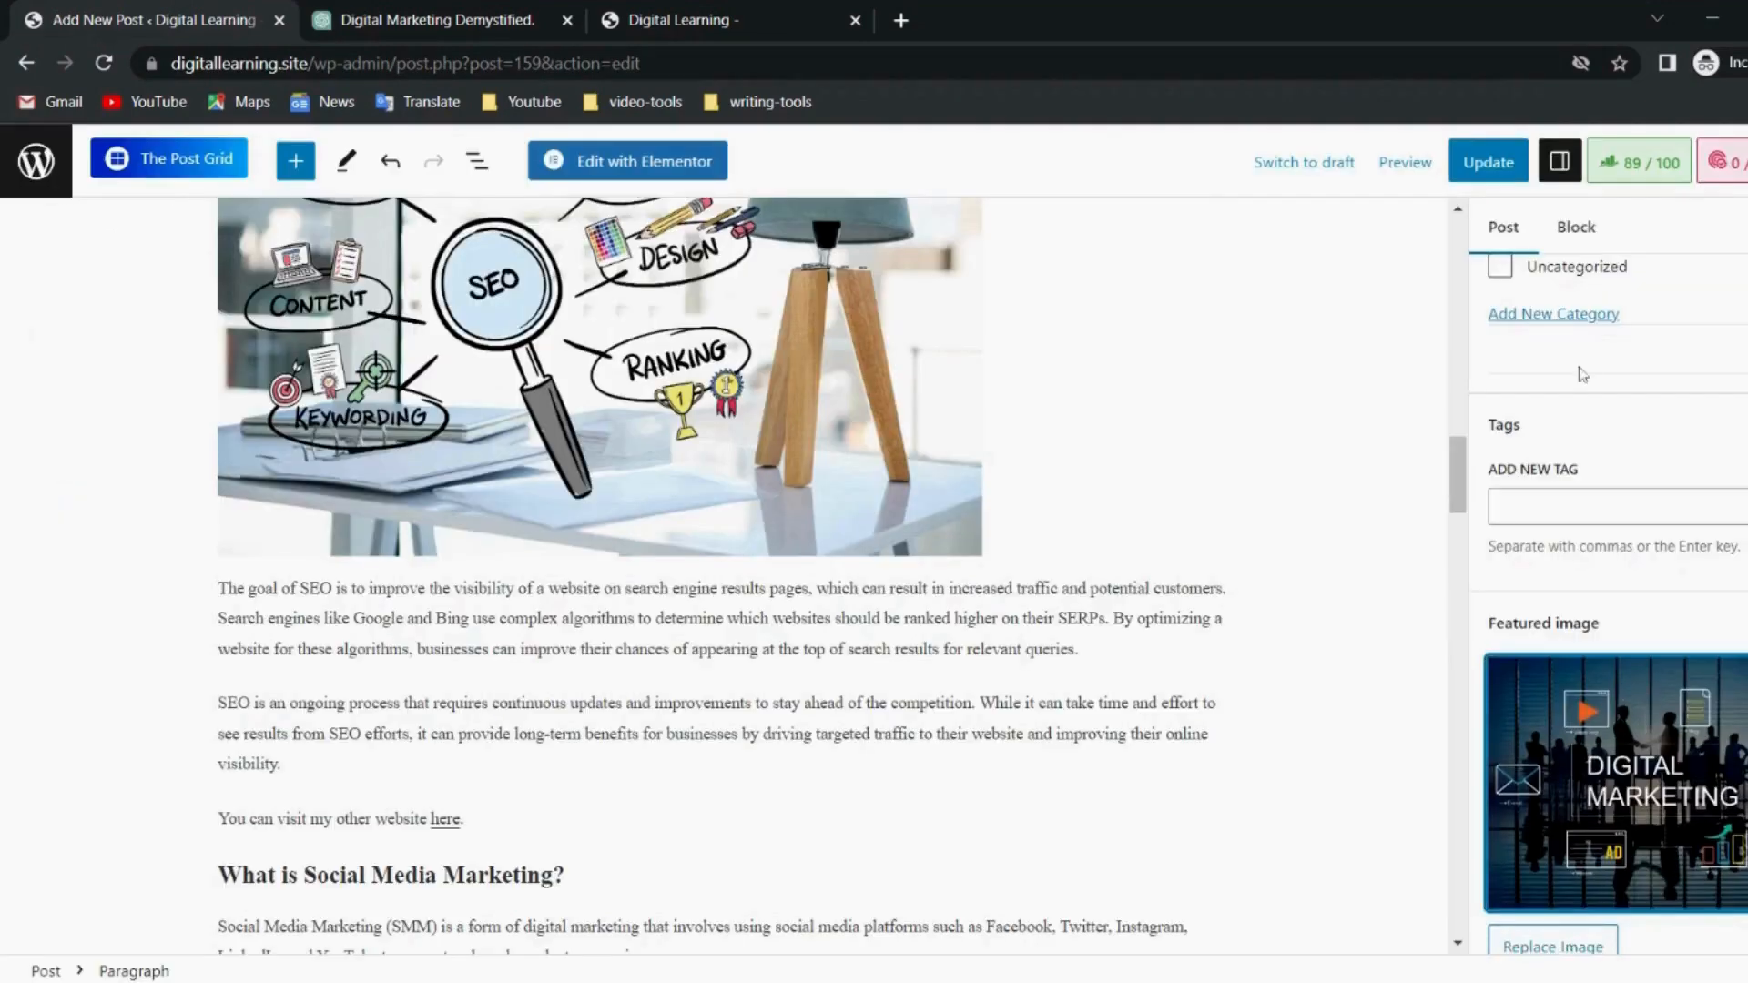
left_click(1488, 162)
Reload the digitallearning.site home page and check how the Digital Marketing post appears under Recent Posts.
left_click(719, 18)
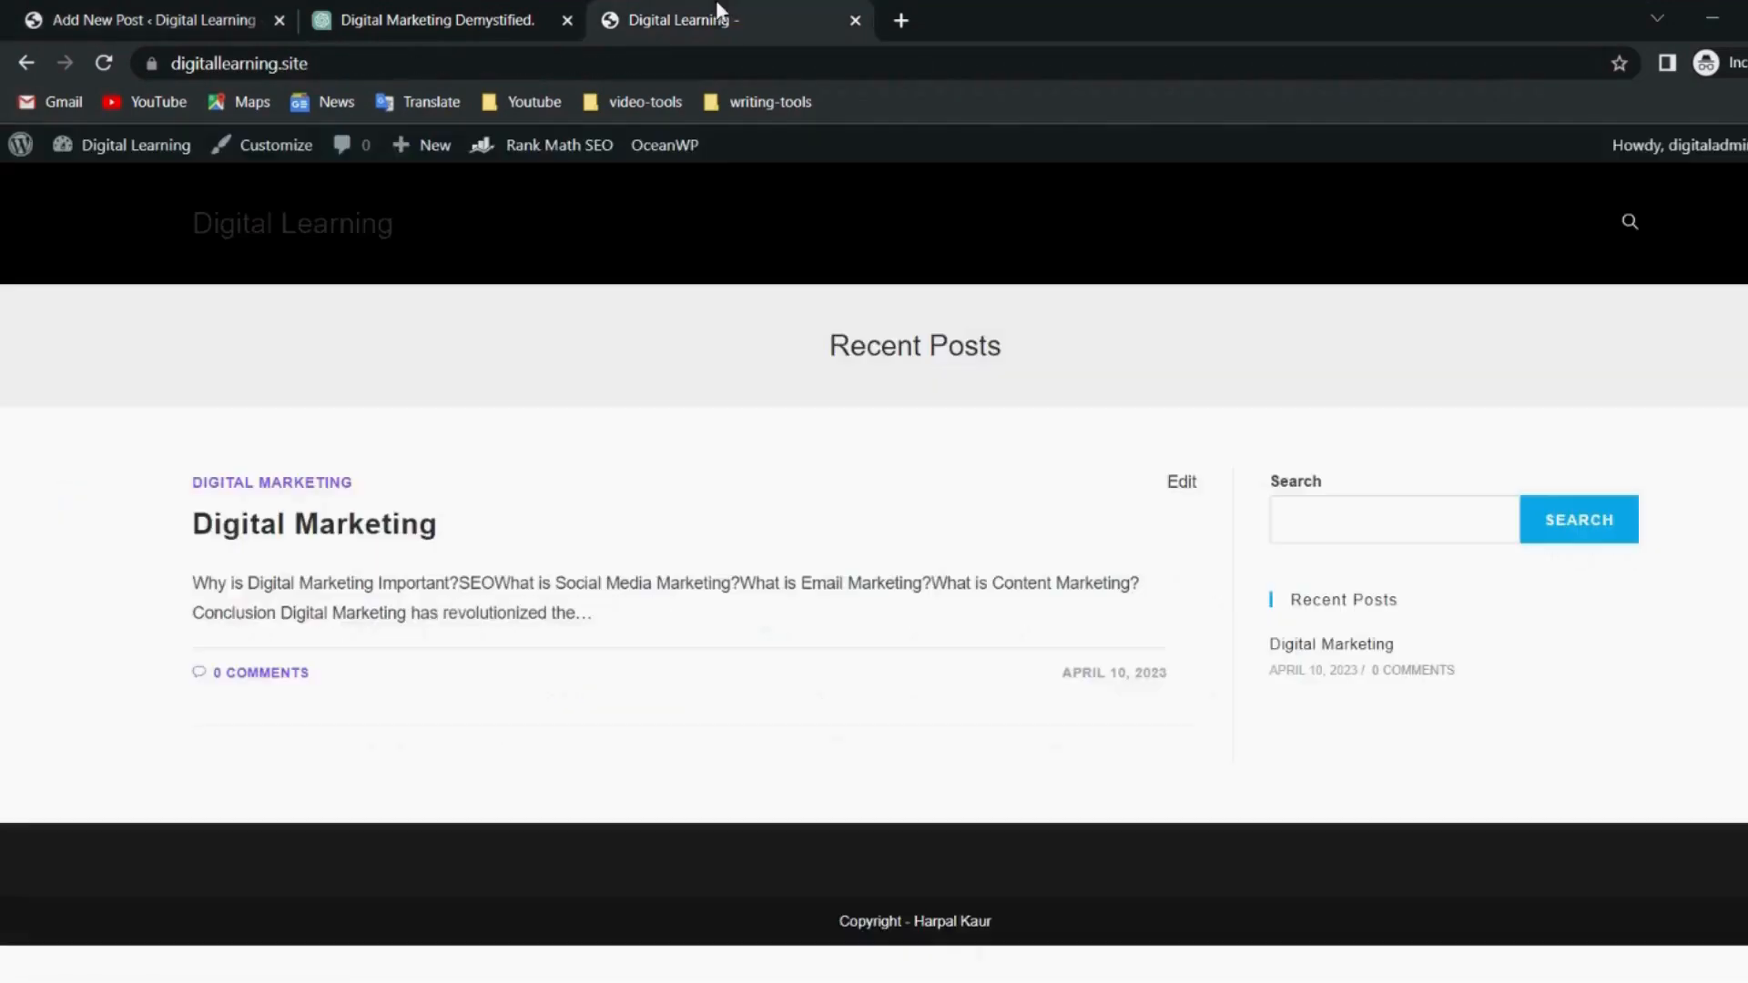
left_click(104, 64)
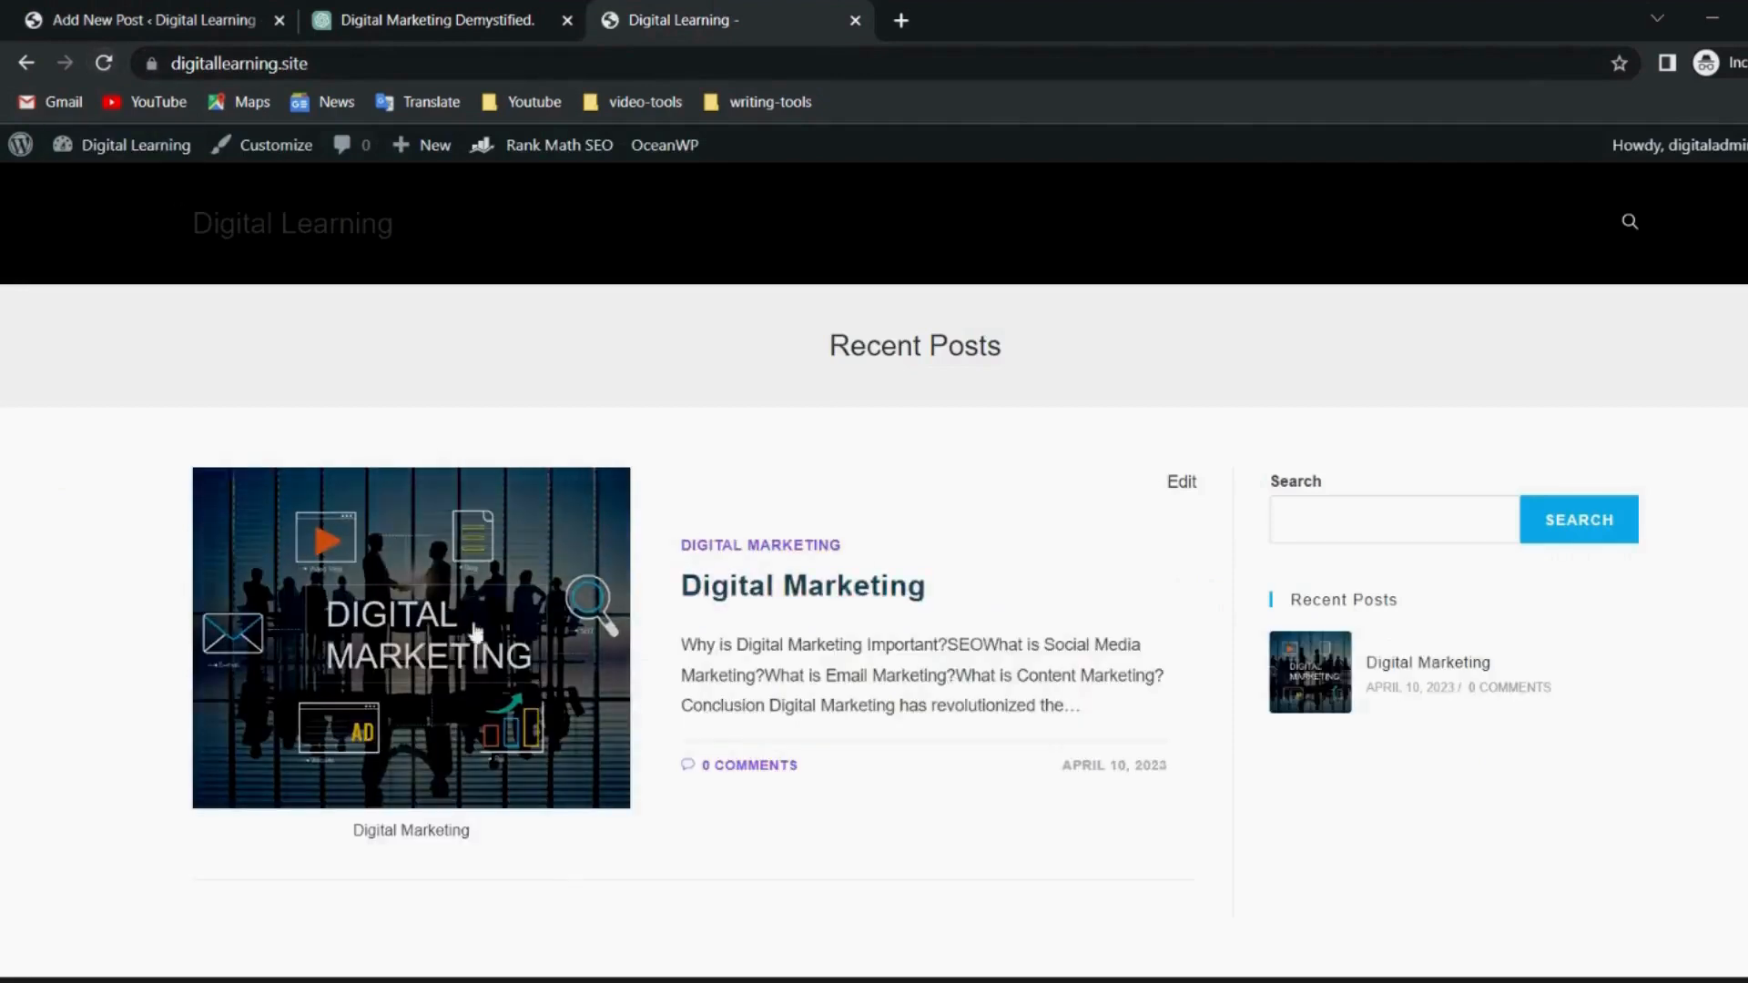
scroll(829, 592, "down", 2)
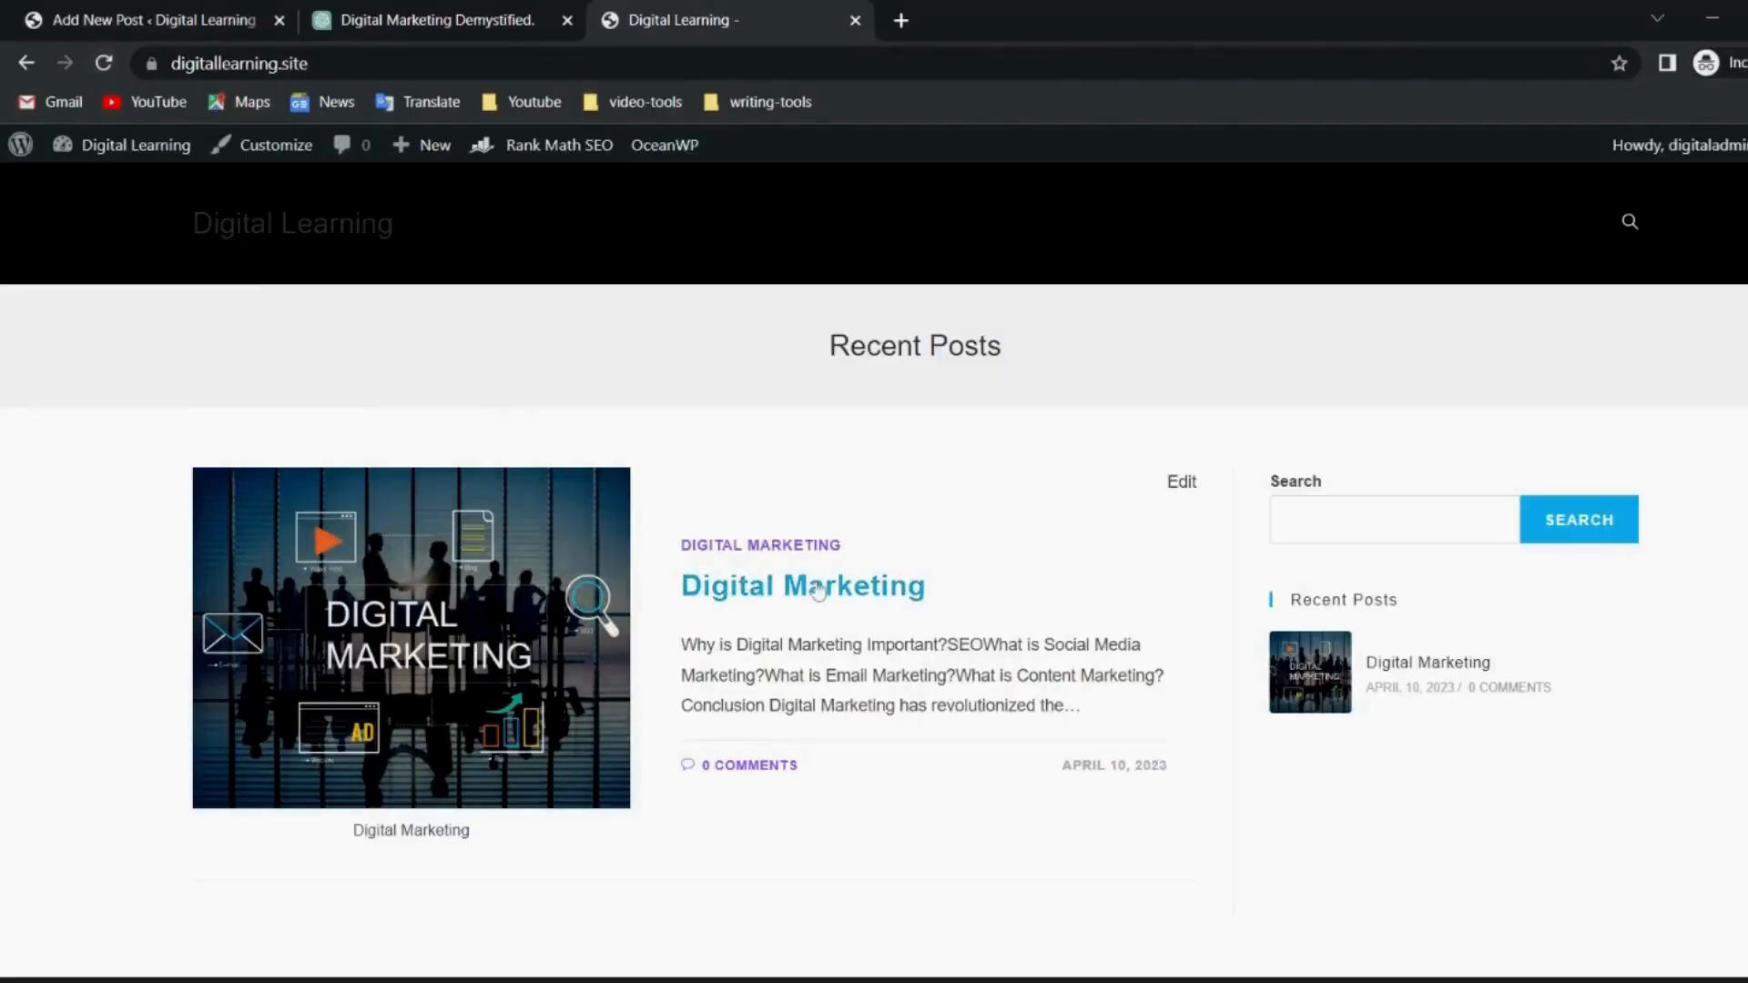
scroll(728, 583, "down", 2)
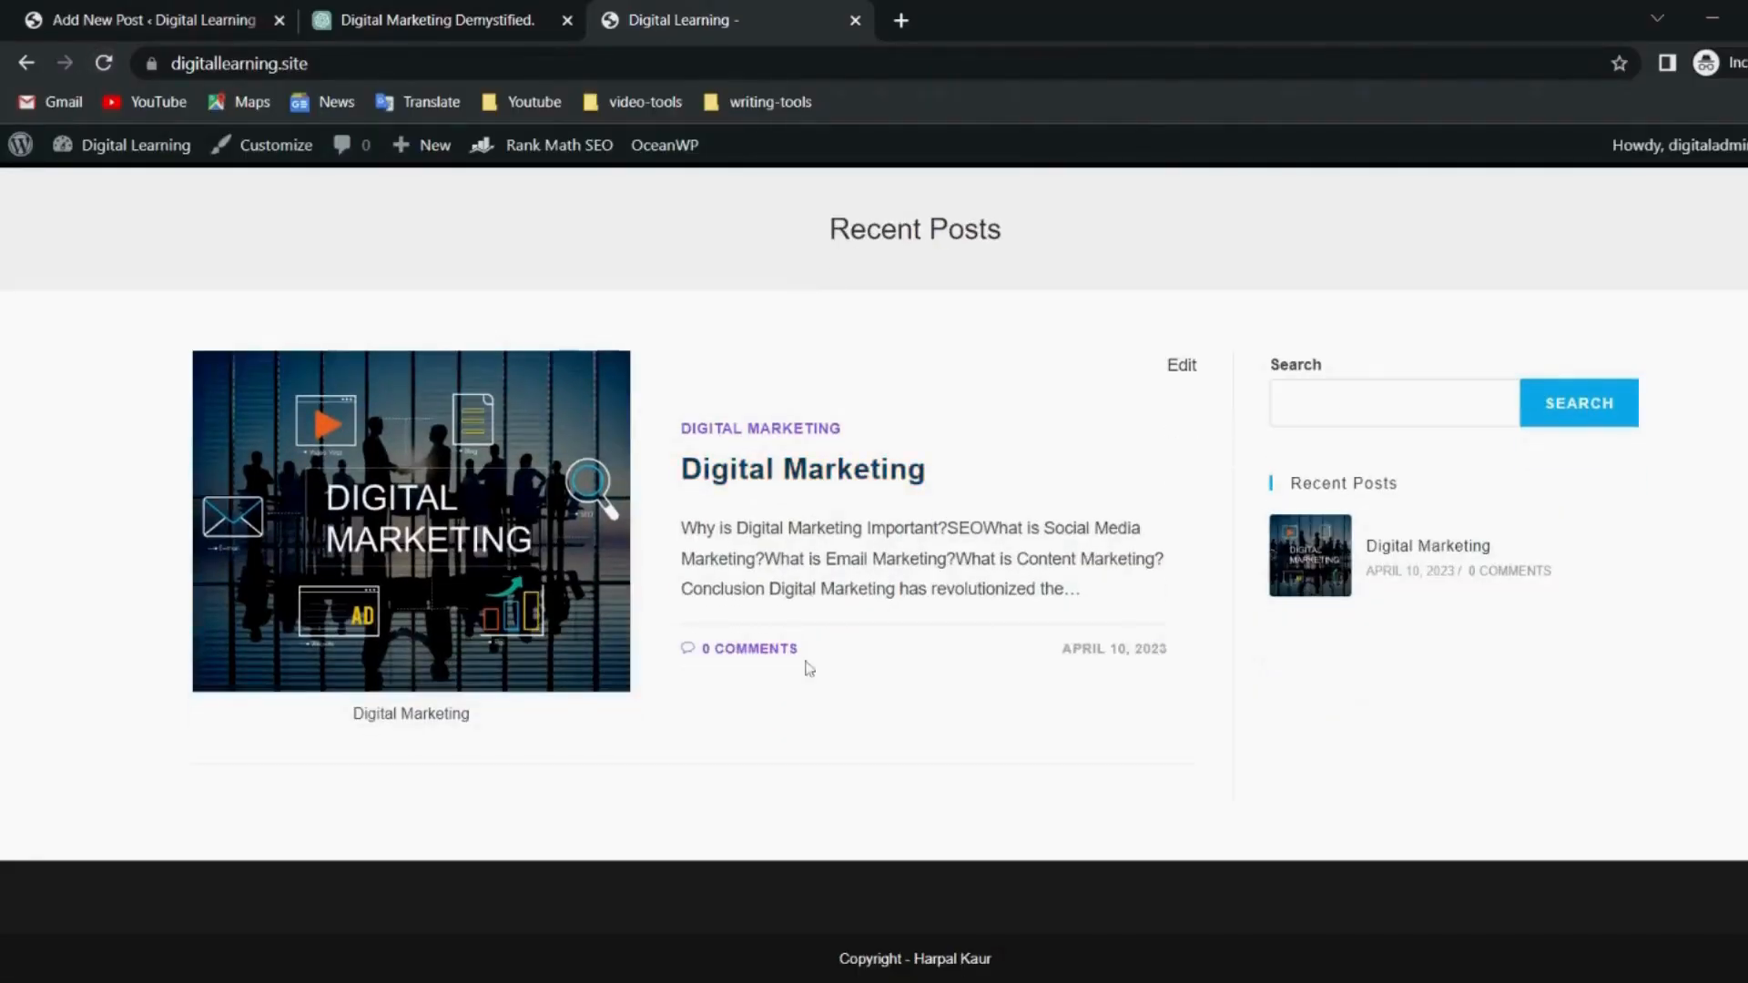
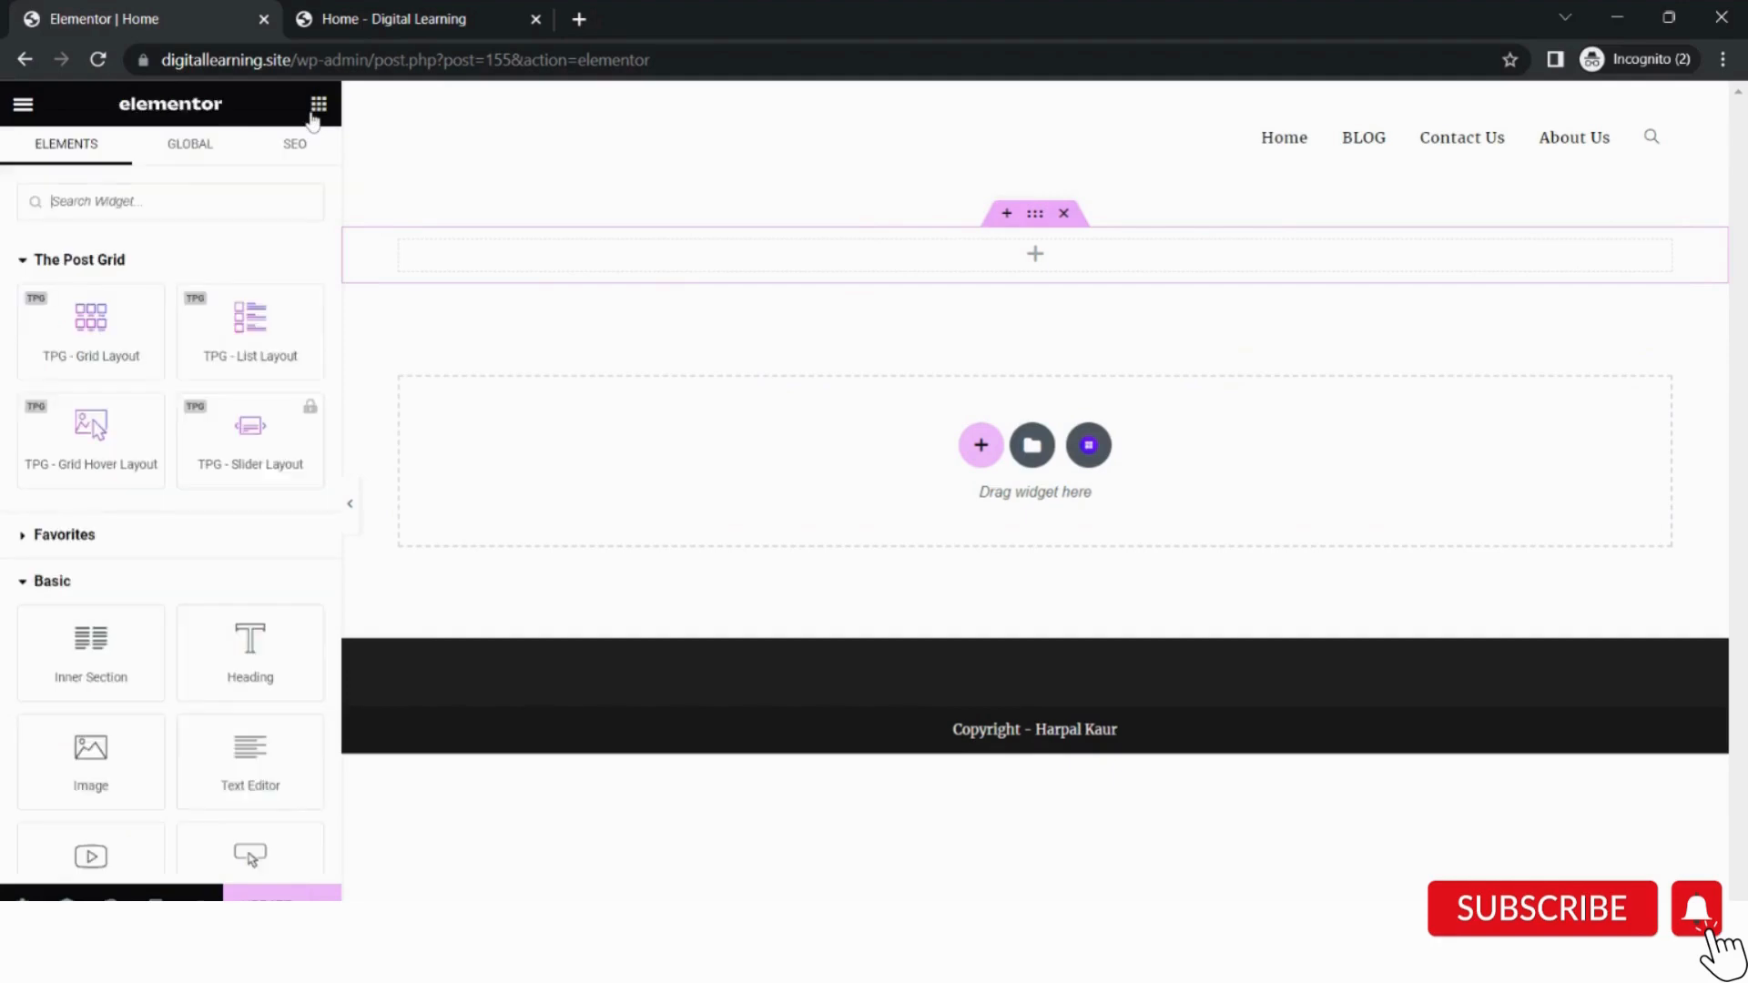
Try a Heading widget in the Home page's empty section, enter "hgggh" as its title and clear the title again.
left_click_drag(288, 597, 619, 253)
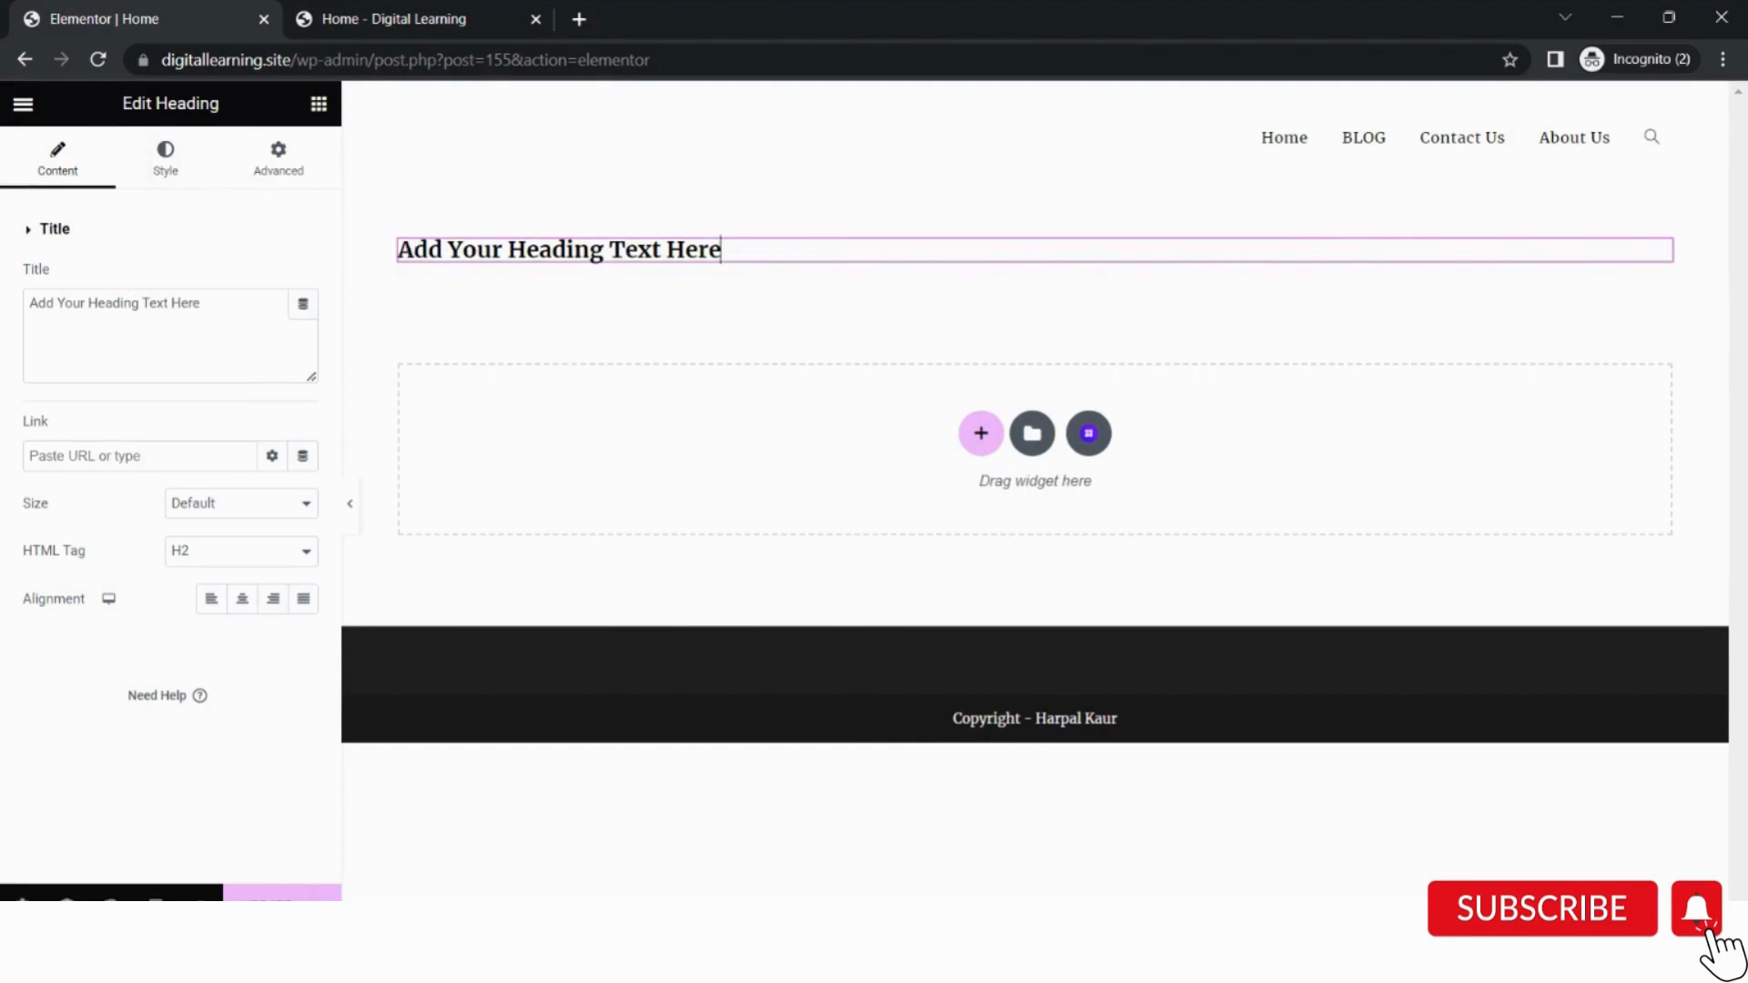
left_click(88, 304)
key("ctrl+a")
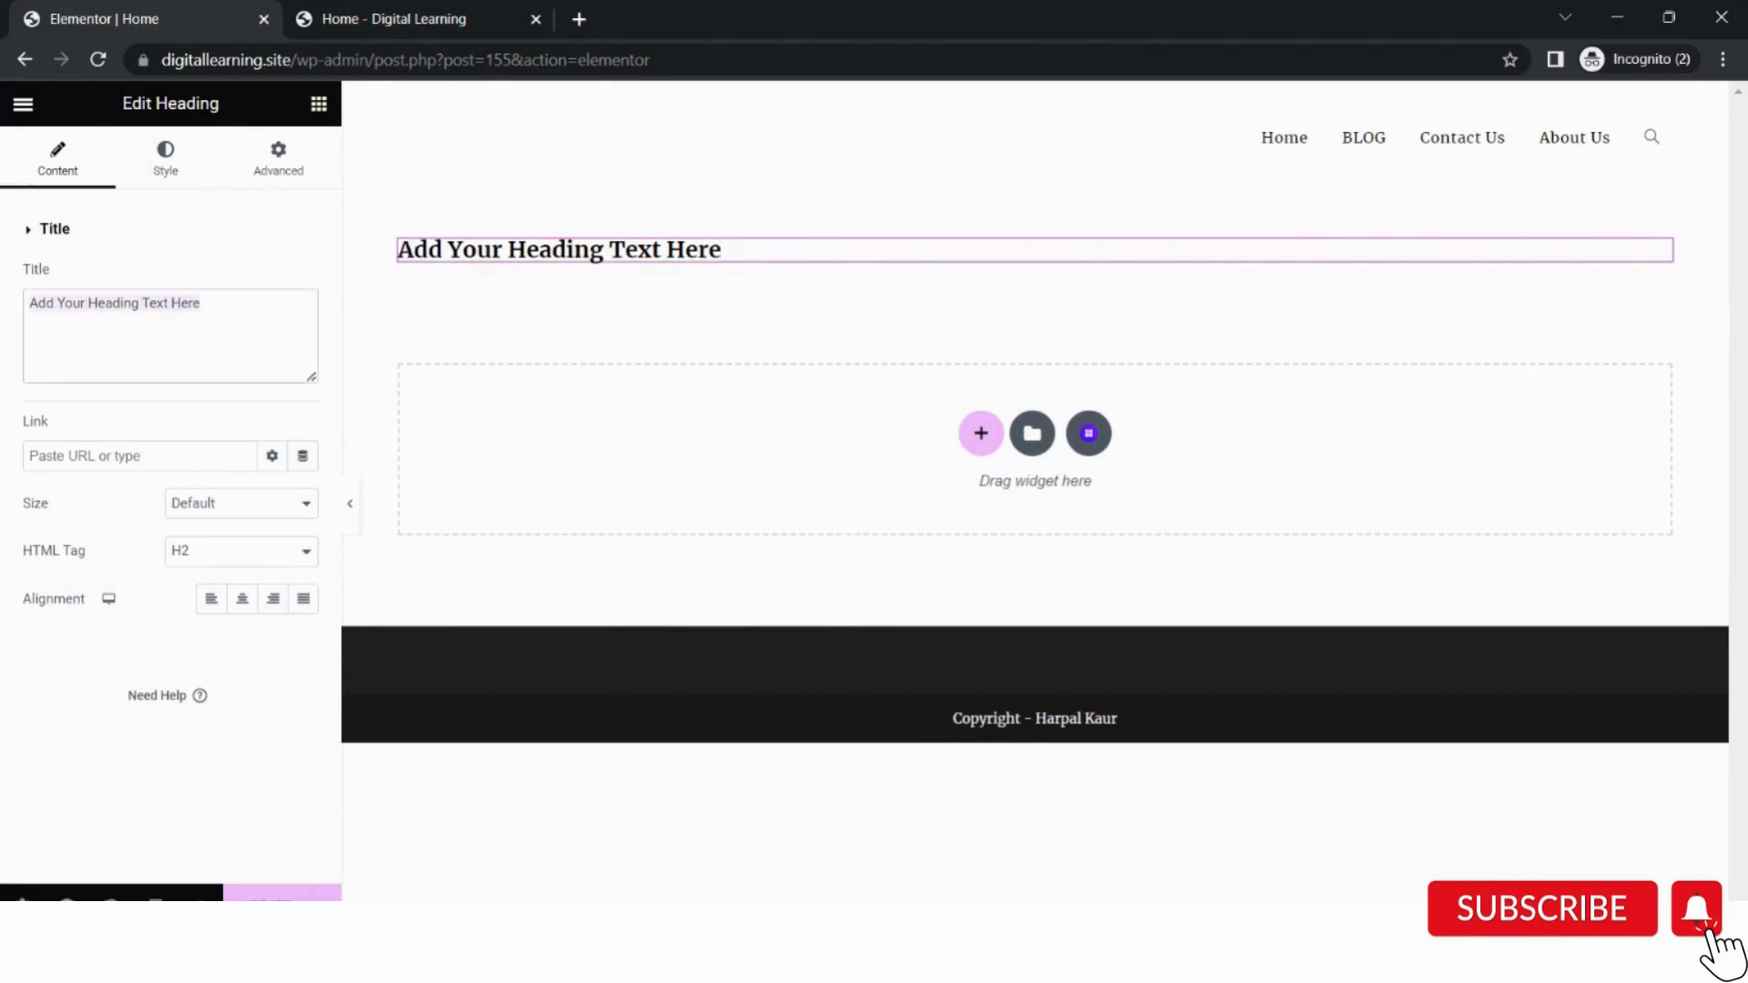
key("BackSpace")
type("hgggh")
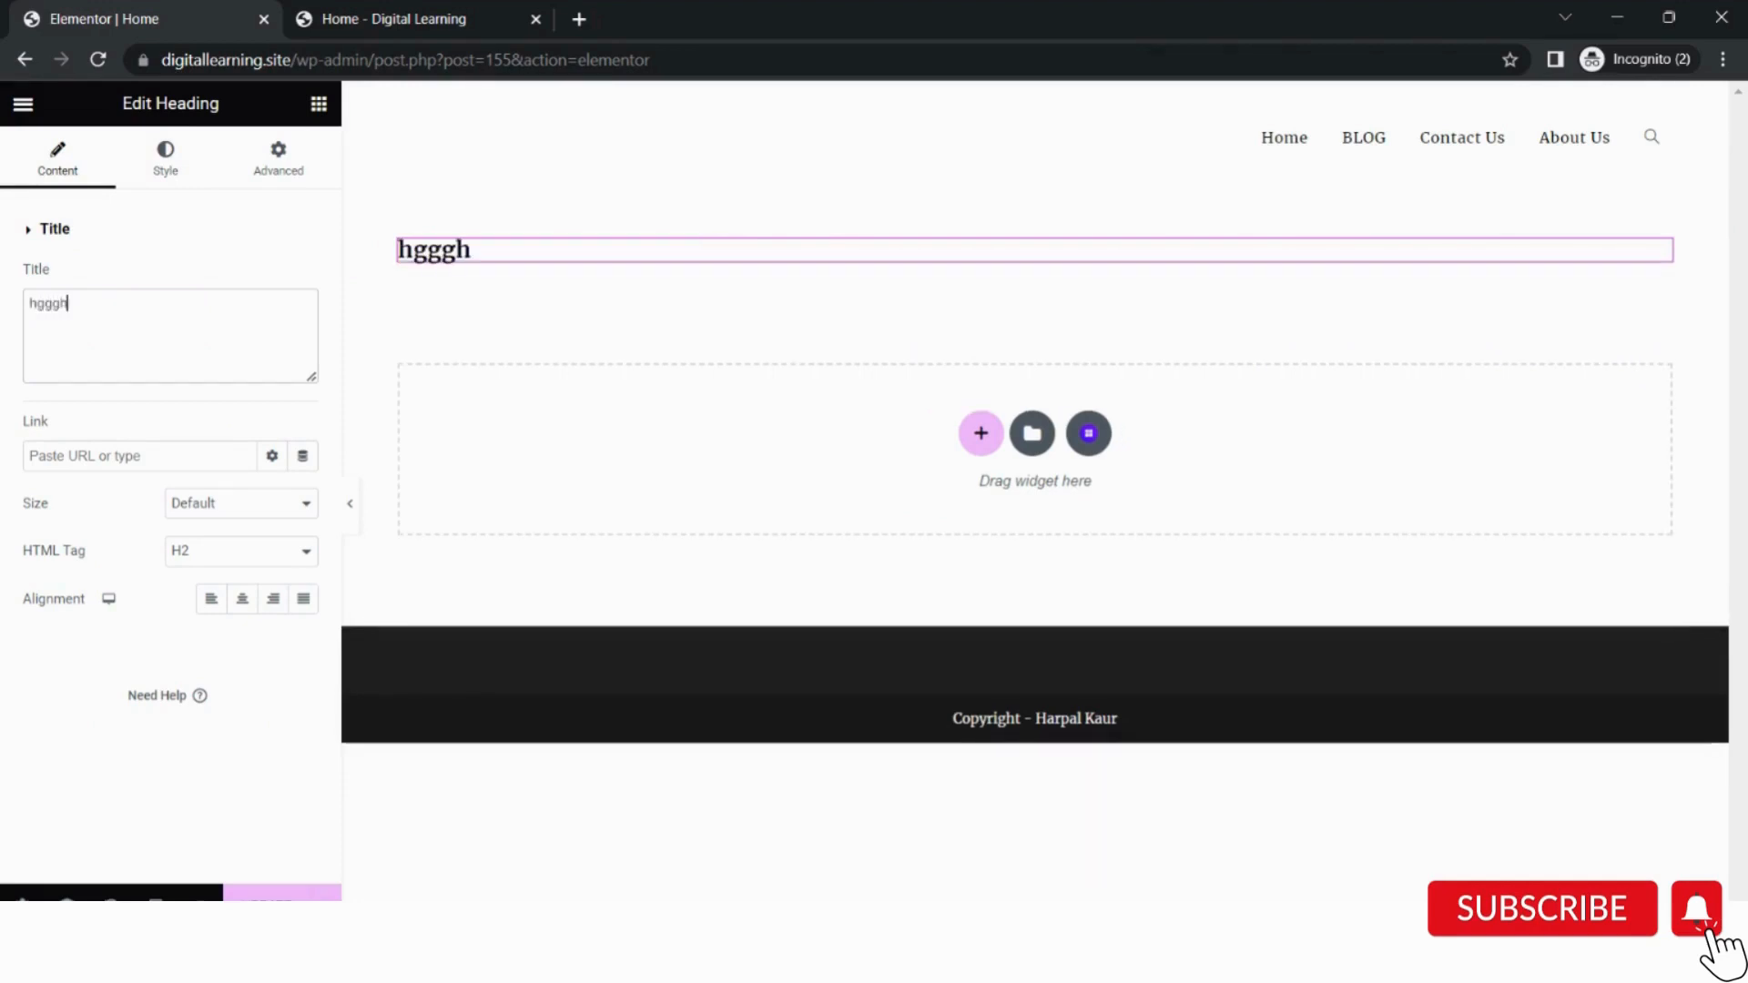
key("BackSpace")
key("BackSpace")
key("BackSpace")
key("BackSpace")
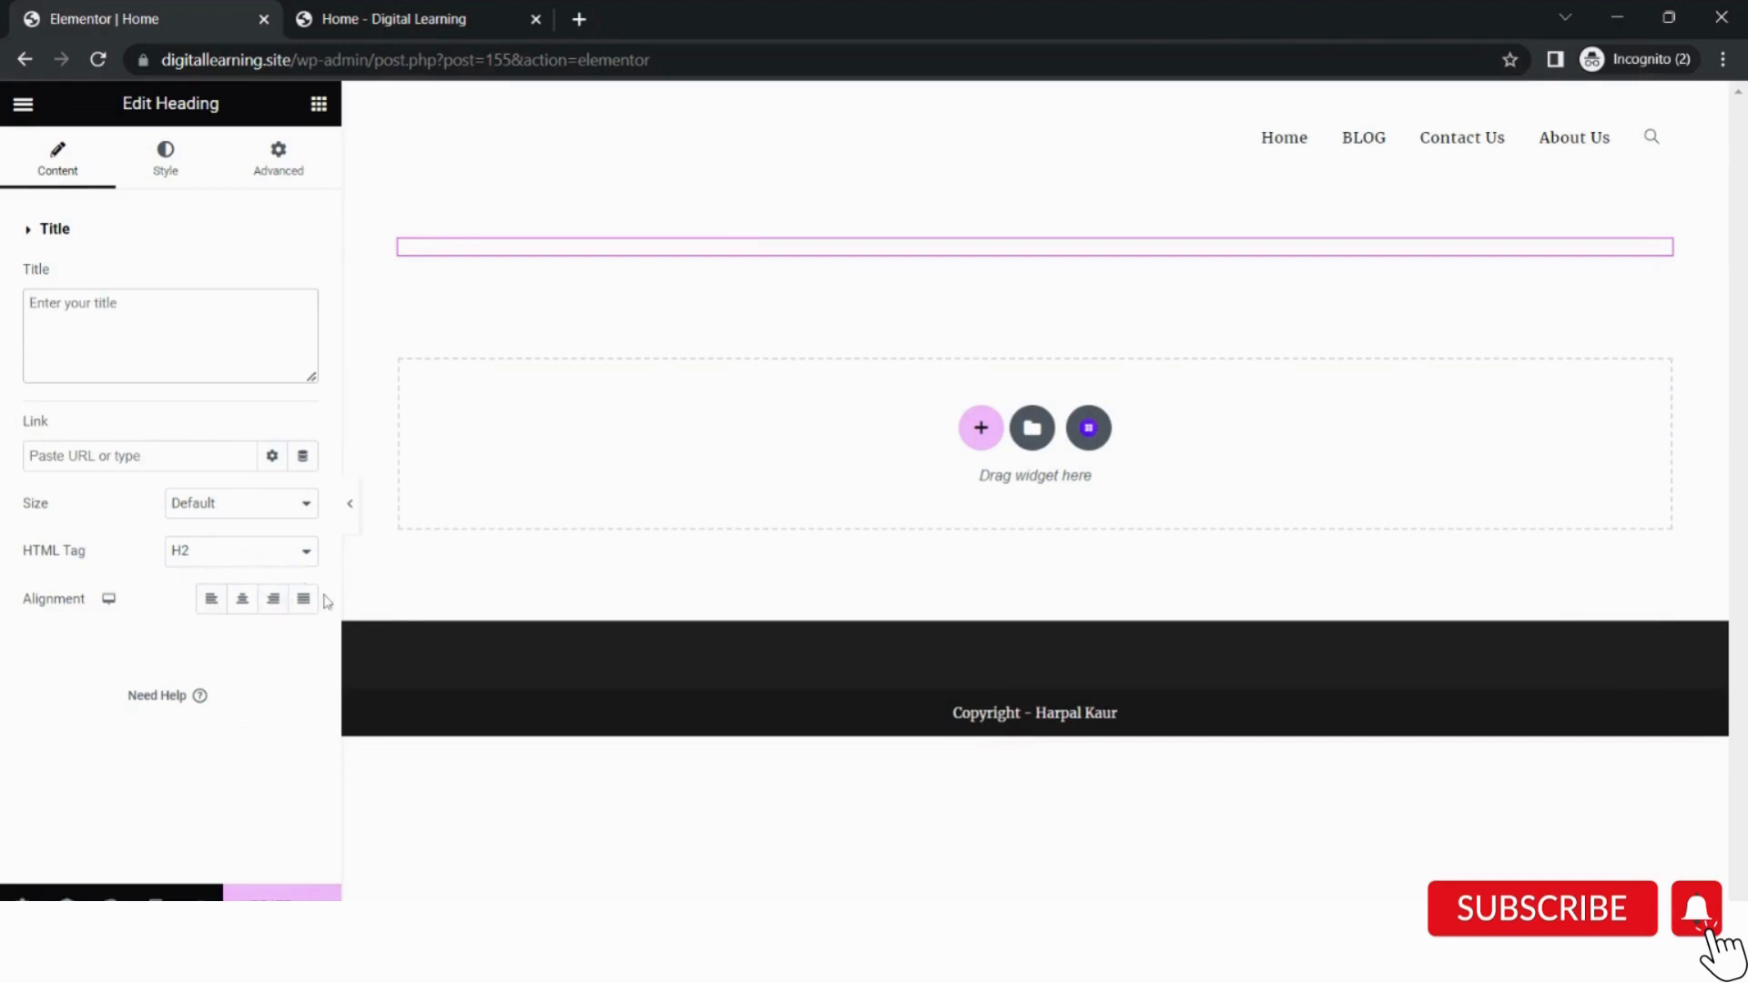
Look through the heading's style and advanced settings and delete the heading widget.
left_click(169, 171)
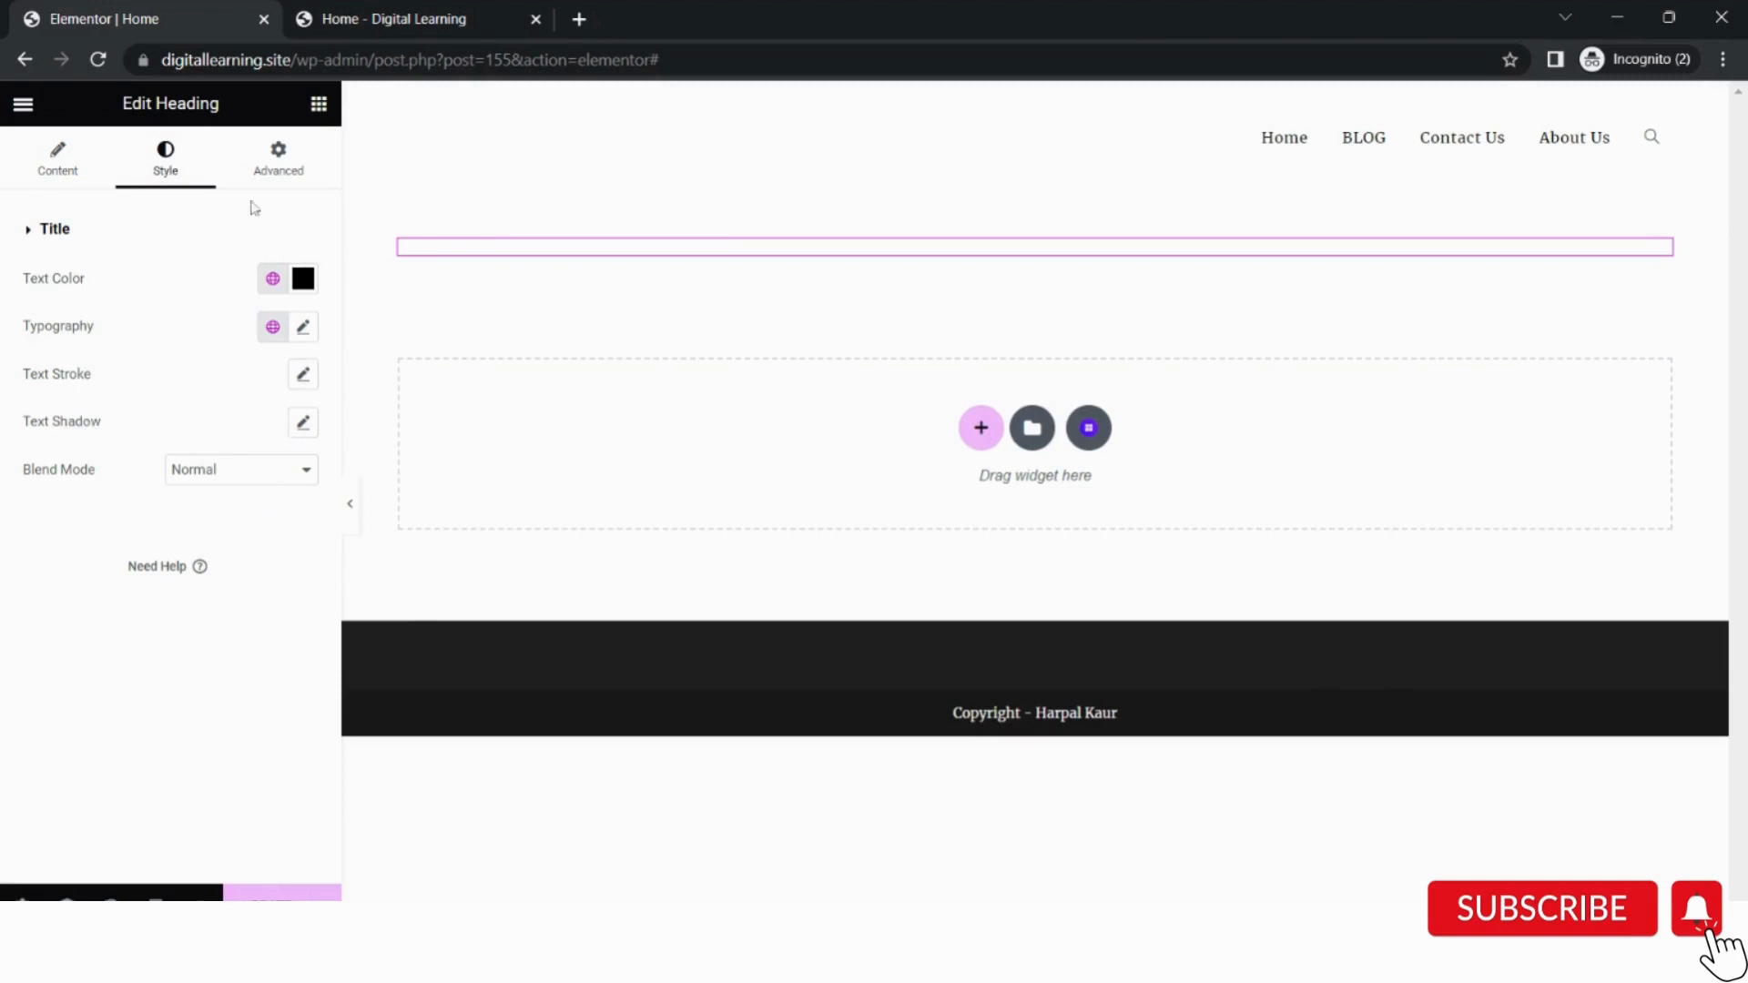
left_click(278, 162)
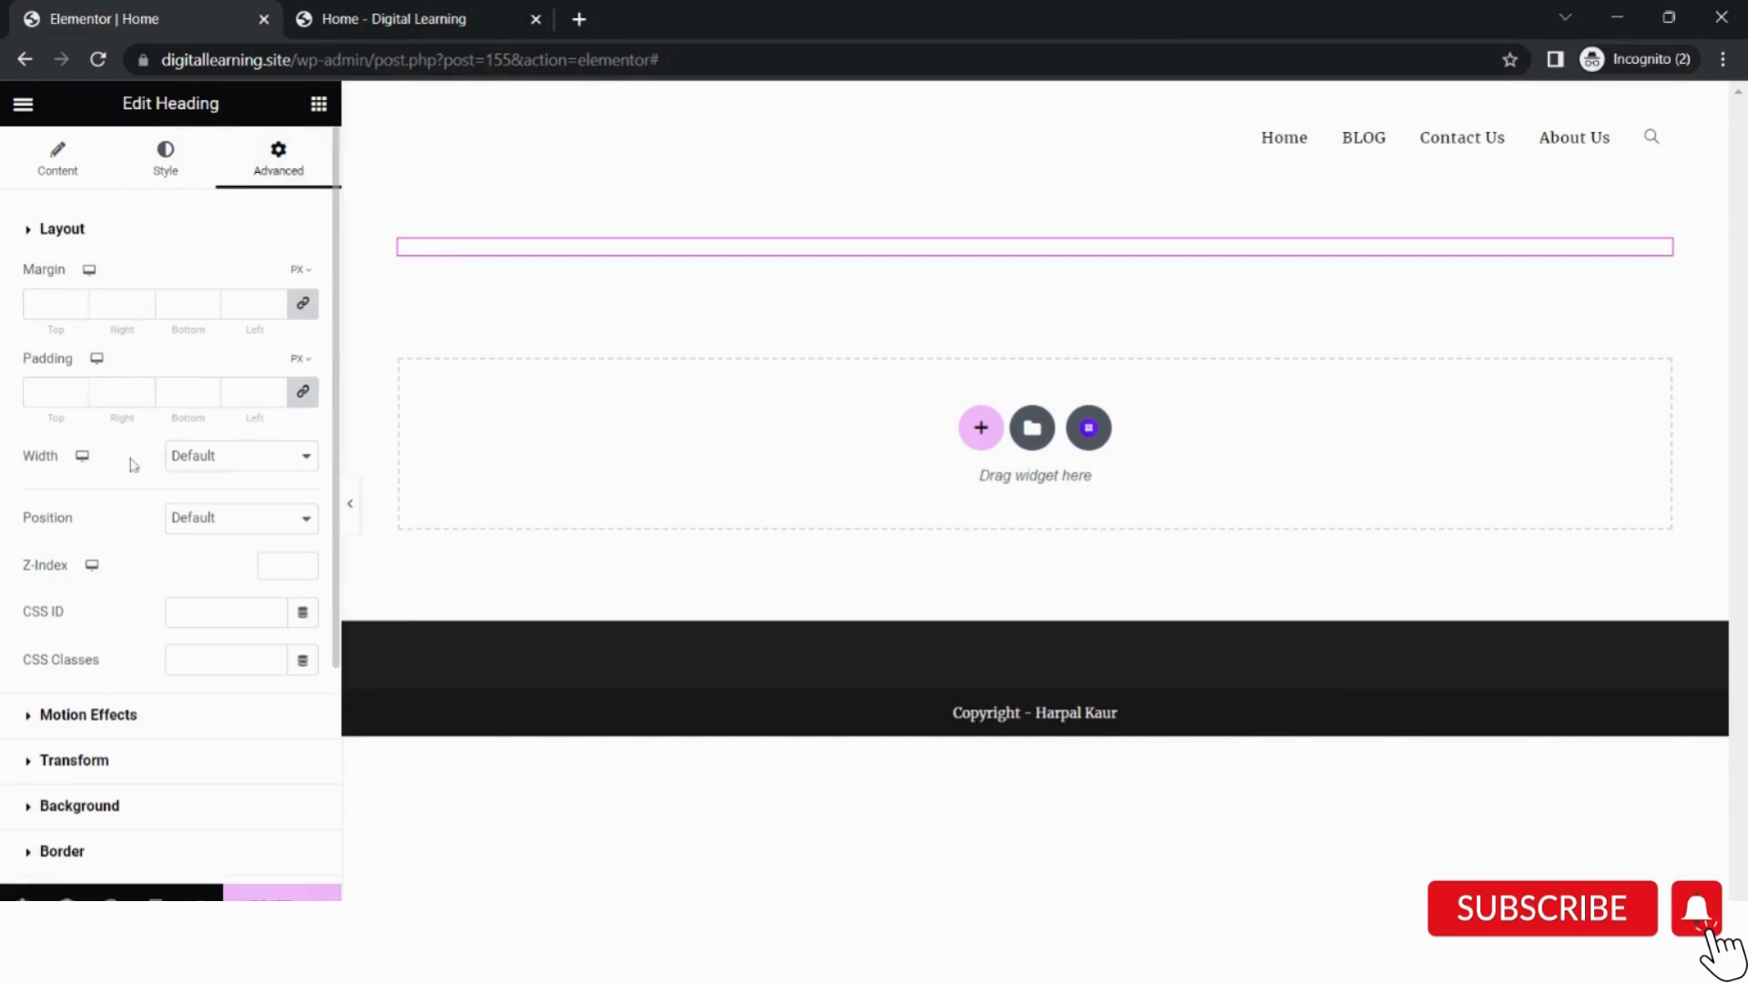
scroll(146, 585, "down", 1)
scroll(145, 586, "down", 3)
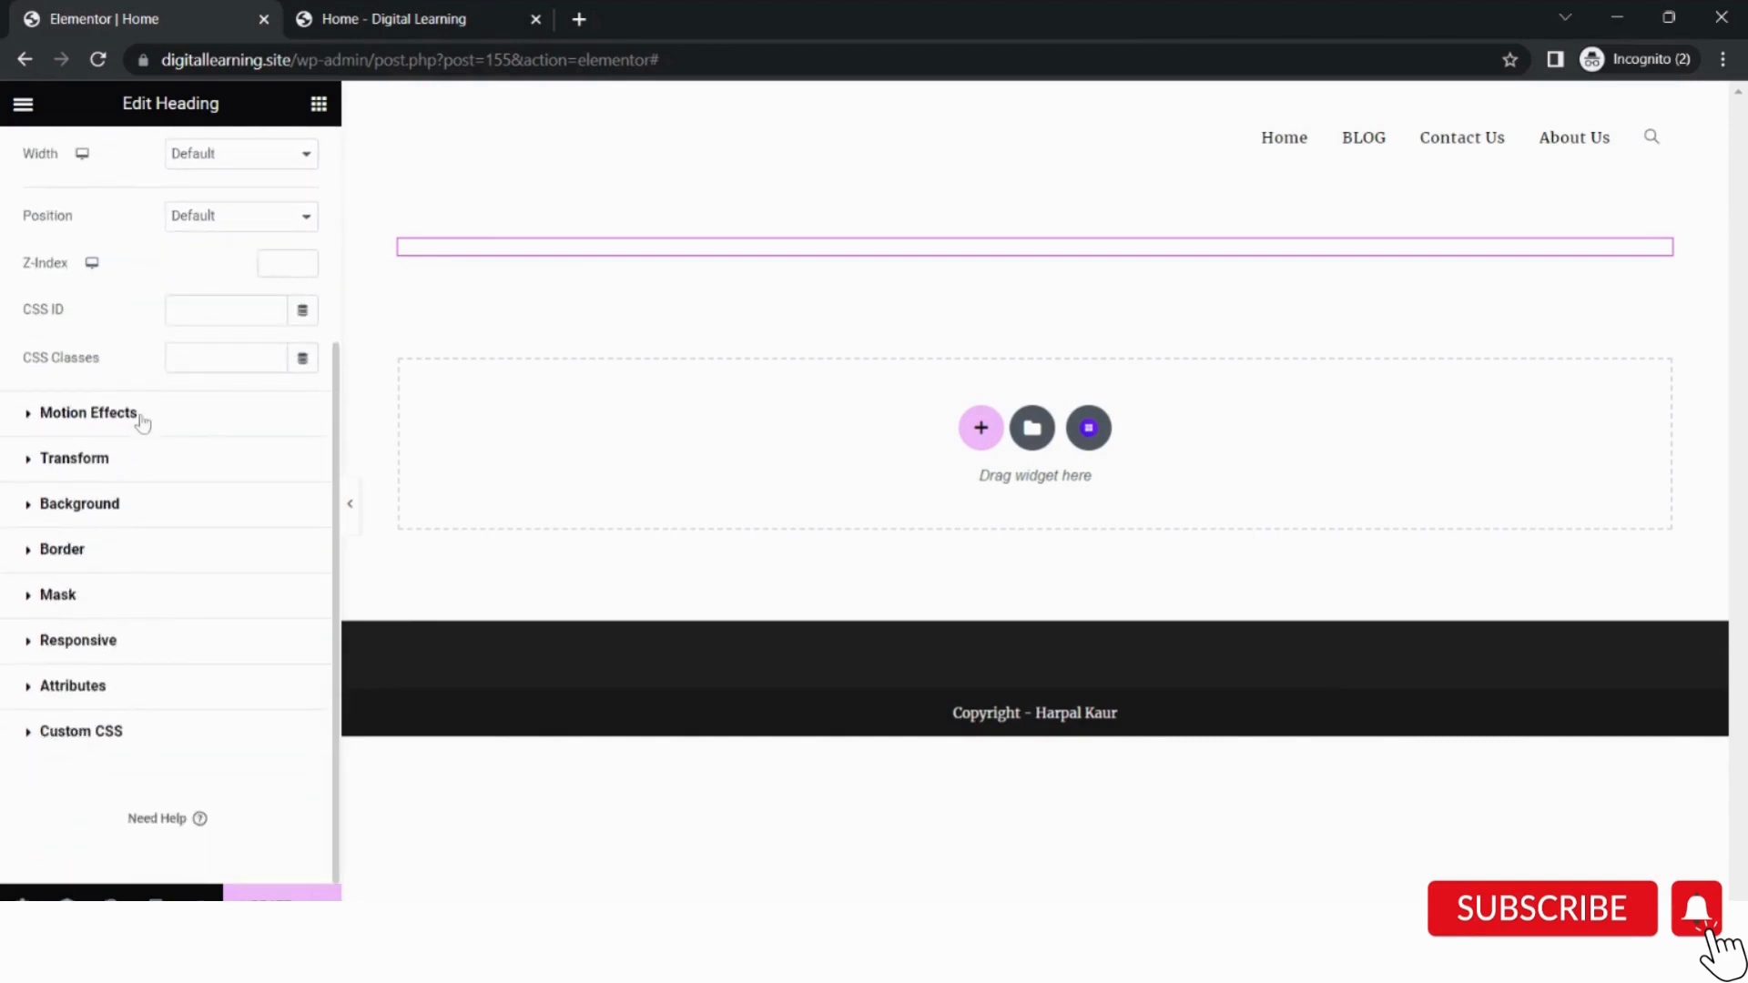
key("Delete")
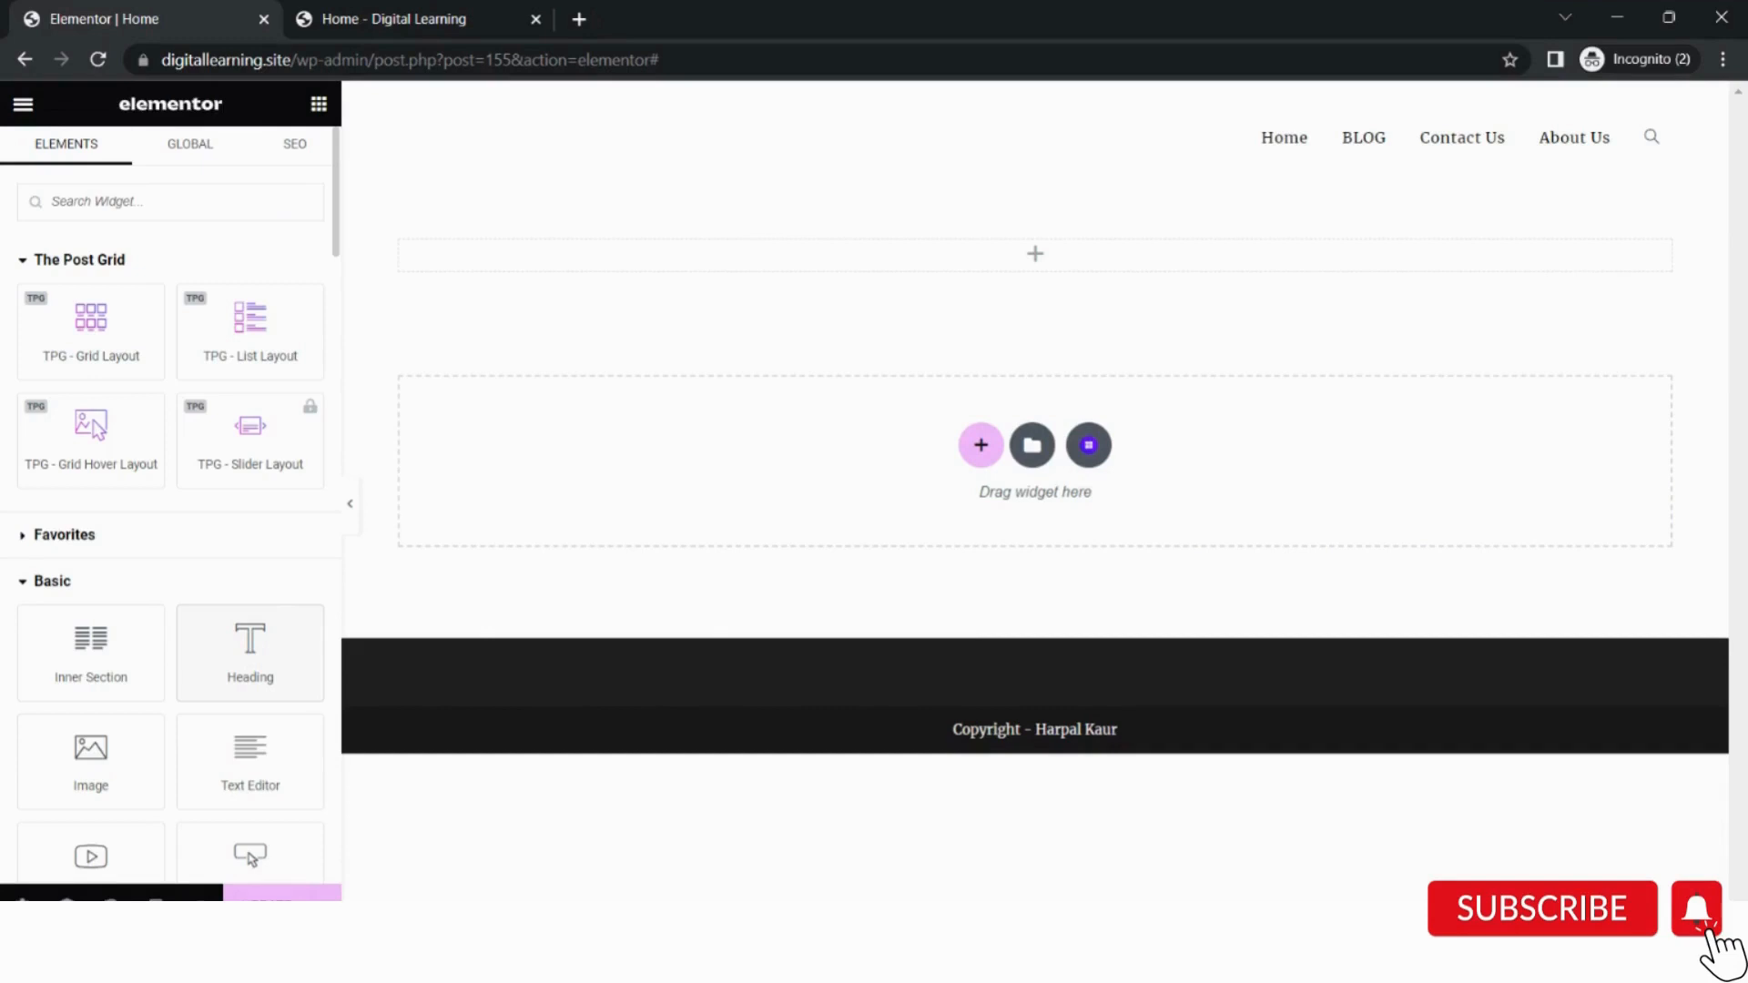
Replace the empty single-column section with a new section that has two equal columns.
mouse_move(1055, 273)
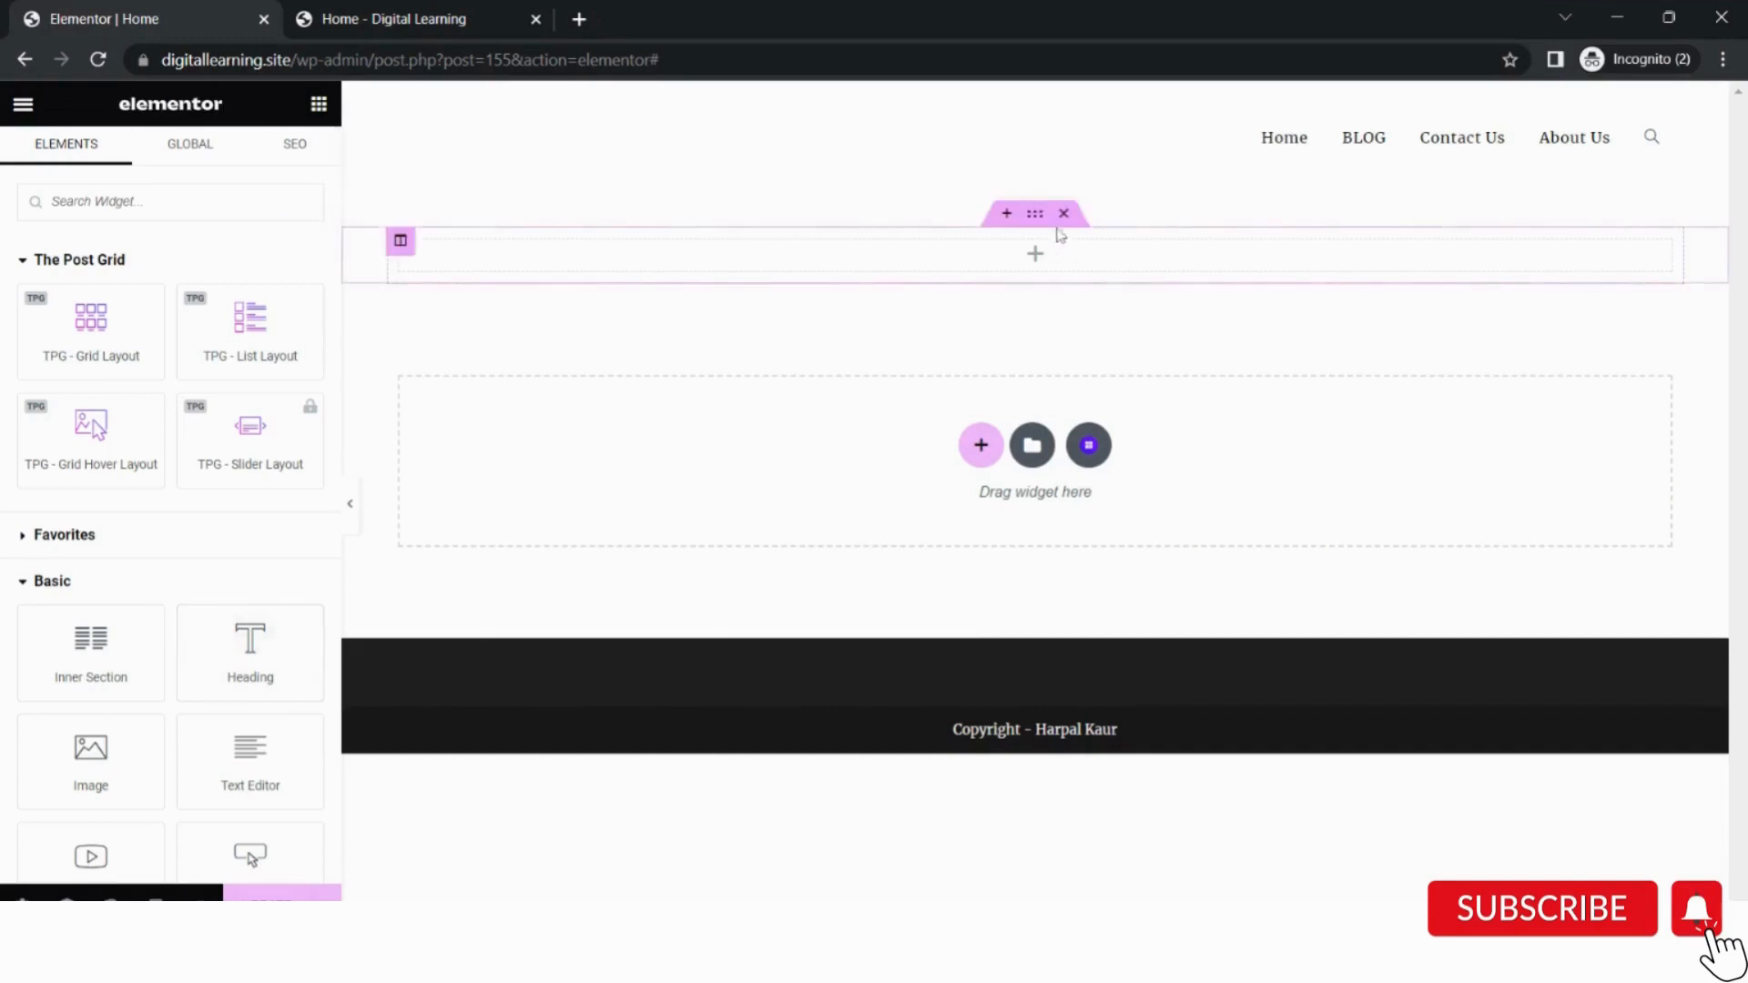
left_click(1064, 214)
left_click(981, 414)
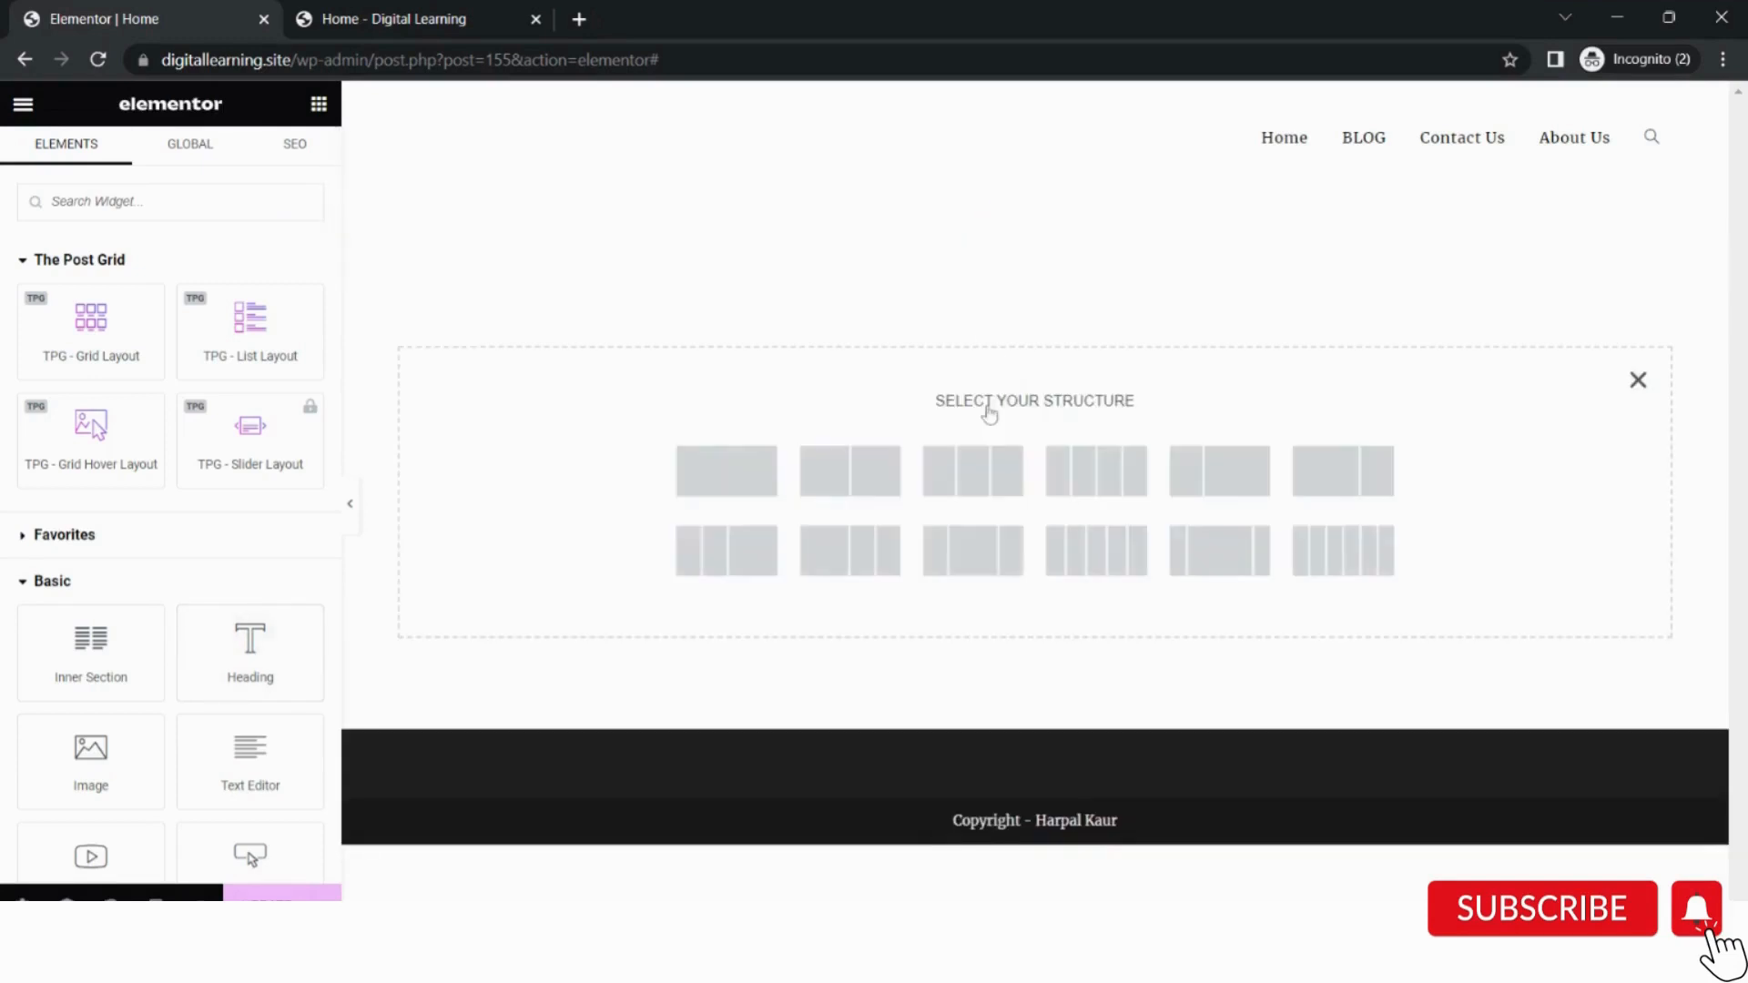
left_click(849, 477)
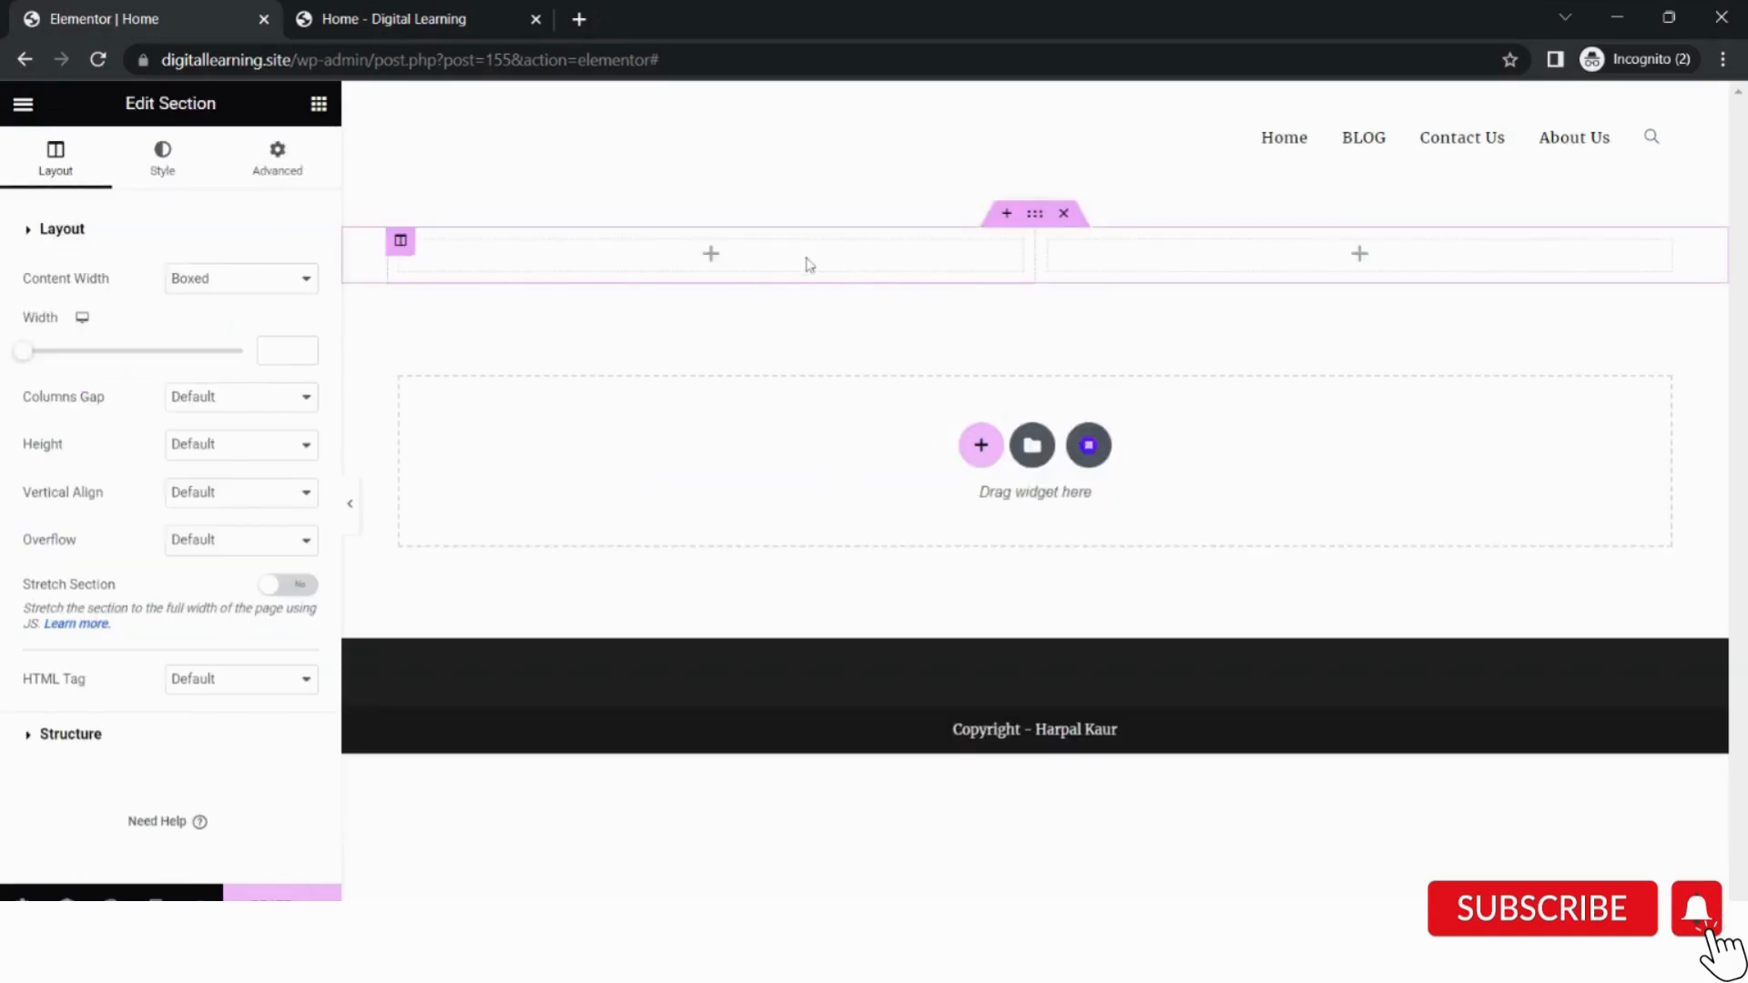
Fill the new section with a Heading above a Text Editor widget in the left column and an Image widget in the right column.
left_click(318, 103)
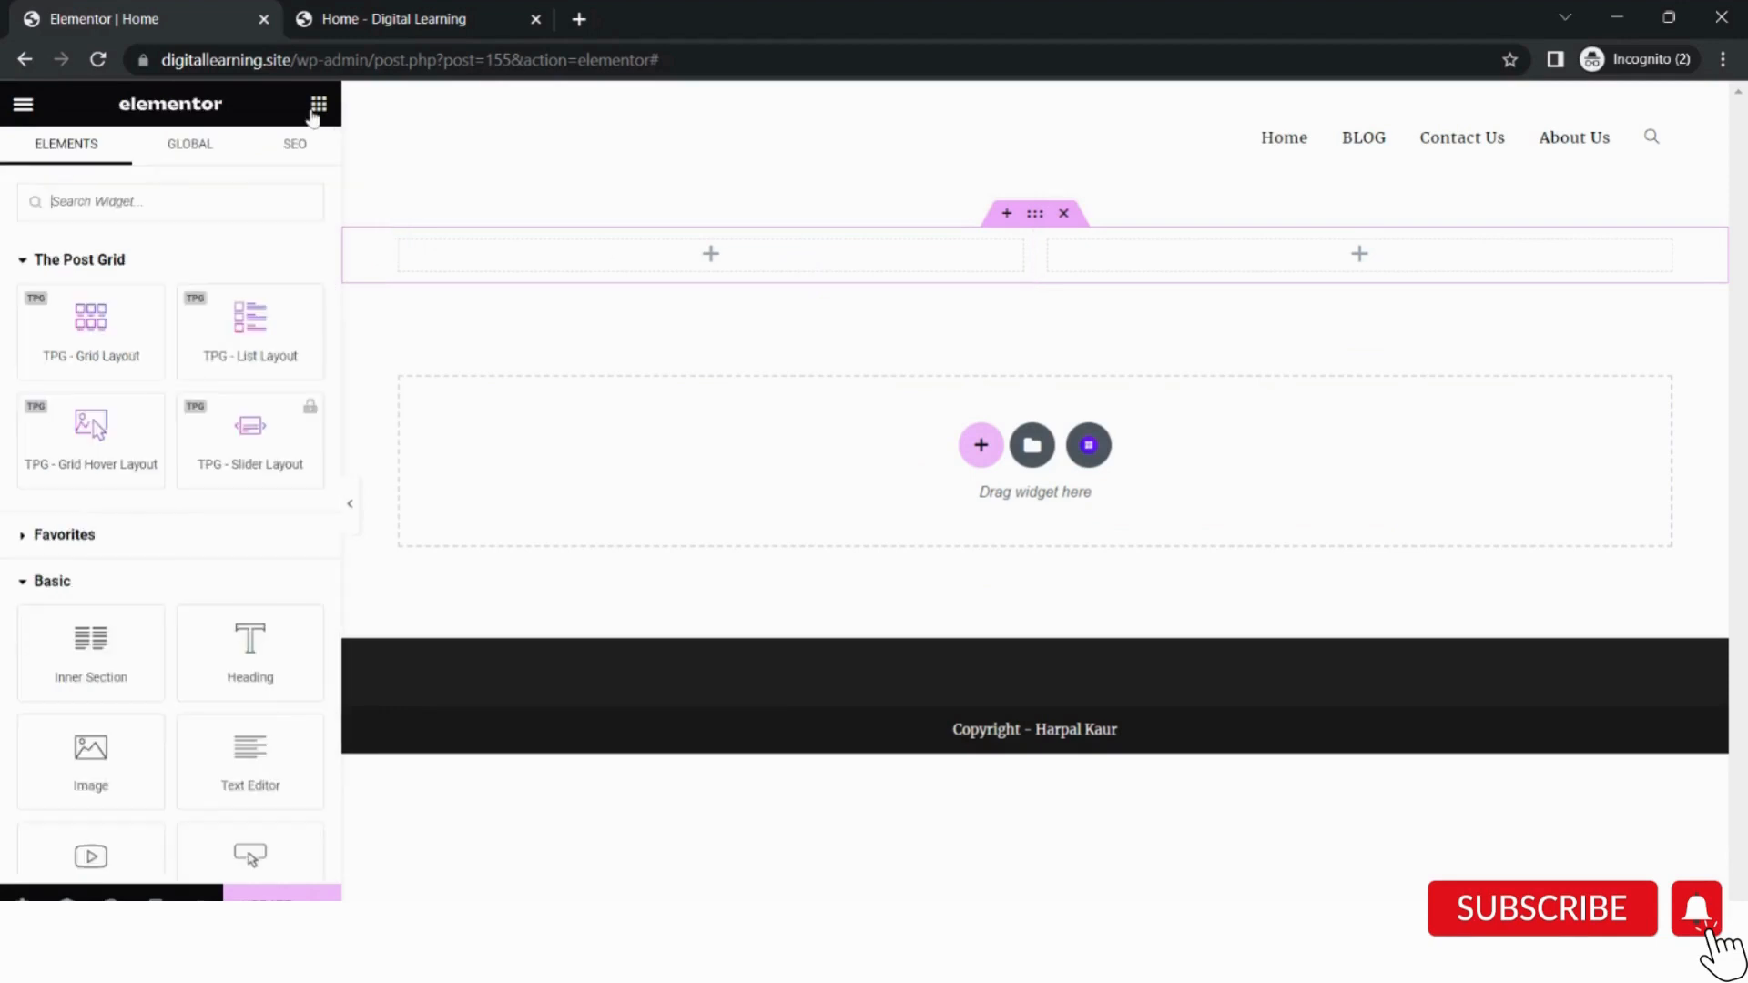
left_click_drag(273, 604, 506, 252)
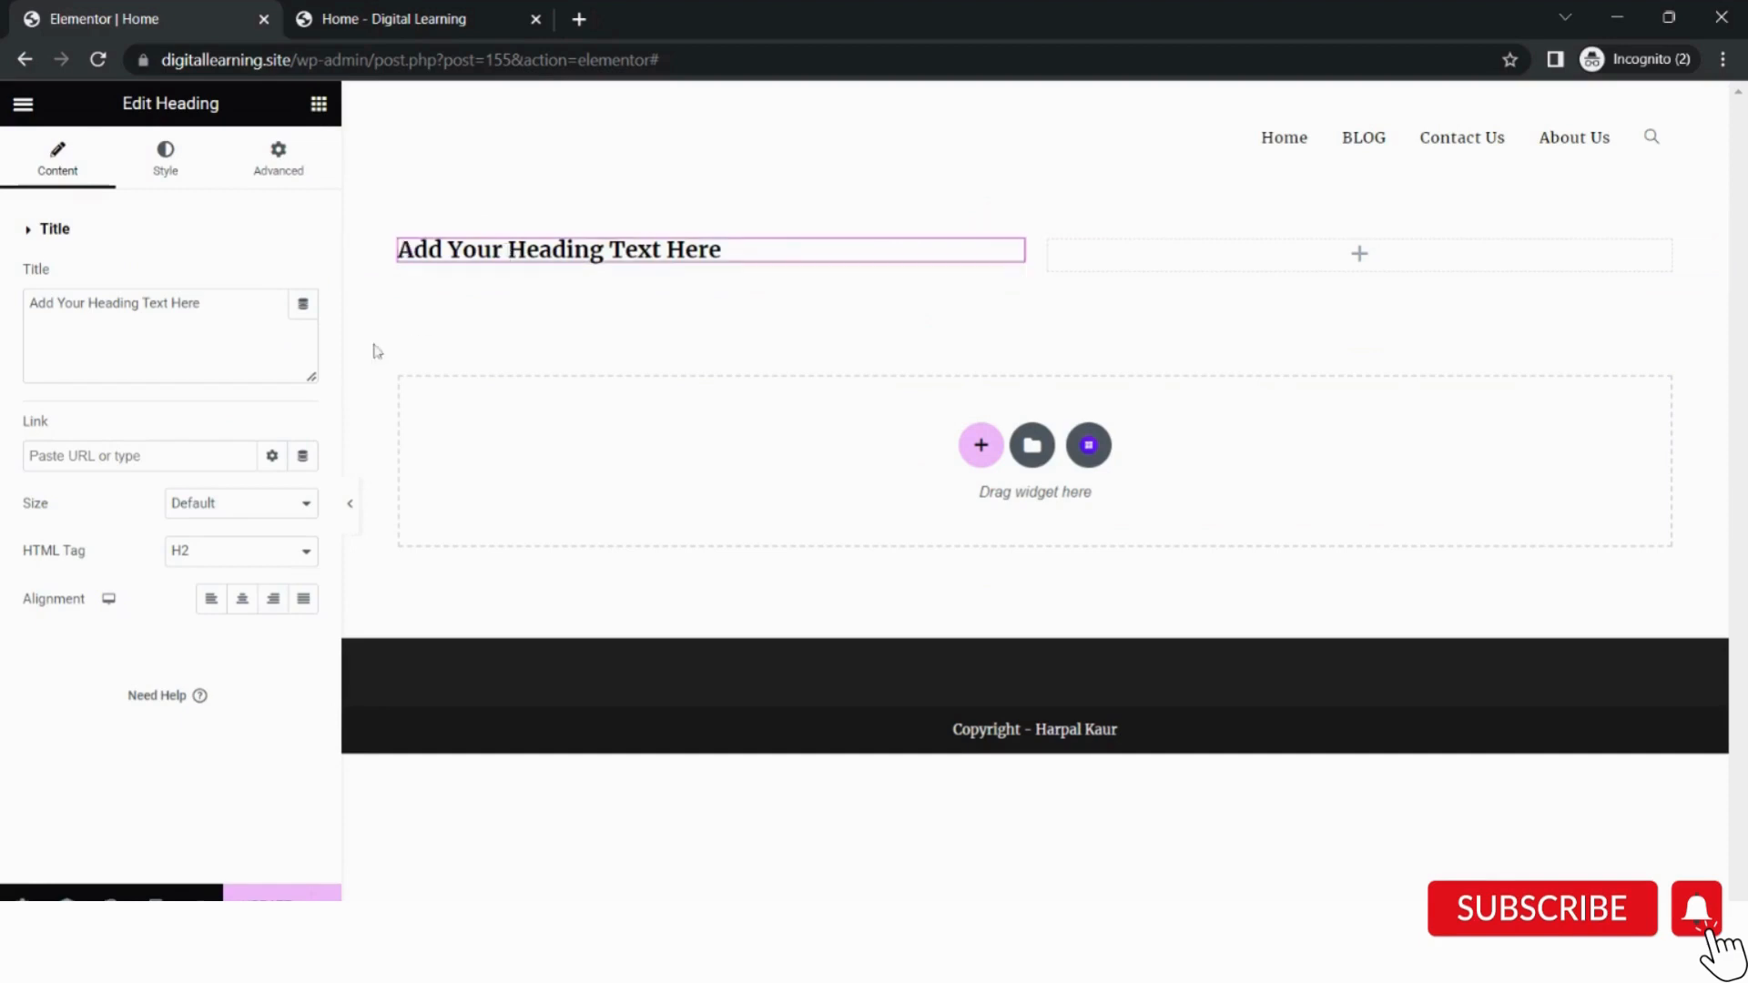
left_click(317, 102)
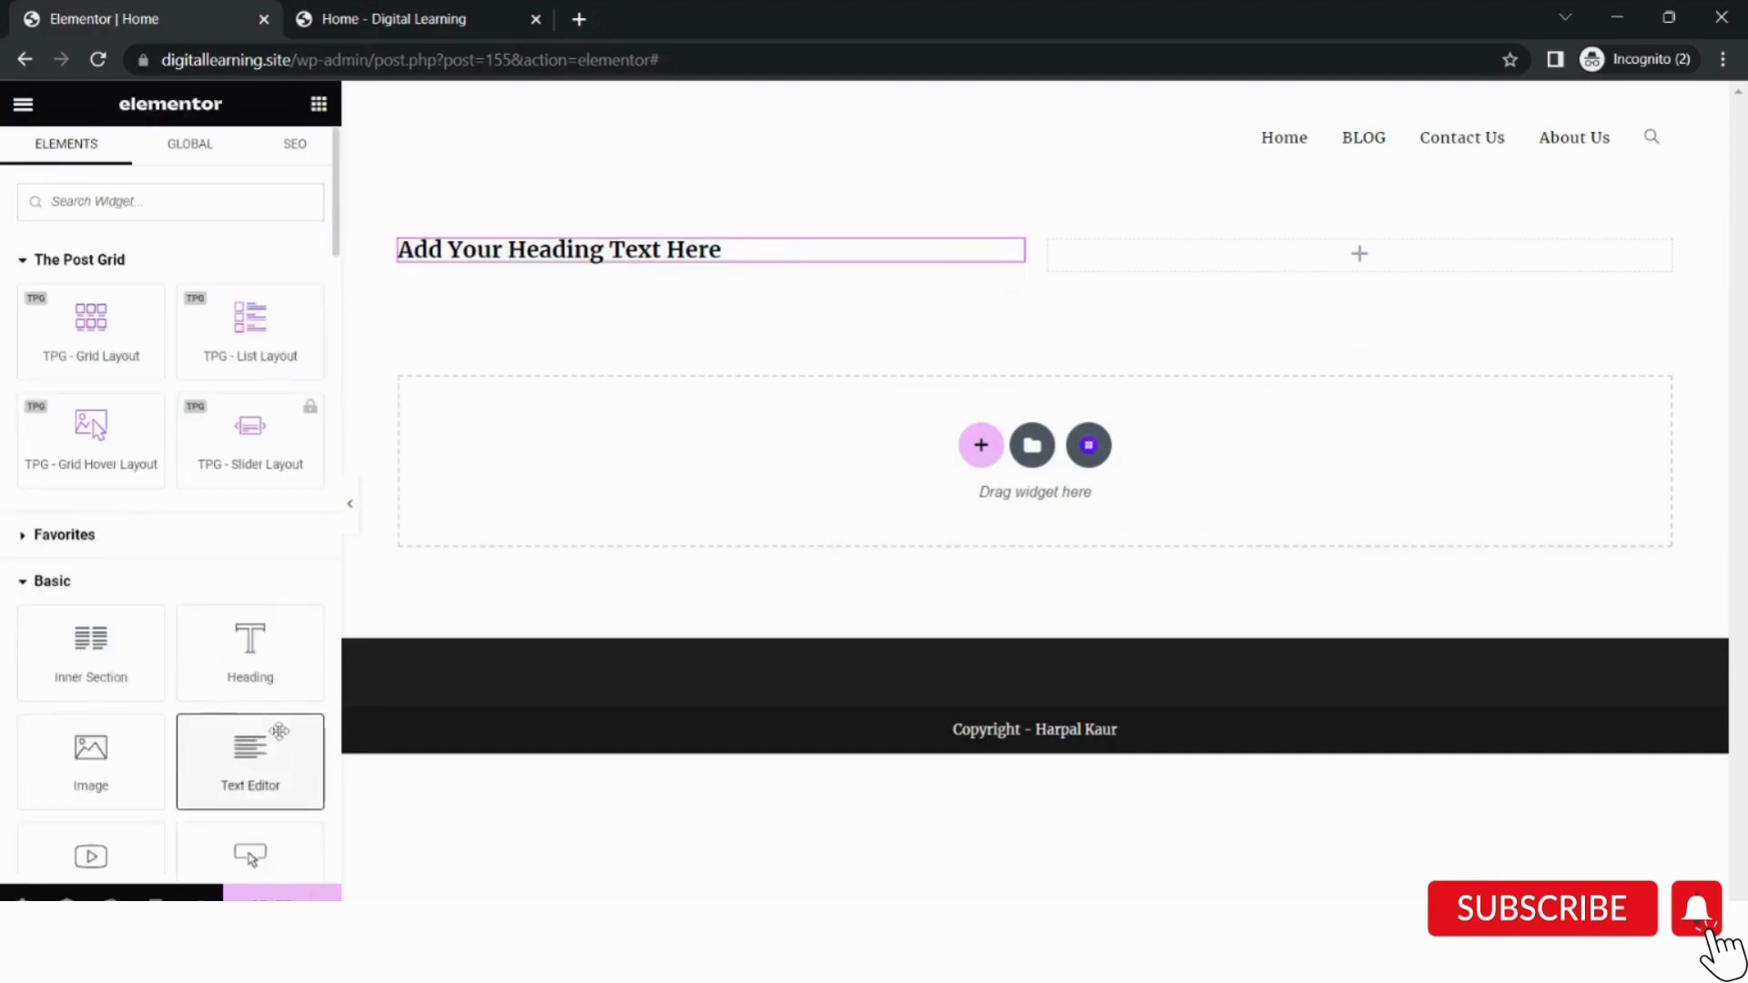
left_click_drag(280, 731, 507, 266)
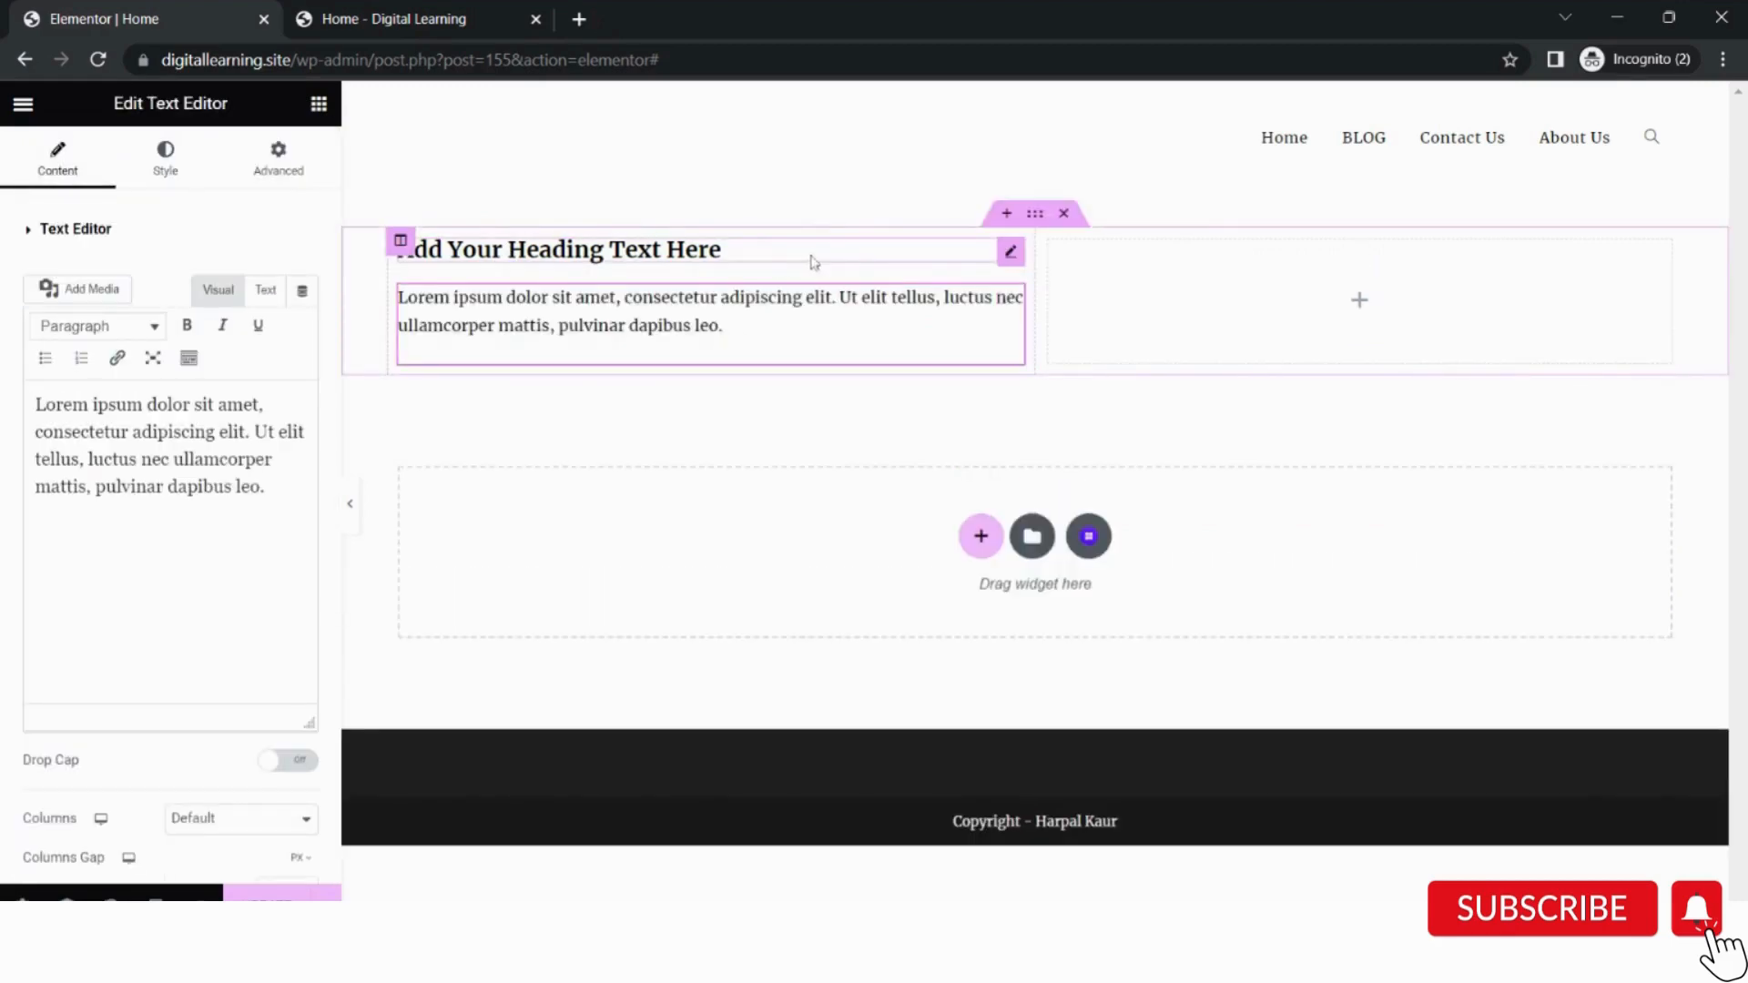
left_click(316, 109)
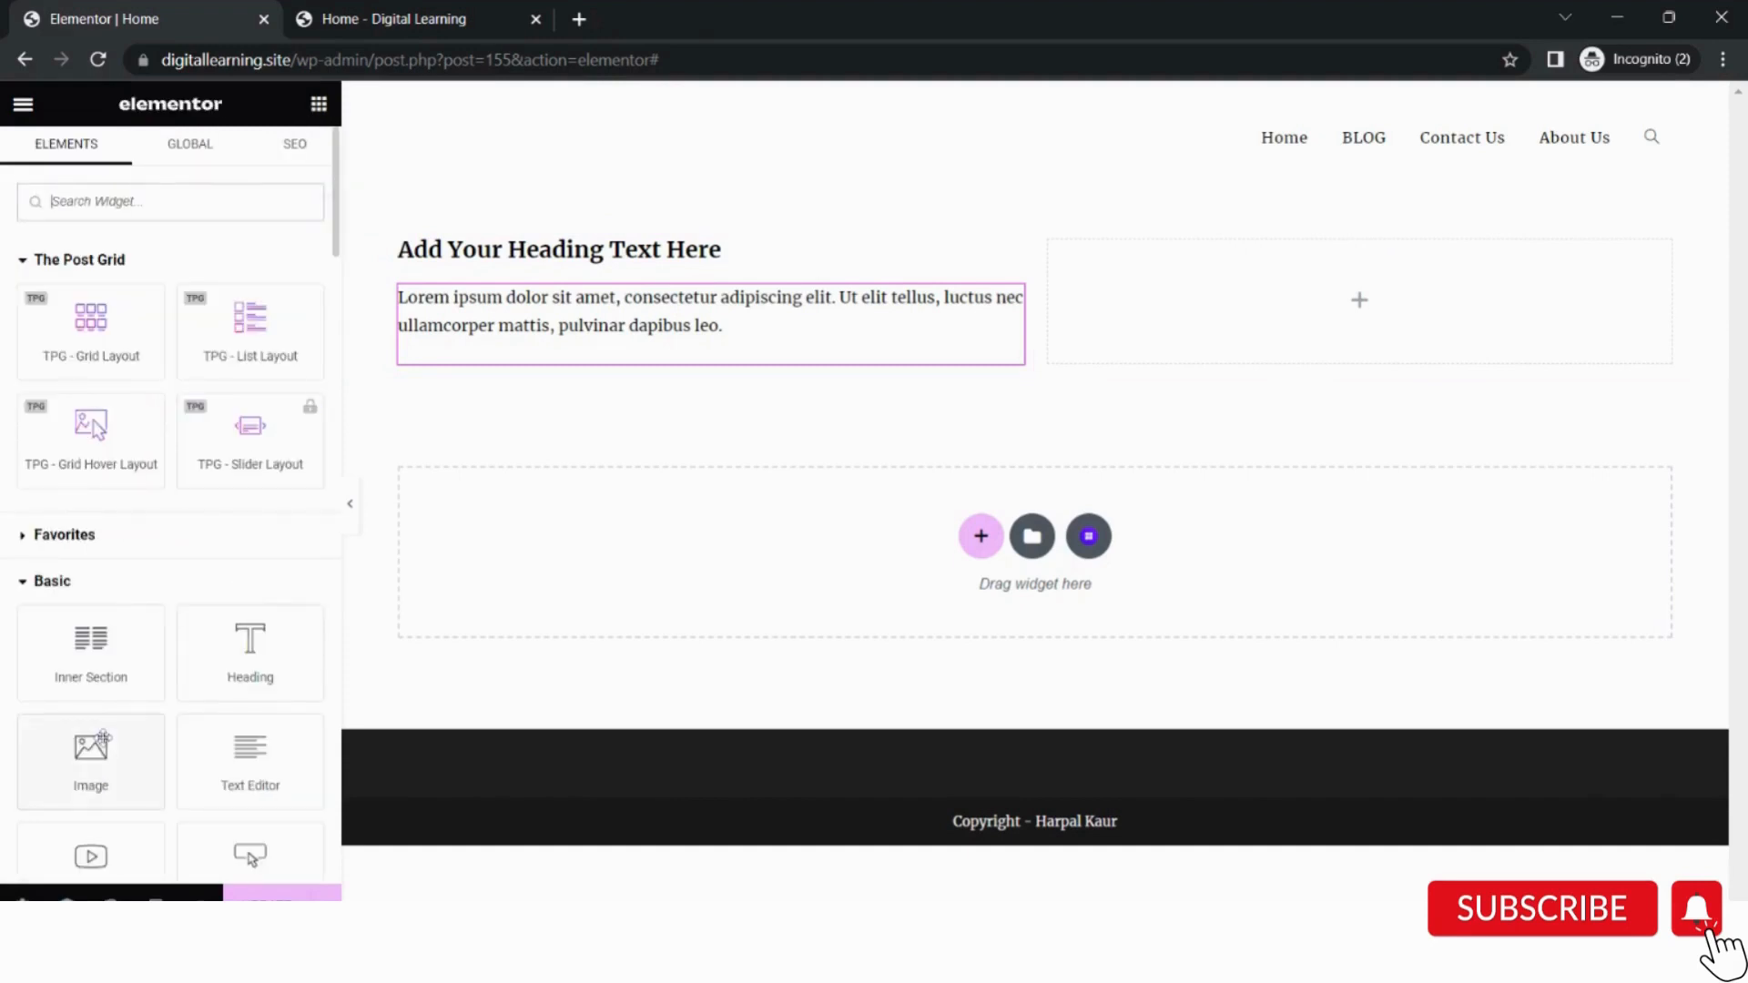
left_click_drag(103, 738, 1188, 270)
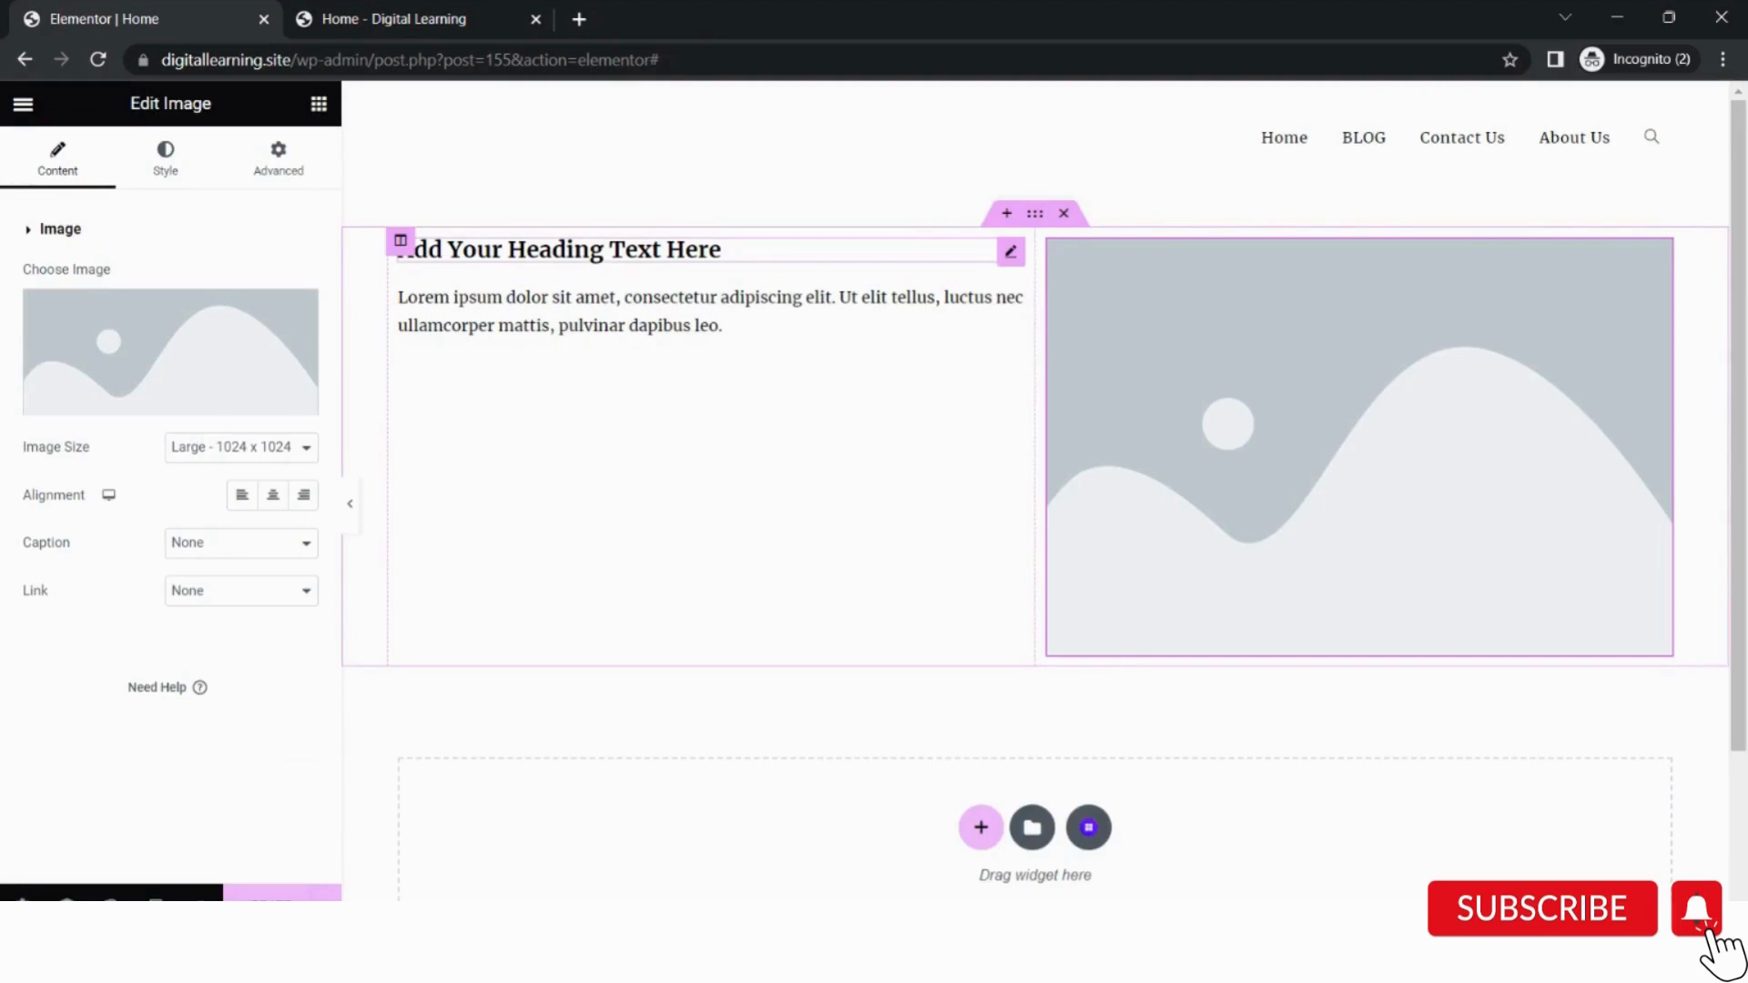
Replace the placeholder heading text with "Are you willing in Digital Journey? Then let's start right from here.".
left_click(589, 249)
triple_click(589, 249)
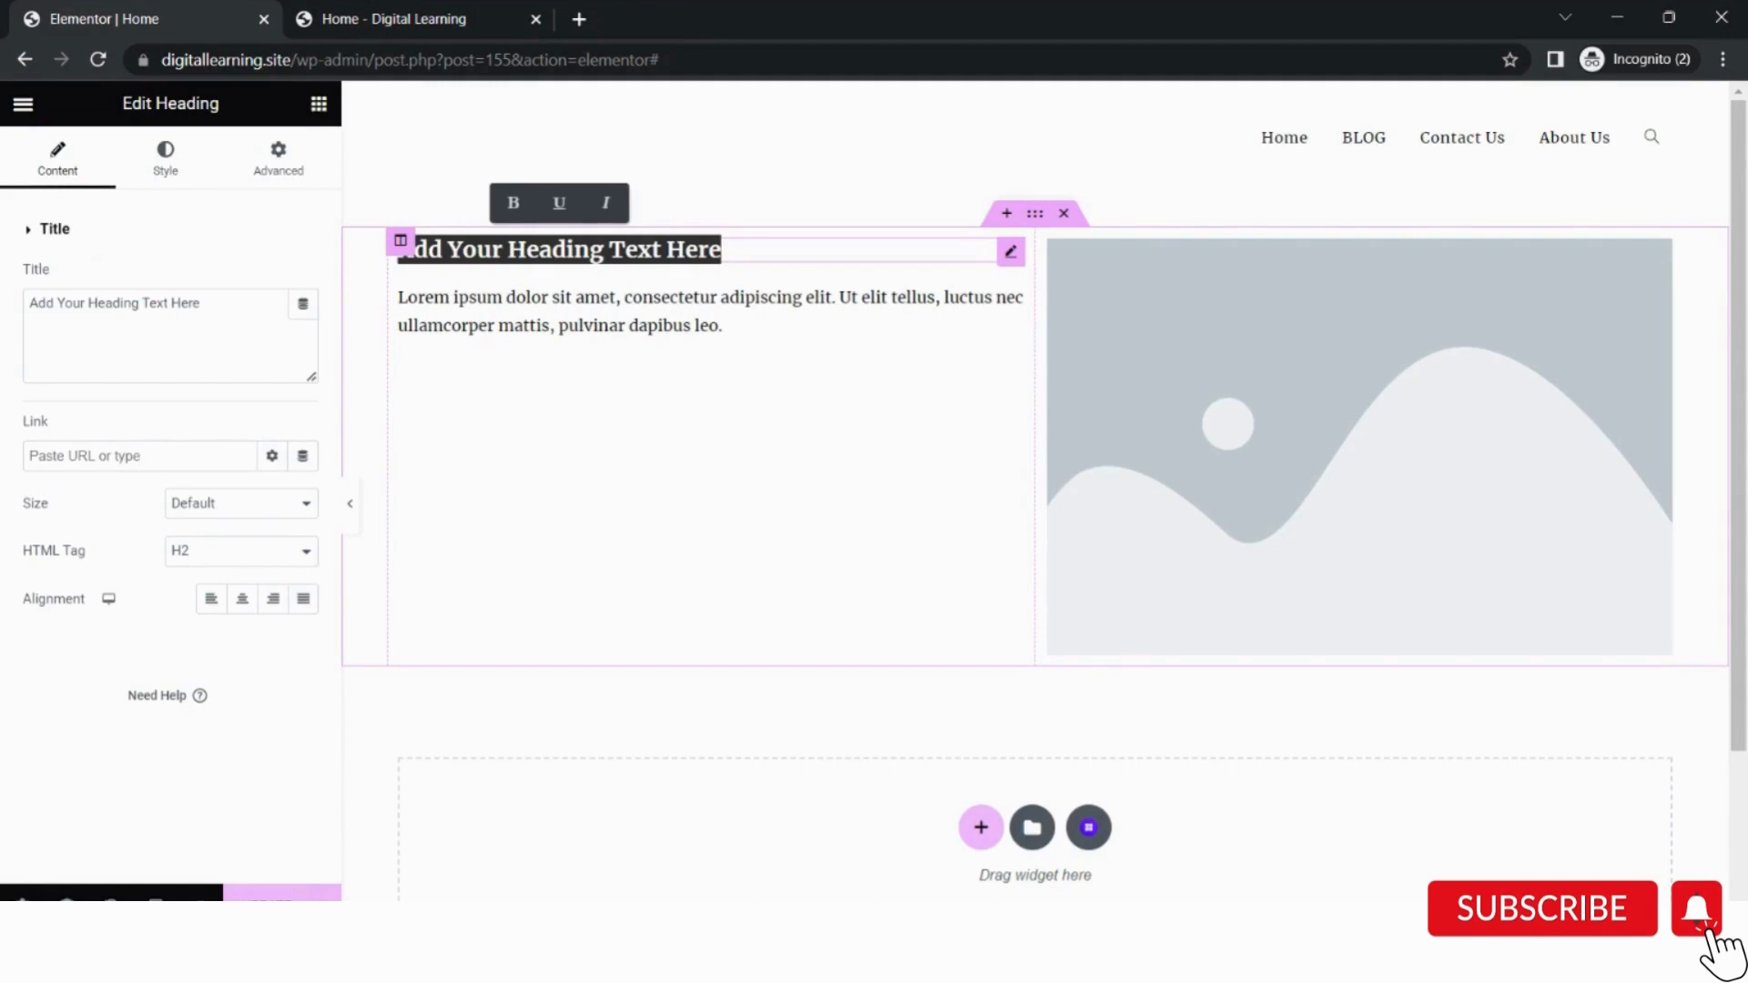
key("BackSpace")
type("Are you willing in Digital Journey? Then let's start right from here")
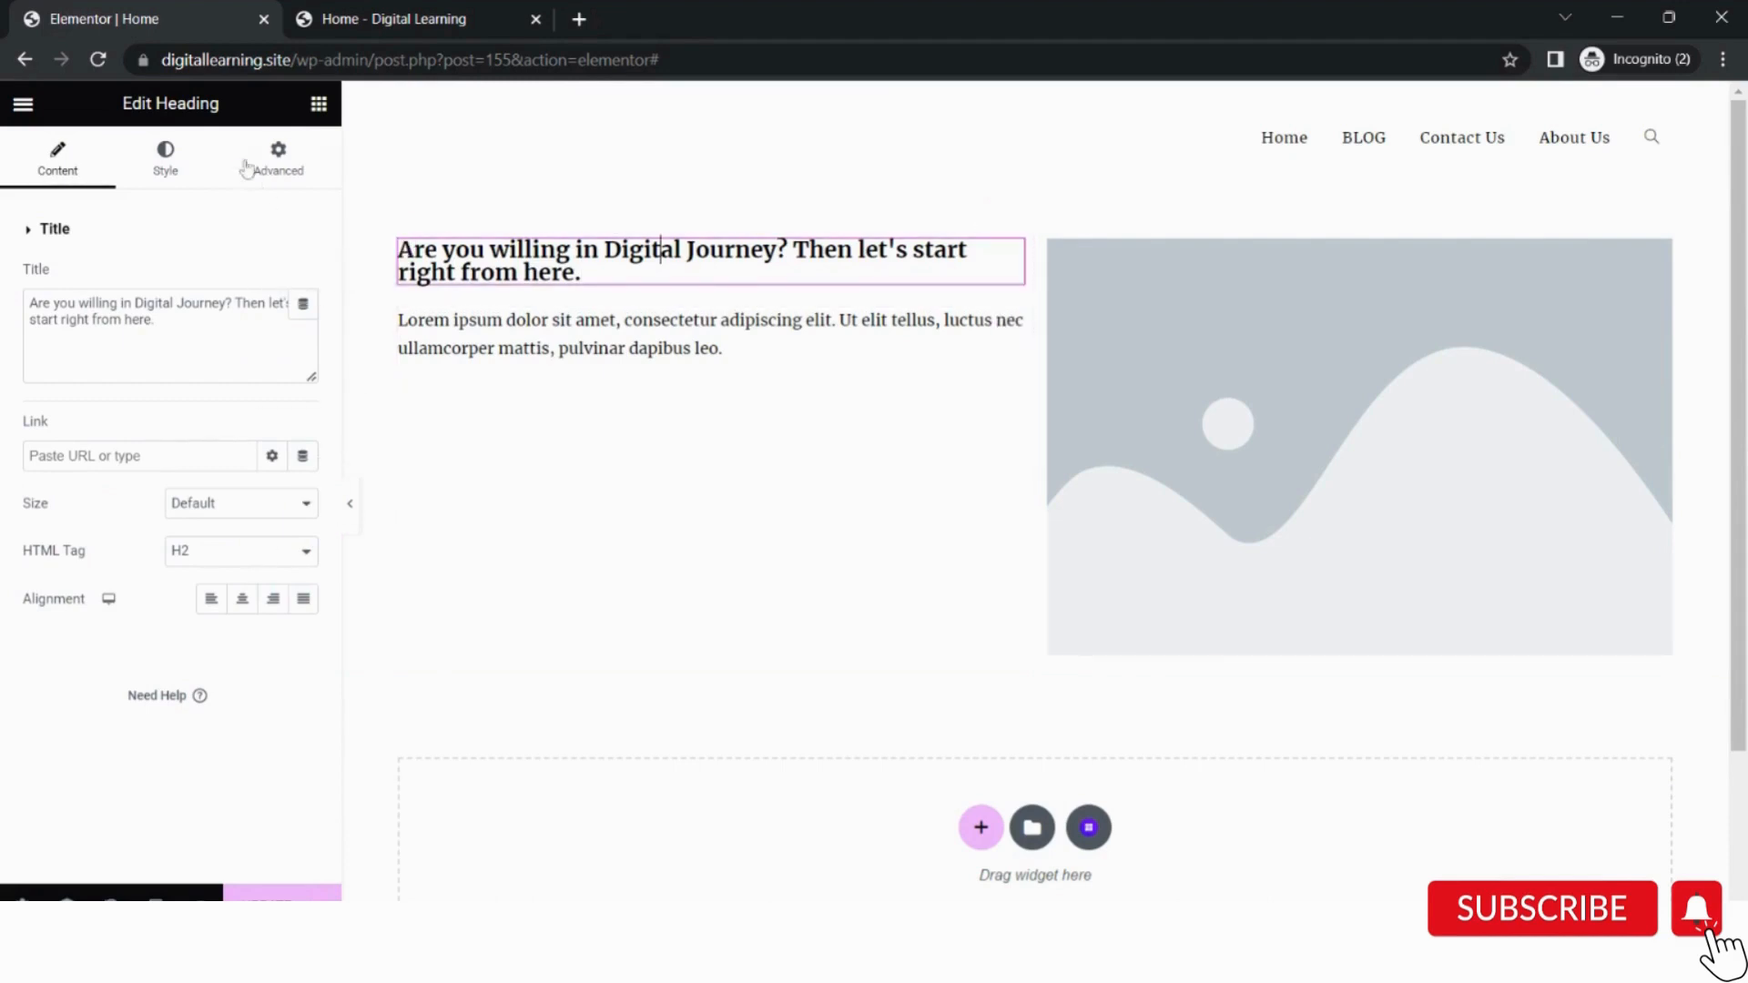
Examine the heading's text color and typography options and search the font families for "popi" and "me".
left_click(160, 169)
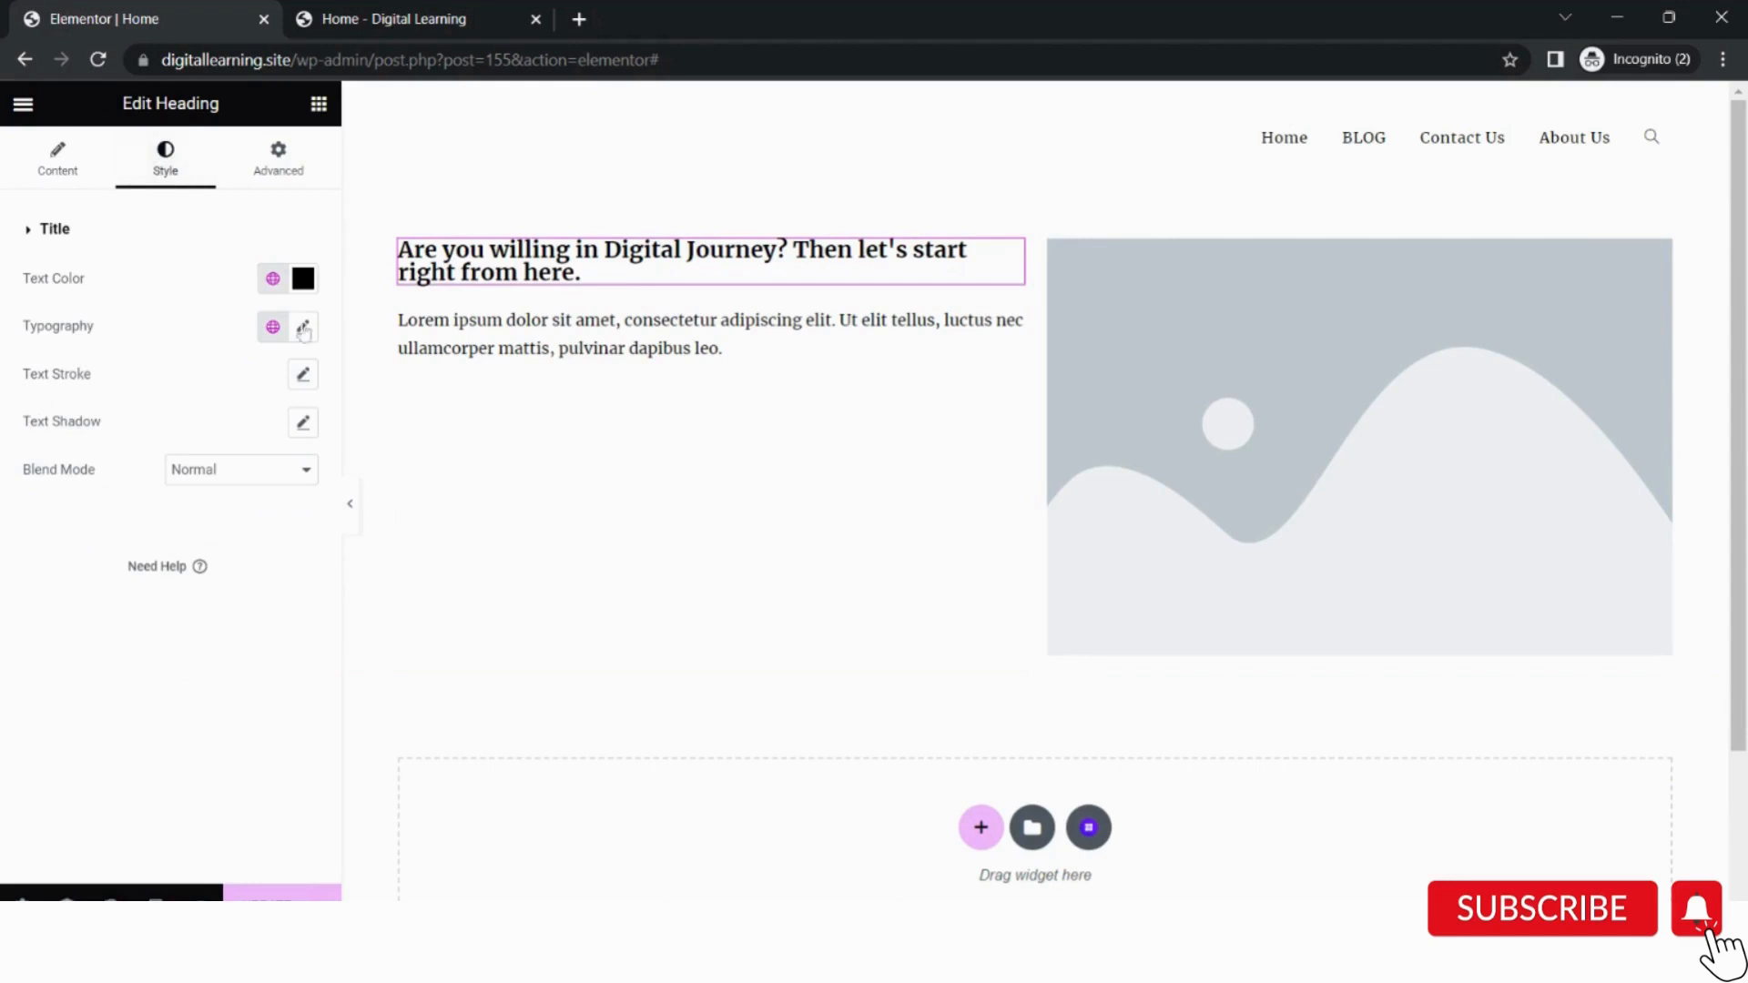
left_click(304, 282)
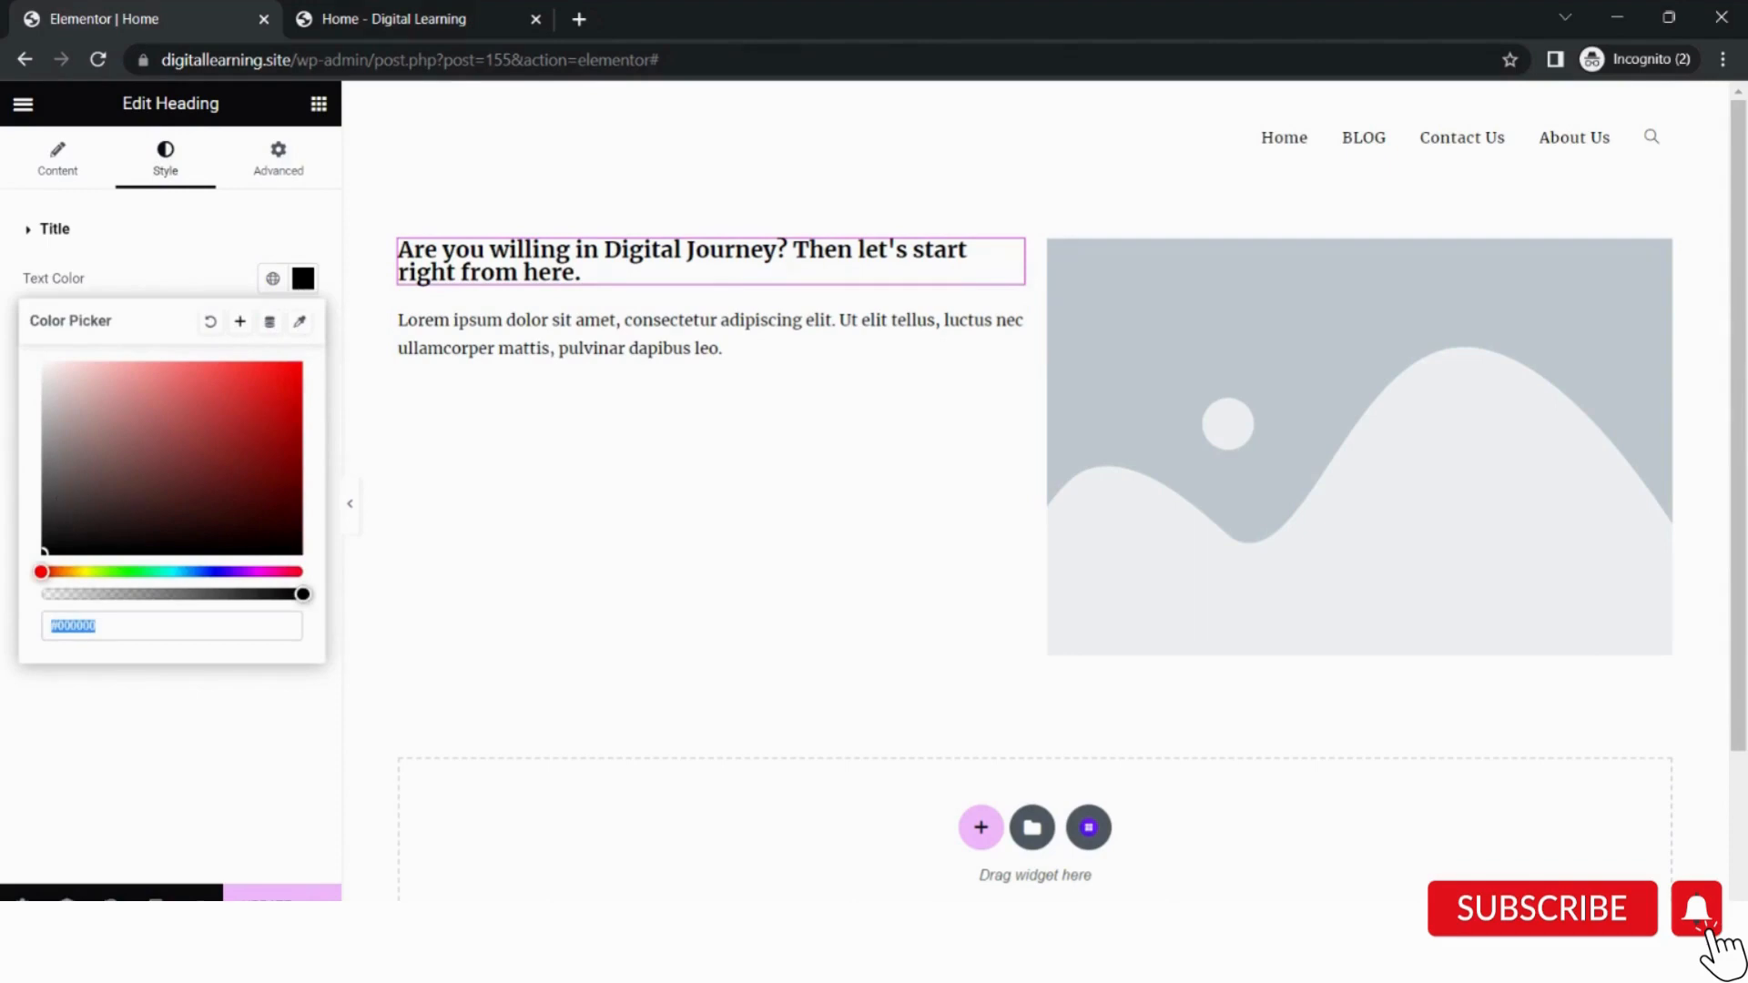
left_click(299, 284)
left_click(303, 327)
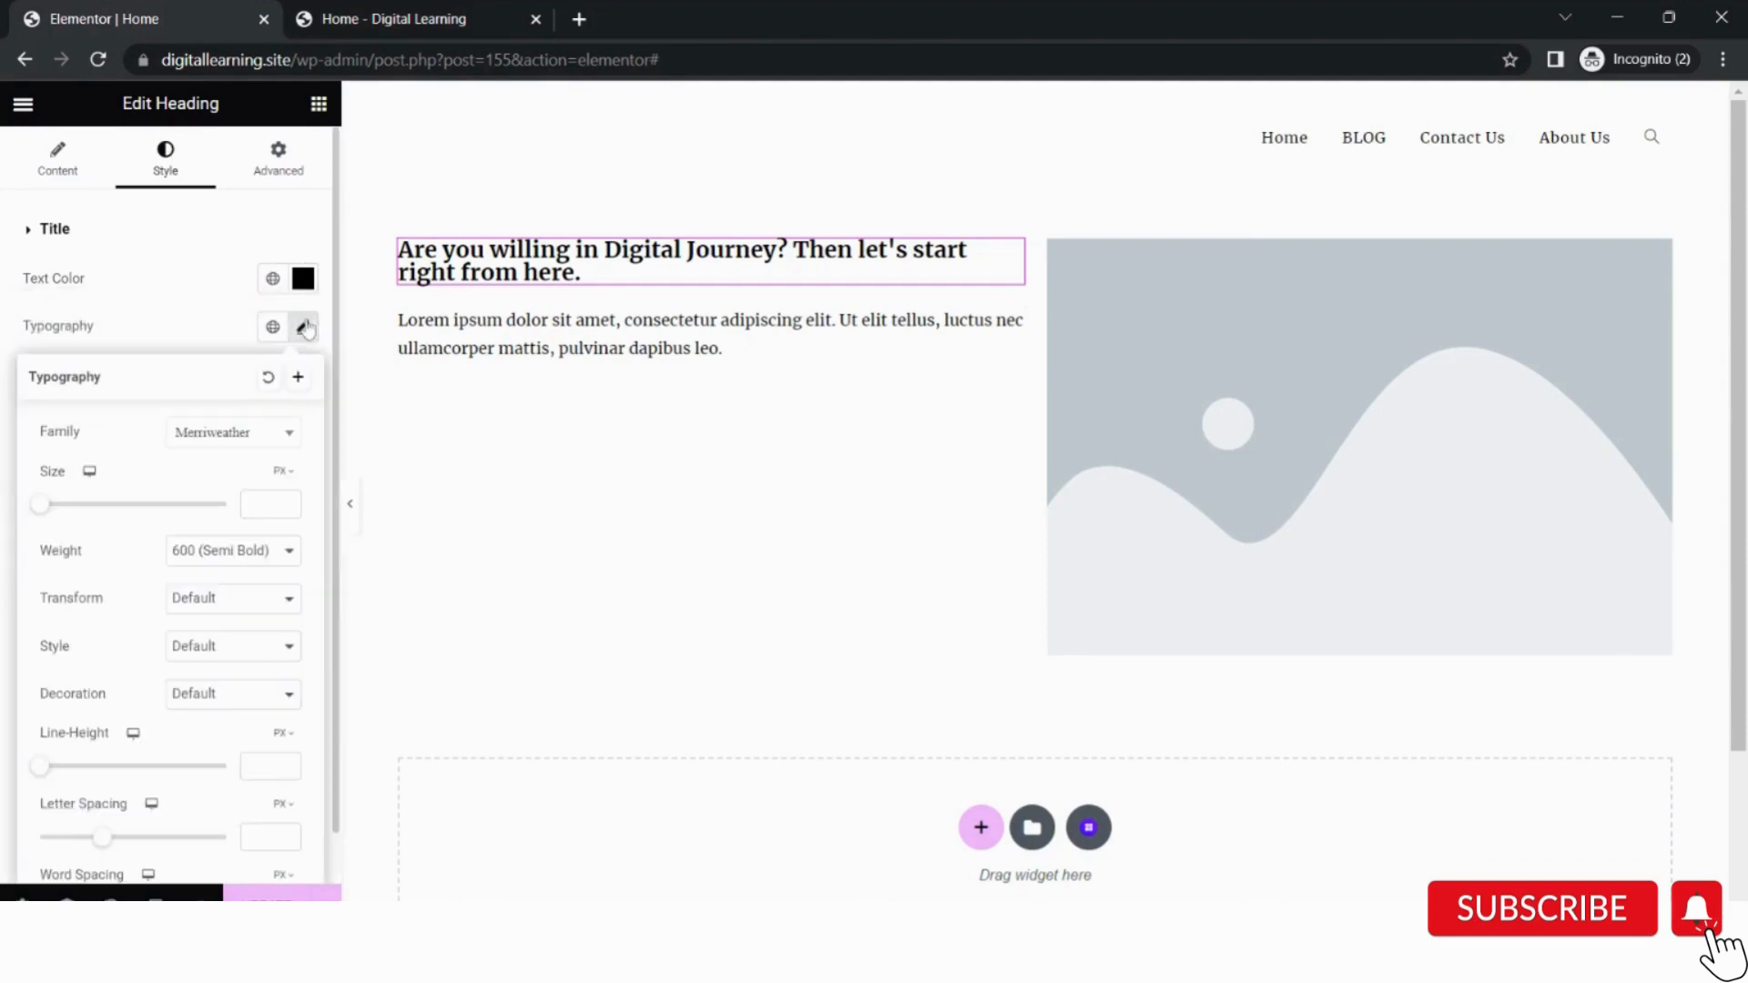
left_click(263, 441)
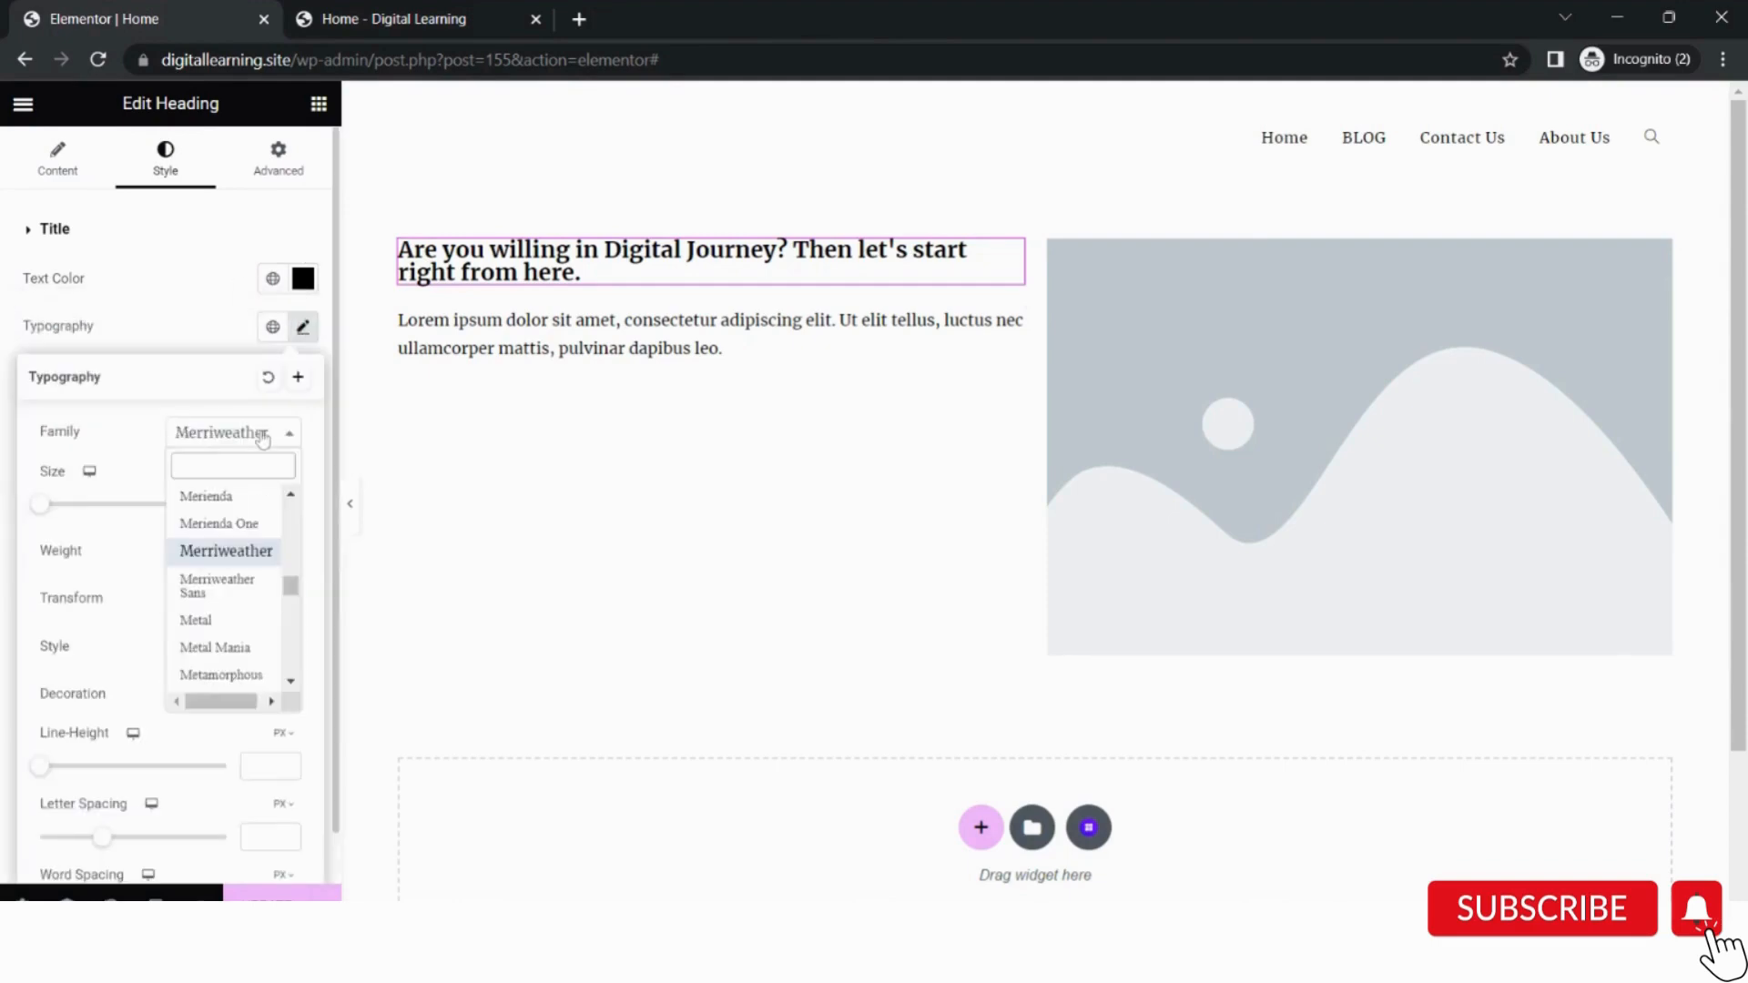
type("popi")
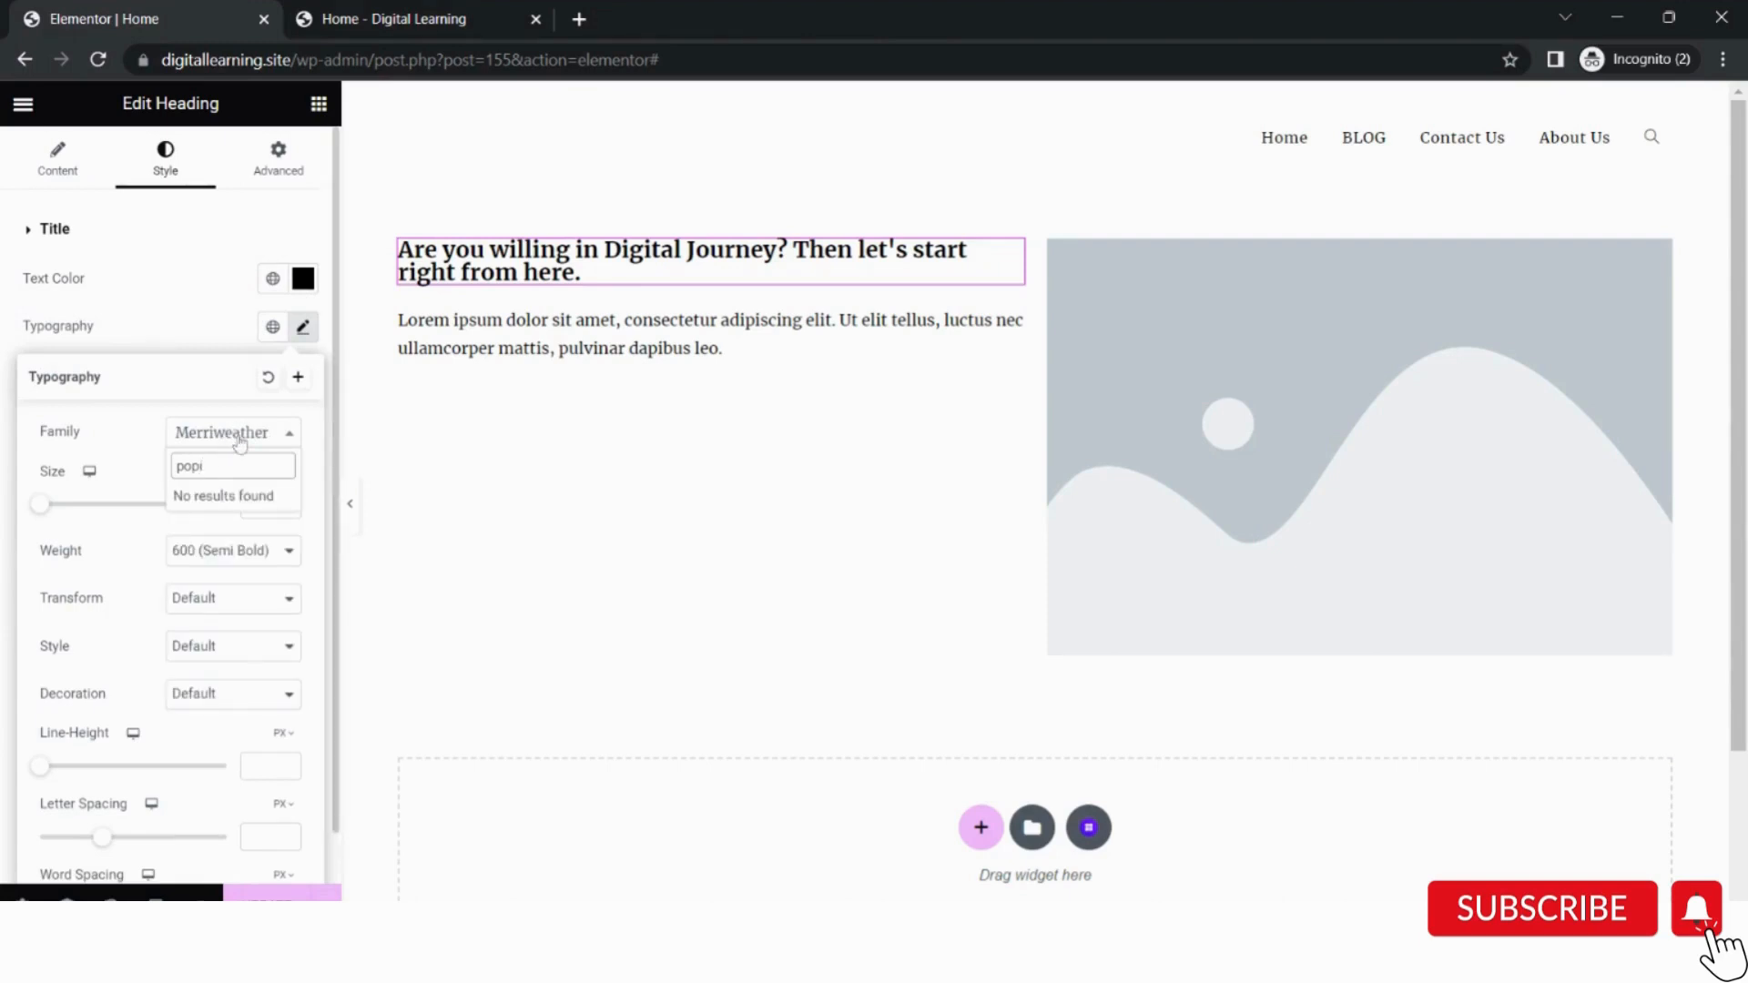
key("BackSpace")
key("BackSpace")
key("BackSpace")
key("BackSpace")
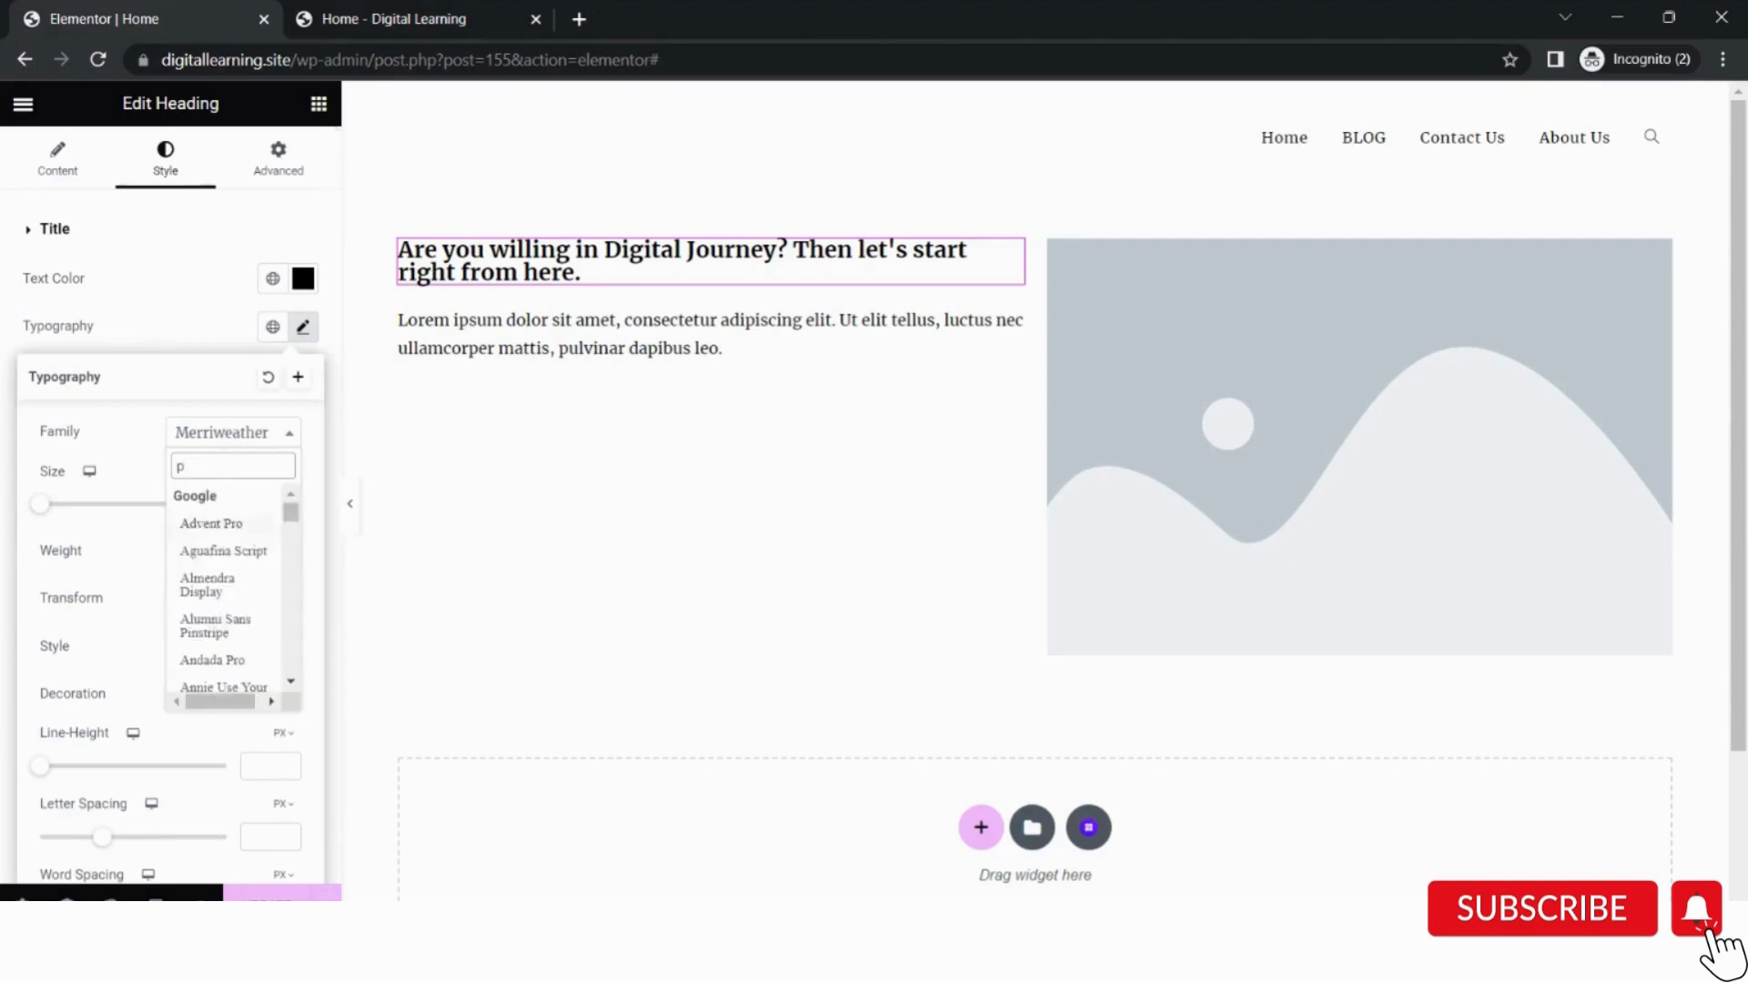
type("merr")
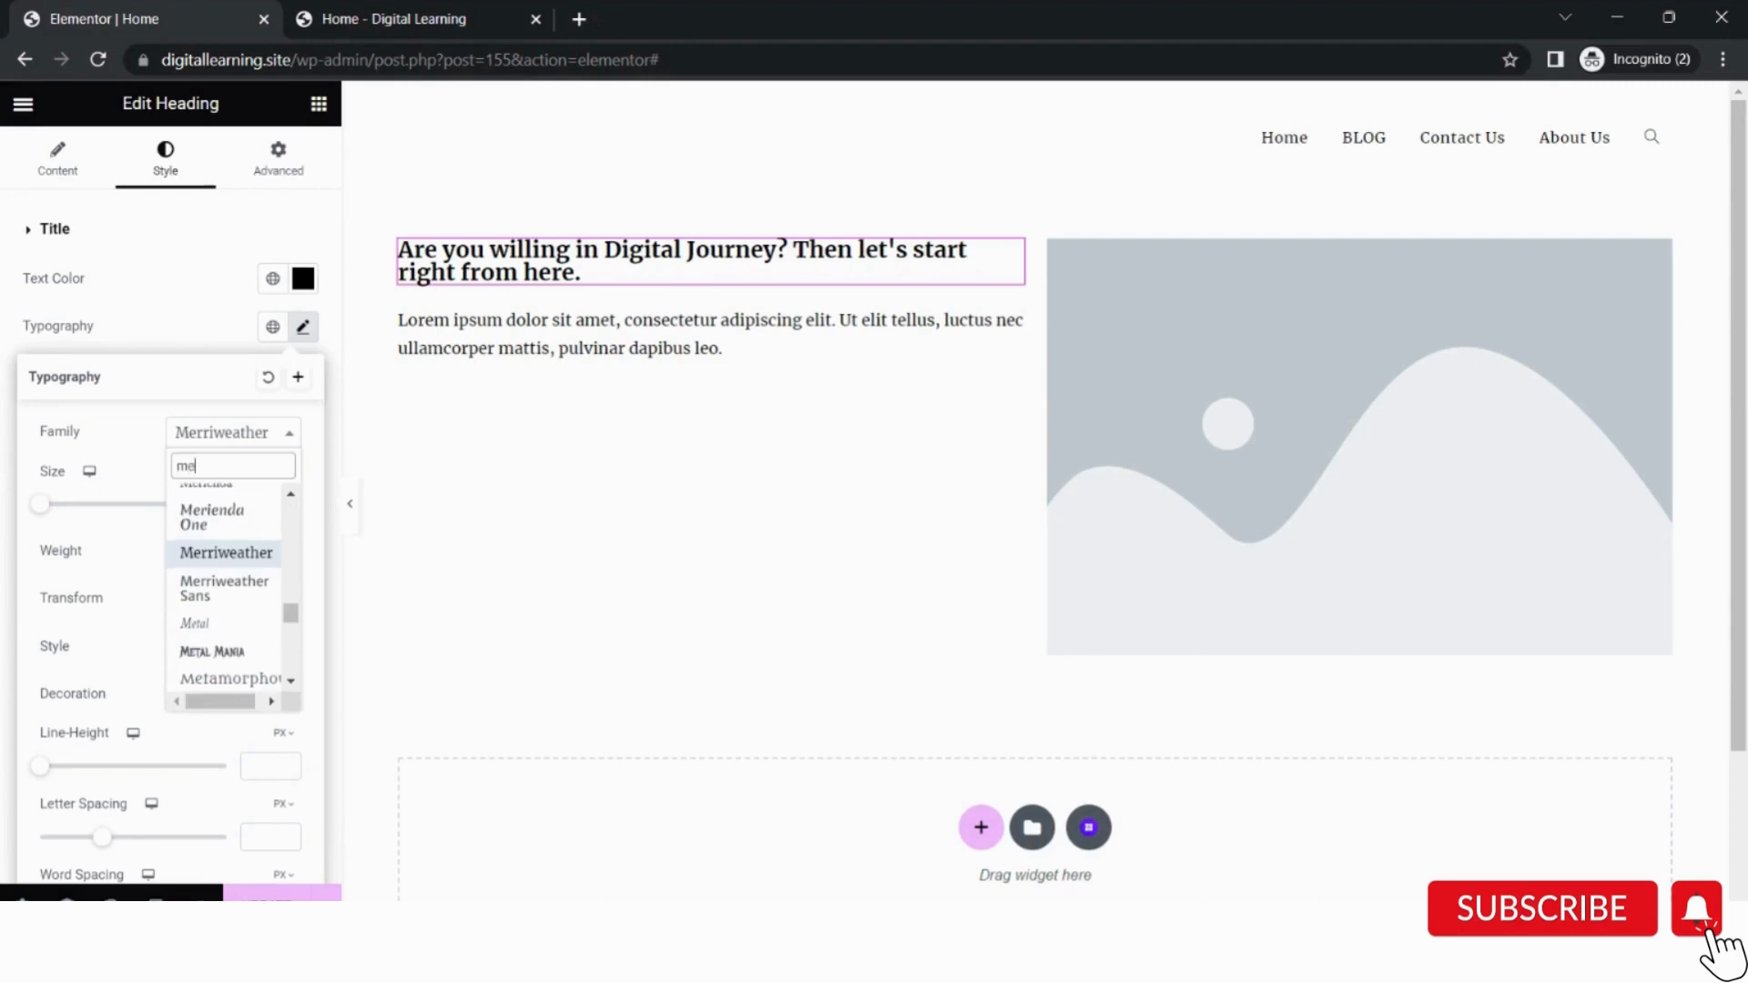
left_click(256, 440)
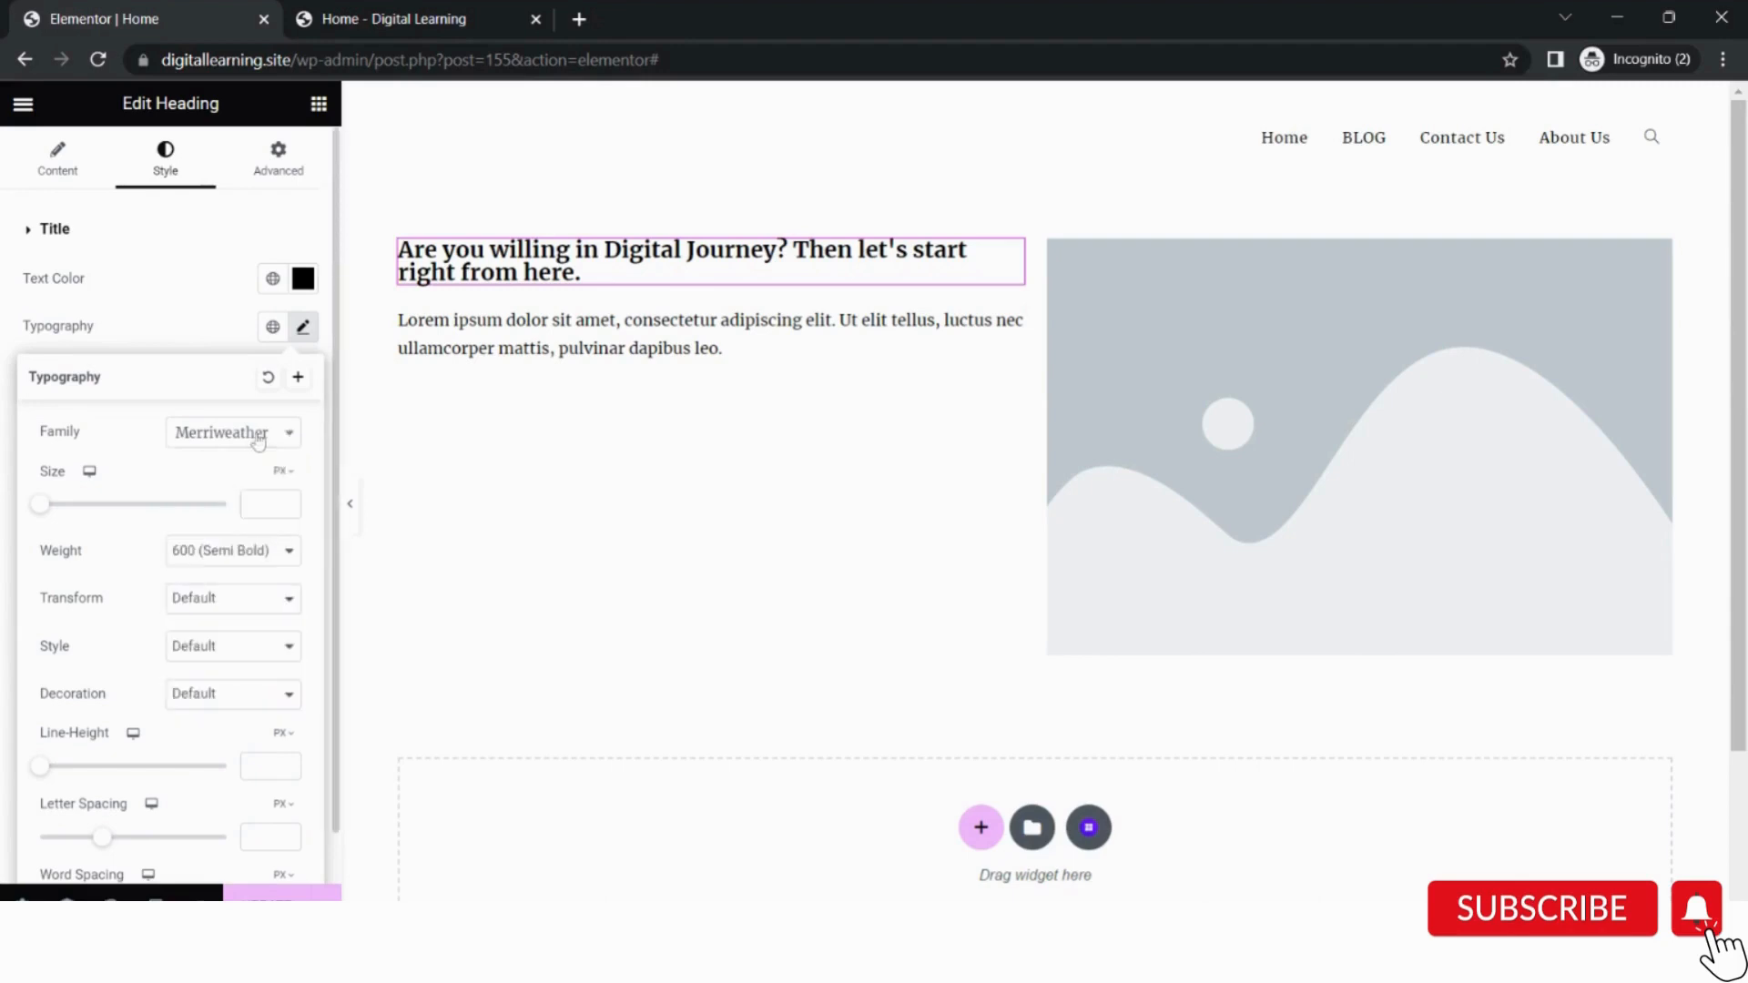
Replace the placeholder paragraph with "Subscribe to my newsletter and get newsletter once in a week right in your inbox.".
left_click(726, 350)
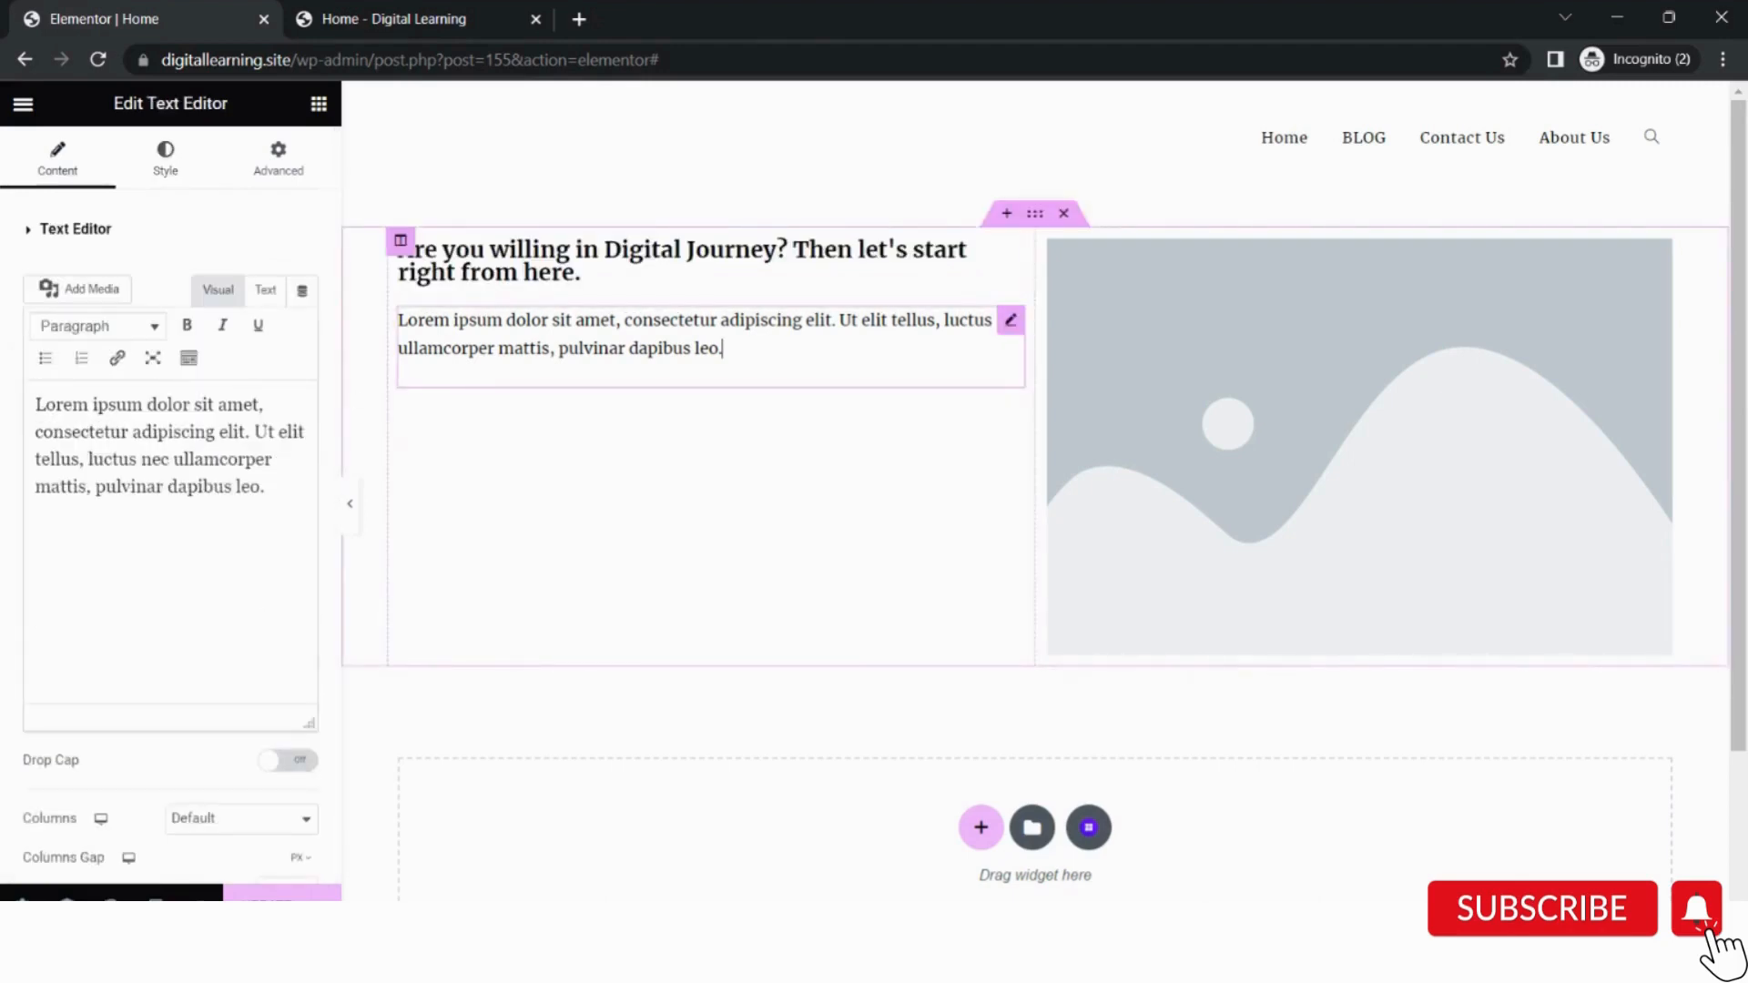
key("ctrl+a")
type("Su")
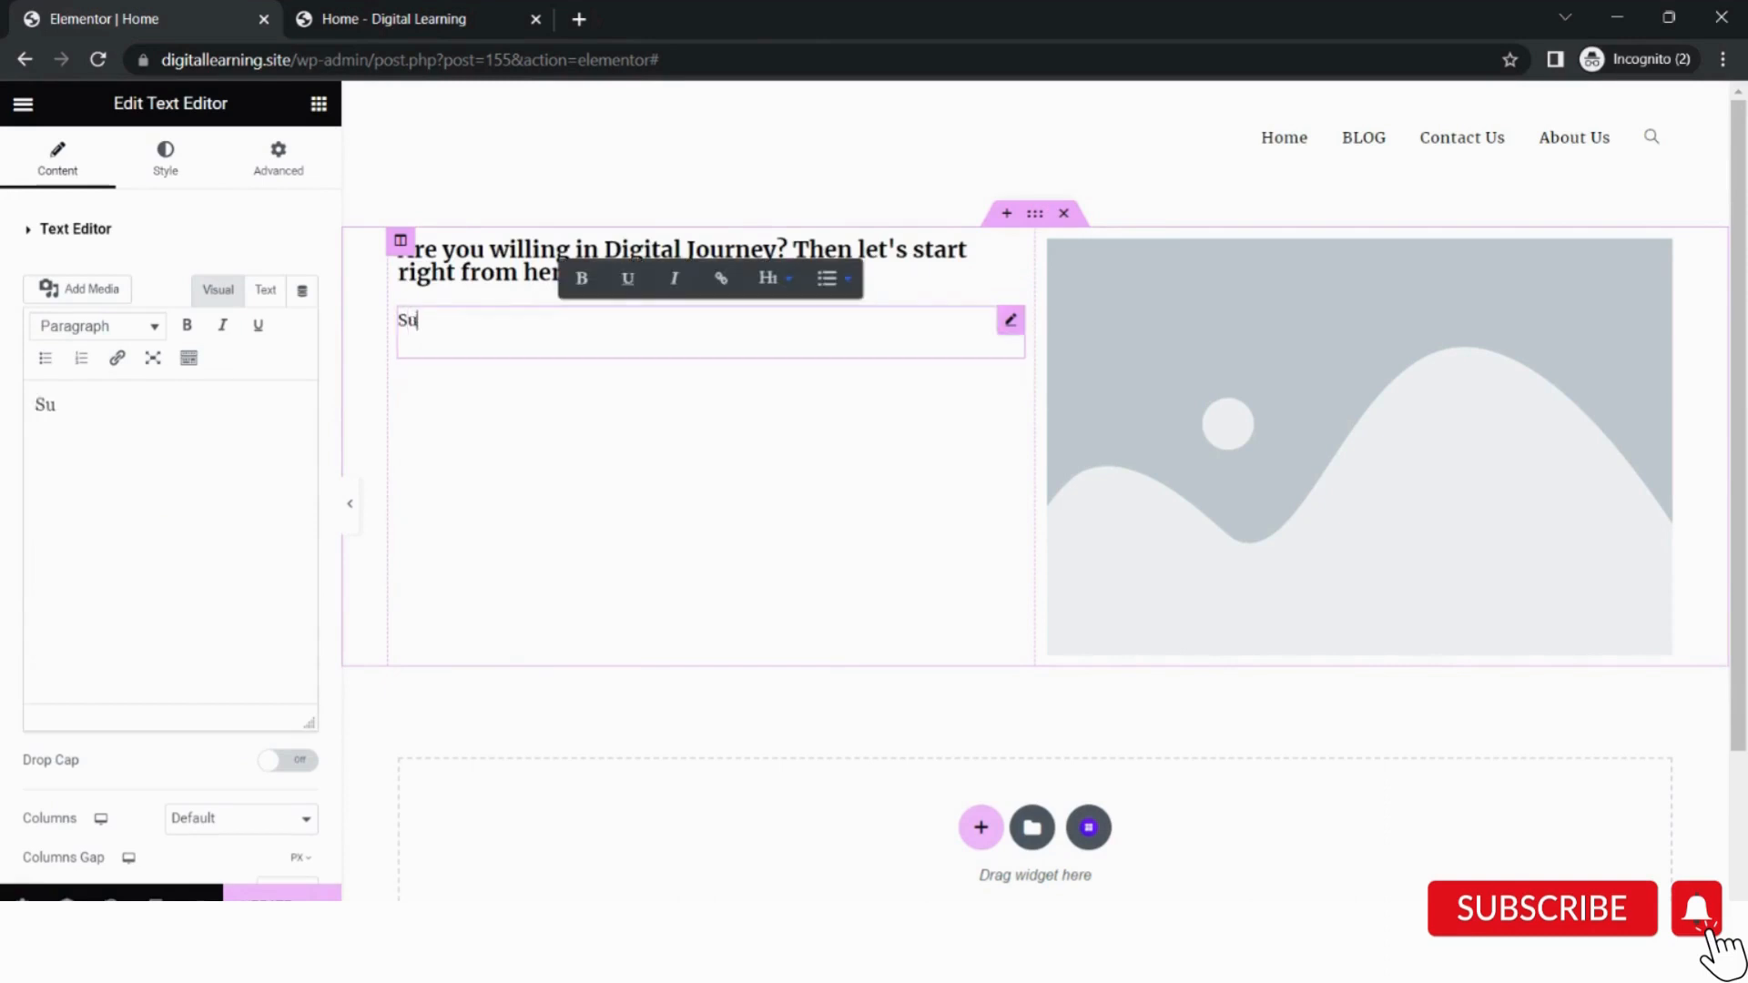
type("bscribe to my newsletter and get newsletter once in wee")
key("BackSpace")
key("BackSpace")
key("BackSpace")
type("a week")
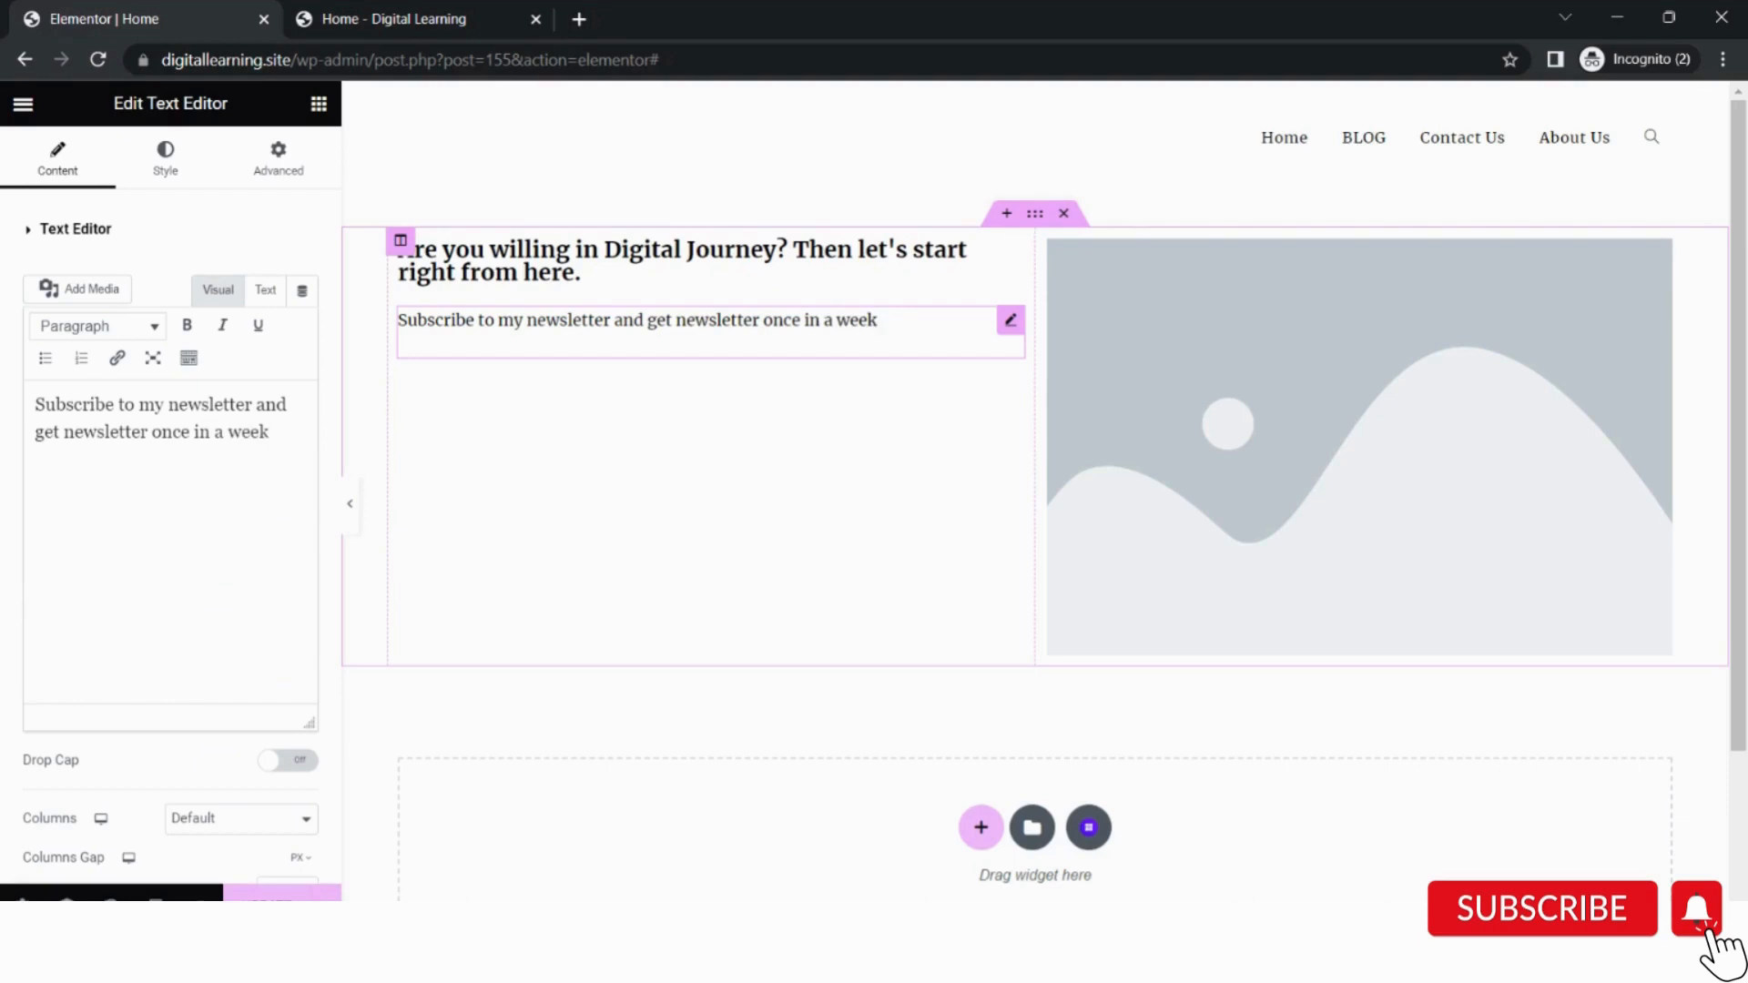
type(" right in your")
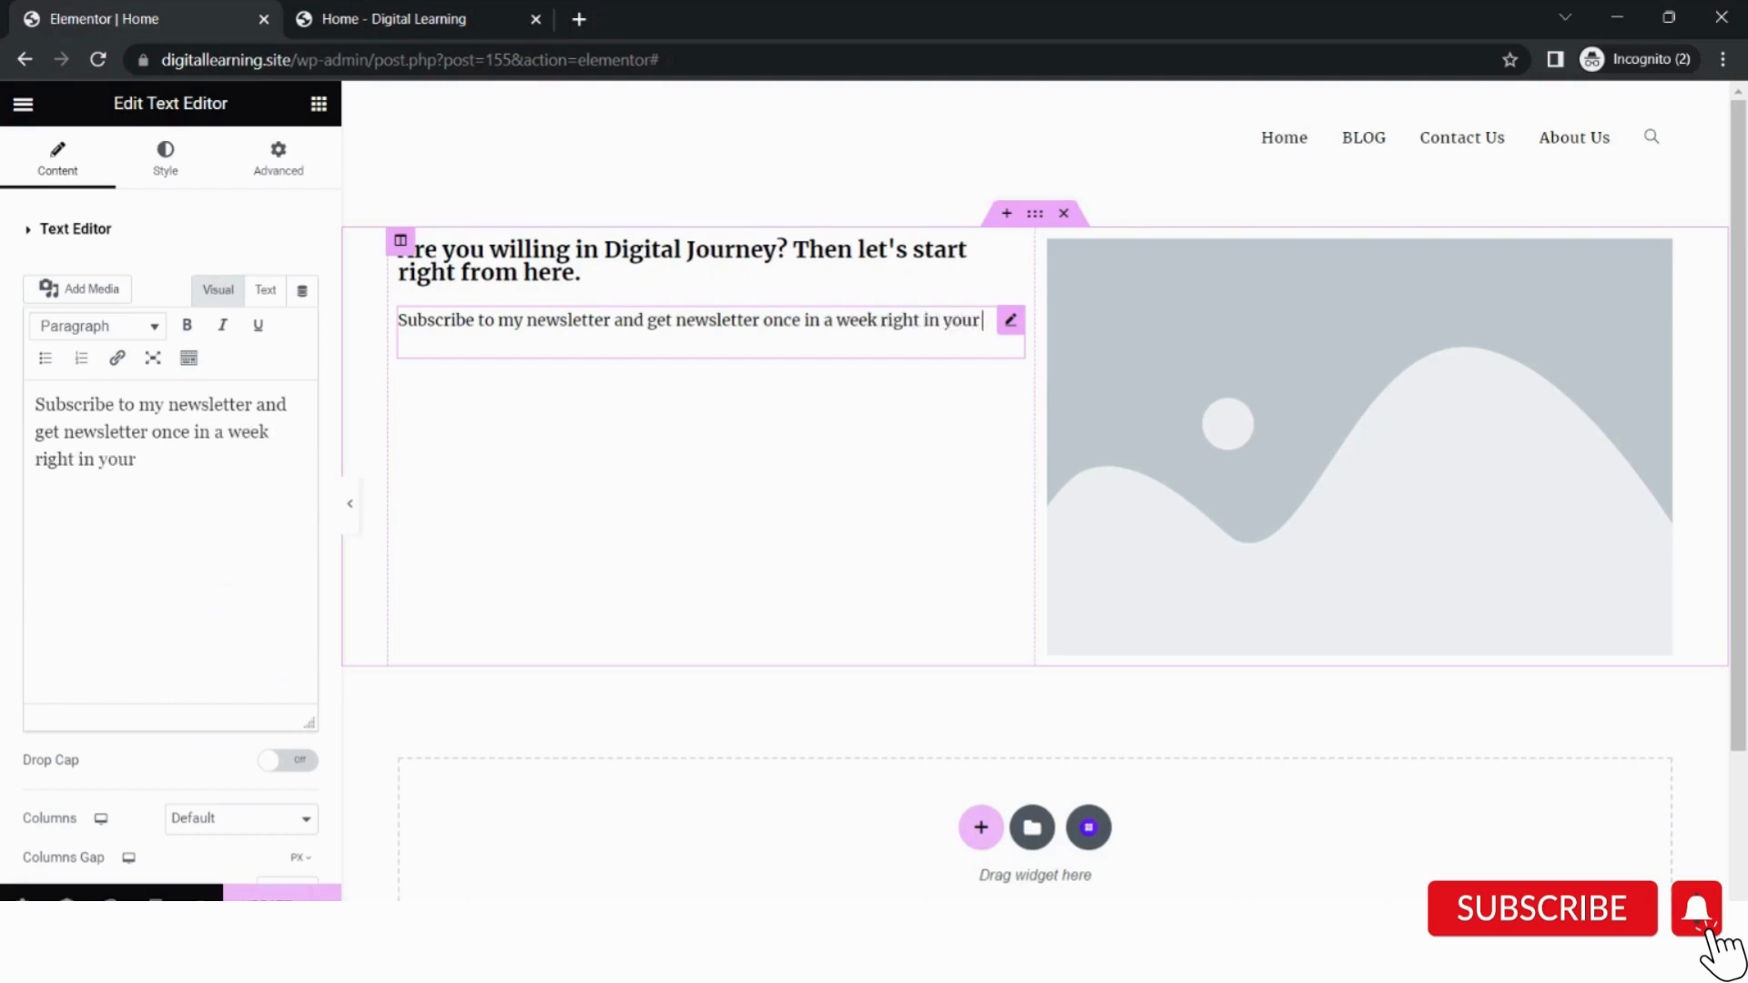
type(" inbox.")
Give the two-column section a Classic background in solid purple.
left_click(1188, 398)
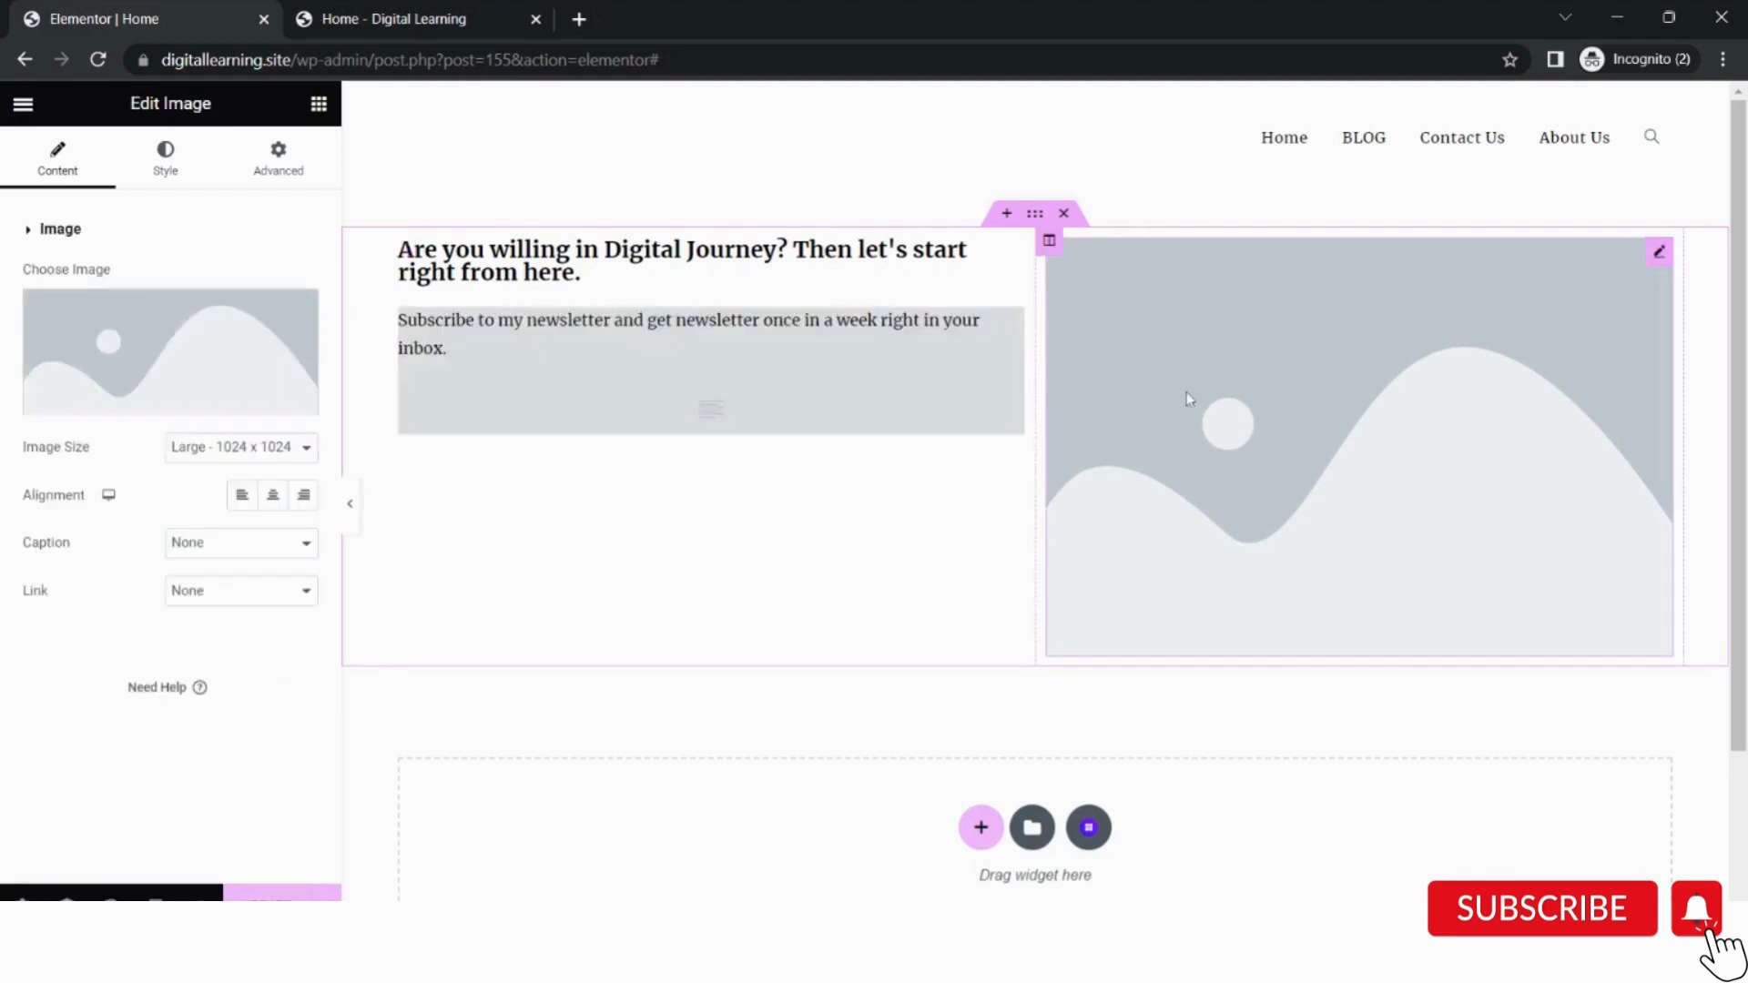
left_click(1035, 214)
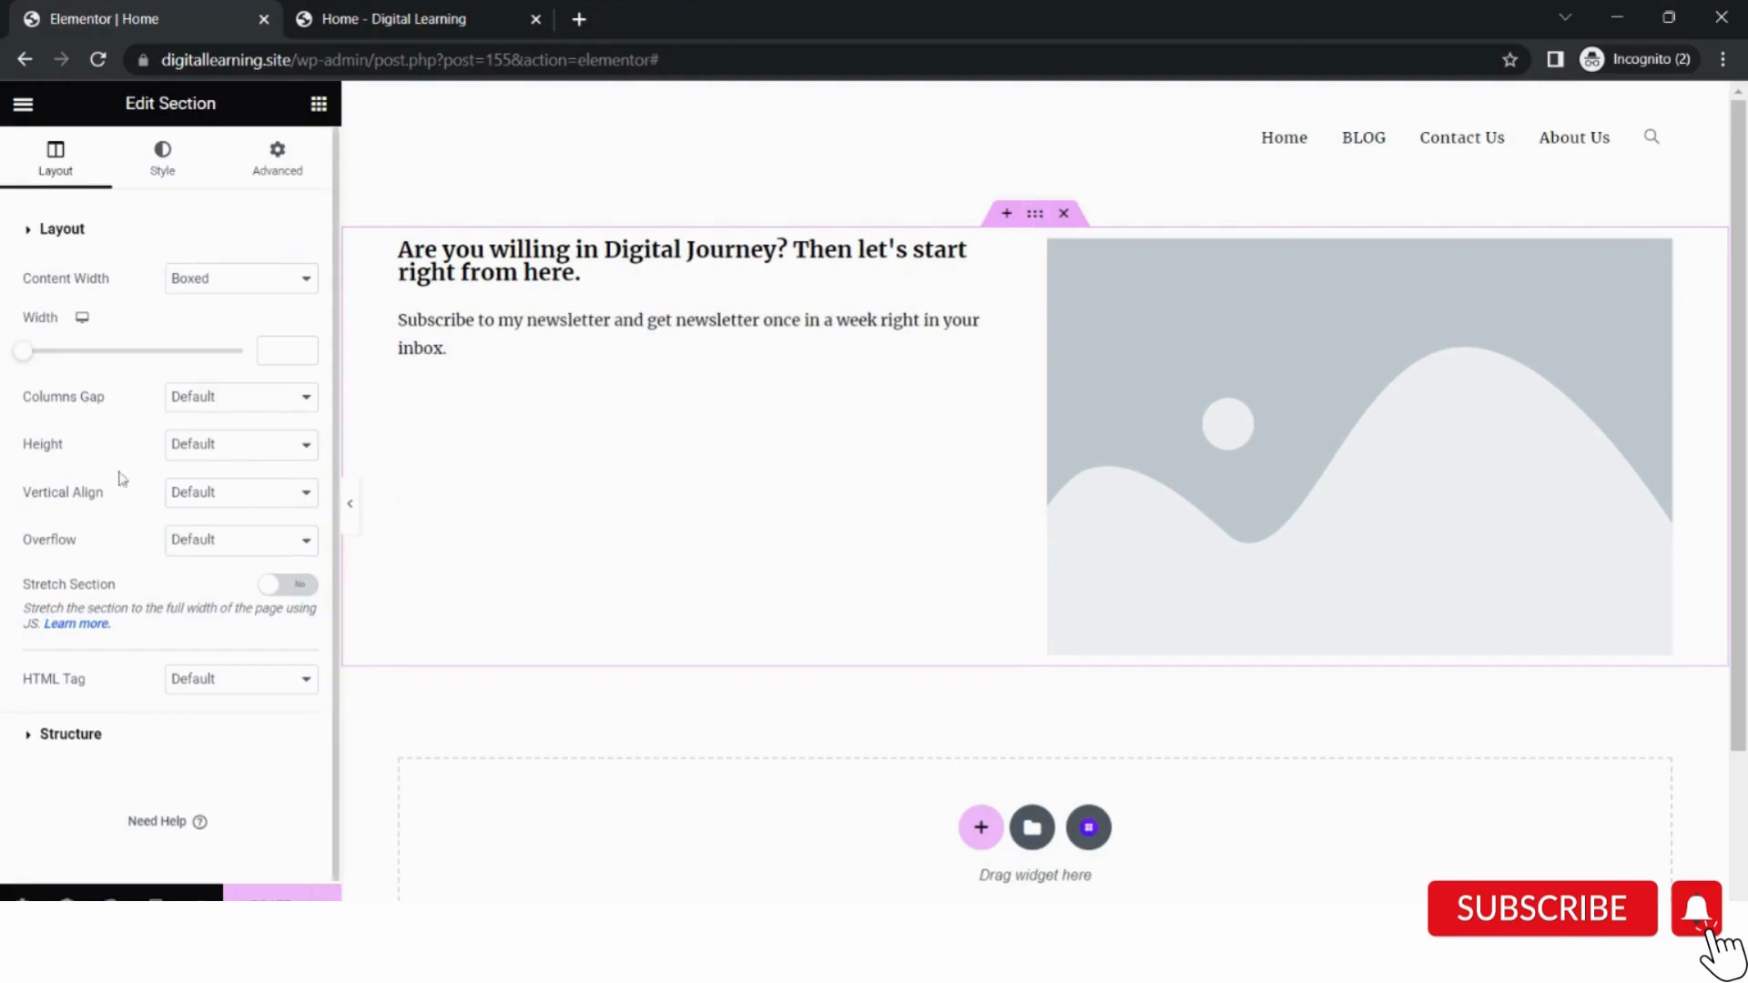
left_click(37, 232)
left_click(160, 163)
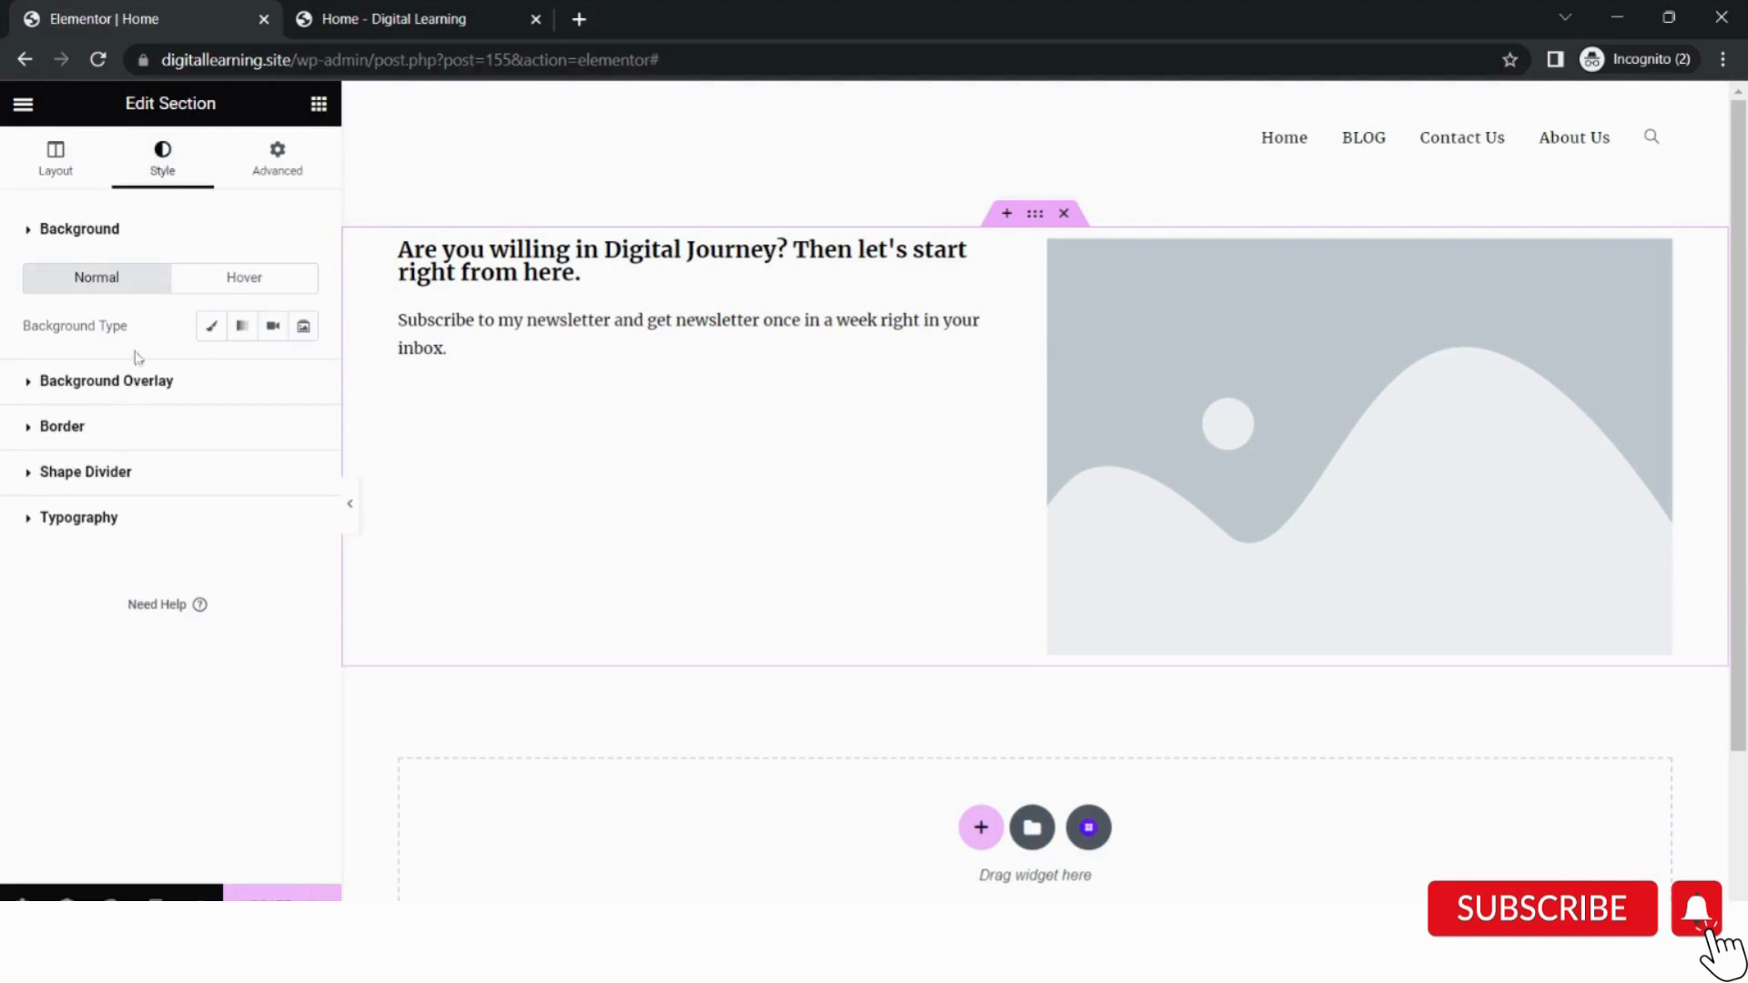
left_click(212, 327)
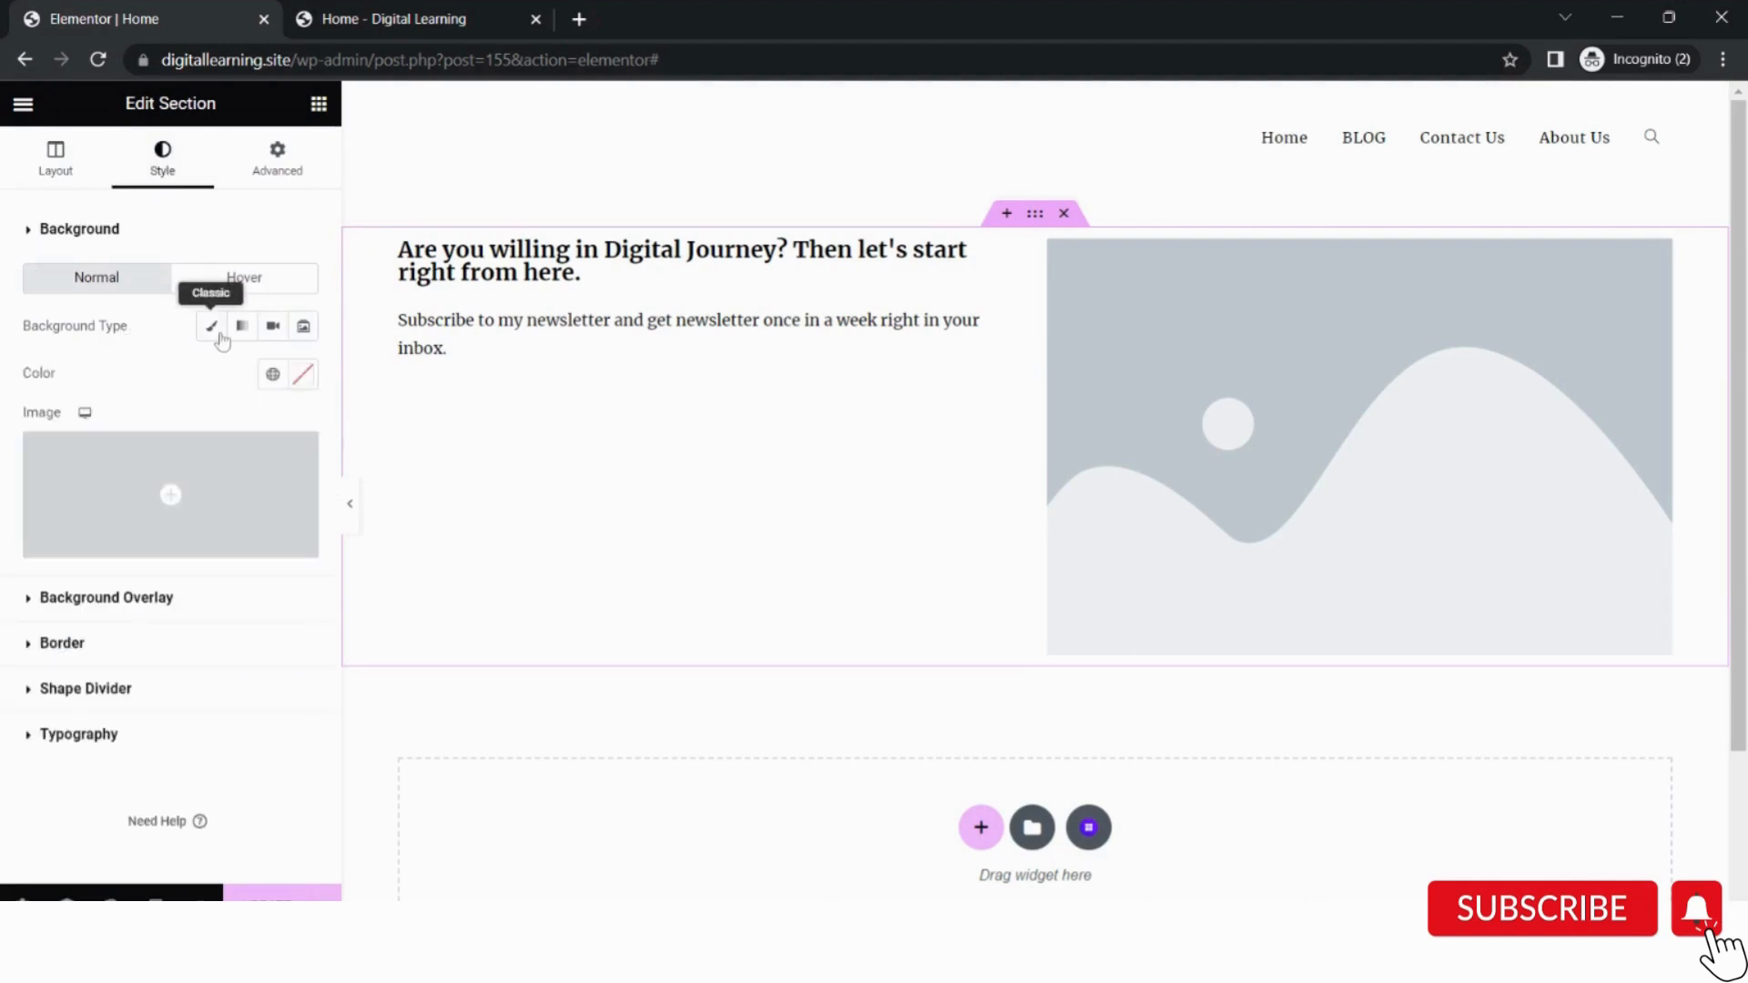
left_click(305, 375)
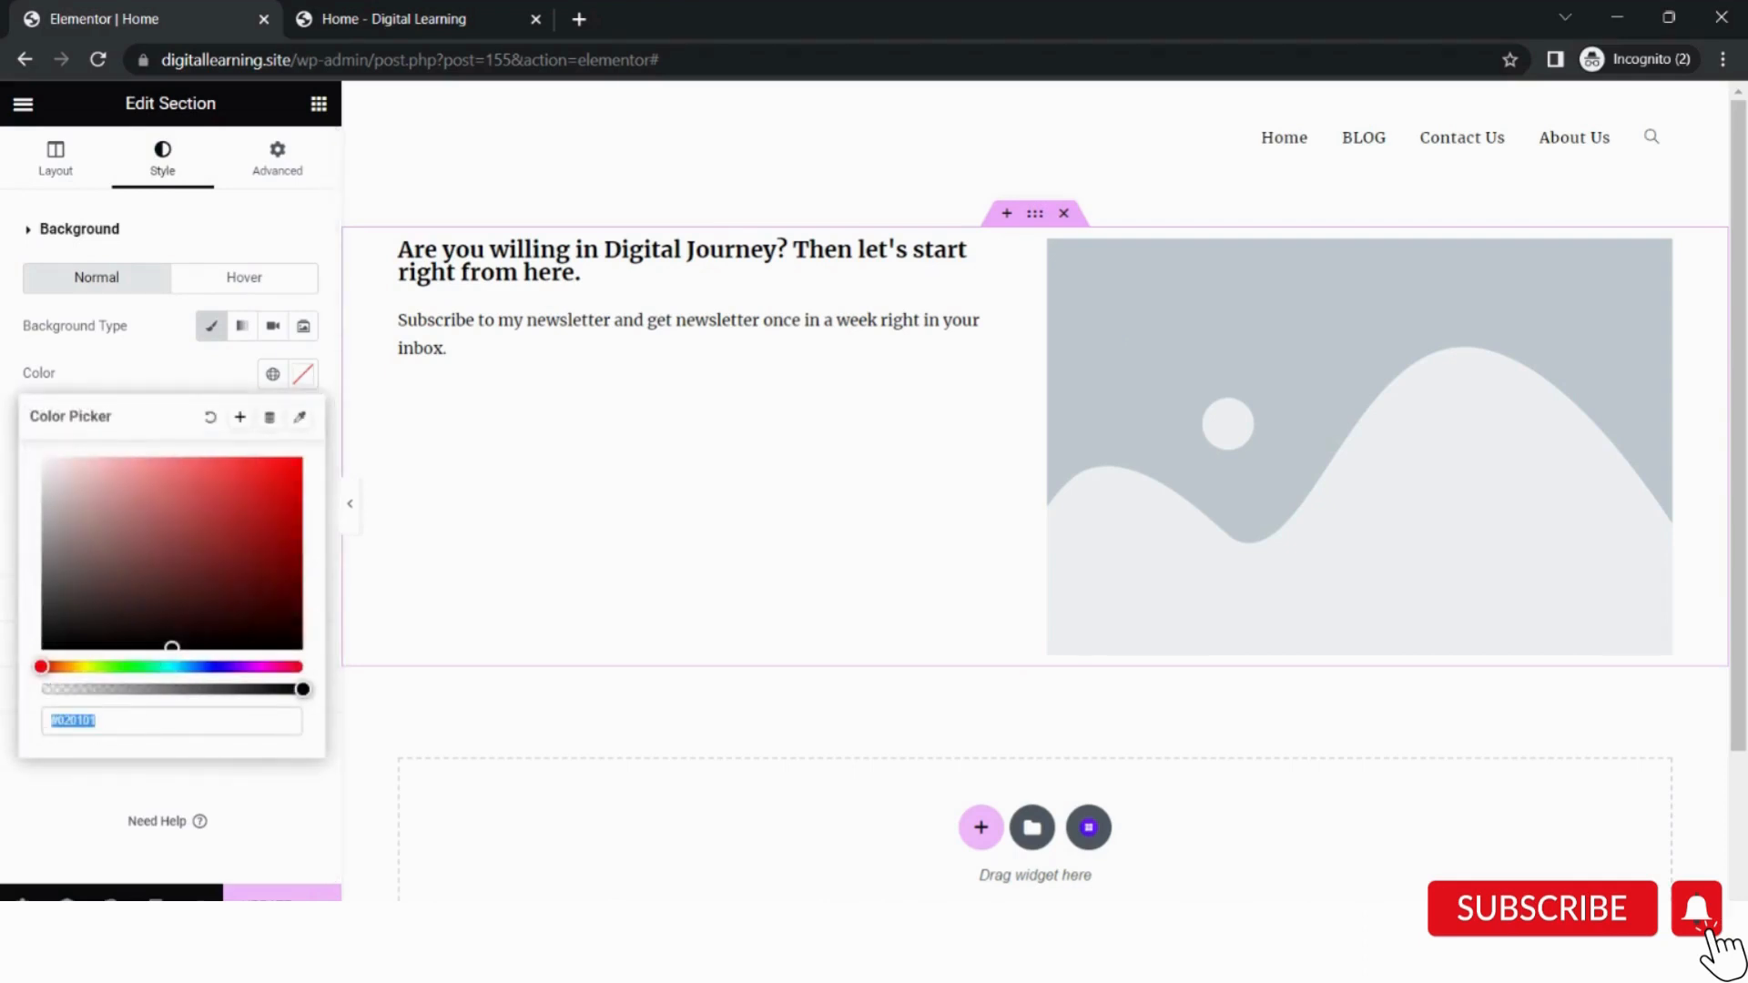
type("#7535e7")
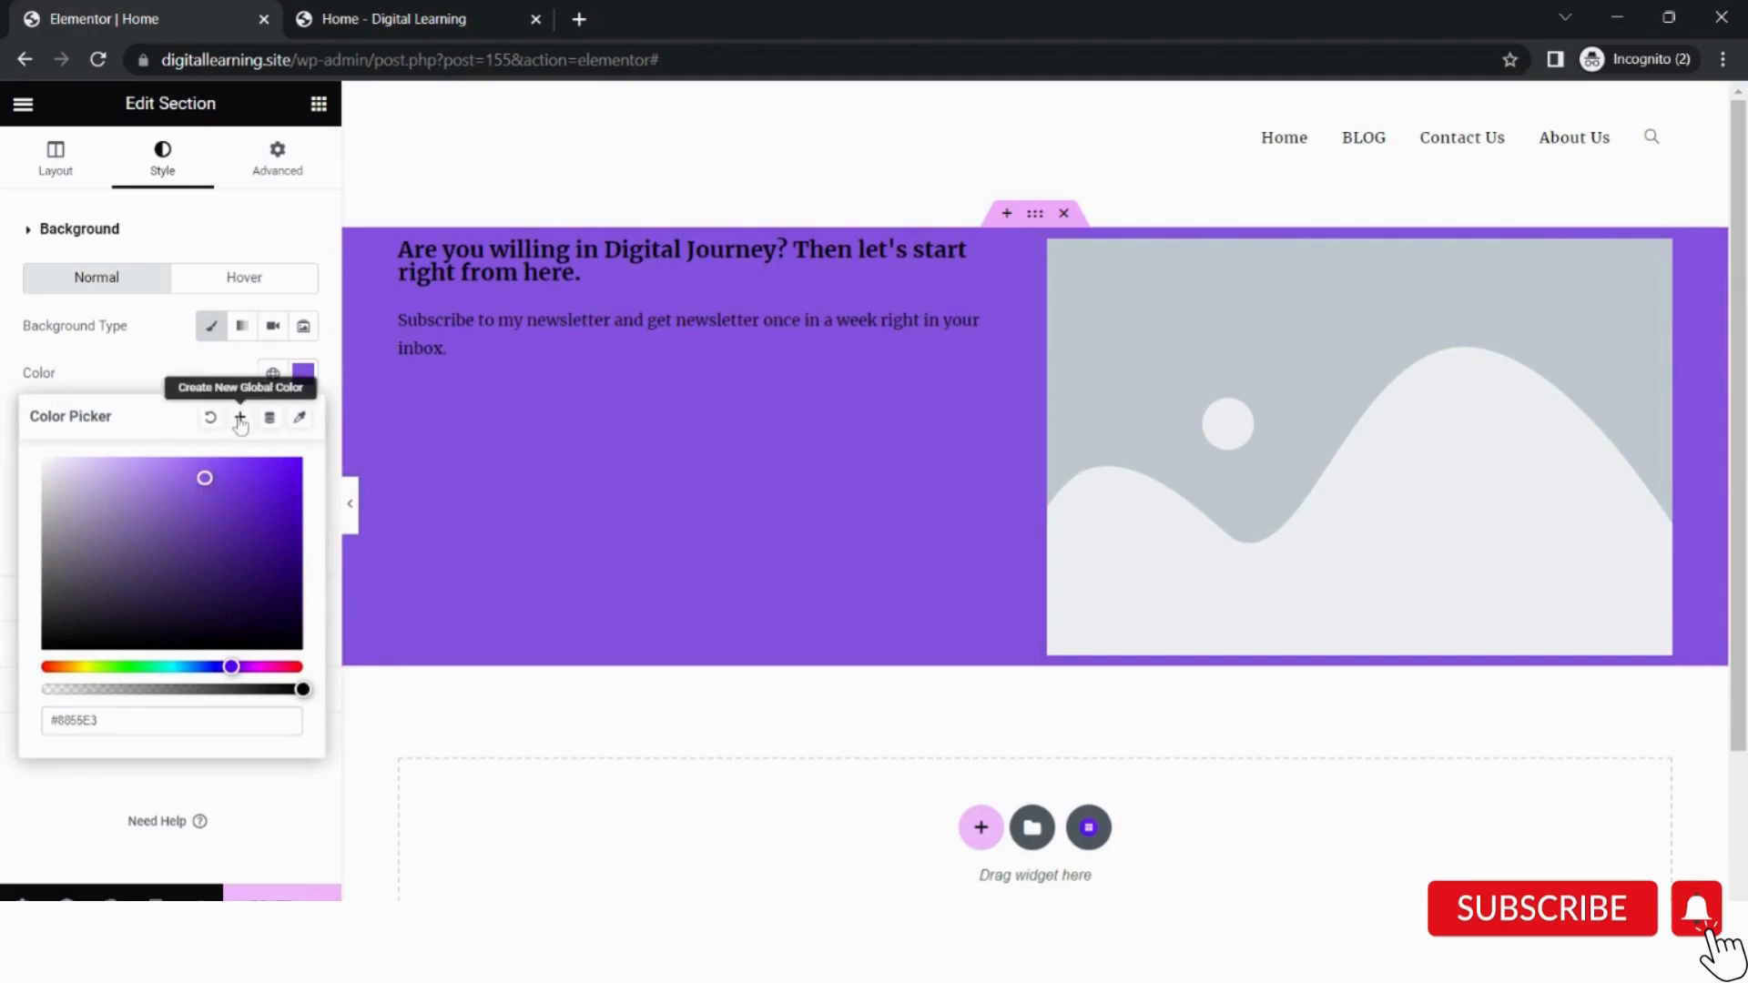
Create a new global color named "purple" from the section's background color.
left_click(239, 419)
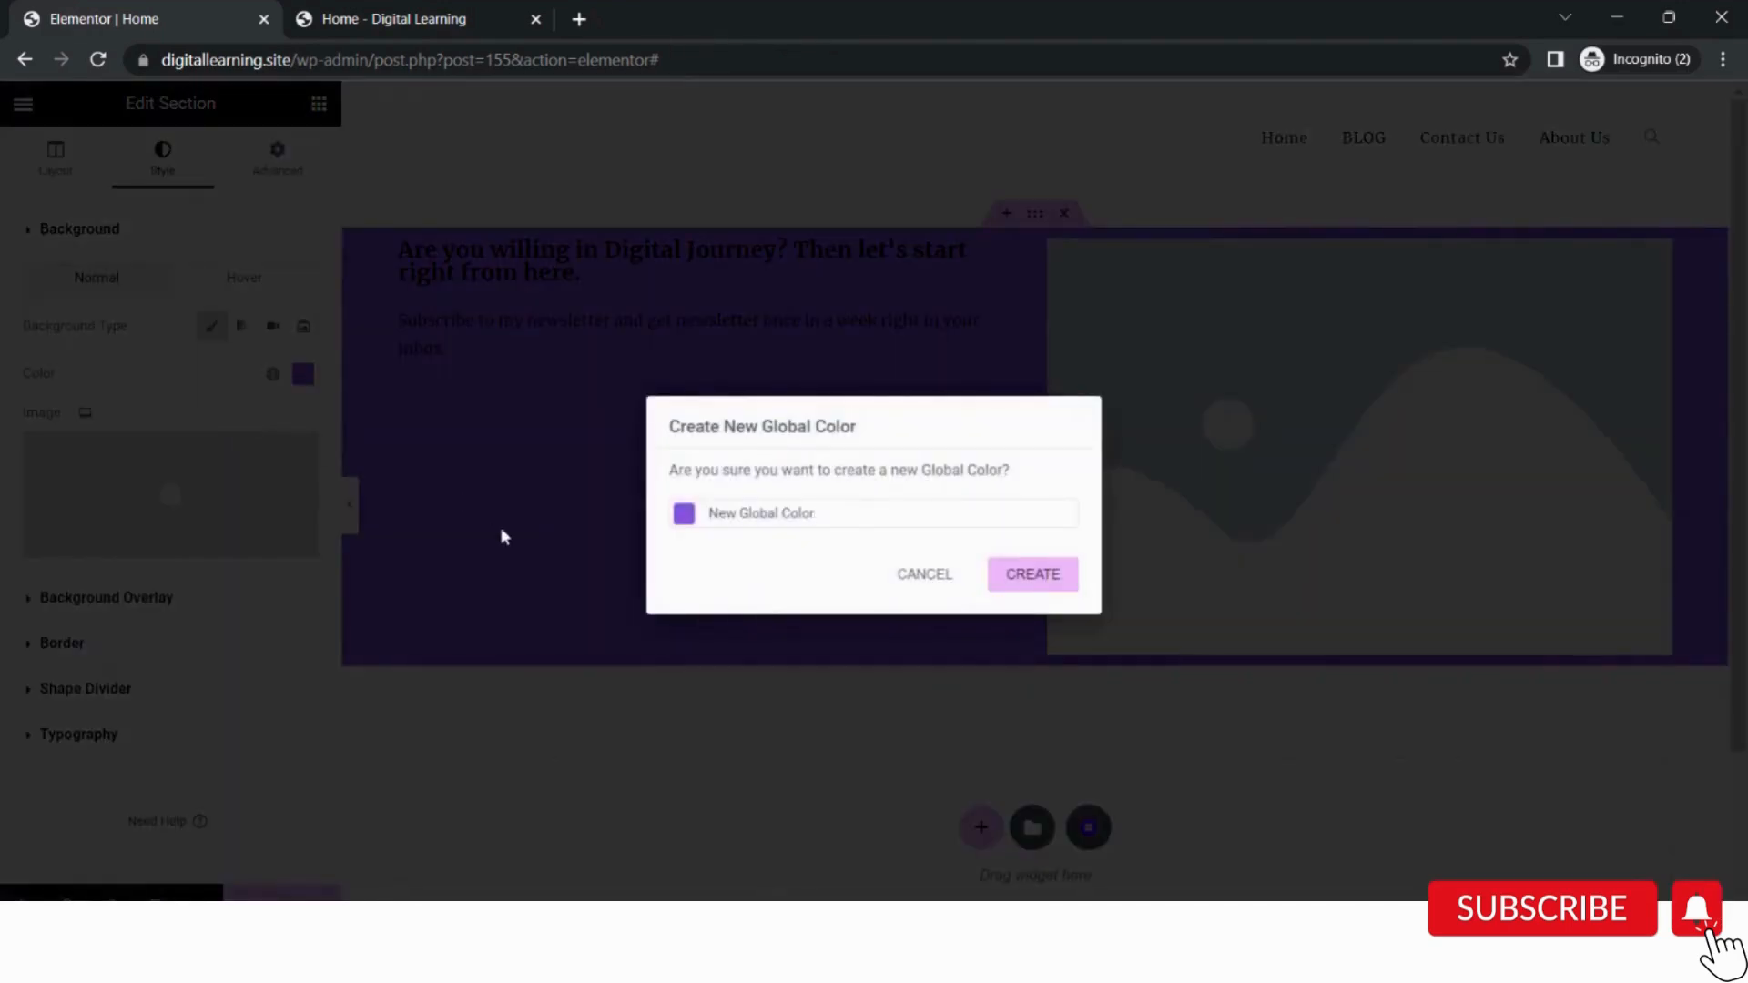
type("purple")
left_click(1057, 574)
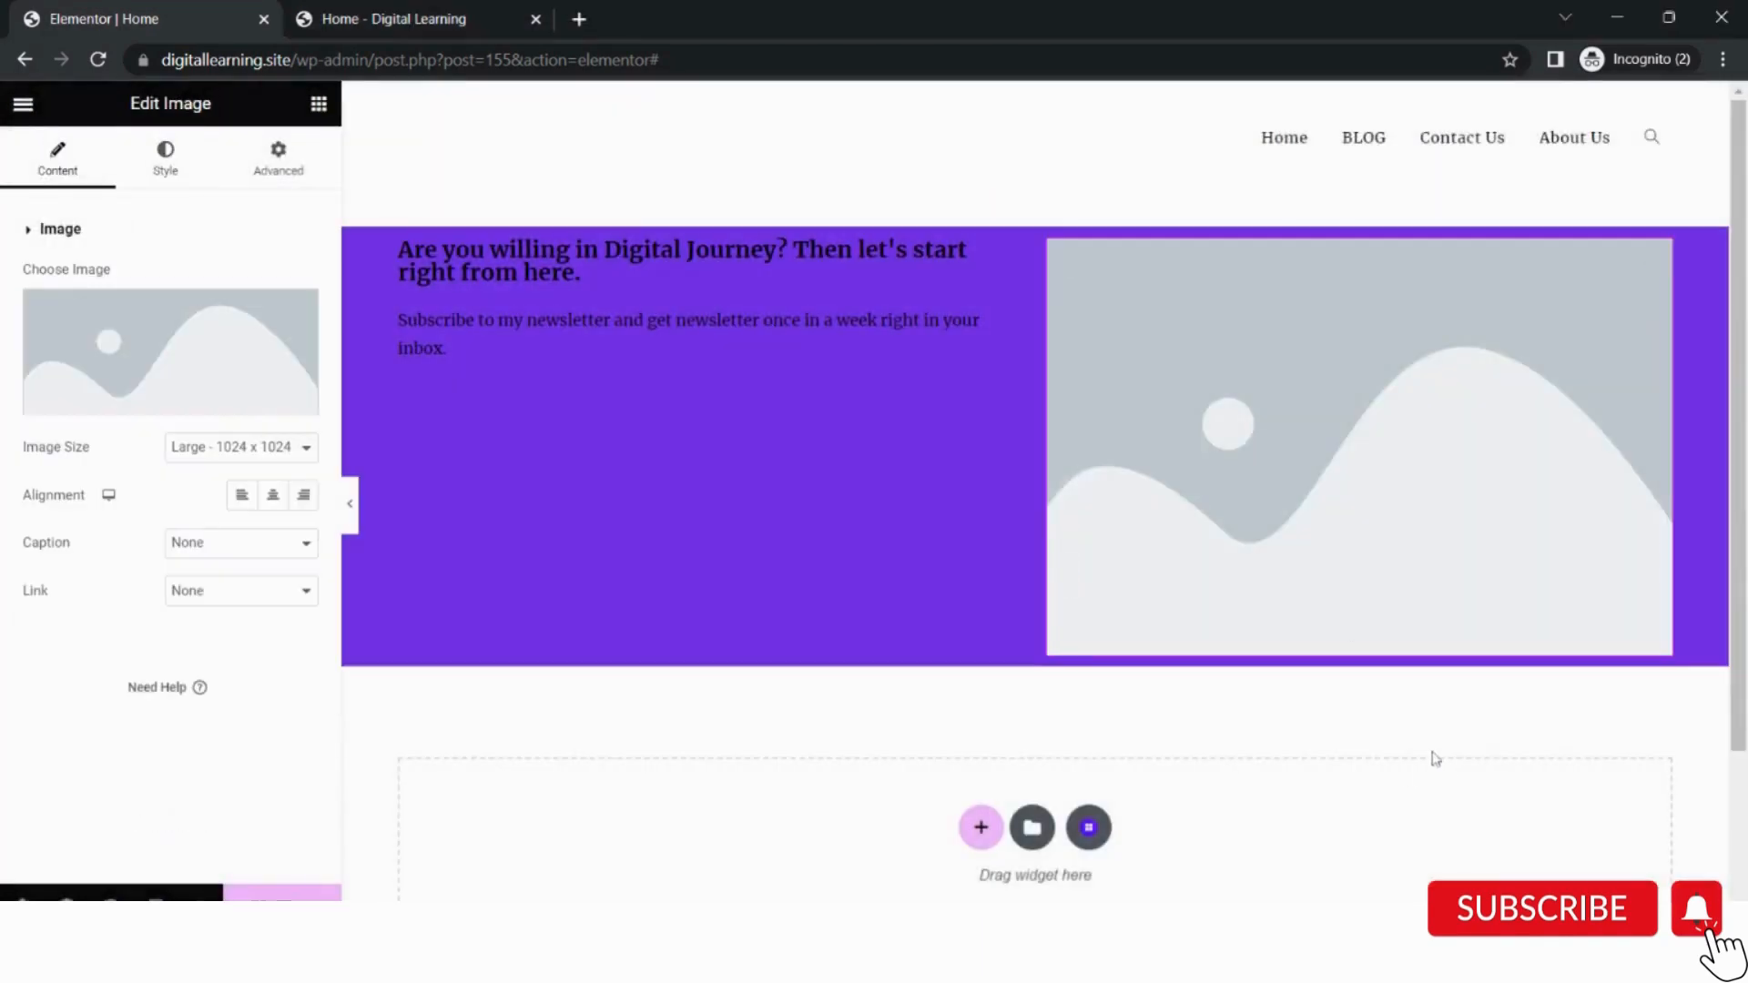
Fill the image widget with the purple illustration of two people beside a phone, the first item in the Media Library.
left_click(192, 365)
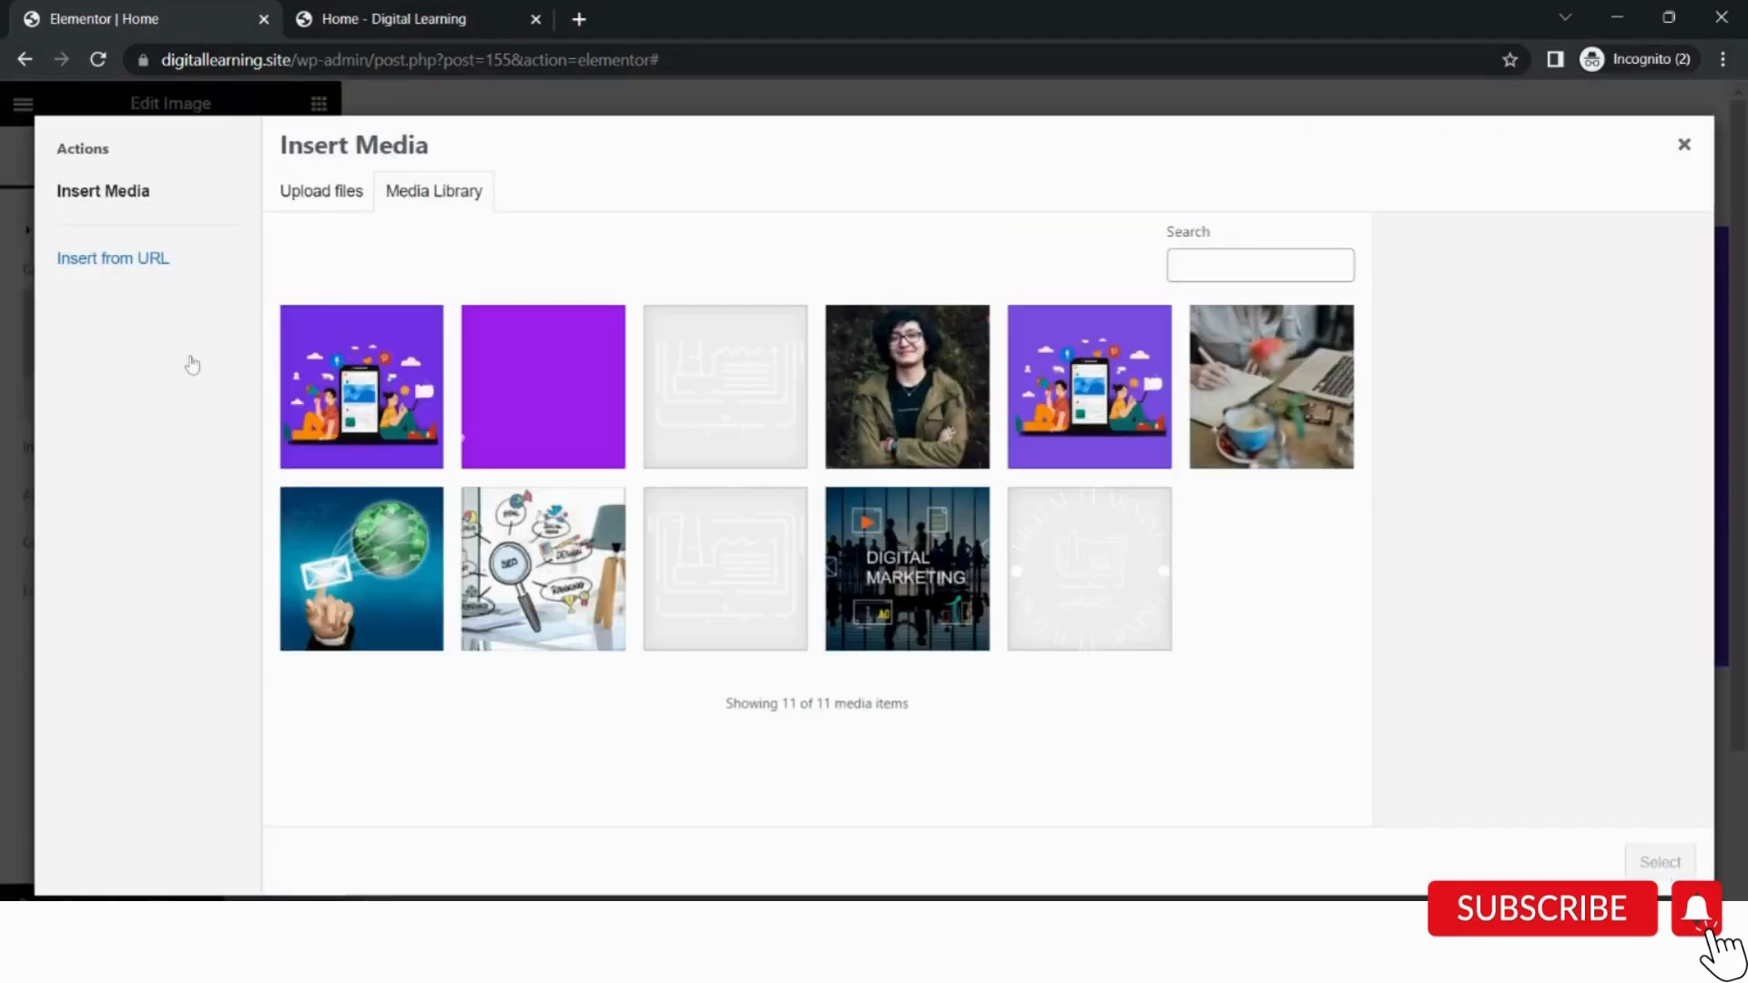
left_click(357, 387)
left_click(1660, 861)
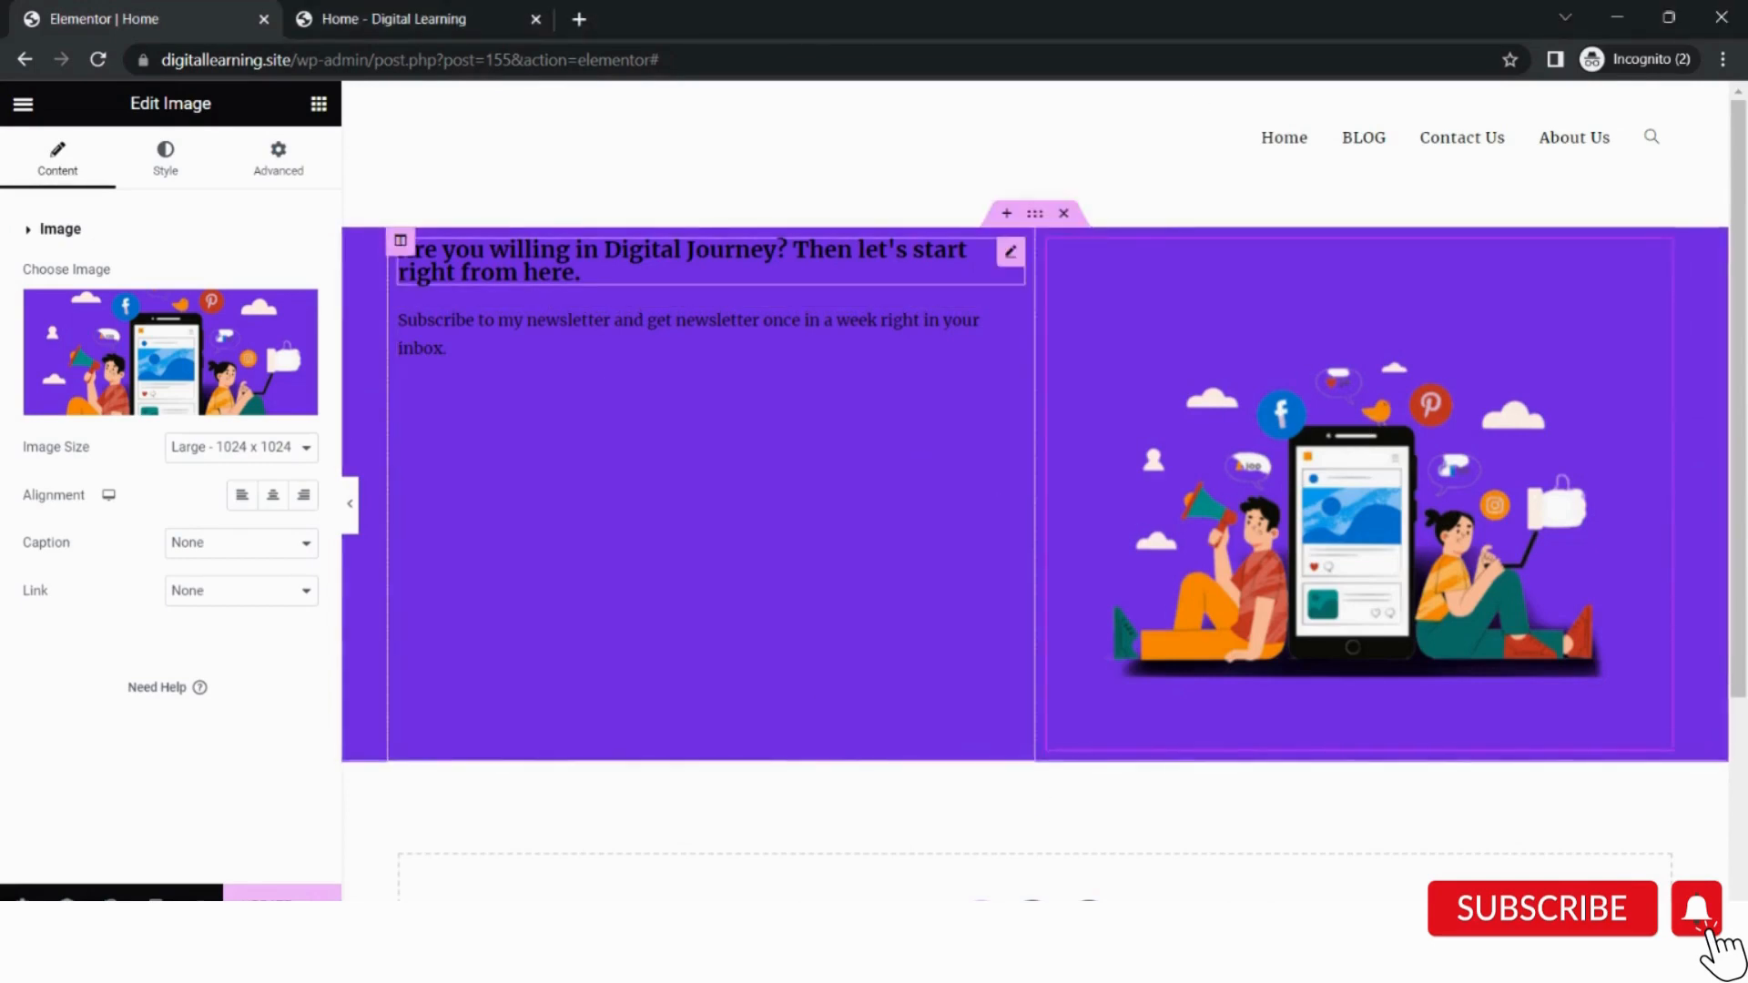
Set the text color of the heading in the left column to white, #ffffff.
left_click(580, 272)
key("ctrl+a")
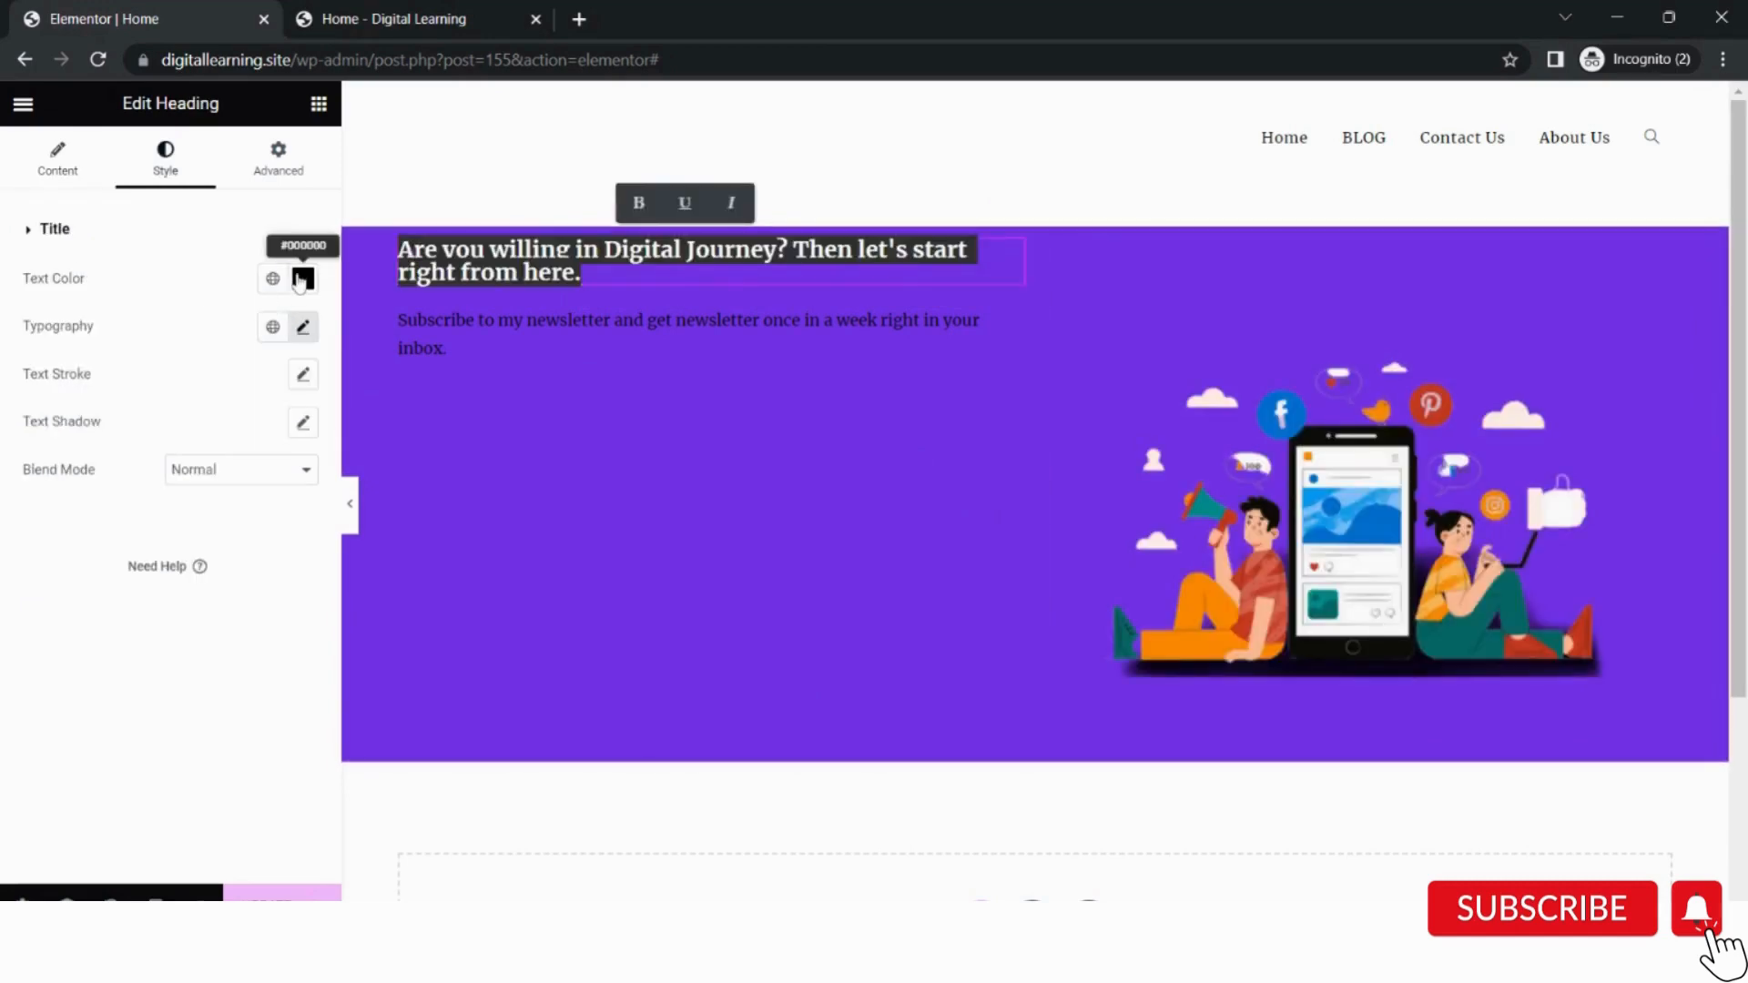
left_click(303, 278)
left_click_drag(47, 389, 62, 337)
triple_click(125, 624)
type("#ffffff")
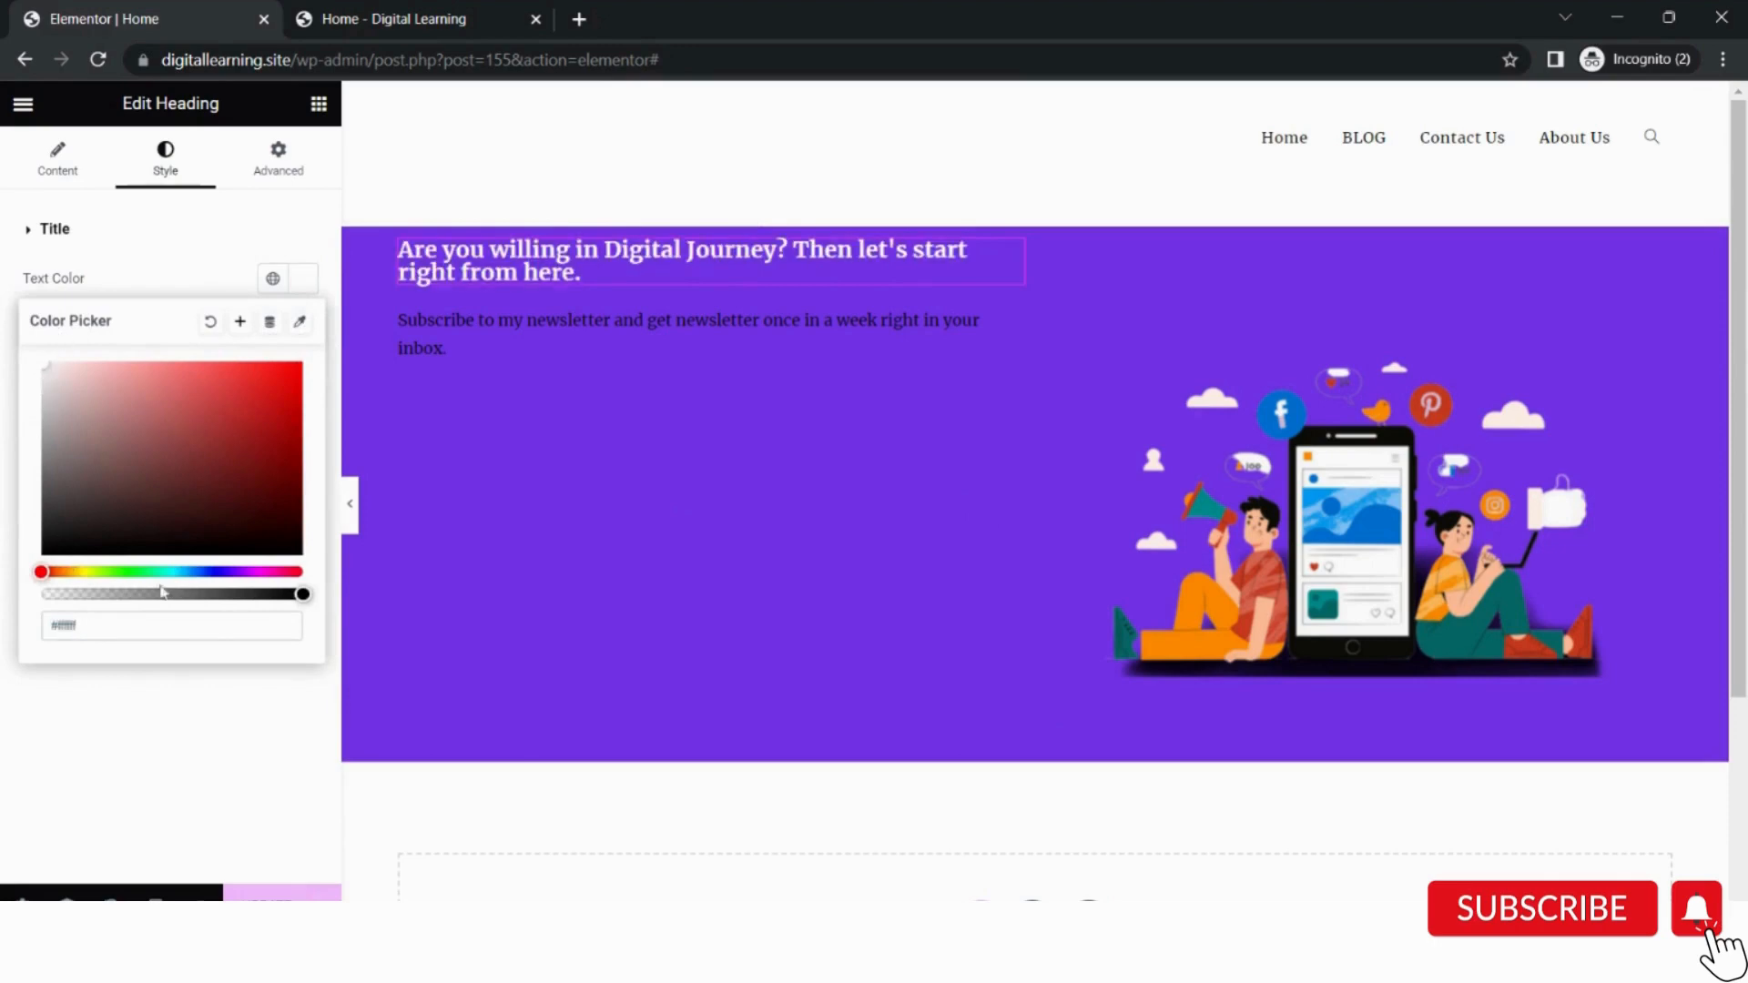
Set the text color of the newsletter paragraph below the heading to white, #ffffff.
triple_click(547, 347)
left_click(165, 157)
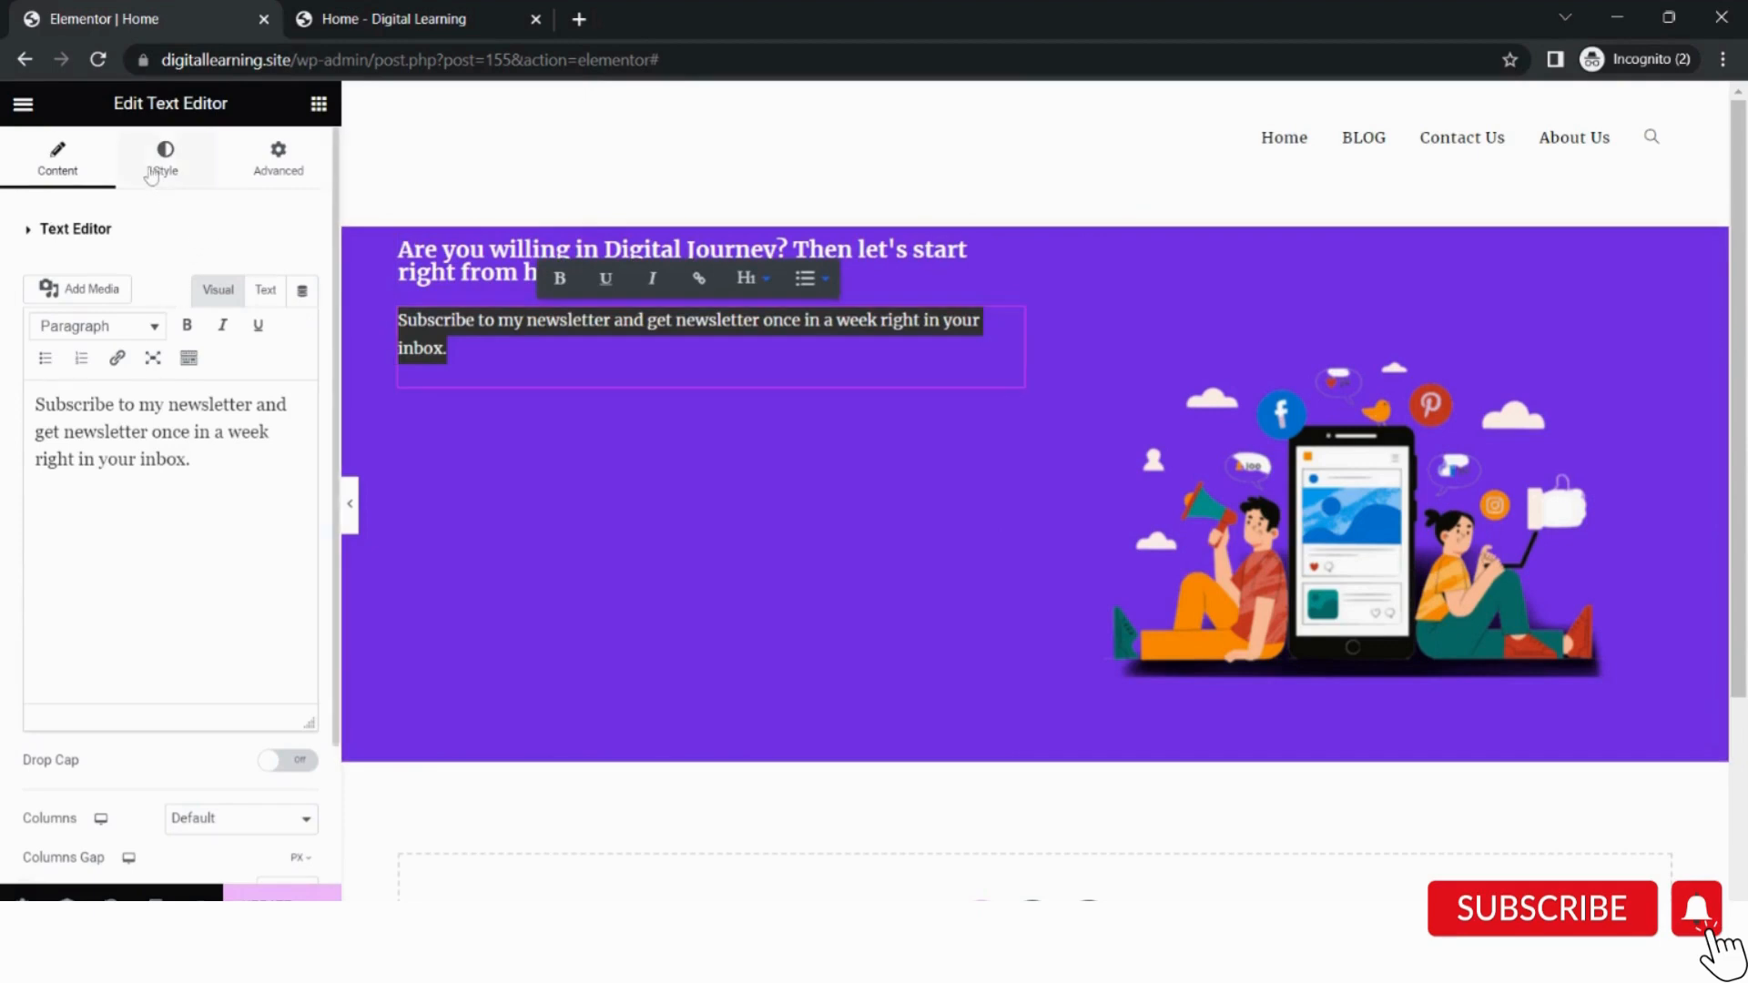
left_click(303, 328)
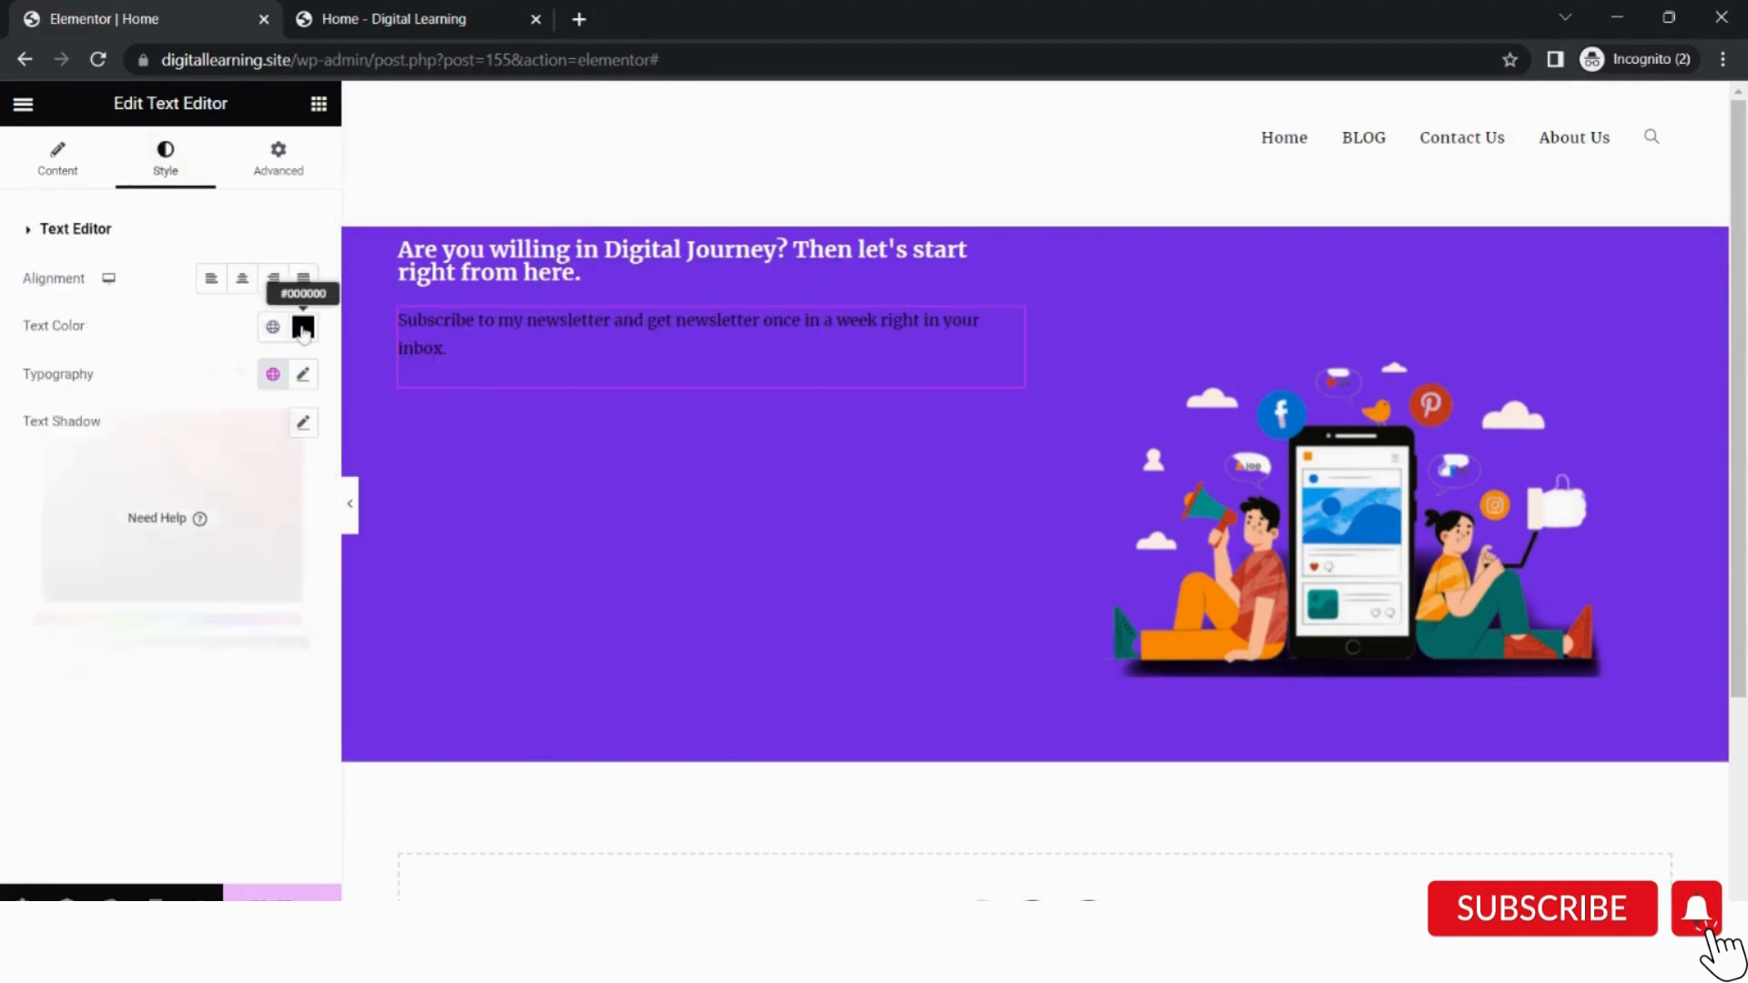
type("#ffffff")
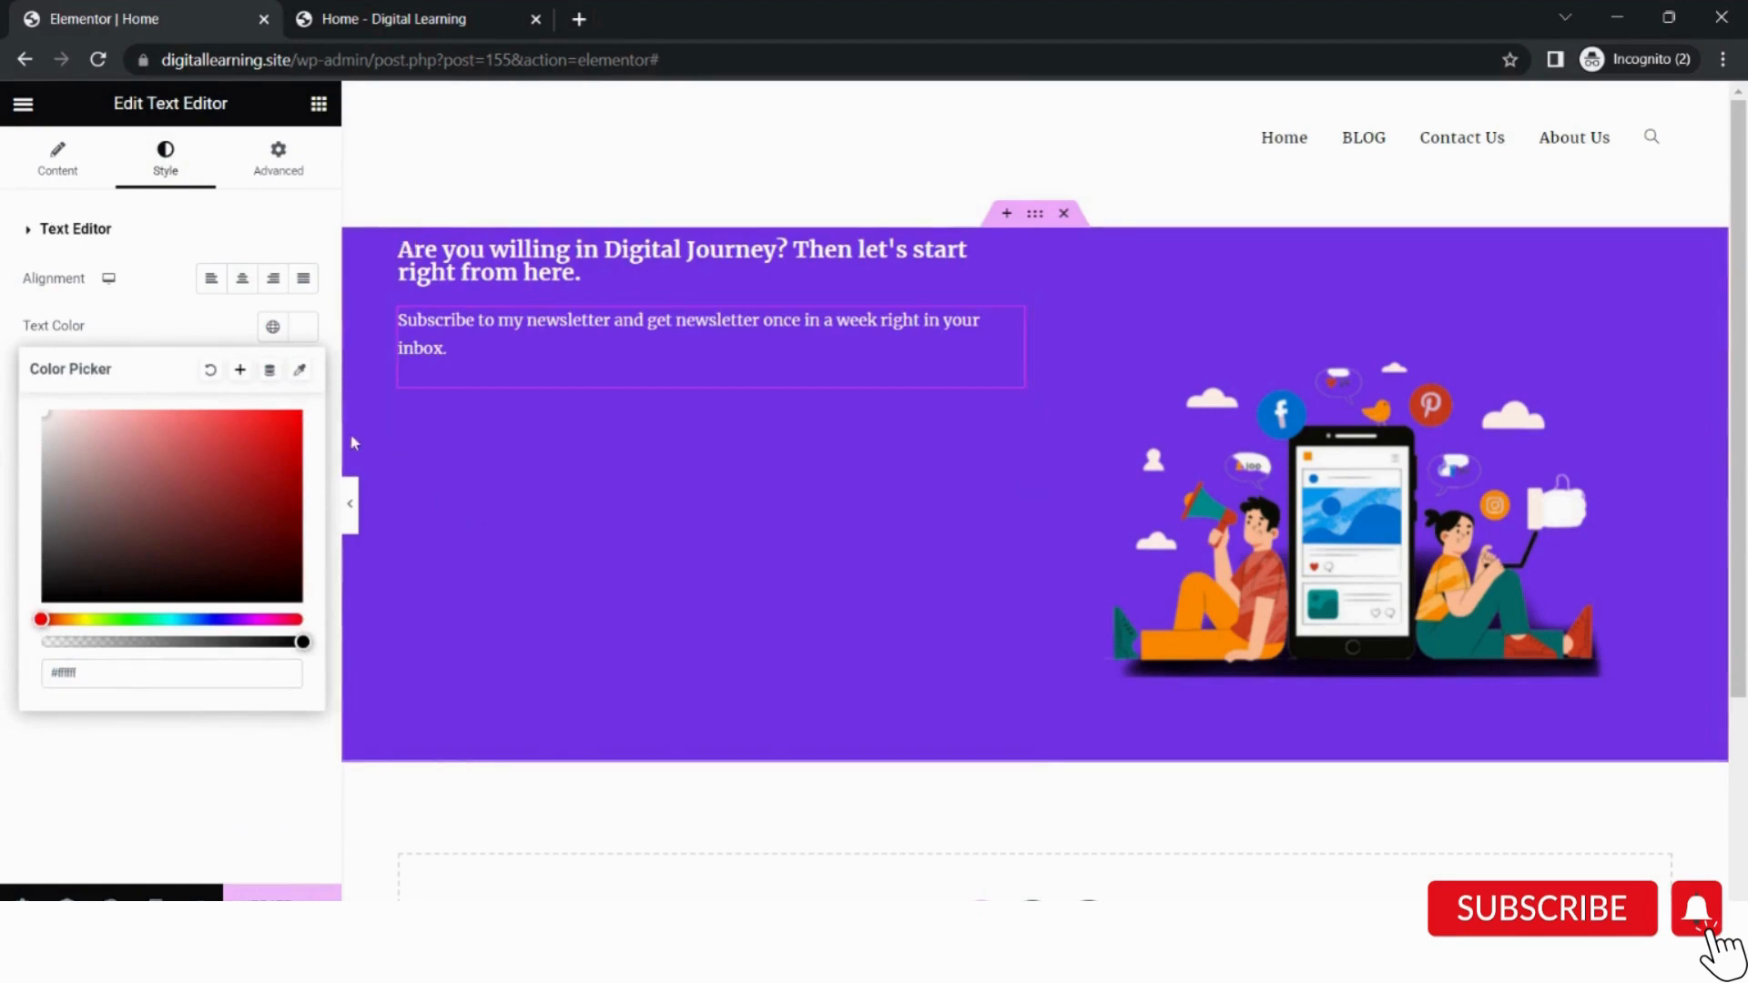
left_click(303, 328)
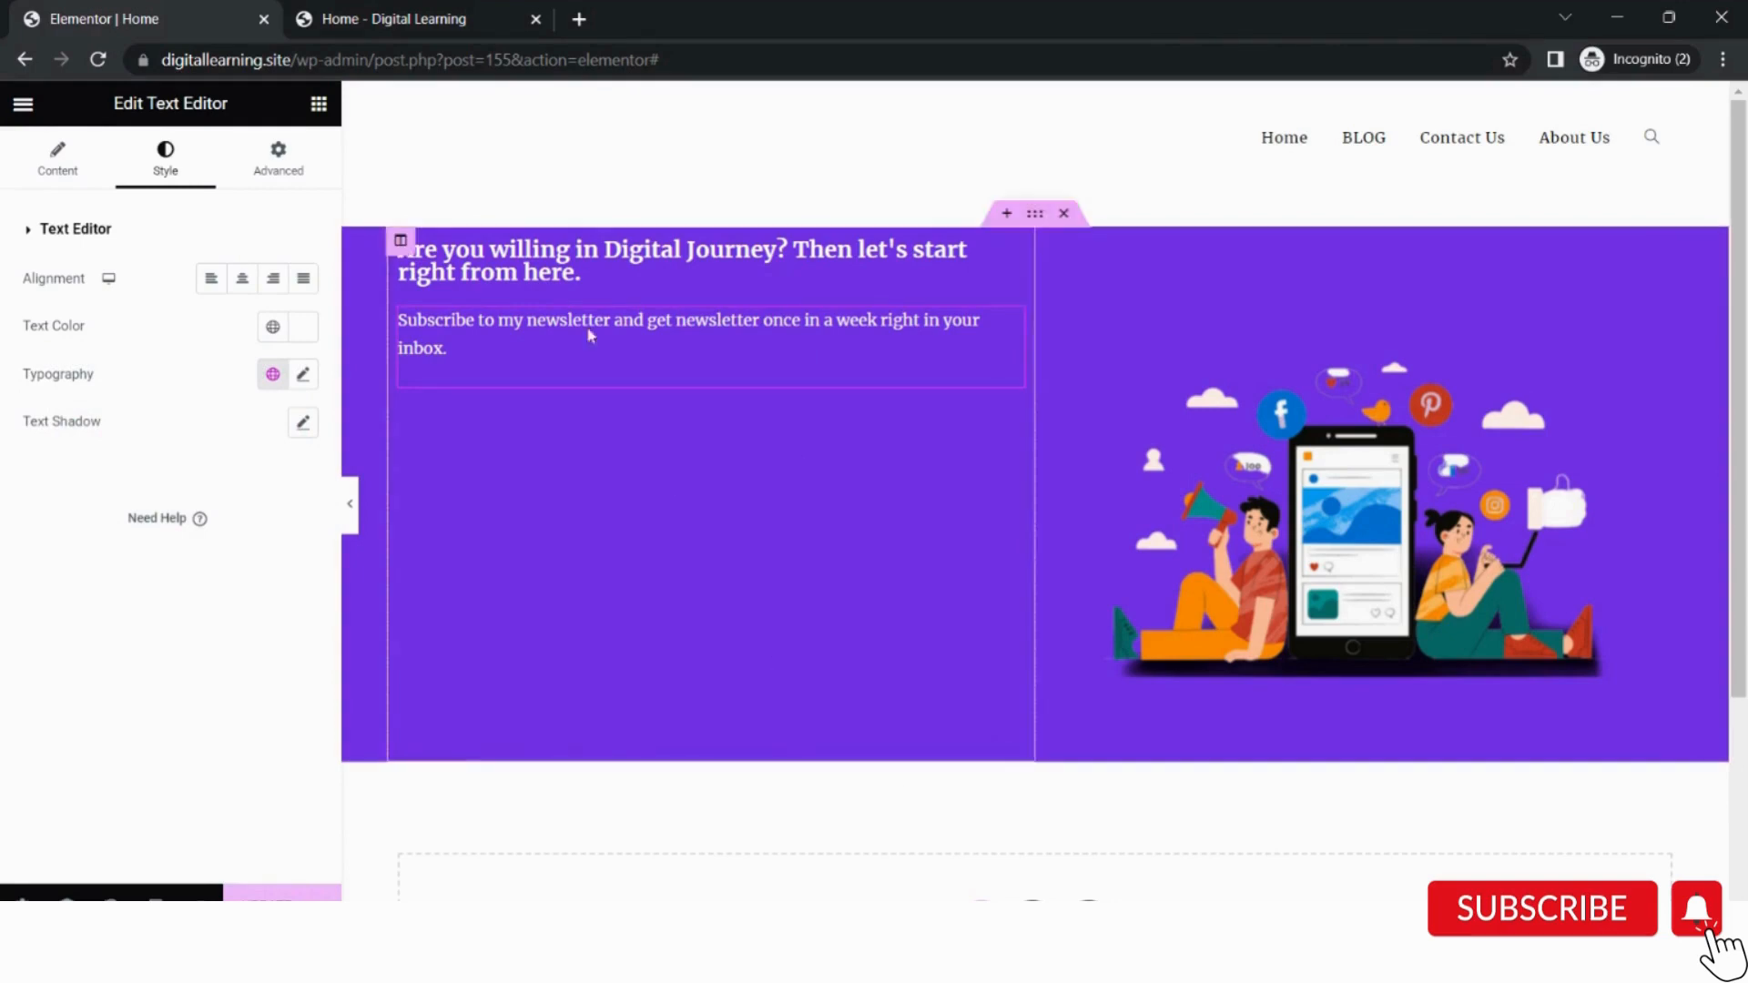
Set the heading's padding to 55 px at the top and 23 px at the bottom, keeping the sides at 0.
left_click(581, 273)
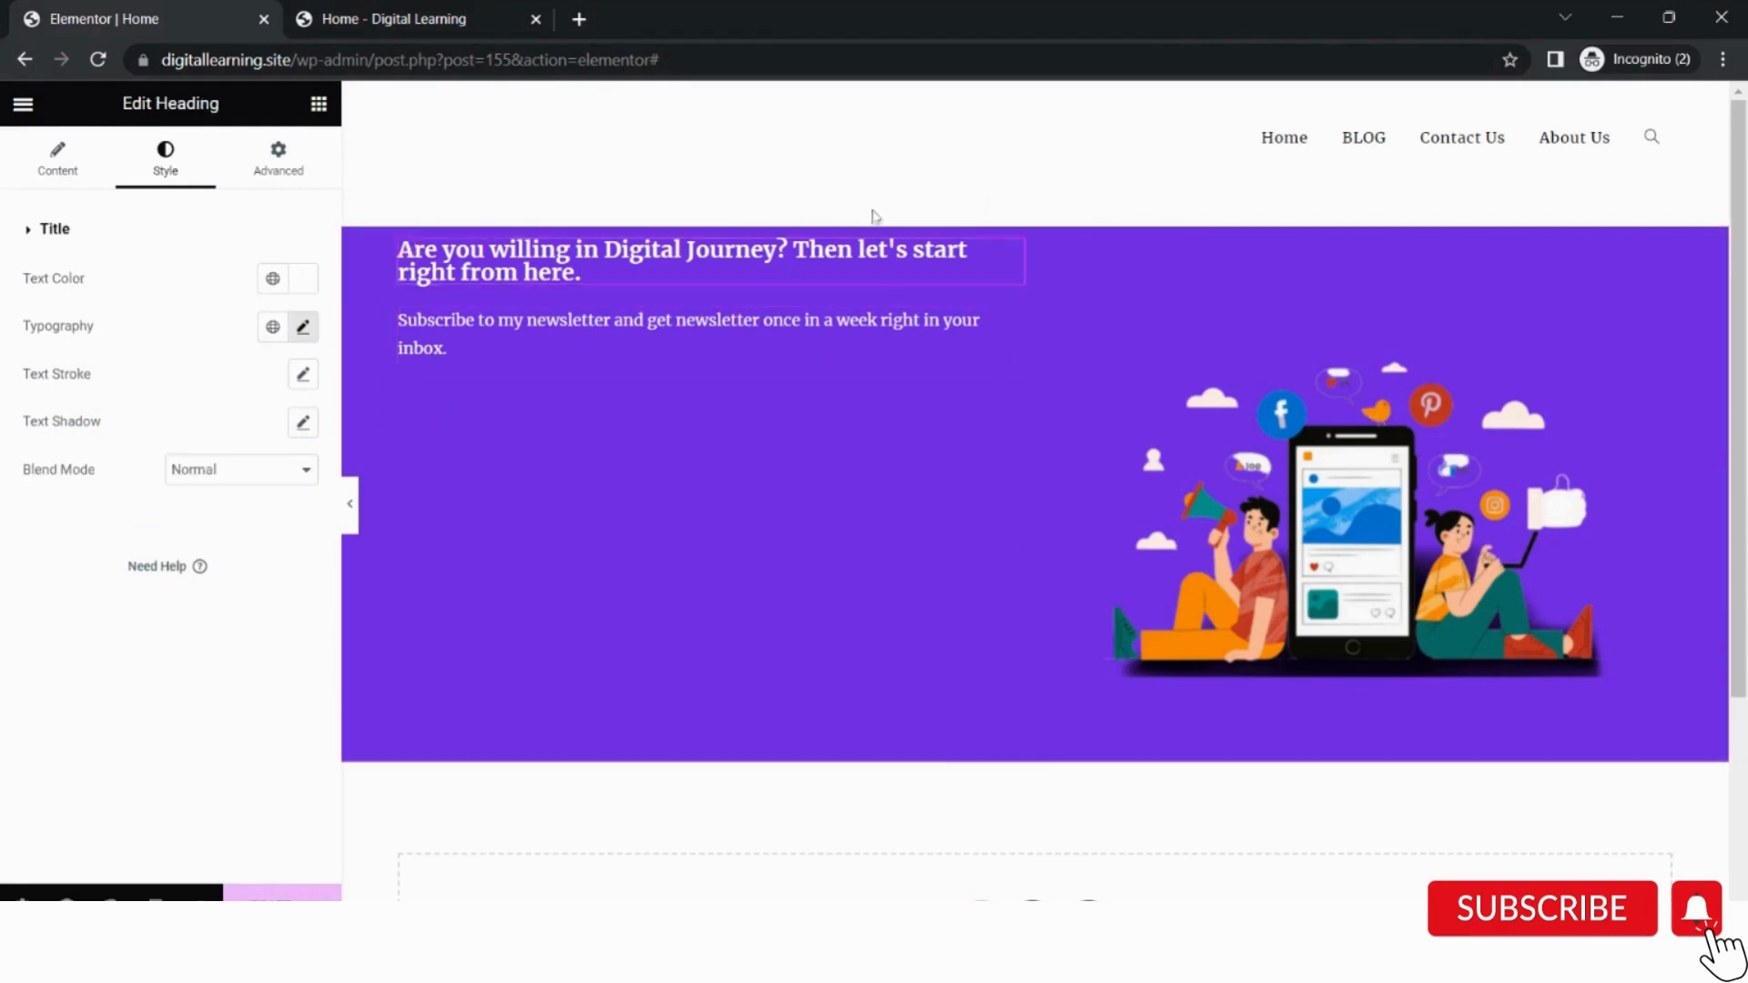
left_click(290, 161)
left_click(75, 390)
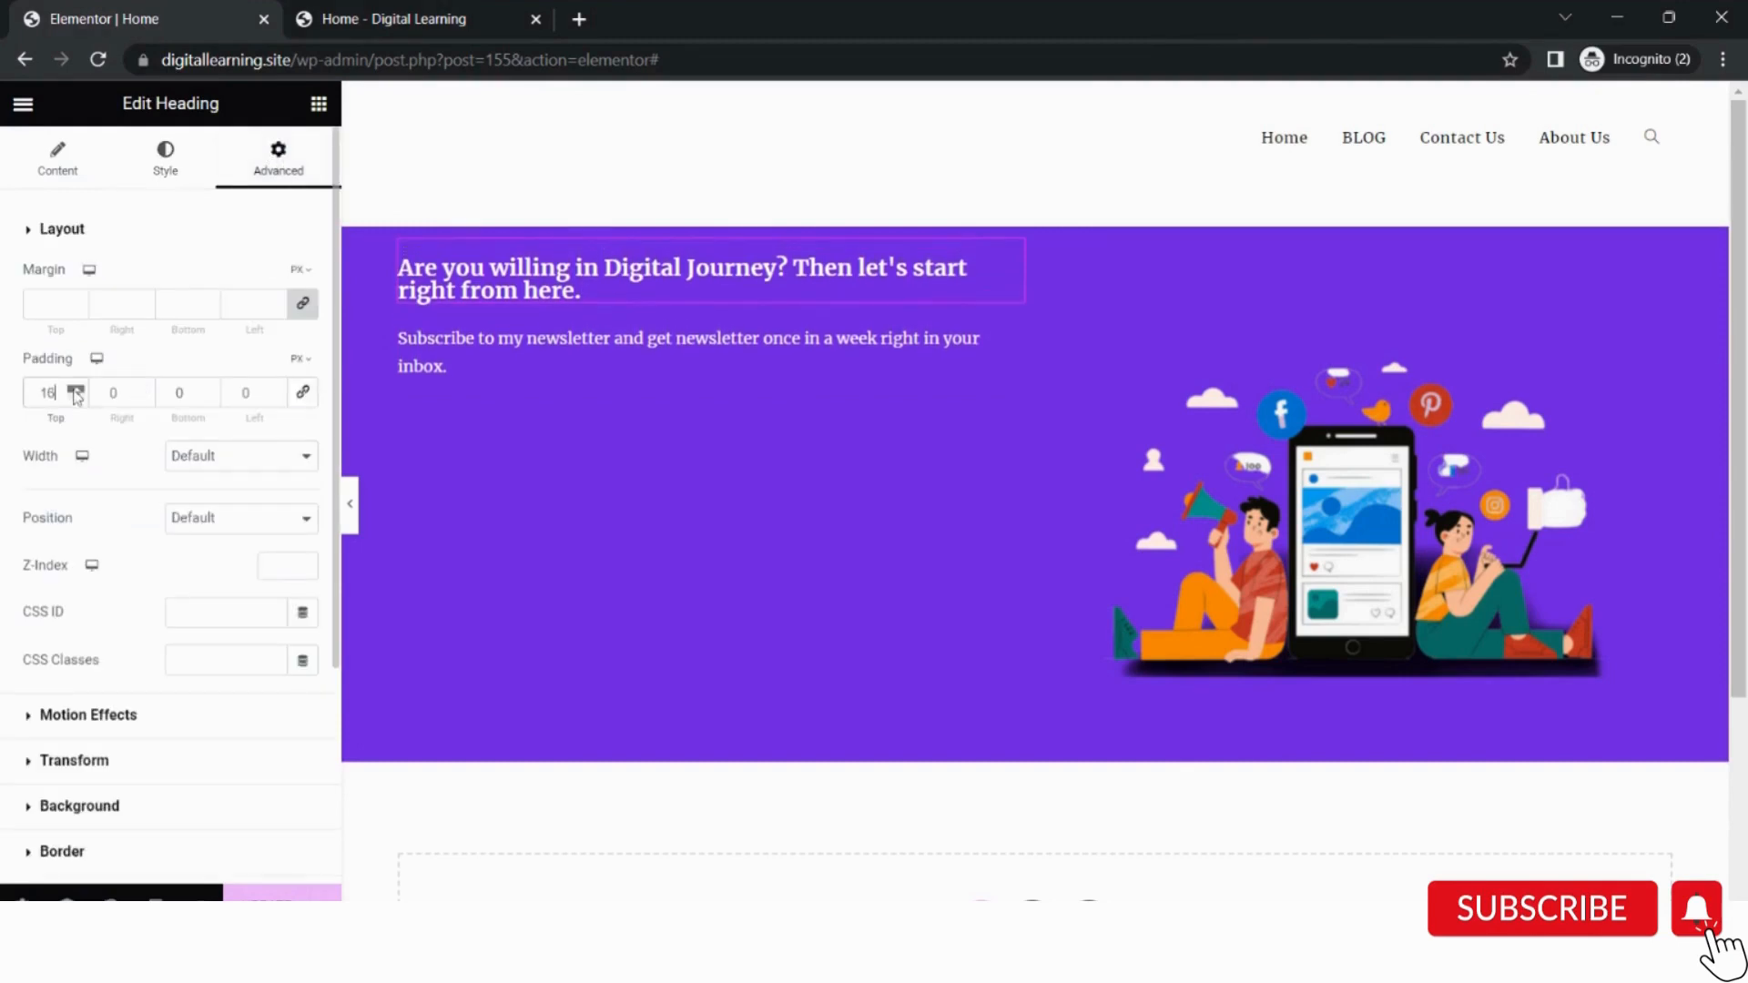
left_click(209, 390)
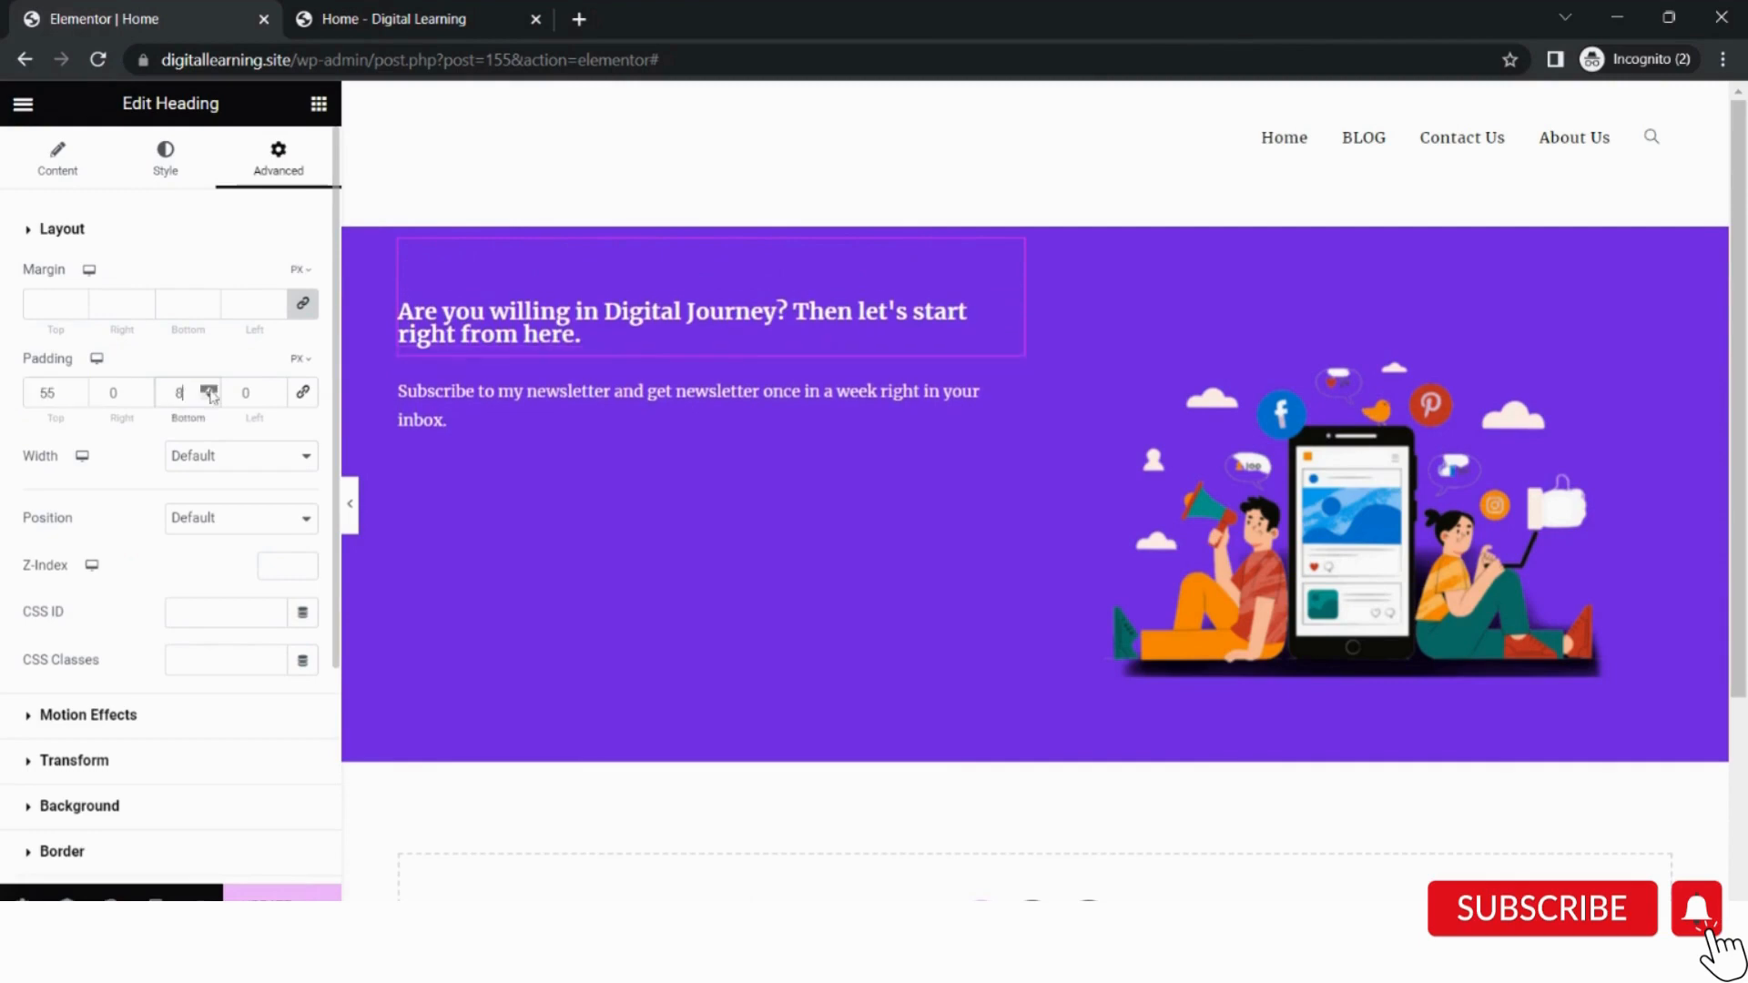
left_click(209, 391)
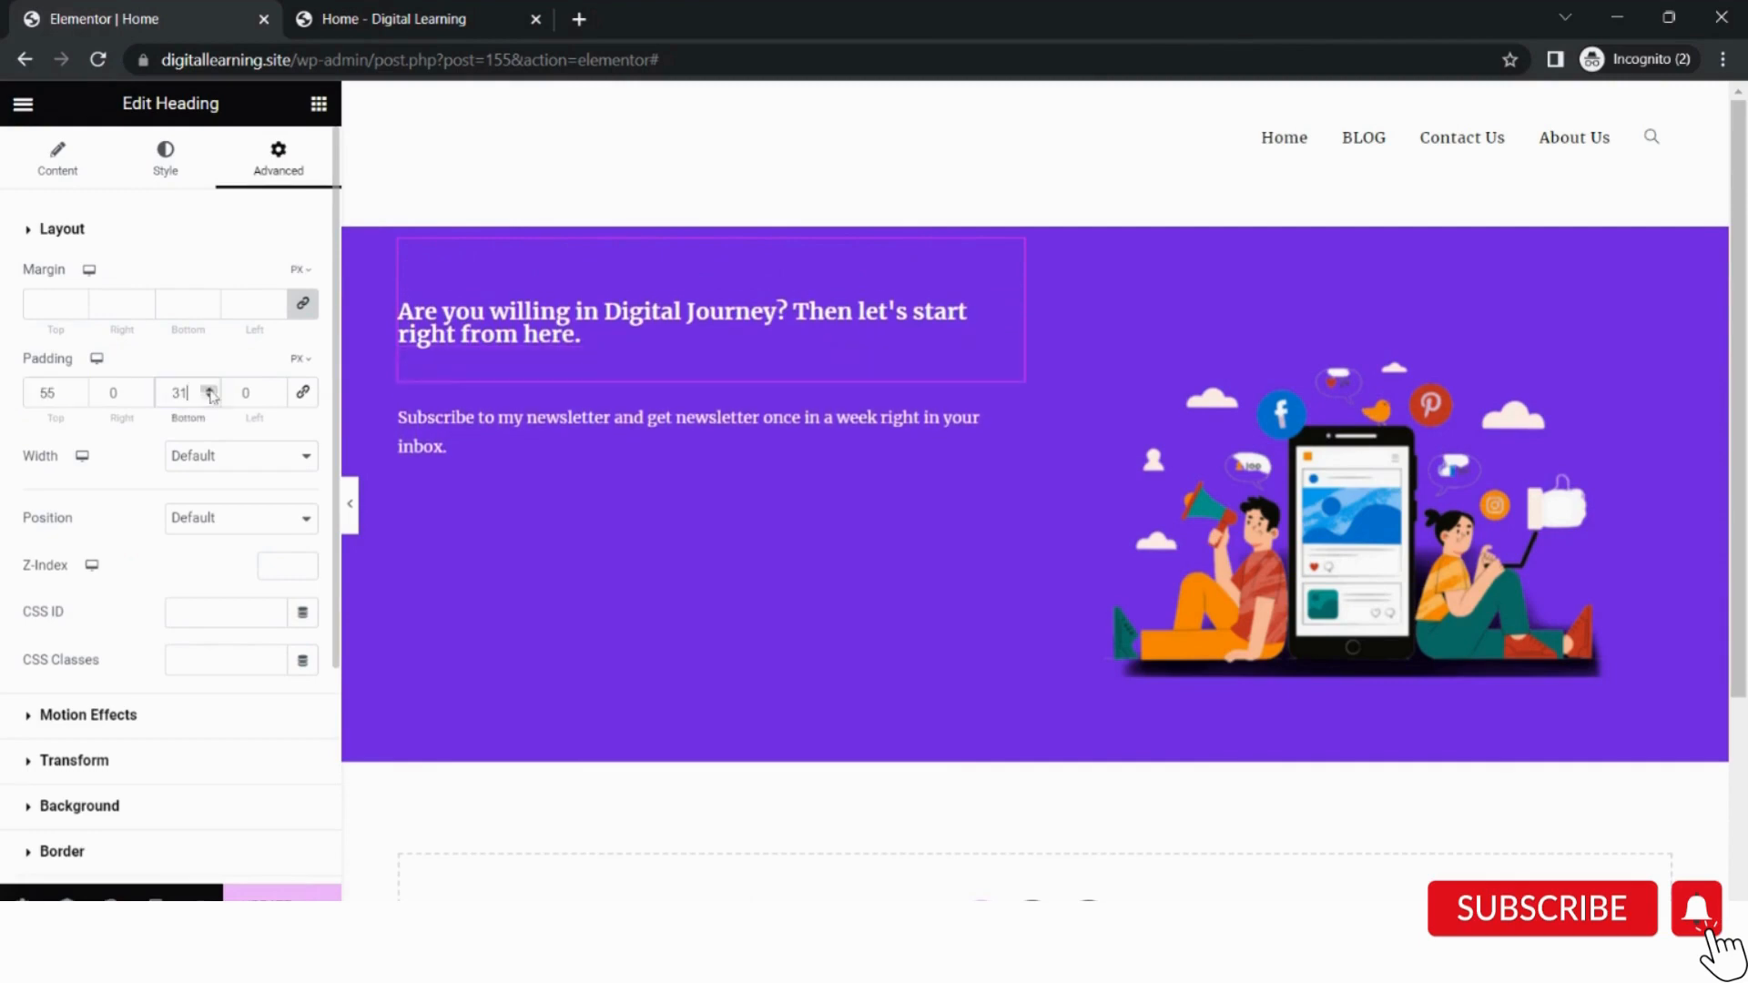
left_click(209, 397)
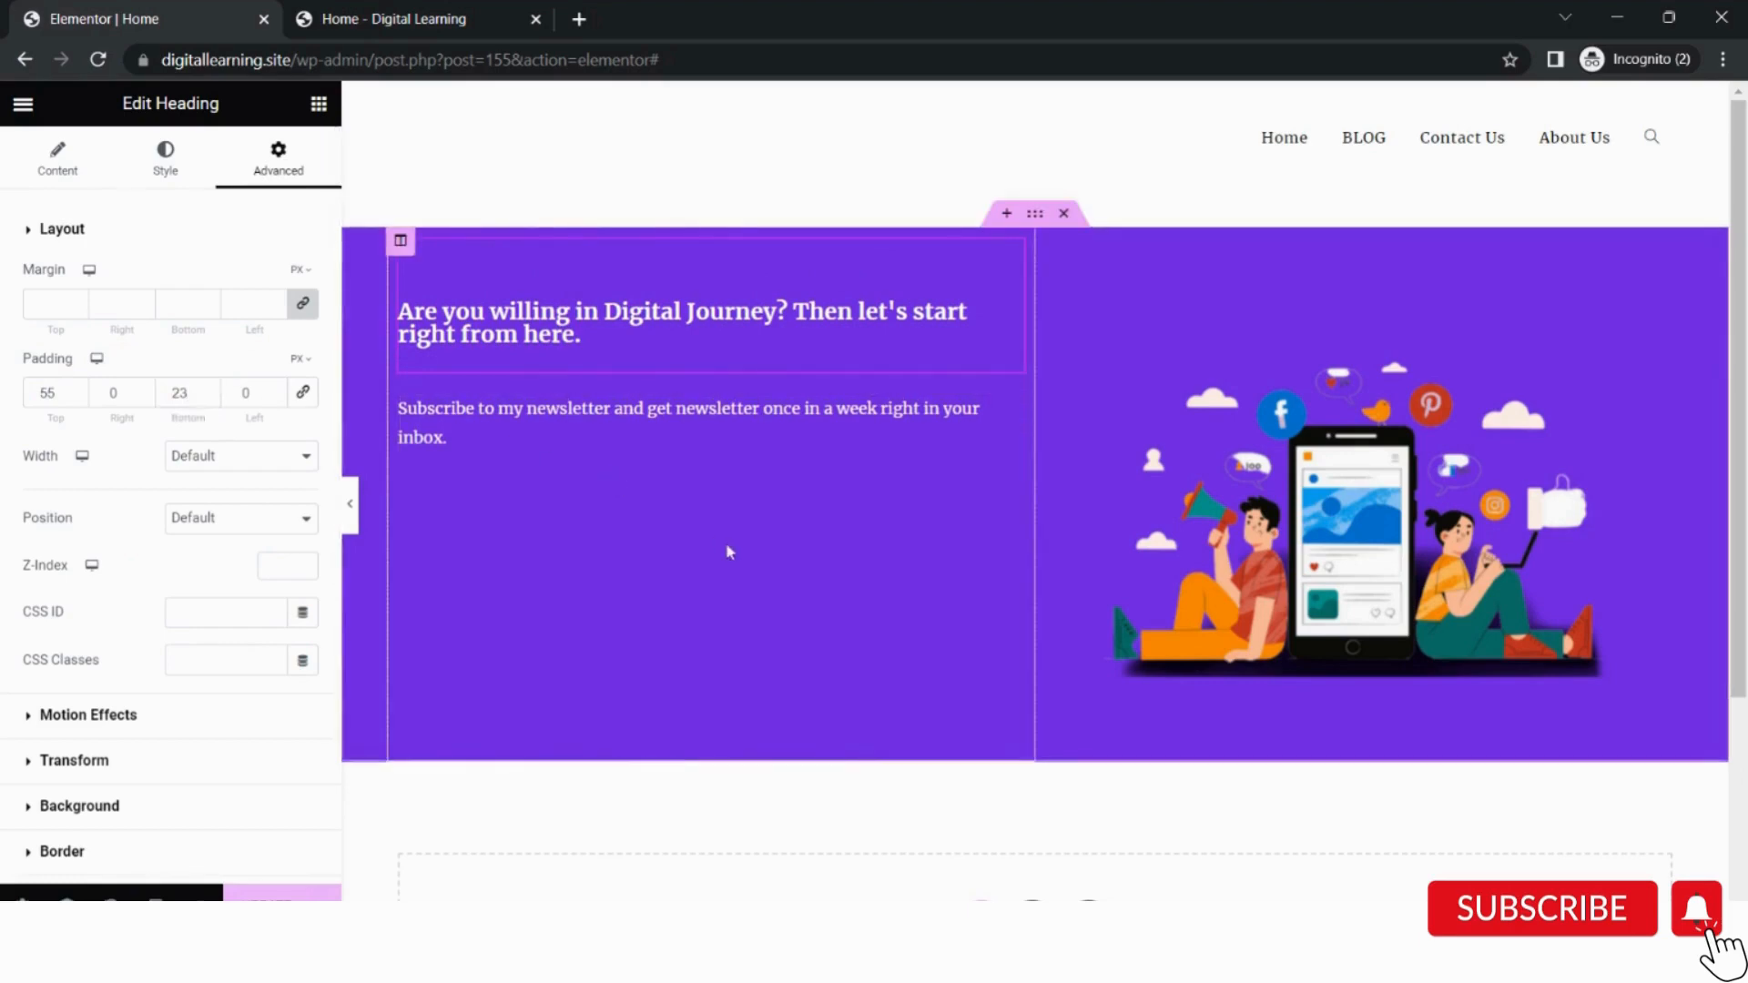
left_click(1143, 195)
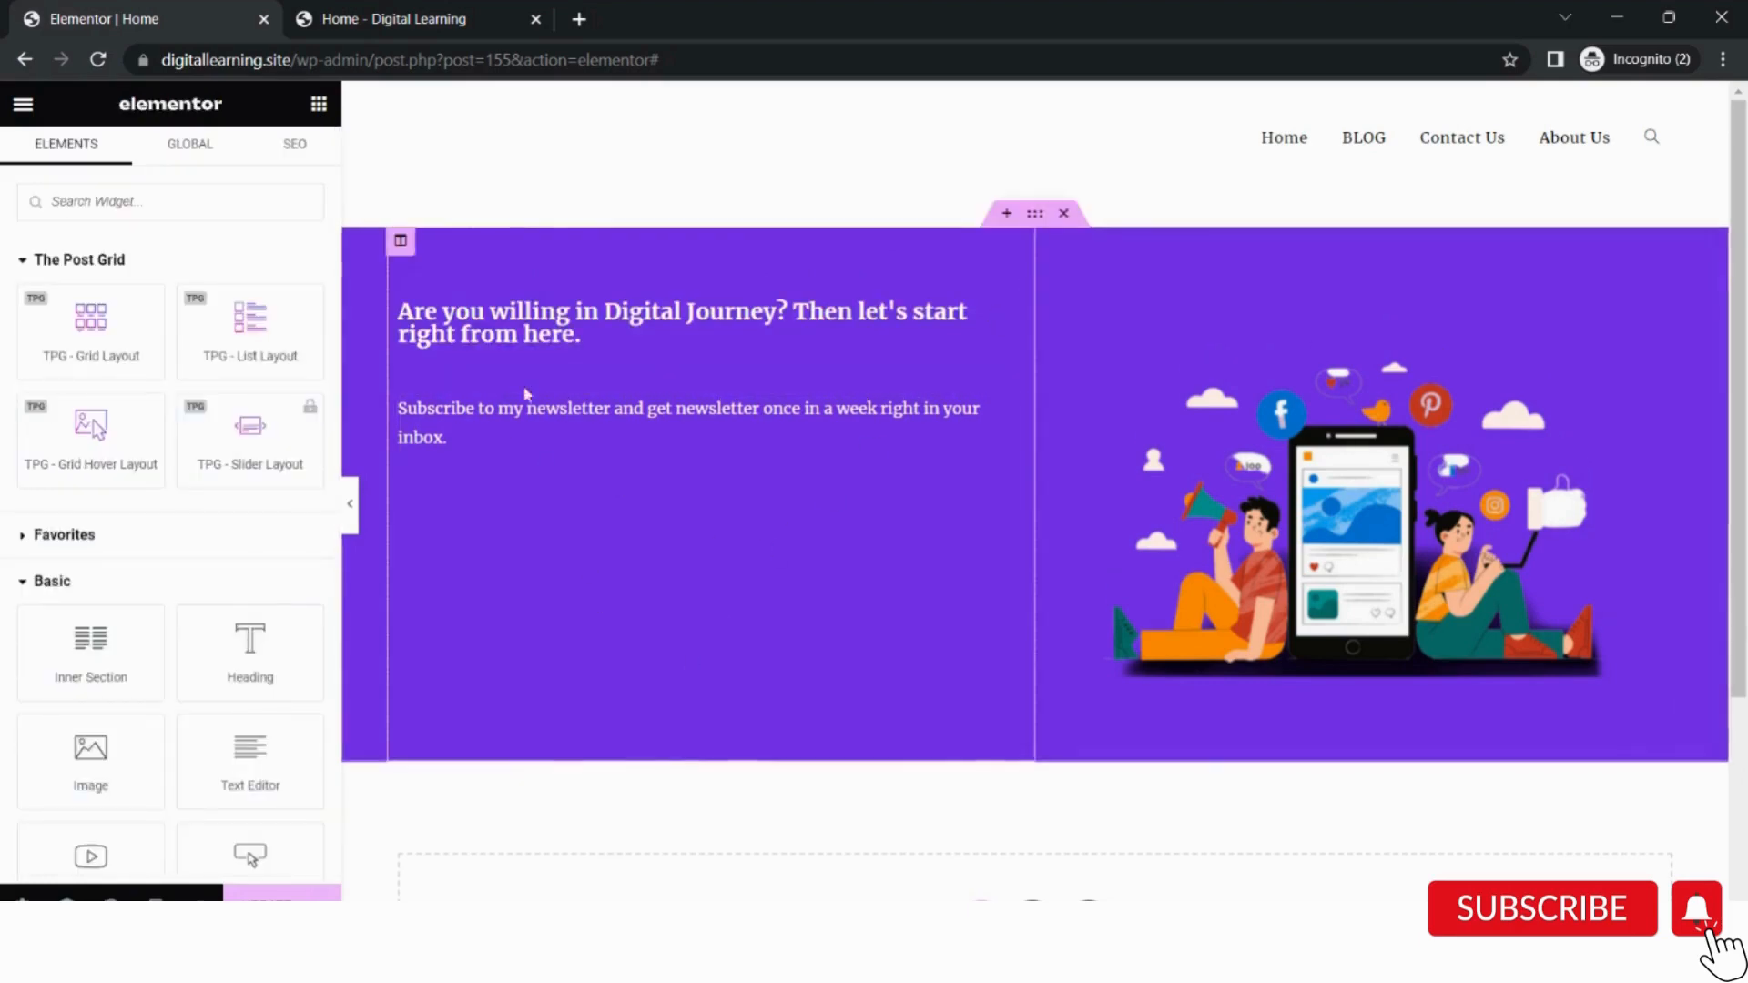
Enlarge the left column heading's font size until it wraps onto three lines, and preview the page without the editing panel.
left_click(515, 336)
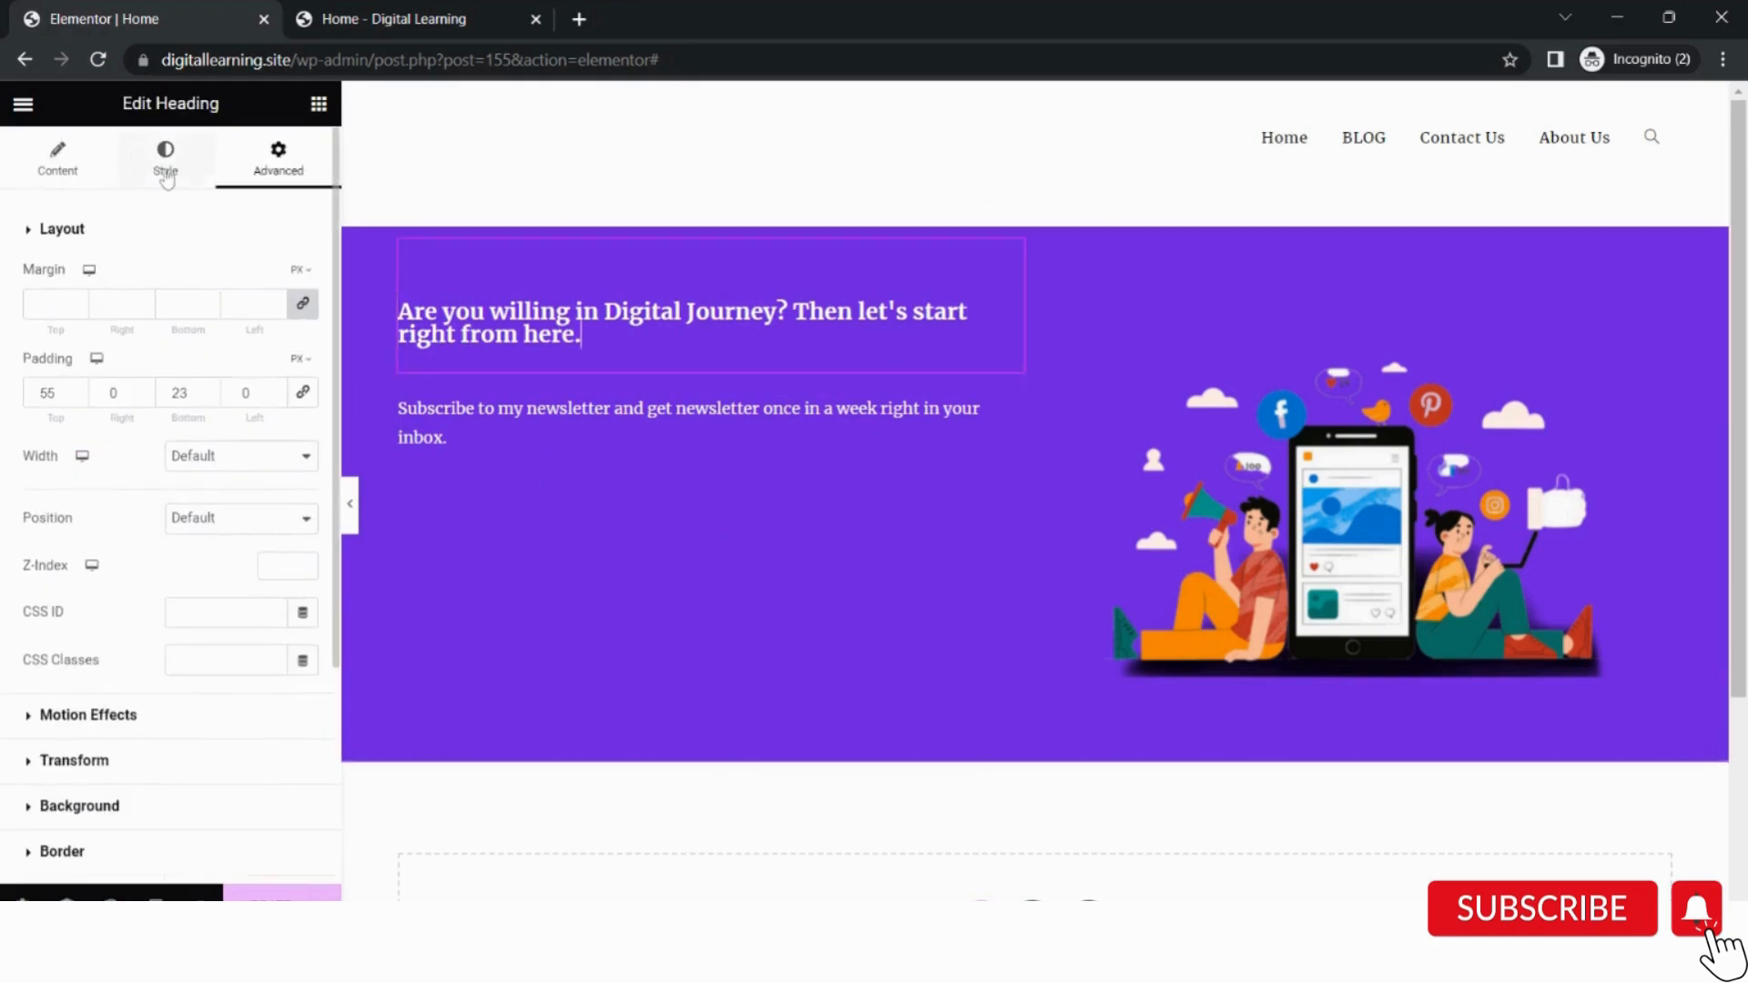
left_click(166, 173)
left_click(303, 327)
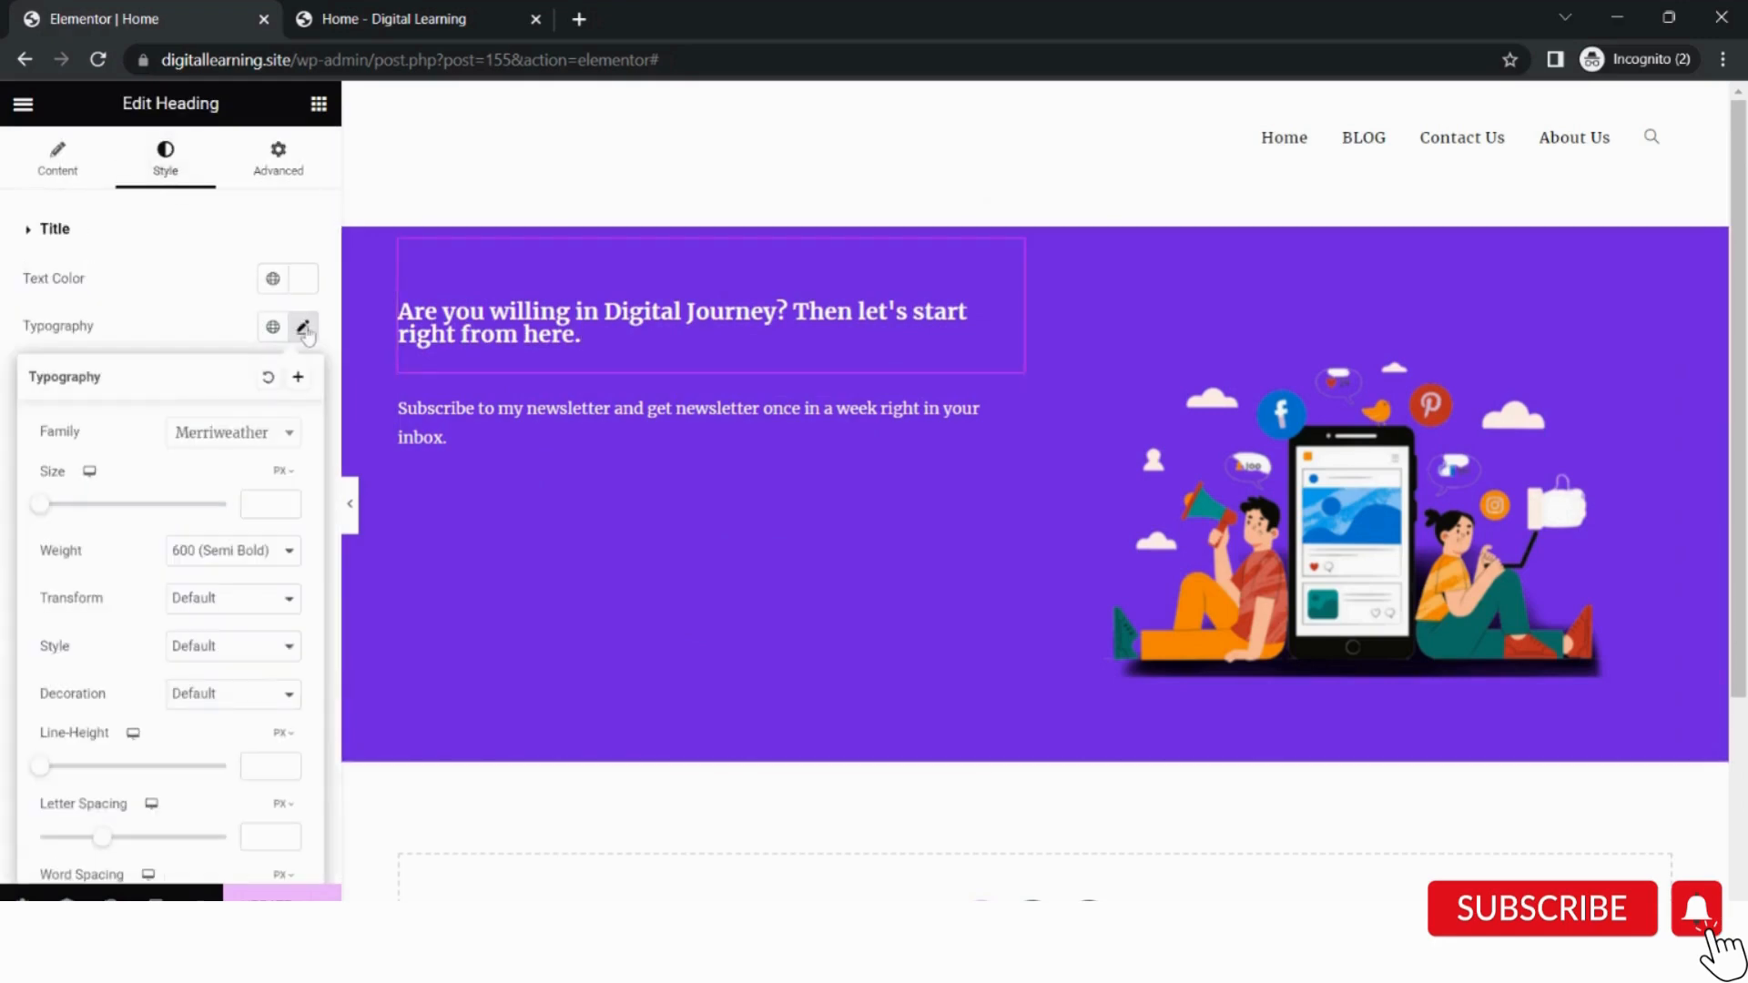
scroll(248, 634, "down", 1)
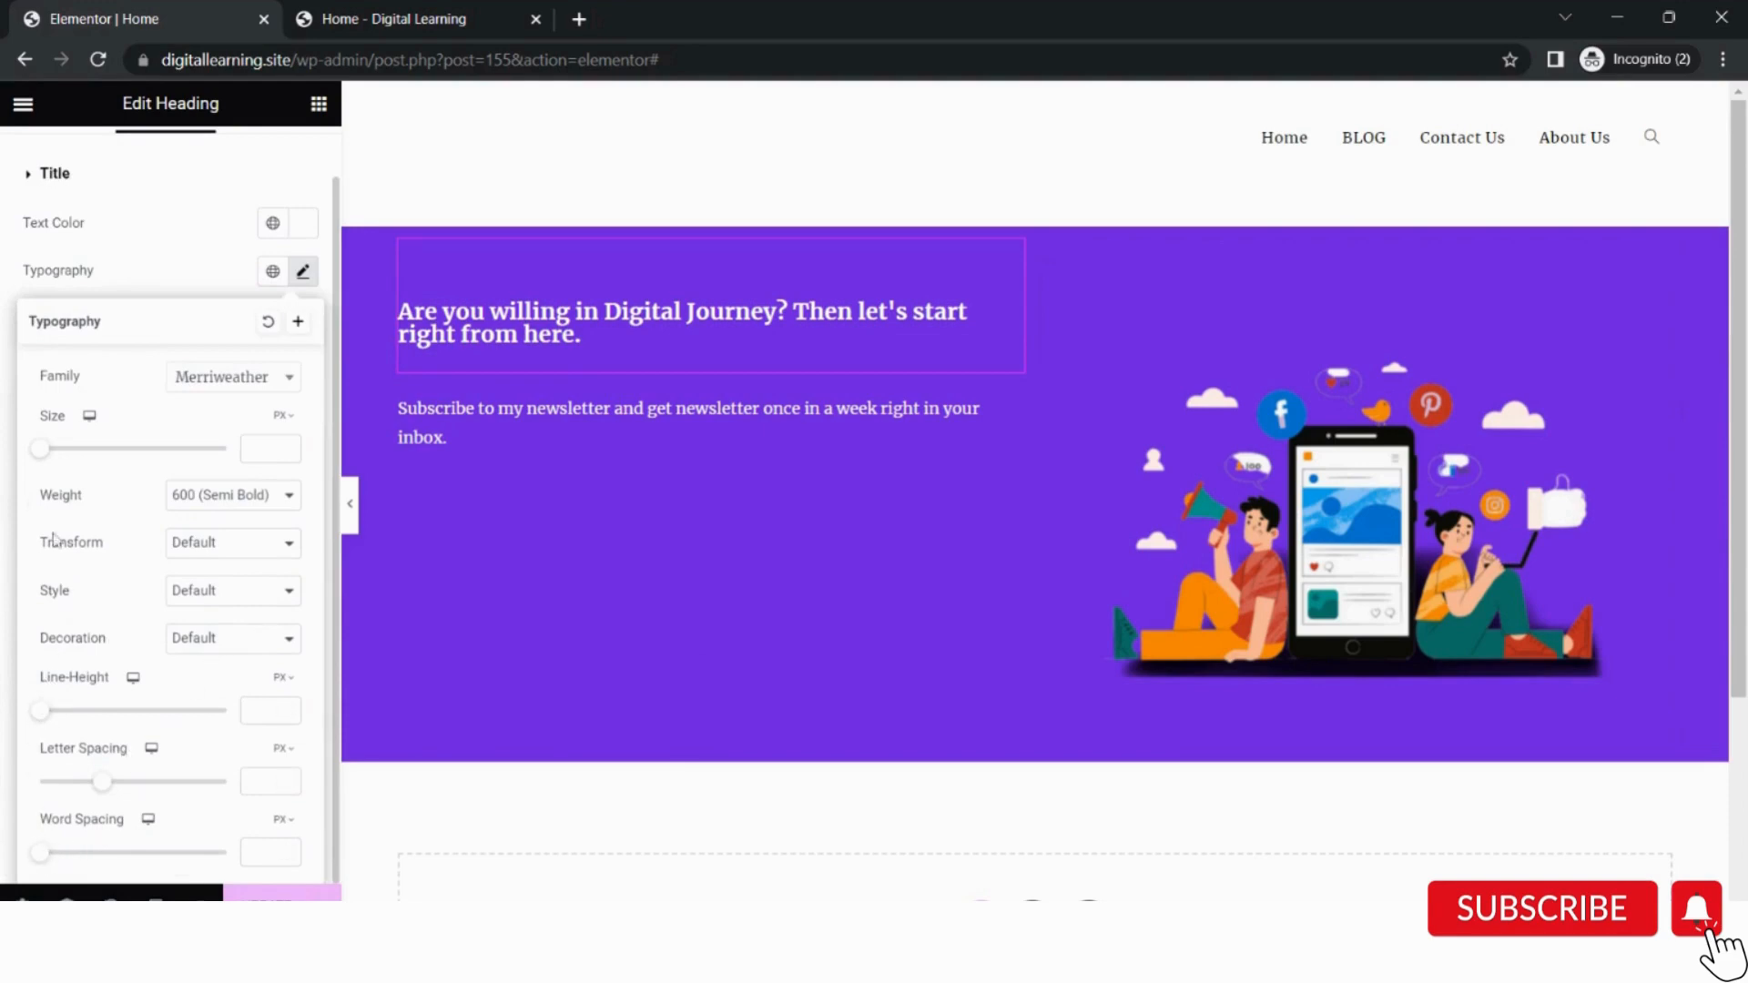
left_click_drag(37, 455, 74, 479)
left_click(473, 521)
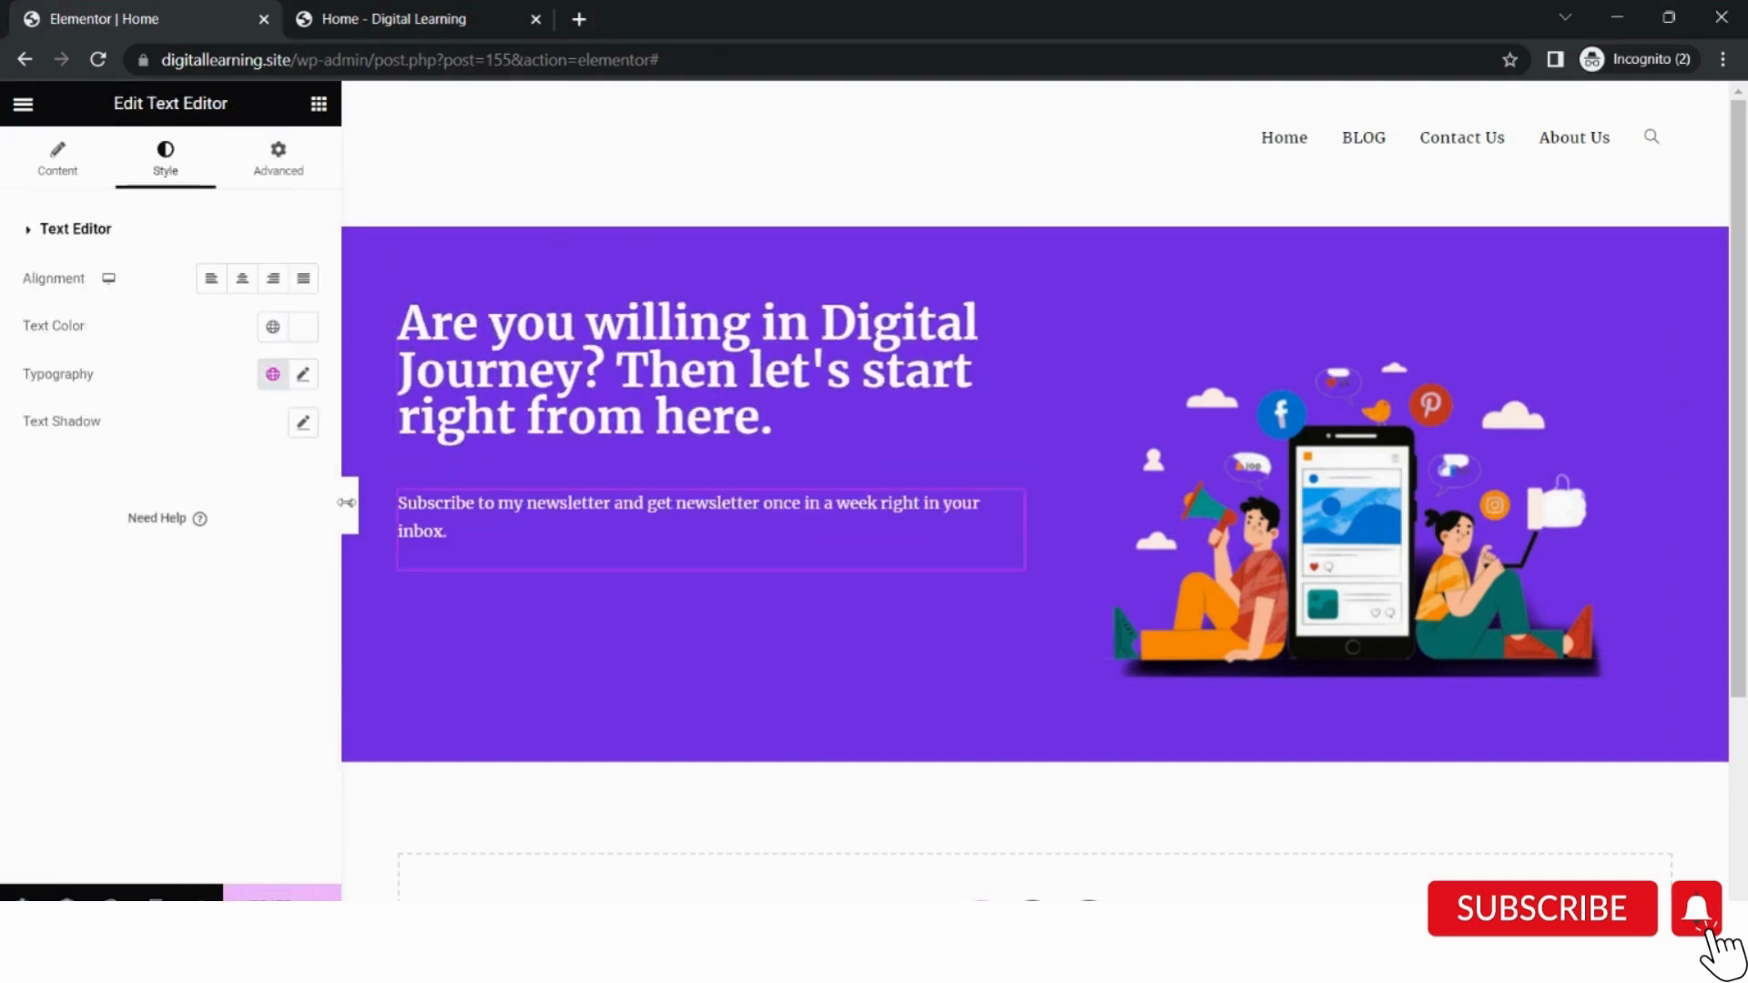
left_click(350, 505)
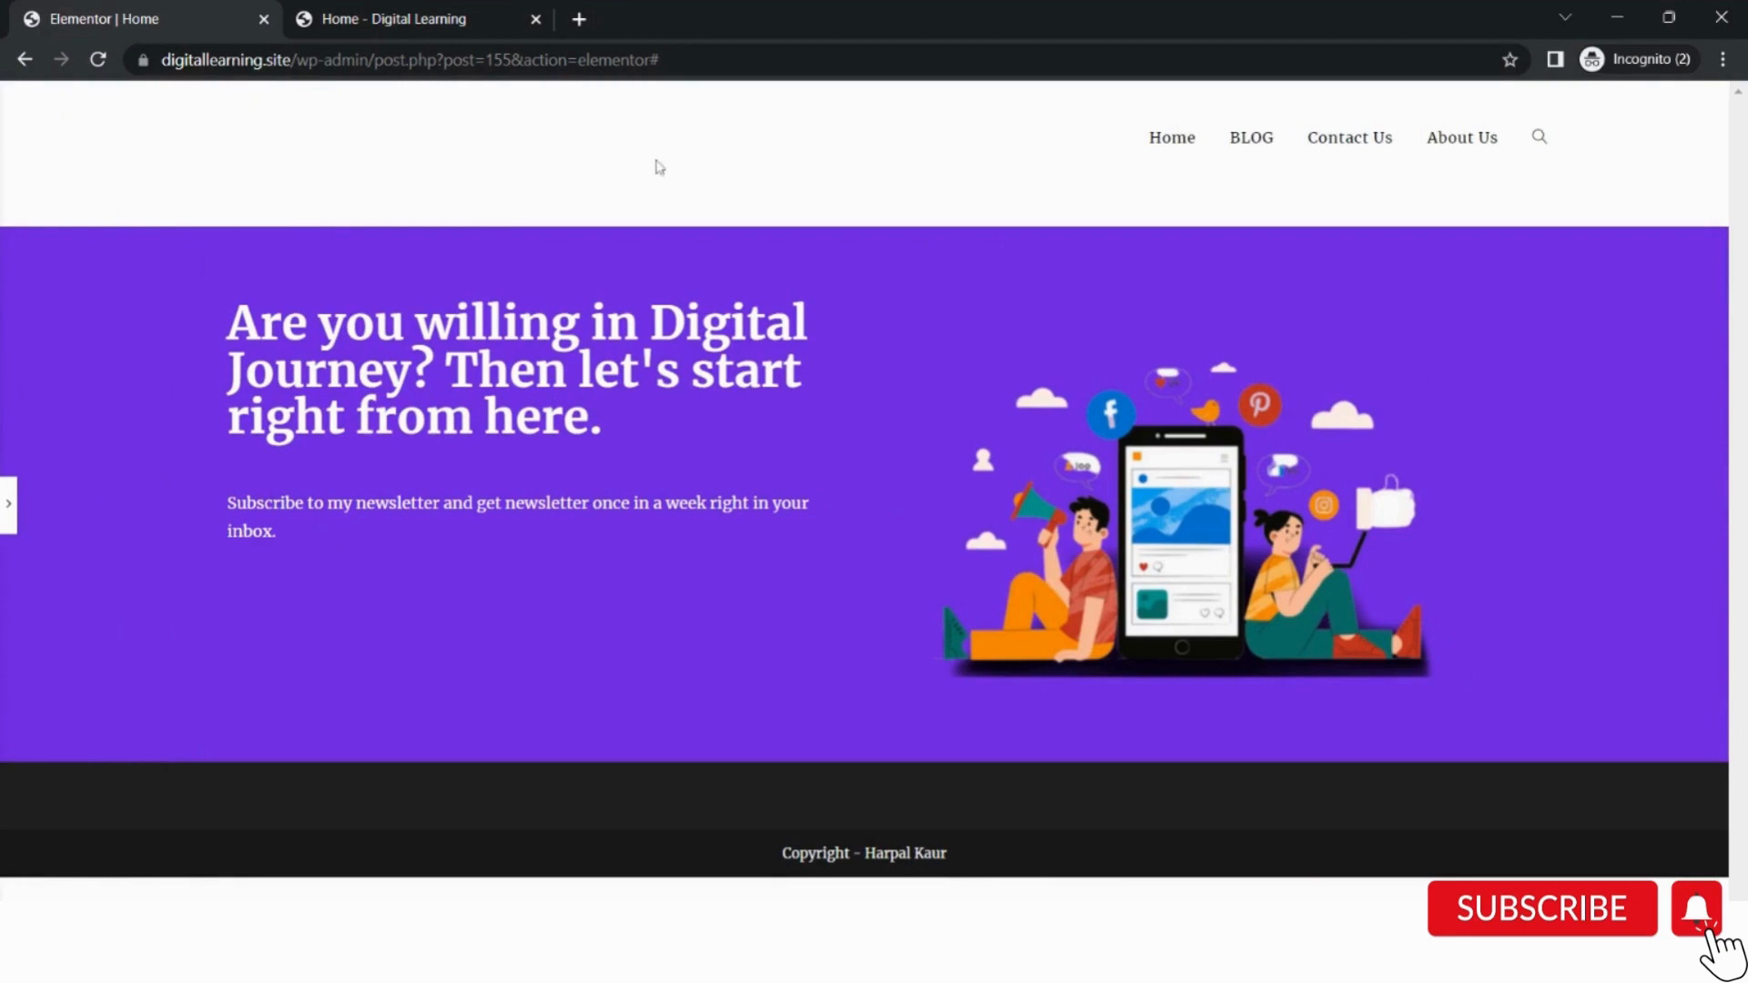
Switch to the site's other browser tab and open the general header settings in the theme customizer via the WordPress dashboard.
left_click(341, 14)
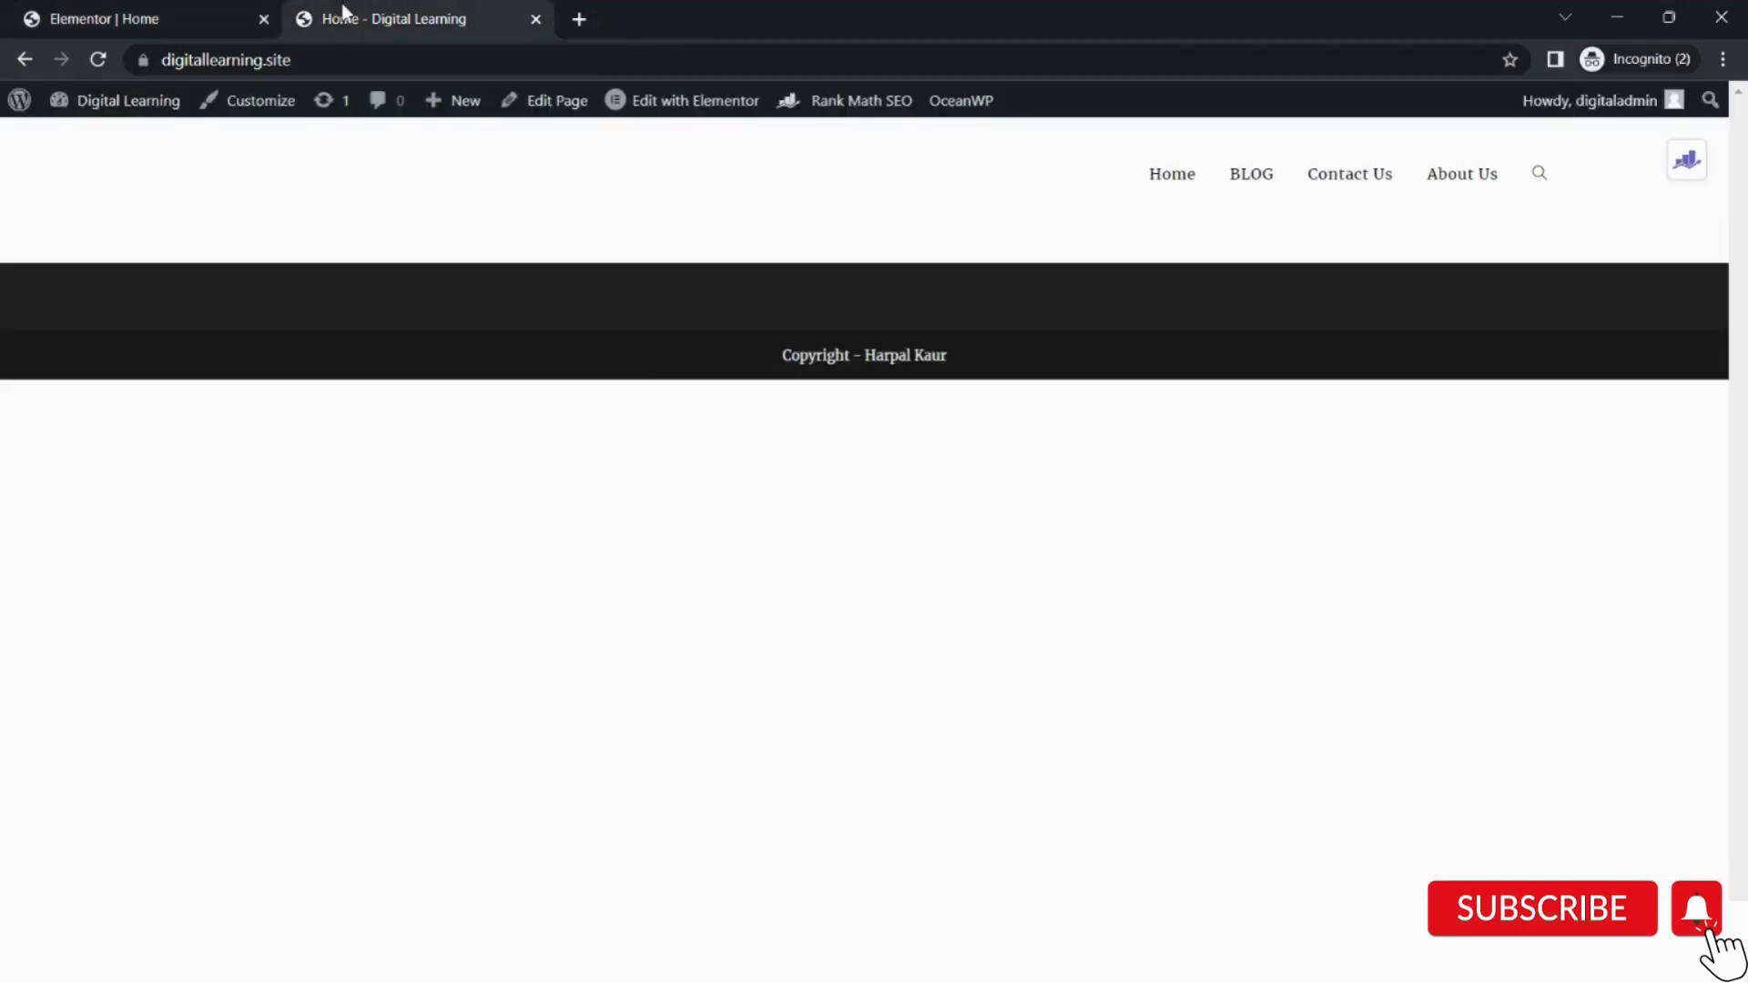
mouse_move(18, 100)
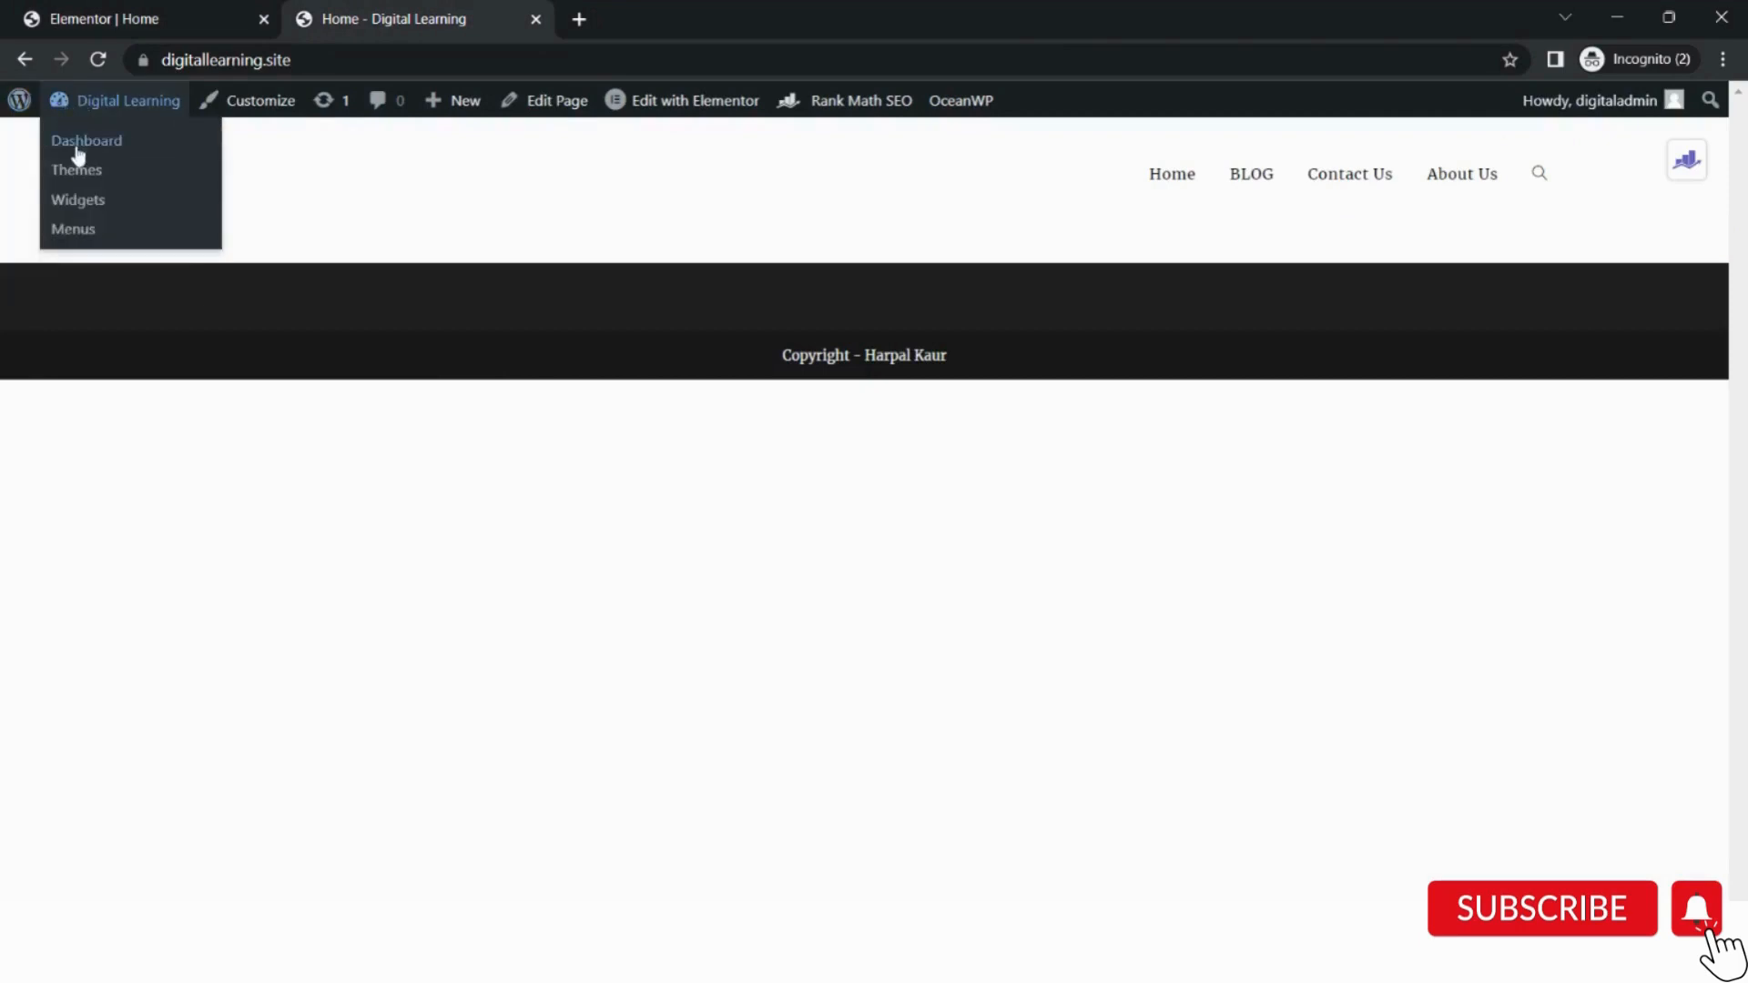
left_click(82, 144)
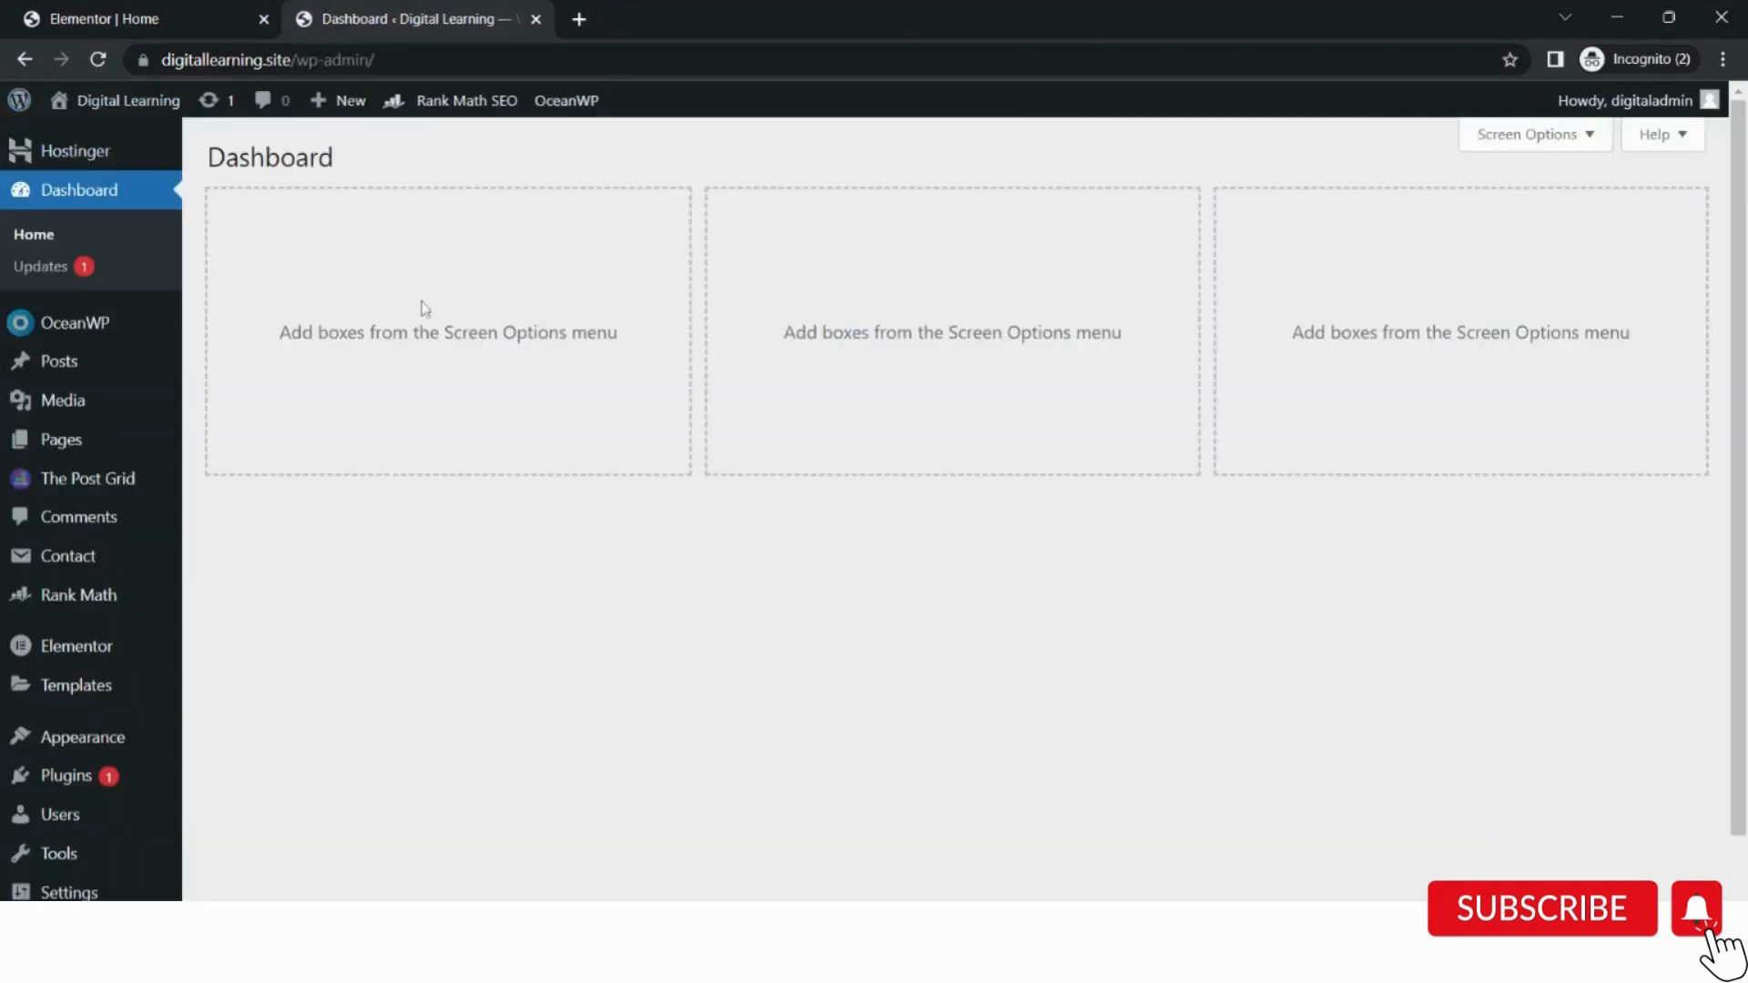
mouse_move(114, 738)
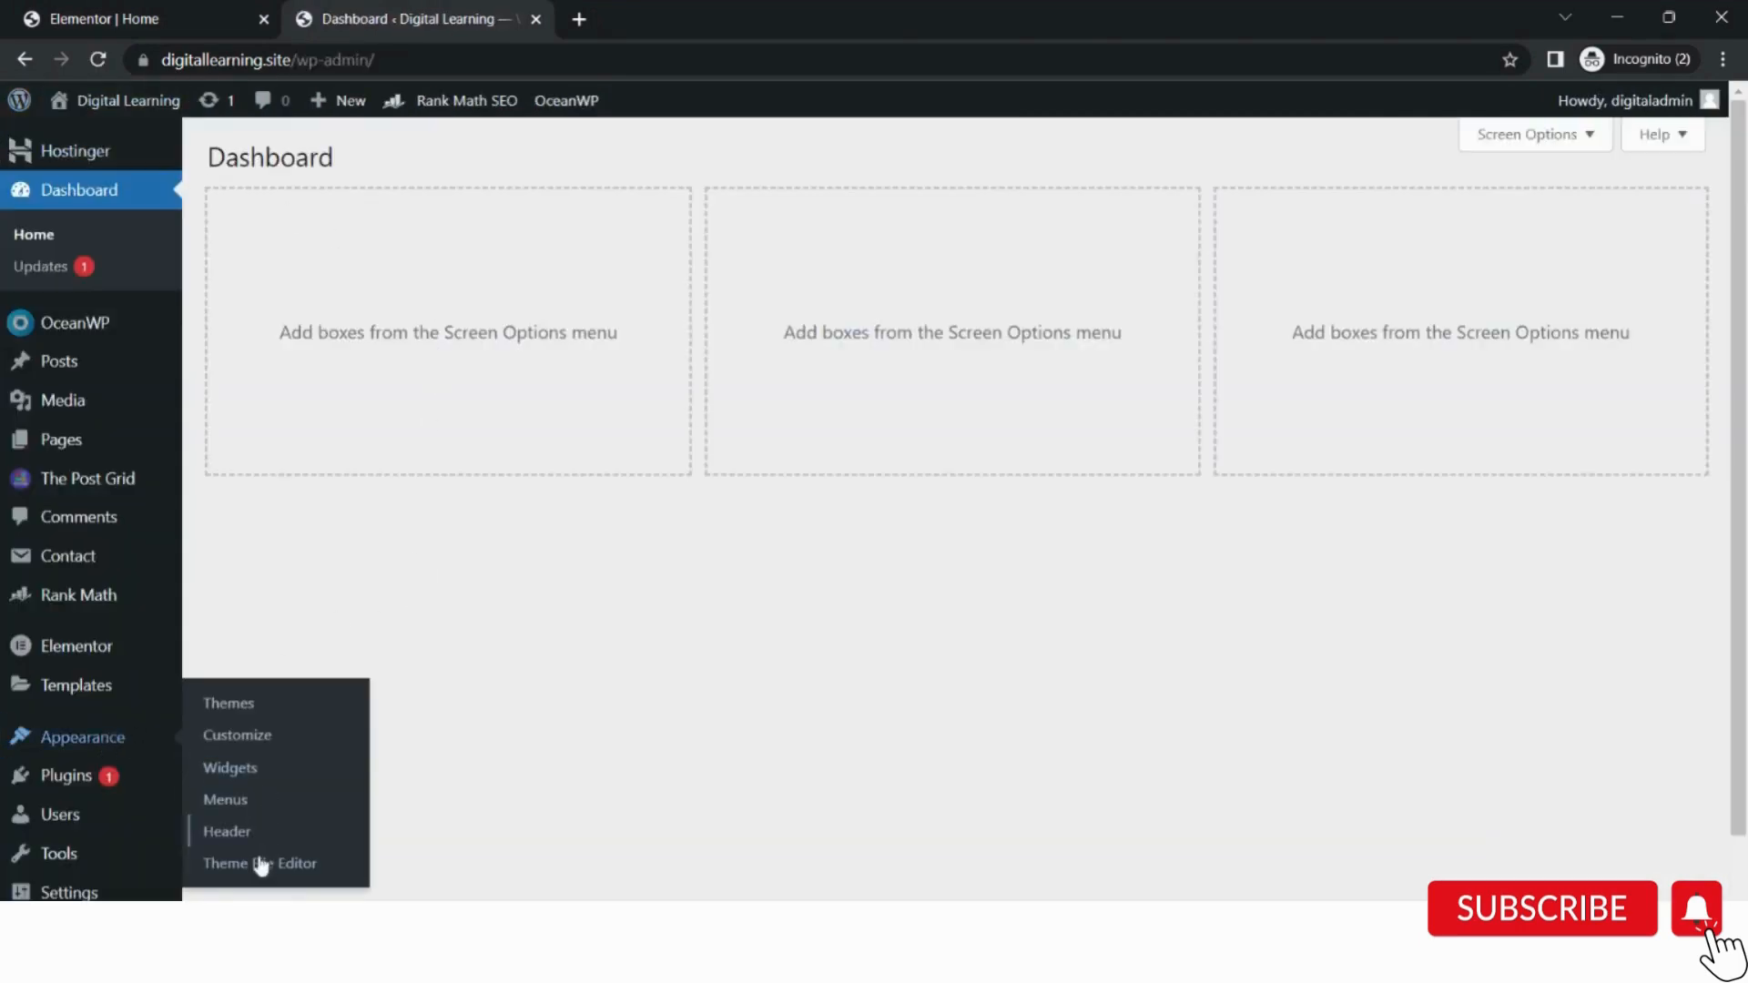
left_click(243, 739)
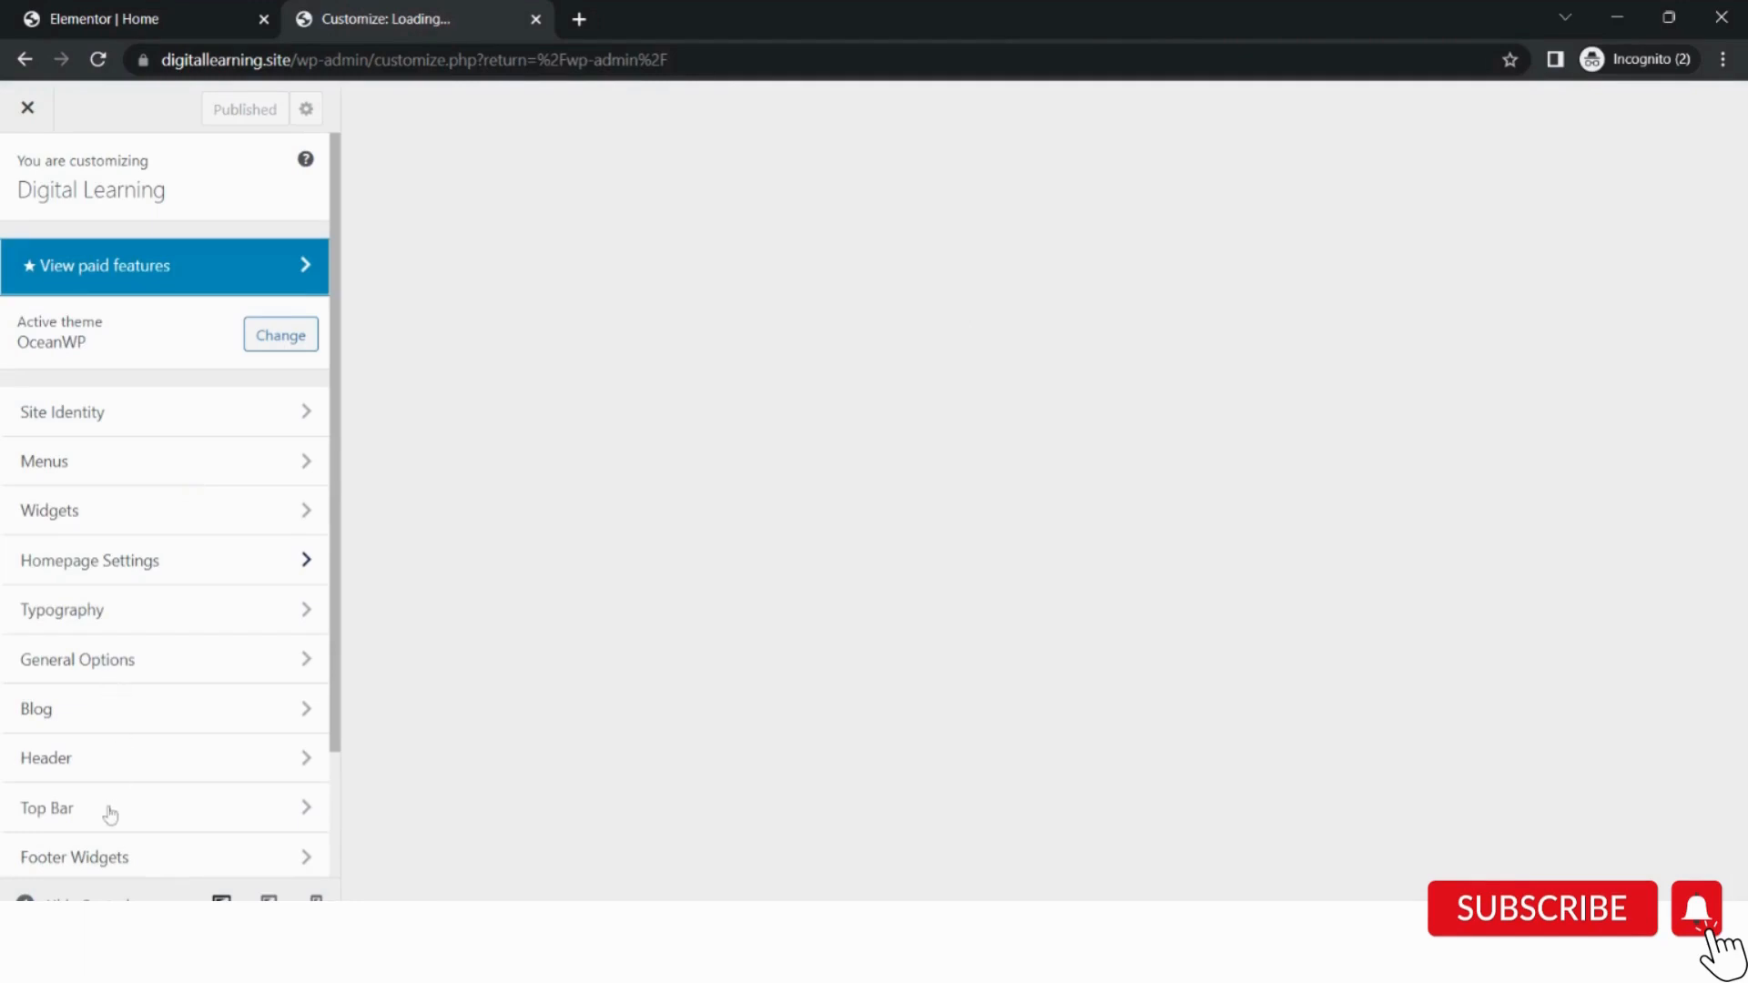
scroll(107, 733, "down", 1)
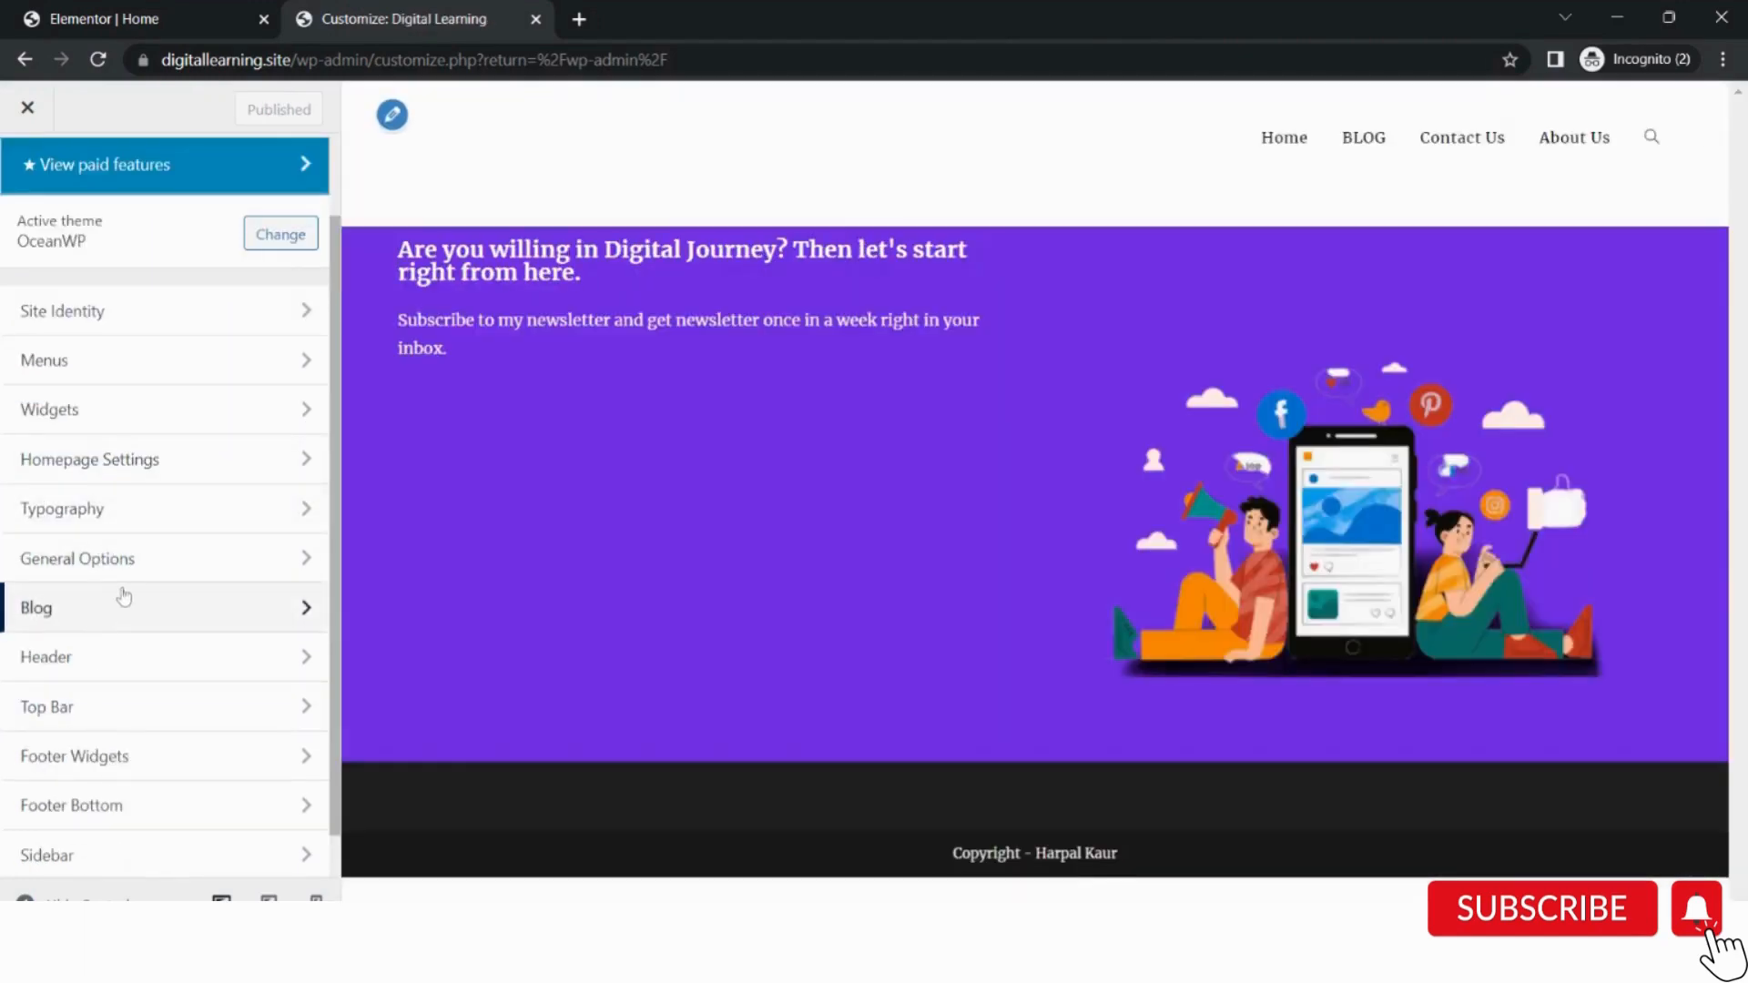
left_click(106, 645)
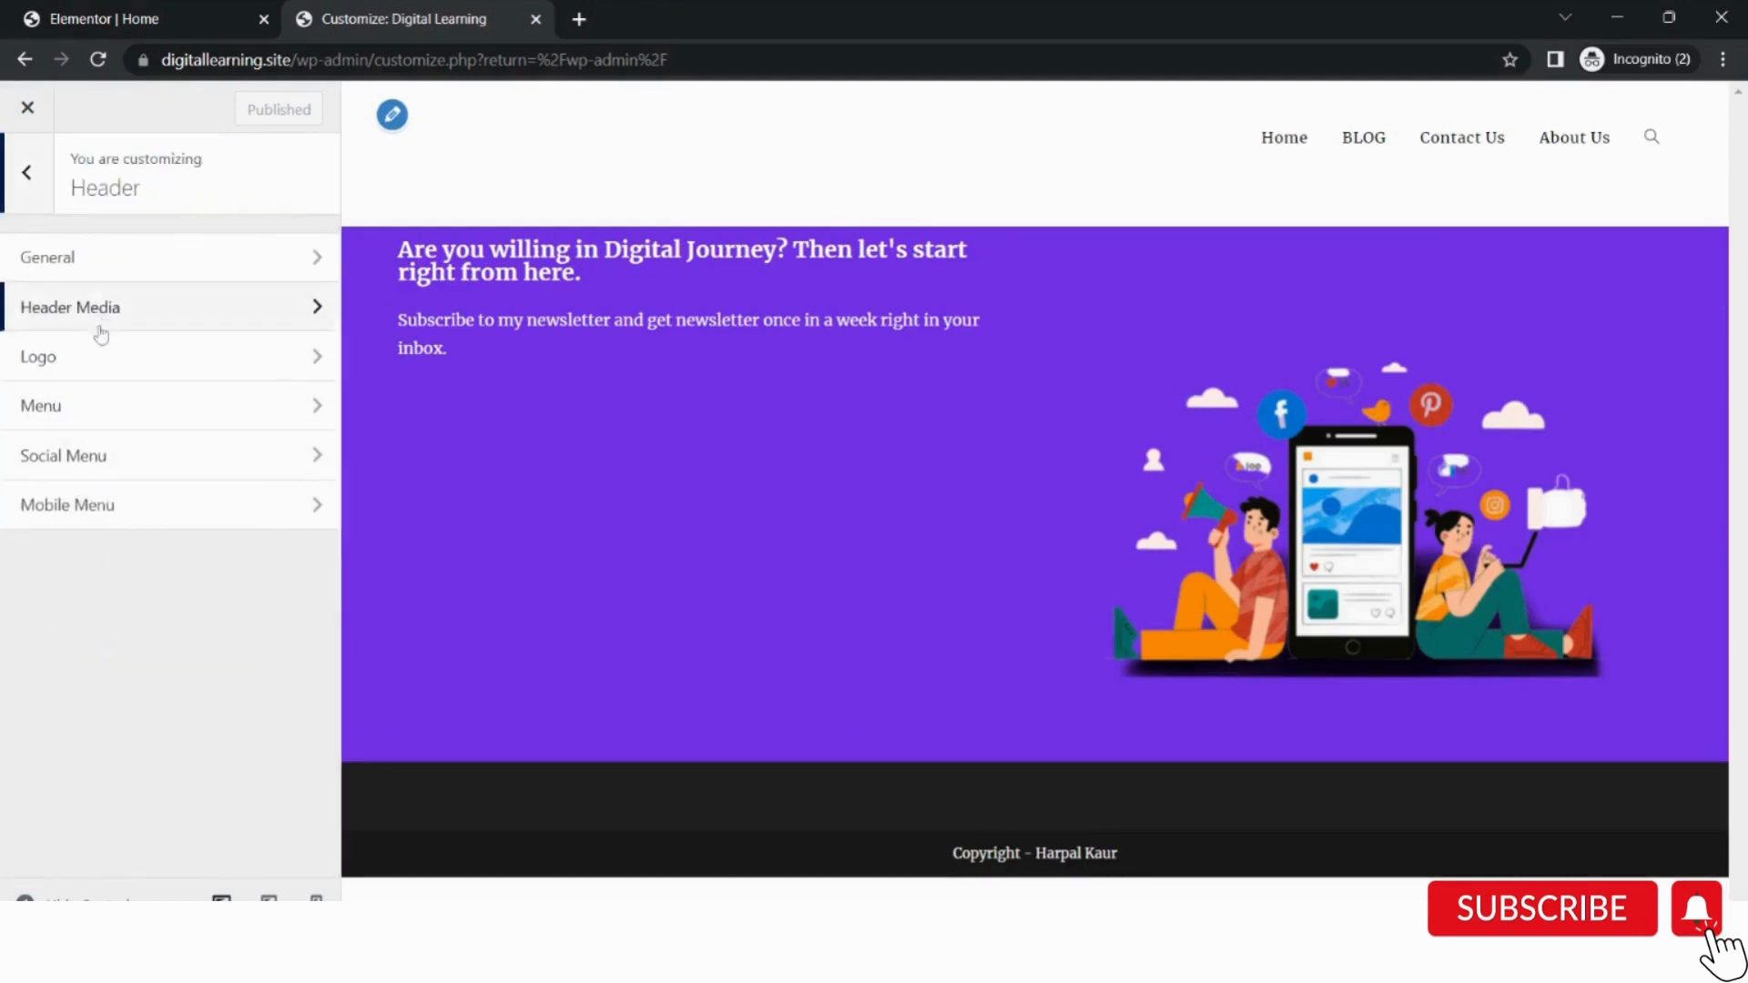
left_click(86, 266)
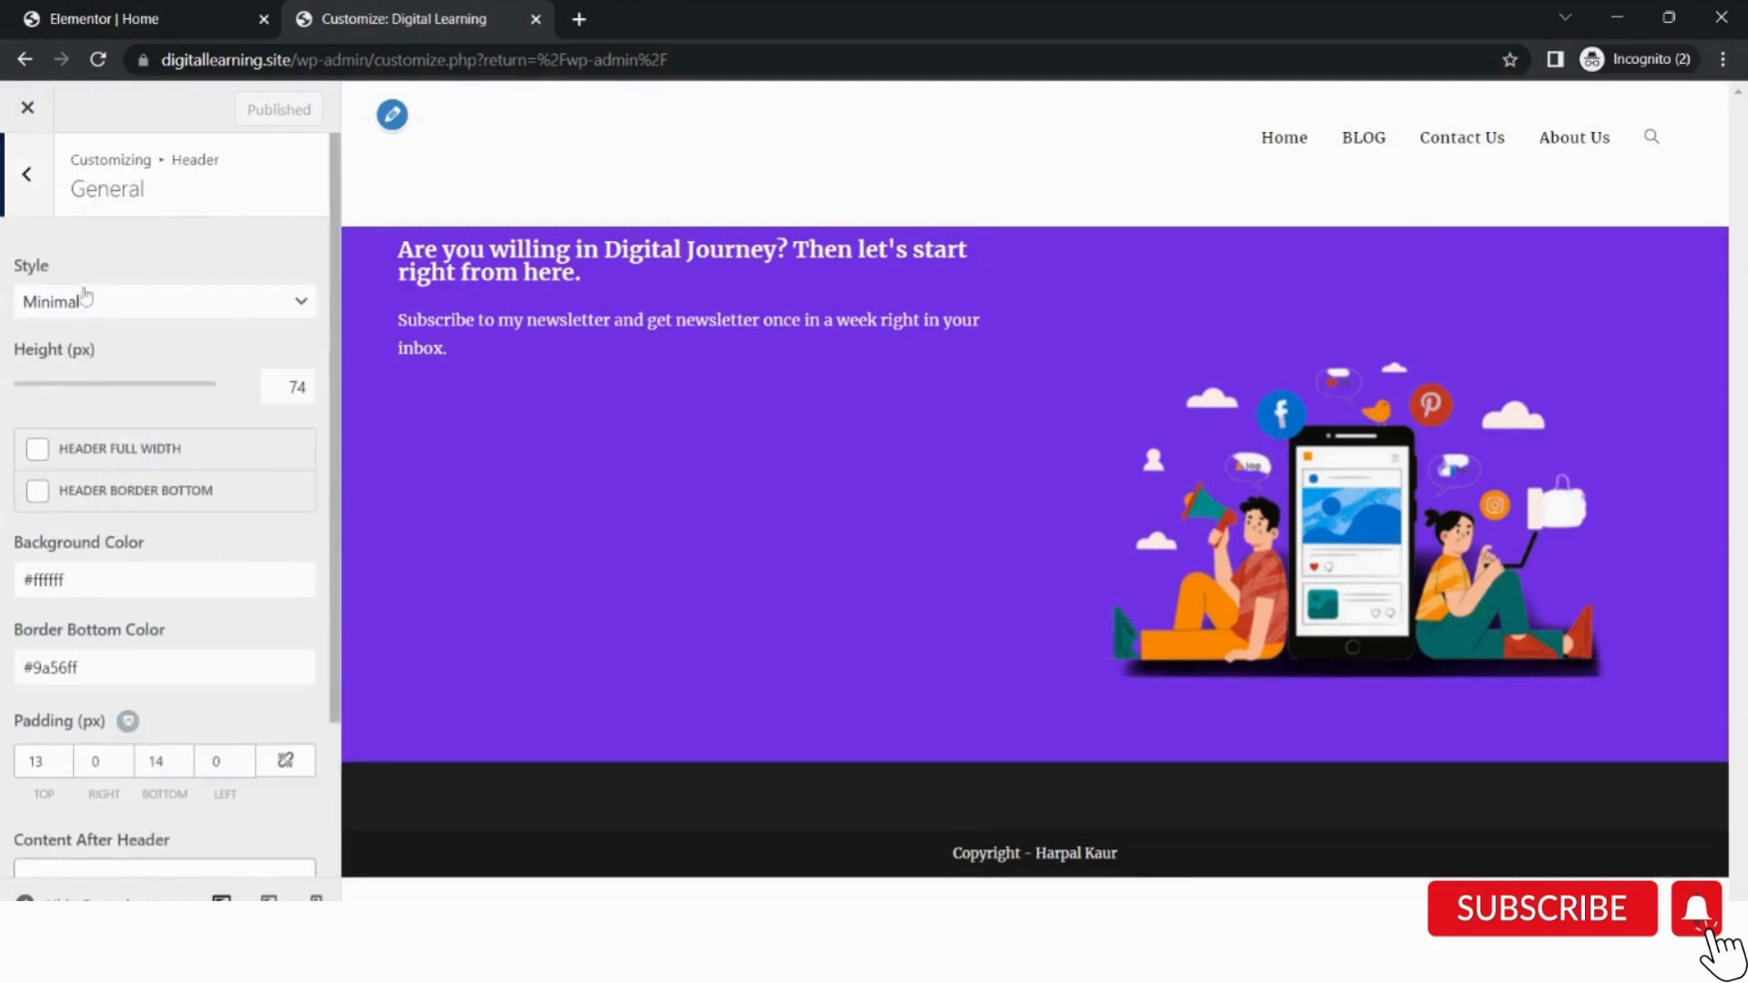
Set the header's background color to purple, #7535e7, and publish the change.
scroll(128, 496, "down", 2)
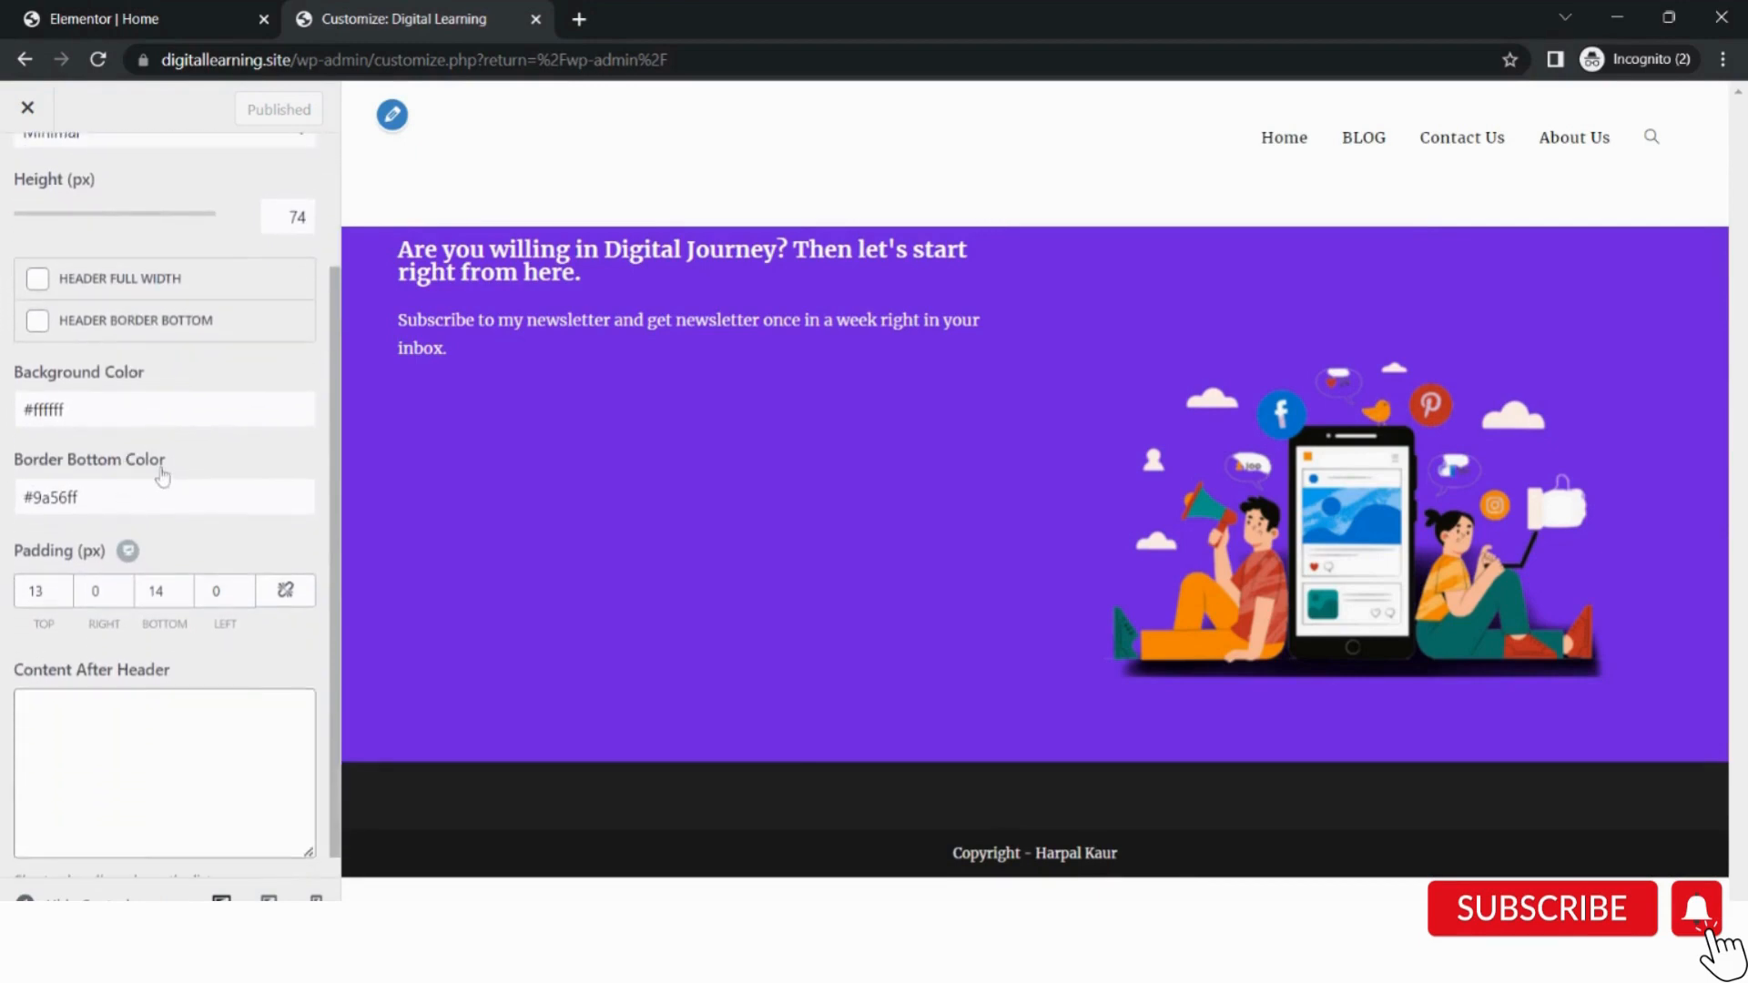
left_click(34, 498)
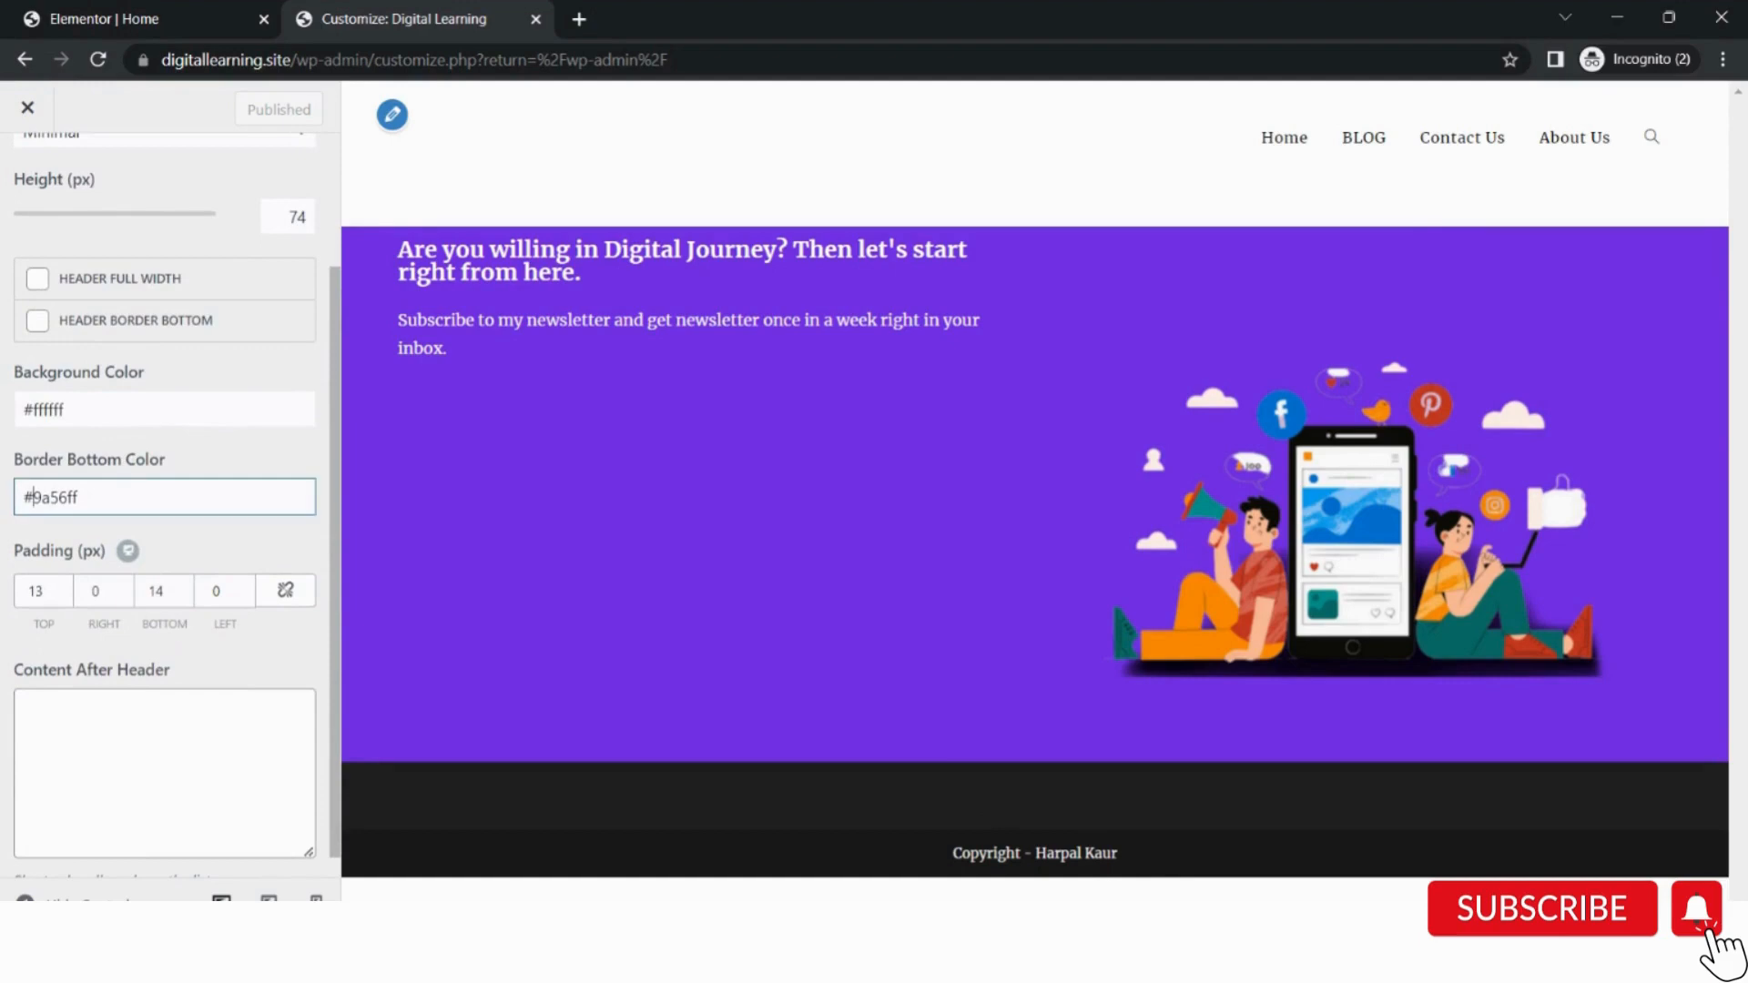
left_click_drag(37, 498, 79, 498)
scroll(165, 506, "down", 1)
left_click_drag(33, 383, 65, 383)
type("#7535e7")
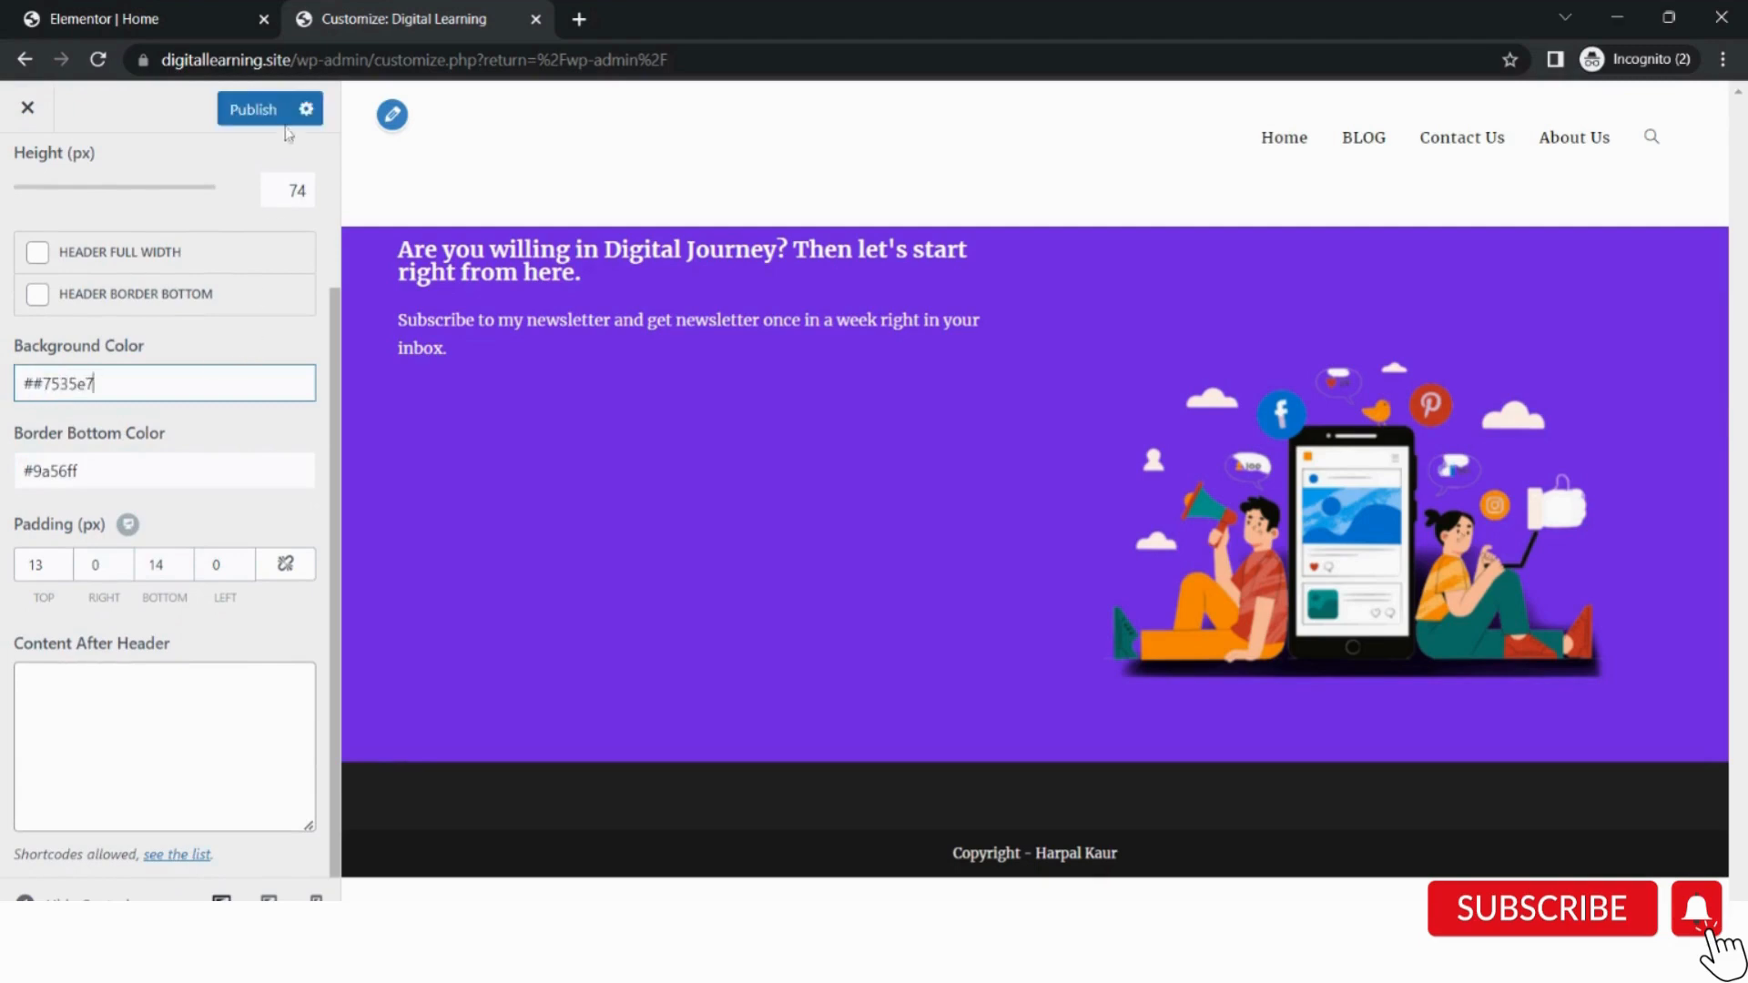
scroll(183, 364, "up", 2)
scroll(169, 346, "down", 2)
left_click(33, 383)
key("BackSpace")
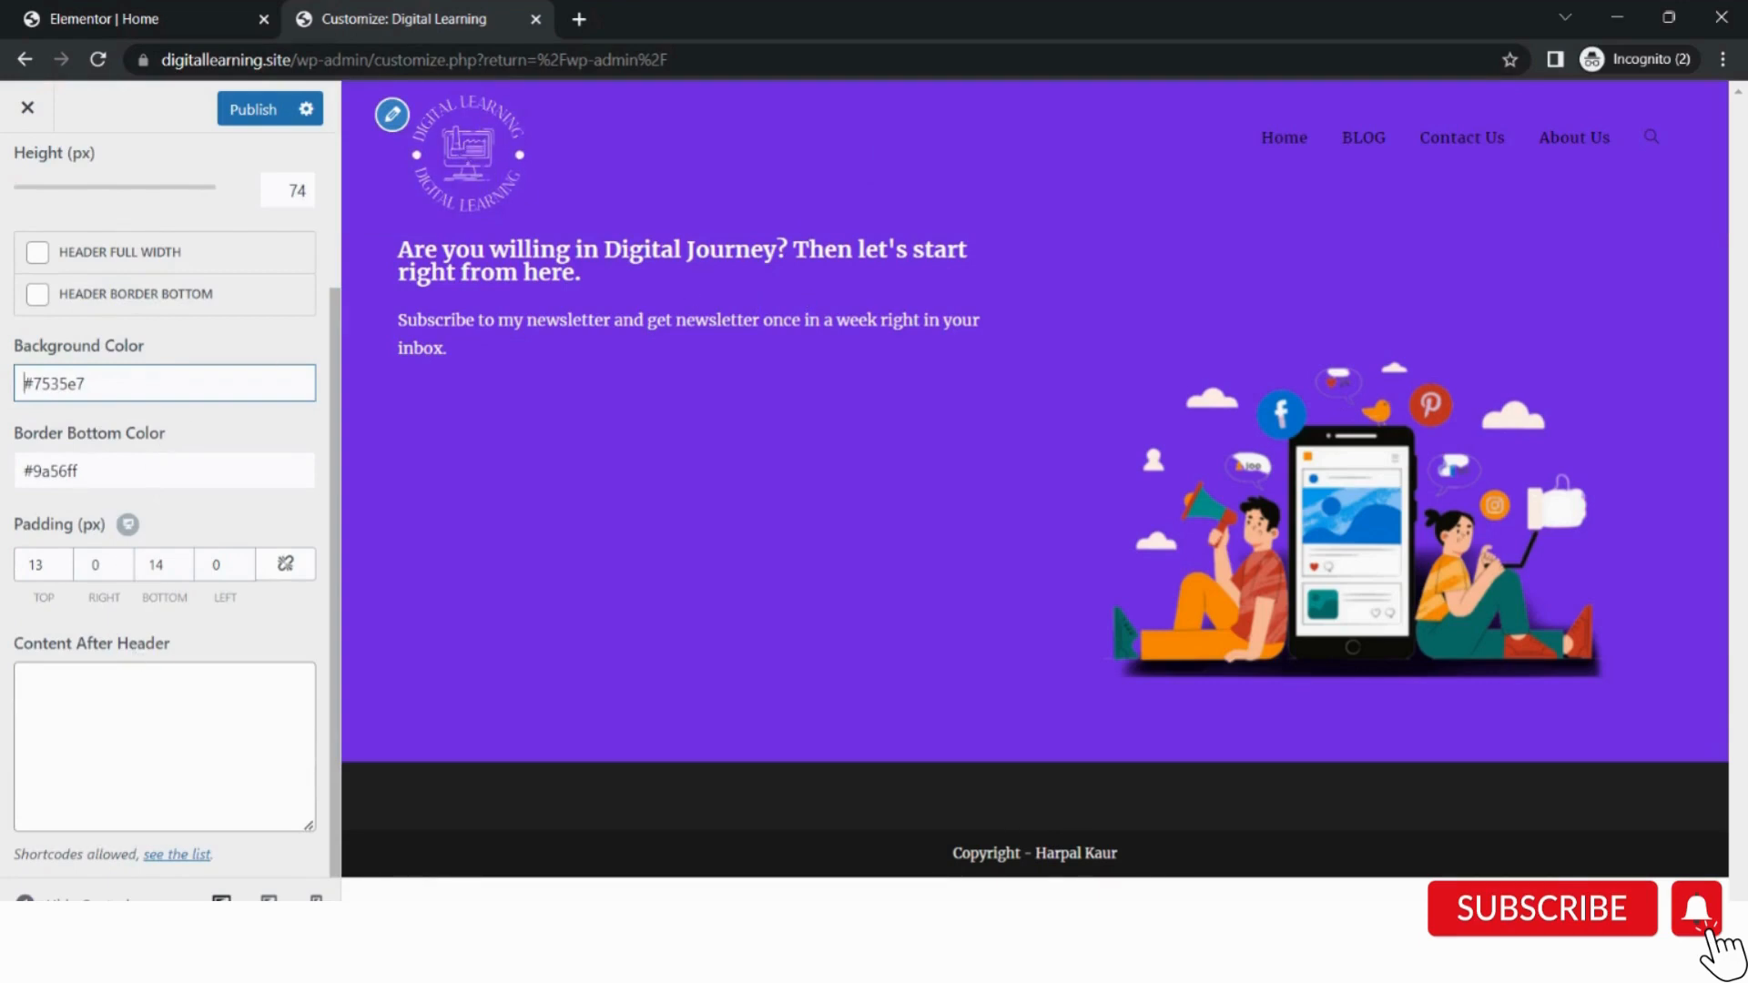
scroll(164, 501, "up", 2)
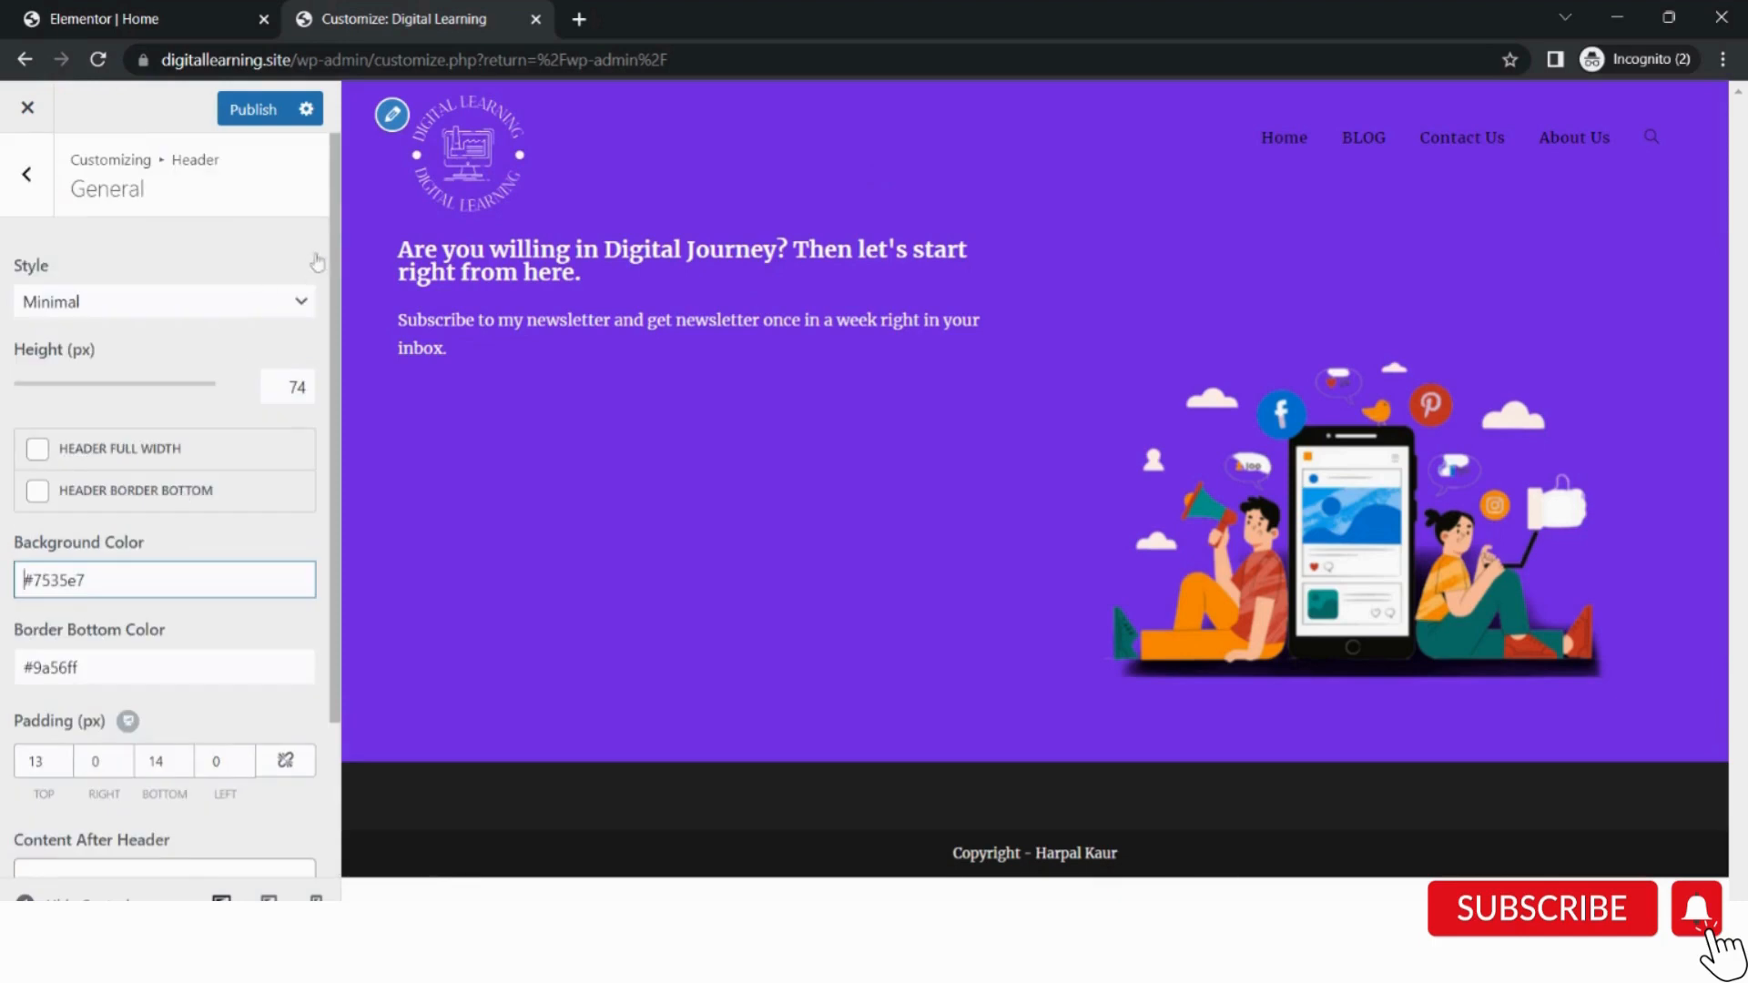
left_click(244, 109)
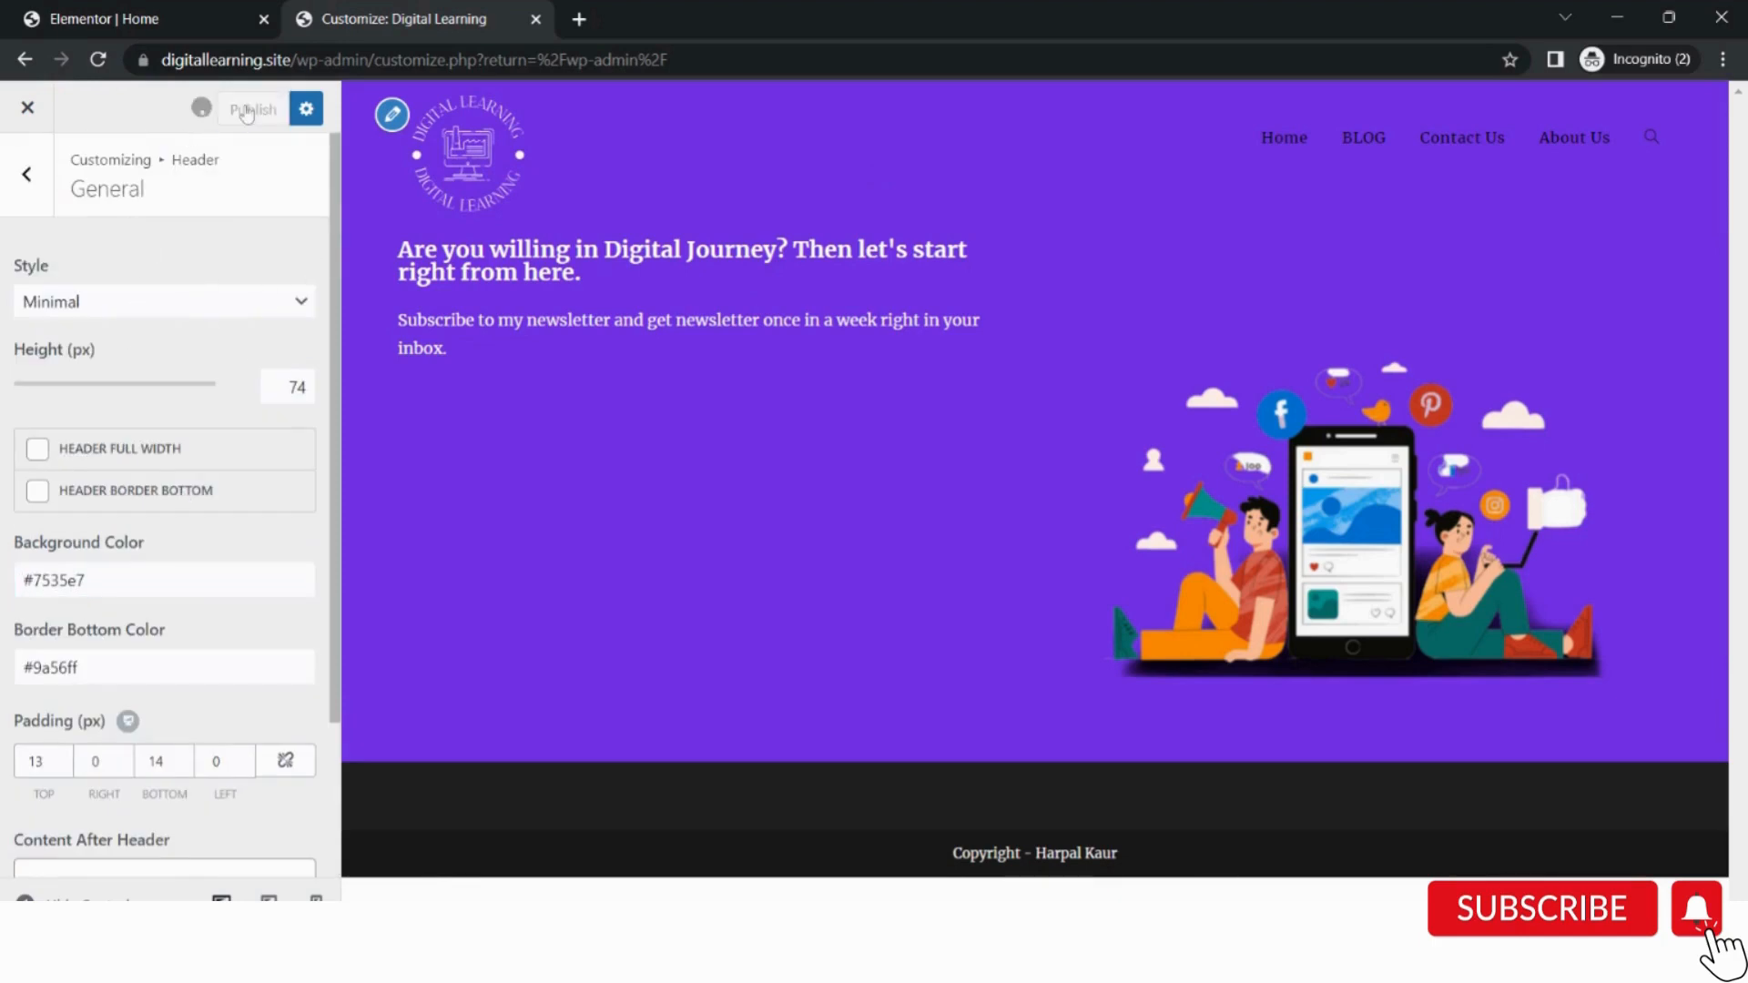
Open the header's Menu settings at the menu position options.
left_click(27, 175)
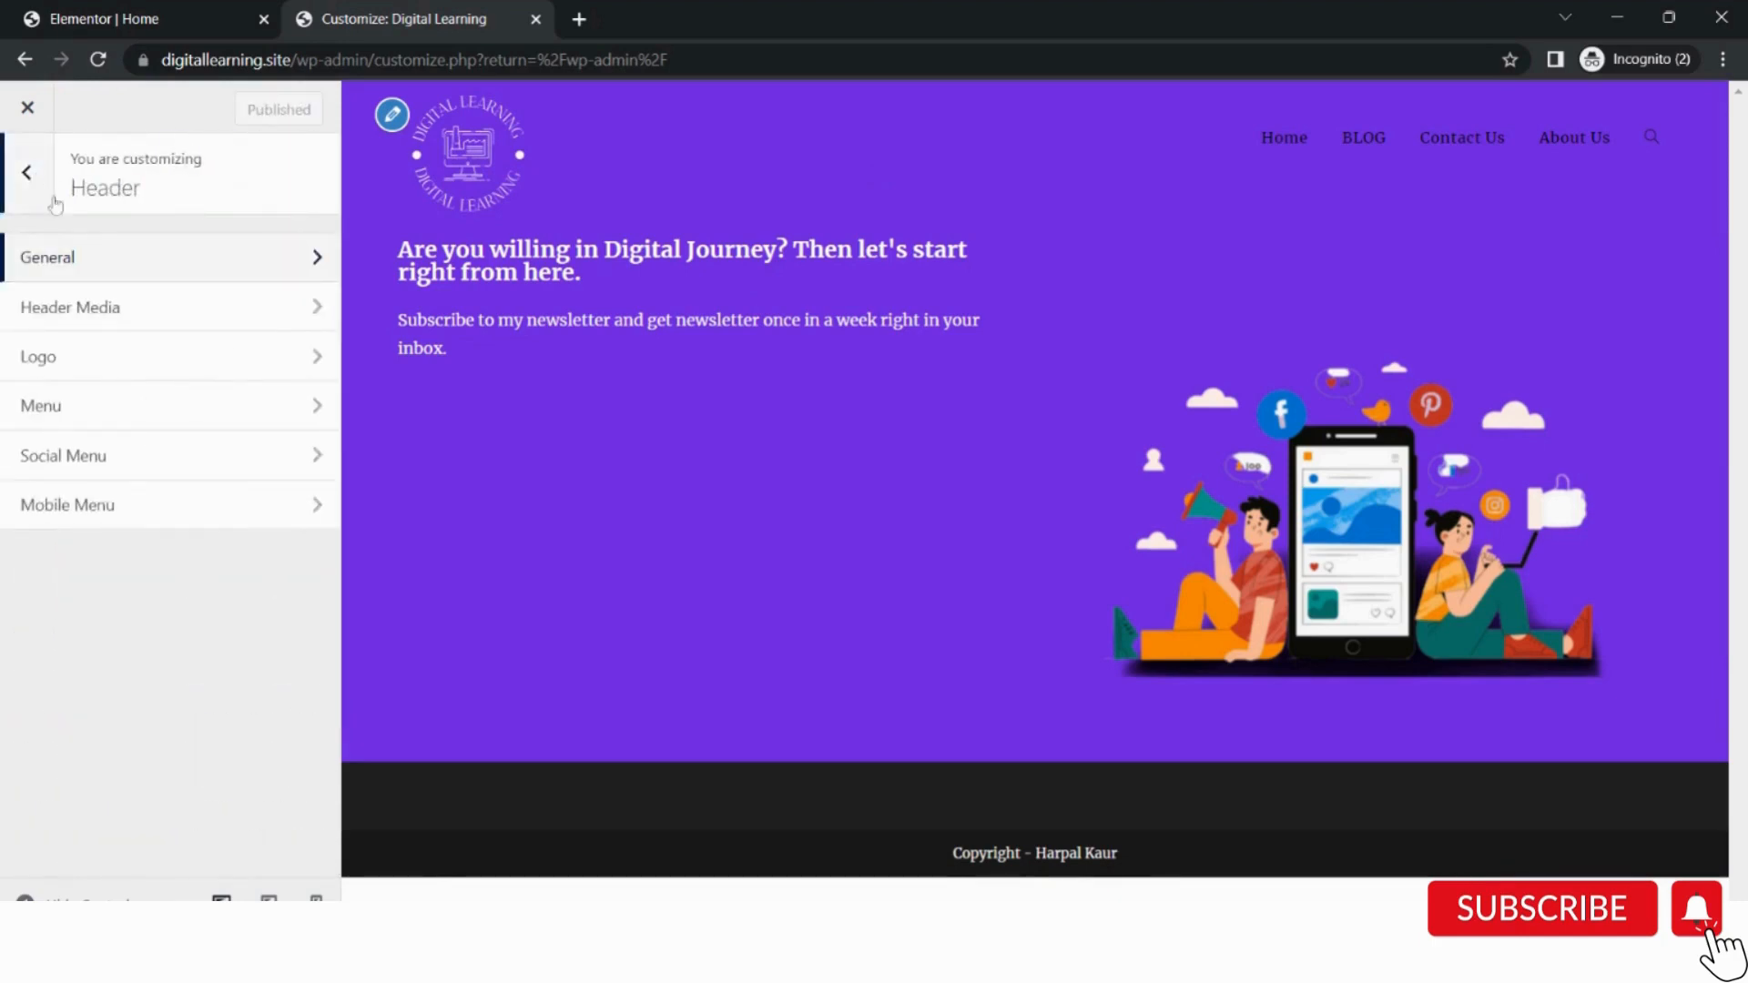
left_click(91, 412)
scroll(94, 420, "down", 3)
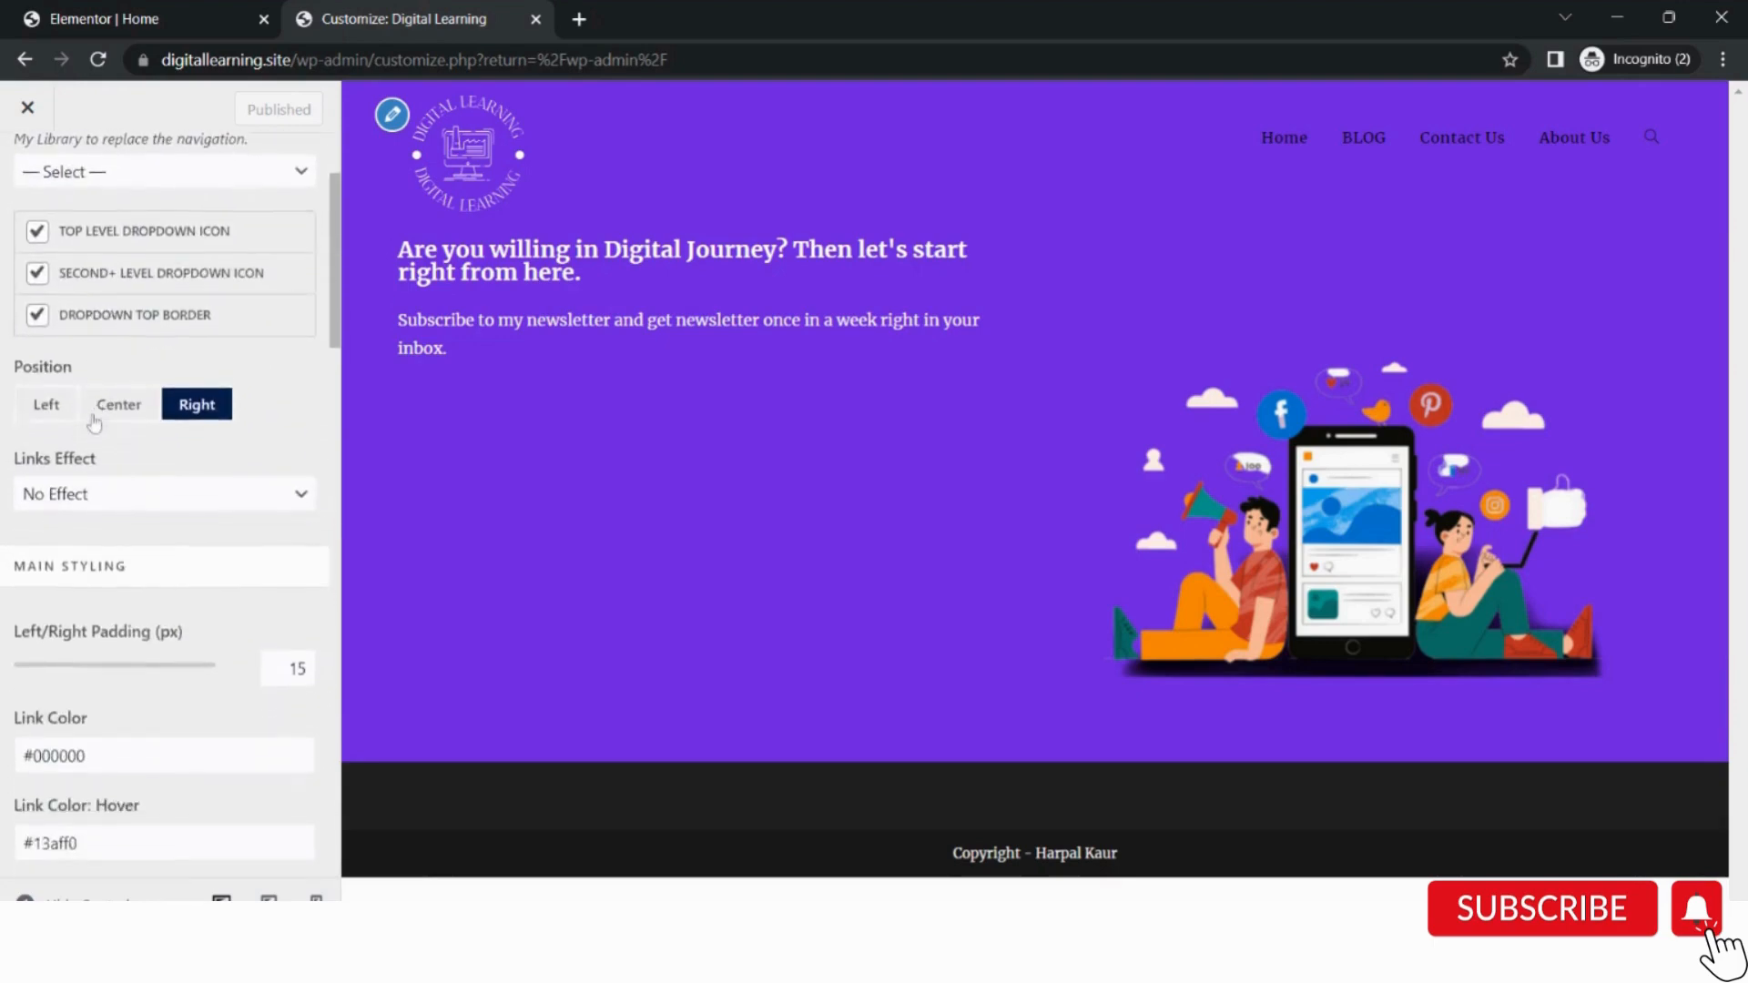
Try the Center and Left positions for the header menu and return it to Right.
left_click(122, 290)
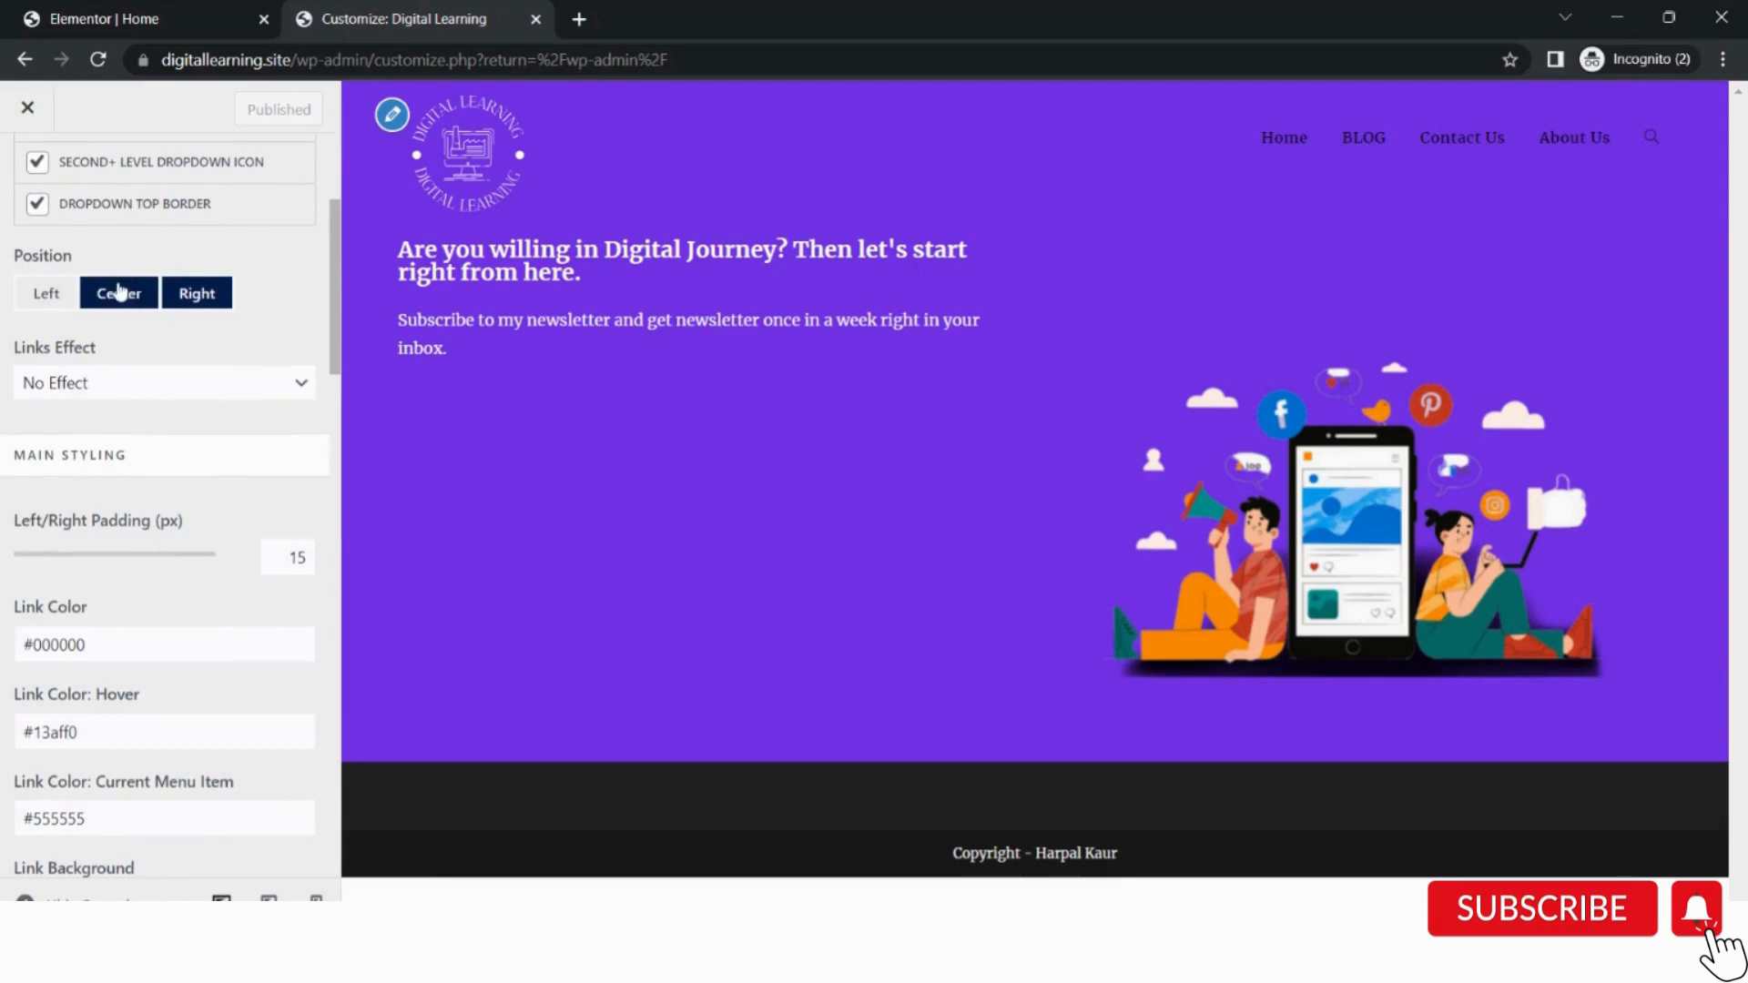
left_click(44, 302)
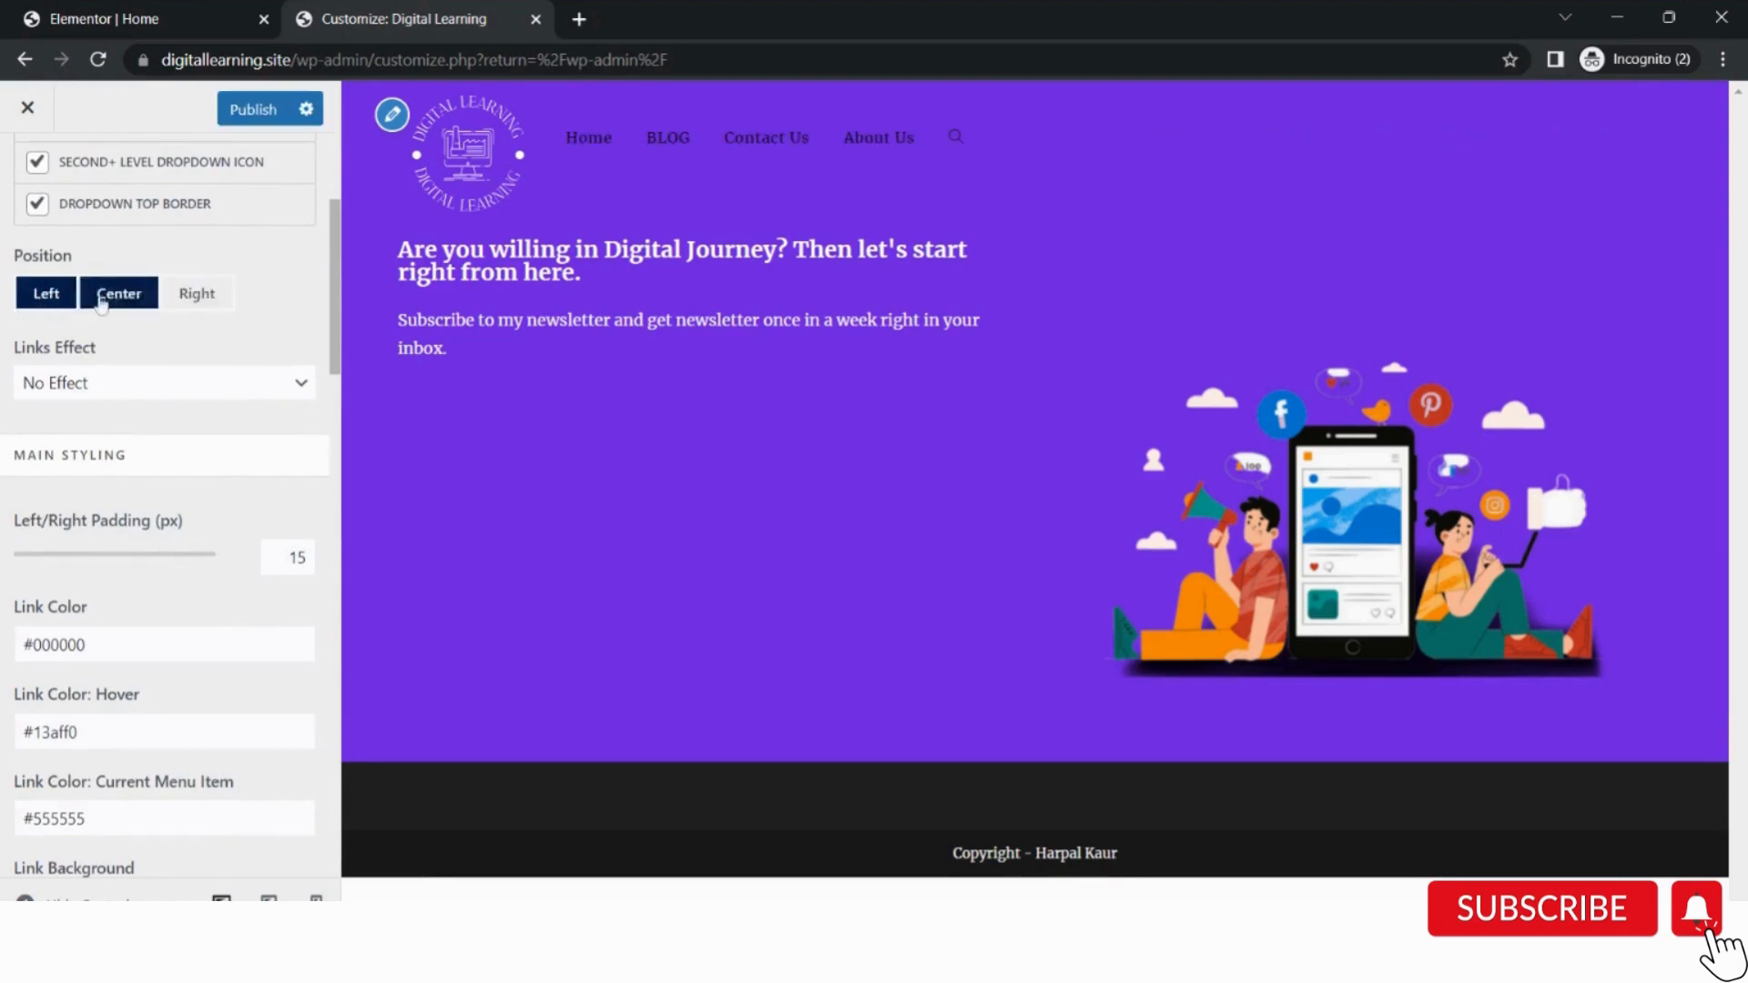
left_click(198, 297)
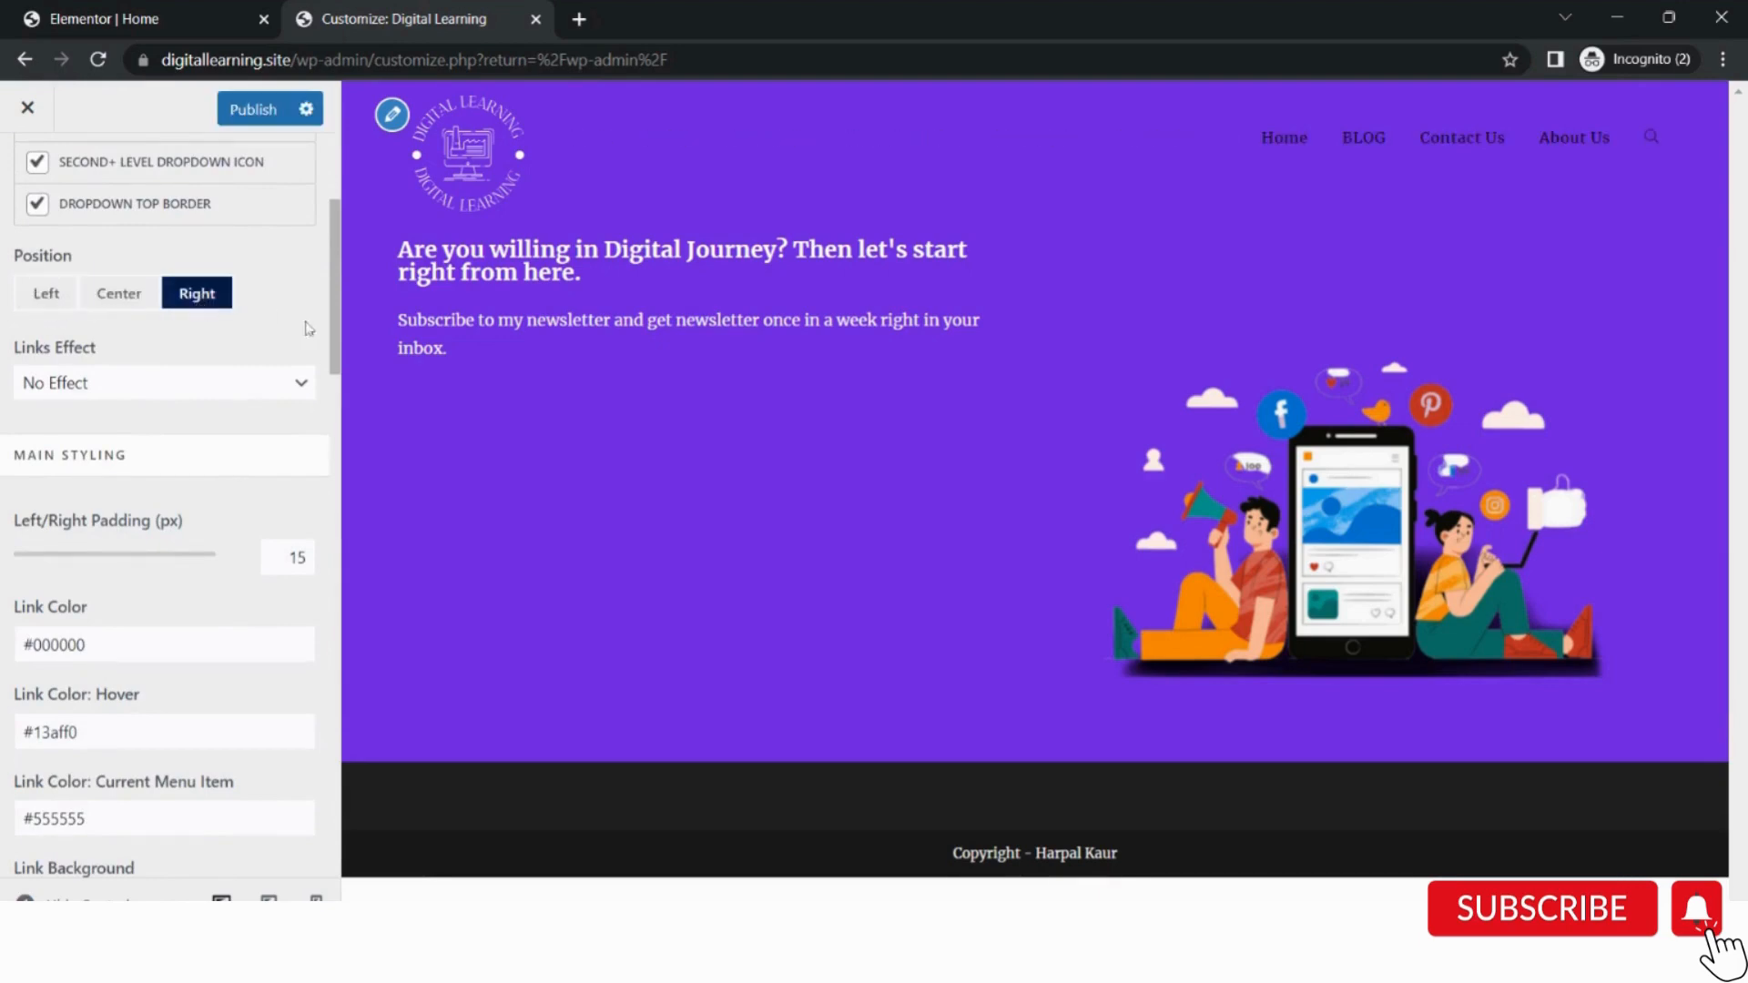
Set the header menu's link color to white, #ffffff, and edit its hover link color.
scroll(219, 460, "down", 2)
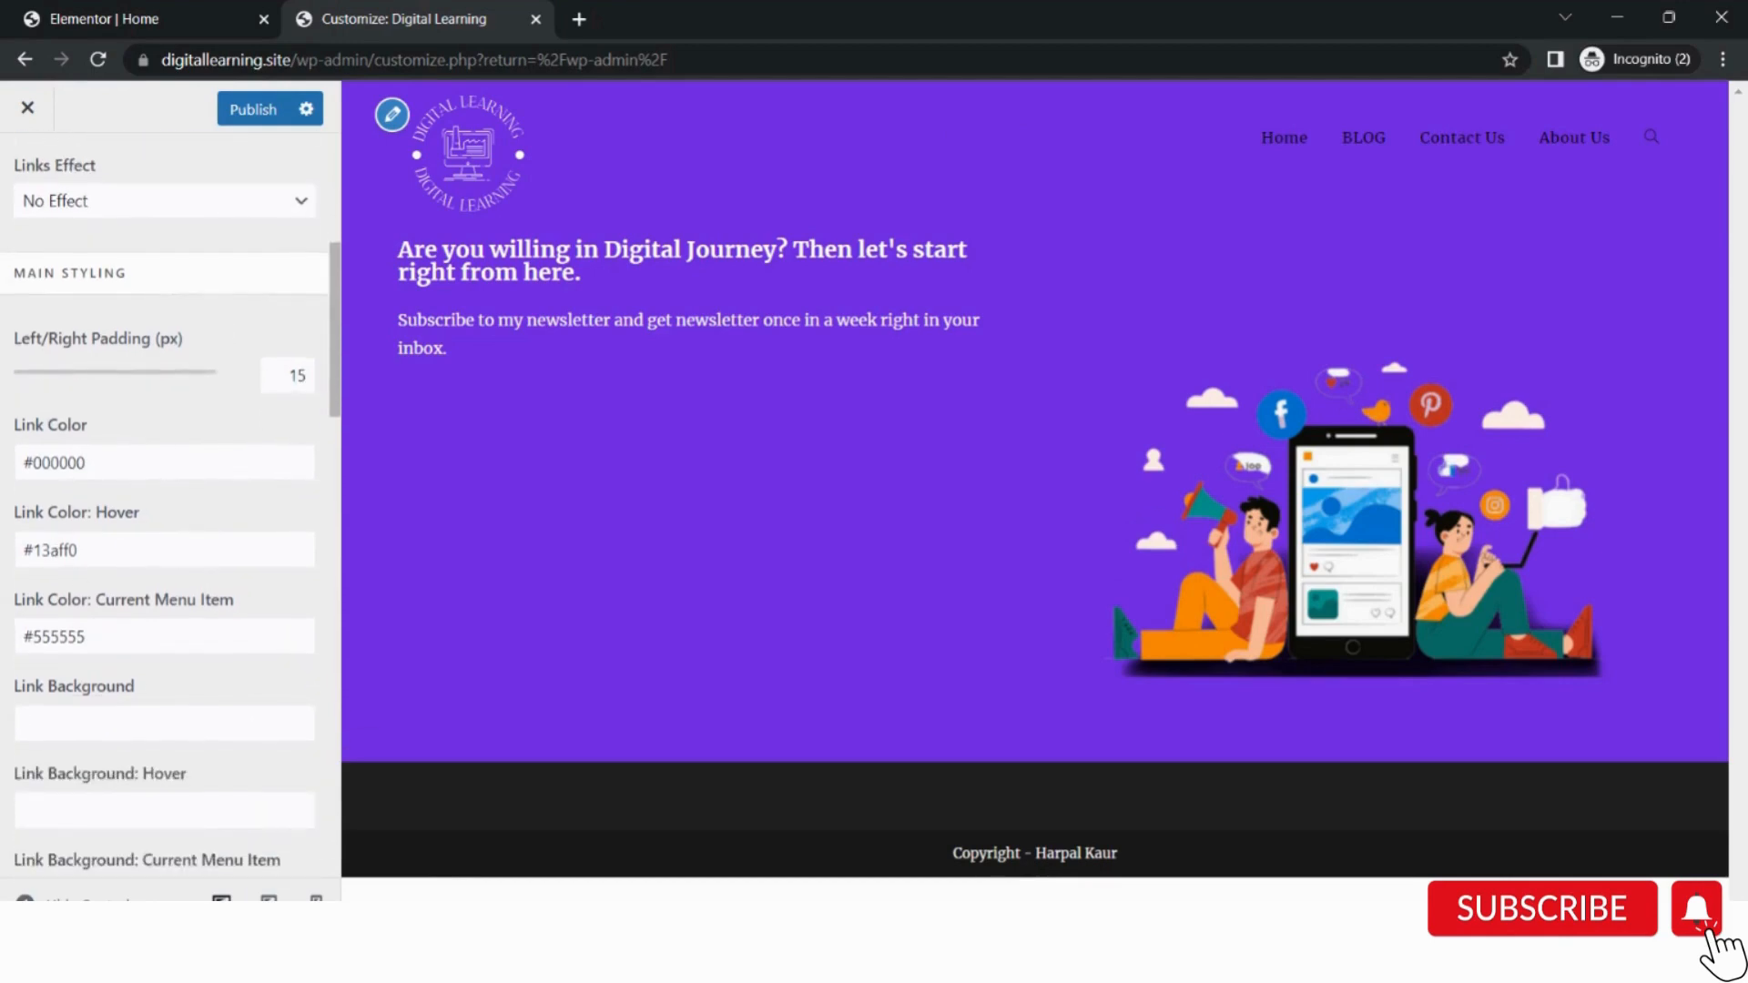
left_click_drag(32, 463, 89, 462)
type("ffffff")
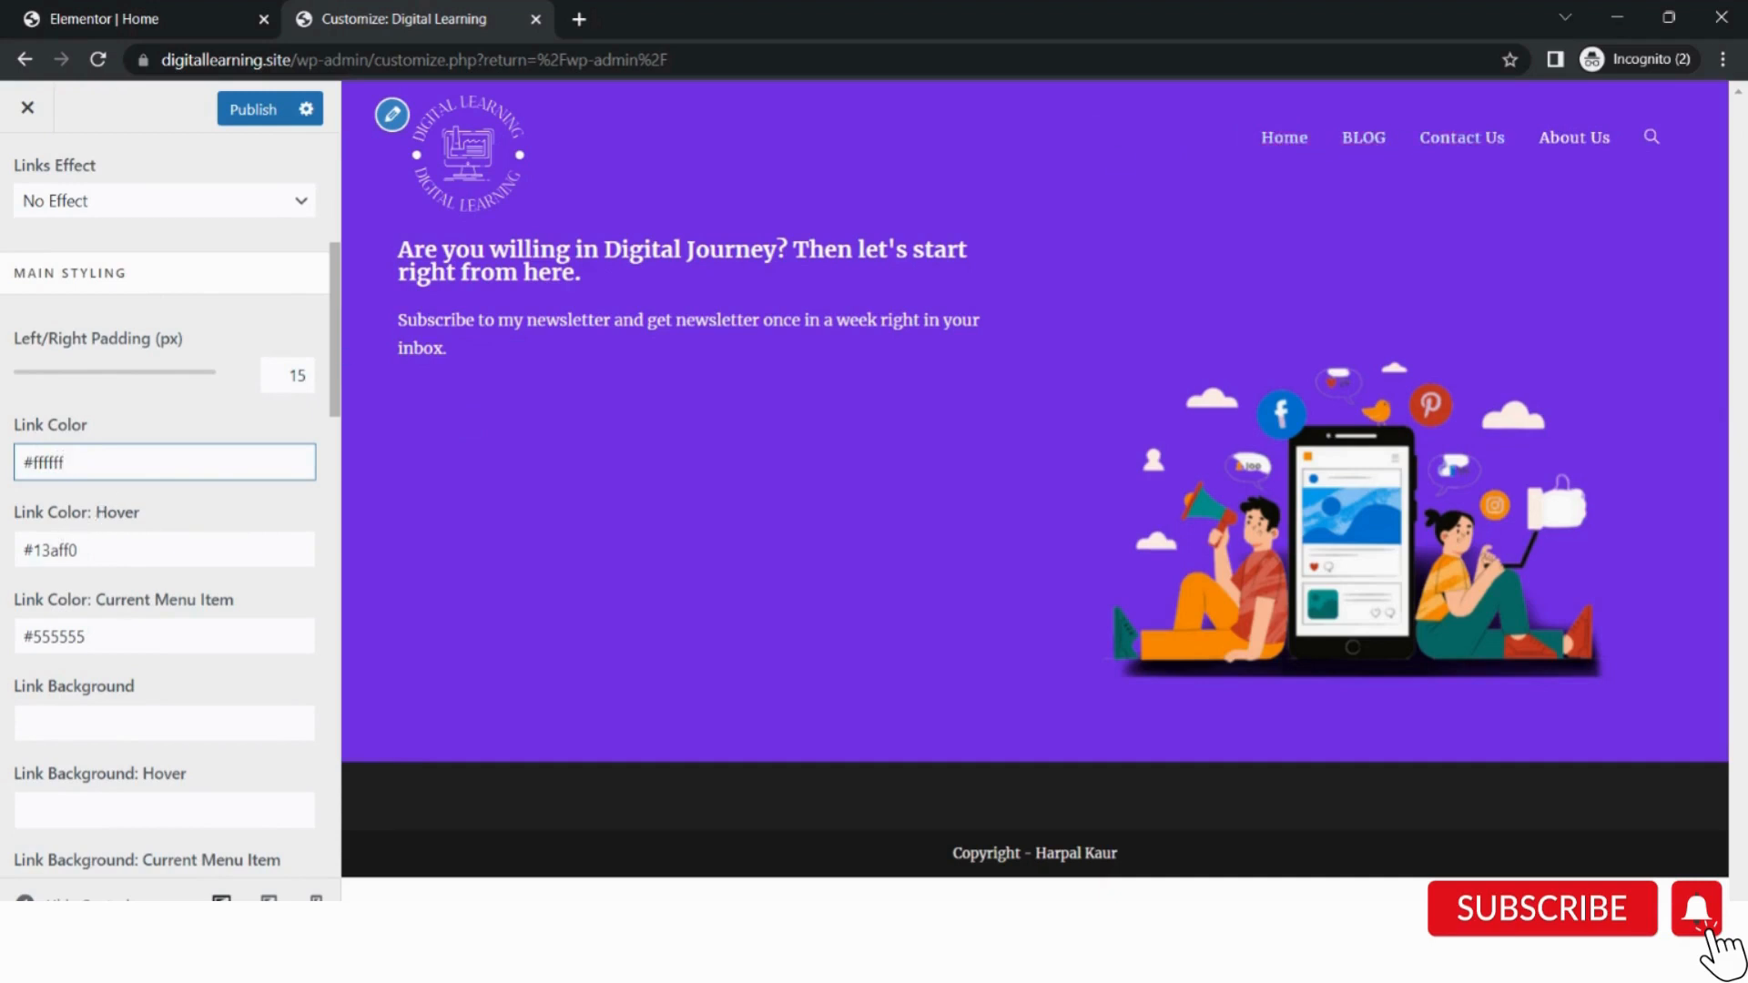
left_click(54, 550)
double_click(55, 550)
key("BackSpace")
key("Down")
type("00")
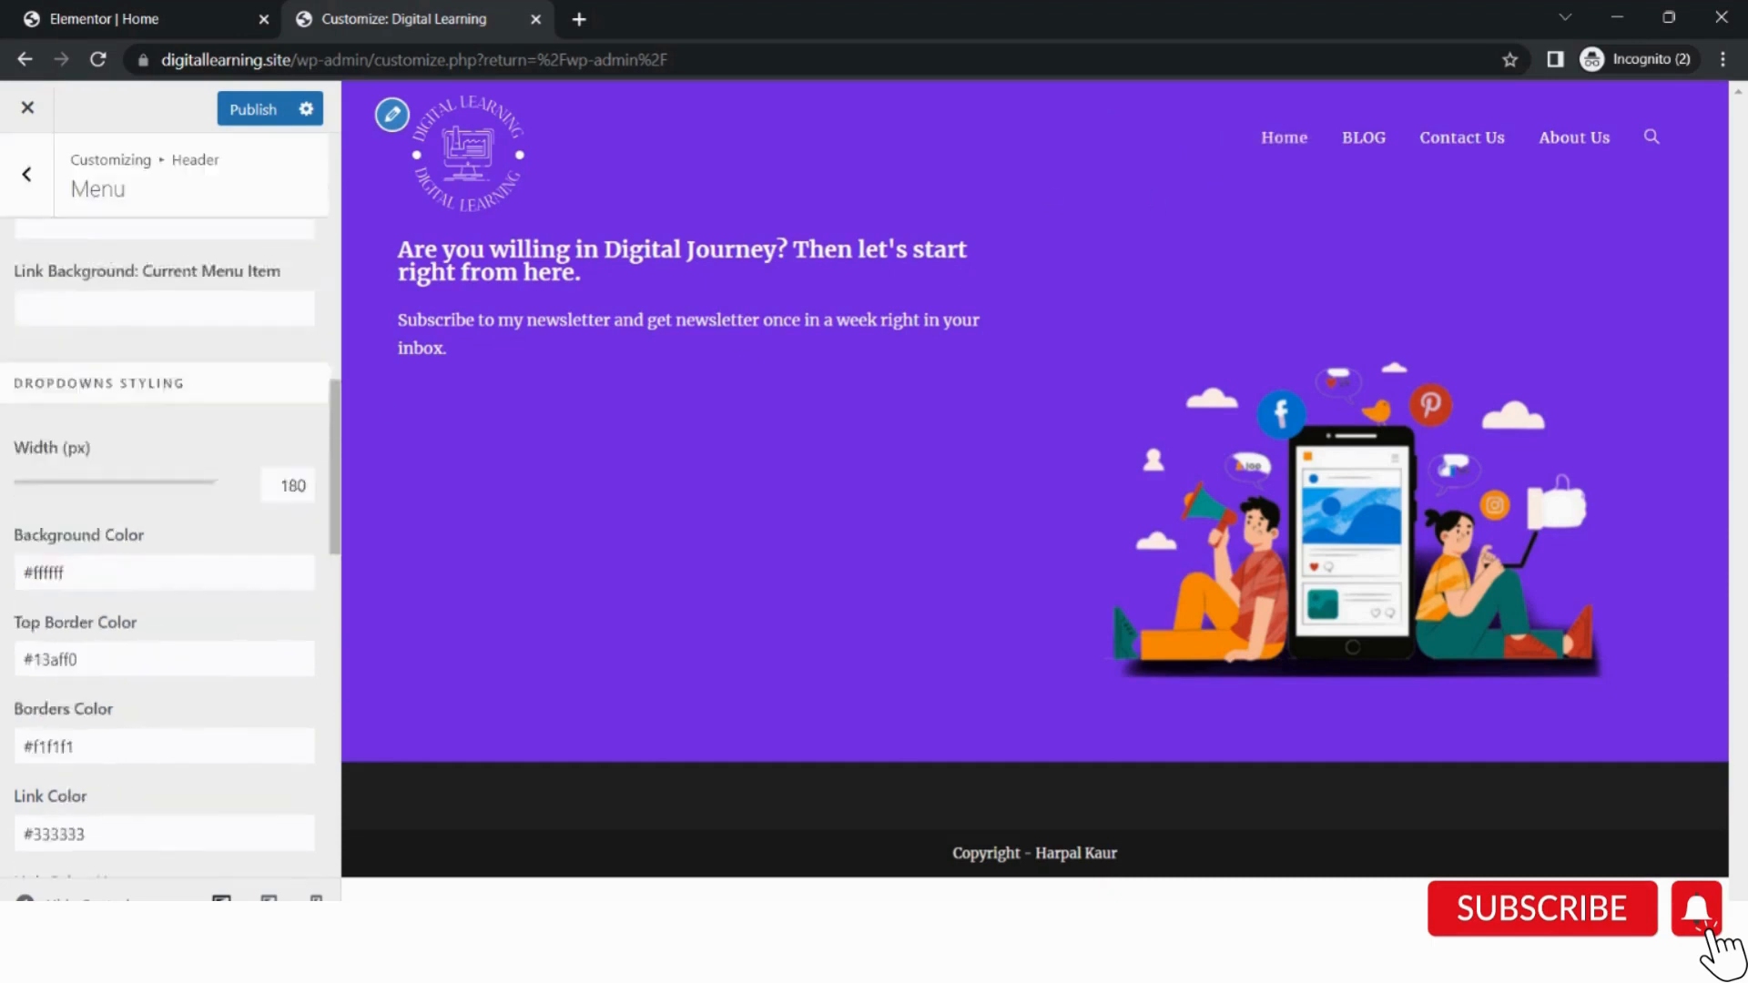
scroll(164, 510, "up", 10)
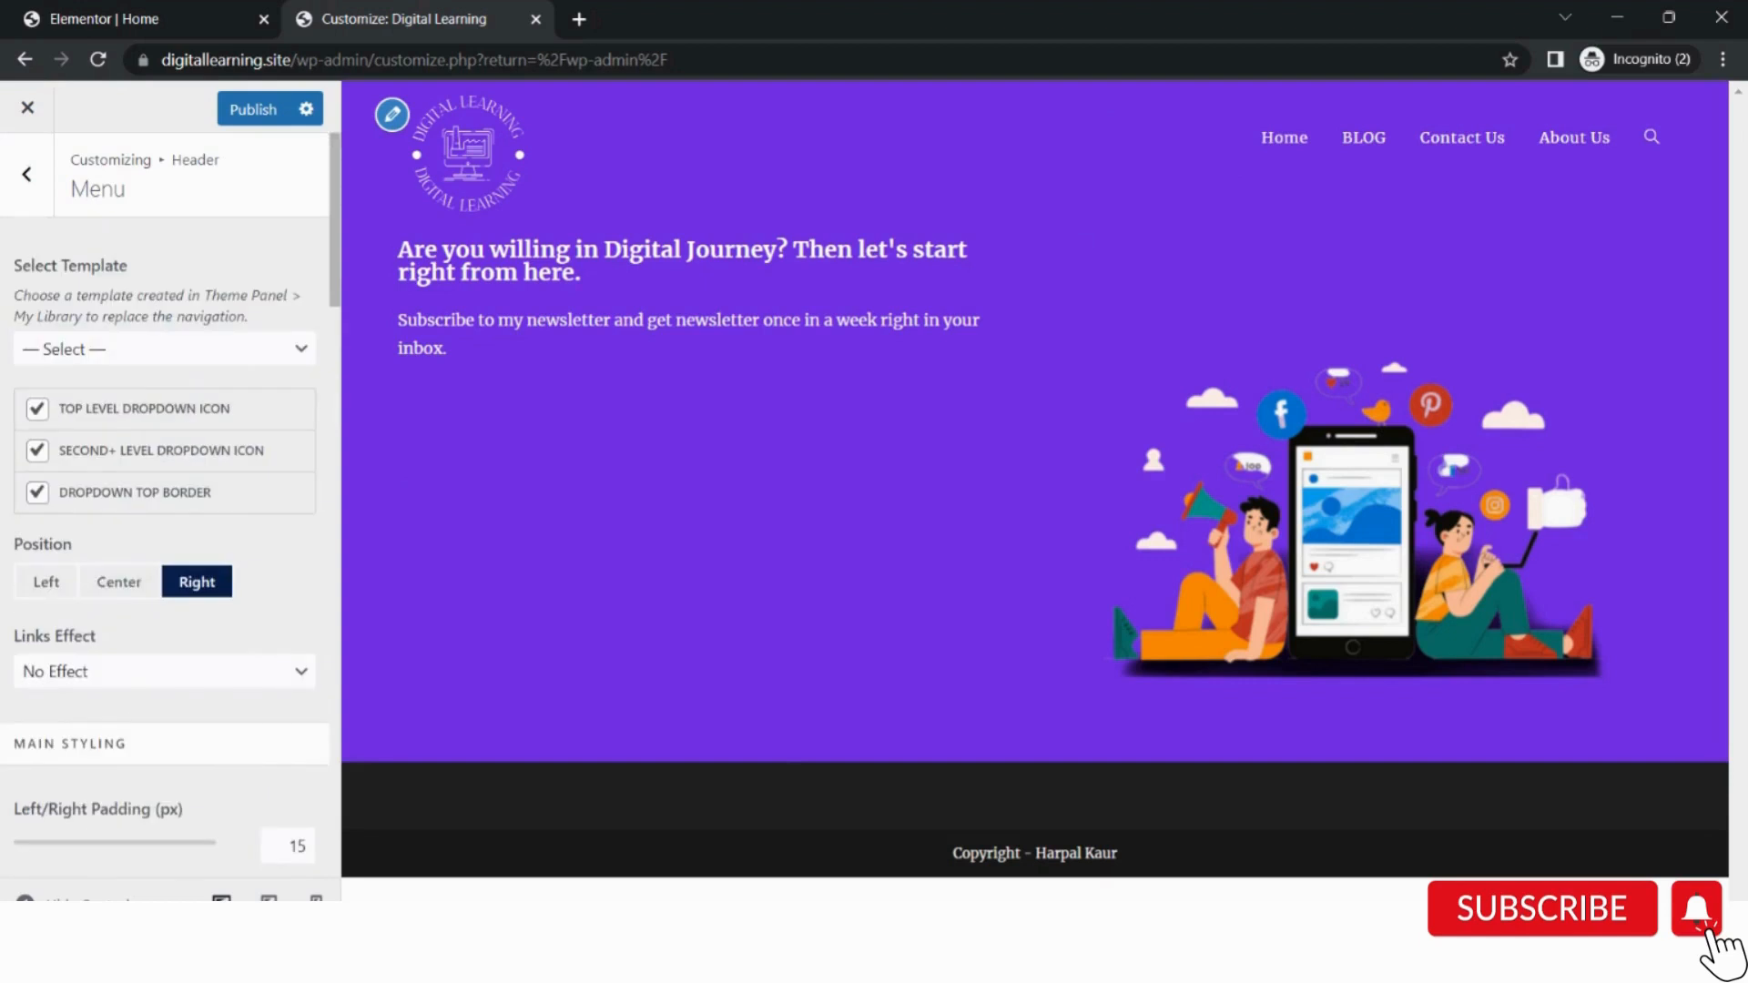
Review the Footer Bottom section's copyright text, padding and color settings.
left_click(27, 176)
left_click(28, 176)
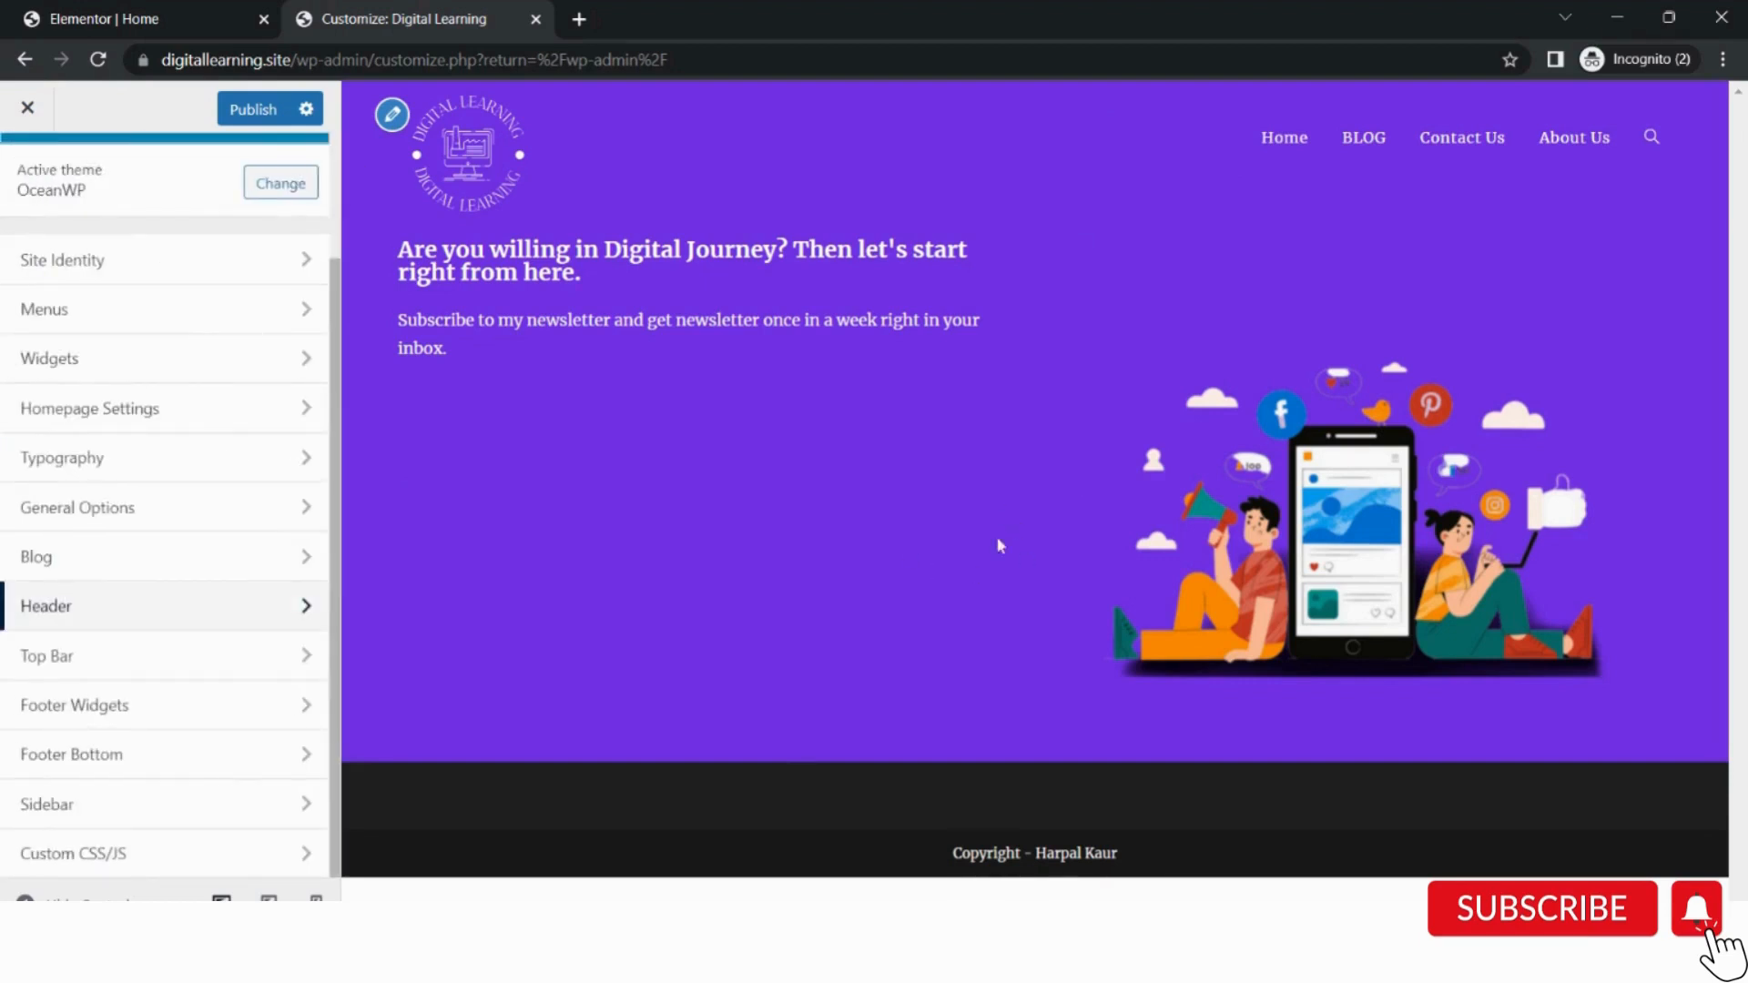
left_click(119, 762)
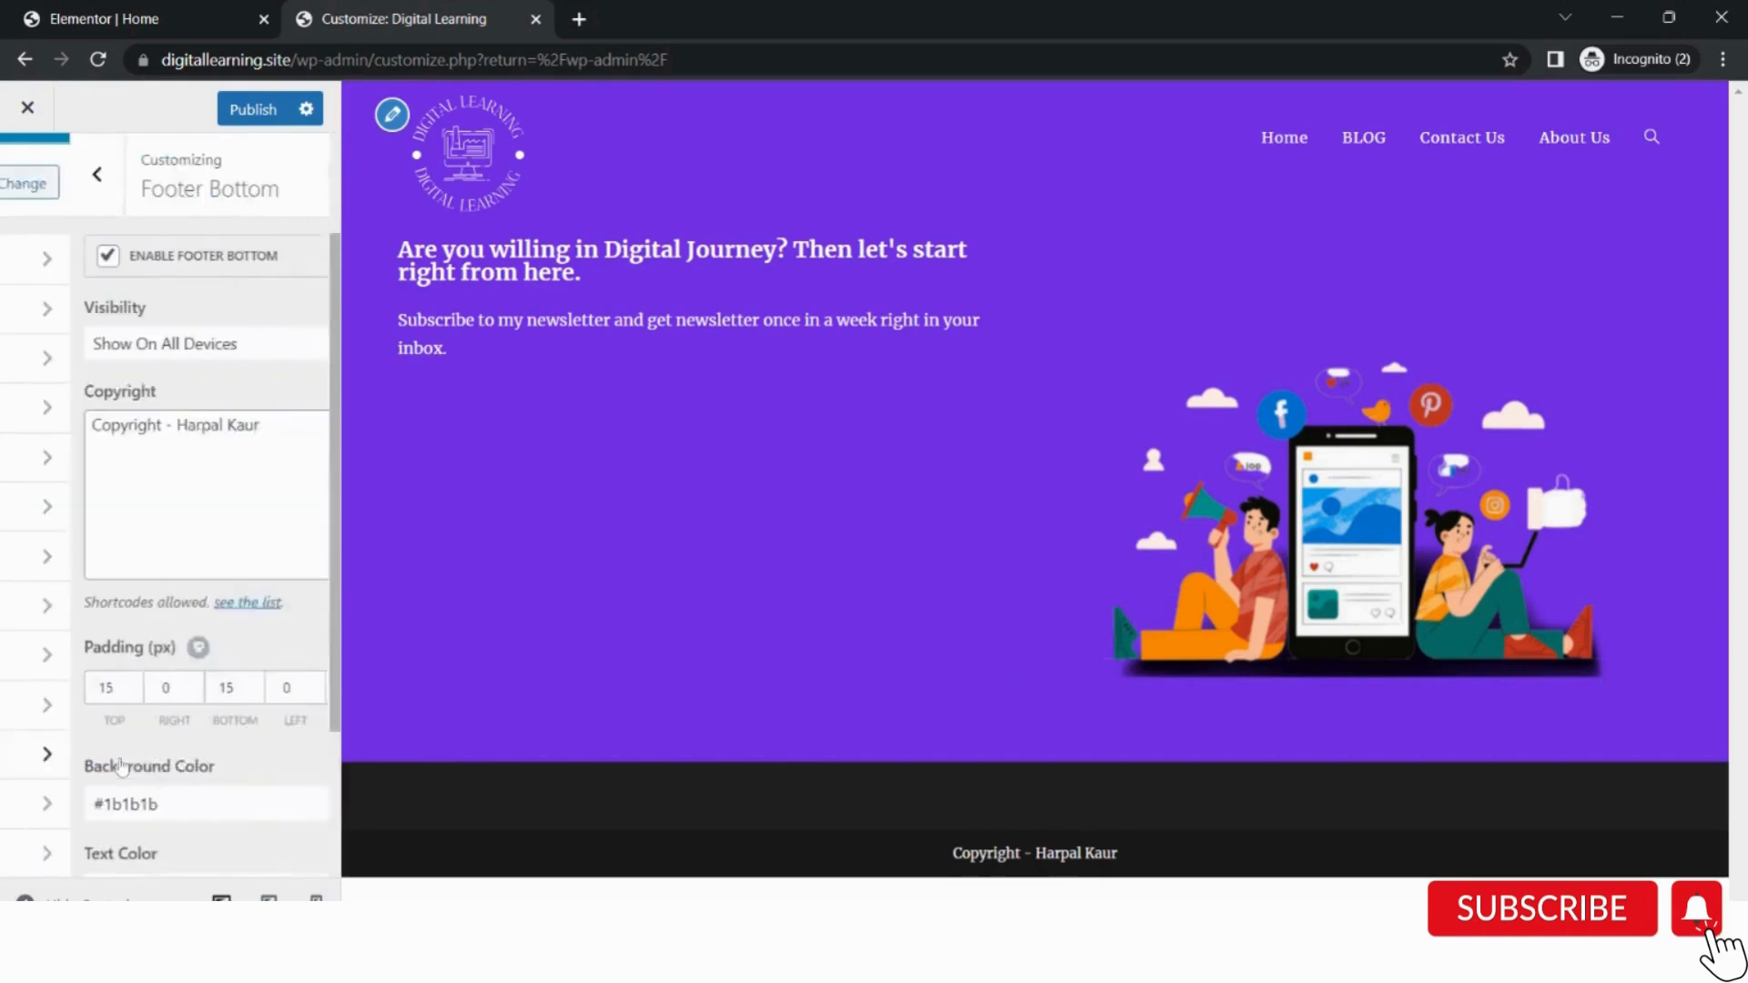
left_click_drag(194, 426, 18, 426)
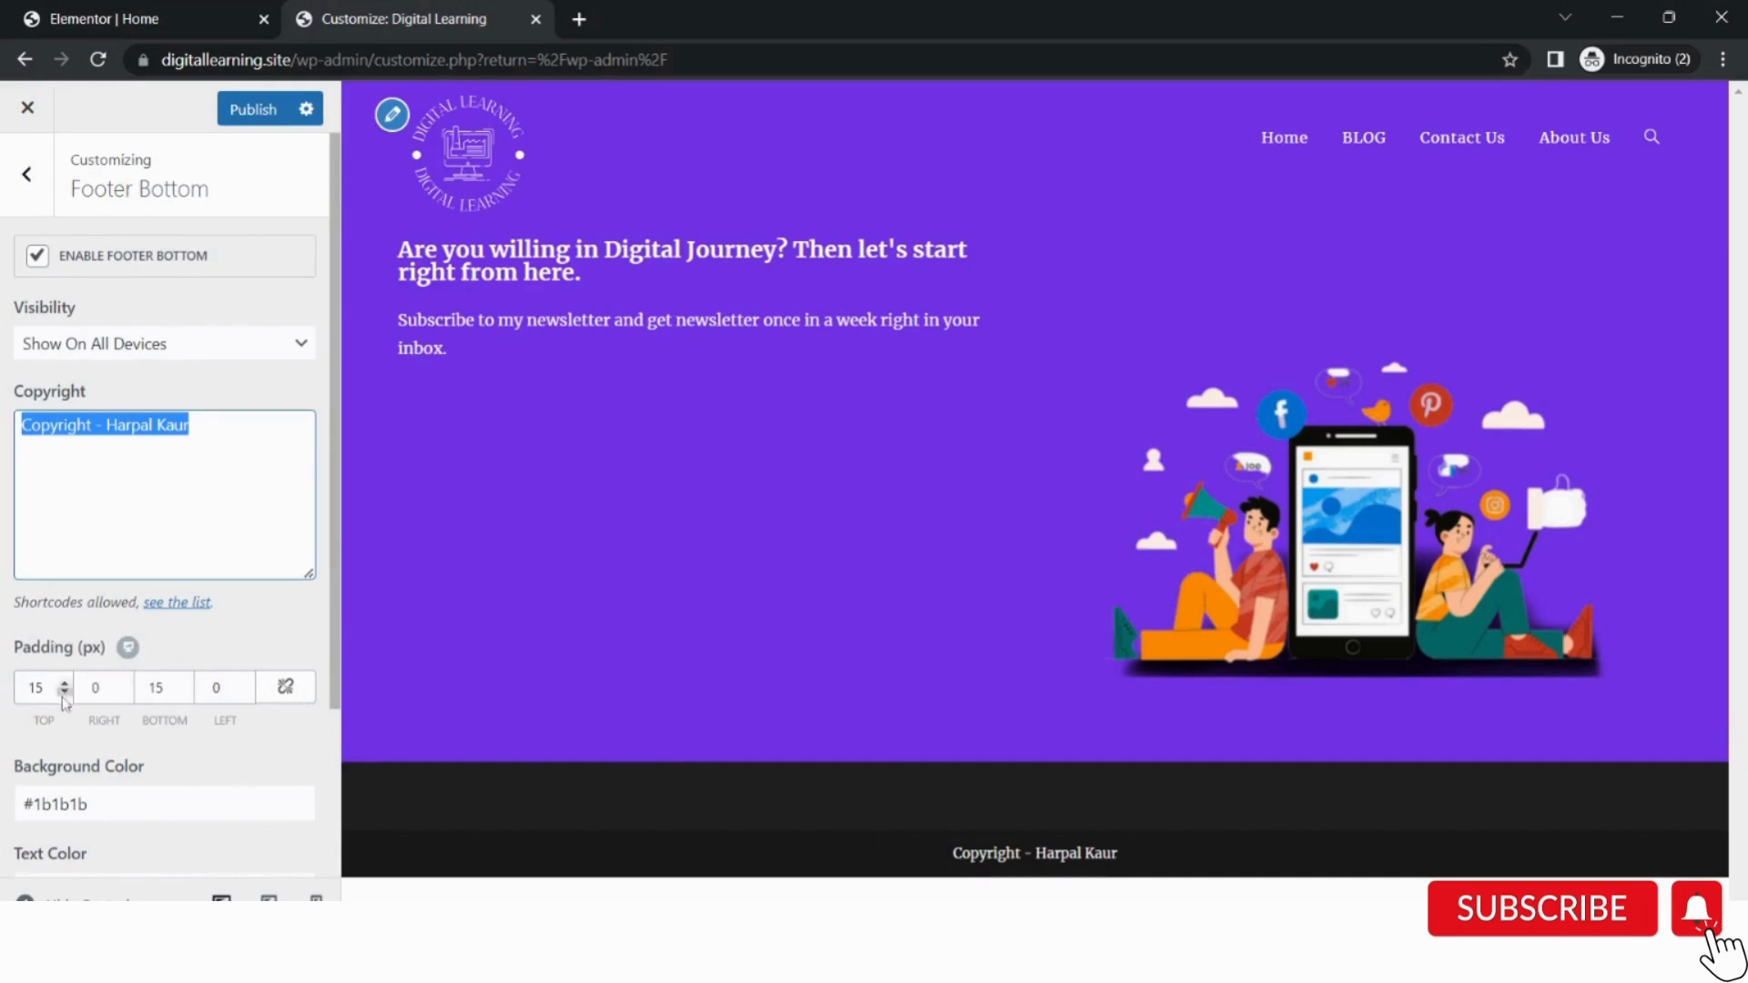
scroll(77, 755, "down", 3)
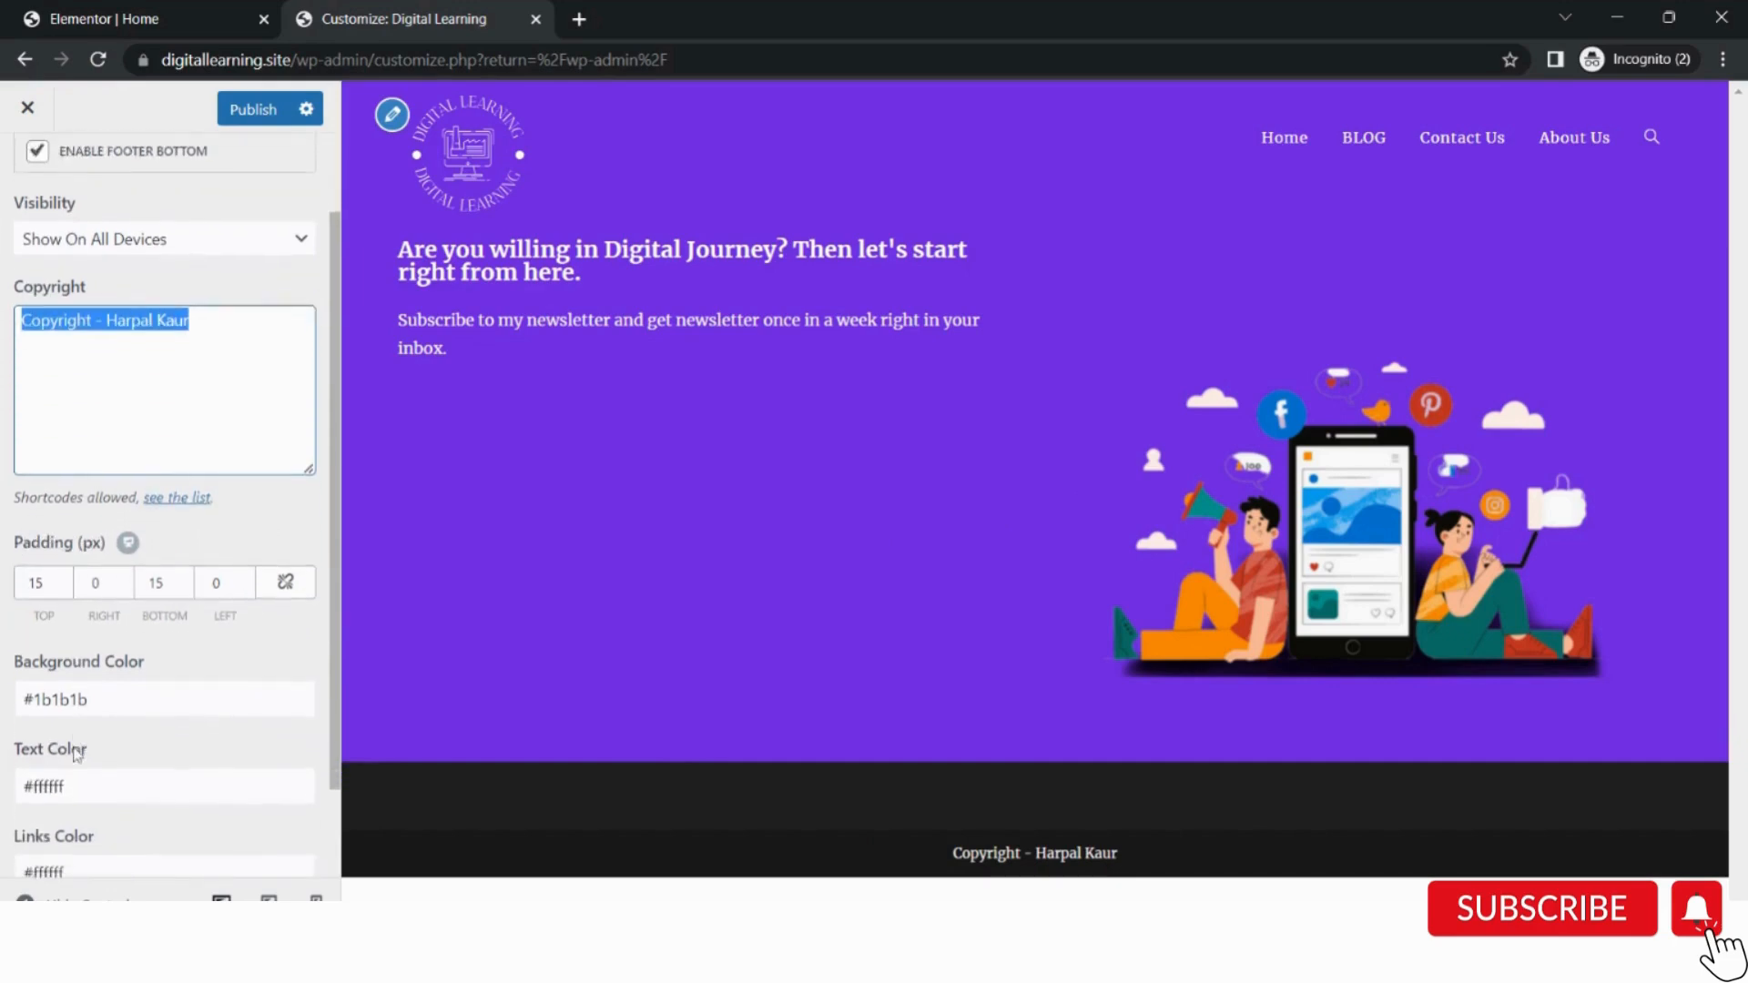
scroll(32, 273, "up", 2)
left_click(31, 179)
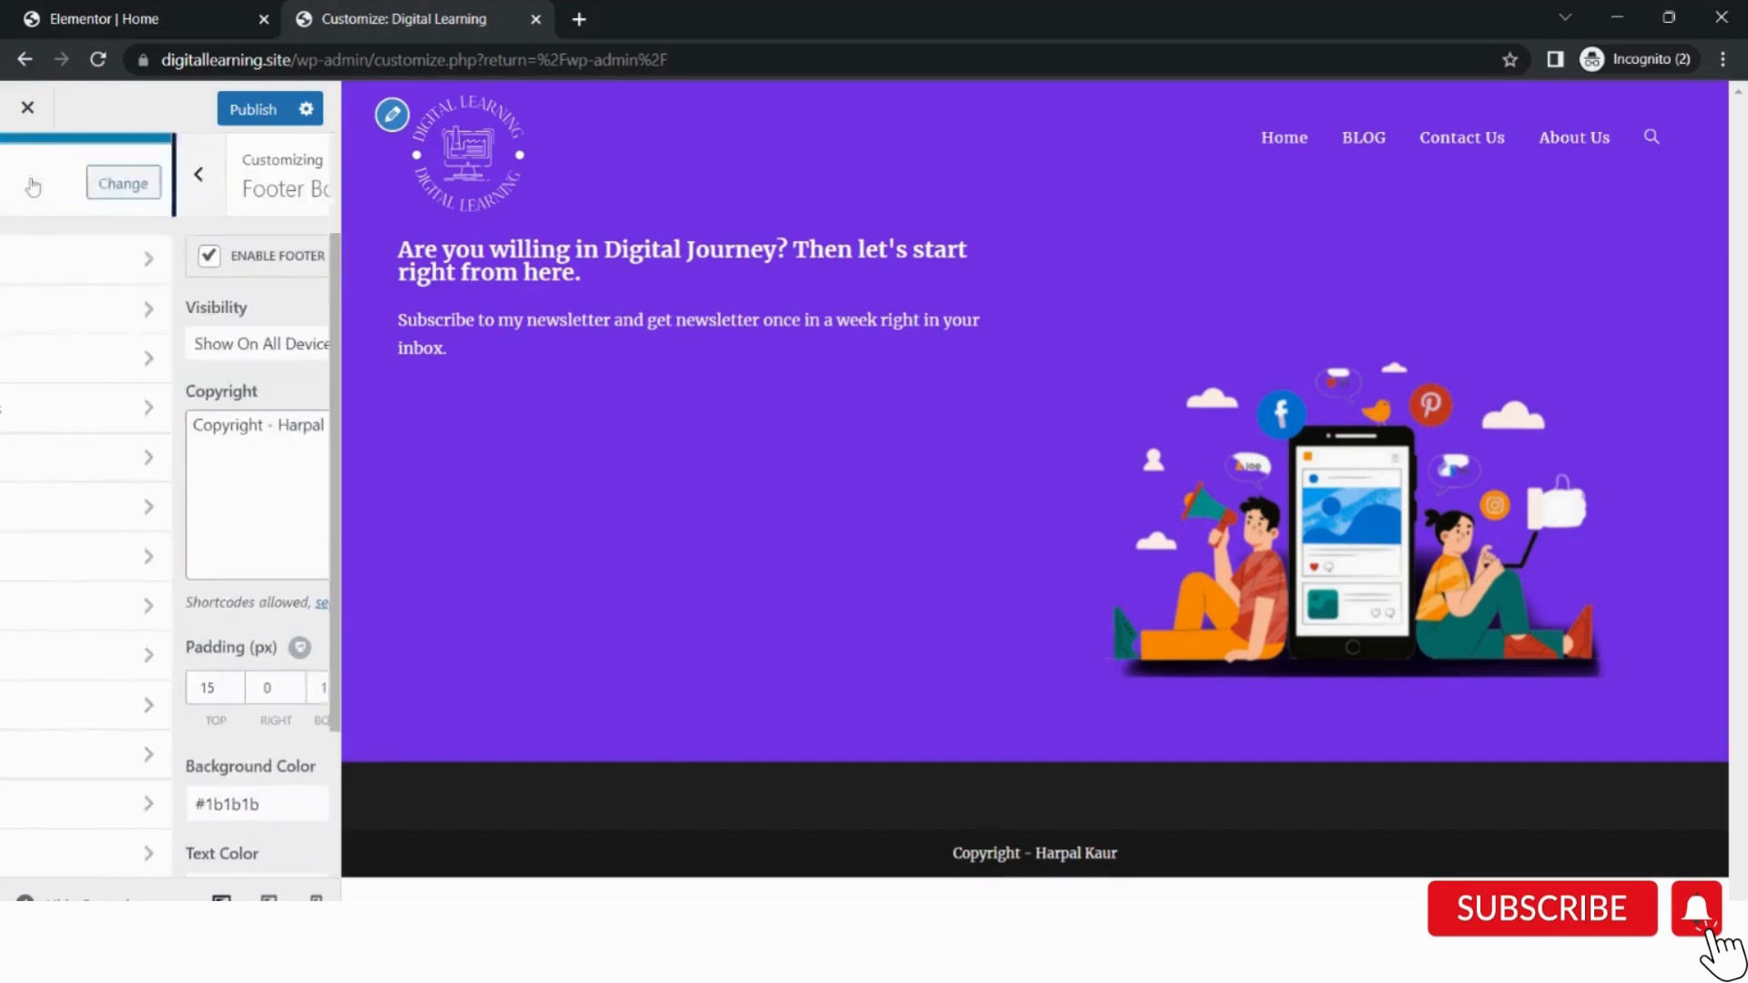
Publish the customizer changes and switch back to the Home page's Elementor editor tab.
left_click(253, 110)
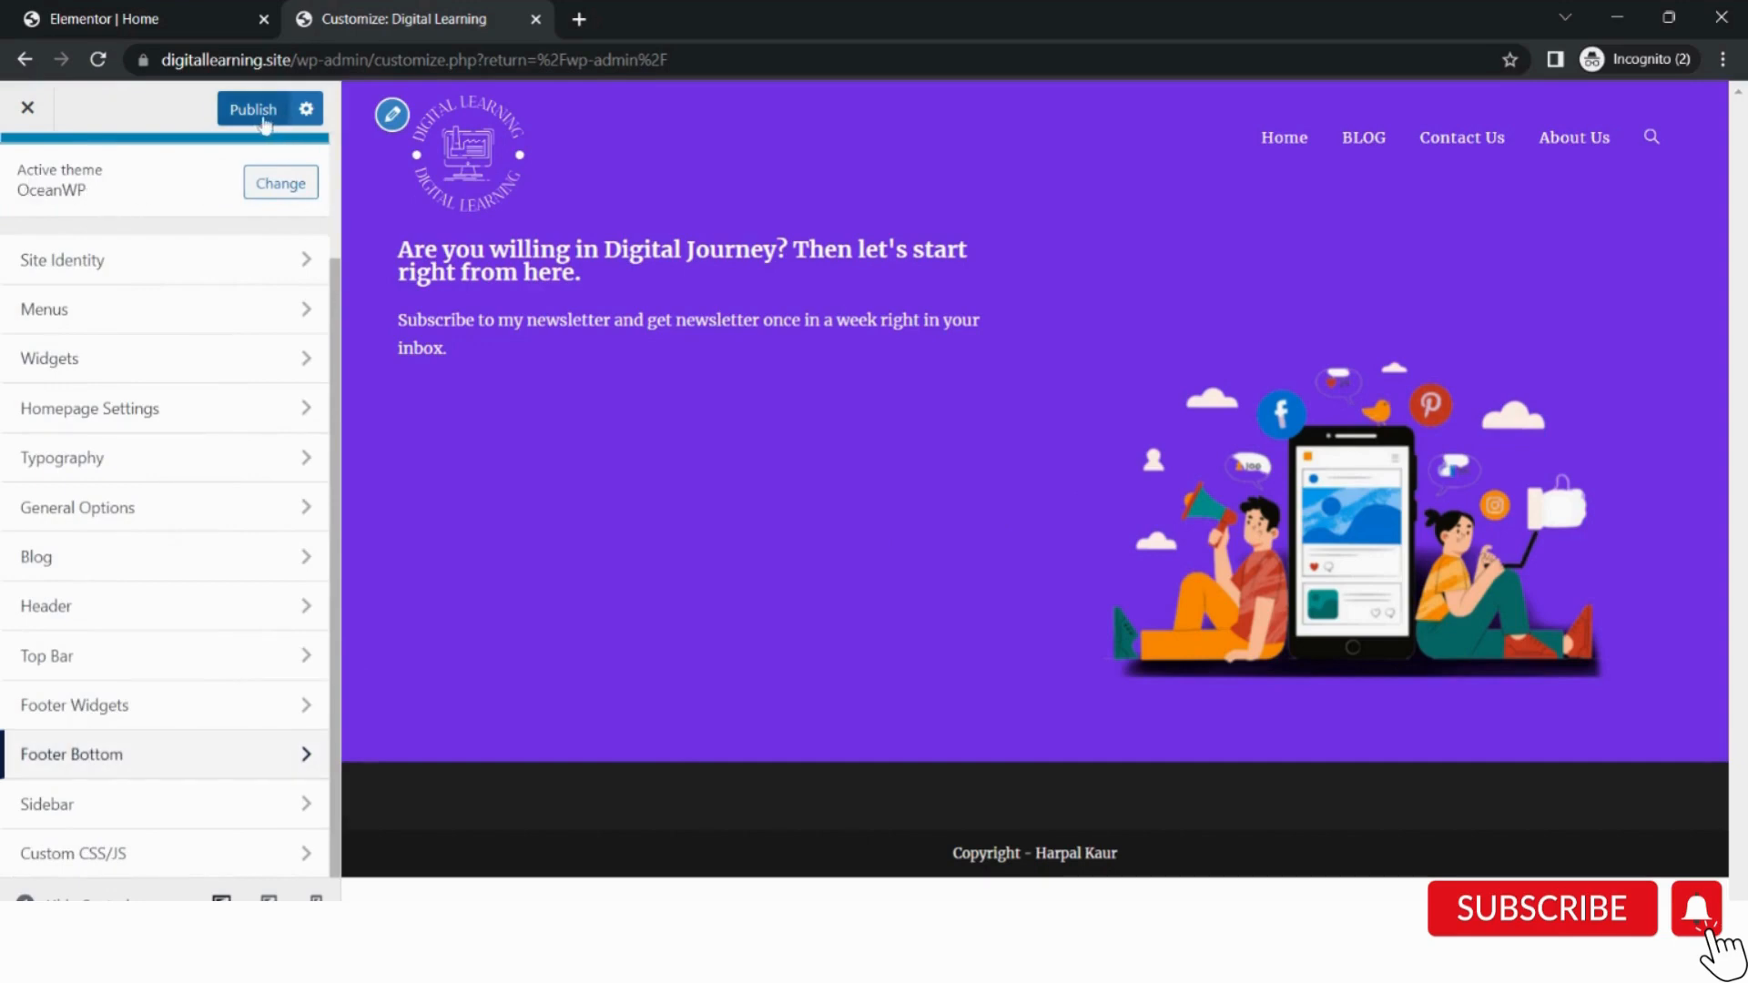
left_click(144, 9)
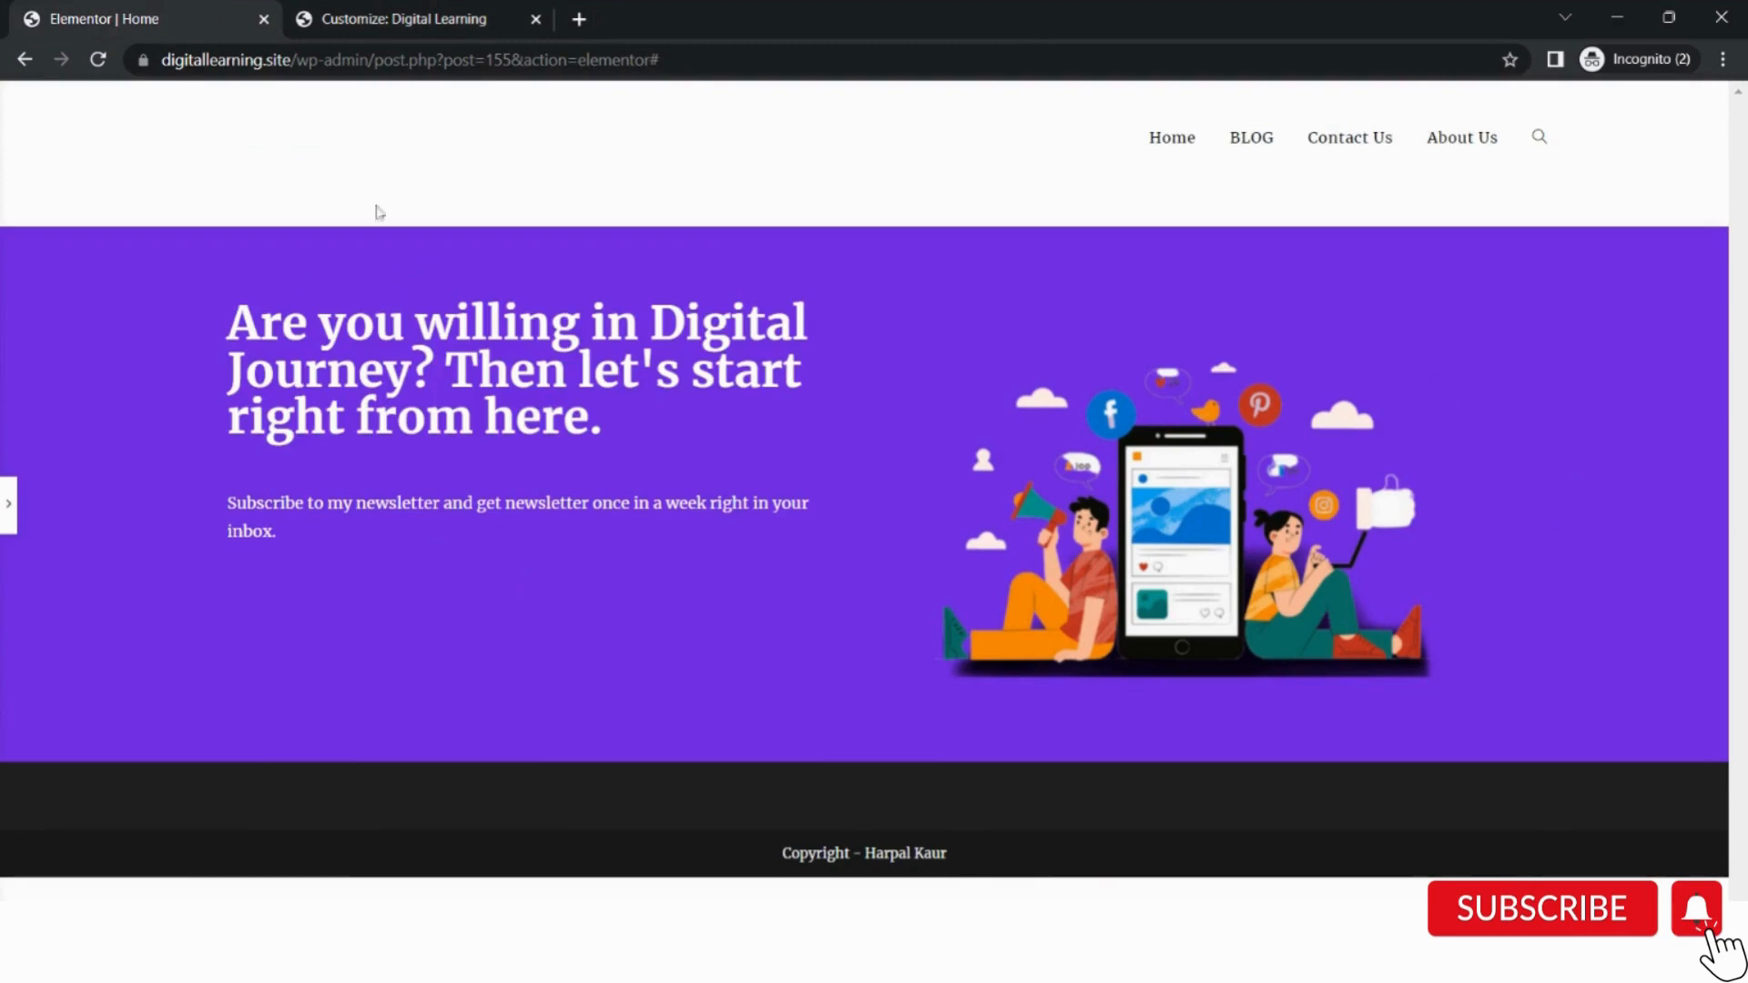
Show the hidden widget panel and reload the Home page editor to load the published header changes.
left_click(8, 505)
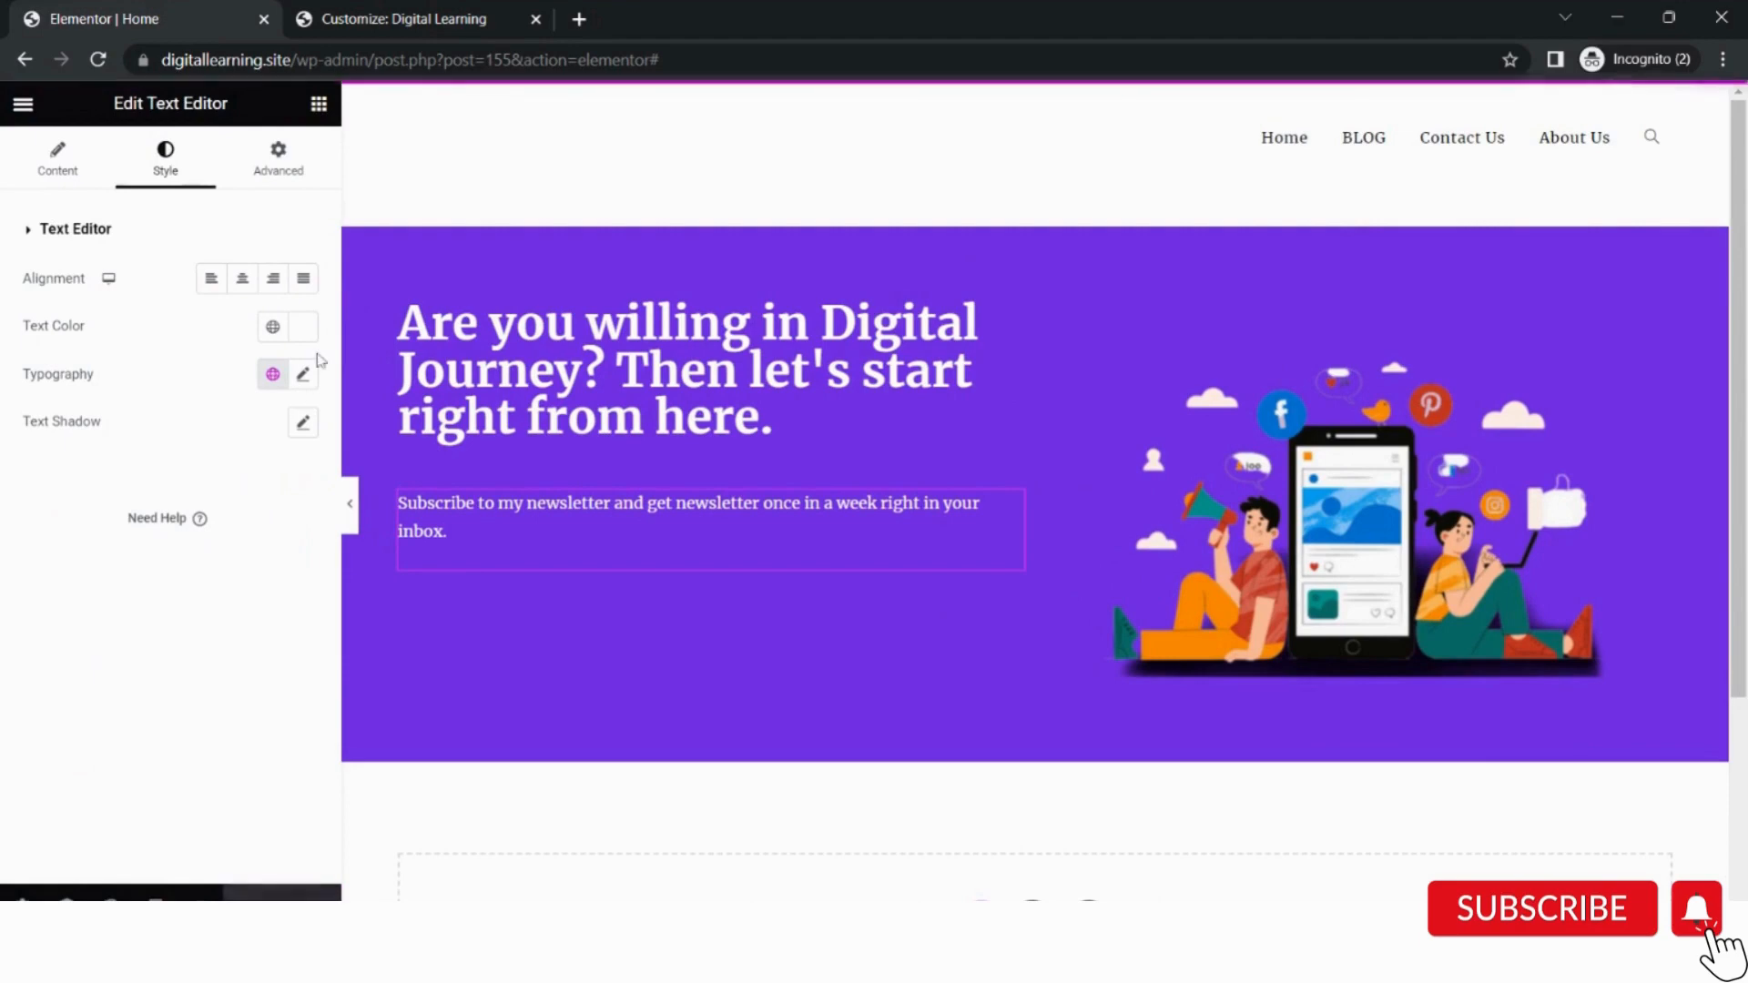
left_click(97, 60)
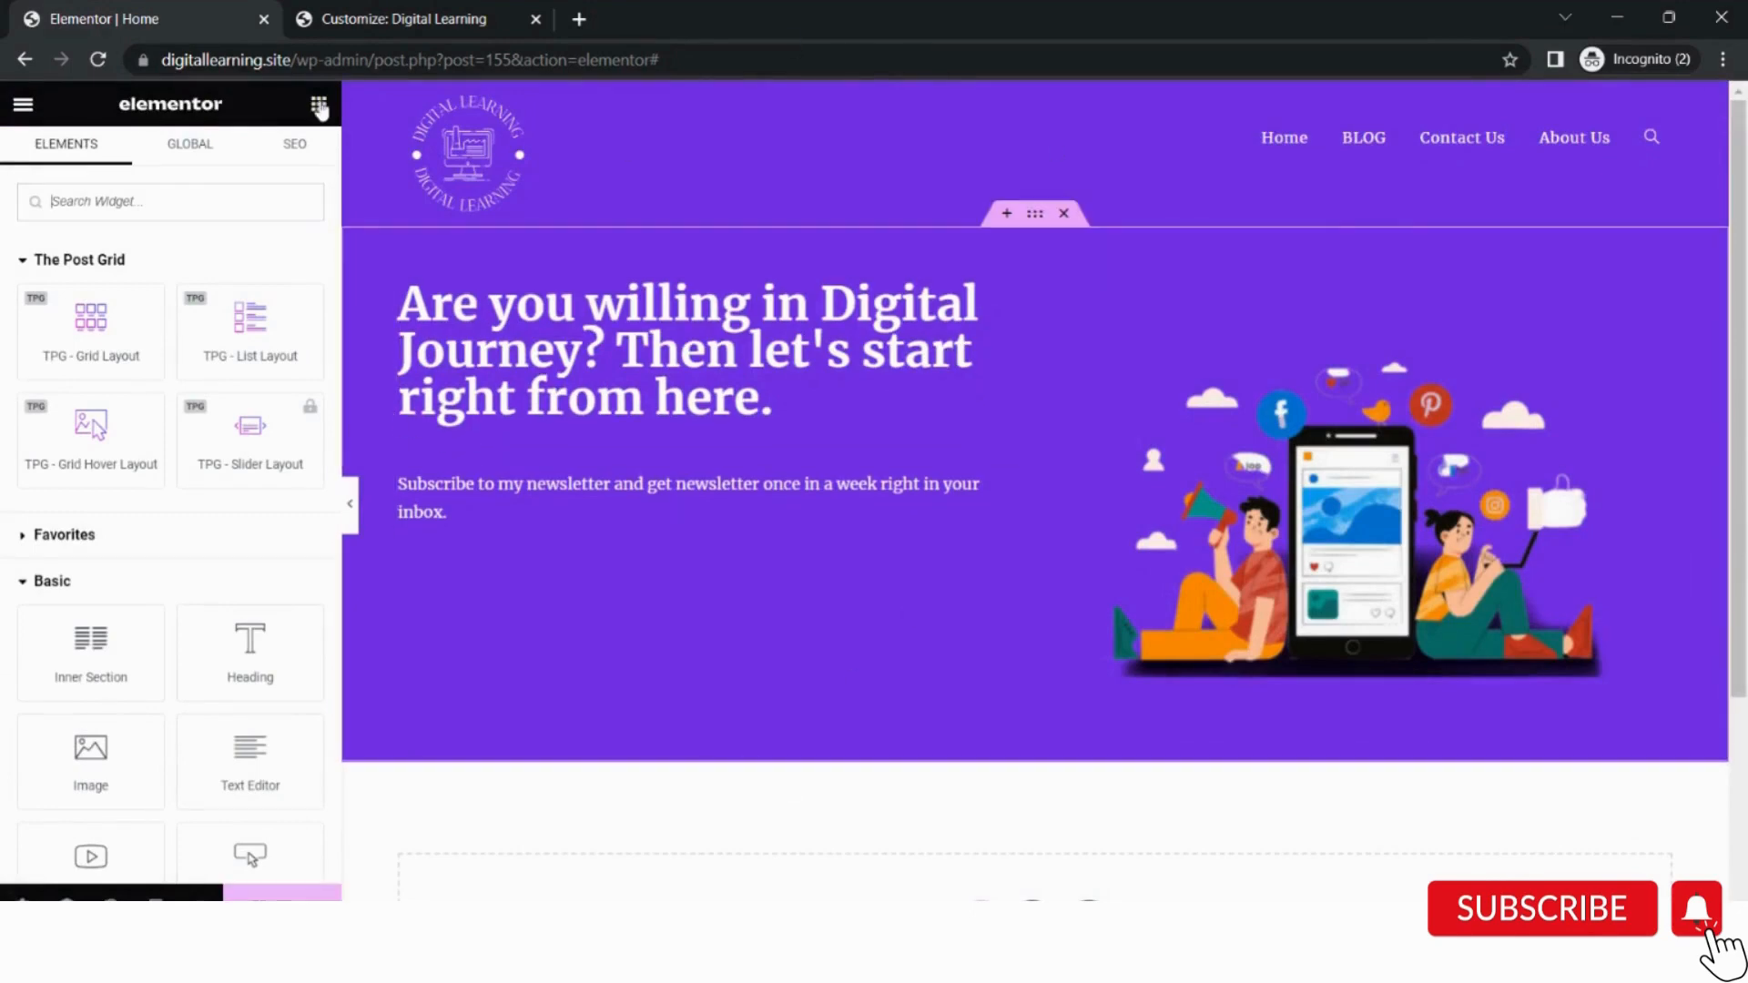
Add the WordPress Mailchimp Sign-Up Form widget below the newsletter text in the purple intro section.
scroll(245, 785, "down", 10)
scroll(245, 785, "down", 15)
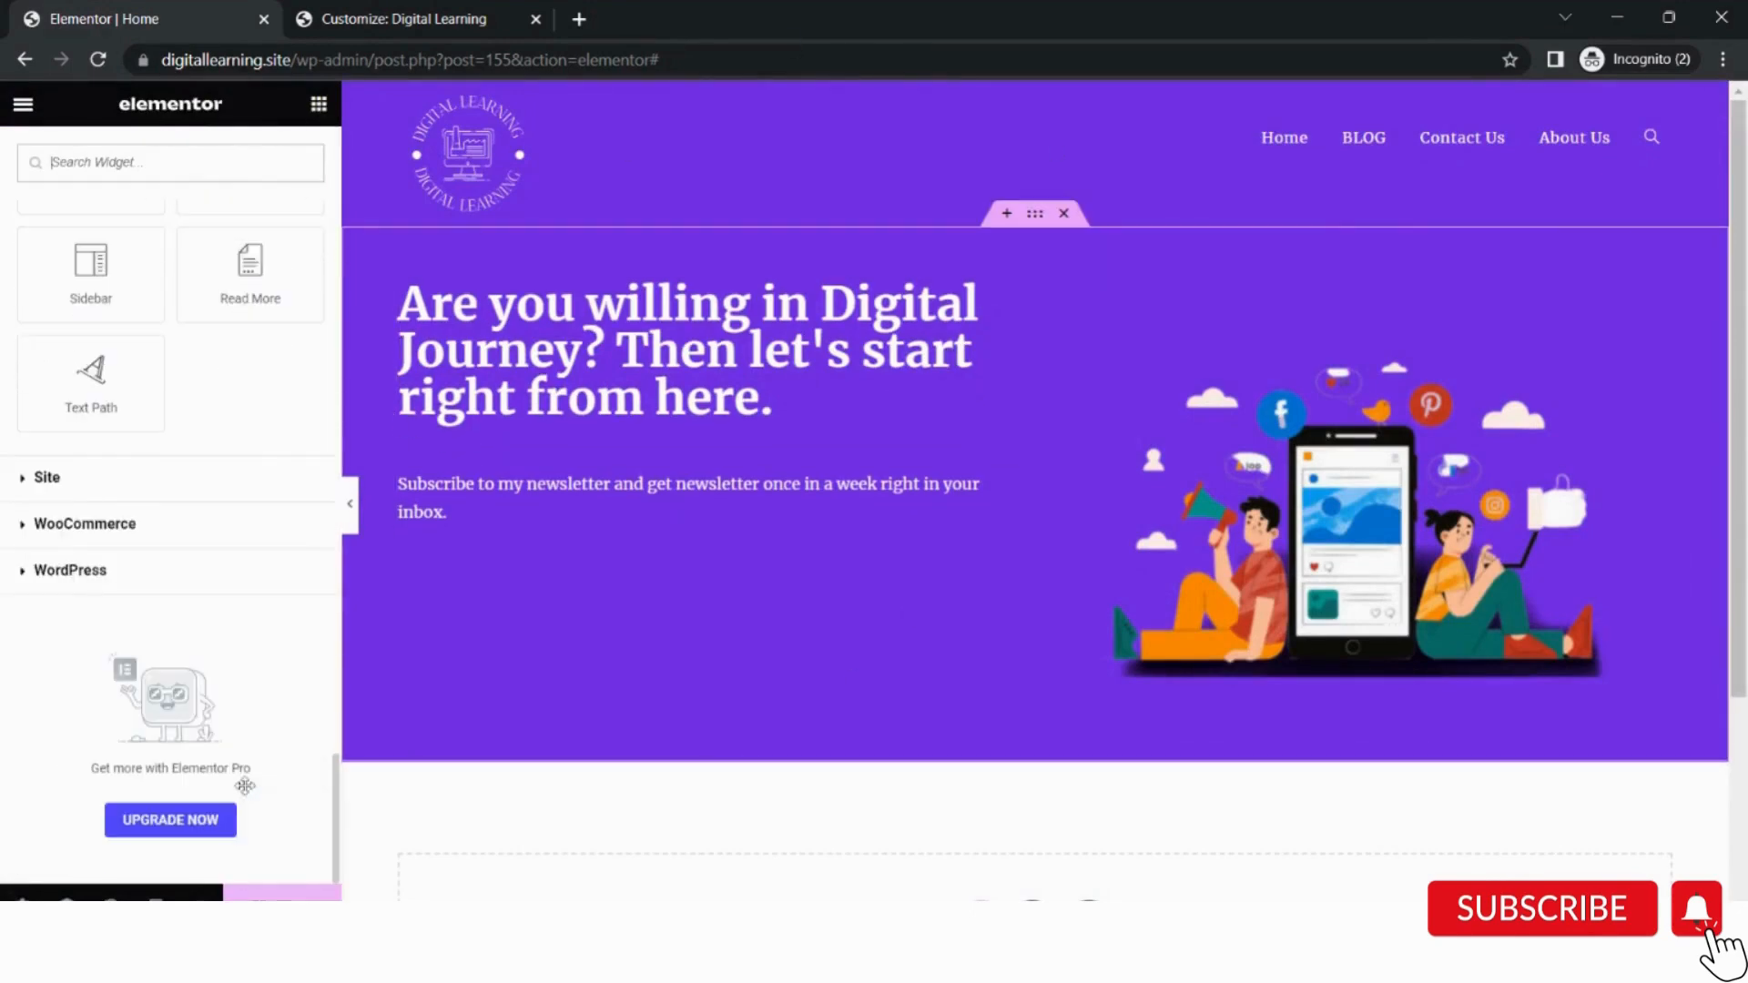
left_click(41, 571)
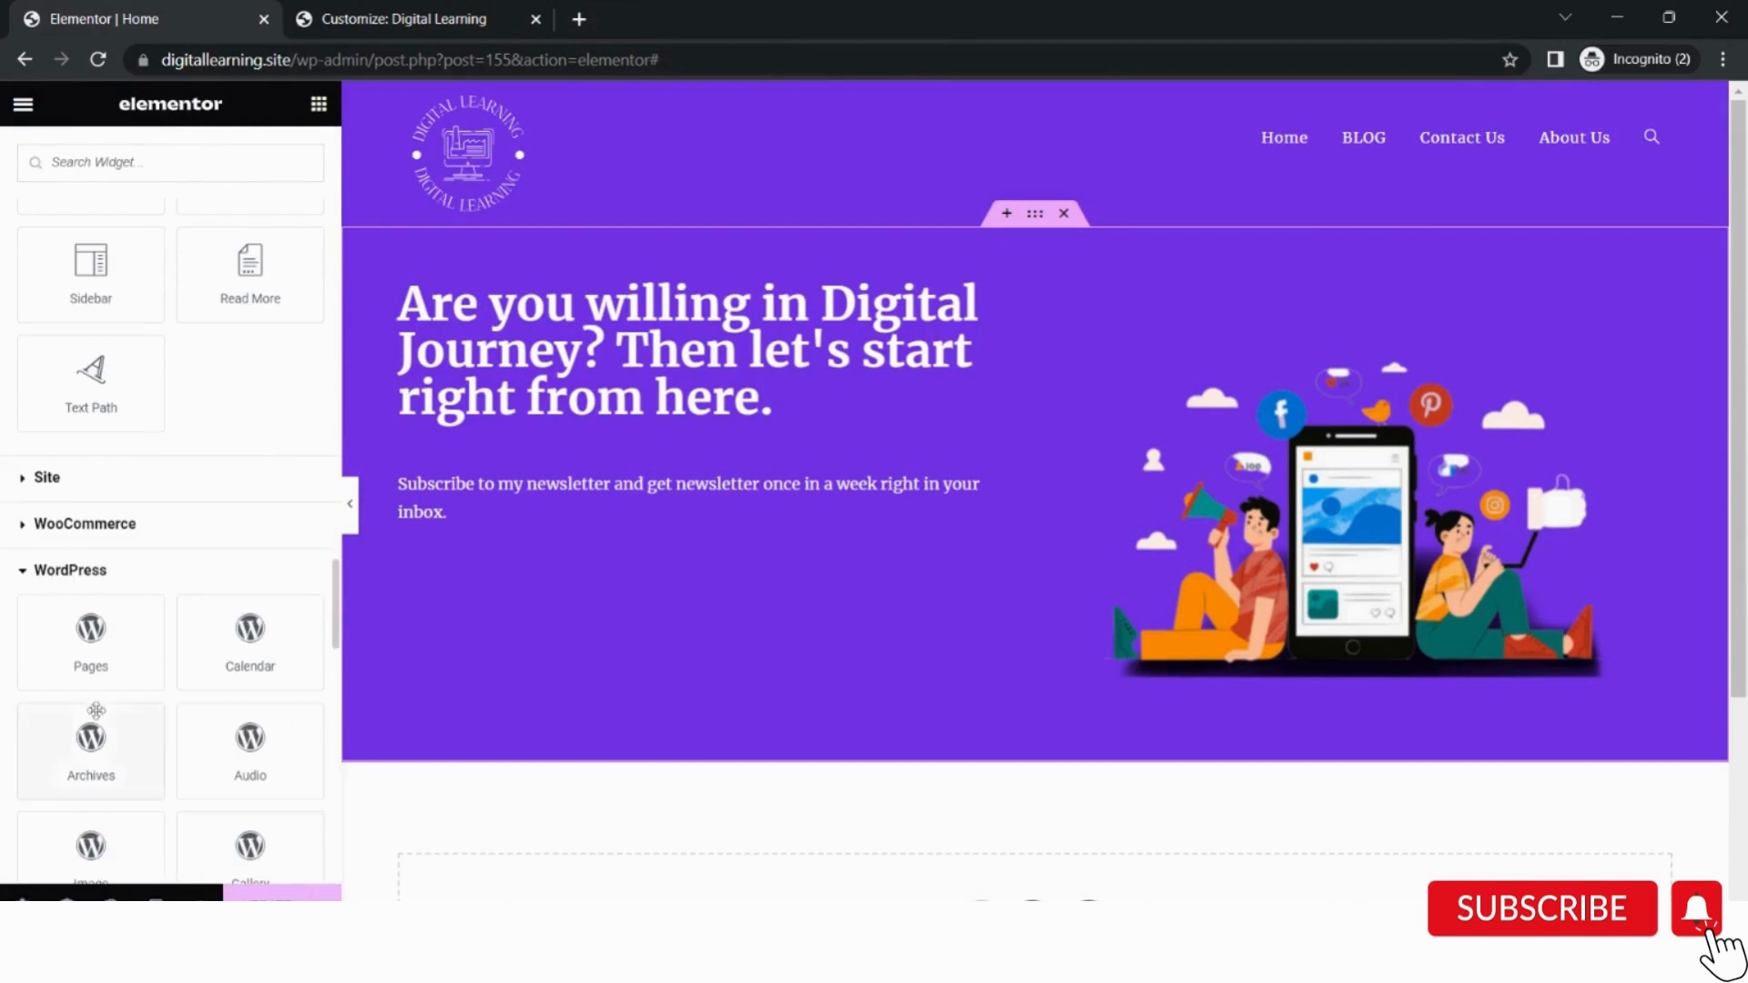
scroll(96, 710, "down", 10)
scroll(96, 710, "up", 3)
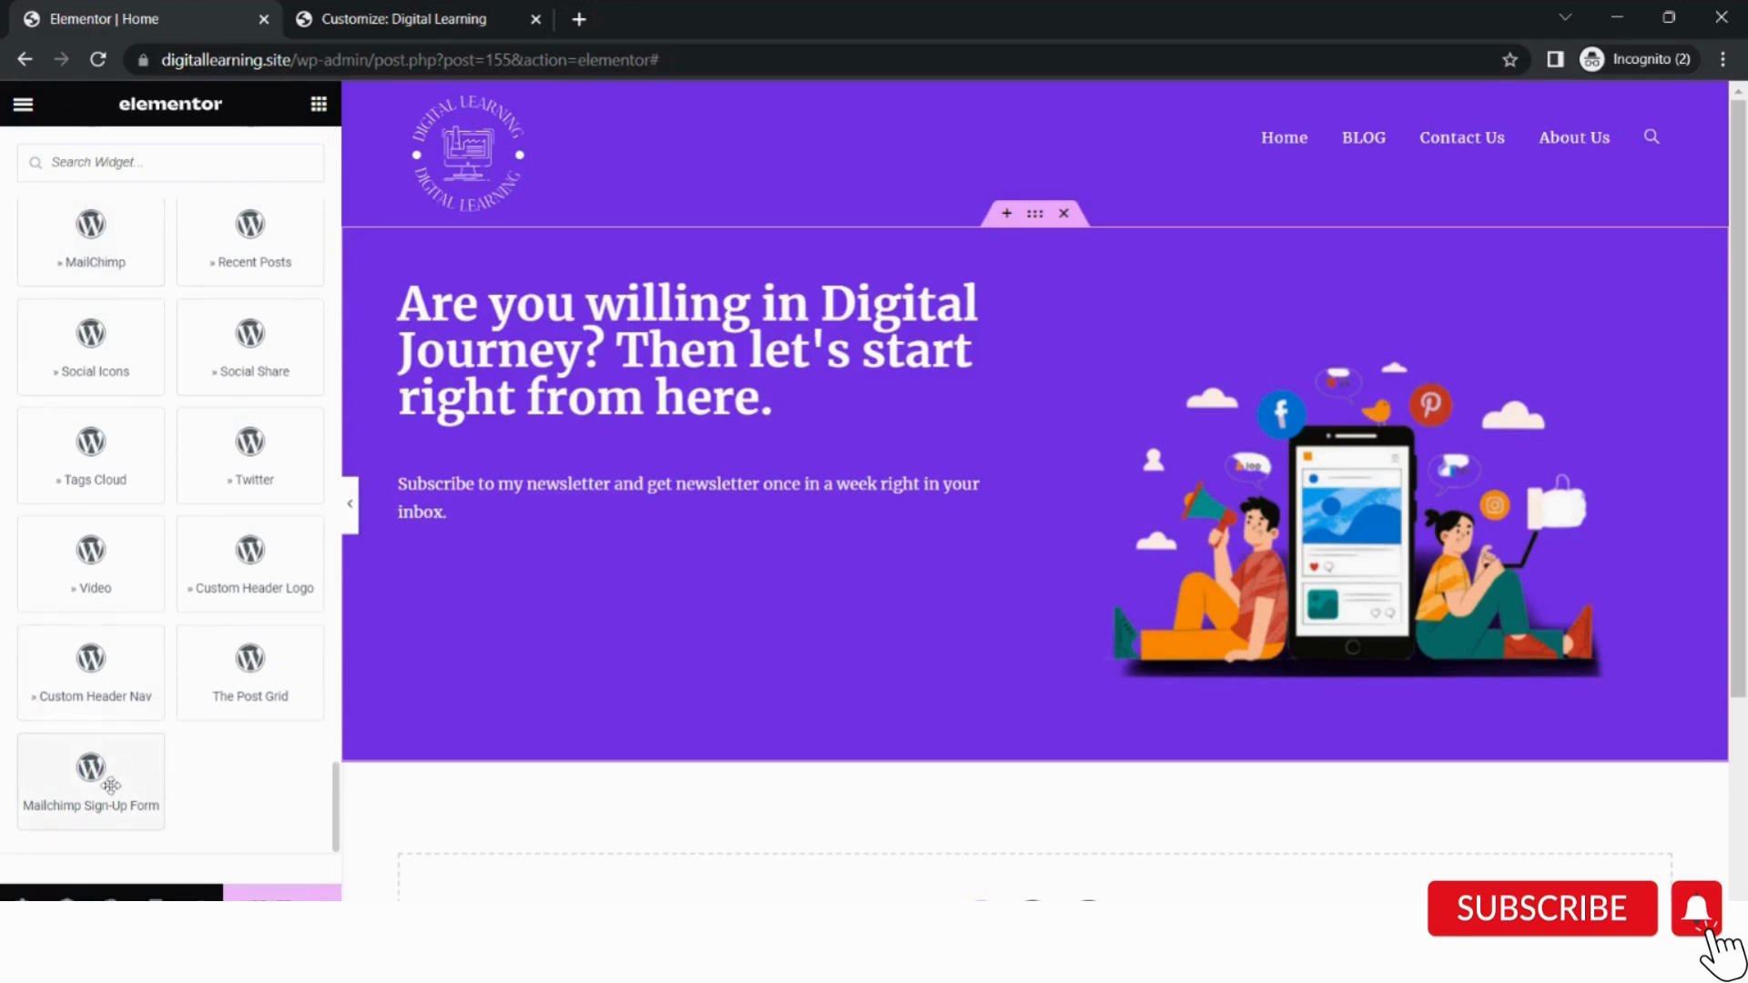
left_click_drag(111, 785, 711, 557)
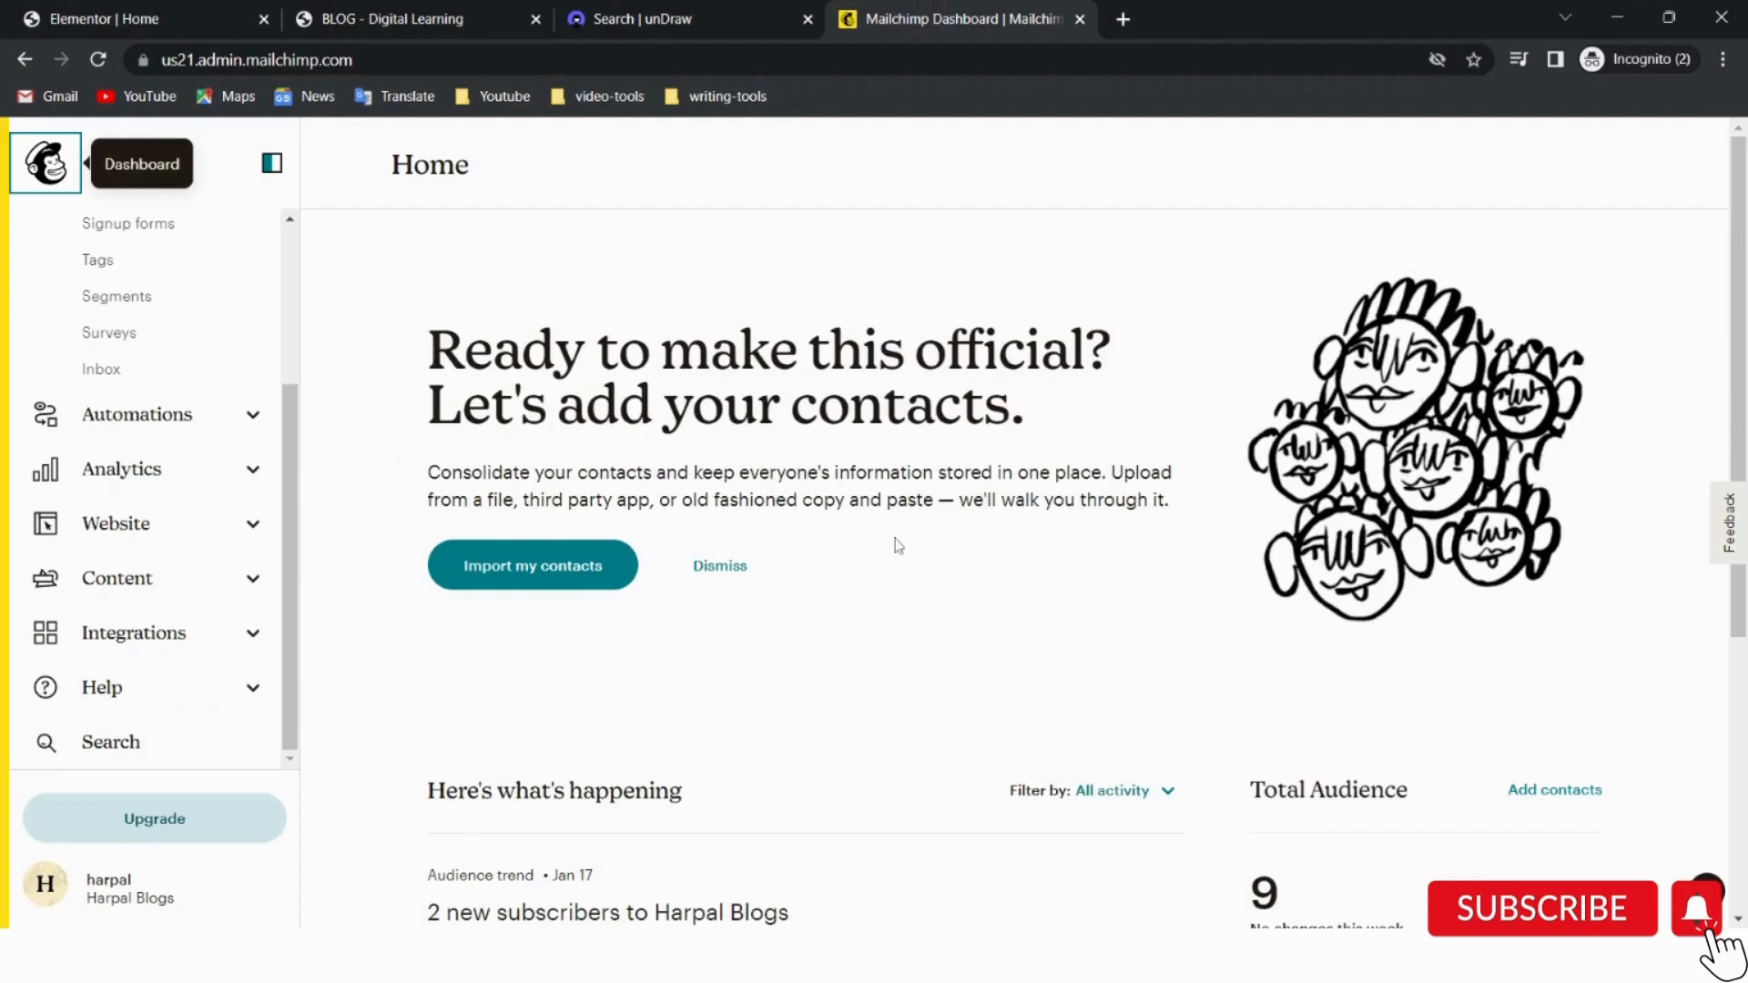
Open the API keys page from the Mailchimp account profile.
left_click(50, 900)
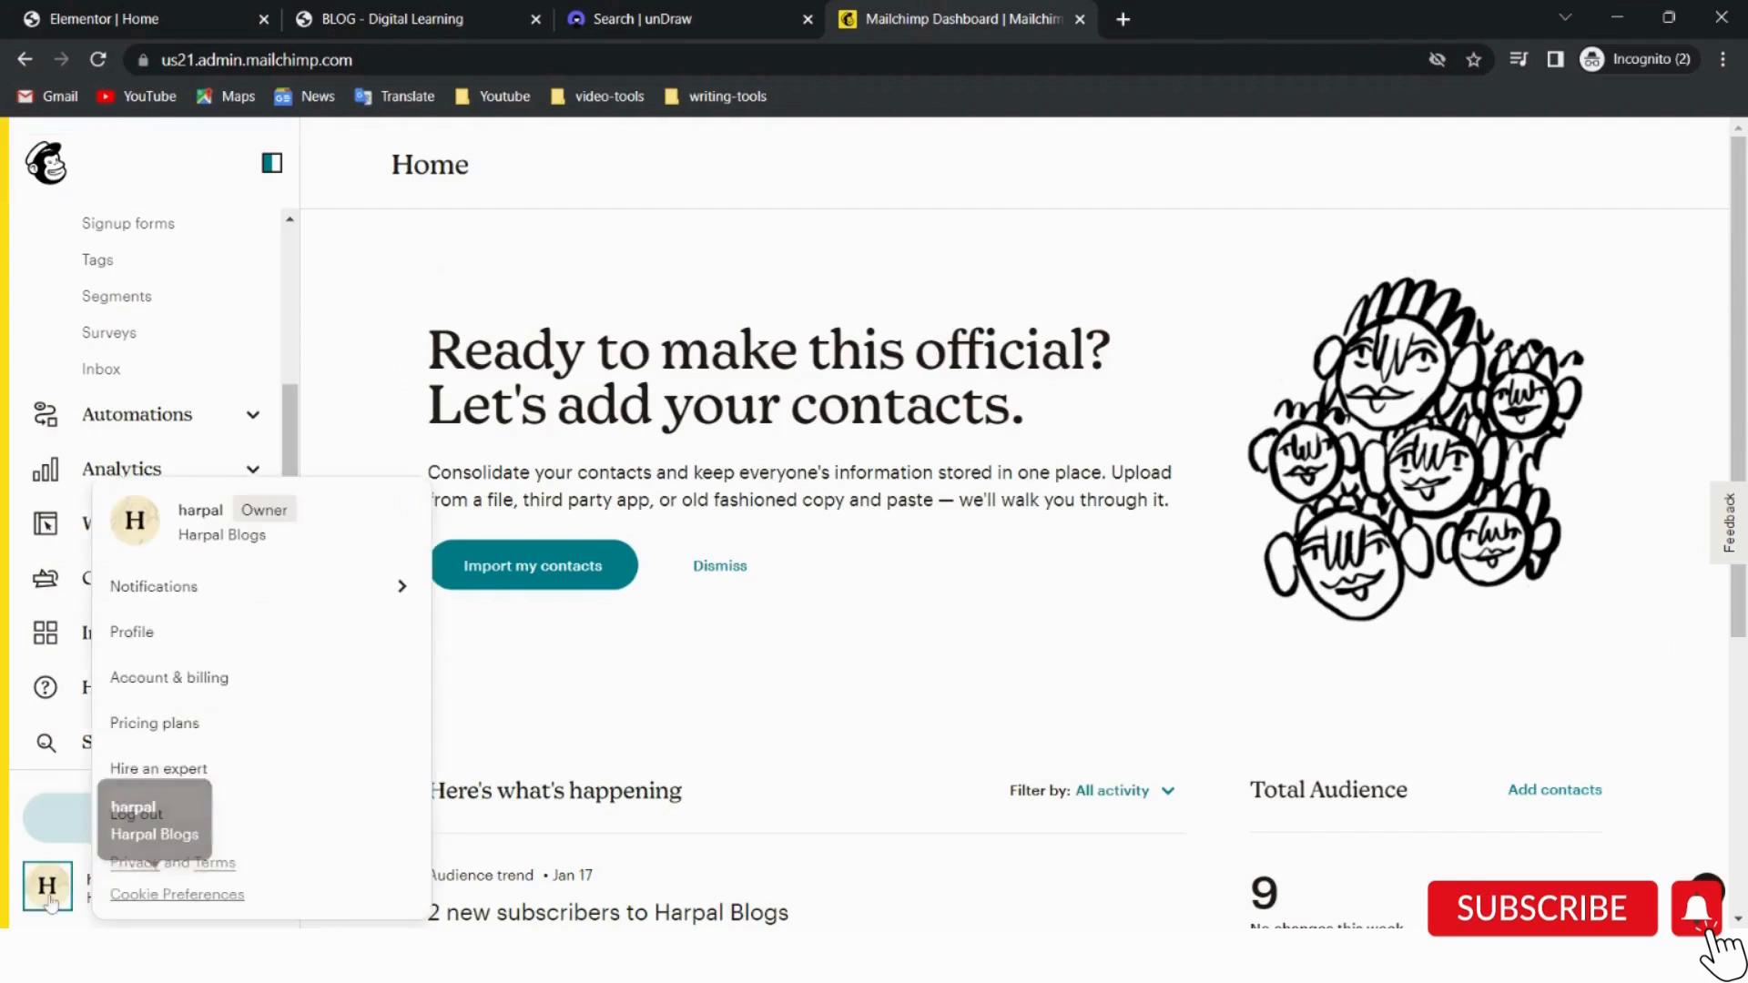
left_click(148, 636)
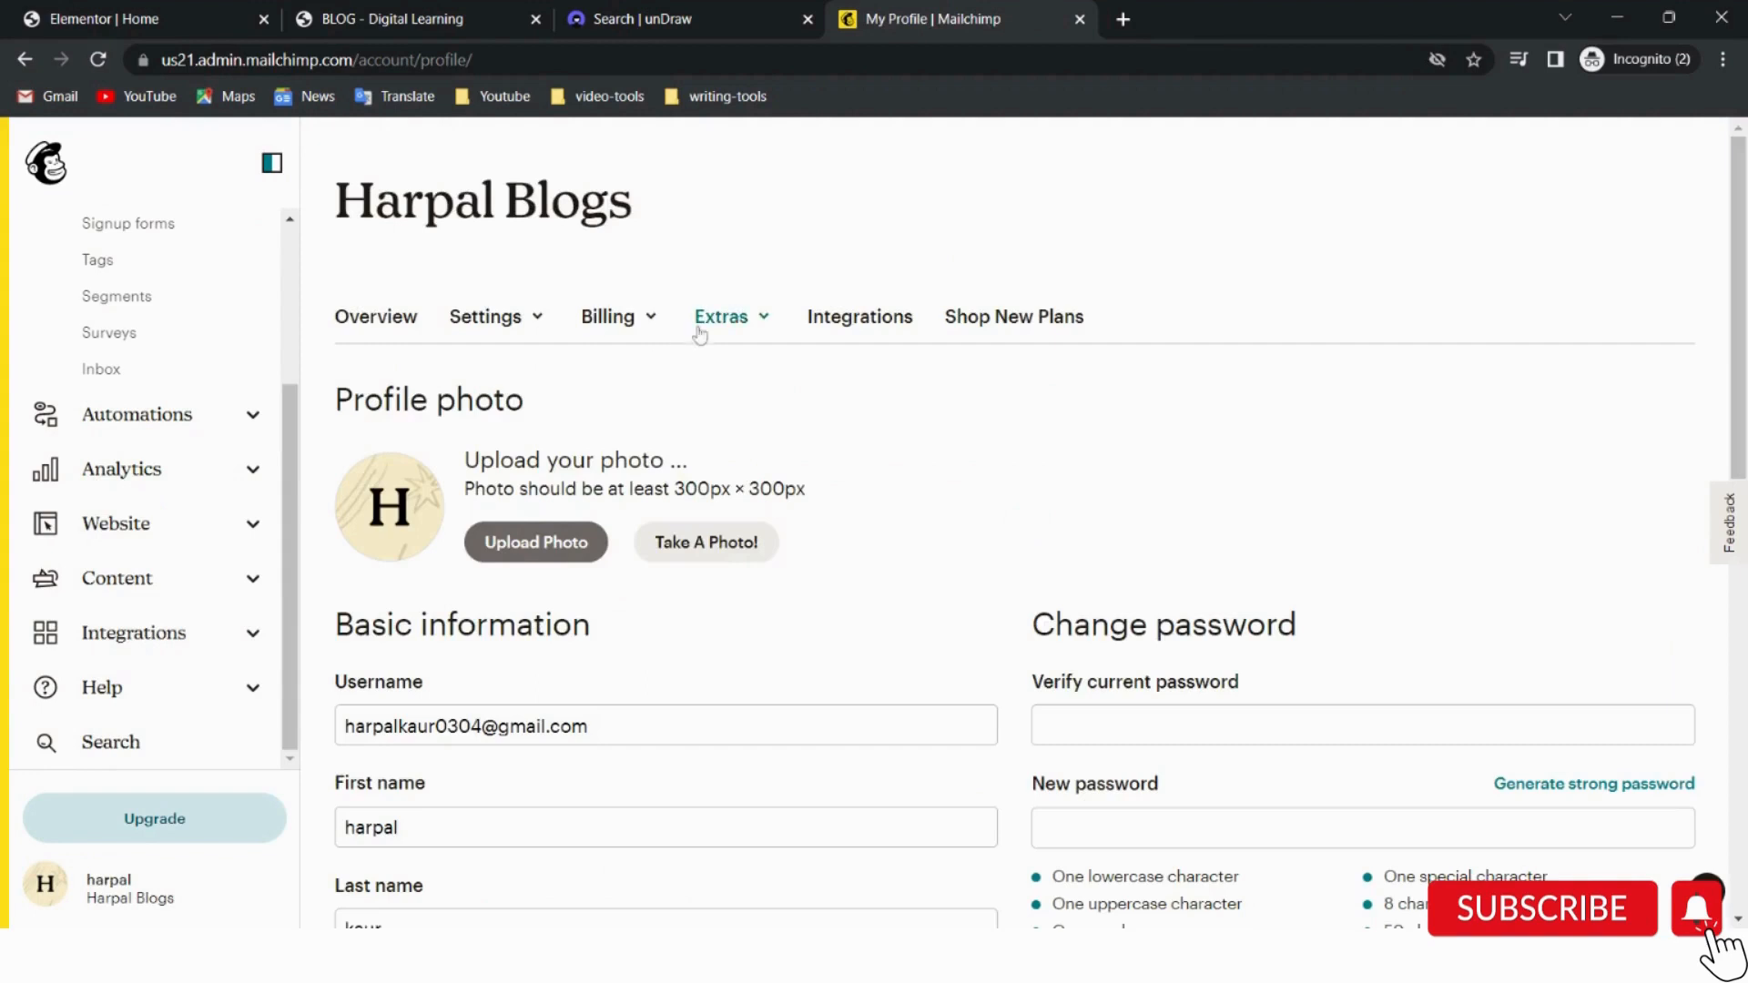
left_click(769, 318)
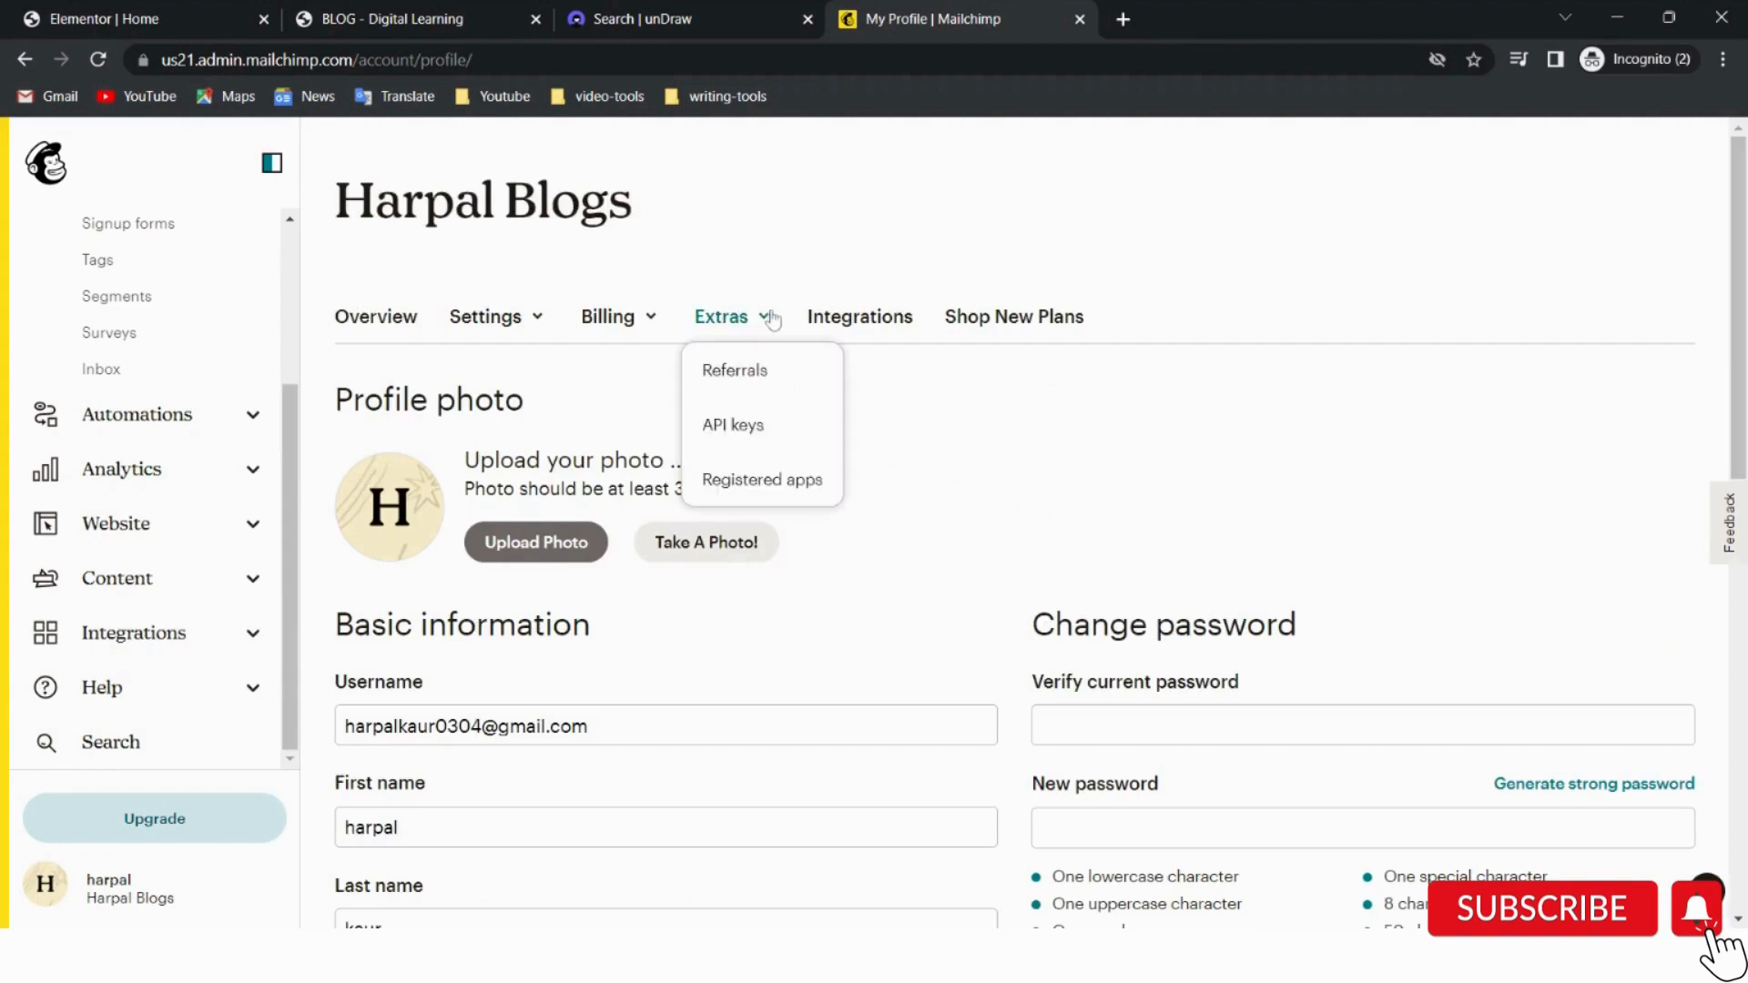
left_click(748, 428)
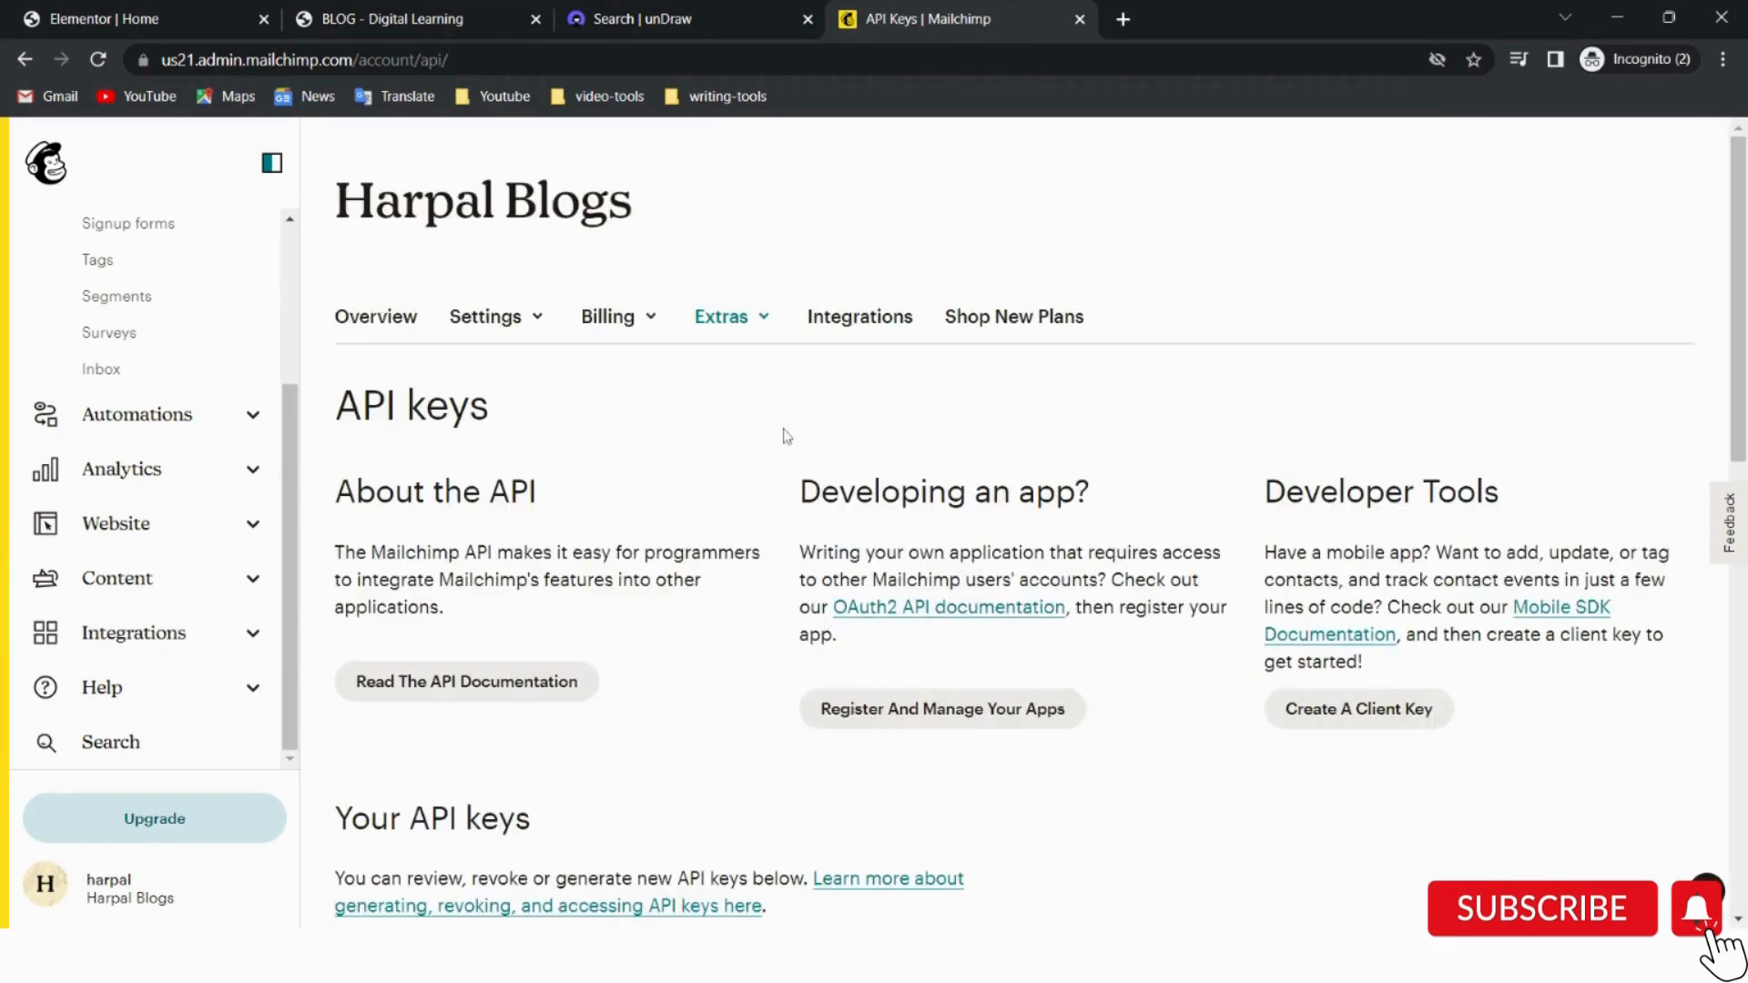
Generate a new API key named digitallearning1 and copy it to the clipboard.
scroll(787, 436, "down", 6)
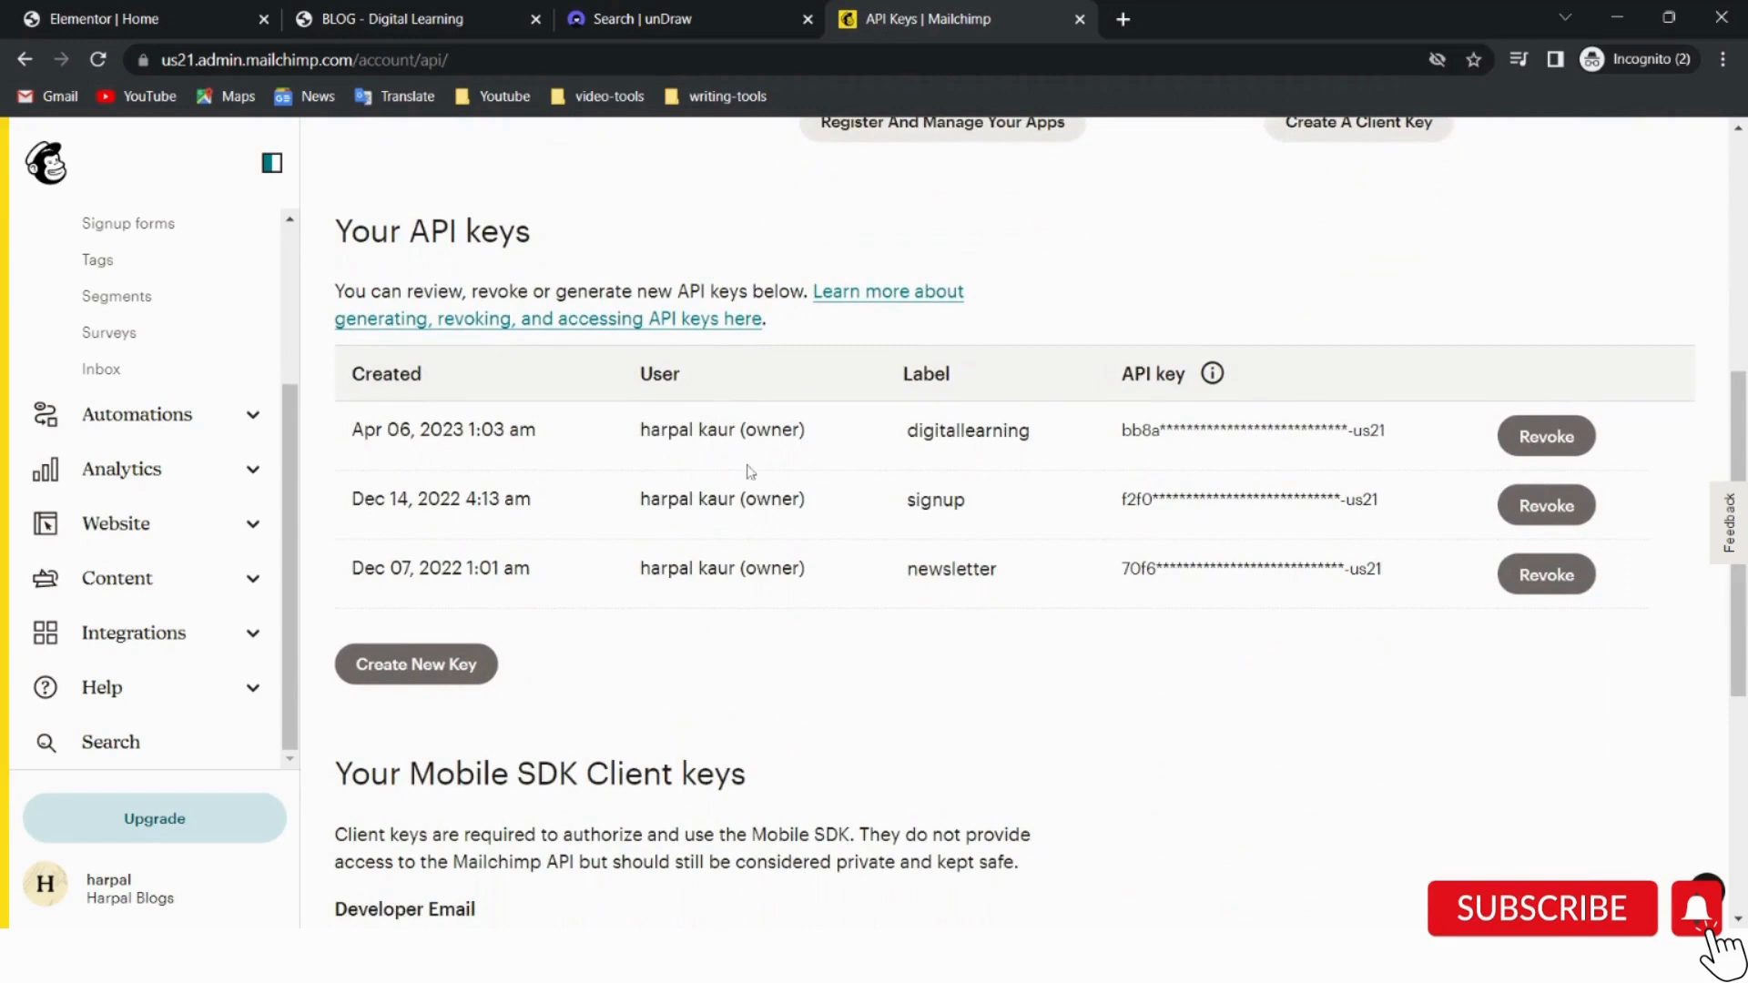
left_click(437, 672)
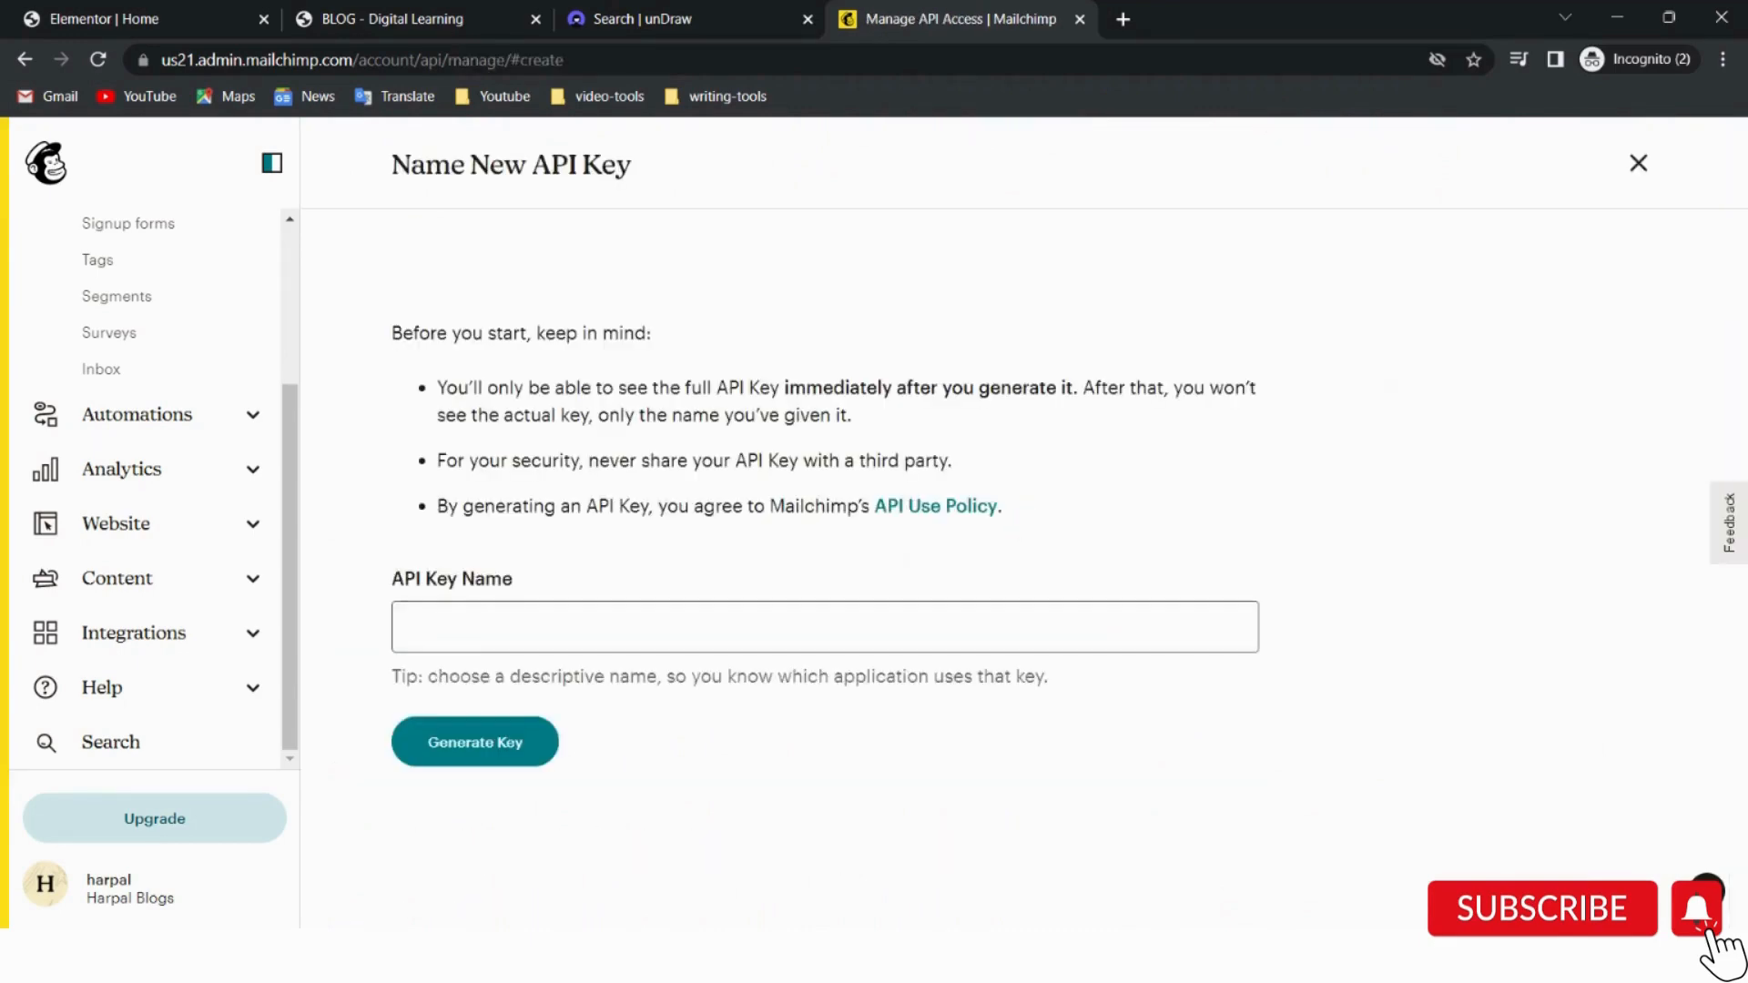
left_click(437, 627)
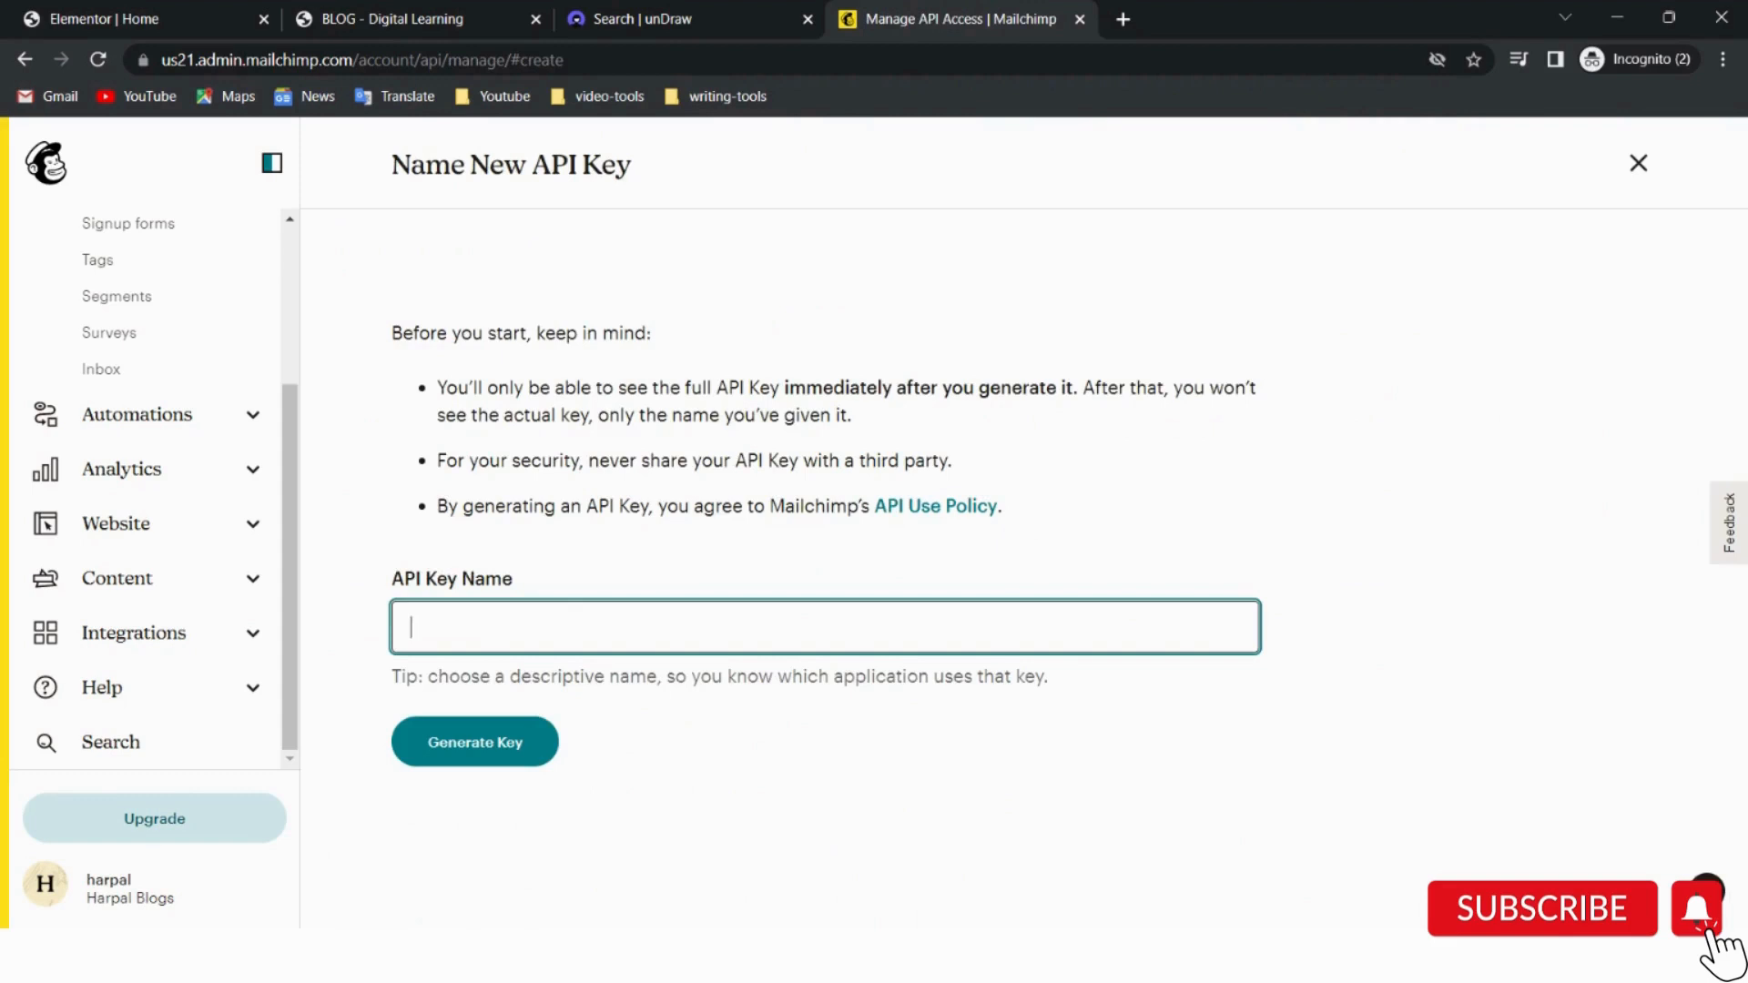
type("digitallearning1")
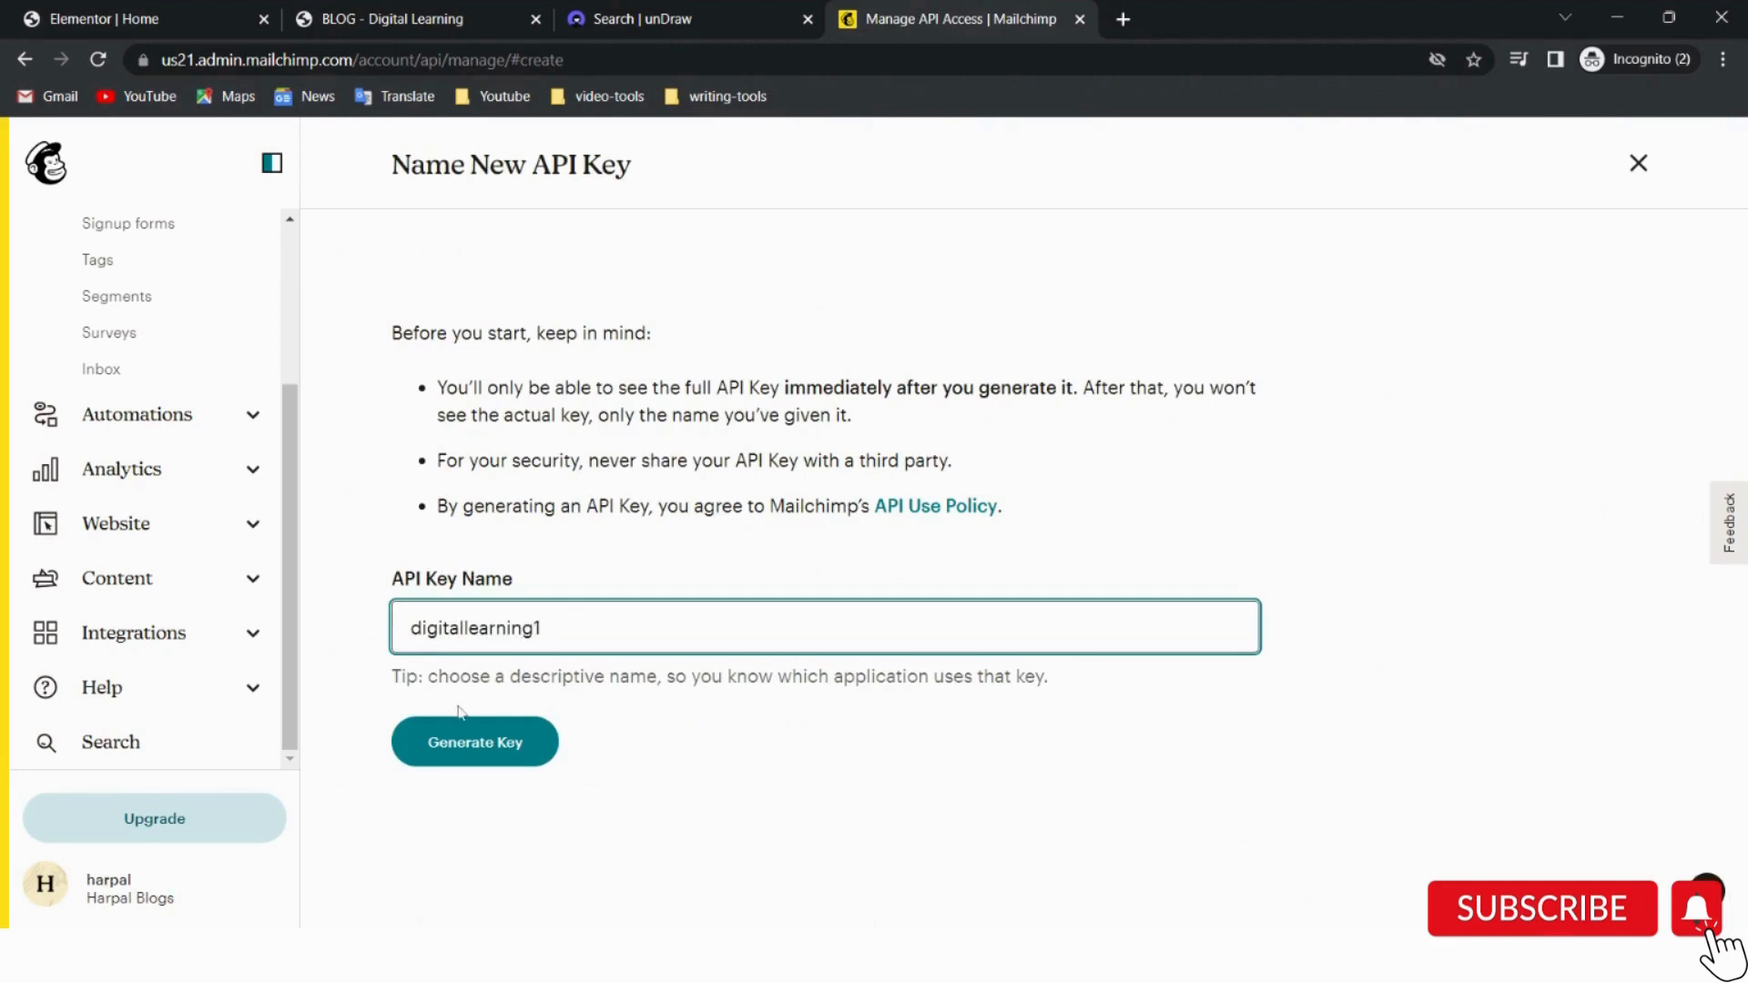
left_click(466, 742)
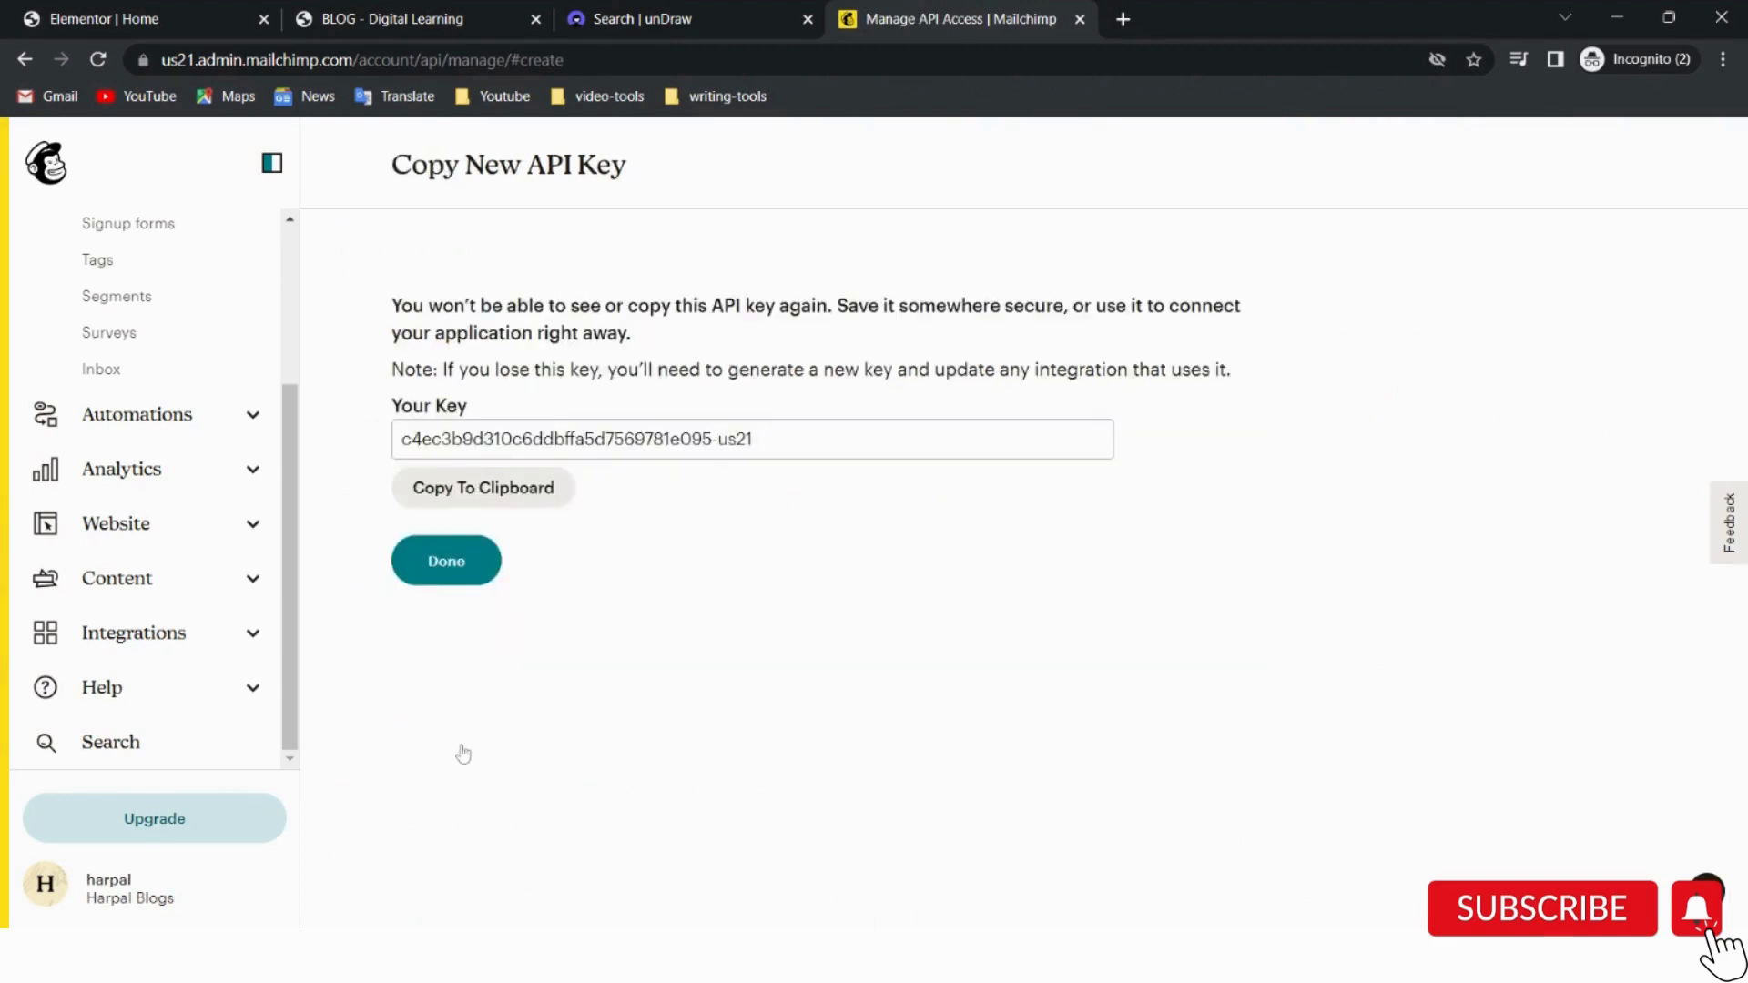
left_click(480, 494)
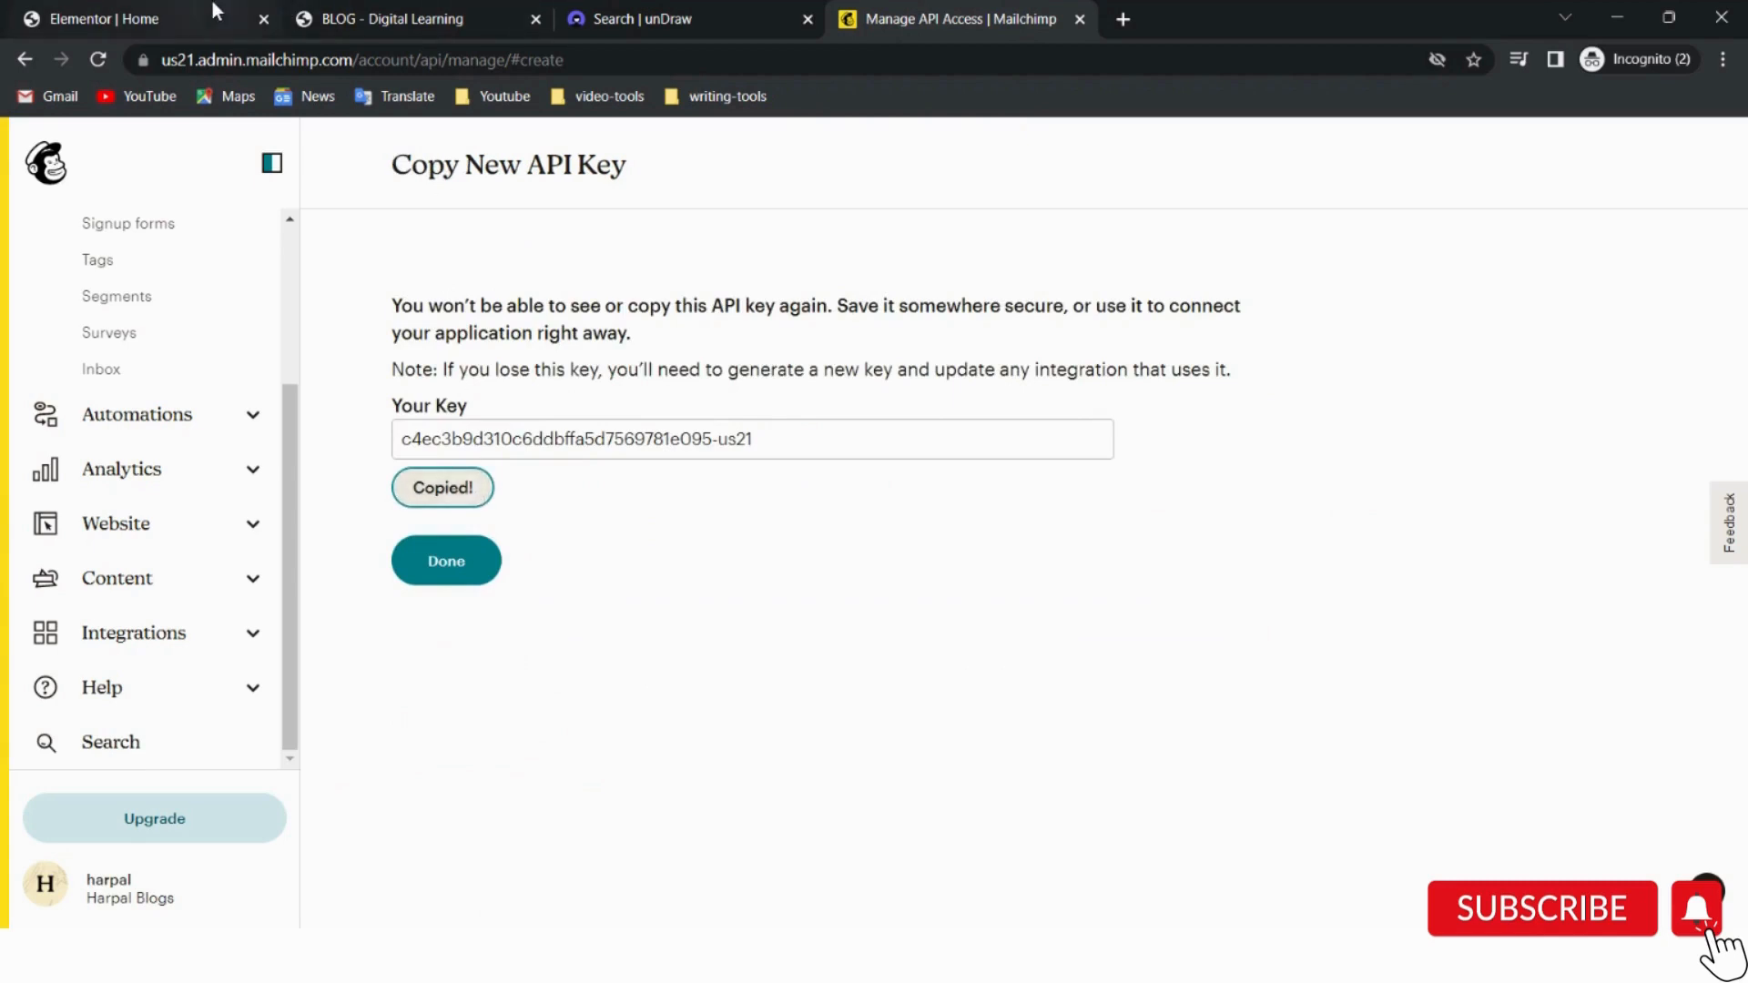
Switch to the WordPress dashboard and paste the copied API key into OceanWP's MailChimp integration settings.
left_click(387, 18)
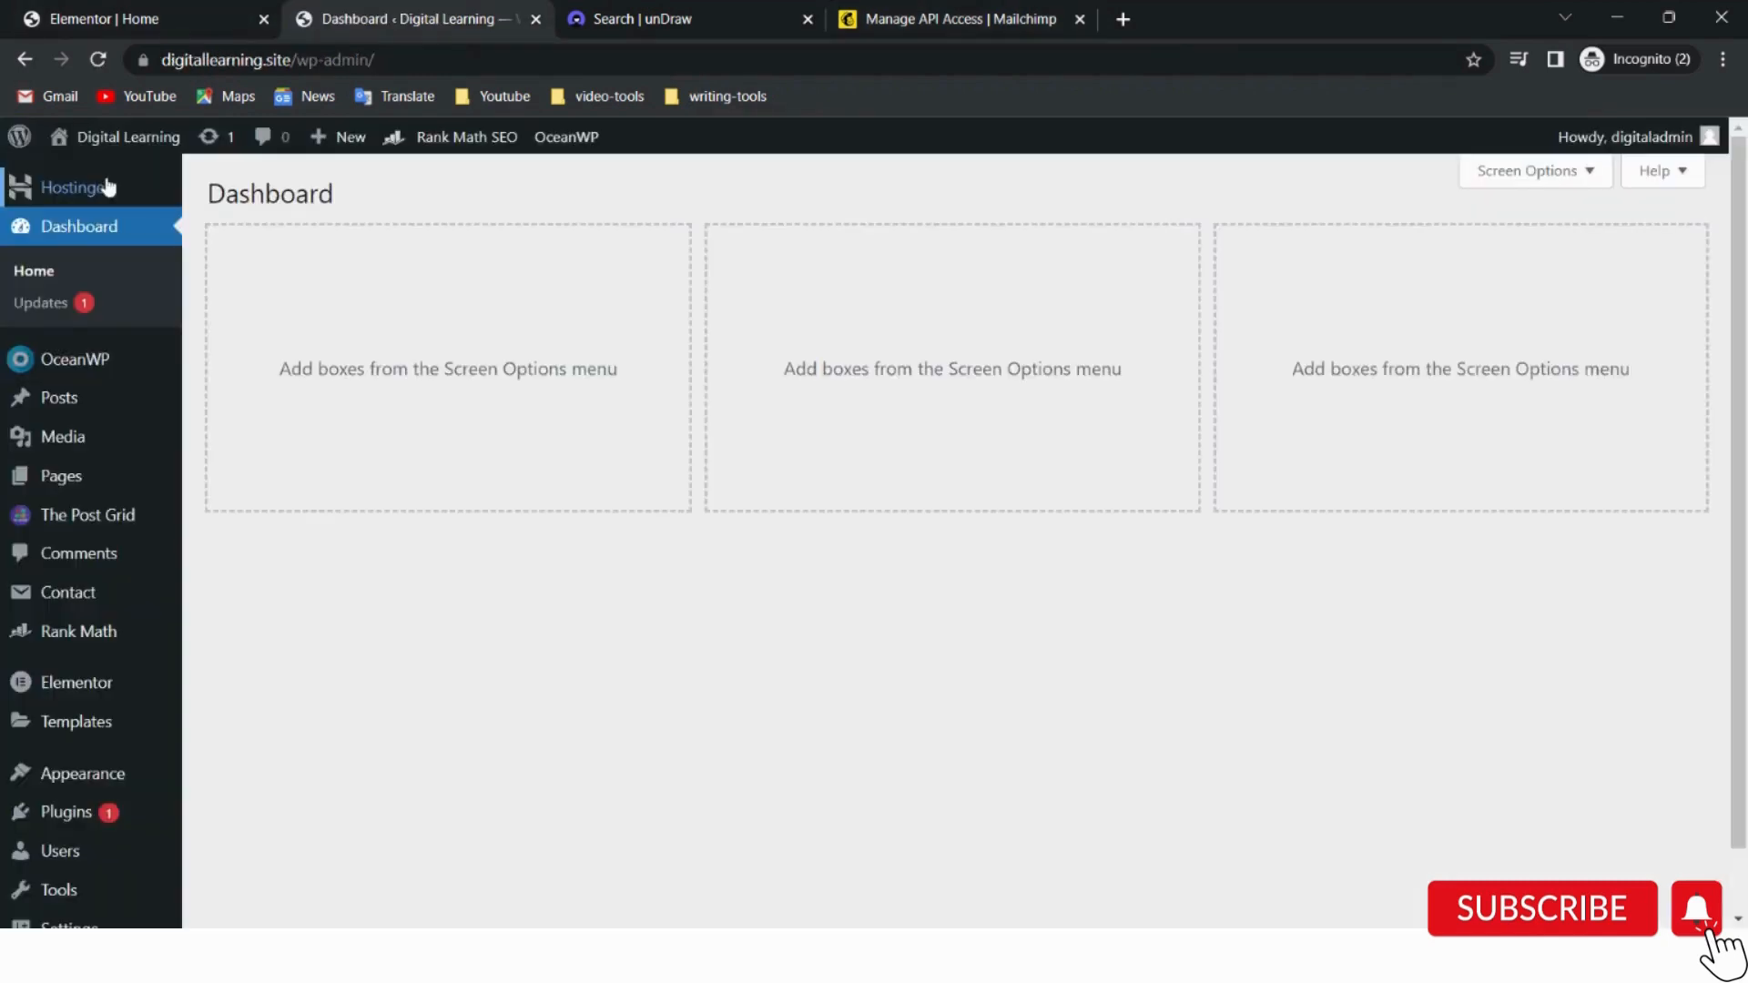
left_click(80, 366)
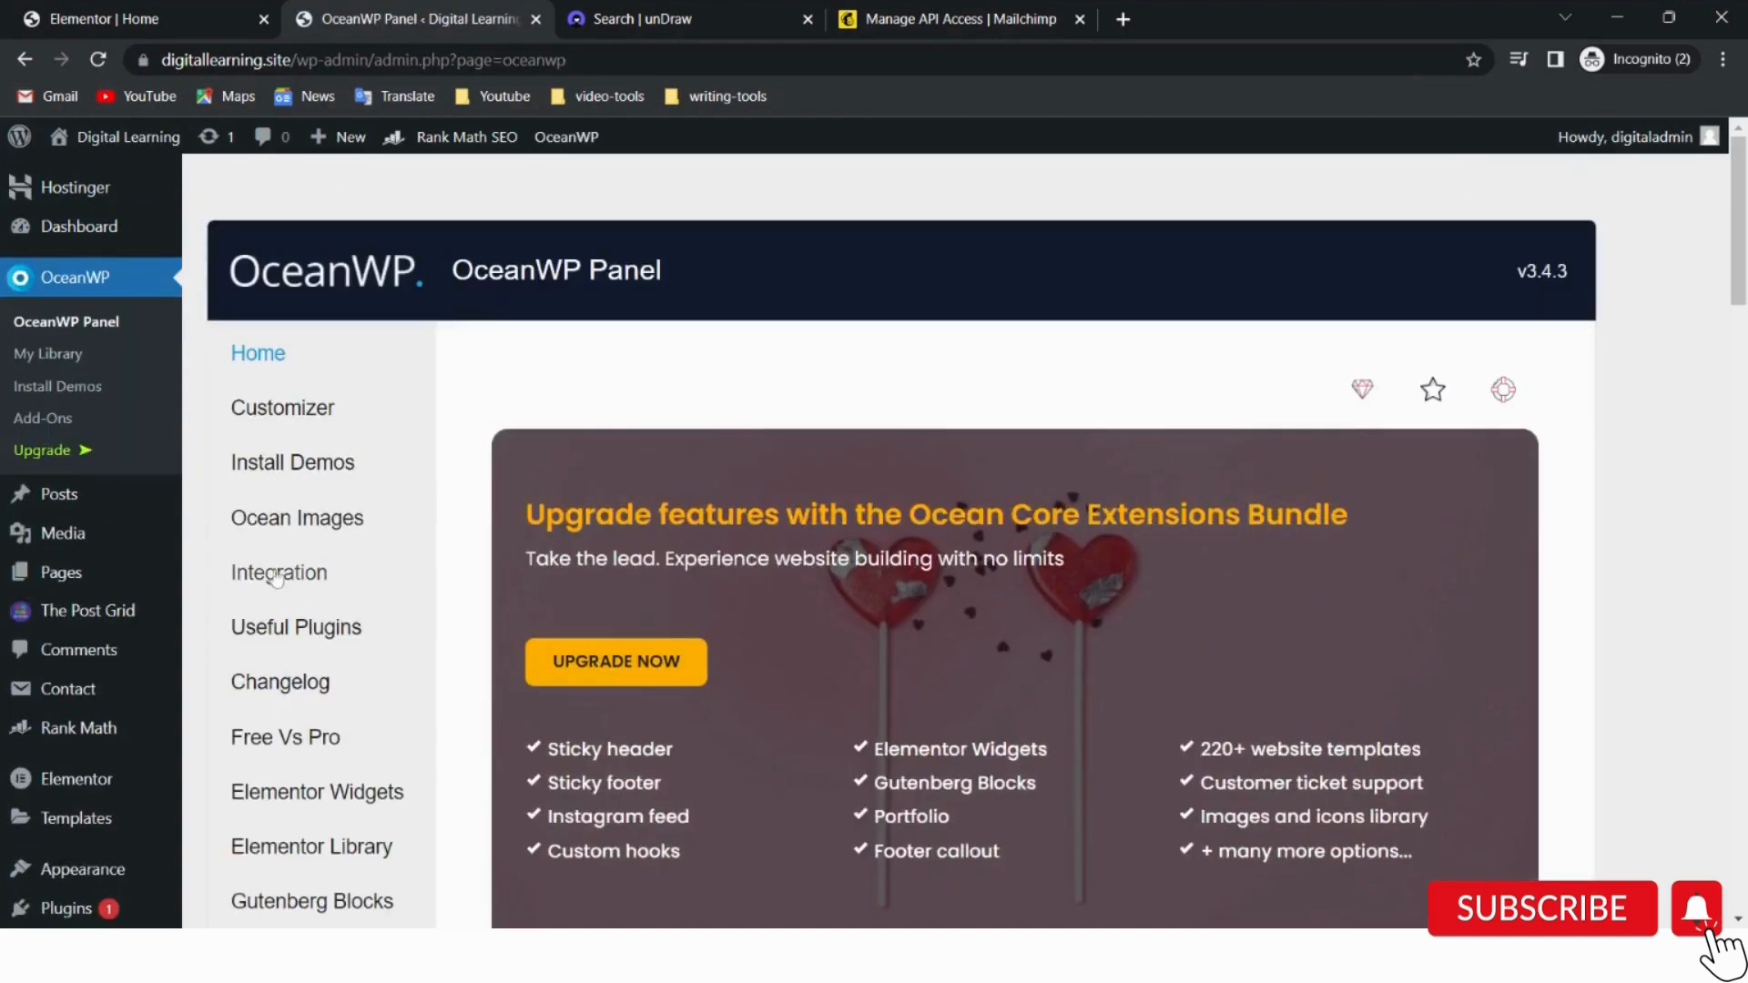
left_click(274, 574)
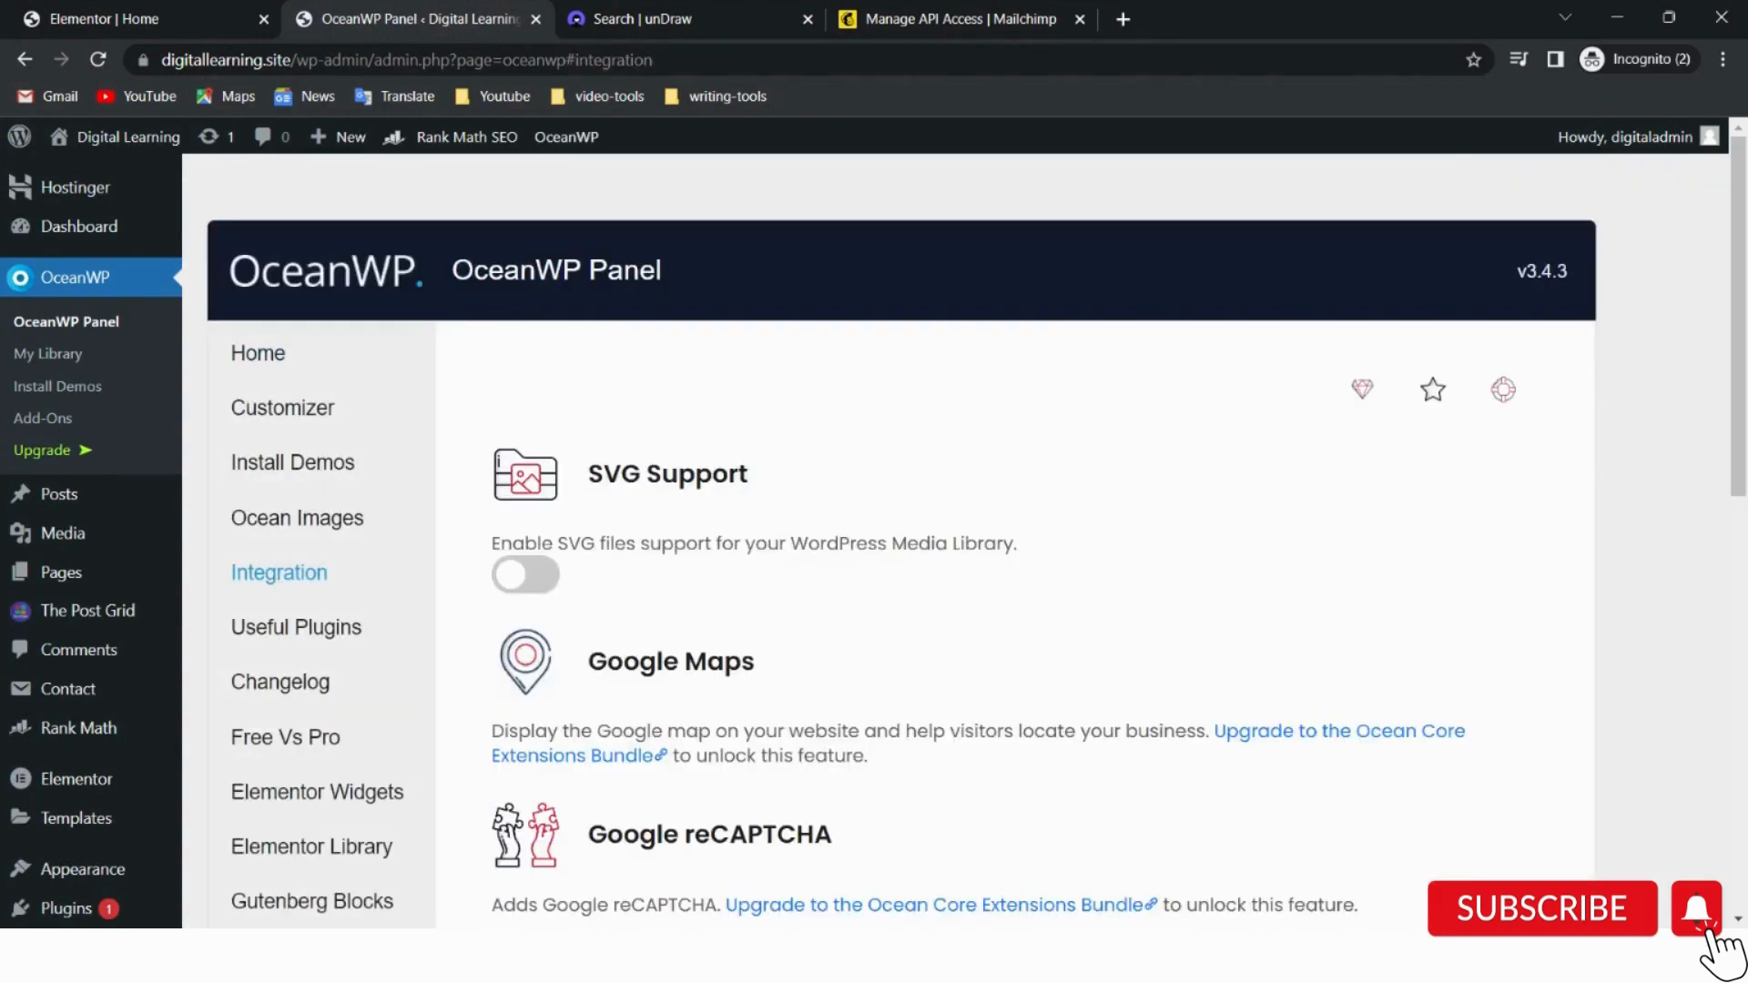
scroll(799, 420, "down", 9)
scroll(800, 420, "up", 1)
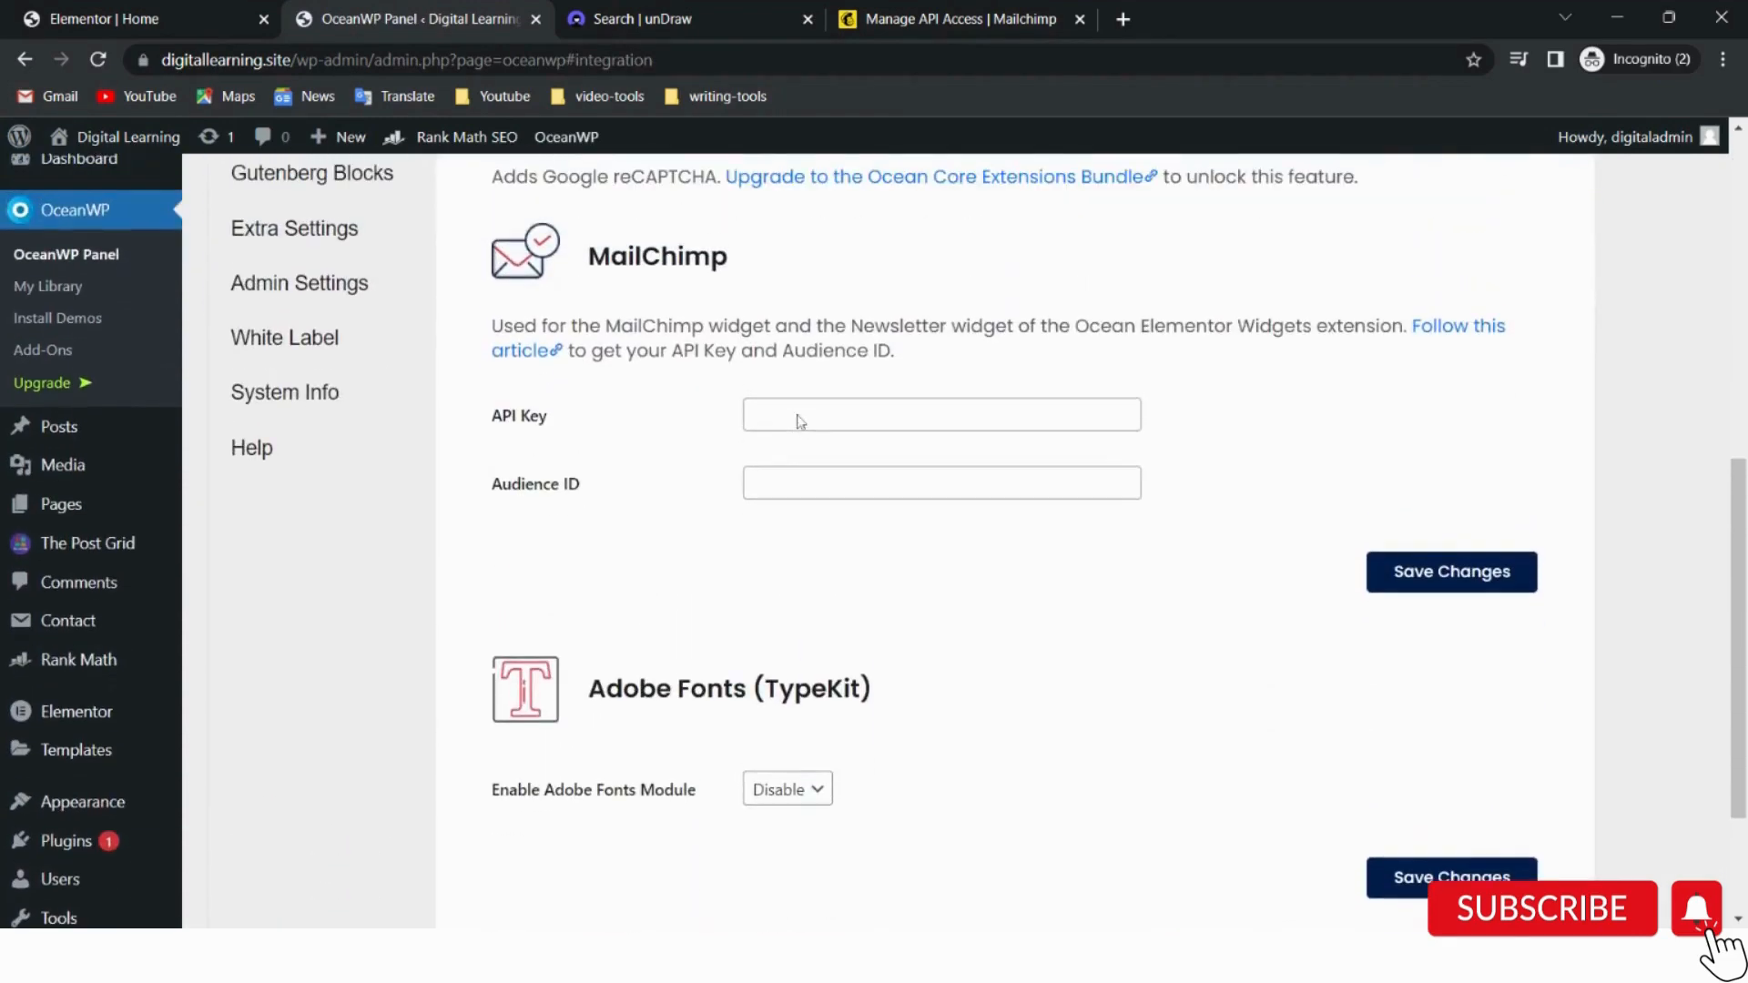
left_click(942, 415)
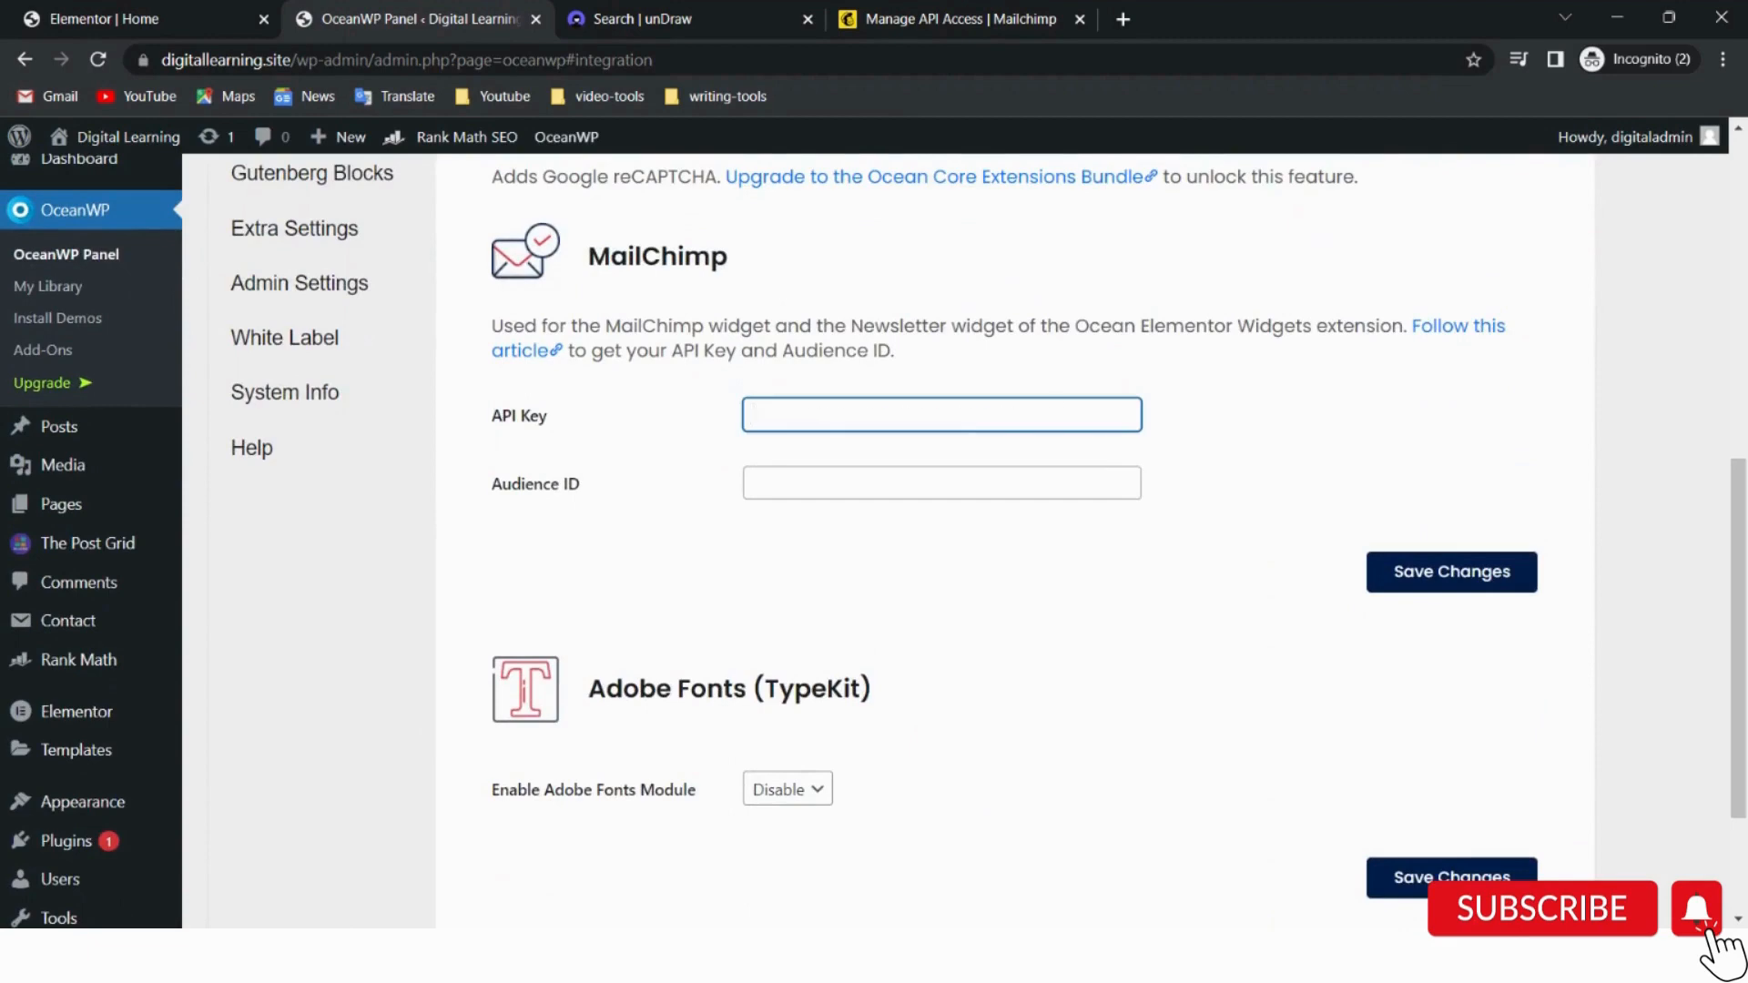
key("ctrl+v")
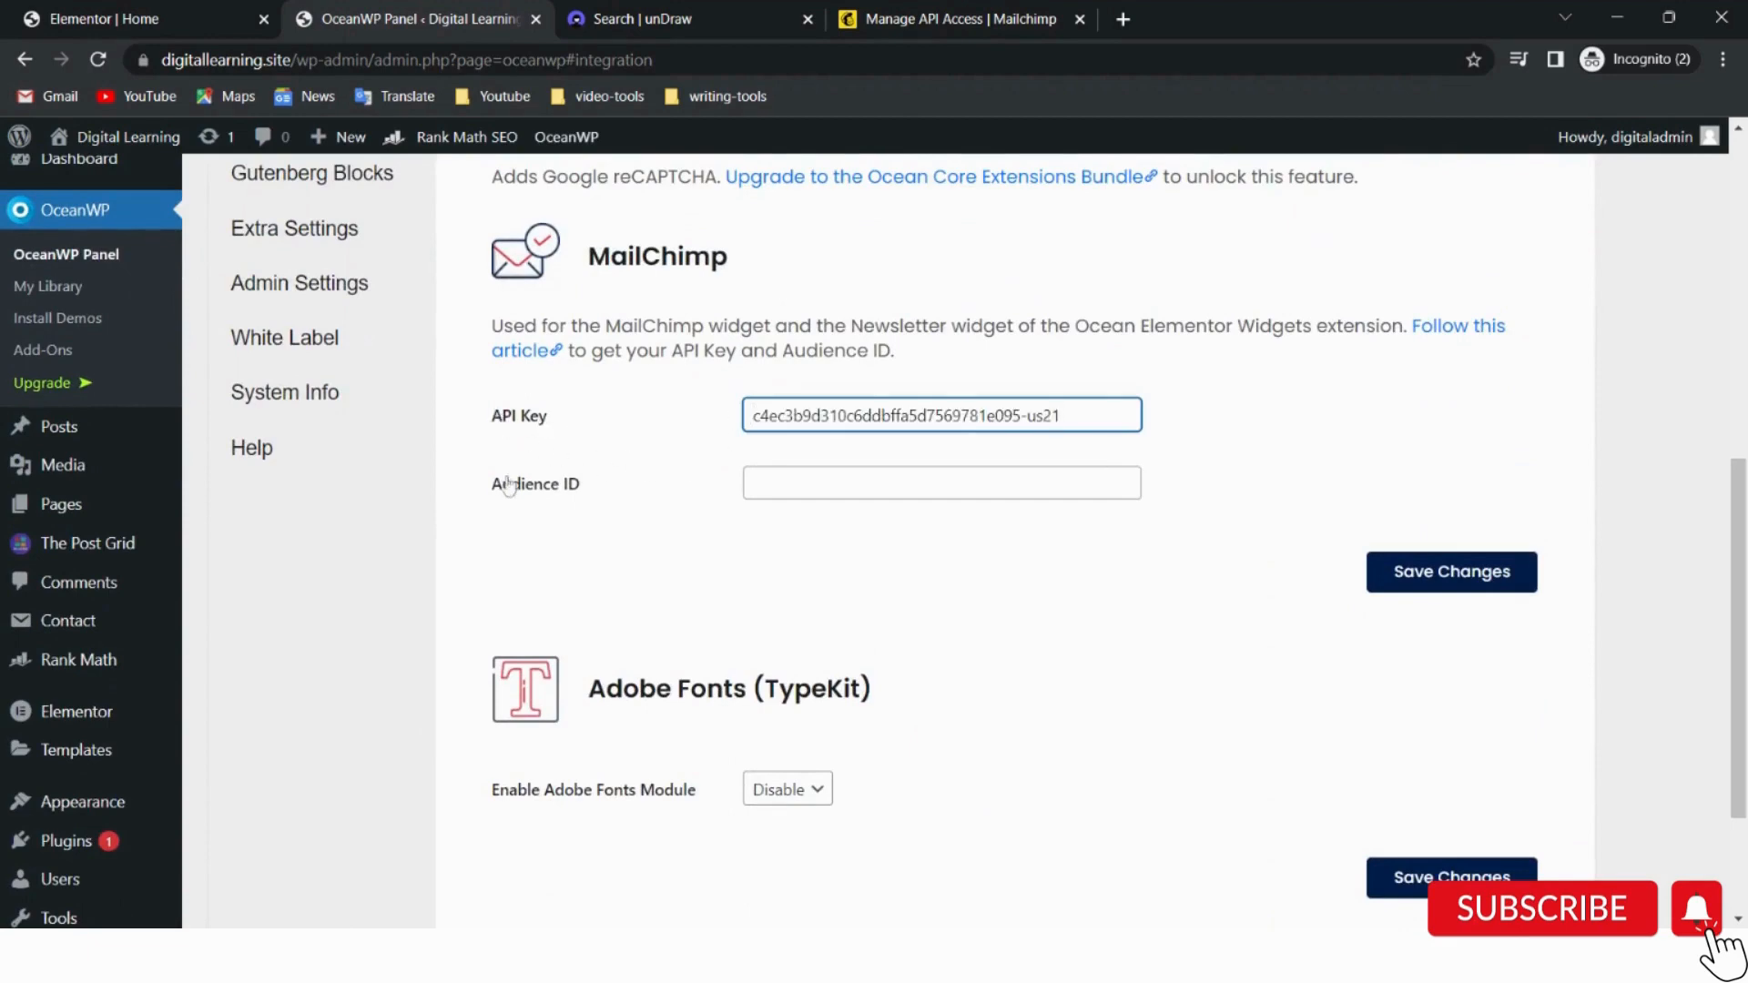
Return to Mailchimp, open the audience's settings and copy its unique audience ID.
left_click(921, 3)
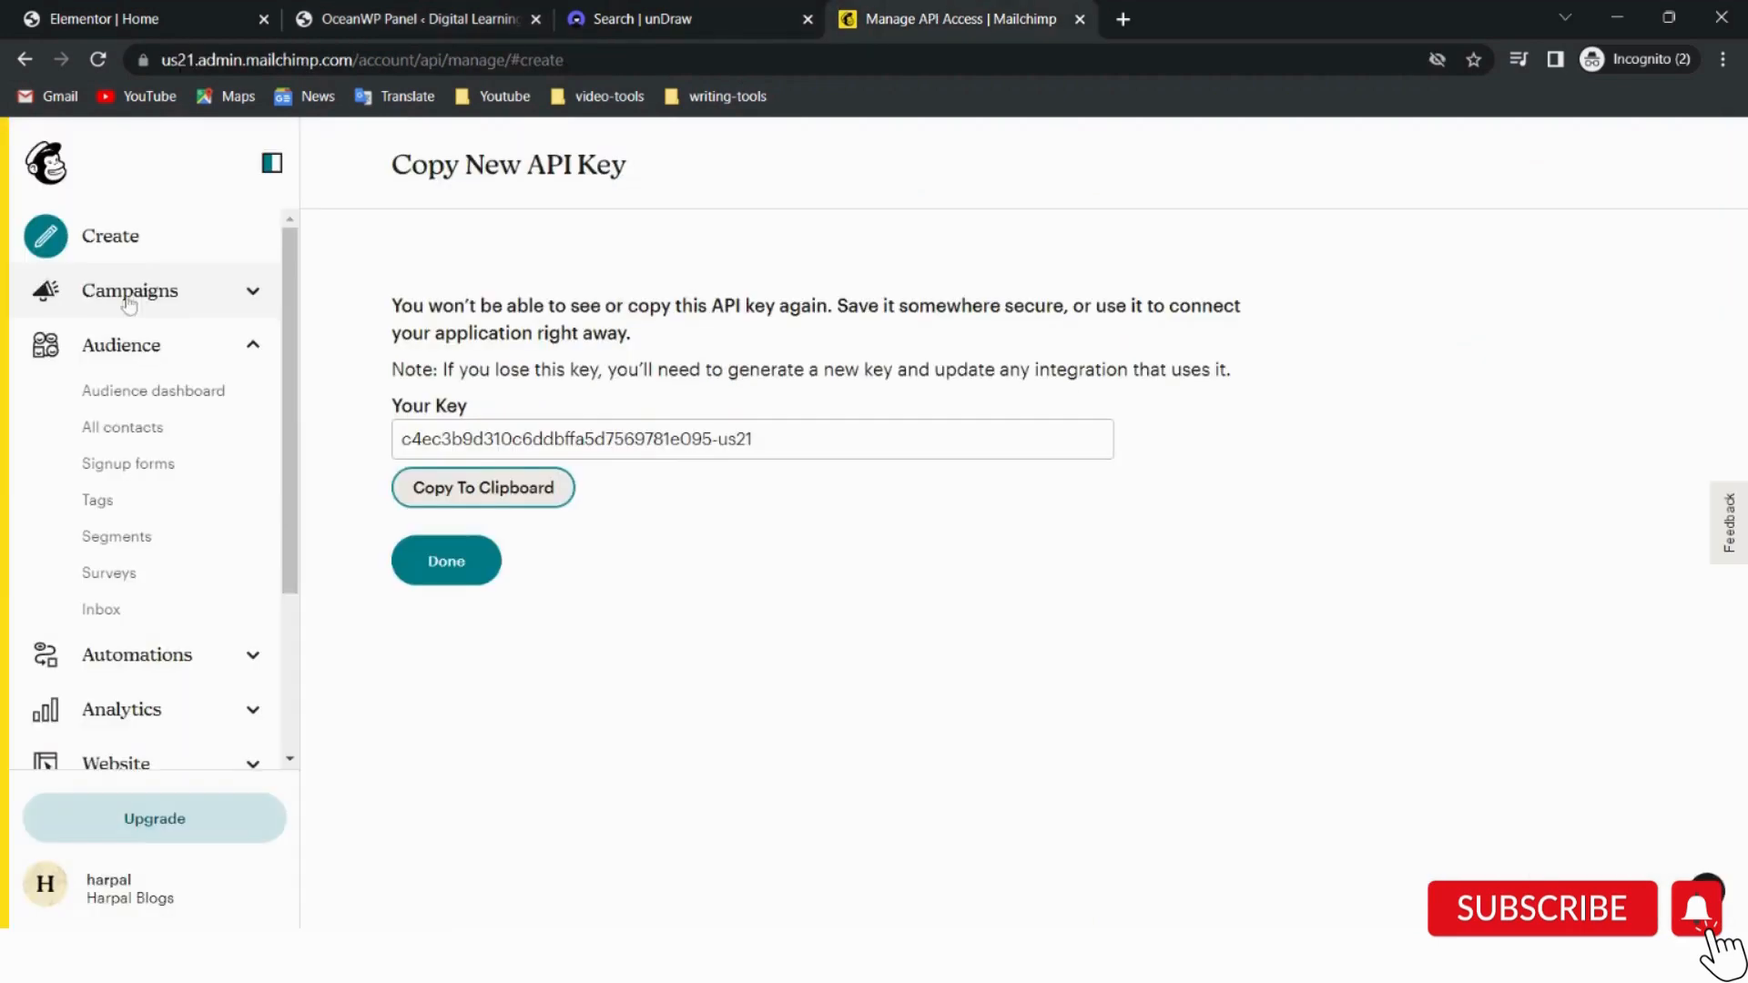
left_click(136, 357)
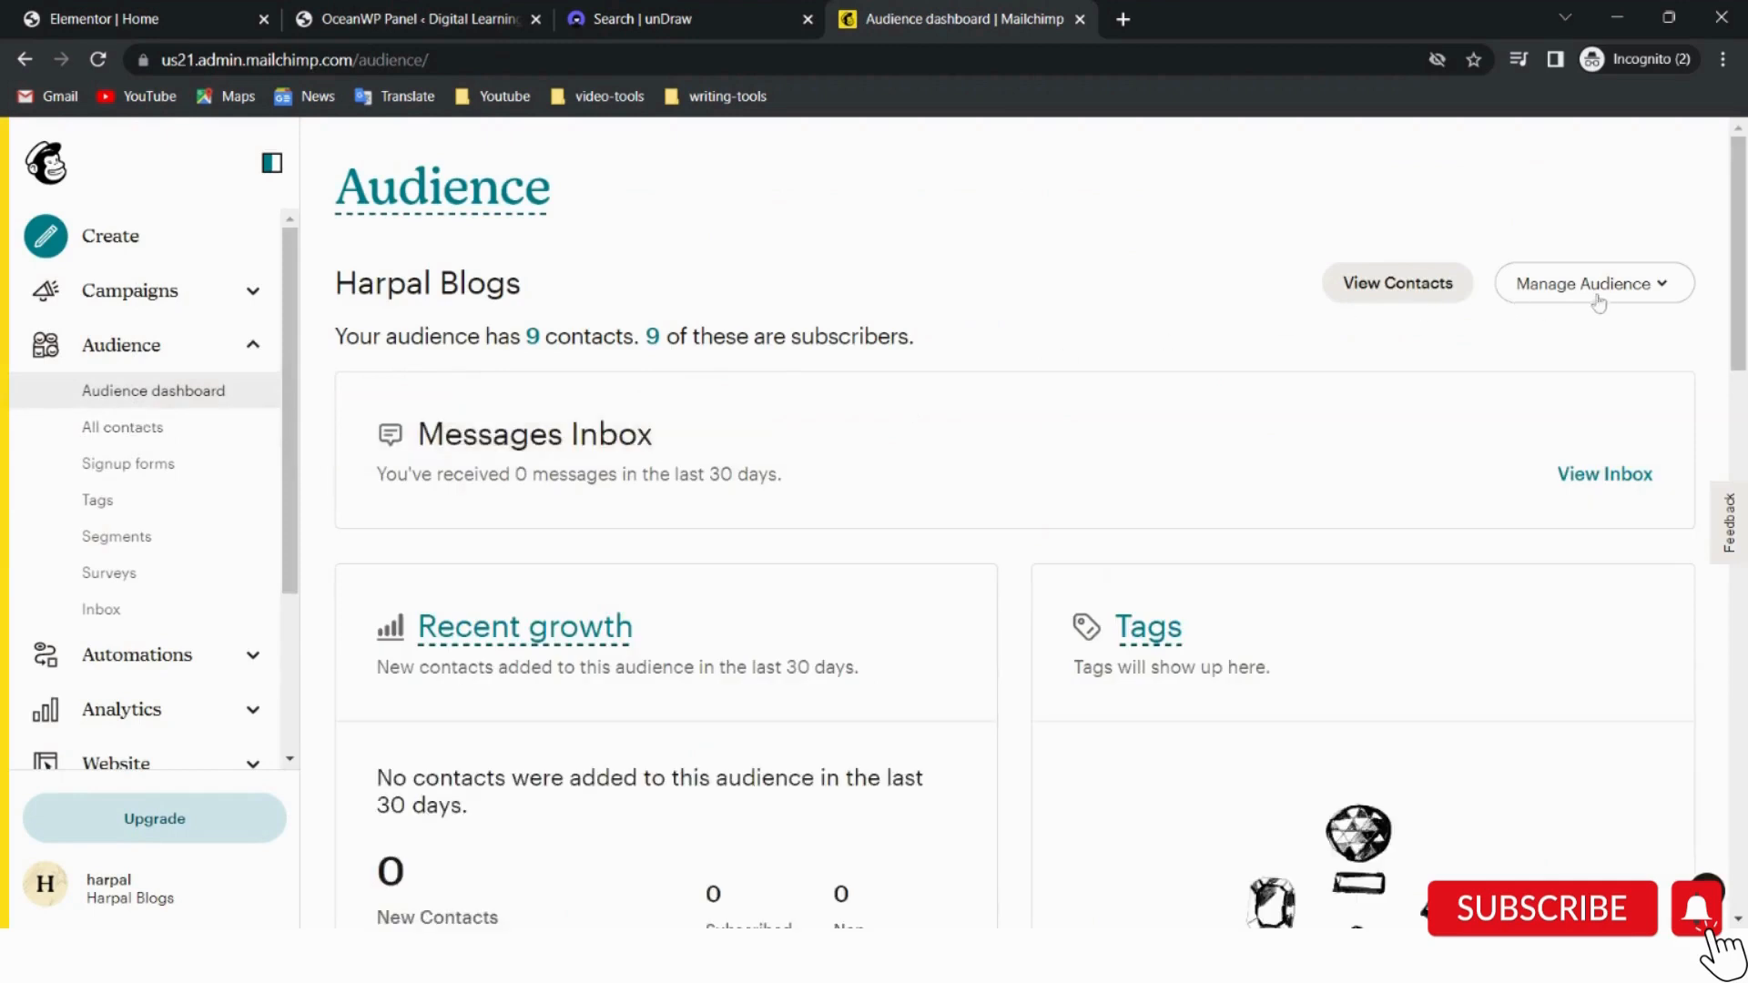
left_click(1666, 286)
left_click(1497, 661)
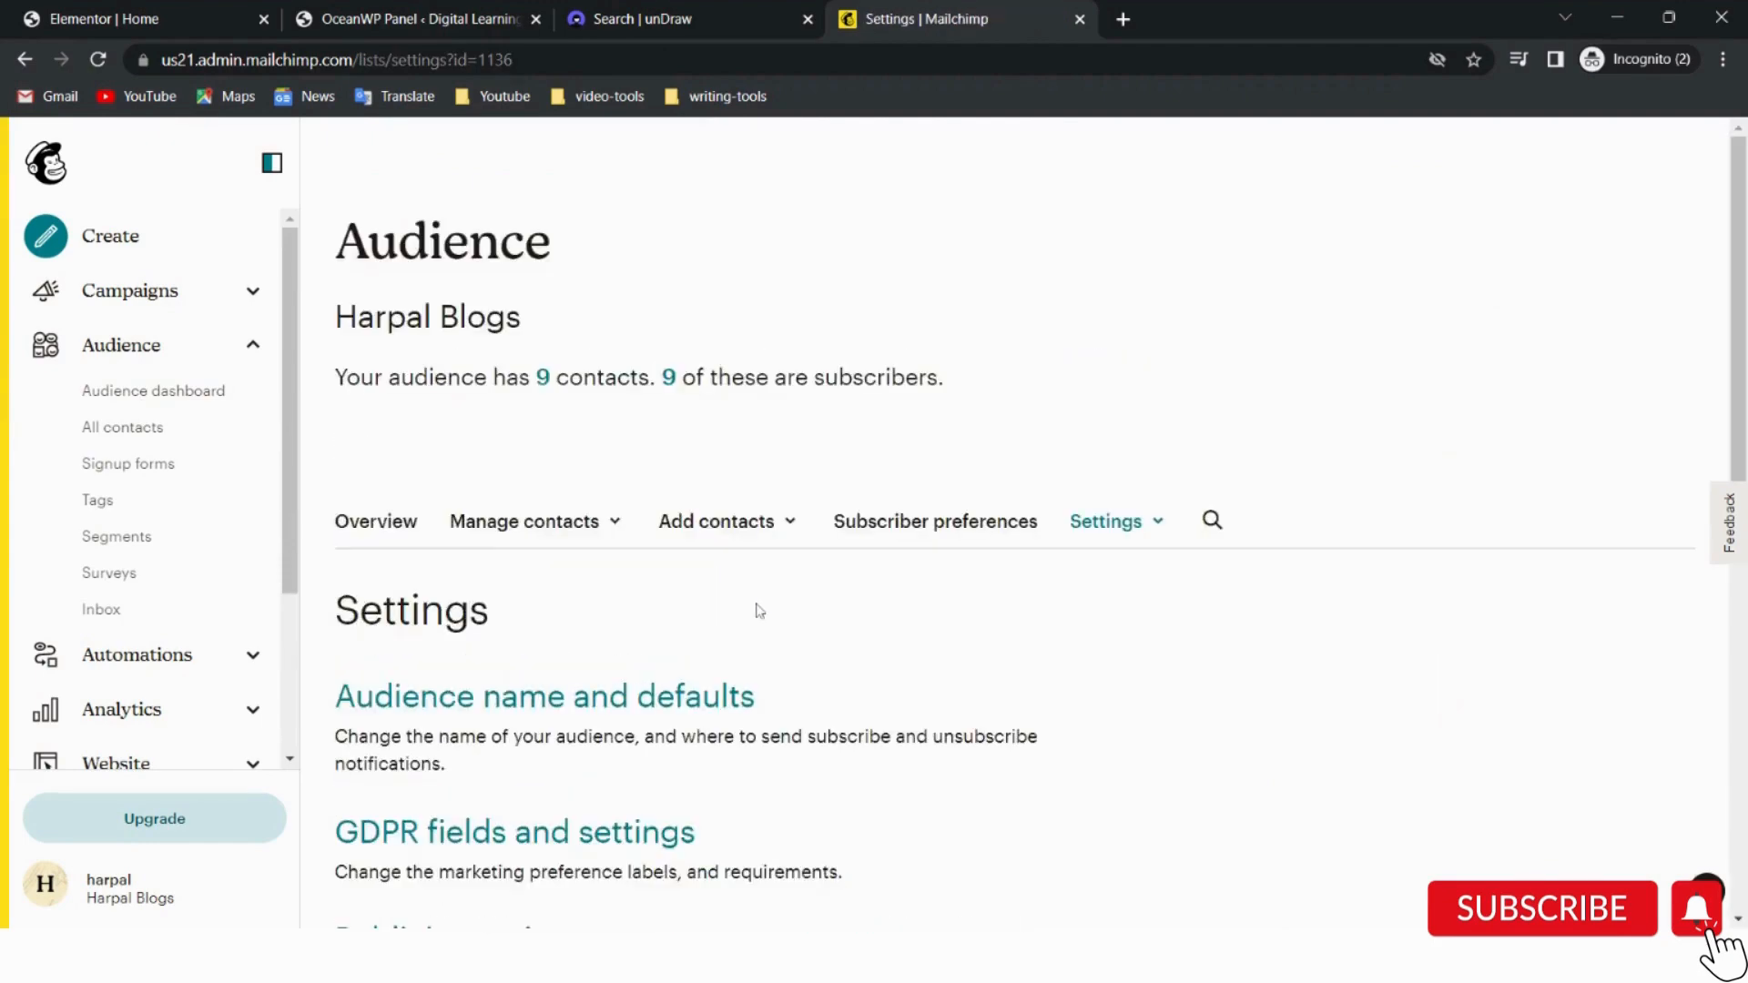
scroll(760, 610, "down", 8)
scroll(760, 610, "down", 1)
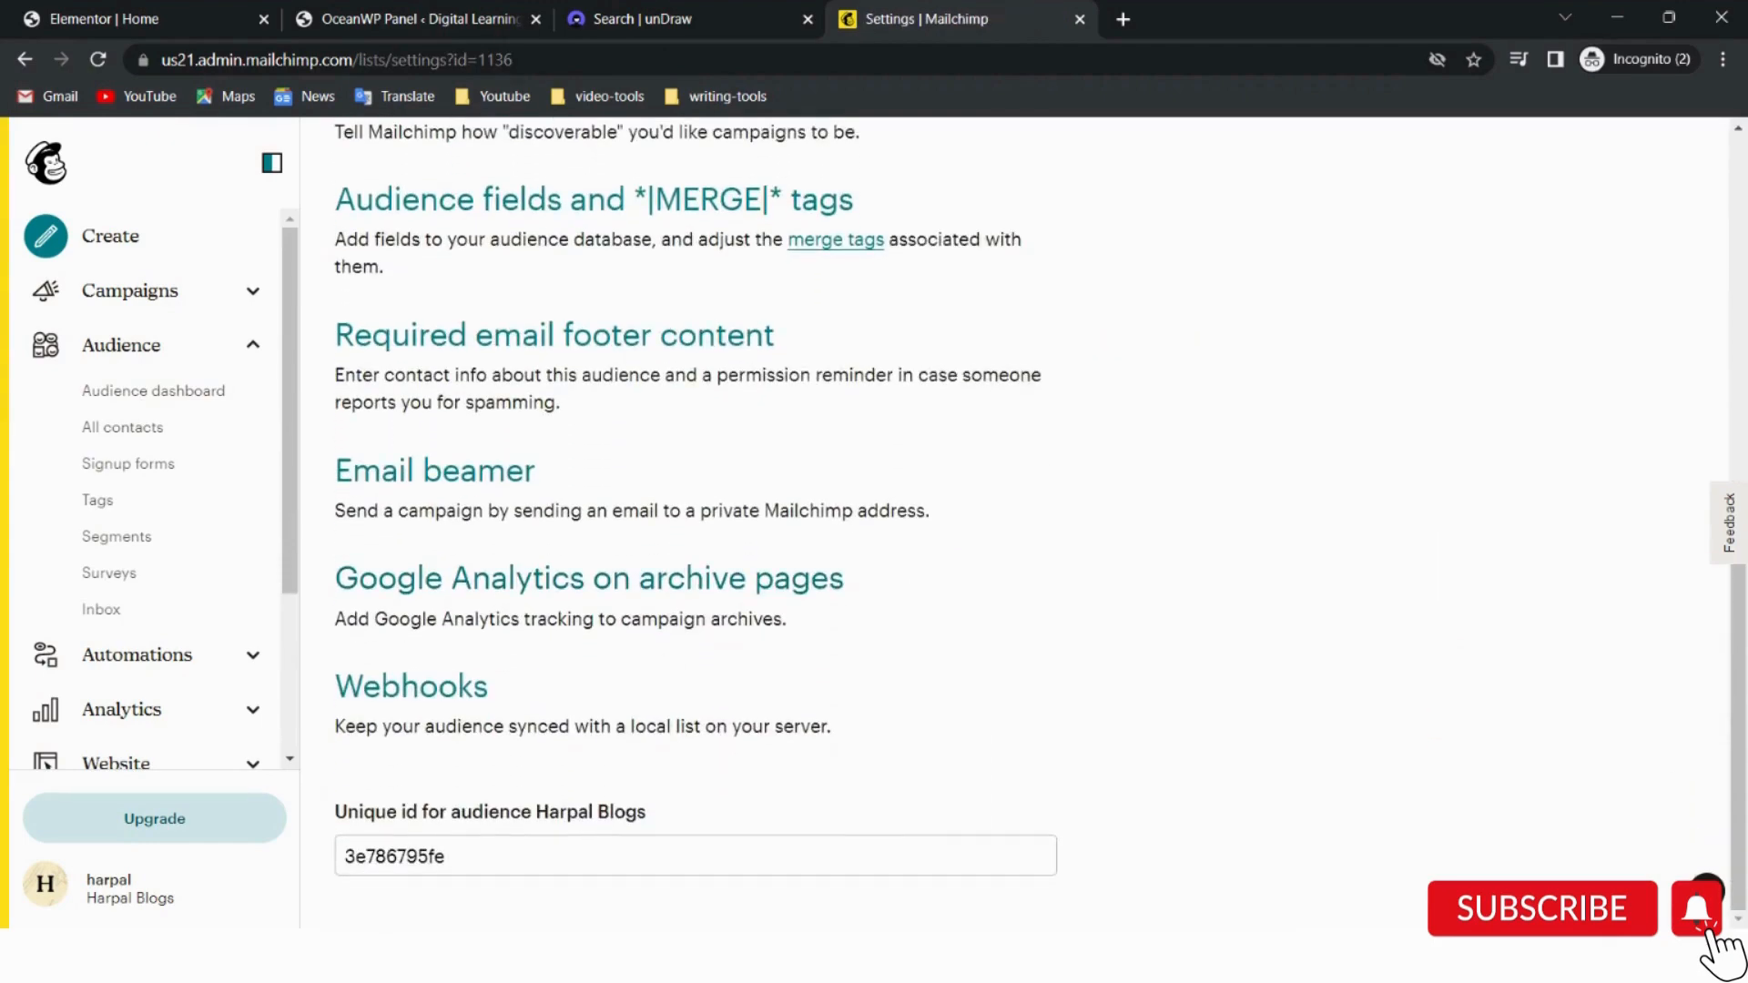
left_click_drag(445, 856, 333, 869)
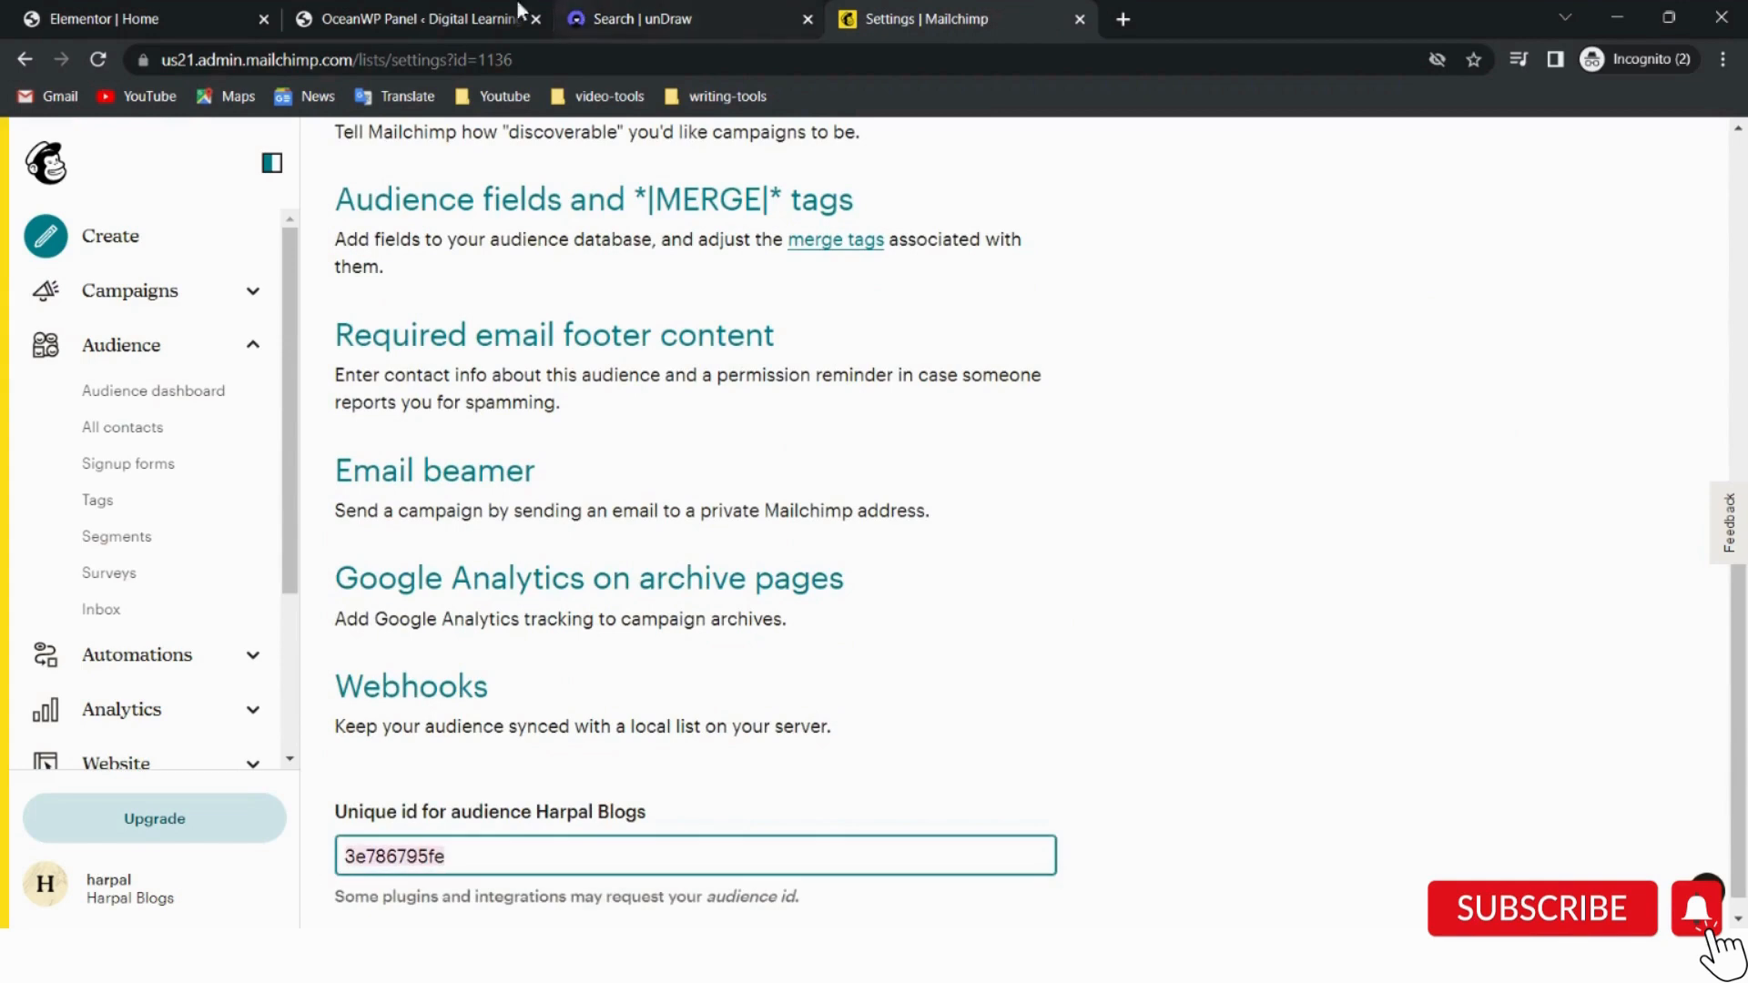
Paste the copied audience ID into OceanWP's MailChimp integration in WordPress and save the changes.
left_click(454, 11)
left_click(838, 483)
key("ctrl+v")
left_click(1441, 581)
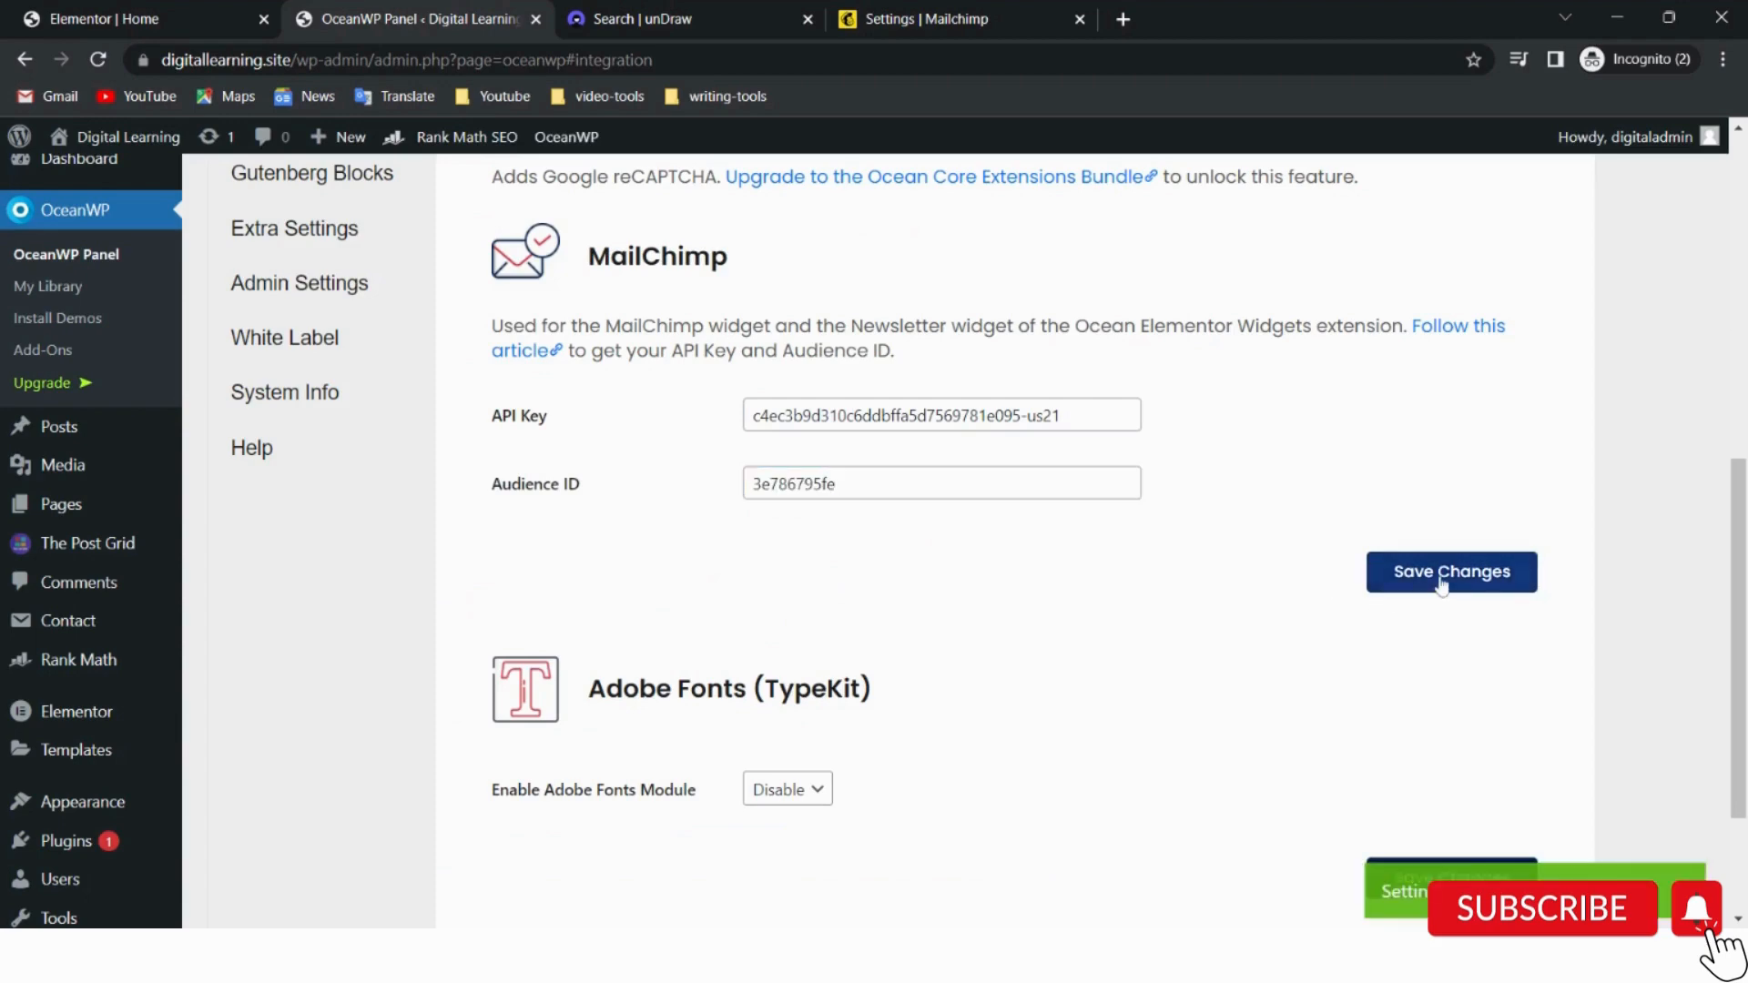
scroll(1045, 776, "up", 4)
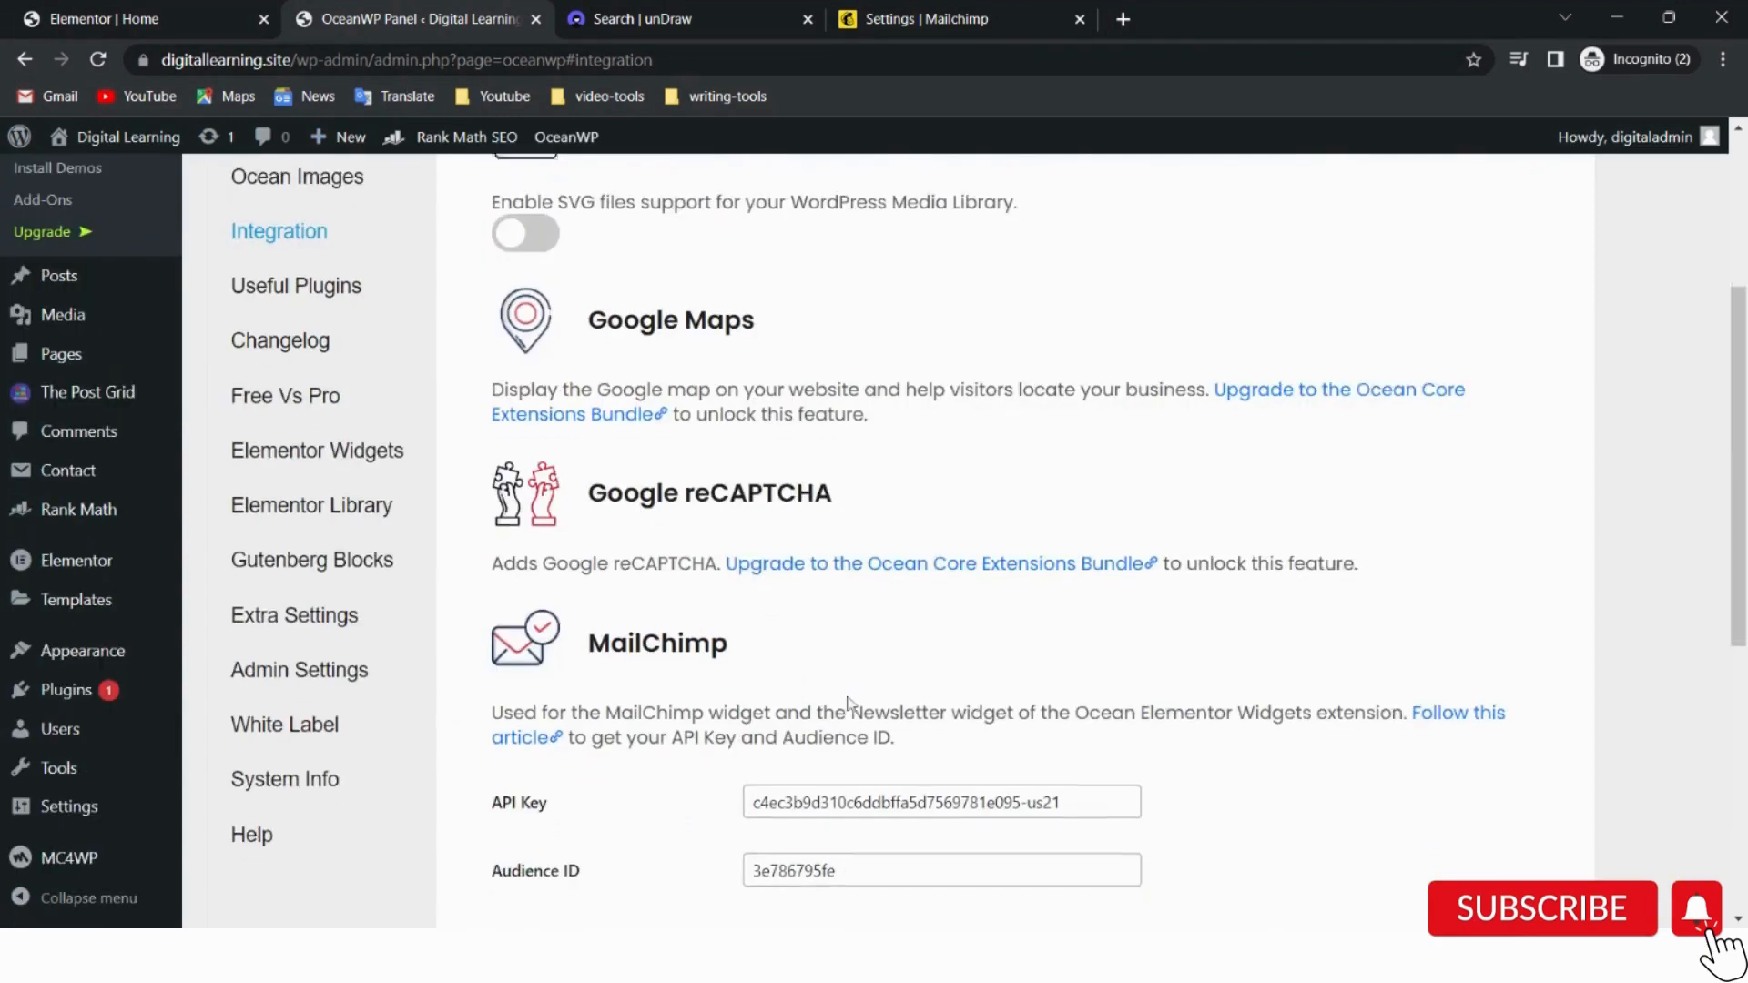
left_click_drag(1059, 806, 736, 822)
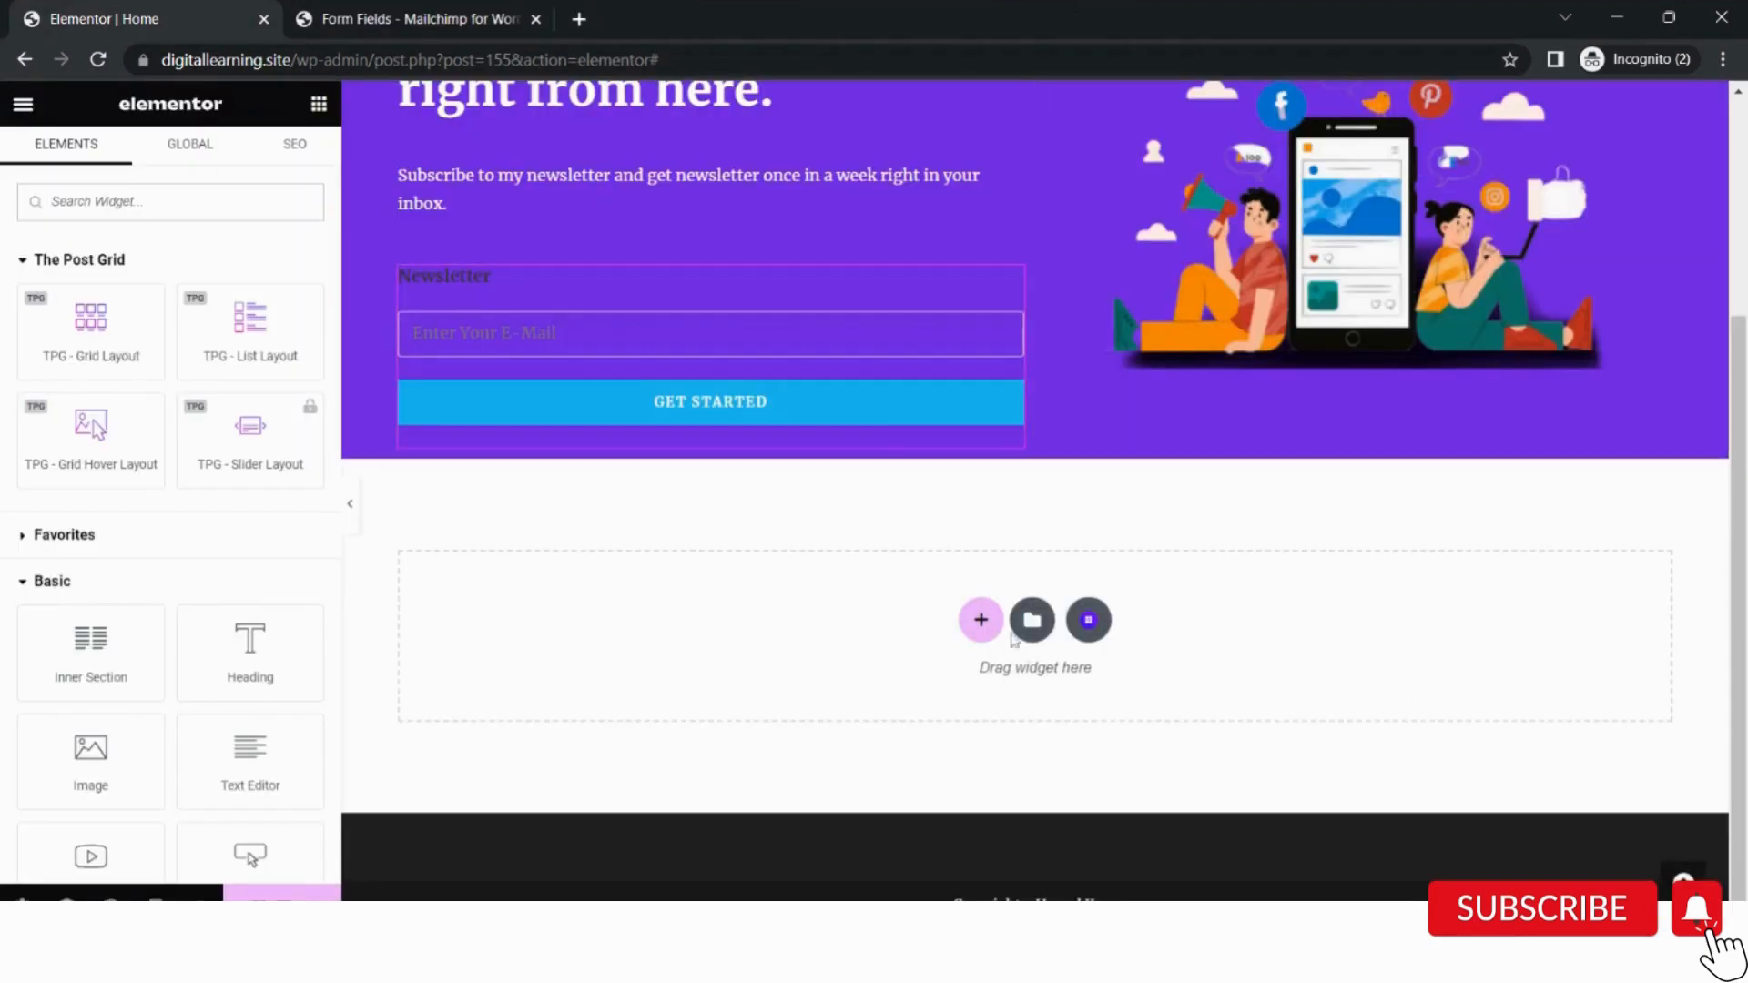
Add a single-column section below the newsletter banner in Elementor and place a Divider widget in it.
left_click(980, 620)
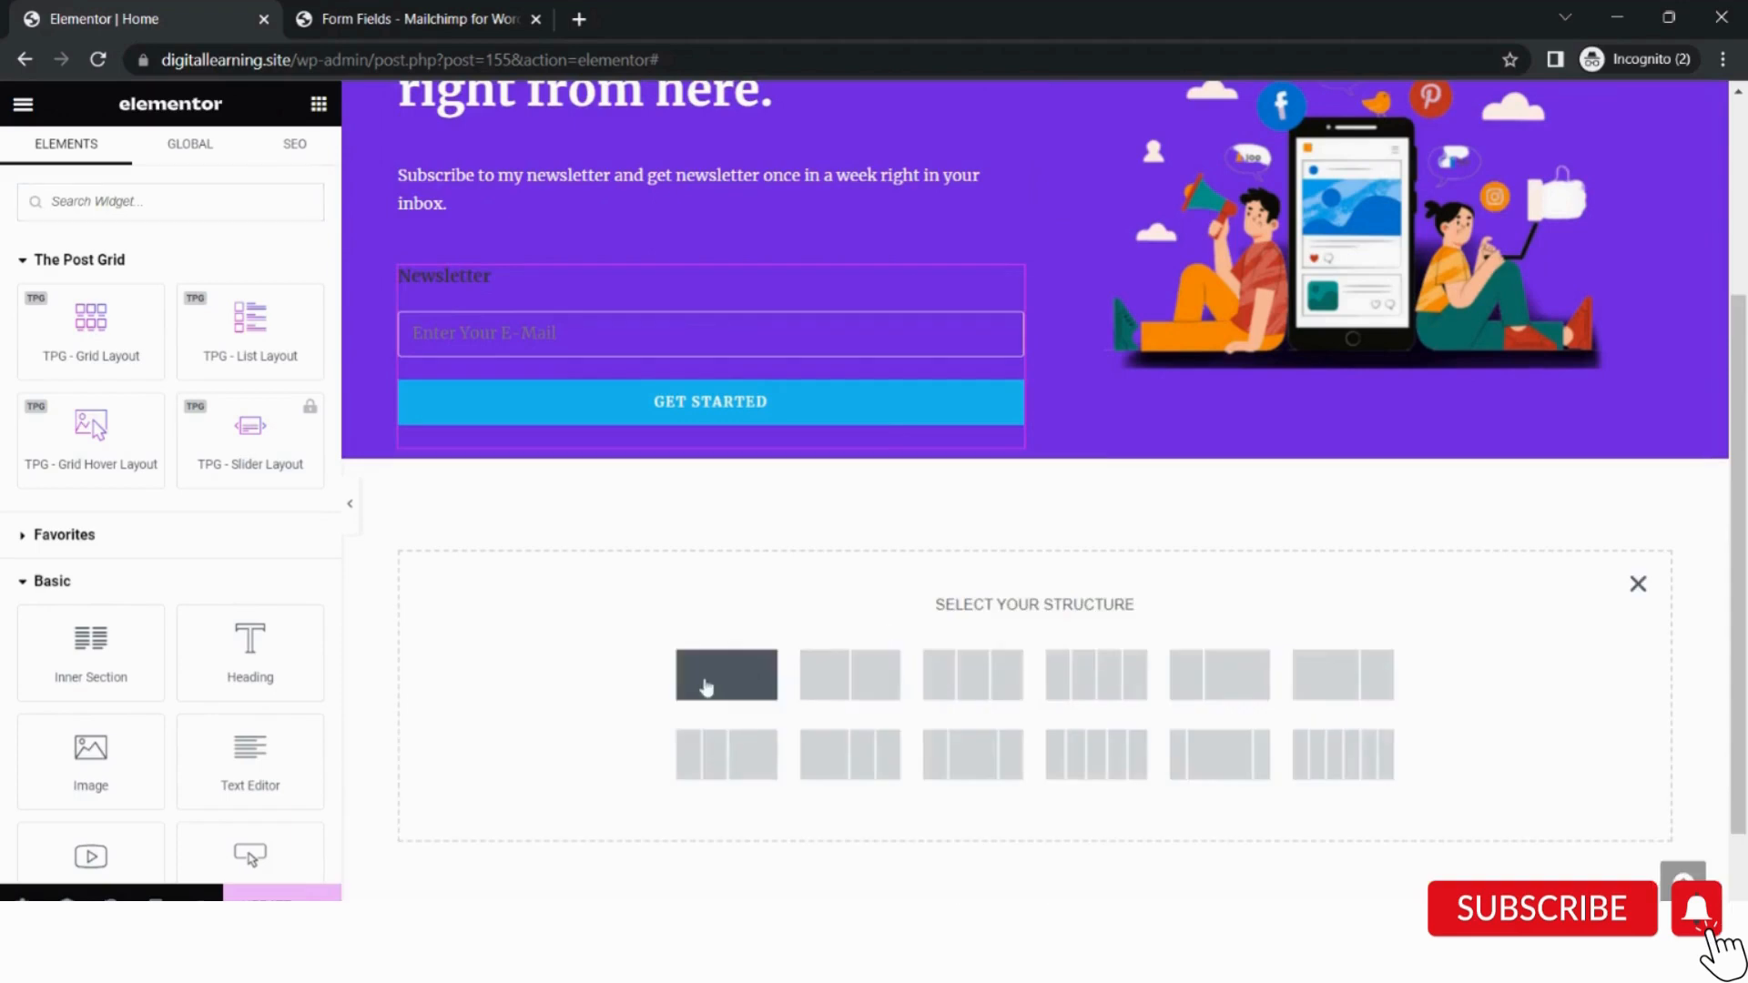
left_click(702, 681)
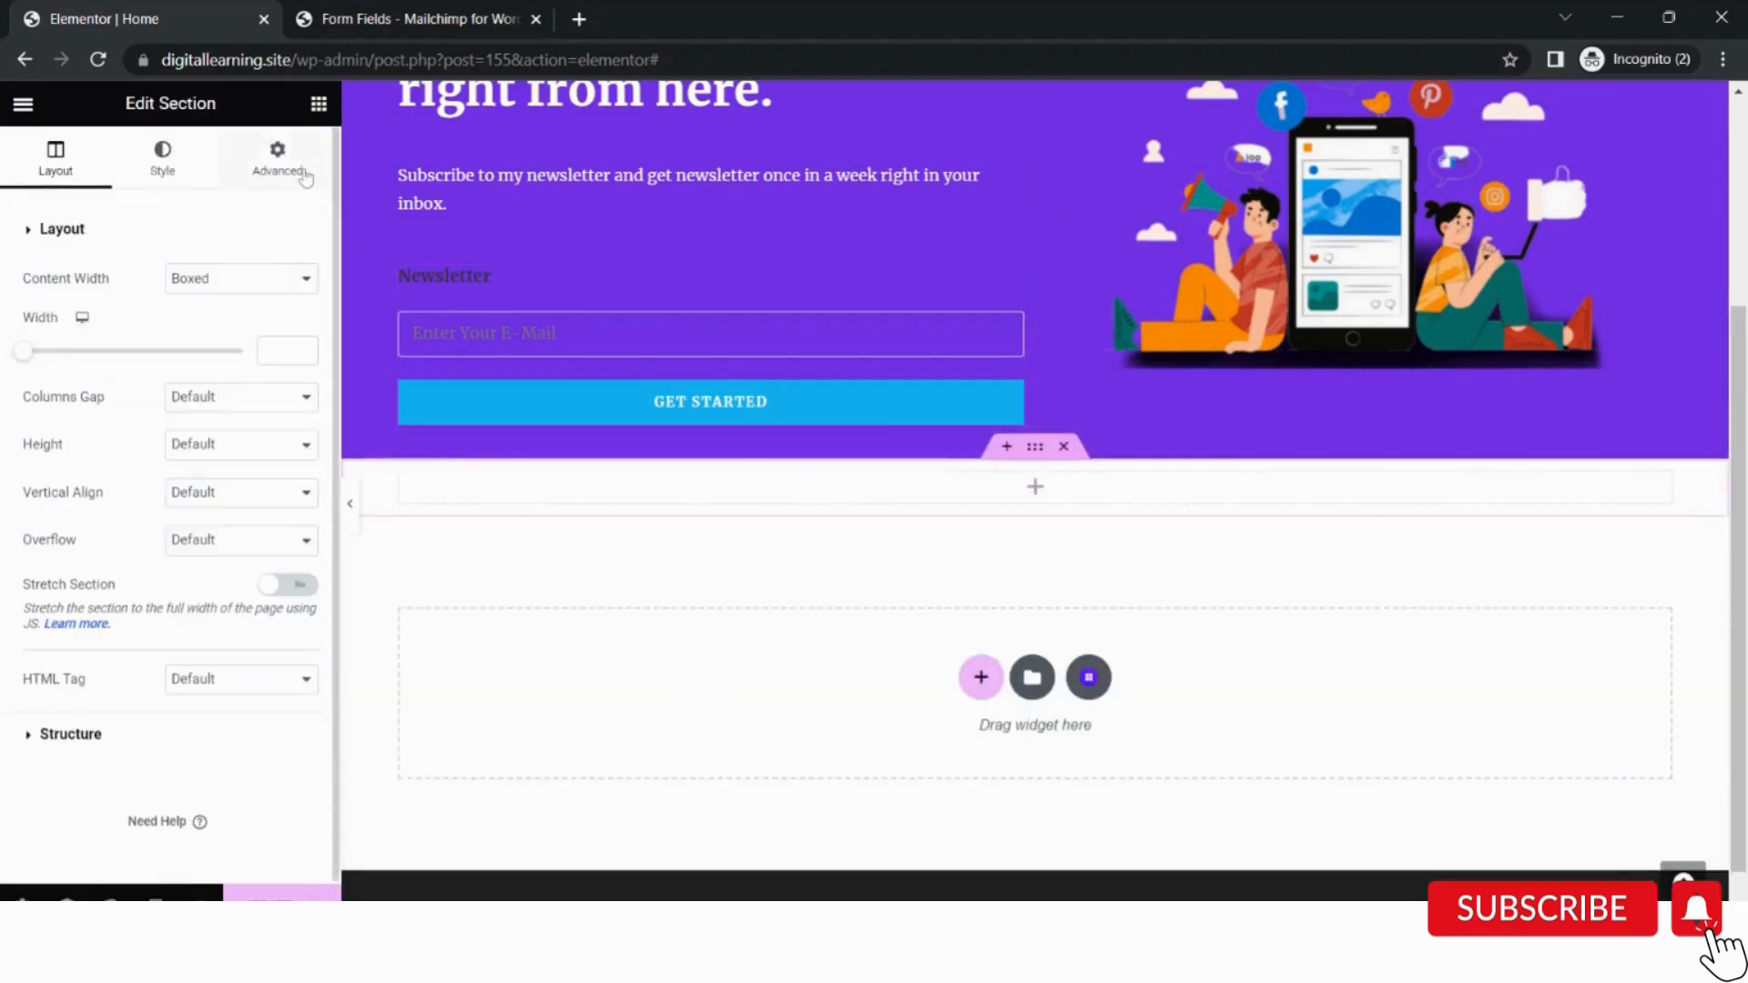
left_click(318, 106)
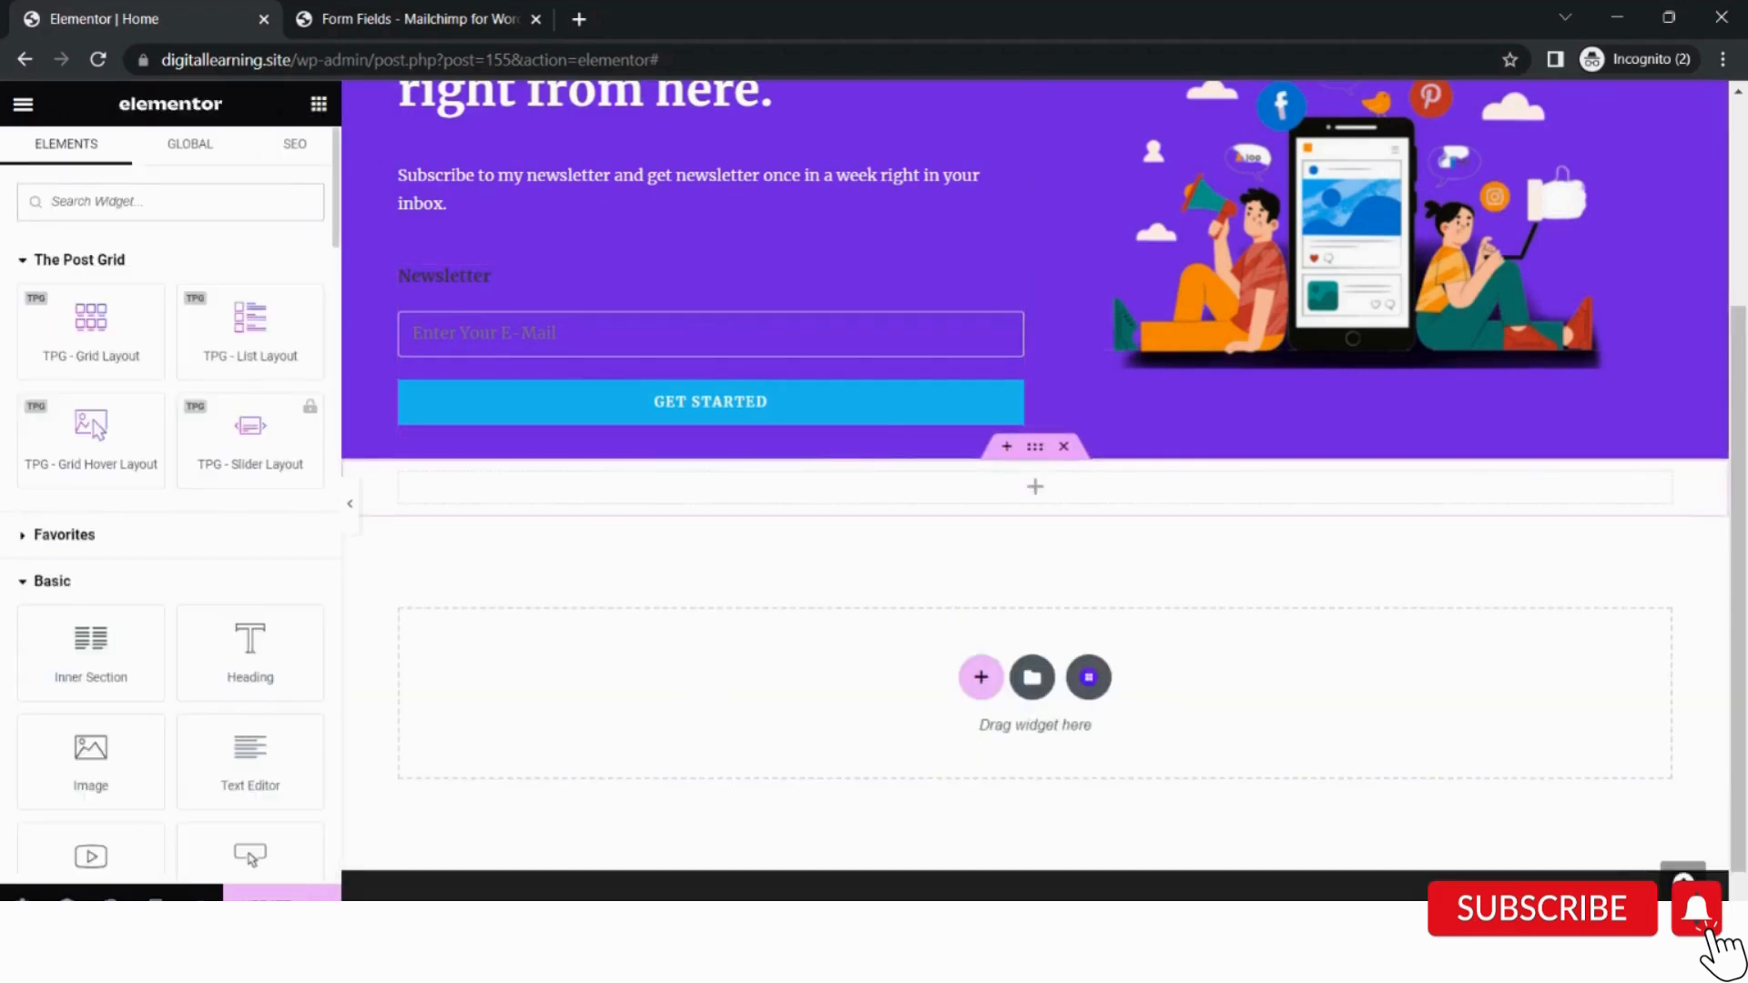
type("divi")
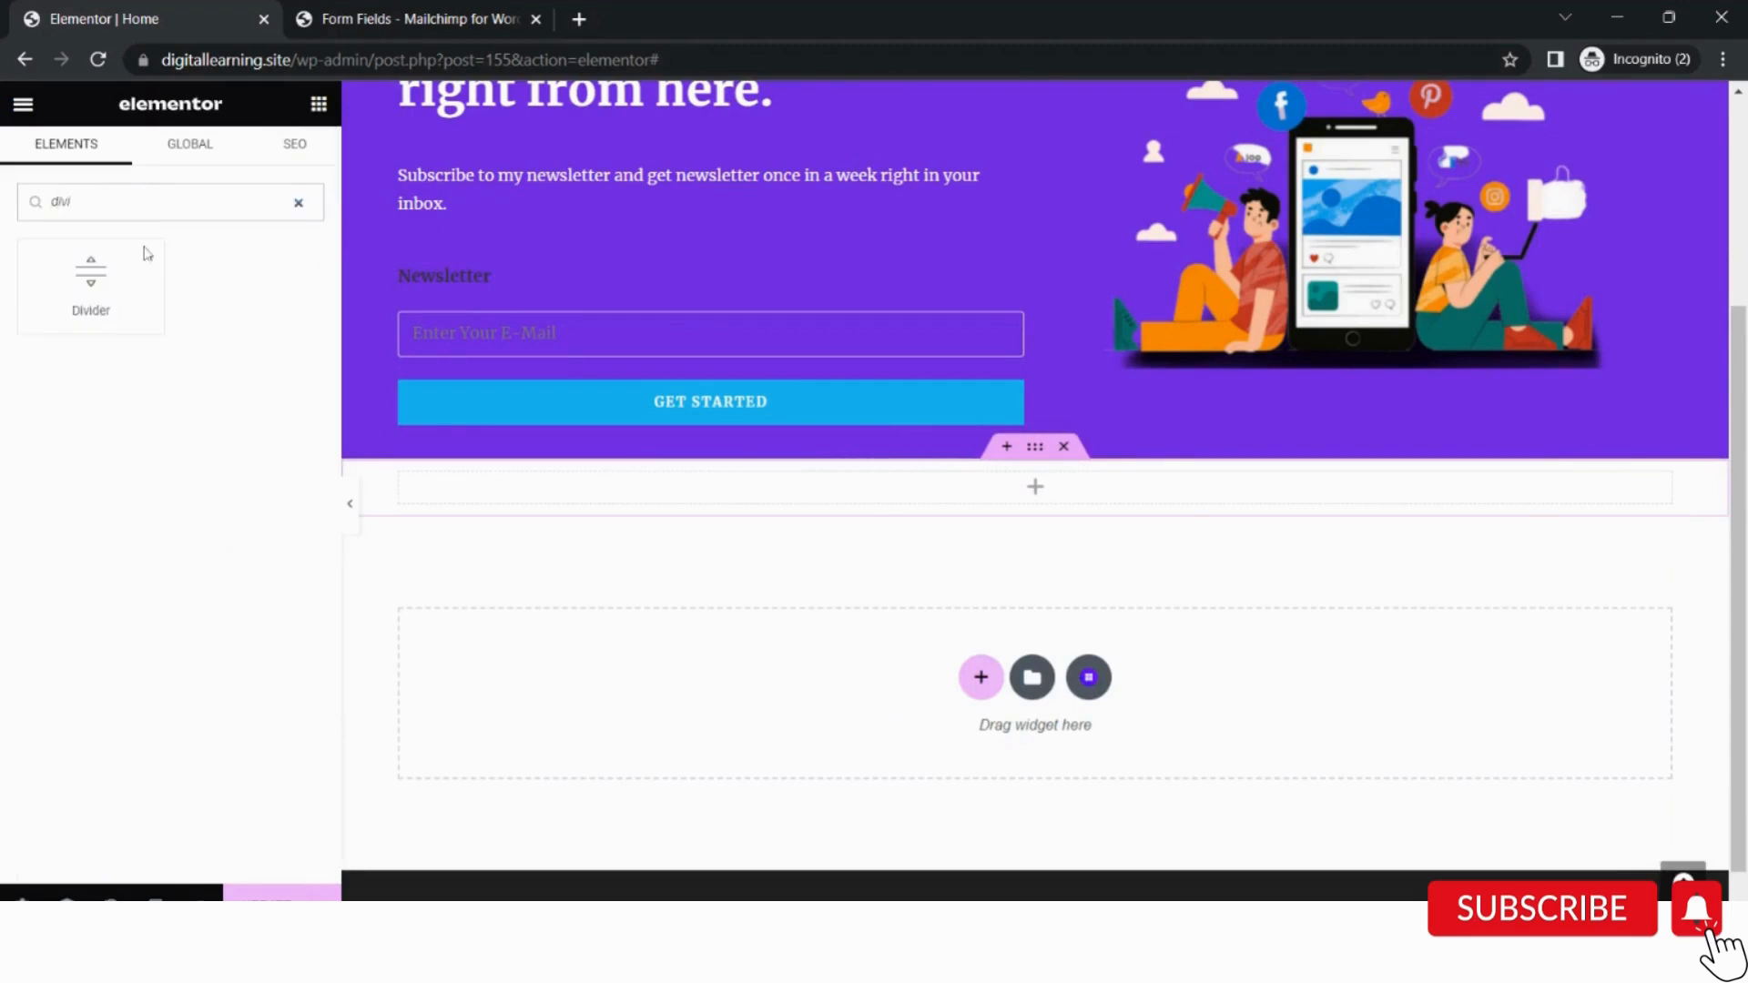
left_click_drag(106, 296, 494, 489)
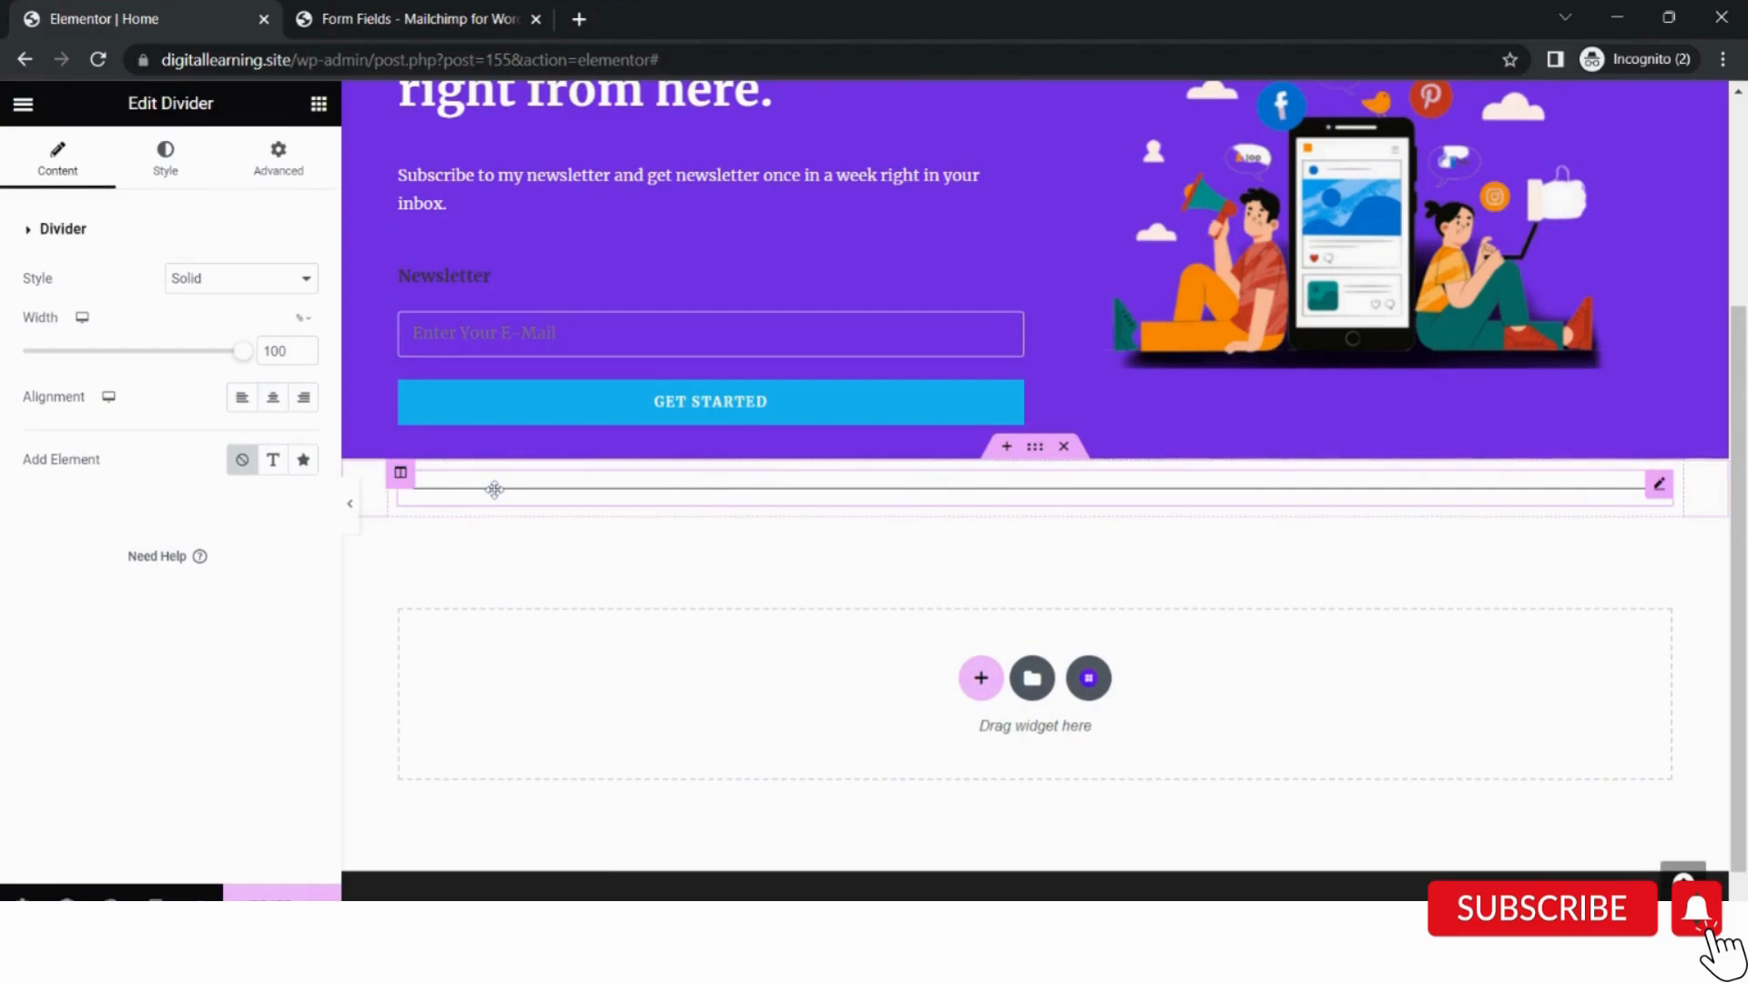
Set the divider's weight to 4.7 and its gap to 21.
left_click(165, 160)
left_click_drag(24, 351, 112, 376)
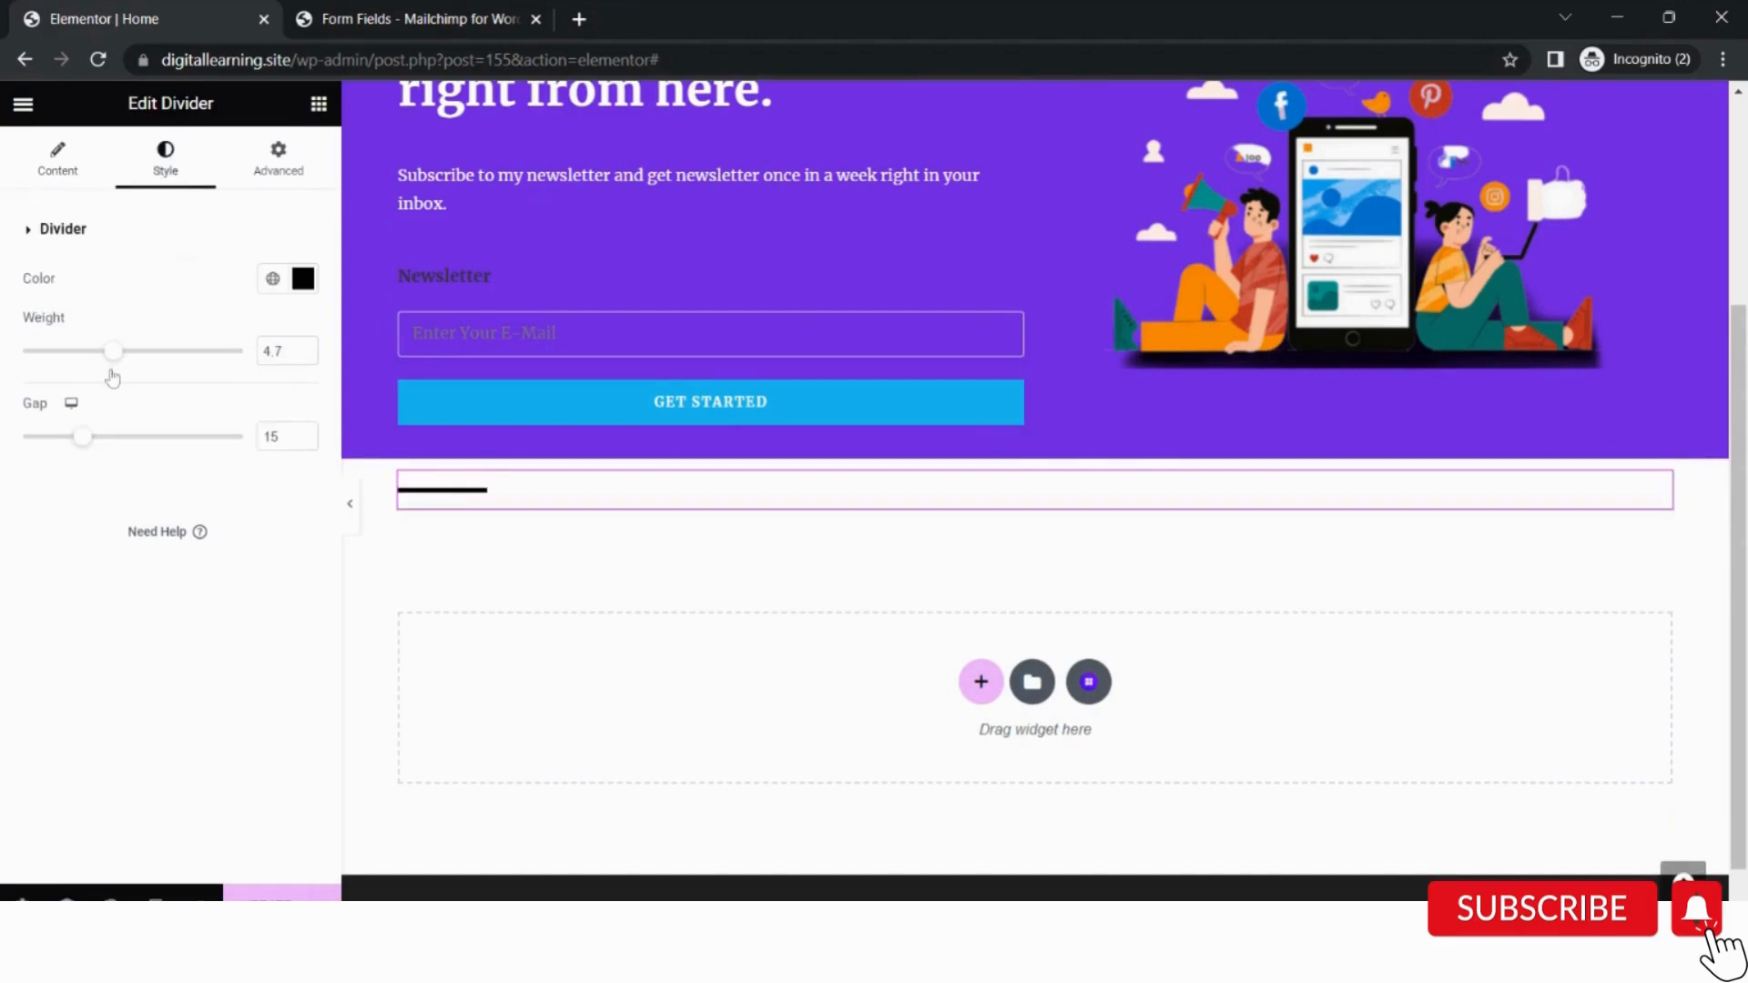
left_click_drag(78, 451, 112, 452)
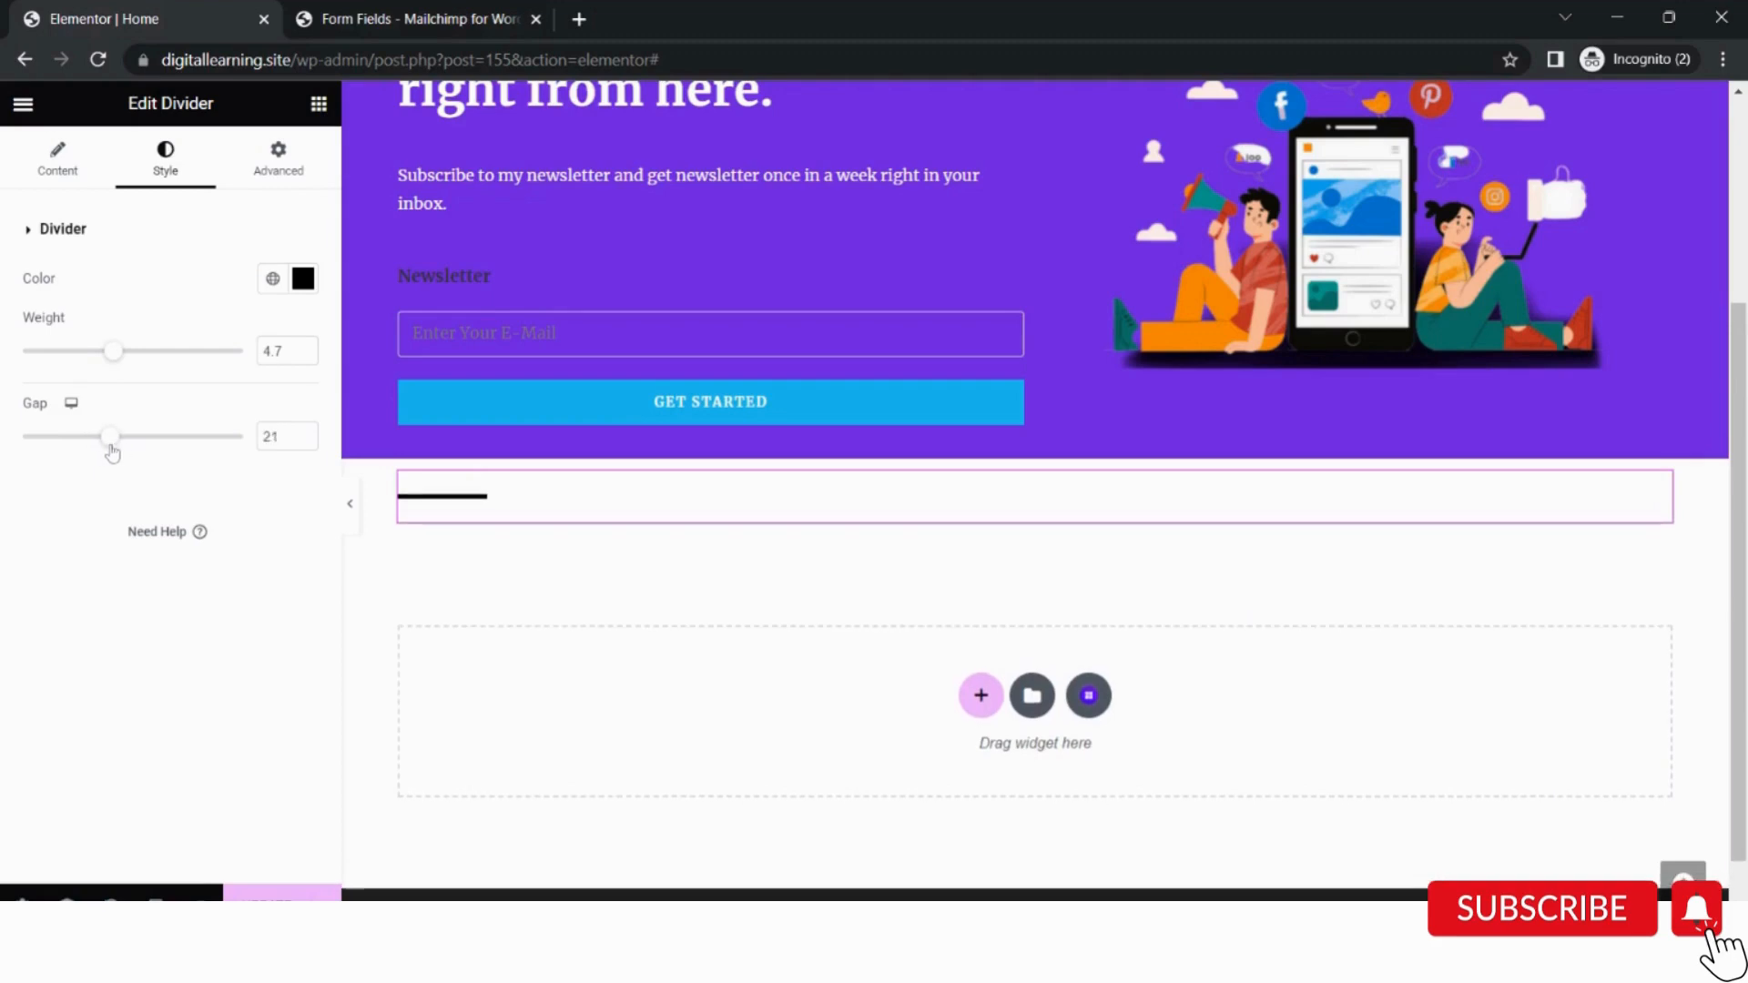
Set the divider's color to #7535e7.
left_click(304, 278)
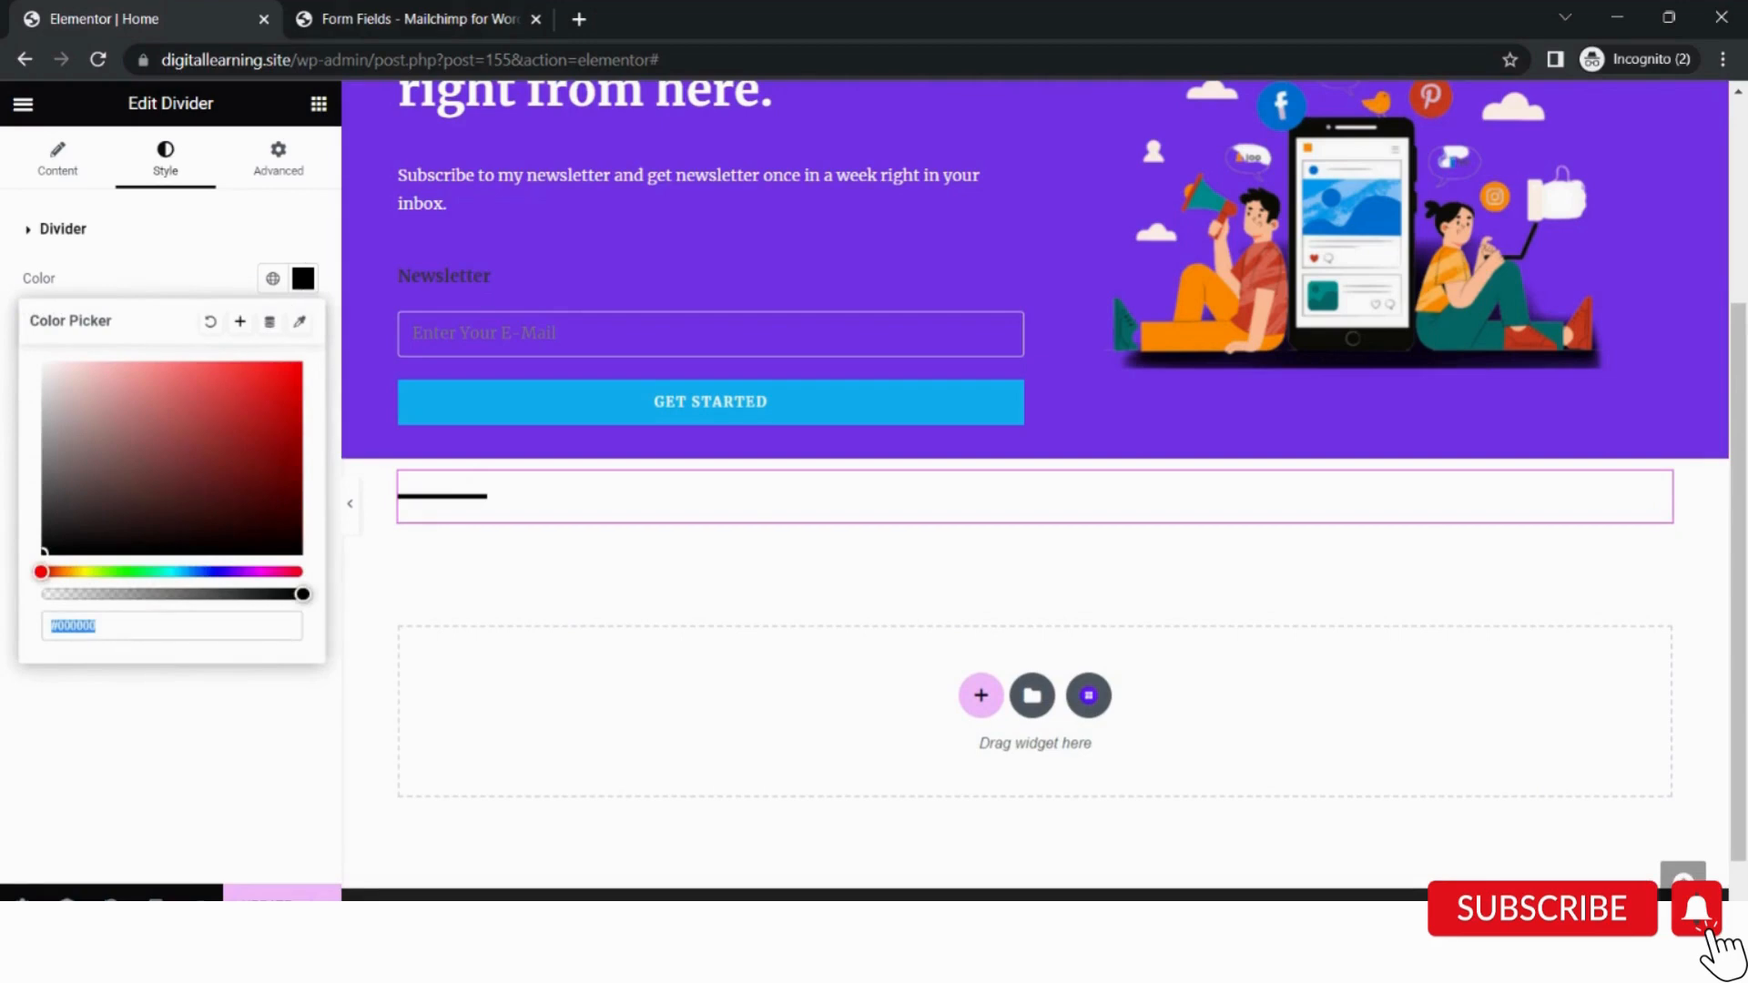
key("alt+Tab")
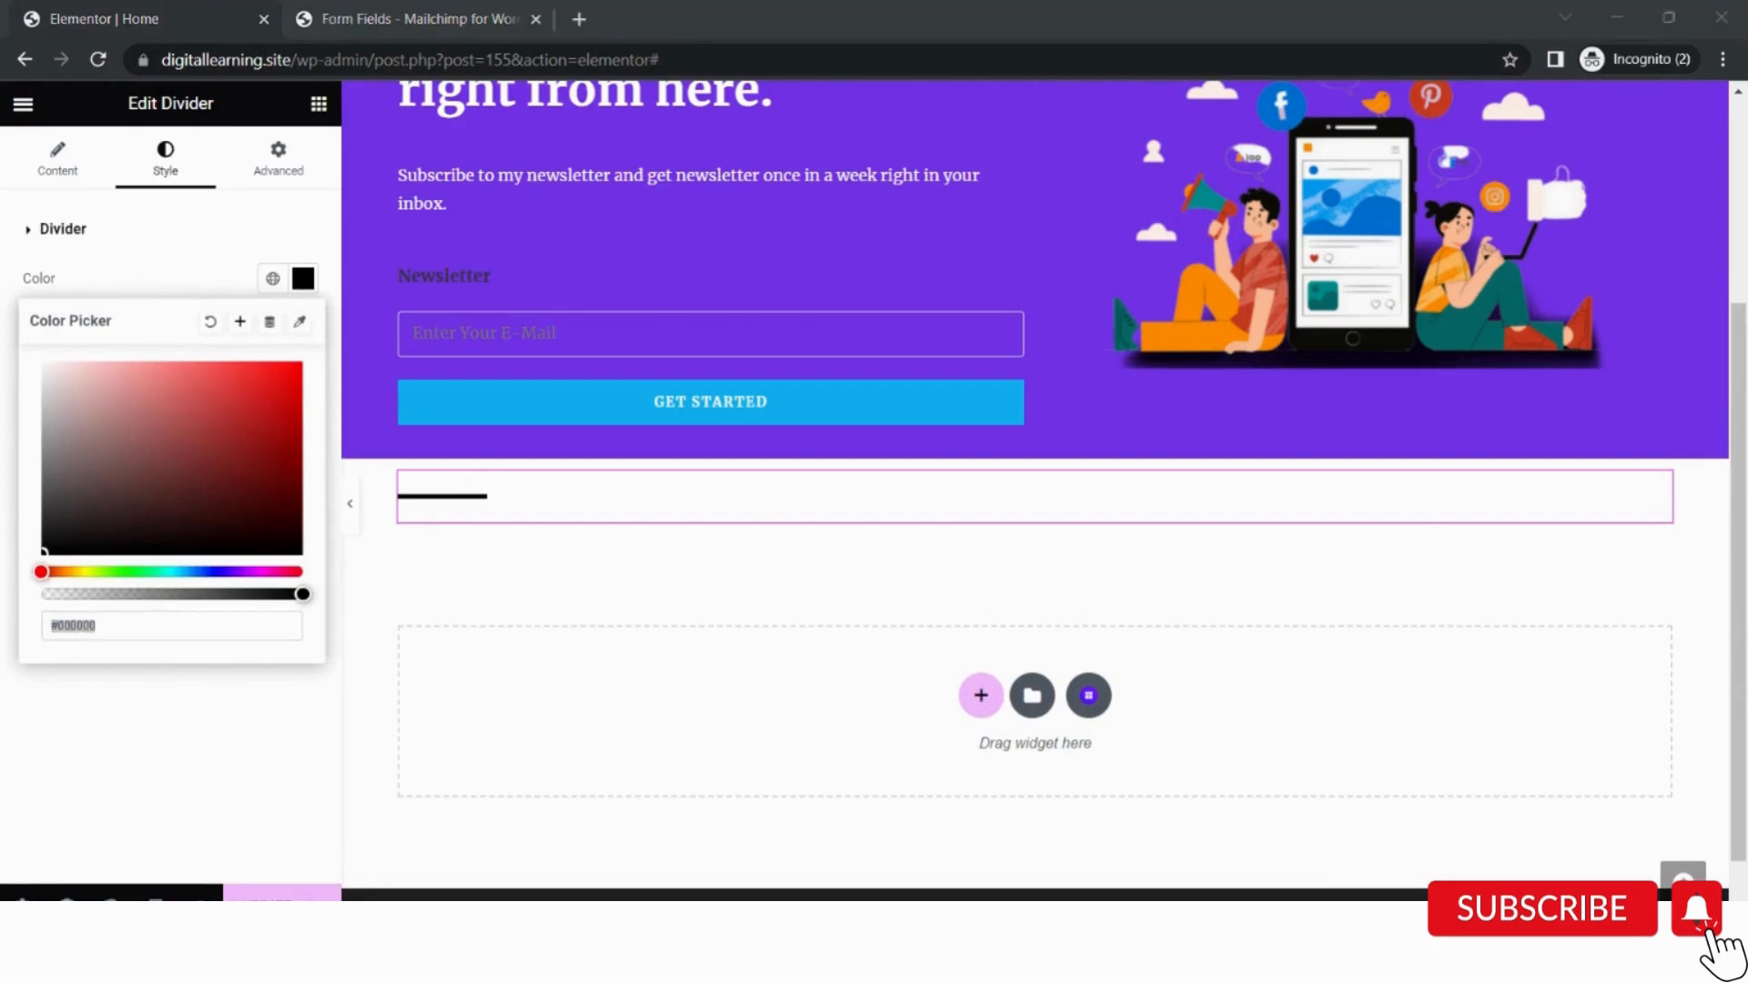
key("alt+Tab")
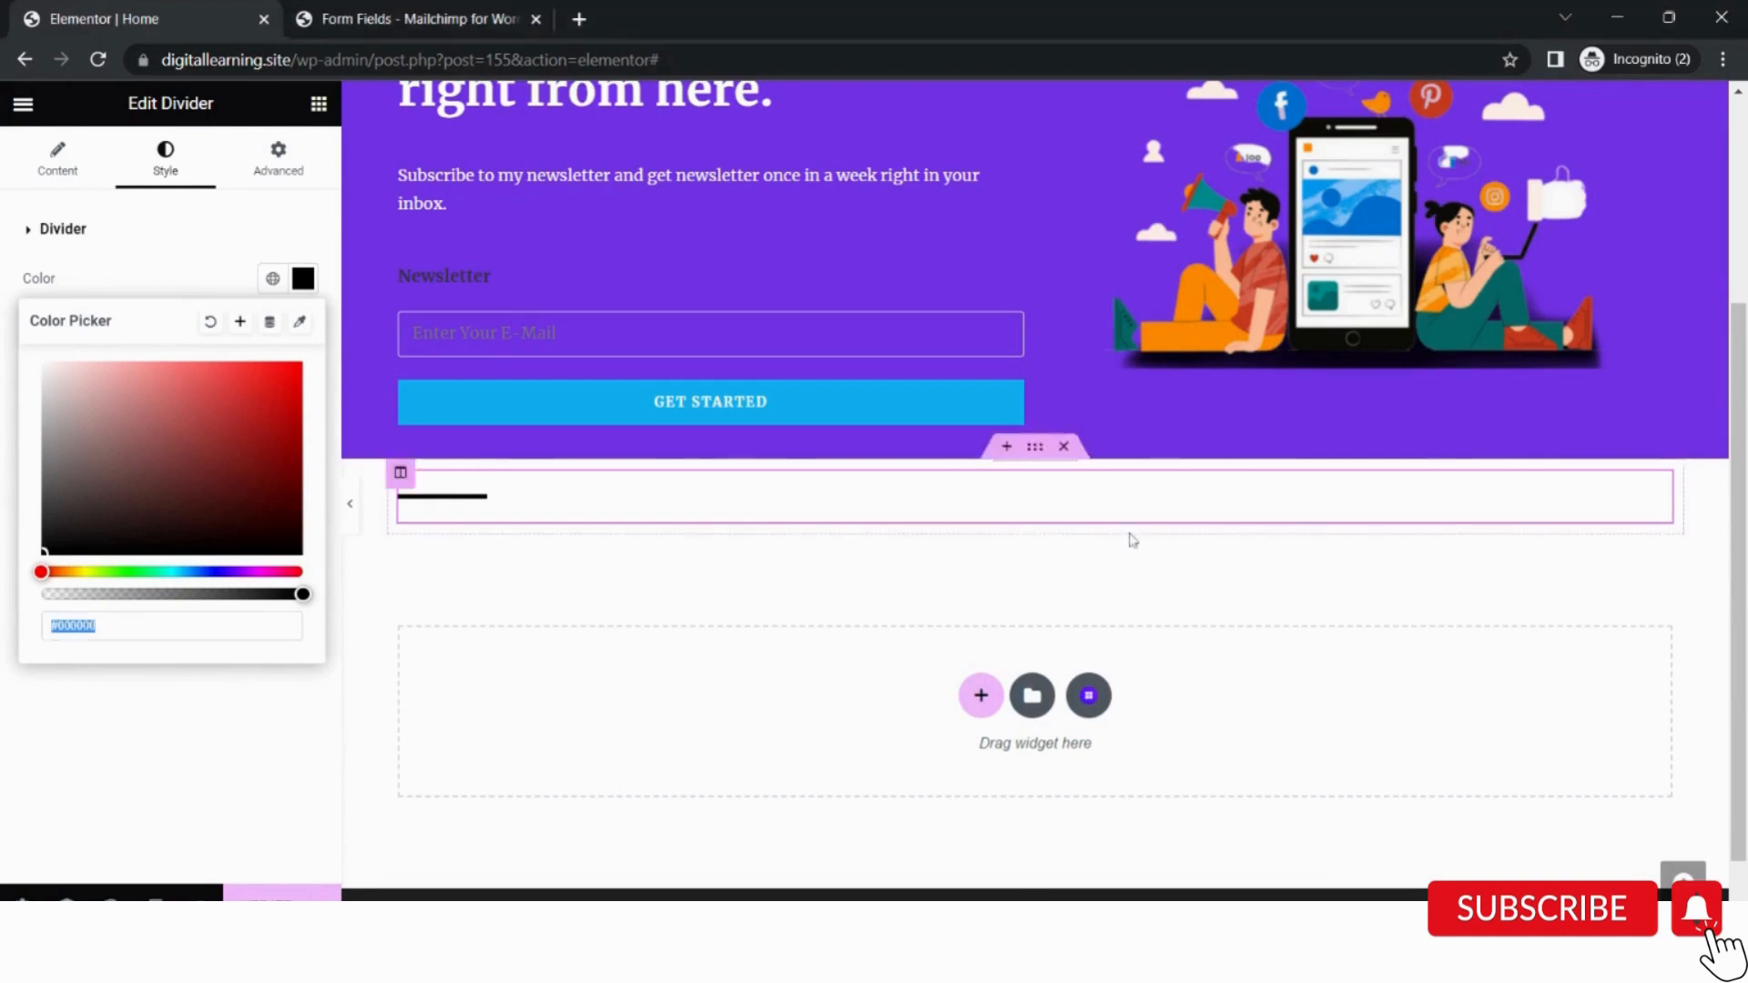
type("#7535e7")
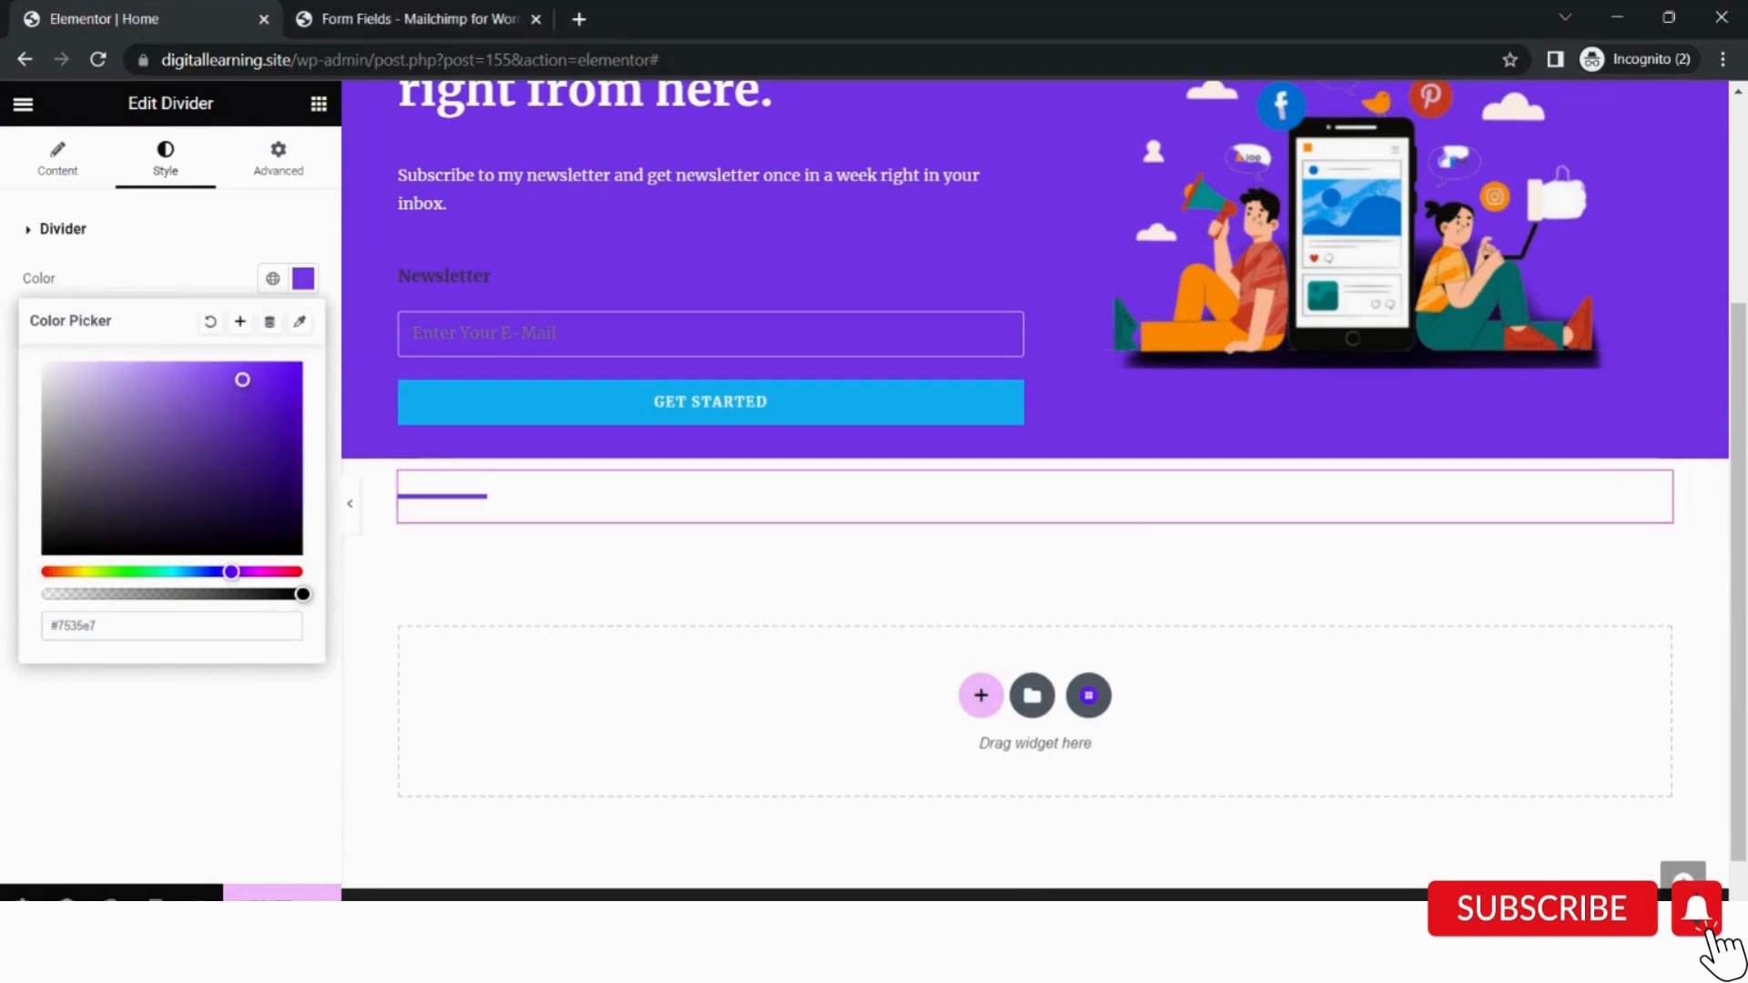
left_click(303, 278)
left_click(279, 159)
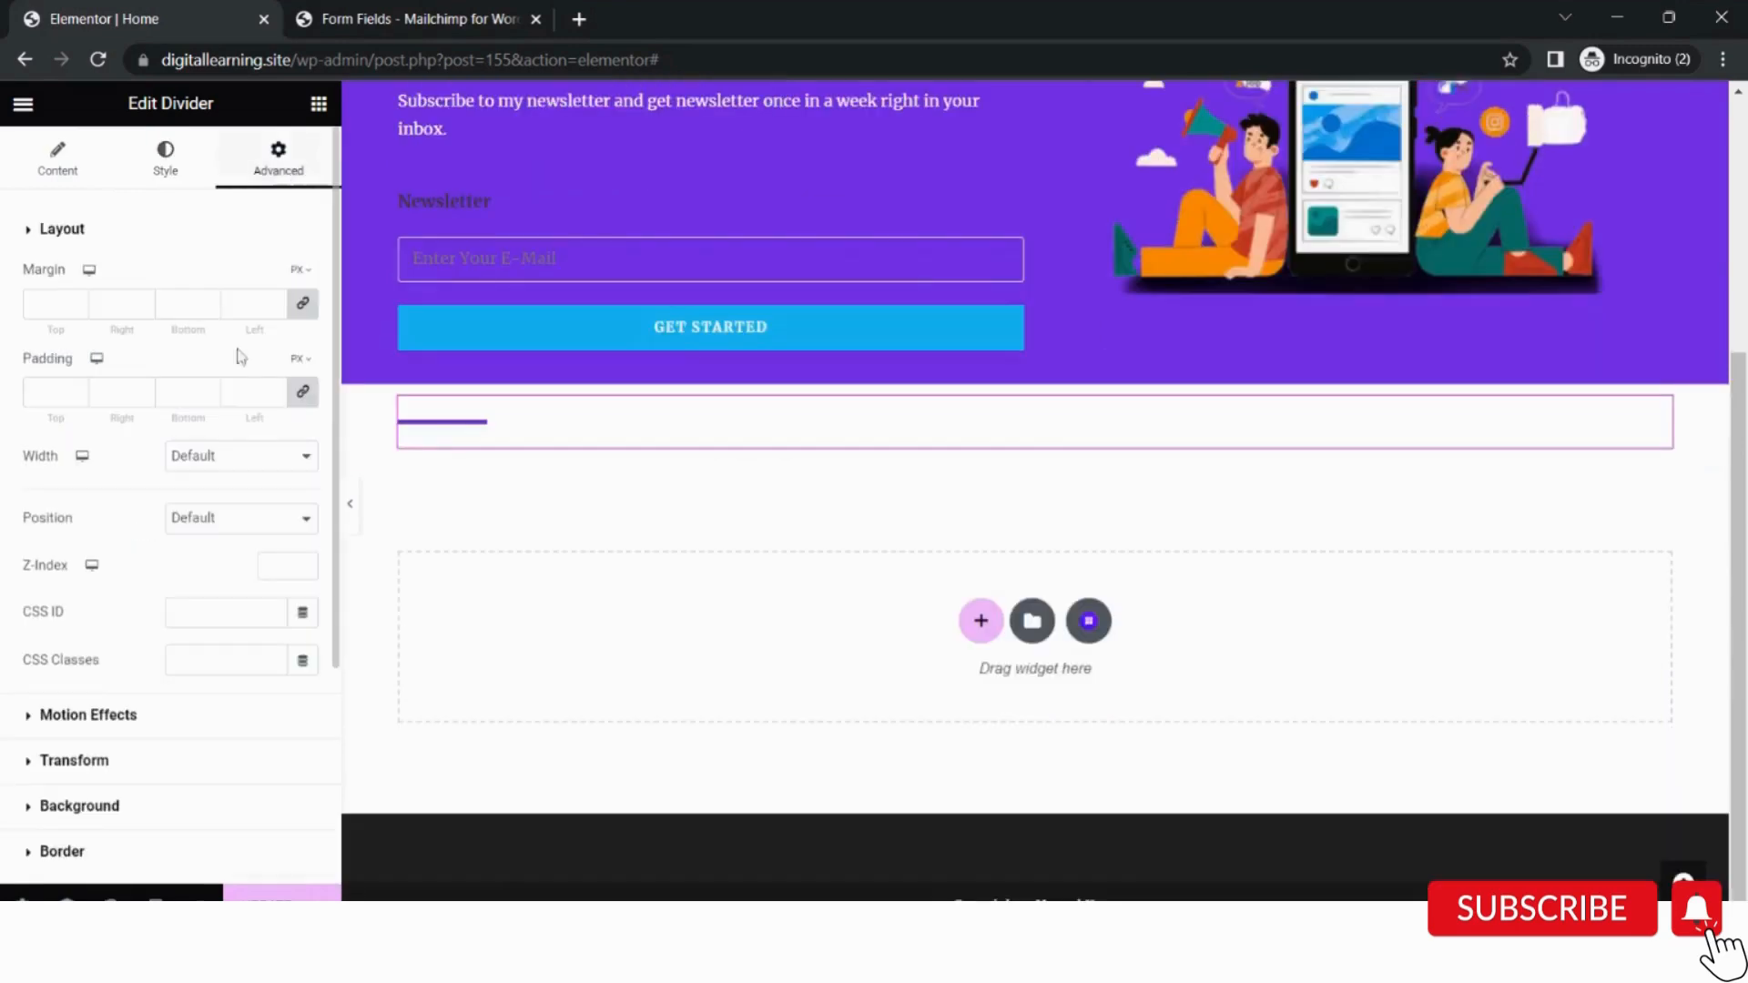
scroll(150, 734, "down", 3)
scroll(137, 638, "up", 3)
Add a single-column section below the divider and place a TPG - Grid Layout widget in it.
left_click(319, 105)
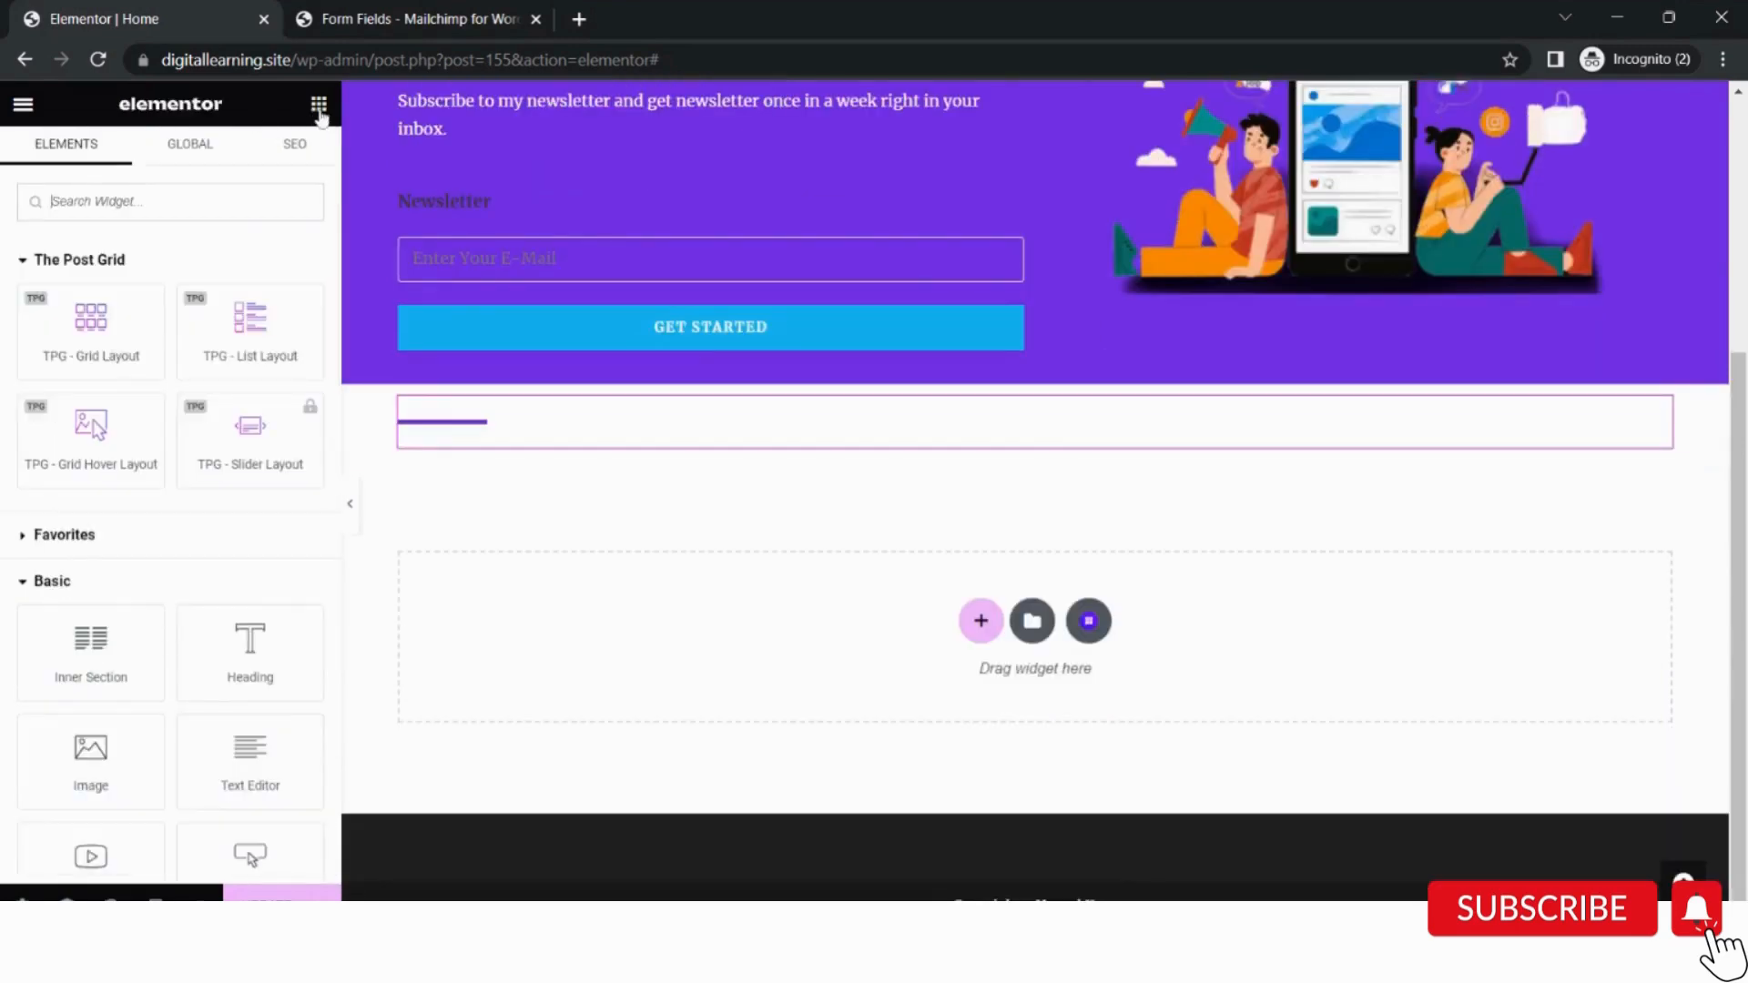
left_click(982, 623)
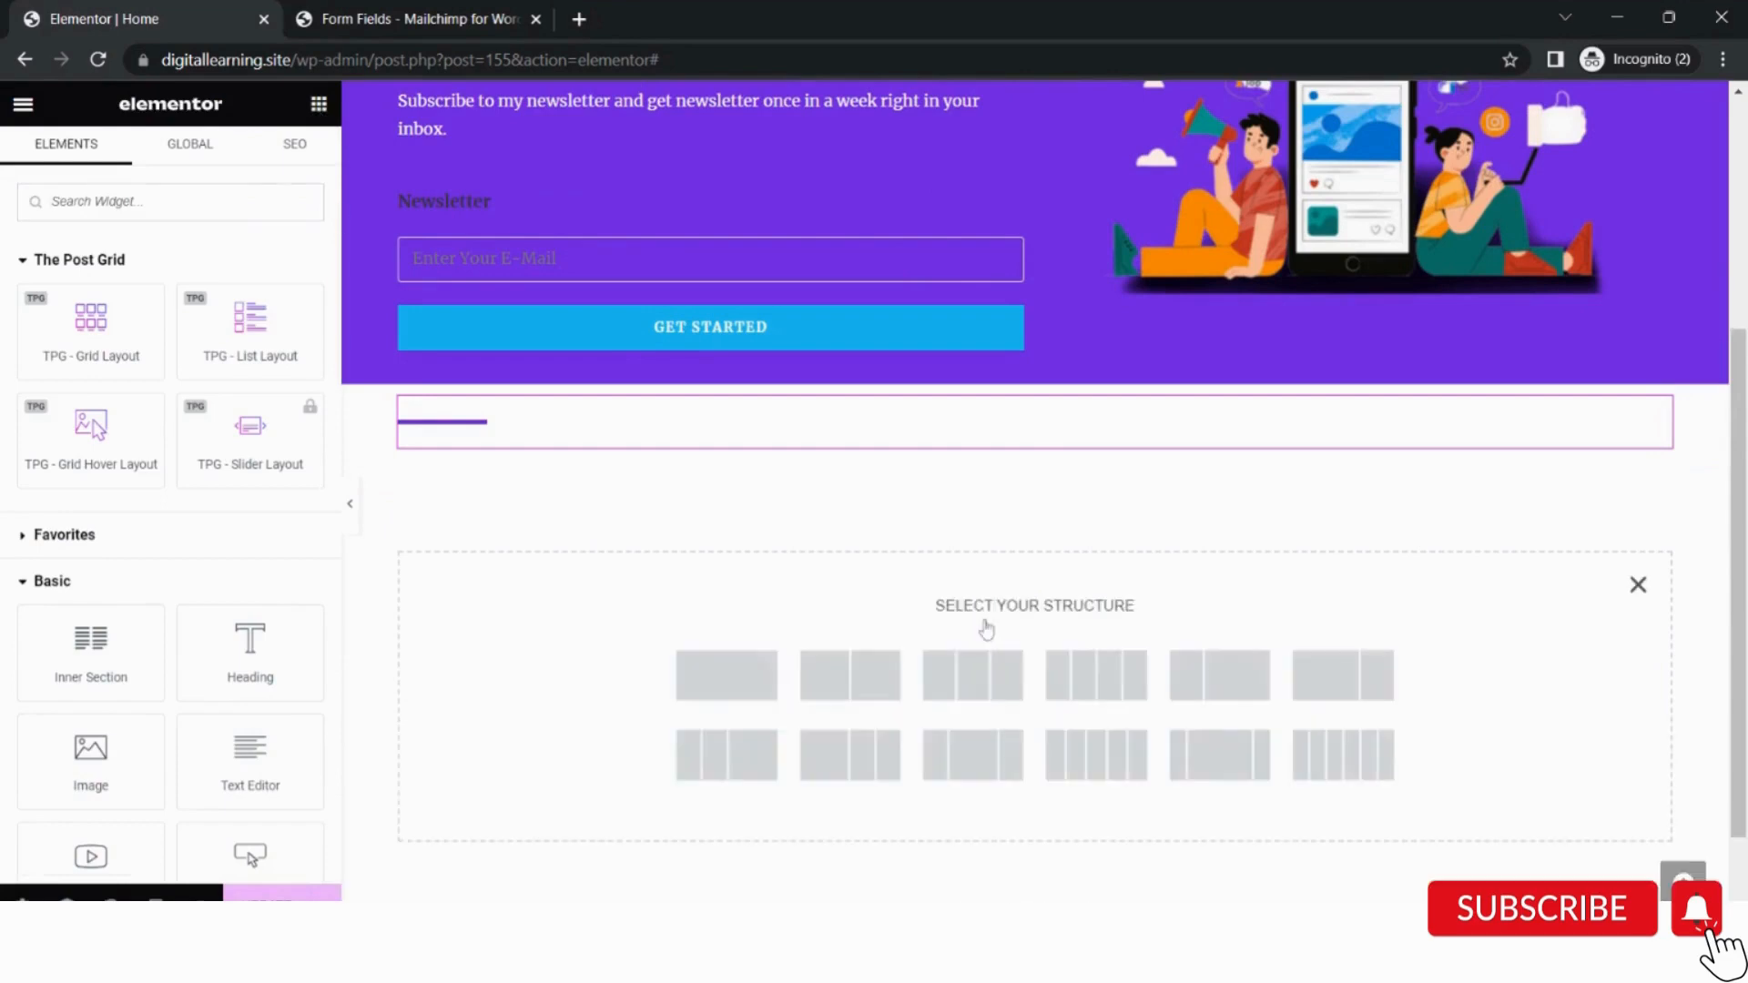
left_click(738, 676)
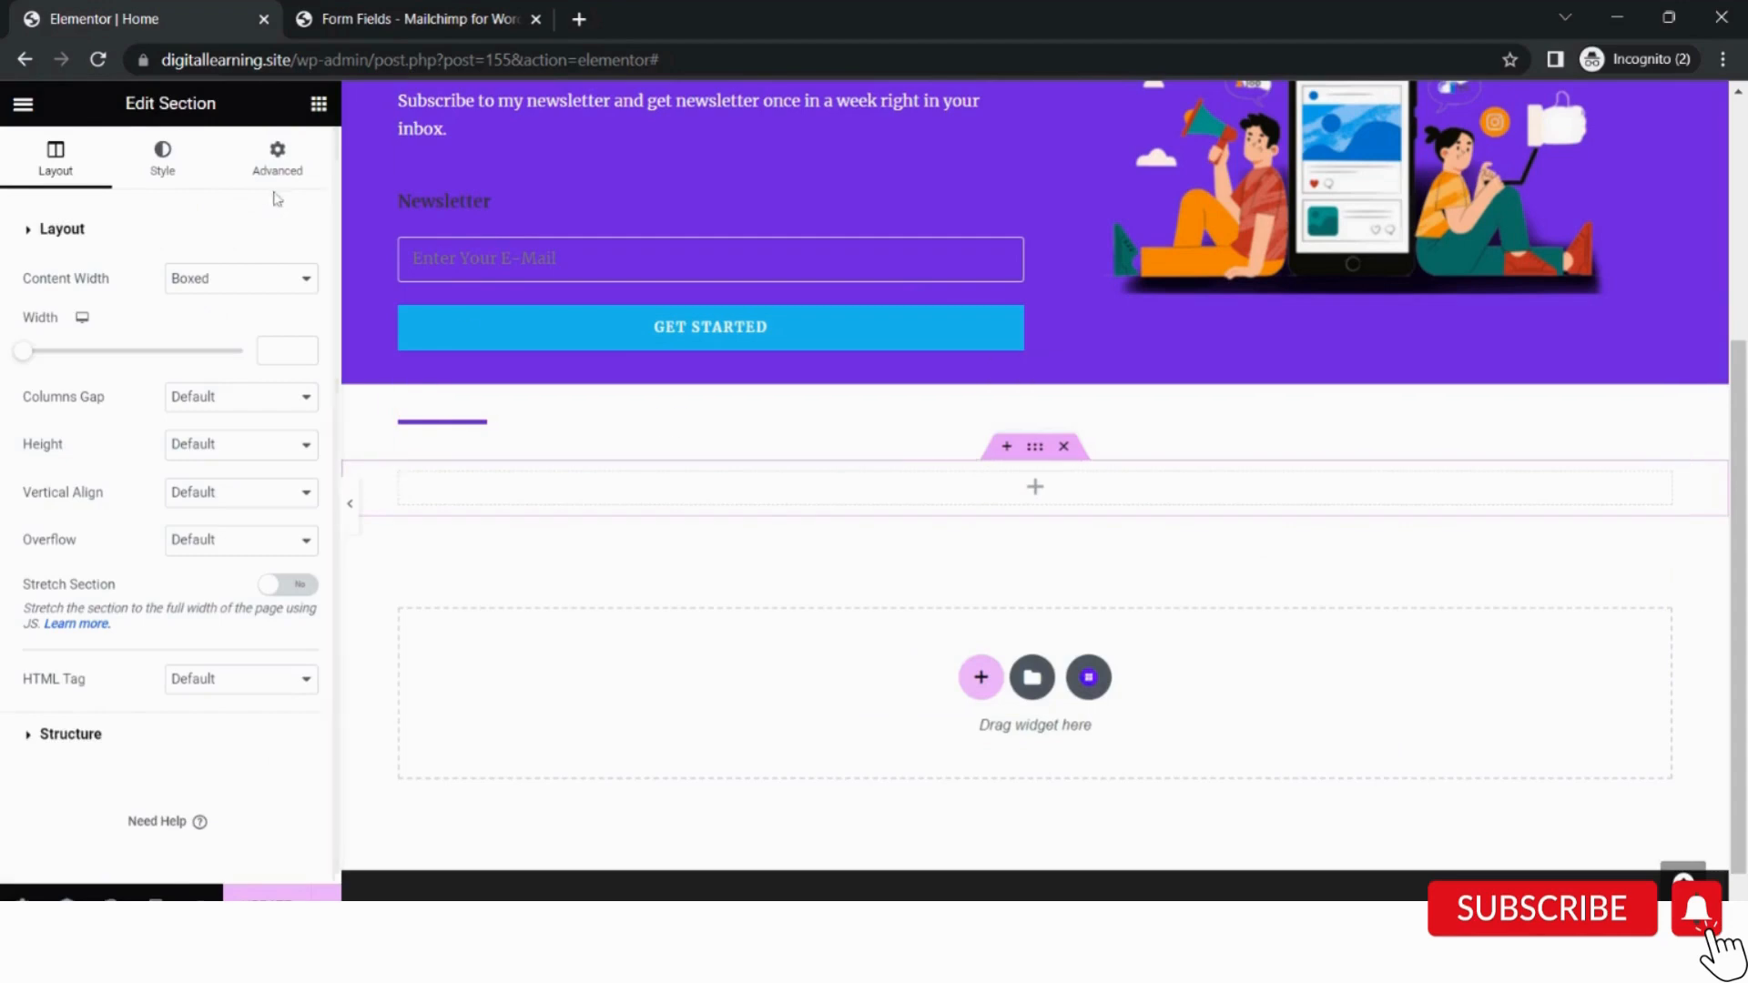
left_click(319, 106)
type("grid")
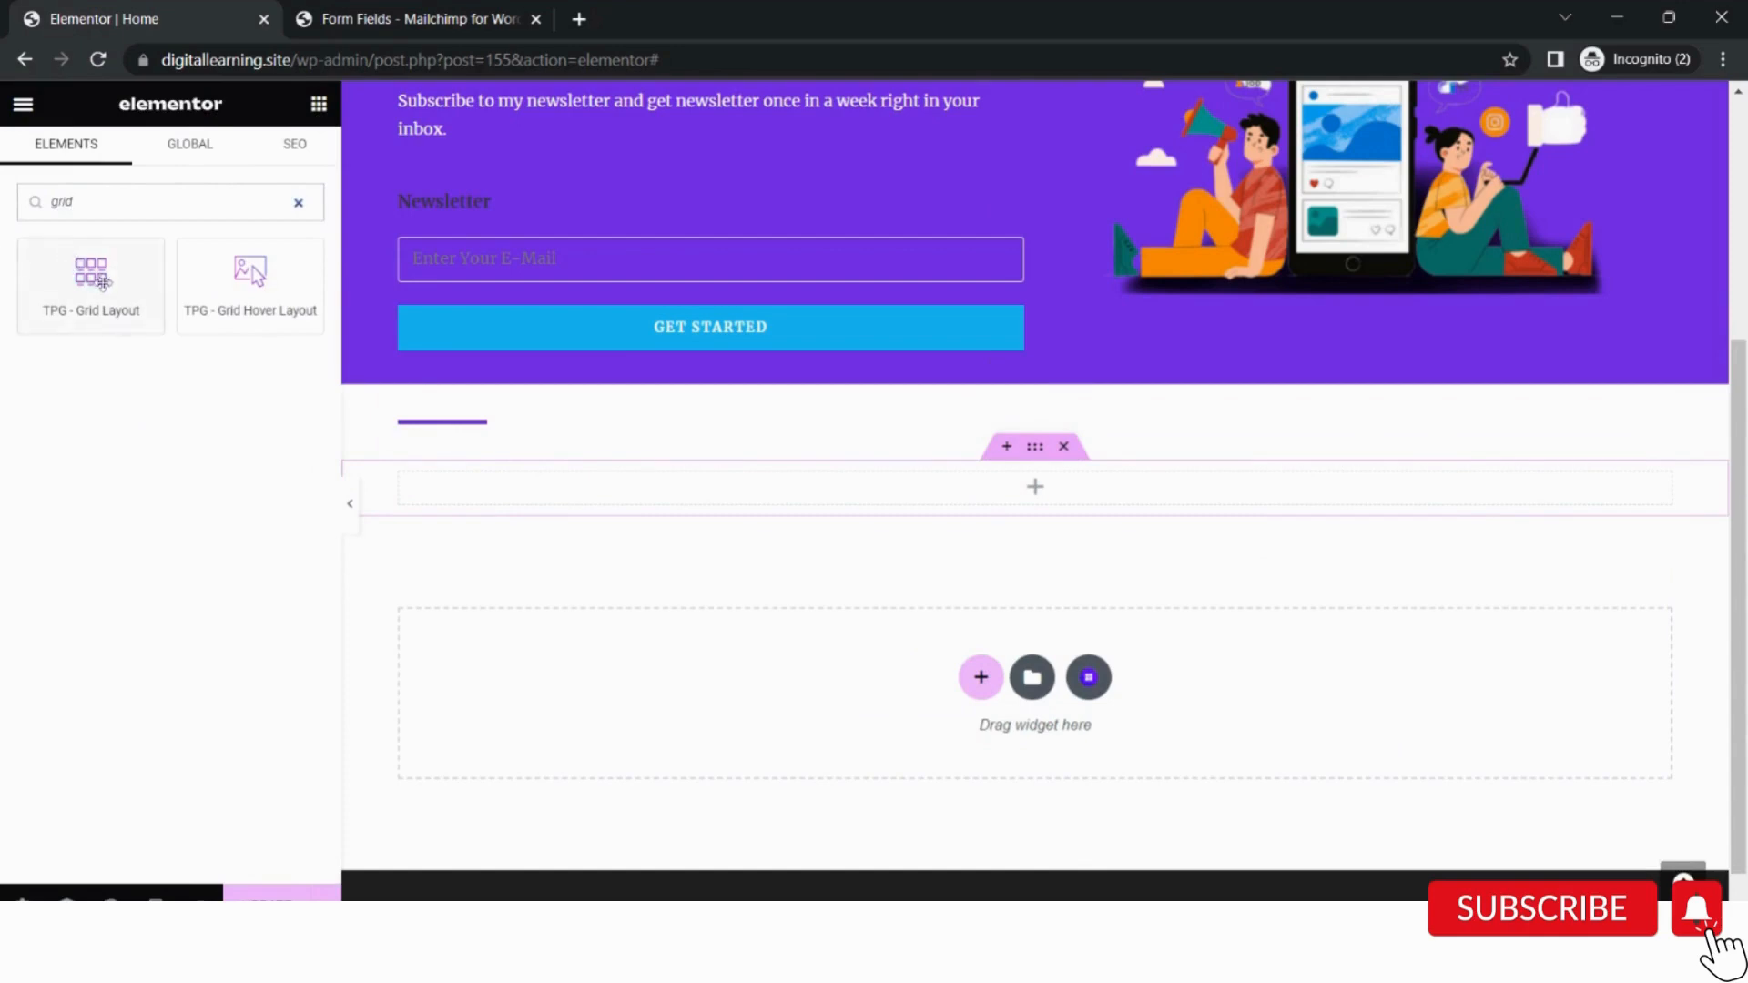
left_click_drag(102, 282, 590, 480)
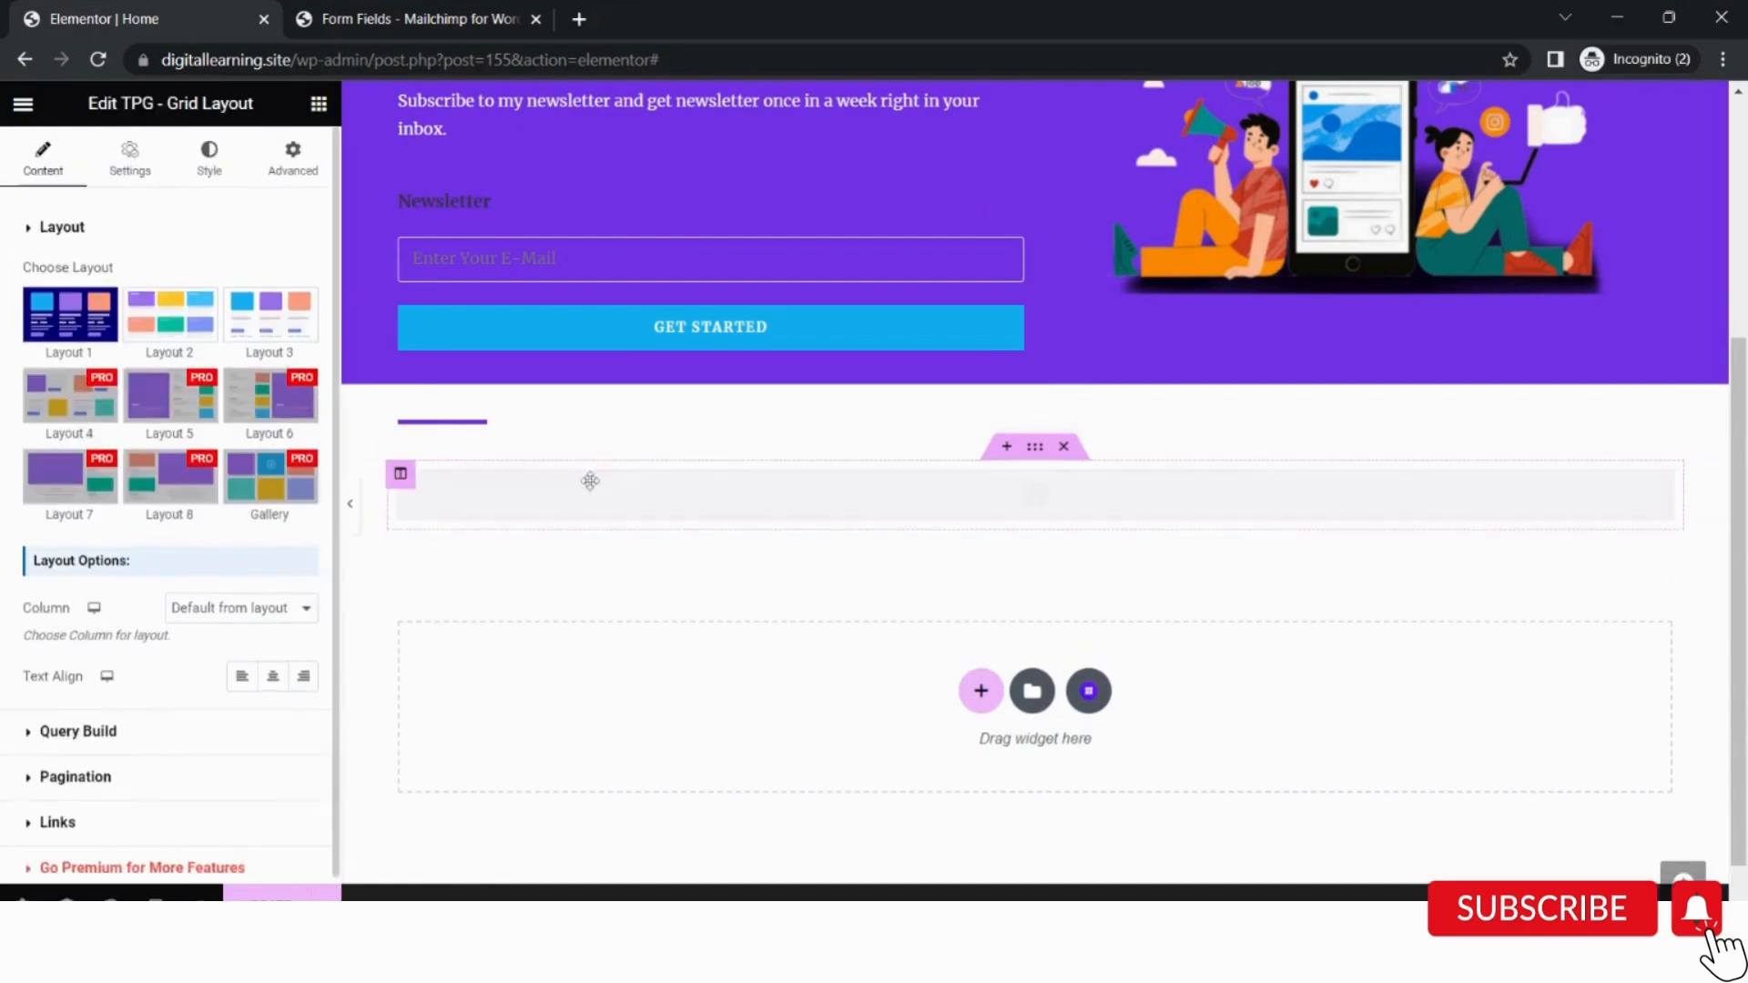
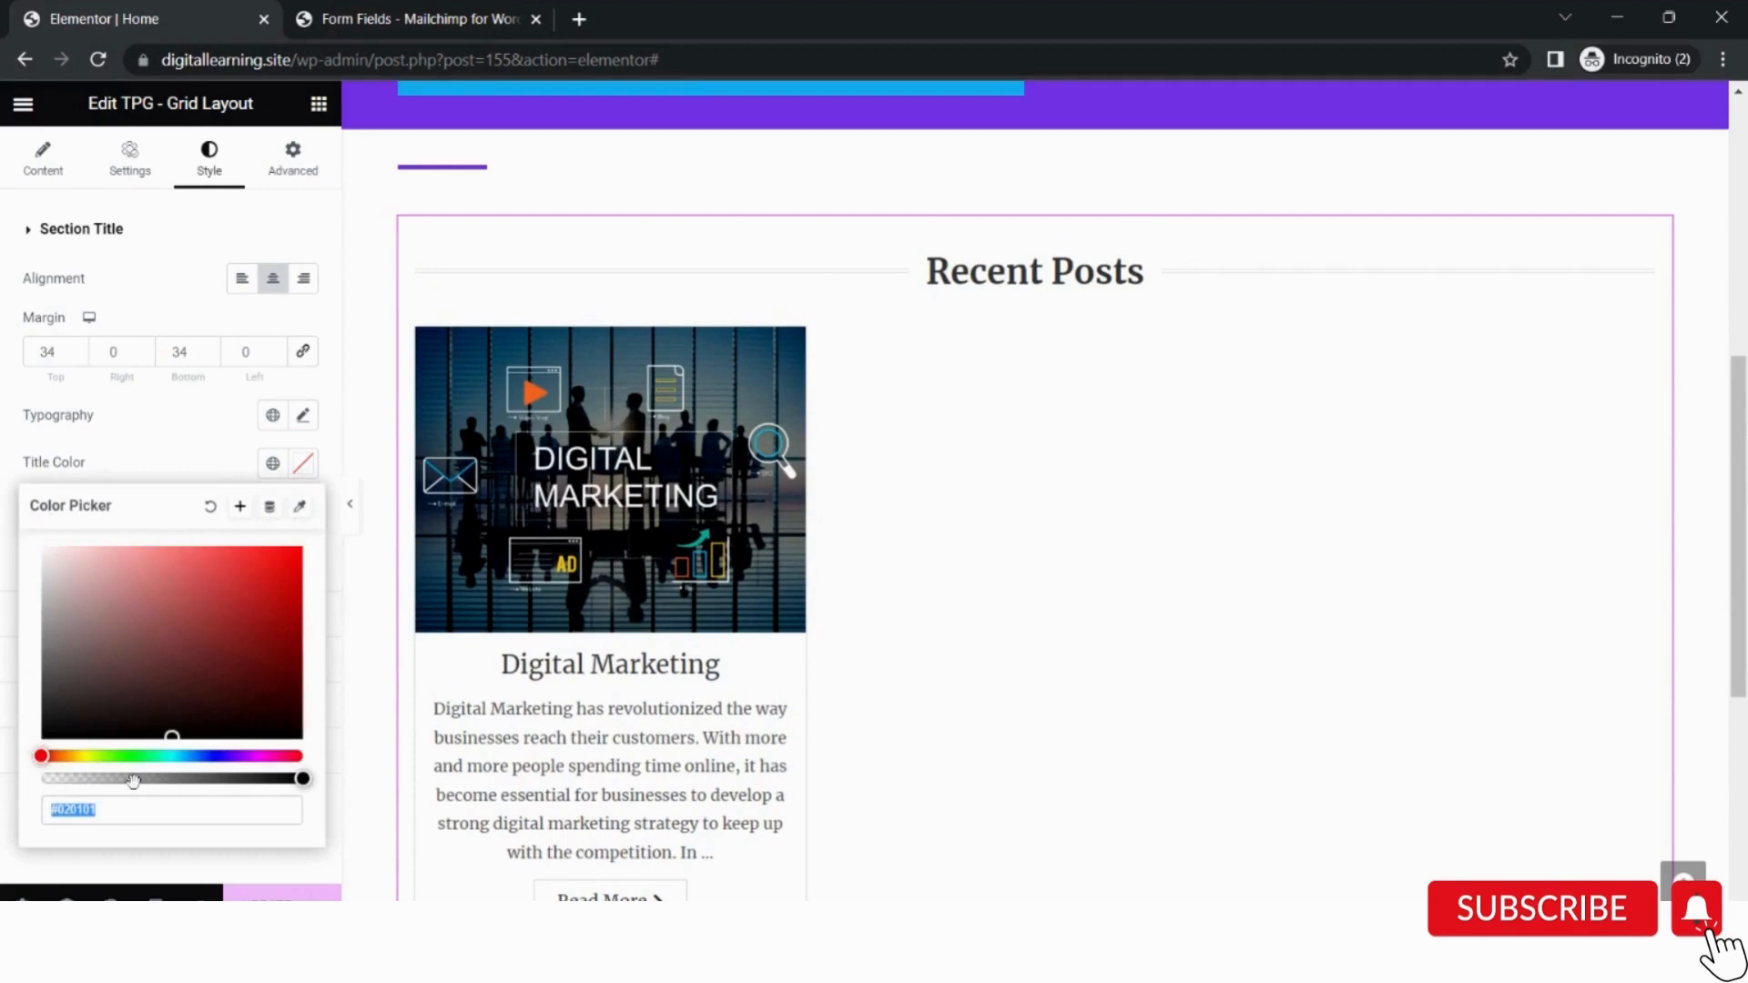
Set the title color of the grid's Recent Posts heading to #7535e7.
type("#7535e7")
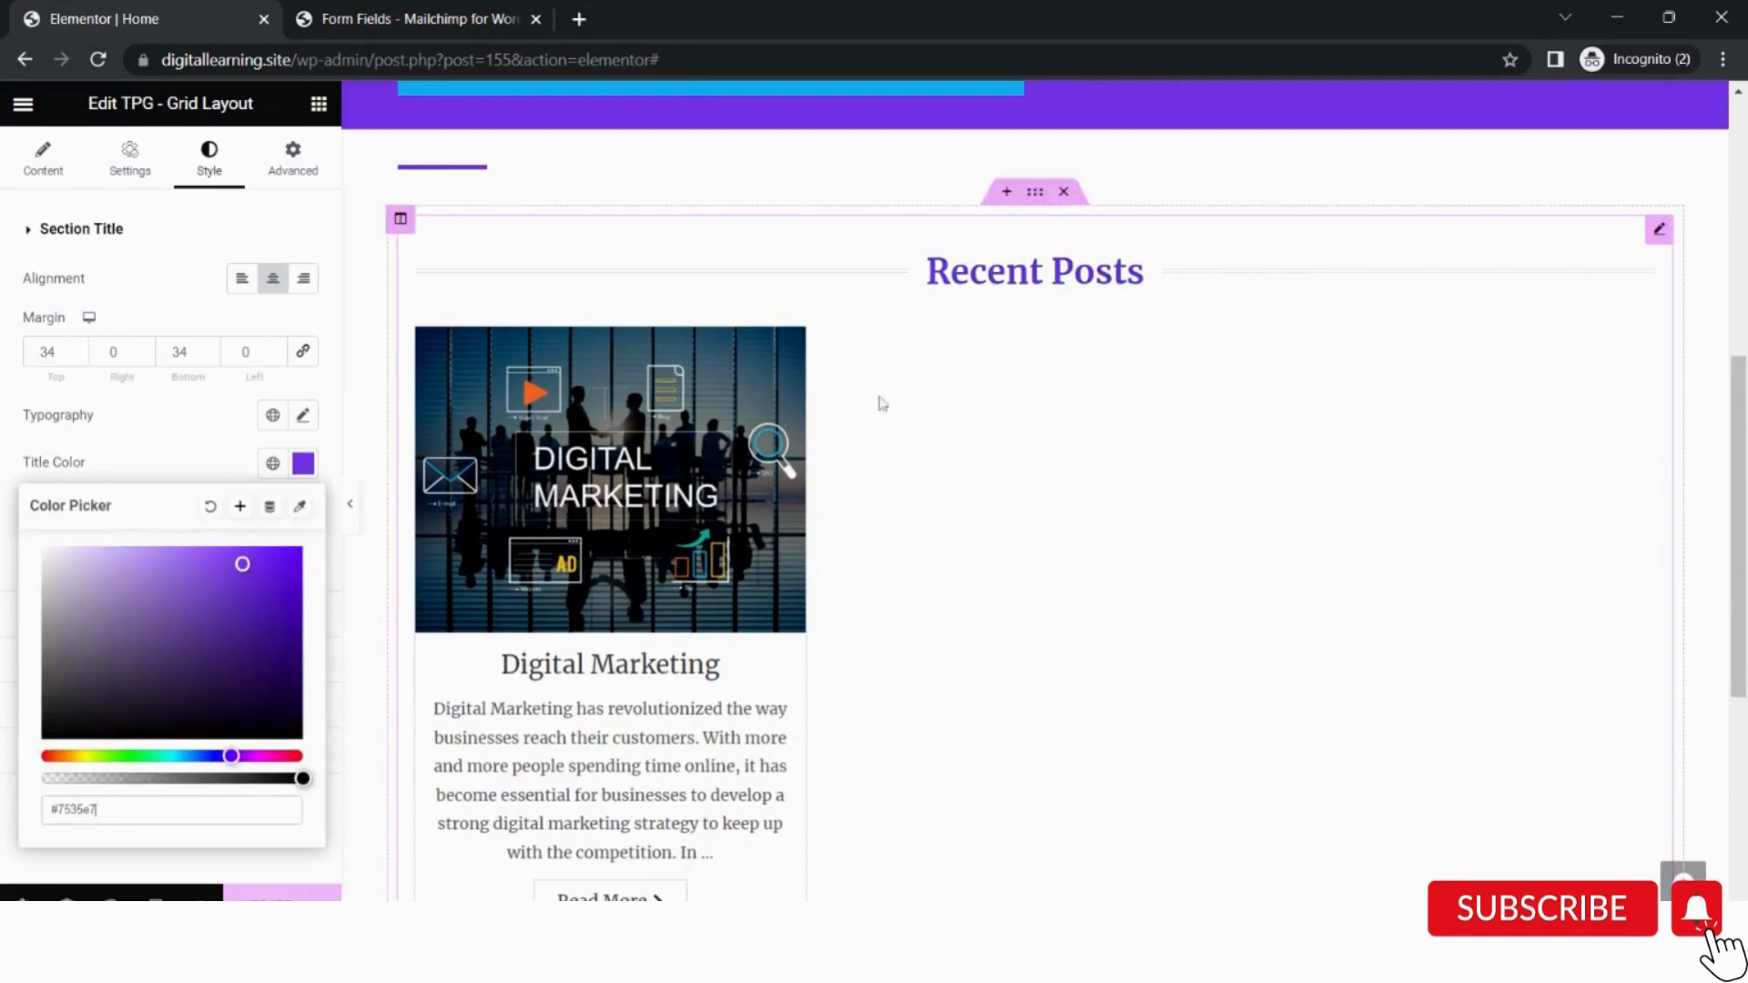
left_click(306, 485)
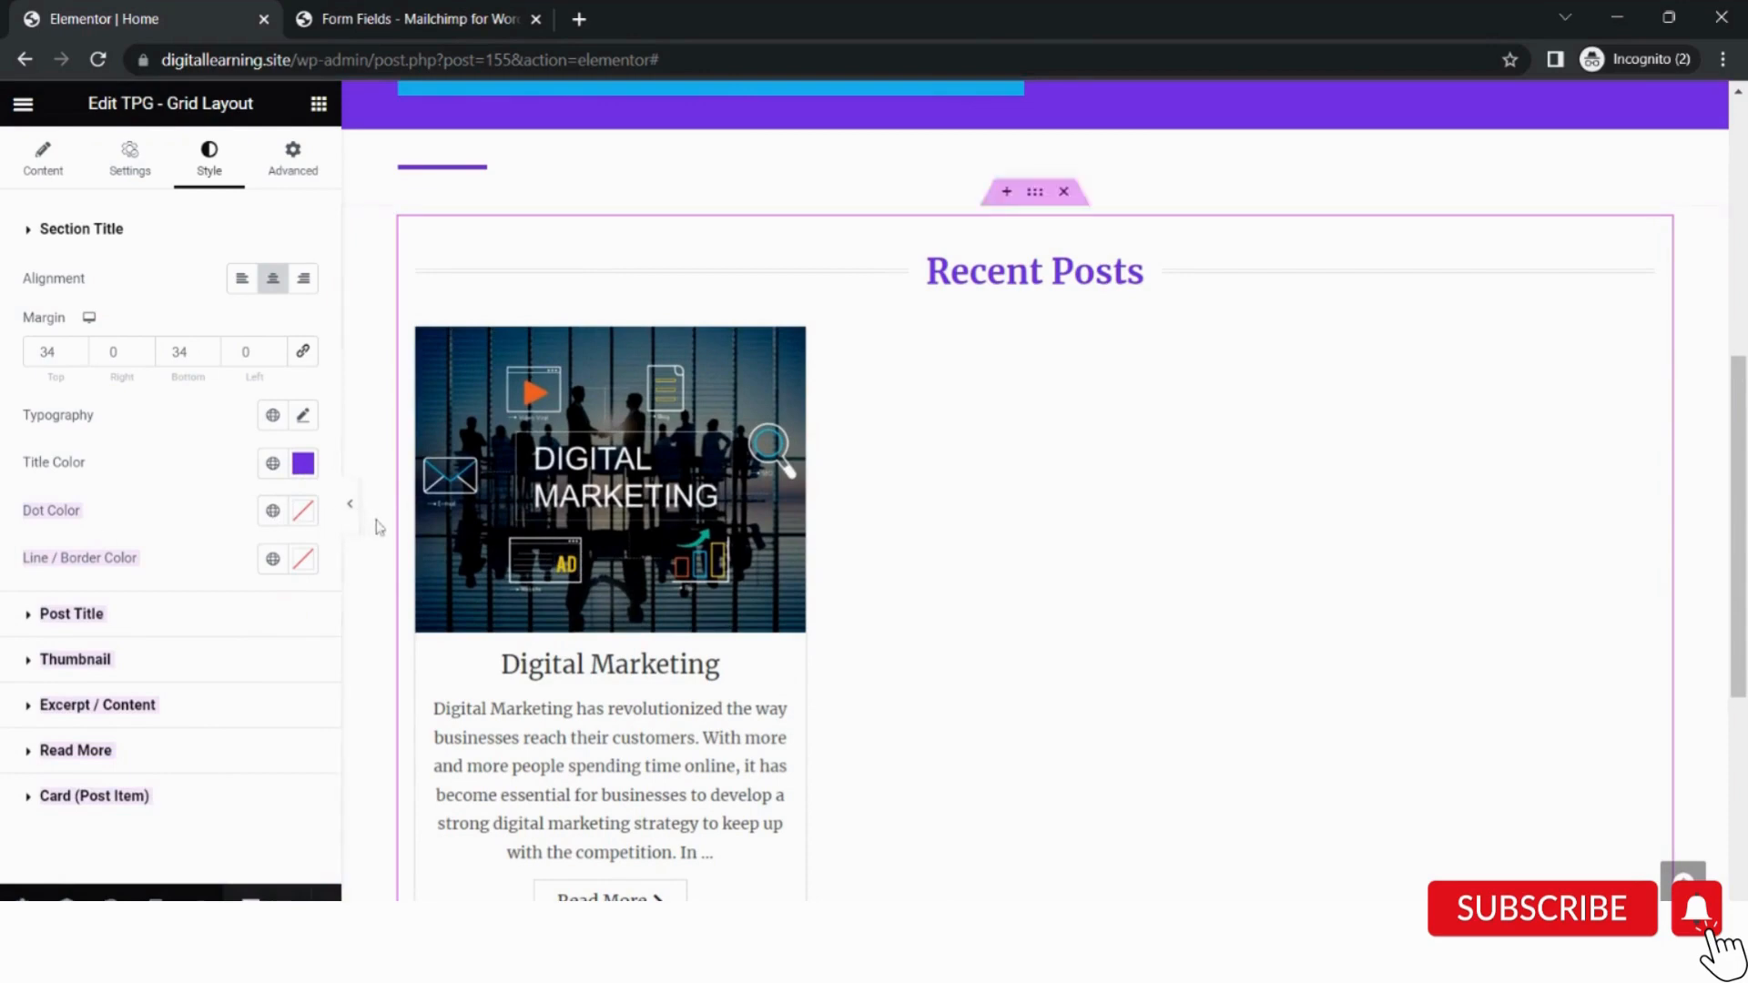
left_click(148, 612)
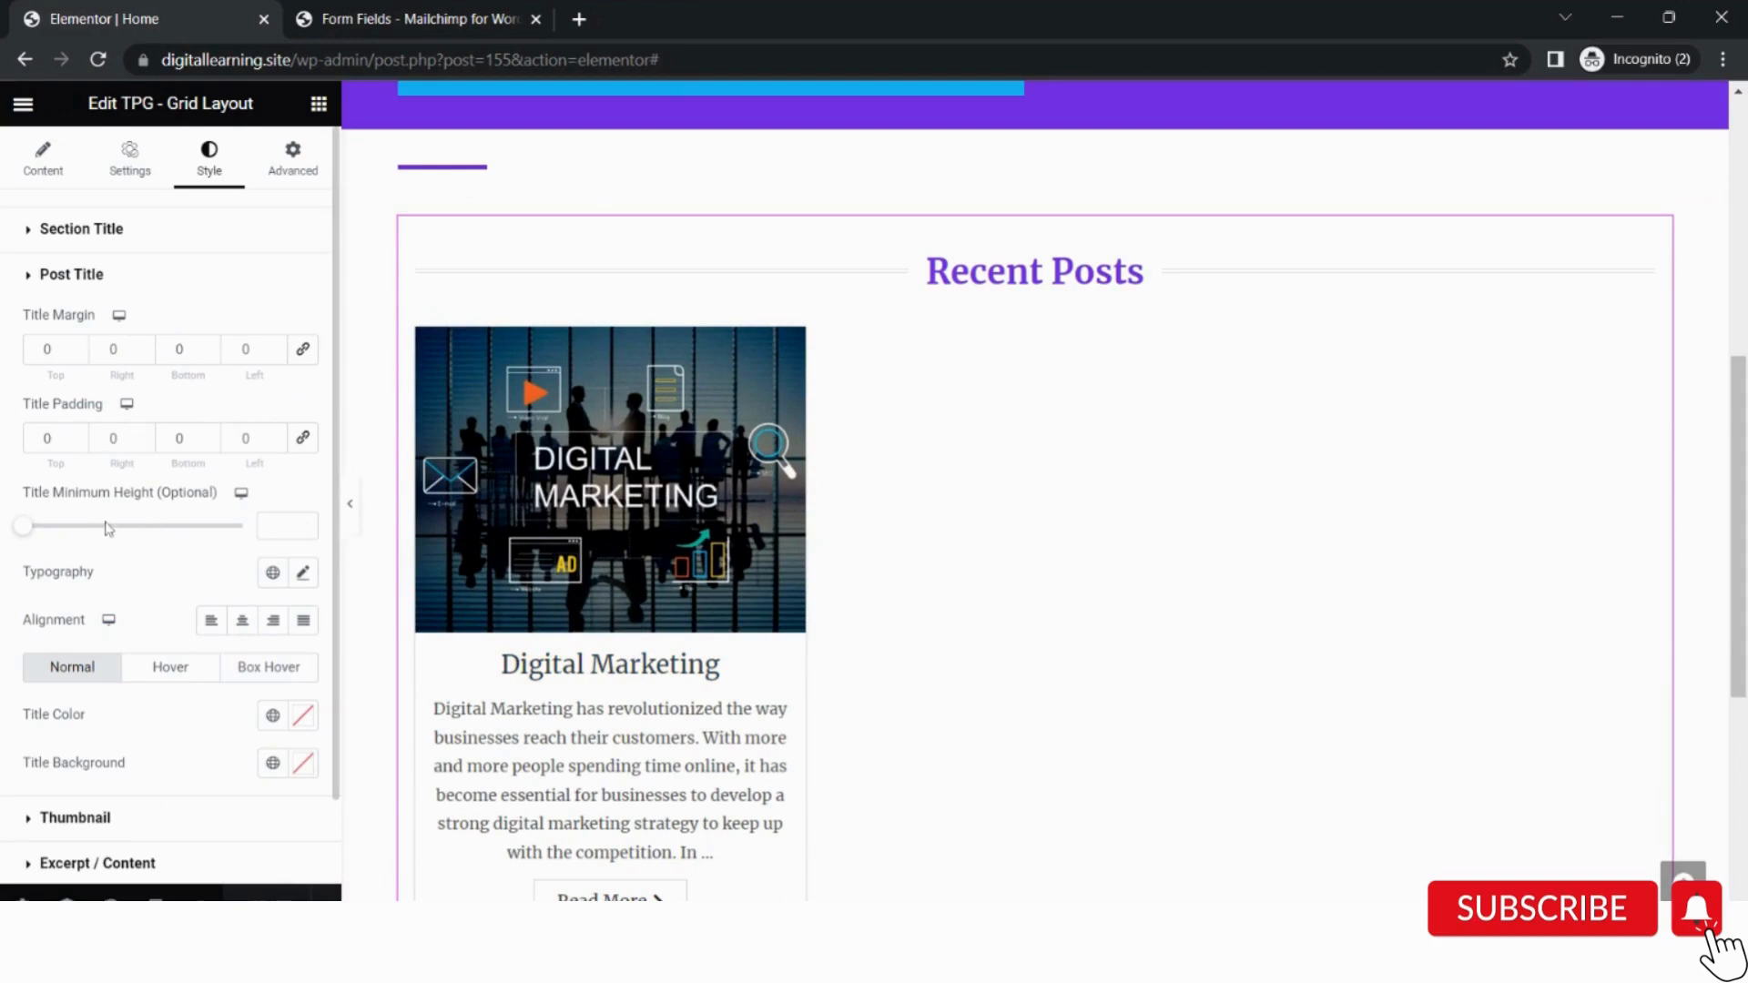
scroll(179, 525, "down", 2)
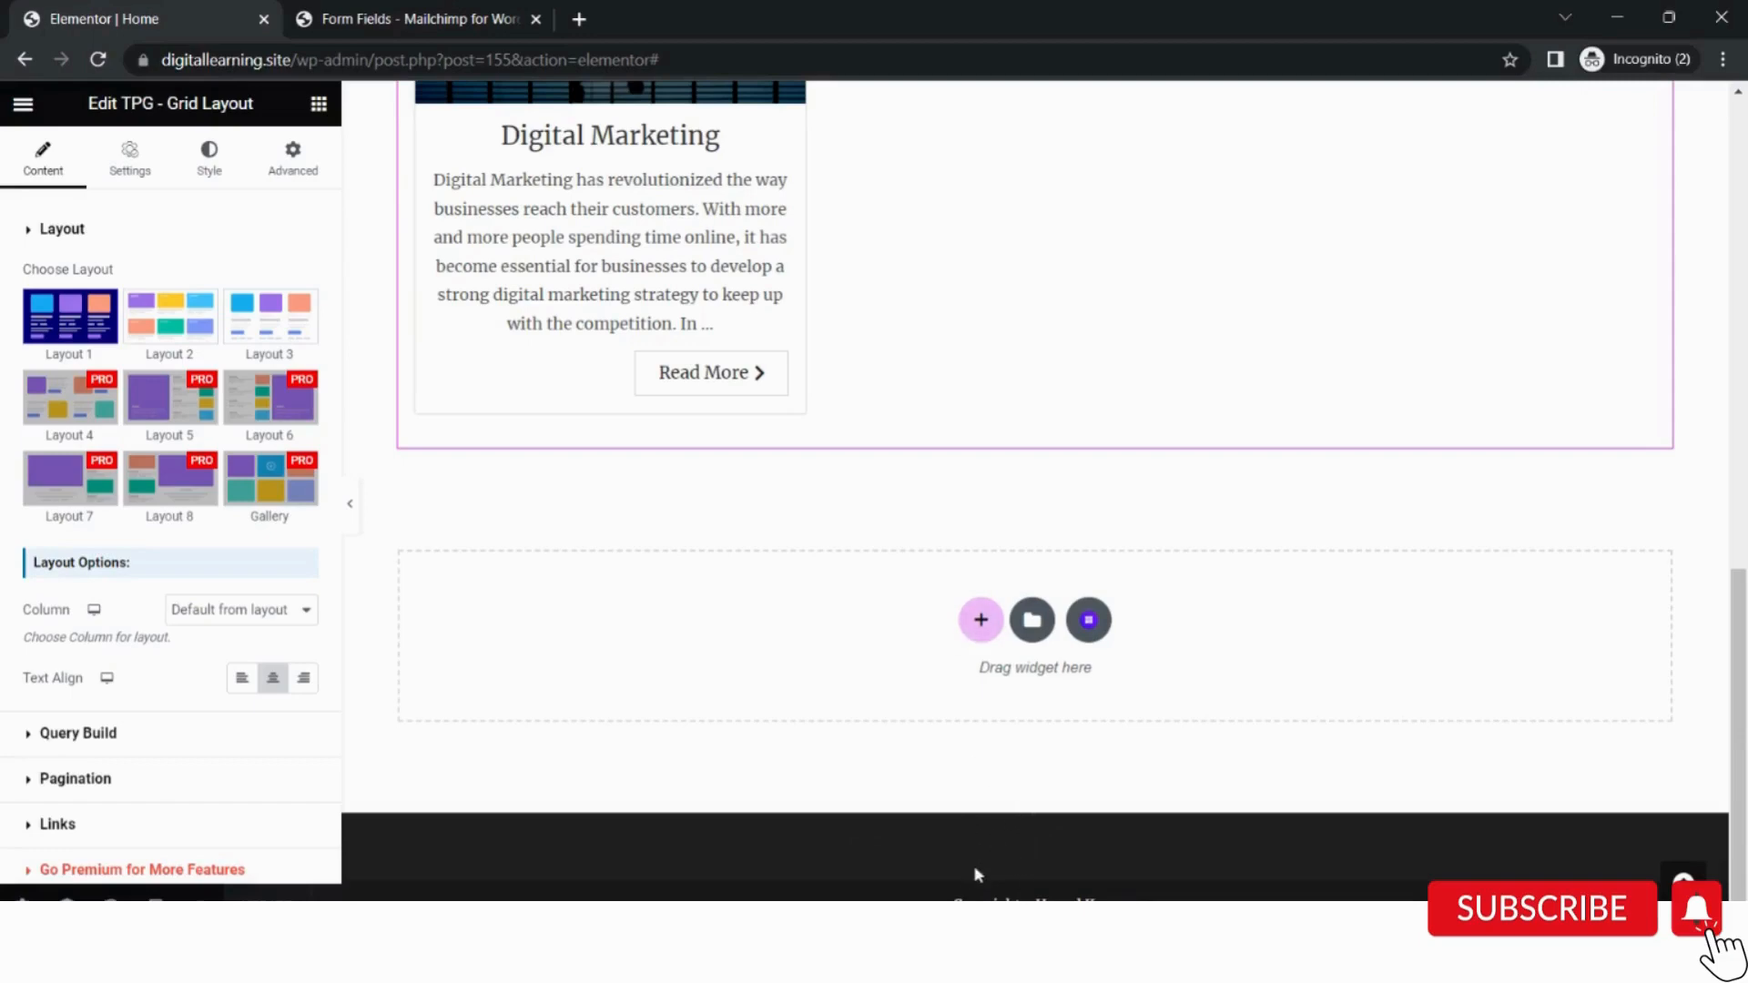
Switch to the WordPress admin and open the Footer 1 widget area in the theme Customizer.
left_click(396, 14)
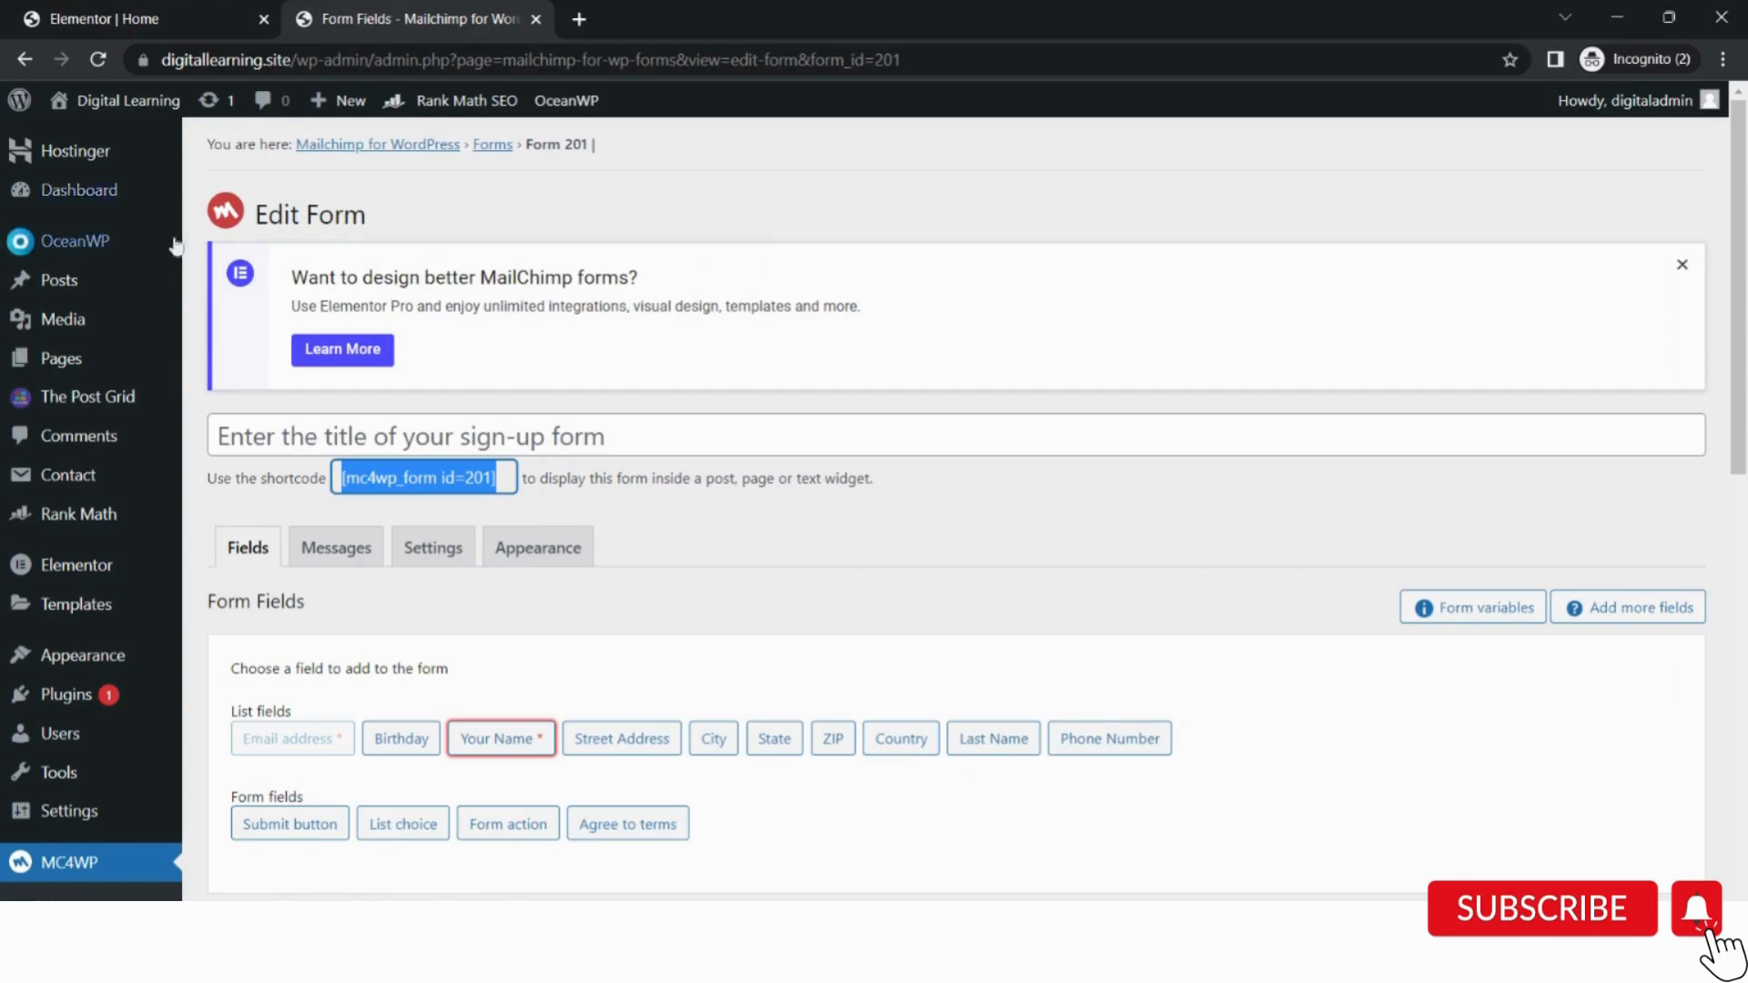
mouse_move(92, 664)
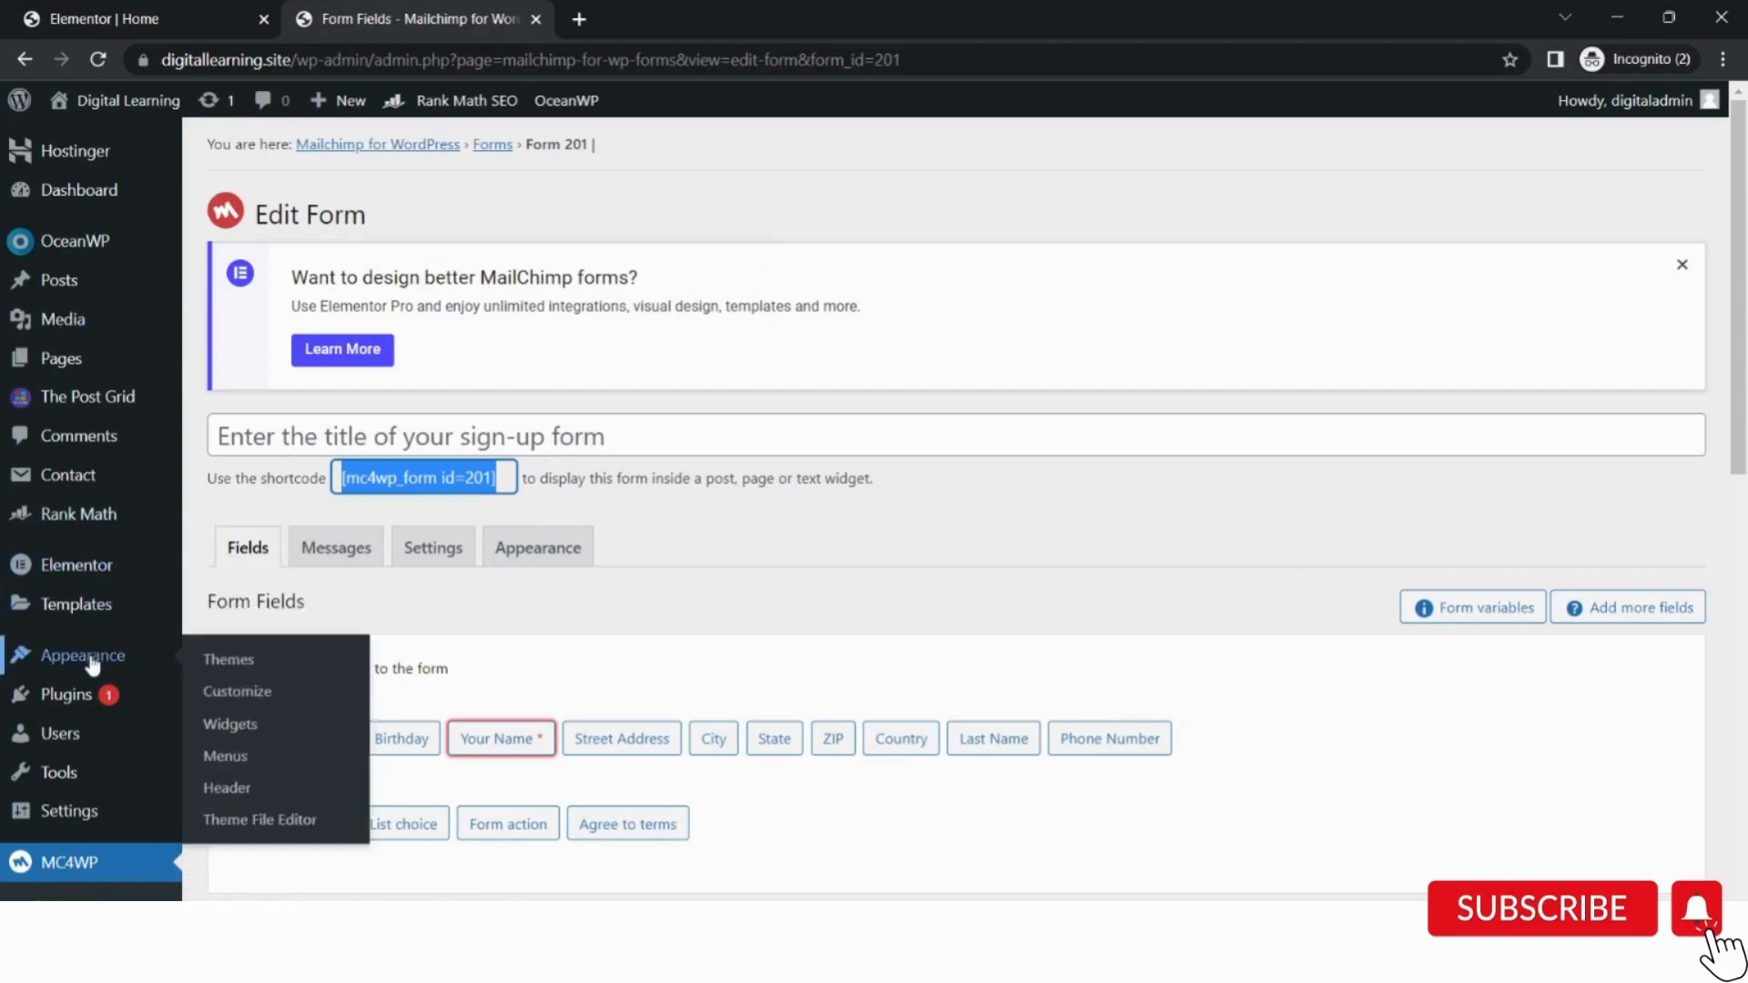
left_click(239, 695)
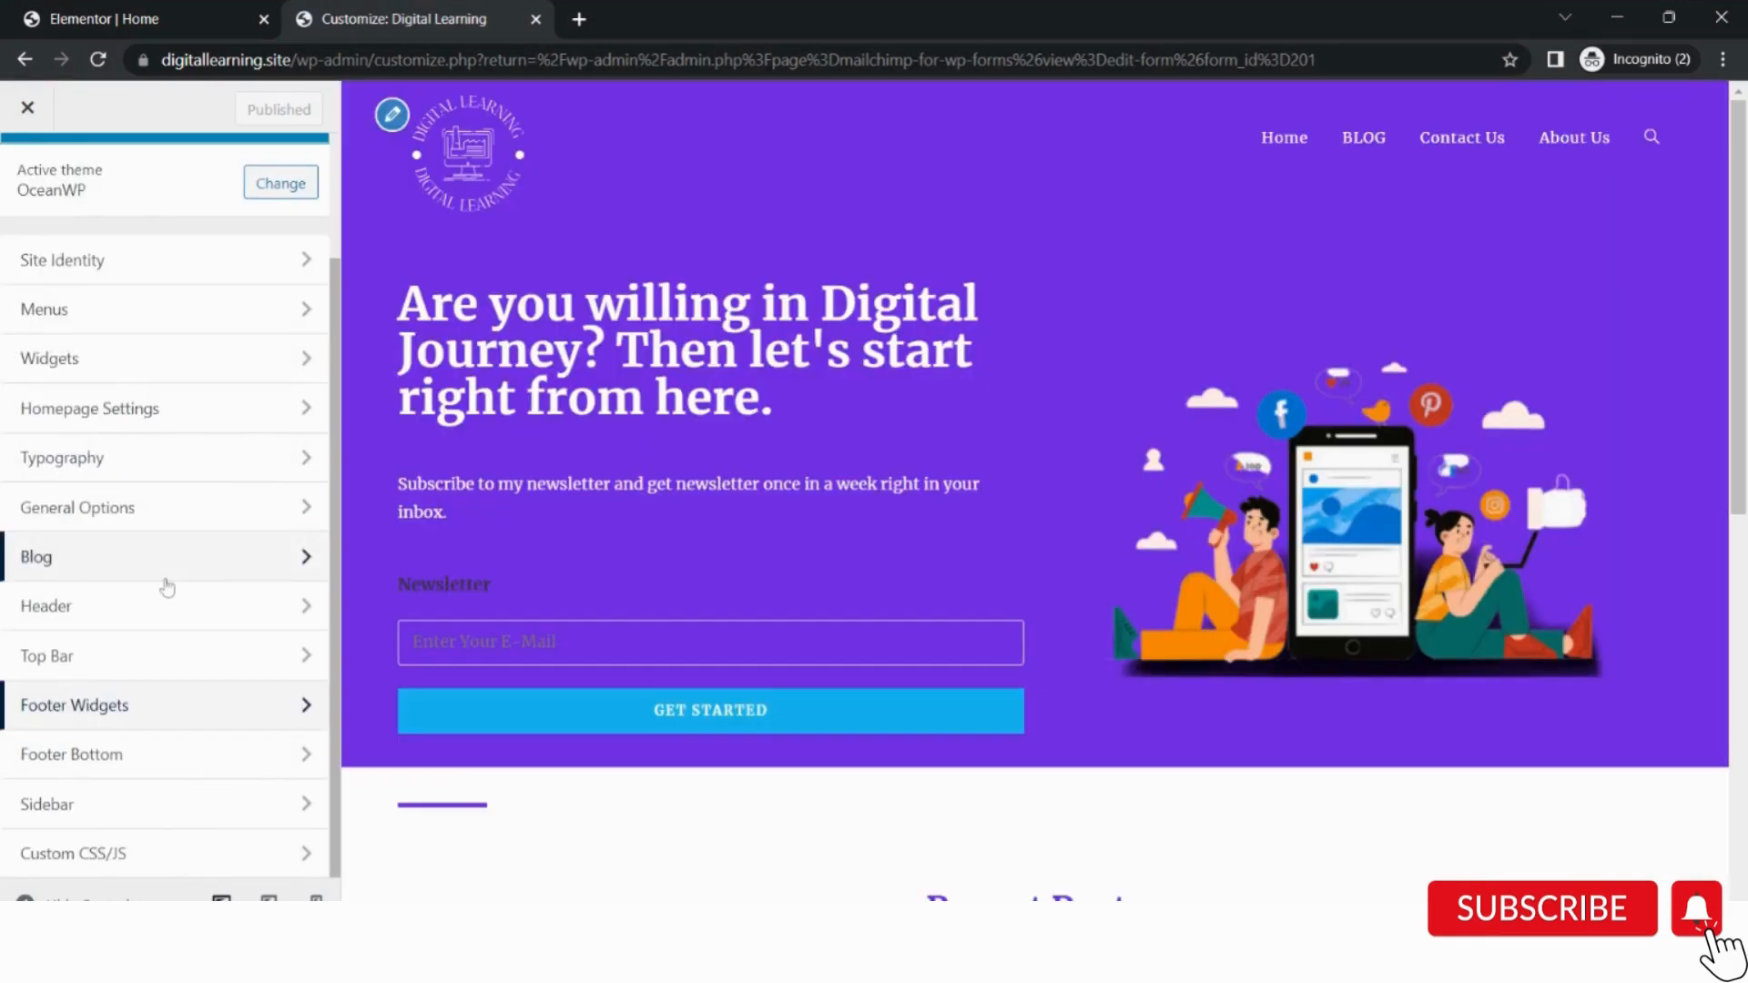
scroll(167, 587, "up", 2)
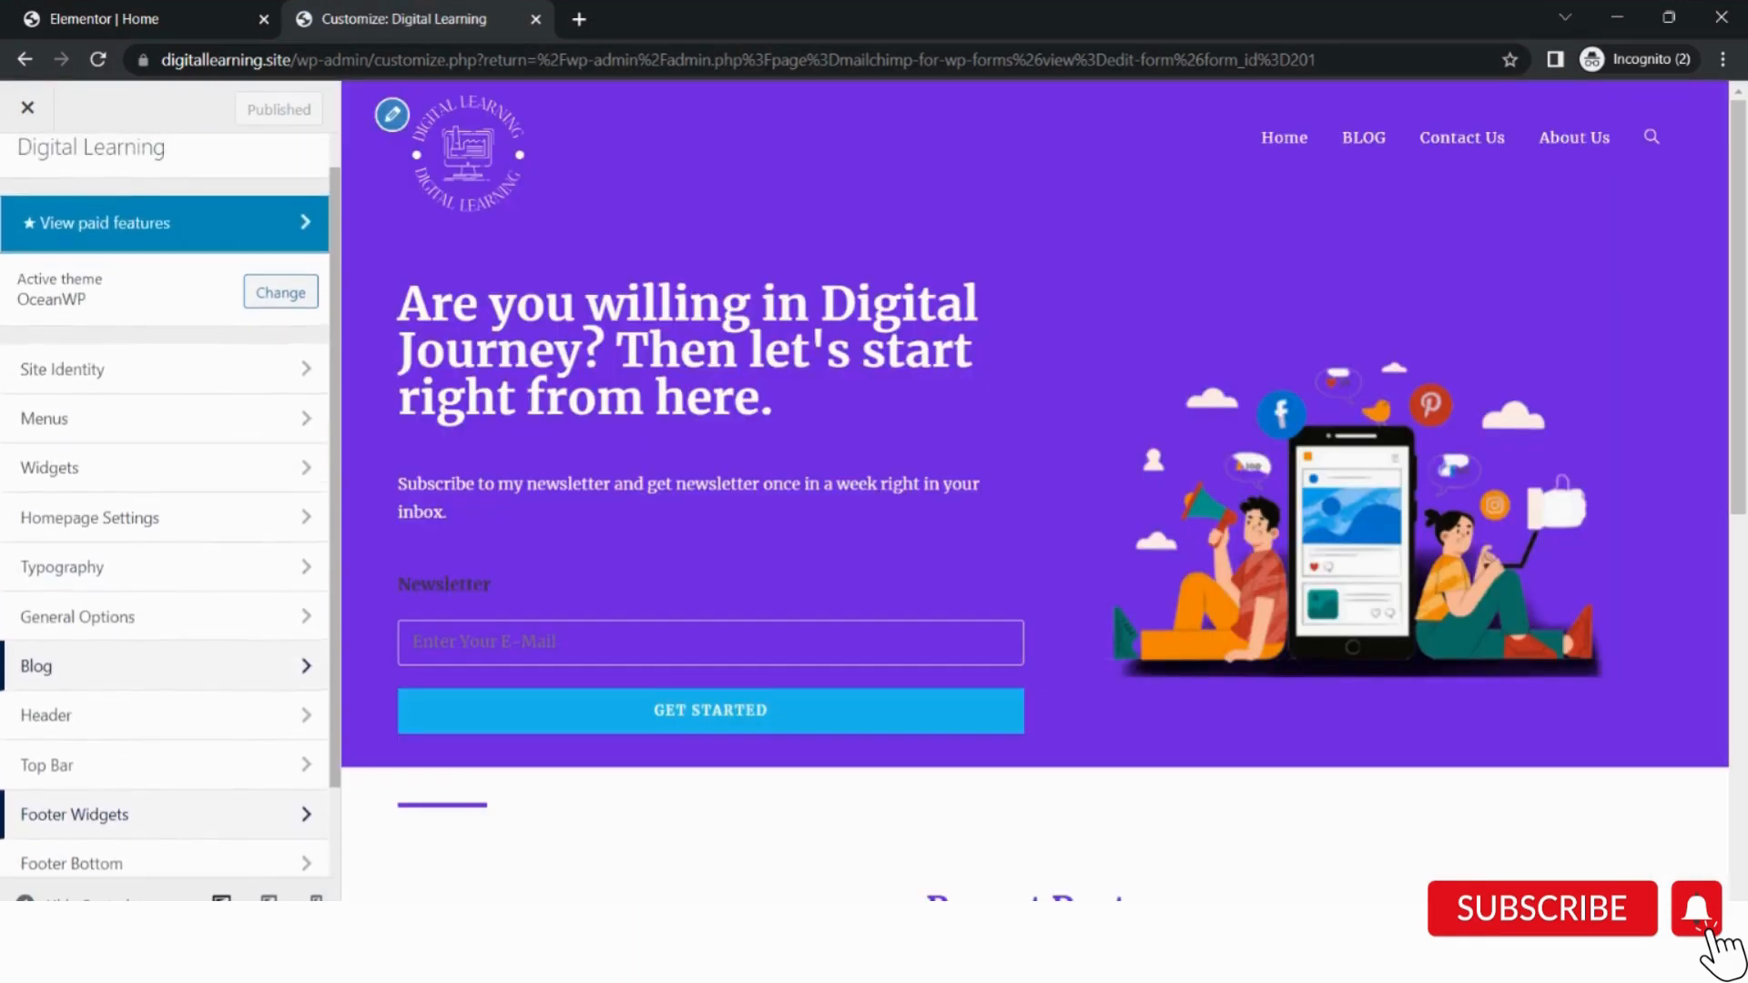
left_click(155, 468)
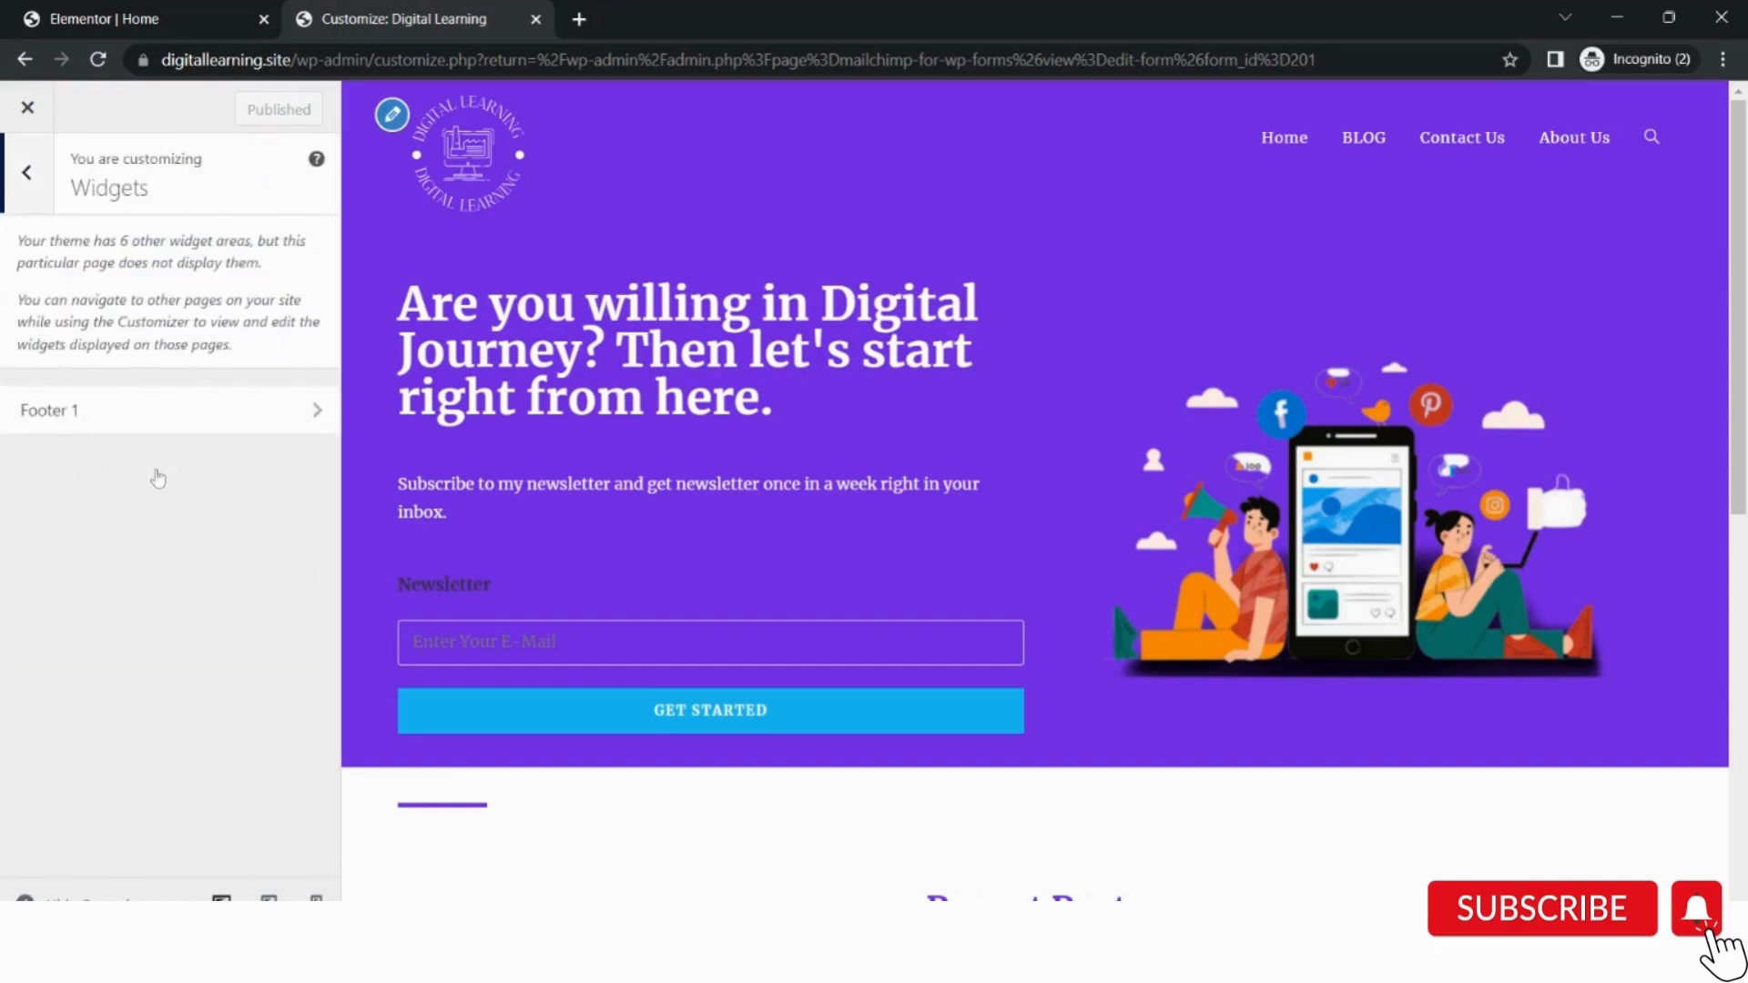
left_click(152, 433)
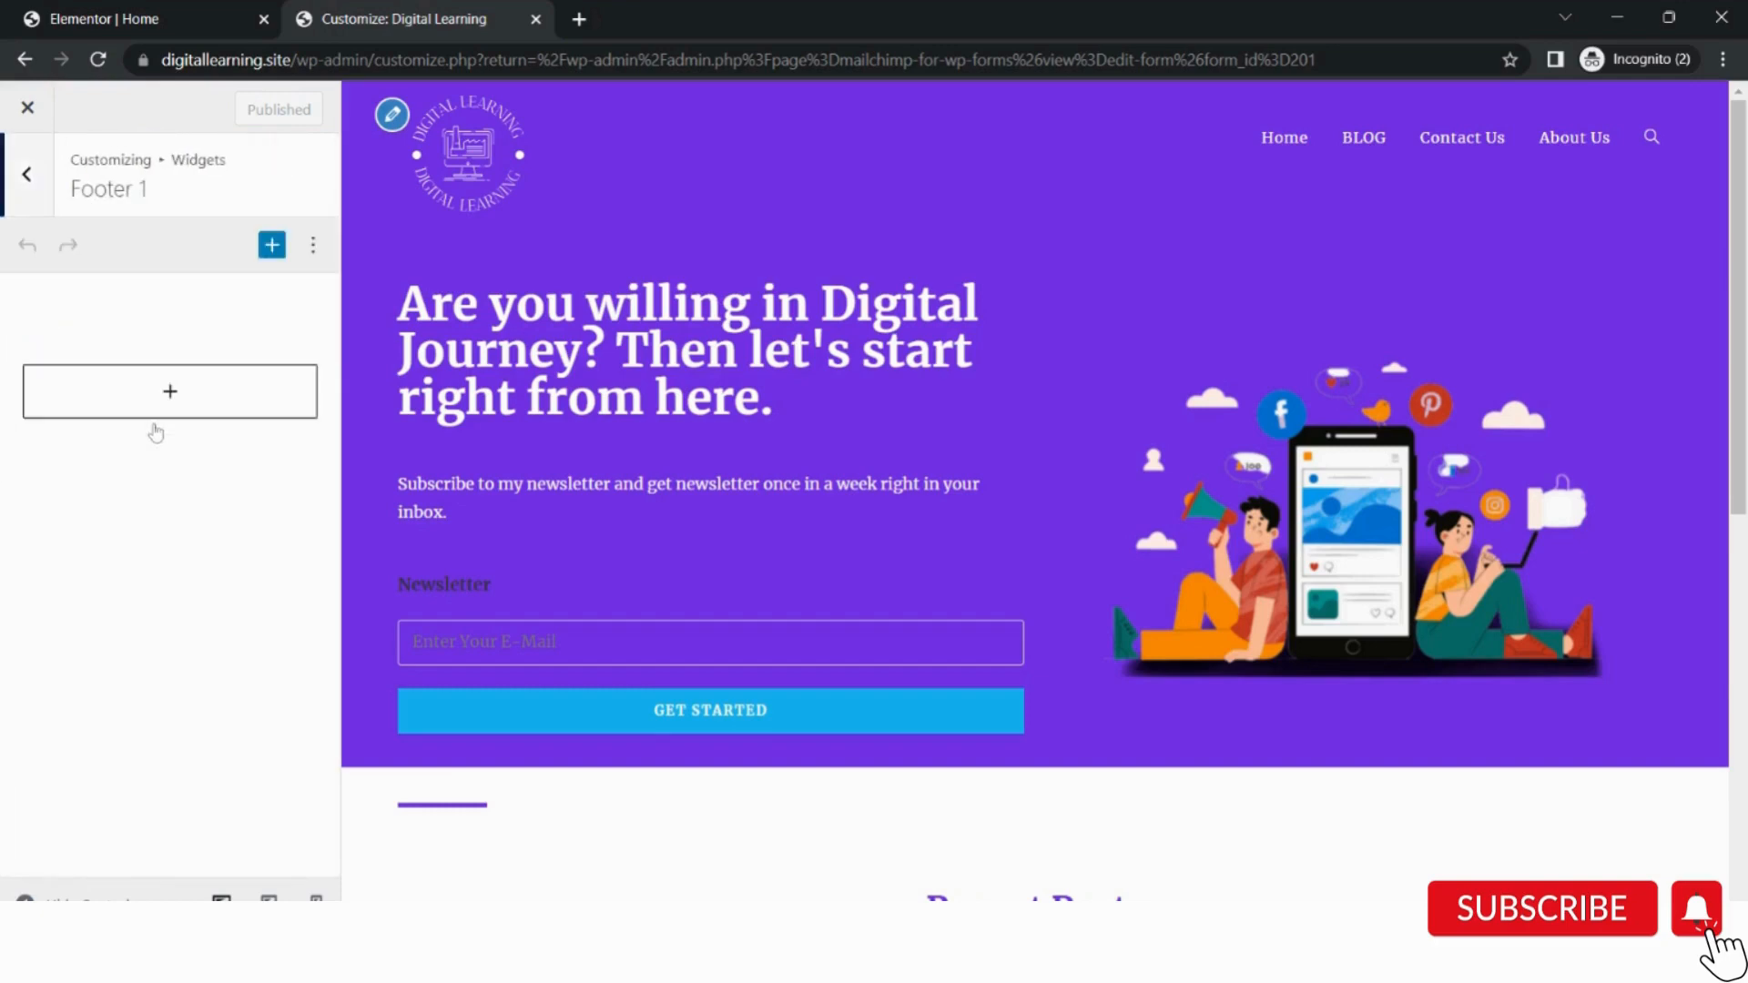
Add an Image block to Footer 1 using digital-learning-low-resolution-logo-white-on-transparent-background-1.png from the media library.
left_click(175, 405)
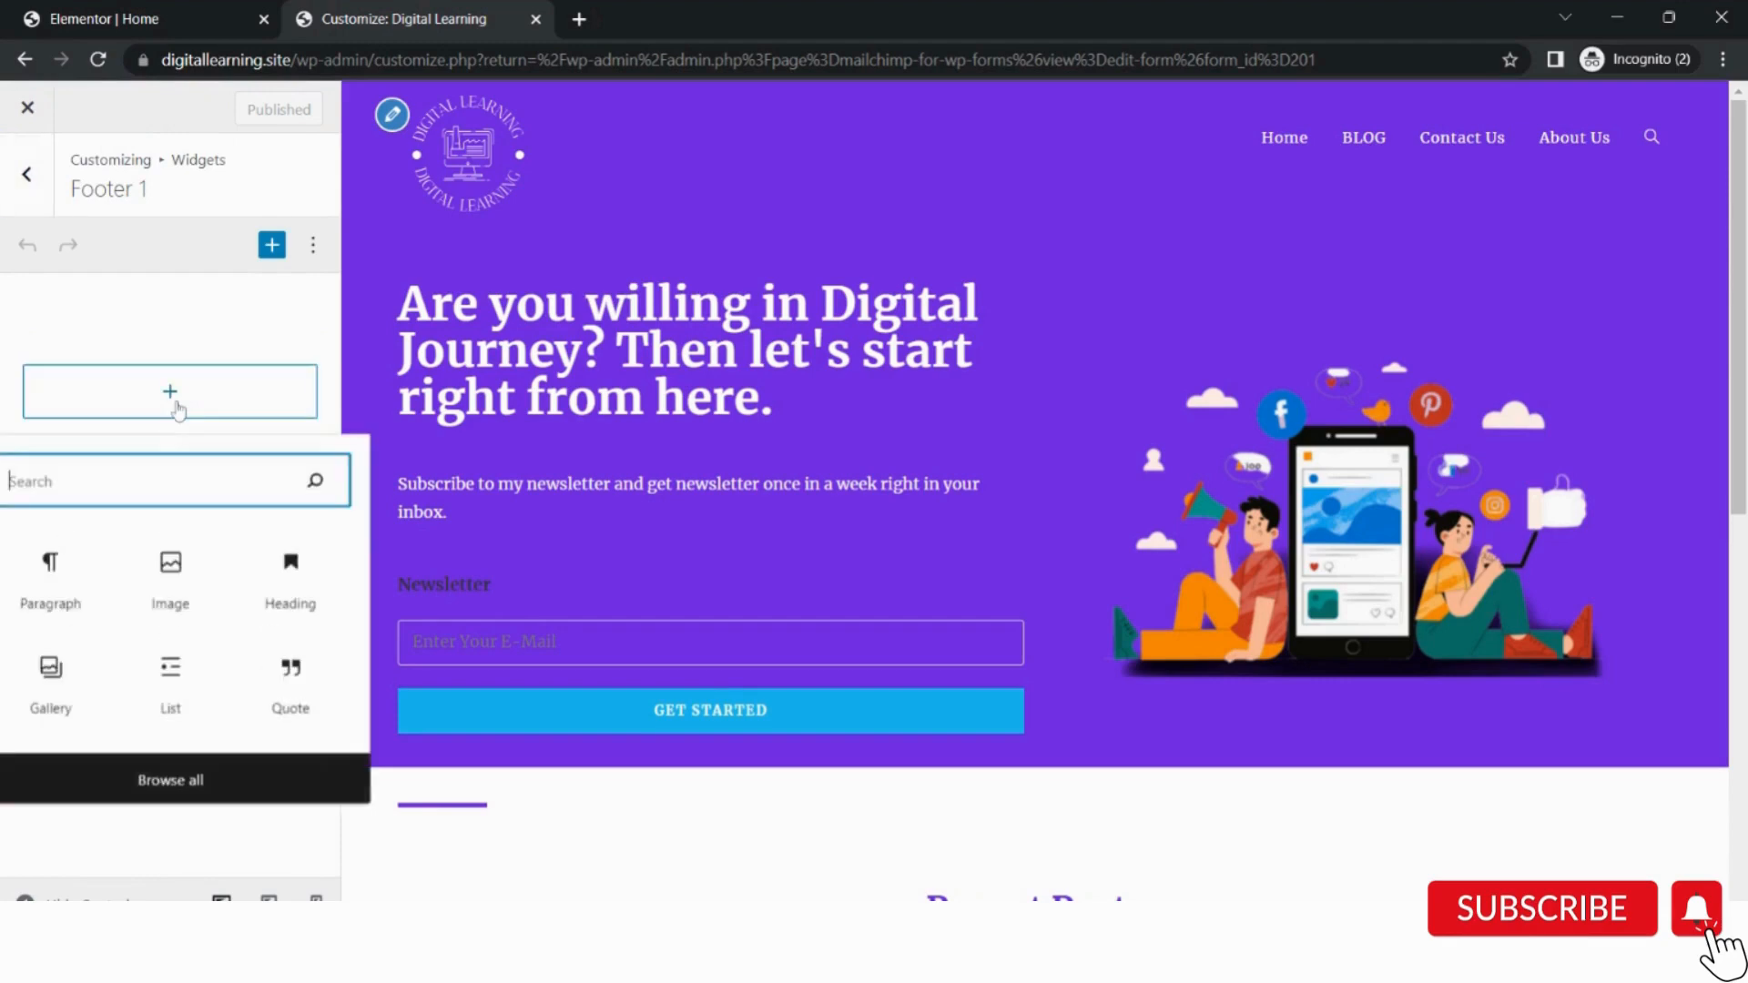
type("imag")
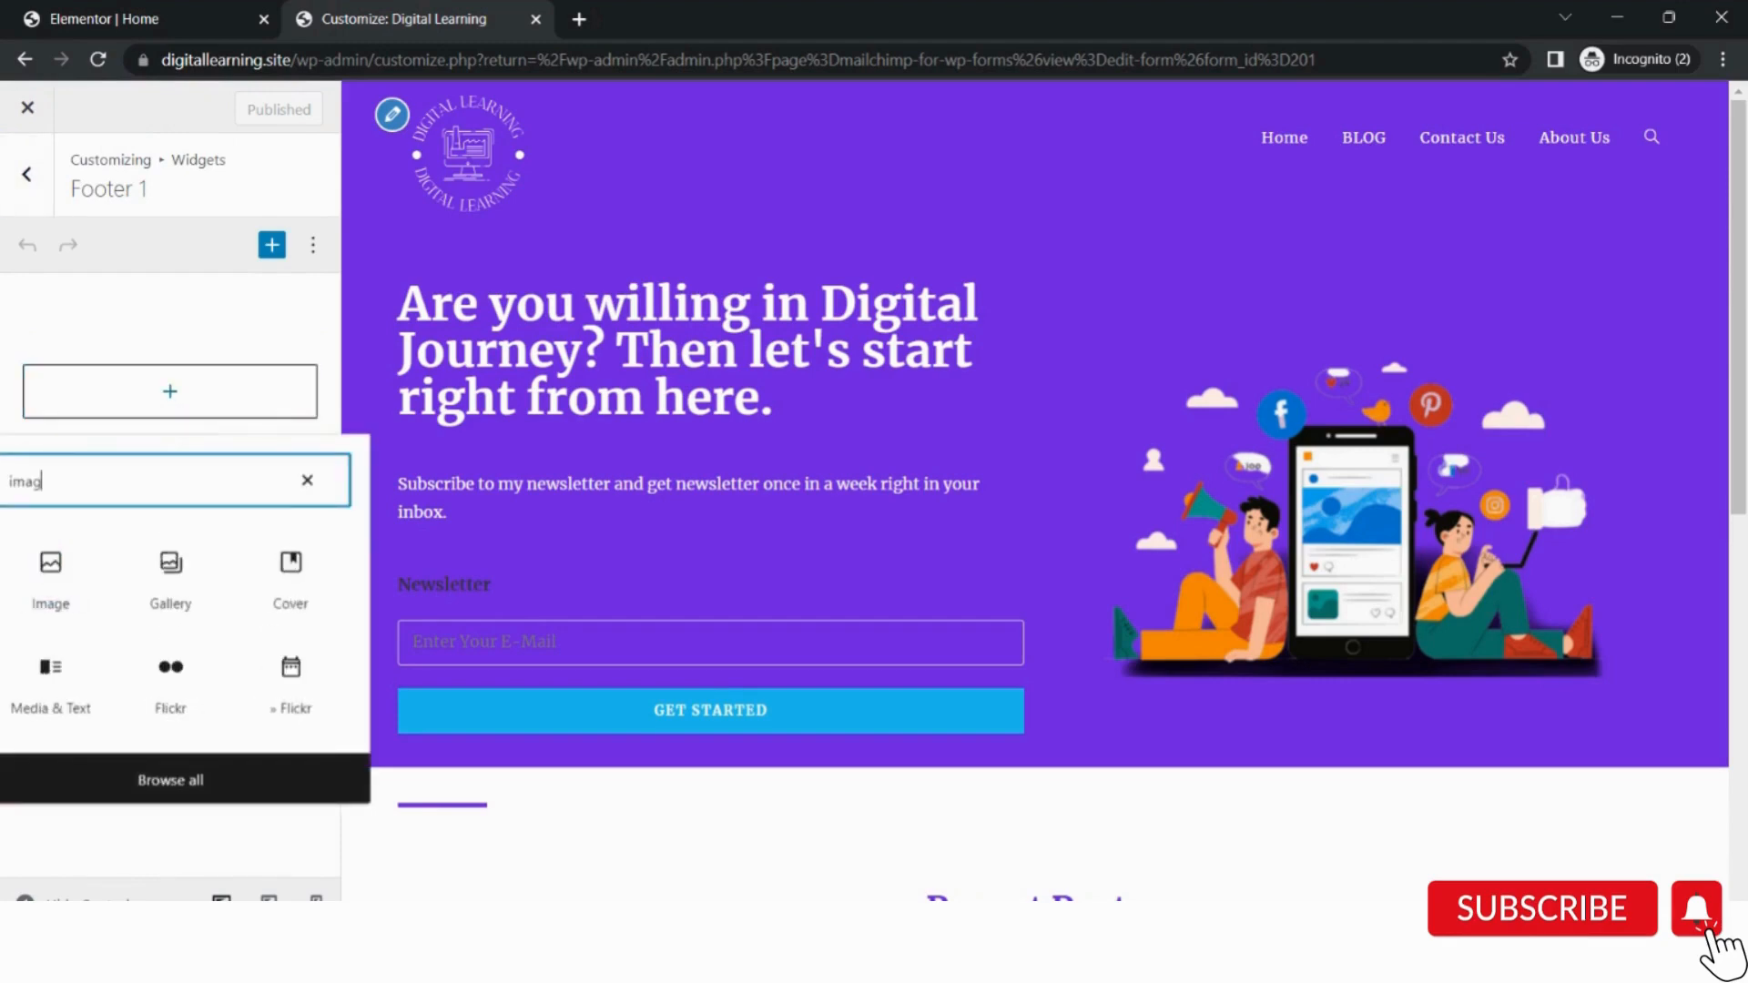
left_click(53, 587)
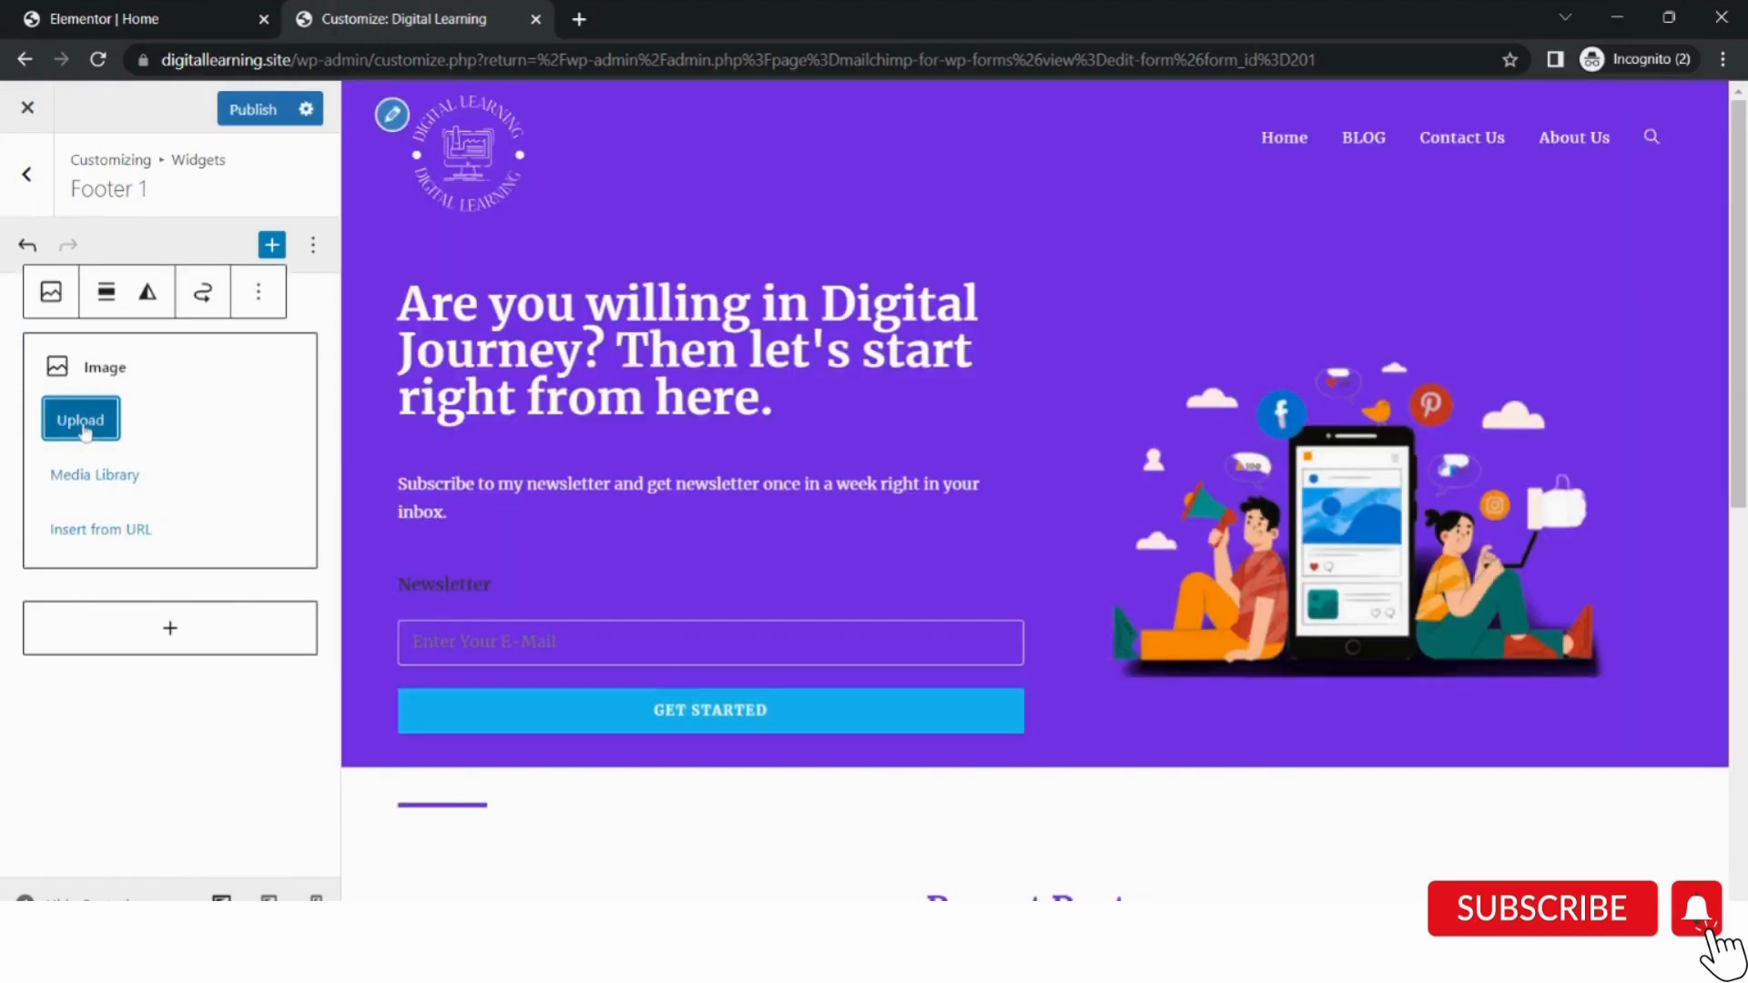
left_click(91, 475)
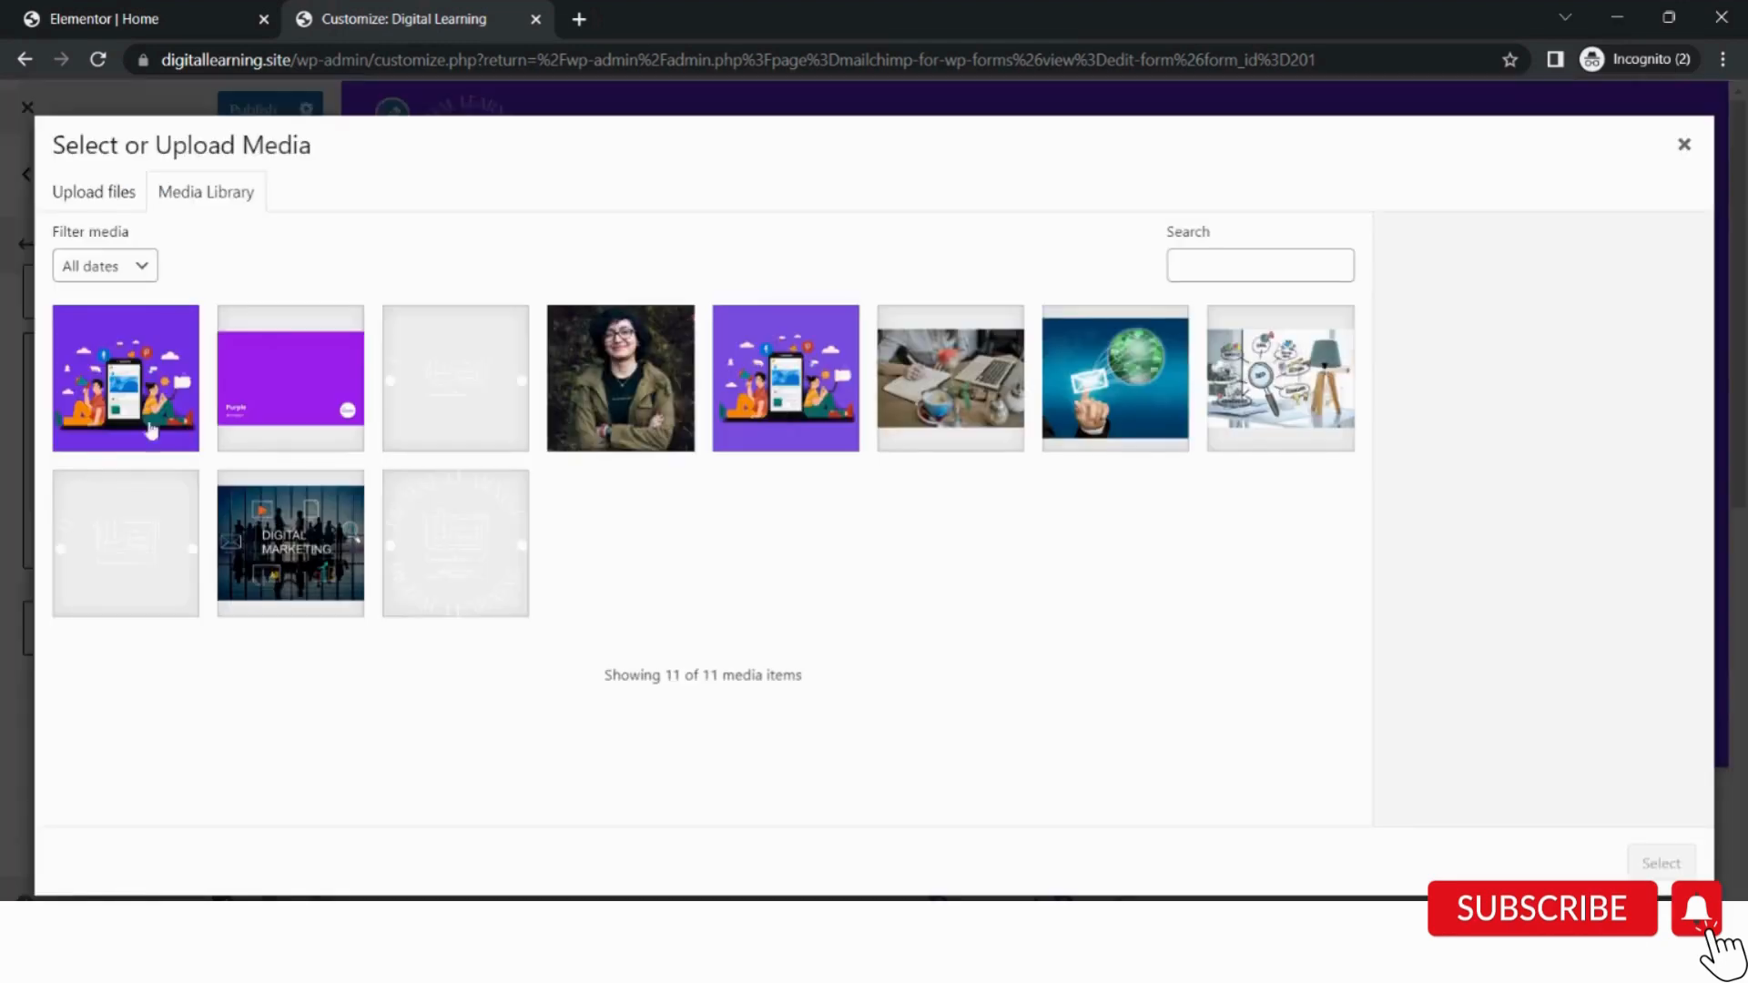
left_click(463, 531)
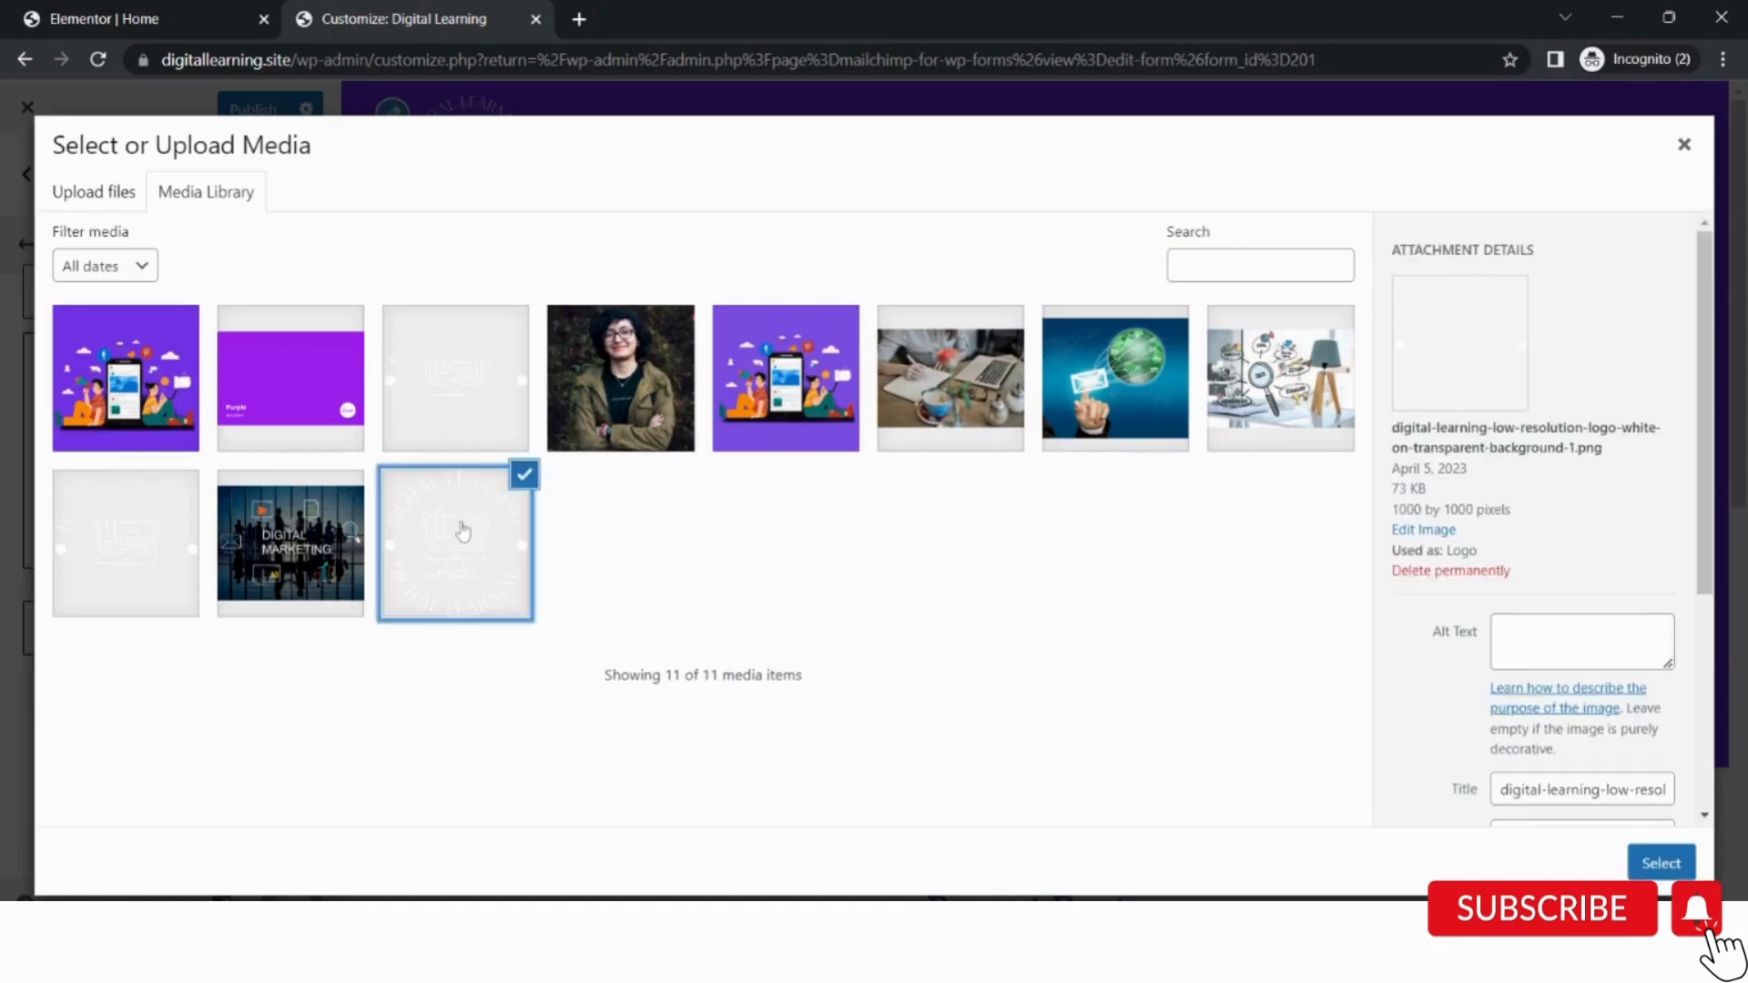
left_click(1651, 863)
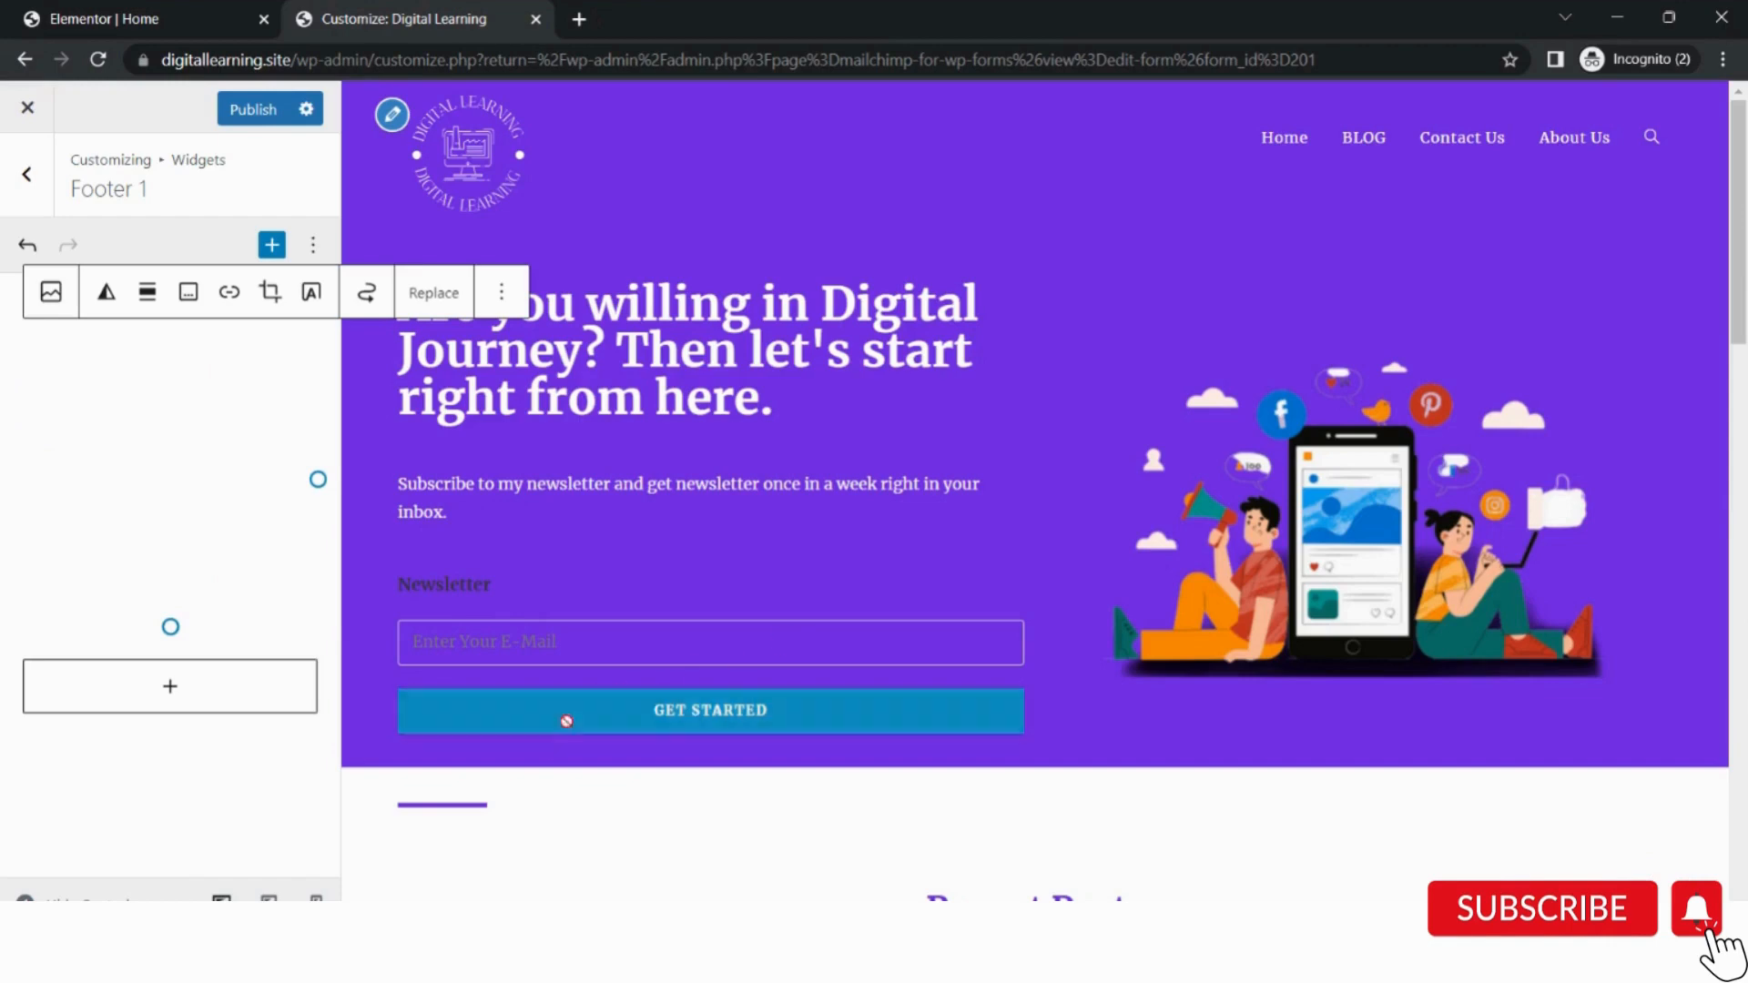
Shrink the Footer 1 logo to about 40% of the block width, publish the changes and leave the Customizer.
scroll(664, 802, "down", 15)
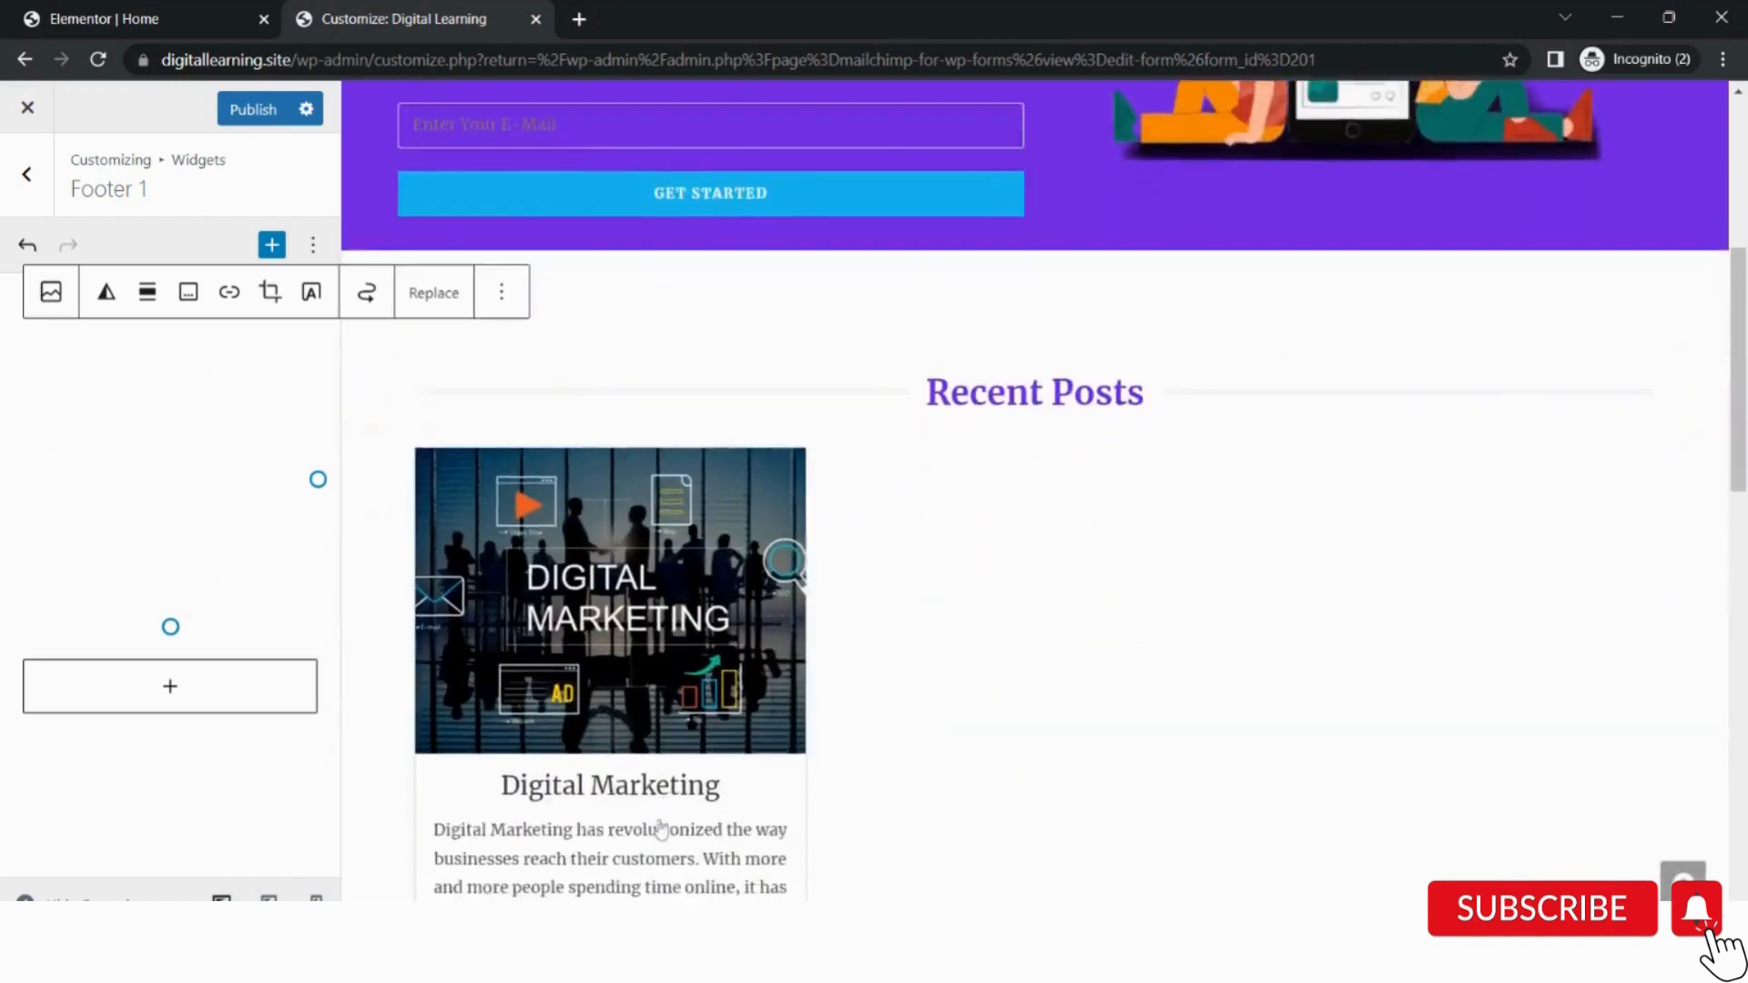
scroll(1035, 491, "up", 4)
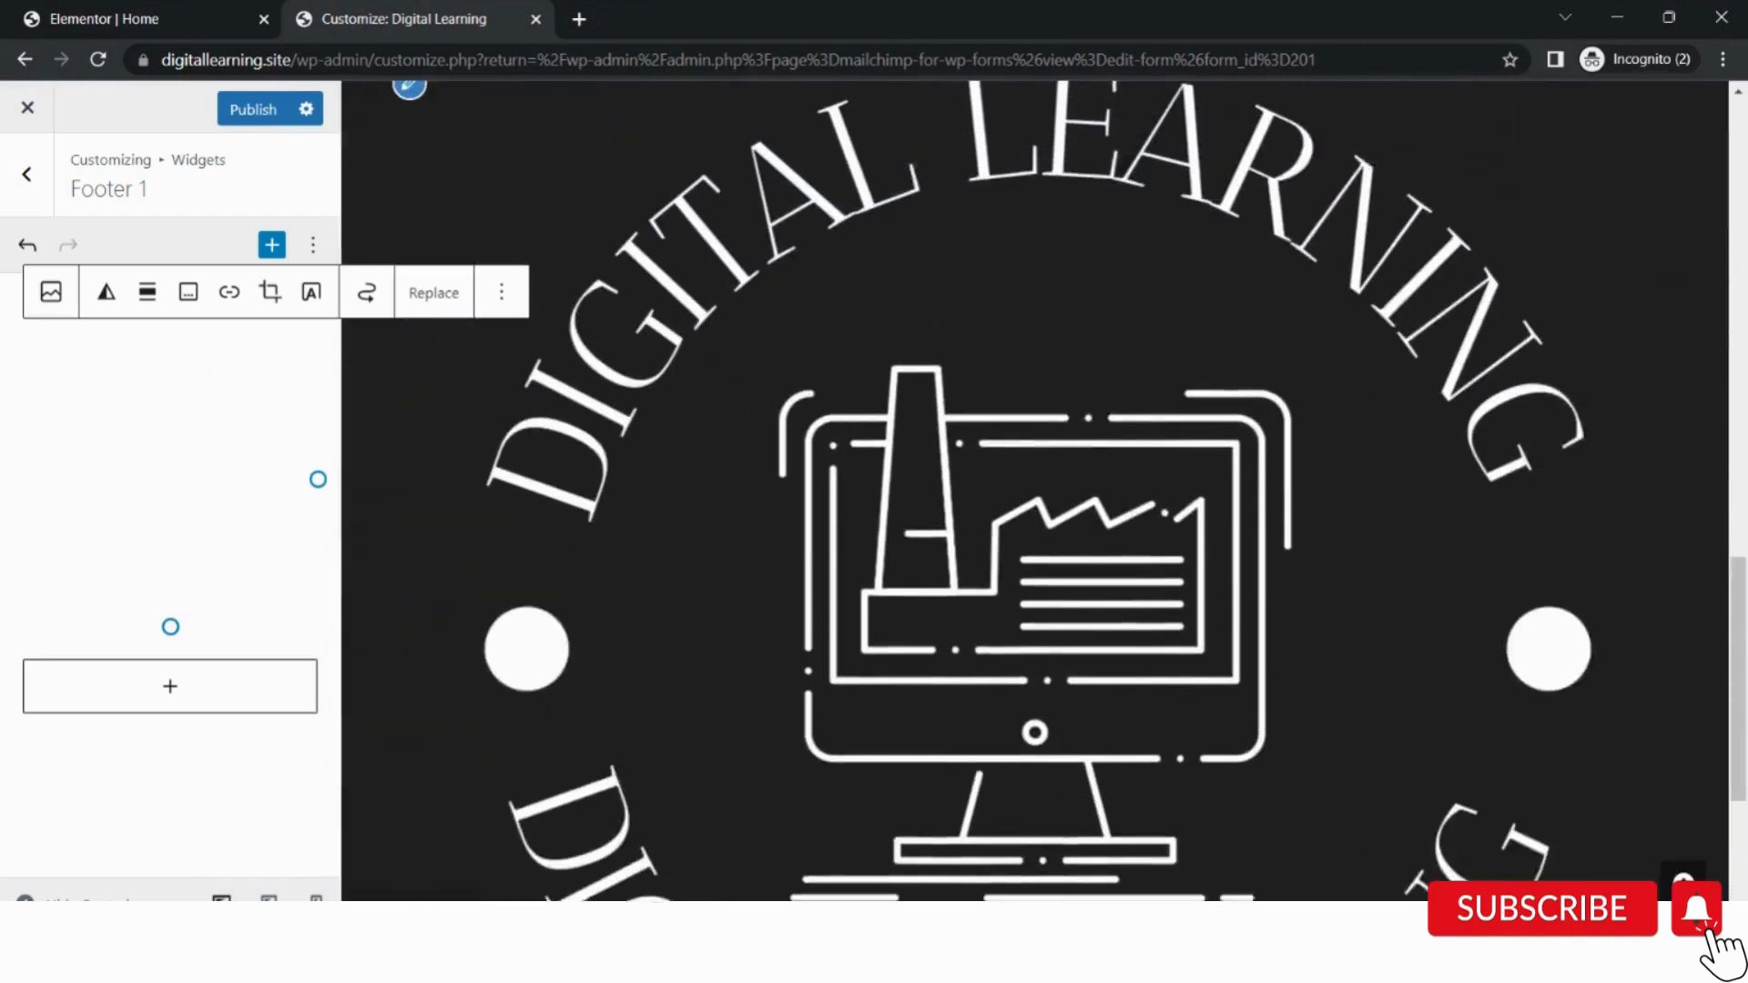
left_click_drag(318, 479, 120, 479)
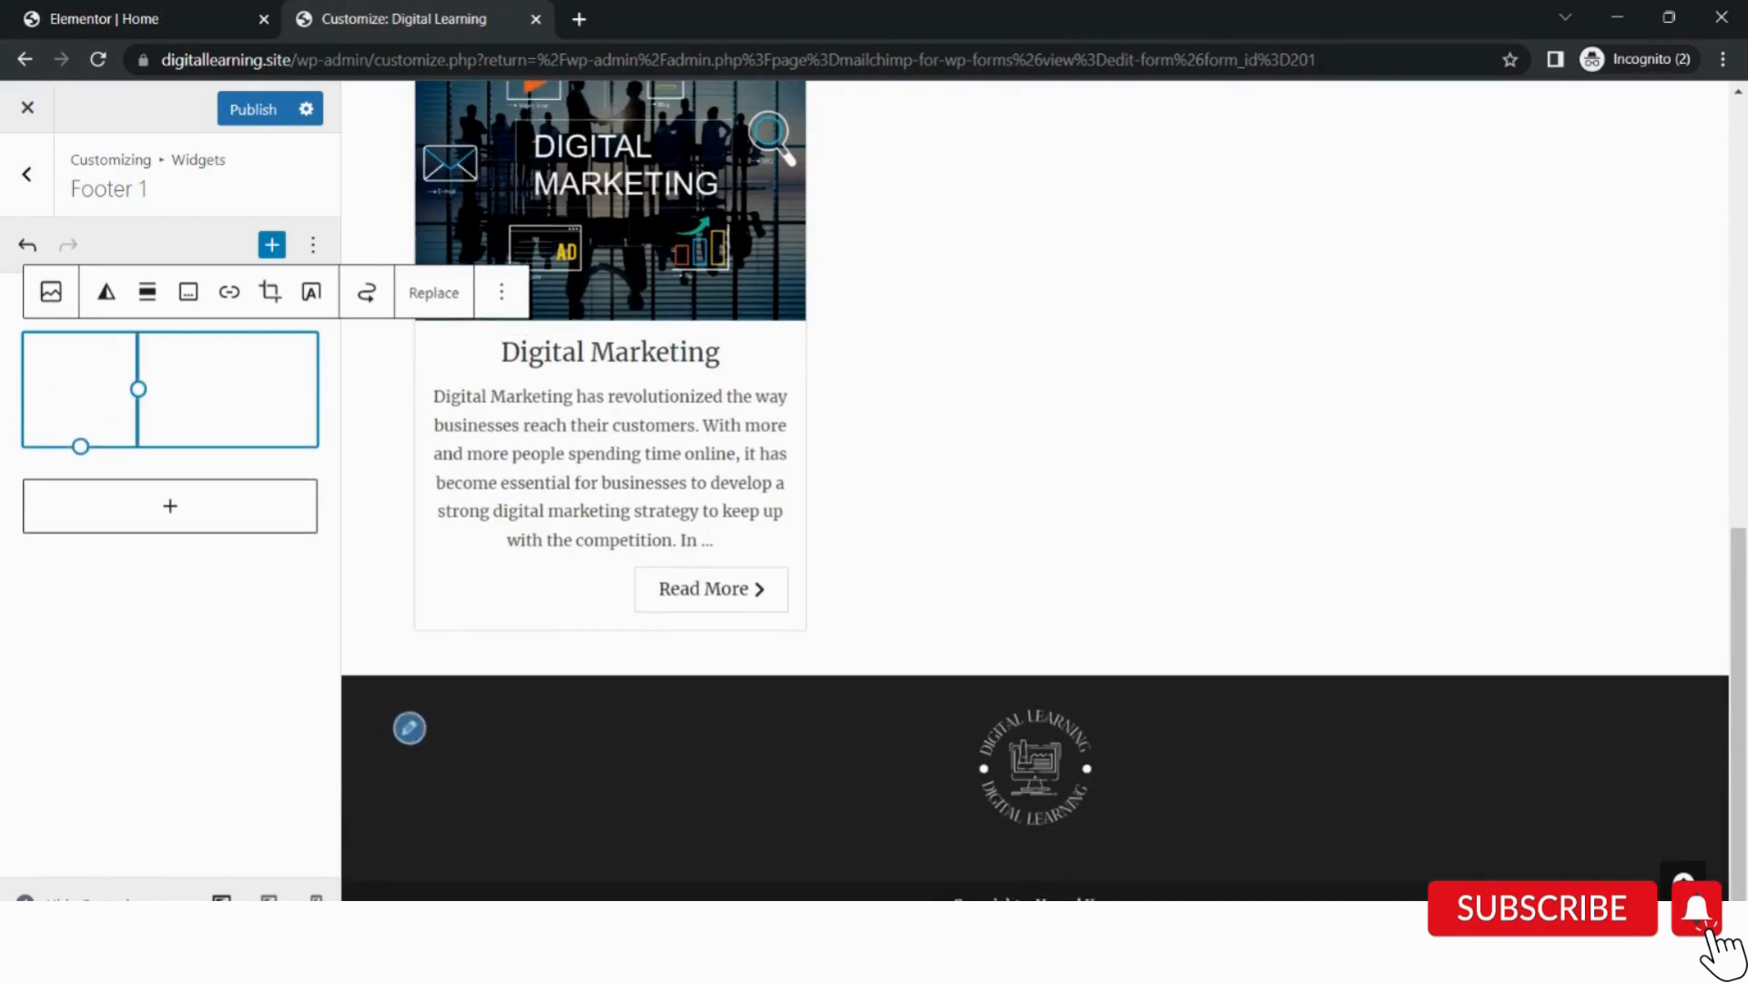
left_click(252, 108)
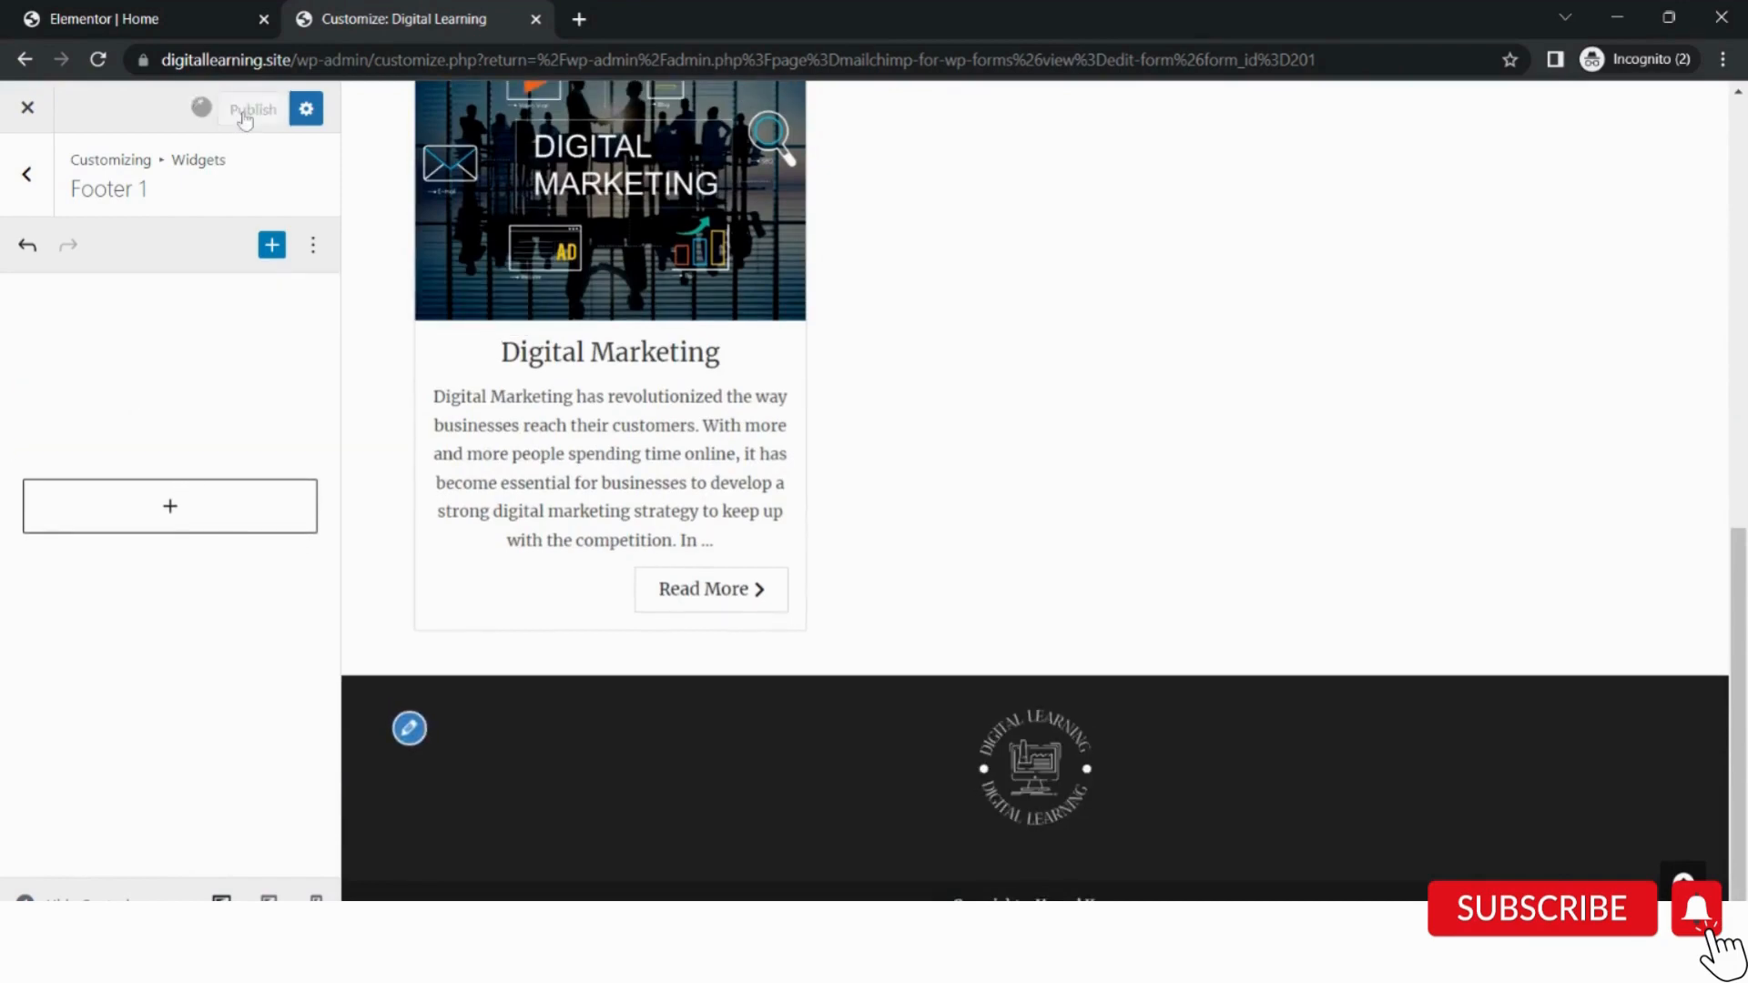
left_click(30, 108)
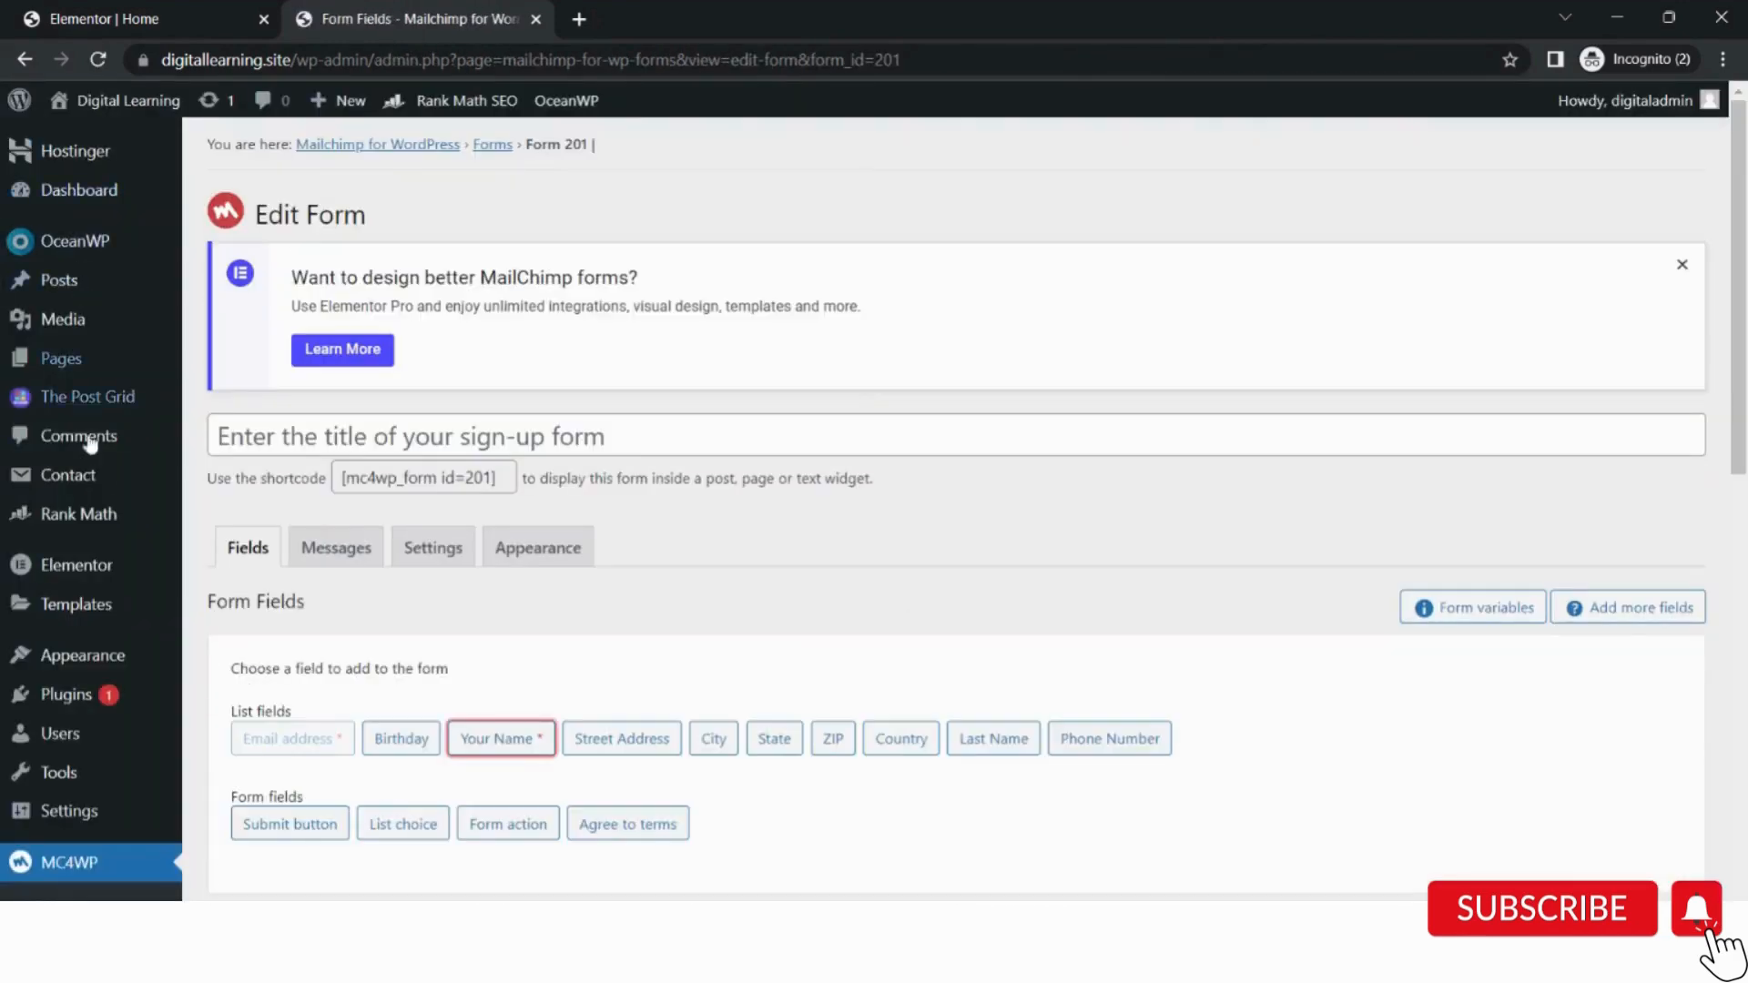
Open the WordPress Widgets admin page and add a Social Icons block to the Footer 2 area.
scroll(103, 475, "down", 1)
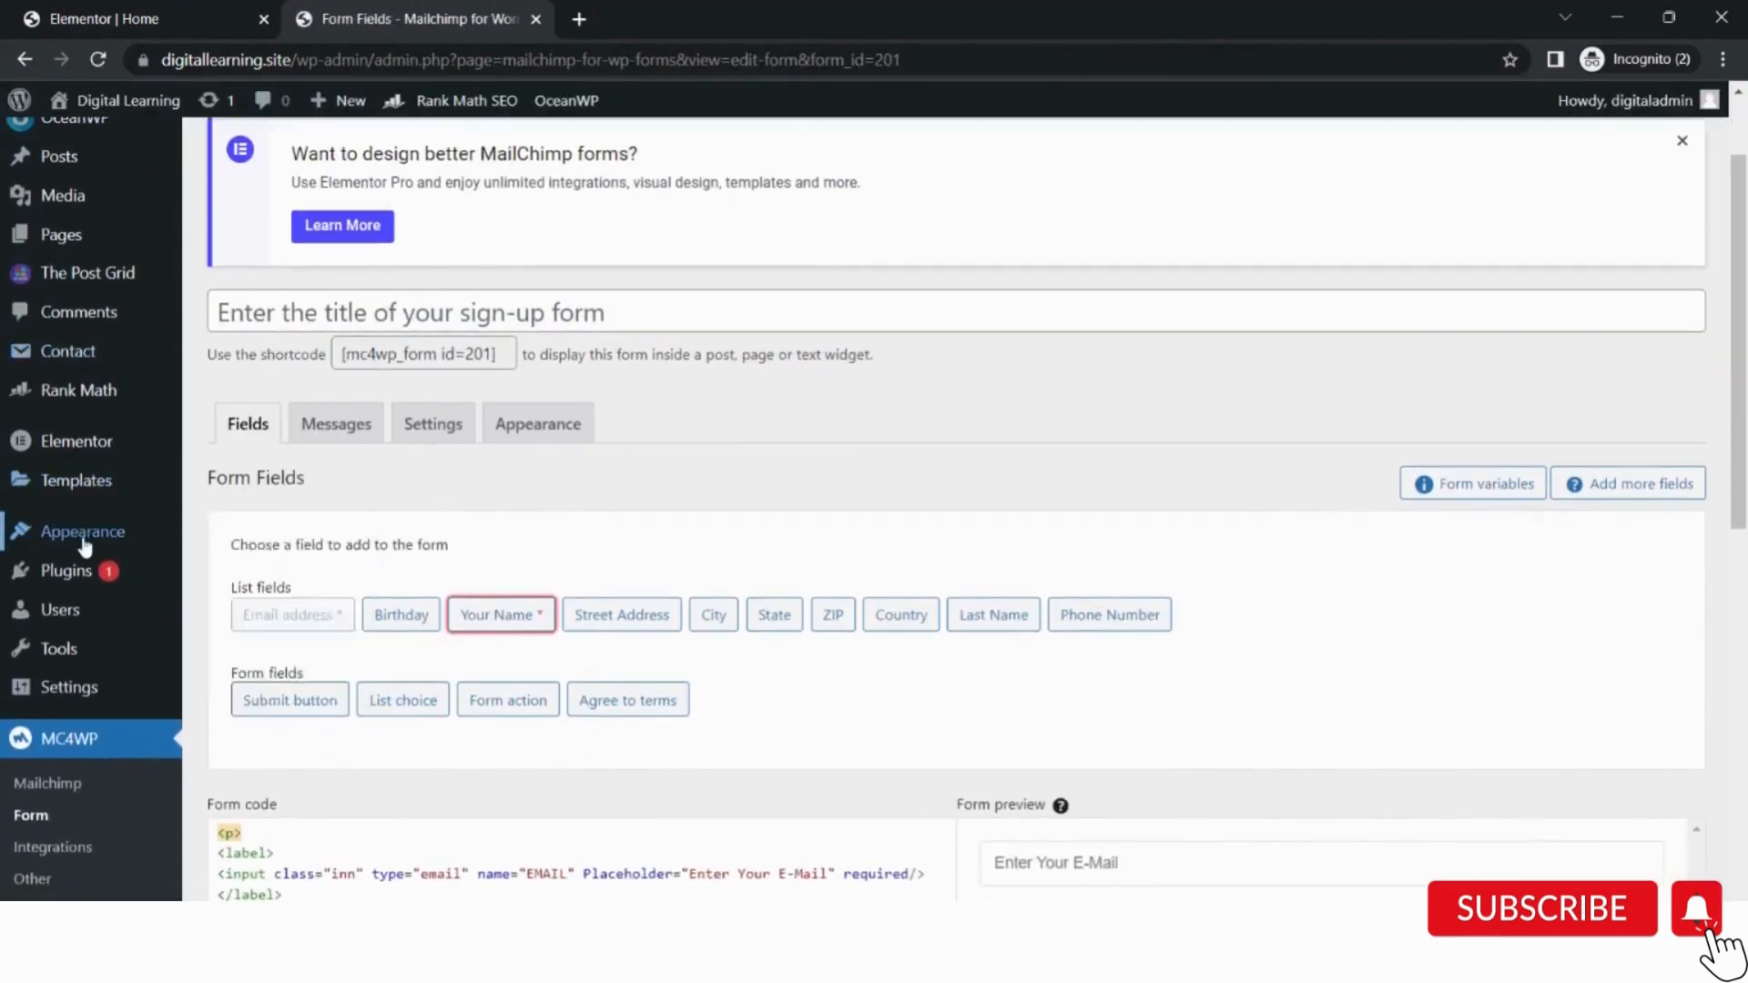
mouse_move(84, 546)
left_click(259, 607)
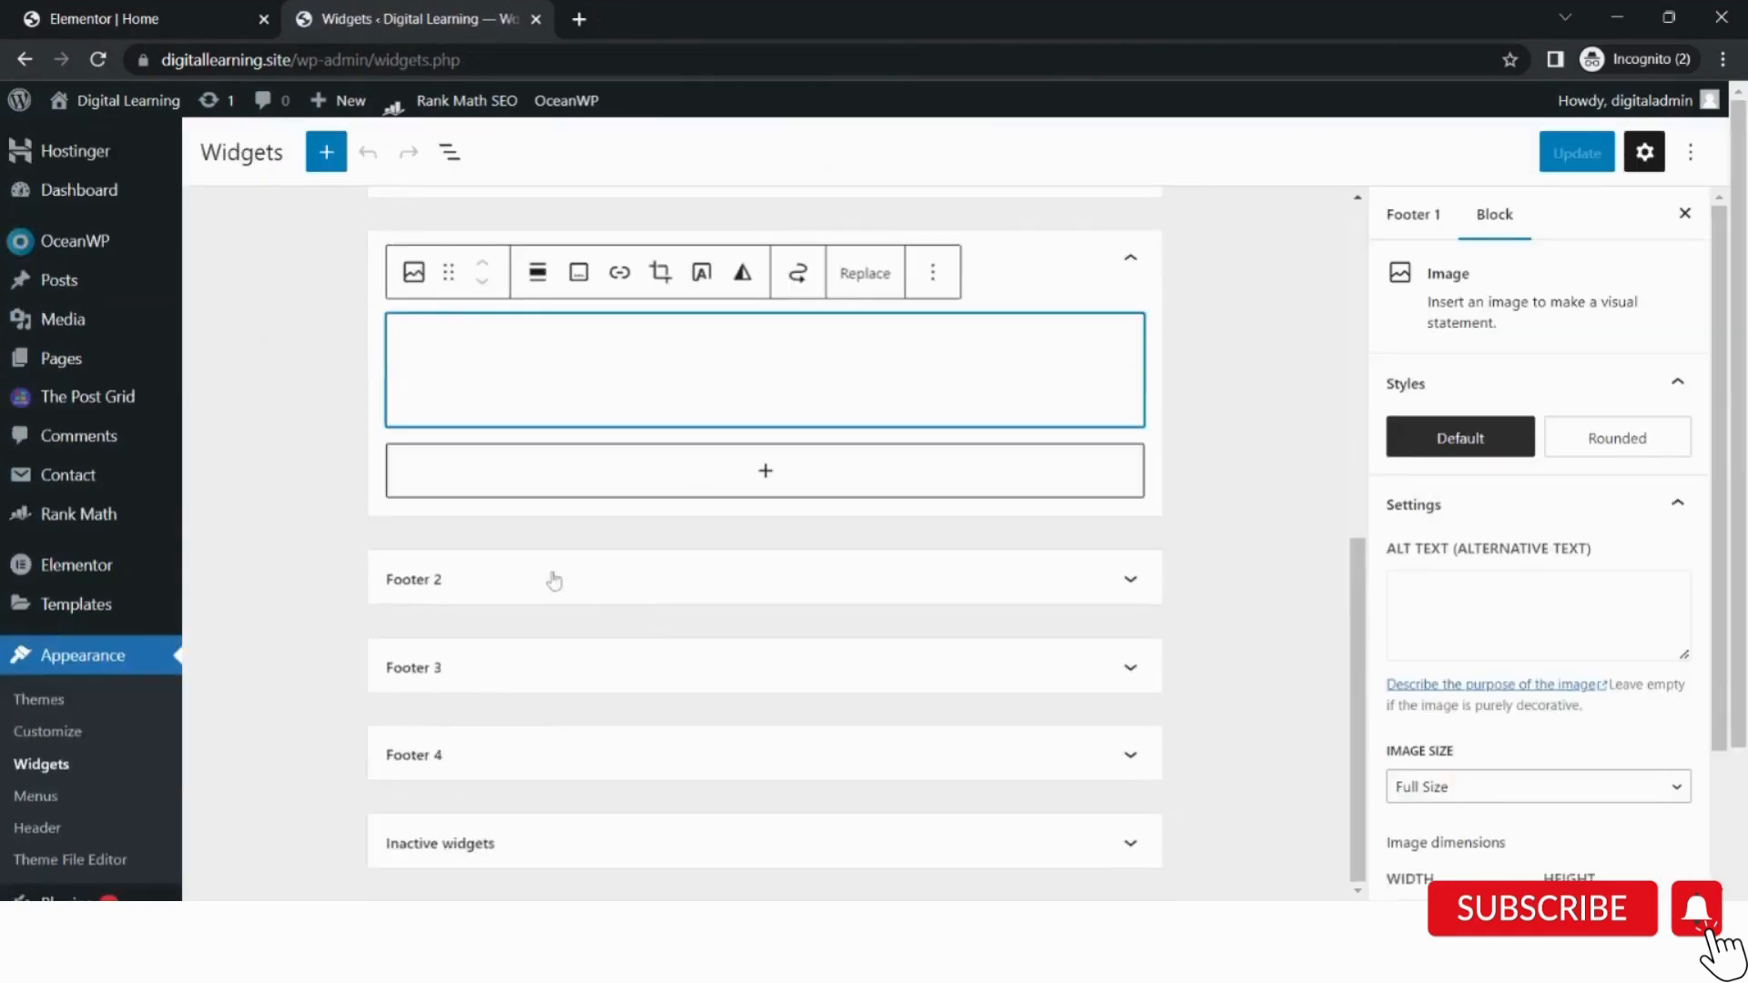
left_click(554, 580)
left_click(754, 660)
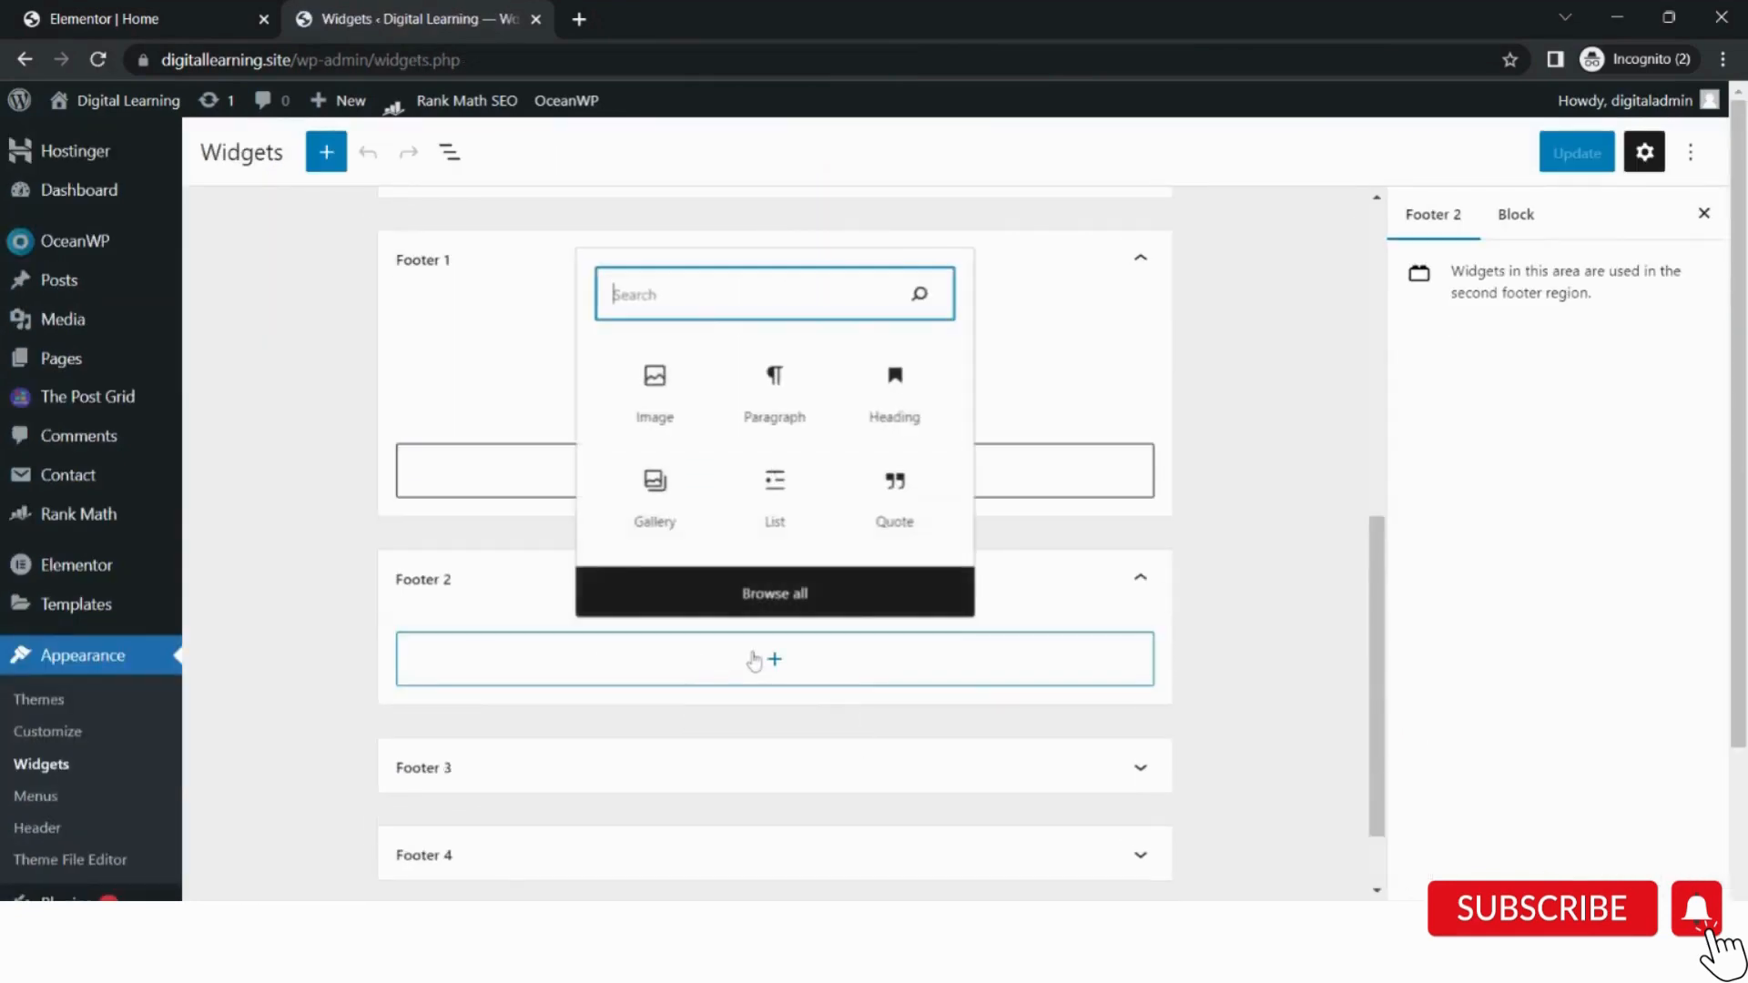
type("social")
left_click(667, 407)
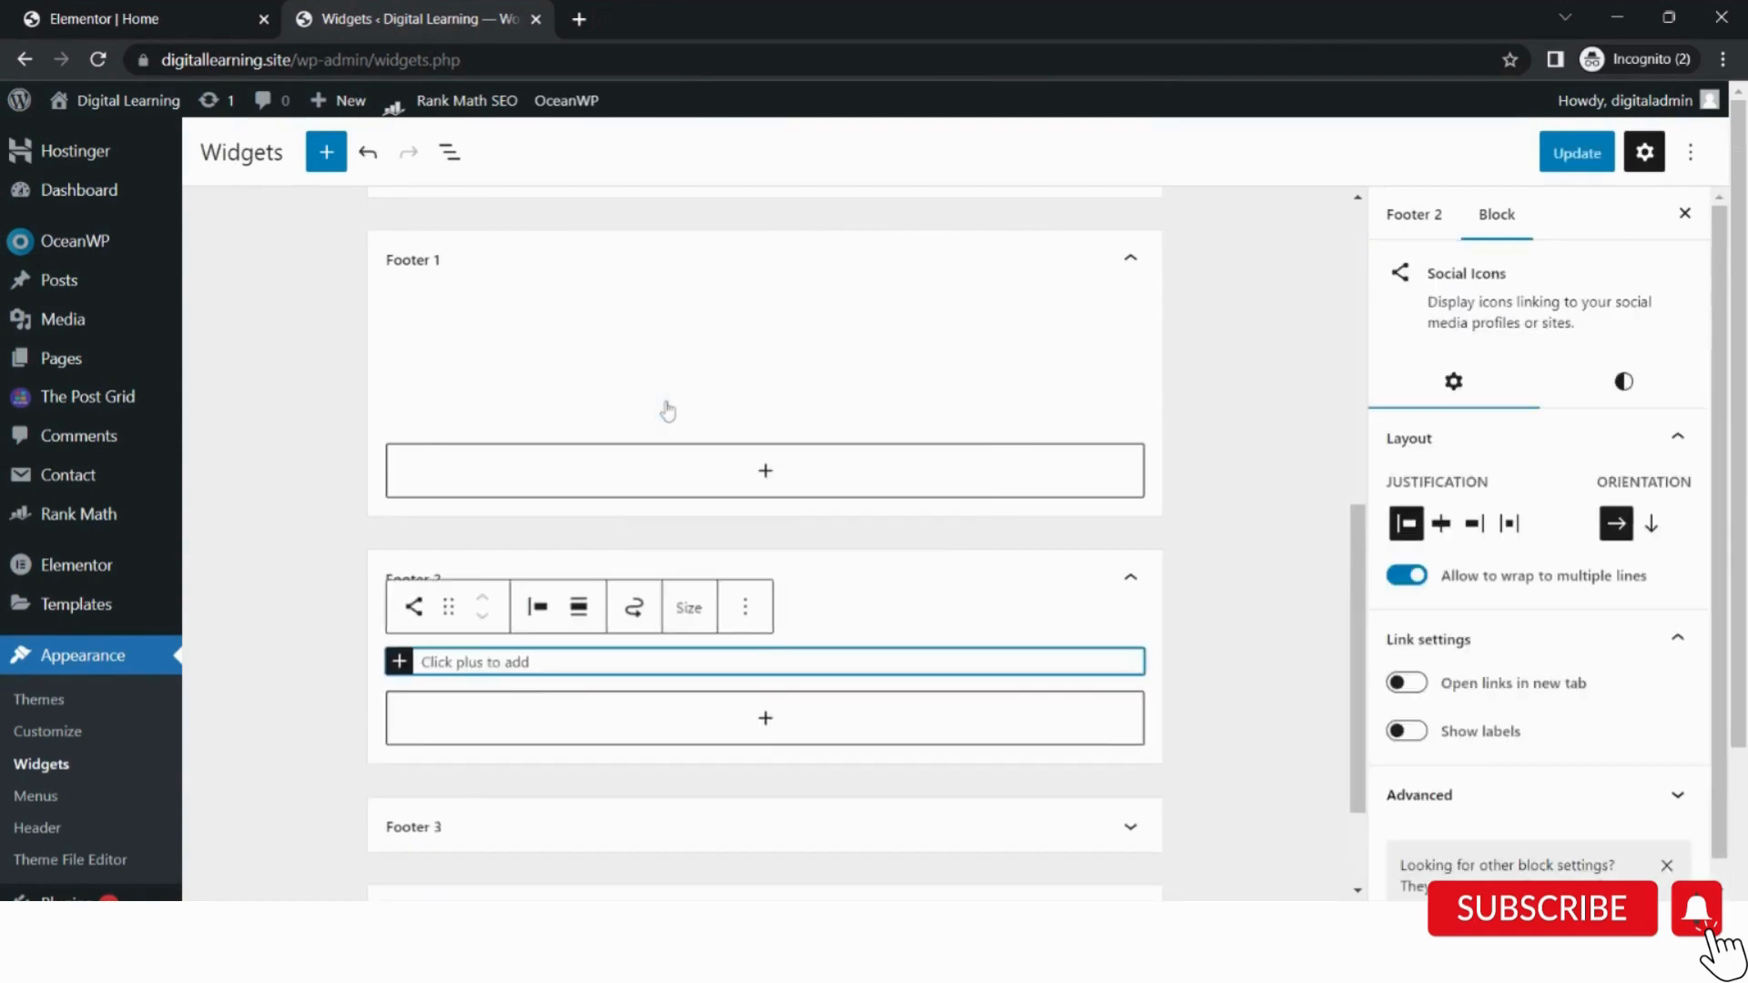
Add Facebook, Twitter and YouTube icons to the Social Icons block in Footer 2.
left_click(401, 666)
type("face")
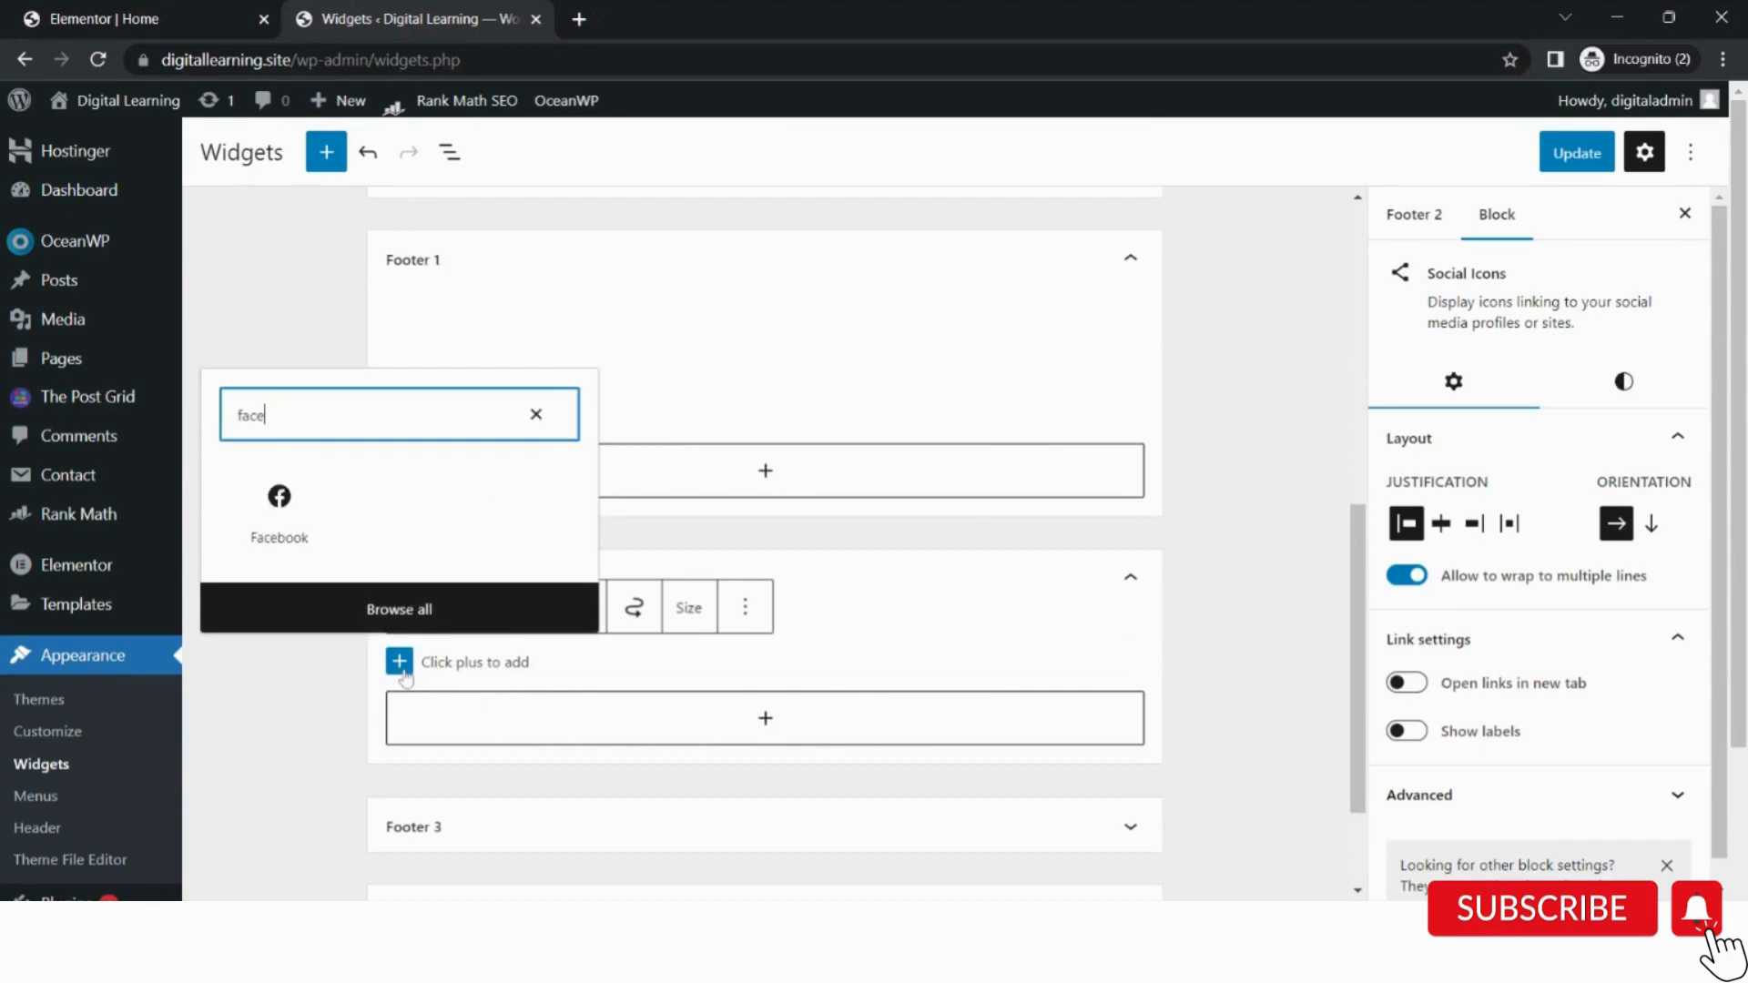
left_click(277, 505)
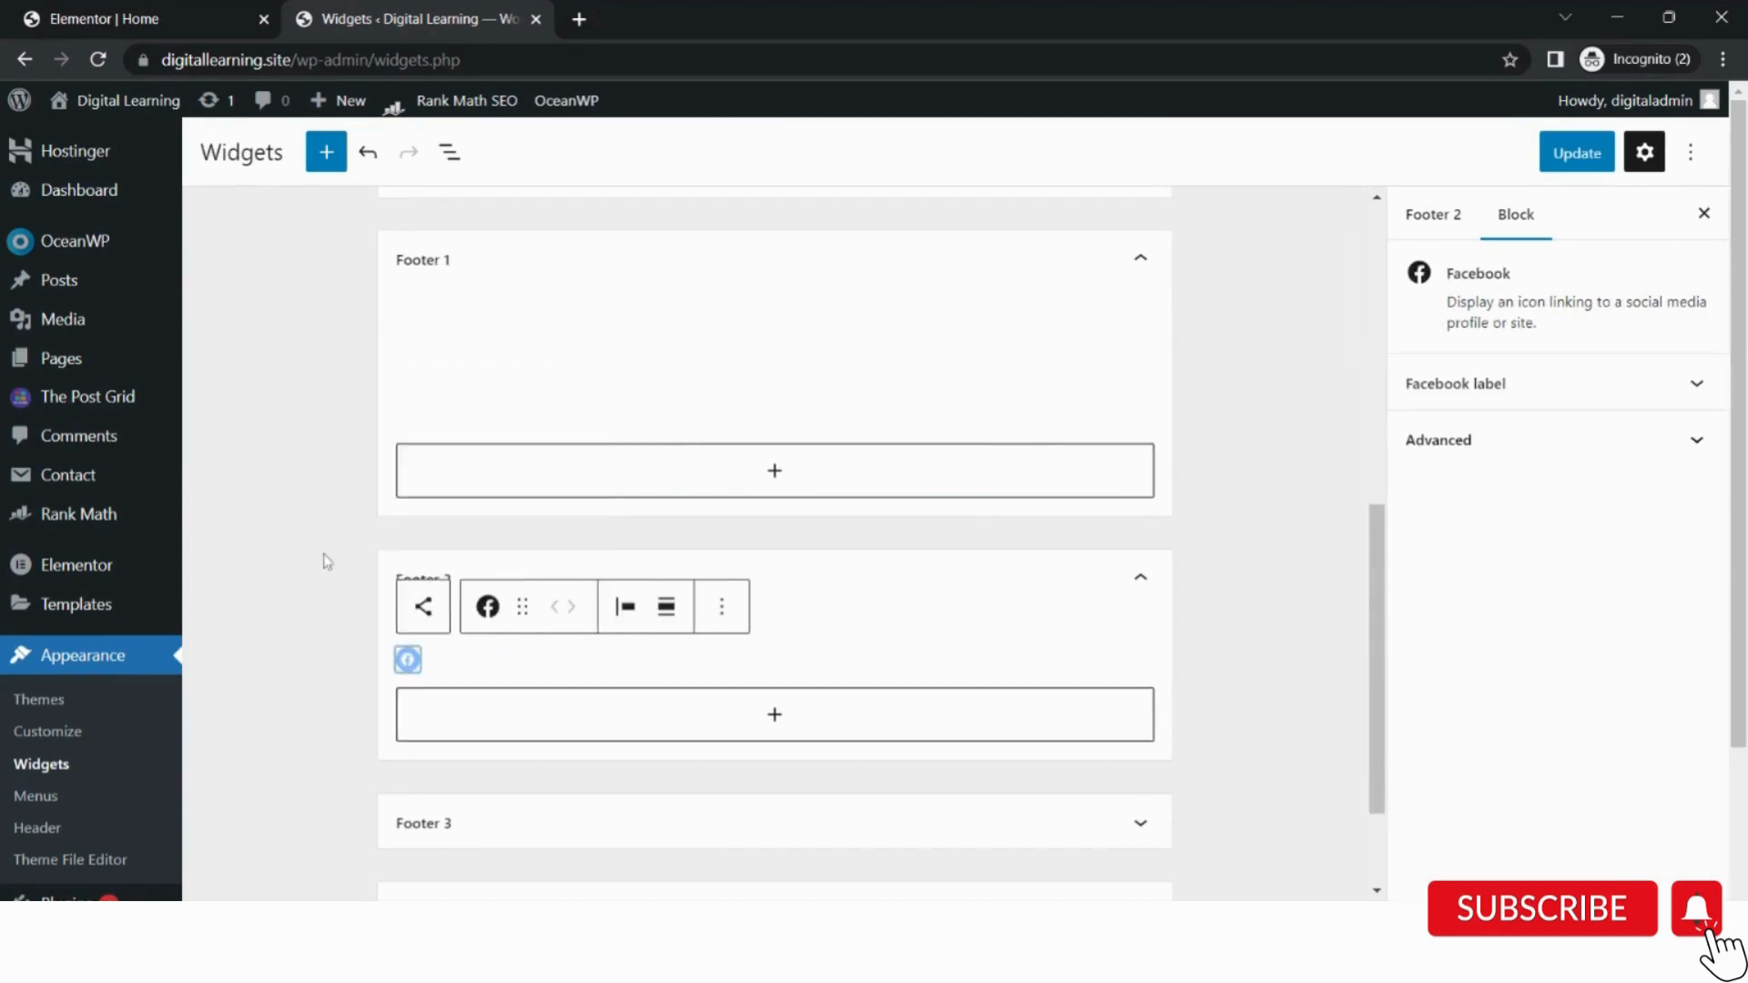
left_click(428, 666)
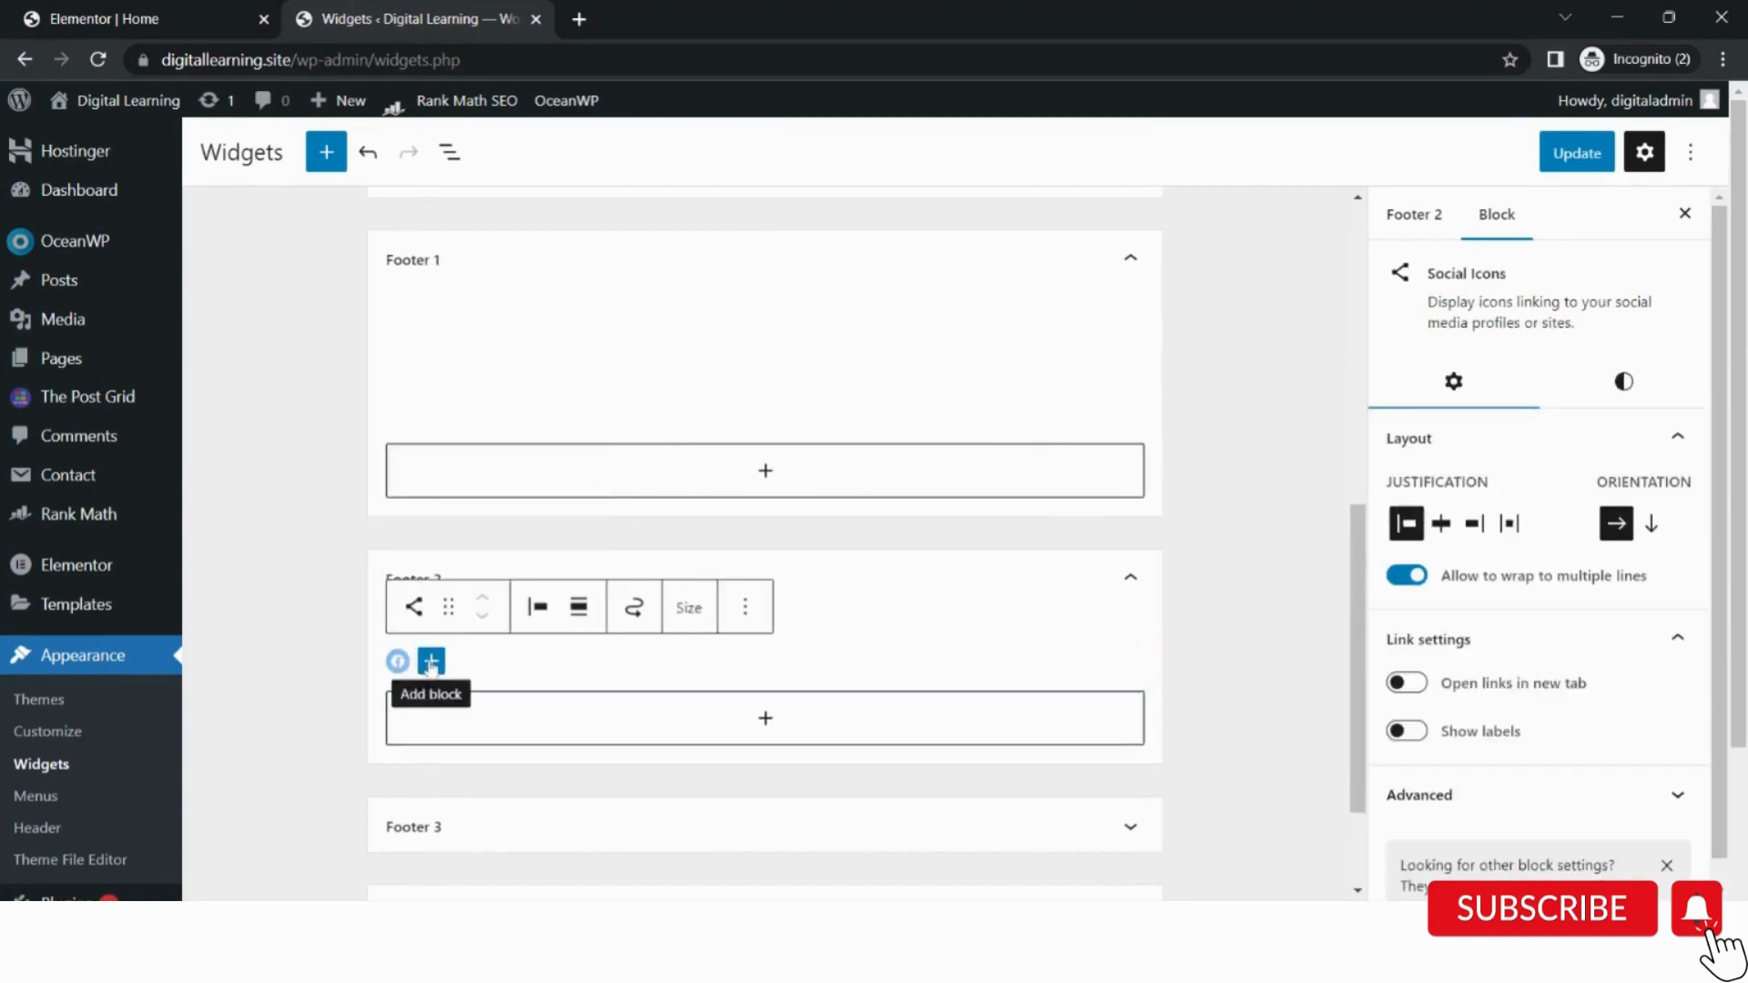
left_click(431, 663)
type("twi")
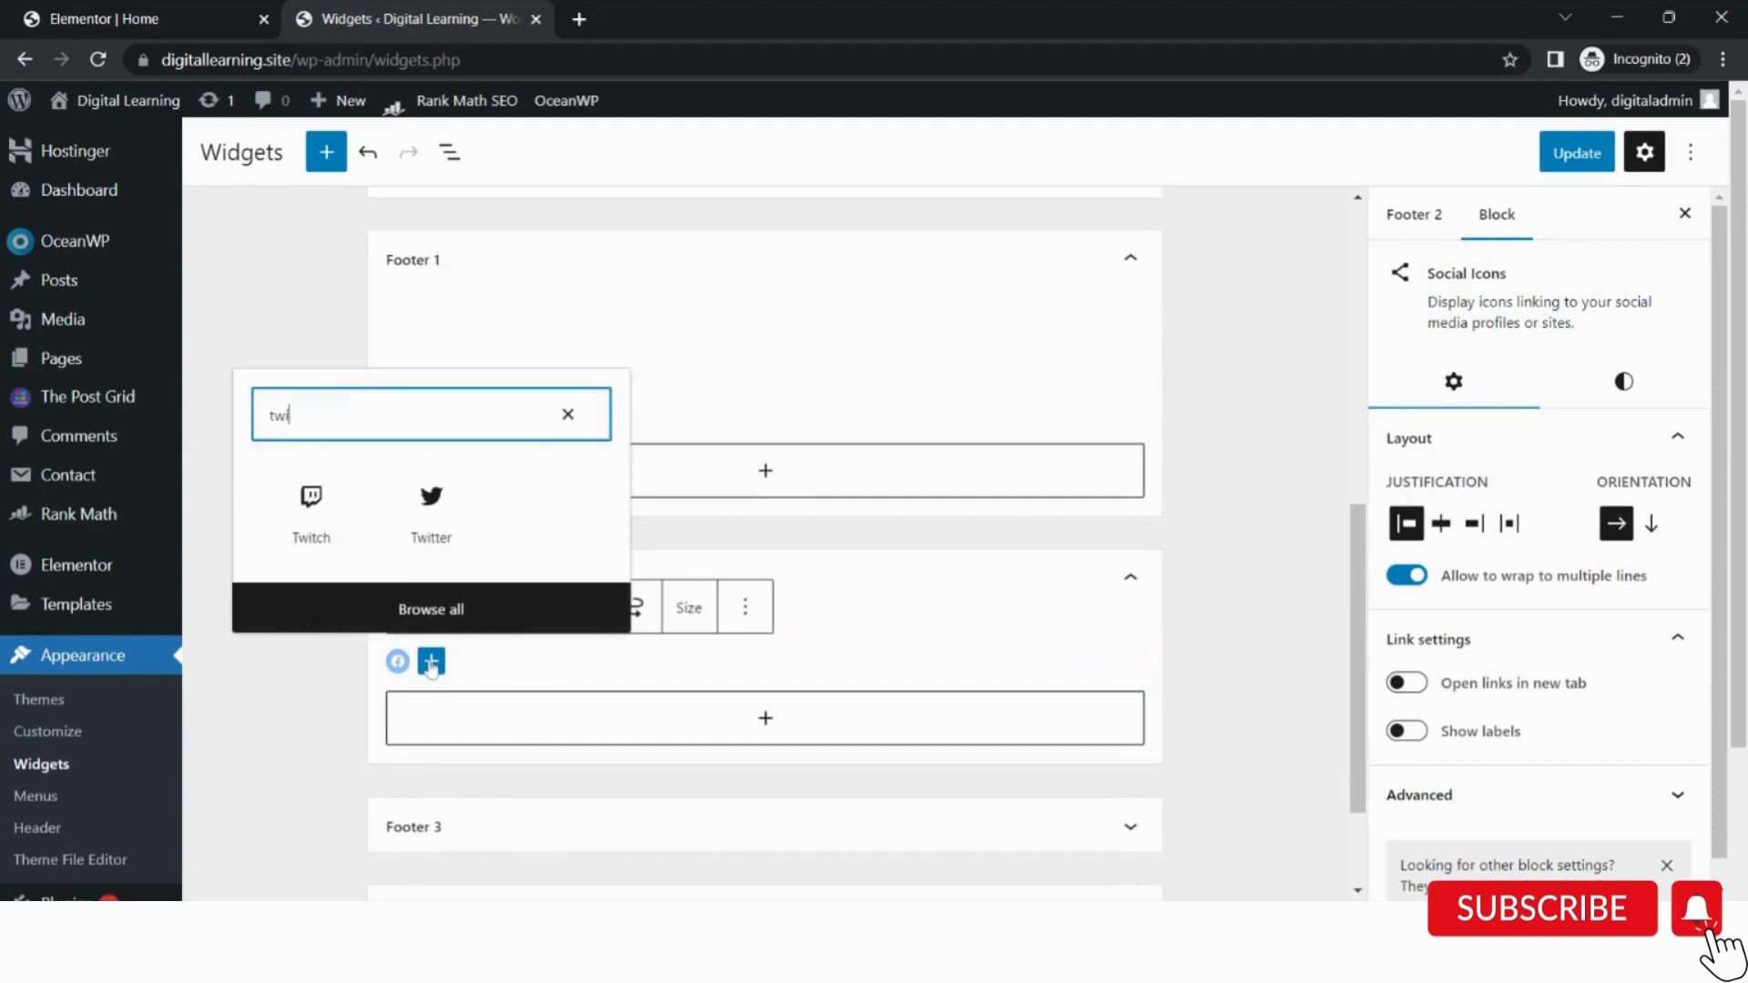
left_click(422, 521)
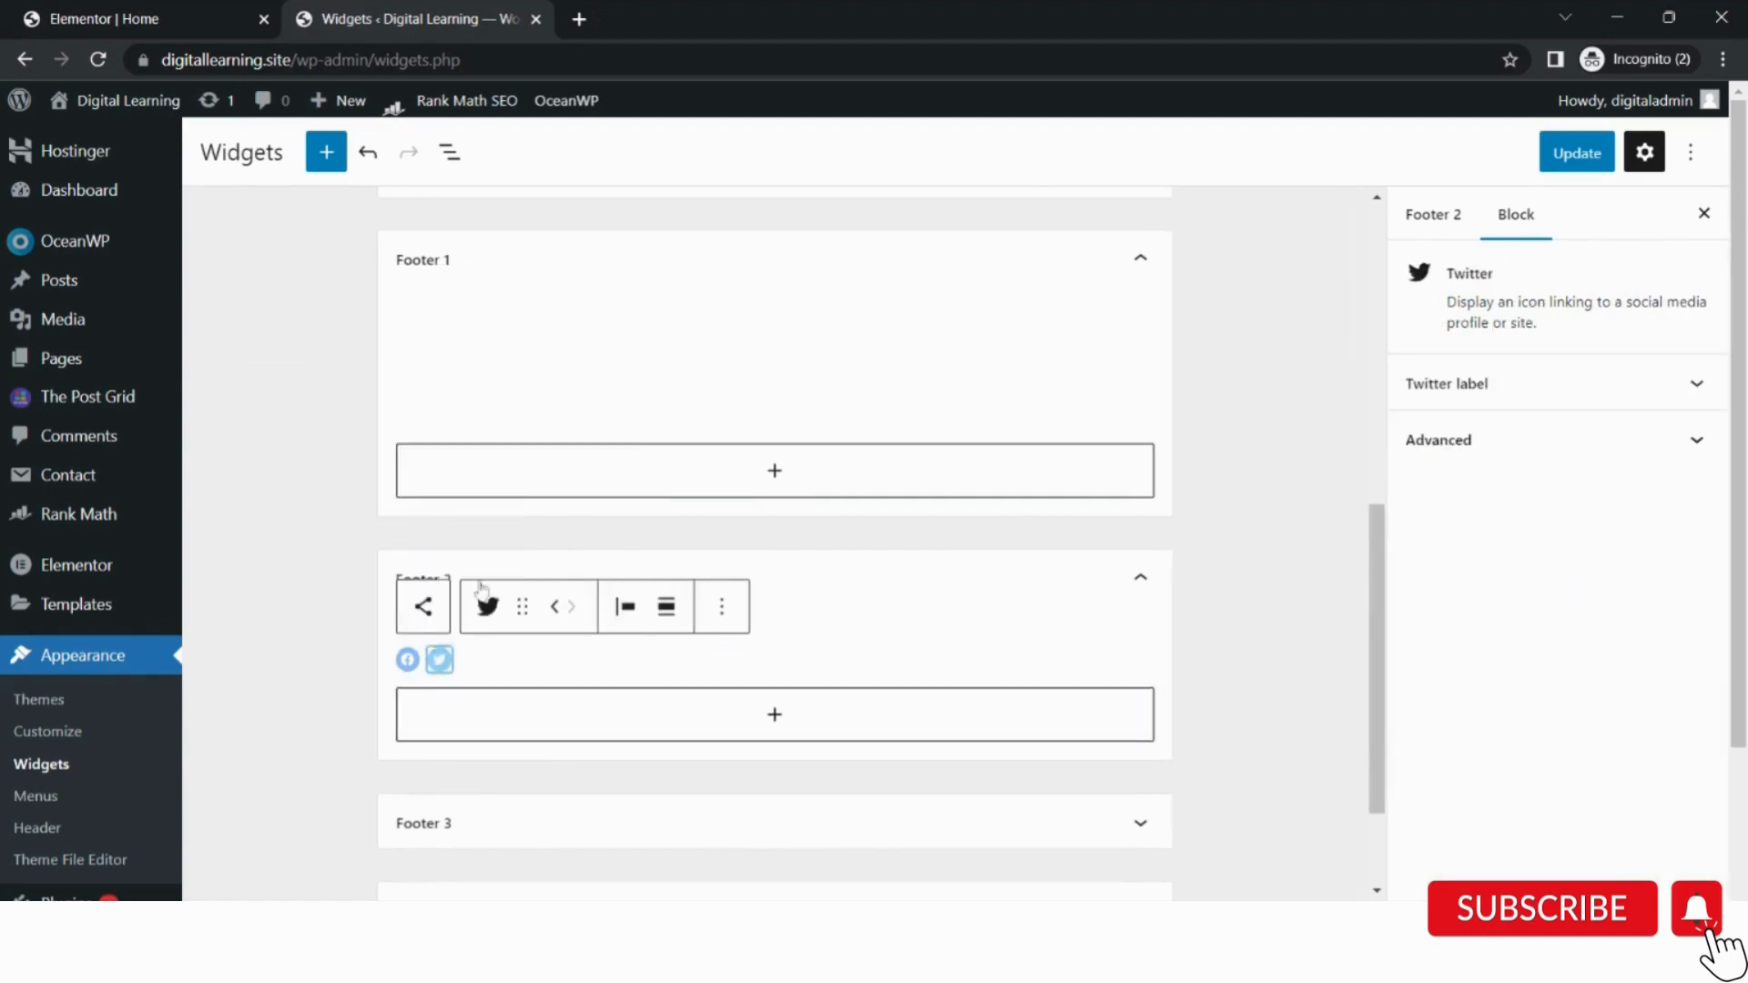
left_click(464, 675)
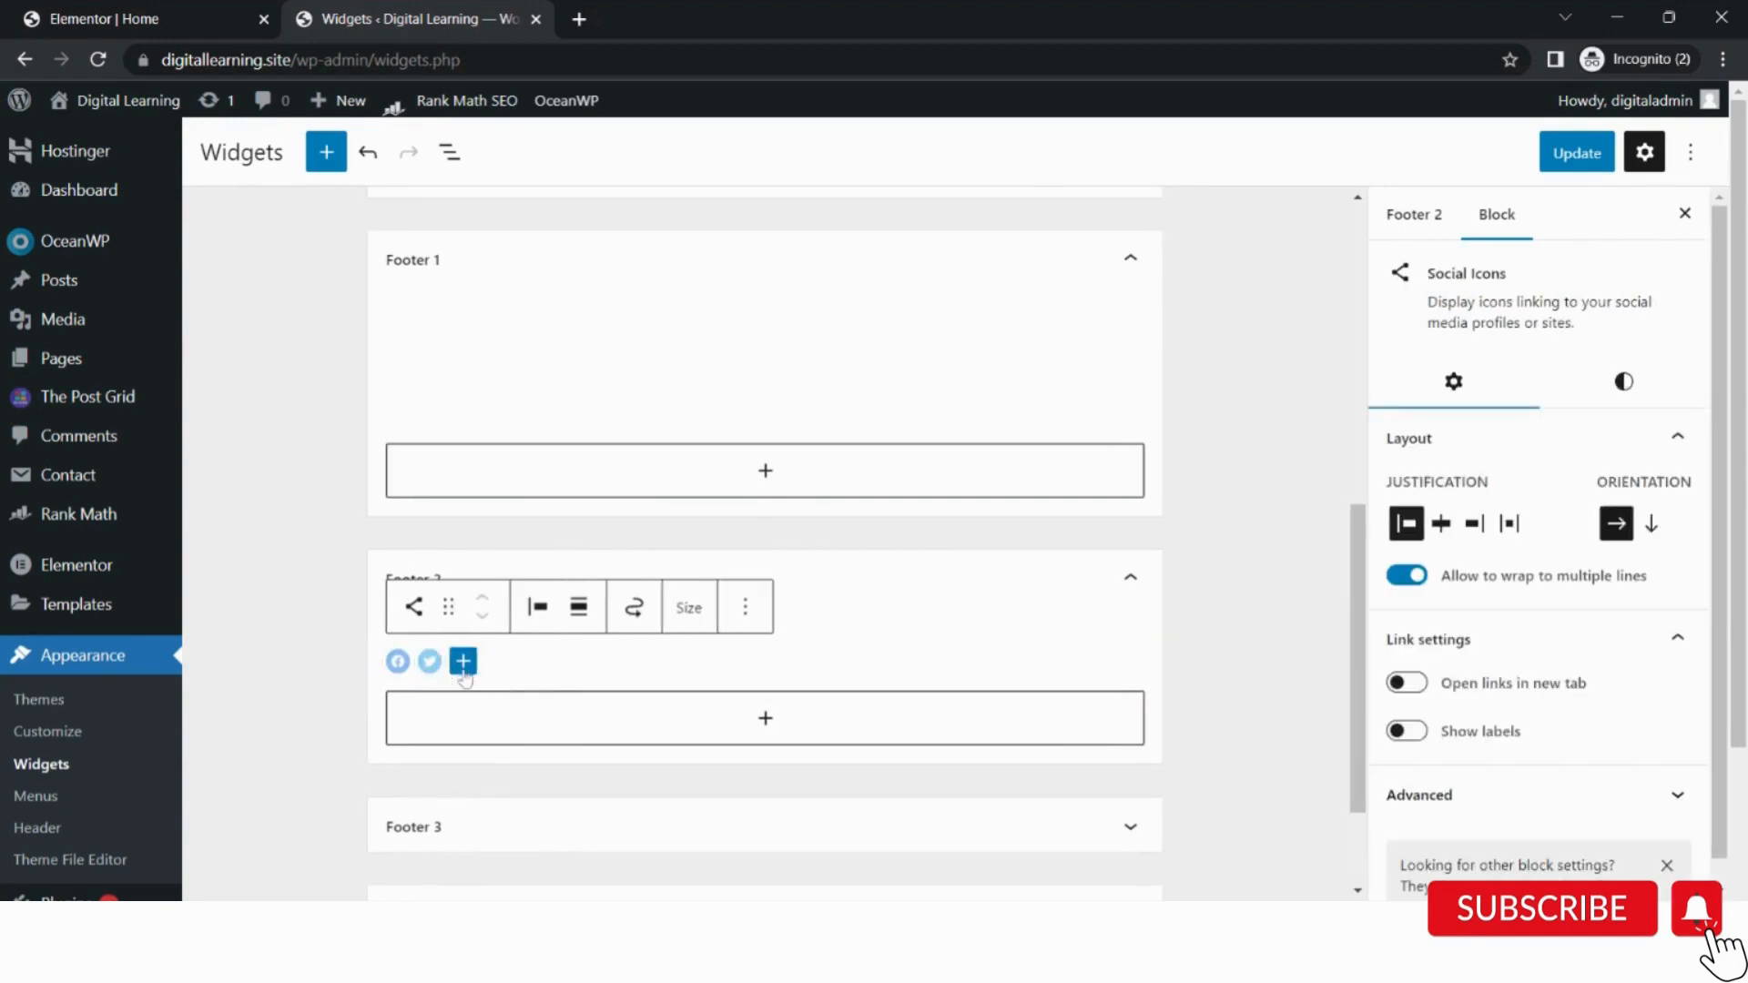
left_click(464, 672)
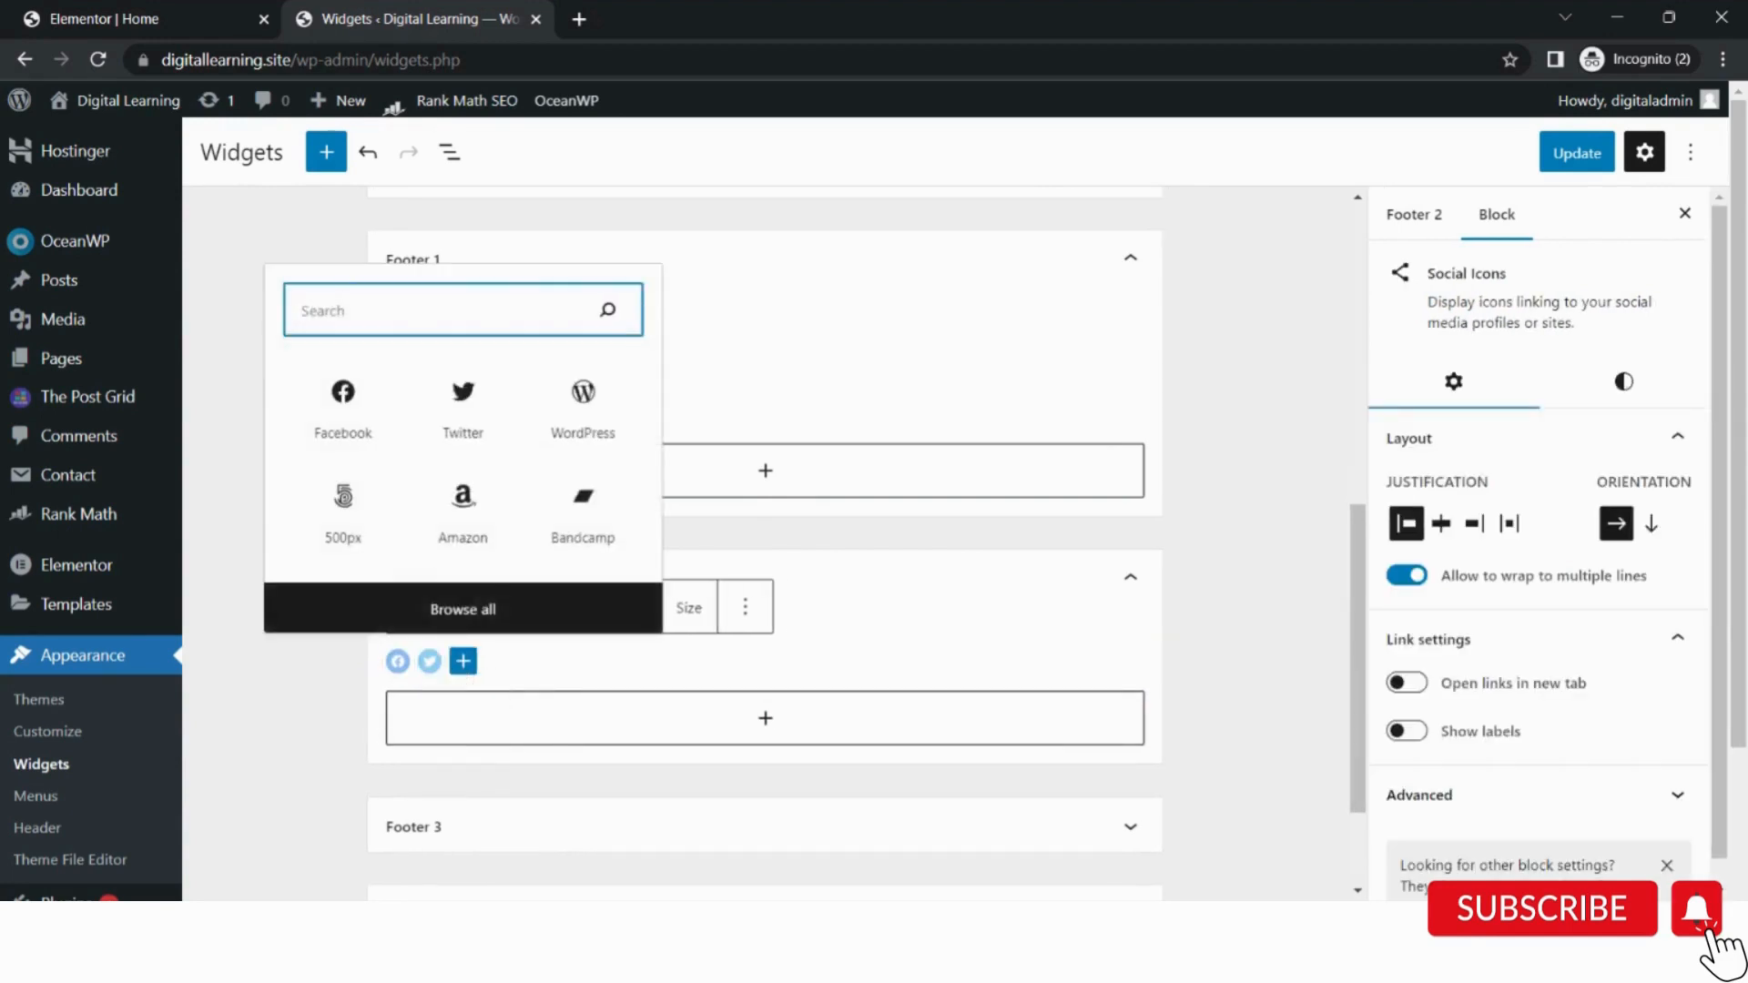
type("you")
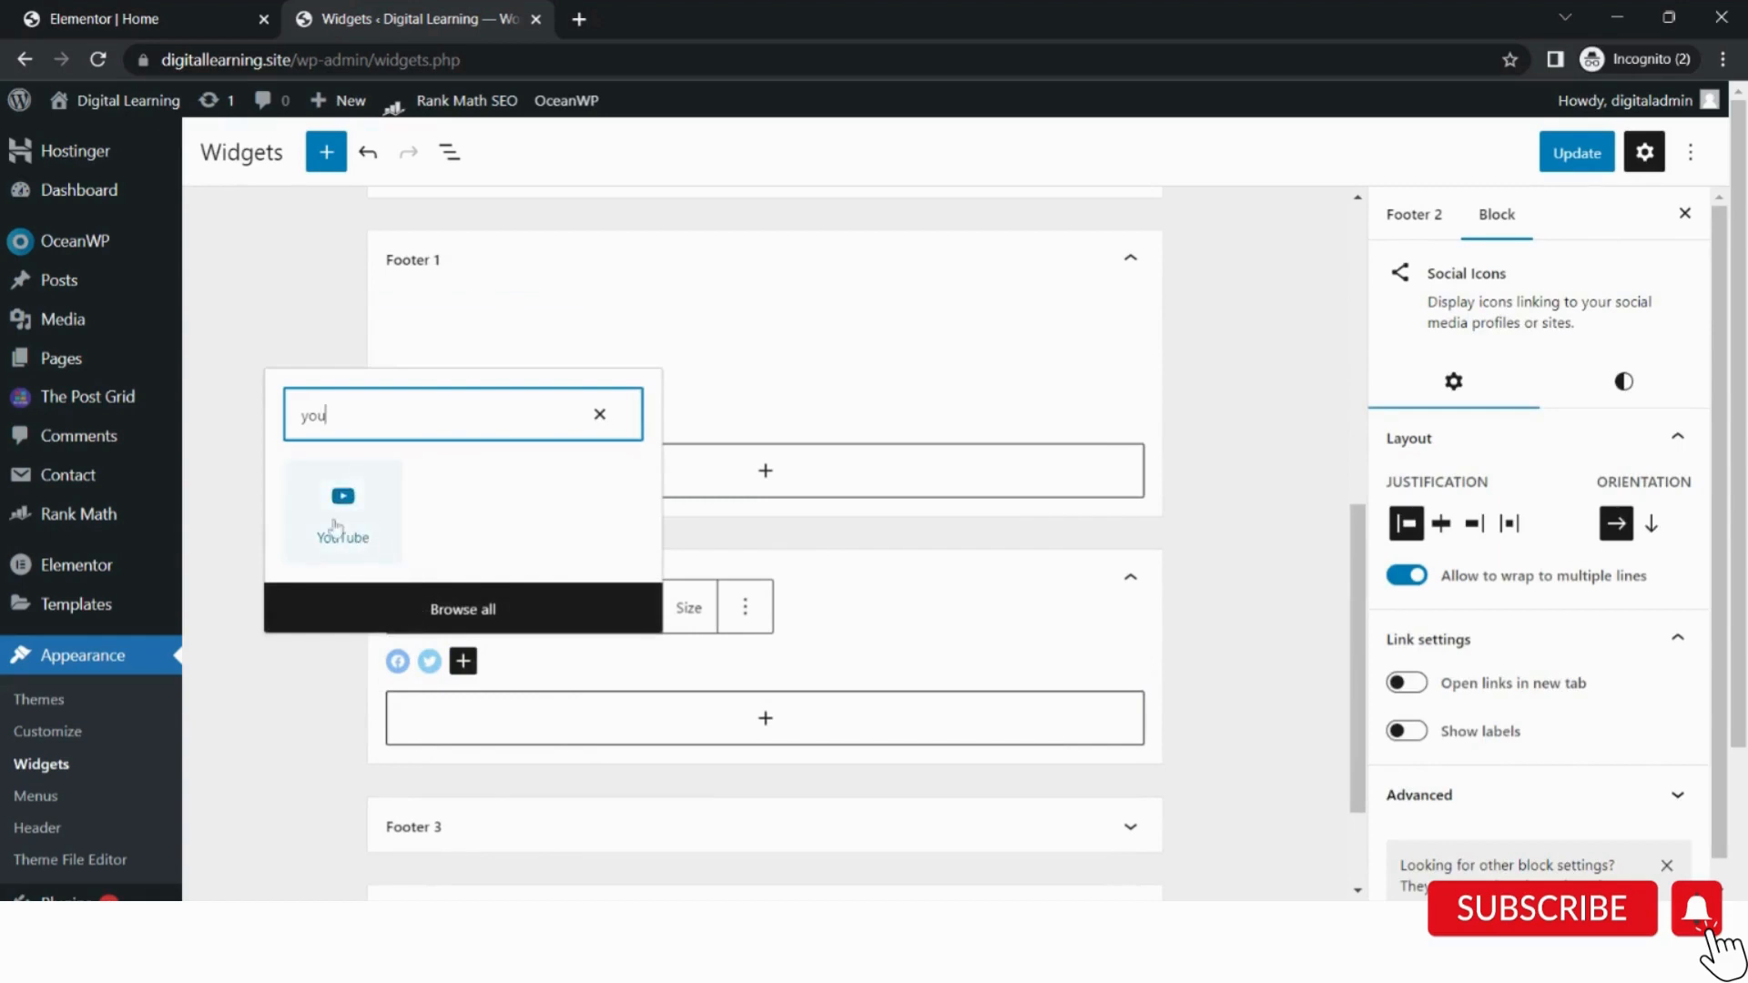
left_click(336, 527)
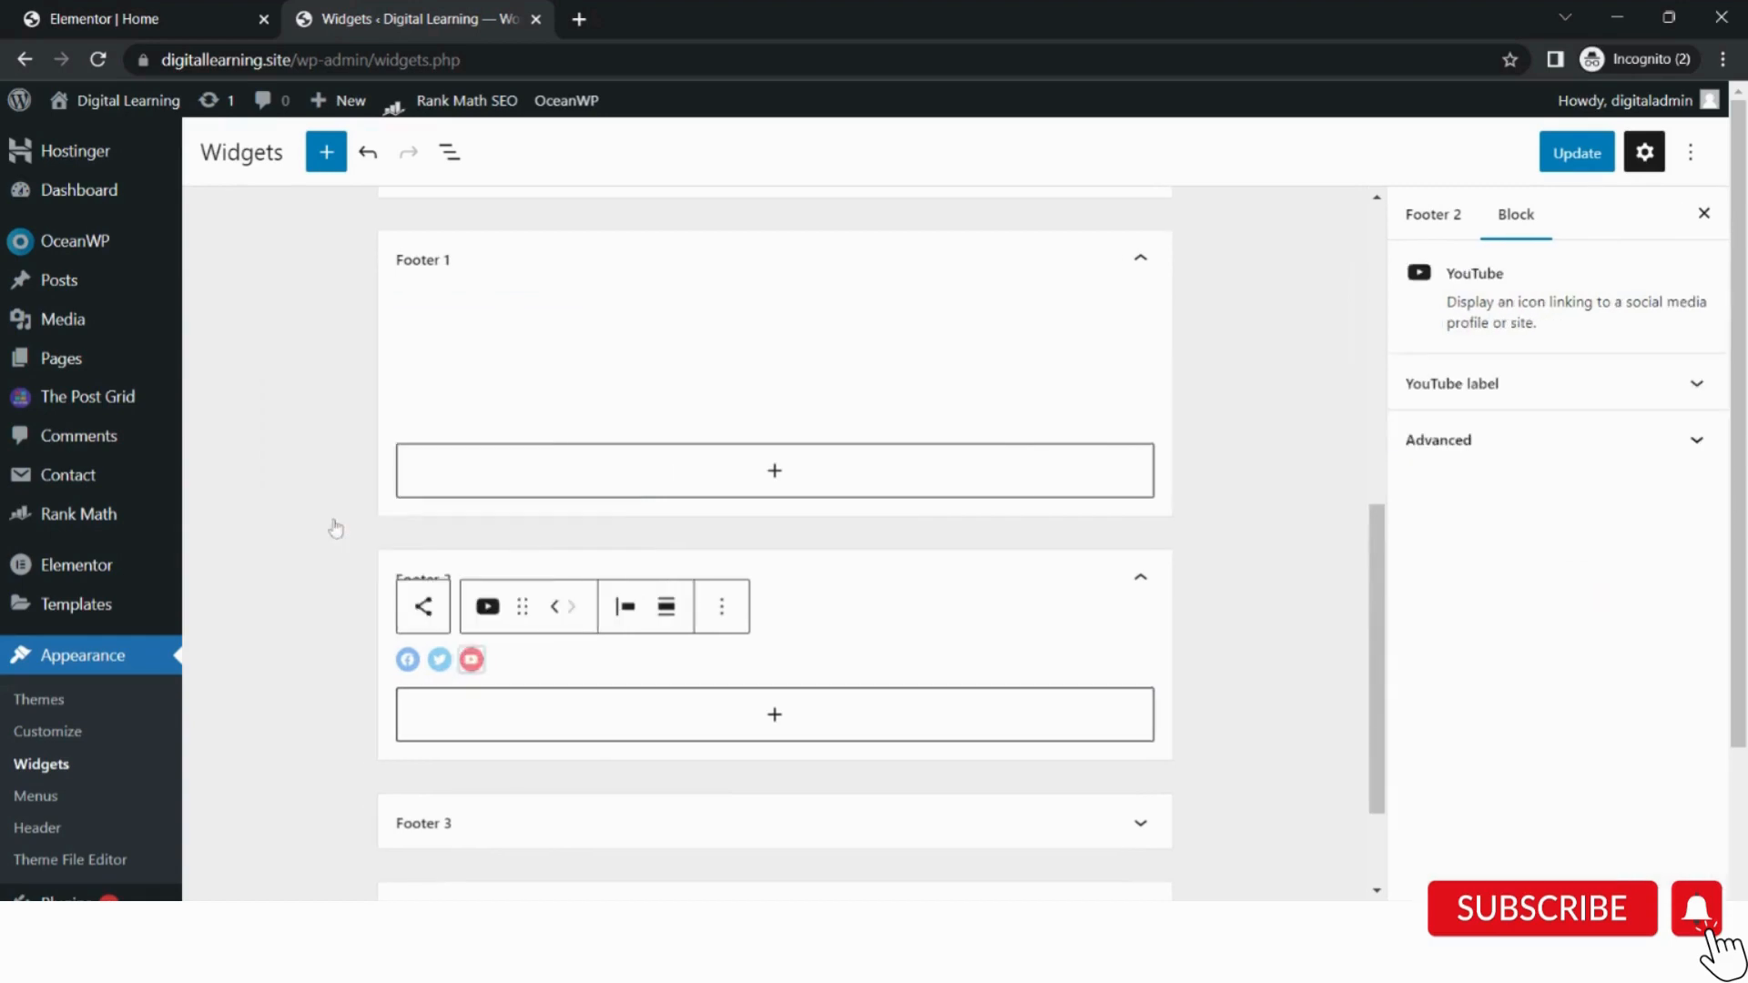
left_click(408, 661)
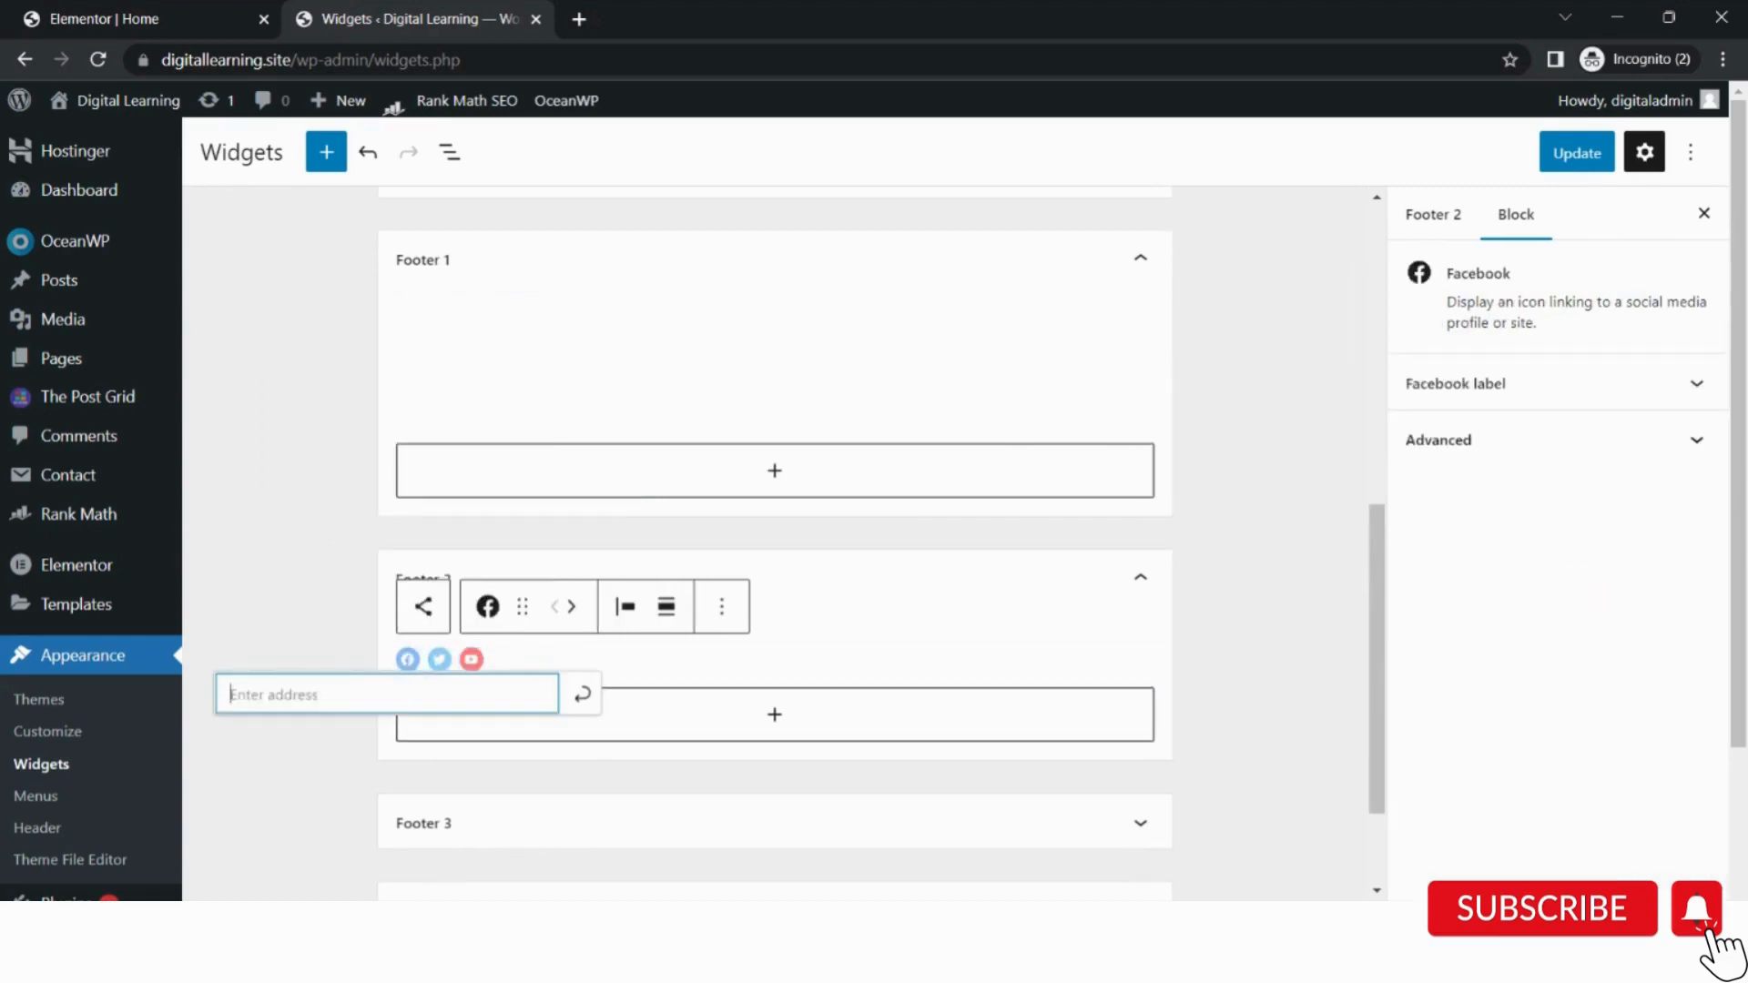
type("https://facebook.com")
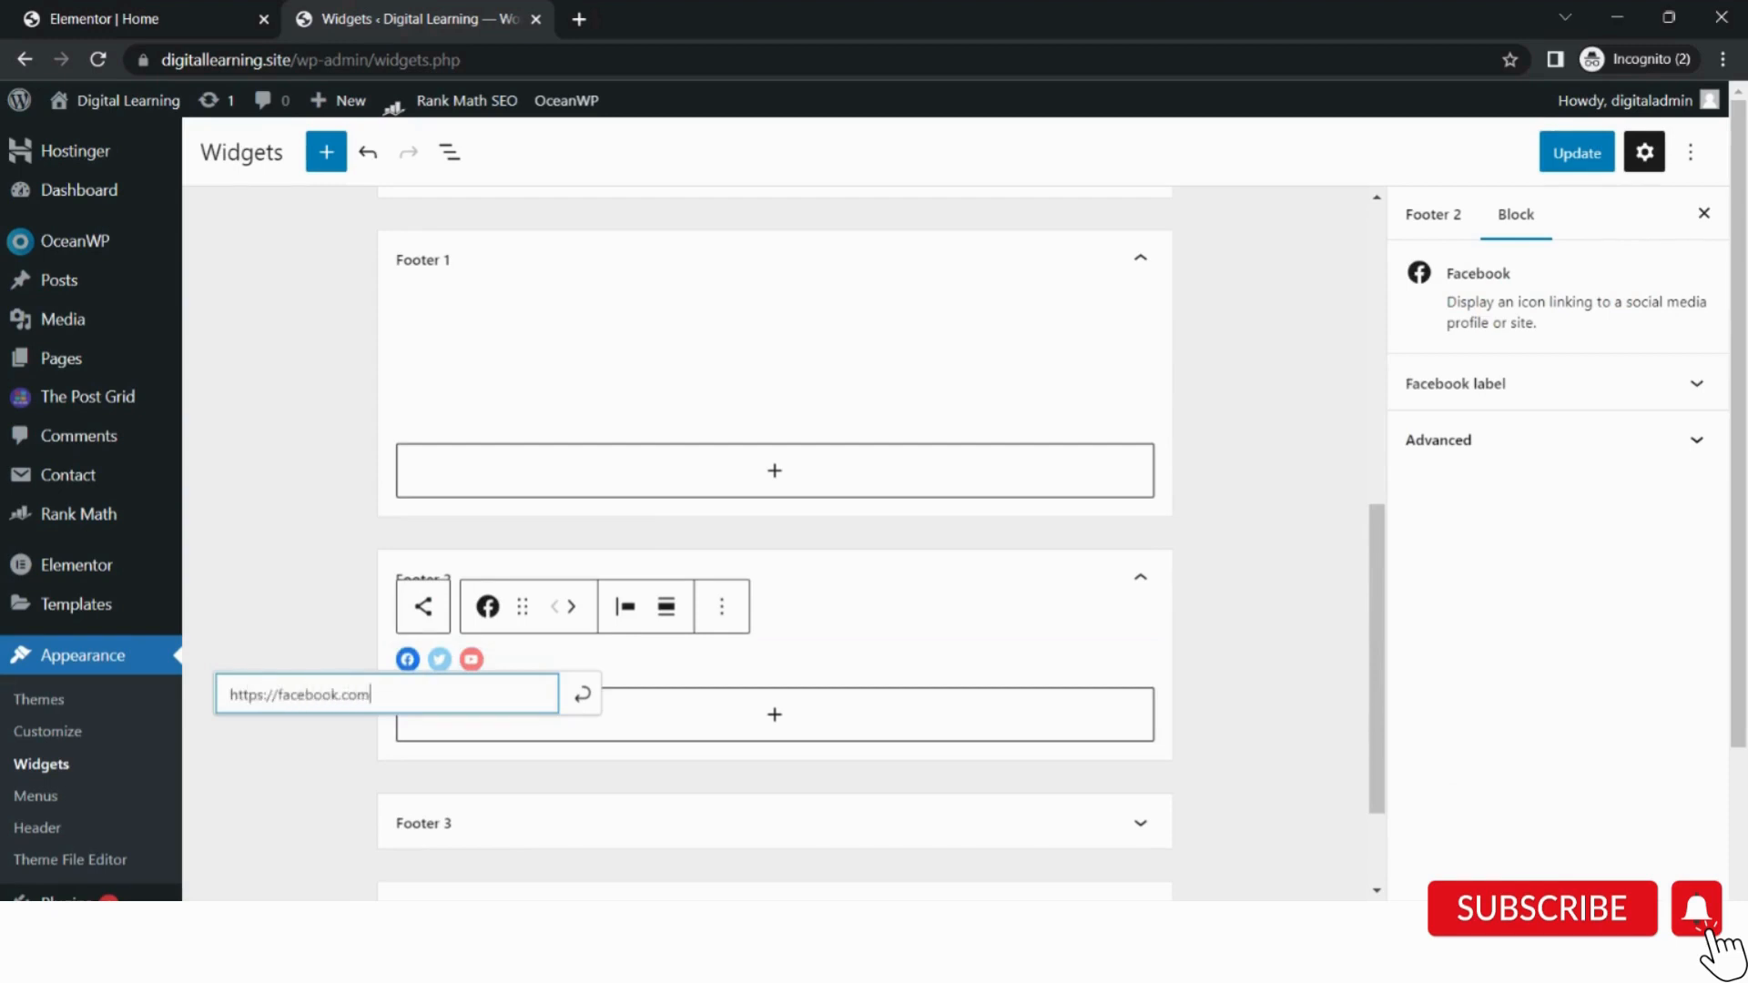
left_click(592, 707)
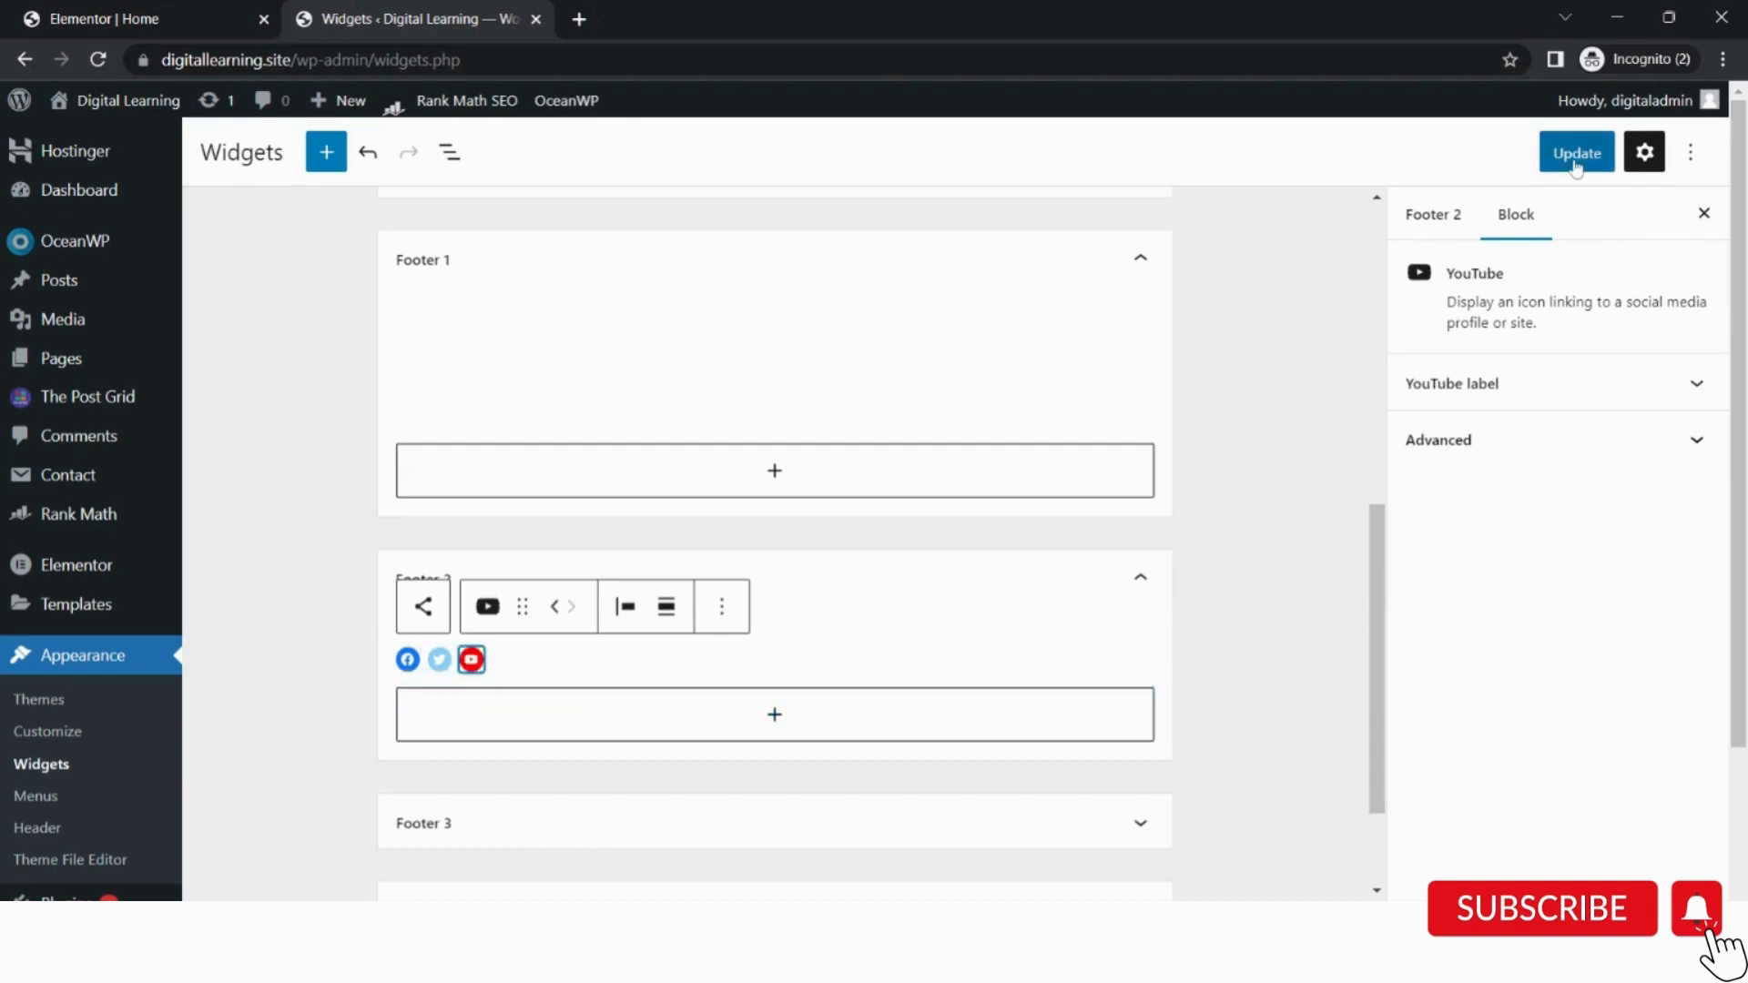
left_click(1578, 163)
Add a Page List block to the Footer 3 widget area and save the widgets.
scroll(539, 543, "down", 2)
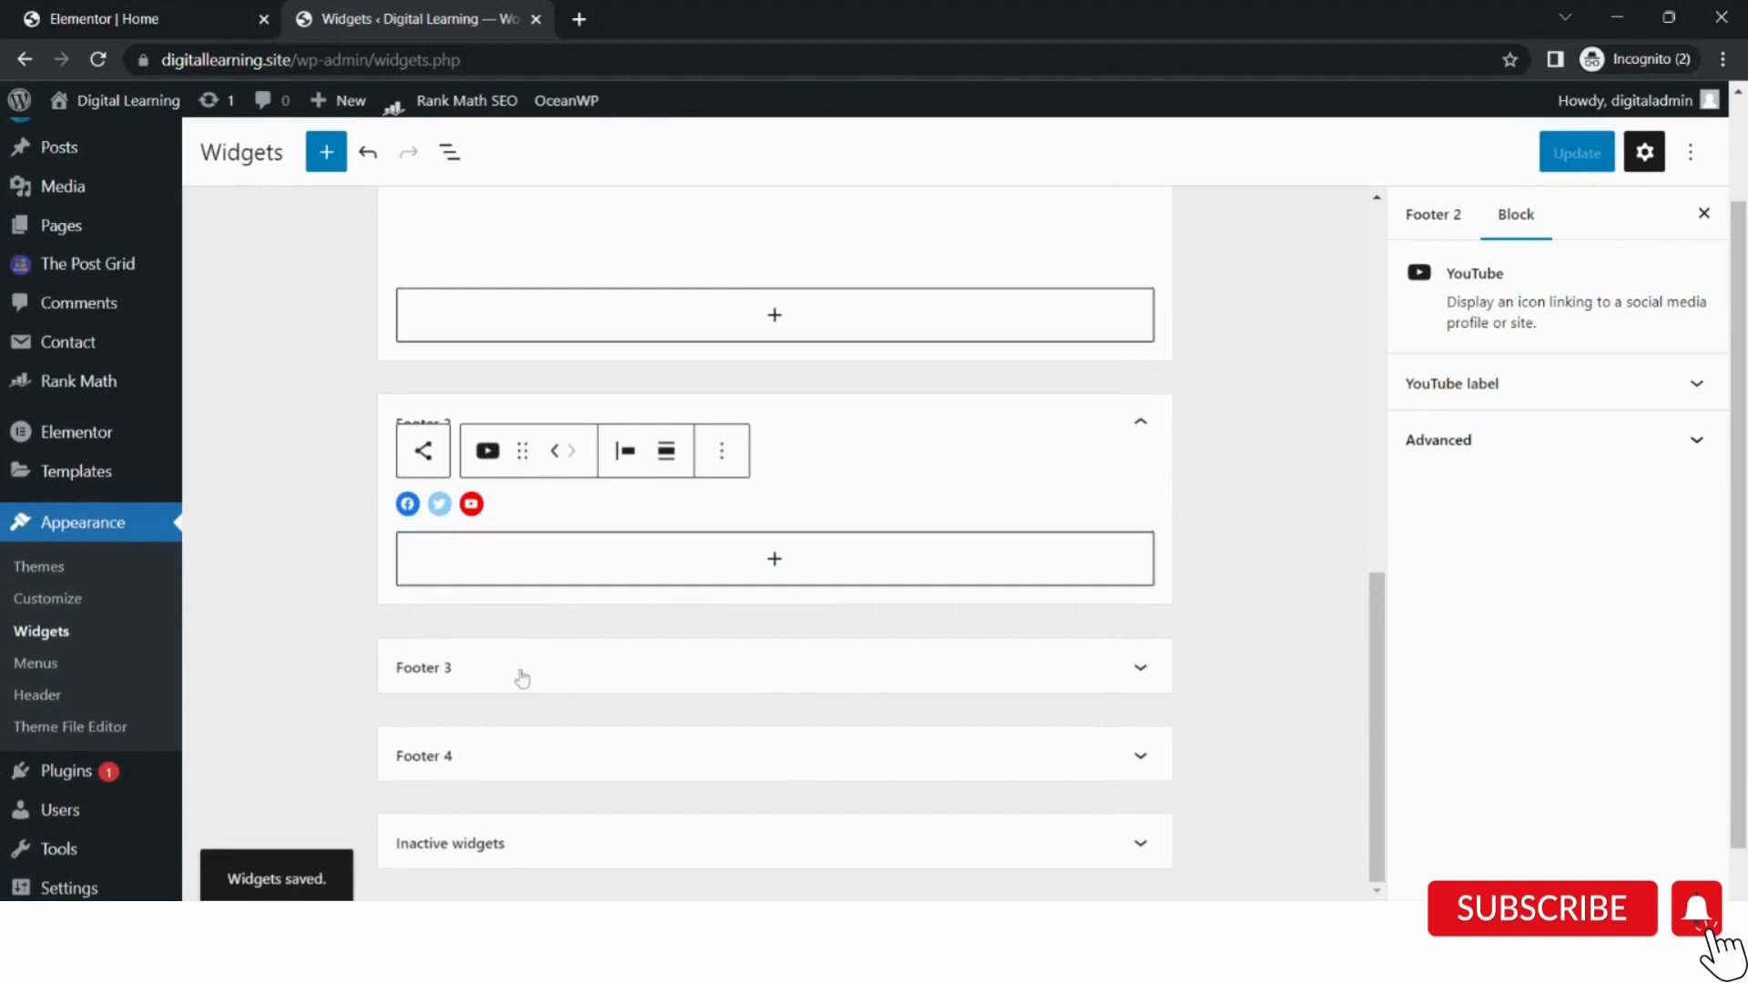
left_click(519, 675)
left_click(664, 745)
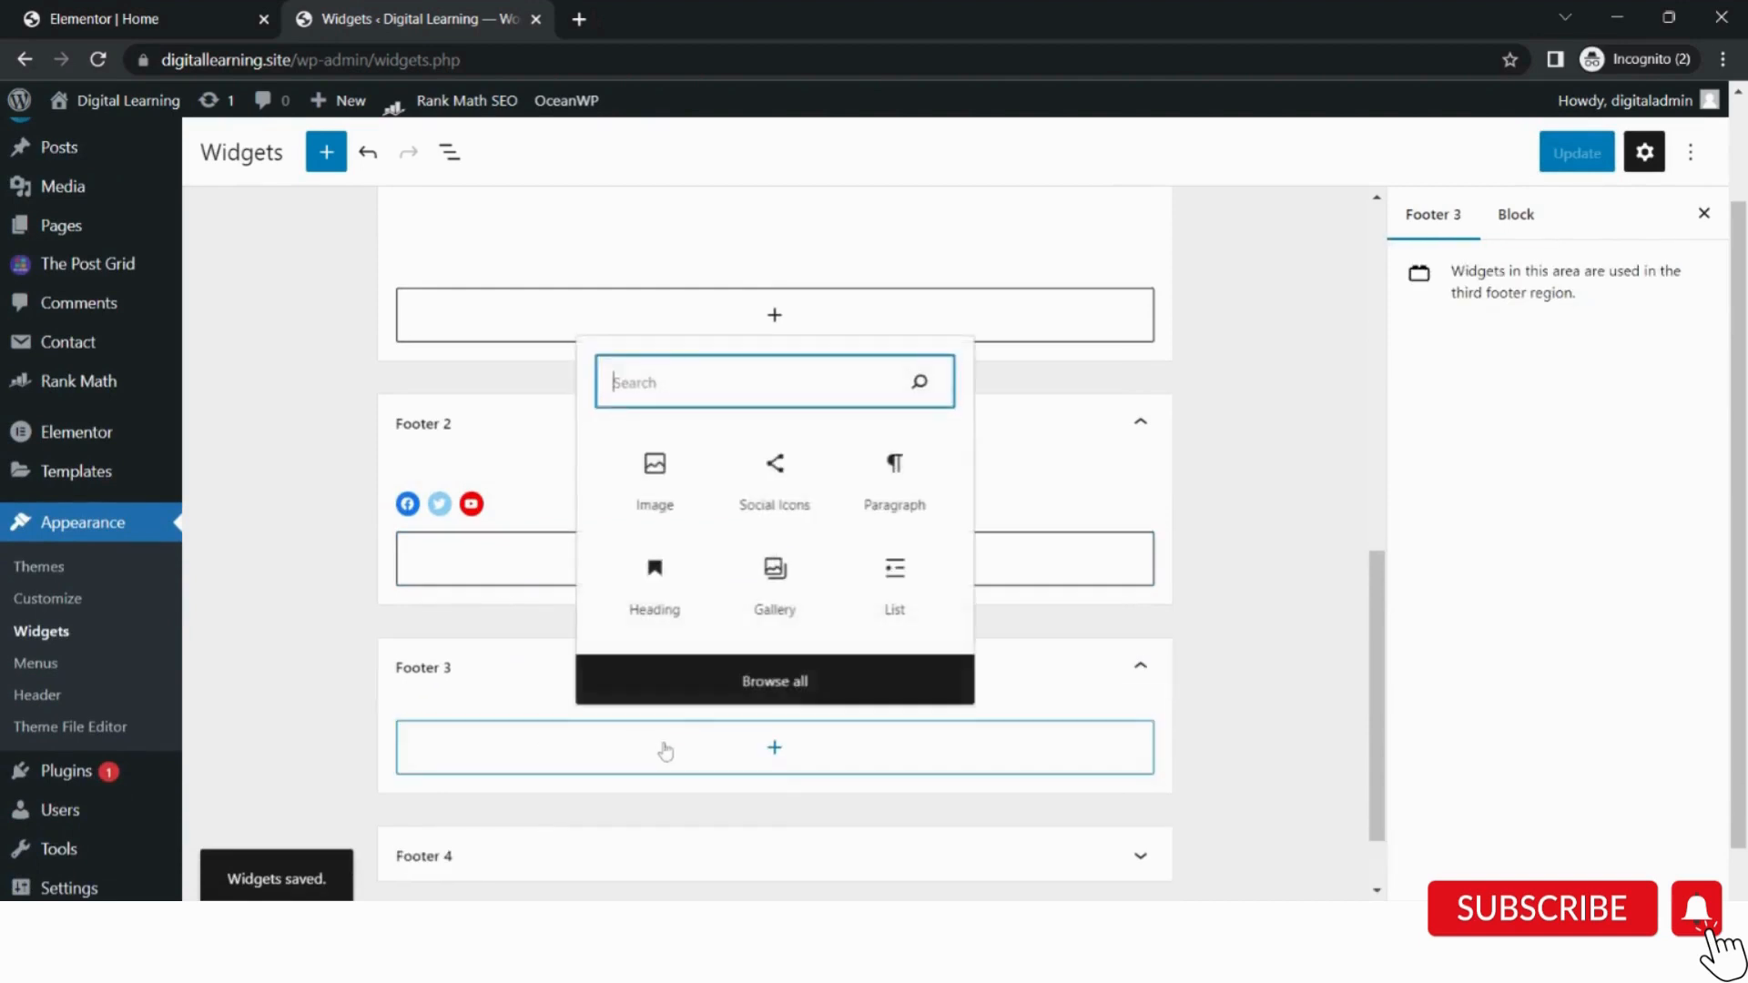
type("menu")
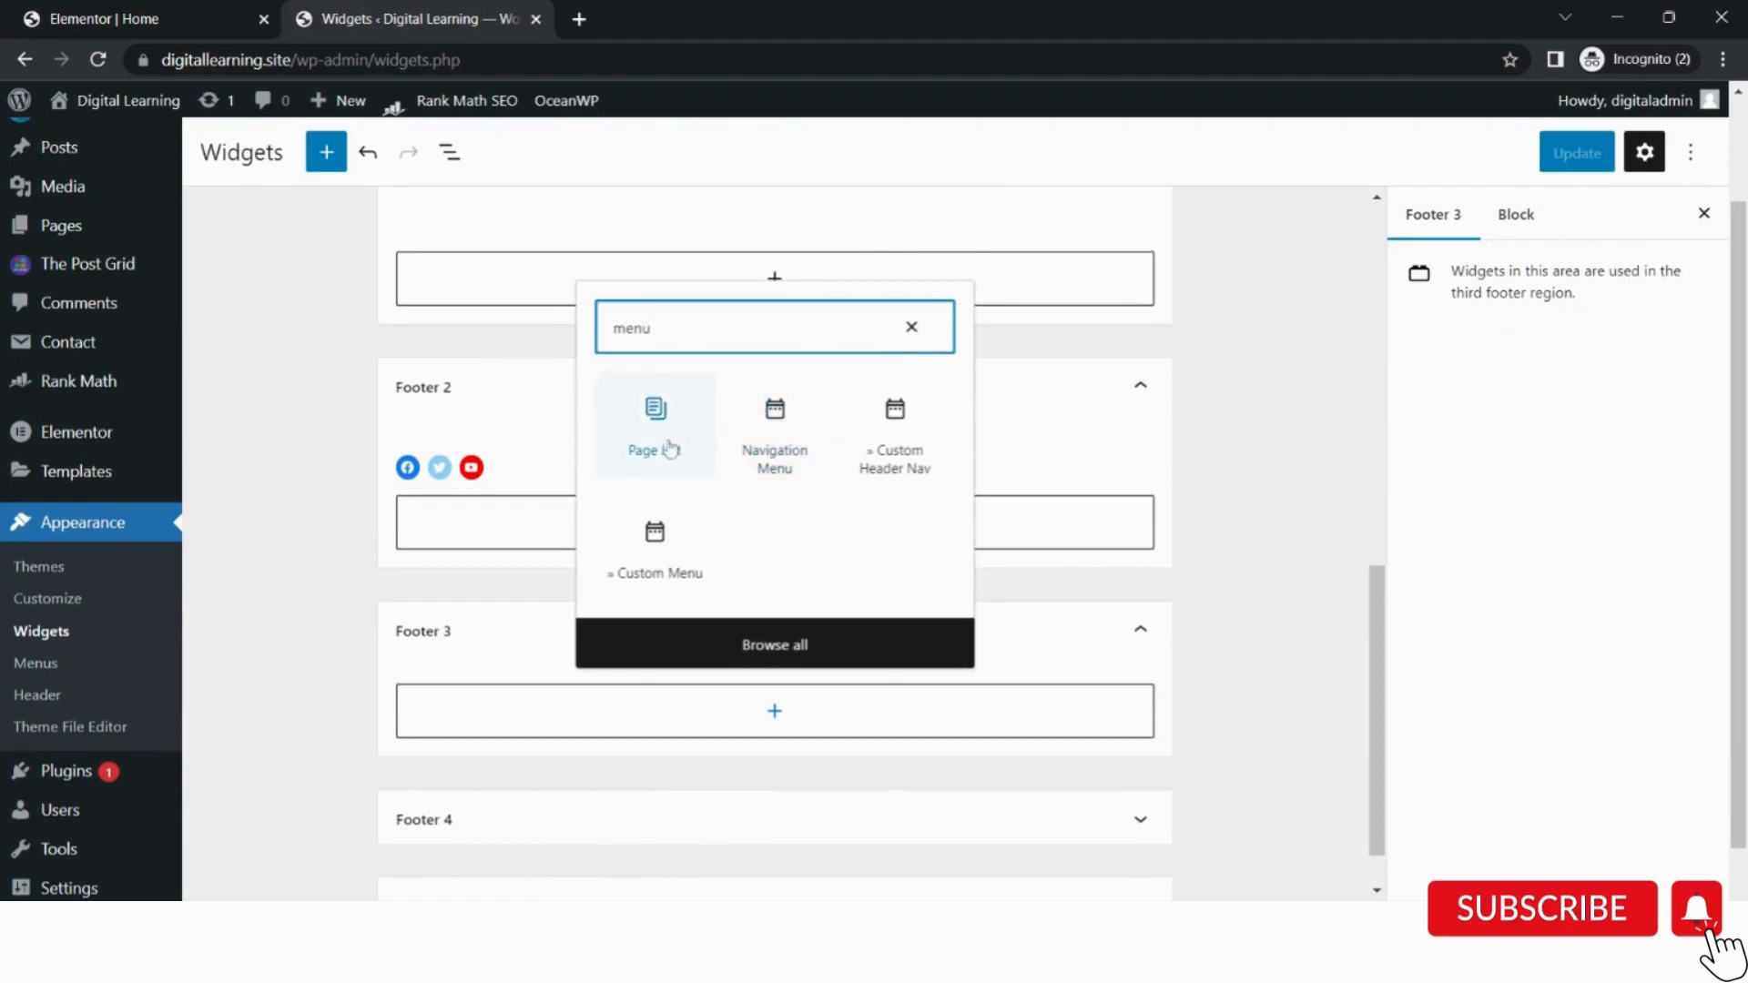
left_click(667, 448)
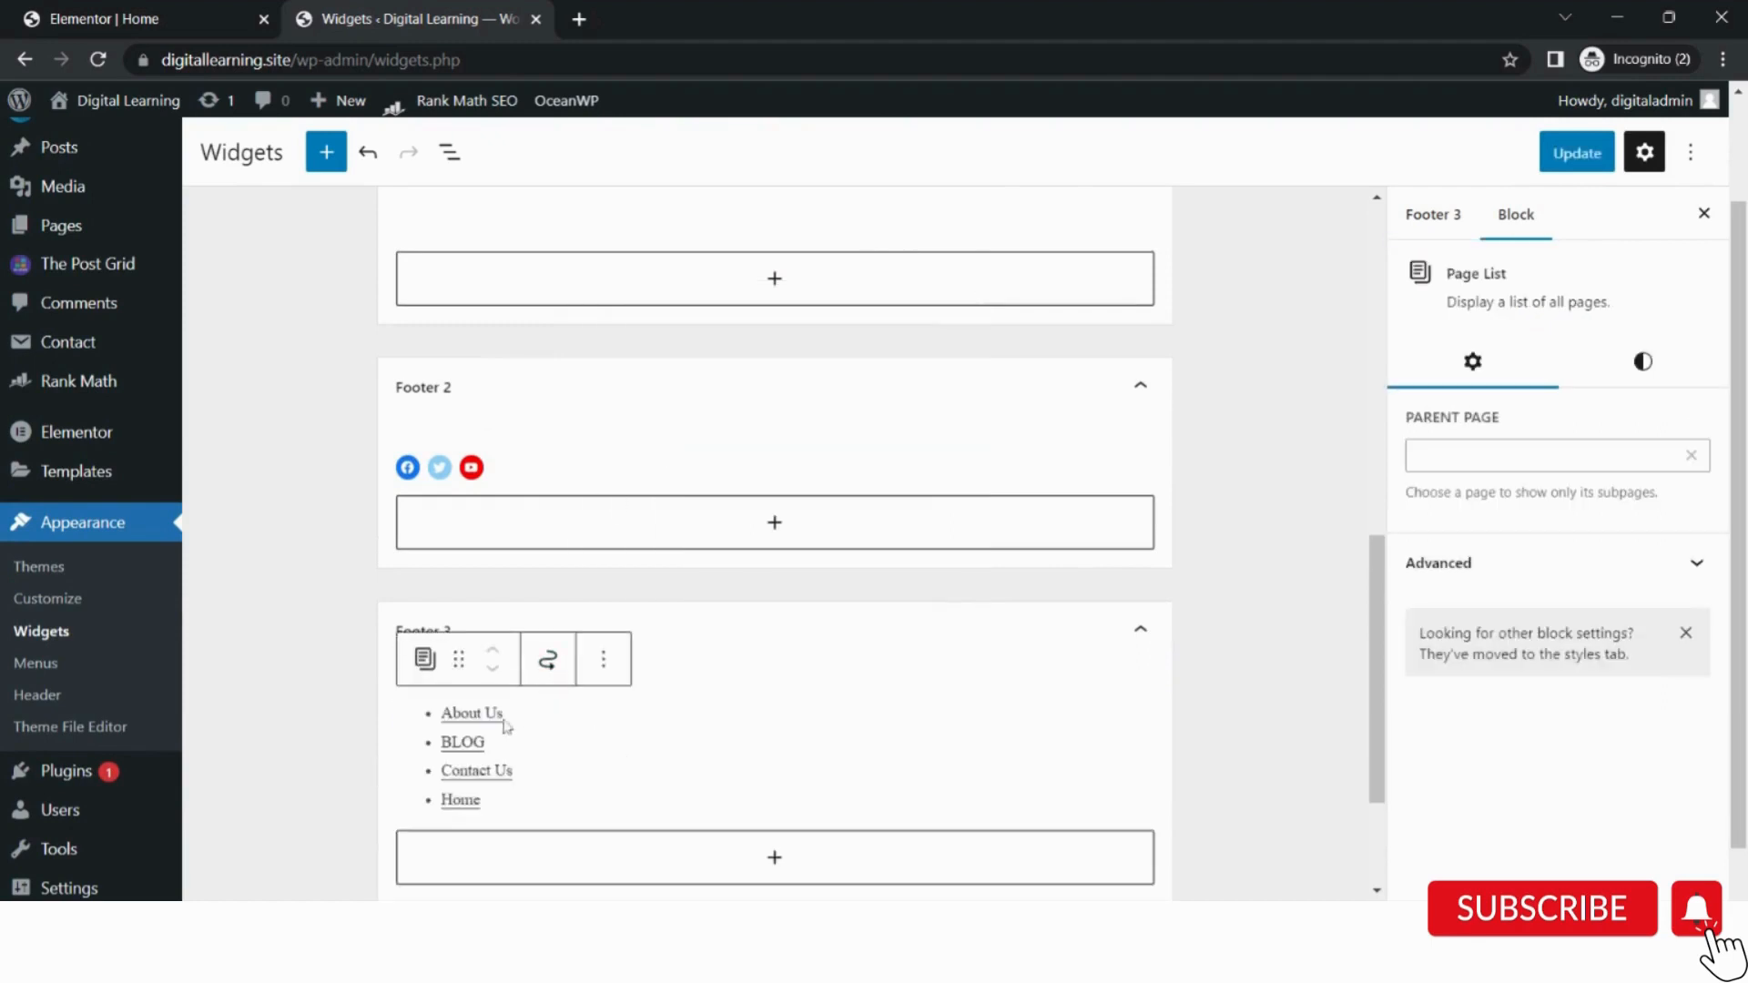
scroll(791, 768, "down", 3)
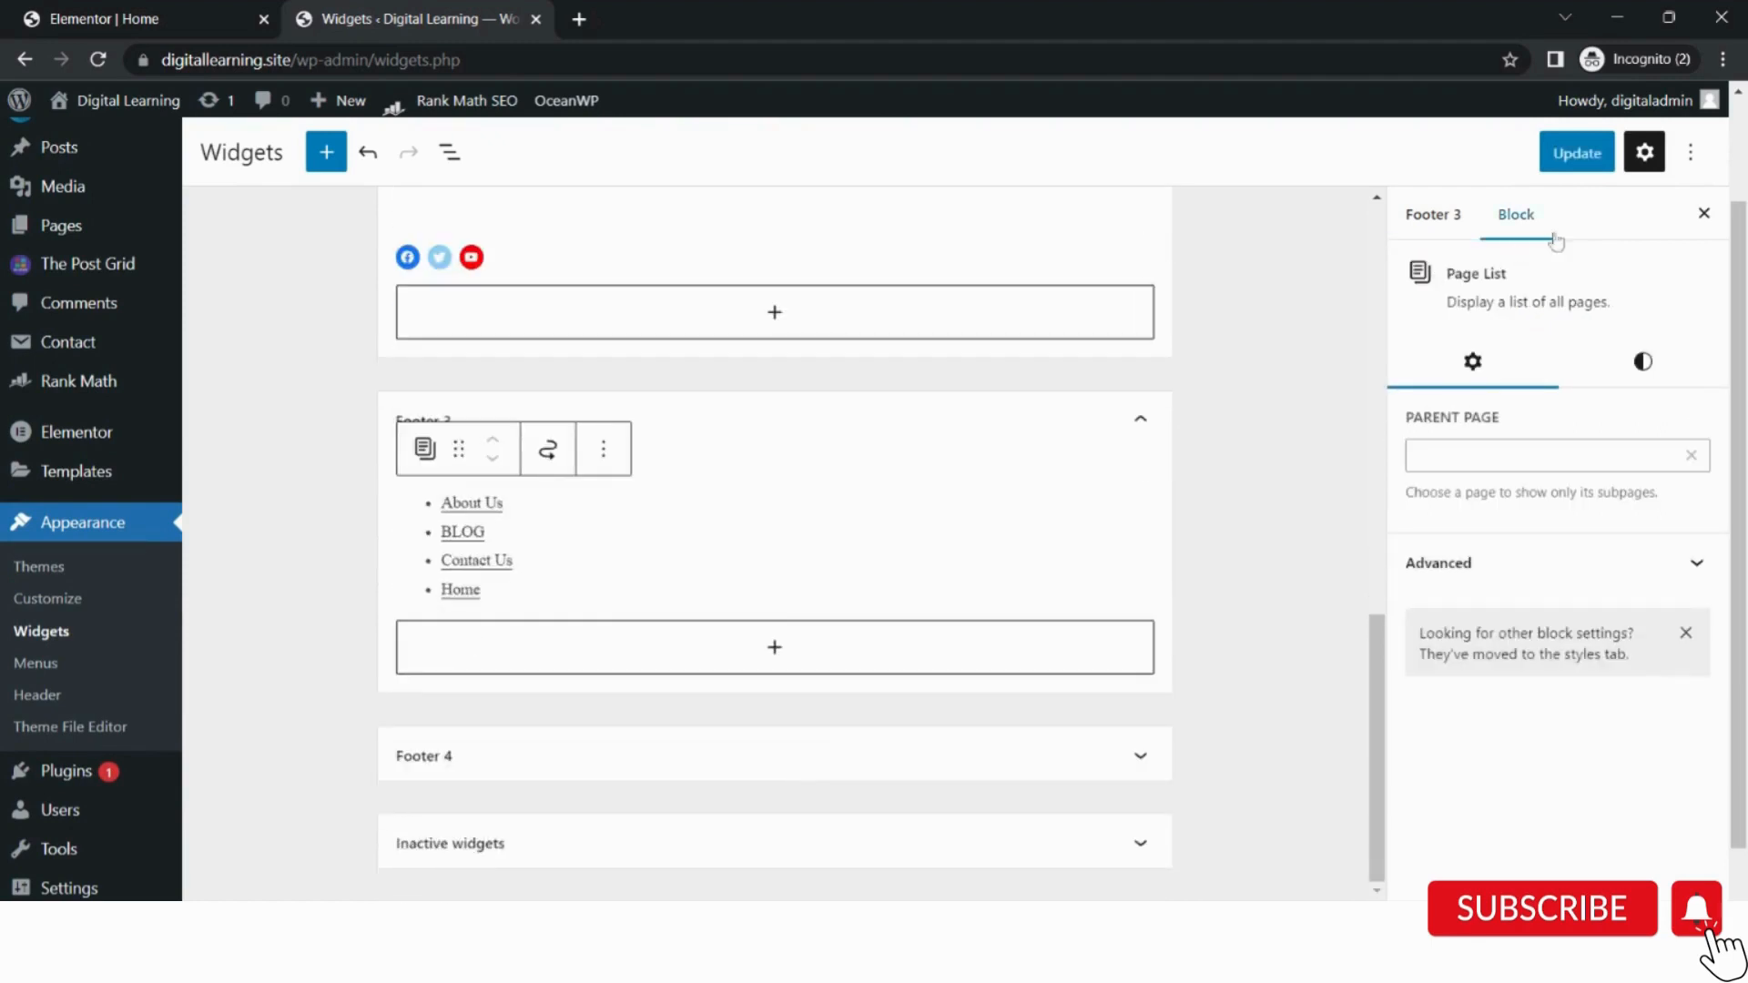
left_click(1594, 162)
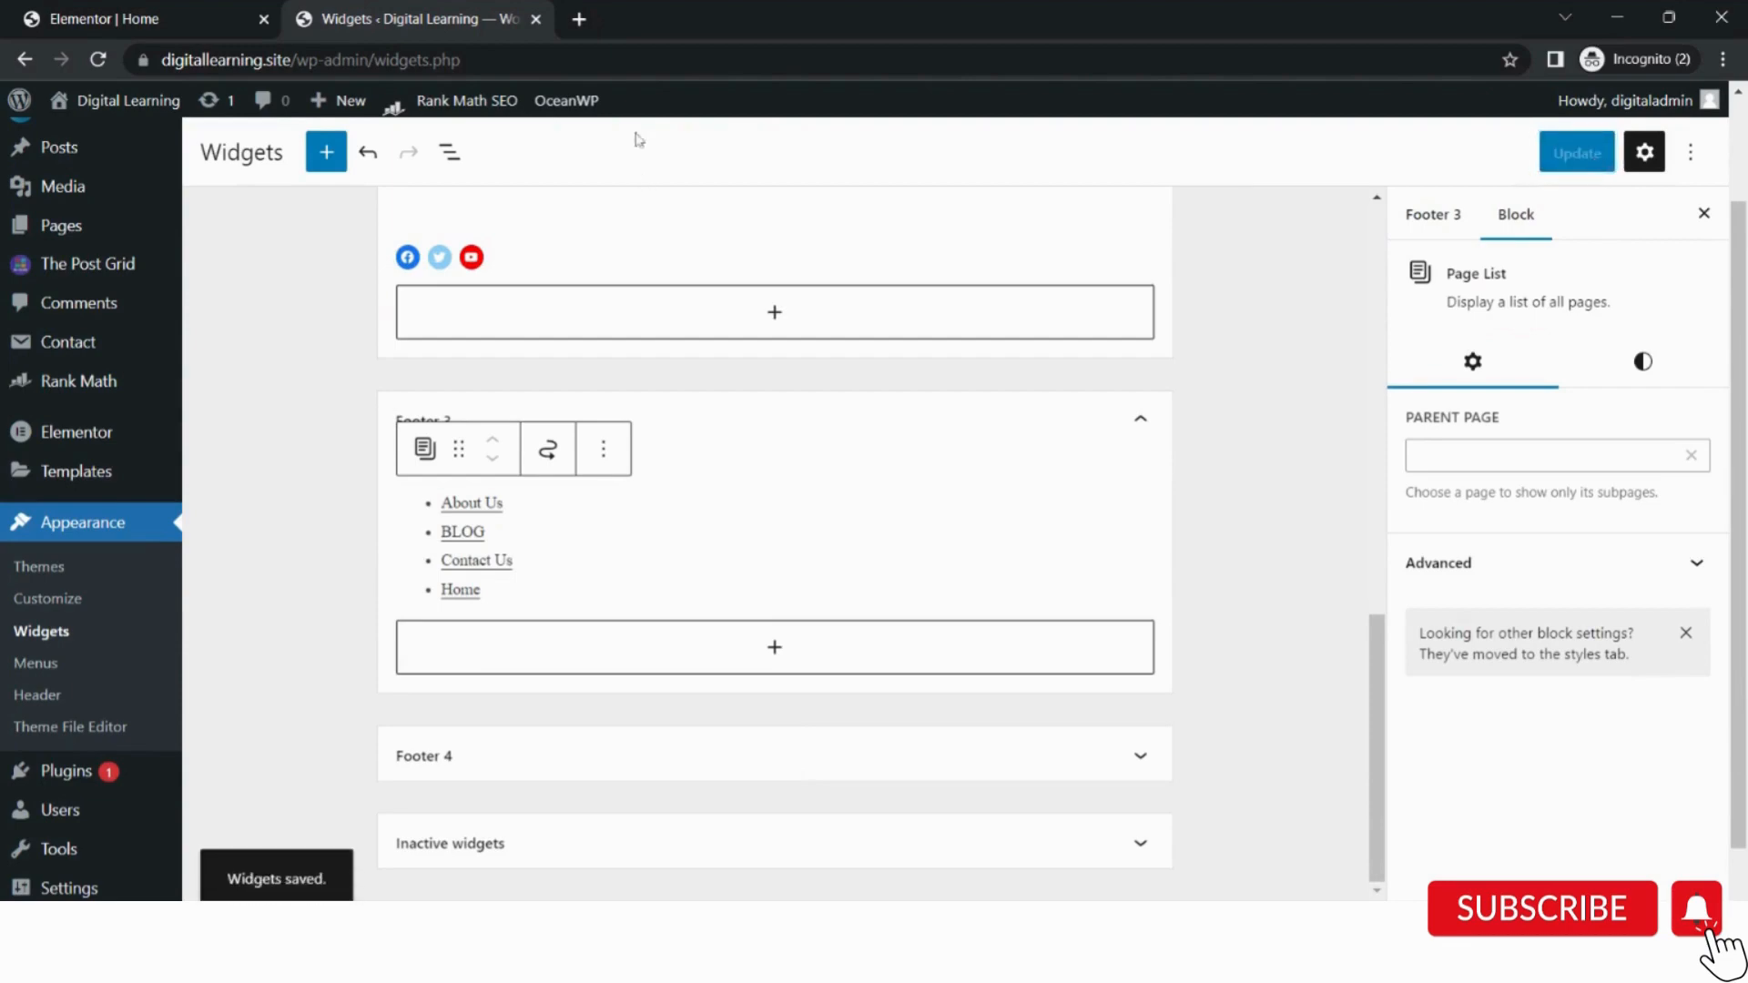
Open digitallearning.site in a new browser tab, examine its footer and reload the page.
left_click(580, 19)
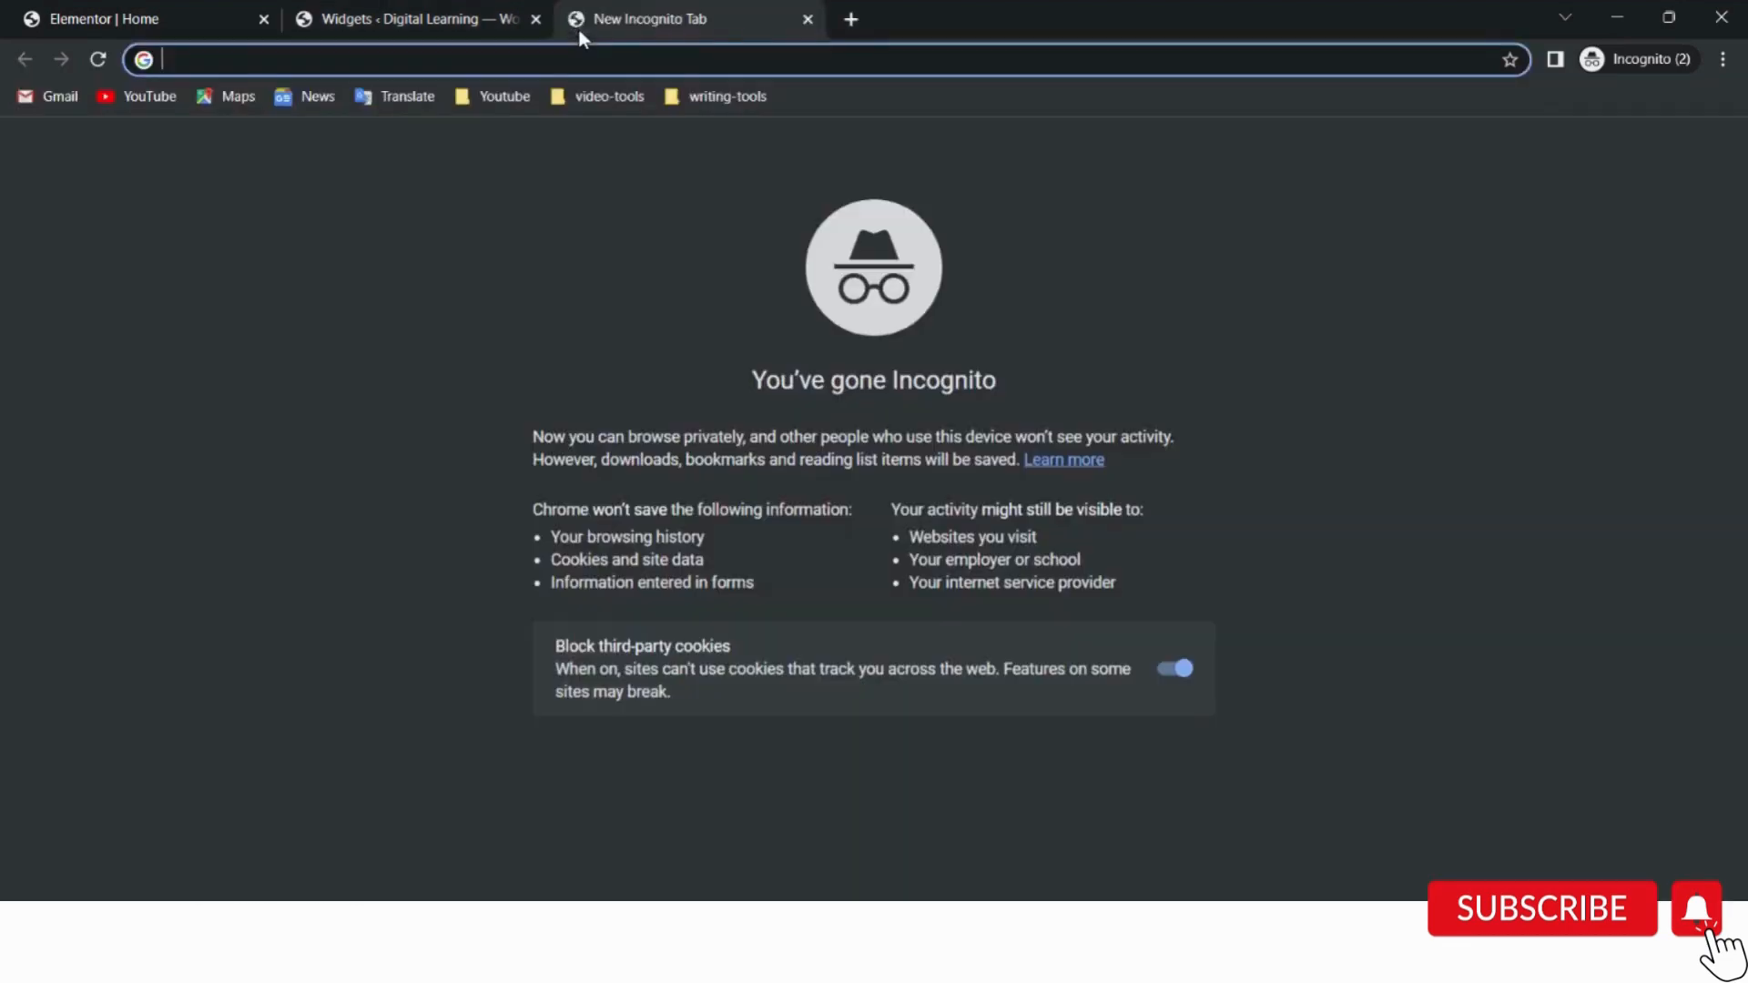
type("di")
key("Return")
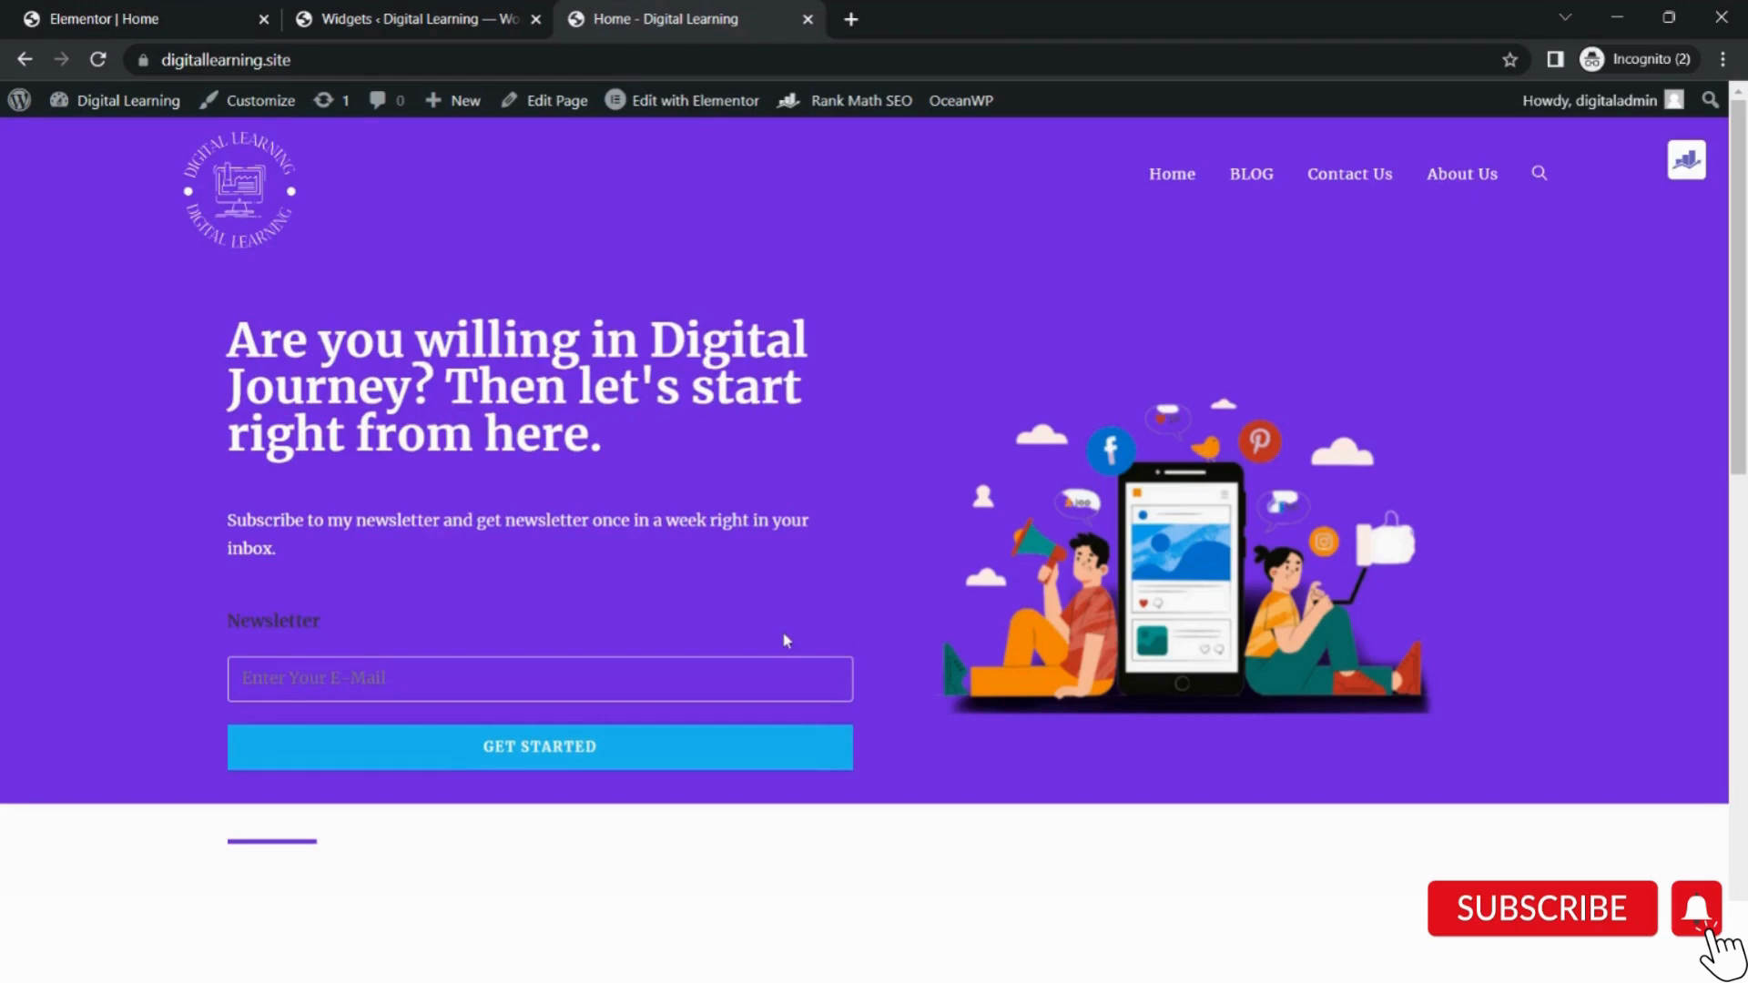
scroll(787, 640, "down", 10)
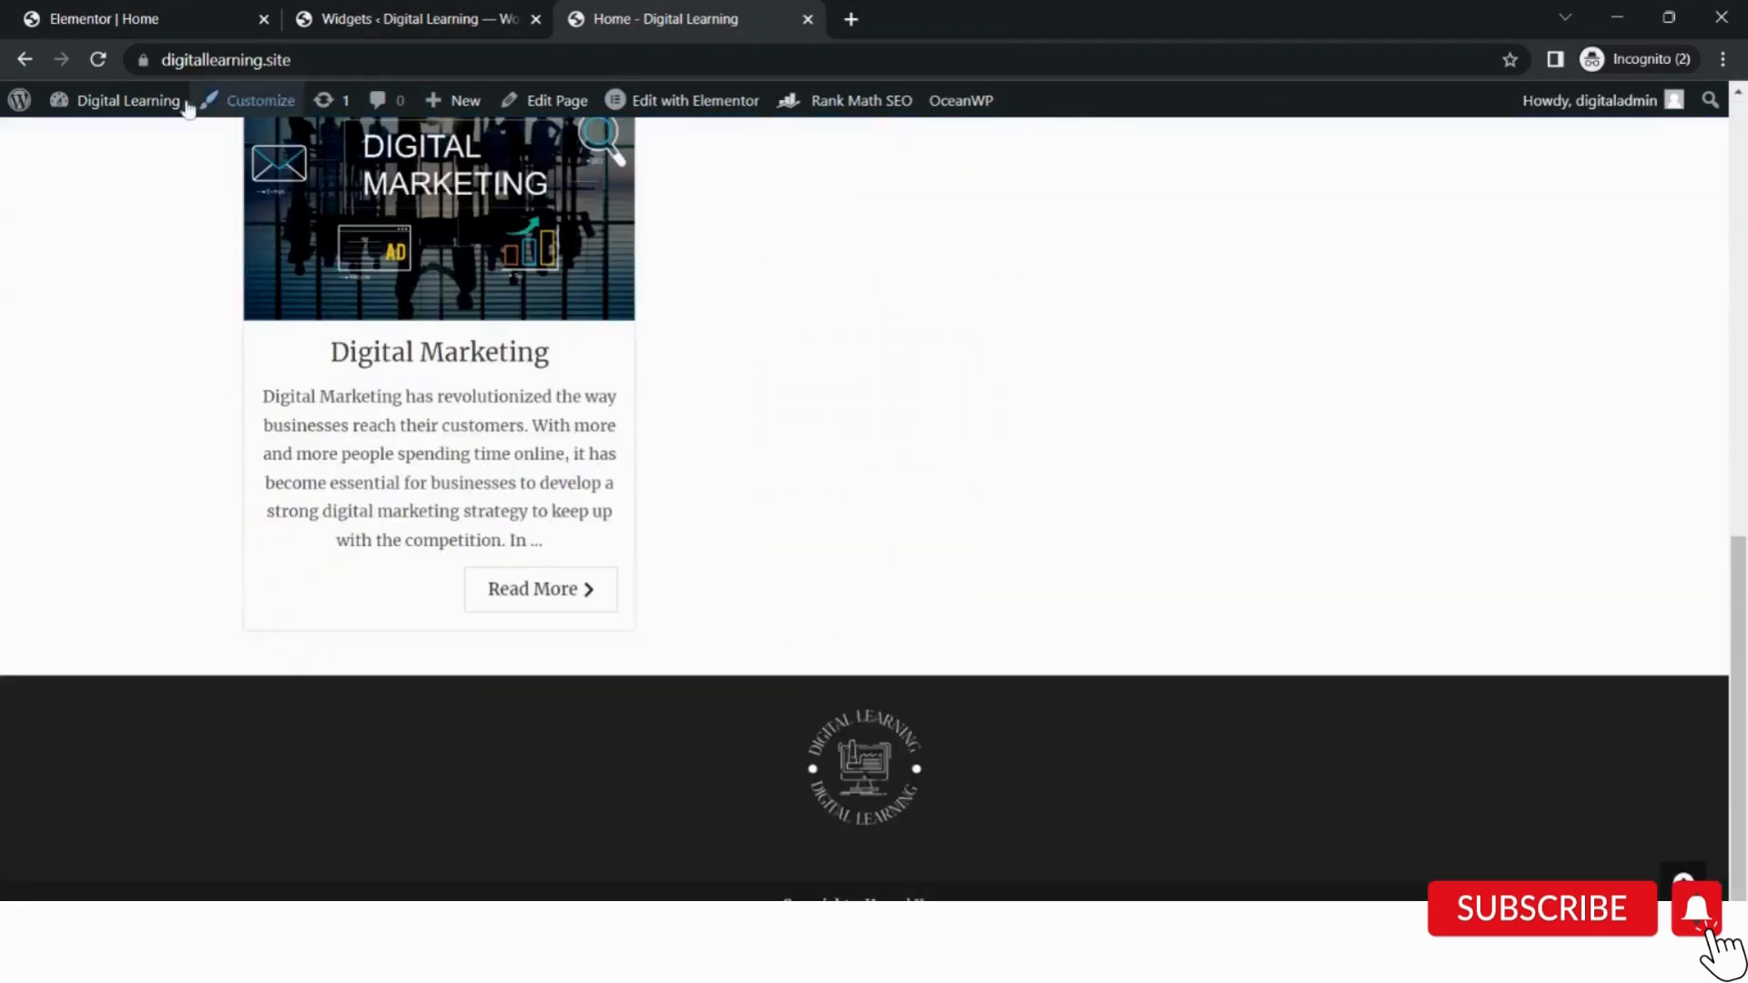
left_click(101, 60)
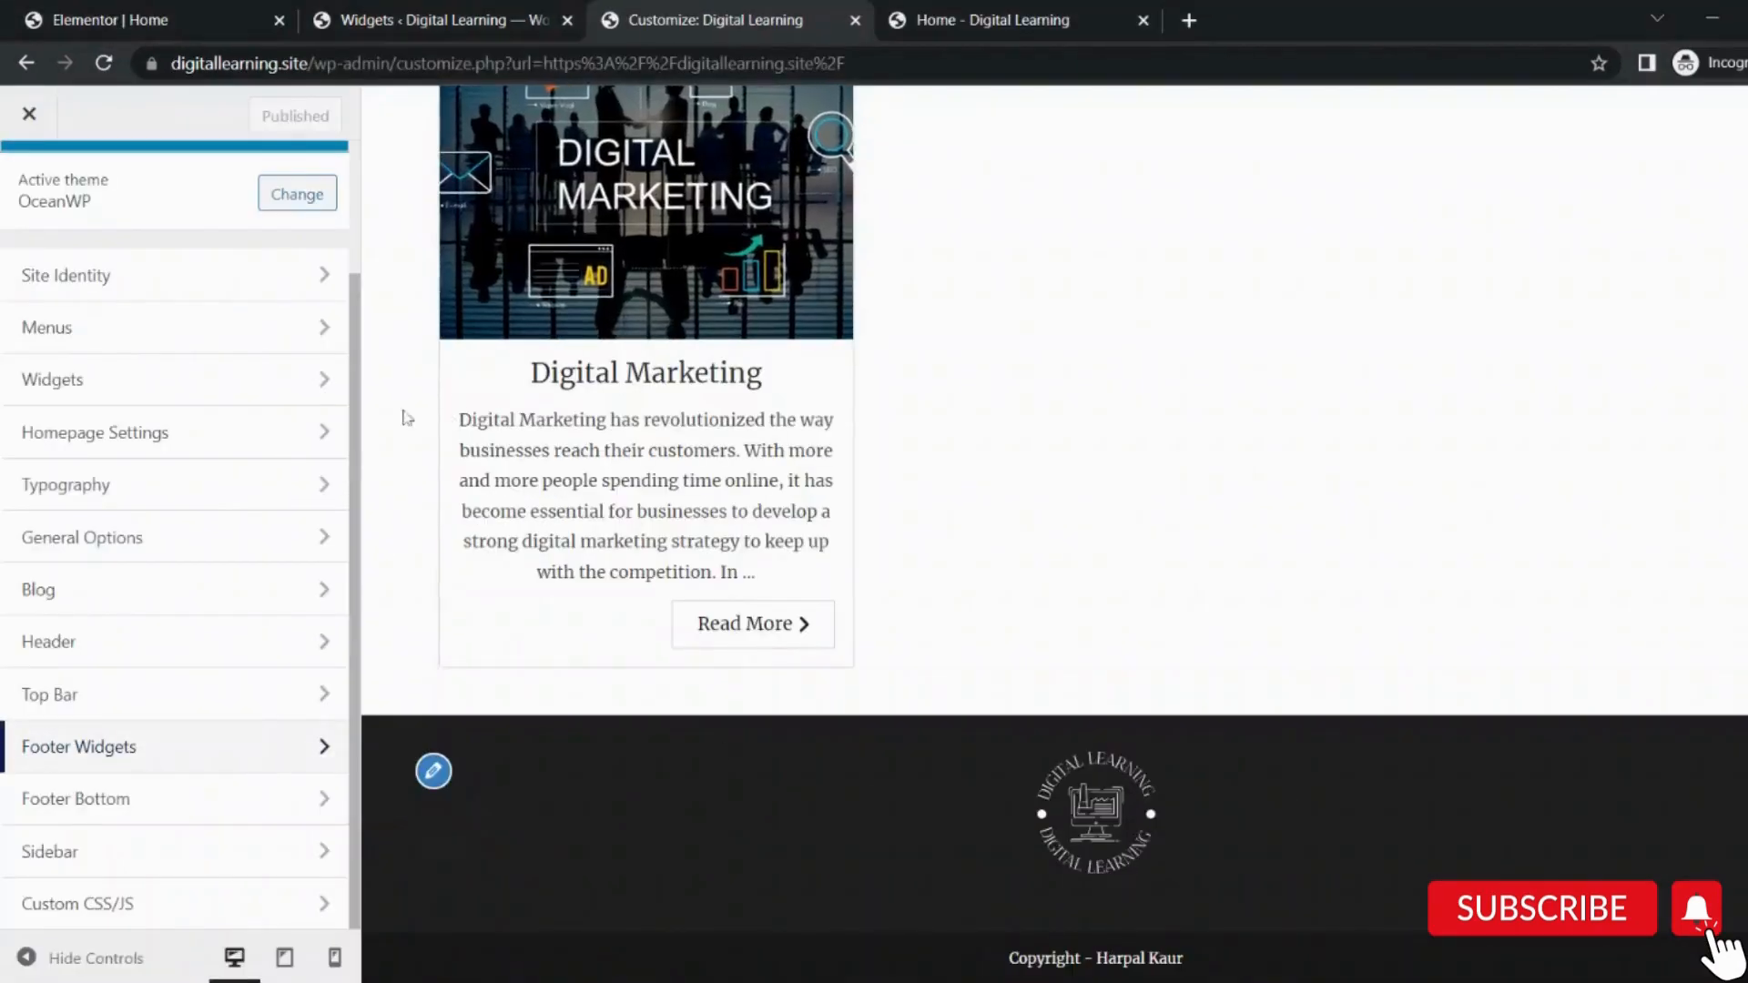
Open the Footer Widgets settings in the theme Customizer and set the number of columns to 3.
left_click(187, 533)
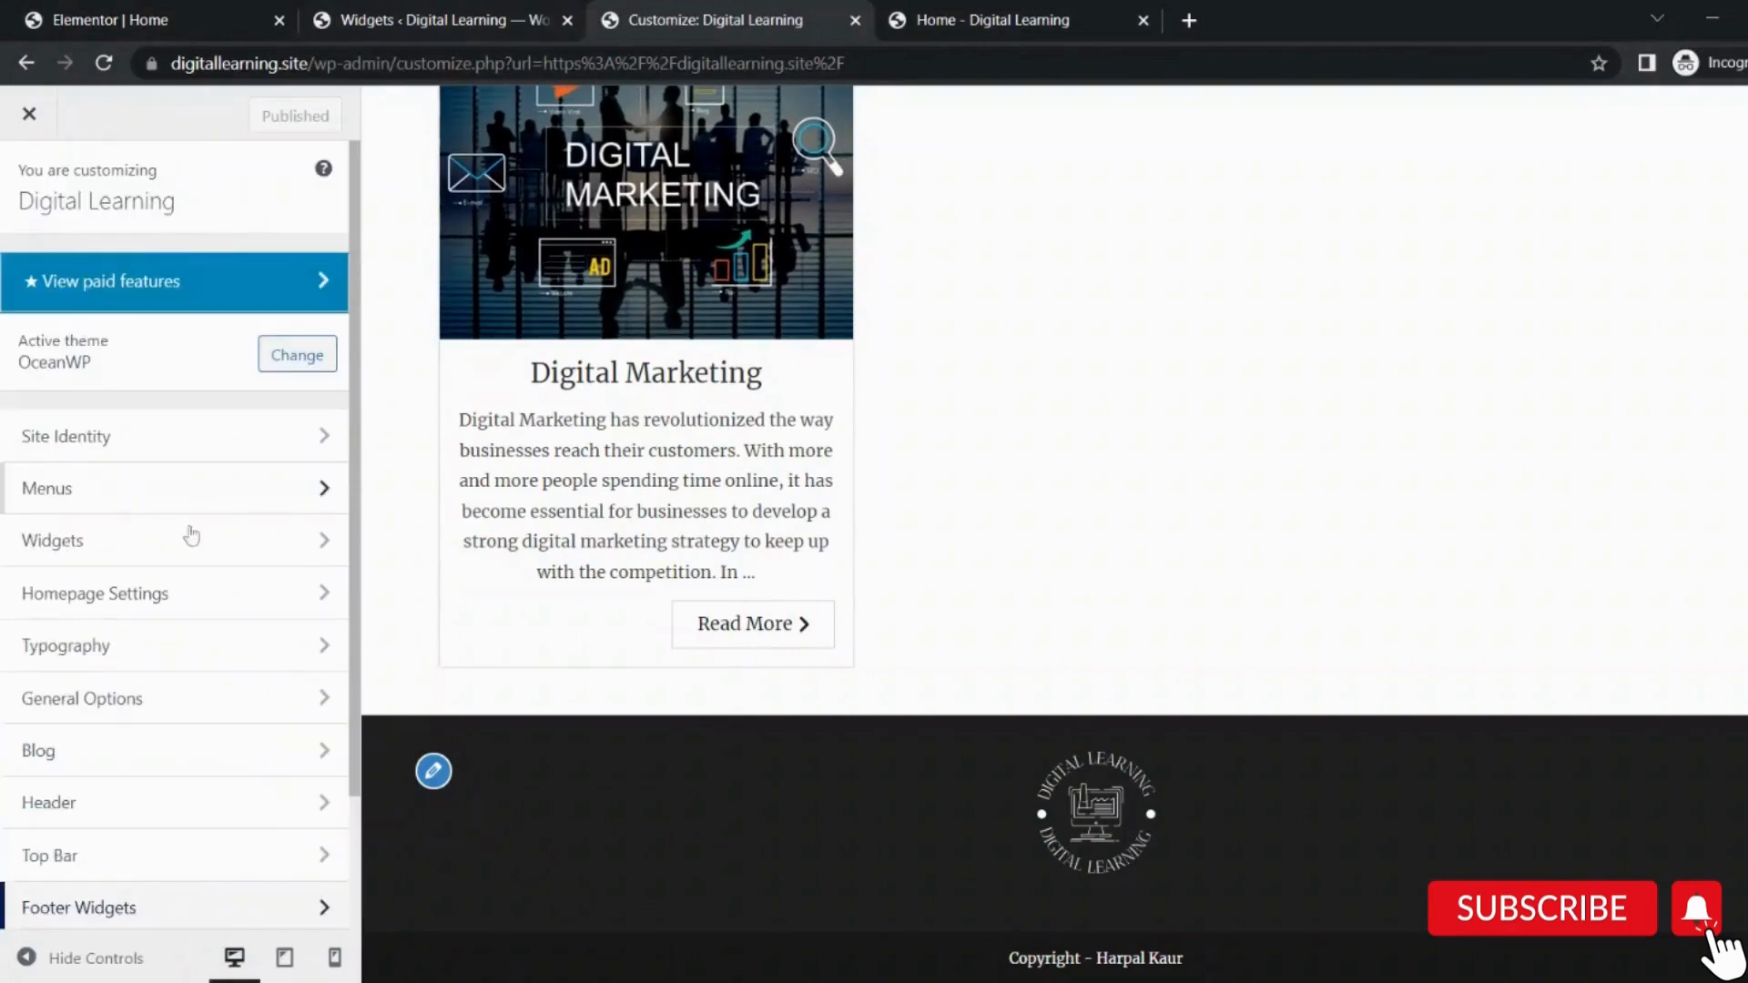
left_click(91, 746)
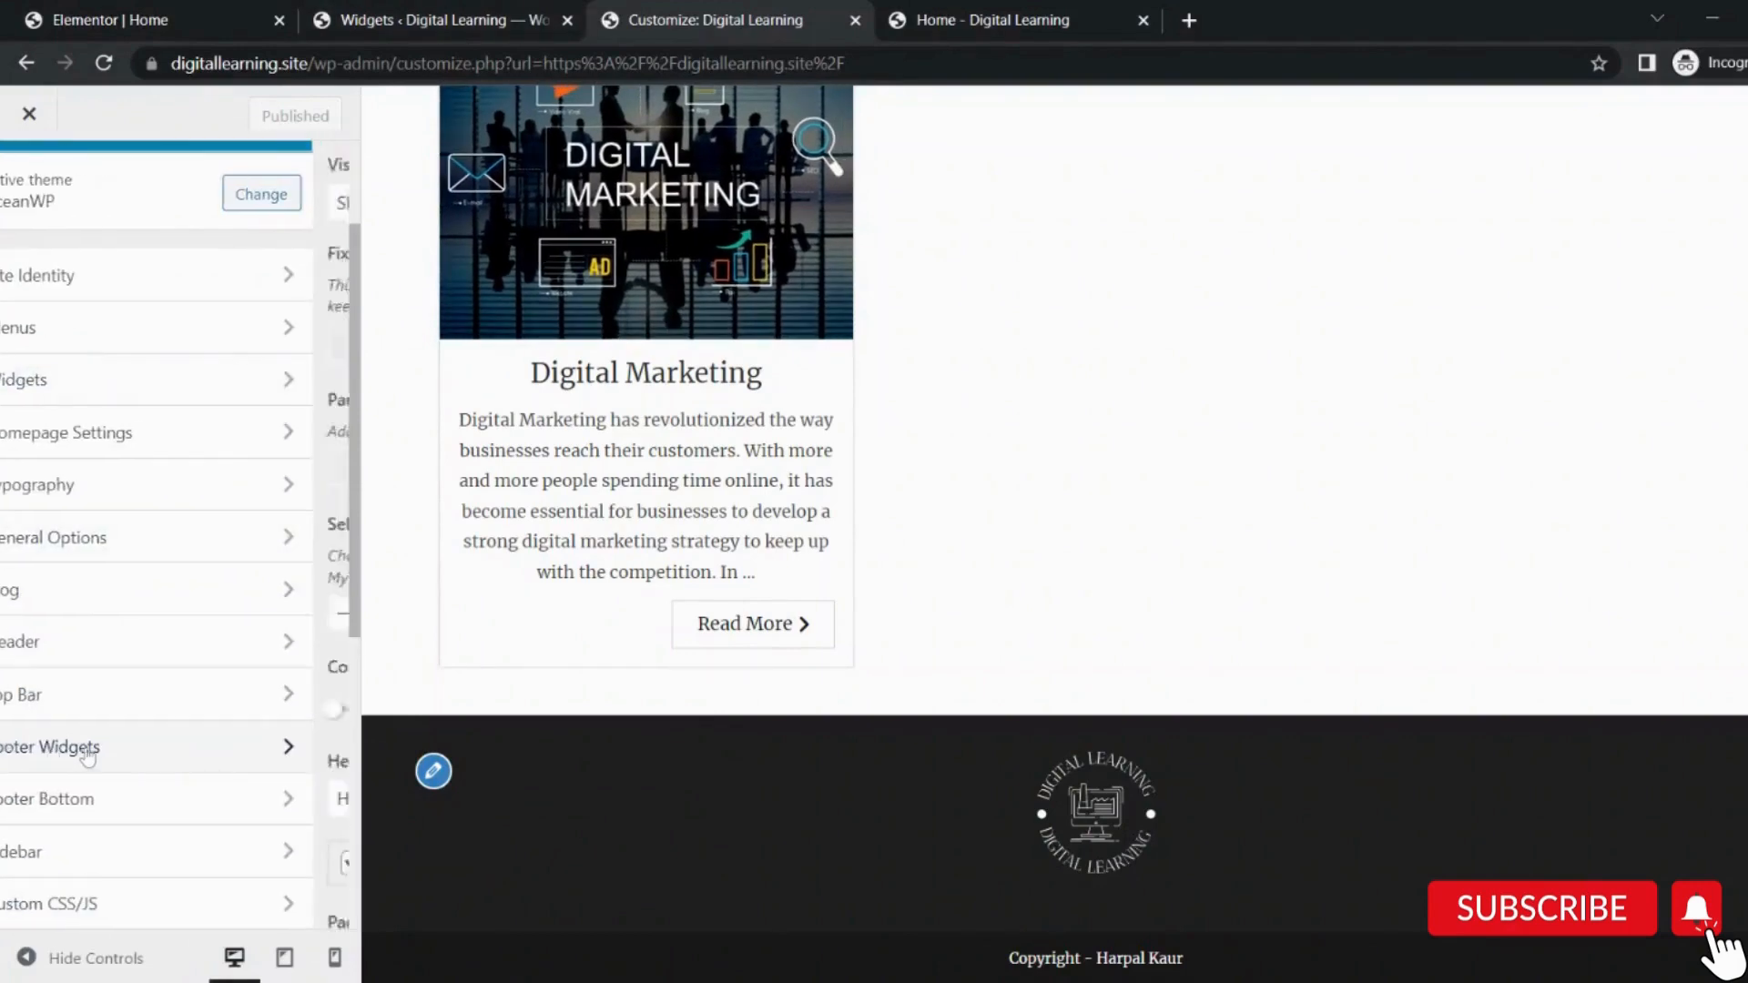
scroll(109, 667, "down", 3)
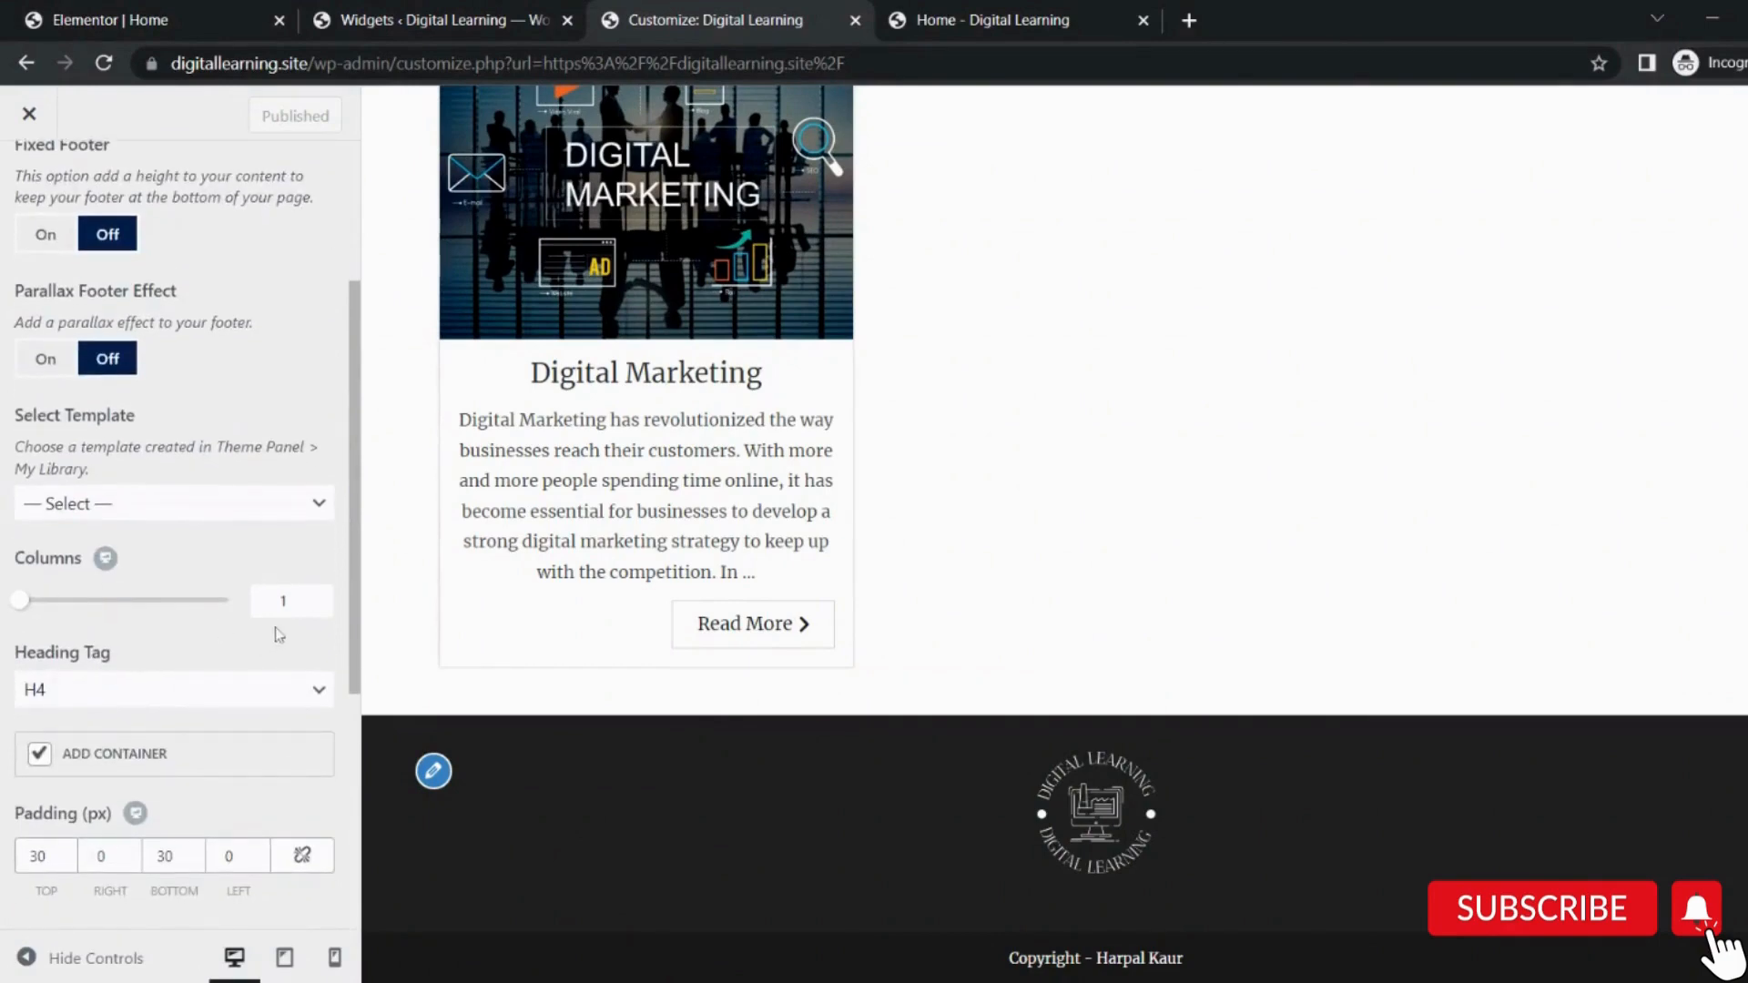
double_click(283, 601)
type("3")
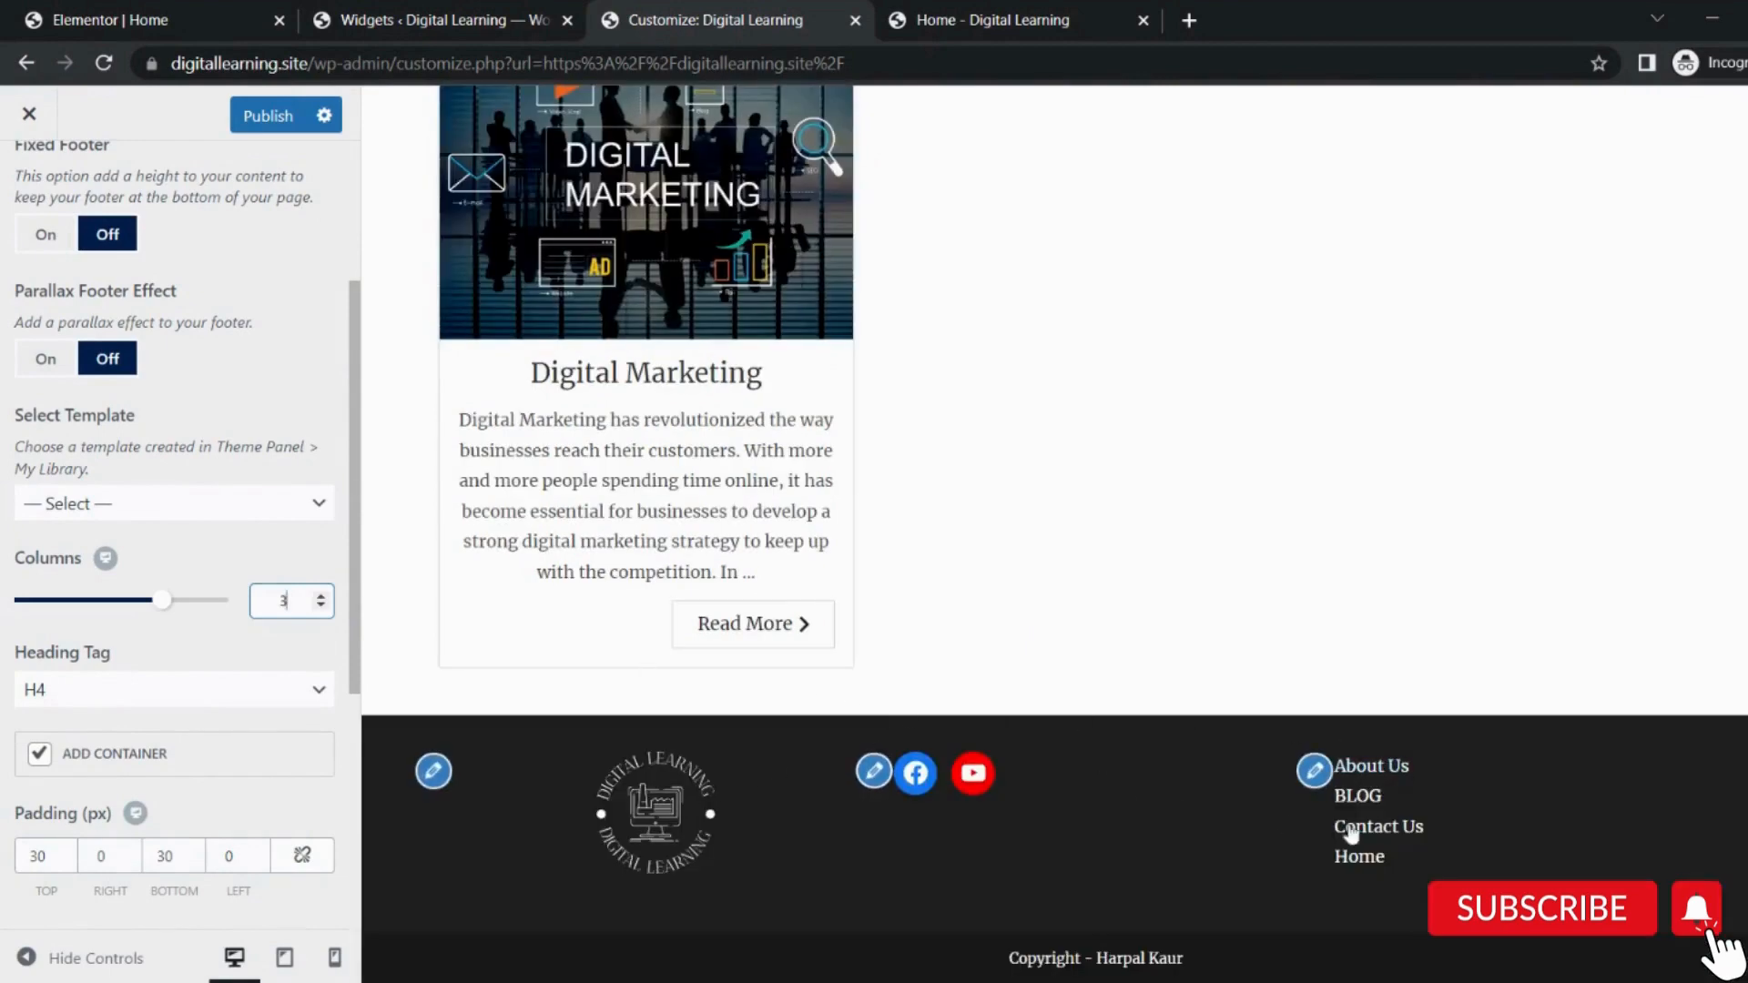
Try 4 footer columns in the preview, set the count back to 3 and publish the changes.
key("BackSpace")
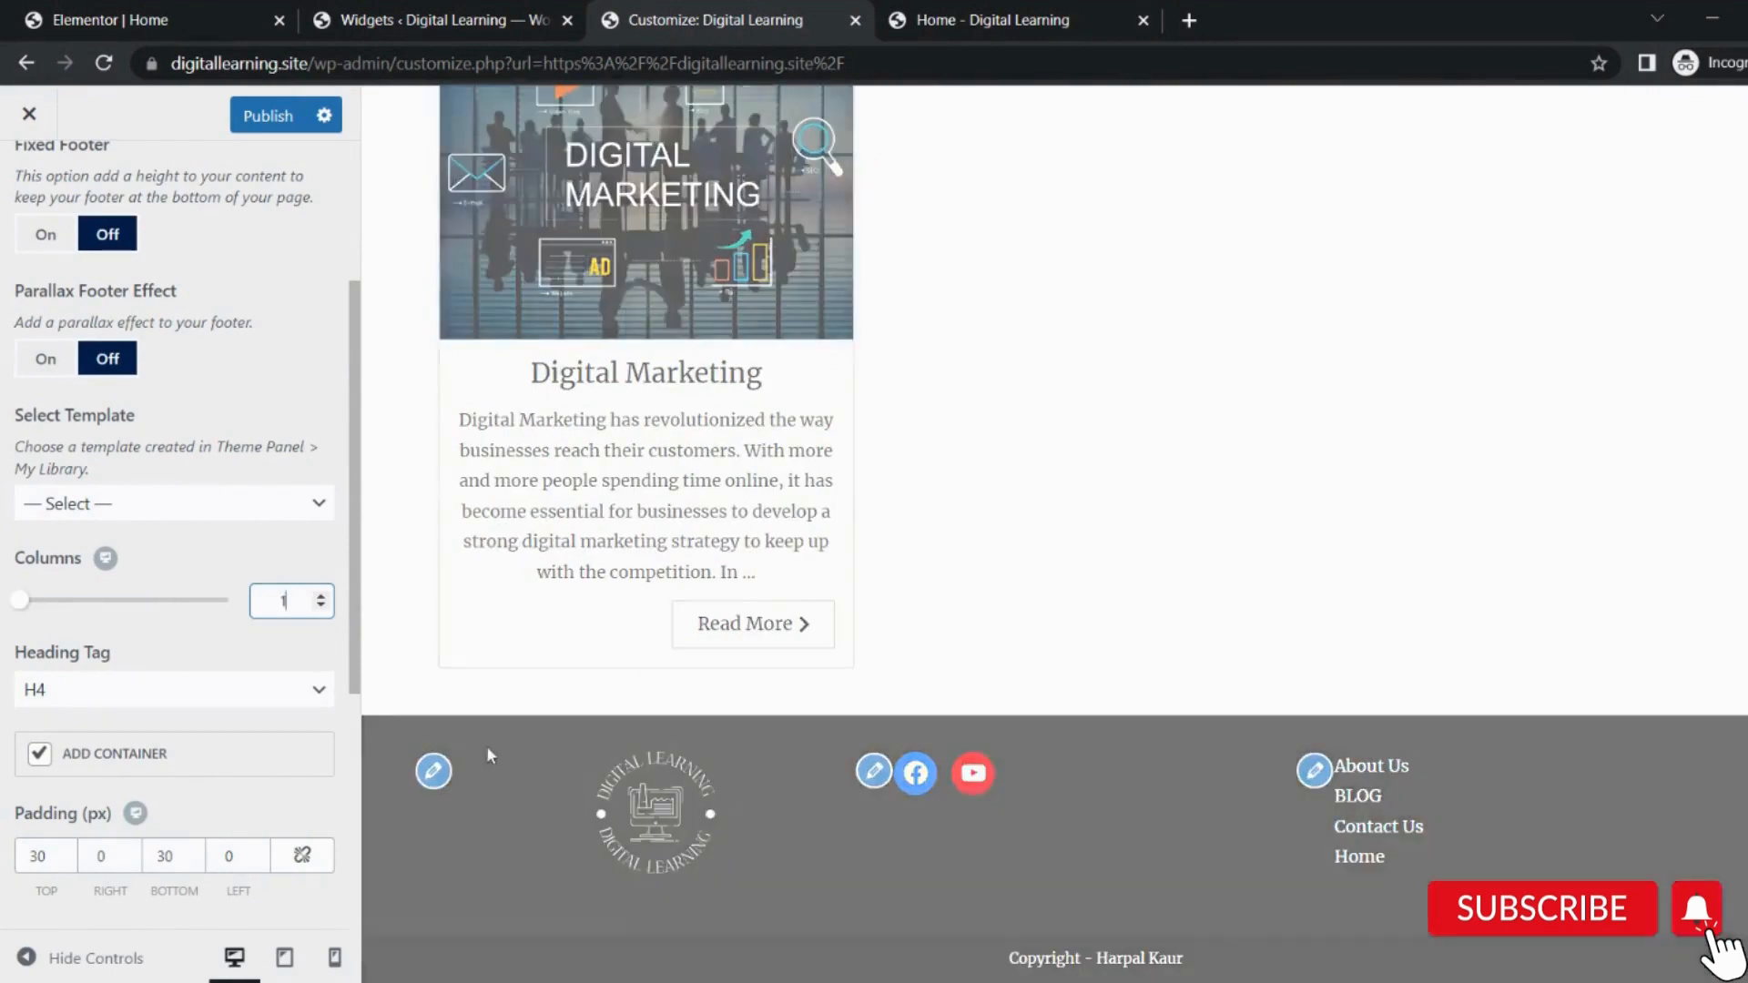
type("4")
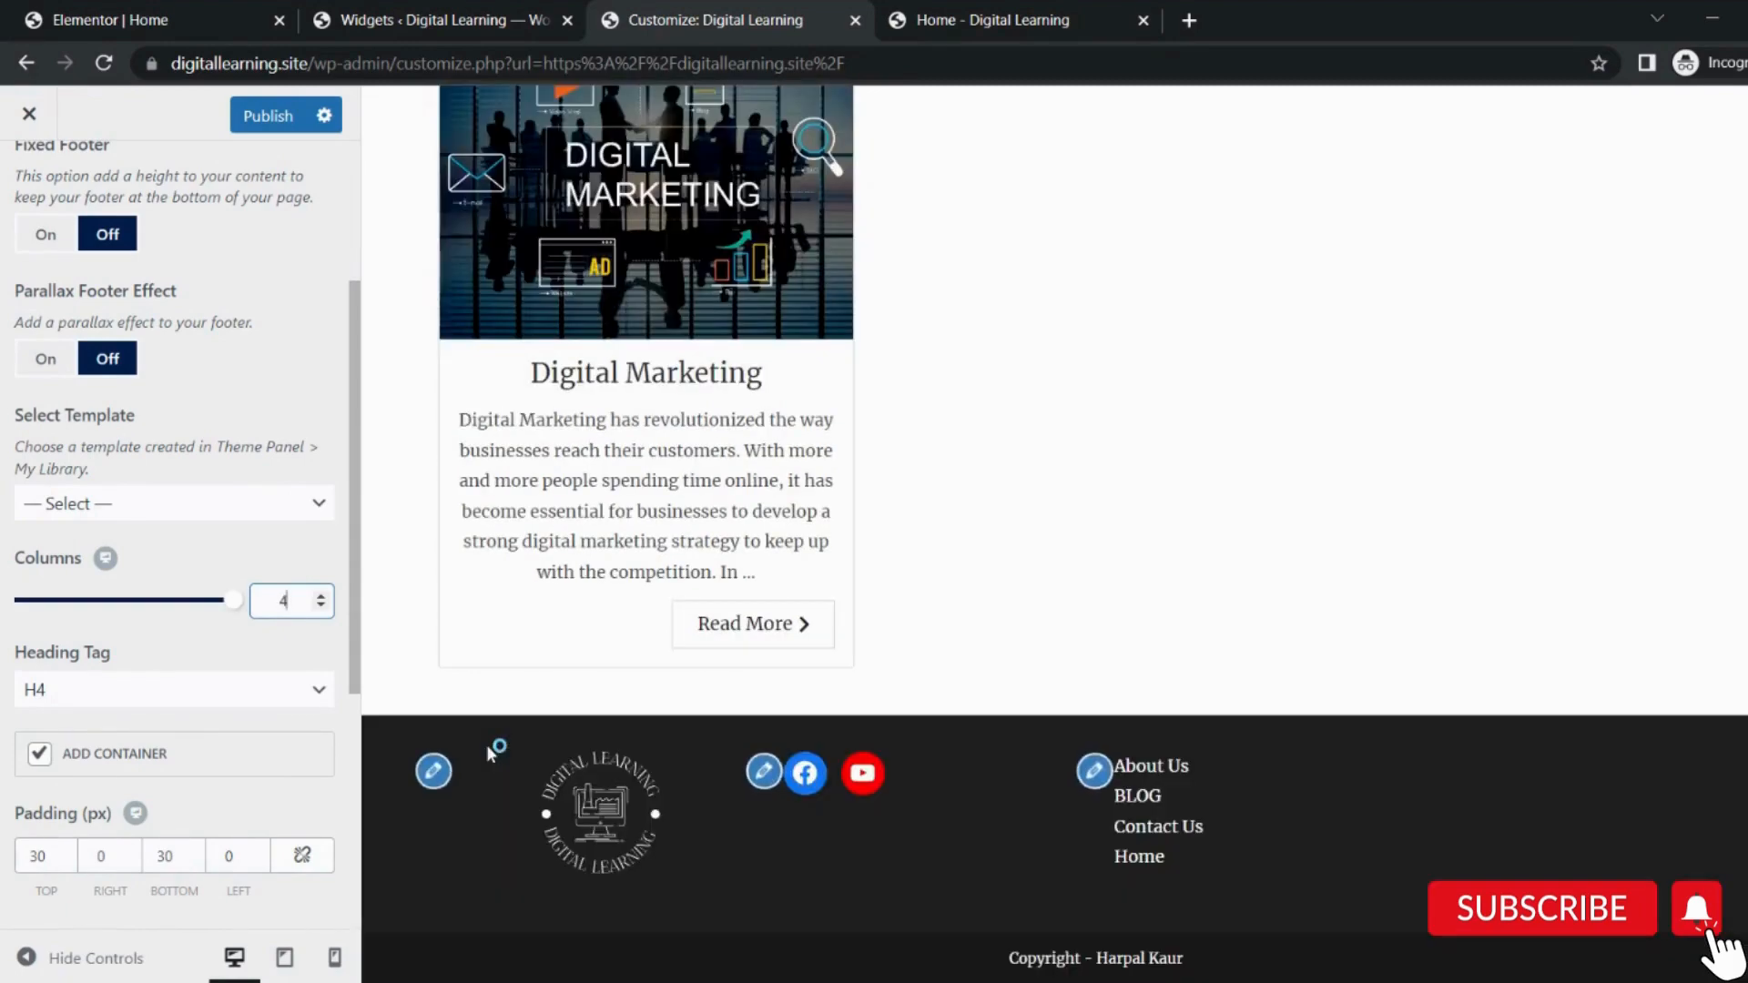
key("BackSpace")
type("3")
left_click(263, 127)
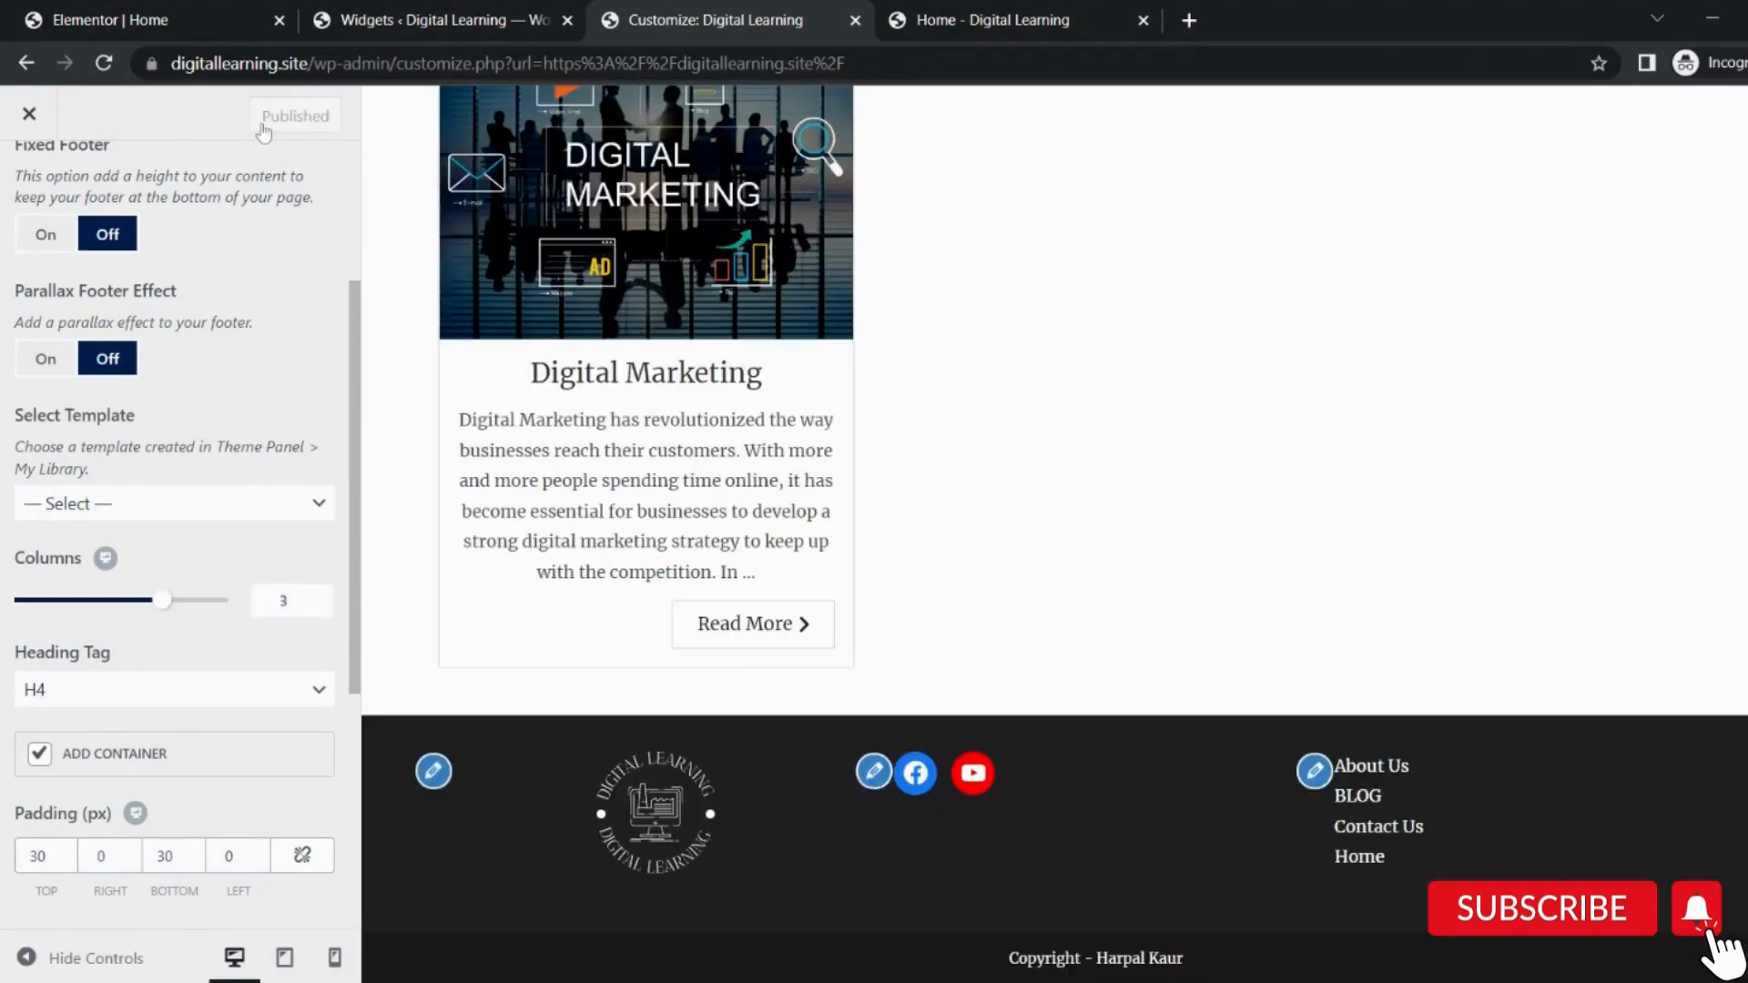
Reload the live home page and check the footer columns and the Recent Posts section.
left_click(995, 10)
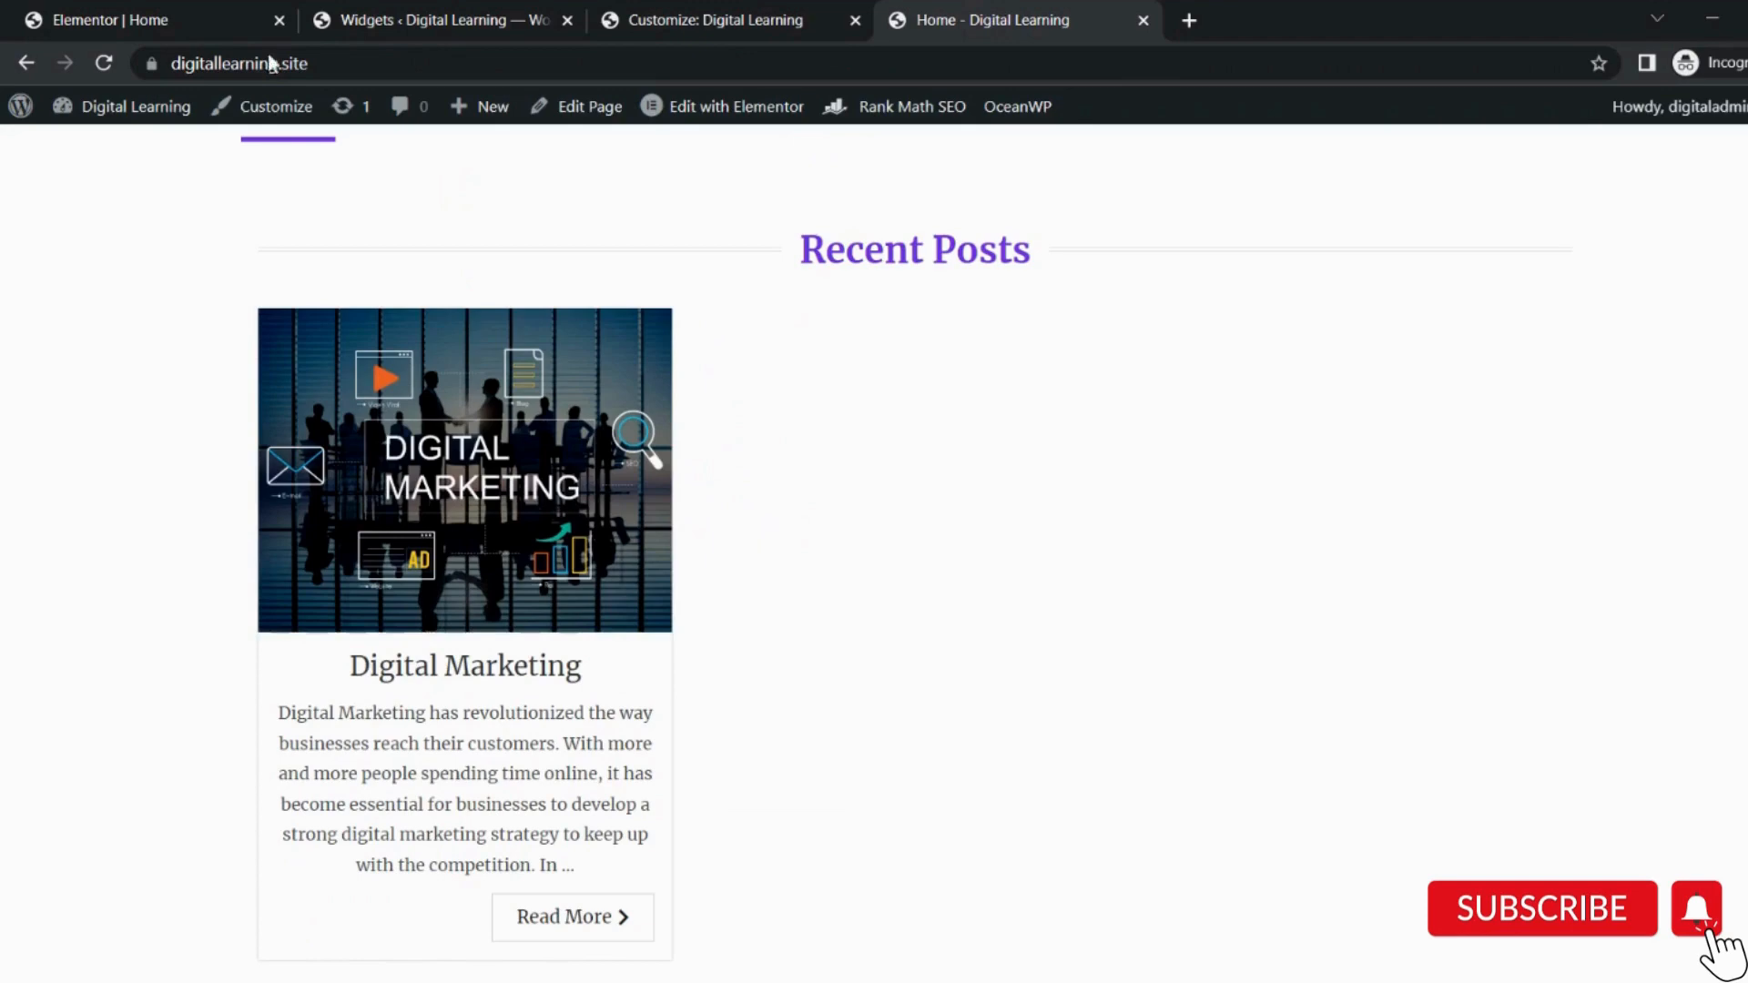
left_click(91, 69)
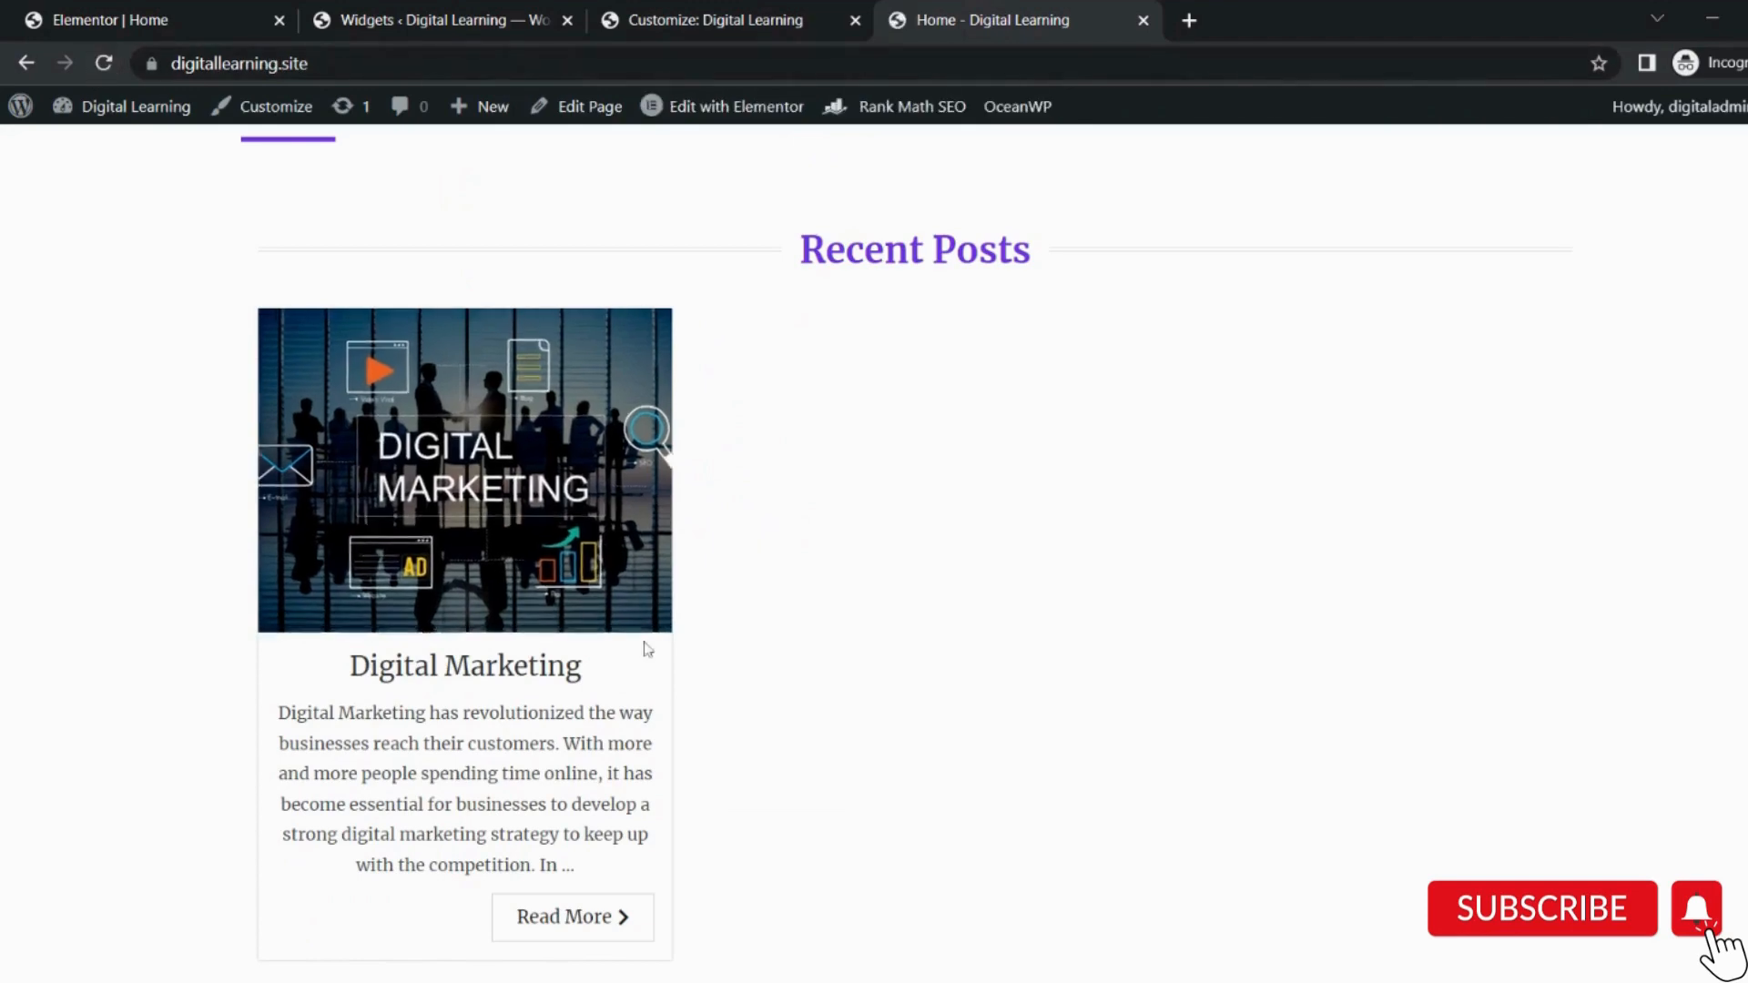
scroll(646, 648, "down", 3)
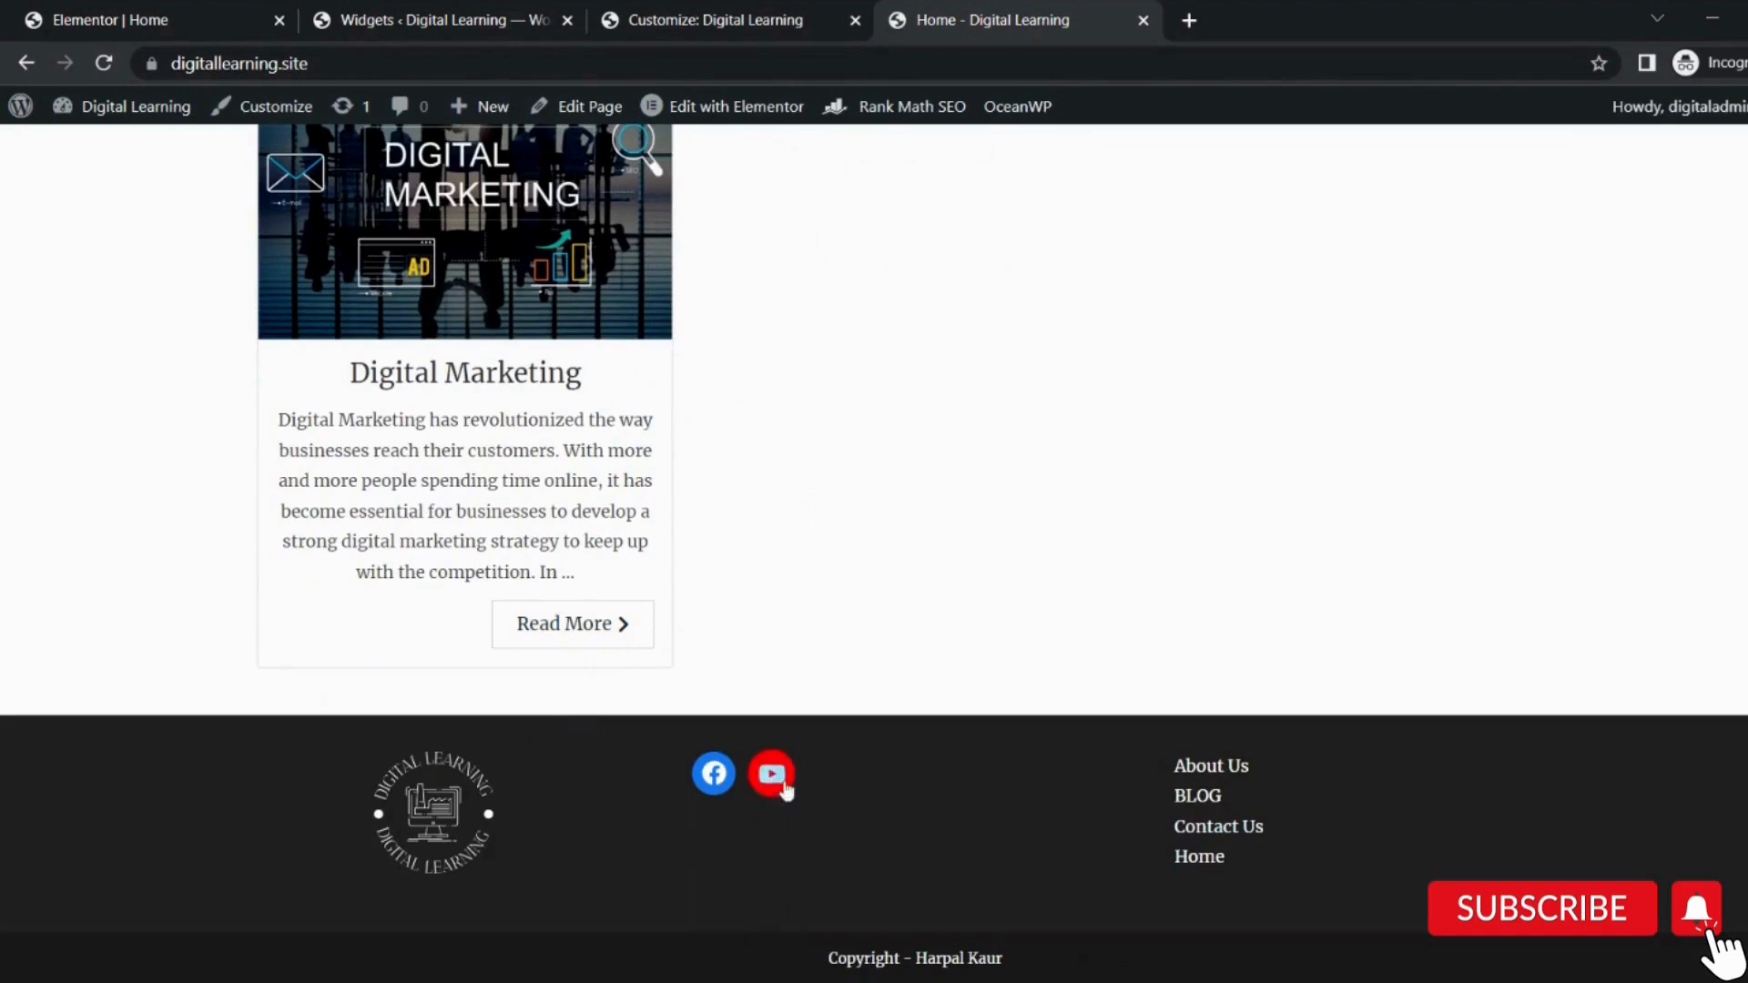
left_click(685, 11)
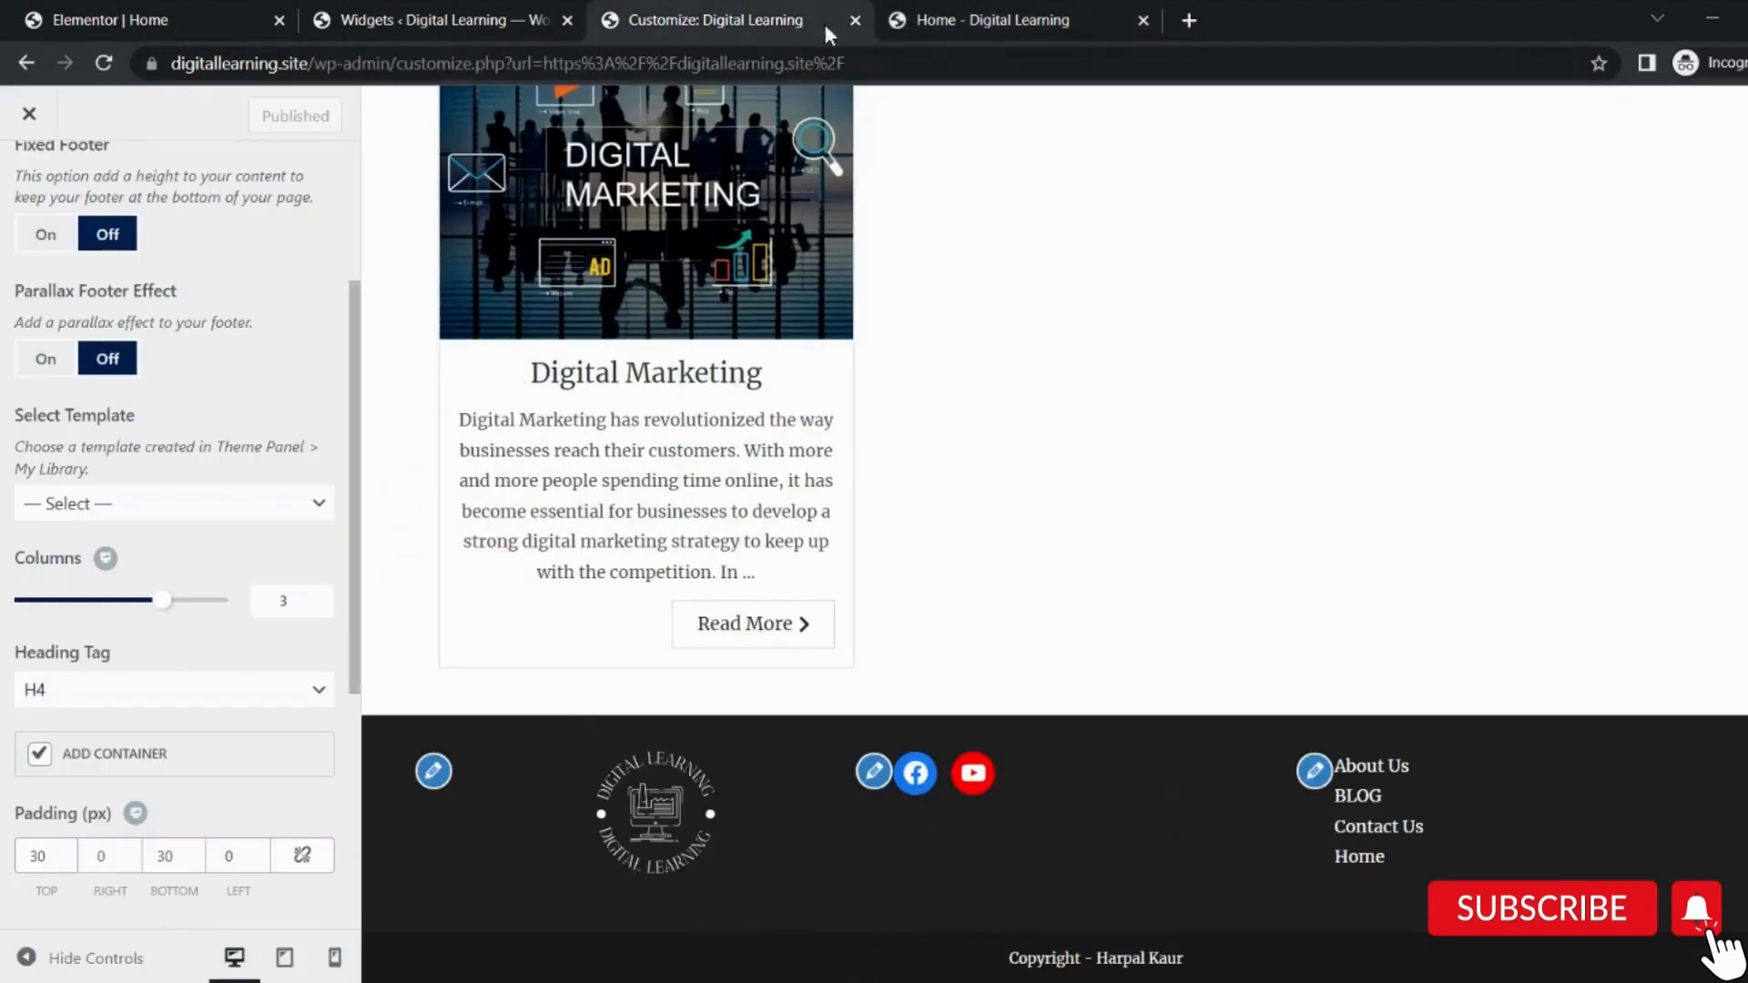
left_click(950, 11)
scroll(725, 578, "up", 5)
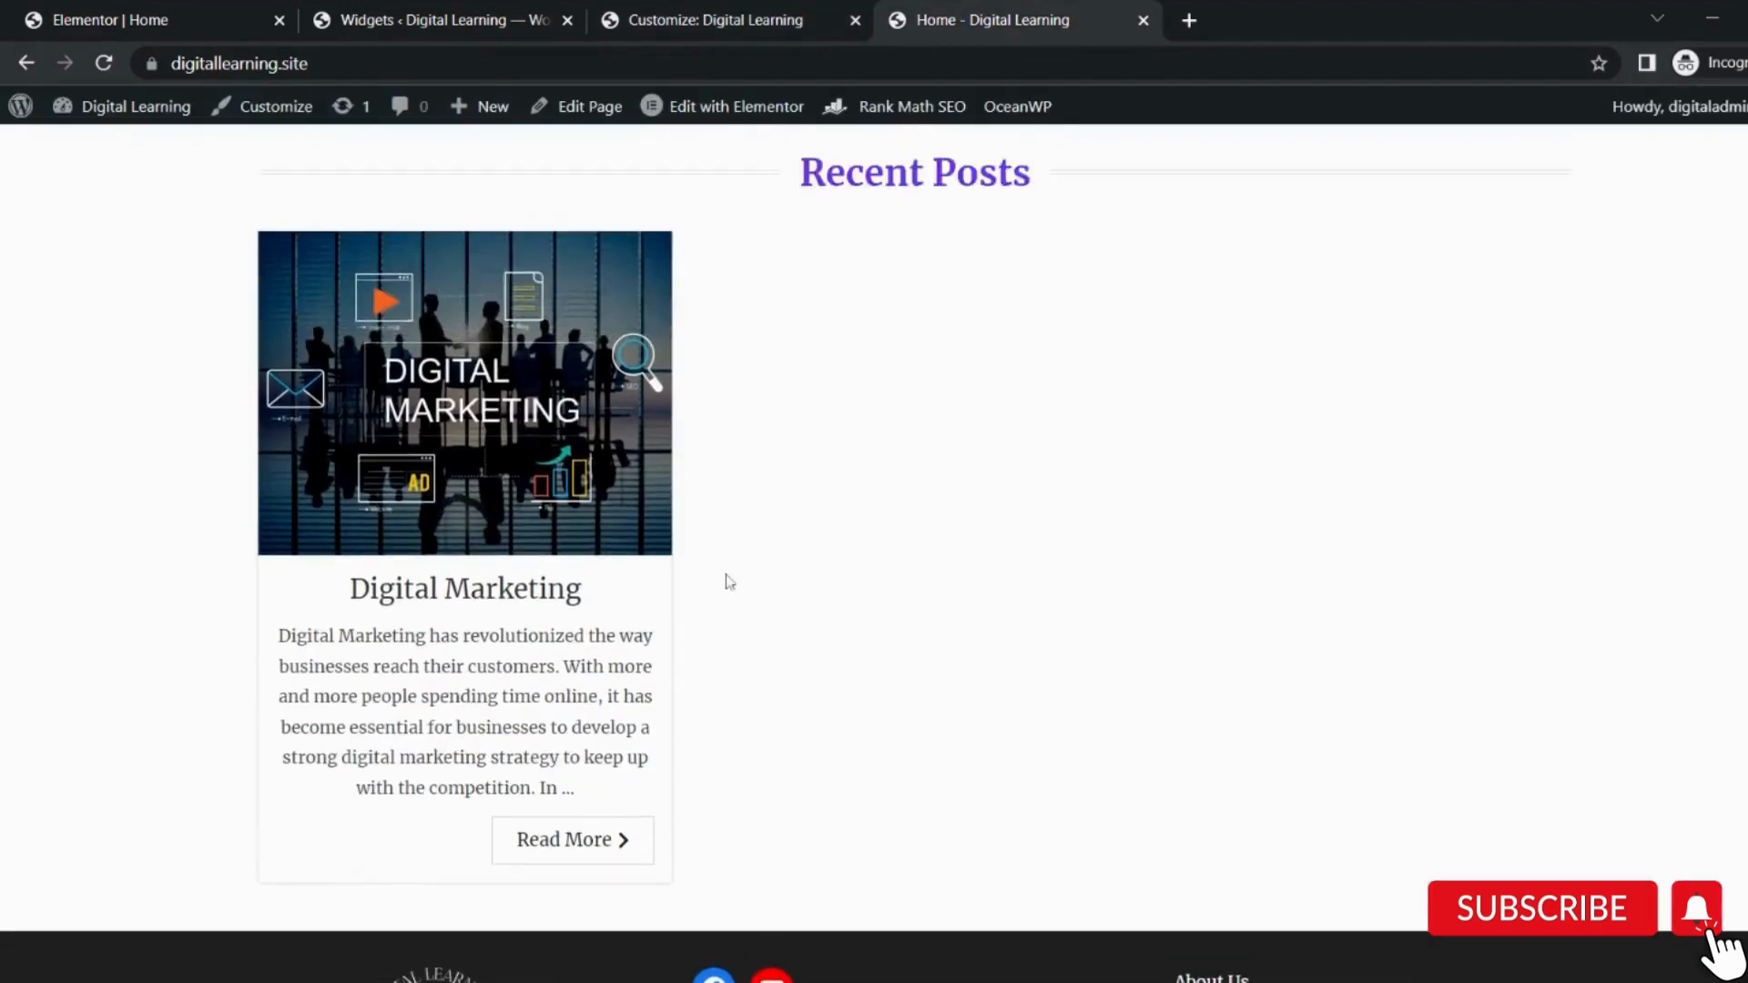
scroll(729, 581, "down", 2)
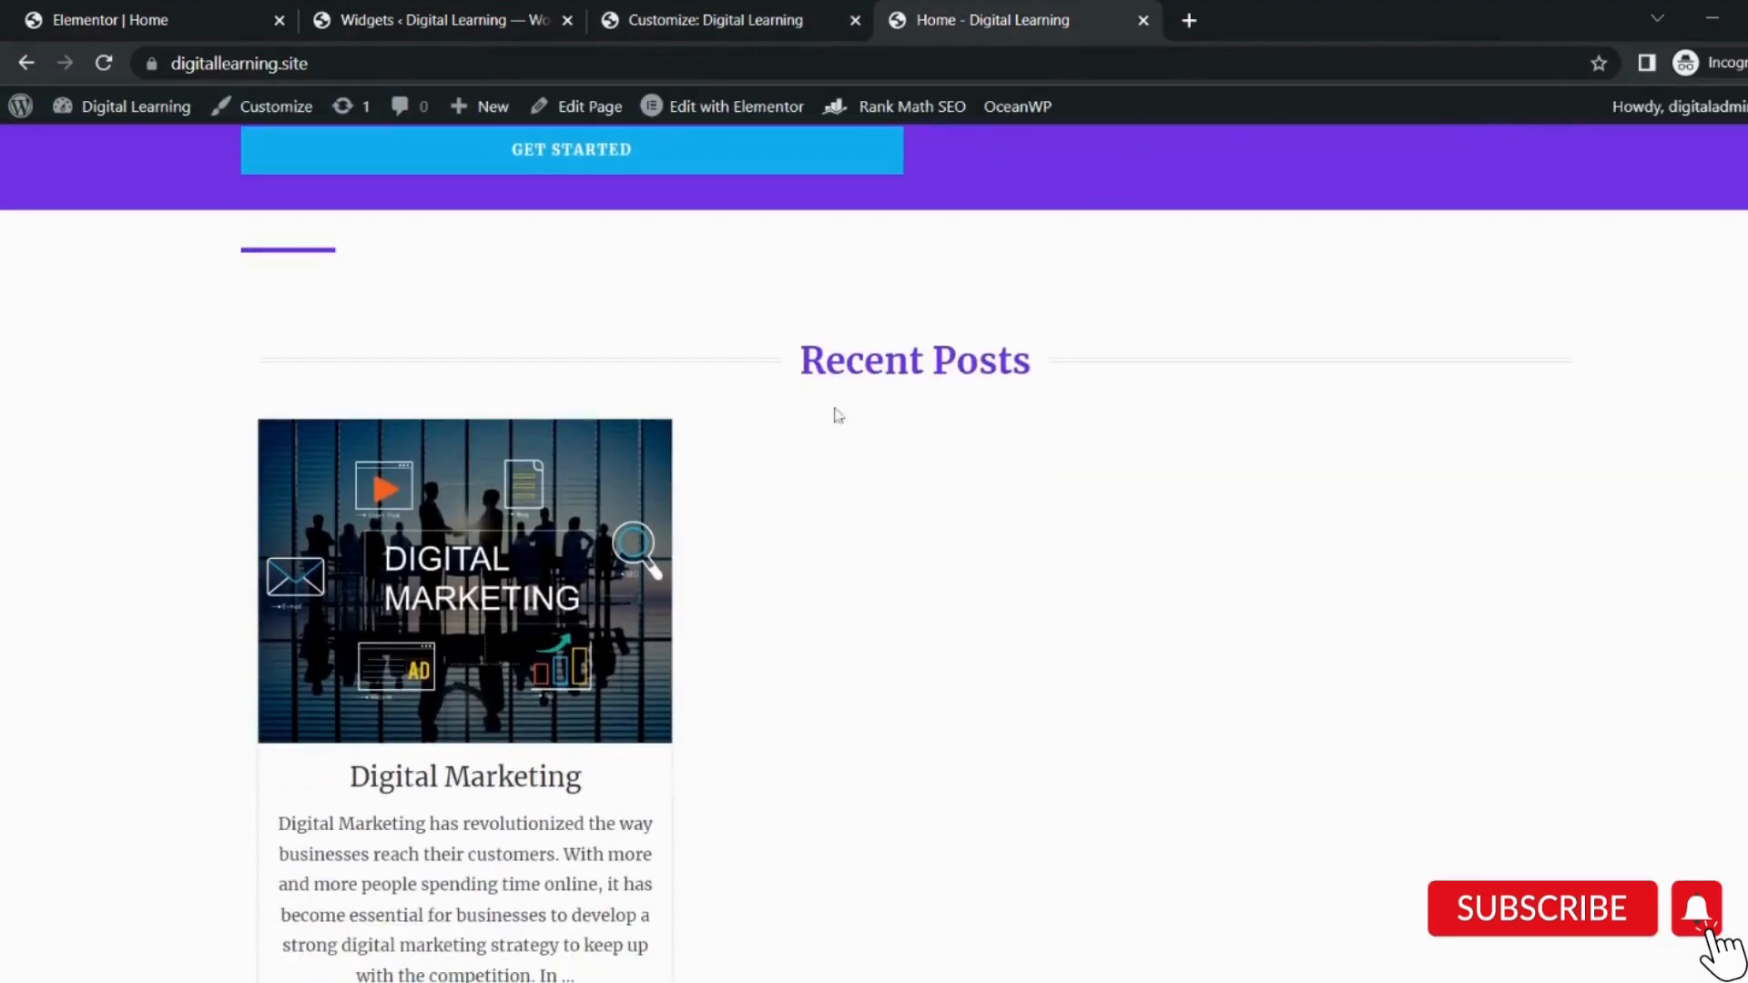
Return to the Elementor editor for the Home page and open the style settings of the Recent Posts grid.
scroll(968, 664, "down", 3)
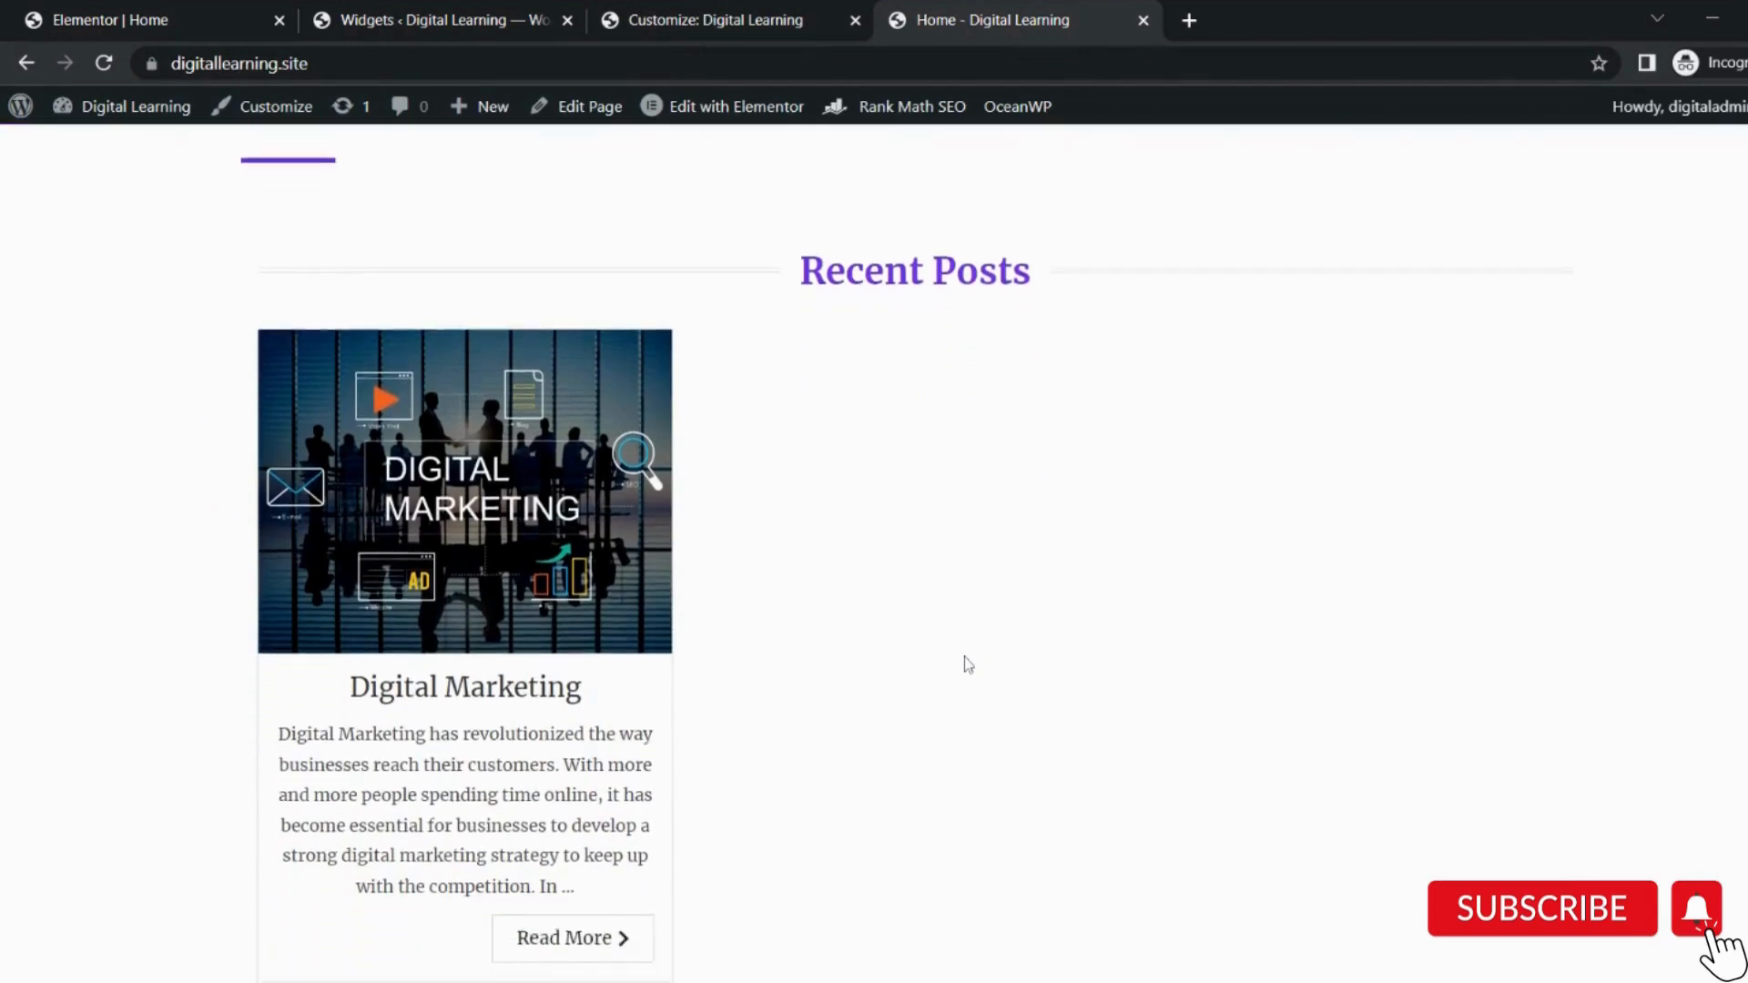
scroll(968, 665, "up", 1)
left_click(239, 11)
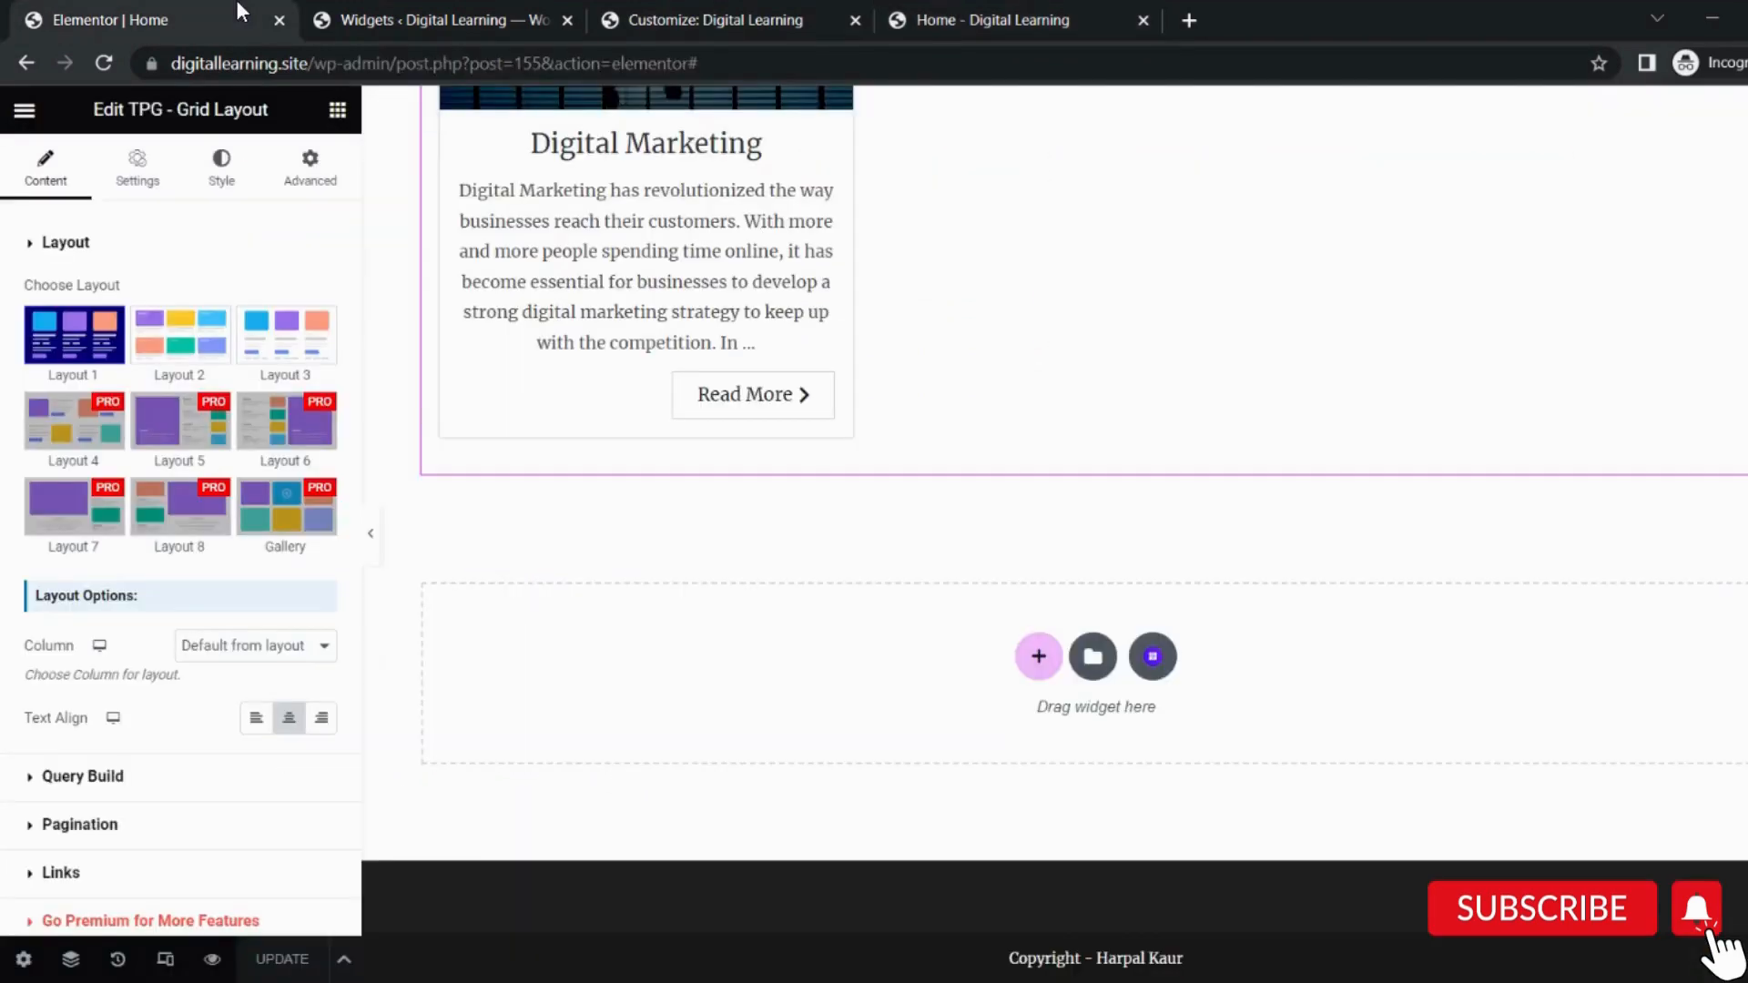
scroll(733, 274, "up", 2)
scroll(645, 351, "up", 1)
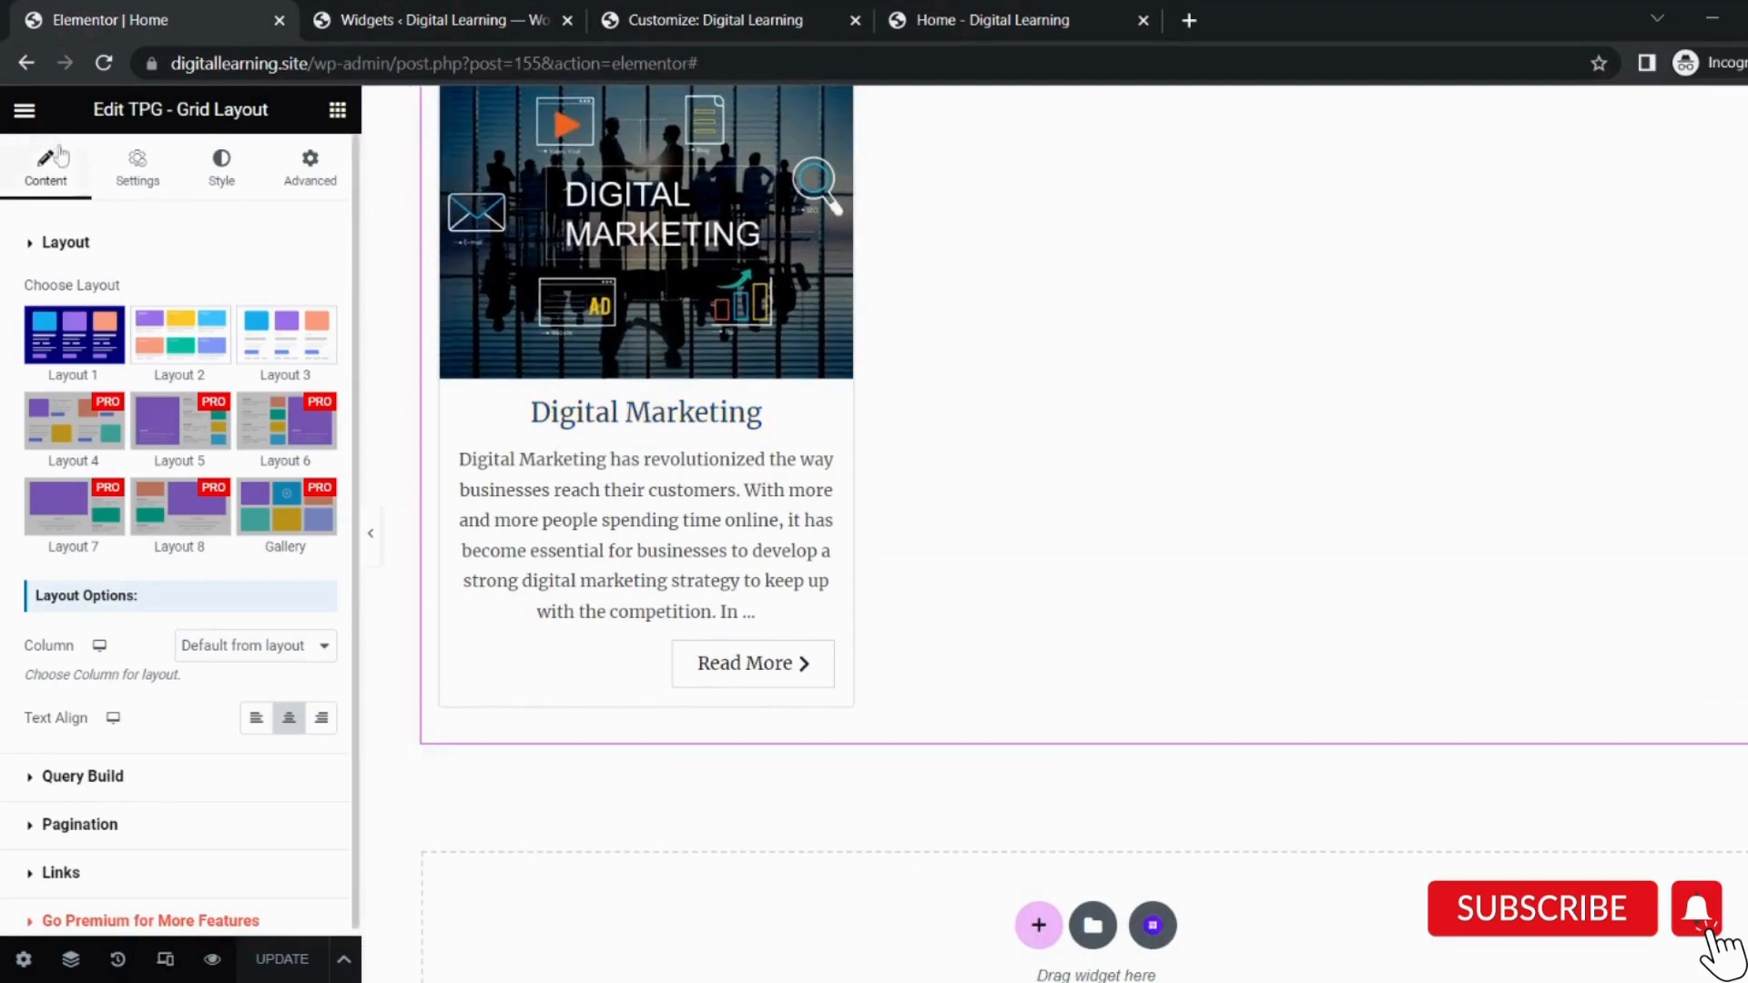
scroll(623, 389, "up", 1)
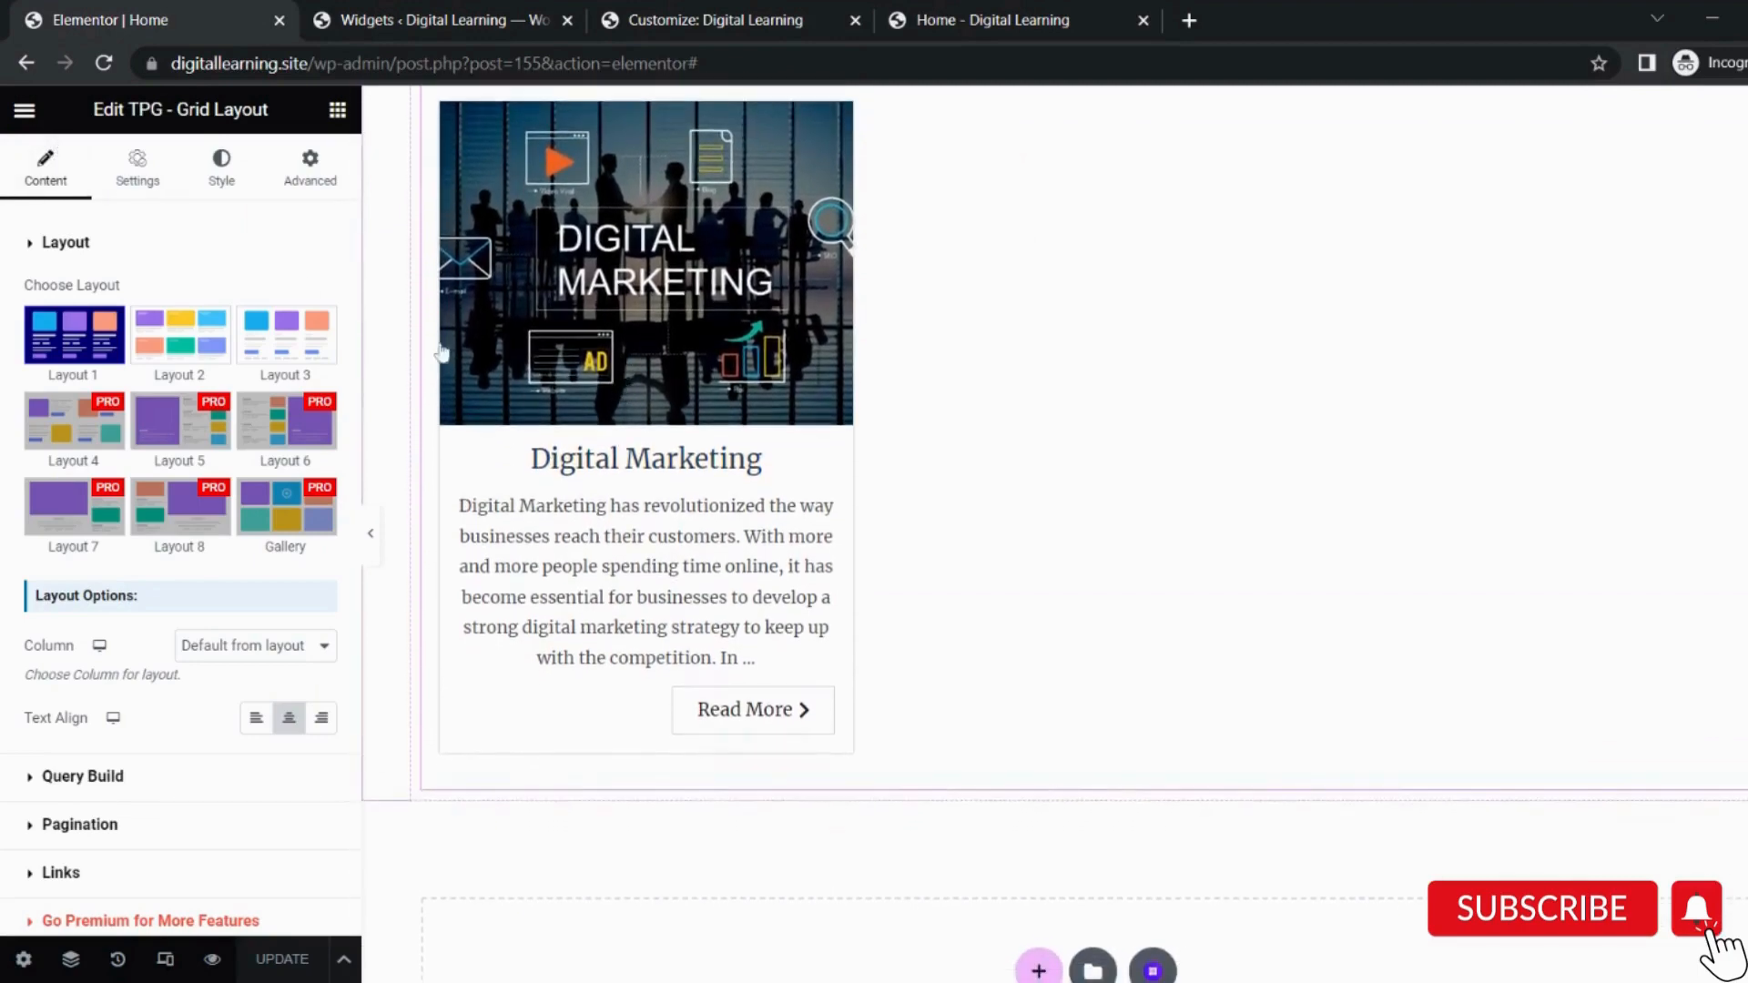
left_click(137, 173)
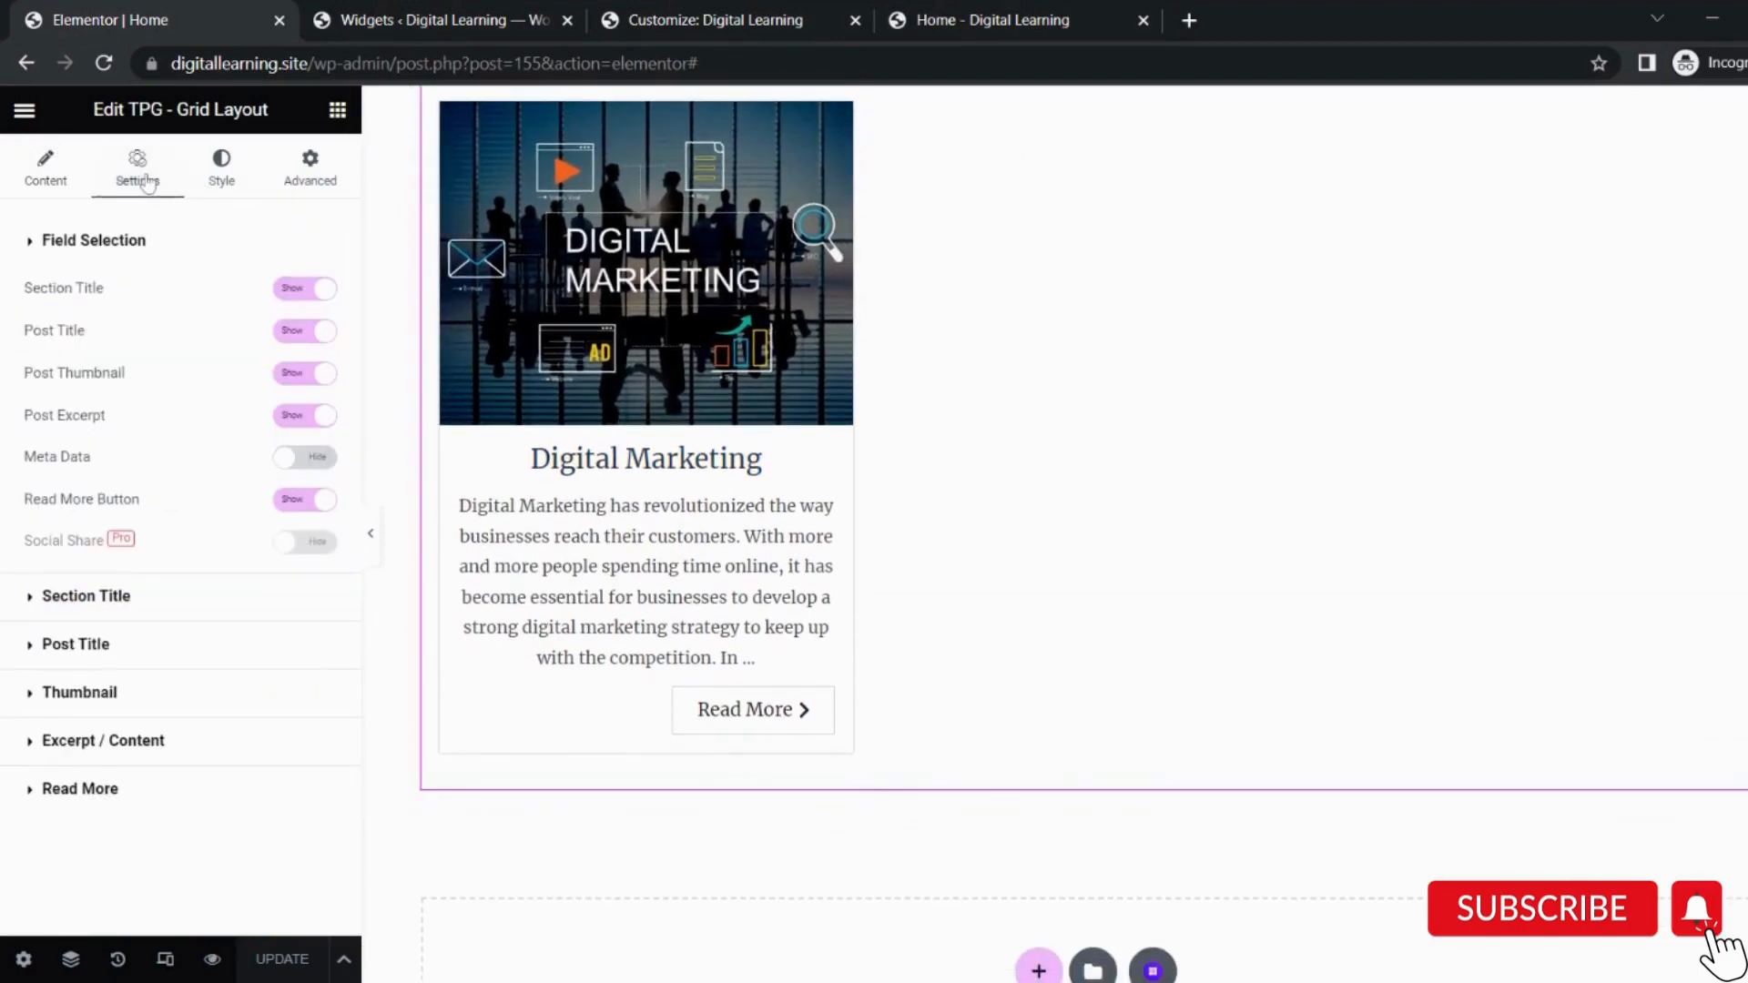
left_click(224, 173)
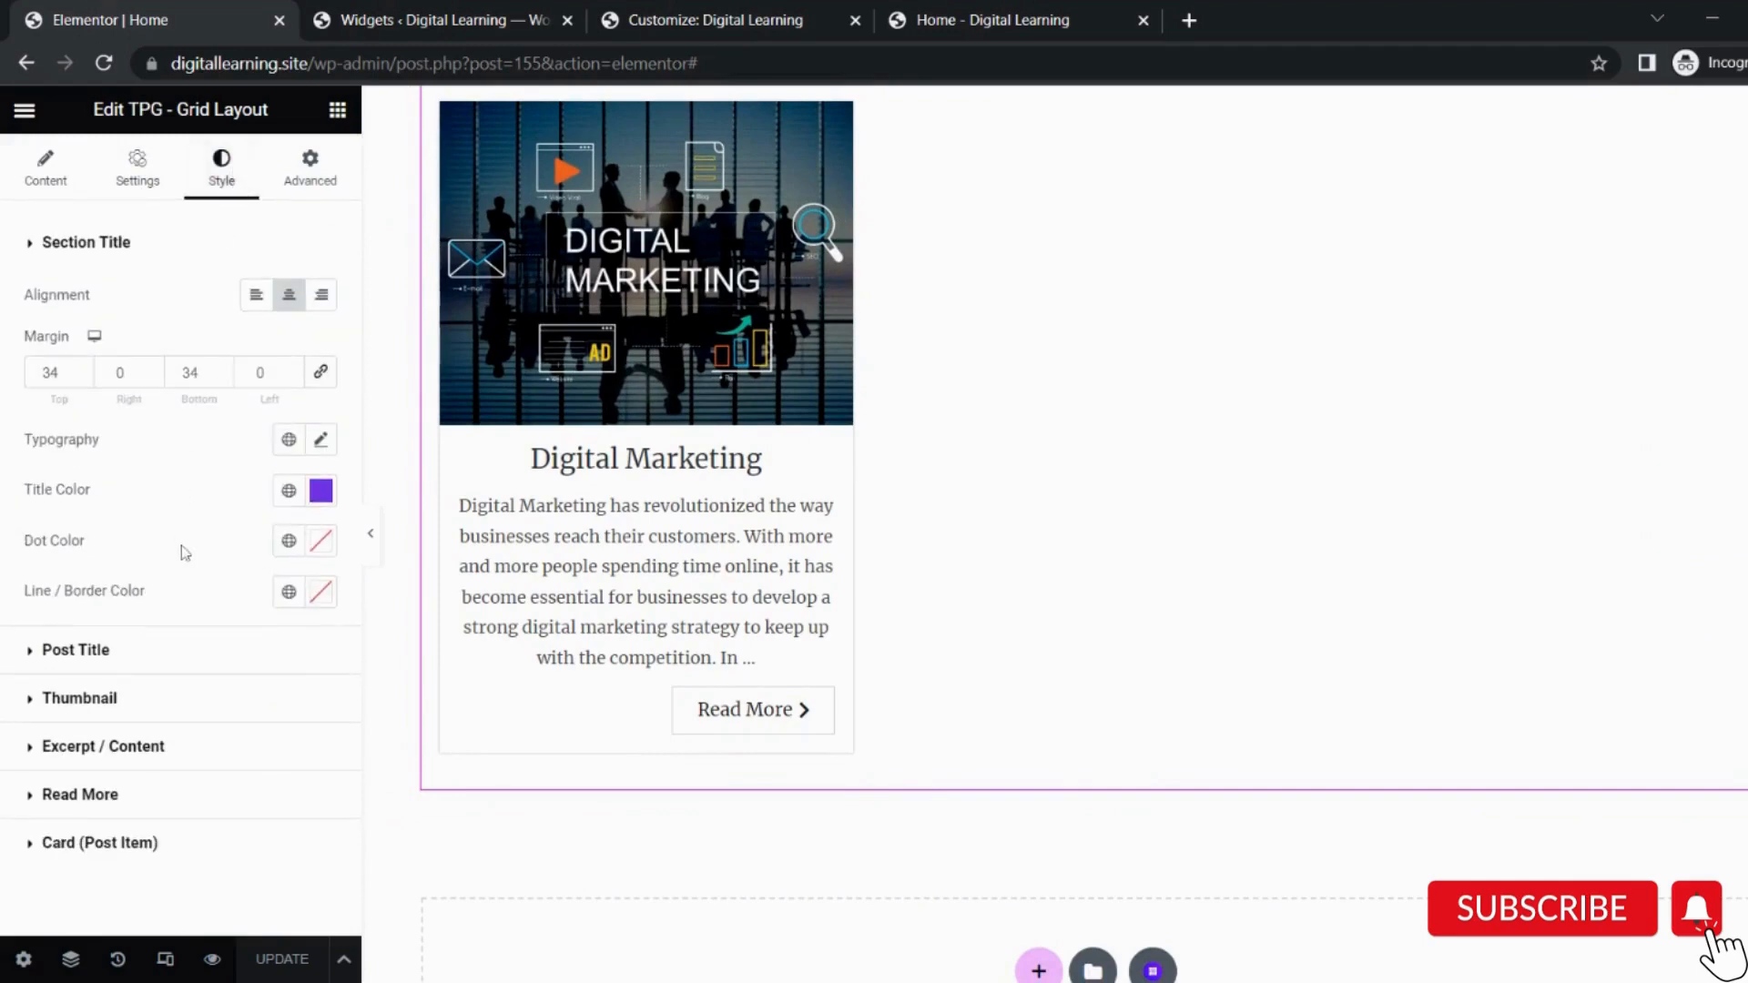
Set the Recent Posts grid's normal post title color to #7535e7 and update the Home page.
left_click(76, 650)
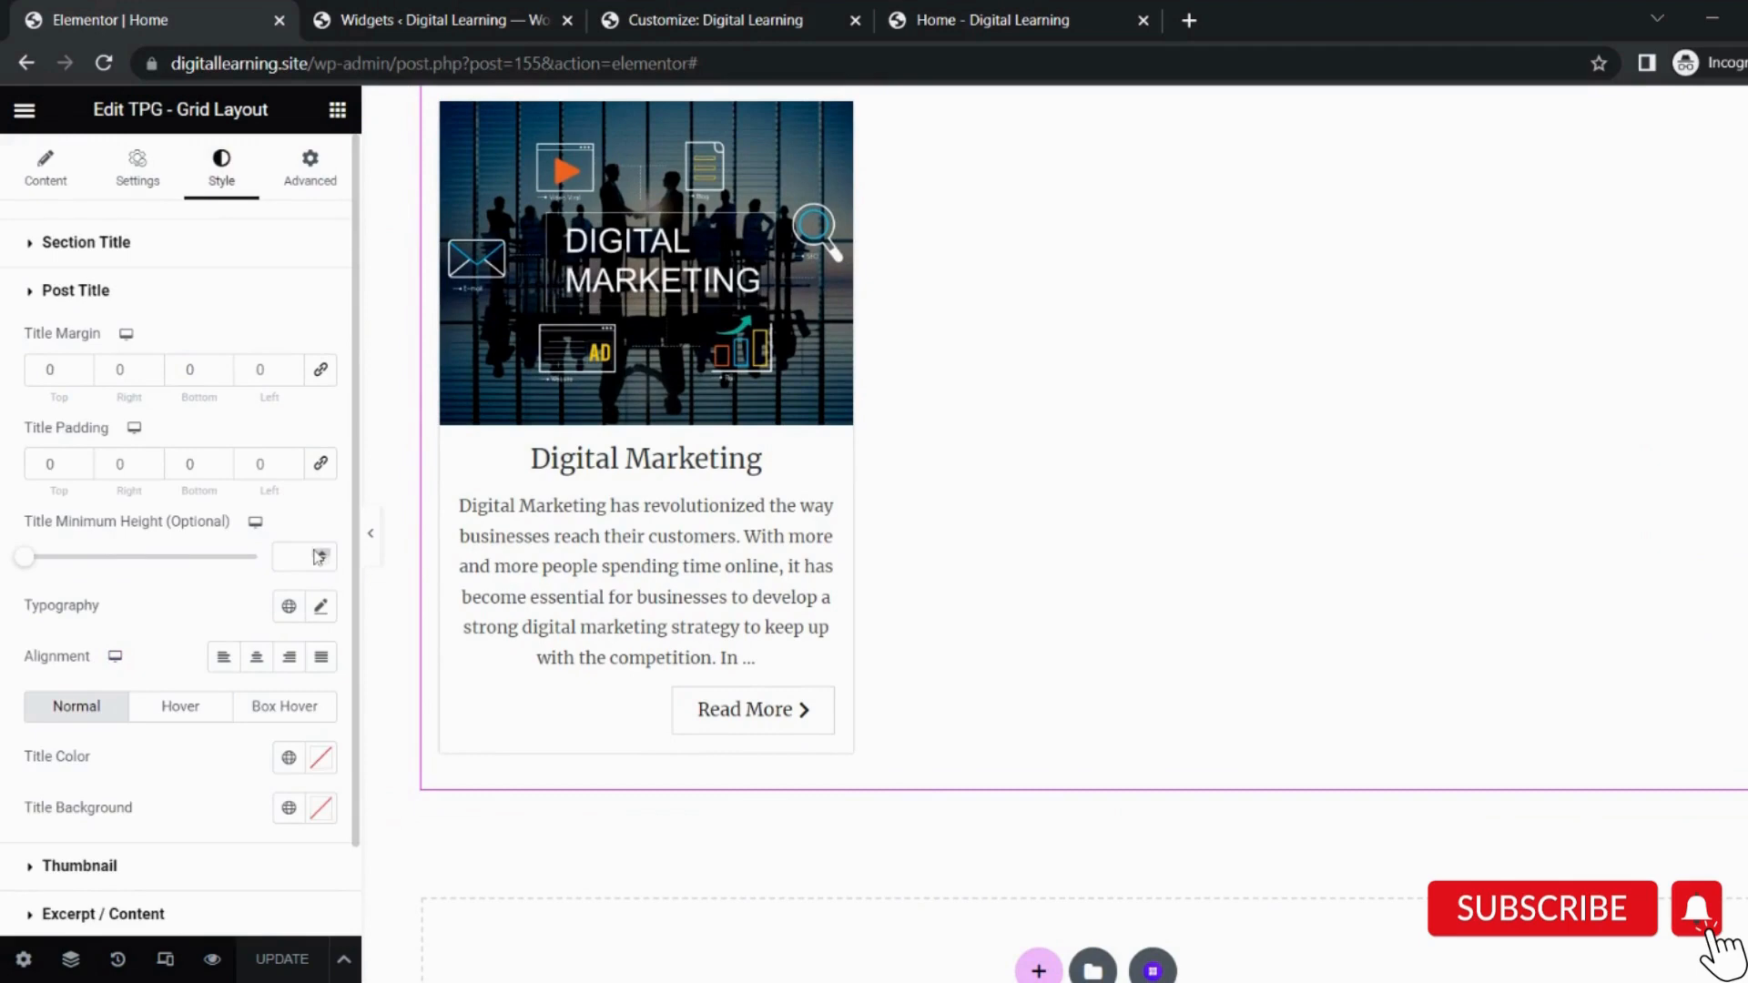
scroll(319, 558, "down", 1)
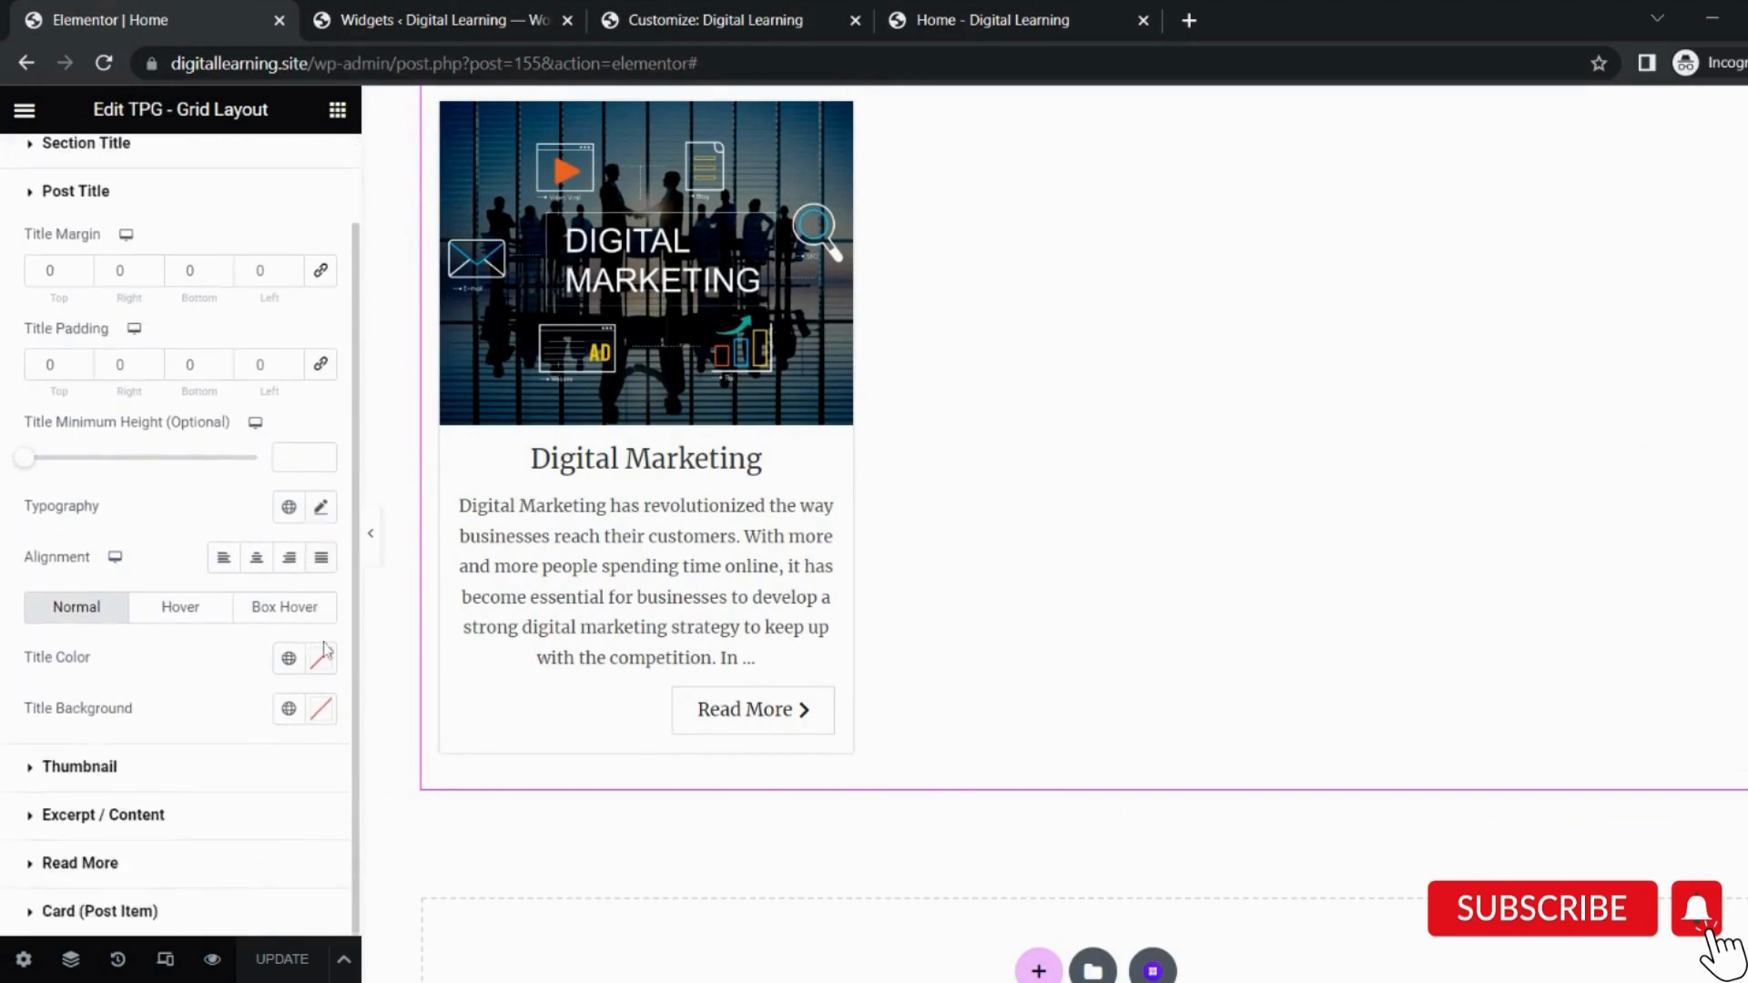
left_click(320, 662)
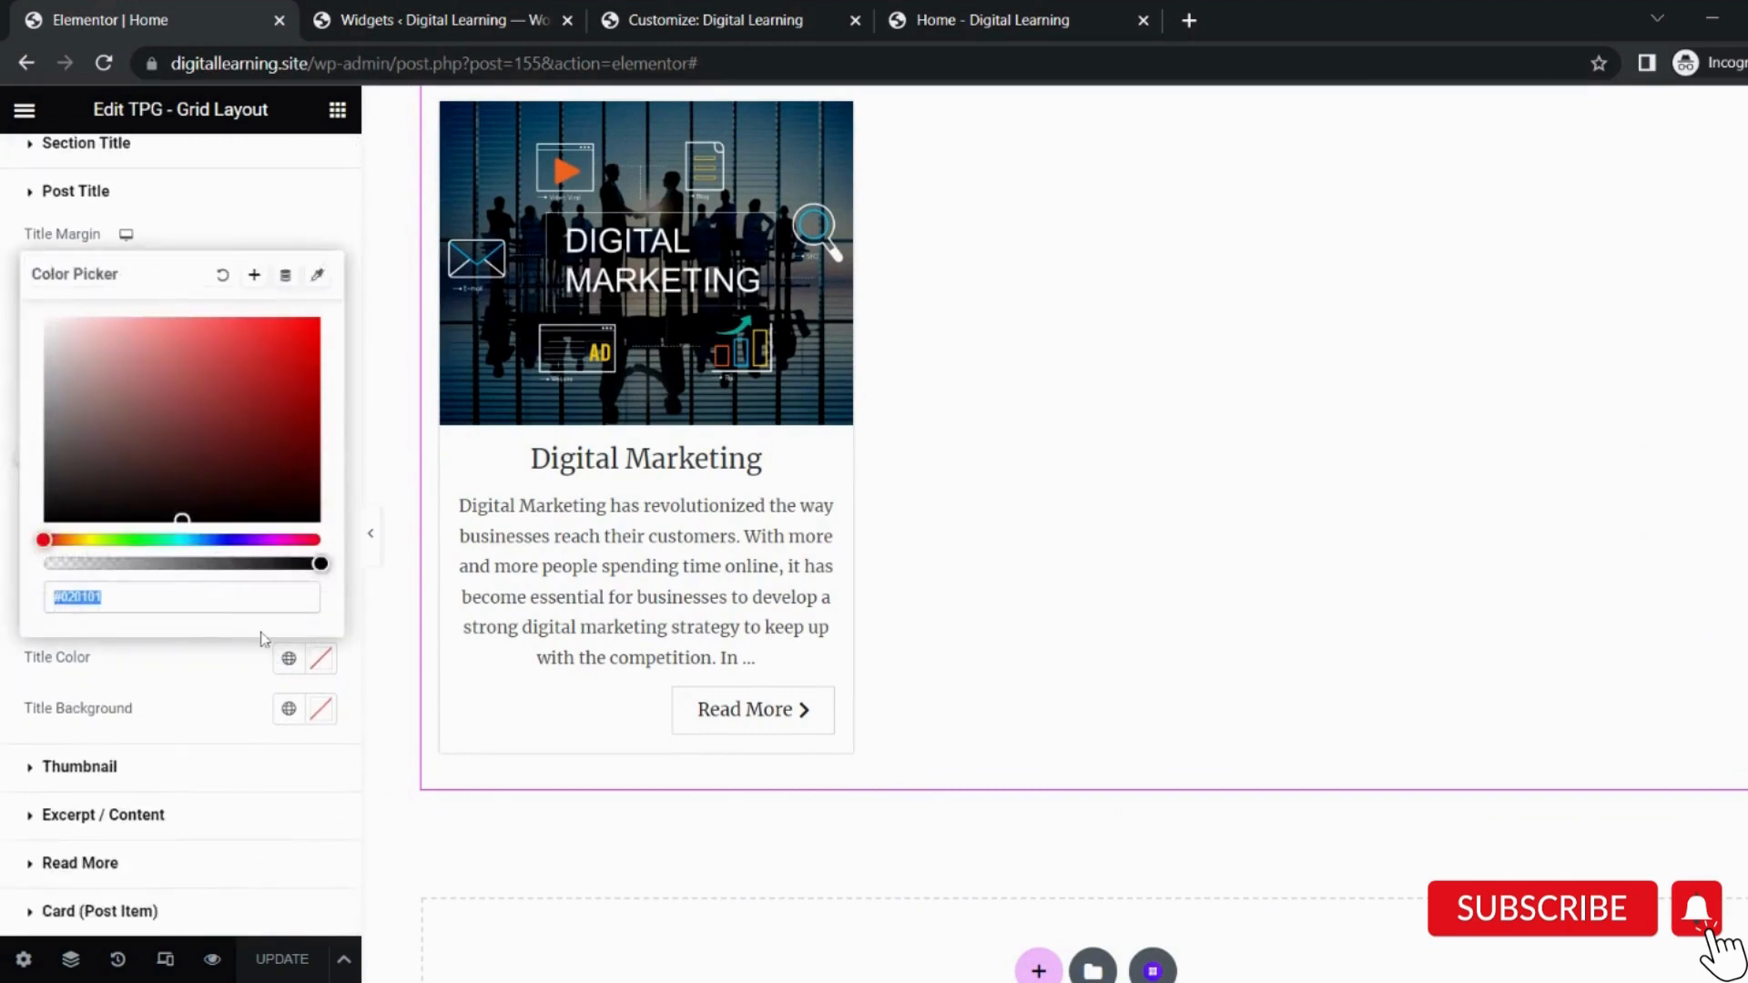
type("#7535e7")
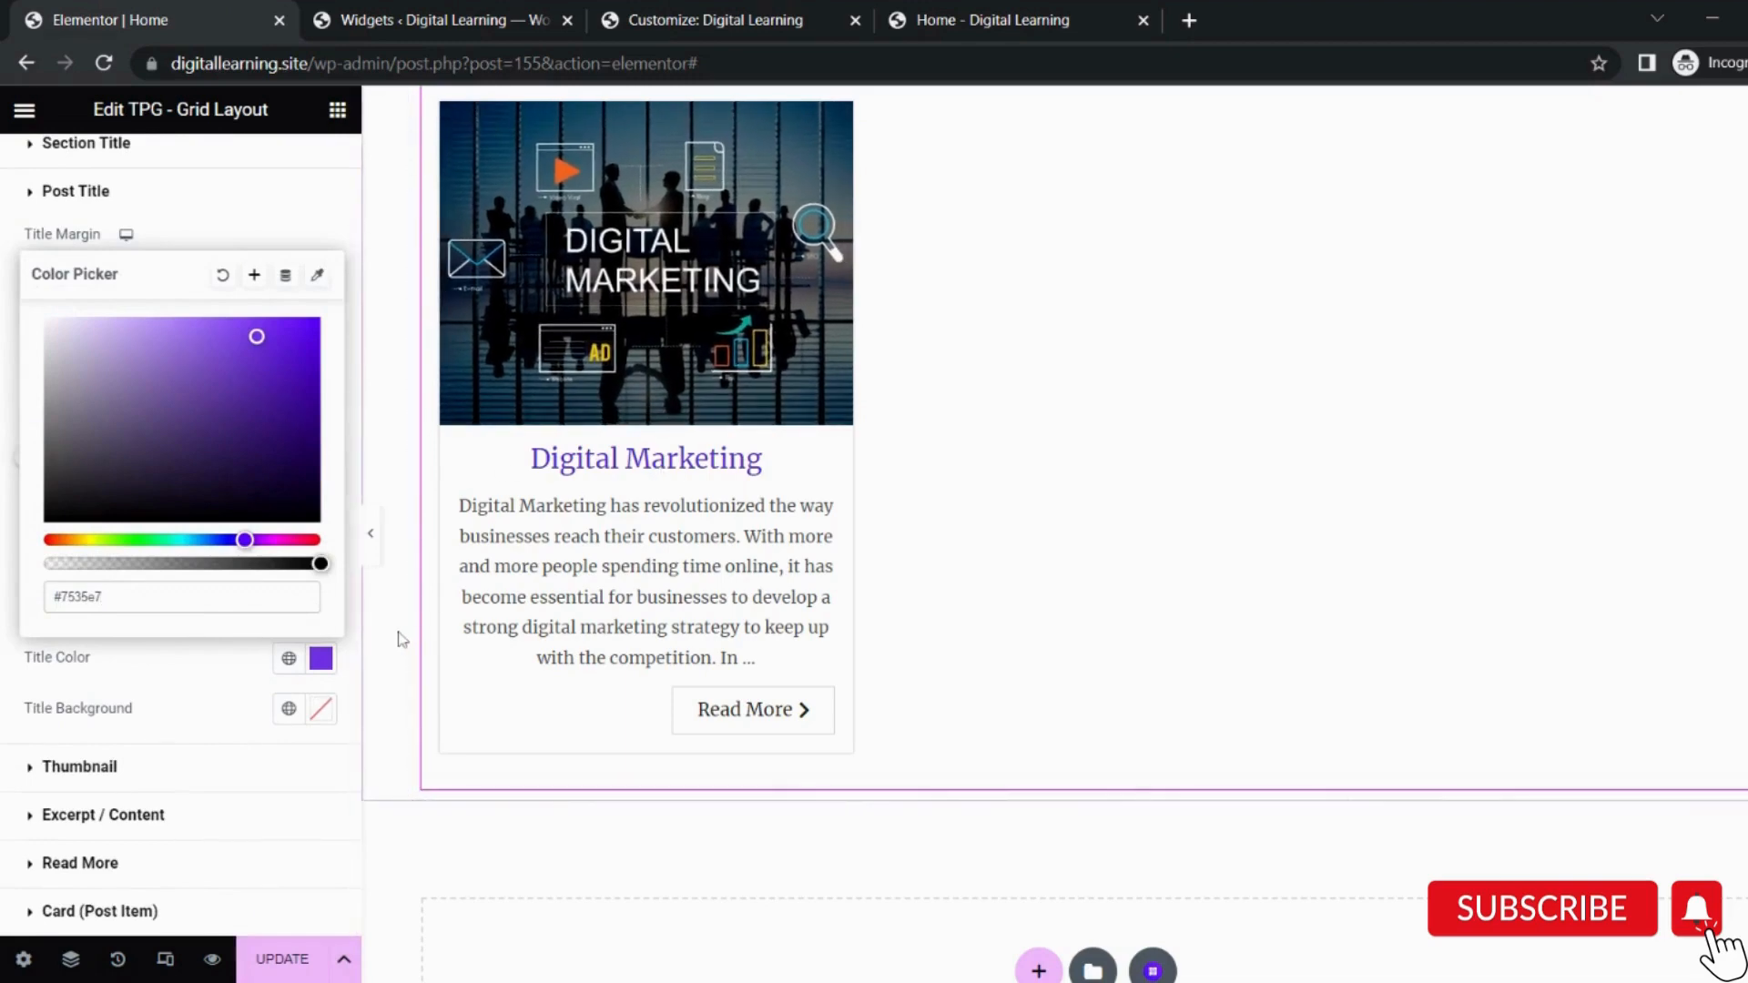
left_click(326, 666)
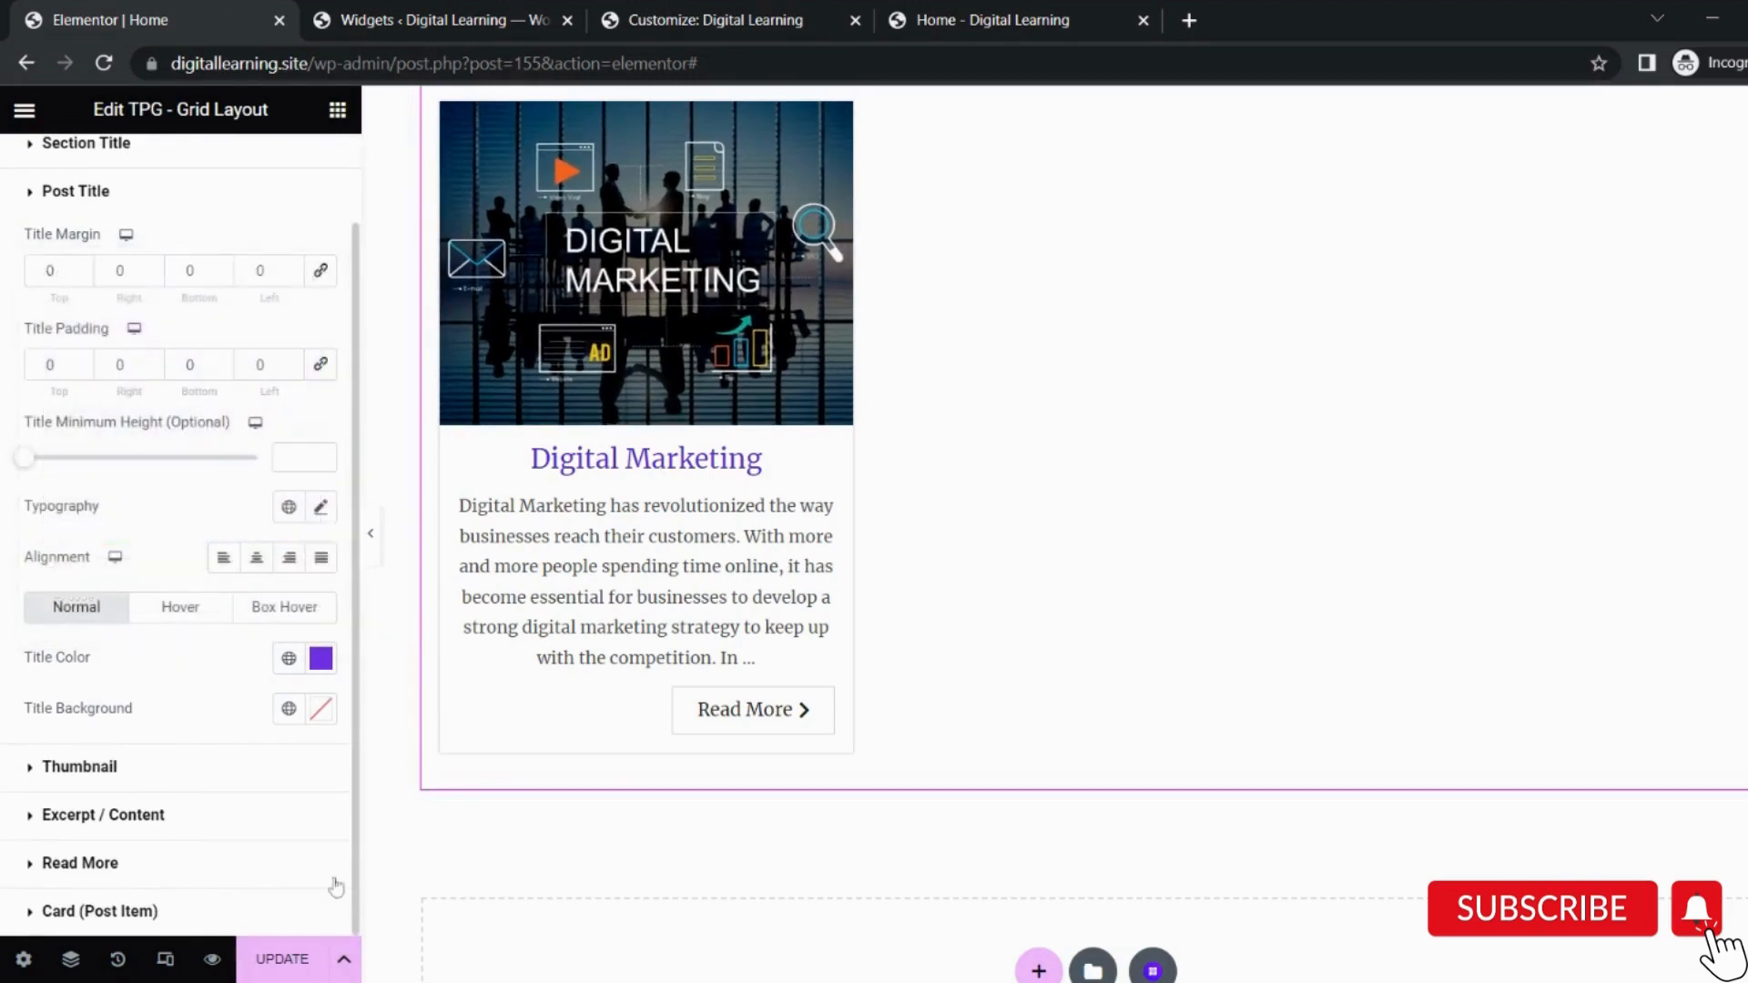
left_click(290, 960)
scroll(1045, 494, "up", 4)
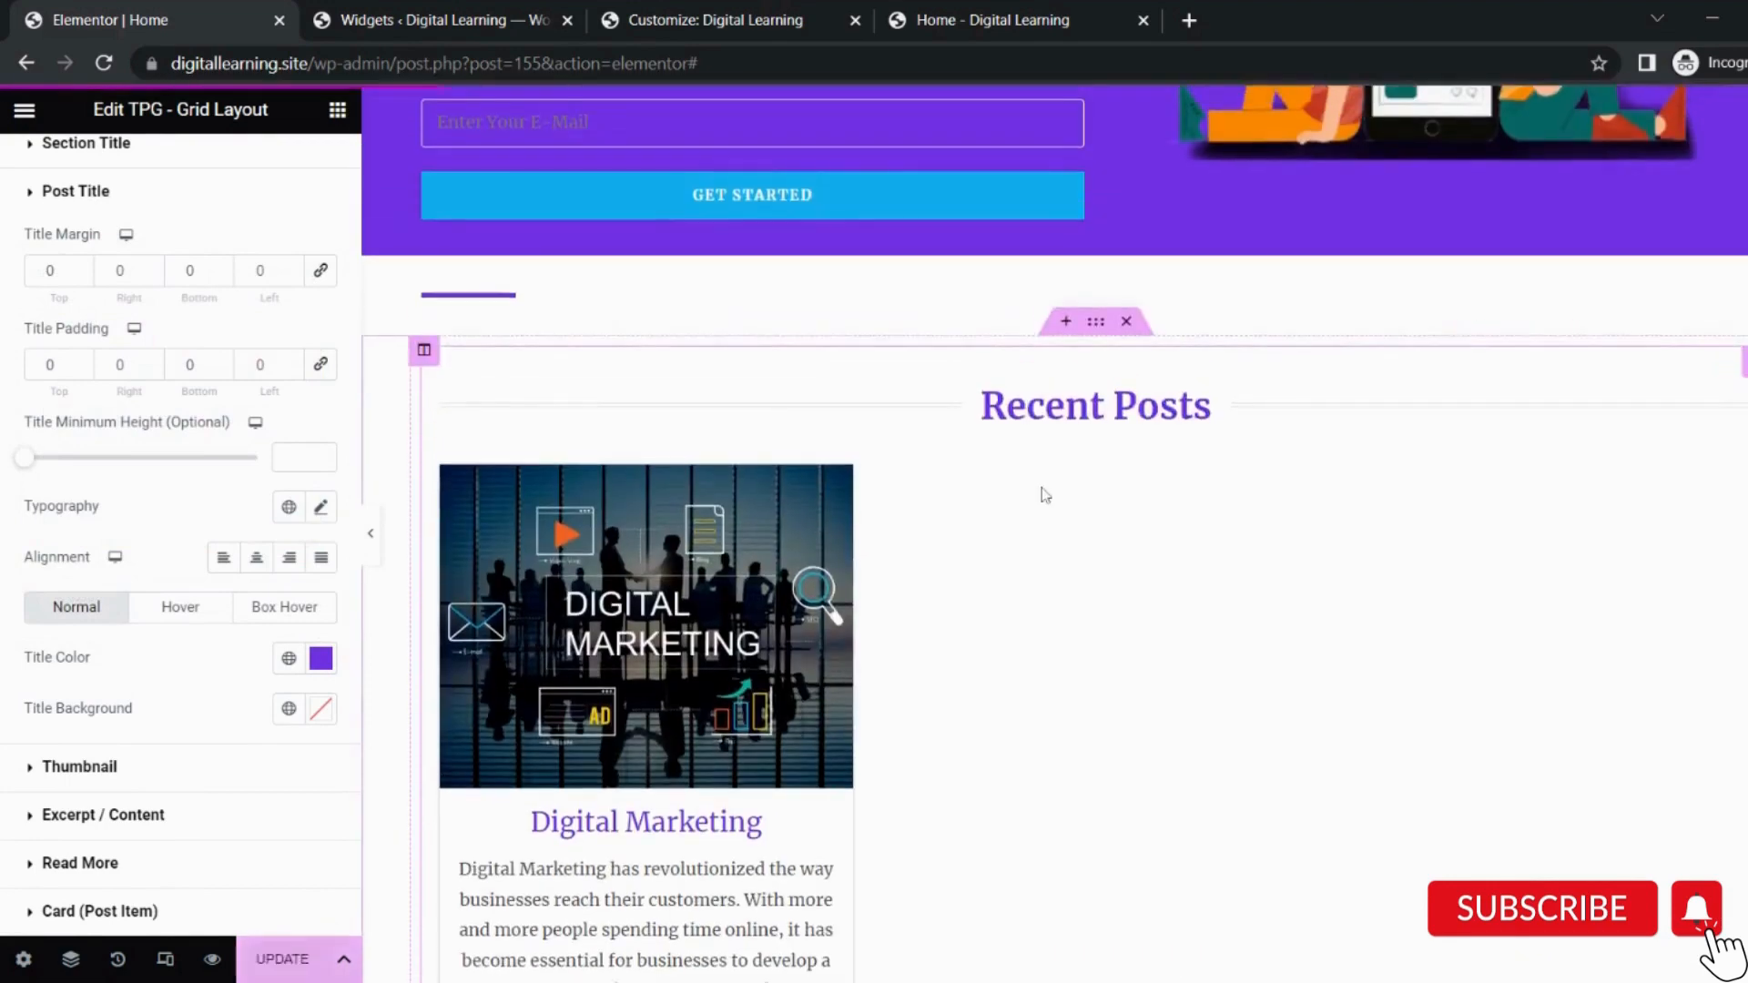
scroll(1045, 494, "up", 2)
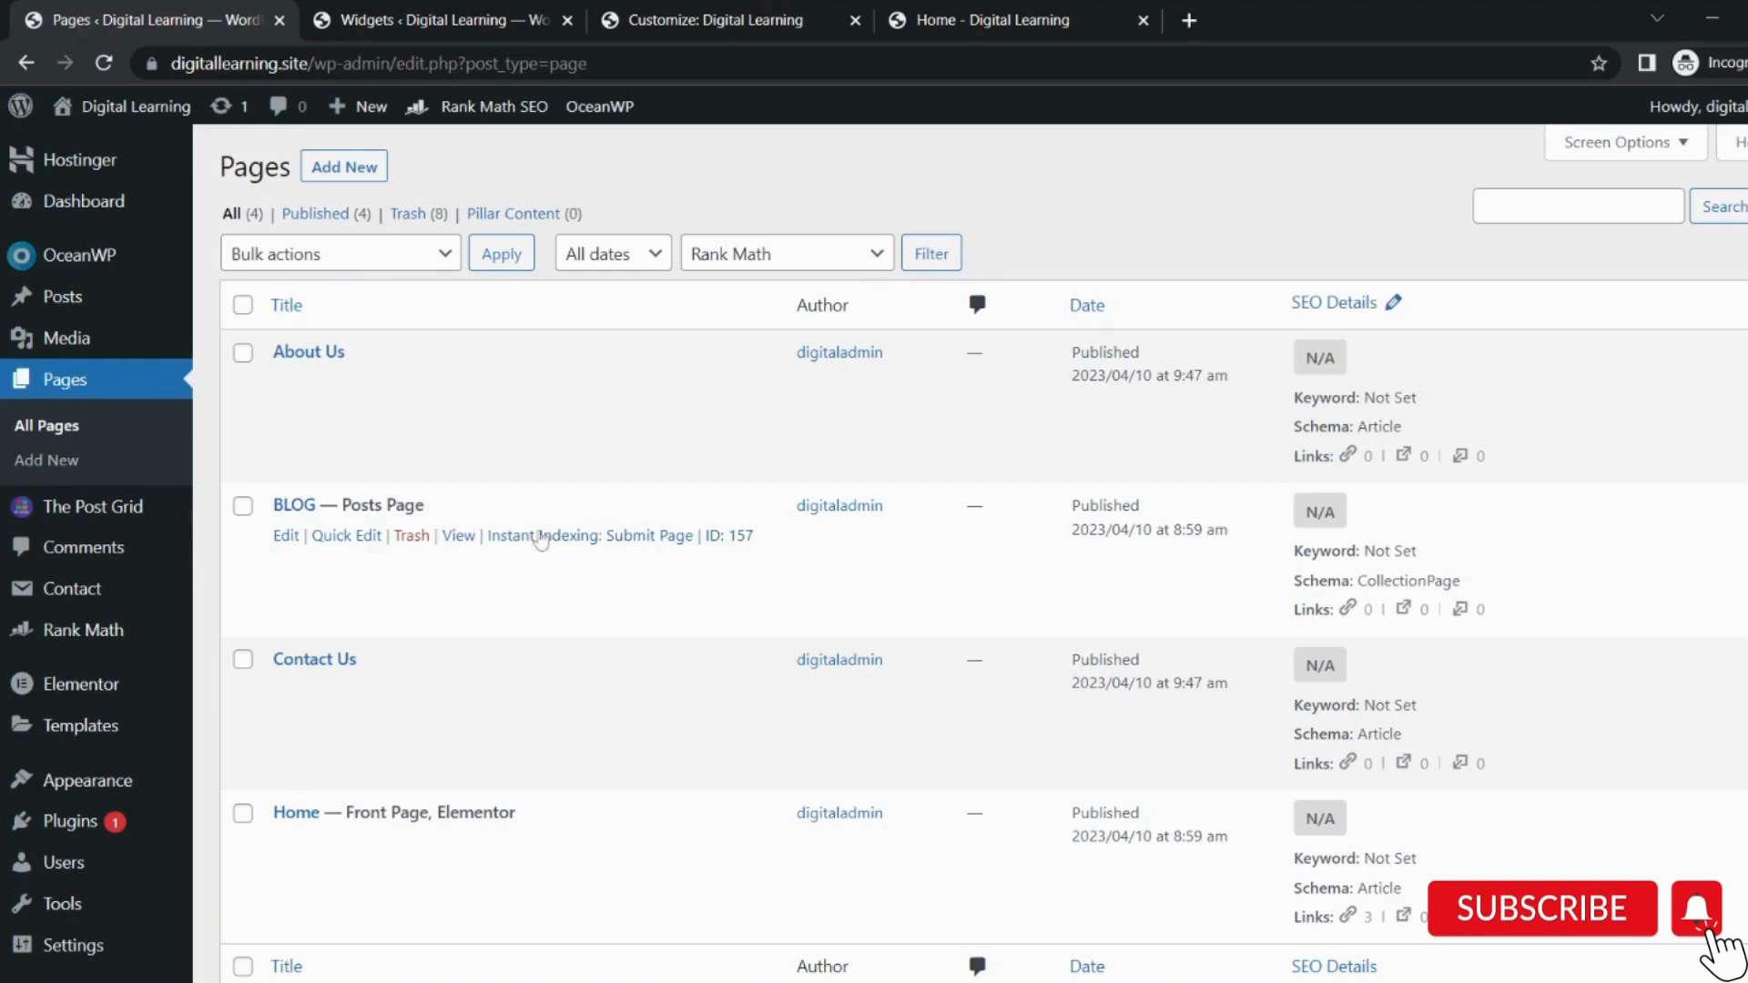
In the WordPress Reading settings, limit blog pages to at most 6 posts and save the changes.
scroll(91, 592, "down", 2)
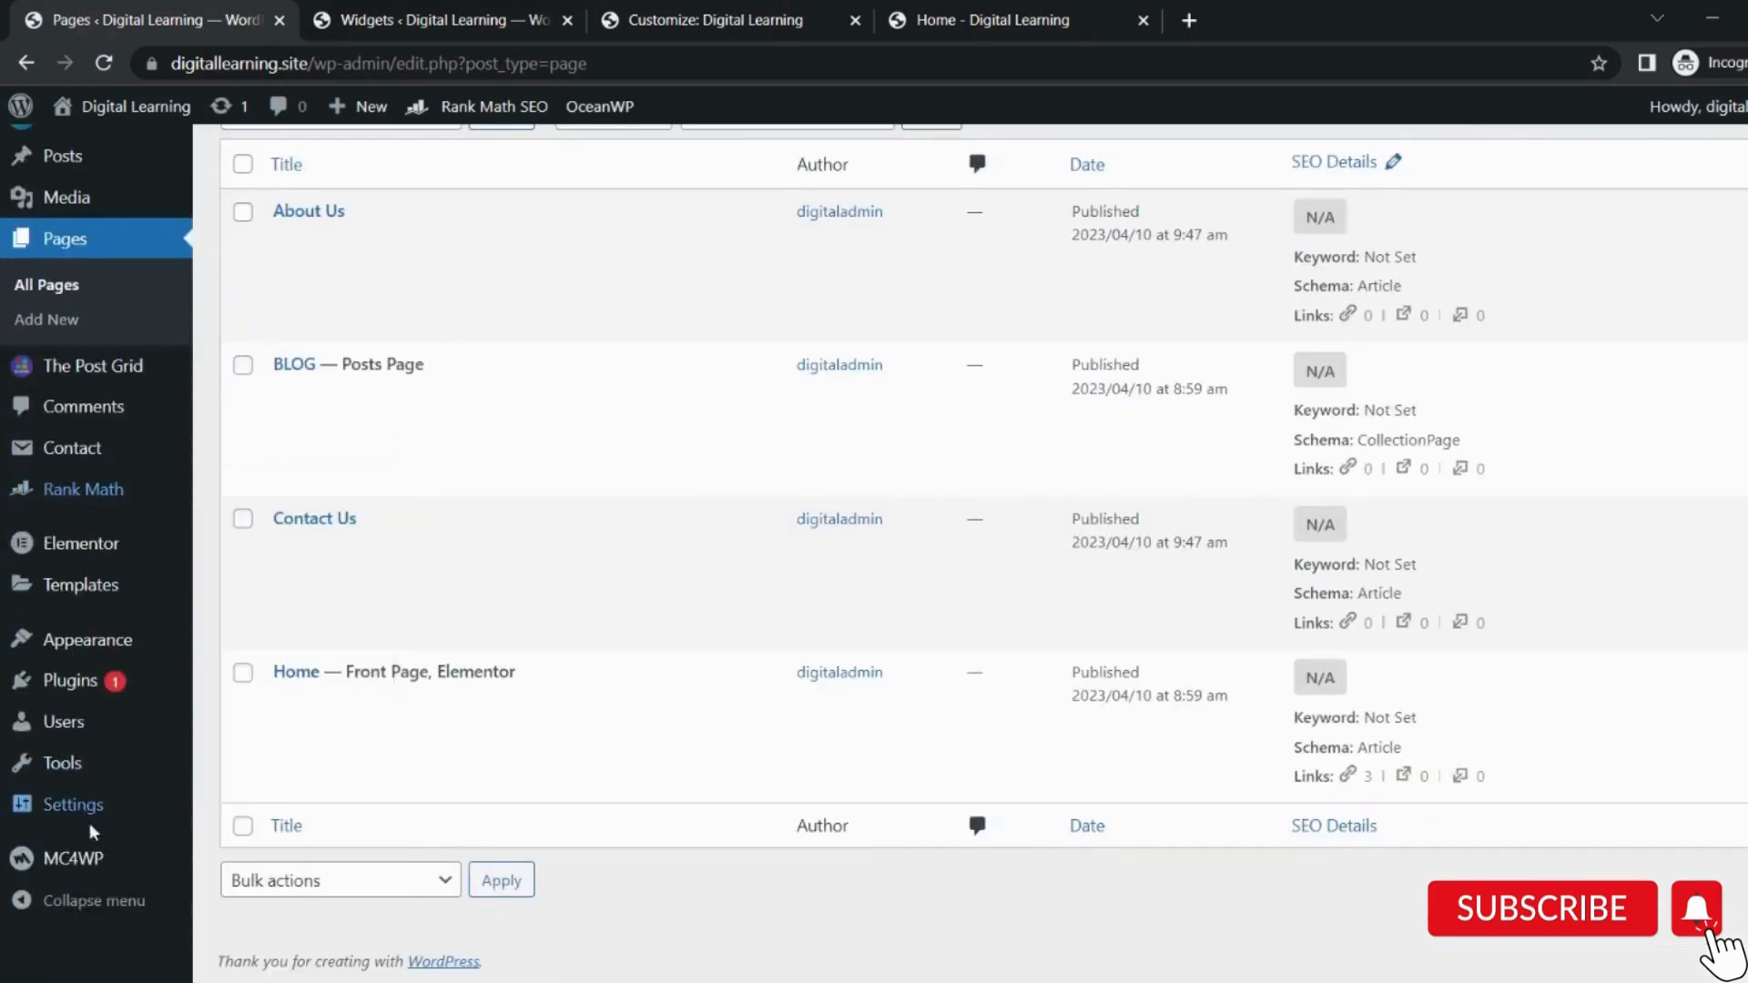
mouse_move(78, 804)
left_click(277, 729)
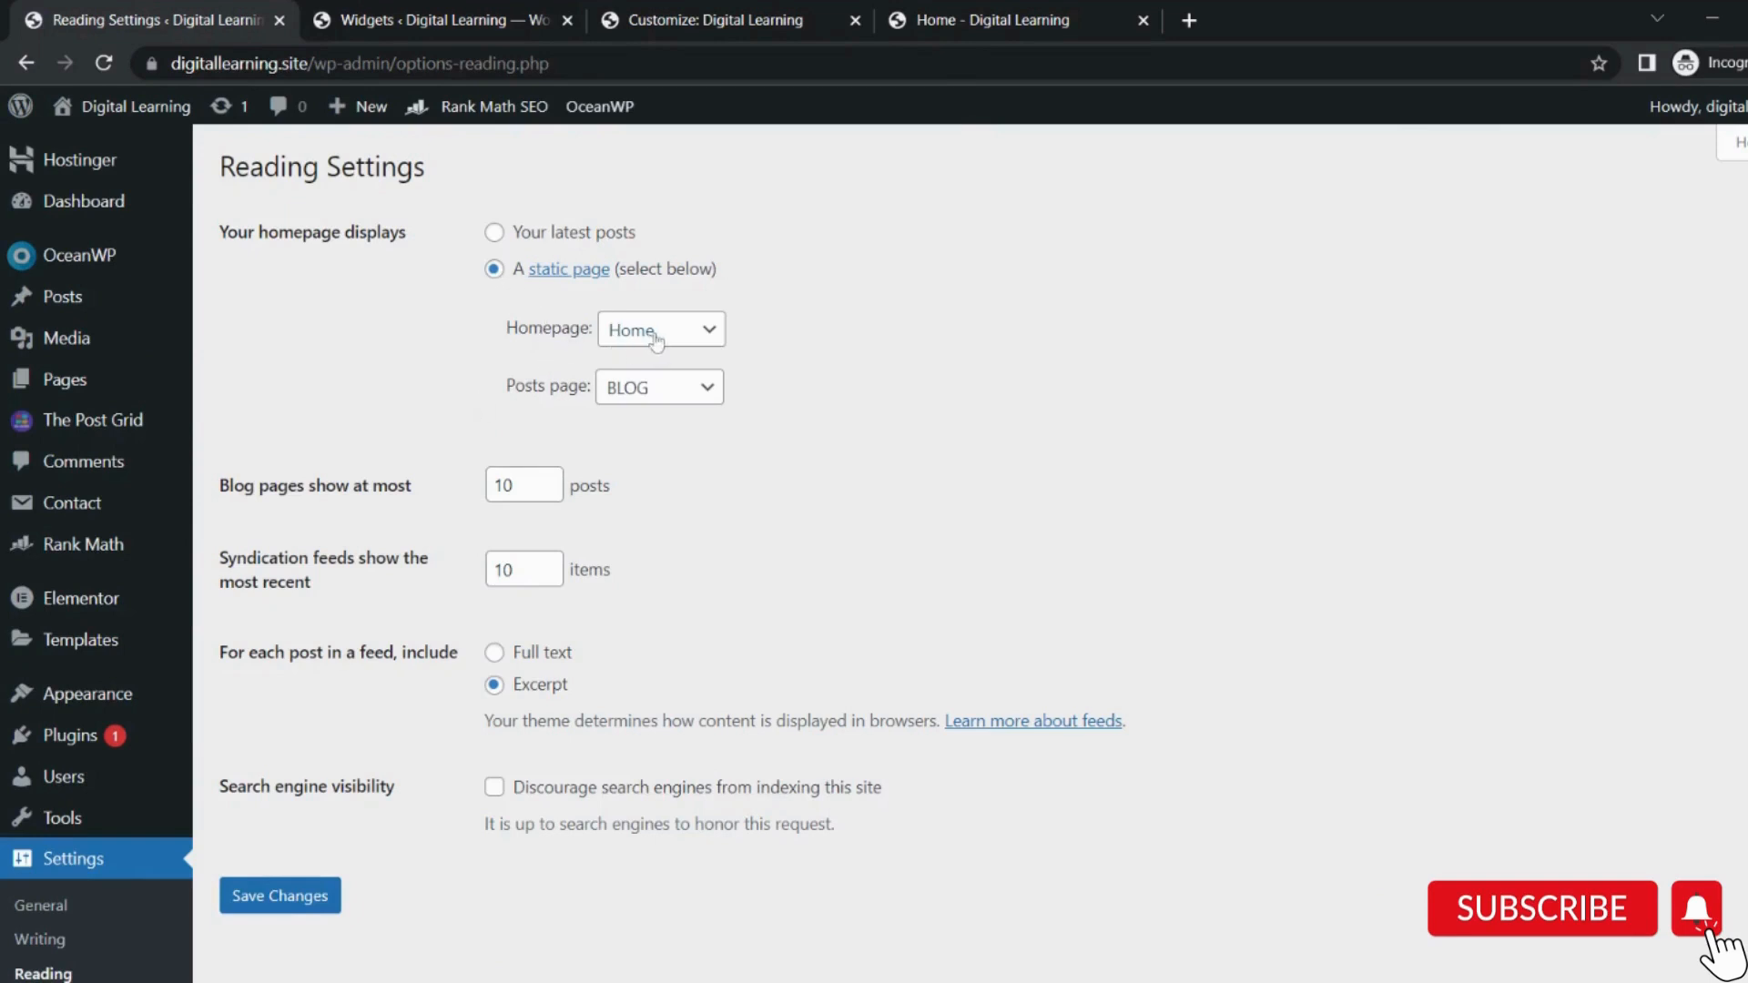
left_click(649, 392)
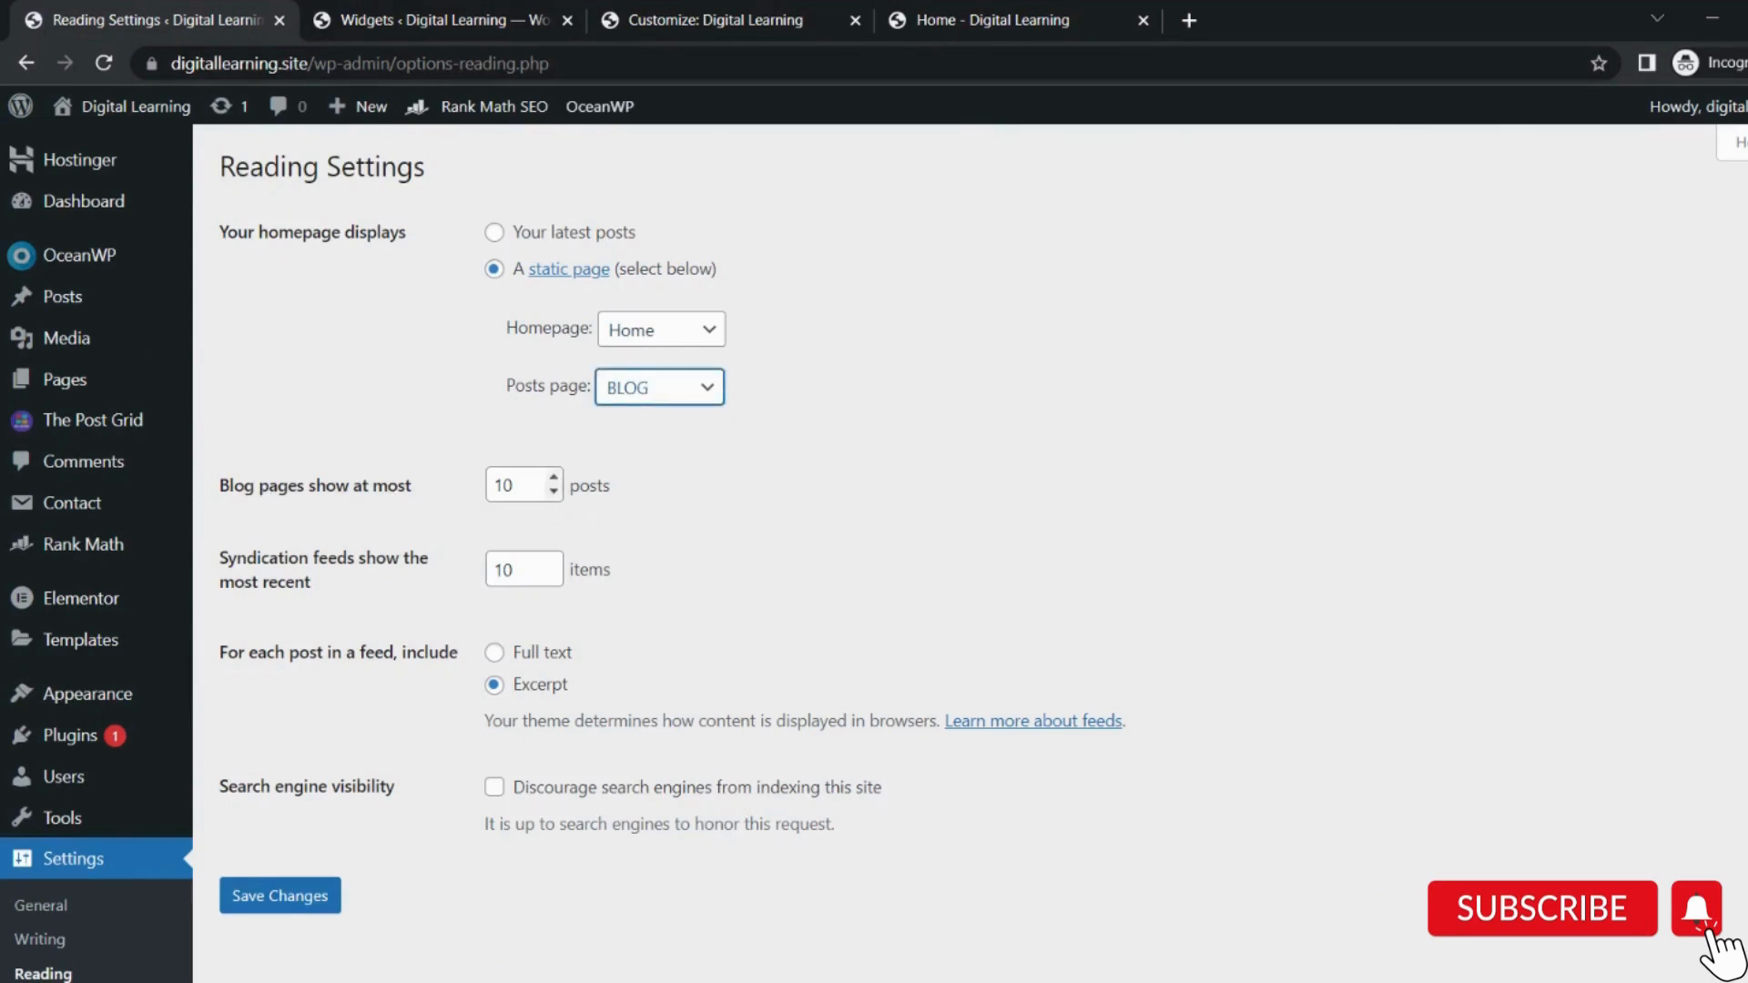
key("Tab")
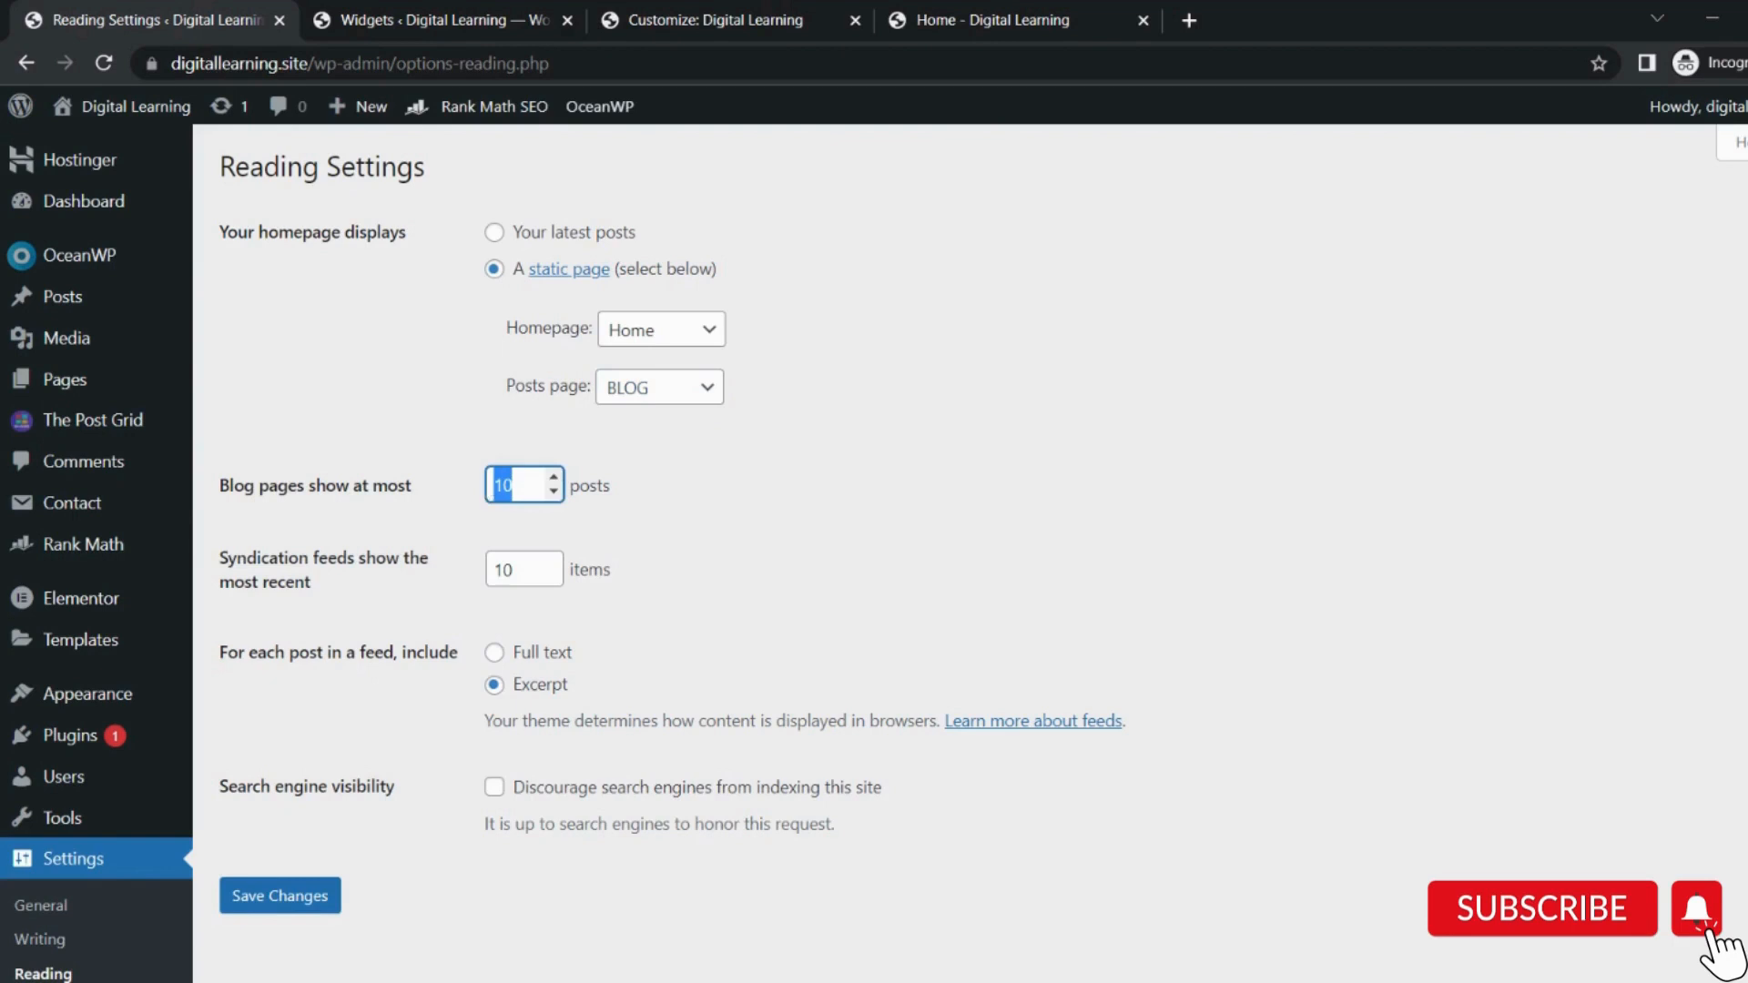
type("6")
scroll(625, 550, "down", 2)
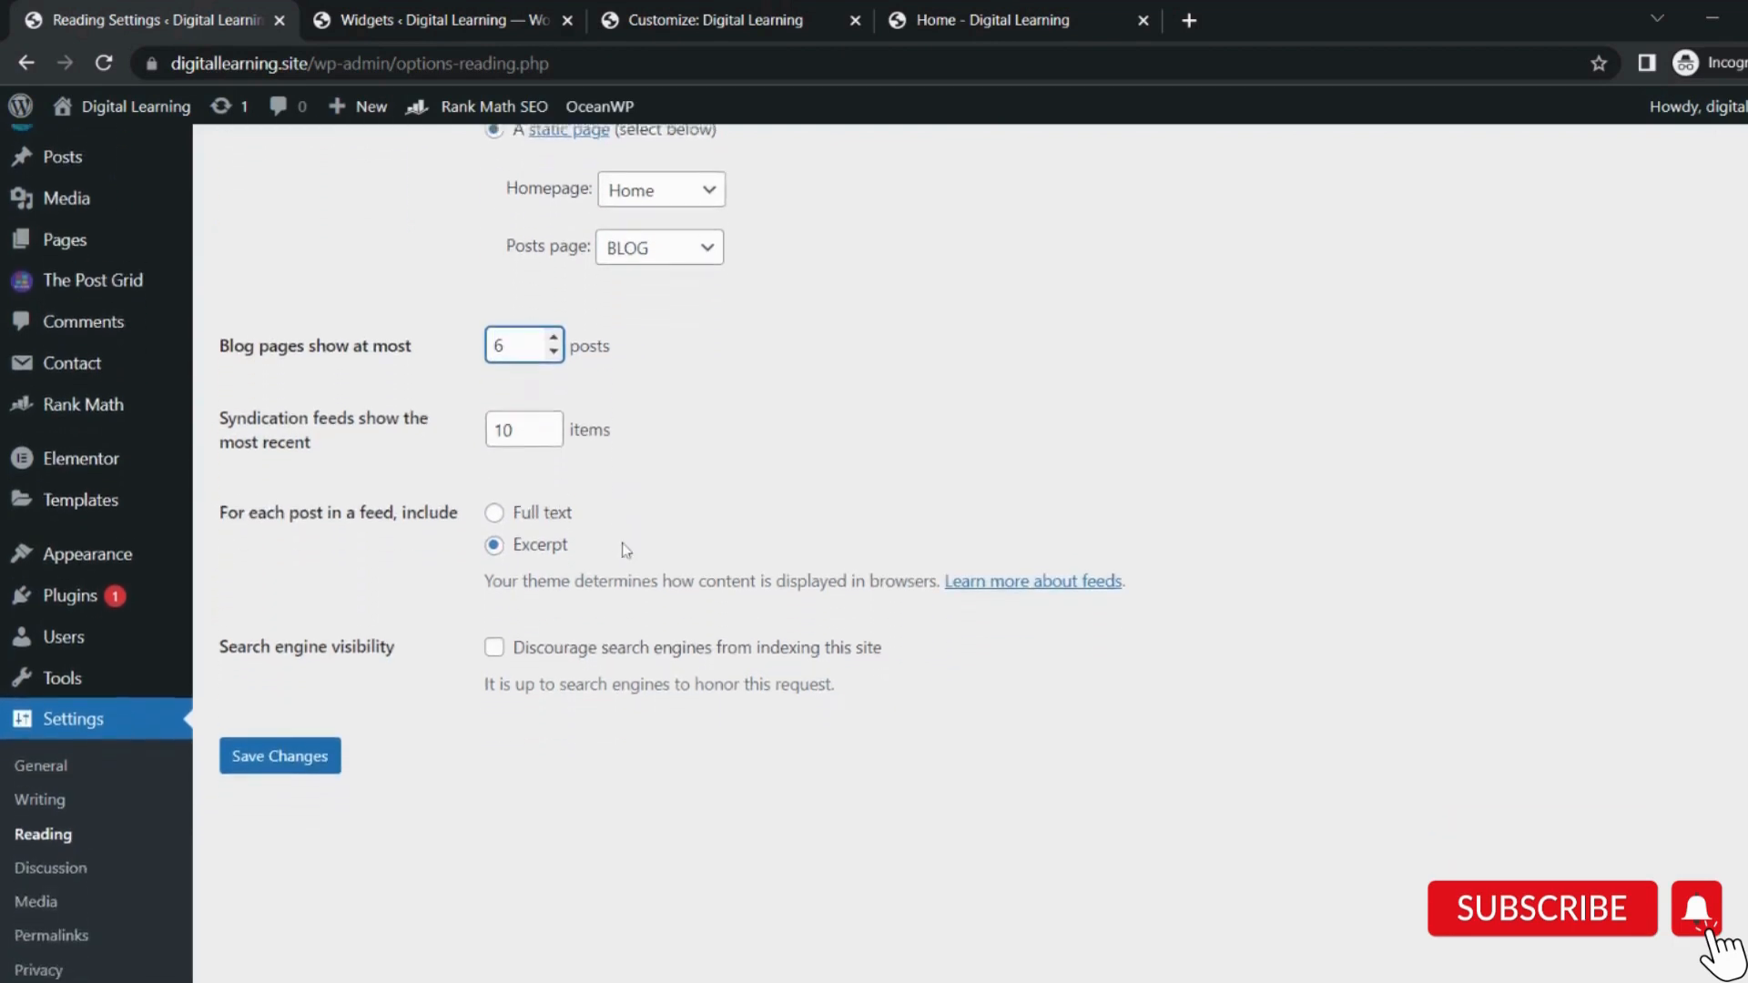
left_click(264, 740)
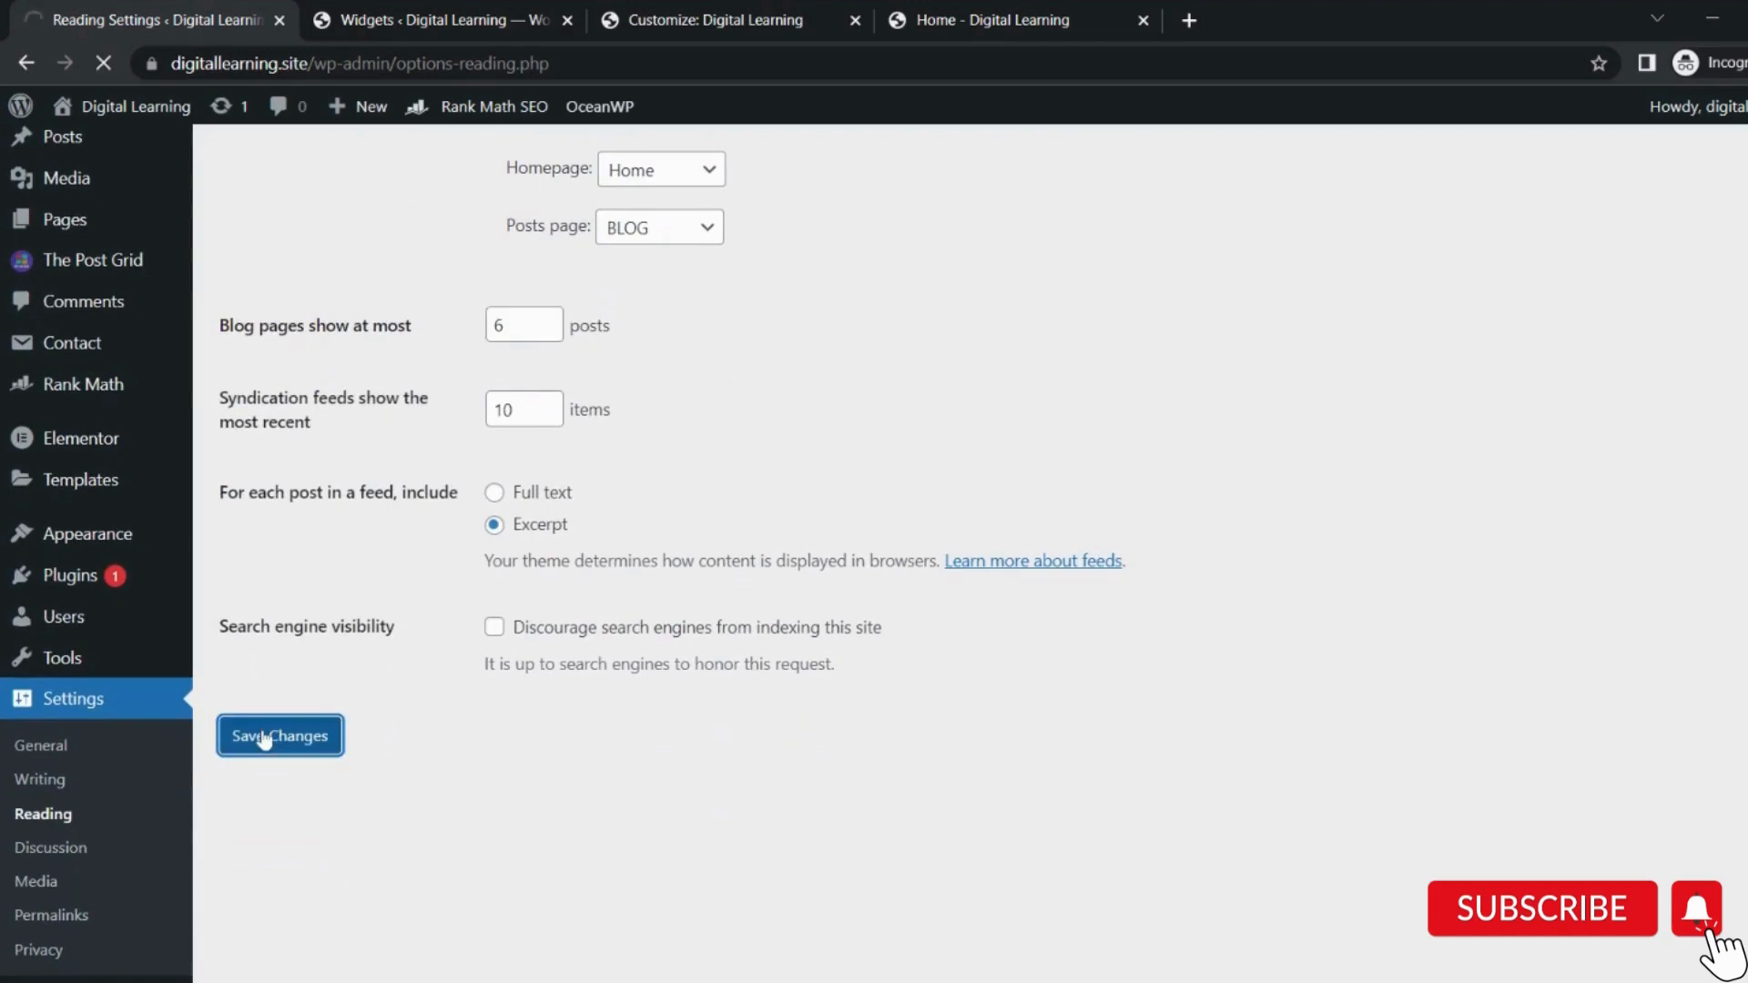
Review the site's Writing settings and the permalink structure options in the Permalink settings.
scroll(137, 756, "down", 1)
left_click(41, 833)
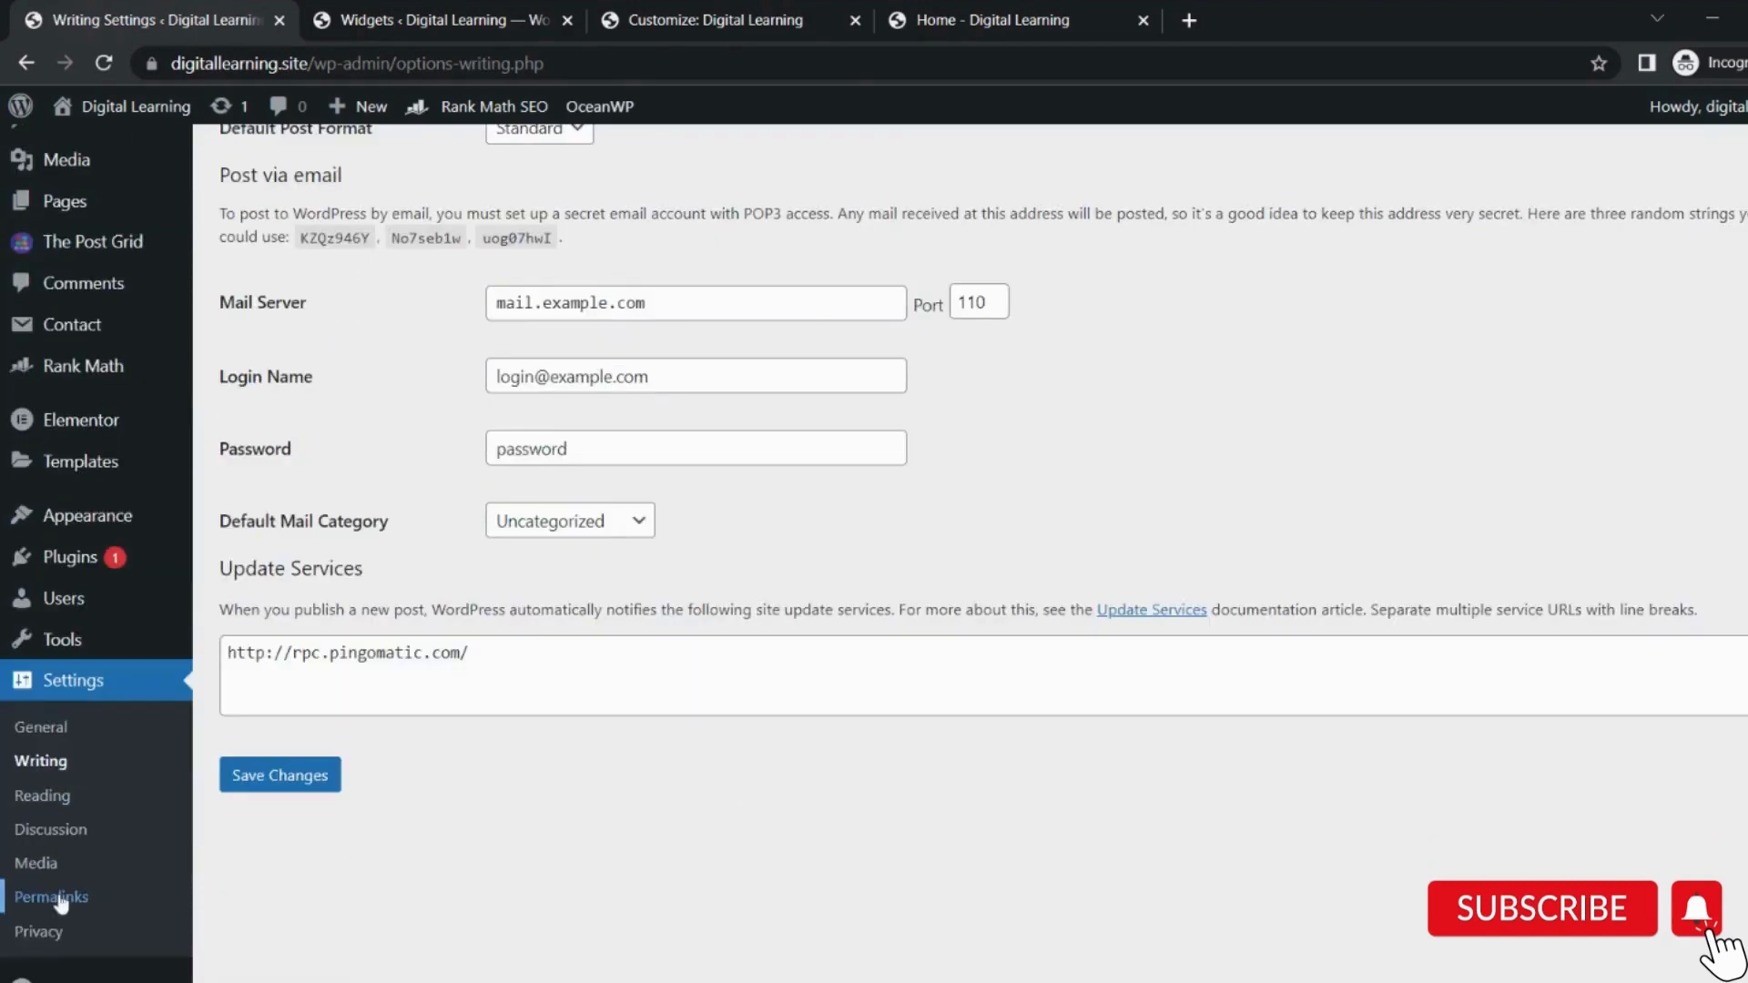
left_click(56, 898)
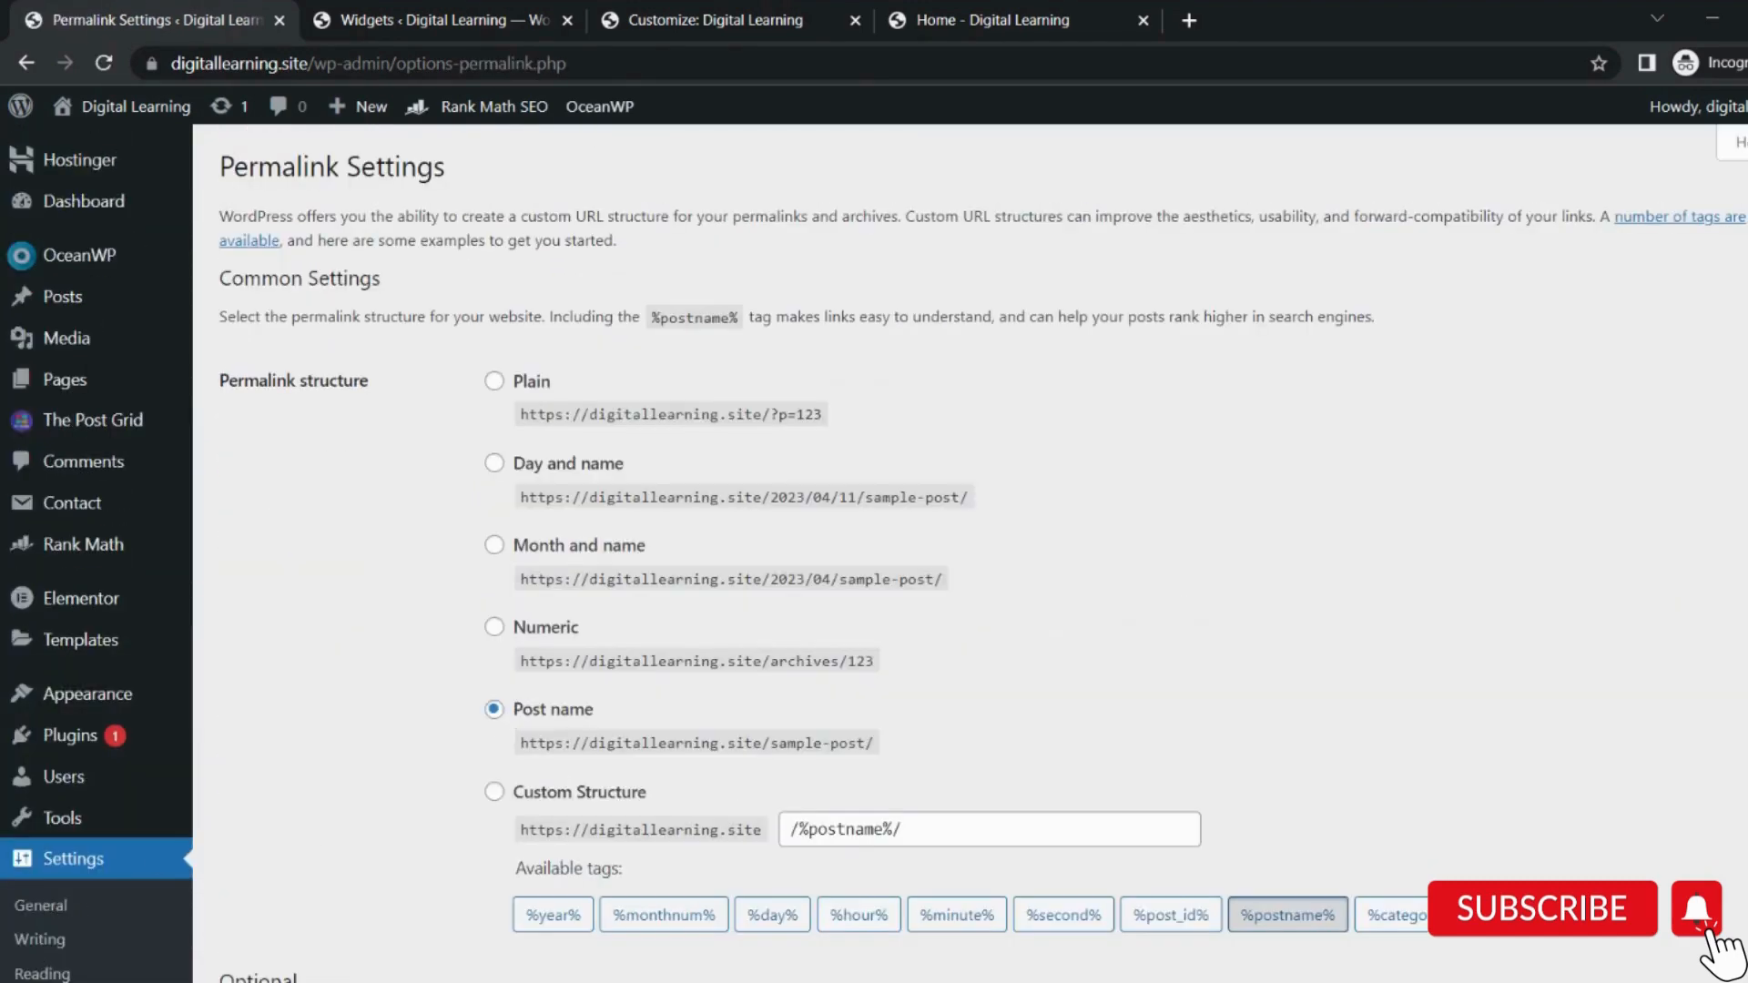
scroll(499, 722, "down", 3)
scroll(499, 723, "up", 3)
Open the BLOG page in the block editor from the list of all pages.
mouse_move(100, 414)
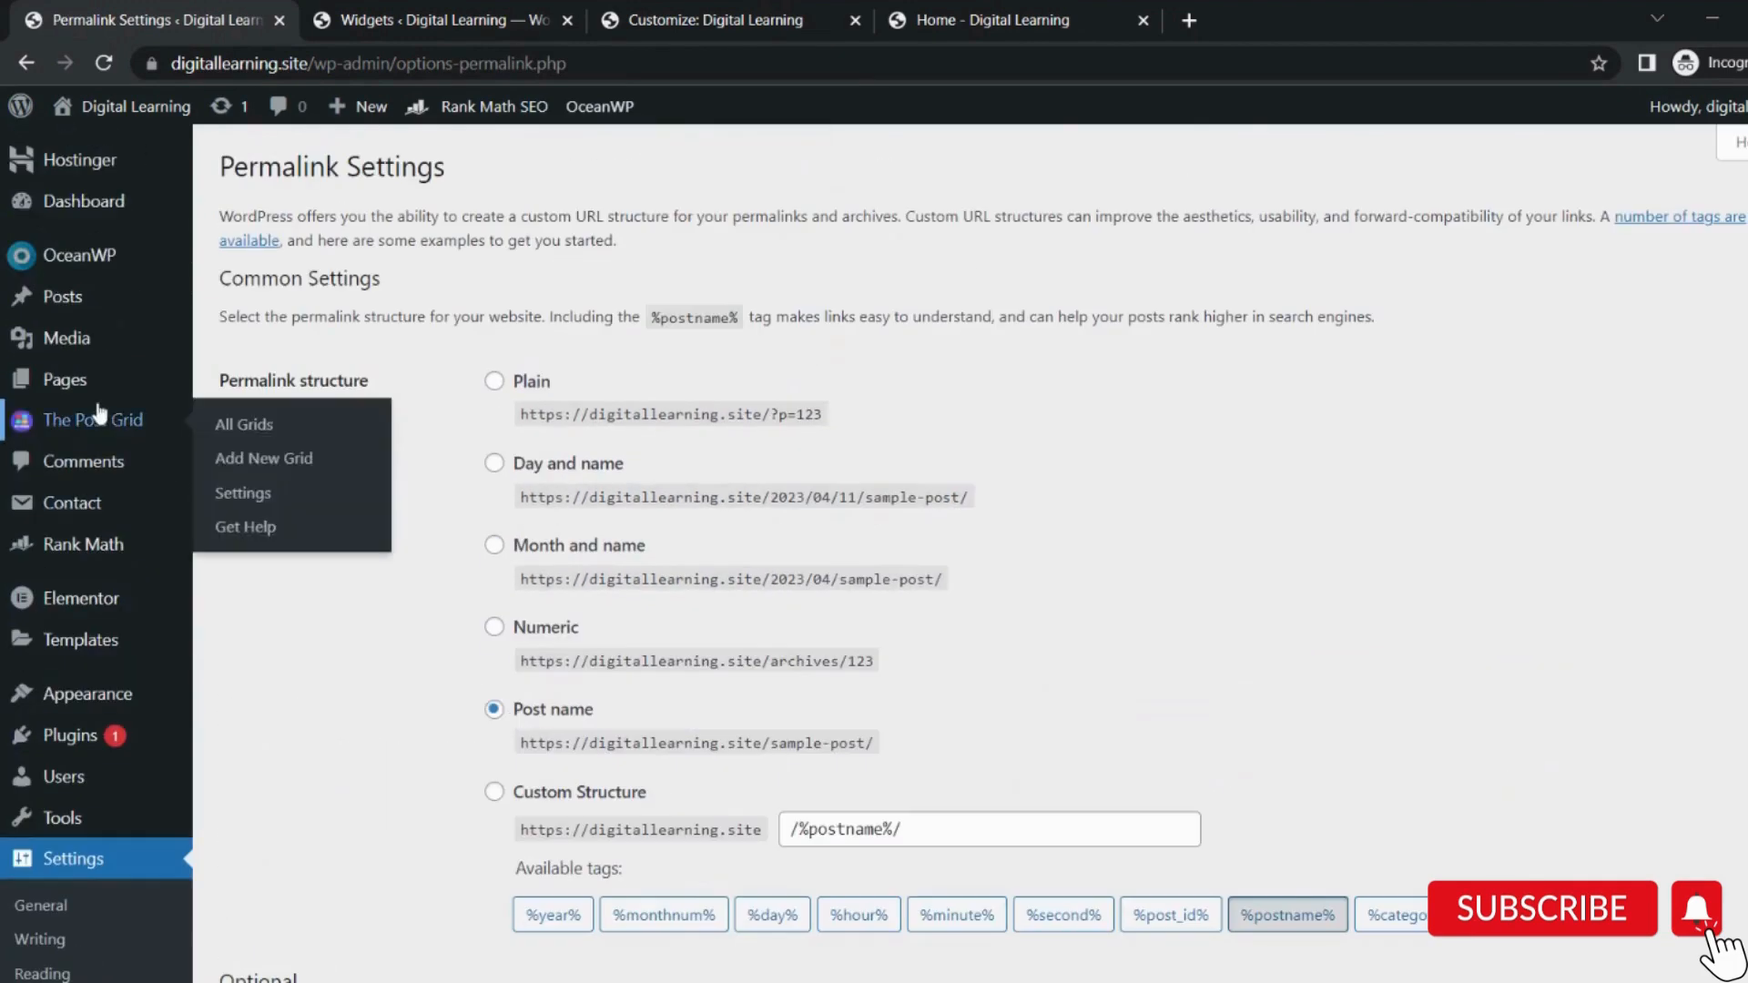
left_click(80, 382)
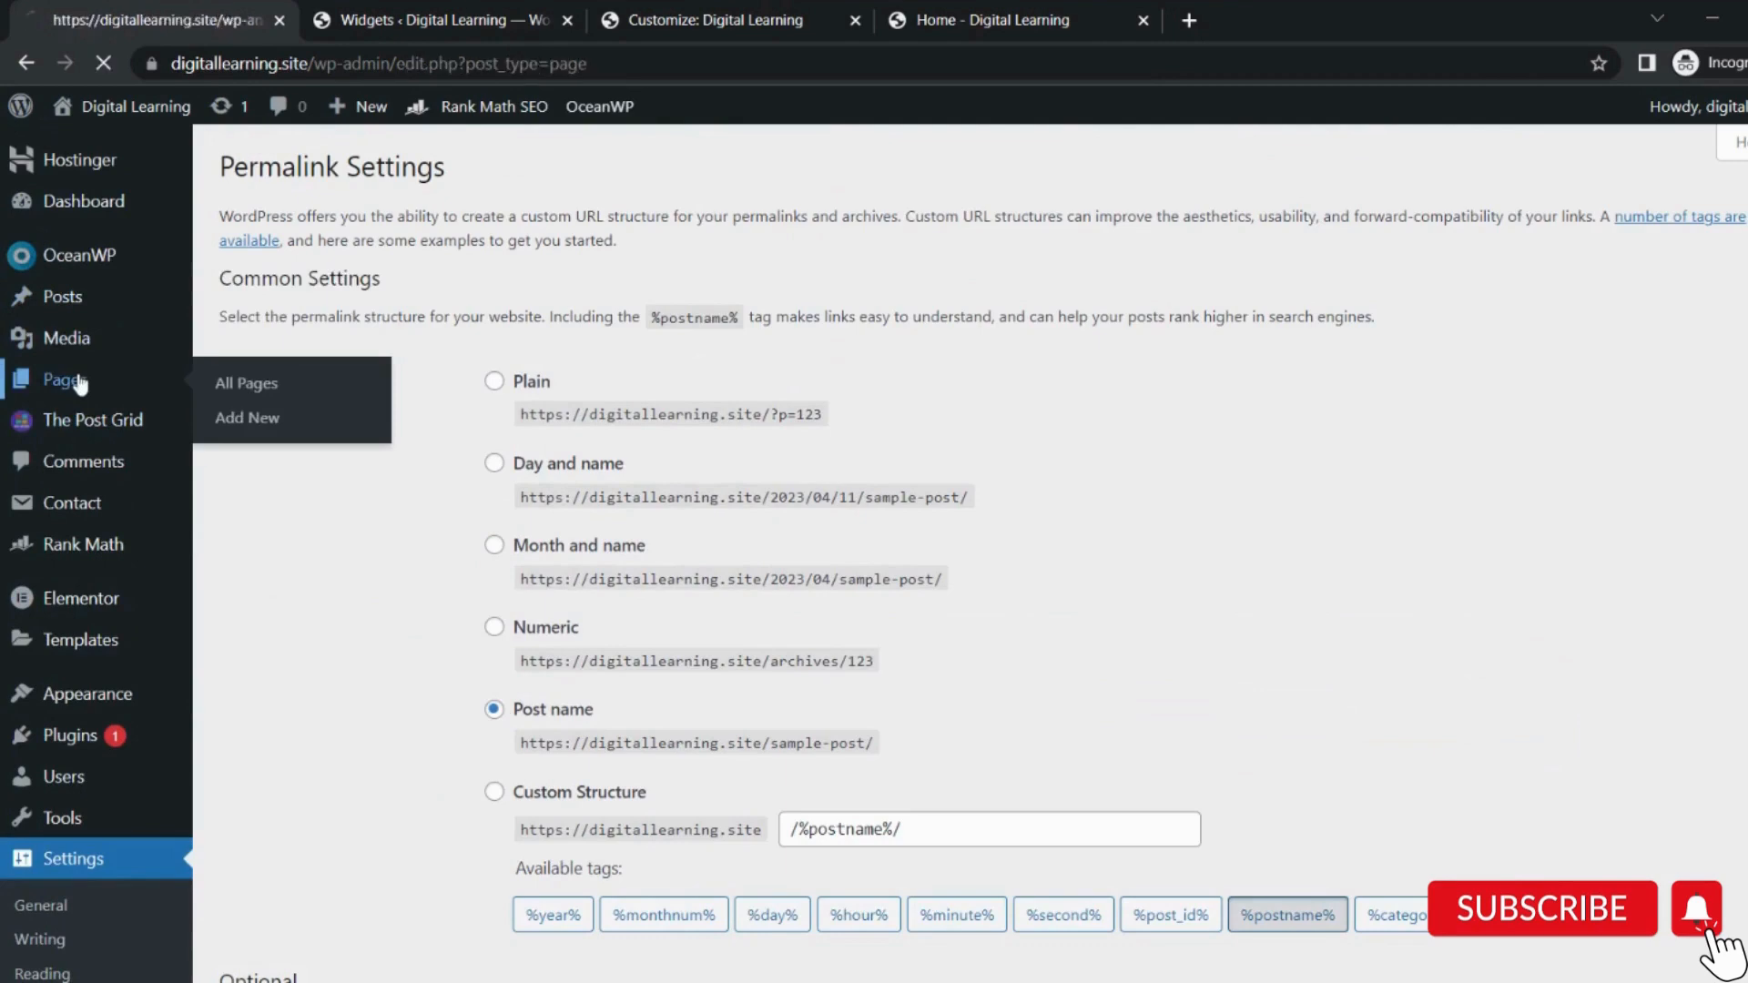
scroll(428, 605, "down", 3)
scroll(431, 607, "up", 1)
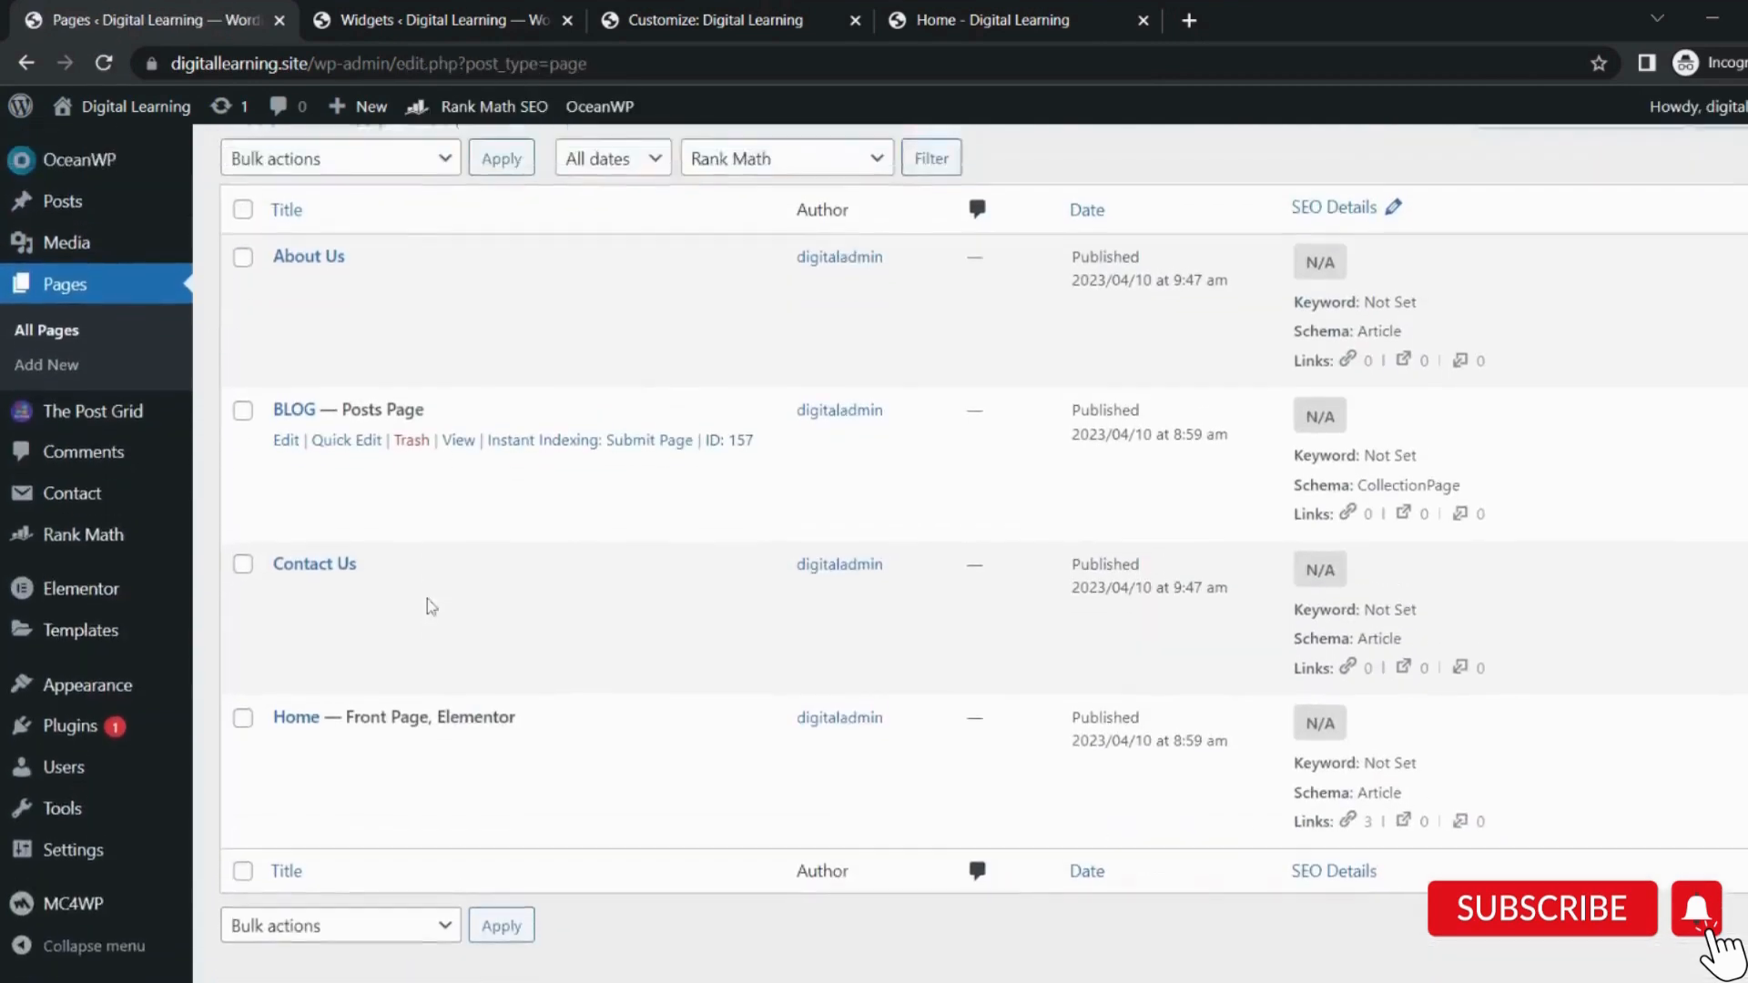
scroll(429, 604, "up", 1)
left_click(291, 511)
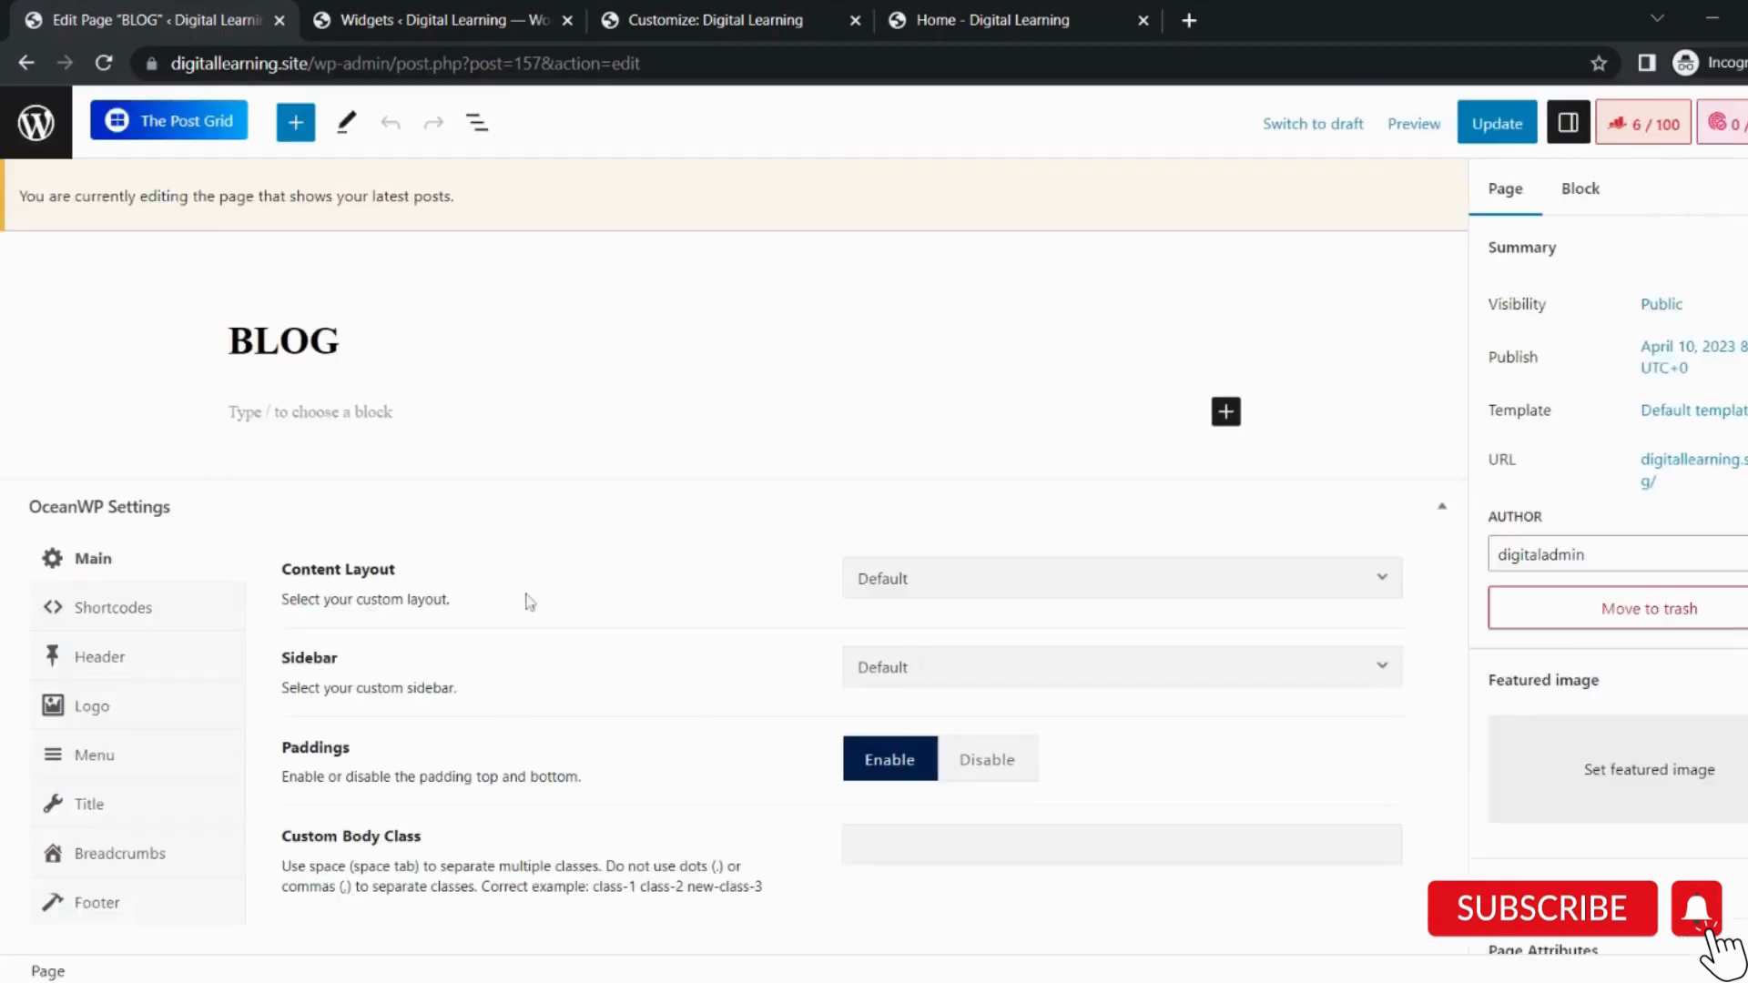
Examine the live BLOG page with its sidebar, and review the sidebar and footer areas on the Widgets page.
left_click(976, 17)
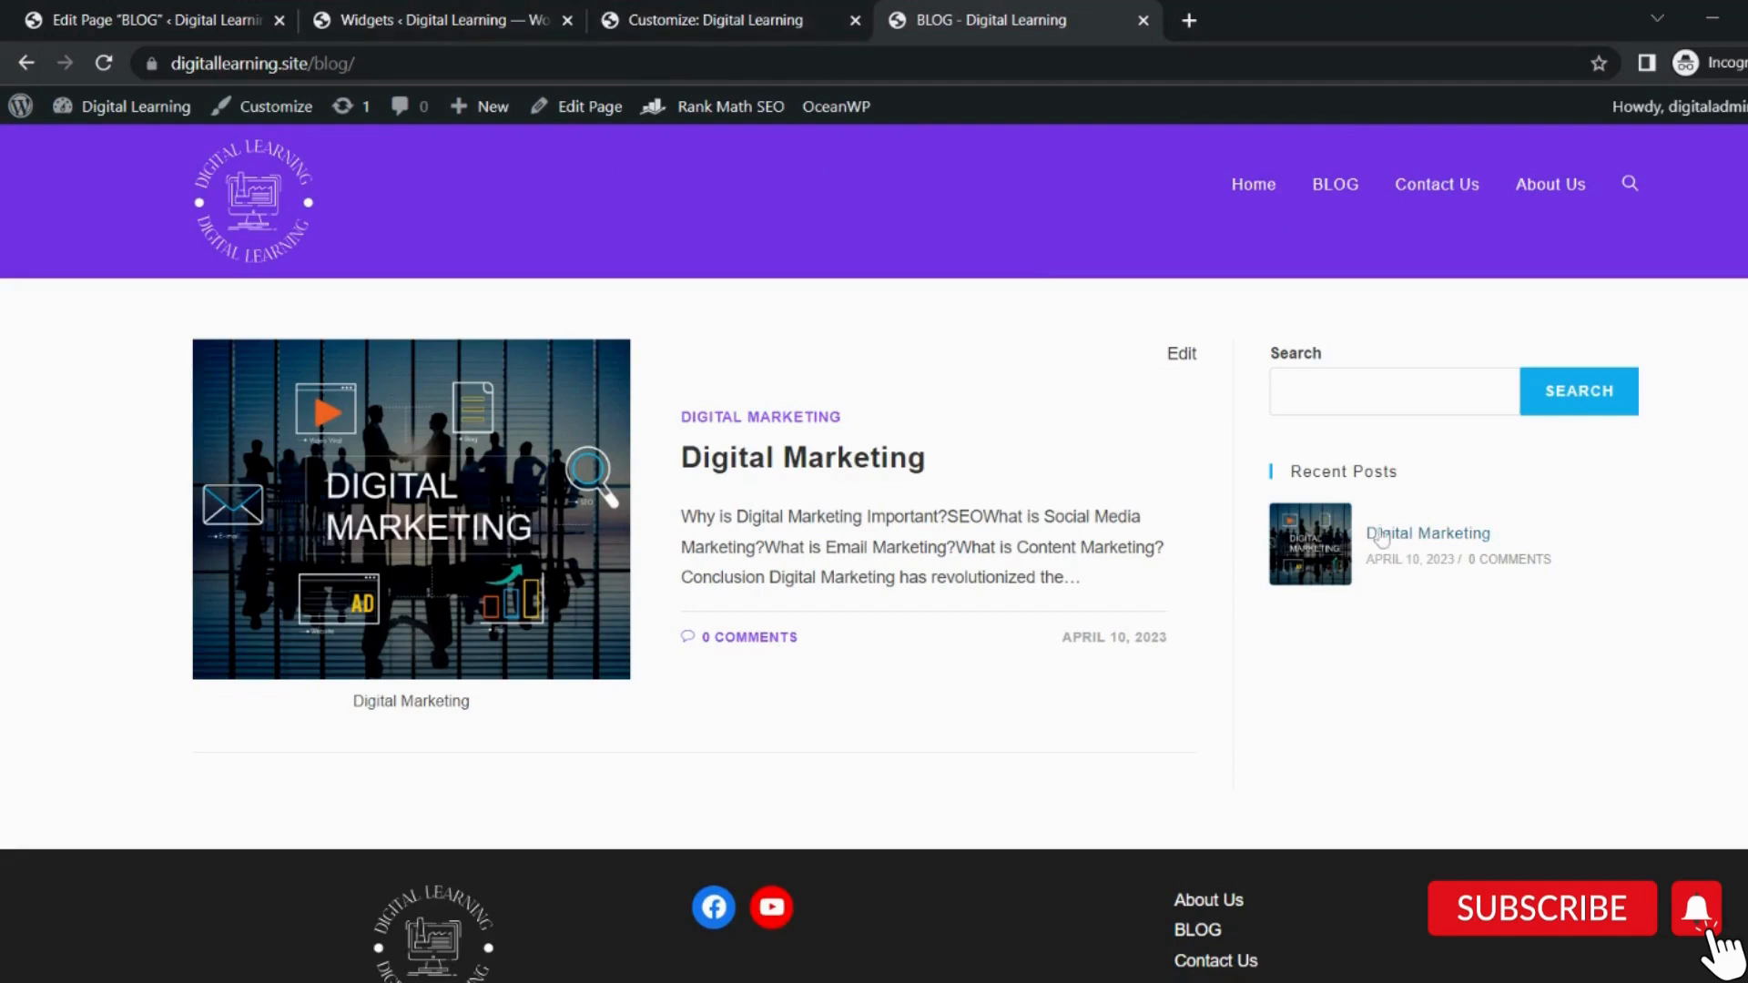
left_click(446, 11)
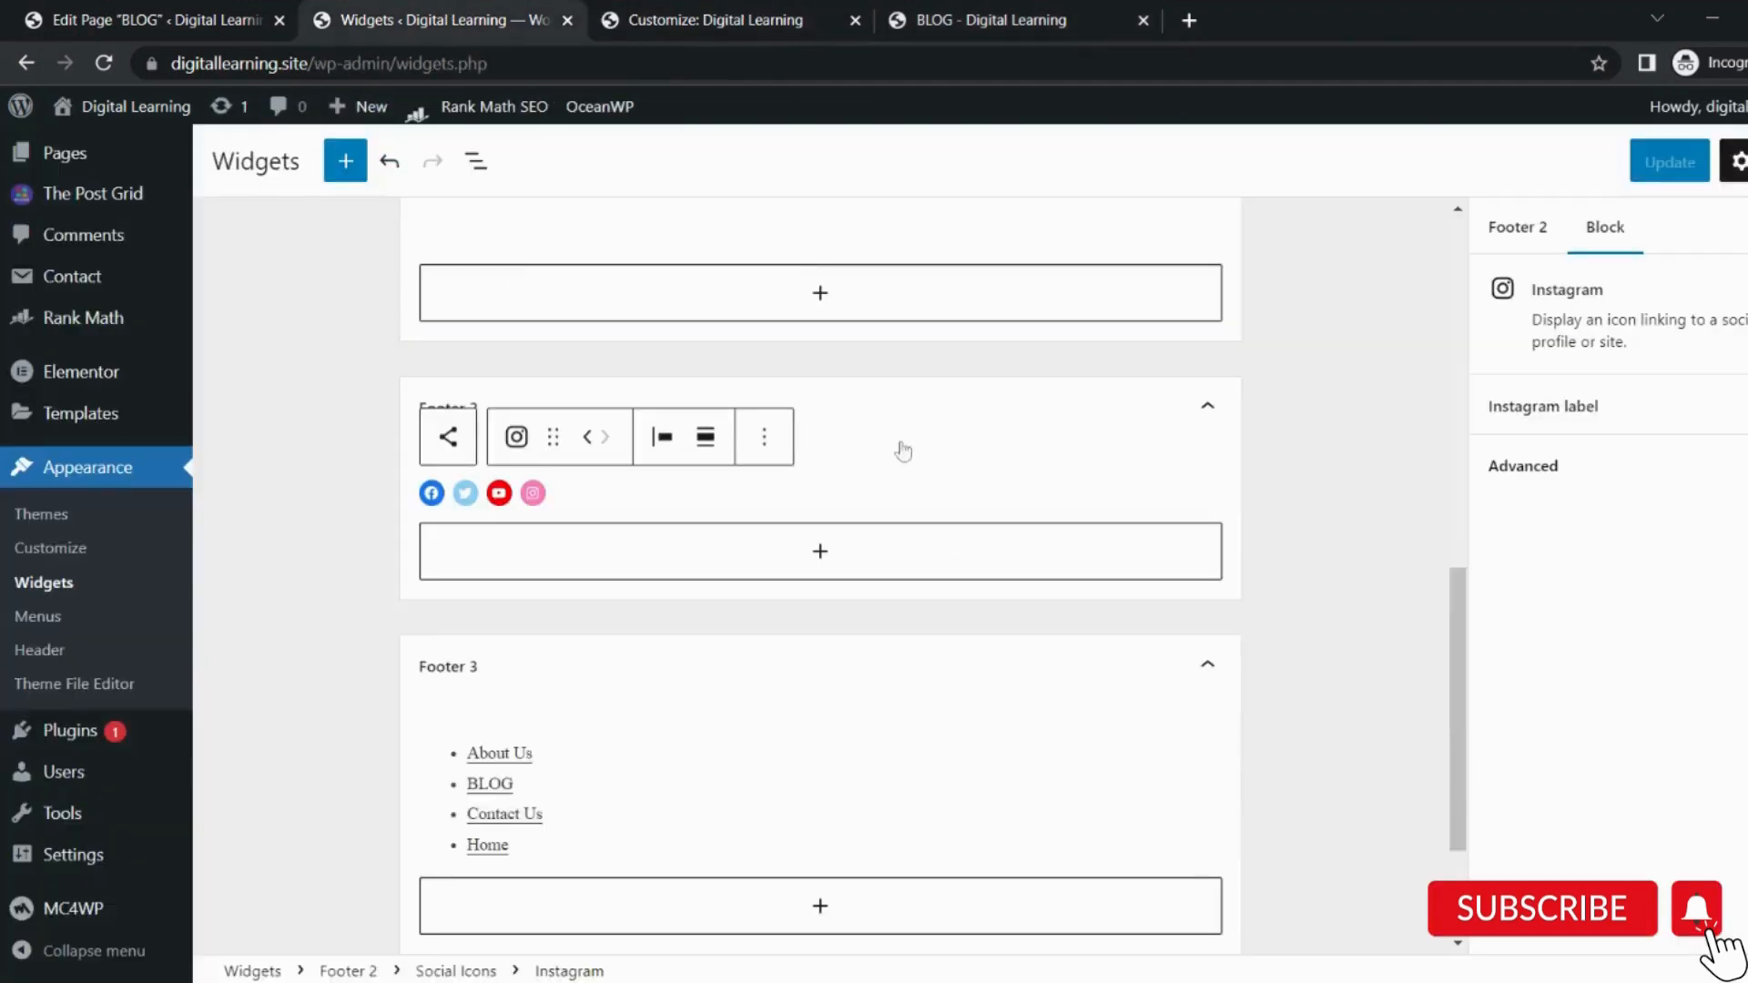
scroll(948, 537, "up", 5)
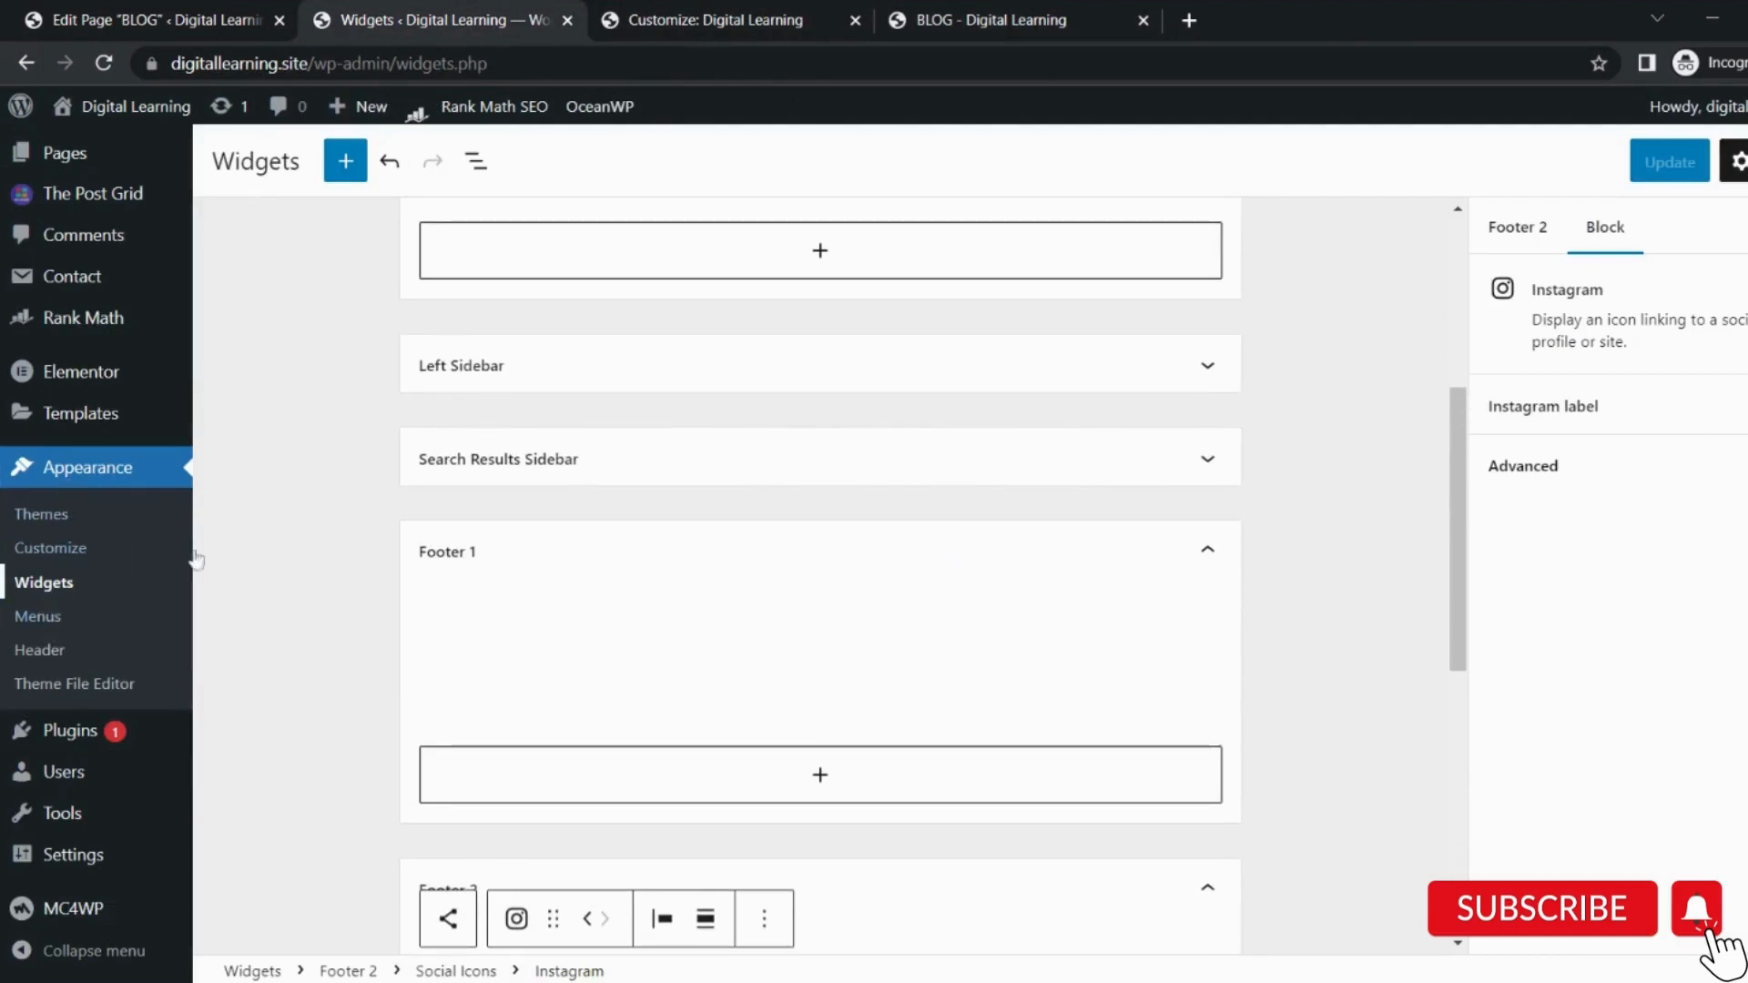
scroll(635, 534, "up", 3)
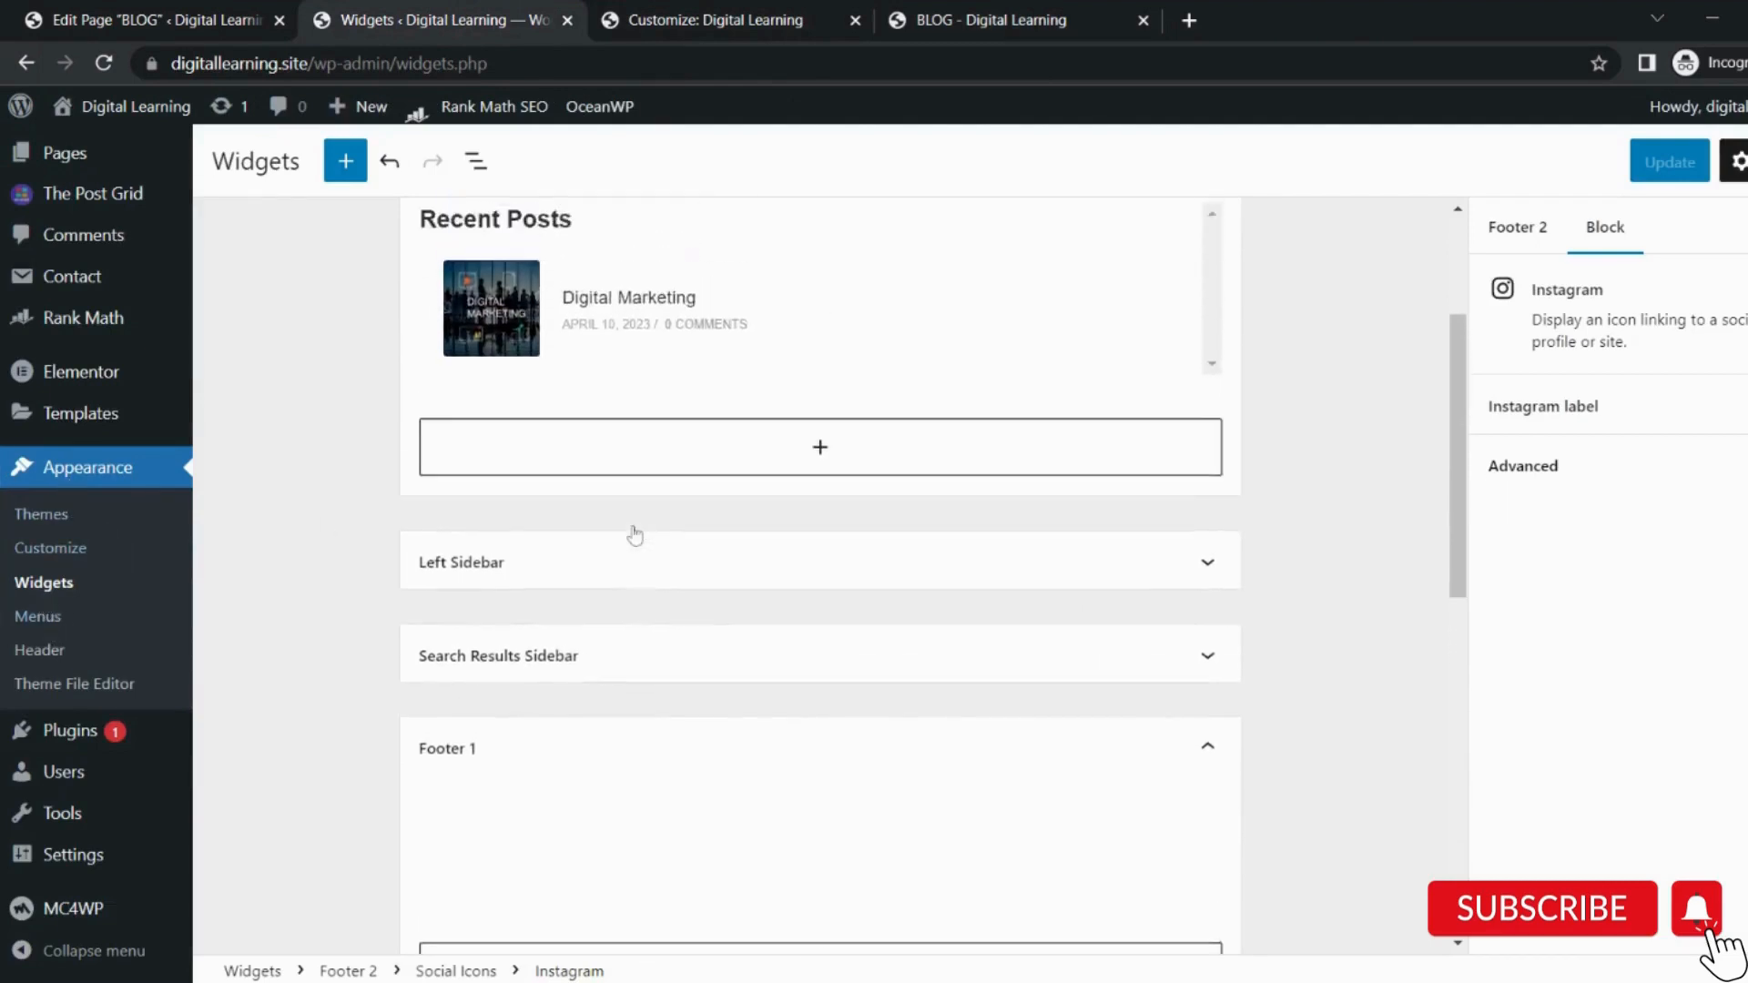
scroll(634, 534, "up", 1)
scroll(601, 510, "down", 2)
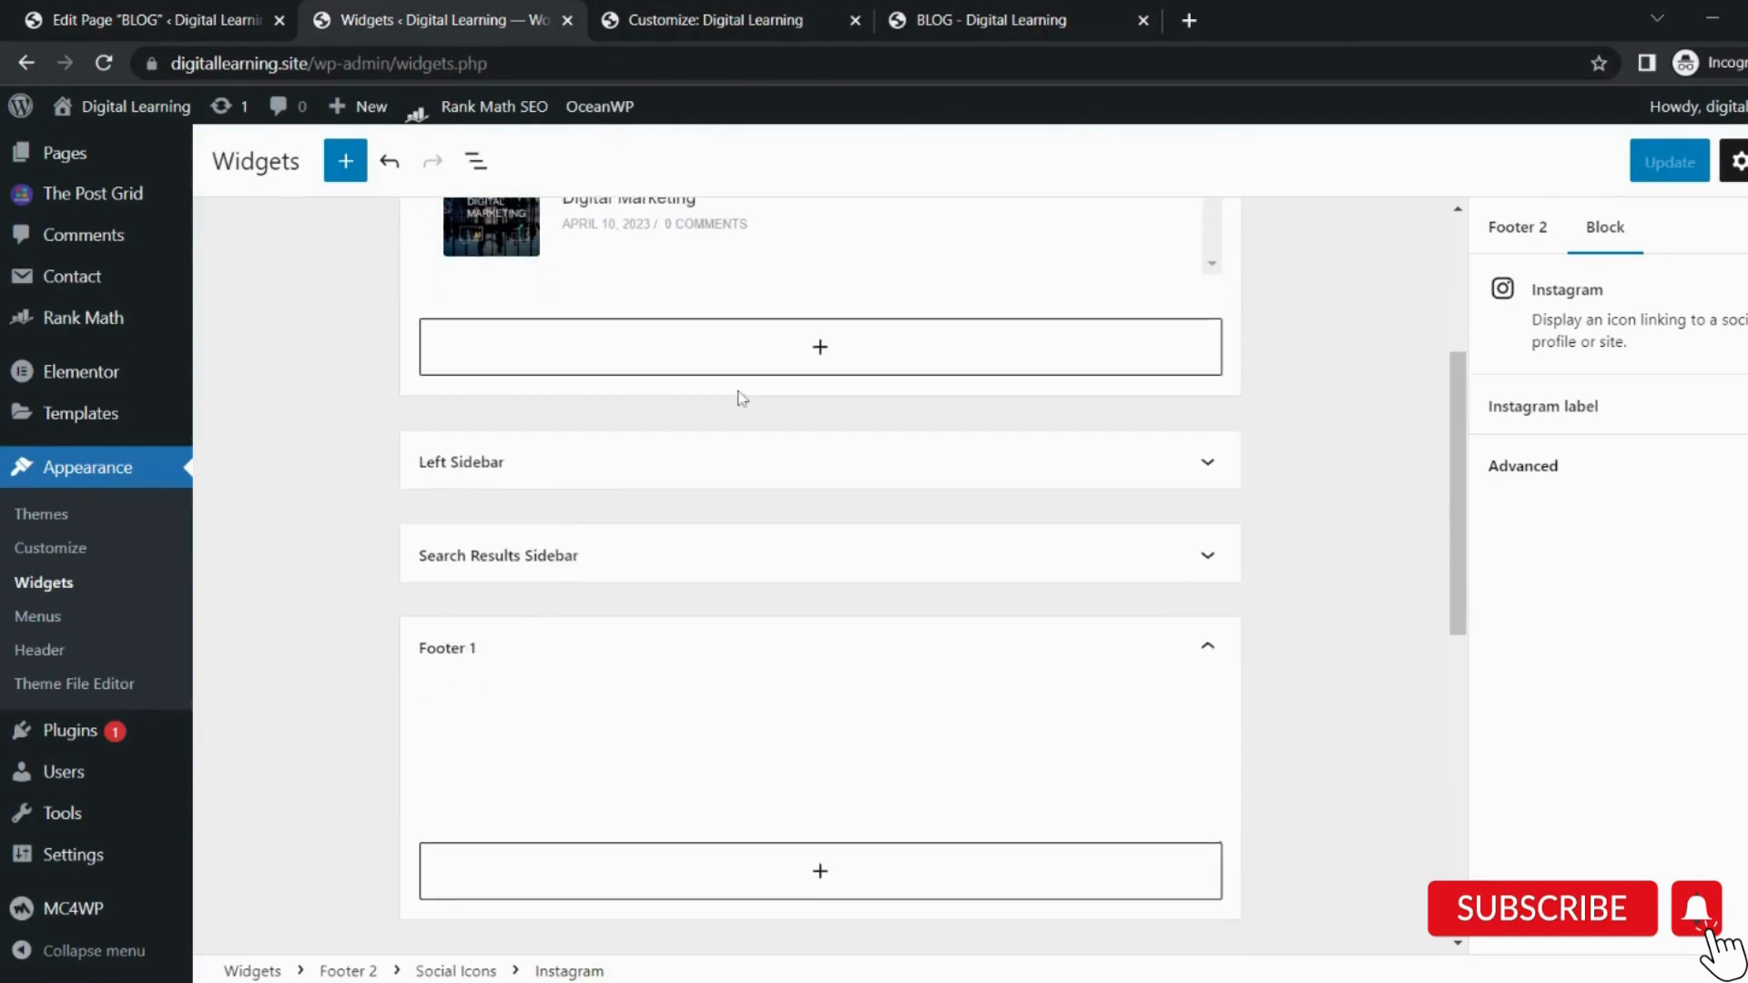
scroll(740, 398, "up", 3)
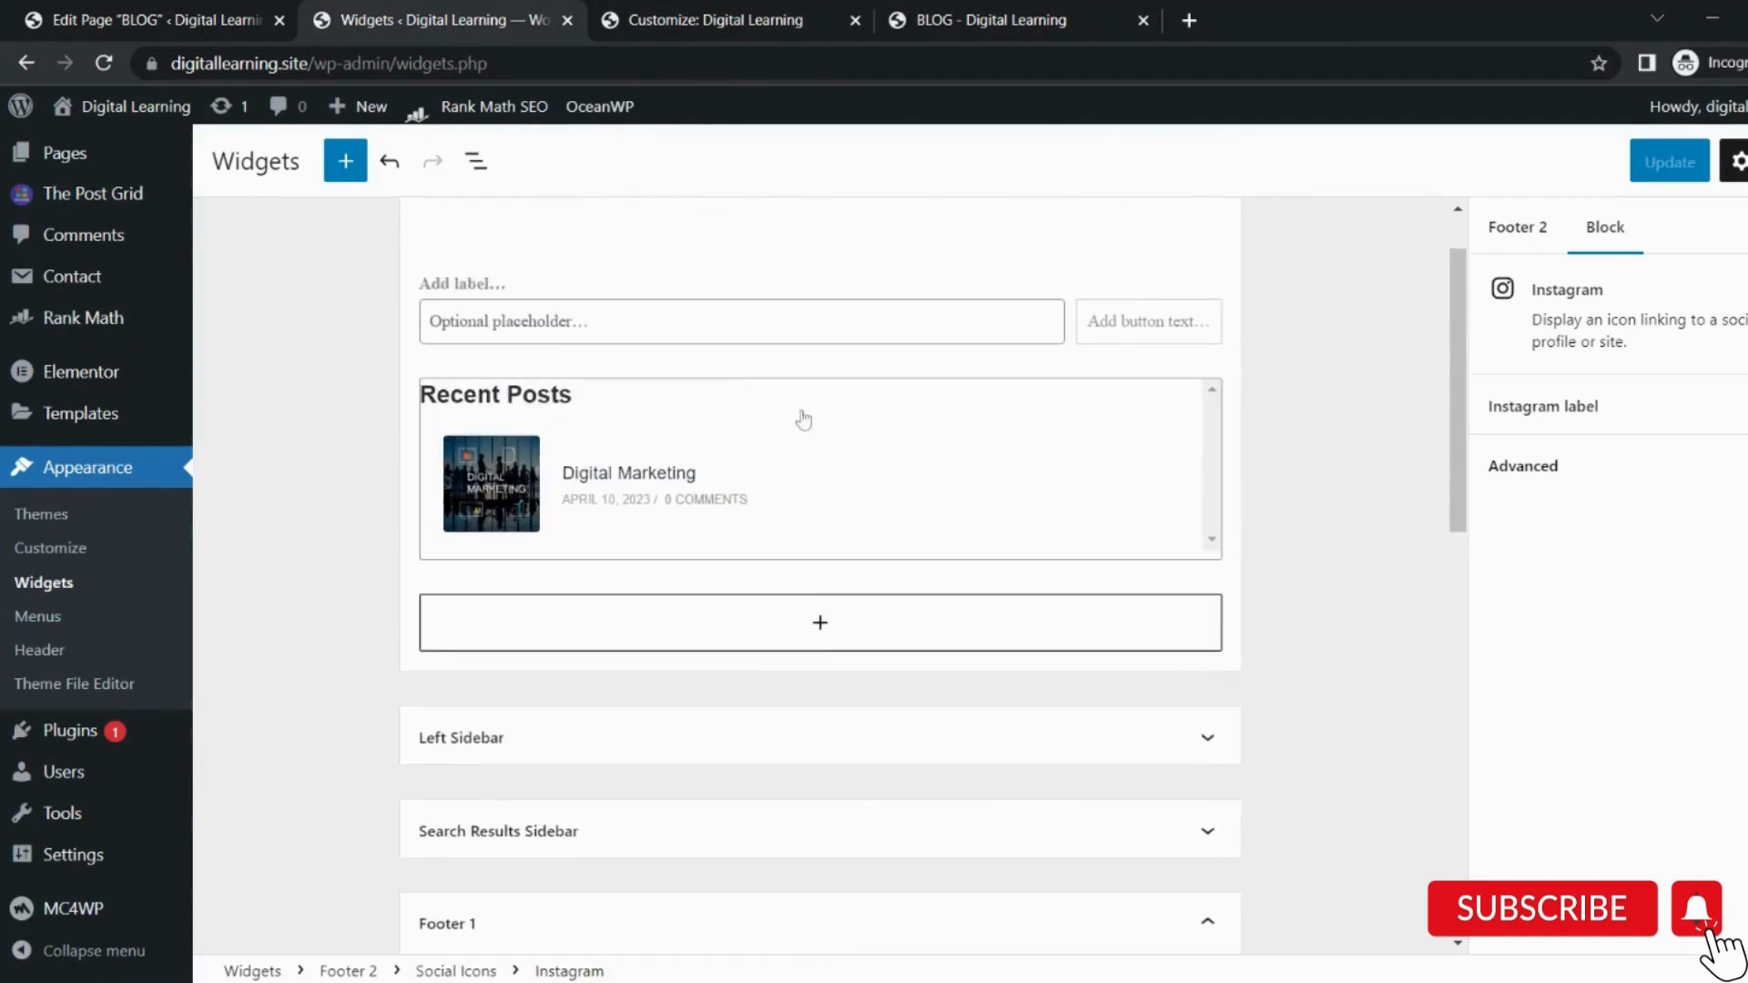
scroll(800, 420, "down", 3)
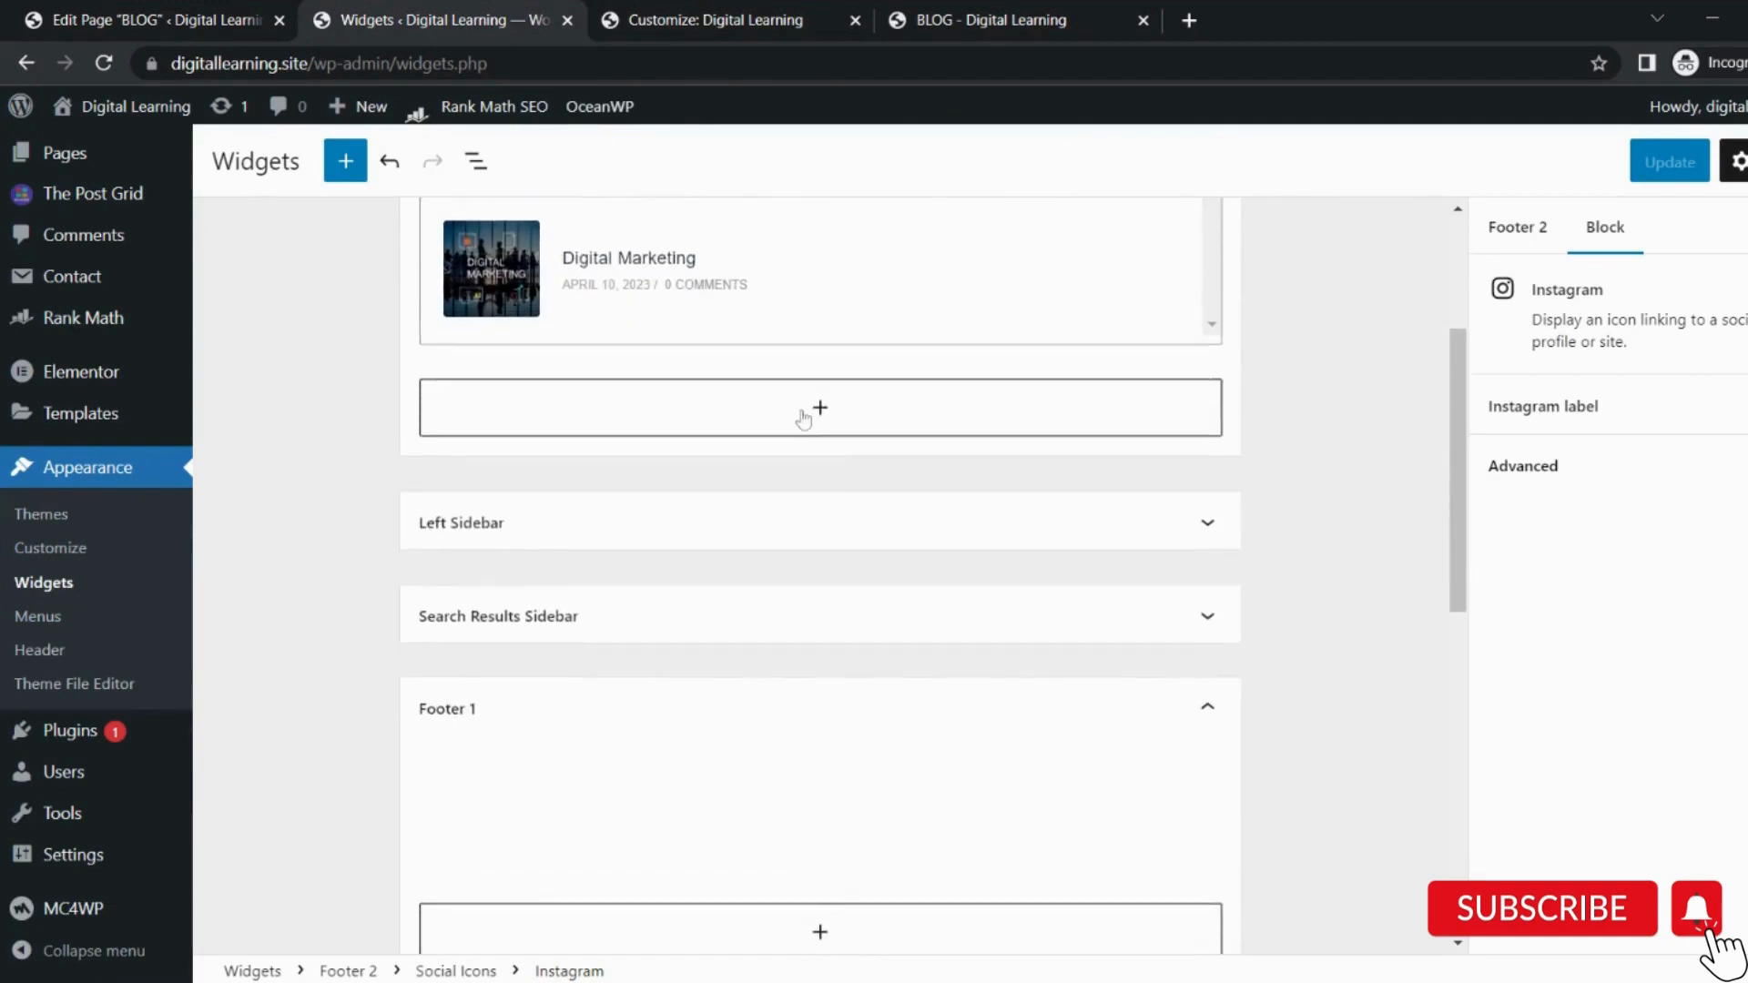
Remove the Archives and Categories blocks from the Left Sidebar widget area.
left_click(589, 518)
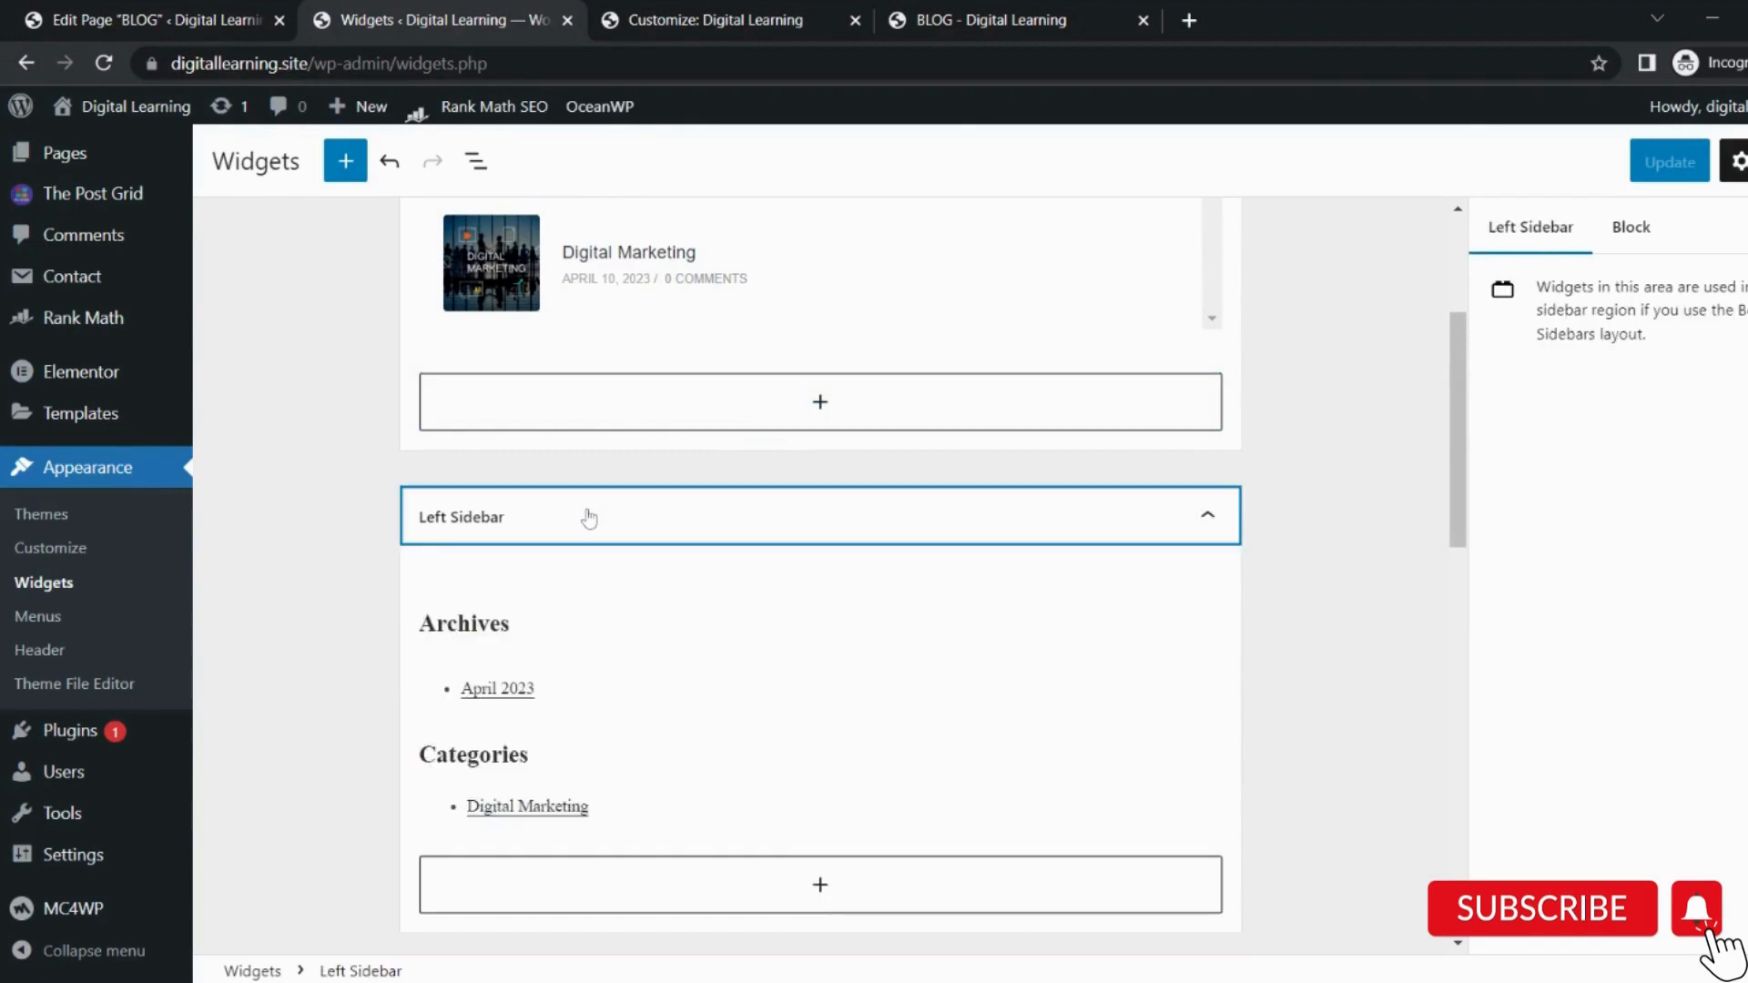
scroll(589, 518, "down", 3)
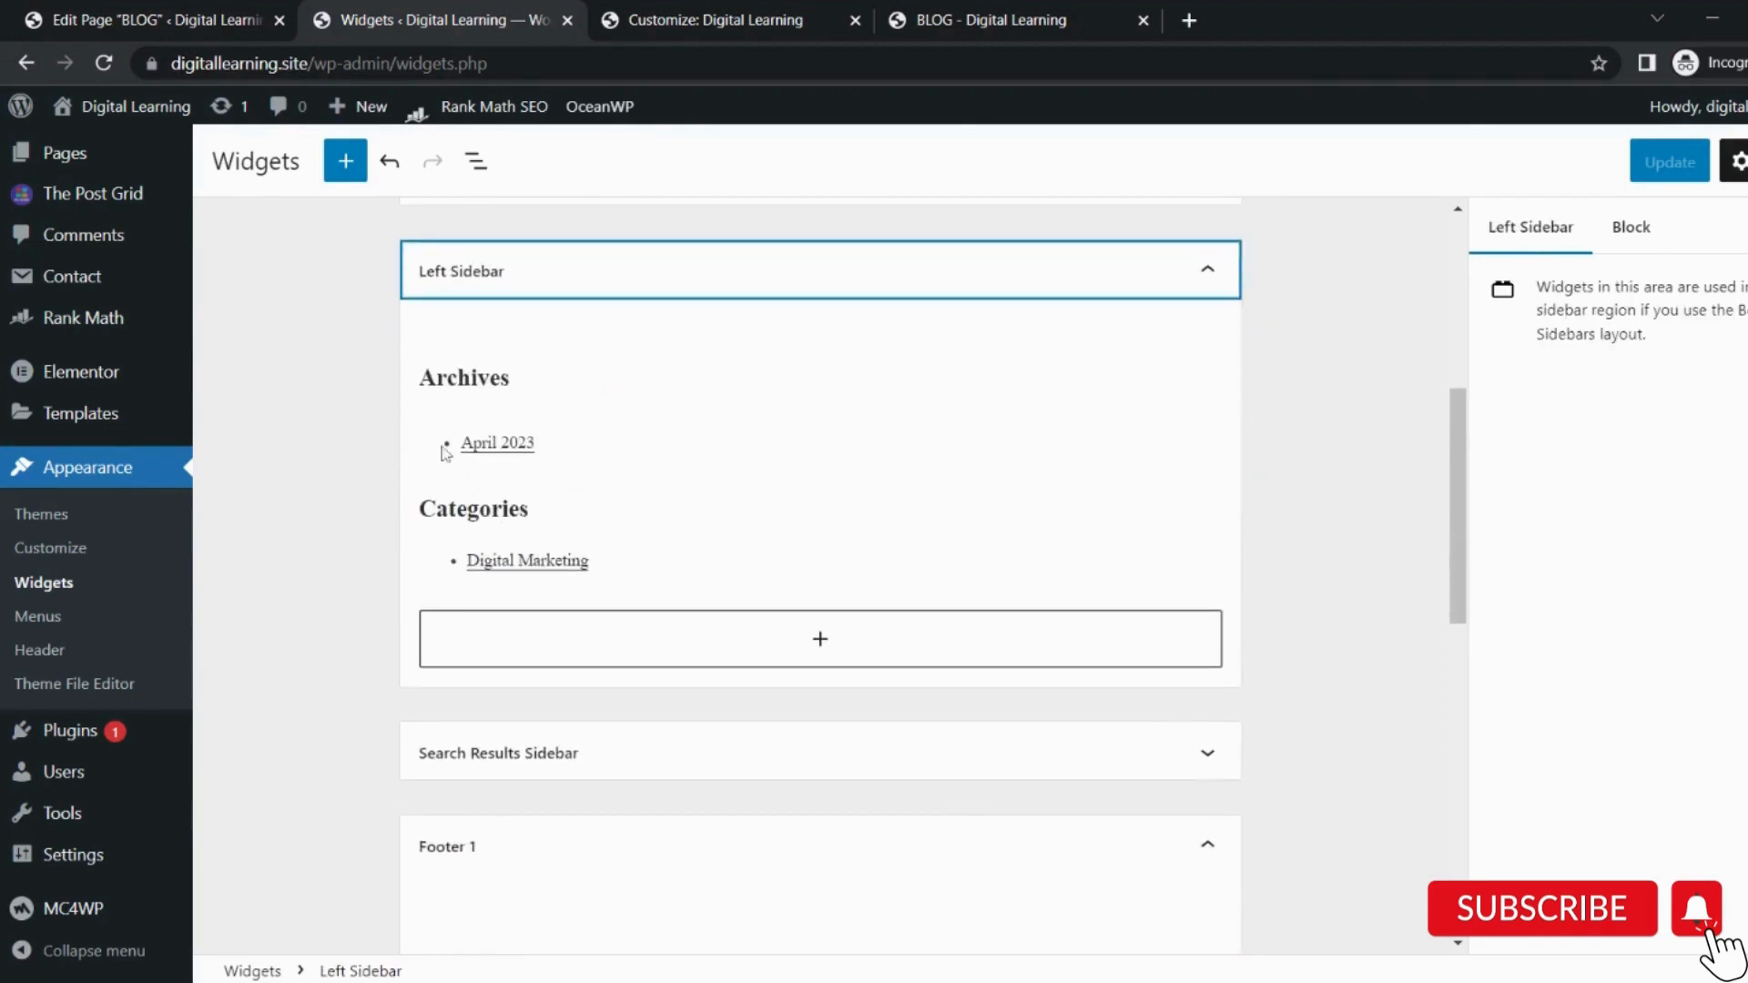
left_click(599, 570)
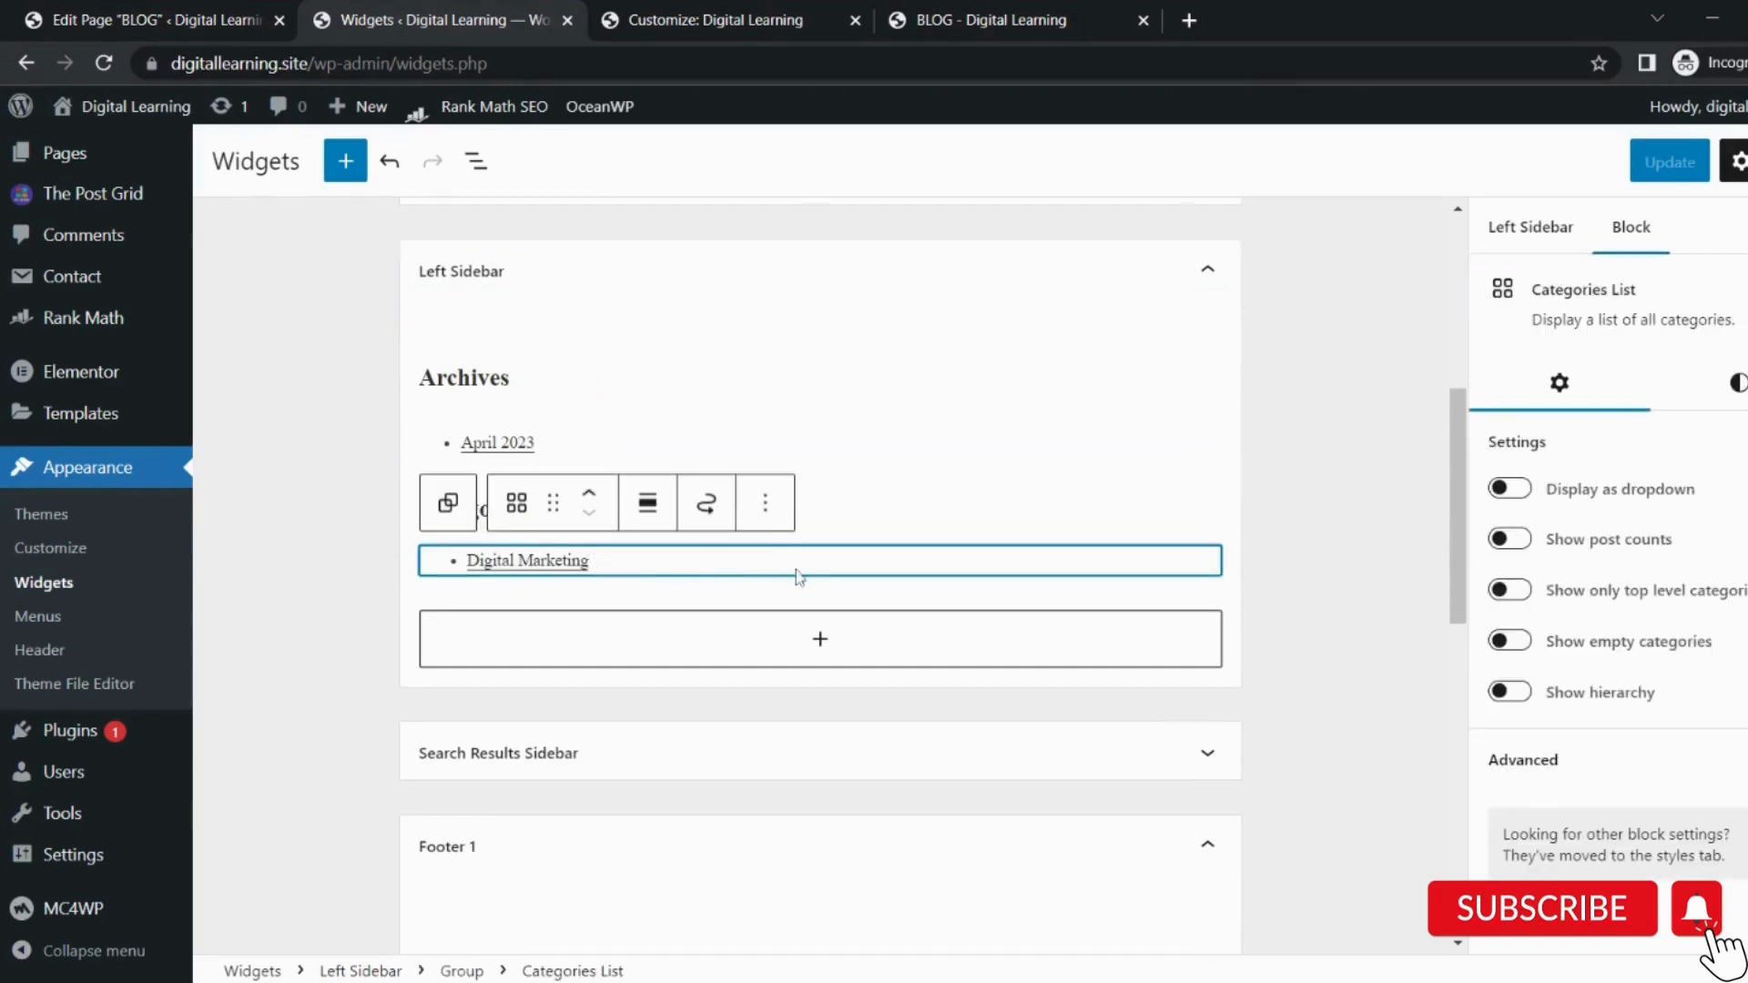
key("Delete")
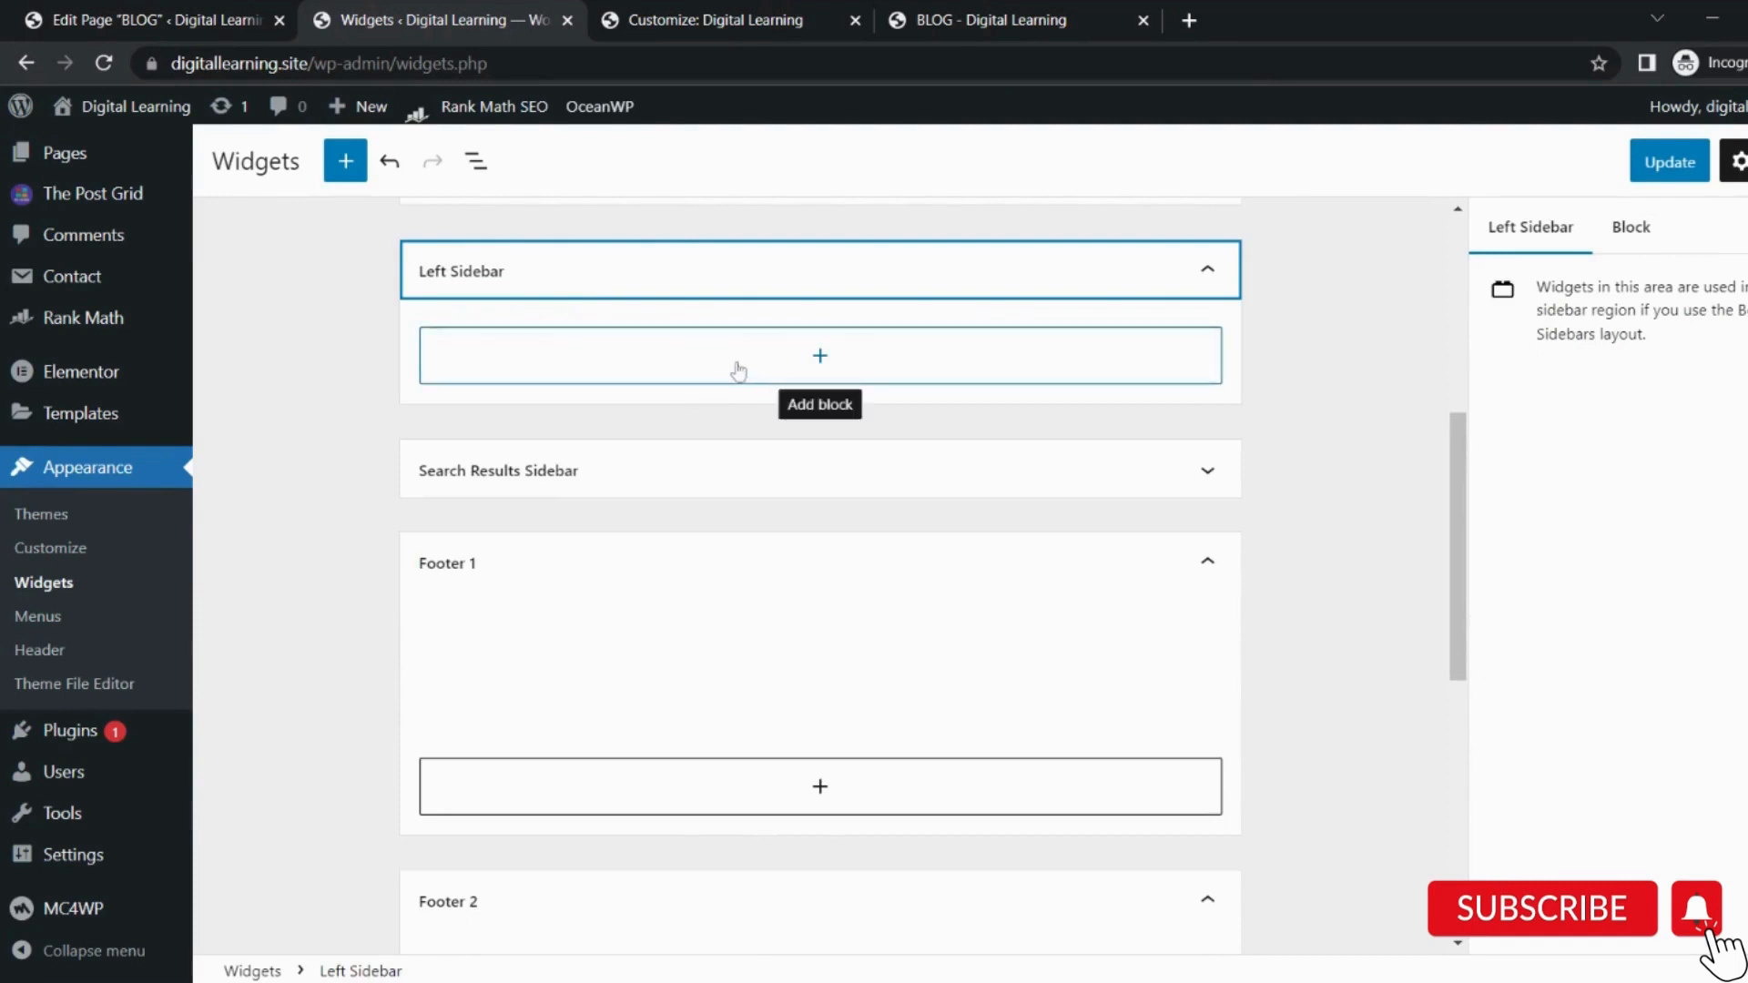
Add a Latest Posts block to the Search Results Sidebar widget area.
left_click(589, 475)
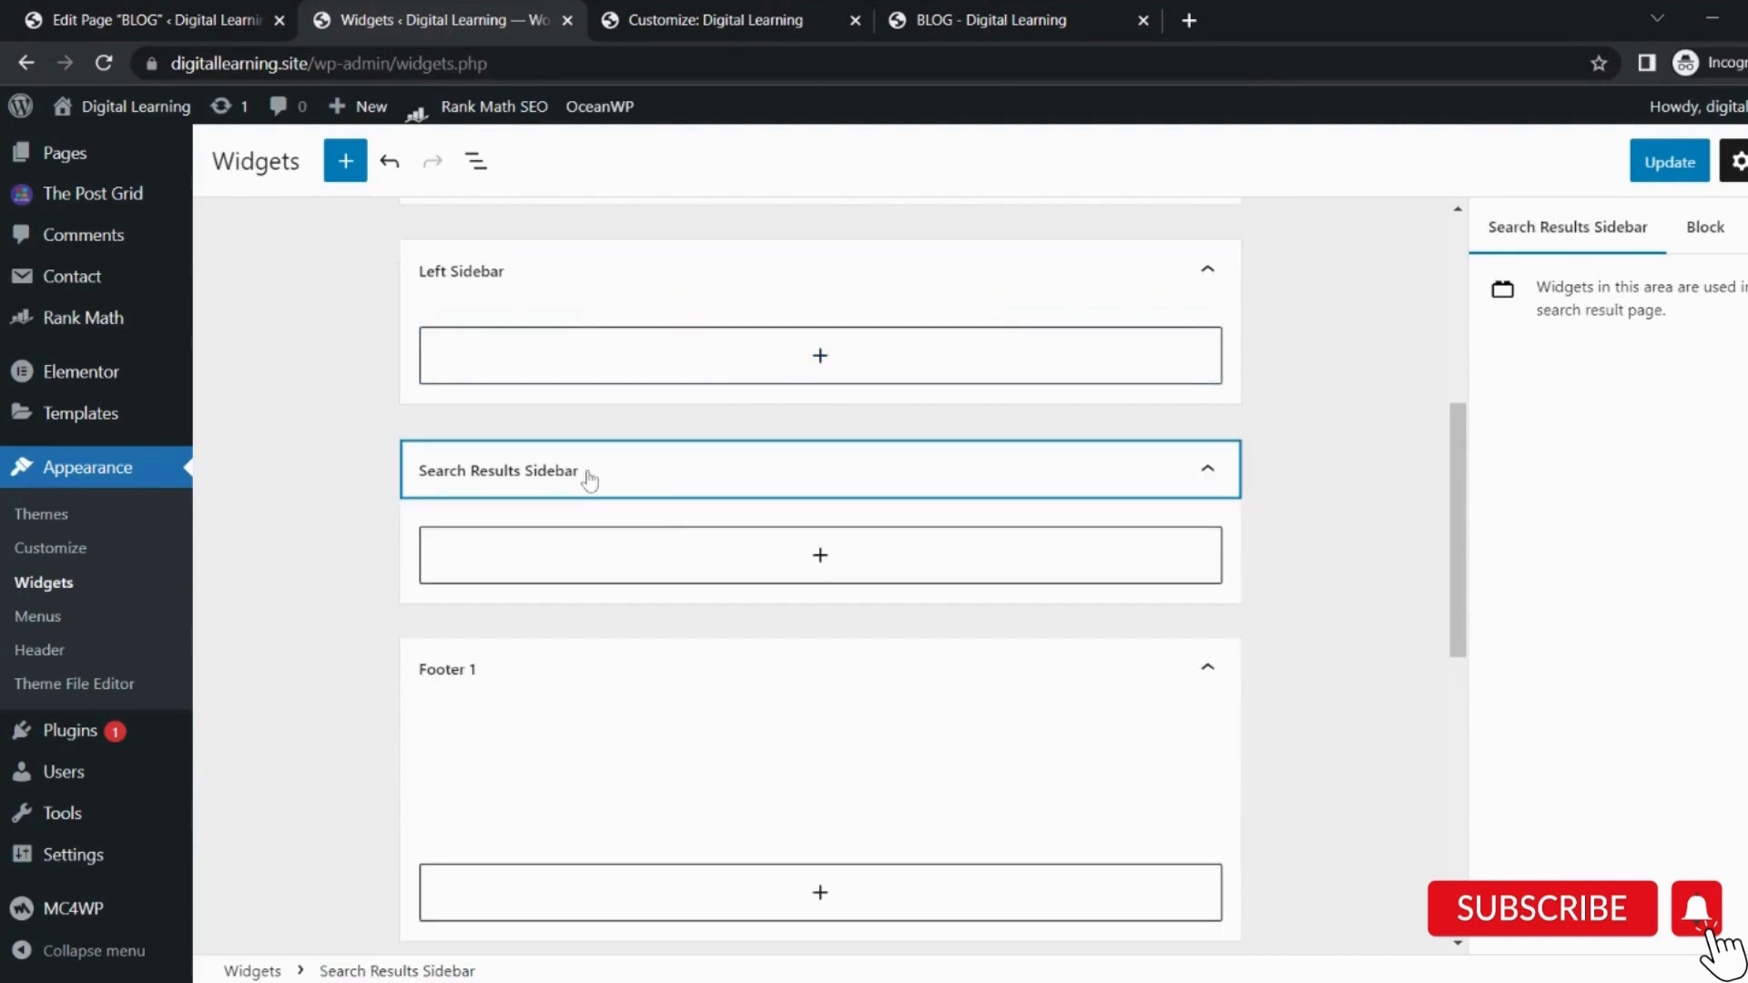
left_click(719, 546)
type("red")
type("ece")
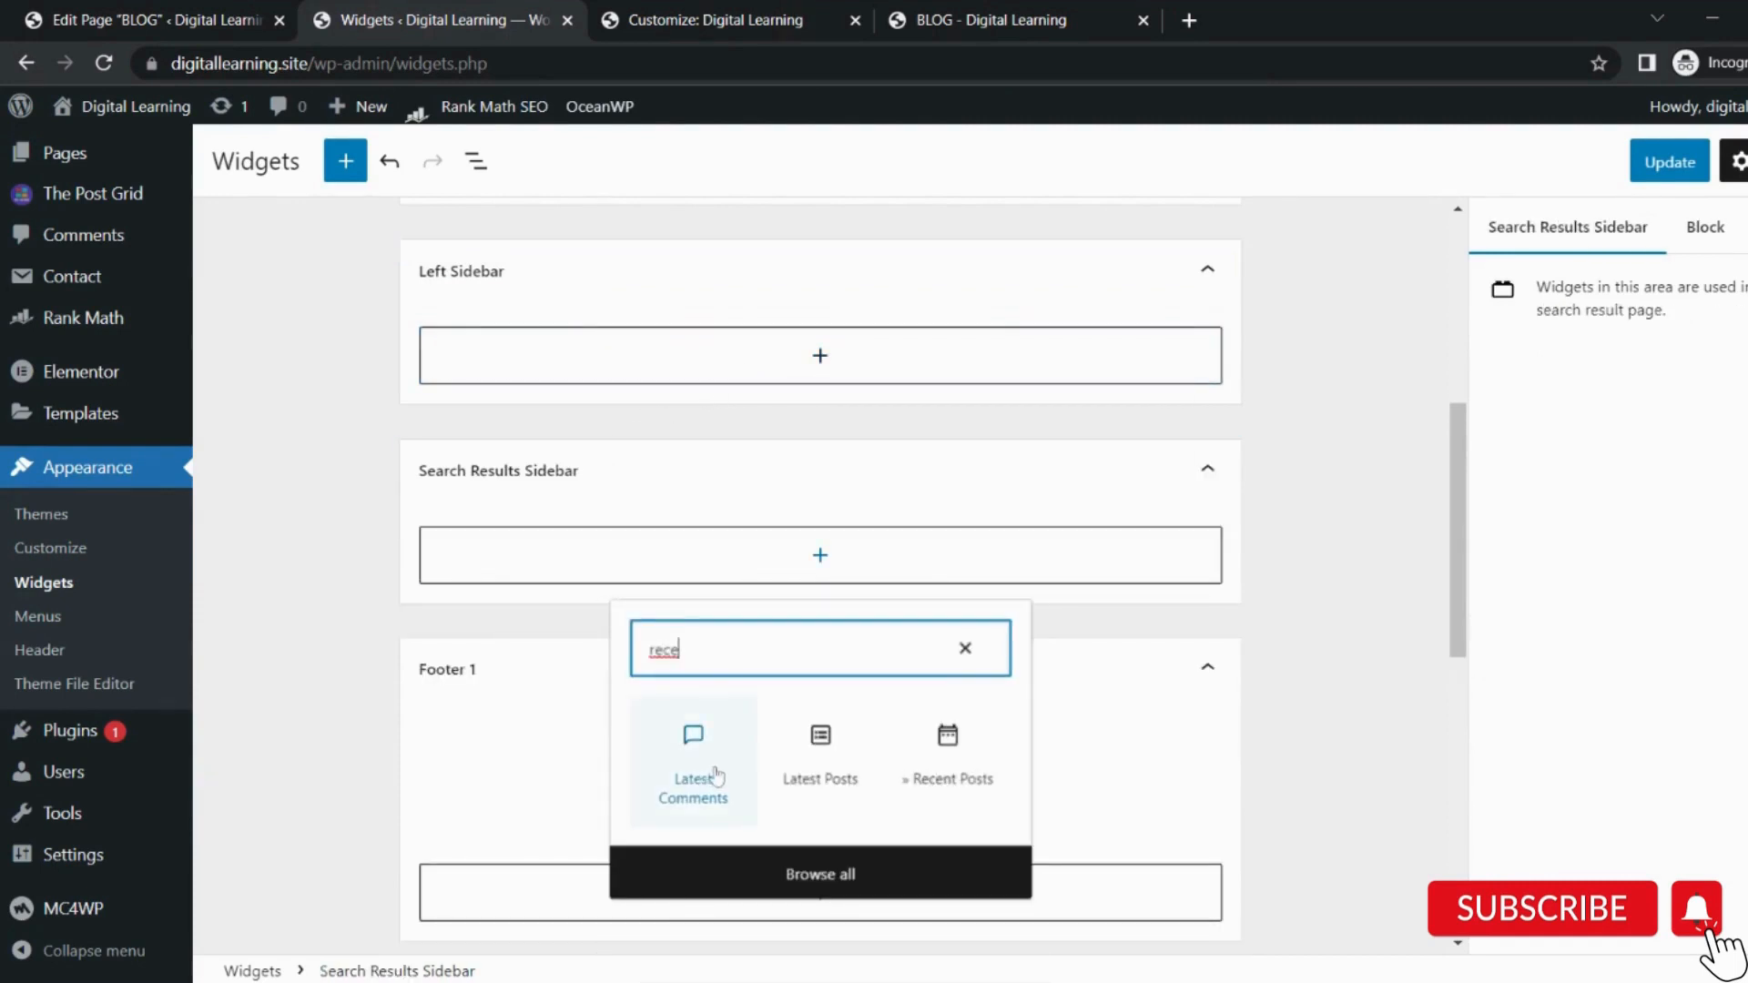
left_click(815, 772)
left_click(815, 772)
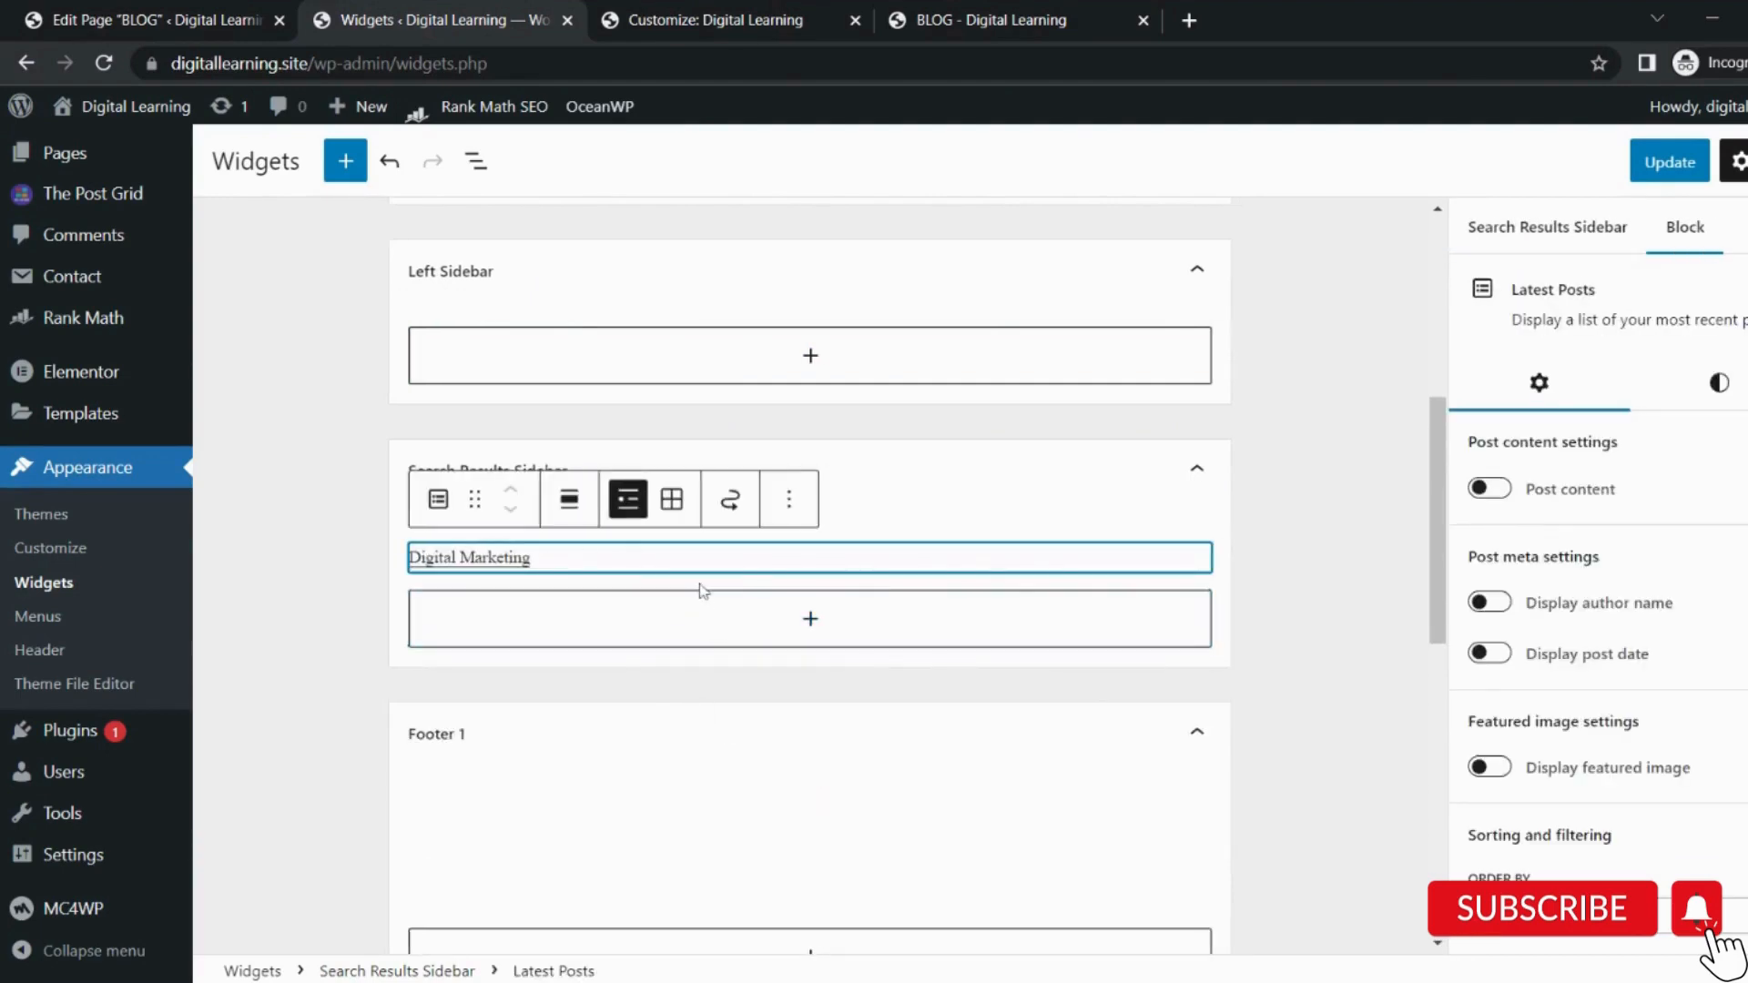
Check the live BLOG page's sidebar, and add a Social Share widget below the latest posts in the Search Results Sidebar.
left_click(1033, 19)
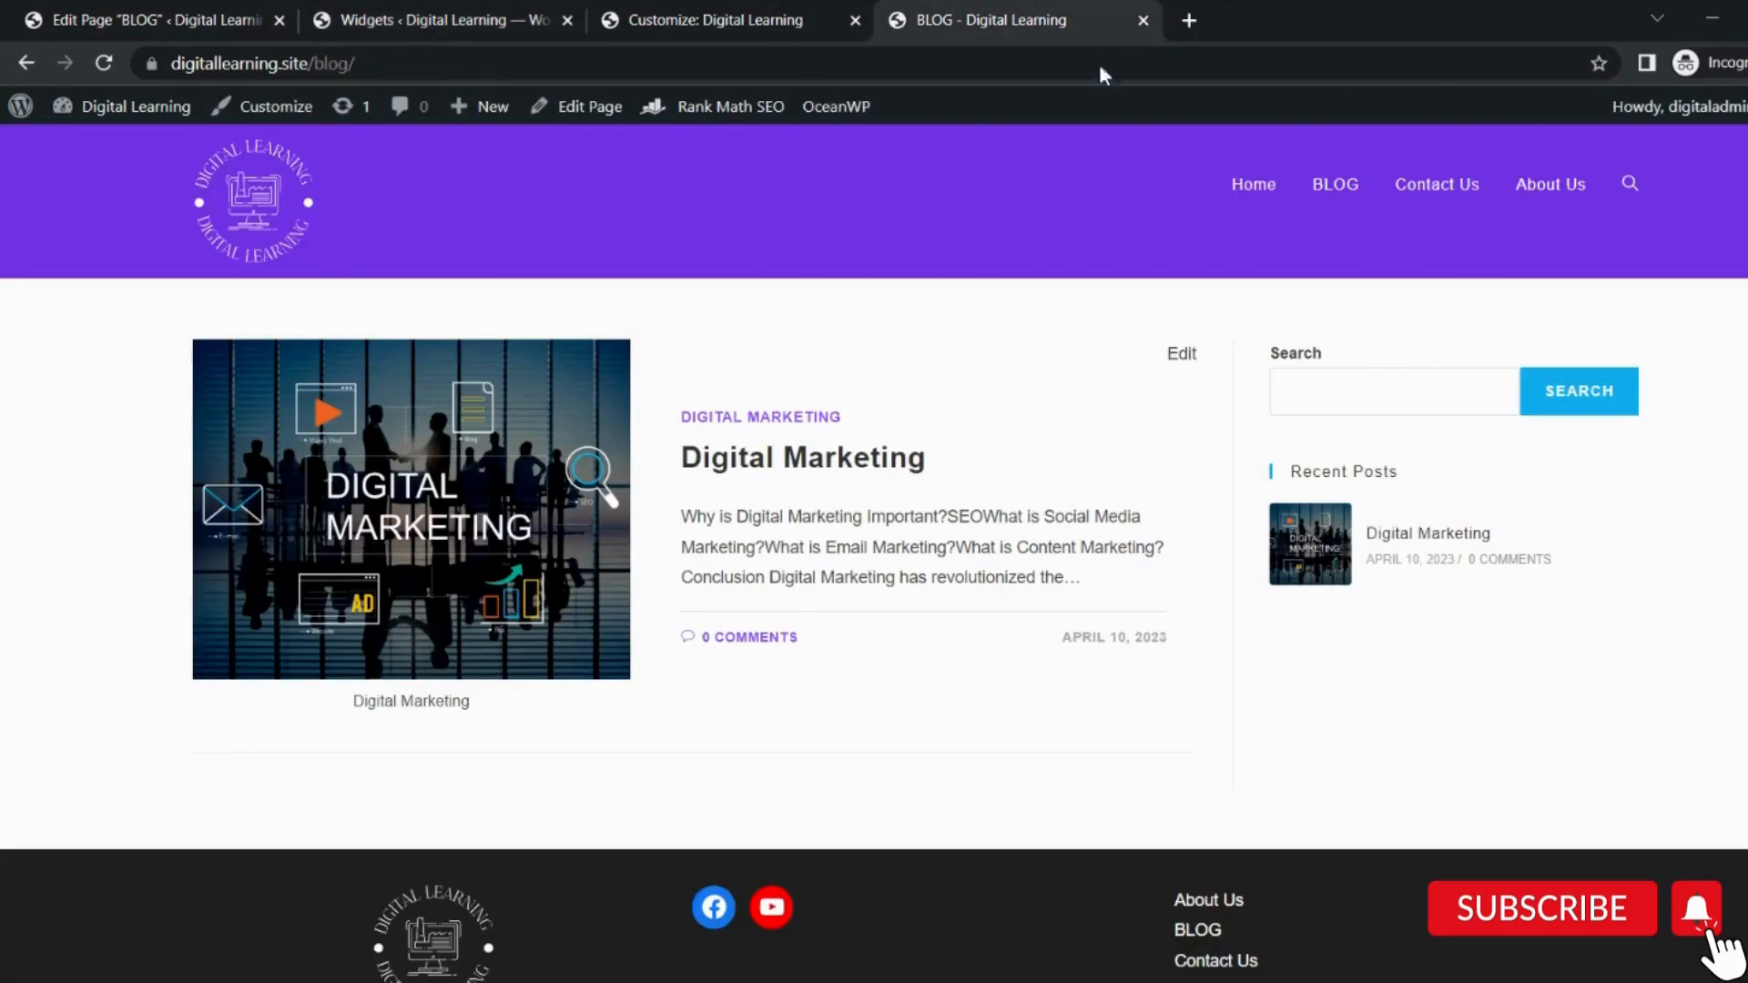
left_click(728, 4)
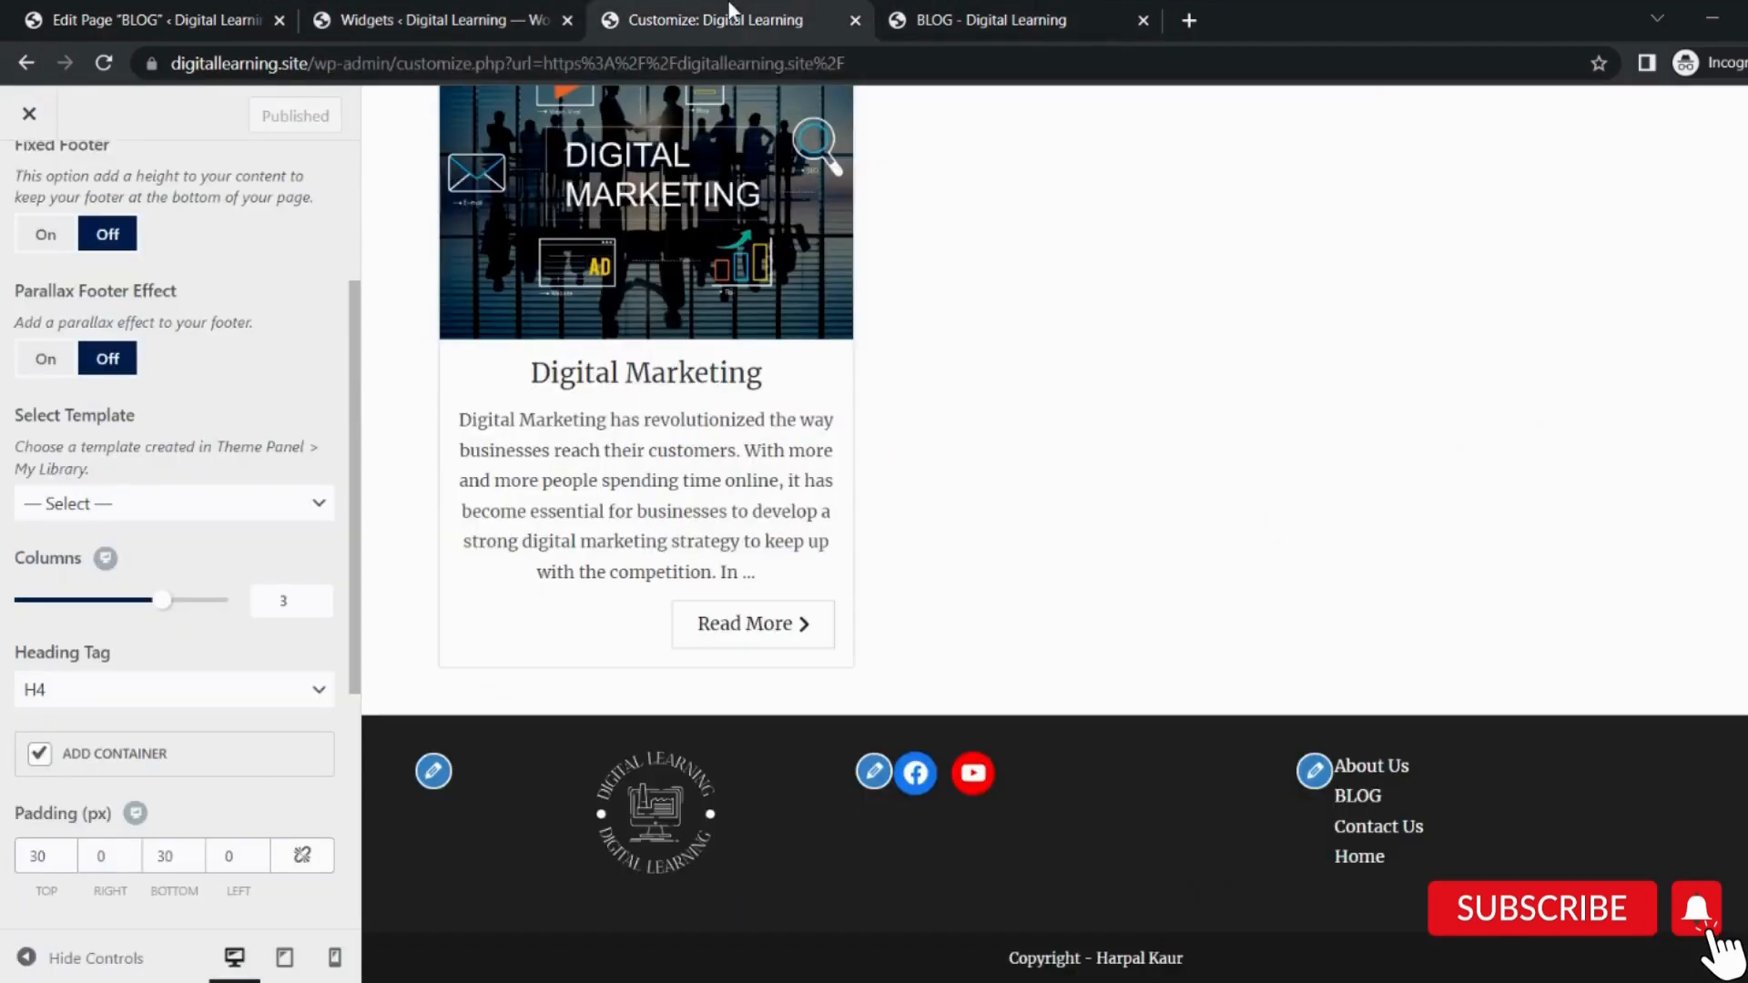
left_click(455, 19)
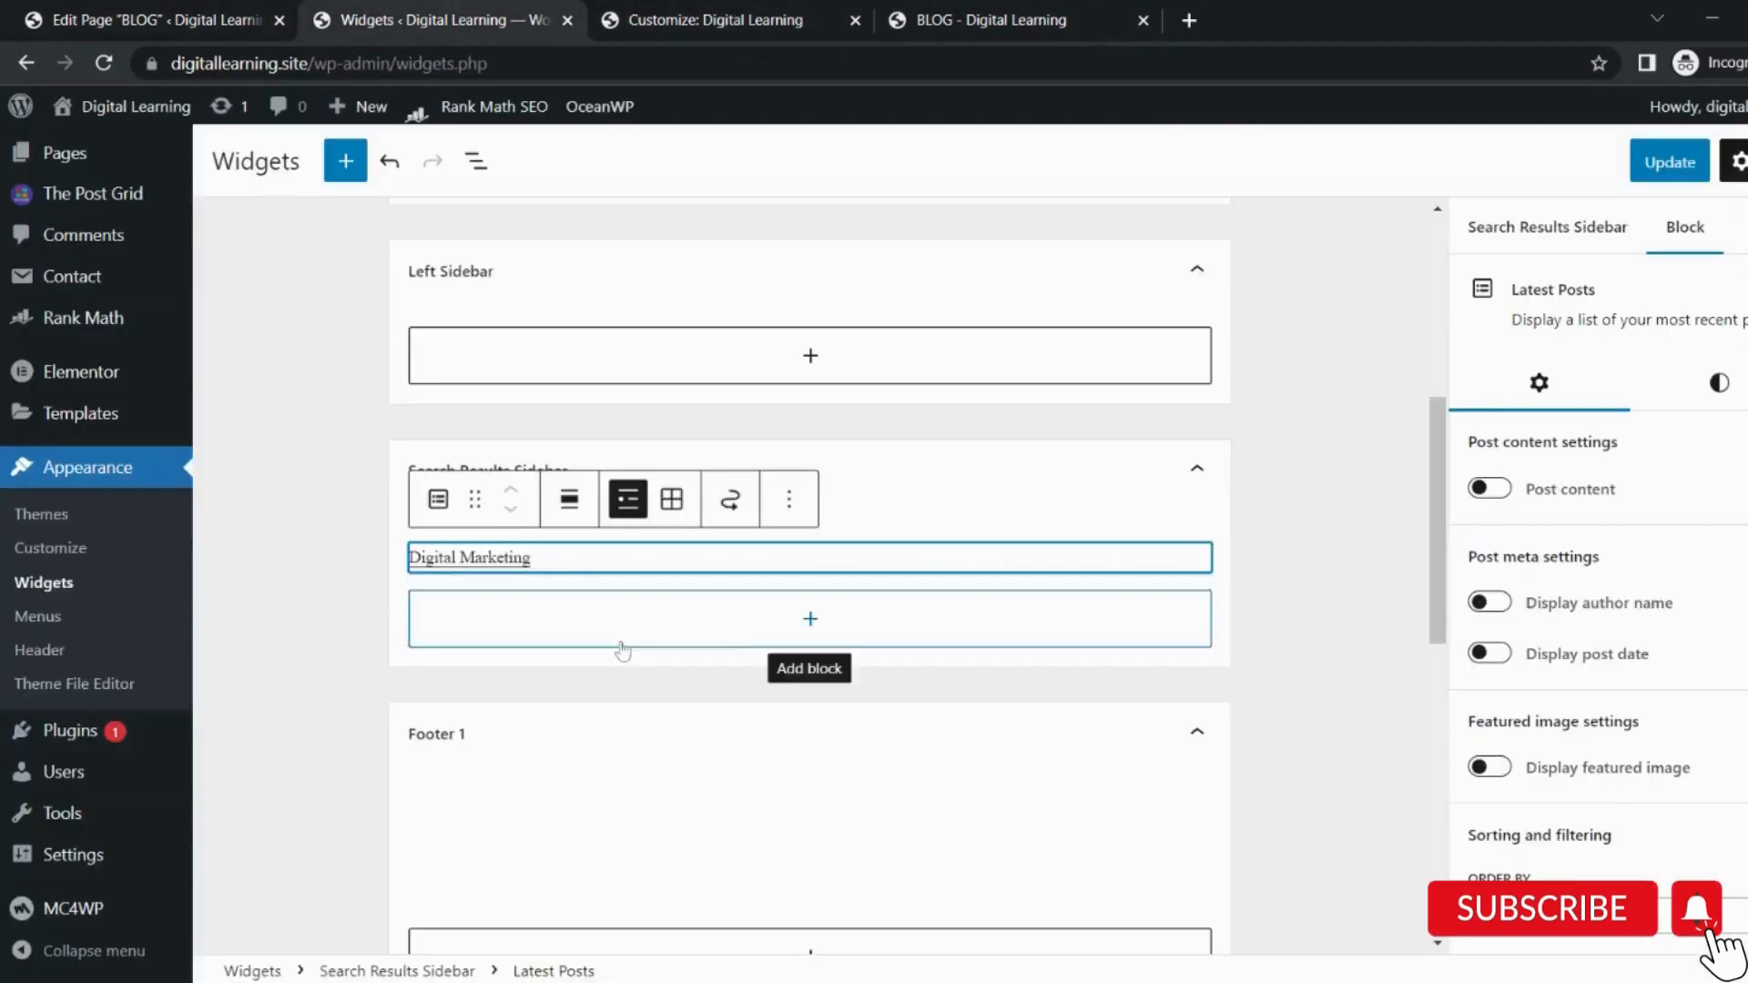
scroll(623, 651, "down", 1)
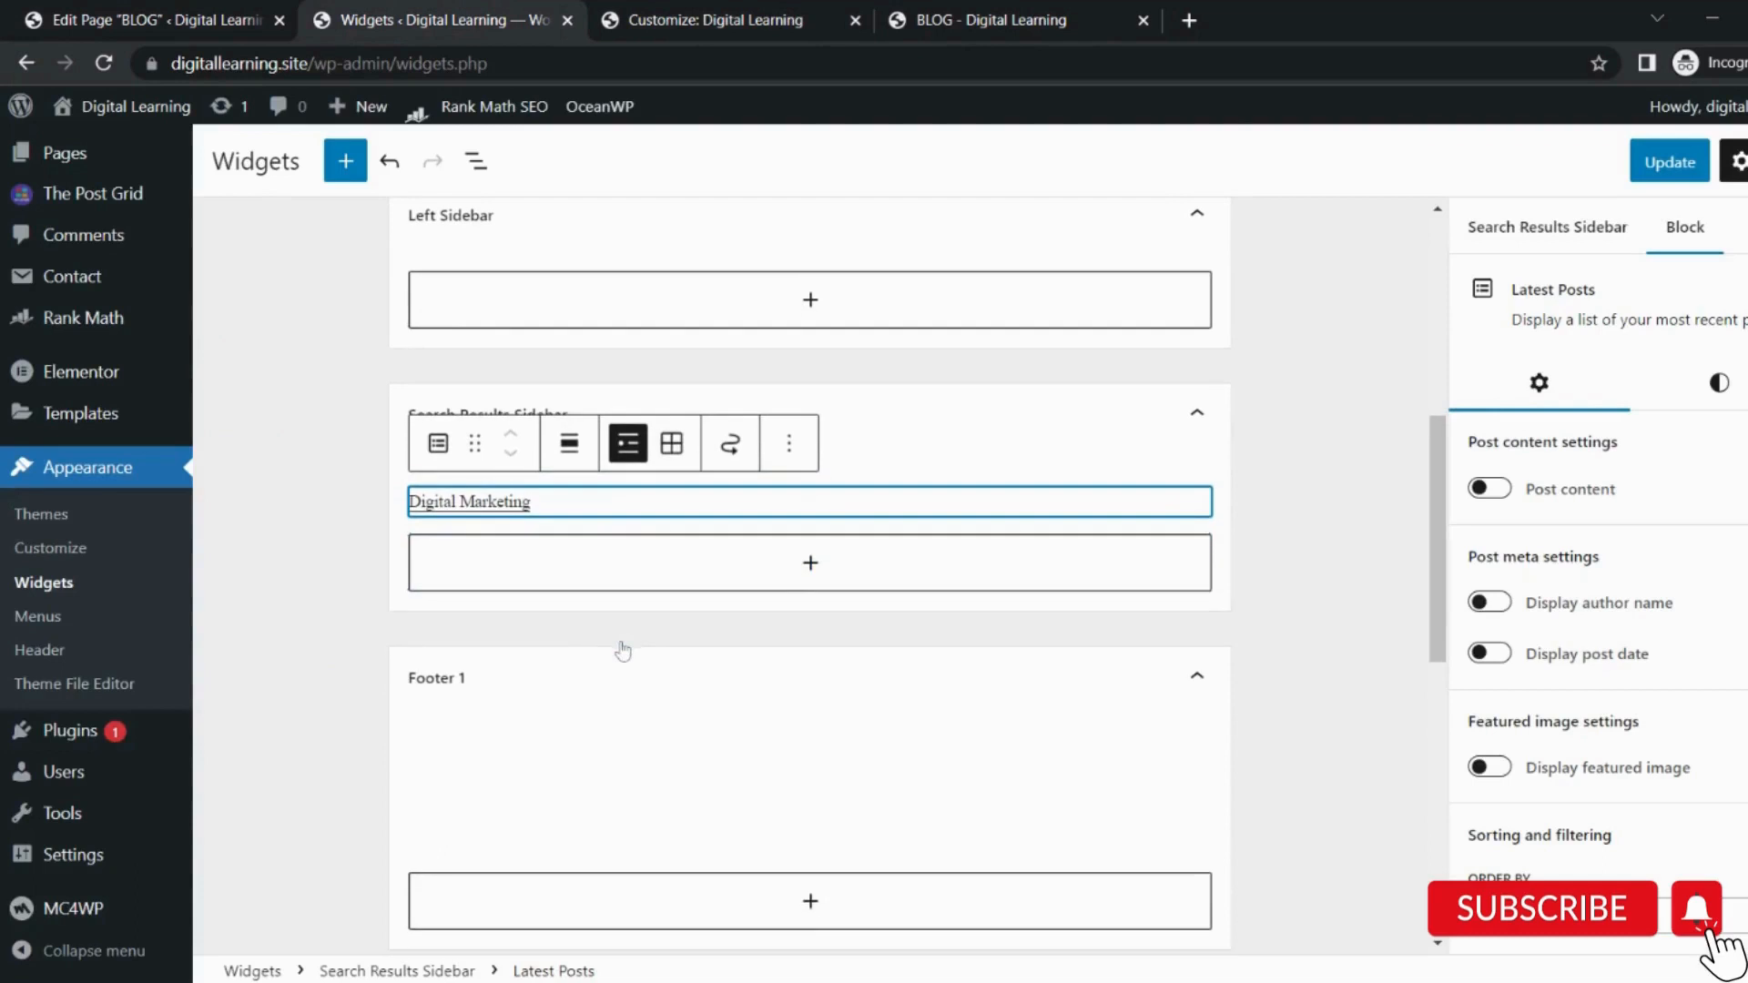
left_click(690, 577)
type("social")
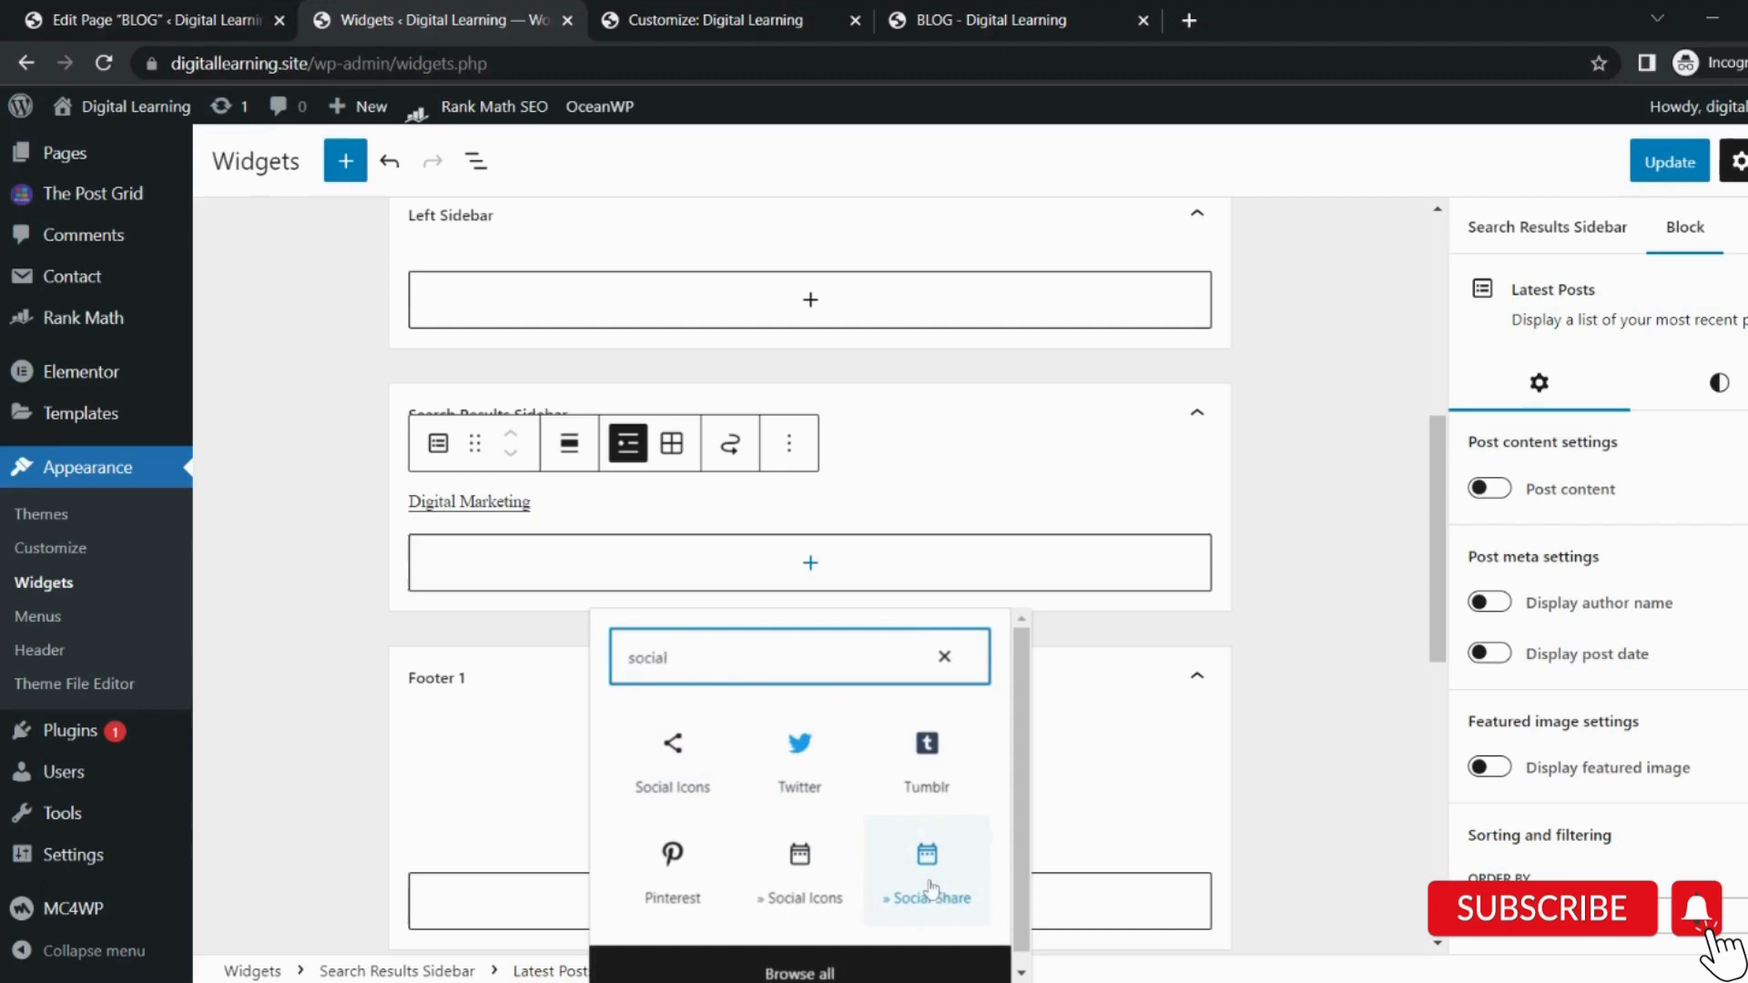
left_click(915, 888)
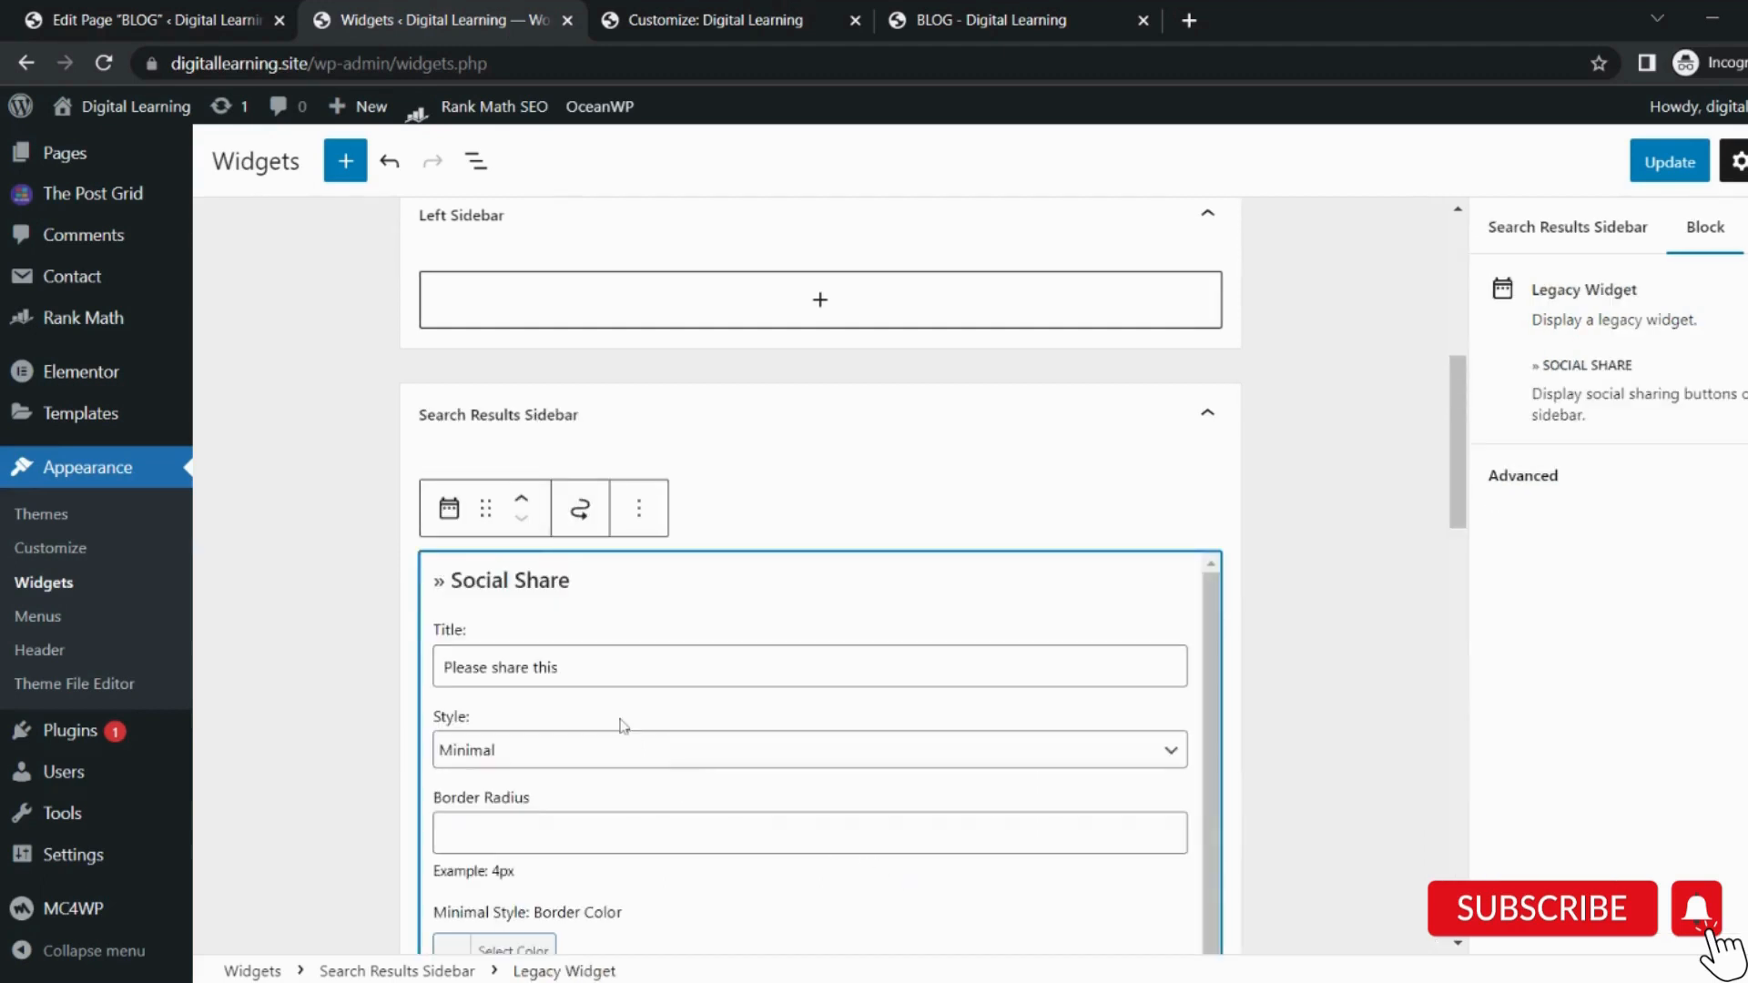
Disable Viber, VK, Tumblr and Viadeo in the Social Share widget, keeping Reddit enabled, and save the widget changes.
scroll(623, 726, "down", 5)
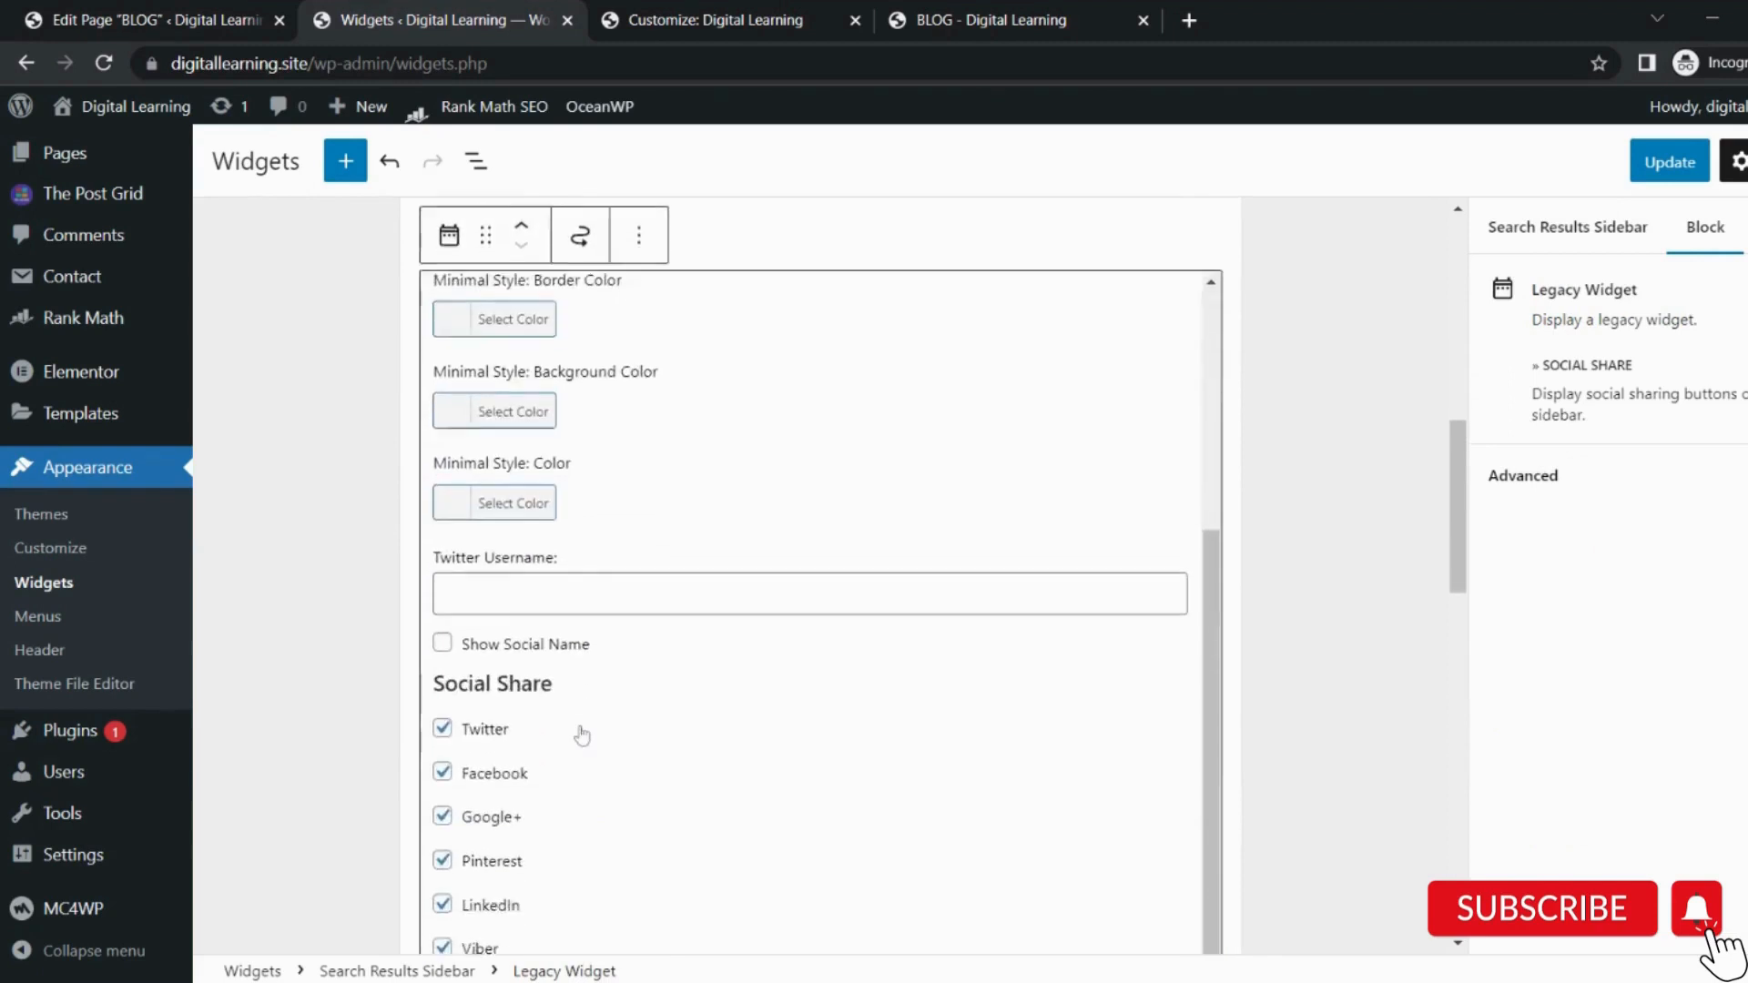
scroll(581, 736, "down", 1)
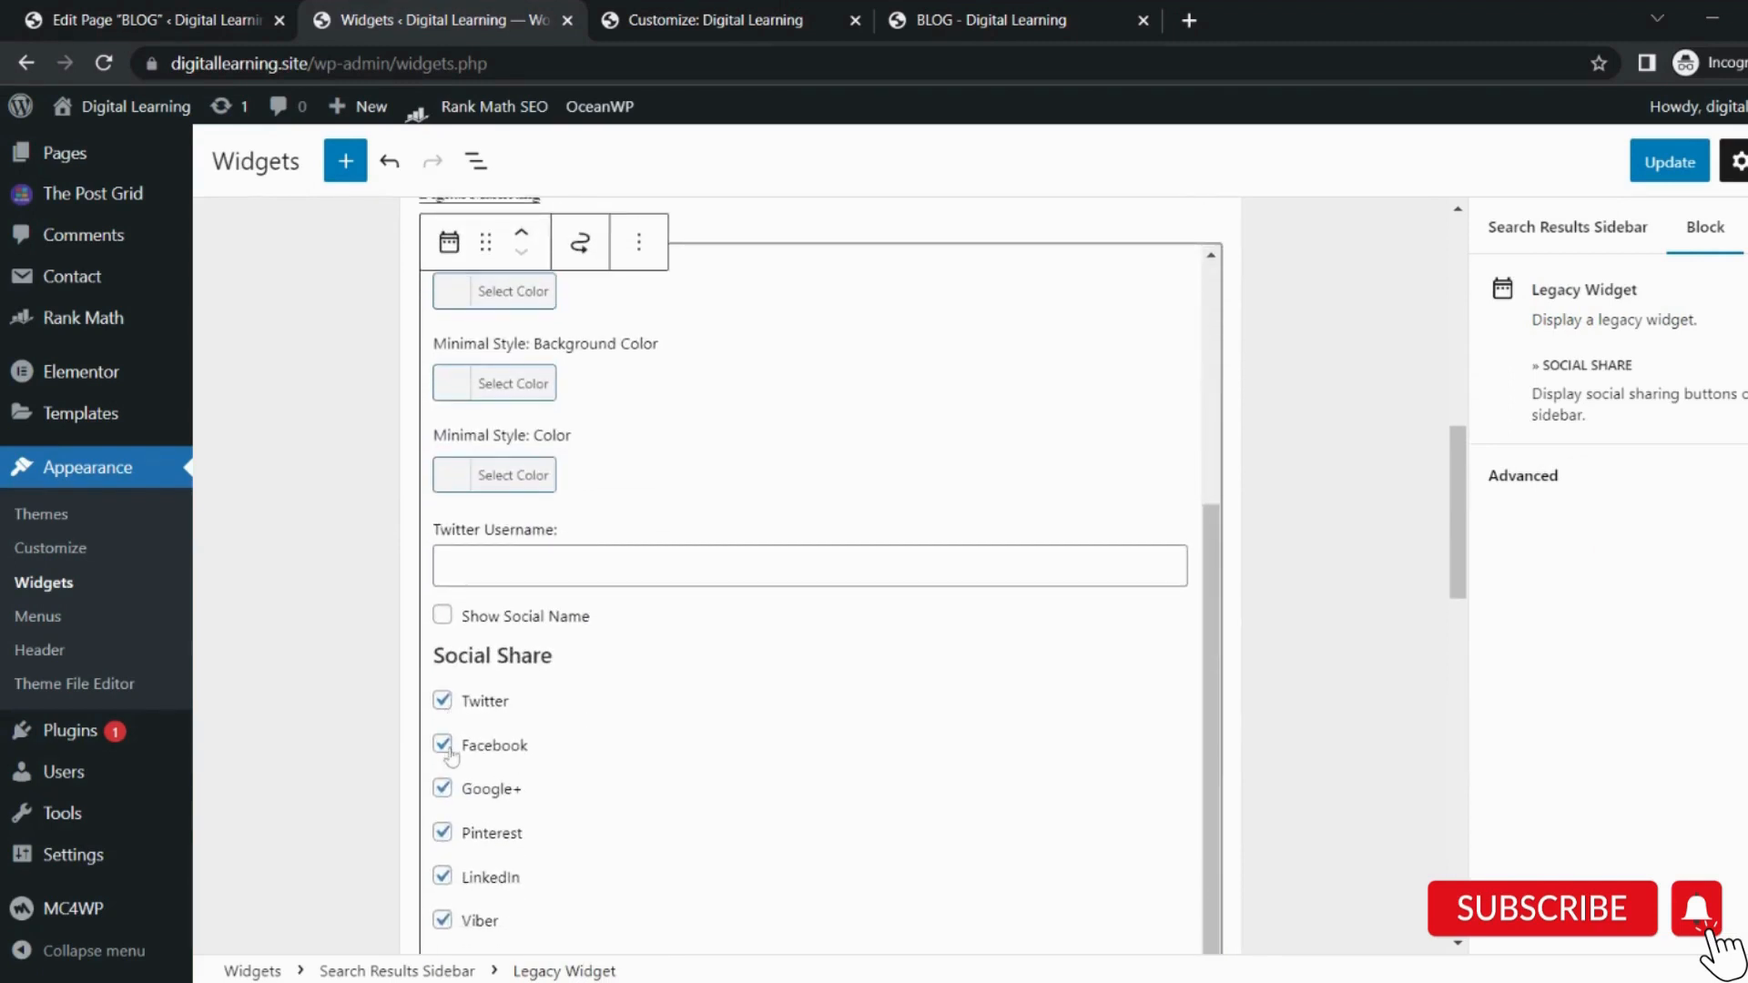
scroll(446, 910, "down", 2)
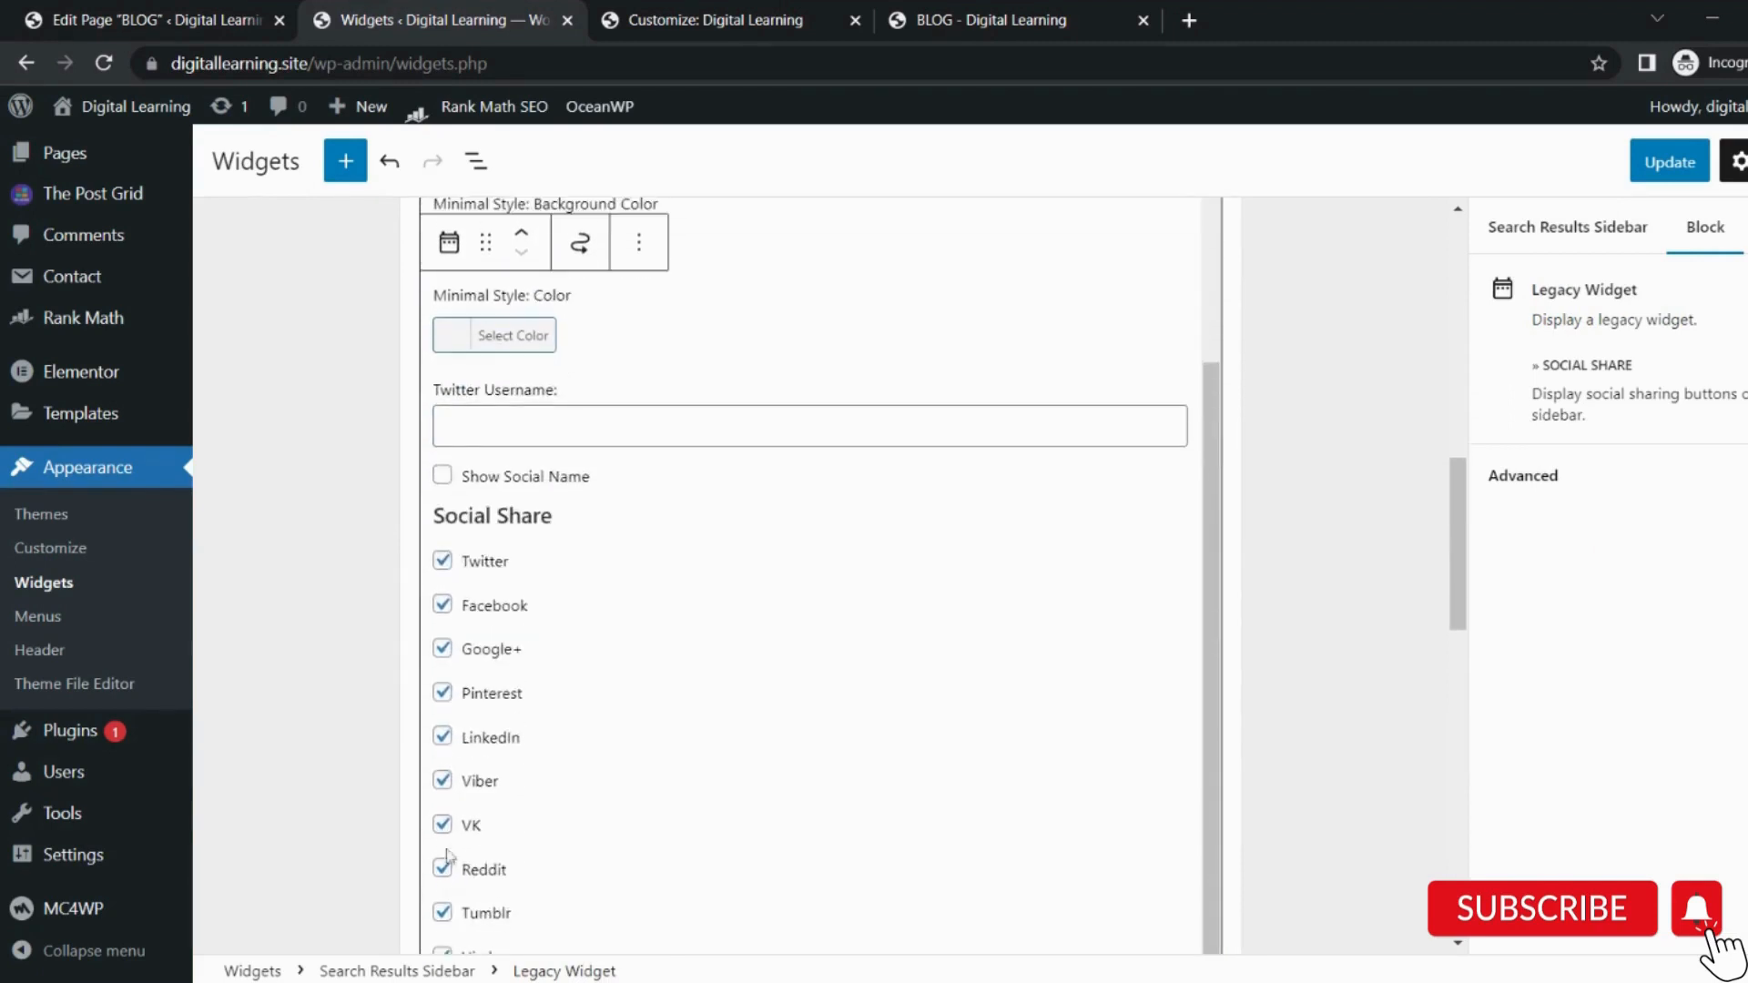
left_click(443, 825)
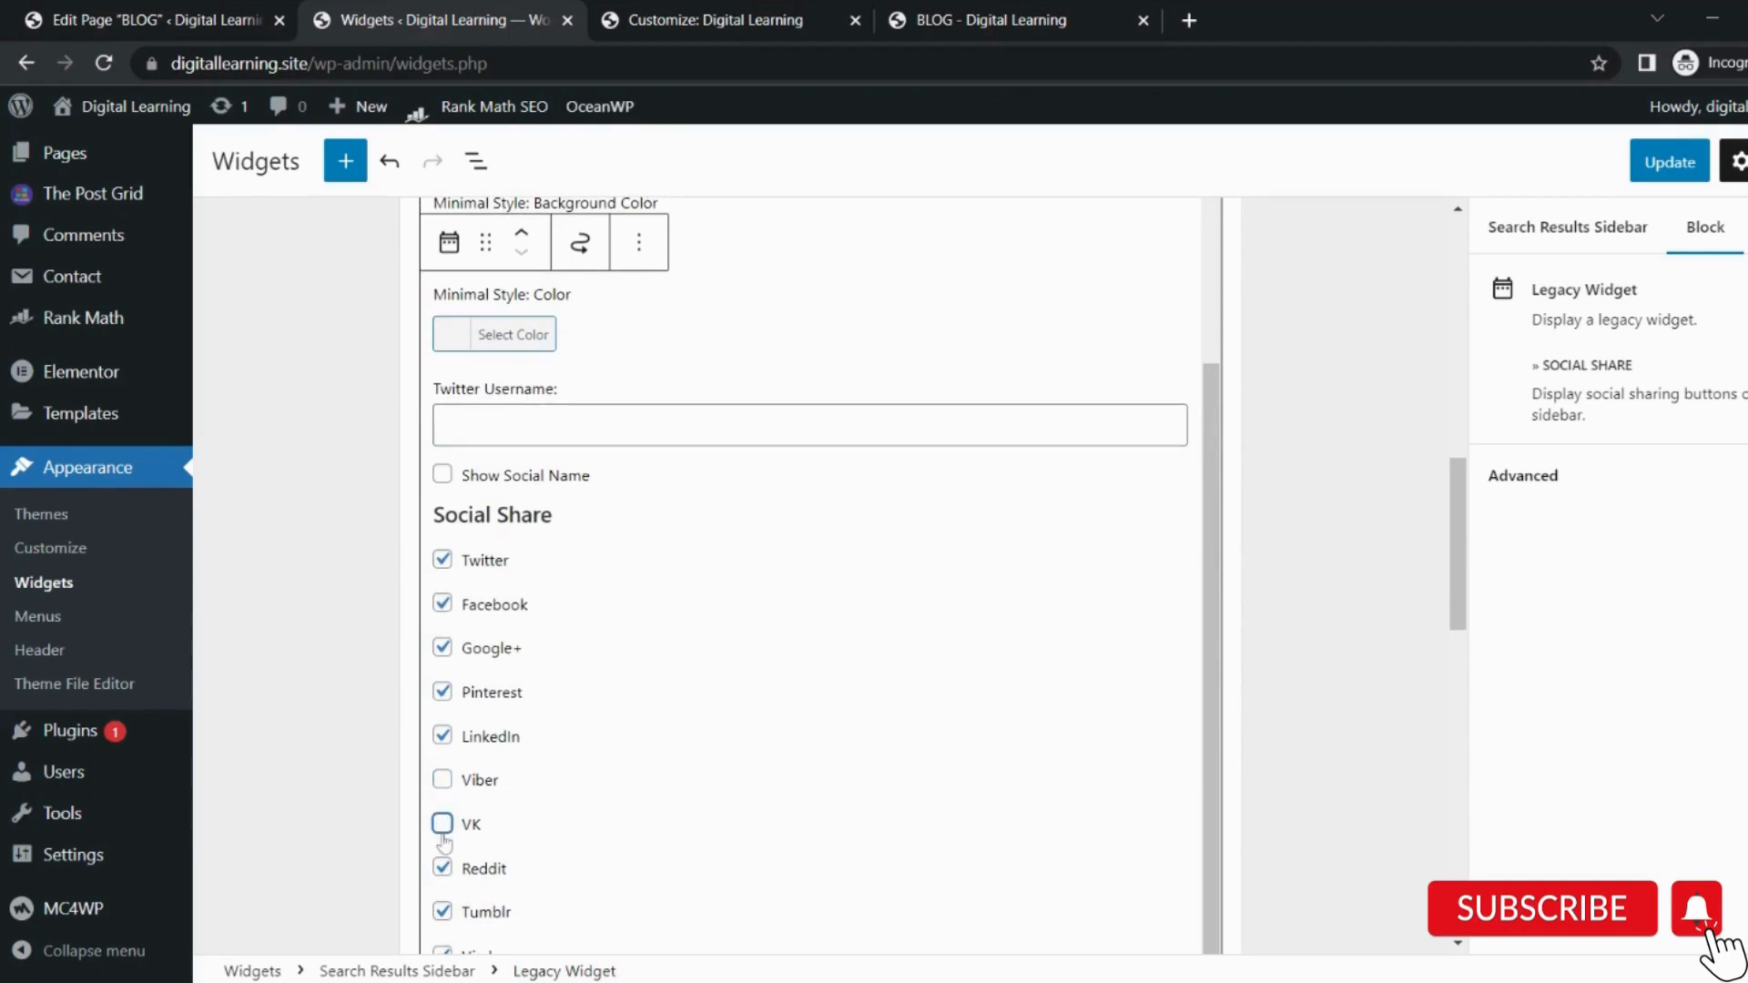
left_click(444, 873)
left_click(442, 912)
scroll(444, 915, "down", 2)
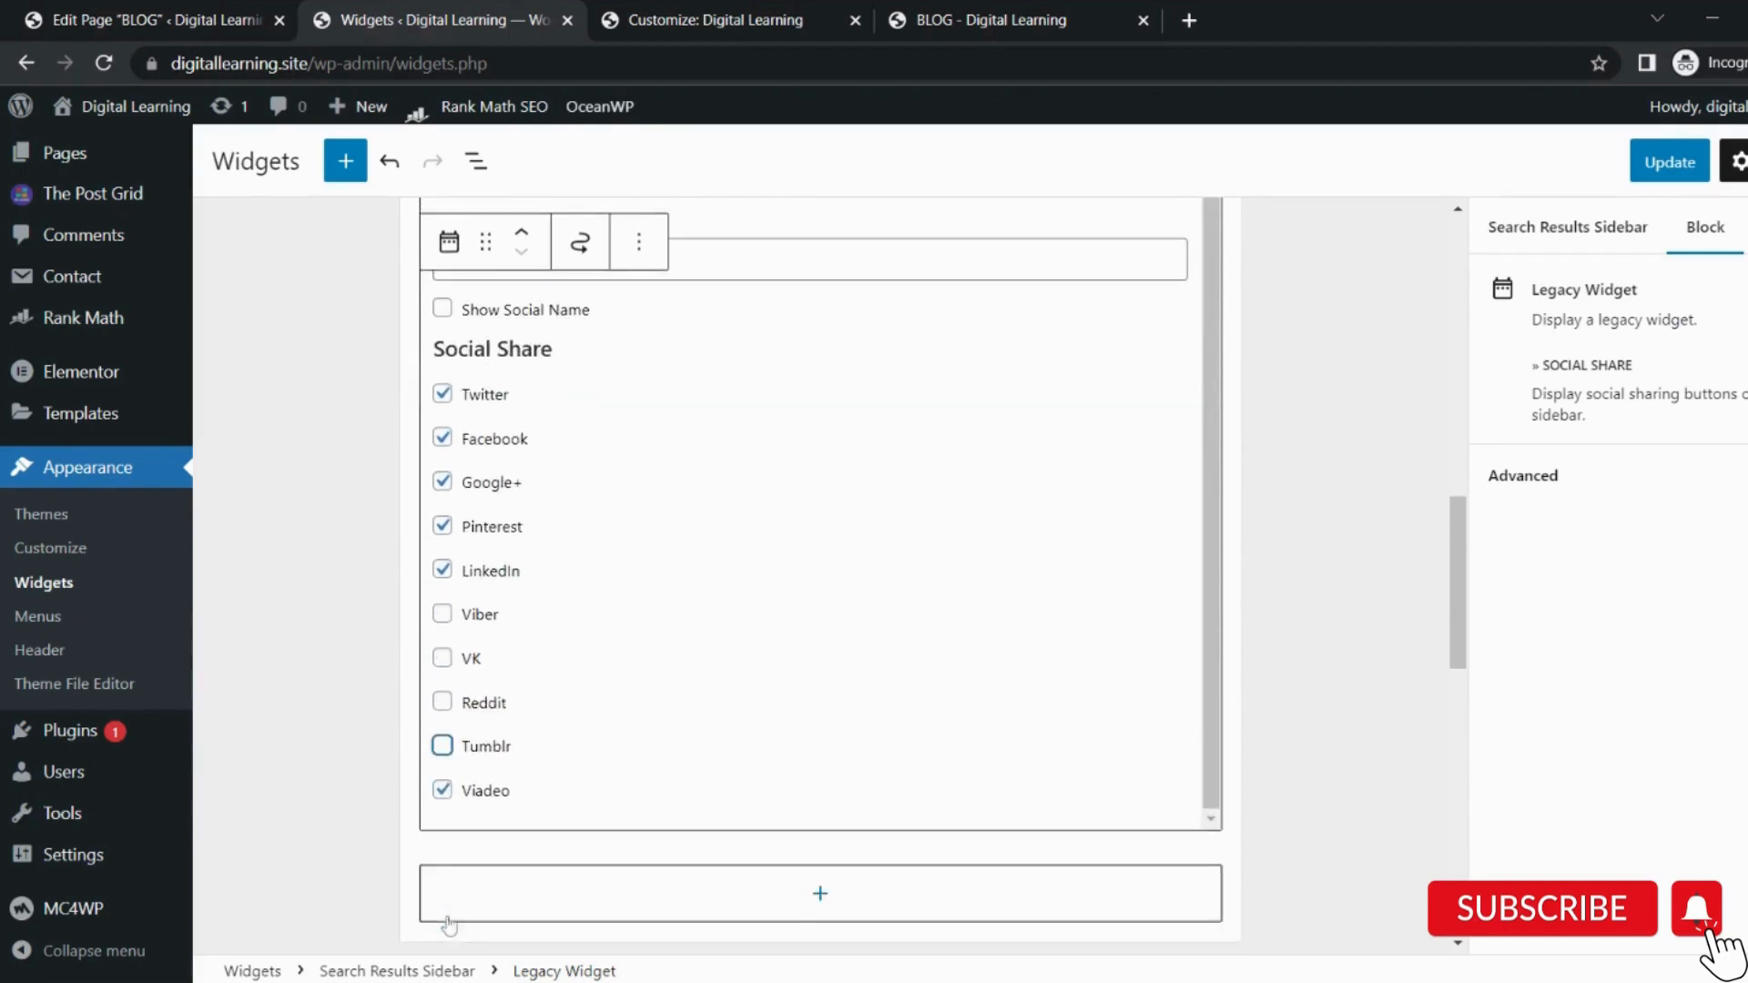
left_click(444, 710)
left_click(443, 790)
scroll(451, 797, "up", 1)
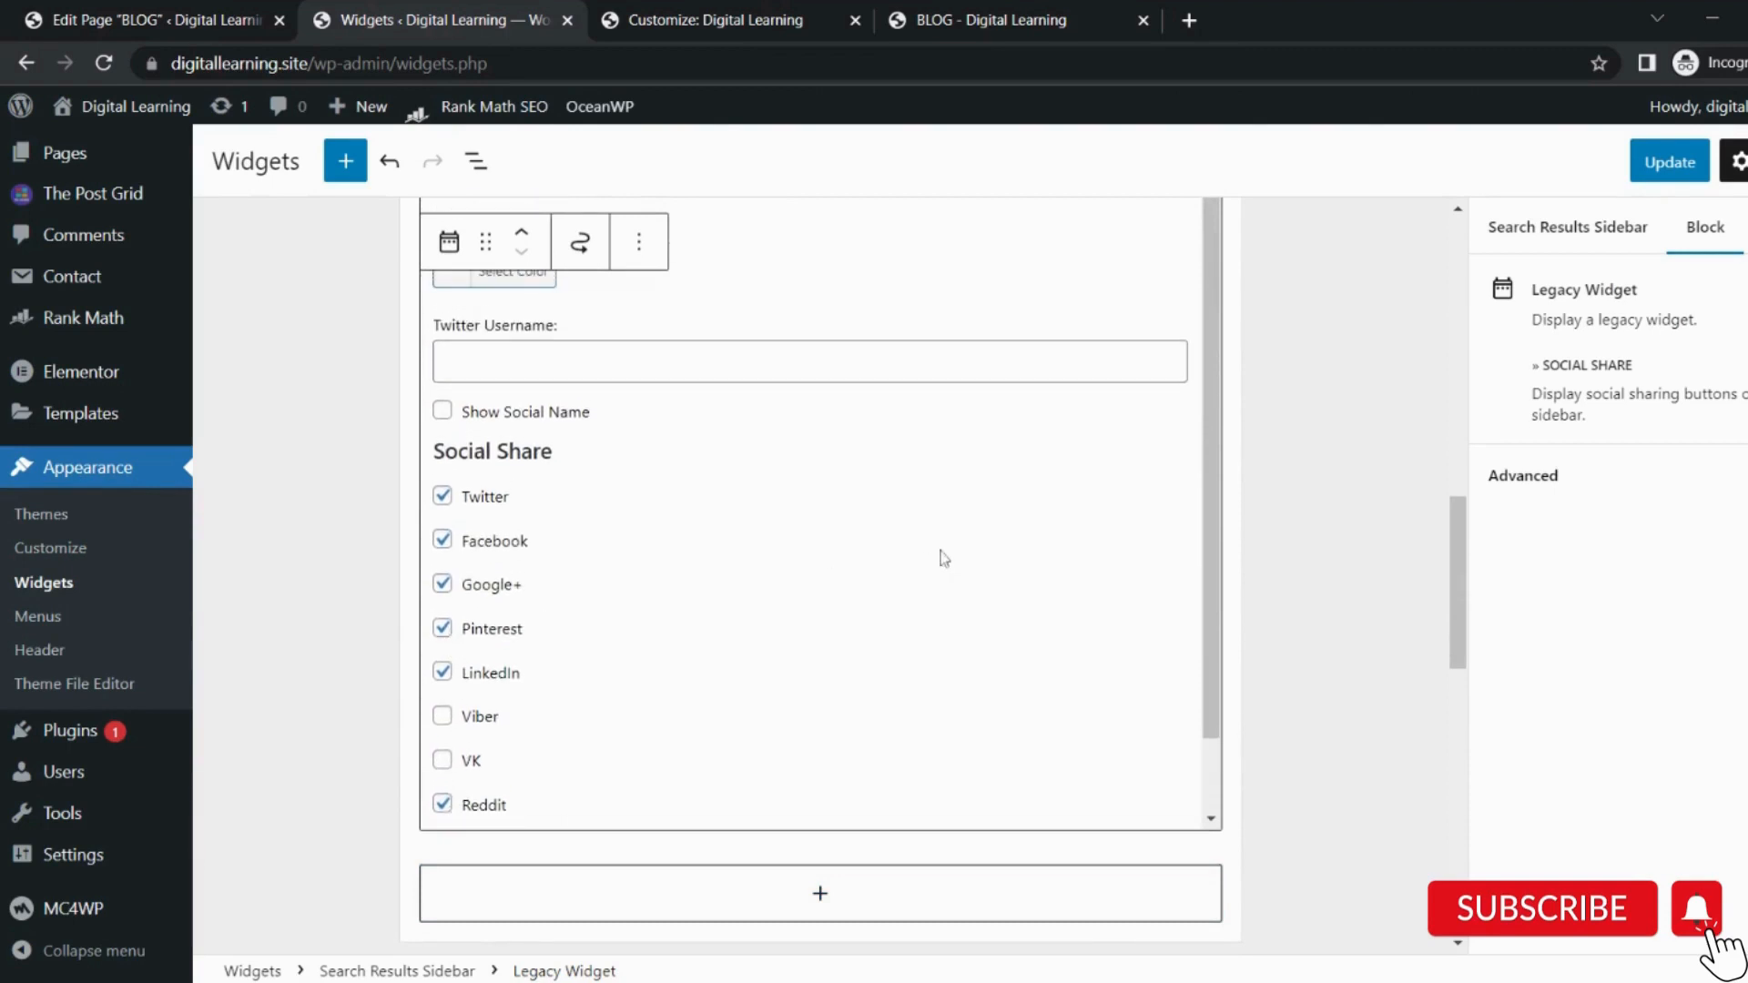
scroll(943, 558, "up", 1)
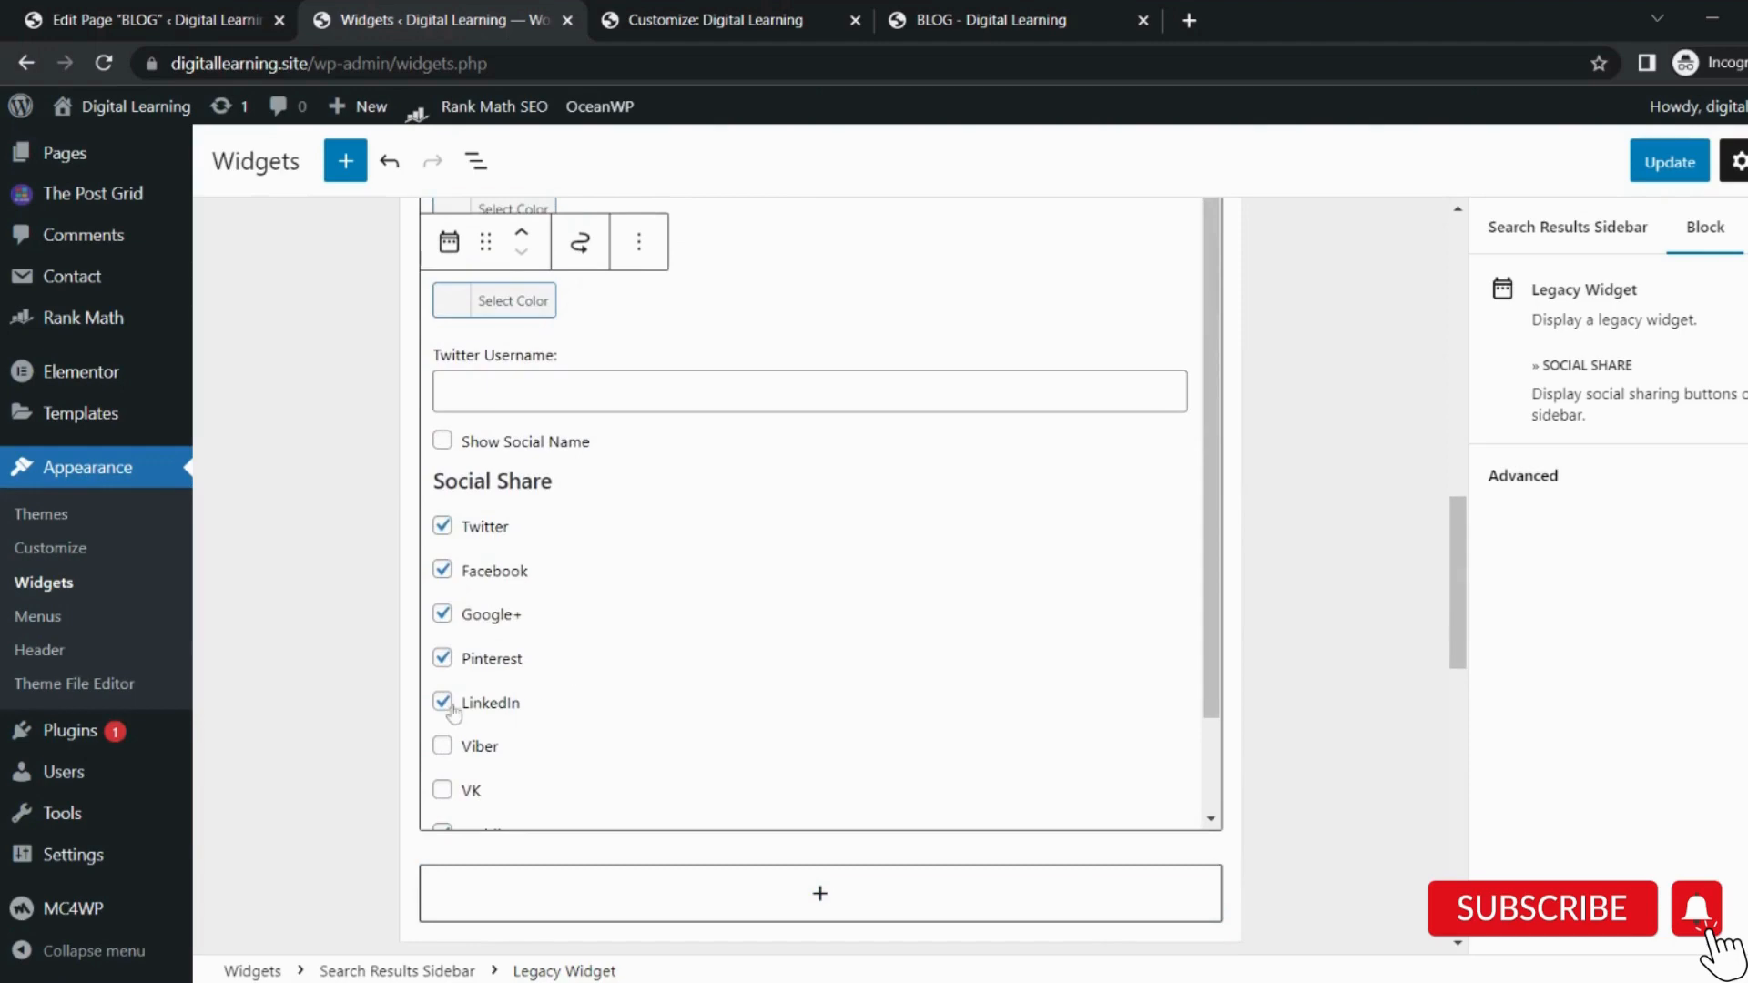
scroll(1033, 676, "up", 3)
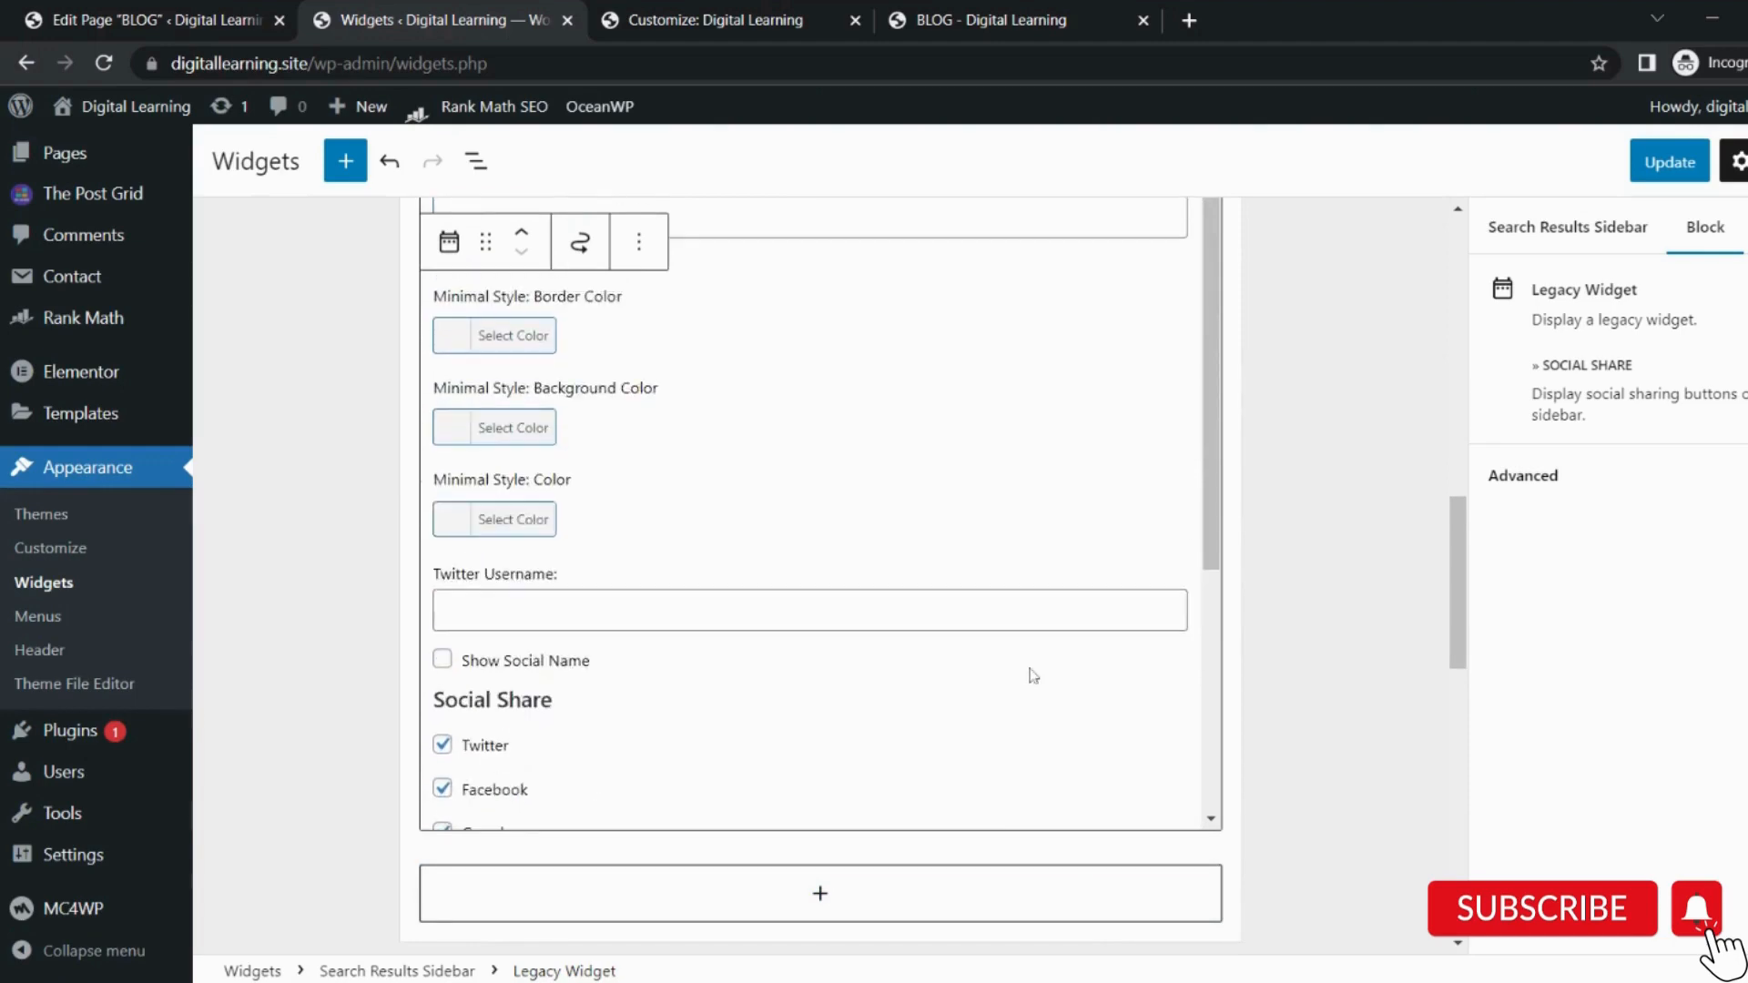
left_click(1671, 162)
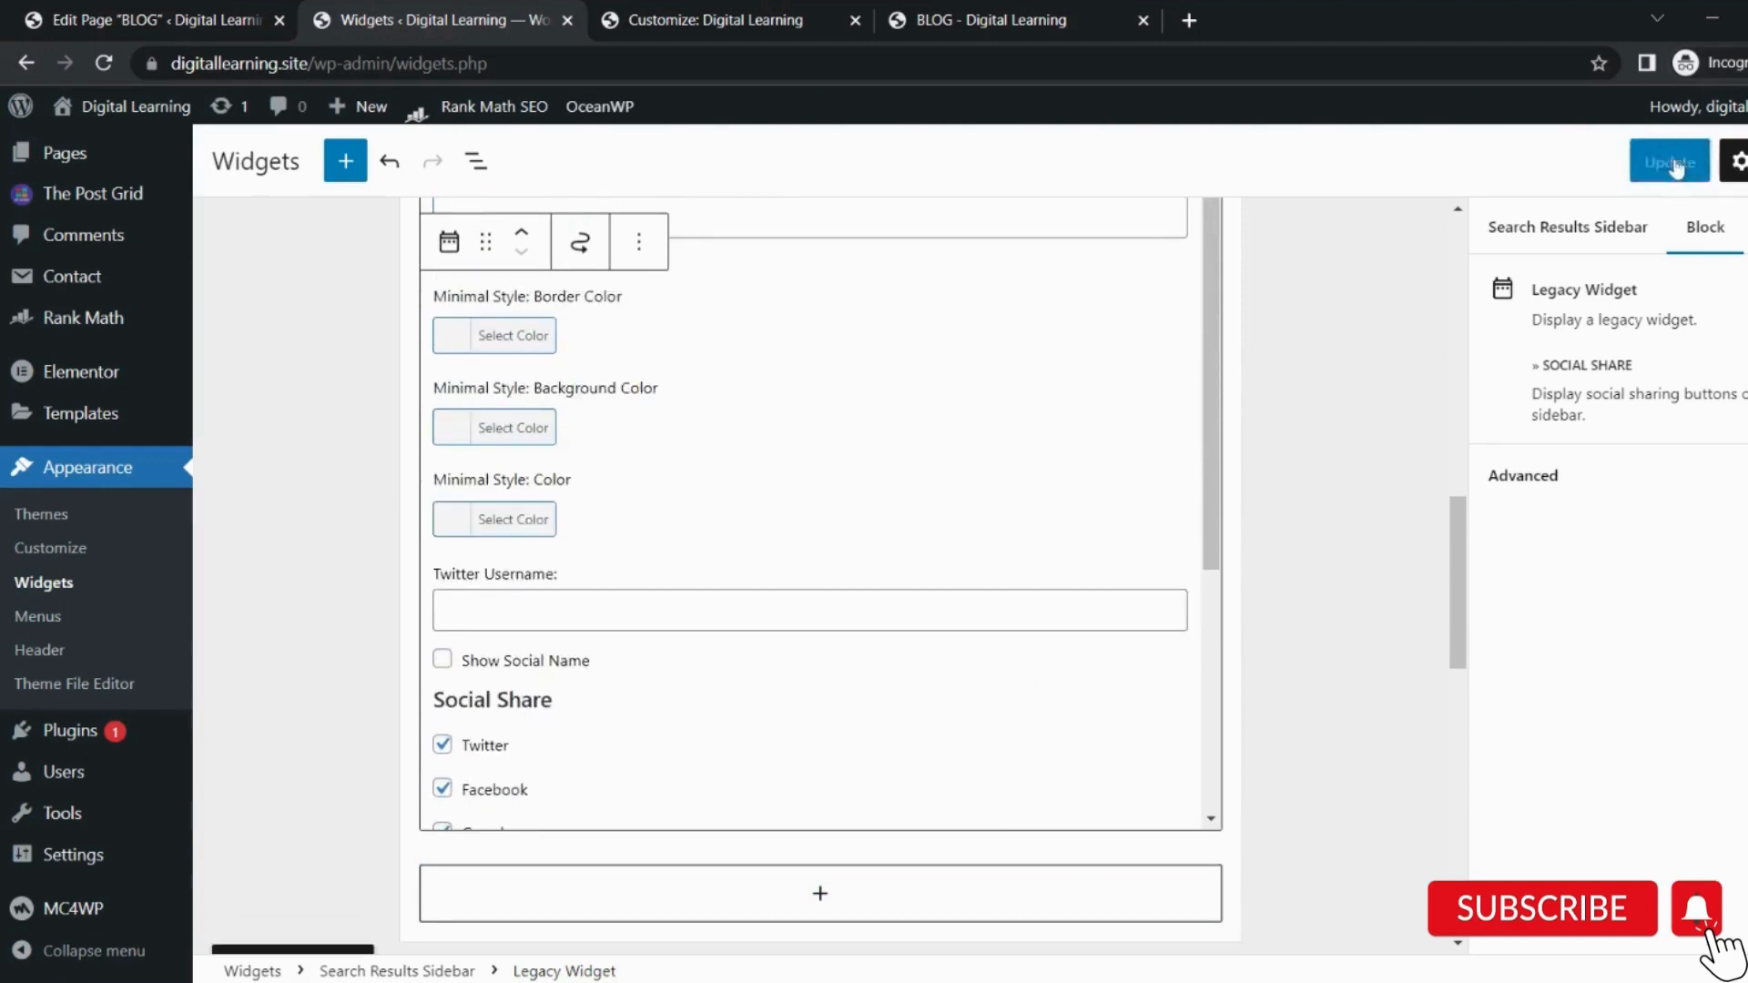
In the Customizer, set the style of the sidebar's Social Share widget to Colored.
left_click(743, 18)
scroll(813, 495, "down", 3)
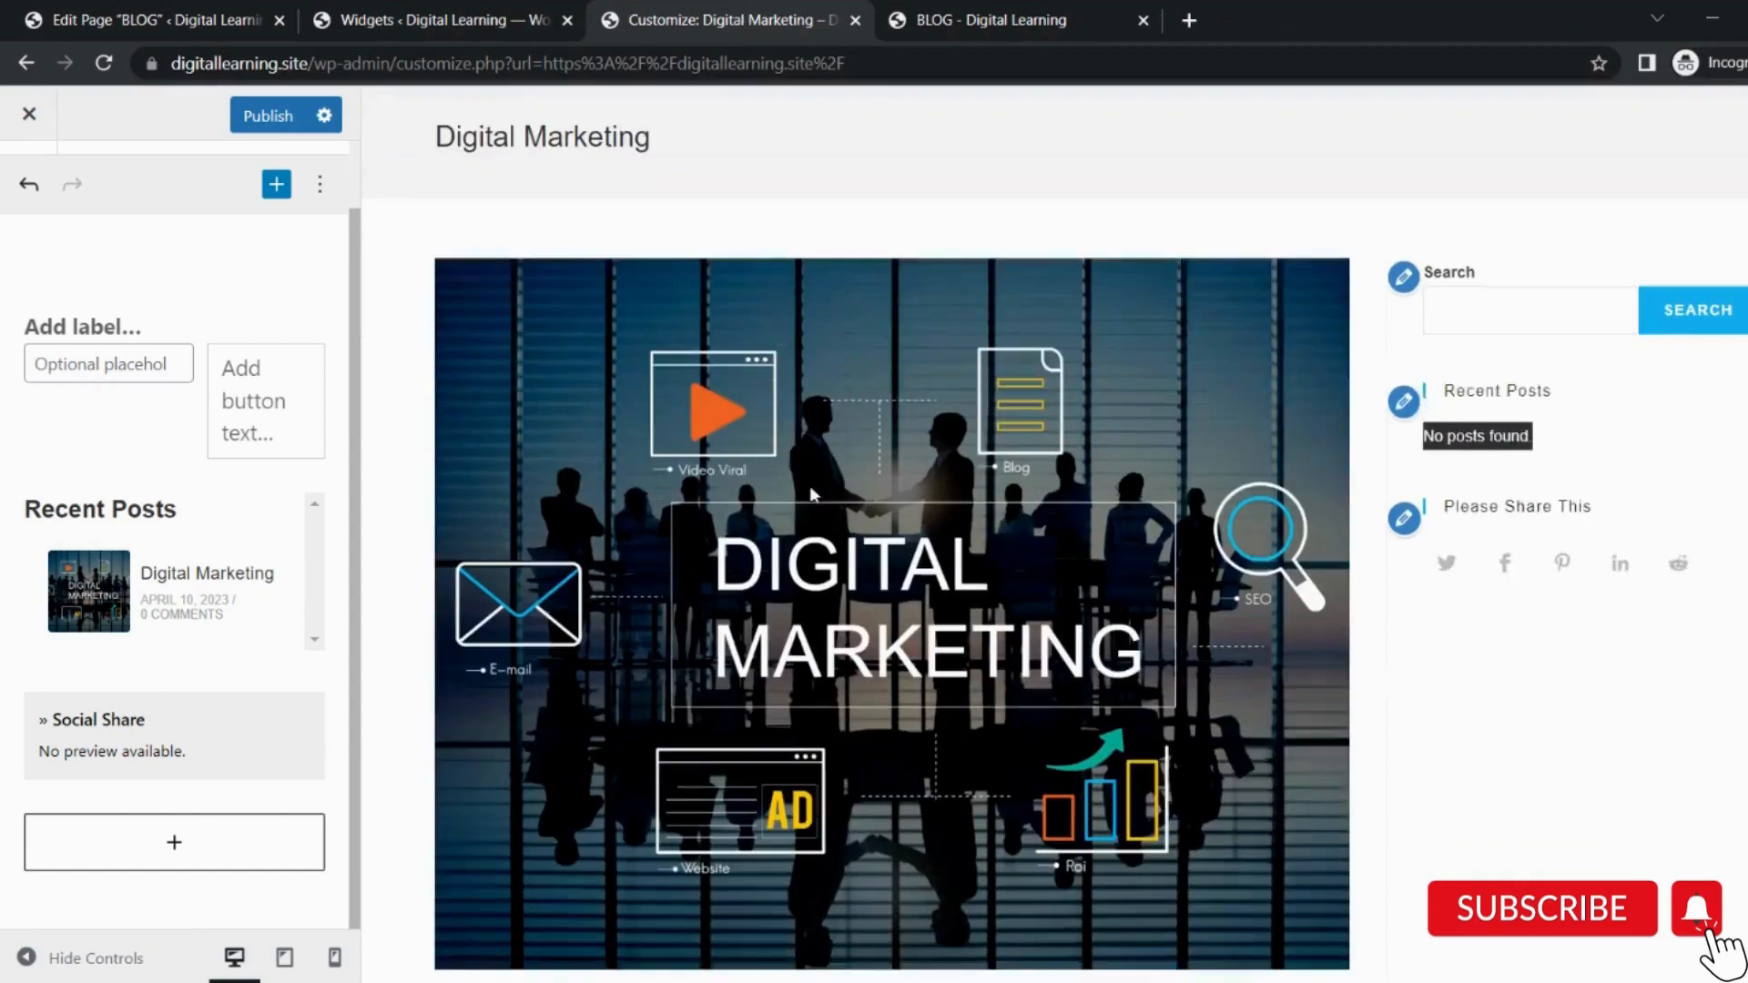
left_click(119, 739)
scroll(121, 740, "down", 3)
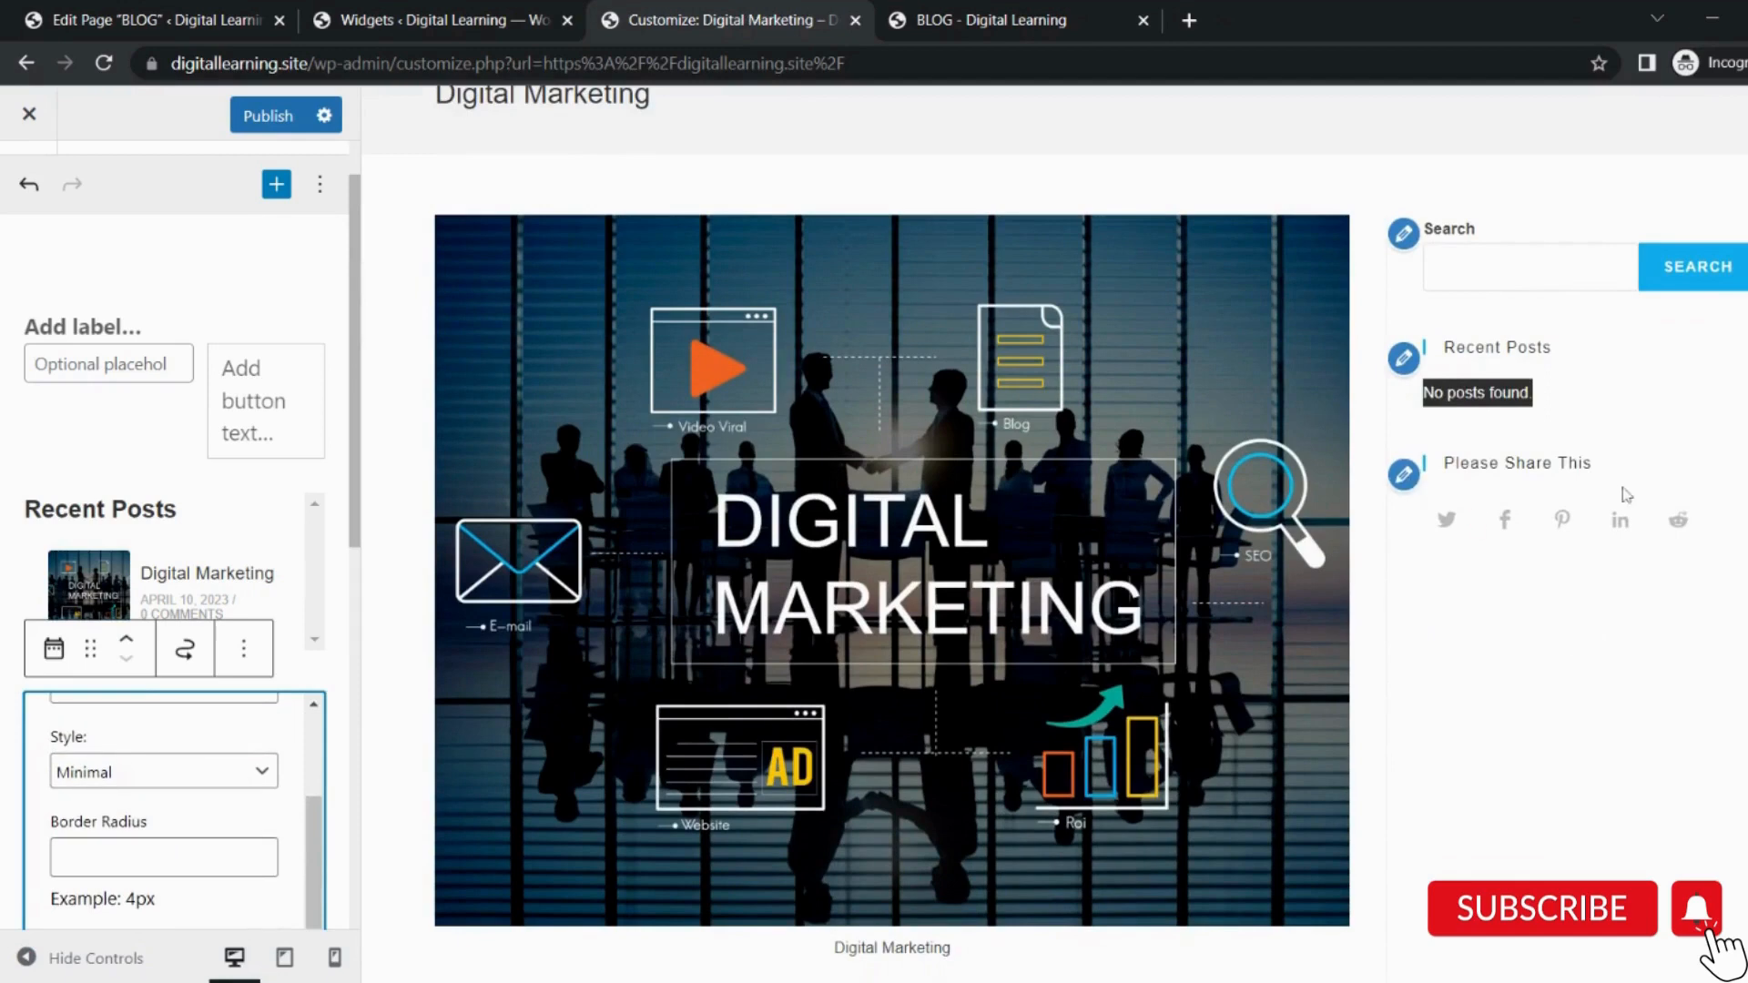
left_click(173, 768)
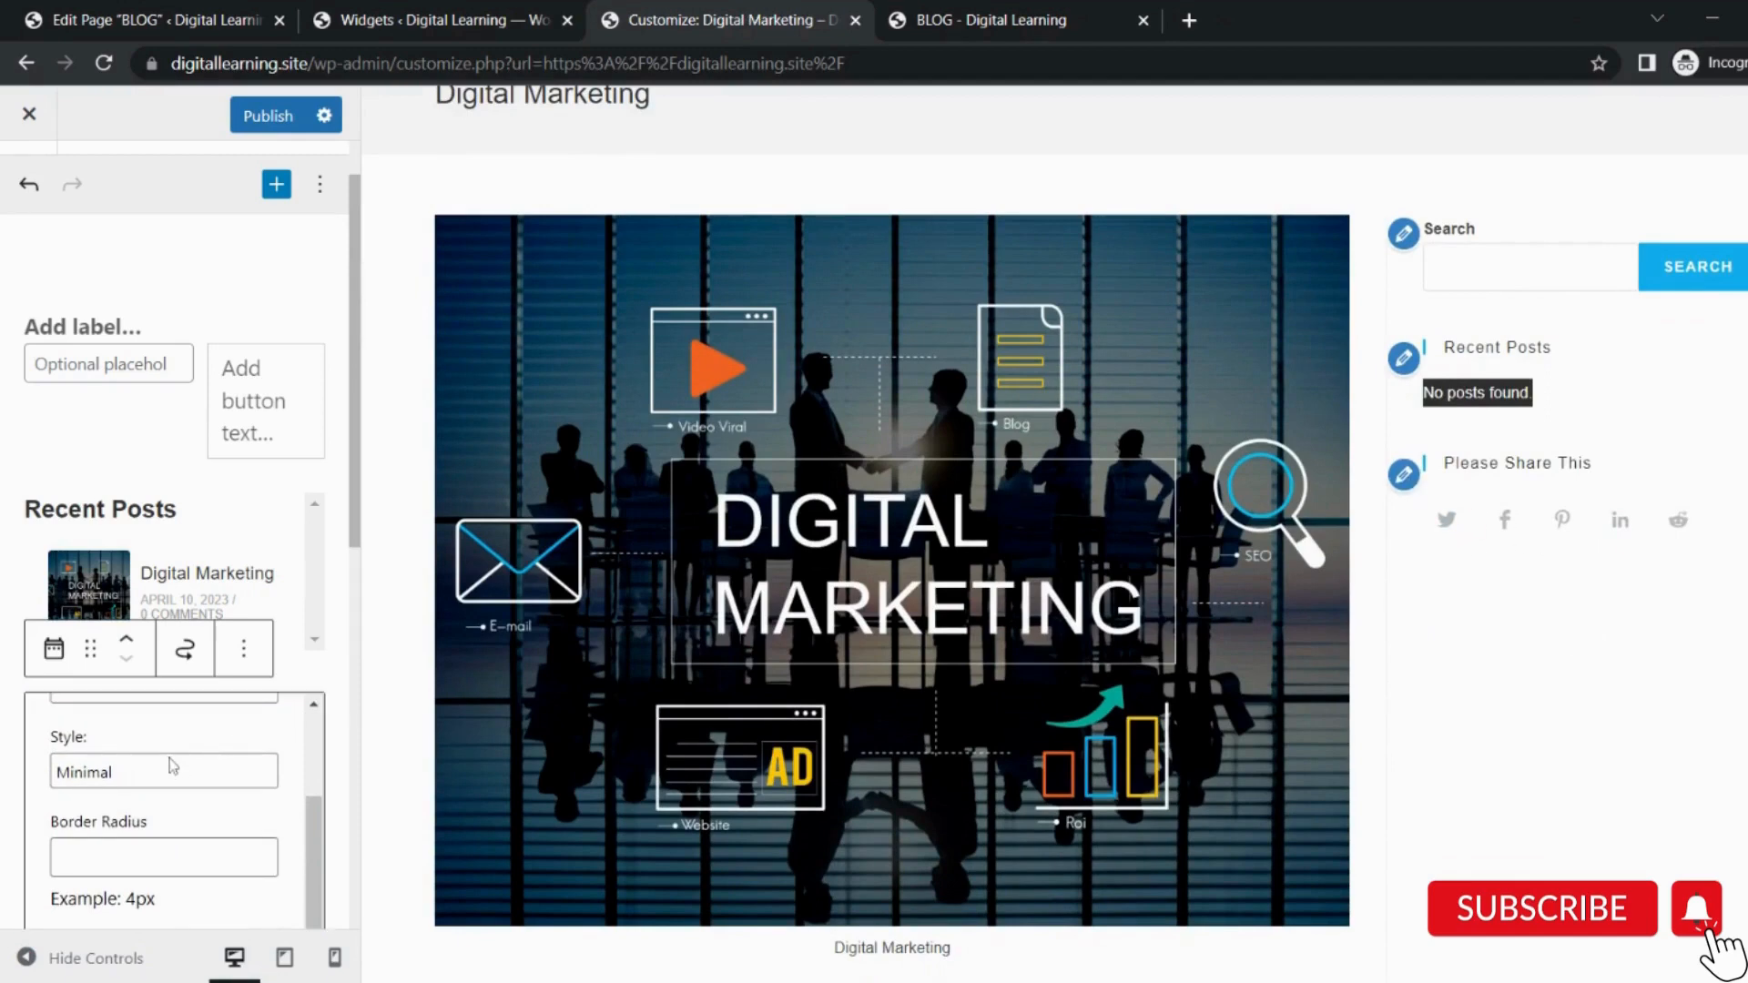
left_click(134, 798)
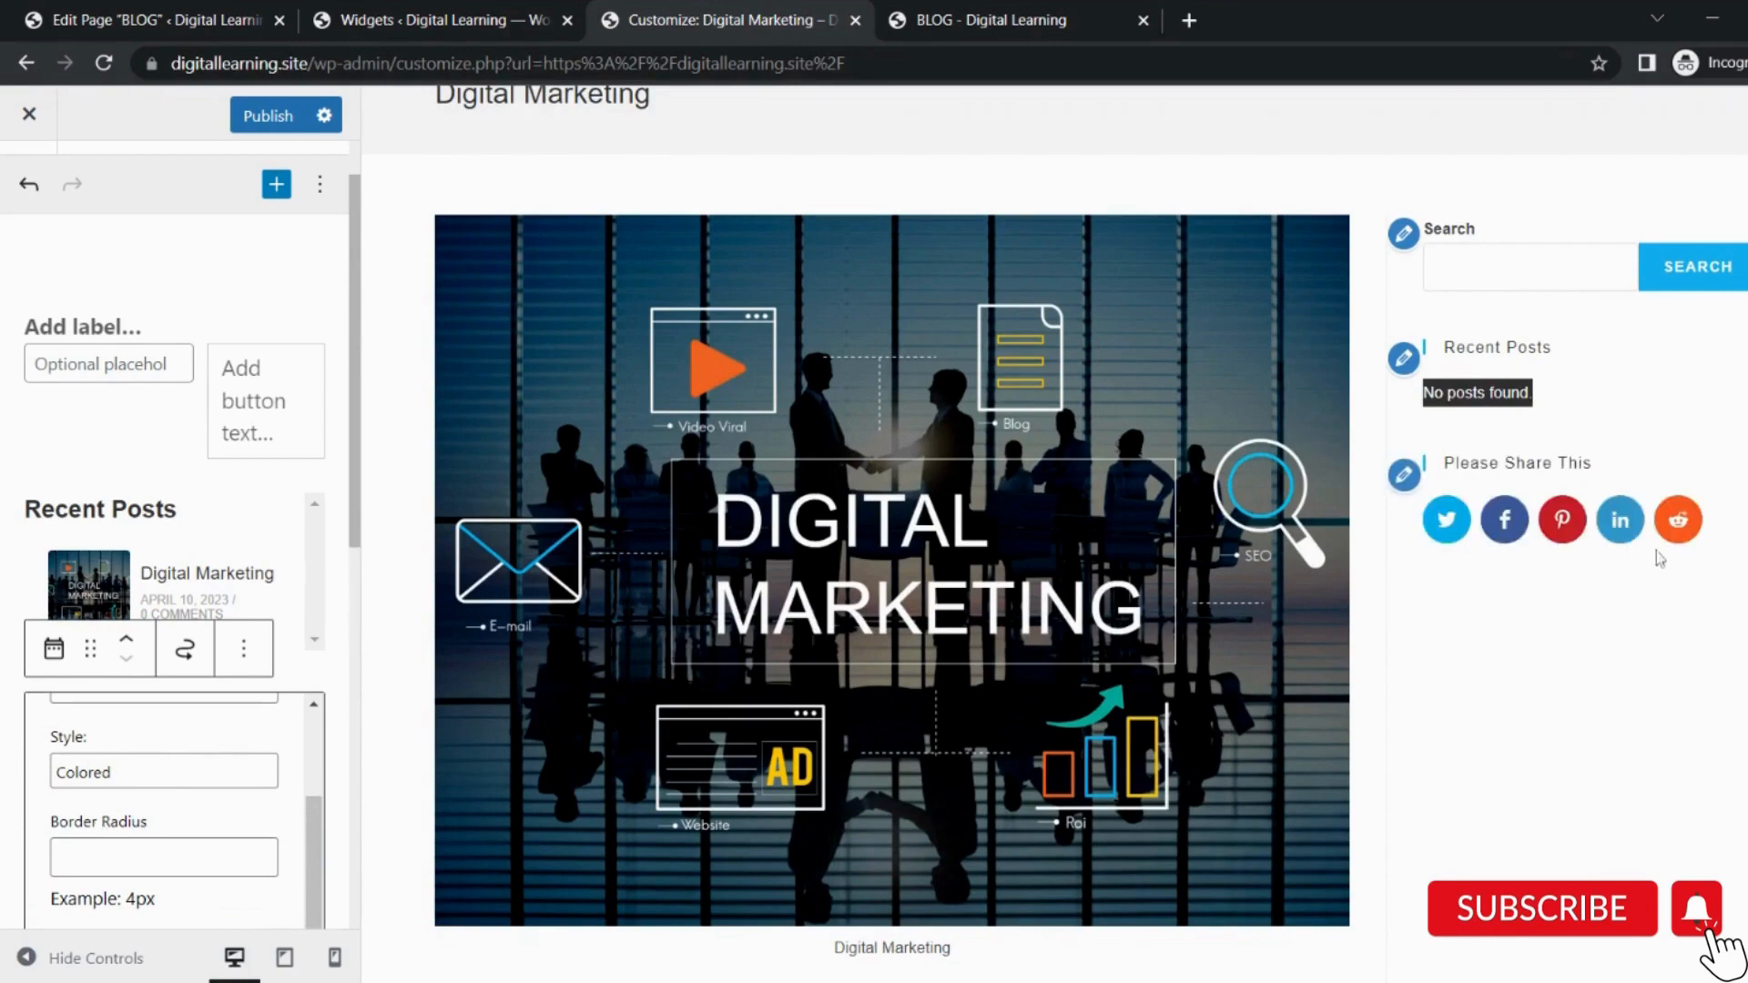
Publish the Customizer changes and check the sidebar's share icons on the live BLOG page.
scroll(168, 755, "down", 2)
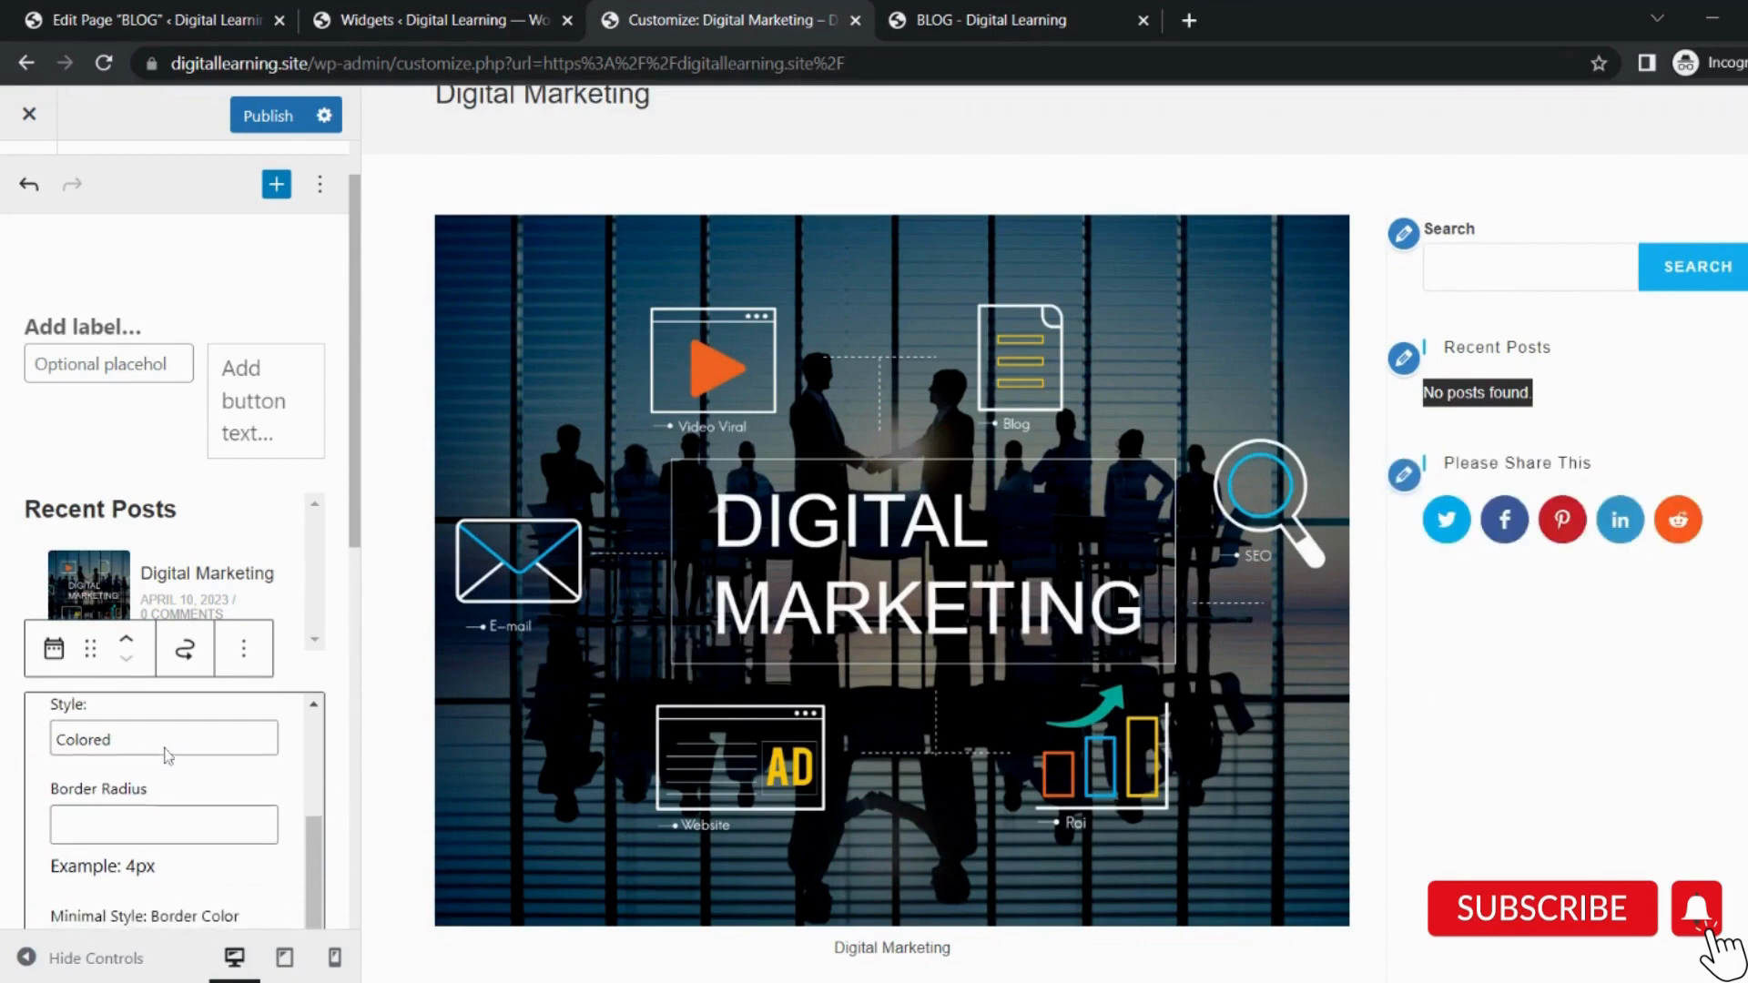
scroll(168, 755, "up", 4)
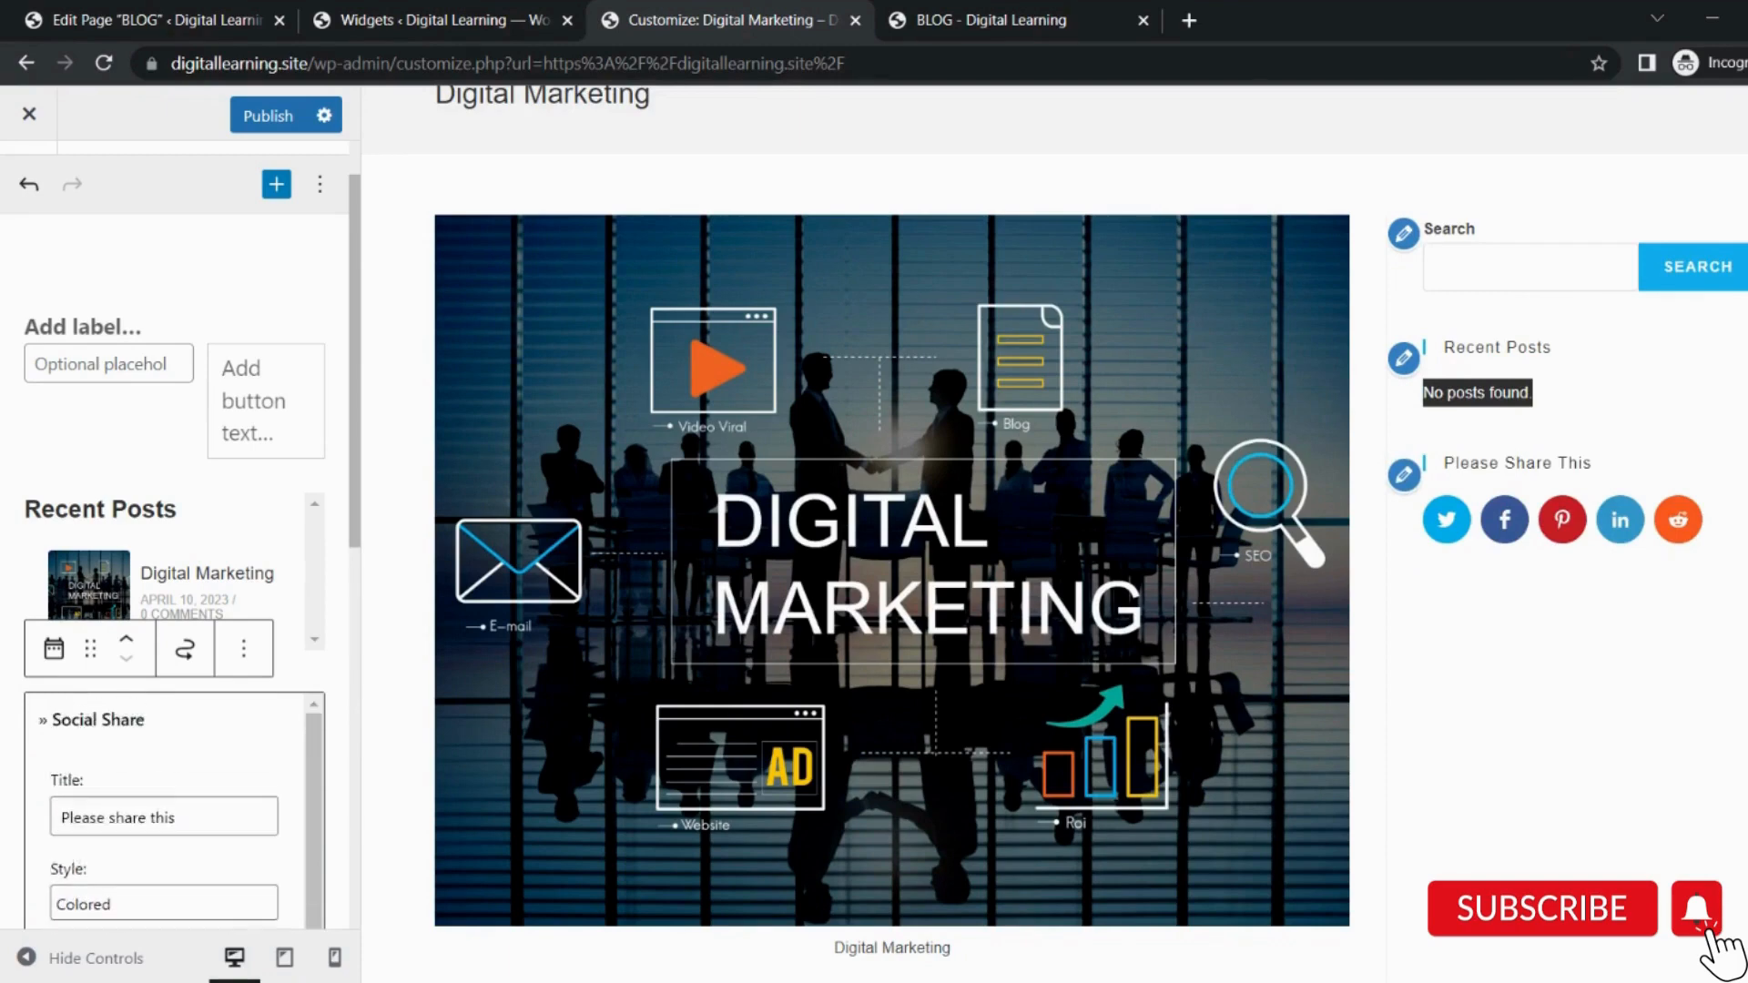
scroll(169, 746, "down", 10)
left_click(269, 116)
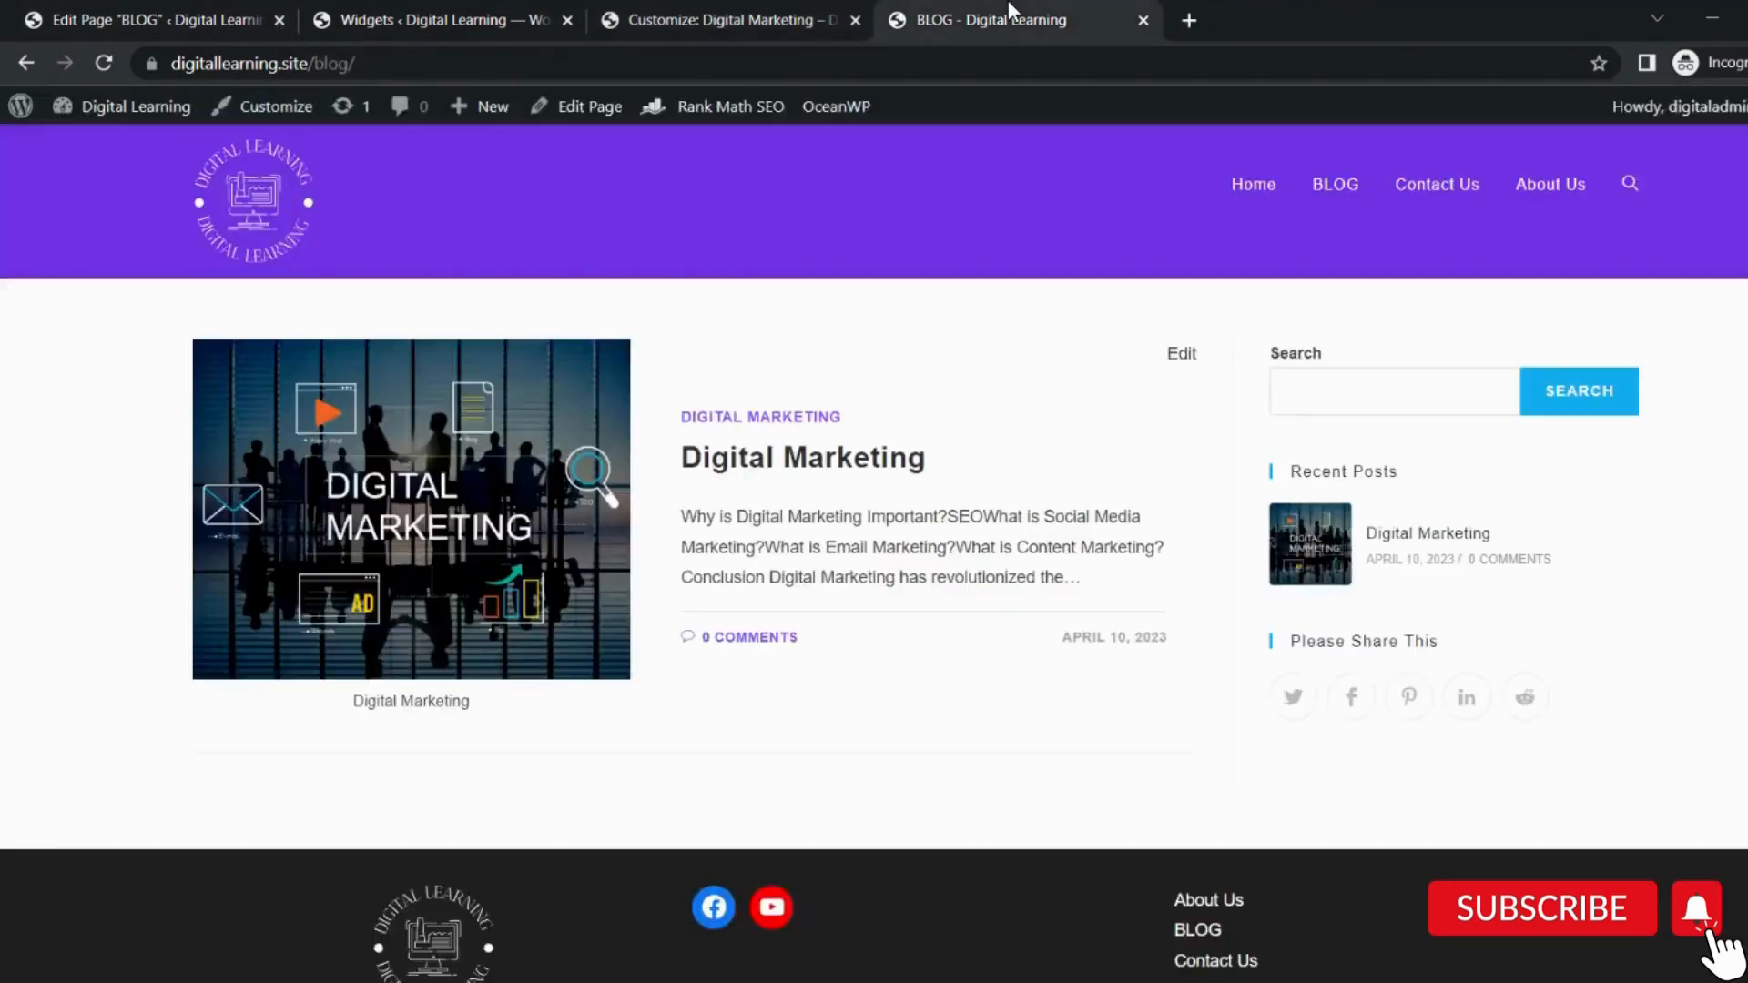
left_click(1006, 12)
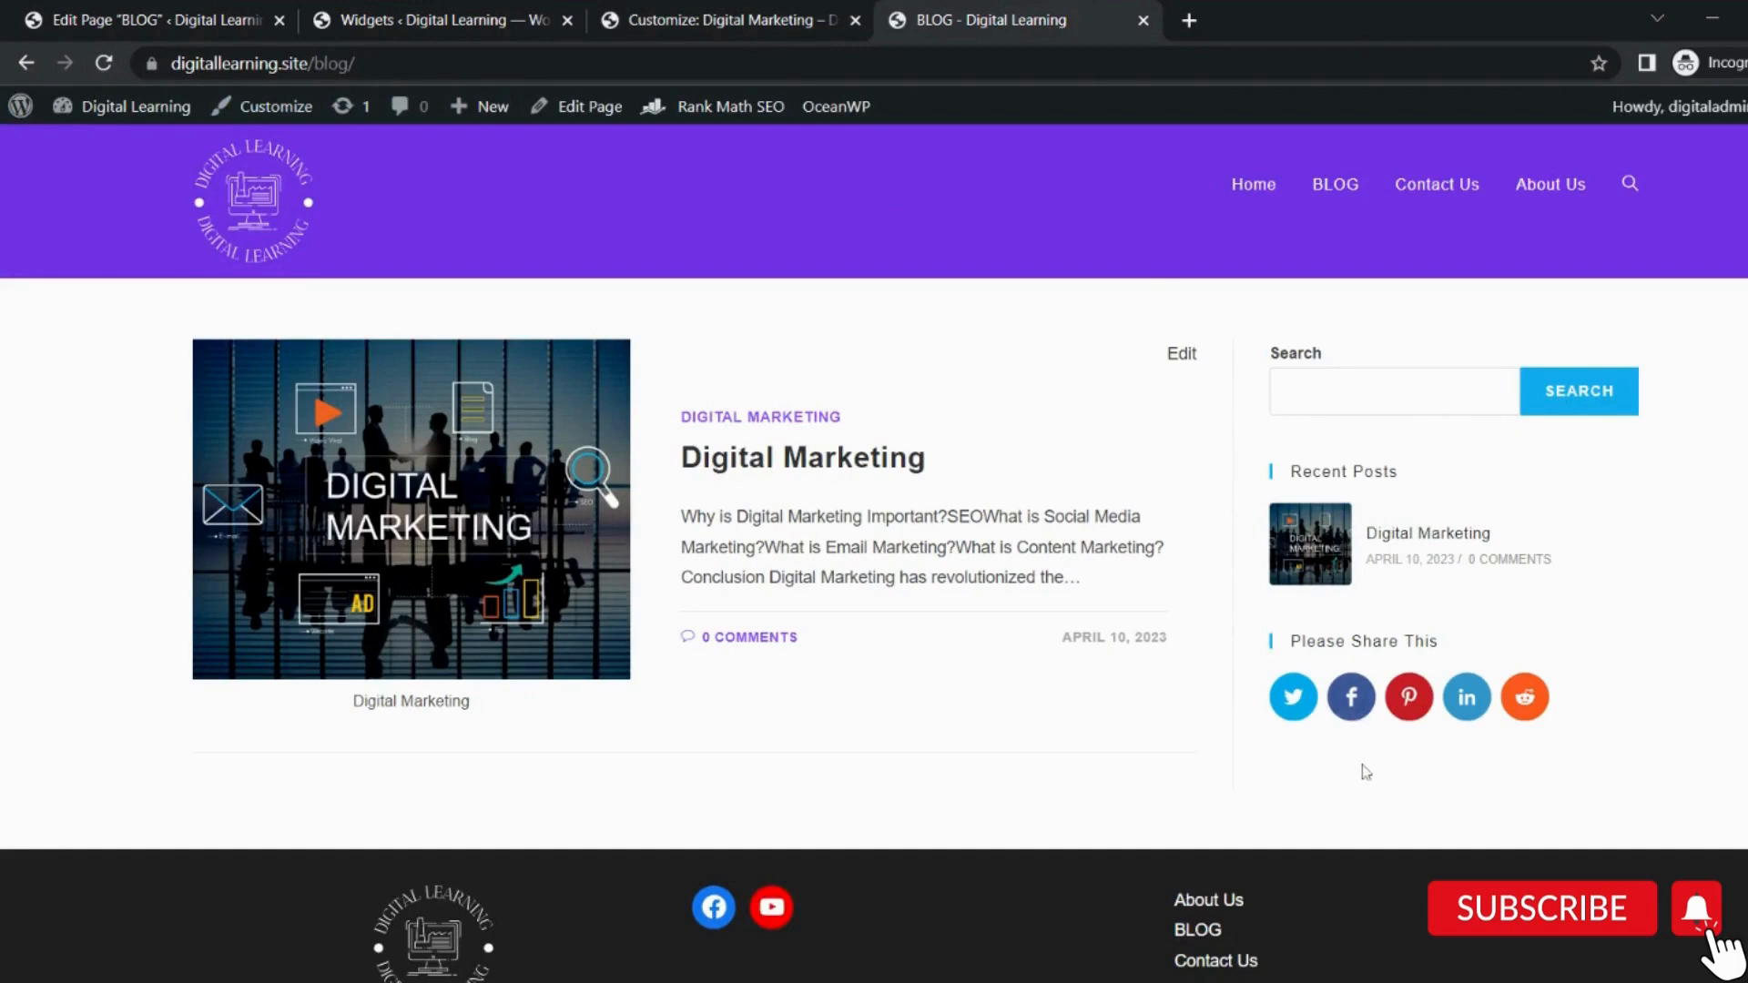
scroll(604, 537, "down", 2)
scroll(601, 534, "up", 2)
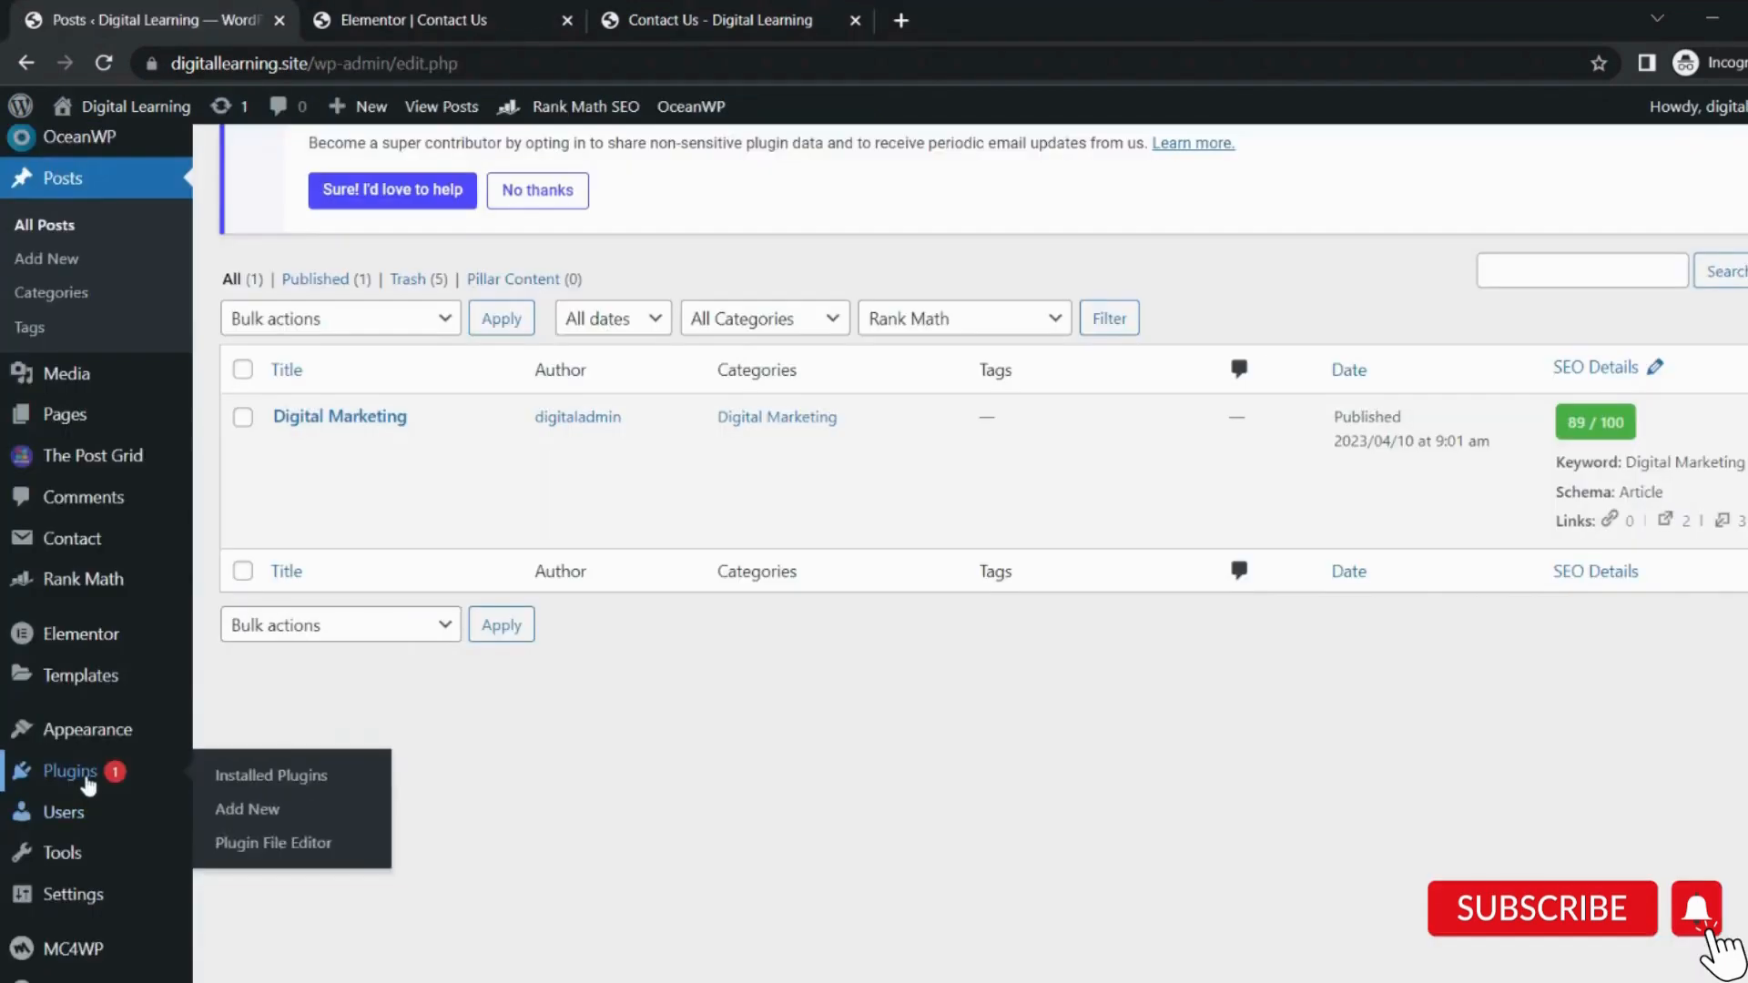
Open Contact form 1 for editing through the Contact Form 7 plugin's settings.
left_click(70, 773)
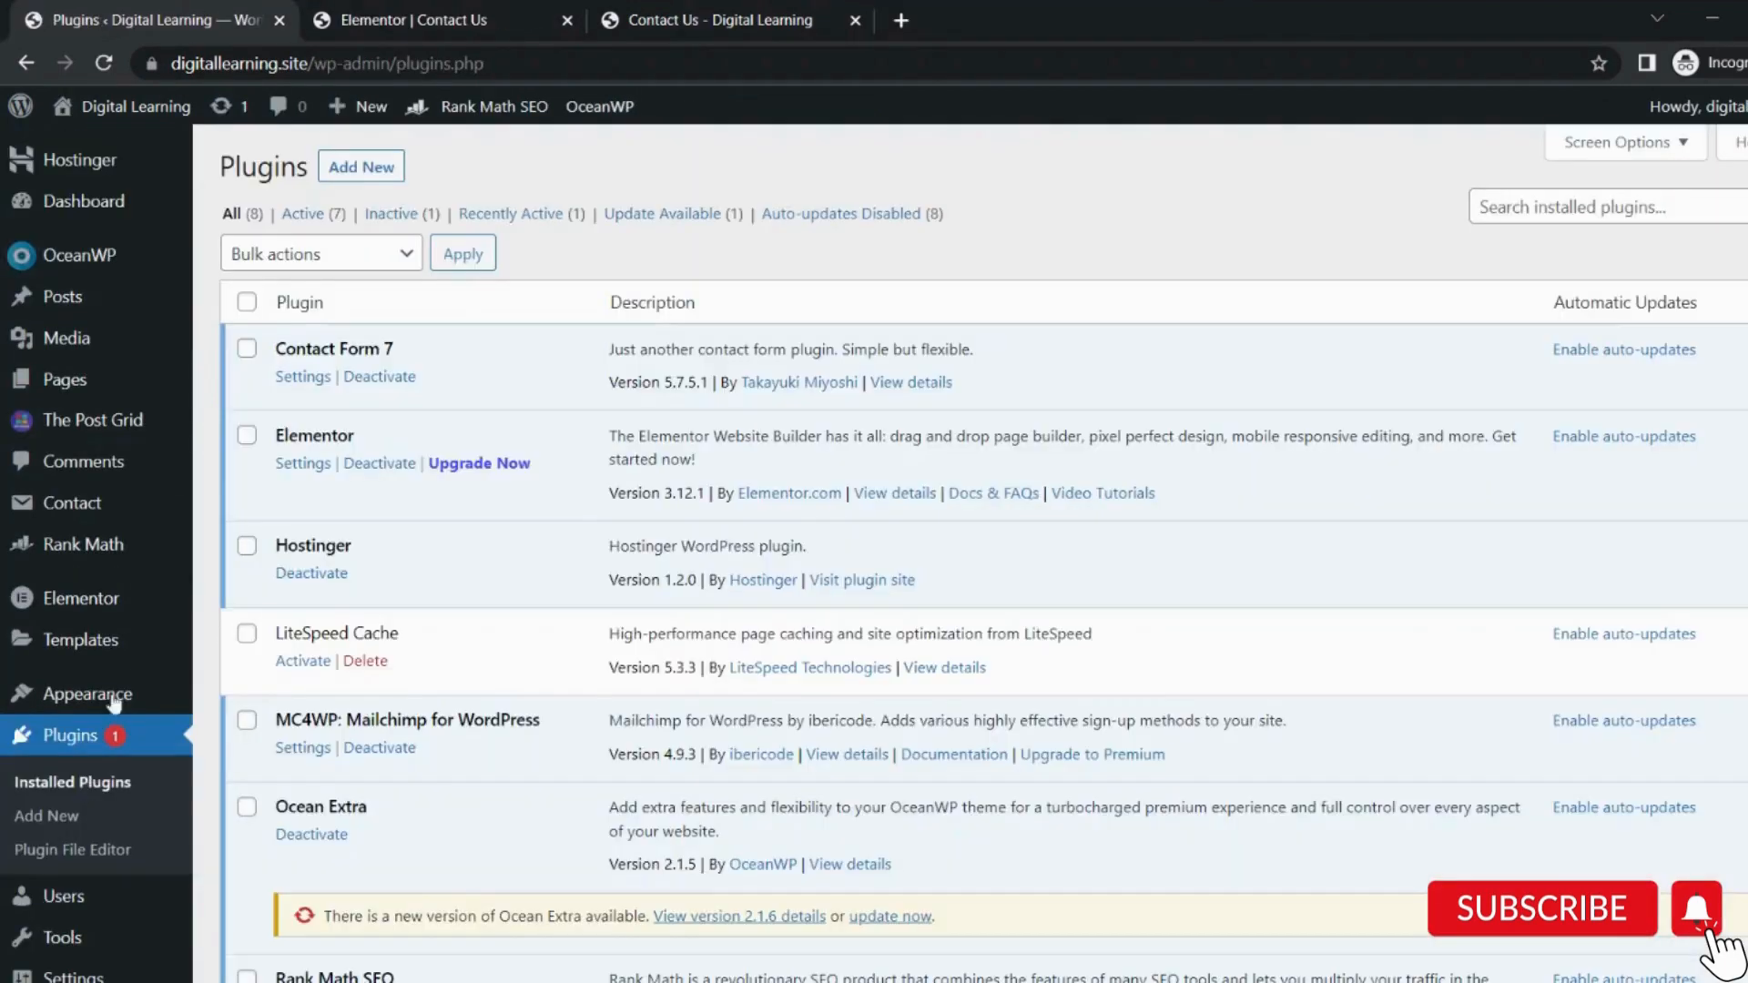
left_click(301, 377)
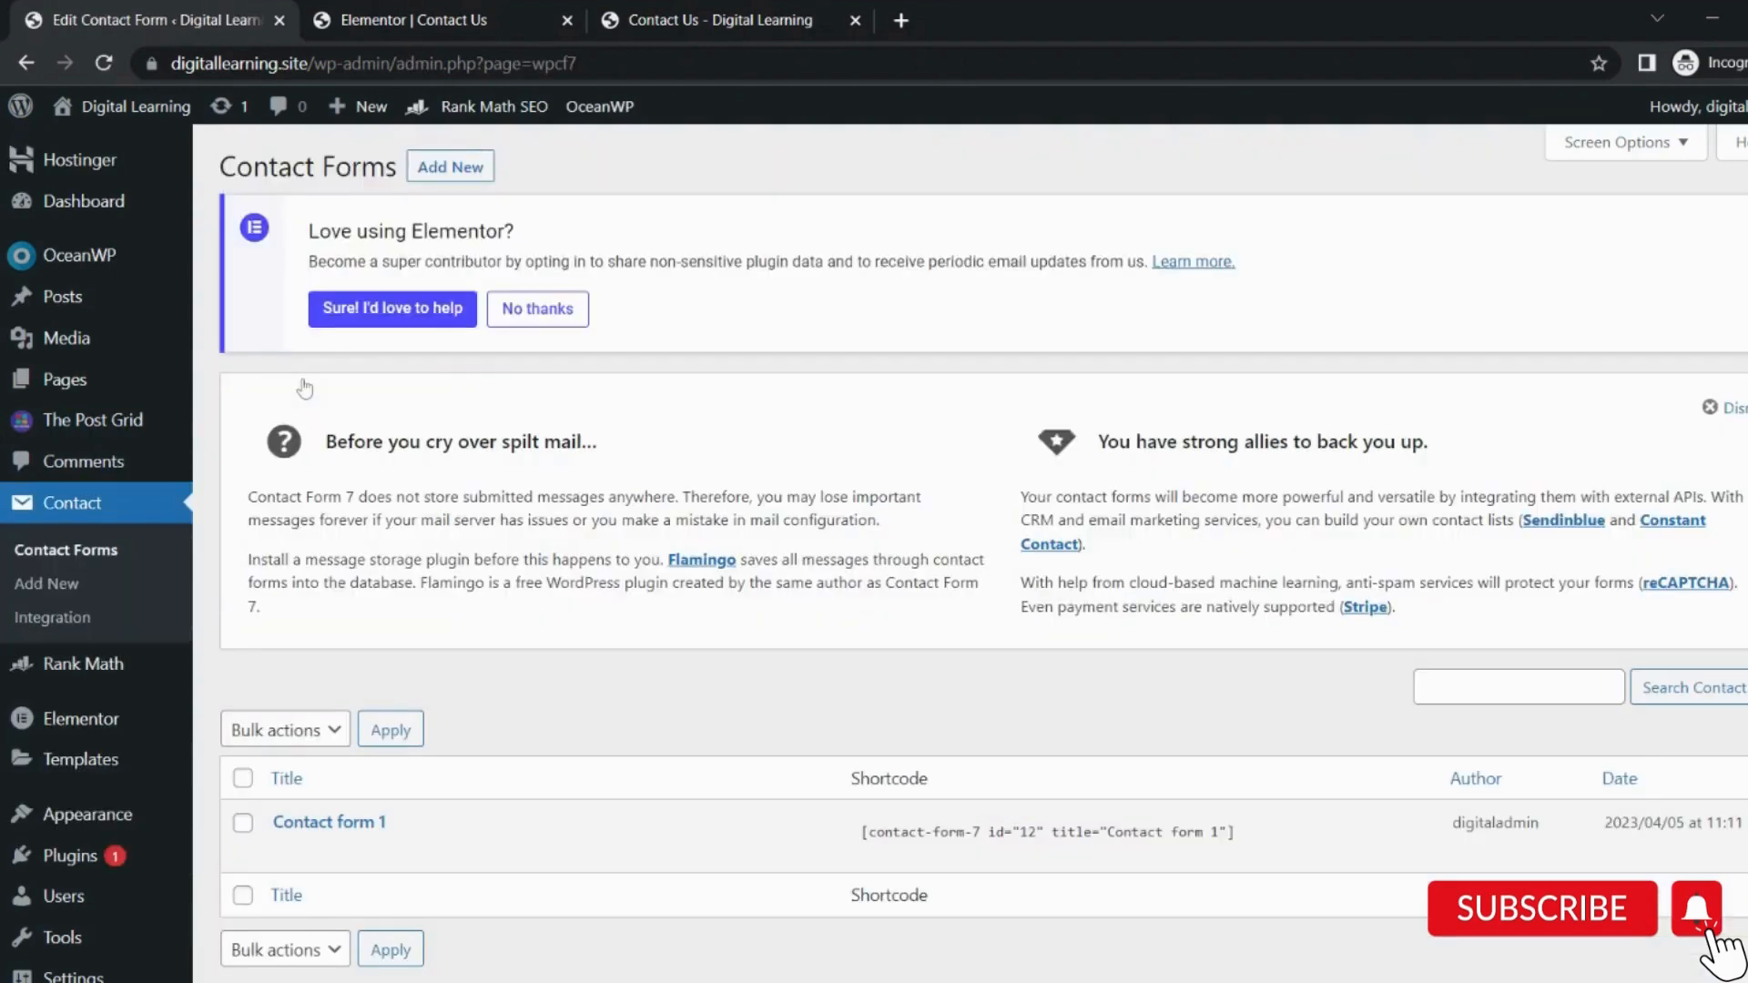
scroll(647, 671, "down", 2)
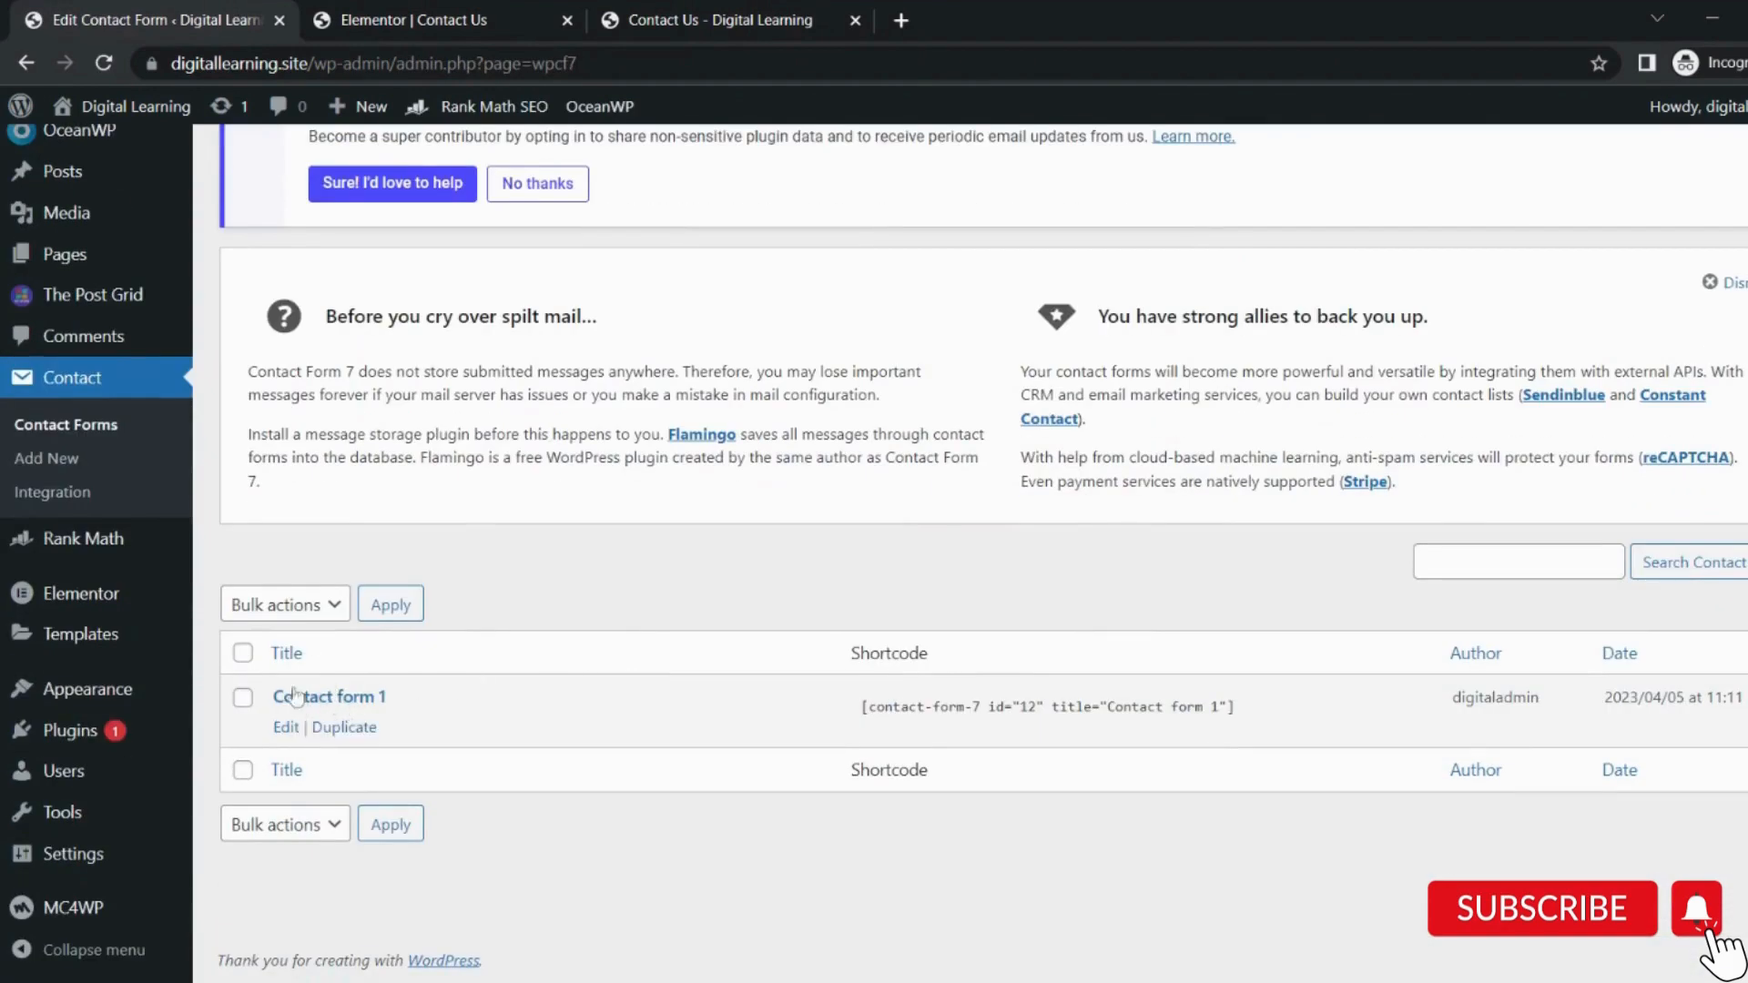
left_click(282, 729)
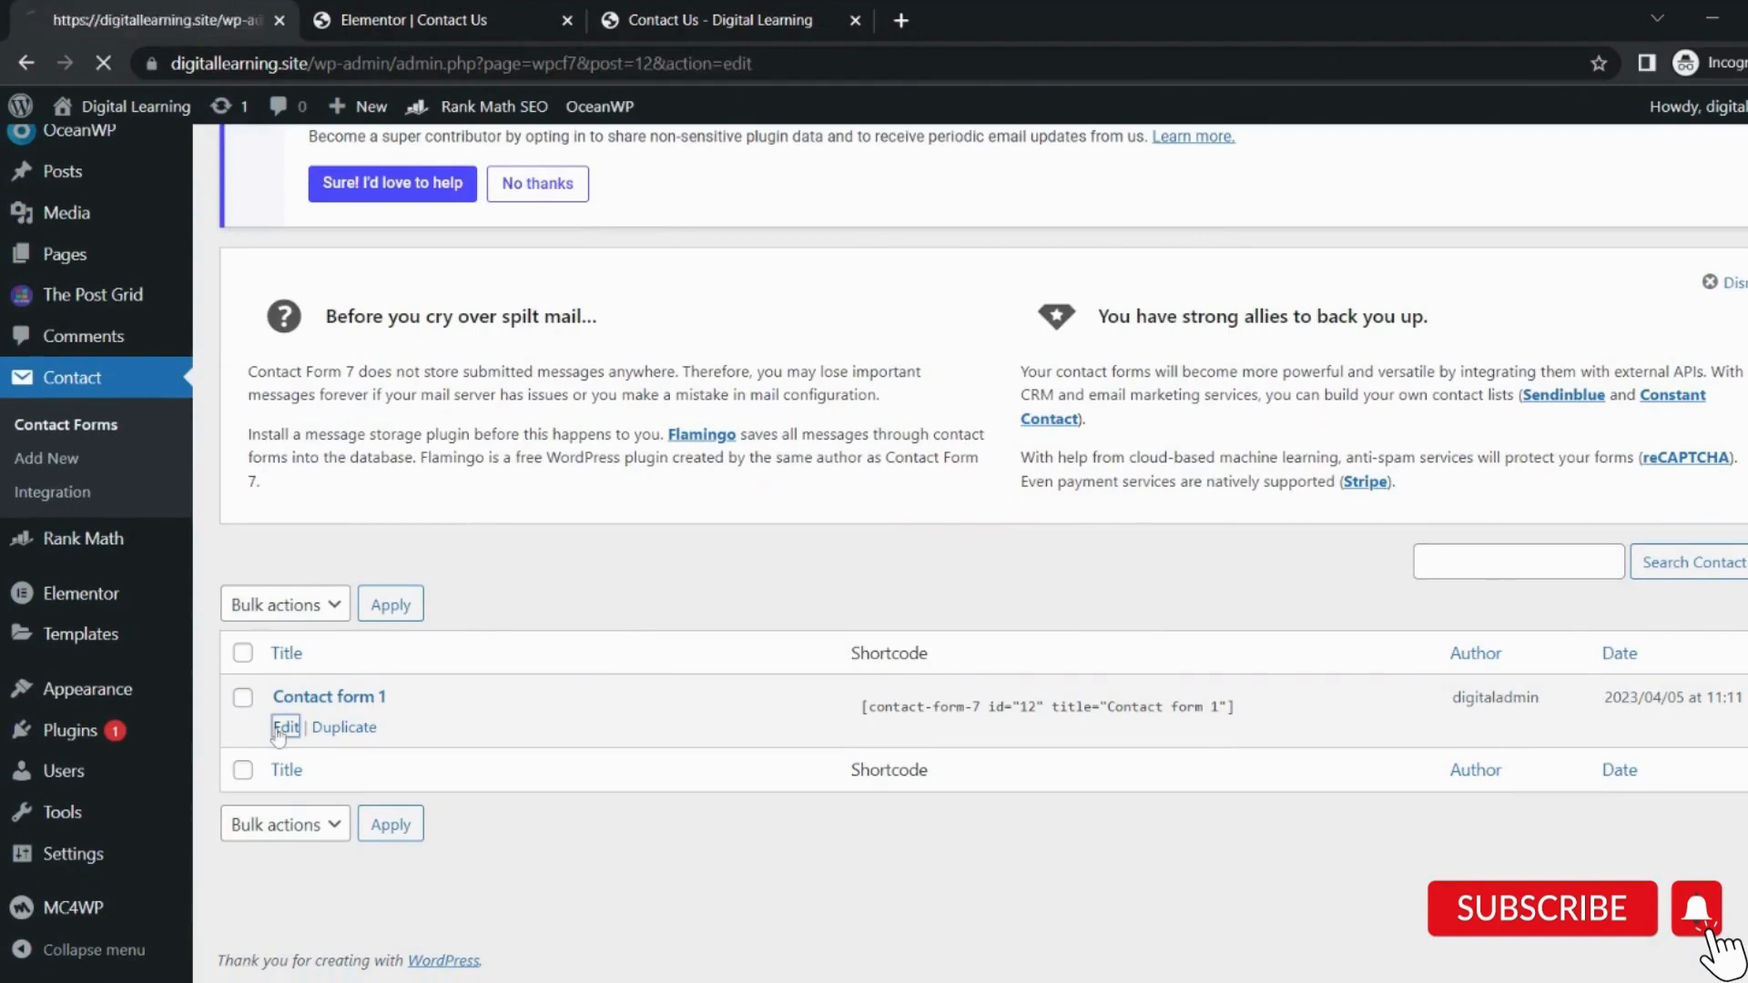
Relabel the form's name and email fields as "Enter Your Name" and "Enter Your Email", and save the contact form.
scroll(820, 546, "down", 3)
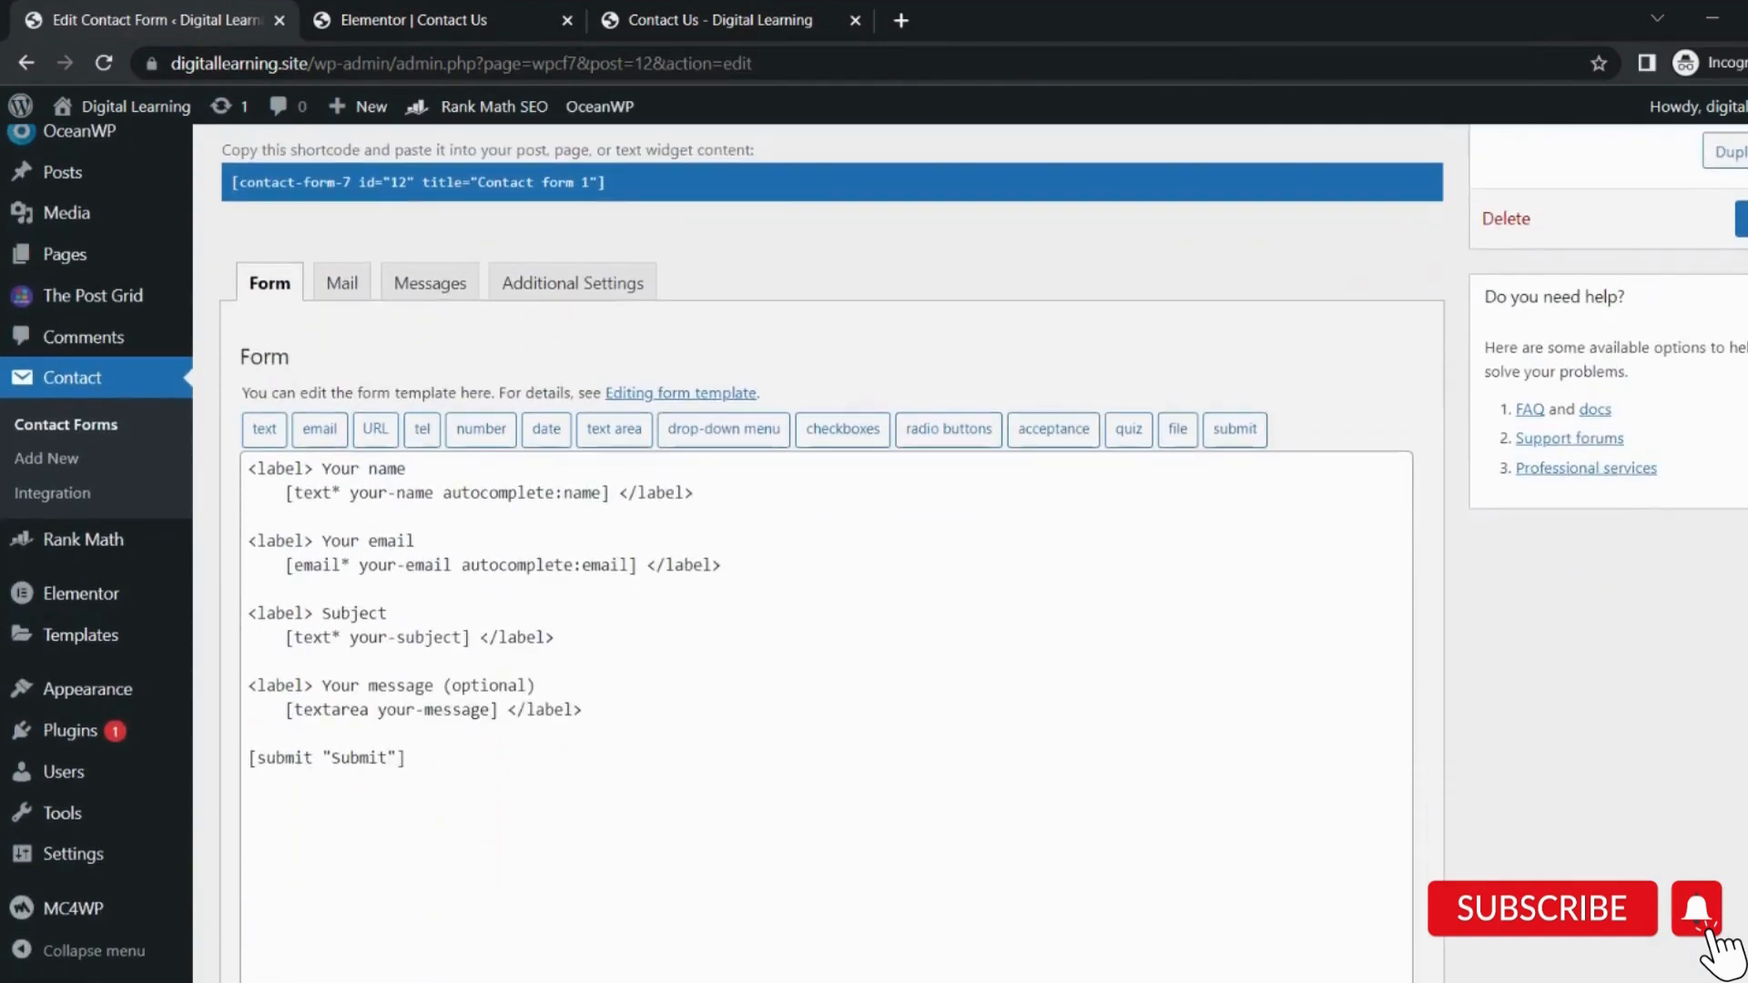
left_click_drag(321, 469, 398, 469)
left_click(408, 469)
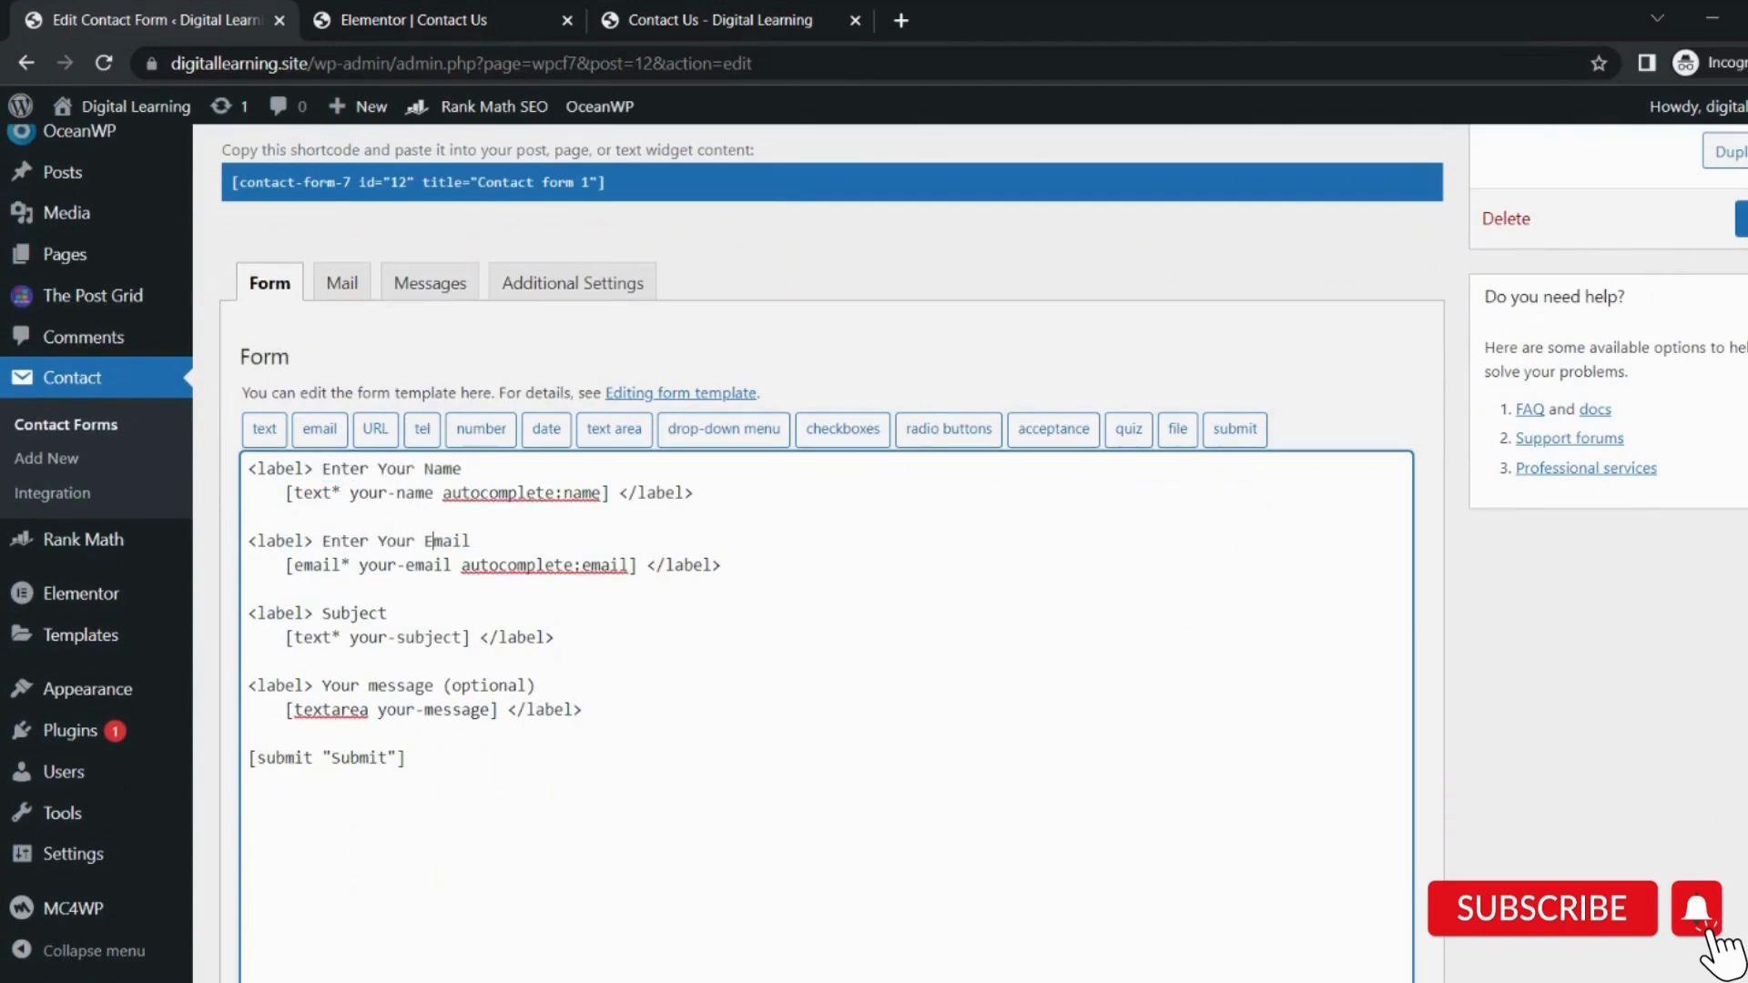
scroll(820, 547, "down", 1)
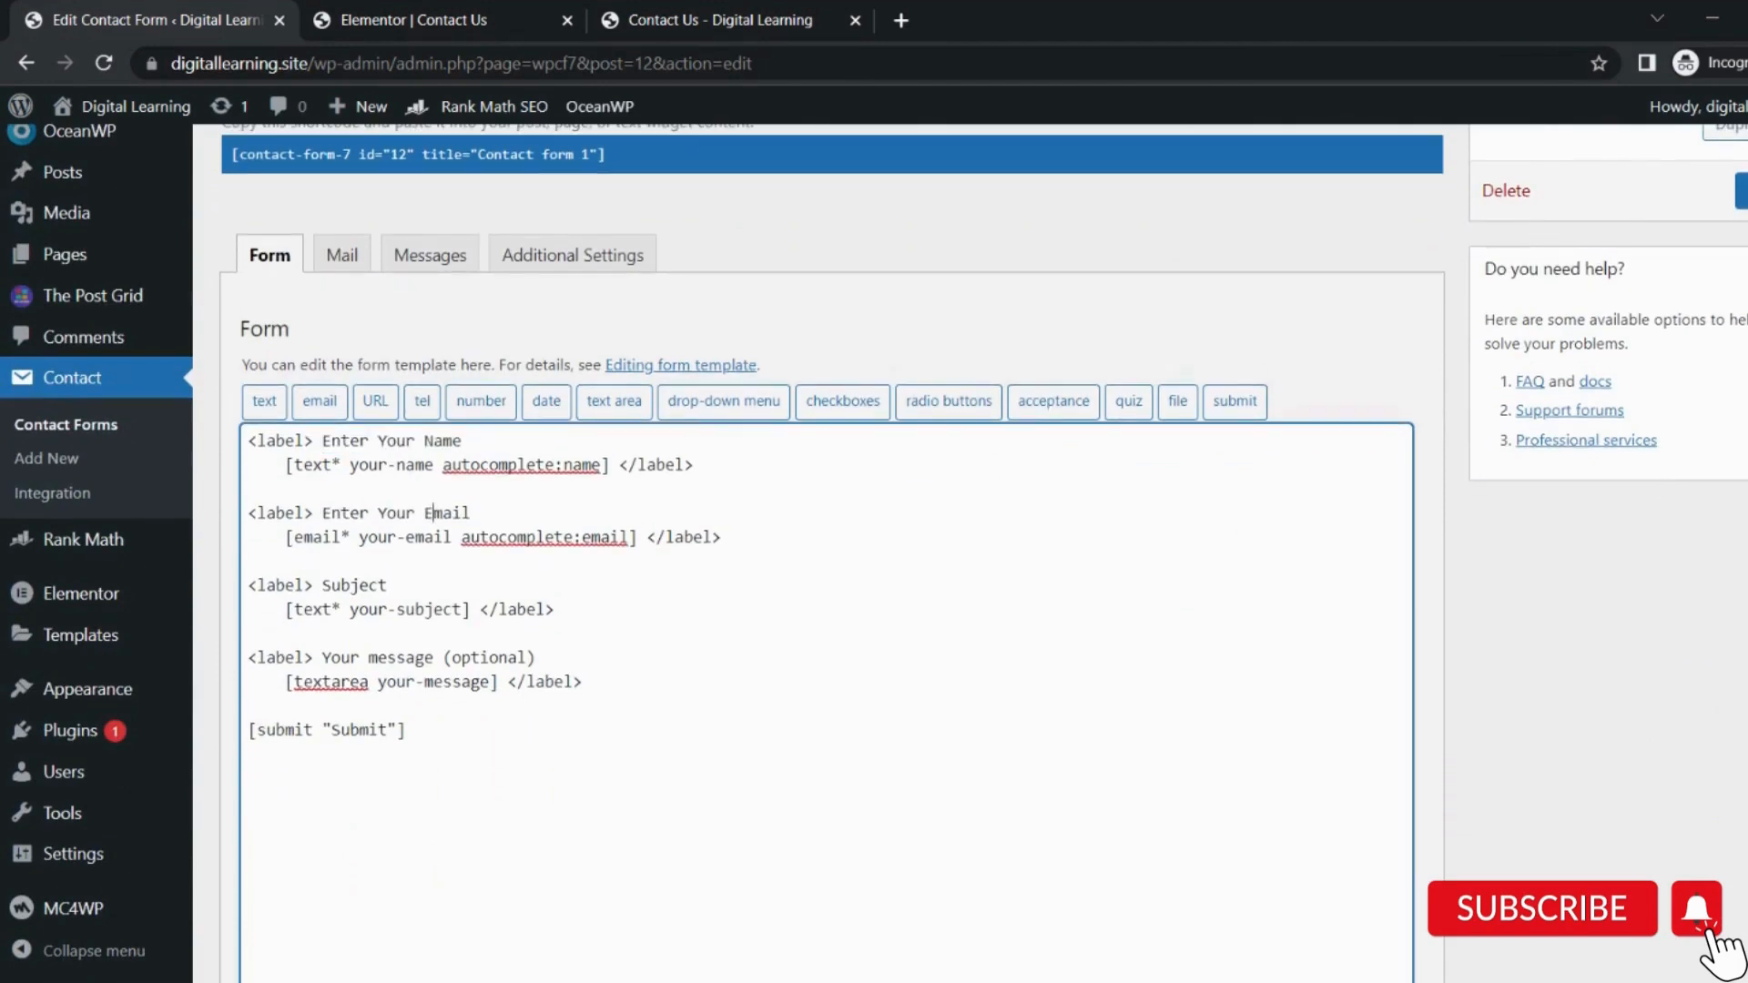
scroll(820, 546, "down", 3)
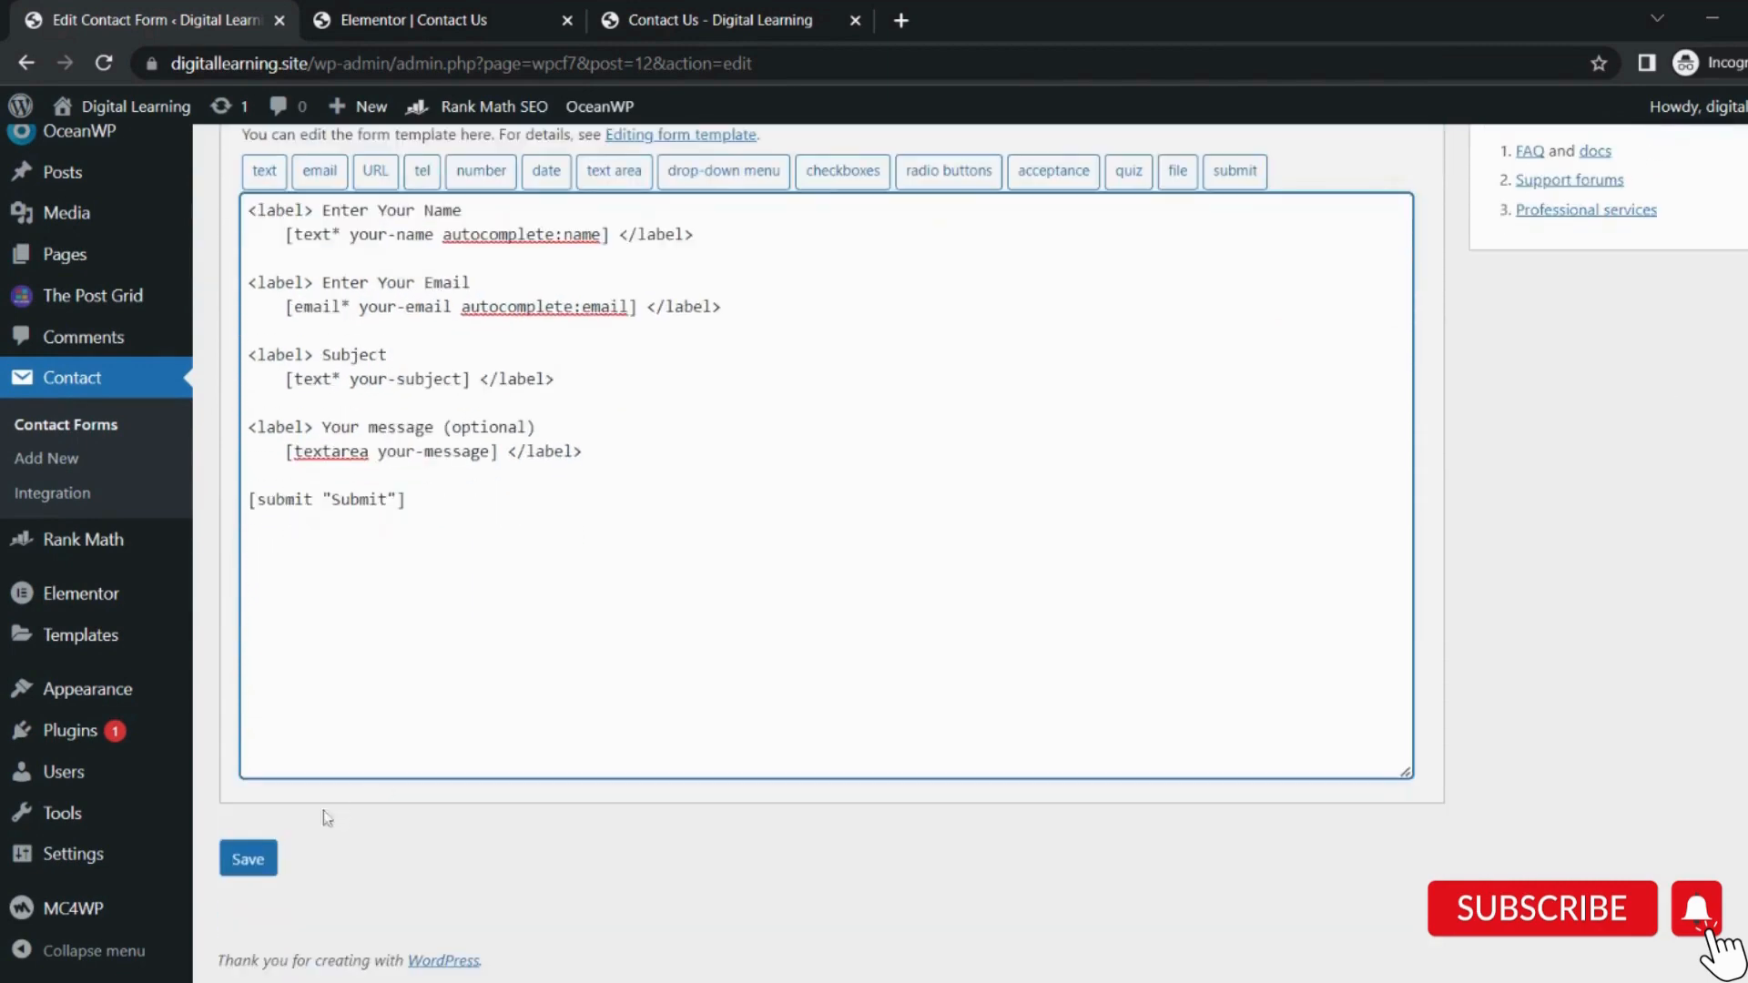
left_click(247, 859)
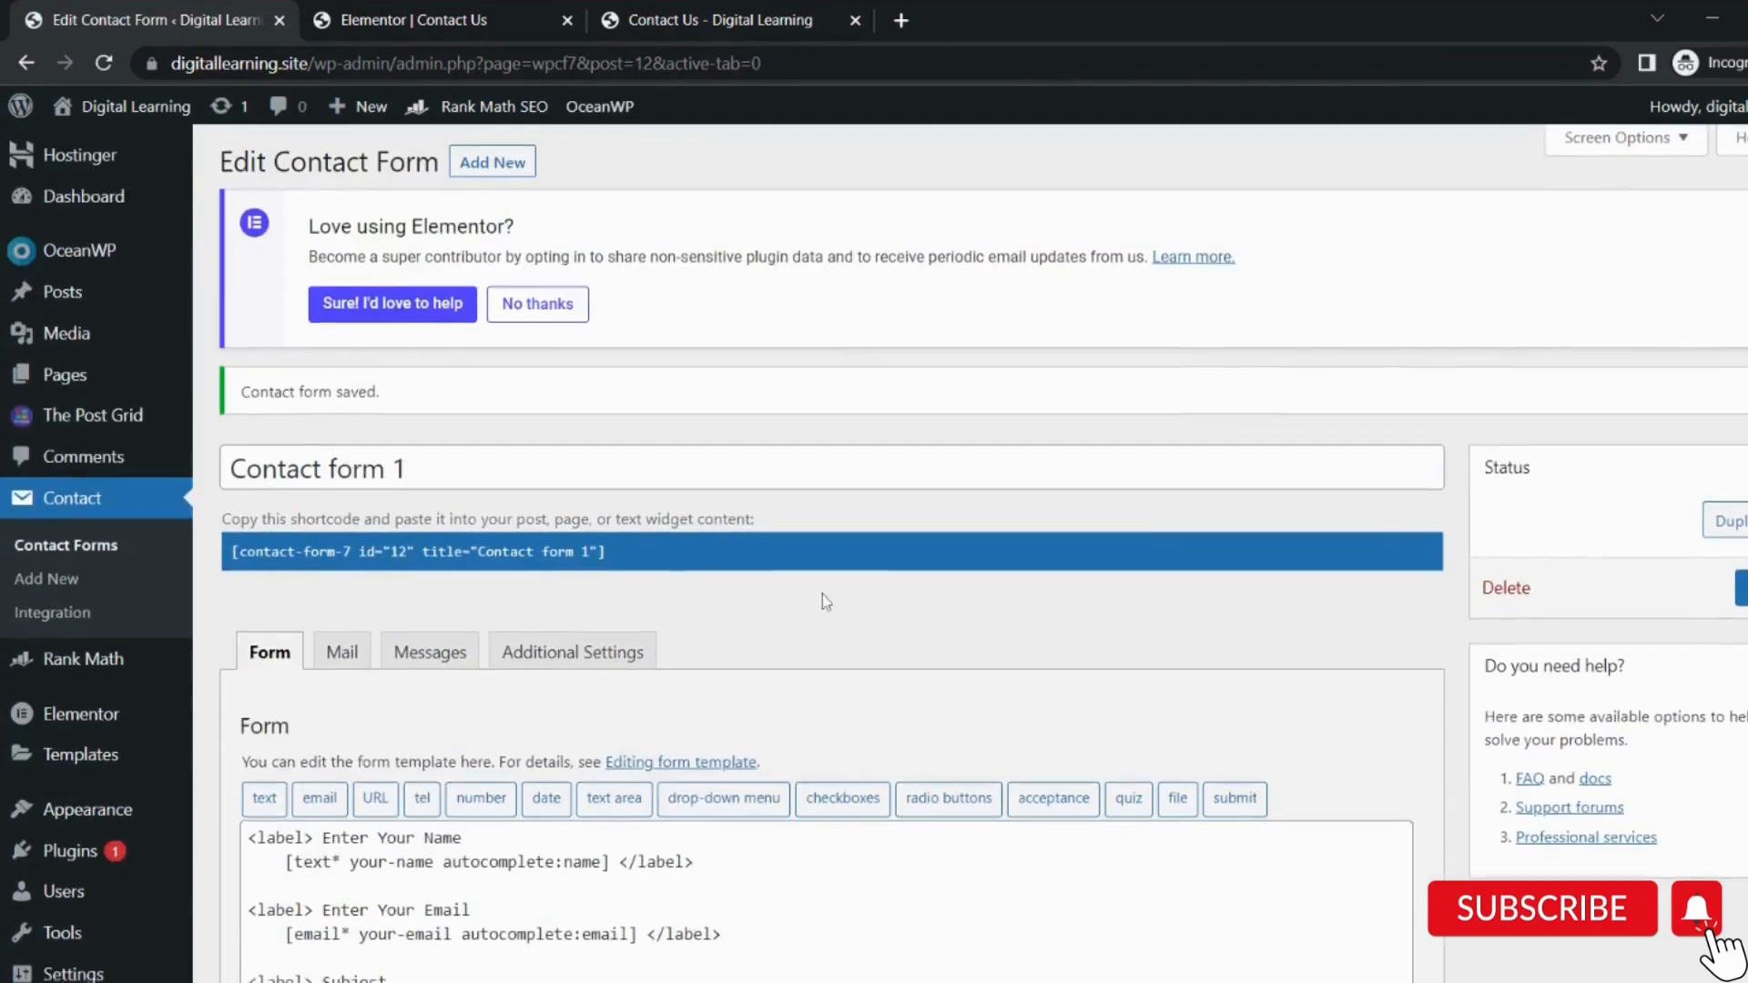
Review the saved form template and copy the shortcode of Contact form 1.
scroll(826, 601, "down", 3)
scroll(875, 547, "up", 1)
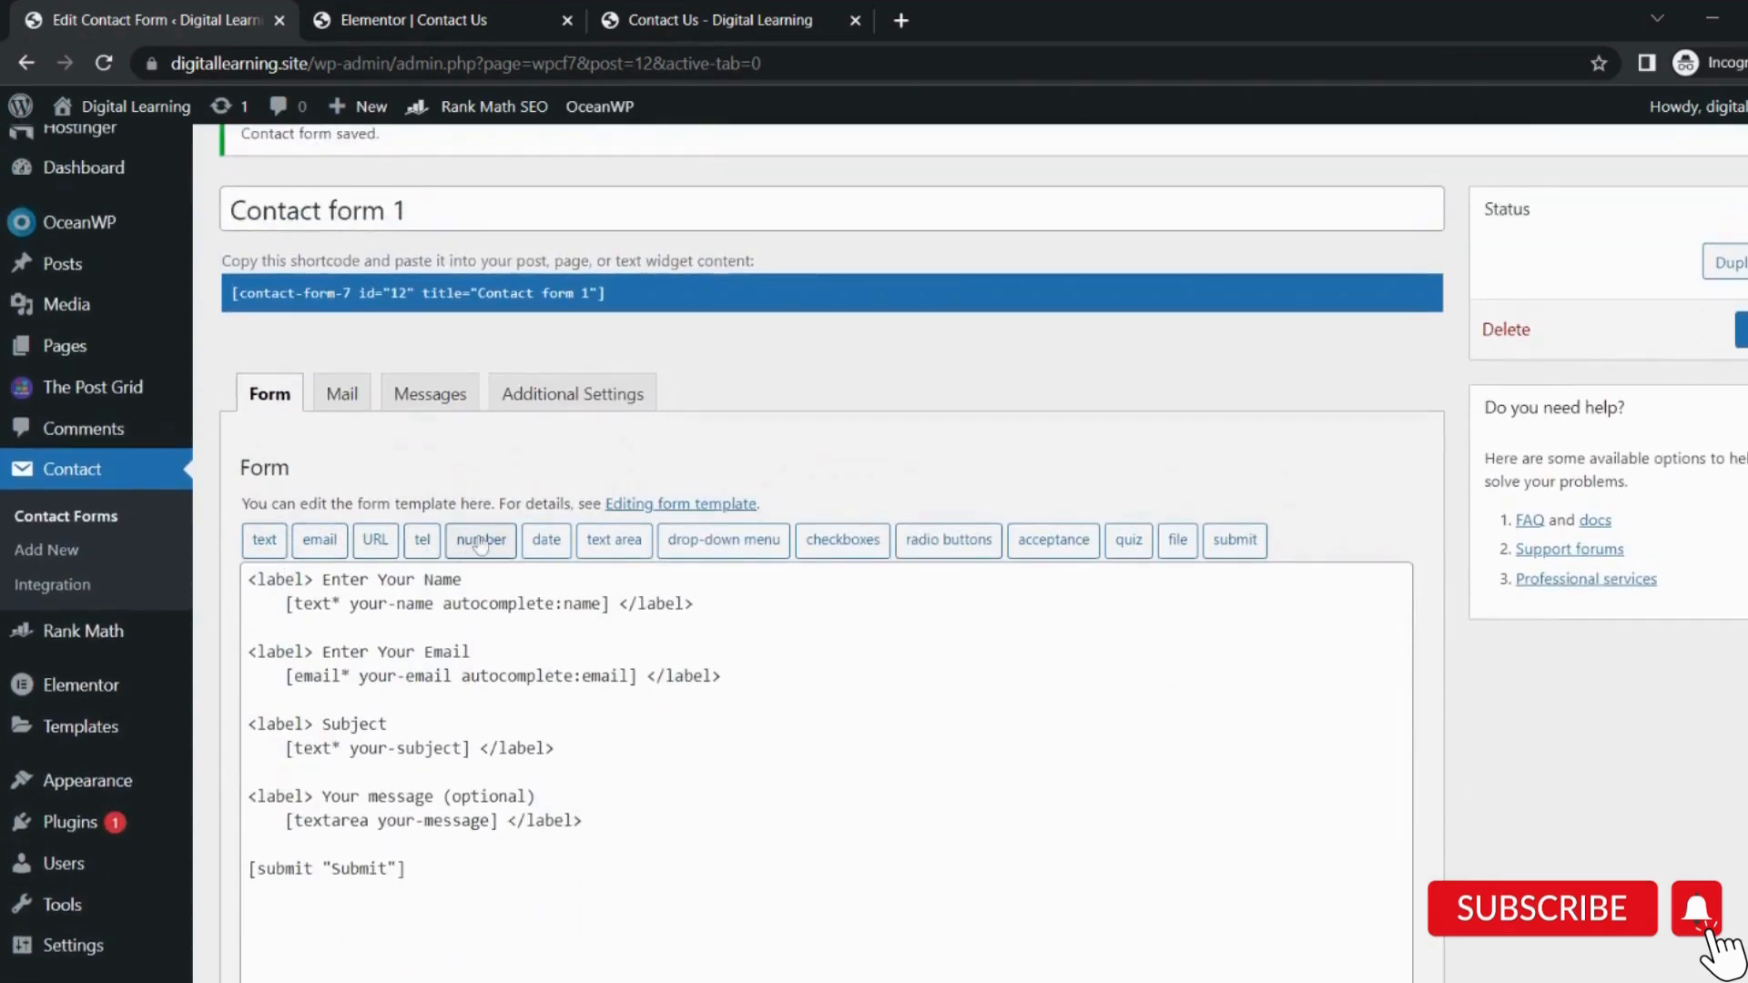
scroll(453, 480, "up", 2)
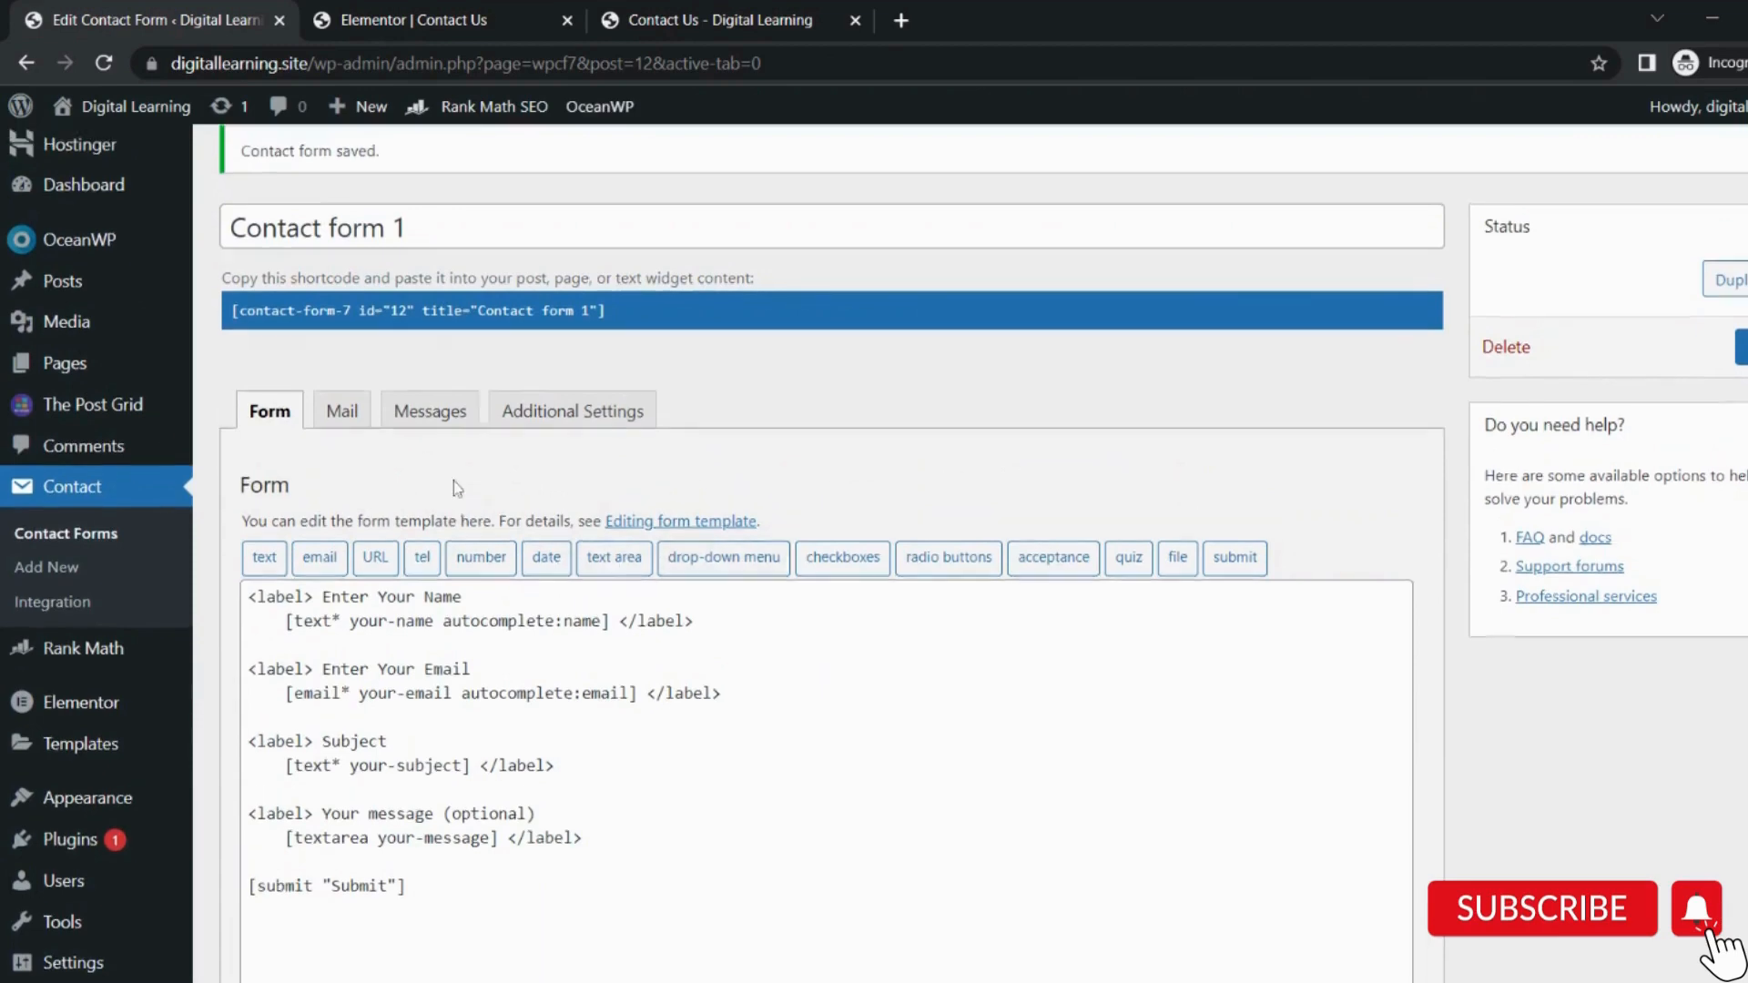
left_click(497, 442)
key("ctrl+c")
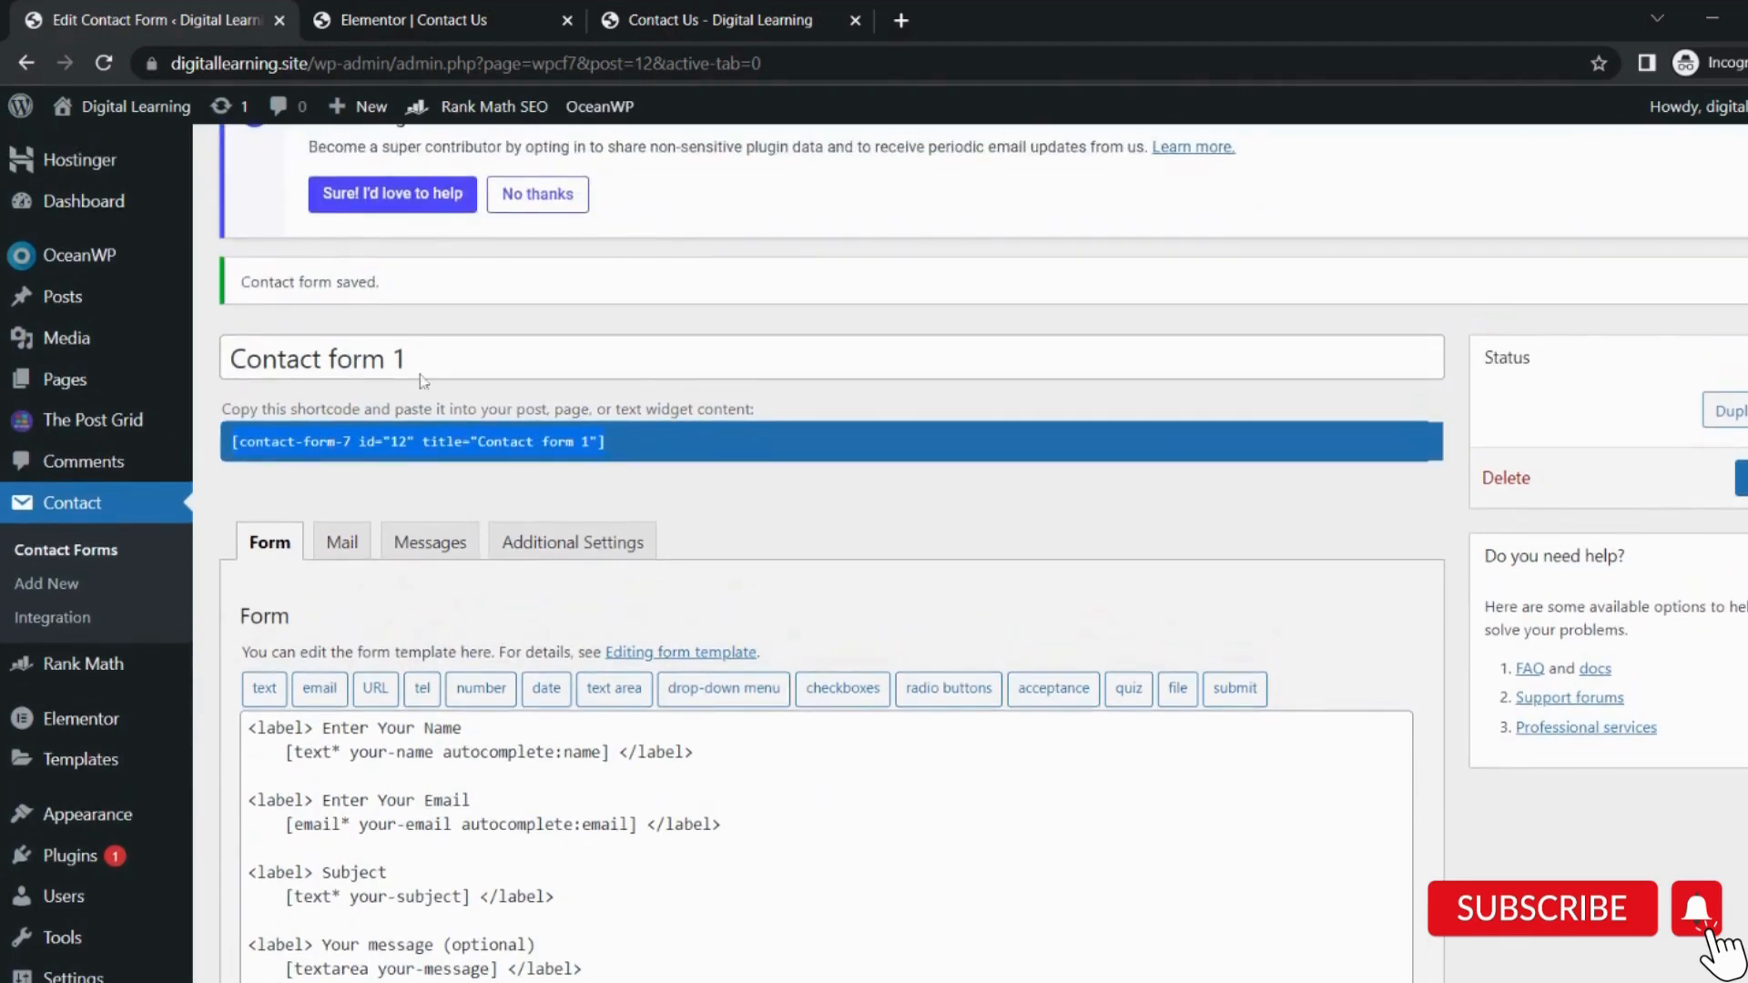
Add a section with two equal columns to the Contact Us page in the Elementor editor.
left_click(456, 19)
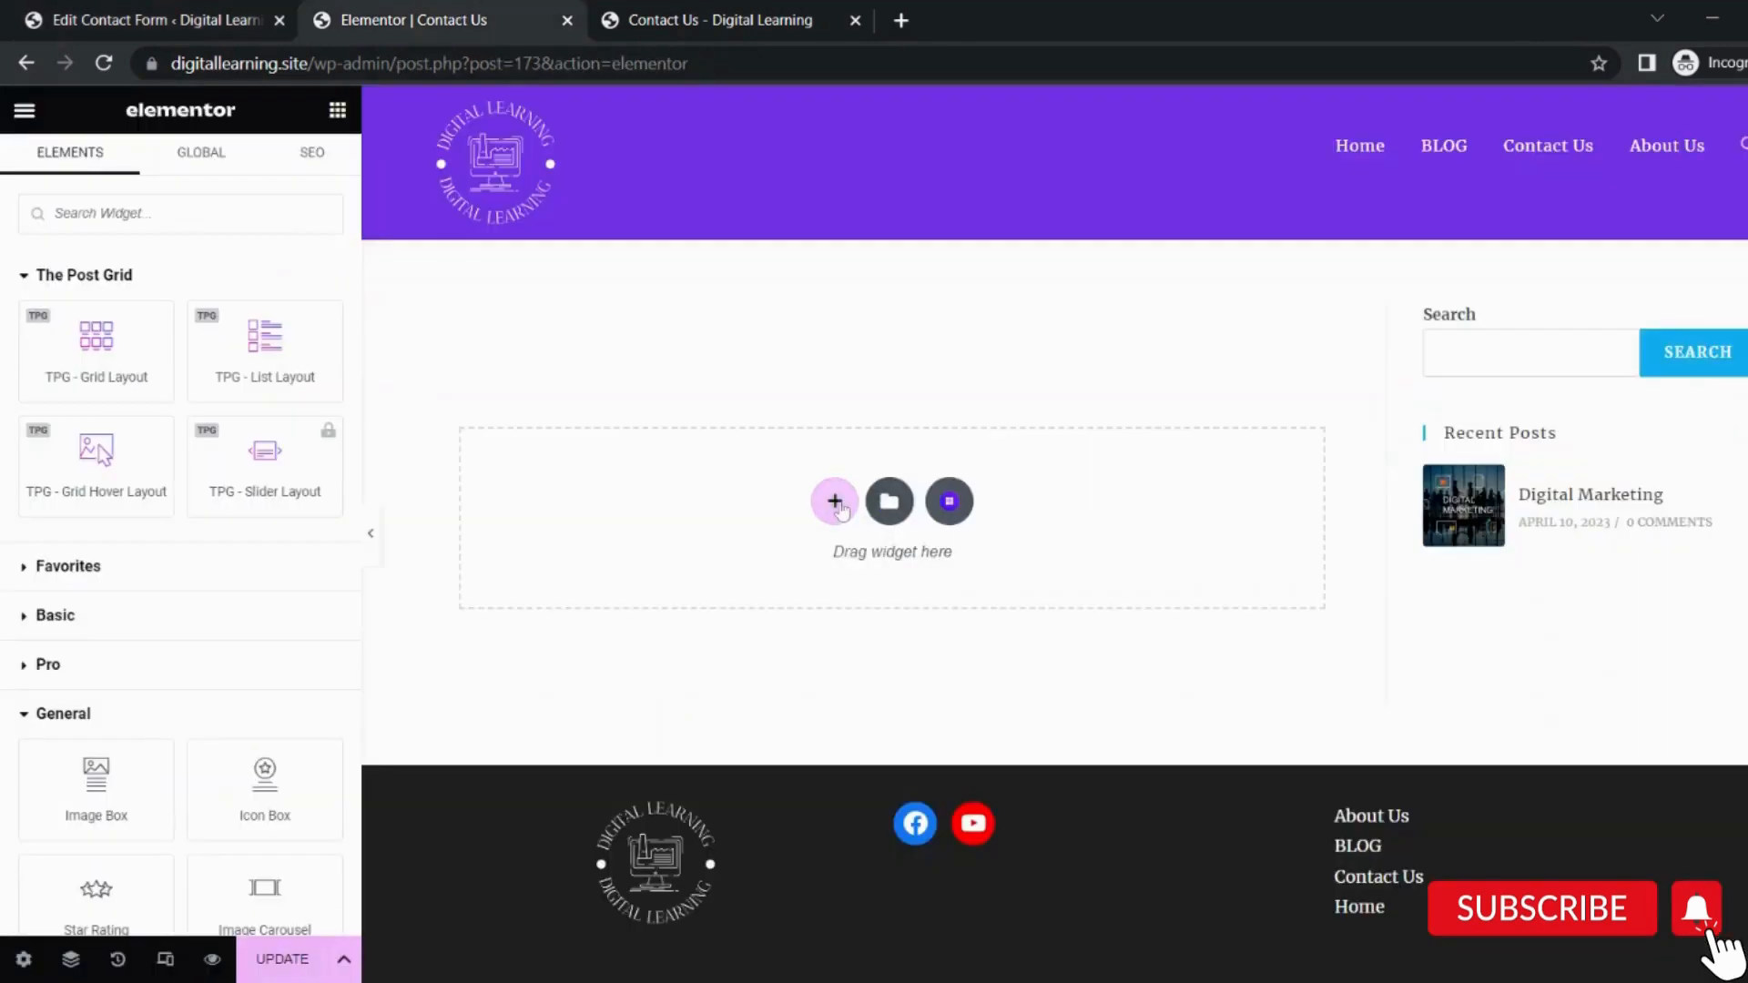
left_click(835, 501)
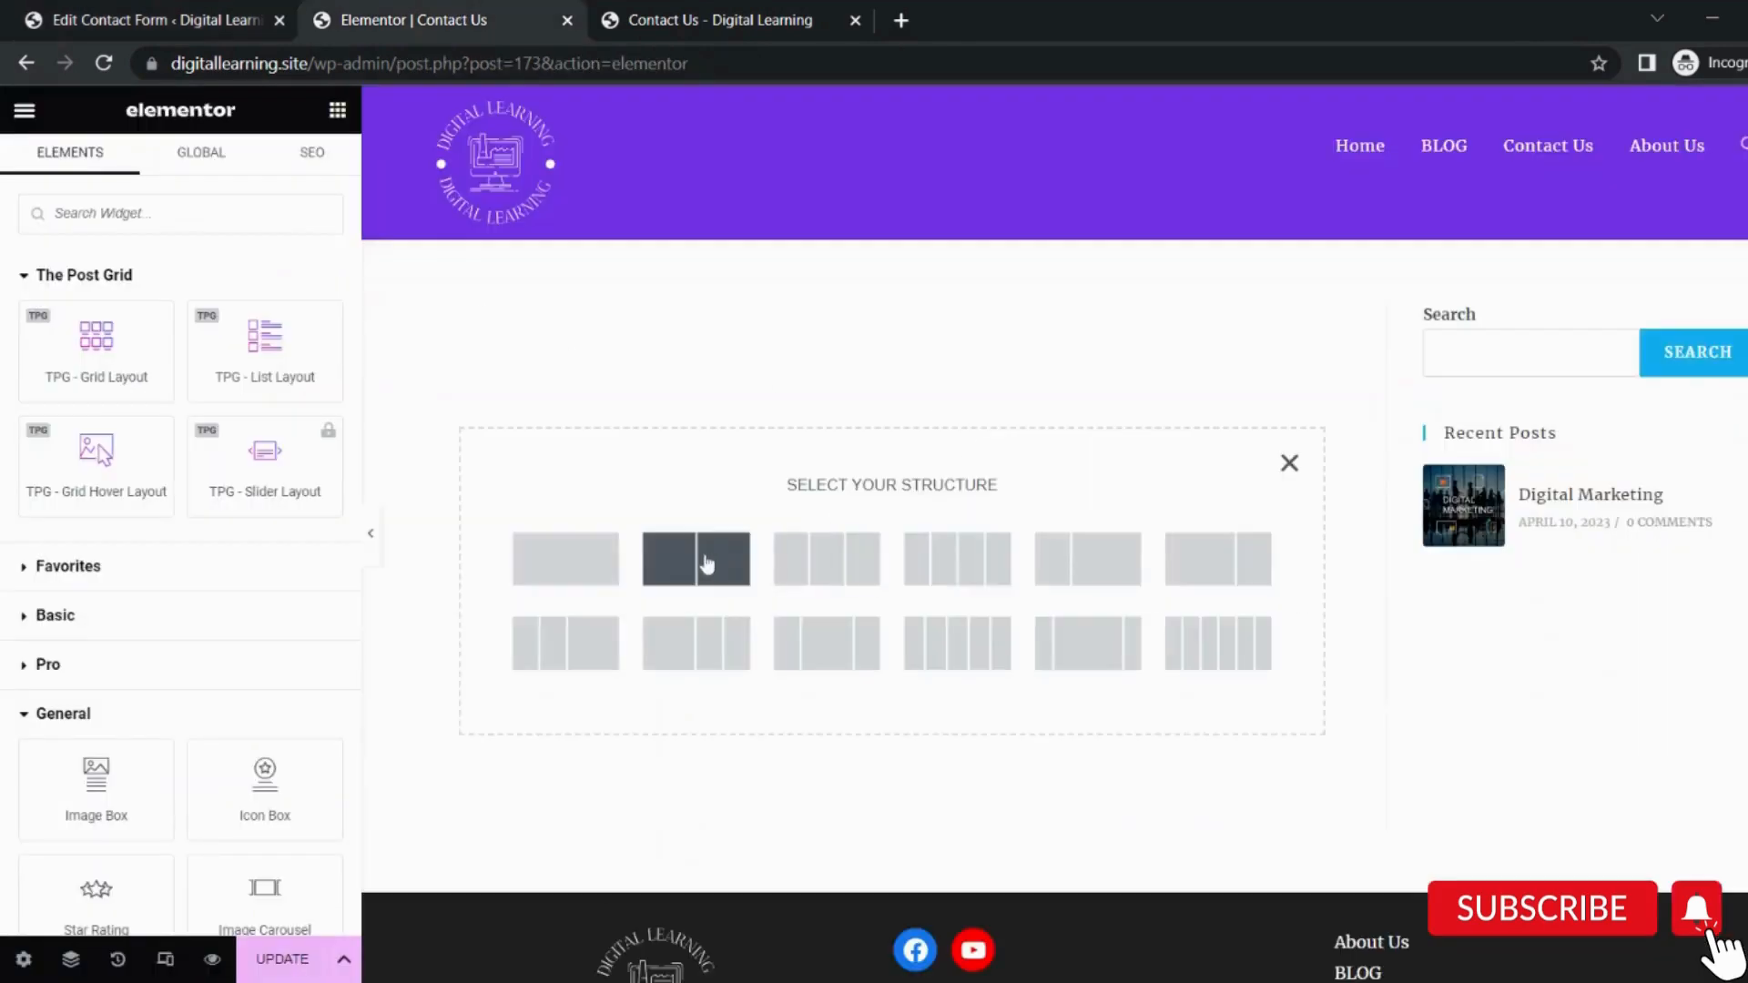
left_click(707, 566)
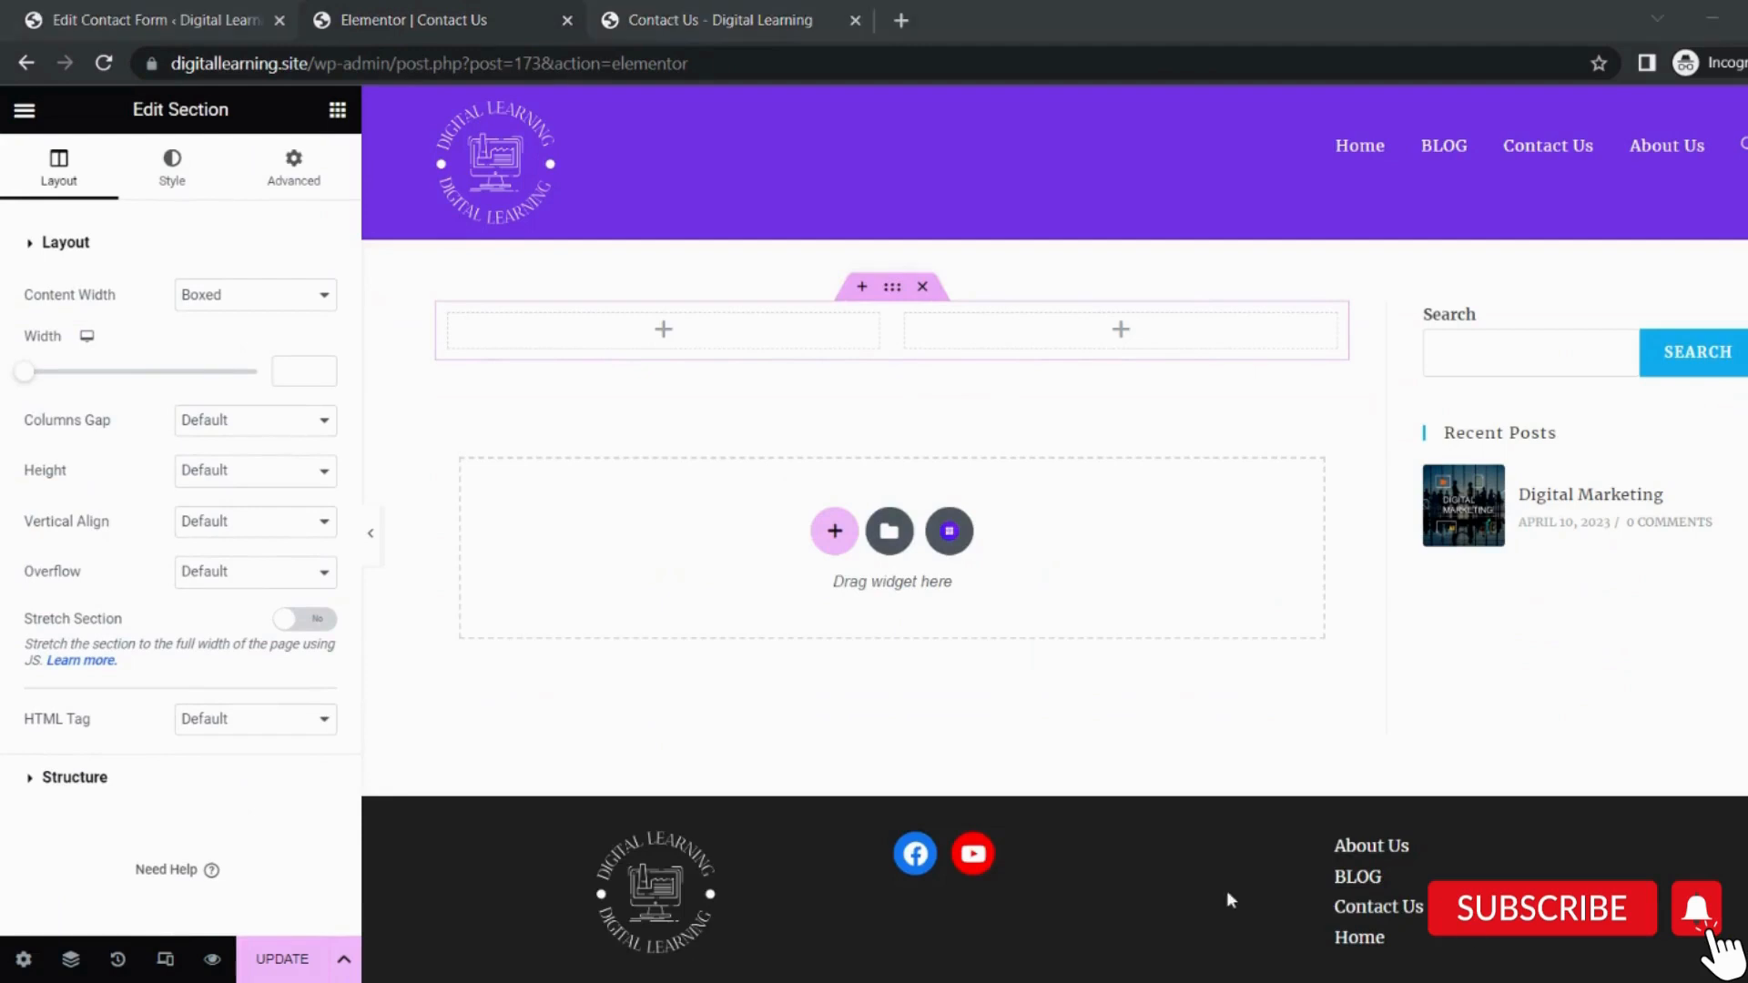
Place a Shortcode widget in the section's right column, paste the Contact form 1 shortcode into it, and update the page.
left_click(1520, 731)
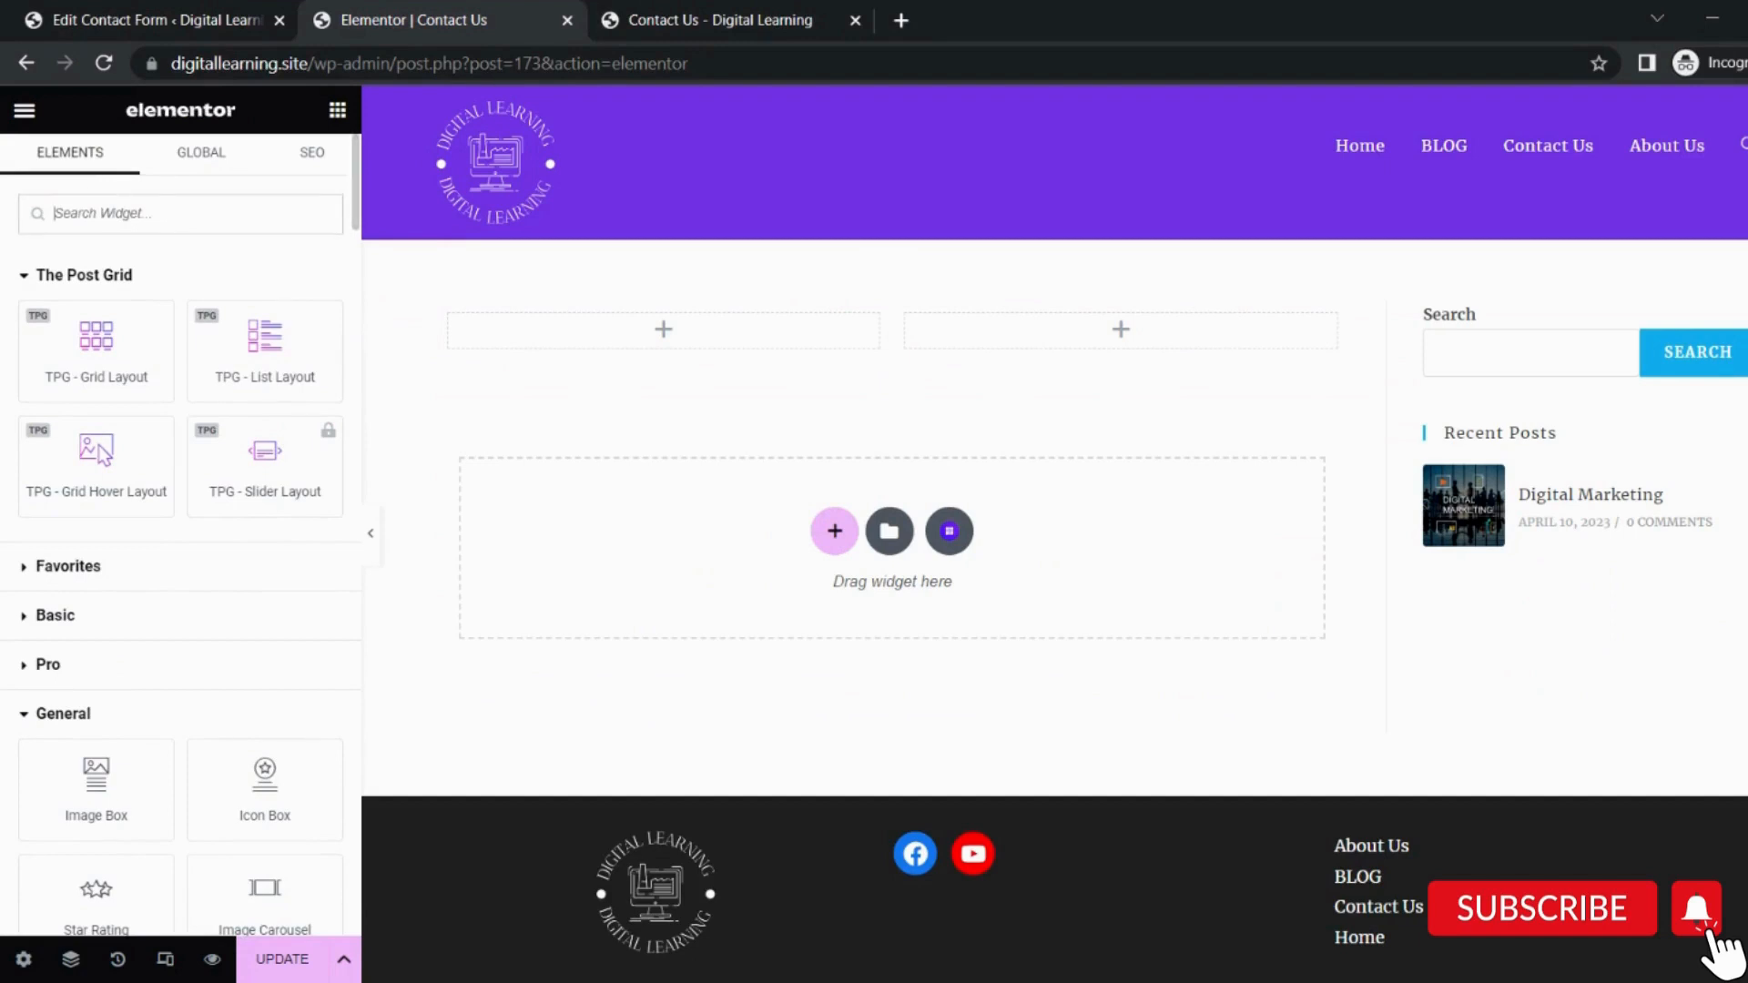
type("short")
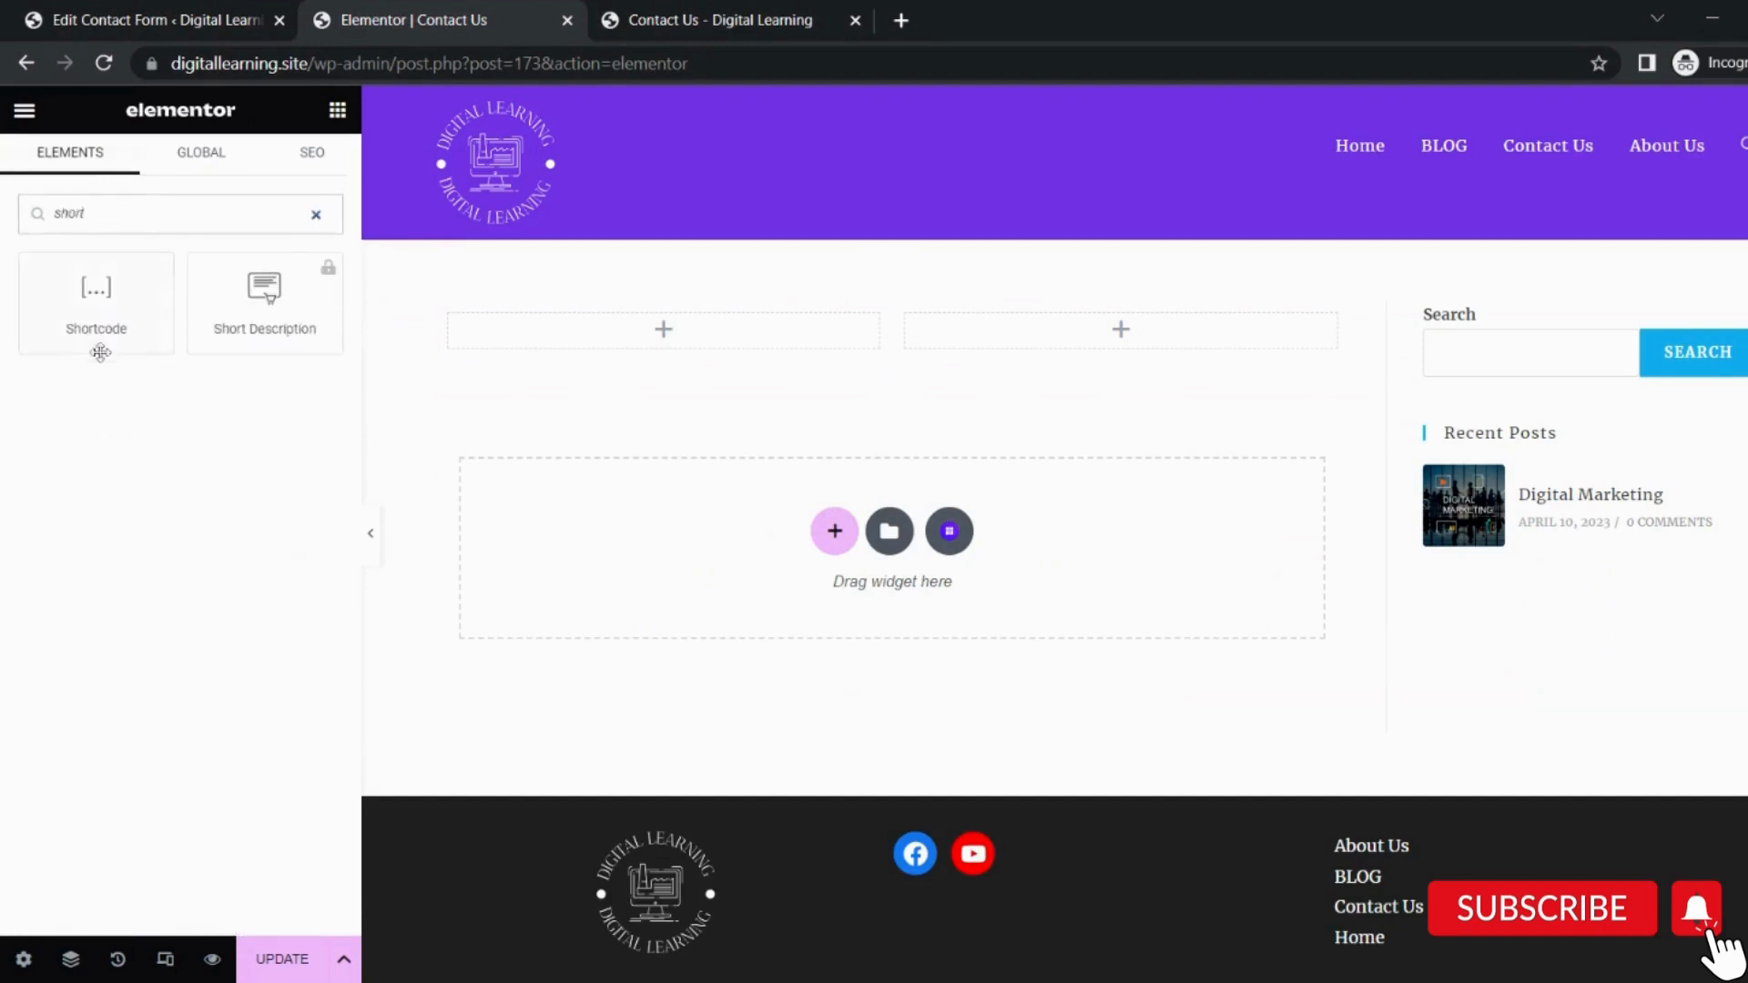
left_click_drag(102, 323, 1120, 330)
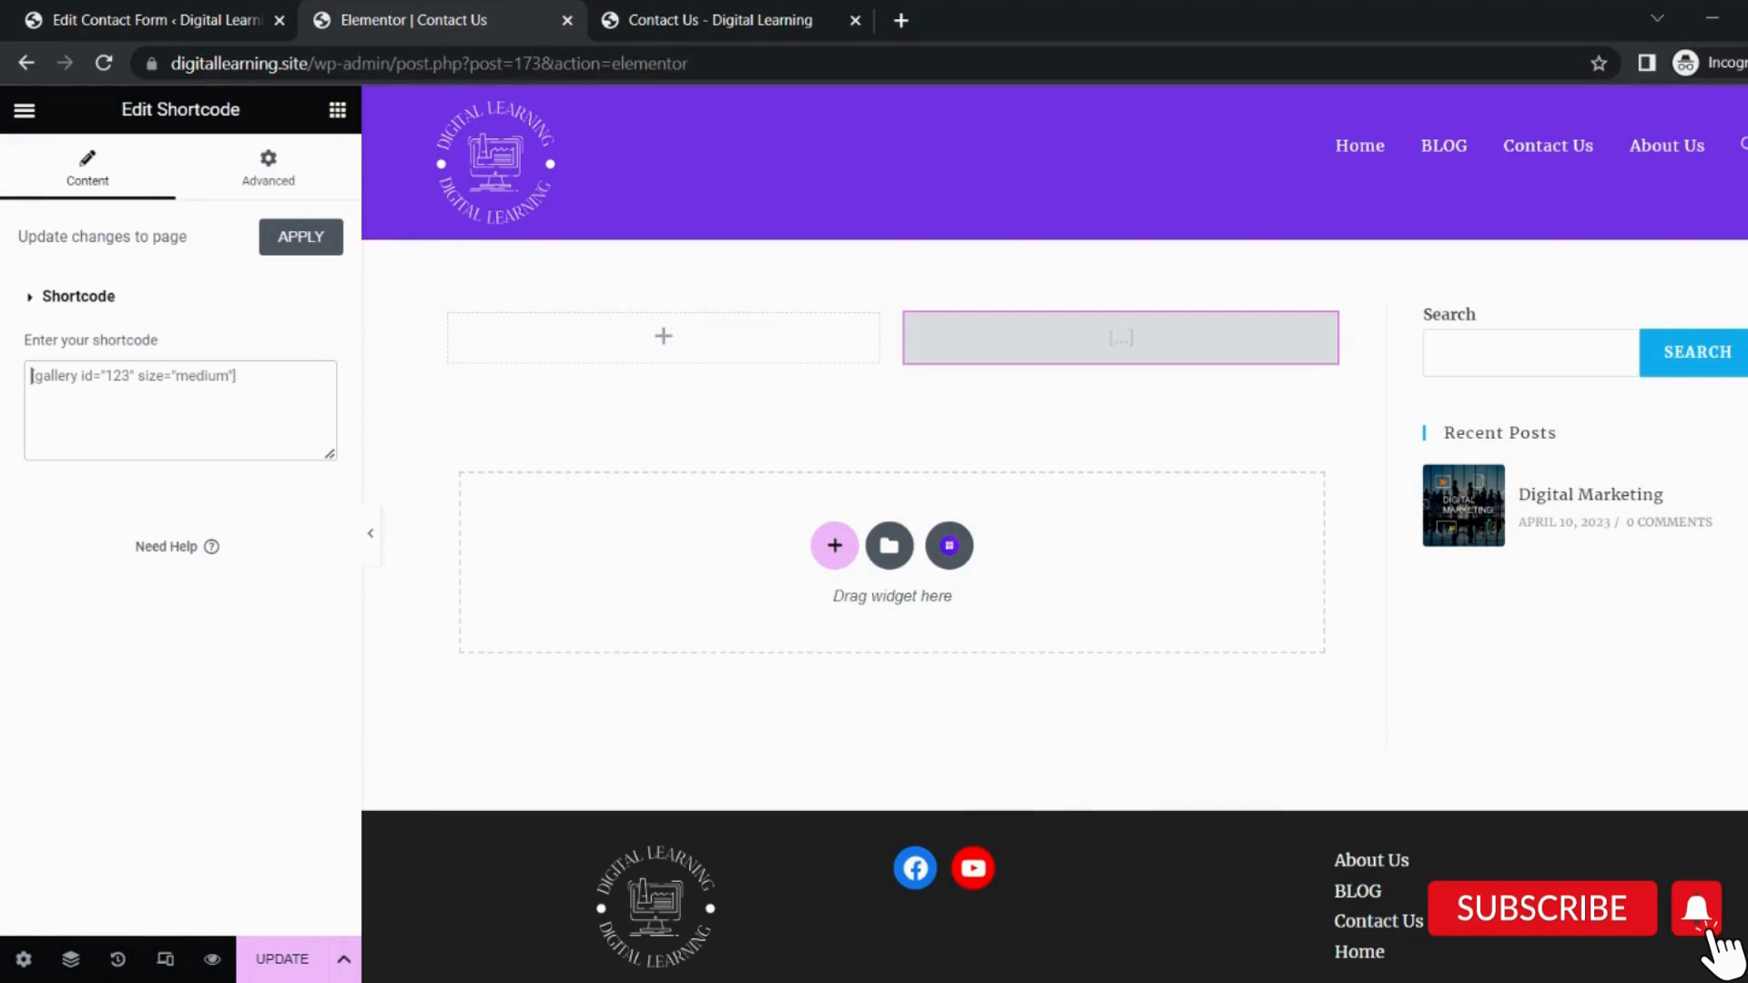
key("ctrl+v")
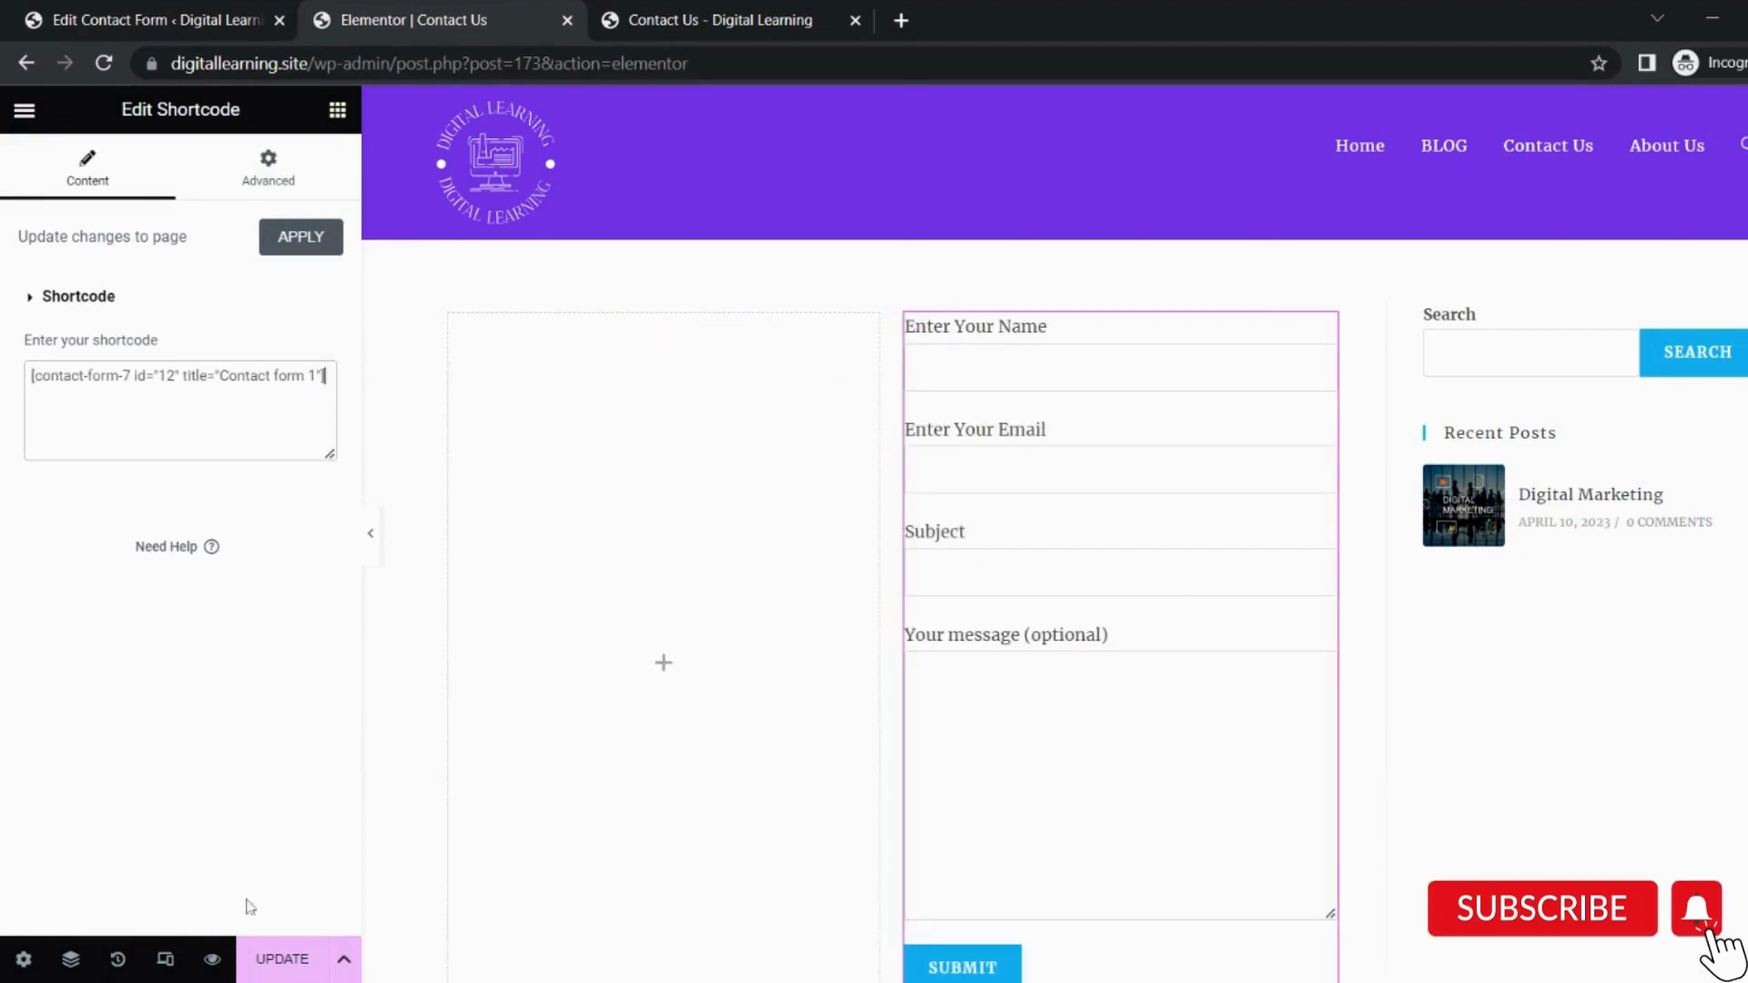
left_click(276, 960)
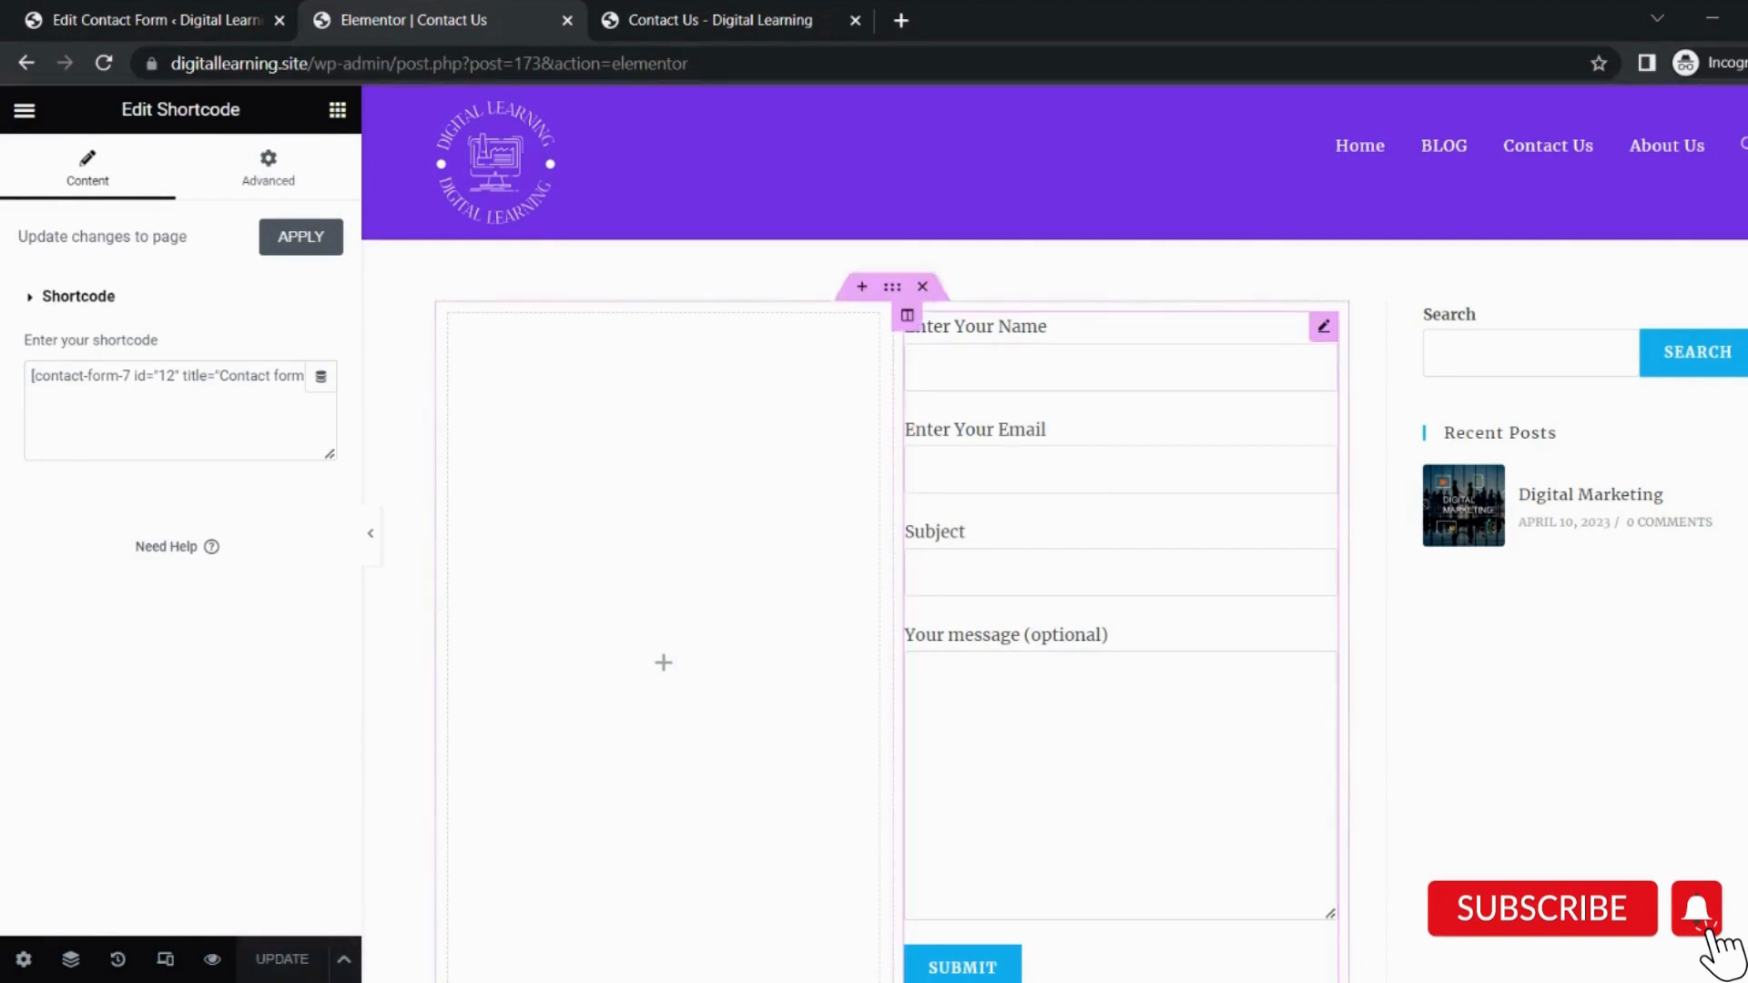
In the WordPress editor, set the Contact Us page's OceanWP content layout to 100% Full Width and update the page.
left_click(207, 12)
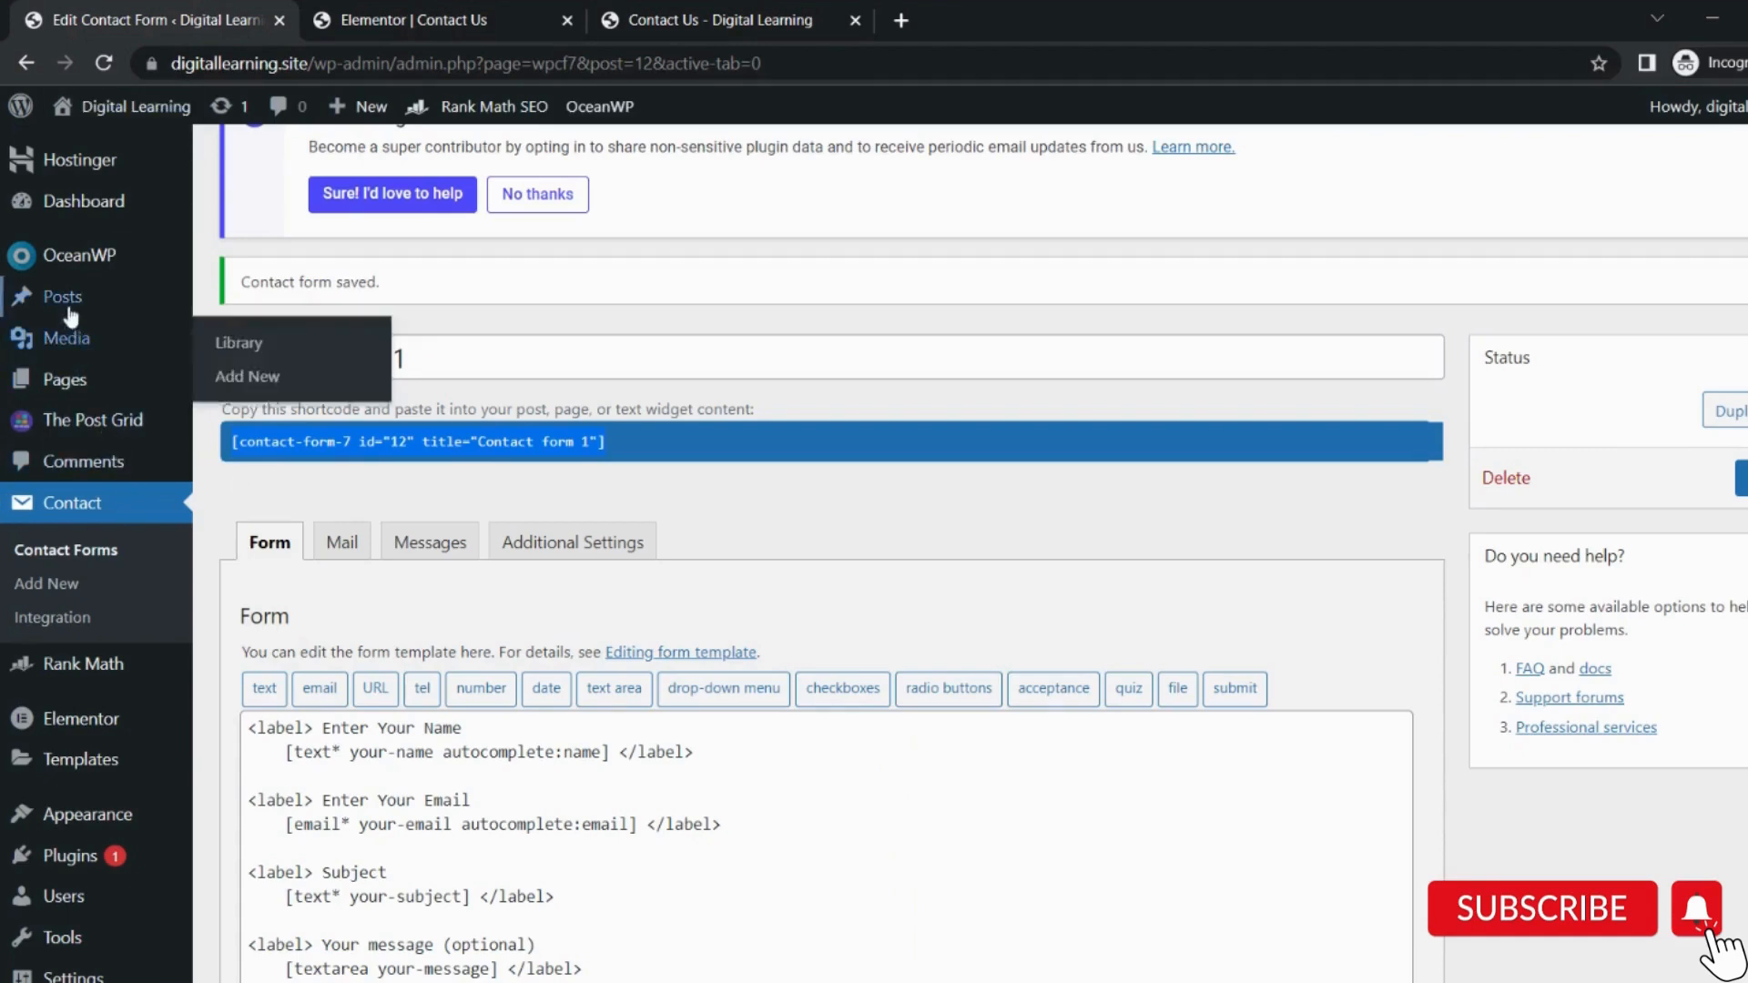
left_click(71, 389)
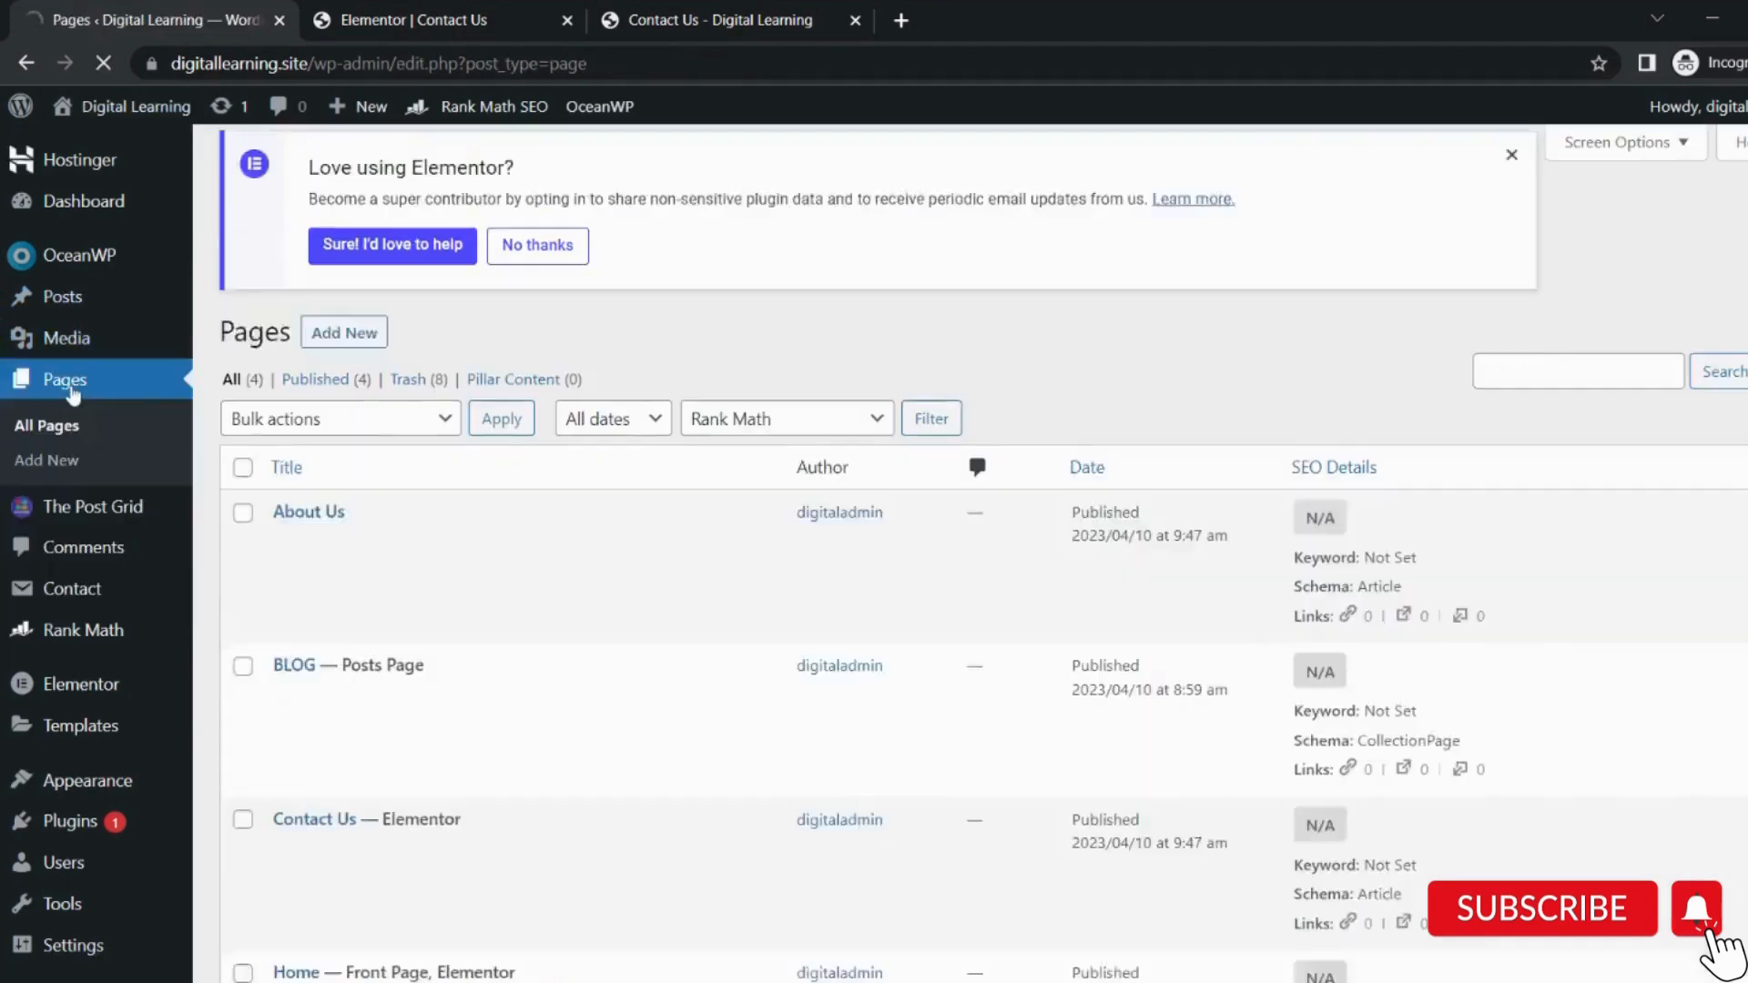
scroll(354, 673, "down", 2)
left_click(315, 635)
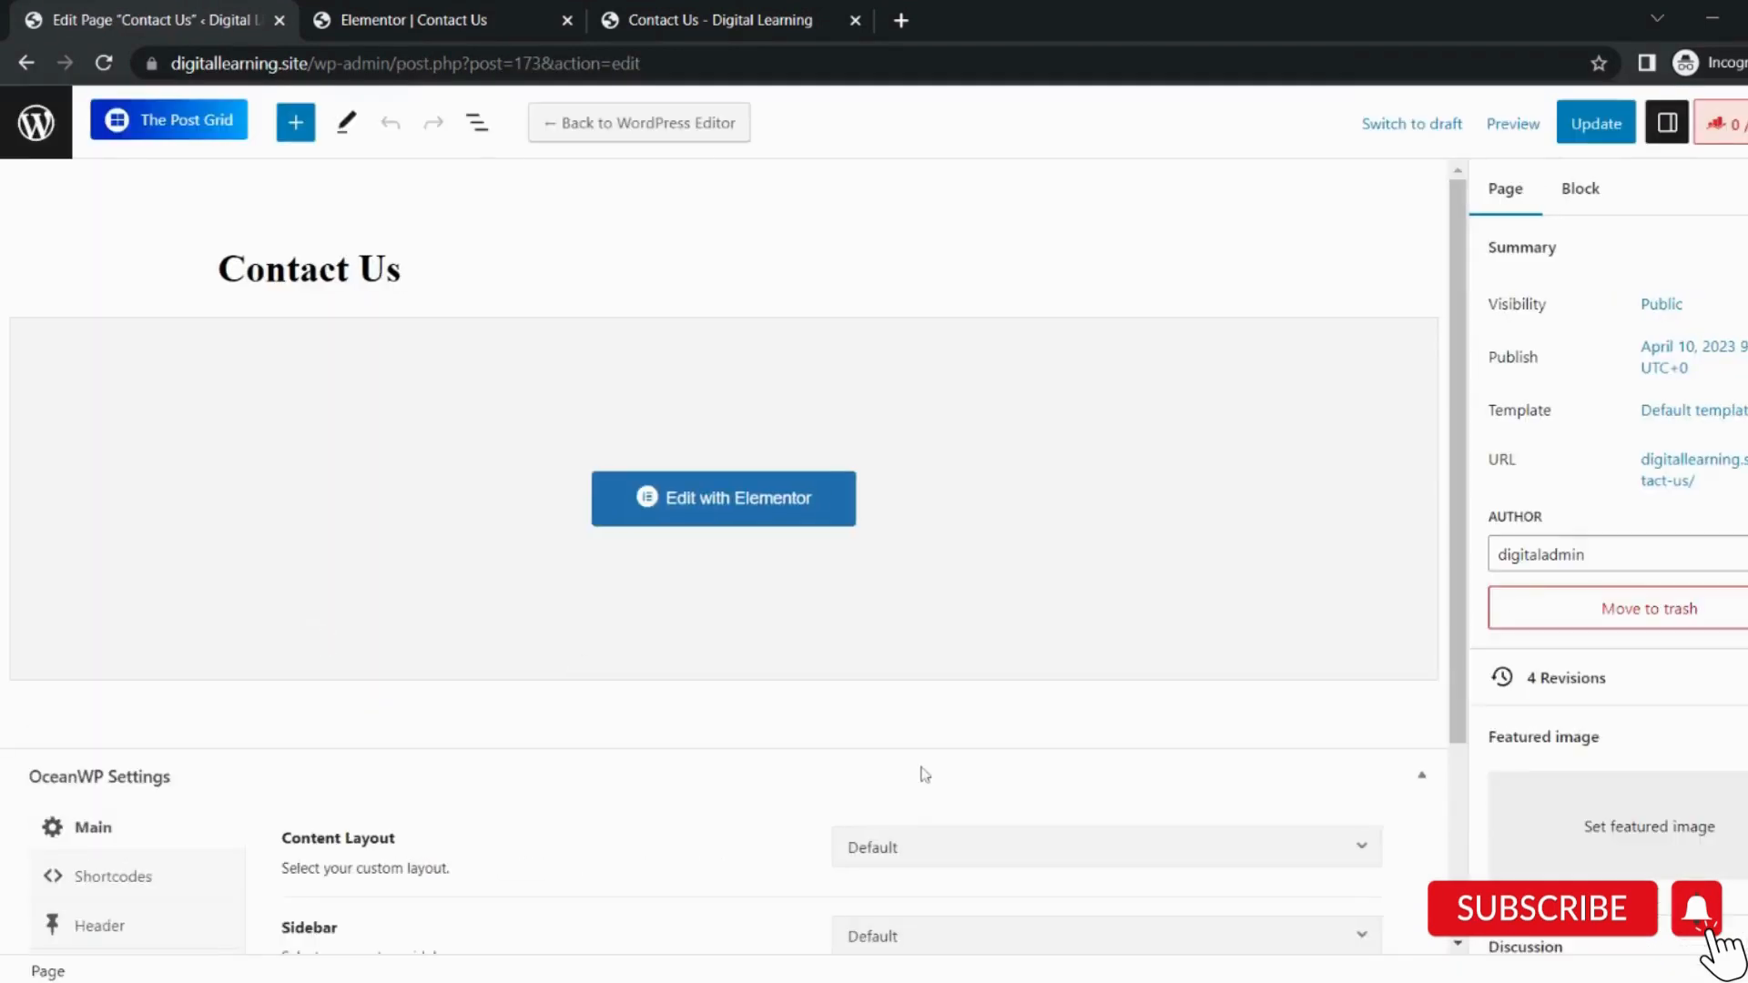
scroll(924, 774, "down", 3)
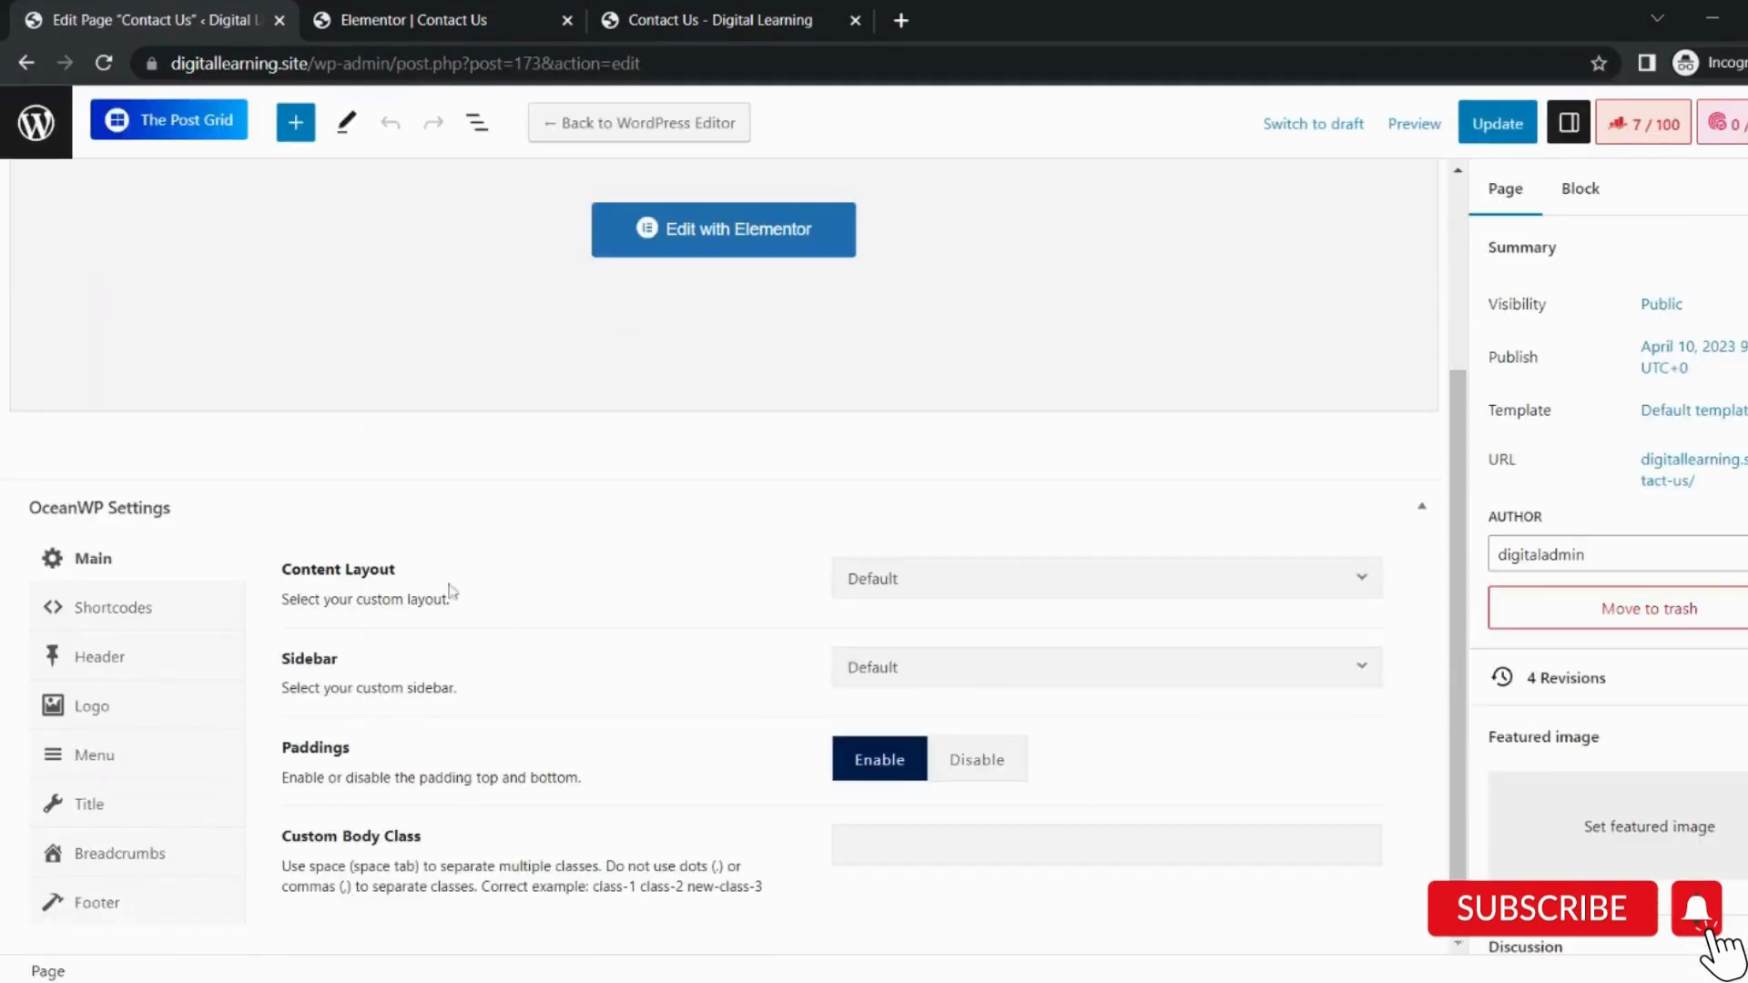
left_click(1040, 580)
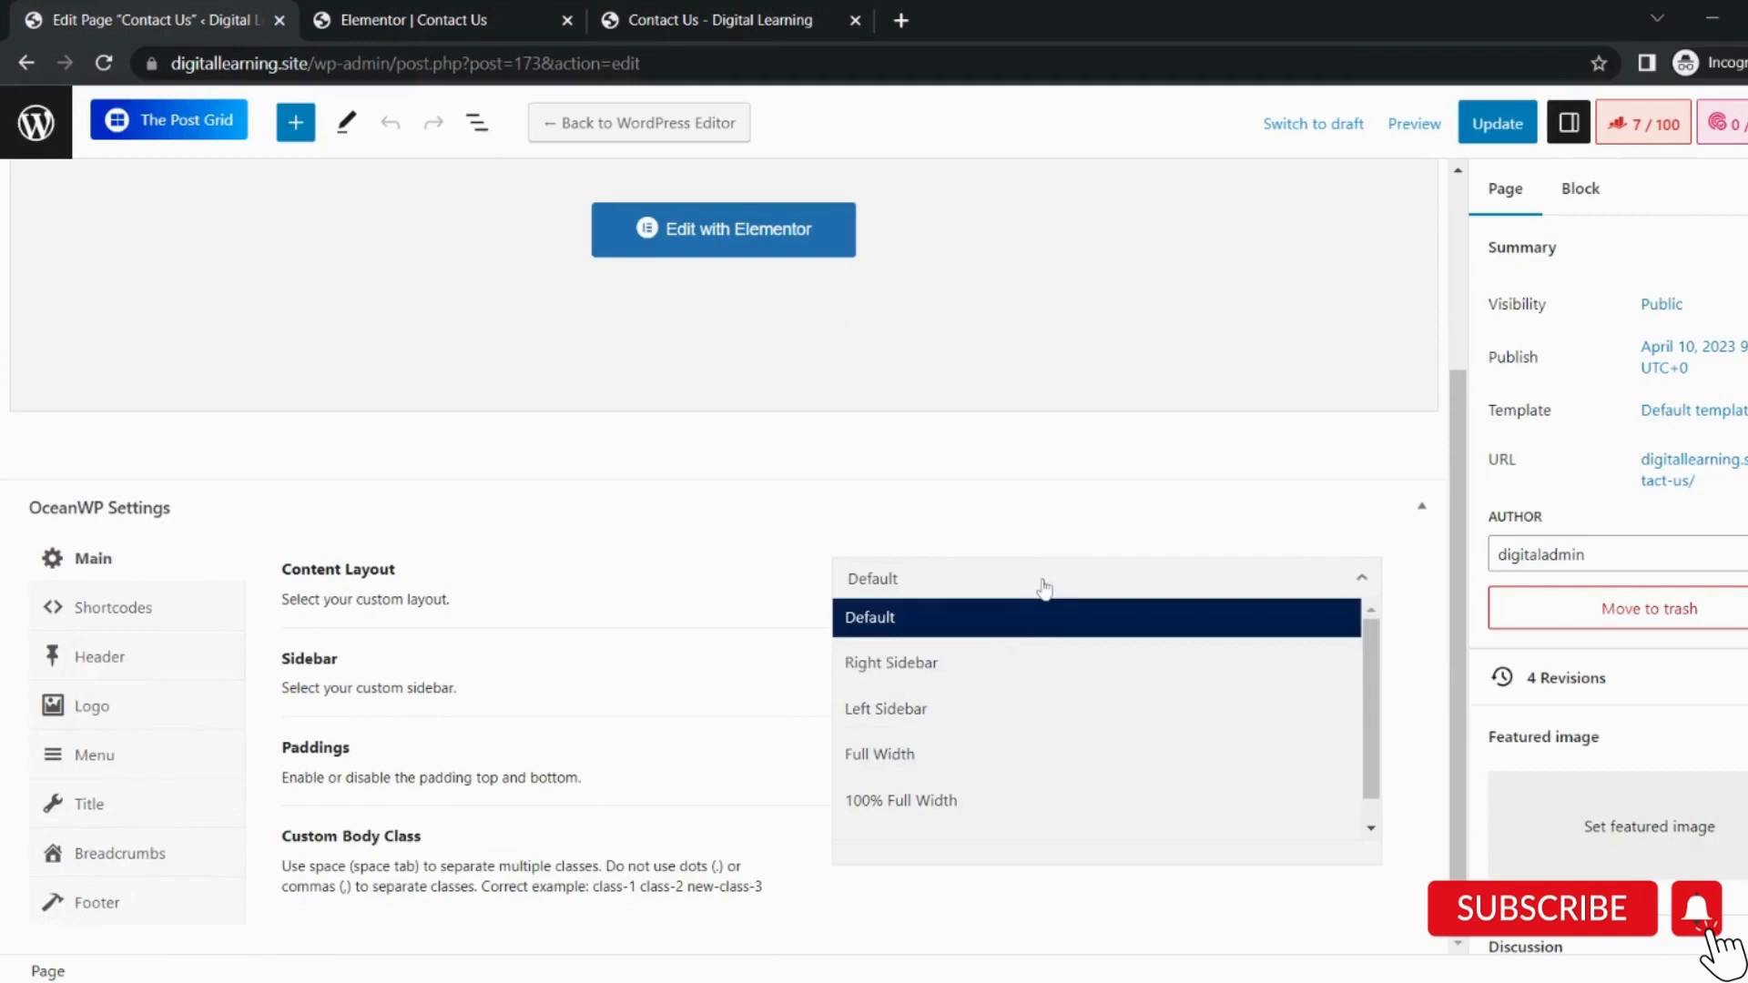
left_click(929, 801)
left_click(1494, 130)
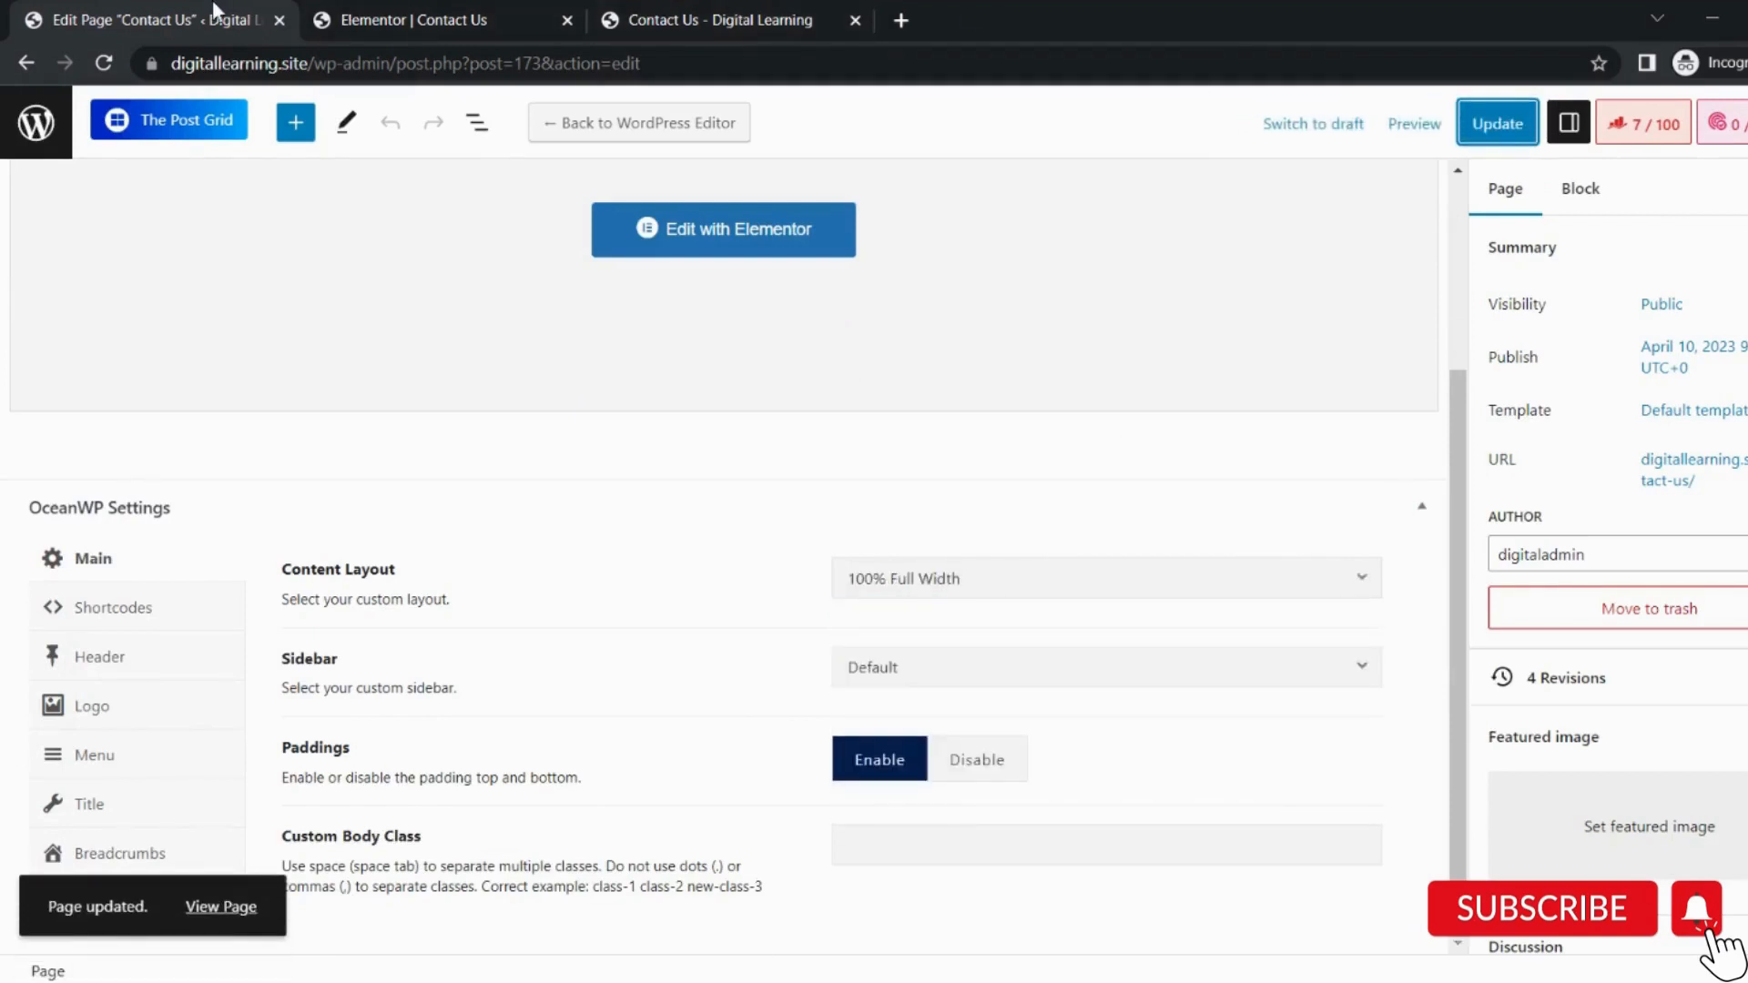
Check the full-width layout on the live Contact Us page and reload that page's Elementor editor.
left_click(616, 15)
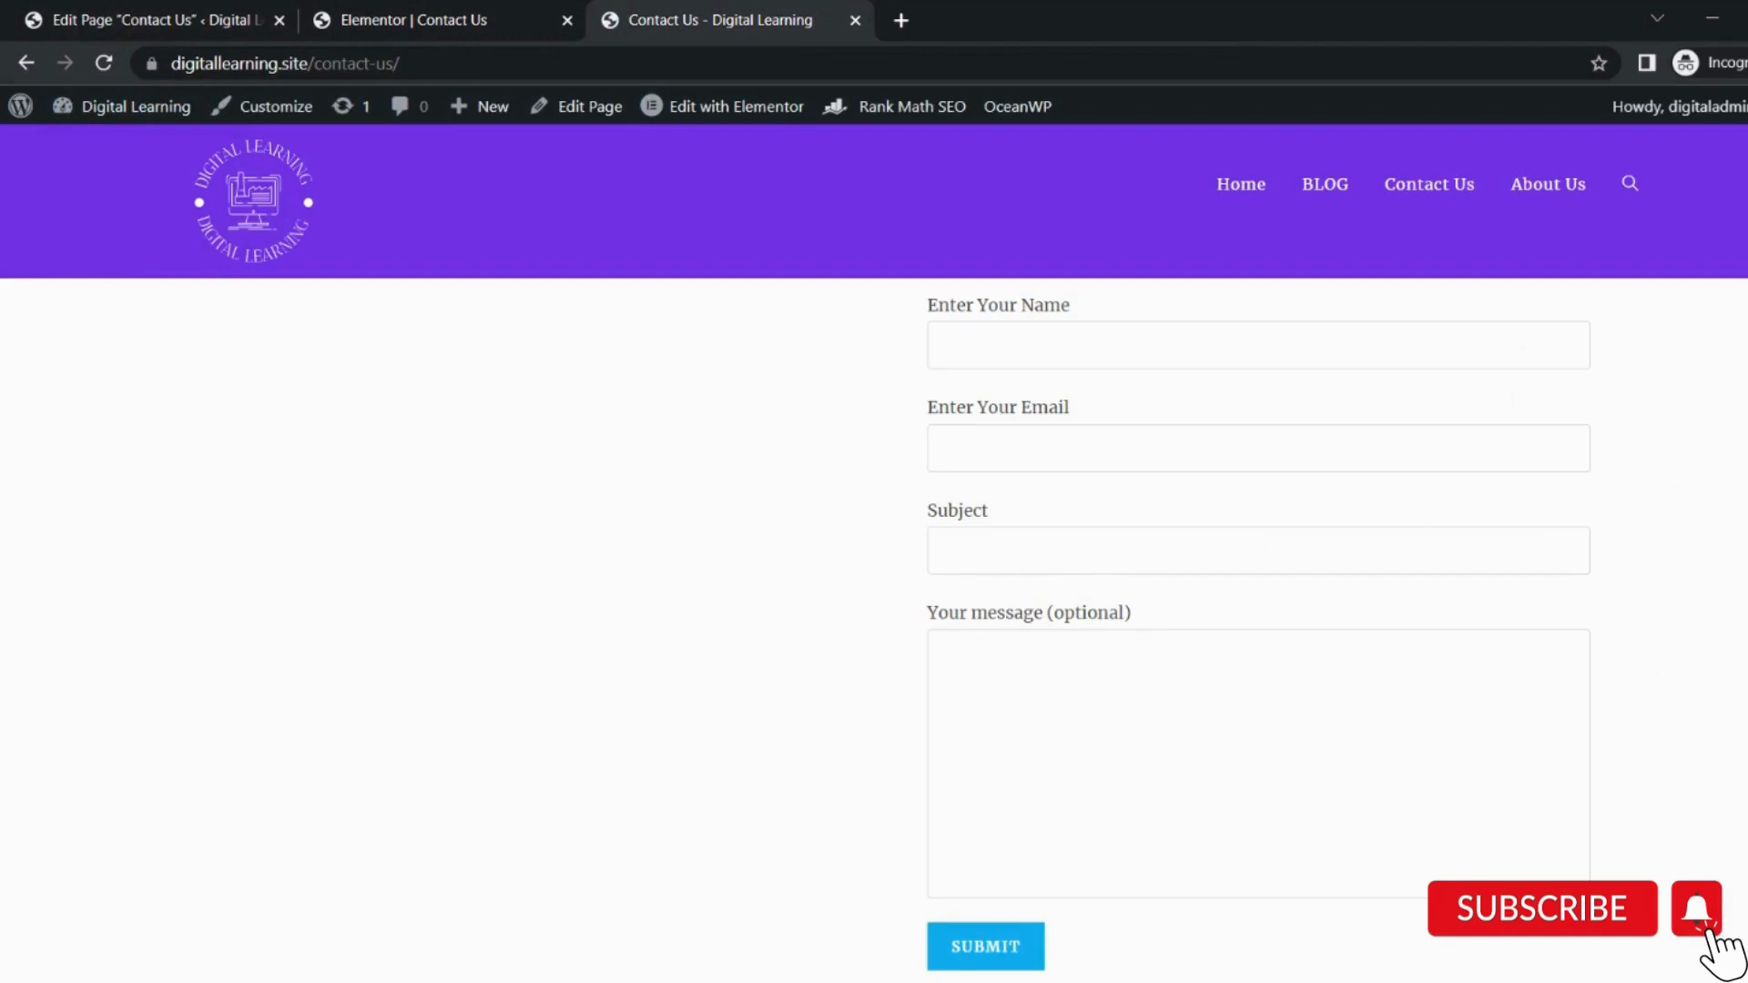
left_click(122, 8)
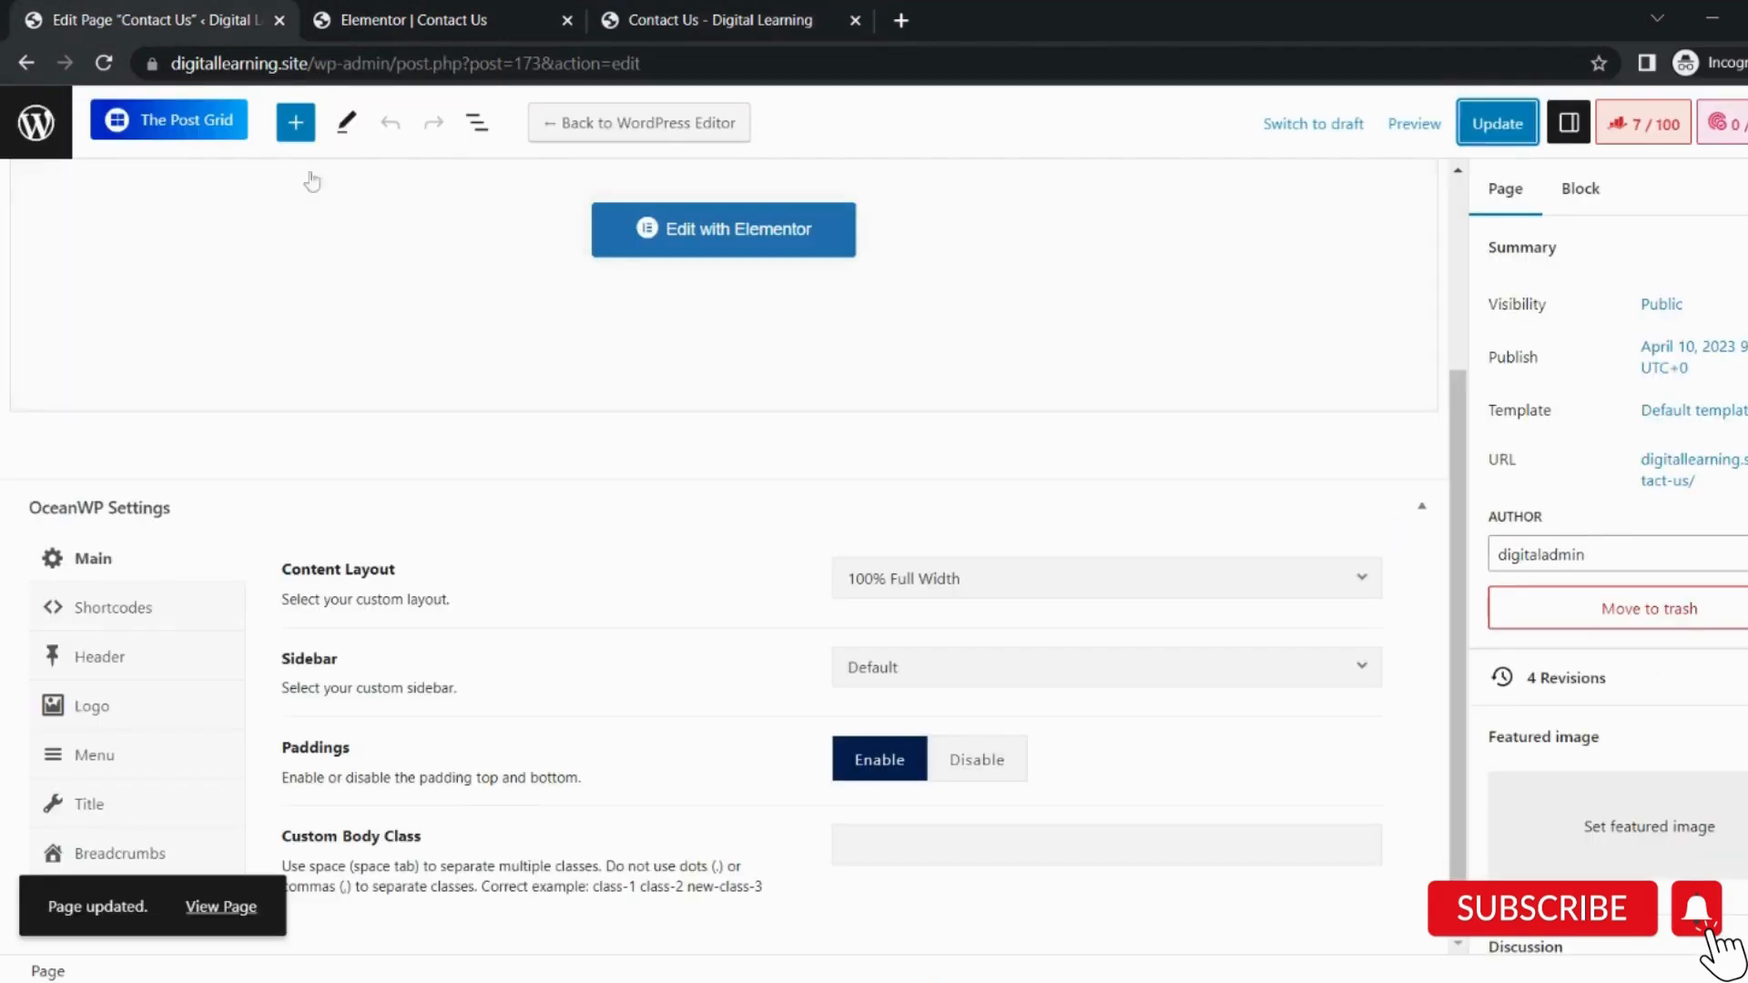
left_click(369, 12)
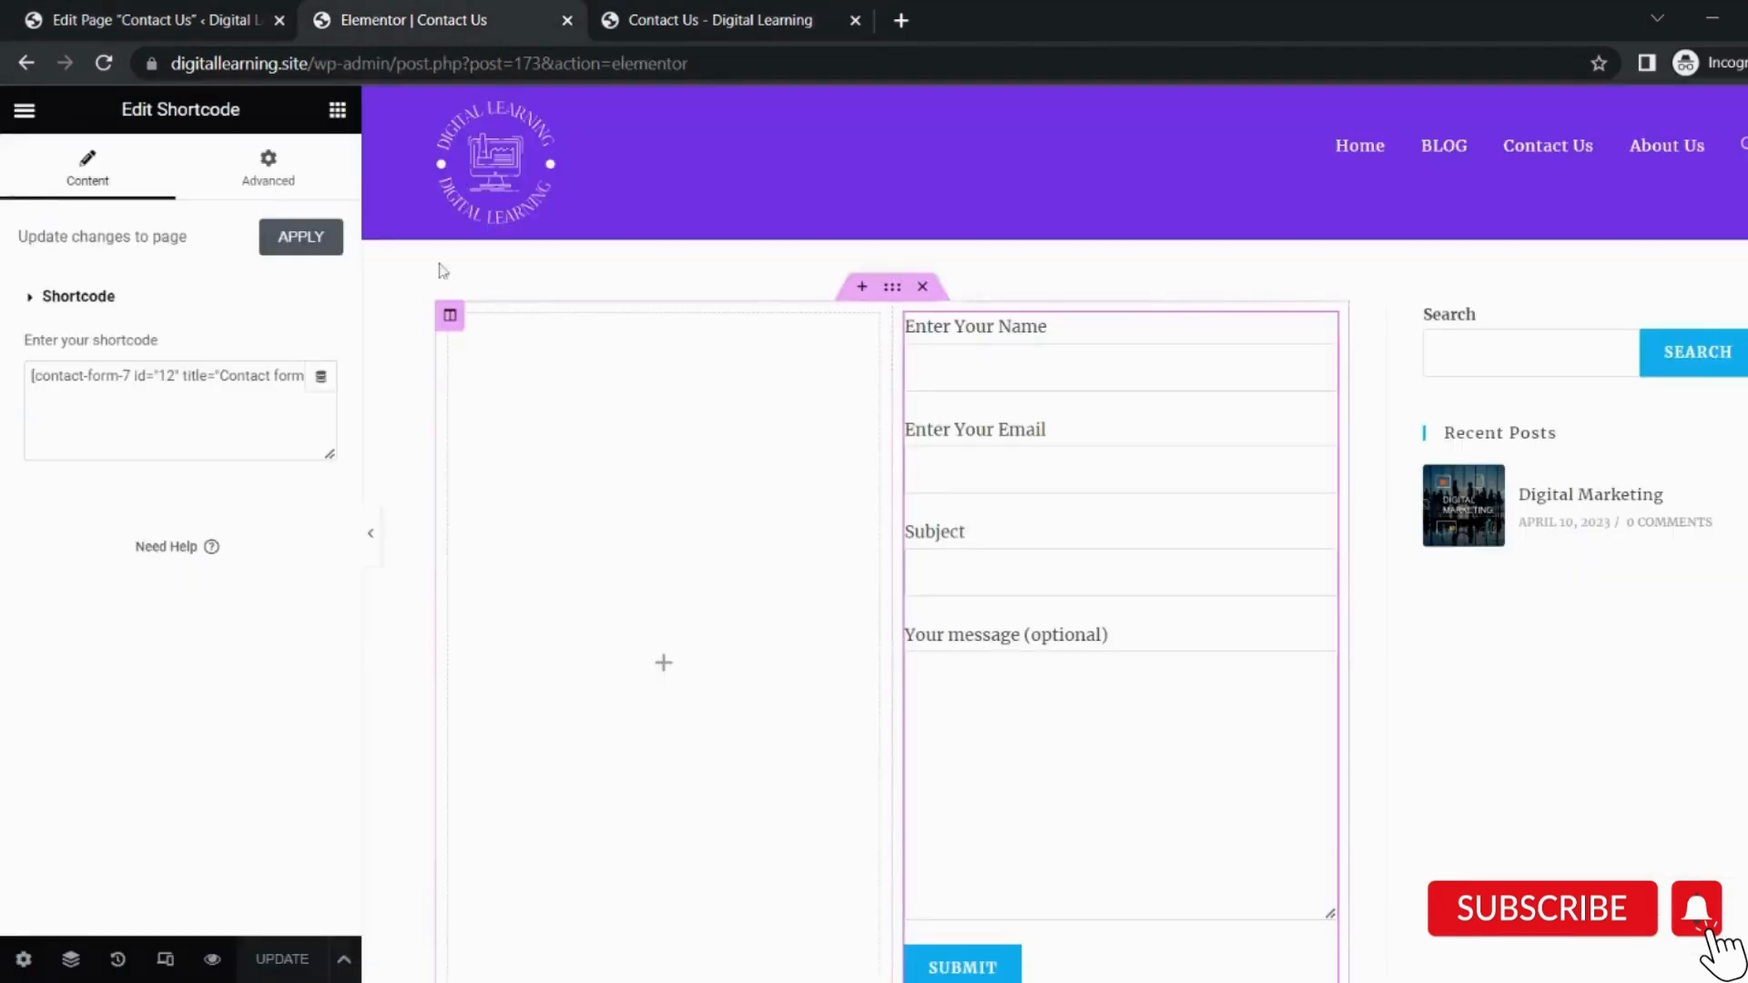
left_click(106, 64)
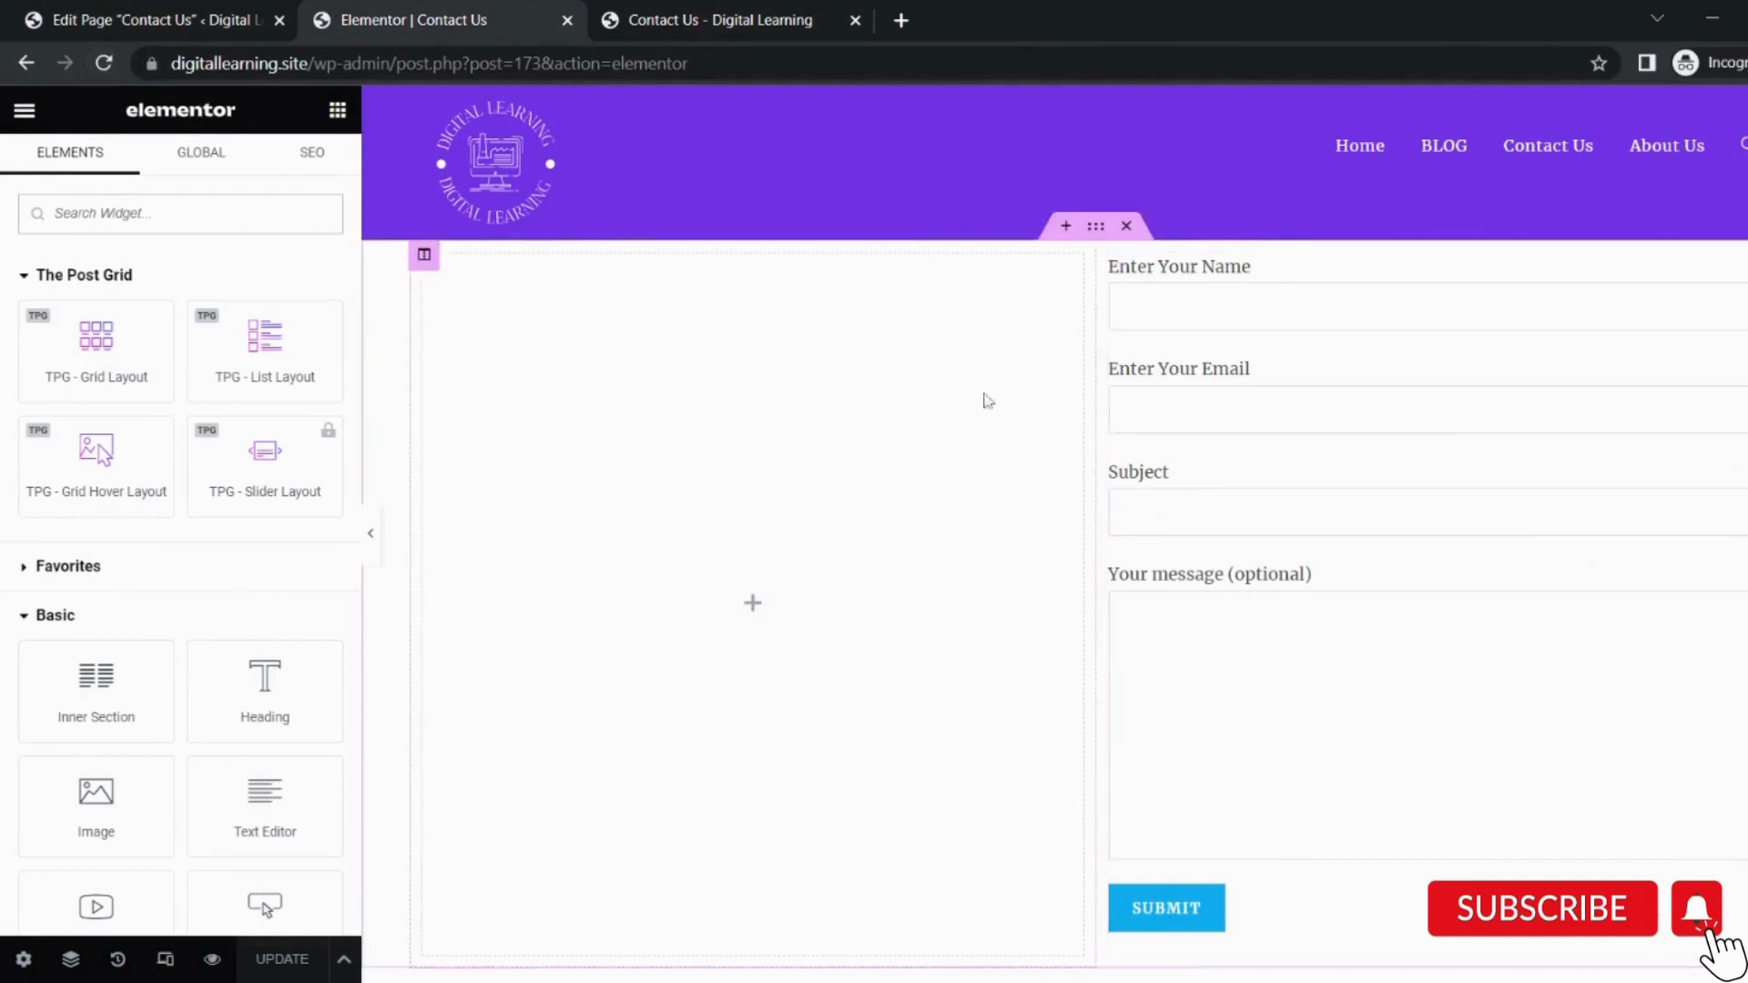
Narrow the section's left column and add a heading to it that reads "Contact Us Here.".
left_click_drag(1093, 419, 888, 418)
left_click_drag(263, 653, 637, 592)
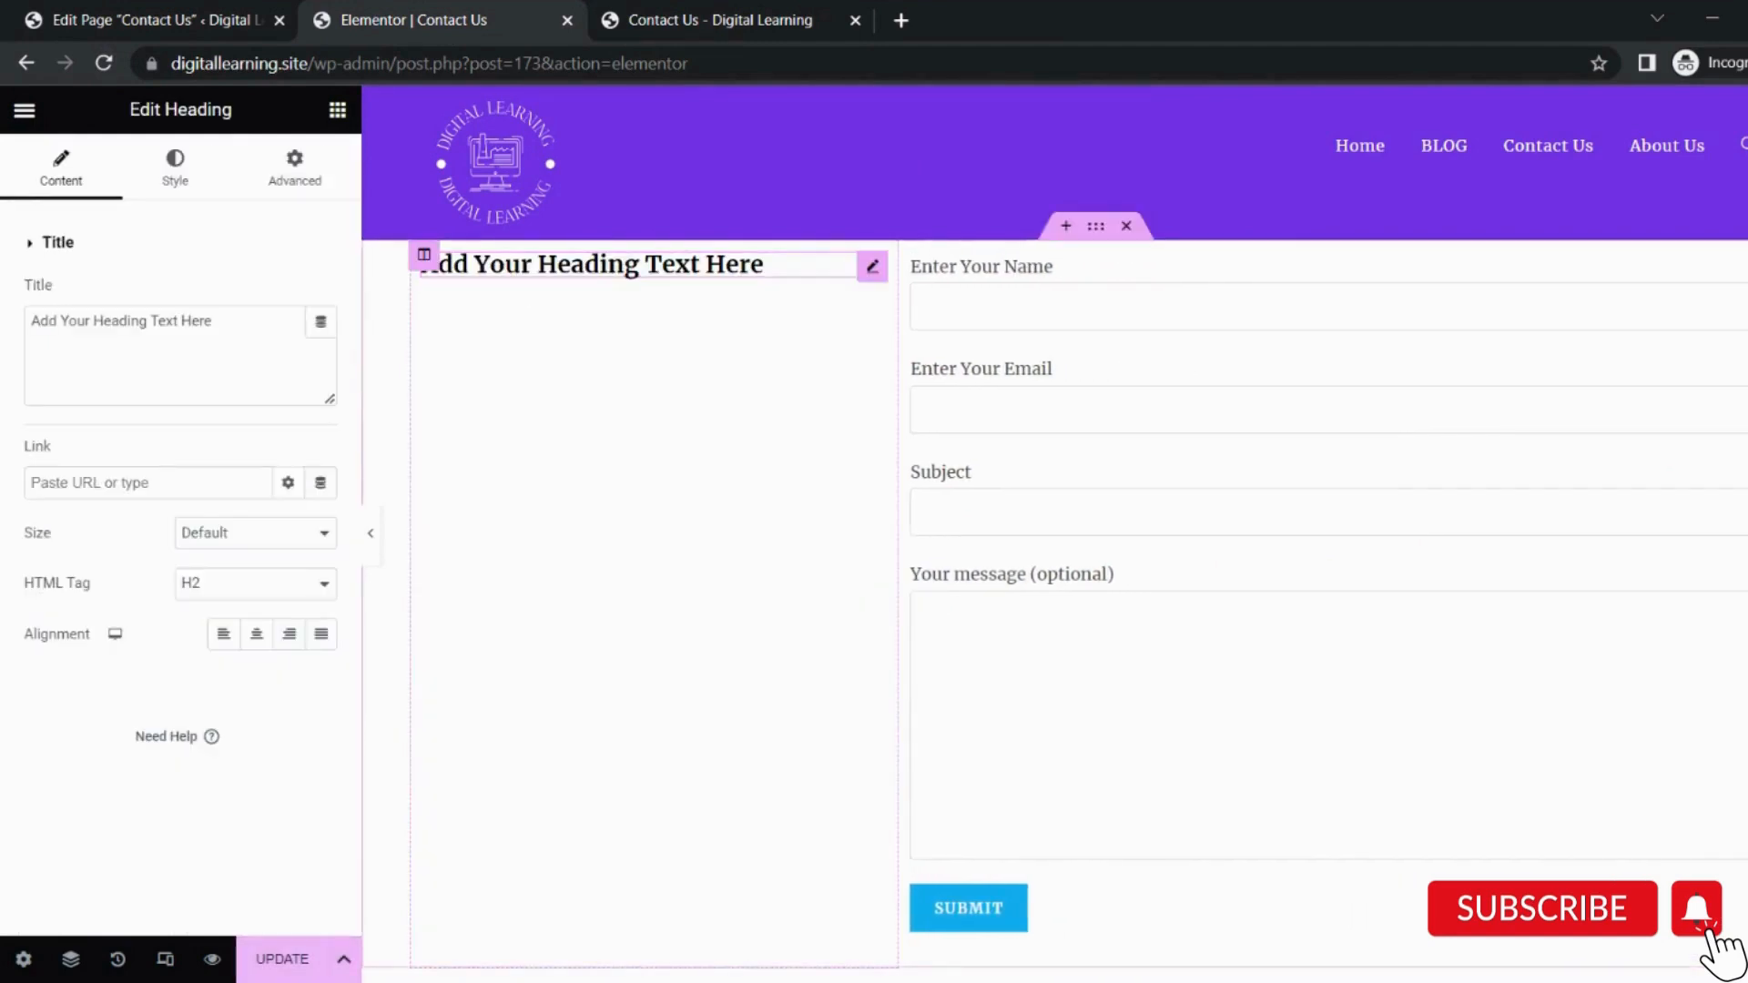
key("ctrl+a")
key("BackSpace")
type("Contact Us Here.")
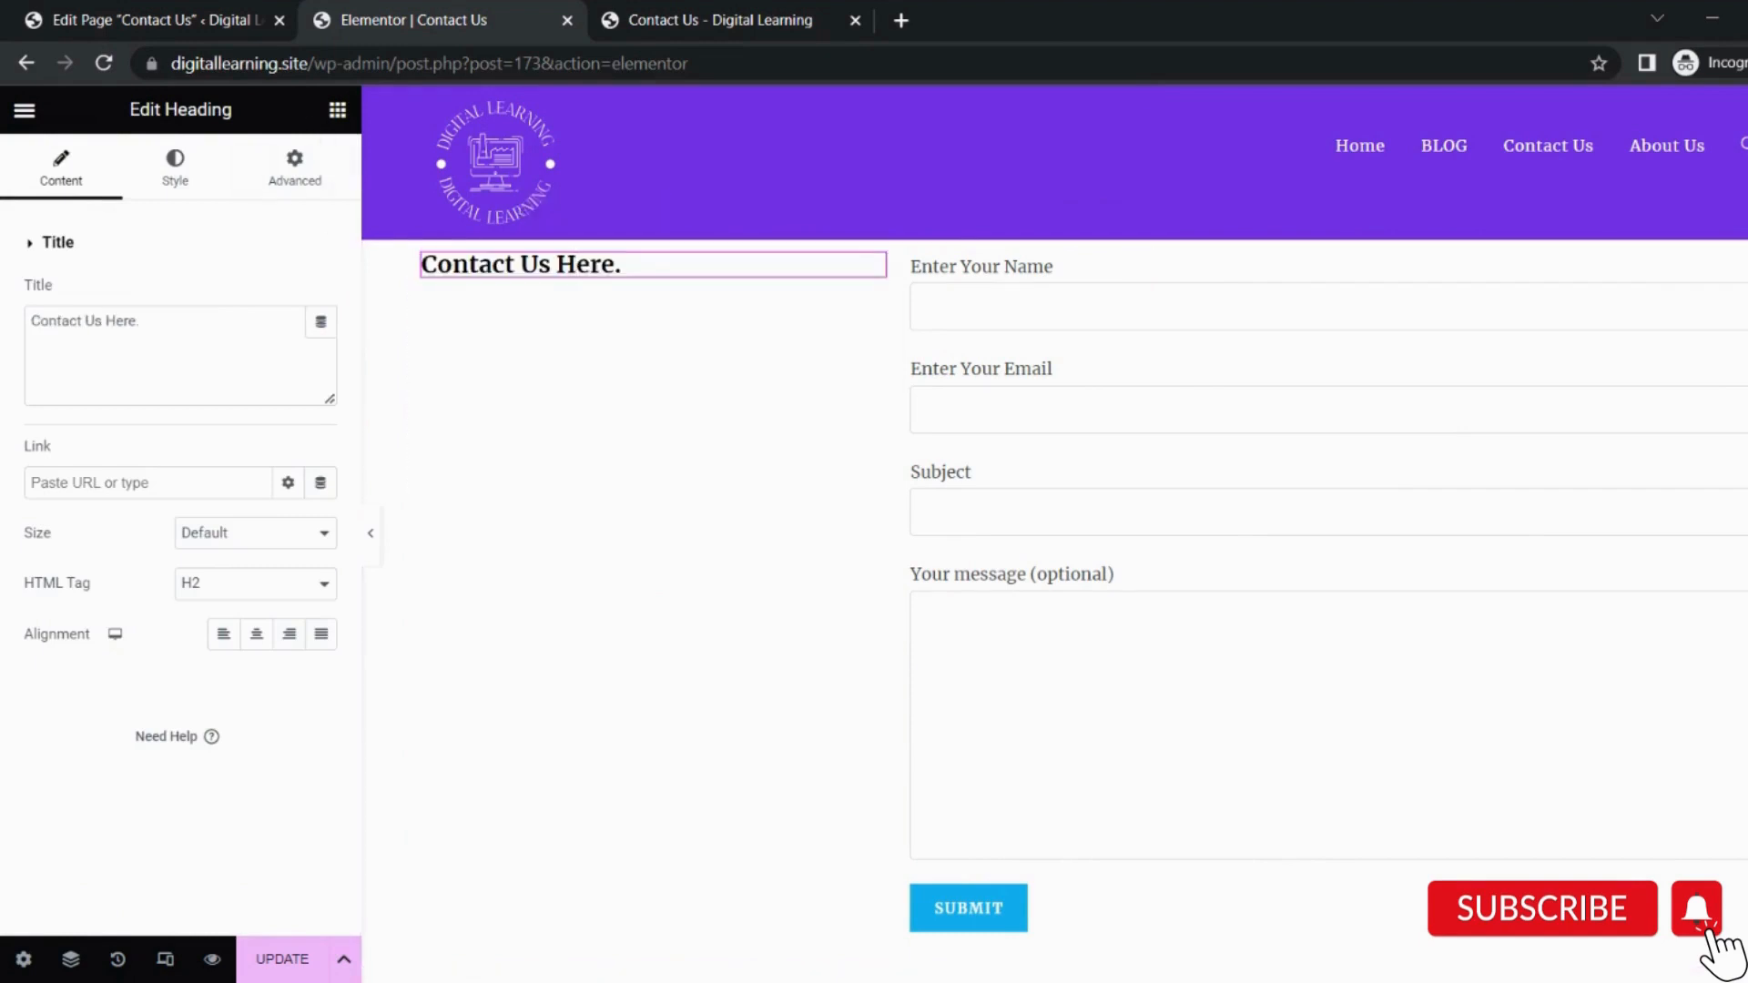
Add a Text Editor widget below the heading and replace its placeholder text with "Email ID:".
left_click(337, 110)
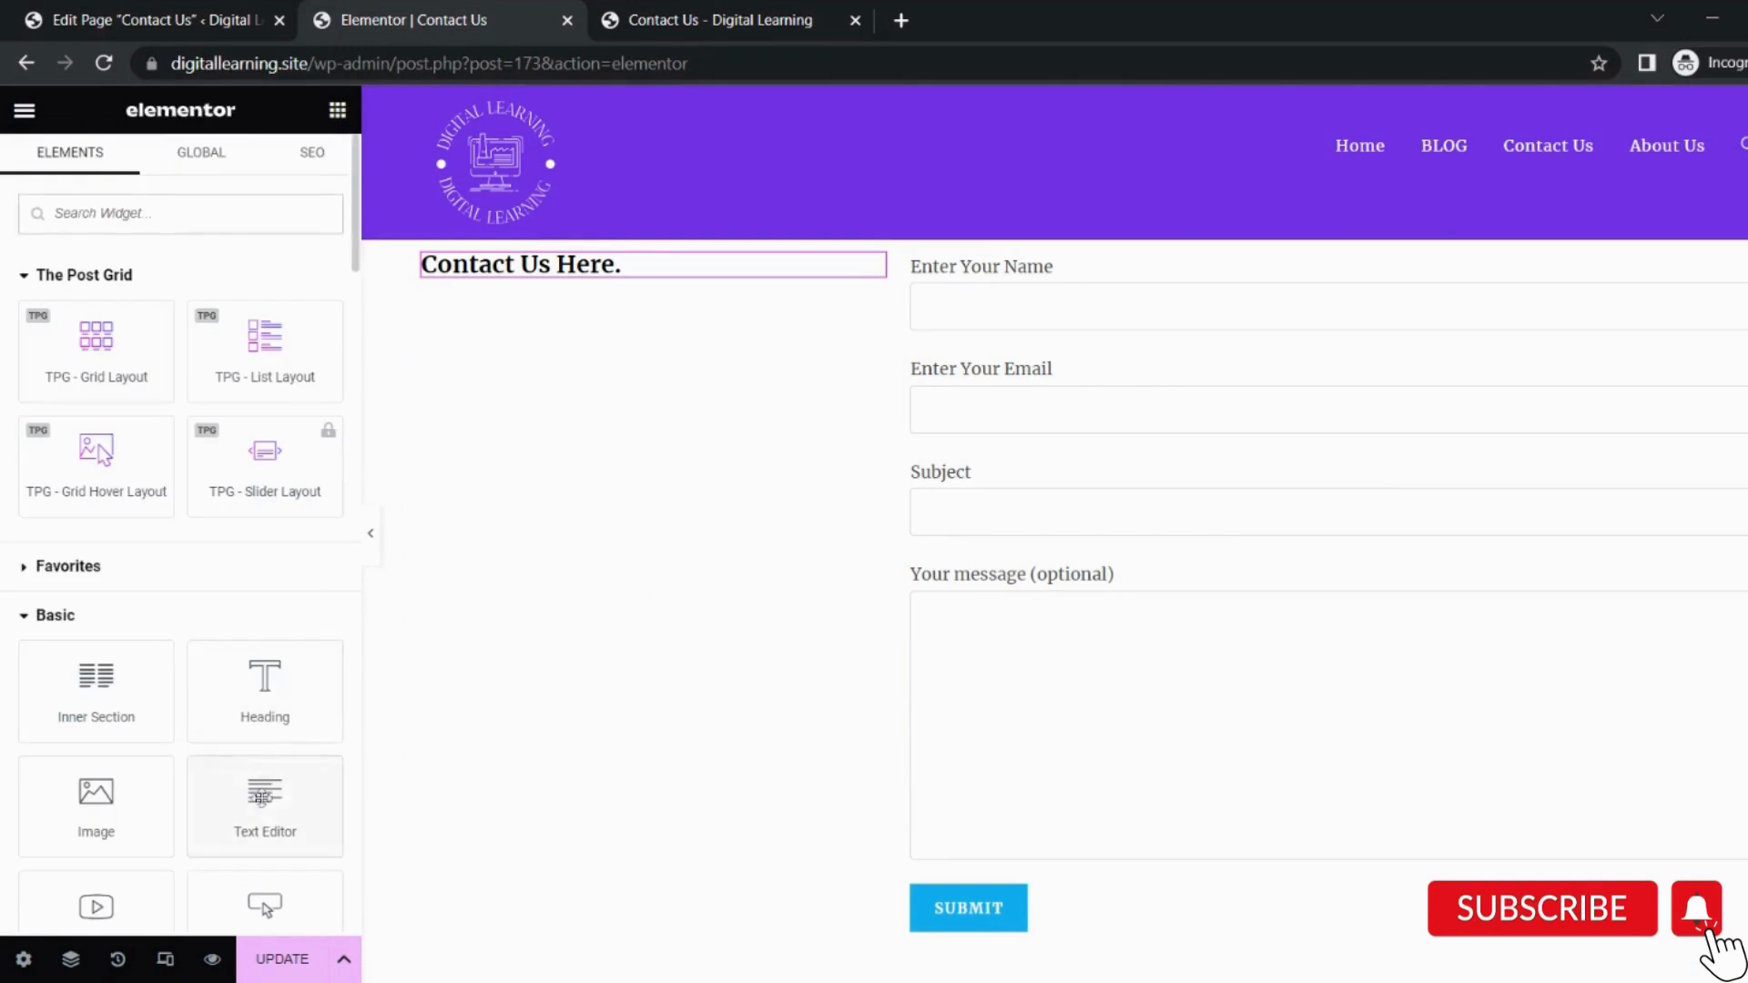
left_click_drag(261, 798, 638, 287)
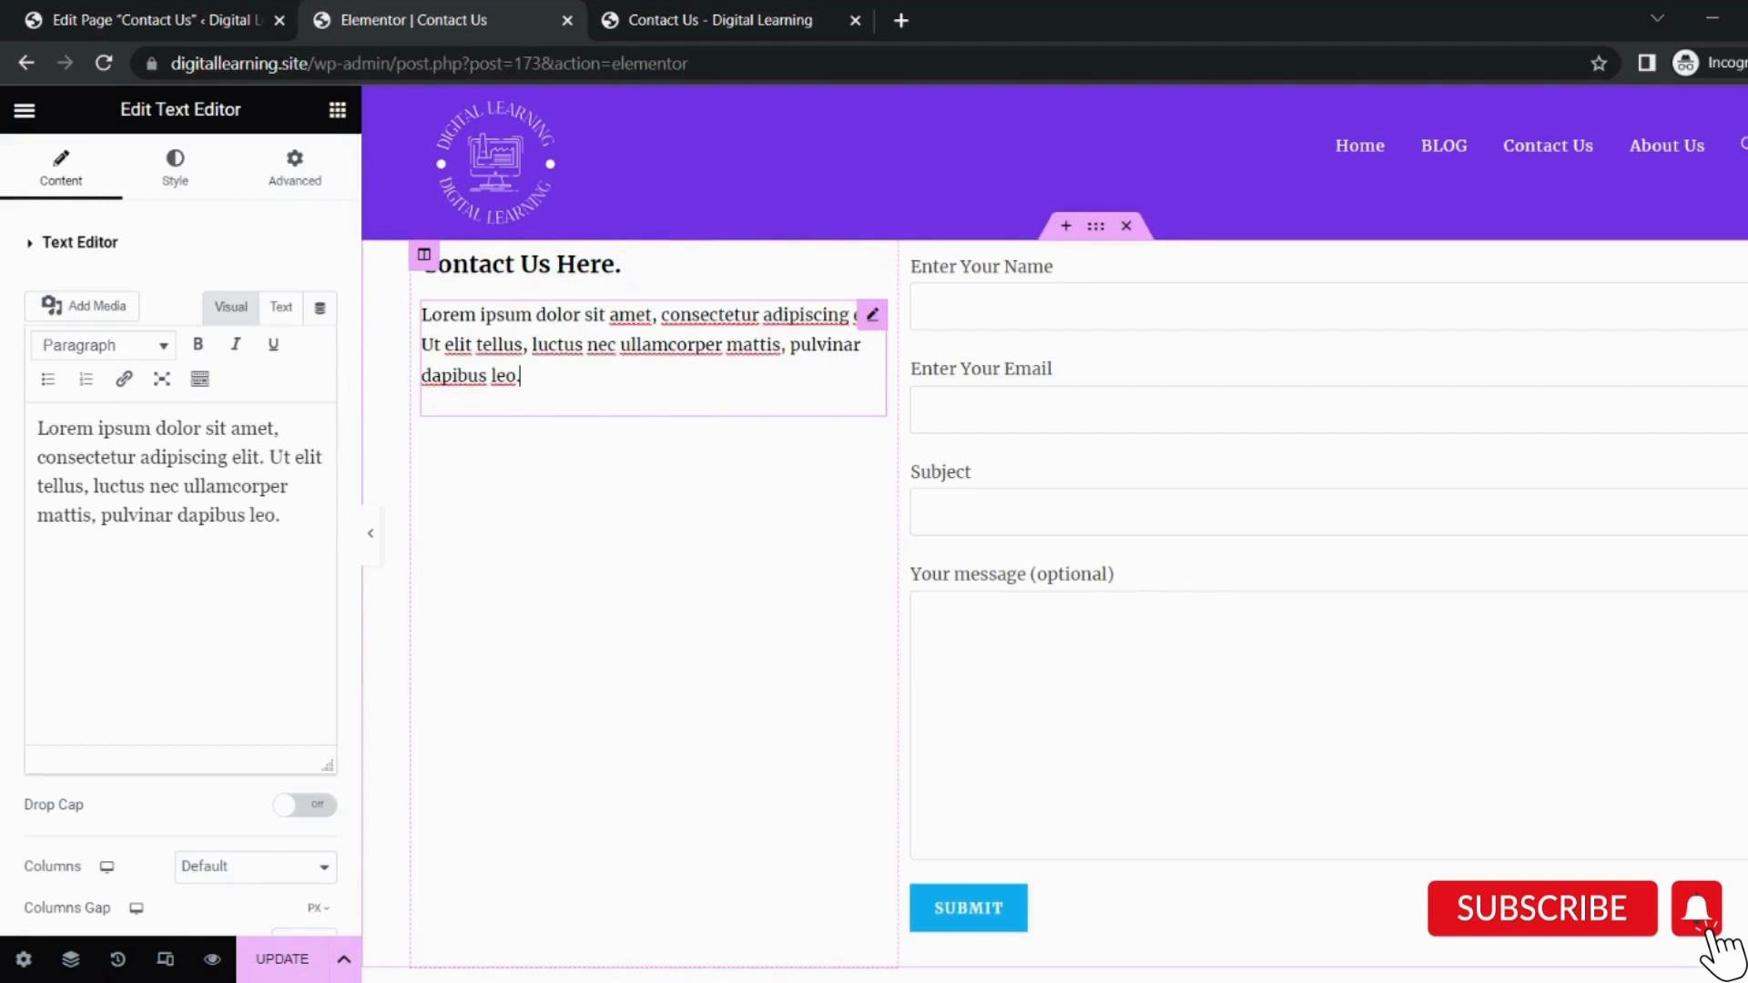
key("ctrl+a")
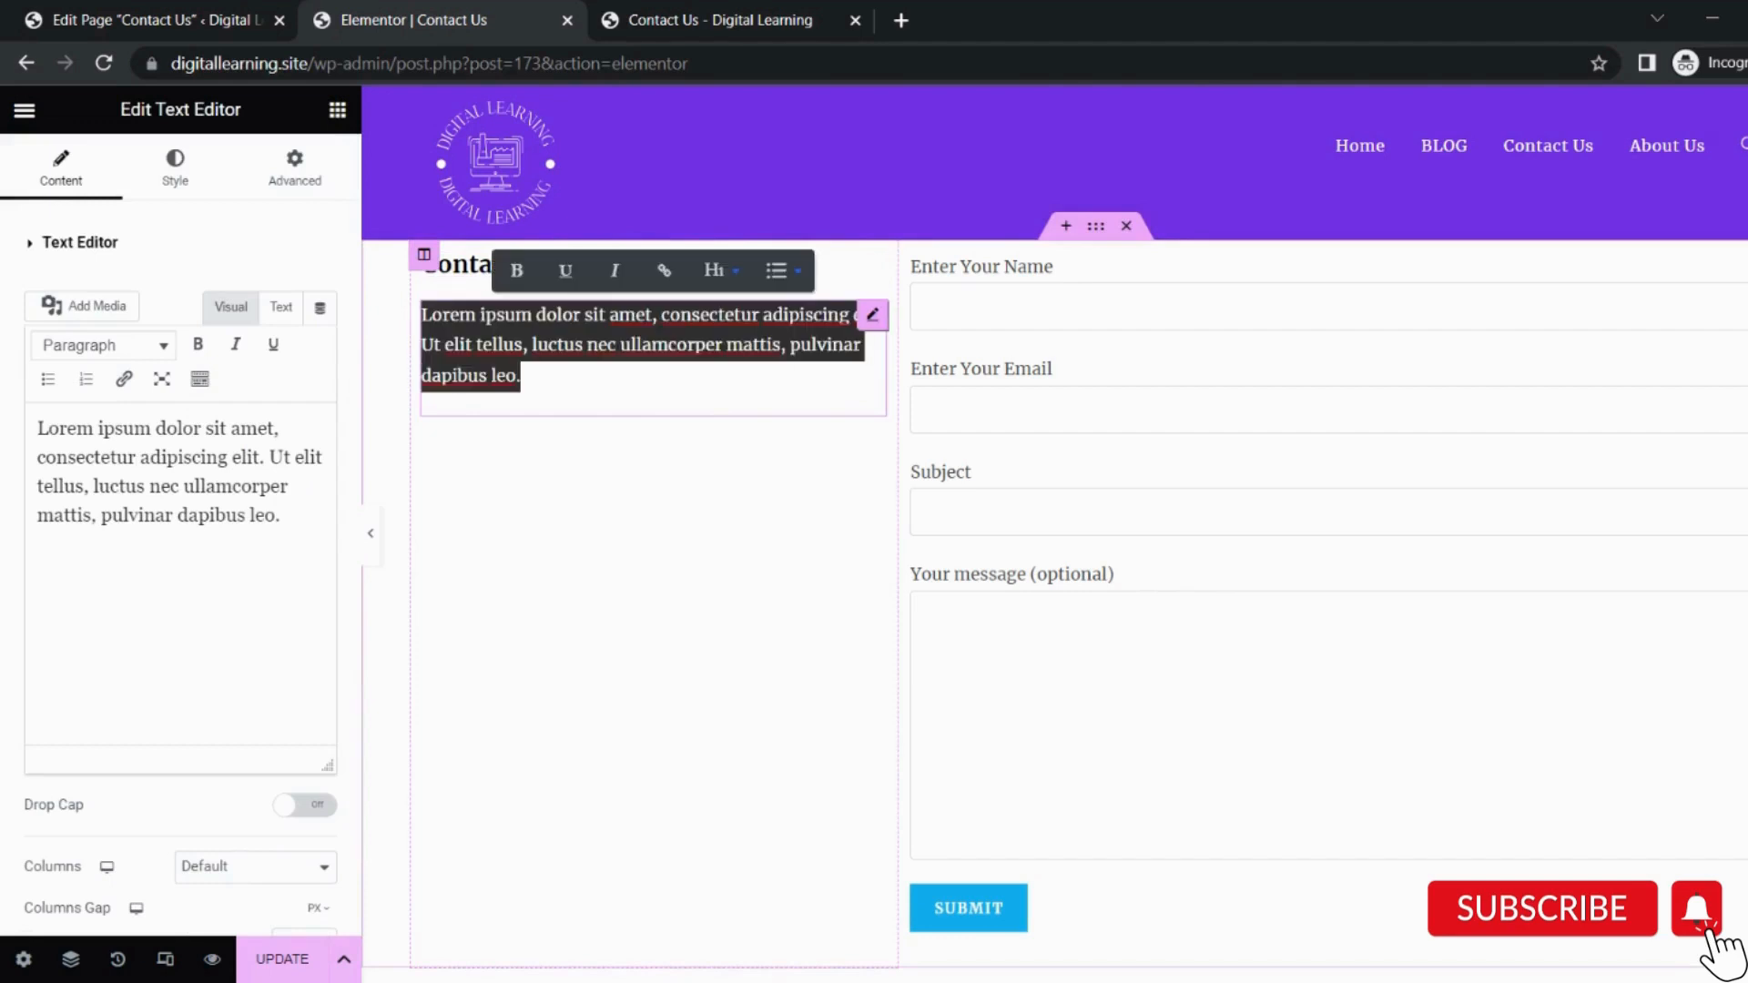
key("BackSpace")
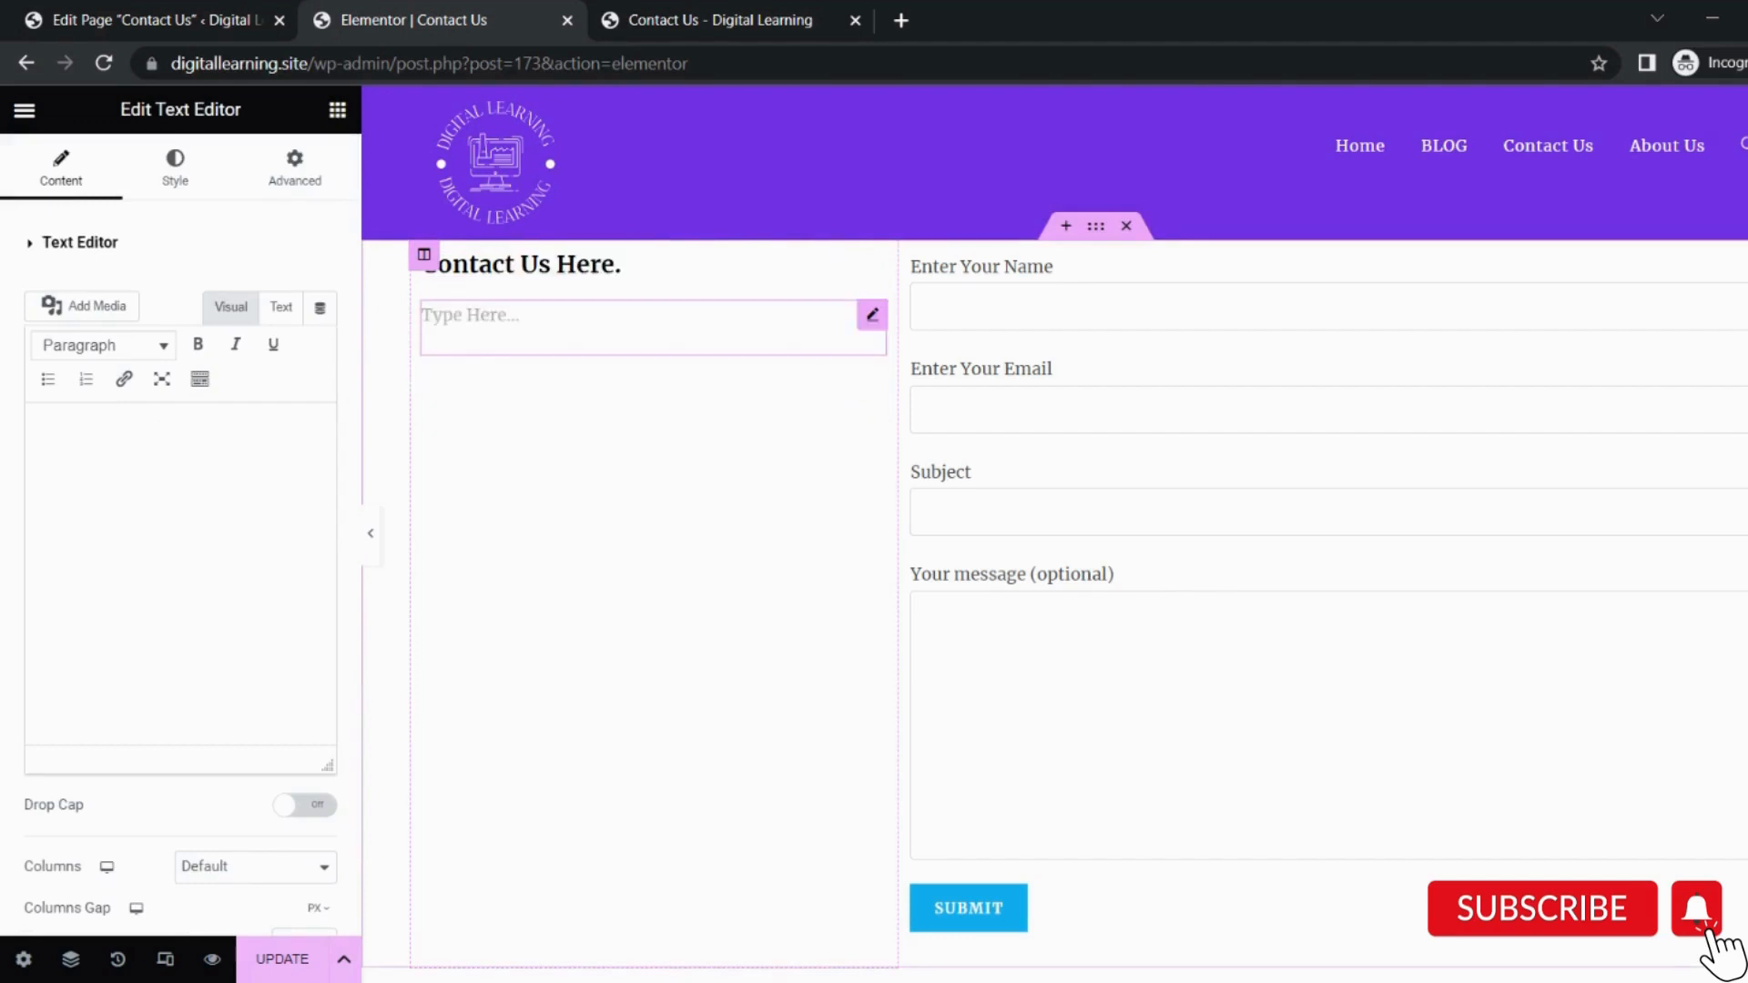
type("Email ID:")
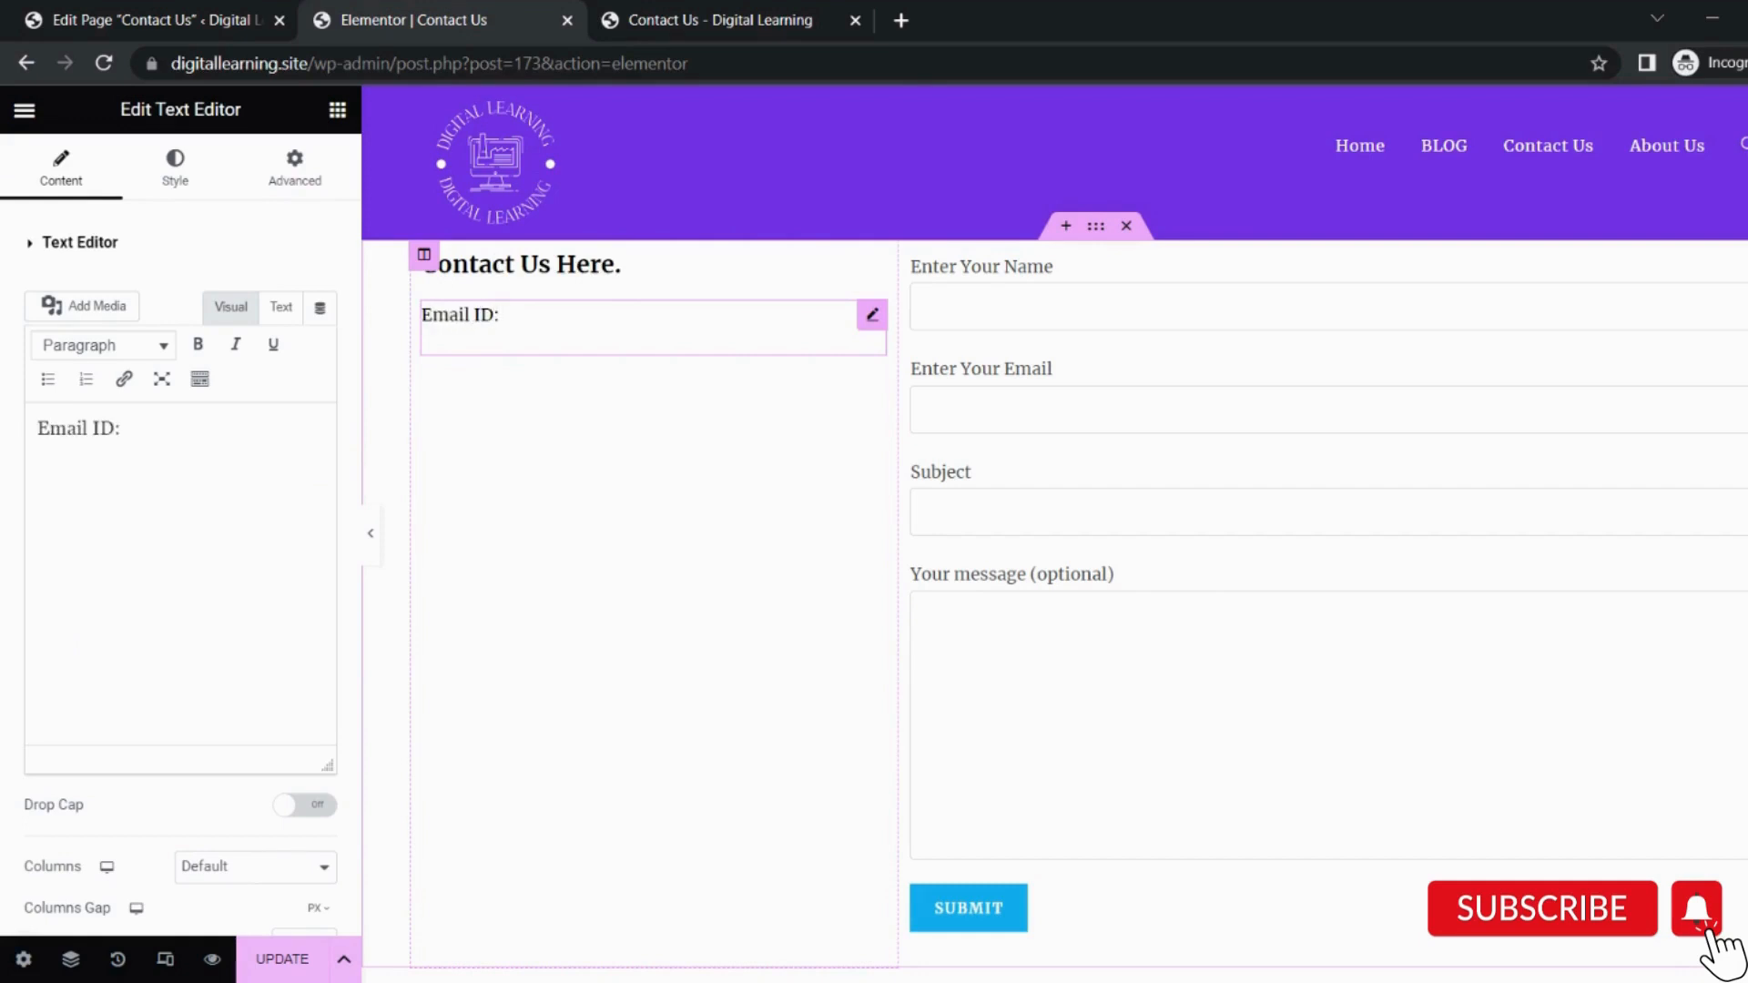
Add the site's contact email address after the "Email ID:" label, keeping the label bold and the address in regular weight.
key("ctrl+v")
key("shift+Left")
key("shift+Left")
key("shift+Left")
key("shift+Left")
key("shift+Left")
key("shift+Left")
key("shift+Left")
key("shift+Left")
key("shift+Left")
key("shift+Left")
key("shift+Left")
key("shift+Left")
key("shift+Left")
key("shift+Left")
key("shift+Left")
key("shift+Left")
key("shift+Left")
key("shift+Left")
key("shift+Left")
key("shift+Left")
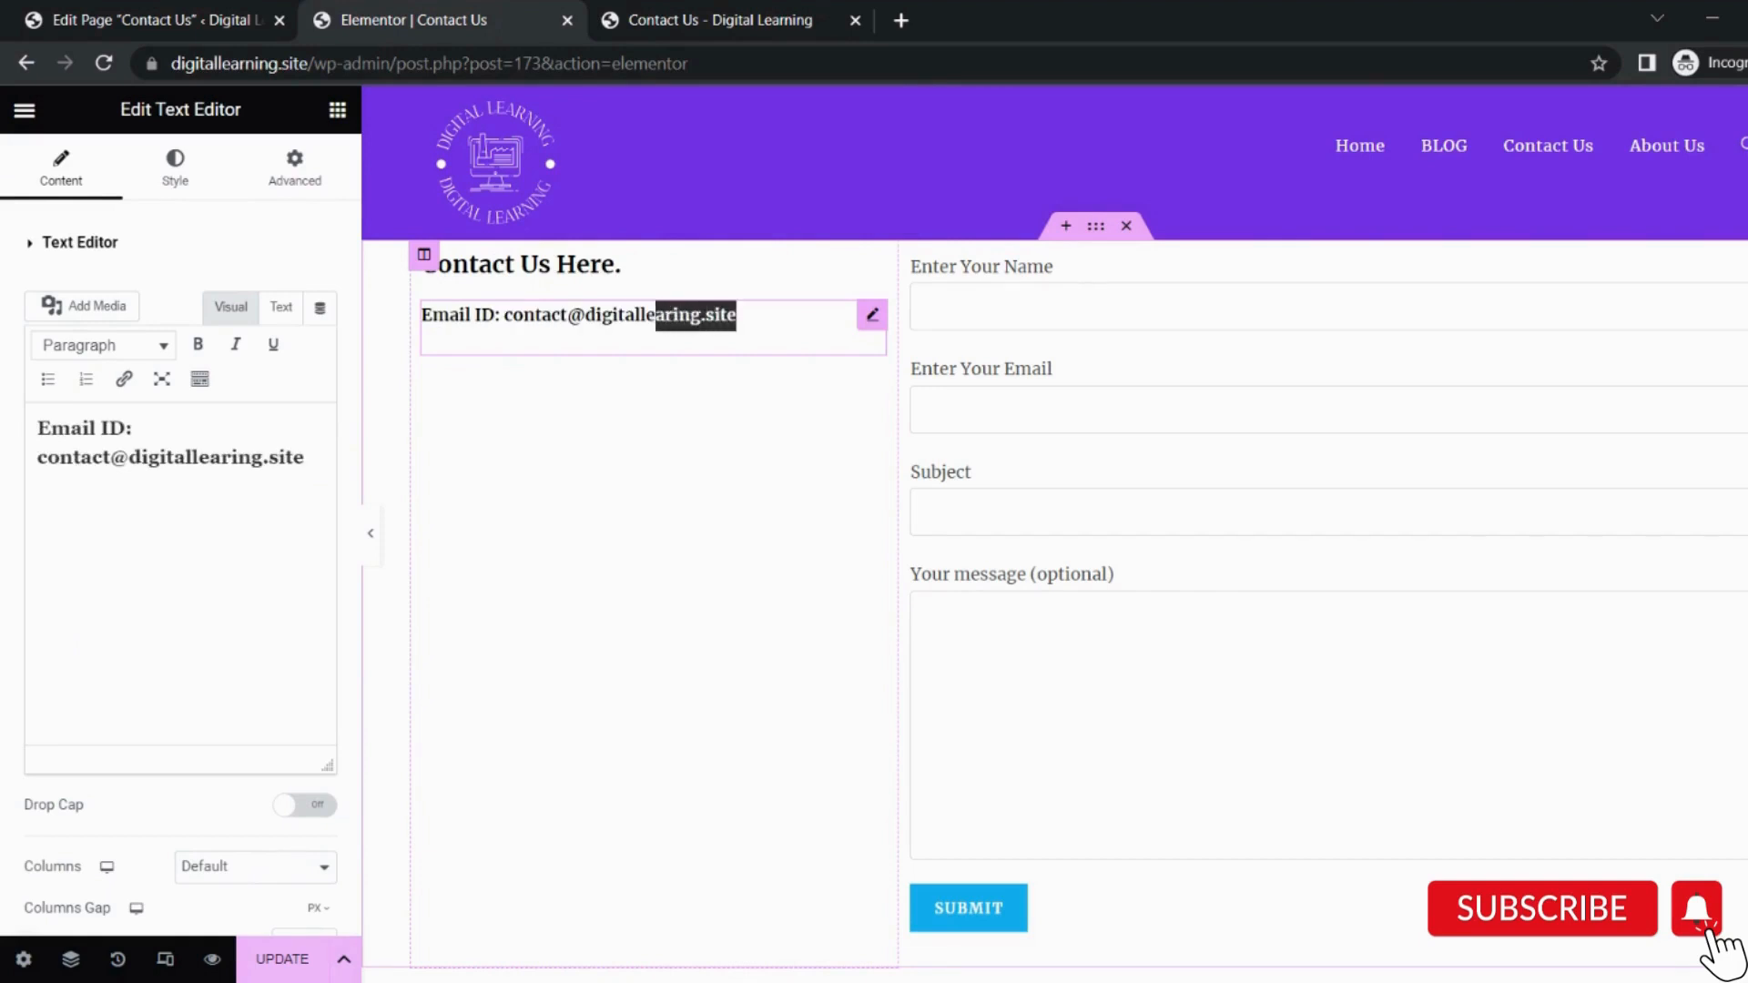
key("ctrl+b")
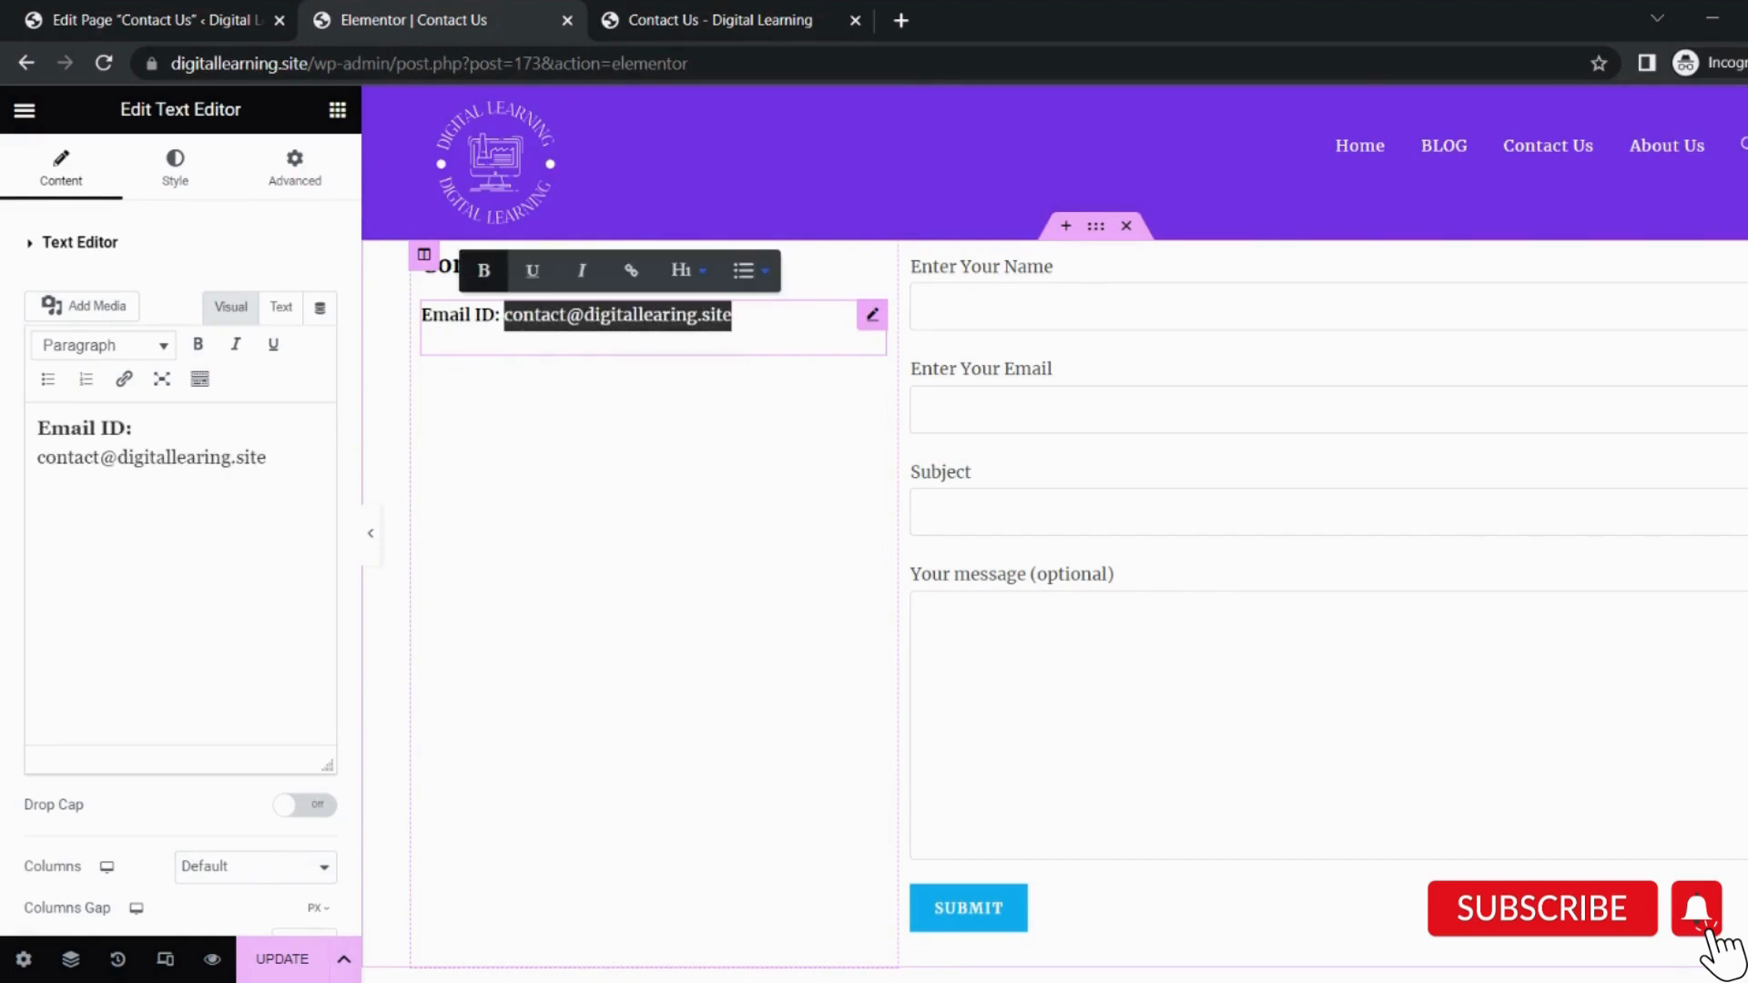
Add a paragraph above the email line introducing the site's owner and inviting website/business enquiries, update the page and check it live.
key("Right")
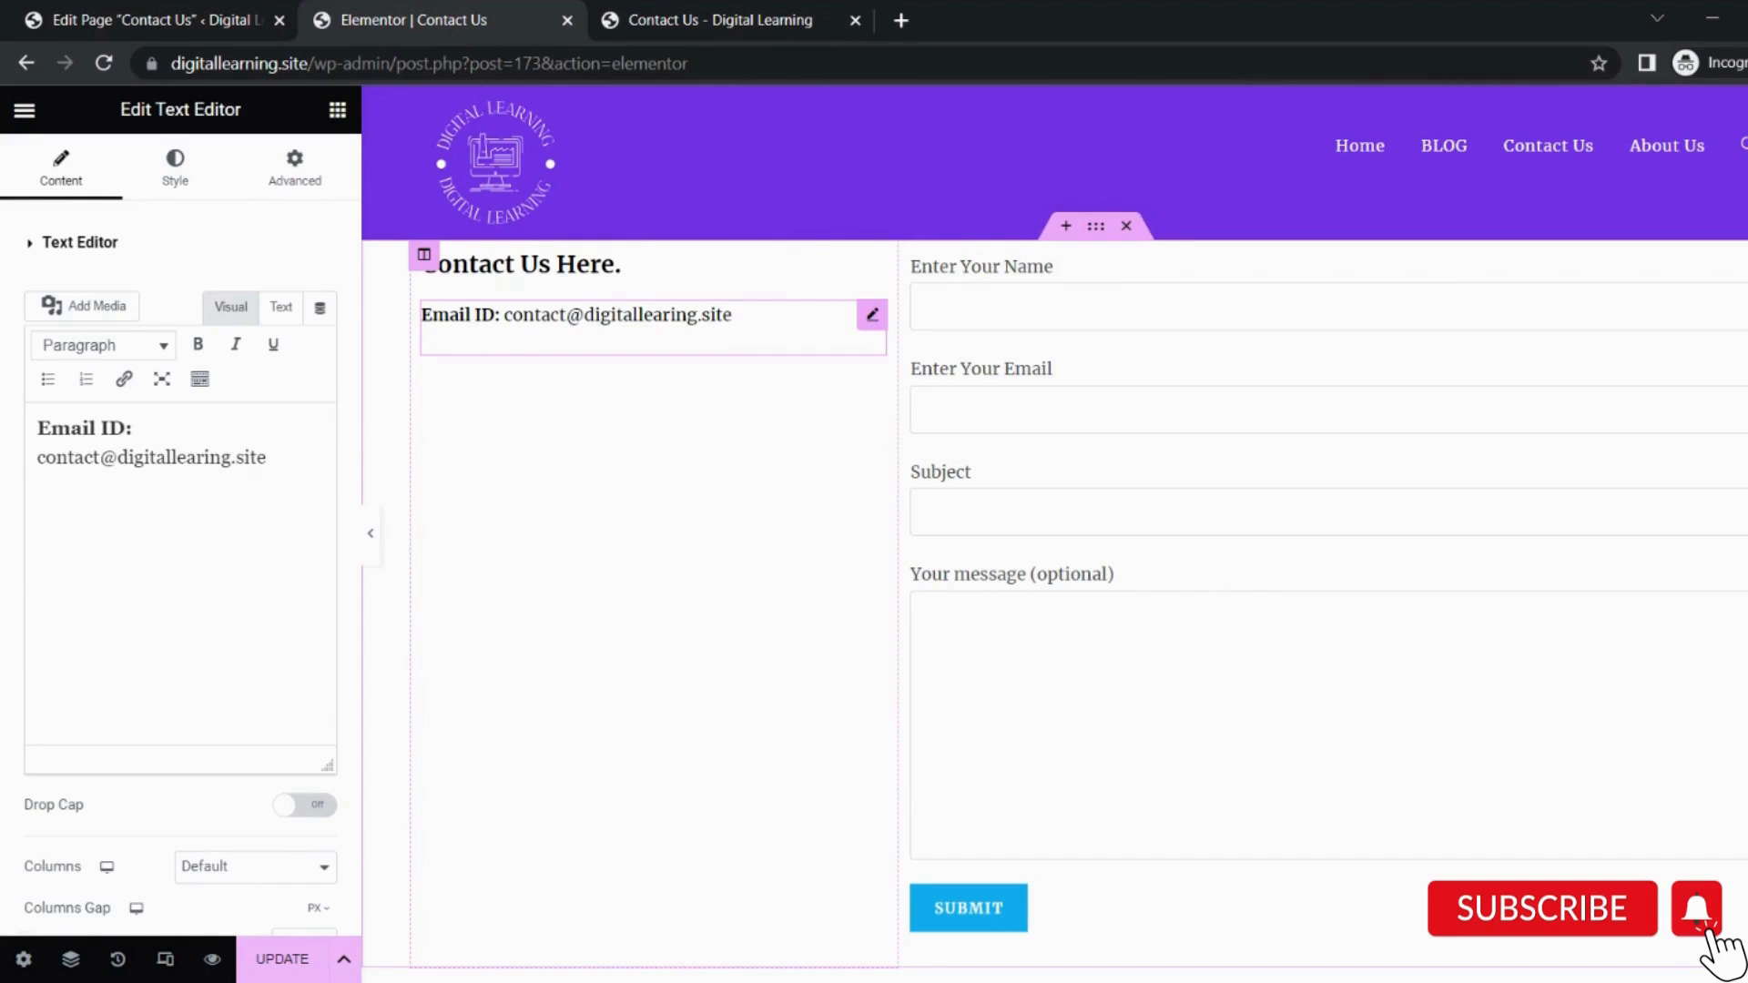
key("Return")
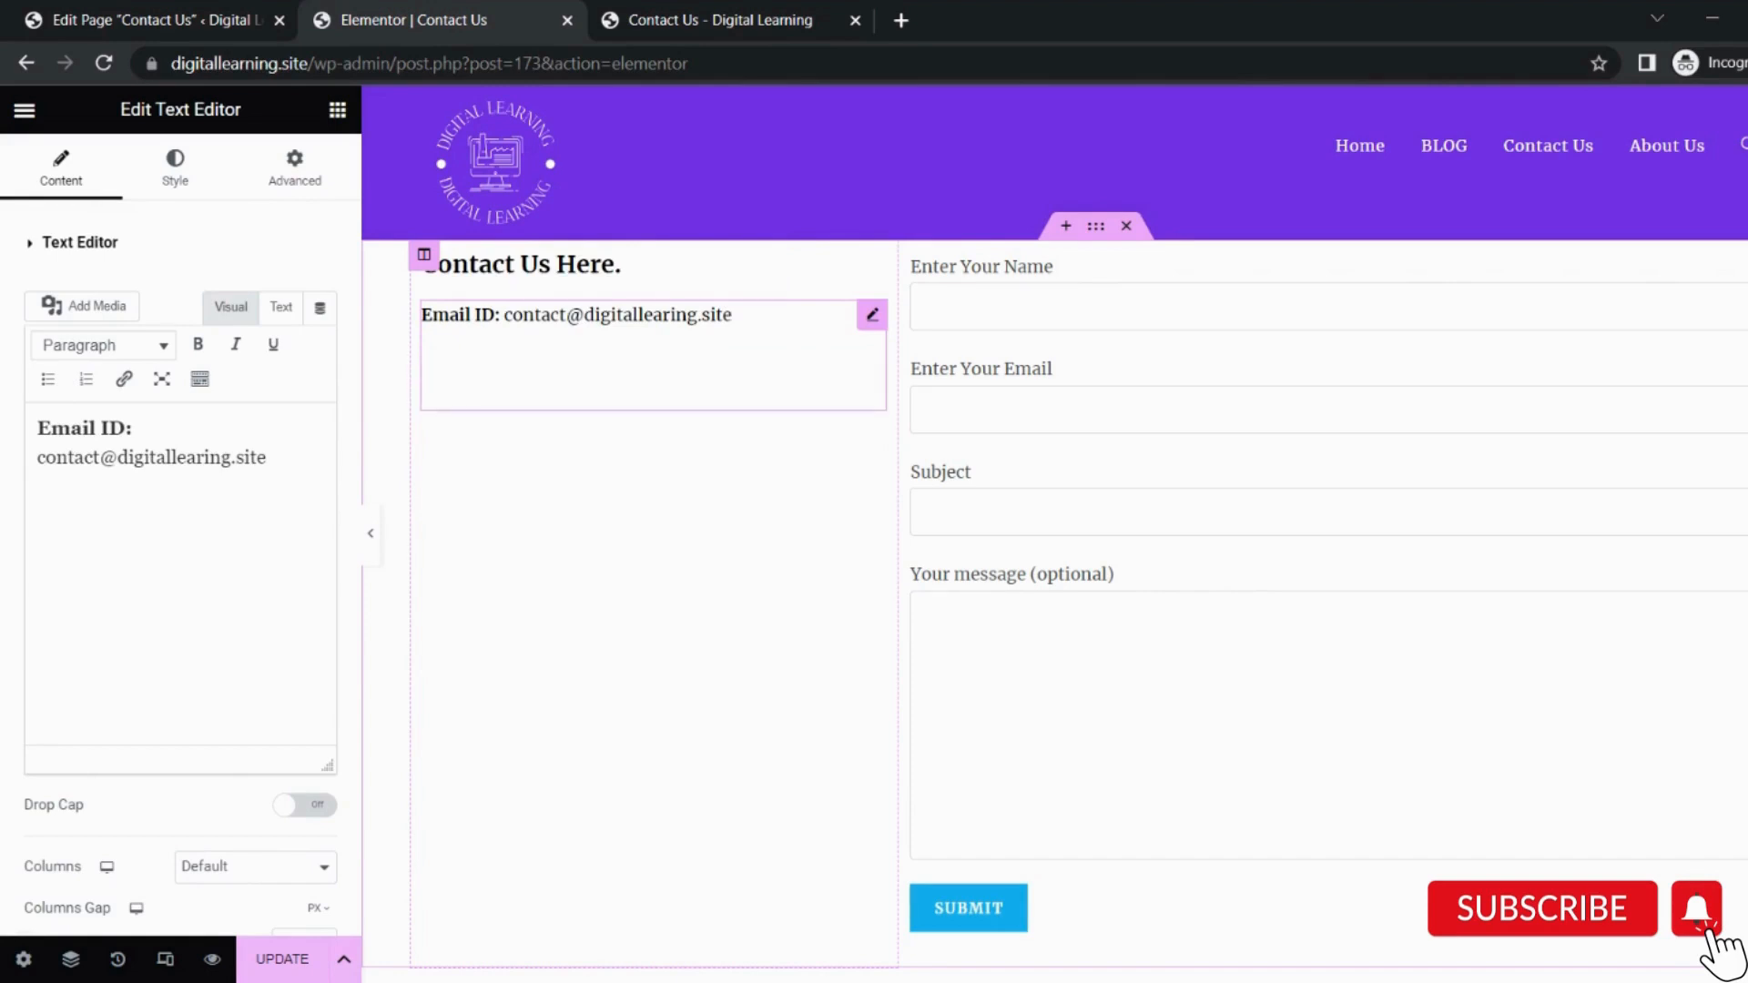
type("Digitallearning.site is owned by Harpal Kaur and I love Blogging and digital marketing. You wanna help in your website/business, contact me here.")
key("ctrl+s")
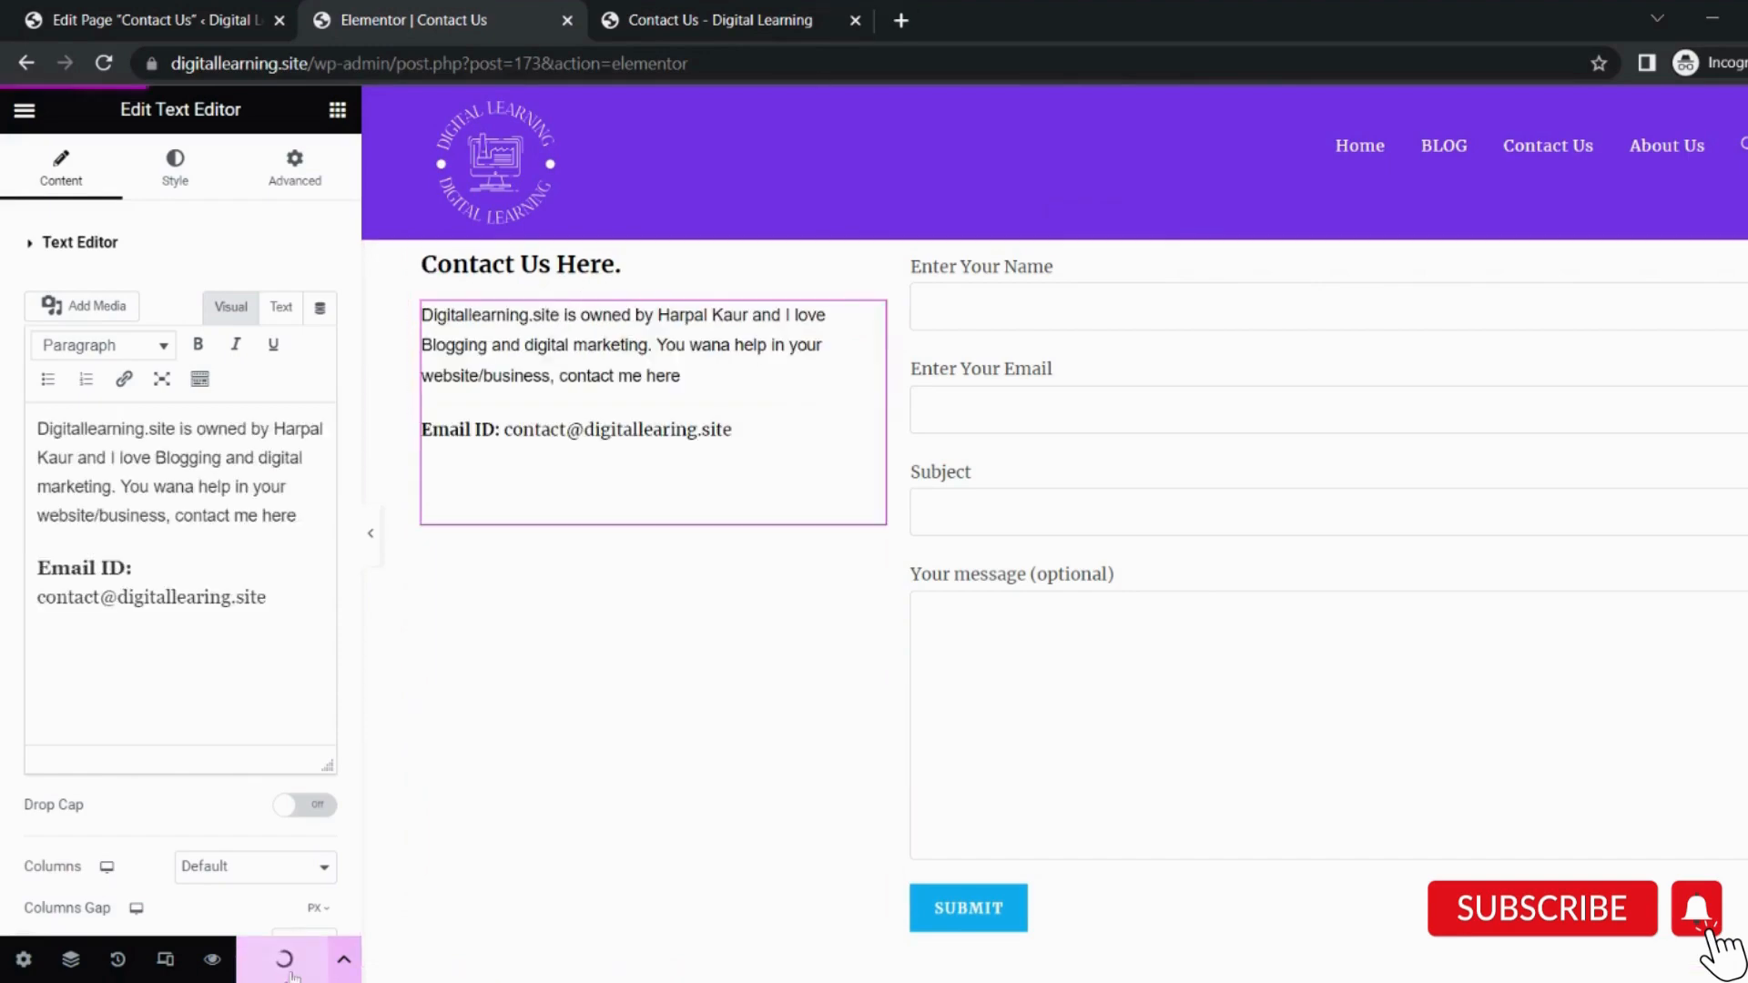
left_click(734, 4)
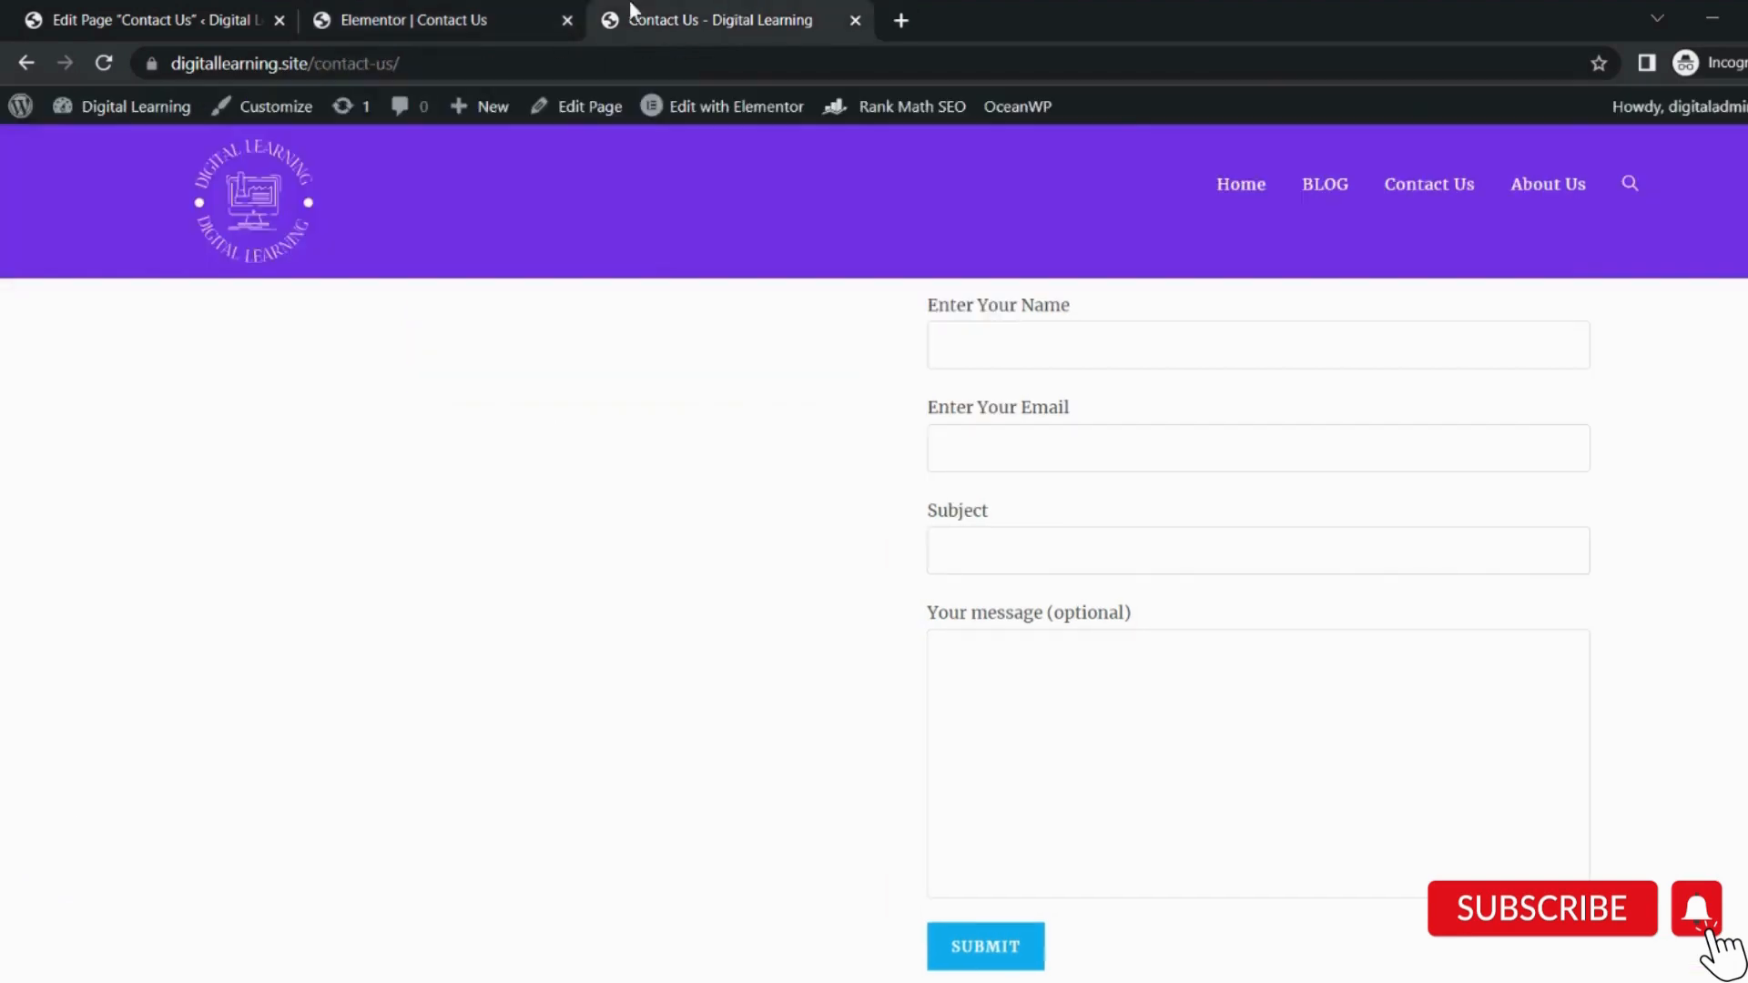
left_click(90, 67)
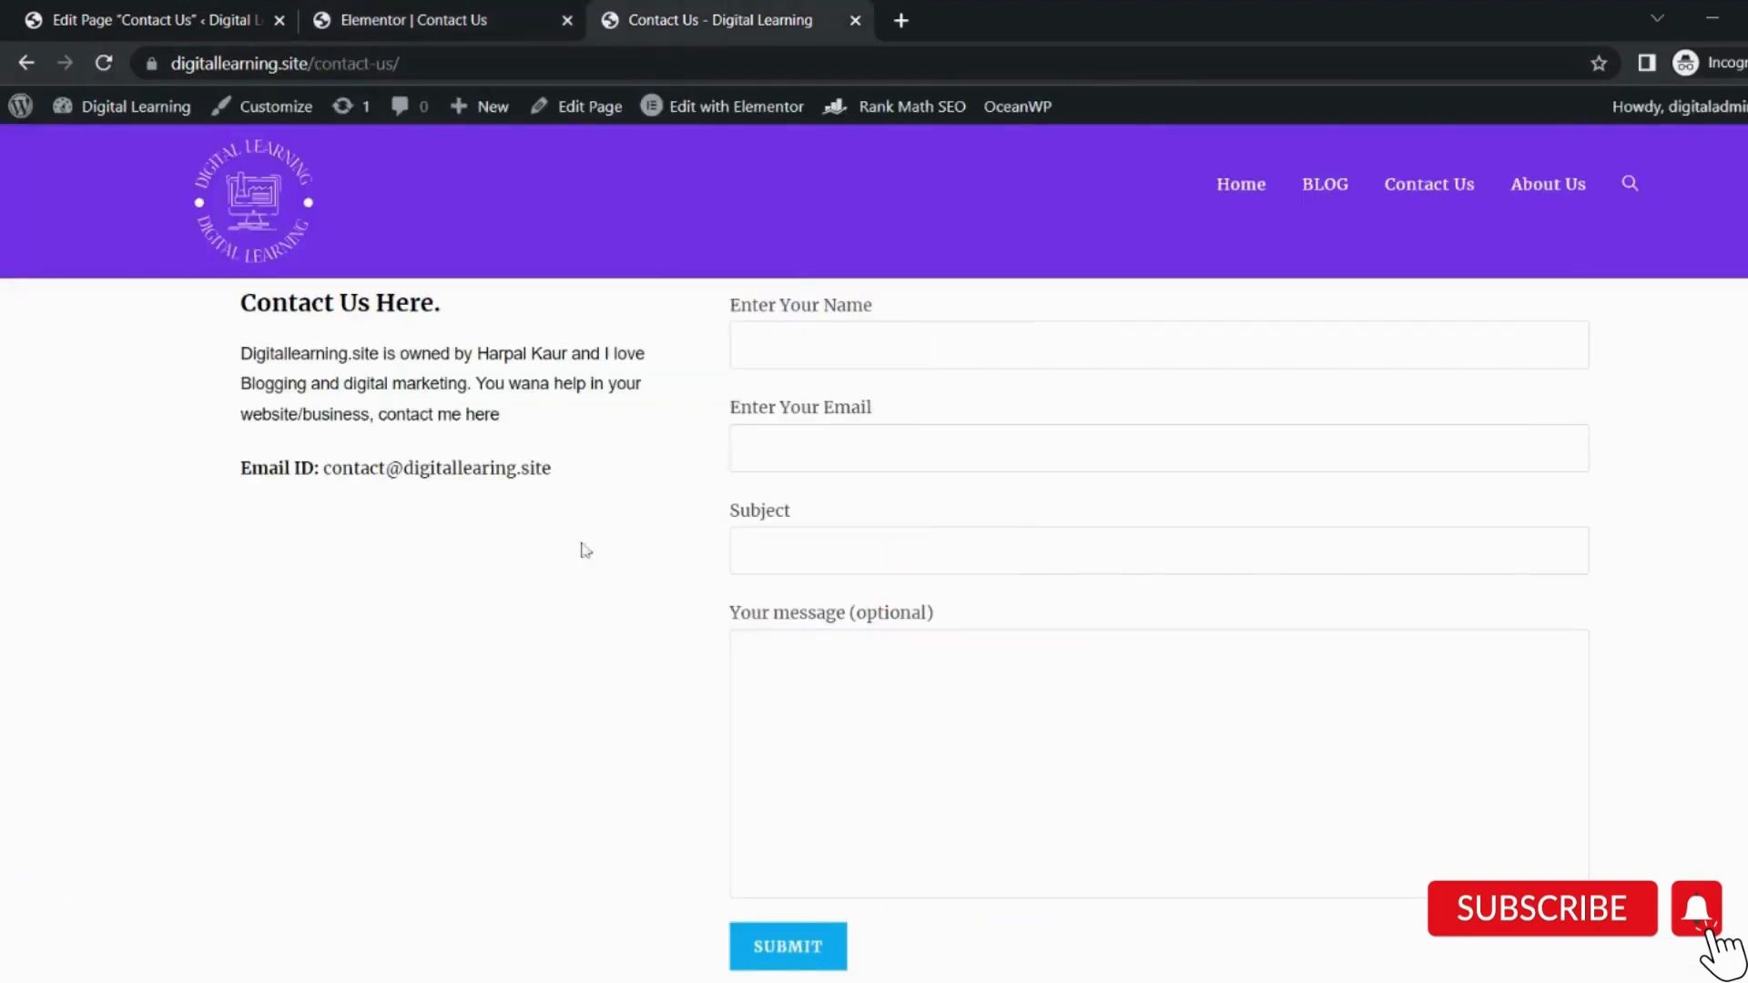
Return to the Elementor editor, add a single-column section above the contact columns and place a Heading widget in it.
left_click(468, 6)
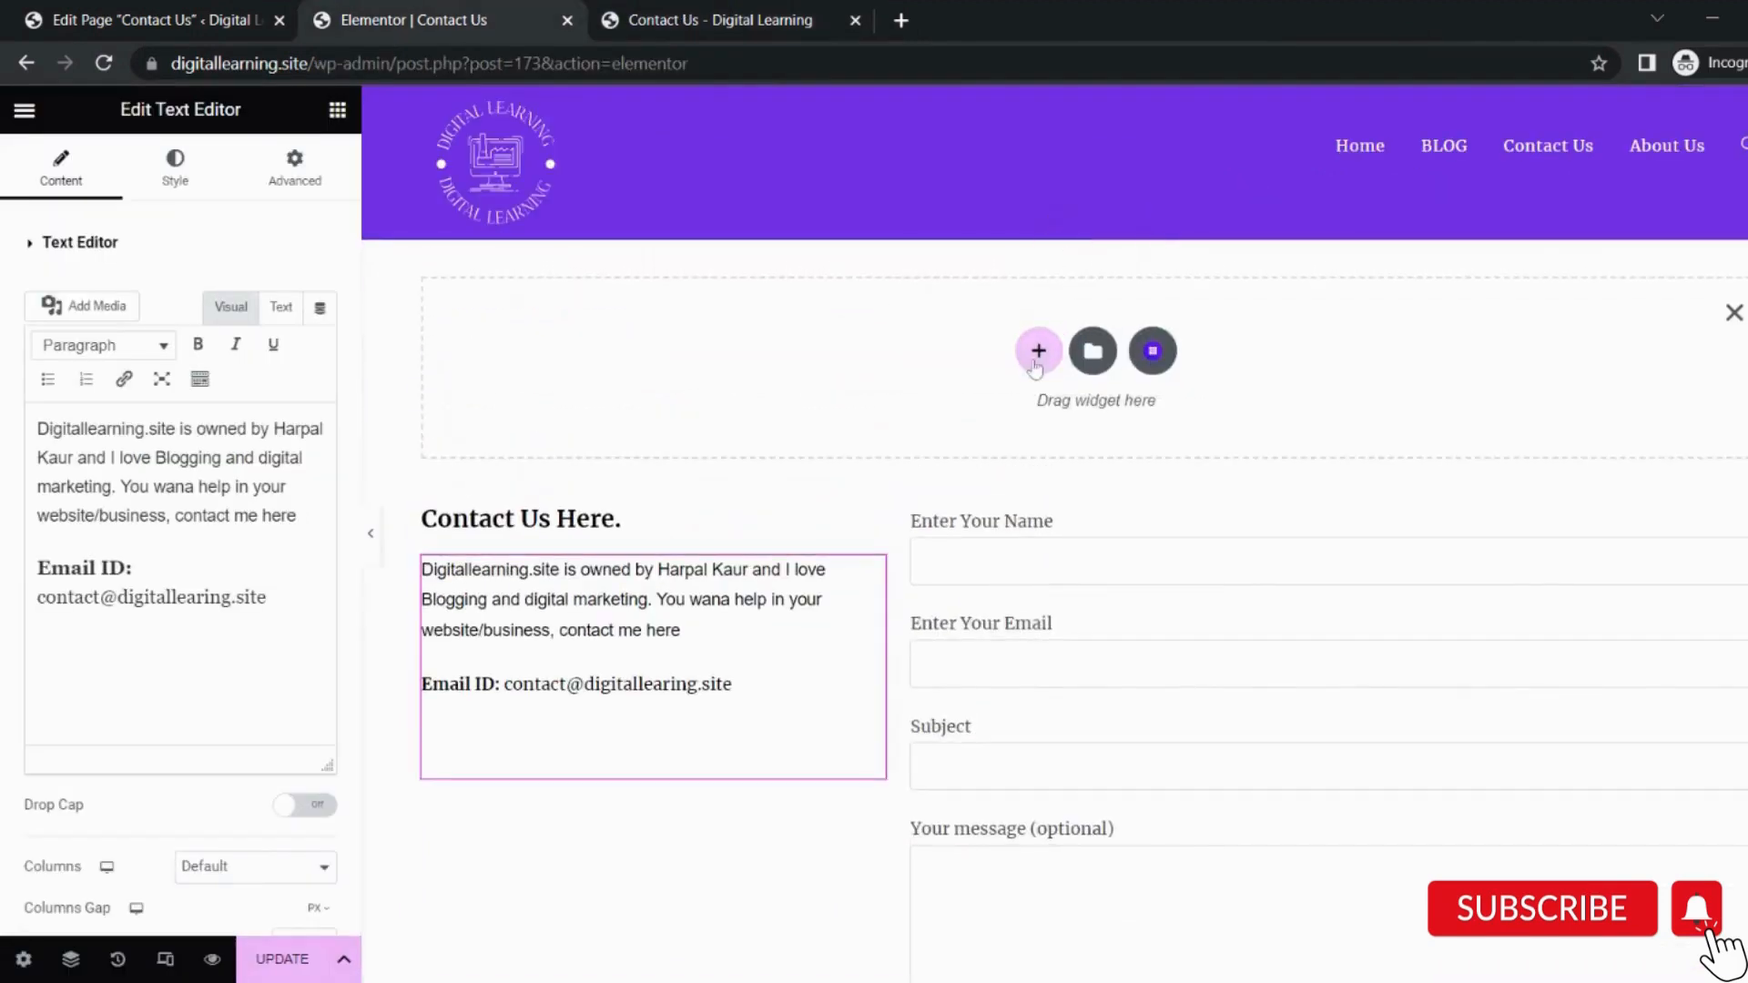
left_click(1039, 347)
left_click(801, 407)
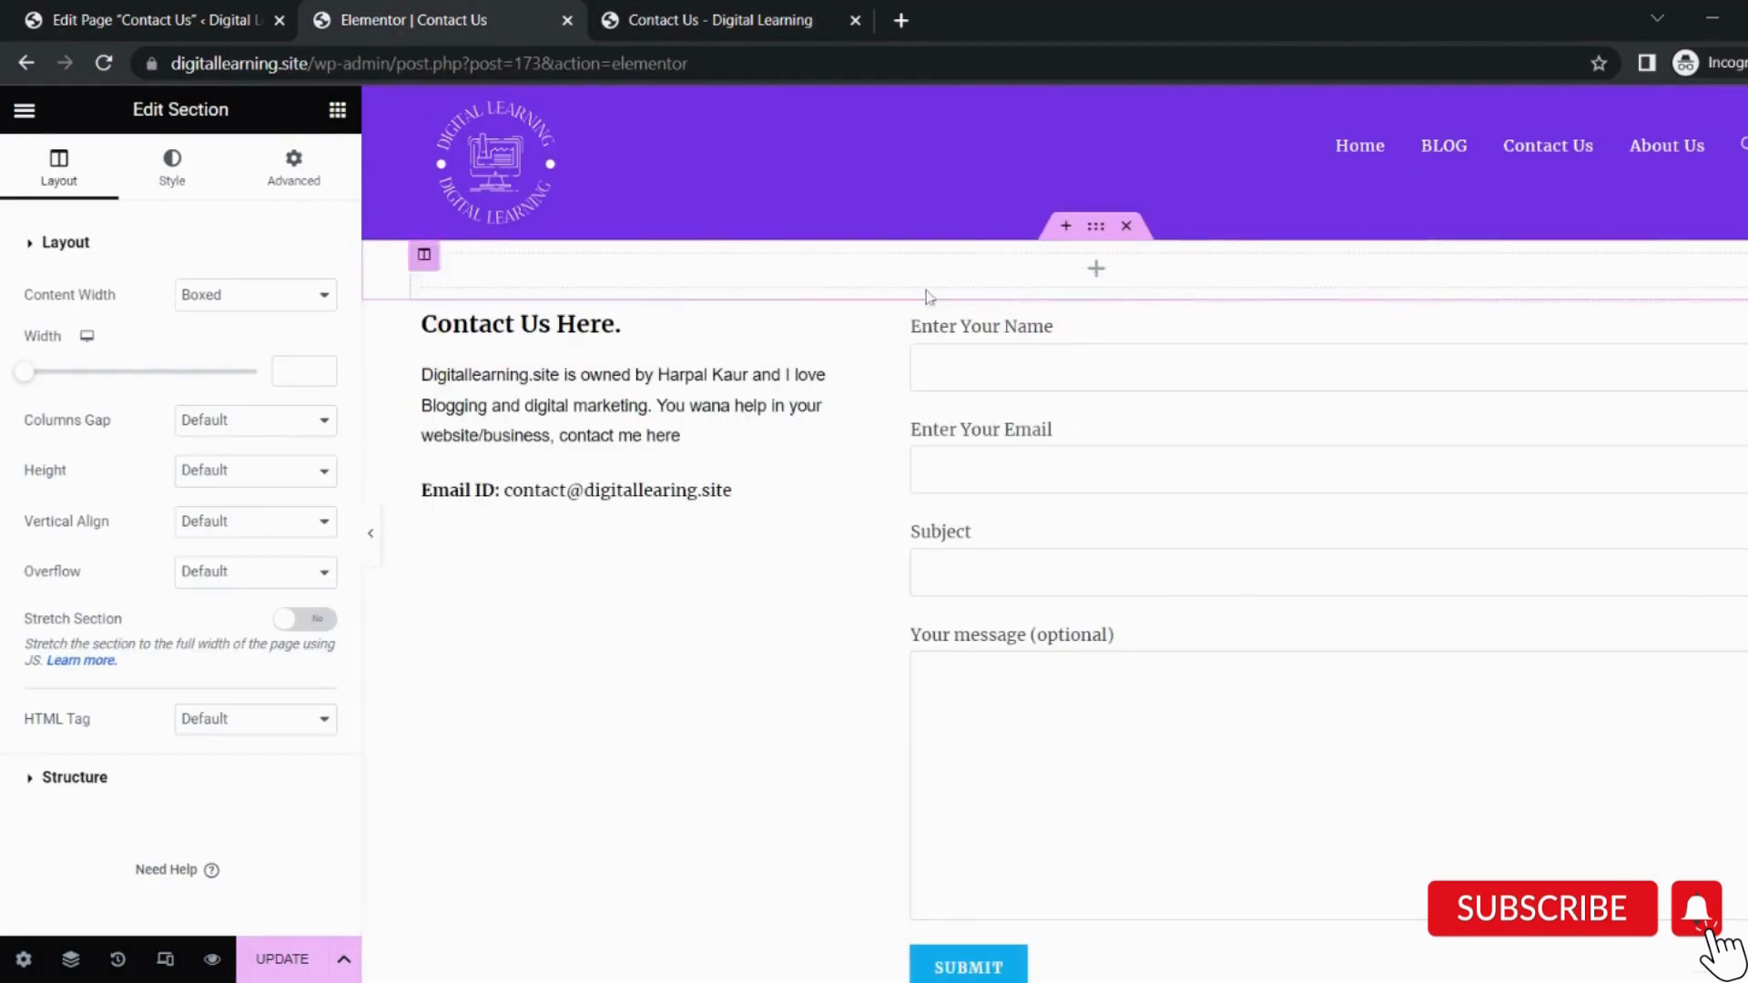
left_click(336, 113)
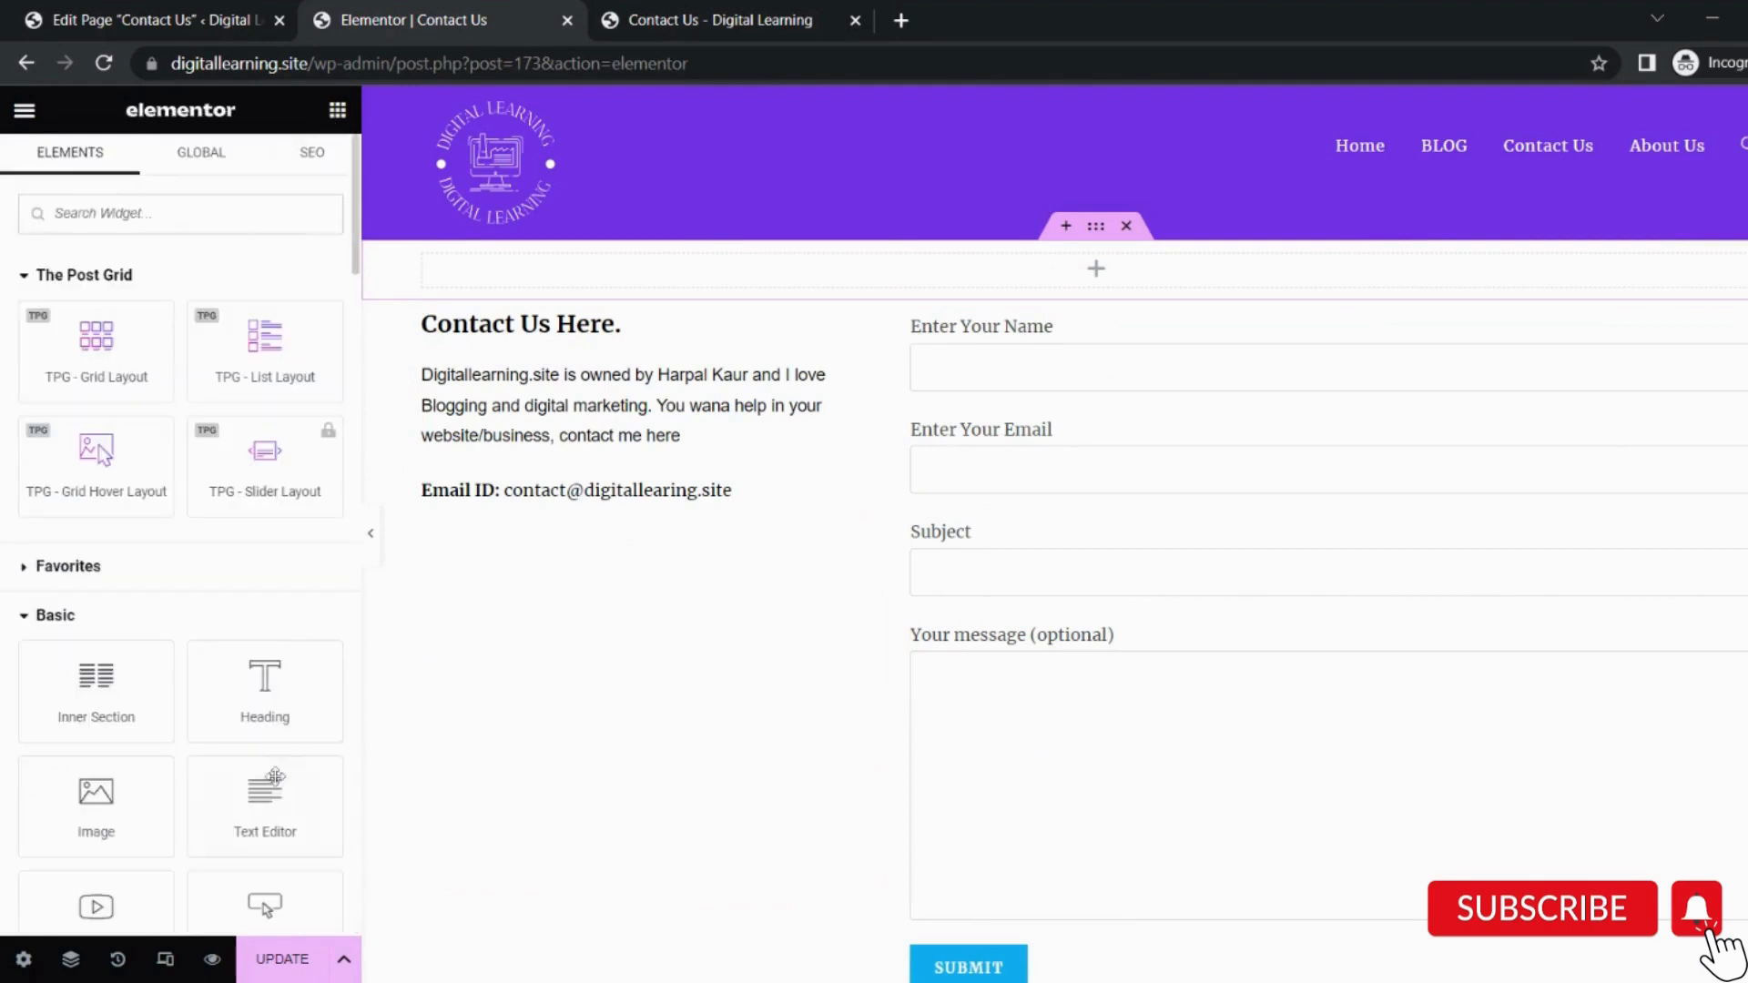
left_click_drag(263, 717, 739, 278)
Replace the new heading's placeholder text with "Contact Us" and centre it.
triple_click(592, 265)
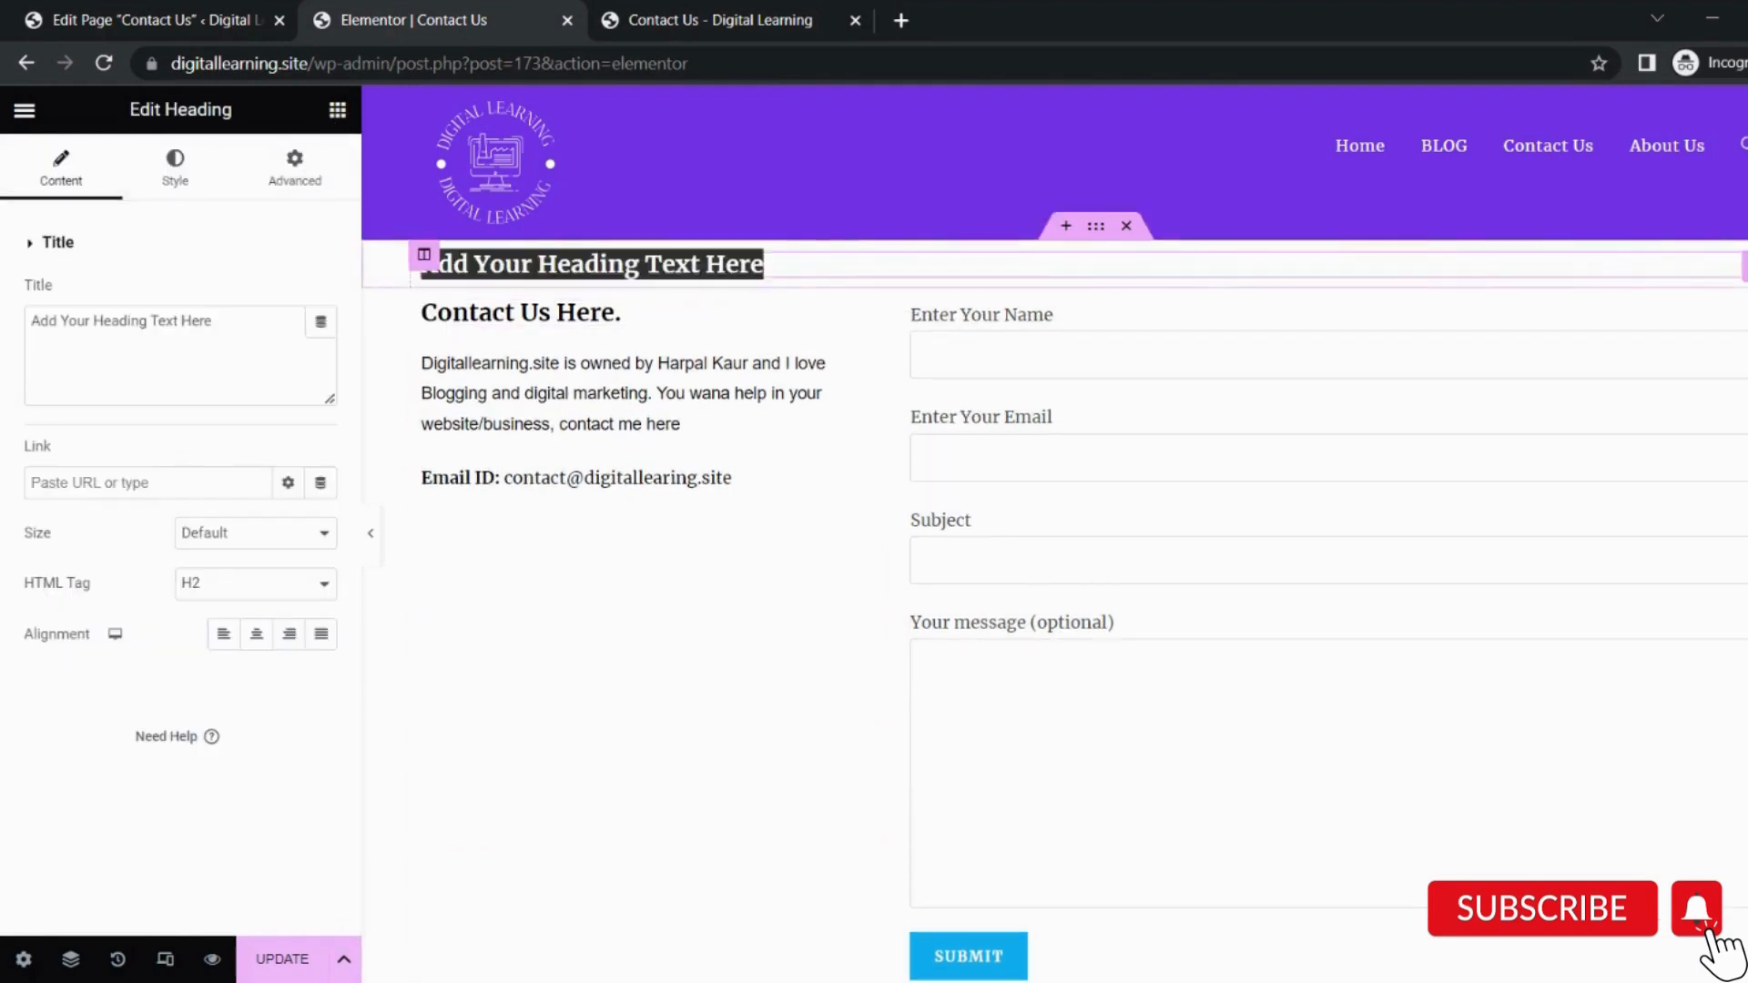
type("Contact ")
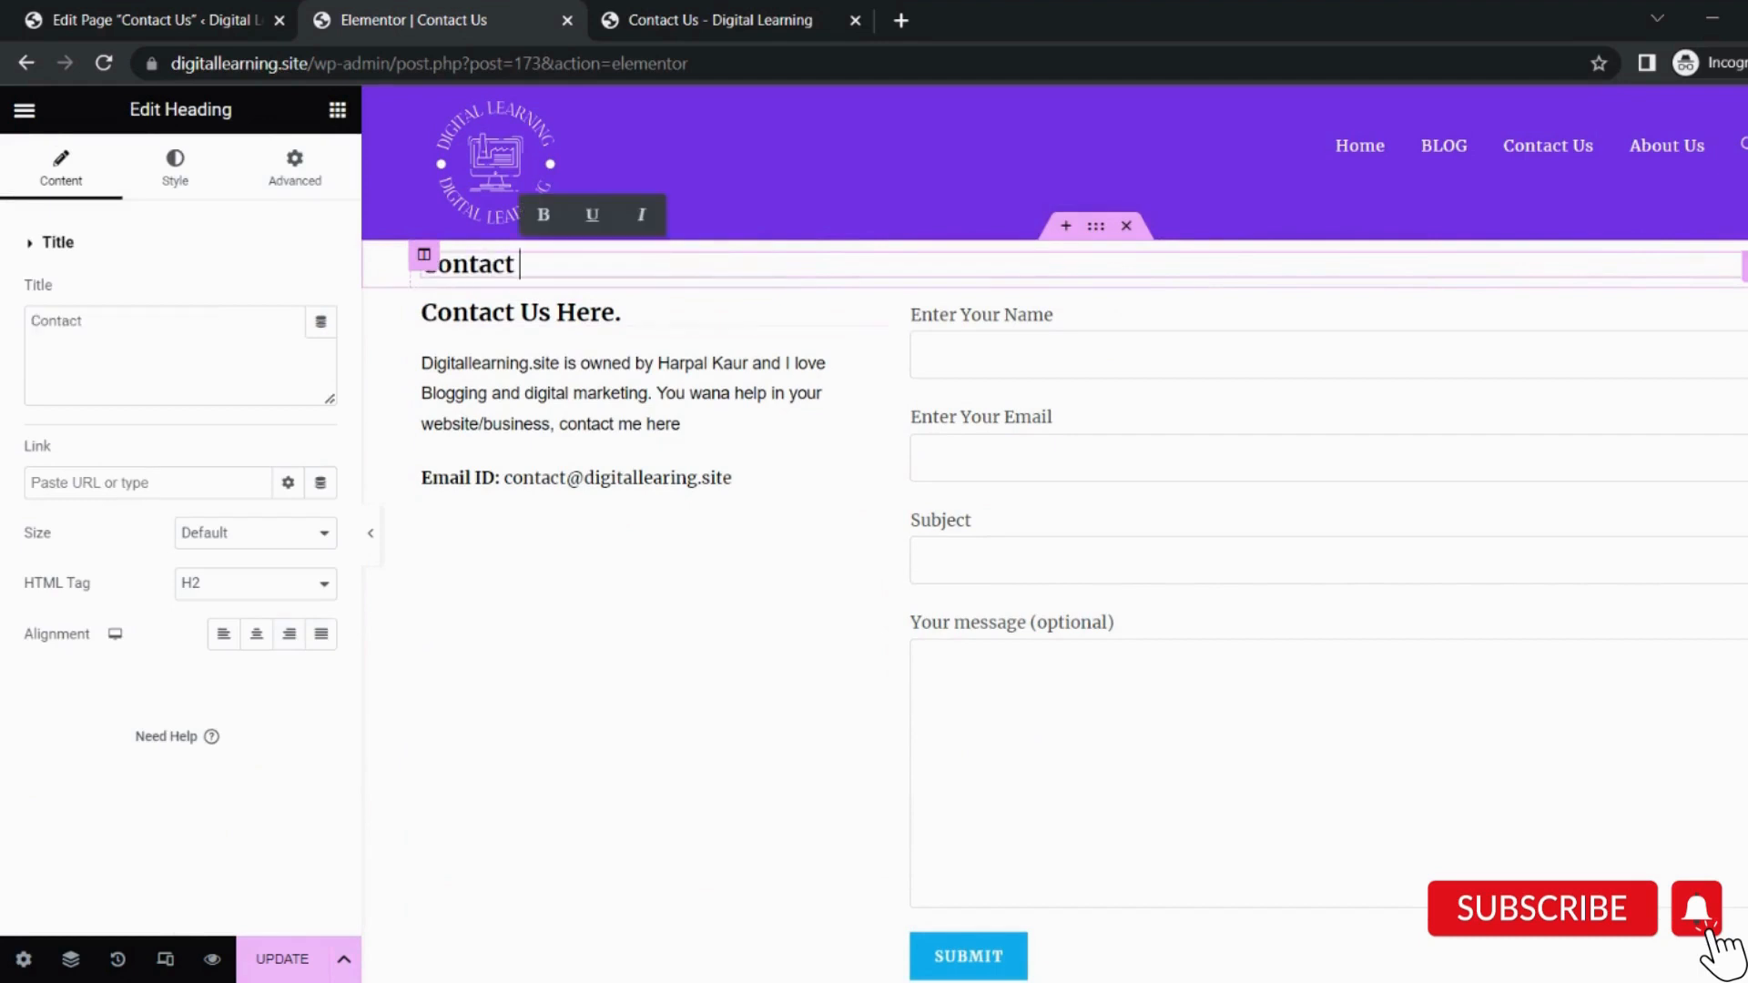
type("Us")
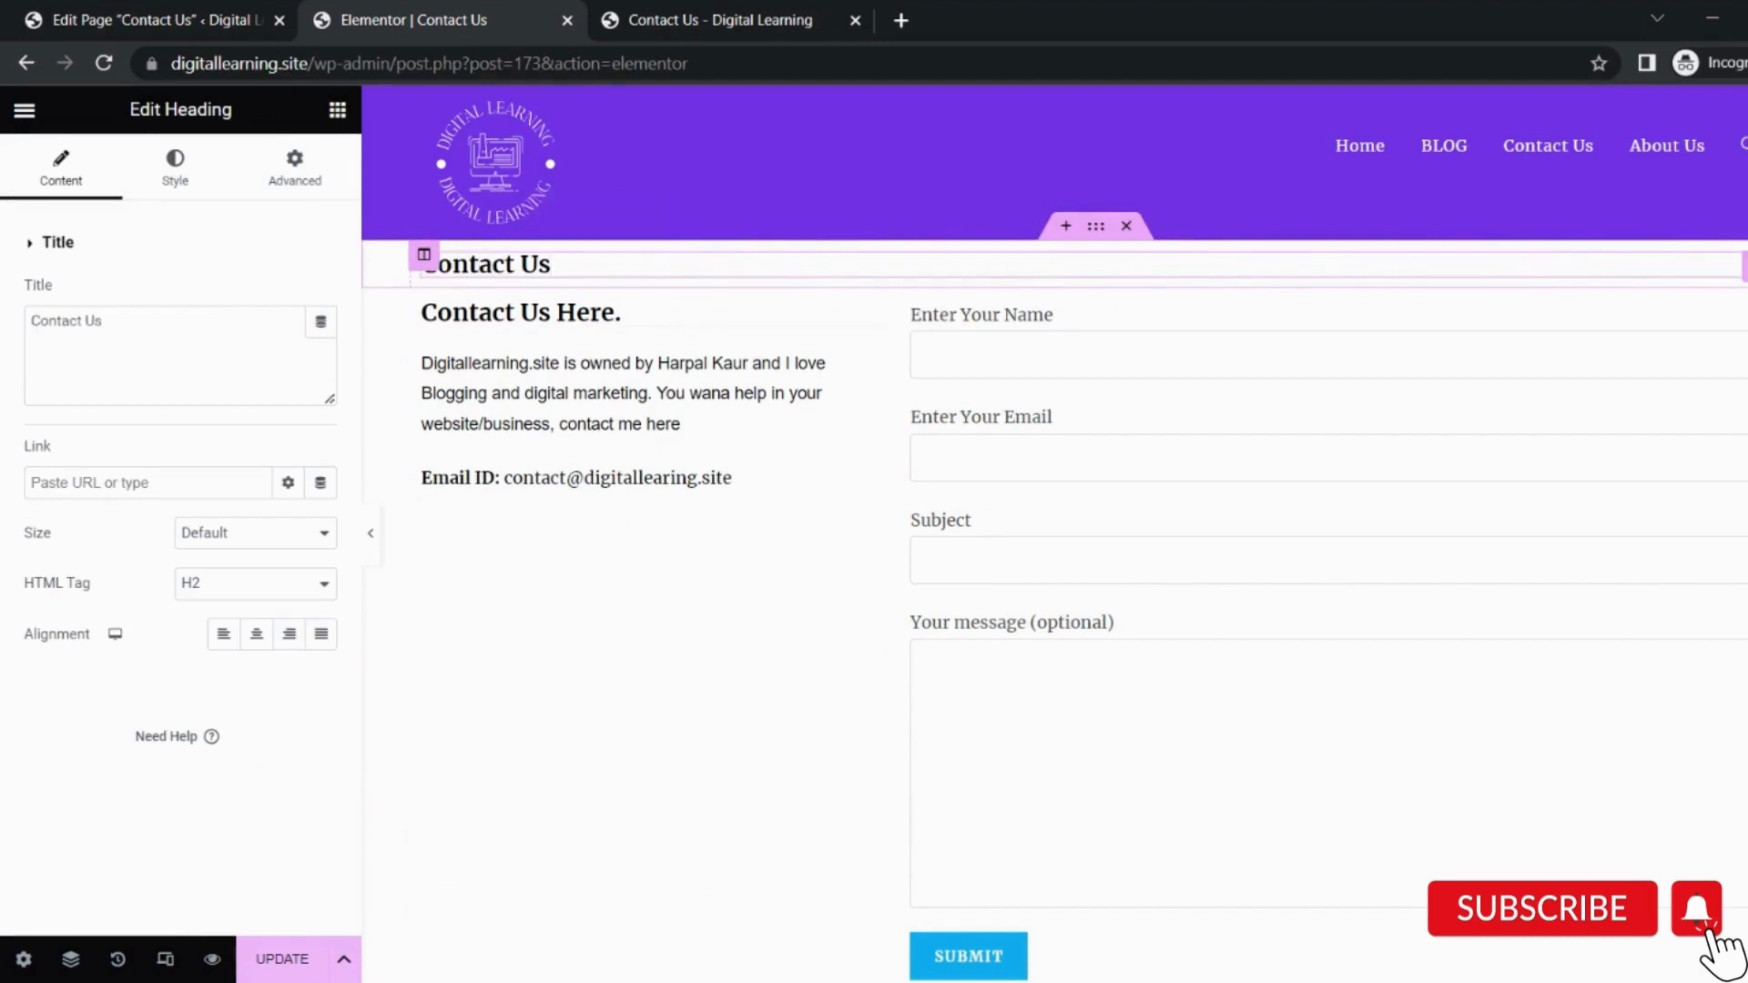
left_click(258, 636)
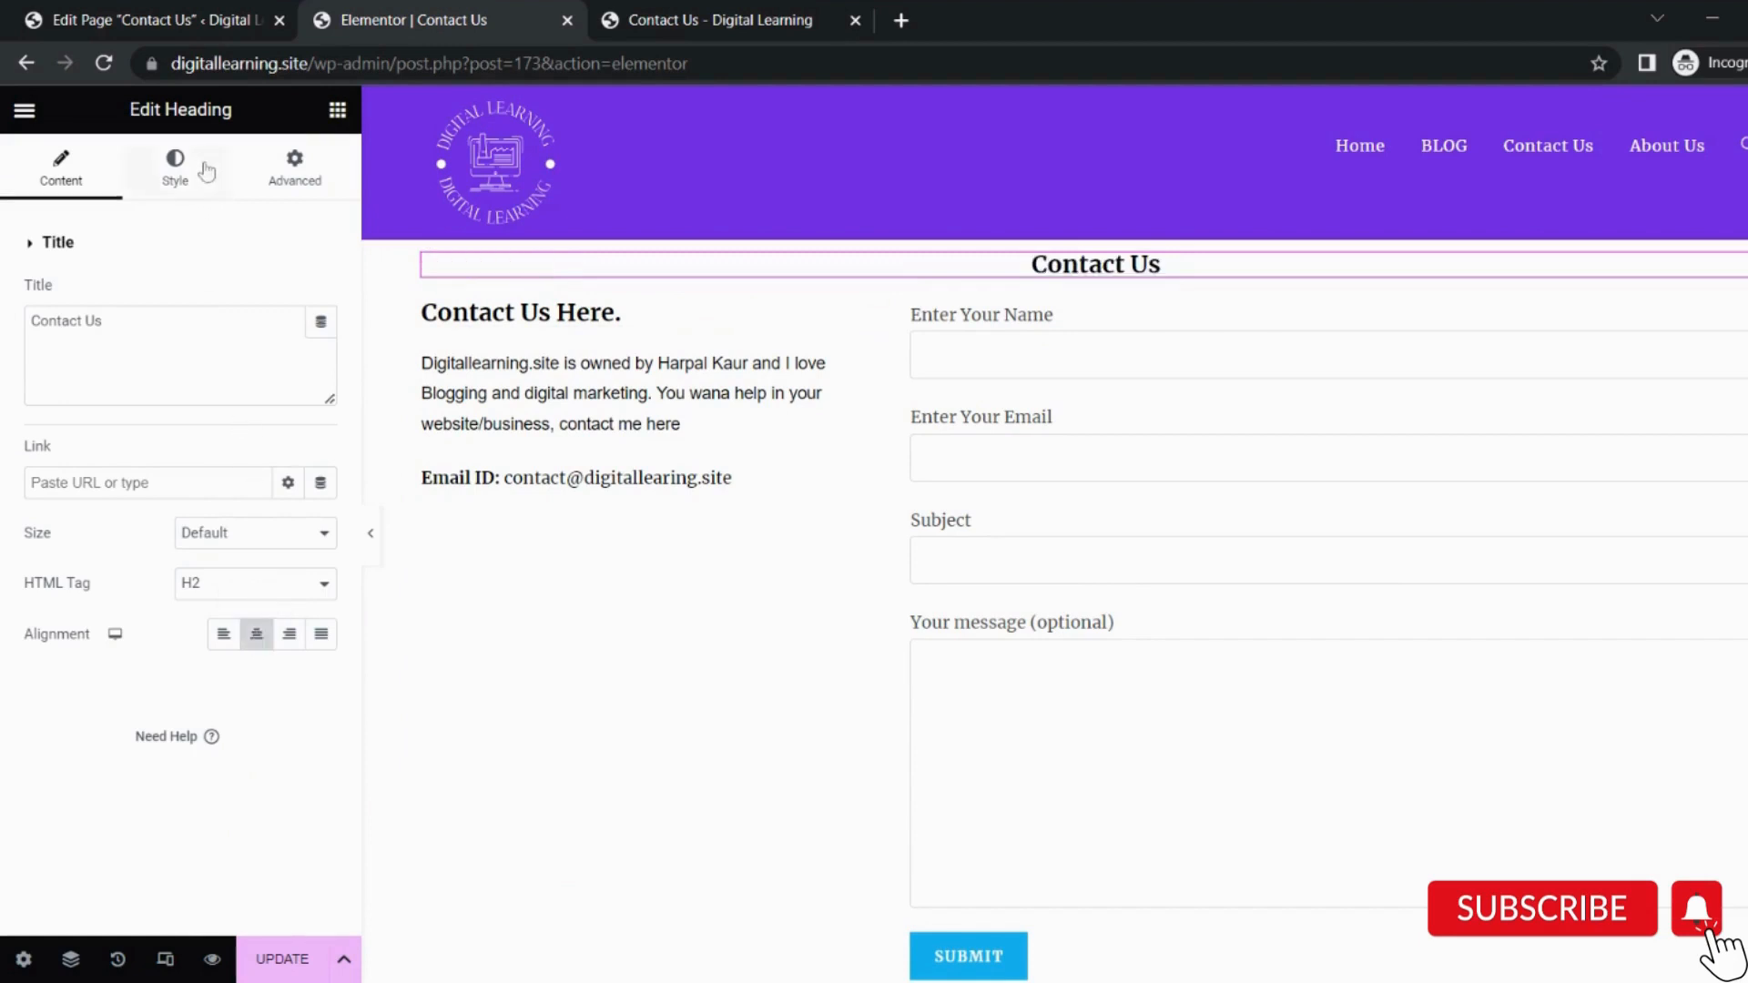
Set the "Contact Us" heading's font size to 76 px, leaving its text colour black.
left_click(176, 166)
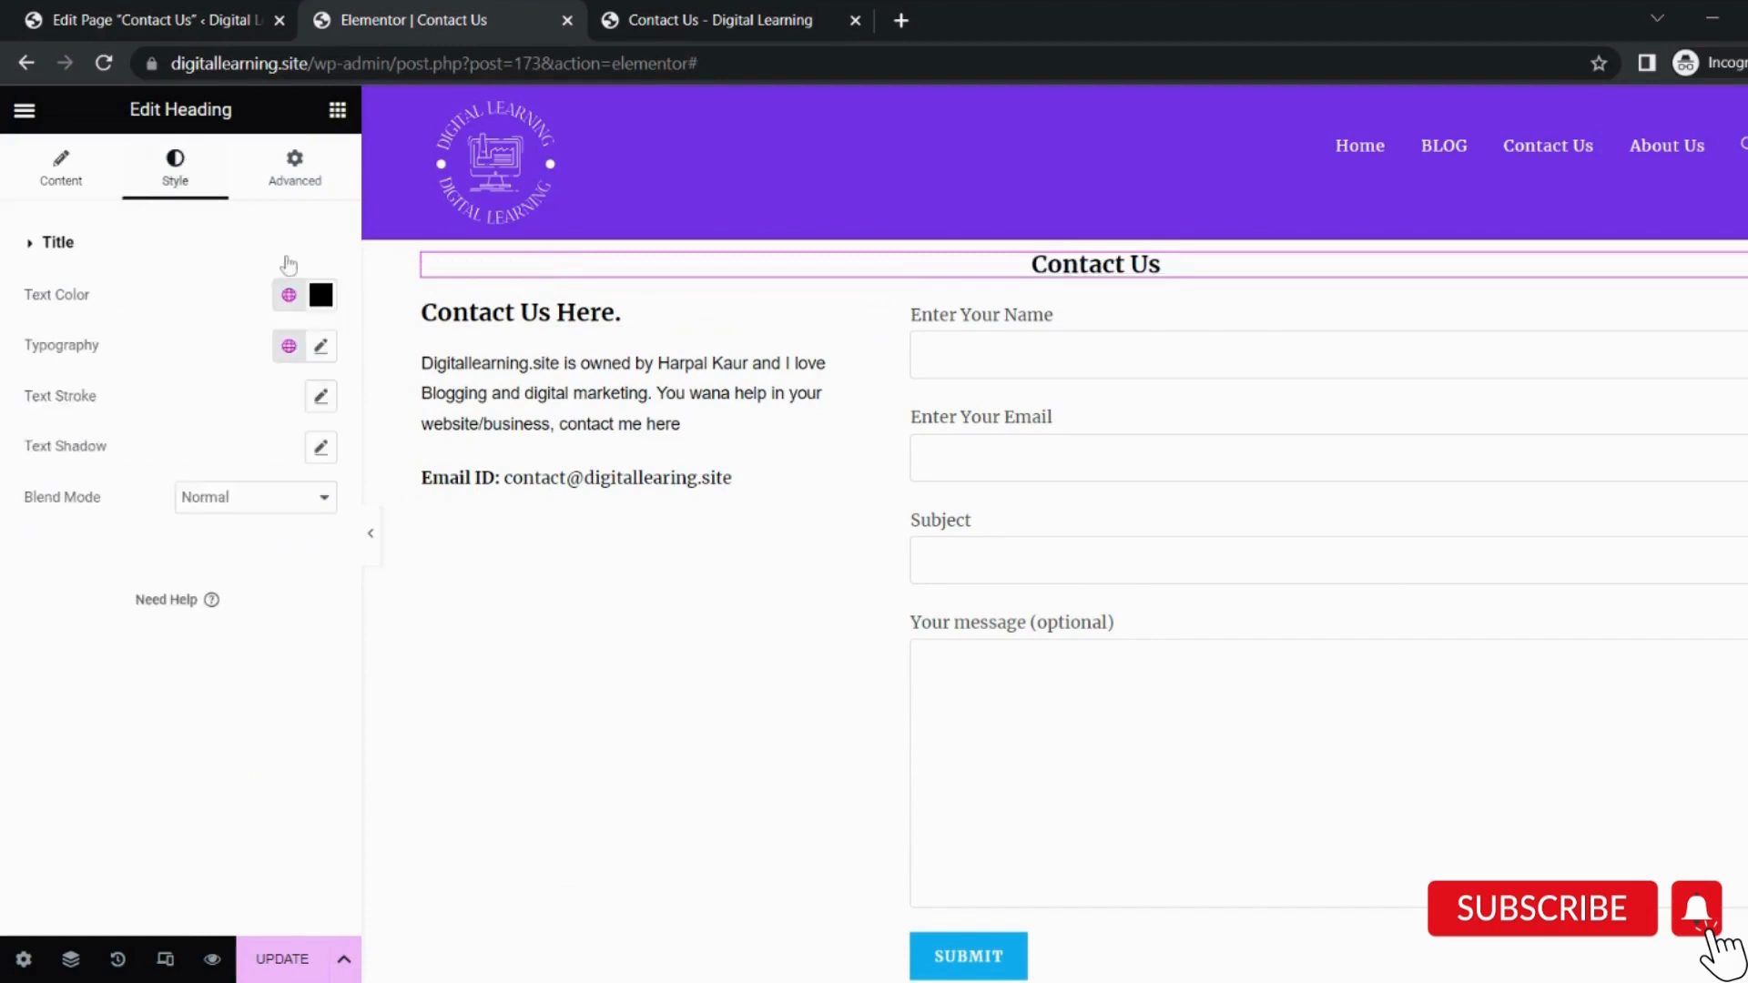
left_click(323, 349)
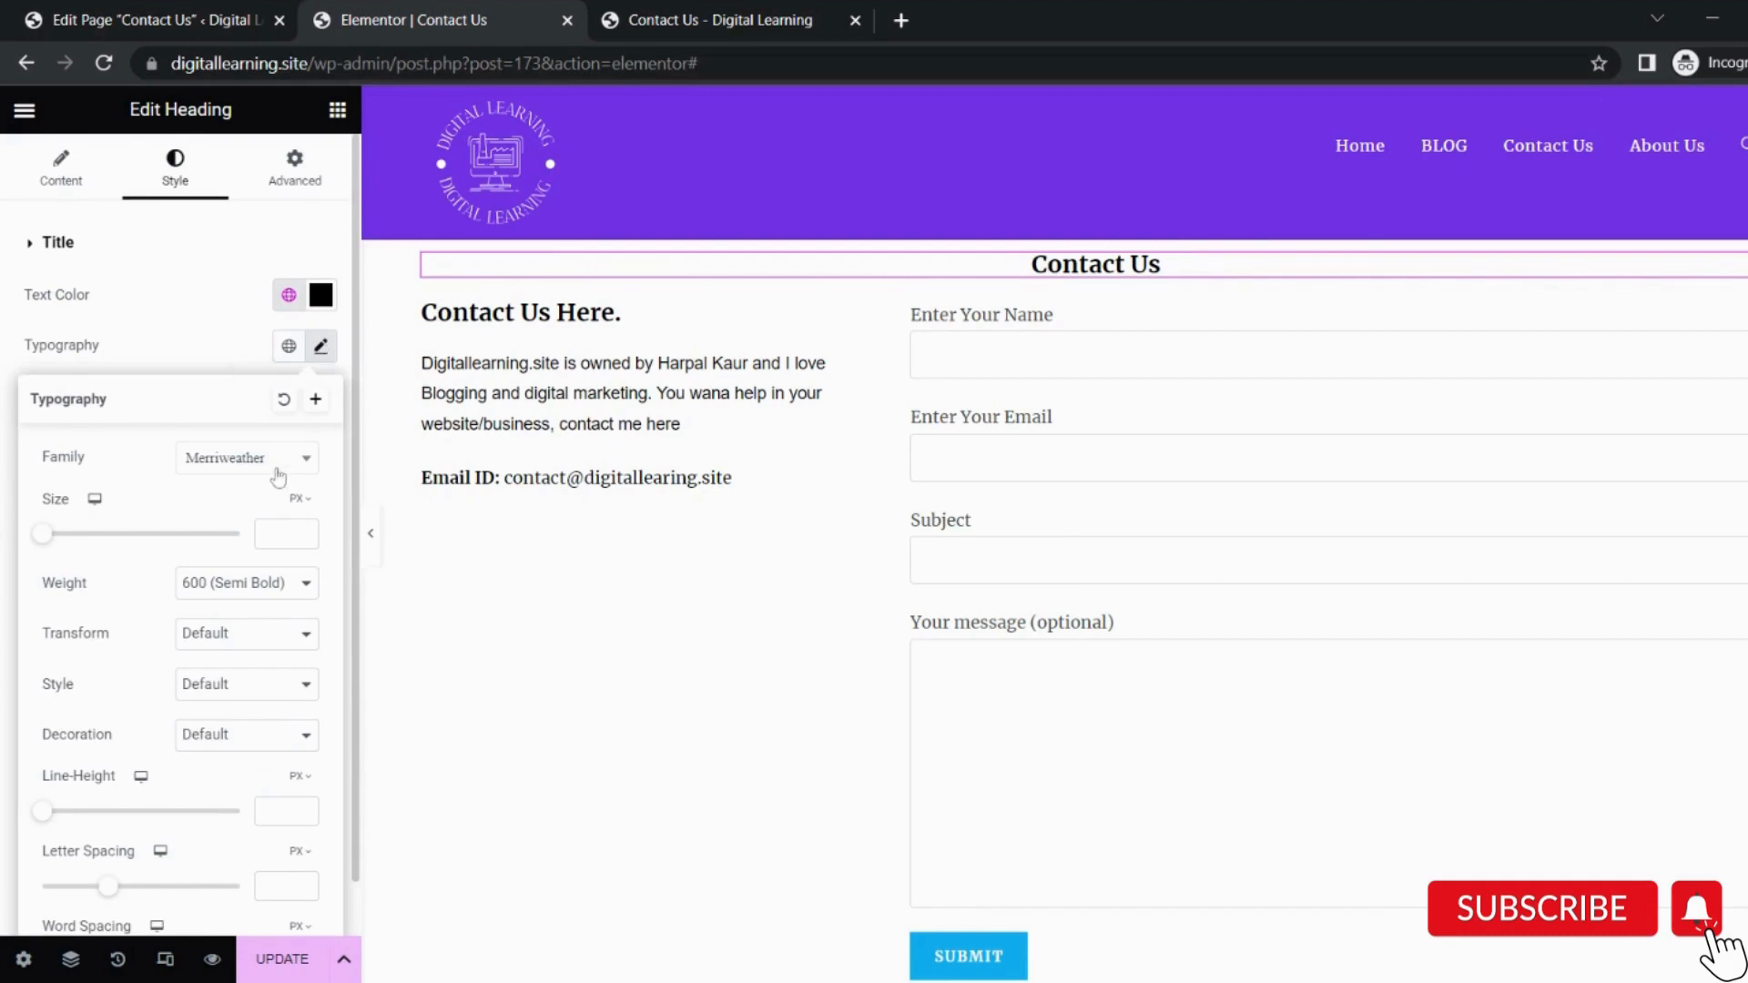
scroll(254, 672, "down", 1)
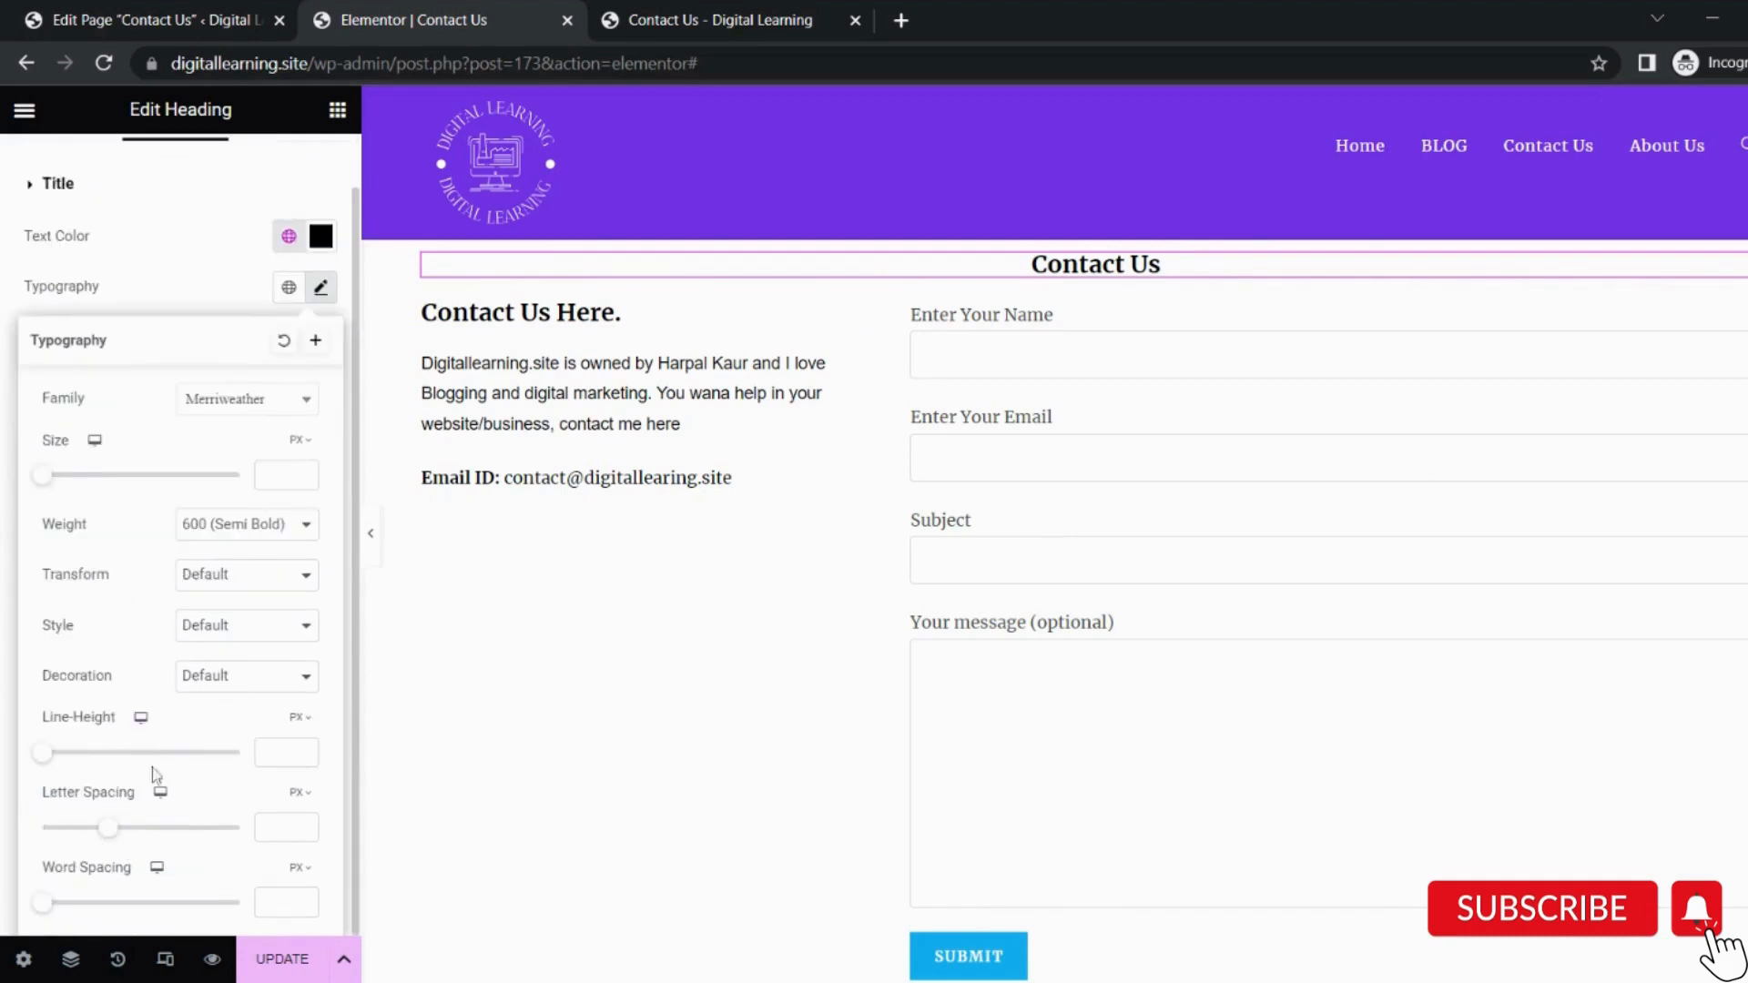
scroll(246, 499, "up", 1)
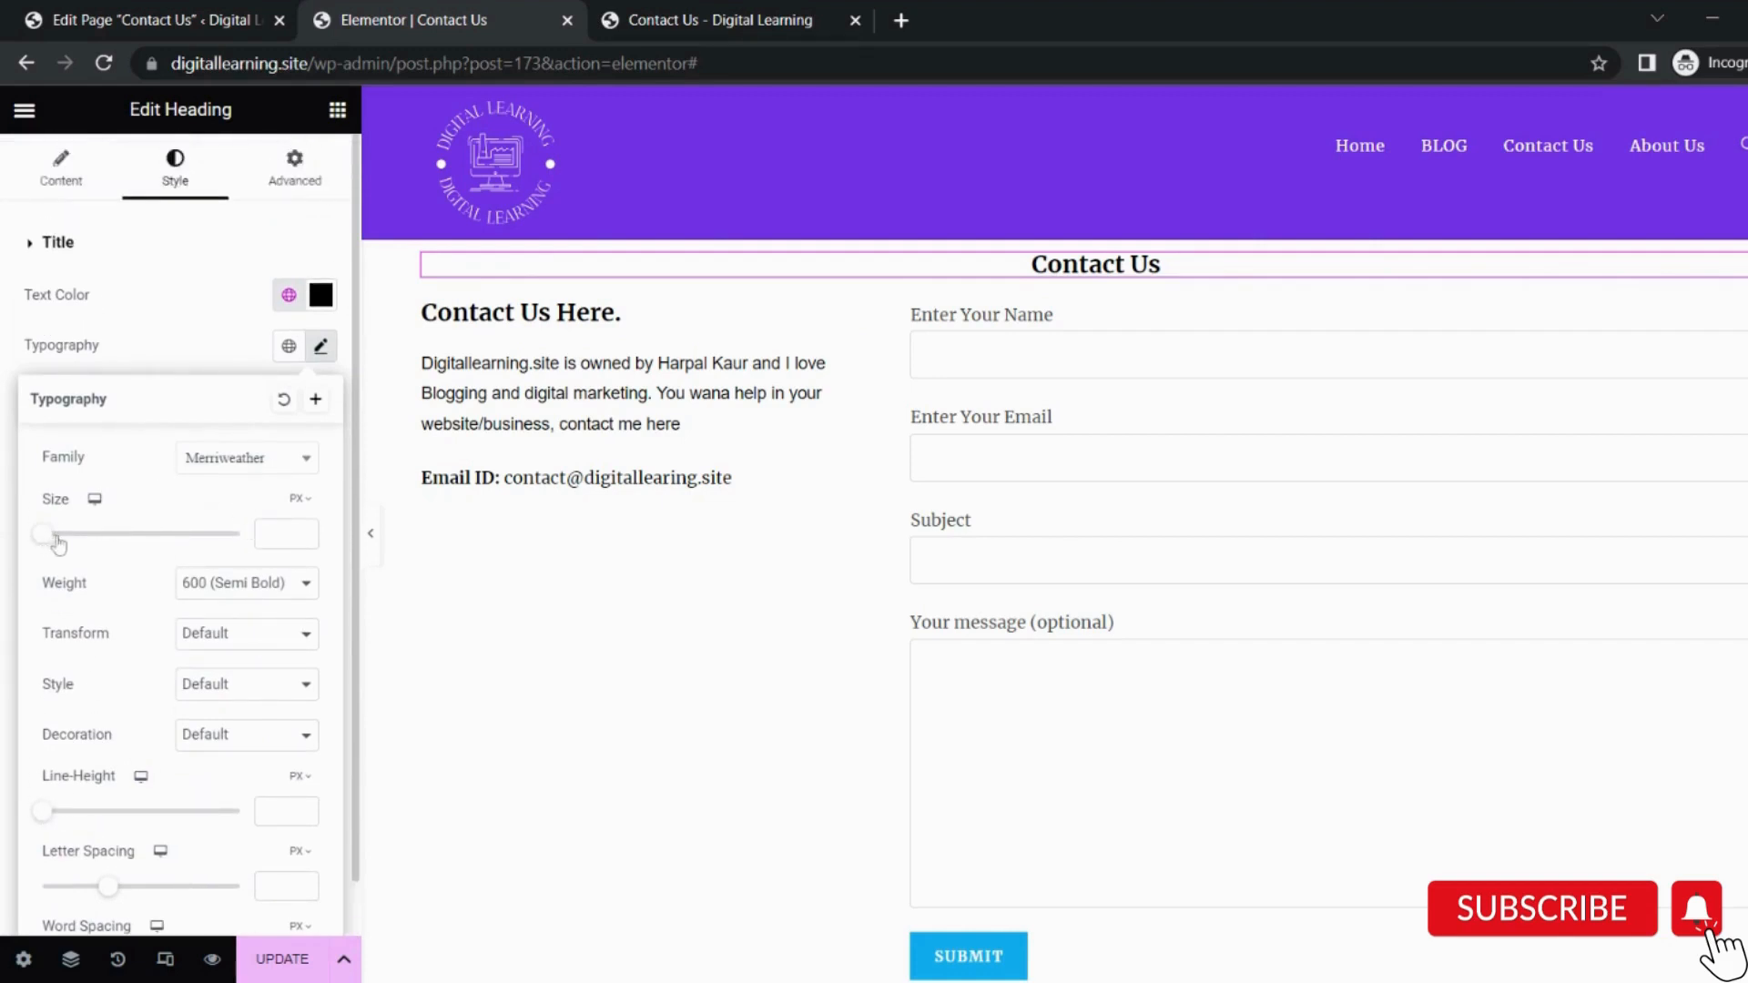
left_click_drag(58, 544, 123, 554)
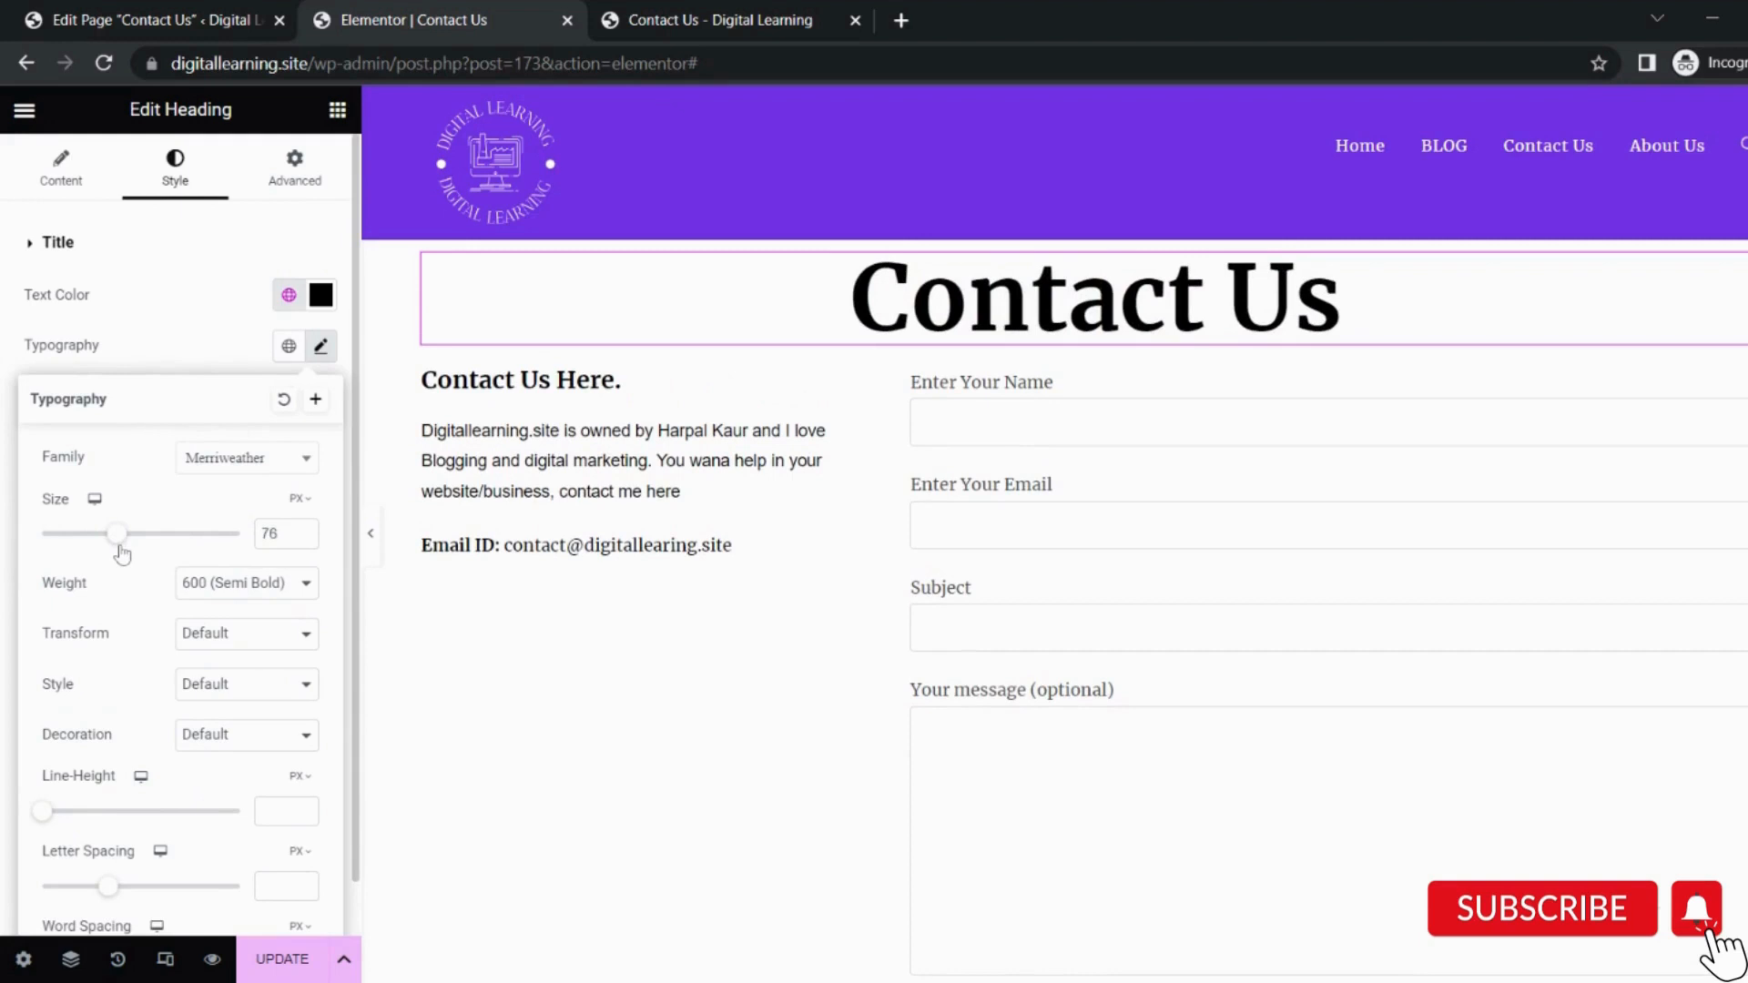
left_click(319, 295)
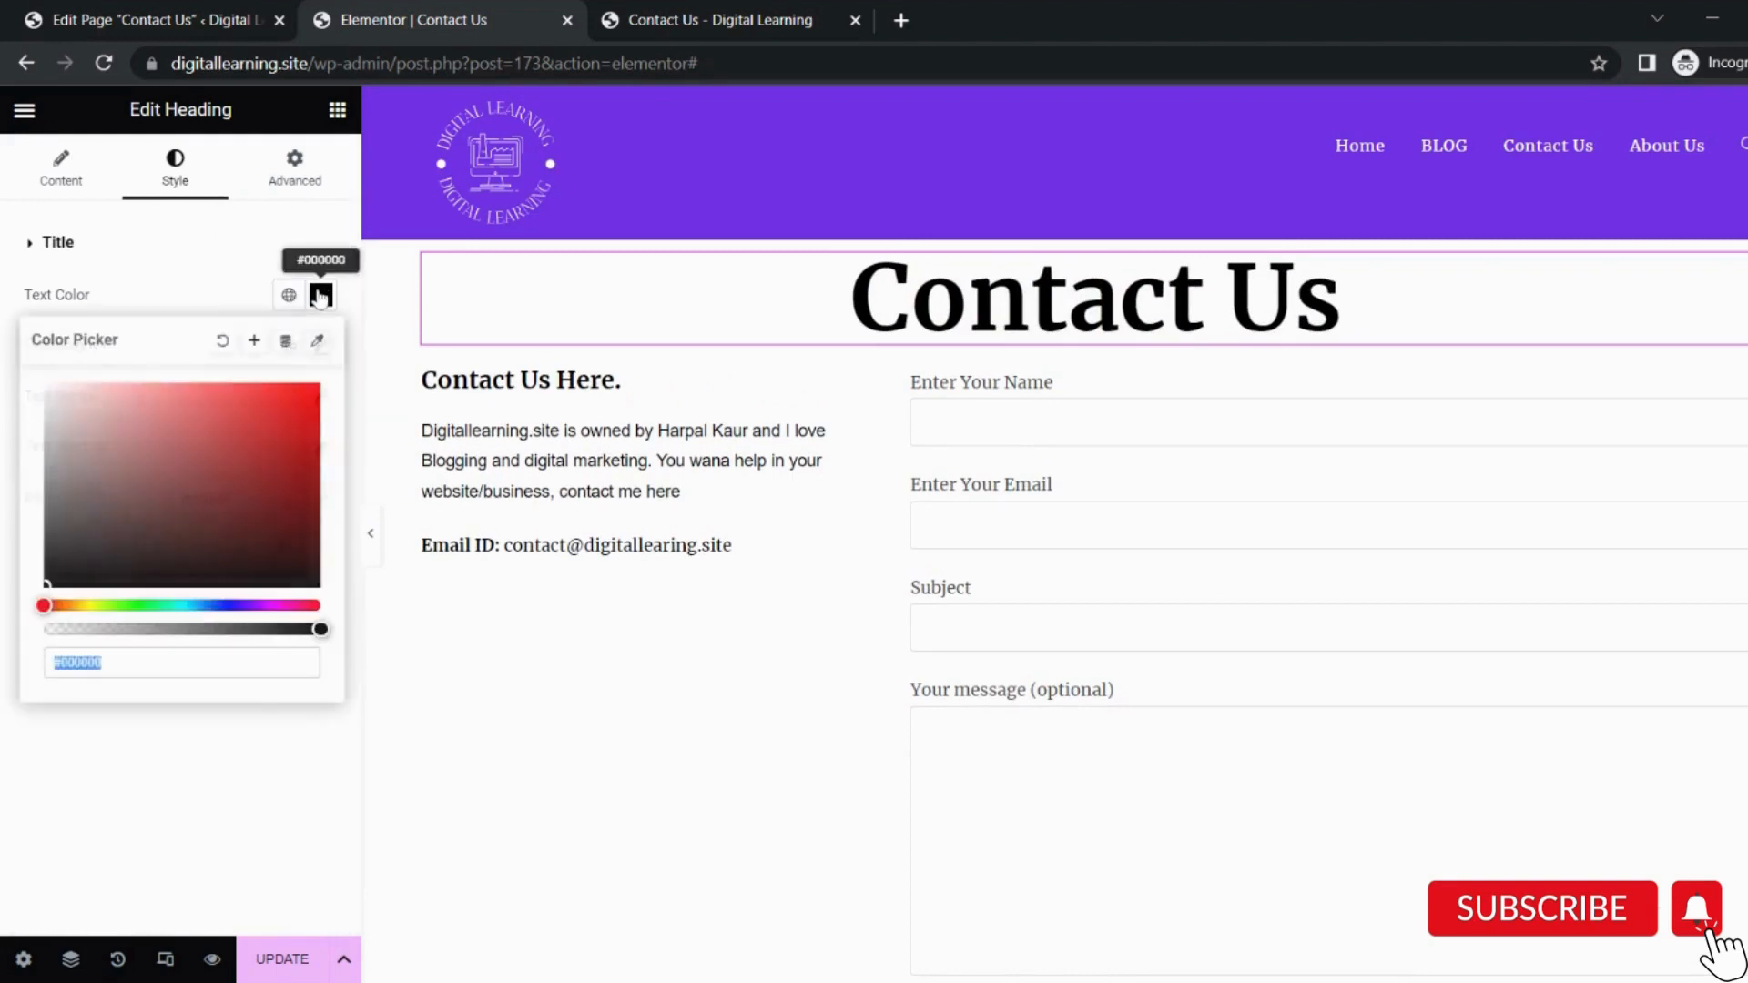
left_click(319, 295)
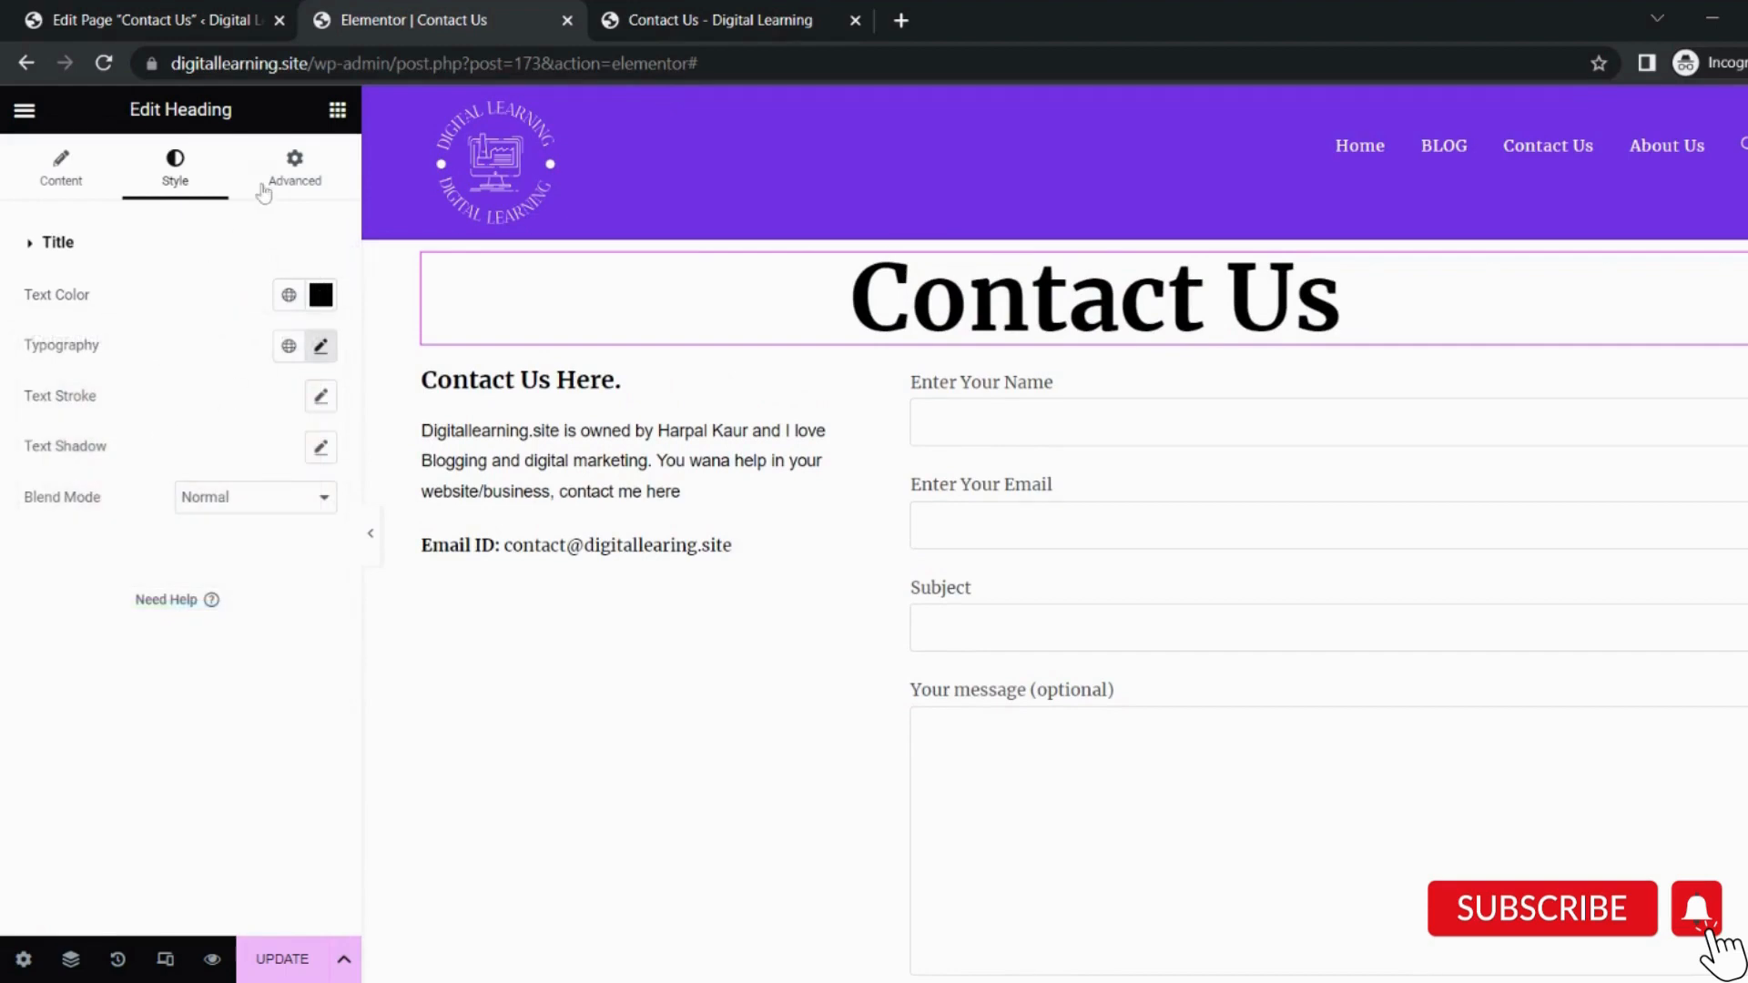
Give the "Contact Us" heading 23 px top padding and 25 px bottom padding, and update the page.
left_click(300, 168)
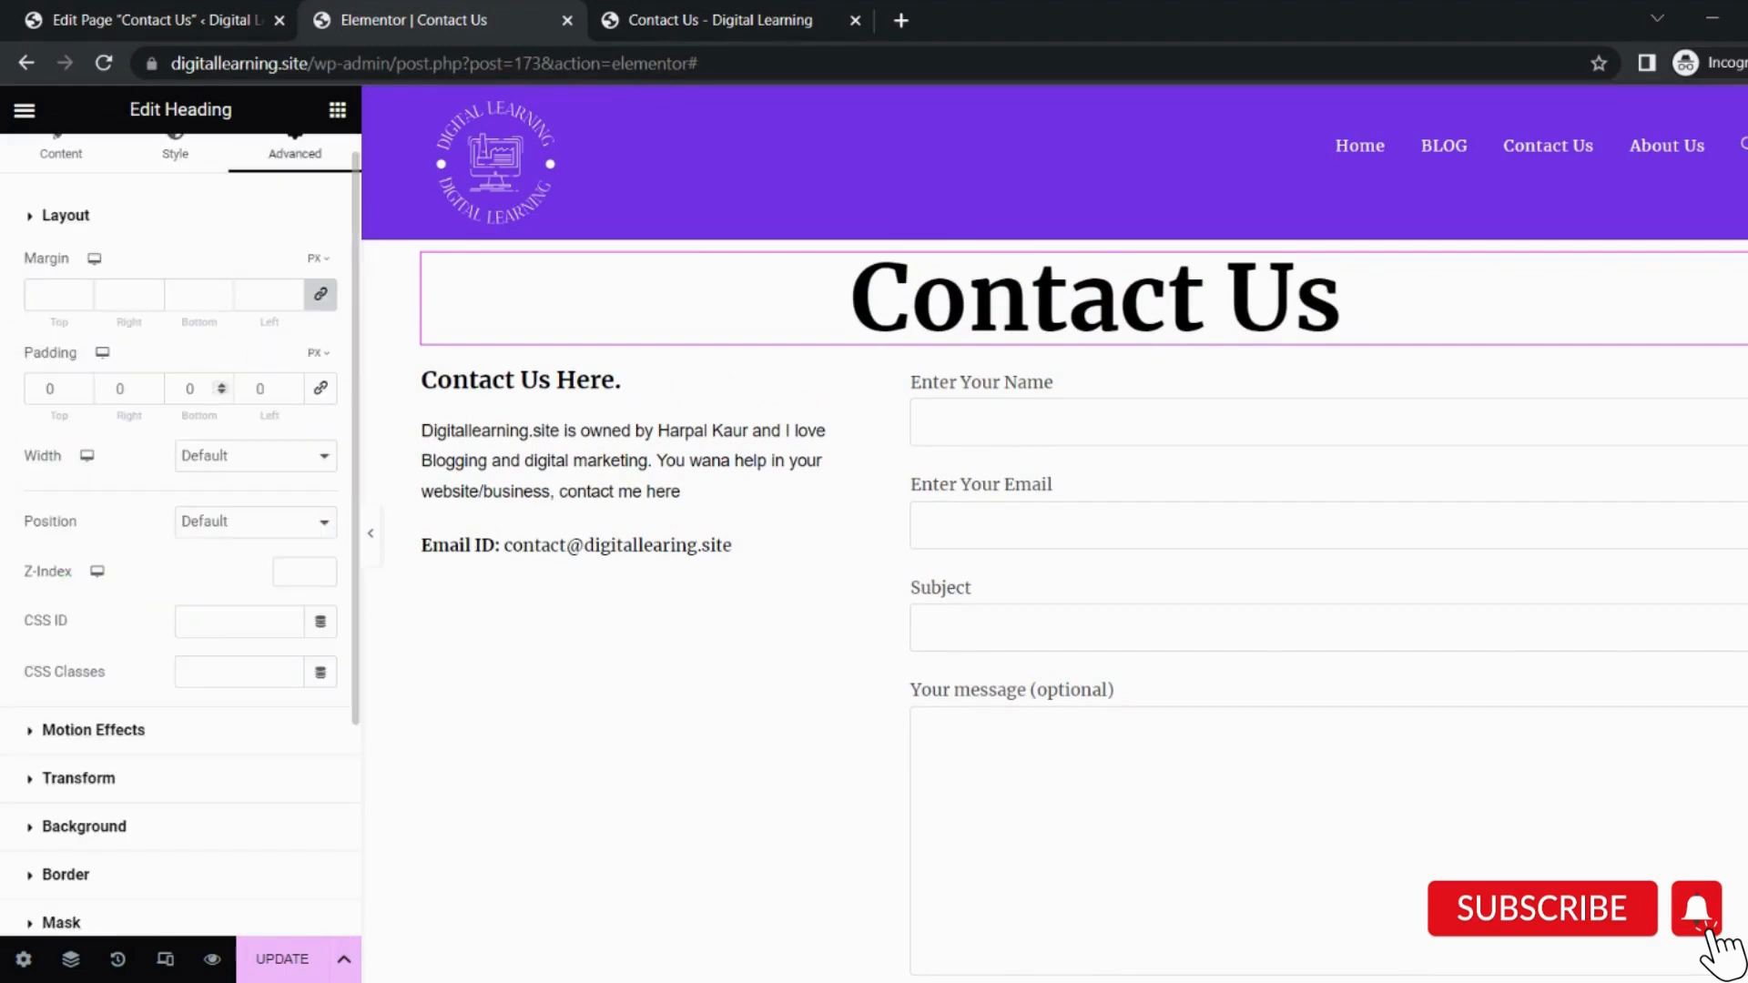
left_click_drag(81, 386, 81, 385)
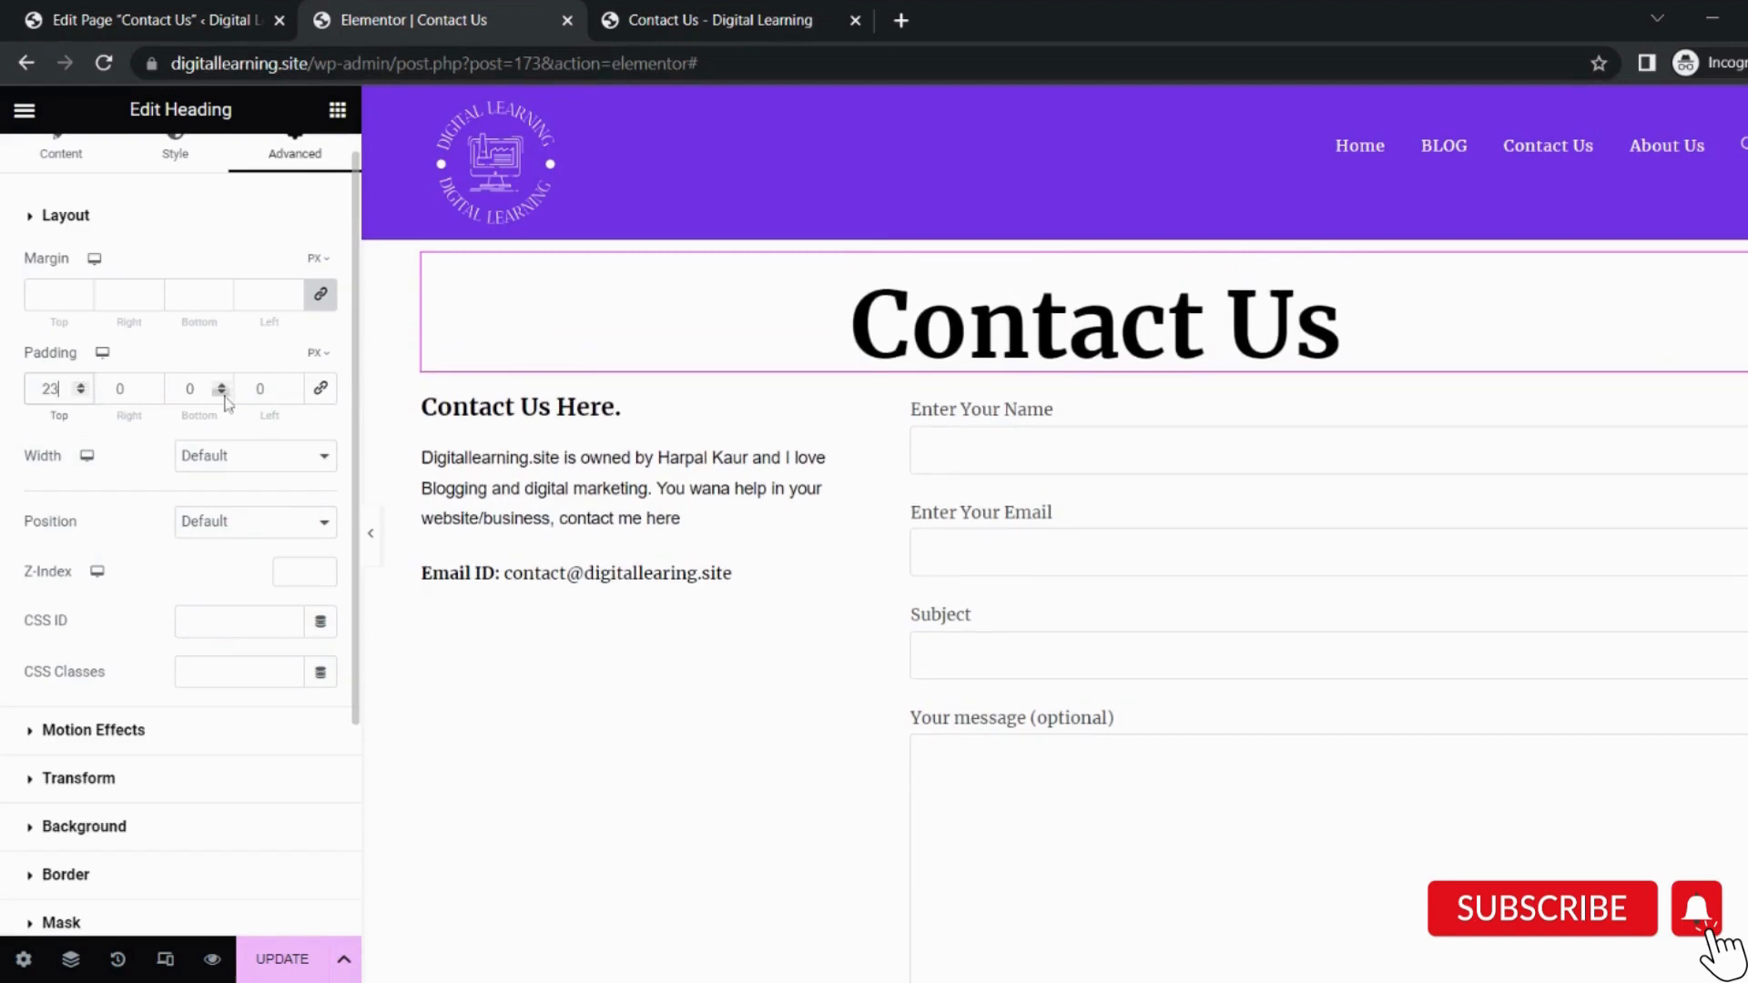
left_click_drag(222, 387, 223, 387)
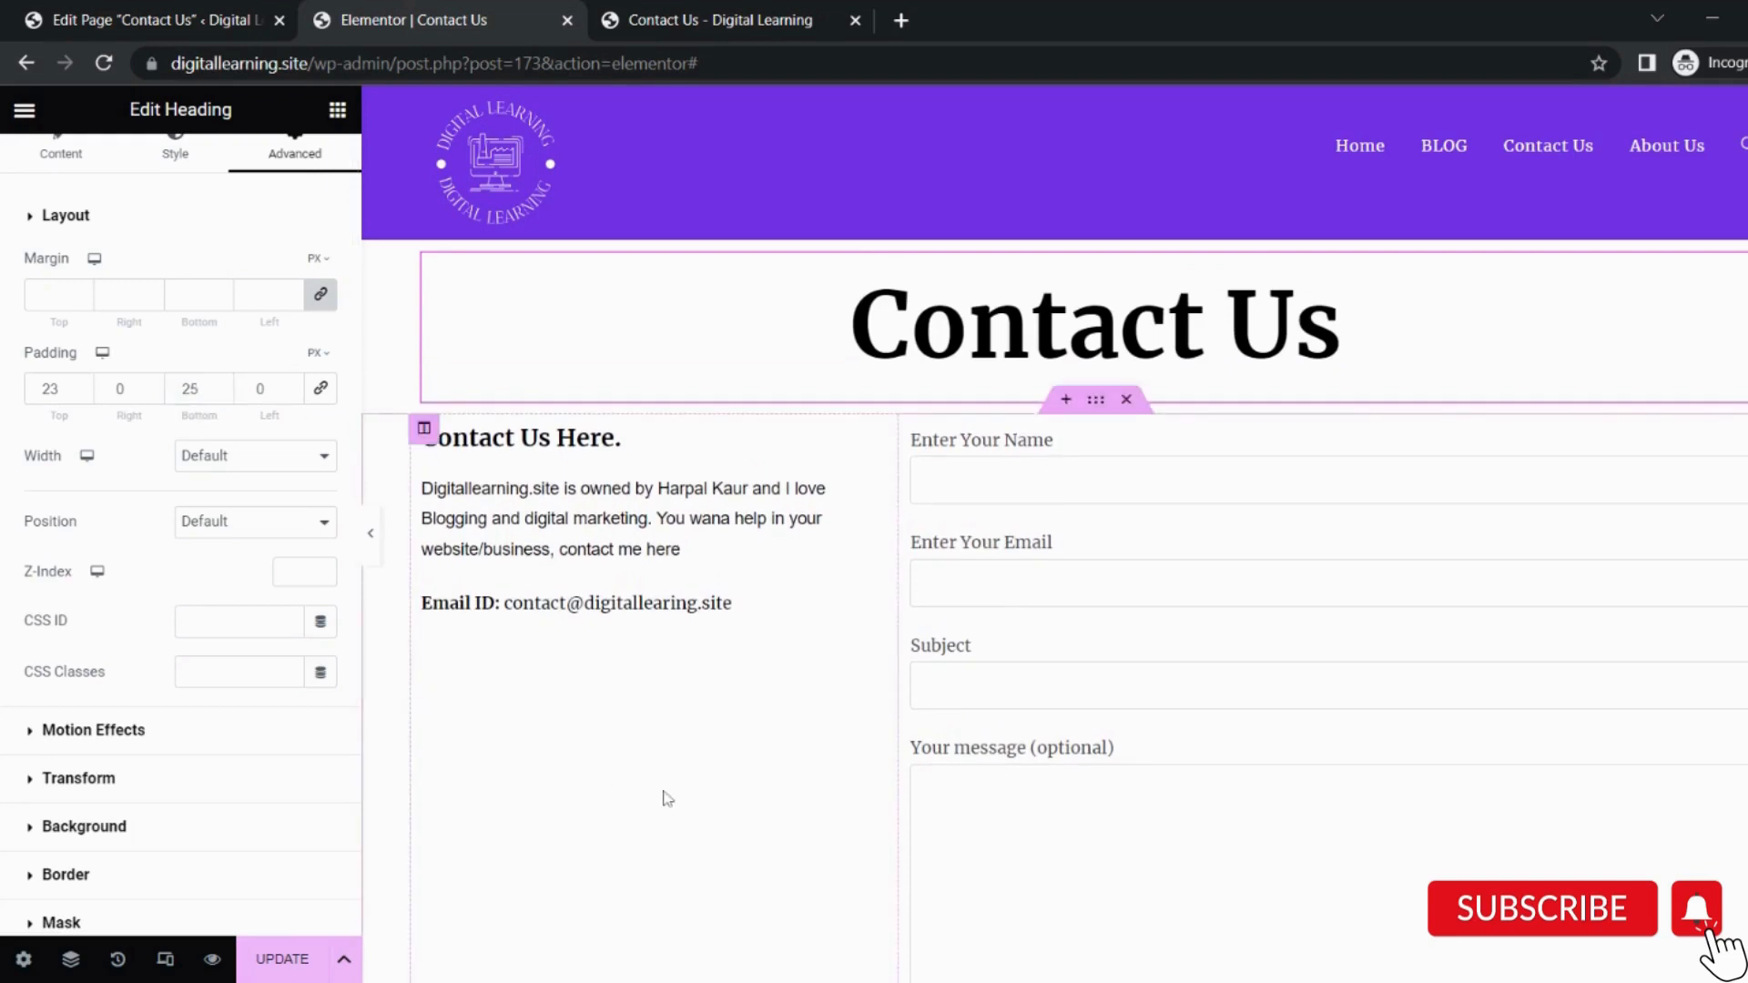
left_click(283, 959)
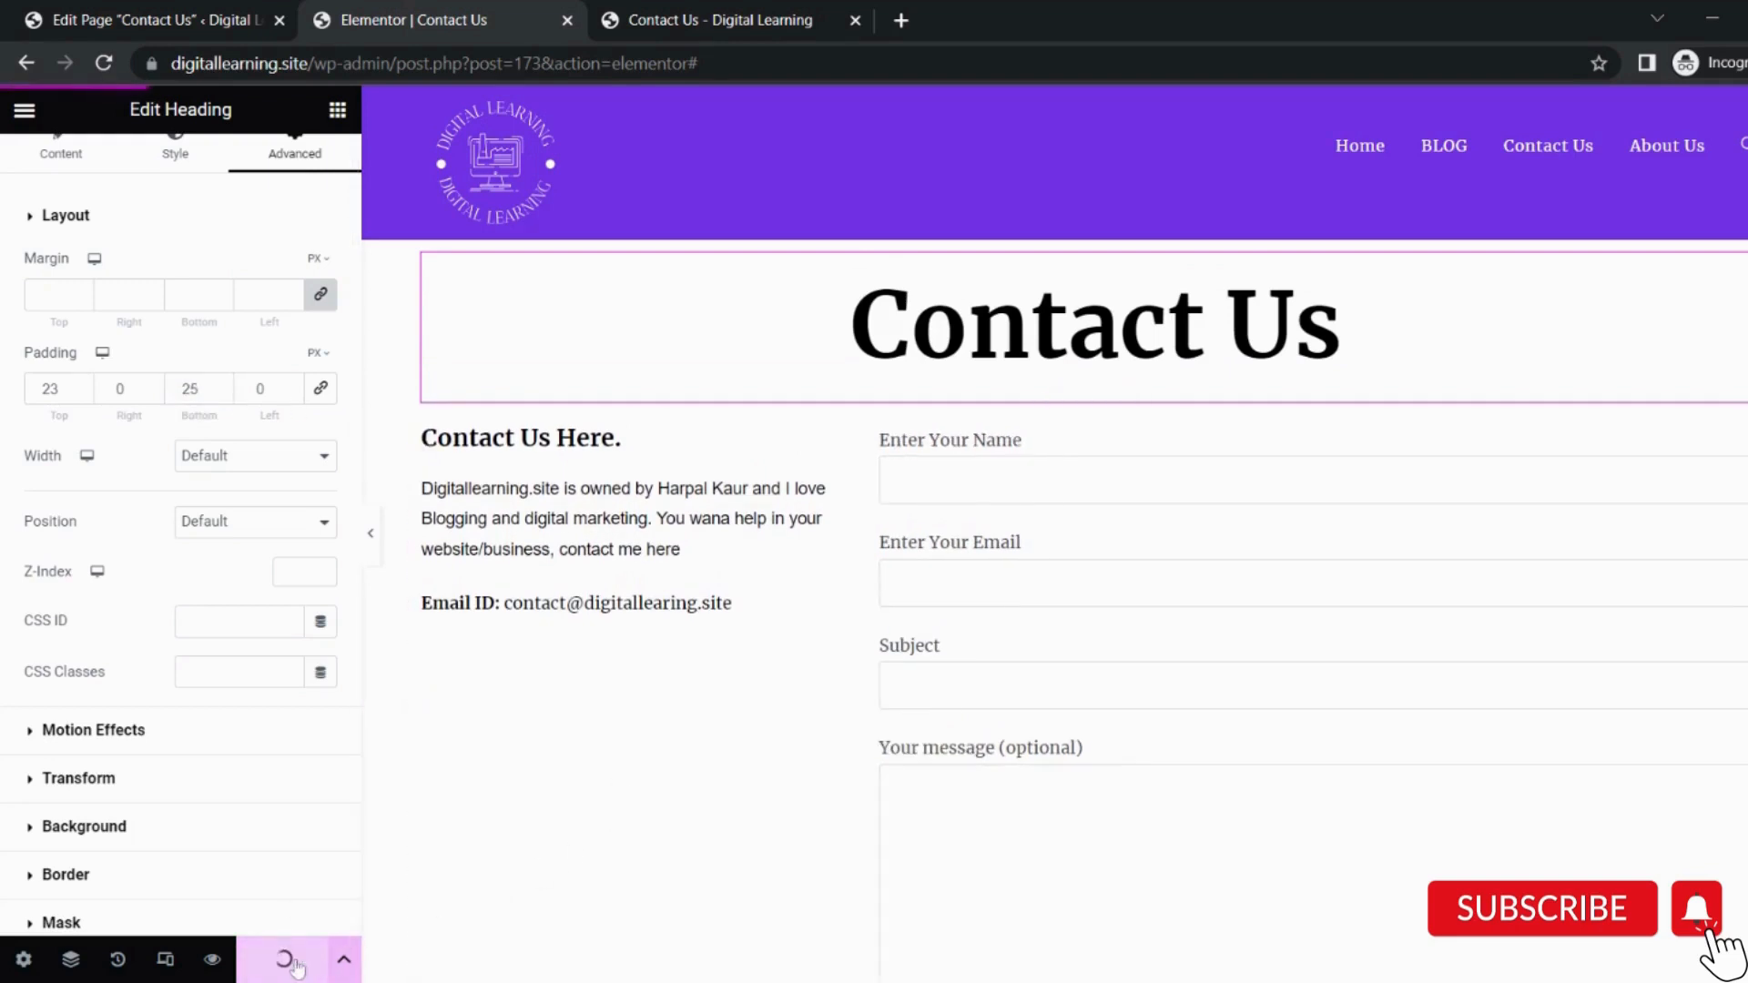
Reload the live Contact Us page and check the layout of its title, contact details and form.
left_click(705, 19)
left_click(103, 63)
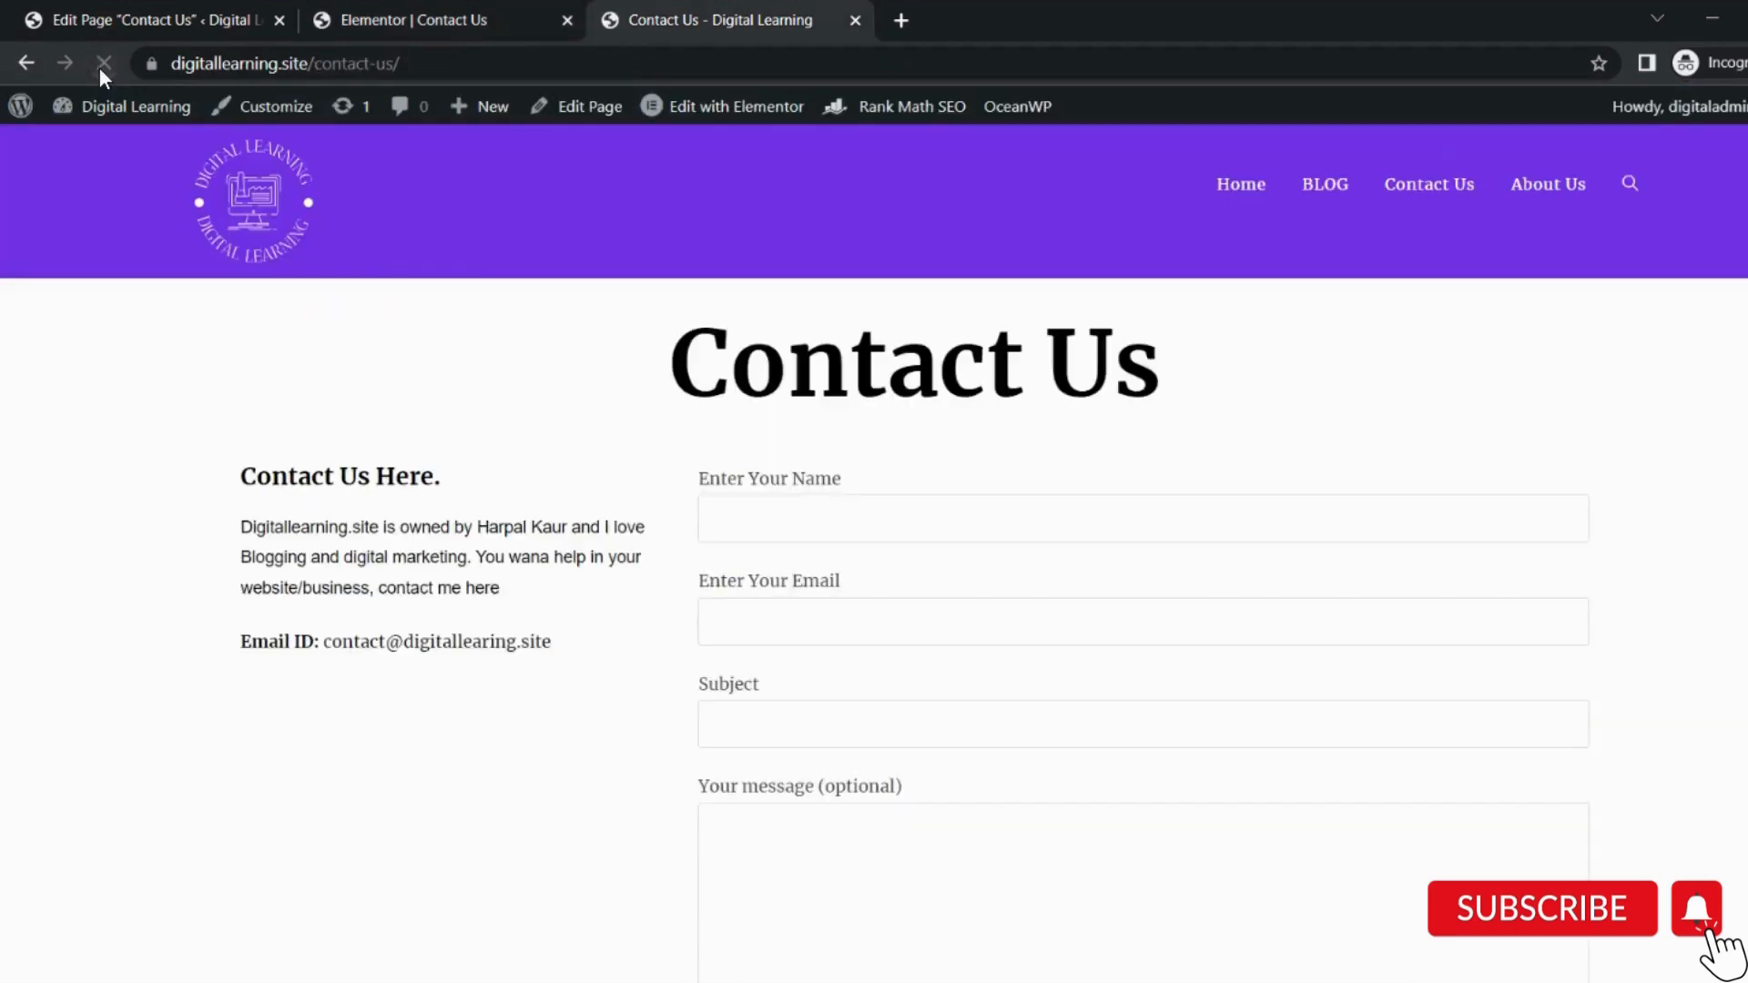
scroll(874, 553, "down", 4)
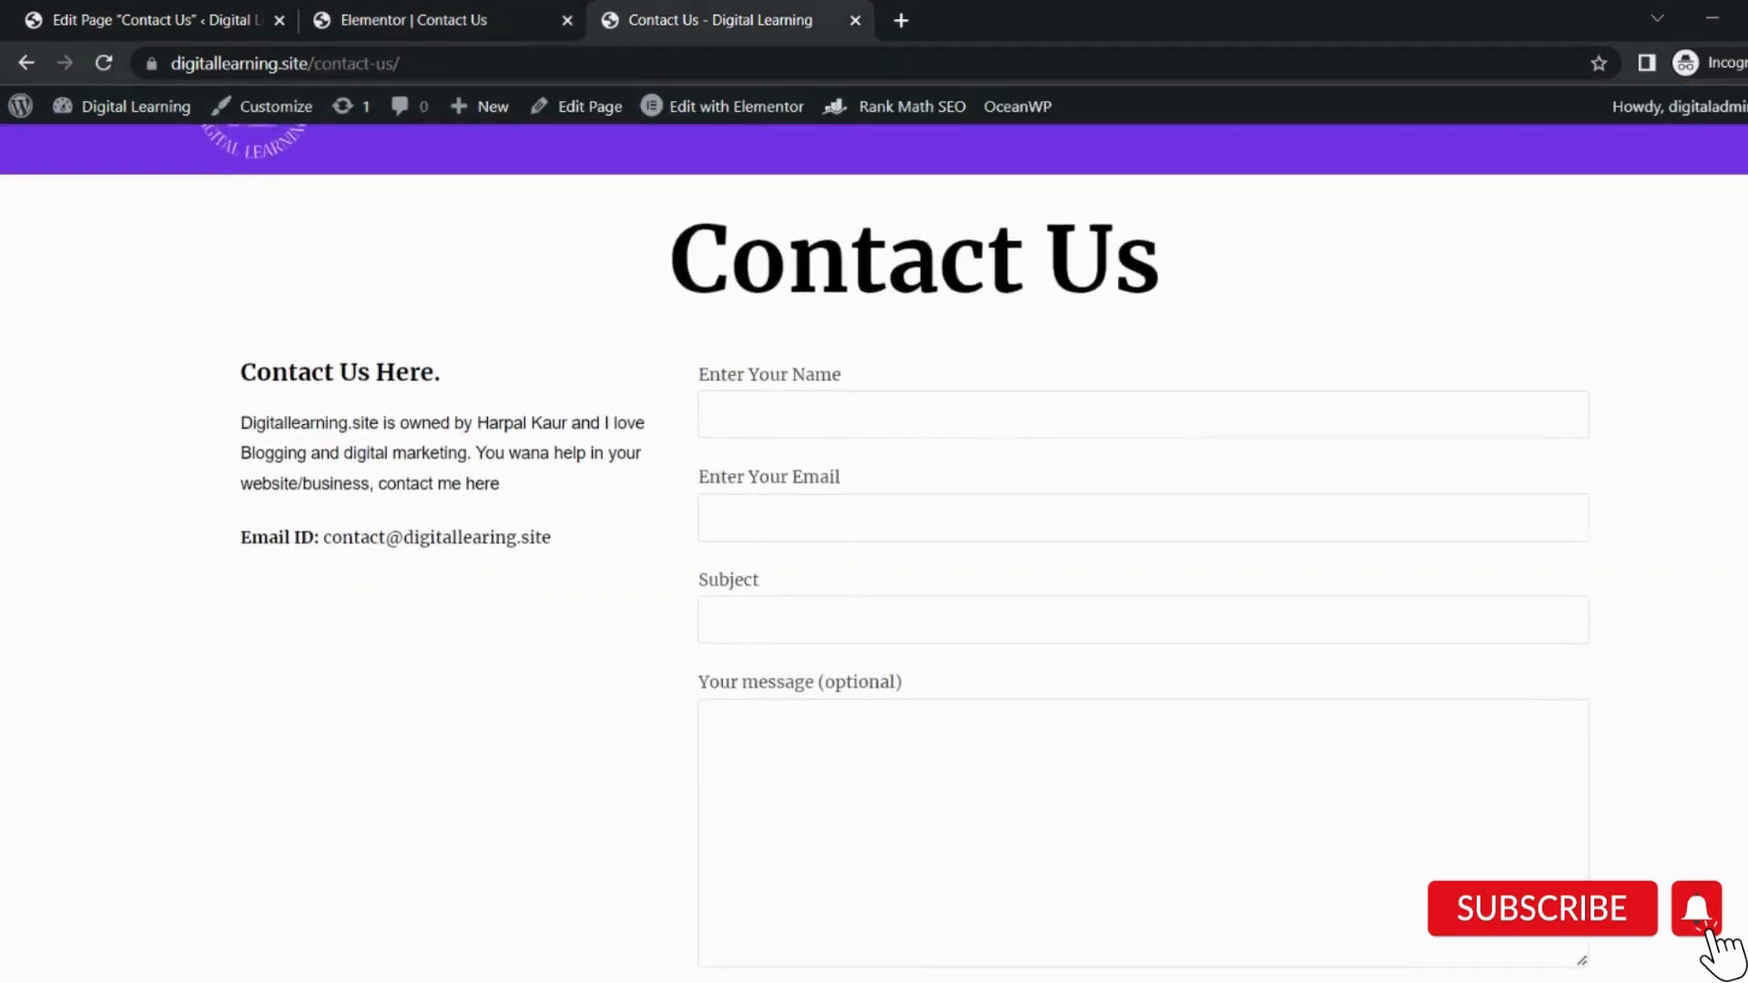
scroll(875, 554, "up", 4)
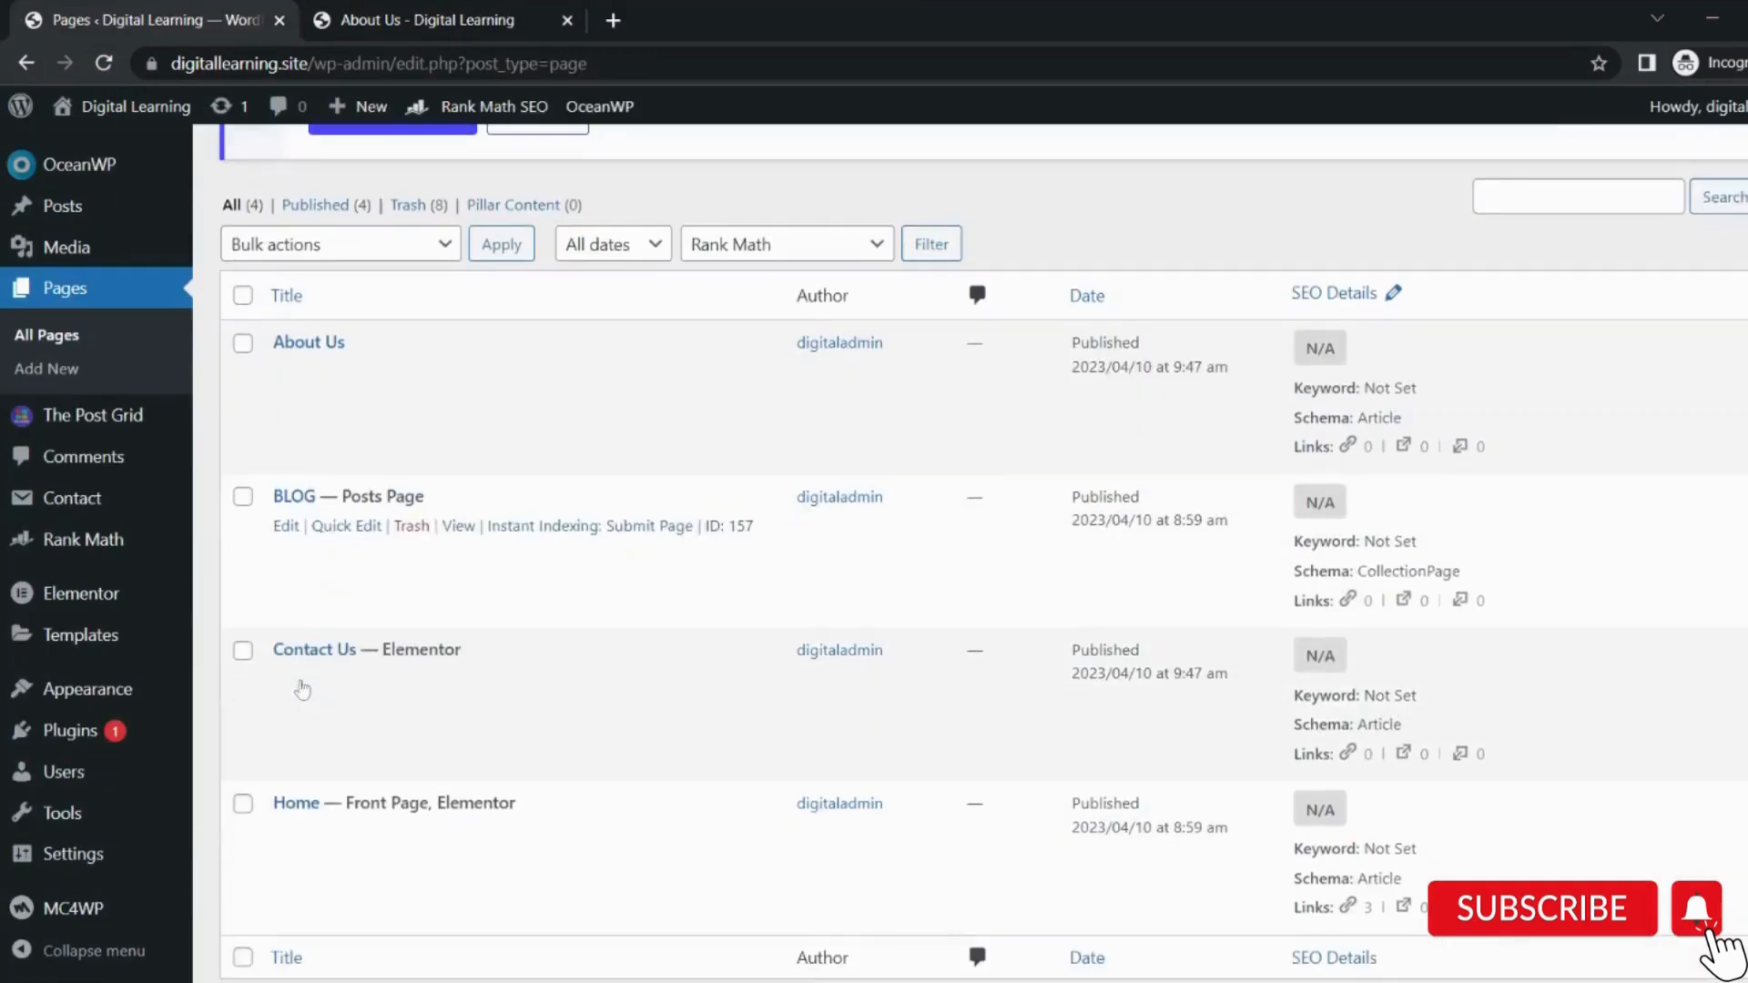
Open the About Us page from the page list in Elementor and add a single-column section.
left_click(307, 340)
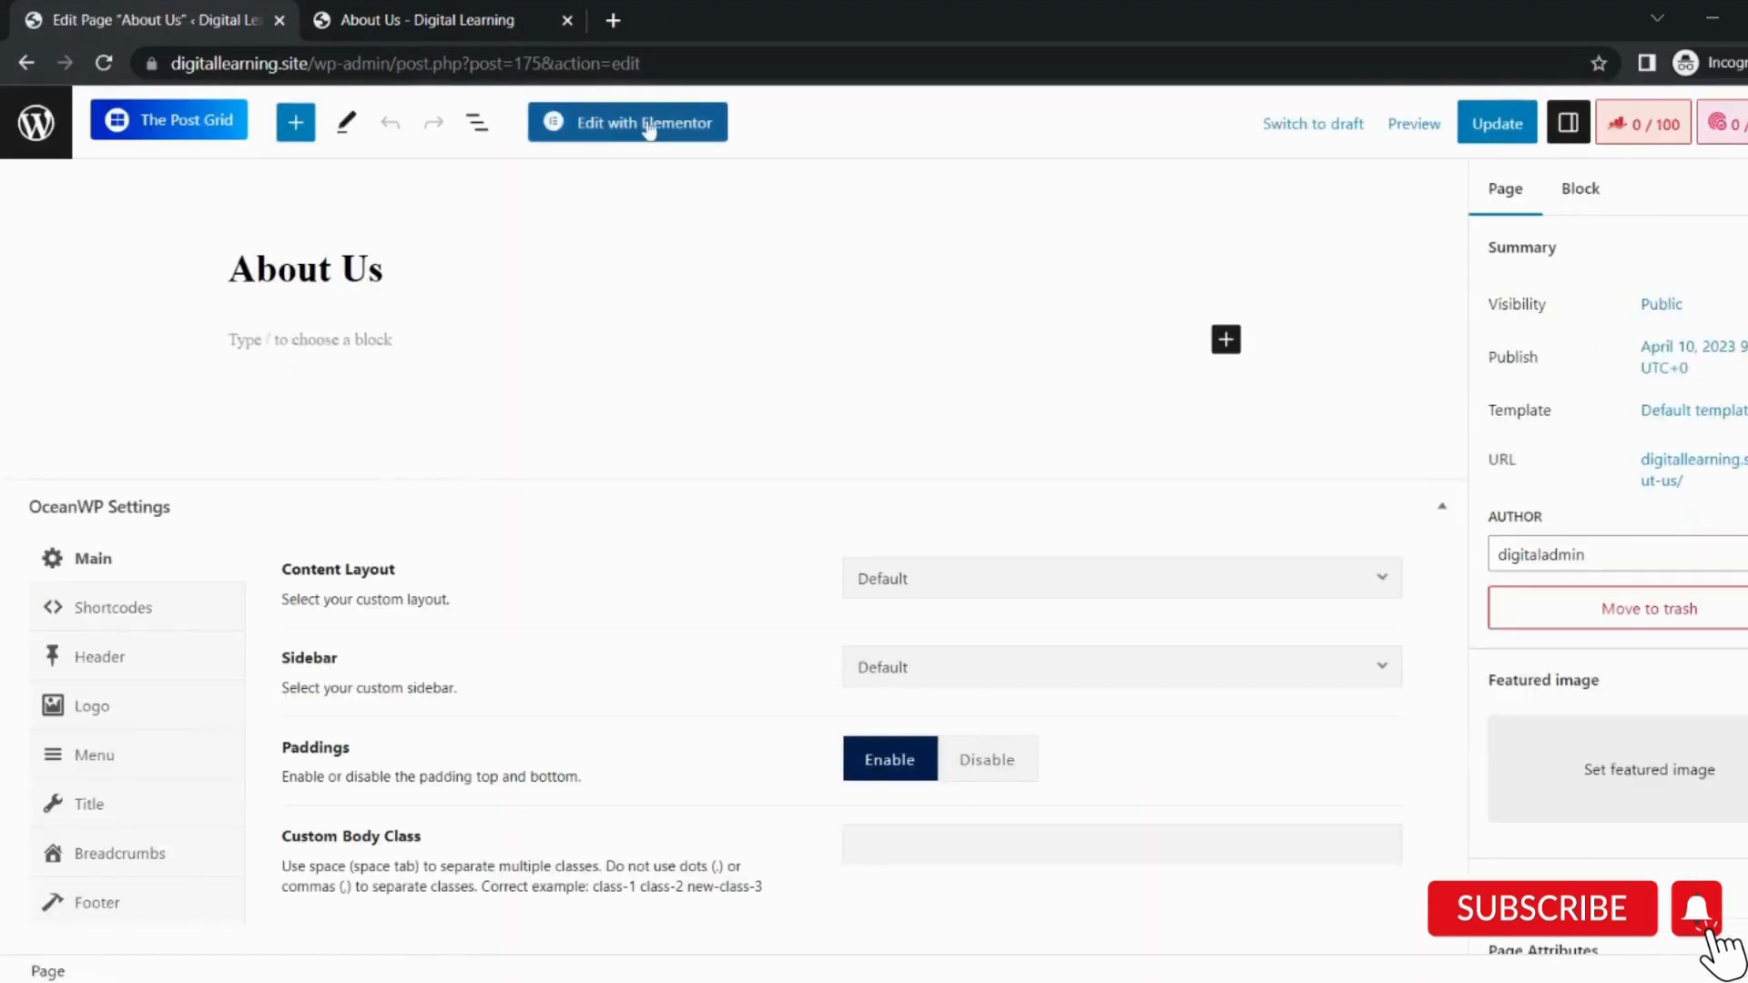
left_click(649, 127)
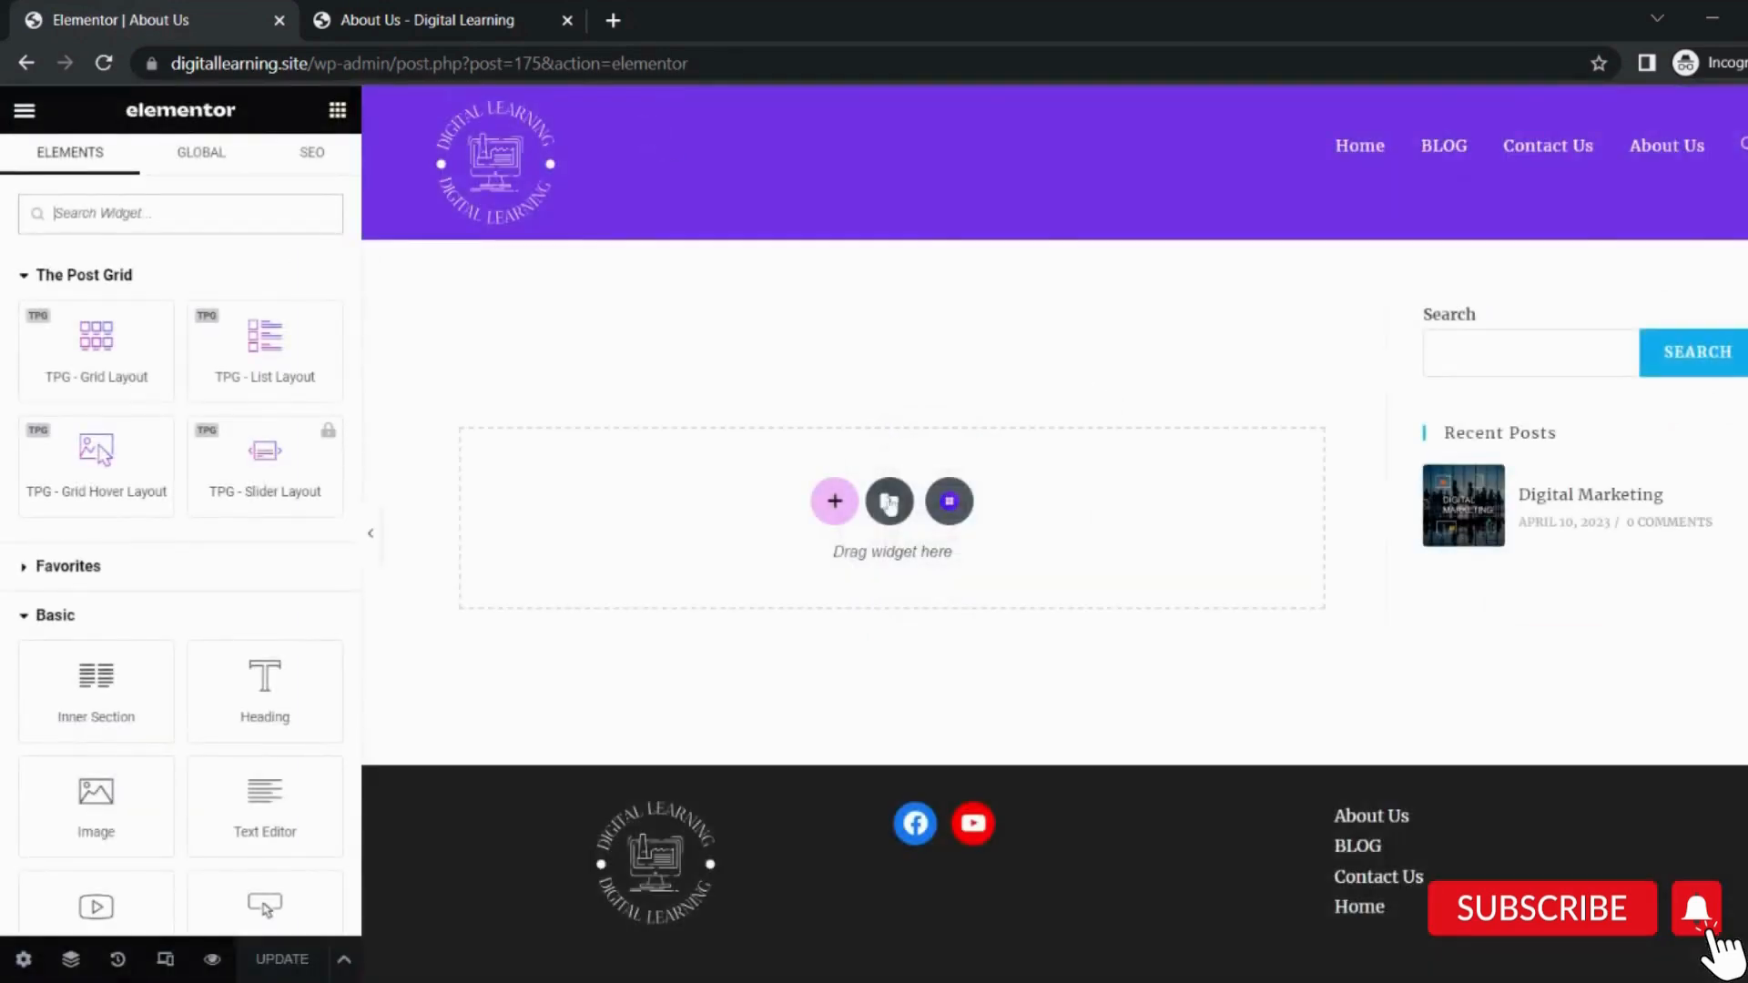
left_click(835, 501)
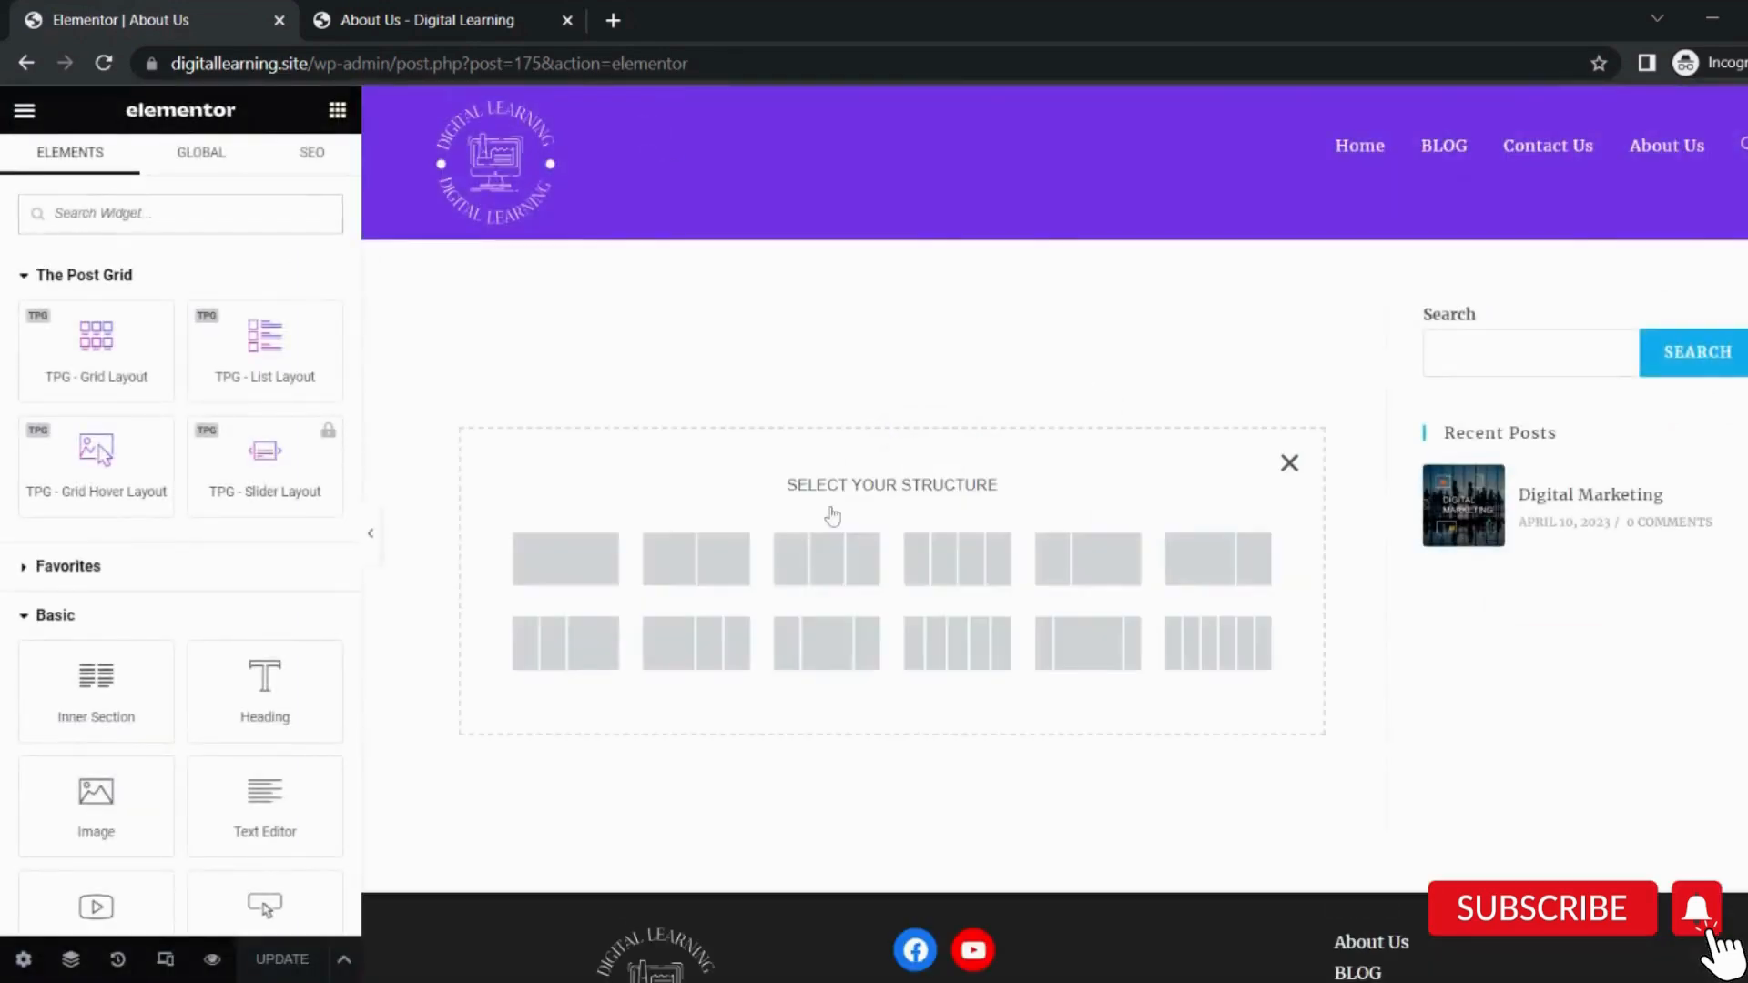
left_click(565, 582)
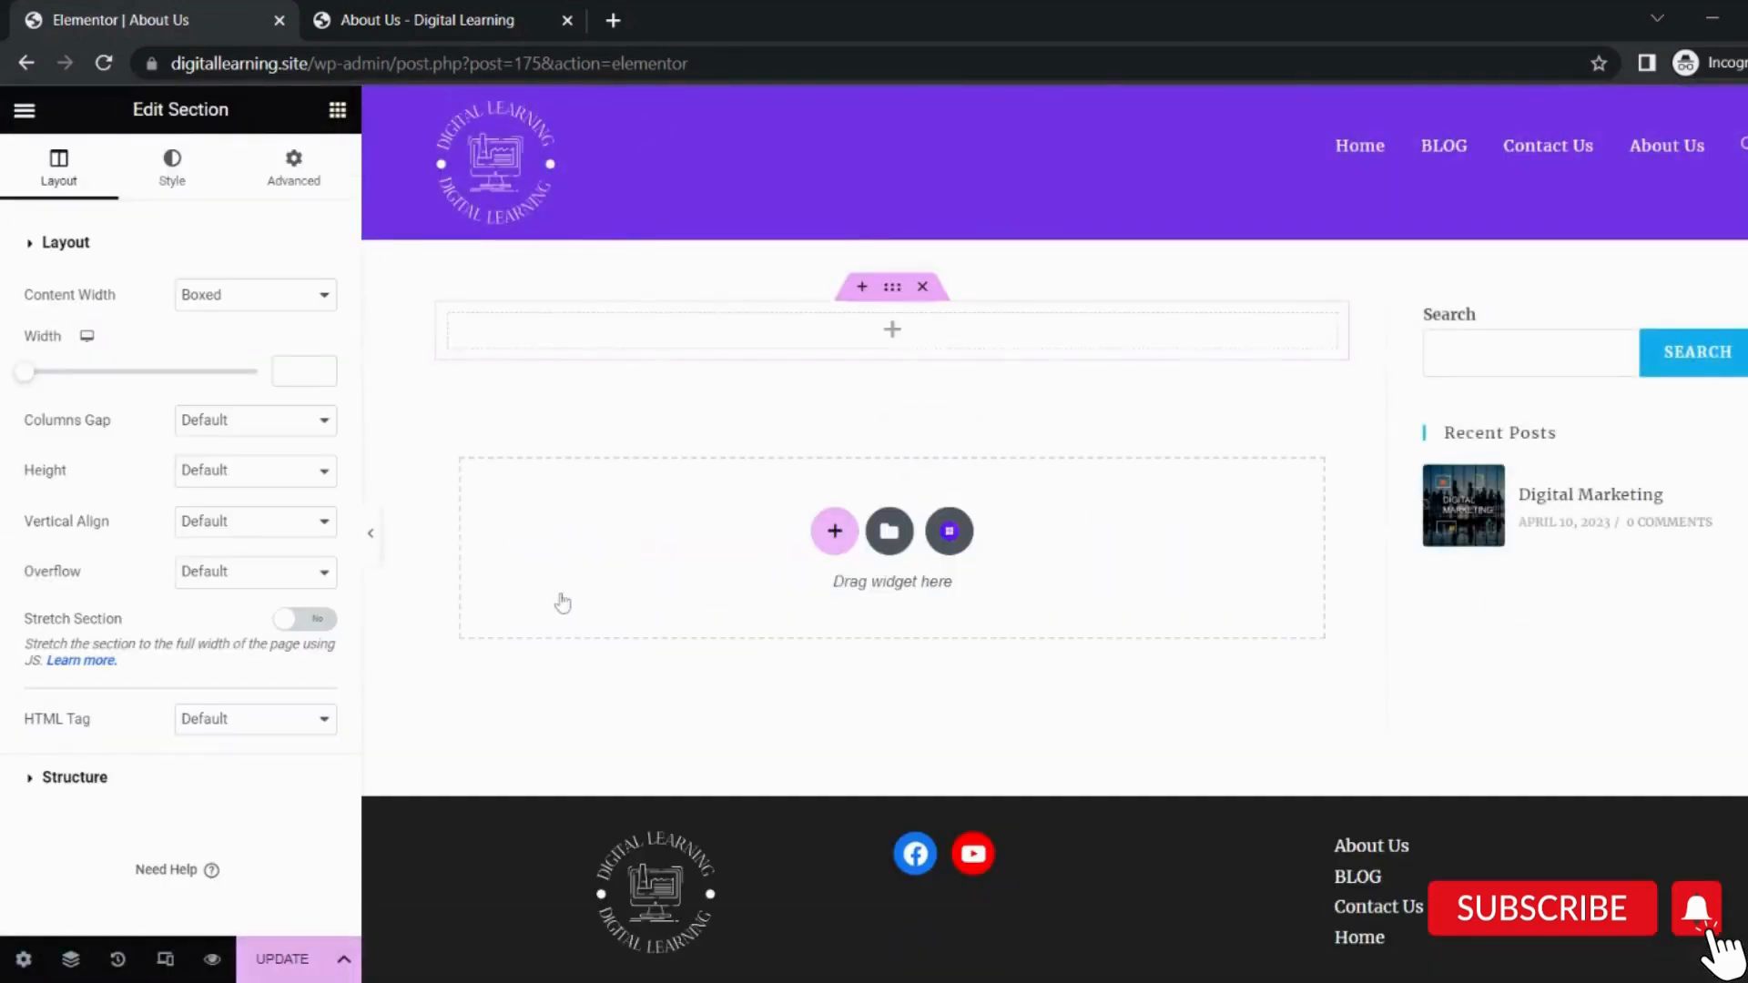
Add a Heading widget to the empty section, title it "About Me", and centre it.
left_click(337, 109)
left_click_drag(265, 681, 678, 325)
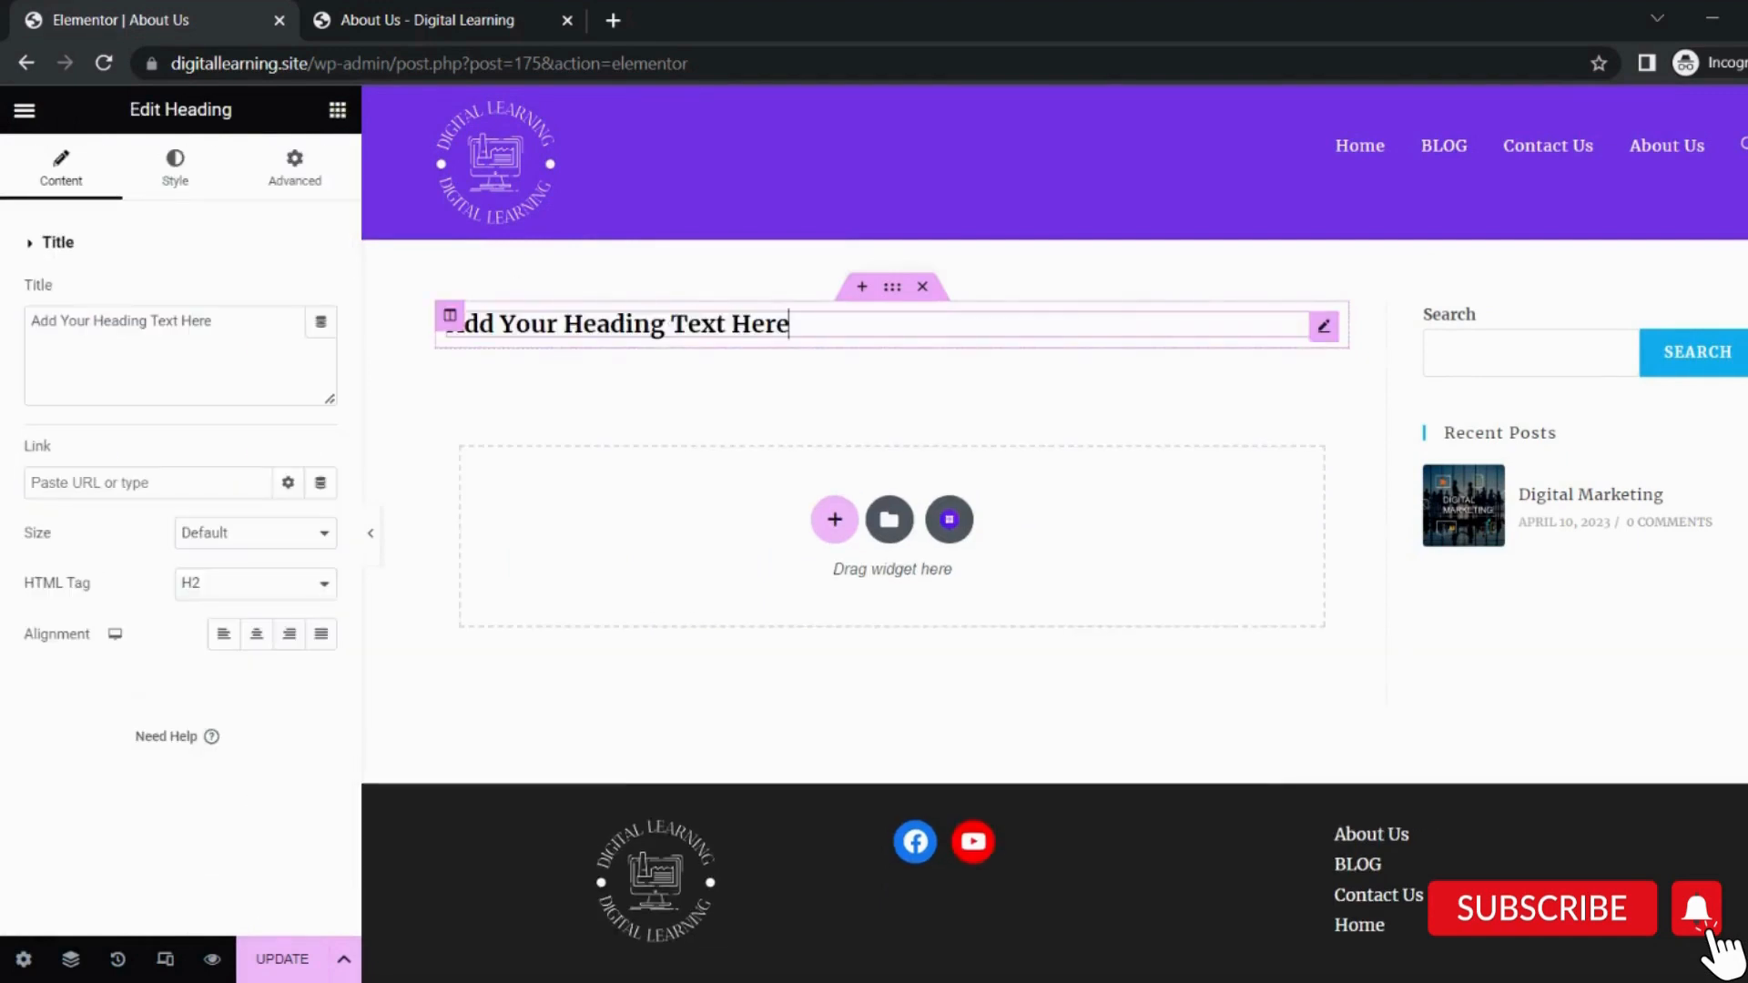
key("ctrl+a")
type("Ab")
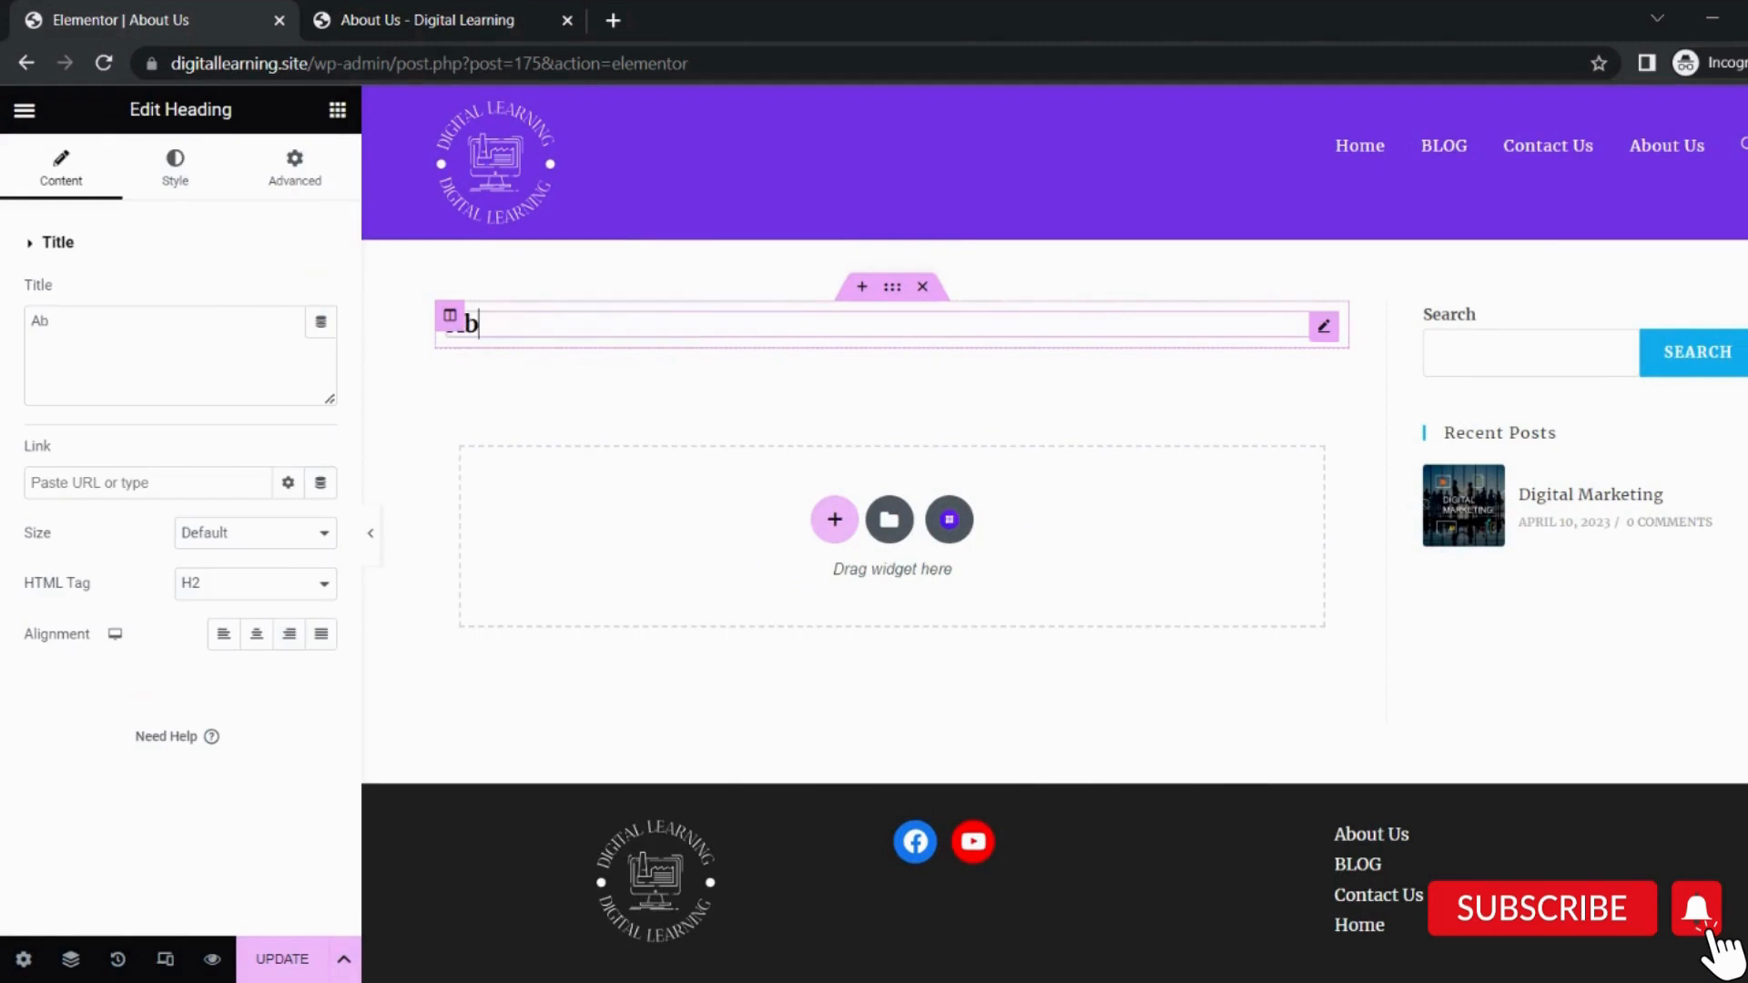
type("out Me")
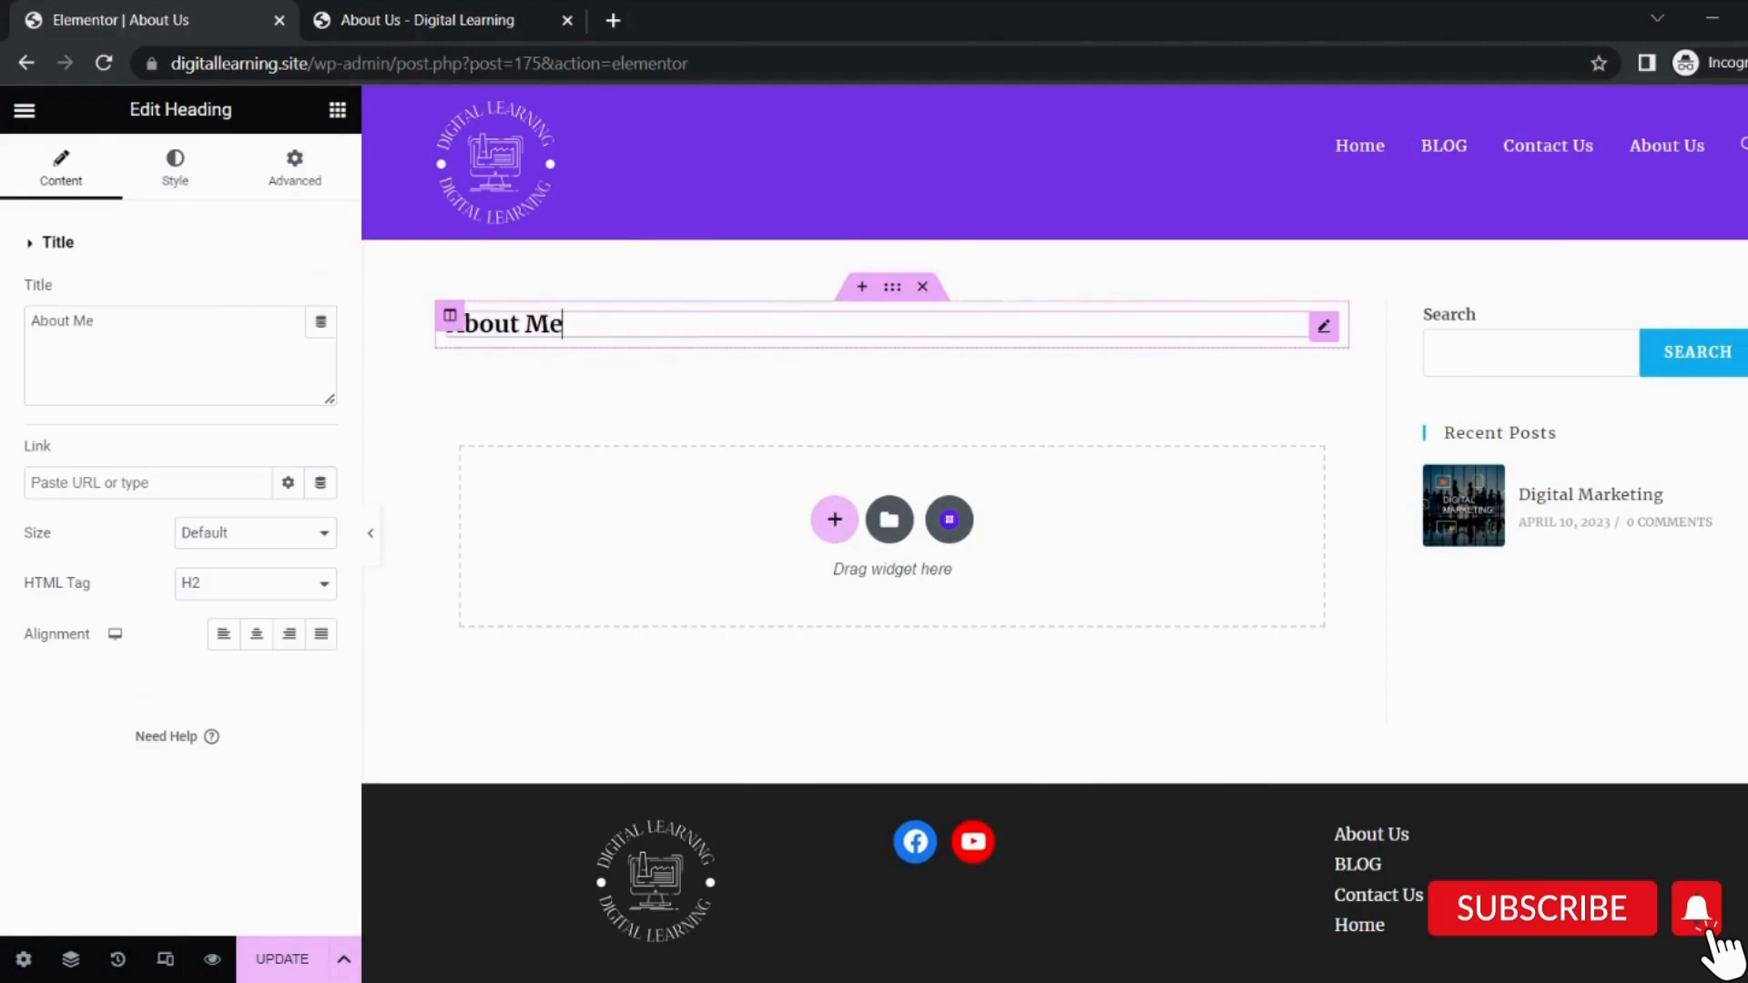
left_click(257, 634)
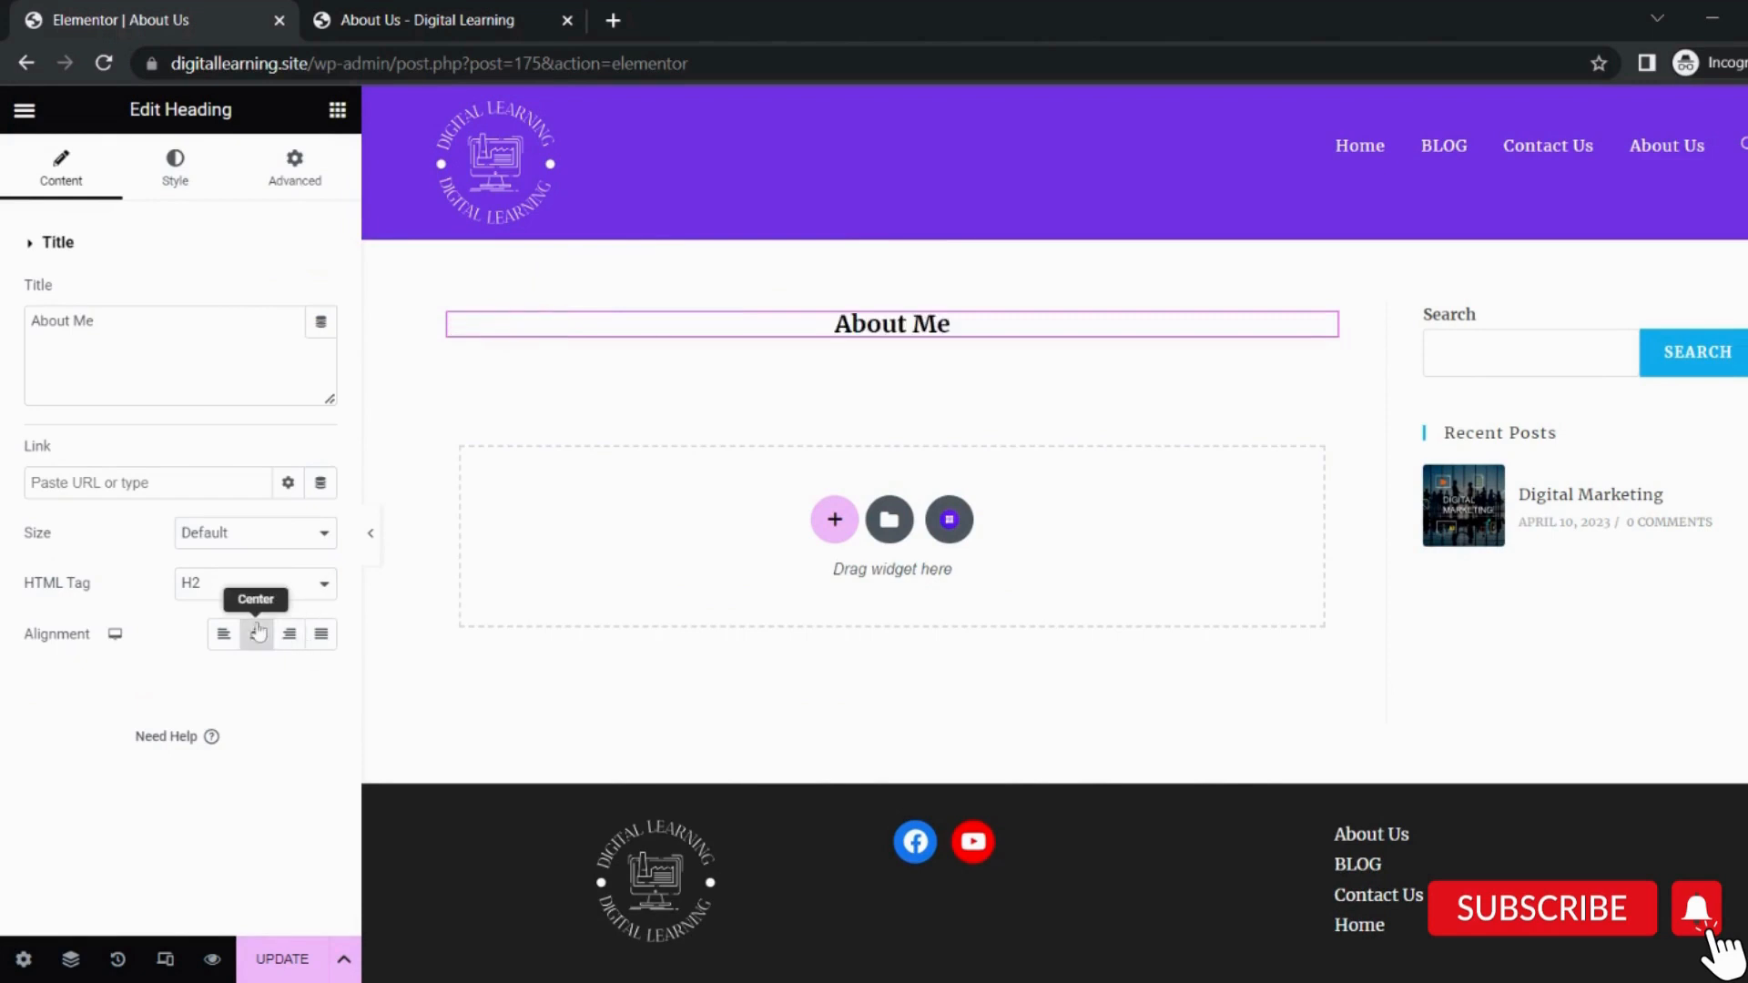
Enlarge the "About Me" heading's font size until the title stands out as a large page title.
left_click(183, 193)
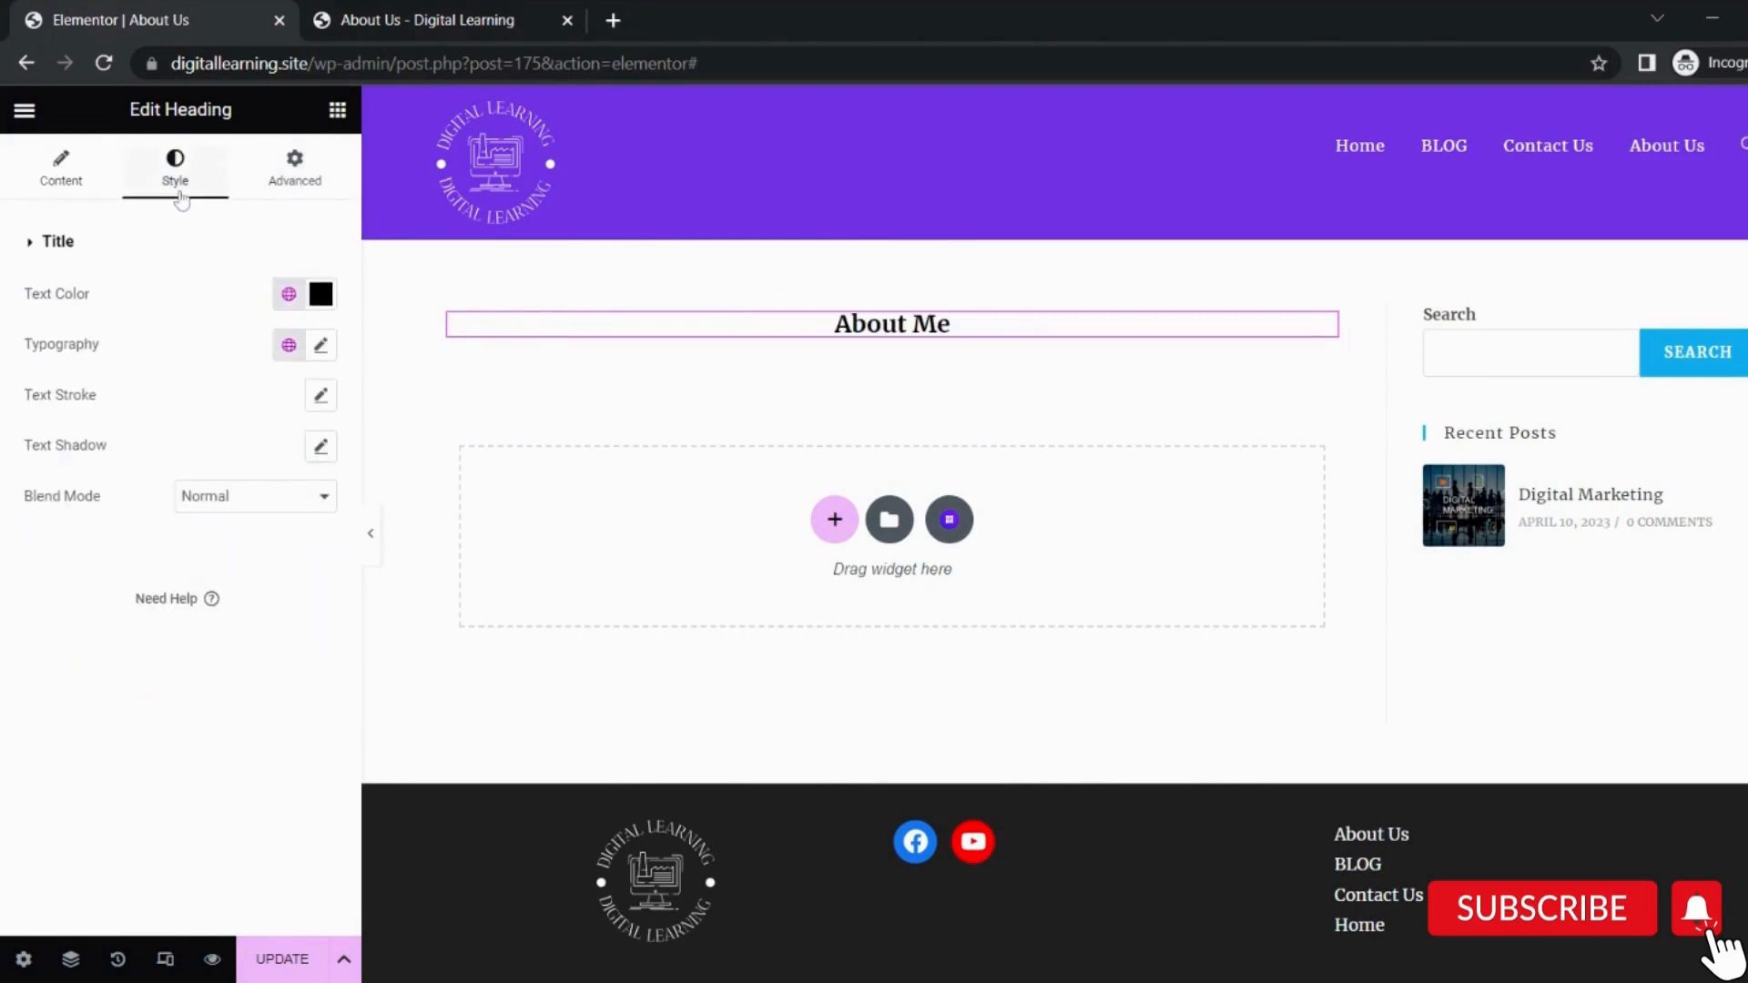
left_click(322, 348)
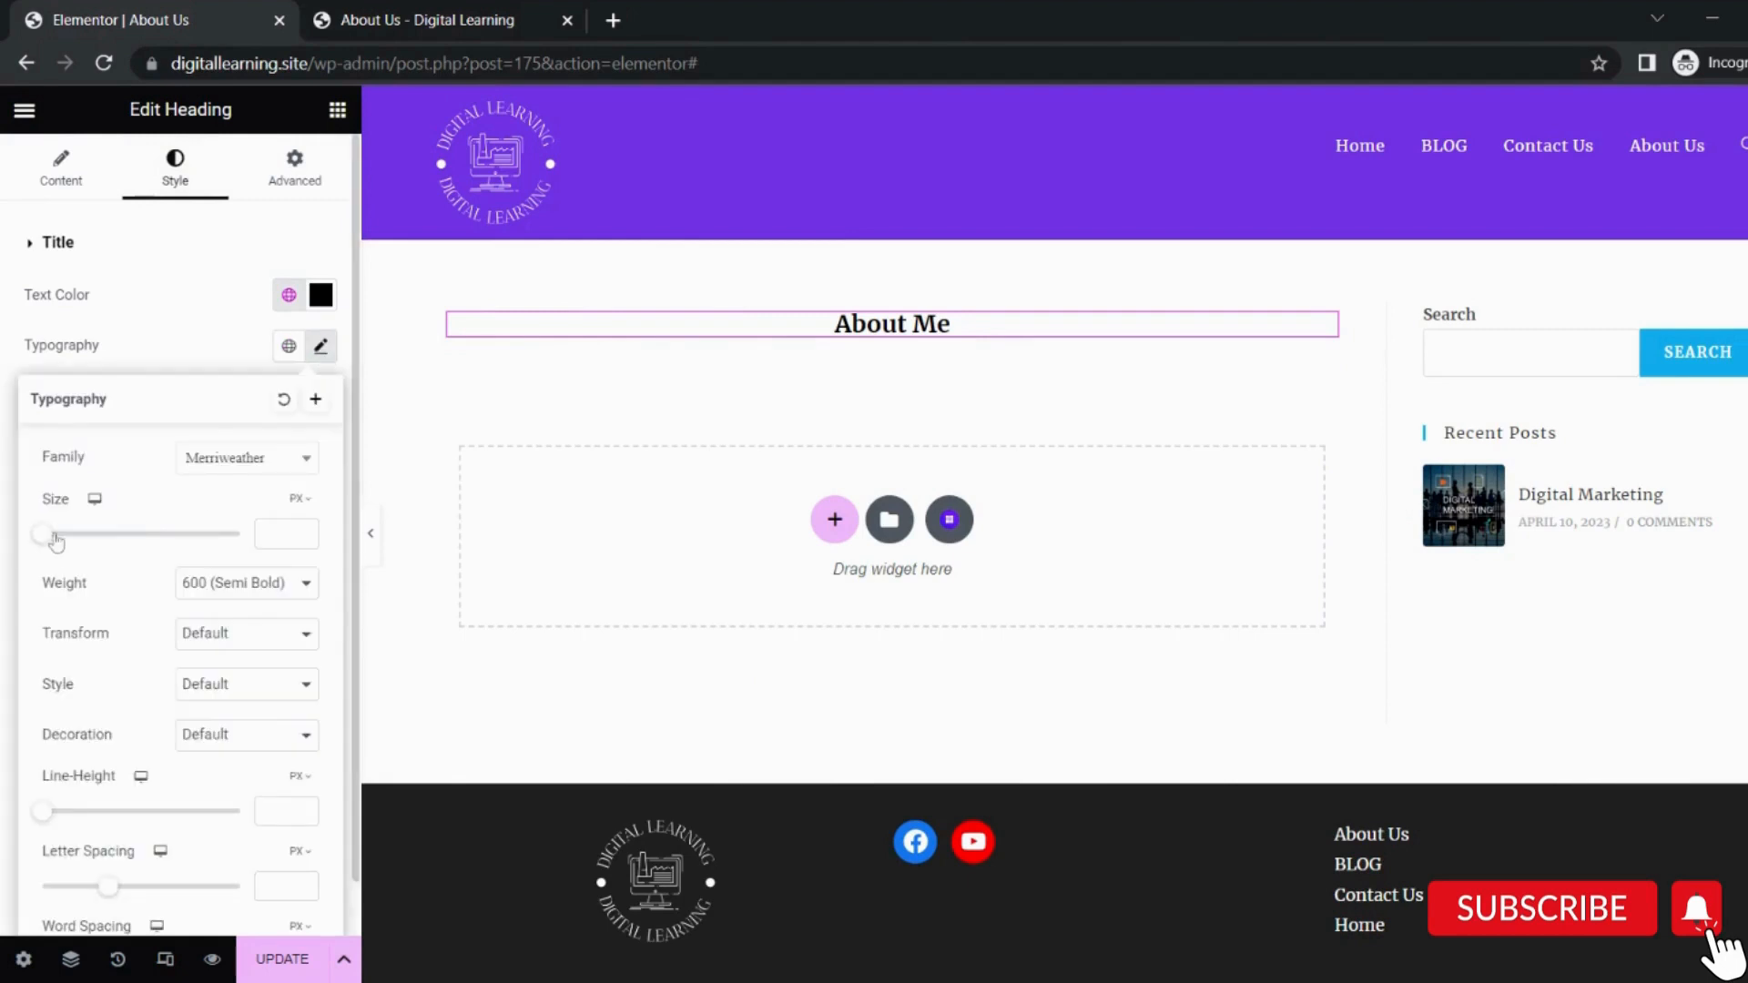
left_click_drag(50, 544, 124, 539)
scroll(1002, 400, "down", 1)
scroll(1001, 400, "up", 1)
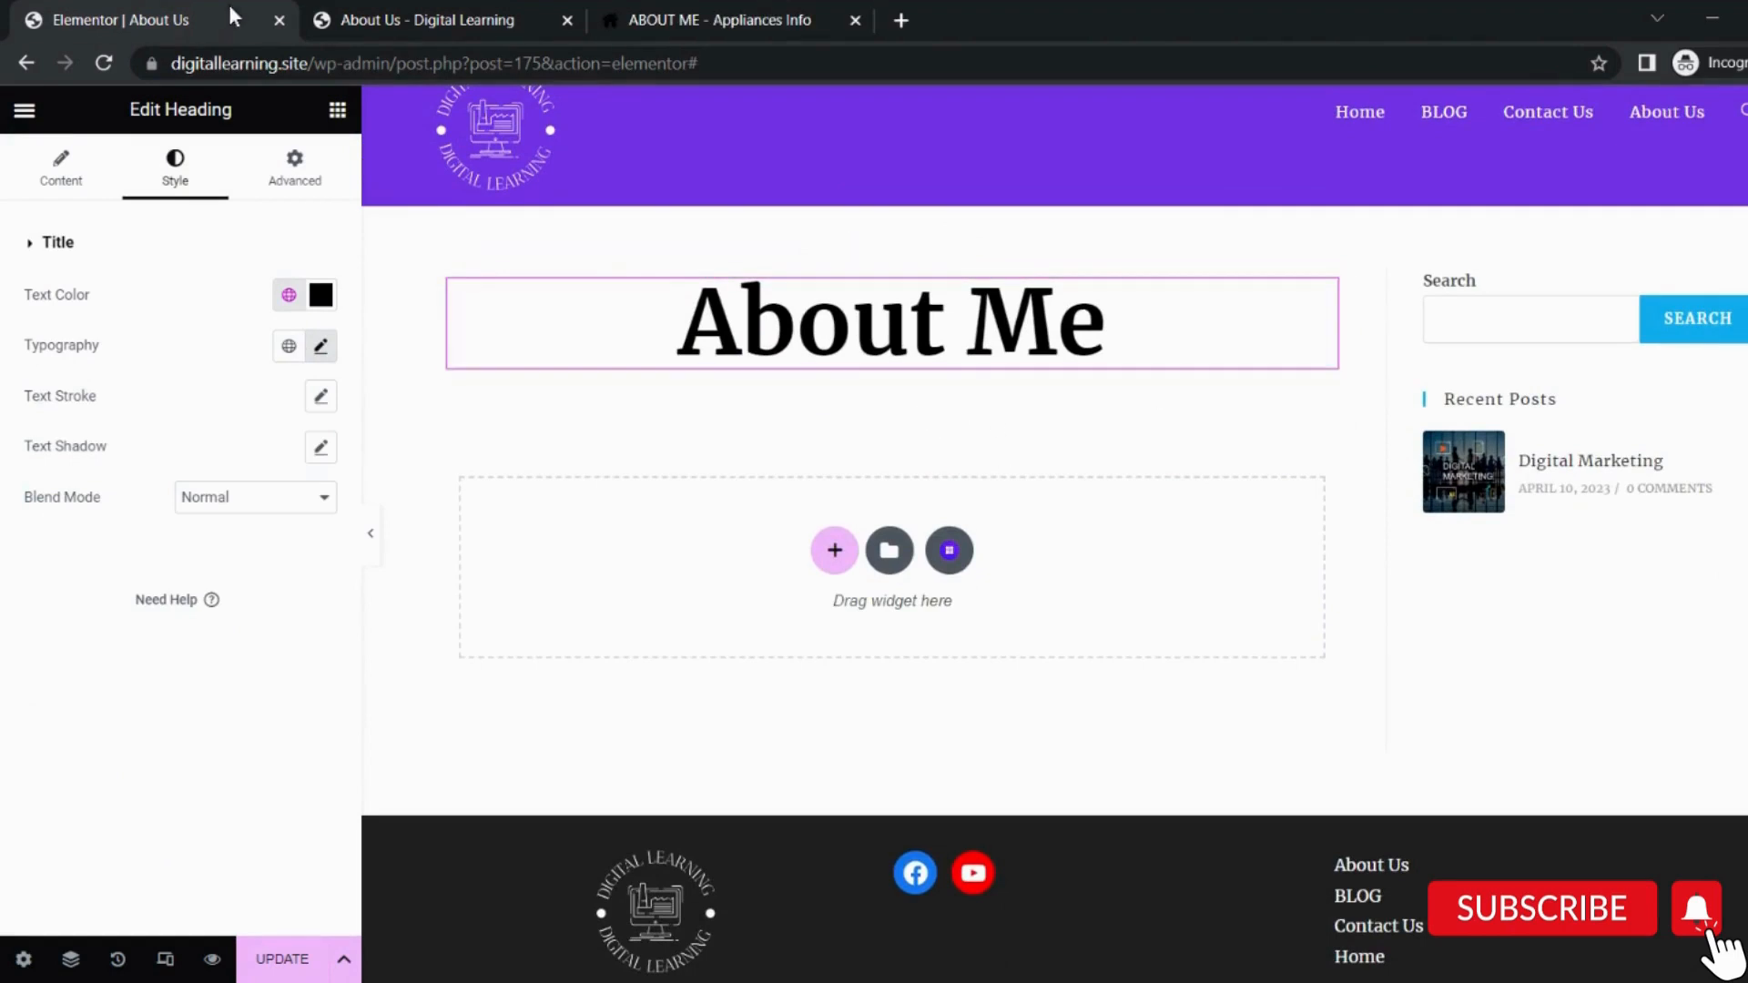
Add a two-column section below the heading and place a Text Editor widget in its first column.
left_click(835, 551)
left_click(699, 608)
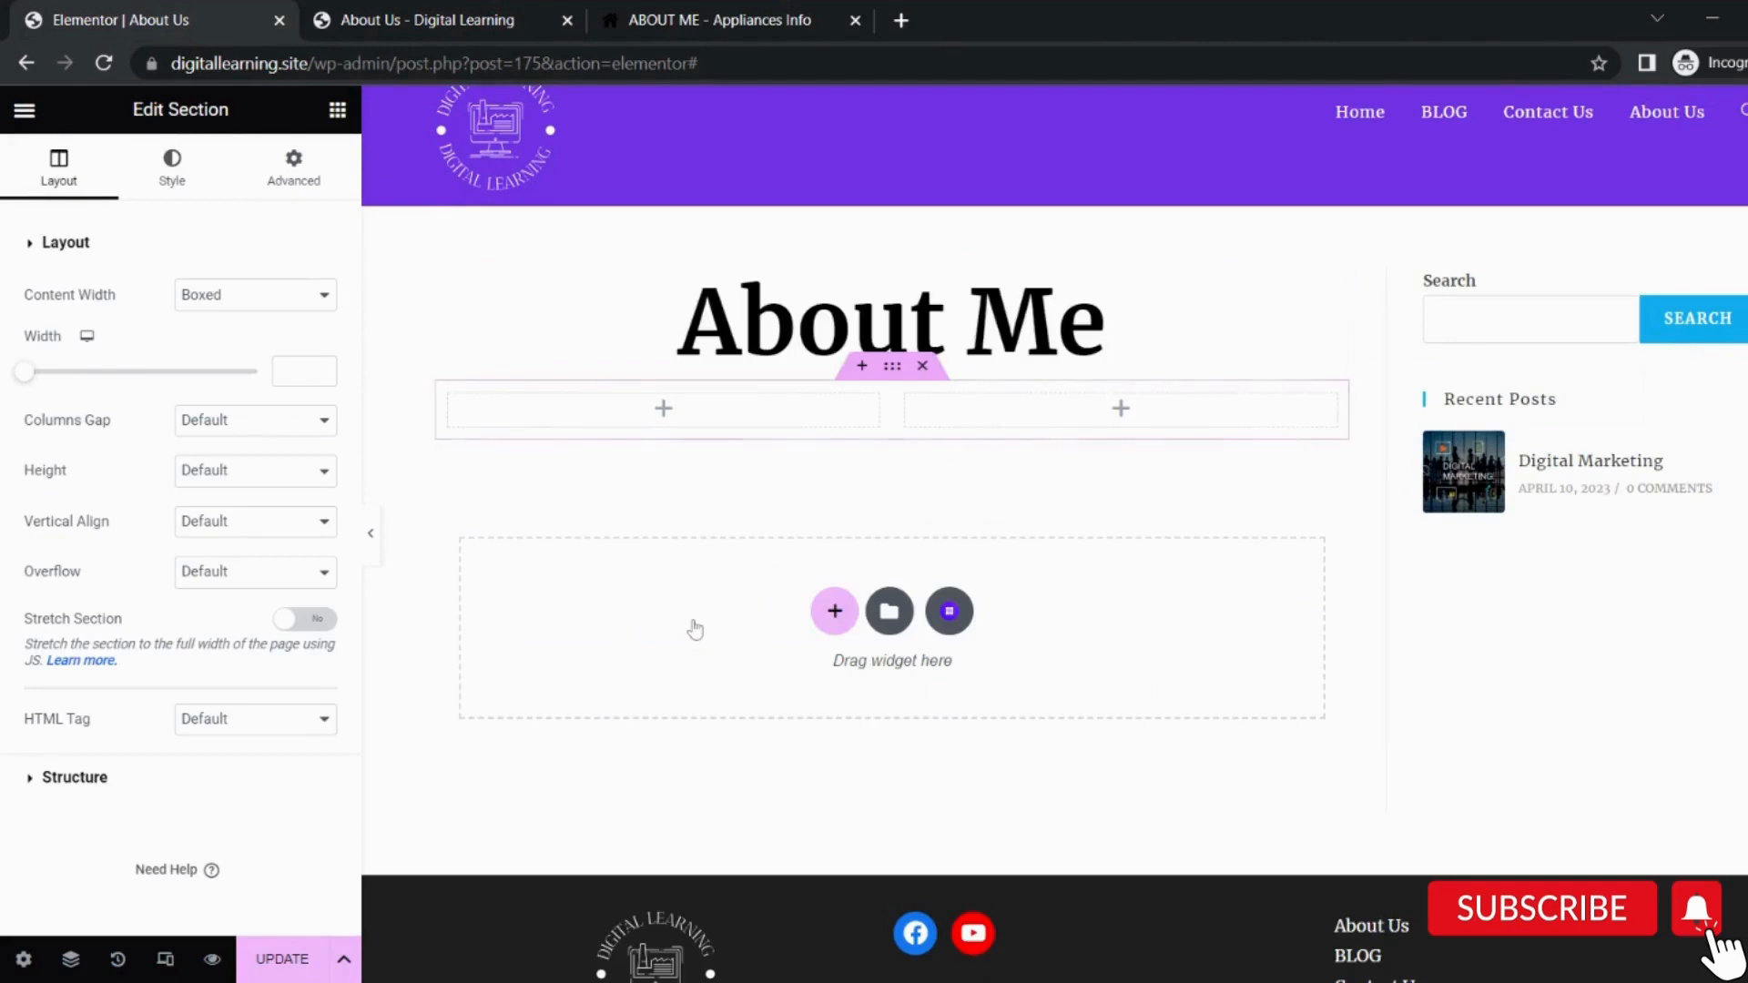
left_click(345, 110)
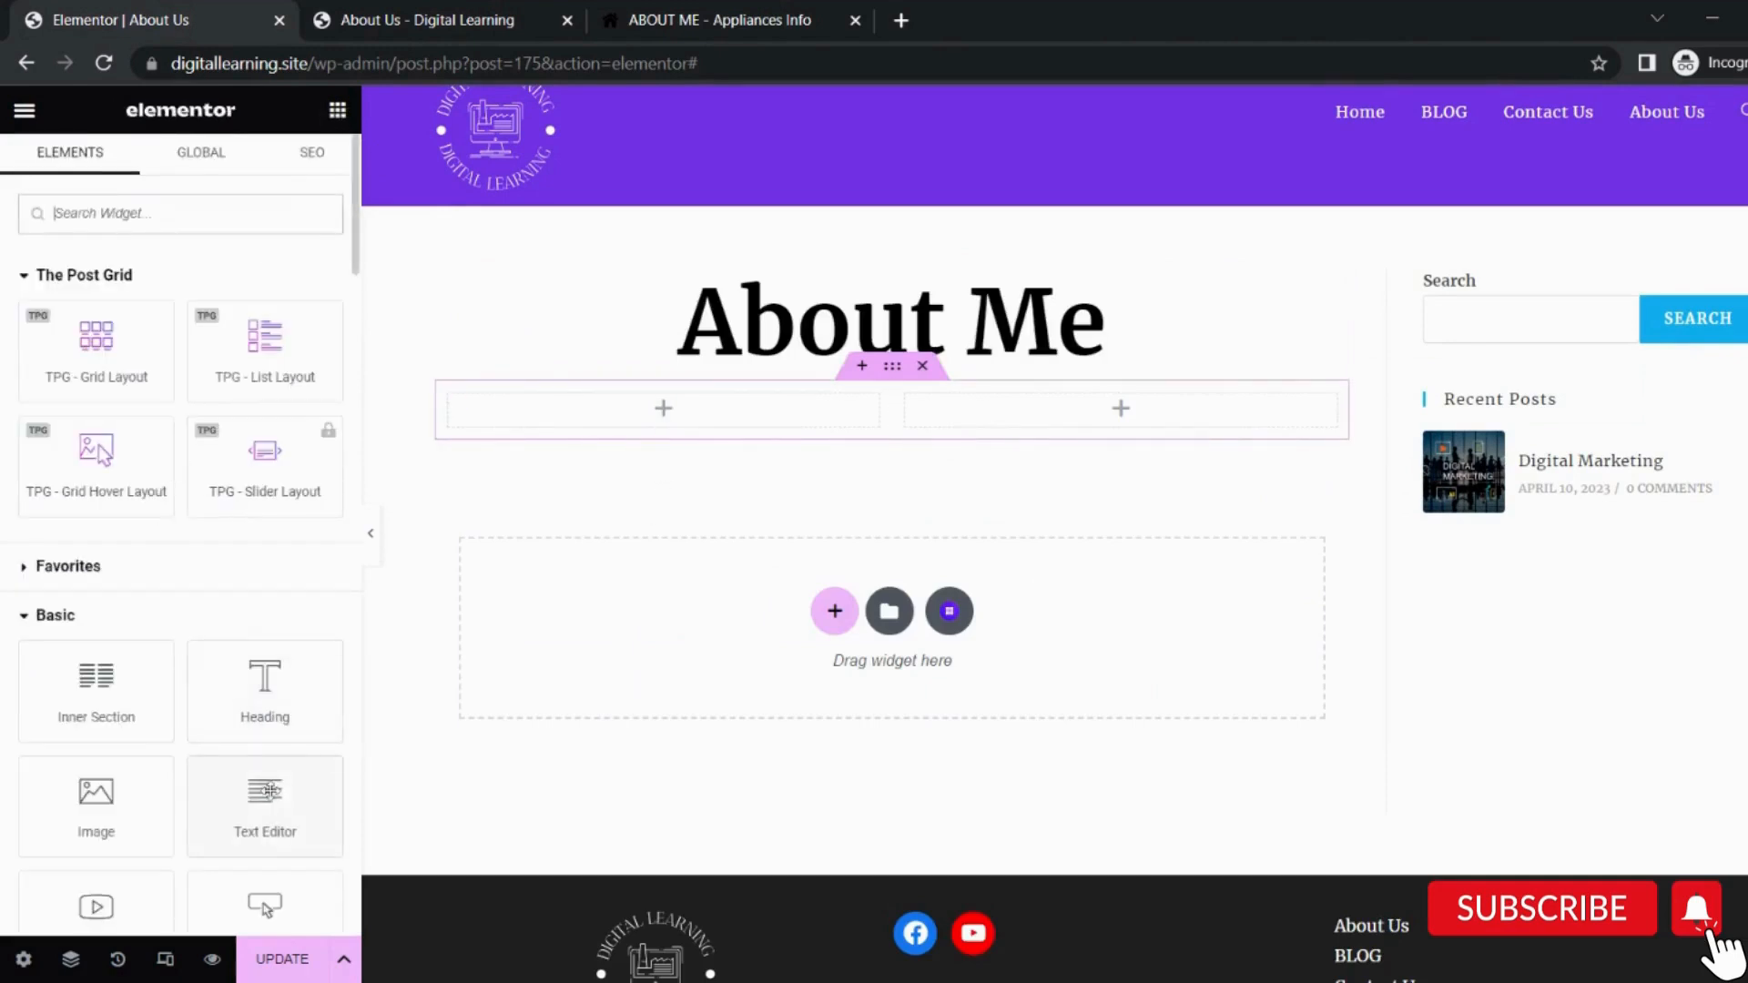
left_click_drag(328, 733, 576, 411)
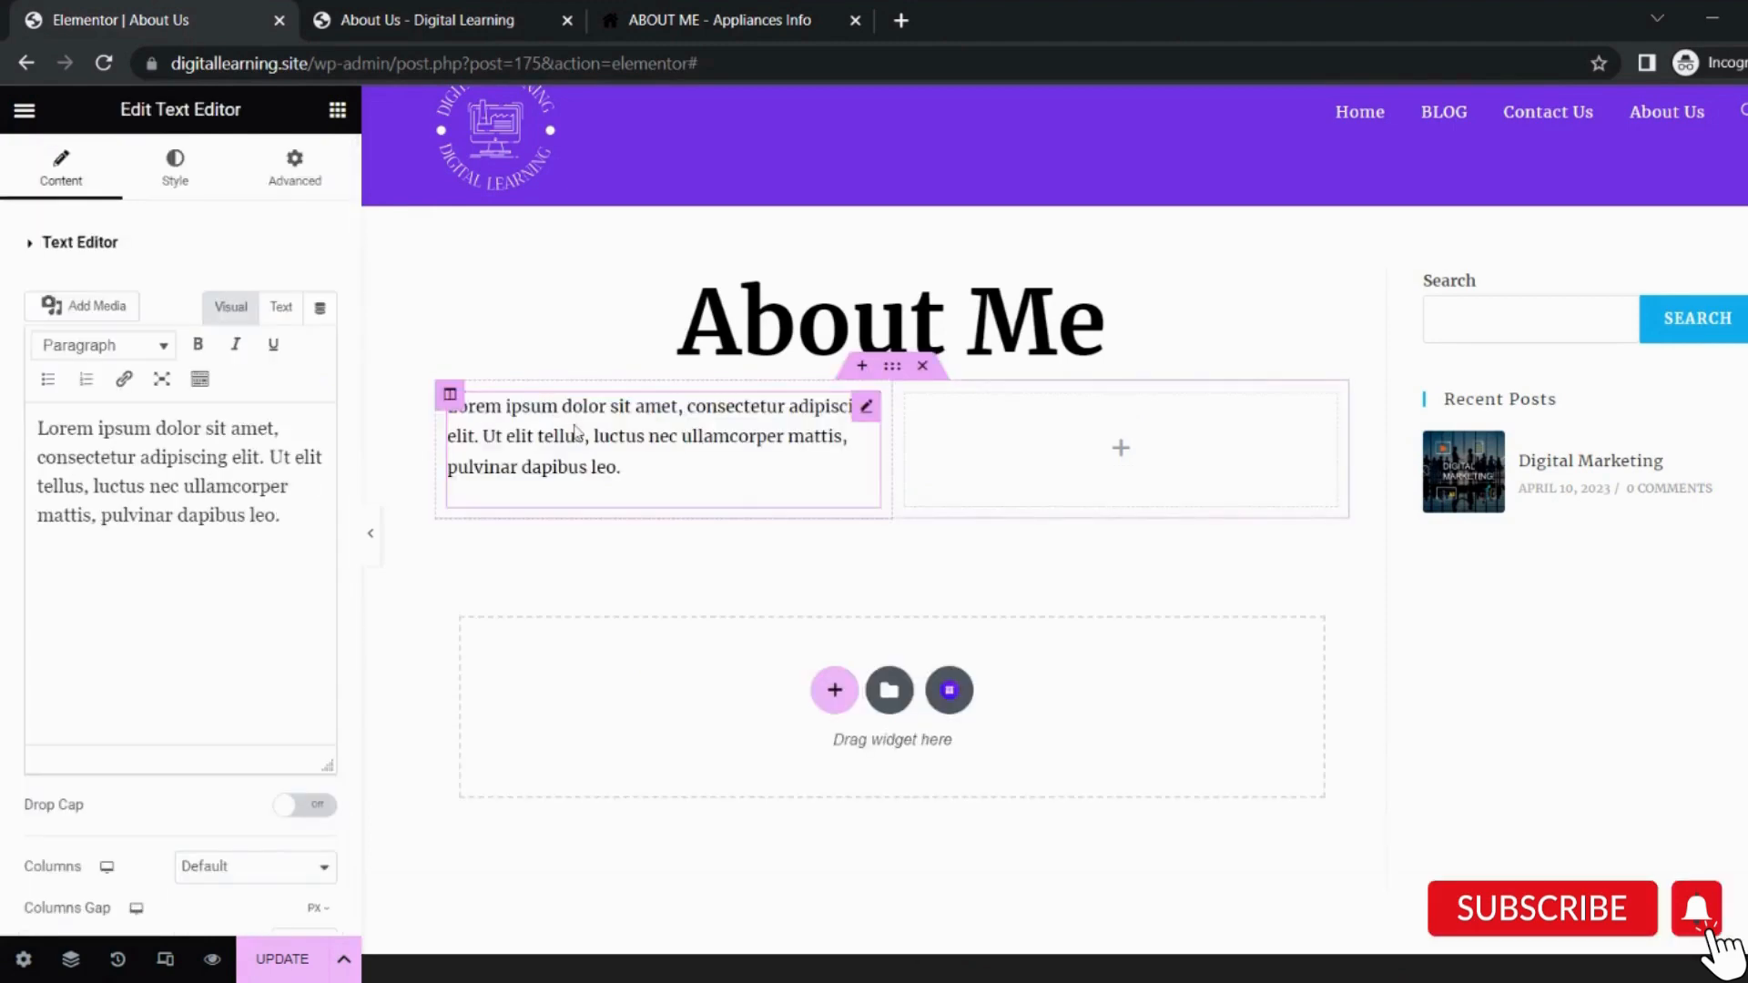
key("ctrl+a")
type("Hi Everyone, This is I Harpal Kaur. I am very passionate to write content, curious to know something new coming to the market and do research. Here on https://www.appliancesinfo.com, I am sharing with you the best and most useful content related to appliances. You will get help whenever you are about to buy a new appliance. My primary reason to start this blog website is to help those people who are not techy or have little knowledge about technology and appliances. I also face the problem when buying any appliance. So I decided to help other people too.")
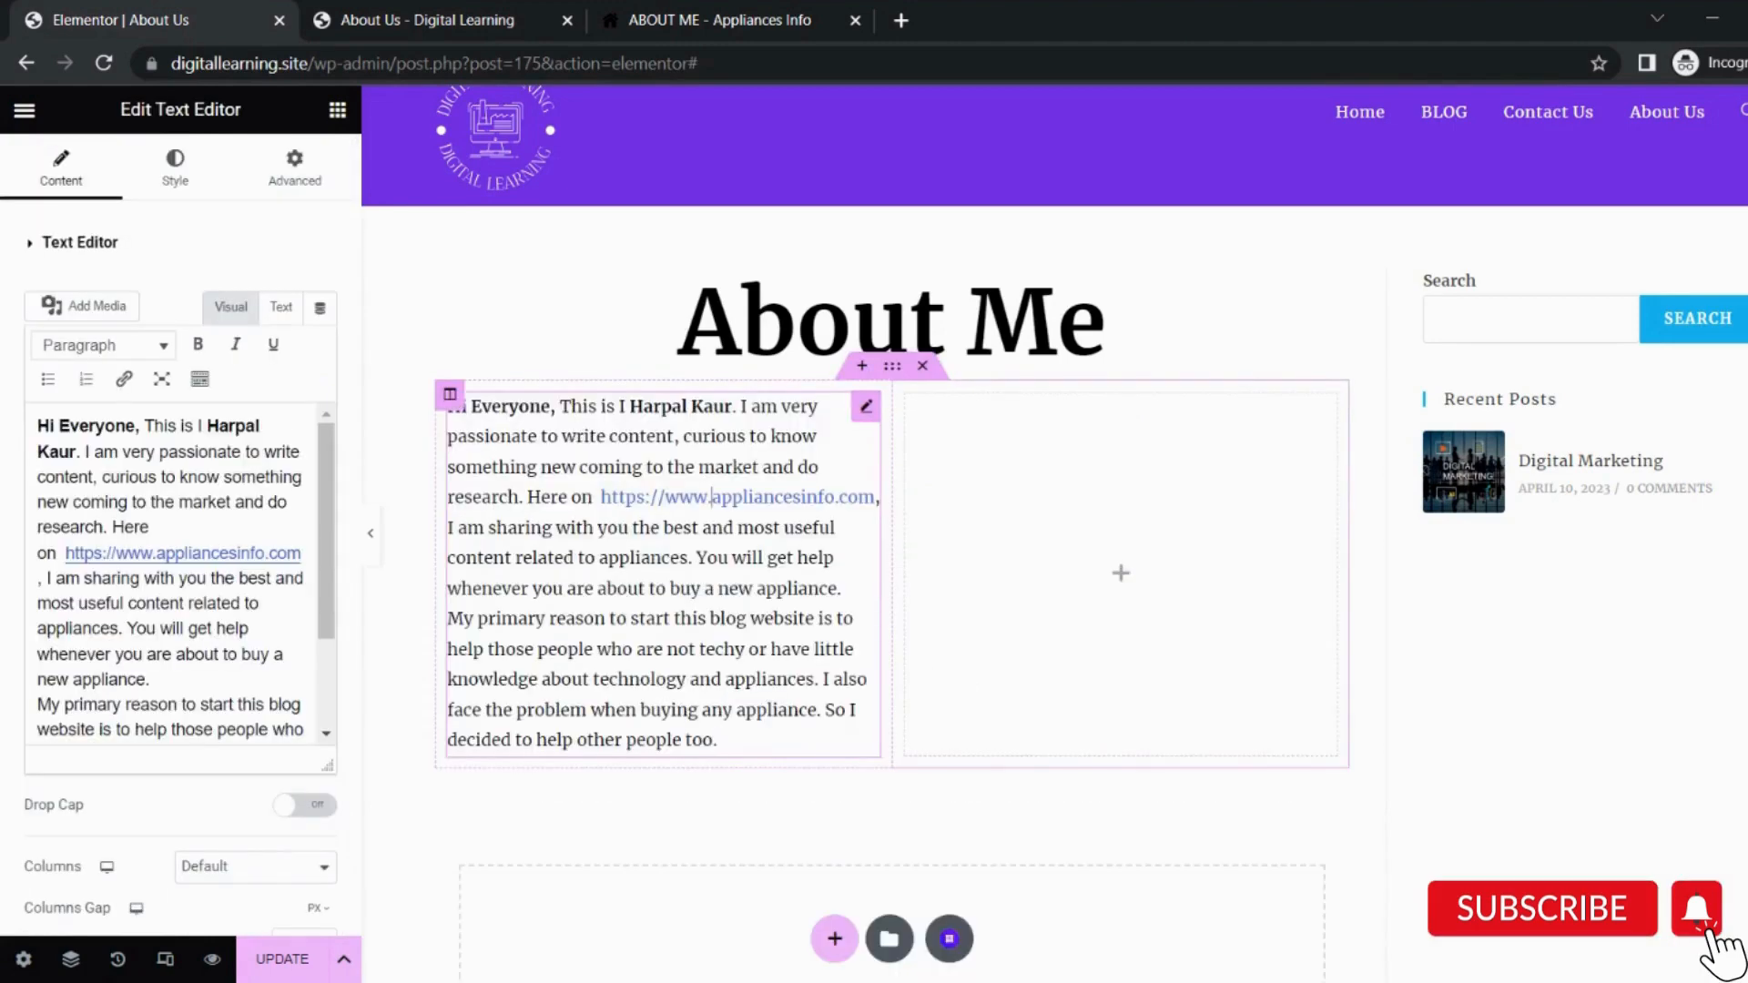
left_click_drag(711, 496, 876, 497)
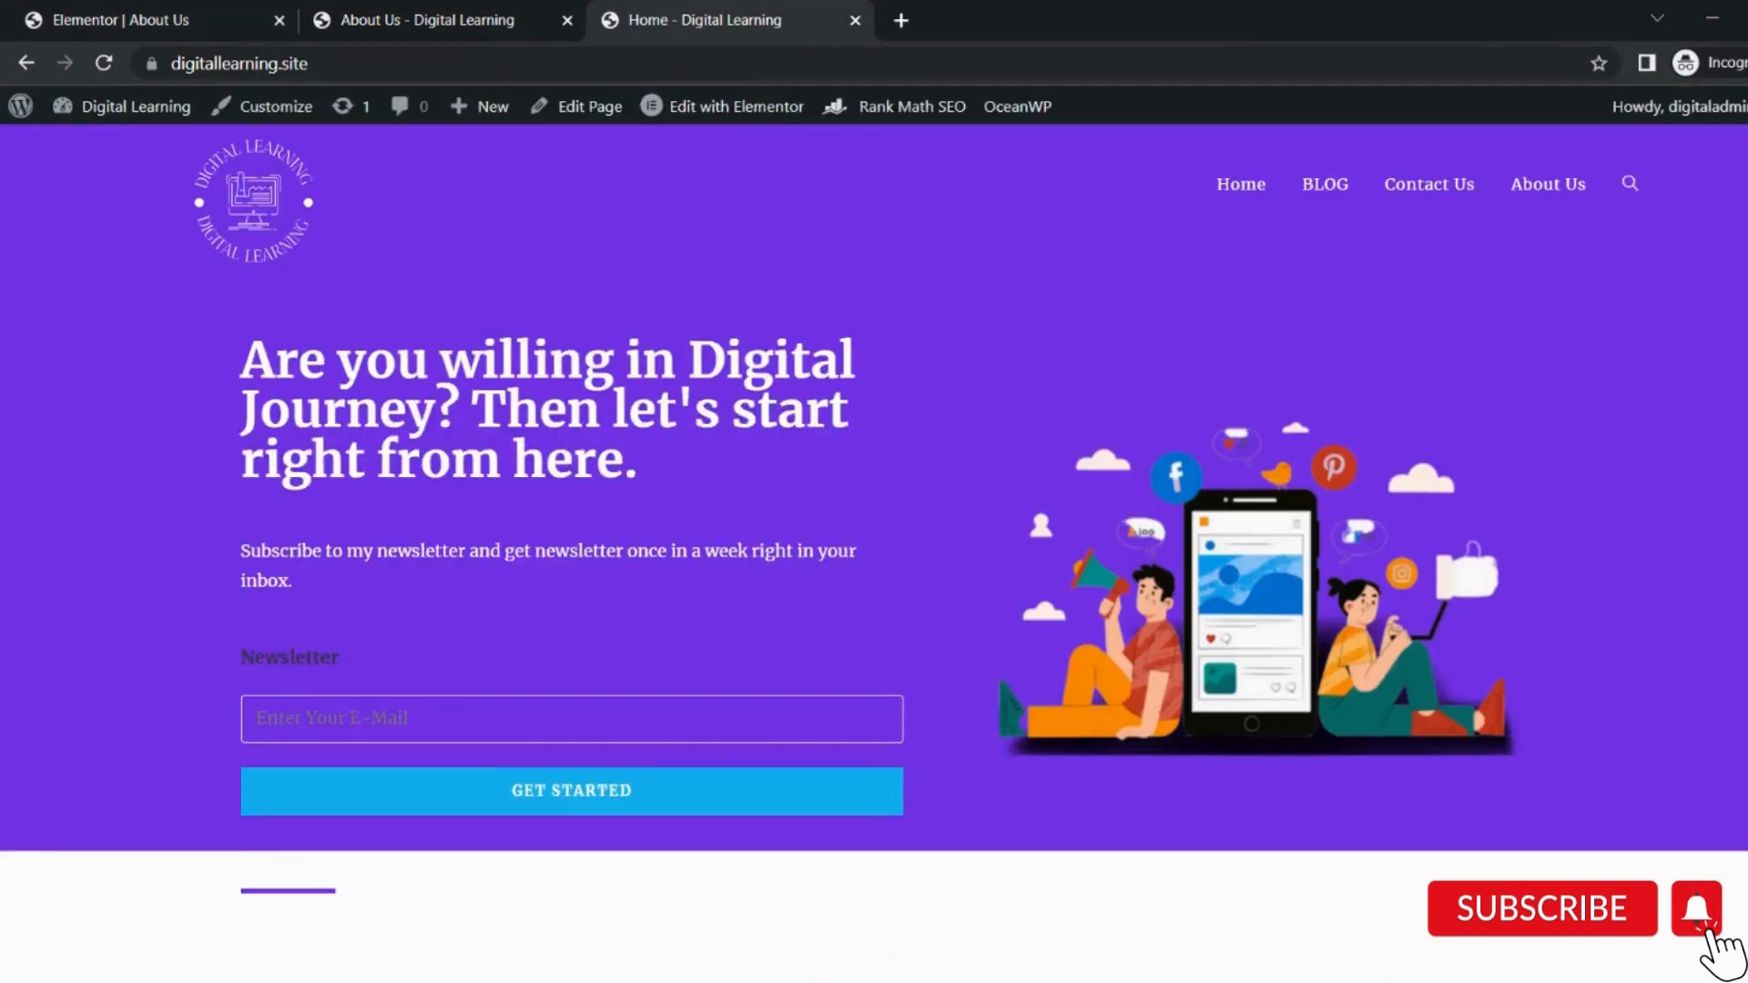
left_click(532, 62)
key("ctrl+c")
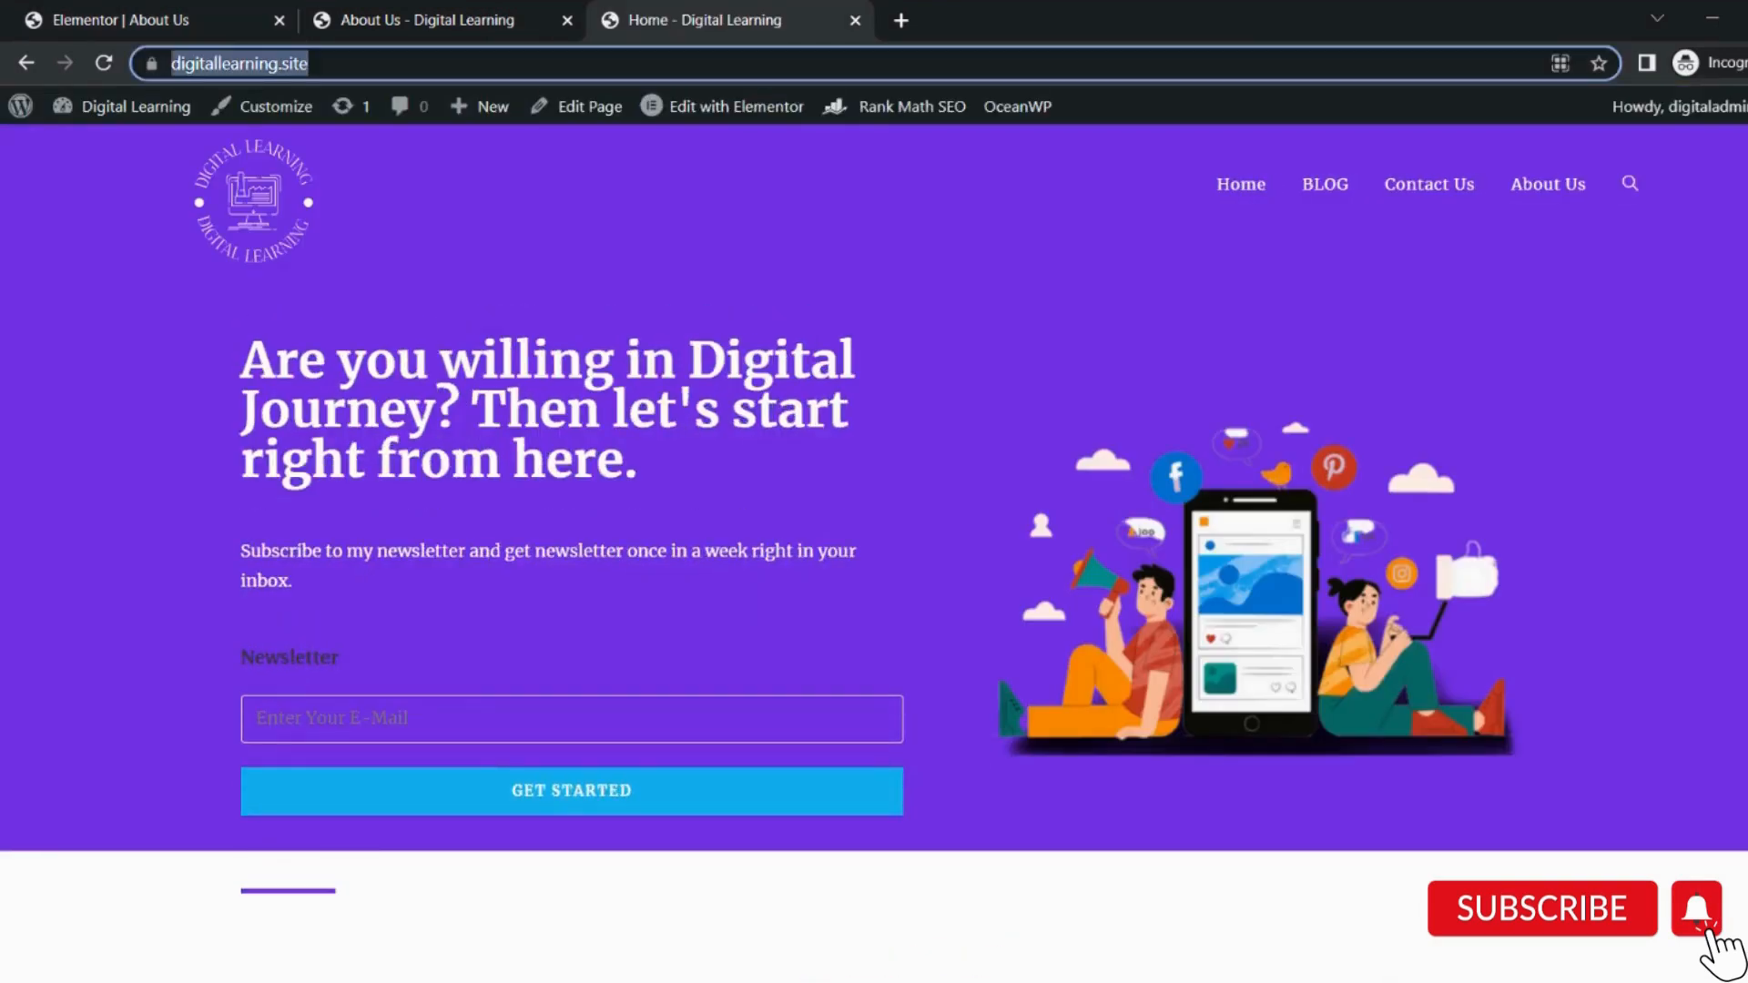
left_click(444, 11)
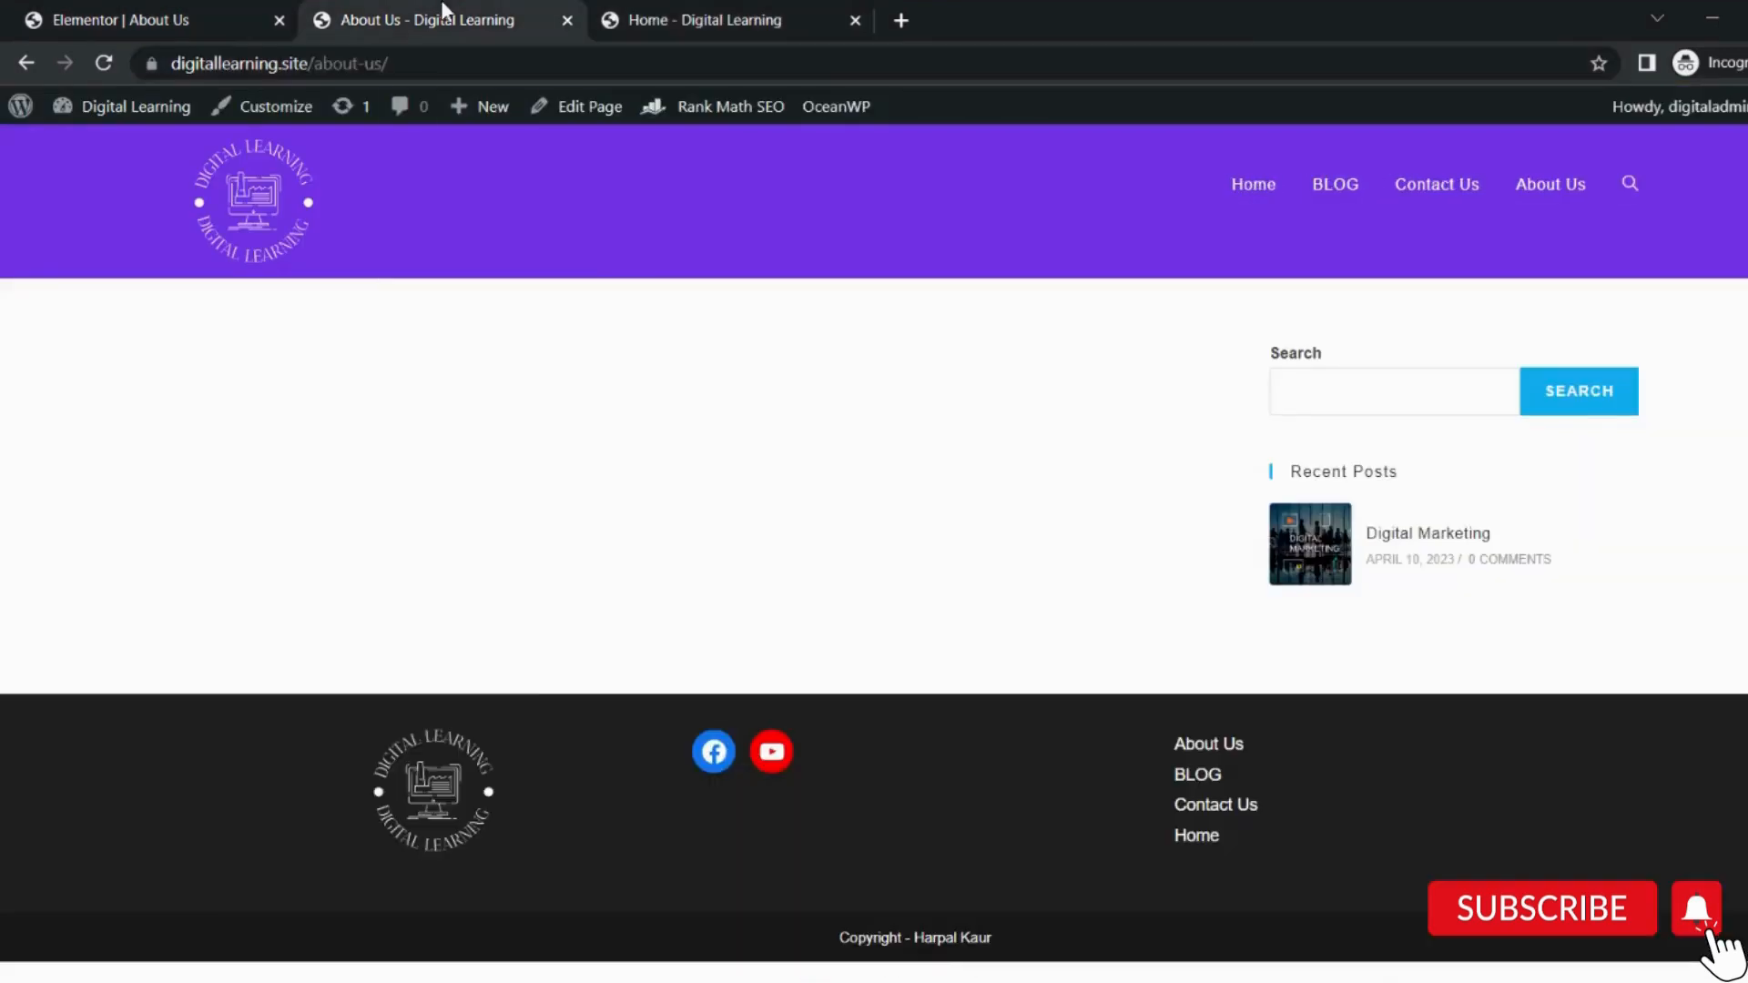
left_click(173, 4)
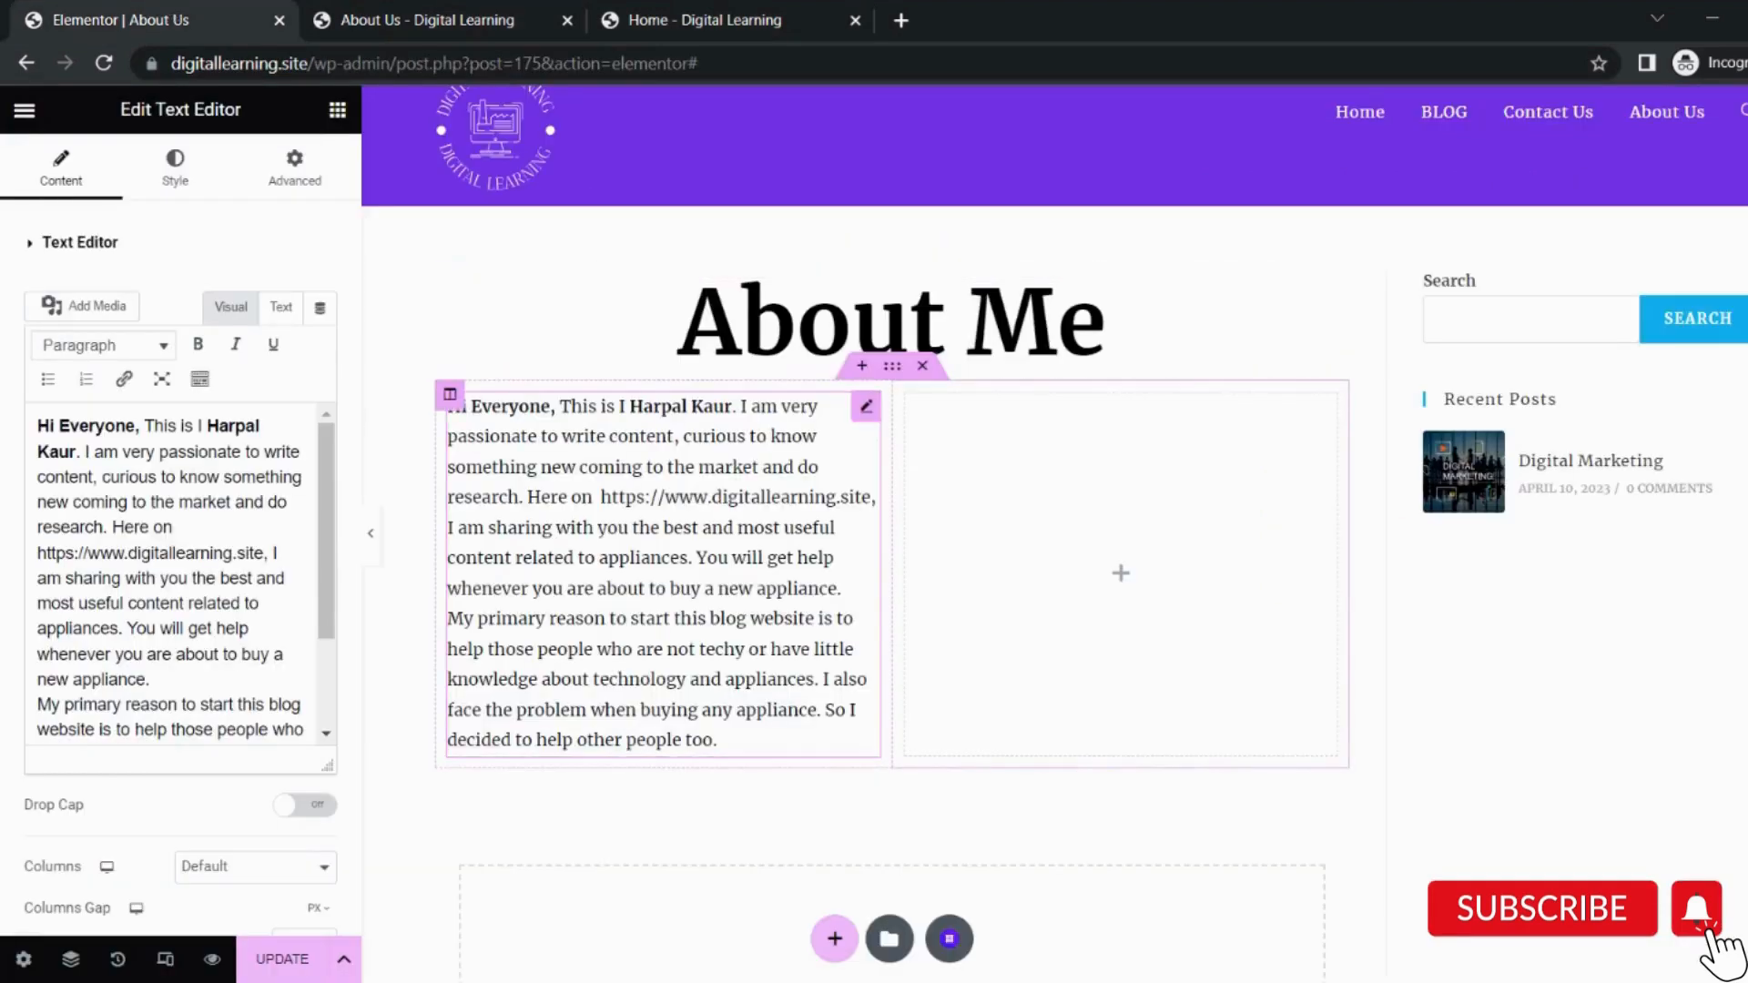
double_click(728, 497)
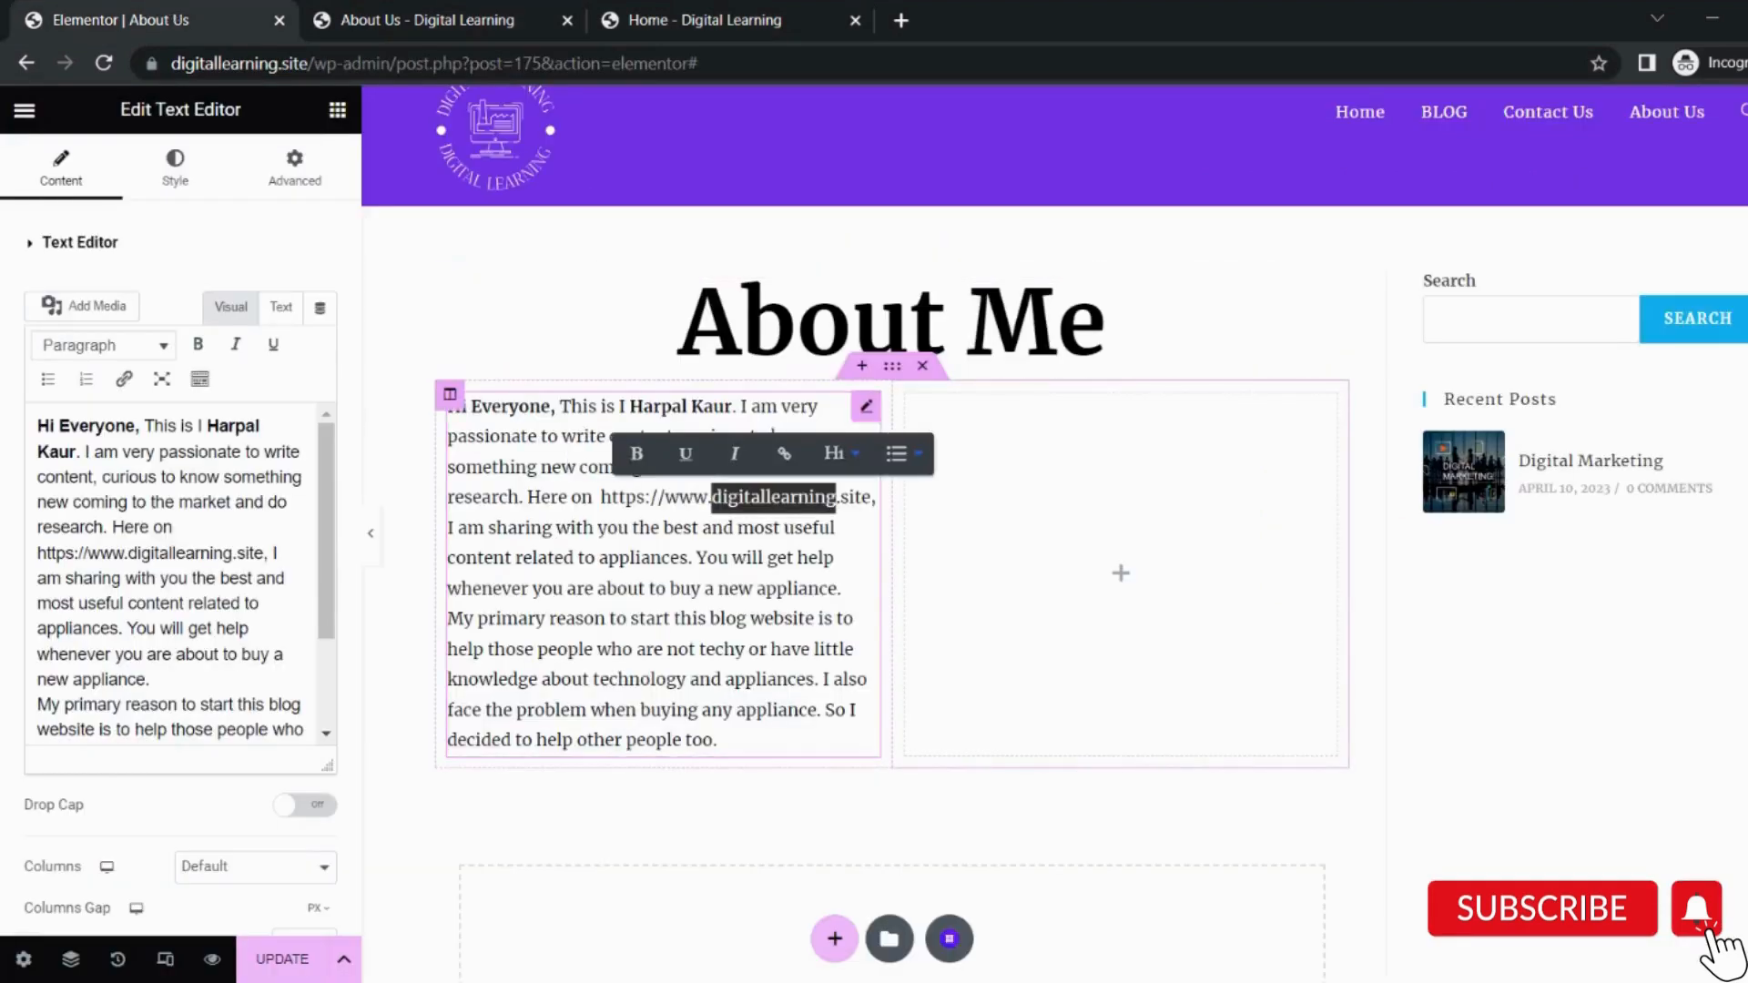
left_click_drag(600, 497, 861, 497)
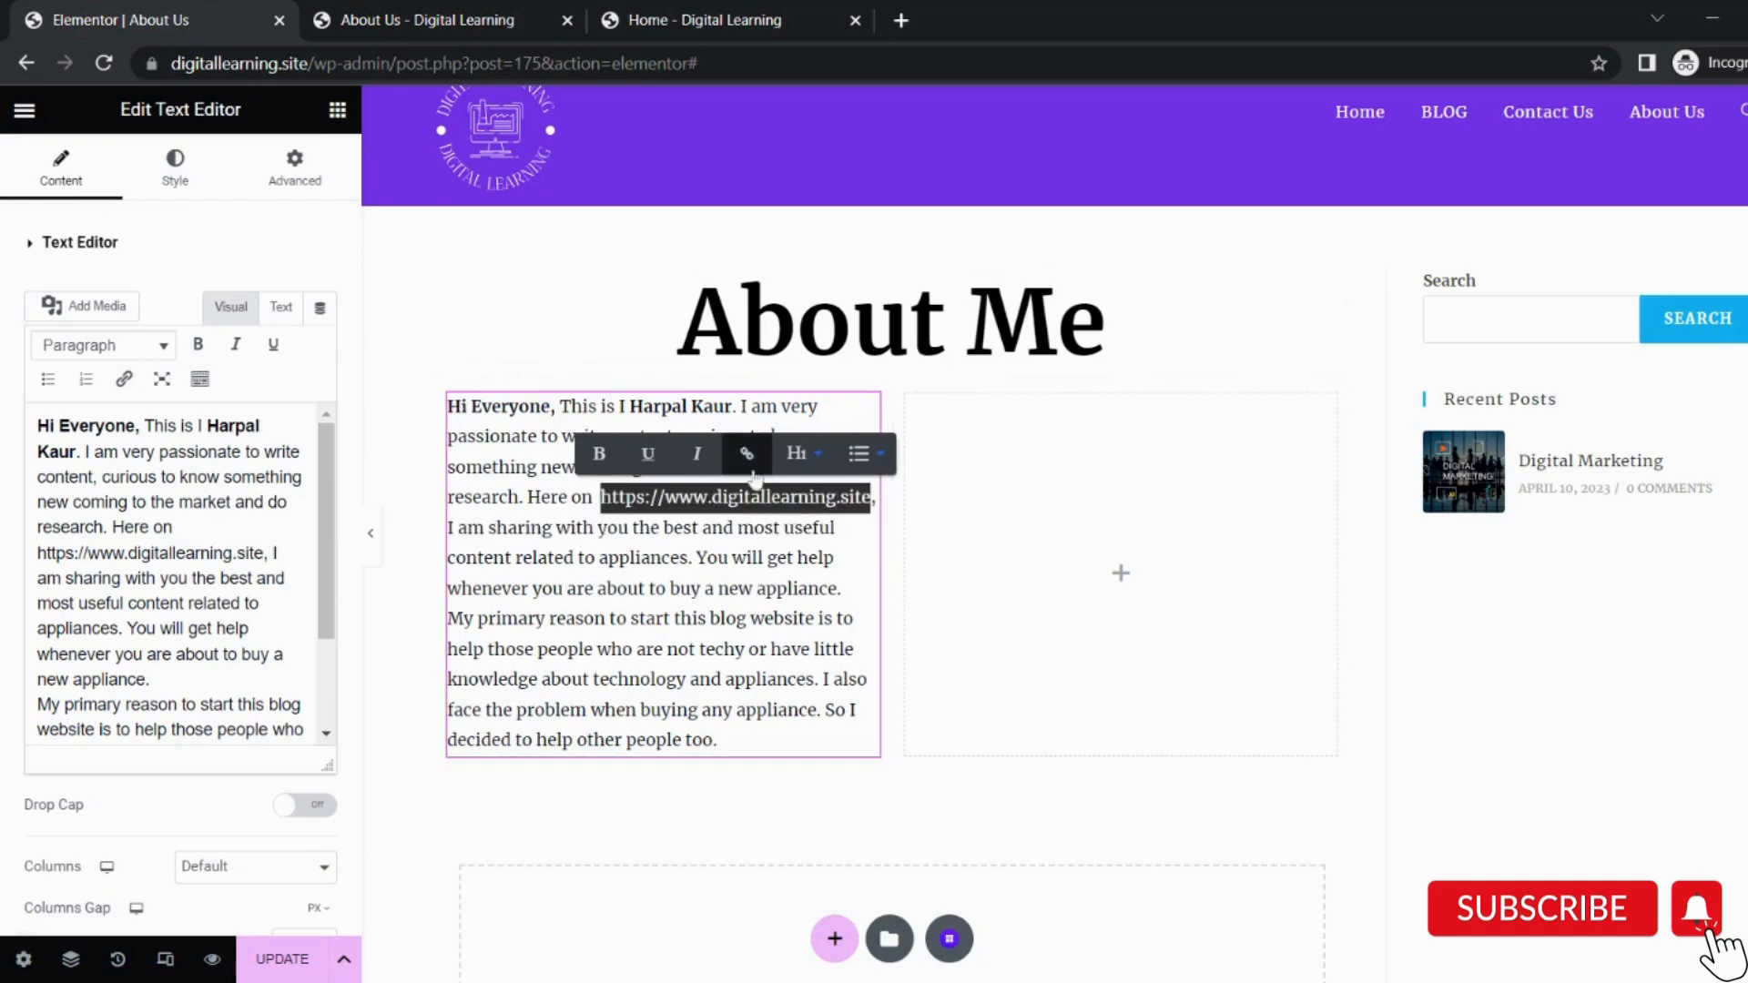
left_click(746, 462)
key("ctrl+v")
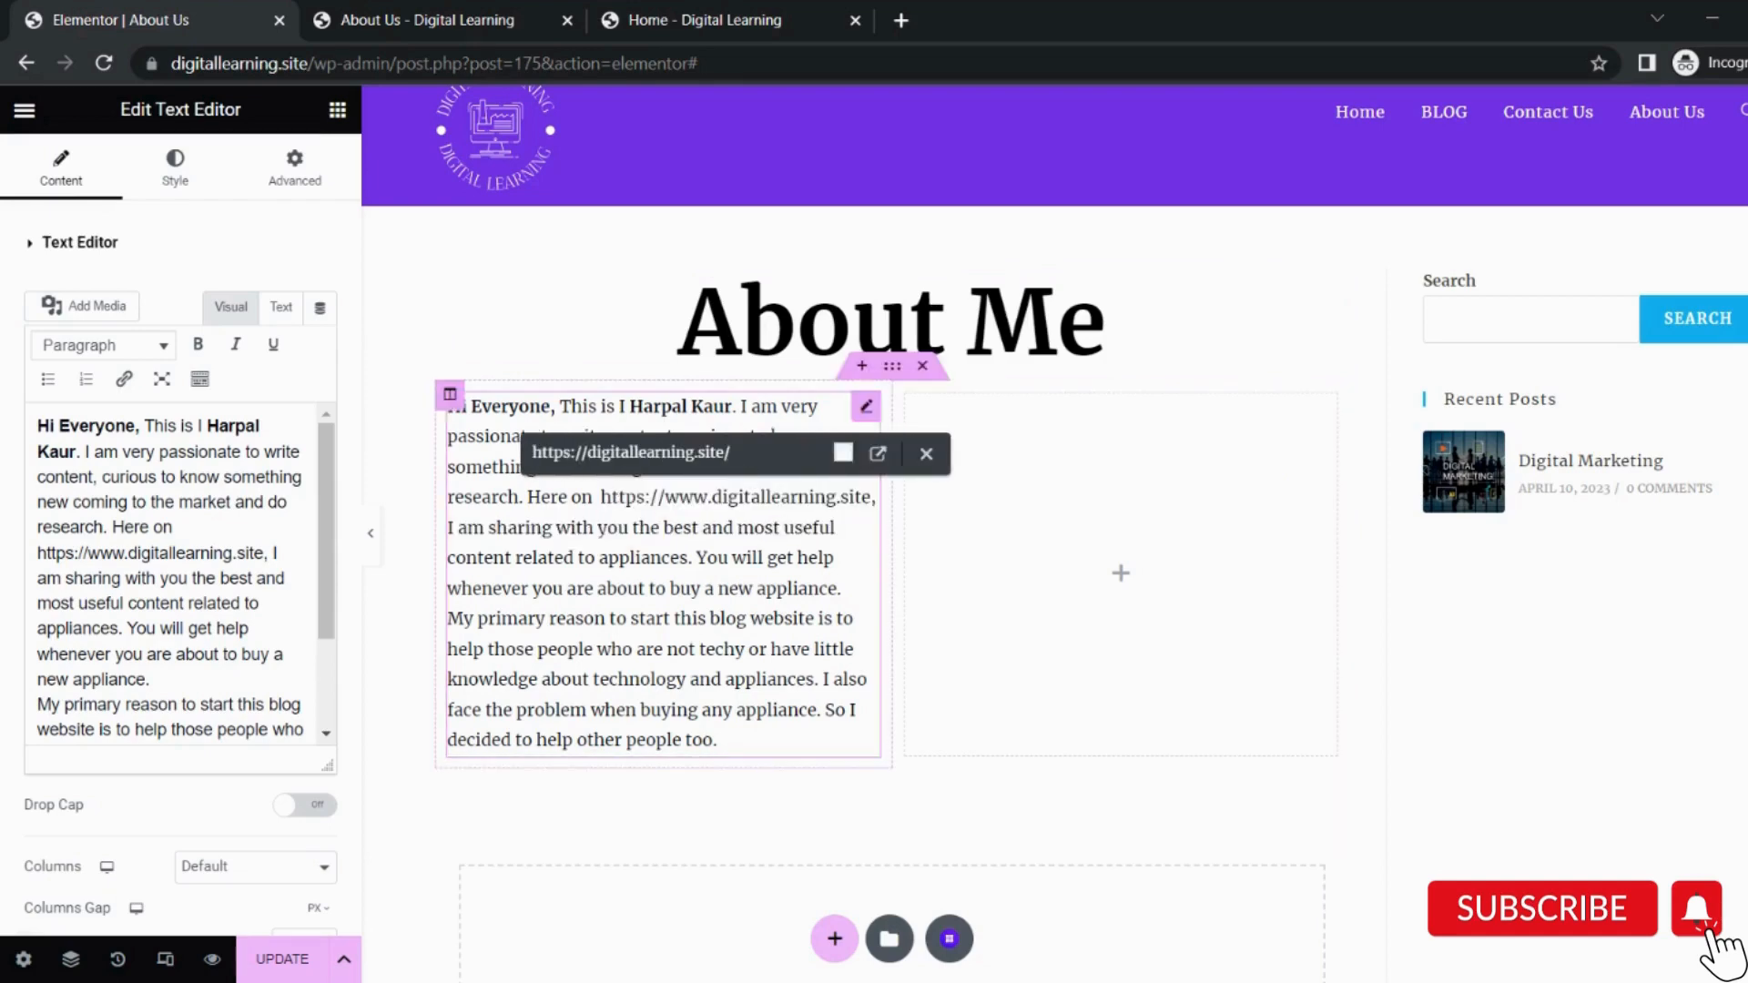
key("Return")
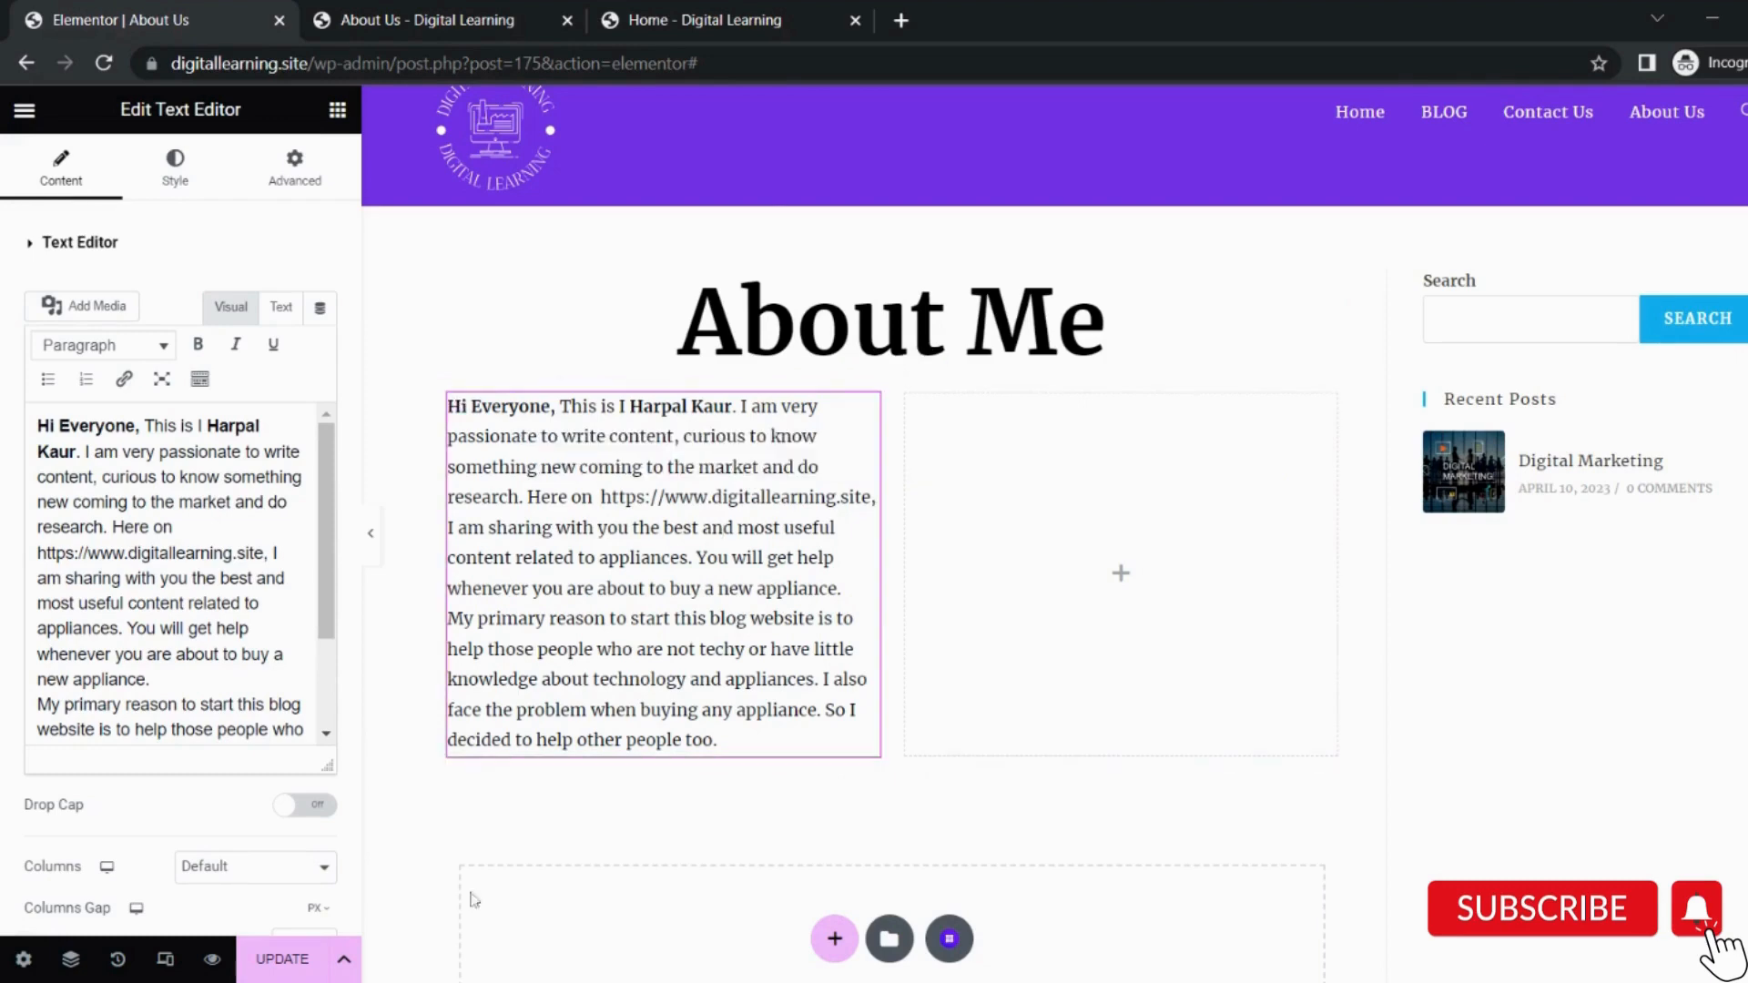
left_click(276, 964)
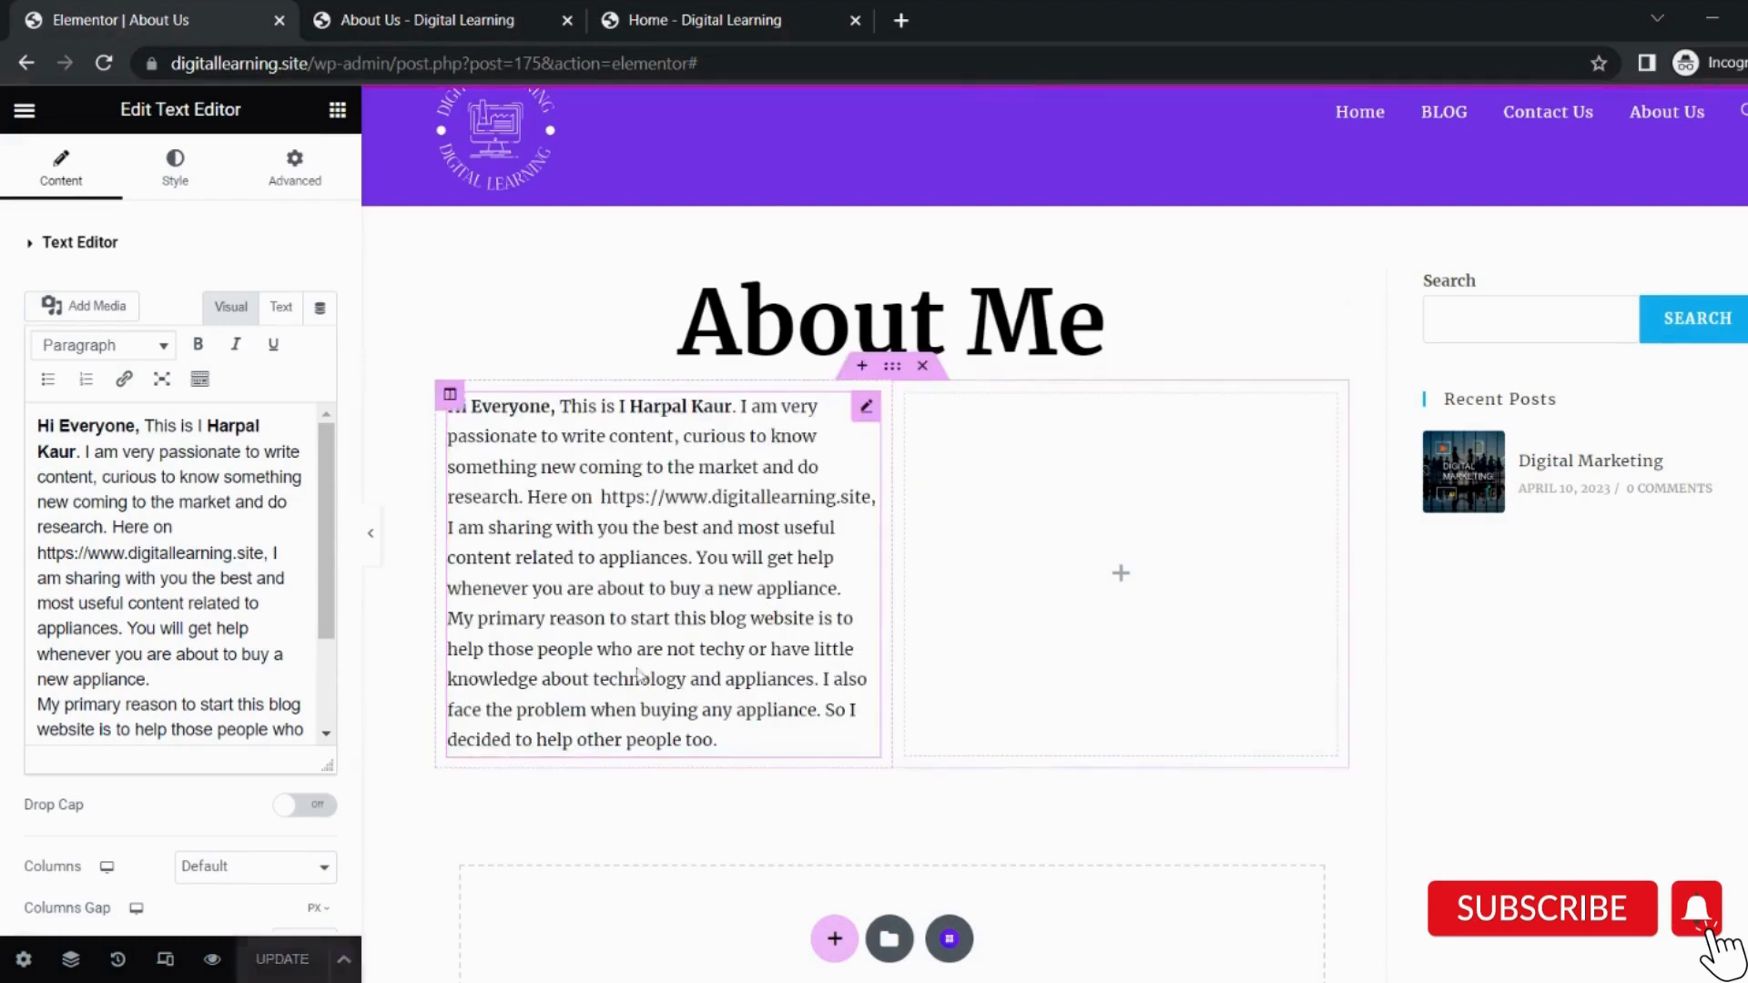
Reload the live site, open its About Us page, and check the heading, introduction text and sidebar.
left_click(723, 5)
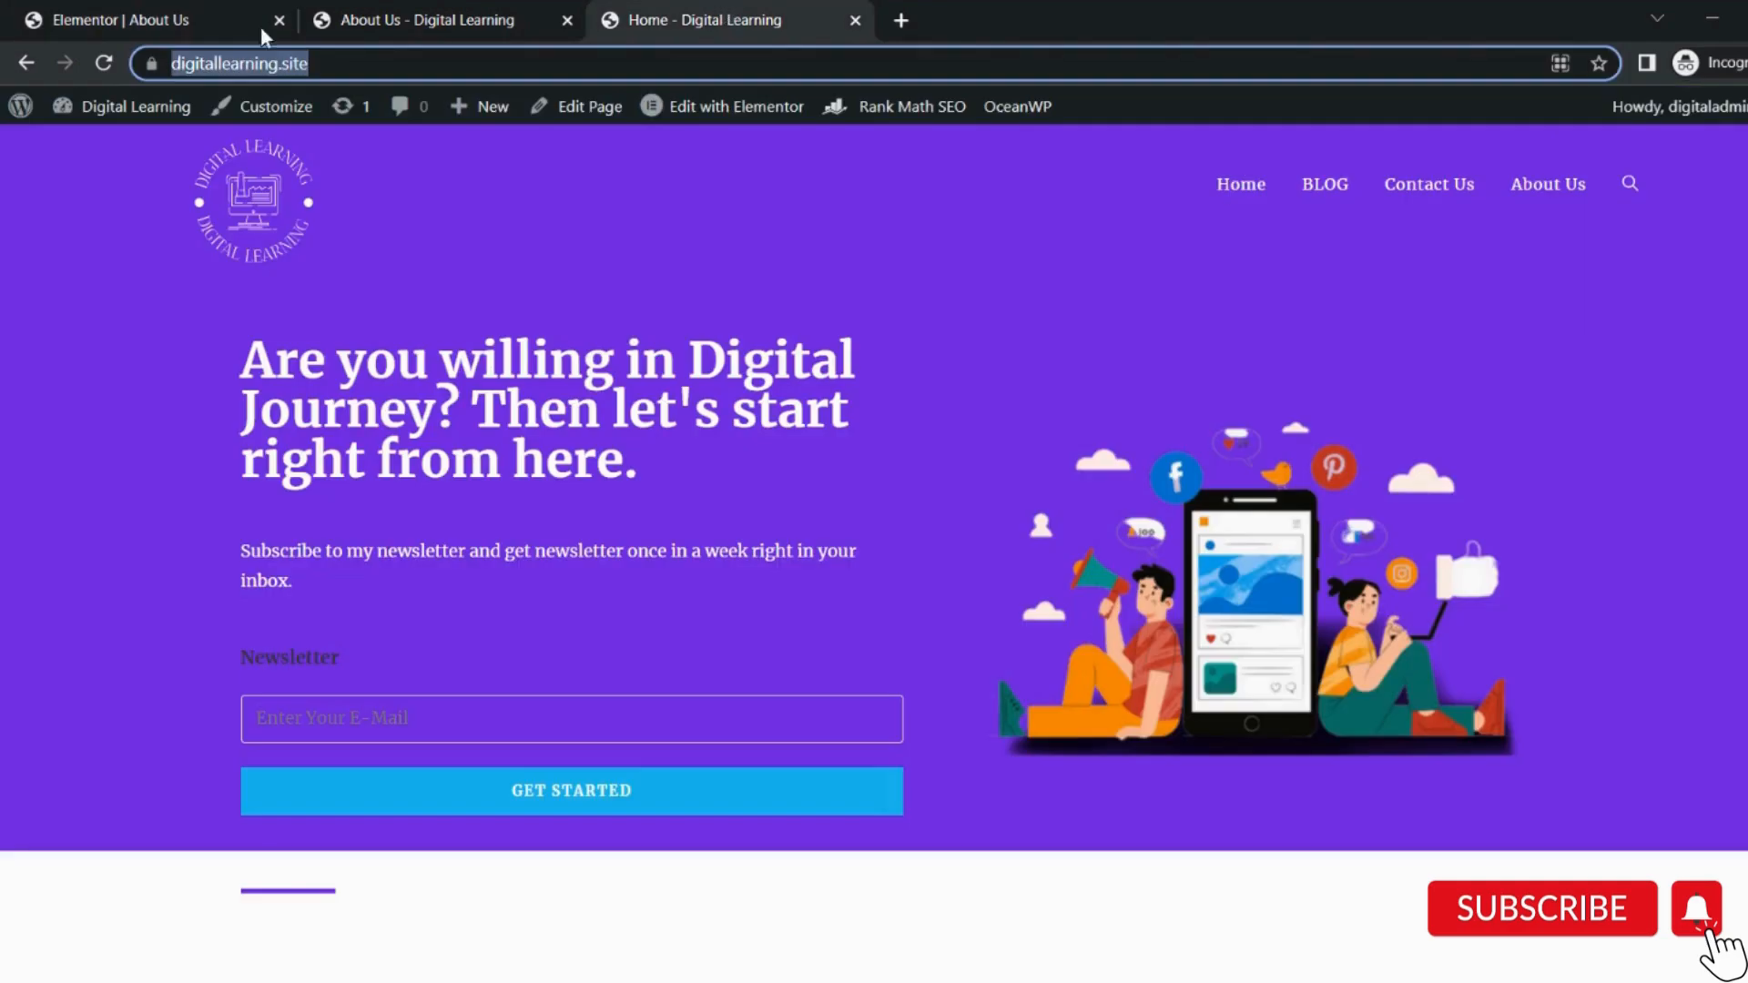
left_click(104, 63)
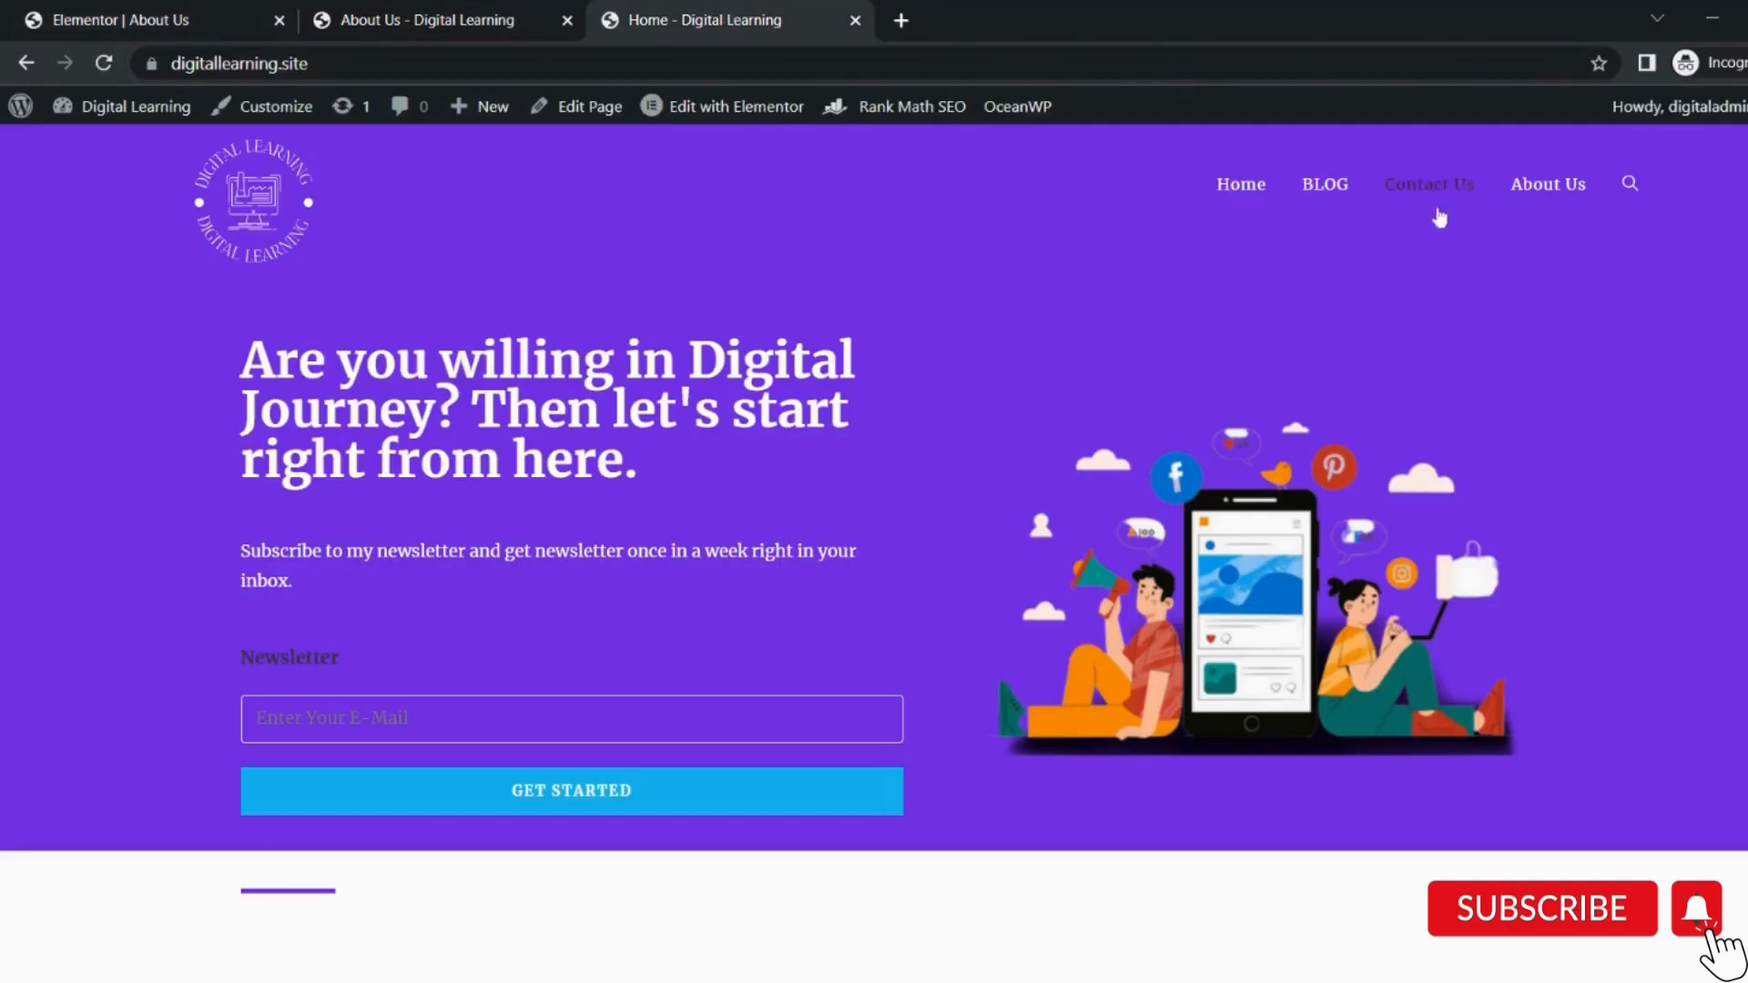
left_click(1552, 190)
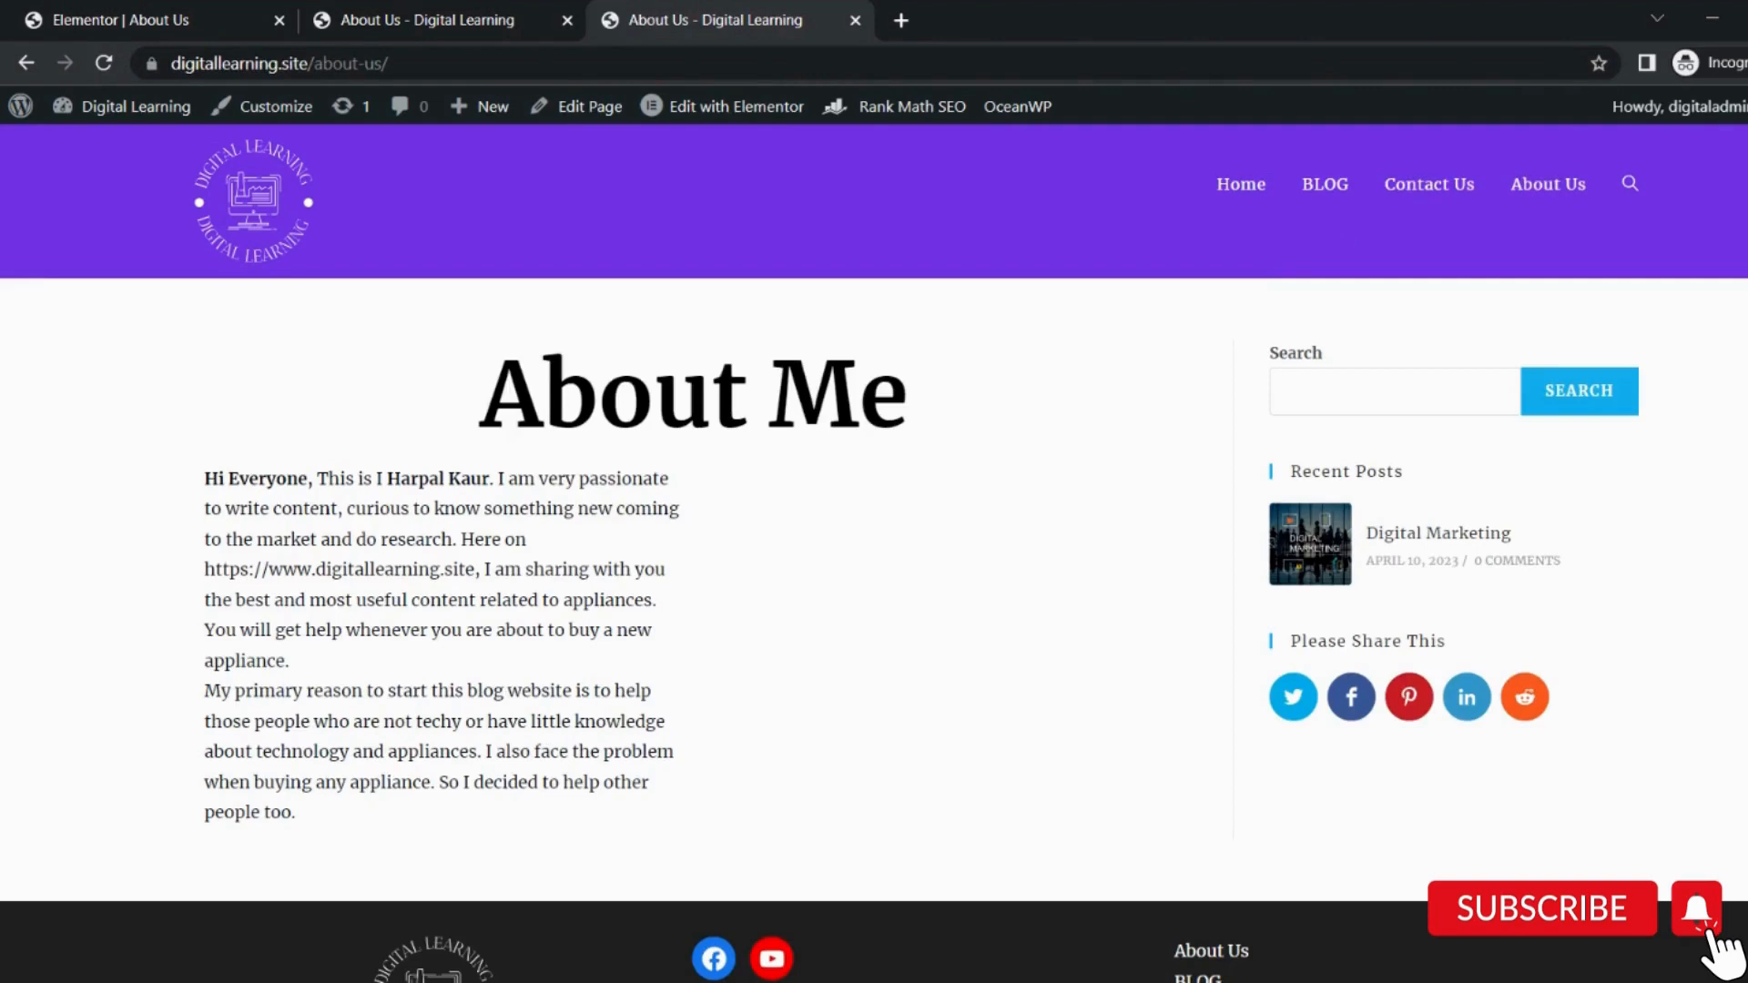
scroll(874, 554, "down", 2)
scroll(875, 554, "up", 2)
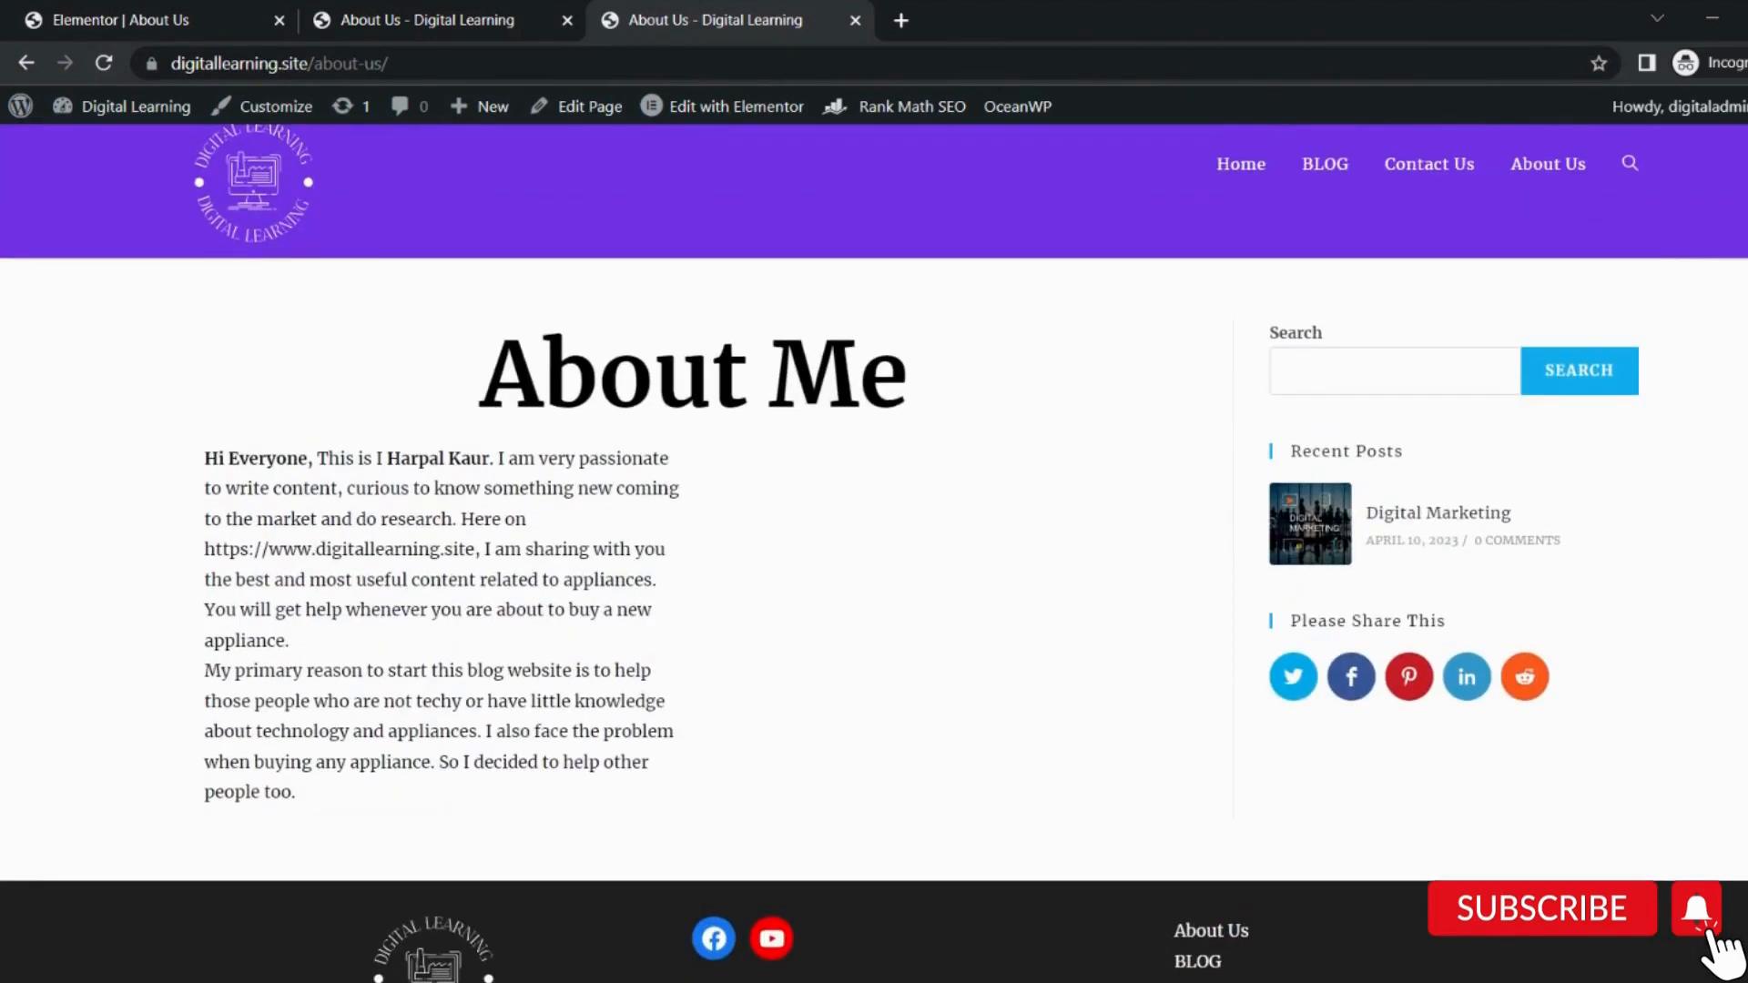
Return to the Elementor editor, justify the introduction text, and update the page.
left_click(472, 11)
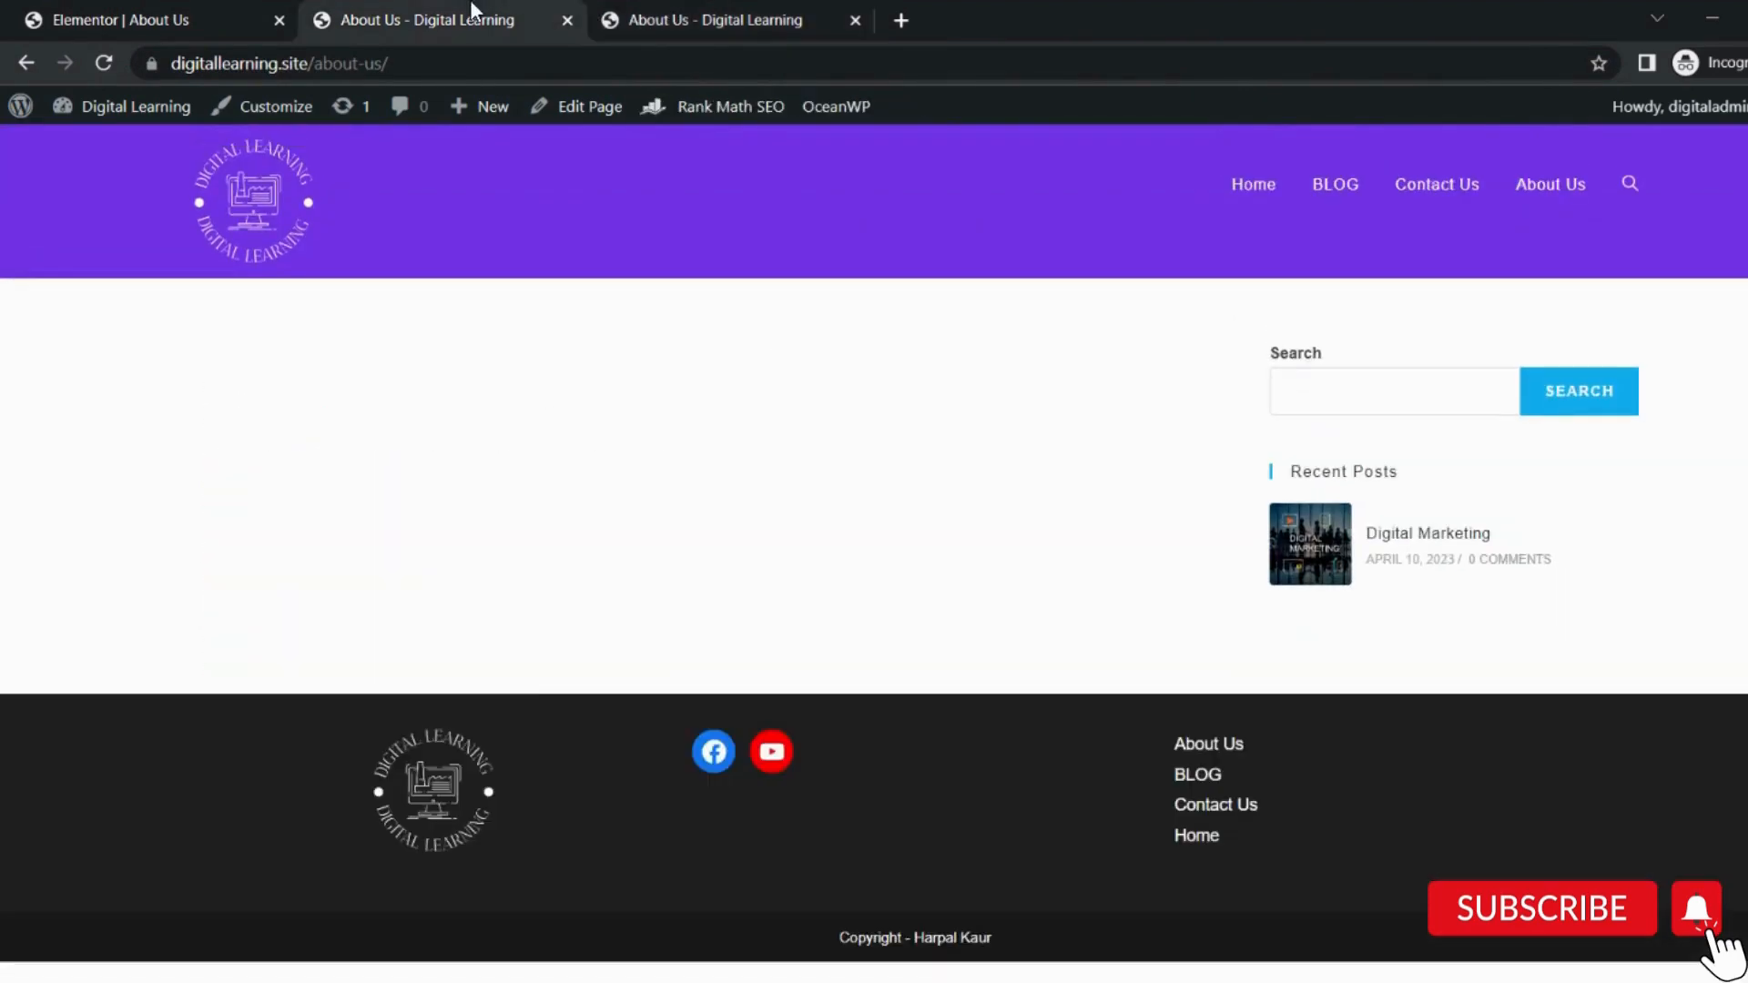
left_click(128, 19)
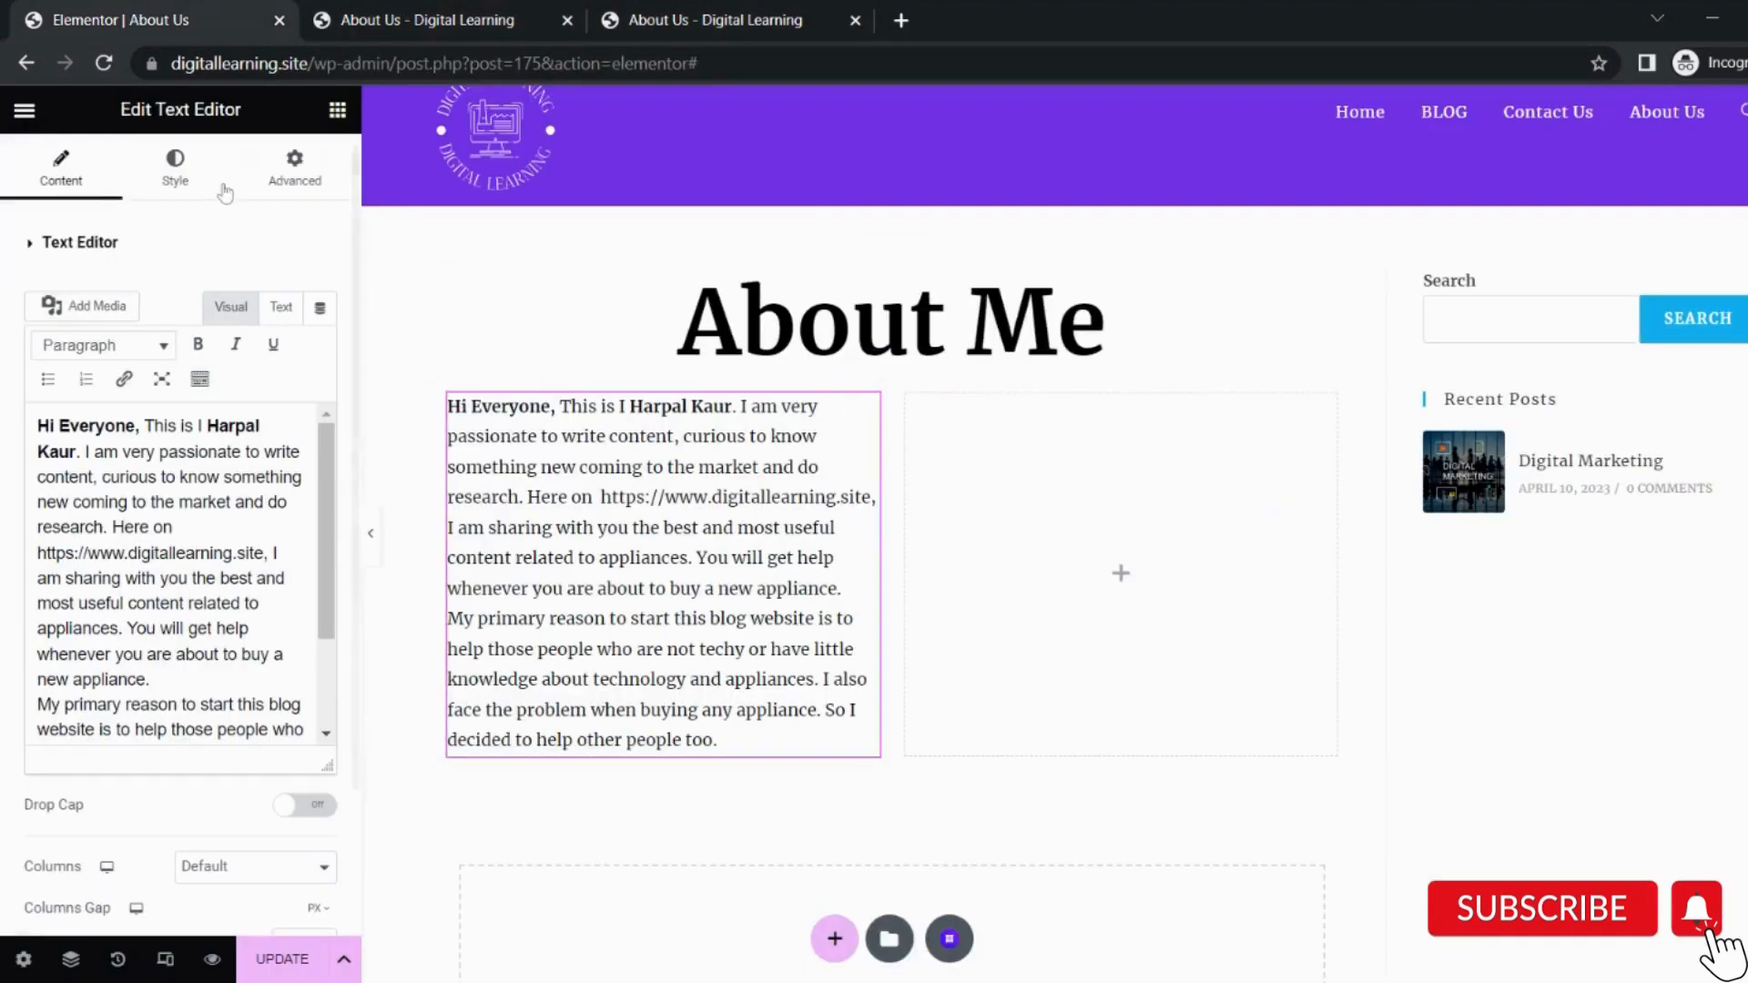
left_click(175, 176)
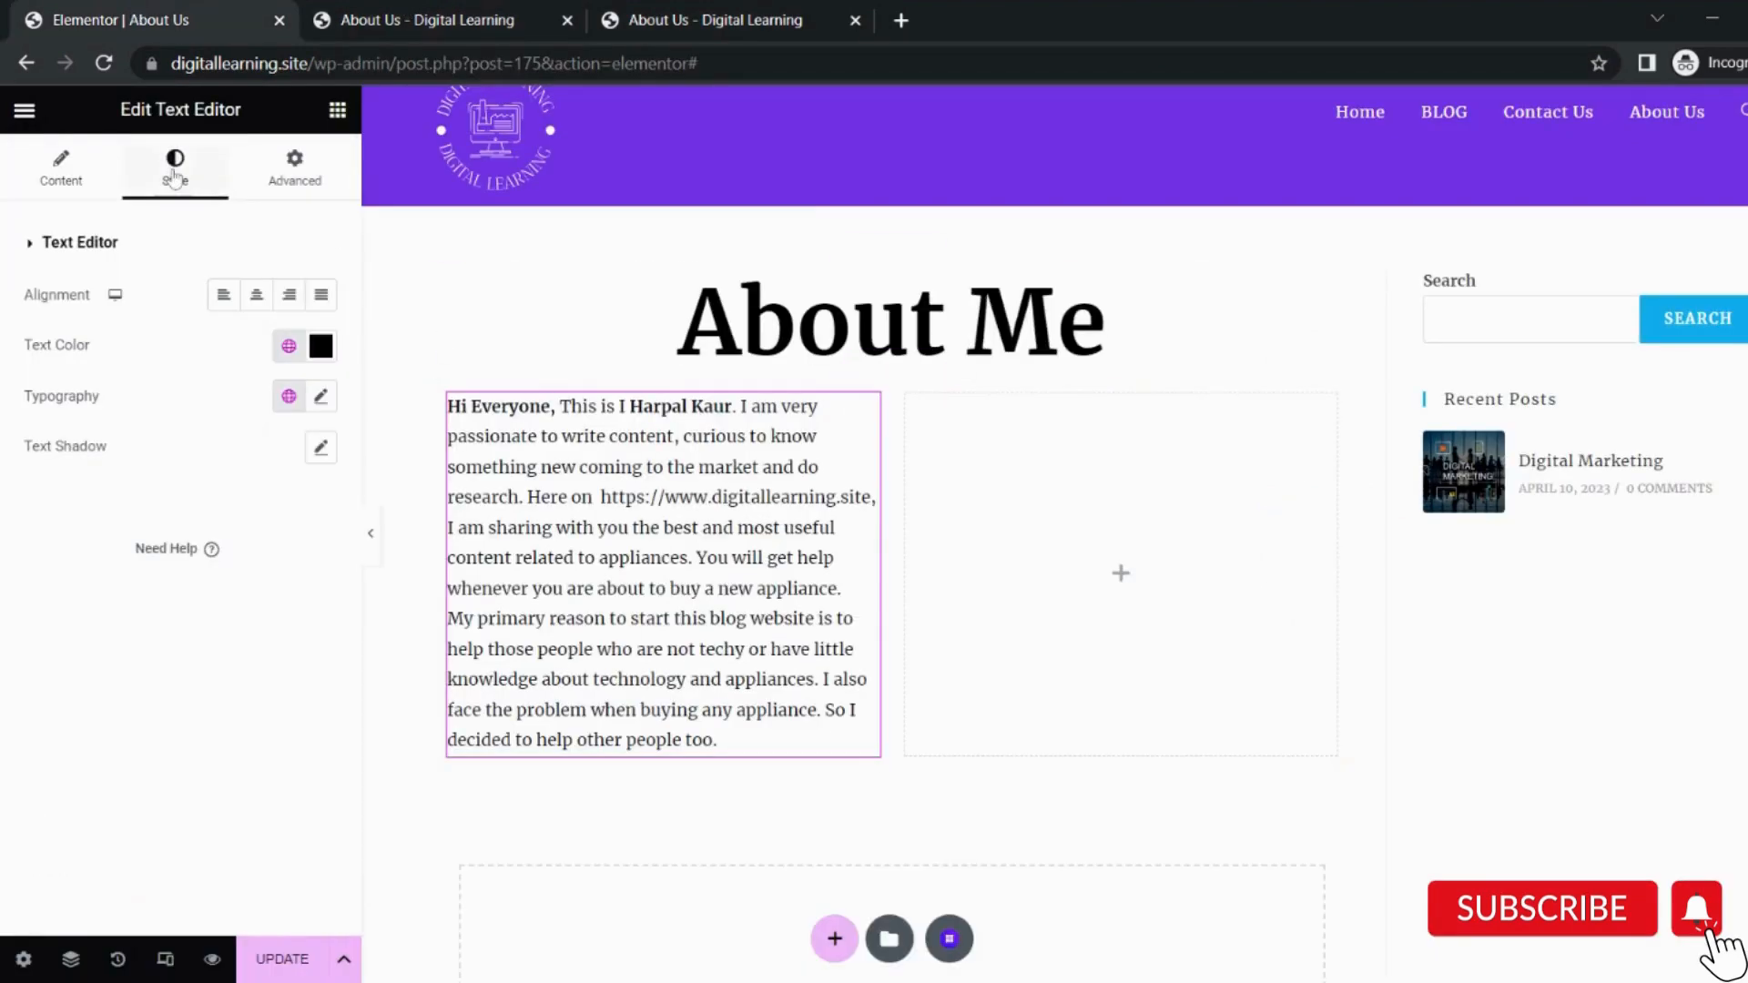
left_click(322, 301)
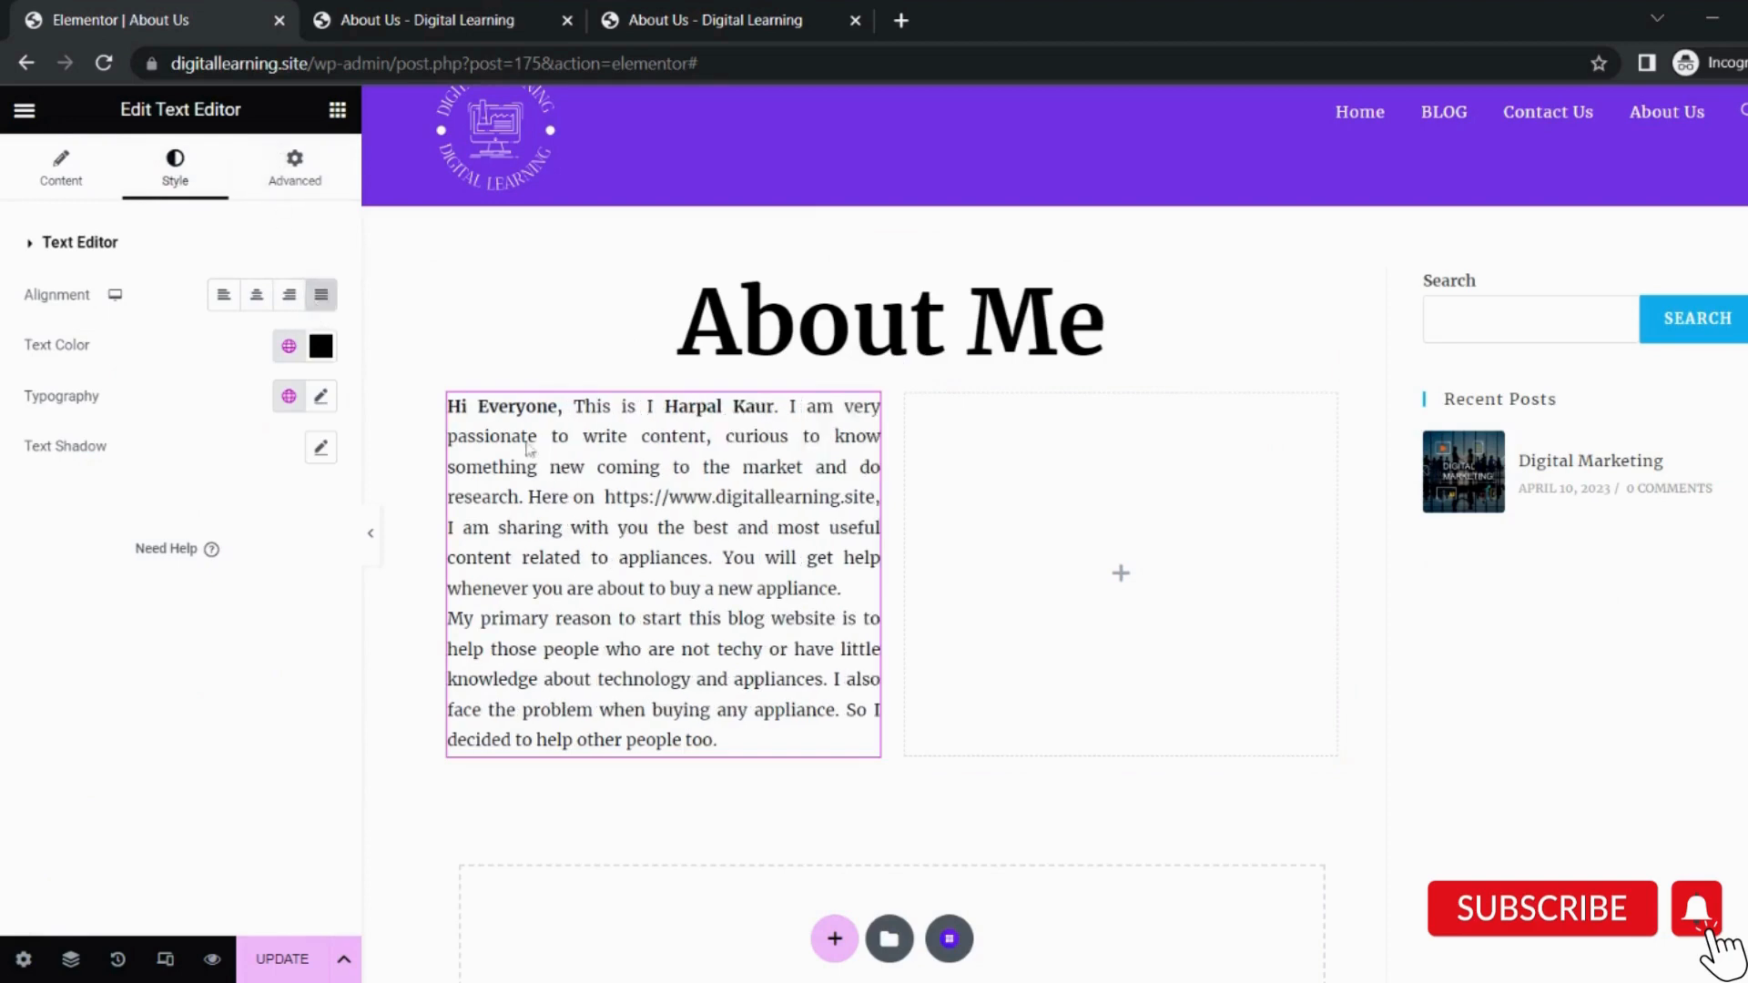
left_click(282, 958)
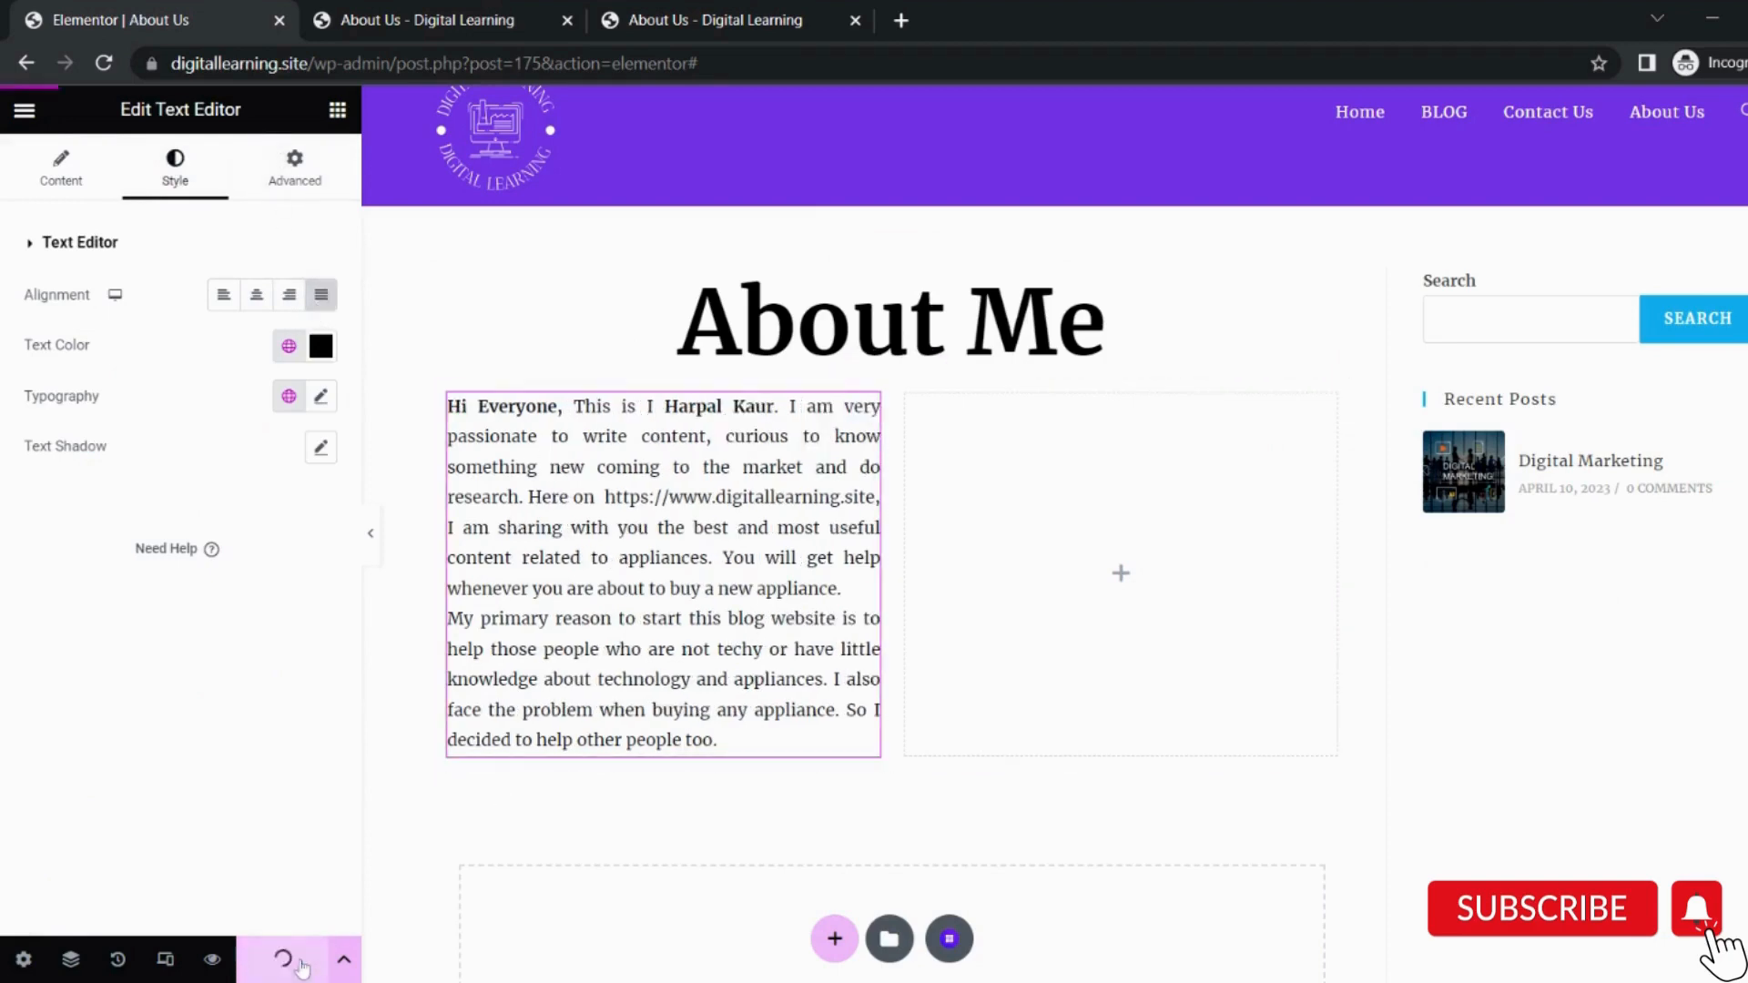
Check the introduction's justified alignment and the overall layout on the live About Us page.
left_click(701, 20)
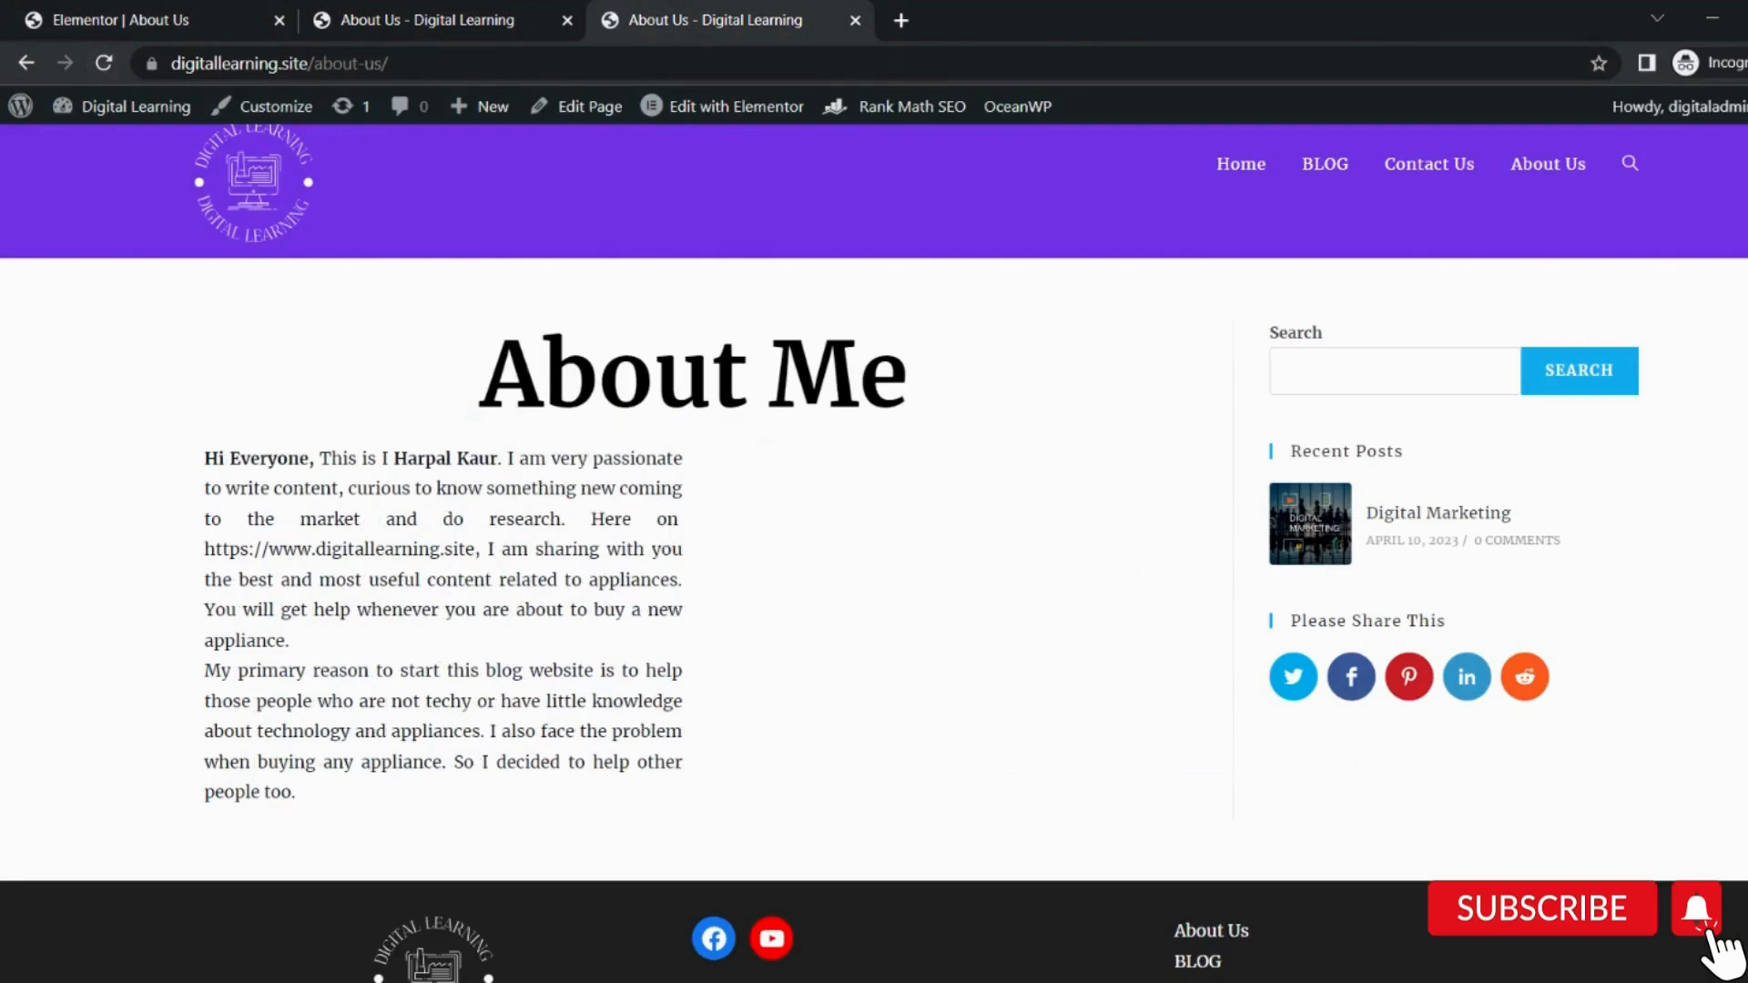
scroll(874, 546, "down", 2)
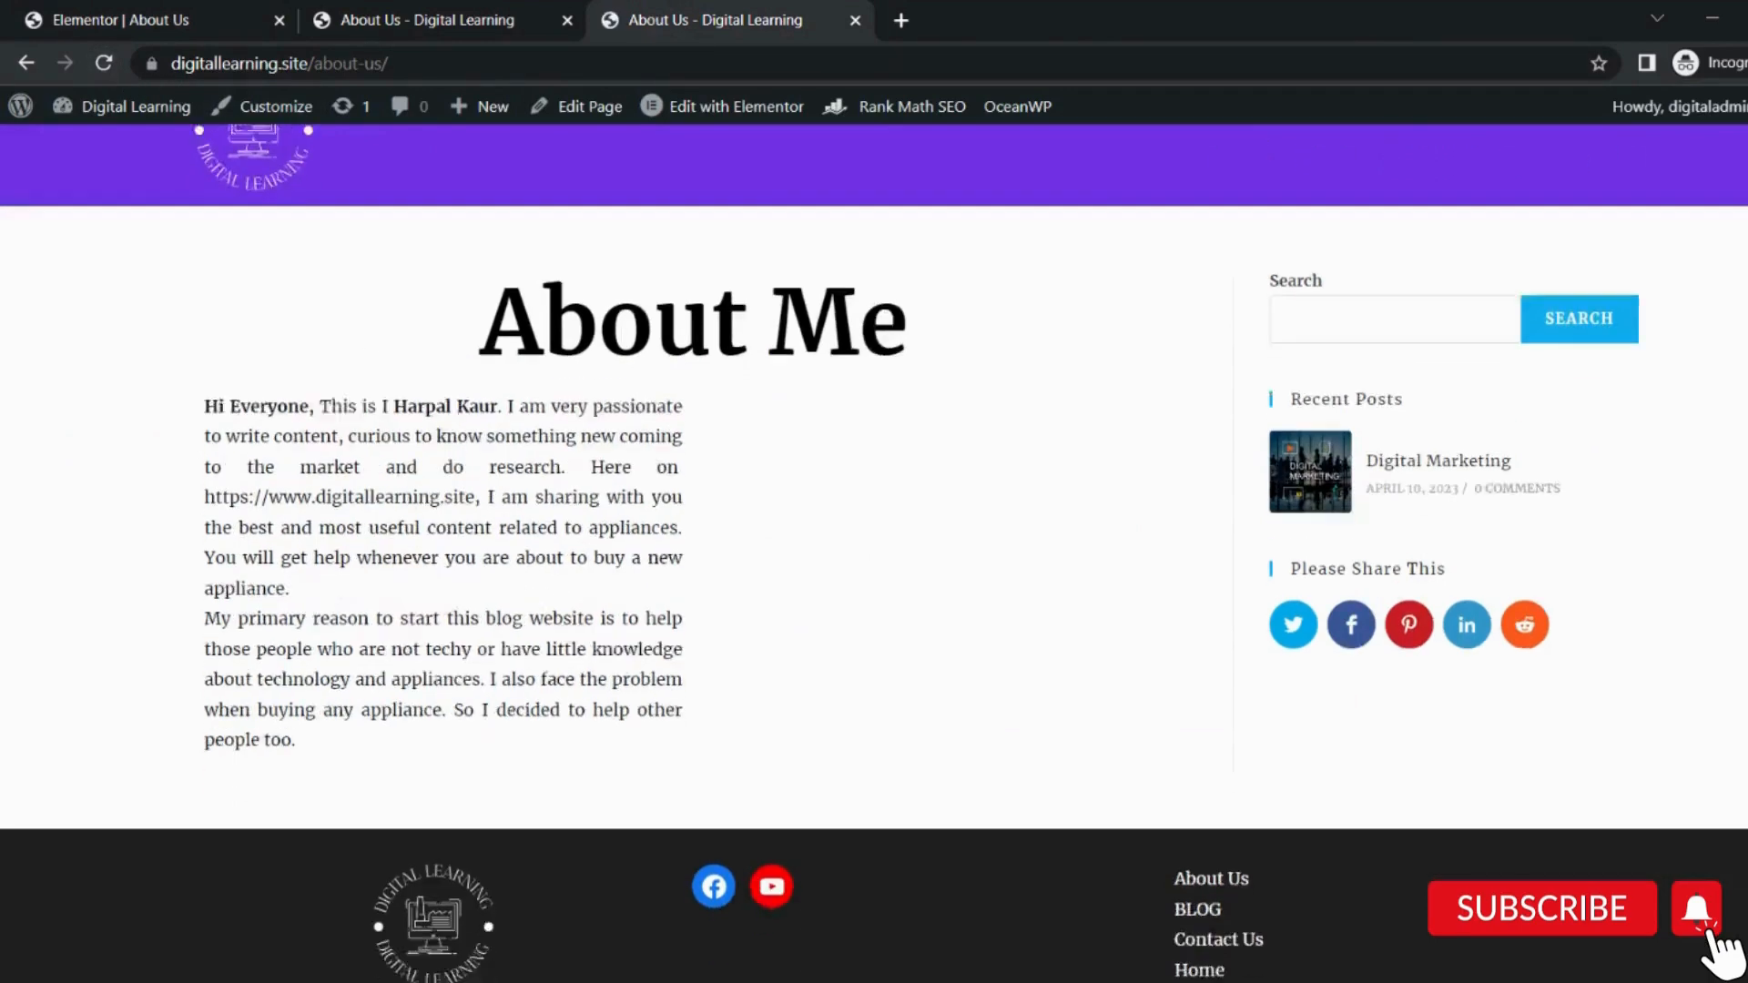
scroll(874, 546, "up", 2)
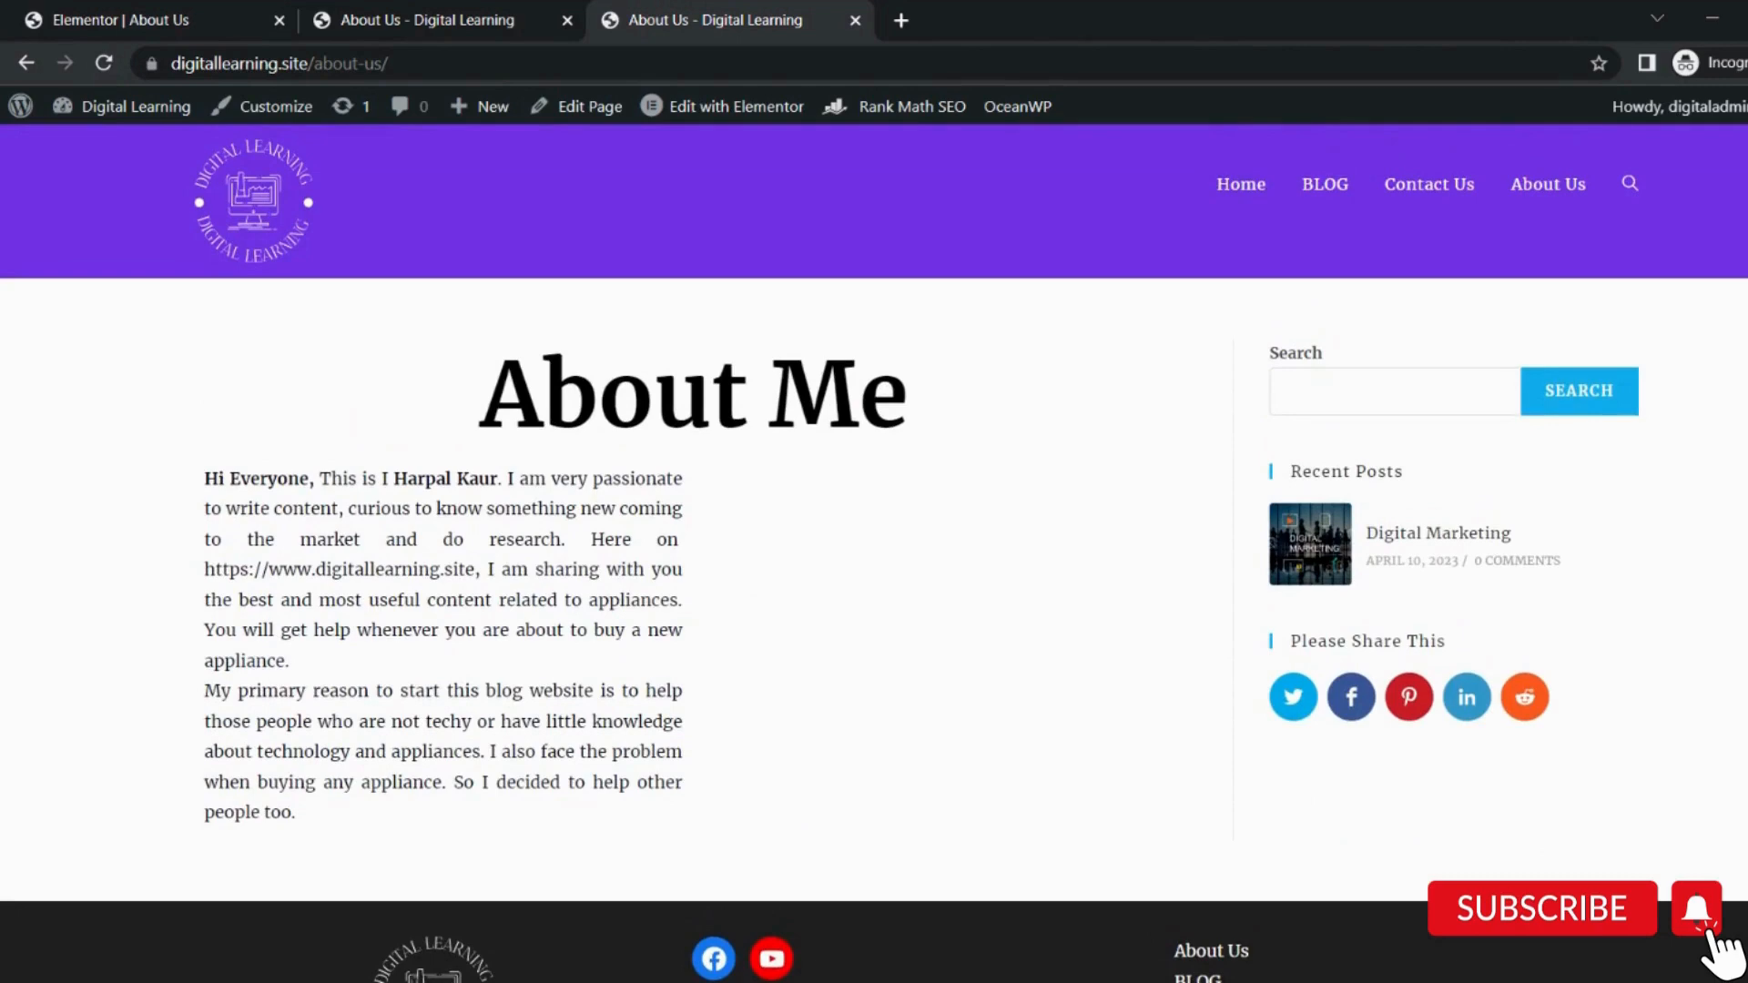
Set the About Us page's Content Layout to 100% Full Width in its OceanWP Settings.
left_click(374, 7)
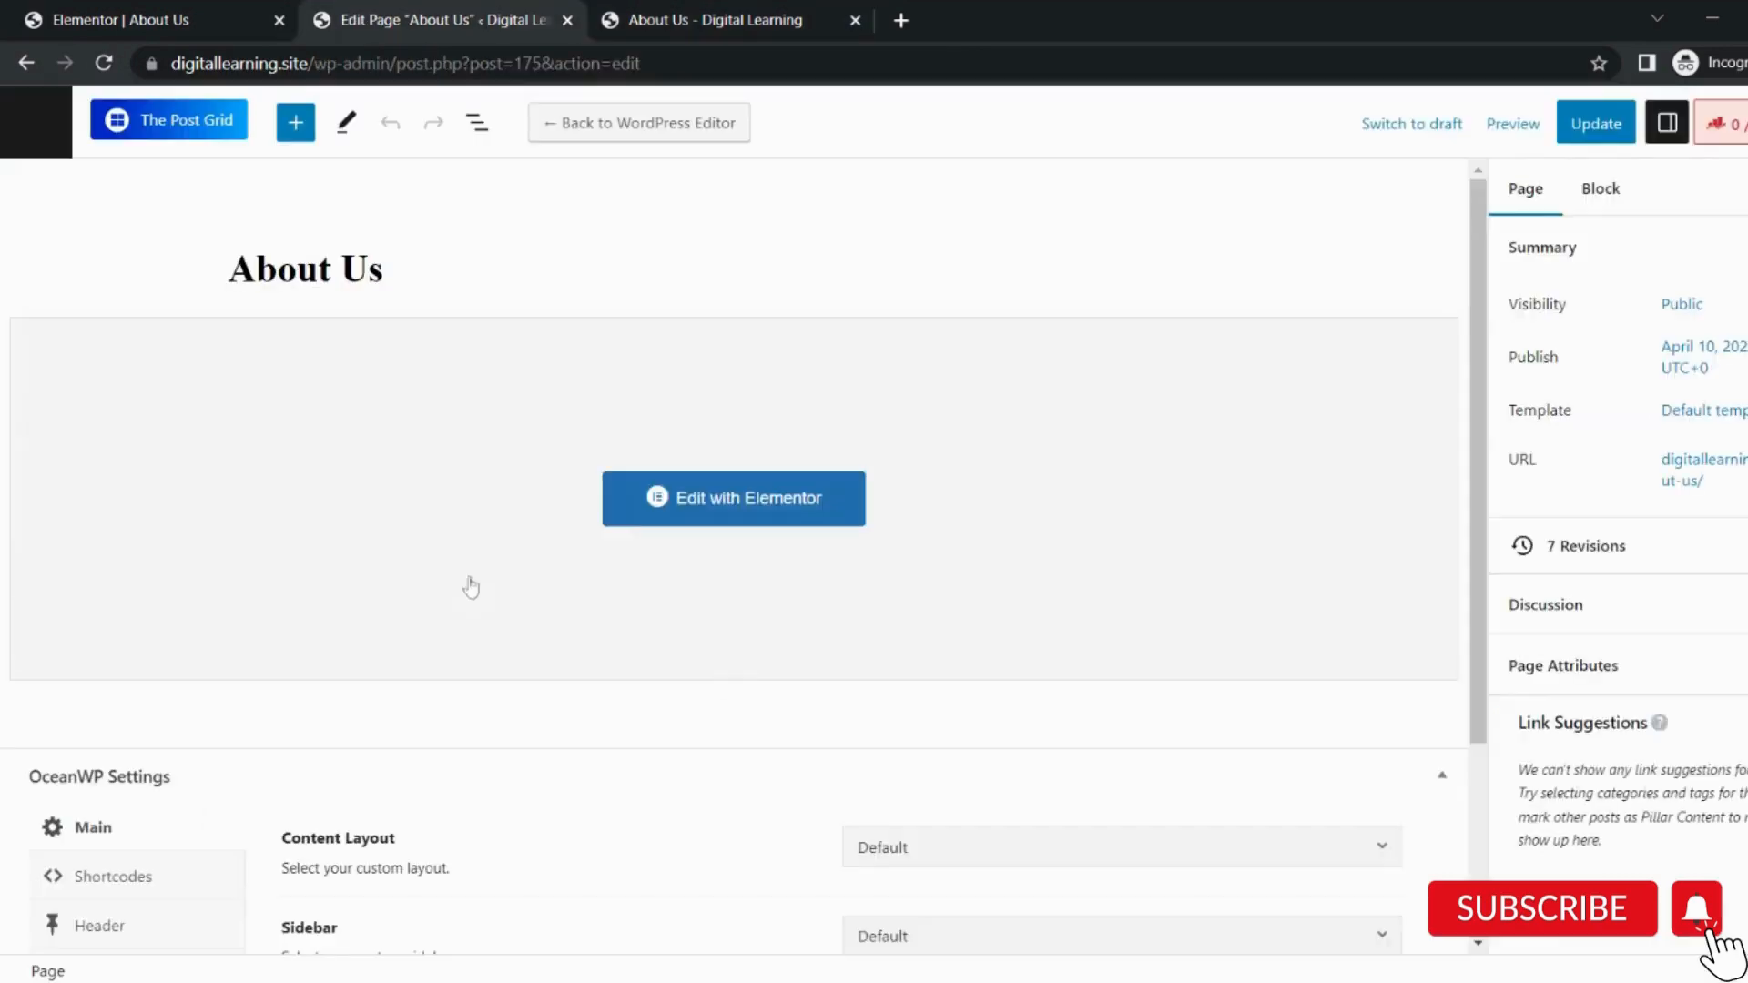
scroll(832, 728, "down", 3)
left_click(930, 583)
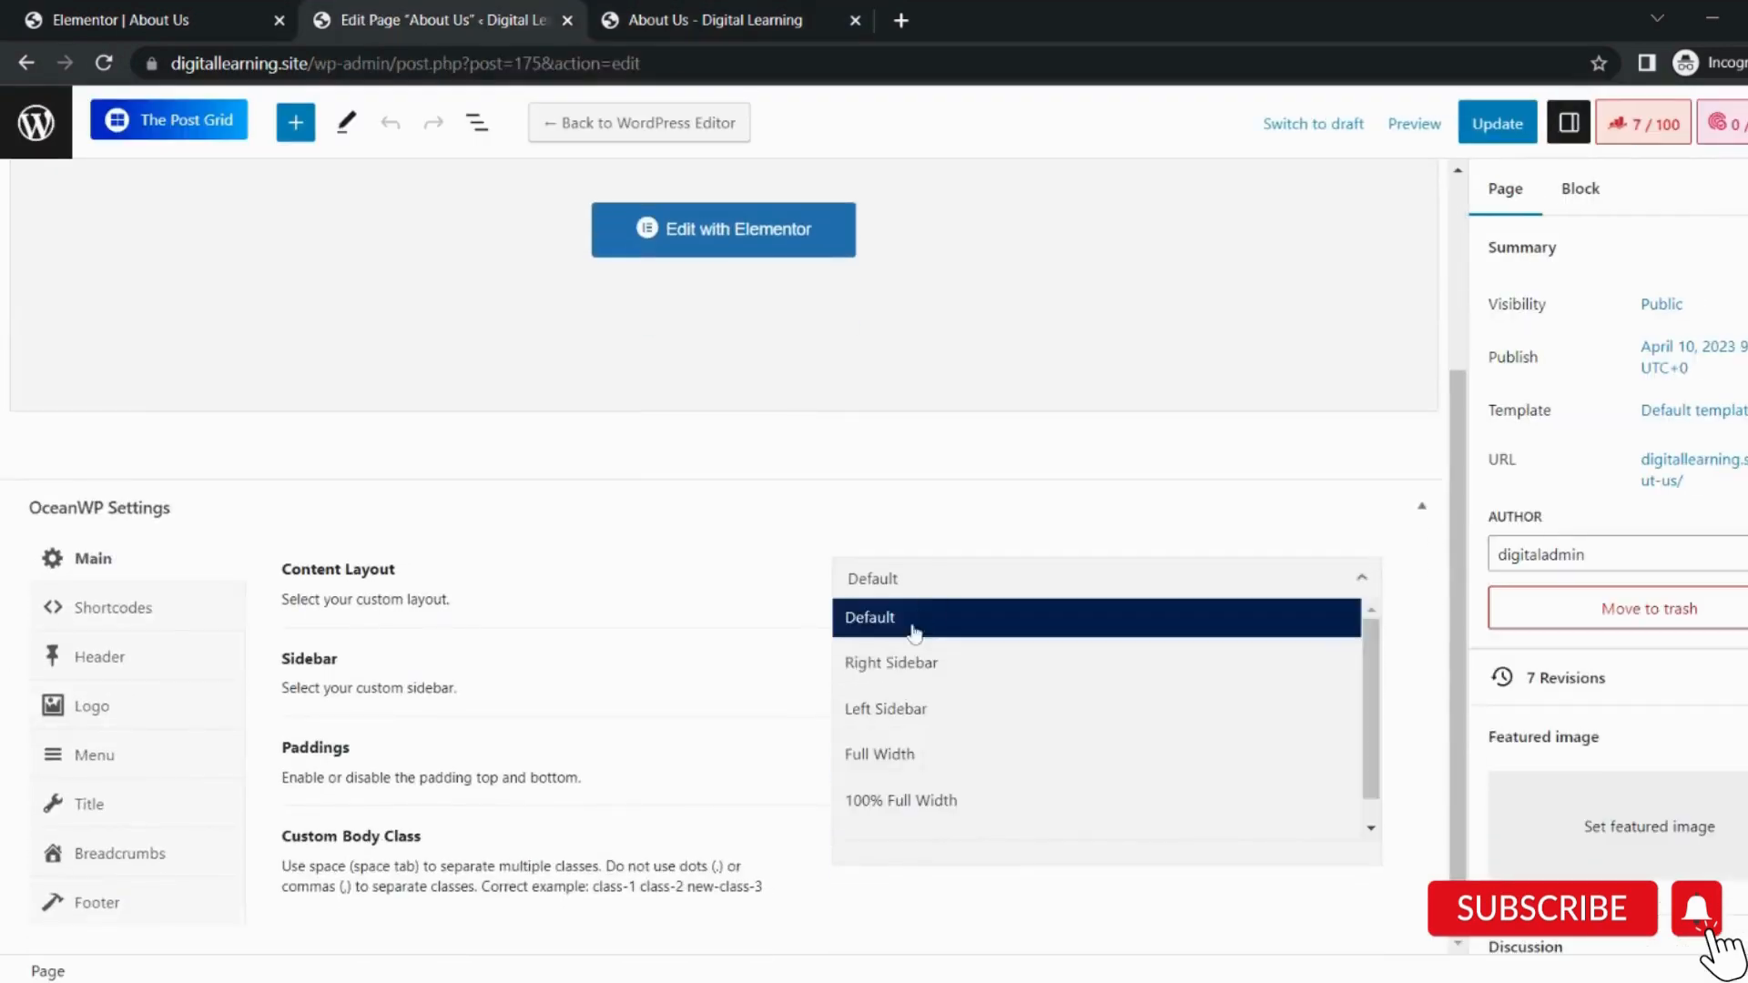
left_click(941, 804)
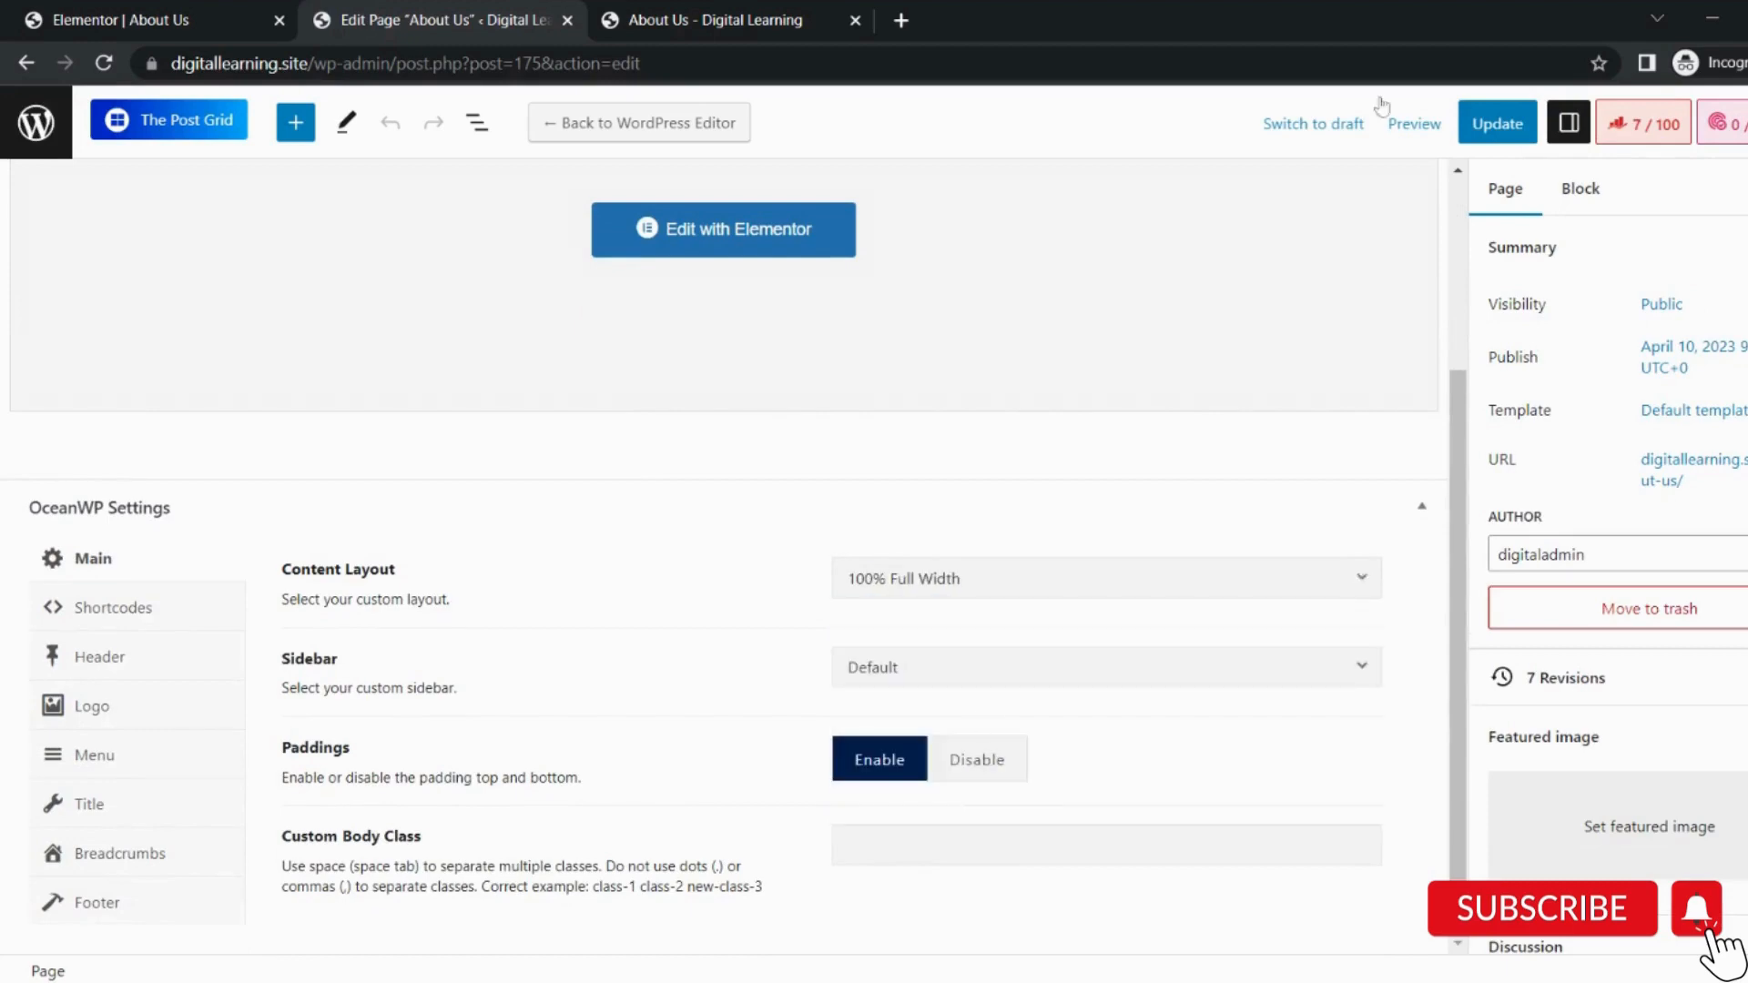
Update the About Us page with its full-width layout and reload the live page to check it.
left_click(1497, 123)
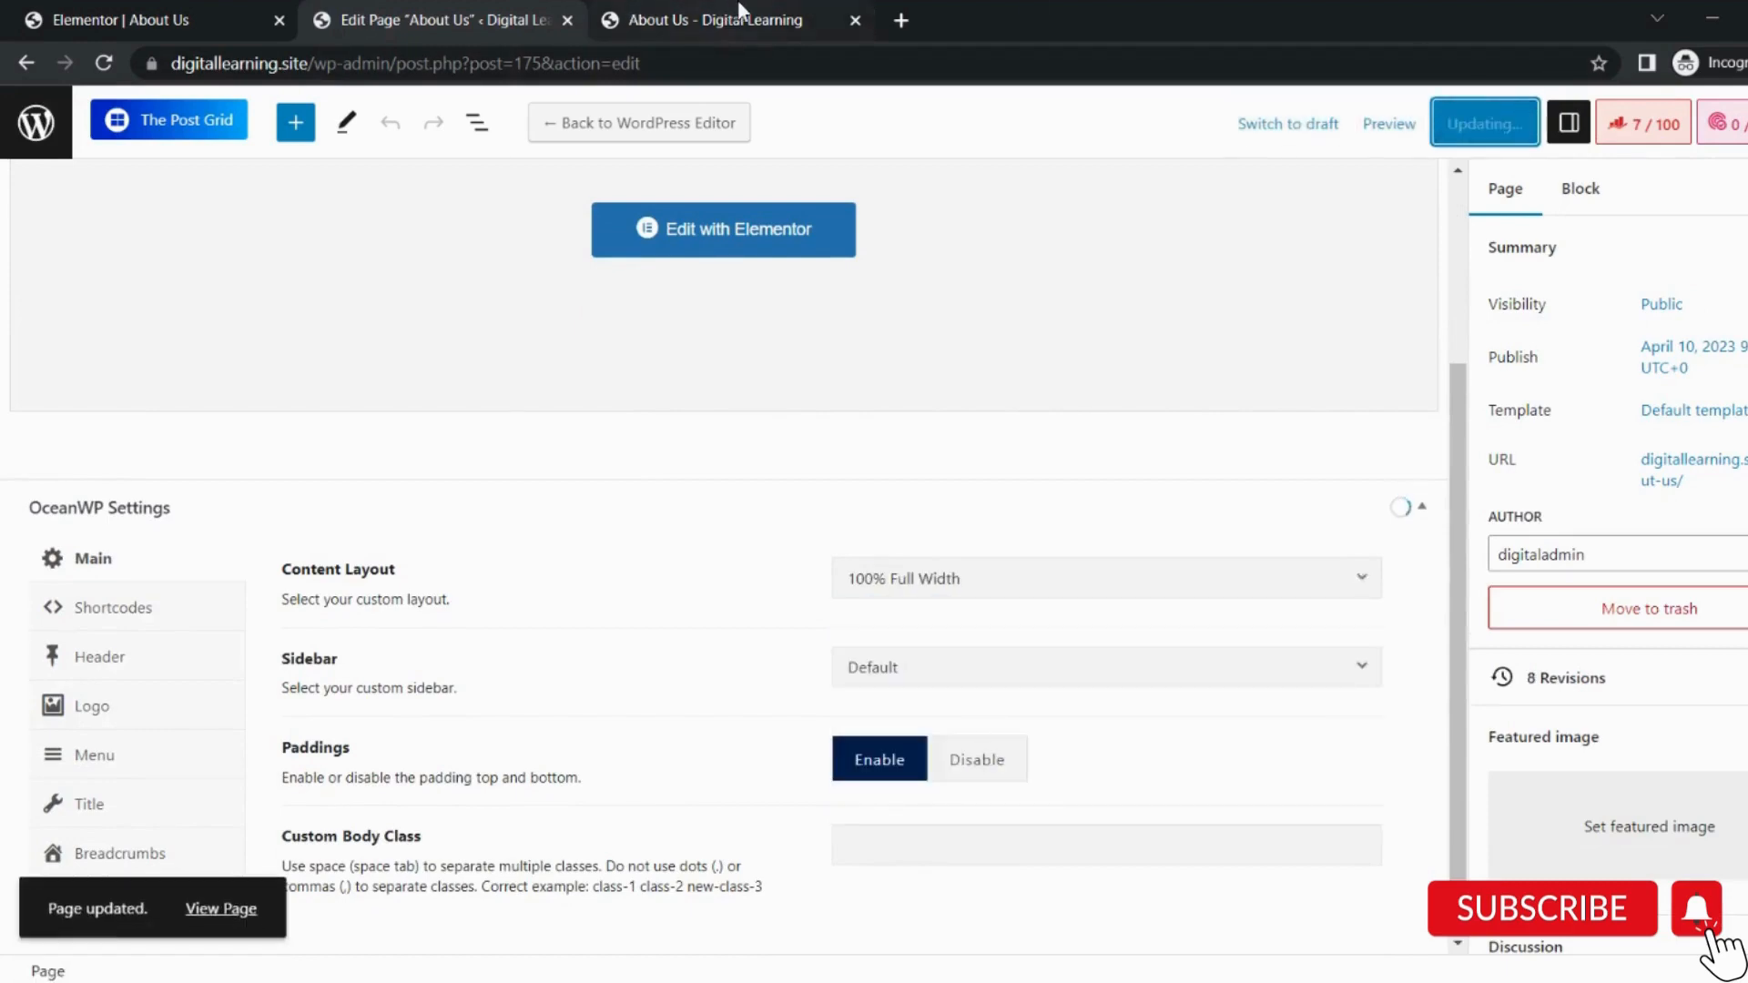
left_click(740, 11)
left_click(109, 60)
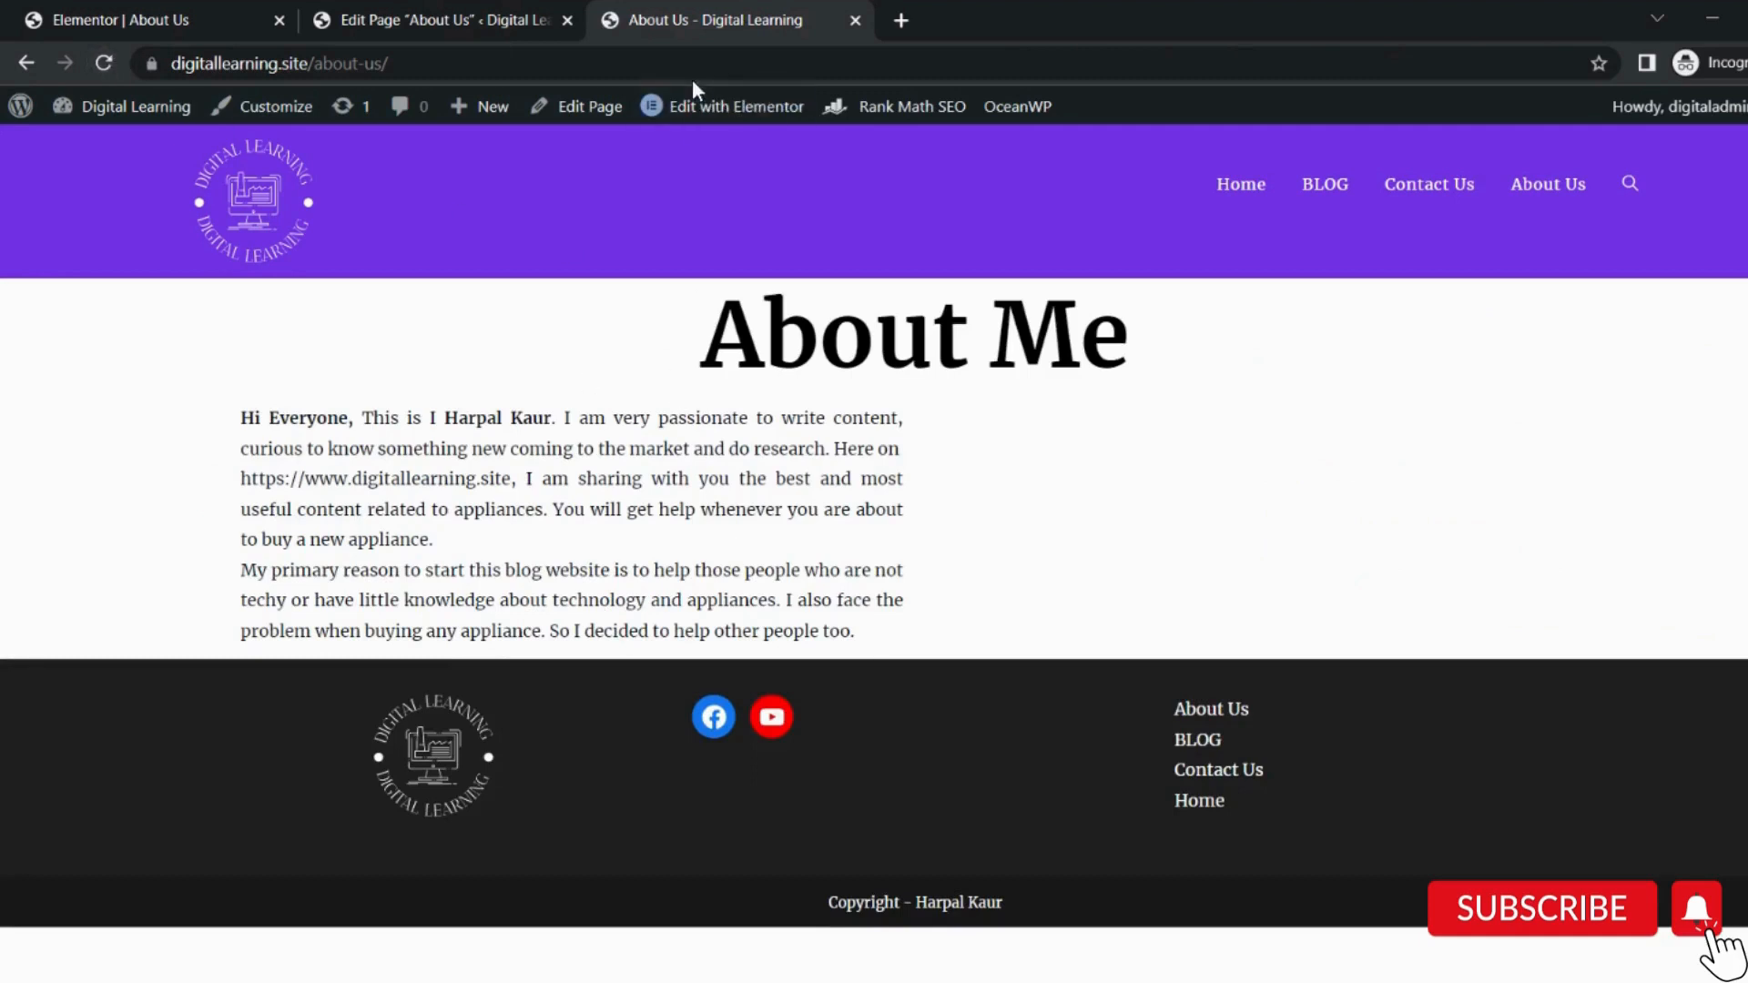
Return to the About Us page's Elementor editor and set the heading's padding to 10 px top and 15 px bottom.
left_click(558, 11)
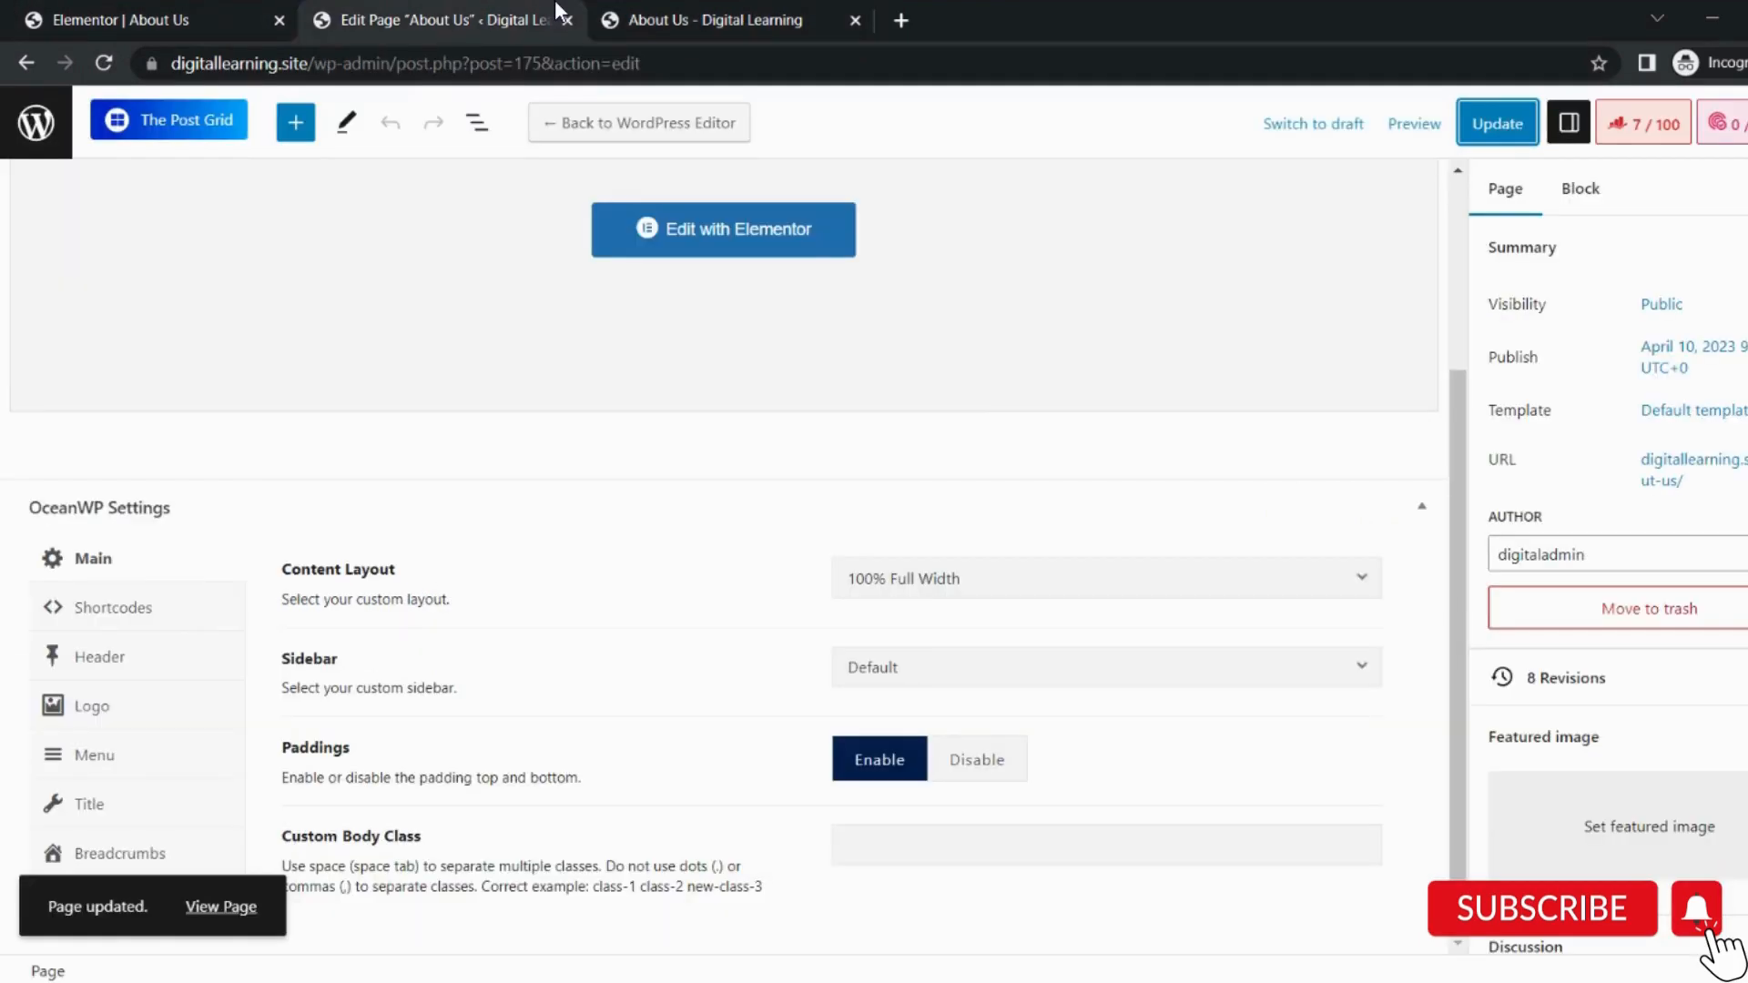
left_click(146, 20)
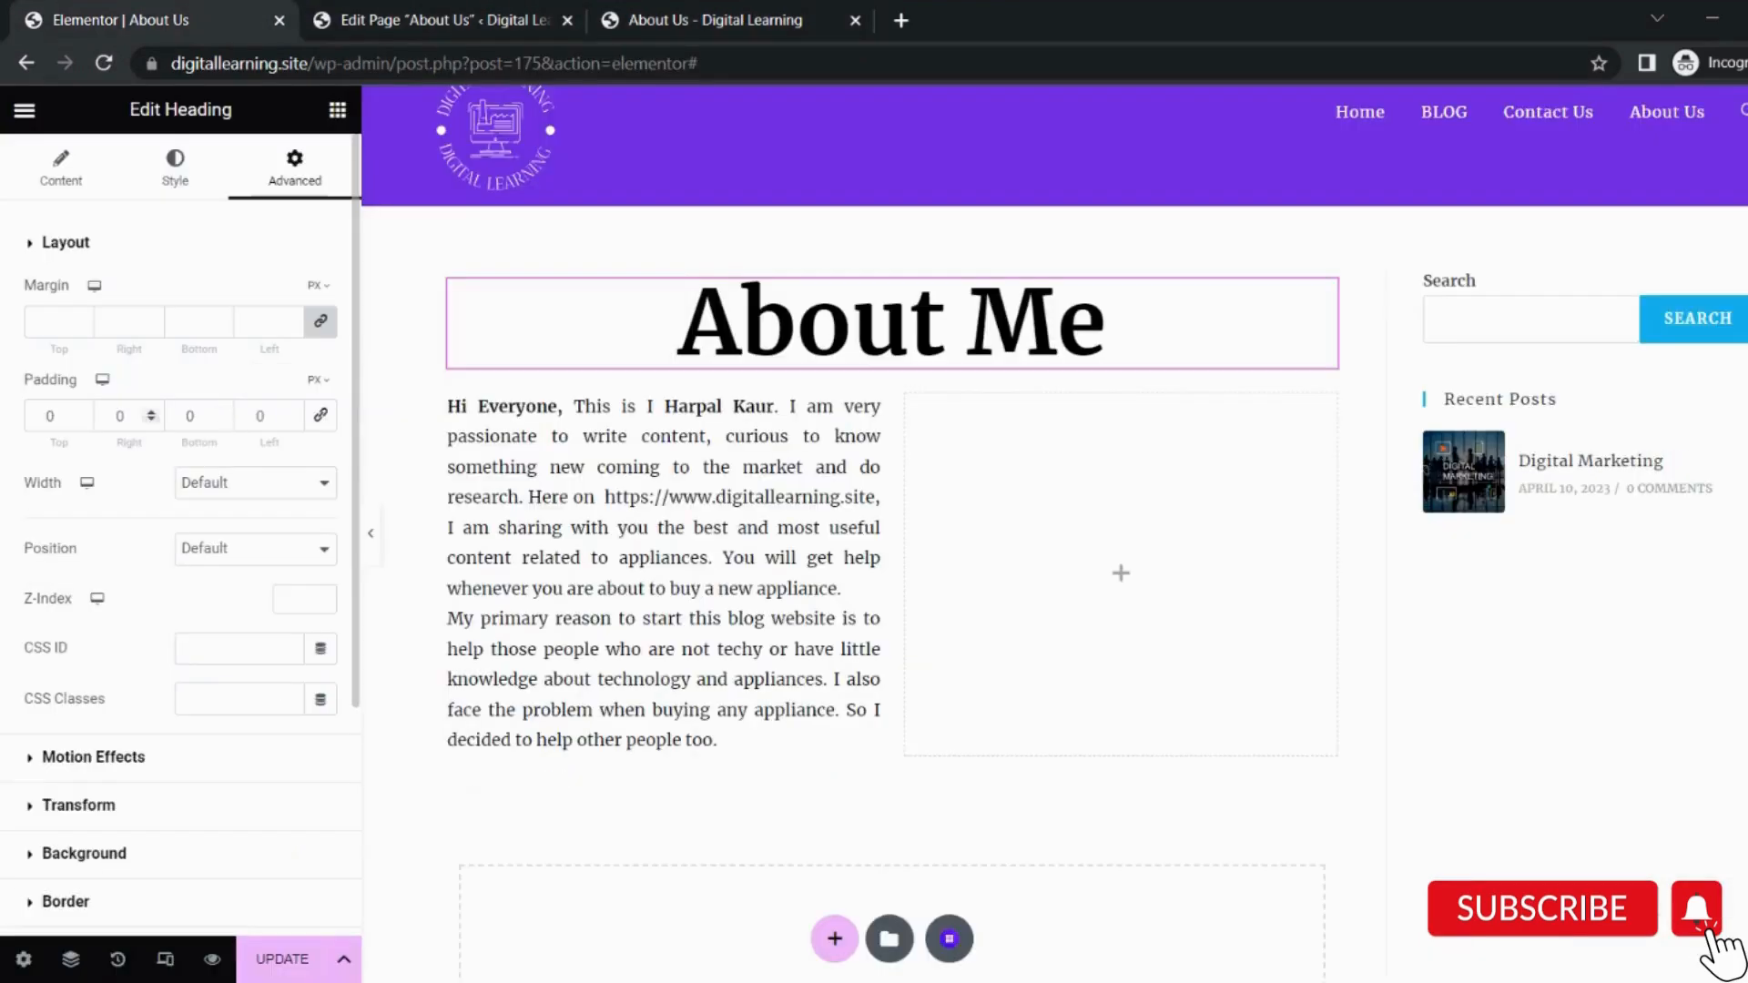
left_click(82, 413)
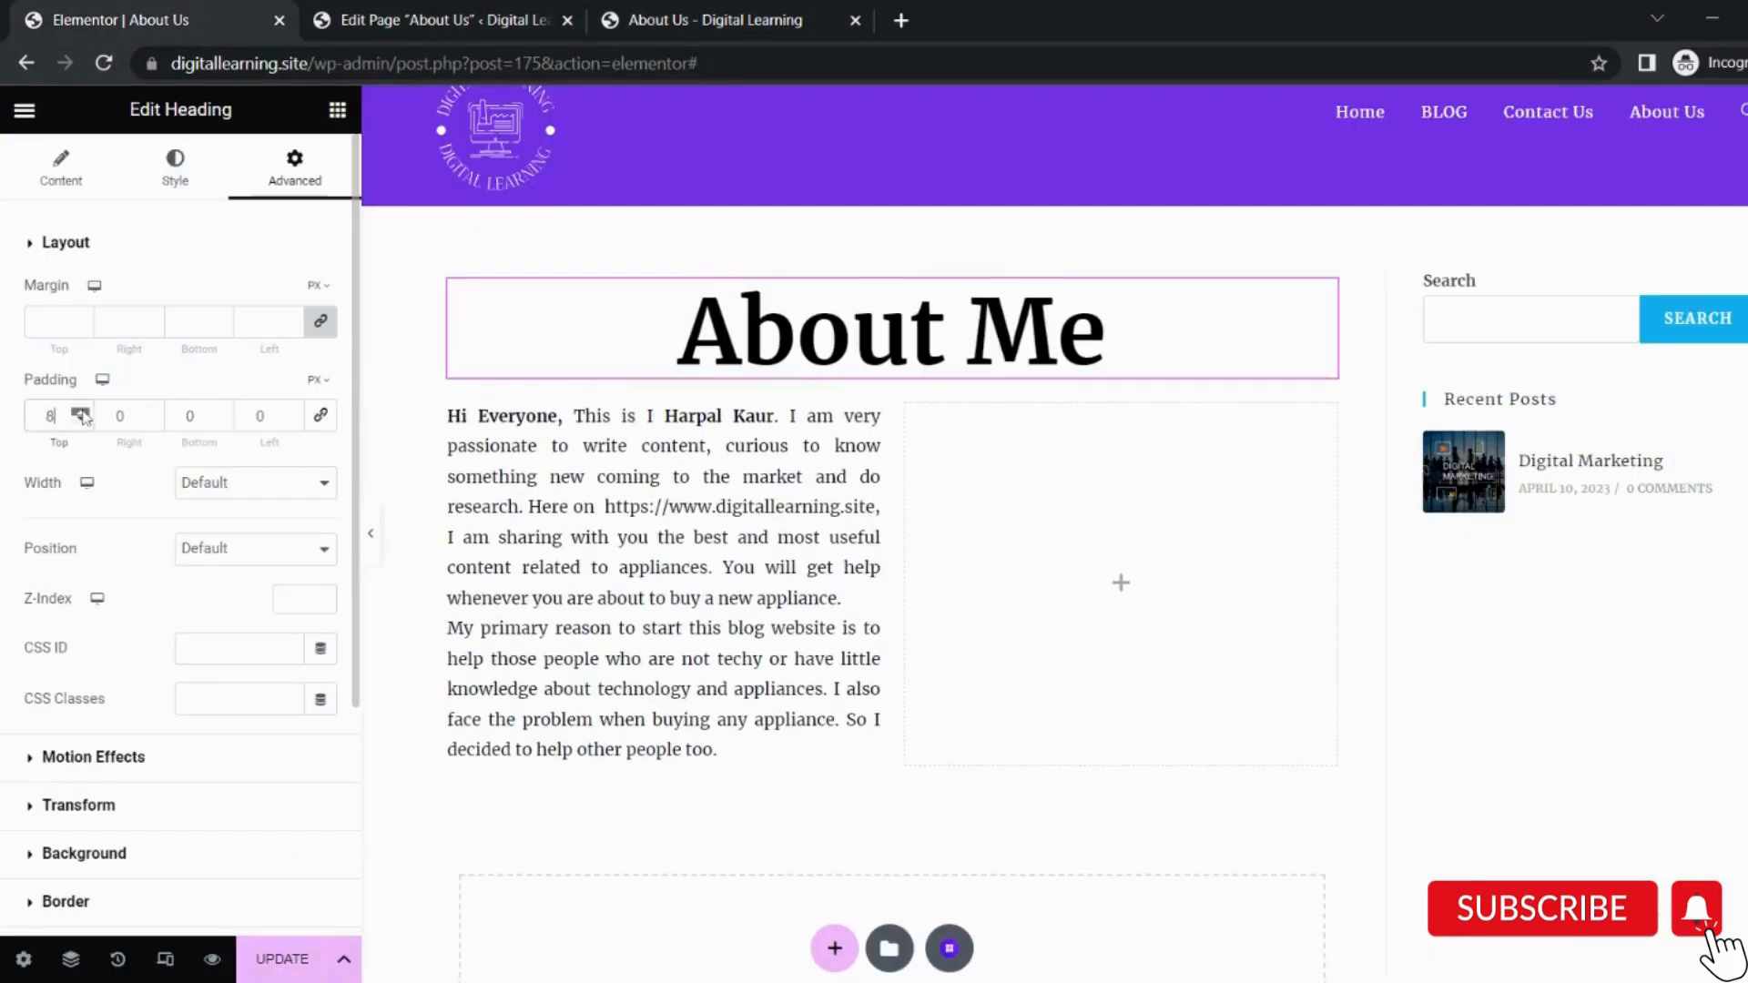
left_click_drag(222, 414, 222, 415)
left_click(223, 414)
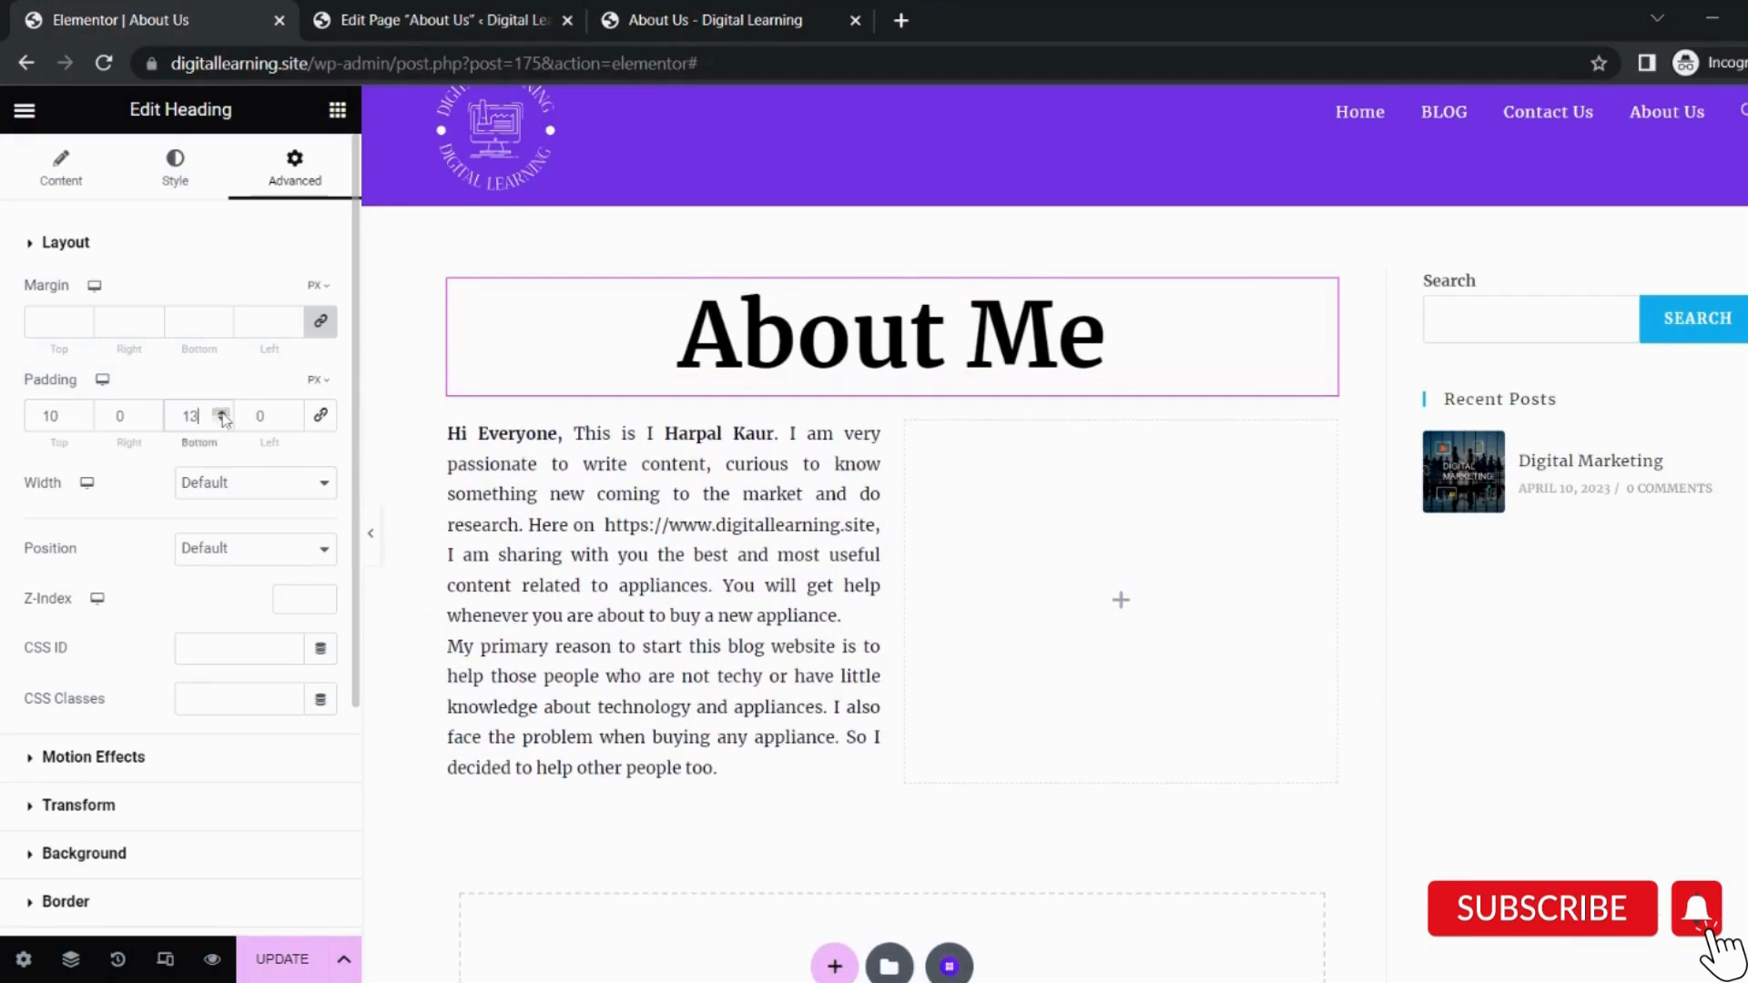
left_click(222, 415)
left_click(222, 414)
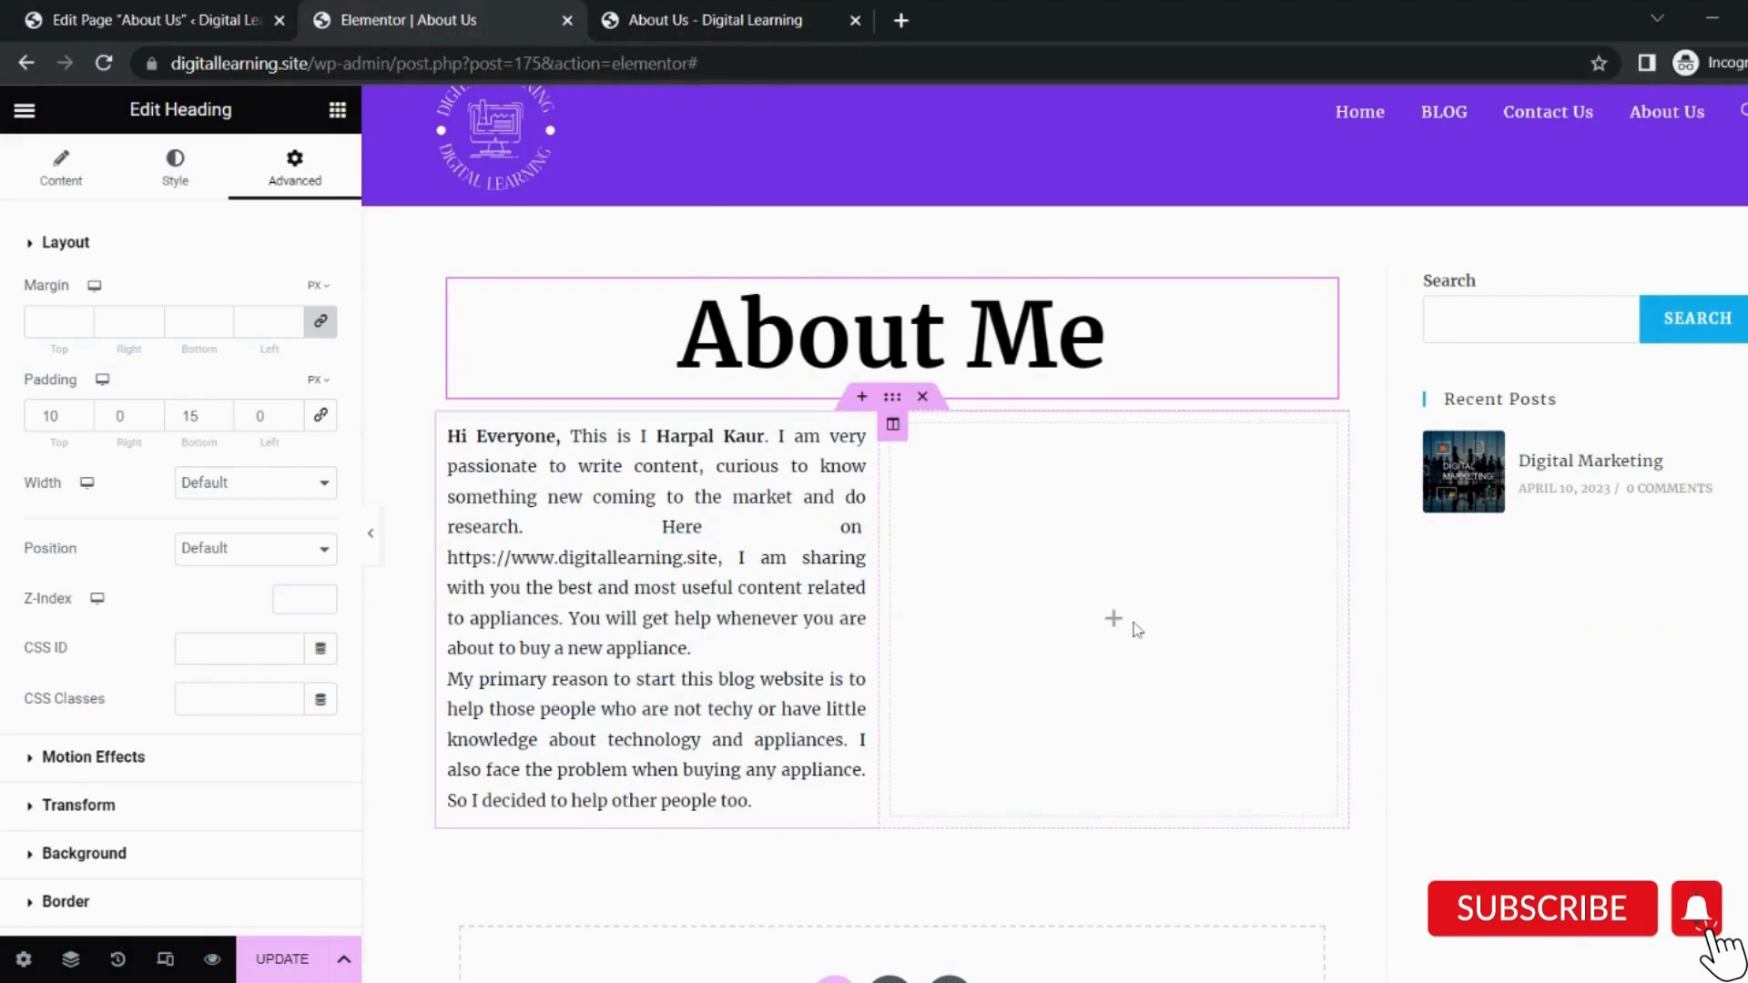
Add an Image widget to the empty column beside the introduction and insert the portrait photo from the media library.
left_click(1113, 620)
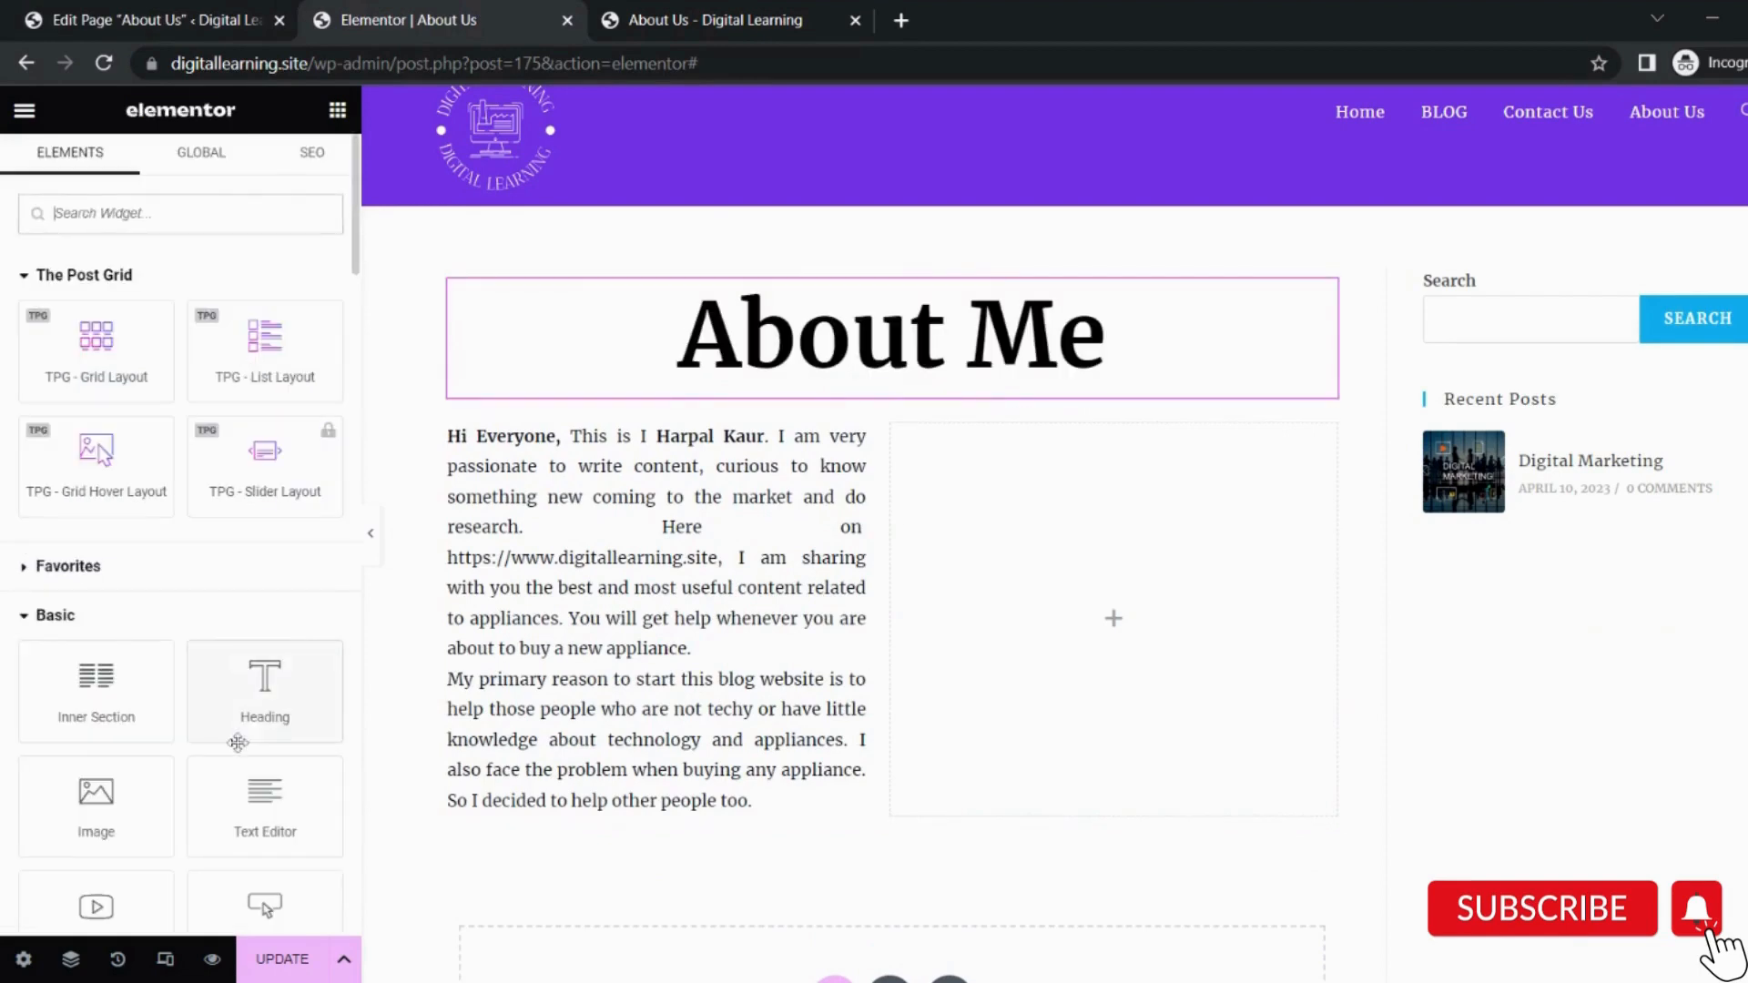
scroll(238, 743, "down", 3)
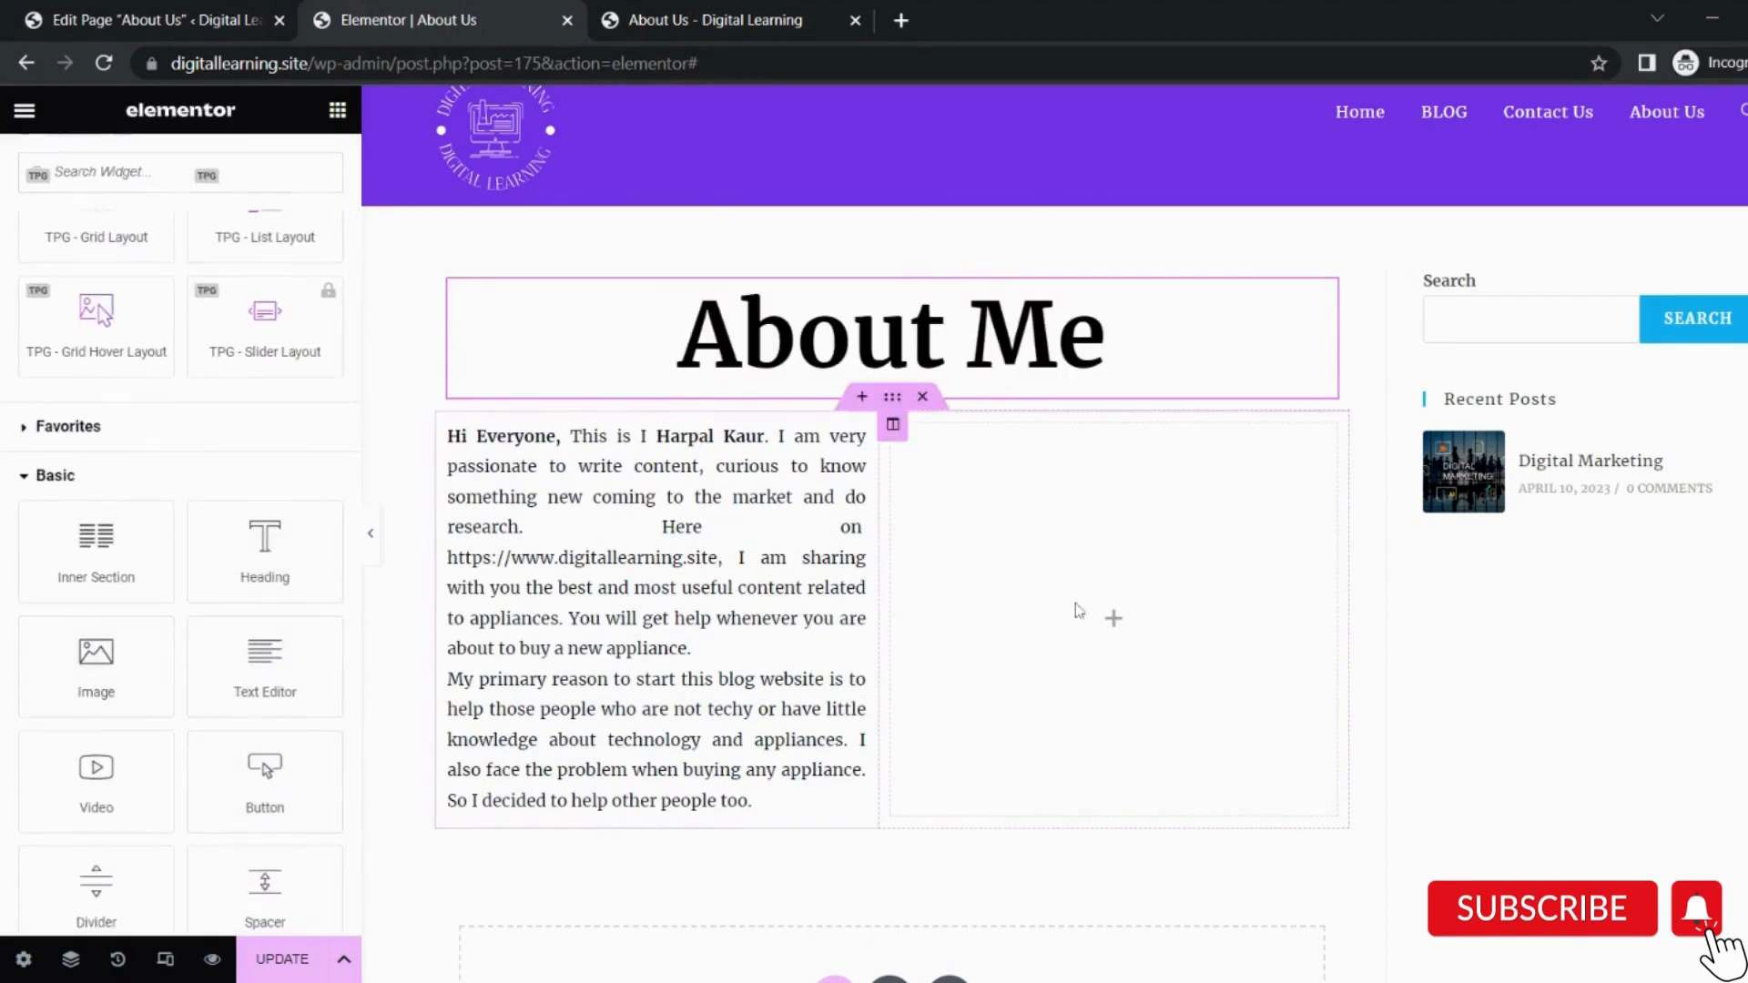
left_click_drag(102, 663, 1104, 601)
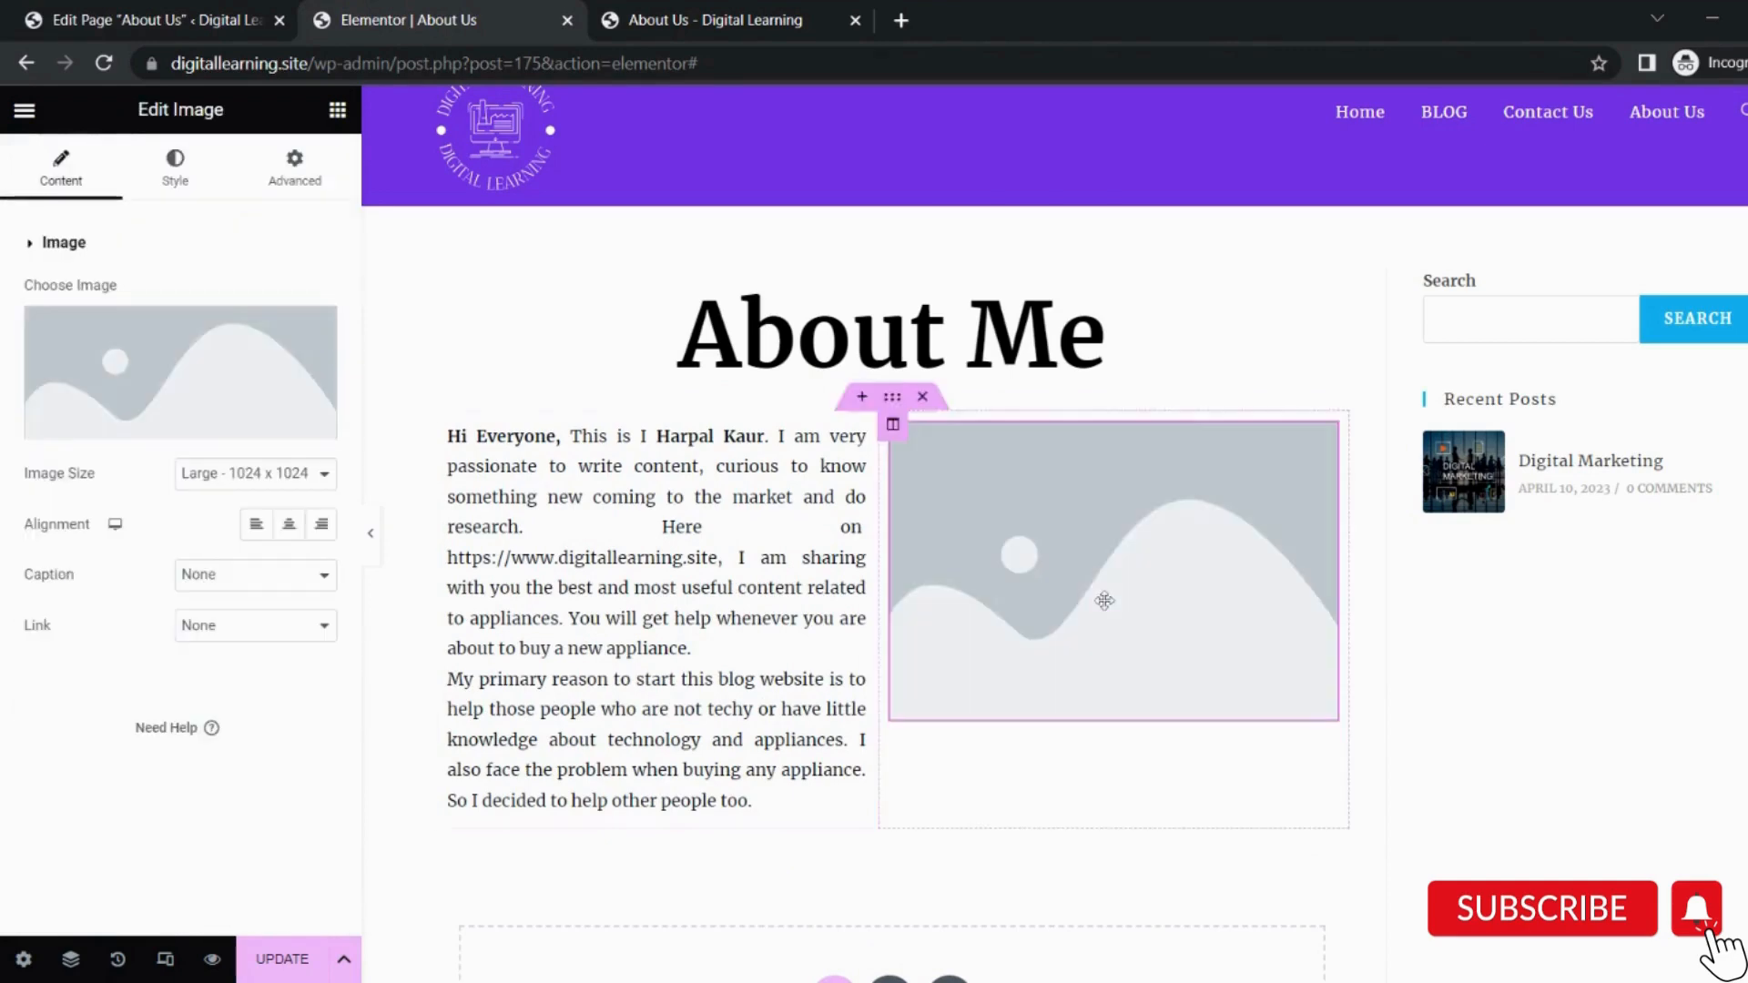
left_click(236, 396)
left_click(930, 412)
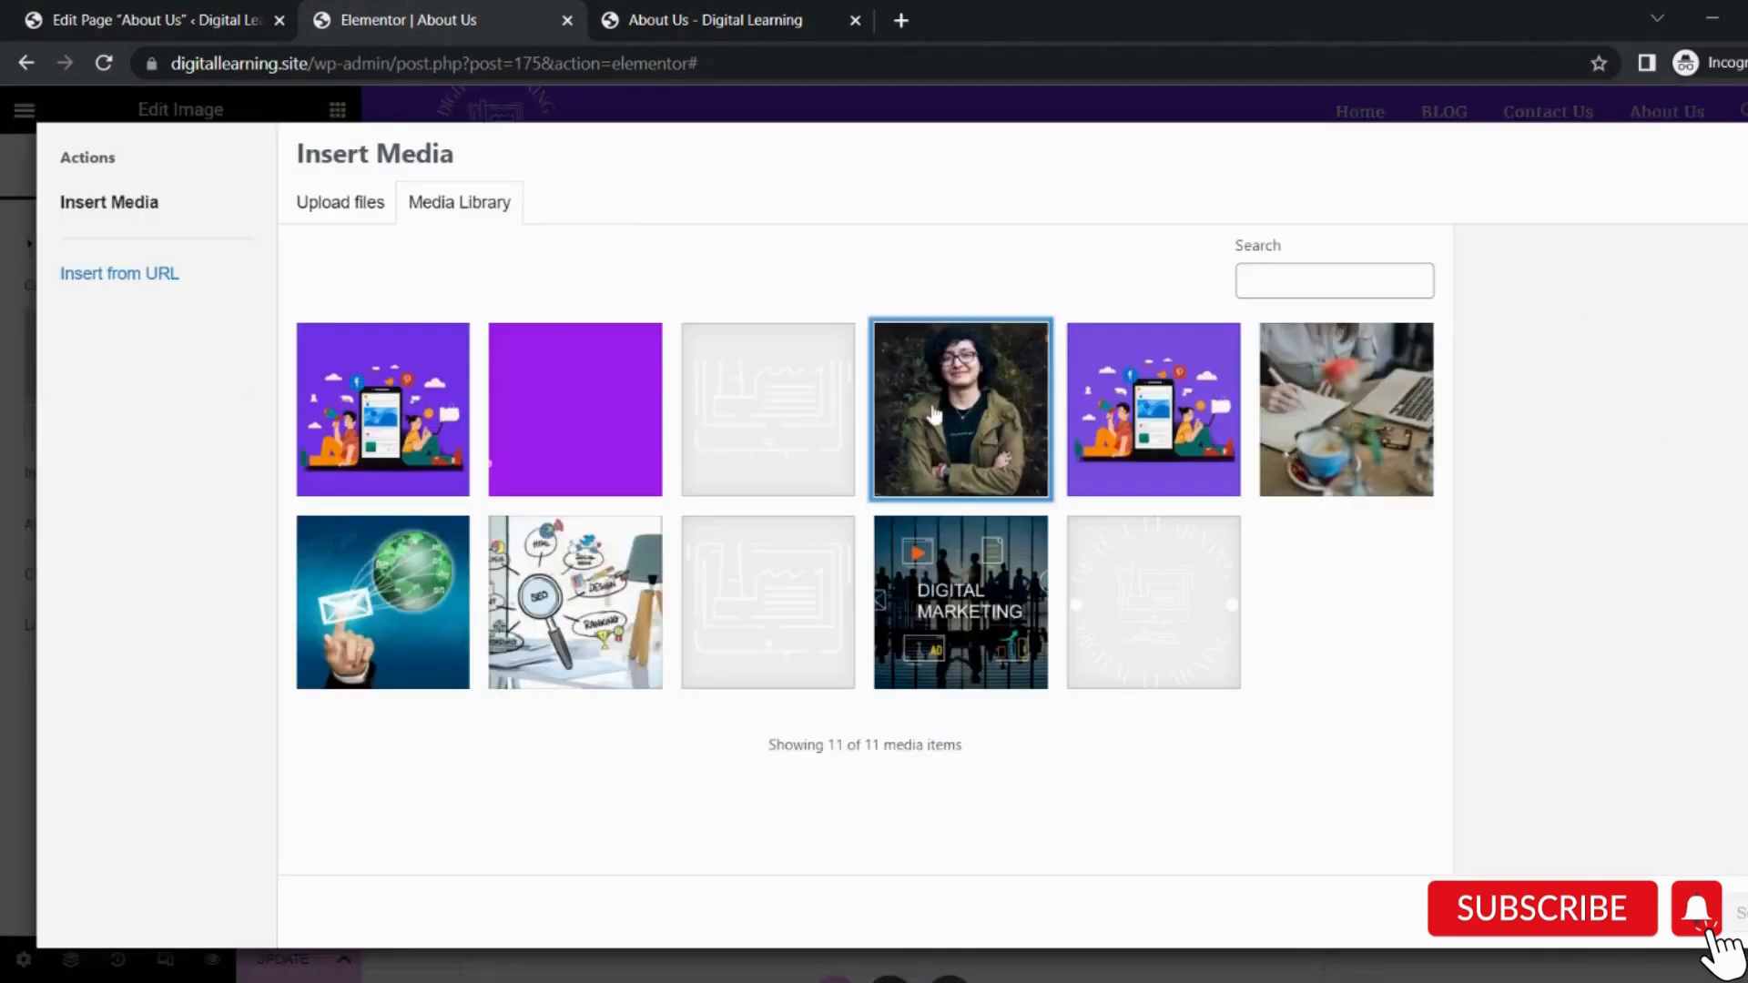
left_click(1734, 911)
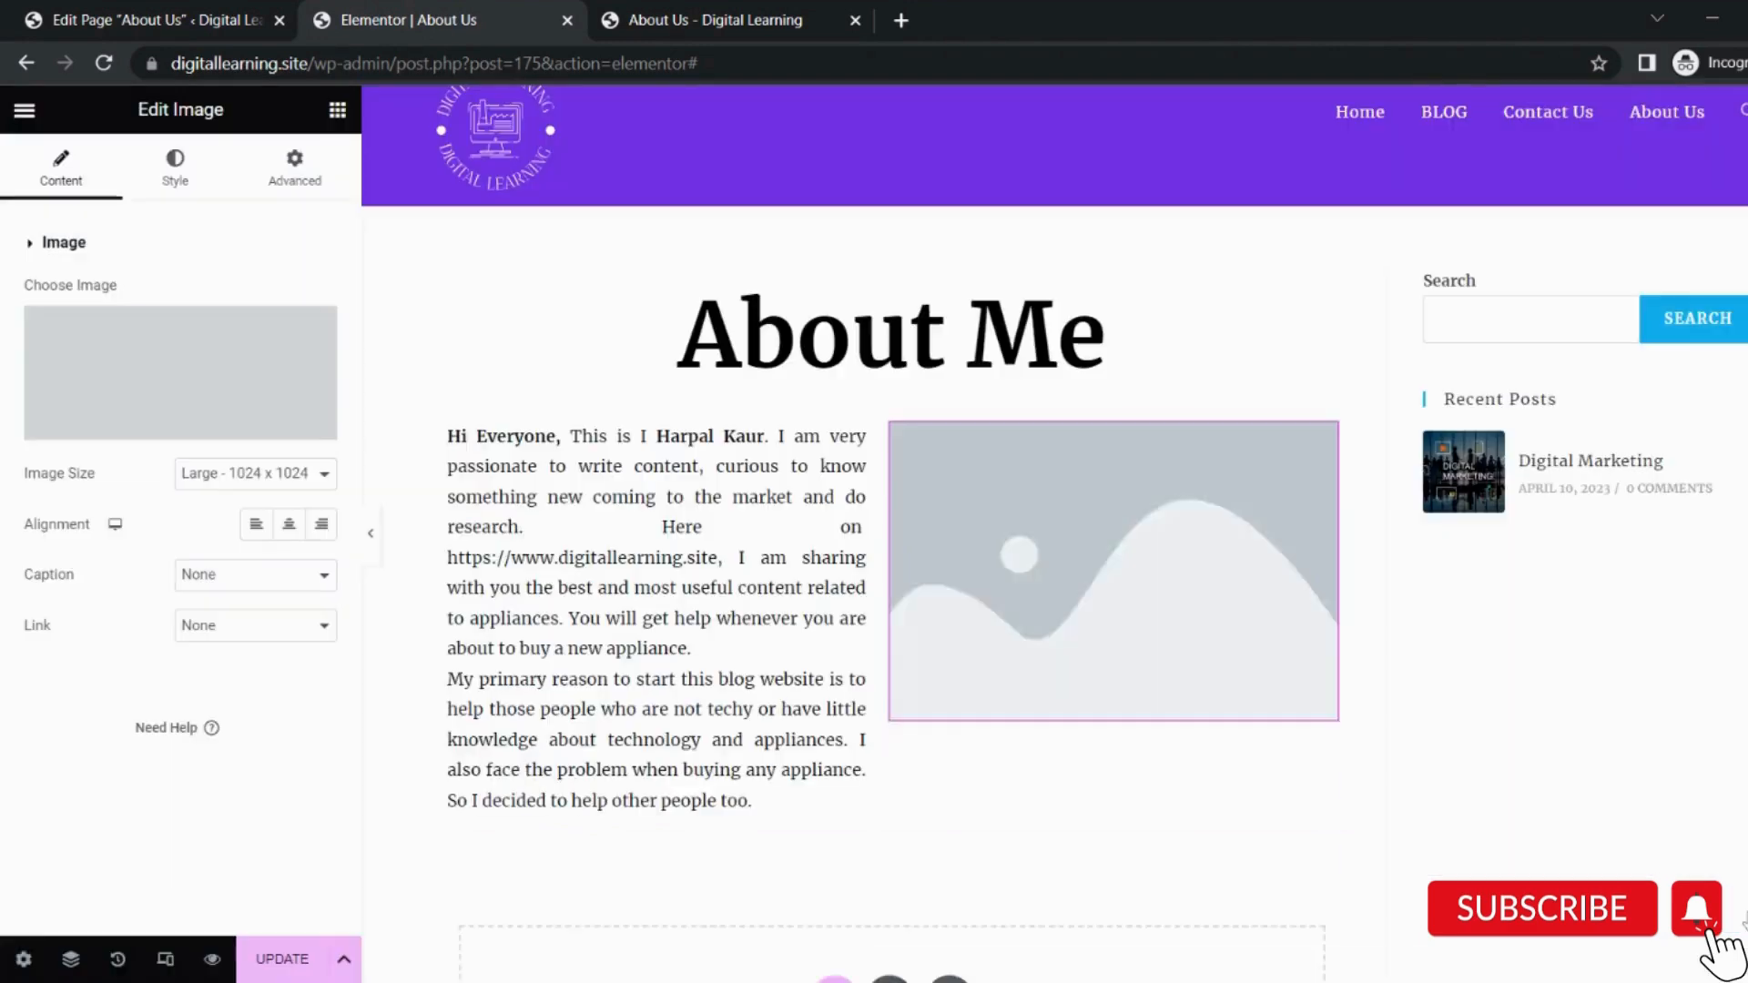
Widen the photo column by narrowing the introduction text column, and update the About Us page.
scroll(1166, 715, "down", 4)
scroll(1166, 715, "up", 2)
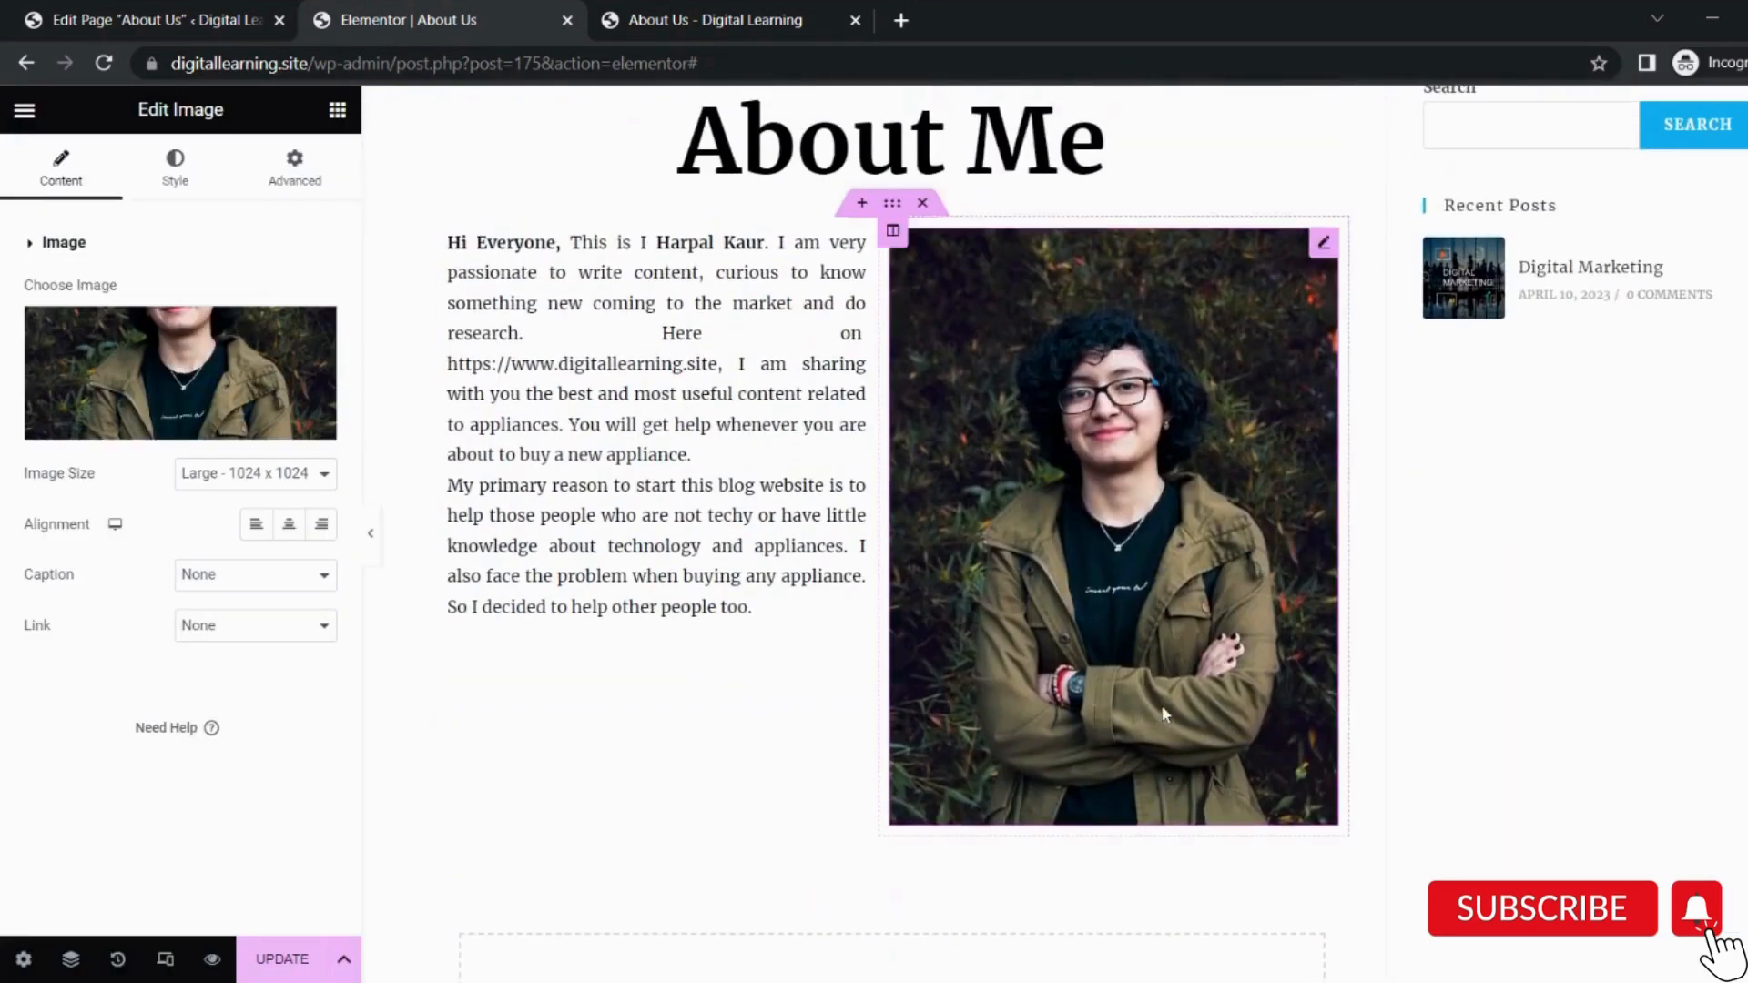
left_click_drag(880, 539, 836, 563)
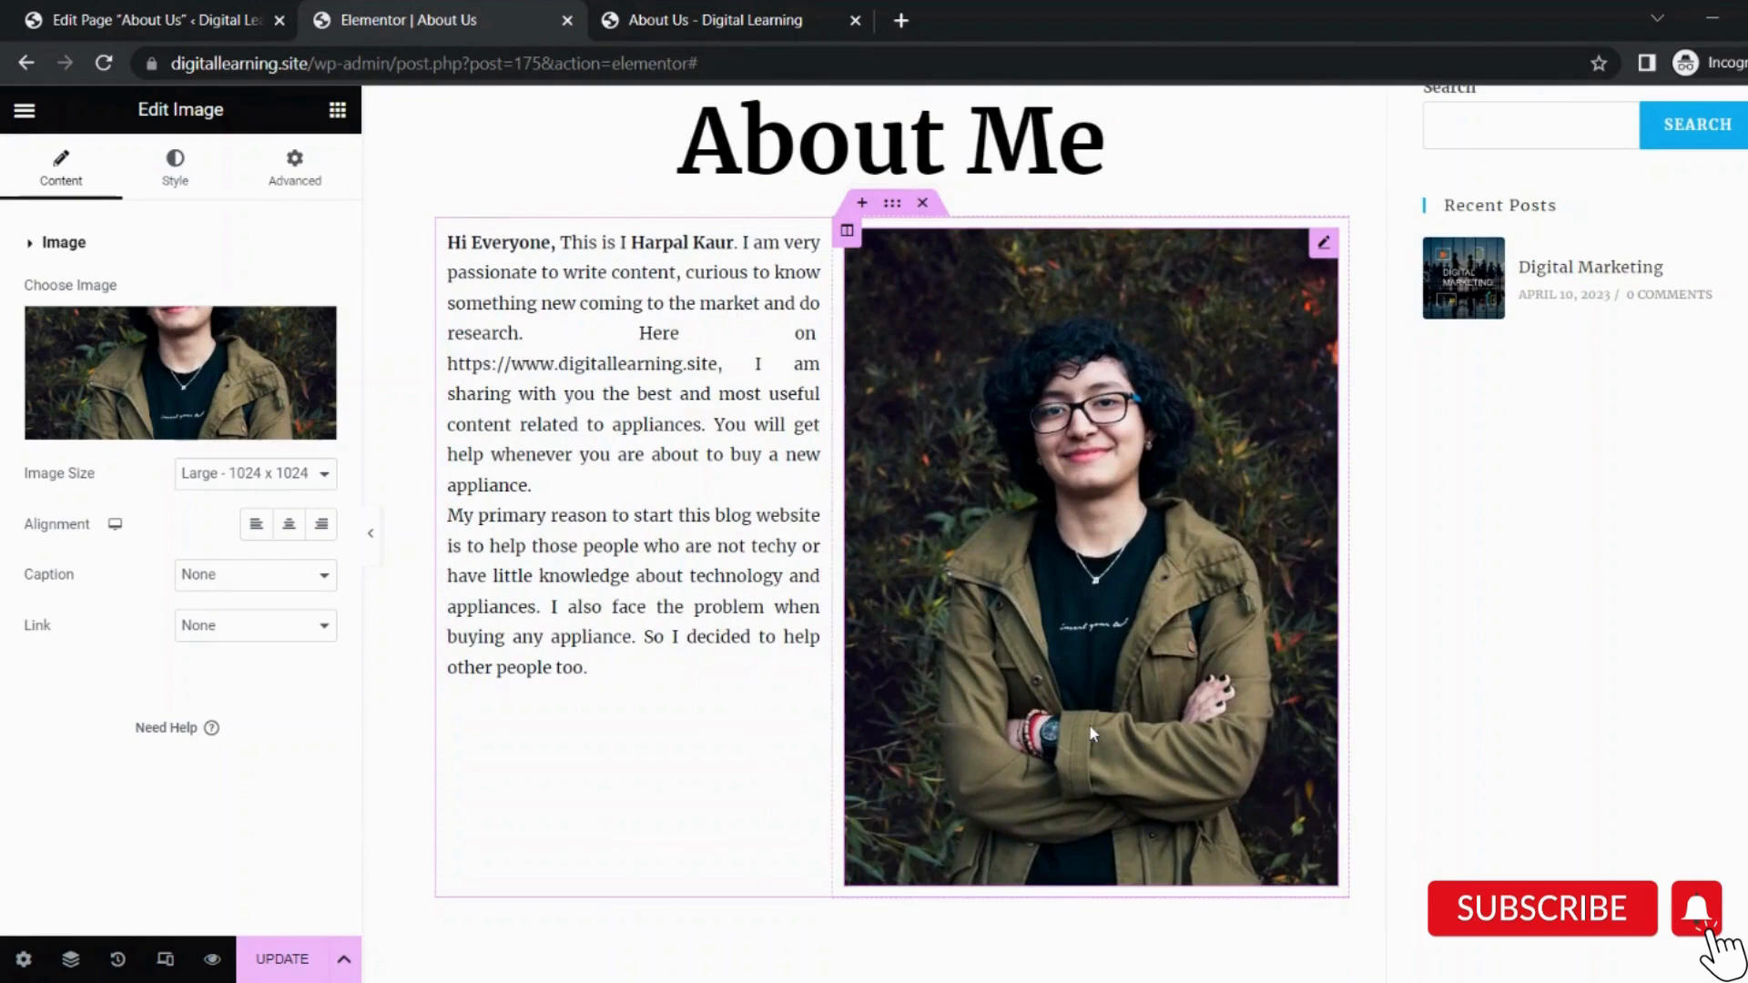
left_click_drag(1344, 806, 1457, 738)
scroll(1457, 737, "up", 3)
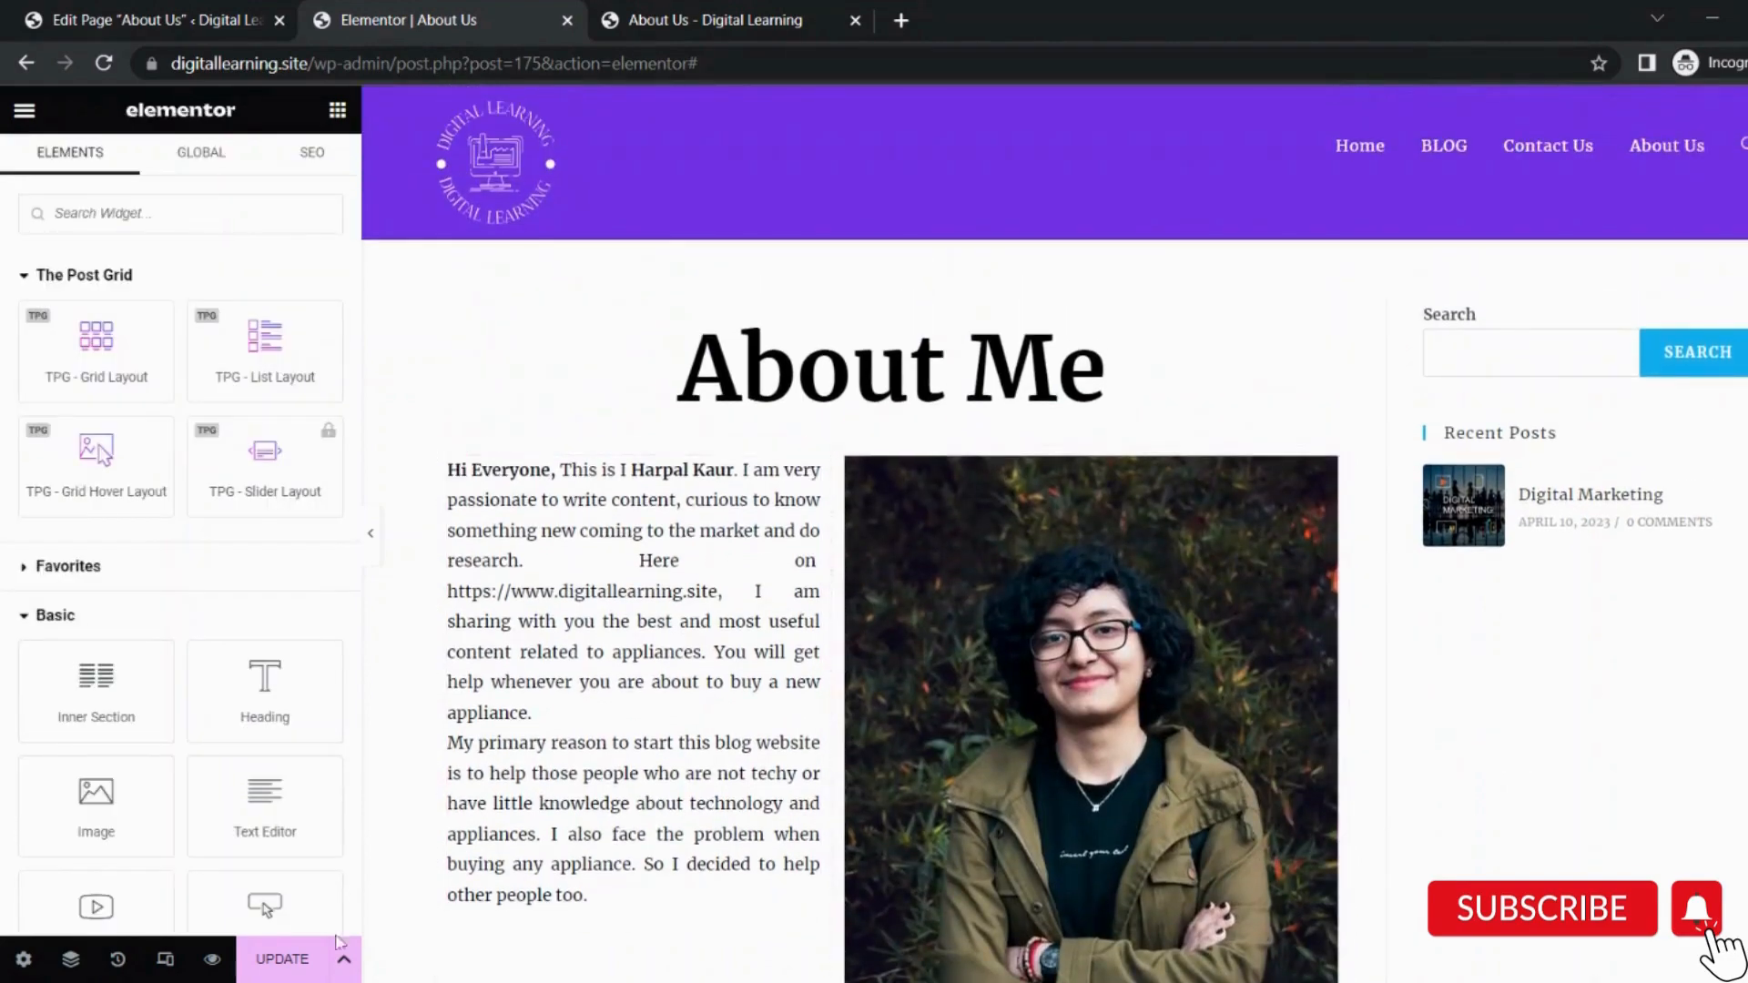
left_click(273, 976)
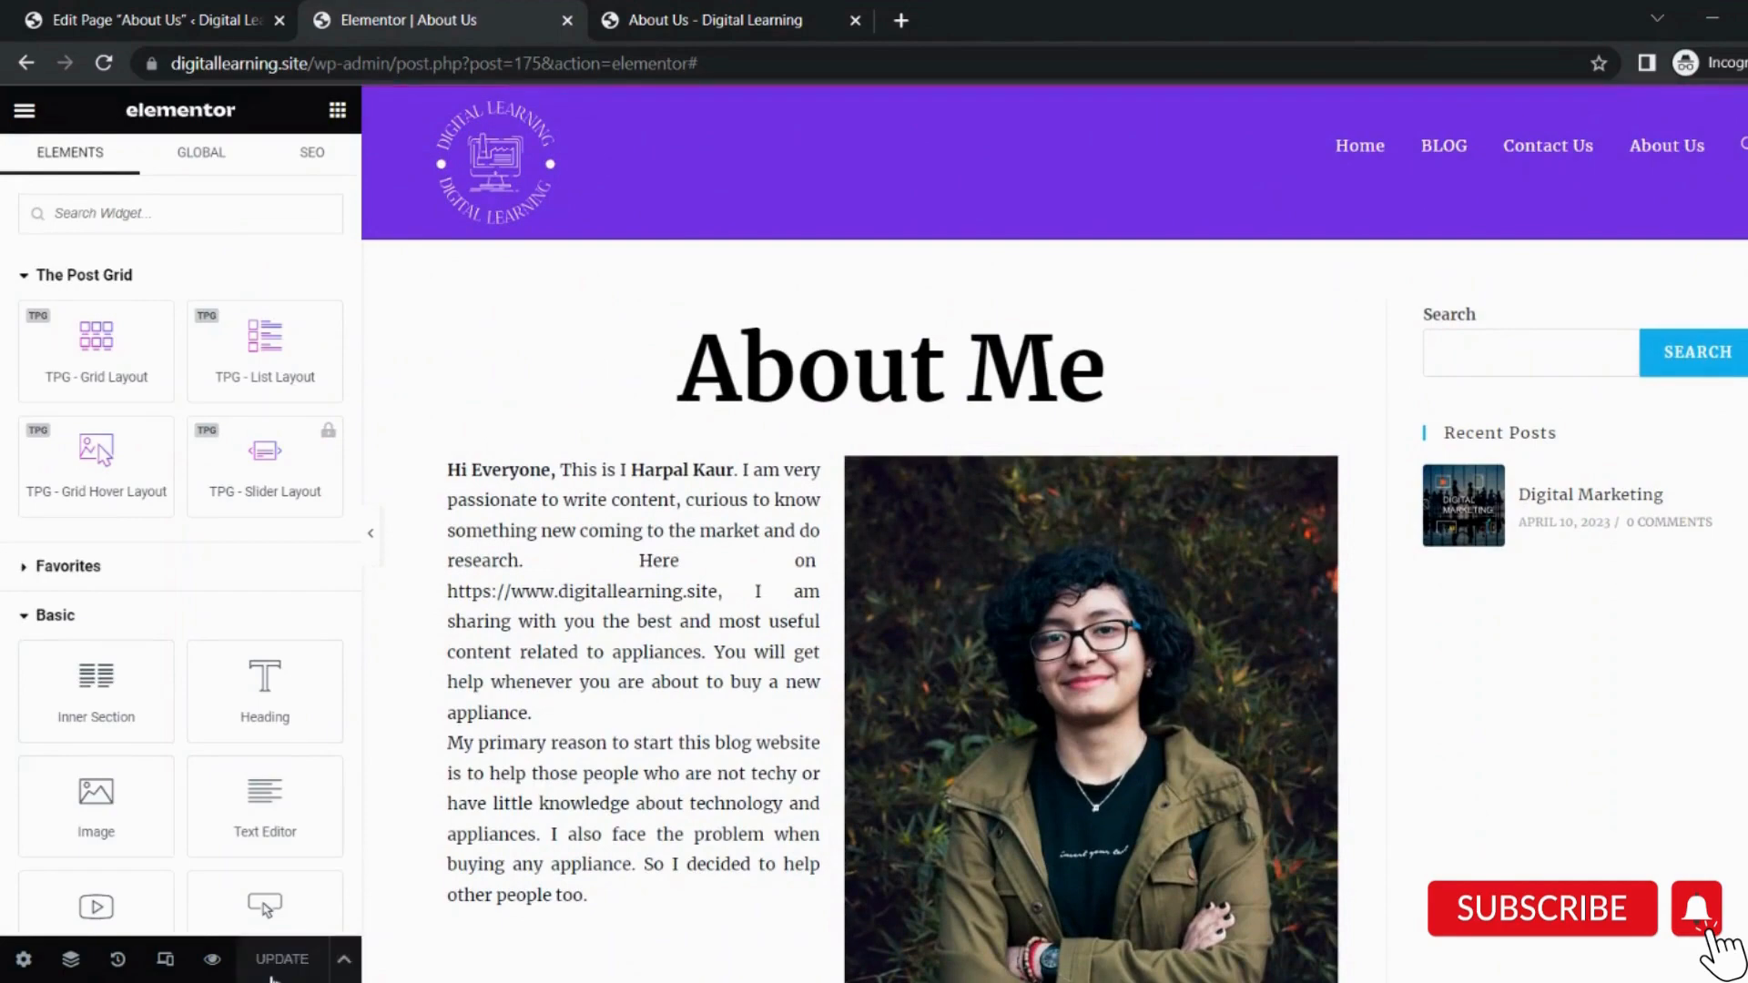
Reload the live About Us page, examine its text, photo and footer, and open the live Home page.
left_click(714, 17)
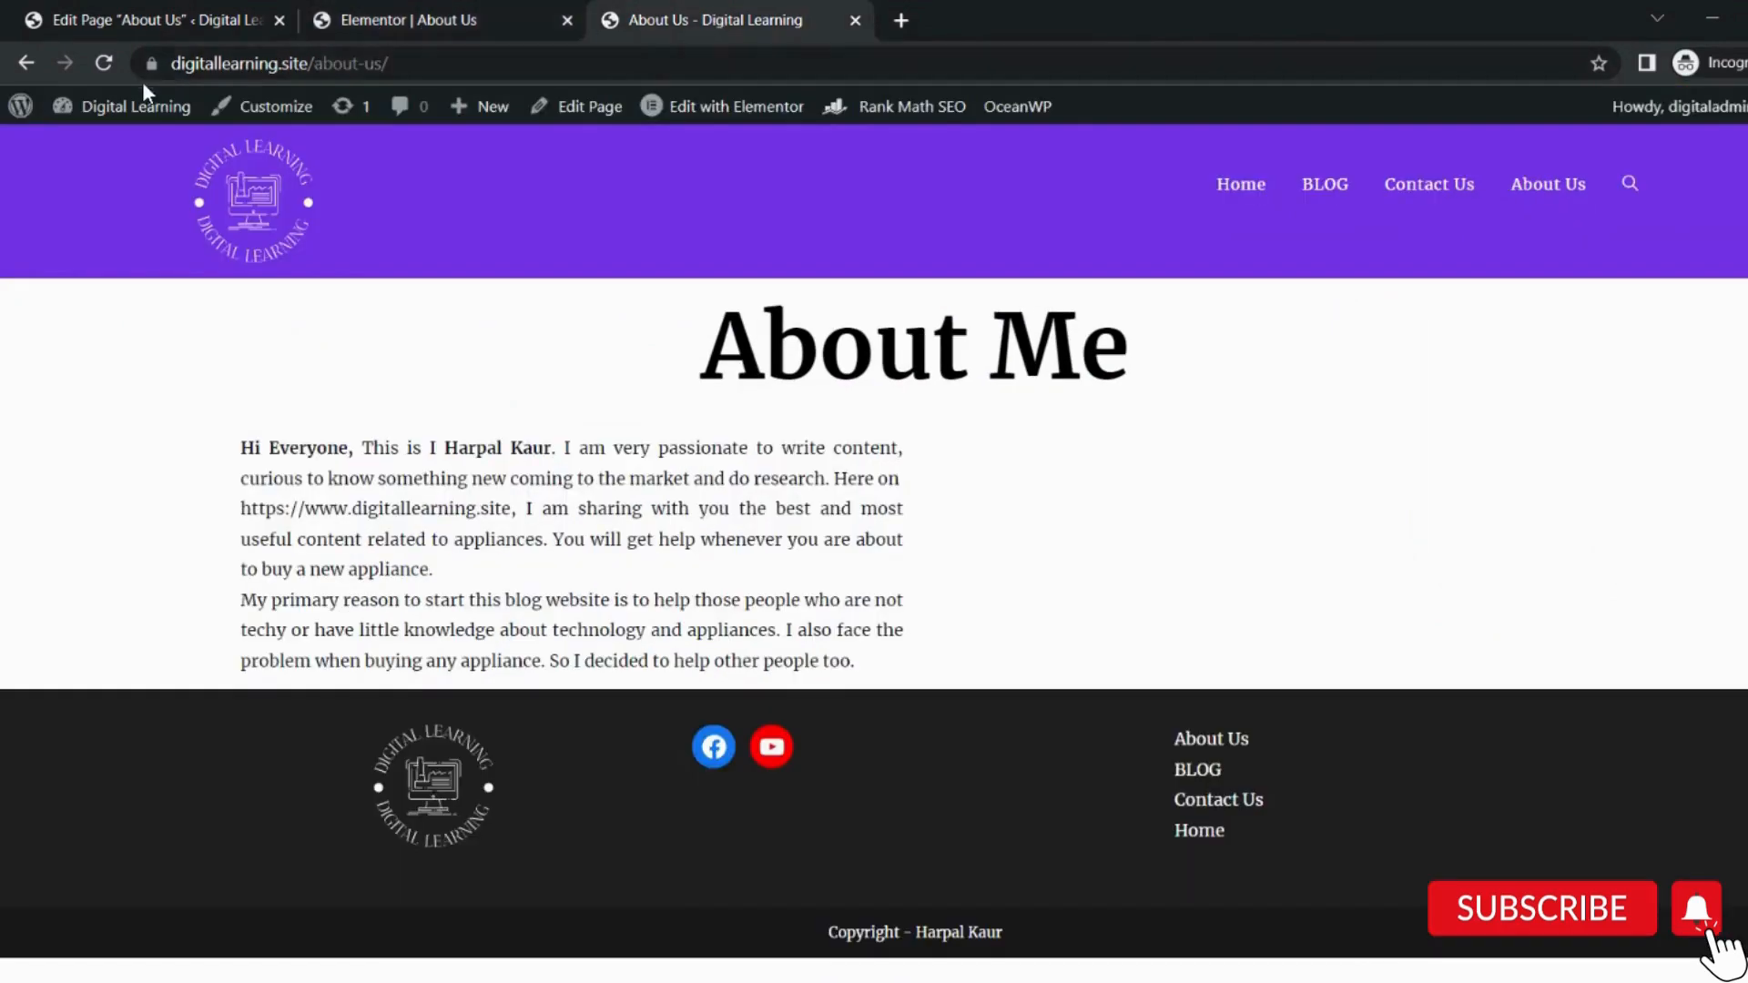
left_click(100, 70)
scroll(991, 614, "down", 4)
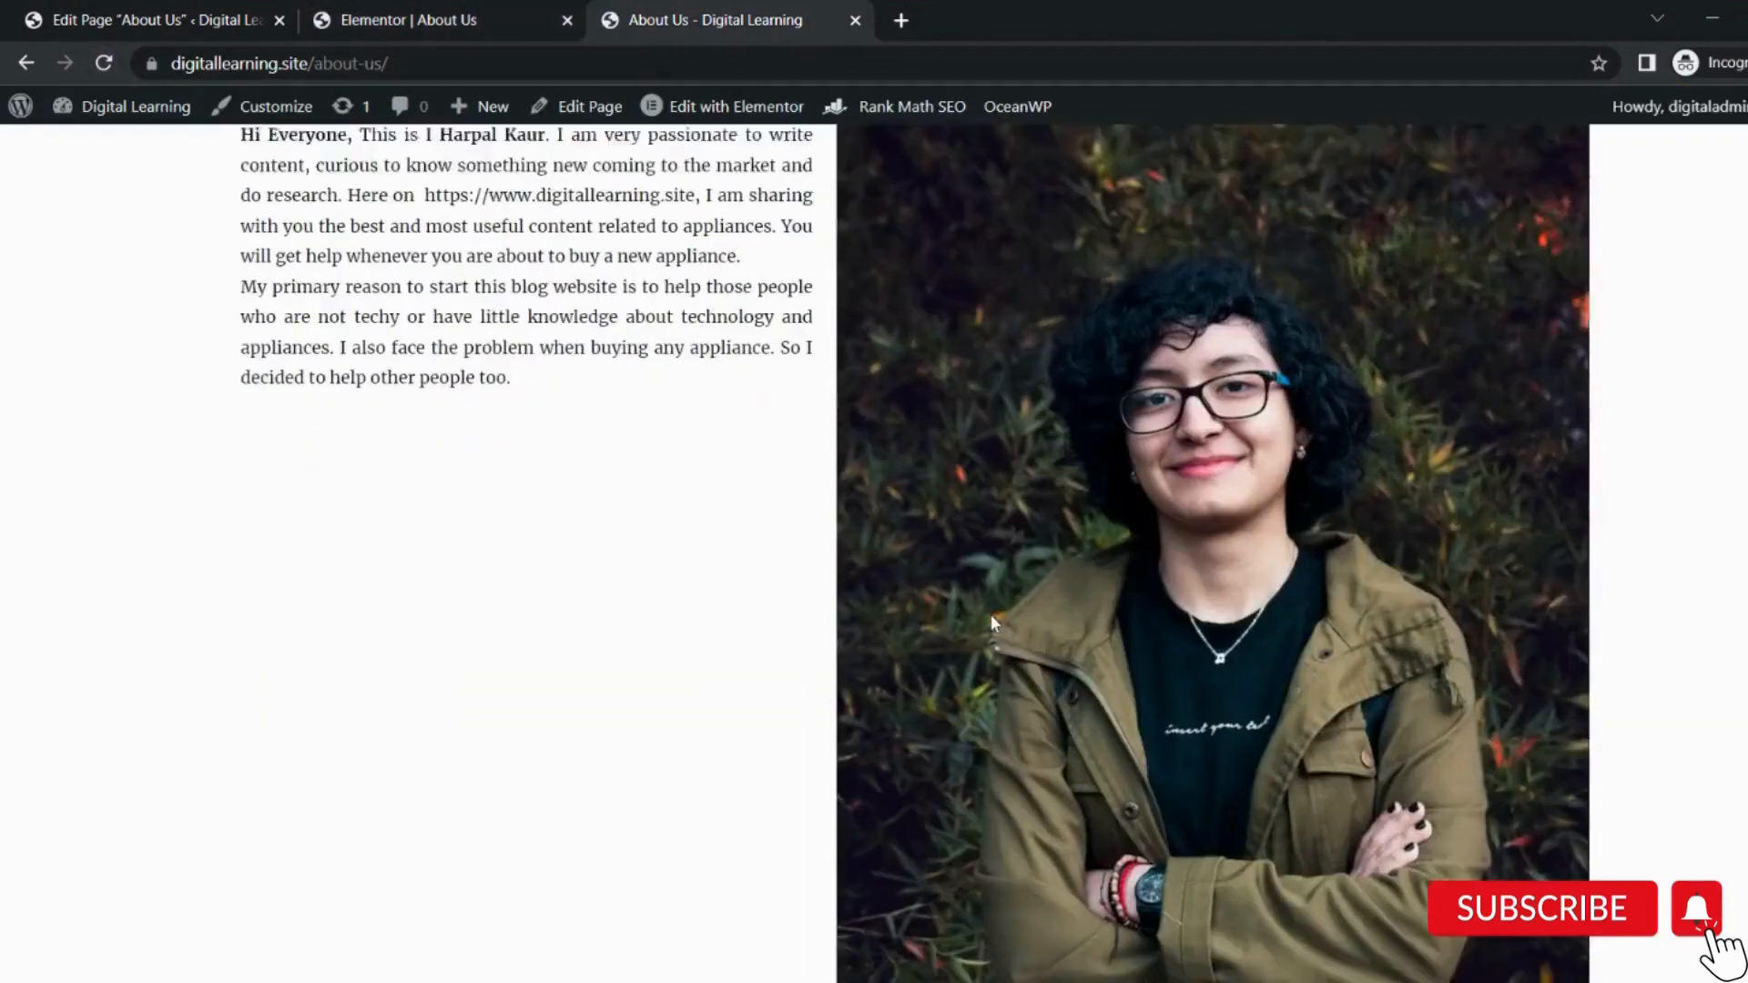
scroll(990, 615, "down", 3)
scroll(991, 616, "up", 5)
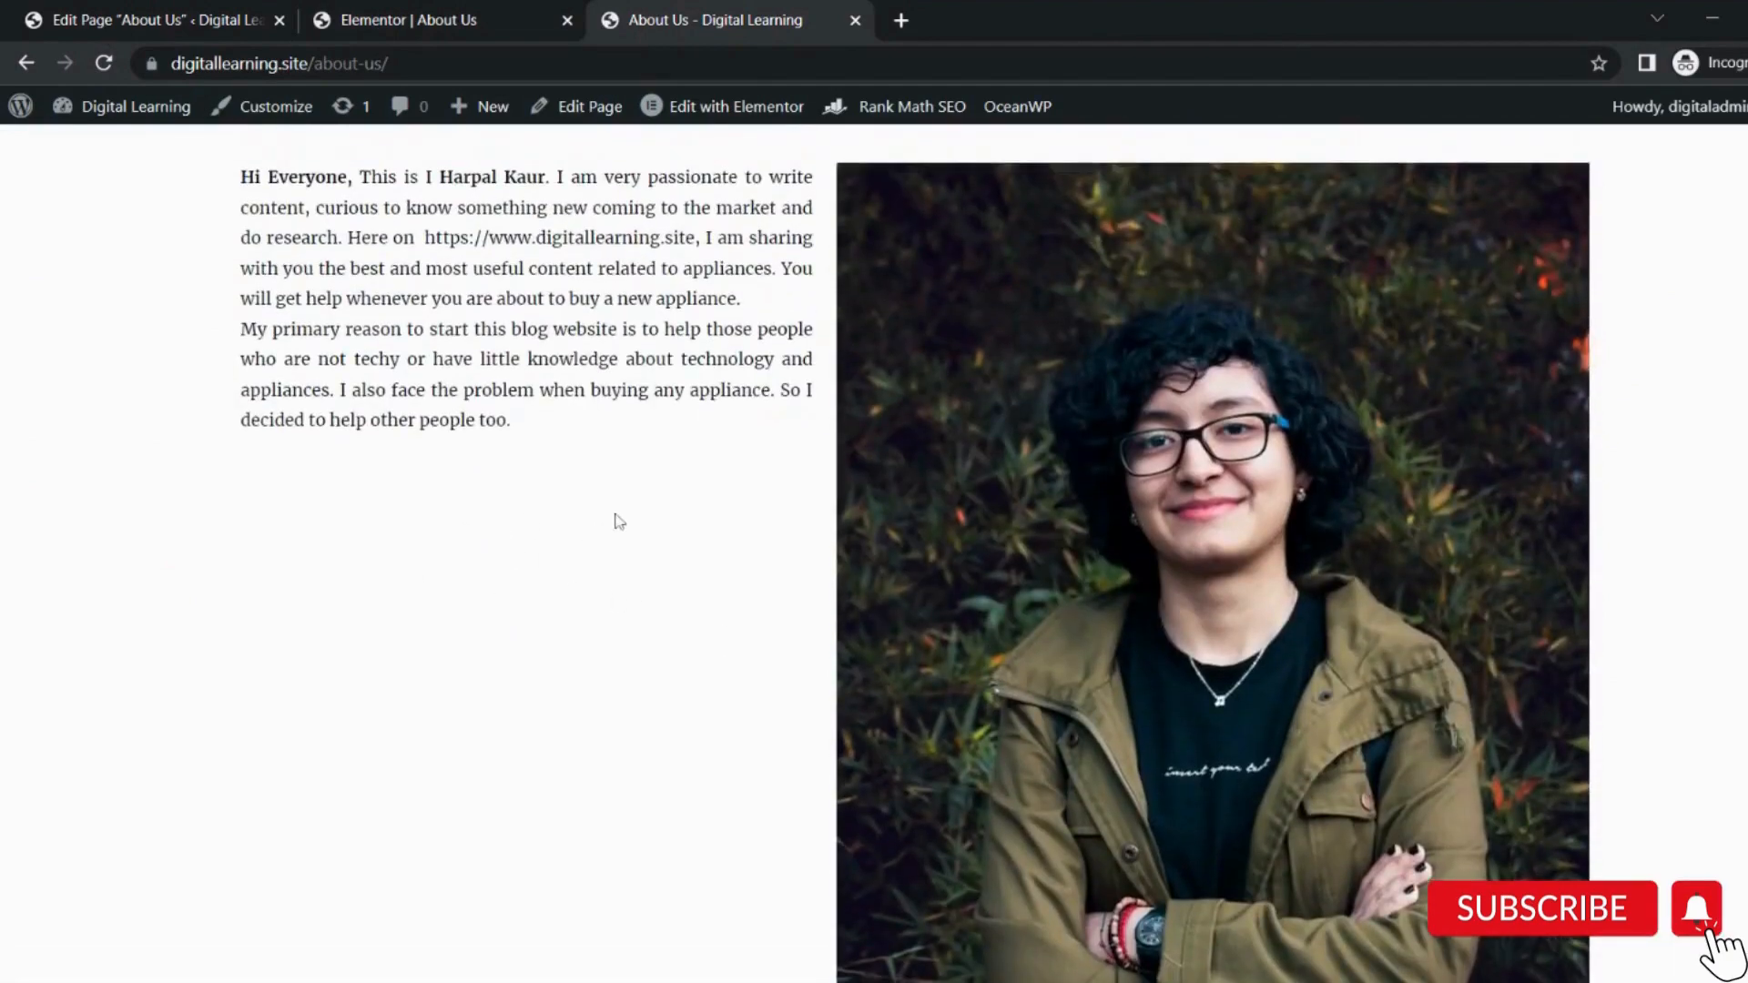
scroll(615, 519, "down", 5)
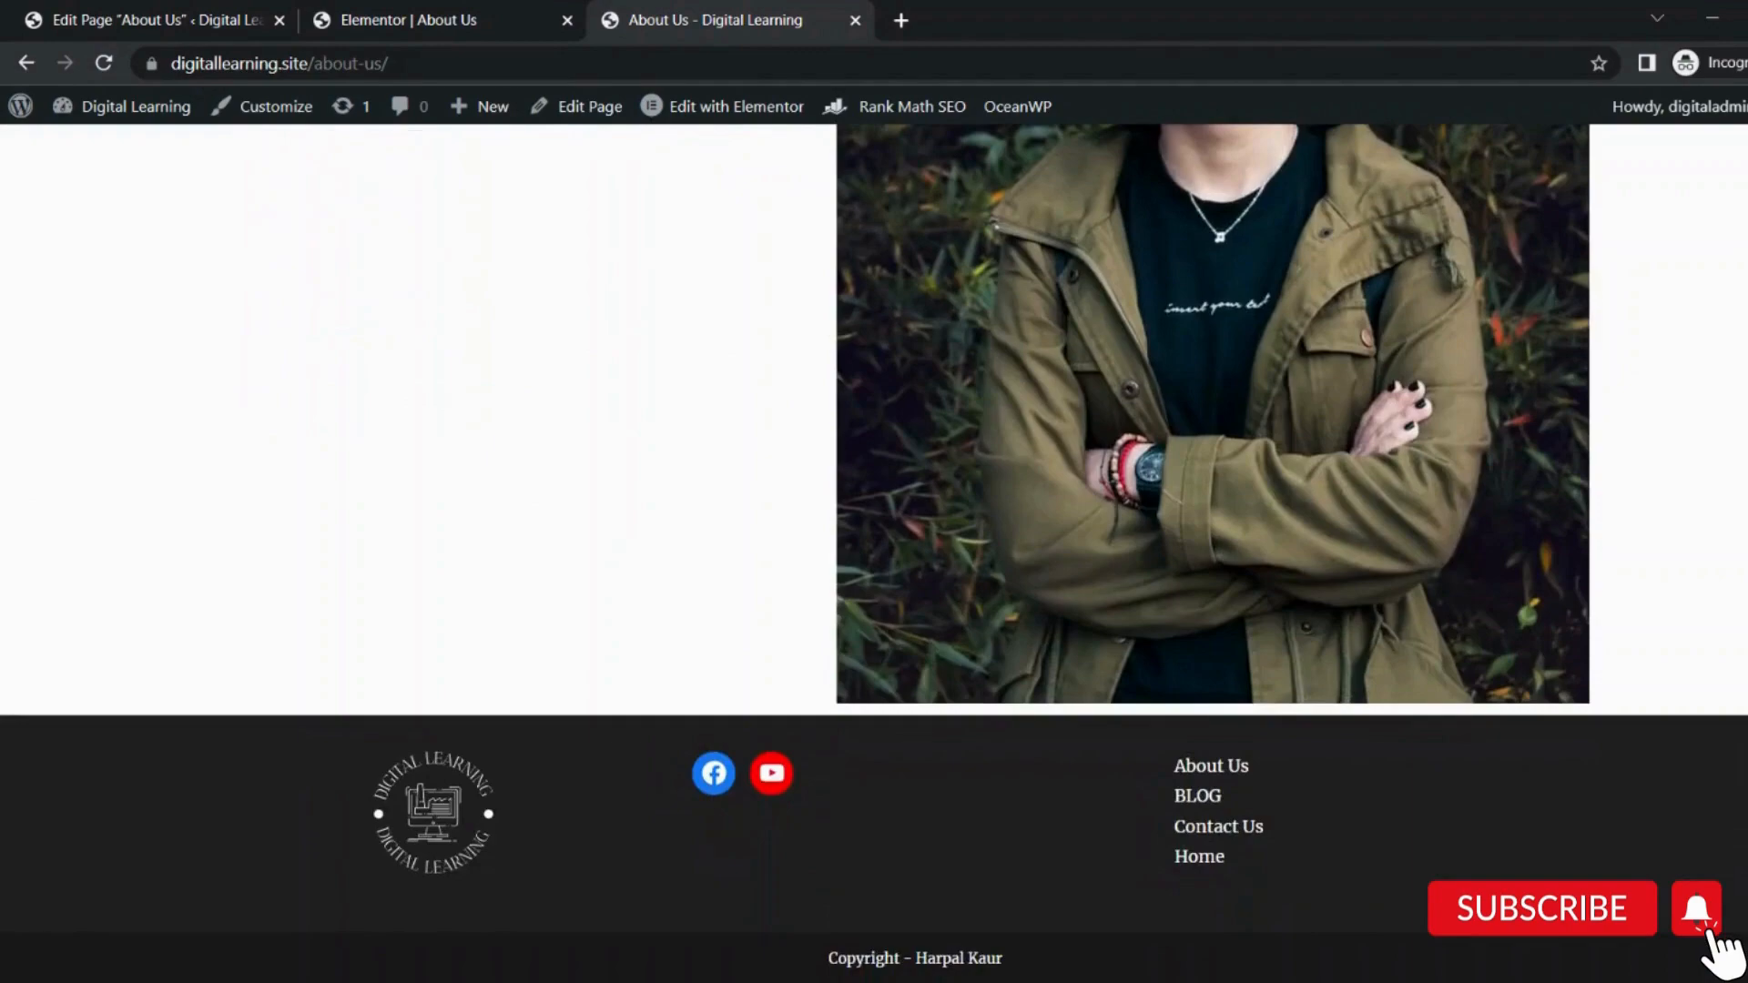
scroll(874, 553, "up", 6)
left_click(1243, 185)
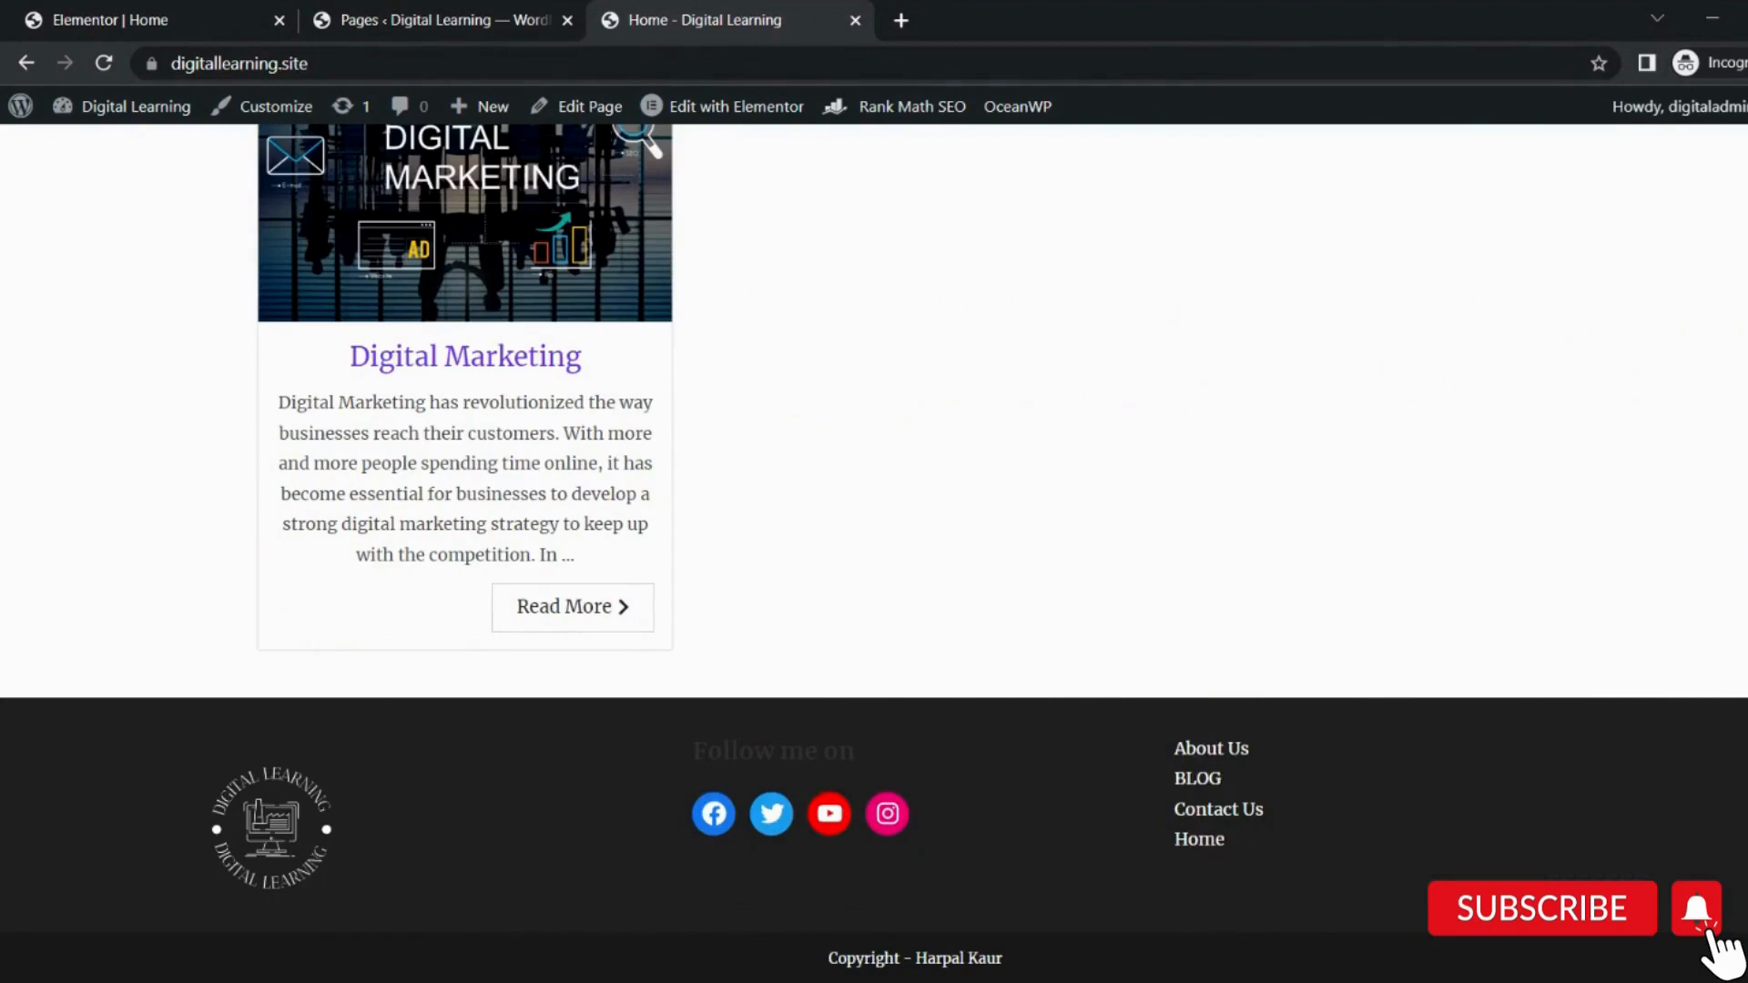
Switch to the Home page's Elementor editor and add a single-column section below the recent posts.
left_click(68, 12)
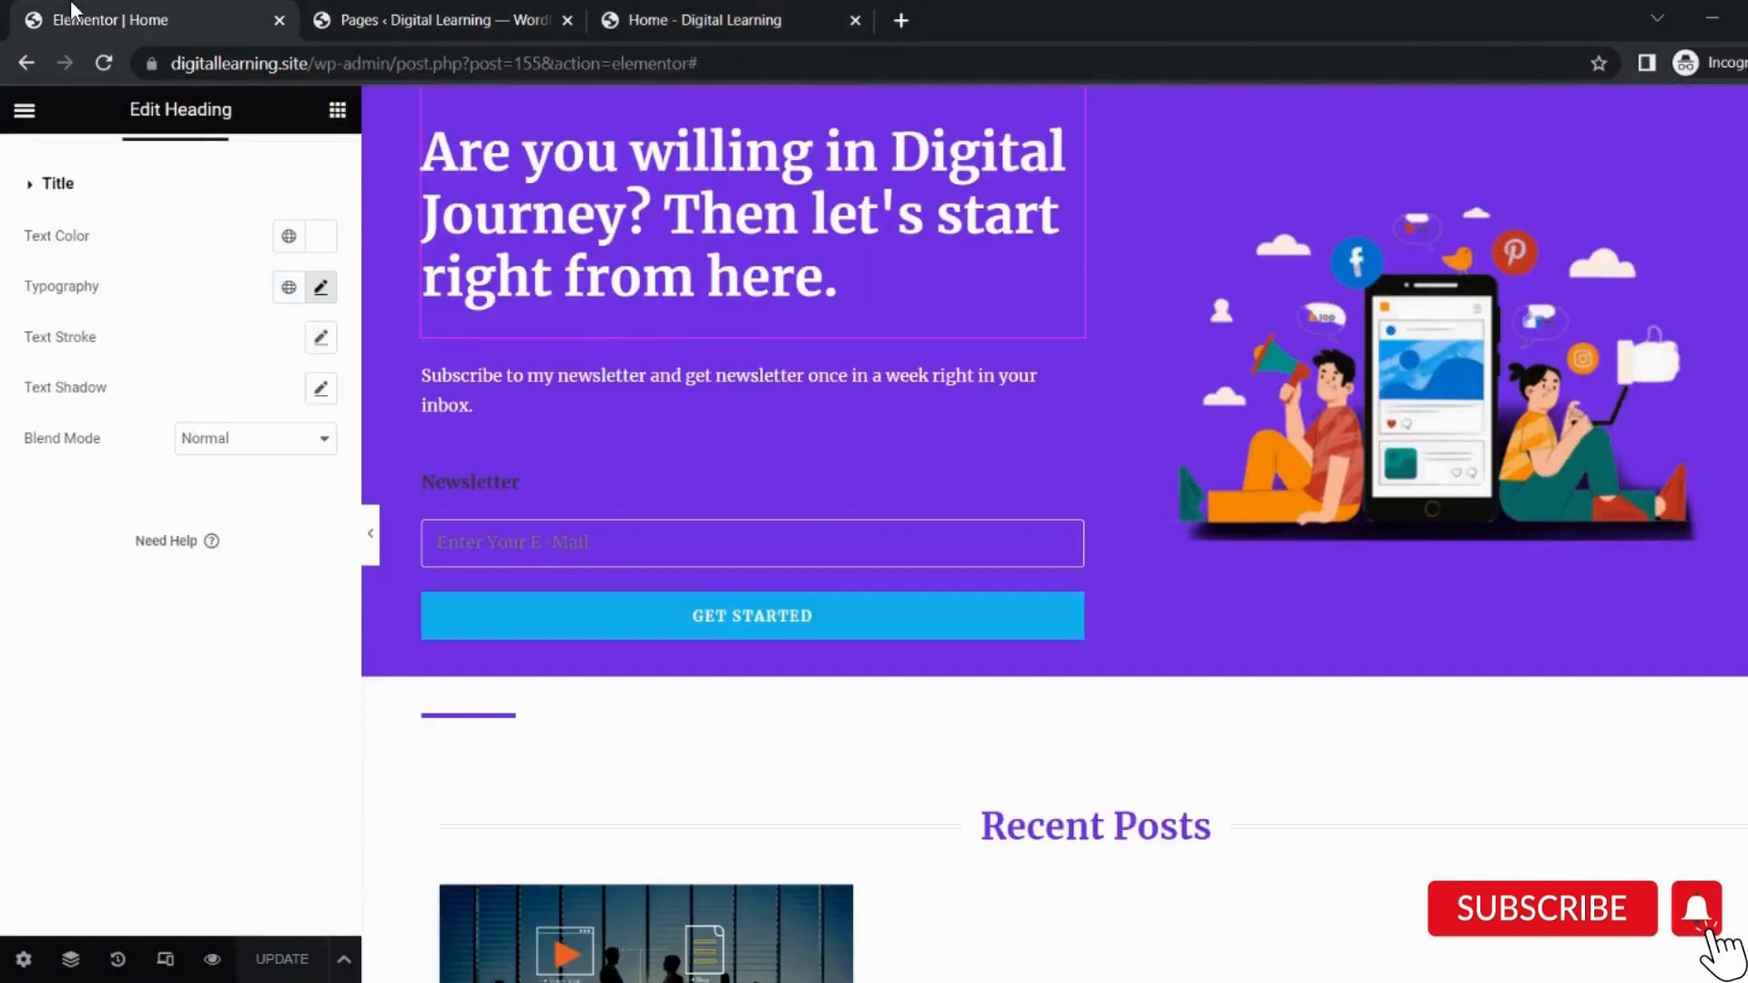
scroll(1047, 547, "down", 10)
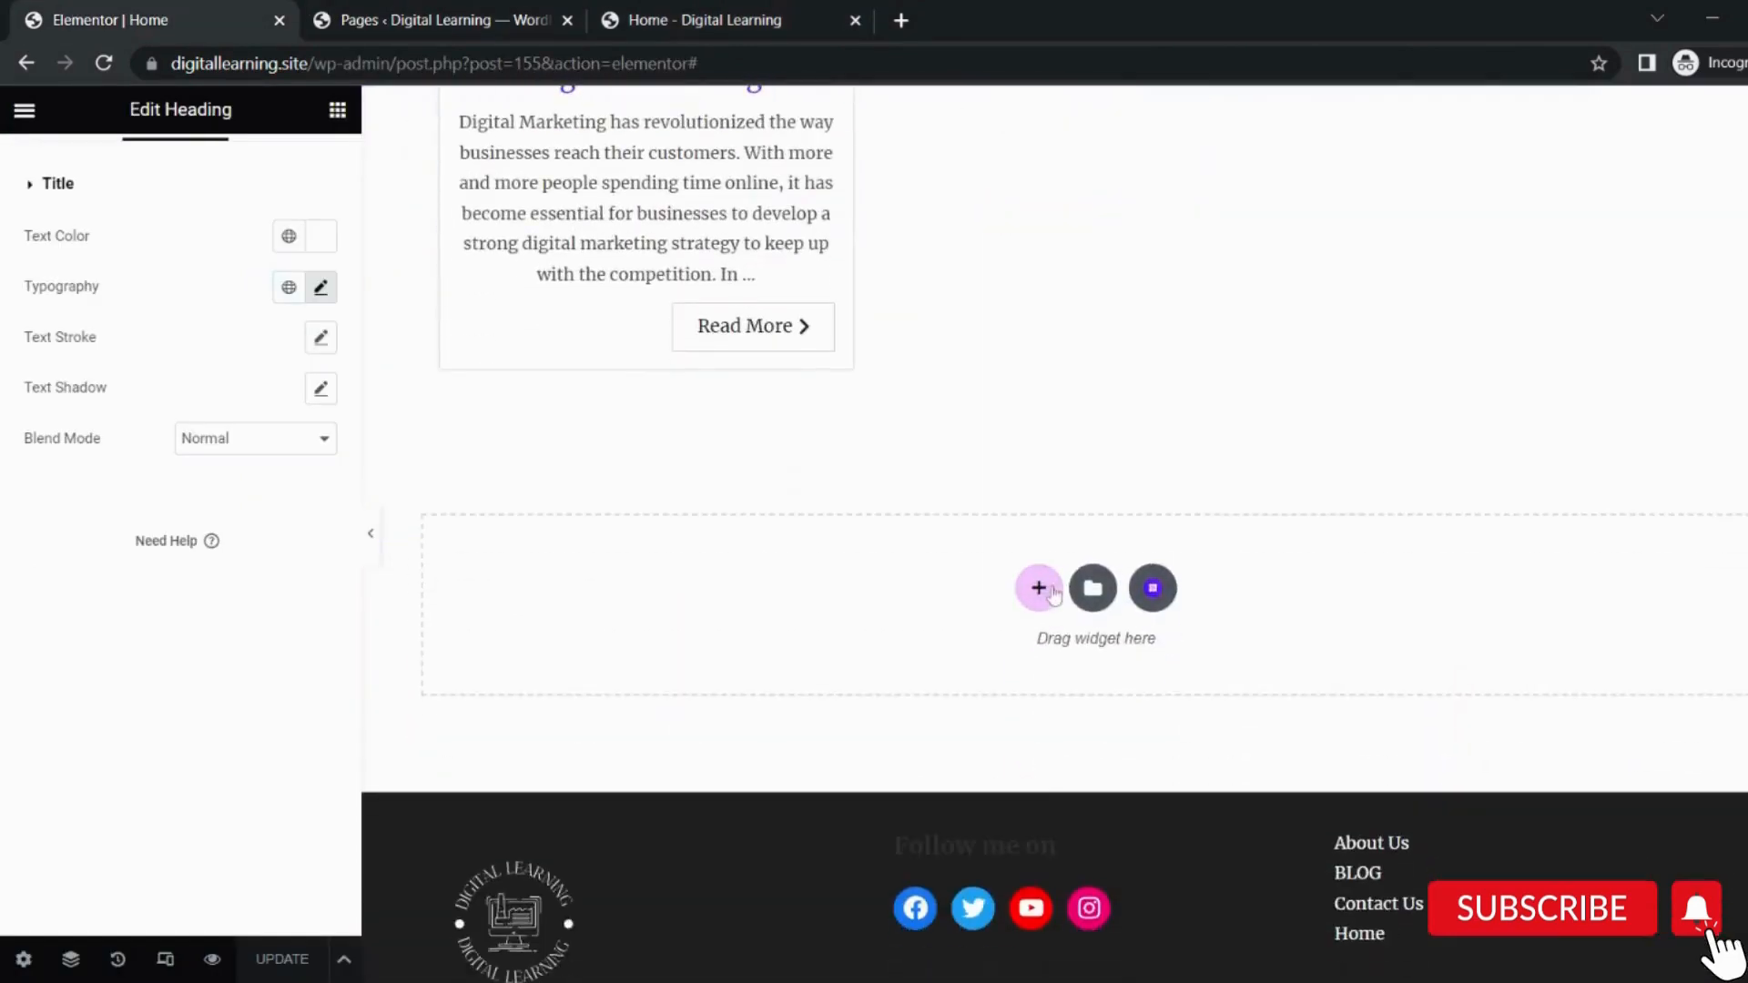
left_click(1038, 593)
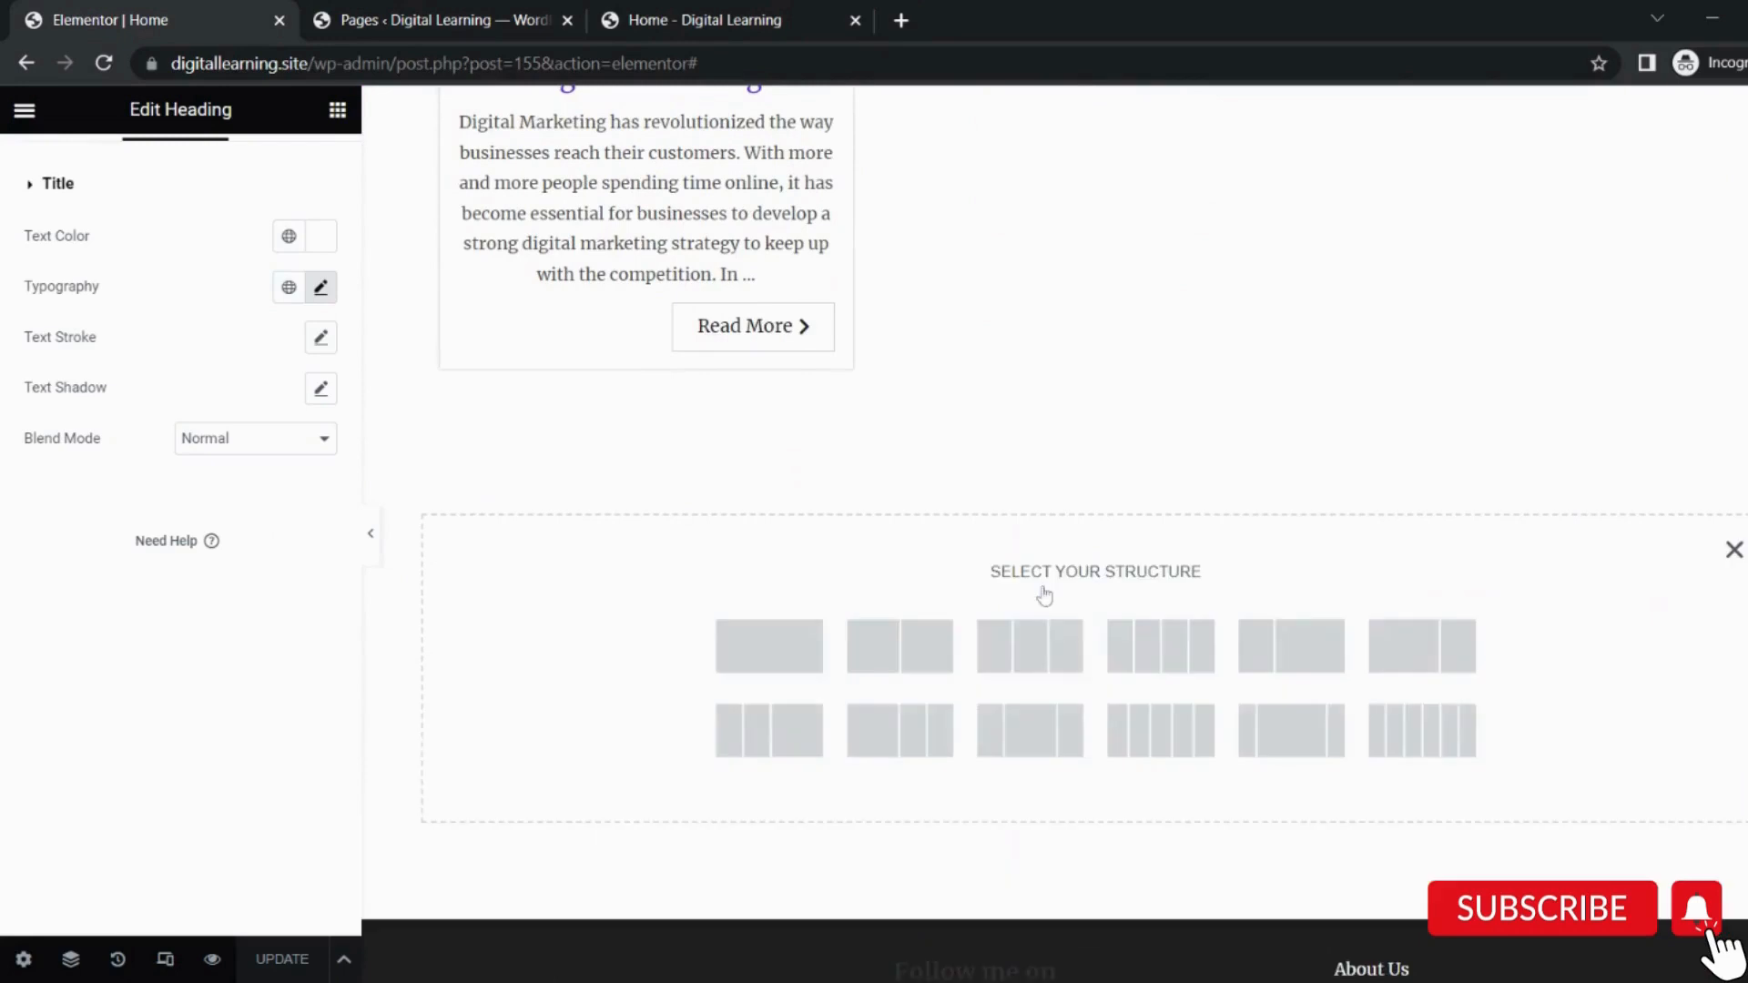
left_click(795, 646)
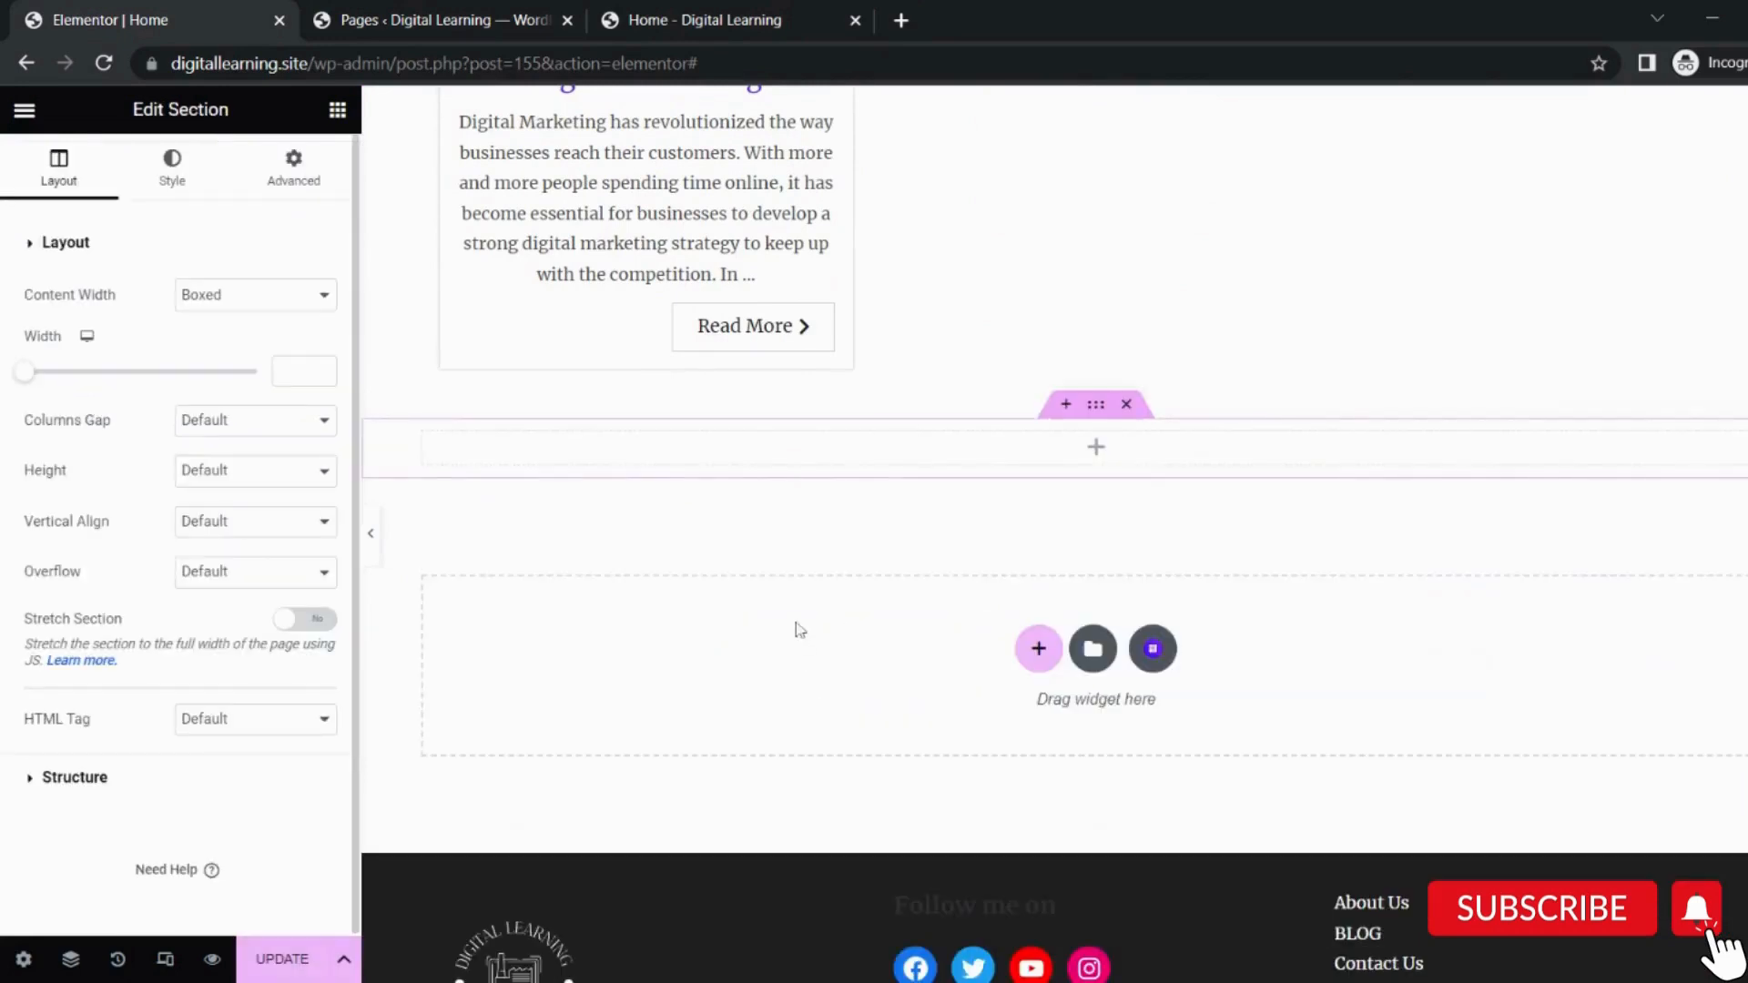
Add a centred heading reading "Buy hosting from Hostinger" to the new section.
left_click(337, 110)
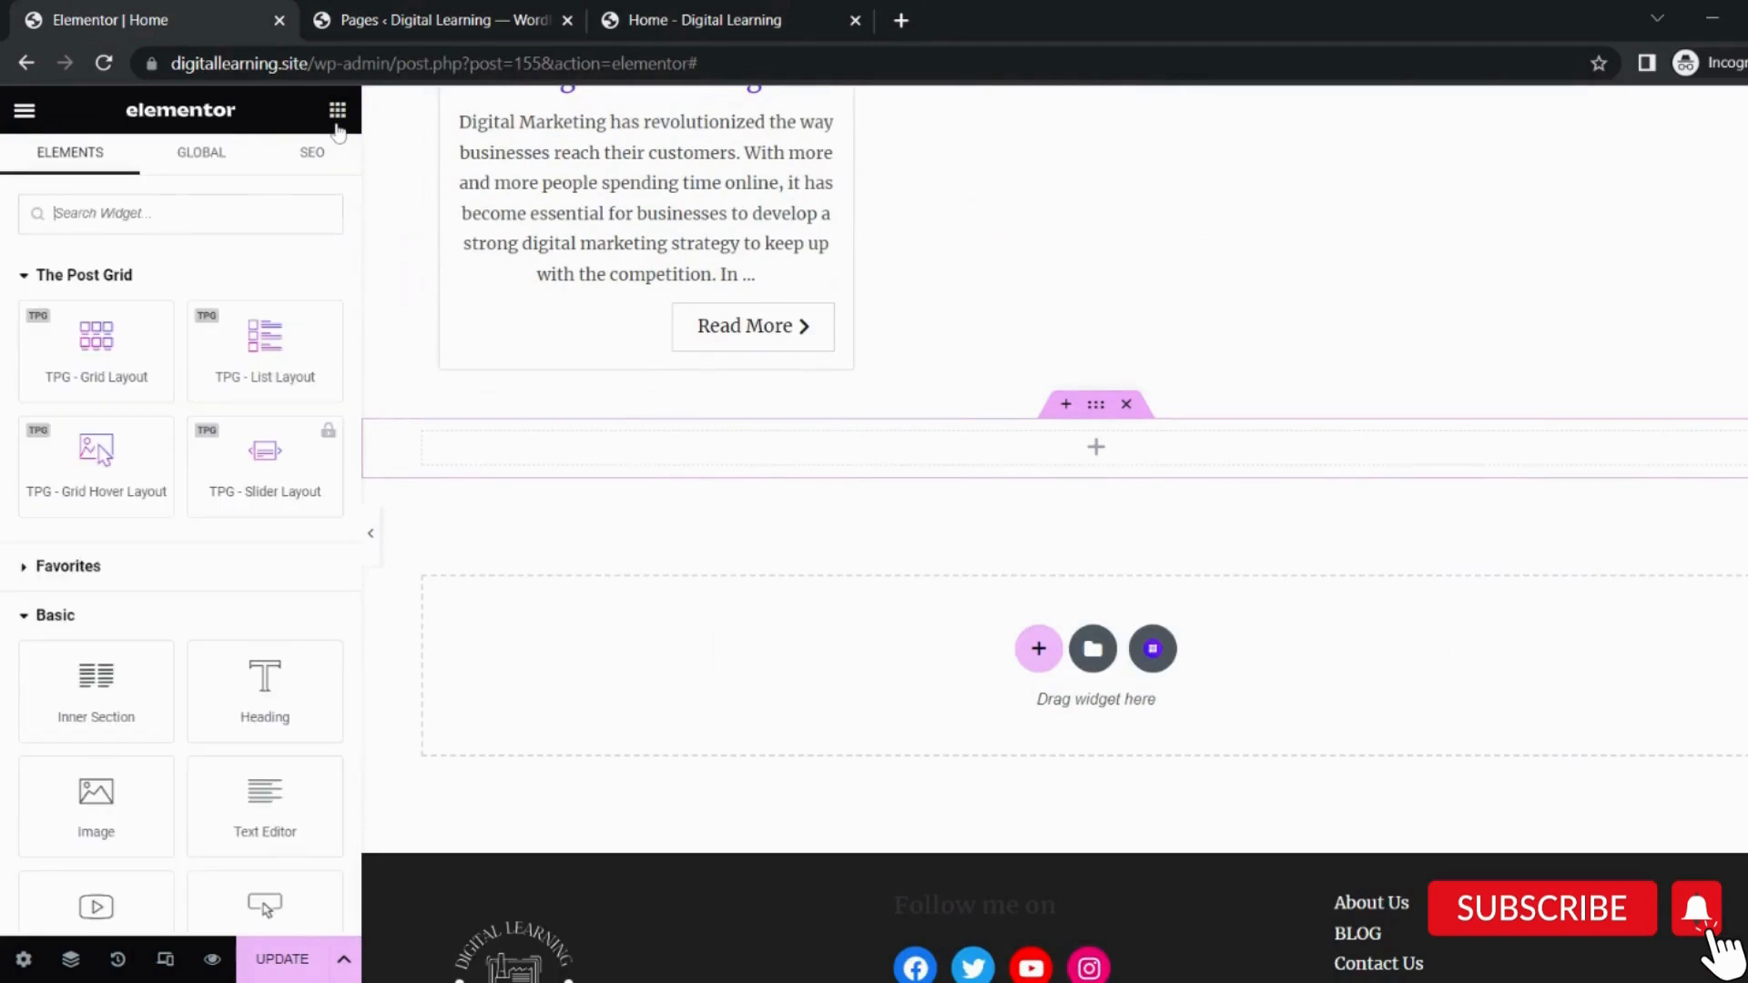
left_click_drag(254, 677, 576, 439)
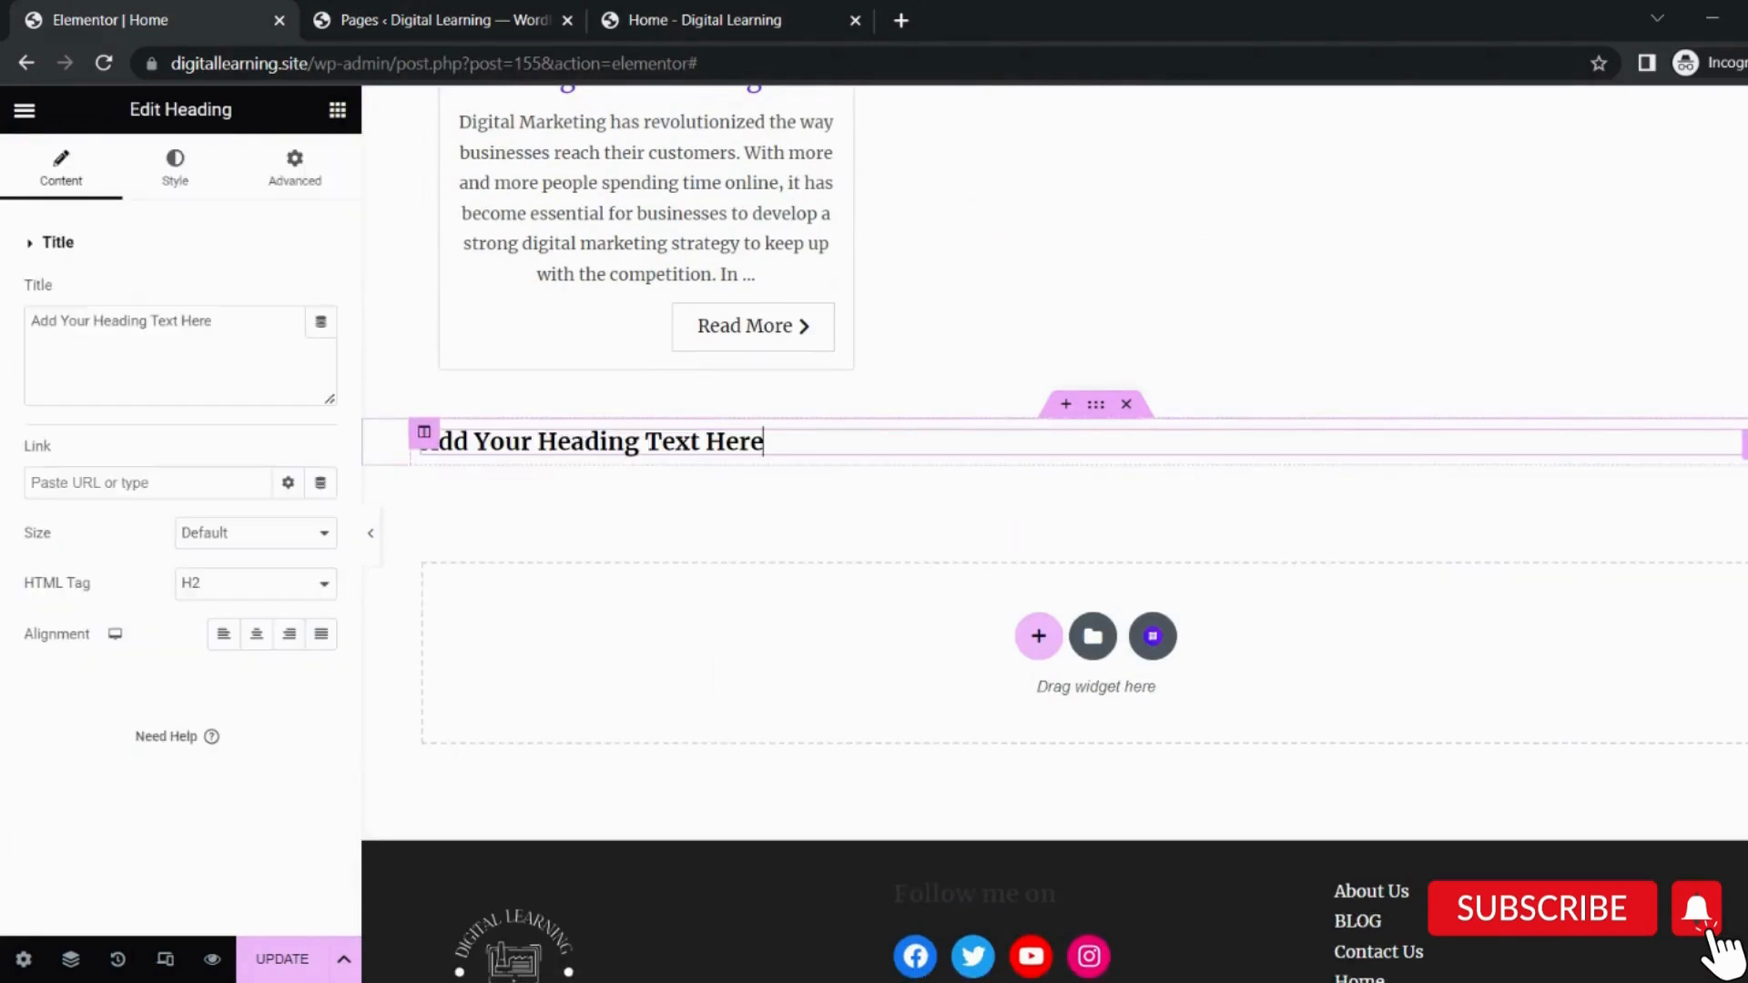
key("ctrl+a")
type("Buy")
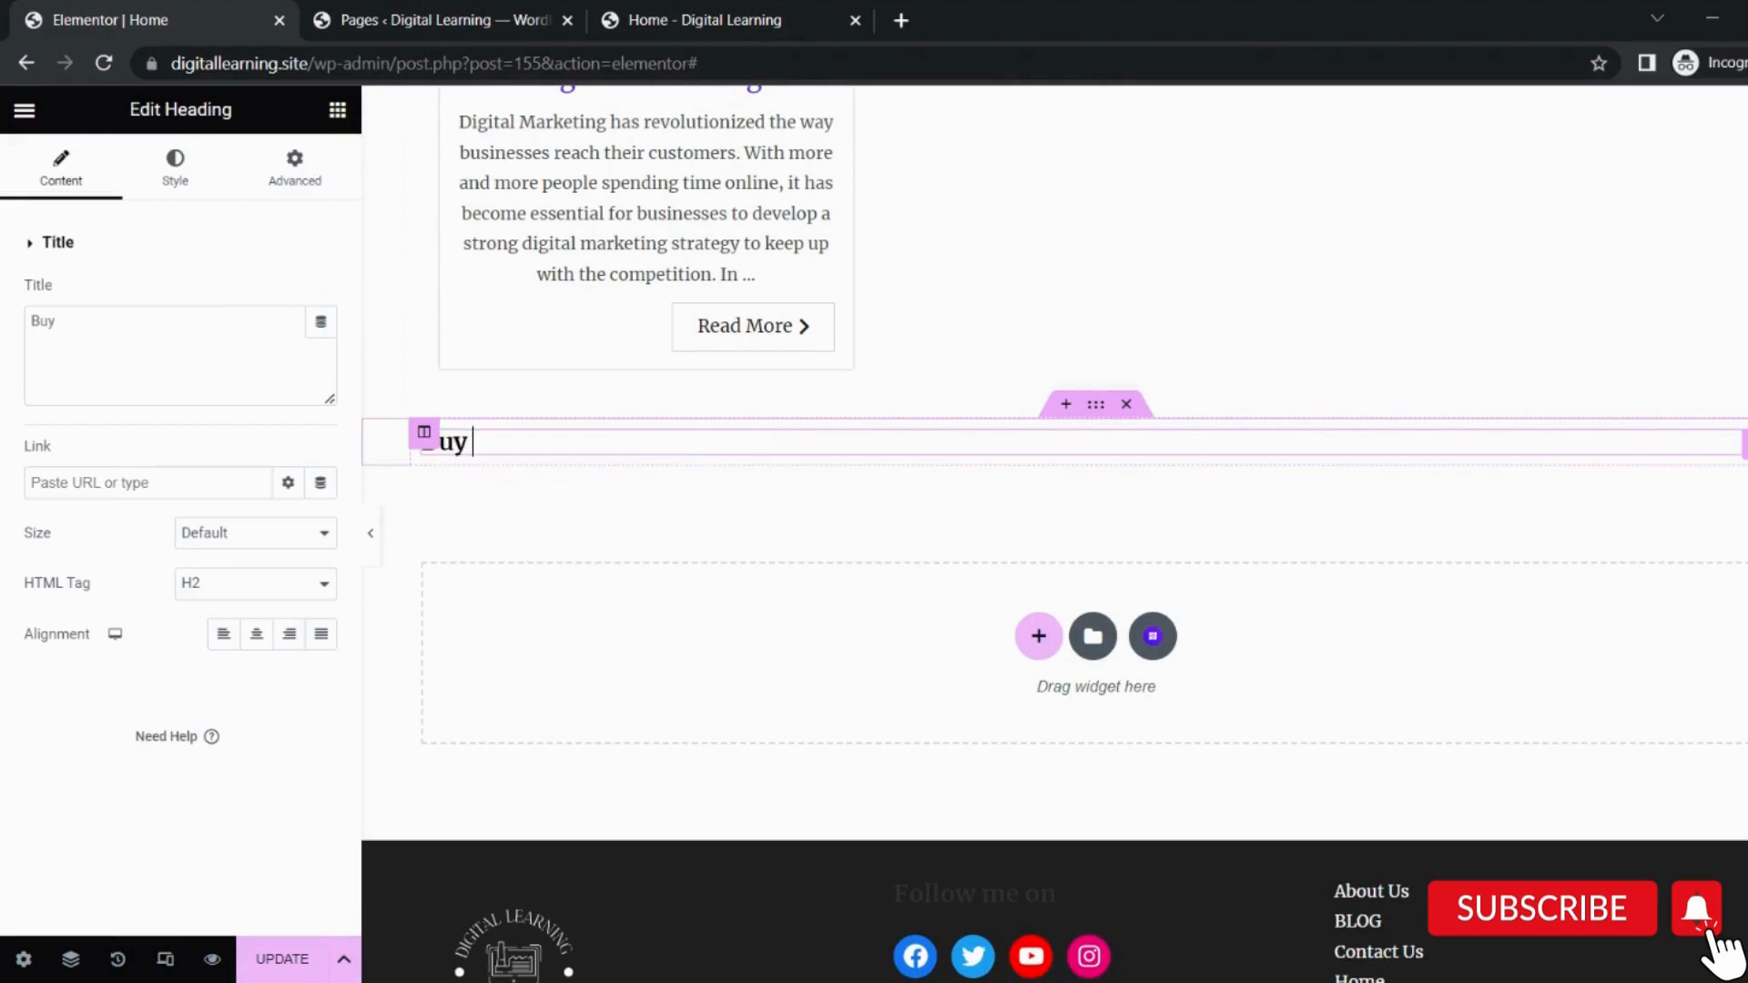
type(" hosting from Hostinger")
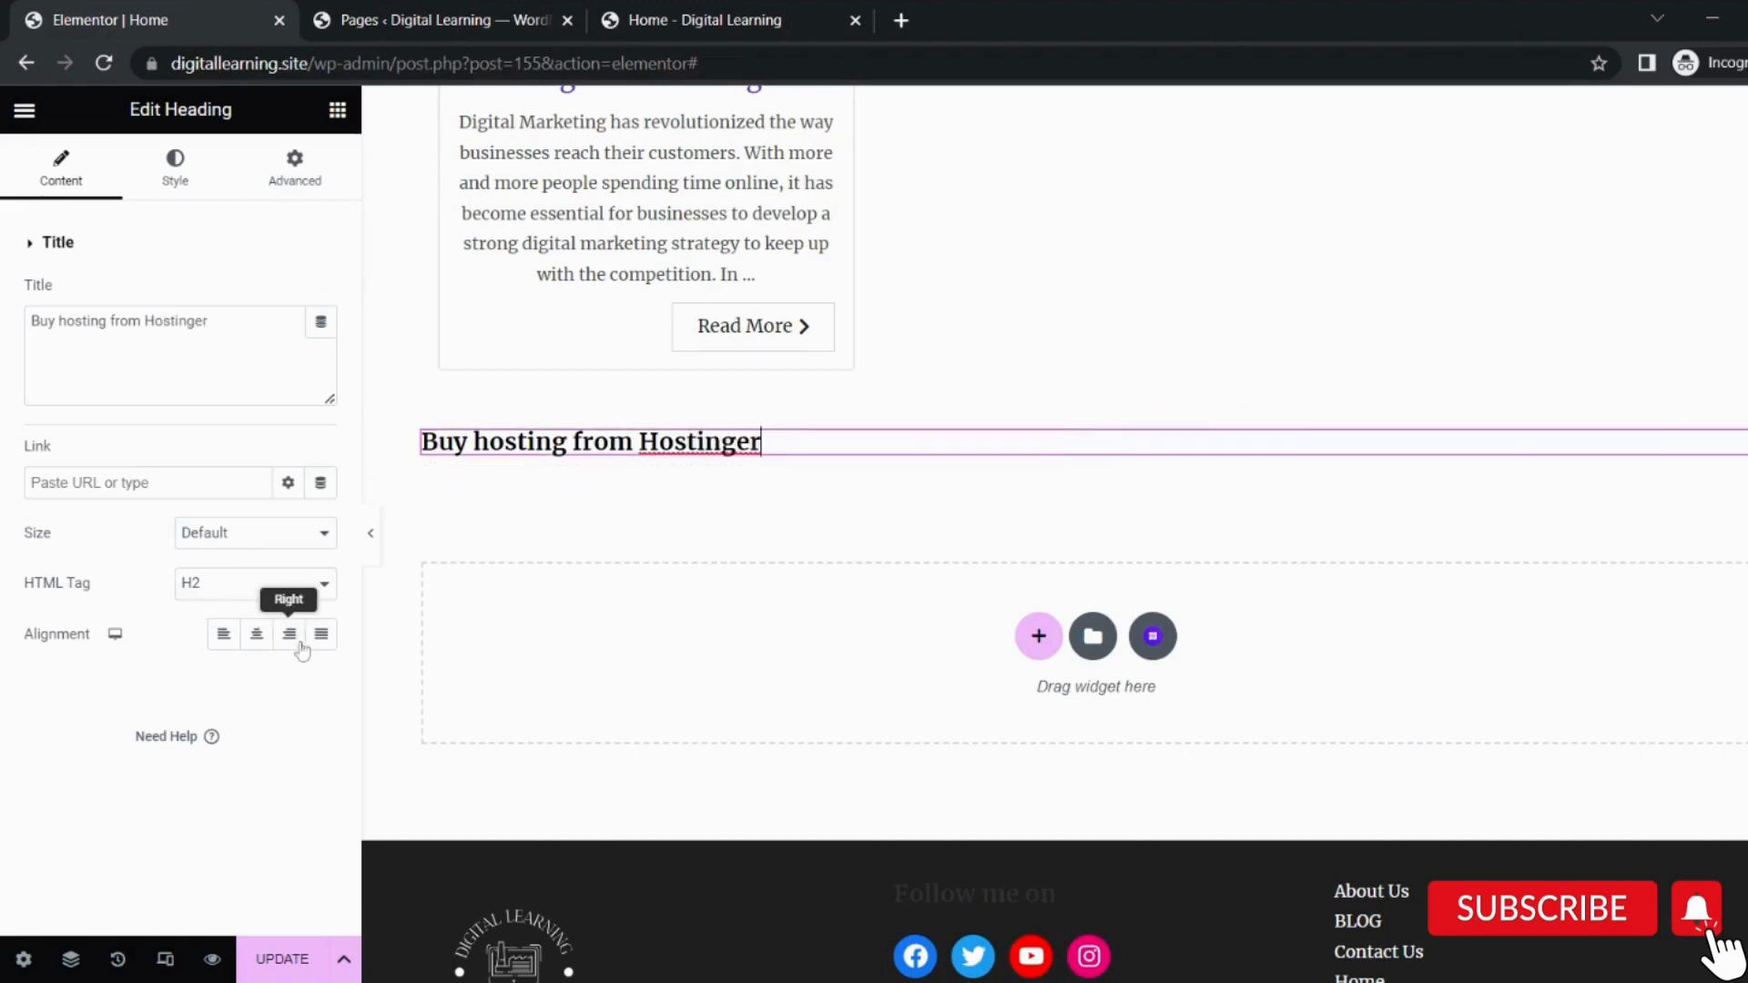
left_click(259, 640)
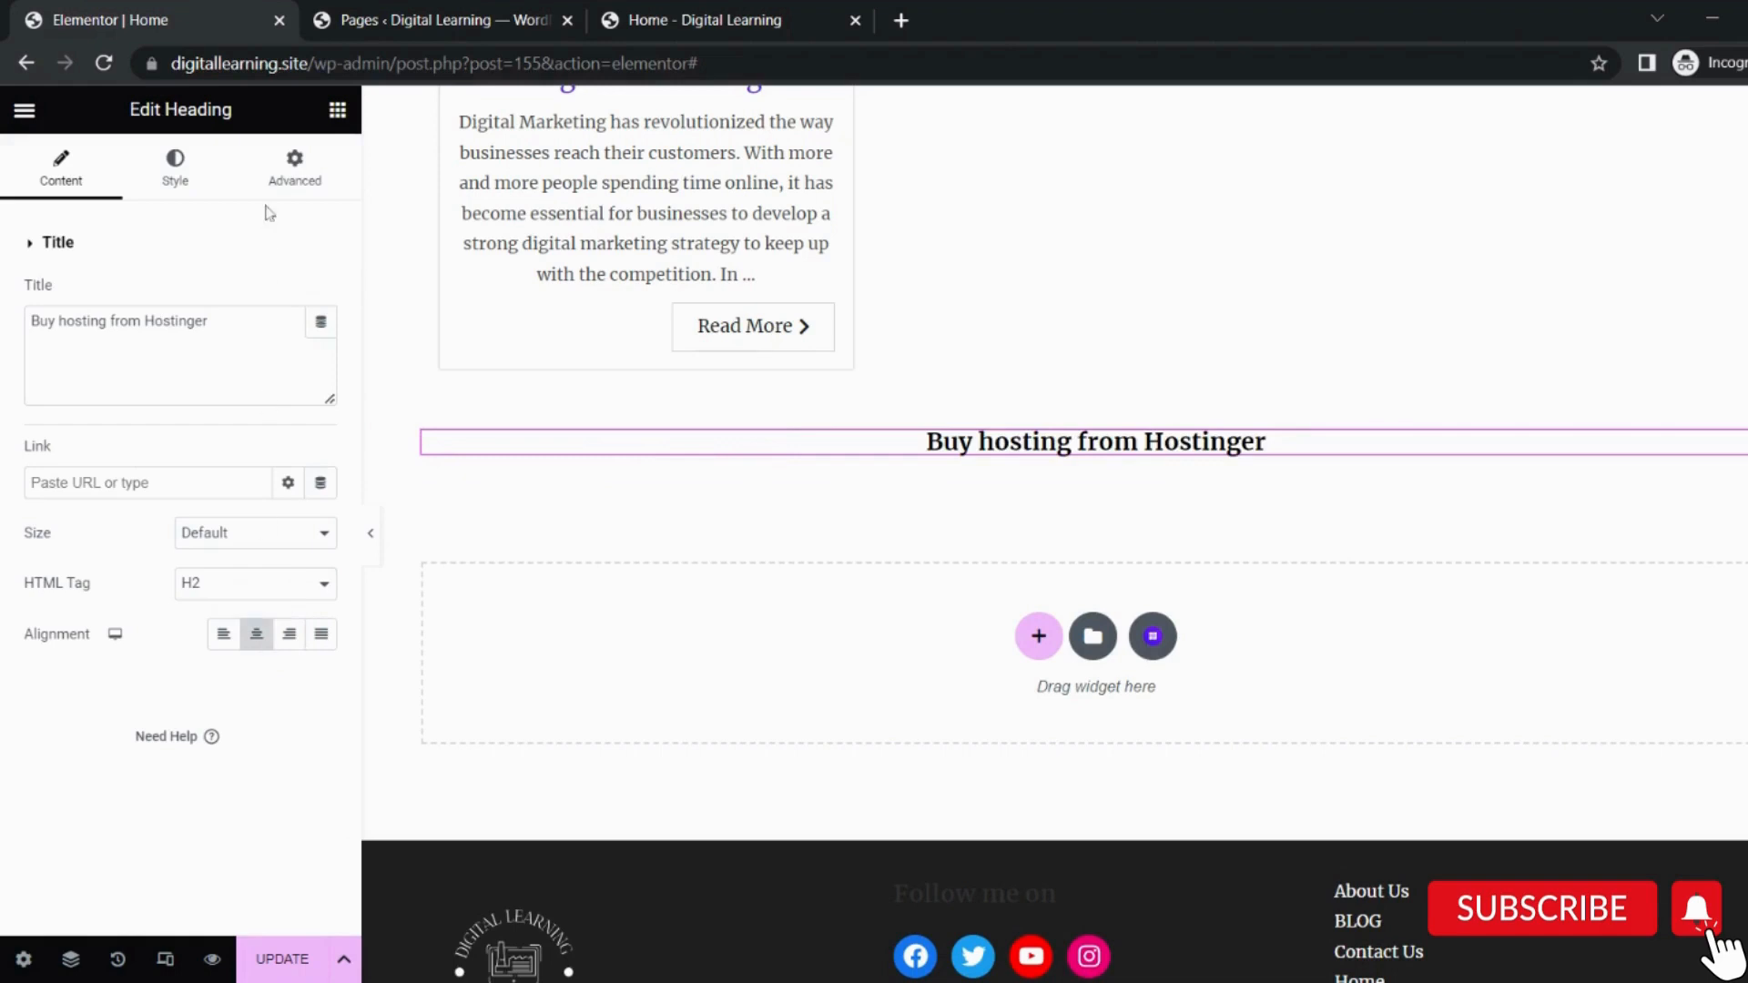
Add an Image widget below the Hostinger heading and insert the wide Summer Sale web hosting banner from the media library.
left_click(337, 110)
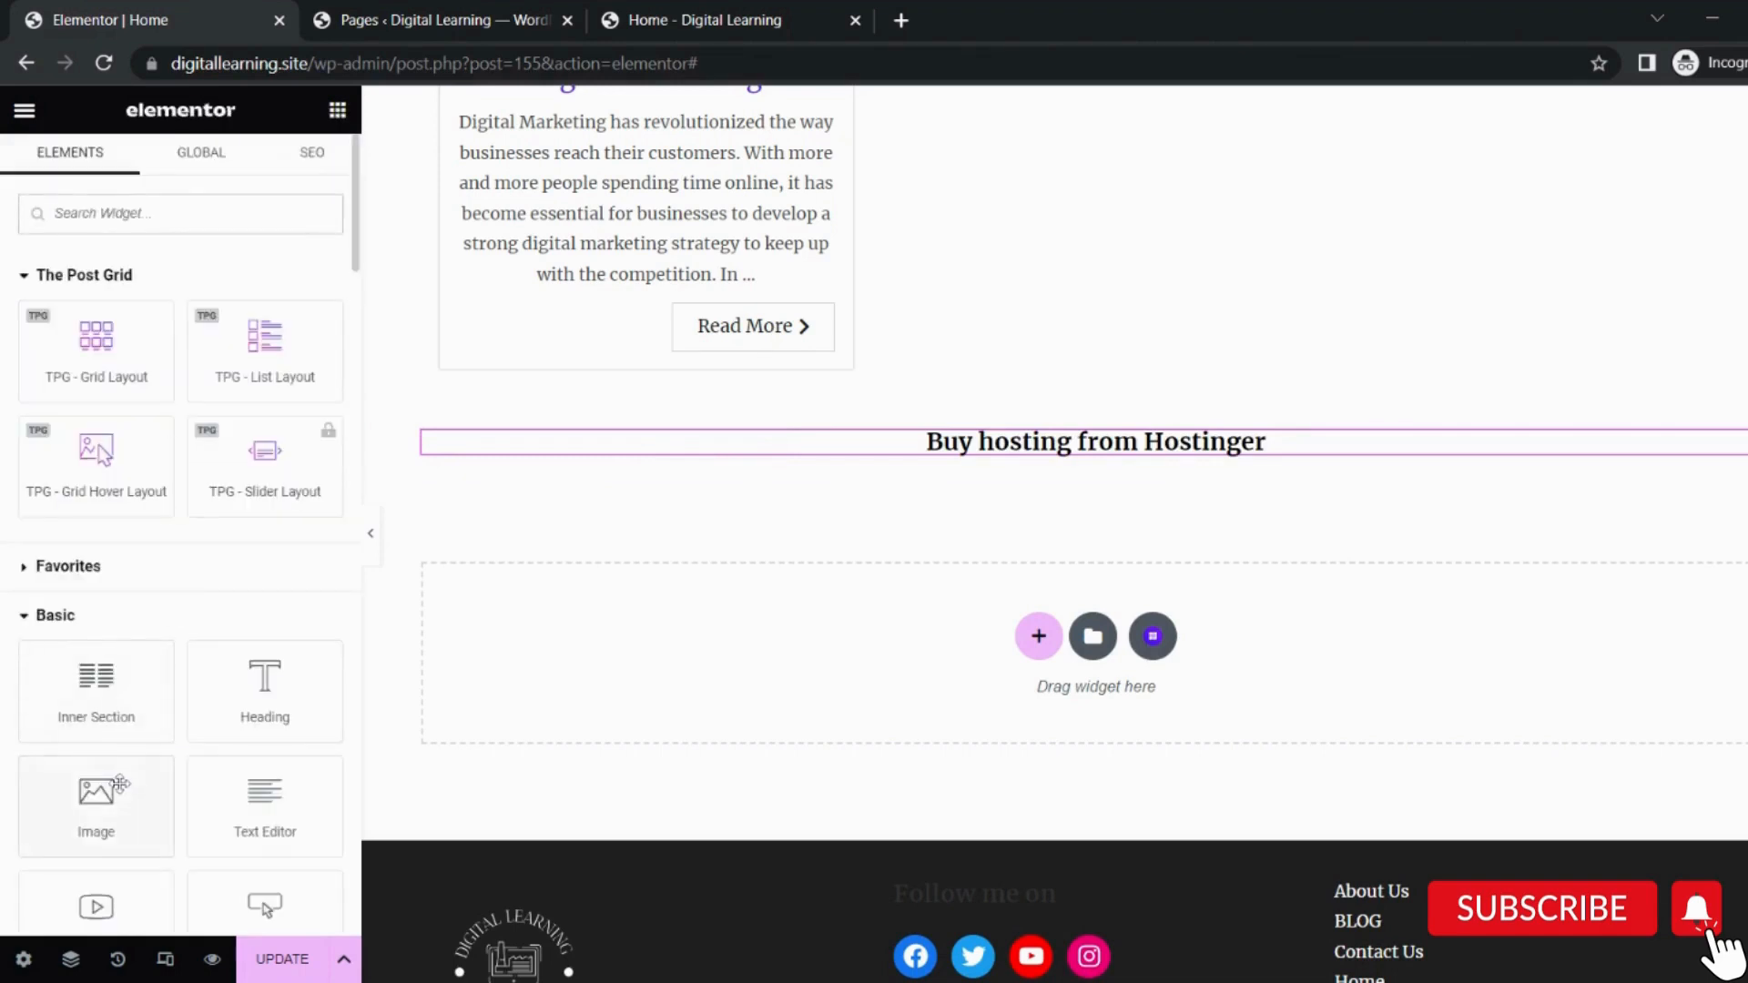
left_click_drag(128, 782, 1096, 455)
scroll(836, 653, "down", 2)
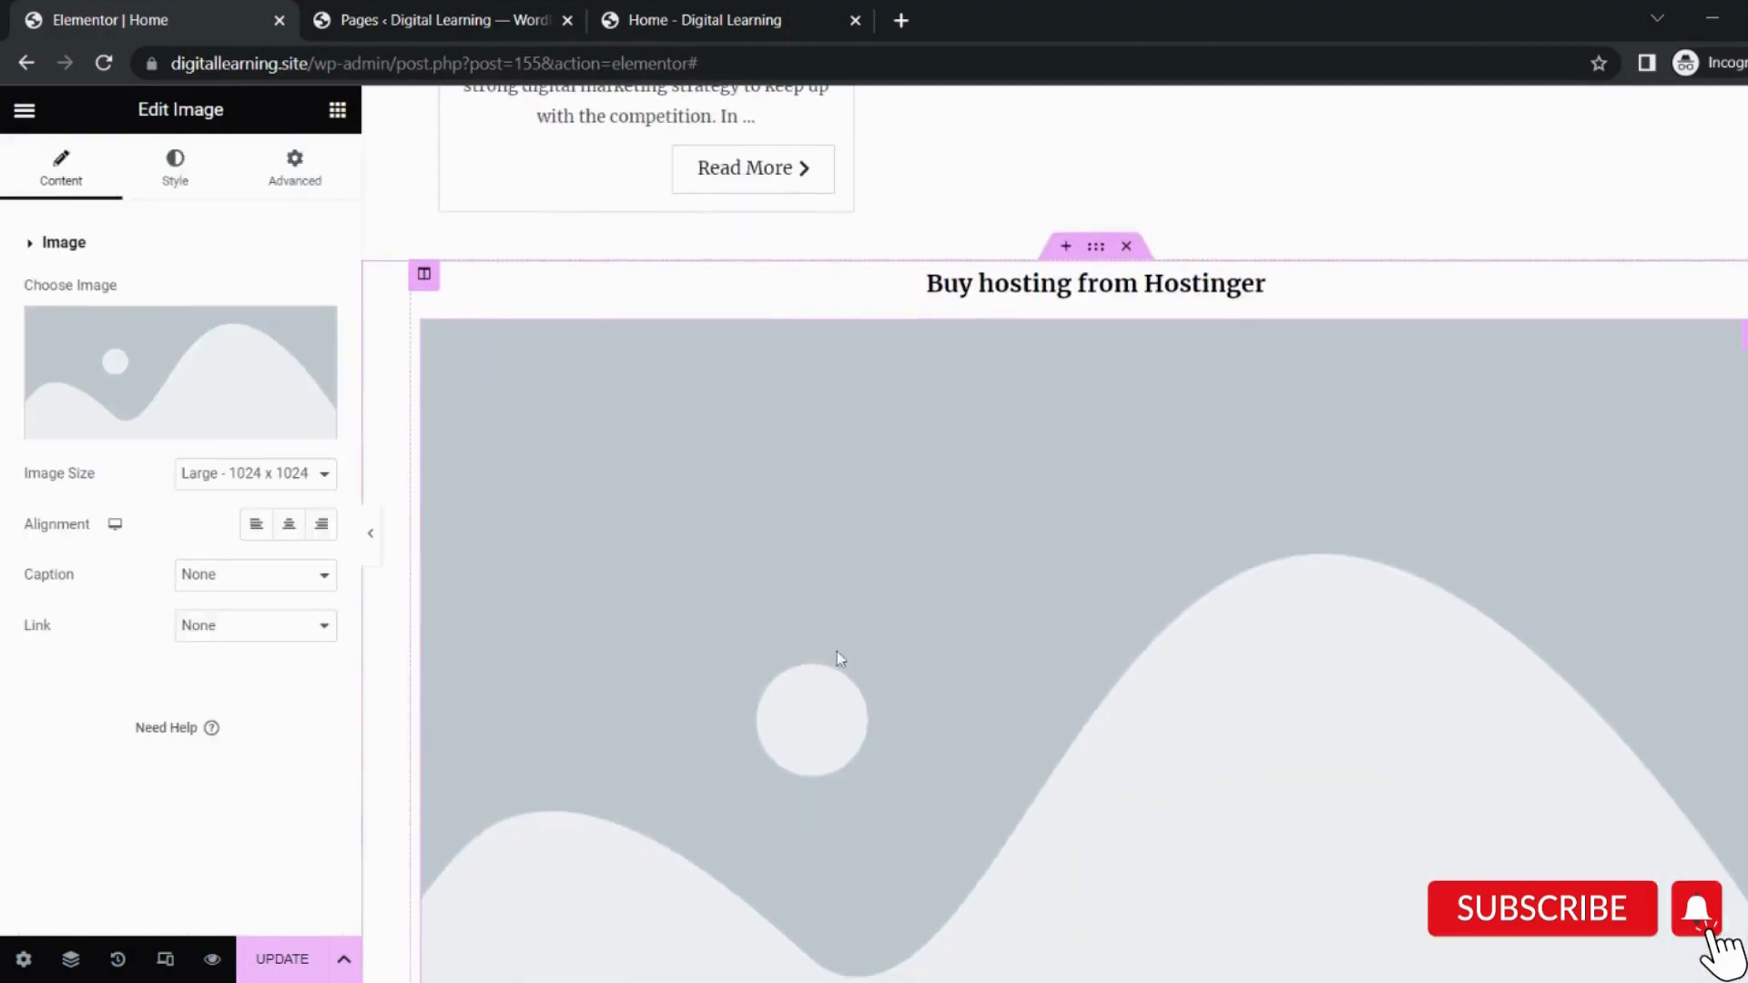
scroll(838, 652, "down", 2)
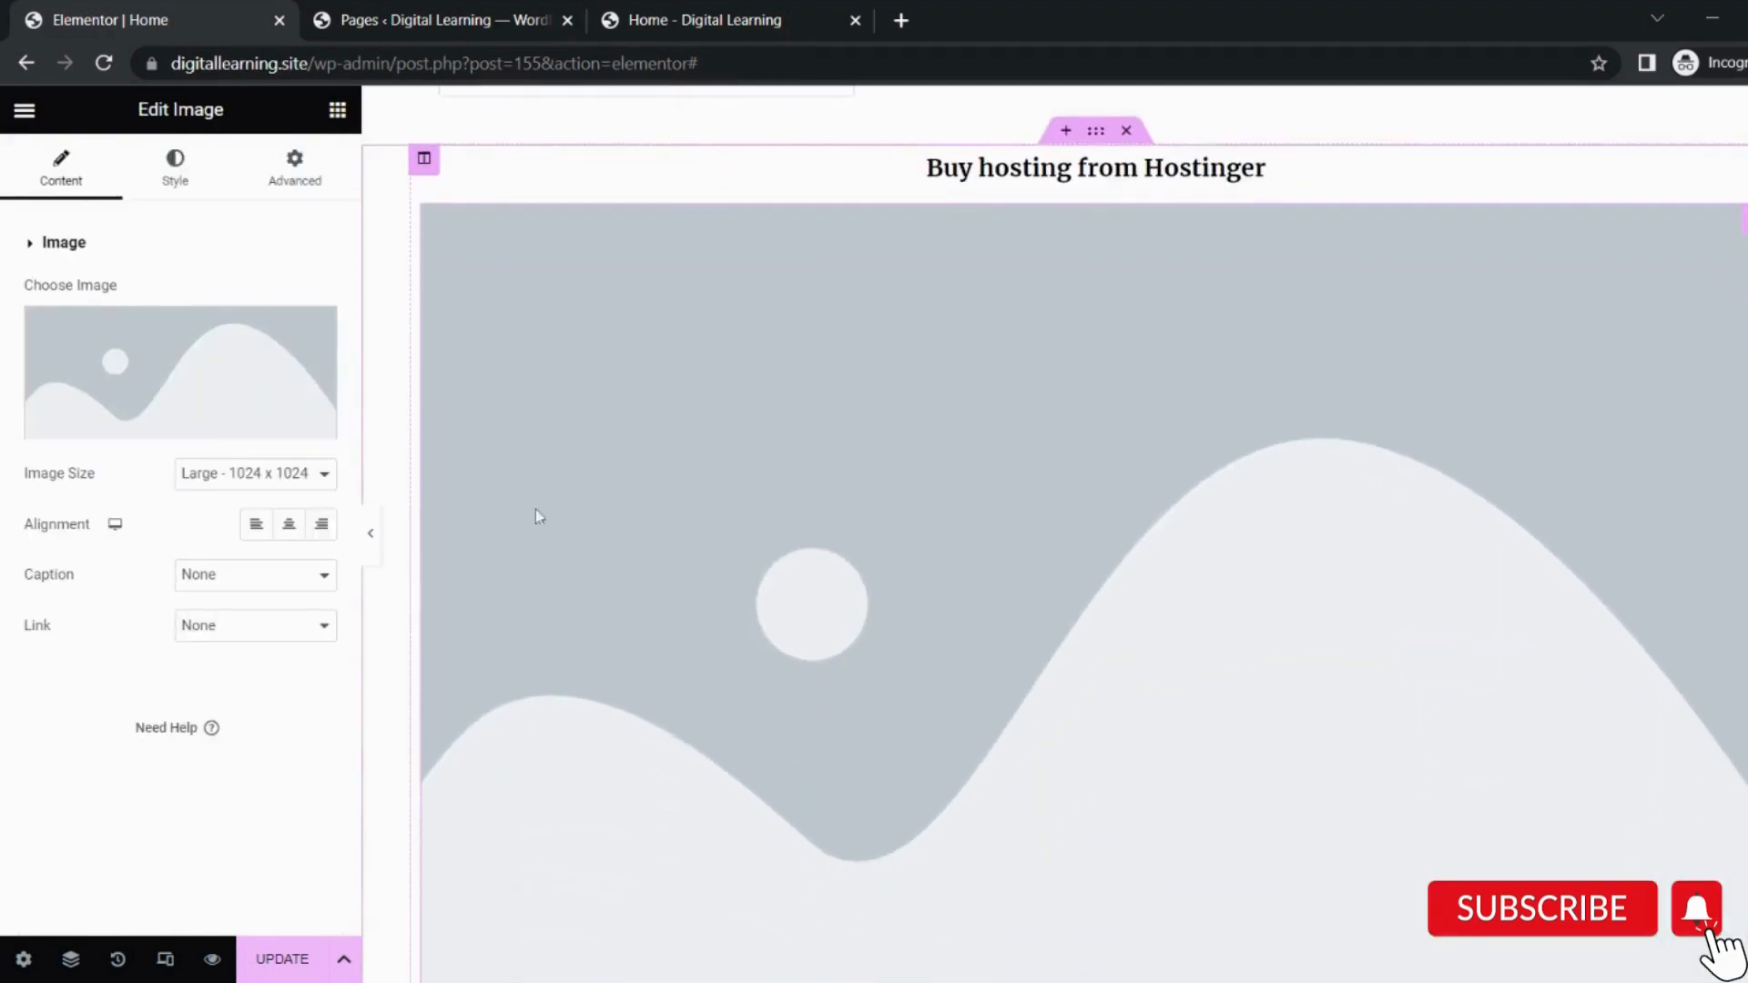
left_click(235, 390)
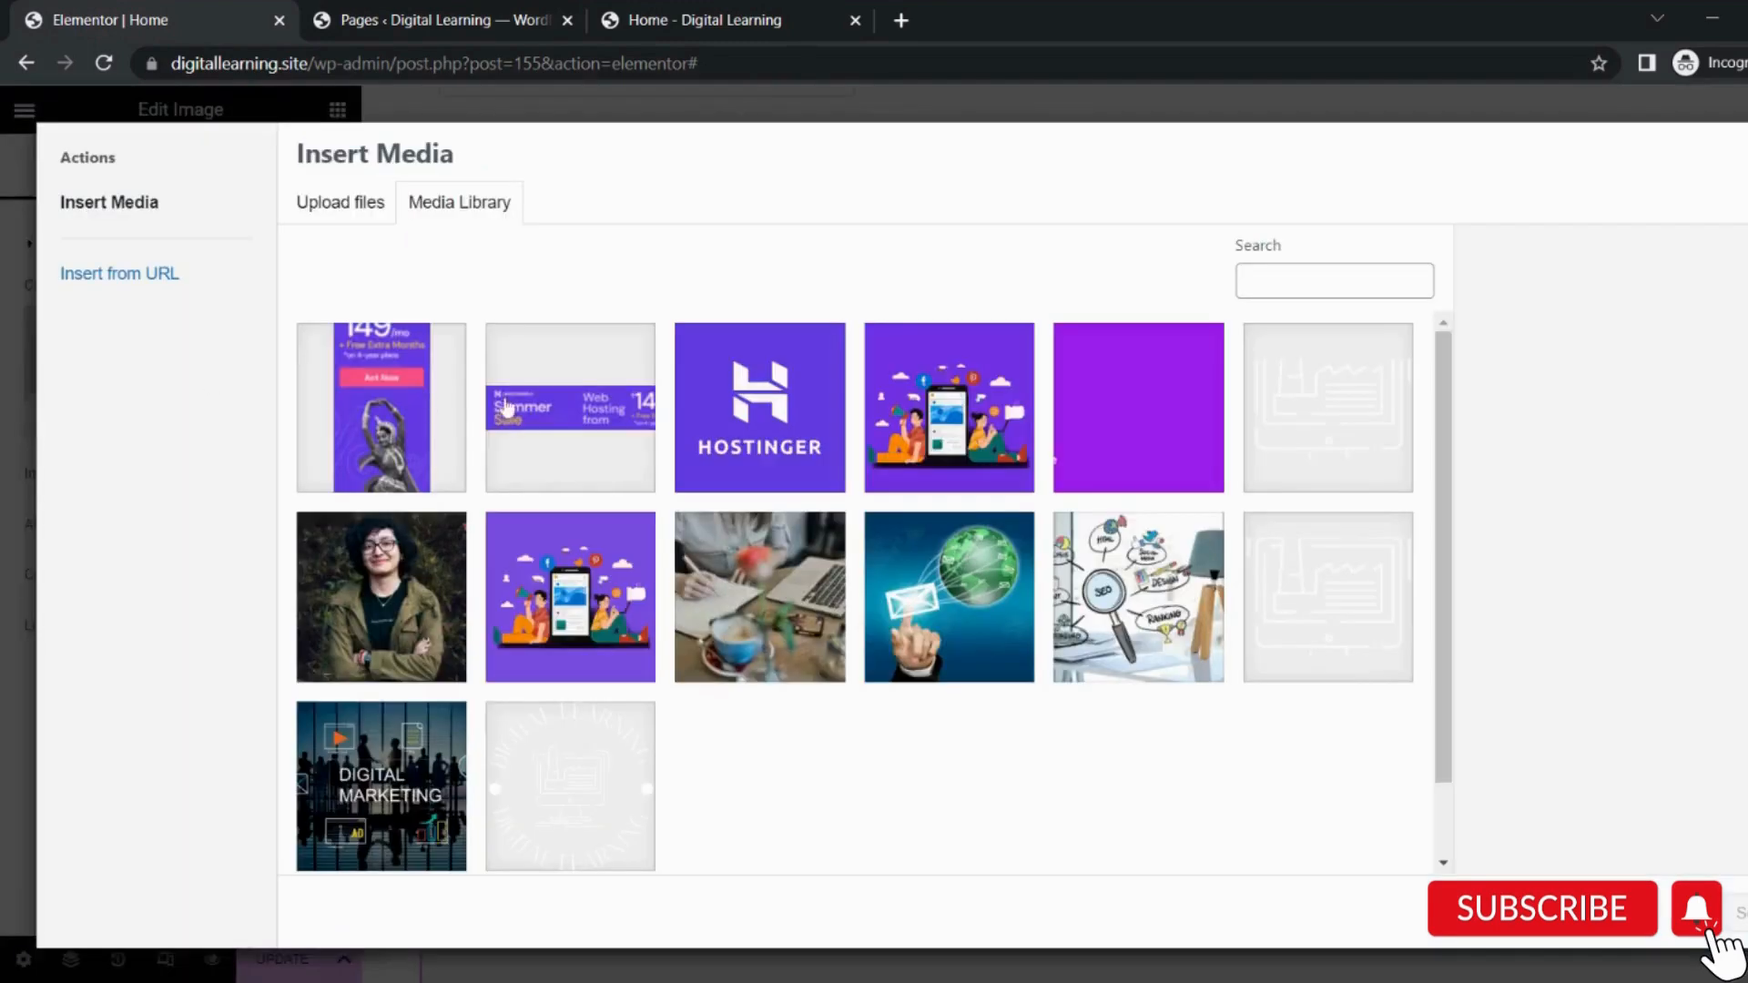
left_click(507, 408)
left_click(1735, 913)
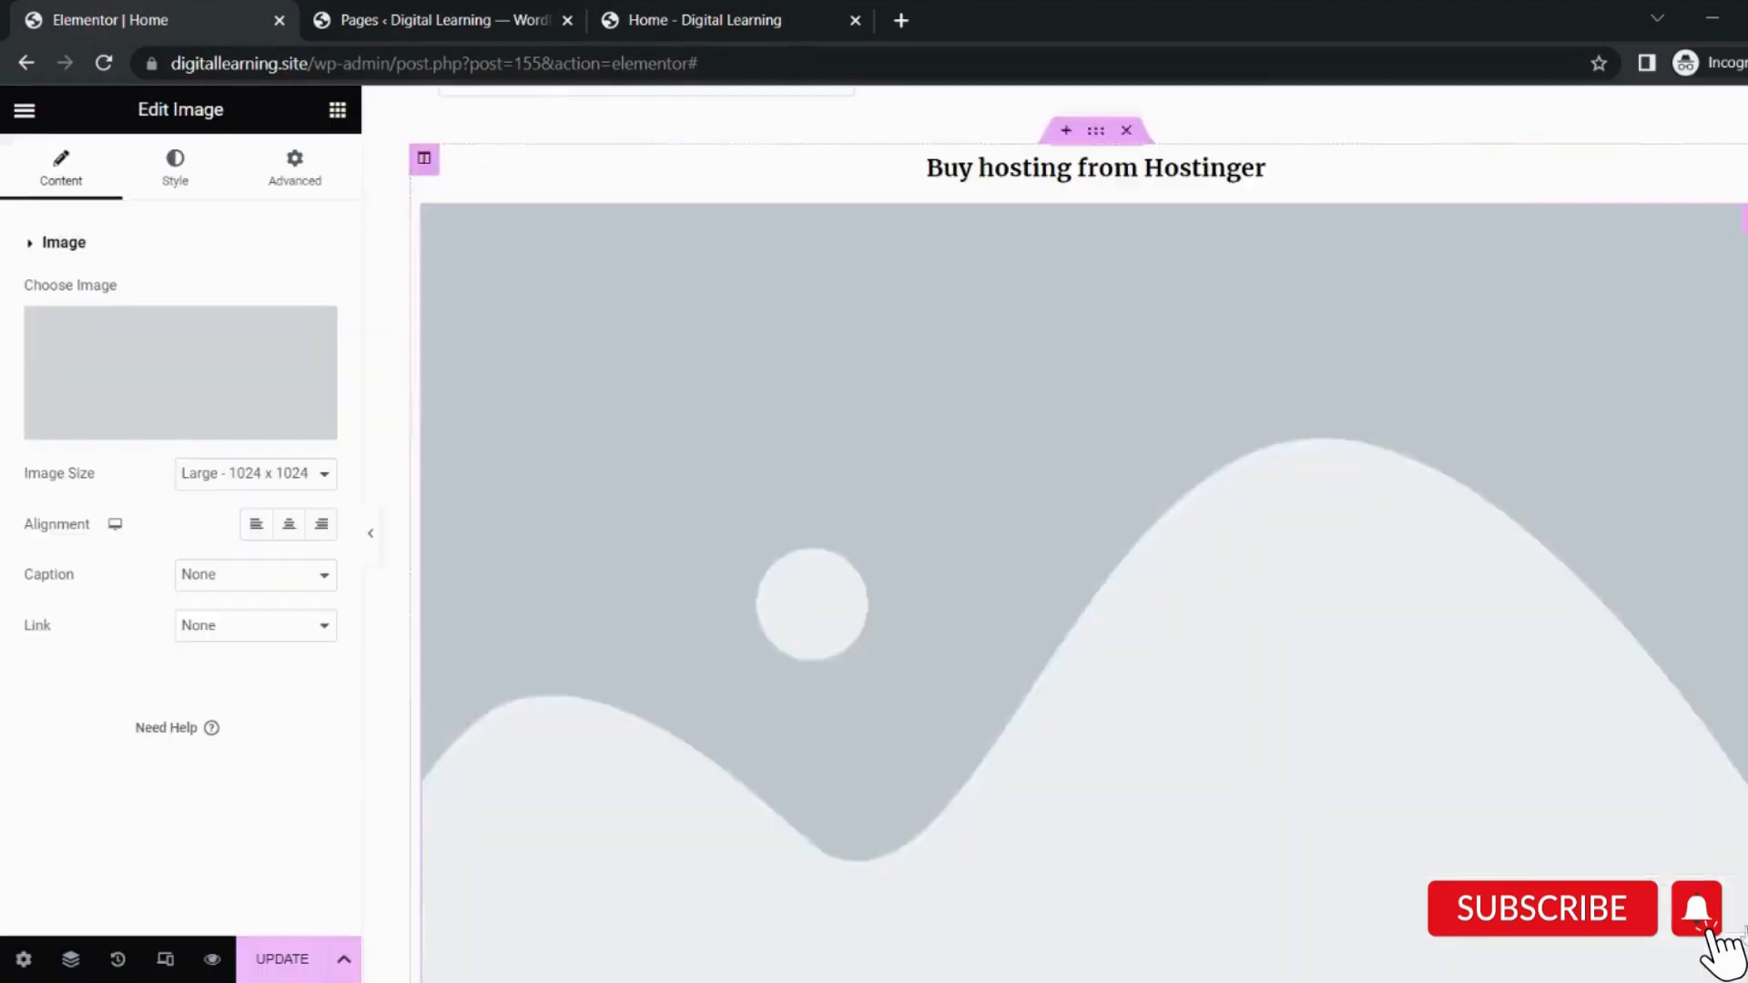
Add a new empty column beside the one holding the Hostinger heading and banner.
scroll(1091, 392, "up", 1)
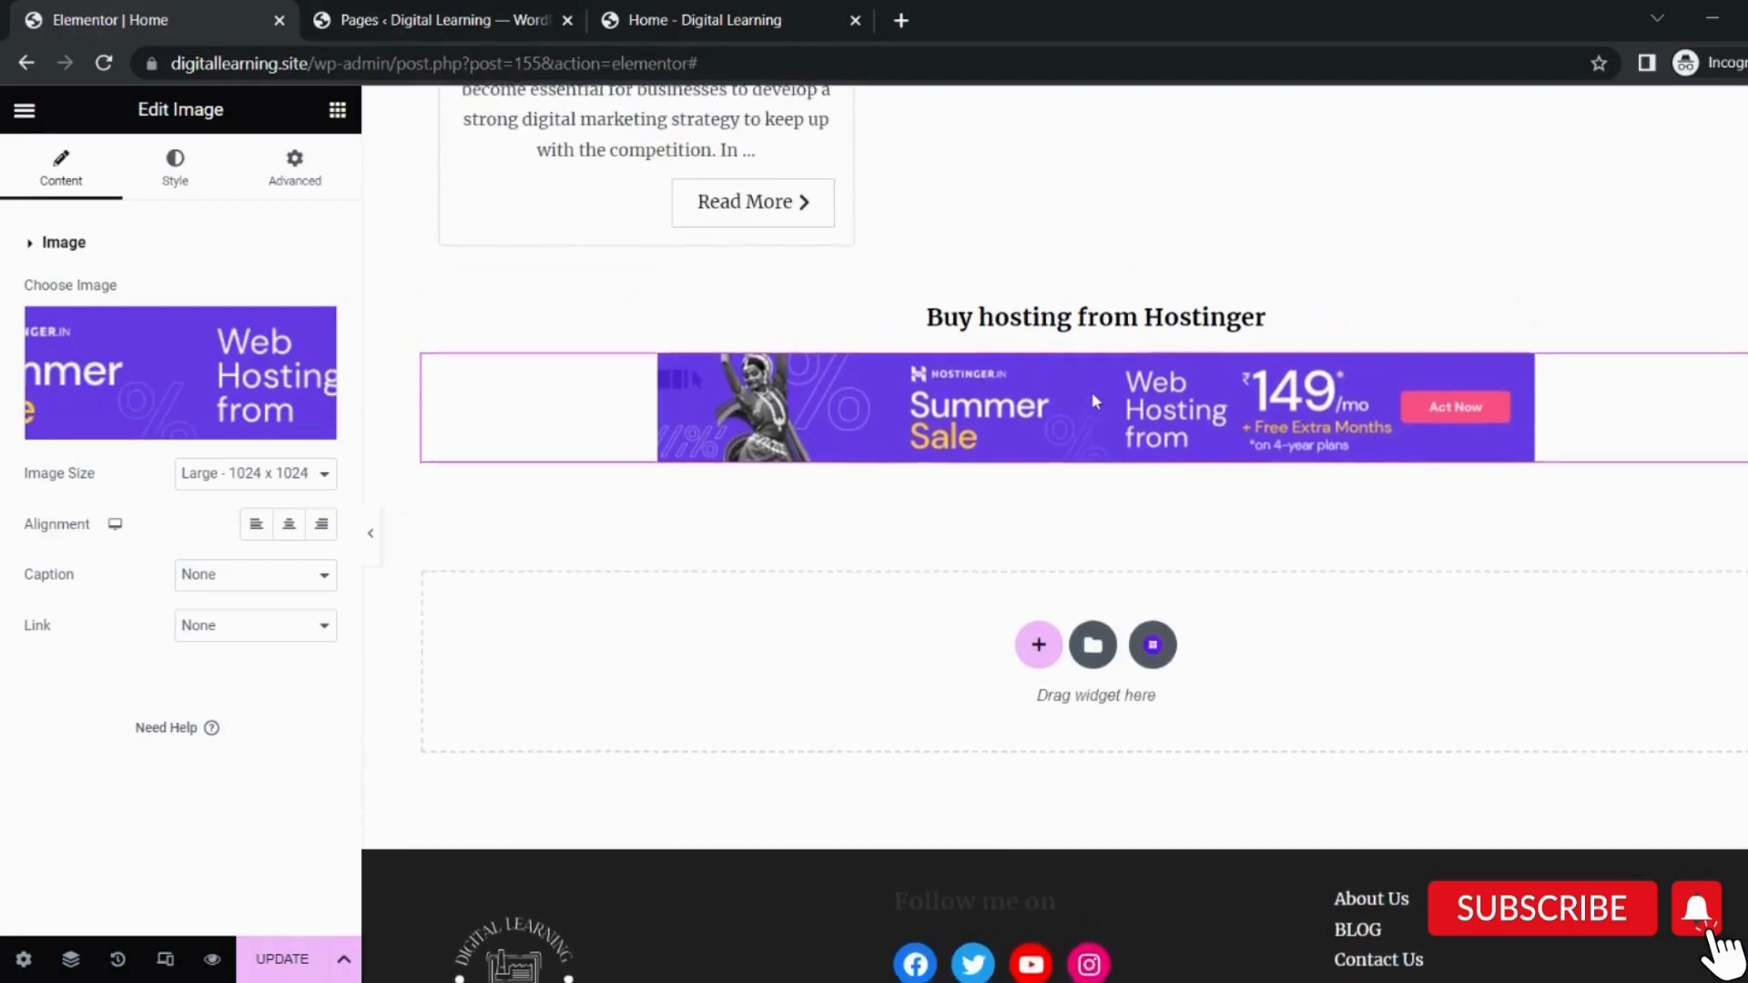
right_click(1244, 308)
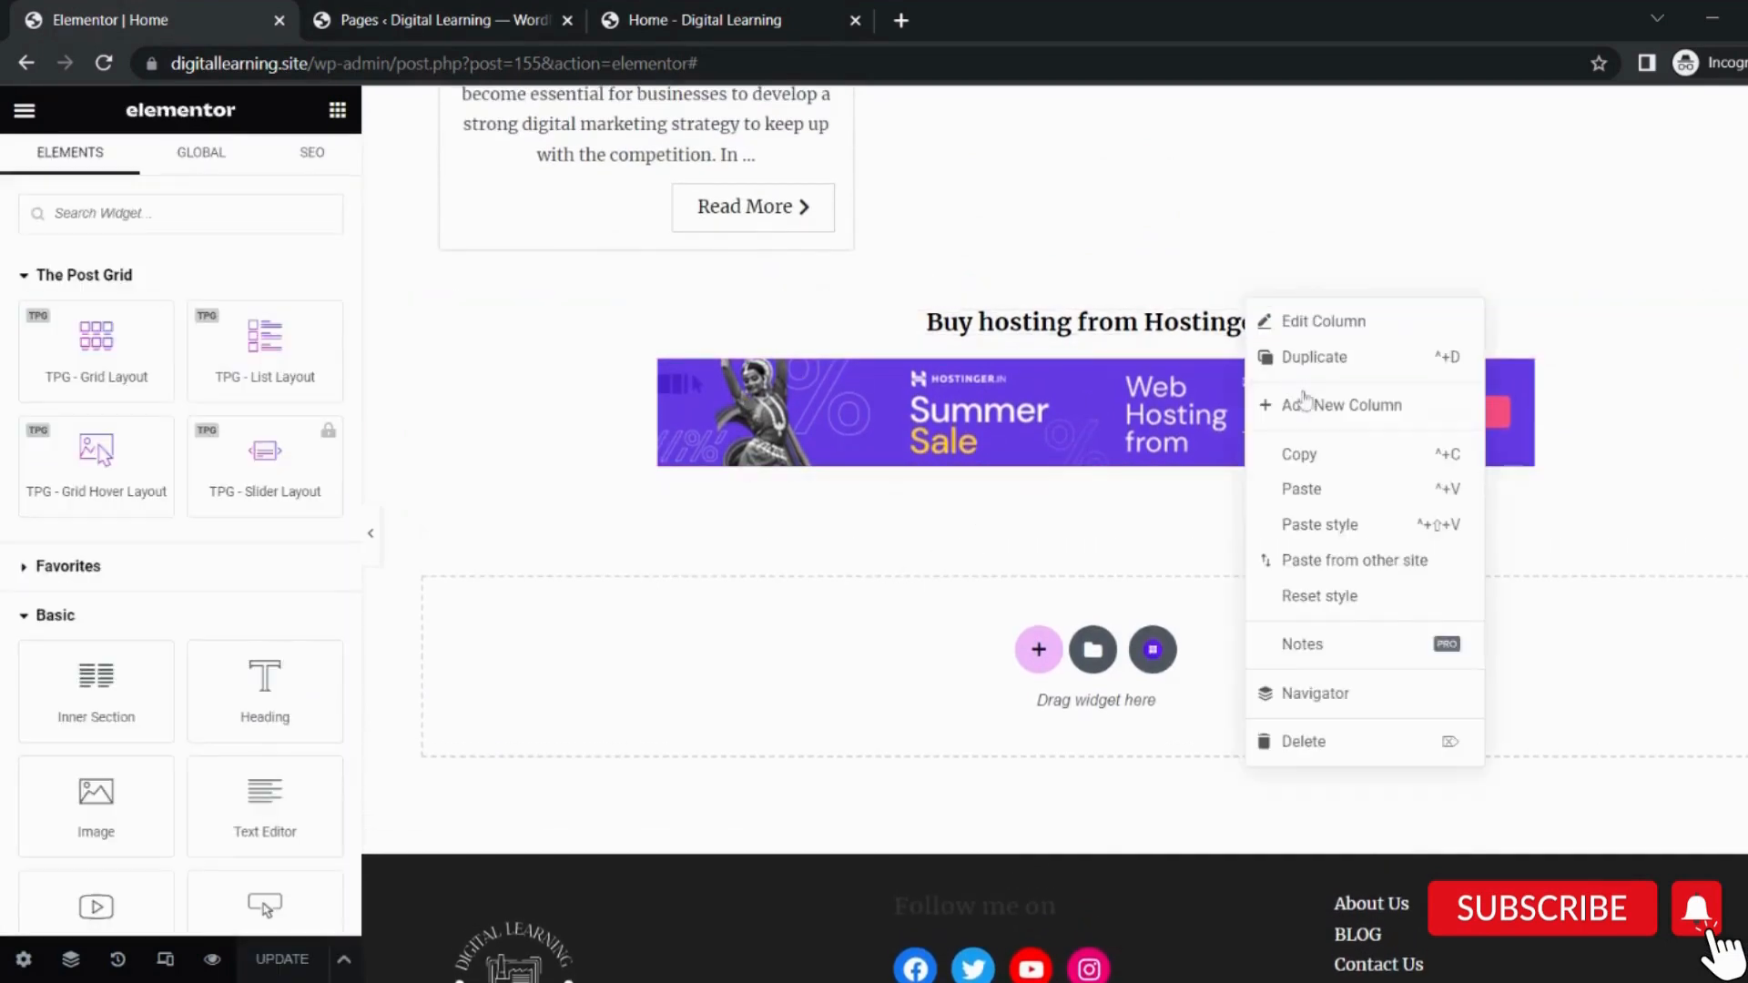
left_click(1312, 421)
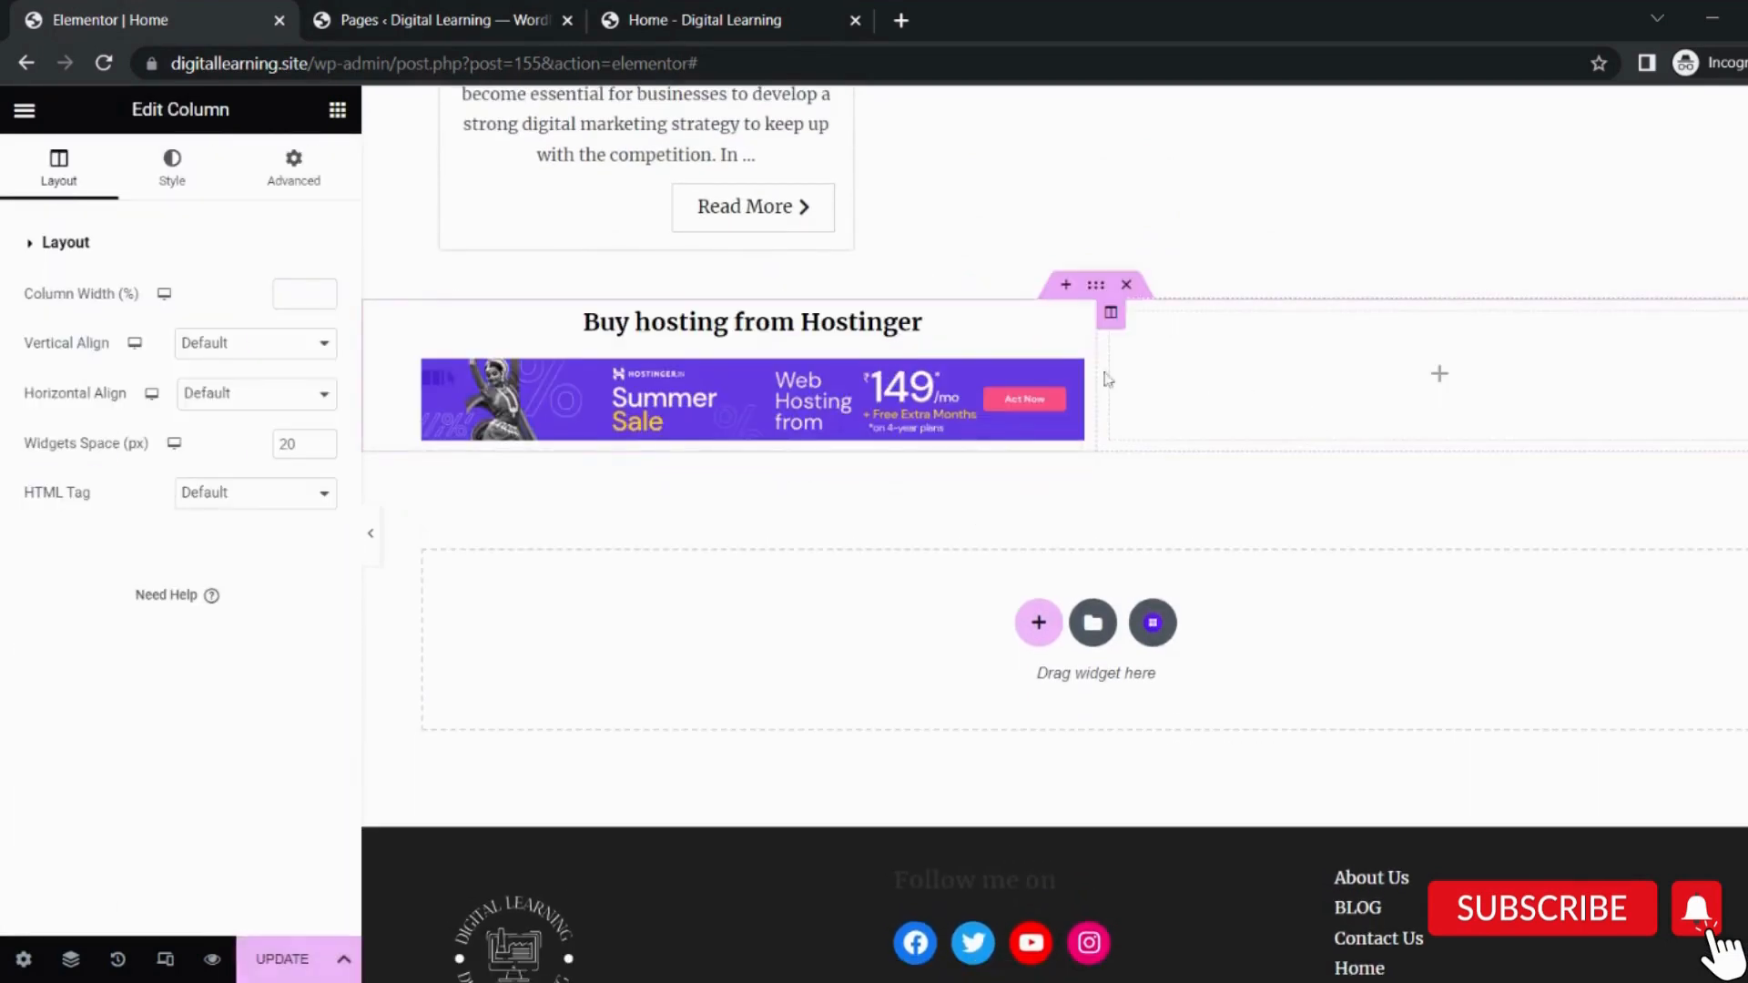
Move the Hostinger banner into the new column by copying it there and deleting the original, and narrow the heading's column.
left_click(847, 325)
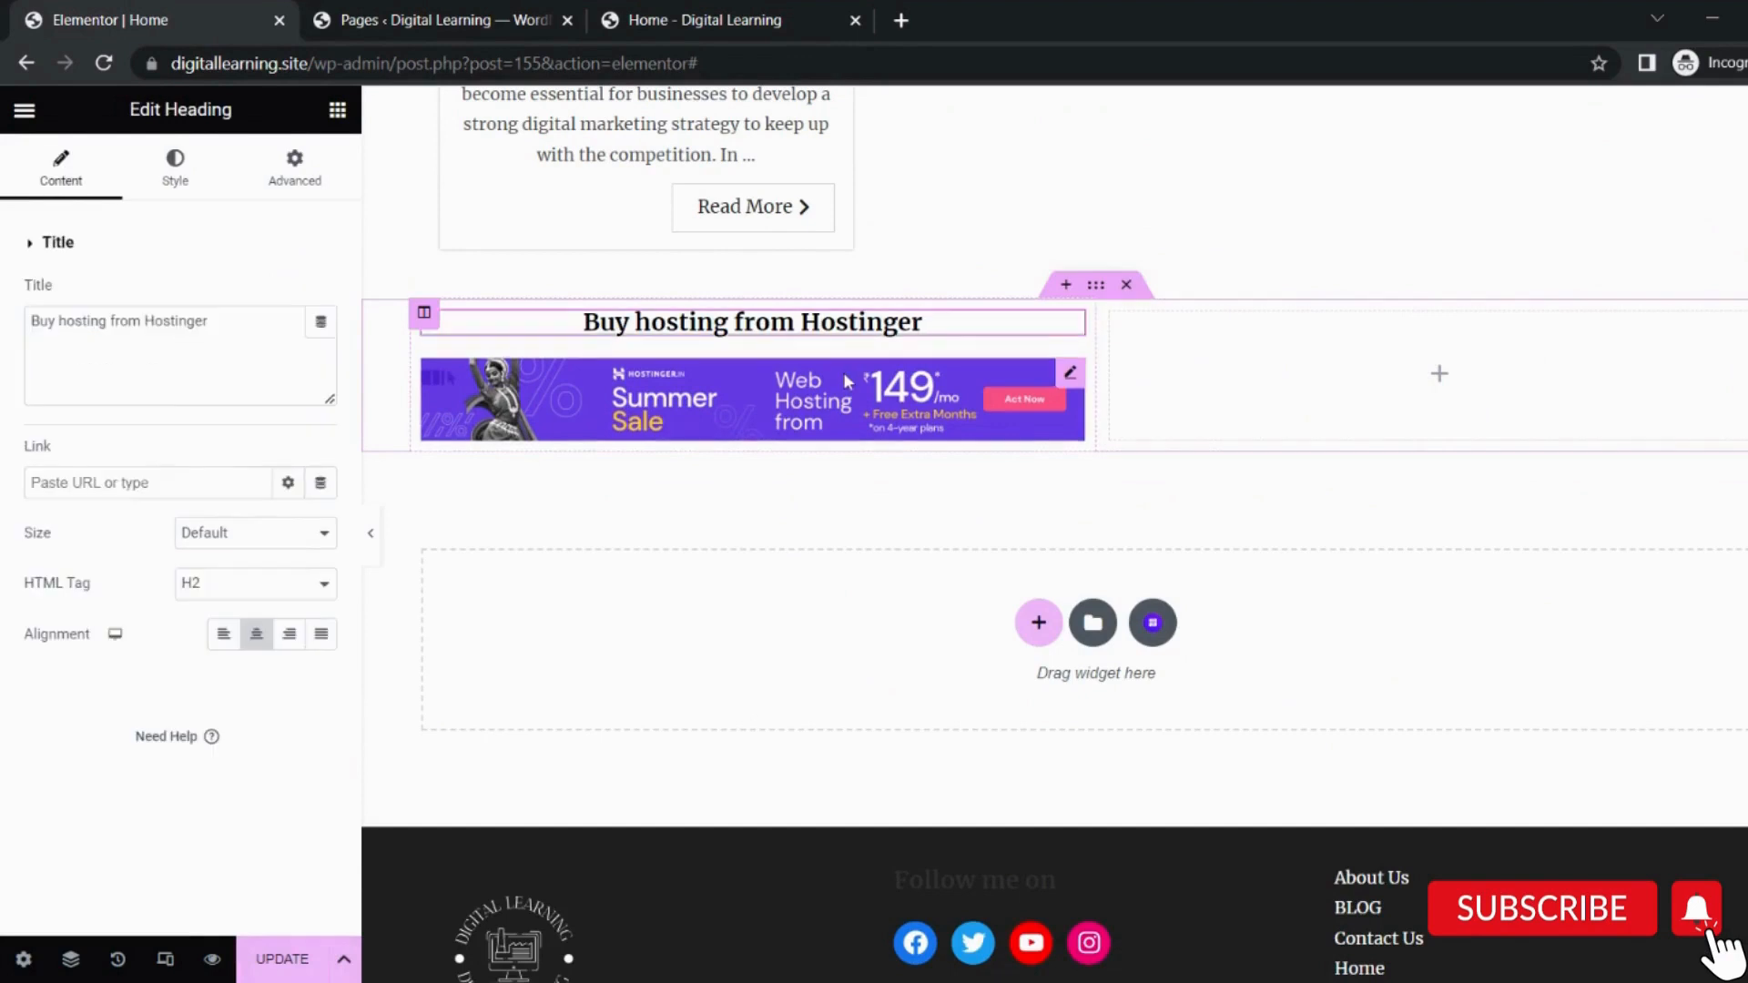
left_click(843, 371)
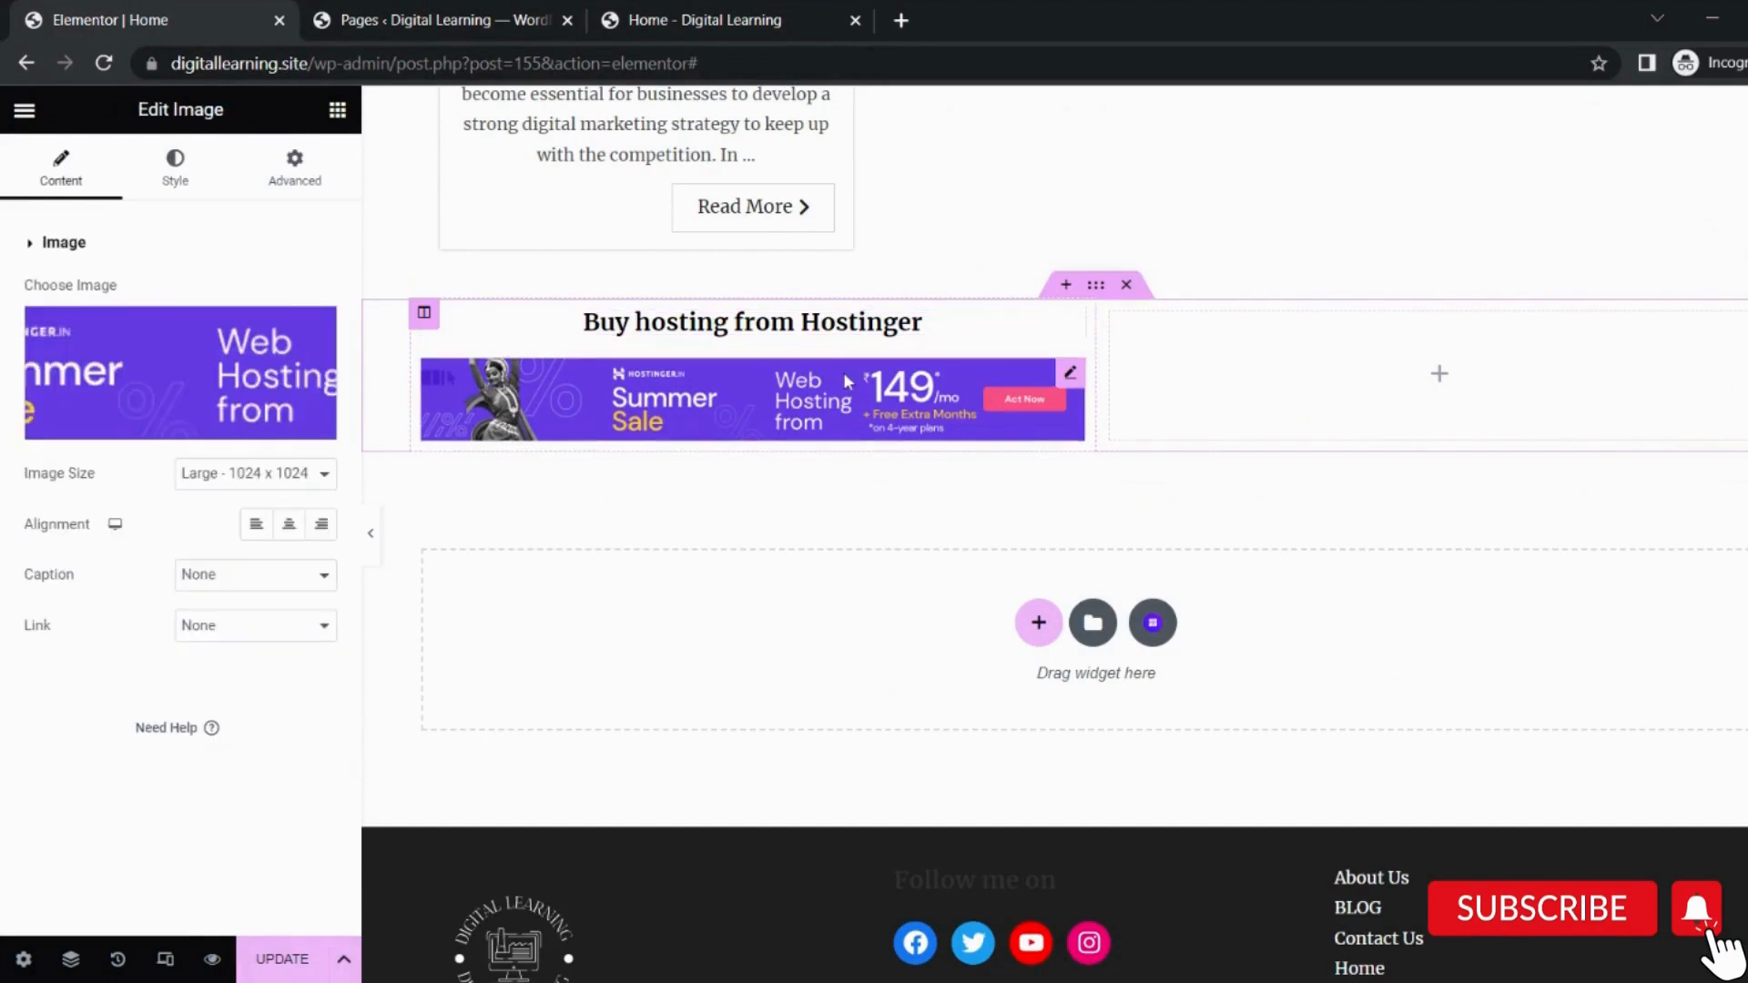
right_click(1066, 379)
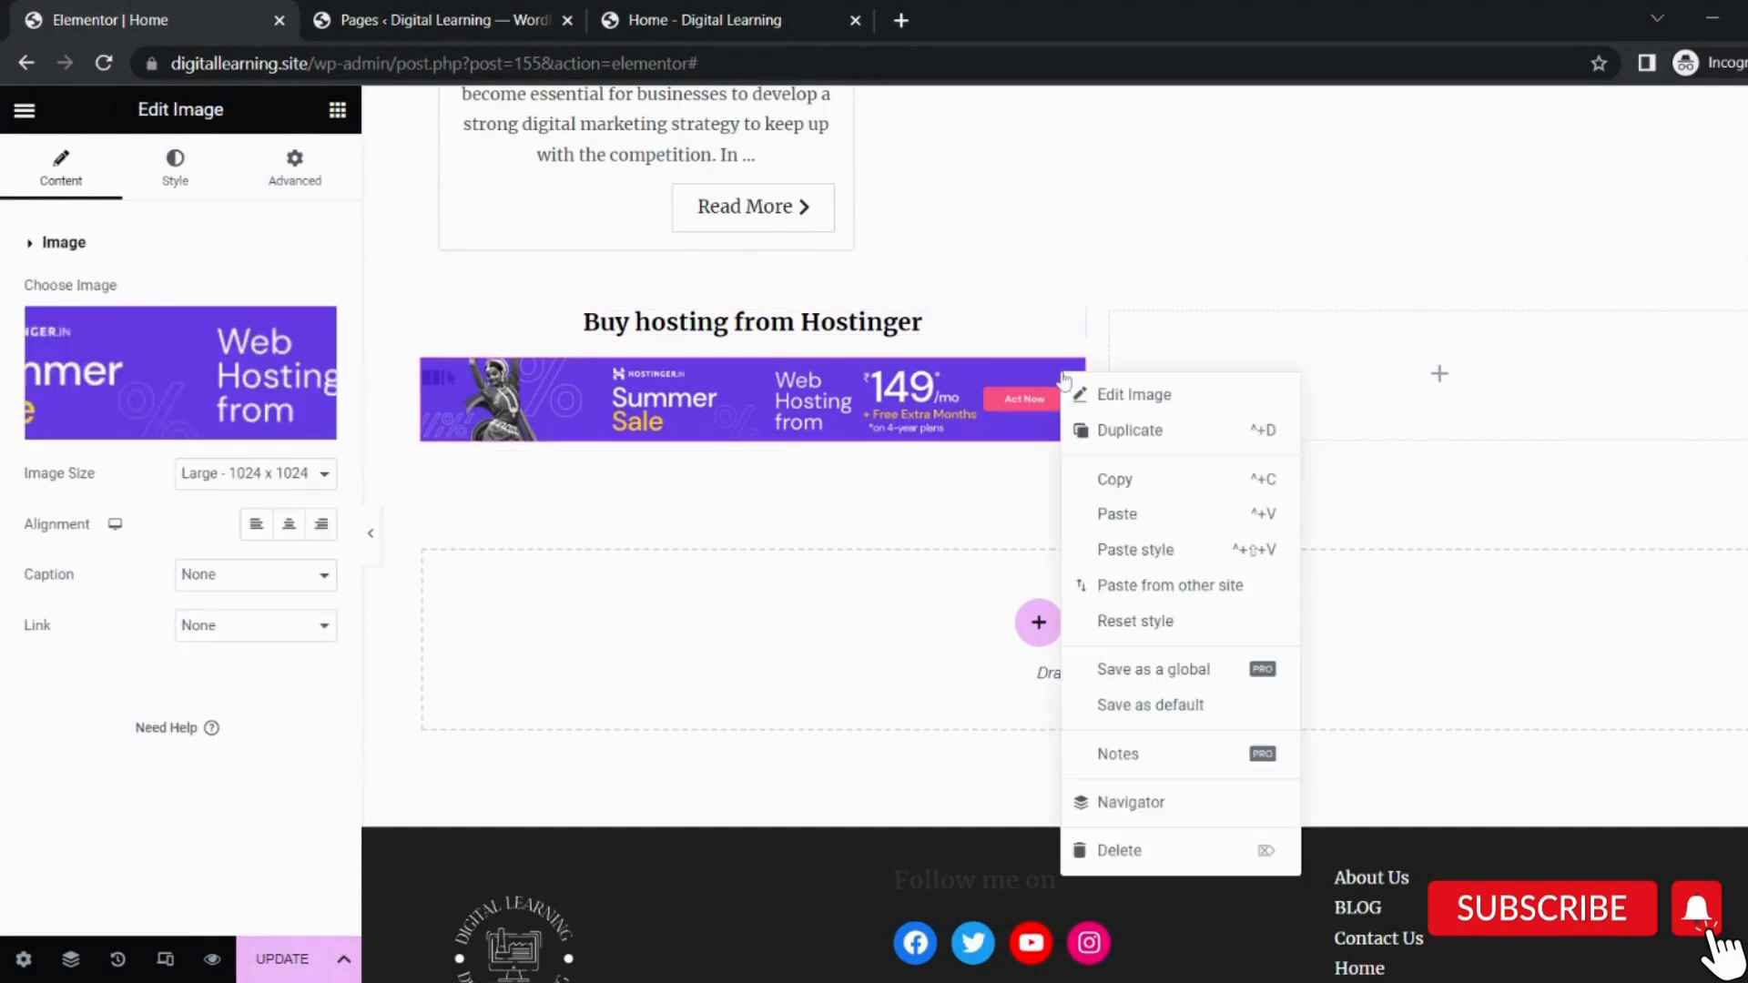
left_click(1121, 495)
left_click(1282, 409)
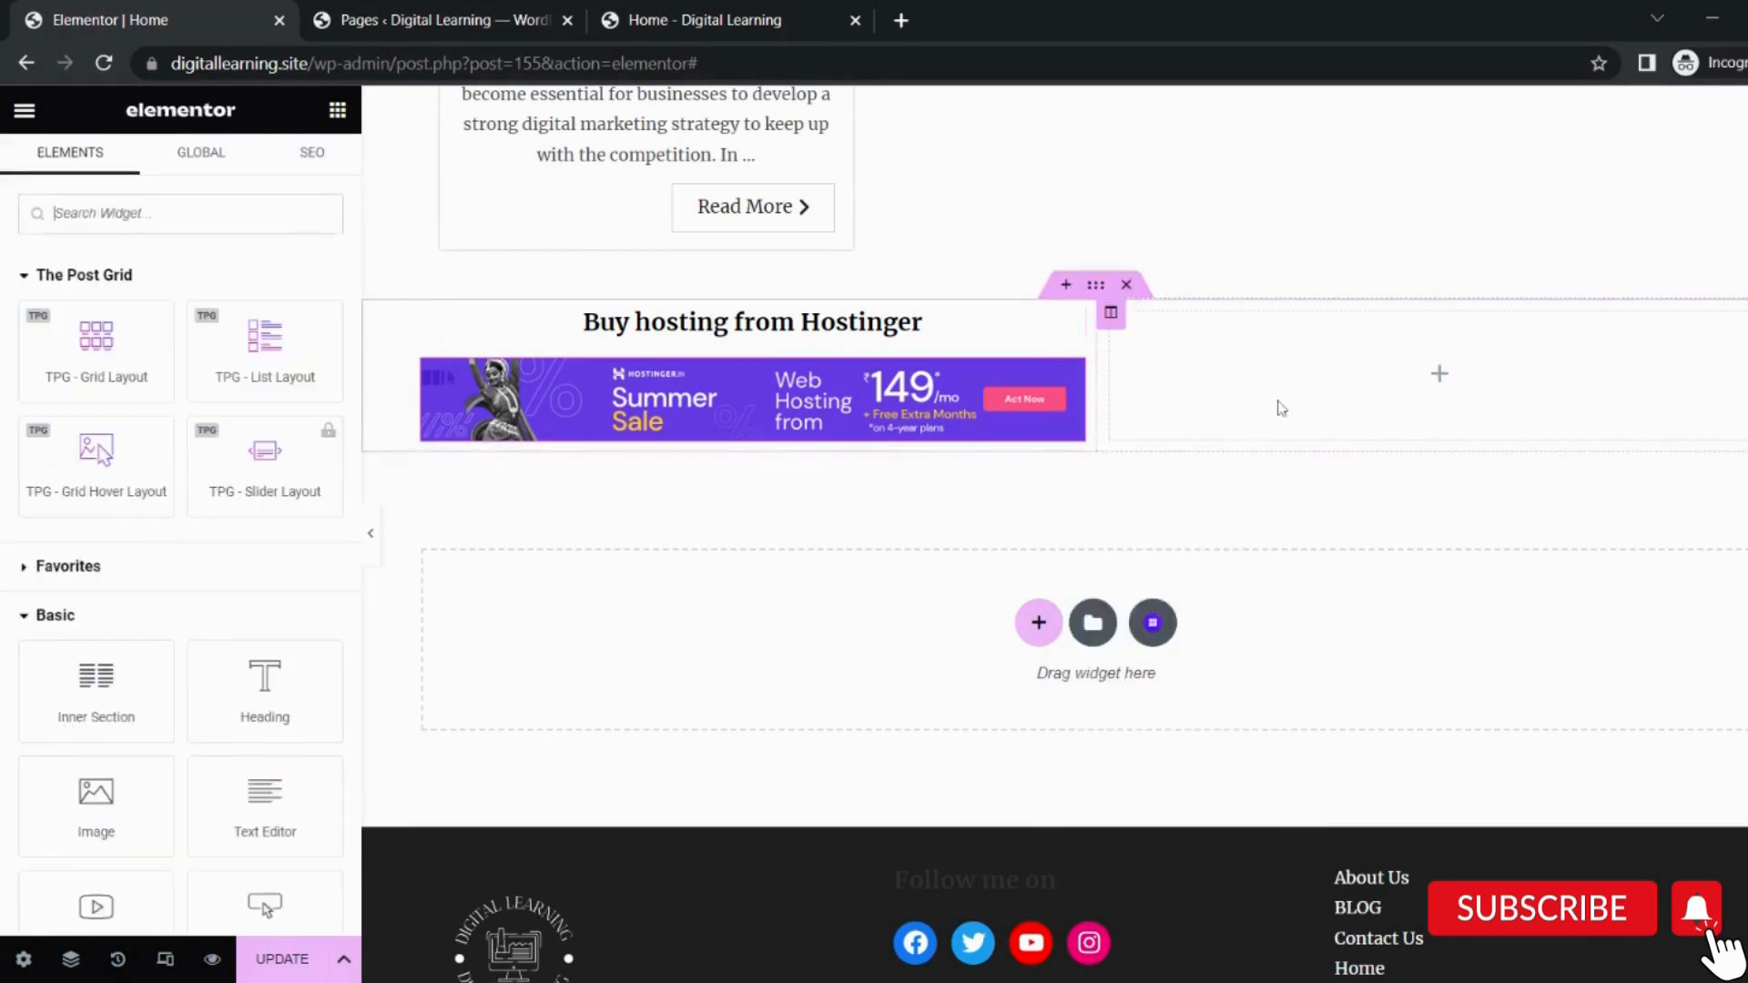
right_click(1282, 408)
left_click(1336, 596)
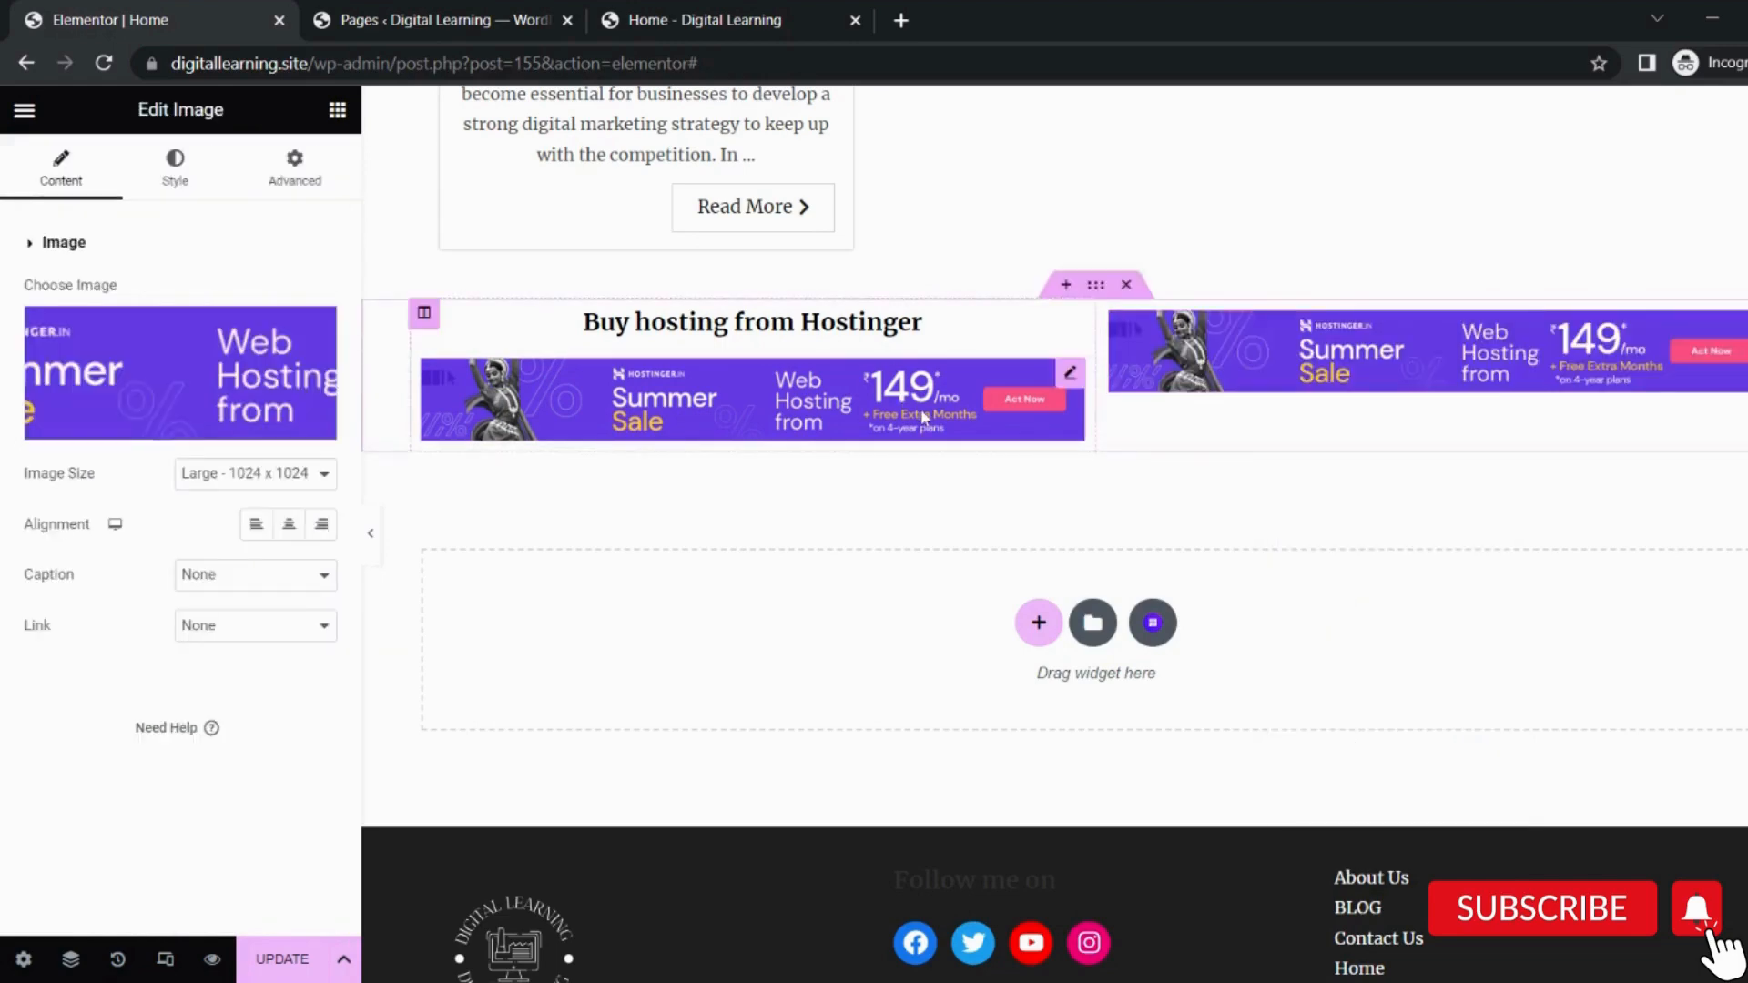
key("Delete")
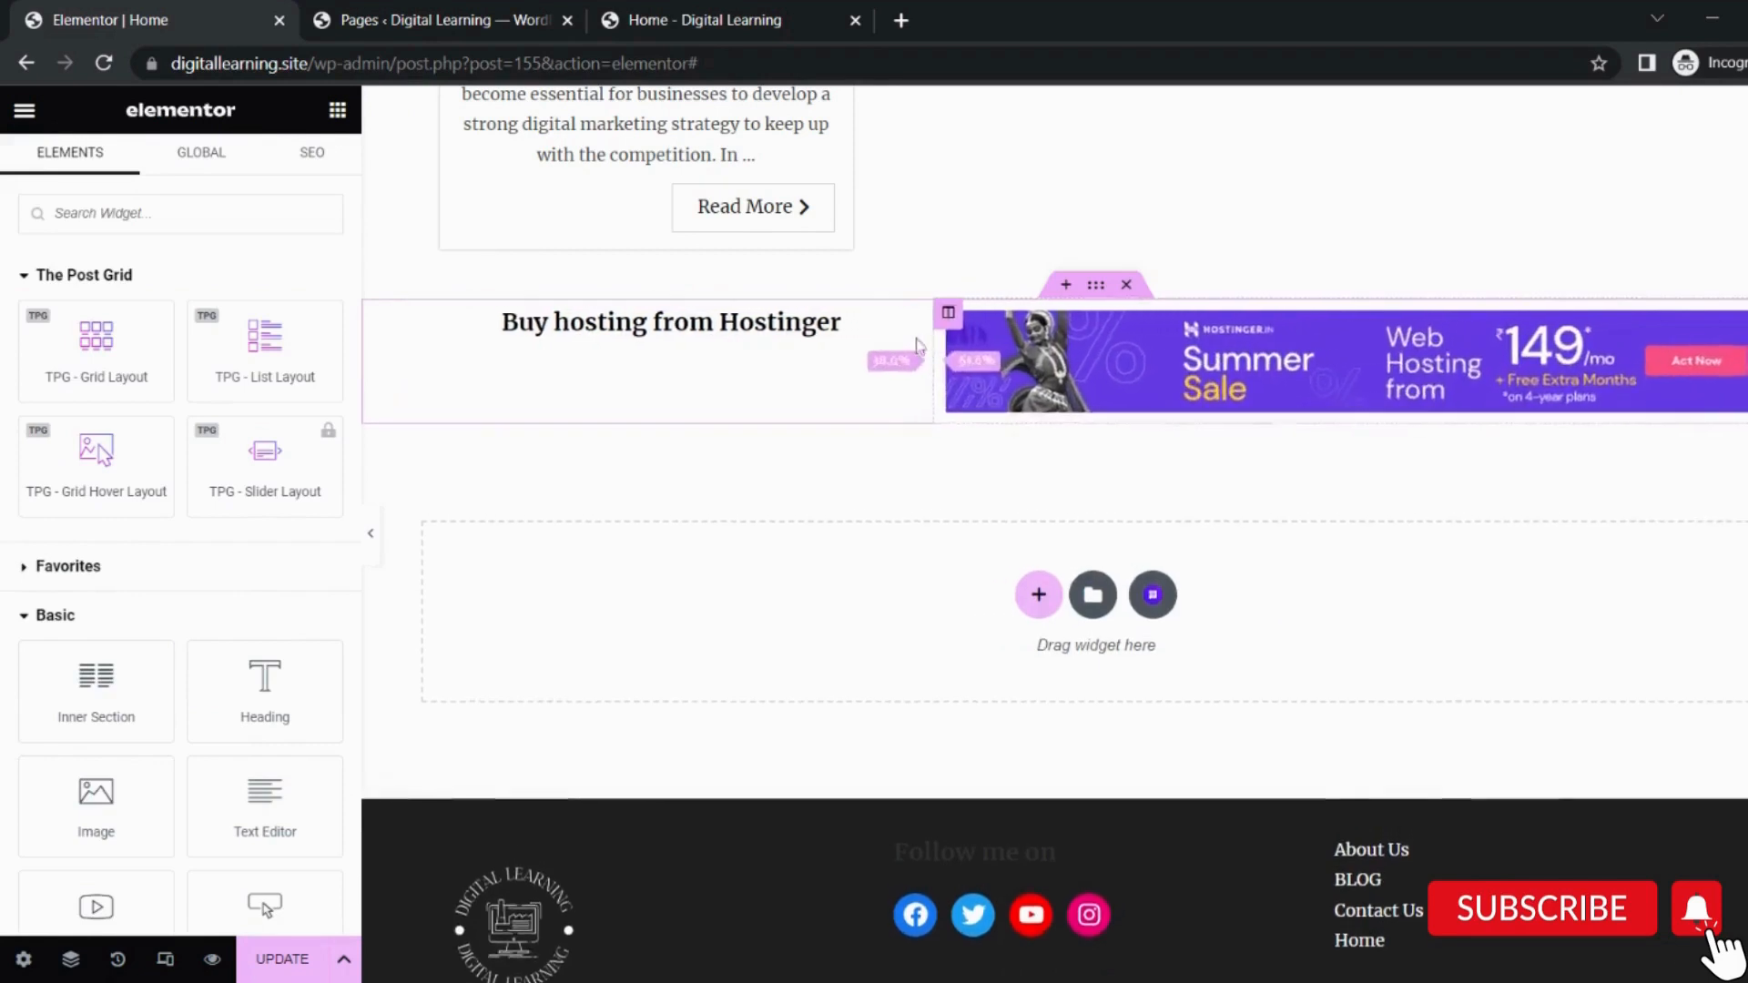
Set the typography size of the "Buy hosting from Hostinger" heading to 31 px.
left_click(631, 347)
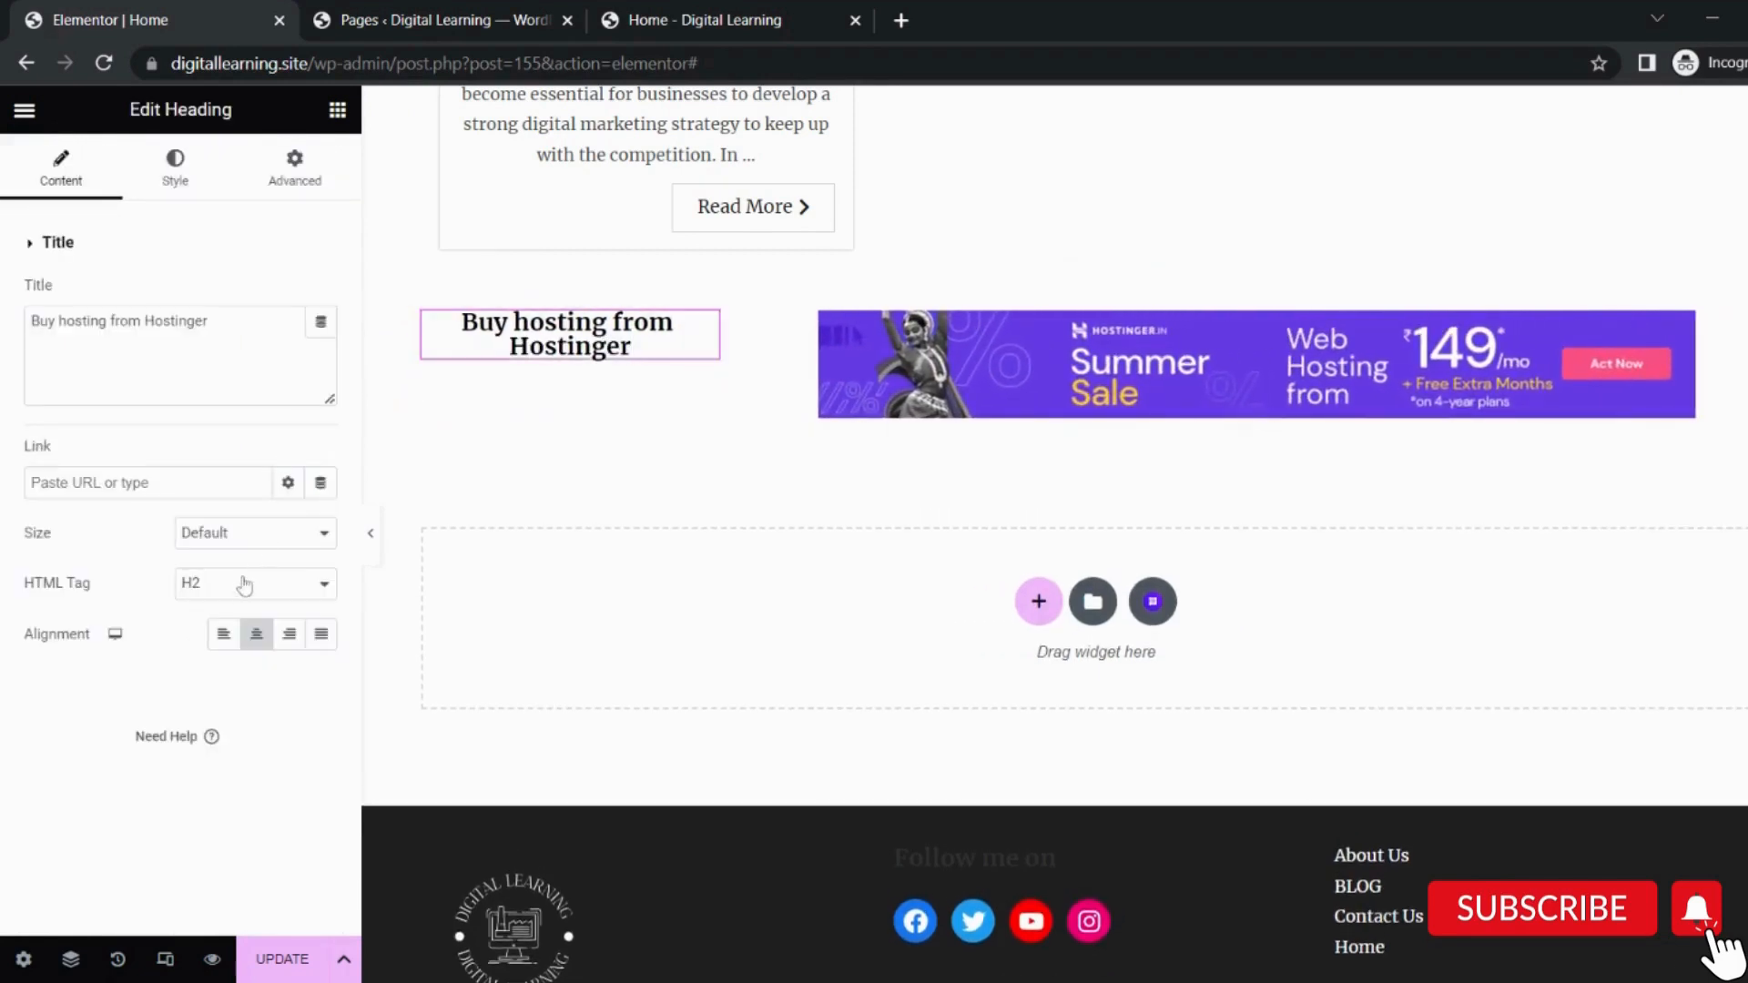
left_click(145, 165)
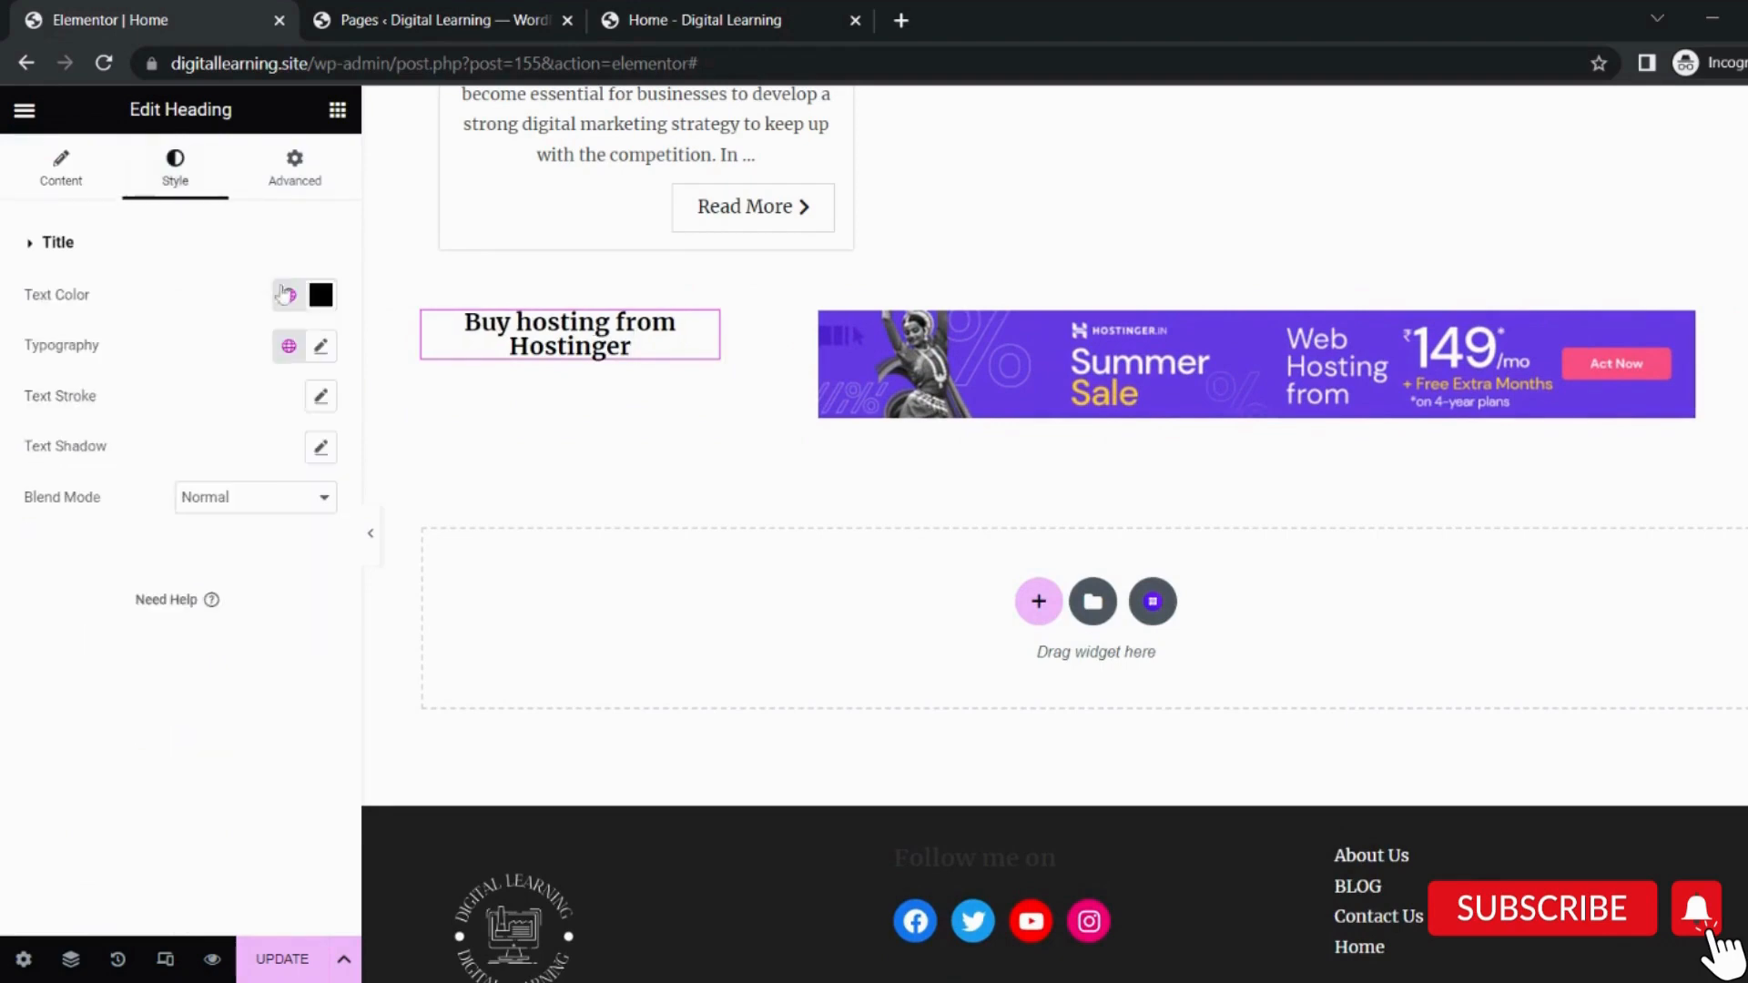
left_click(320, 294)
left_click(320, 294)
left_click(321, 346)
left_click(71, 536)
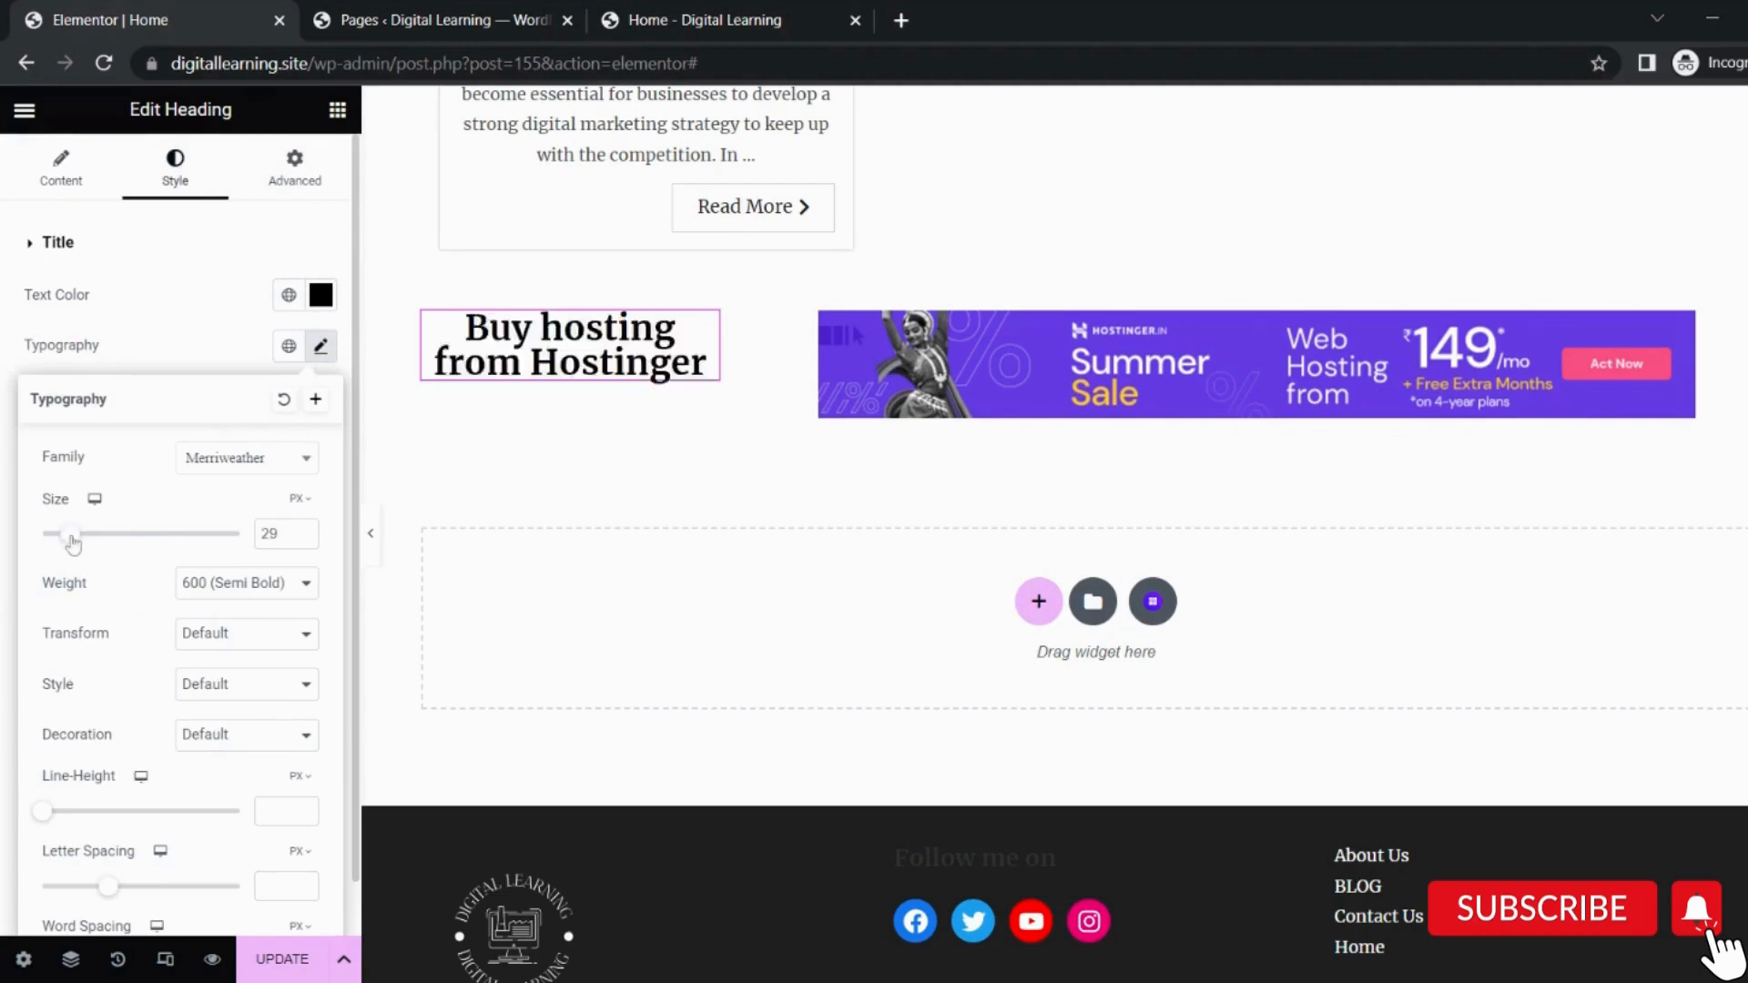
left_click_drag(71, 538, 75, 538)
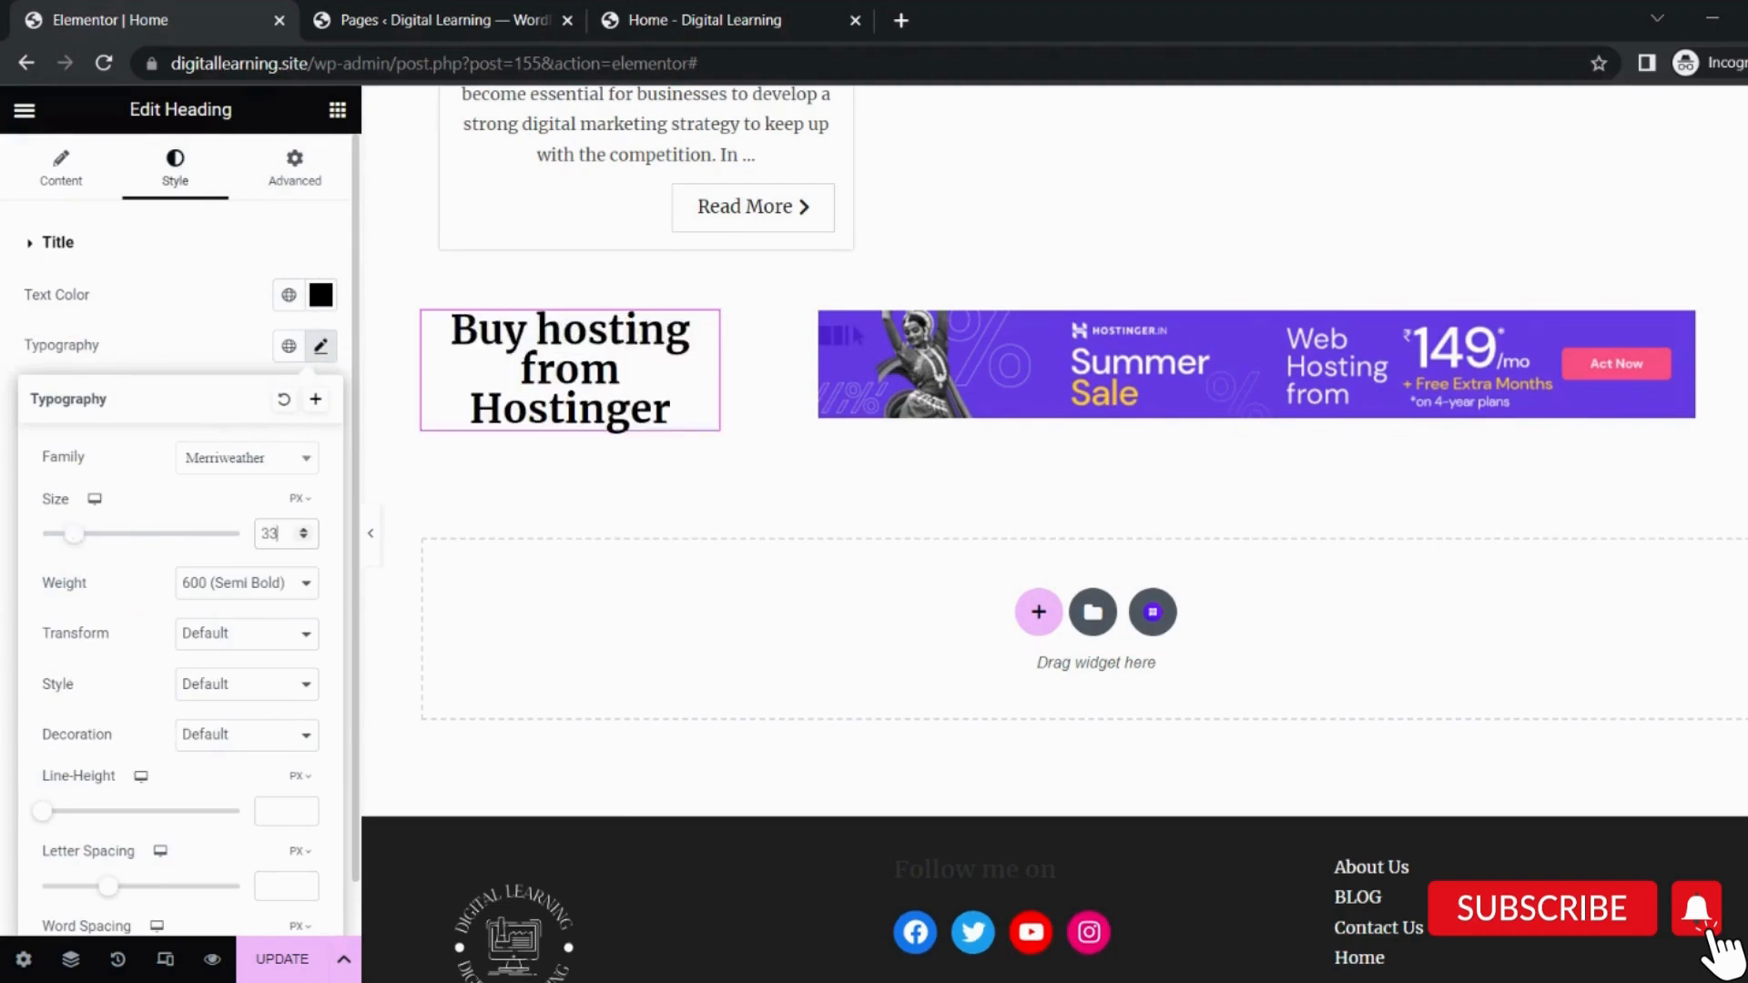
left_click(304, 539)
left_click(305, 539)
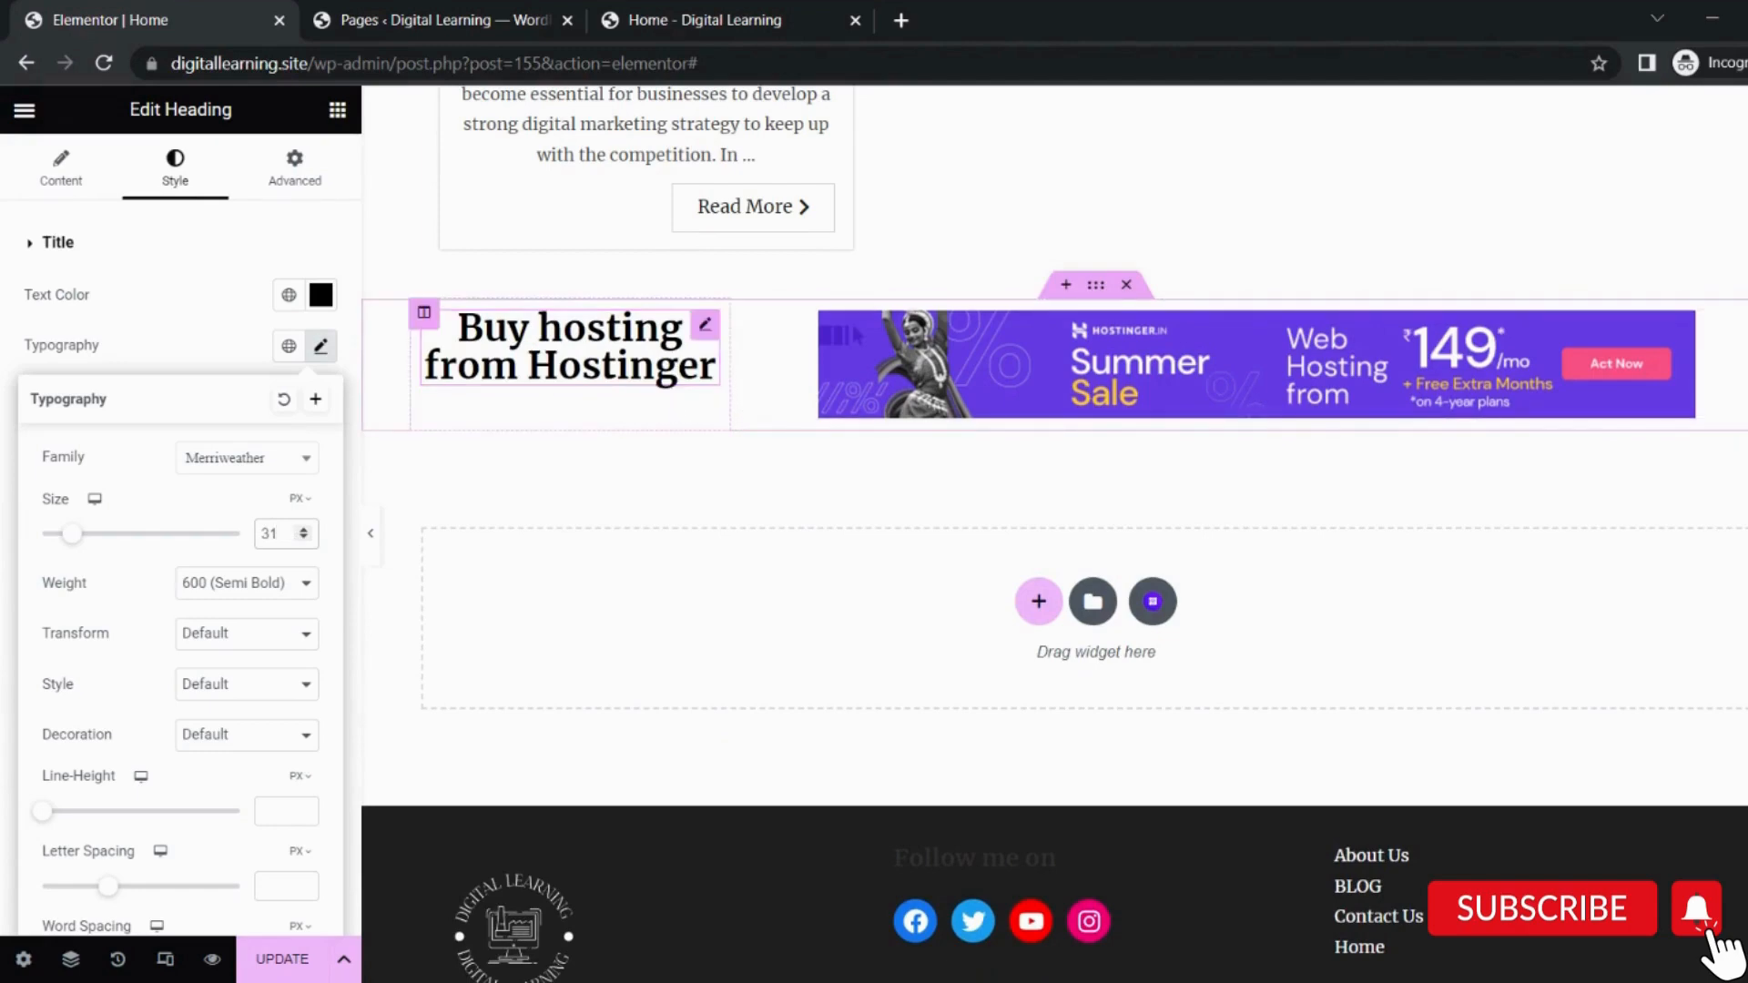
left_click(714, 367)
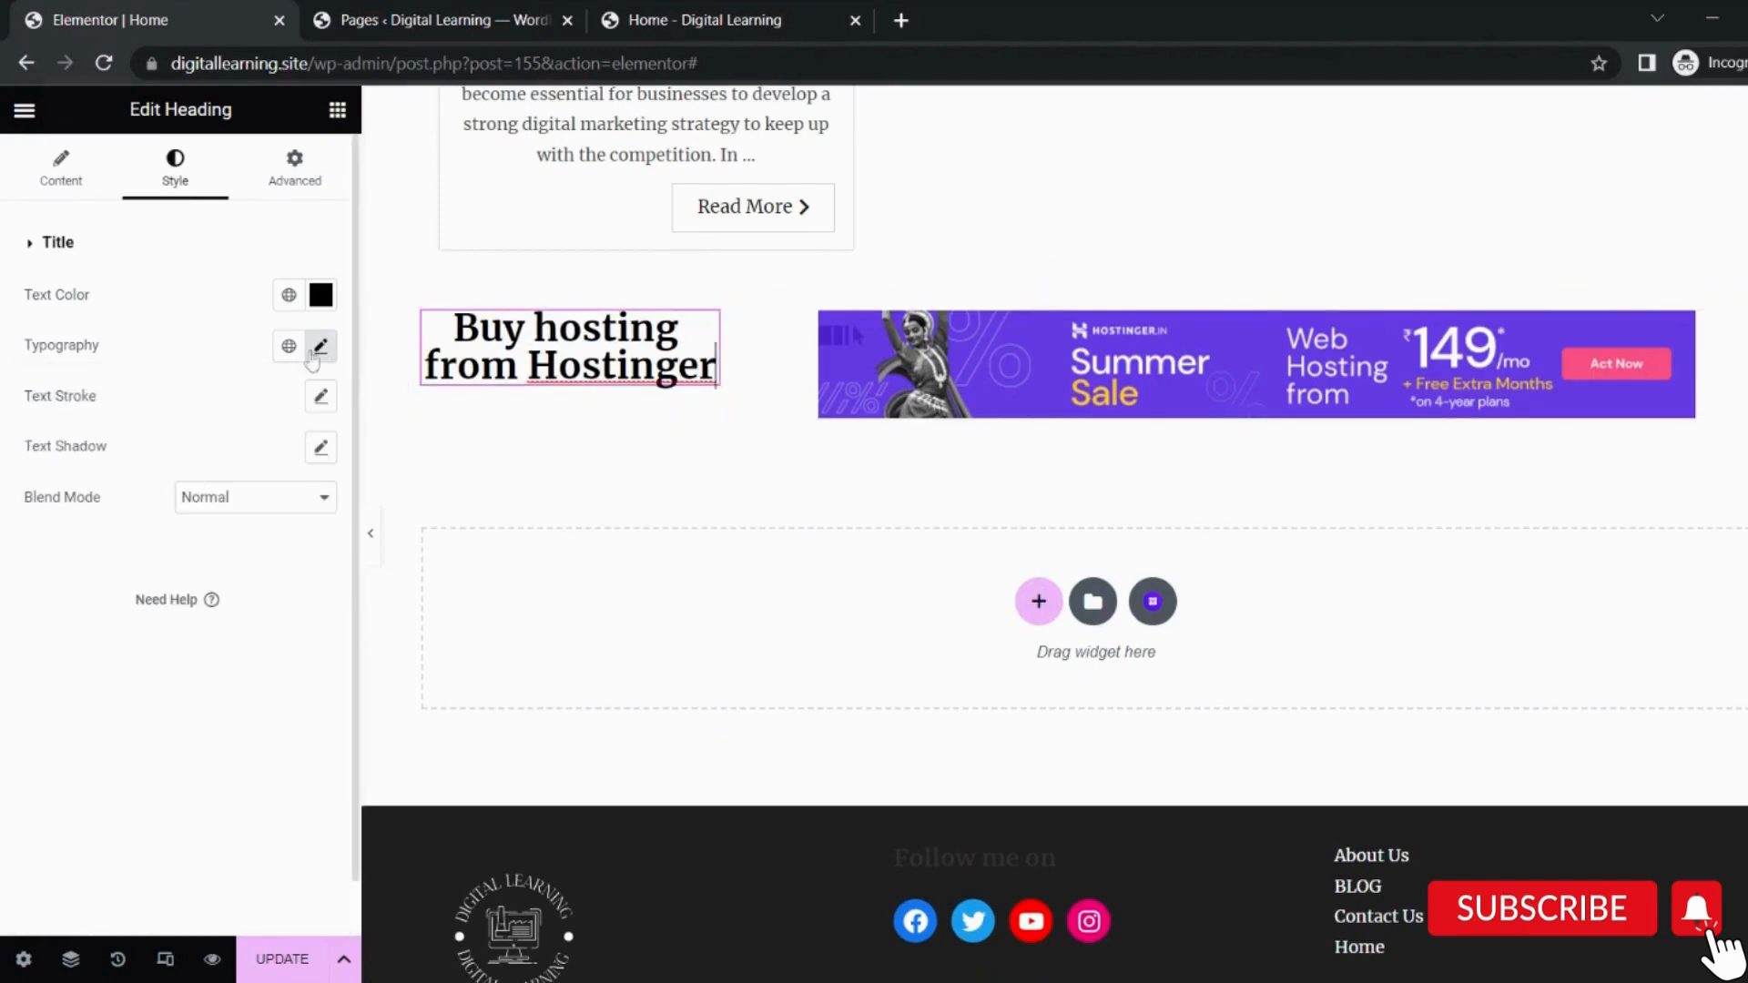
Set the Hostinger heading's text colour to #7535e7 and update the page.
left_click(320, 312)
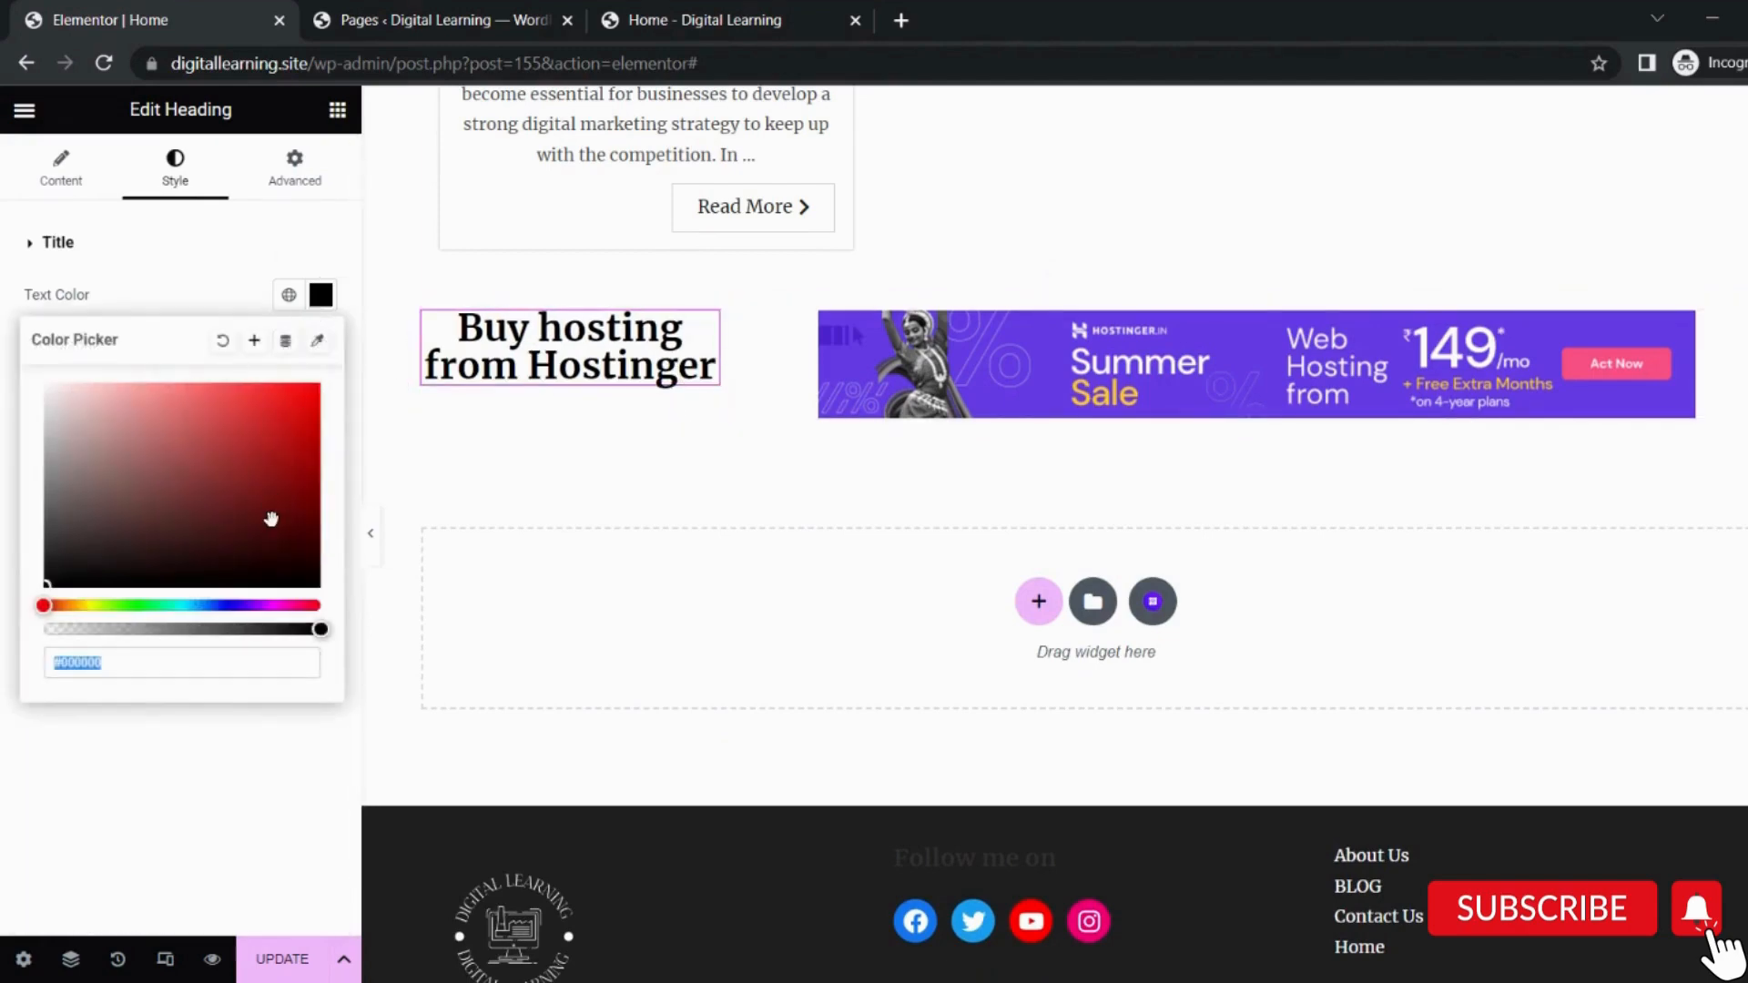
key("ctrl+v")
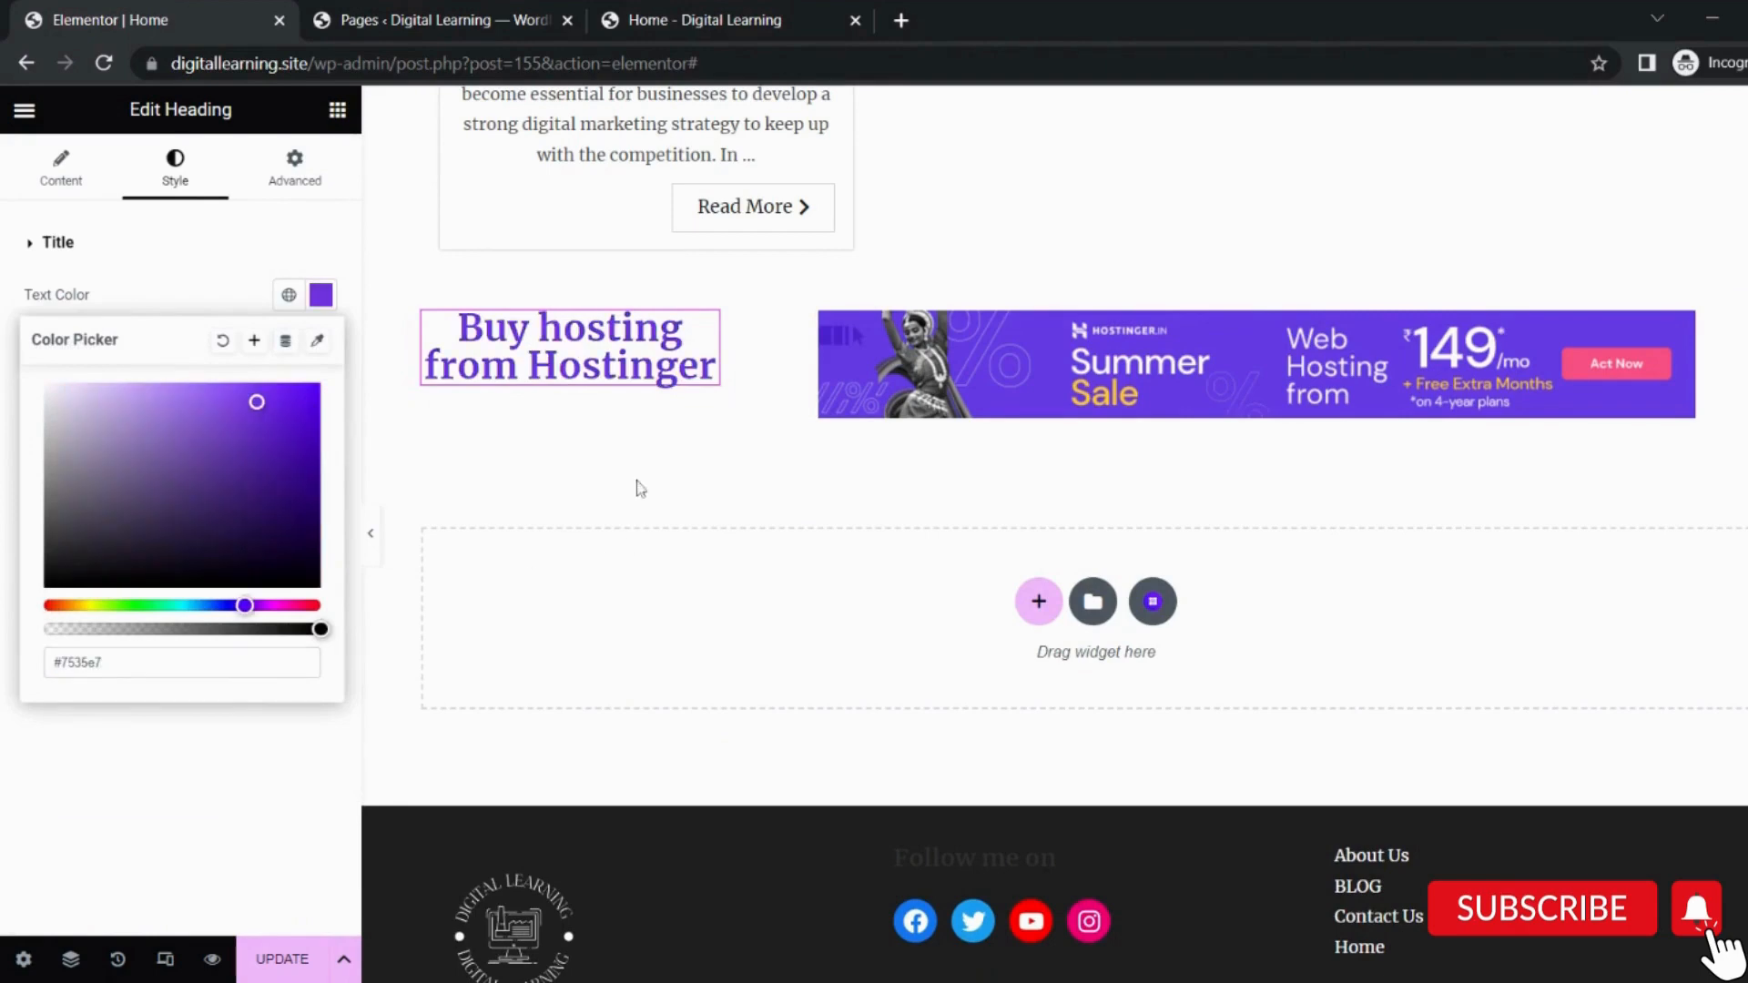
left_click(323, 968)
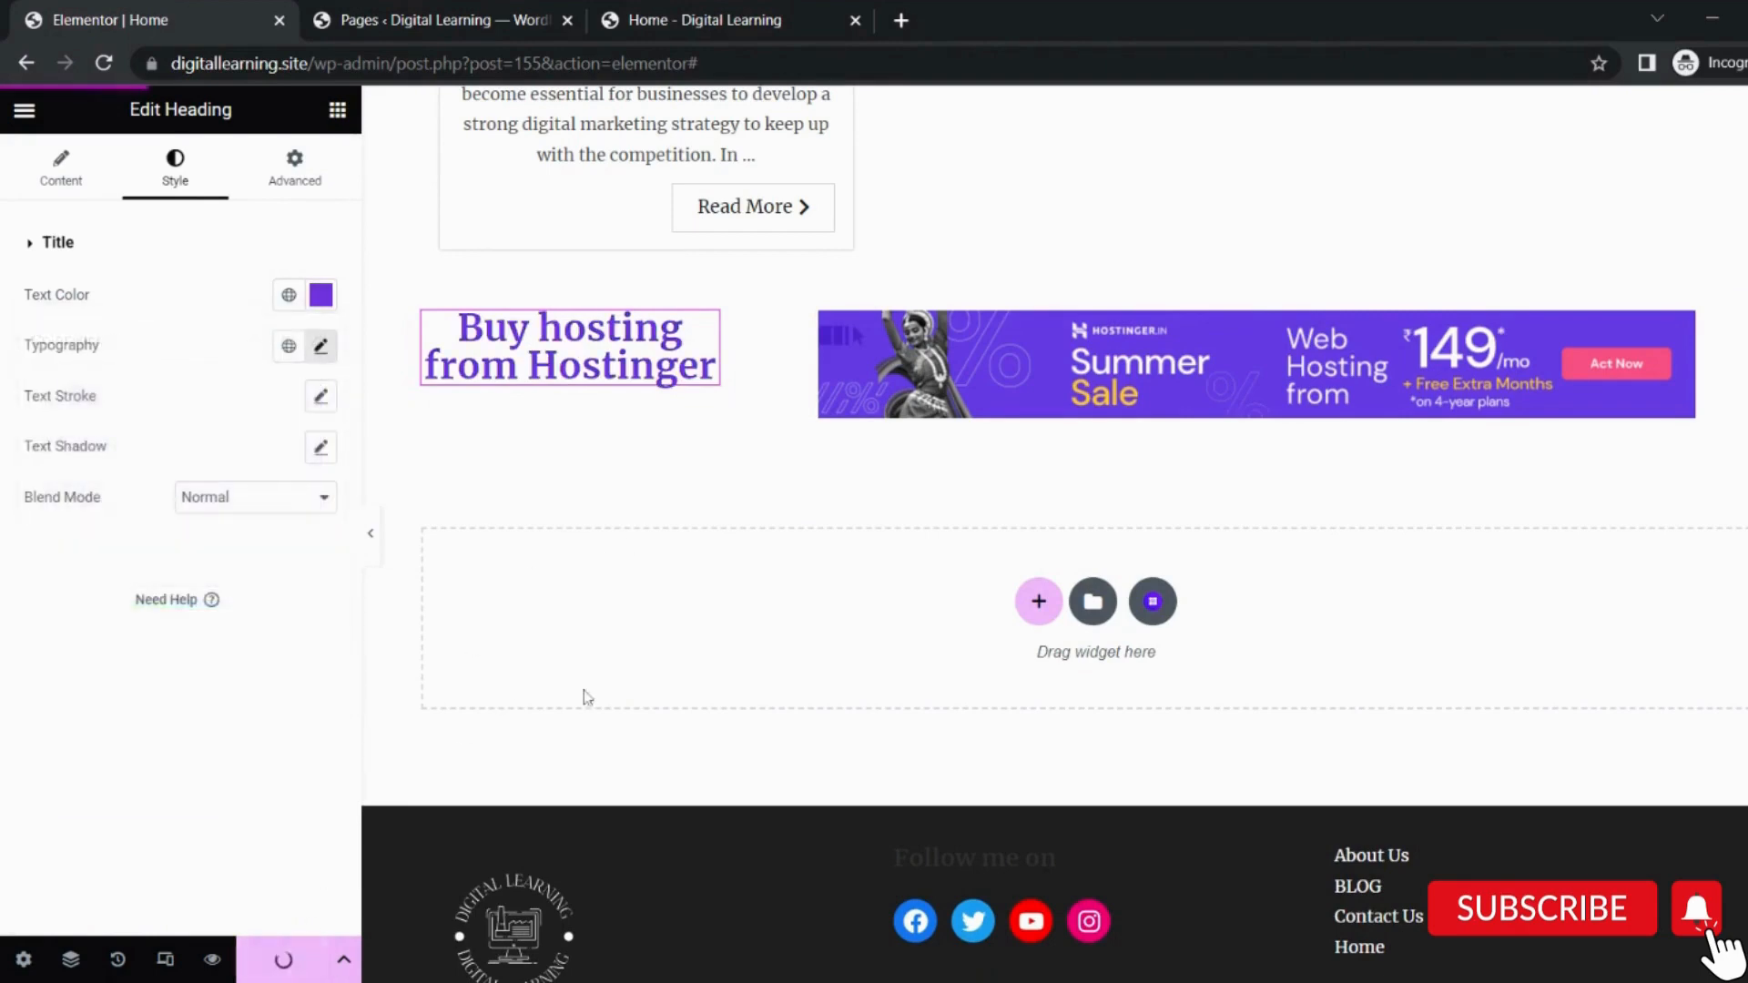
Link the Hostinger banner to the hostg.xyz affiliate address as a custom URL and update the page.
scroll(927, 692, "down", 1)
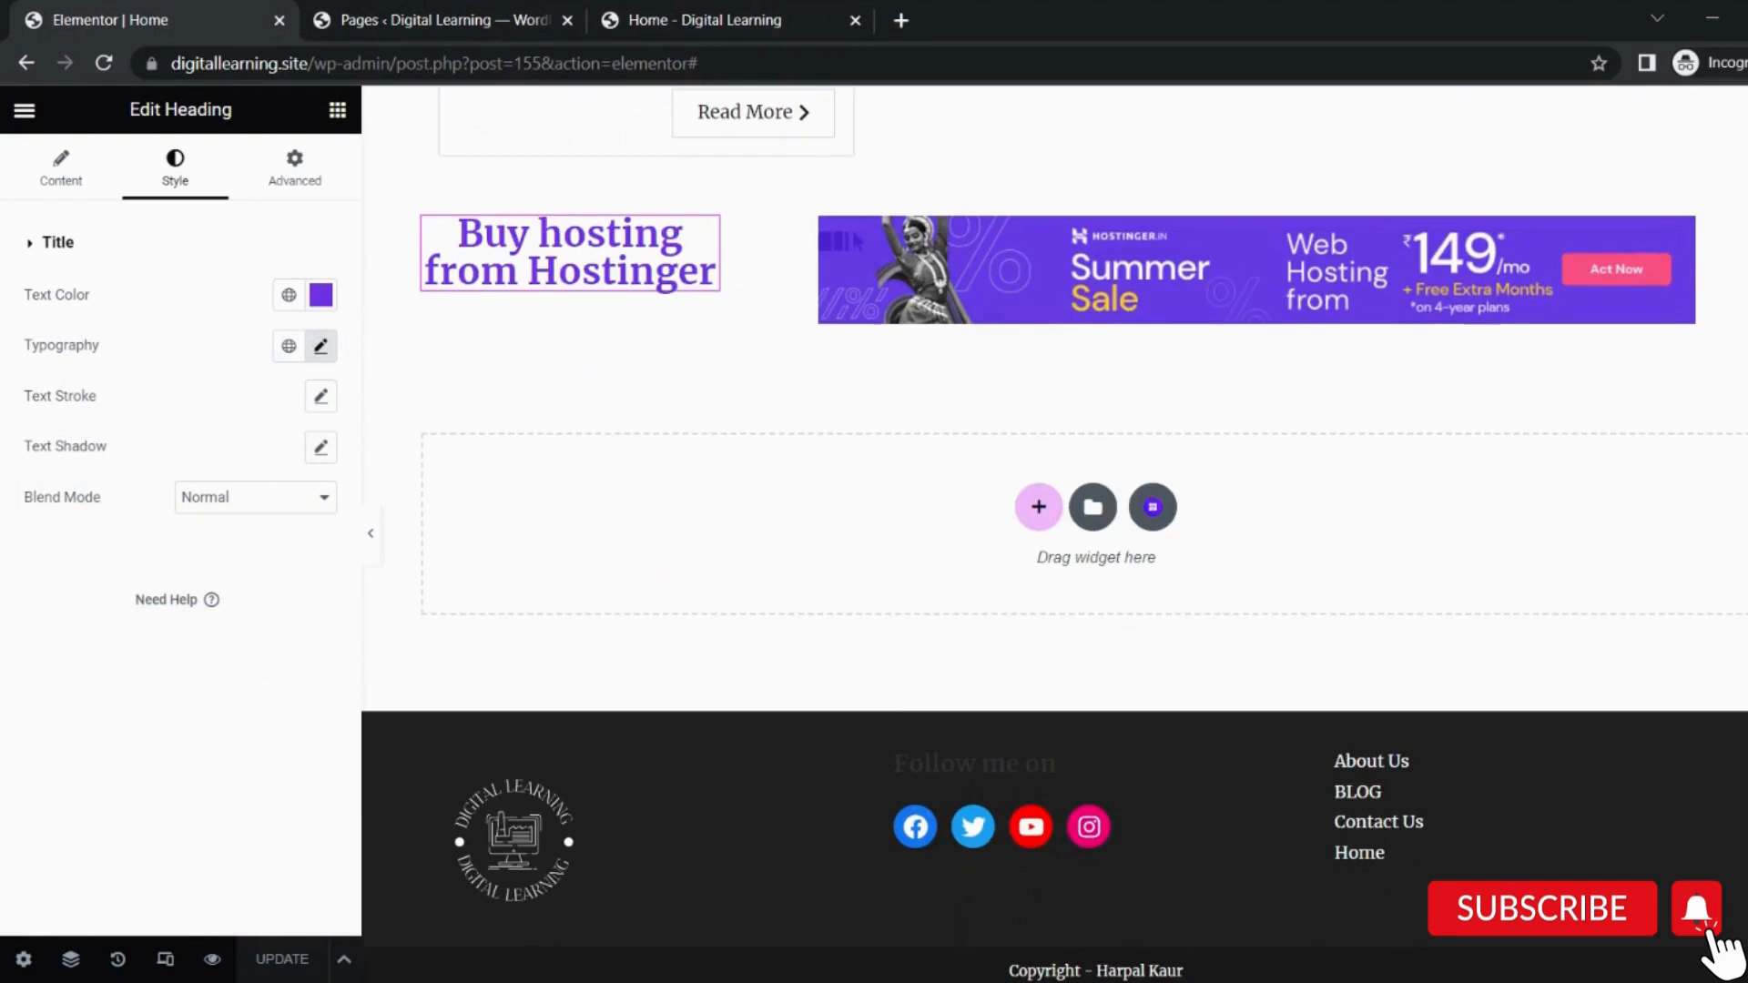
left_click(1007, 287)
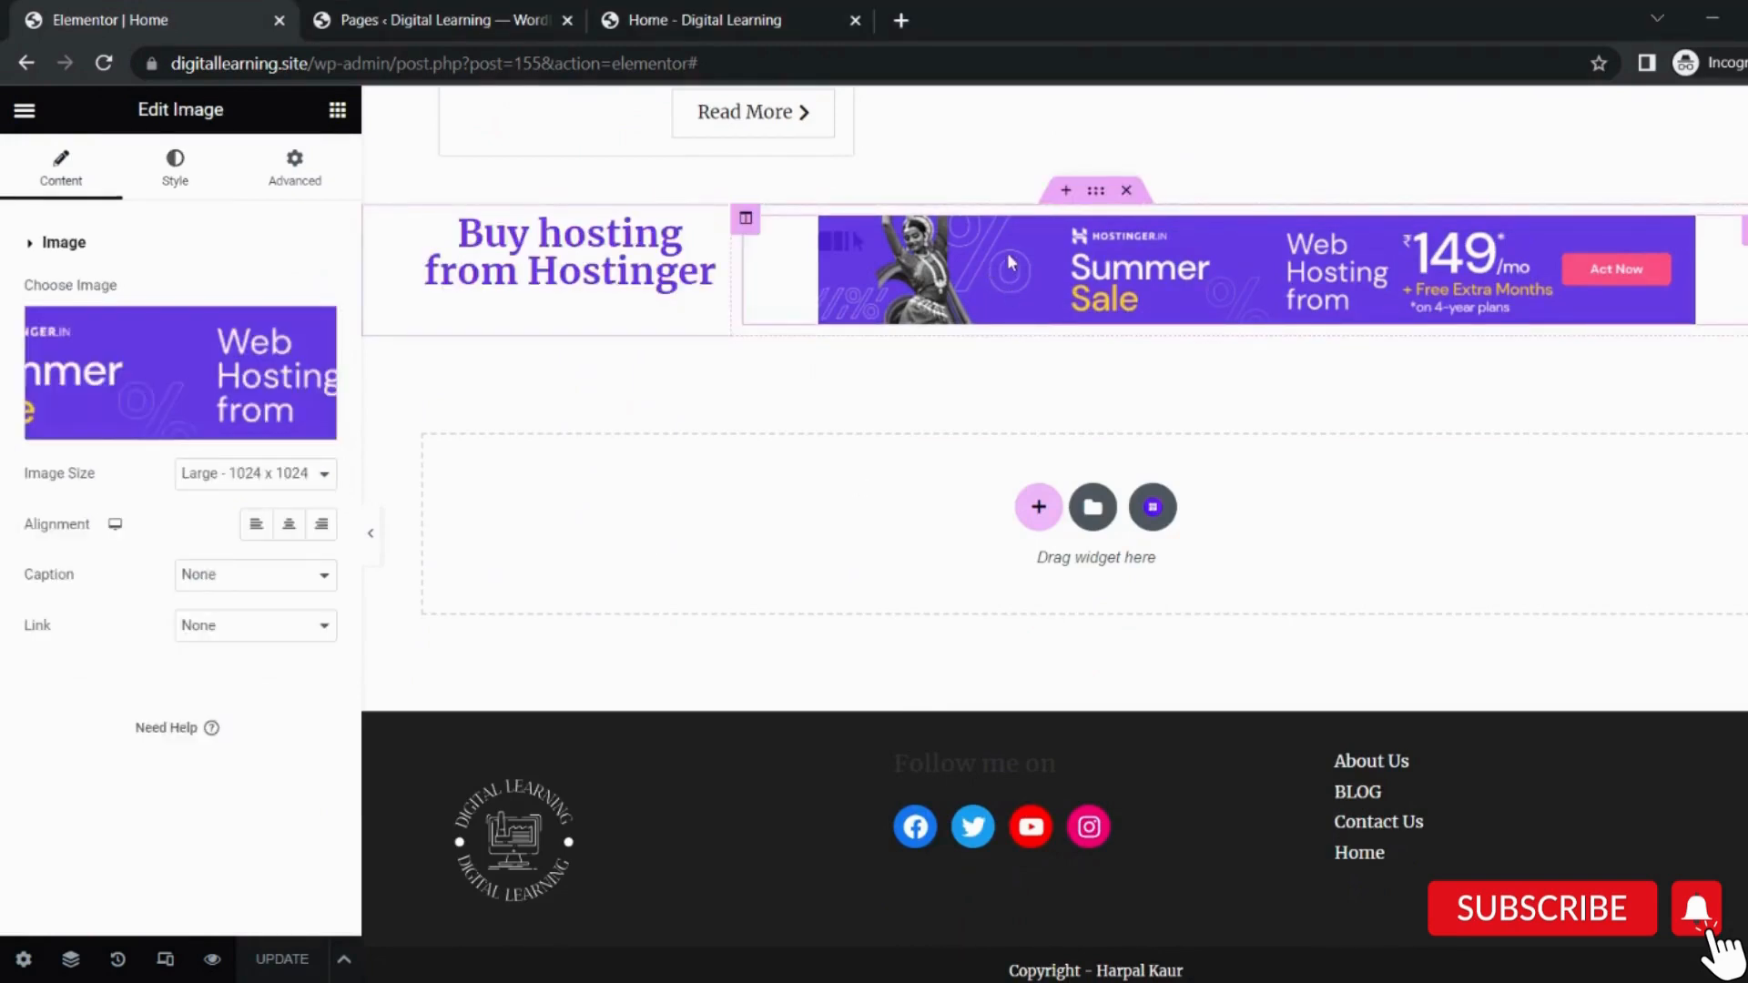
left_click(235, 651)
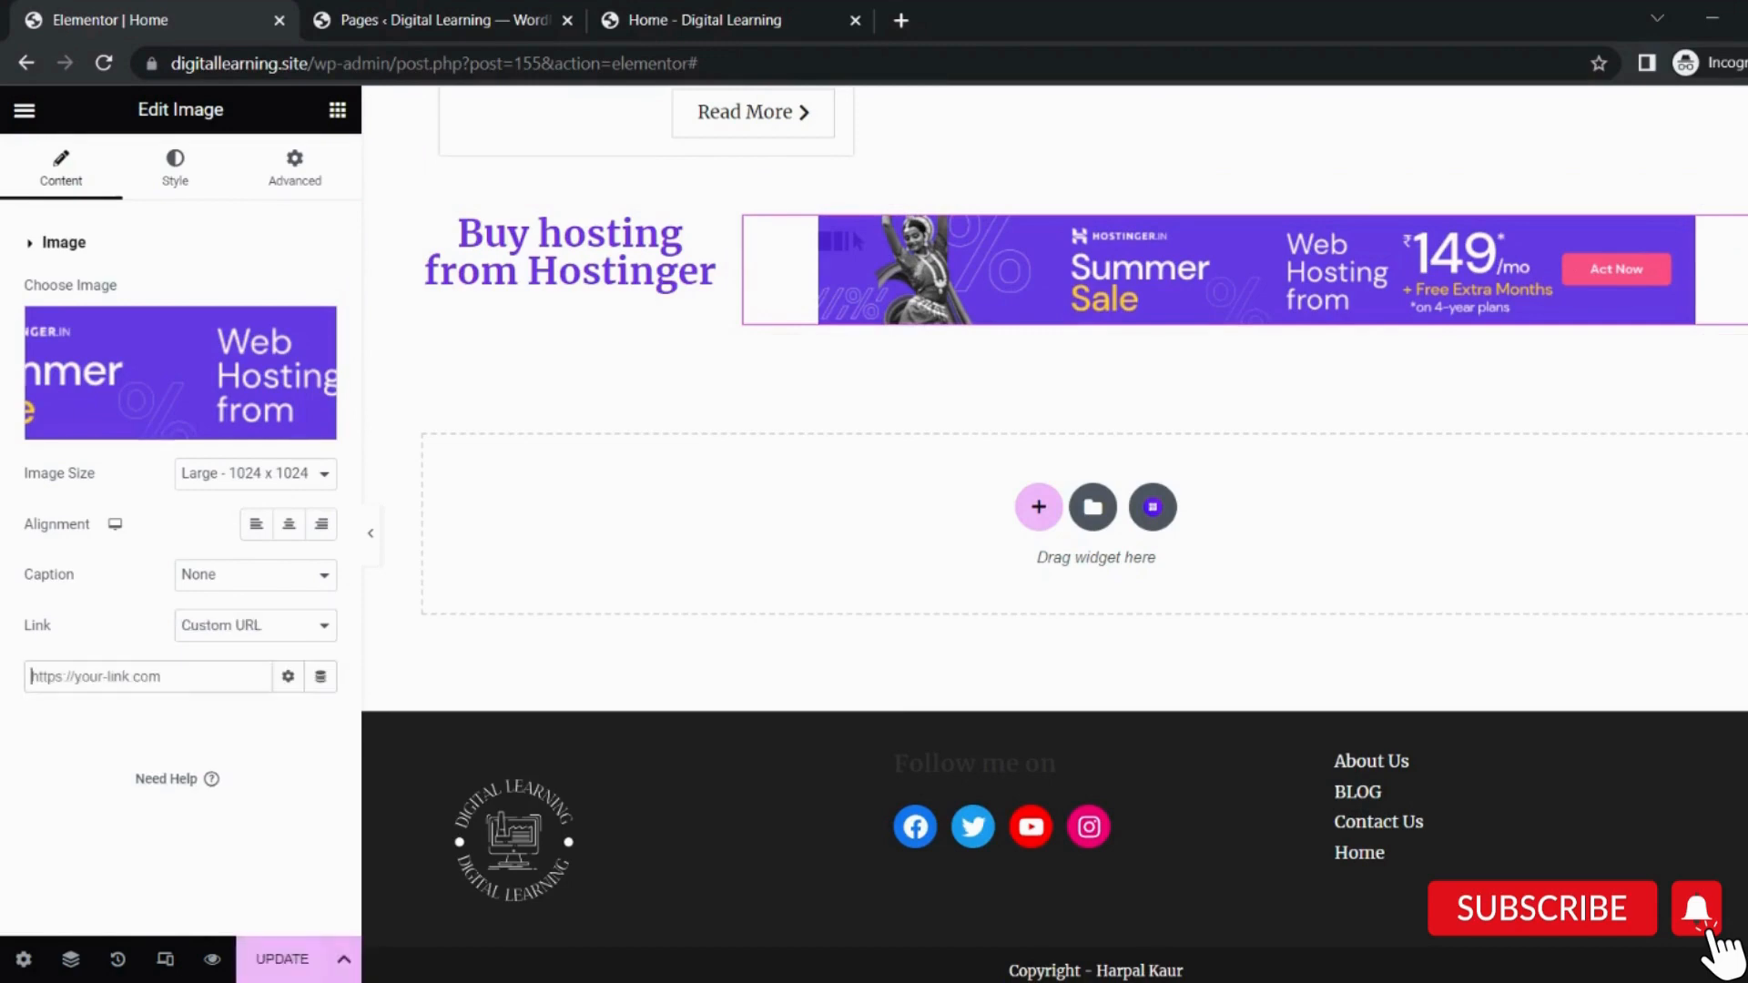
key("ctrl+v")
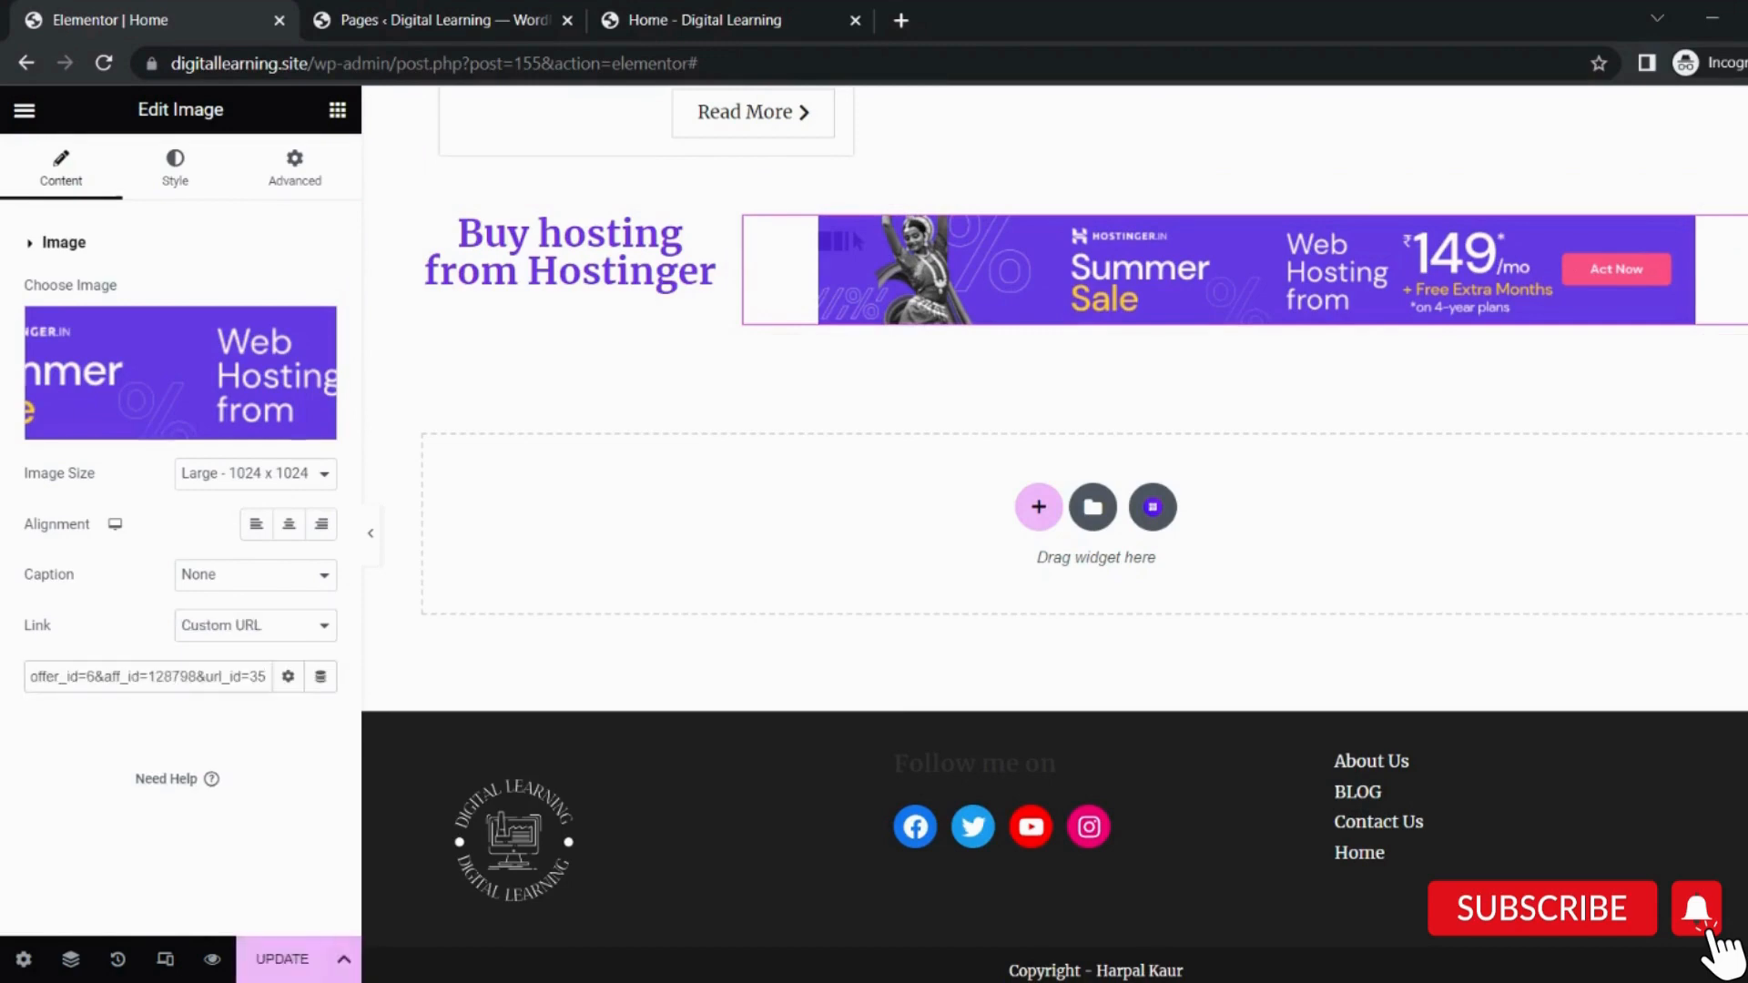
left_click(319, 723)
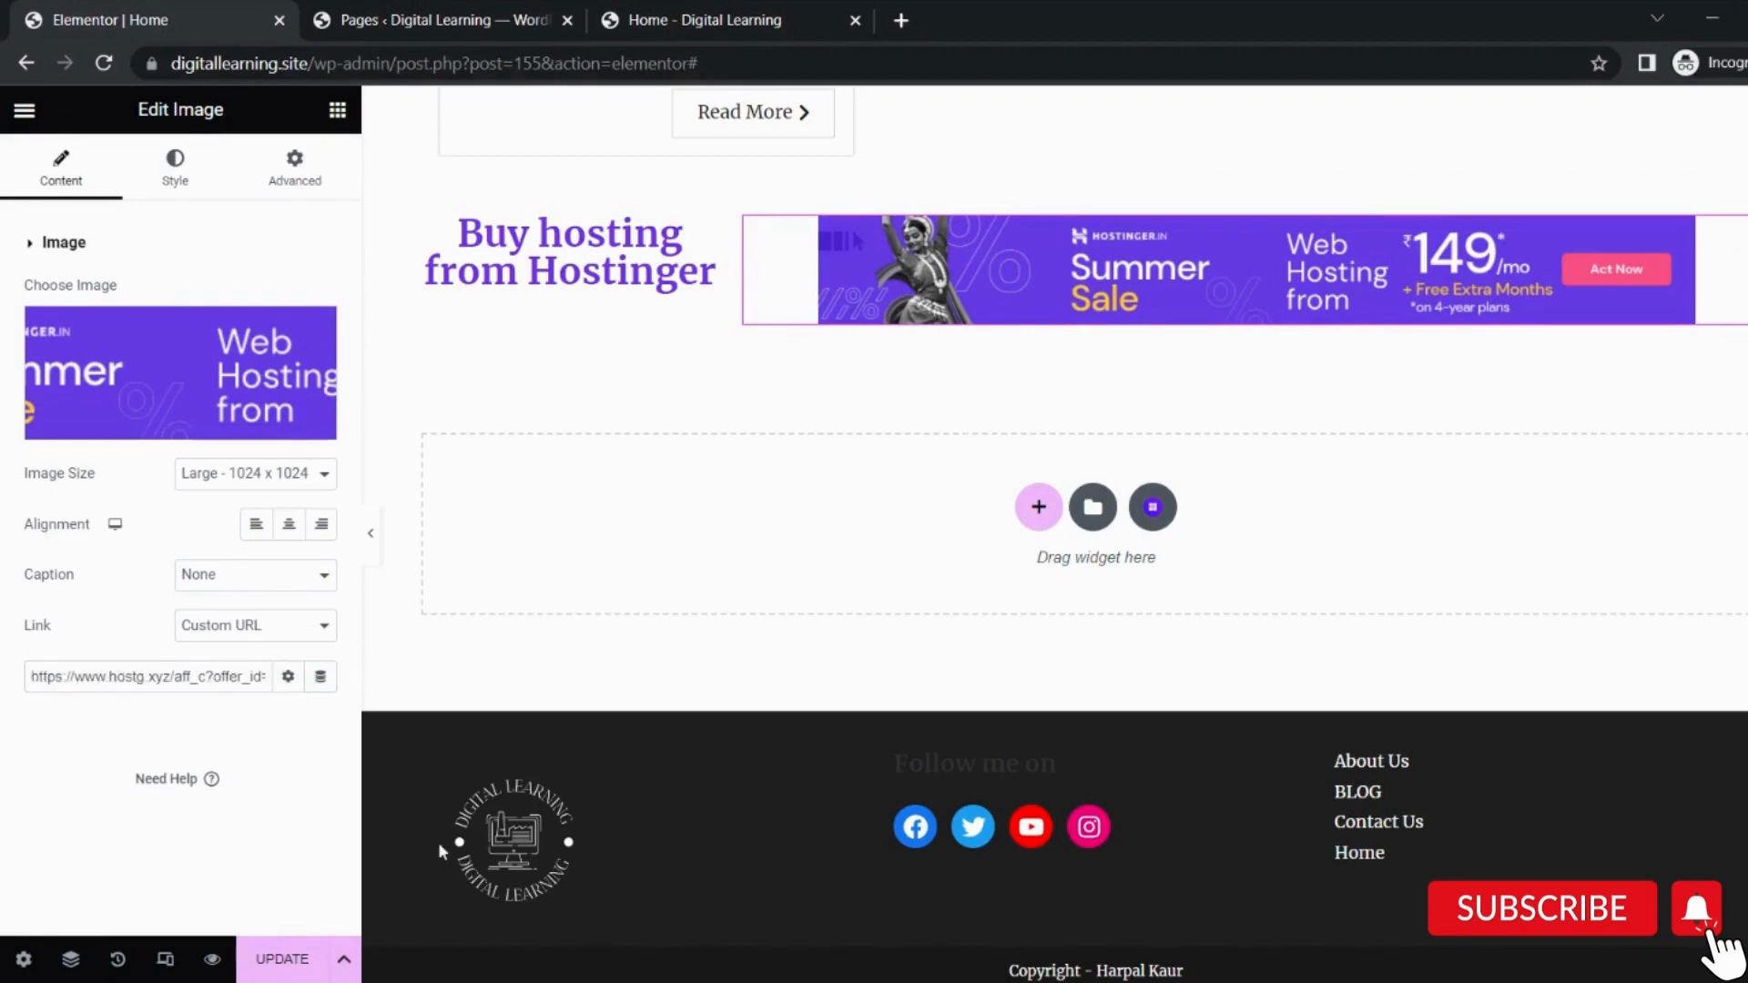
left_click(284, 959)
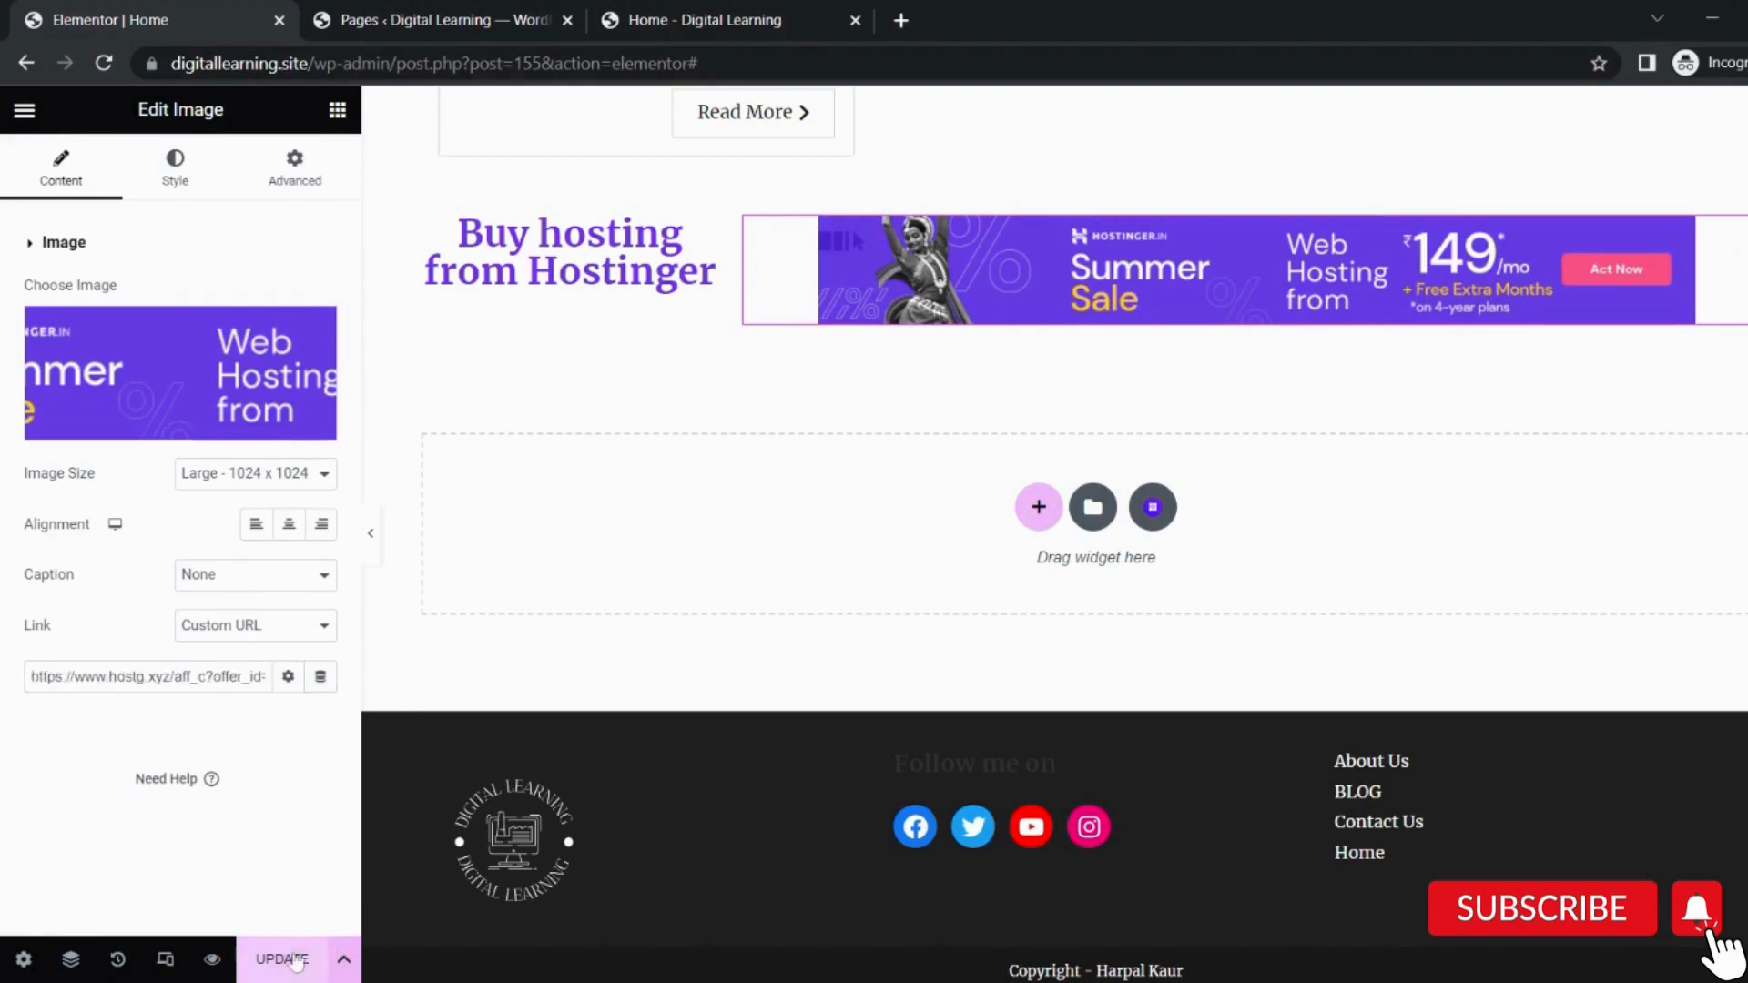
Make the banner's link open in a new window and update the page.
left_click(288, 688)
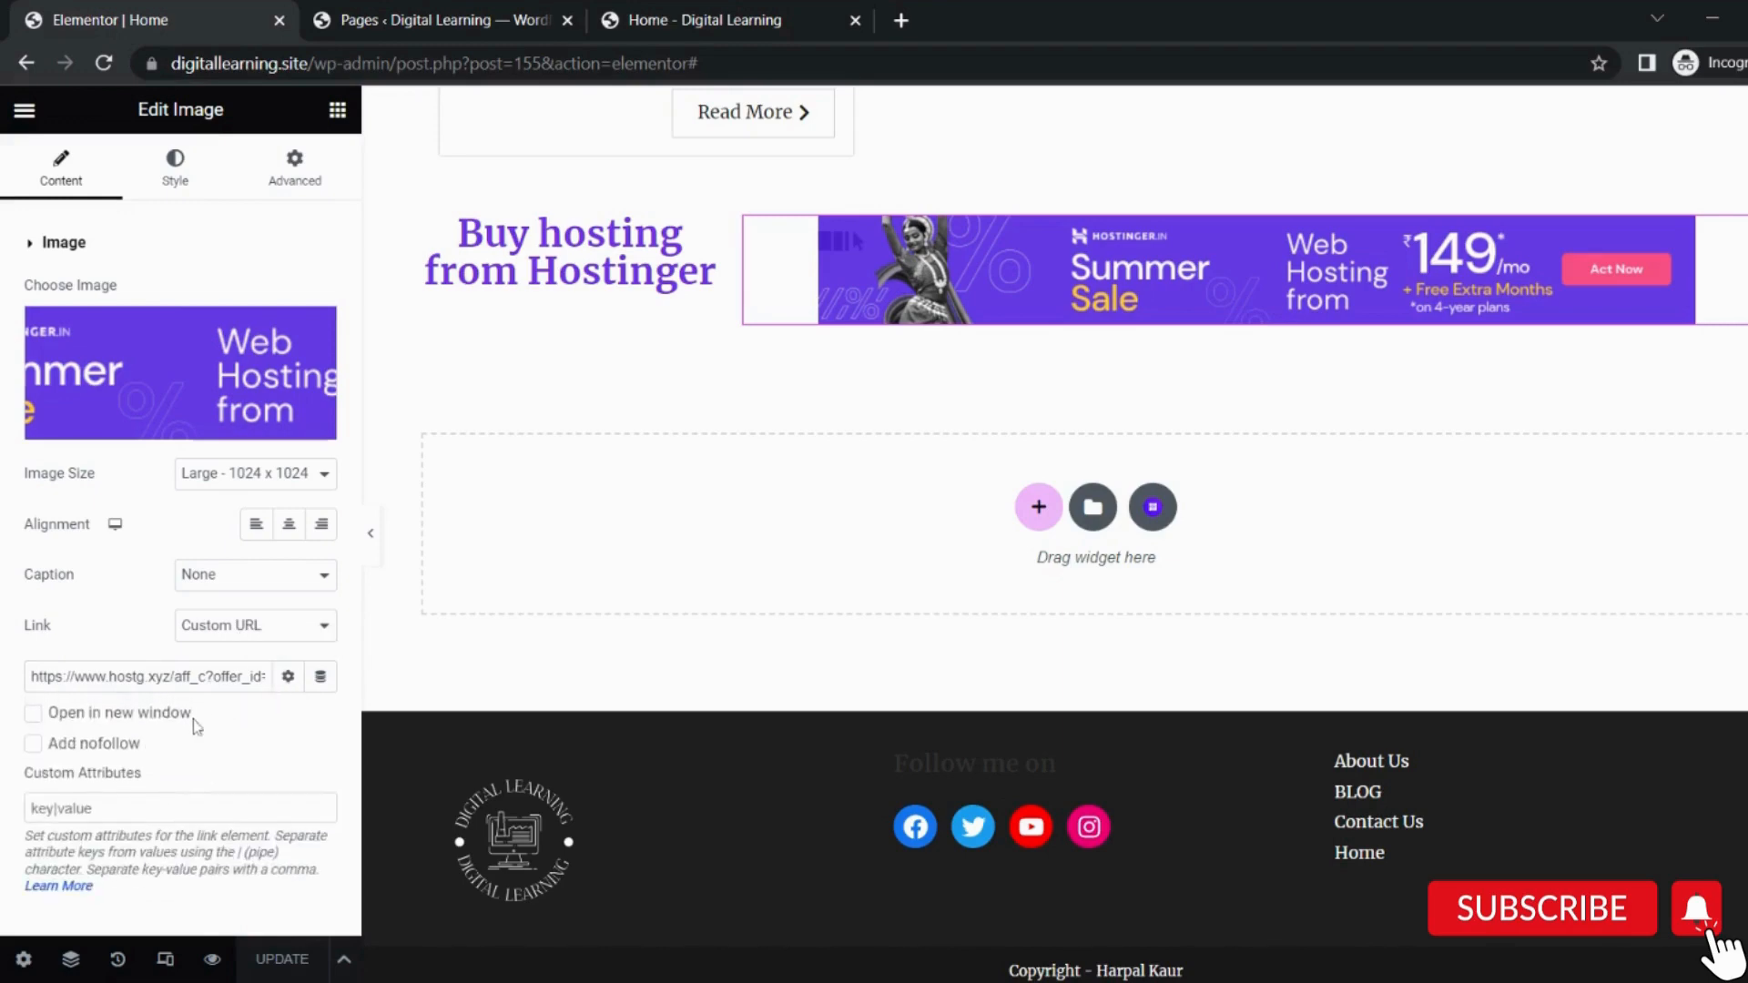
left_click(124, 717)
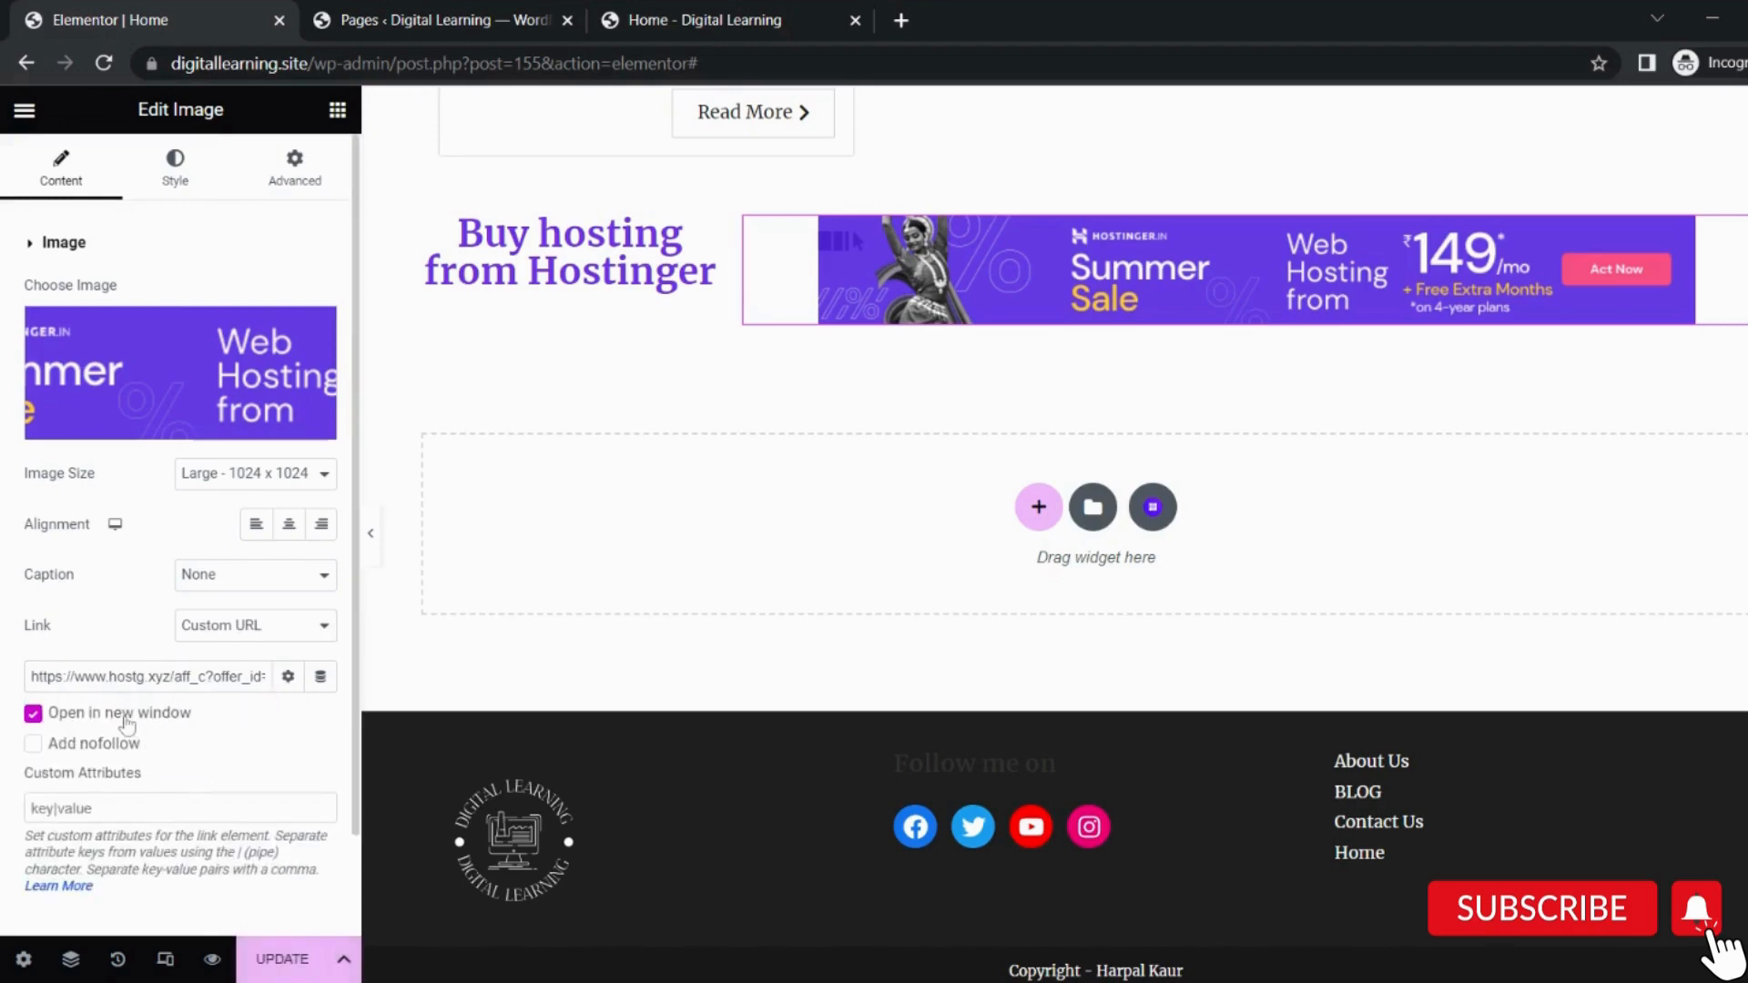
scroll(178, 765, "down", 1)
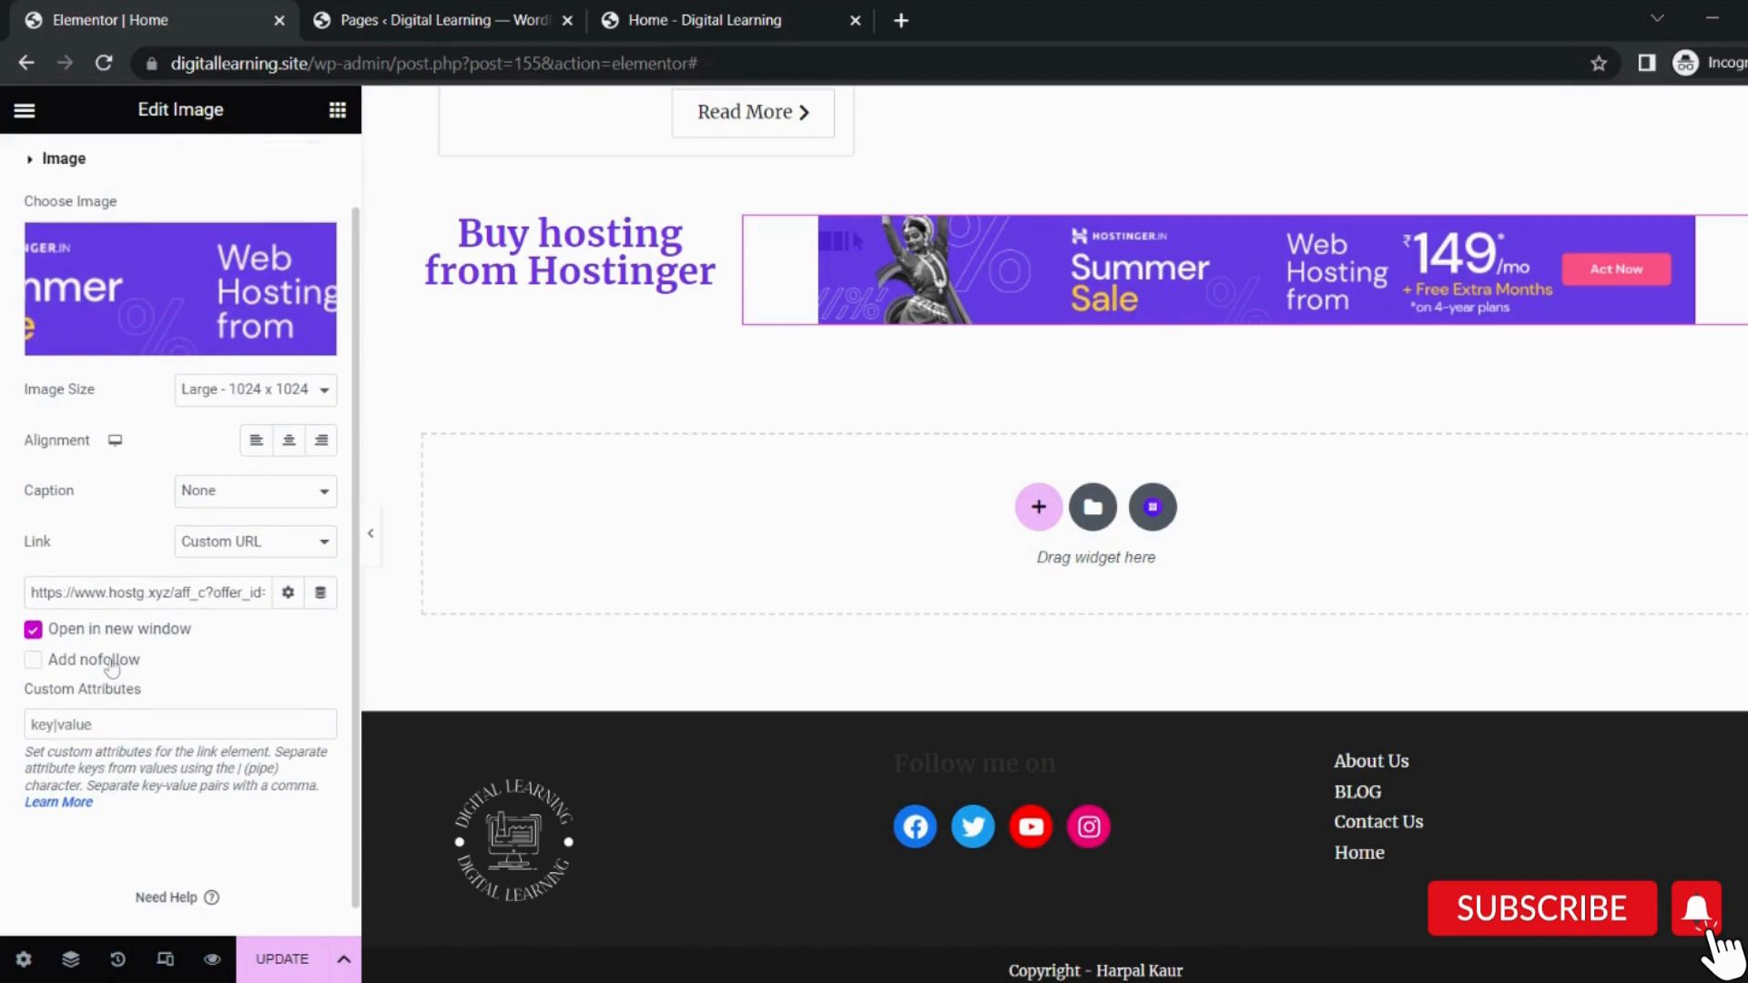
scroll(233, 813, "down", 1)
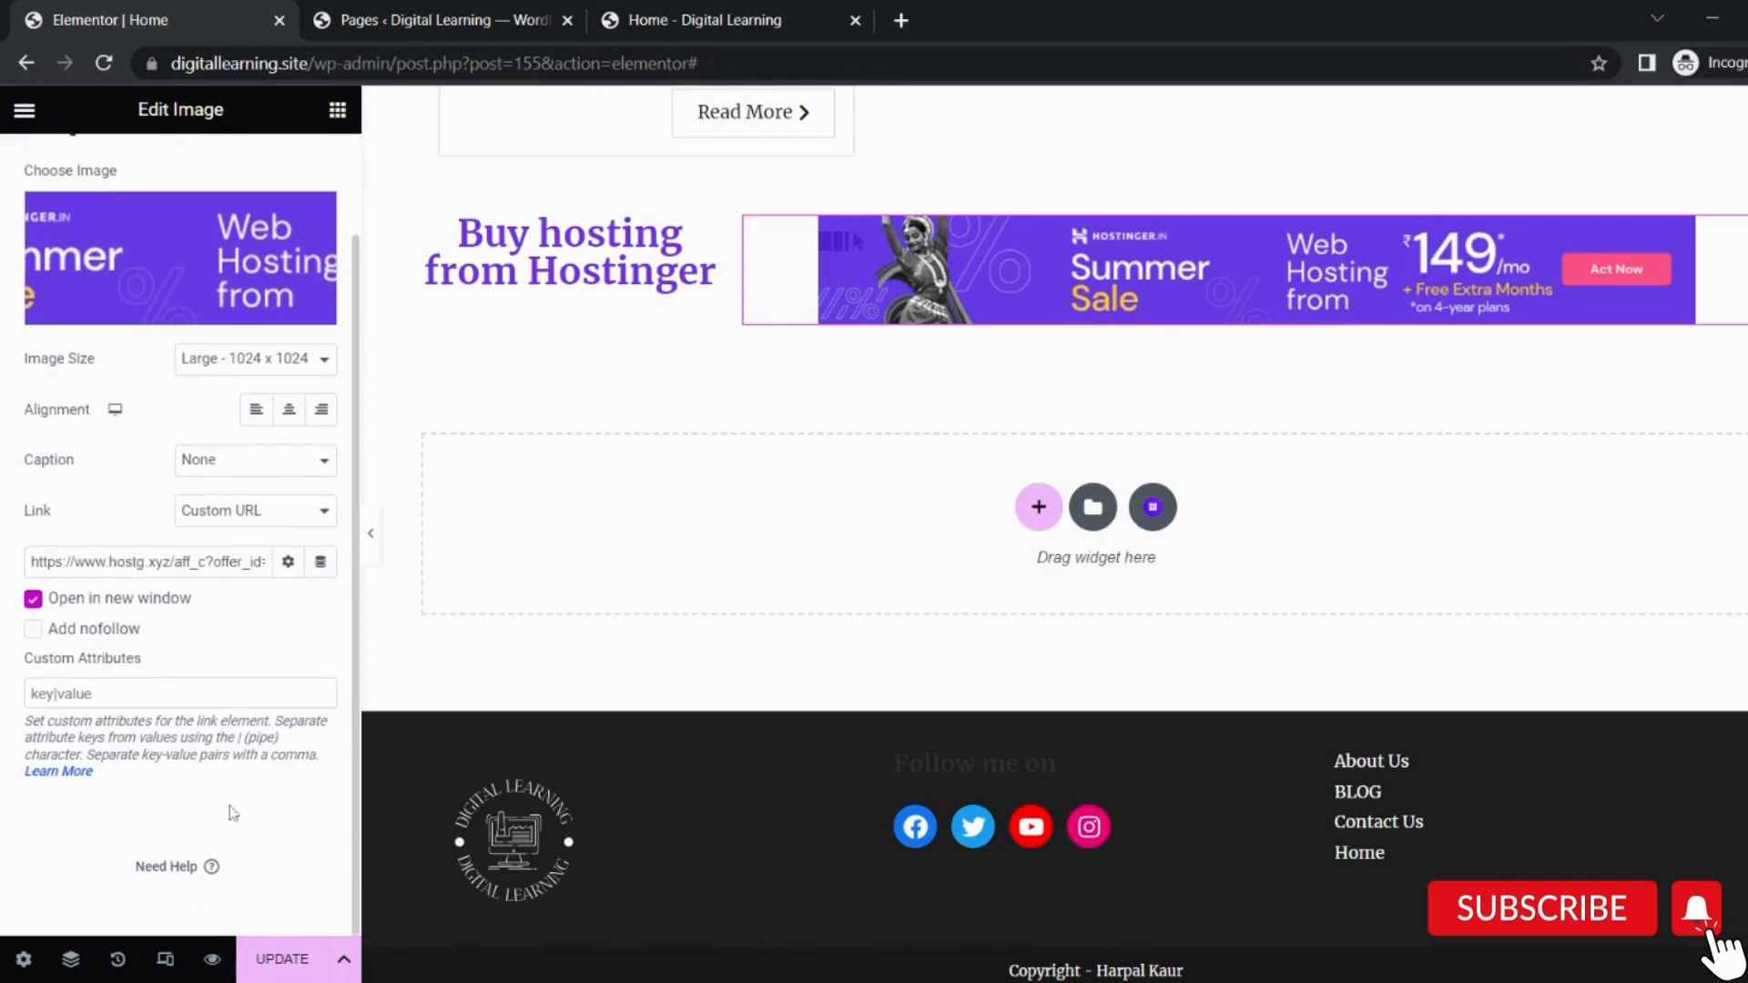
left_click(283, 959)
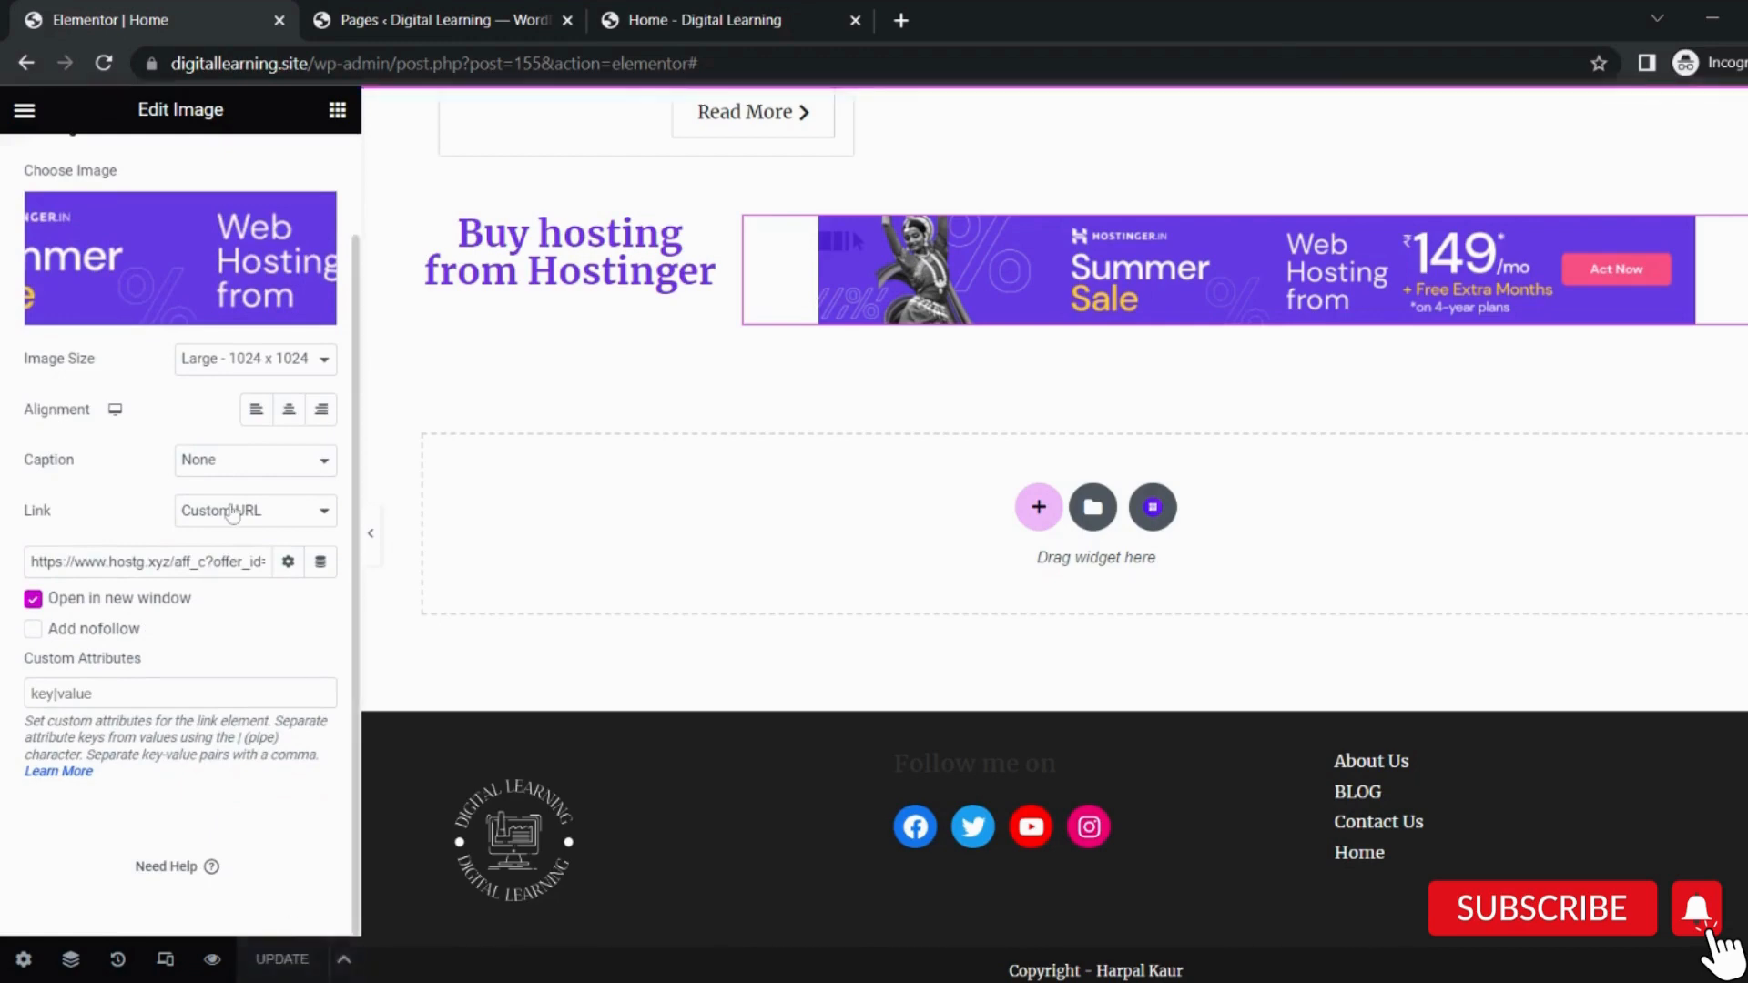
Reload the live Home page, check the Hostinger section, and follow the banner's link to examine the Hostinger offer page.
left_click(702, 20)
left_click(103, 63)
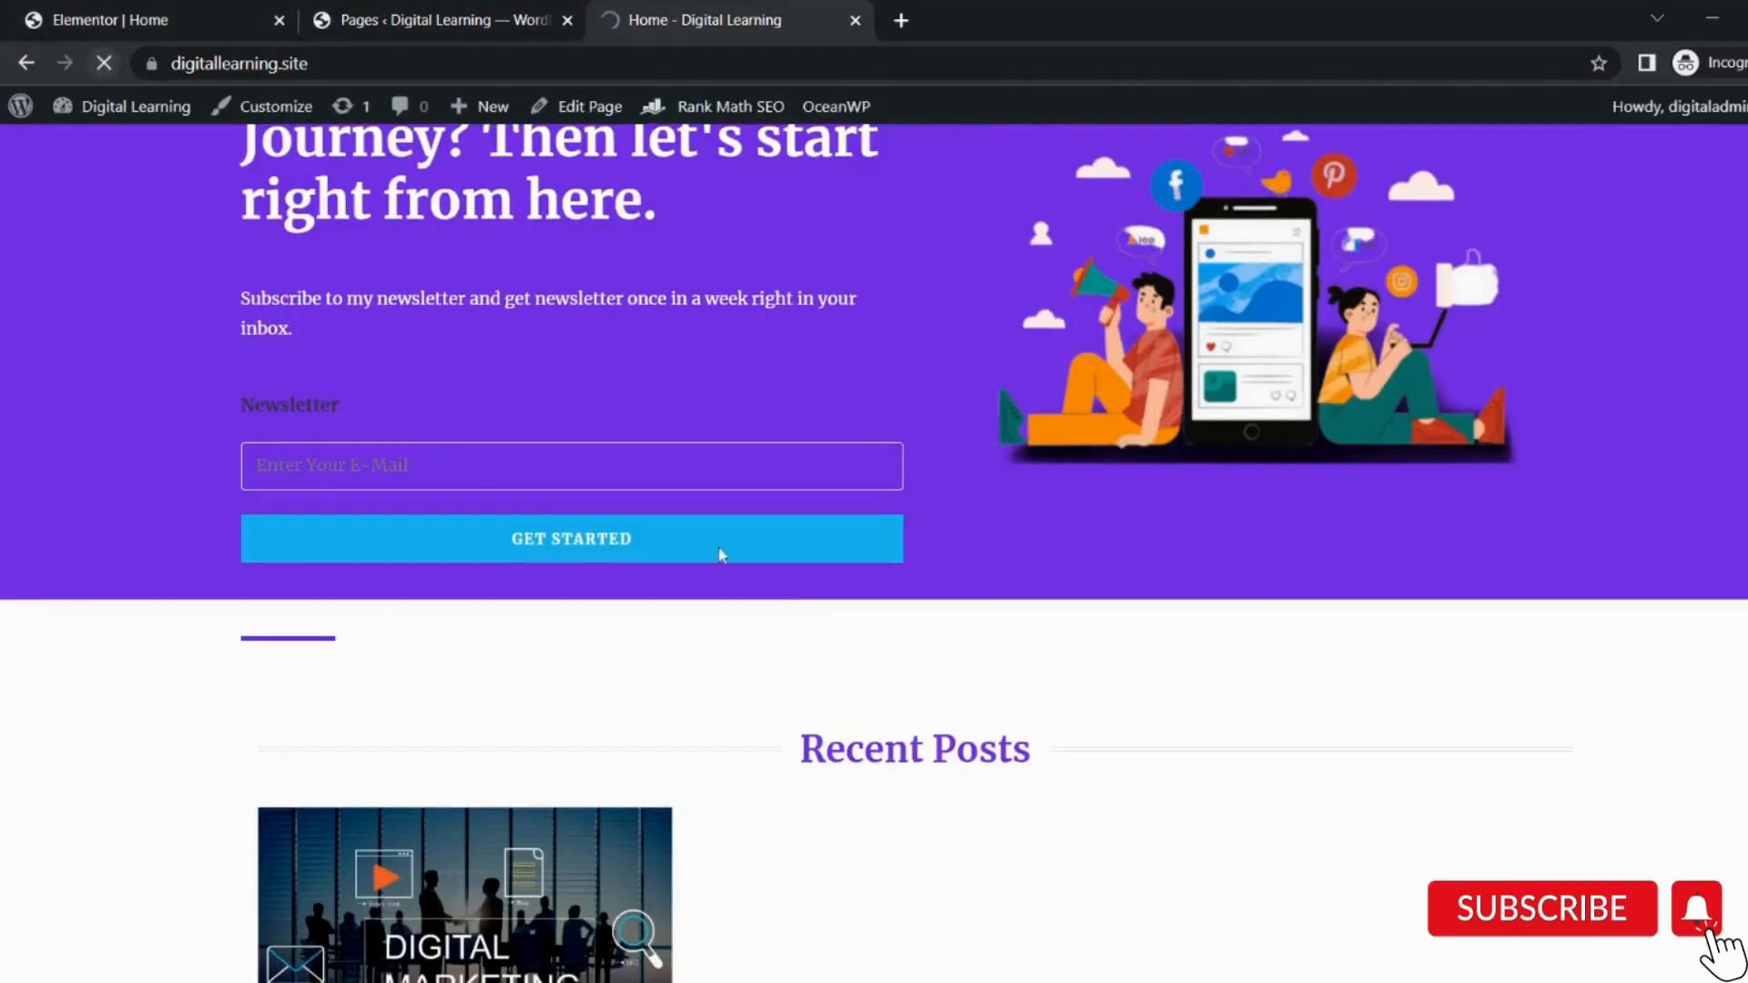
scroll(796, 597, "down", 10)
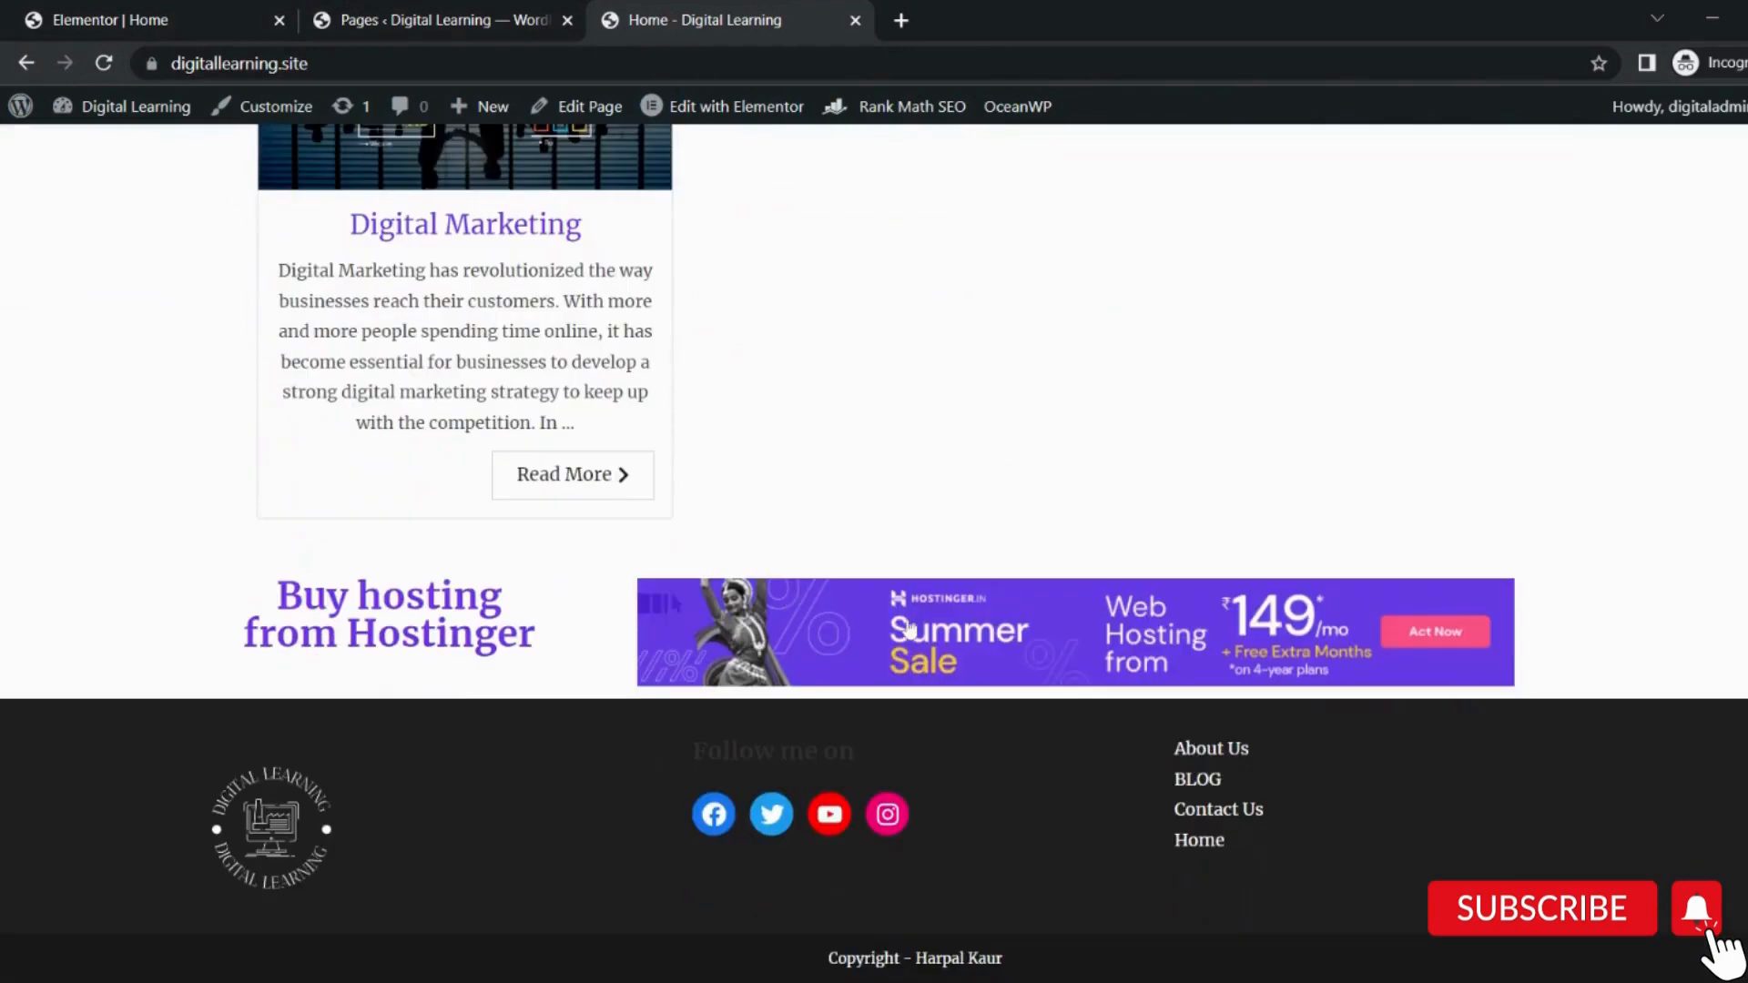
left_click(876, 619)
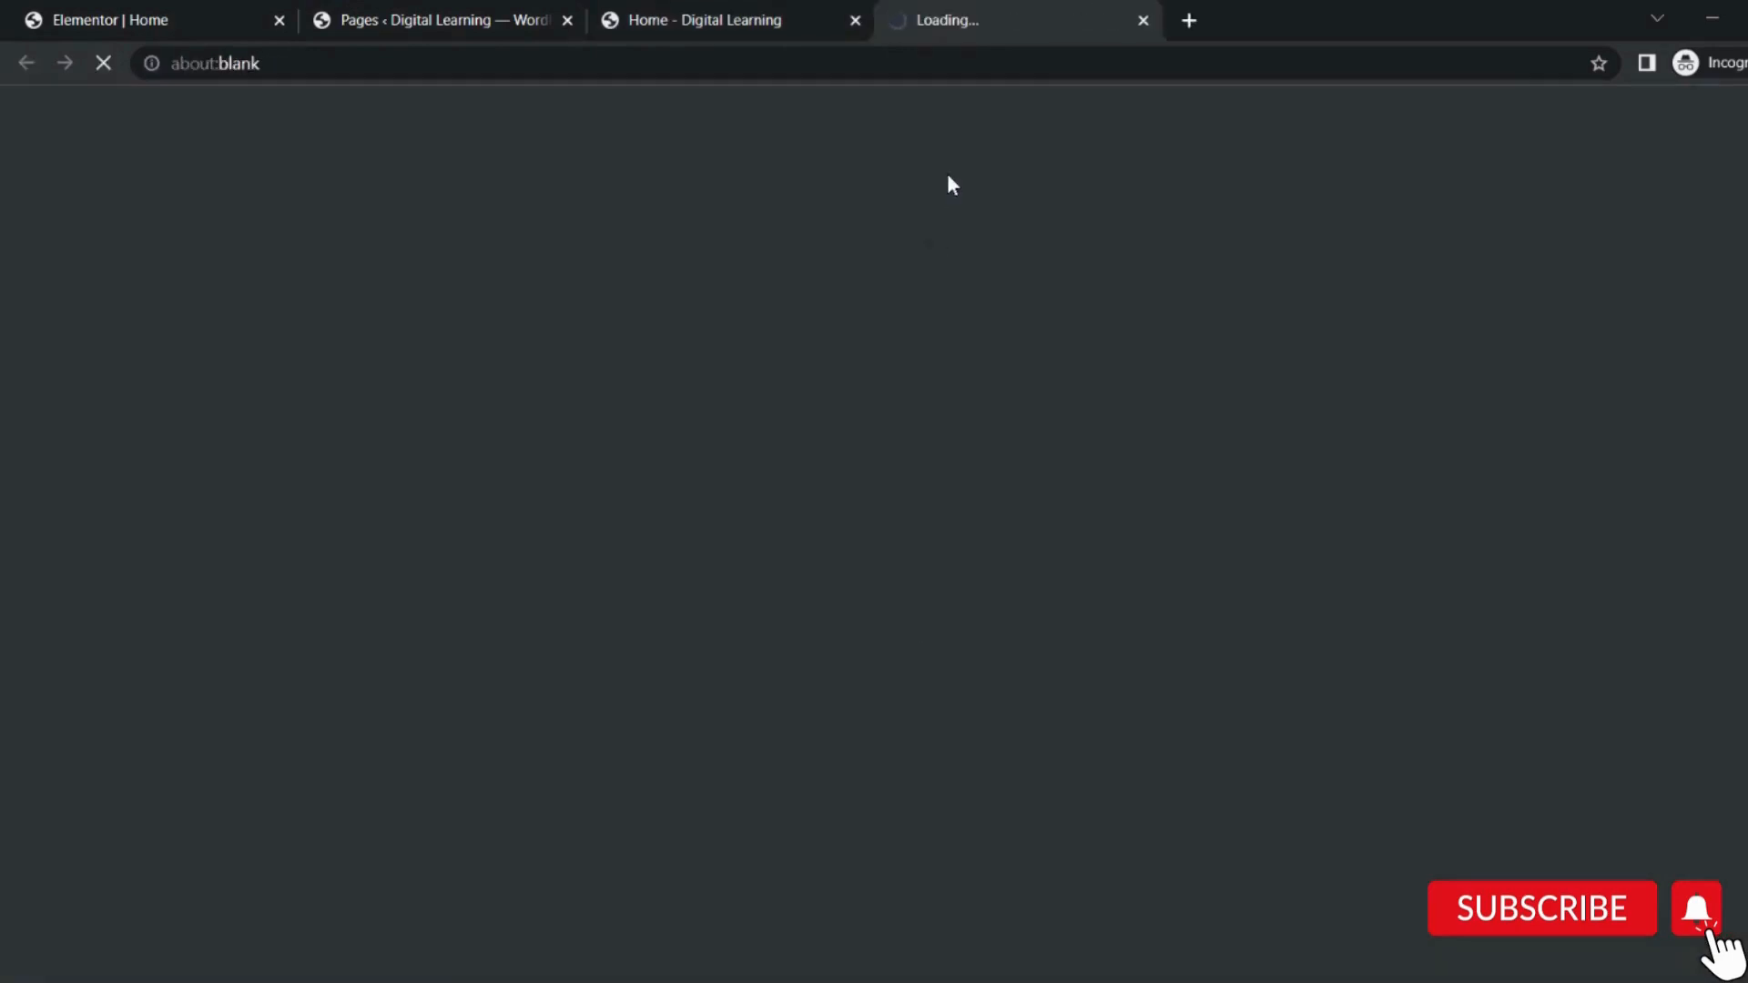
scroll(908, 546, "down", 5)
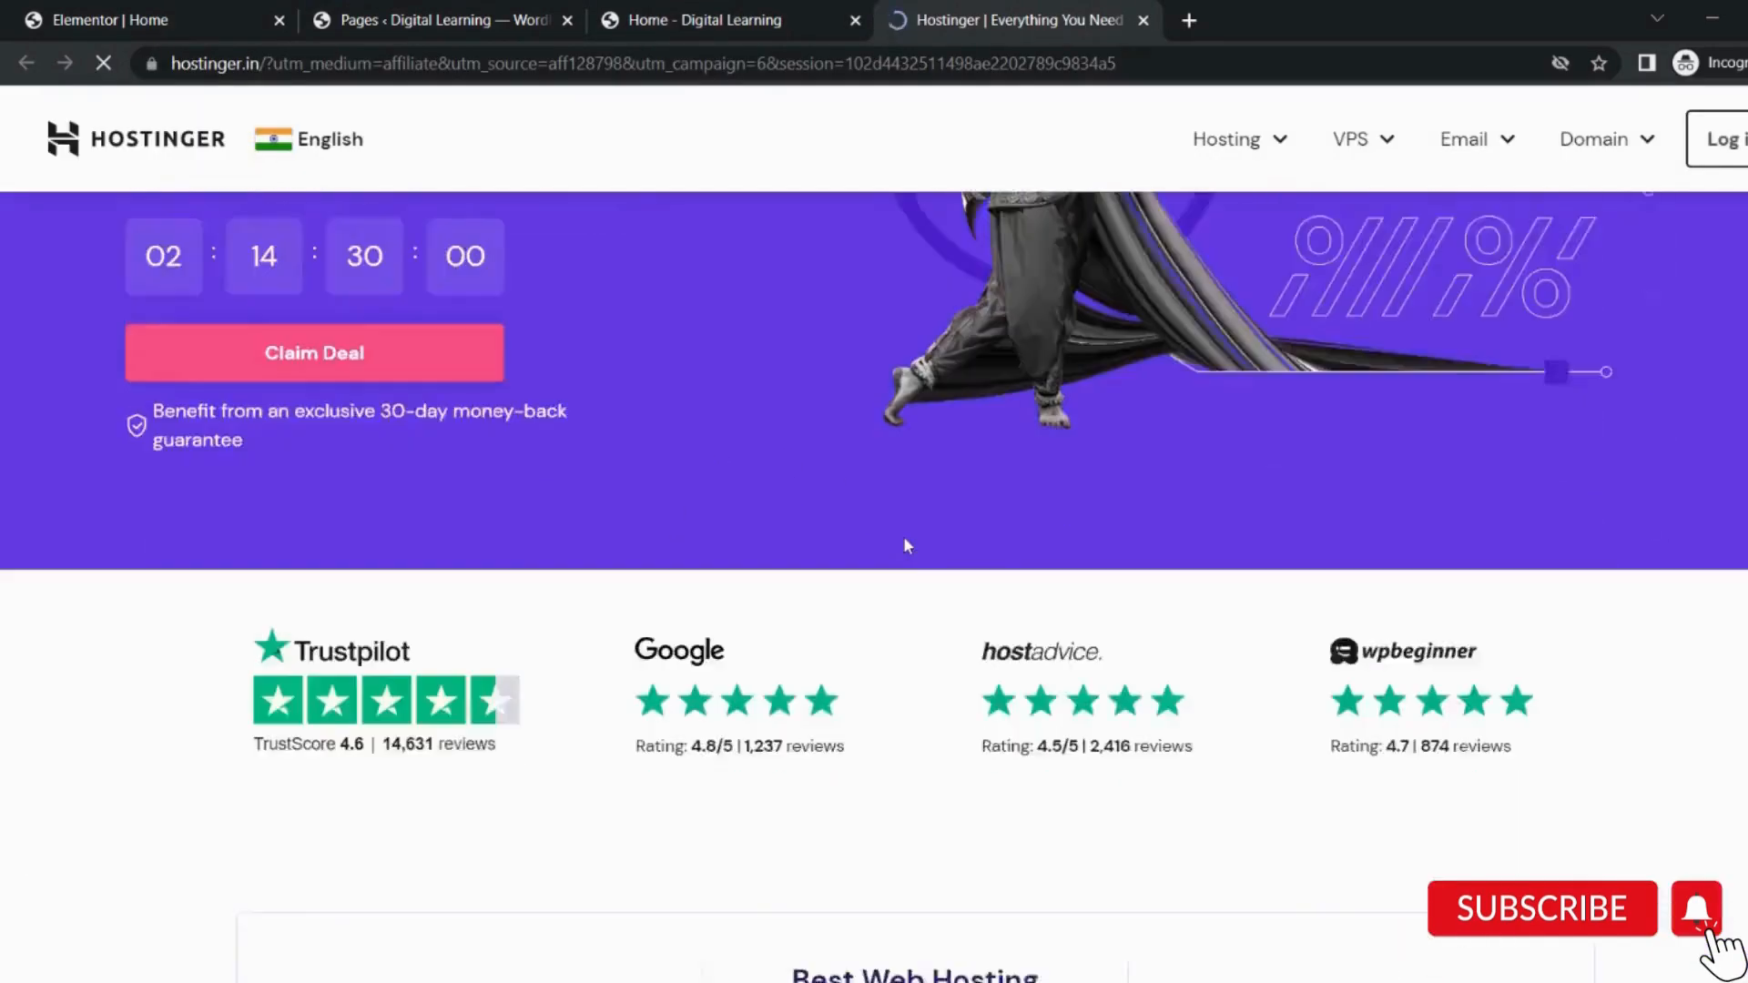
scroll(908, 546, "up", 6)
scroll(908, 546, "down", 4)
scroll(906, 544, "down", 4)
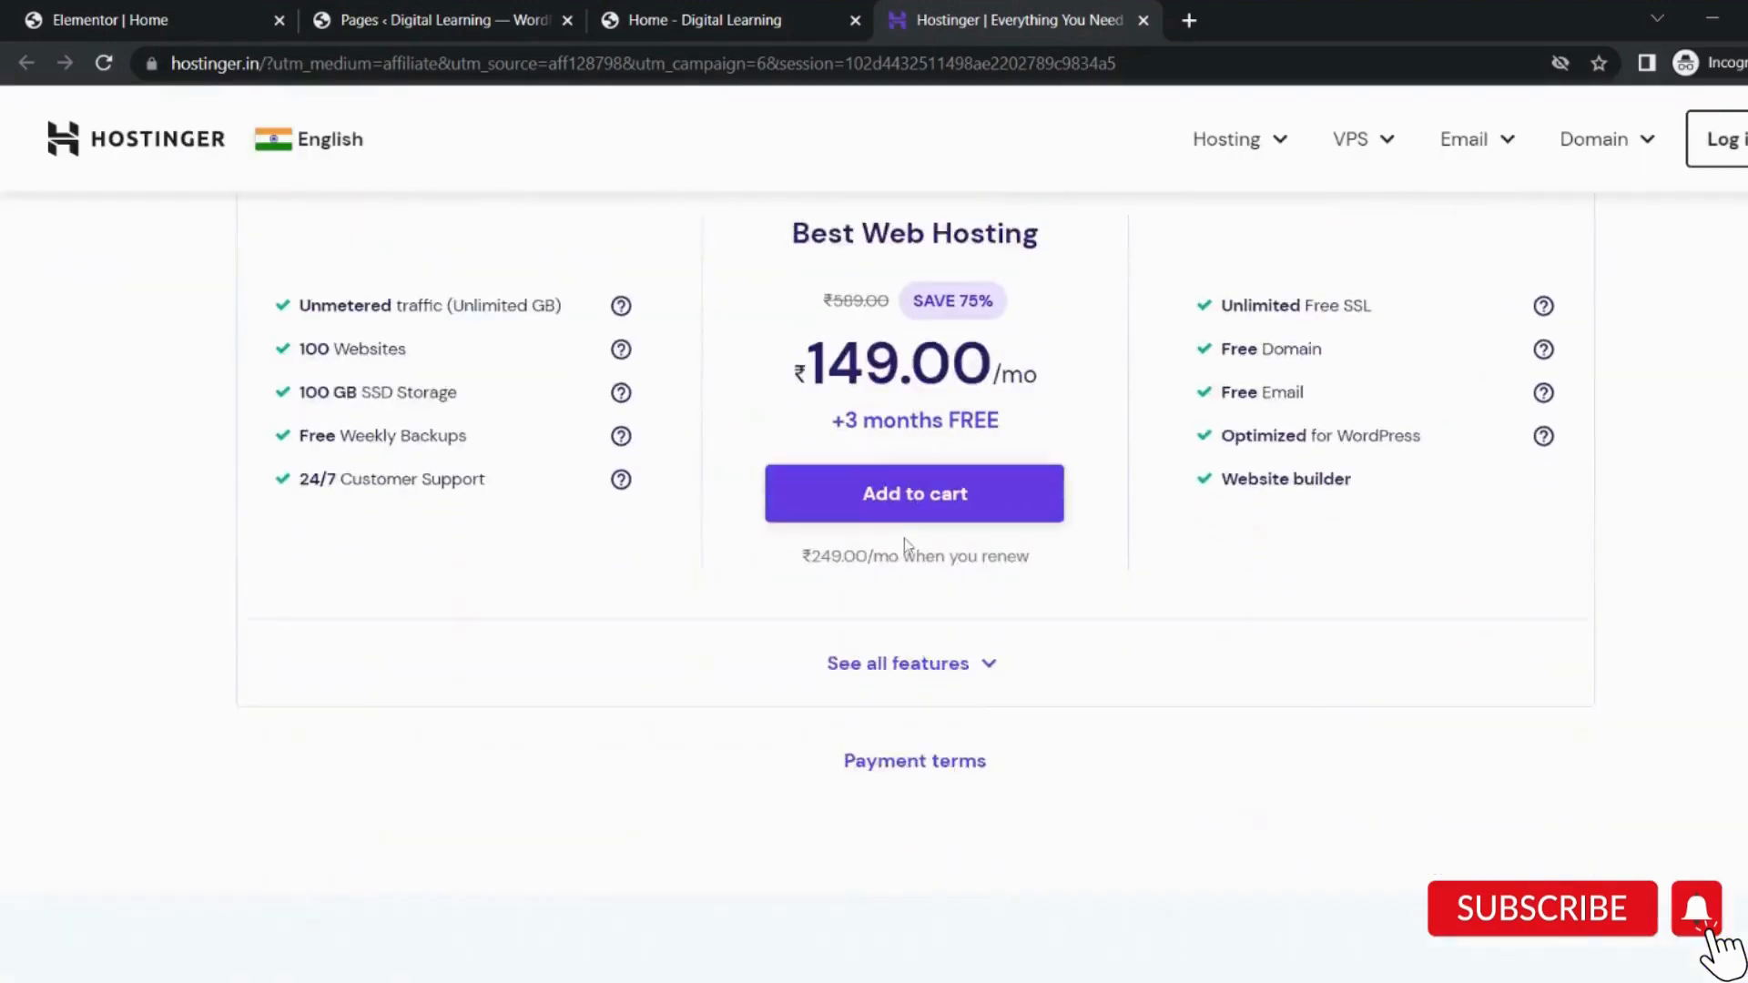
scroll(906, 540, "up", 8)
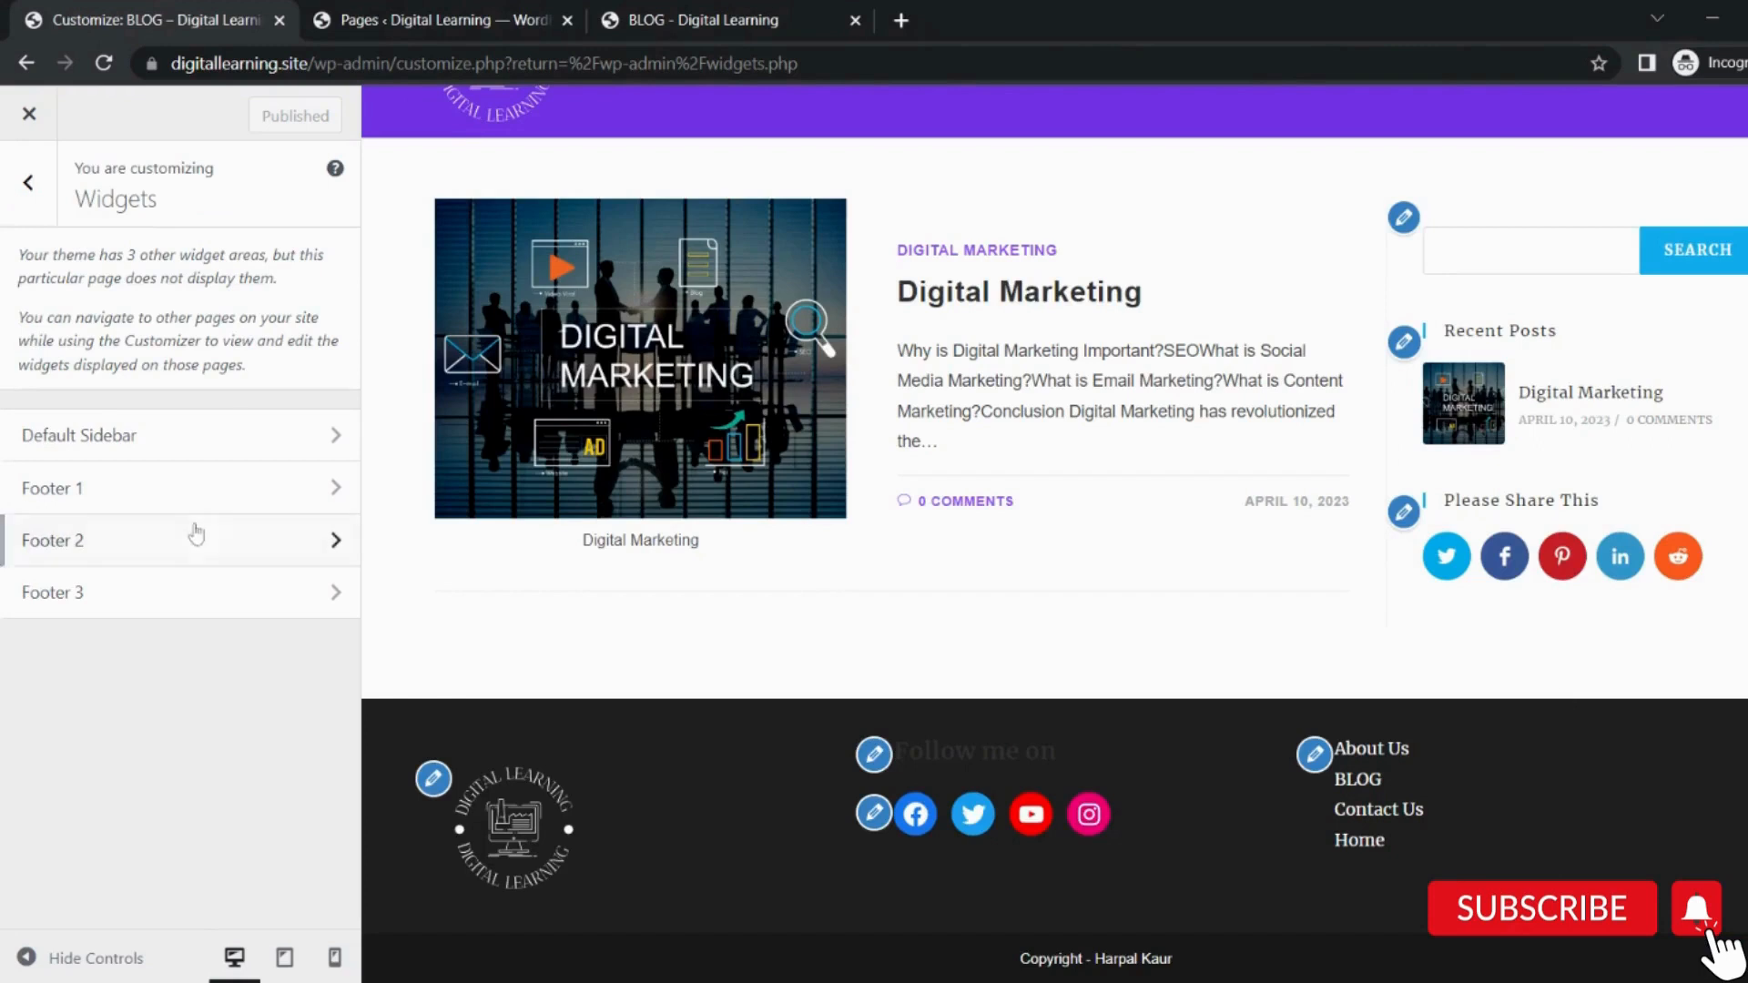
Add an image block at the end of the Default Sidebar widgets with IN-SS-GDNAFFs-160x600-1.png from the media library.
left_click(185, 436)
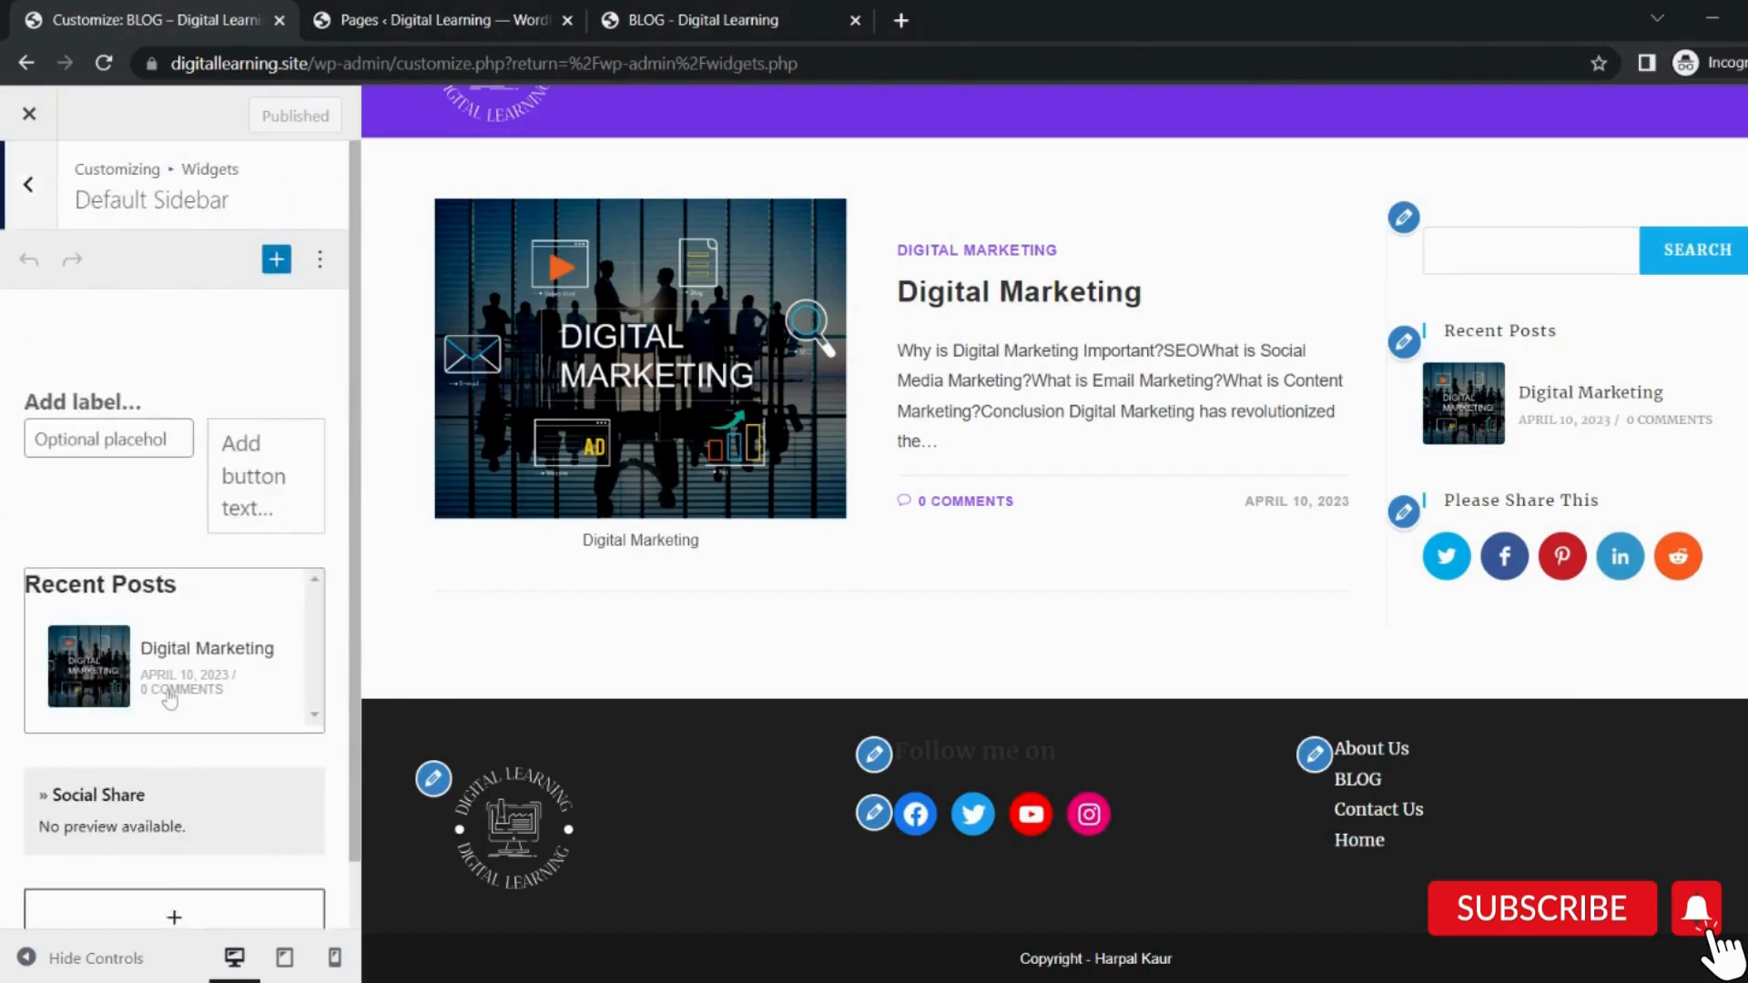
scroll(164, 699, "down", 1)
left_click(149, 843)
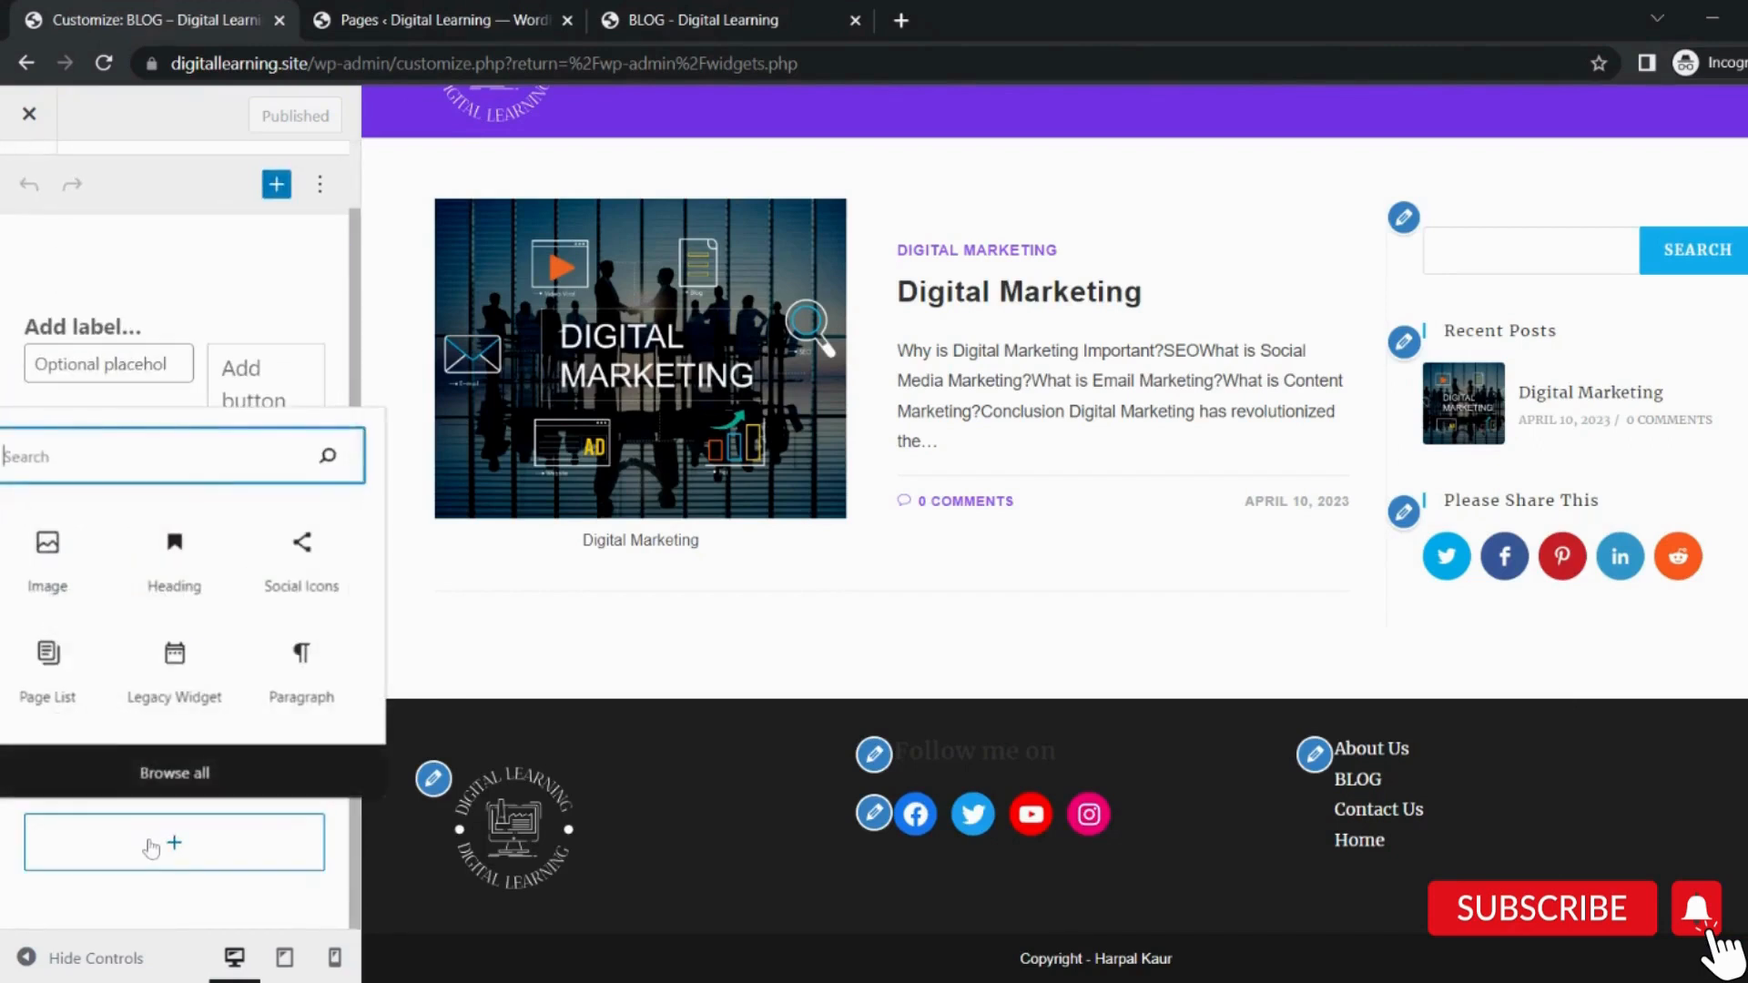
left_click(47, 556)
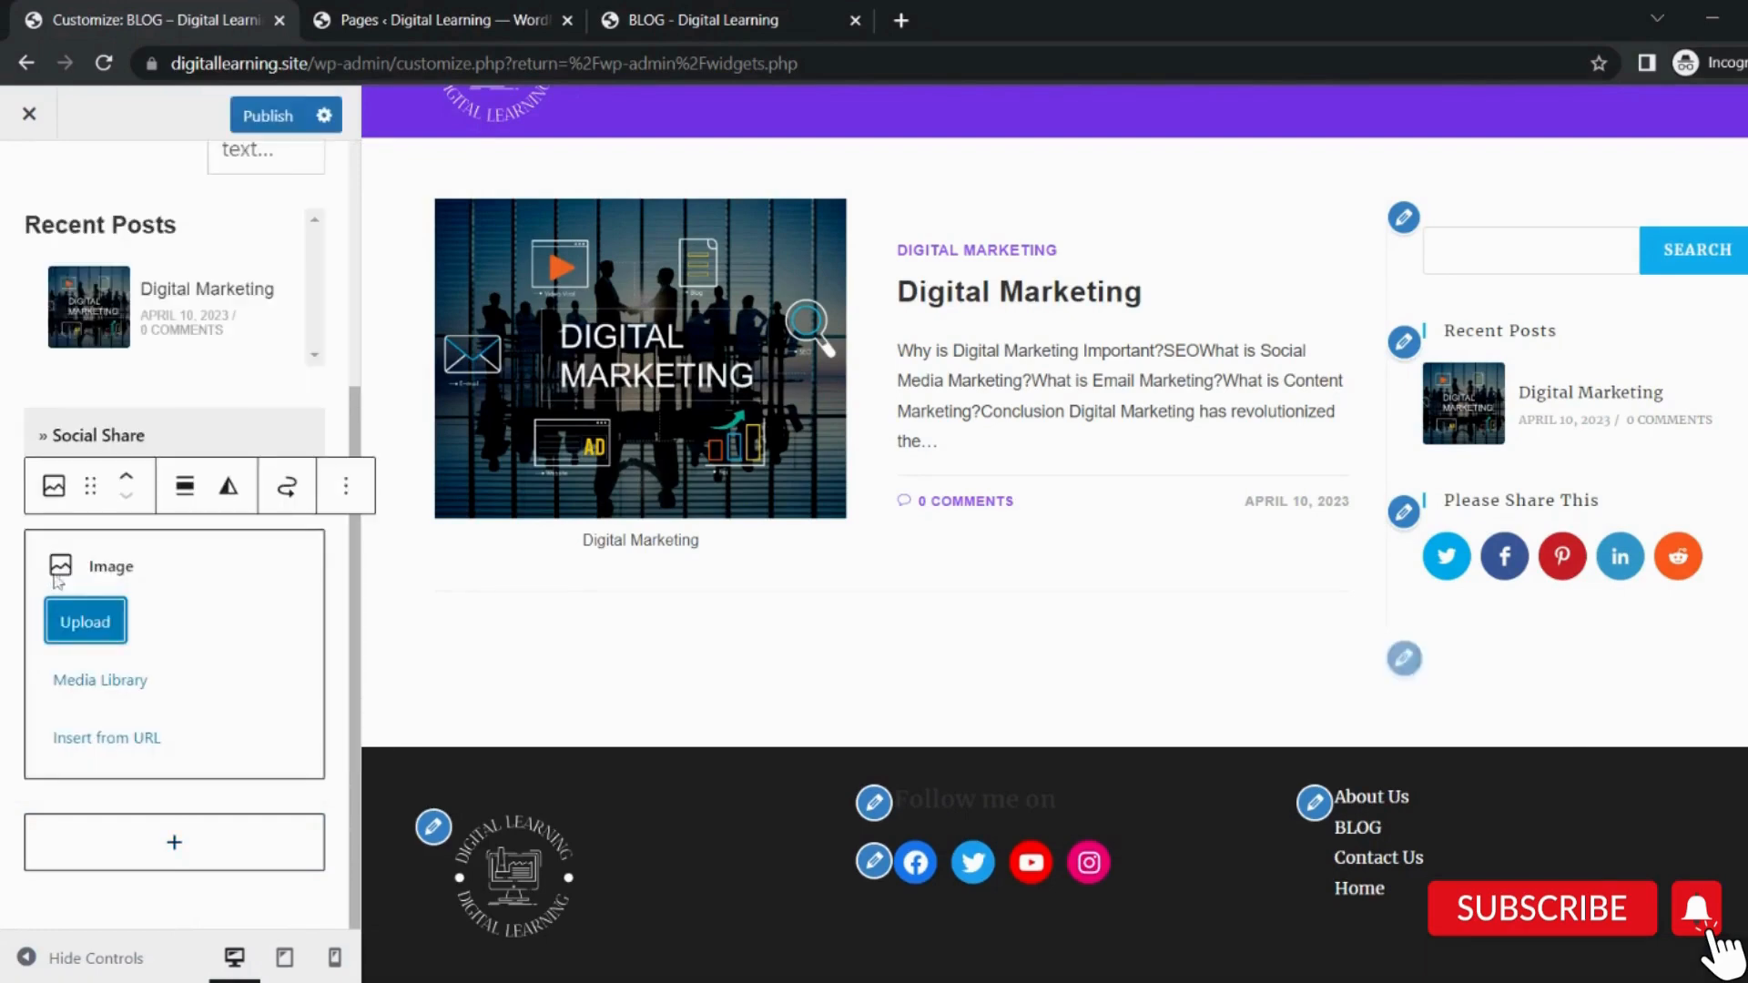
left_click(99, 680)
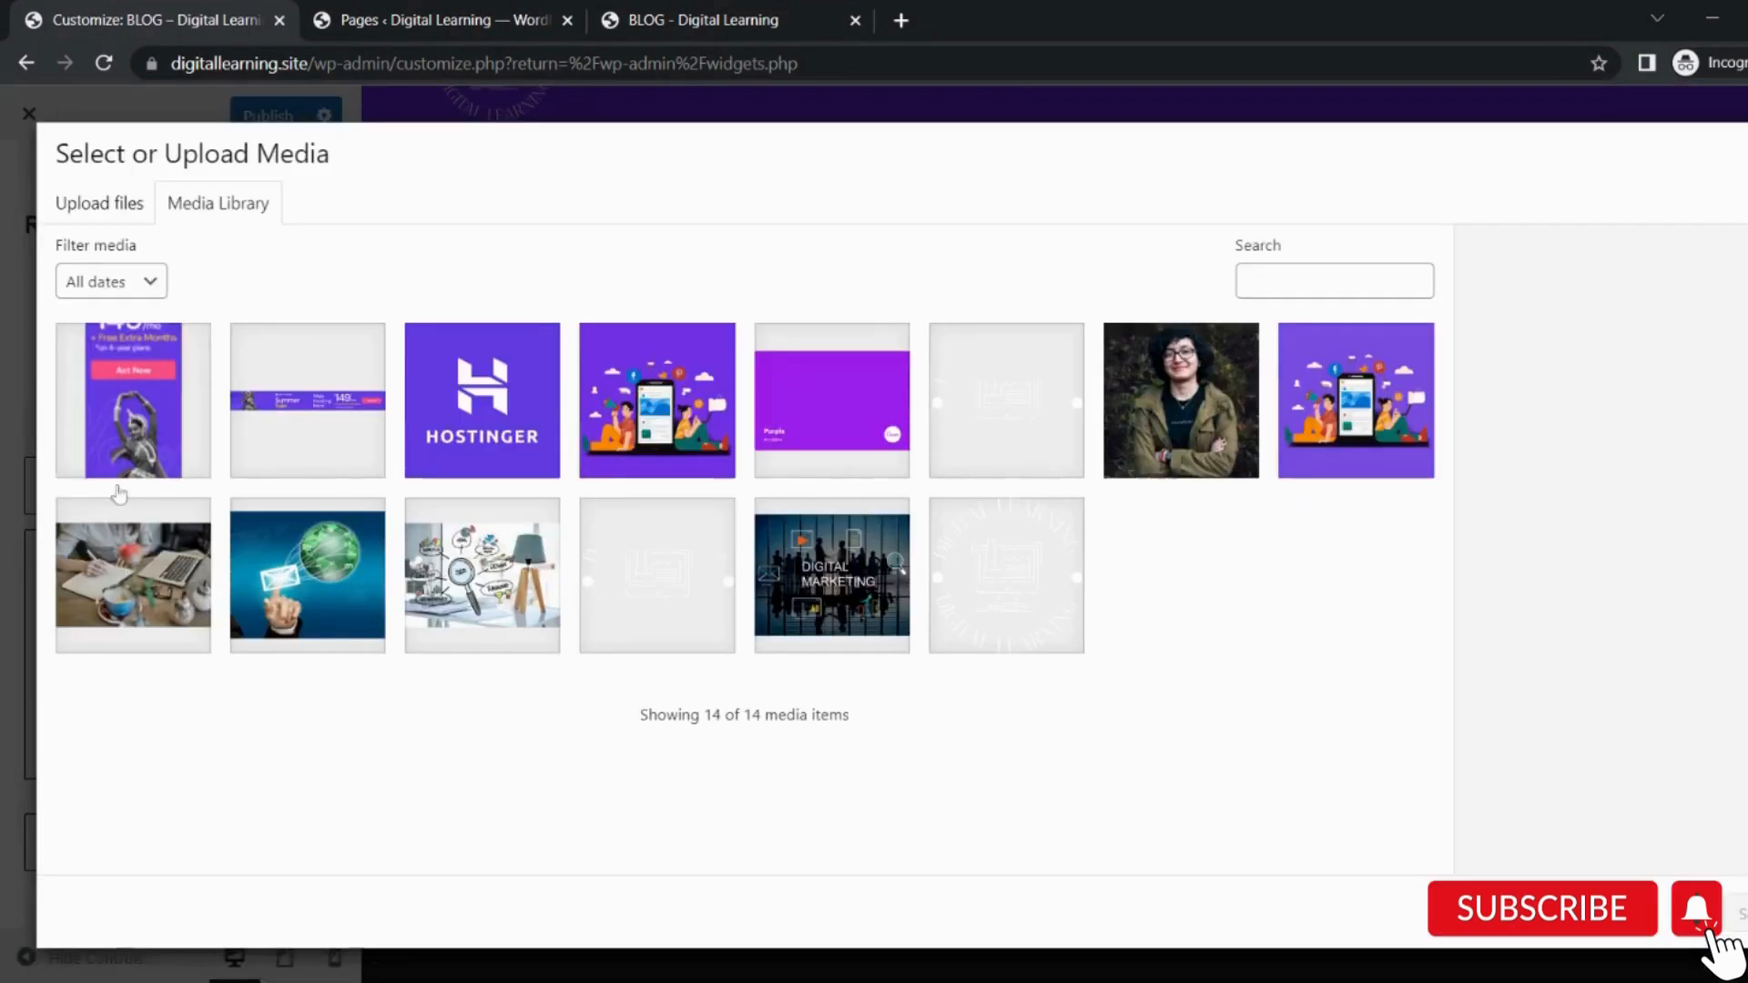
left_click(134, 419)
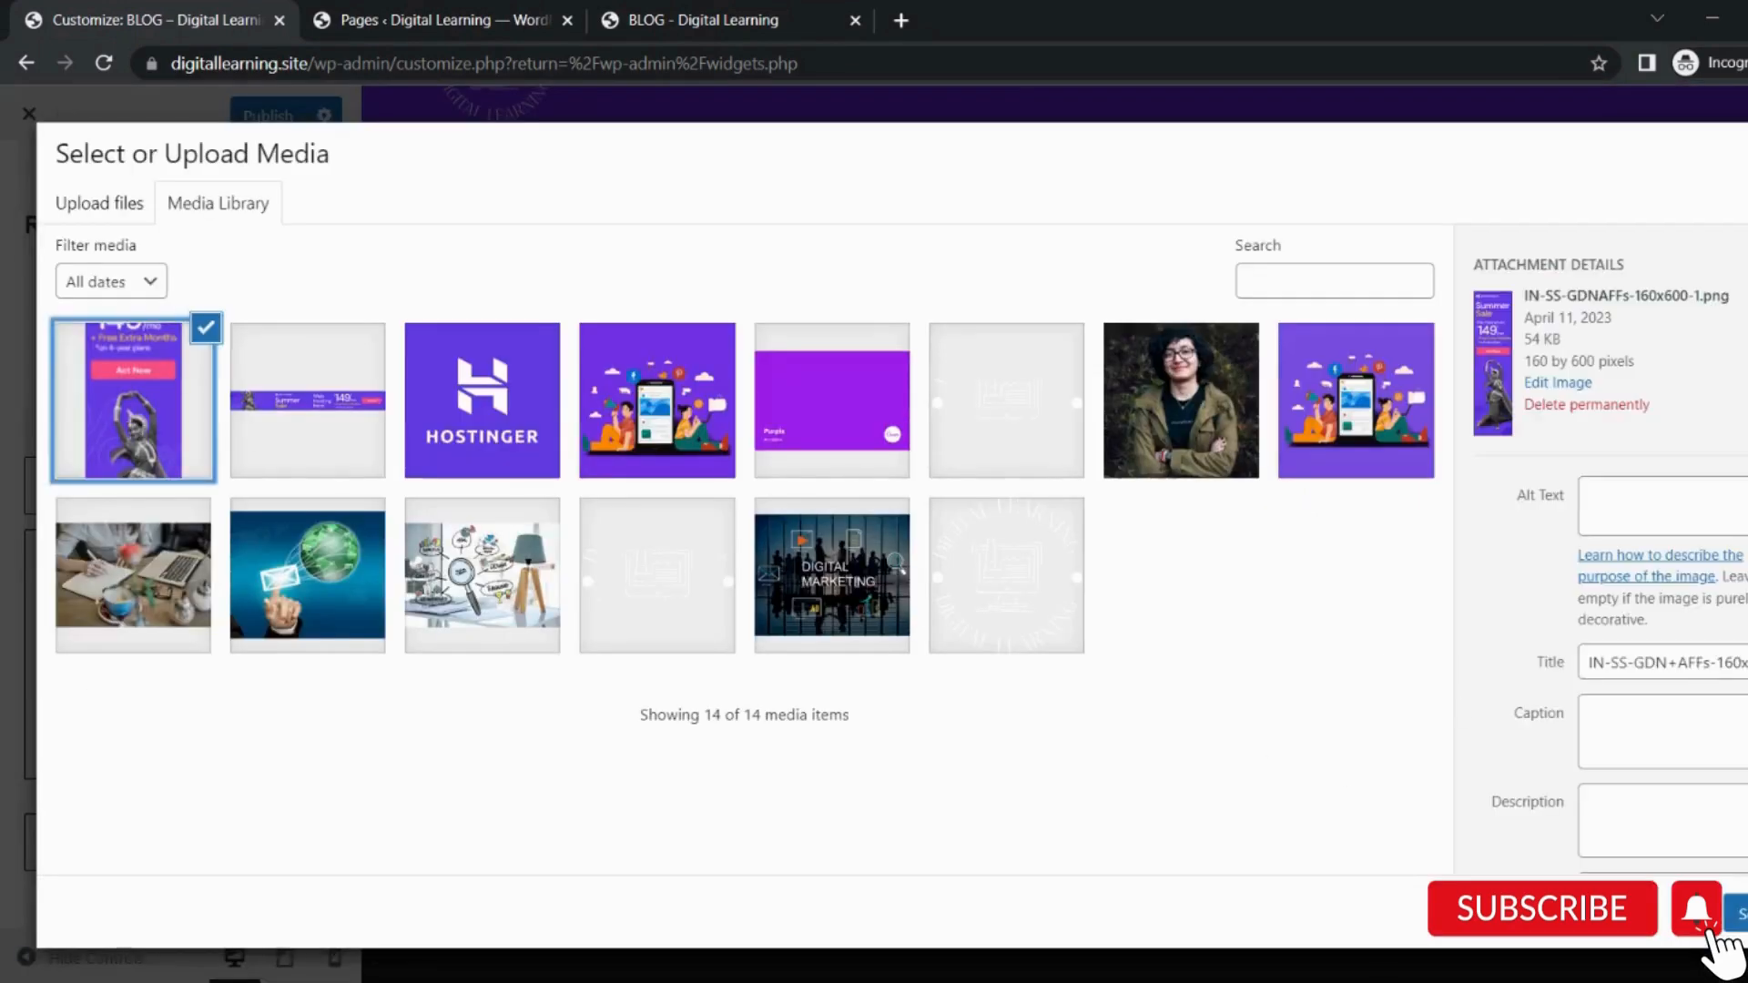
left_click(1737, 914)
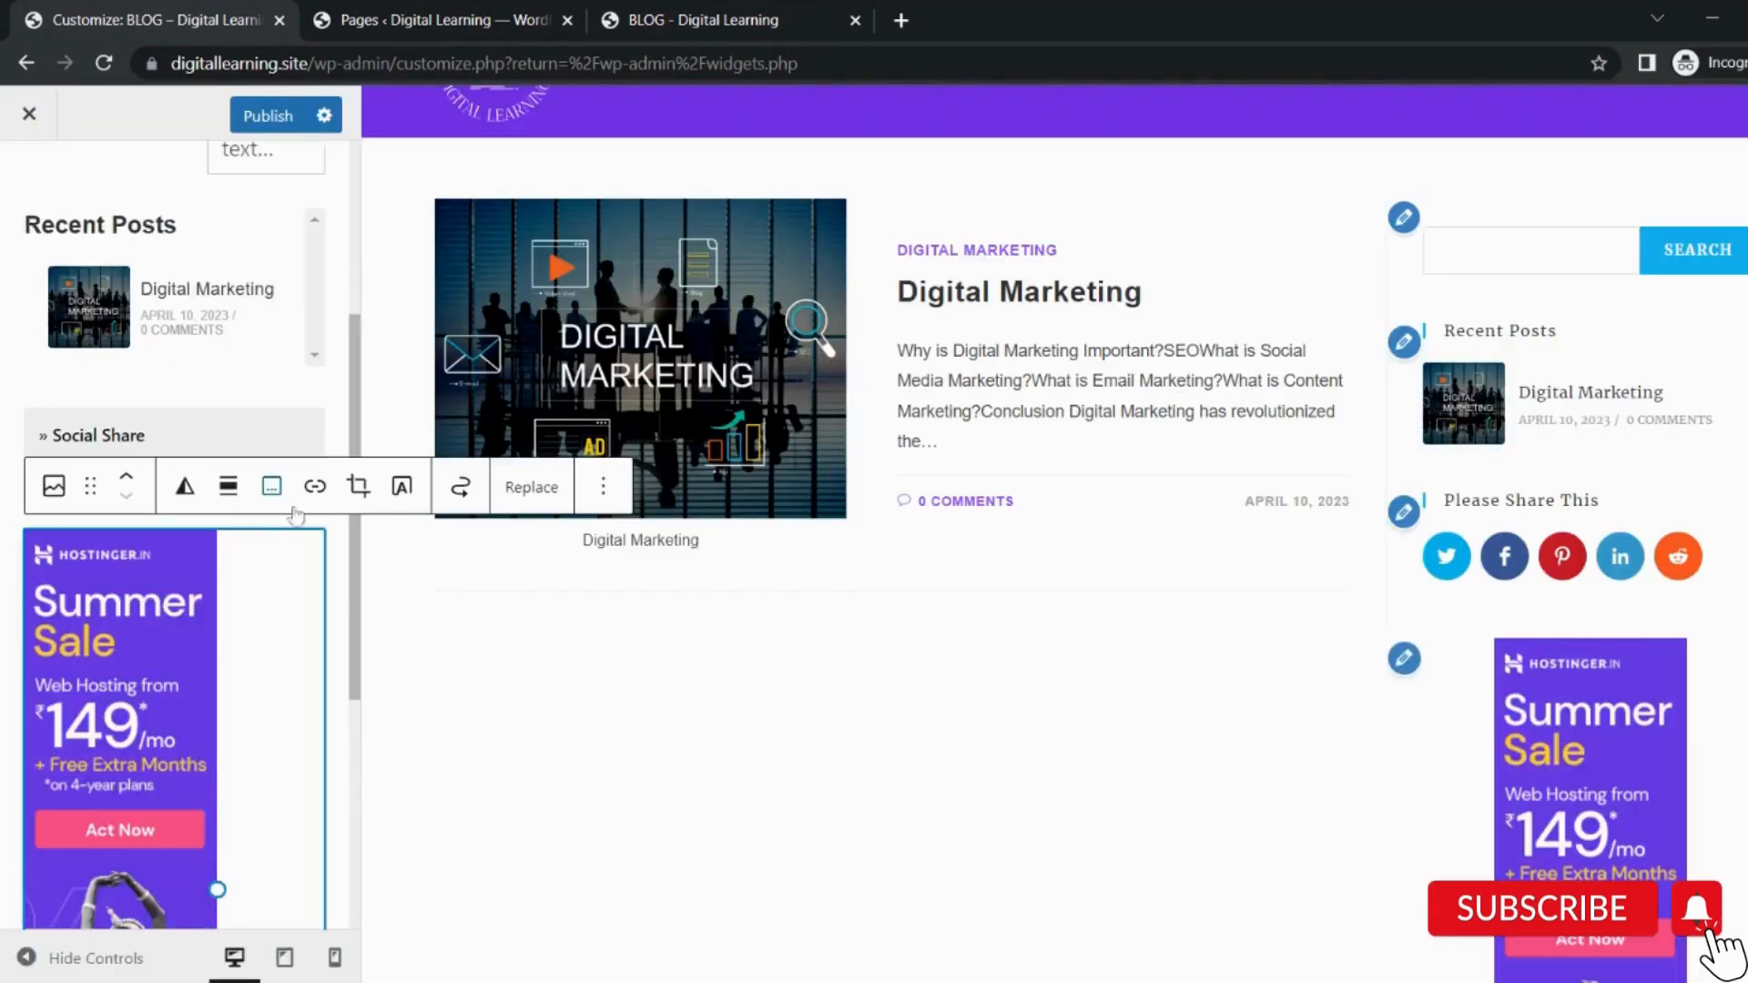
Link the sidebar's Hostinger Summer Sale banner to the hostg.xyz affiliate address.
left_click(326, 492)
type("https://www.hostg.xyz/aff_c?offer_id=6&aff_id=128798&url_id=35")
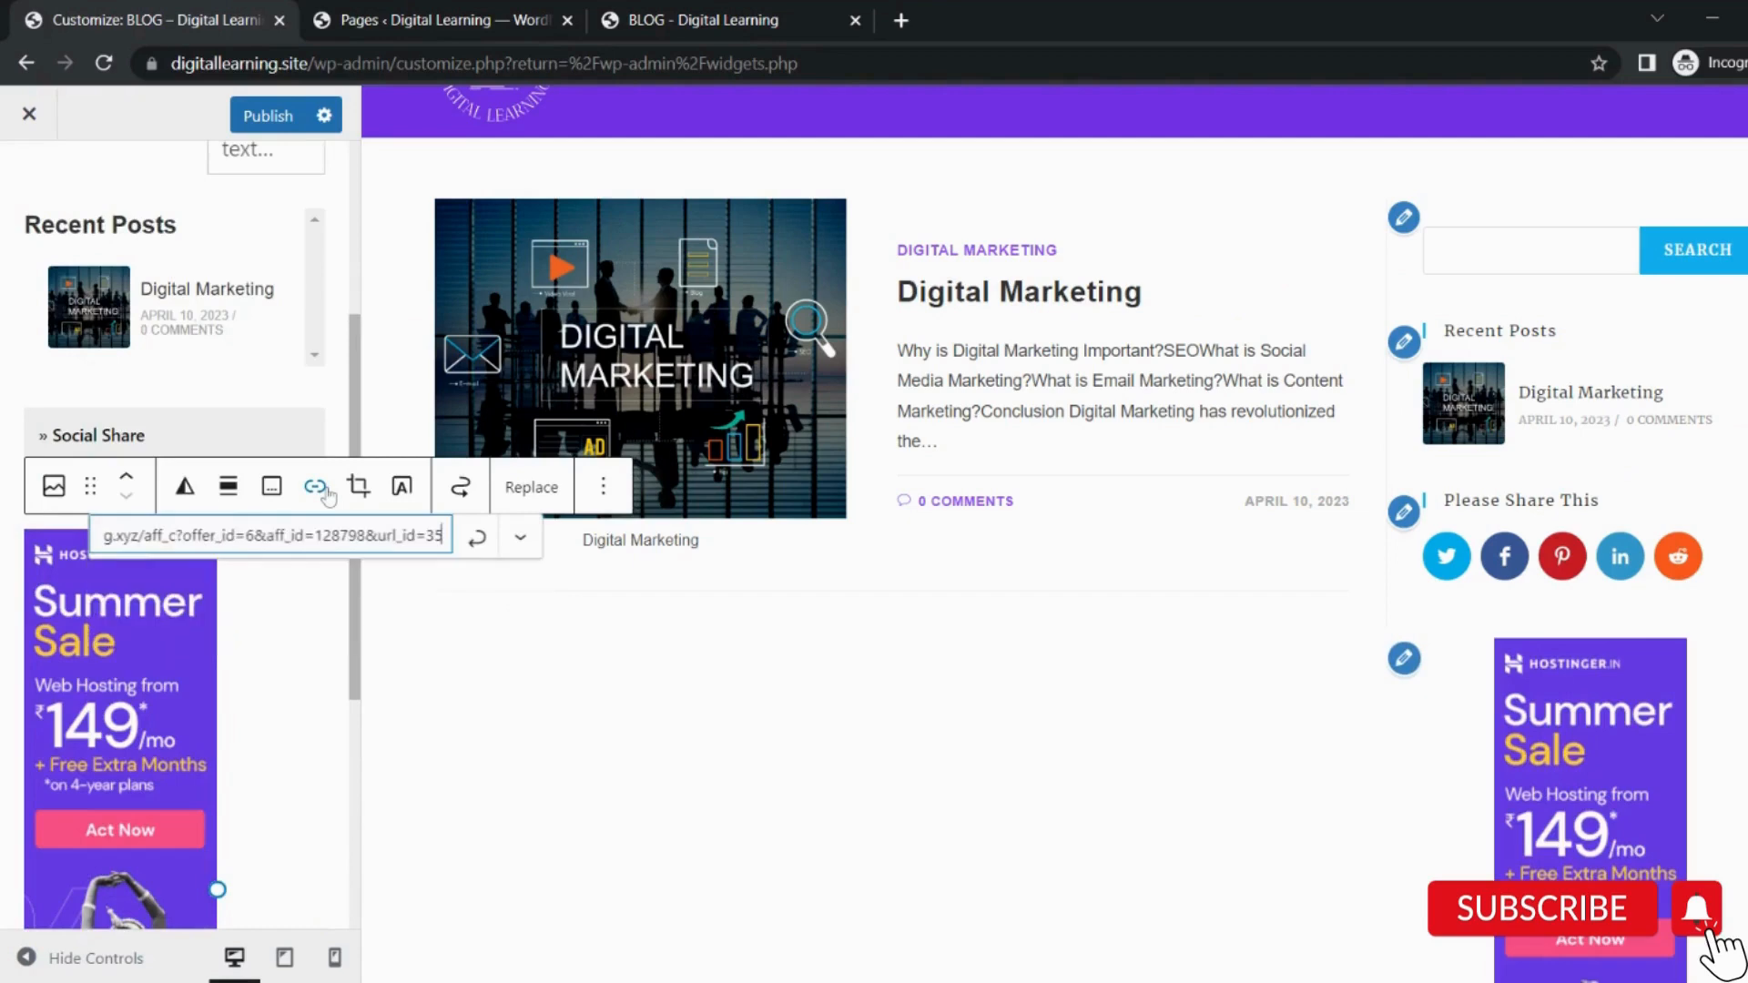
left_click(474, 538)
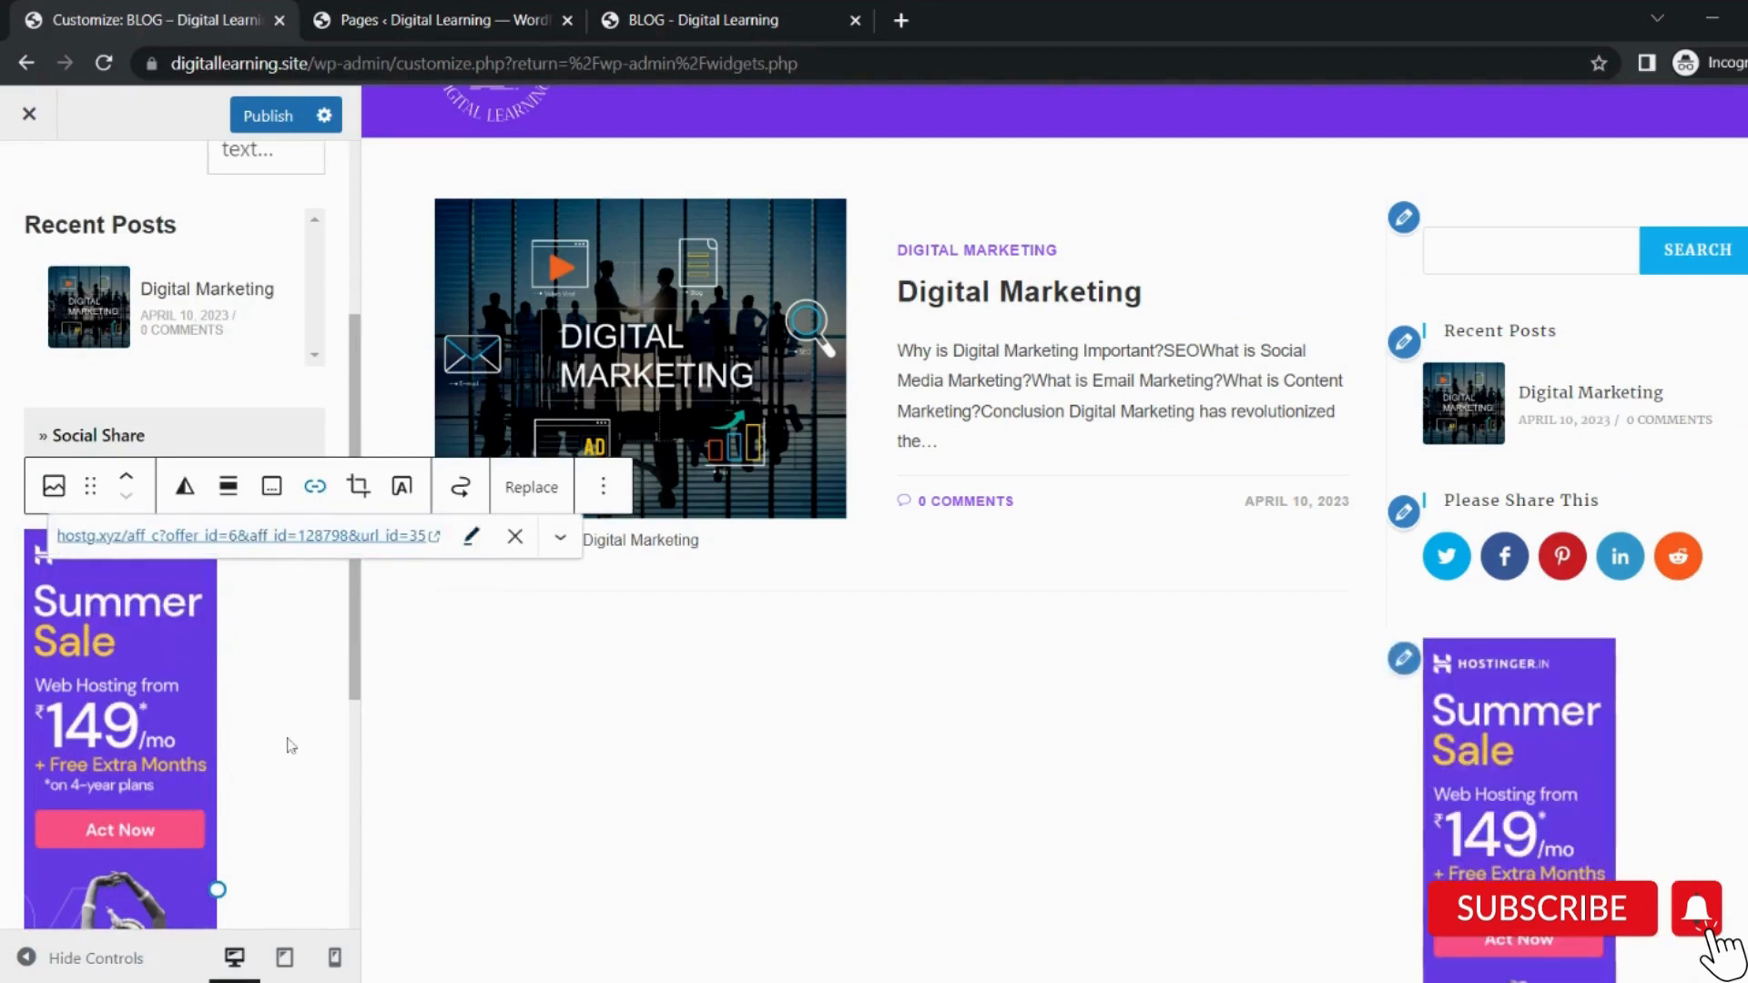
Publish the sidebar changes and reload the live BLOG page to check the Hostinger banner in its sidebar.
scroll(287, 743, "down", 4)
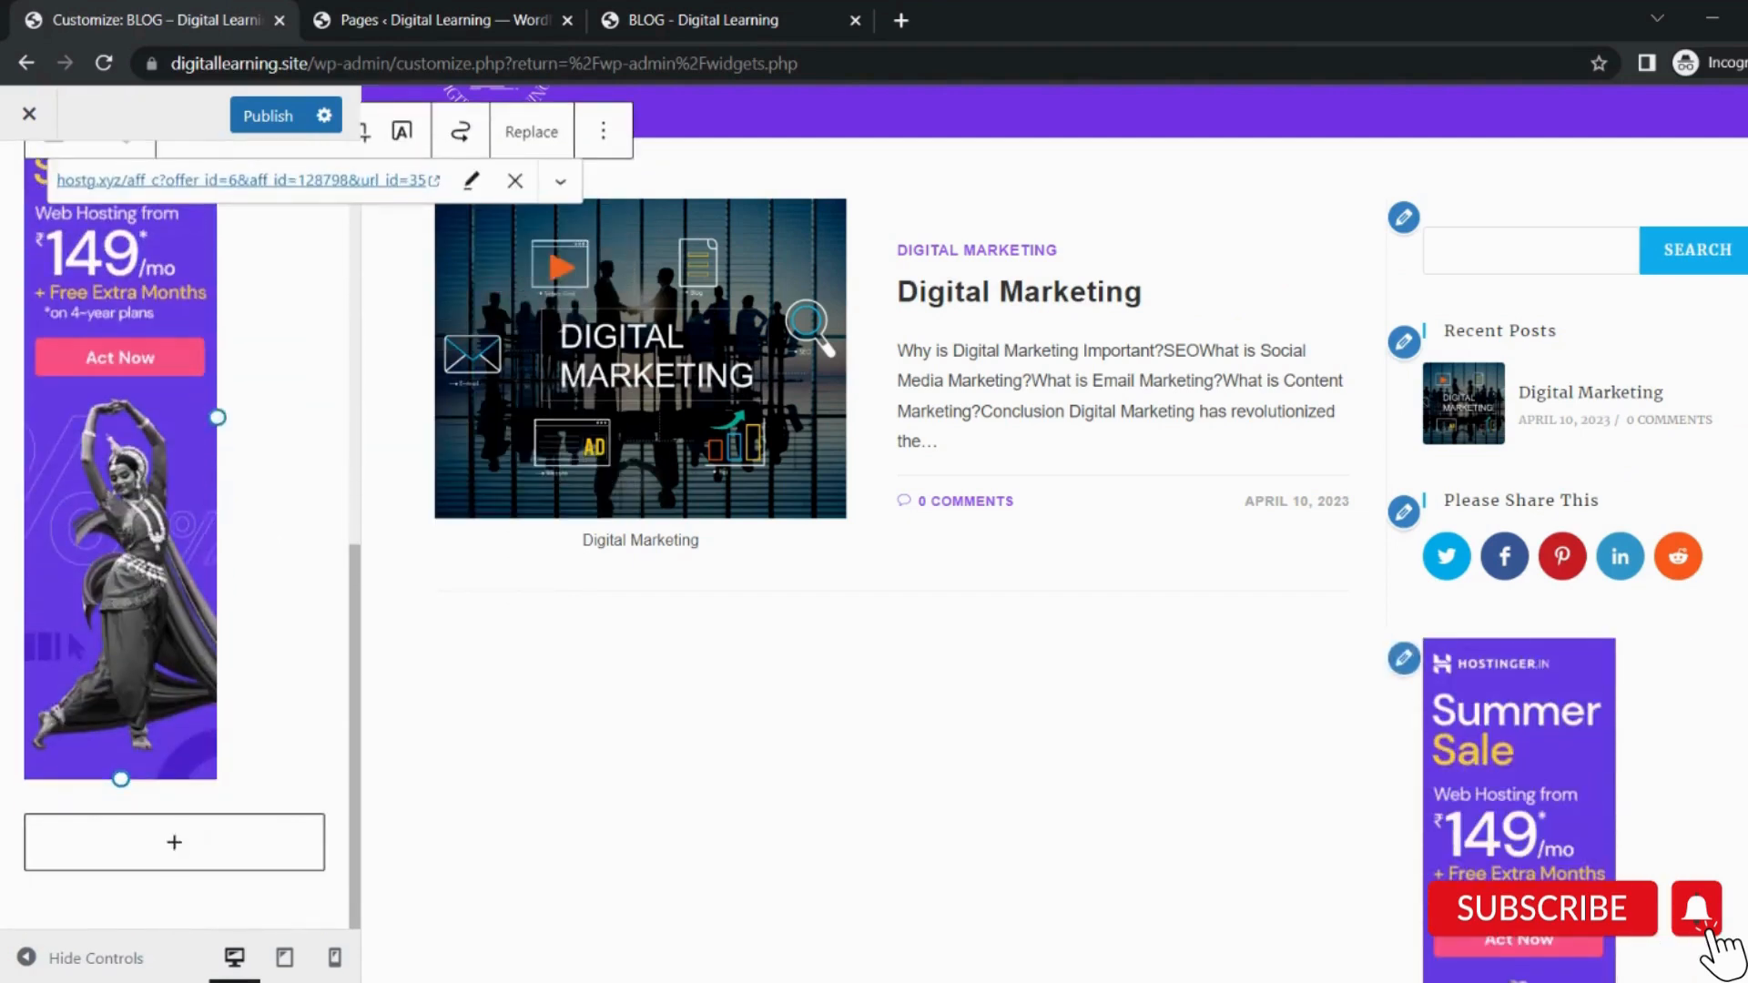
scroll(173, 546, "up", 5)
left_click(265, 116)
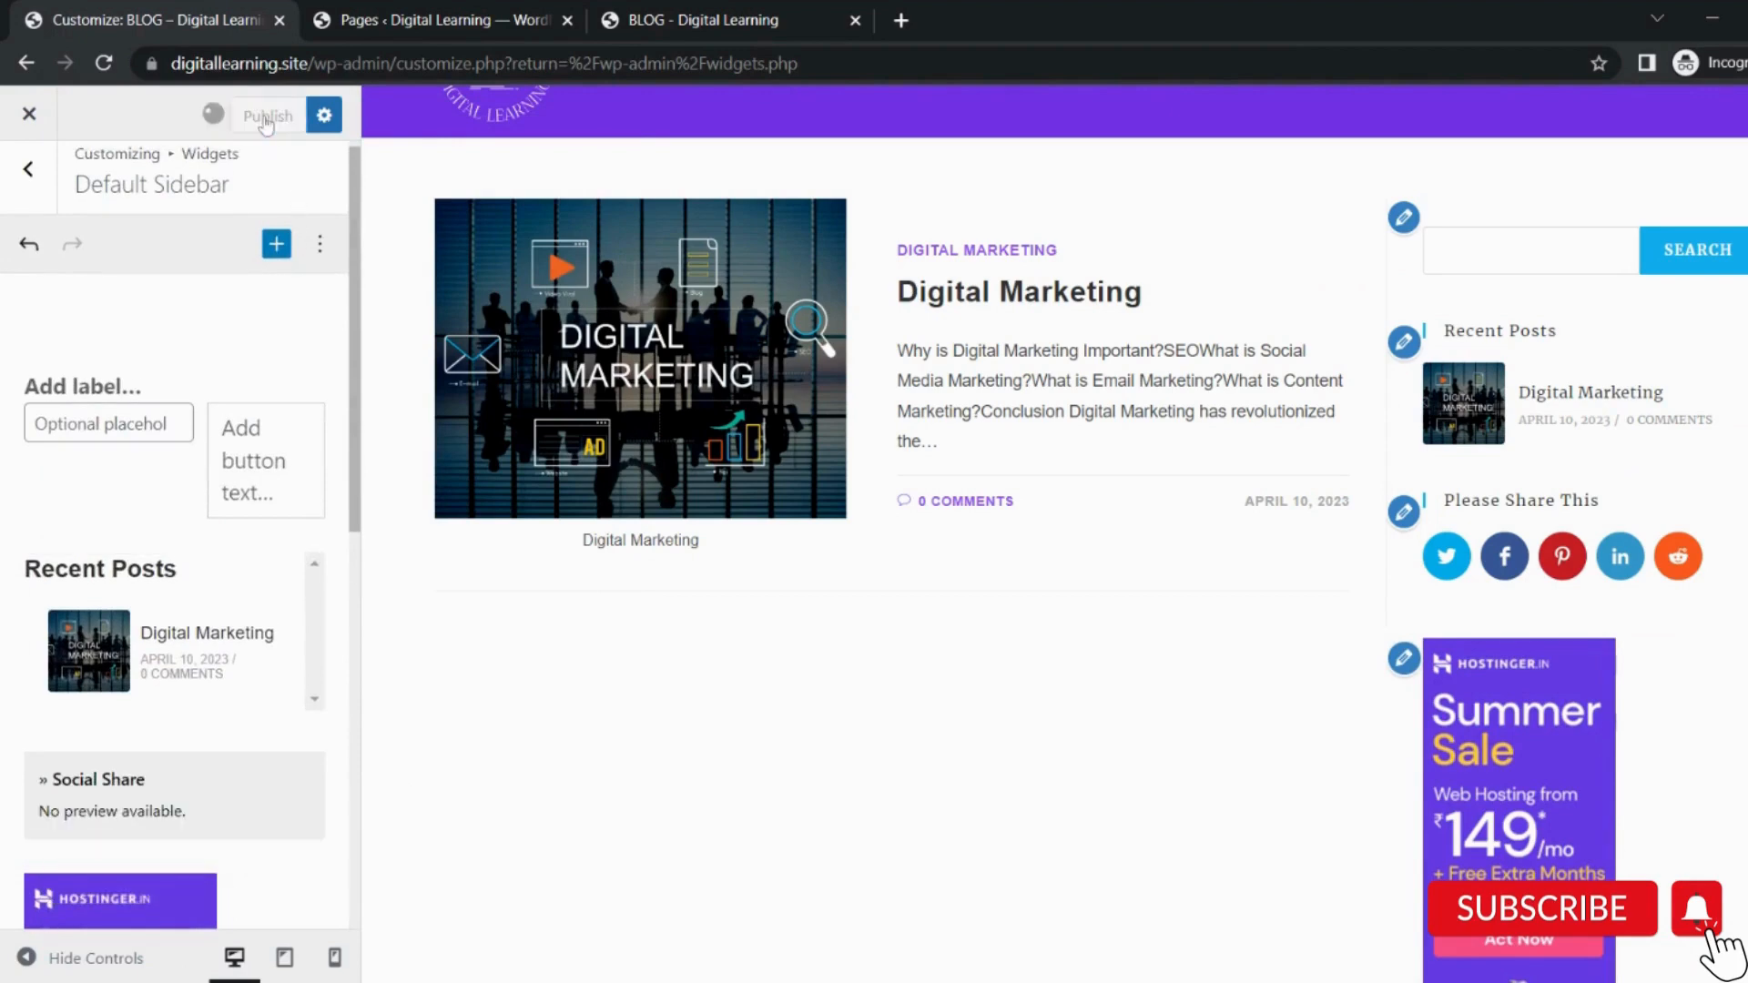
left_click(696, 3)
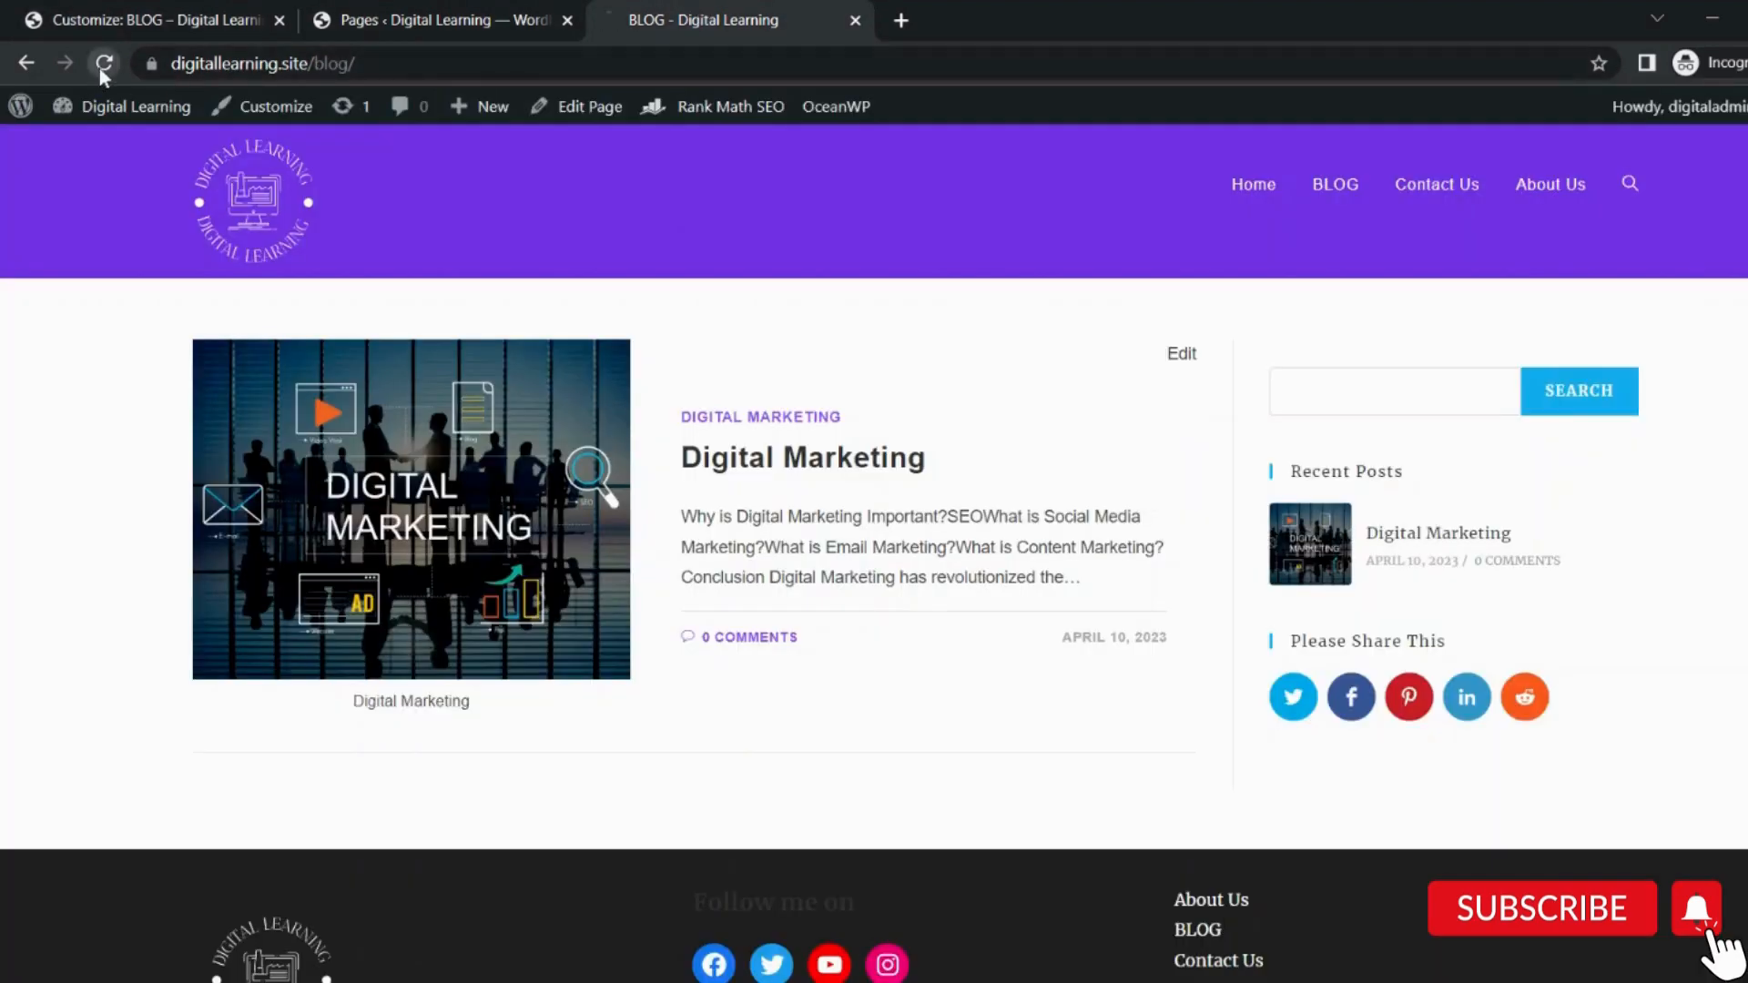
scroll(1155, 657, "down", 10)
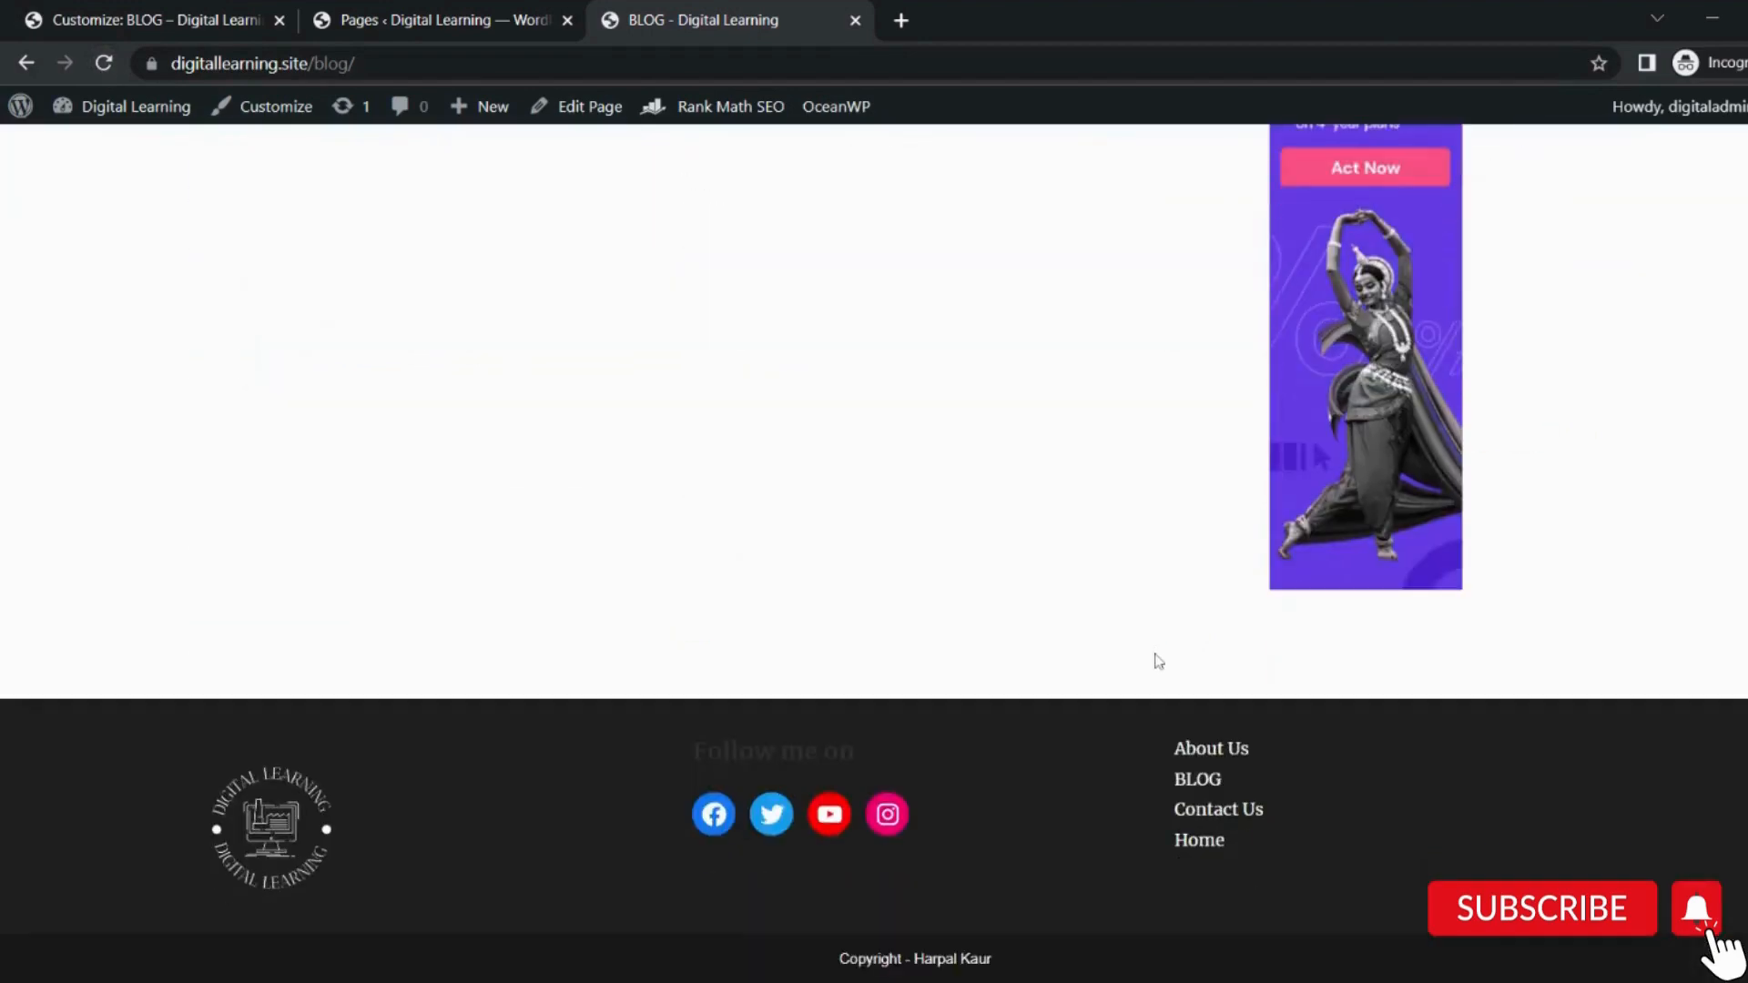